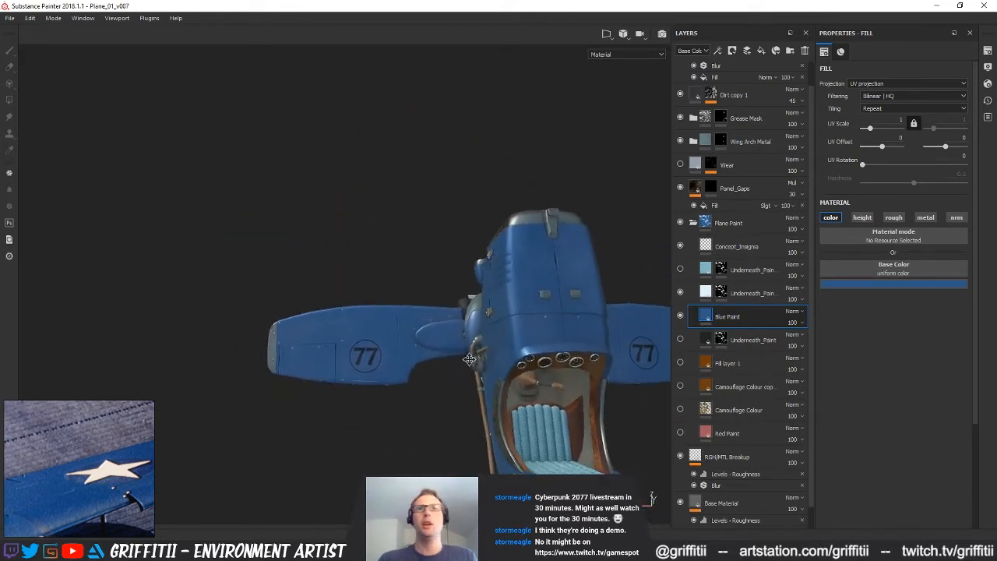
Look through the Alphas category of the shelf for usable insignia shapes, then close the shelf
left_click(989, 66)
left_click(987, 53)
left_click(987, 69)
left_click(987, 86)
left_click(988, 100)
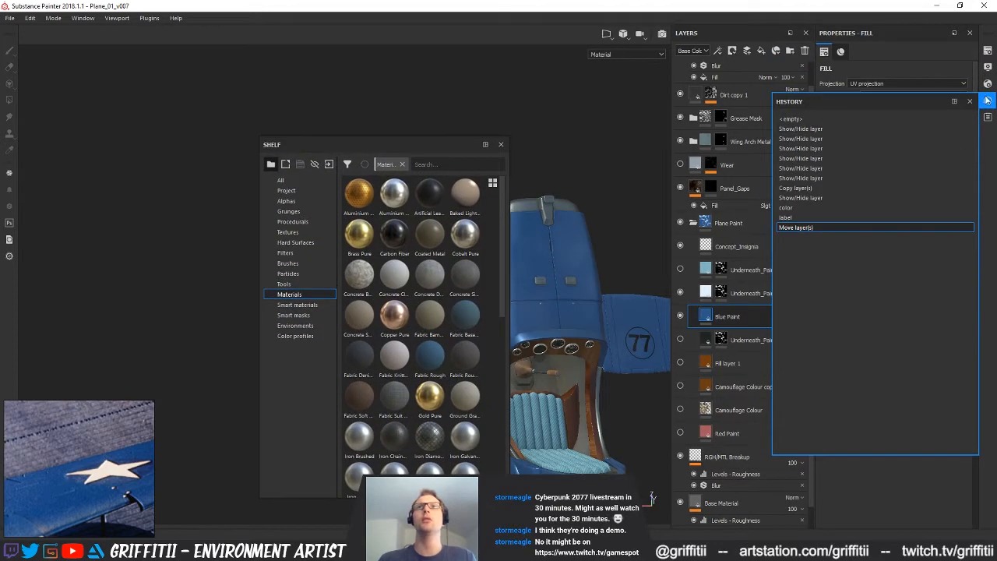
left_click(987, 101)
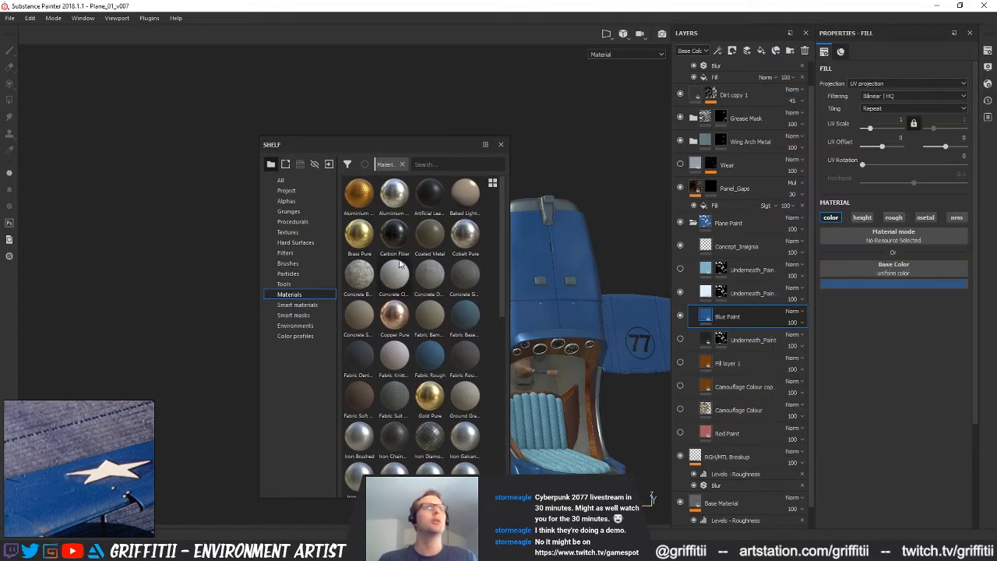
left_click(288, 200)
mouse_move(500, 191)
left_mouse_down()
mouse_move(519, 471)
mouse_move(518, 148)
left_mouse_up()
left_click_drag(403, 141, 996, 123)
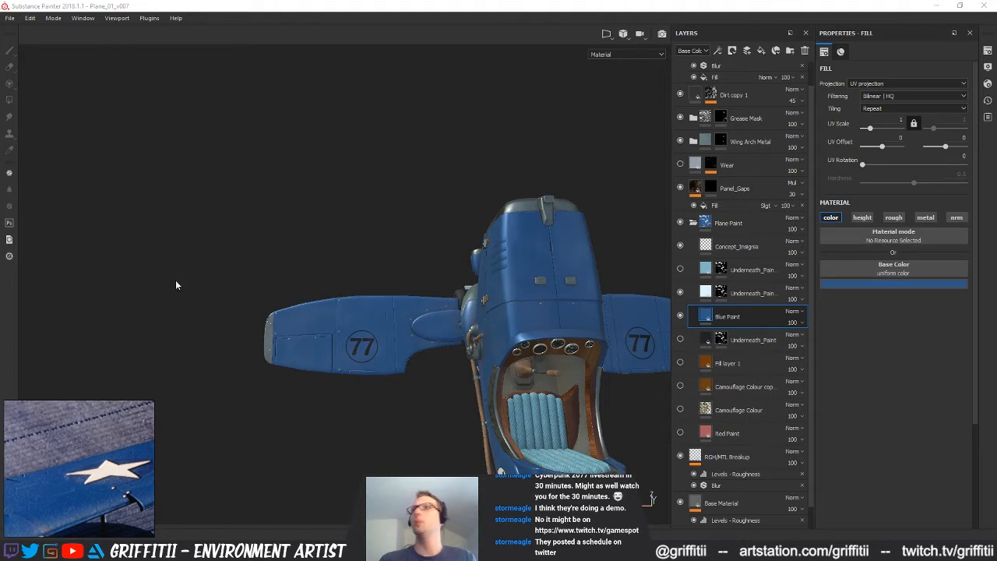
middle_click_drag(500, 335, 471, 326, "alt")
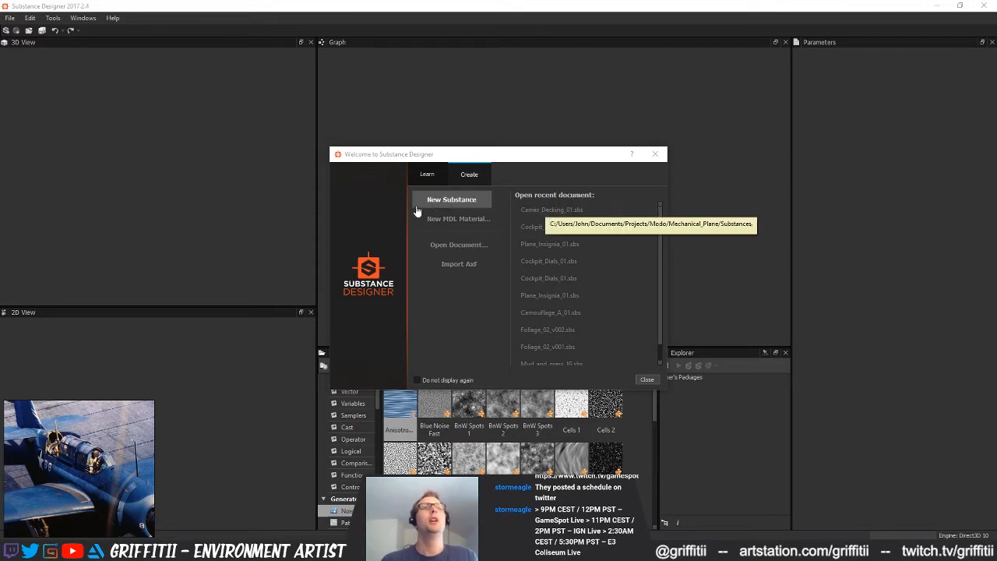
Switch to Substance Designer, create a new 2048 px substance graph from the JG_Template_01 template, and add a Shape node
left_click(451, 200)
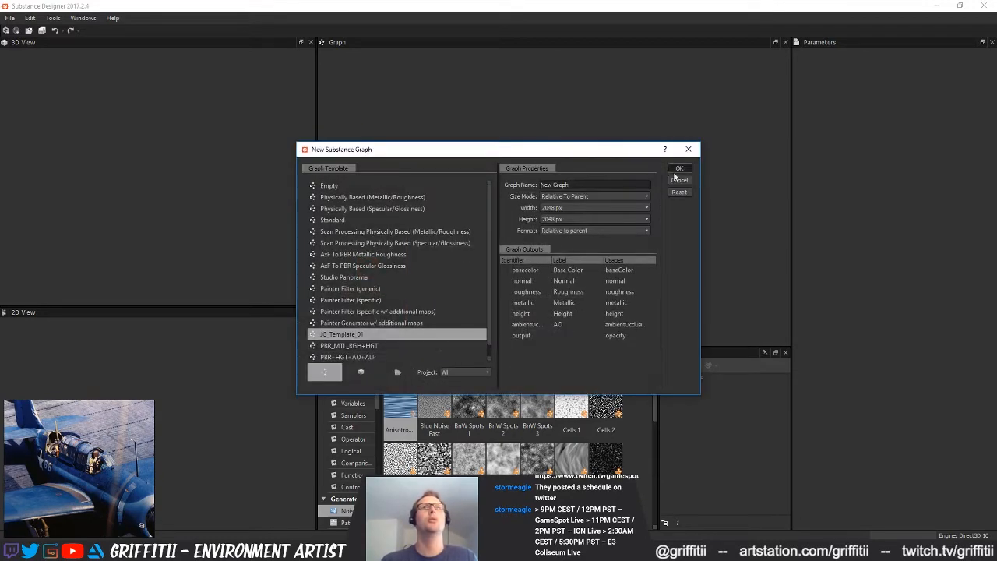
left_click(679, 169)
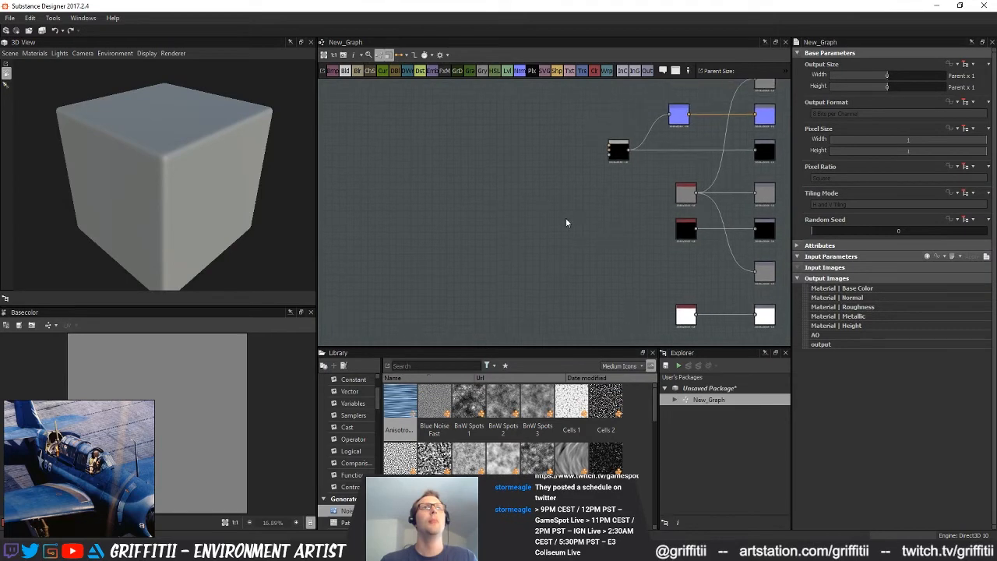
key("space")
type("shape")
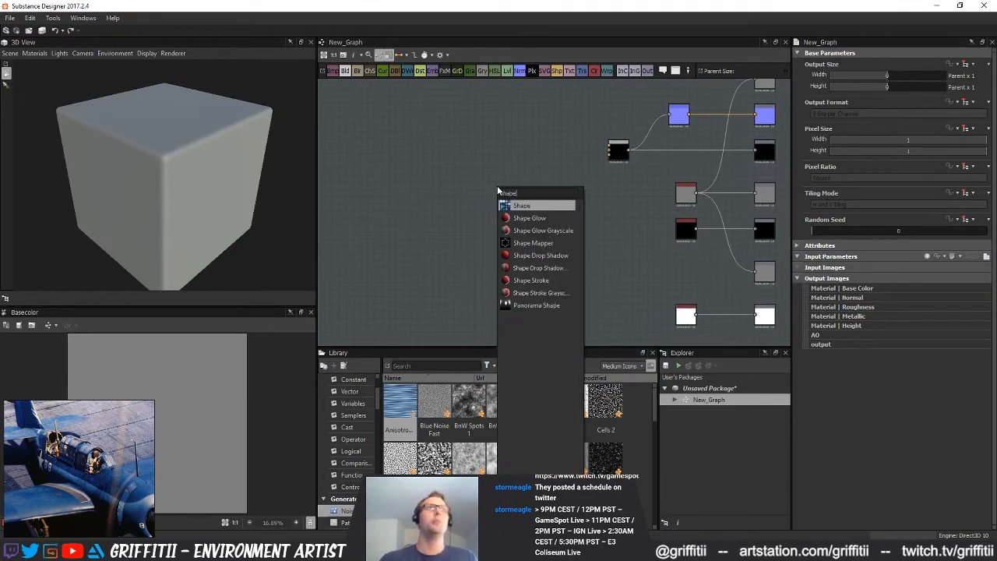
key("Return")
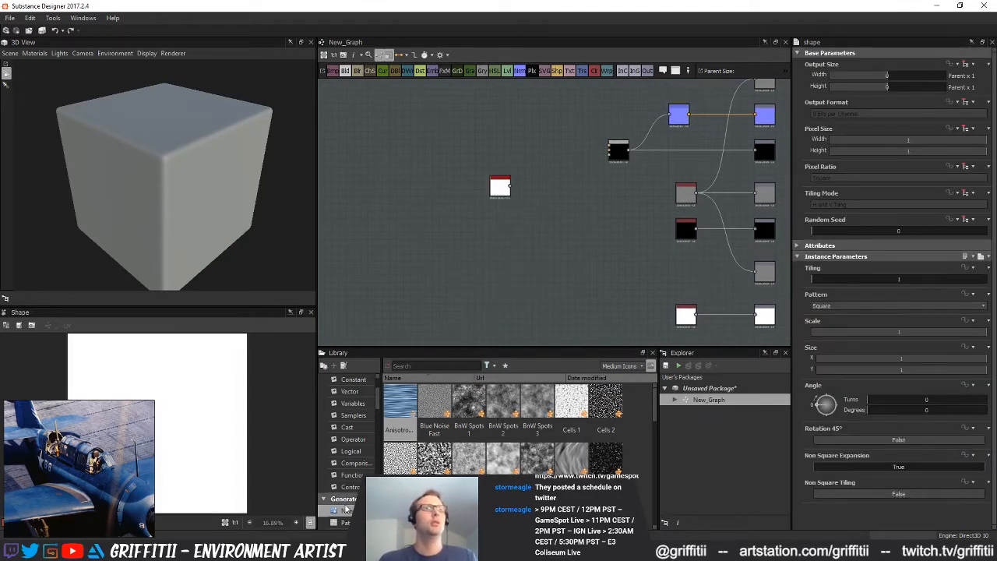
Browse the pattern generators in the library for available shapes
scroll(341, 504, "down", 1)
left_click(346, 486)
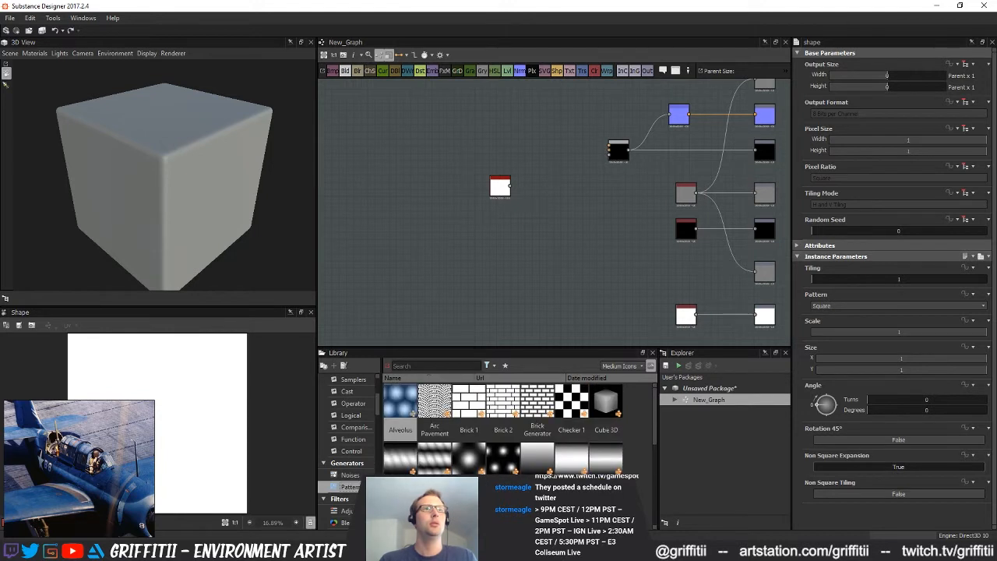
scroll(590, 470, "down", 3)
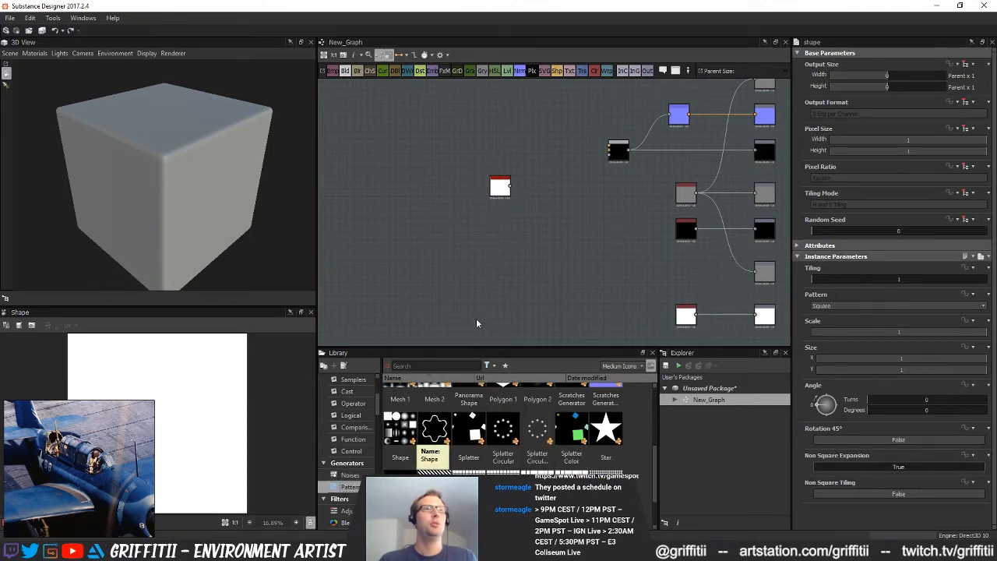
Add a Transformation 2D node fed by the Shape node's output
key("f")
middle_click_drag(508, 297, 481, 296)
middle_click_drag(539, 273, 484, 275)
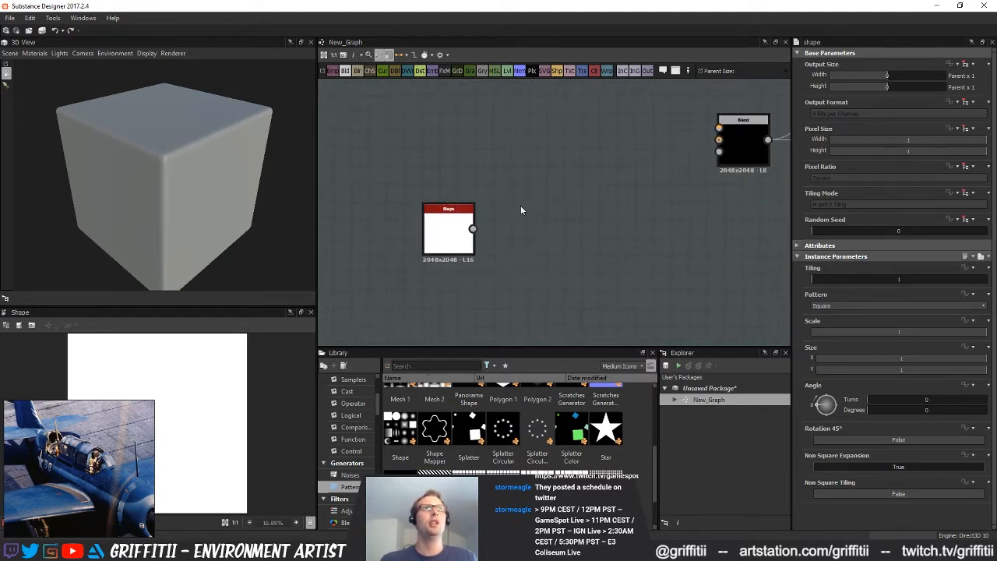
key("space")
type("tap")
key("BackSpace")
key("BackSpace")
key("BackSpace")
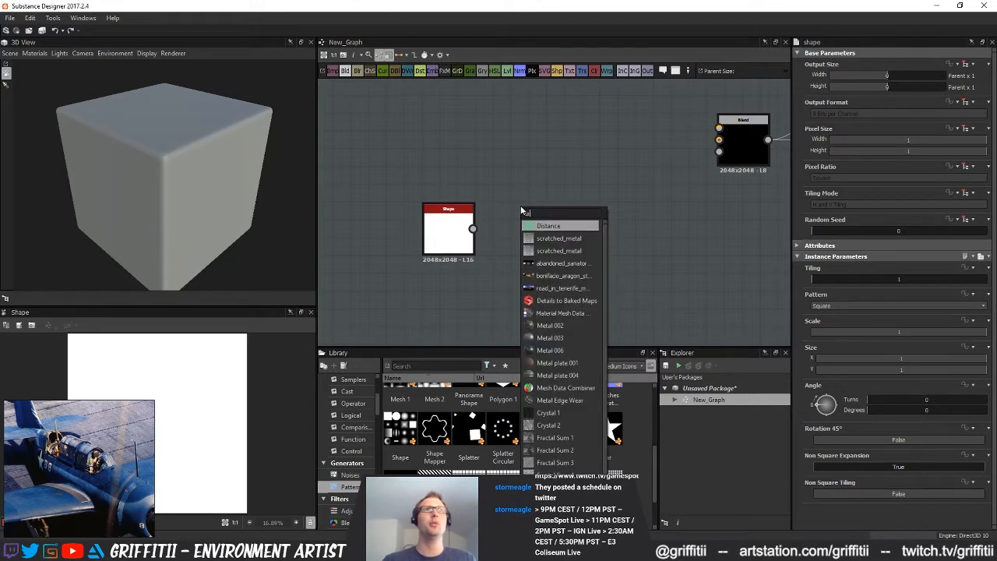
type("tra")
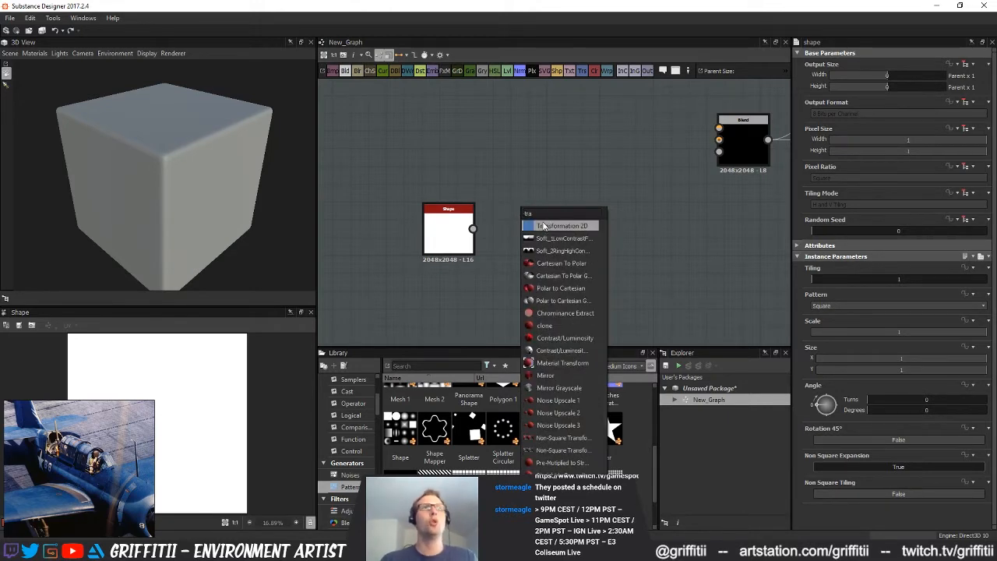
left_click(544, 226)
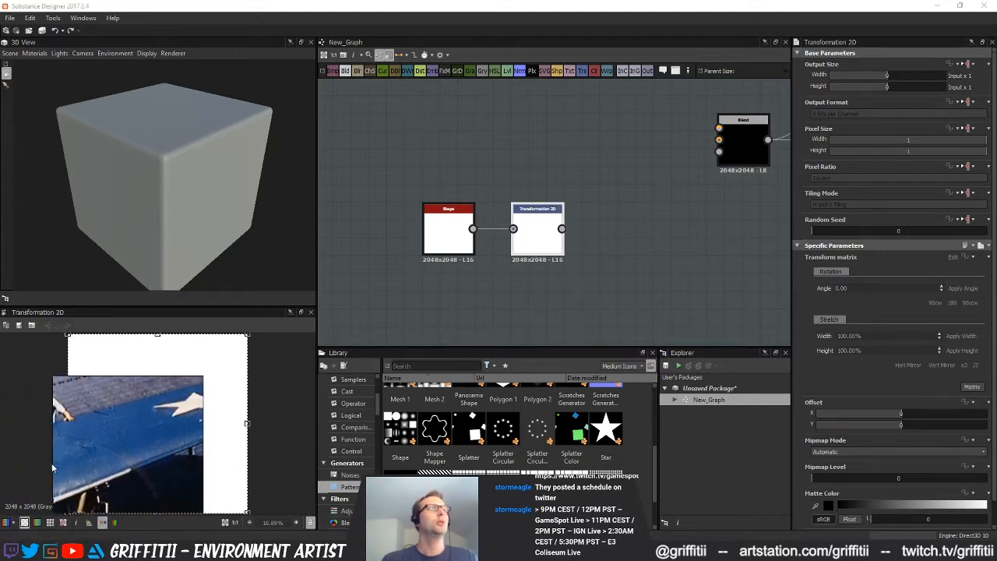
Move the reference photo of the wing star clear of the 2D preview
left_click_drag(138, 440, 752, 434)
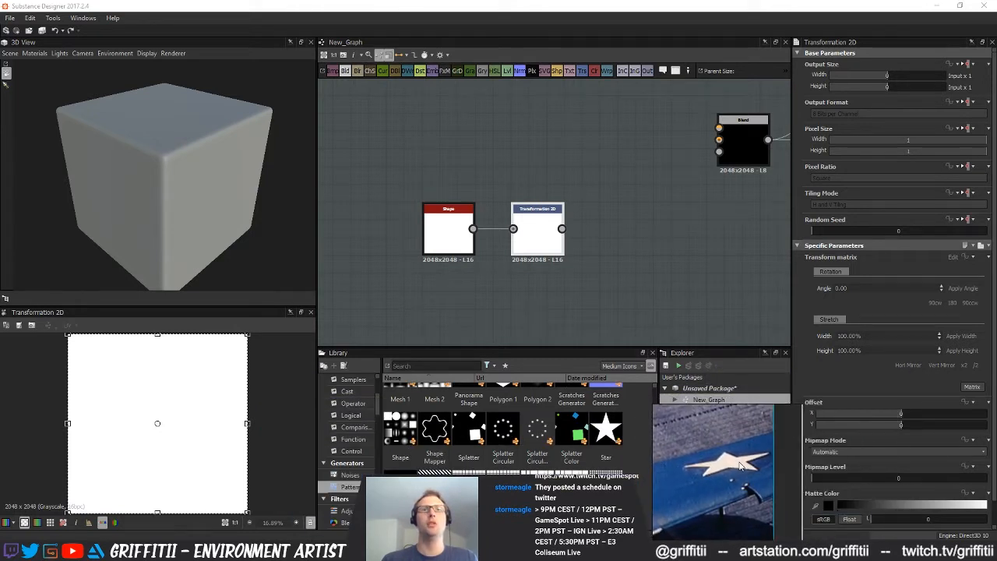
middle_click_drag(584, 251, 539, 261)
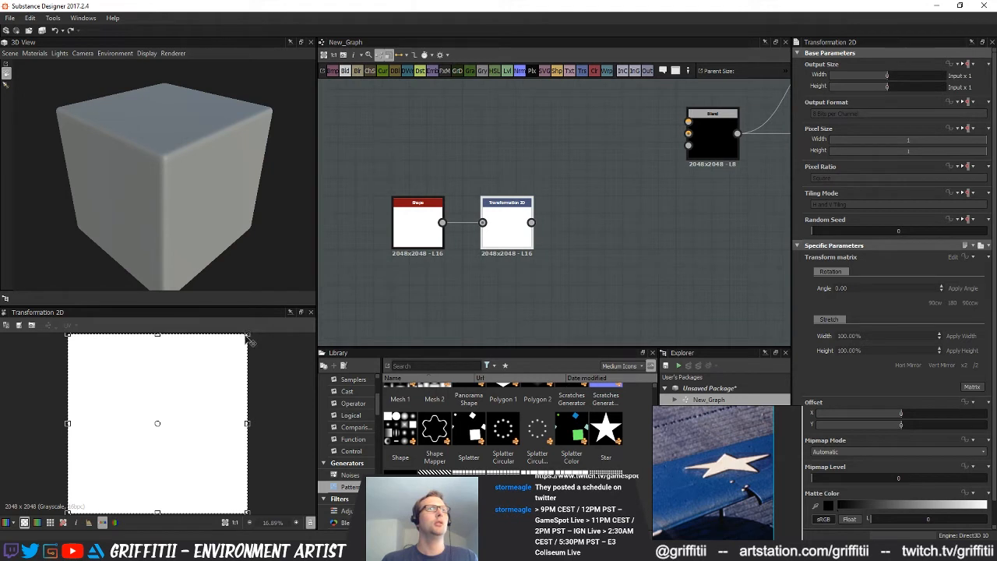
scroll(560, 303, "down", 2)
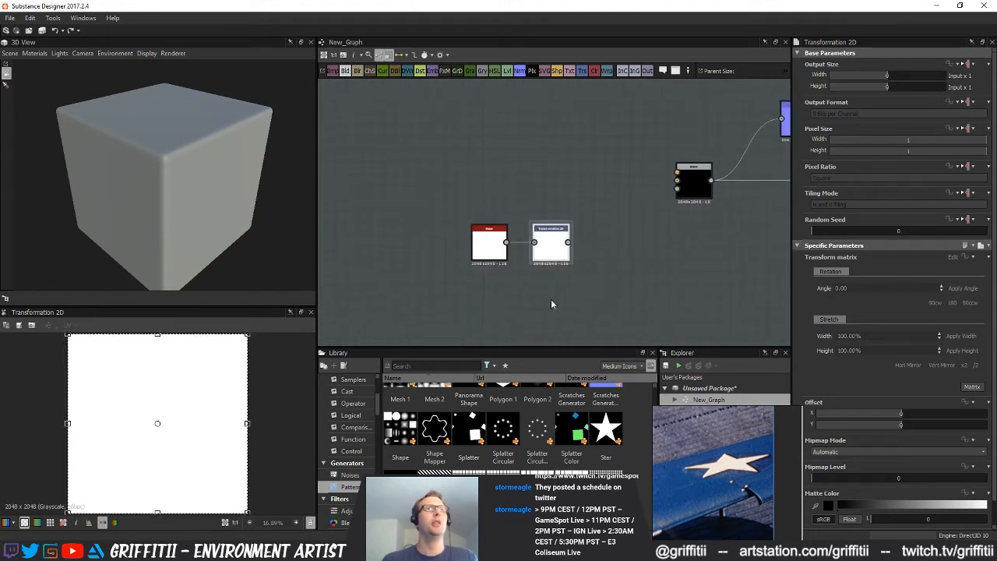
scroll(165, 465, "down", 1)
left_click(527, 281)
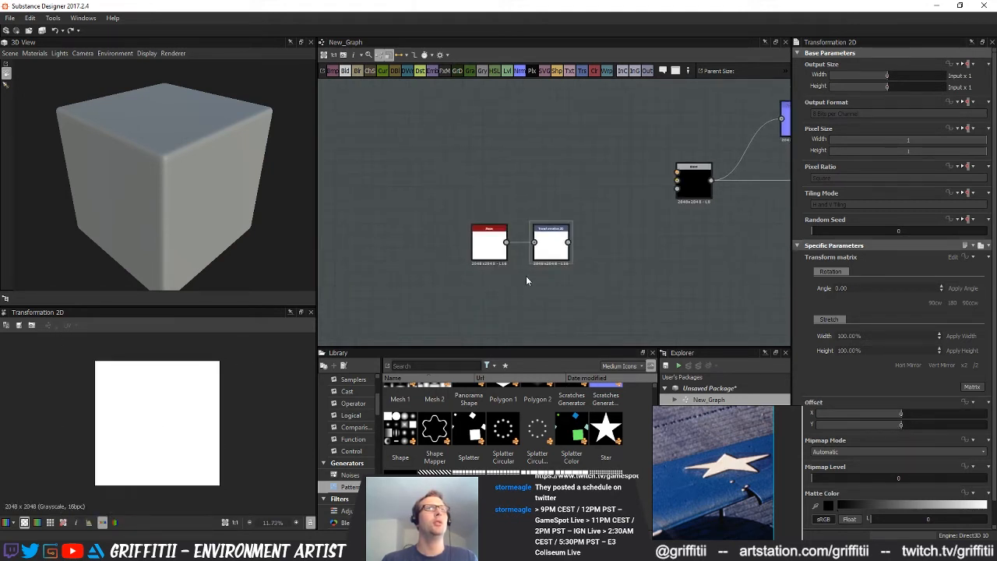
Rearrange the graph so the Transformation 2D node sits above and beyond the Shape node
middle_click_drag(527, 281, 549, 284)
left_click_drag(460, 175, 390, 244)
left_click(399, 279)
middle_click_drag(399, 281, 499, 296)
scroll(444, 283, "up", 1)
left_click_drag(477, 242, 525, 176)
Override the inherited tiling mode on the Shape node so the transformed square does not repeat
left_click(419, 234)
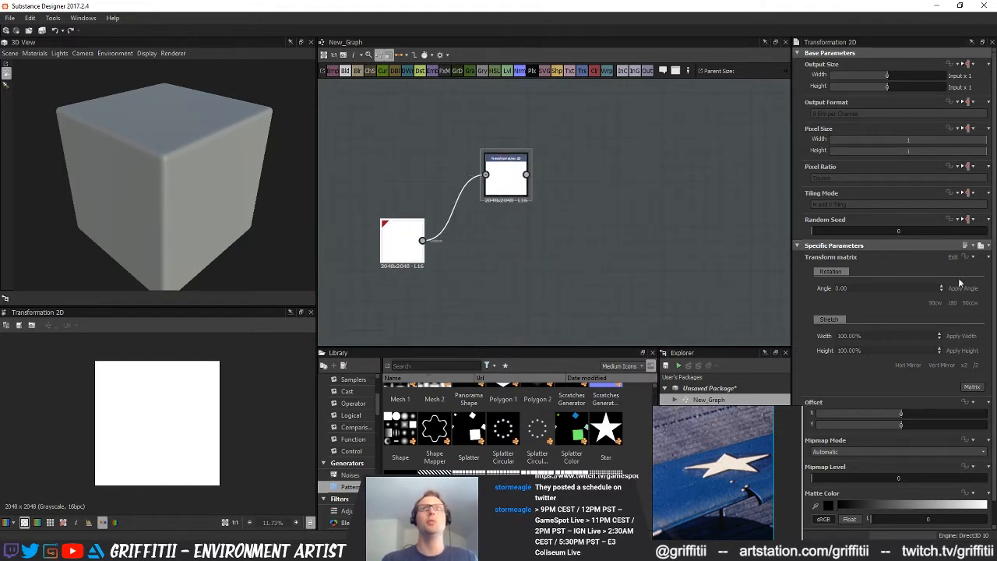
left_click(965, 194)
left_click(951, 220)
left_click(863, 205)
left_click(830, 216)
Rotate the white square in the Transformation 2D node and offset it about X -0.74, Y -0.04, forming a steep diagonal edge
left_click(506, 175)
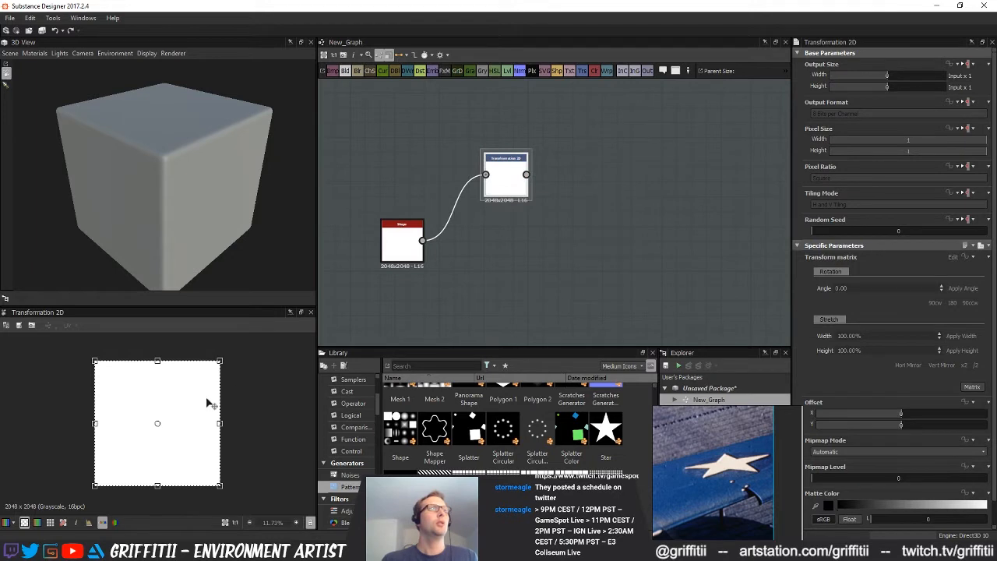
left_click_drag(250, 401, 229, 367)
left_click_drag(175, 412, 272, 398)
left_click_drag(228, 356, 208, 309)
Duplicate the Transformation 2D node, mirror the copy horizontally, and place it beneath the original
left_click(563, 235)
left_click(501, 186)
key("ctrl+d")
mouse_move(565, 260)
left_mouse_down()
mouse_move(586, 246)
mouse_move(579, 261)
left_mouse_up()
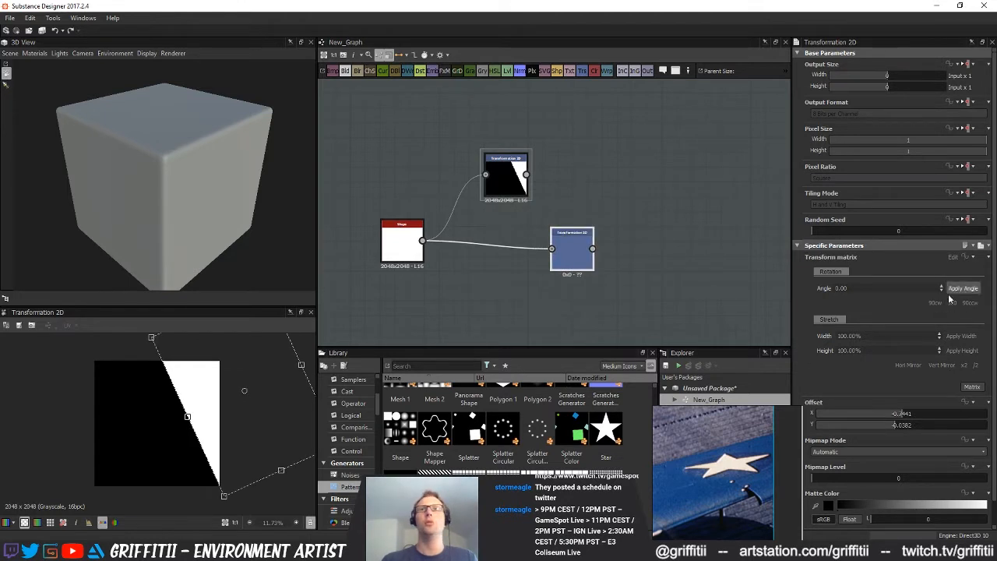
left_click(907, 364)
middle_click_drag(533, 273, 525, 273)
left_click_drag(560, 245, 487, 246)
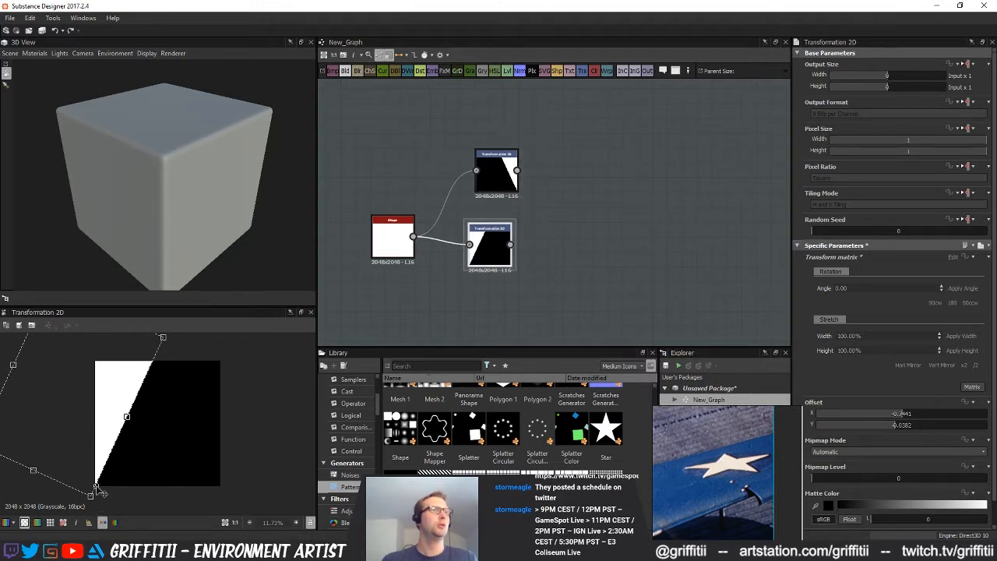
Tilt the mirrored square slightly more about its lower corner, compare it with the first transform, and line the two nodes up
left_click_drag(187, 341, 194, 355)
middle_click_drag(594, 285, 585, 281)
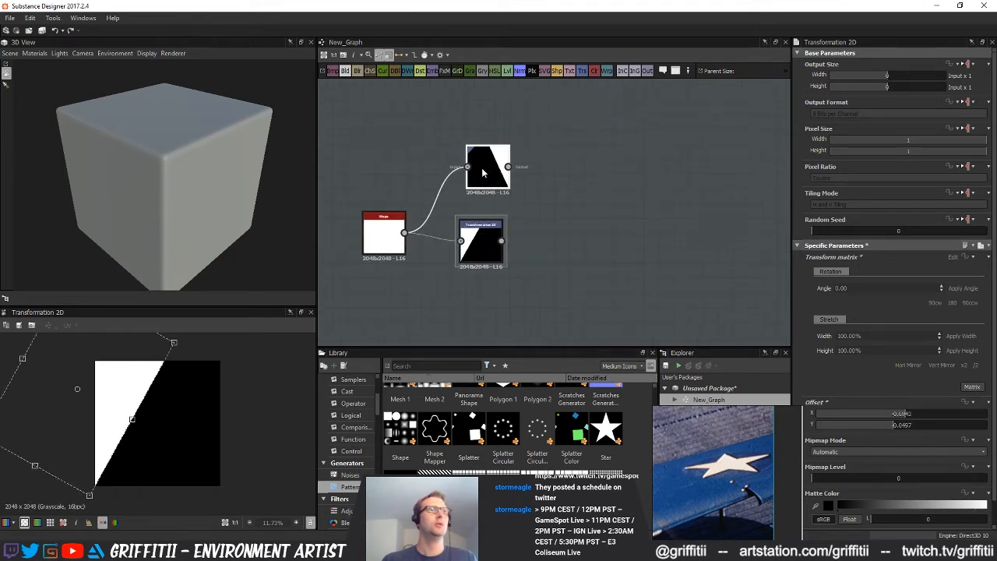
double_click(483, 172)
left_click(479, 240)
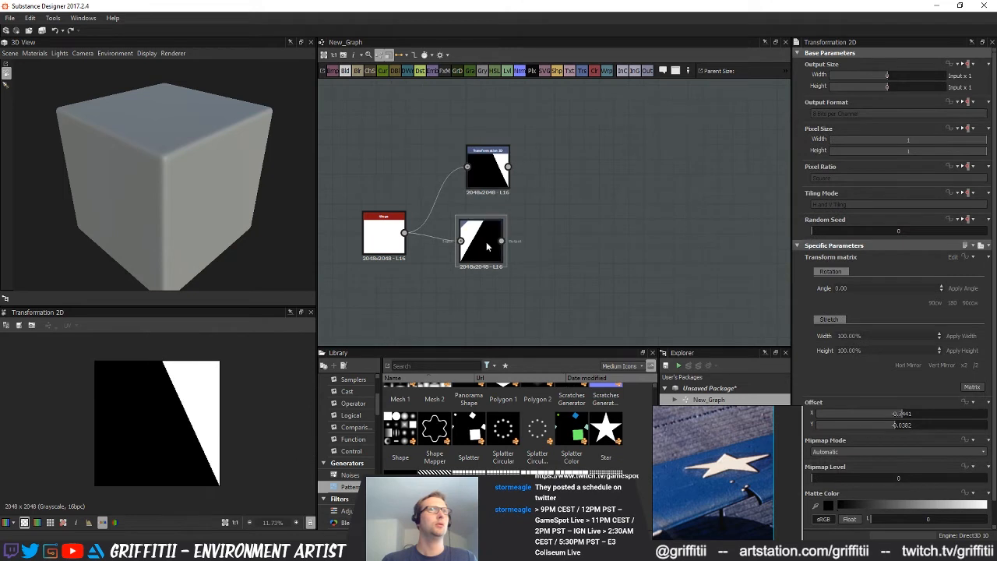
left_click_drag(473, 255, 480, 238)
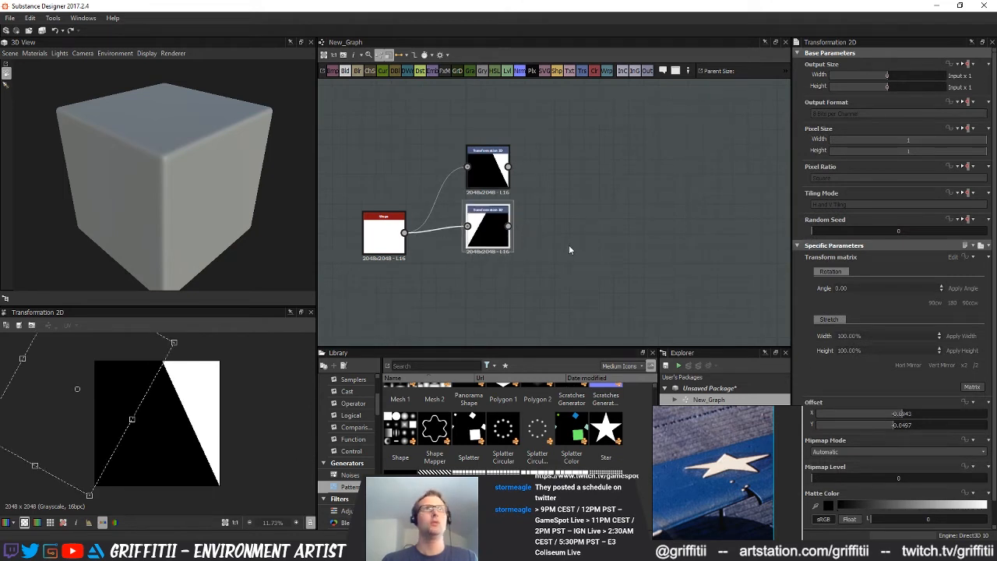
Duplicate the adjusted Transformation 2D node and mirror the copy so its diagonal slopes the opposite way
key("ctrl+d")
left_click_drag(561, 226, 620, 226)
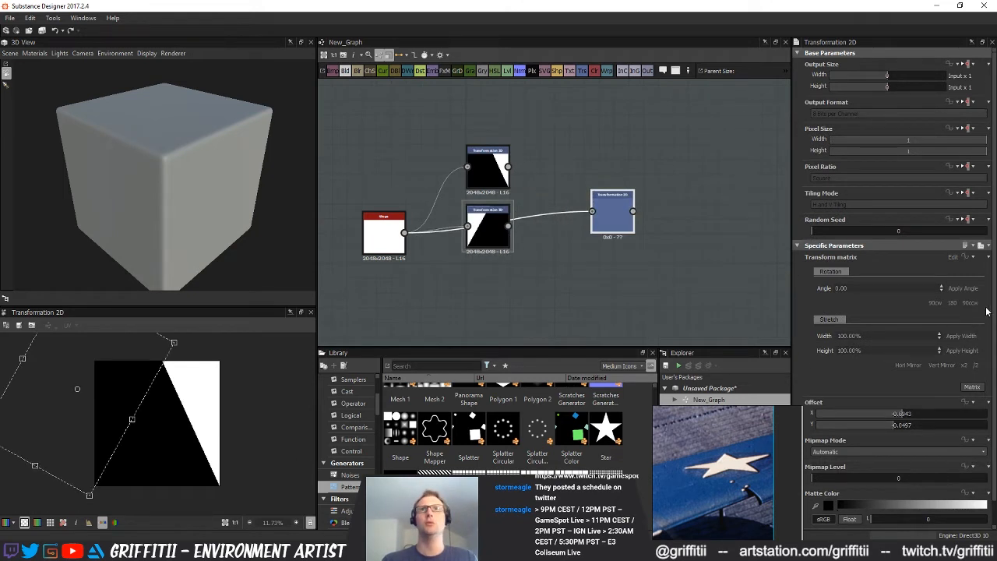
left_click(907, 365)
left_click(908, 364)
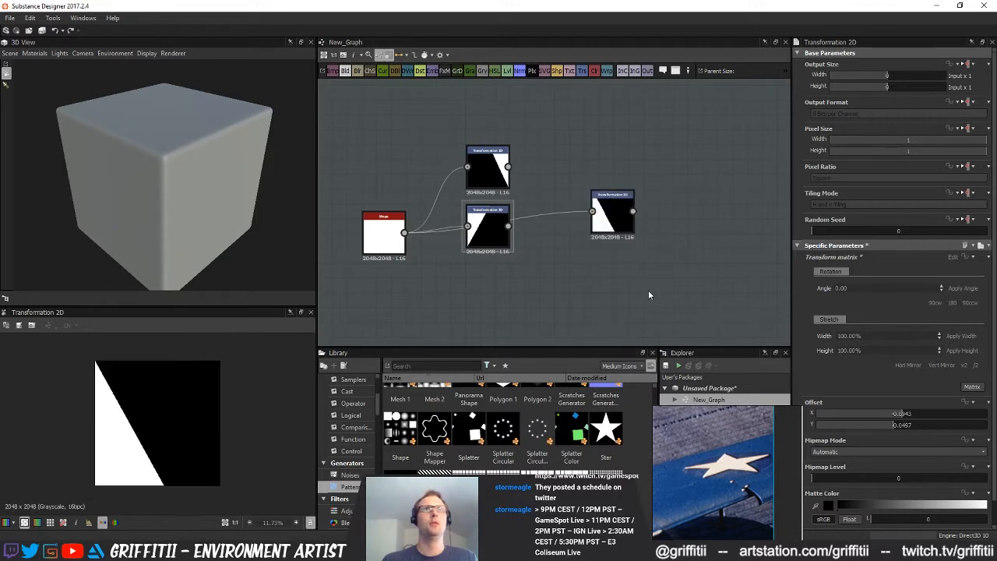
left_click(612, 221)
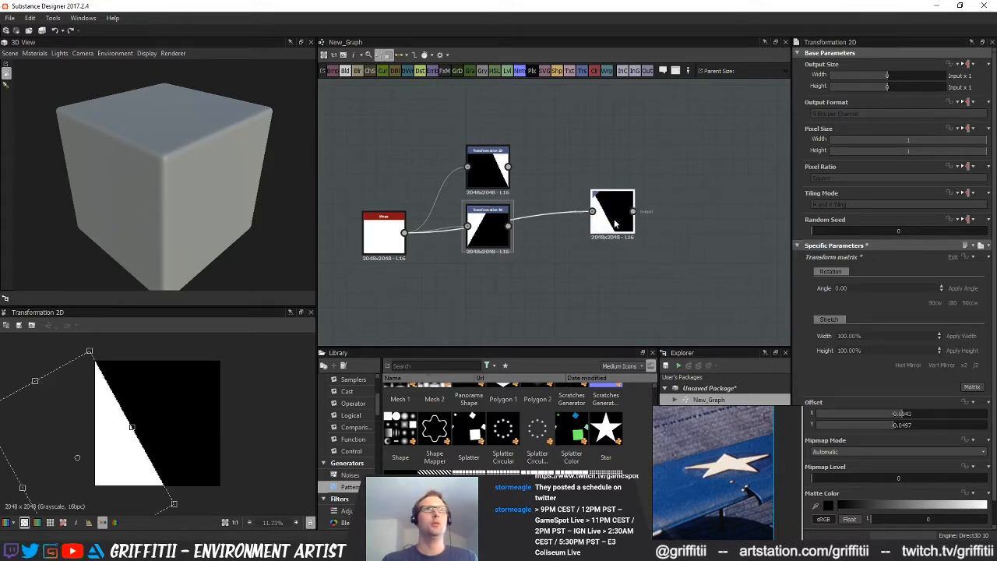
left_click(909, 365)
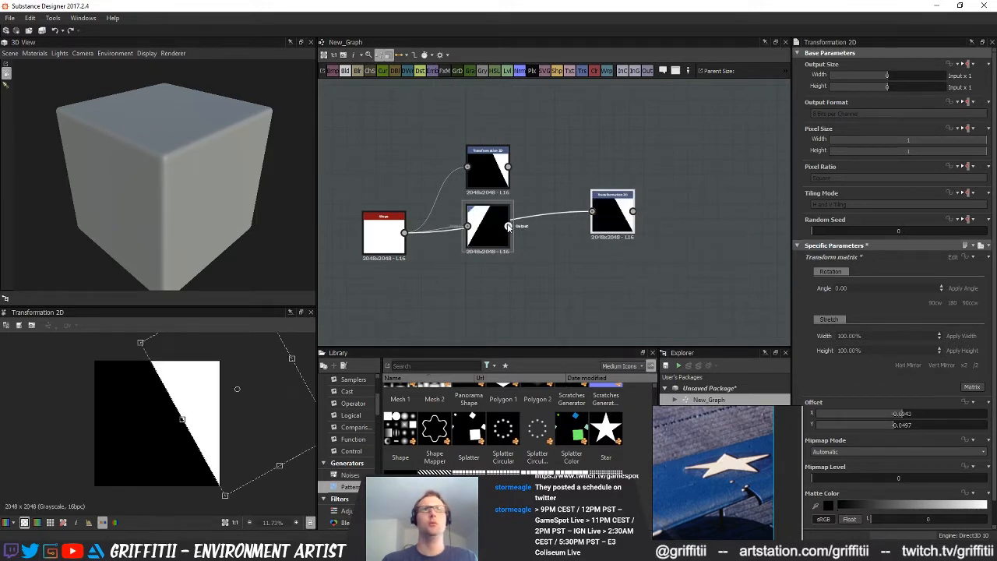
Delete the original Transformation 2D node and stack the two matching mirrored transforms above each other
middle_click_drag(510, 182, 496, 207)
left_click(495, 207)
key("Delete")
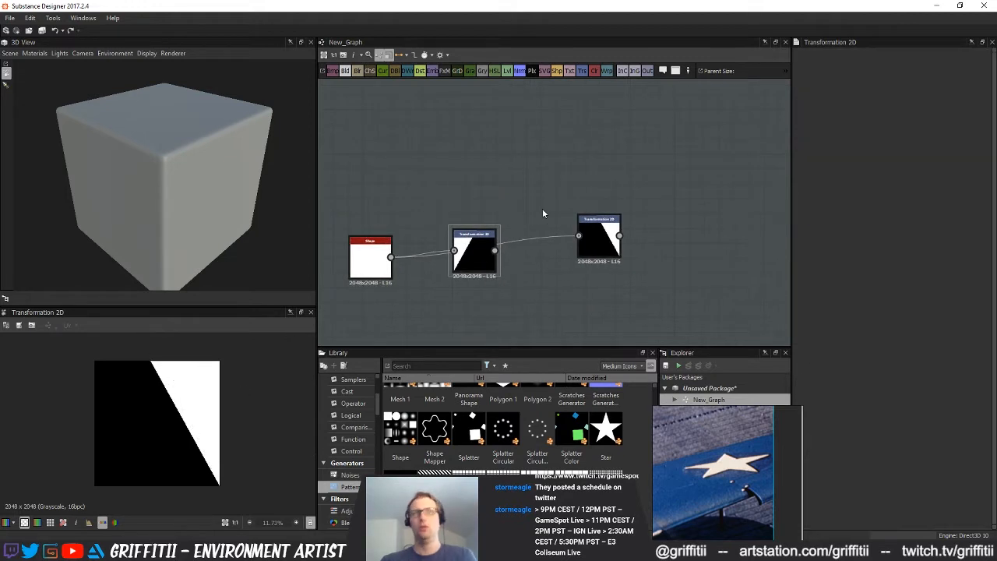
left_click_drag(477, 247, 505, 144)
left_click_drag(603, 238, 493, 207)
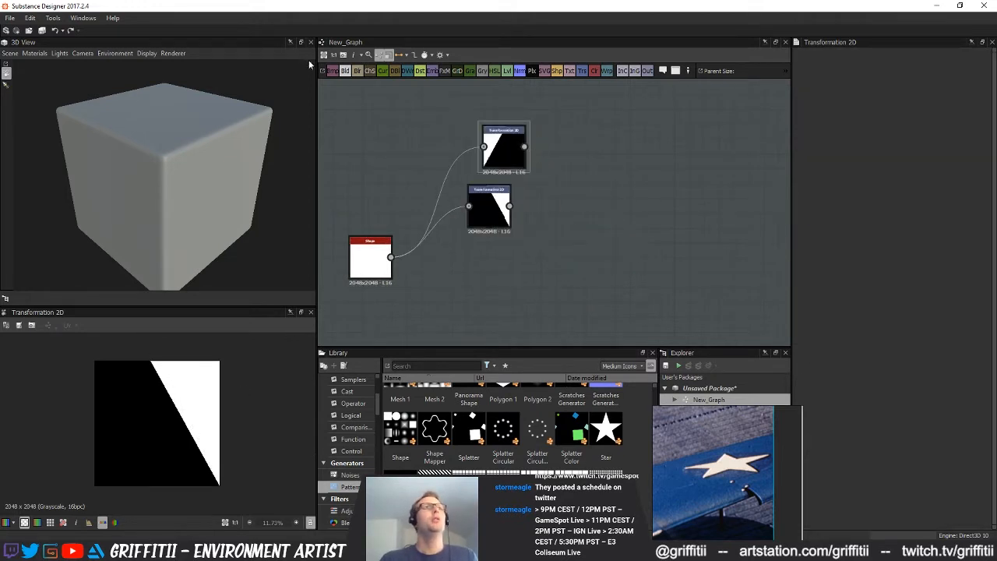
Combine the two Transformation 2D outputs in a Blend node using the Max (Lighten) blending mode
left_click(585, 182)
left_click_drag(524, 146, 557, 166)
left_click_drag(510, 205, 557, 176)
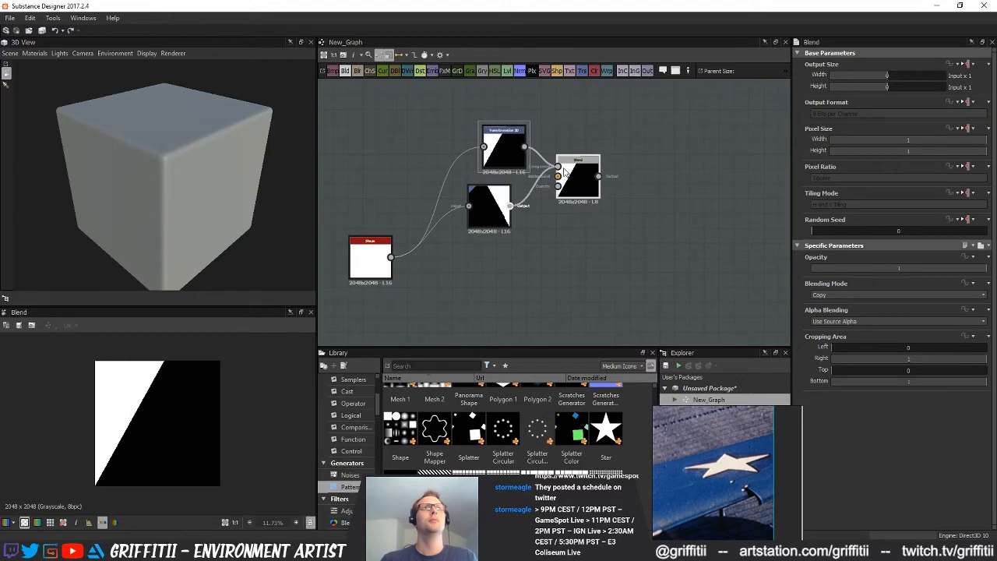
left_click(863, 294)
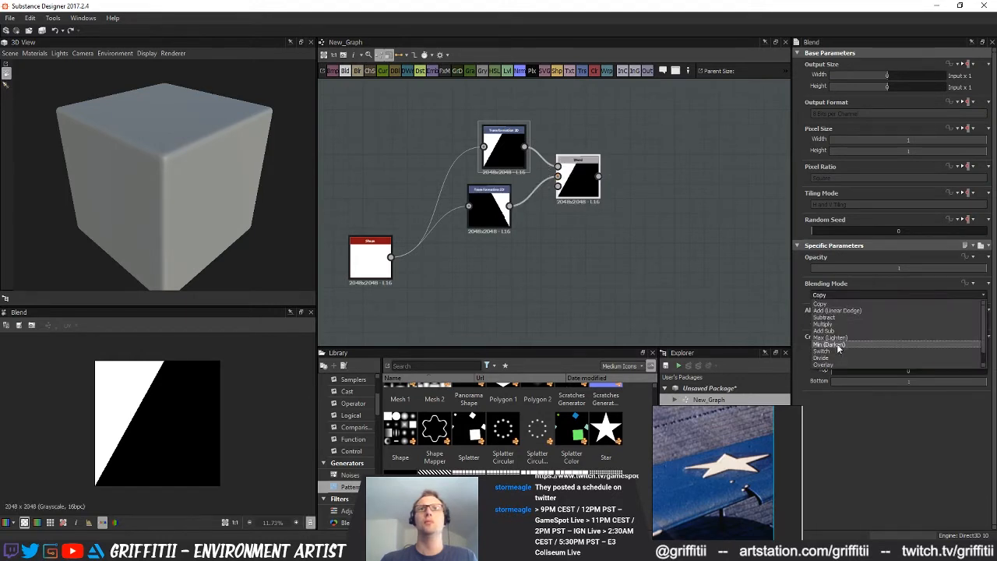
left_click(841, 348)
left_click_drag(502, 211, 516, 211)
middle_click_drag(575, 181, 543, 194)
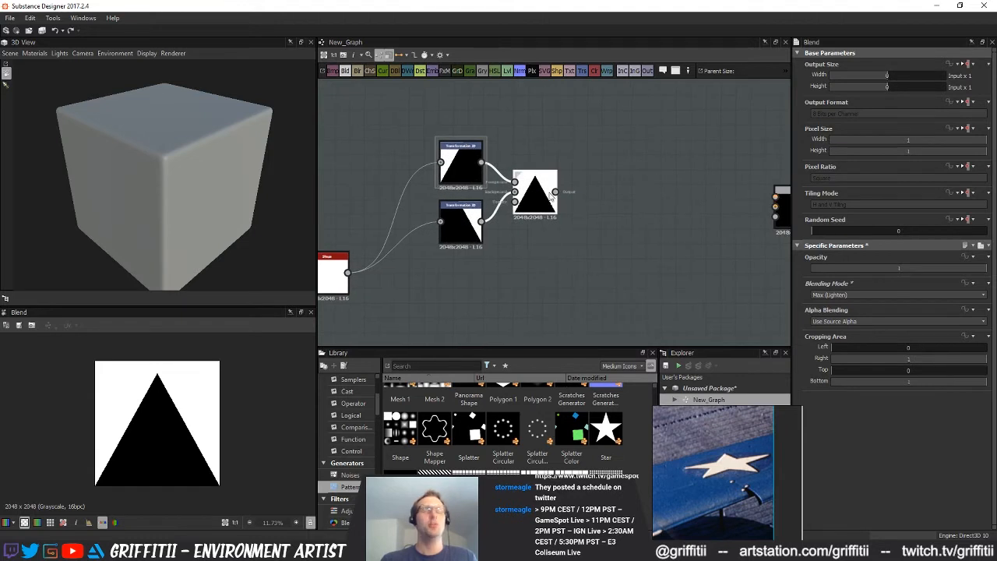
Add an Invert Grayscale node after the Blend to get a white triangle, and move the Shape node closer to the transforms
key("space")
left_click(577, 264)
middle_click_drag(582, 247, 539, 239)
scroll(559, 240, "down", 1)
scroll(564, 230, "down", 2)
left_click_drag(410, 253, 435, 214)
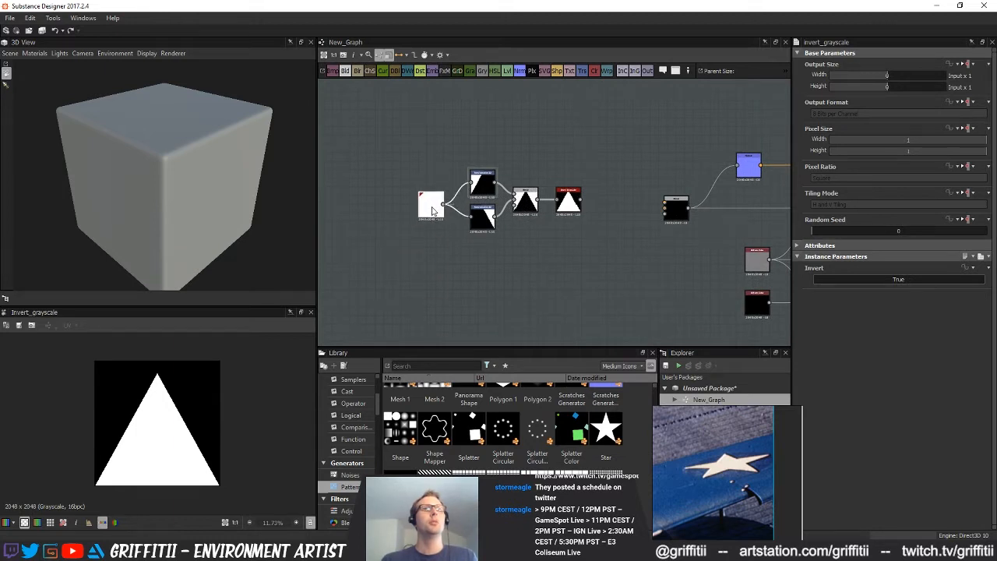
Move the whole chain of triangle nodes away from the existing Blend to make room for more nodes
middle_click_drag(563, 238, 565, 240)
left_click_drag(385, 138, 590, 270)
left_click_drag(569, 206, 450, 207)
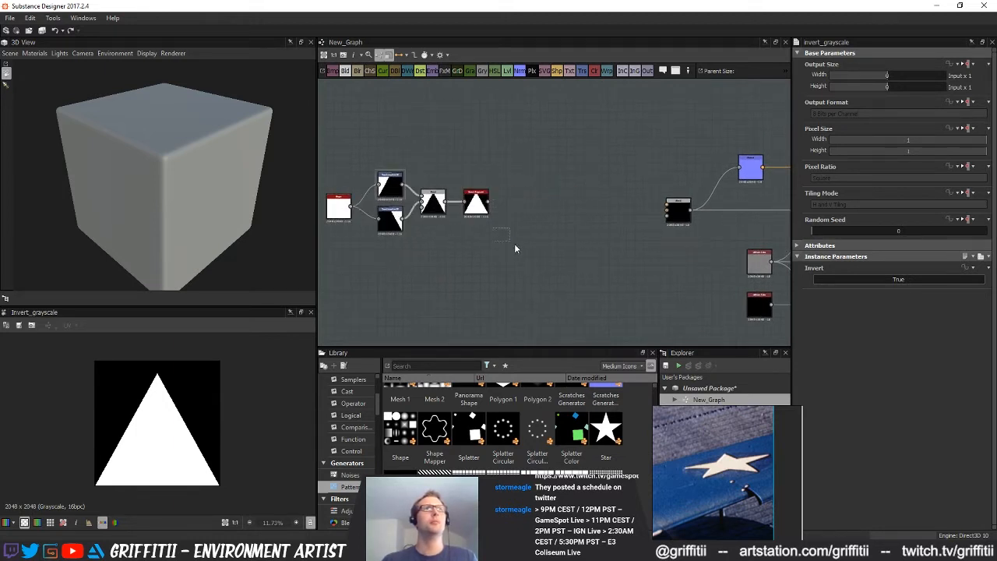
middle_click_drag(512, 241, 499, 238)
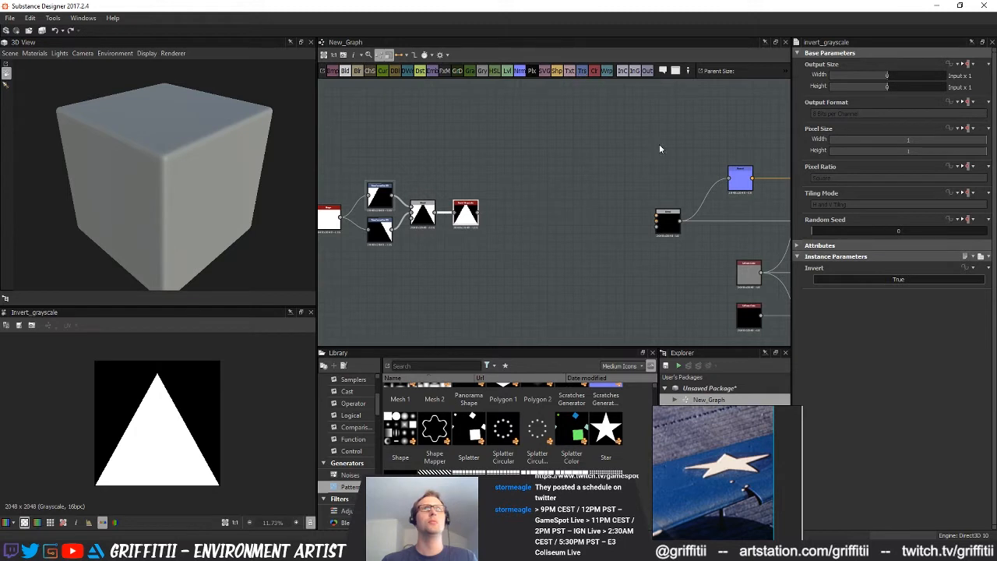
Add a Transformation 2D after the Invert Grayscale node, halve the triangle's size and narrow its width
left_click(581, 70)
left_click(976, 365)
middle_click_drag(534, 269, 533, 279)
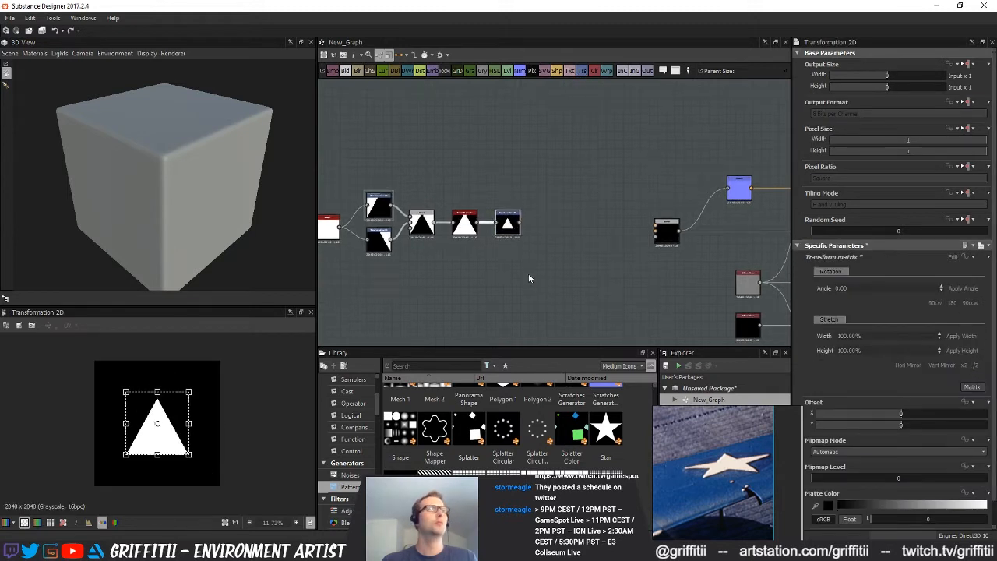
middle_click_drag(521, 238, 506, 229)
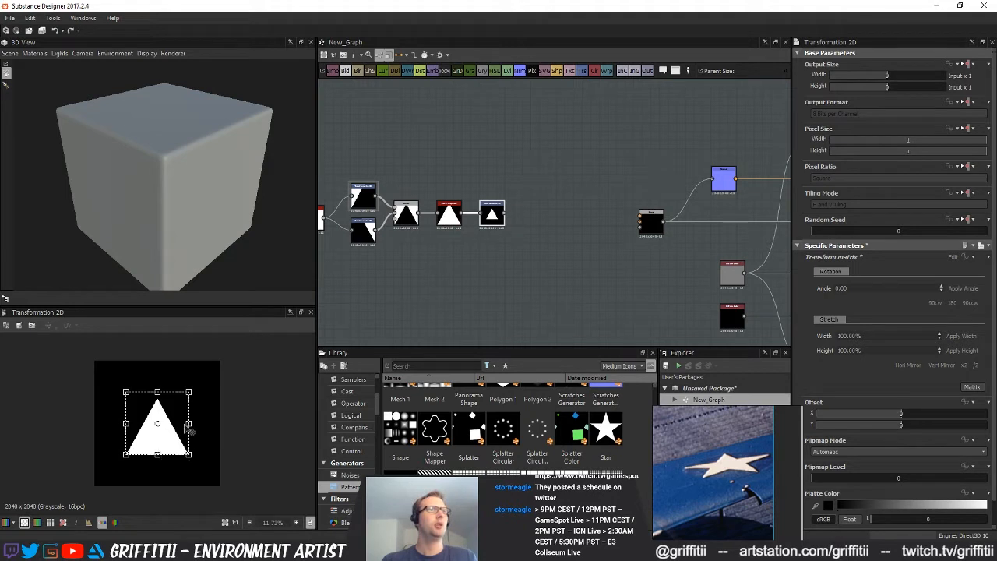
left_click_drag(188, 423, 180, 423)
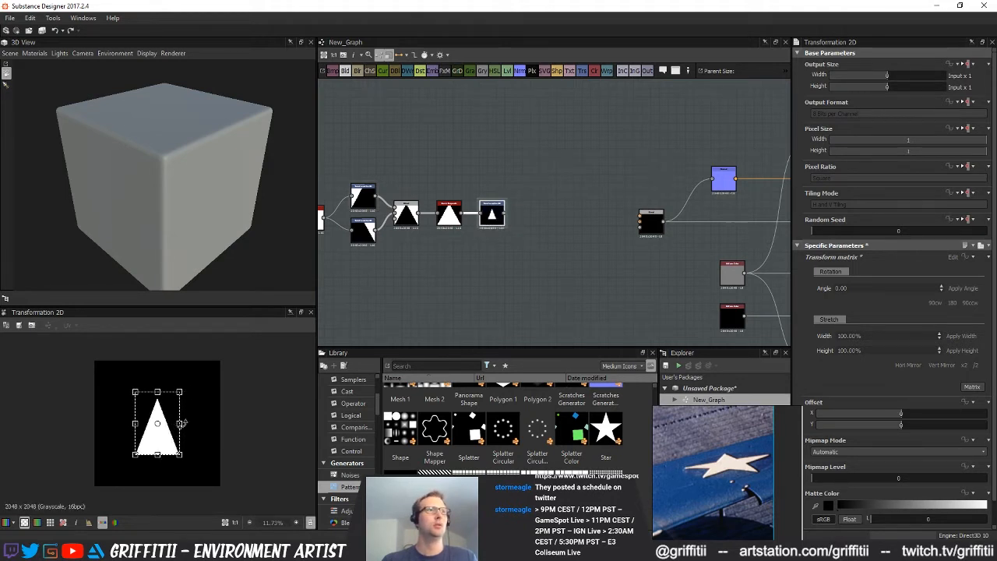
left_click(494, 300)
Chain a second Transformation 2D onto the first, and scale the triangle in the first one down a bit more
left_click(490, 217)
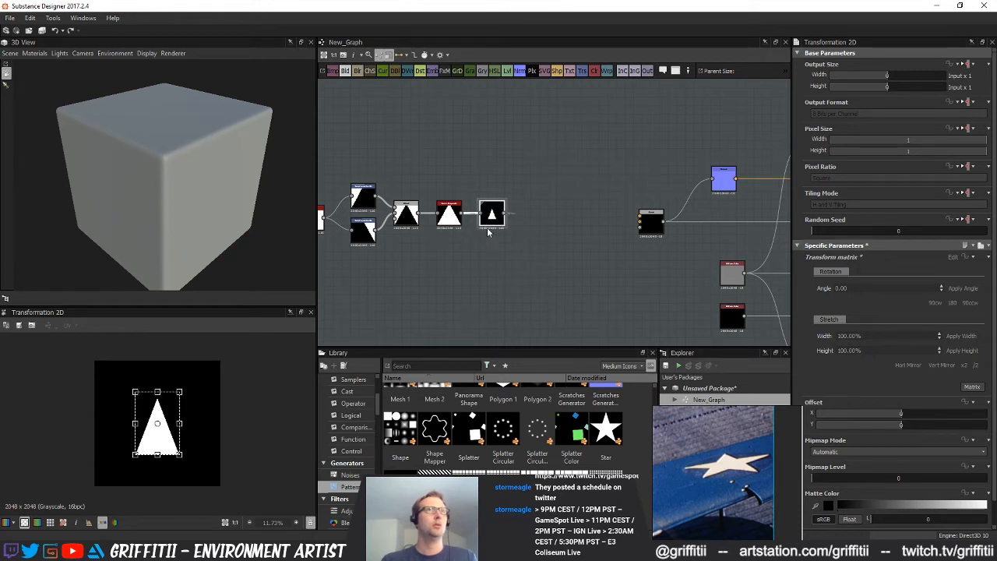
left_click(582, 72)
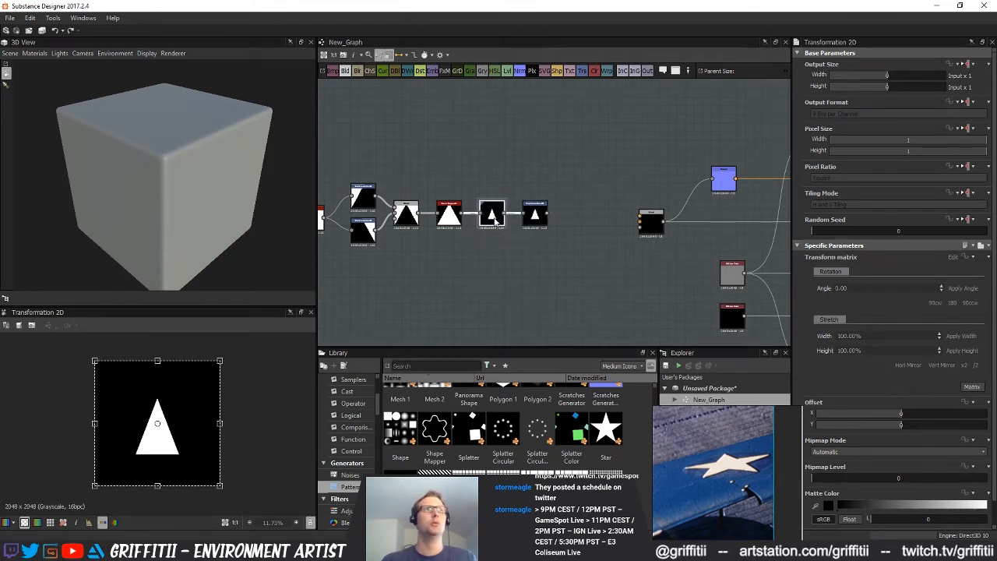
left_click(499, 219)
left_click_drag(180, 391, 172, 405)
left_click(552, 249)
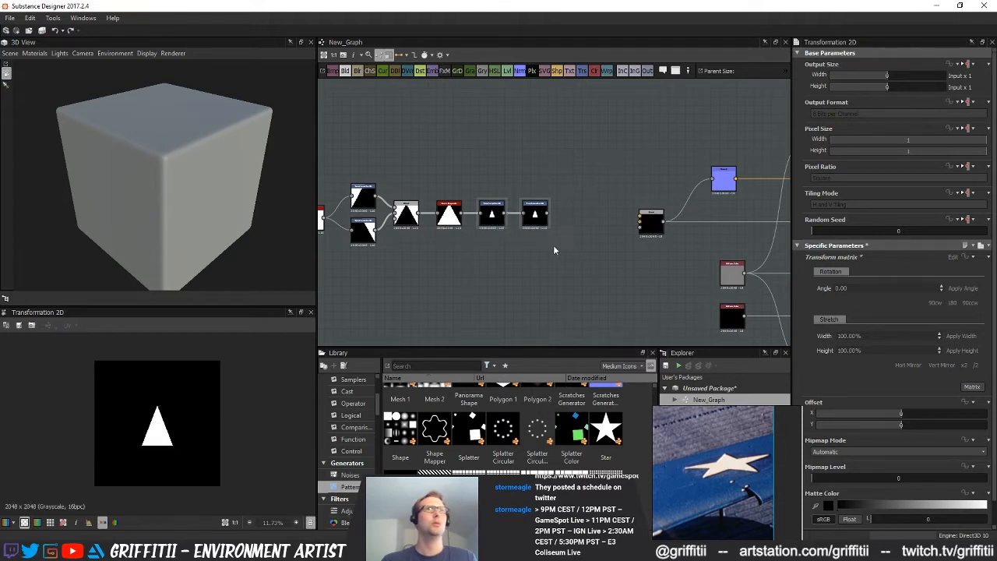
Raise the second Transformation 2D above the chain and set its Y offset to 0.34 to form the star's top point
scroll(733, 286, "down", 2)
left_click_drag(606, 246, 649, 246)
left_click_drag(416, 194, 546, 240)
left_click(567, 294)
middle_click_drag(557, 354, 560, 360)
left_click_drag(580, 265, 519, 224)
double_click(514, 218)
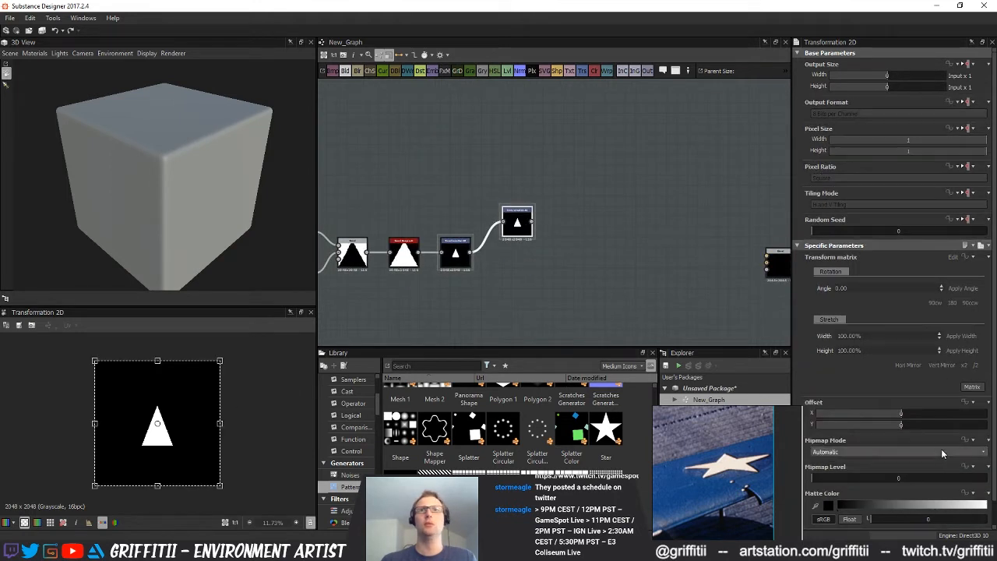
left_click_drag(903, 424, 958, 422)
scroll(500, 278, "up", 4)
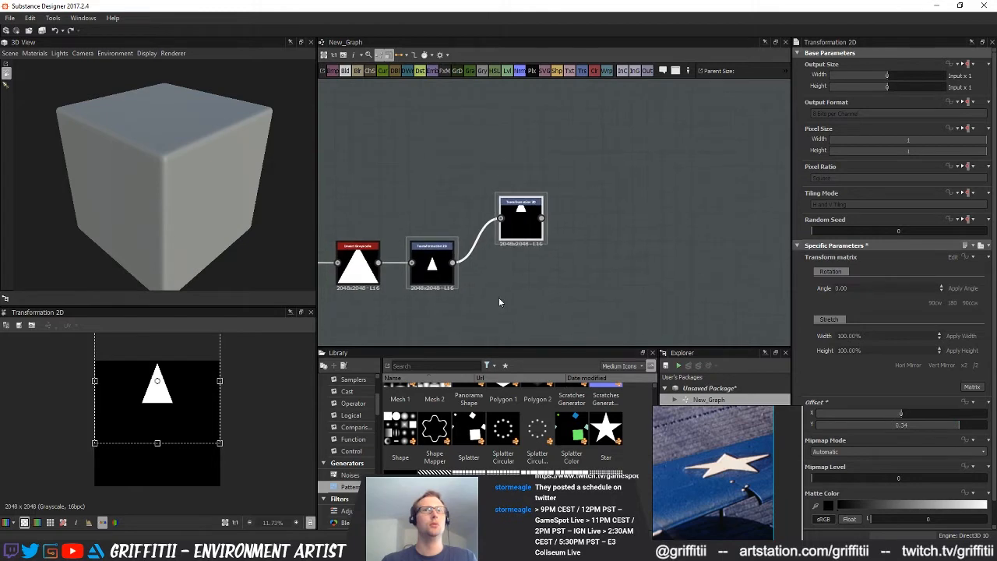
Add another Transformation 2D fed by the scaled triangle and place it directly below the top-point transform
middle_click_drag(496, 286, 496, 243)
left_click(403, 225)
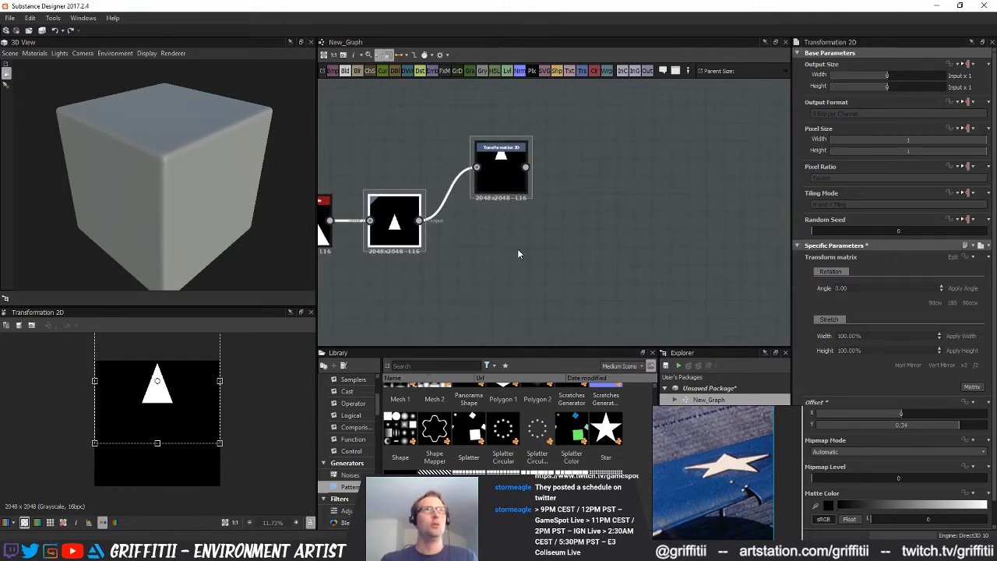
left_click(483, 234)
left_click(588, 70)
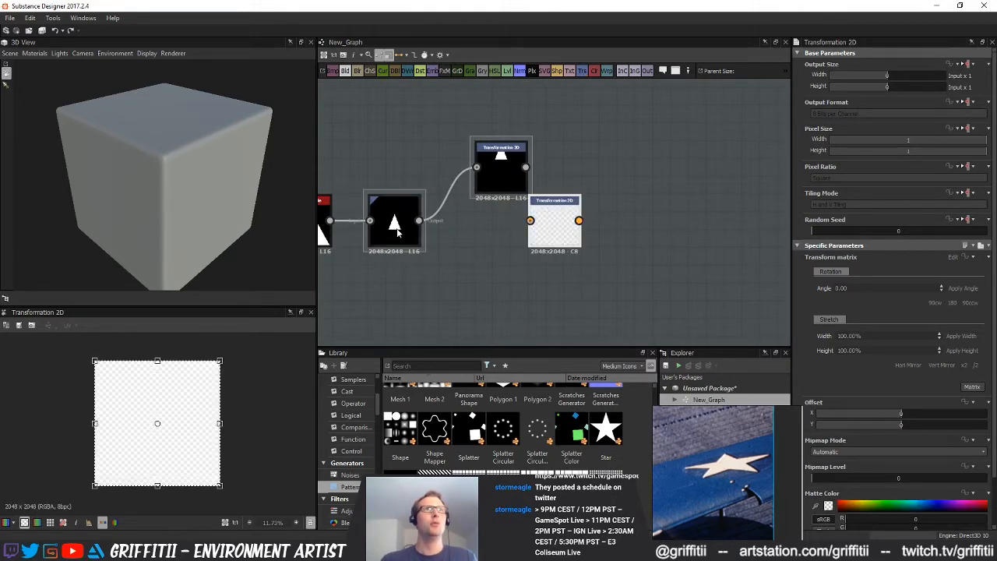
left_click_drag(554, 232, 505, 252)
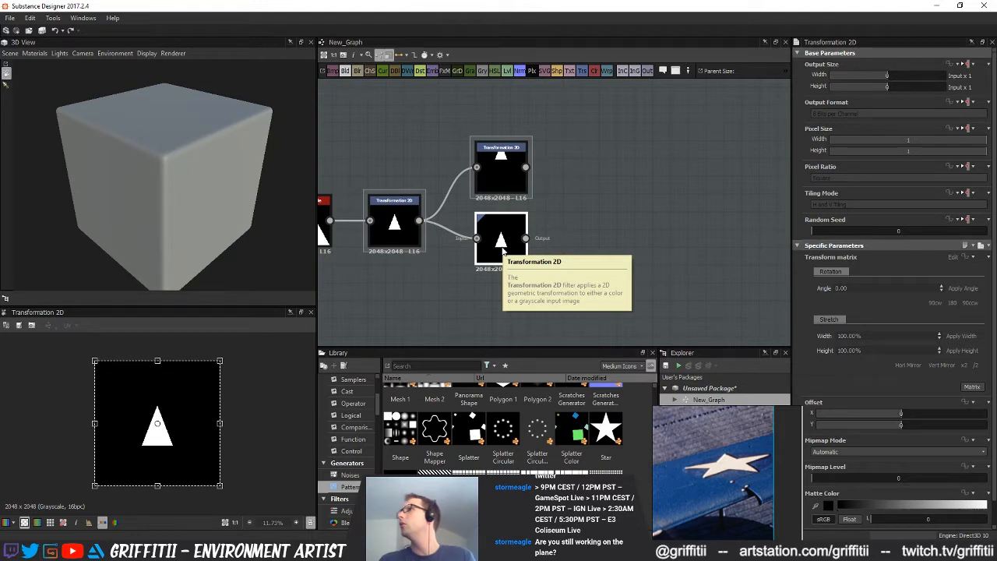
middle_click_drag(503, 253, 507, 244)
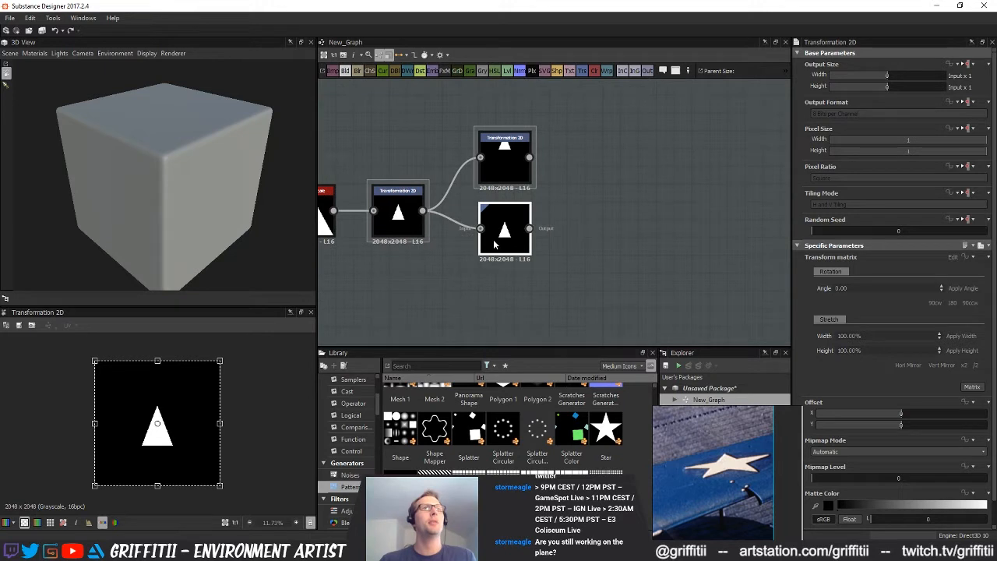
Rotate the lower branch's triangle until its tip points right with a horizontal upper edge, offset toward the image's right side
left_click_drag(251, 379, 214, 499, "shift")
left_click_drag(928, 419, 955, 424)
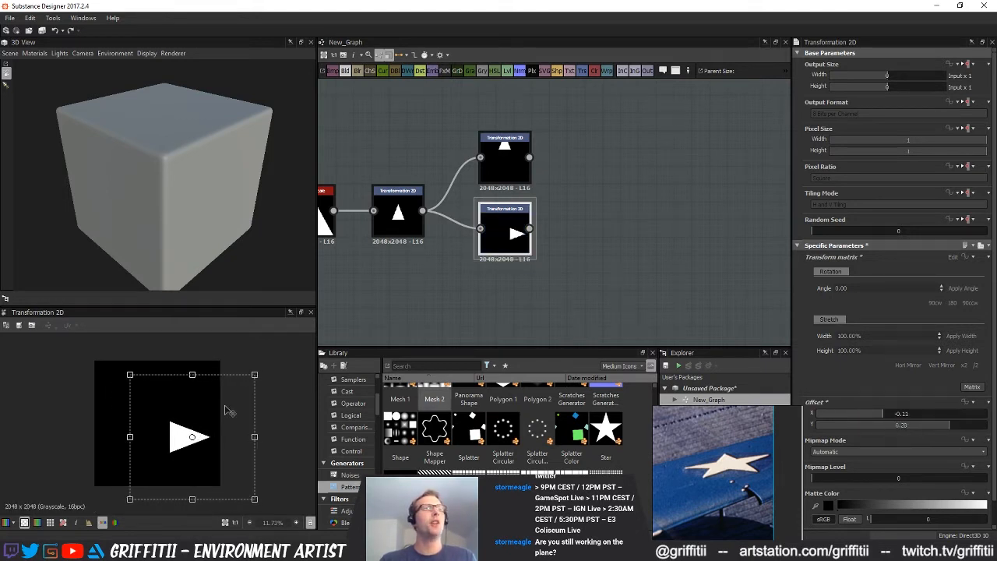
left_click_drag(279, 374, 253, 342)
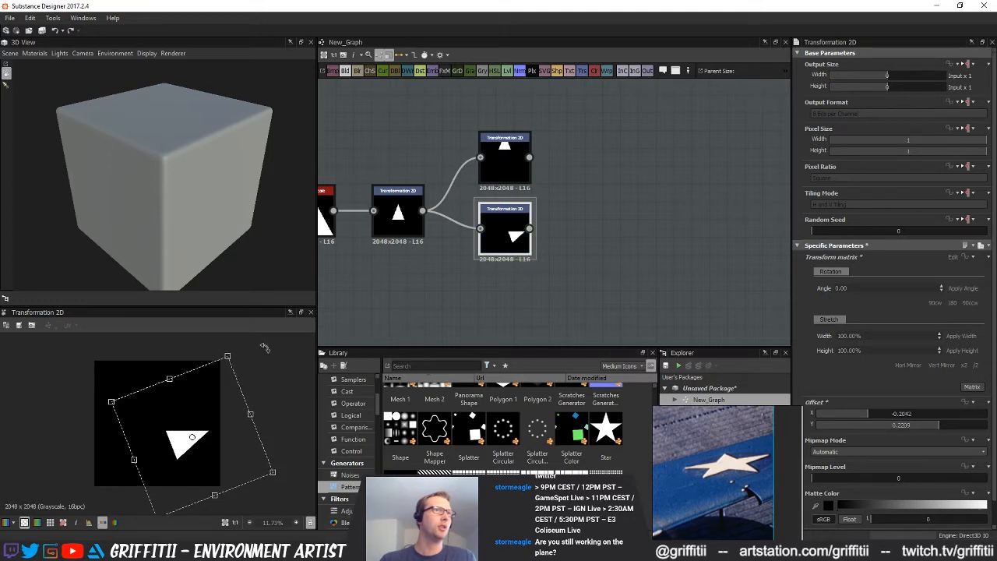
mouse_move(950, 426)
left_mouse_down()
mouse_move(923, 427)
mouse_move(945, 426)
left_mouse_up()
key("ctrl+z")
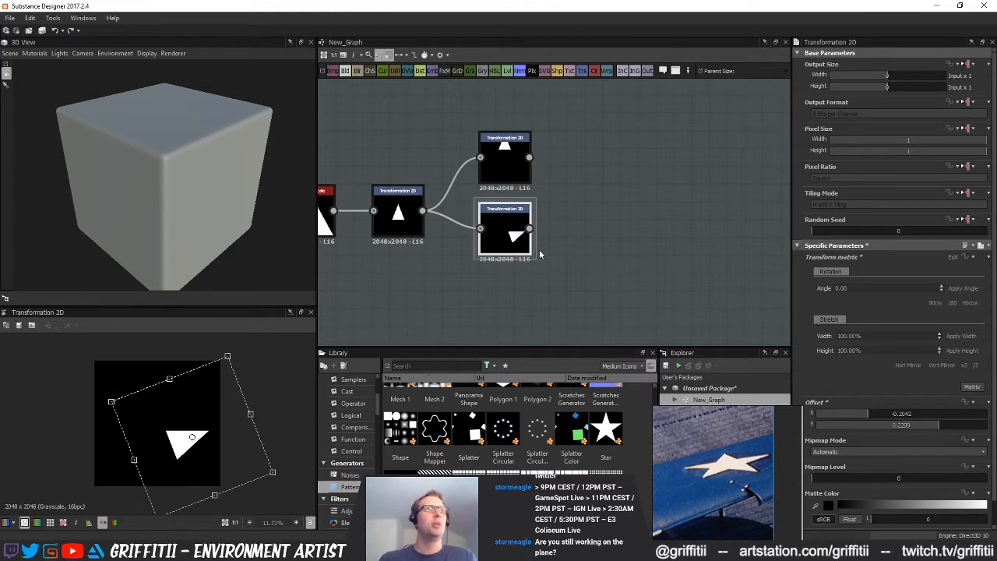
Add a Transformation 2D after the rotated triangle's transform
middle_click_drag(549, 229, 512, 244)
left_click(532, 142)
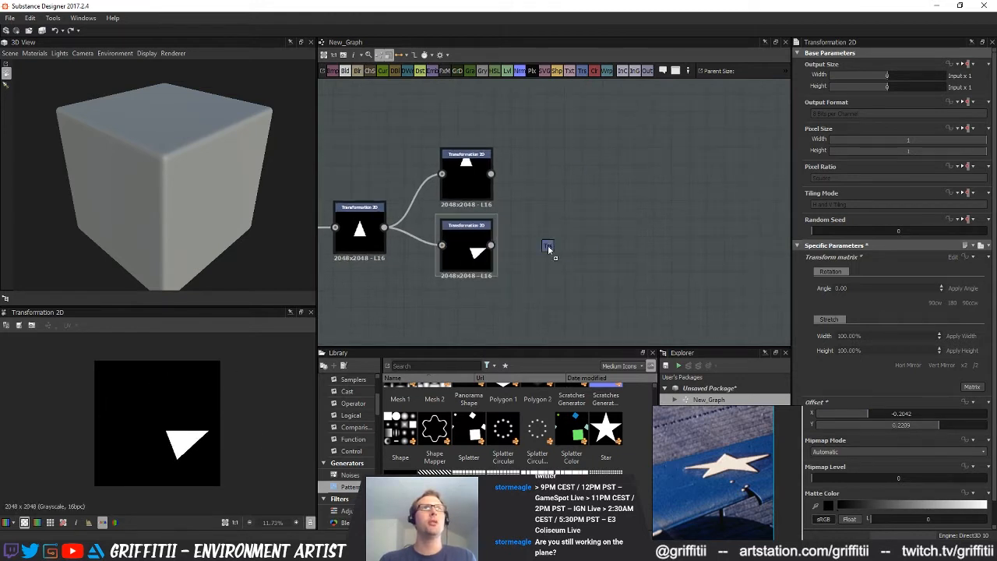
left_click_drag(570, 250, 568, 251)
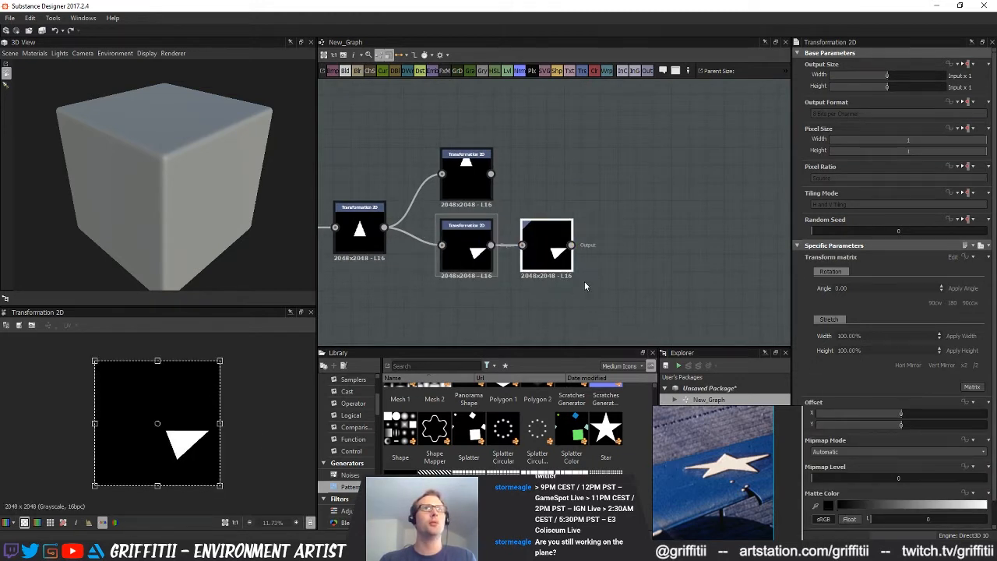
Combine the top-point and rotated triangles in a new Blend node using the Max (Lighten) blending mode
left_click(518, 169)
left_click_drag(536, 178, 643, 192)
left_click_drag(571, 245, 619, 192)
left_click_drag(490, 174, 620, 180)
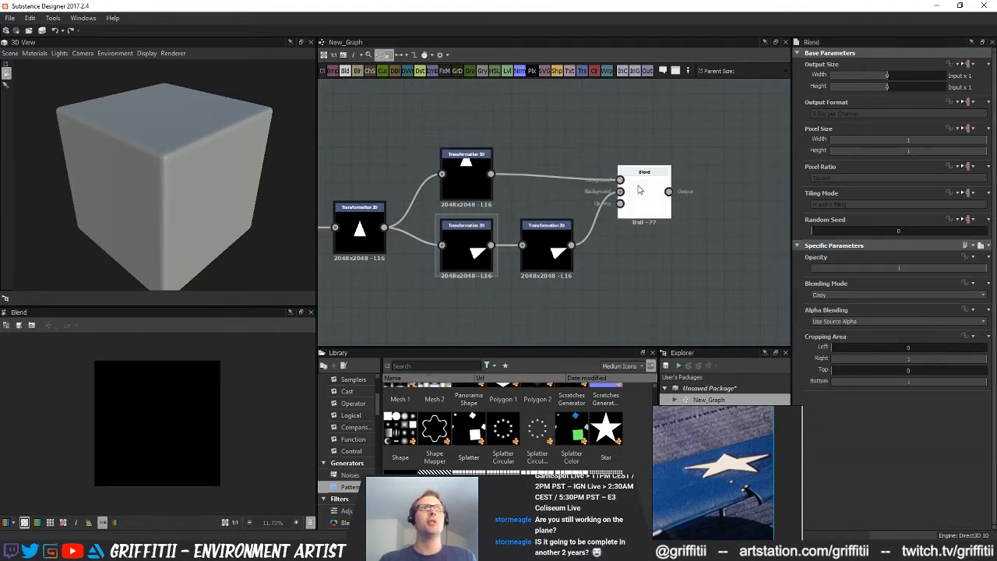
left_click(858, 294)
left_click(849, 338)
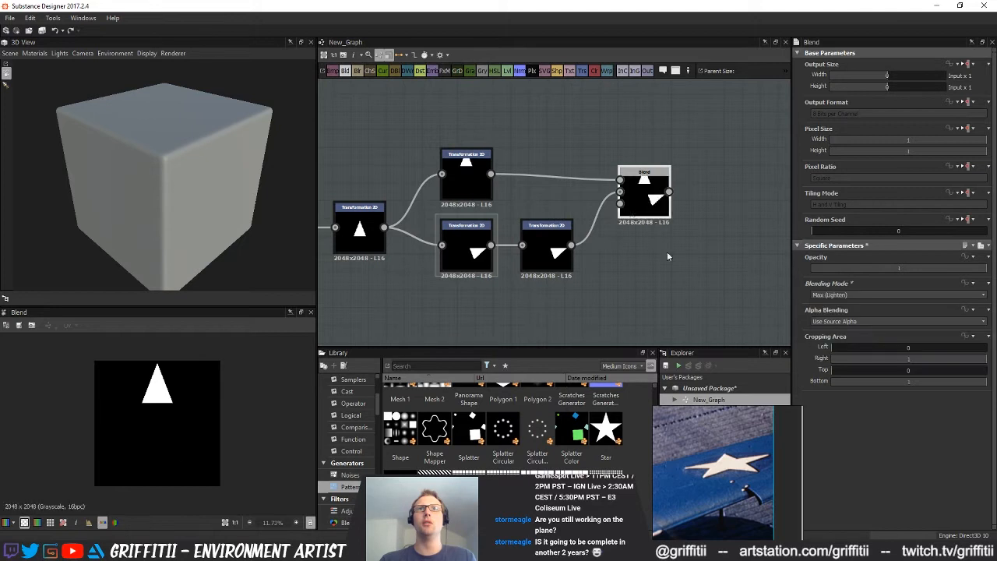
Set the last transform's offset to X -0.05 and Y 0.22 so the side point meets the top point's base corner
left_click(546, 234)
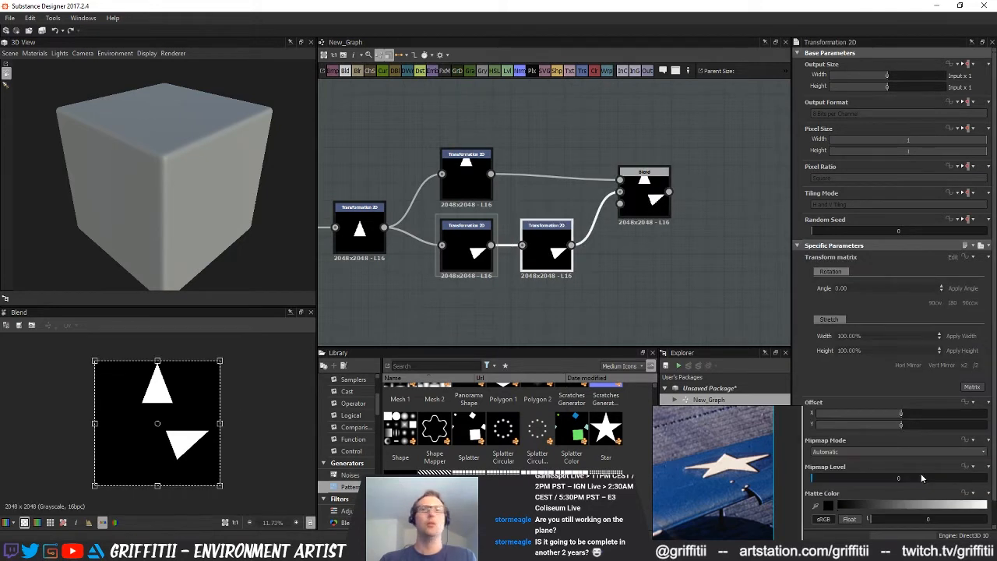
left_click_drag(917, 427, 894, 424)
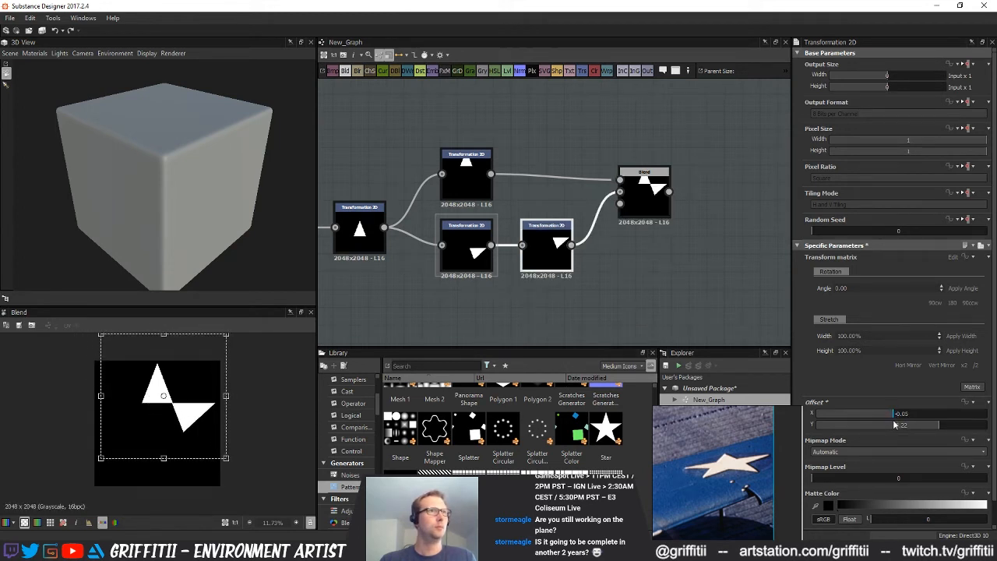
left_click(737, 262)
Duplicate the side-point transform, place the copy below it and mirror the copy horizontally
middle_click_drag(640, 269, 595, 244)
left_click(548, 199)
key("ctrl+d")
left_click_drag(554, 265, 547, 282)
double_click(547, 282)
left_click(908, 365)
Move the Blend node down and rewire it to combine the side point with its mirrored copy
middle_click_drag(635, 254, 574, 260)
left_click(581, 200)
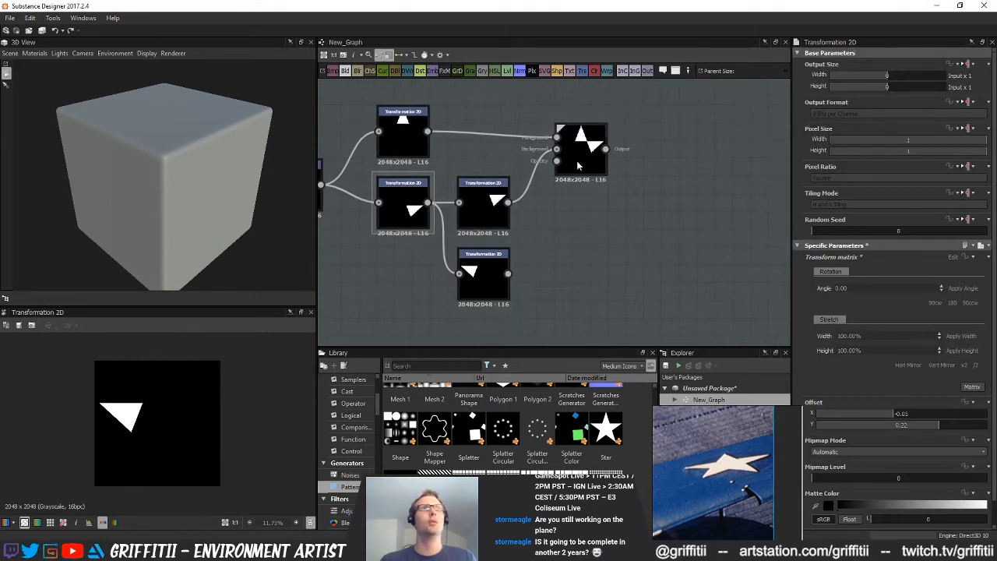
left_click_drag(574, 162, 568, 240)
left_click_drag(508, 202, 560, 227)
mouse_move(589, 250)
left_mouse_down()
mouse_move(591, 233)
mouse_move(589, 258)
left_mouse_up()
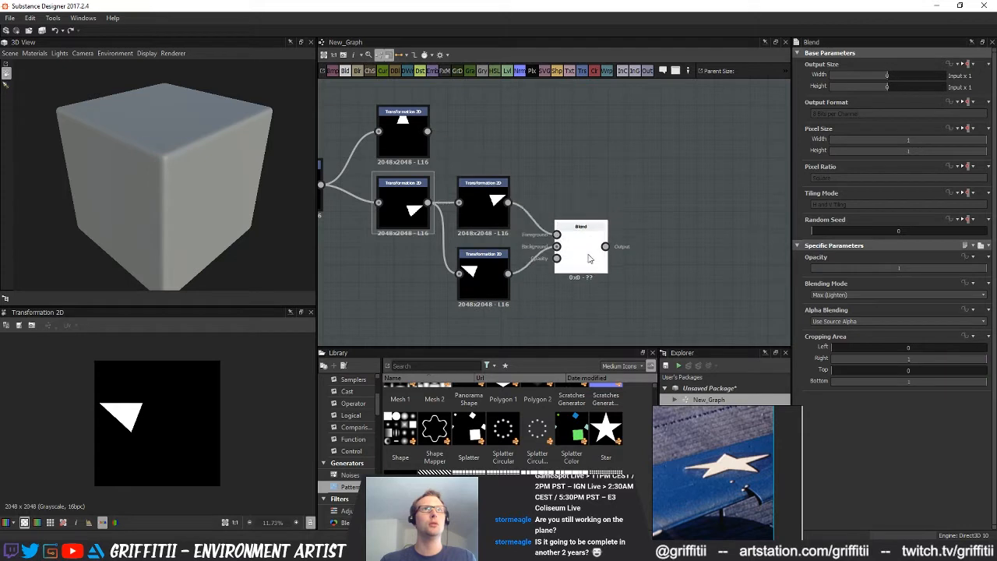
Copy and paste the Blend node and use the copy to merge the top point with the two side points
key("ctrl+c")
key("ctrl+v")
left_click_drag(555, 229, 628, 166)
left_click_drag(605, 246, 602, 137)
left_click_drag(640, 154, 679, 153)
double_click(679, 153)
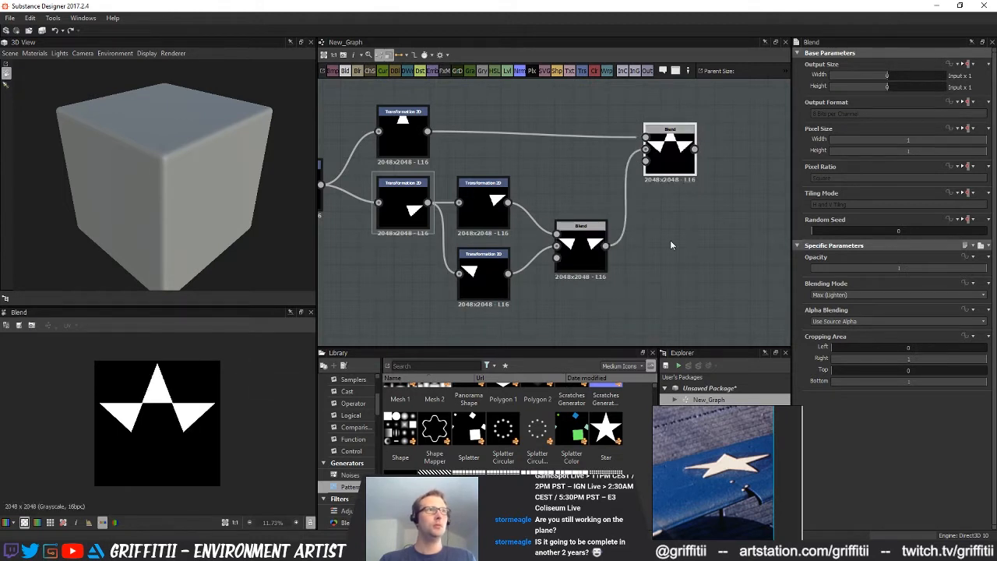
Move the whole star node chain farther from the existing Blend to free up more space
scroll(627, 242, "down", 2)
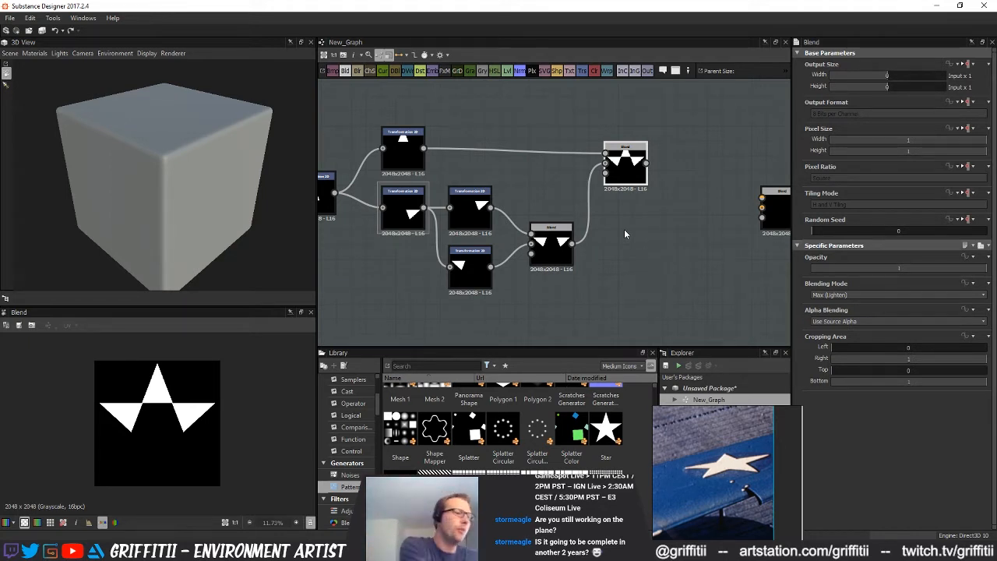
middle_click_drag(625, 246, 587, 220)
scroll(586, 220, "down", 6)
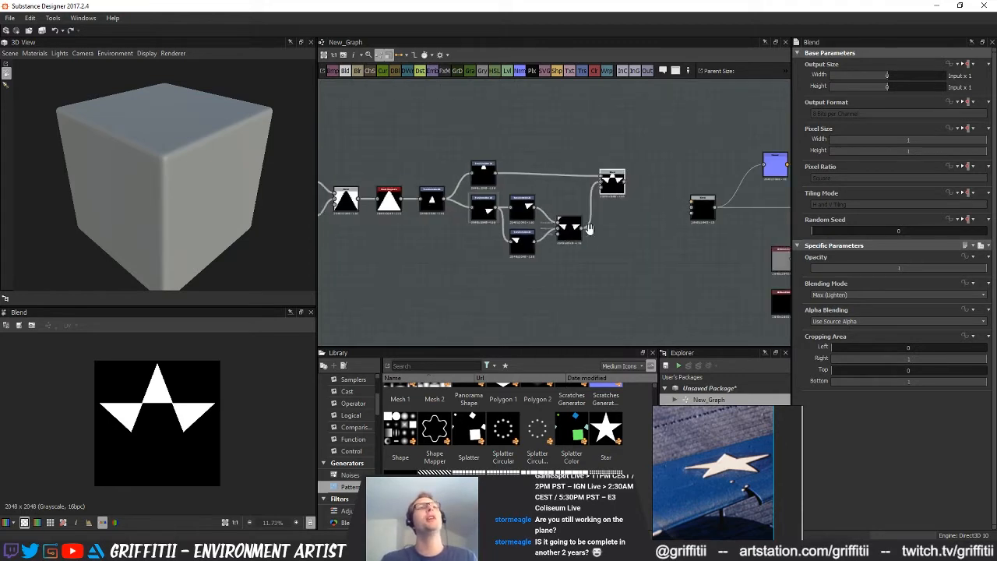
left_click_drag(387, 141, 690, 291)
left_click_drag(671, 194, 561, 194)
scroll(592, 205, "up", 1)
left_click(571, 218)
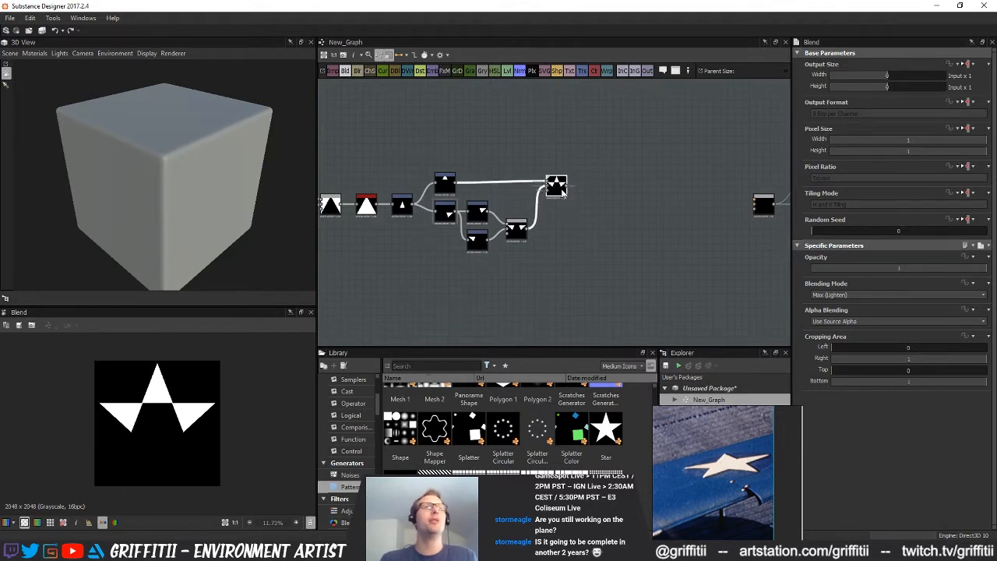
Add a new Blend node below and beyond the three-point star Blend
scroll(560, 206, "up", 4)
left_click_drag(568, 204, 568, 197)
middle_click_drag(607, 246, 570, 243)
scroll(569, 247, "down", 3)
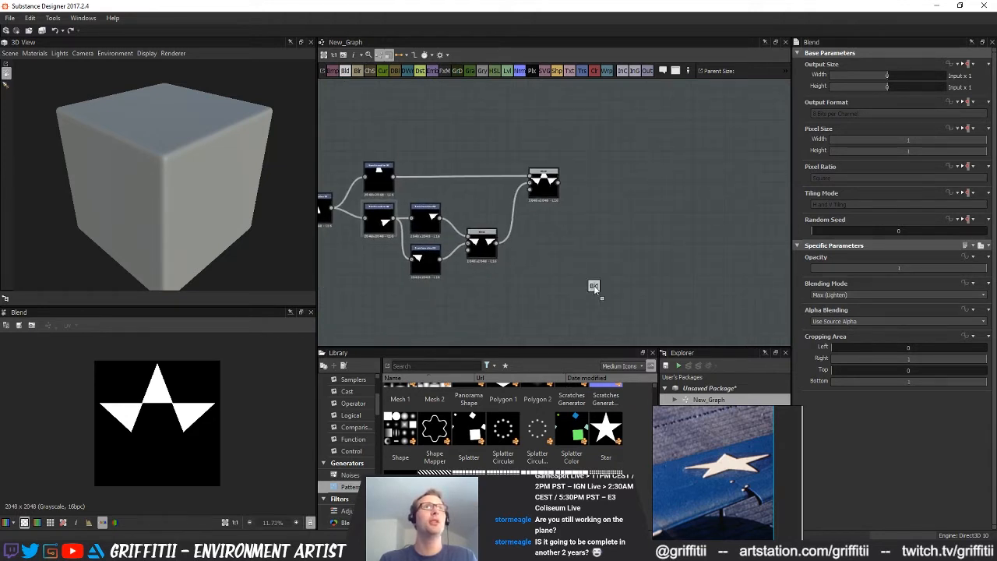
left_click_drag(595, 288, 604, 271)
scroll(614, 243, "up", 1)
middle_click_drag(535, 309, 594, 253)
middle_click_drag(463, 278, 501, 260)
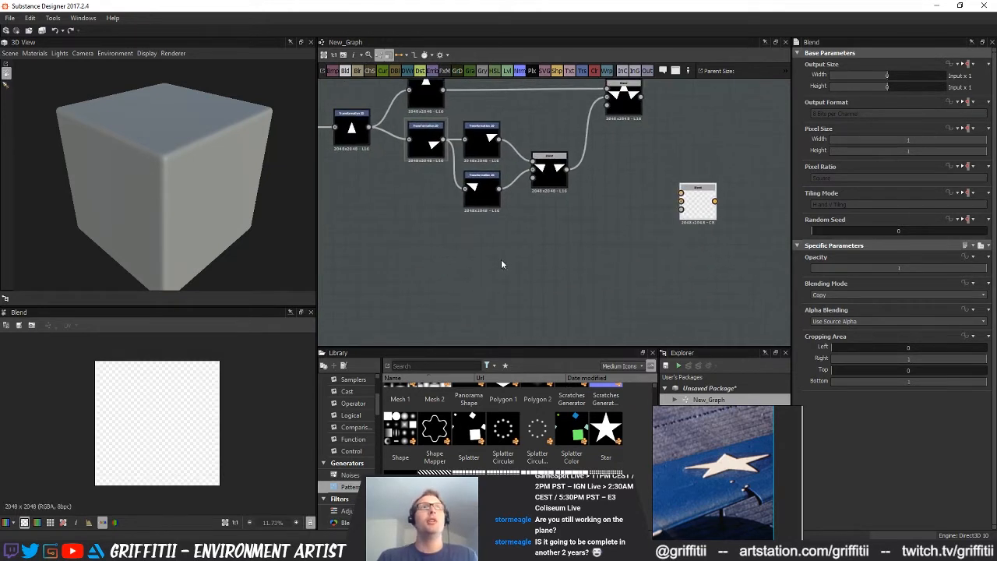
Duplicate the mirrored side-point Transformation 2D and place the copy beneath it
left_click(487, 198)
key("ctrl+d")
left_click_drag(563, 215, 506, 257)
Shift the side-point transforms, their Blend and the new copy together, farther from the rotated triangle's transform
left_click_drag(540, 155, 497, 262)
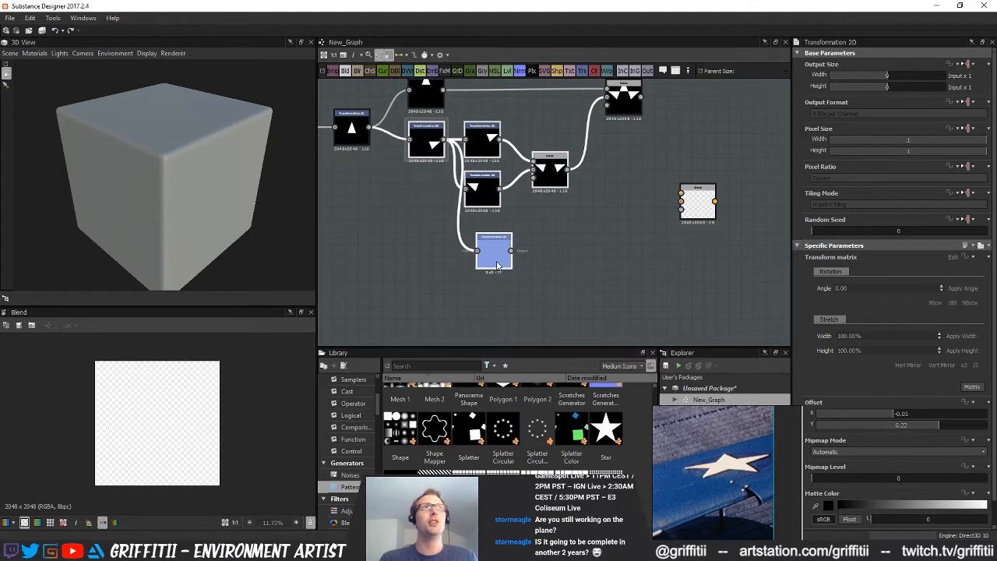
middle_click_drag(497, 266, 512, 315)
left_click_drag(574, 228, 611, 228)
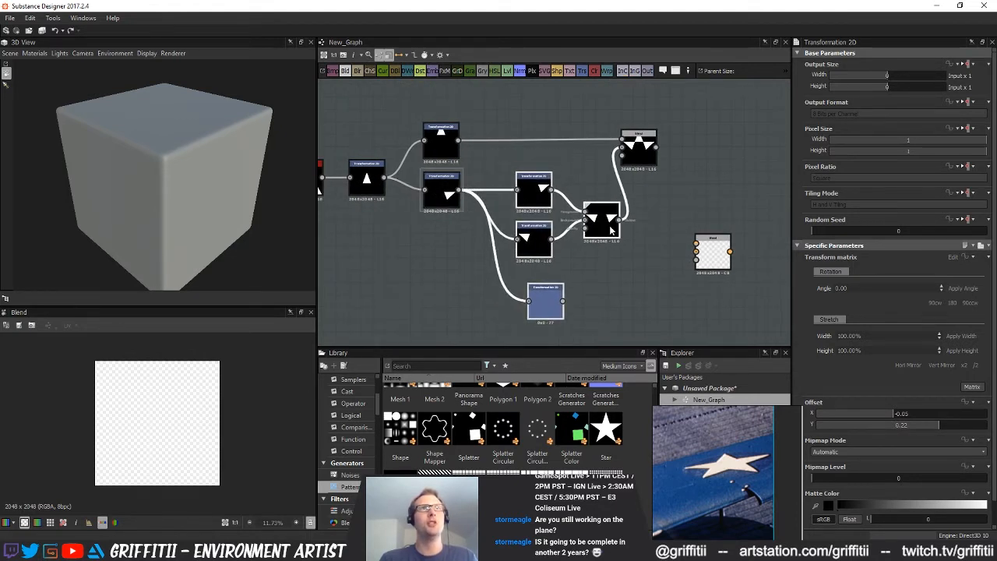
middle_click_drag(644, 252, 560, 252)
left_click_drag(560, 160, 608, 165)
Align the copied transform under the two side-point transforms and lower the unconnected Blend node to its level
middle_click_drag(523, 262, 524, 242)
left_click(524, 242)
mouse_move(463, 294)
left_mouse_down()
mouse_move(442, 288)
mouse_move(457, 288)
left_mouse_up()
middle_click_drag(525, 279, 508, 272)
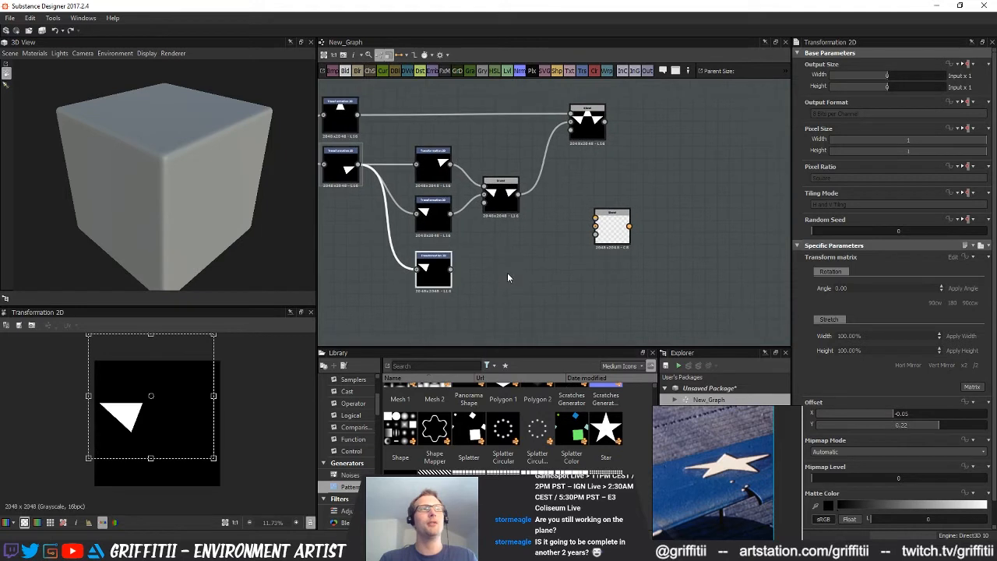
left_click_drag(607, 242, 590, 291)
middle_click_drag(475, 274, 498, 262)
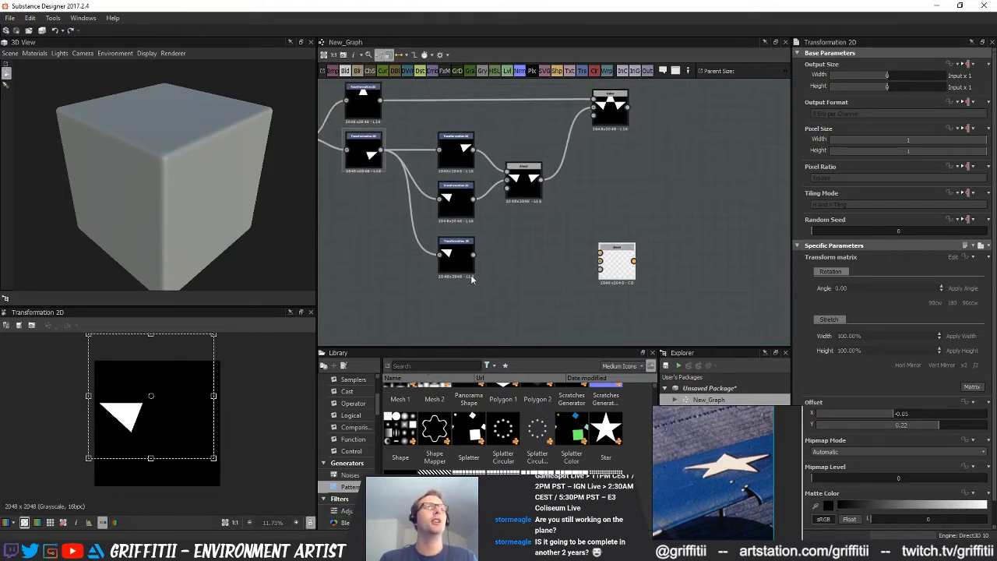
Connect the three-point star Blend and the copied side-point transform to the new Blend, moved farther along the chain, and preview it
double_click(606, 120)
middle_click_drag(625, 259, 581, 274)
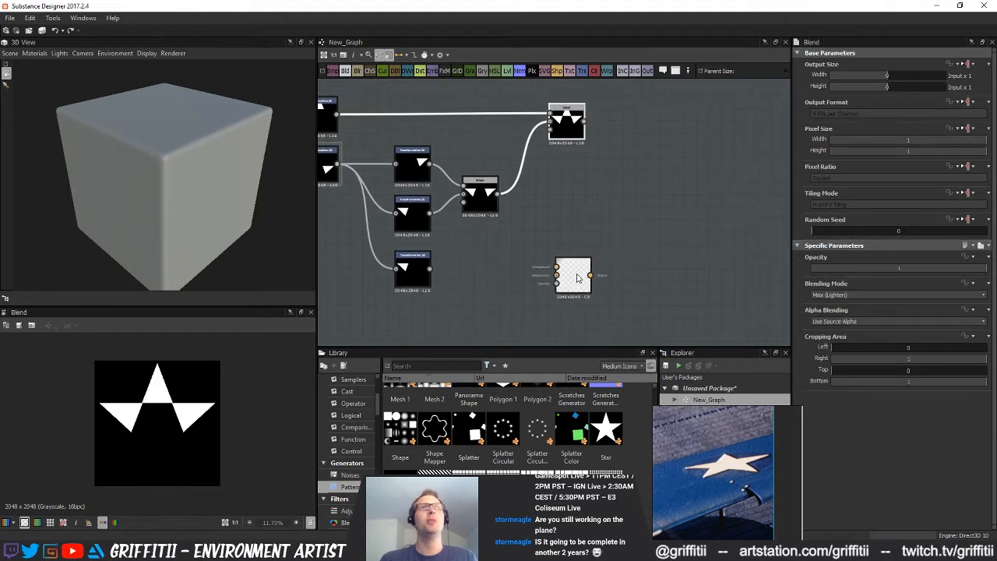
left_click_drag(581, 273, 611, 249)
left_click_drag(585, 122, 611, 250)
left_click_drag(584, 122, 647, 250)
left_click(412, 271)
double_click(640, 262)
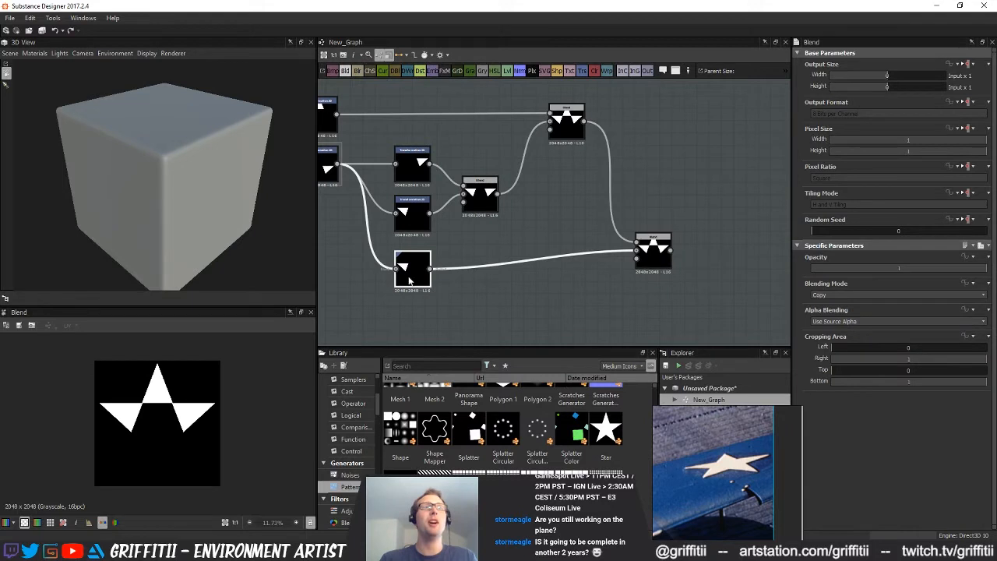
Rotate the copied side-point transform so its triangle points downward and move it below the star's centre
left_click_drag(242, 406, 192, 305, "shift")
left_click_drag(187, 389, 187, 443, "shift")
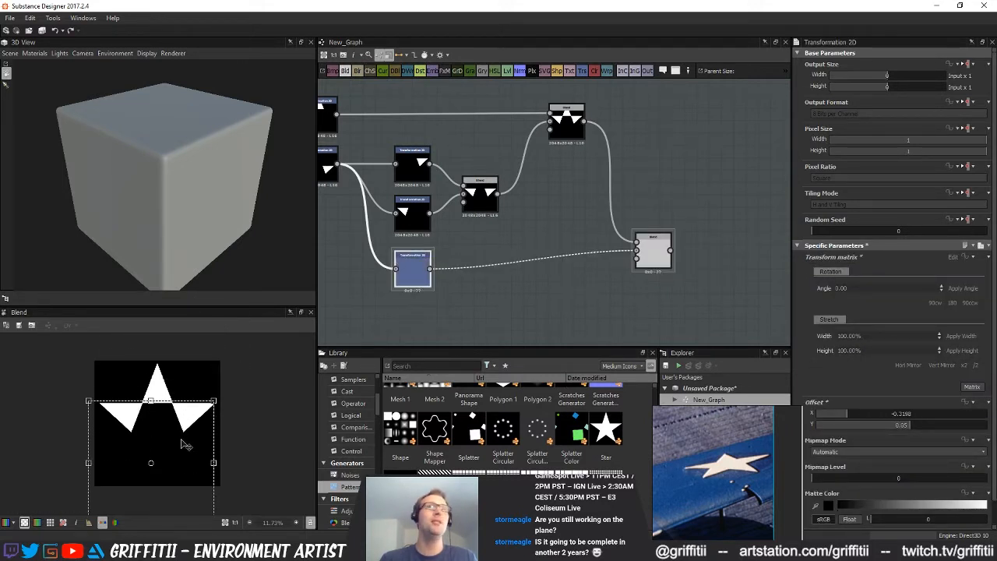
left_click_drag(180, 456, 171, 430)
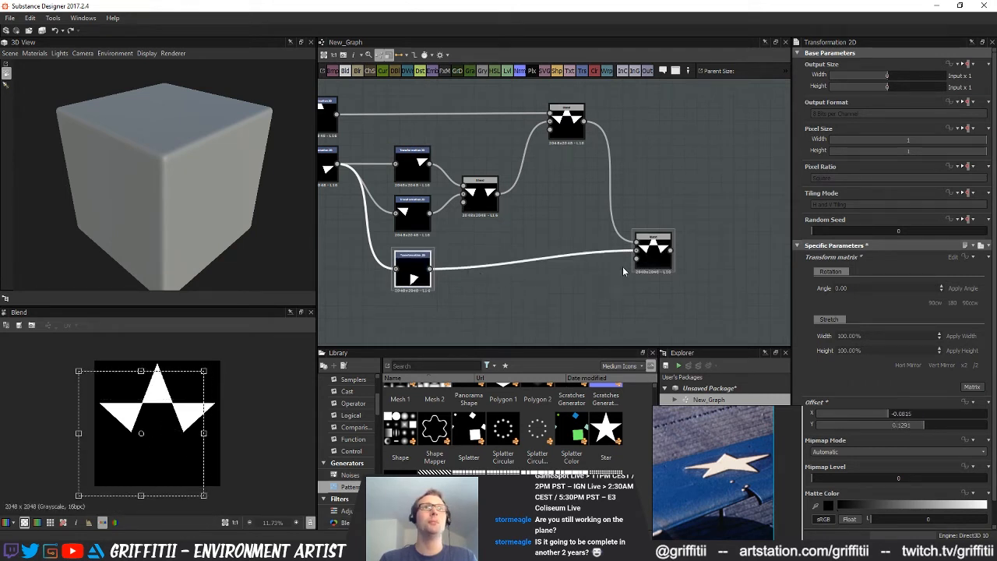
Set the new Blend's blending mode to Max (Lighten), trying Min (Darken) first
left_click(658, 263)
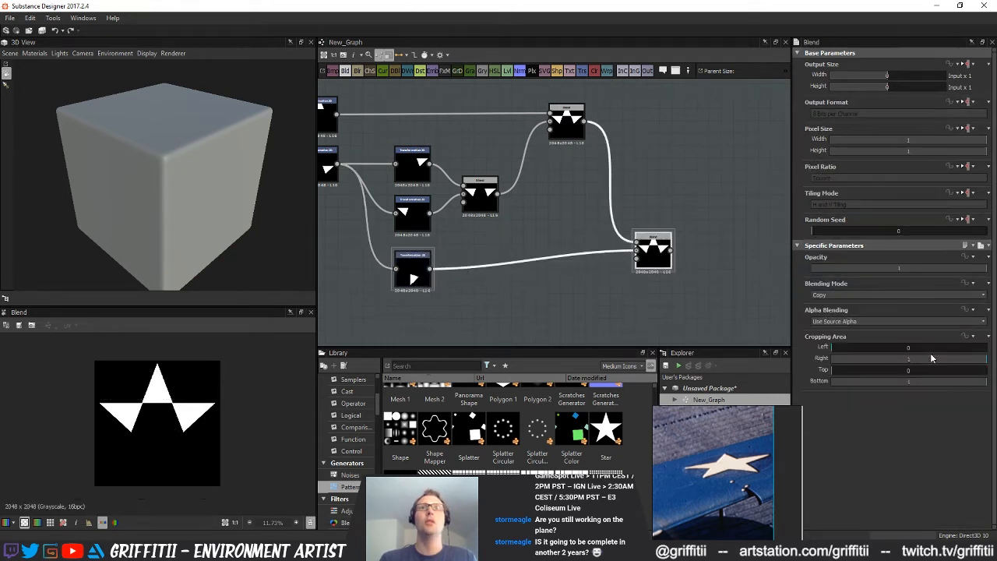
left_click(852, 294)
left_click(853, 349)
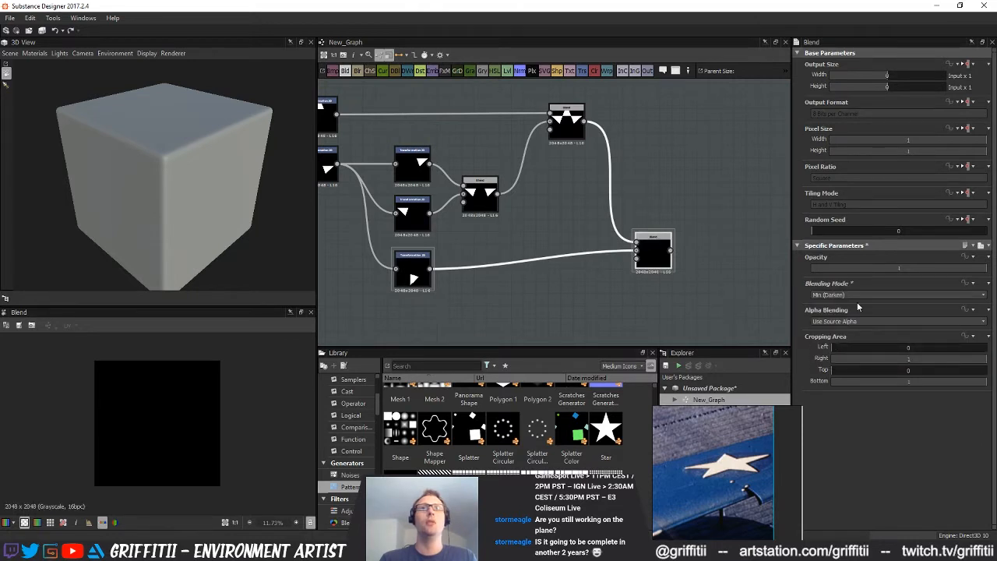
left_click(841, 294)
left_click(839, 343)
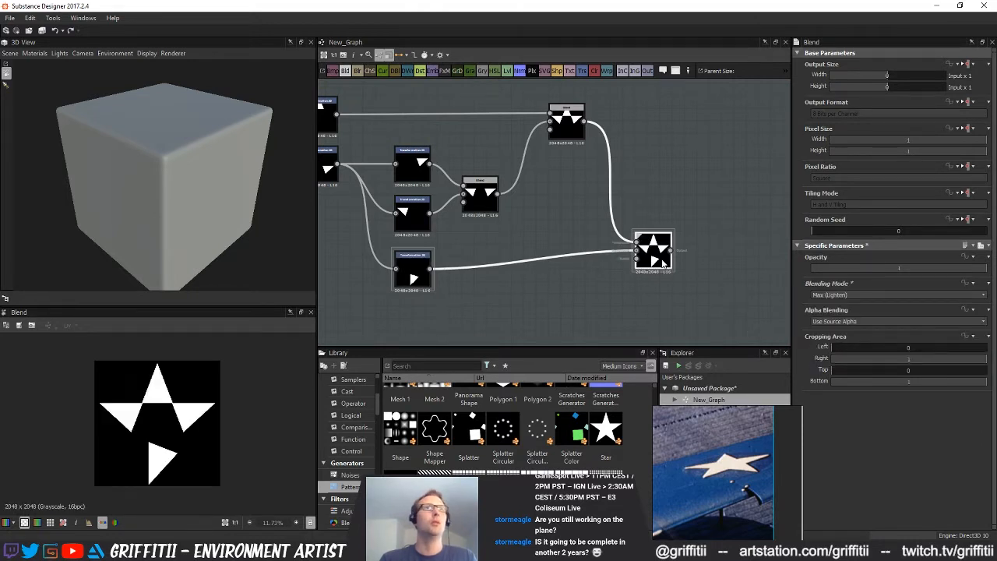
Rotate and shift the copied transform's triangle to form the star's lower-left point, at an offset of about X -0.10, Y 0.17
left_click(413, 265)
left_click_drag(150, 423, 189, 343)
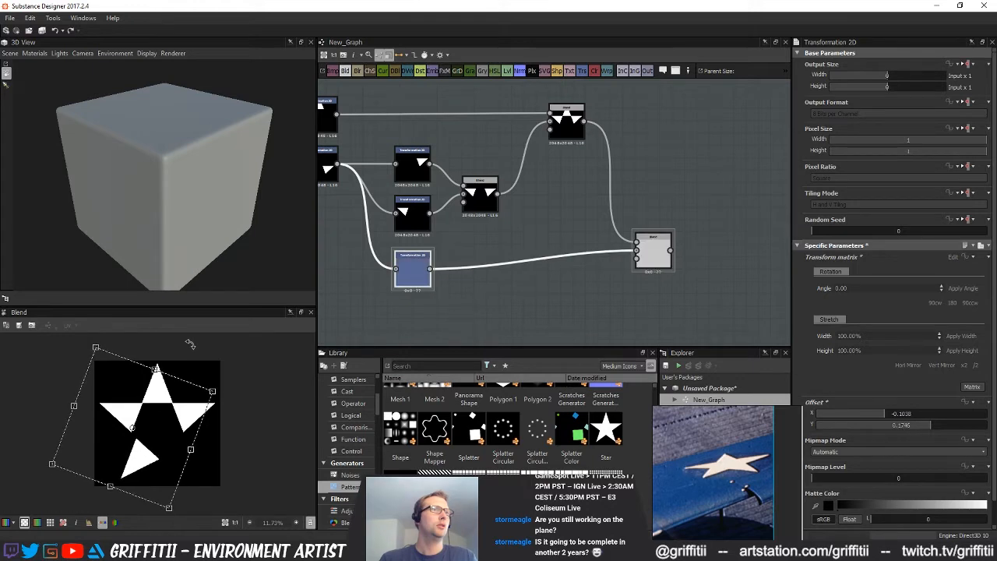
middle_click_drag(539, 253, 709, 248)
left_click(484, 291)
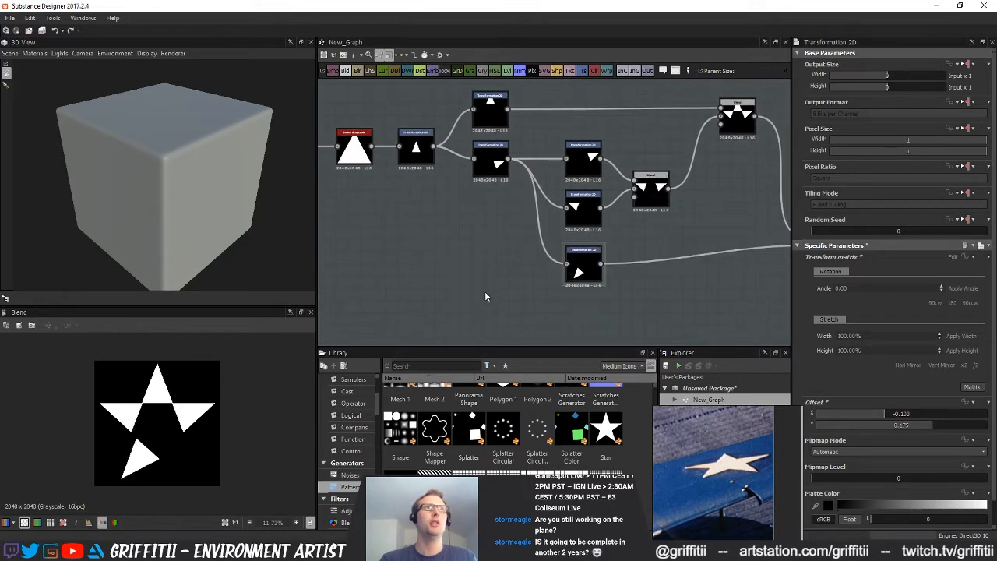
Add a Transformation 2D node below the other transforms and feed it from the small centred triangle's transform
middle_click_drag(497, 304, 452, 272)
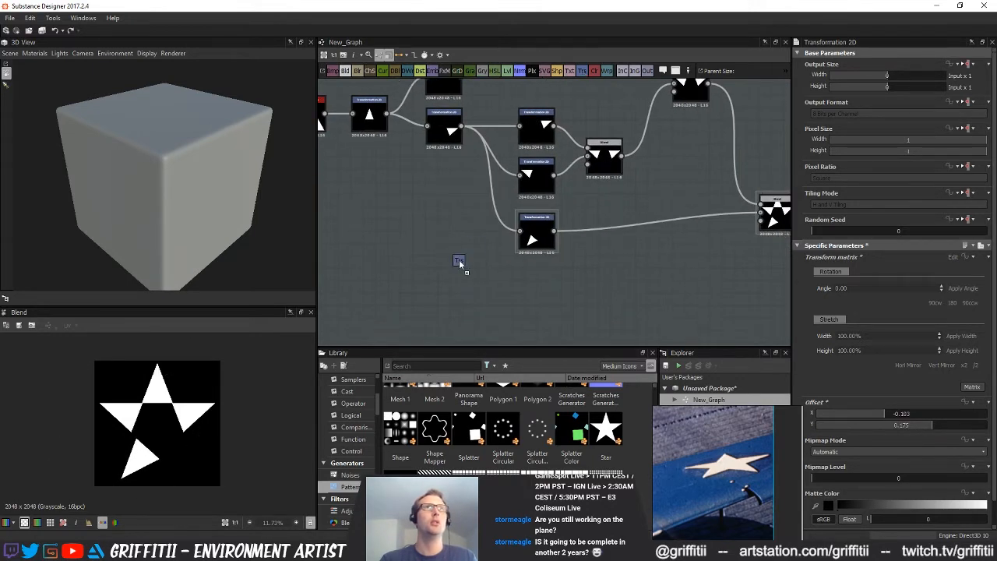
left_click_drag(476, 249, 473, 251)
left_click_drag(387, 114, 462, 267)
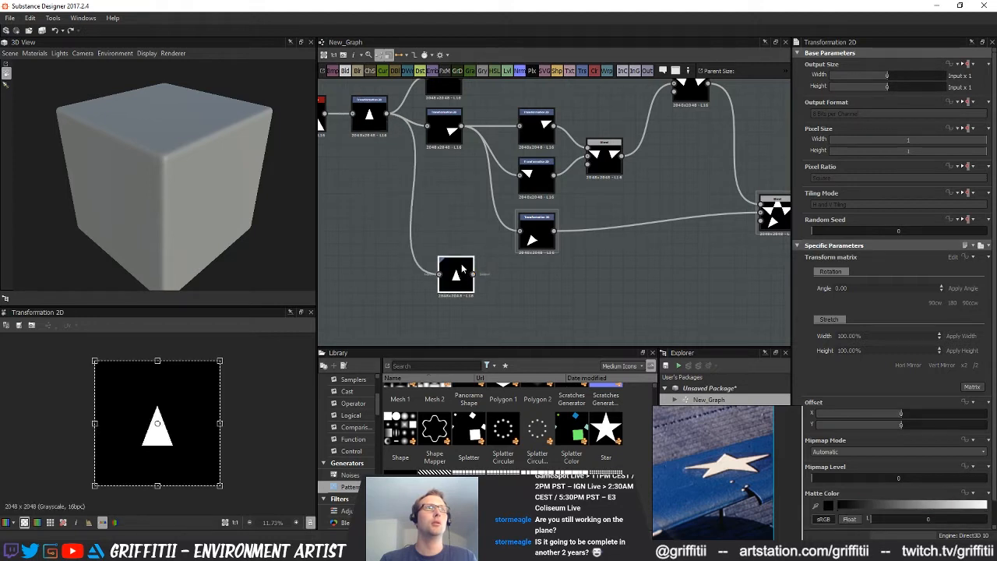
Rotate the new transform's triangle to point to the lower left and connect it to the newest Blend in place of the earlier copy
left_click_drag(258, 366, 60, 484)
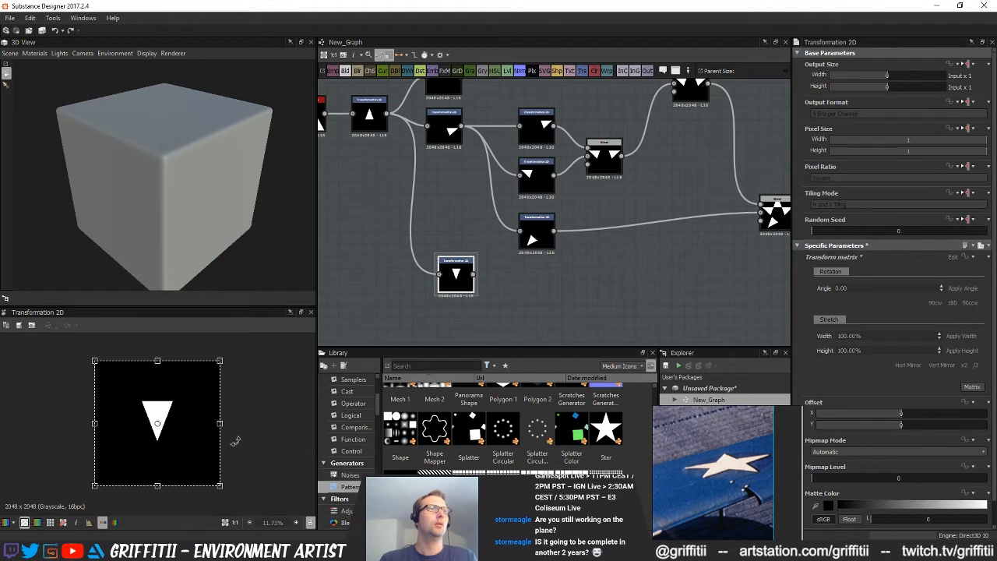
left_click_drag(236, 442, 193, 490)
left_click_drag(468, 279, 518, 291)
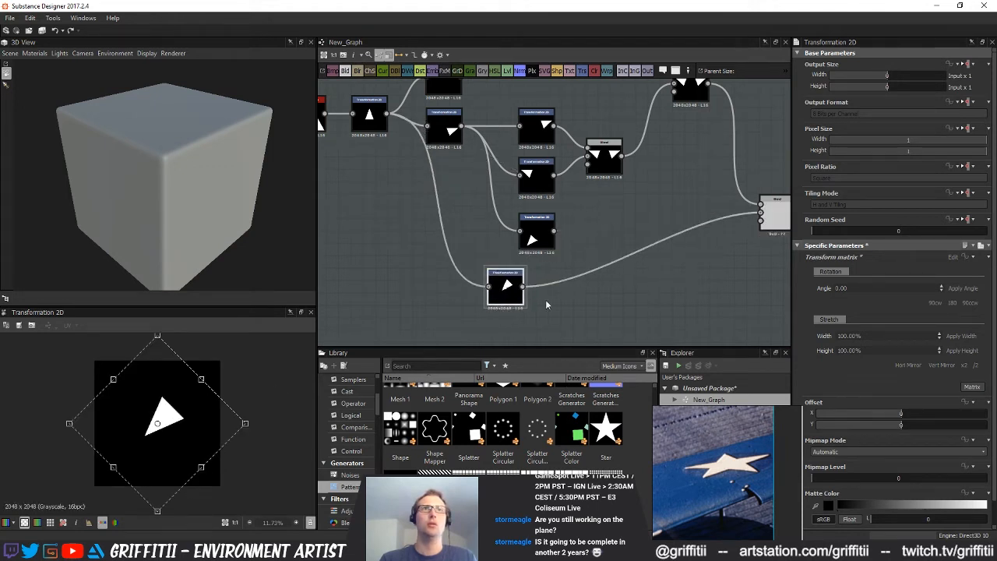
Preview the Blend and offset the new lower-left point transform to X 0.02, Y 0.37
double_click(775, 217)
left_click(505, 288)
left_click_drag(189, 411, 181, 422)
key("ctrl+z")
mouse_move(913, 426)
left_mouse_down()
mouse_move(965, 422)
mouse_move(908, 419)
left_mouse_up()
left_click_drag(906, 422, 904, 422)
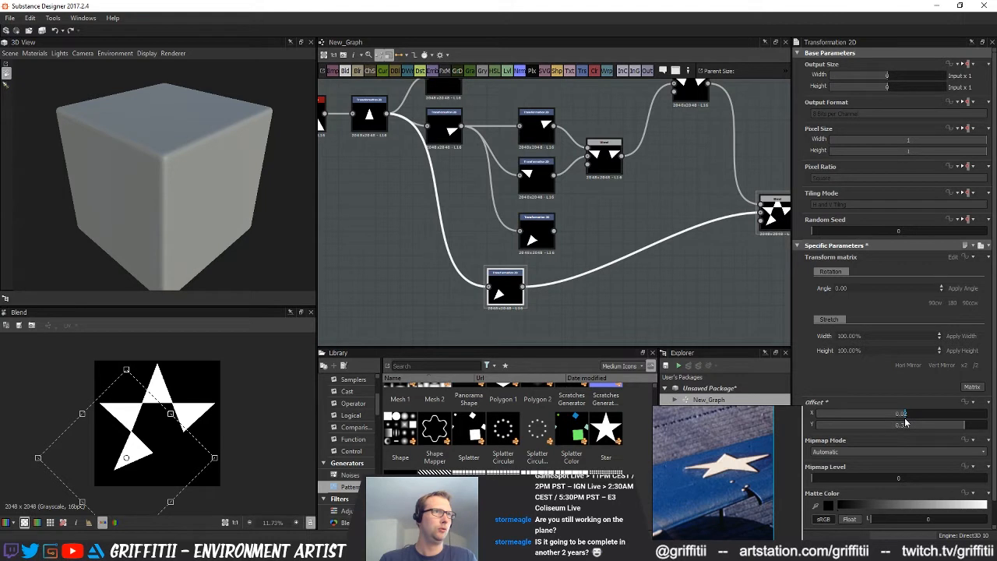
Duplicate the lower-left point transform beneath the original and mirror the copy horizontally to make the lower-right point
middle_click_drag(576, 313, 578, 251)
left_click_drag(503, 248, 548, 281)
key("ctrl+d")
double_click(549, 282)
left_click(908, 365)
Duplicate the Max (Lighten) Blend and connect the lower-left and lower-right point transforms to the copy
left_click(769, 161)
key("ctrl+d")
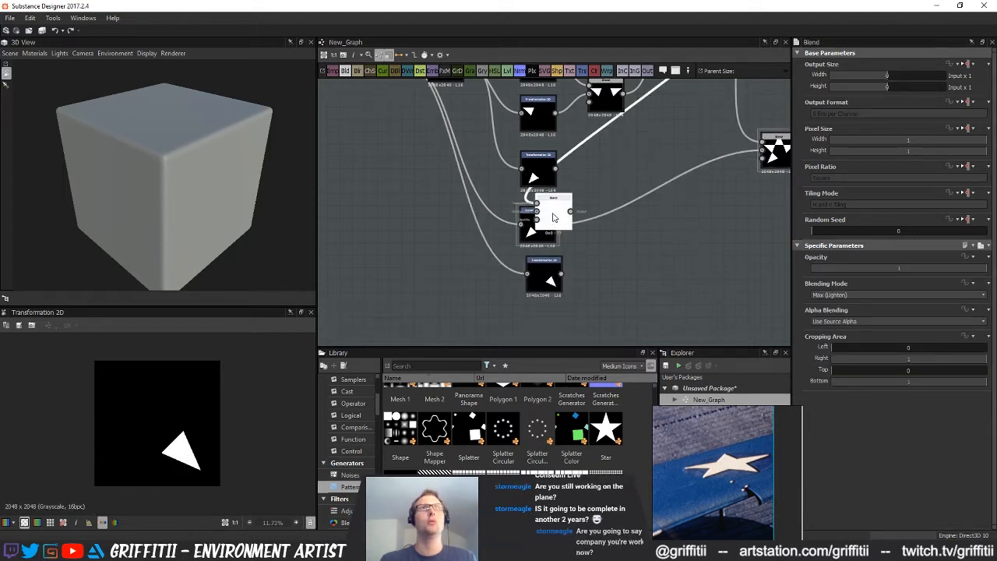
left_click_drag(554, 215, 612, 241)
left_click_drag(557, 225, 594, 228)
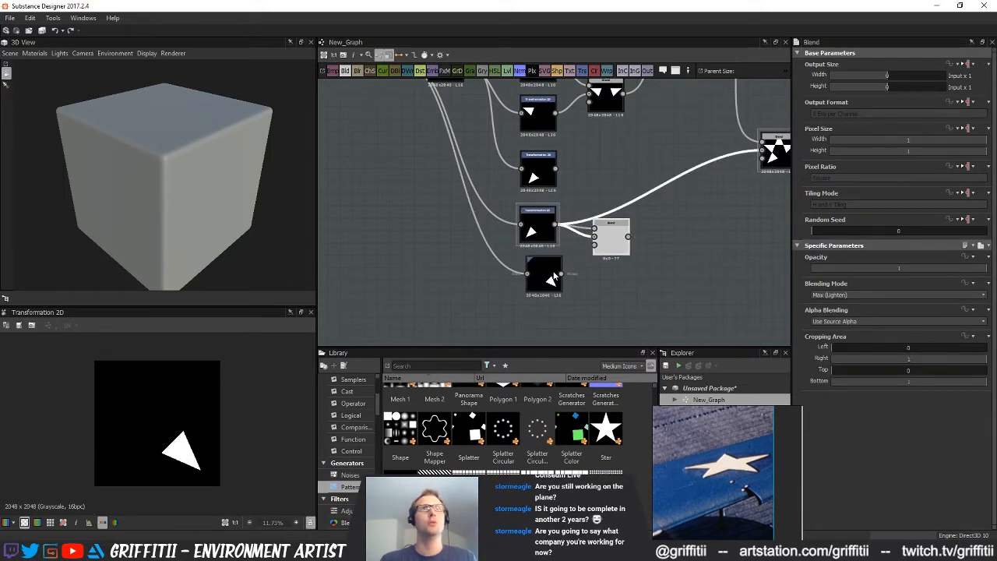
left_click_drag(562, 275, 615, 251)
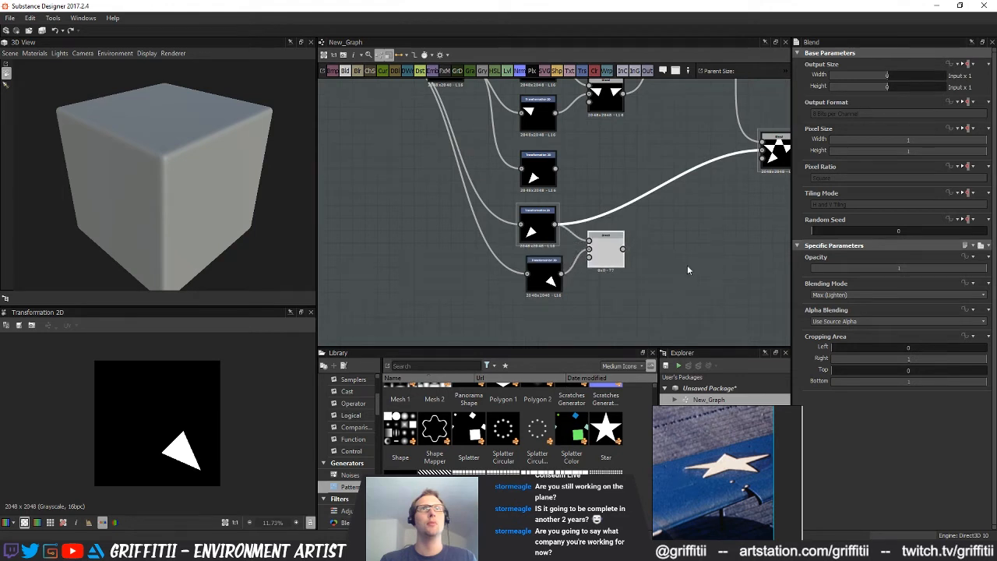
middle_click_drag(707, 247, 629, 280)
left_click_drag(630, 280, 640, 271)
Duplicate the lower-points Blend and use the copy to combine the side-points Blend with the lower-points Blend
left_click(530, 285)
key("ctrl+d")
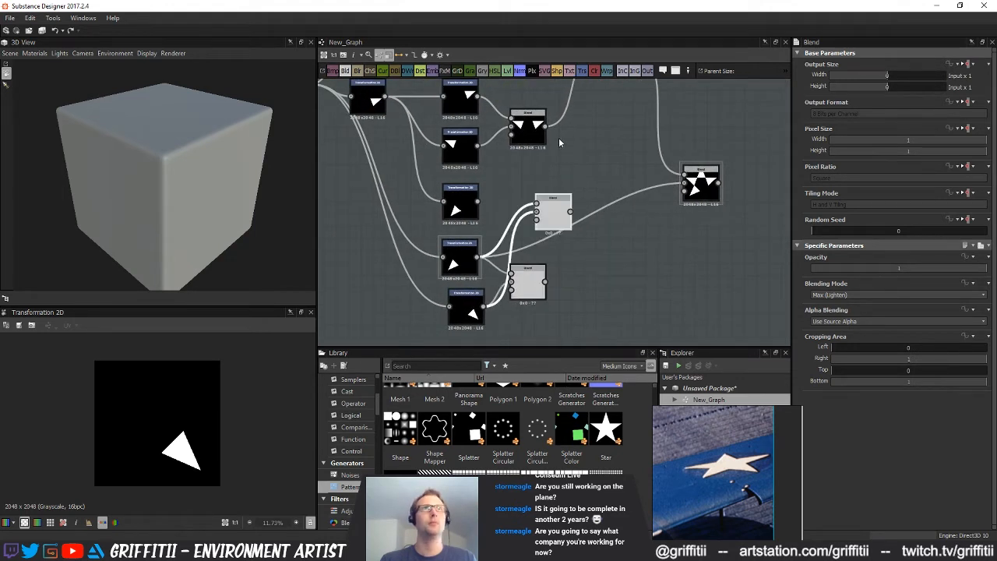
left_click_drag(546, 127, 609, 210)
left_click_drag(545, 282, 595, 213)
middle_click_drag(597, 212, 592, 304)
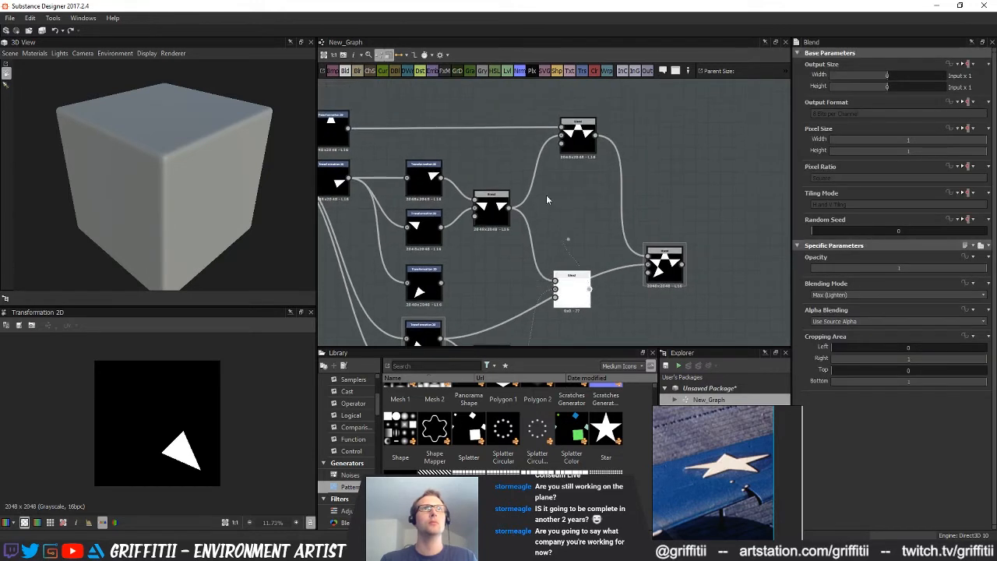
Connect the combined side-and-lower-points Blend to the top-point Blend in place of the side-points input and preview the star
left_click_drag(561, 136, 562, 136)
double_click(579, 146)
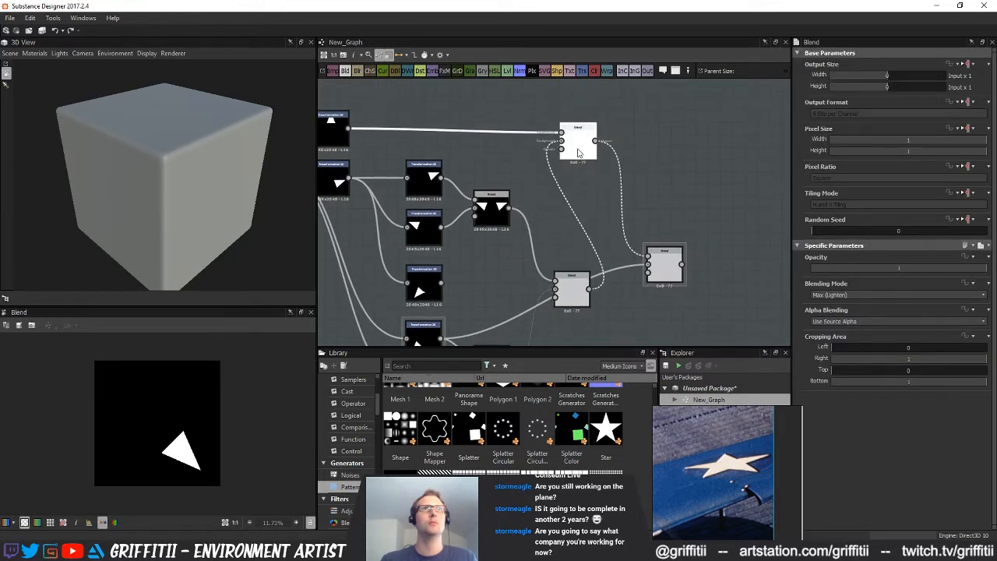
left_click(672, 263)
Try adjusting the lower-left point transform's rotation and offset against the star preview
middle_click_drag(475, 328, 568, 209)
left_click(518, 226)
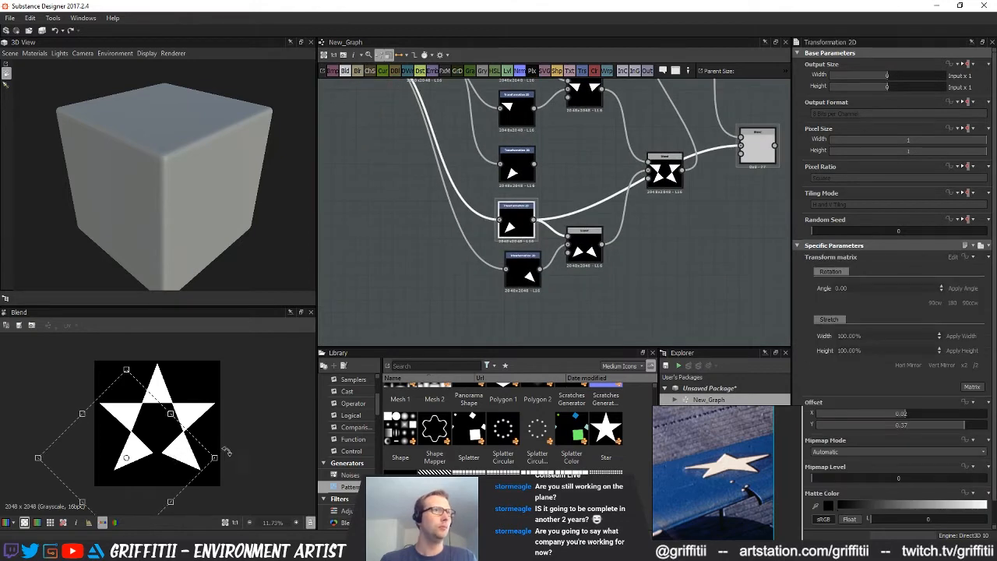
left_click_drag(237, 456, 194, 437)
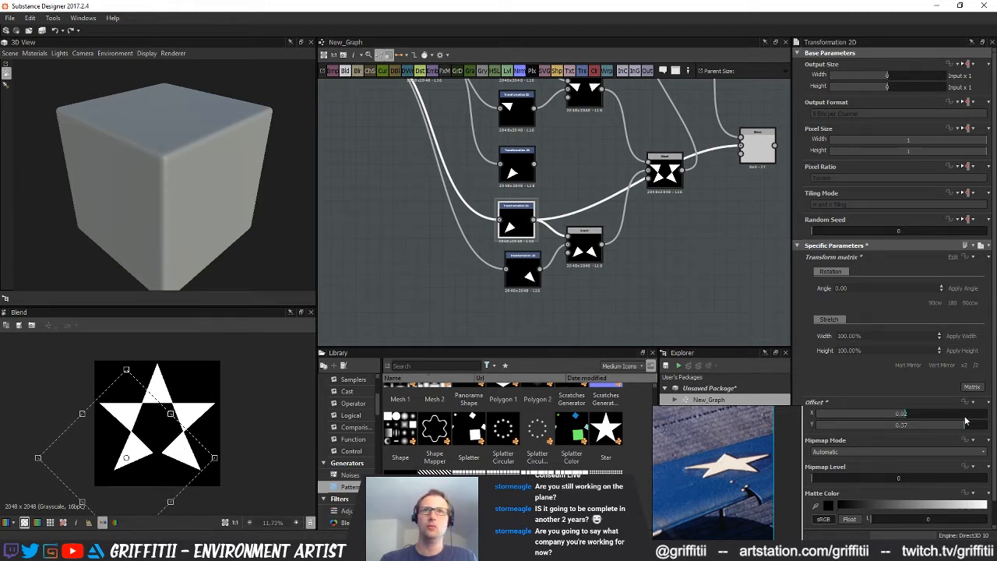
left_click(592, 276)
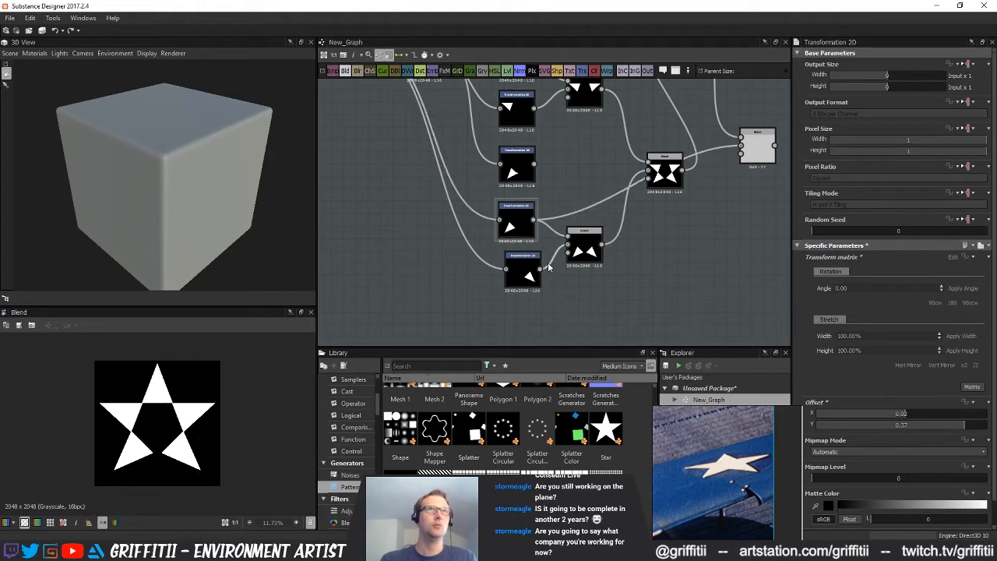
Enlarge the small centred triangle slightly in its shared transform so that all five star points grow
middle_click_drag(490, 232, 584, 297)
scroll(585, 297, "down", 2)
left_click(483, 164)
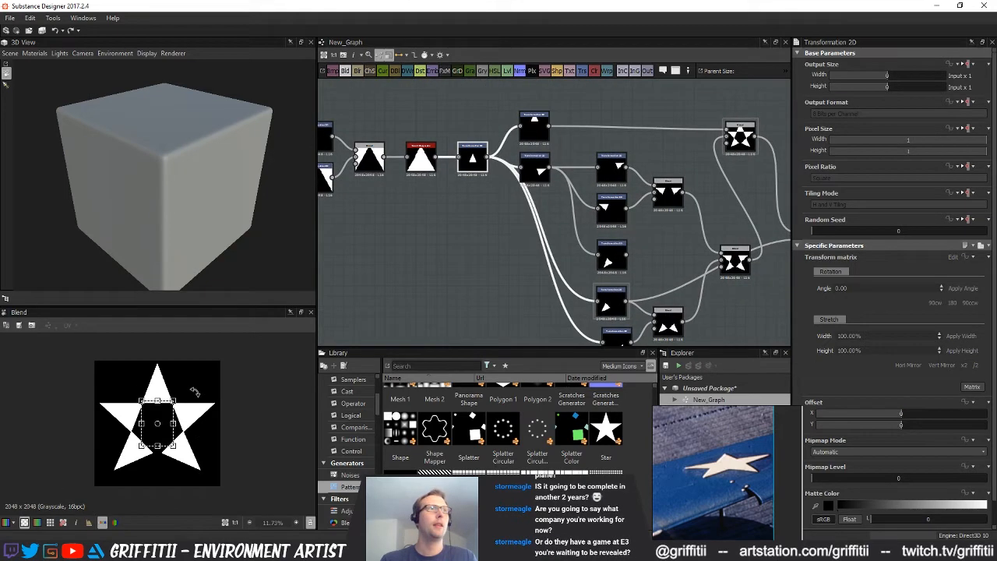
left_click_drag(174, 401, 173, 401)
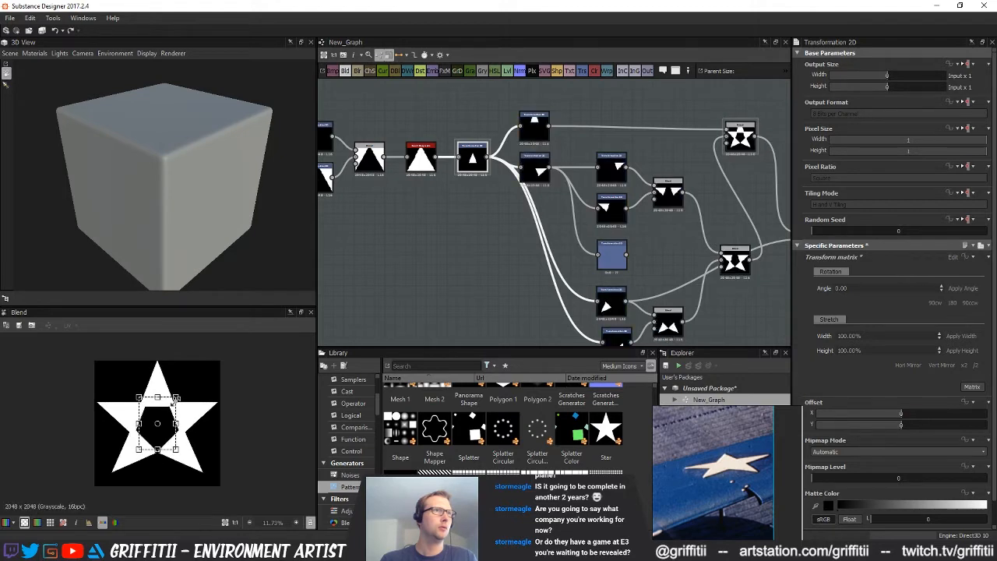
left_click_drag(172, 402, 173, 397)
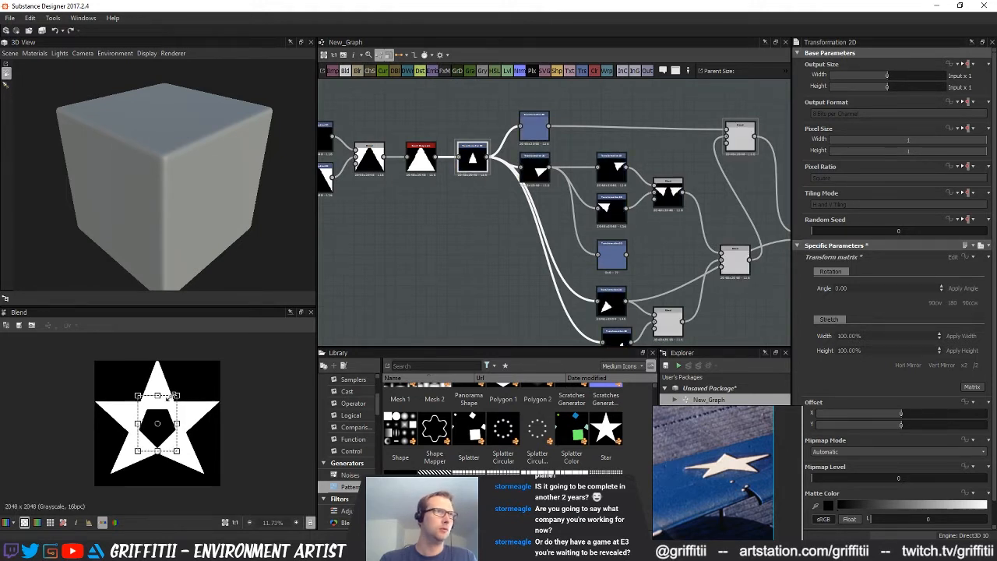
left_click_drag(175, 395, 170, 394)
left_click(415, 328)
Add a Transformation 2D after the five-point star Blend and set its Y offset to -0.04
middle_click_drag(608, 262, 379, 263)
left_click(584, 243)
left_click(516, 144)
key("t")
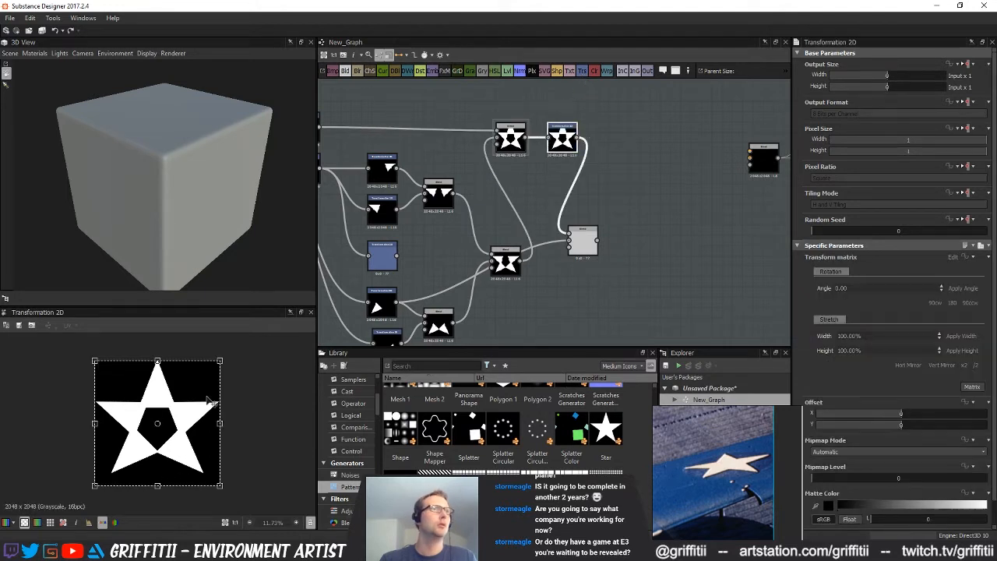
left_click_drag(898, 426, 894, 424)
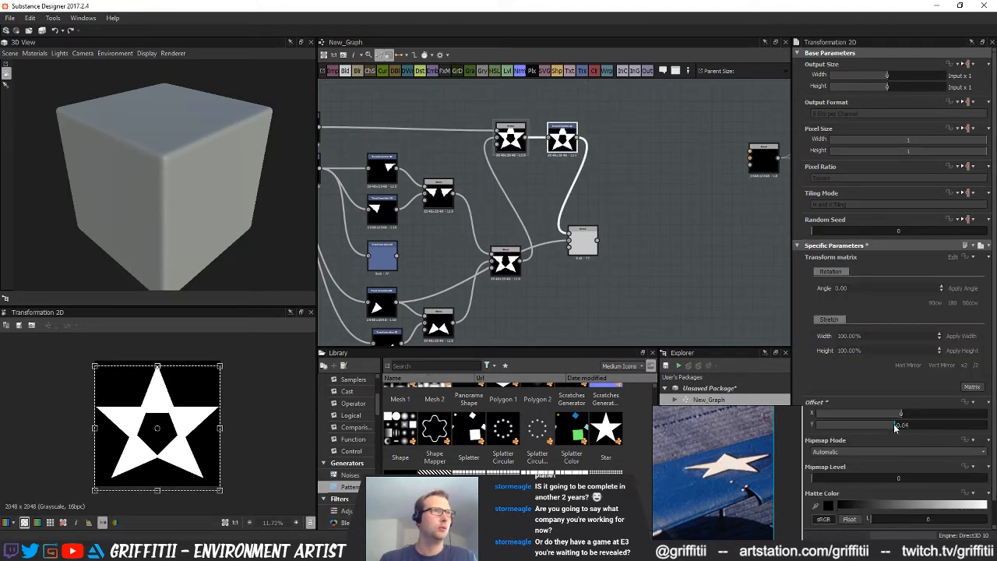
left_click(666, 323)
Delete the unused Blend and the leftover side-point transform copy, and move the lower-point nodes up into the gap
left_click(585, 238)
key("Delete")
key("f")
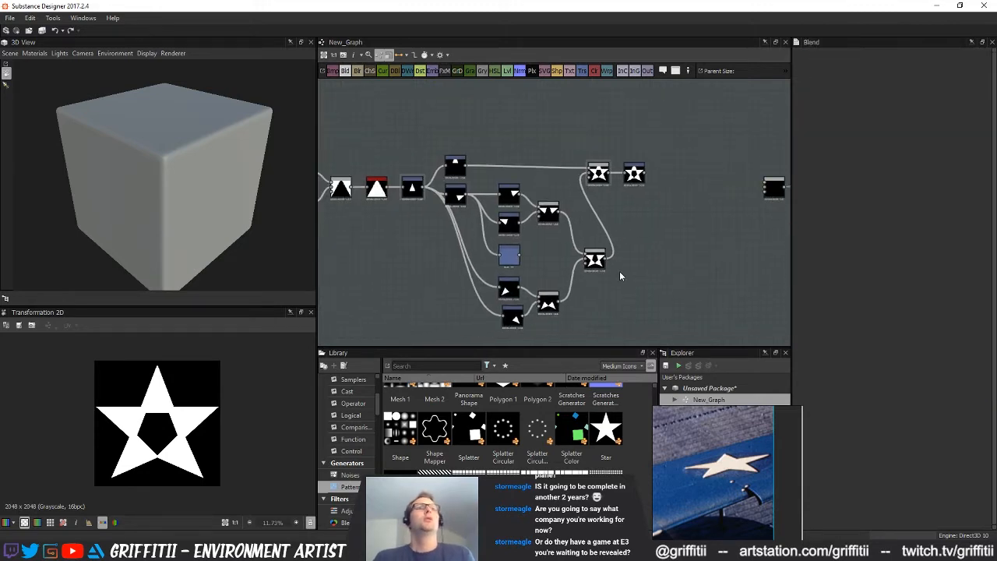
left_click_drag(499, 276, 552, 277)
left_click(539, 312)
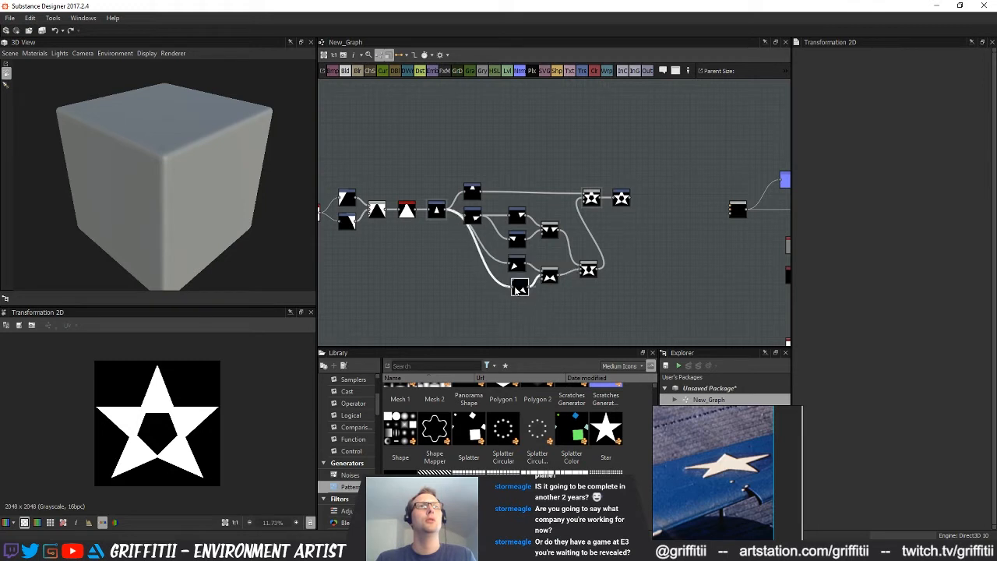
Centre the side-and-lower-points Blend between its two input Blends and shift the five-point star Blend farther along the chain
left_click_drag(589, 270, 587, 253)
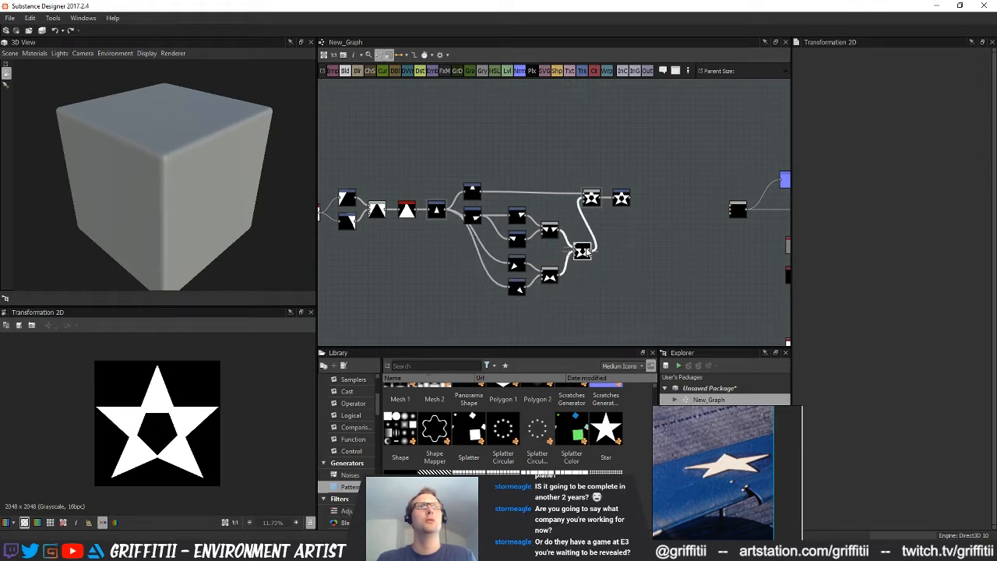
left_click_drag(589, 203, 620, 201)
scroll(628, 268, "down", 3)
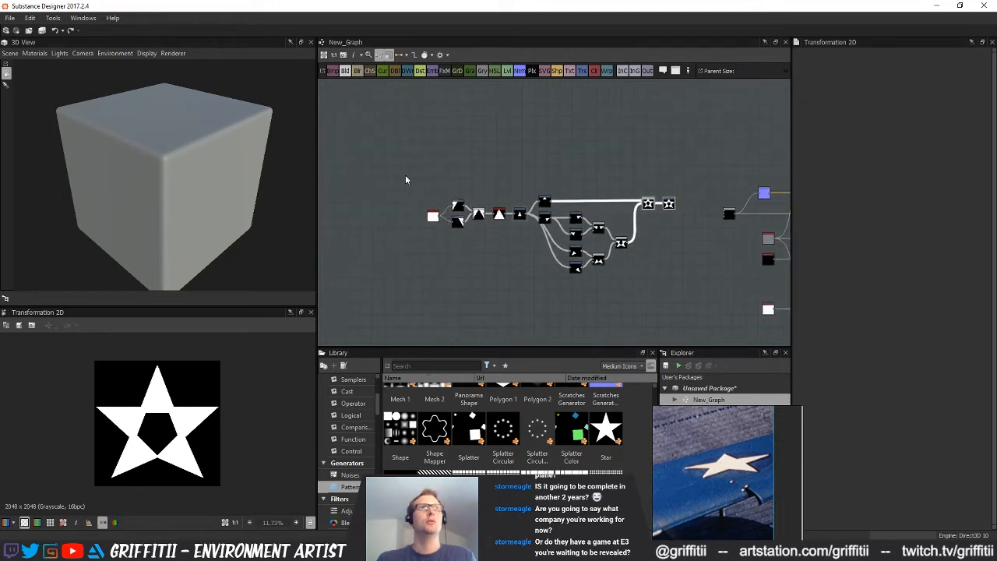
left_click_drag(668, 205, 578, 216)
left_click(671, 247)
Move the star's Transformation 2D slightly closer to the five-point star Blend
scroll(585, 264, "up", 1)
middle_click_drag(585, 265, 622, 240)
scroll(552, 268, "up", 2)
mouse_move(590, 253)
middle_mouse_down()
mouse_move(602, 247)
mouse_move(589, 270)
middle_mouse_up()
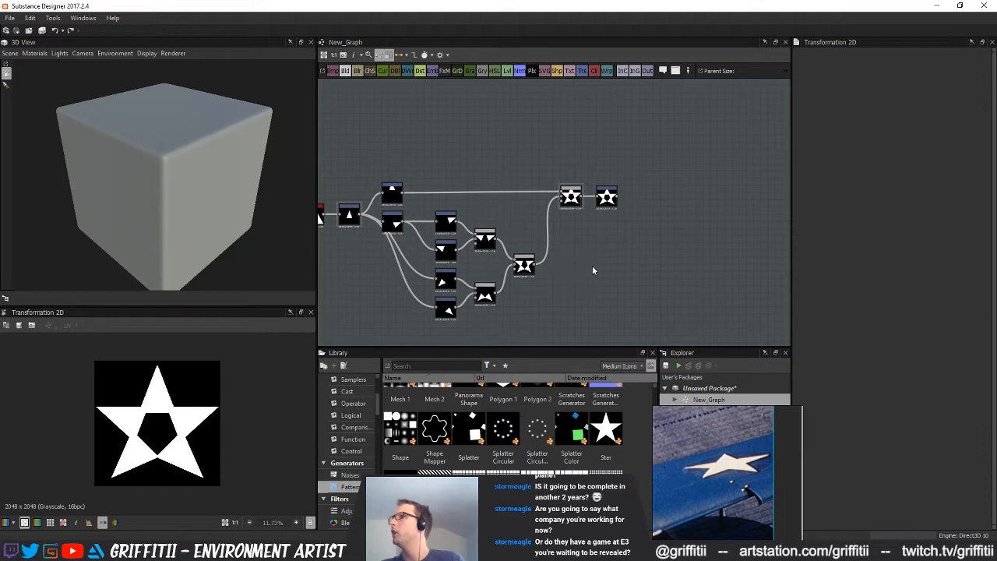
left_click(609, 199)
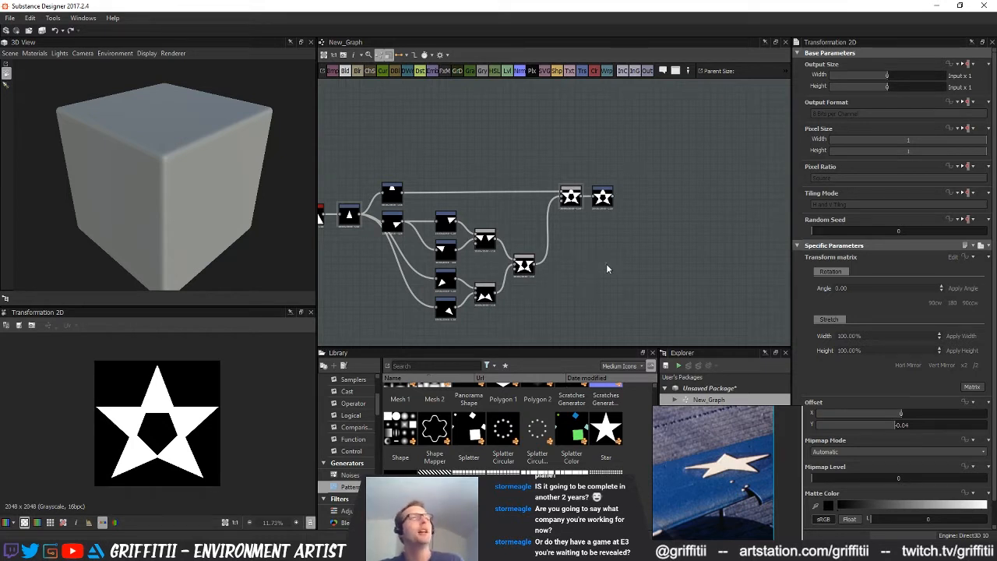
middle_click_drag(613, 295, 640, 297)
Move the top-point and shared side-point transforms up, and raise the five-point star Blend with its Transformation 2D
left_click_drag(446, 167, 469, 239)
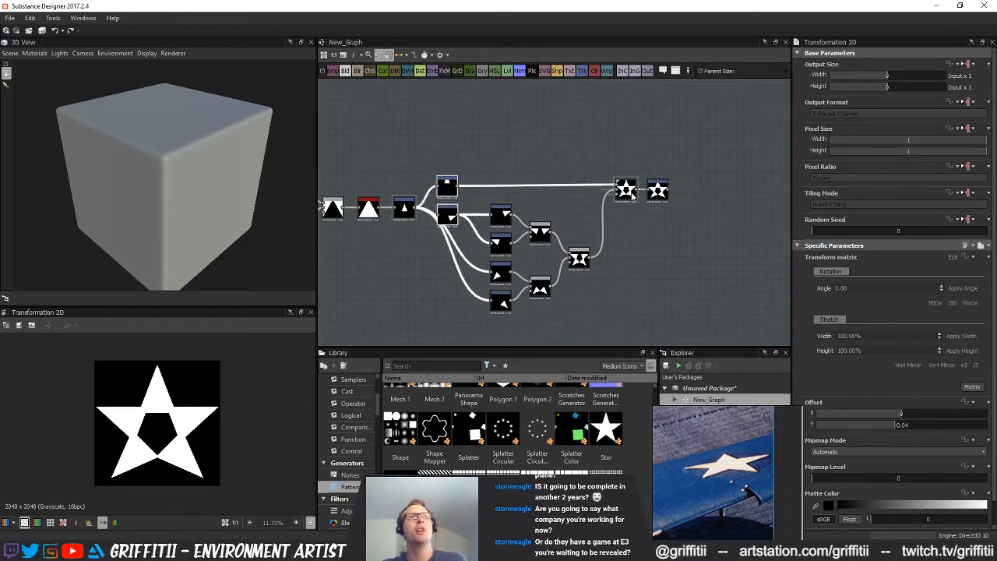
left_click_drag(445, 218, 445, 201)
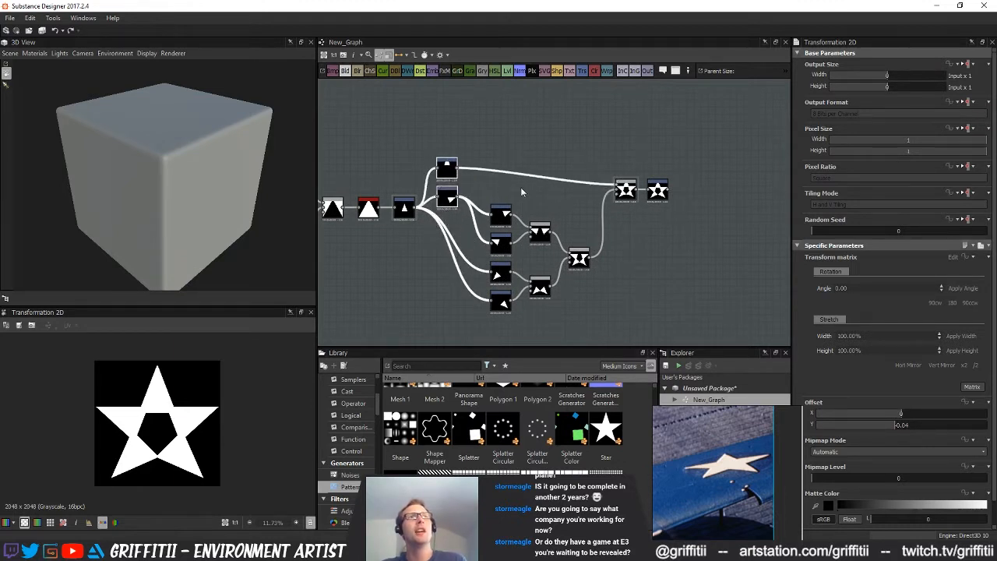
left_click_drag(580, 147, 694, 220)
mouse_move(659, 193)
left_mouse_down()
mouse_move(661, 170)
mouse_move(664, 179)
left_mouse_up()
left_click(648, 210)
middle_click_drag(649, 206, 670, 271)
Move the side-point and lower-point transforms and their three Blends up as a group beneath the top-point connection
left_click_drag(561, 169, 678, 306)
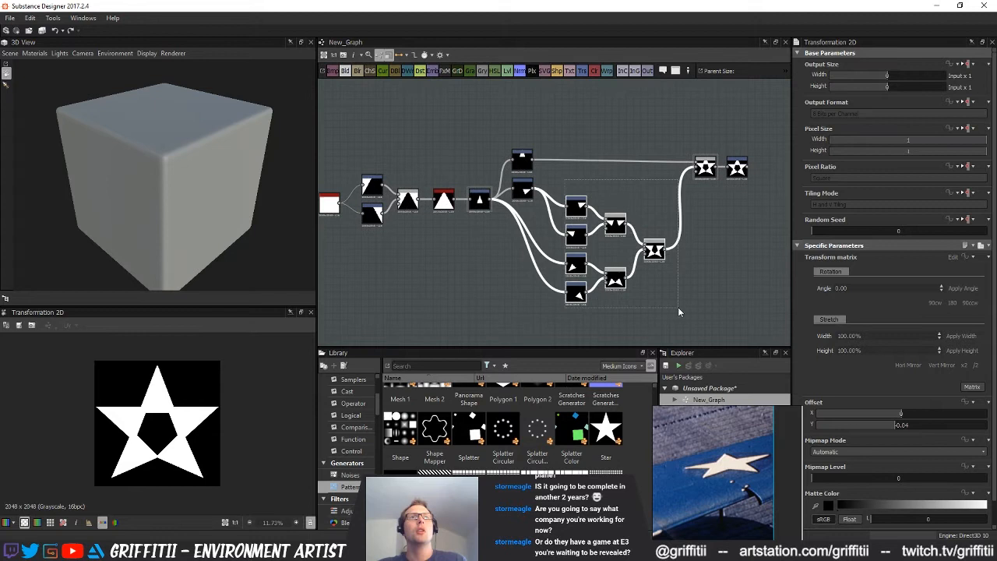
left_click_drag(659, 250, 665, 221)
scroll(658, 292, "up", 1)
middle_click_drag(659, 291, 565, 345)
left_click(590, 294)
left_click_drag(608, 162, 672, 204)
left_click(679, 220)
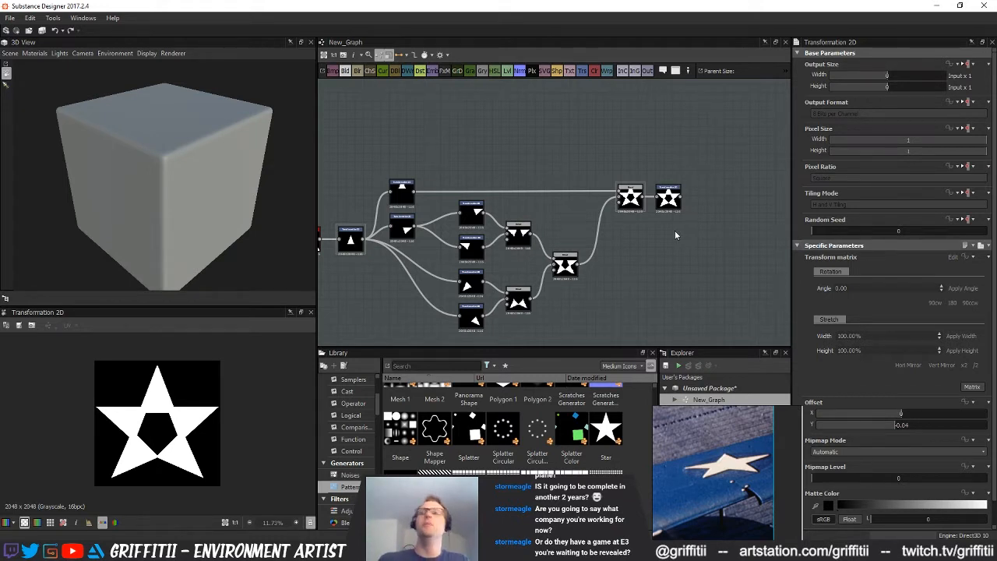
Shift the star-point branches and the final star nodes back toward the start of the chain to tighten the layout
scroll(674, 241, "down", 3)
middle_click_drag(642, 242, 734, 257)
scroll(489, 229, "down", 1)
middle_click_drag(492, 224, 479, 223)
left_click_drag(387, 166, 727, 301)
left_click_drag(700, 206, 663, 207)
left_click(709, 250)
Add a Shape node below the star's Transformation 2D and set its pattern to Disc
scroll(578, 254, "up", 2)
middle_click_drag(695, 250, 558, 274)
scroll(558, 274, "up", 2)
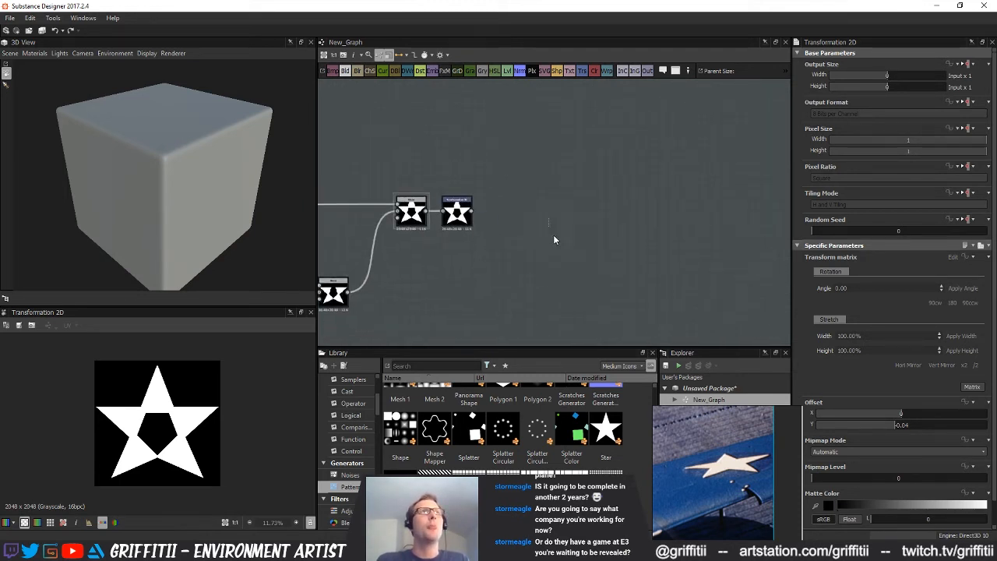
middle_click_drag(565, 207, 566, 187)
left_click_drag(566, 187, 585, 178)
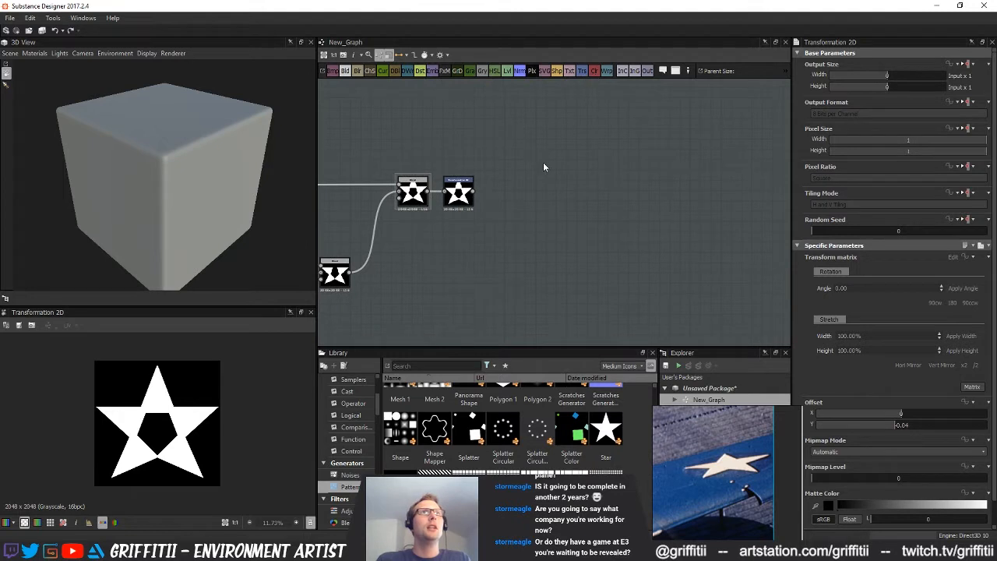
middle_click_drag(517, 205, 605, 234)
left_click_drag(403, 444, 571, 292)
left_click(837, 306)
left_click(830, 307)
left_click(829, 307)
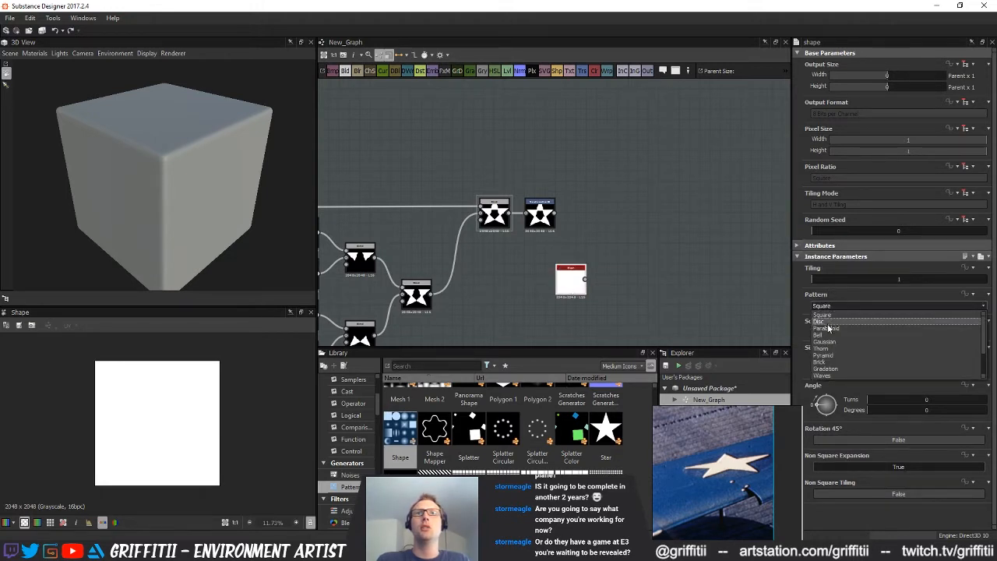
left_click(829, 323)
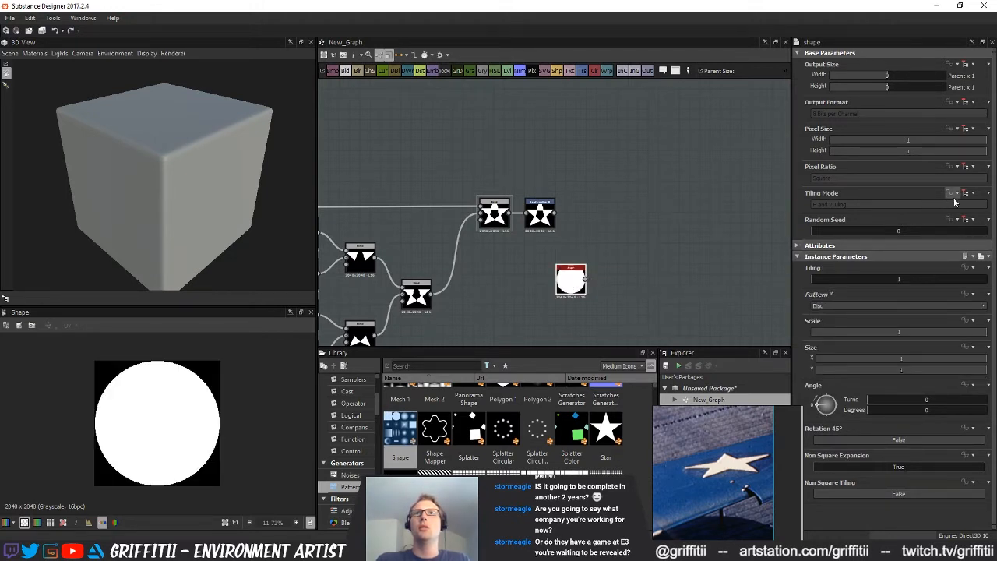
Set the disc Shape's tiling mode to No Tiling and its scale to 0.37
left_click(846, 205)
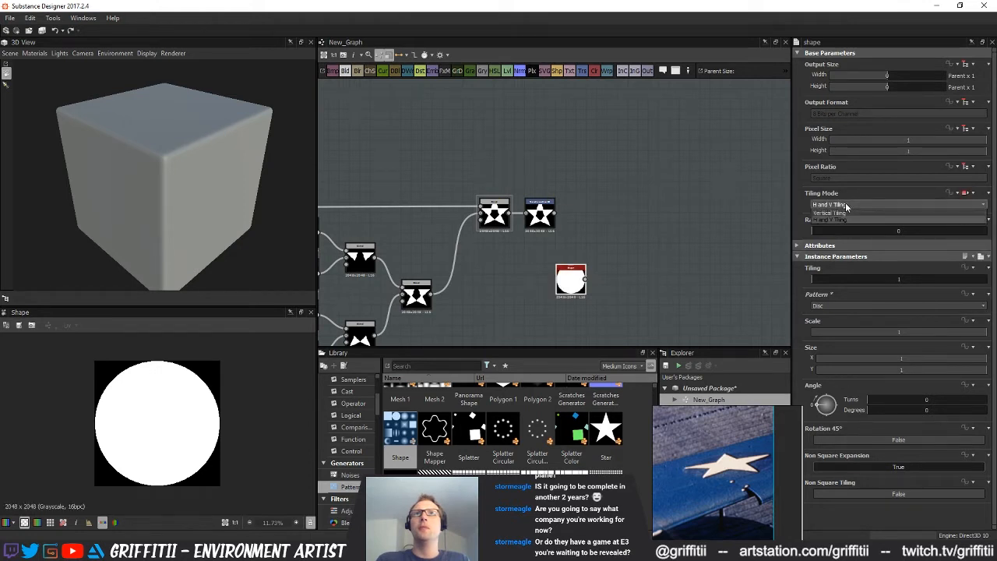
left_click(827, 235)
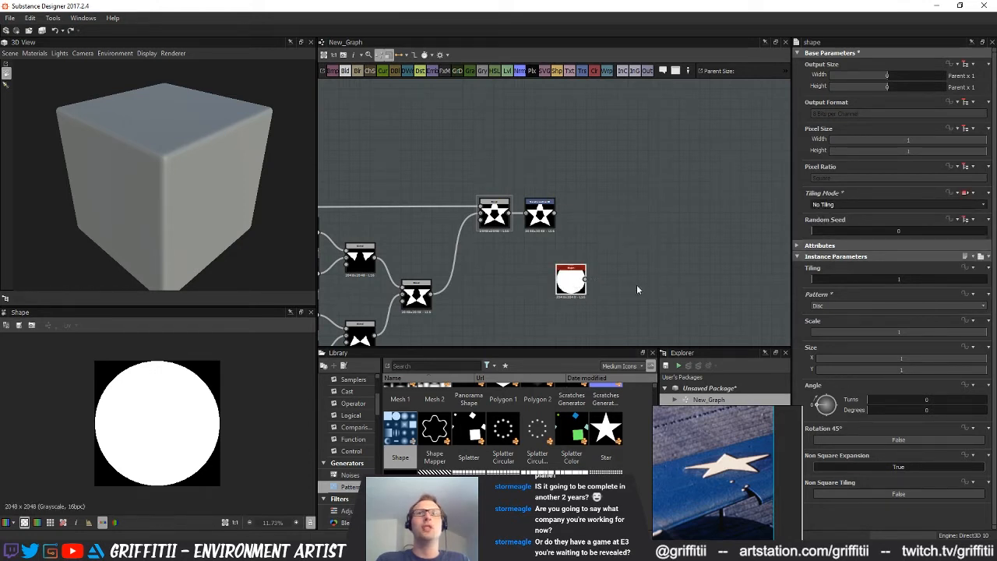
left_click_drag(933, 333, 898, 333)
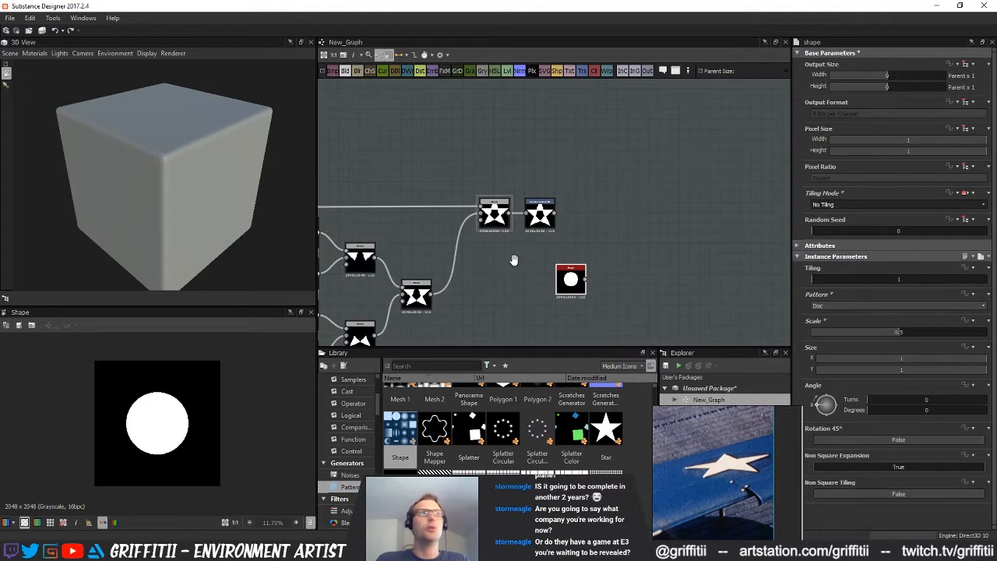
middle_click_drag(514, 260, 482, 270)
scroll(558, 265, "up", 2)
middle_click_drag(558, 265, 543, 254)
left_click(876, 333)
left_click_drag(876, 331, 875, 331)
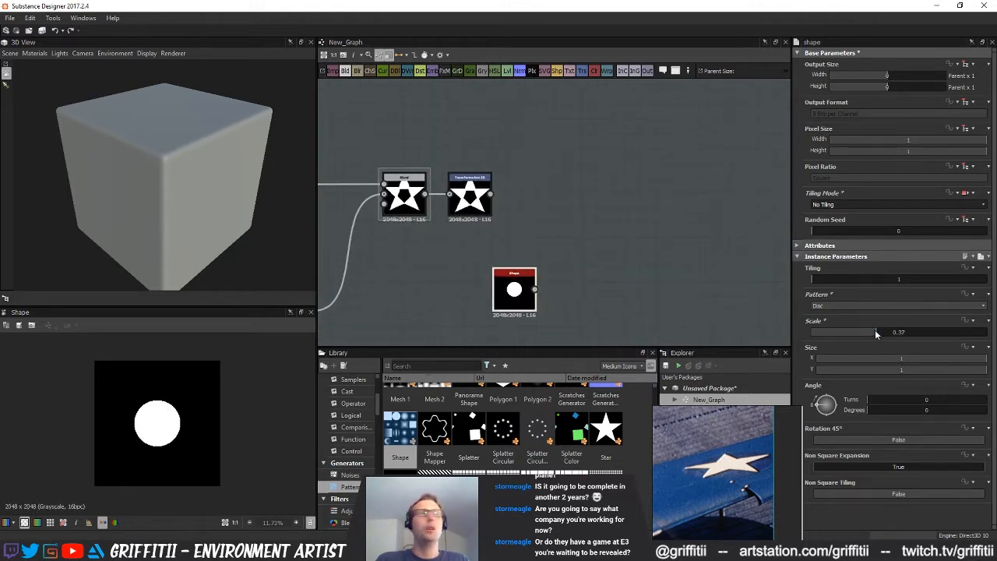
Add a Blend that combines the transformed five-point star with the disc Shape
middle_click_drag(561, 205, 567, 217)
left_click(345, 70)
left_click_drag(495, 207, 624, 253)
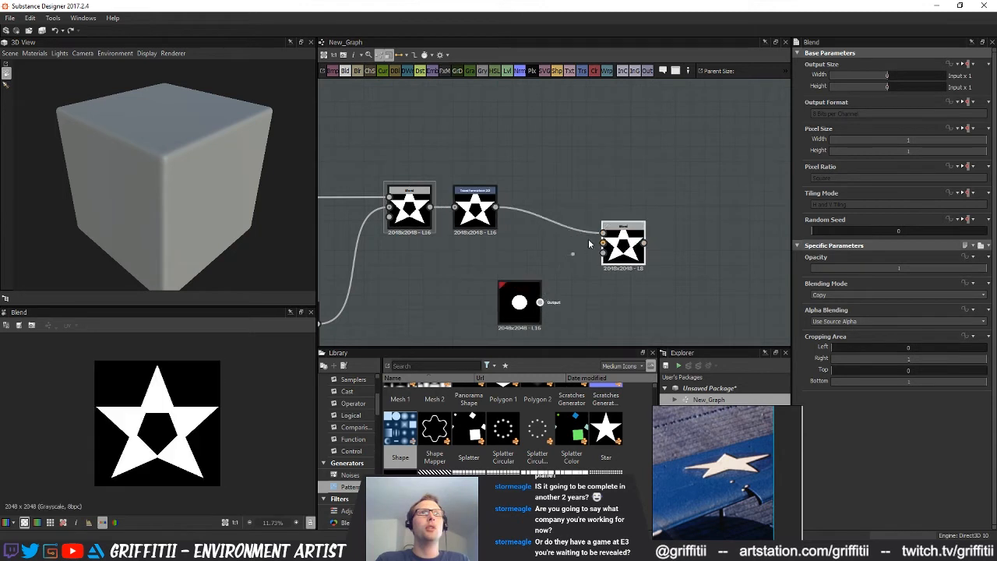
left_click_drag(539, 302, 603, 243)
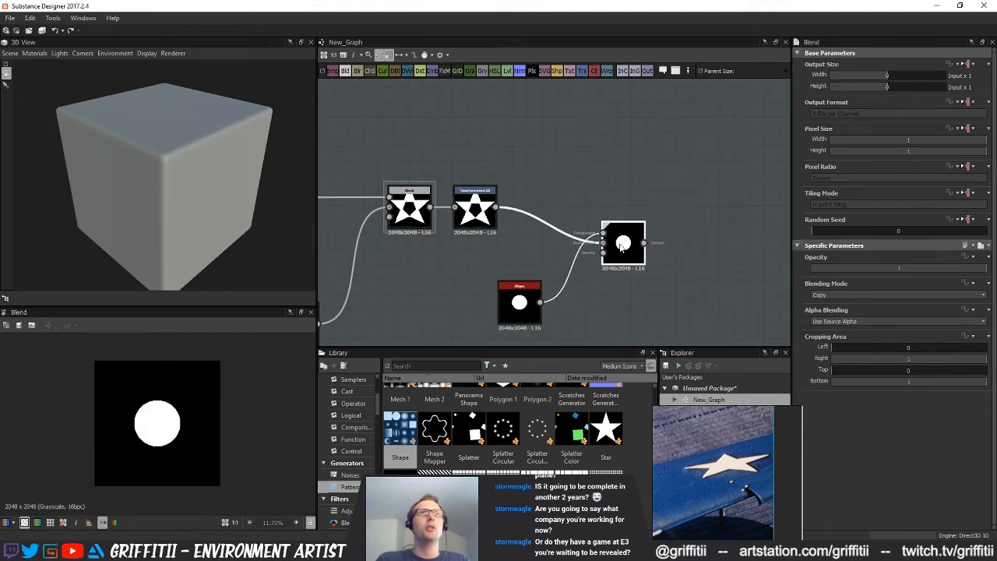
Set the star-and-disc Blend to Max (Lighten) with opacity 1 and move it farther from its inputs
left_click(870, 268)
left_click(872, 294)
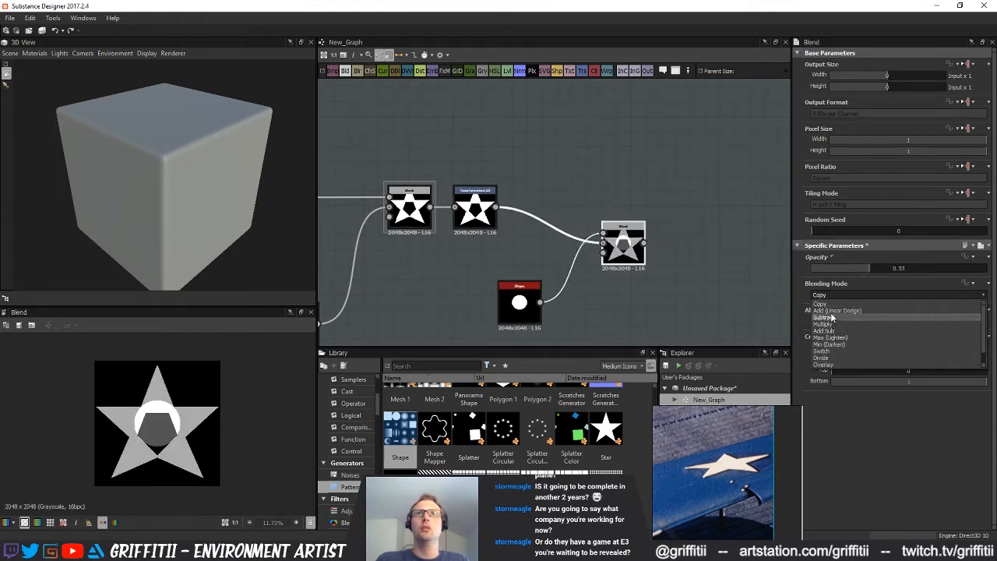
left_click(835, 317)
left_click(985, 268)
left_click(872, 295)
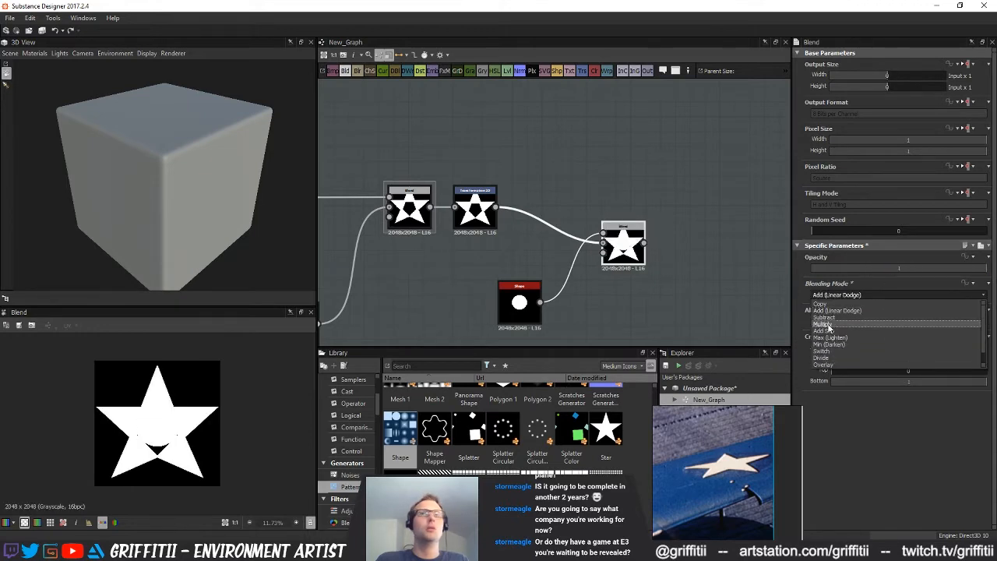
left_click(833, 338)
left_click_drag(616, 246, 646, 248)
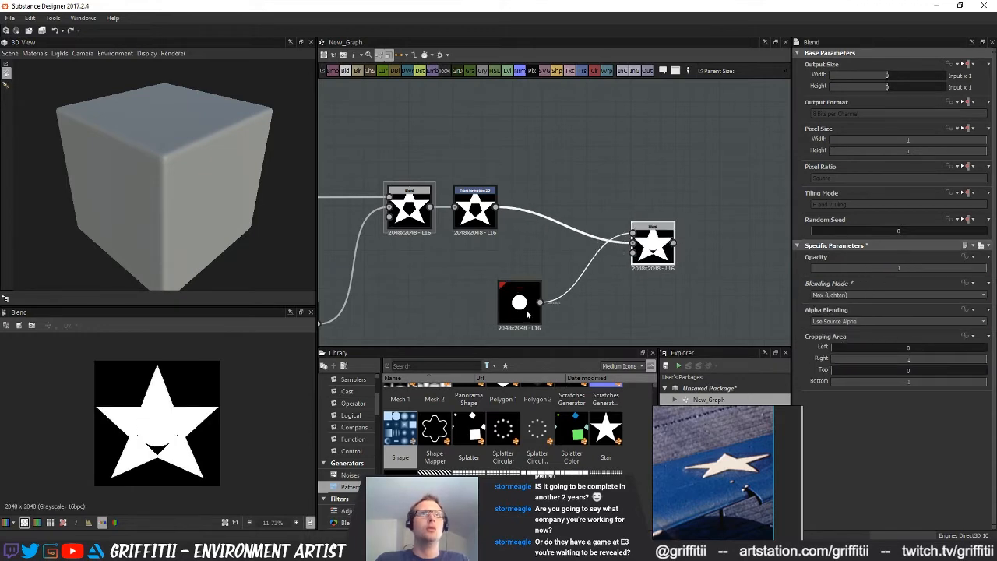
Insert a Transformation 2D after the disc with Y offset -0.07, and set the disc's scale to 0.4 to fill the star's centre
left_click(523, 299)
left_click(581, 72)
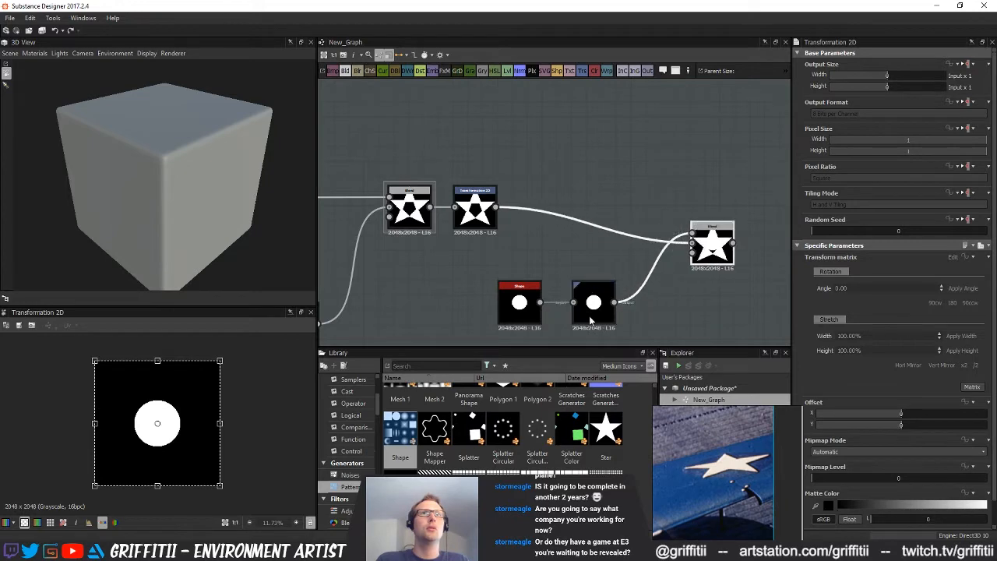
double_click(711, 248)
left_click(593, 305)
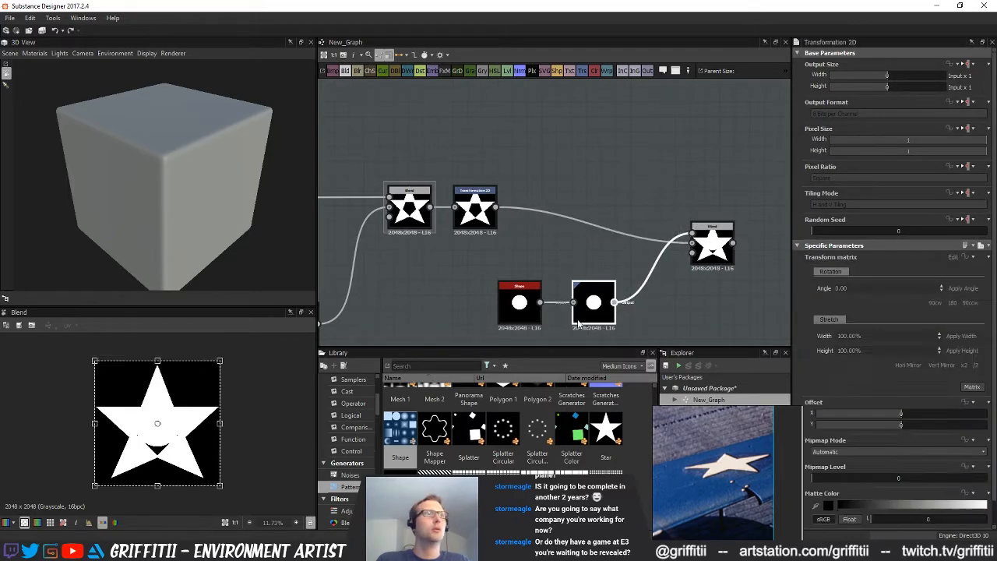
left_click_drag(890, 425, 888, 427)
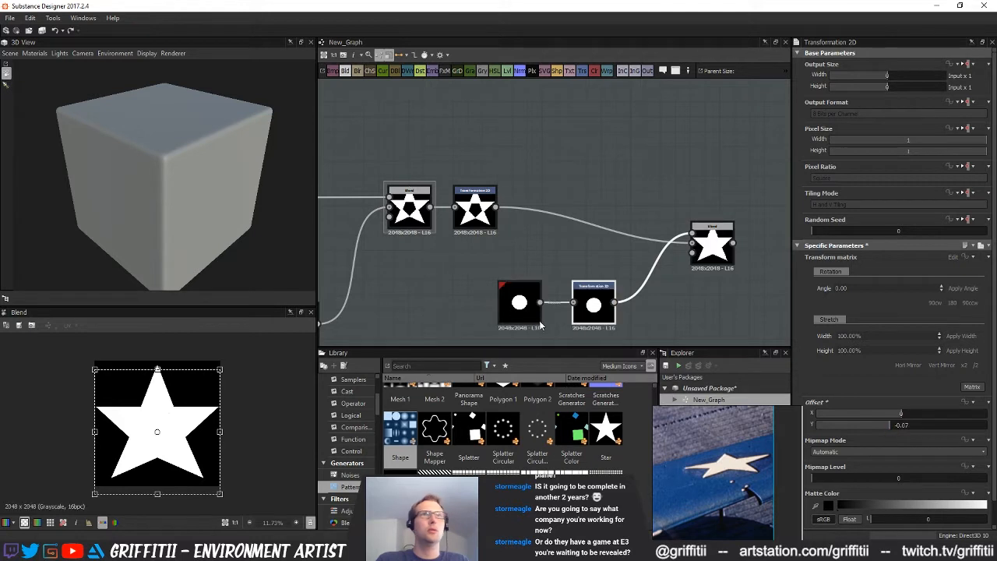
left_click_drag(878, 331, 880, 331)
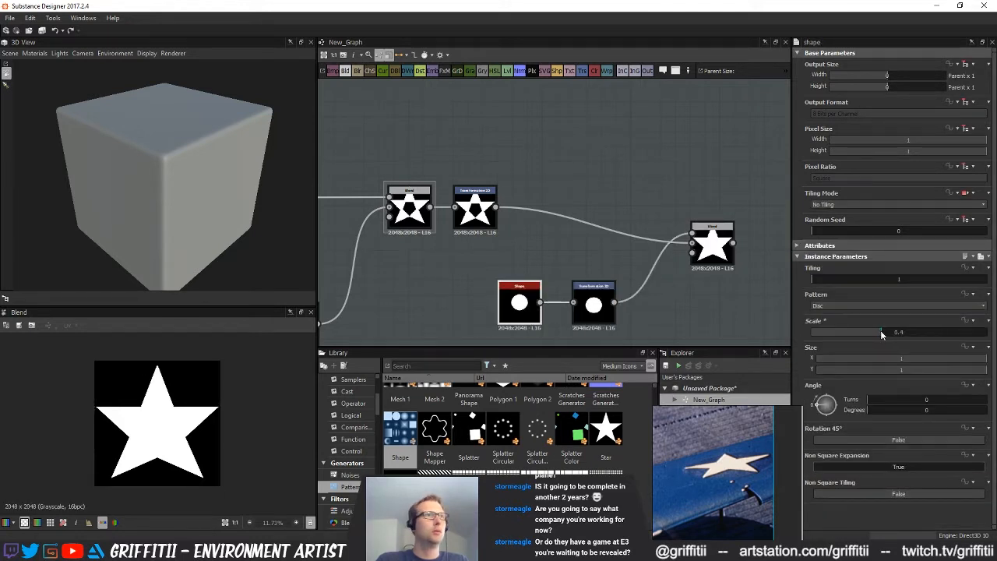
Move the disc Shape and its transform above the star nodes, and bring their Blend in close behind both inputs
scroll(648, 309, "down", 3)
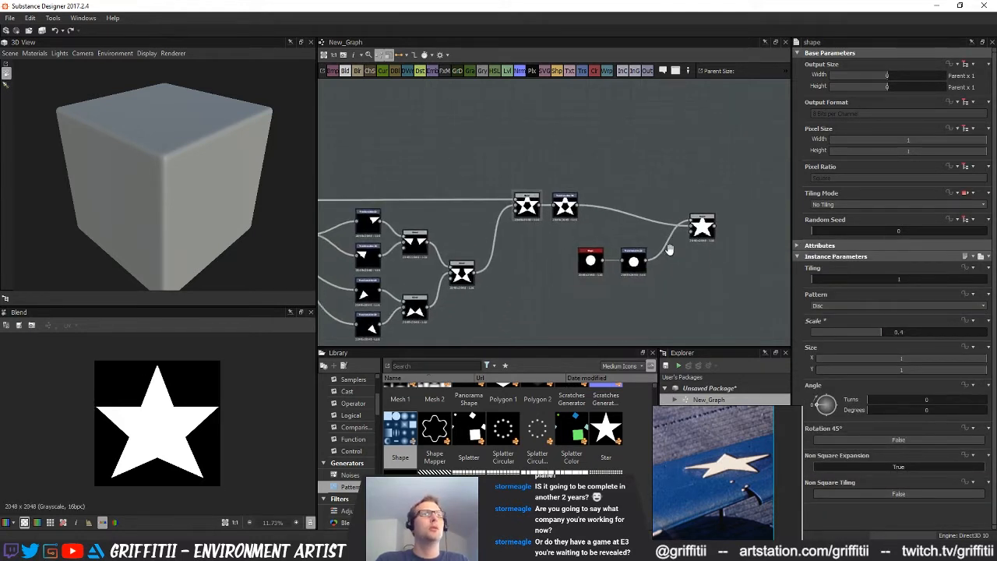
scroll(667, 268, "down", 1)
left_click_drag(554, 248, 566, 191)
left_click_drag(683, 251, 612, 216)
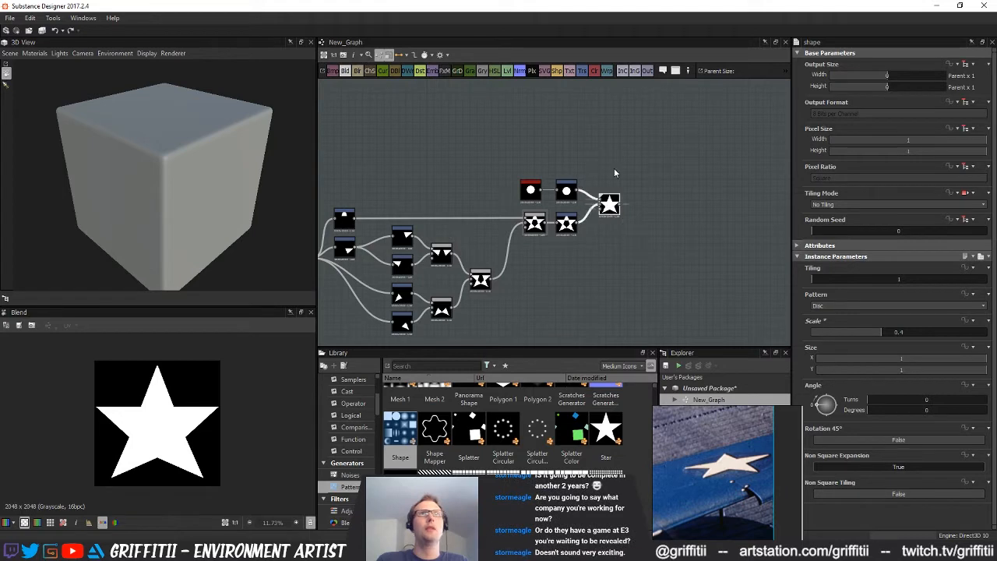
Add a Transformation 2D after the filled-star Blend and scale the star down slightly
left_click(582, 71)
left_click_drag(219, 361, 214, 365)
left_click(591, 305)
Move the entire star node network closer to the material output nodes
scroll(553, 296, "down", 3)
mouse_move(548, 296)
middle_mouse_down()
mouse_move(479, 269)
mouse_move(539, 289)
mouse_move(549, 306)
middle_mouse_up()
scroll(531, 276, "up", 1)
scroll(505, 260, "up", 2)
scroll(503, 260, "down", 3)
middle_click_drag(503, 260, 591, 232)
scroll(555, 290, "down", 1)
left_click_drag(339, 187, 637, 326)
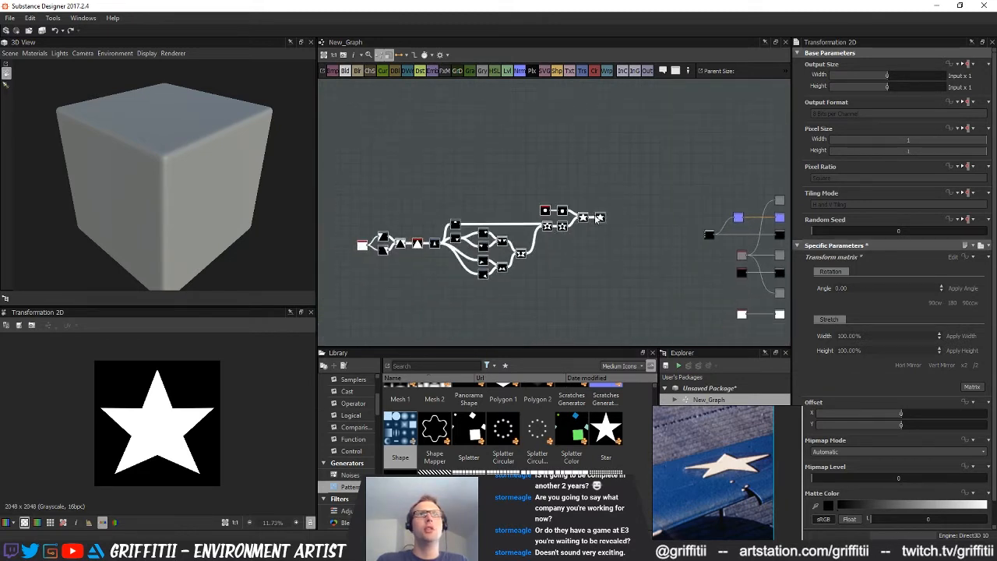
left_click_drag(600, 218, 722, 199)
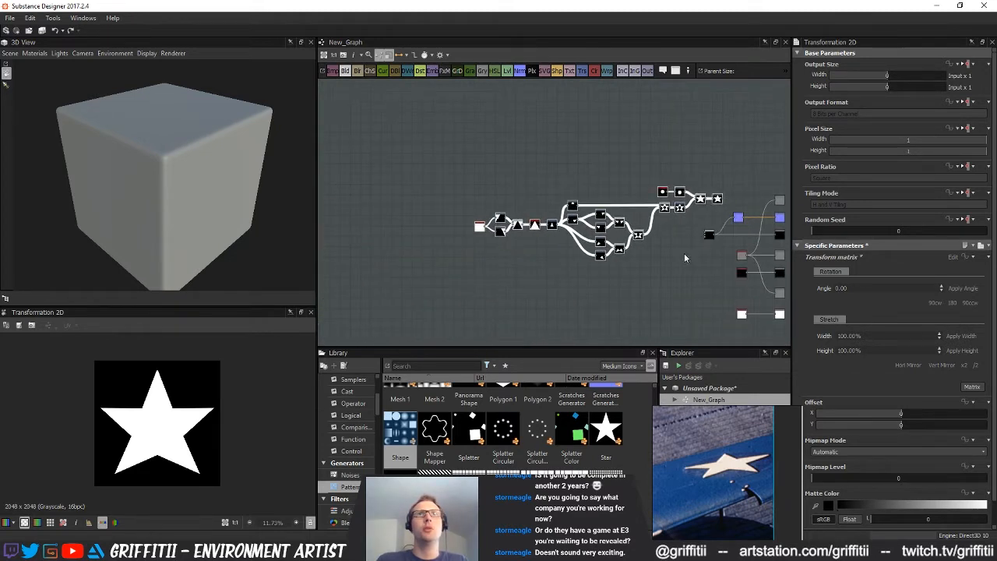
middle_click_drag(684, 253, 522, 276)
left_click_drag(528, 228, 484, 232)
Add an Edge Detect node after the filled star's last Transformation 2D
scroll(499, 248, "up", 2)
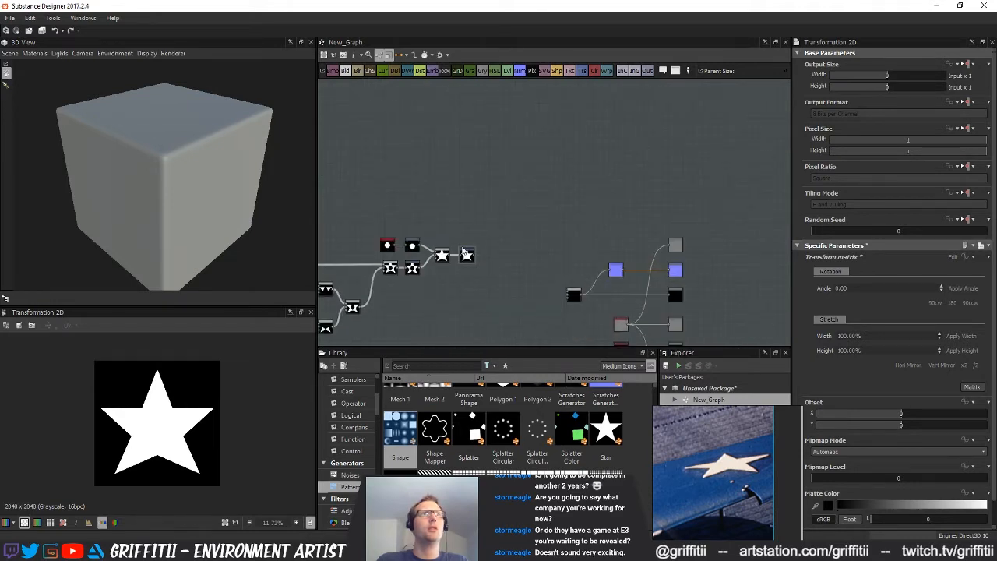
left_click(467, 255)
key("space")
type("edge")
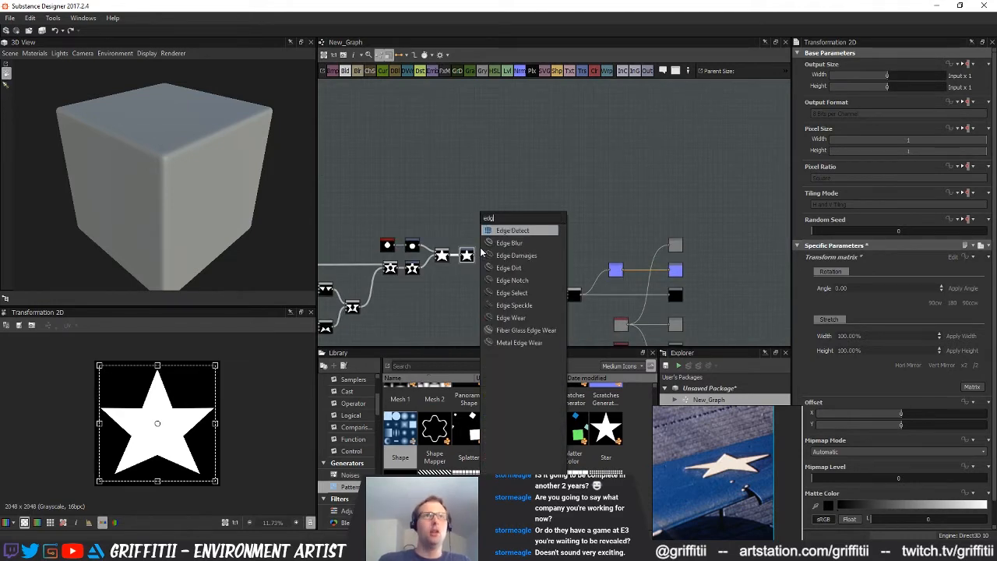
left_click(520, 232)
scroll(459, 260, "up", 3)
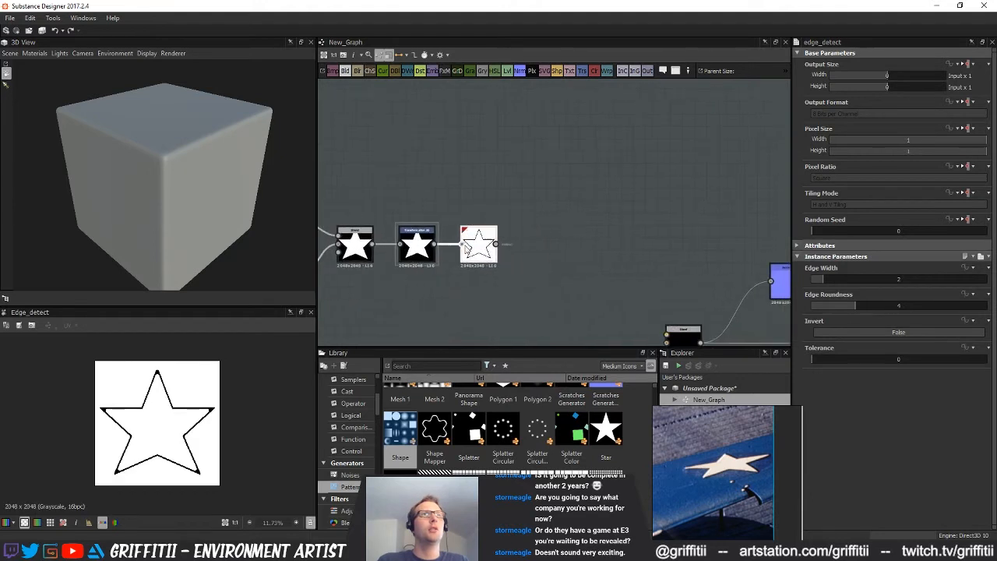
Set Edge Detect's edge width to 2.02 and edge roundness to 0, and move the node above the star chain
left_click_drag(827, 305, 823, 282)
scroll(589, 249, "up", 1)
middle_click_drag(590, 249, 624, 244)
left_click_drag(531, 254, 576, 179)
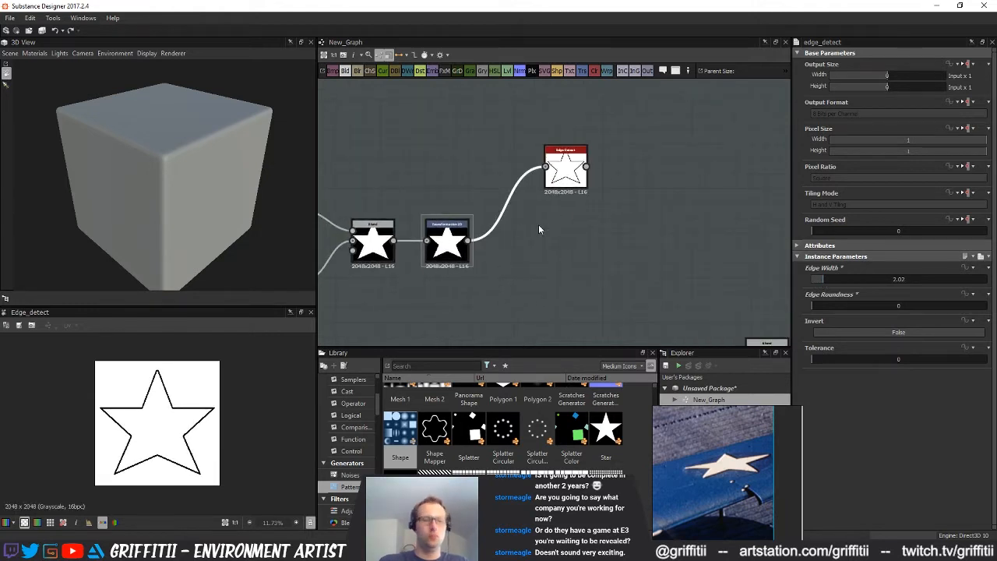
Add a Blur HQ Grayscale after the filled star's transform with an intensity of 0.52
key("space")
type("blur")
left_click(589, 257)
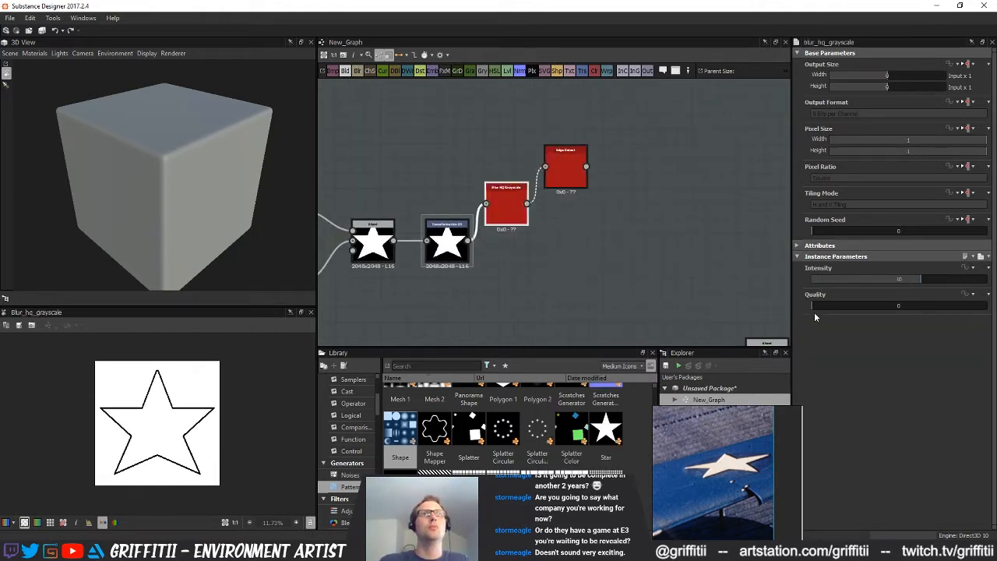
double_click(816, 281)
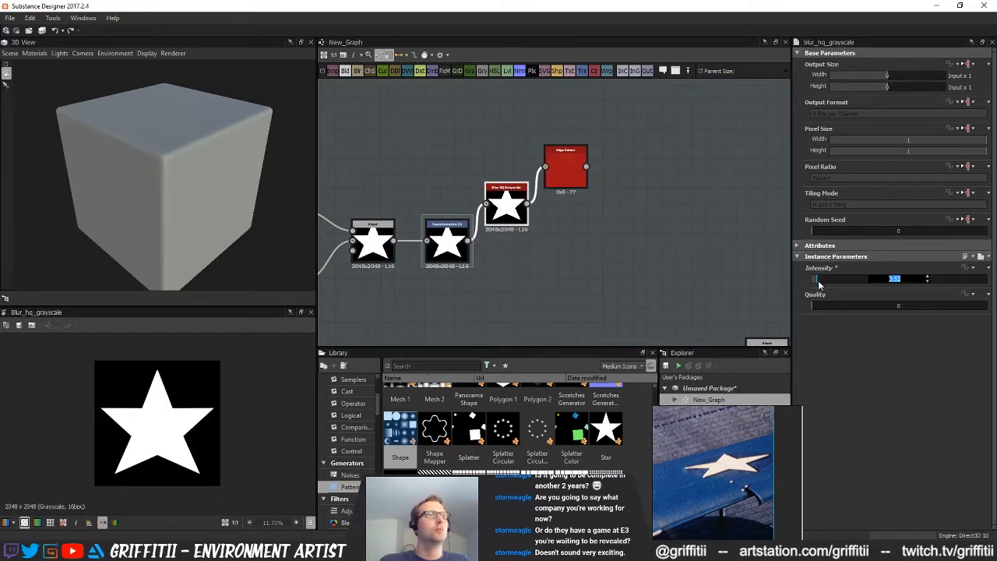
Duplicate the Blur HQ Grayscale onto Edge Detect's output, and reconnect Edge Detect directly to the star's Transformation 2D
left_click(566, 166)
left_click_drag(565, 166, 610, 154)
left_click_drag(511, 212, 665, 210)
key("ctrl+d")
left_click_drag(679, 214, 693, 155)
left_click_drag(589, 152, 471, 240)
left_click_drag(610, 144, 536, 144)
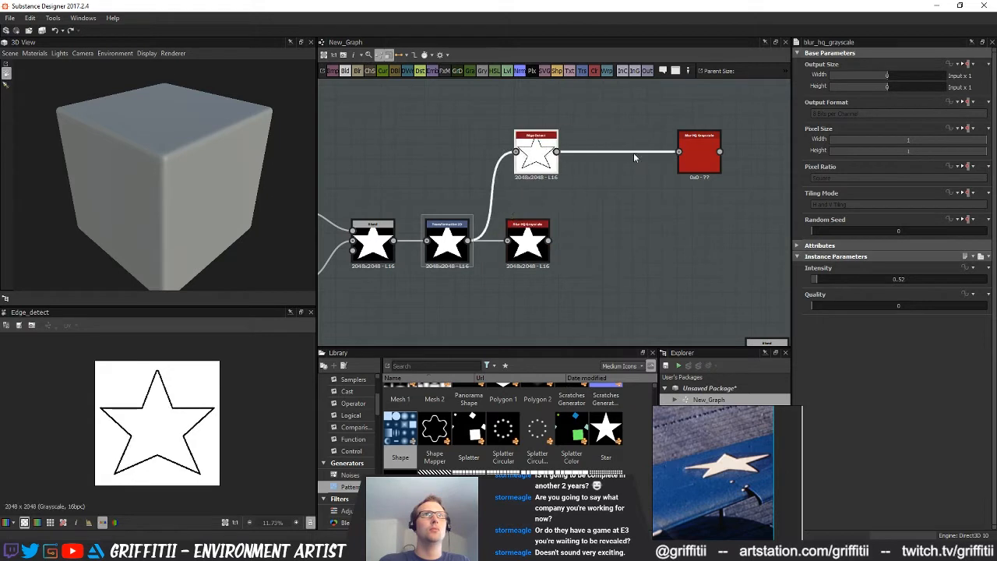
double_click(699, 156)
Adjust the spacing of the star's blur node and move the outline's blur closer to Edge Detect
scroll(651, 275, "down", 1)
middle_click_drag(591, 282, 532, 273)
mouse_move(490, 243)
left_mouse_down()
mouse_move(535, 243)
mouse_move(496, 244)
left_mouse_up()
left_click(609, 240)
left_click_drag(640, 169, 627, 171)
left_click(664, 264)
Connect the blurred filled star to the uppermost material output and rotate the 3D preview to check it on the cube
scroll(605, 277, "down", 1)
middle_click_drag(607, 282, 458, 256)
left_click_drag(380, 235, 722, 214)
middle_click_drag(476, 246, 564, 255)
mouse_move(231, 153)
left_mouse_down()
mouse_move(295, 142)
mouse_move(209, 152)
mouse_move(215, 148)
left_mouse_up()
Branch a second Transformation 2D off the star's transform, keeping Edge Detect and the blur on the original, and enlarge its star slightly
middle_click_drag(492, 285, 516, 230)
middle_click_drag(454, 234, 433, 212)
key("space")
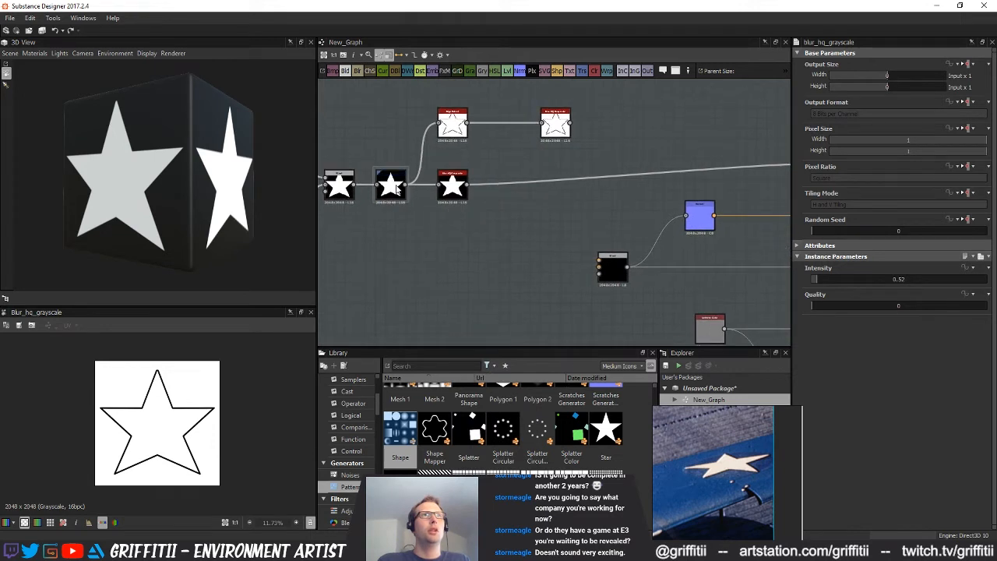
middle_click_drag(497, 259, 445, 205)
scroll(432, 231, "down", 1)
left_click(359, 163)
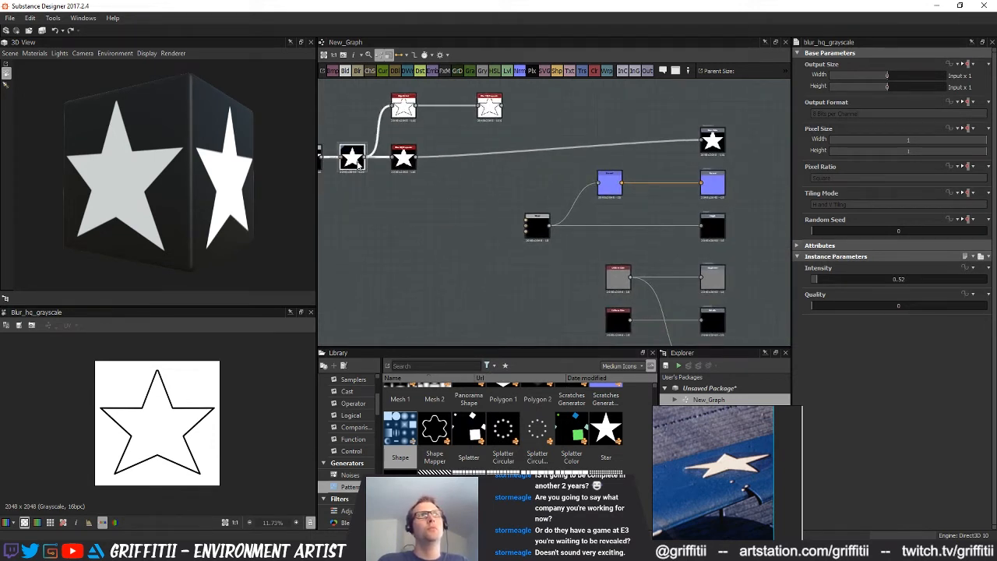
left_click(582, 71)
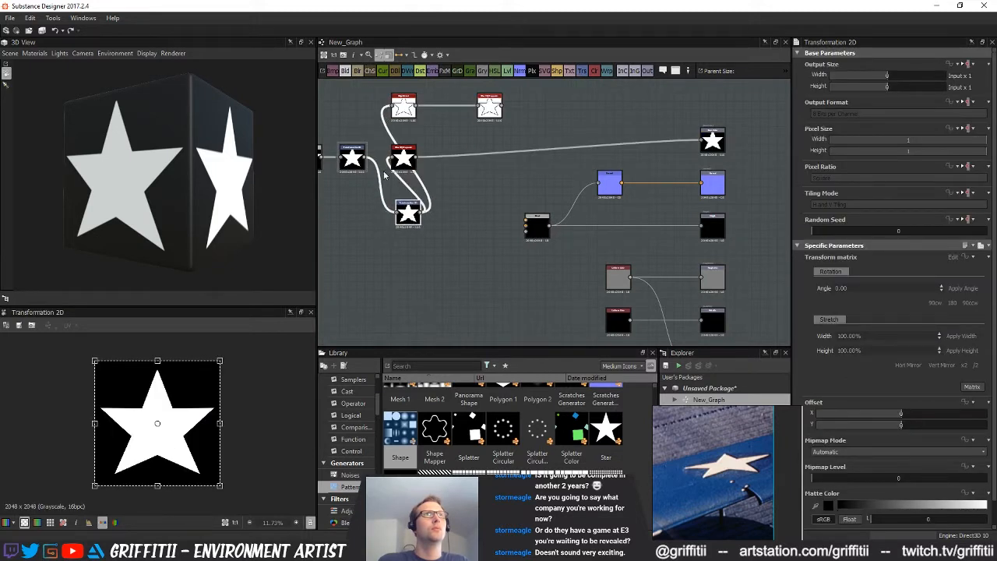
mouse_move(365, 159)
left_mouse_down()
mouse_move(394, 159)
mouse_move(361, 162)
left_mouse_up()
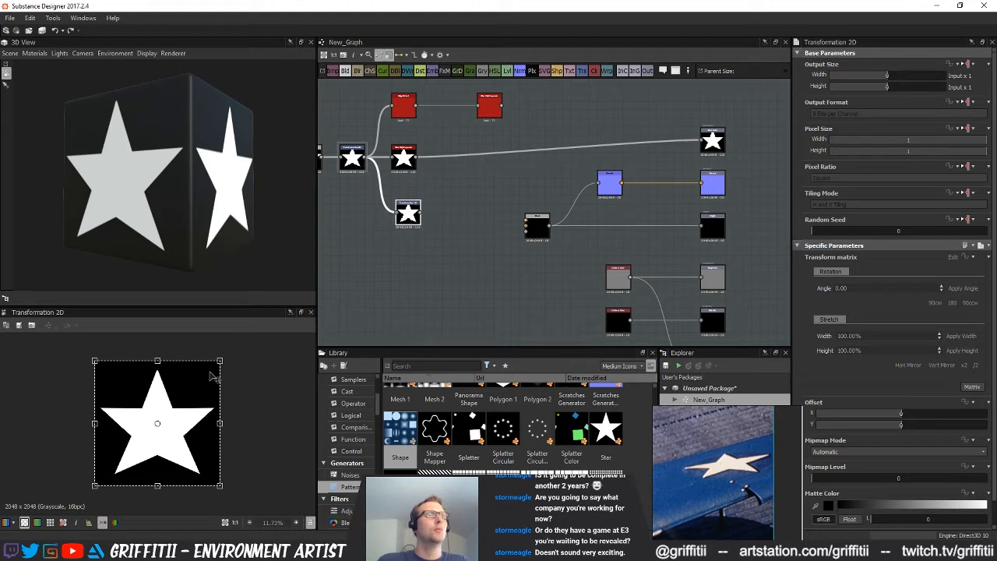
left_click_drag(220, 361, 222, 358)
Connect the enlarged star to the opacity output, show it as Opacity in the 3D preview, and rotate the cube to check it
left_click_drag(421, 213, 576, 321)
middle_click_drag(576, 324, 514, 275)
left_click(662, 338)
left_click_drag(381, 147, 613, 320)
middle_click_drag(528, 235, 521, 272)
middle_click_drag(616, 315, 553, 263)
right_click(552, 306)
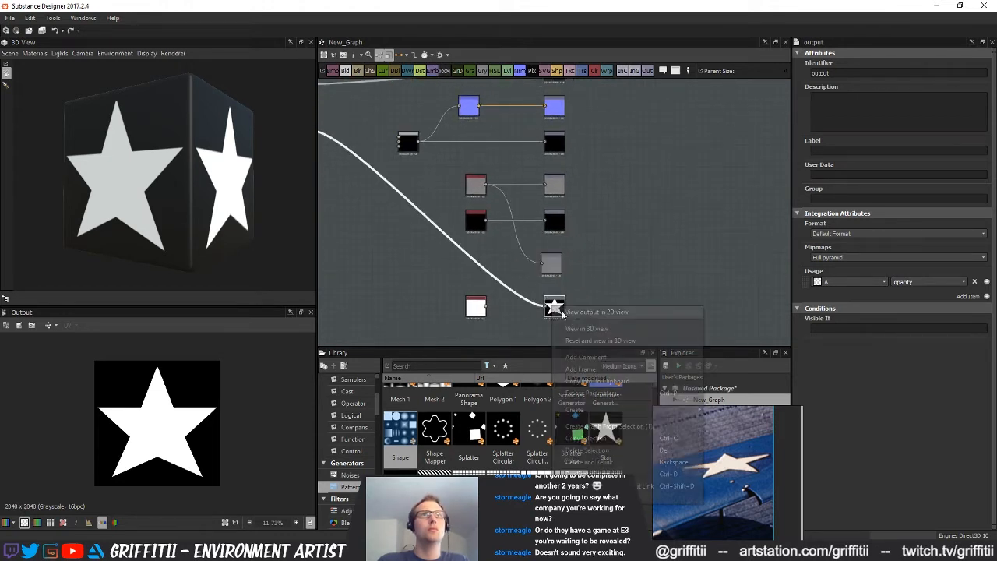
left_click(620, 329)
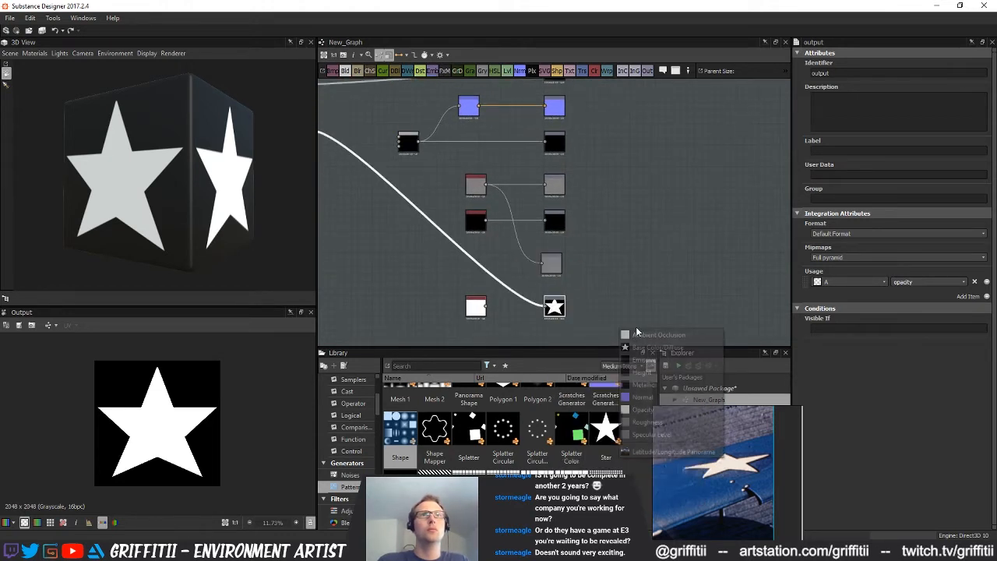
left_click(658, 410)
left_click_drag(178, 195, 194, 221)
Blend the blurred outline over the blurred star in Copy mode and feed the result to the Base Color output
middle_click_drag(503, 246, 506, 320)
scroll(527, 223, "up", 2)
middle_click_drag(527, 222, 719, 354)
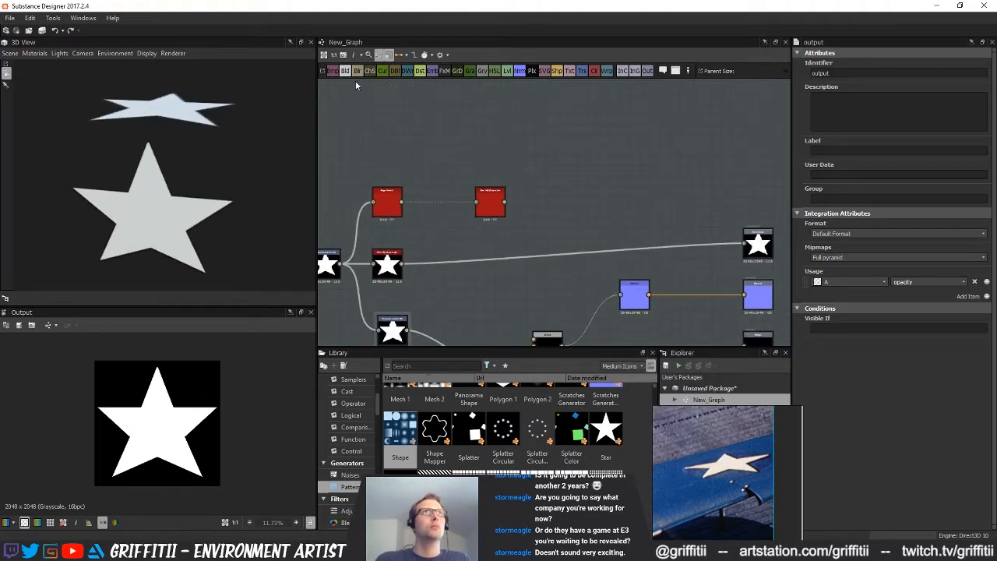
left_click_drag(596, 184, 598, 187)
left_click_drag(402, 265, 624, 220)
left_click_drag(577, 197, 757, 250)
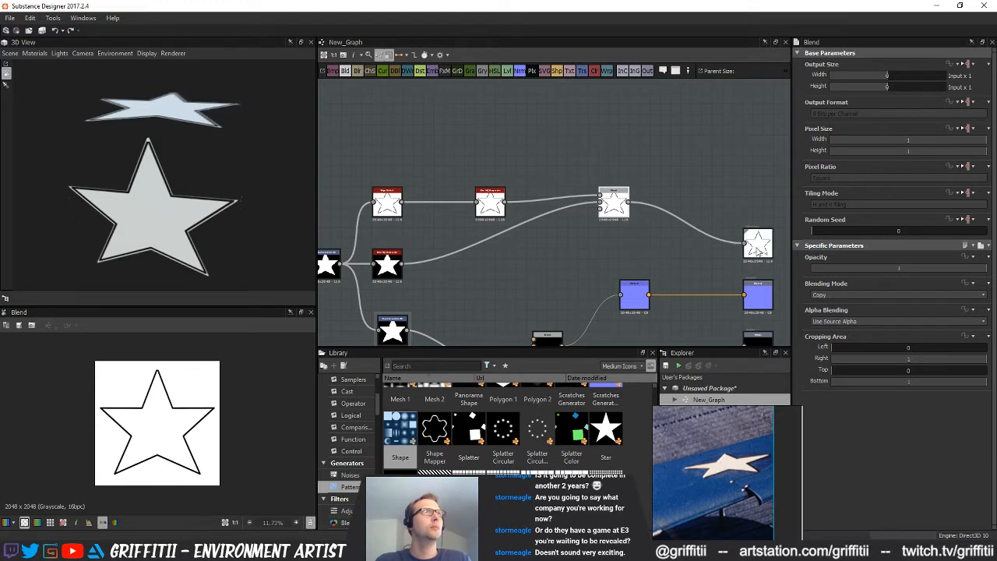
left_click(612, 213)
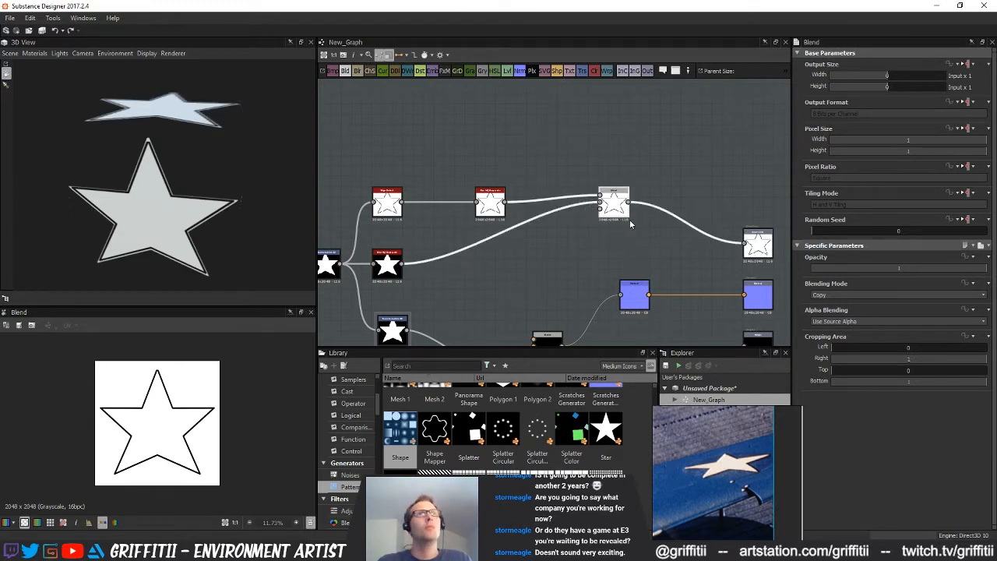
Reconnect the blurred filled star directly to the Base Color output and check it in the 3D preview
left_click_drag(402, 264, 744, 245)
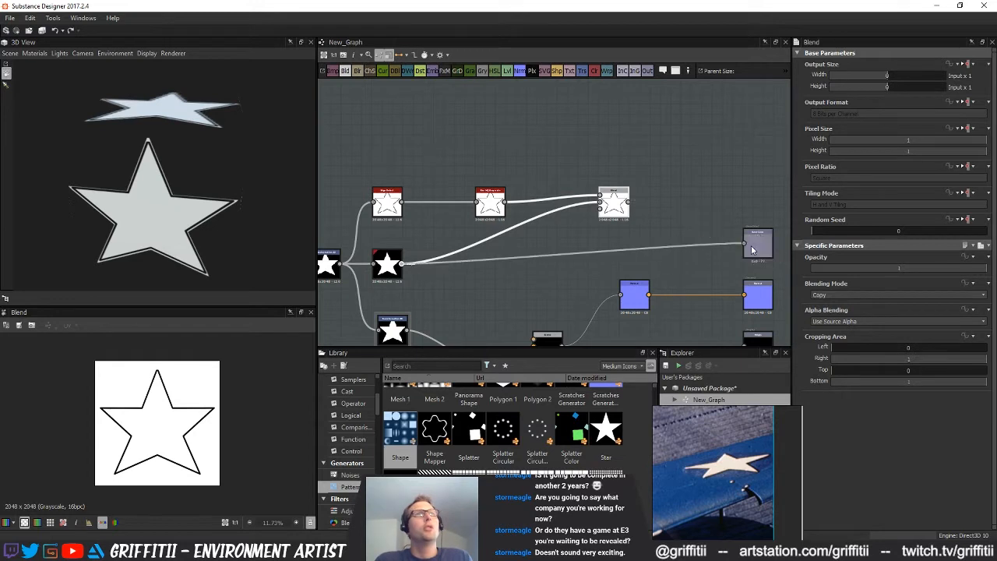
left_click_drag(181, 233, 149, 187)
scroll(176, 246, "up", 5)
scroll(176, 253, "down", 5)
scroll(150, 187, "down", 3)
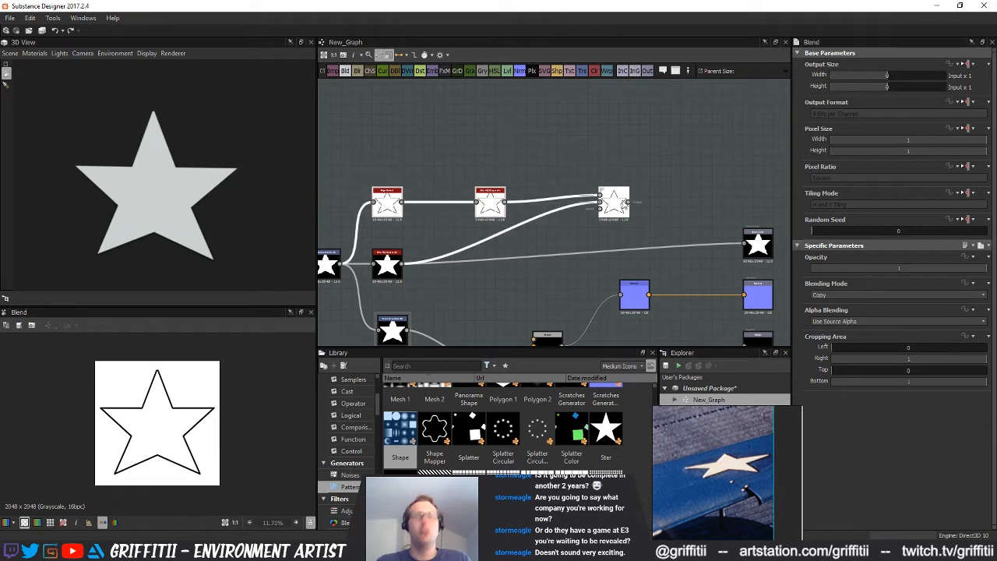
Delete the Edge Detect, outline blur and Blend nodes, and move the star's blur slightly away from its transform
key("Delete")
scroll(506, 256, "down", 3)
middle_click_drag(501, 260, 471, 202)
left_click_drag(411, 210, 415, 206)
middle_click_drag(504, 229, 431, 208)
left_click(408, 211)
scroll(404, 211, "down", 1)
mouse_move(181, 180)
left_mouse_down()
mouse_move(159, 181)
mouse_move(169, 165)
left_mouse_up()
scroll(443, 197, "up", 3)
middle_click_drag(443, 201, 510, 214)
middle_click_drag(494, 137, 468, 138)
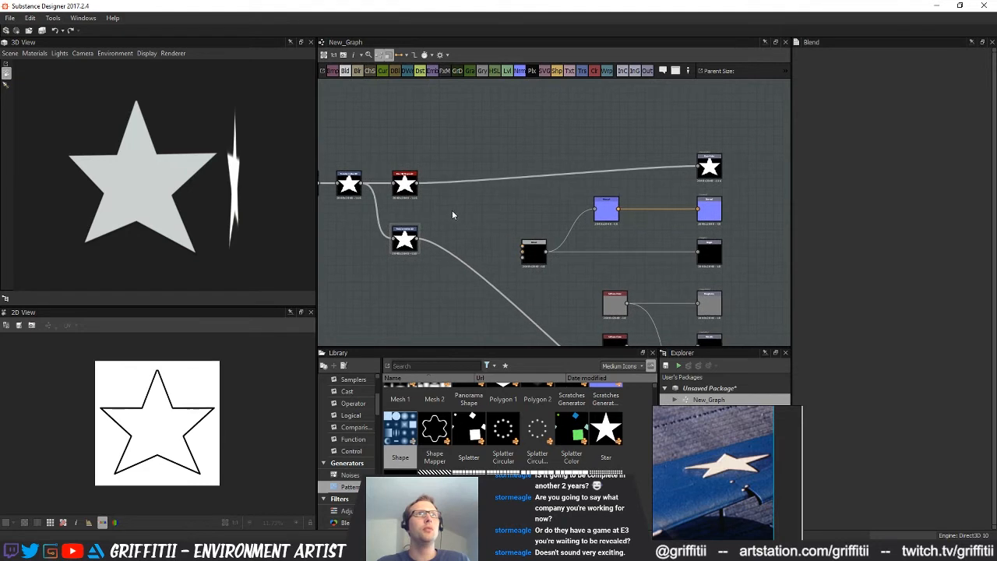
left_click_drag(405, 195, 413, 196)
scroll(459, 206, "up", 1)
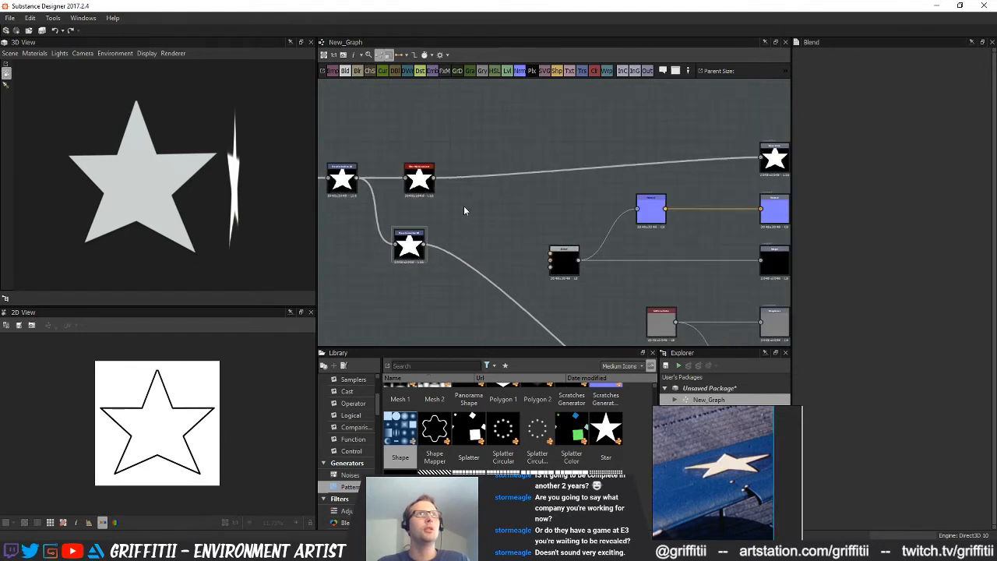
Feed the blurred star into the Normal node and the second Transformation 2D, moving that transform closer to the outputs
middle_click_drag(466, 206, 474, 211)
left_click_drag(490, 216, 445, 187)
left_click_drag(613, 226, 645, 213)
mouse_move(451, 206)
middle_mouse_down()
mouse_move(430, 196)
mouse_move(461, 194)
middle_mouse_up()
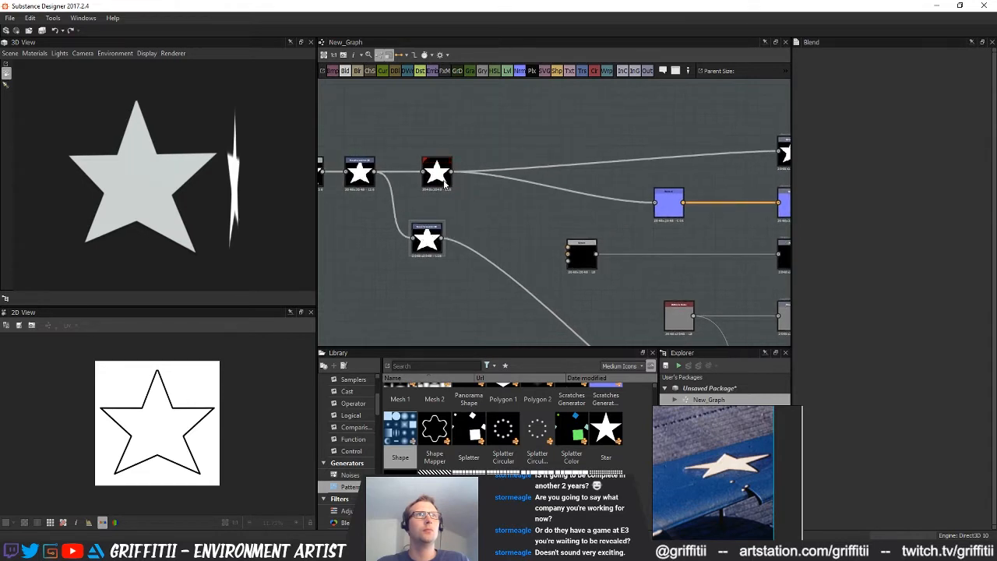
left_click_drag(428, 243, 523, 252)
middle_click_drag(673, 213, 563, 241)
Inspect the star's normal map, apply the Normal output to the 3D preview as Normal, and rotate the cube to check it
double_click(625, 214)
scroll(172, 391, "up", 5)
left_click(641, 223)
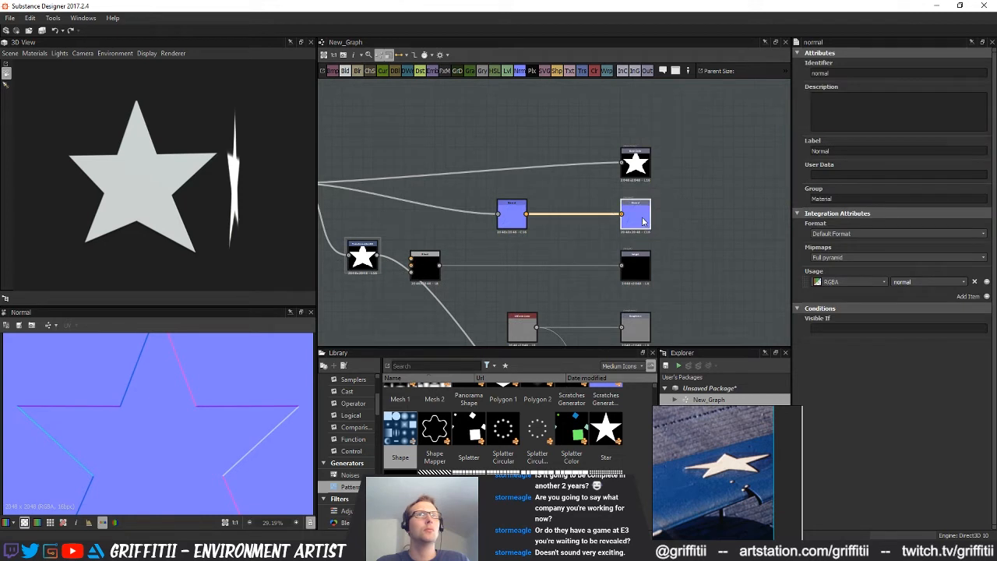
right_click(643, 219)
left_click(704, 243)
left_click(732, 315)
left_click_drag(91, 183, 184, 185)
scroll(661, 273, "down", 3)
Delete the black Blend node feeding the Height output and connect the blurred star to Height instead
middle_click_drag(660, 273, 663, 217)
left_click(534, 217)
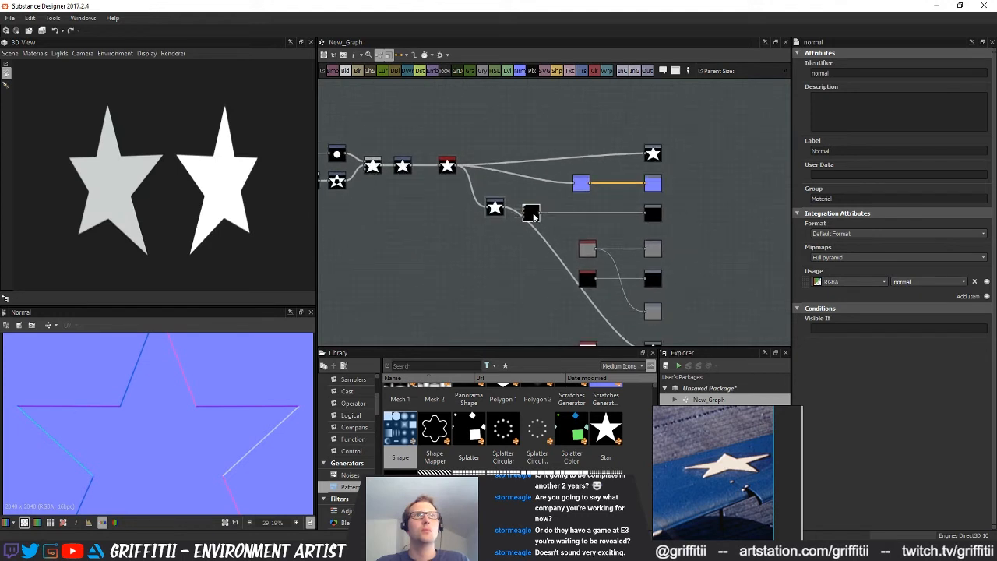
key("Delete")
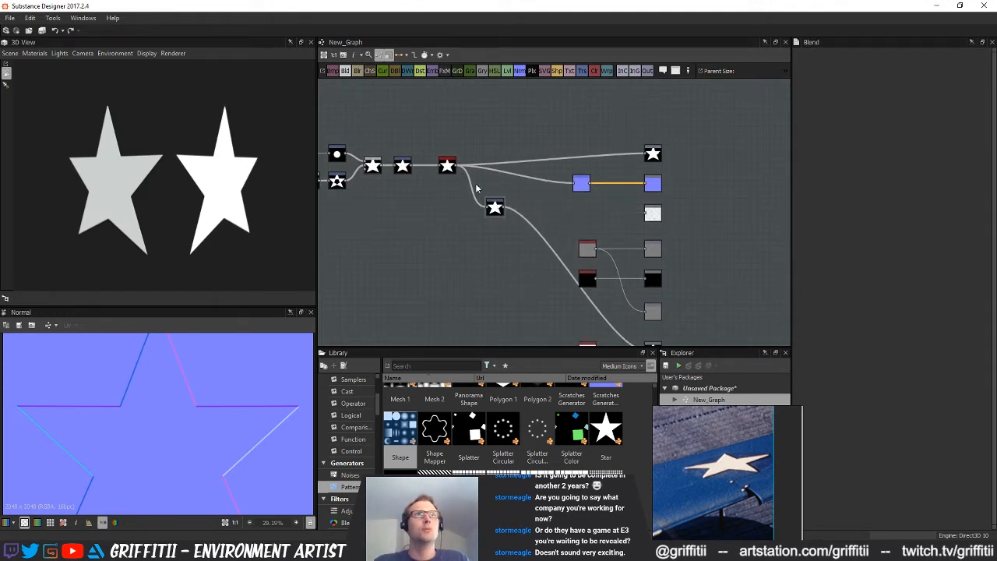
left_click_drag(458, 171, 652, 215)
left_click(653, 214)
scroll(650, 222, "up", 4)
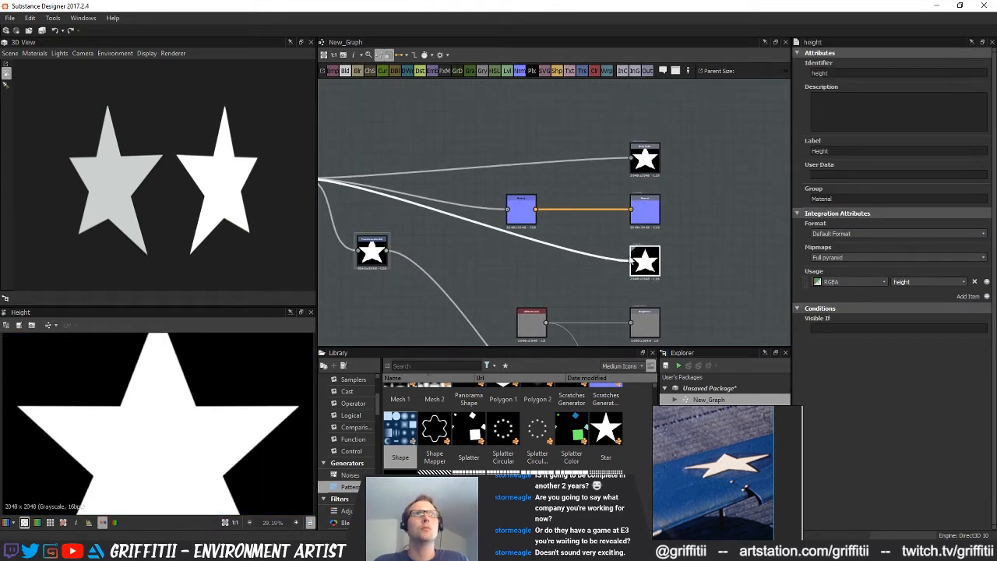
scroll(583, 174, "down", 4)
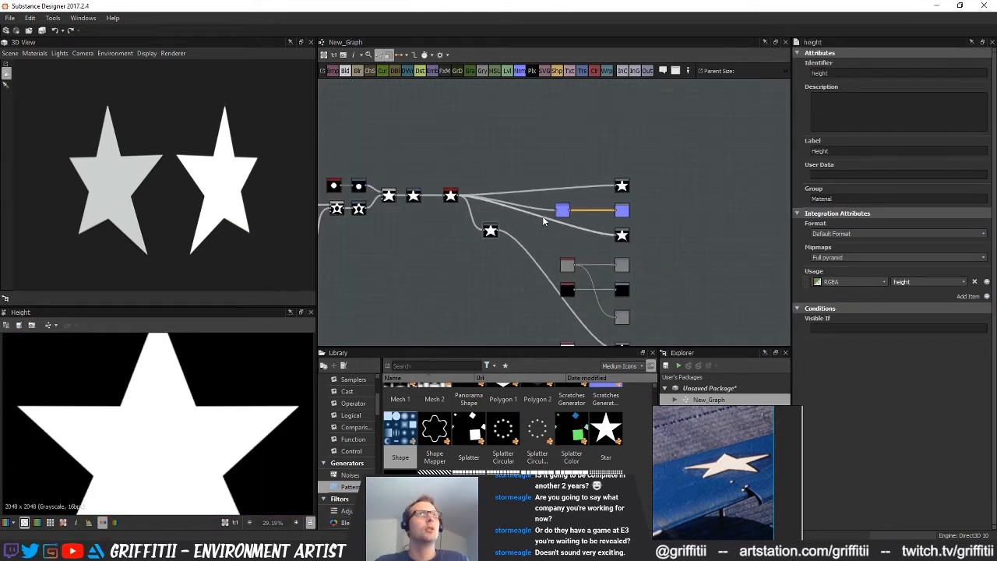
scroll(589, 250, "up", 4)
scroll(589, 250, "up", 2)
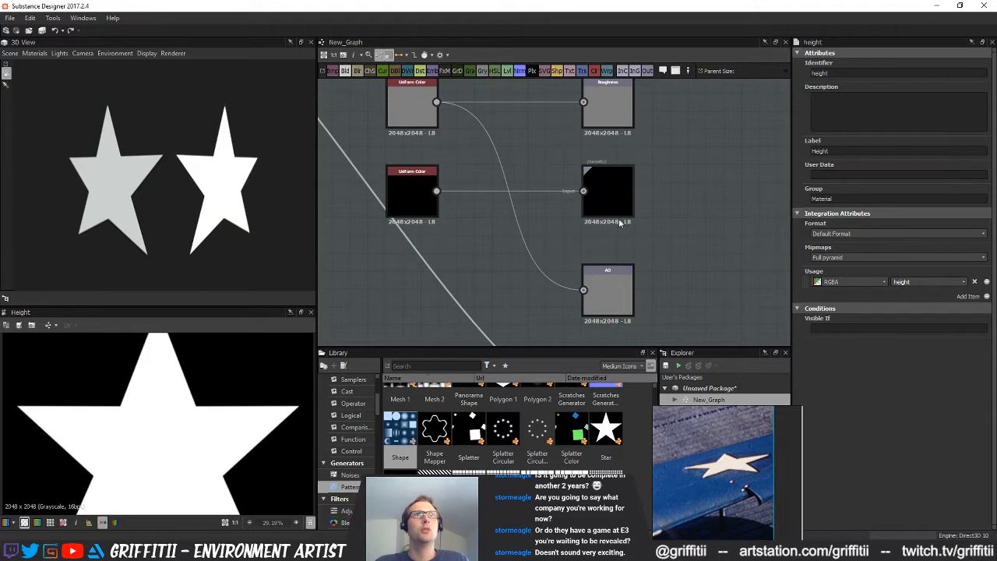
scroll(620, 226, "down", 3)
middle_click_drag(645, 195, 660, 234)
middle_click_drag(566, 206, 727, 199)
scroll(594, 216, "down", 2)
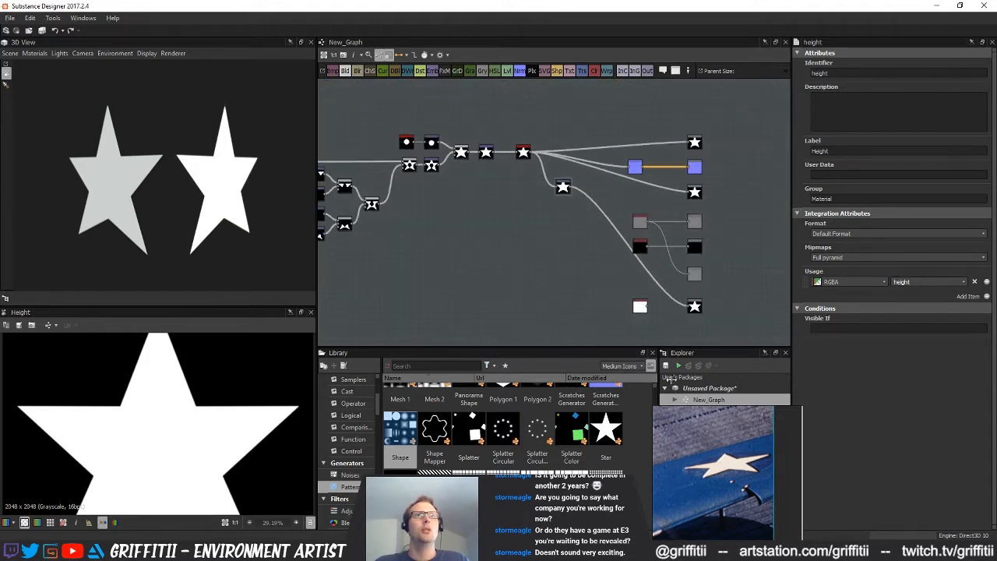
Save the package as Plane_Insignia_01_Star in the Substances folder and rename the graph Insignia_Star_01
right_click(715, 390)
left_click(739, 229)
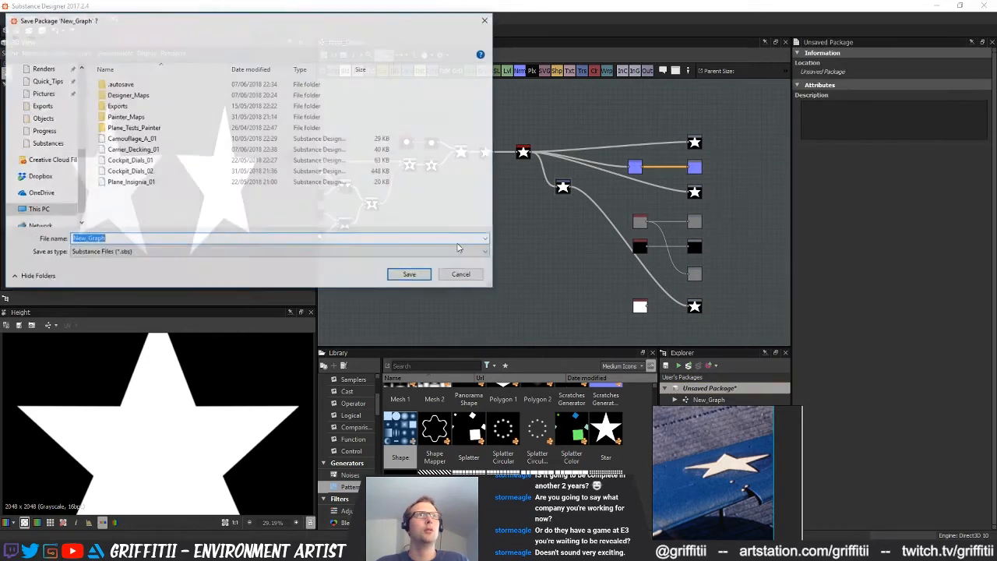
left_click_drag(202, 20, 486, 149)
left_click(422, 305)
left_click(428, 362)
left_click(430, 361)
type("_Insignia_01_Star")
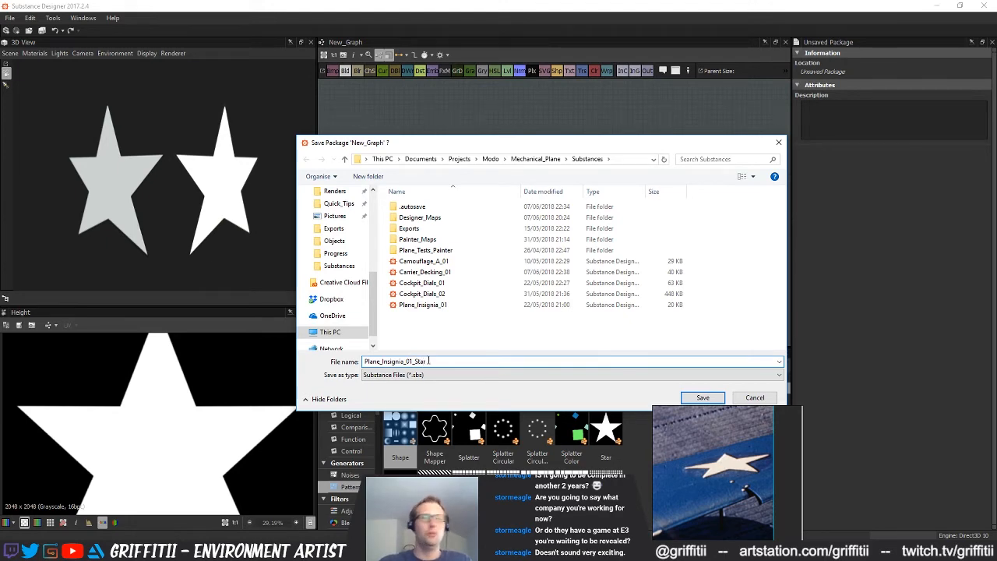
left_click(701, 398)
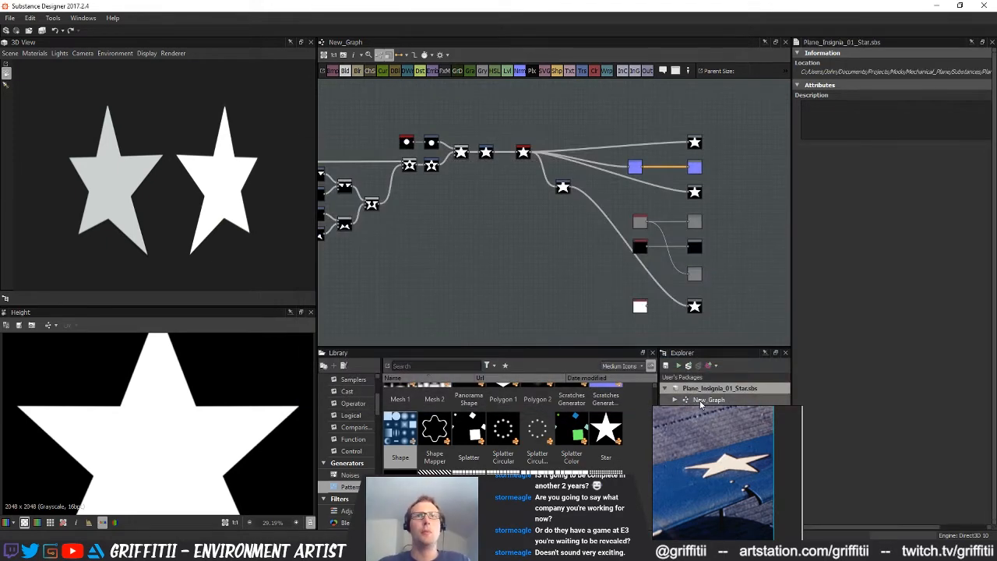
left_click(702, 400)
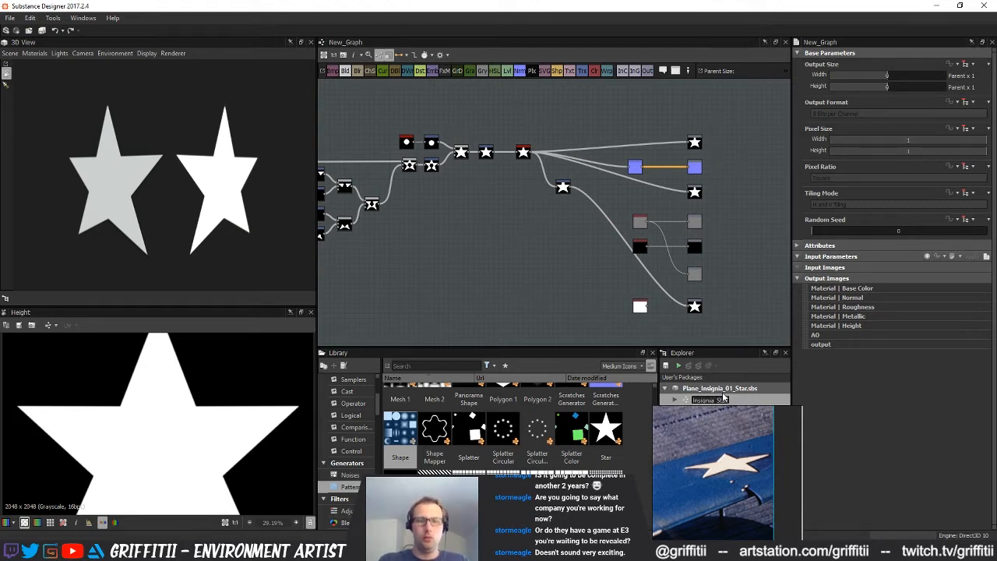
key("Return")
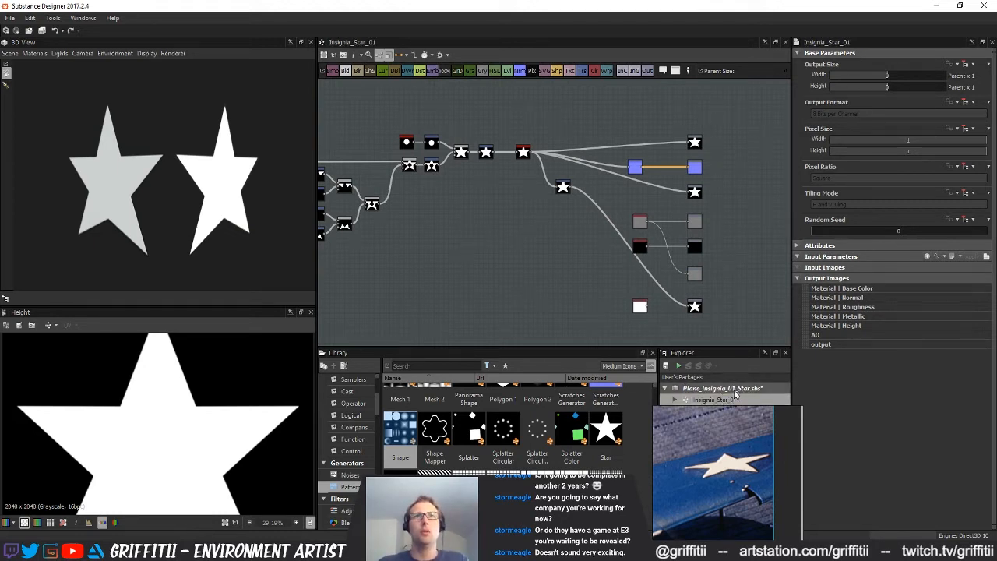
right_click(729, 399)
left_click(781, 495)
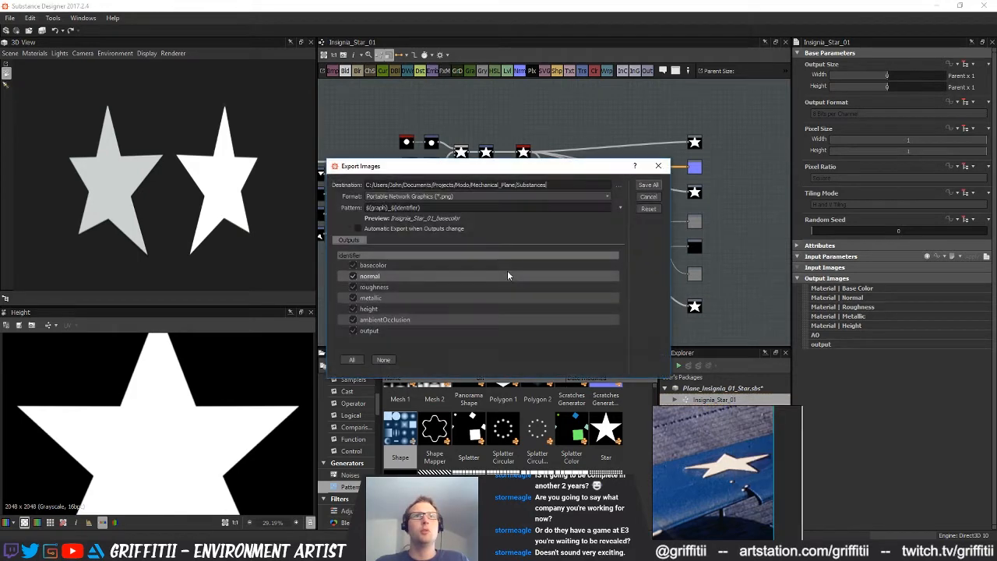
left_click(352, 287)
left_click(353, 297)
left_click(353, 320)
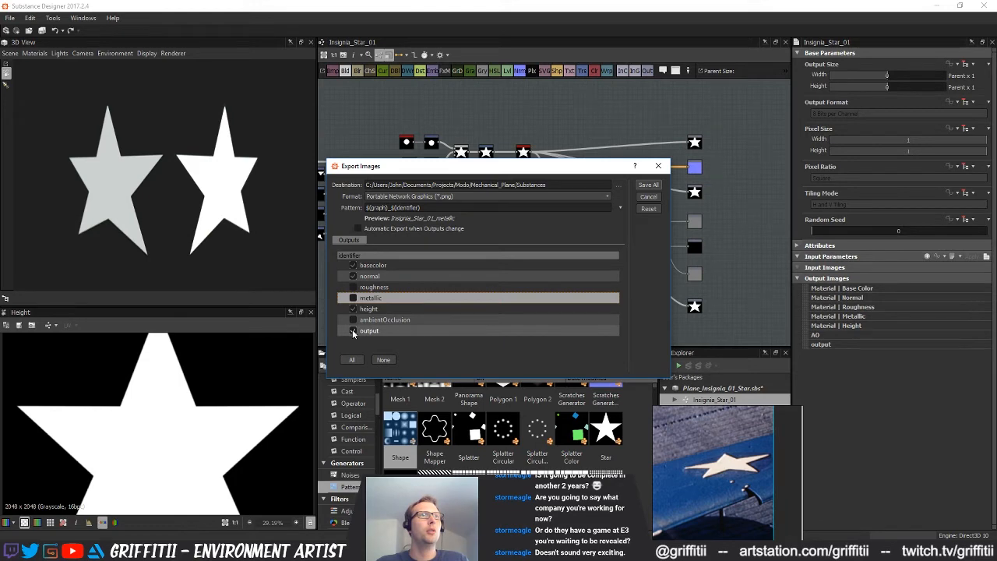
left_click(648, 198)
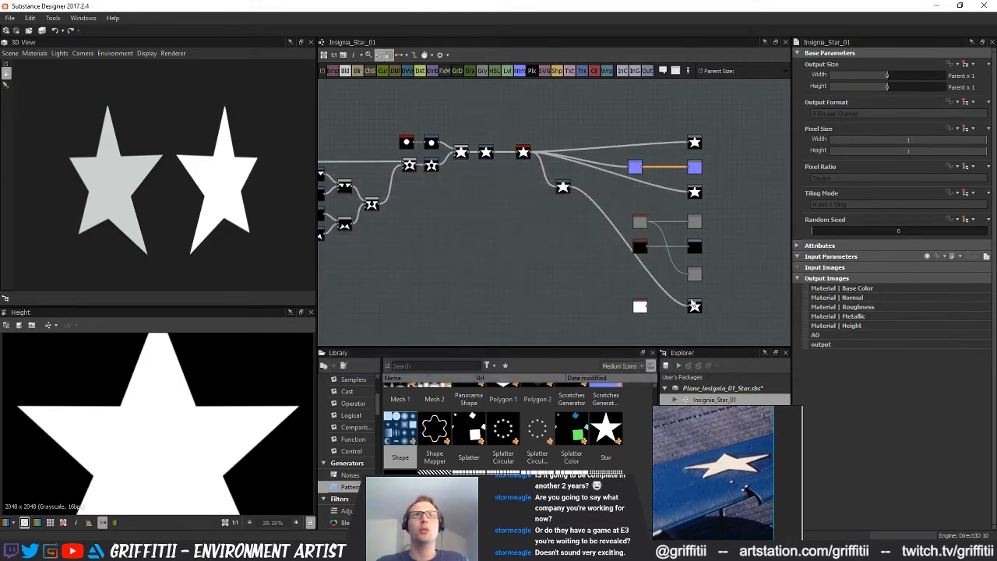
Set the label of the opacity output node to Opacity
left_click(693, 305)
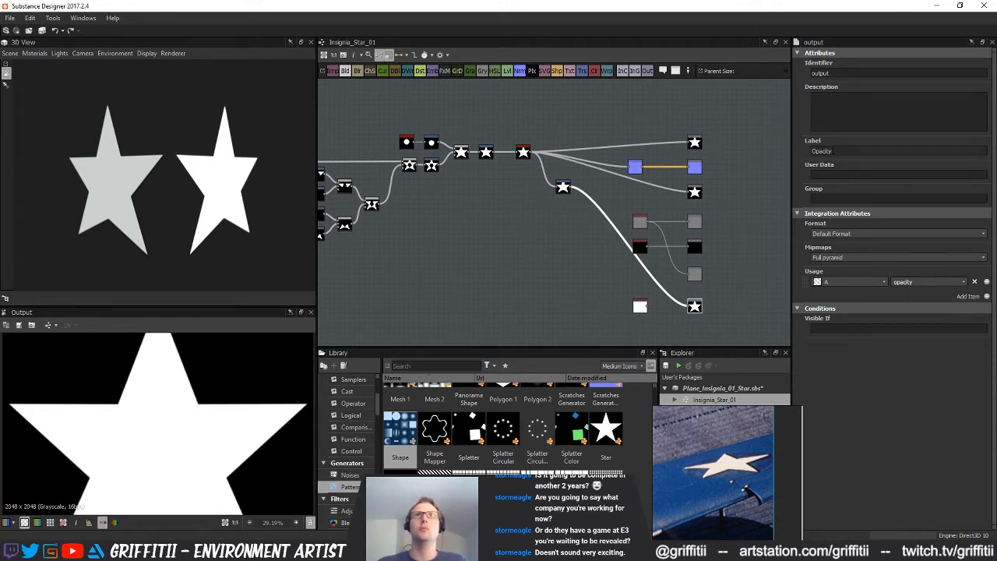
left_click(694, 273)
left_click(694, 306)
middle_click_drag(710, 299, 690, 294)
right_click(716, 292)
left_click(710, 254)
right_click(715, 401)
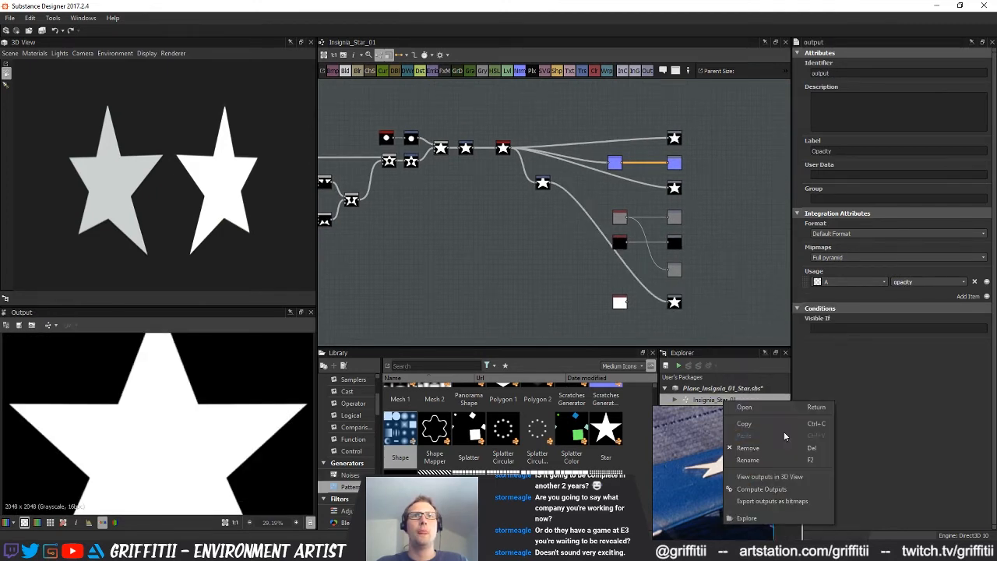
left_click(771, 496)
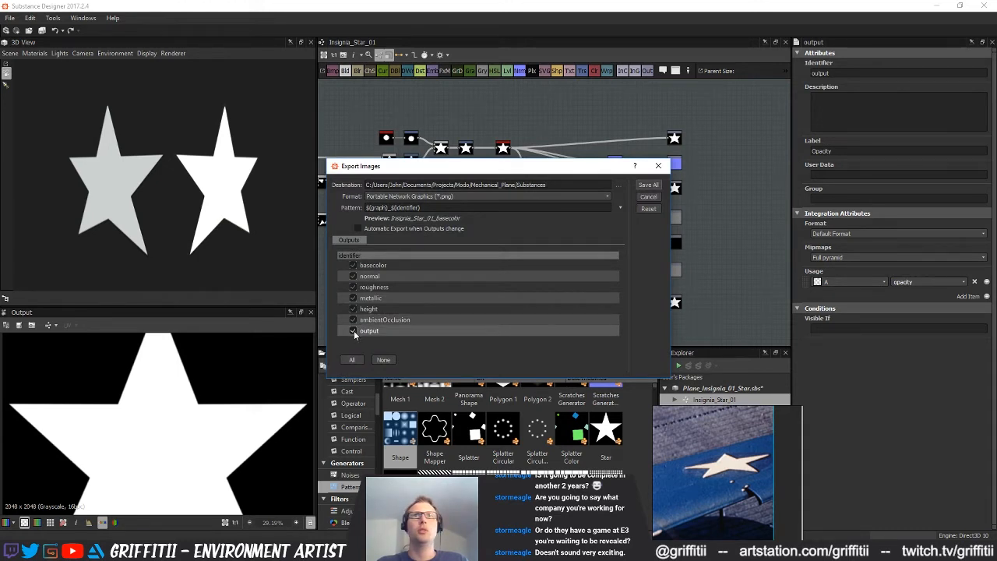
left_click(649, 184)
Change the opacity output node's identifier to opacity
left_click(673, 302)
key("ctrl+a")
type("opacity")
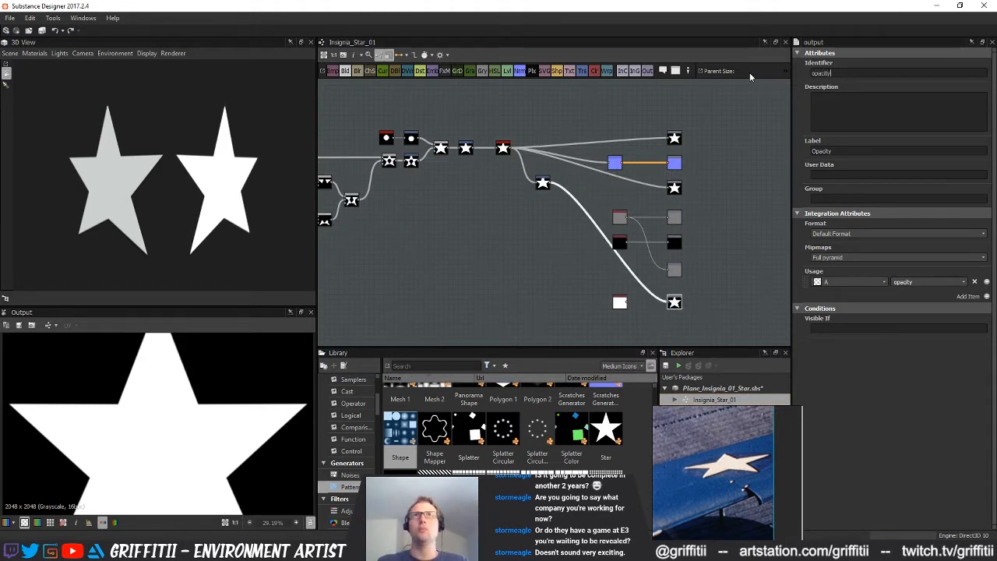
left_click(729, 342)
right_click(724, 299)
left_click(704, 315)
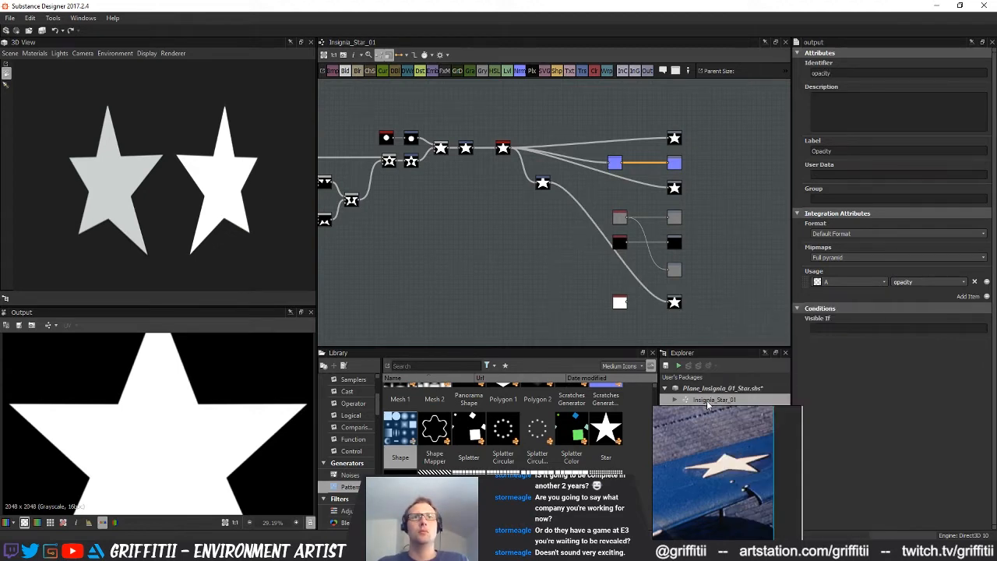
Open the bitmap export for the Insignia_Star_01 graph and exclude the roughness, metallic, height and ambientOcclusion outputs
right_click(708, 404)
left_click(740, 497)
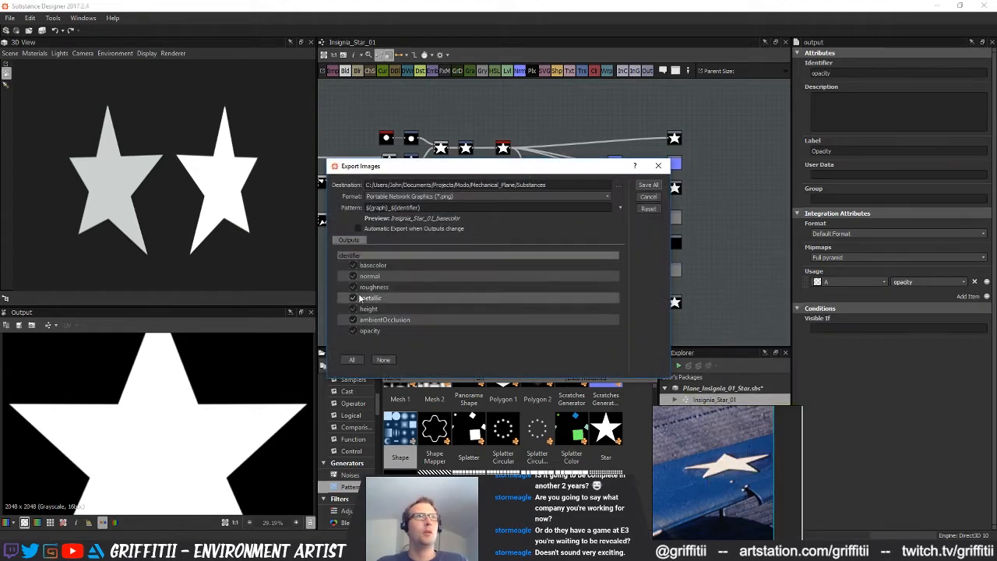
left_click(353, 287)
left_click(354, 298)
left_click(353, 309)
left_click(354, 321)
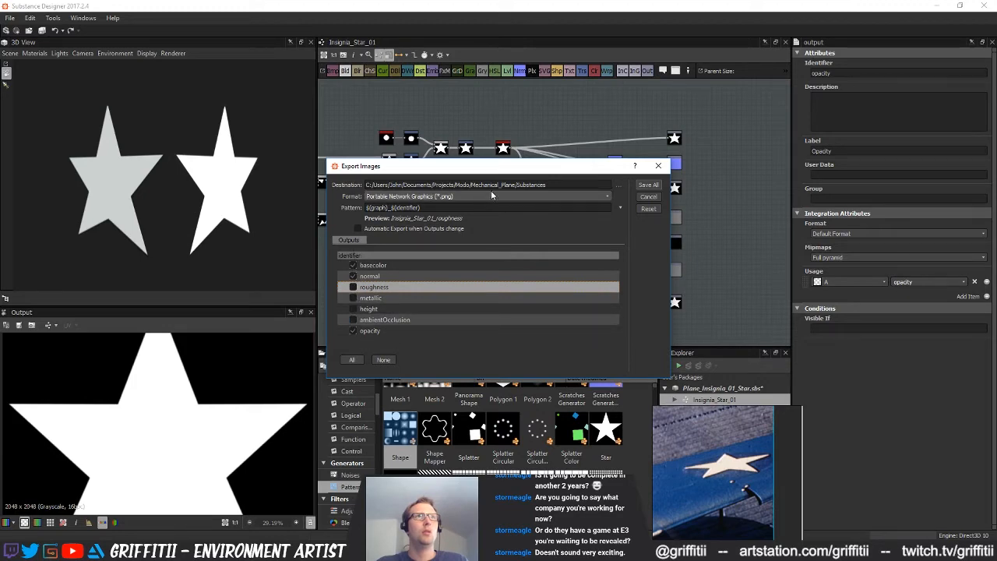
Set the export destination to the Designer_Maps folder inside Substances and export the basecolor, normal and opacity maps as PNG
left_click(618, 186)
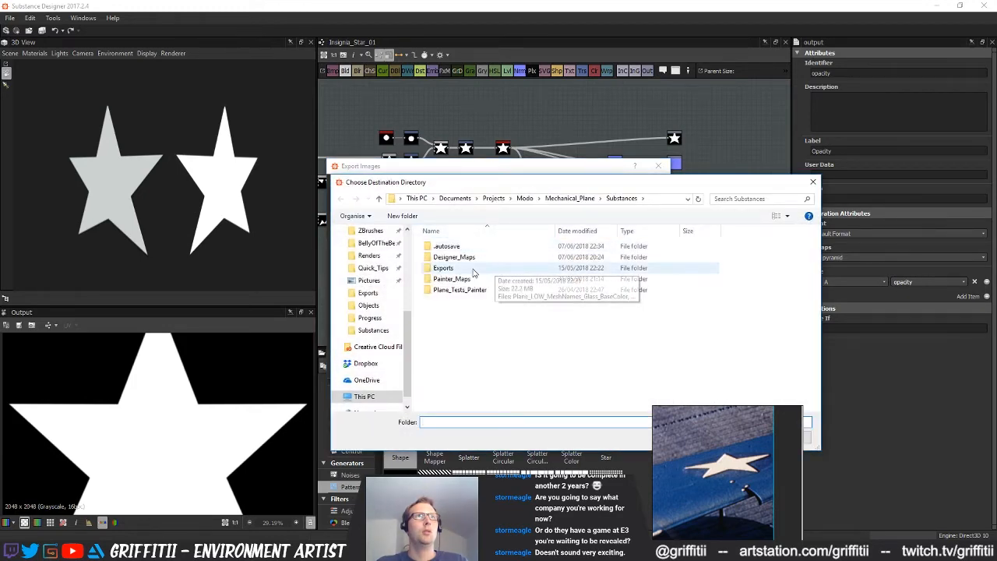
double_click(468, 257)
left_click_drag(472, 182, 483, 140)
left_click(616, 393)
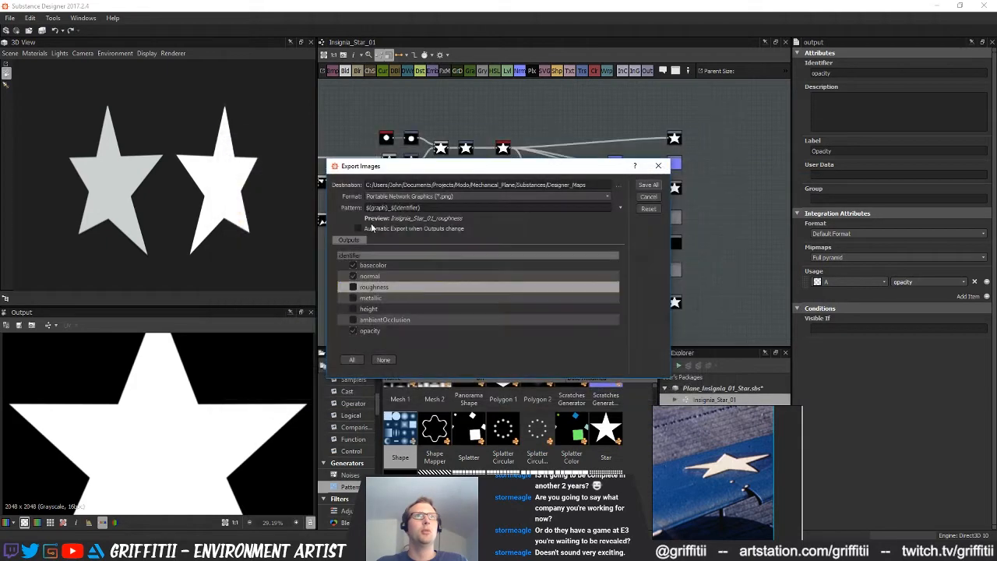
left_click(648, 185)
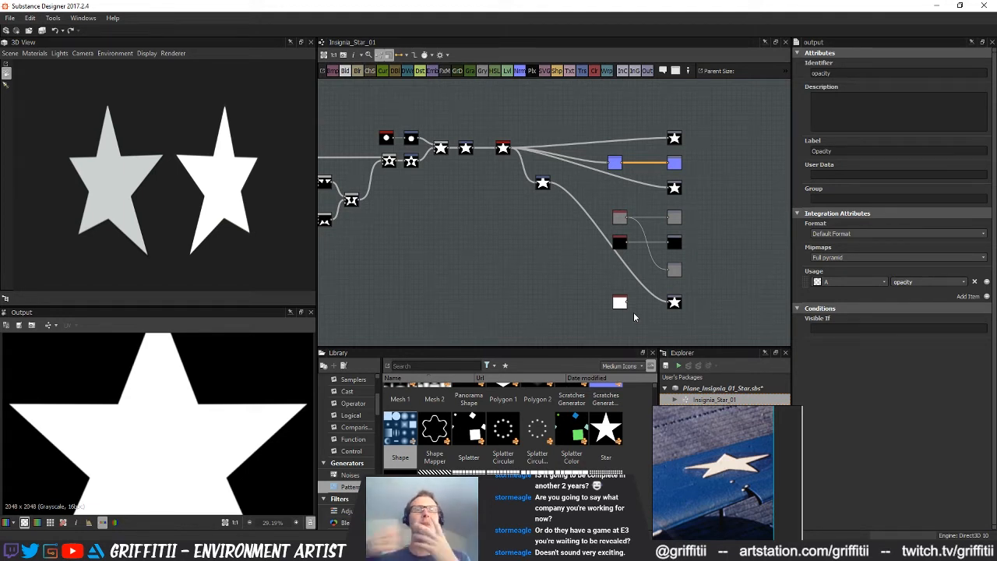
Delete the unused white Uniform Color node and move the star node feeding the opacity output level with that output
middle_click_drag(588, 313, 552, 312)
middle_click_drag(504, 268, 463, 289)
scroll(496, 284, "up", 1)
scroll(463, 287, "down", 1)
left_click_drag(550, 313, 503, 308)
key("Delete")
left_click_drag(471, 195, 493, 313)
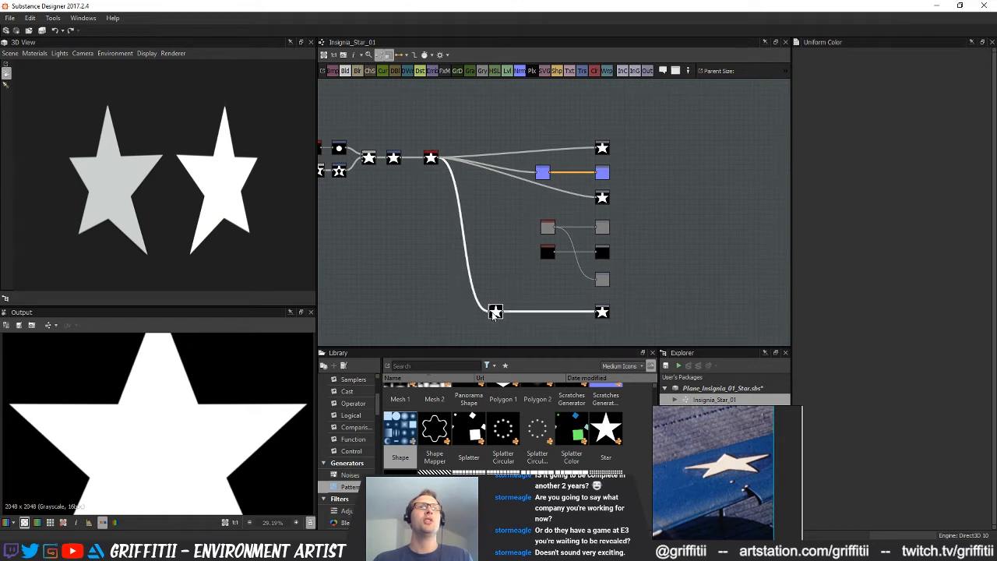
left_click(495, 232)
middle_click_drag(489, 267, 543, 272)
scroll(547, 271, "down", 1)
middle_click_drag(664, 187, 640, 208)
mouse_move(534, 290)
middle_mouse_down()
mouse_move(549, 245)
mouse_move(524, 246)
middle_mouse_up()
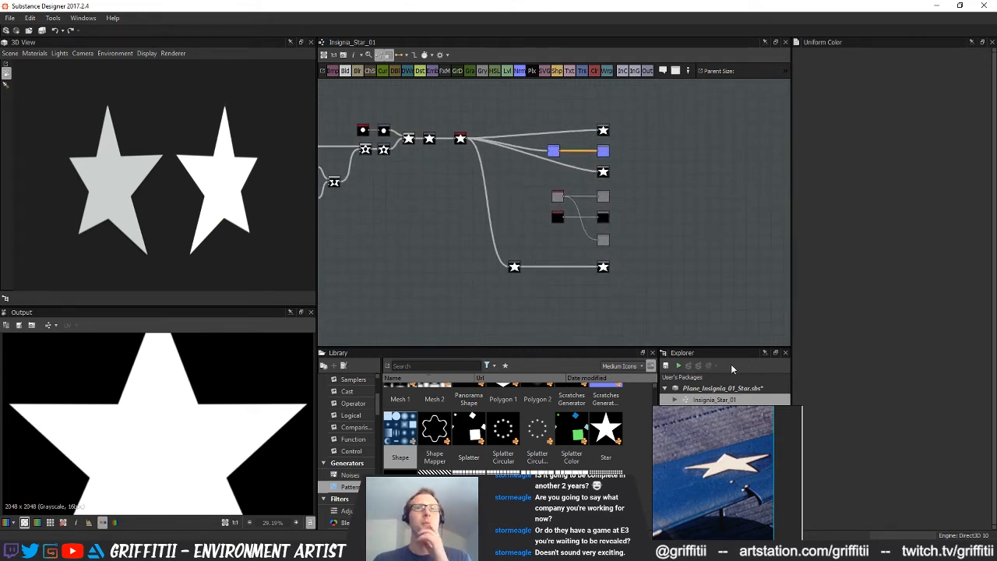
Switch to Substance Painter, move the star reference image clear of the layer stack, and view the plane's wings from above
left_click(937, 6)
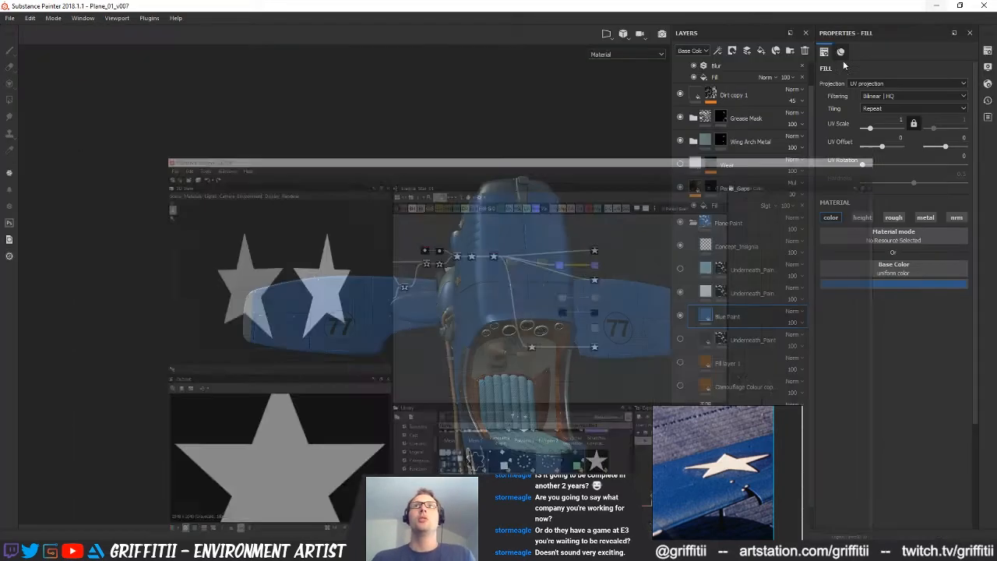
left_click_drag(536, 324, 517, 288, "alt")
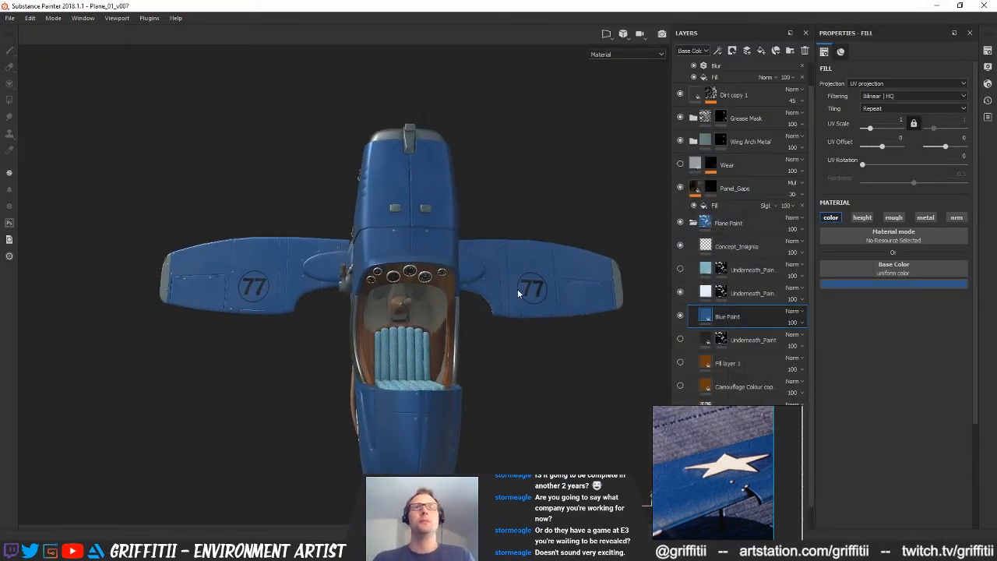
left_click_drag(710, 444, 55, 434)
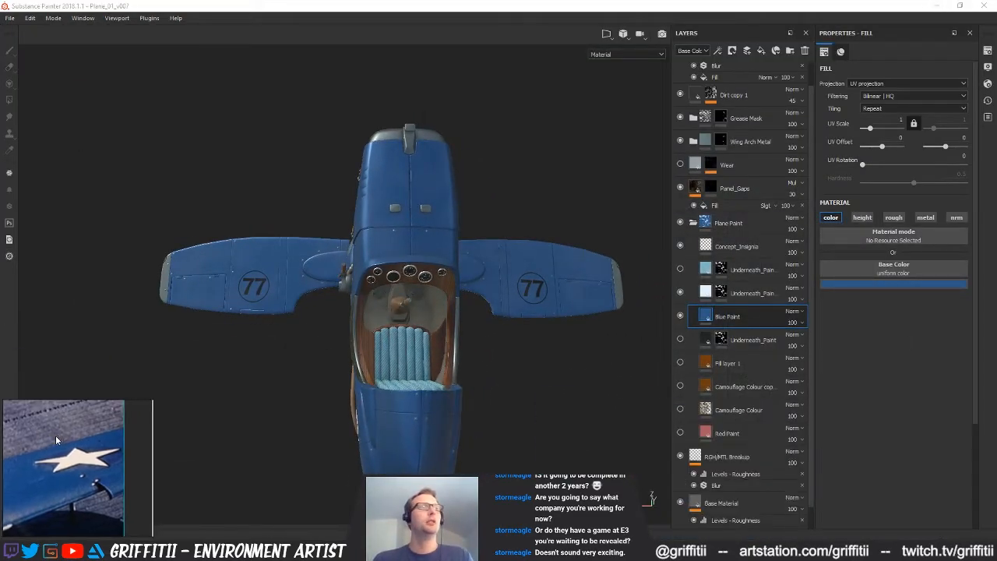
middle_click_drag(338, 358, 380, 384)
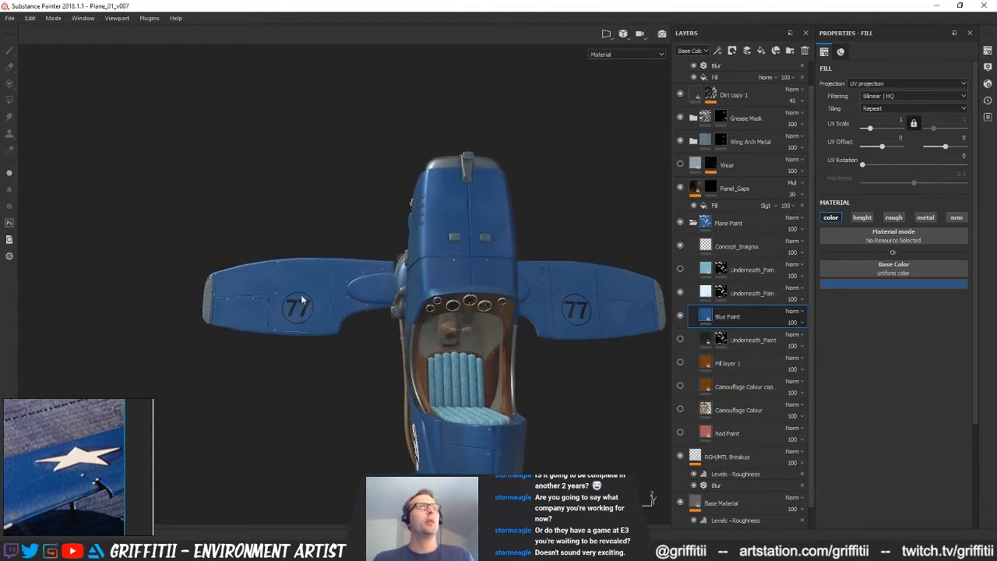
middle_click_drag(304, 312, 282, 308, "alt")
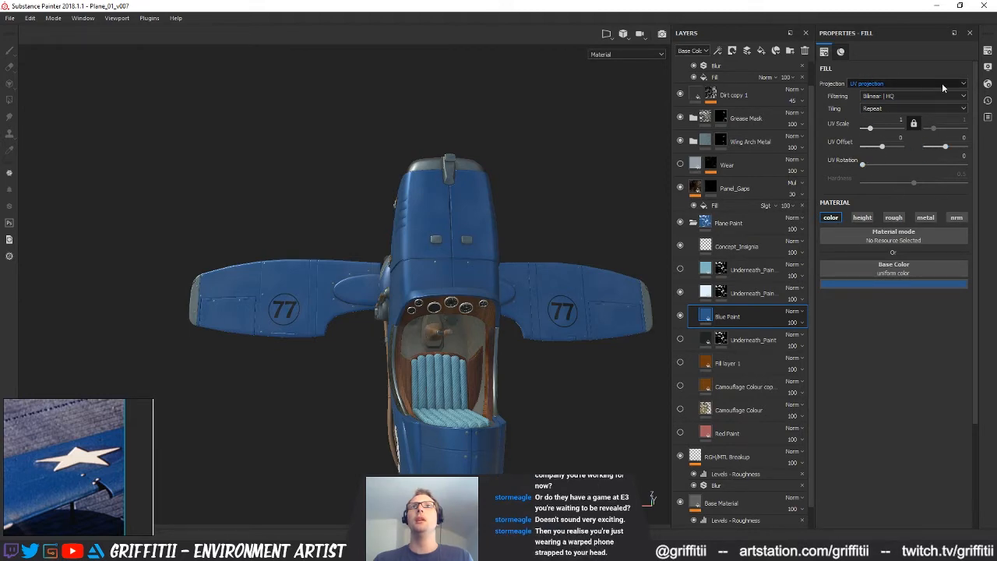
left_click_drag(402, 232, 425, 273, "alt")
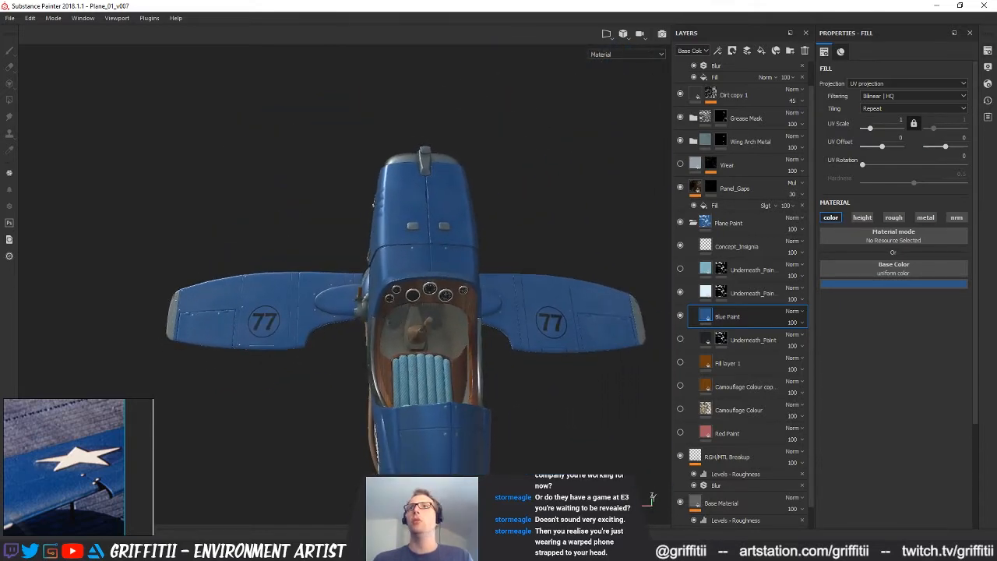
Start a resource import and add the Insignia_Star_01 basecolor, normal and opacity maps from the Designer_Maps folder
left_click_drag(996, 128, 482, 103)
left_click(493, 126)
left_click(556, 137)
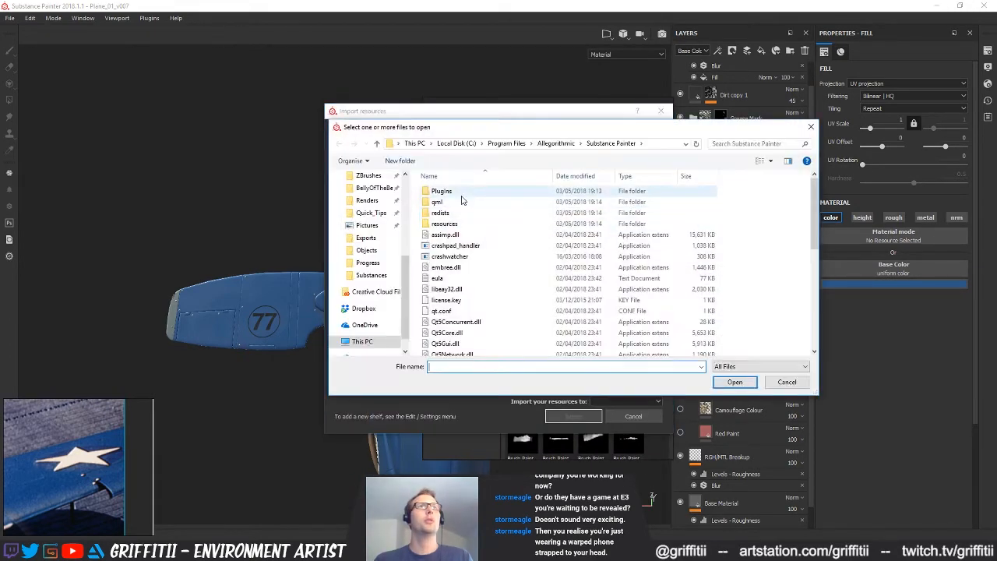
scroll(375, 288, "up", 1)
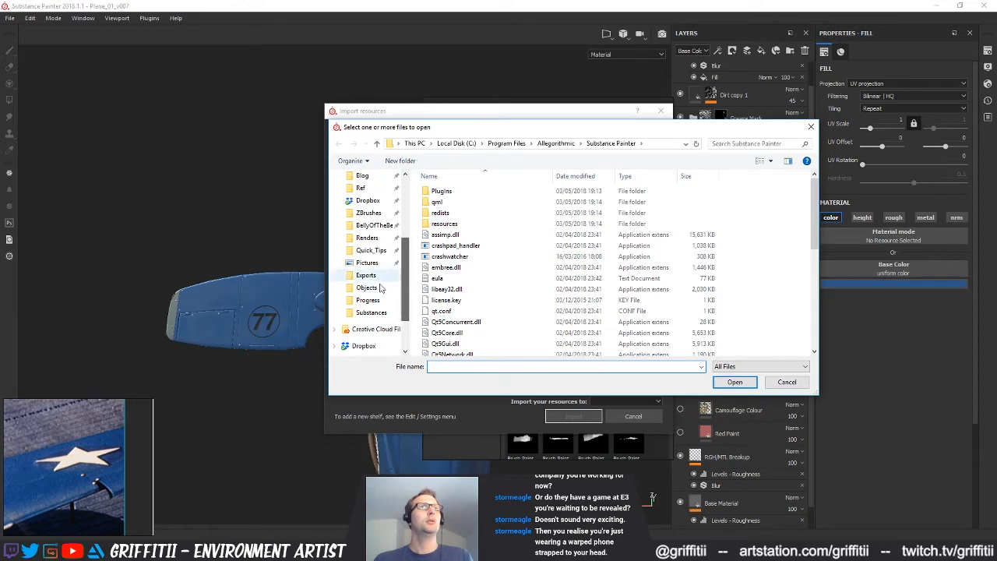
left_click(377, 301)
left_click(378, 312)
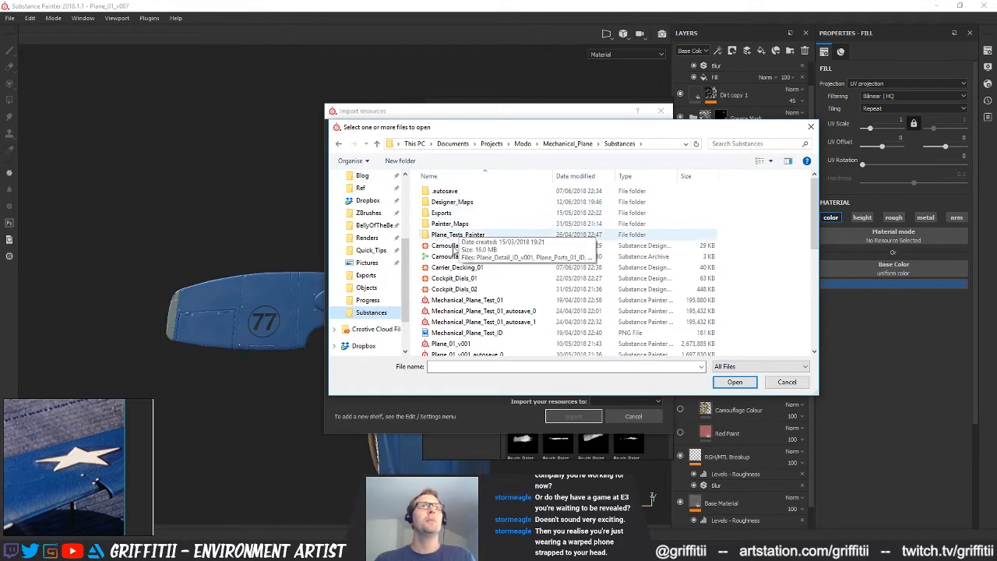
double_click(465, 204)
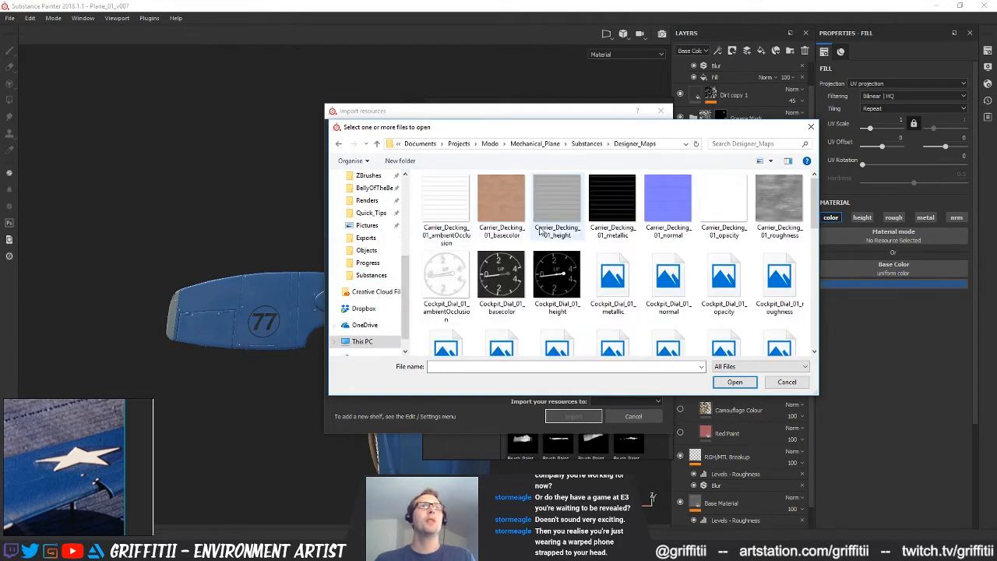
scroll(669, 288, "down", 5)
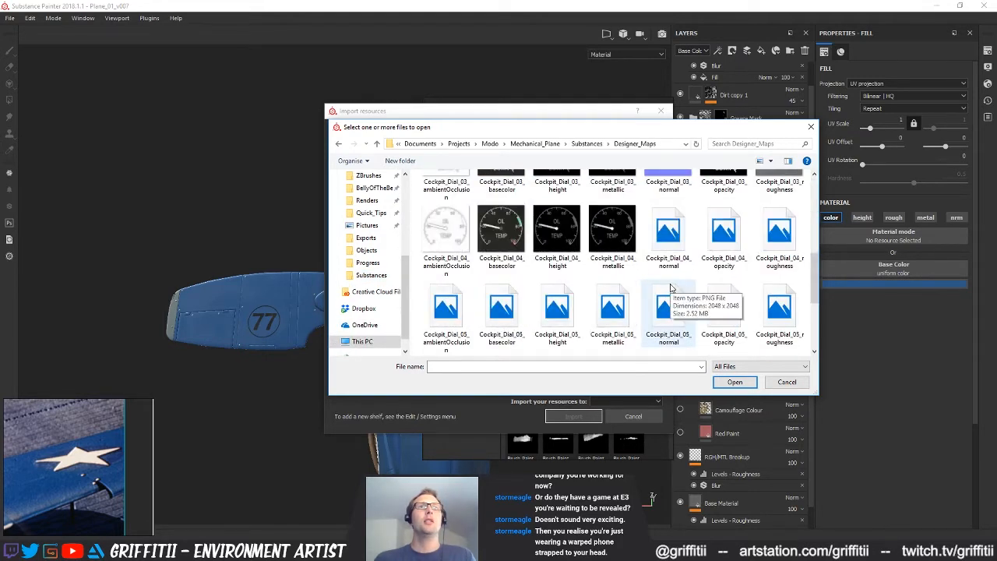
scroll(670, 288, "down", 3)
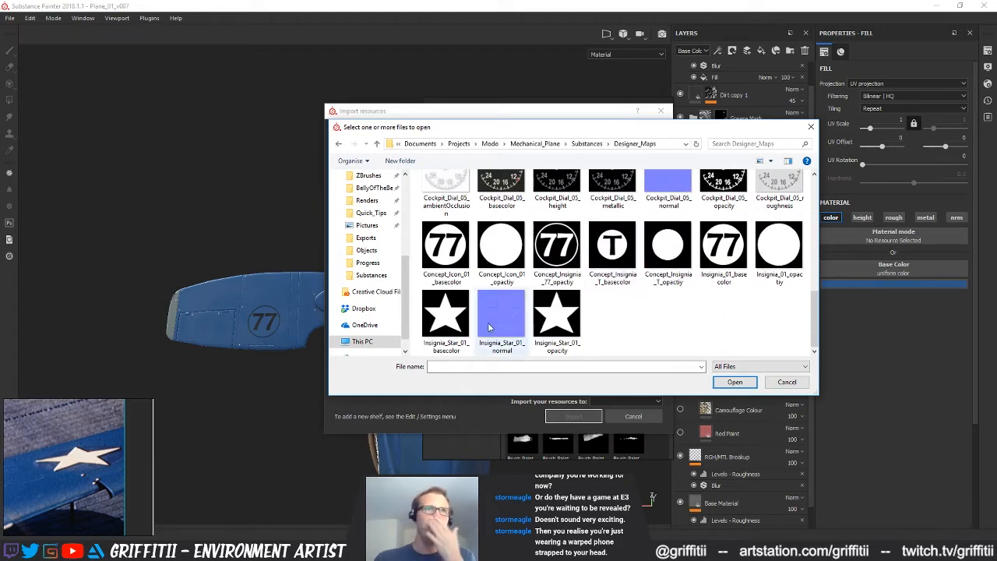
left_click_drag(623, 322, 444, 337)
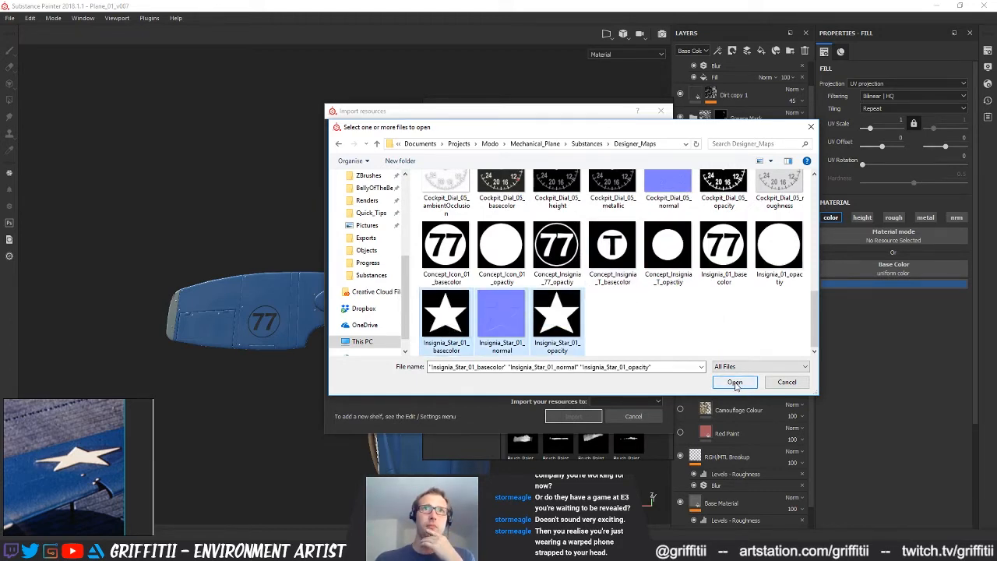
left_click(735, 382)
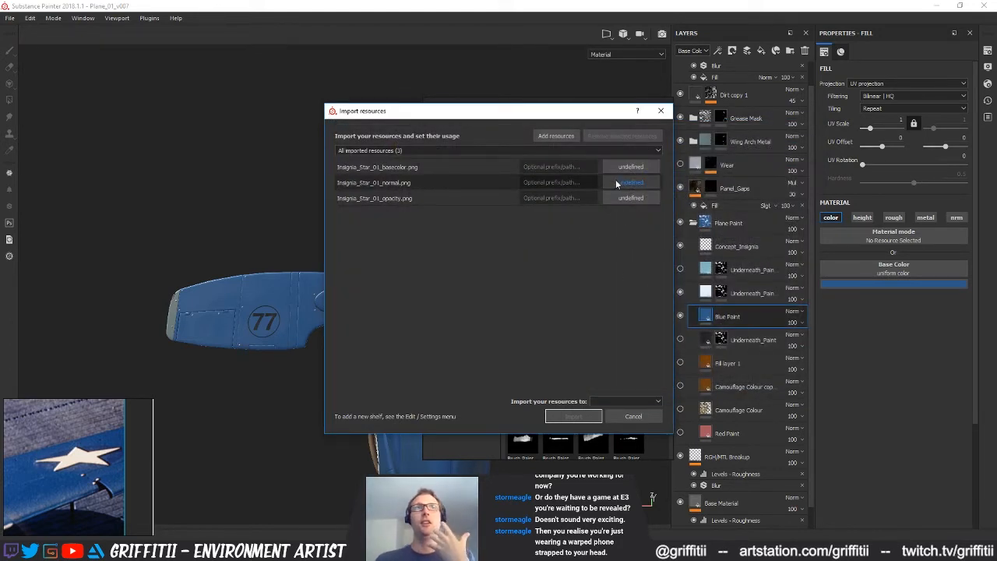
Set the import usage to alpha for the opacity map and to texture for the normal and basecolor maps
left_click(630, 198)
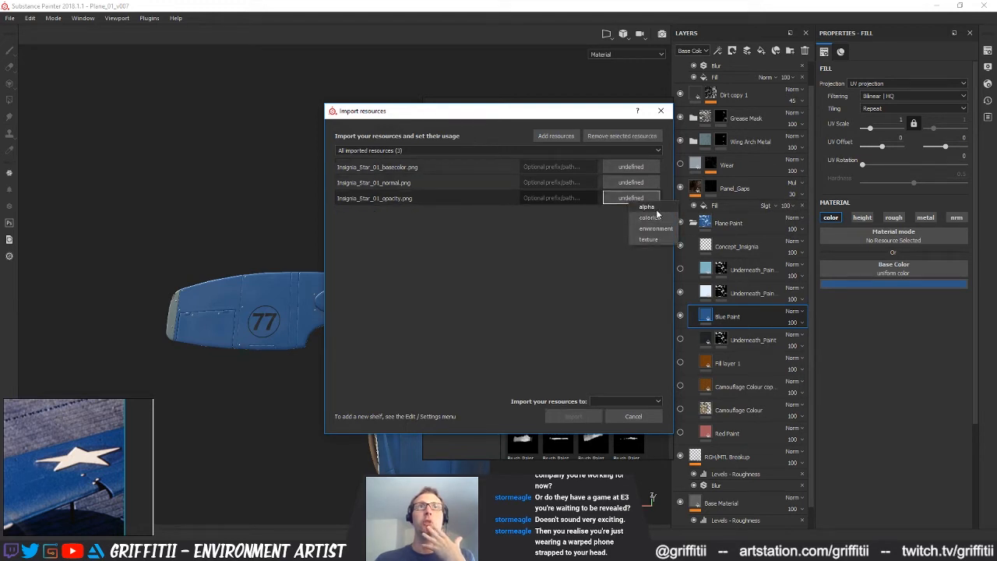
left_click(646, 206)
left_click(631, 183)
left_click(648, 222)
left_click(631, 166)
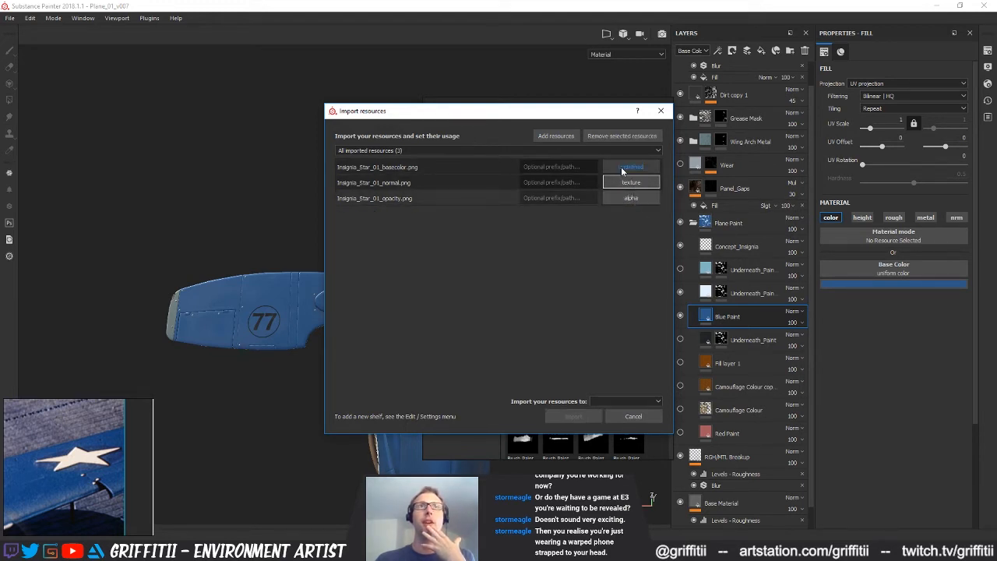
left_click(637, 205)
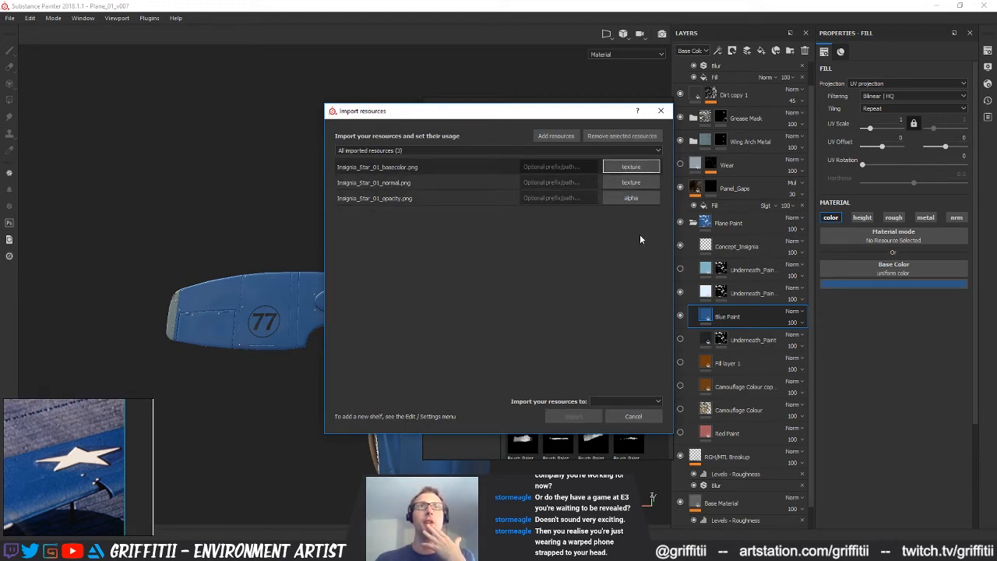
Choose an import location for the three star maps and import them
left_click(610, 401)
left_click(611, 419)
left_click(571, 417)
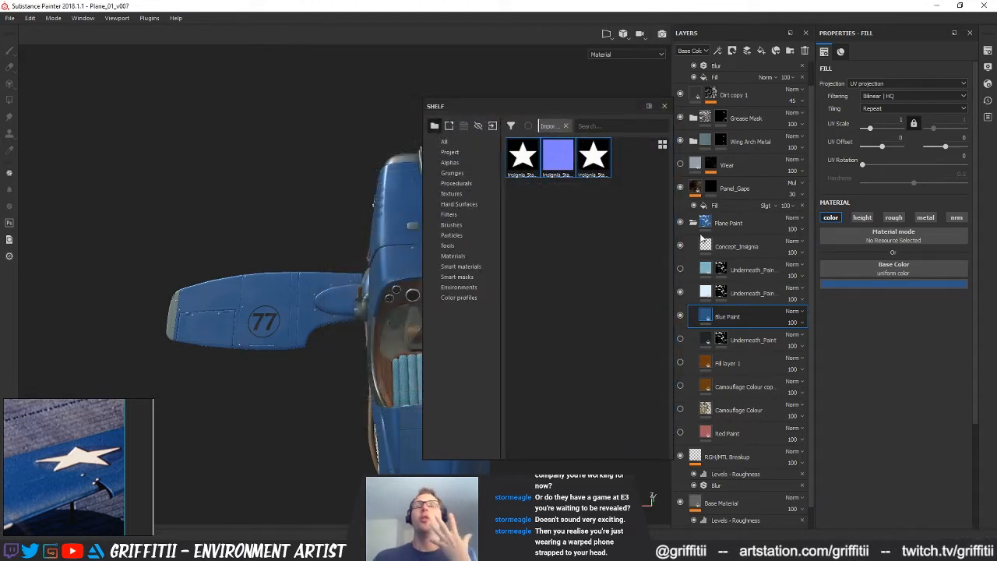
Widen the floating shelf, place it over the viewport clear of the layer stack, and narrow the layer stack
left_click_drag(599, 112, 676, 125)
left_click_drag(618, 35, 455, 93)
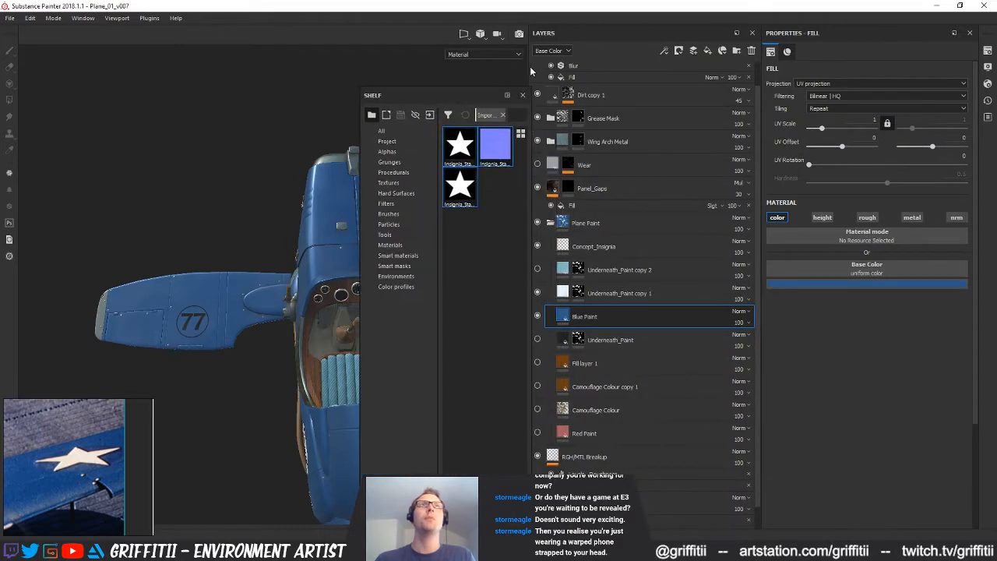
left_click_drag(526, 71, 678, 73)
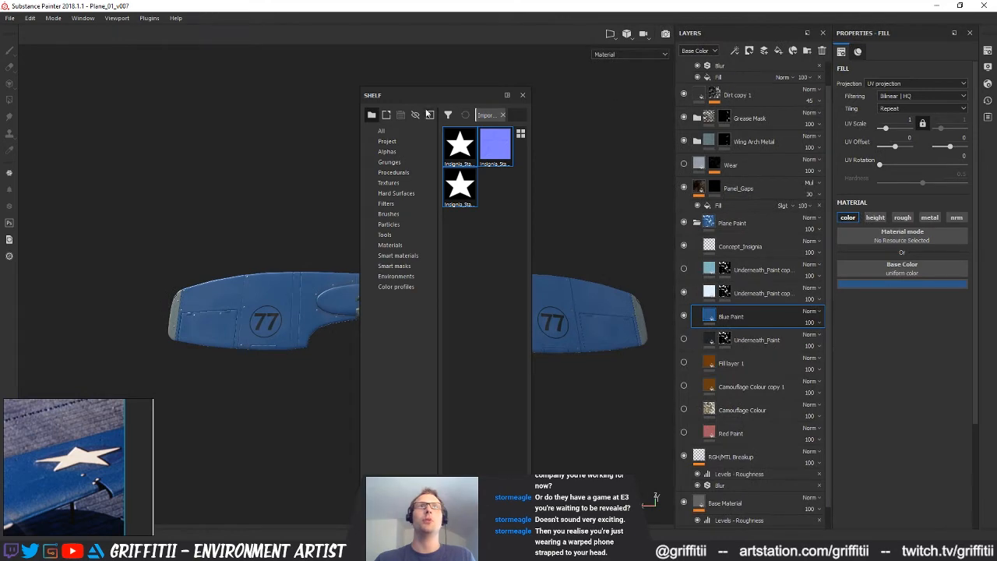
left_click_drag(438, 92, 455, 81)
left_click_drag(401, 37, 435, 161)
left_click_drag(706, 276, 559, 472)
left_click_drag(463, 154, 385, 134)
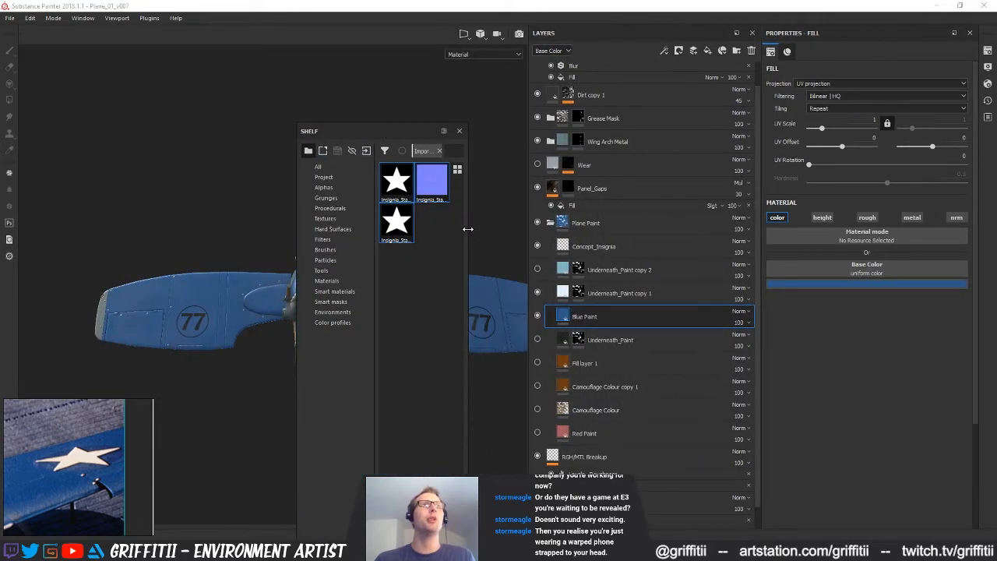
left_click_drag(469, 228, 644, 224)
left_click_drag(486, 132, 449, 128)
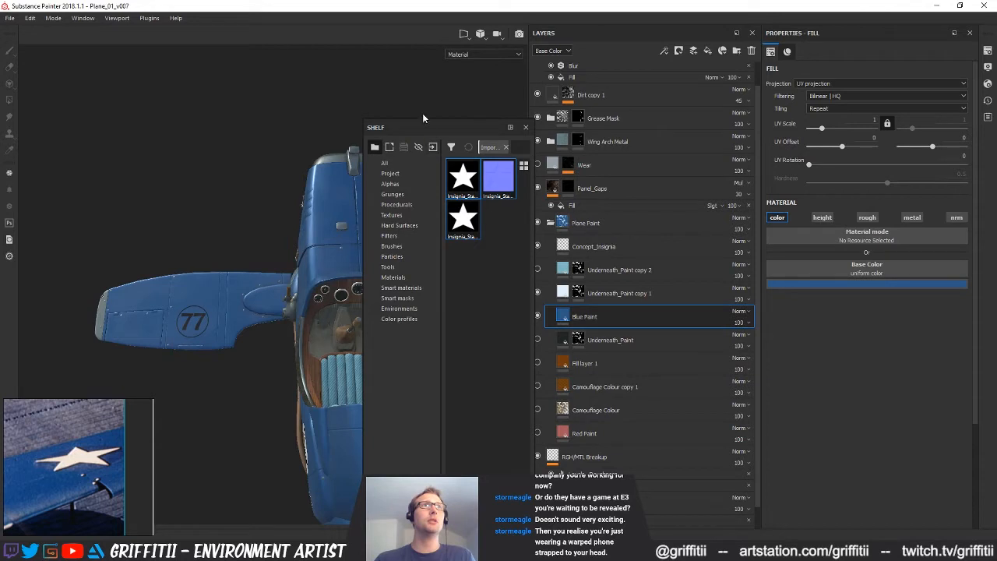
left_click_drag(435, 124, 224, 114)
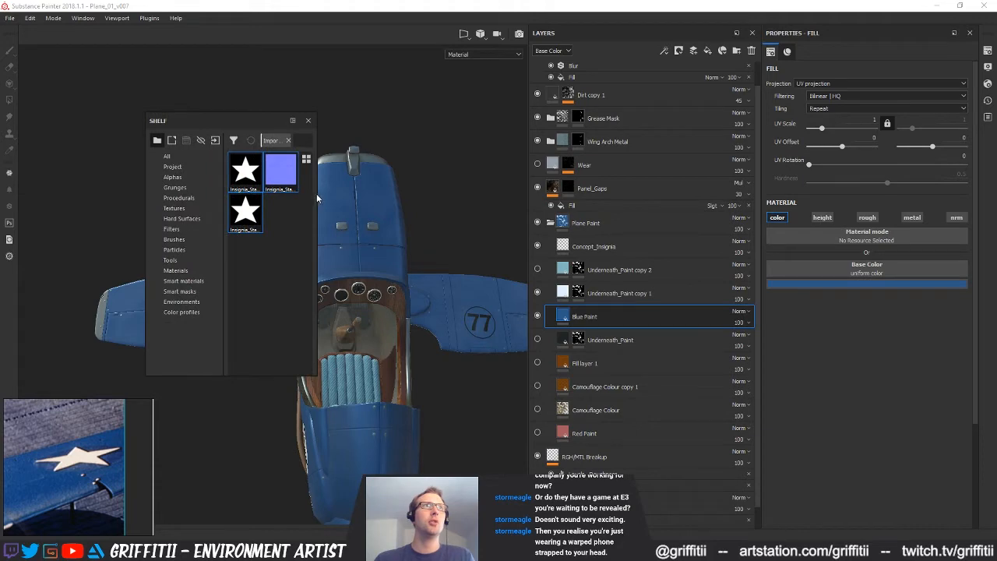
left_click_drag(317, 193, 476, 190)
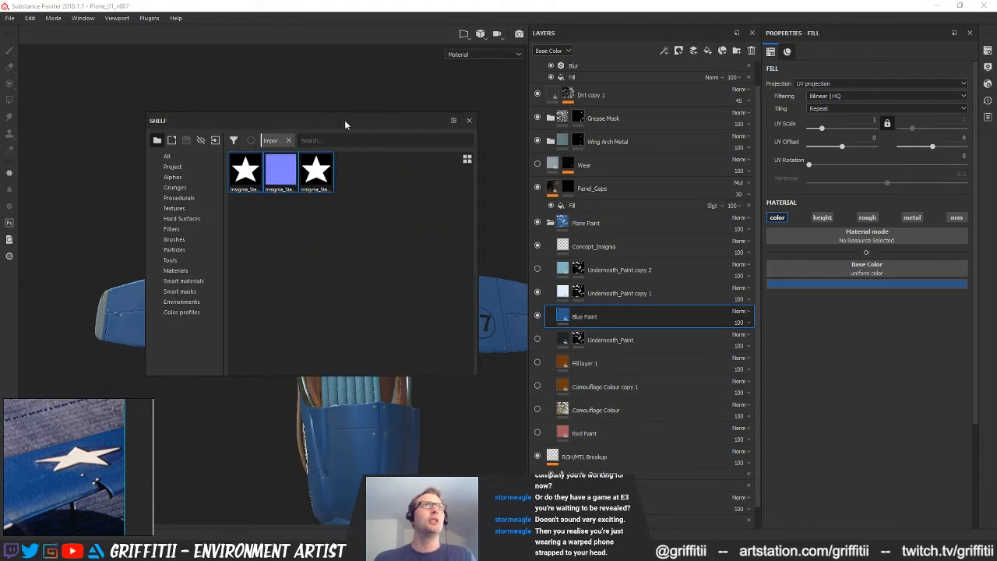
left_click_drag(344, 125, 363, 96)
left_click_drag(527, 89, 686, 91)
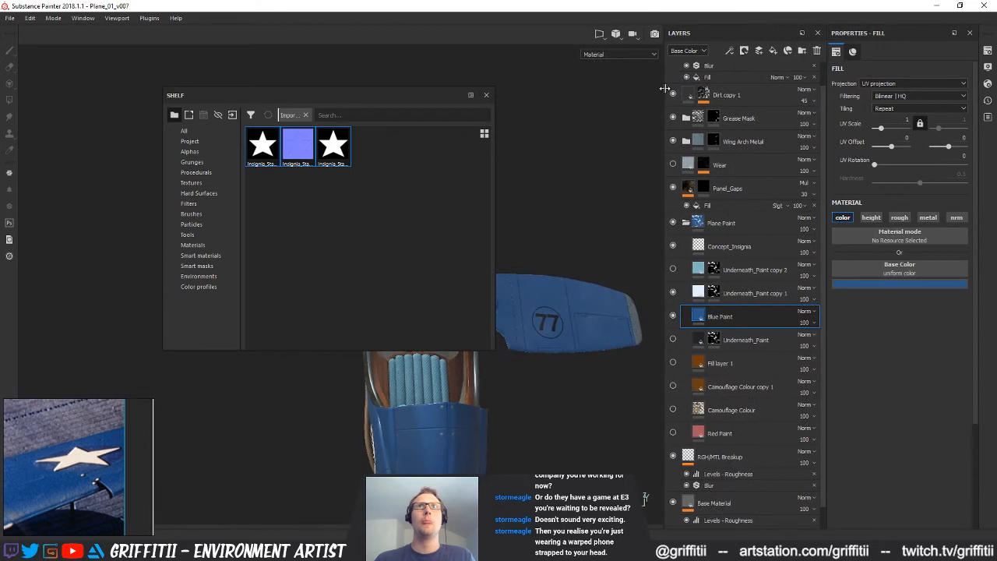
Add a new paint layer directly above Underneath_Paint copy 1 and clear the selection of the imported maps
left_click(742, 296)
left_click(766, 50)
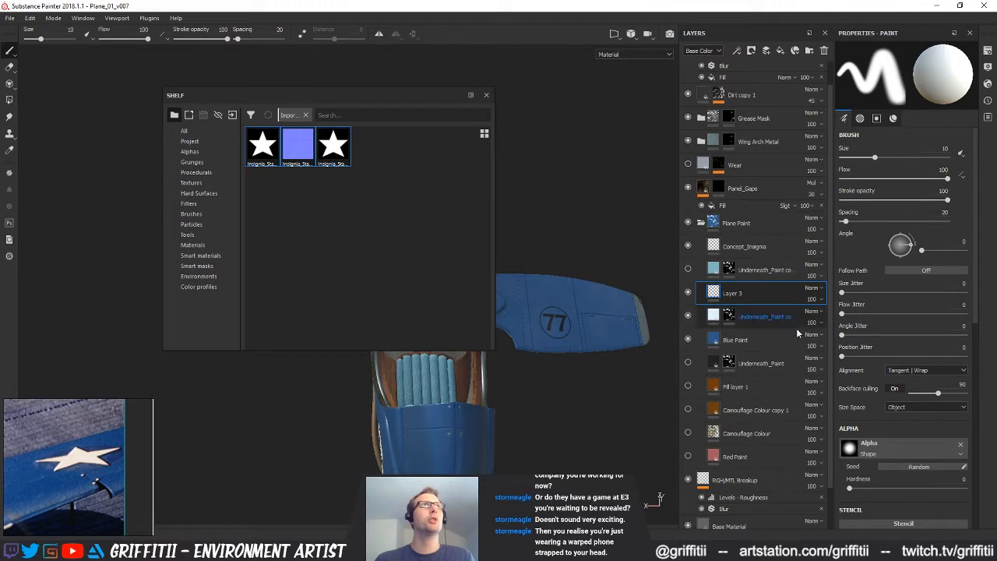
scroll(886, 409, "down", 5)
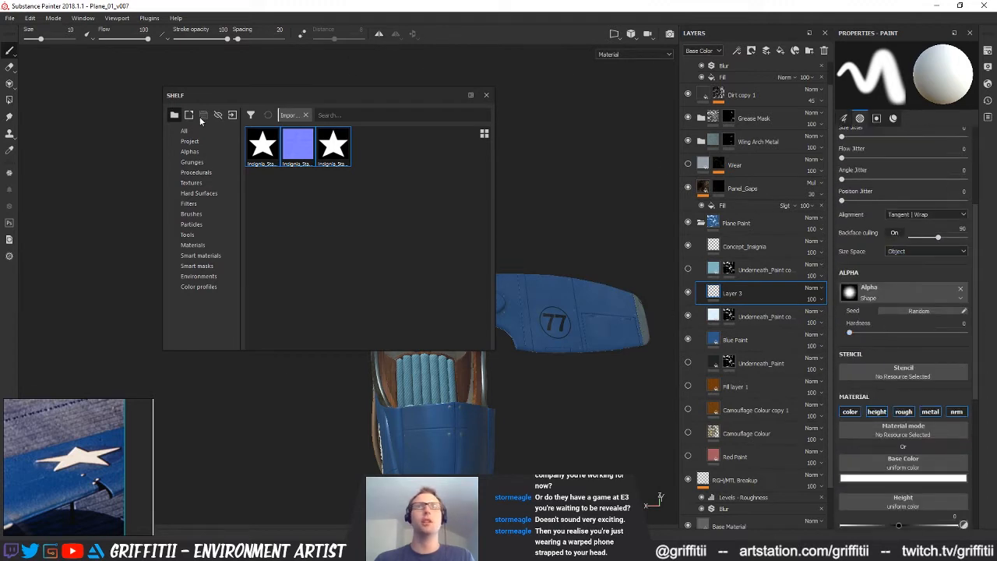
left_click(363, 154)
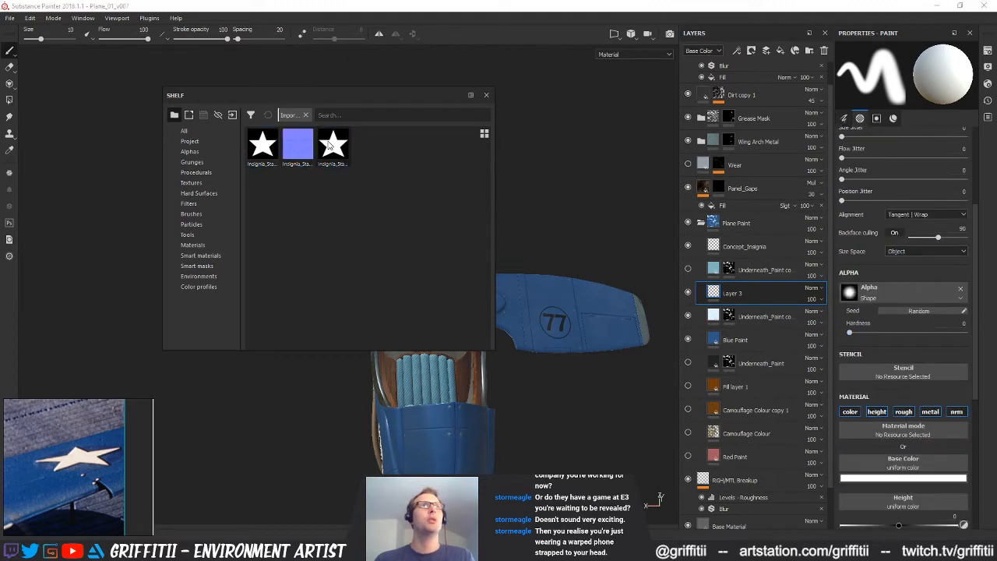
Assign Insignia_Star_01_opacity as the brush alpha and browse the Designer_Maps folder for a star height map to import
left_click_drag(331, 145, 868, 295)
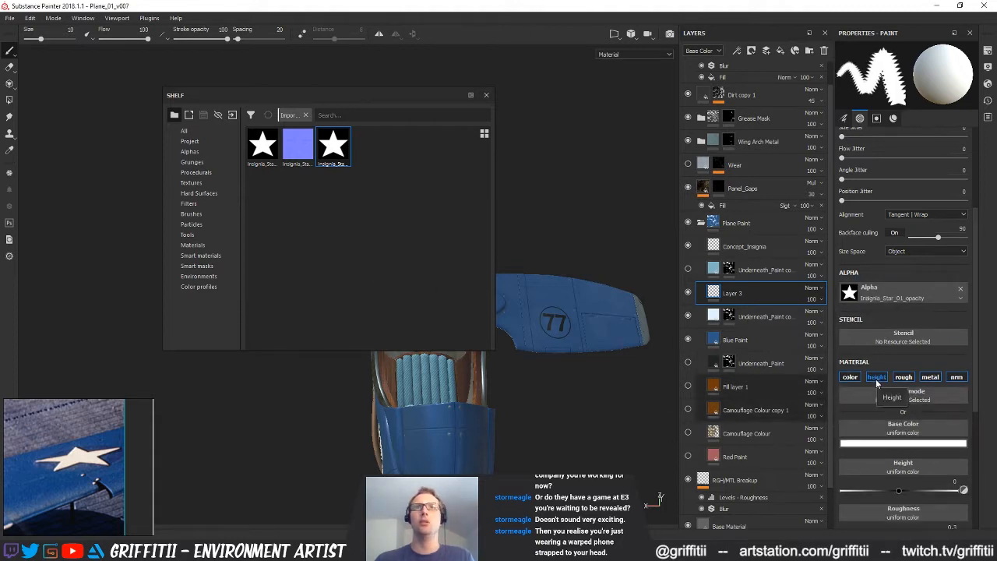
left_click(232, 115)
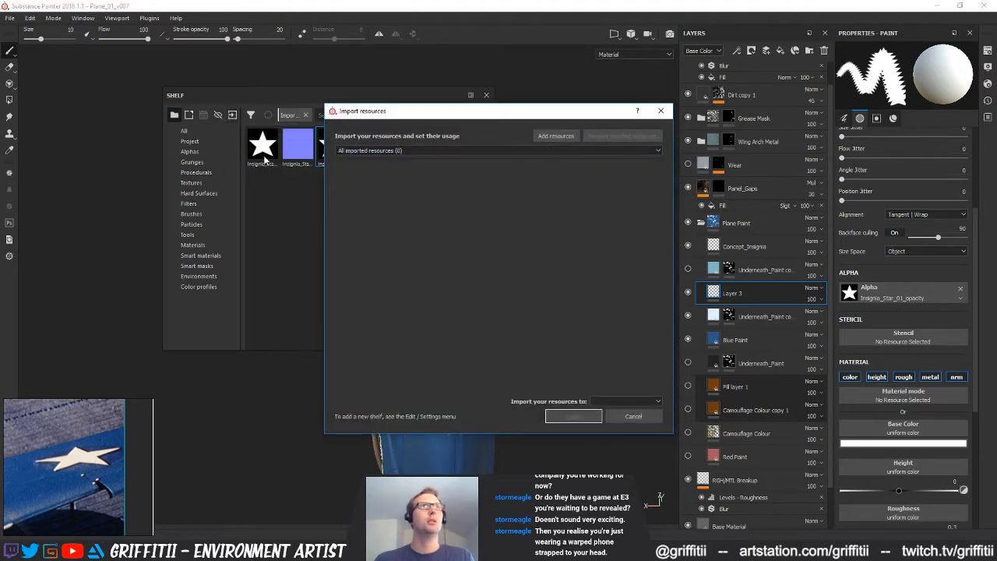
left_click(632, 418)
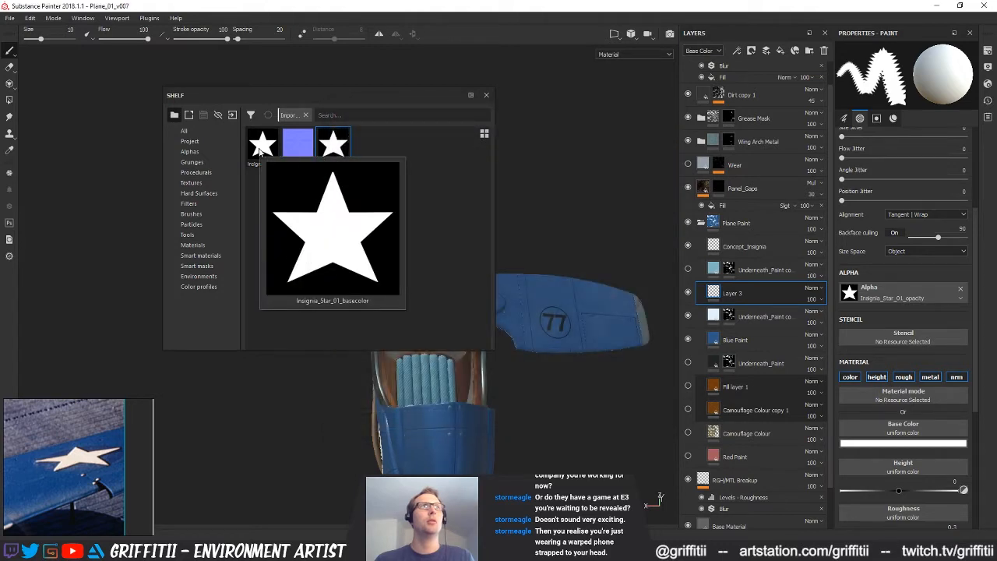
left_click(232, 114)
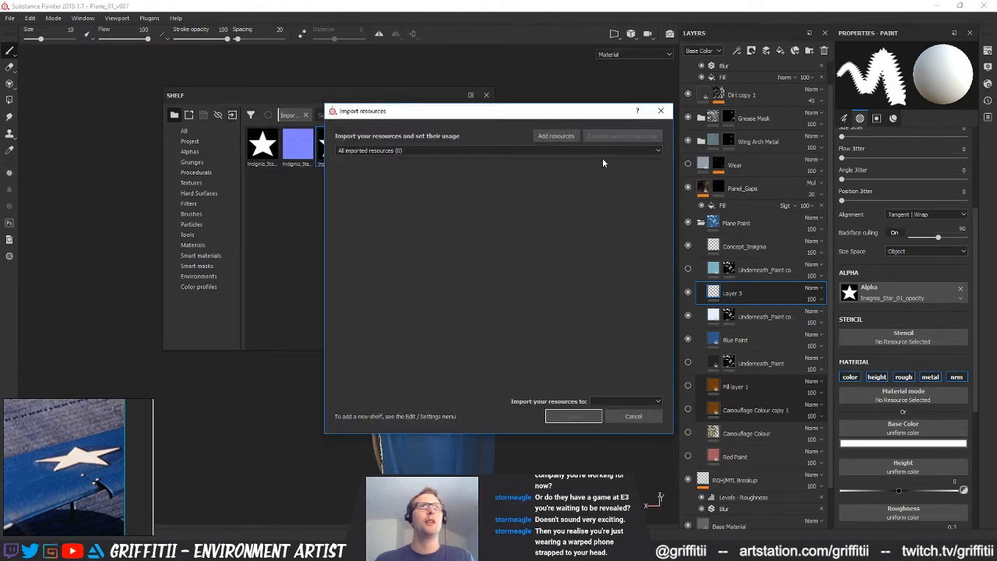
left_click(556, 136)
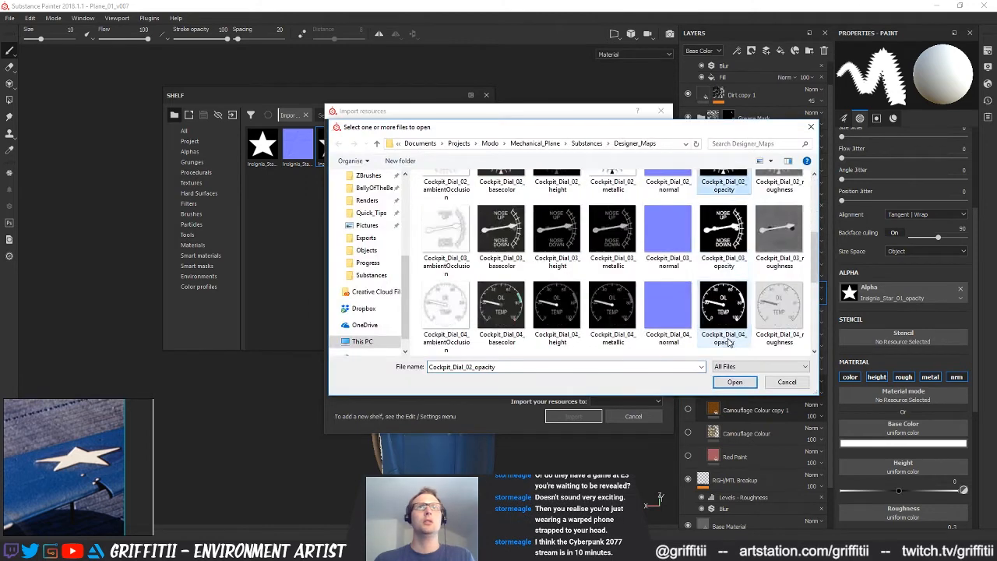
scroll(728, 343, "down", 5)
Switch to Substance Designer and export the Insignia_Star_01 basecolor, normal, height and opacity outputs as PNG bitmaps to Designer_Maps
key("alt+Tab")
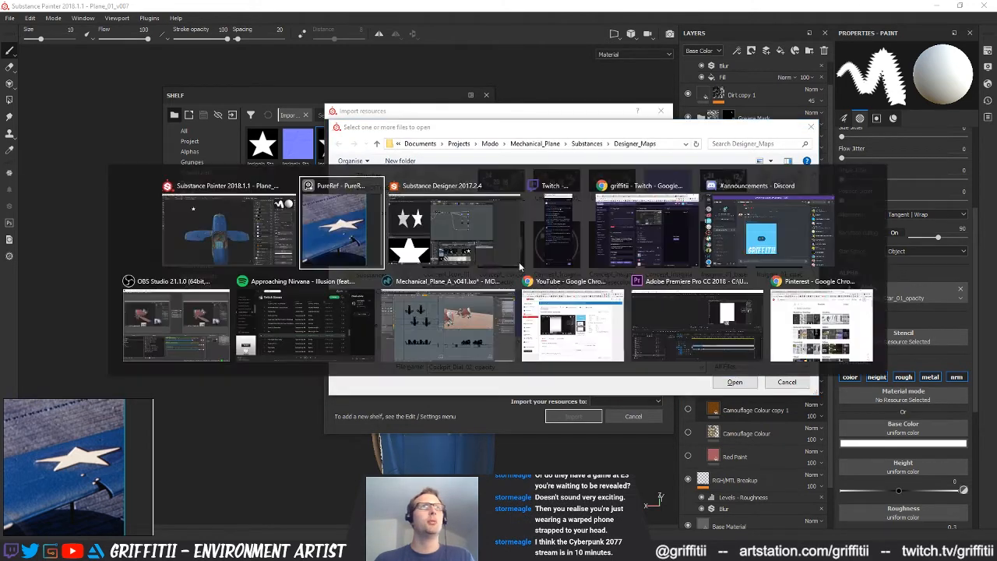
left_click(520, 267)
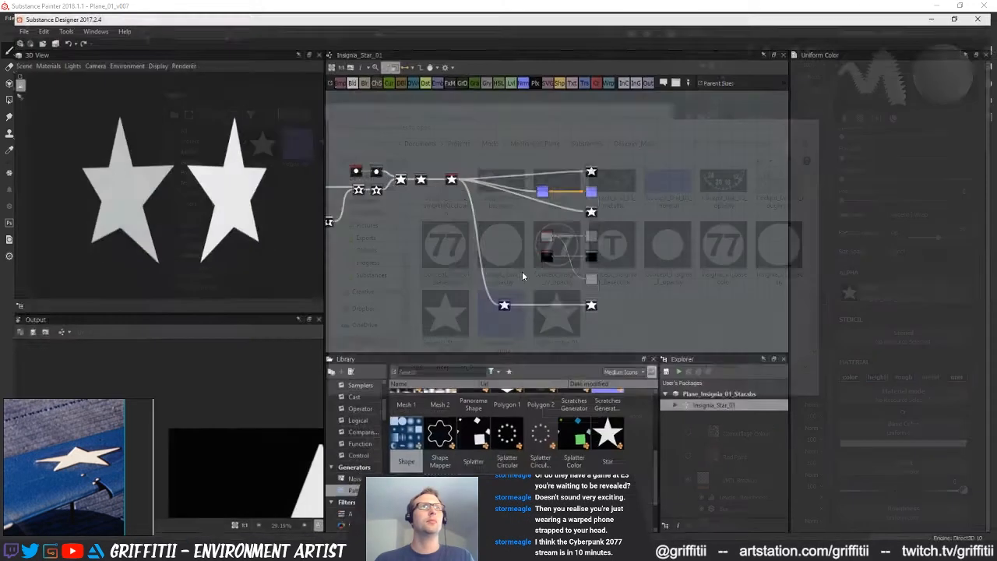
right_click(705, 389)
right_click(704, 401)
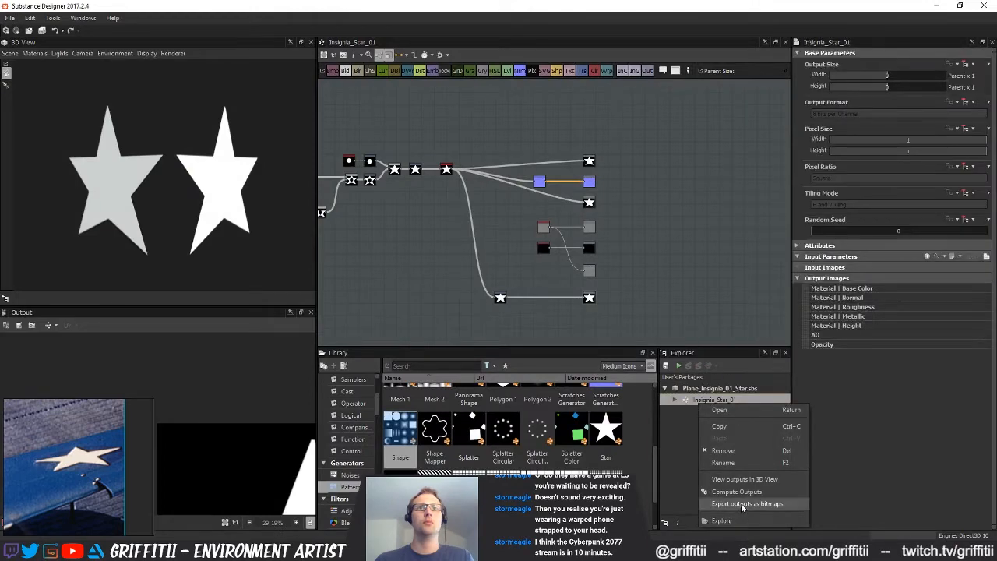
left_click(744, 504)
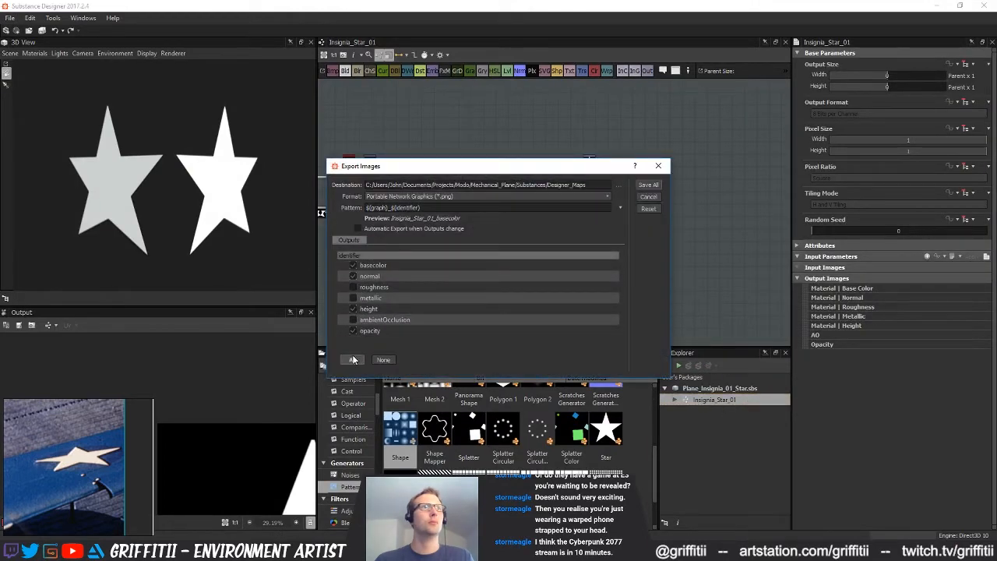
left_click(353, 308)
left_click(353, 286)
left_click(352, 308)
left_click(353, 286)
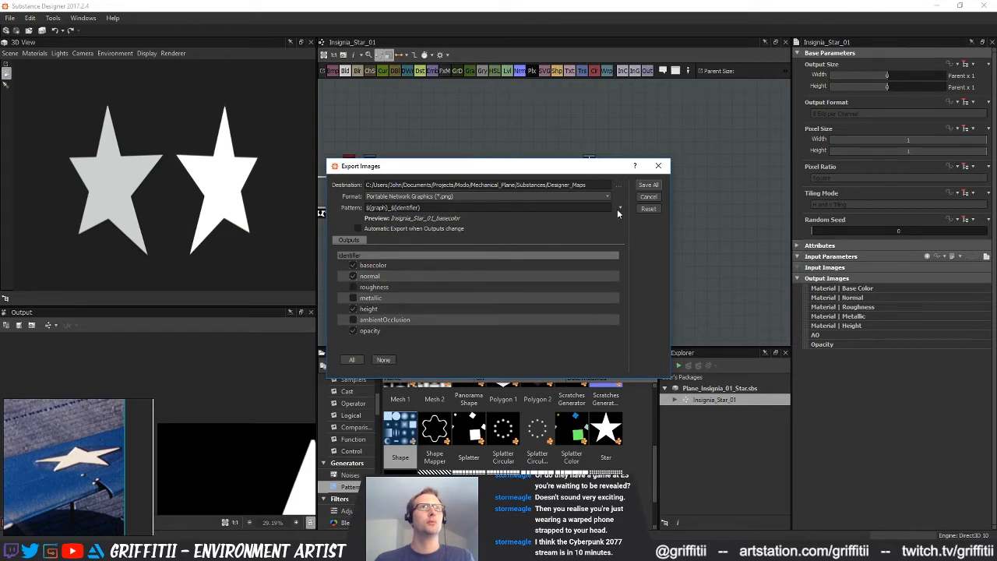
left_click(647, 186)
Switch back to Substance Painter and import Insignia_Star_01_height as a texture into the Plane_01_v007 project
key("alt+Tab")
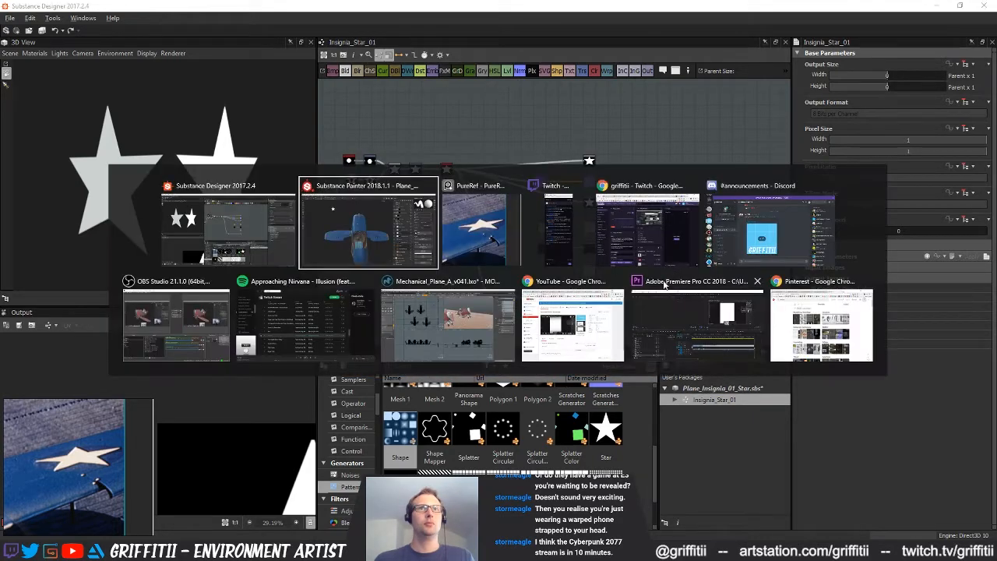
left_click(501, 315)
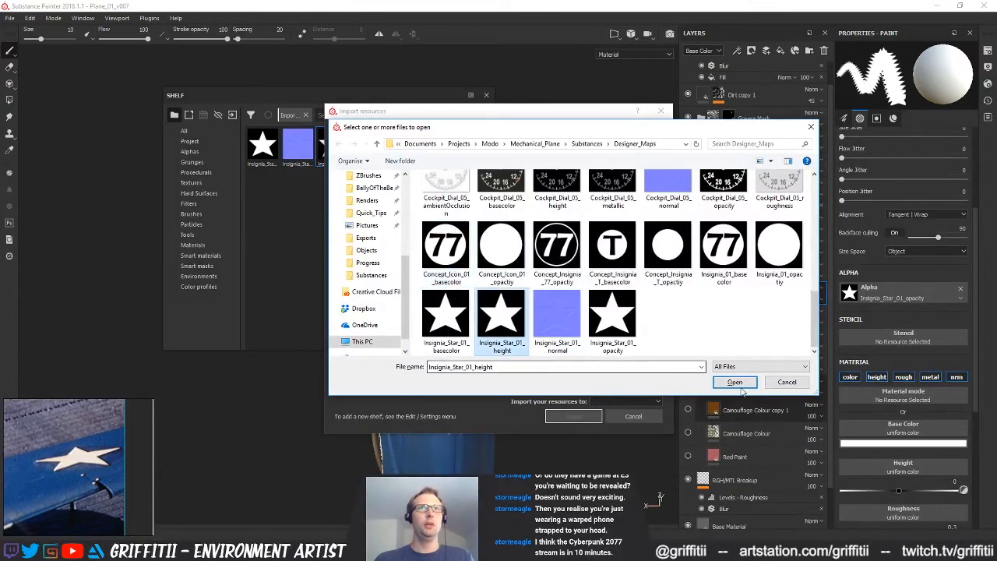
left_click(735, 382)
left_click(616, 168)
left_click(635, 207)
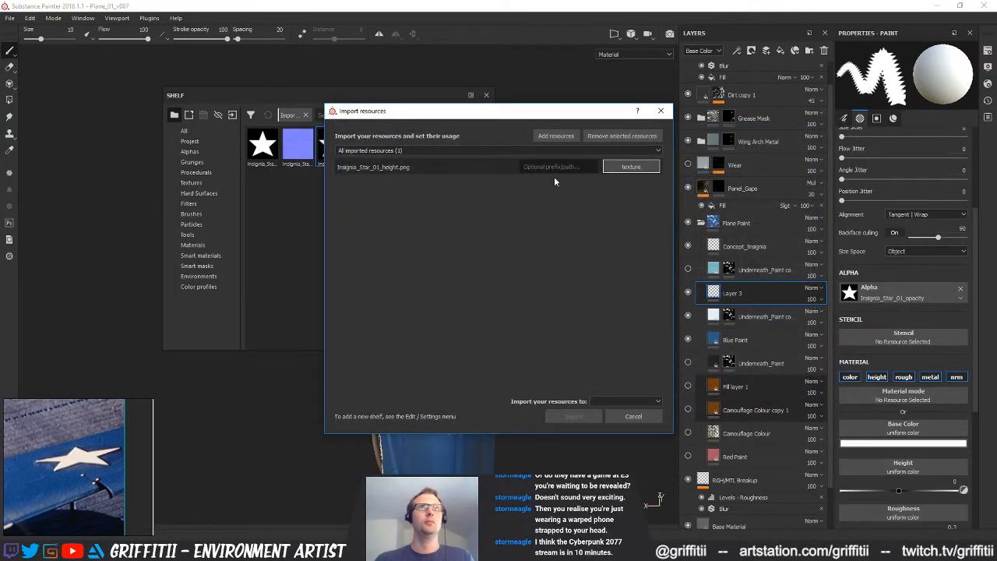
left_click(620, 401)
left_click(629, 418)
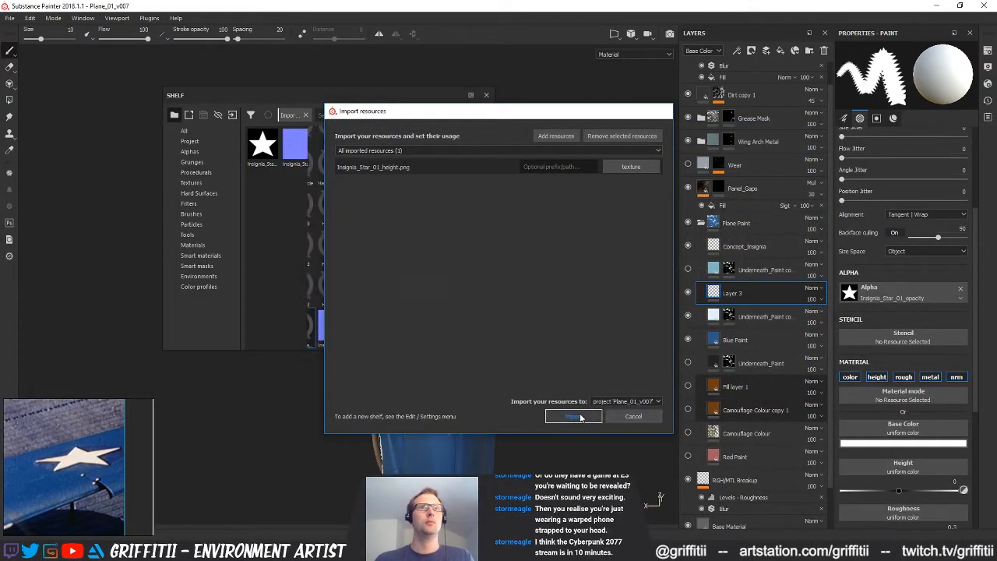
left_click(573, 416)
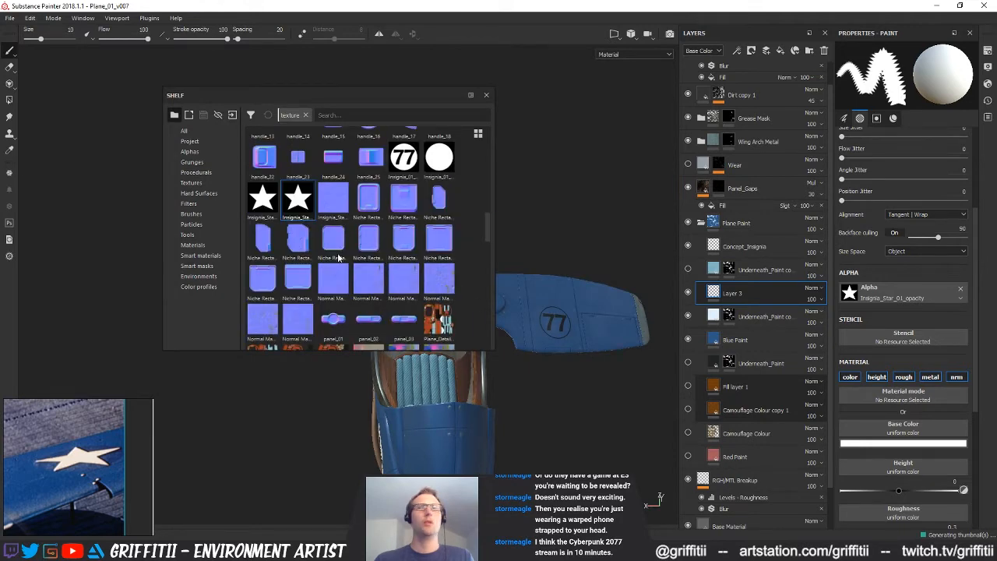
Assign the star height, basecolor and normal maps to the brush material, disable its rough and metal channels, and close the shelf
left_click_drag(296, 204, 890, 467)
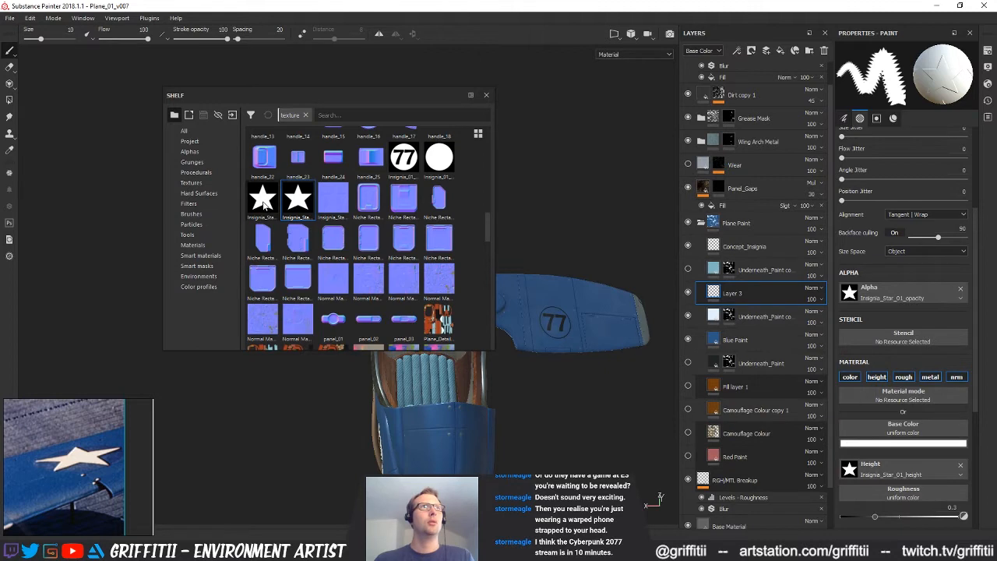
left_click_drag(264, 201, 903, 433)
left_click(932, 377)
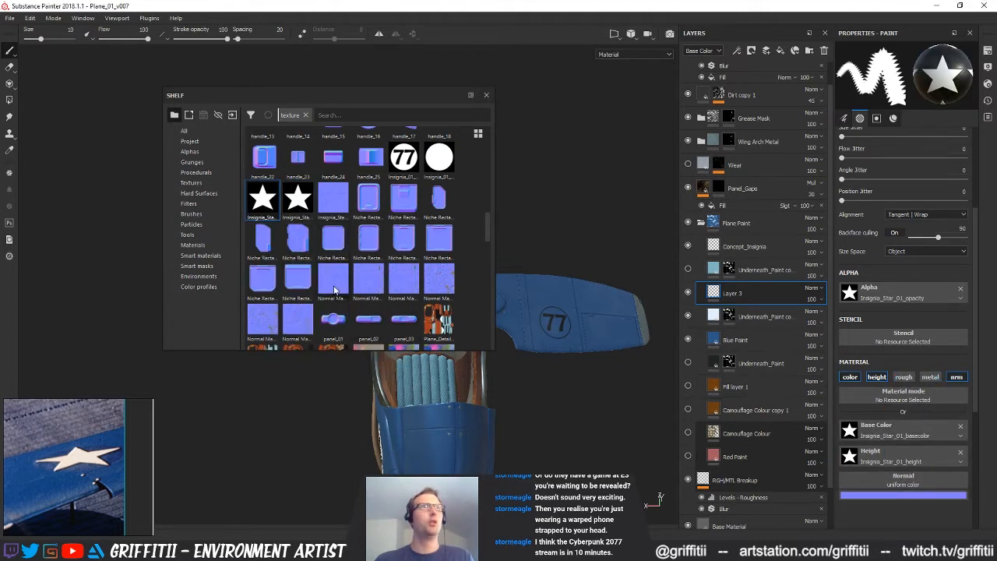
left_click_drag(332, 199, 903, 481)
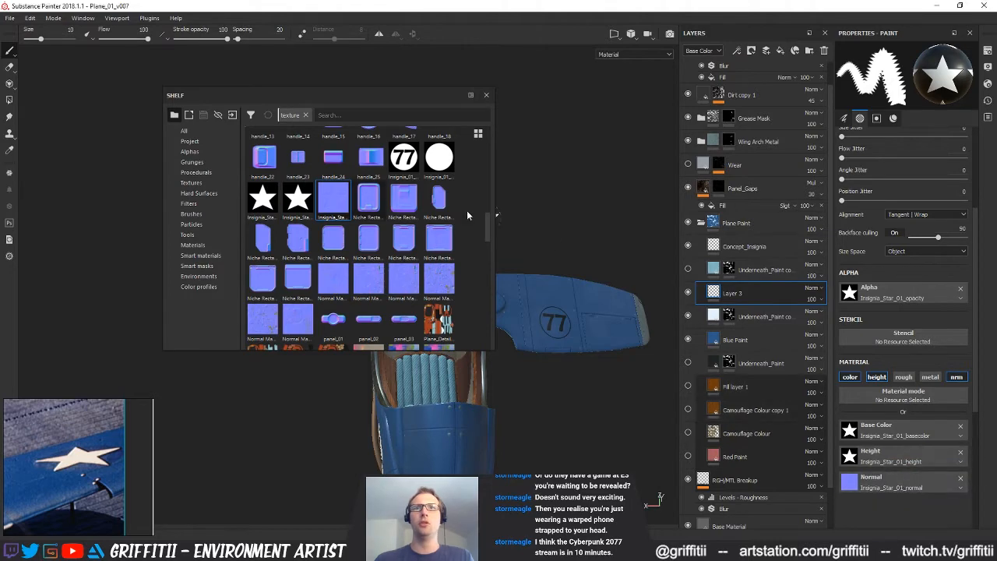
left_click(486, 96)
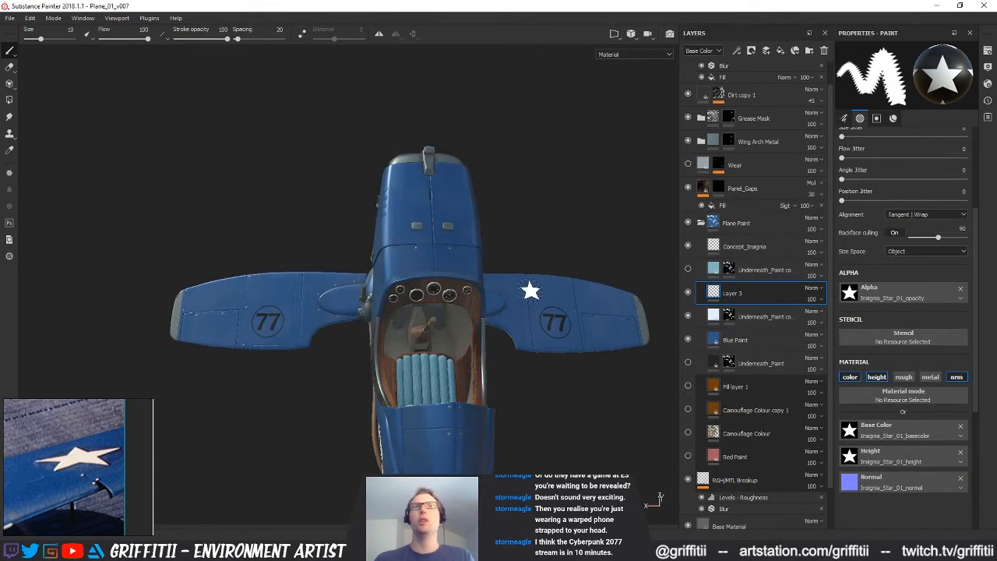
Undo the test stamp and examine how the star brush fits over the 77 emblem on the wing
scroll(552, 352, "up", 10)
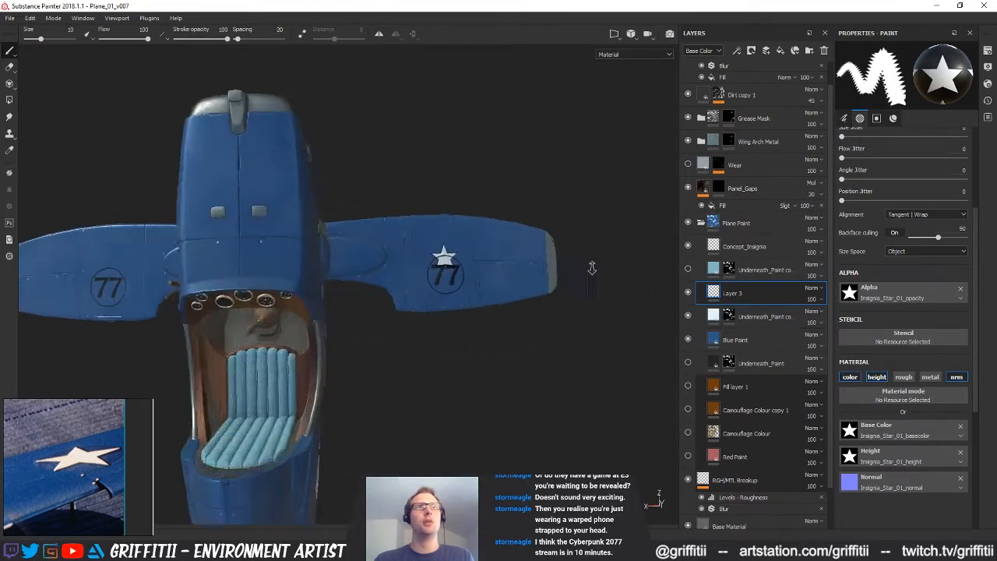
key("ctrl+z")
middle_click_drag(484, 347, 465, 292, "alt")
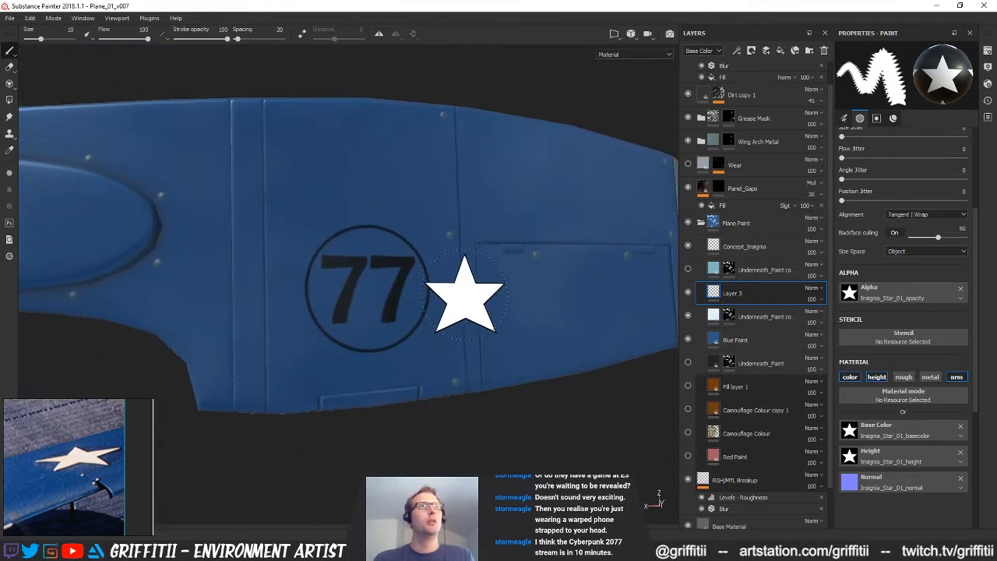
right_click_drag(465, 291, 407, 293, "alt")
middle_click_drag(408, 293, 392, 340, "alt")
left_click_drag(392, 340, 374, 335, "alt")
right_click_drag(374, 335, 465, 331, "alt")
mouse_move(465, 331)
left_mouse_down("alt")
mouse_move(428, 298)
mouse_move(378, 309)
mouse_move(387, 360)
mouse_move(357, 330)
left_mouse_up("alt")
middle_click_drag(357, 330, 365, 355, "alt")
mouse_move(378, 340)
left_mouse_down("alt")
mouse_move(367, 346)
mouse_move(378, 343)
left_mouse_up("alt")
middle_click_drag(380, 372, 334, 297, "alt")
left_click_drag(334, 296, 334, 281, "alt")
key("F3")
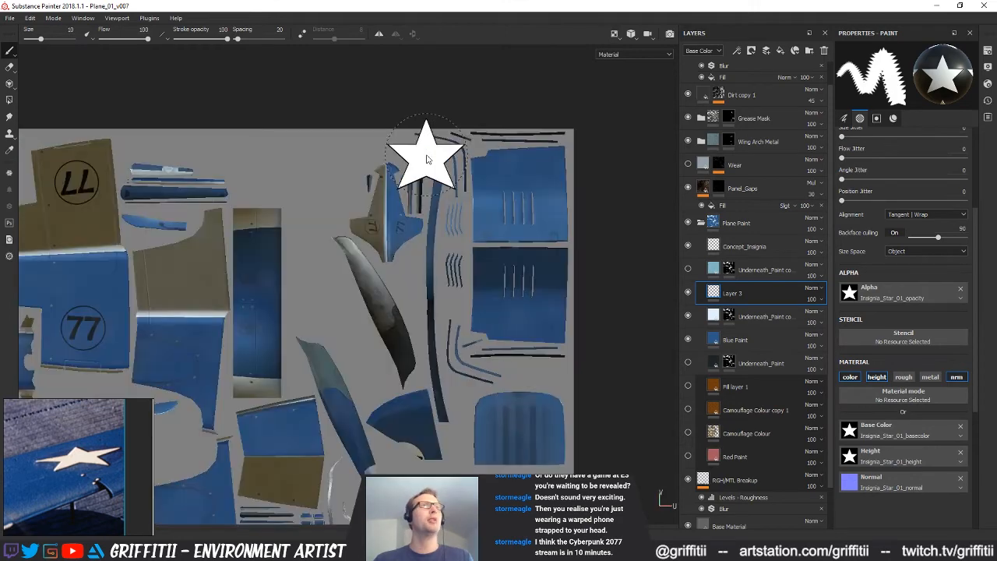
Show the 3D and 2D views together, framed on the wing's 77 emblem, and enlarge the brush to size 17.3
key("F1")
right_click_drag(518, 269, 496, 334, "alt")
middle_click_drag(496, 334, 530, 295, "alt")
right_click_drag(529, 295, 580, 265, "alt")
middle_click_drag(580, 265, 596, 304, "alt")
right_click_drag(498, 329, 521, 315, "alt")
middle_click_drag(522, 320, 533, 343, "alt")
key("bracketright")
right_click_drag(497, 297, 498, 294, "alt")
key("bracketright")
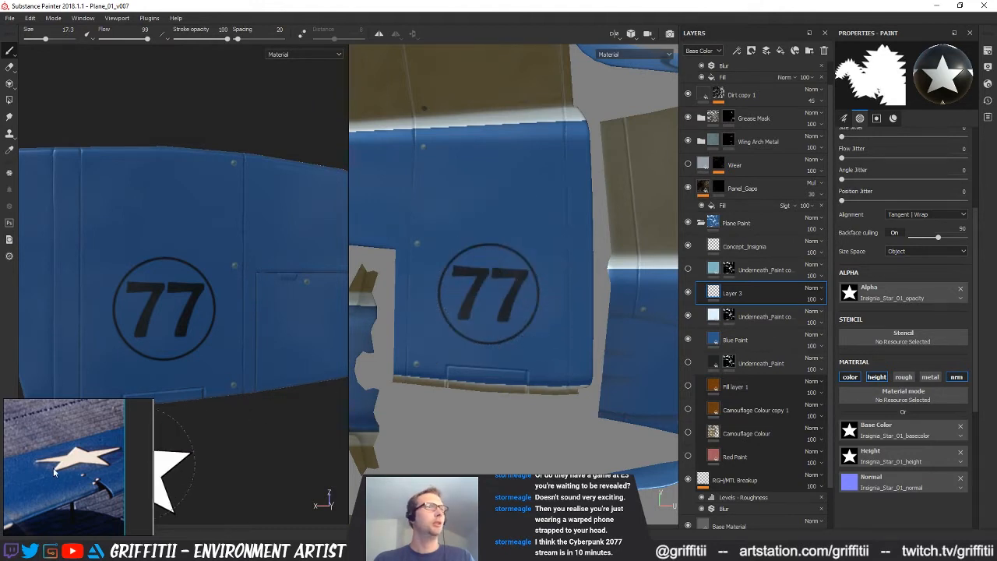
Turn on symmetry, stamp the star over the wing's 77 emblem in the 2D view, and hide the Concept_Insignia layer
scroll(55, 469, "down", 1)
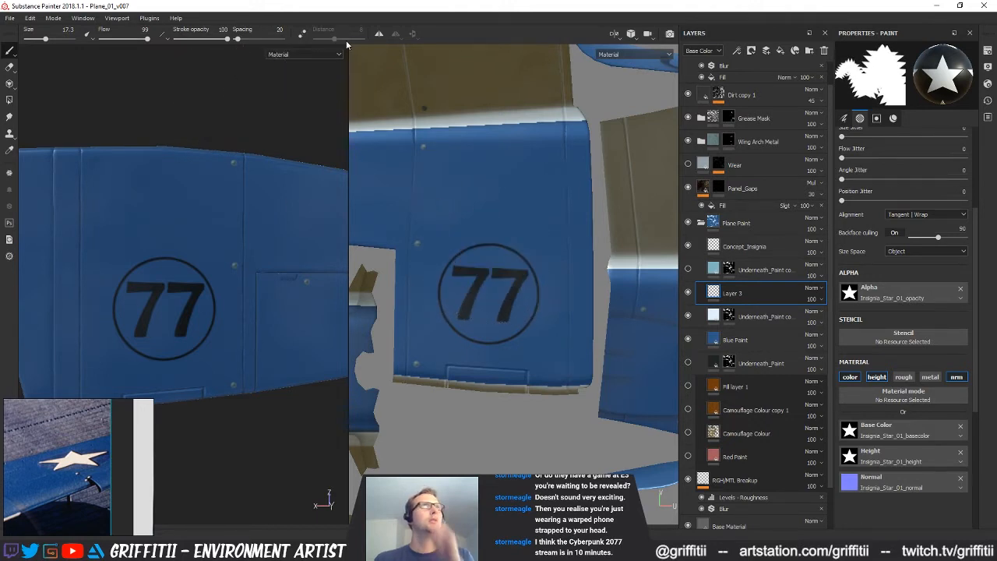
left_click(379, 34)
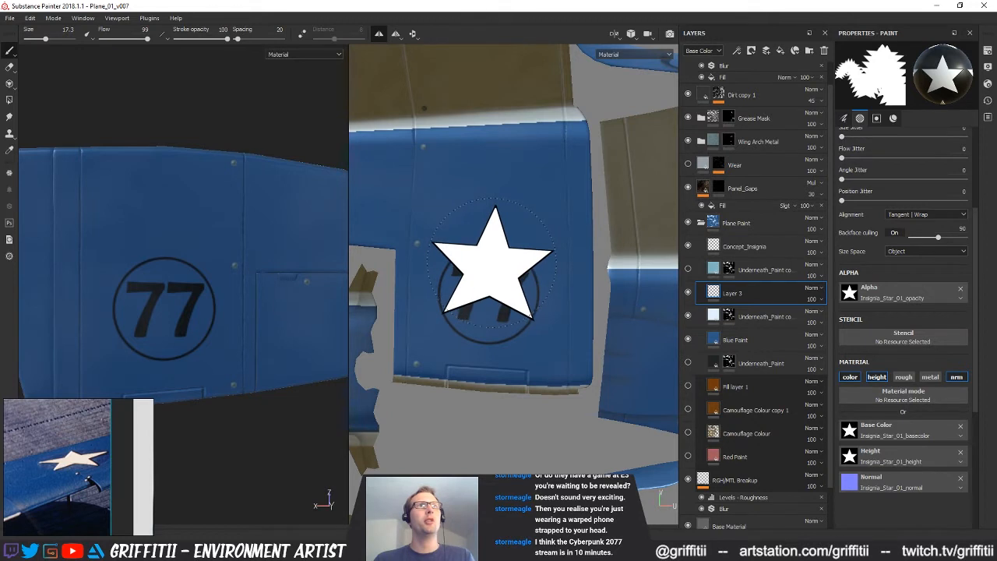
left_click(490, 265)
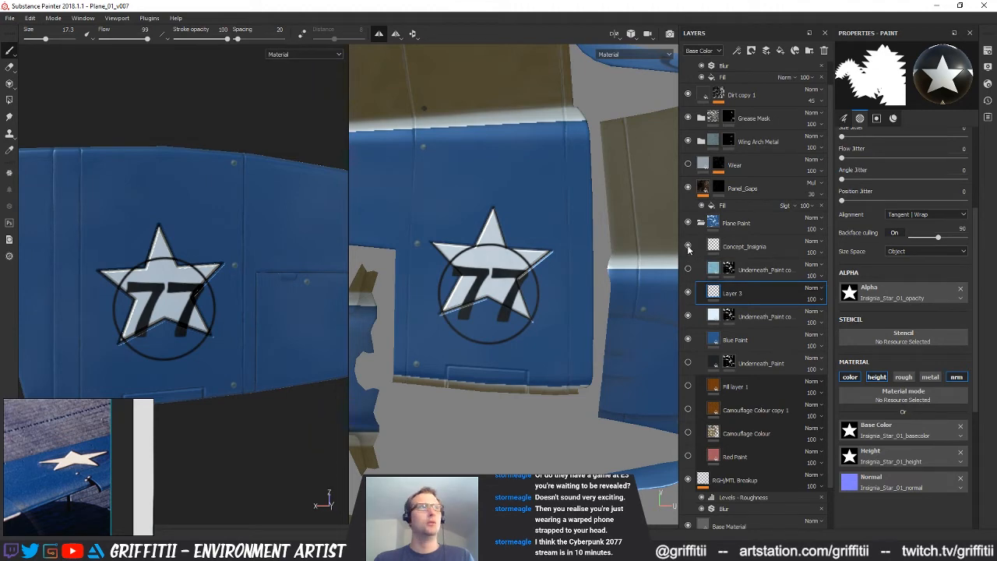
left_click(688, 246)
Inspect the stamped star on the wing from several angles around the plane
middle_click_drag(289, 255, 245, 244, "alt")
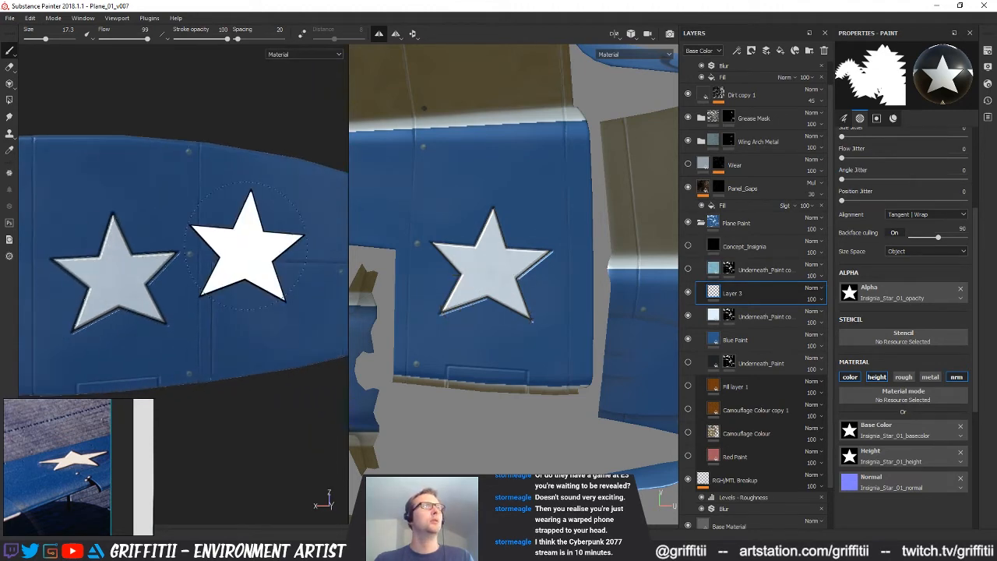
right_click_drag(245, 244, 211, 262, "alt")
left_click_drag(212, 262, 245, 280, "alt")
middle_click_drag(245, 280, 248, 172, "alt")
right_click_drag(247, 172, 211, 353, "alt")
middle_click_drag(218, 277, 210, 300, "alt")
left_click_drag(210, 300, 245, 290, "alt")
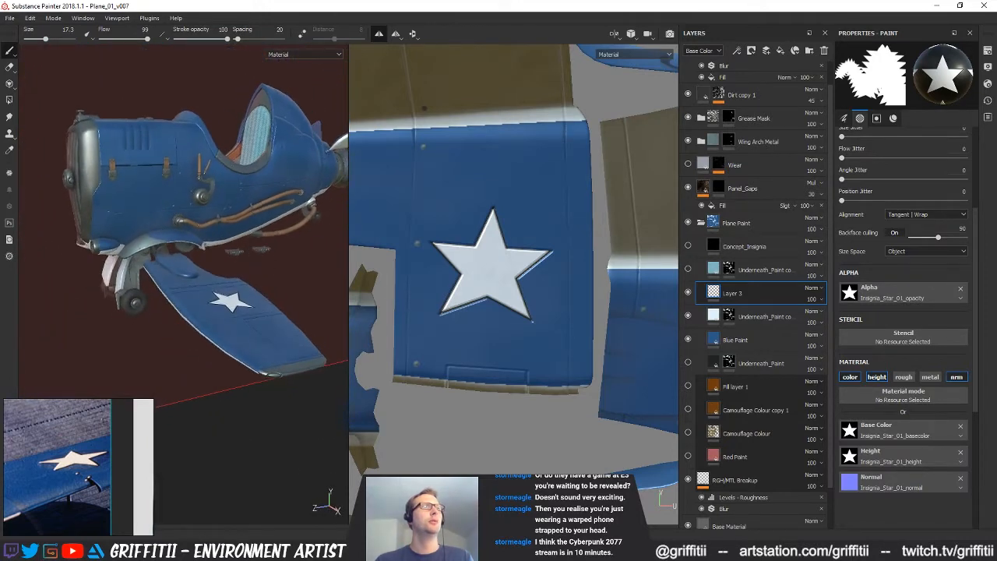
right_click_drag(245, 290, 258, 287, "alt")
mouse_move(258, 287)
left_mouse_down("alt")
mouse_move(229, 299)
mouse_move(276, 269)
mouse_move(221, 352)
left_mouse_up("alt")
right_click_drag(221, 352, 236, 352, "alt")
Show the Concept_Insignia layer for comparison, hide it again, and reduce the star brush size to 14.14
left_click(688, 246)
left_click(687, 292)
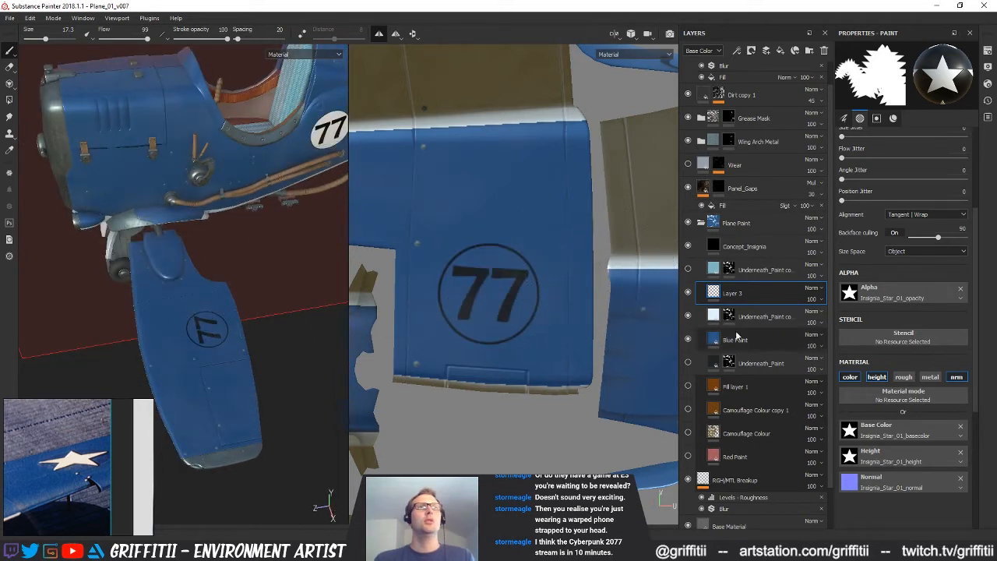
left_click(687, 247)
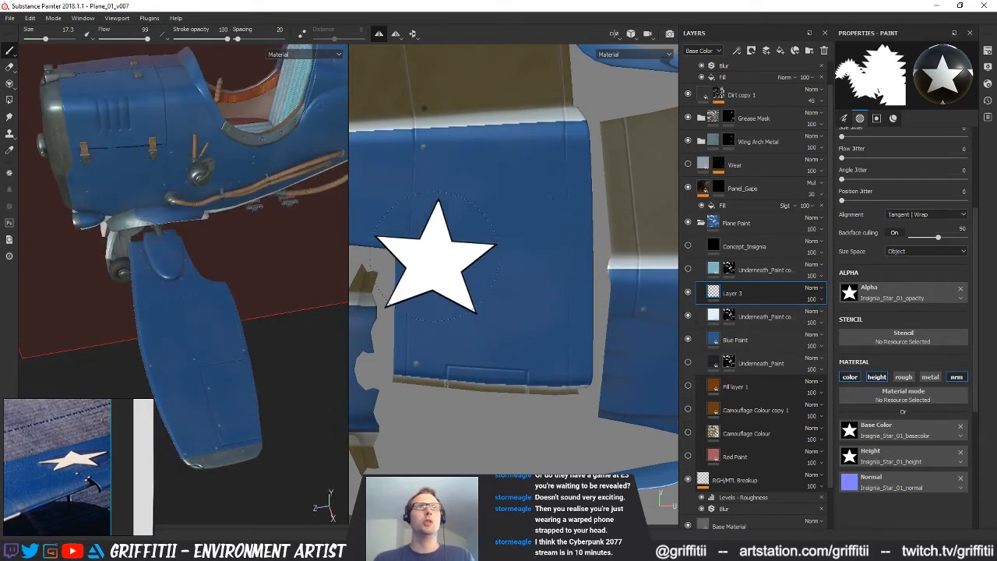
right_click_drag(500, 254, 489, 253, "ctrl")
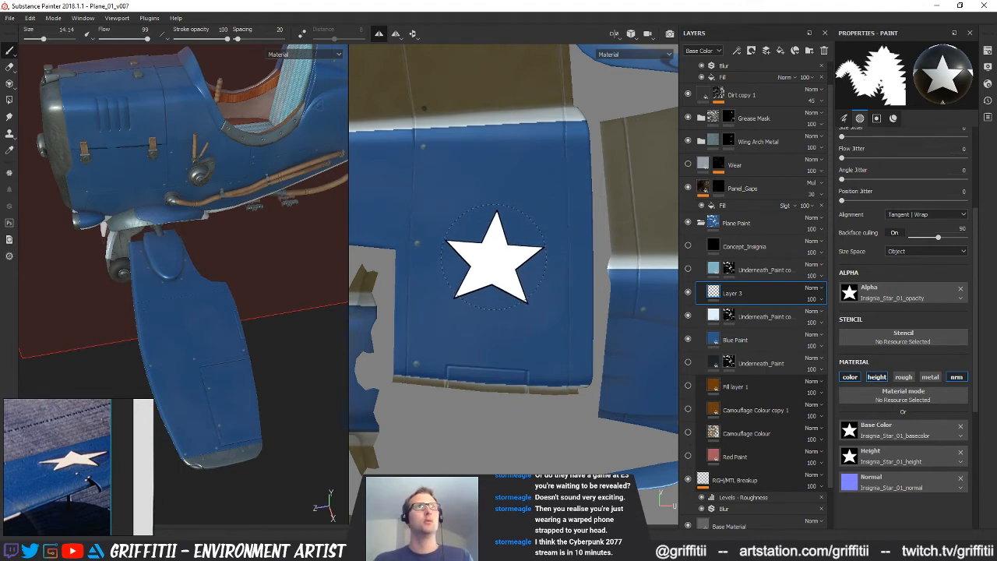
mouse_move(101, 248)
left_mouse_down("alt")
mouse_move(222, 248)
mouse_move(253, 261)
mouse_move(267, 288)
mouse_move(311, 319)
mouse_move(277, 341)
mouse_move(254, 283)
left_mouse_up("alt")
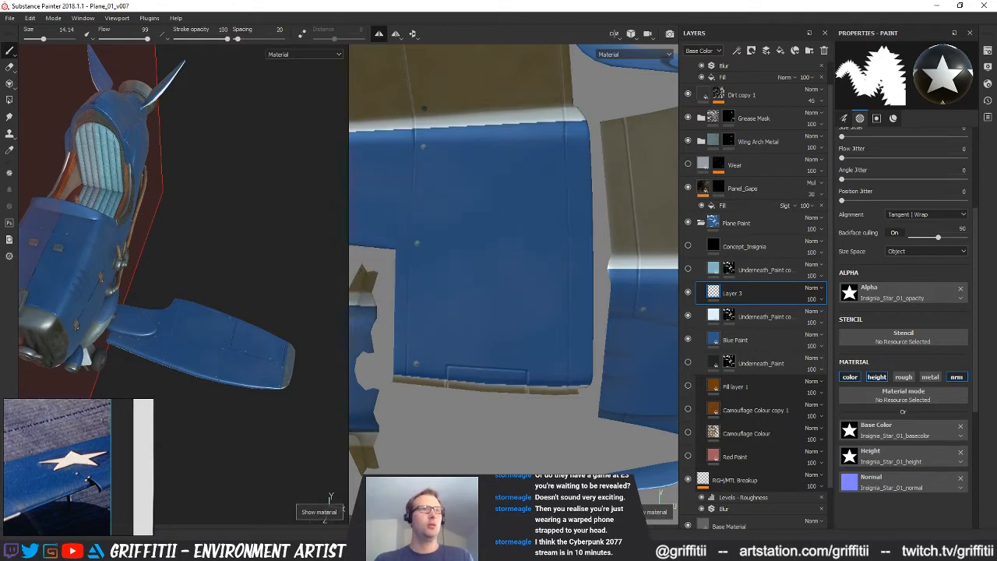
Switch to Chrome and search for "ww2 plane insignia" in a new tab, showing the image results
mouse_move(296, 550)
left_click(380, 505)
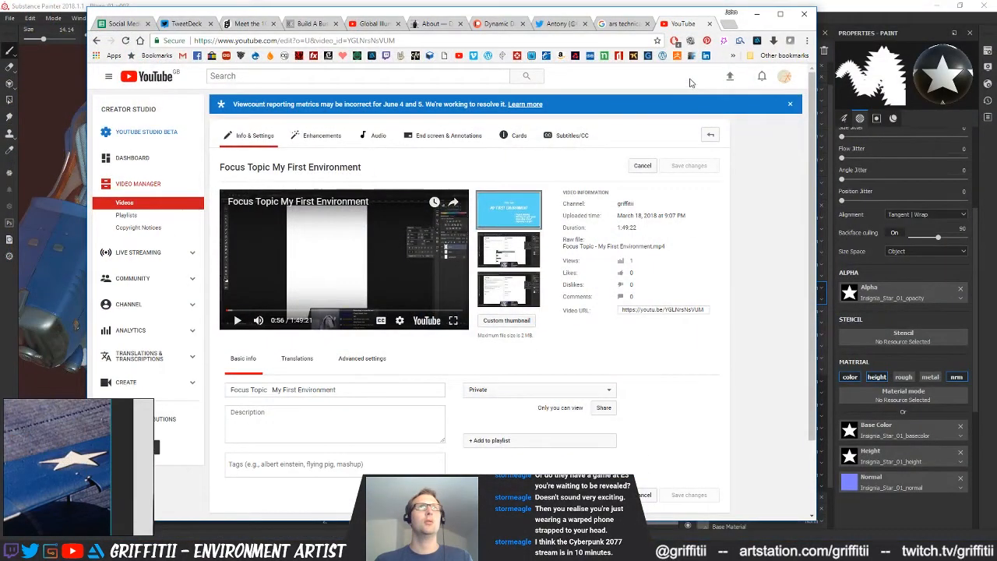
left_click(723, 24)
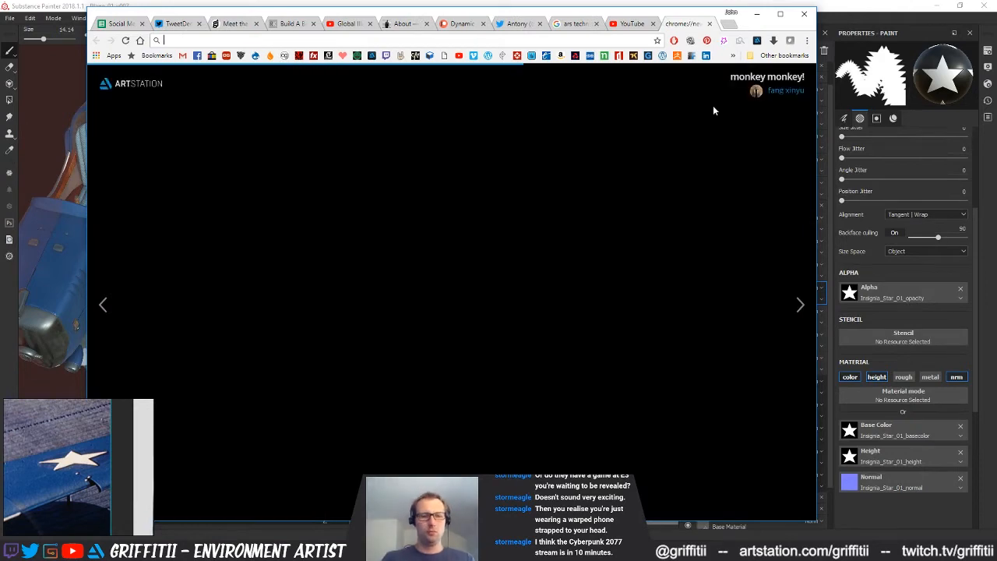
type("ww2")
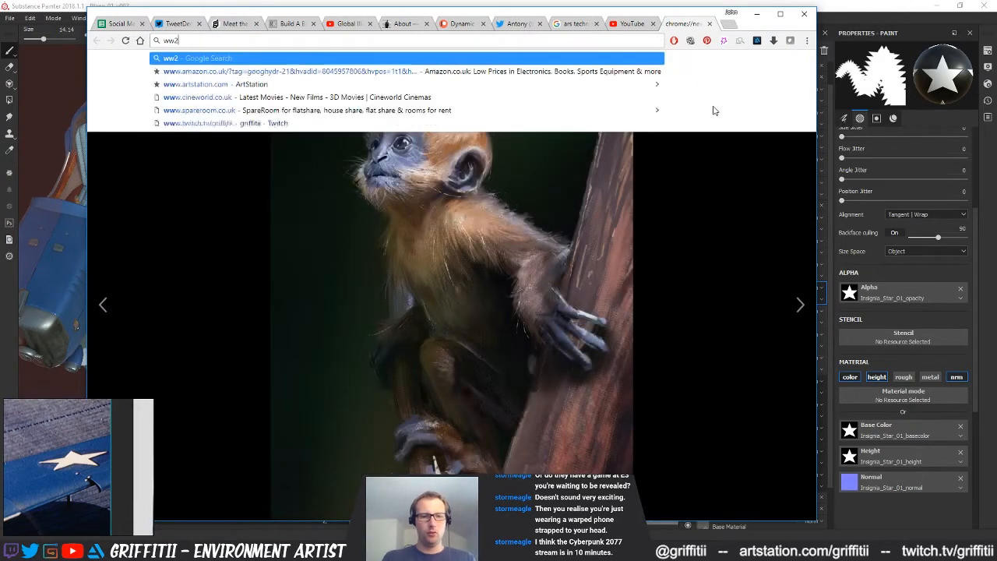
type(" plane insignia")
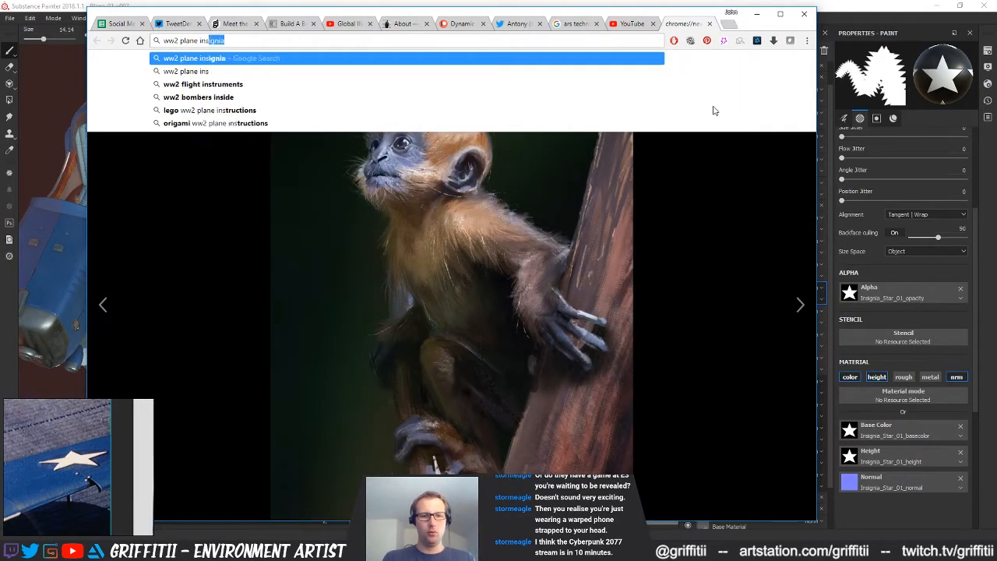
key("Return")
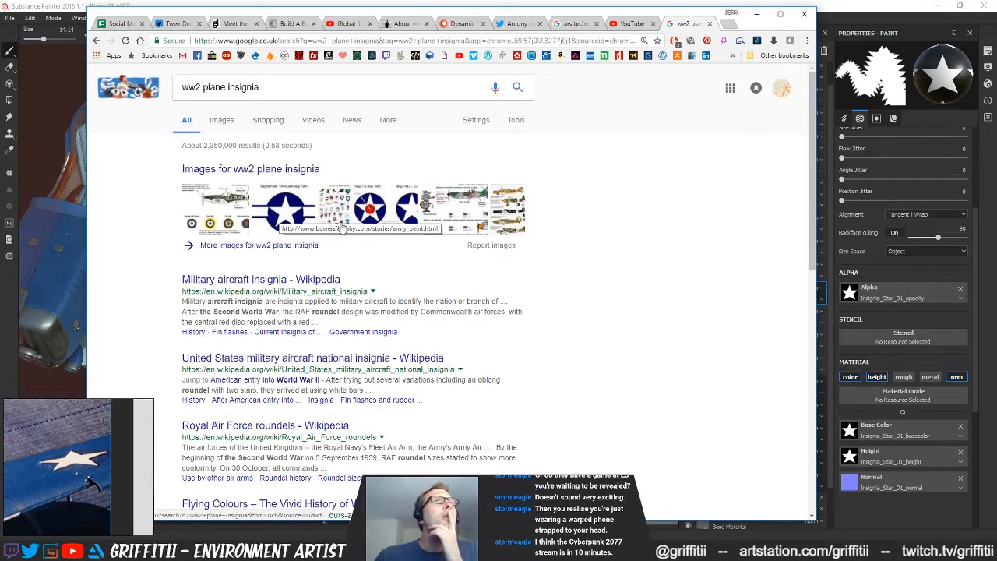
left_click(255, 169)
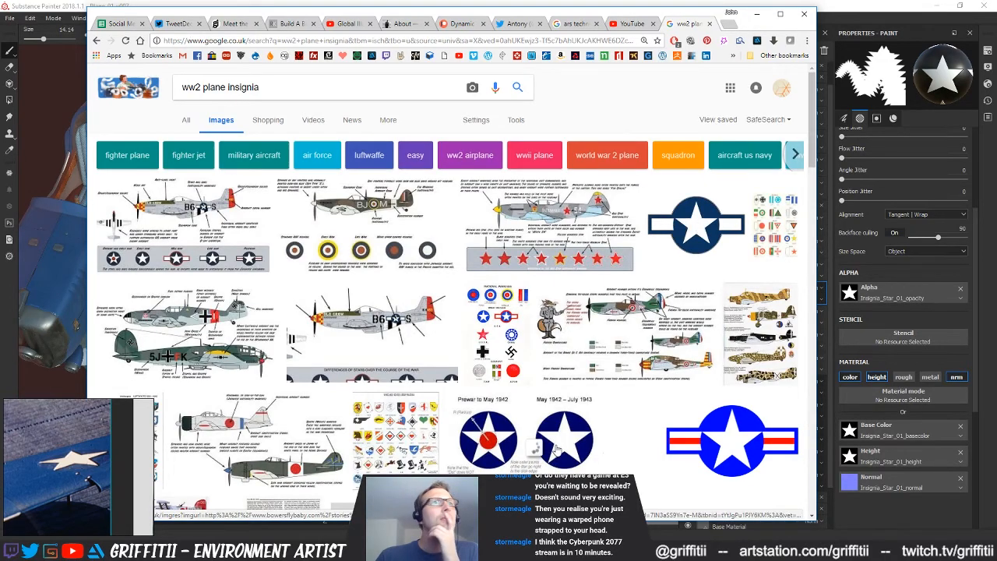
scroll(538, 448, "down", 4)
scroll(396, 384, "up", 4)
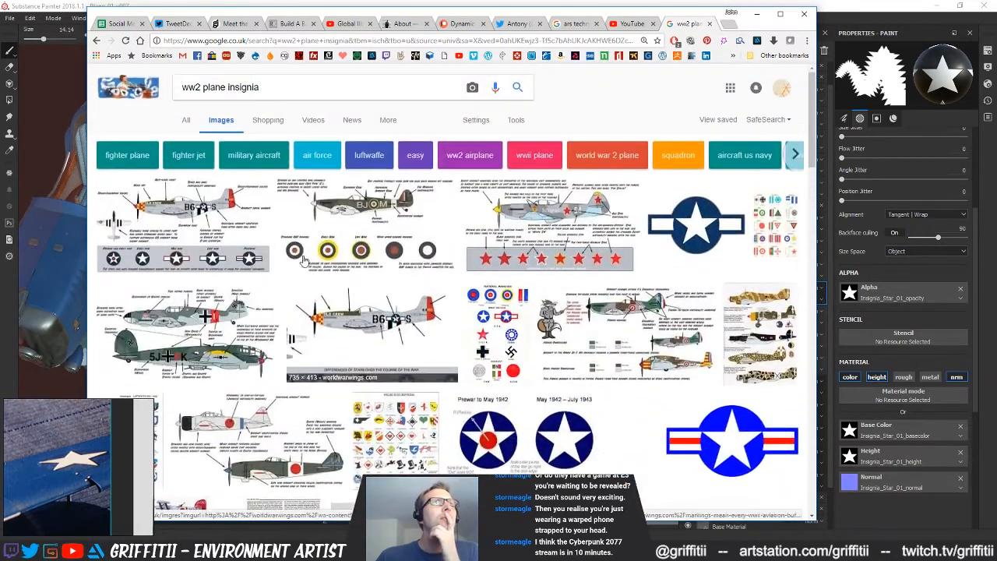
Refine the image search to "ww2 plane insignia seaplane"
type("se")
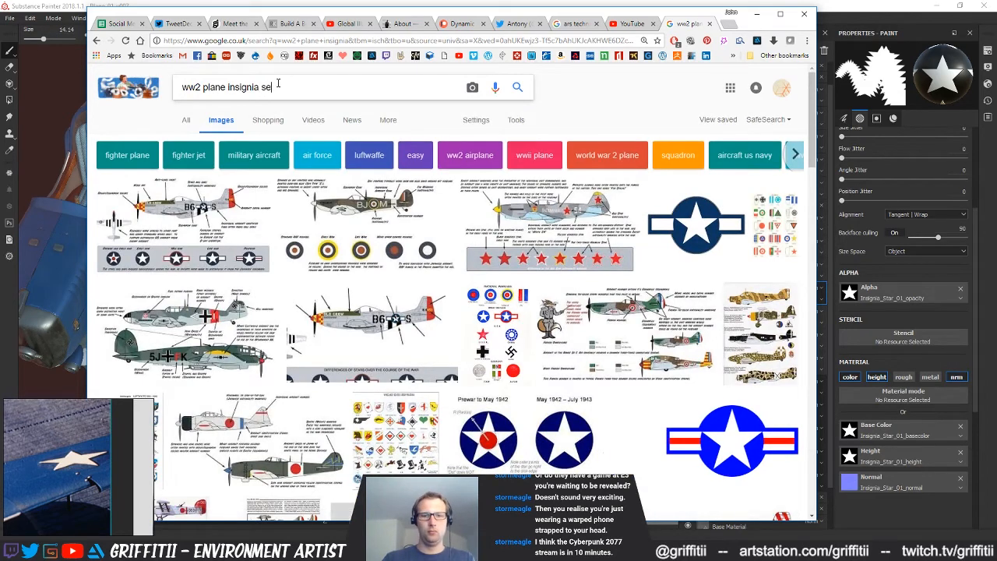
type("aplane")
key("Return")
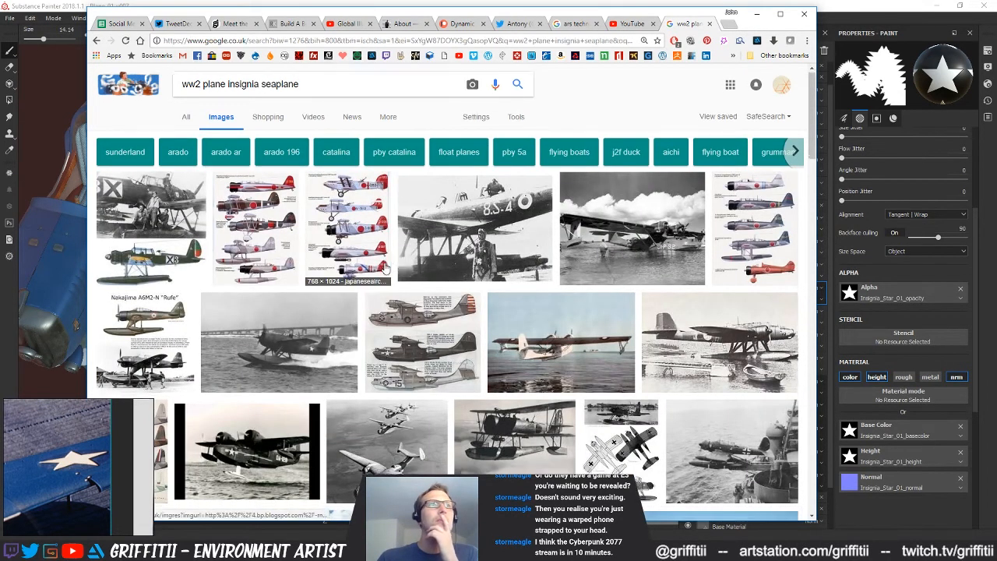
Examine the seaplane image results for insignia design, size and placement on wings and fuselage, enlarging promising photos
scroll(390, 233, "down", 5)
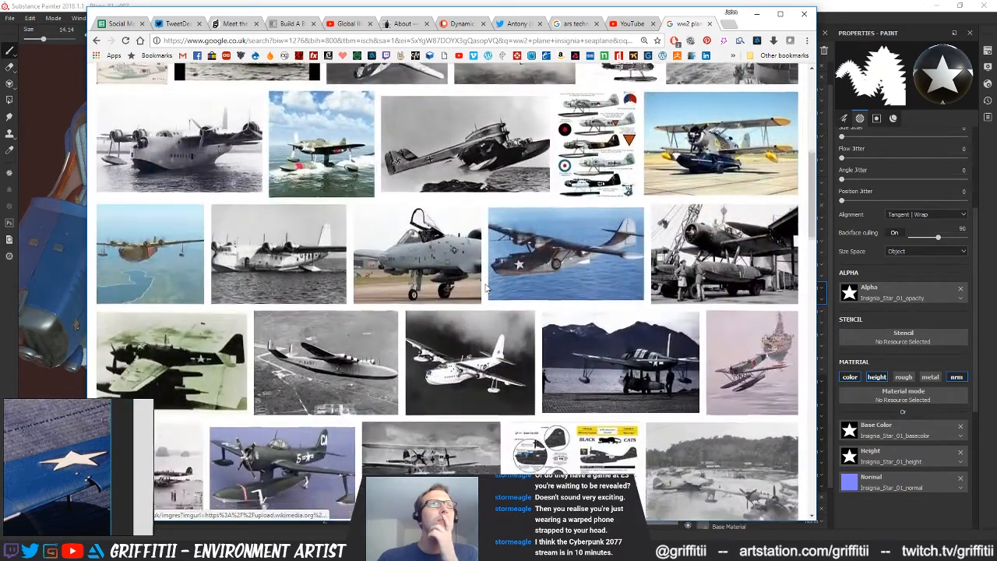
scroll(436, 276, "down", 2)
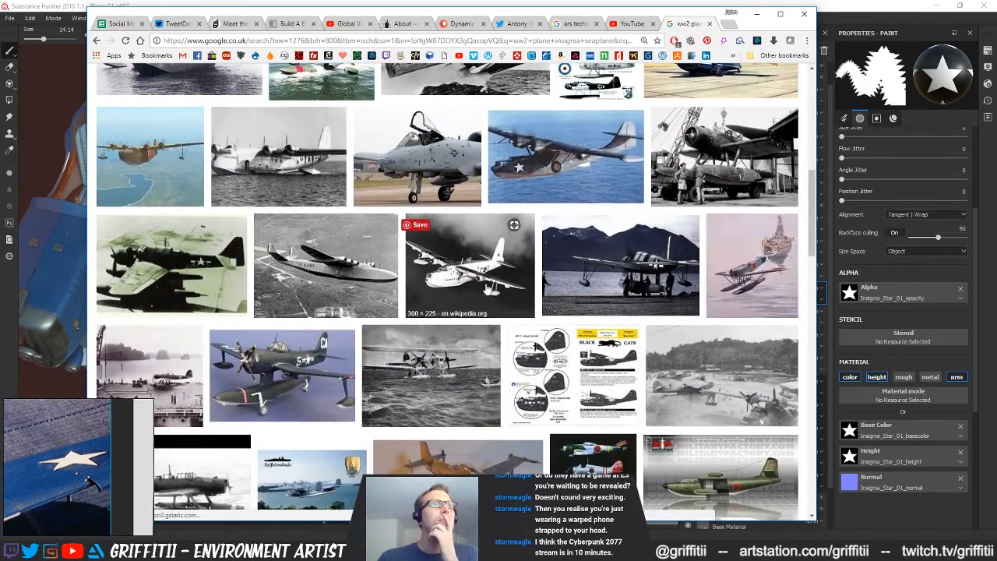
scroll(487, 288, "down", 3)
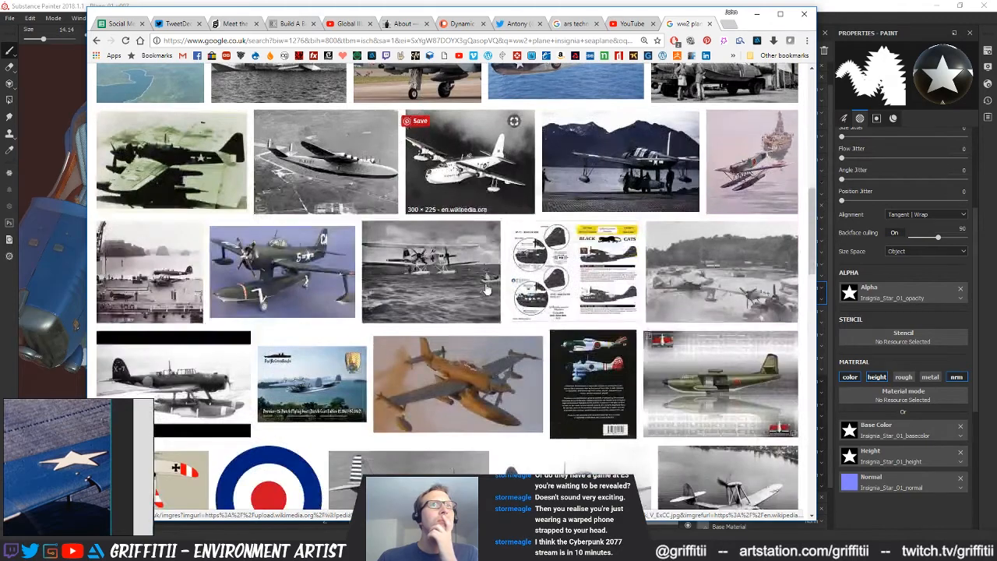
scroll(486, 290, "down", 4)
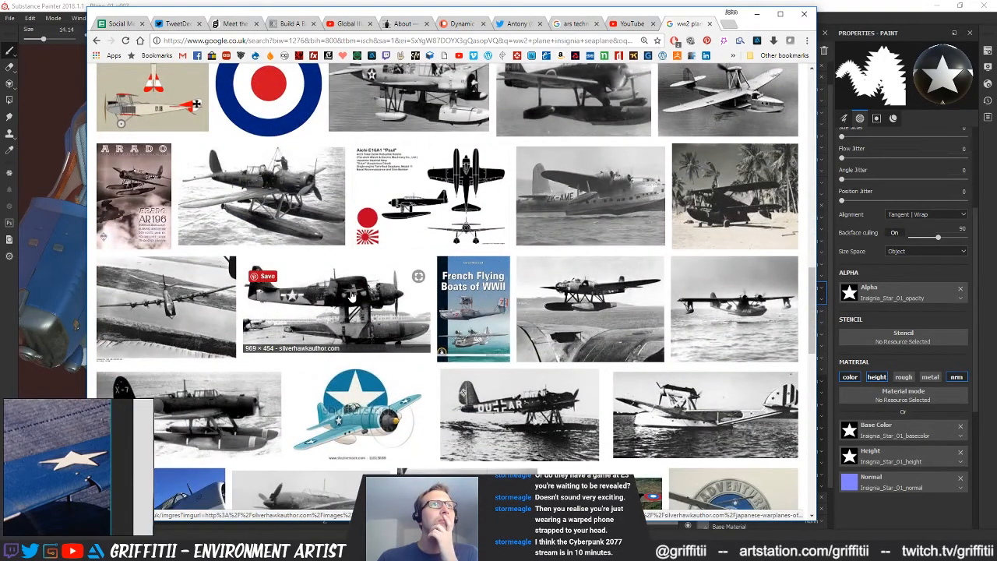
mouse_move(350, 292)
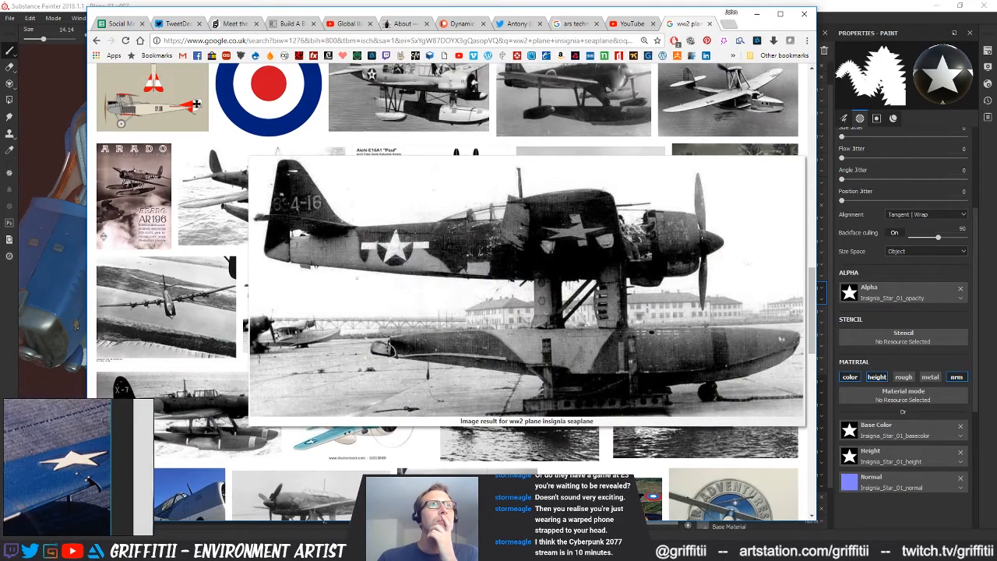
scroll(545, 320, "down", 2)
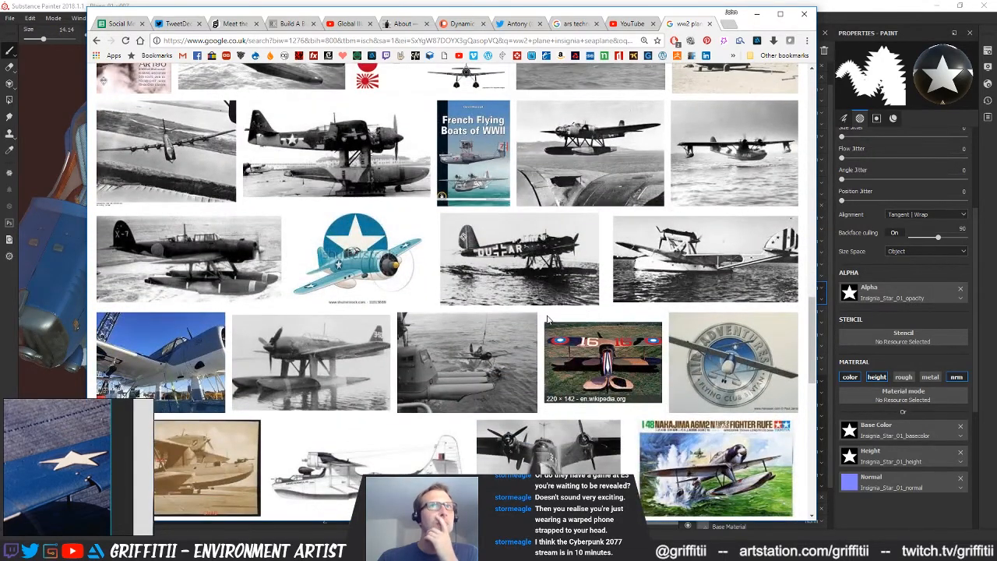
scroll(546, 319, "down", 2)
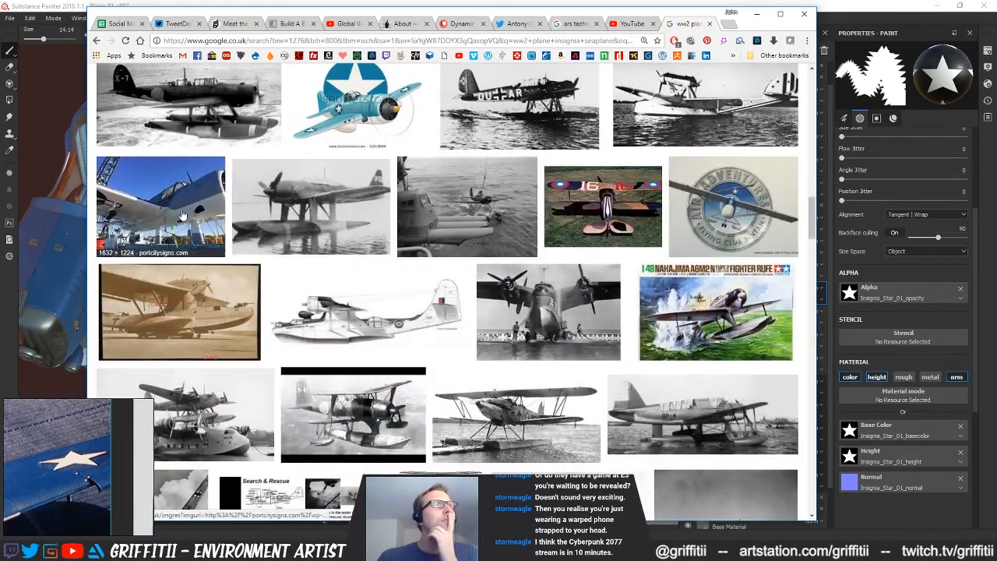
mouse_move(182, 215)
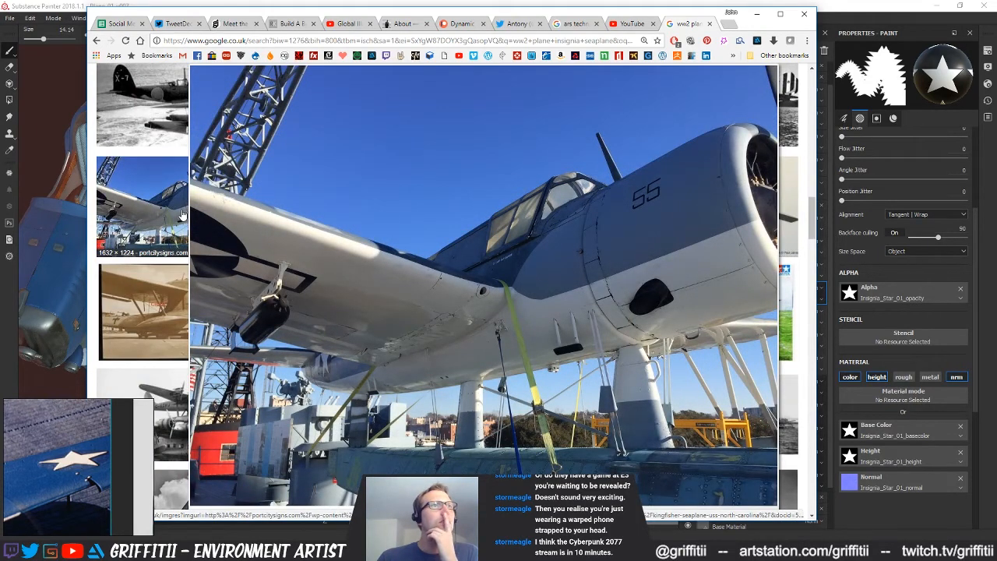
scroll(502, 321, "down", 4)
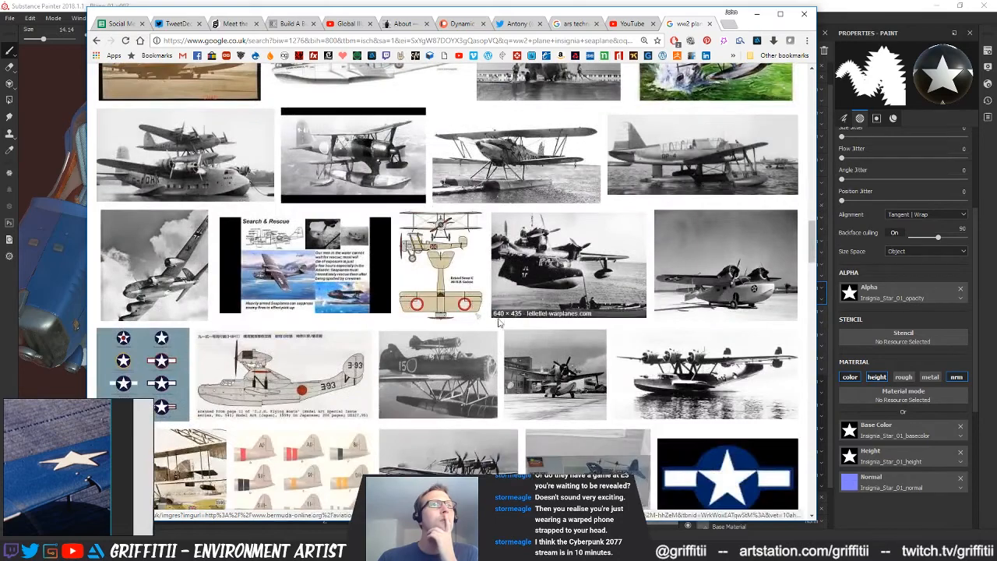
scroll(493, 322, "up", 4)
scroll(494, 321, "down", 5)
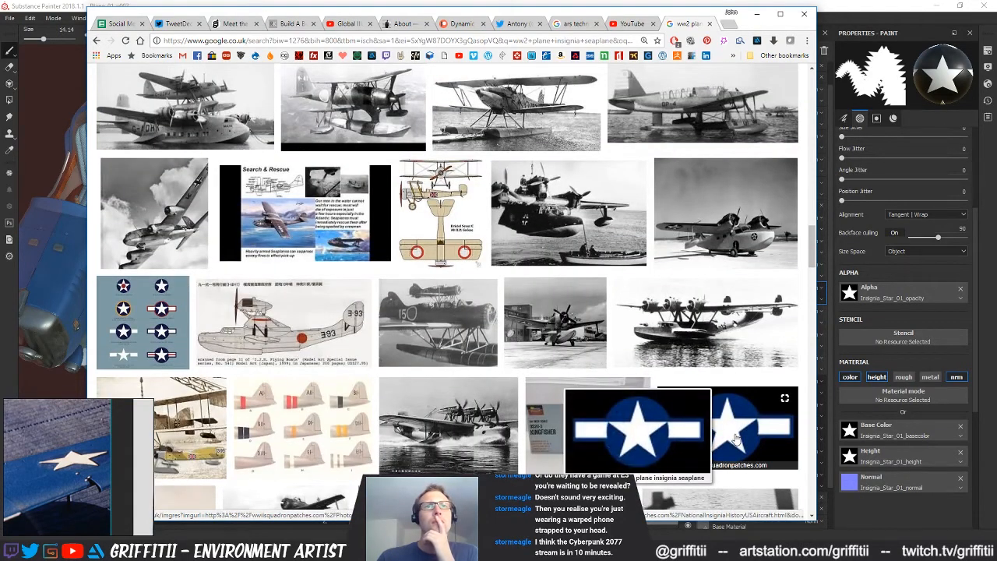
scroll(736, 440, "down", 10)
scroll(470, 348, "up", 10)
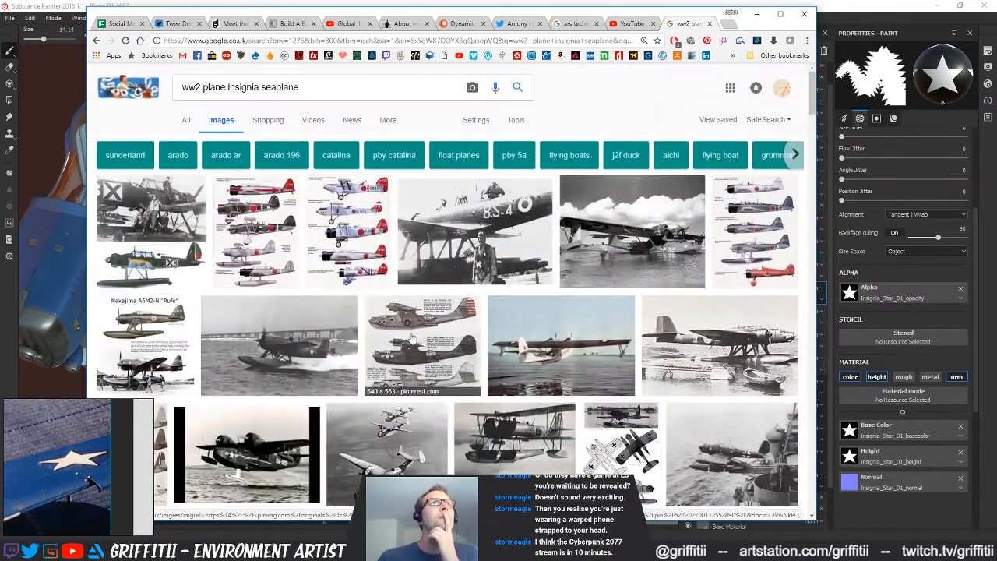
Limit the image results to large sizes and look through them for American star insignia references
left_click(517, 120)
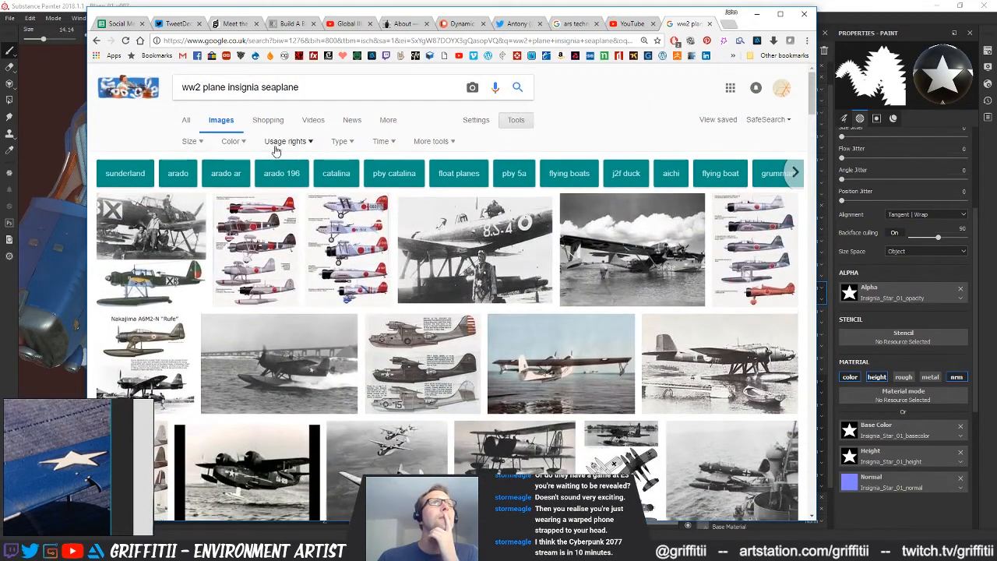
left_click(193, 141)
left_click(193, 173)
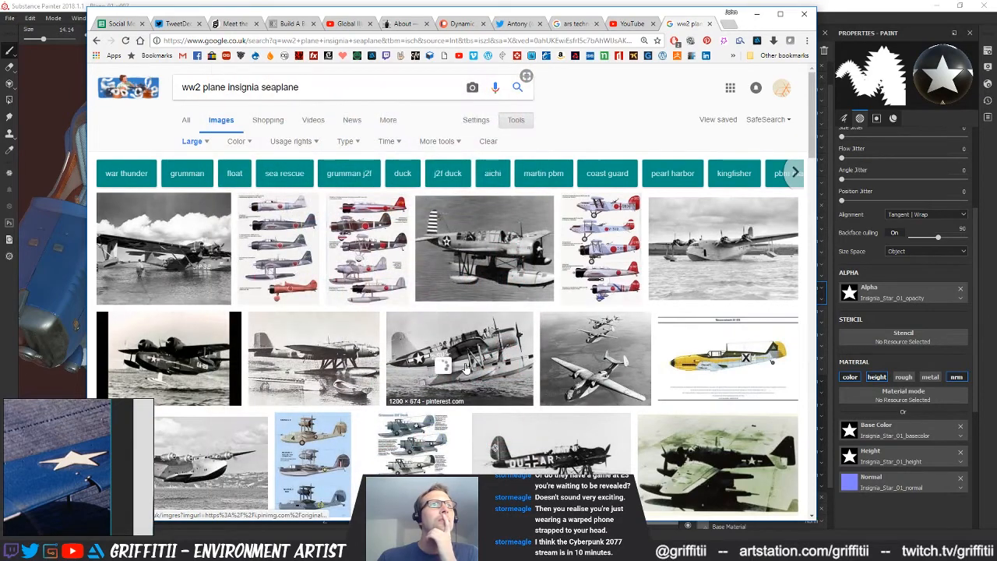
mouse_move(465, 367)
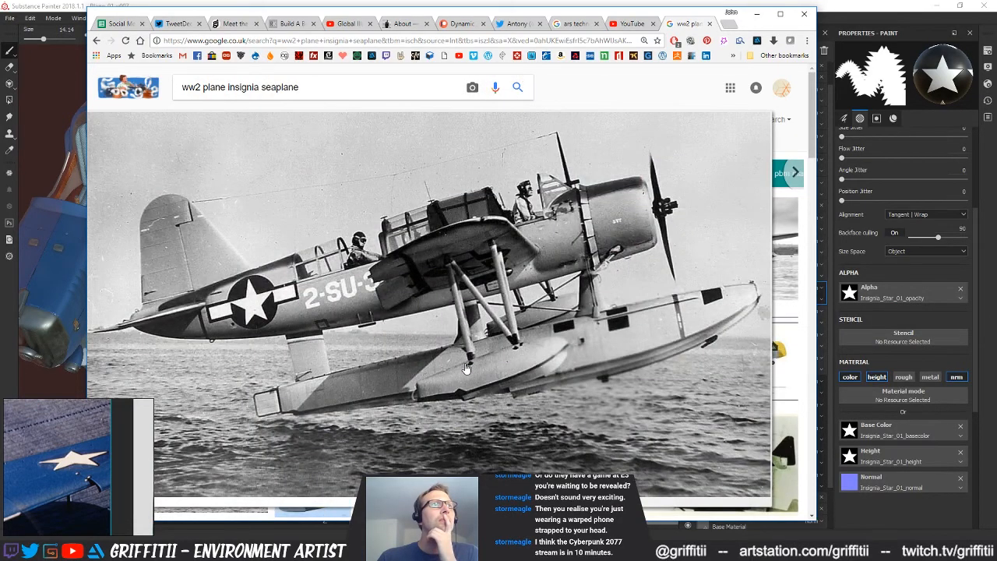
scroll(466, 367, "down", 10)
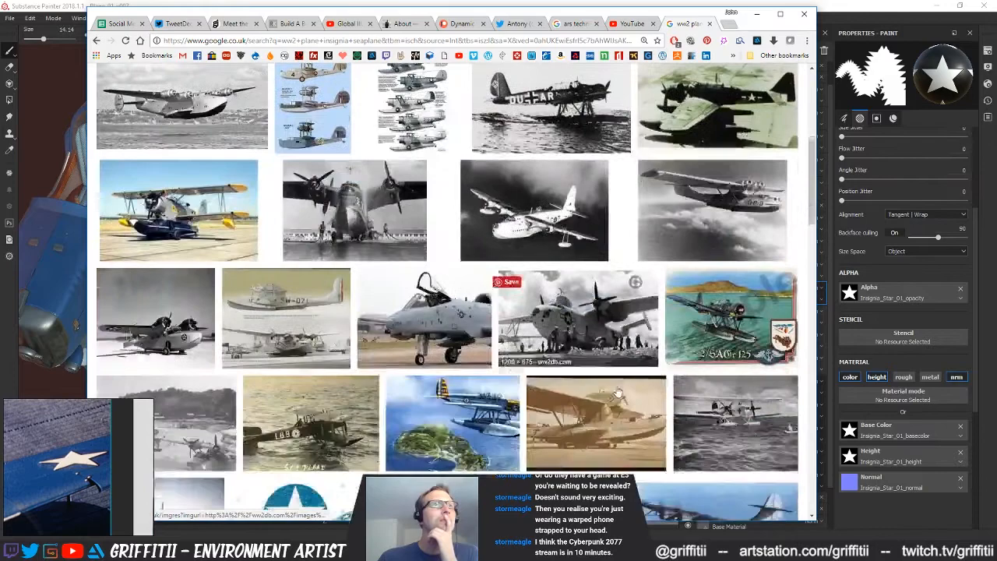
scroll(619, 390, "down", 8)
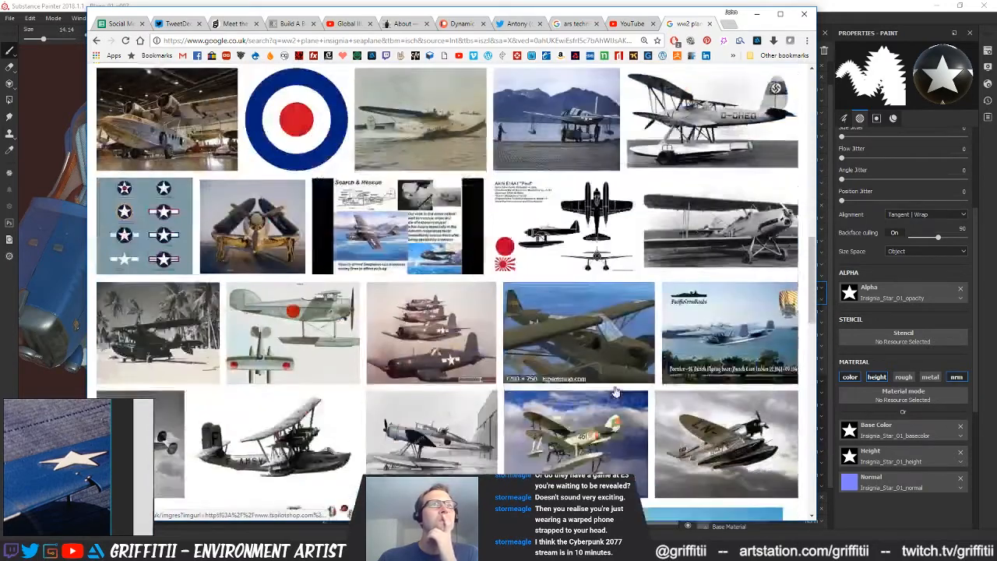
scroll(615, 392, "down", 10)
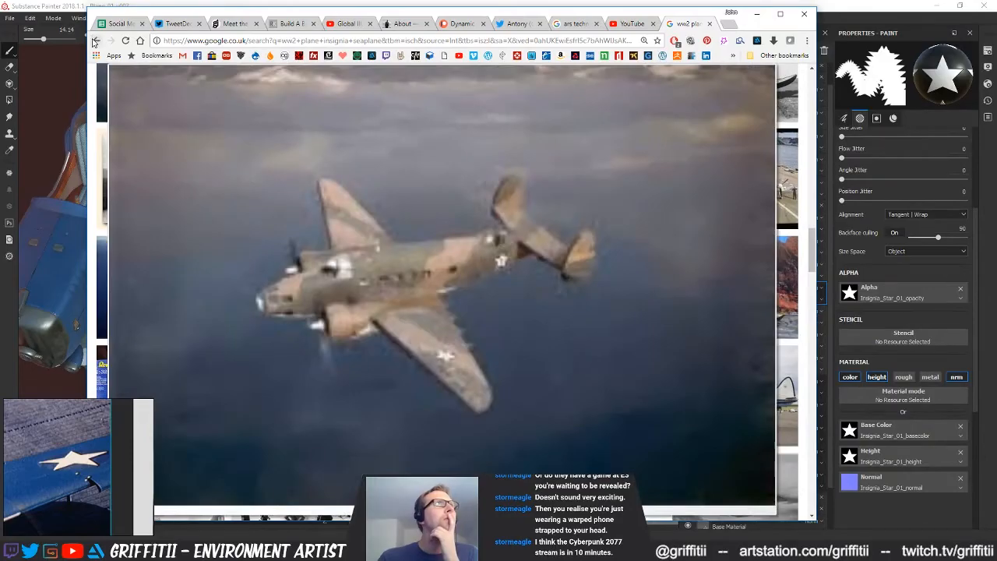
Return to the unfiltered results and open the preview of the blue roundel insignia with white star and side bars
left_click(97, 41)
scroll(582, 324, "down", 6)
scroll(580, 328, "down", 10)
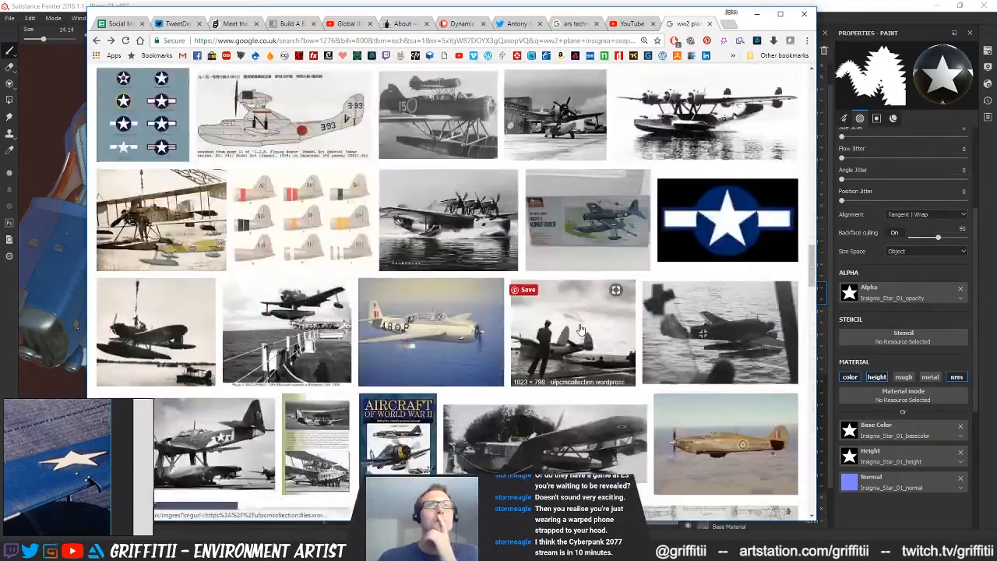
scroll(580, 329, "down", 2)
left_click(709, 188)
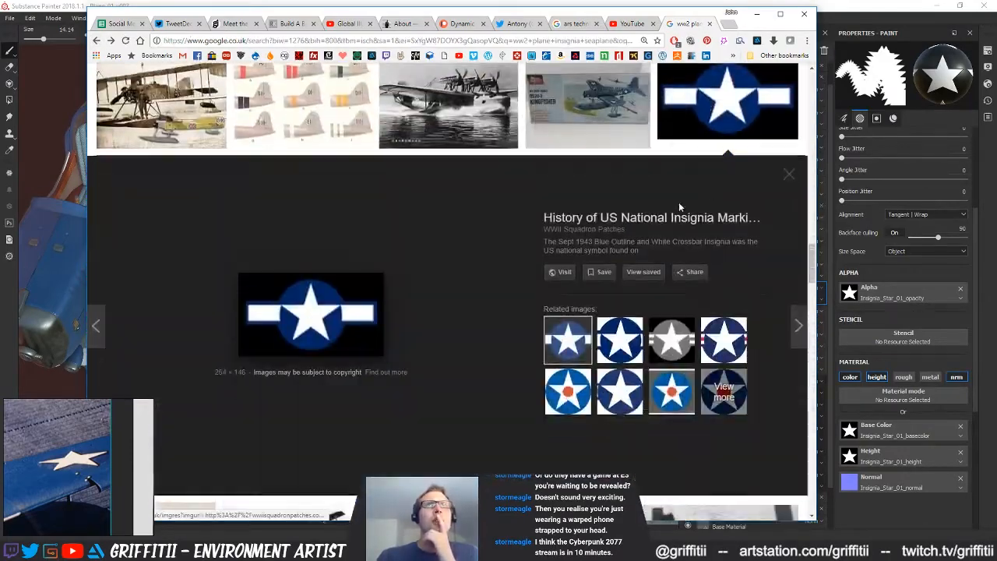
Save the previewed star-and-bar image as JPEG american_insignia in the Mechanical_Plane Reference folder
right_click(332, 325)
left_click(381, 426)
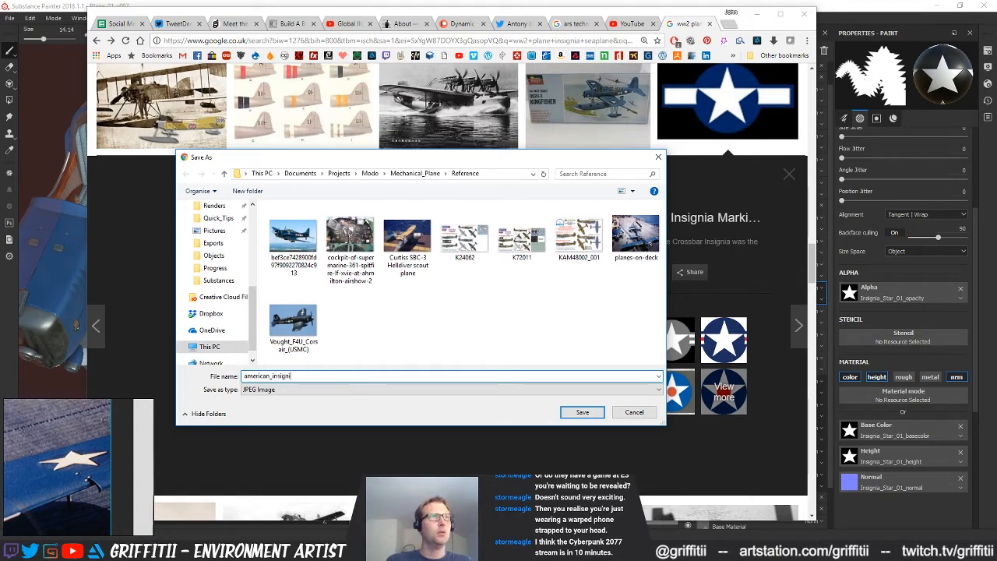
key("Return")
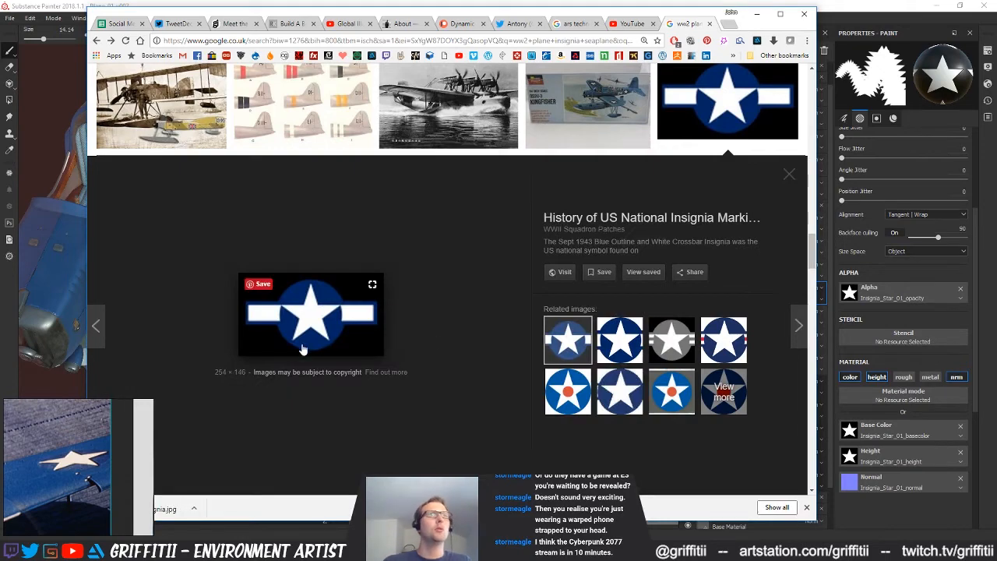
scroll(471, 416, "up", 3)
scroll(460, 429, "down", 3)
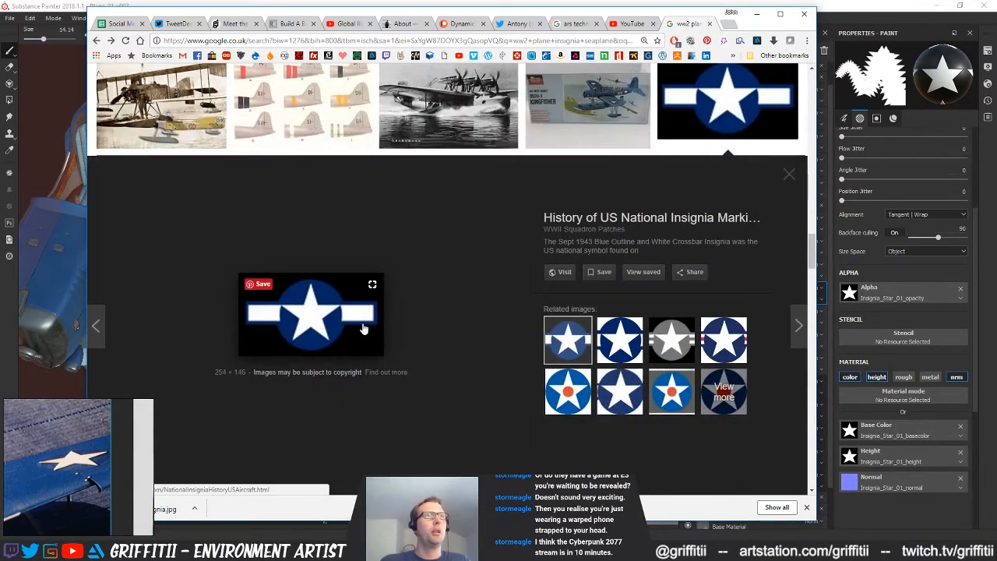
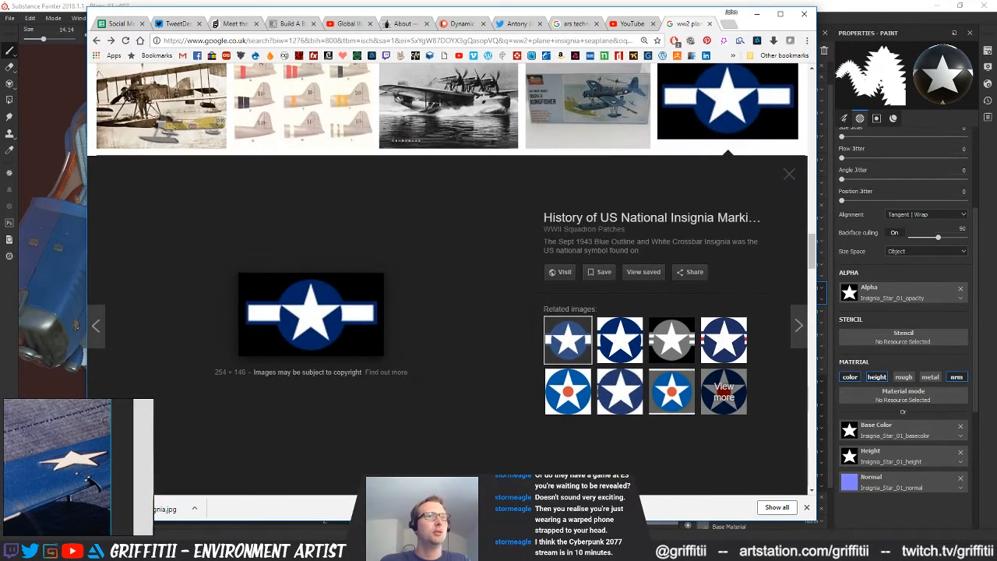
Switch to Substance Designer and duplicate the Insignia_Star_01 graph within the Plane_Insignia_01_Star package
key("alt+Tab")
middle_click_drag(420, 299, 578, 264)
right_click(473, 229)
left_click(434, 251)
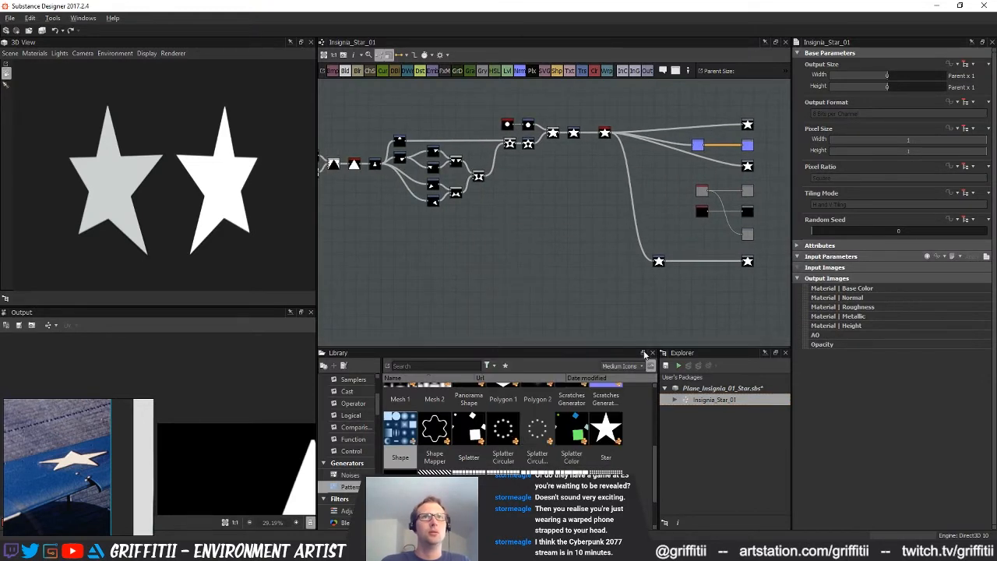
middle_click_drag(509, 310, 592, 305)
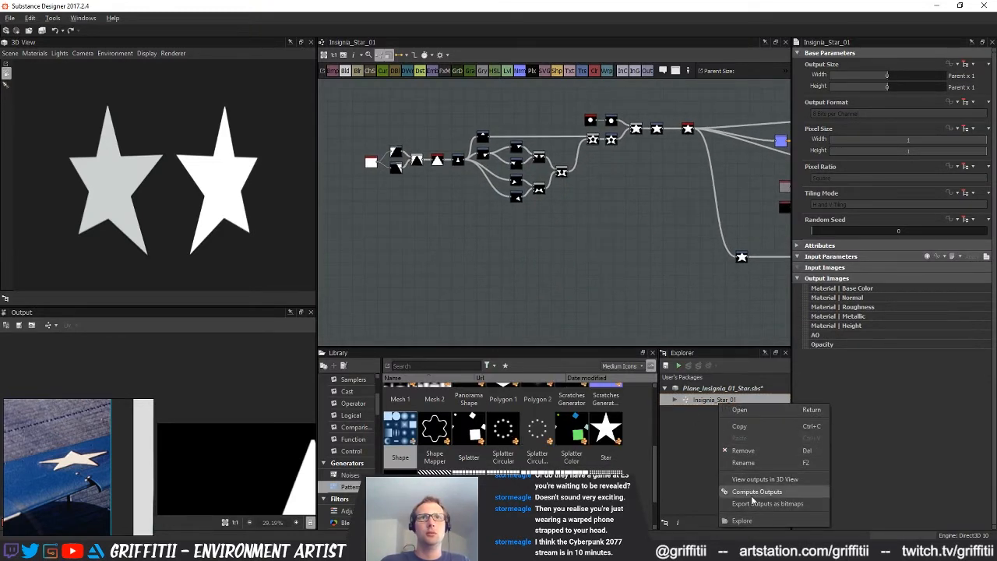
left_click(714, 416)
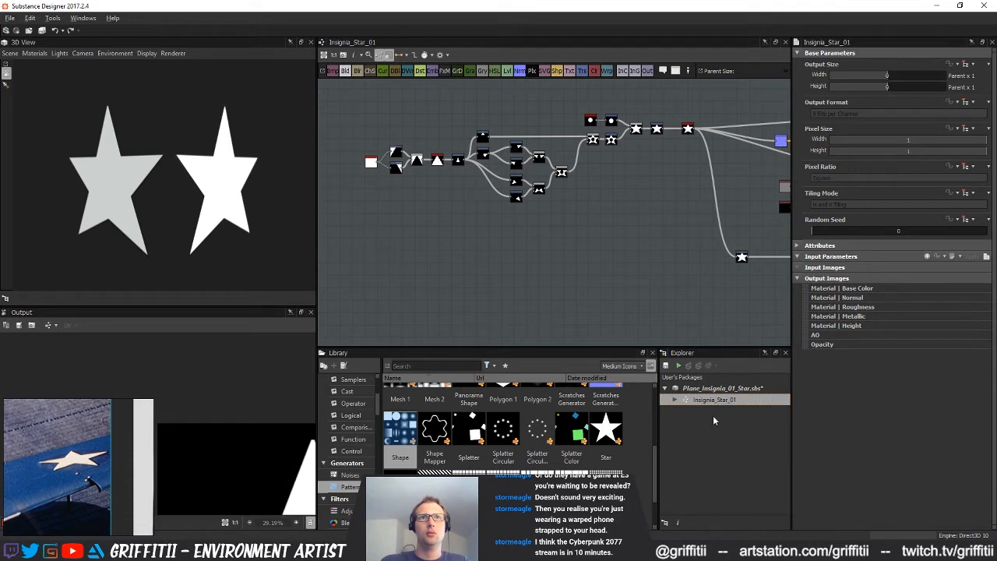
right_click(716, 388)
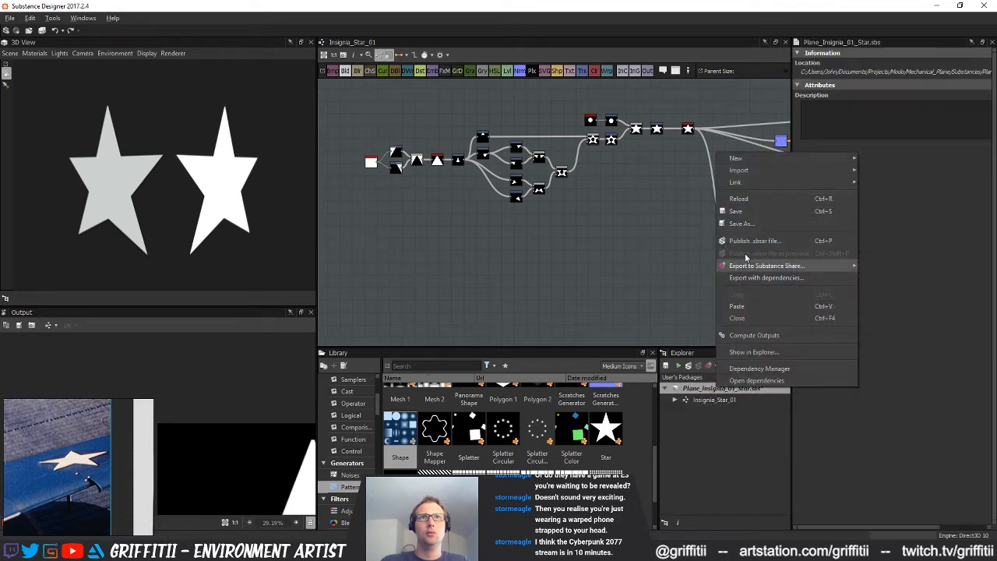
left_click(738, 306)
left_click(729, 412)
left_click(728, 413)
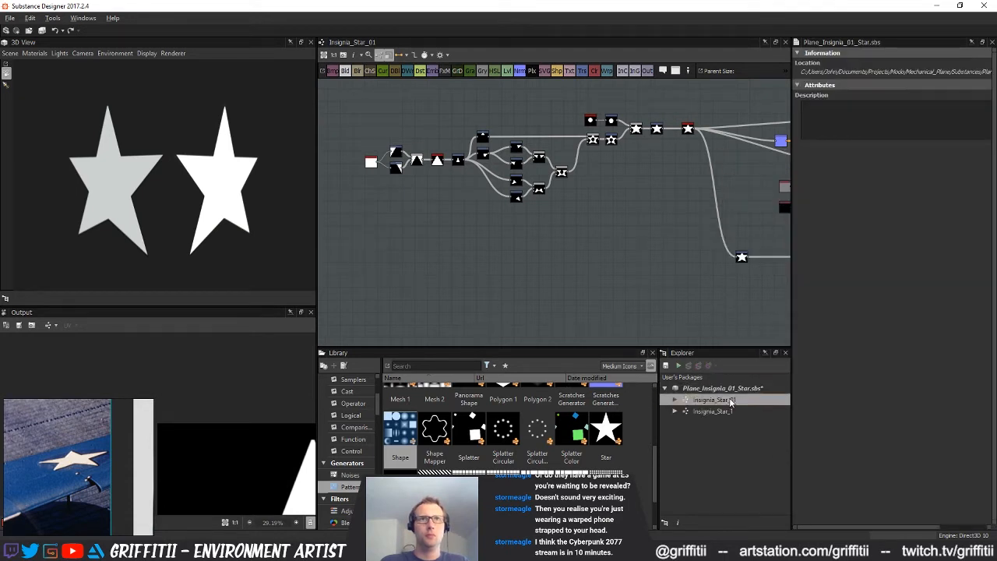
Rename the duplicated graph to Insignia_Logo_01 and open it for editing
left_click(722, 412)
left_click_drag(728, 412, 747, 411)
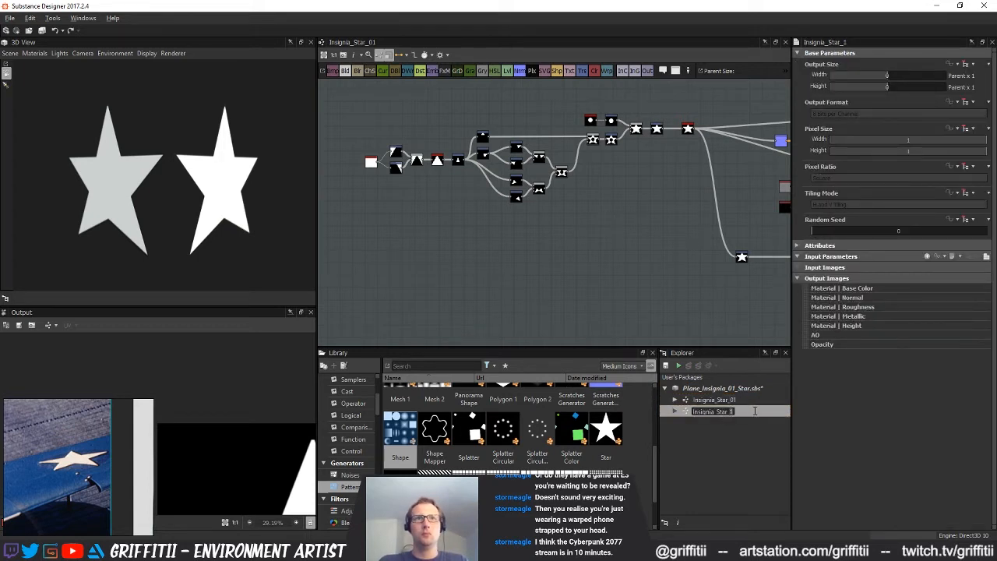
key("BackSpace")
key("BackSpace")
key("BackSpace")
key("BackSpace")
key("BackSpace")
key("BackSpace")
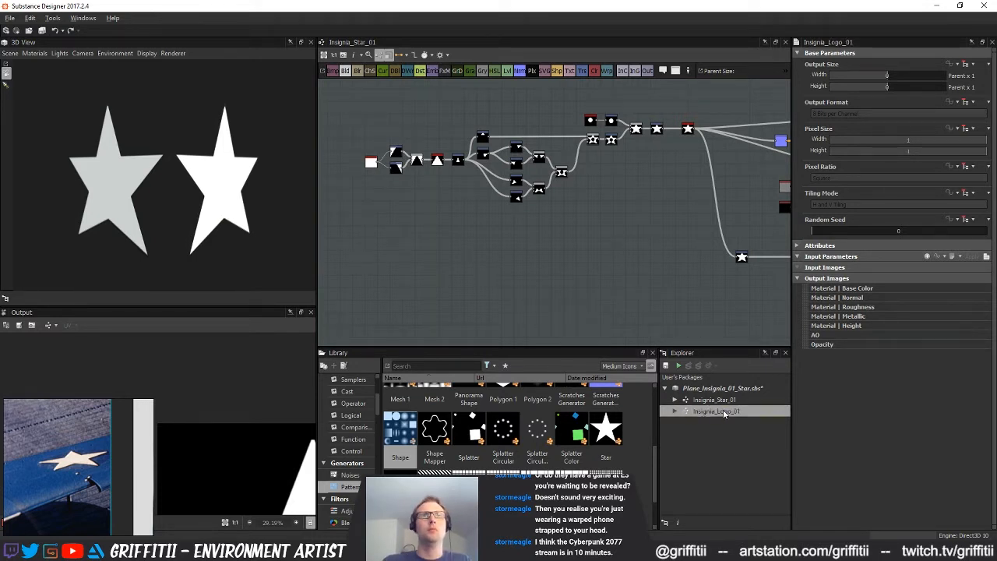
middle_click_drag(597, 180, 633, 152)
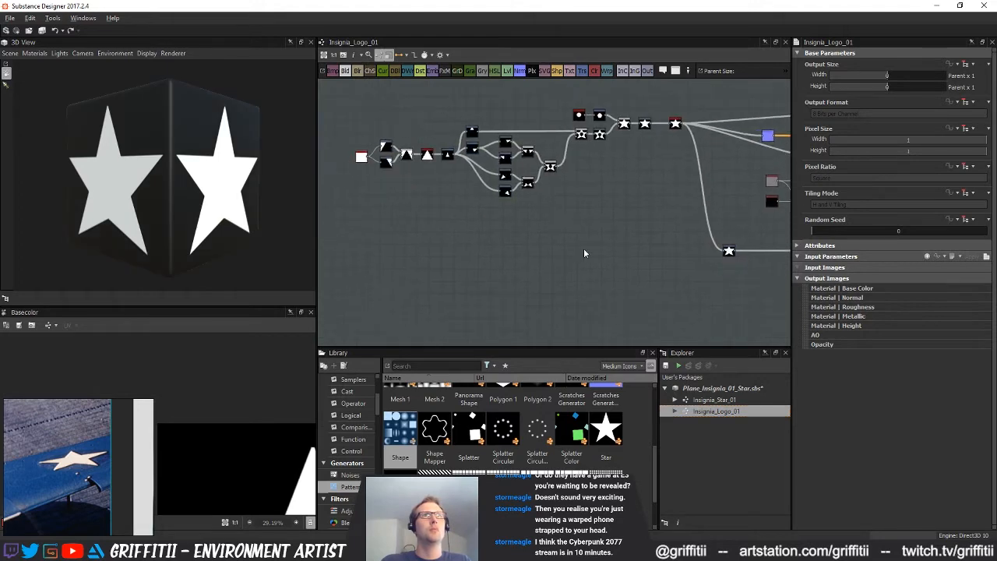
Import american_insignia from the Mechanical_Plane Reference folder into the Insignia_Logo_01 graph as a bitmap node
left_click(337, 74)
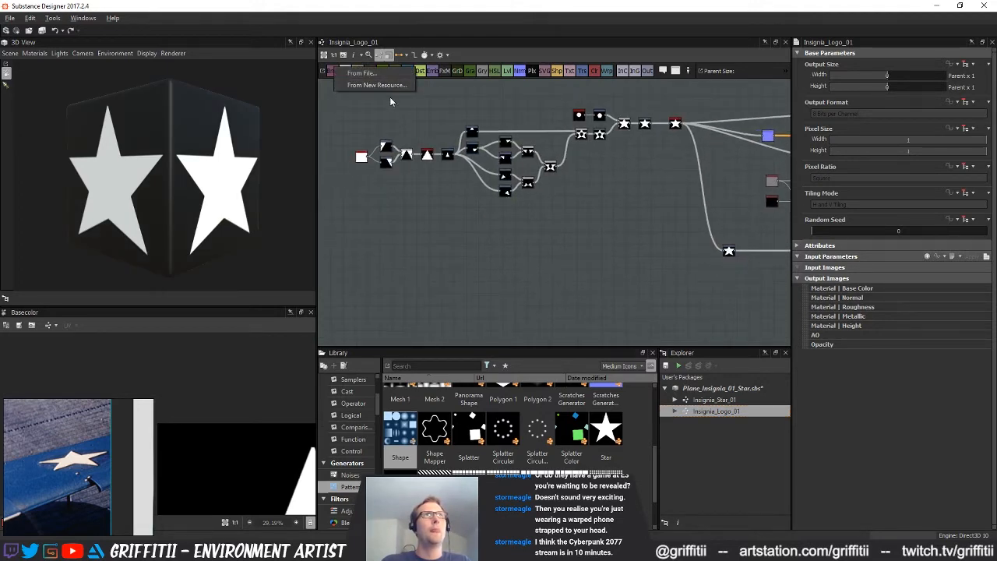
left_click(373, 74)
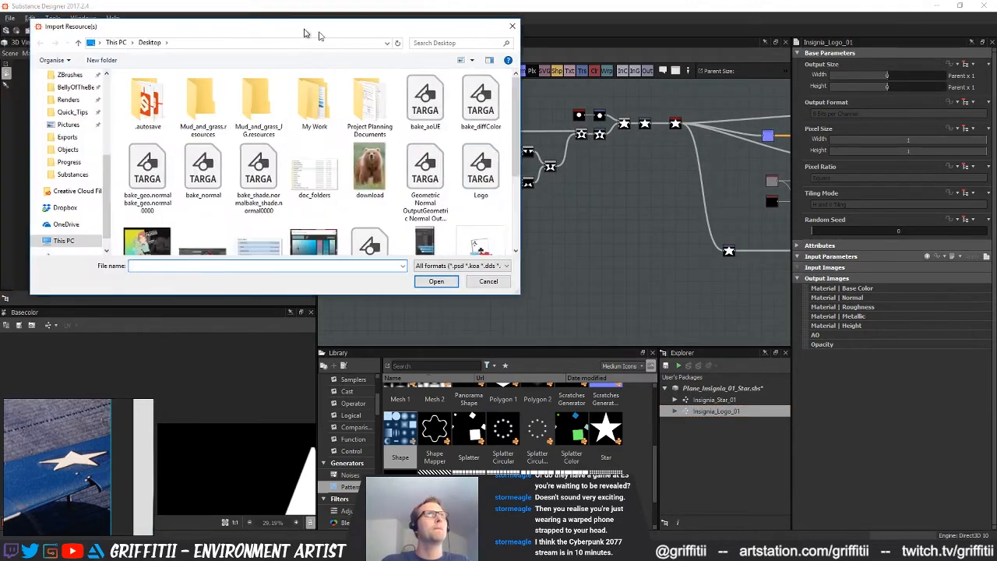
left_click(118, 187)
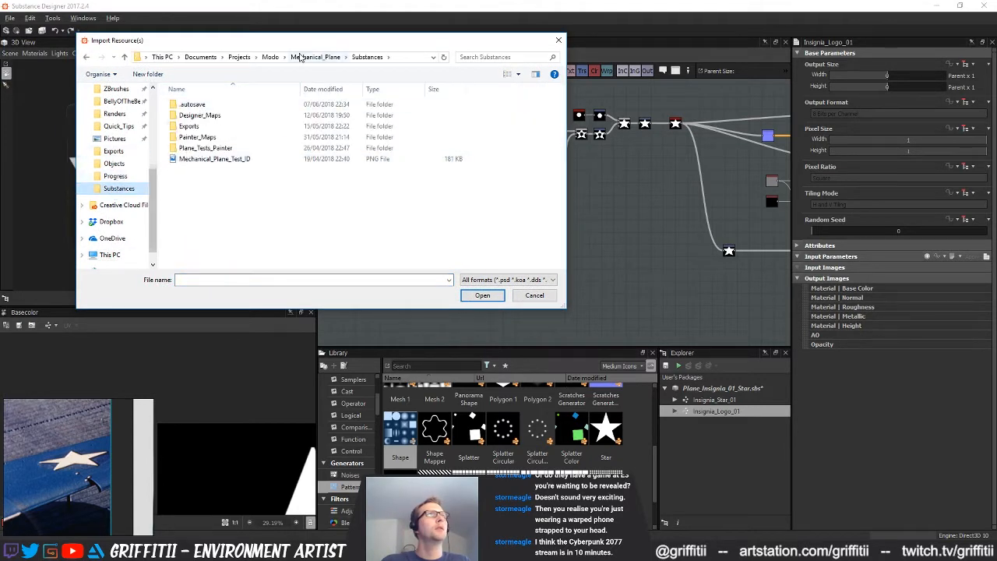
left_click(313, 57)
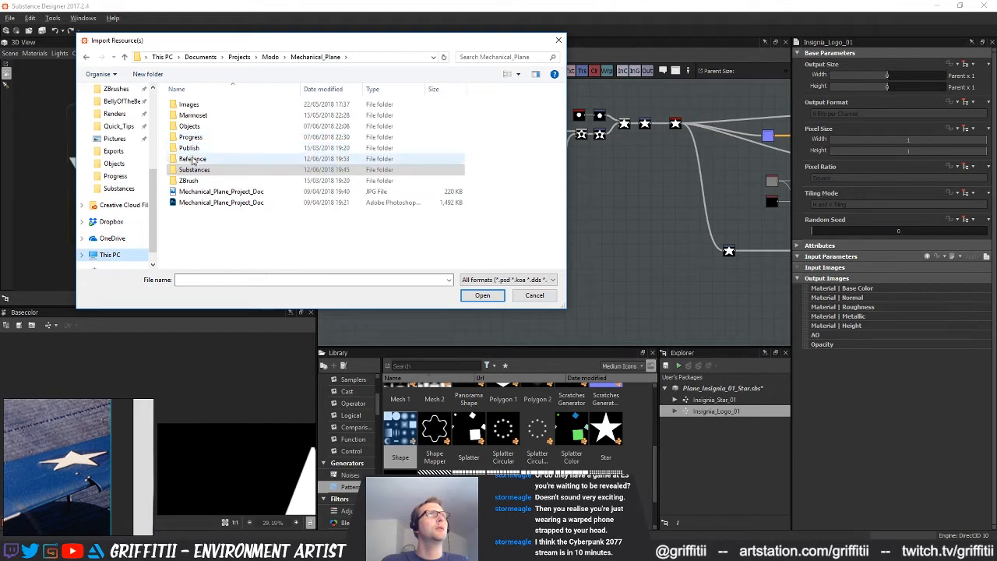
double_click(193, 158)
left_click(208, 139)
left_click(482, 296)
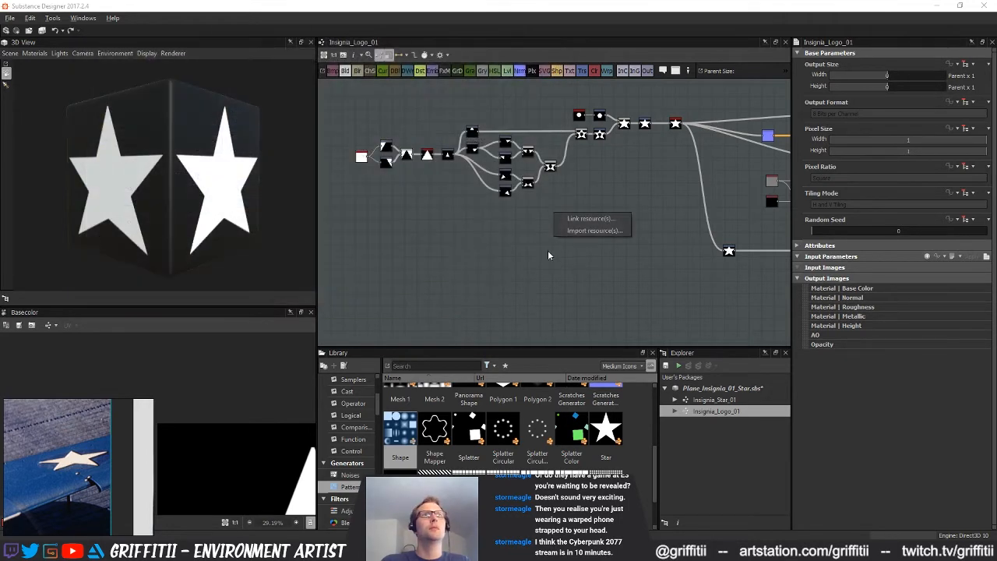
left_click(590, 230)
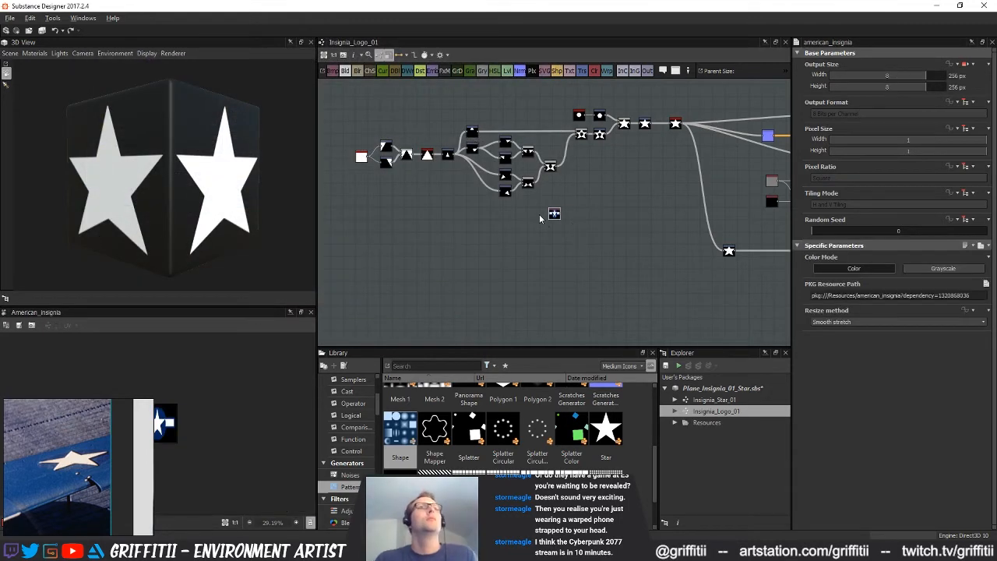
Add a Transformation 2D node after the insignia bitmap and squash the image vertically until the blue disc looks round
scroll(510, 226, "up", 6)
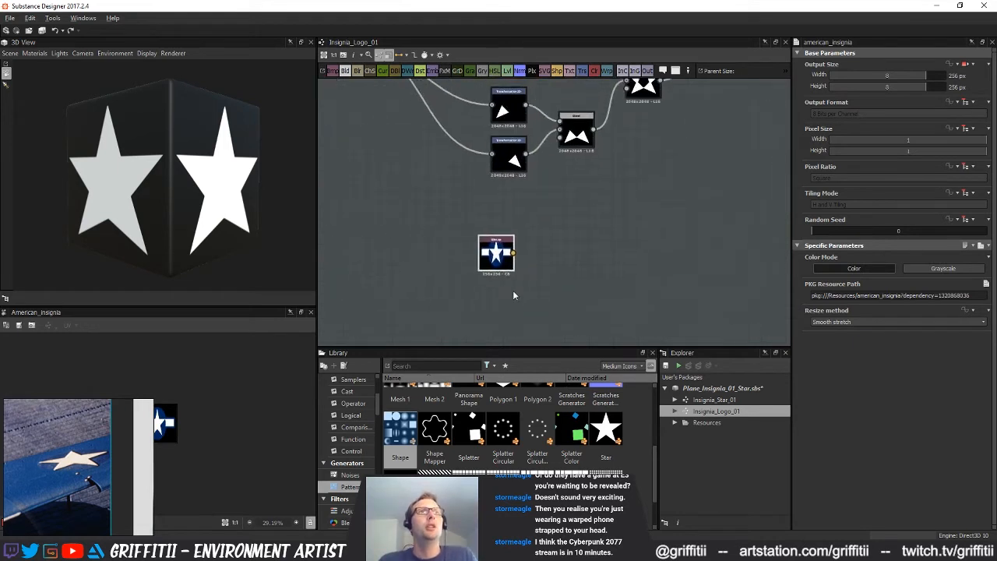
left_click(582, 72)
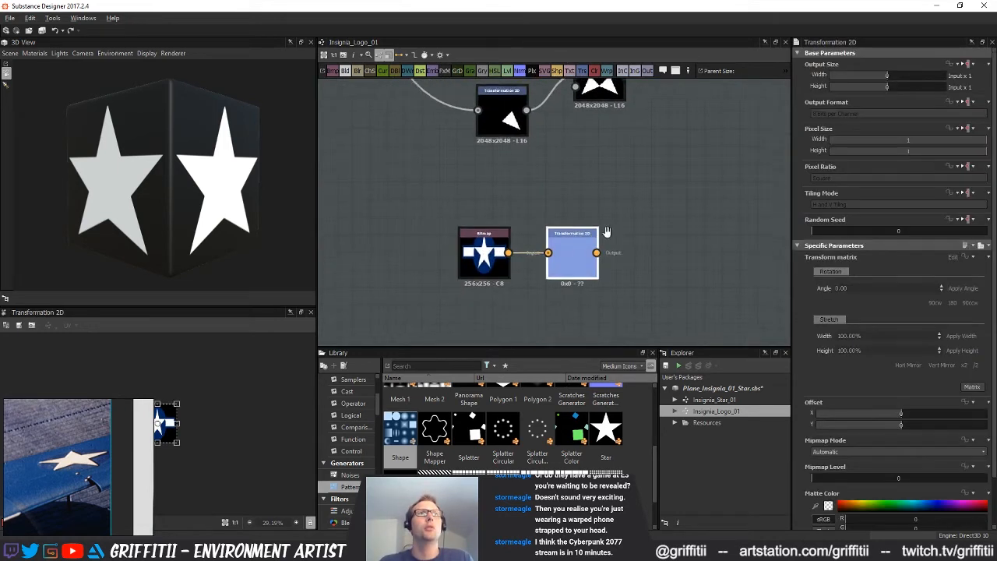
scroll(228, 403, "up", 4)
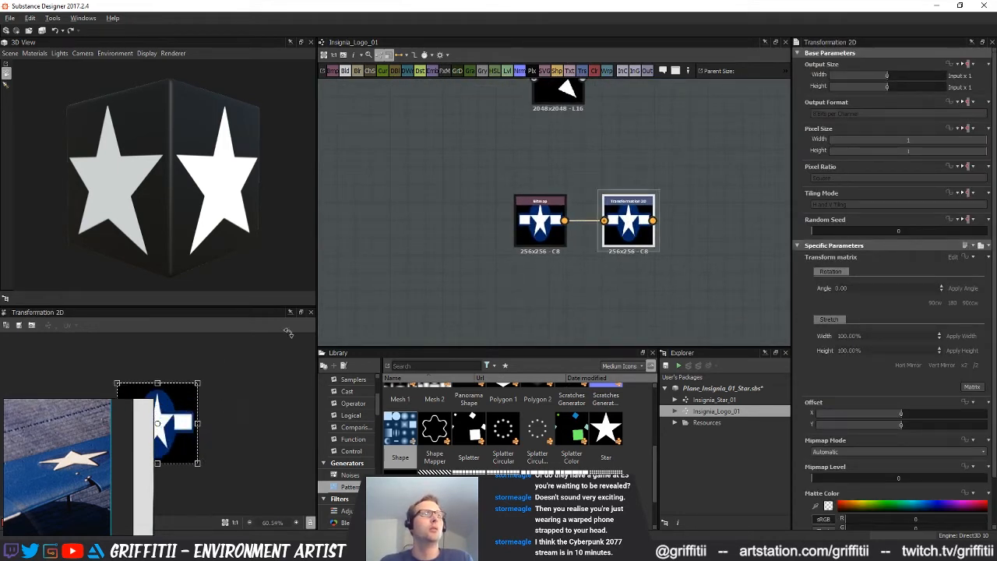
right_click(280, 371)
left_click(249, 390)
right_click_drag(98, 412, 745, 445)
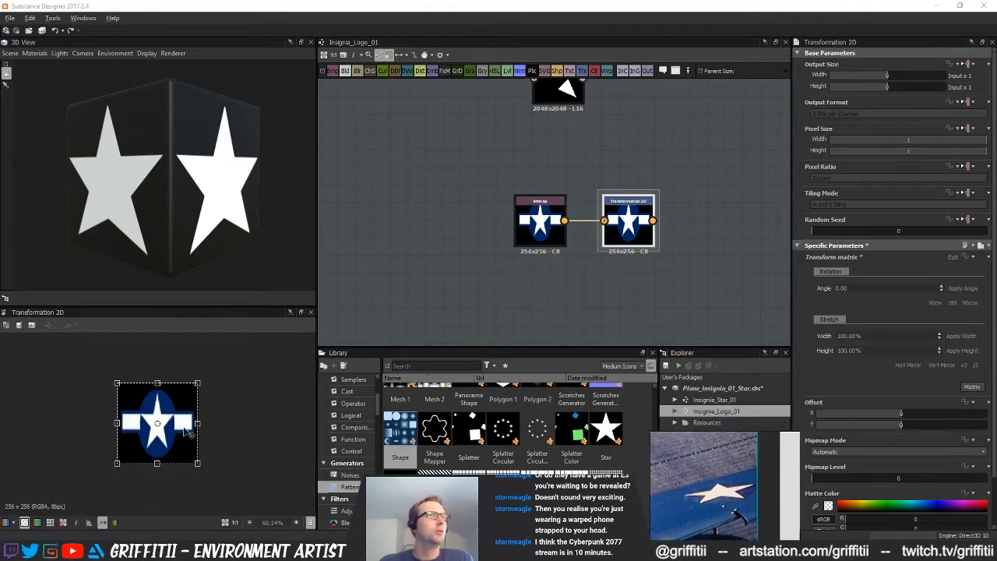
left_click_drag(157, 382, 165, 406)
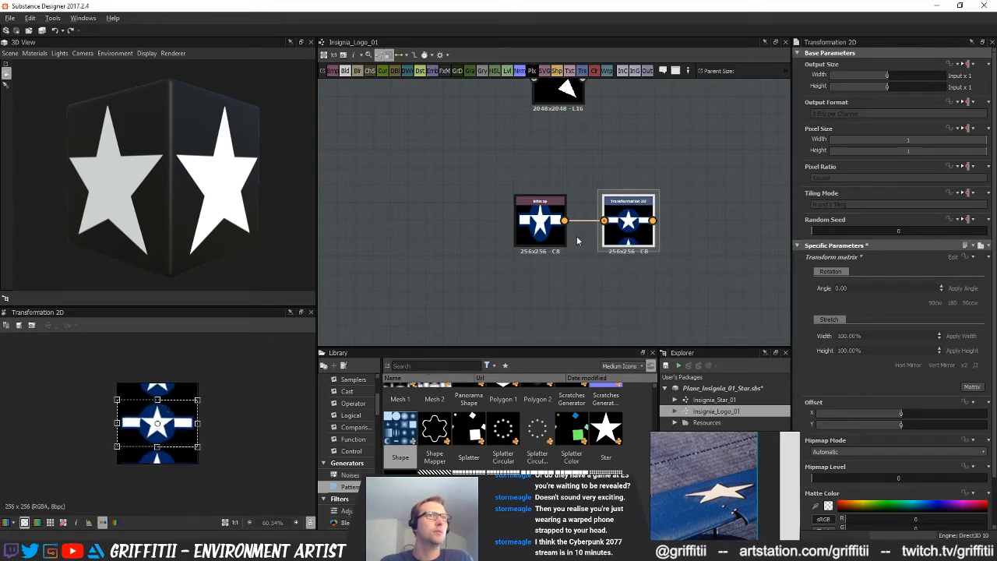
Override the insignia bitmap's inherited tiling mode with No Tiling and preview the Transformation 2D node
left_click(567, 321)
middle_click_drag(596, 282, 491, 315)
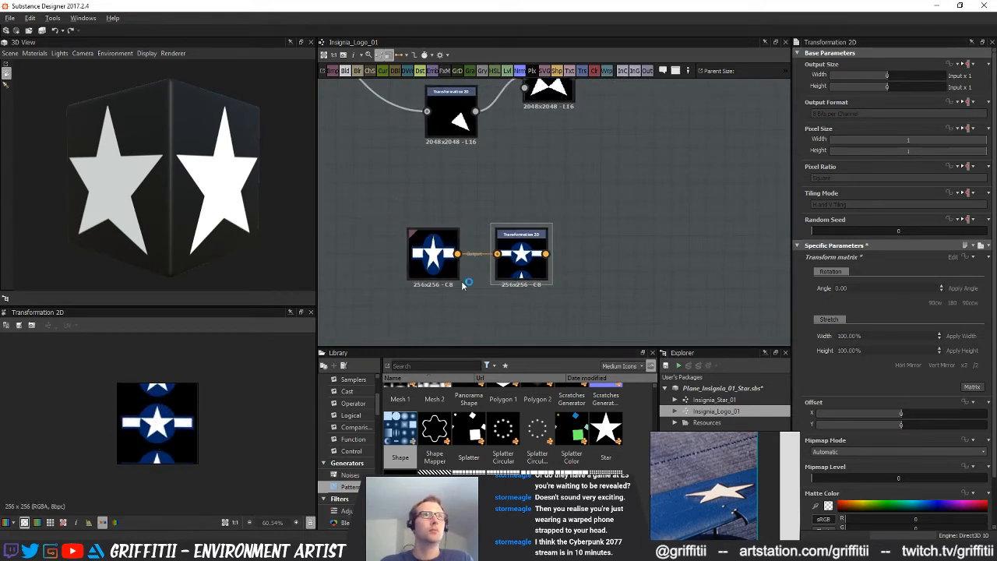
scroll(545, 242, "down", 4)
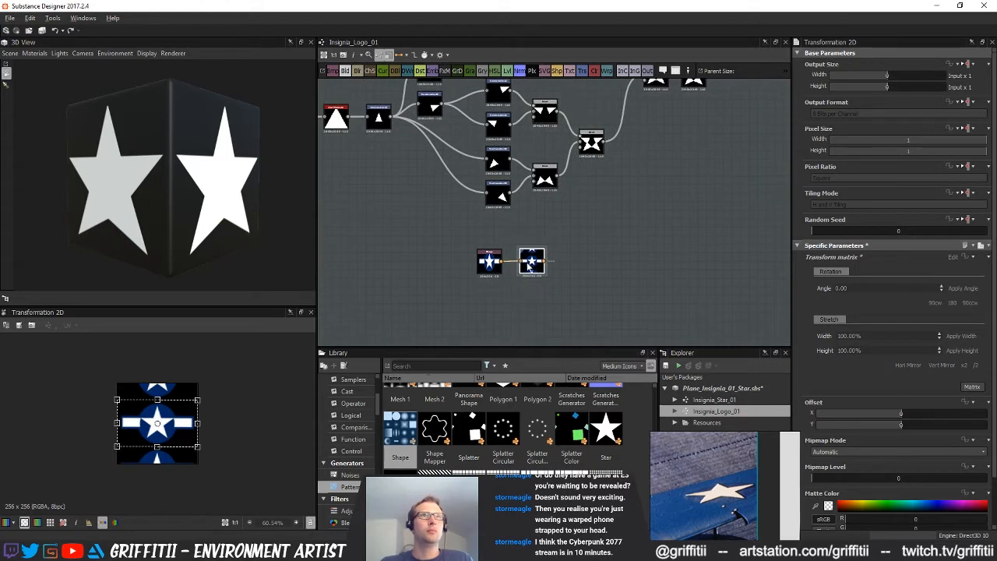
middle_click_drag(539, 274, 607, 282)
scroll(632, 285, "down", 3)
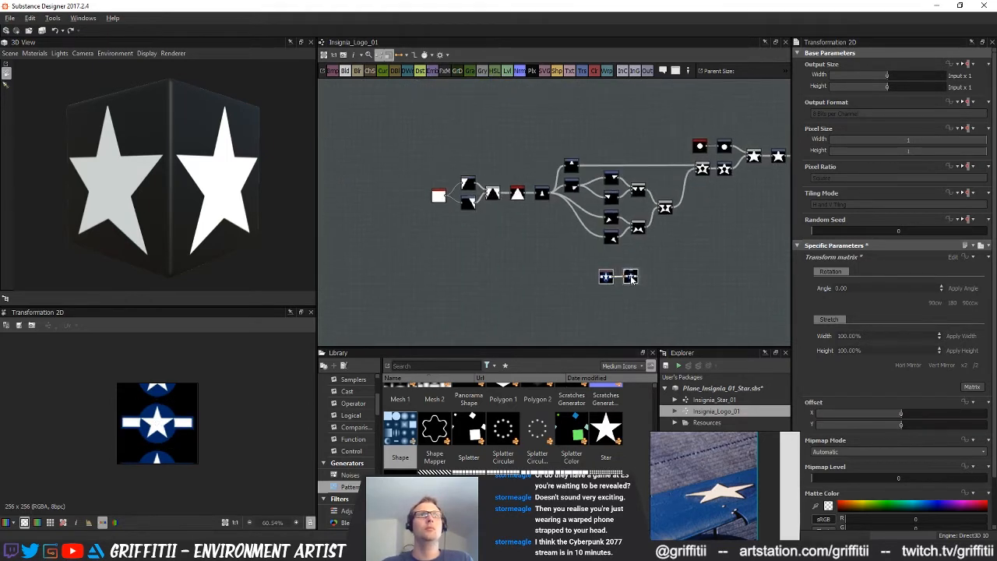
scroll(484, 279, "up", 4)
scroll(518, 268, "up", 3)
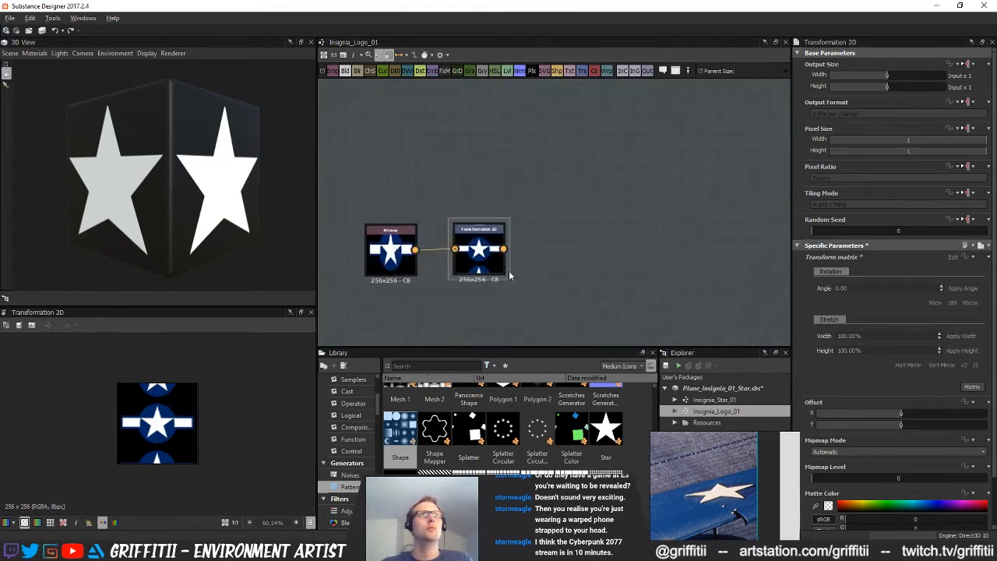
left_click_drag(528, 271, 537, 270)
left_click(440, 257)
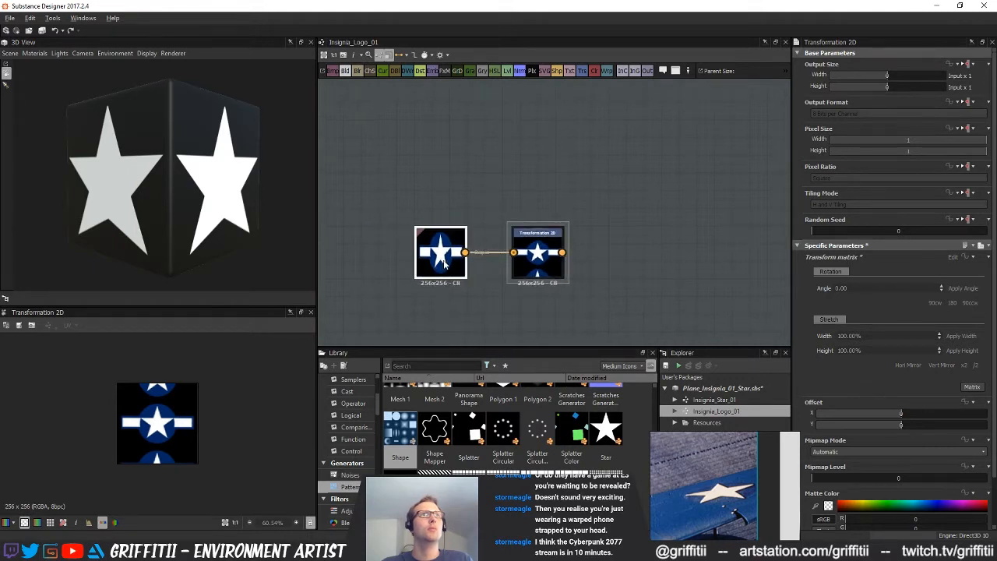
left_click(967, 193)
left_click(957, 219)
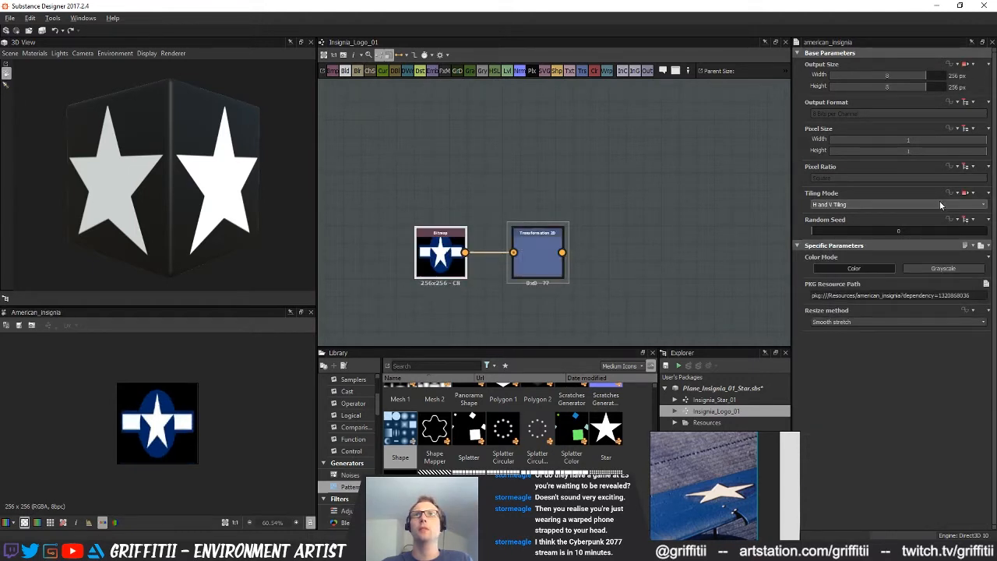
left_click(935, 204)
left_click(839, 213)
middle_click_drag(561, 247, 518, 240)
double_click(504, 244)
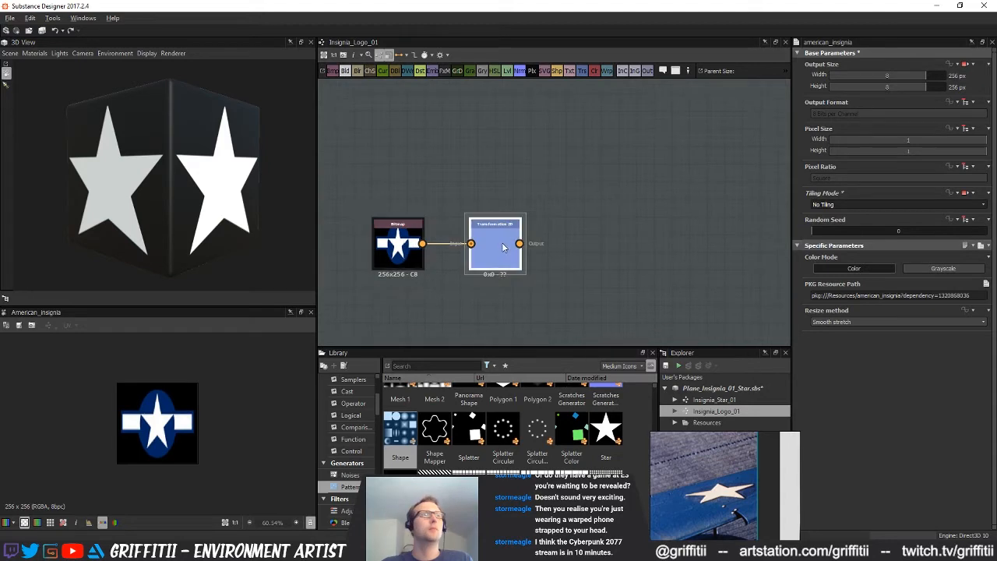
Move the insignia bitmap and its Transformation 2D node together to the free area beneath the final star blend nodes
middle_click_drag(592, 264, 431, 304)
scroll(178, 433, "up", 3)
scroll(572, 250, "down", 2)
scroll(436, 302, "down", 2)
middle_click_drag(509, 274, 541, 281)
scroll(492, 277, "up", 1)
scroll(467, 278, "down", 1)
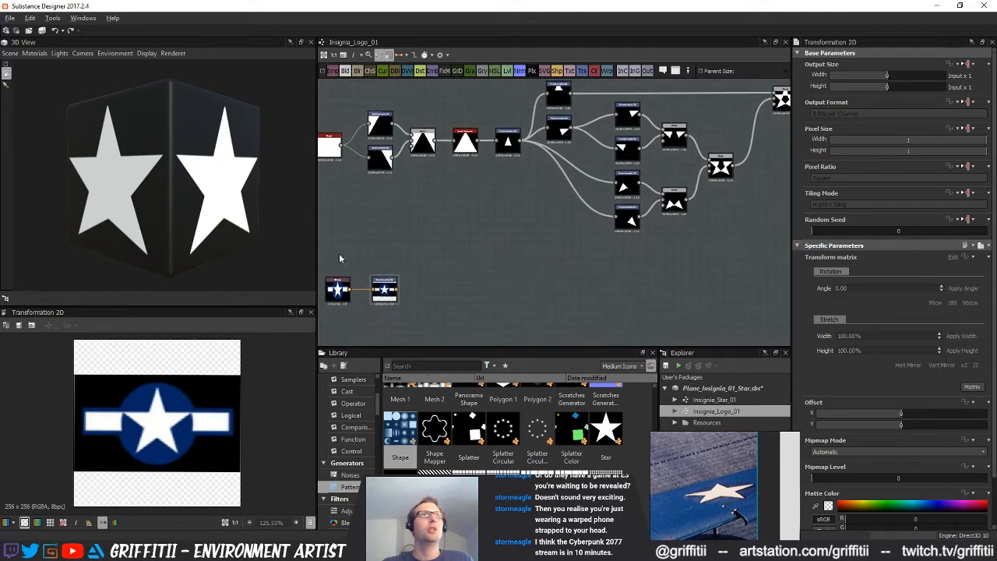
left_click_drag(339, 256, 419, 286)
scroll(479, 289, "down", 2)
middle_click_drag(479, 290, 429, 307)
left_click_drag(371, 304, 674, 256)
middle_click_drag(674, 254, 656, 299)
scroll(539, 271, "up", 5)
scroll(641, 277, "down", 1)
left_click_drag(656, 299, 648, 243)
middle_click_drag(704, 240, 649, 264)
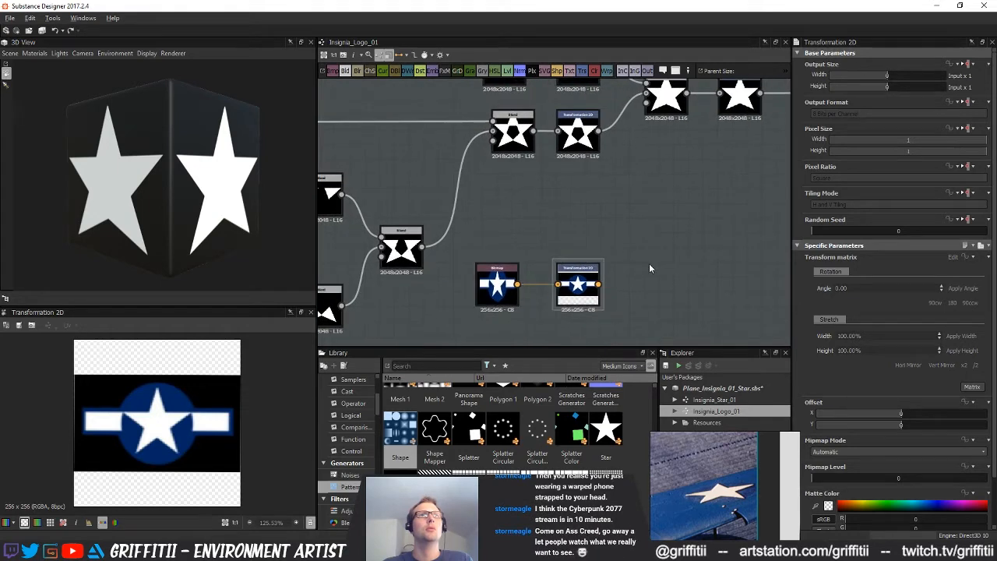
Add a Blend node beside the insignia nodes and a Gradient Map that converts the star shape to color
left_click(348, 71)
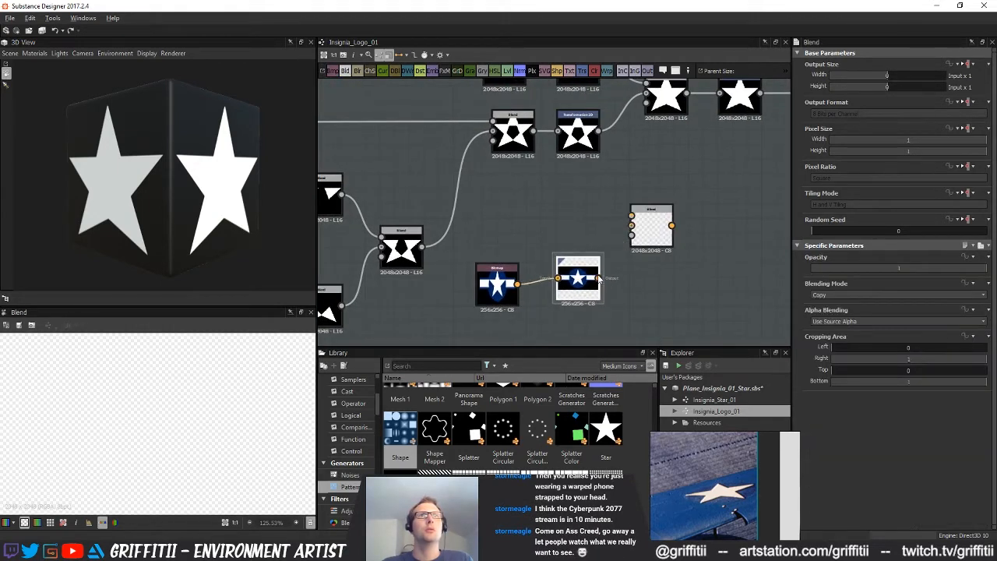
double_click(566, 282)
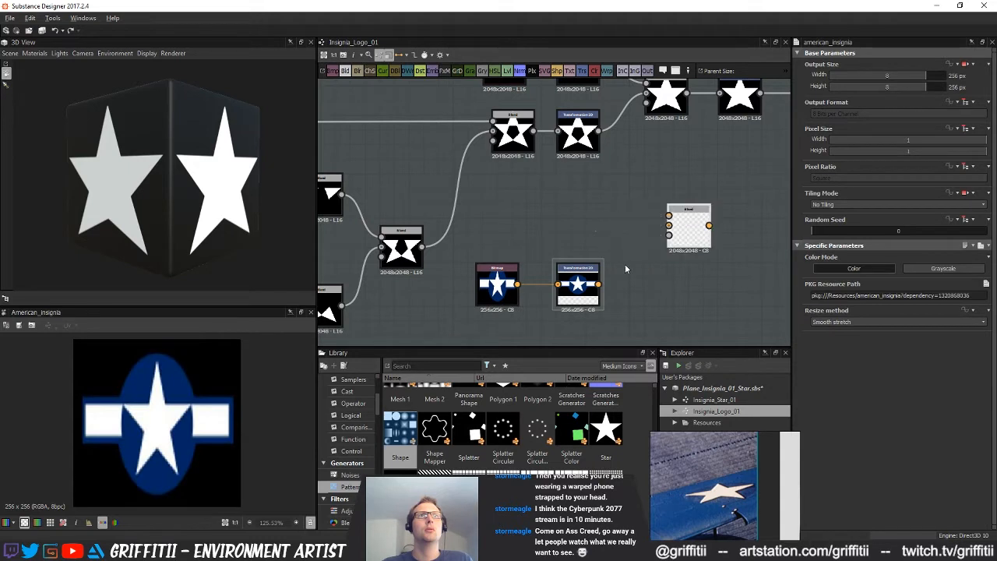
left_click_drag(482, 98, 600, 191)
left_click_drag(535, 133, 630, 176)
middle_click_drag(660, 191, 604, 240)
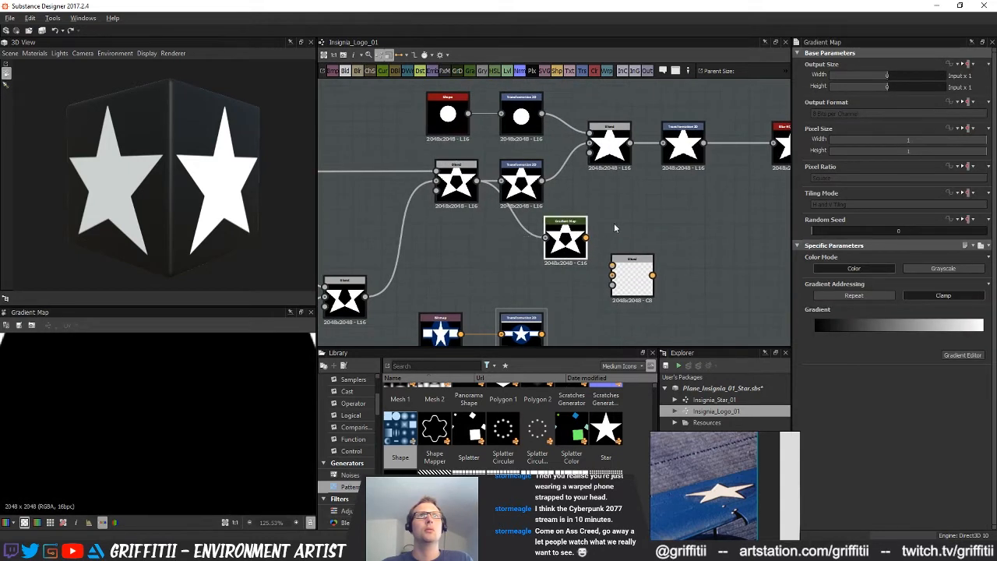
left_click_drag(632, 277, 669, 285)
left_click_drag(574, 233, 603, 228)
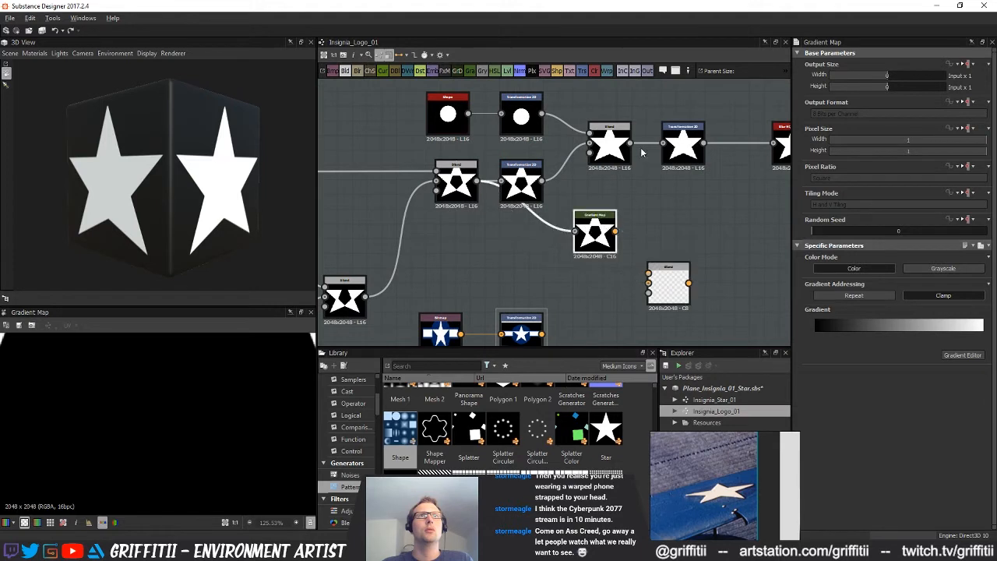
Feed the Gradient Map from the completed star's Blend and blend its output over the transformed insignia
left_click_drag(652, 269, 657, 289)
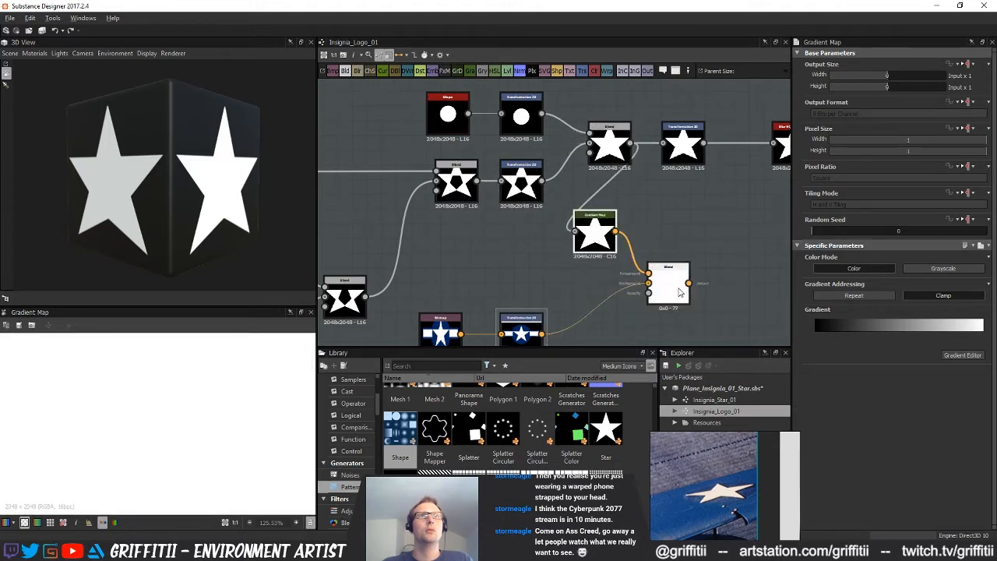
double_click(680, 291)
middle_click_drag(682, 292, 736, 278)
left_click_drag(736, 279, 779, 299)
middle_click_drag(650, 280, 582, 264)
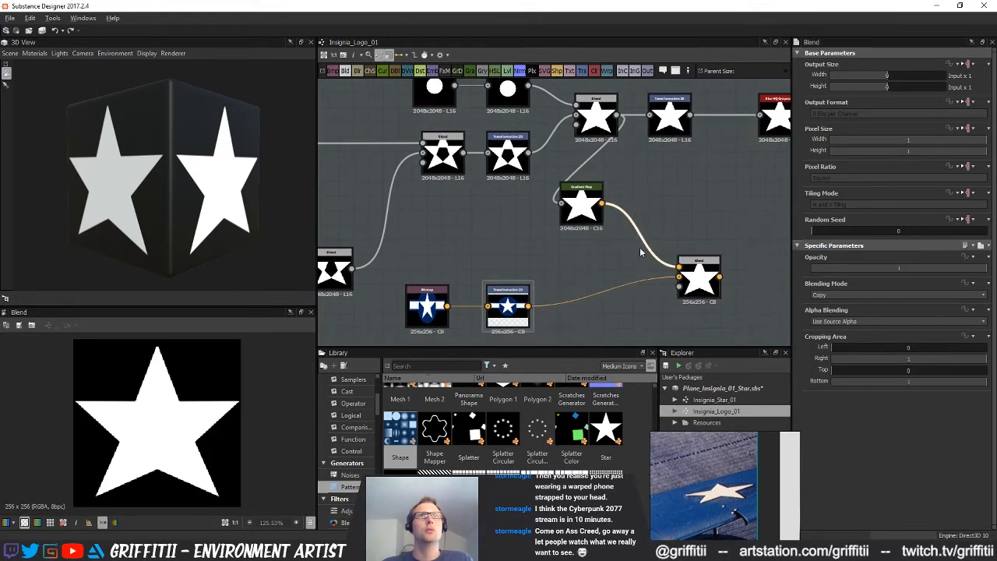
Insert a Transformation 2D between the Gradient Map and the Blend and shrink the star to match the reference star
left_click(581, 72)
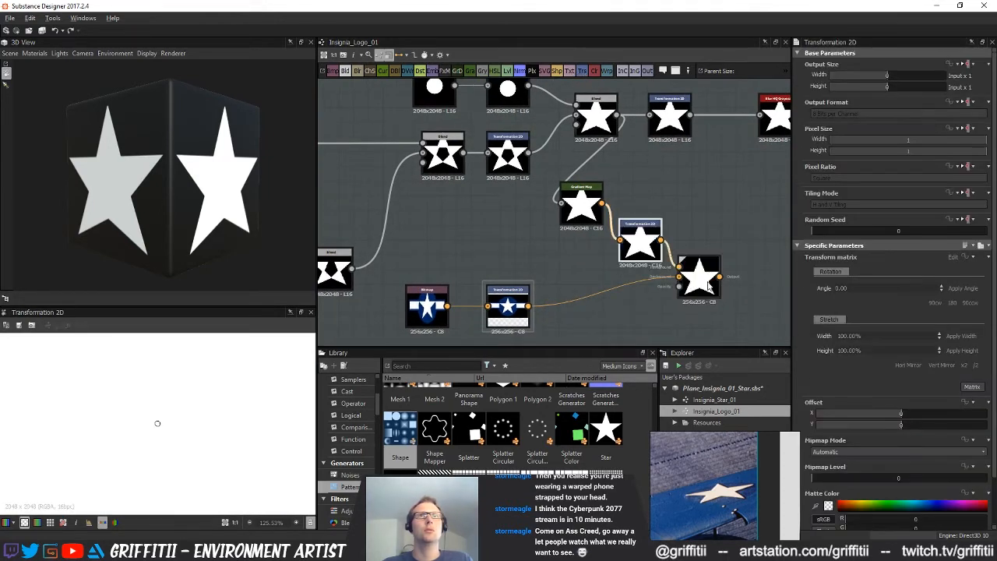
double_click(693, 283)
left_click(642, 248)
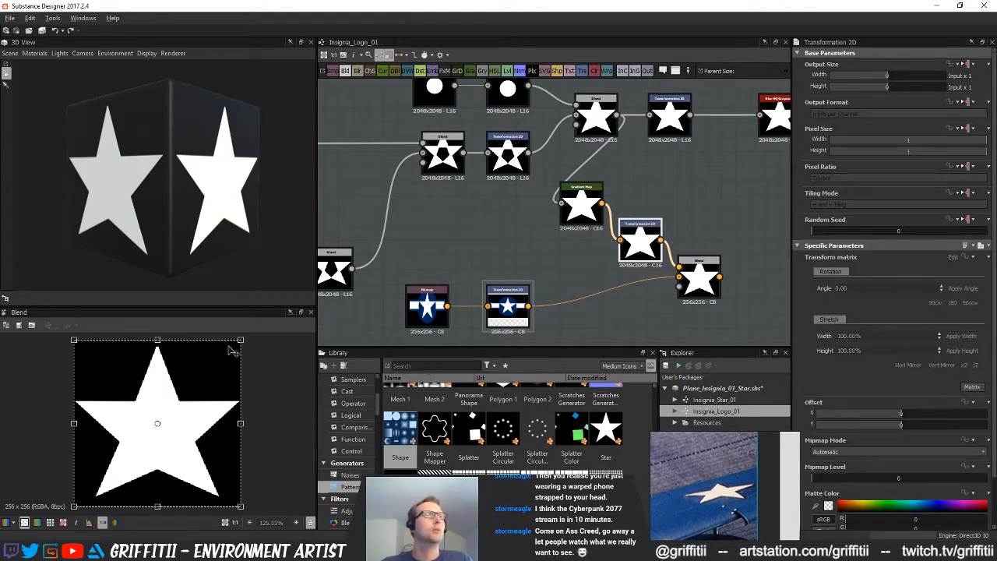
left_click_drag(242, 339, 193, 398)
Move the insignia Blend farther from its inputs and feed the transformed star into its opacity input as a mask
scroll(674, 283, "down", 3)
middle_click_drag(673, 283, 552, 271)
scroll(557, 277, "up", 3)
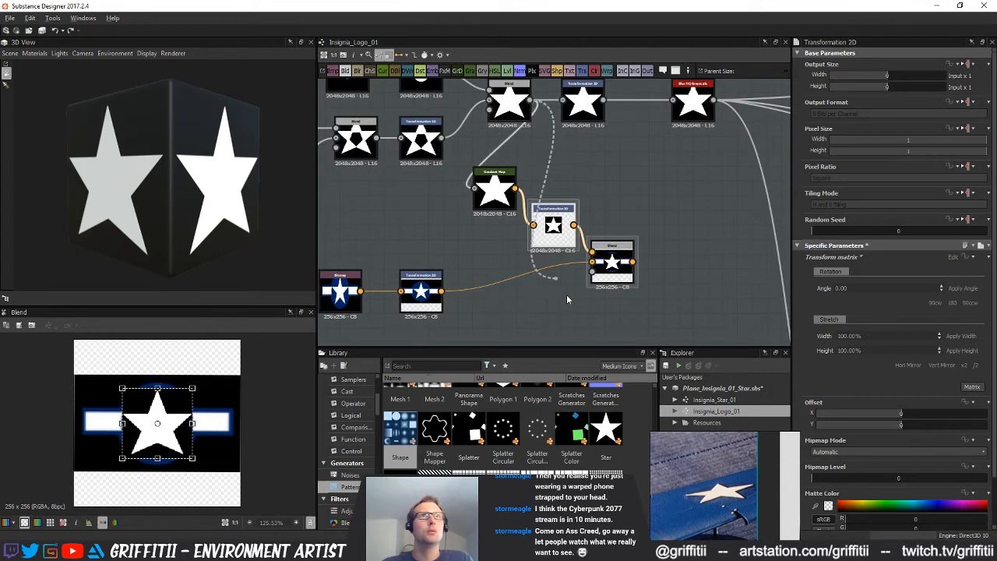
left_click_drag(612, 260, 685, 261)
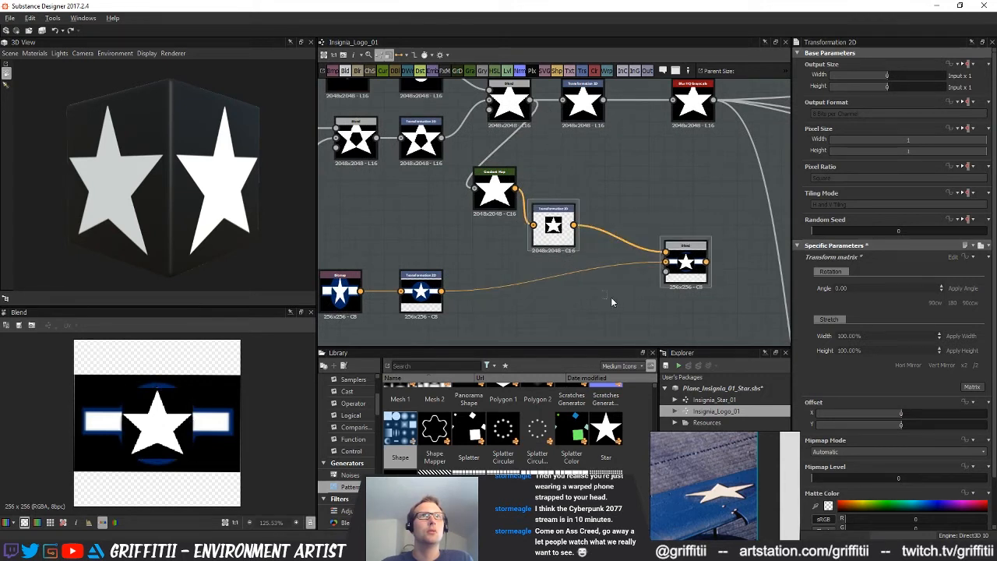
left_click_drag(676, 300, 667, 272)
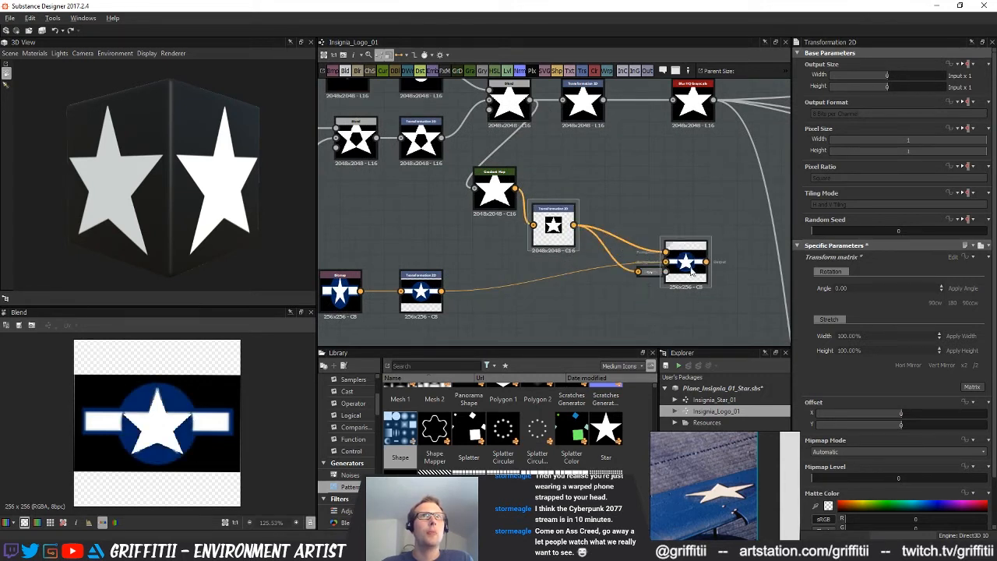
left_click(689, 272)
Align the overlaid star with the reference by offsetting it about 0.03 in Y and enlarging it slightly
left_click(553, 226)
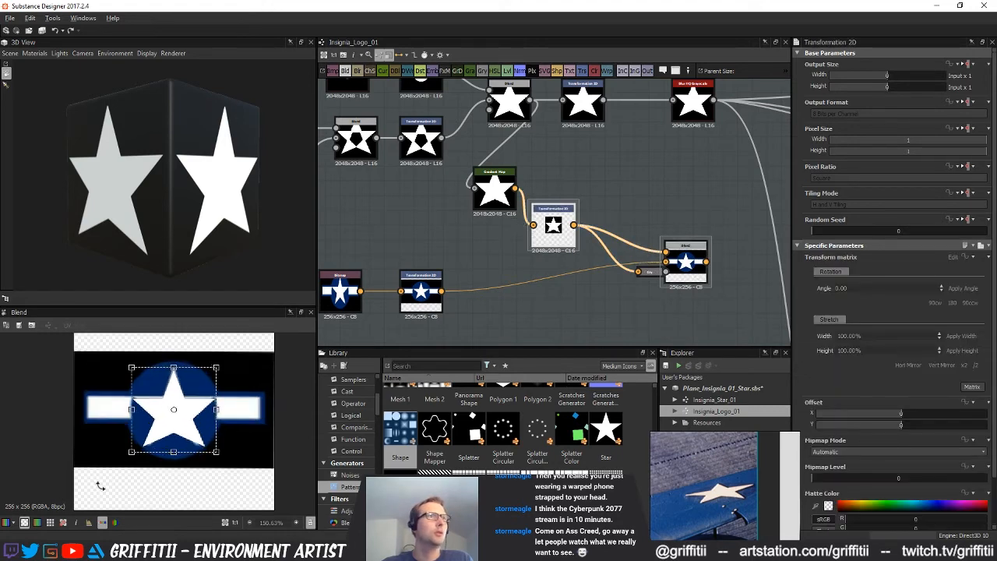
scroll(171, 440, "up", 3)
mouse_move(198, 384)
left_mouse_down()
mouse_move(241, 385)
mouse_move(201, 387)
left_mouse_up()
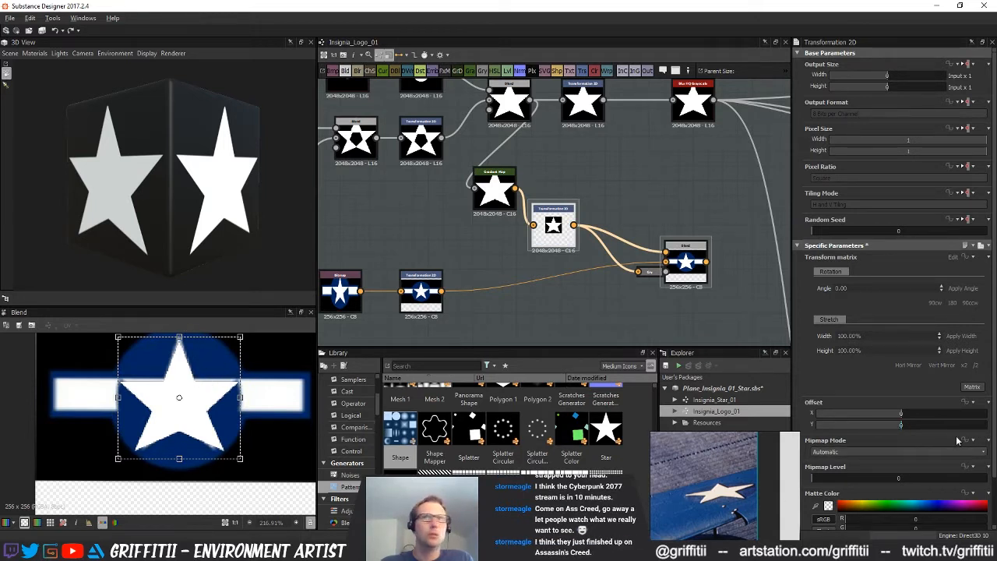
left_click_drag(904, 425, 907, 426)
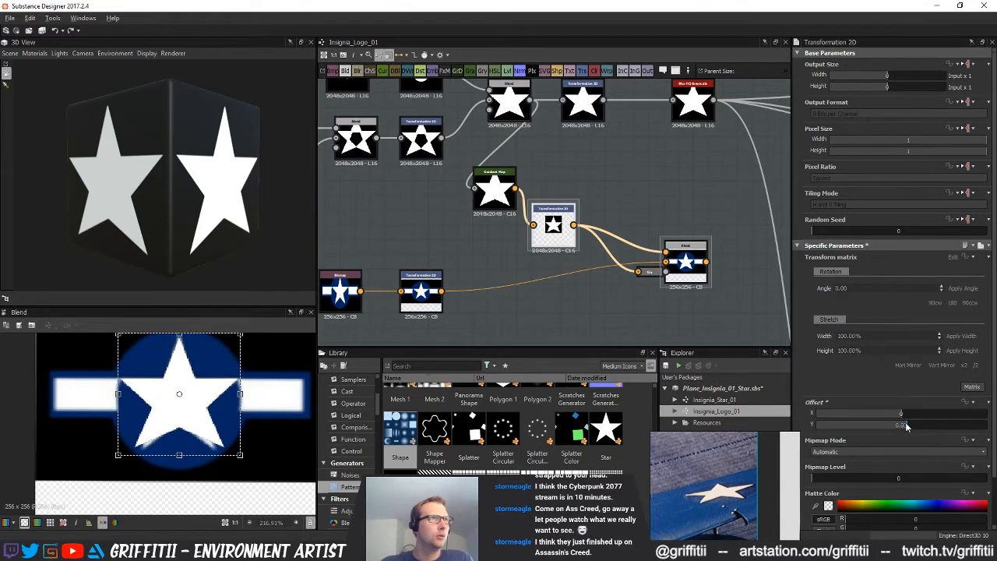
scroll(272, 414, "down", 2)
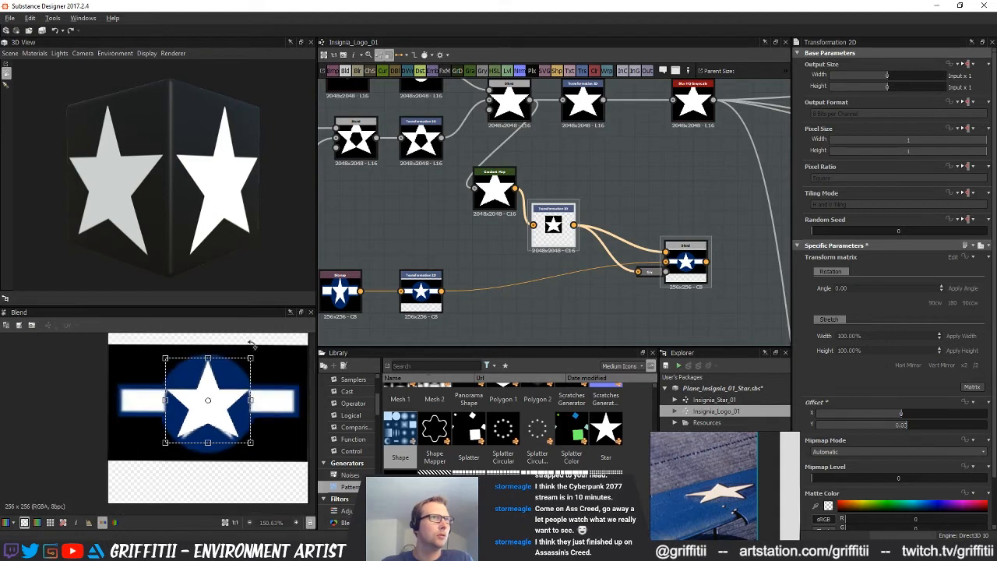
left_click_drag(250, 357, 252, 356)
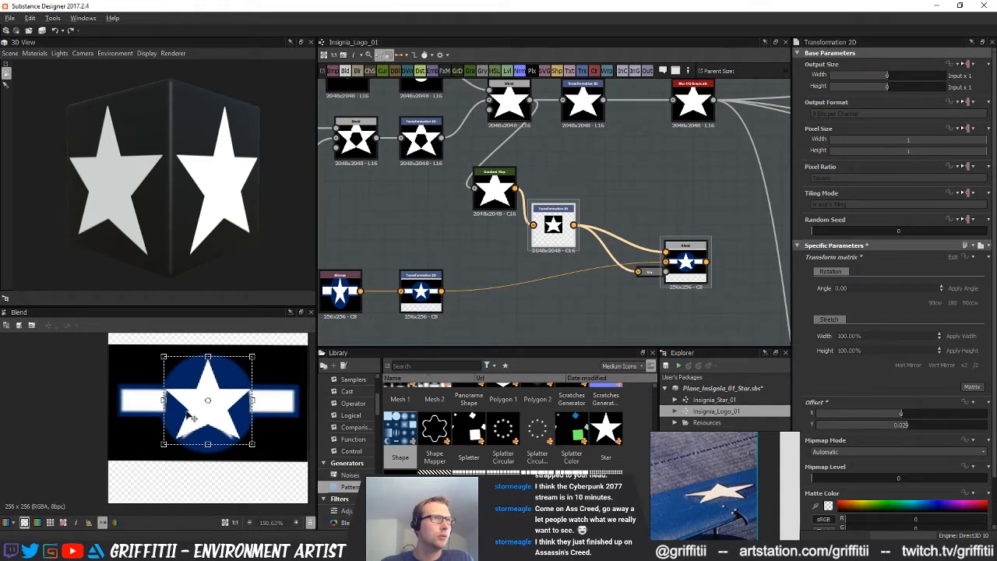
scroll(189, 414, "up", 1)
Reposition the star's lower-left arm over the reference, with offsets of -0.0221 in X and 0.3291 in Y
middle_click_drag(485, 240, 853, 171)
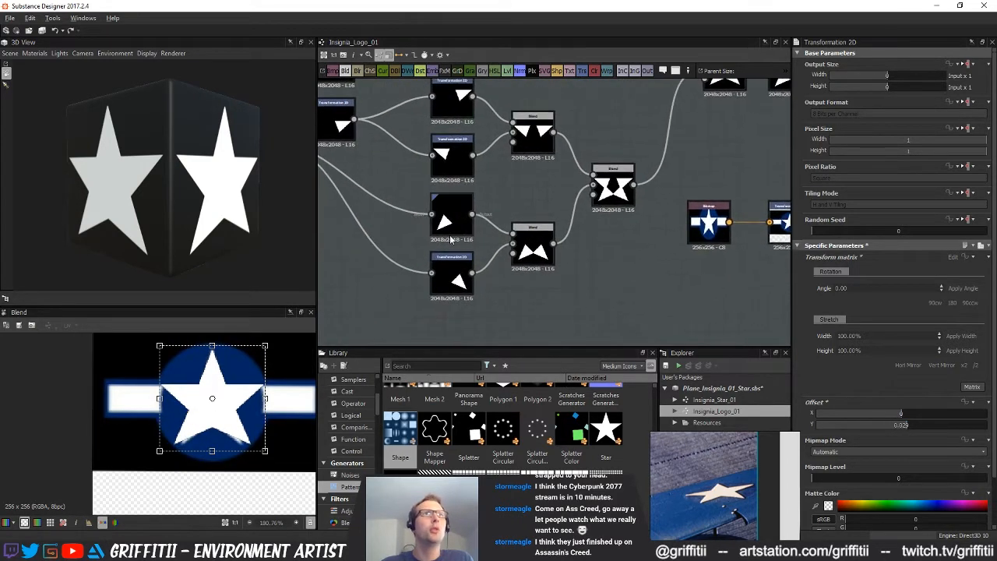
left_click(450, 225)
left_click_drag(250, 372, 244, 369)
left_click_drag(218, 438, 227, 437)
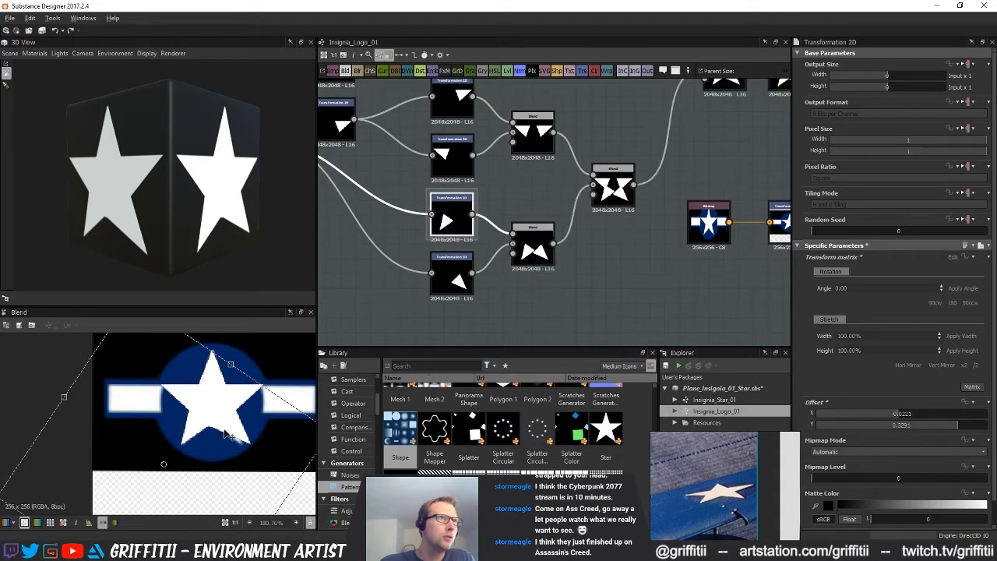
Replace the lower-right arm's Transformation 2D with a horizontally mirrored duplicate of the lower-left arm's node
left_click(470, 271)
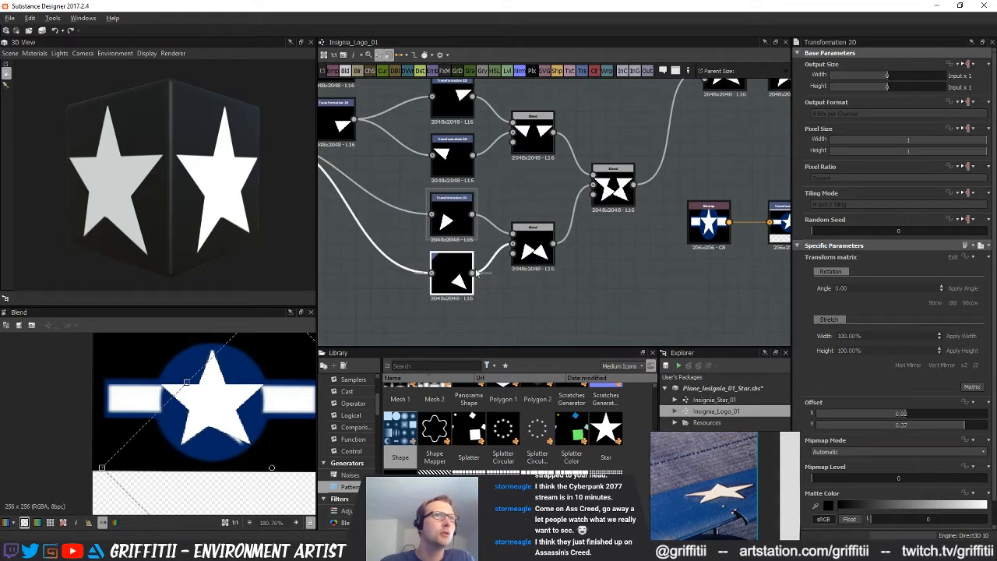
left_click_drag(459, 282, 458, 223)
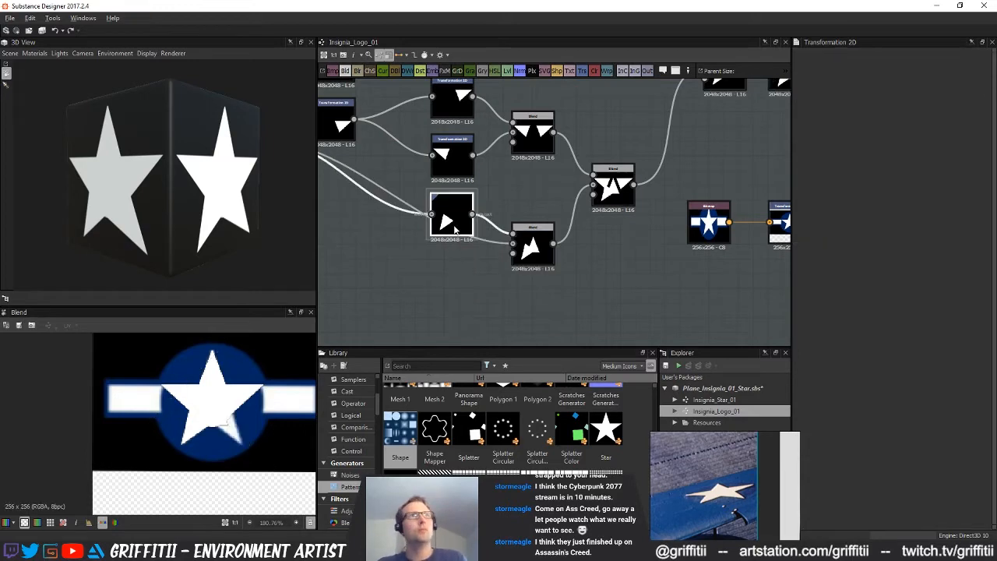
key("ctrl+d")
left_click_drag(556, 218, 514, 244)
double_click(457, 285)
left_click(908, 365)
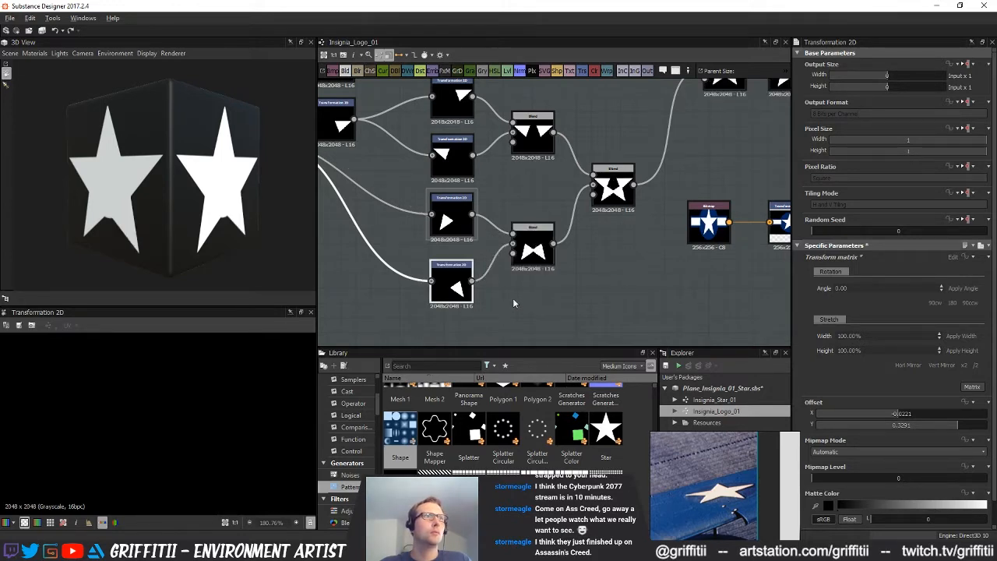
Preview the insignia Blend and shift the star's upper-left arm to an X offset of -0.039
middle_click_drag(767, 271, 515, 280)
middle_click_drag(752, 209, 676, 213)
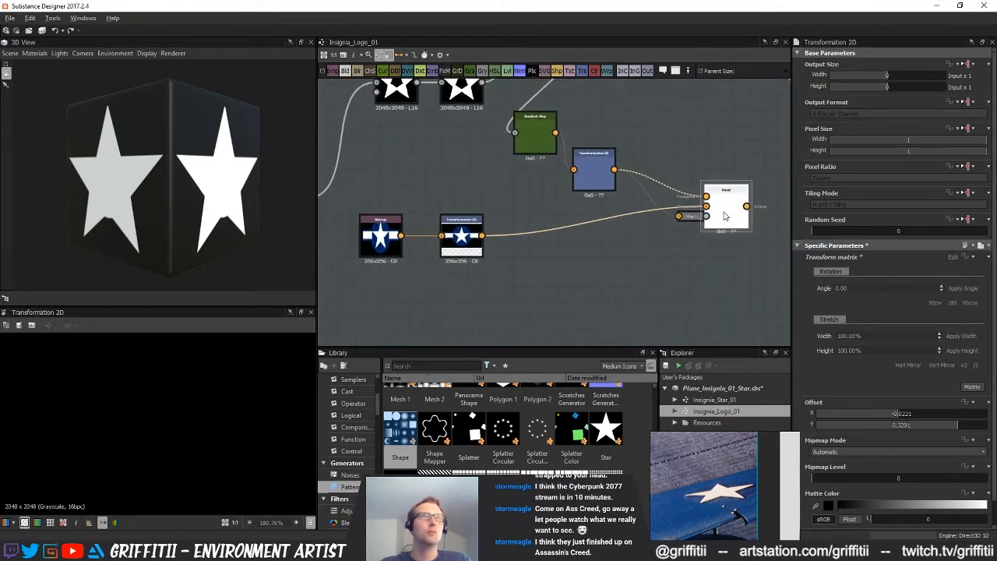
double_click(725, 215)
middle_click_drag(464, 312, 579, 289)
middle_click_drag(346, 303, 619, 283)
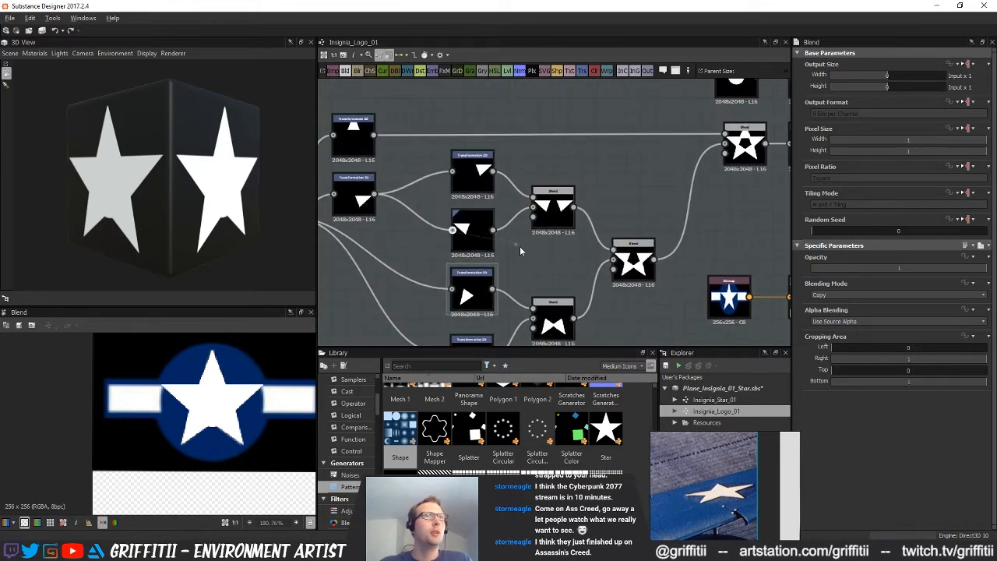
left_click(470, 240)
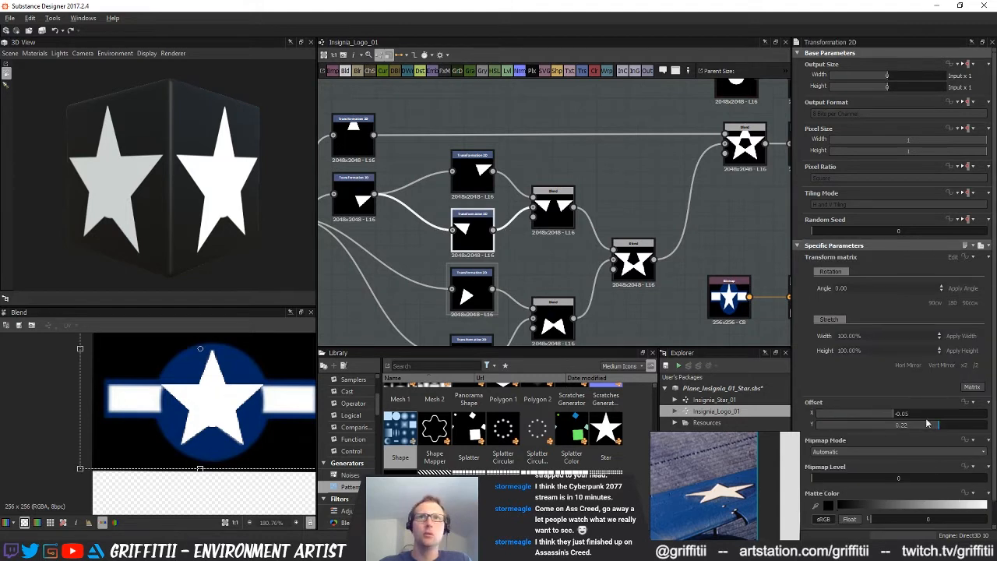
mouse_move(229, 407)
left_mouse_down()
mouse_move(241, 413)
mouse_move(231, 410)
left_mouse_up()
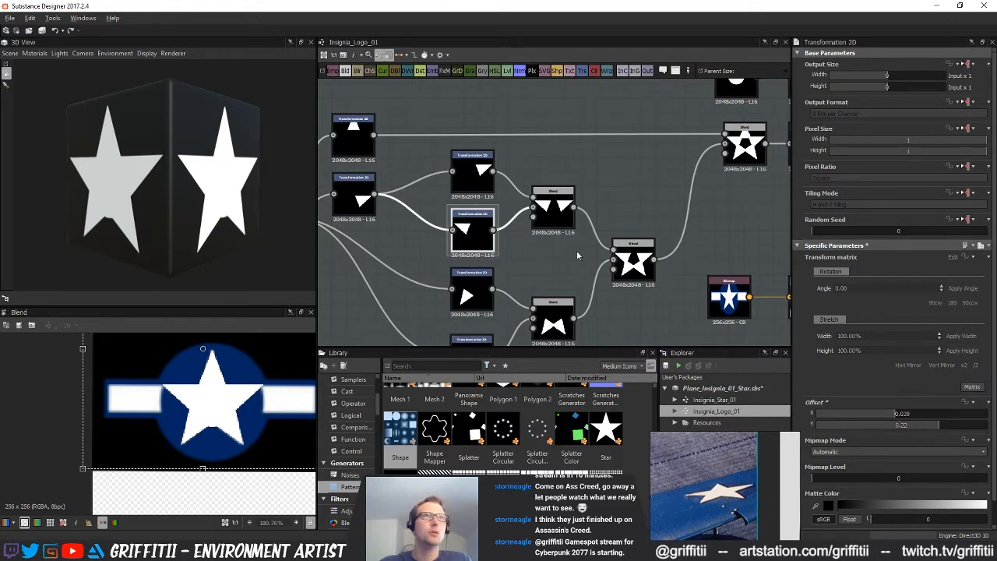
Replace the upper-right arm's Transformation 2D with a mirrored copy of the upper-left arm's node and preview the insignia Blend
left_click(482, 182)
key("BackSpace")
left_click(476, 247)
key("ctrl+c")
key("ctrl+v")
left_click_drag(554, 218, 481, 171)
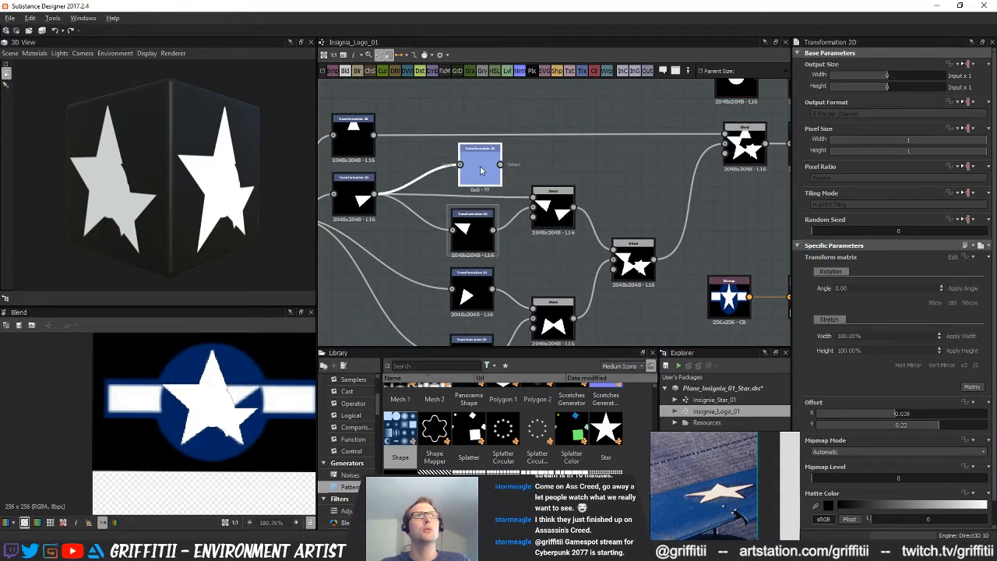
double_click(483, 165)
left_click_drag(526, 200, 474, 178)
middle_click_drag(783, 240, 423, 241)
scroll(610, 239, "down", 1)
double_click(647, 270)
Set the star's center disc to a scale of 0.3 and its Transformation 2D Y offset to -0.04
middle_click_drag(567, 263, 693, 285)
left_click(495, 128)
left_click(863, 333)
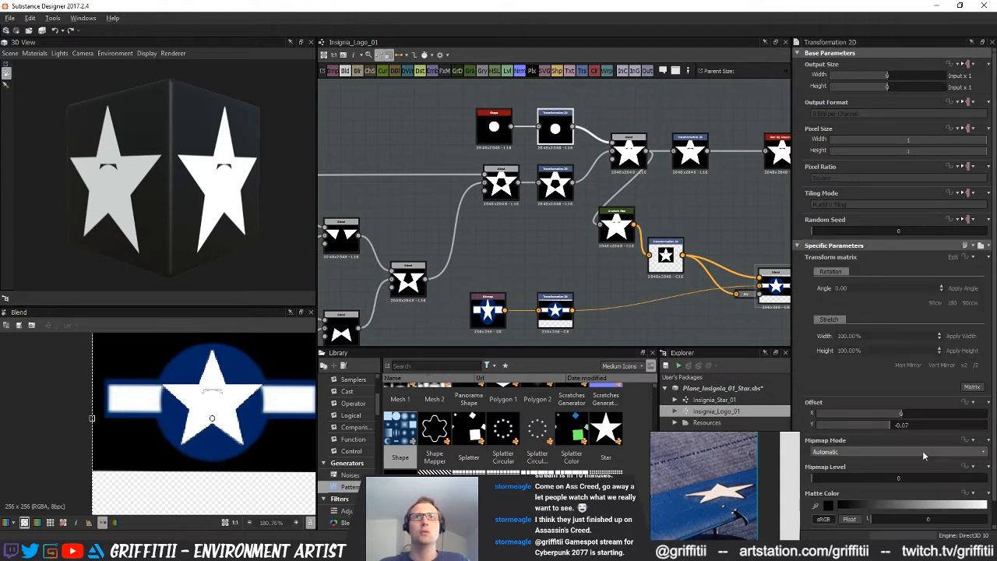
left_click_drag(892, 427, 896, 428)
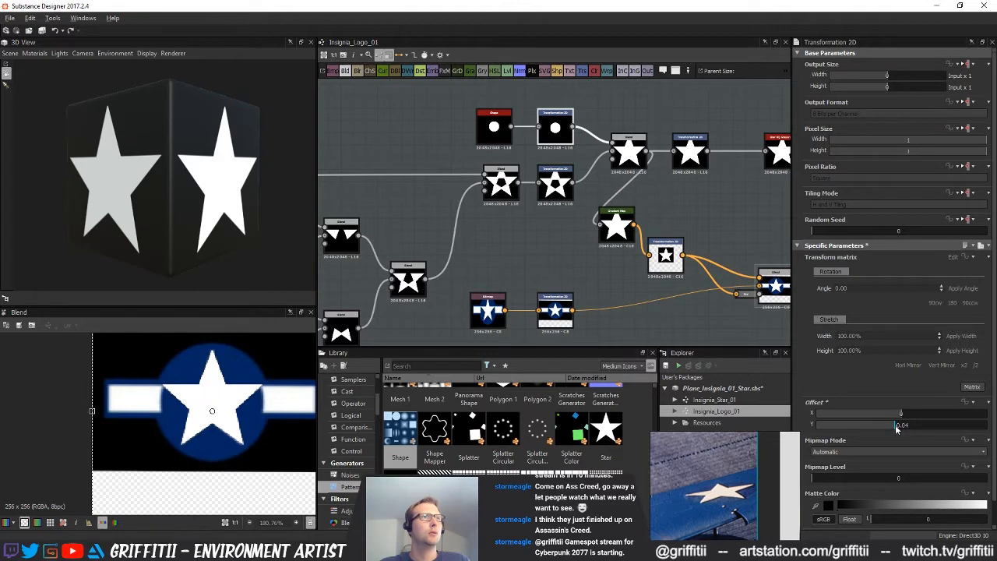
Duplicate the center disc's Shape node and place the copy above the original
middle_click_drag(539, 218, 447, 222)
scroll(512, 218, "down", 1)
middle_click_drag(585, 227, 520, 226)
left_click(535, 224)
scroll(521, 226, "down", 2)
middle_click_drag(560, 231, 650, 219)
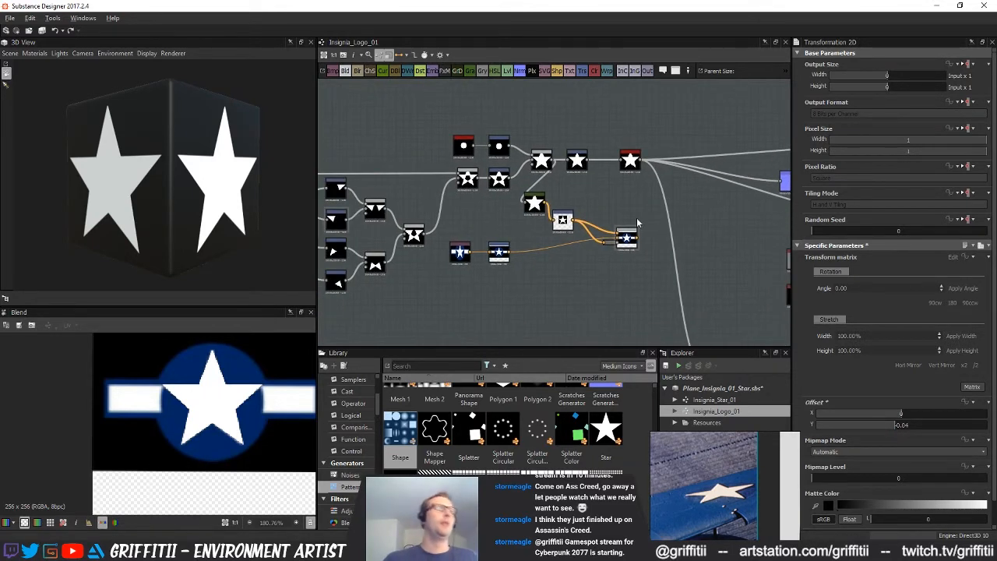
middle_click_drag(579, 265, 625, 246)
scroll(613, 243, "down", 1)
middle_click_drag(610, 213, 558, 242)
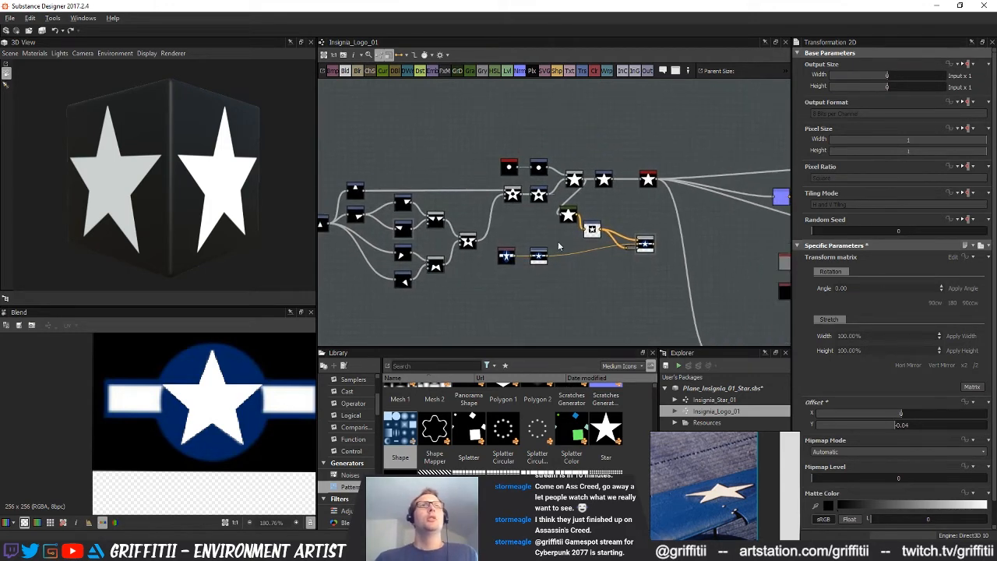
left_click(509, 169)
middle_click_drag(588, 187, 547, 229)
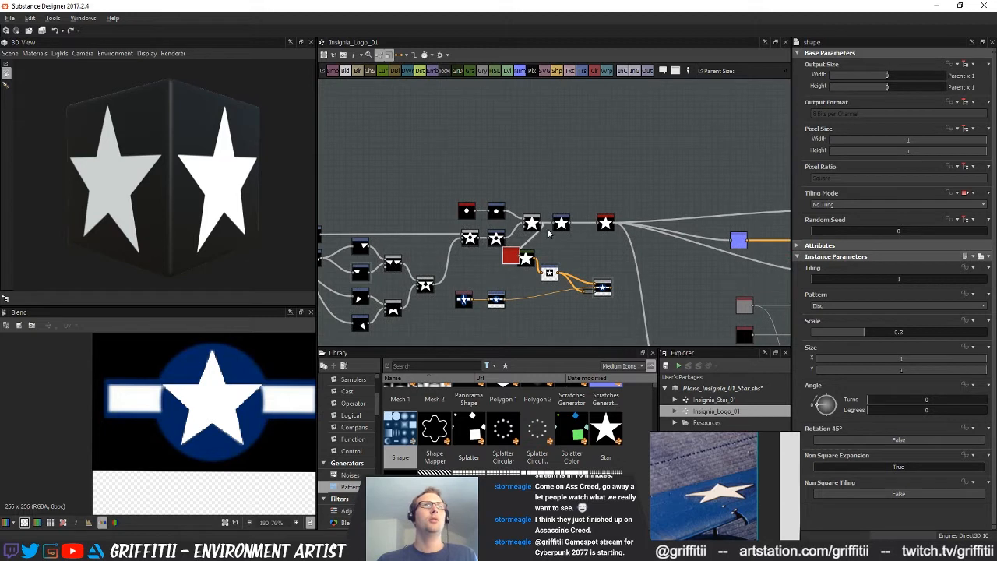
middle_click_drag(474, 206, 463, 199)
Preview the copied disc Shape and set its scale to about 0.53
double_click(449, 178)
middle_click_drag(549, 240, 547, 267)
left_click_drag(887, 332, 904, 332)
scroll(569, 185, "up", 1)
middle_click_drag(566, 206, 539, 165)
scroll(561, 162, "down", 2)
left_click(556, 189)
scroll(539, 190, "up", 2)
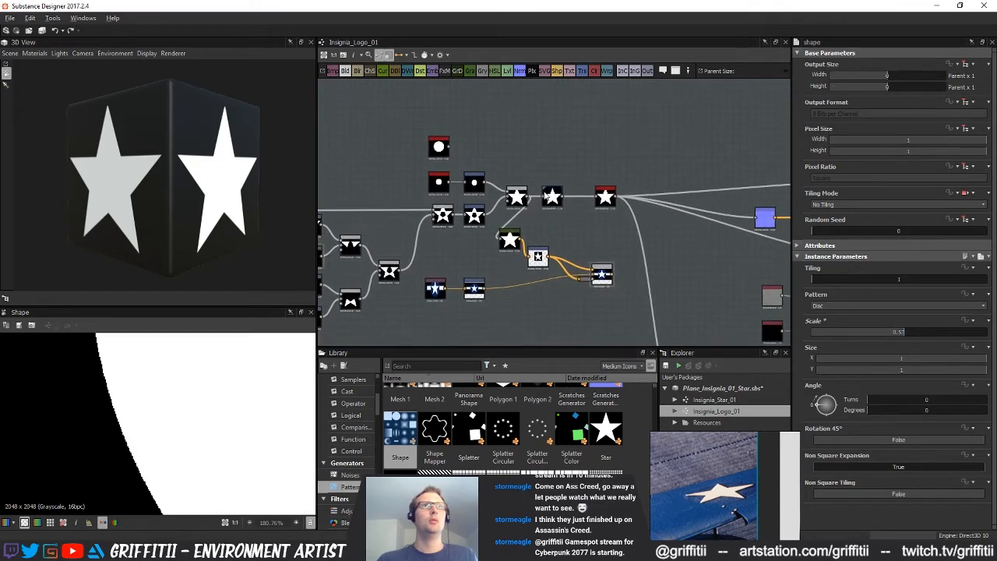
middle_click_drag(533, 129, 548, 155)
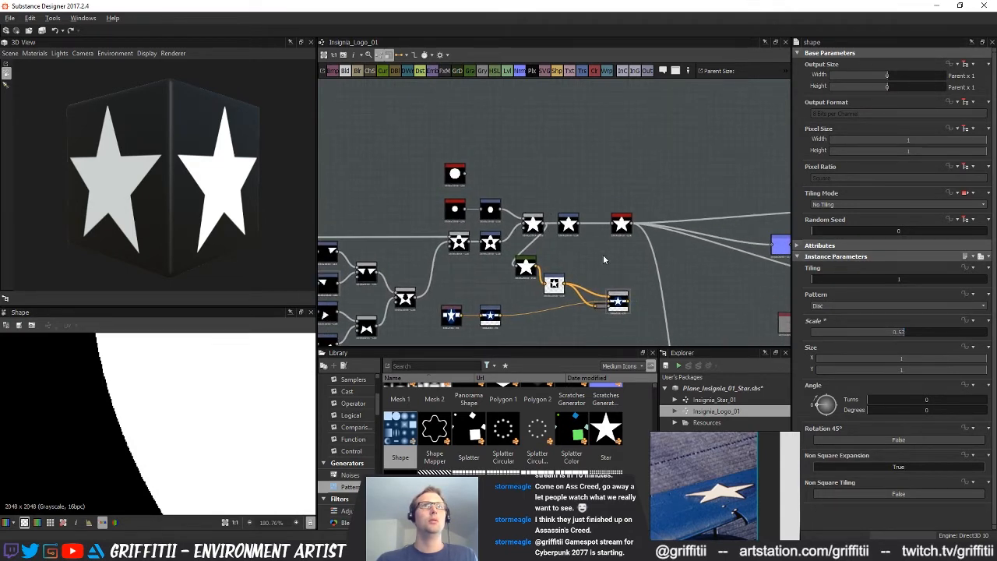
Delete the star's Gradient Map and color Transformation 2D and remove the invalid links left at the insignia Blend
left_click_drag(526, 267, 561, 269)
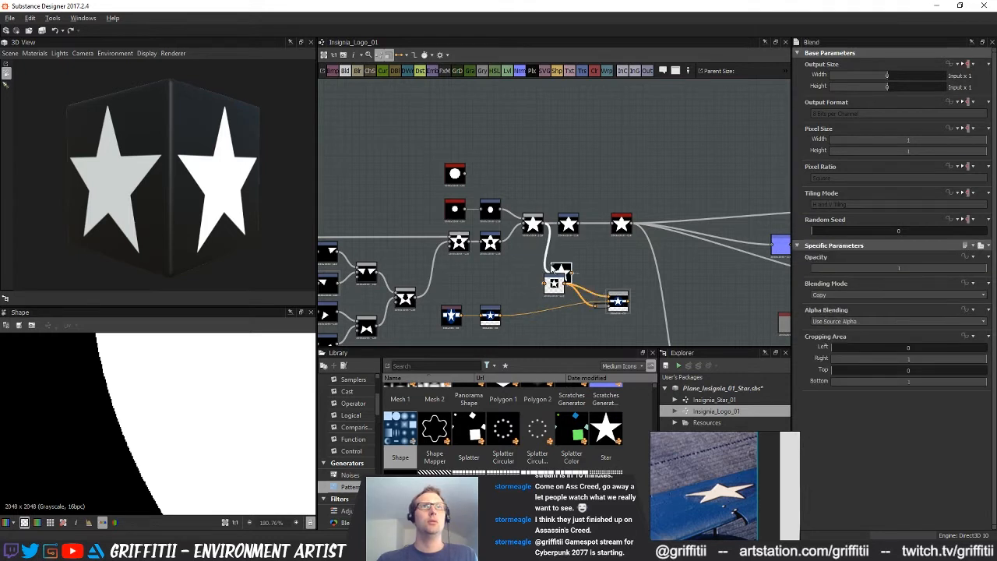
key("BackSpace")
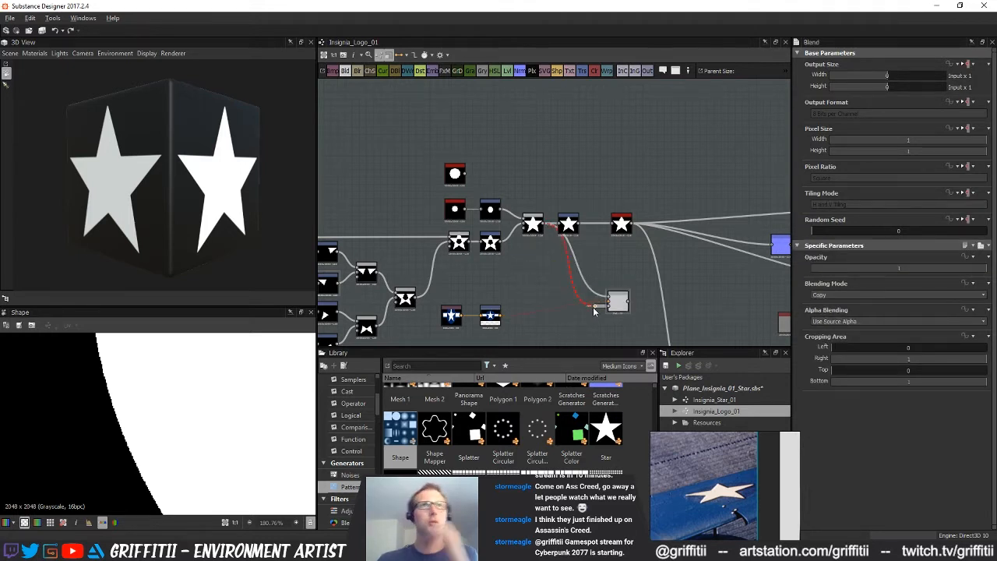
left_click(578, 297)
key("Delete")
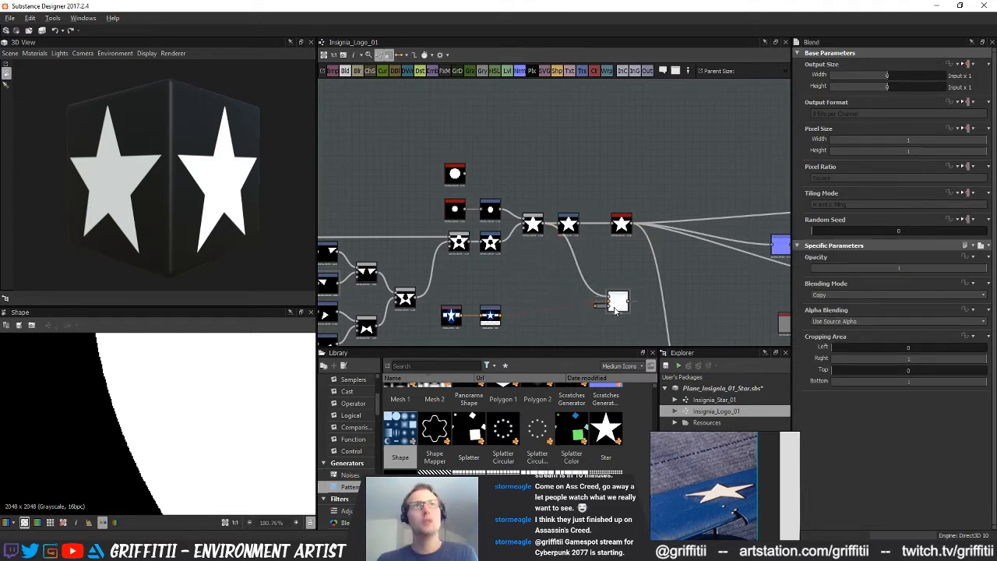
double_click(618, 301)
middle_click_drag(529, 219, 531, 223)
middle_click_drag(586, 277, 585, 281)
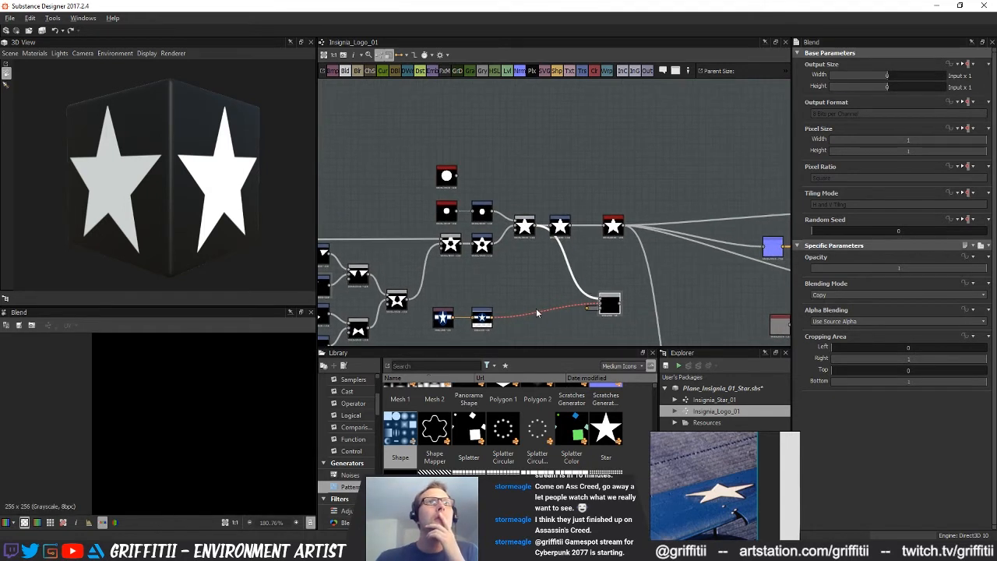
left_click(562, 321)
key("Delete")
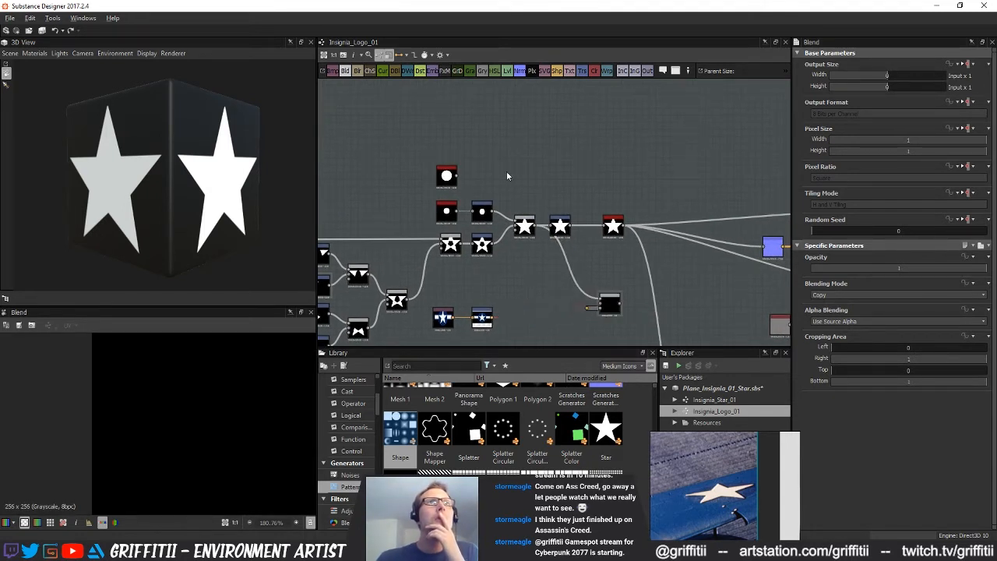
Convert the large disc to color with a Gradient Map and blend it over the transformed insignia reference
left_click(472, 71)
left_click_drag(459, 176, 600, 302)
left_click(610, 303)
Set the insignia Blend's blending mode to Add (Linear Dodge) and its opacity to 0.45
scroll(234, 357, "down", 4)
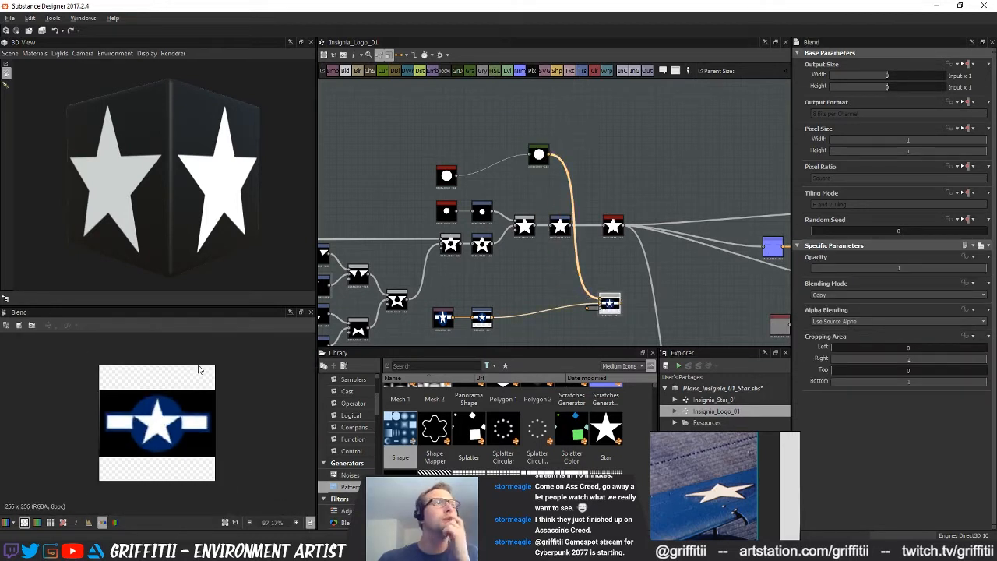
scroll(200, 368, "up", 2)
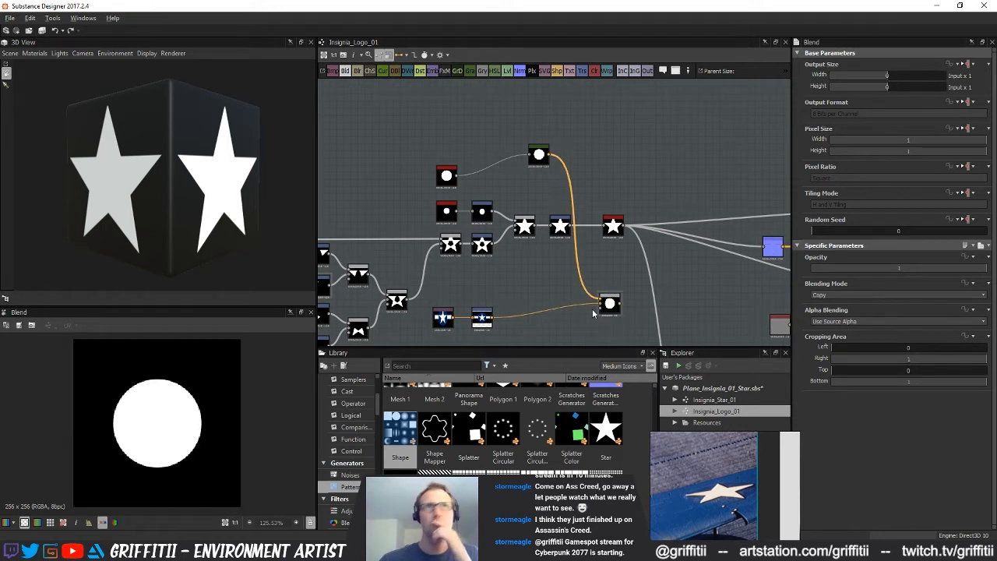
left_click(872, 295)
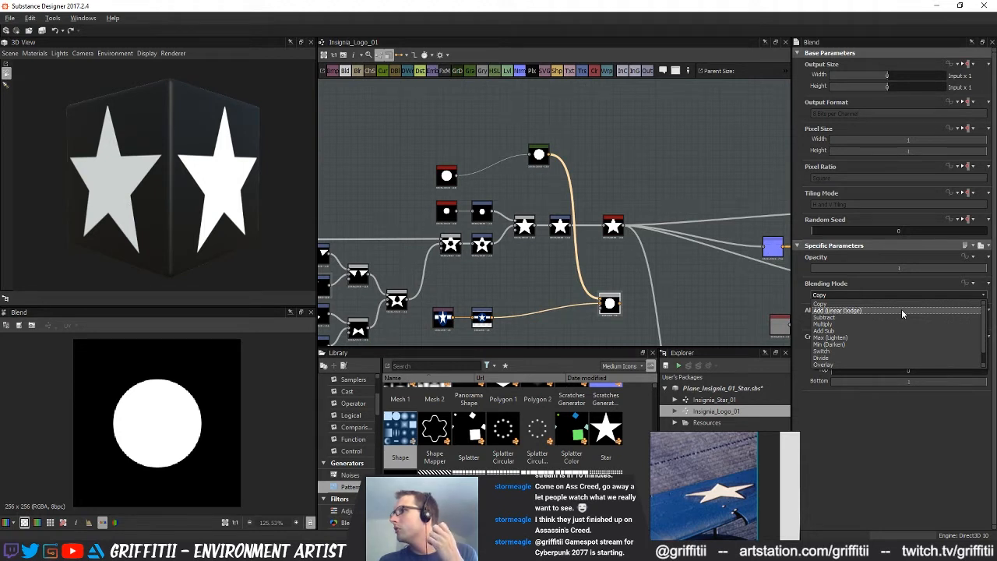
key("alt+Tab")
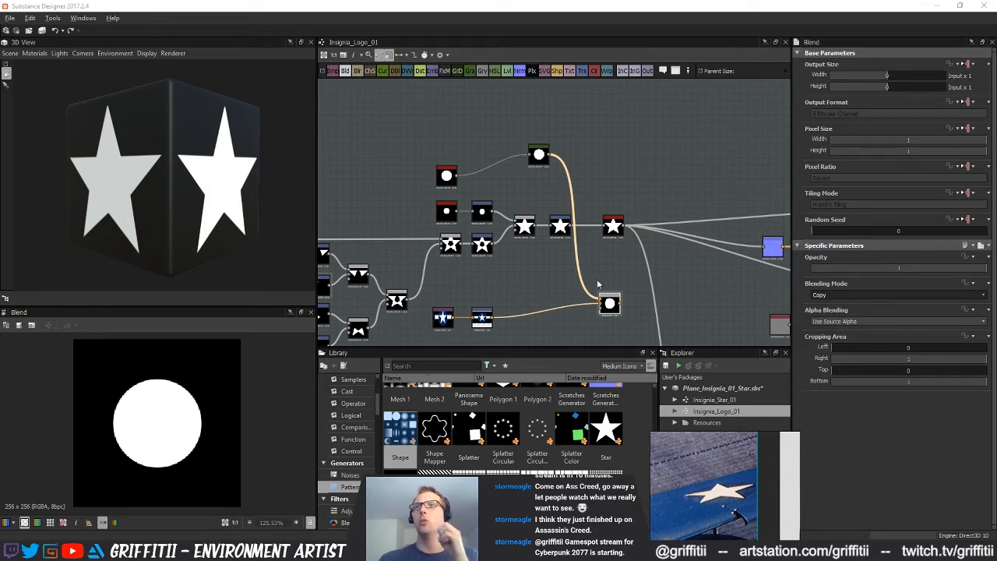
mouse_move(611, 277)
middle_mouse_down()
mouse_move(584, 263)
mouse_move(594, 271)
middle_mouse_up()
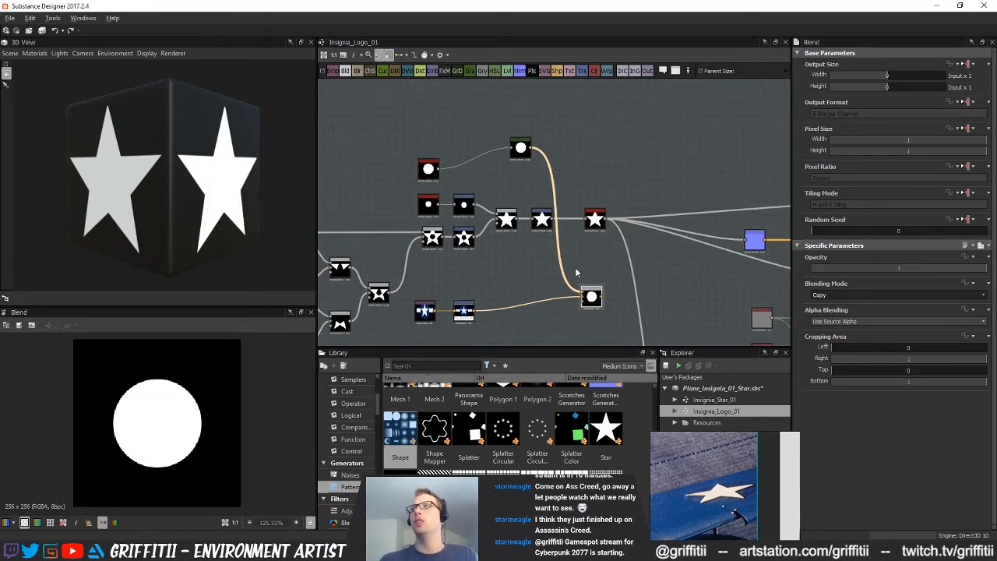
key("alt")
left_click(590, 256)
key("alt")
middle_click_drag(572, 256, 556, 281)
scroll(558, 265, "up", 2)
left_click_drag(474, 96, 474, 132)
left_click(857, 296)
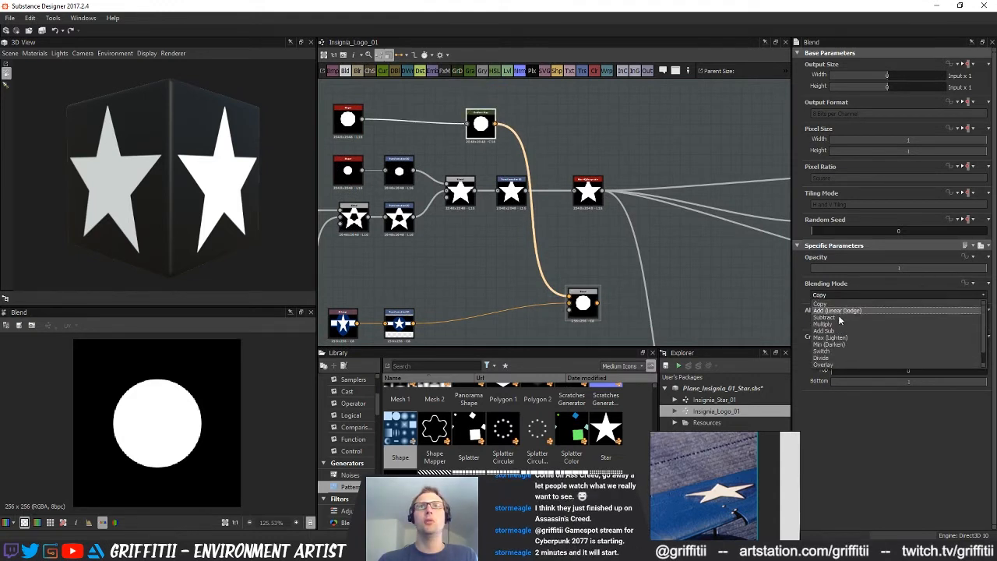
left_click(833, 309)
left_click_drag(897, 269, 890, 270)
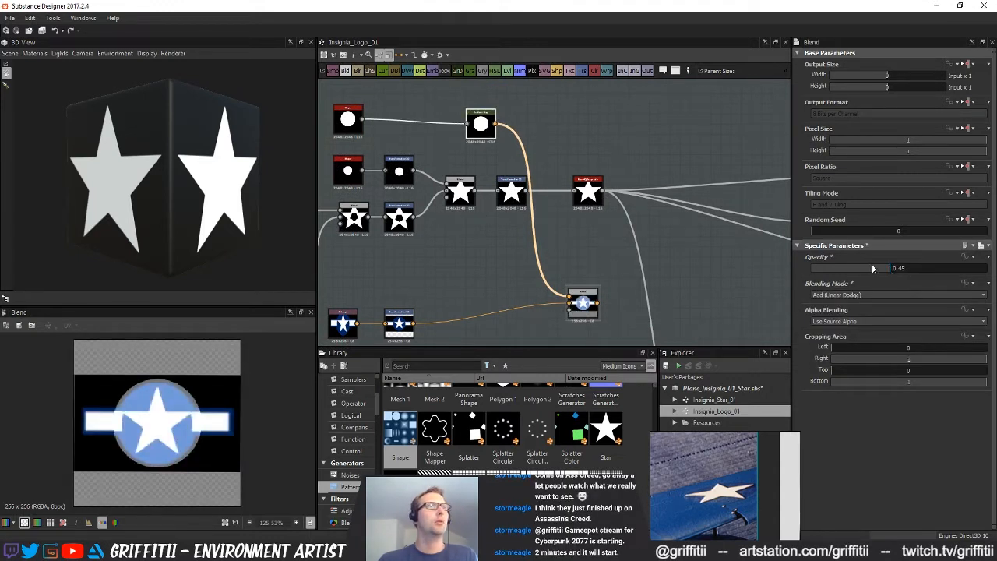
Set the large disc Shape's scale to about 0.5
left_click(348, 119)
left_click_drag(902, 335, 898, 341)
middle_click_drag(497, 271, 485, 319)
middle_click_drag(527, 258, 564, 297)
Duplicate the large disc Shape, place the copy above it and change the copy's pattern to Square
left_click(373, 217)
key("ctrl+c")
key("ctrl+v")
left_click_drag(554, 214, 428, 157)
double_click(429, 157)
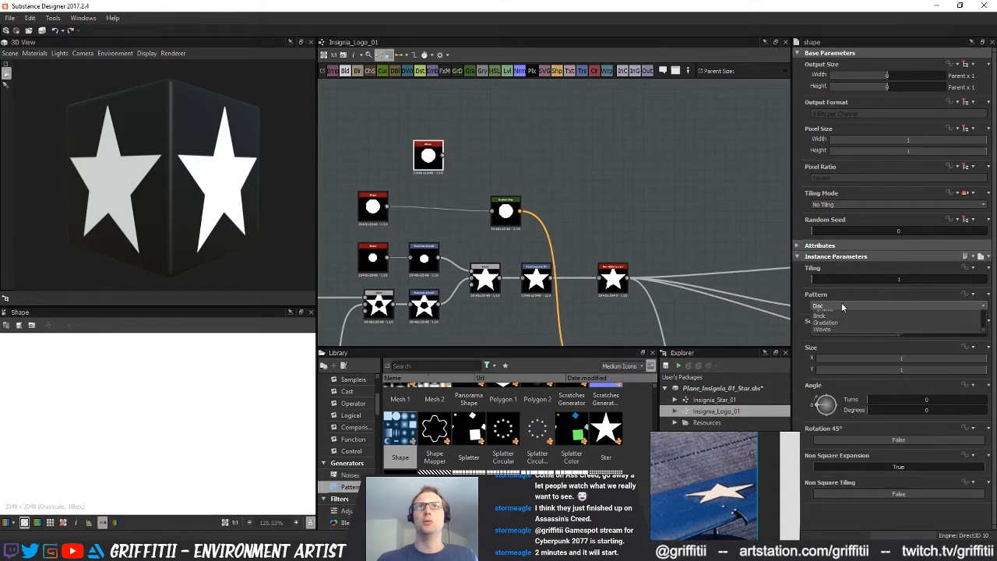
left_click(841, 305)
left_click(833, 315)
middle_click_drag(502, 214, 545, 219)
scroll(538, 218, "up", 2)
middle_click_drag(467, 212, 516, 238)
left_click_drag(496, 164, 417, 150)
Add a Transformation 2D after the square Shape and blend its output over the large disc
left_click(446, 161)
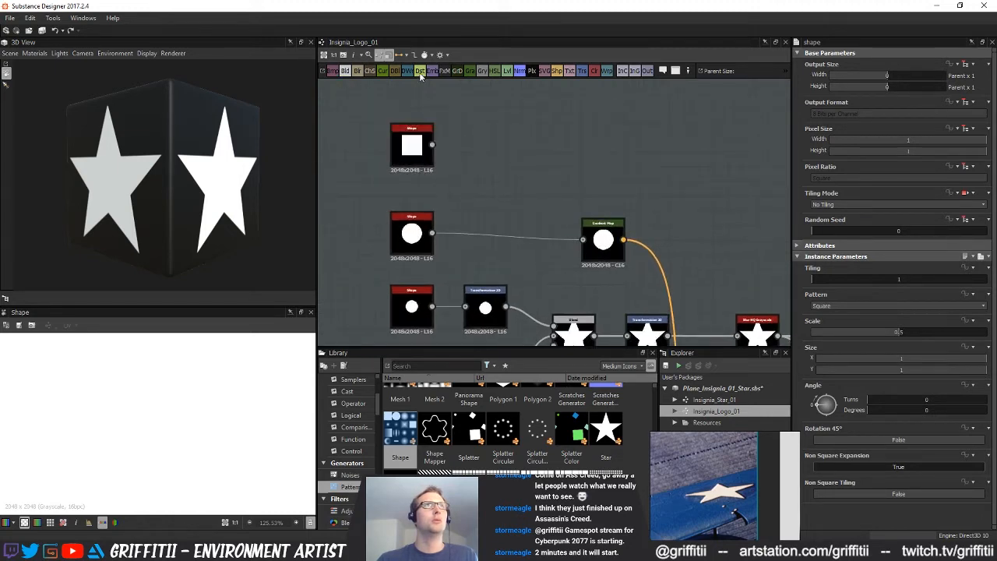
left_click(356, 71)
left_click_drag(432, 232, 538, 164)
left_click(450, 151)
left_click(580, 72)
Set the square-and-disc Blend to Max (Lighten) and feed its output into the Gradient Map
left_click(562, 182)
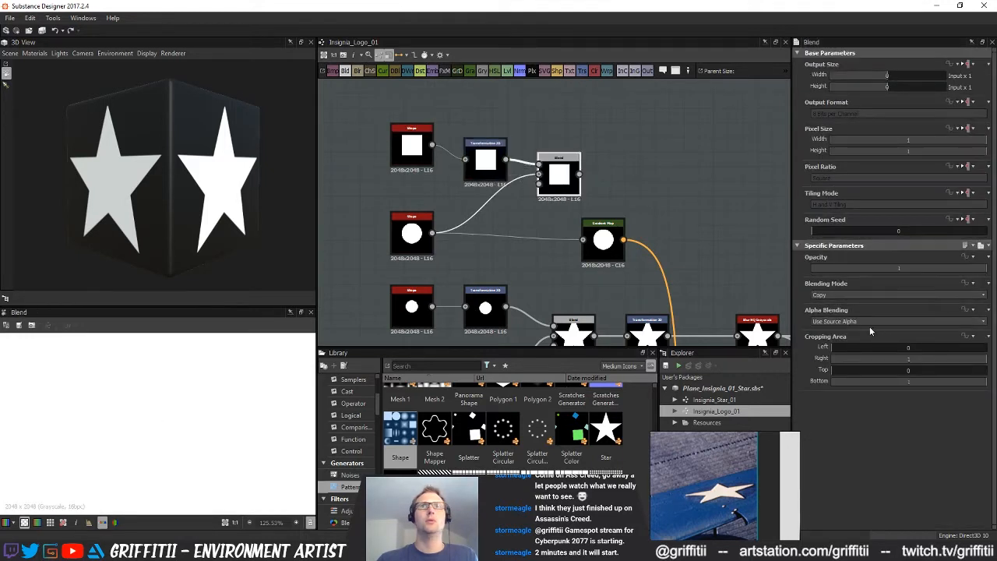
left_click(838, 294)
left_click(831, 337)
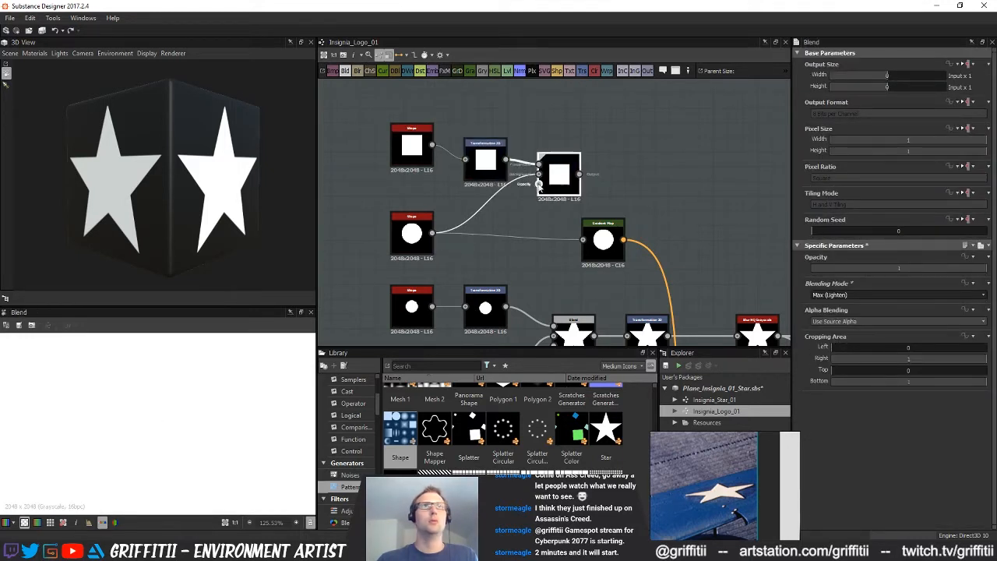
left_click_drag(488, 155, 473, 140)
left_click_drag(581, 169, 584, 234)
Preview the final insignia Blend to compare the square and disc with the reference
double_click(456, 130)
scroll(140, 436, "down", 5)
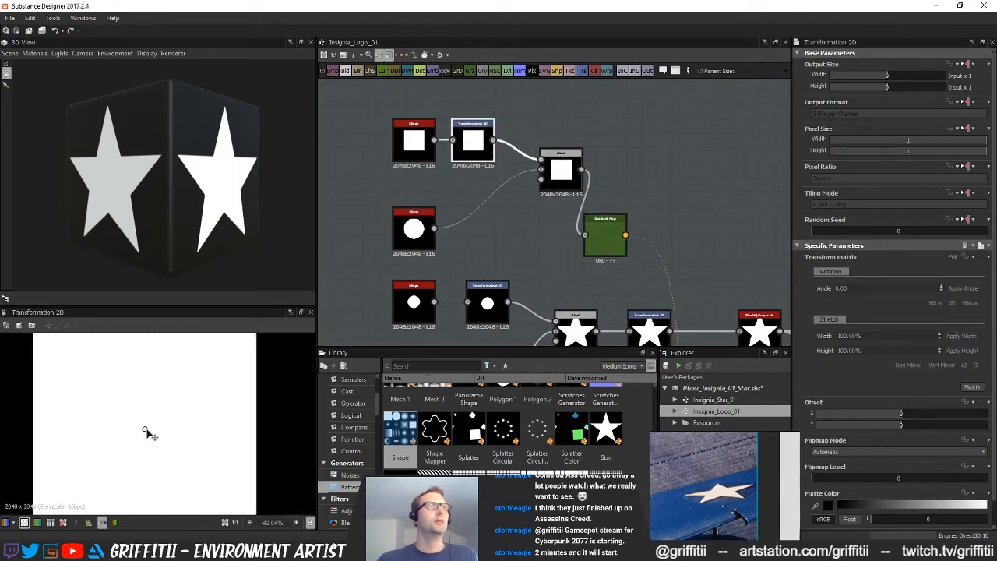
middle_click_drag(617, 303, 550, 236)
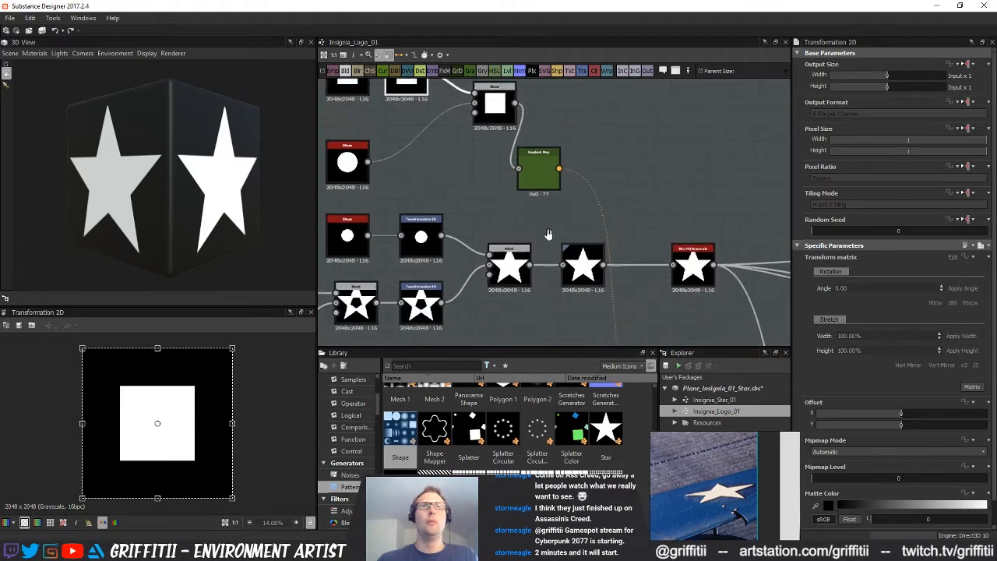
scroll(550, 236, "down", 2)
middle_click_drag(666, 343, 610, 249)
double_click(587, 237)
middle_click_drag(510, 221, 566, 251)
scroll(168, 375, "up", 10)
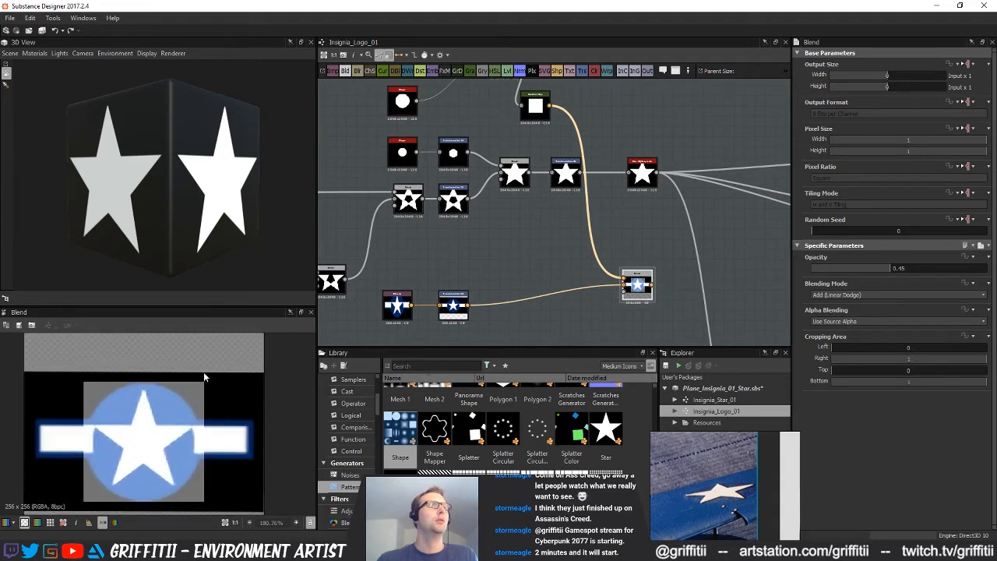
middle_click_drag(543, 92, 608, 216)
Enlarge the square Shape until it fills the whole tile
left_click(514, 166)
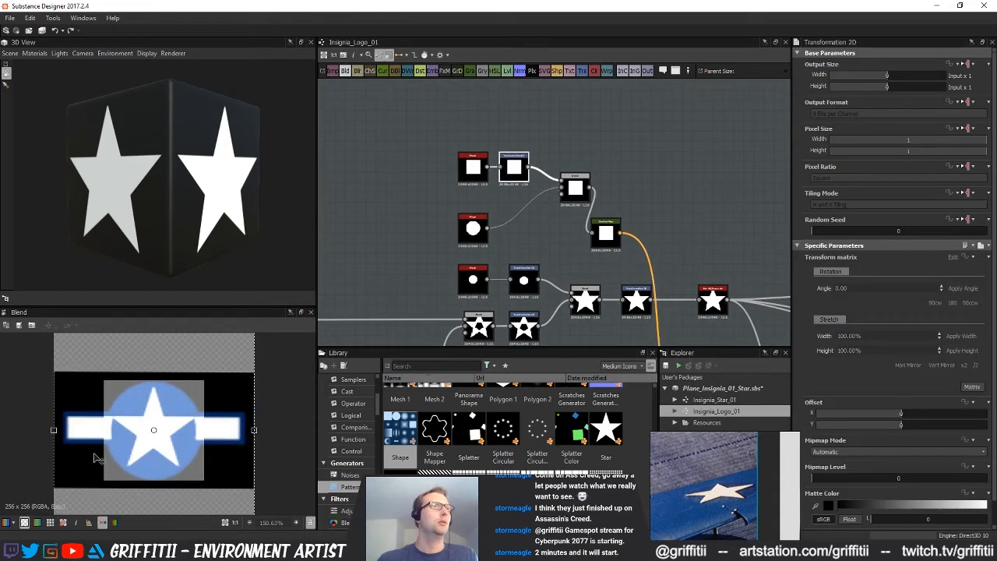
scroll(155, 454, "down", 2)
left_click(473, 166)
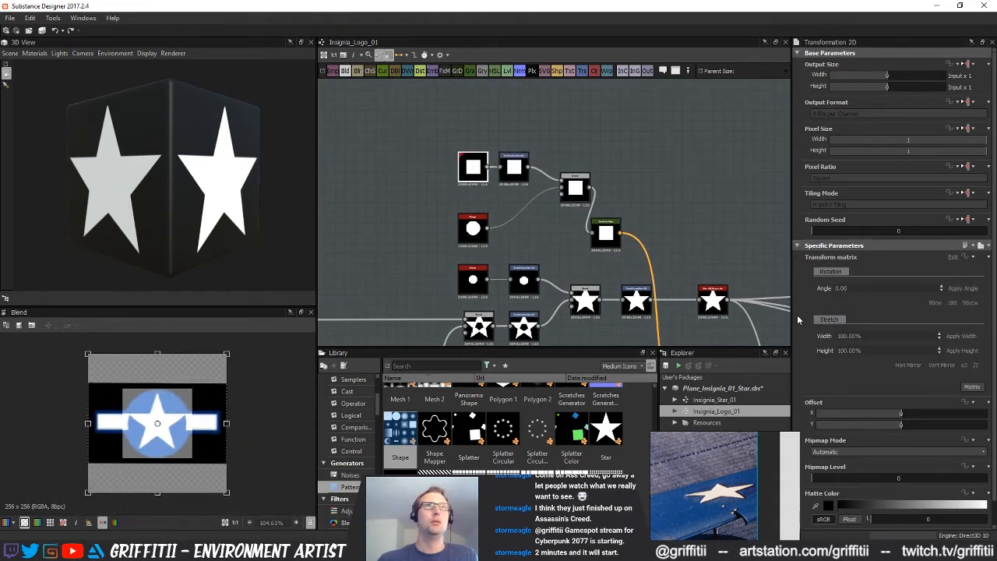
Flatten the square into a horizontal bar with its Transformation 2D and align it to the reference bars, using a Y offset of about 0.09
double_click(513, 166)
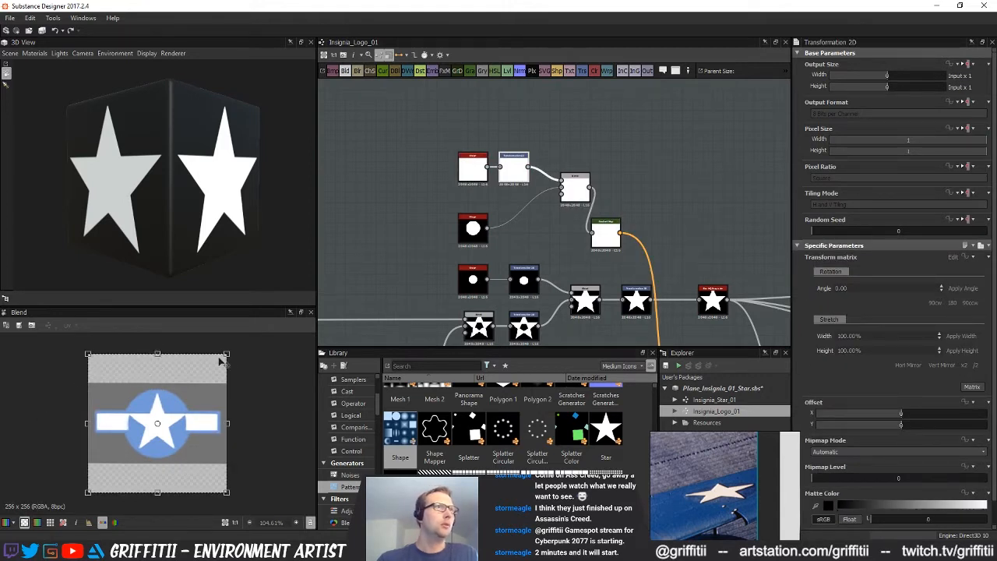
left_click_drag(157, 354, 157, 412)
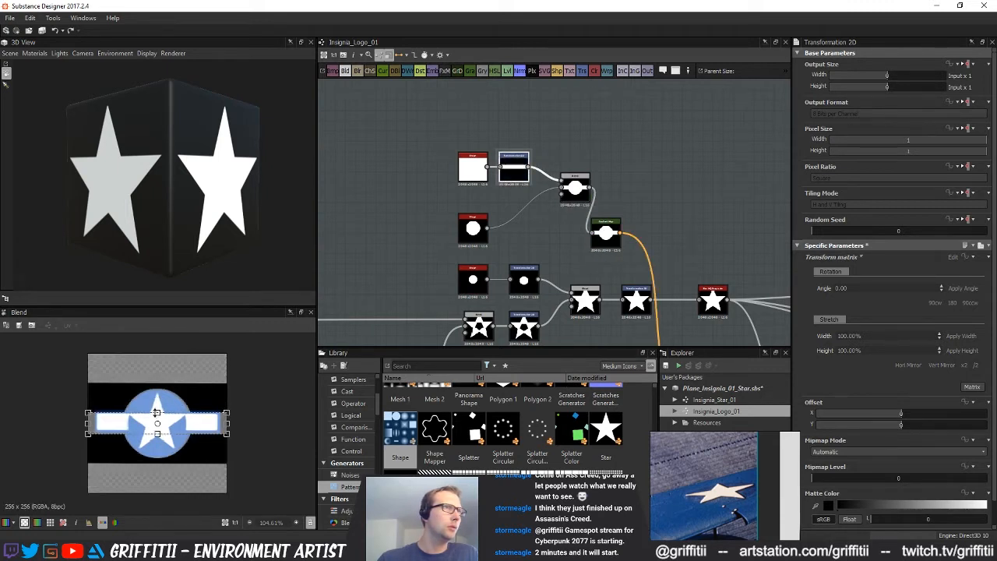
scroll(160, 460, "up", 4)
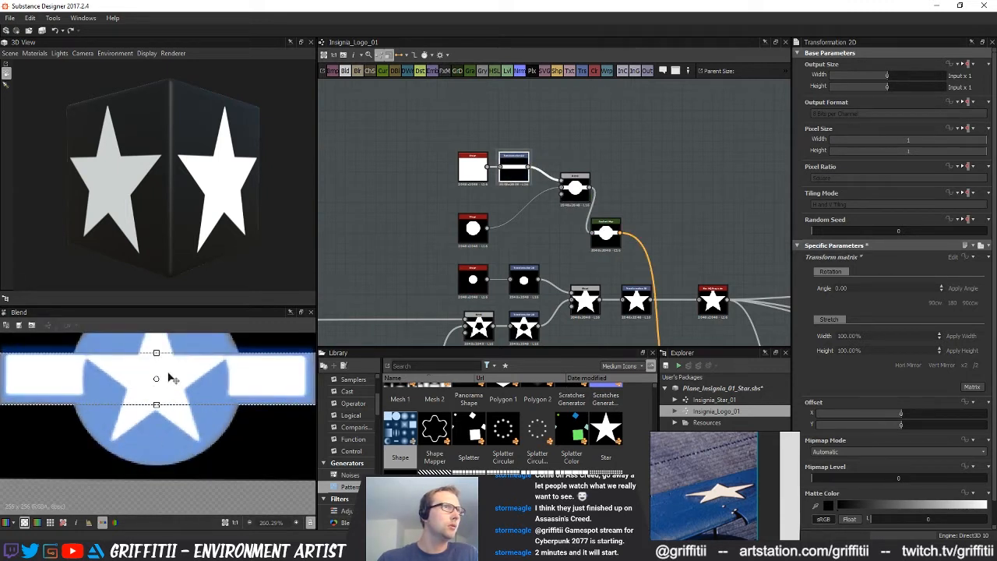
left_click_drag(904, 431, 914, 428)
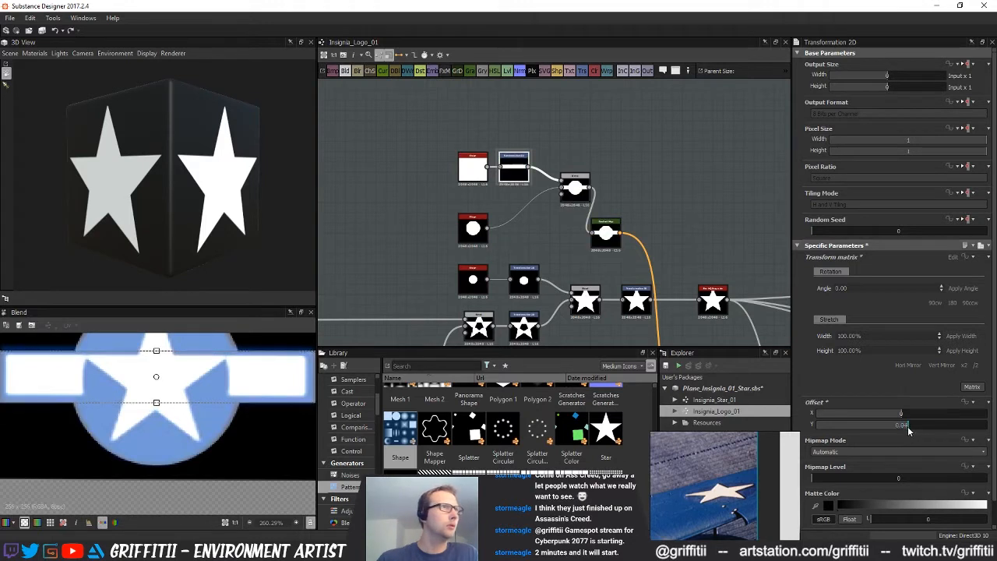
left_click_drag(156, 349, 157, 355)
scroll(202, 424, "down", 1)
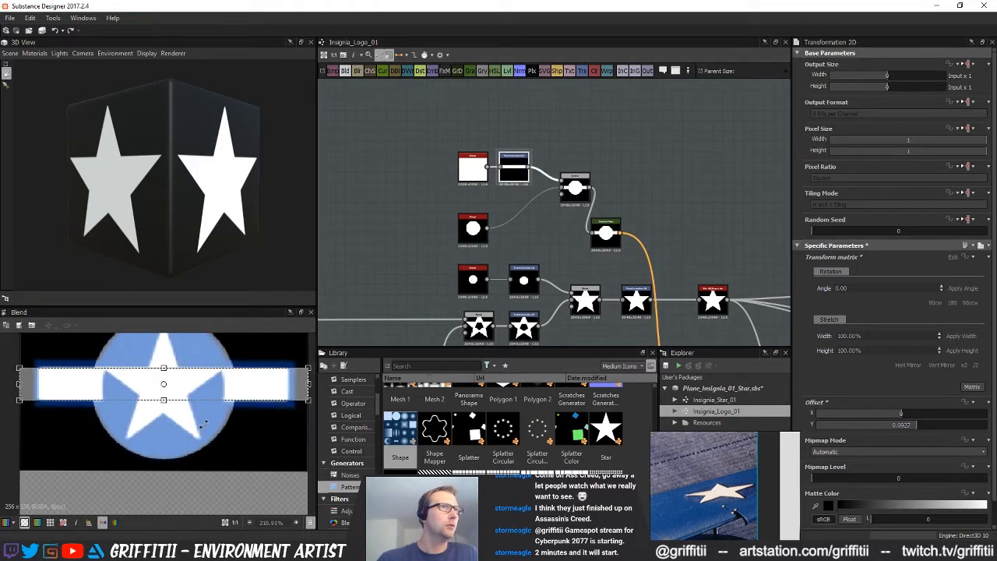
Shorten the bar and offset it horizontally to about 1.22 so it covers only the reference's left bar
left_click_drag(309, 383, 218, 387)
left_click_drag(859, 415, 991, 416)
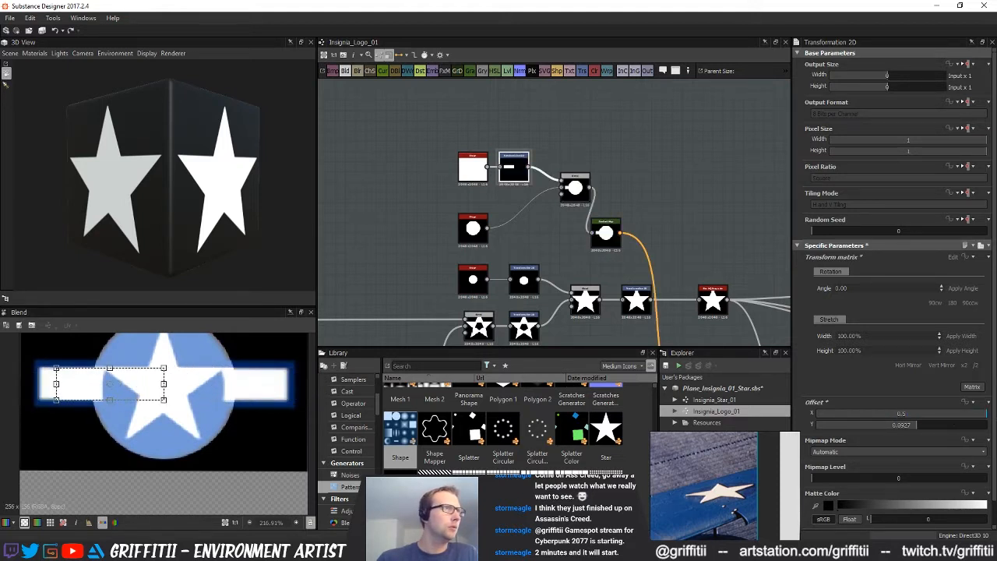
double_click(902, 414)
type("0.6")
key("Return")
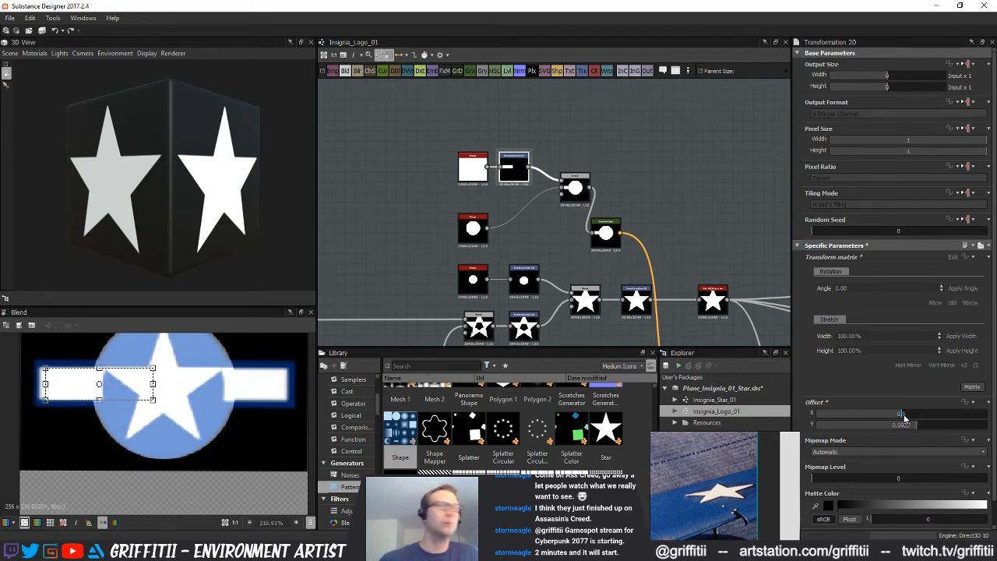
left_click_drag(907, 417, 907, 420)
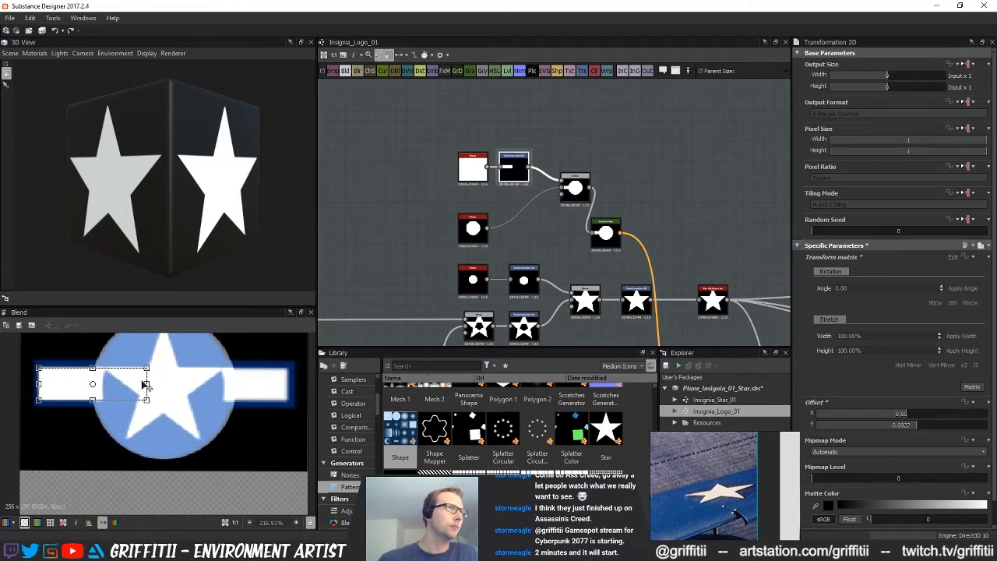
left_click_drag(145, 383, 111, 385)
Add another Transformation 2D above the bar nodes and feed it from the large disc Shape
middle_click_drag(539, 241, 514, 269)
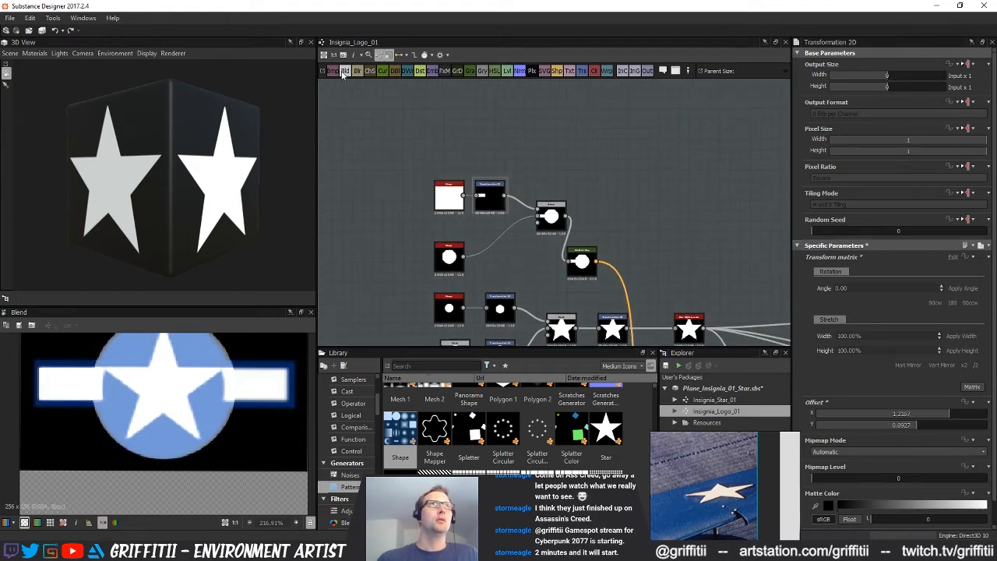
left_click(350, 107)
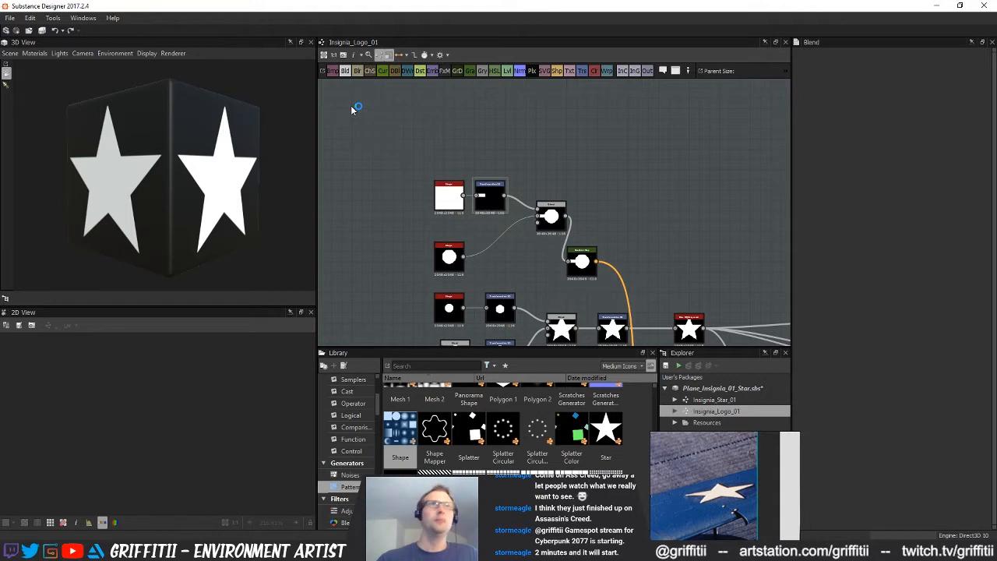
left_click(581, 71)
left_click_drag(464, 257, 577, 157)
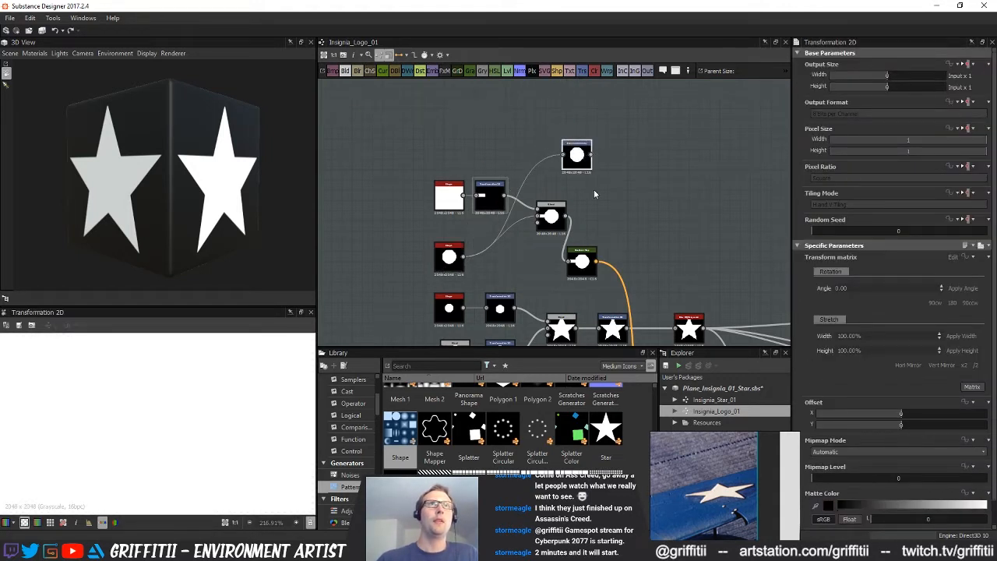
middle_click_drag(593, 194, 578, 195)
key("space")
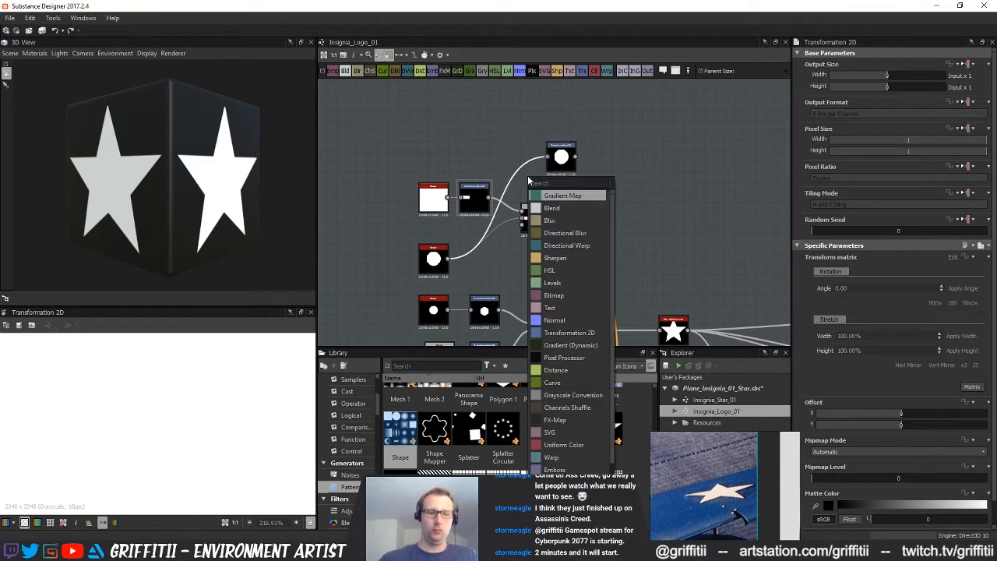
left_click(593, 151)
Connect the disc's new Transformation 2D to the bar-and-disc Blend's opacity input and place it between the disc Shape and the Blend
left_click_drag(577, 156, 591, 222)
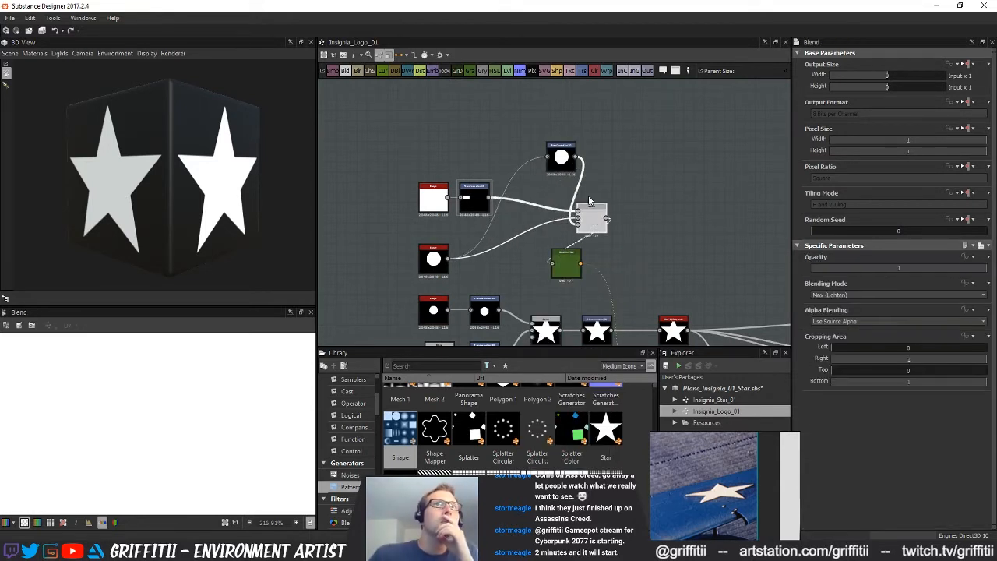
scroll(166, 434, "down", 8)
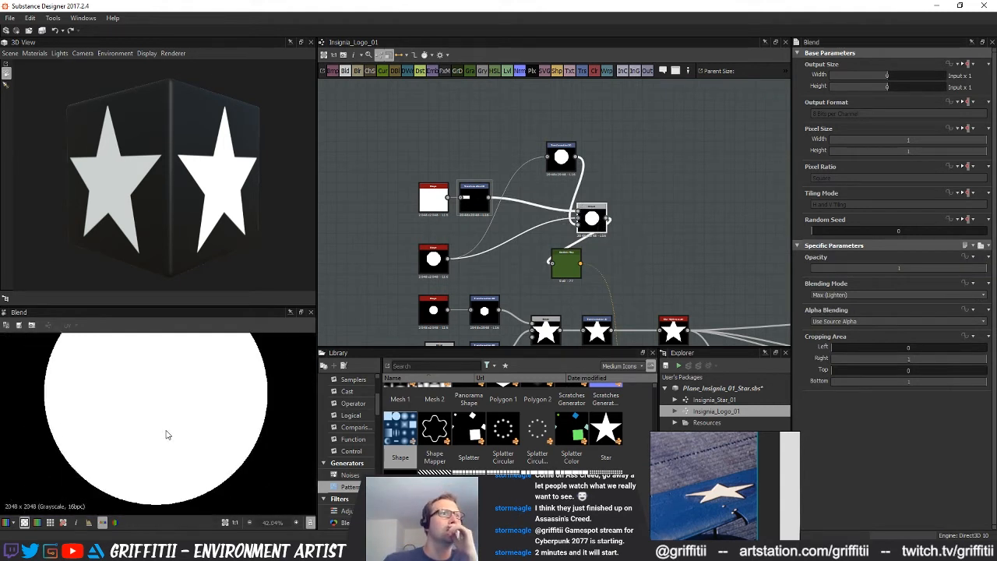
left_click_drag(592, 219, 591, 214)
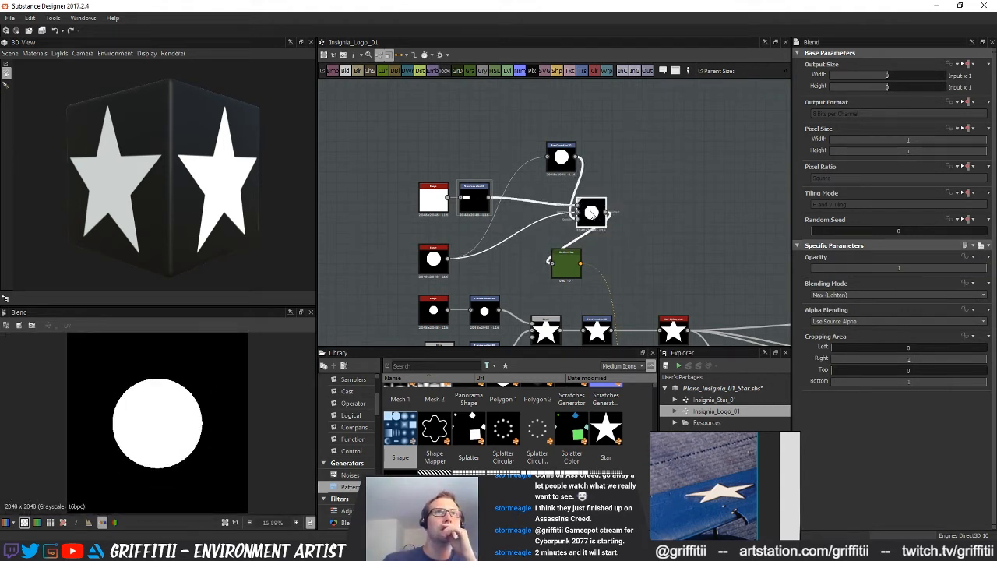
left_click_drag(561, 159, 526, 234)
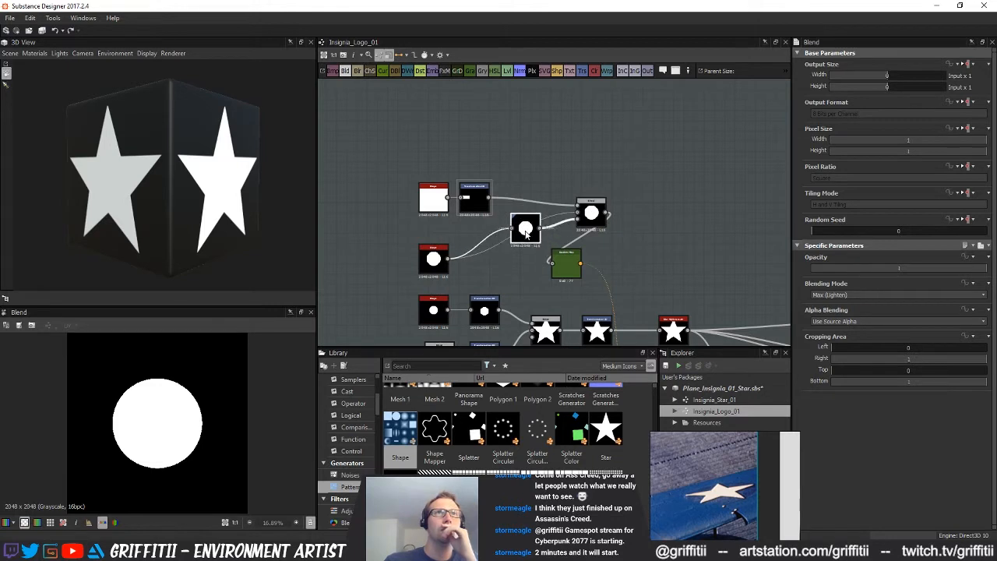
Insert an Invert Grayscale node between the large disc Shape and its Transformation 2D
left_click(526, 232)
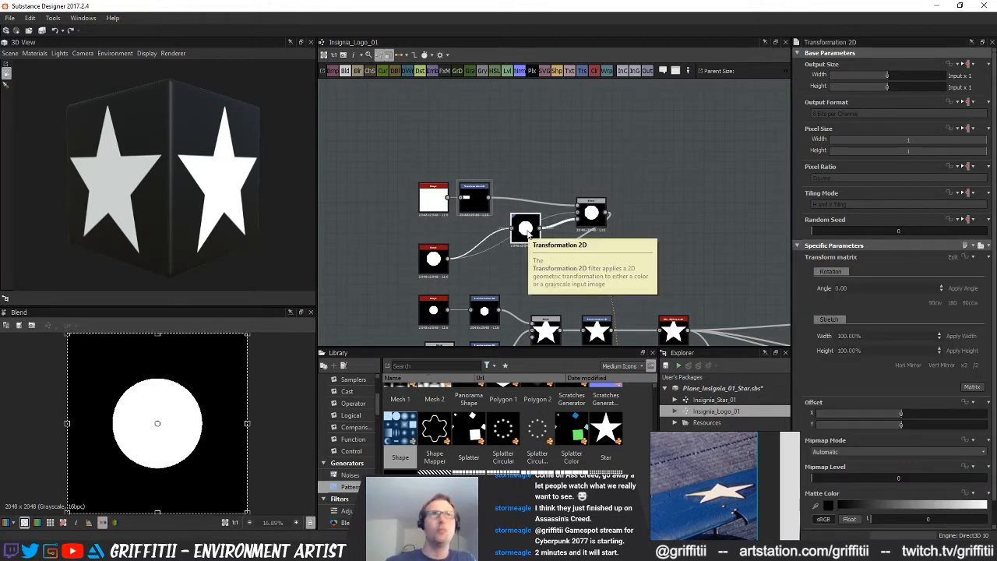
left_click(488, 245)
key("space")
type("inv")
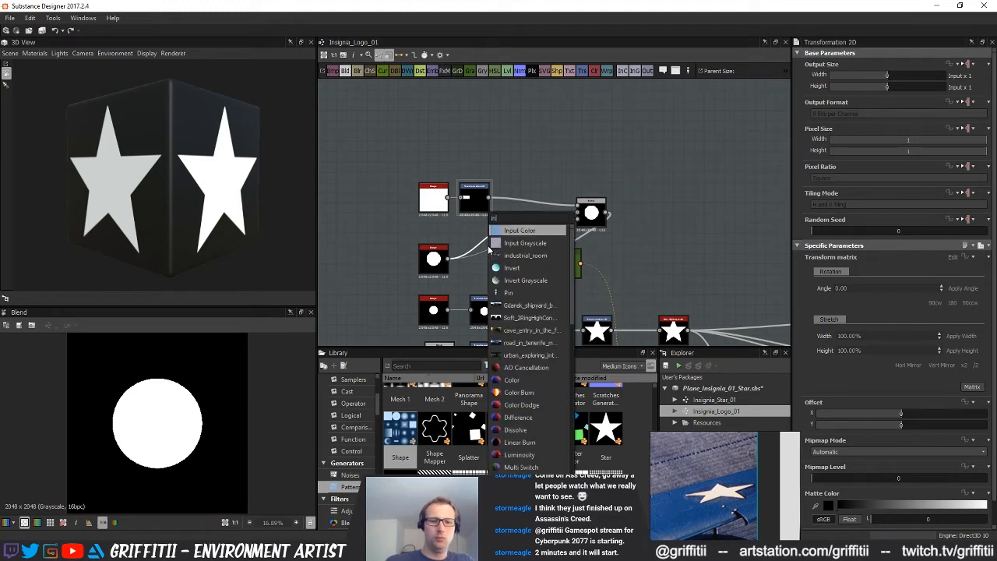
left_click(531, 243)
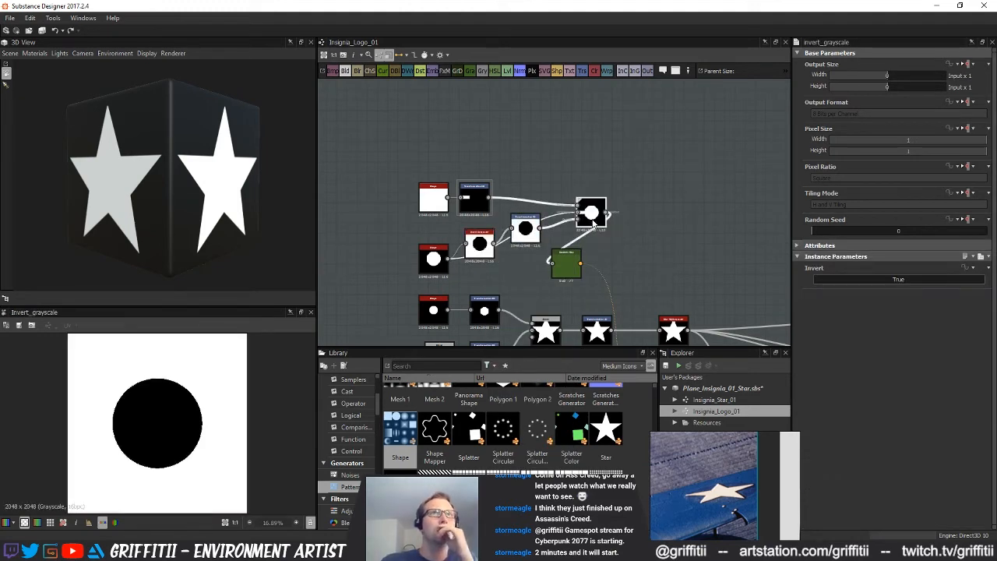
Scale down the inverted disc in its Transformation 2D while previewing the bar-and-disc Blend
double_click(595, 219)
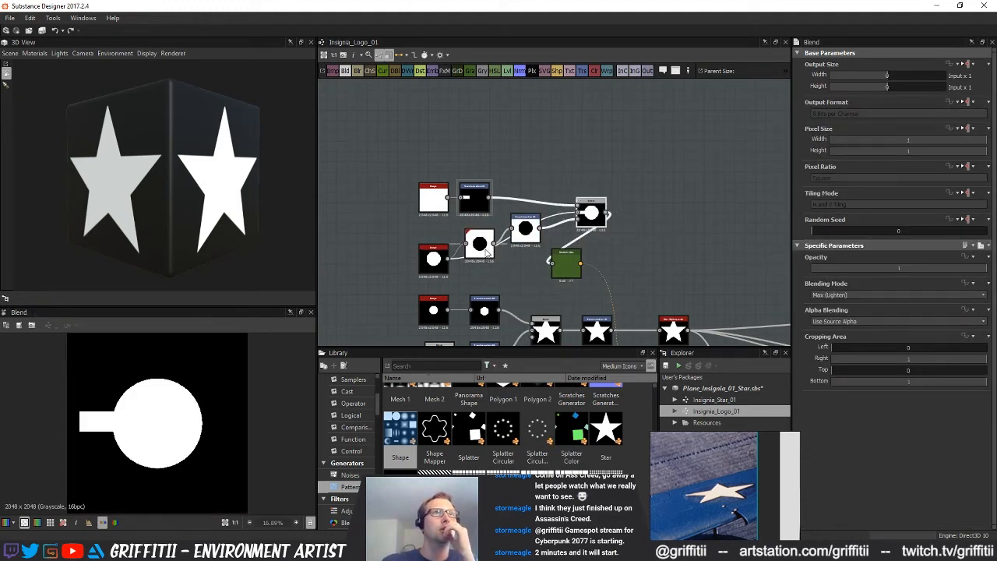
double_click(525, 227)
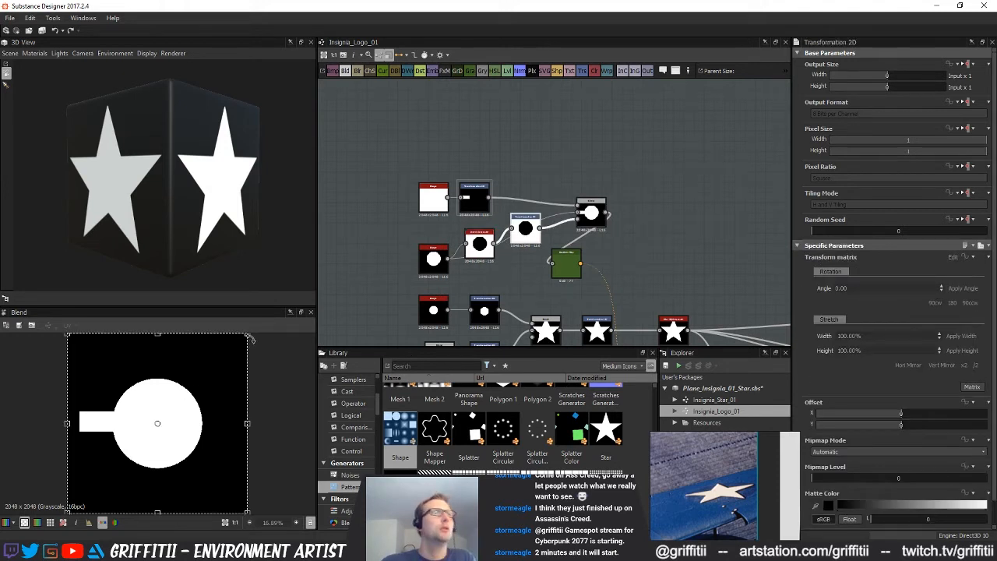
left_click_drag(247, 335, 204, 365)
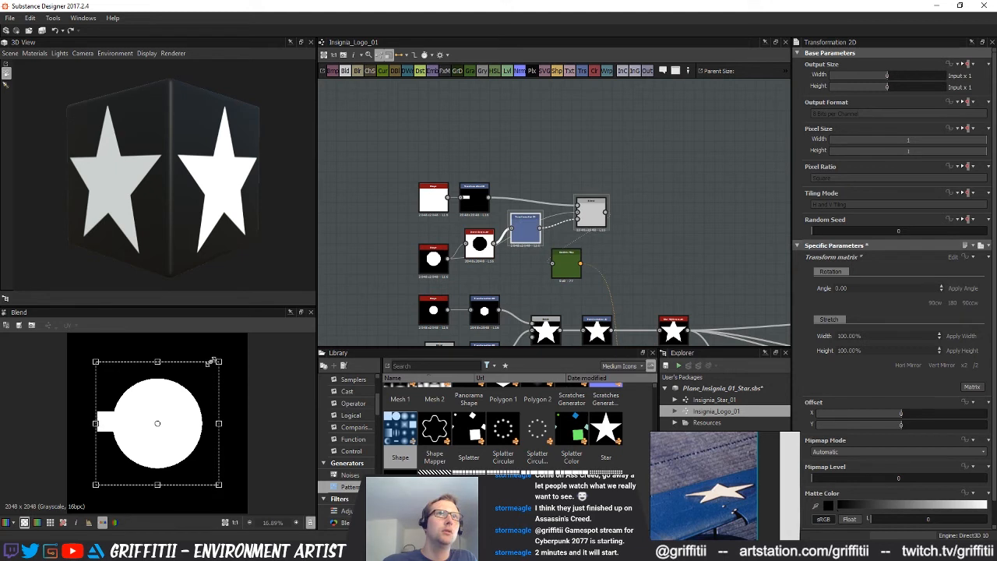
middle_click_drag(632, 207, 575, 211)
scroll(574, 210, "down", 1)
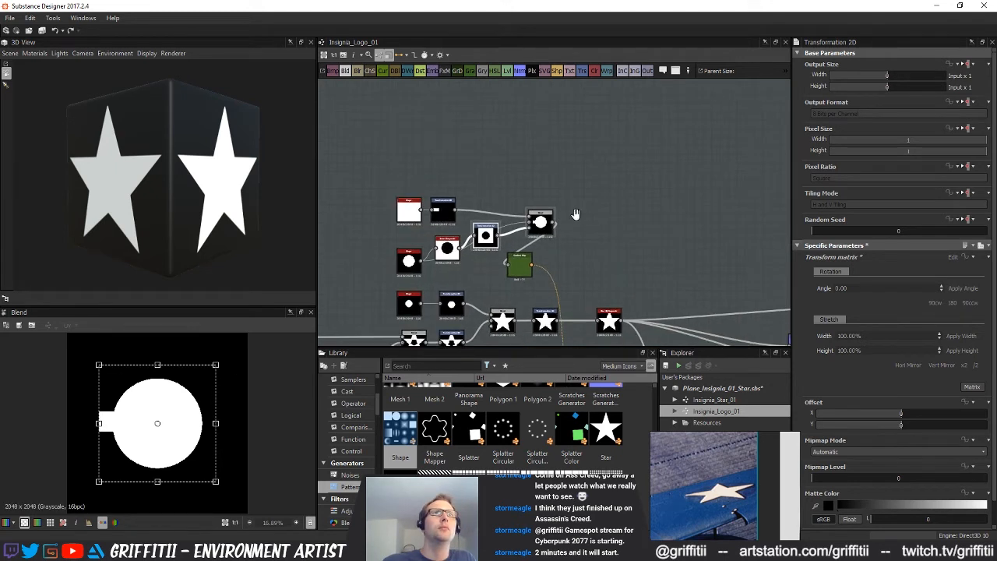
Spread the bar nodes, the disc's Transformation 2D and the bar-and-disc Blend apart to make room for another node
left_click_drag(536, 217, 577, 204)
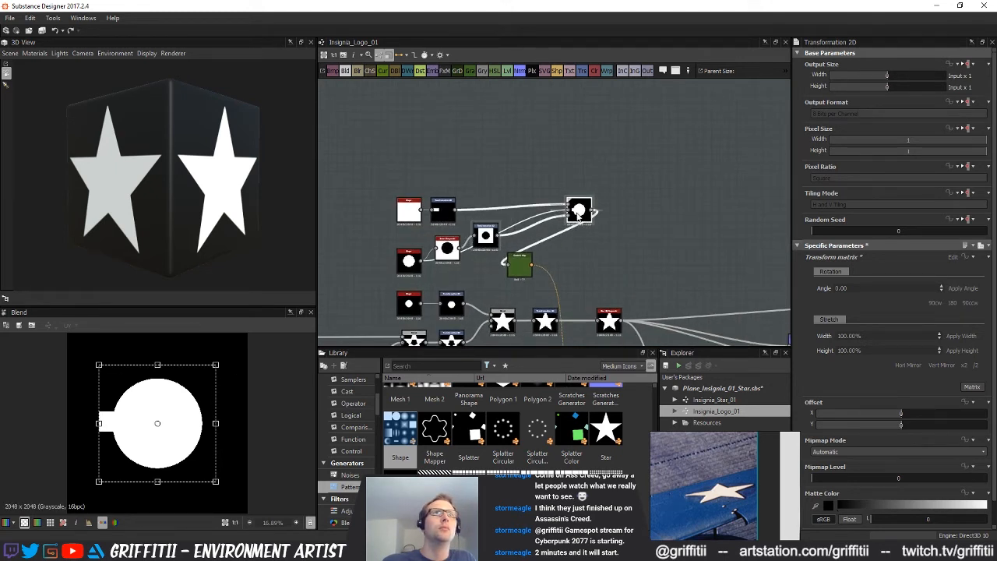
left_click(532, 182)
left_click_drag(384, 172, 437, 135)
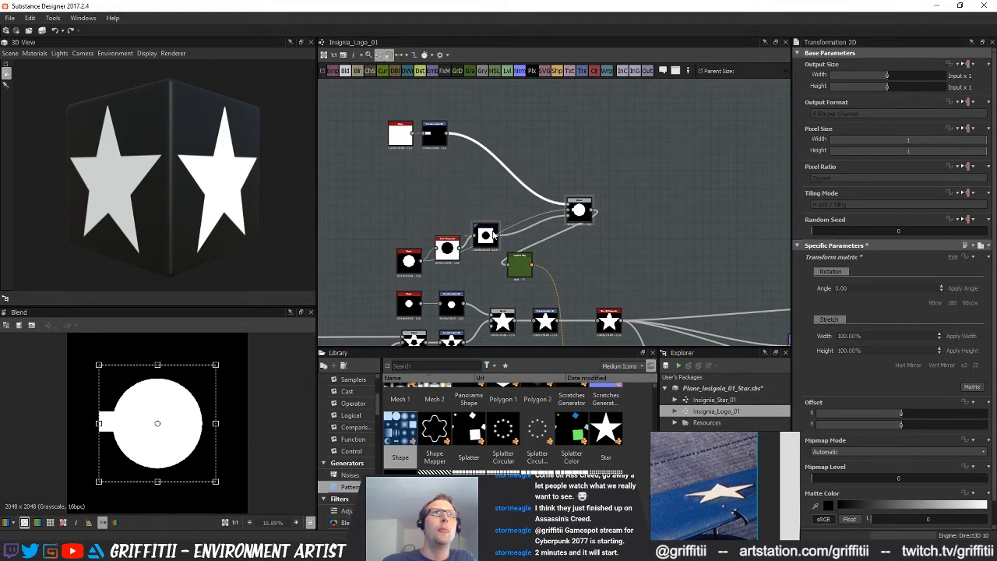
left_click_drag(493, 234, 485, 192)
left_click_drag(578, 211, 578, 172)
Add a second Blend node beside the bar nodes, with the bar's Transformation 2D as foreground and the disc's Transformation 2D as background
left_click_drag(345, 71, 503, 118)
left_click_drag(446, 133, 528, 122)
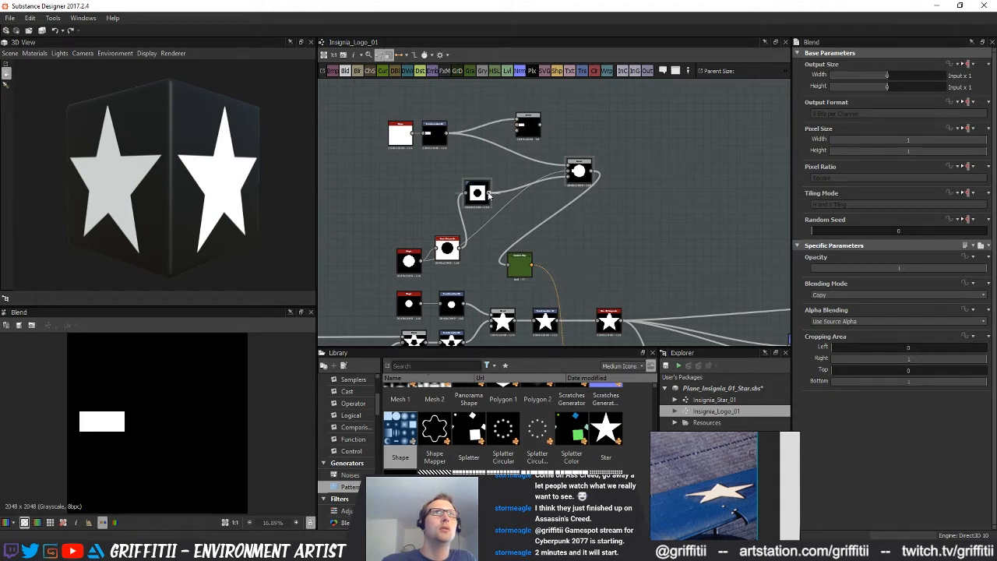
left_click_drag(520, 125, 544, 135)
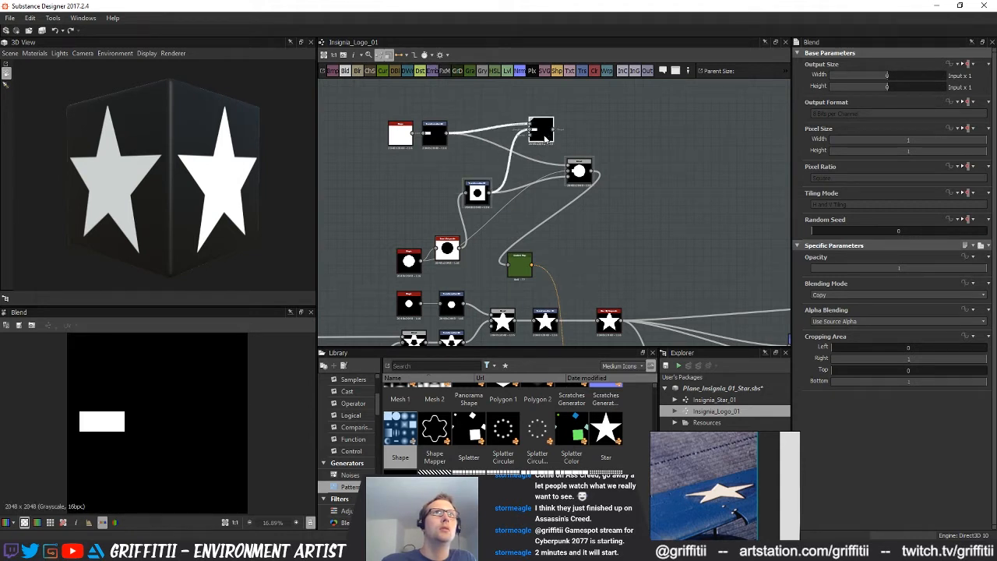
Move the disc's Transformation 2D closer to the new Blend and remove its link to the older Blend's opacity input
mouse_move(482, 192)
left_mouse_down()
mouse_move(466, 184)
mouse_move(475, 180)
left_mouse_up()
left_click(479, 202)
double_click(472, 180)
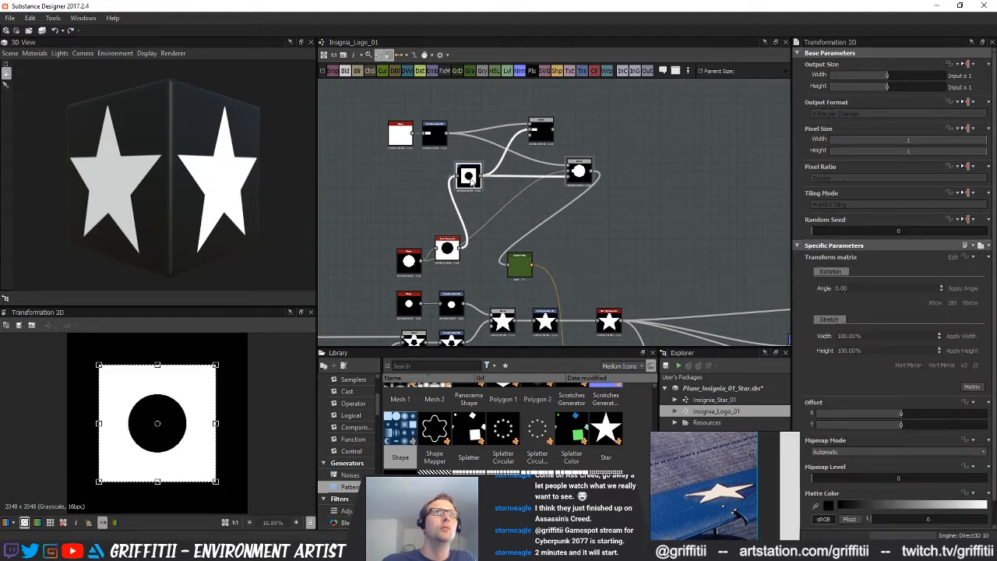
left_click(545, 191)
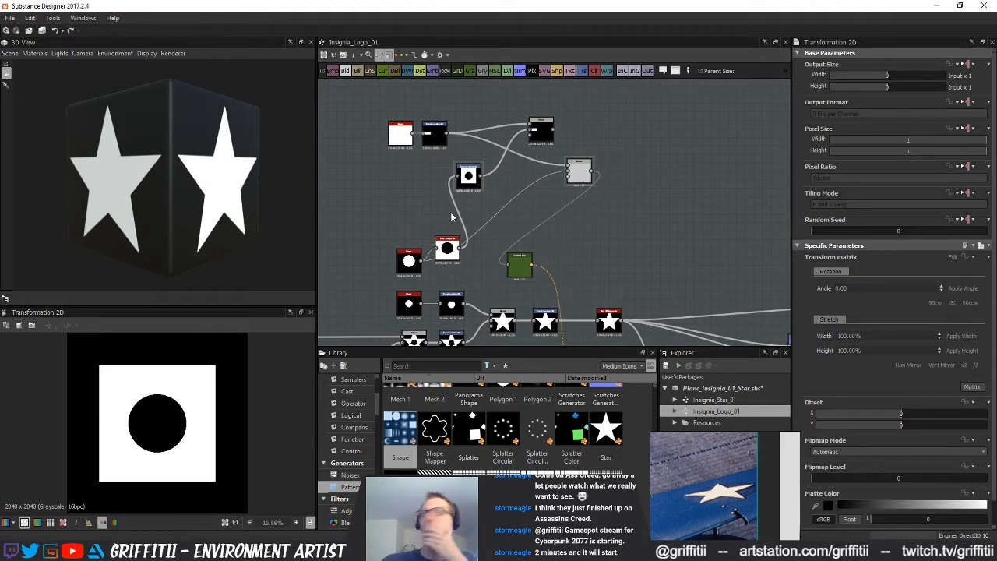
Delete the Invert Grayscale node between the large disc Shape and its Transformation 2D
left_click(546, 137)
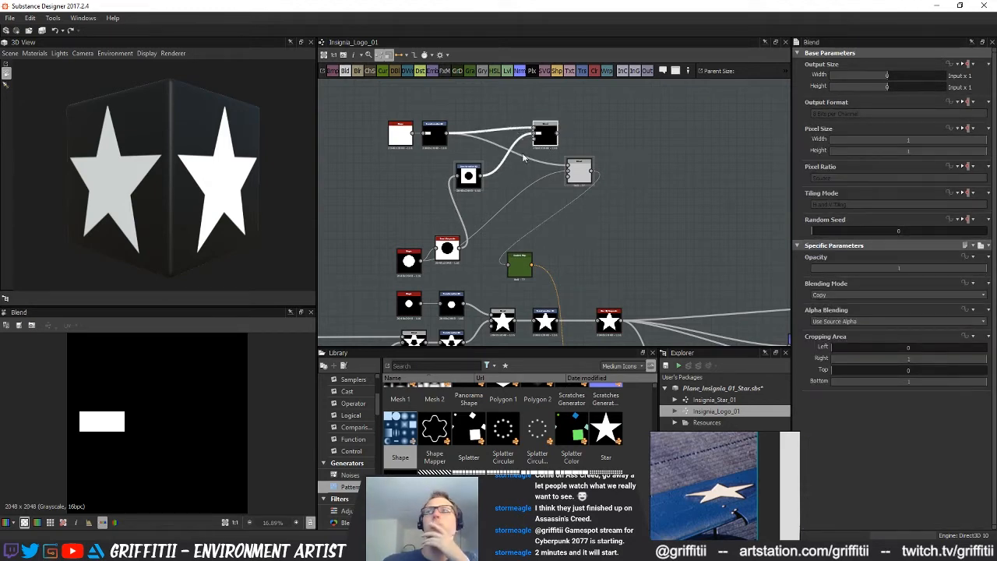
left_click(471, 176)
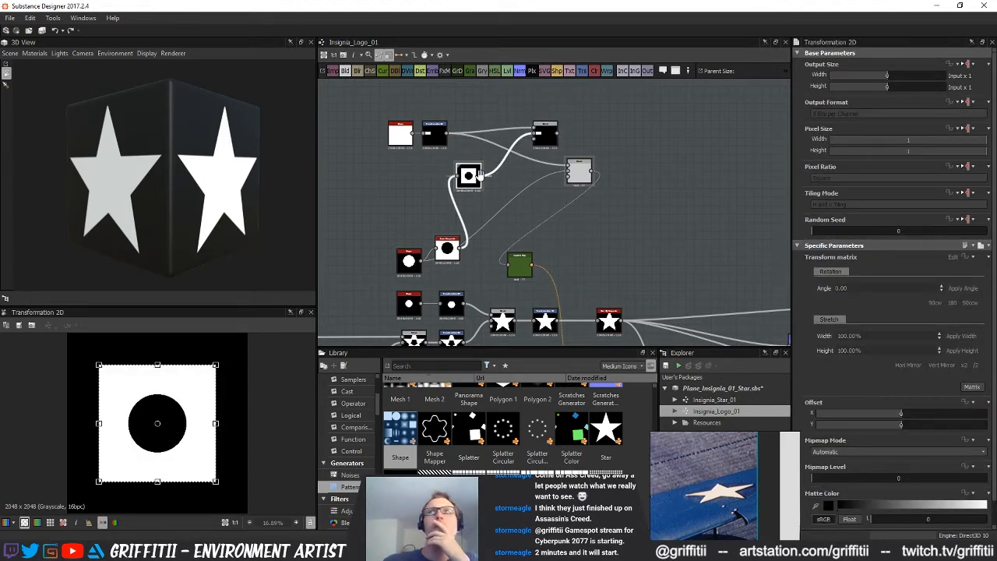
left_click_drag(548, 140, 539, 146)
left_click(459, 246)
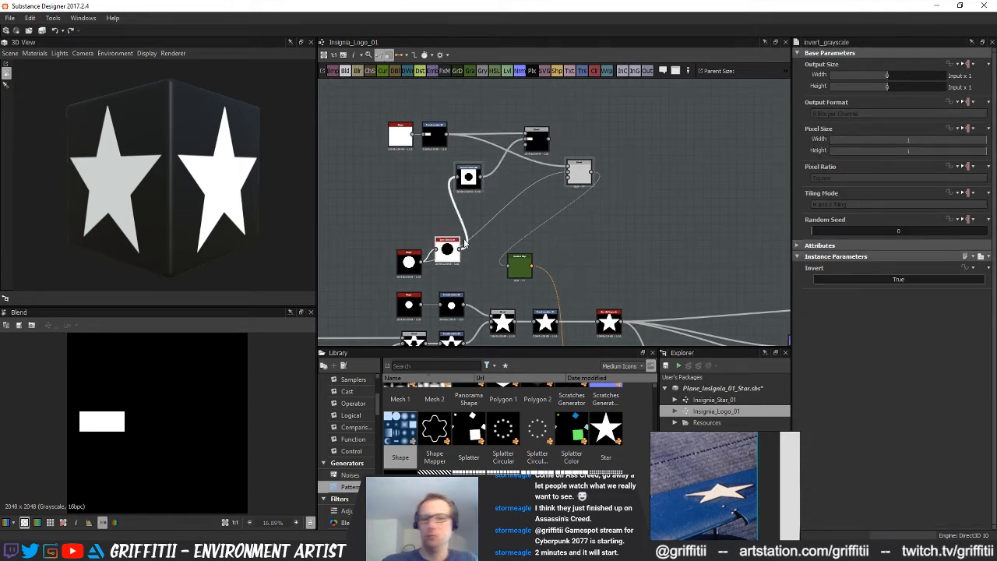
key("Delete")
Enlarge the disc slightly in its Transformation 2D so its edge just reaches the bar's inner end, previewing the new Blend
left_click(539, 142)
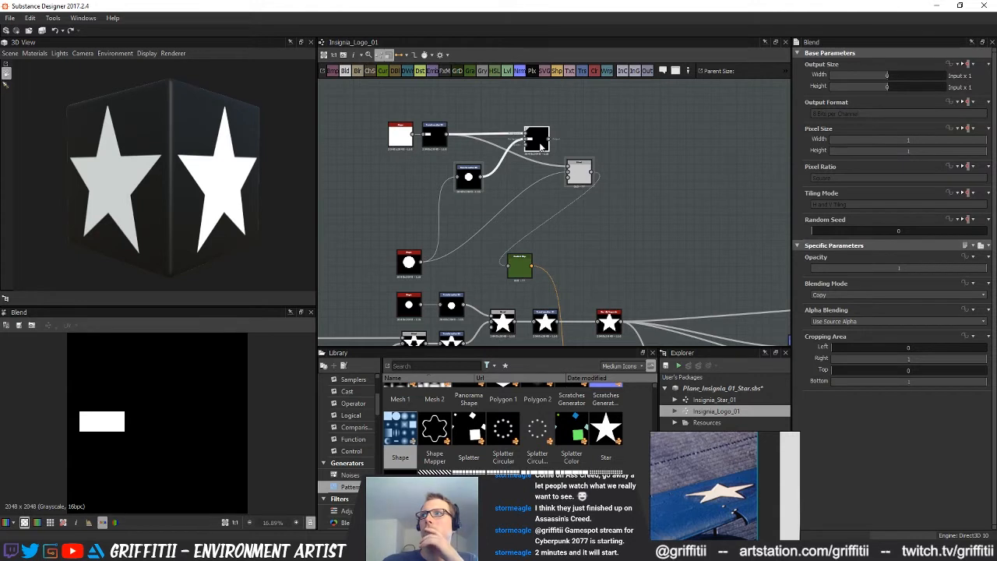
left_click(469, 175)
left_click_drag(214, 364, 207, 374)
left_click_drag(530, 144, 539, 141)
middle_click_drag(556, 212, 547, 147)
scroll(547, 147, "up", 4)
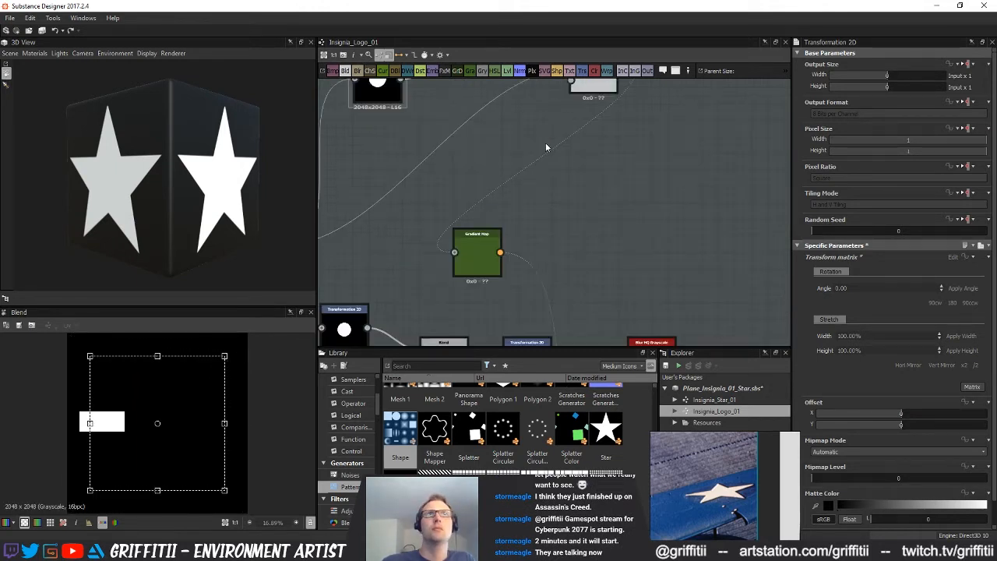
scroll(583, 270, "down", 4)
middle_click_drag(574, 207, 599, 284)
Set the new bar-and-disc Blend's blending mode to Subtract
left_click(594, 193)
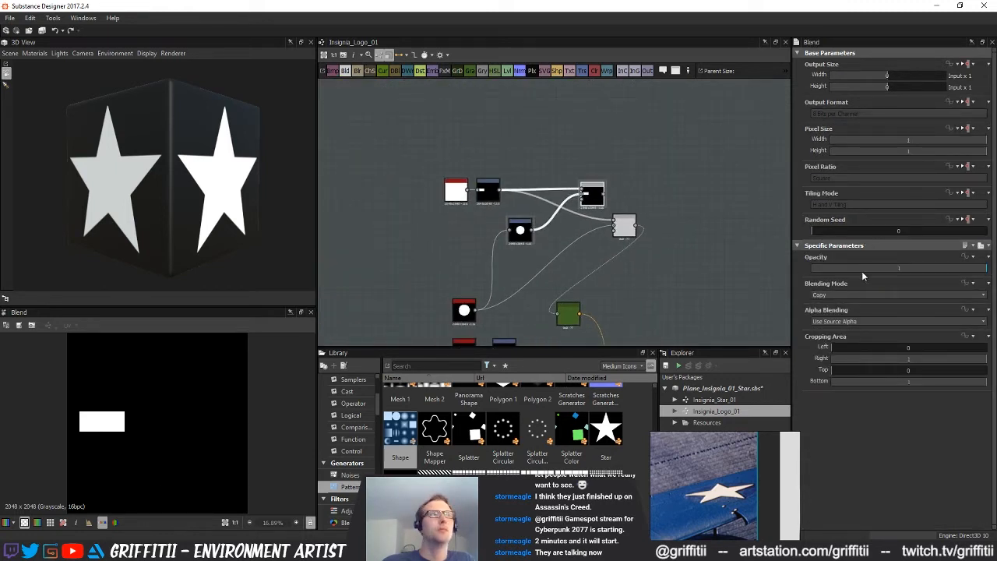
left_click(841, 295)
left_click(835, 311)
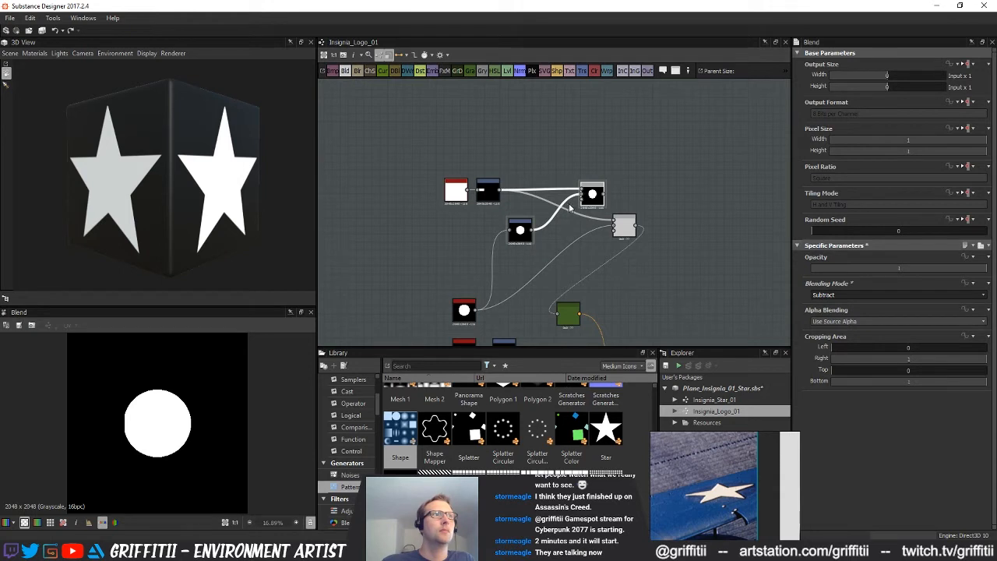
Try other blending modes on the new Blend, including Add Sub and Multiply
left_click(853, 296)
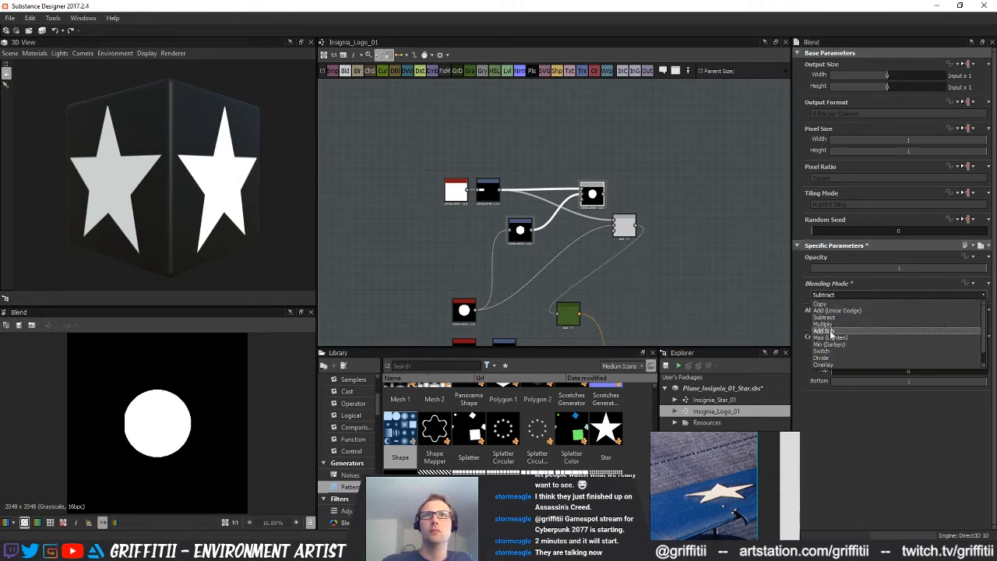
left_click(831, 332)
left_click(834, 295)
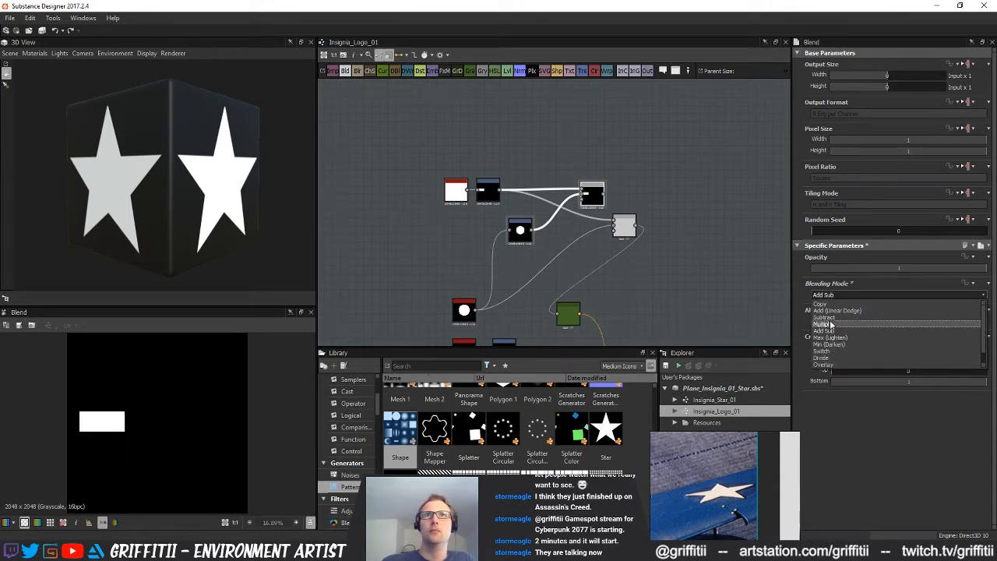
left_click(829, 323)
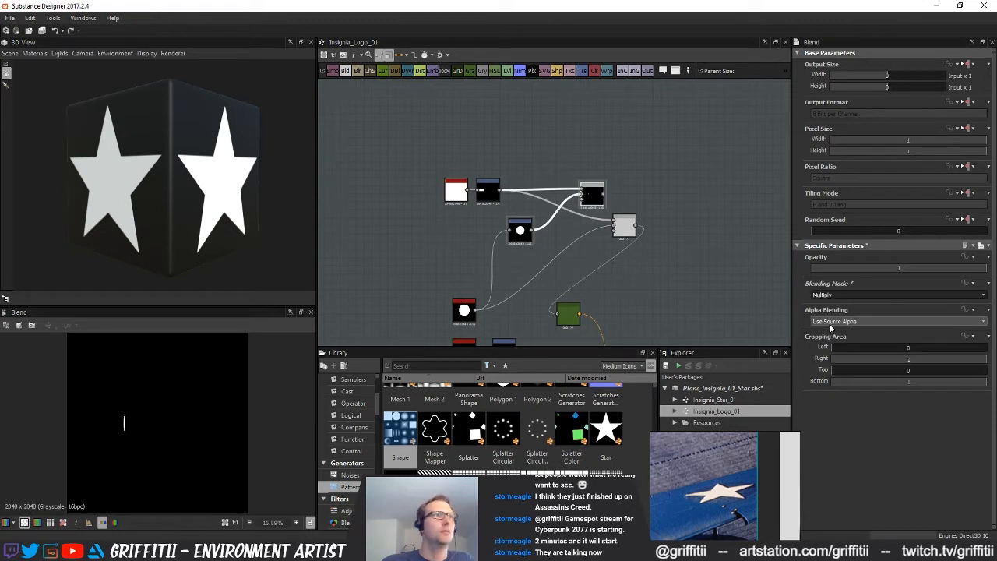
left_click(833, 296)
left_click(834, 343)
left_click(835, 296)
left_click(828, 311)
Return the new Blend to Subtract and swap its inputs so the disc cuts a curve into the bar's inner end
left_click(833, 295)
left_click(830, 317)
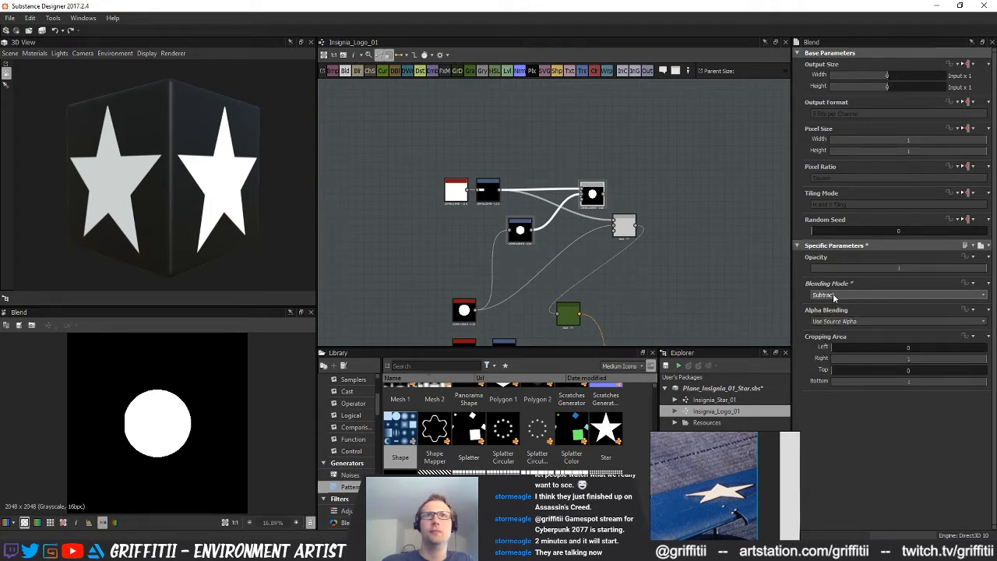
left_click_drag(574, 199, 577, 200)
key("x")
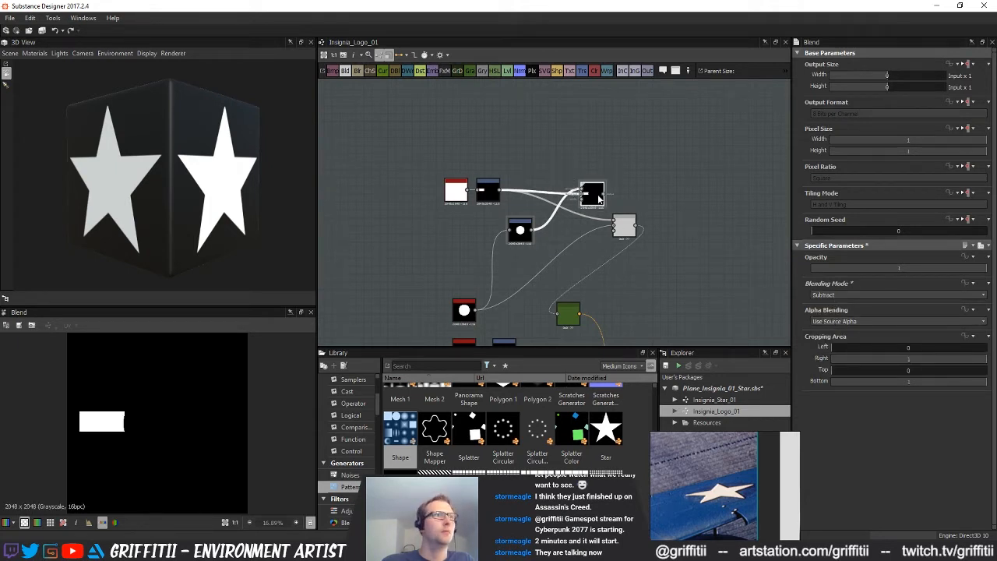
Examine how the side bars meet the disc in the reference image's Transformation 2D preview
scroll(570, 296, "down", 3)
middle_click_drag(570, 296, 501, 225)
left_click(567, 229)
mouse_move(567, 235)
middle_mouse_down()
mouse_move(567, 214)
mouse_move(569, 229)
middle_mouse_up()
scroll(565, 212, "up", 2)
middle_click_drag(584, 243, 582, 191)
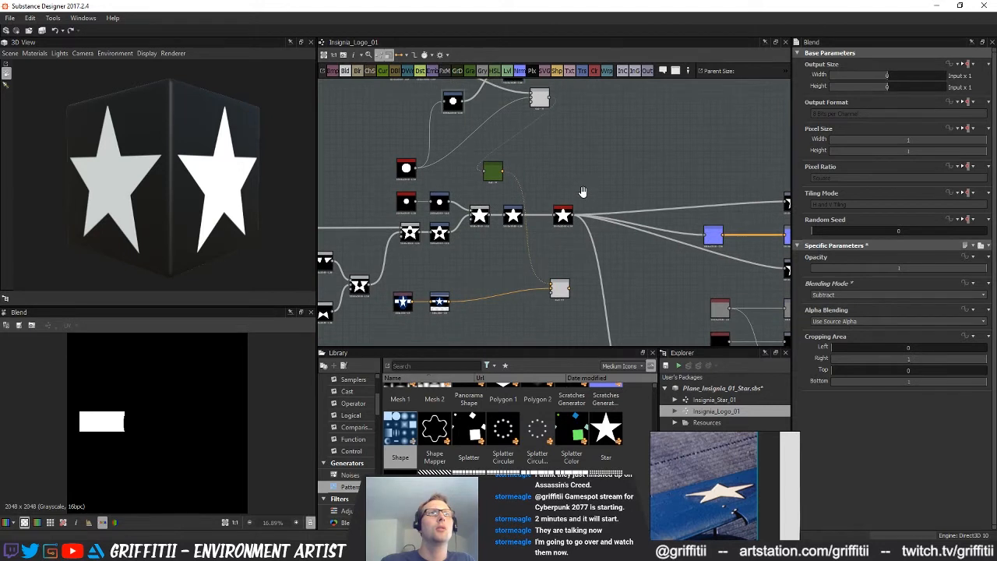
middle_click_drag(526, 239, 522, 274)
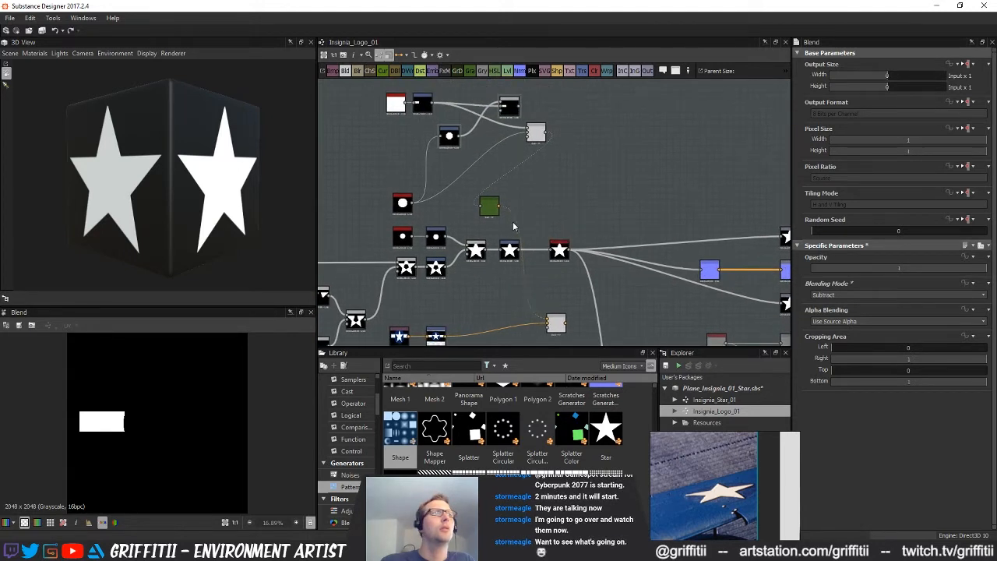
middle_click_drag(588, 316, 604, 293)
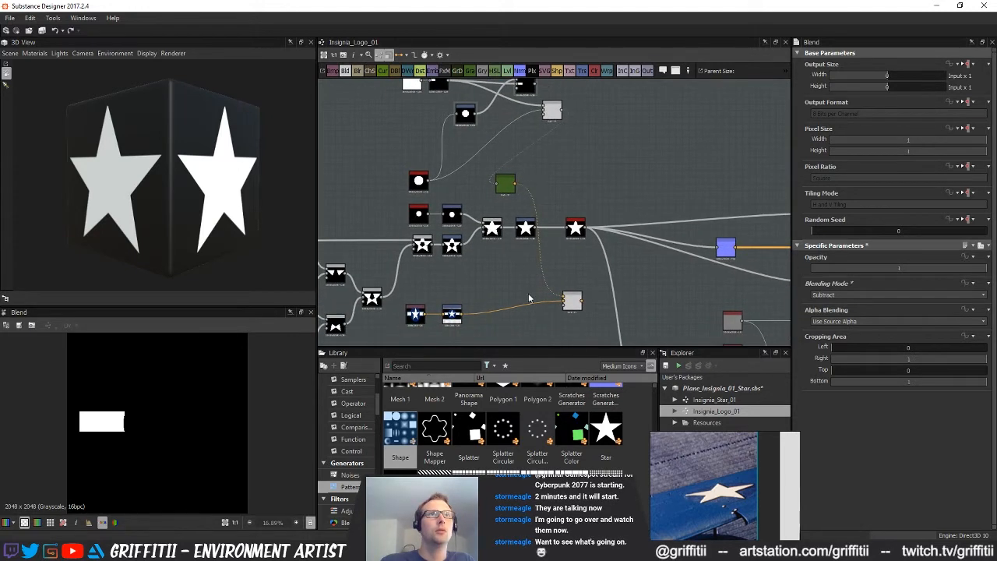
left_click(458, 315)
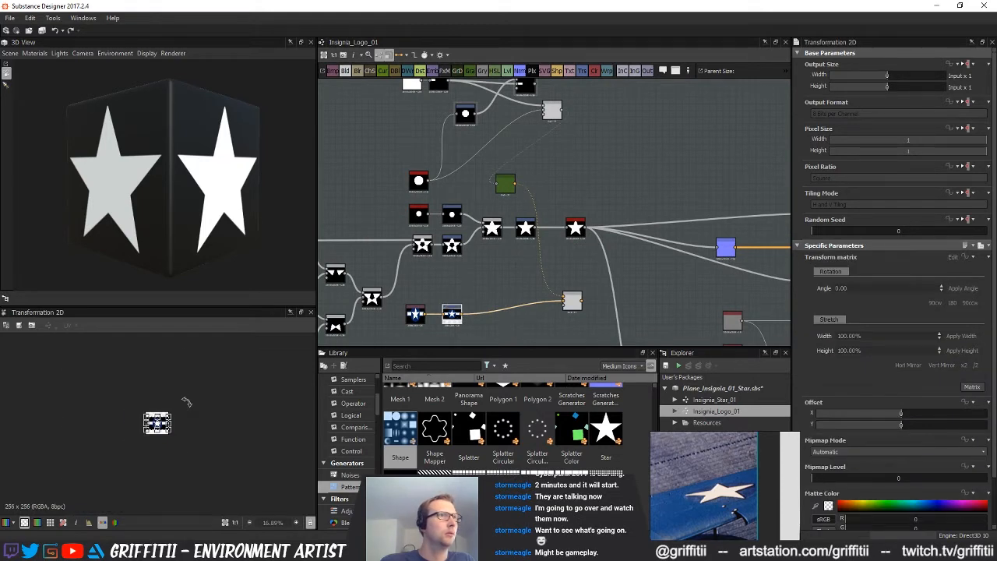
scroll(186, 402, "up", 10)
scroll(197, 407, "down", 2)
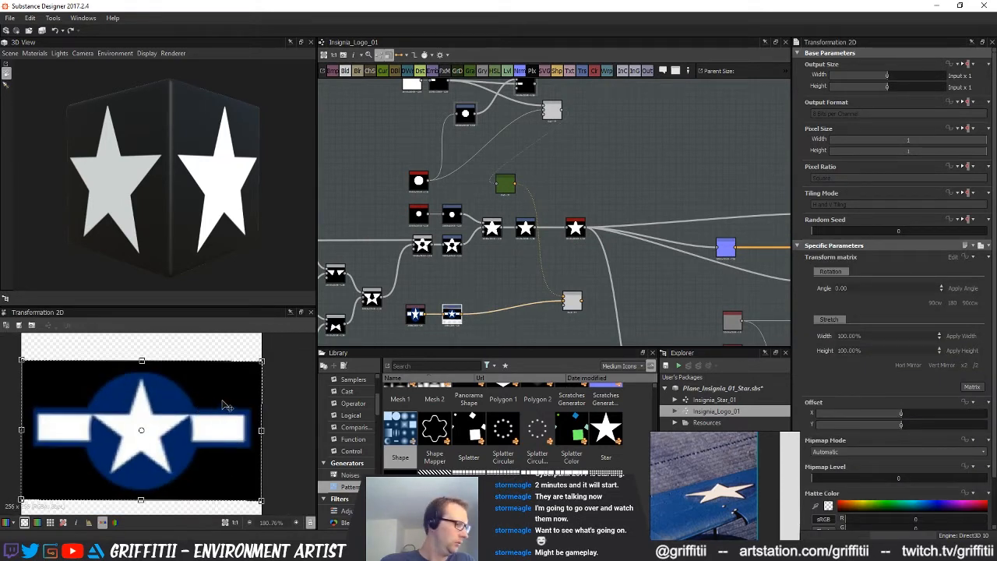
middle_click_drag(550, 190, 561, 209)
Move the older bar-and-disc Blend further down, away from the new Subtract Blend
left_click(592, 191)
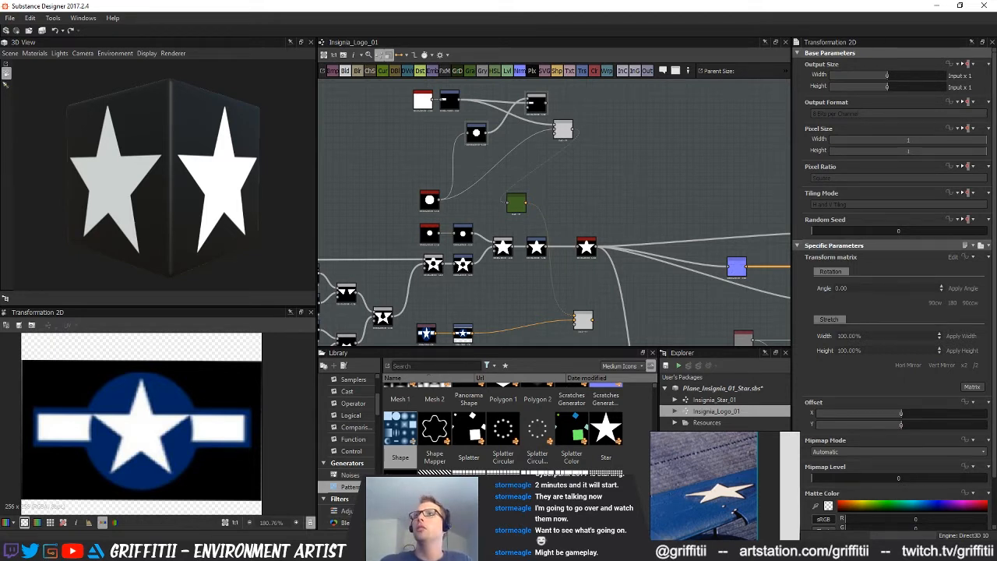
mouse_move(586, 160)
middle_mouse_down()
mouse_move(594, 182)
mouse_move(574, 176)
mouse_move(577, 149)
middle_mouse_up()
scroll(584, 175, "up", 1)
middle_click_drag(545, 196, 545, 215)
middle_click_drag(545, 177, 546, 203)
middle_click_drag(534, 258, 531, 246)
left_click_drag(538, 158, 536, 180)
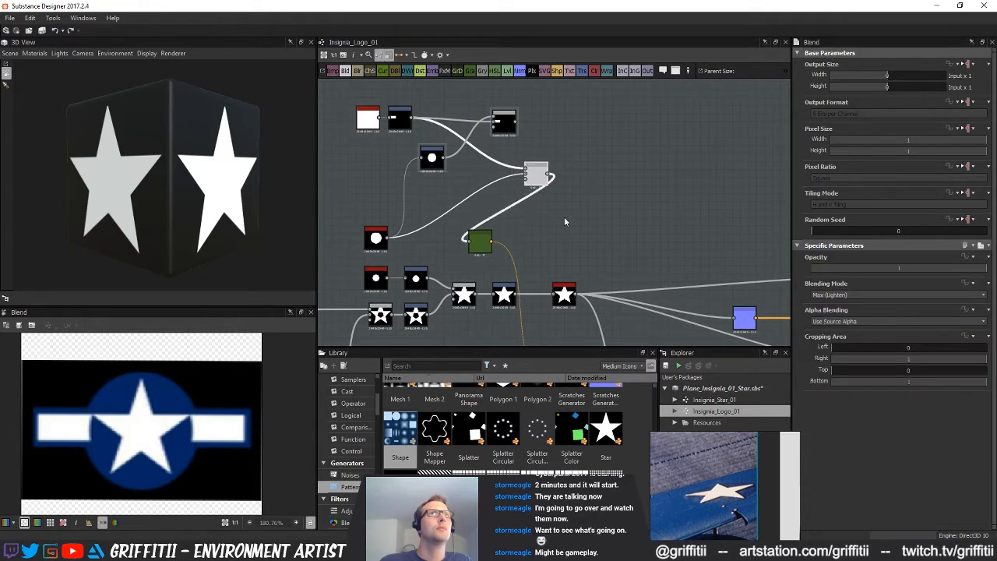
middle_click_drag(564, 216, 564, 222)
Check the curved cut in the Subtract Blend, move that node up, and add another Blend fed from its output
left_click(511, 136)
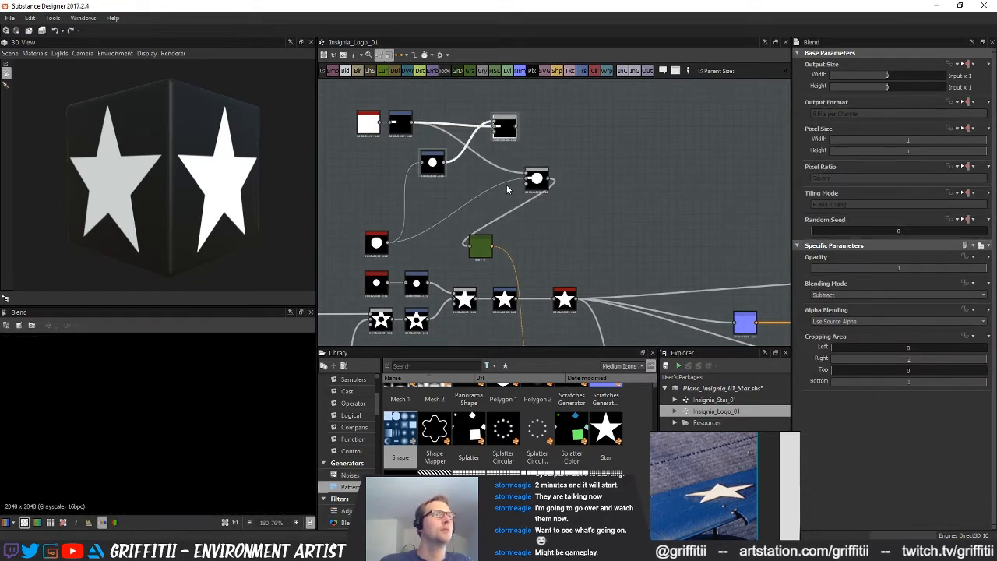
scroll(493, 165, "up", 2)
scroll(199, 420, "down", 5)
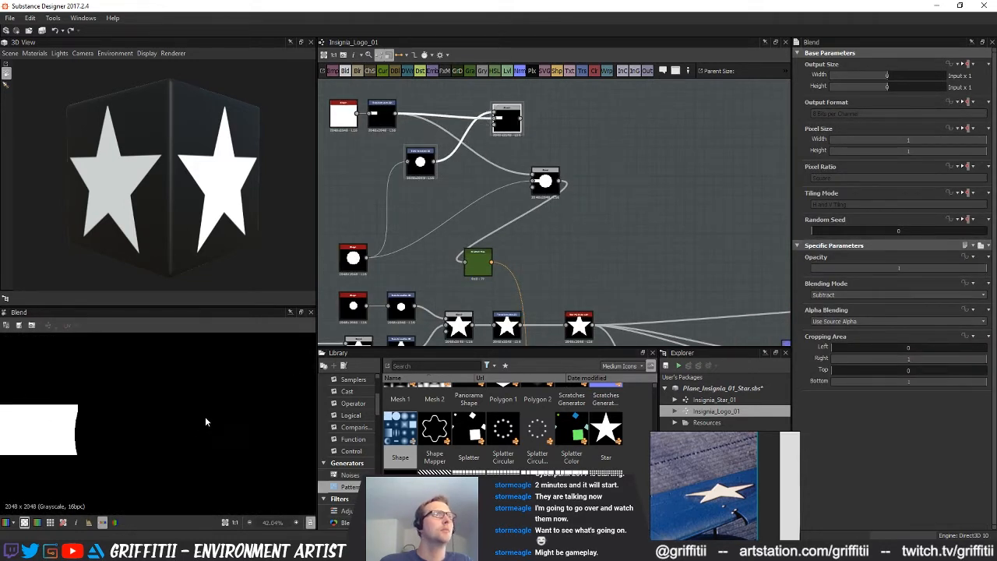
scroll(207, 416, "down", 2)
middle_click_drag(375, 114, 382, 92)
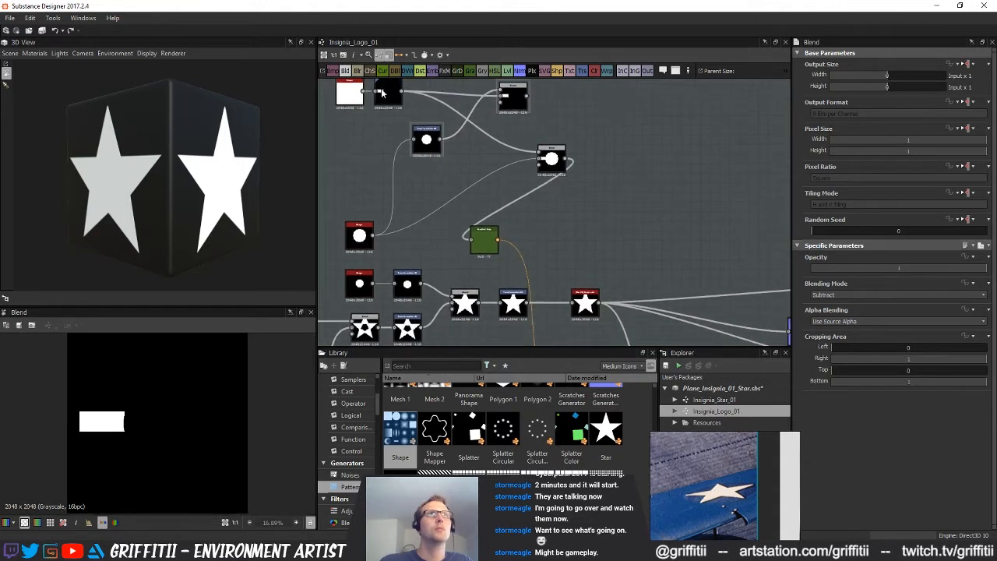
middle_click_drag(583, 112, 579, 175)
left_click_drag(520, 177, 520, 153)
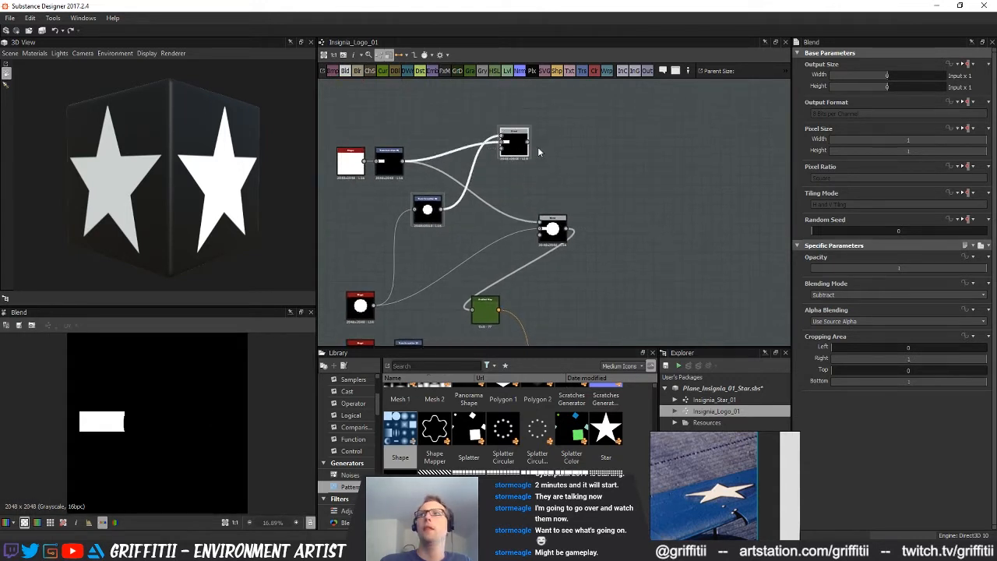
middle_click_drag(590, 164, 582, 189)
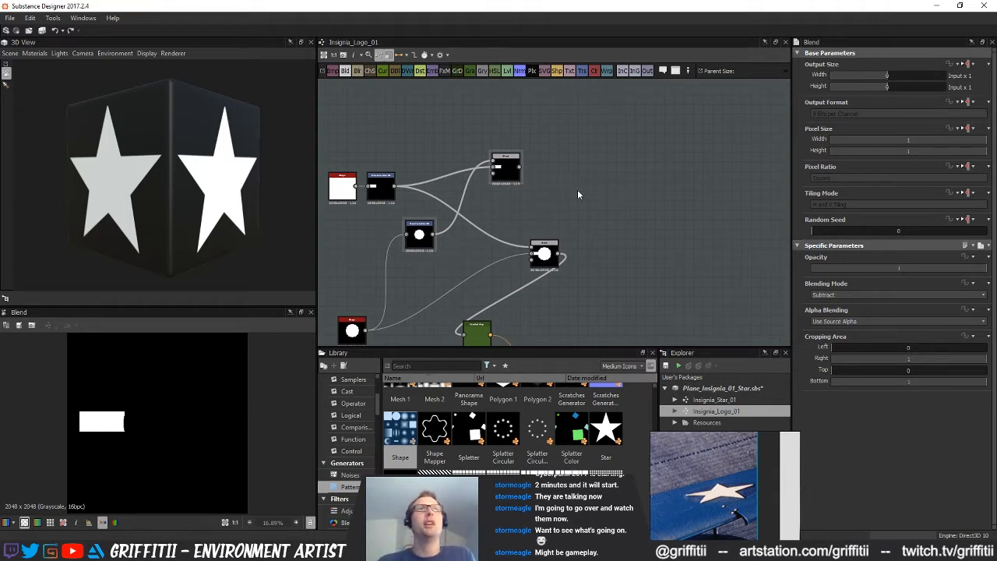
left_click_drag(571, 211, 589, 195)
left_click_drag(520, 167, 578, 196)
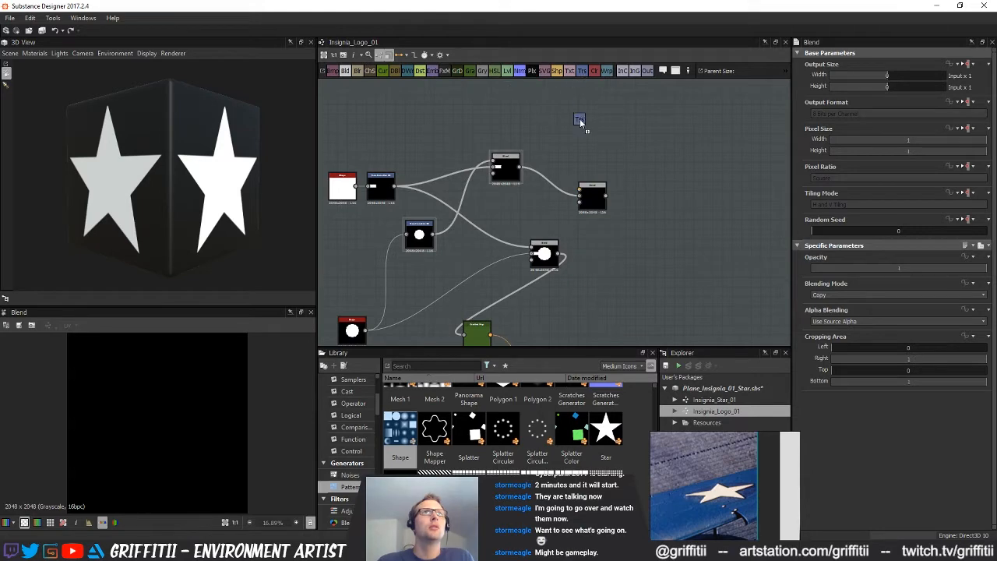
Add a Transformation 2D fed from the Subtract Blend and mirror the cut side bar horizontally
left_click_drag(579, 120, 580, 125)
left_click_drag(519, 167, 573, 149)
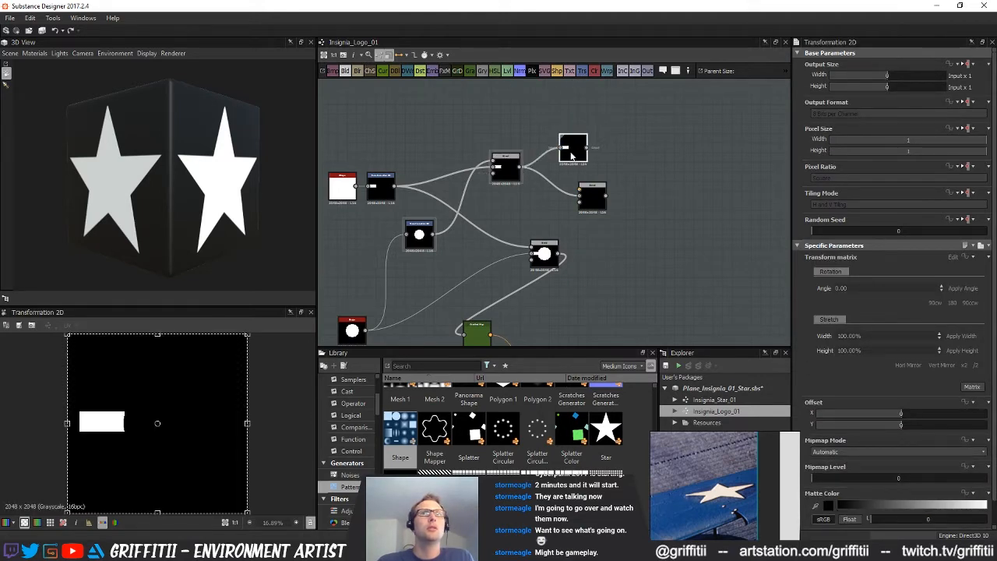
left_click(909, 367)
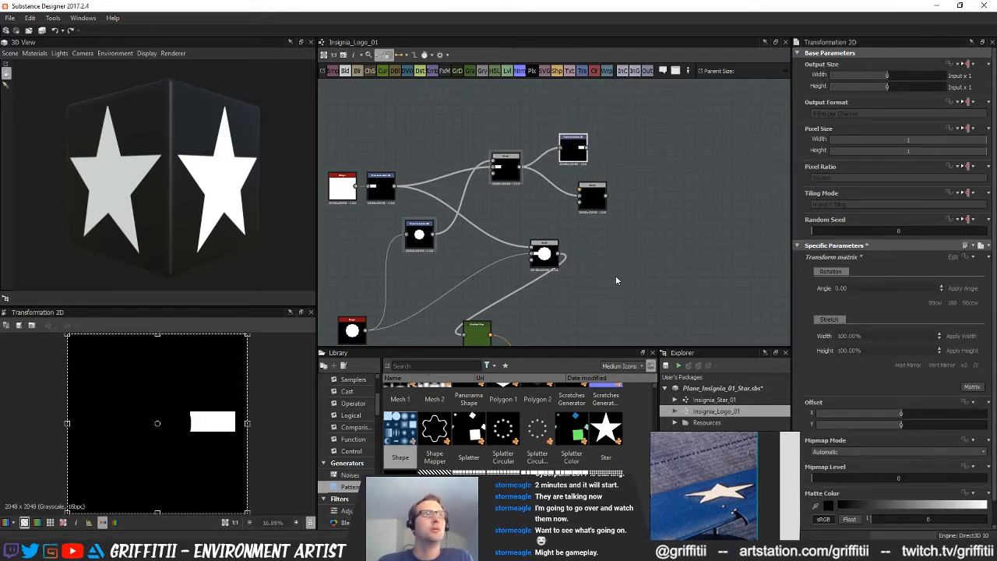
Combine the mirrored and original side bars in the new Blend with Max (Lighten), and move the mirroring node slightly up
middle_click_drag(611, 283, 612, 298)
mouse_move(615, 212)
left_mouse_down()
mouse_move(643, 203)
mouse_move(620, 195)
left_mouse_up()
double_click(634, 204)
left_click(845, 297)
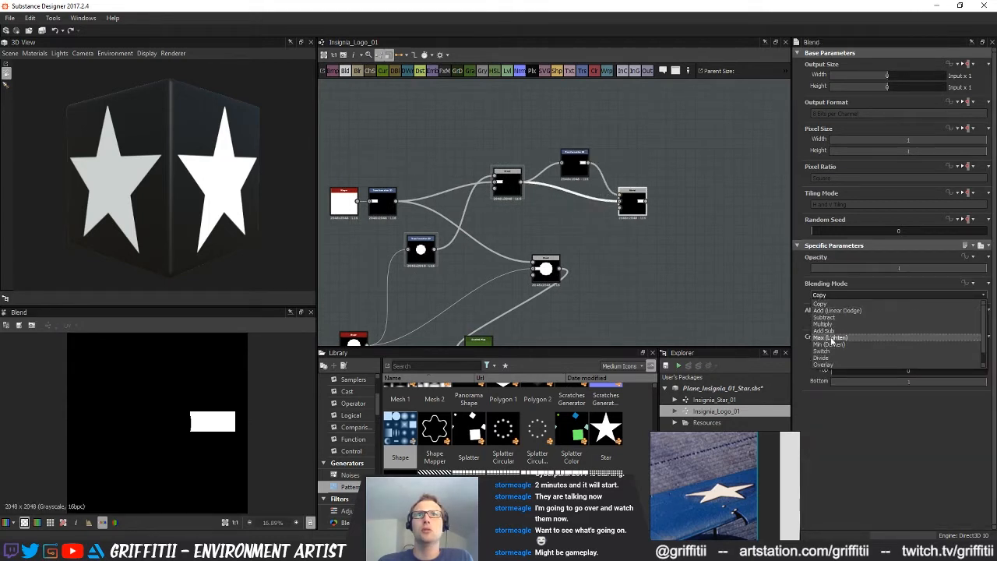
left_click(831, 338)
middle_click_drag(611, 216, 602, 231)
left_click_drag(626, 222, 626, 204)
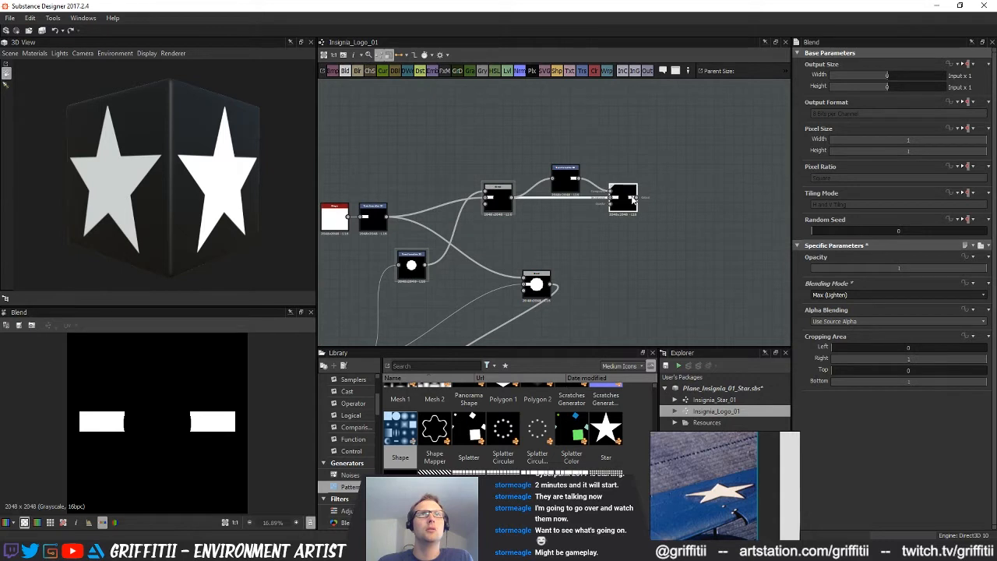
left_click_drag(571, 184, 570, 173)
left_click(628, 201)
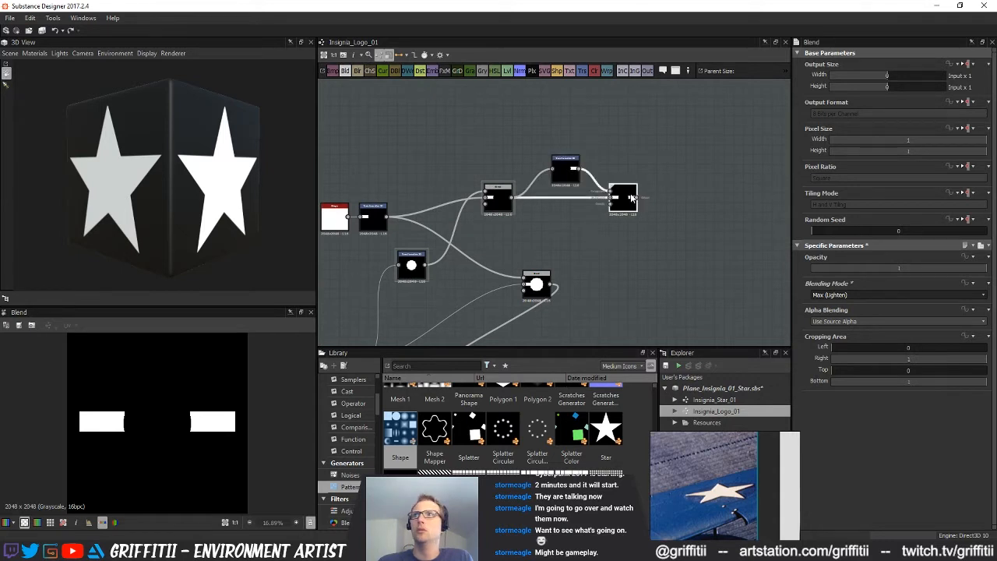
Add another Blend that takes the two side bars and the transformed star as its inputs
middle_click_drag(633, 249, 583, 236)
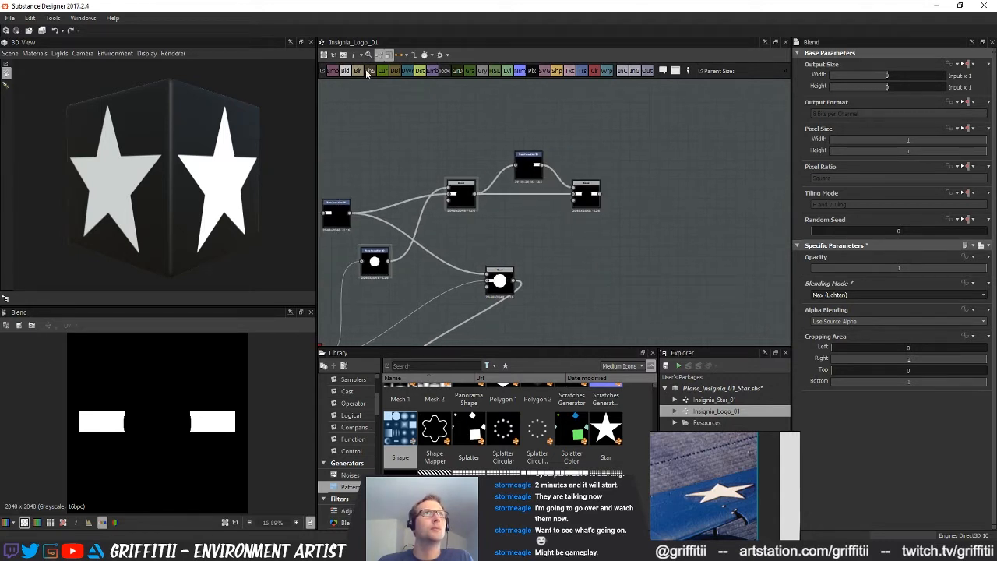
left_click_drag(432, 163, 605, 271)
scroll(604, 271, "down", 1)
middle_click_drag(594, 277, 567, 204)
scroll(608, 235, "down", 1)
left_click_drag(567, 241, 646, 188)
middle_click_drag(613, 242, 574, 253)
scroll(574, 254, "up", 2)
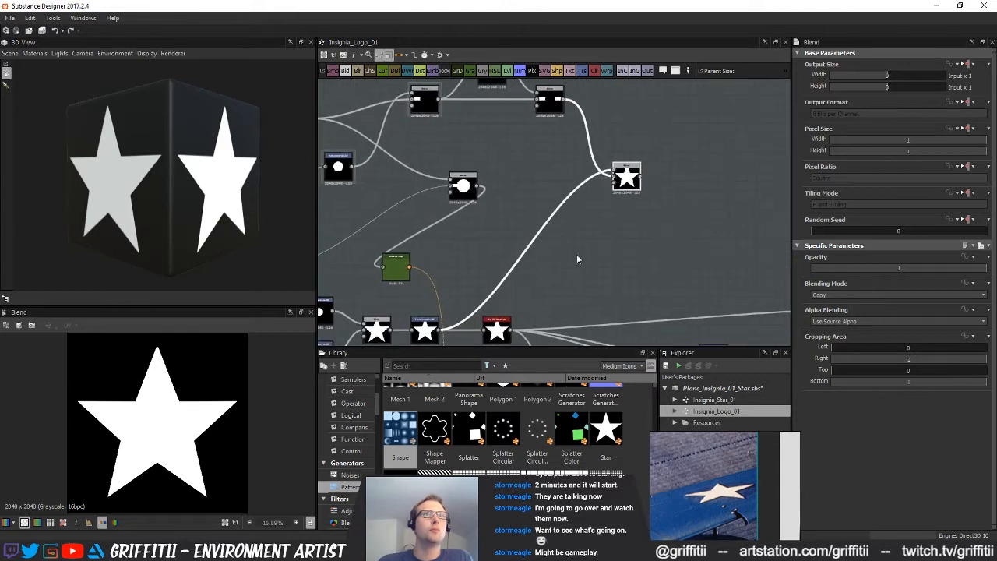
Insert a Transformation 2D between the star and the new Blend and scale the star down to a little over half size
middle_click_drag(458, 300, 458, 277)
left_click(523, 227)
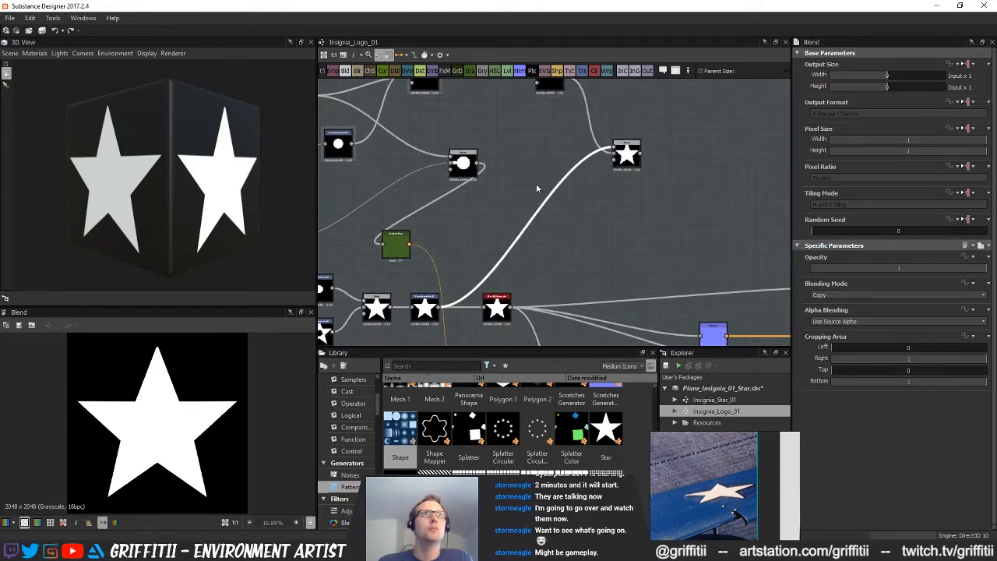
left_click(582, 70)
left_click_drag(523, 241, 547, 159)
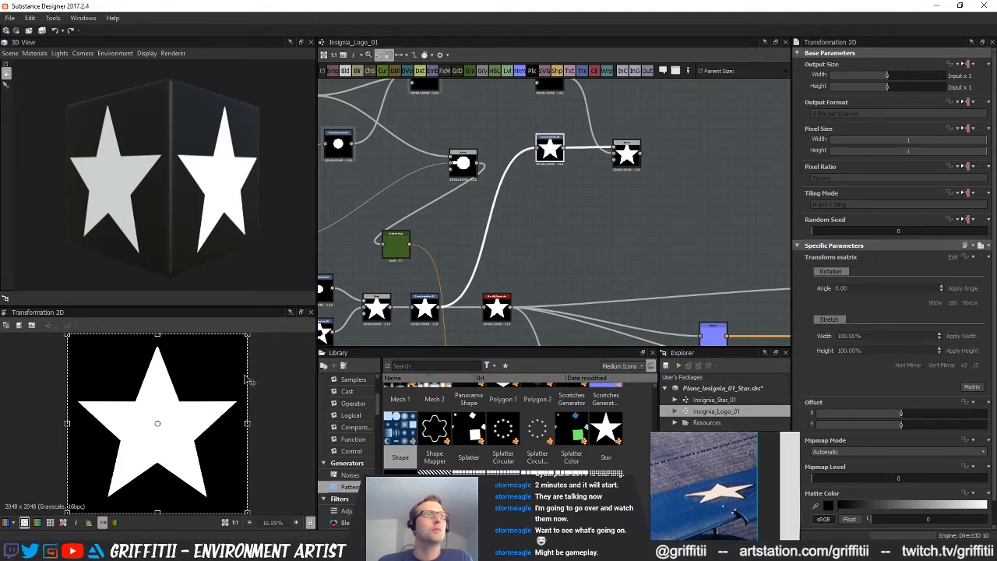
left_click_drag(246, 335, 208, 372)
Set the star-and-bars Blend to Max (Lighten)
left_click(627, 154)
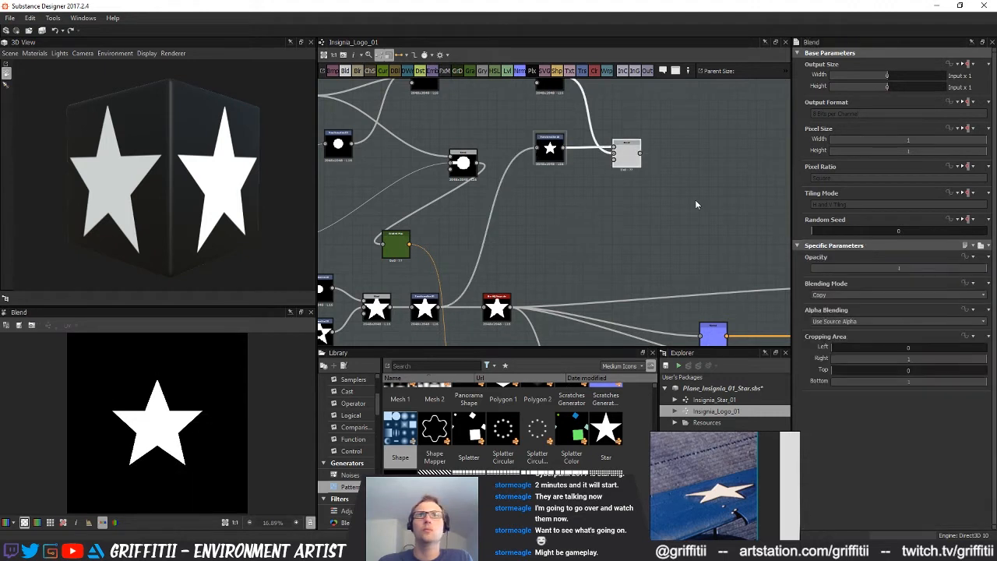
left_click(849, 295)
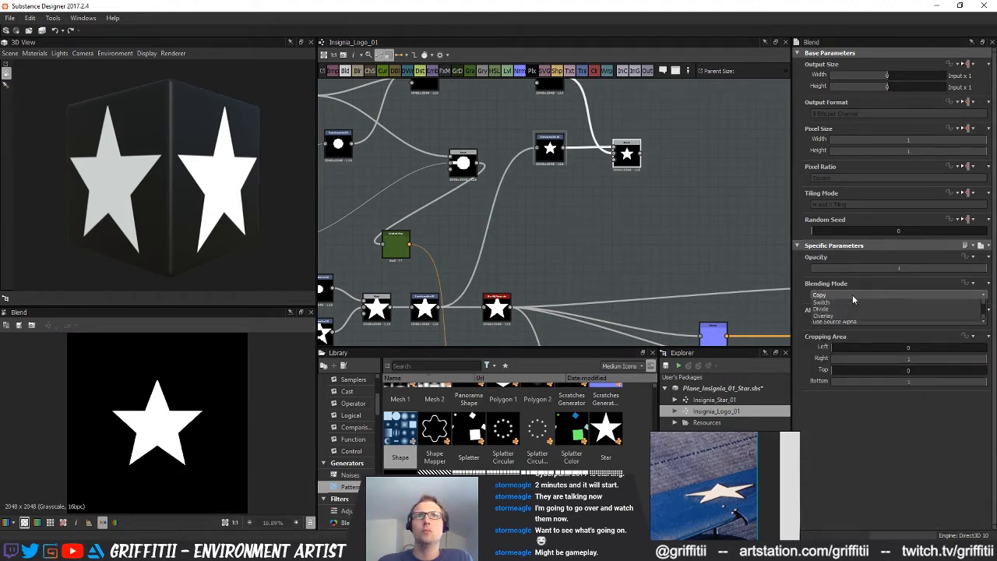
left_click(834, 338)
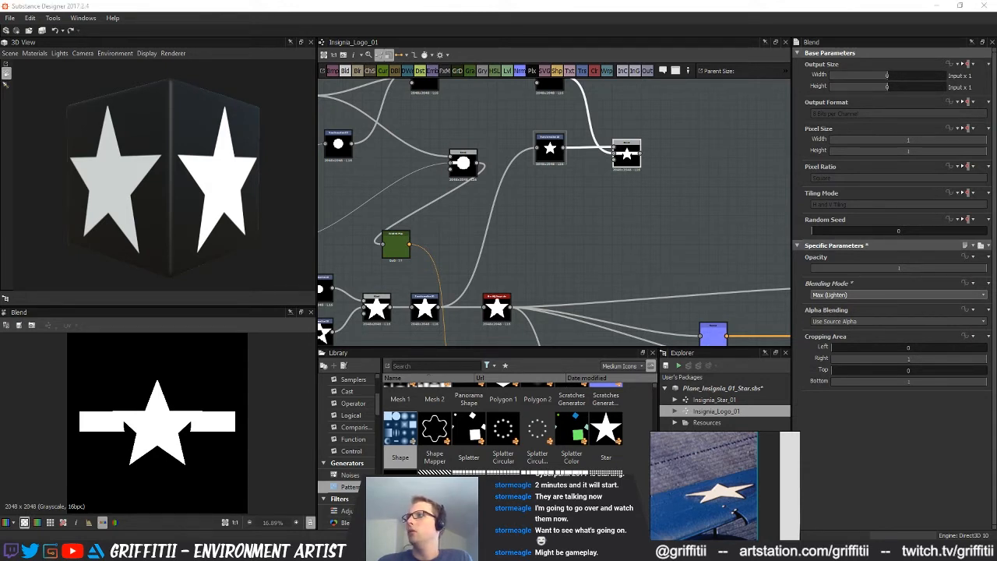
left_click(580, 226)
middle_click_drag(748, 324, 723, 341)
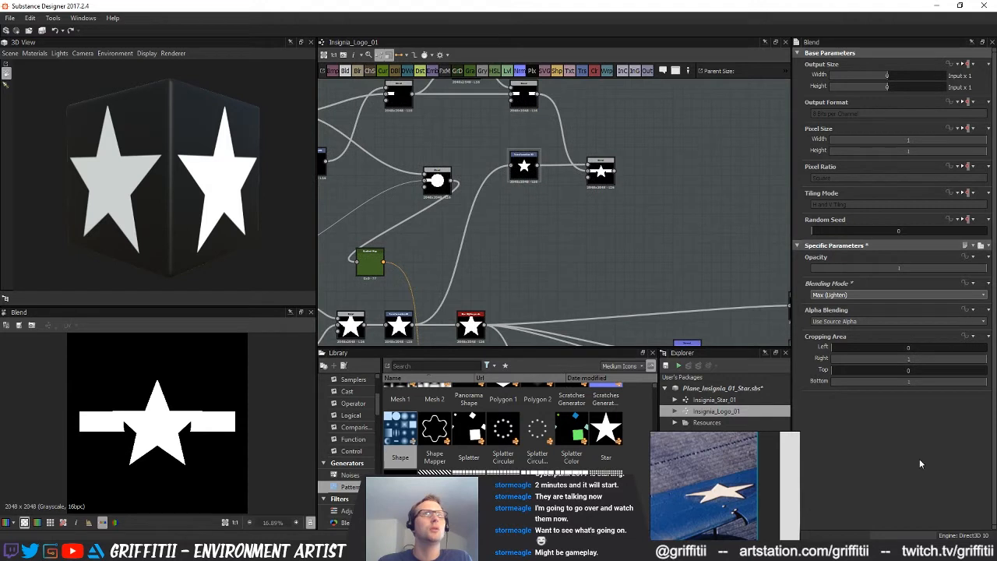
mouse_move(345, 551)
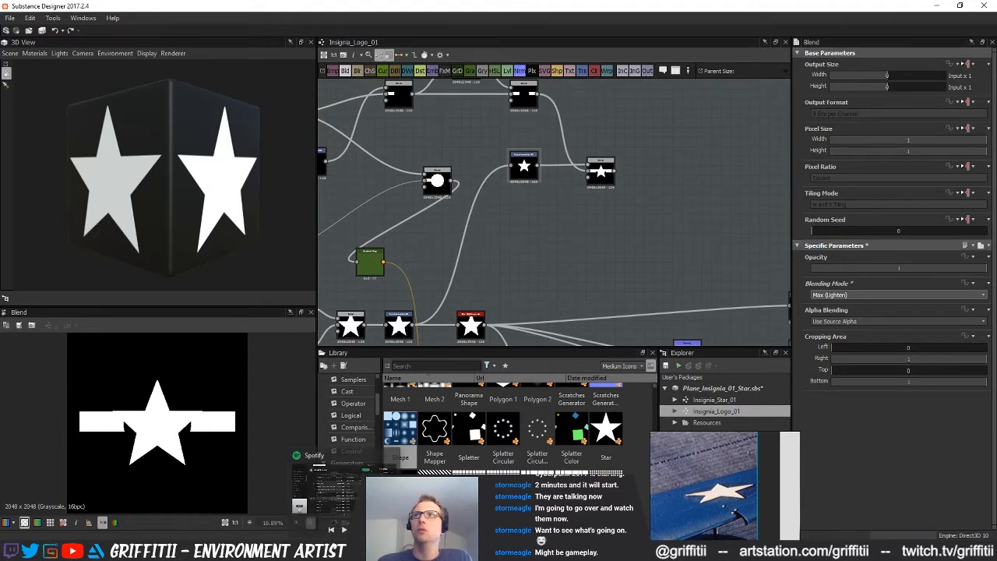
scroll(573, 275, "up", 3)
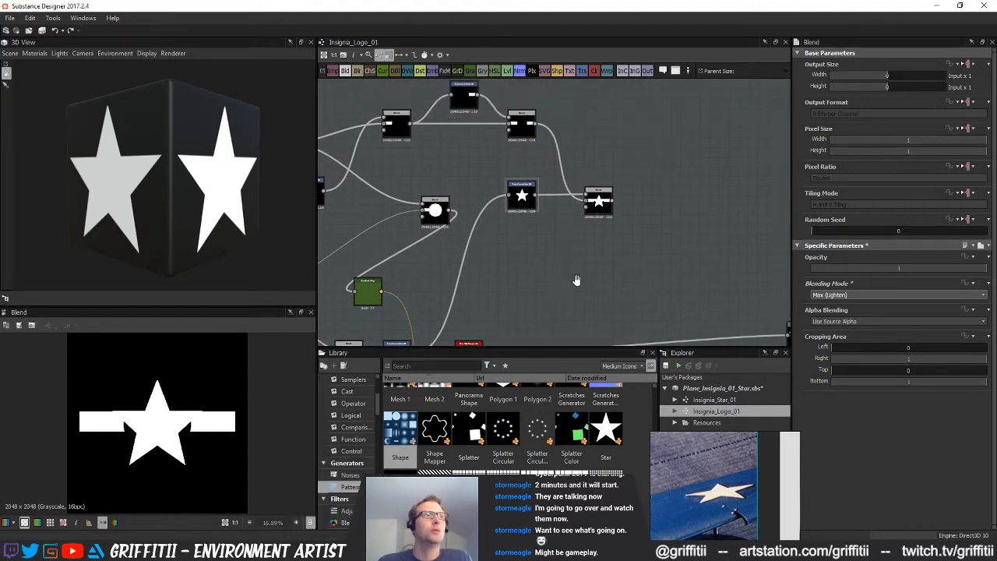
Shrink the star further to fit between the side bars and set its Y offset to 0.03, judging it in the Blend preview
middle_click_drag(559, 311, 581, 333)
left_click(522, 195)
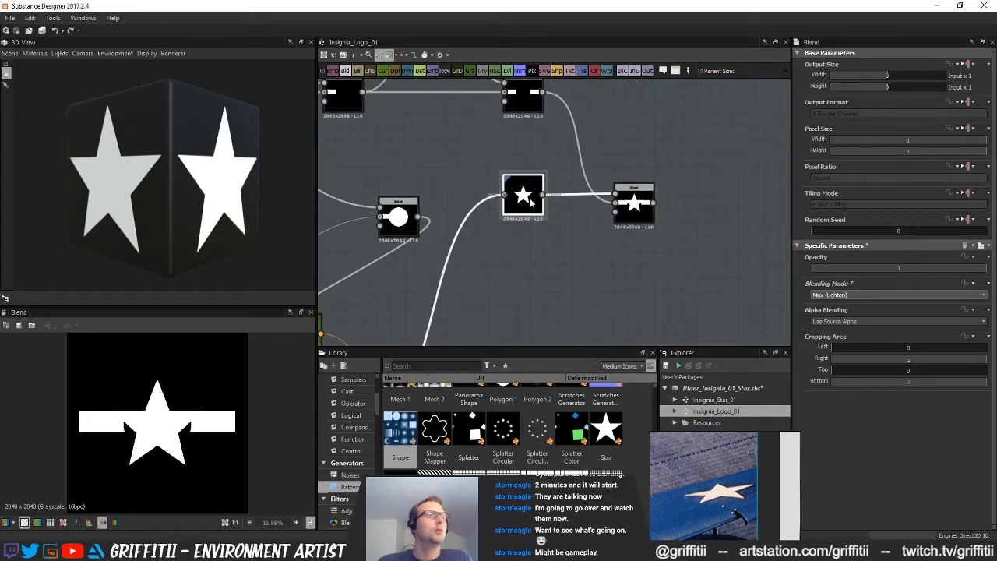
left_click(632, 204)
middle_click_drag(626, 208, 616, 201)
left_click_drag(209, 371, 179, 390)
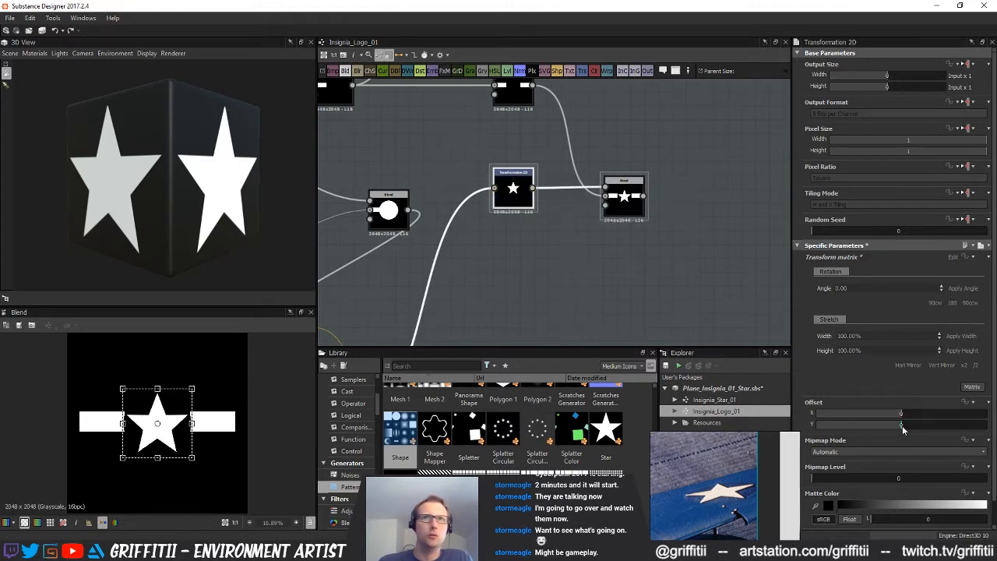
left_click_drag(903, 429, 910, 428)
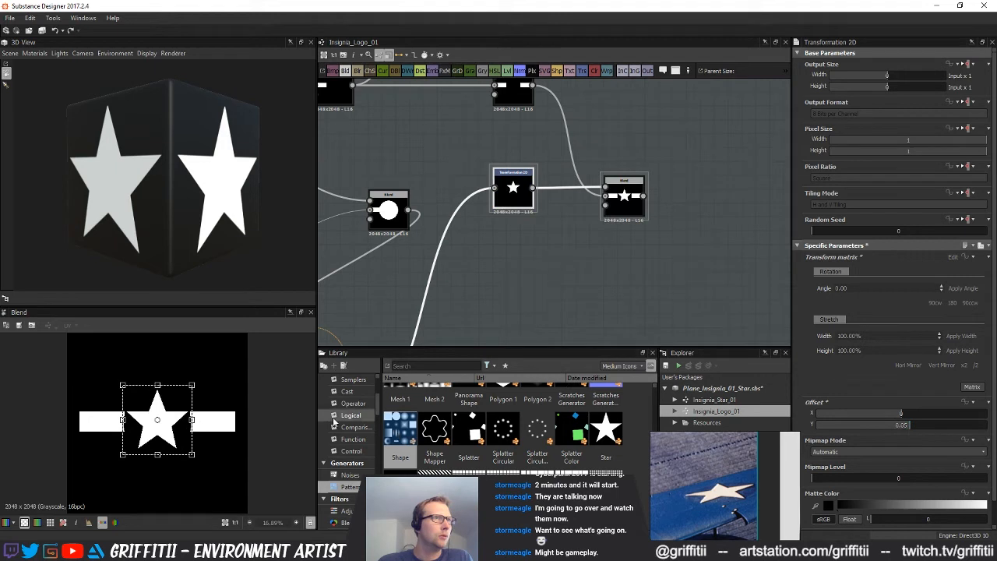
left_click_drag(193, 385, 197, 387)
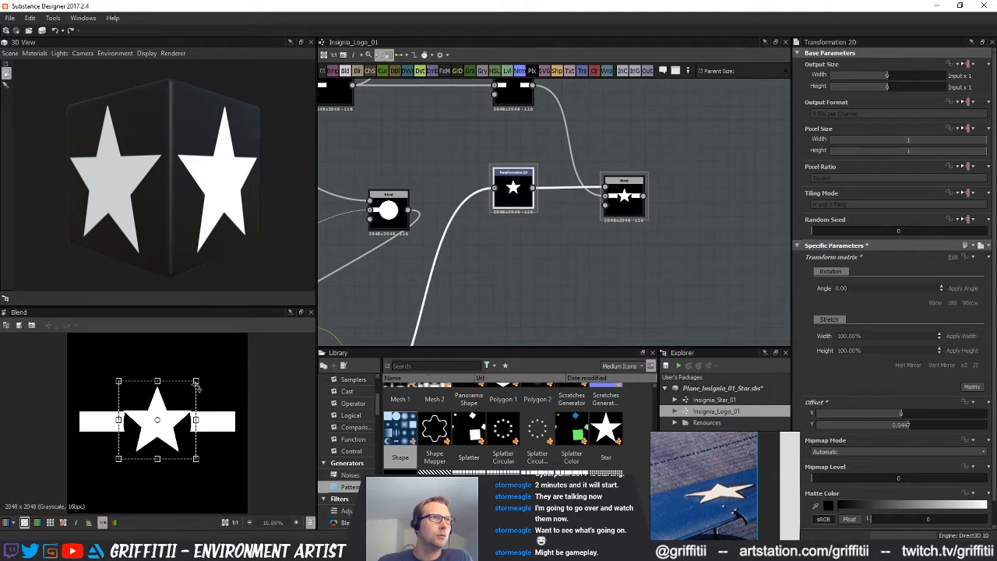
left_click_drag(905, 425, 906, 427)
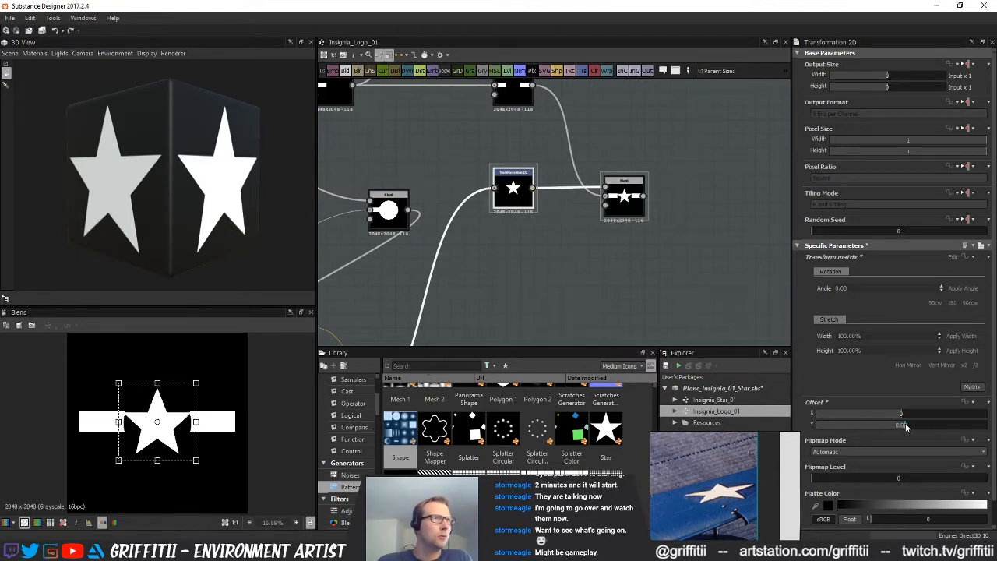
left_click(478, 293)
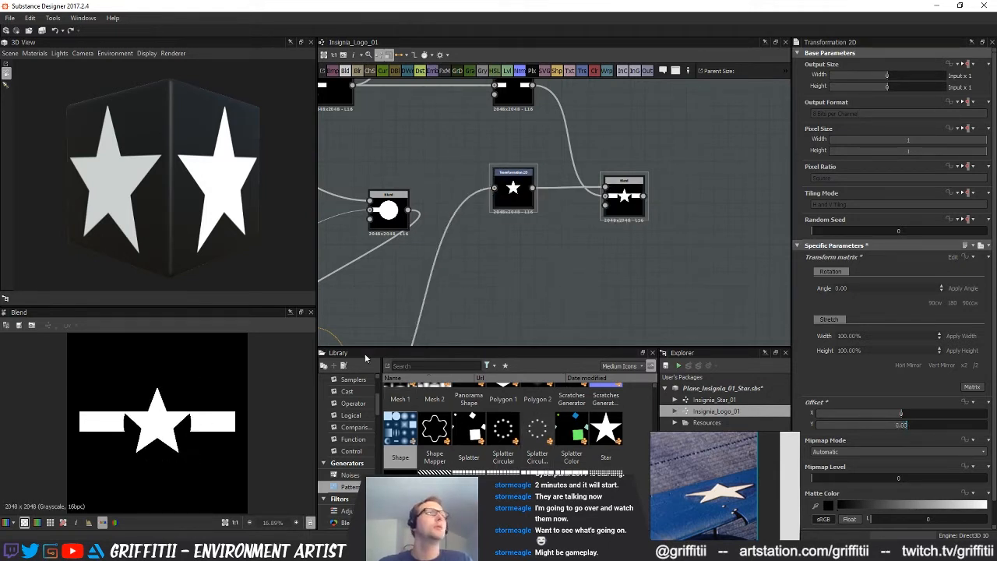
Preview the reference comparison Blend and move it closer to the new star-and-bars nodes
scroll(201, 444, "down", 1)
scroll(510, 261, "down", 3)
middle_click_drag(510, 257, 604, 231)
scroll(604, 234, "down", 2)
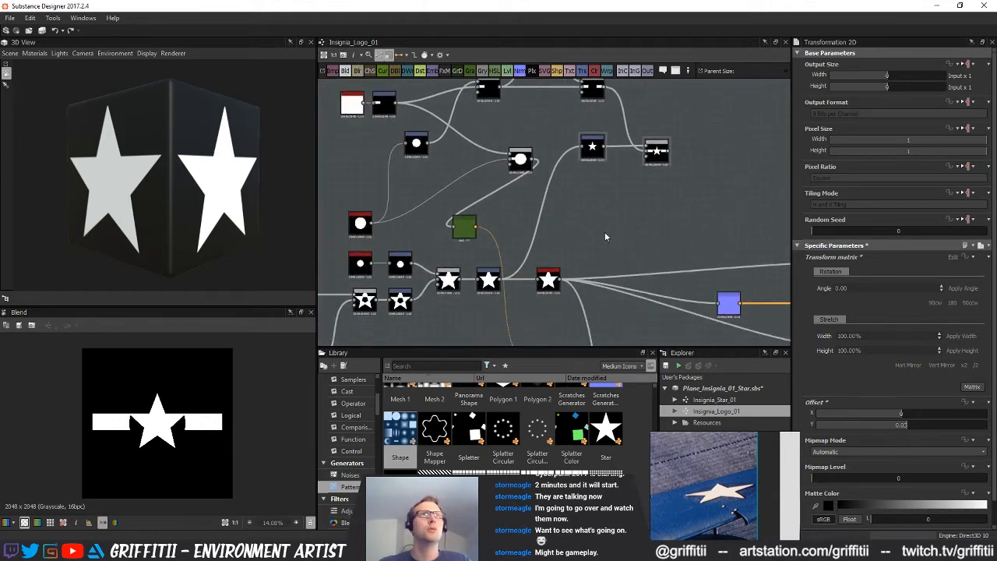
middle_click_drag(522, 282, 478, 184)
double_click(509, 263)
left_click_drag(509, 262, 663, 147)
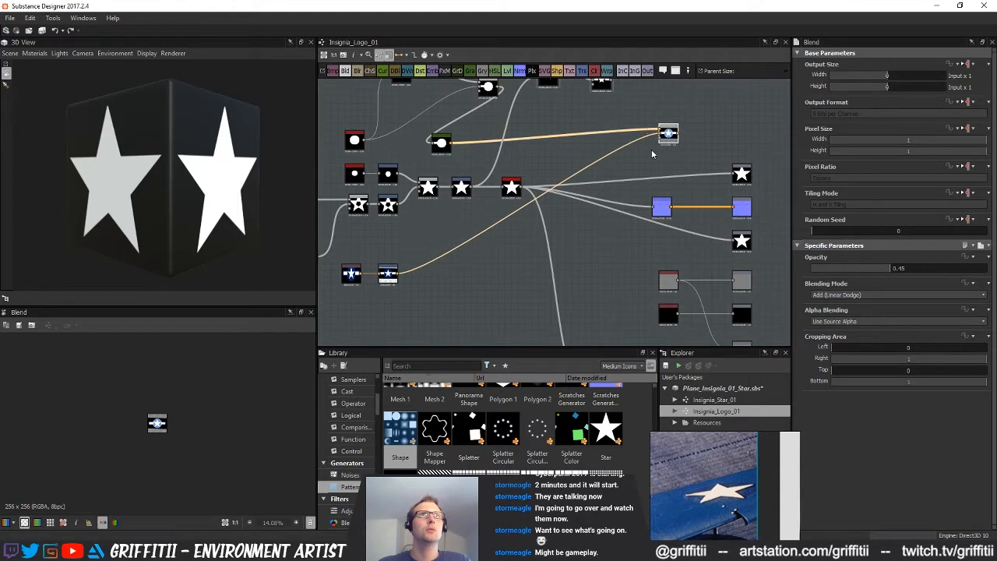
Place the Gradient Map beside the comparison Blend and feed it from the star-and-bars Blend instead of the old bar-and-disc Blend
middle_click_drag(532, 190, 402, 289)
middle_click_drag(378, 220, 425, 210)
left_click_drag(359, 236, 597, 207)
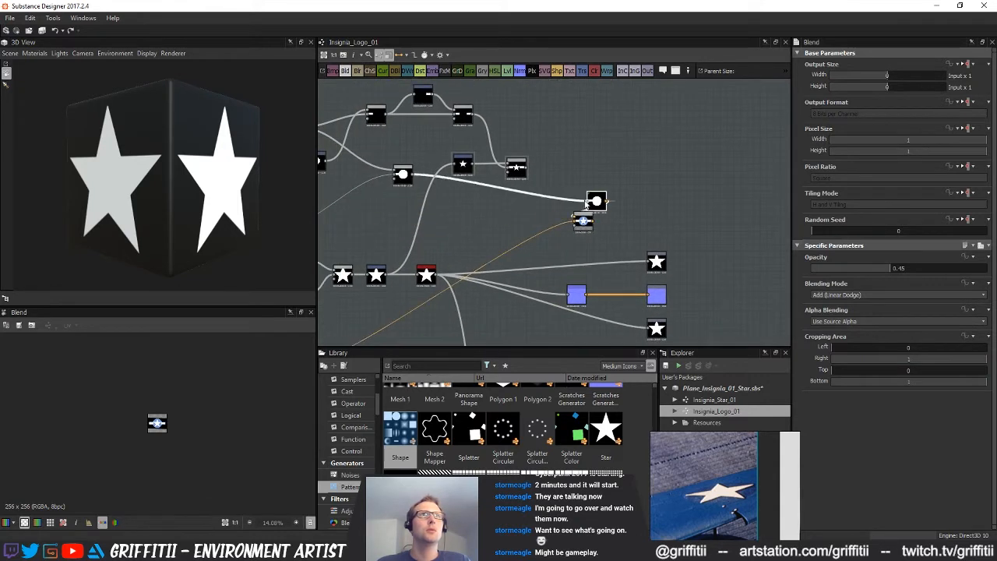
left_click_drag(527, 168, 554, 200)
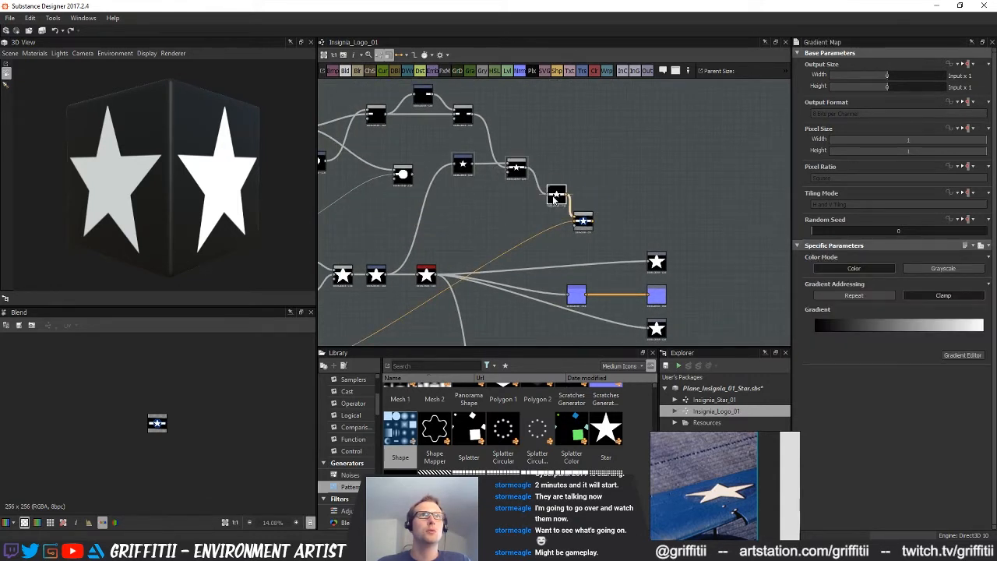
Enlarge the cutting disc in its Transformation 2D until the bars' curved ends match the reference in the comparison Blend preview
double_click(583, 220)
key("f")
scroll(210, 374, "up", 3)
middle_click_drag(592, 204, 620, 153)
middle_click_drag(520, 201, 628, 267)
left_click(450, 179)
middle_click_drag(506, 194, 540, 195)
scroll(136, 463, "down", 1)
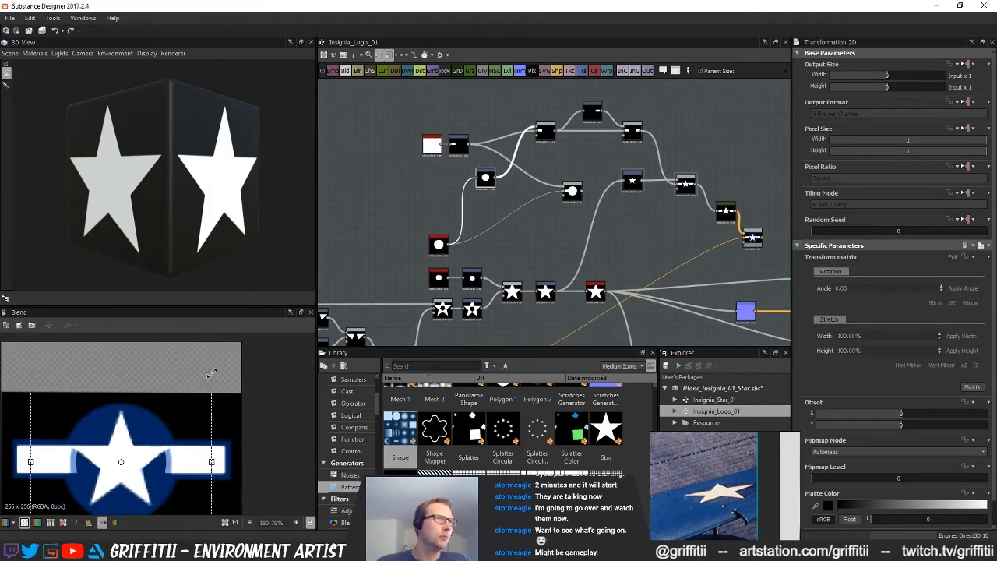
left_click_drag(208, 375, 222, 368)
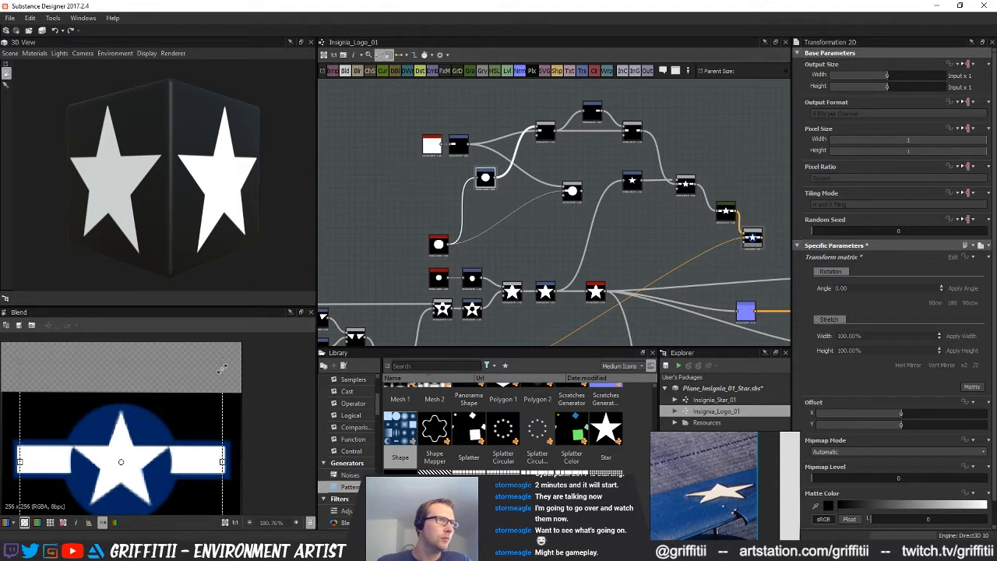
Preview the star-and-bars Blend and enlarge the star slightly in its Transformation 2D so its arms reach the side bars
middle_click_drag(748, 243, 685, 253)
left_click(625, 197)
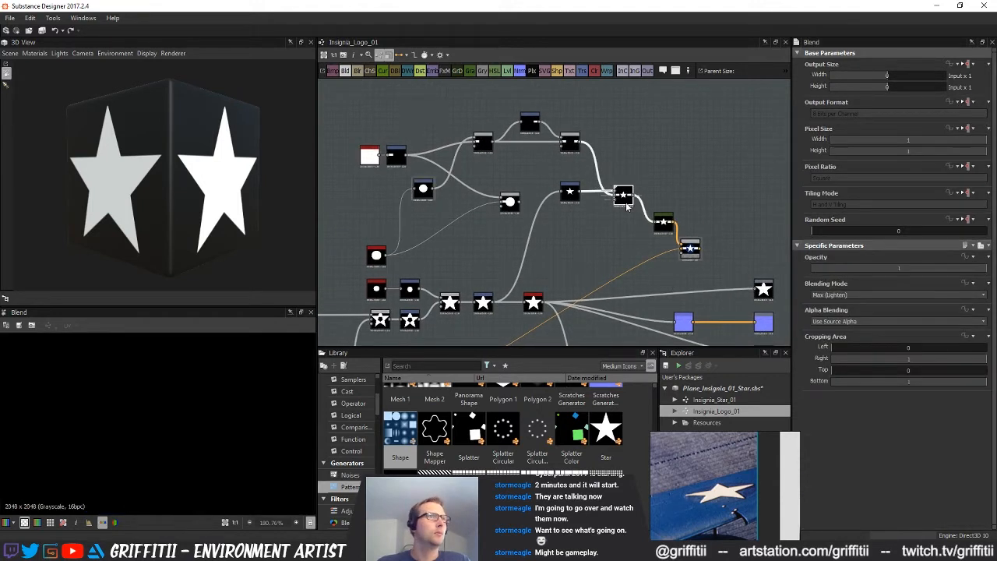
key("f")
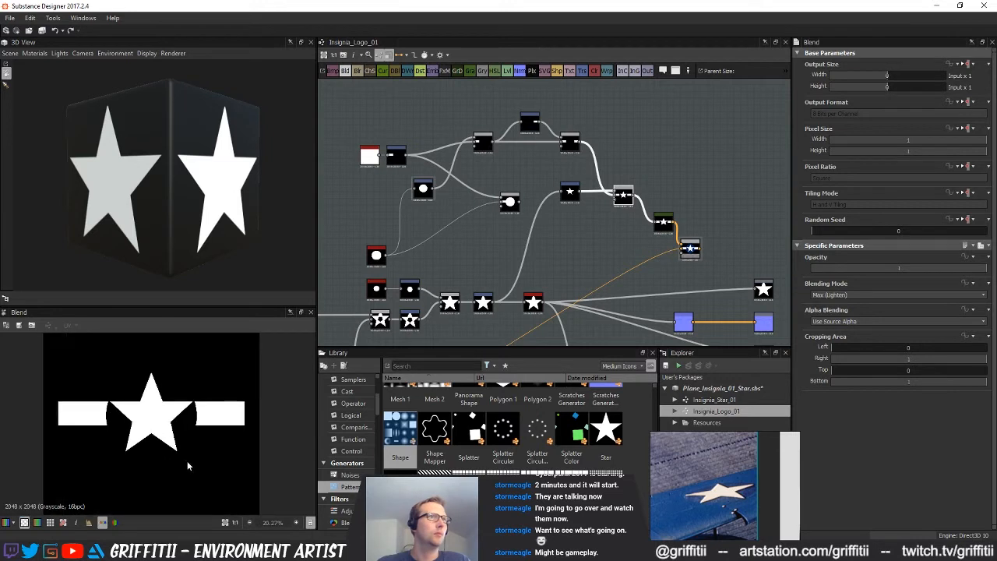
scroll(187, 460, "up", 2)
middle_click_drag(540, 226, 562, 244)
left_click(590, 210)
left_click_drag(200, 347, 202, 345)
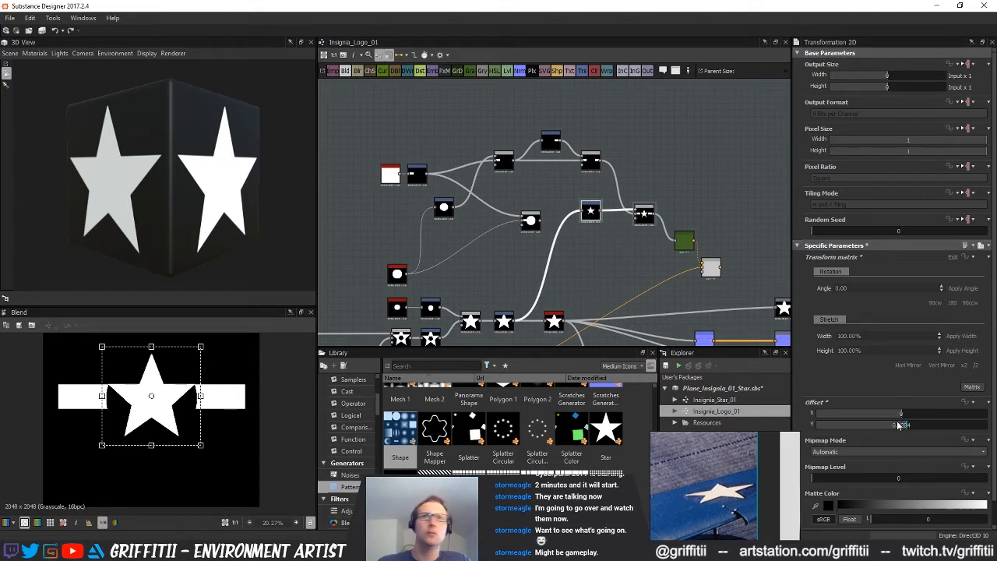
Fine-tune the star's Y offset to 0.023, checking closely where its arm meets the side bar's upper edge
left_click_drag(905, 426, 905, 429)
scroll(221, 380, "up", 5)
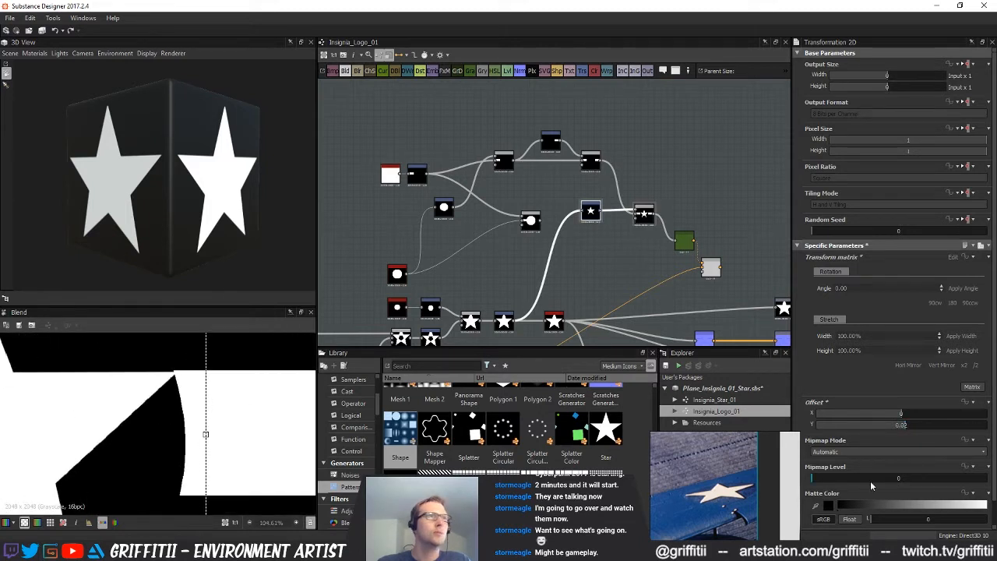
left_click_drag(905, 426, 905, 426)
double_click(905, 428)
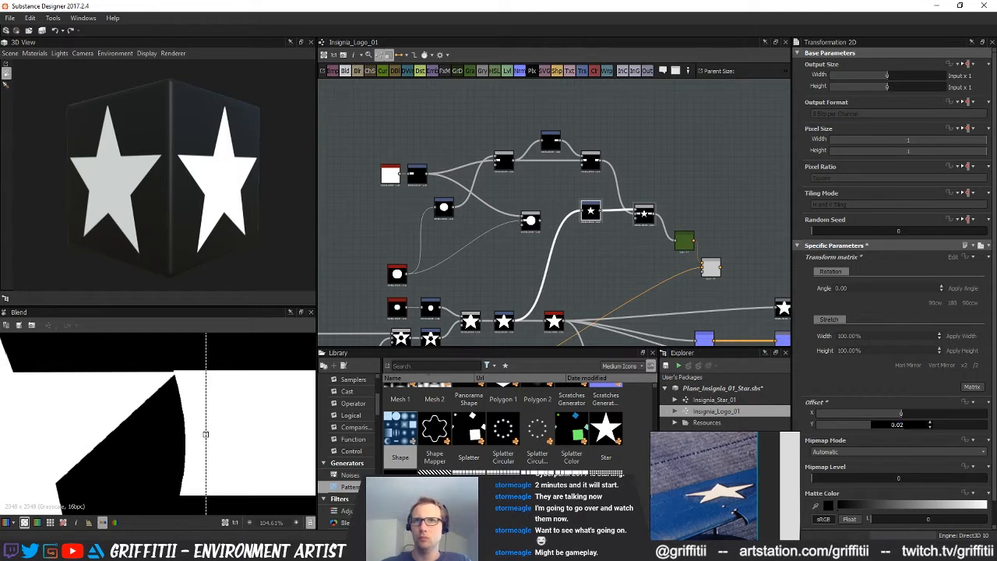
key("Return")
double_click(907, 427)
key("Return")
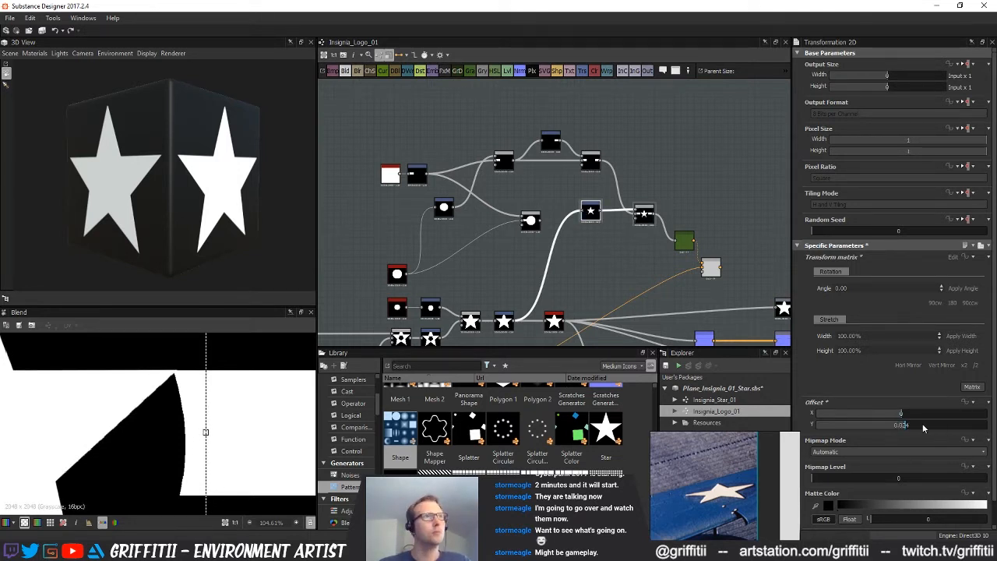
double_click(908, 425)
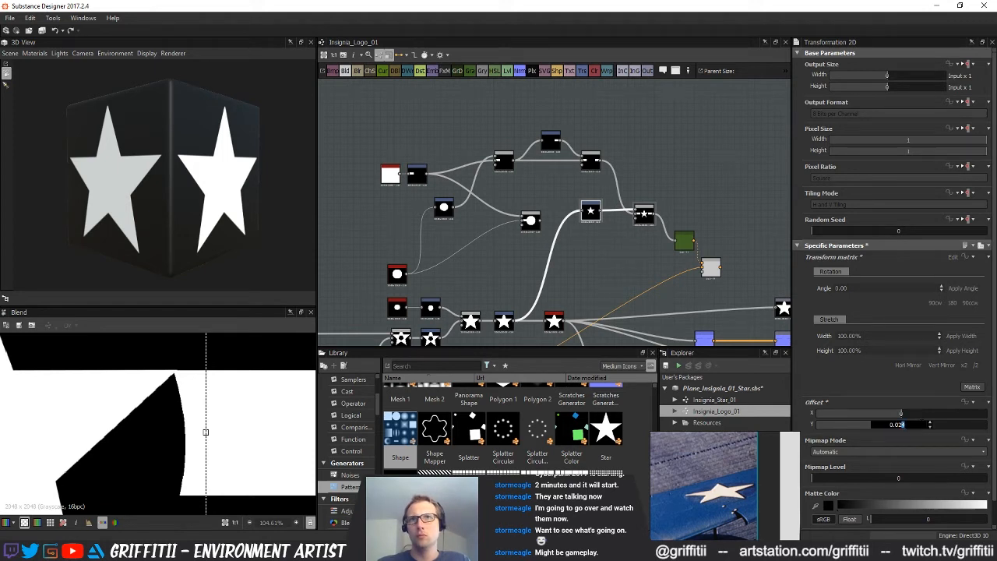
type("3")
key("Return")
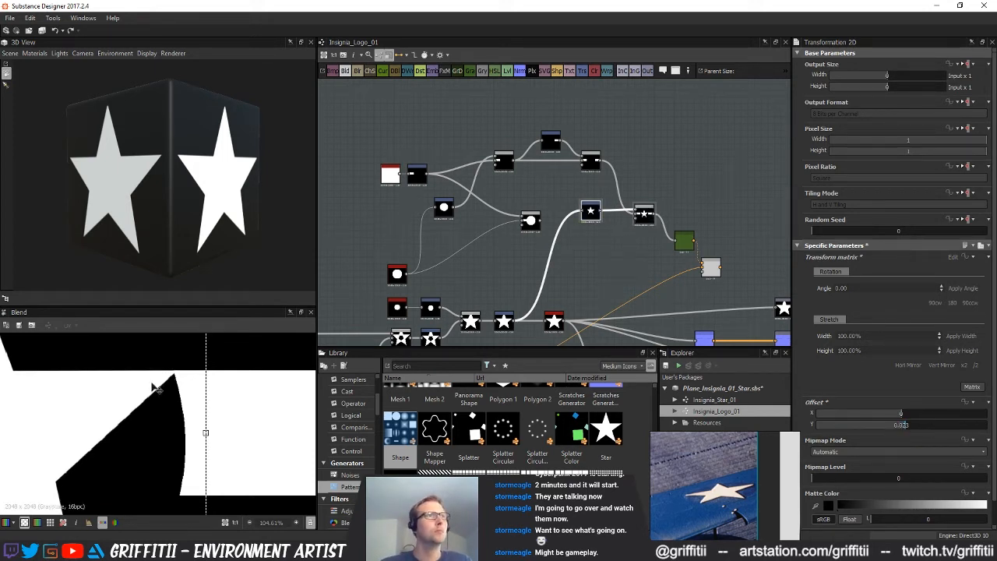
View the whole star-and-bars Blend and delete the unused bar-and-disc Blend from the graph
scroll(155, 387, "down", 3)
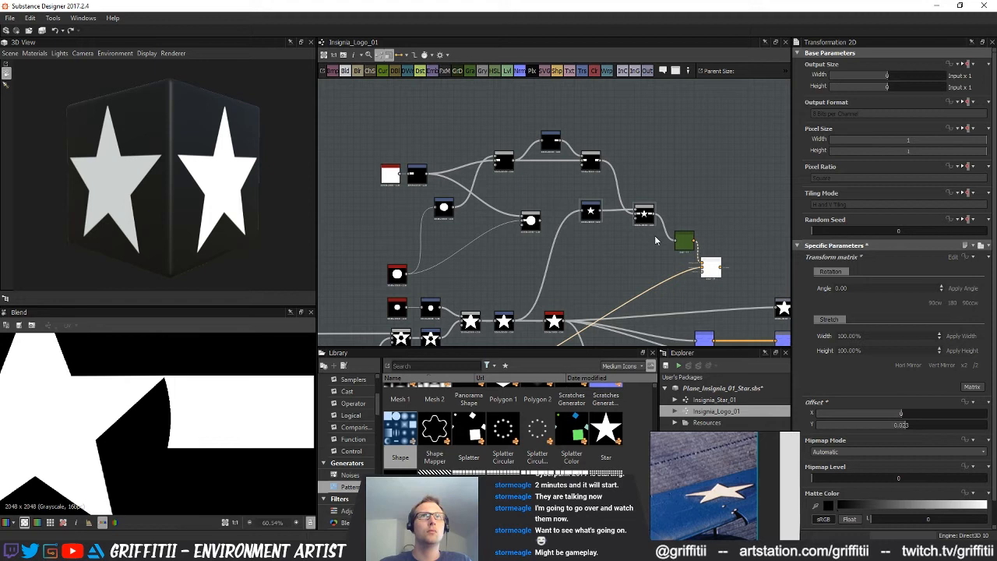
left_click(643, 215)
scroll(28, 428, "down", 5)
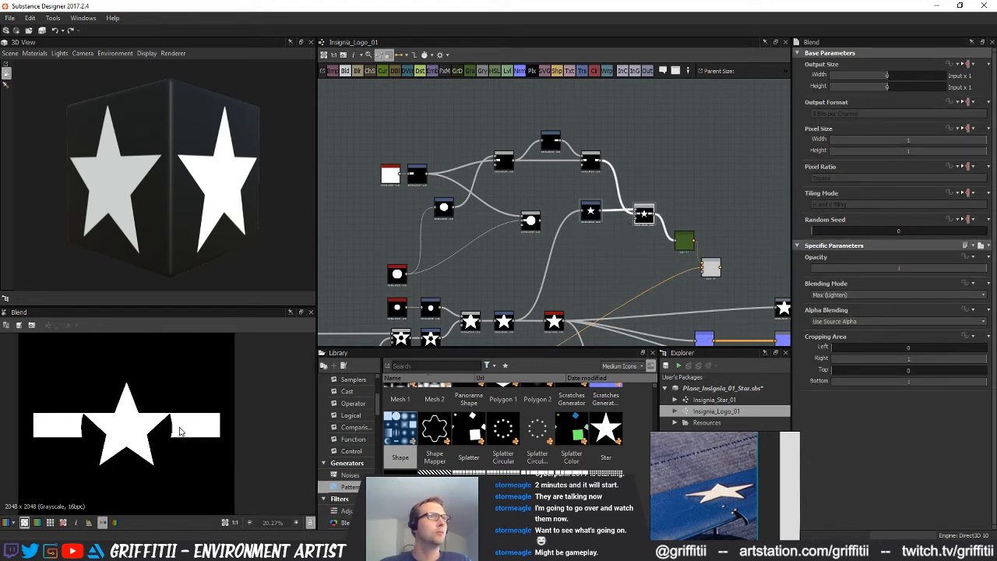
middle_click_drag(633, 258, 578, 269)
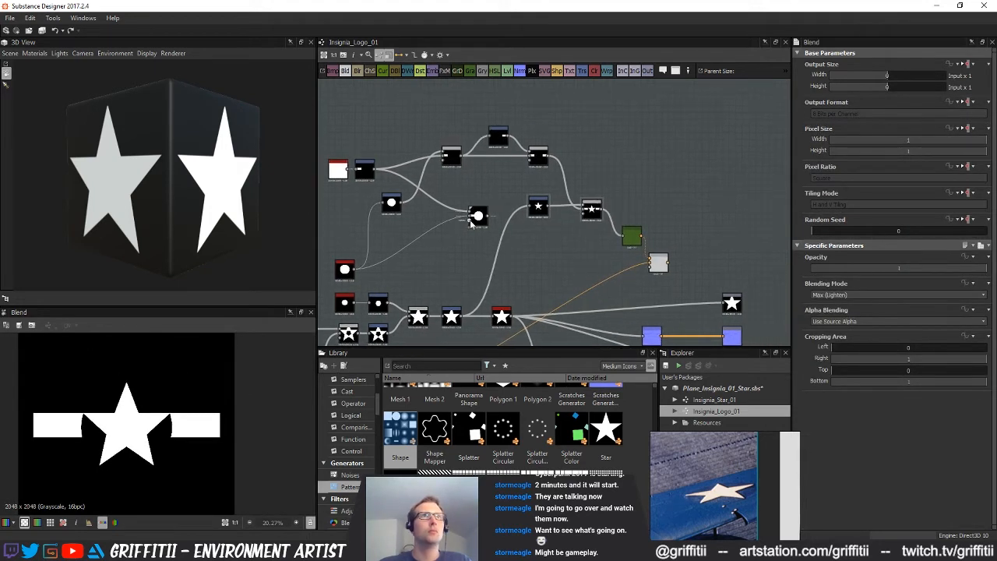
left_click_drag(469, 241, 465, 243)
key("Delete")
Tidy the graph by lining up the disc Shape with its Transformation 2D and stacking that pair above the bar's nodes
scroll(347, 263, "down", 1)
left_click_drag(338, 275, 335, 219)
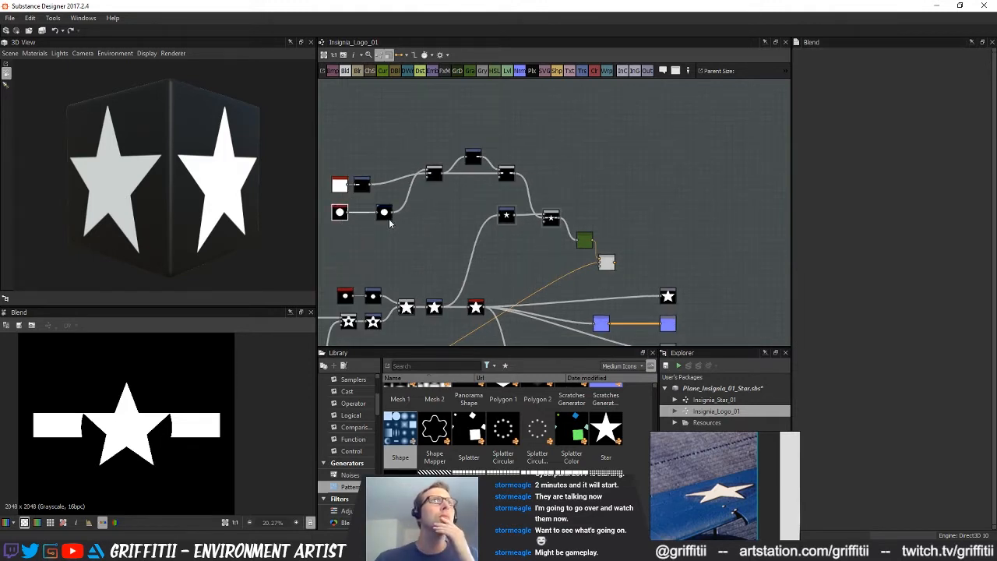
scroll(389, 221, "up", 2)
left_click_drag(411, 218, 443, 219)
middle_click_drag(471, 257, 468, 268)
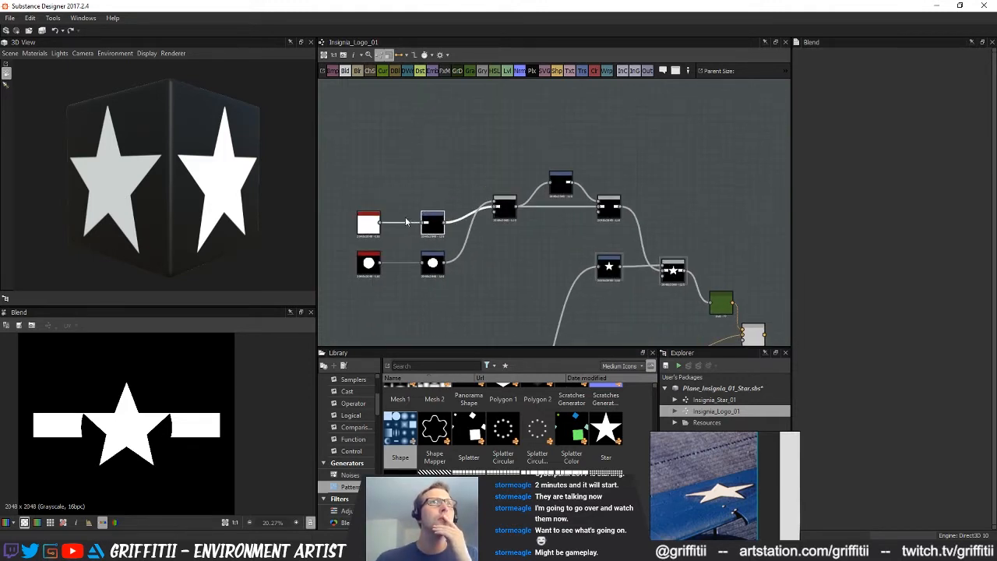
left_click_drag(341, 264, 423, 195)
left_click(506, 209)
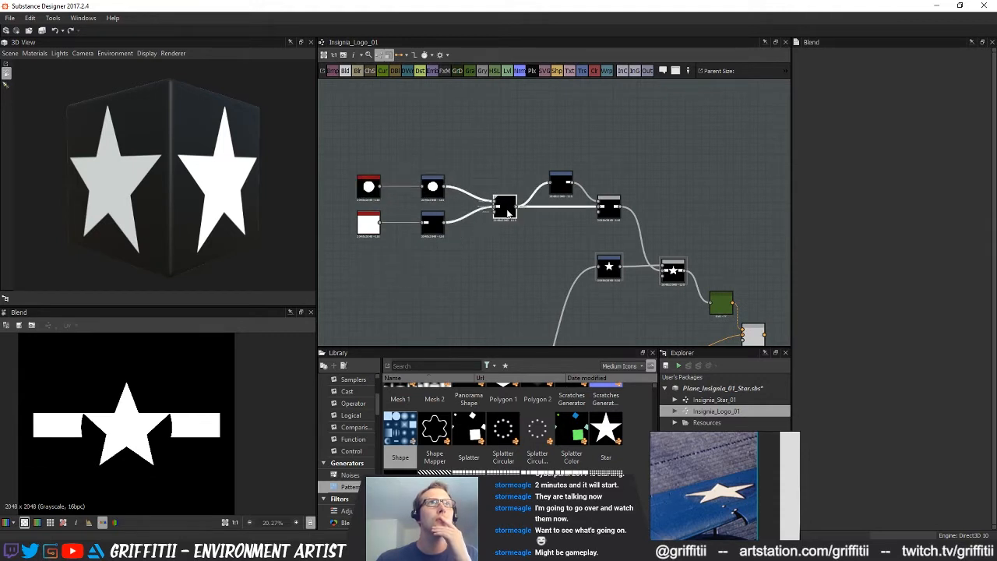
Review the star-and-bars Blend, the blurred star and the reference comparison Blend across the graph
middle_click_drag(476, 251, 412, 251)
scroll(483, 266, "down", 1)
middle_click_drag(460, 314, 499, 212)
scroll(483, 267, "down", 2)
middle_click_drag(503, 259, 485, 259)
left_click(564, 184)
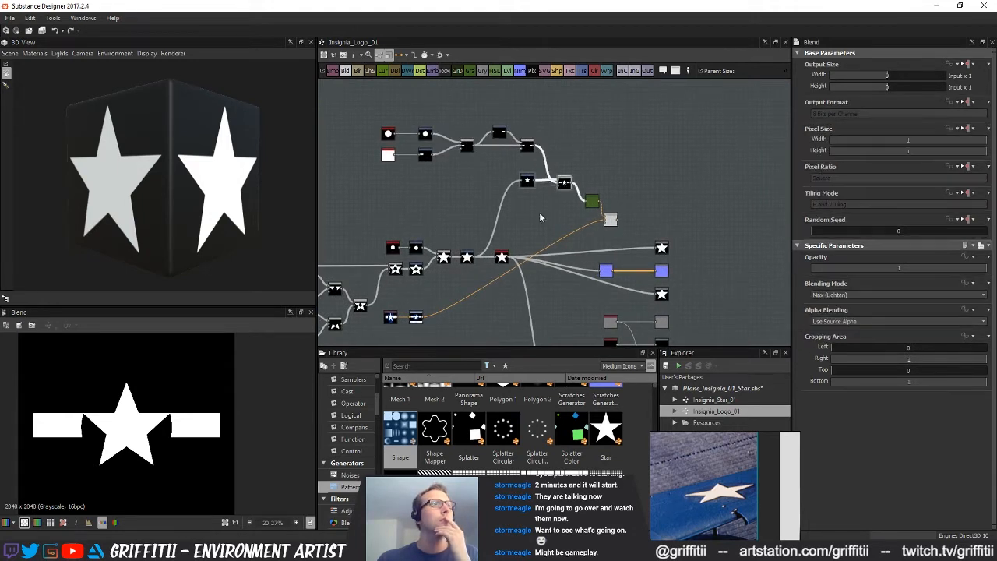
middle_click_drag(524, 229, 510, 229)
left_click(487, 256)
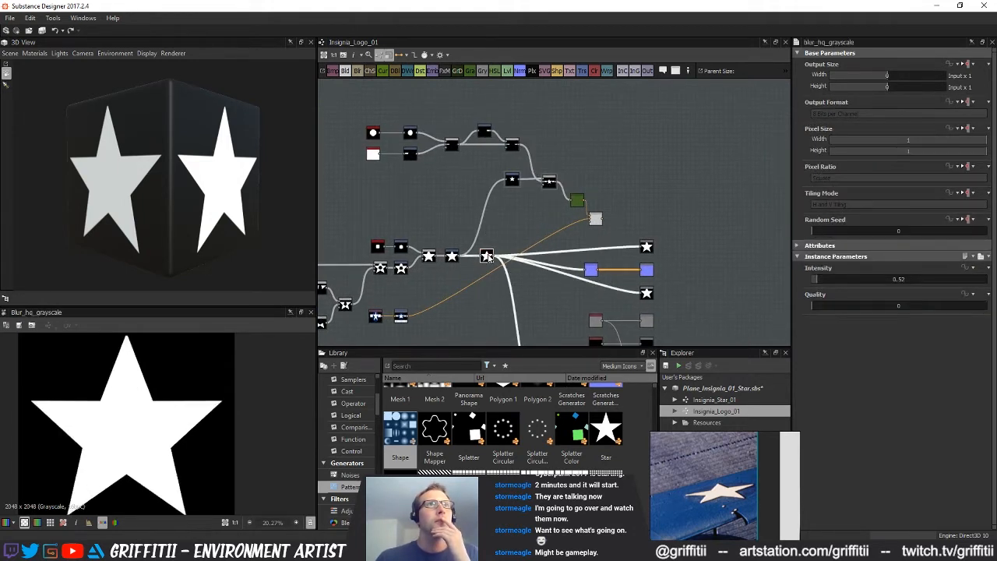
middle_click_drag(486, 257, 477, 261)
left_click(586, 225)
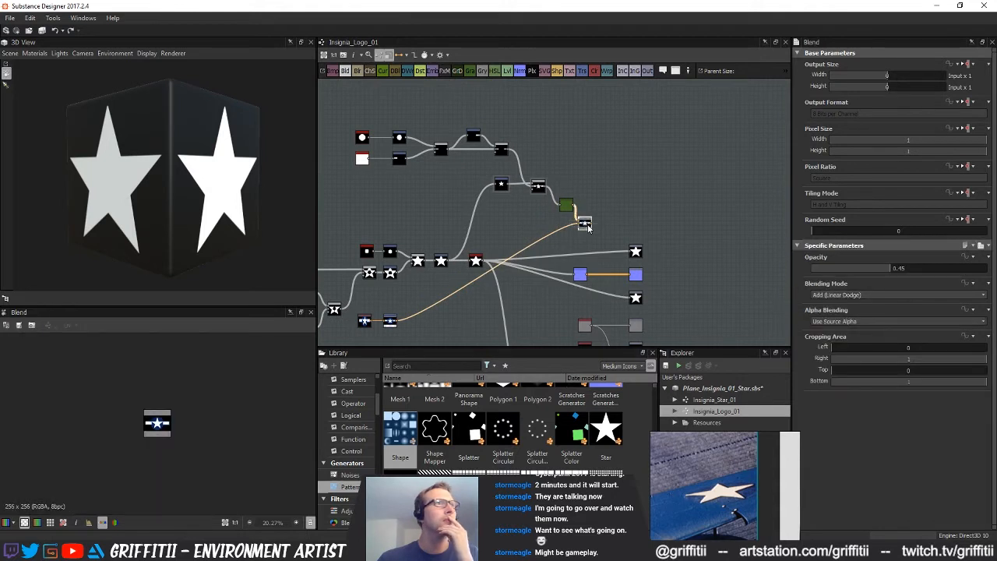
Add a separate Transformation 2D above the bar nodes, feed it from the disc Shape and preview the full disc
mouse_move(498, 209)
middle_mouse_down()
mouse_move(546, 208)
mouse_move(496, 227)
middle_mouse_up()
middle_click_drag(576, 173, 579, 192)
left_click_drag(558, 137, 588, 117)
left_click_drag(381, 174, 549, 149)
scroll(571, 247, "up", 3)
double_click(568, 245)
middle_click_drag(583, 218, 642, 235)
scroll(624, 242, "down", 2)
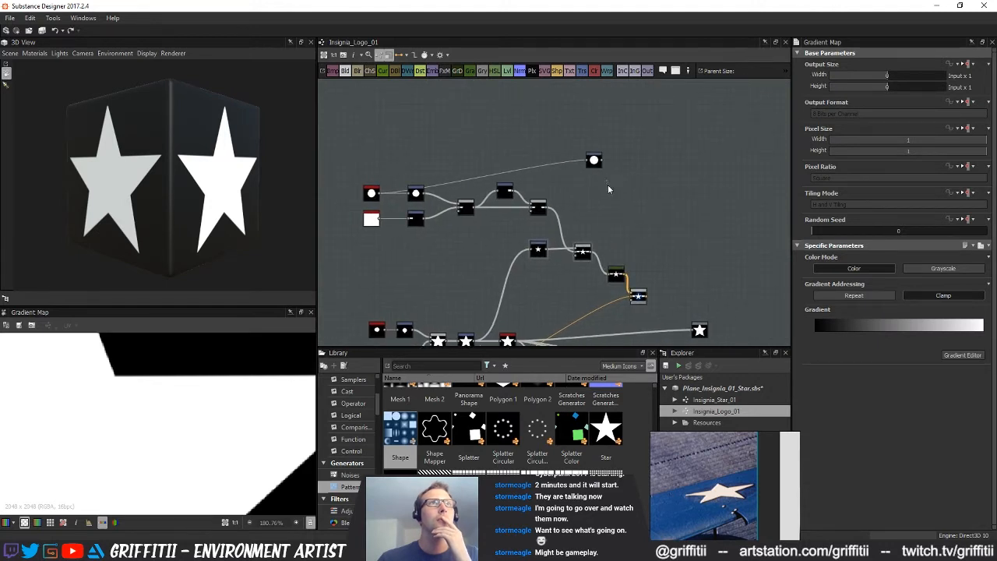
double_click(593, 161)
scroll(270, 363, "down", 5)
mouse_move(590, 202)
middle_mouse_down()
mouse_move(570, 245)
mouse_move(561, 209)
mouse_move(587, 193)
middle_mouse_up()
scroll(561, 209, "up", 1)
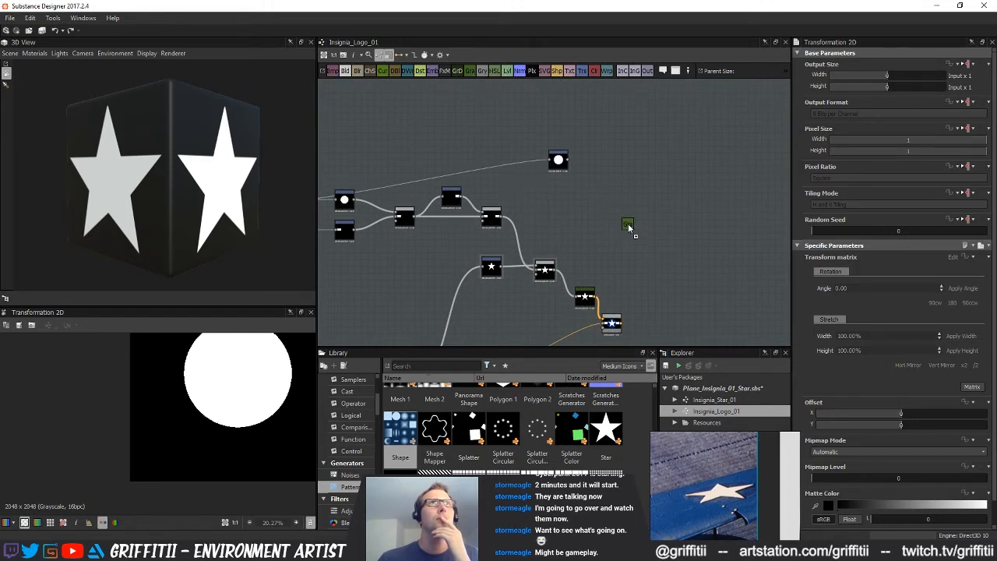
Add two Gradient Maps, one fed from the star-and-bars Blend and one from the new disc Transformation 2D
left_click(629, 227)
left_click_drag(557, 270, 634, 189)
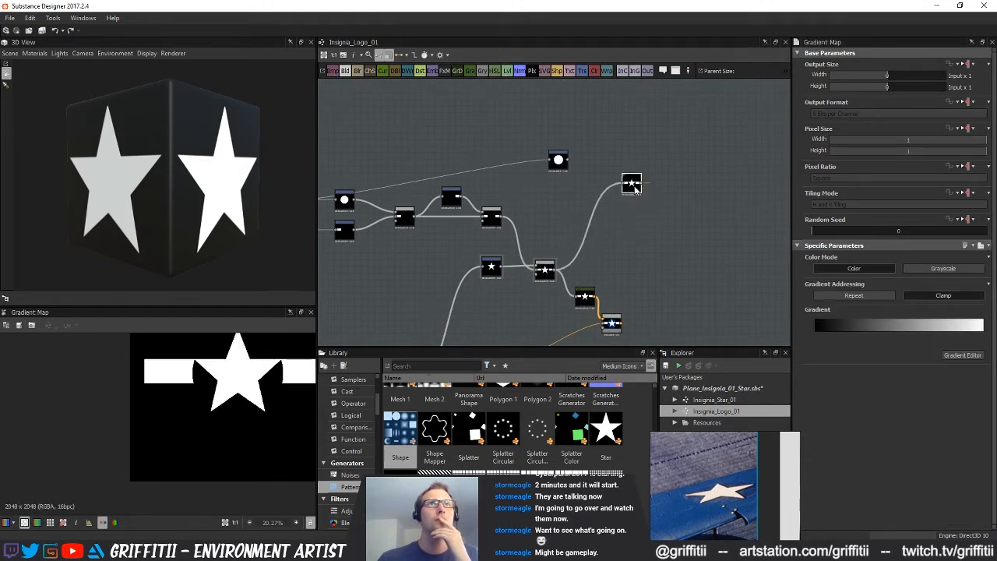
left_click_drag(481, 76, 601, 143)
left_click_drag(604, 144, 632, 209)
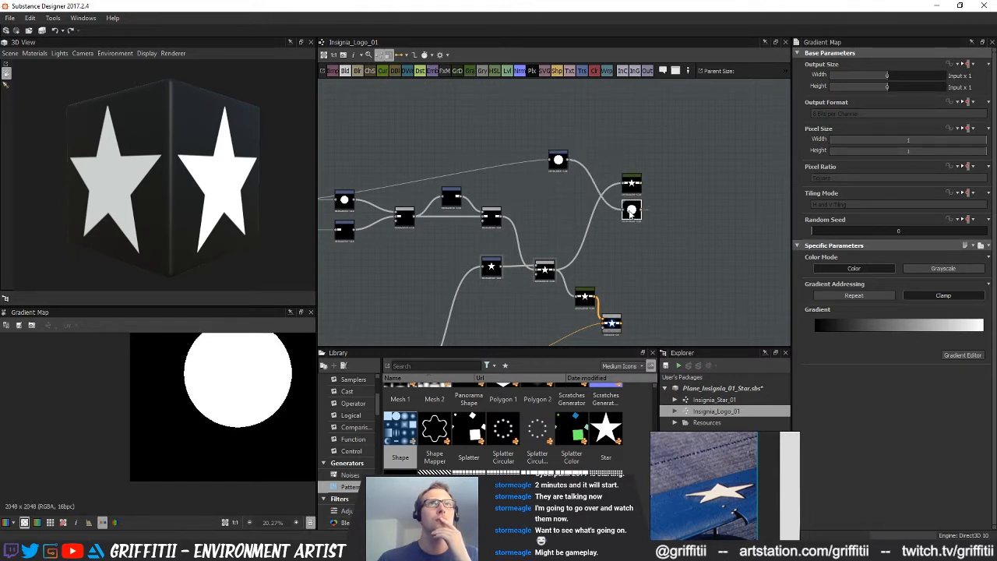
middle_click_drag(632, 210, 597, 208)
Make the disc's Gradient Map solid dark blue by sampling the comparison Blend's thumbnail and removing the extra gradient key
scroll(600, 325, "up", 1)
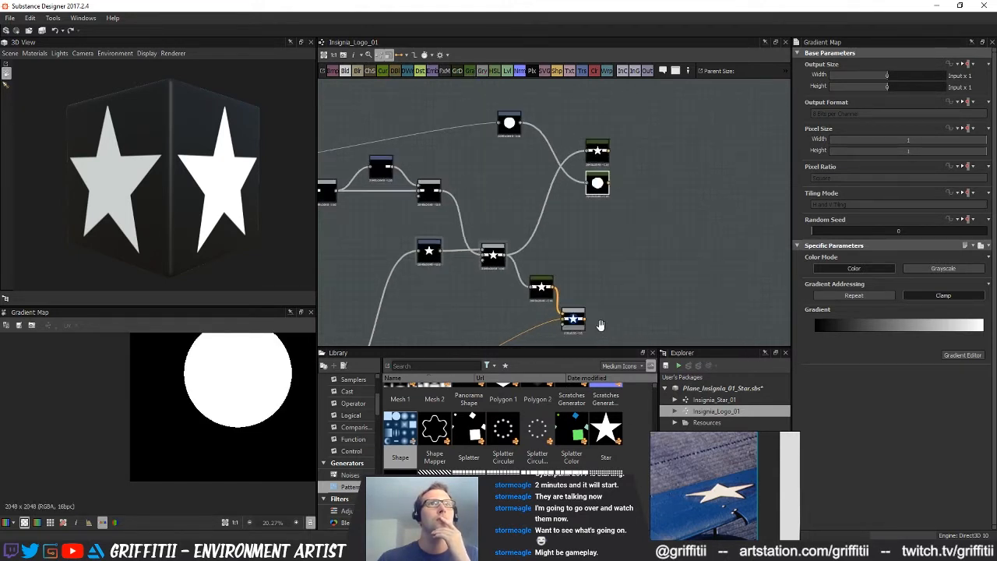
scroll(588, 331, "up", 2)
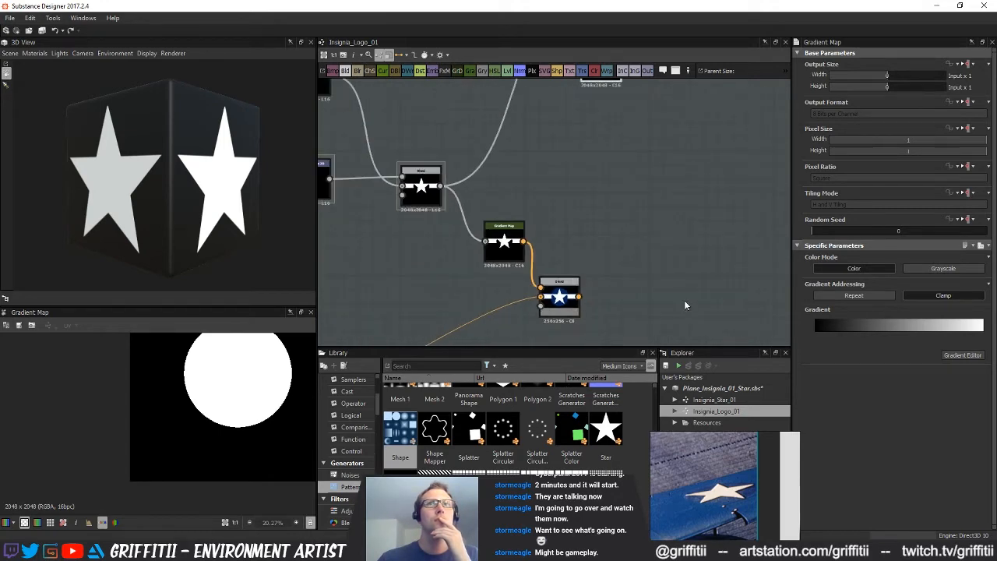
left_click(963, 355)
left_click_drag(468, 172, 351, 178)
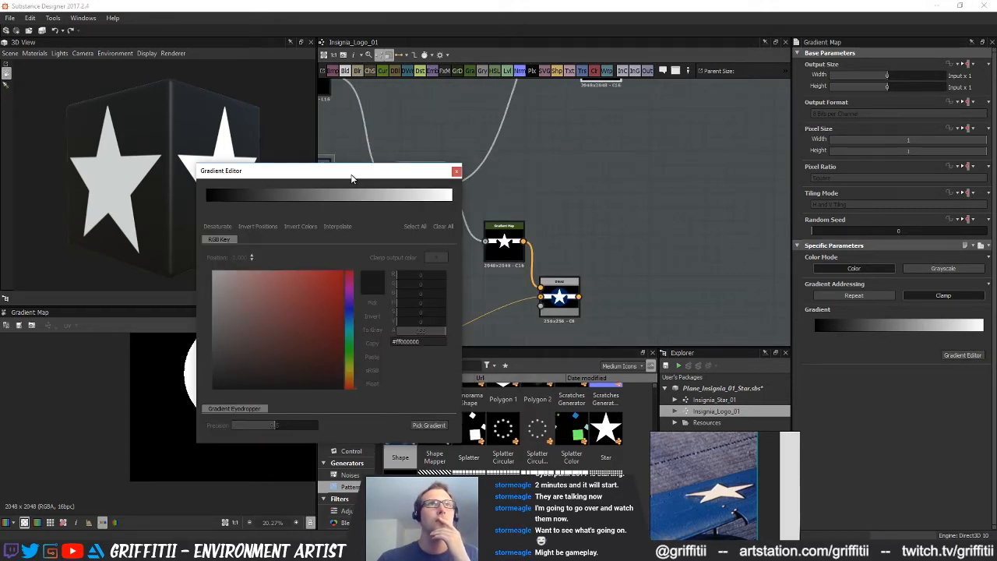
left_click(429, 425)
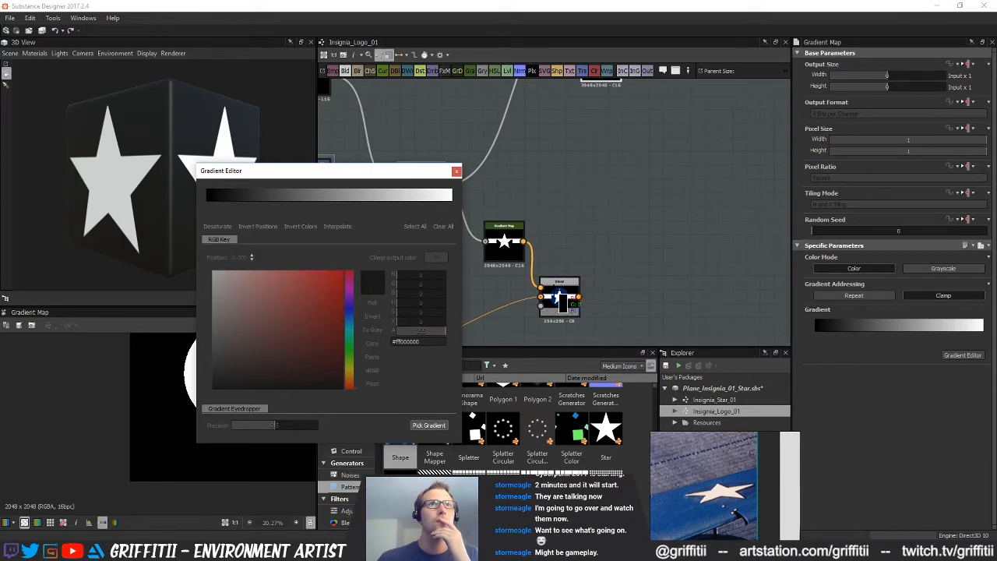
left_click(589, 296)
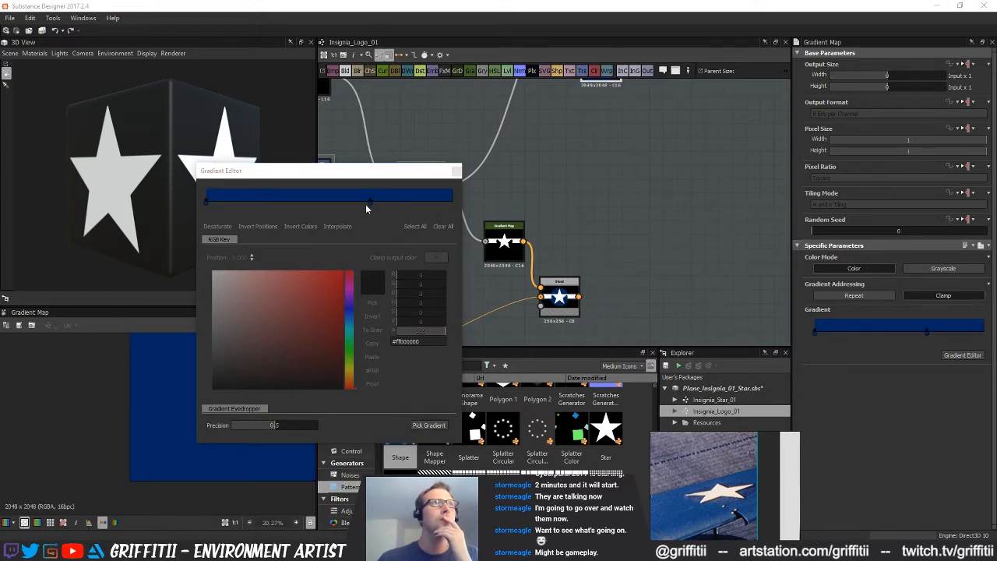
left_click_drag(371, 200, 373, 186)
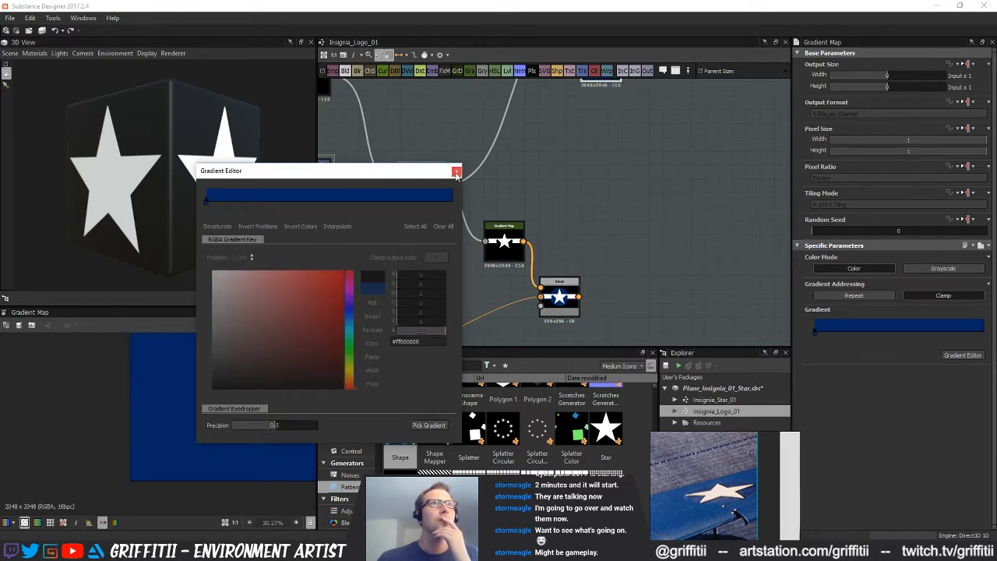
left_click(456, 173)
Add a Blend with the blue Gradient Map as foreground and the disc Transformation 2D as opacity mask
scroll(602, 171, "down", 1)
middle_click_drag(598, 162, 602, 283)
scroll(571, 234, "down", 1)
scroll(187, 436, "down", 3)
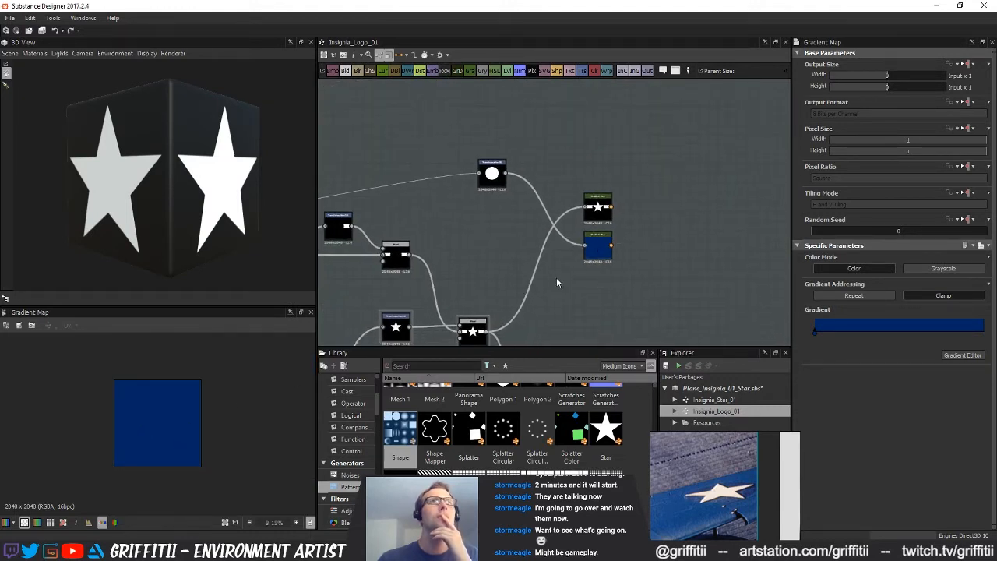
left_click_drag(343, 71, 663, 245)
left_click_drag(559, 236, 662, 251)
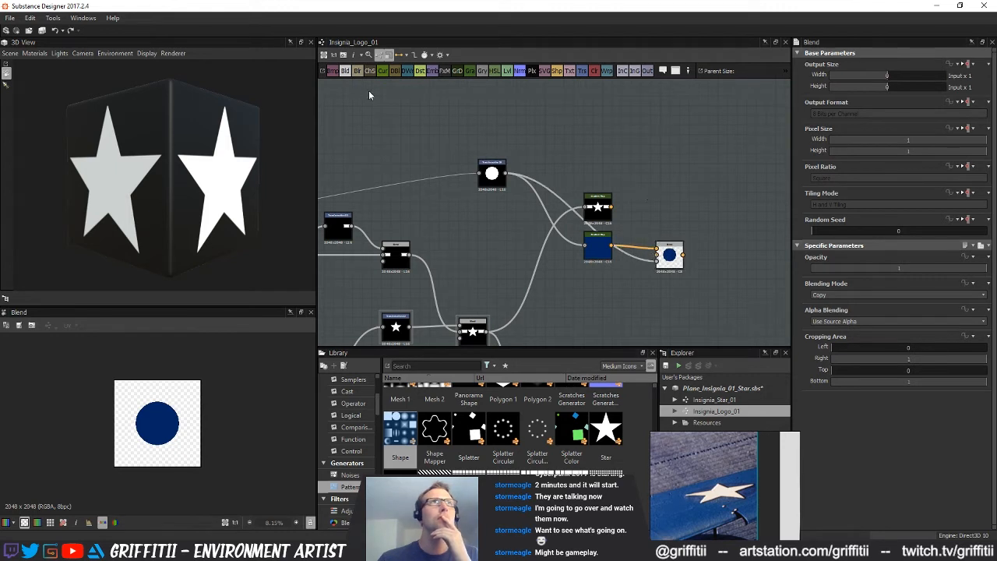
Add a Copy-mode Blend layering the star-and-bars Gradient Map over the blue disc, masked by the star-and-bars Blend
left_click_drag(412, 96, 646, 191)
left_click_drag(683, 254, 673, 197)
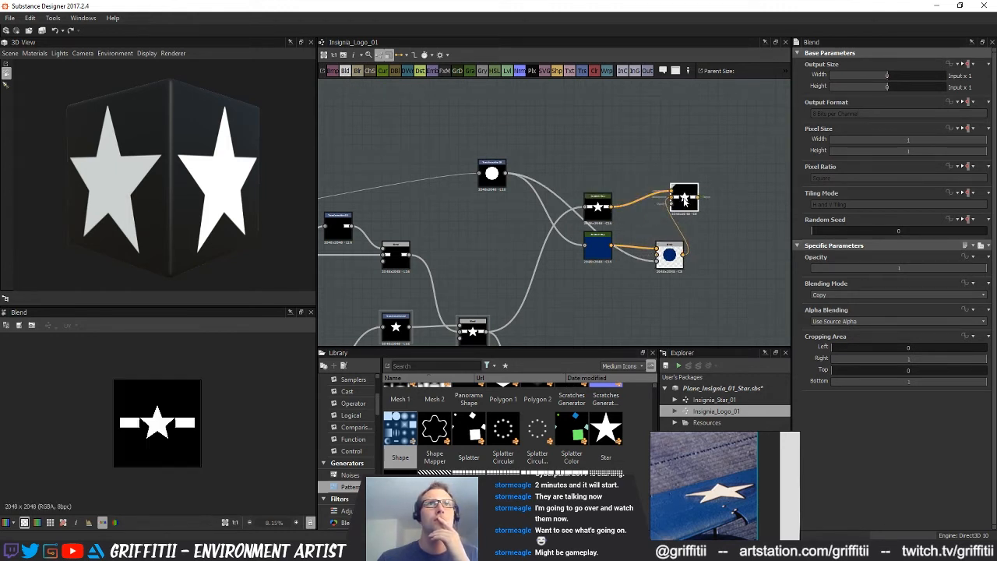
left_click(856, 296)
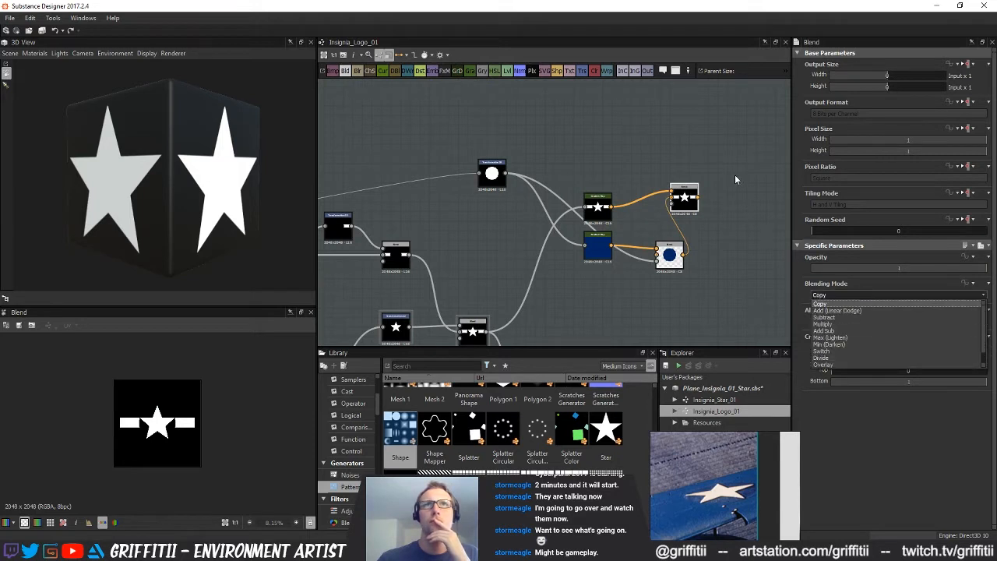
left_click(854, 303)
middle_click_drag(673, 236, 654, 232)
left_click_drag(469, 328, 695, 204)
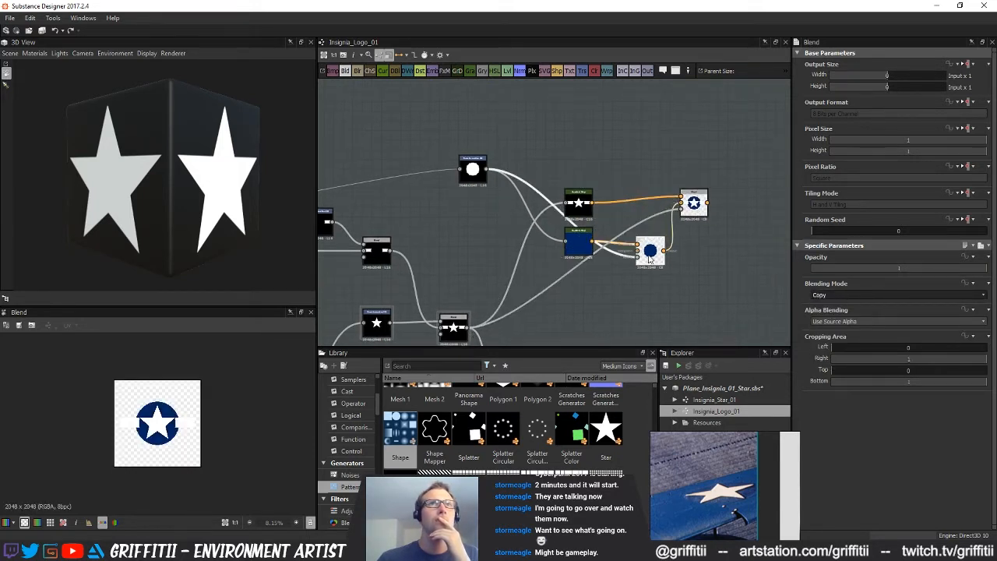
left_click(471, 178)
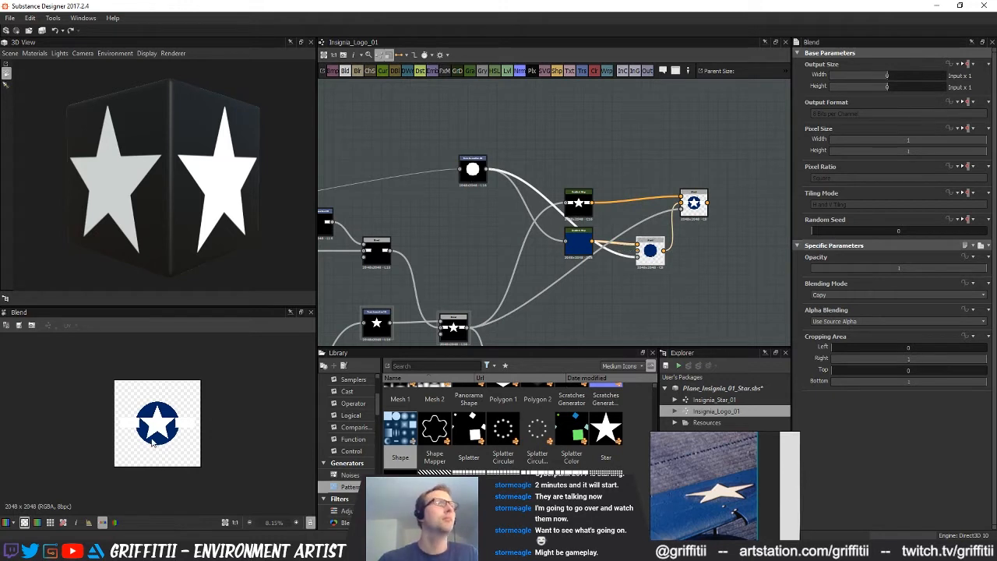
scroll(153, 442, "up", 2)
scroll(545, 257, "down", 3)
Duplicate the bar's Transformation 2D and stretch the copy into one centred bar spanning both side bars
middle_click_drag(553, 266, 762, 293)
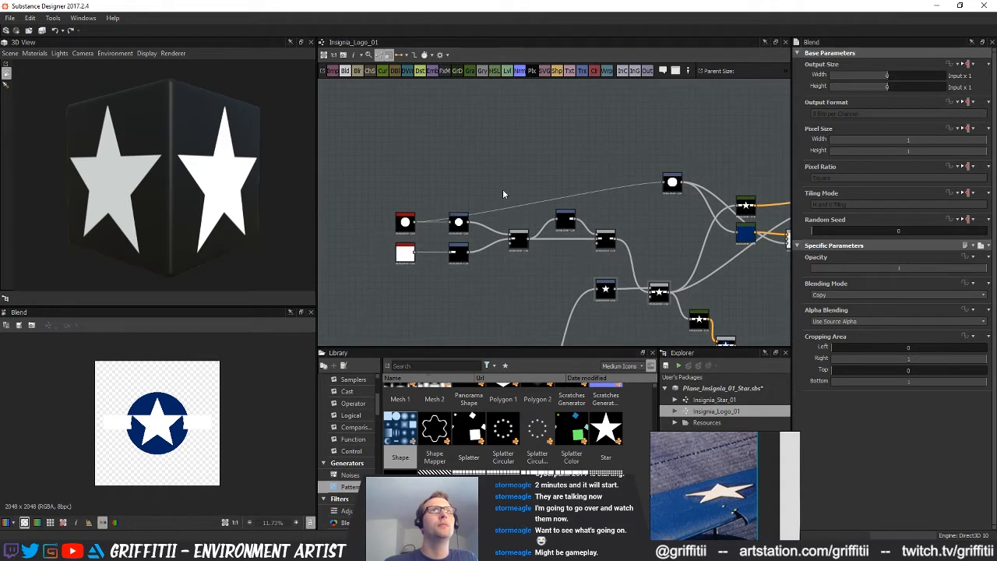
scroll(483, 260, "up", 2)
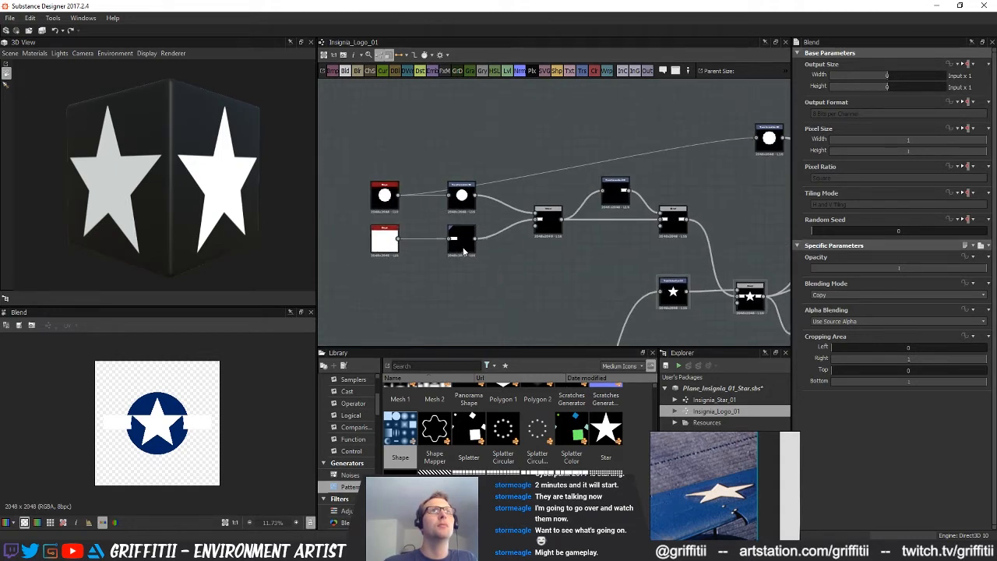
left_click(464, 251)
key("ctrl+c")
key("ctrl+v")
left_click_drag(560, 219, 470, 288)
double_click(470, 288)
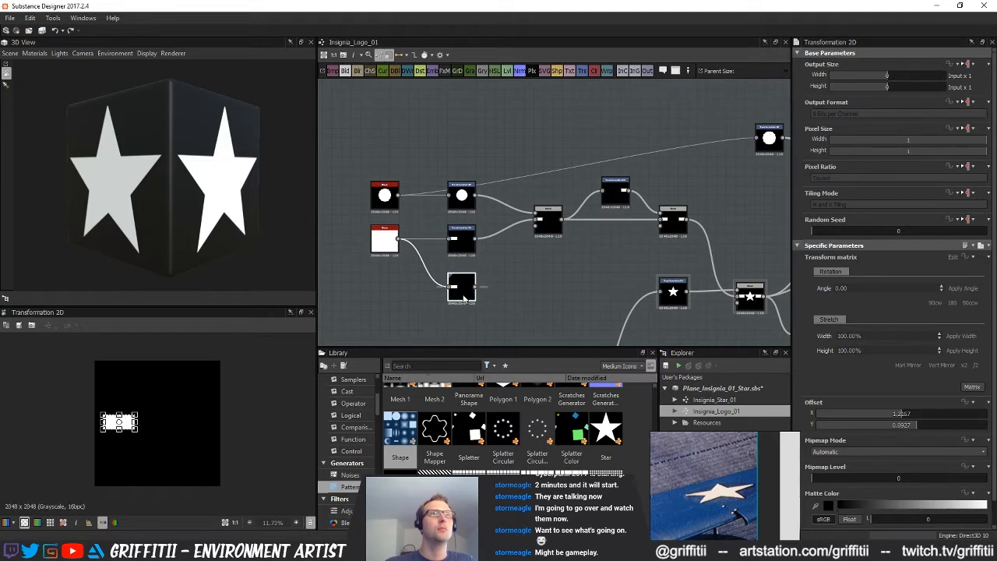
left_click_drag(139, 423, 210, 423)
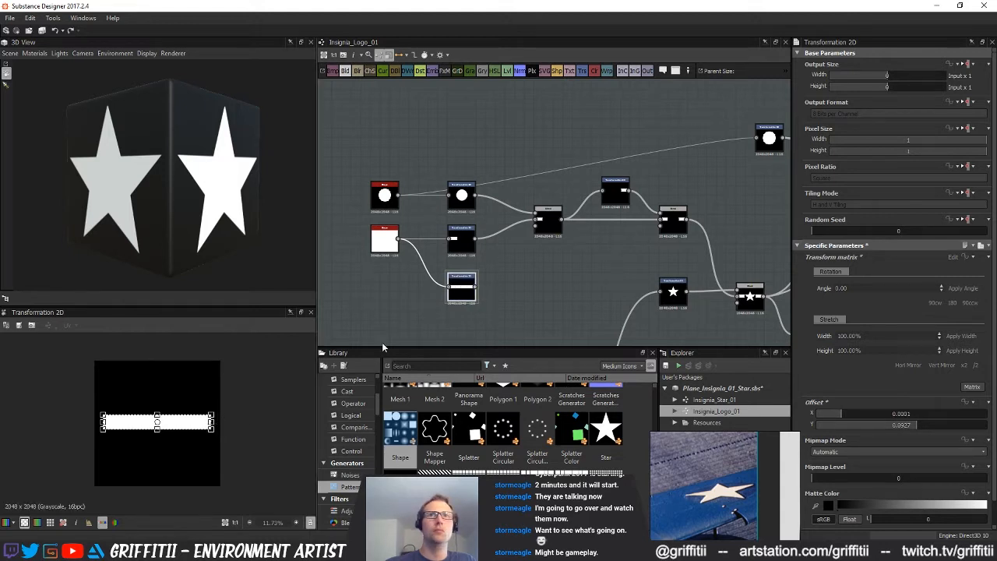
Move the full-width bar's Transformation 2D across the graph, close to the disc Transformation 2D and Gradient Maps
scroll(486, 268, "down", 2)
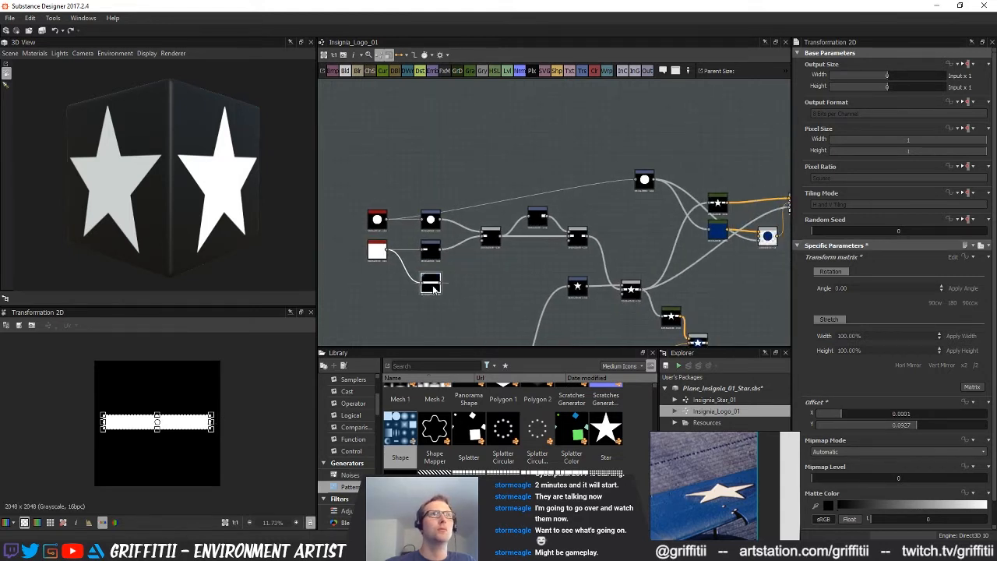
scroll(433, 288, "up", 3)
left_click(470, 208)
key("ctrl+d")
middle_click_drag(519, 278, 595, 266)
left_click_drag(548, 272, 505, 255)
left_click_drag(618, 218, 623, 246)
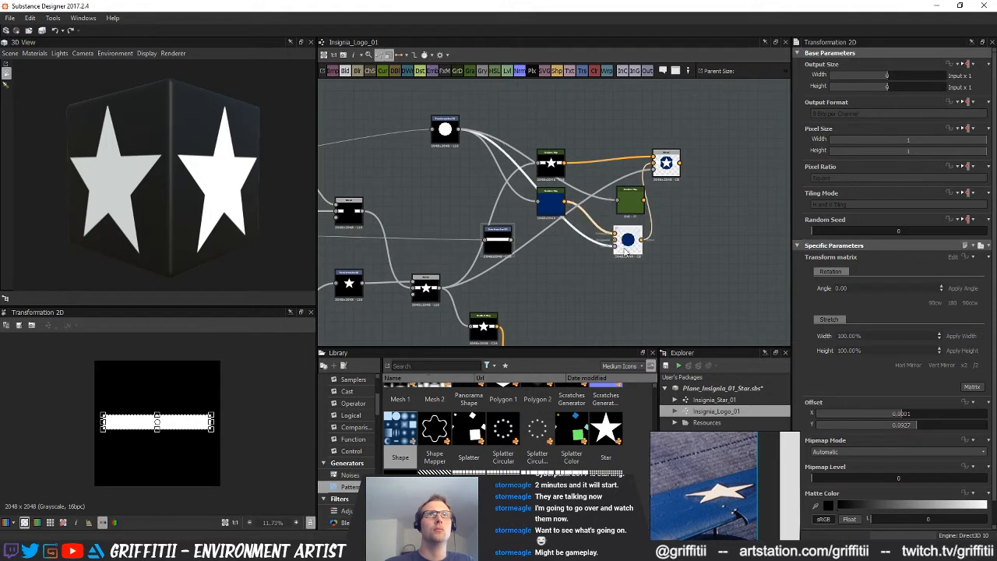
left_click(629, 204)
key("Delete")
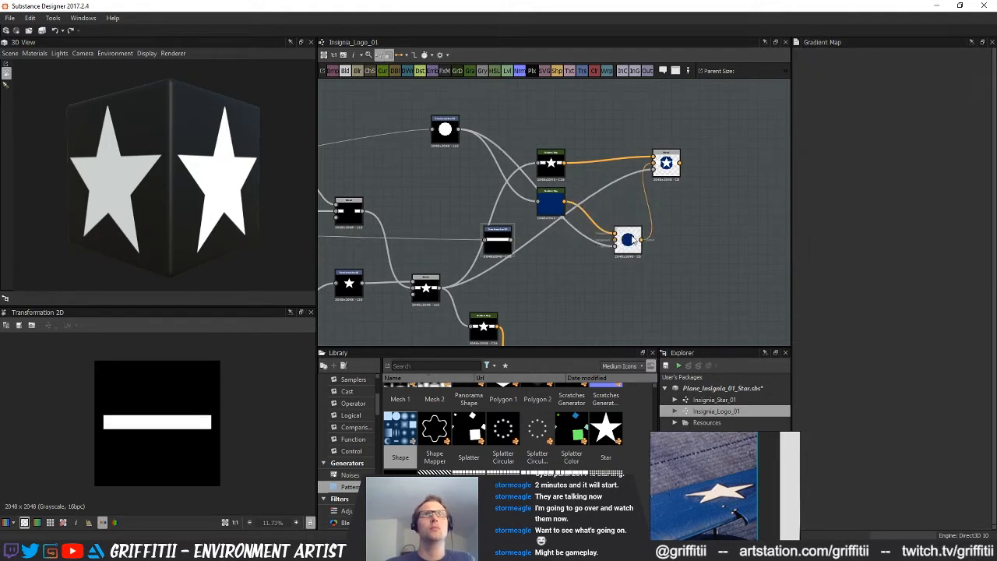
left_click_drag(633, 240, 624, 213)
Add a Blend node and stack the full-width bar's Transformation 2D directly below the disc's Transformation 2D
middle_click_drag(624, 213, 716, 239)
left_click_drag(581, 262, 481, 205)
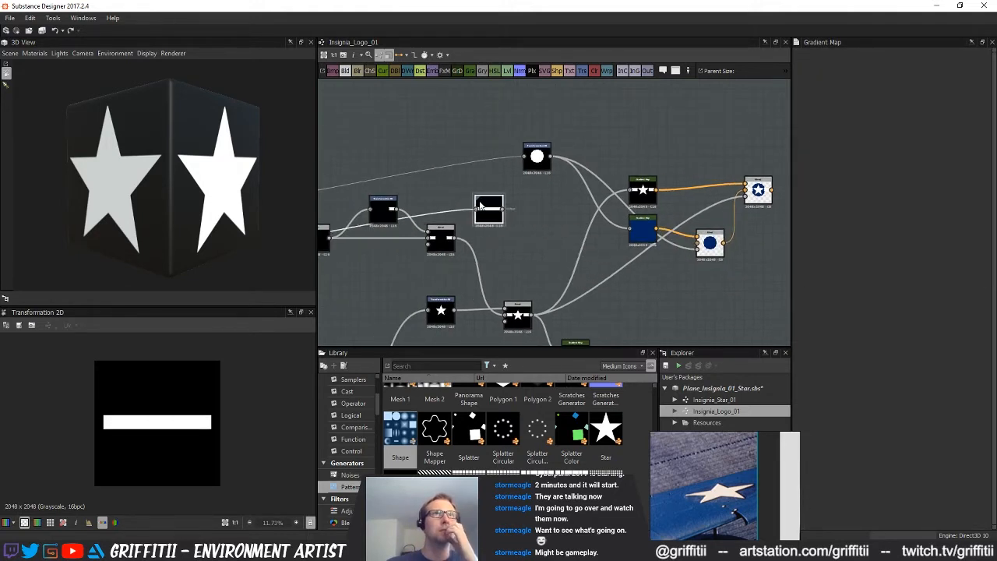
middle_click_drag(472, 124, 492, 153)
left_click(351, 72)
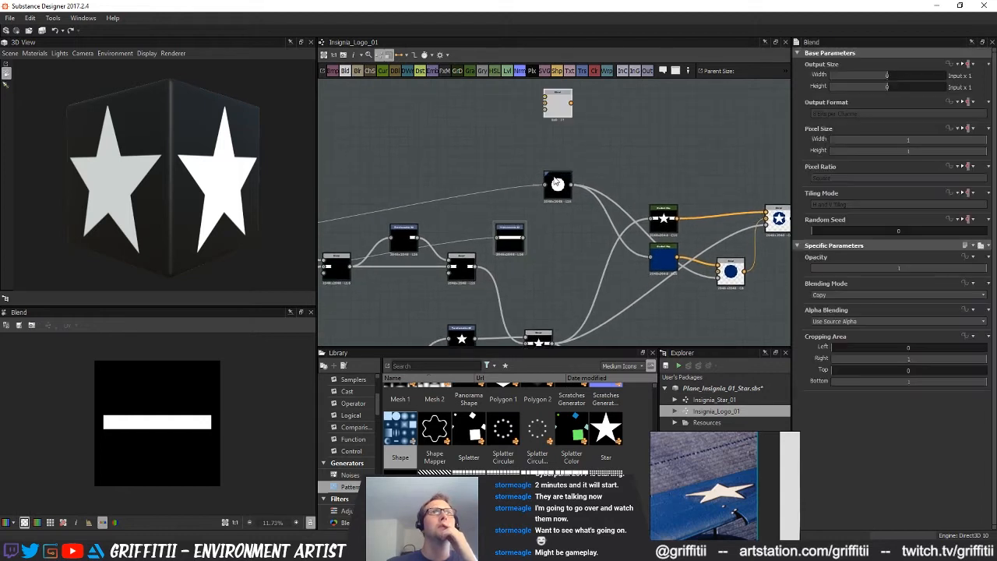
left_click_drag(557, 187, 500, 164)
left_click_drag(509, 243, 498, 204)
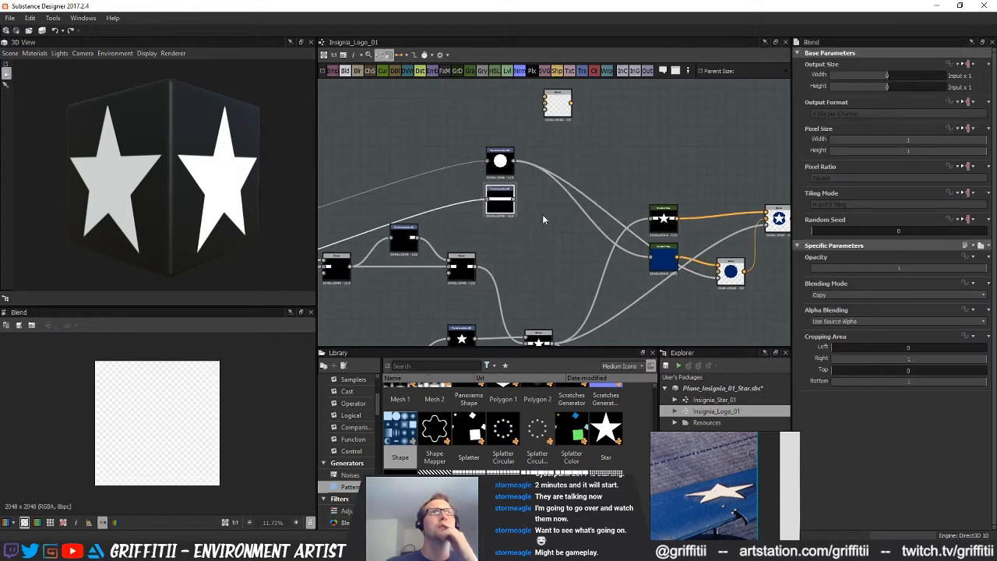
Combine the disc and the full-width bar in the new Blend, with Blending Mode set to Max (Lighten)
middle_click_drag(545, 219, 535, 249)
left_click_drag(547, 133, 557, 166)
left_click_drag(504, 232, 544, 162)
left_click(833, 295)
left_click(835, 339)
Feed the blue Gradient Map and its Blend's opacity mask from the disc-and-bar Blend instead of the disc's Transformation 2D
middle_click_drag(618, 230, 523, 225)
scroll(522, 225, "up", 1)
left_click_drag(455, 149, 468, 179)
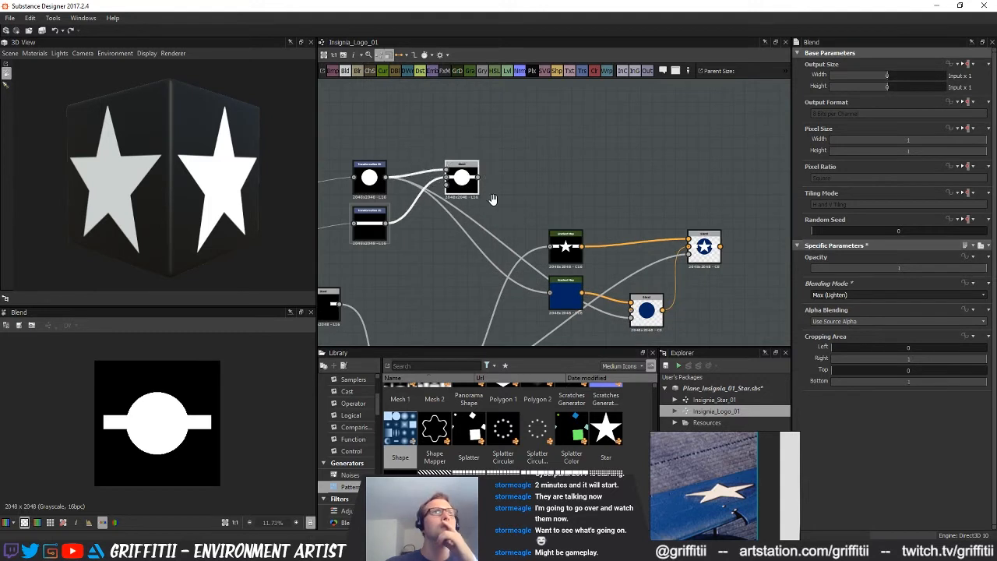
middle_click_drag(493, 199, 472, 176)
left_click_drag(363, 154, 444, 187, "shift")
Preview the final insignia Blend and enlarge the full-width bar vertically and horizontally into a blue border around the white bars
left_click(683, 226)
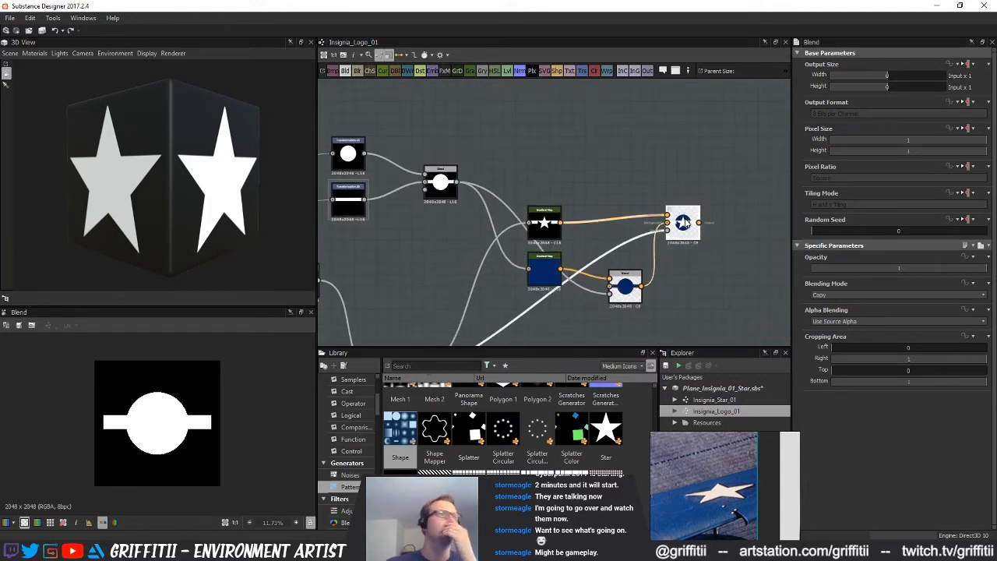
left_click(352, 190)
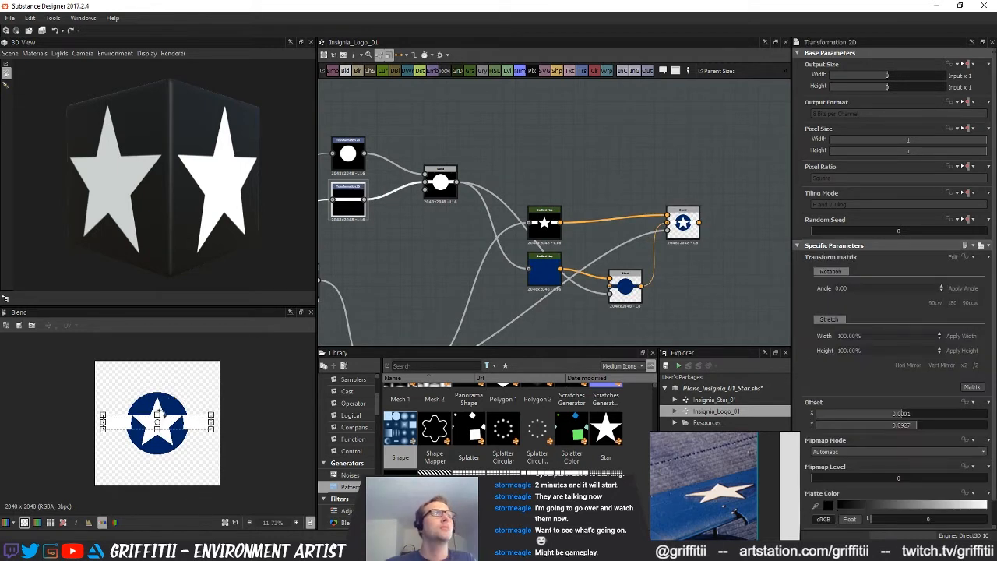
left_click_drag(156, 413, 158, 408)
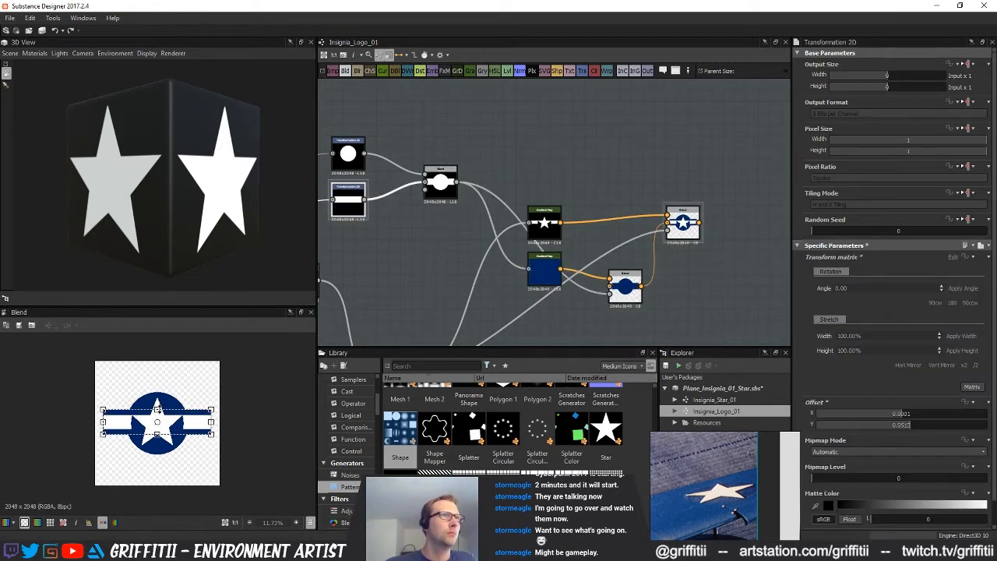
left_click_drag(213, 421, 217, 421)
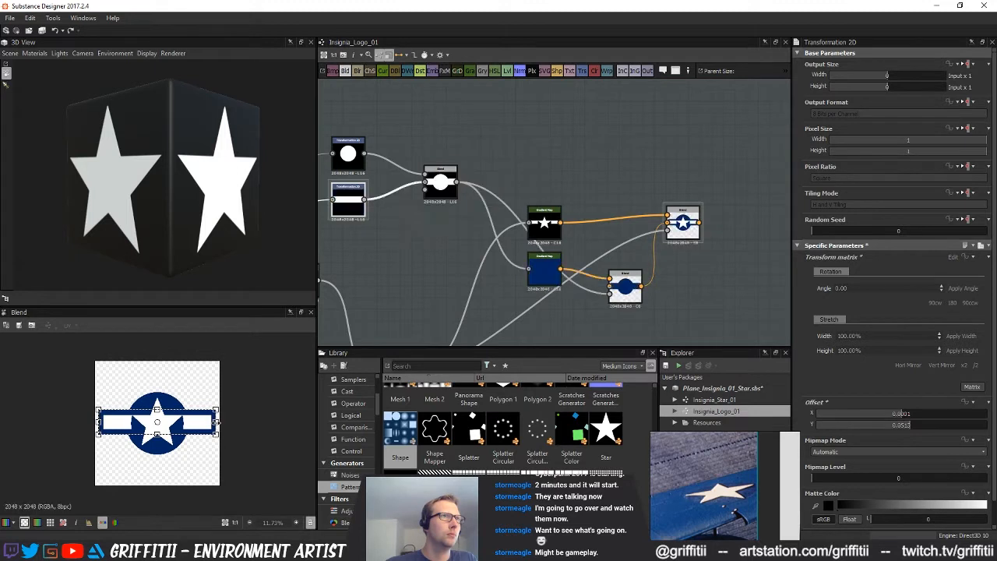
Add a Blend with the final insignia as foreground over the old reference comparison Blend, and reduce its opacity
middle_click_drag(612, 282, 644, 126)
left_click(541, 309)
middle_click_drag(599, 267, 483, 278)
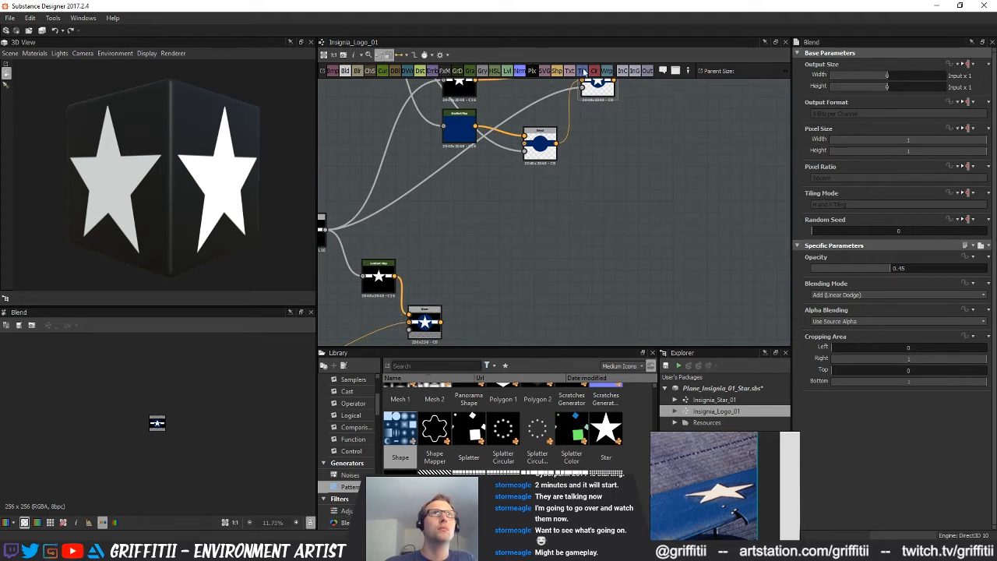
left_click(346, 71)
left_click_drag(441, 321, 659, 155)
middle_click_drag(661, 270, 593, 276)
scroll(577, 311, "up", 1)
left_click_drag(532, 100, 593, 171)
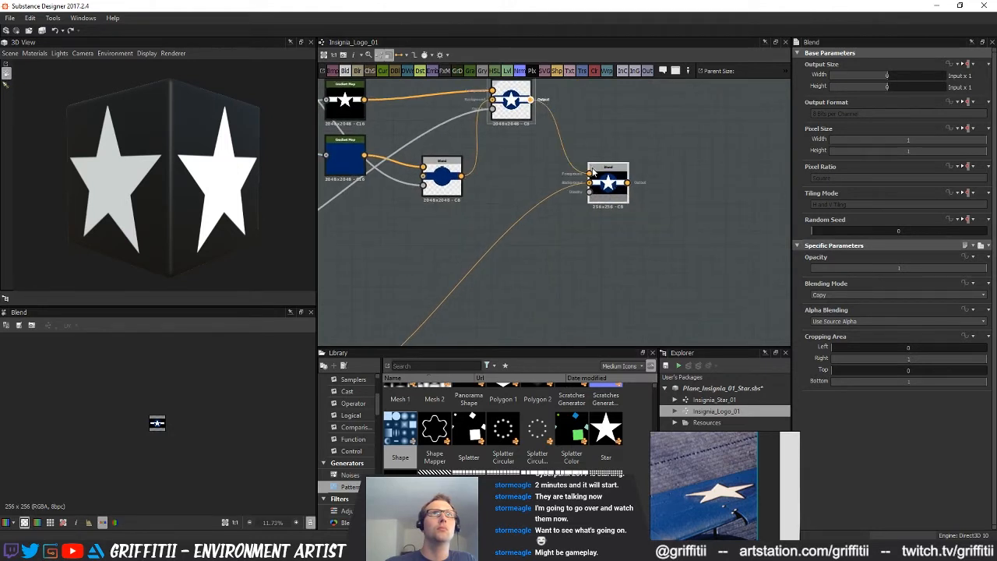
left_click_drag(929, 271, 905, 270)
Trim the full-width bar's height and width slightly to thin the blue border around the white bars
scroll(198, 421, "up", 10)
middle_click_drag(469, 217, 788, 271)
left_click(387, 199)
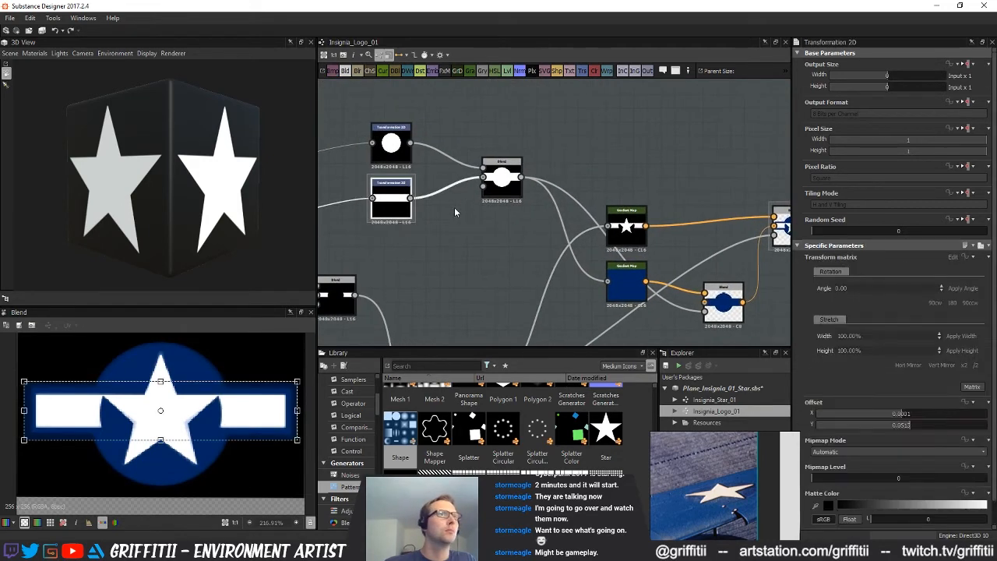
left_click_drag(160, 382, 160, 387)
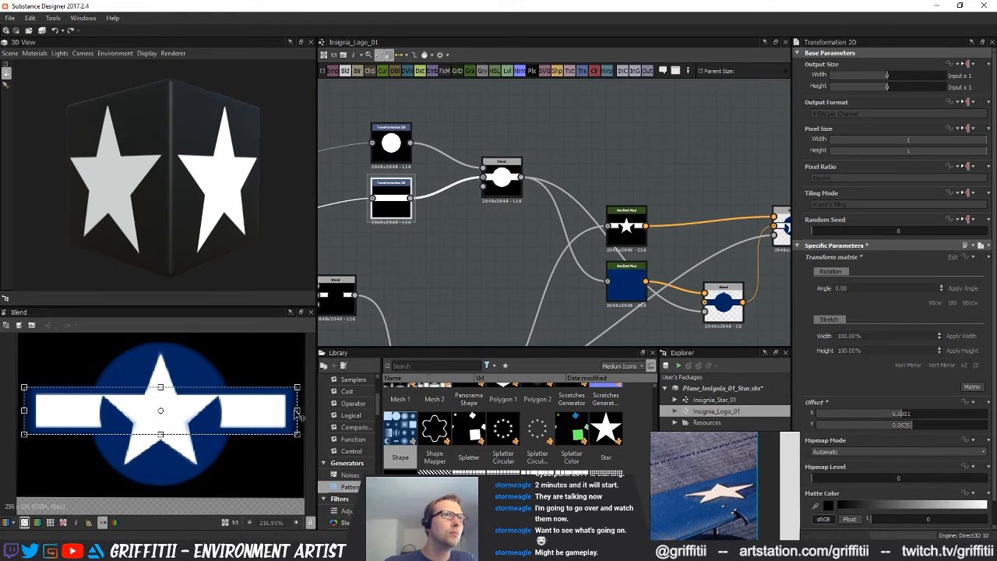
left_click_drag(296, 411, 292, 410)
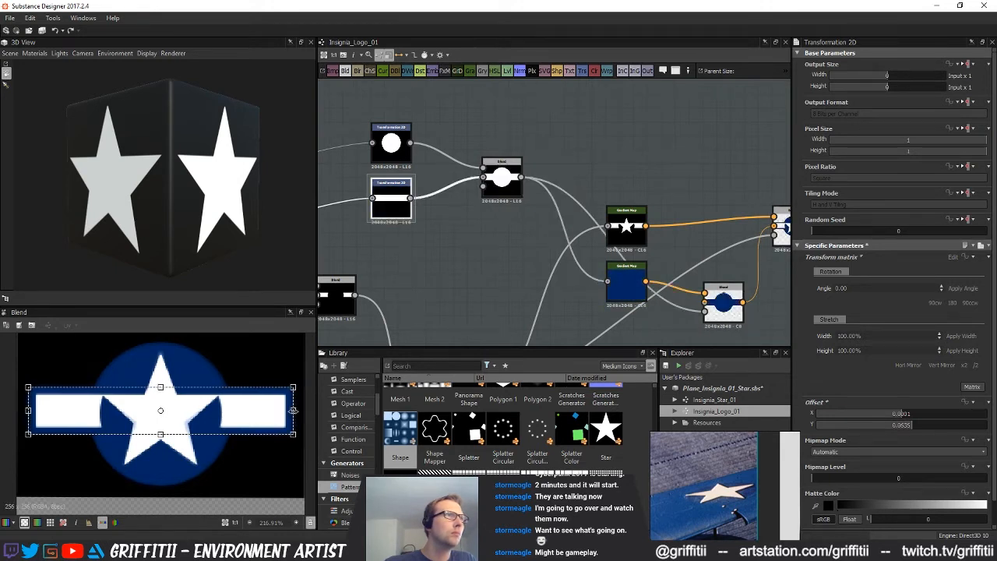
Preview the final coloured insignia Blend and examine the blue border around the bars
middle_click_drag(608, 269, 479, 251)
scroll(464, 249, "down", 1)
double_click(707, 284)
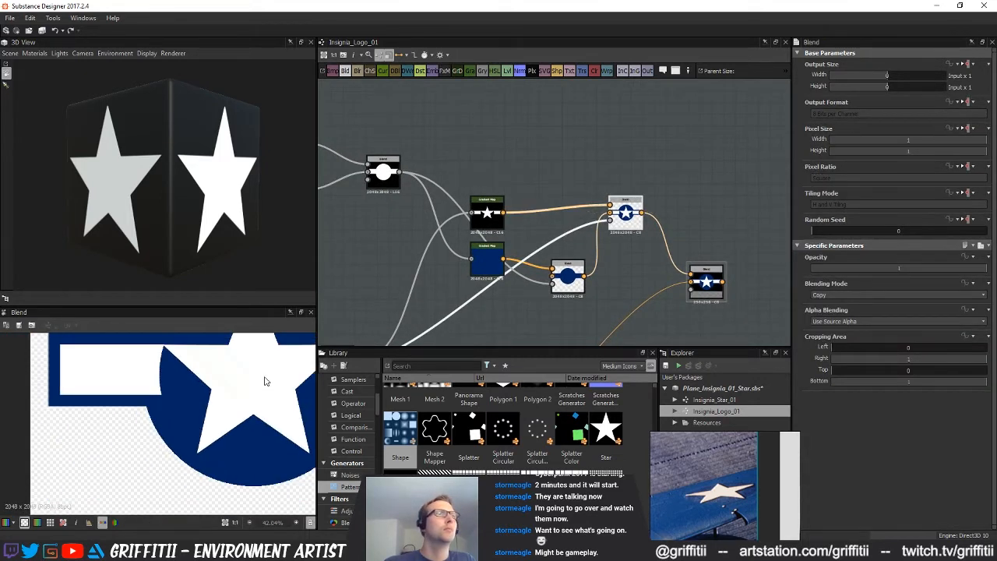
scroll(265, 379, "down", 6)
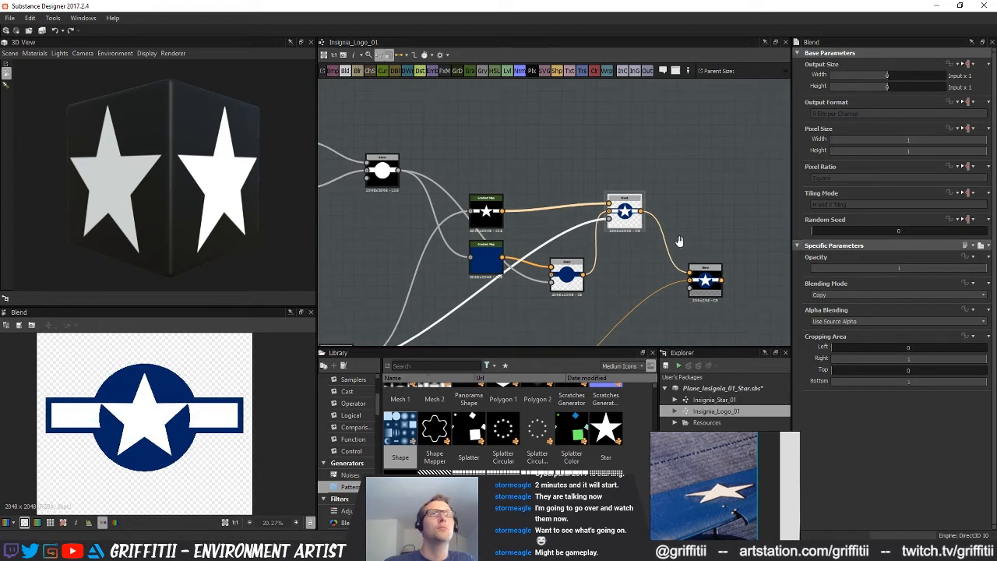
Delete the old star-and-bars Gradient Map, the reference comparison Blend it feeds, and the temporary overlay Blend
middle_click_drag(679, 240, 660, 204)
scroll(625, 237, "down", 1)
middle_click_drag(624, 237, 668, 243)
left_click(578, 276)
middle_click_drag(554, 291, 556, 267)
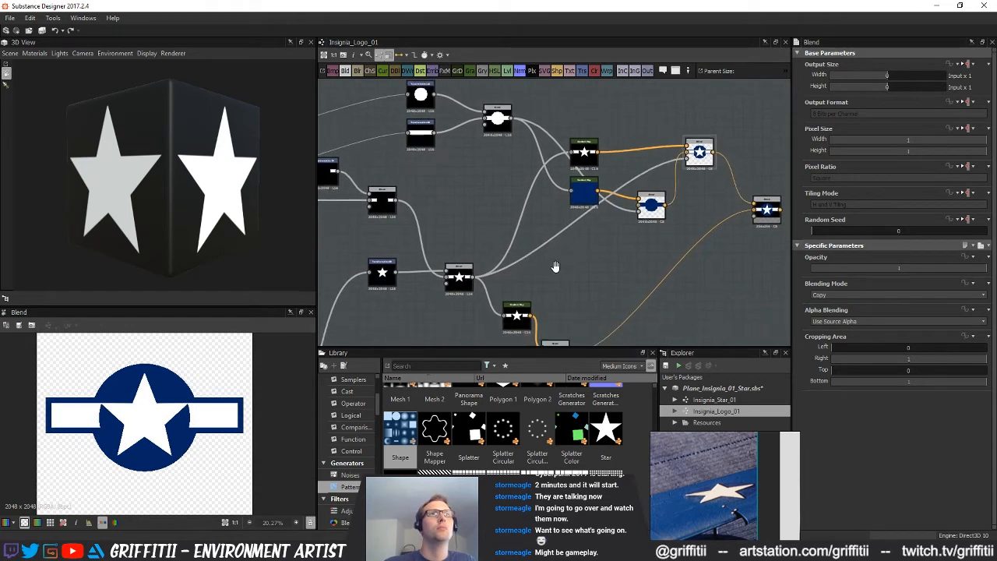
left_click(517, 313)
scroll(586, 260, "down", 3)
middle_click_drag(587, 239, 577, 213)
left_click_drag(507, 268, 570, 299)
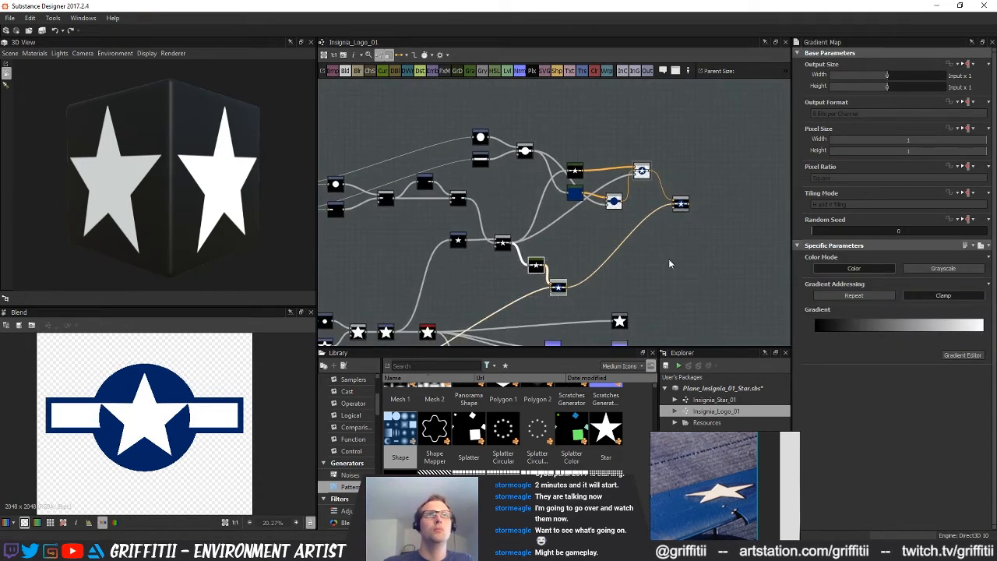
key("Delete")
scroll(687, 208, "down", 1)
left_click(685, 208)
key("Delete")
Move the output nodes further right in the graph and connect the final insignia Blend to the base colour output
middle_click_drag(585, 264, 586, 217)
scroll(598, 226, "down", 1)
middle_click_drag(609, 234, 626, 250)
left_click_drag(370, 114, 670, 223)
left_click_drag(656, 162, 634, 206)
middle_click_drag(652, 265, 612, 182)
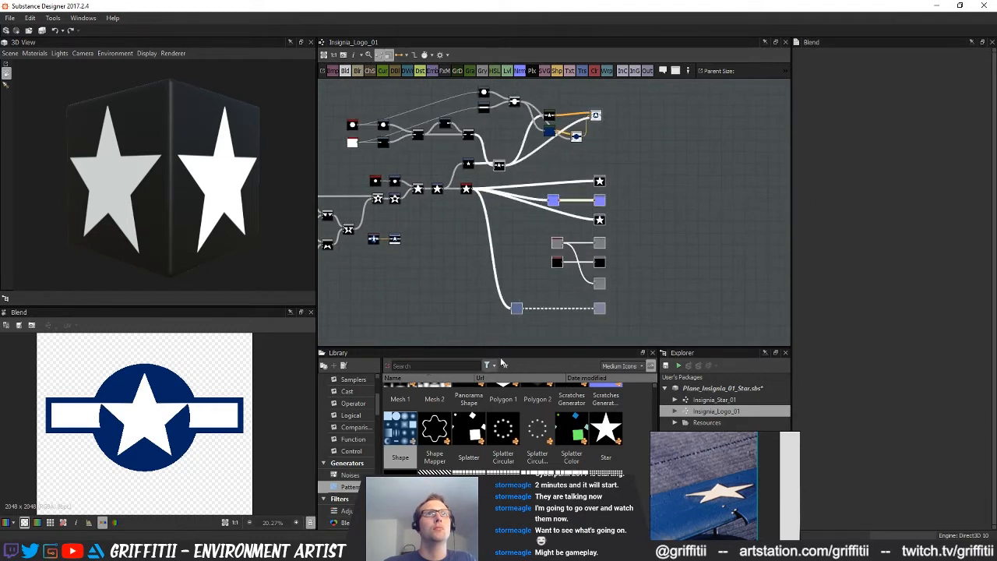
left_click_drag(598, 180, 648, 180)
scroll(608, 257, "up", 3)
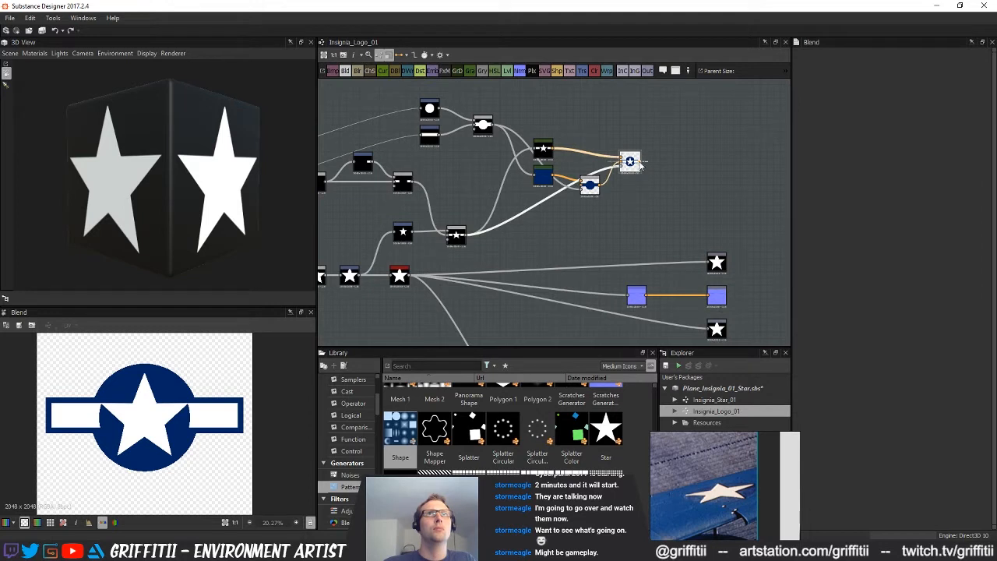
left_click_drag(715, 263, 710, 262)
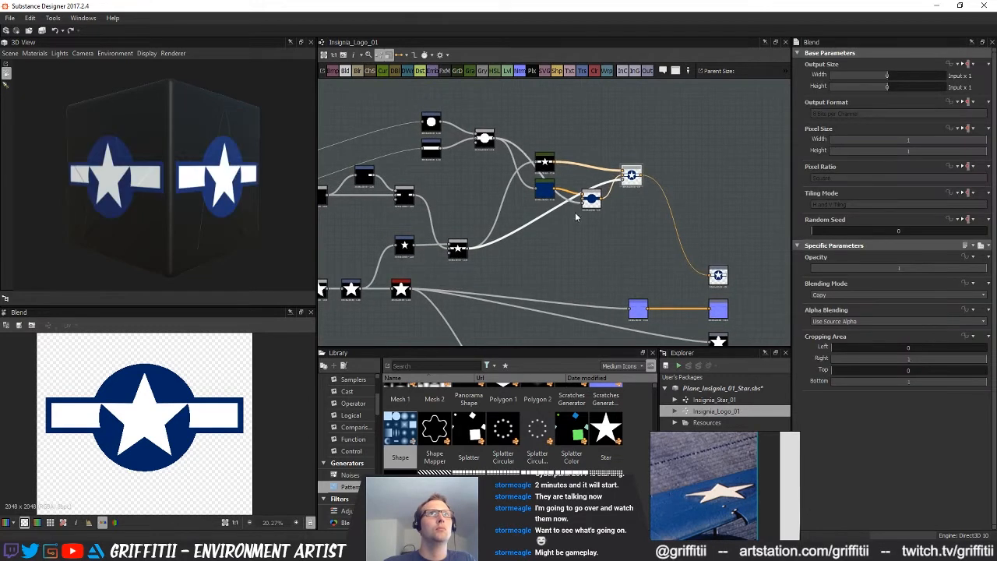
Tidy the graph by lowering the Gradient Maps with their colour Blends and shifting the disc, bar and mask Blend nodes left
middle_click_drag(566, 193, 589, 228)
left_click_drag(613, 240, 613, 228)
left_click_drag(542, 167, 661, 253)
left_click_drag(663, 218, 663, 251)
middle_click_drag(513, 180, 640, 185)
left_click_drag(638, 185, 577, 166)
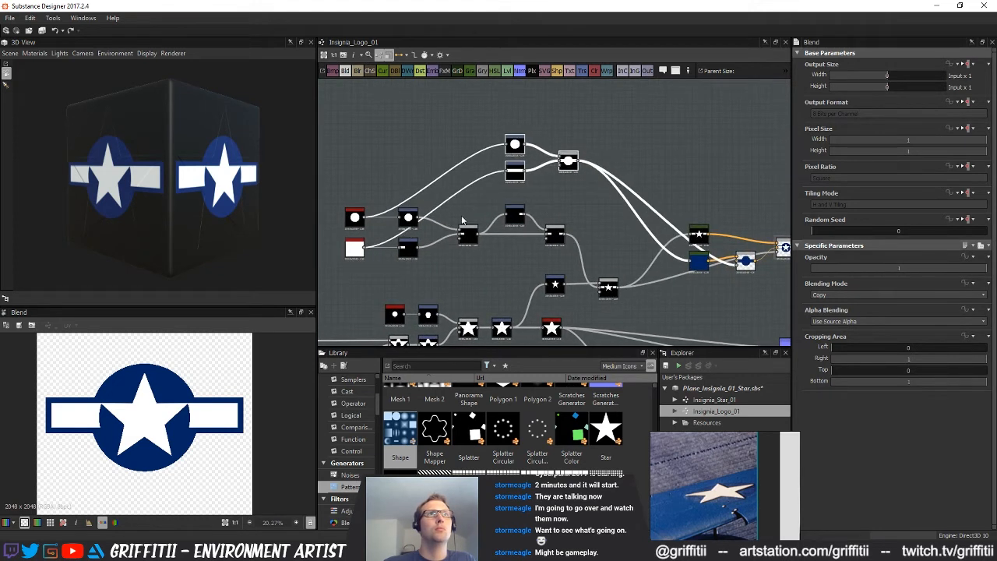
middle_click_drag(435, 166, 437, 145)
left_click(437, 158)
Insert a Blur HQ Grayscale after the star-and-bars mask Blend and reduce its intensity to soften the edges slightly
middle_click_drag(596, 282, 474, 211)
middle_click_drag(543, 267, 543, 288)
left_click(495, 236)
key("space")
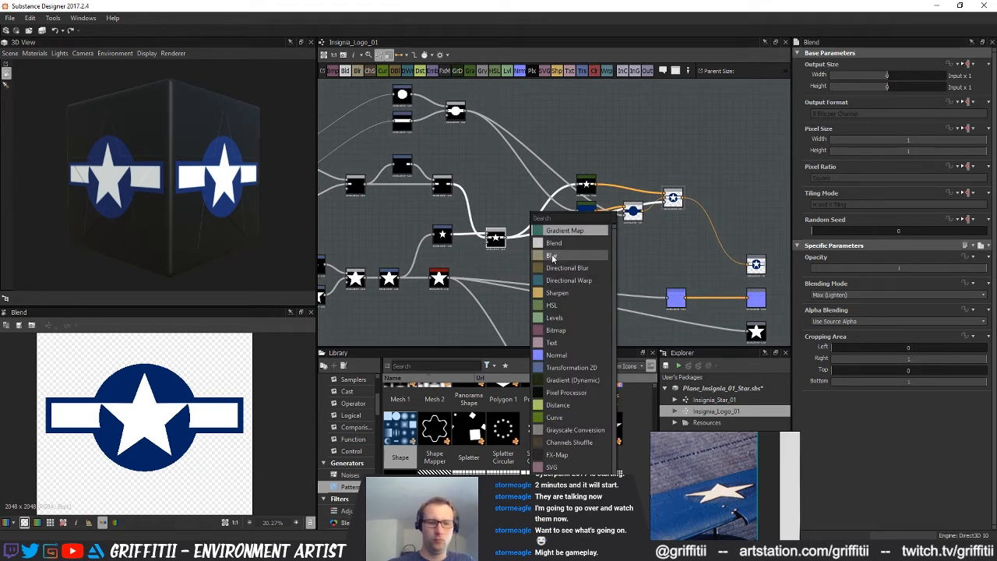
type("blur")
left_click(552, 257)
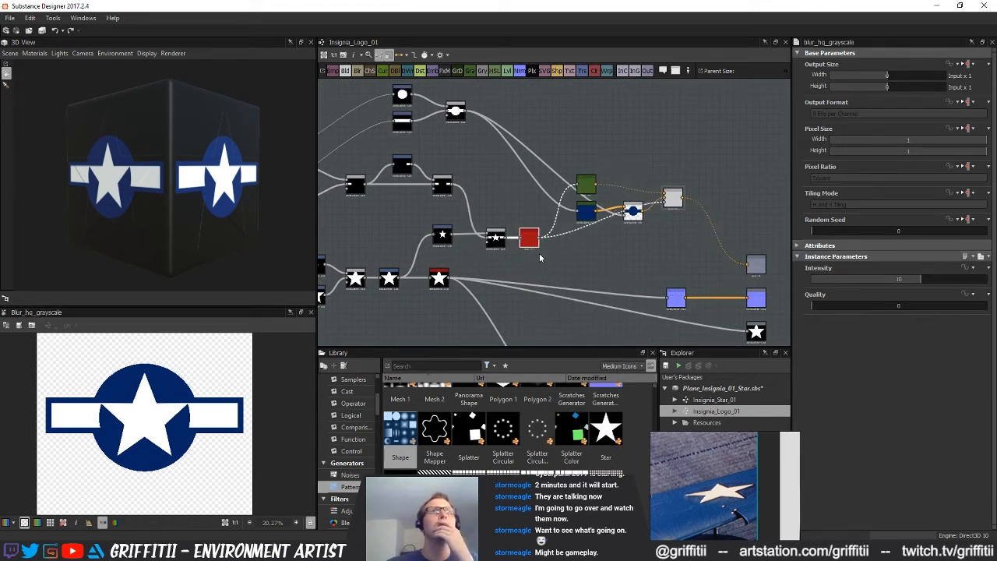
scroll(539, 253, "up", 3)
left_click_drag(827, 279, 817, 282)
Add a Blend fed by the disc-and-bar mask, insert a Levels between them, and lower the Levels' output white to mid grey
middle_click_drag(621, 280, 521, 233)
scroll(562, 283, "down", 1)
scroll(514, 247, "down", 2)
left_click(501, 221)
left_click_drag(531, 139, 551, 145)
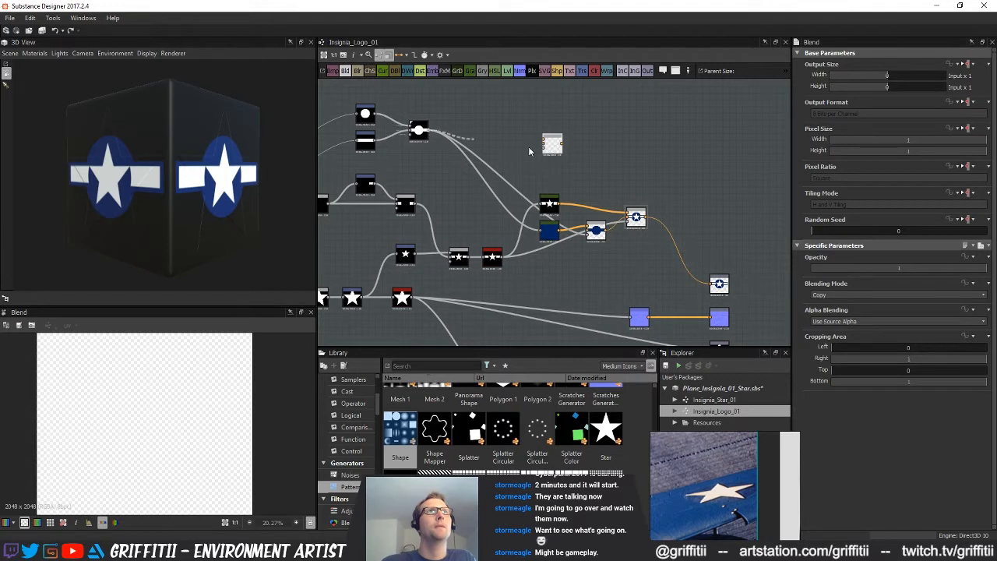
left_click(509, 72)
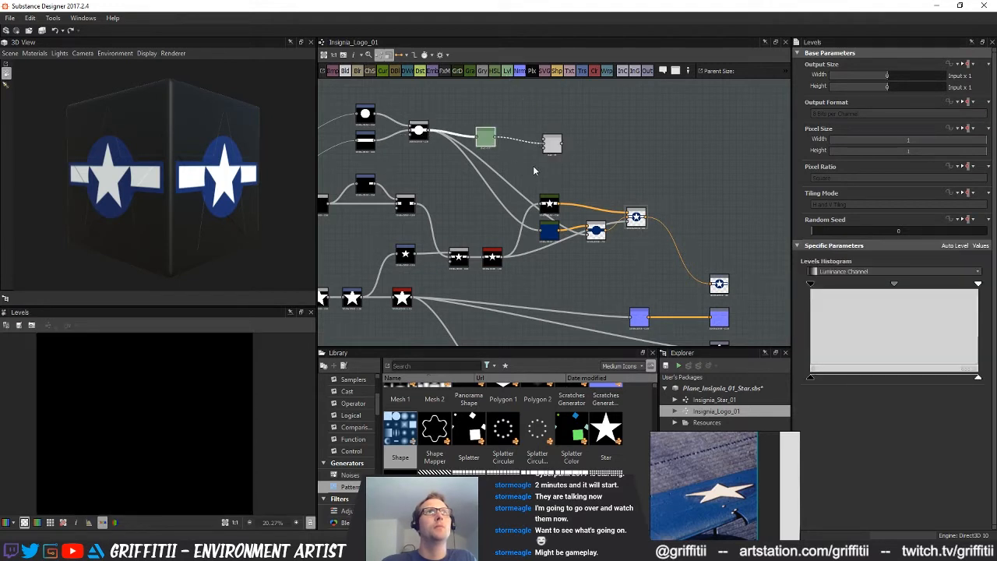
left_click_drag(977, 377, 902, 385)
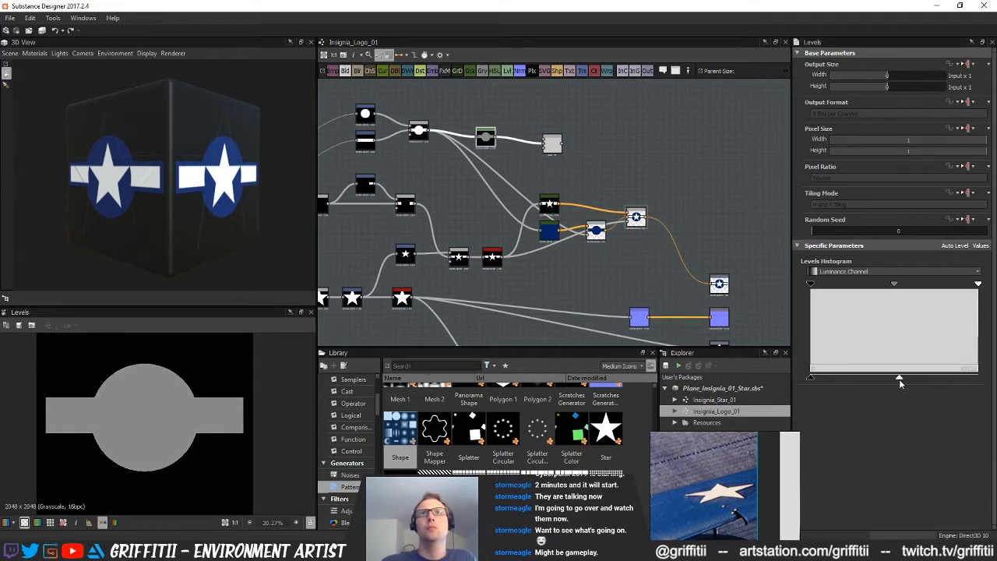
Move the grey Levels and its Blend down the graph, placing the Blend just before the Normal node
middle_click_drag(557, 176, 543, 206)
left_click(543, 205)
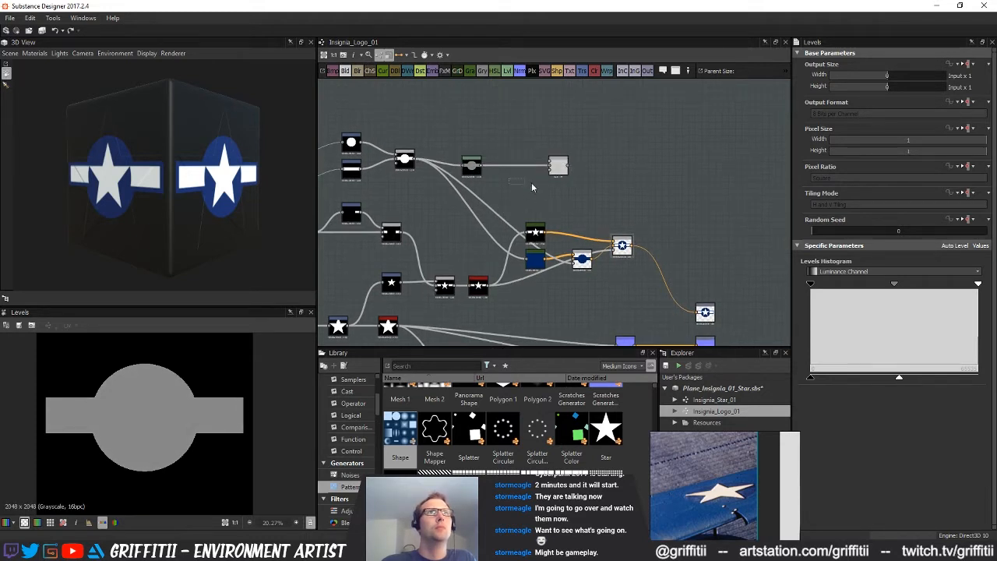
scroll(523, 184, "down", 2)
left_click_drag(592, 111, 496, 304)
scroll(496, 314, "up", 3)
middle_click_drag(496, 315, 500, 296)
left_click_drag(499, 275, 534, 299)
Add a second Levels fed by the blurred star-and-bars, connect it to the Blend's foreground, and place the grey Levels directly below it
left_click(546, 211)
left_click(538, 202)
middle_click_drag(535, 237, 543, 245)
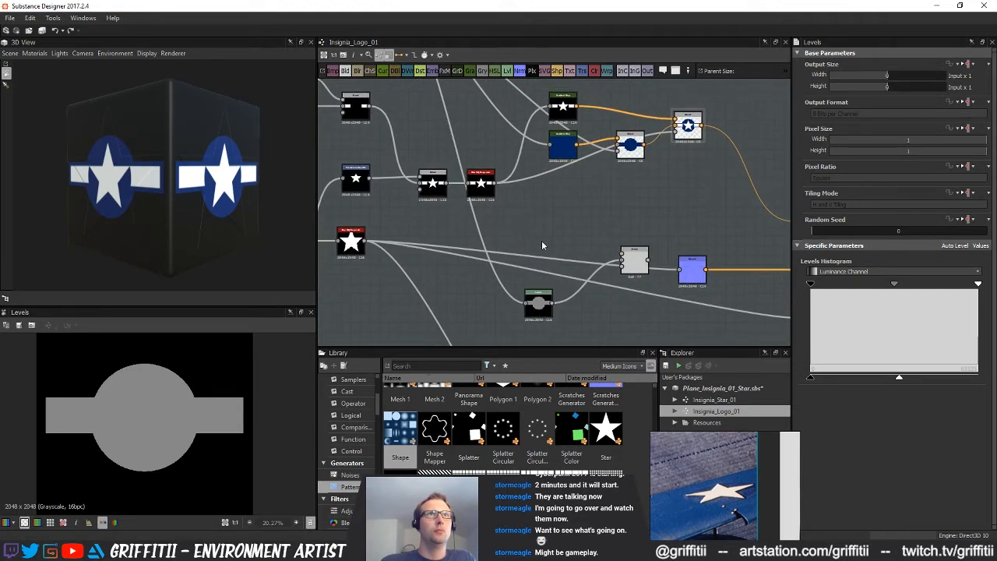
left_click_drag(553, 208, 549, 204)
left_click_drag(494, 183, 538, 244)
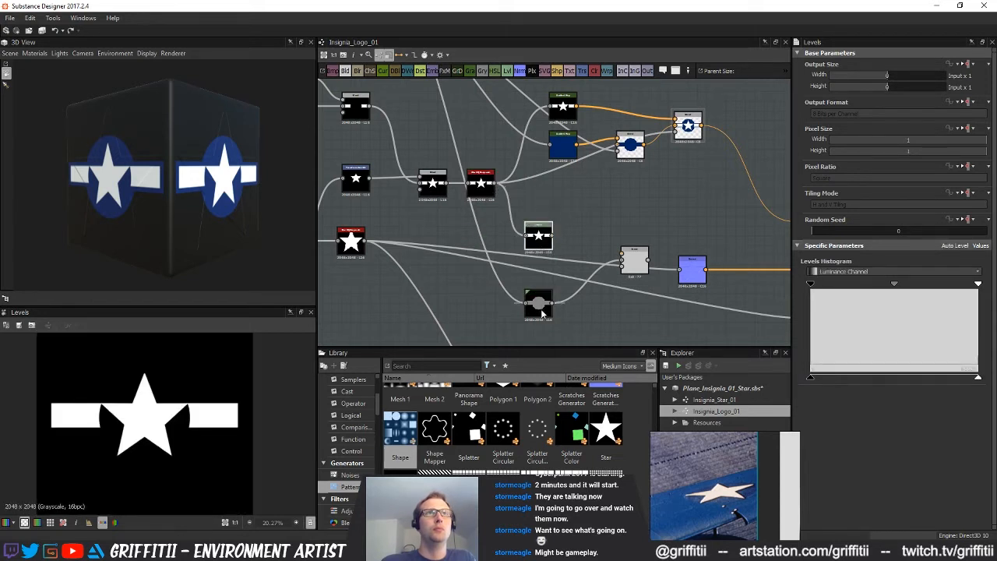
left_click_drag(543, 312, 546, 285)
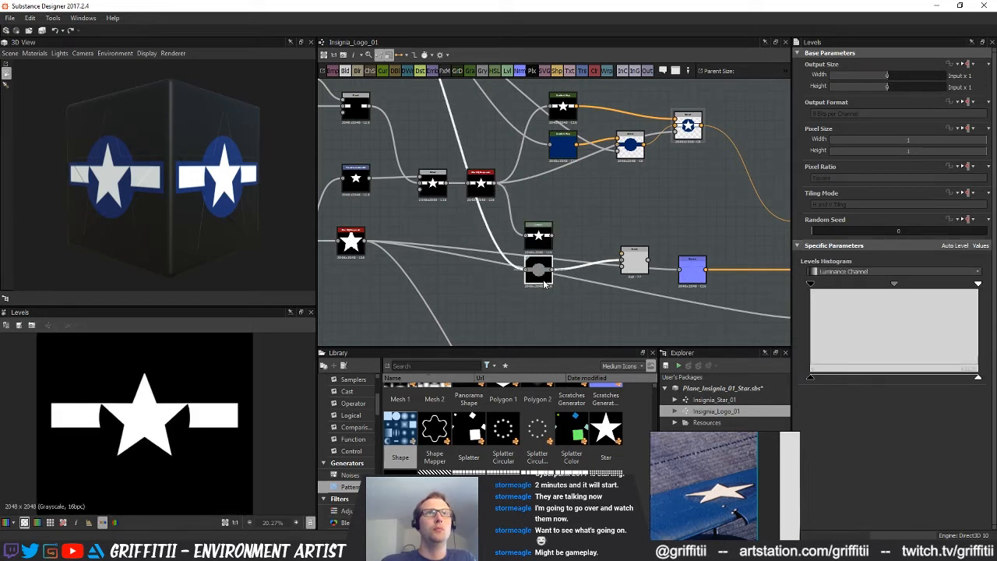
Set the height Blend's Blending Mode to Max (Lighten) and its Opacity to 0.12
left_click(633, 267)
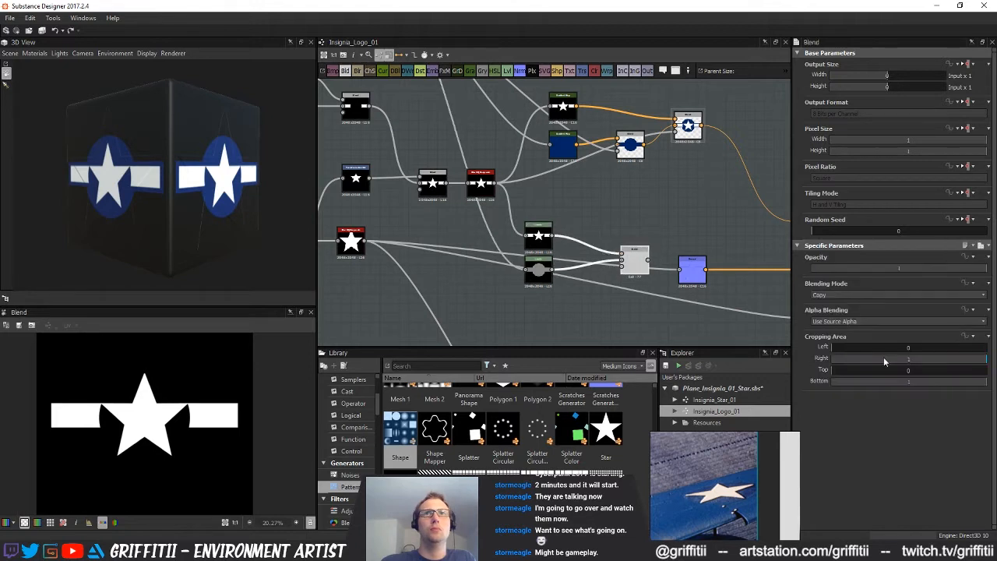
left_click(896, 294)
left_click(832, 337)
left_click_drag(882, 269, 839, 273)
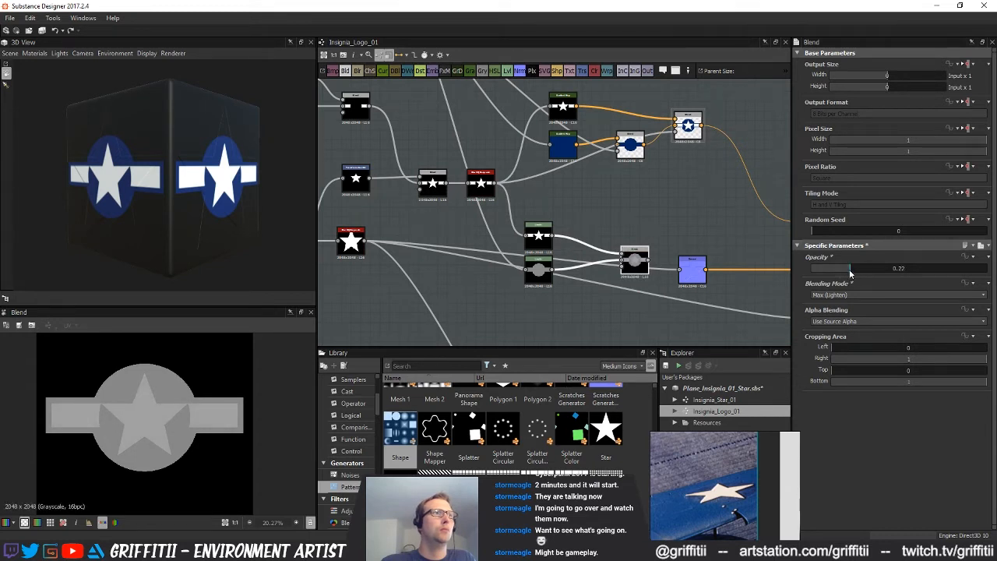
left_click_drag(843, 273, 833, 275)
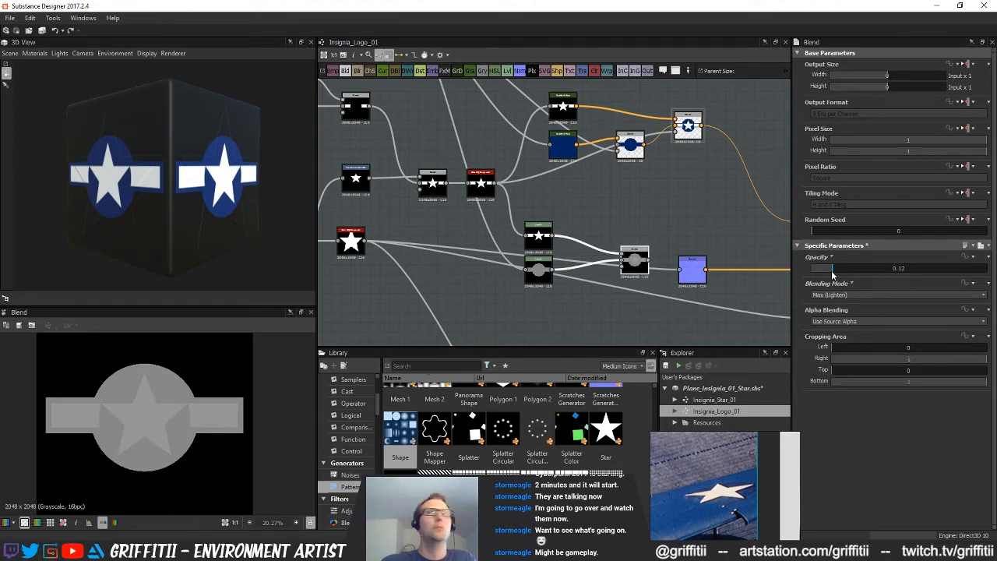
Connect the height Blend to the Normal node and the height output, and inspect the insignia up close on the 3D cube
middle_click_drag(553, 274, 504, 255)
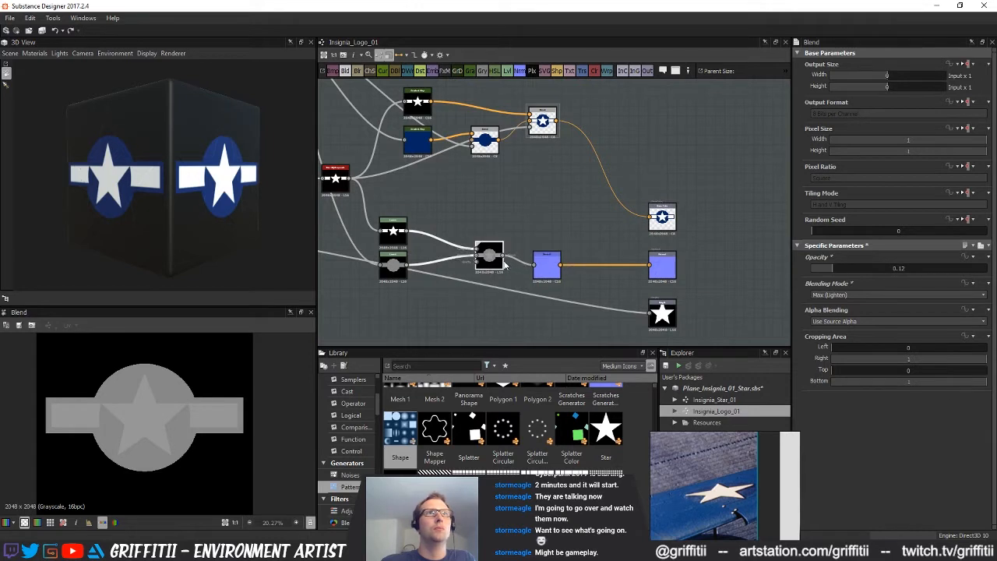
left_click_drag(631, 320, 650, 313)
left_click_drag(194, 223, 226, 212)
scroll(195, 220, "up", 3)
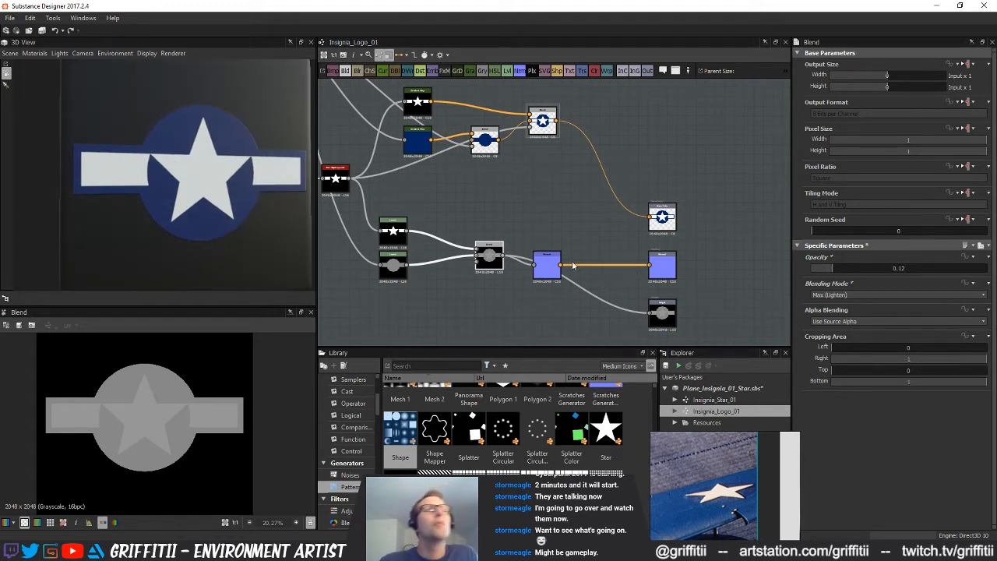
Gather the two height Levels and their Blend into a compact cluster just before the Normal node
middle_click_drag(609, 266, 643, 253)
left_click_drag(529, 264, 510, 300)
middle_click_drag(501, 243, 562, 191)
left_click_drag(540, 143, 495, 244)
scroll(612, 273, "down", 3)
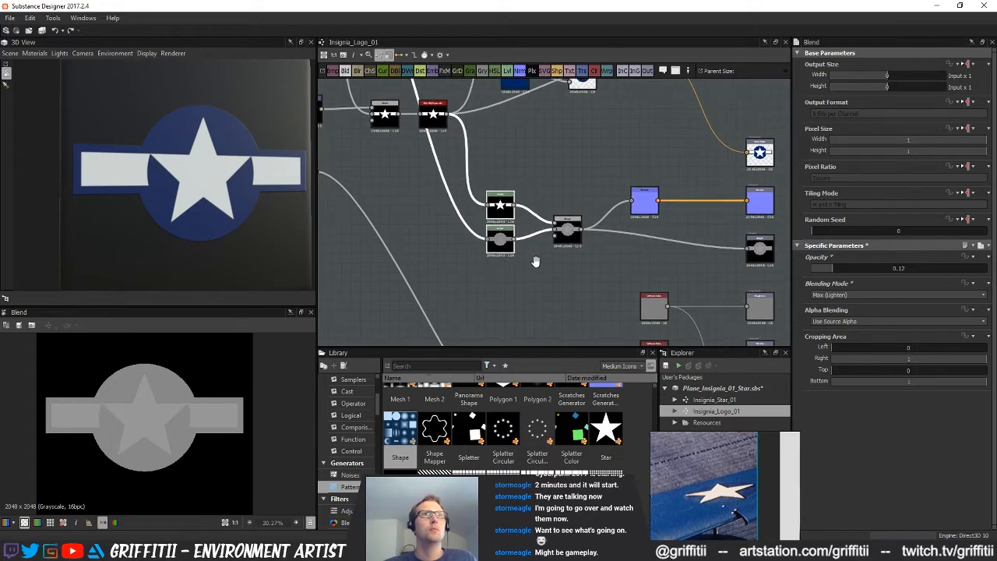
middle_click_drag(565, 277, 610, 346)
middle_click_drag(576, 268, 520, 267)
left_click_drag(647, 180, 550, 263)
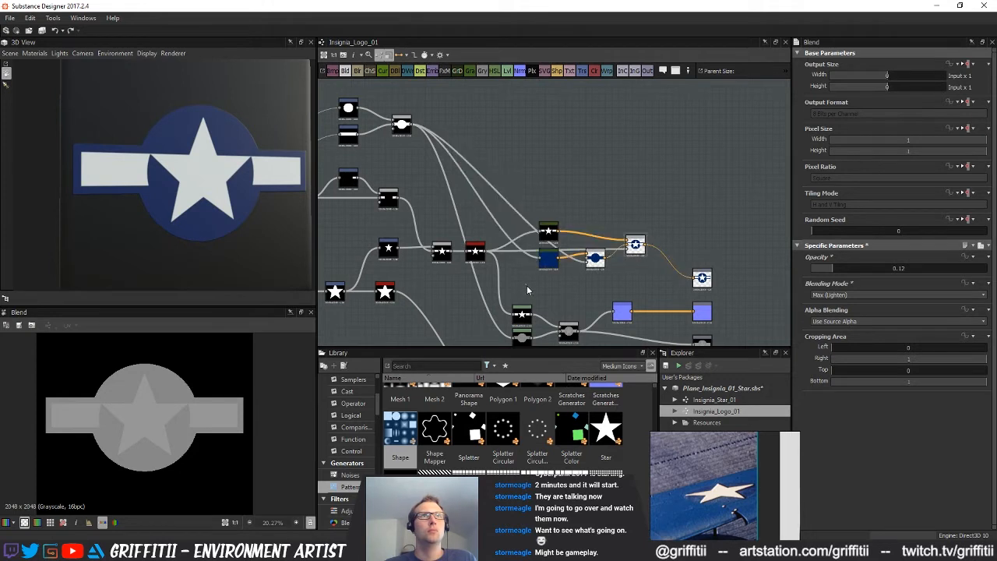
Place the blue Gradient Map just before its Blend and stack the white star-and-bars Gradient Map directly above that Blend
middle_click_drag(526, 285, 530, 248)
left_click_drag(584, 247, 596, 247)
left_click_drag(596, 226, 575, 186)
left_click(613, 157)
left_click_drag(536, 151, 576, 156)
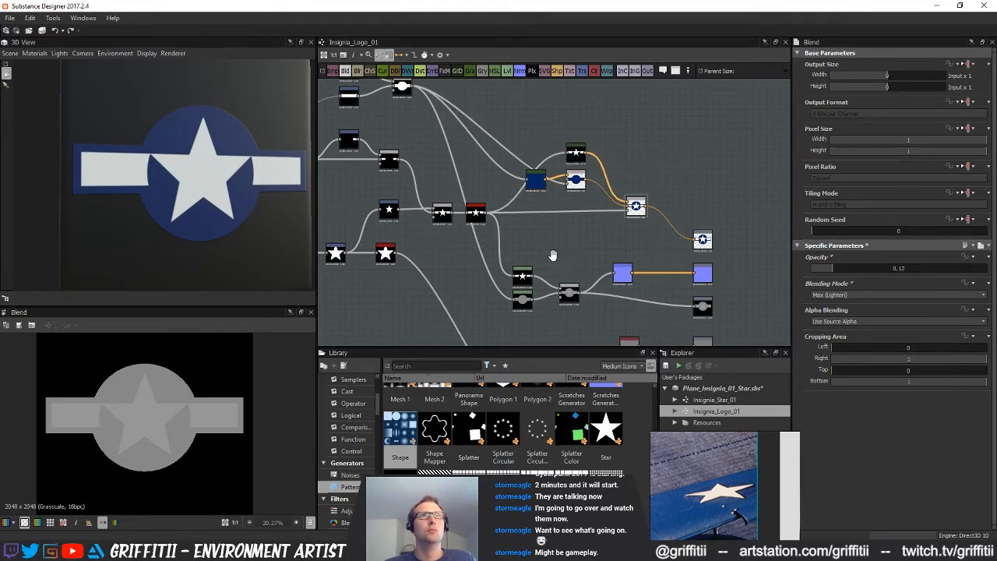
middle_click_drag(552, 255, 546, 259)
left_click_drag(526, 185, 495, 180)
left_click(623, 136)
middle_click_drag(562, 276, 559, 274)
left_click_drag(495, 184, 536, 191)
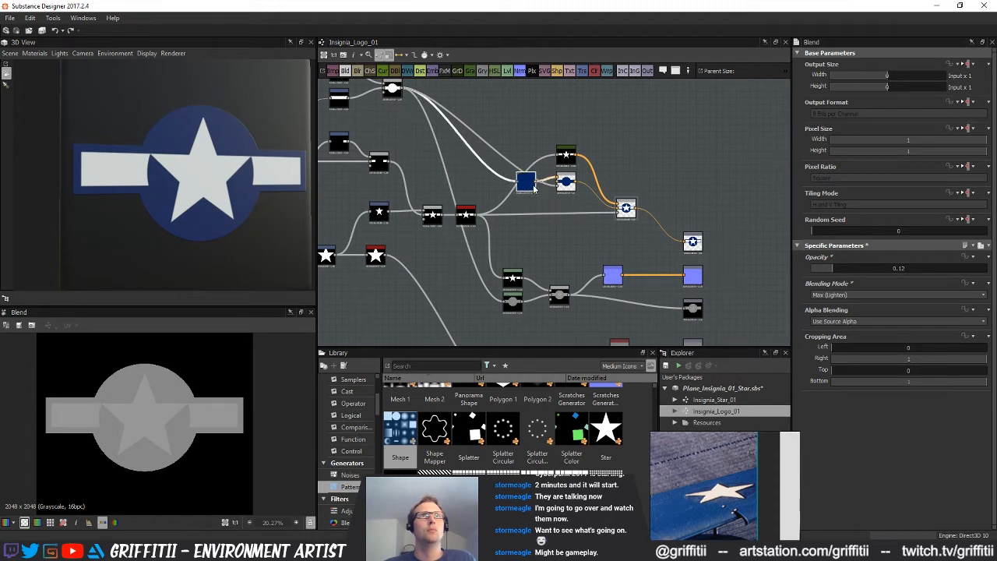
Inspect the insignia on the 3D cube and preview the Normal node in the 2D view
middle_click_drag(549, 254, 540, 243)
middle_click_drag(564, 317, 553, 257)
scroll(537, 251, "down", 1)
middle_click_drag(543, 340, 561, 270)
middle_click_drag(524, 209, 547, 300)
left_click_drag(242, 194, 222, 191)
double_click(623, 254)
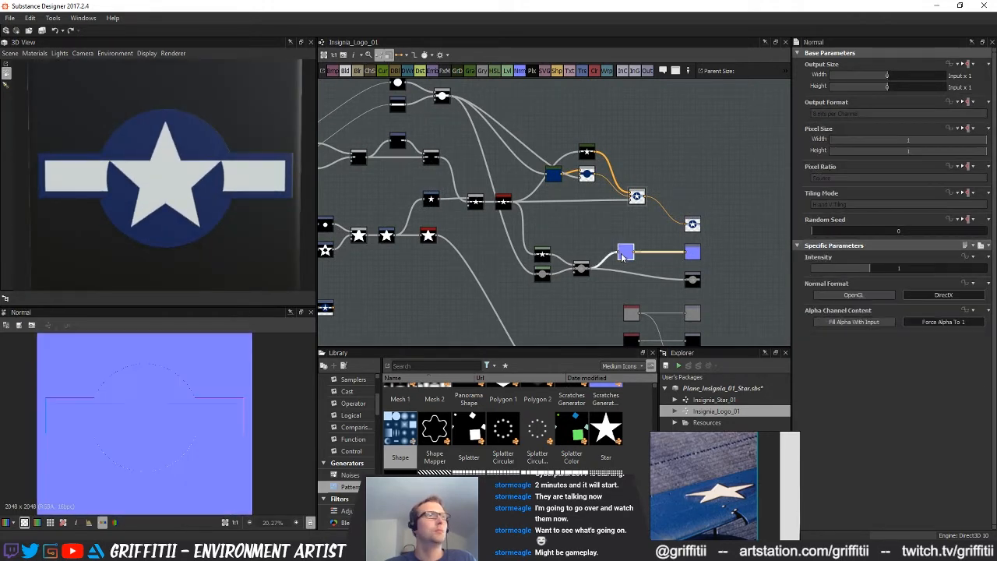
Set the Intensity of the star-and-bars Blur HQ Grayscale to 1.47
scroll(590, 291, "up", 4)
middle_click_drag(603, 218, 474, 209)
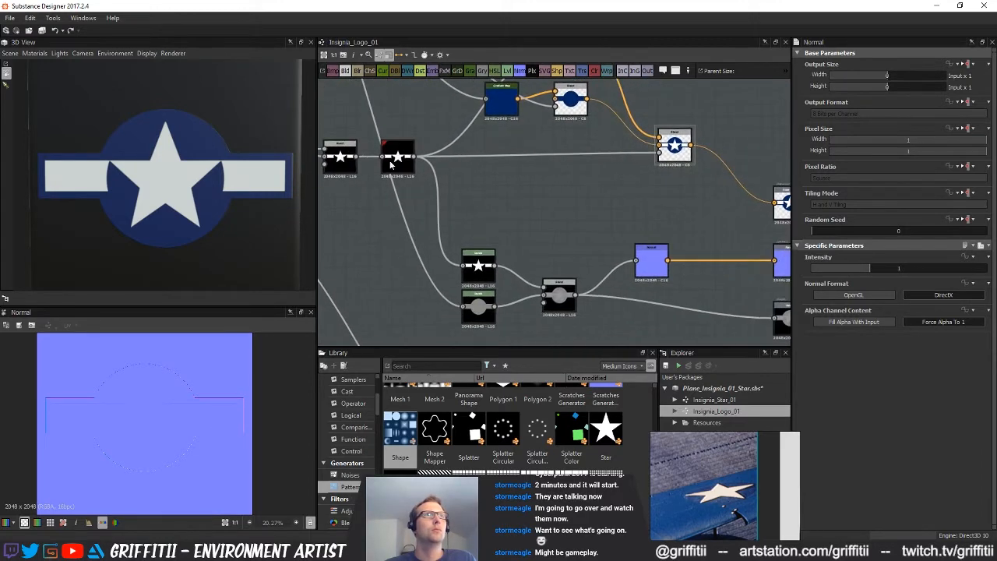
left_click(398, 162)
left_click_drag(817, 281, 829, 283)
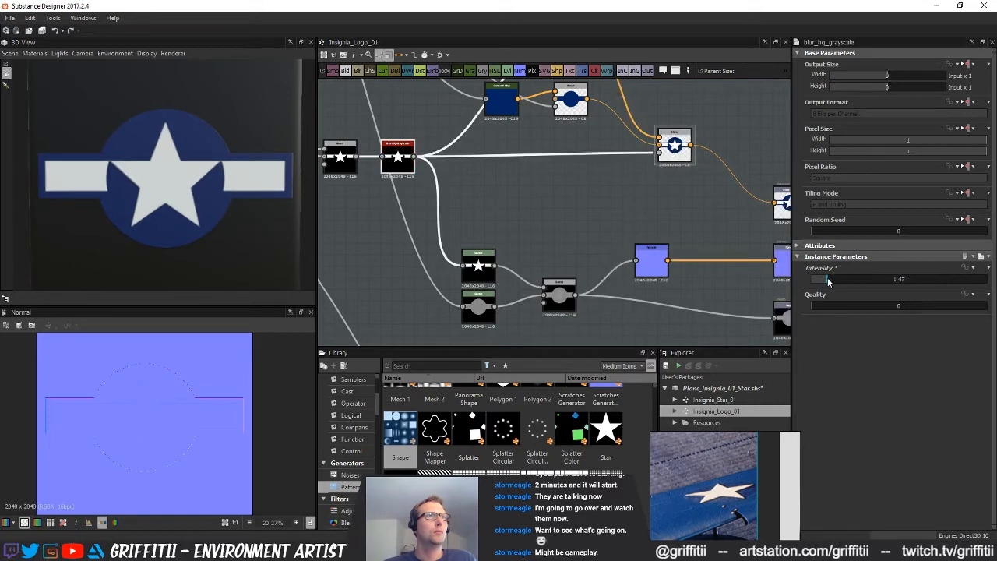
Insert a Blur HQ Grayscale after the height Blend, feeding both the Normal node and the height output
middle_click_drag(699, 268, 669, 263)
key("space")
key("Escape")
left_click(528, 287)
key("space")
type("blur")
left_click(581, 255)
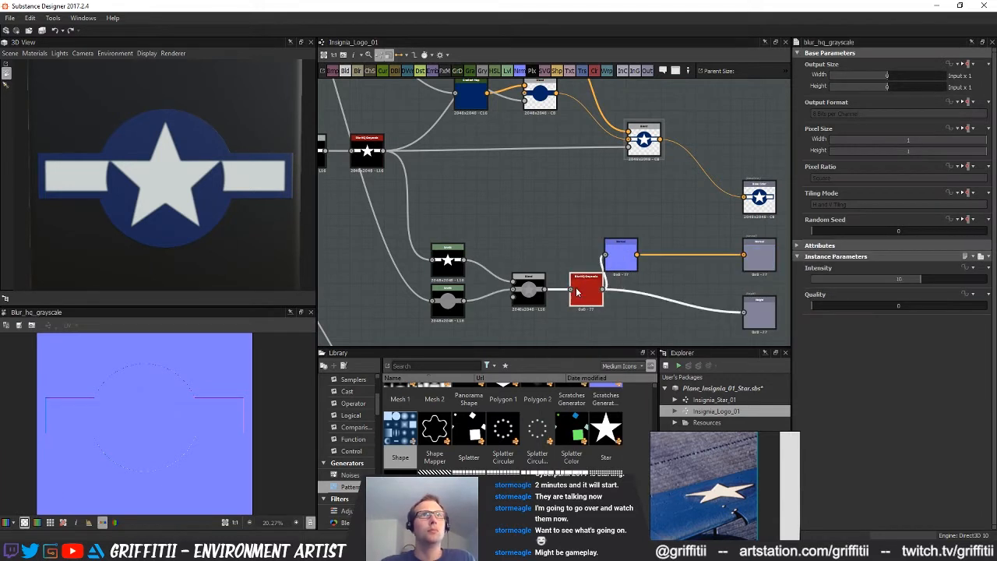
Set the new height blur's Intensity to 1 and move the Normal node closer to its output
left_click(843, 279)
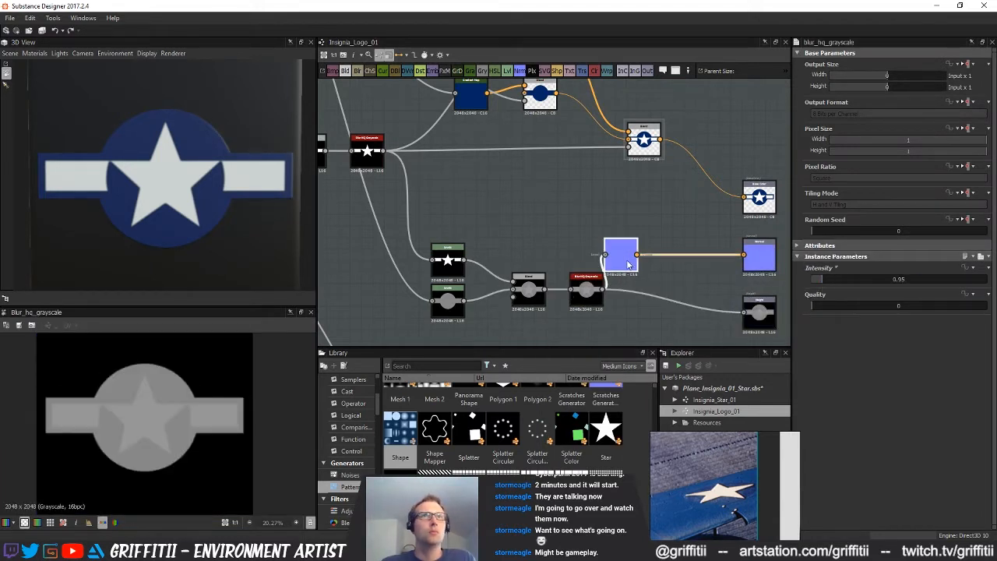
left_click_drag(617, 268, 674, 267)
left_click(583, 295)
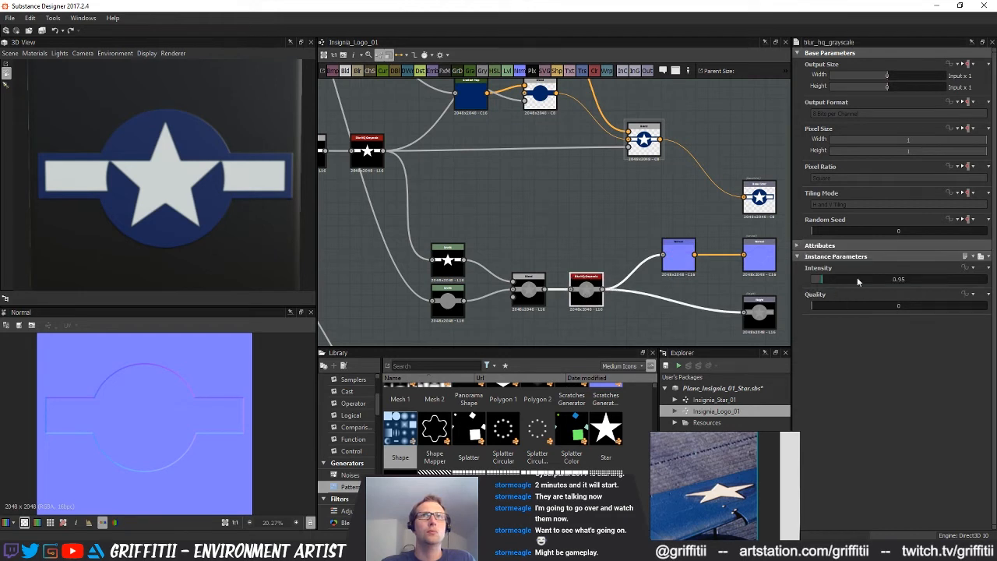
left_click_drag(821, 282, 822, 283)
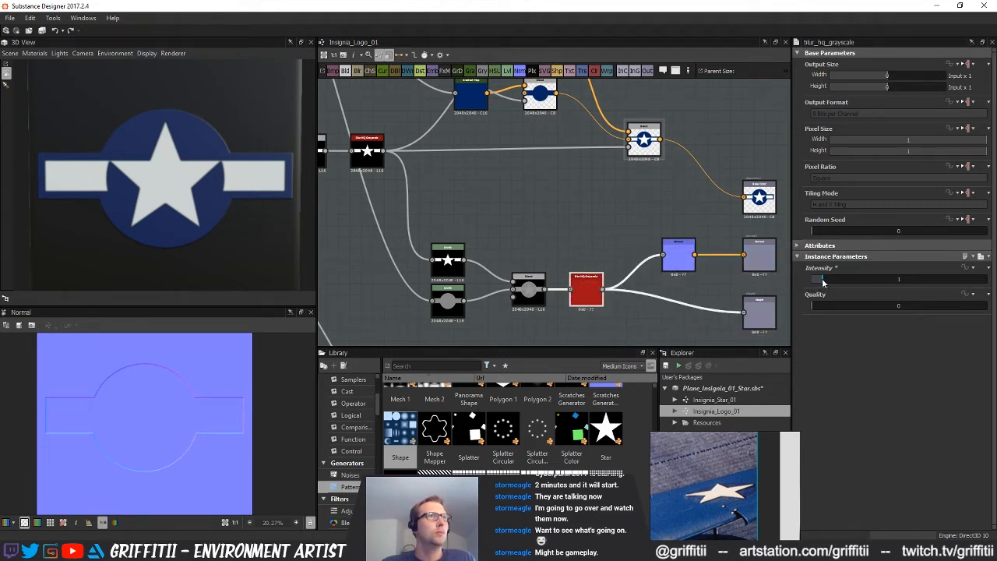
Preview the height output in the 2D view and inspect the insignia's relief on the 3D cube
middle_click_drag(637, 286, 572, 277)
left_click(622, 247)
double_click(707, 299)
mouse_move(177, 192)
left_mouse_down()
mouse_move(211, 194)
mouse_move(187, 195)
left_mouse_up()
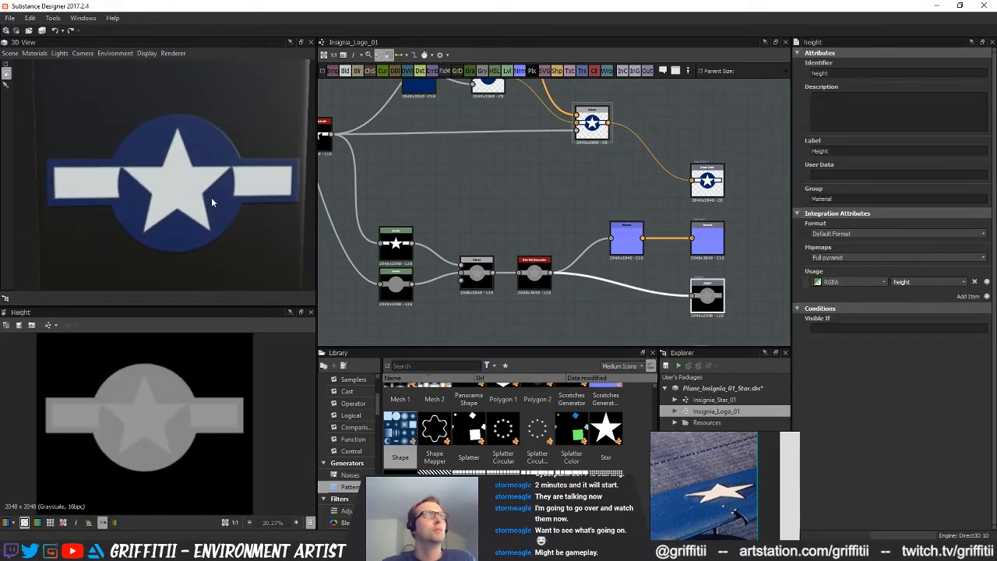
Examine the base colour Blend's edges up close and check the blur Intensity used on the original standalone star
scroll(604, 259, "down", 2)
middle_click_drag(622, 243, 606, 263)
double_click(580, 184)
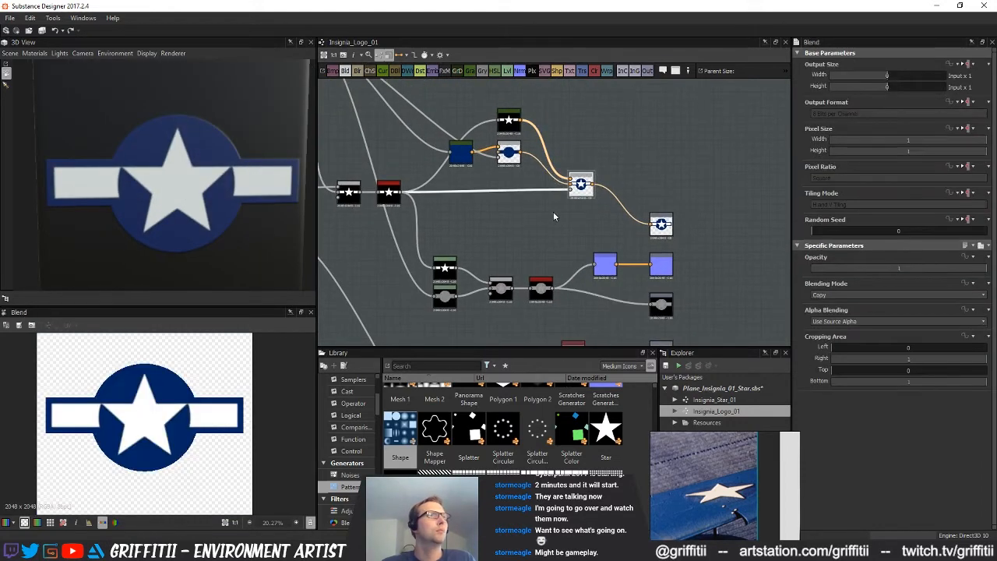
middle_click_drag(481, 233, 508, 261)
scroll(149, 388, "up", 5)
middle_click_drag(575, 248, 705, 303)
scroll(489, 274, "down", 1)
middle_click_drag(487, 275, 581, 220)
scroll(542, 252, "up", 2)
left_click(470, 276)
mouse_move(437, 283)
middle_mouse_down()
mouse_move(643, 270)
mouse_move(560, 249)
mouse_move(432, 270)
middle_mouse_up()
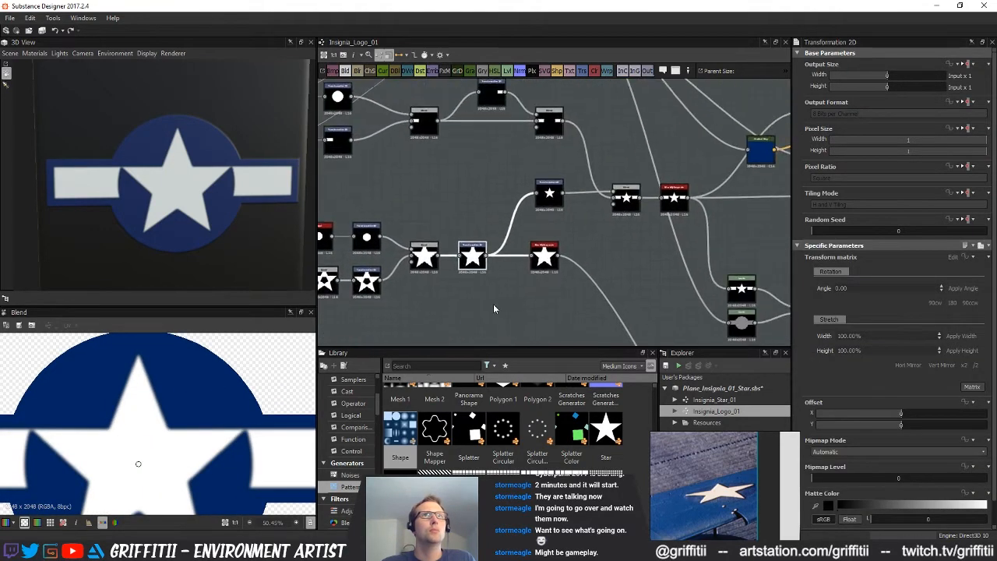
left_click(550, 262)
scroll(619, 302, "down", 3)
middle_click_drag(634, 303, 509, 276)
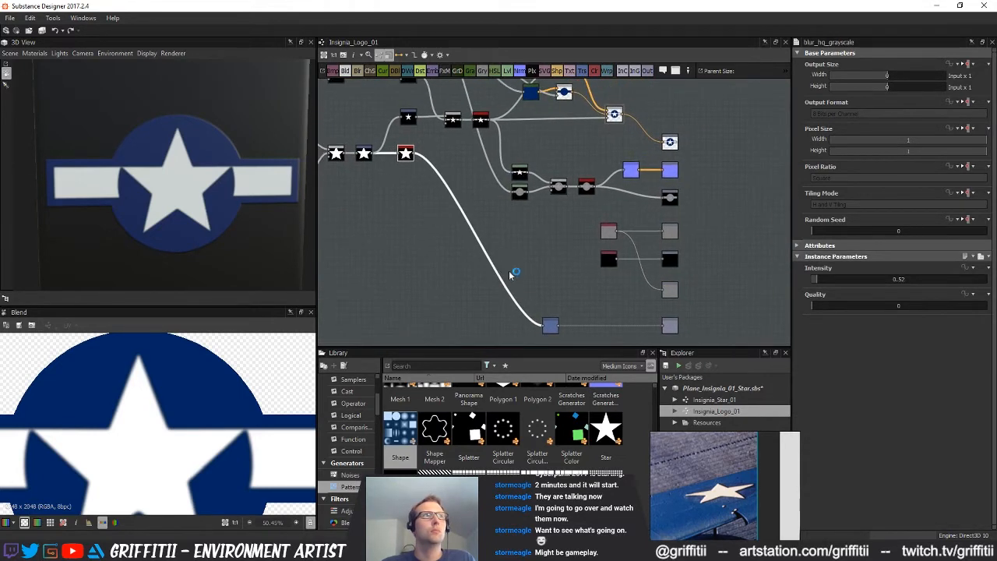
middle_click_drag(537, 196, 586, 293)
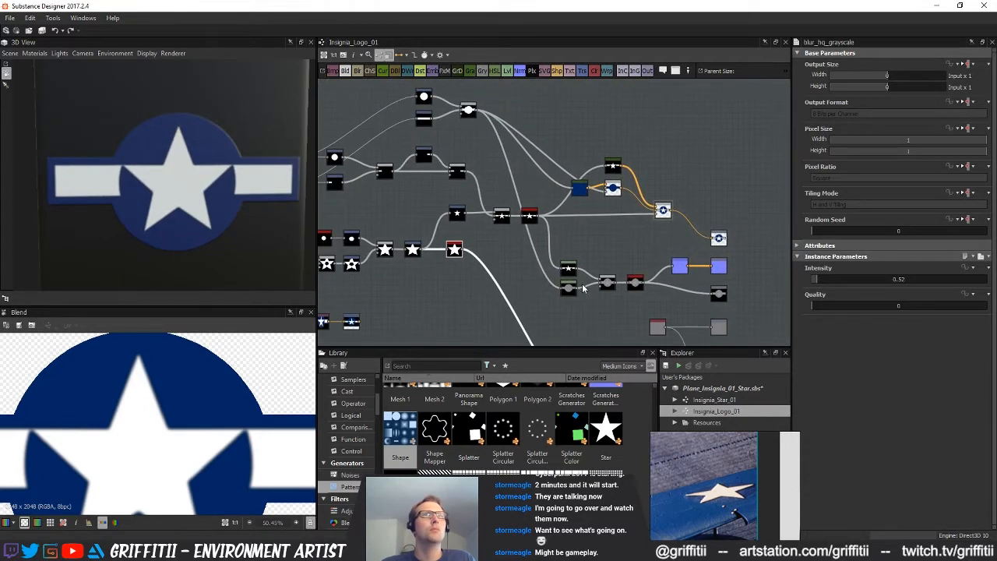
middle_click_drag(477, 232, 532, 261)
Set the star-and-bars Blur HQ Grayscale Intensity to 0.5 and check the insignia on the 3D cube
scroll(563, 247, "up", 3)
double_click(599, 244)
left_click_drag(823, 282, 814, 286)
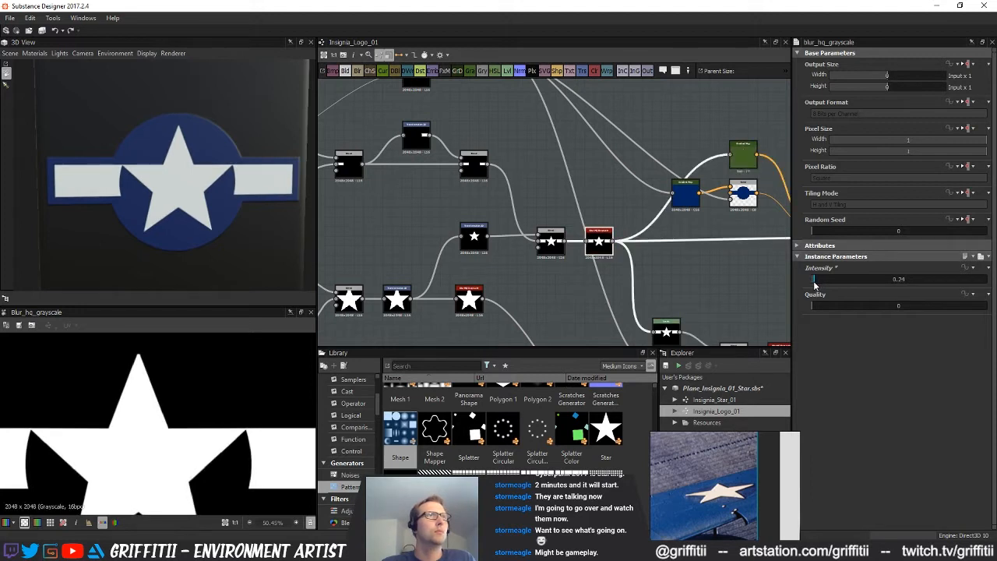
left_click_drag(816, 285, 817, 286)
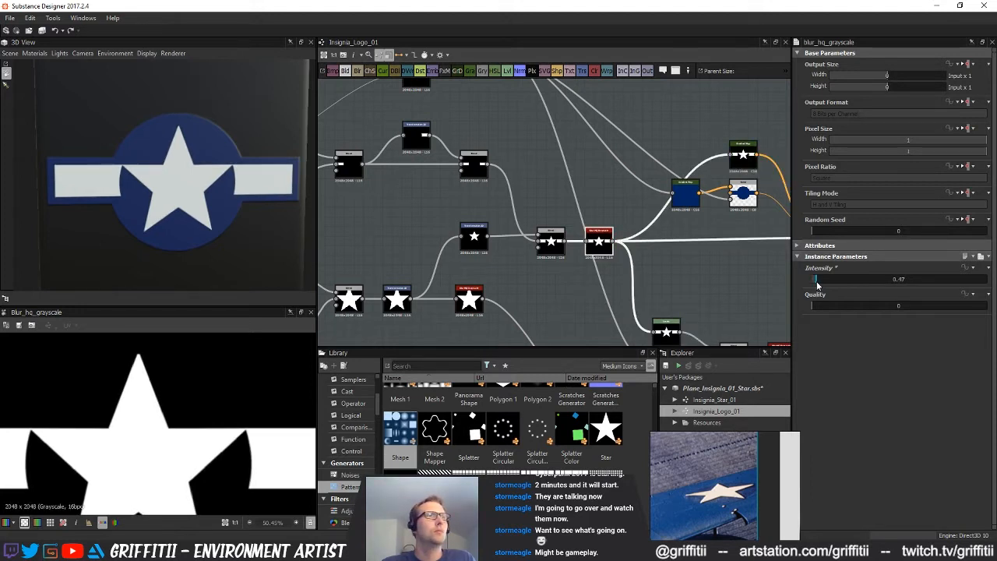
type("0.5")
key("Return")
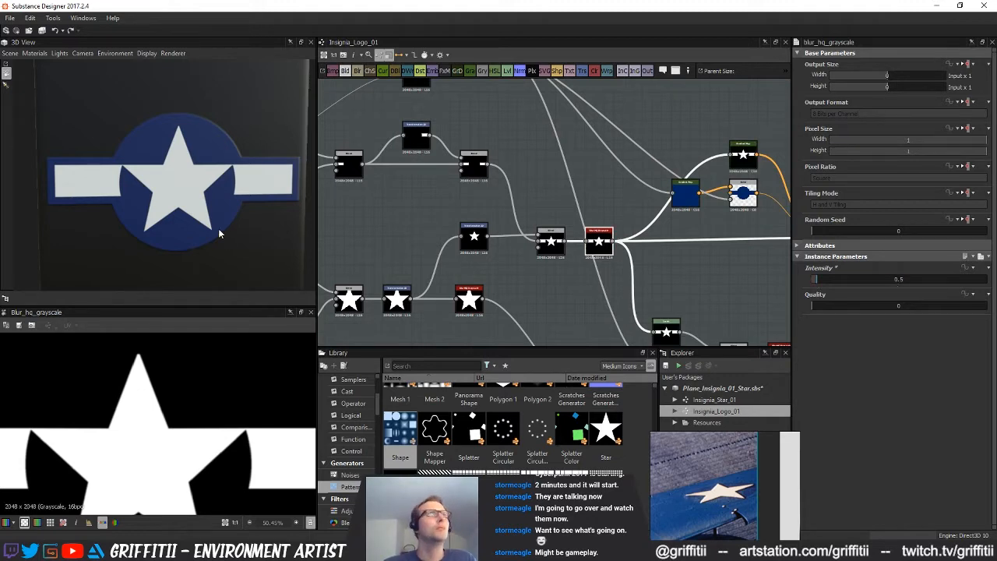
left_click_drag(241, 197, 265, 190)
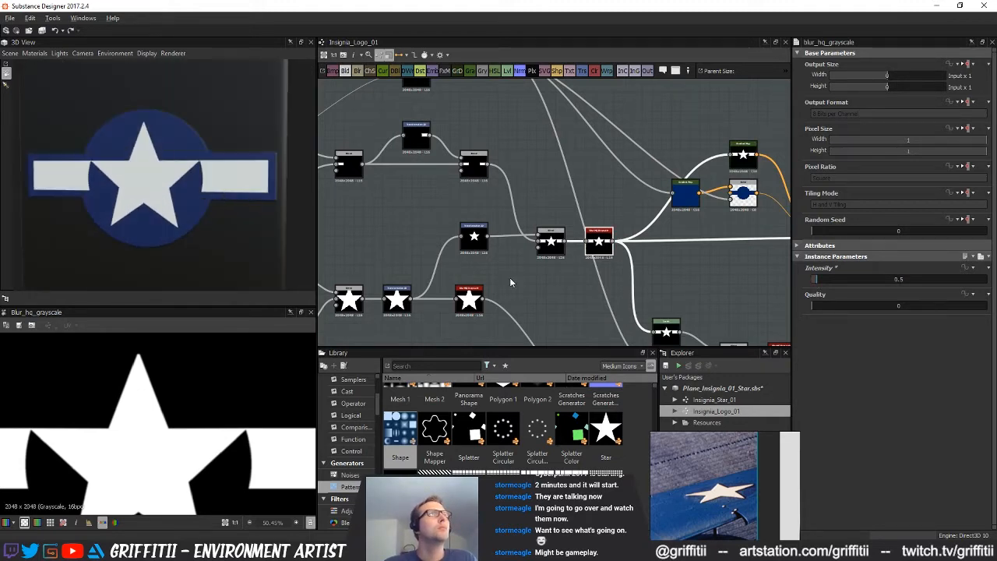
Add a Histogram Scan node in the empty space below the height Blend
scroll(561, 281, "down", 3)
middle_click_drag(615, 331, 547, 230)
middle_click_drag(500, 267, 492, 294)
left_click(489, 244)
scroll(501, 280, "up", 2)
middle_click_drag(521, 216, 496, 197)
scroll(498, 227, "up", 2)
middle_click_drag(511, 273, 468, 243)
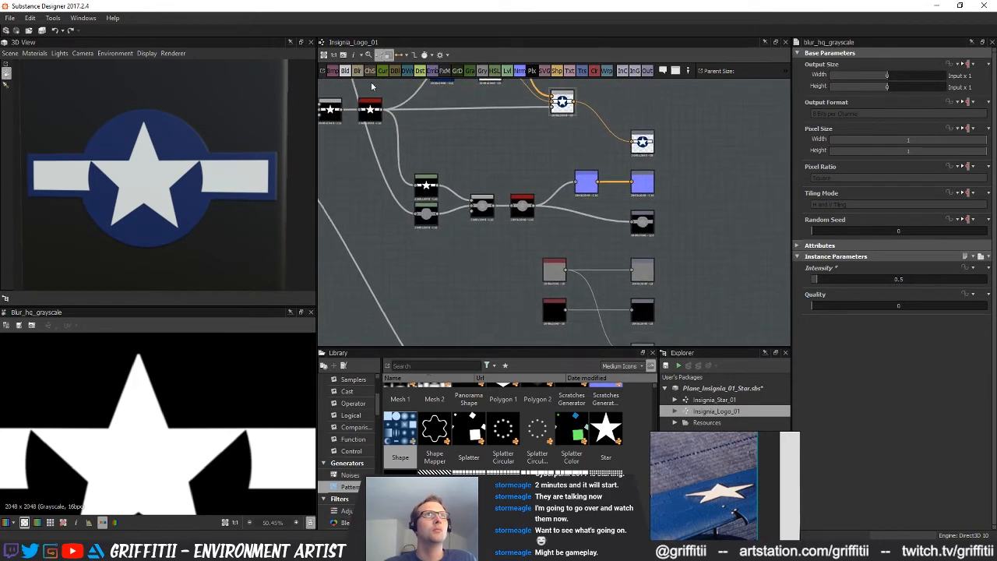
key("space")
type("his")
left_click(535, 244)
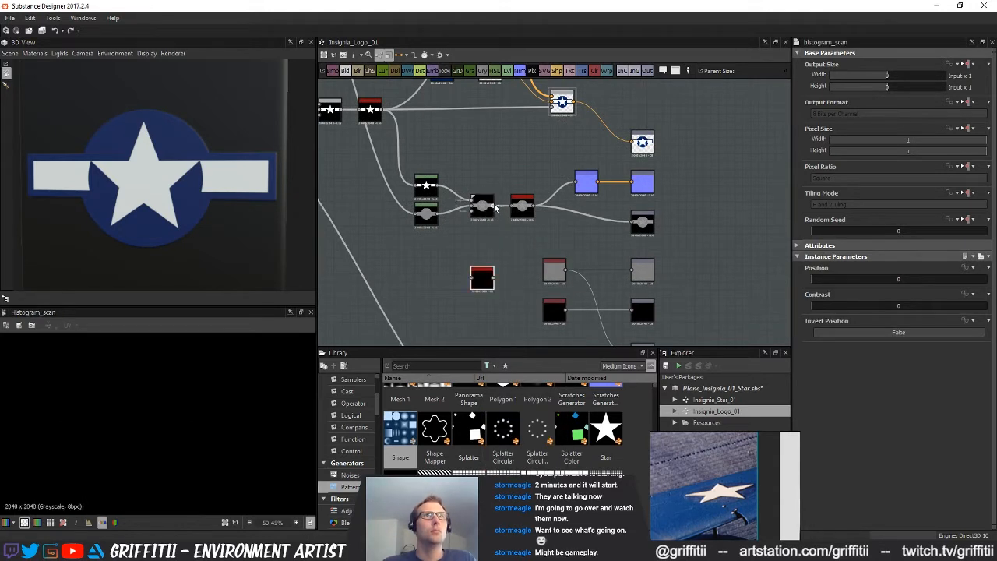
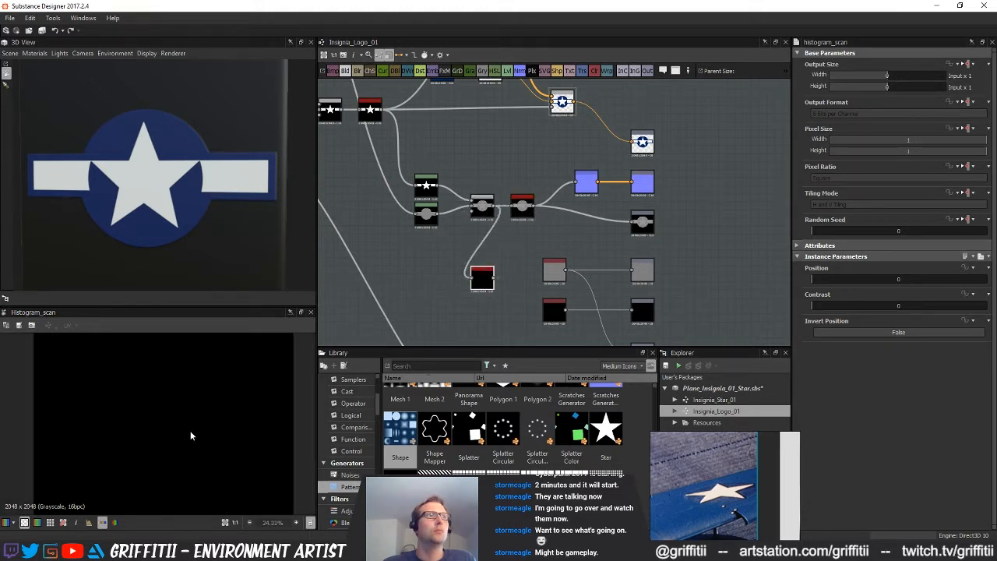
Set the Histogram Scan's Position to 0.68 and Contrast to 0.5 so the whole insignia becomes a solid white mask
left_click_drag(814, 279, 986, 279)
middle_click_drag(514, 274, 495, 248)
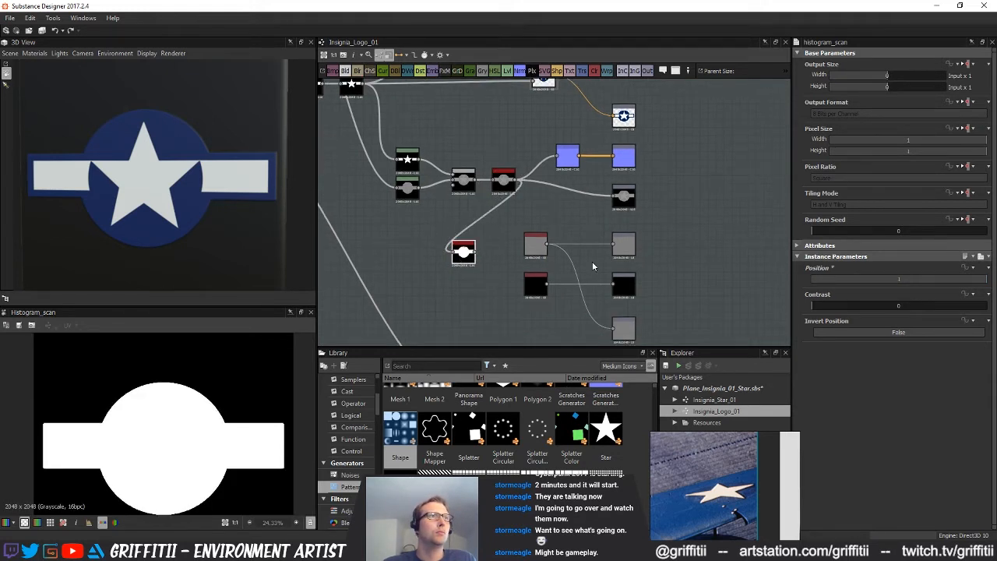
mouse_move(923, 285)
left_mouse_down()
mouse_move(870, 285)
mouse_move(927, 283)
left_mouse_up()
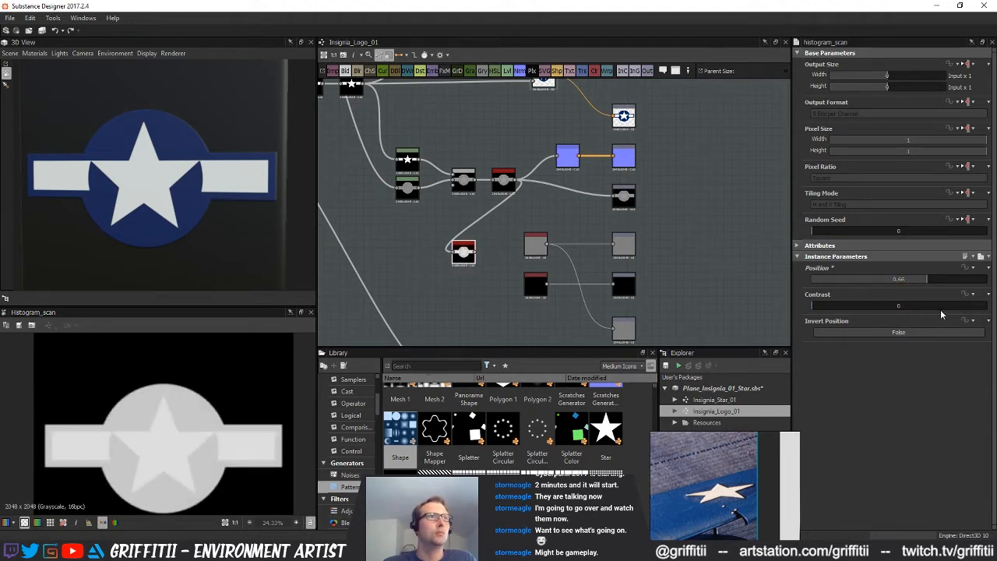
left_click(948, 305)
left_click_drag(921, 304, 947, 306)
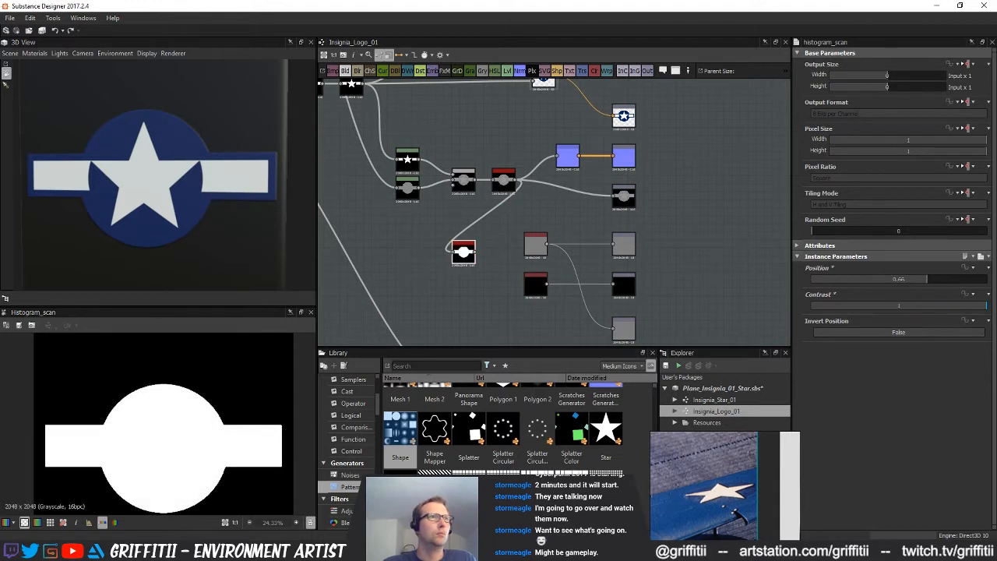
left_click_drag(906, 280, 892, 282)
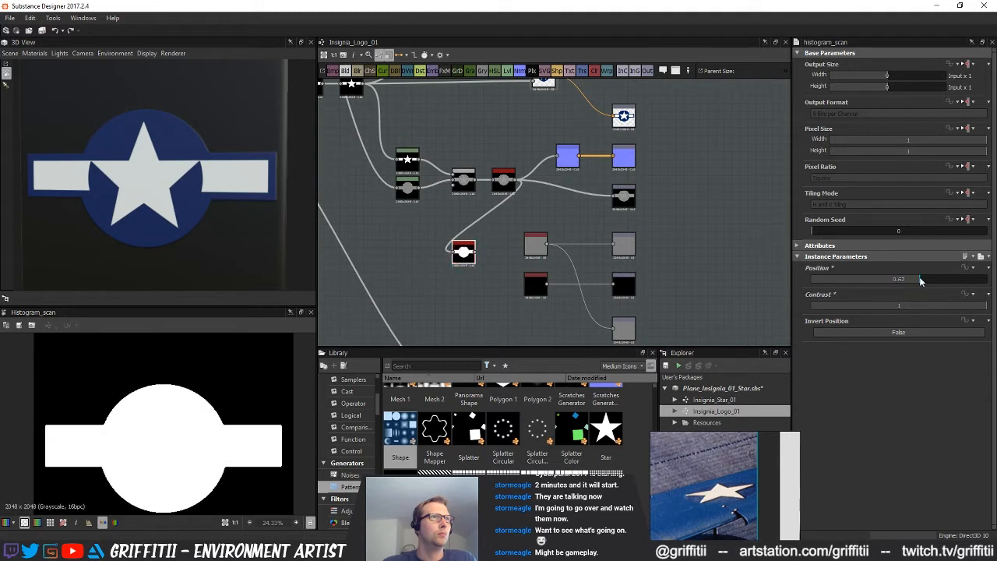
left_click_drag(925, 281, 925, 309)
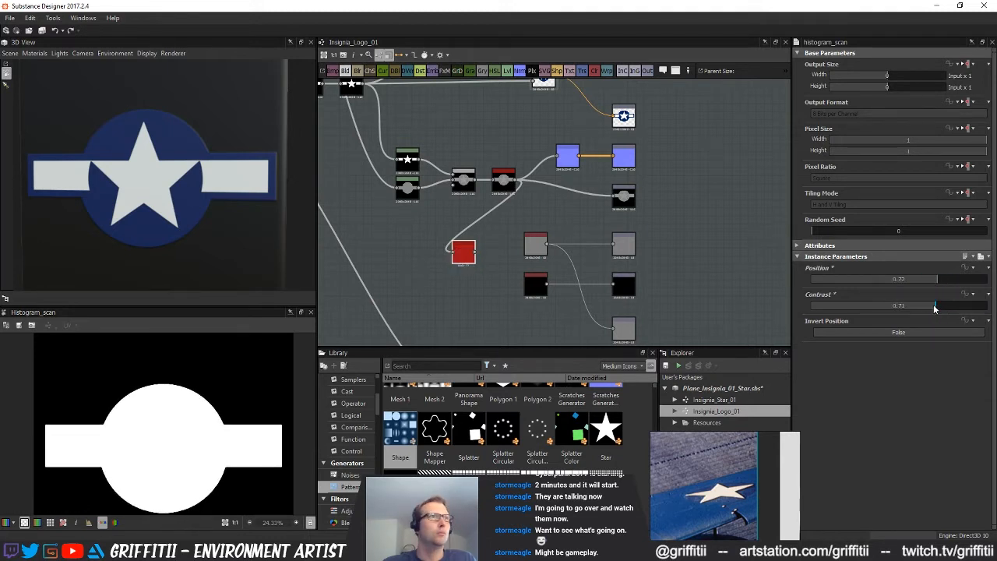
left_click_drag(895, 309, 925, 282)
Connect the Histogram Scan to the opacity output, shift the output nodes further from the graph, and place the Histogram Scan beside the opacity output
middle_click_drag(348, 242, 334, 189)
left_click_drag(461, 200, 602, 326)
scroll(586, 328, "down", 1)
middle_click_drag(517, 272, 519, 301)
scroll(575, 313, "down", 2)
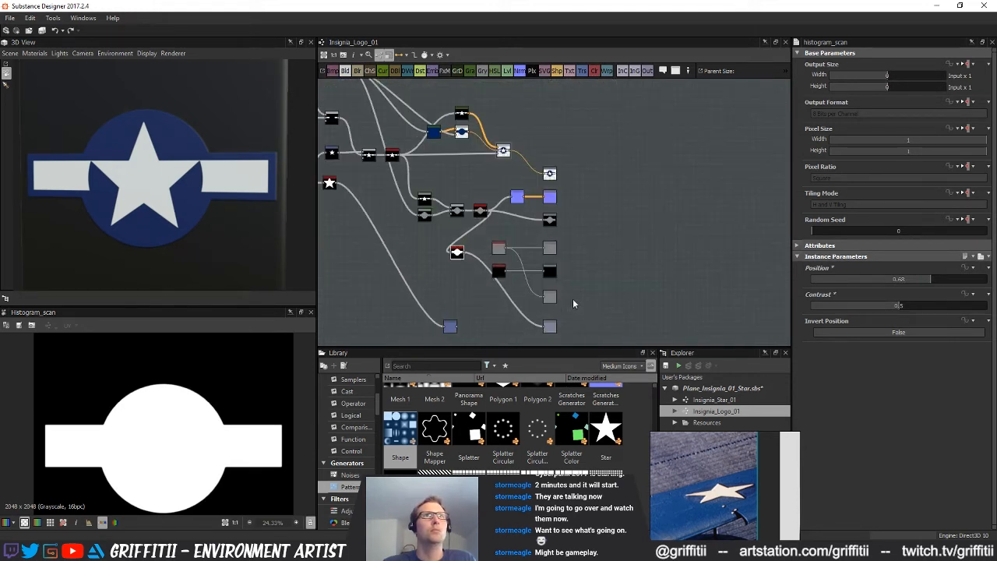
left_click_drag(510, 201, 570, 197)
left_click_drag(461, 257, 535, 323)
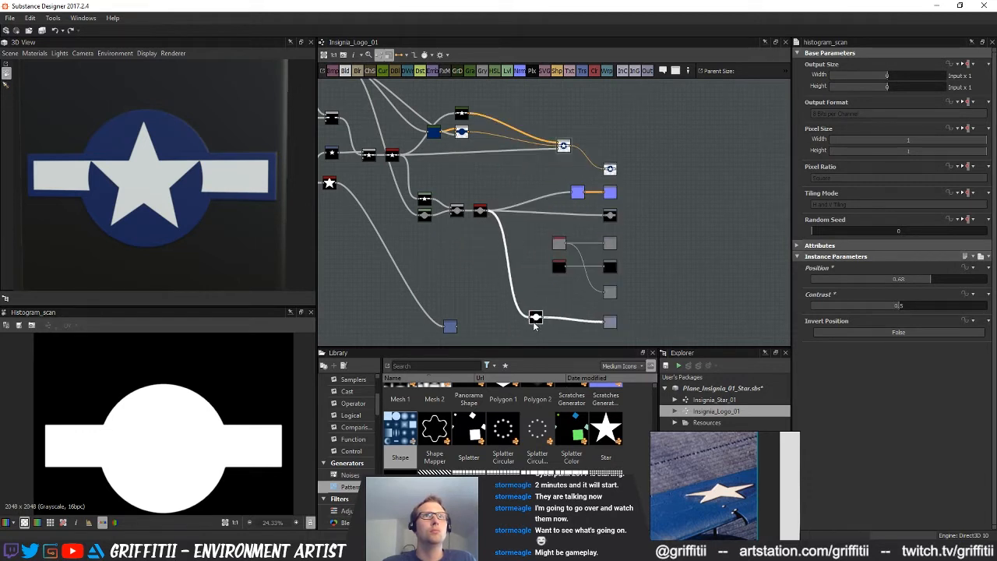
Delete the leftover node that came from the old standalone star branch, tidy the loose nodes and save the package
middle_click_drag(565, 172, 565, 210)
left_click_drag(563, 184, 499, 192)
scroll(508, 292, "down", 1)
middle_click_drag(514, 287, 617, 243)
key("Delete")
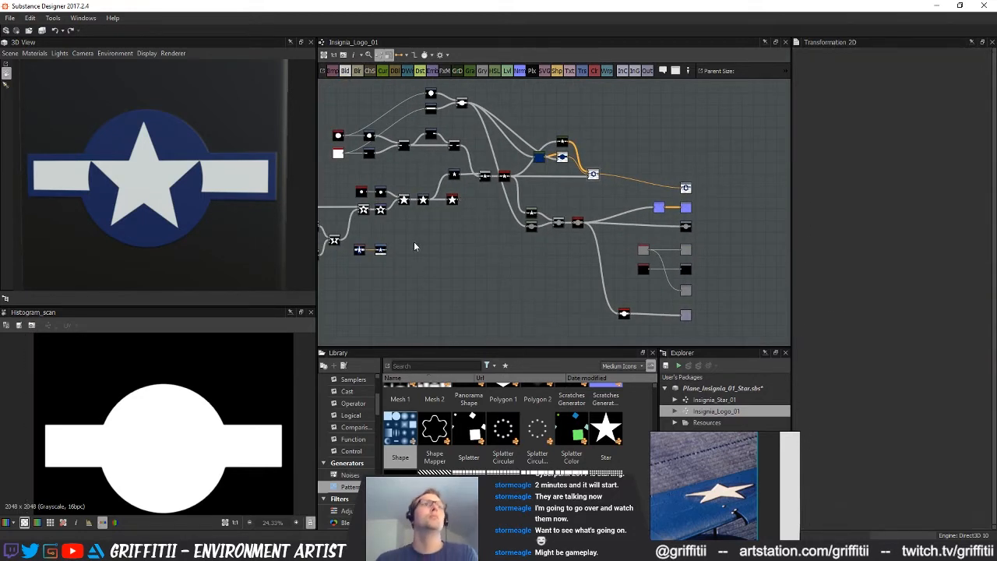
key("ctrl+s")
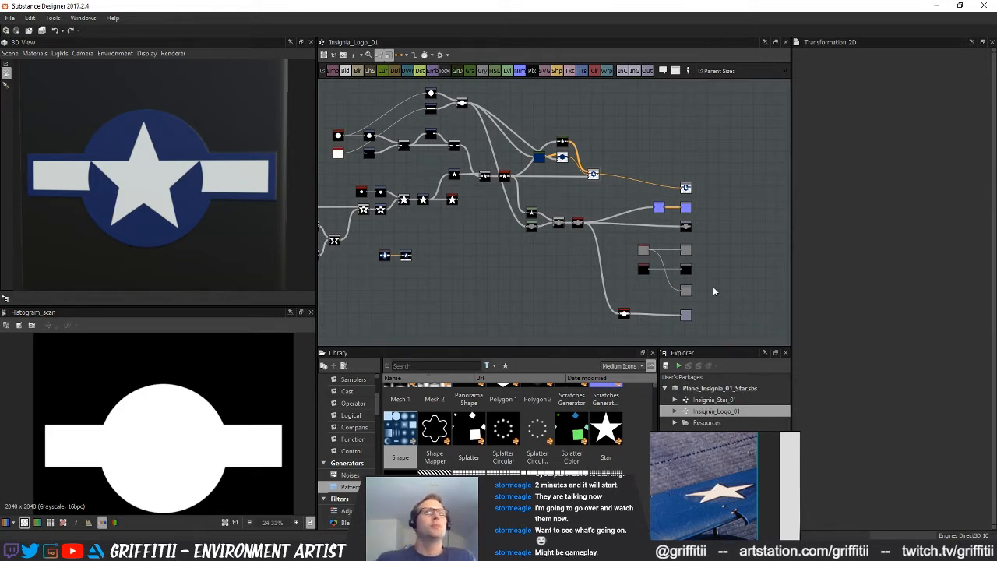
Show the opacity output in the 3D view and orbit the cube to check the insignia's cut-out
right_click(689, 317)
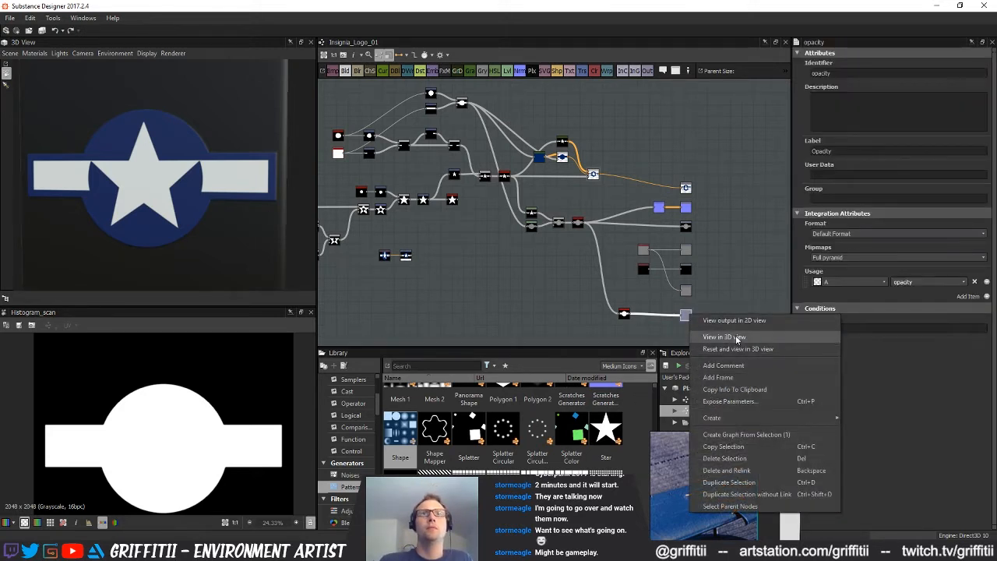
left_click(705, 334)
left_click(761, 408)
left_click_drag(186, 206, 170, 165)
middle_click_drag(560, 236, 434, 216)
Export the Insignia_Logo_01 basecolor, normal, height and opacity outputs as PNG bitmaps to the Designer_Maps folder
right_click(723, 417)
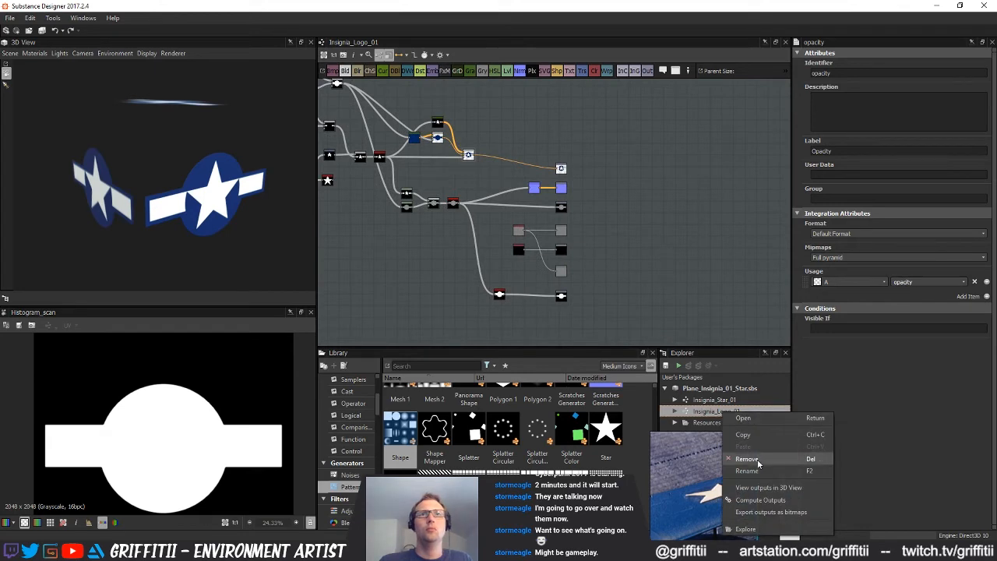
left_click(748, 514)
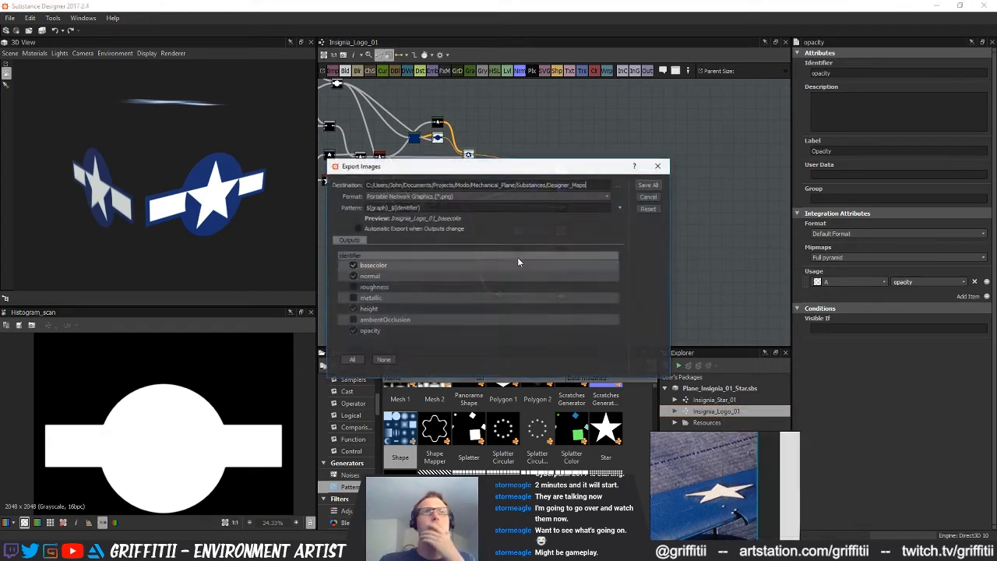
left_click(648, 185)
In Substance Painter, add the Insignia_Logo_01 basecolor, height, normal and opacity PNGs from Designer_Maps to the resource import
left_click(520, 550)
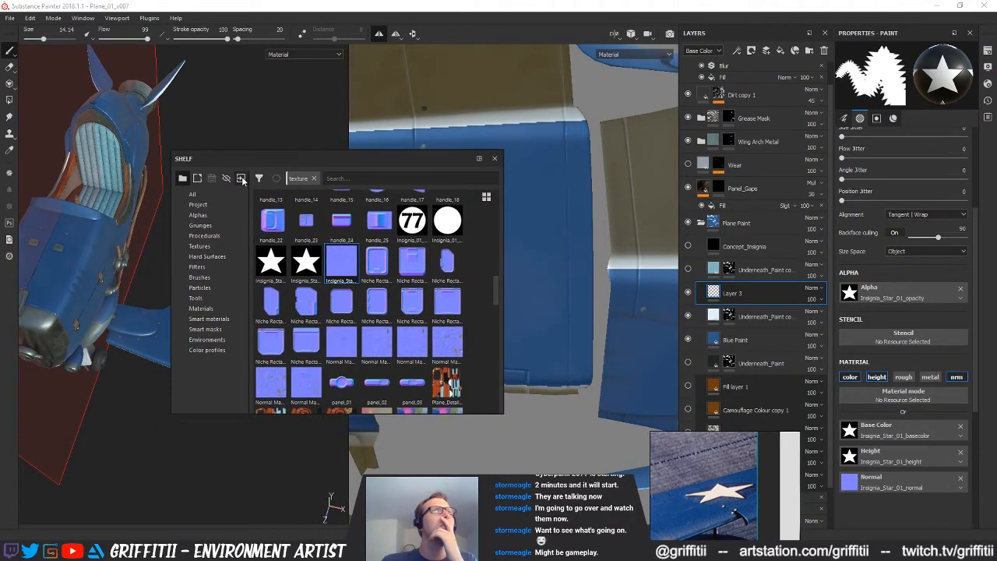
left_click(241, 179)
left_click(557, 137)
left_click_drag(815, 201, 827, 335)
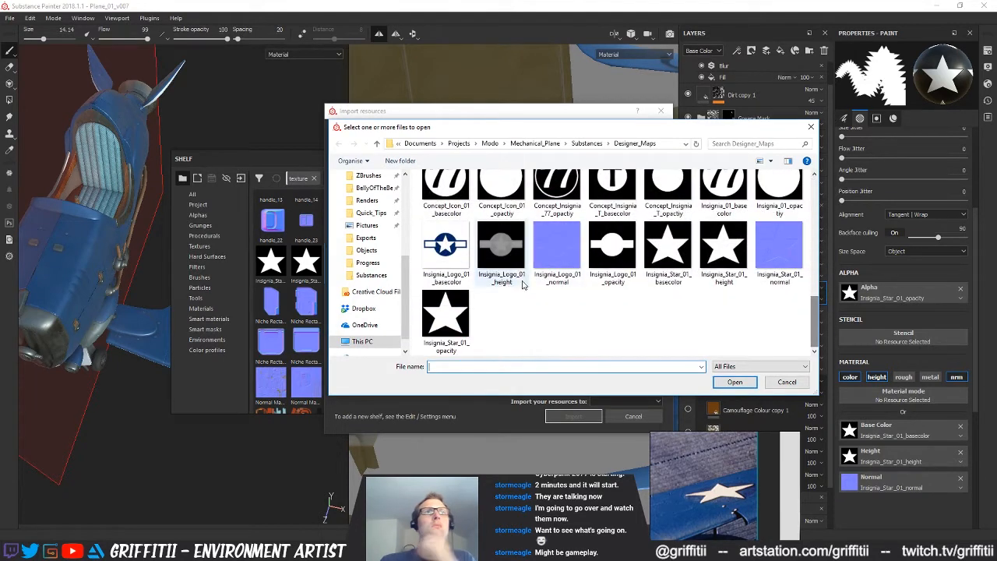
left_click(451, 246)
left_click(490, 246, "ctrl")
left_click(556, 248, "ctrl")
left_click(615, 265, "ctrl")
left_click(734, 382)
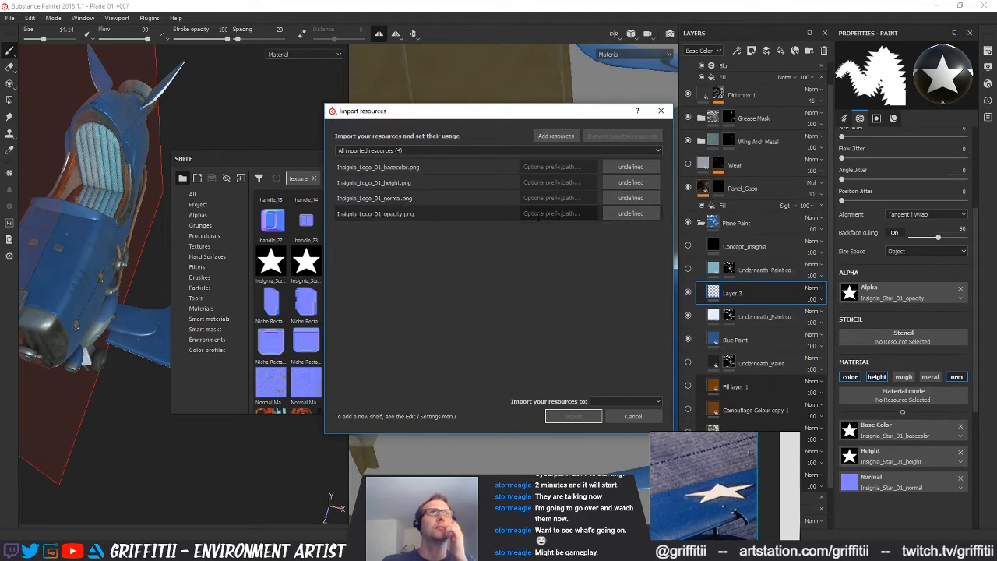
Define the opacity map as alpha and the other three as texture, and import them into project 'Plane_01_v007'
left_click(625, 214)
left_click(638, 223)
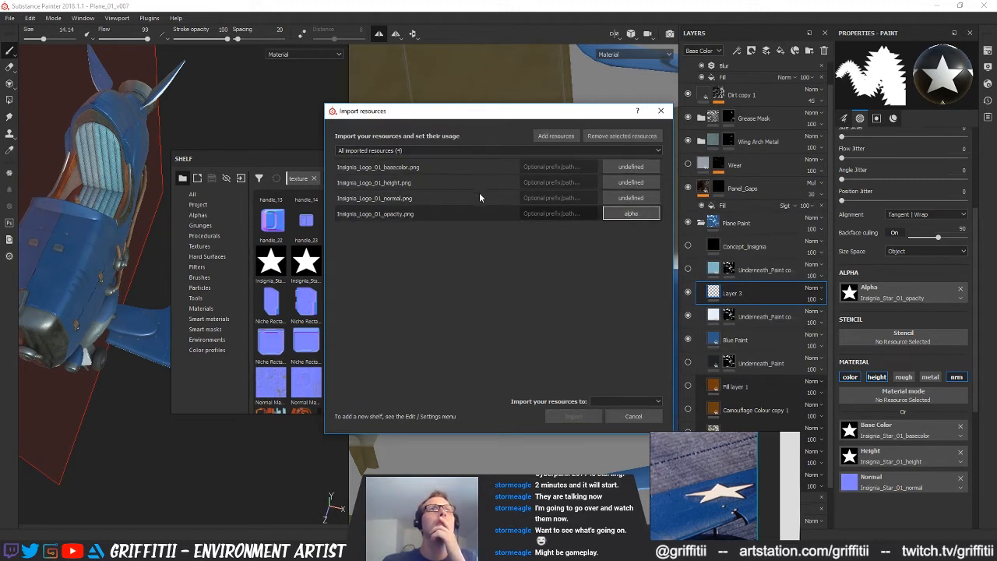
left_click(615, 167)
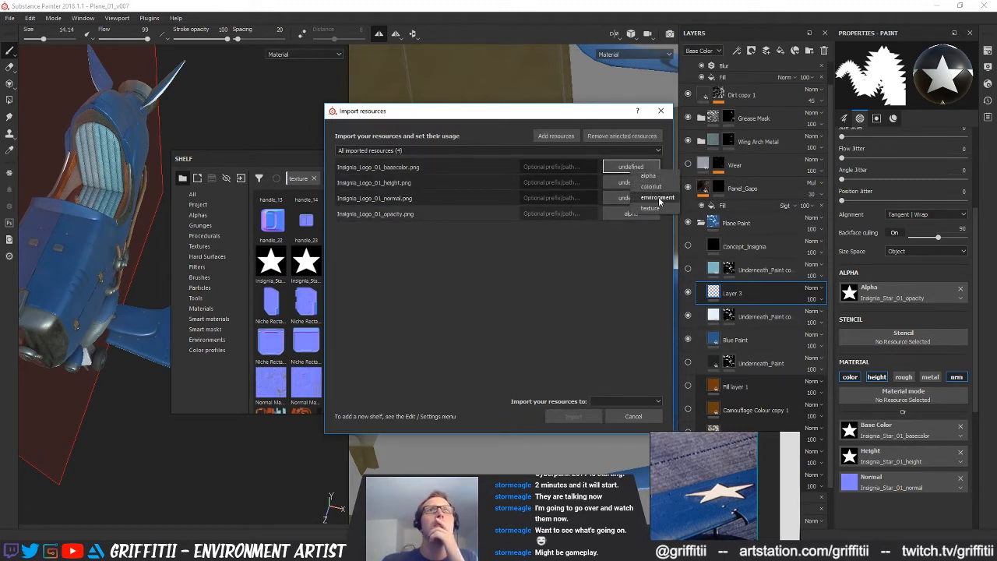
left_click(647, 207)
left_click(627, 400)
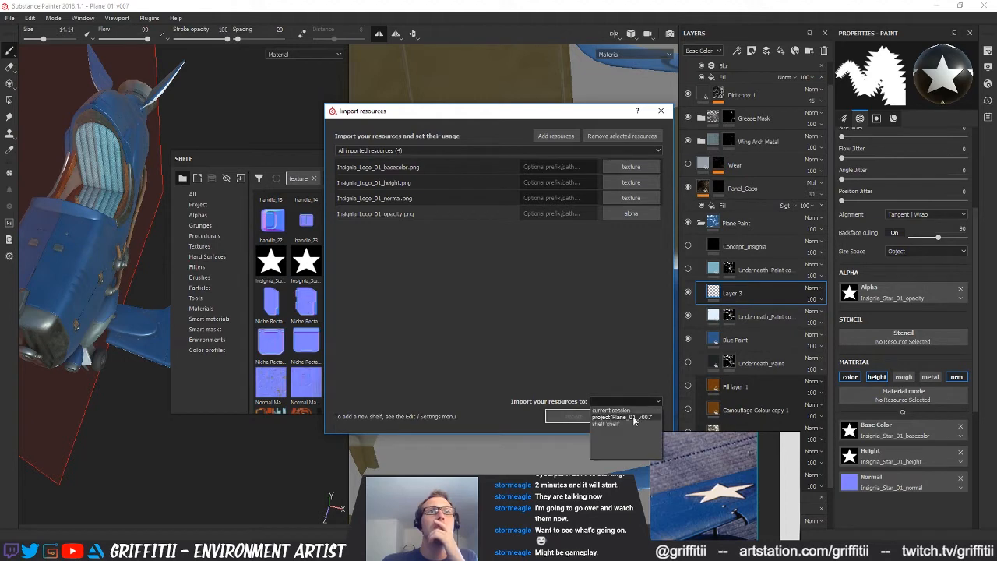
left_click(639, 413)
left_click(574, 416)
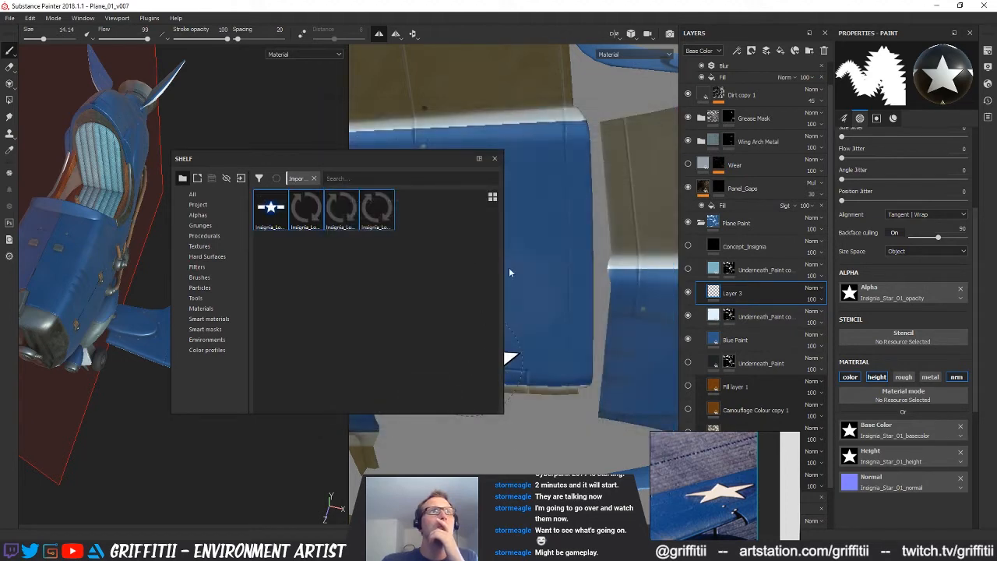
Assign the Insignia_Logo_01 opacity, normal, height and basecolor maps to the brush's Alpha, Normal, Height and Base Color, and move the shelf away
left_click(364, 224)
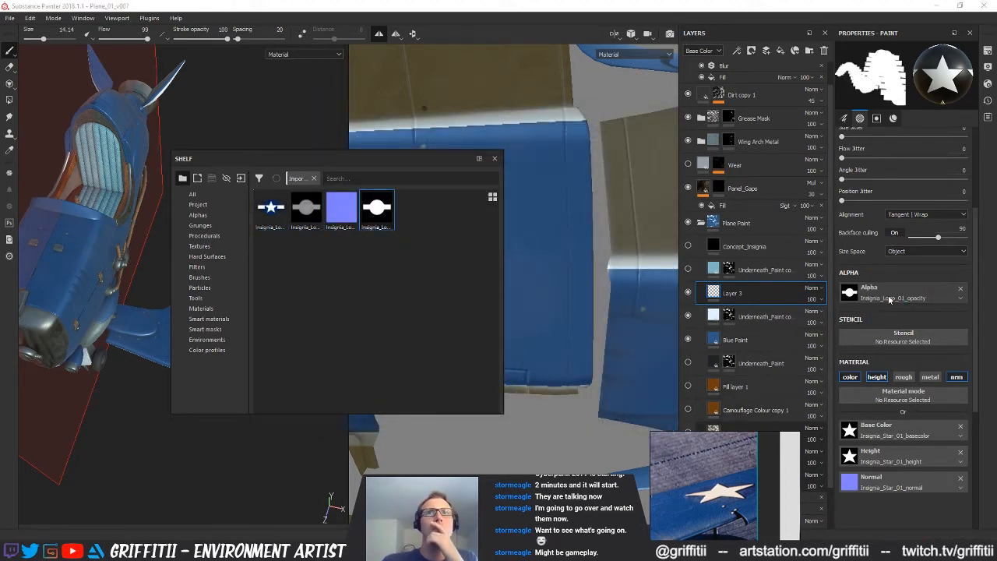
left_click_drag(341, 209, 890, 483)
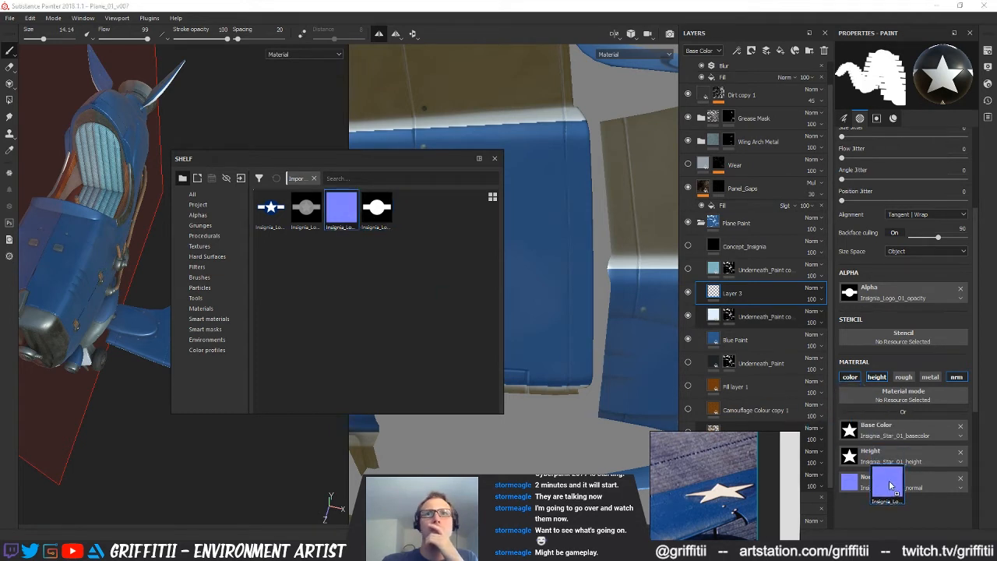
left_click_drag(315, 221, 894, 455)
left_click_drag(269, 209, 896, 431)
mouse_move(429, 160)
left_mouse_down()
mouse_move(996, 236)
mouse_move(996, 249)
left_mouse_up()
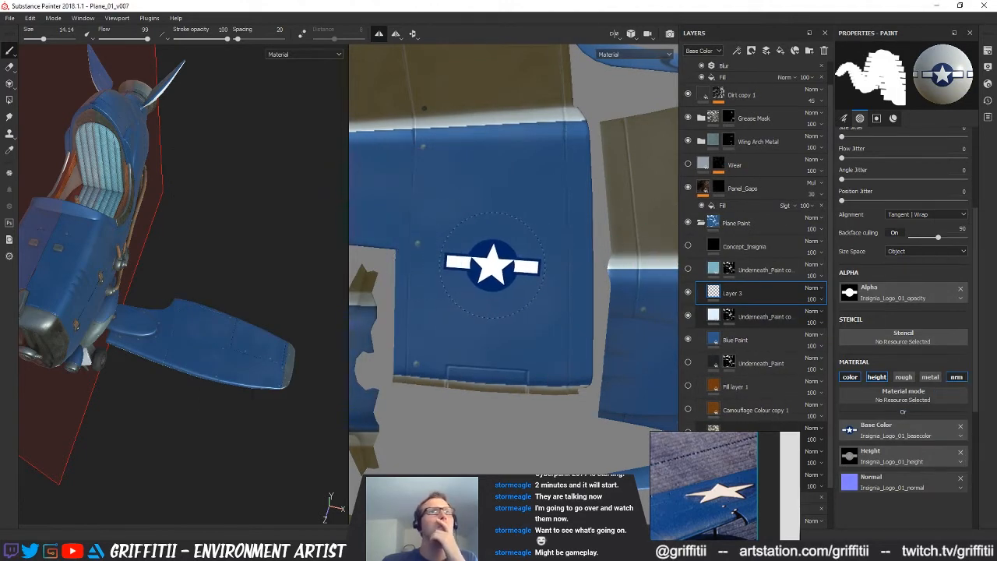
Set the brush size to 19 and preview the insignia stamp's placement over the wing in the UV view
right_click_drag(489, 266, 498, 267, "ctrl")
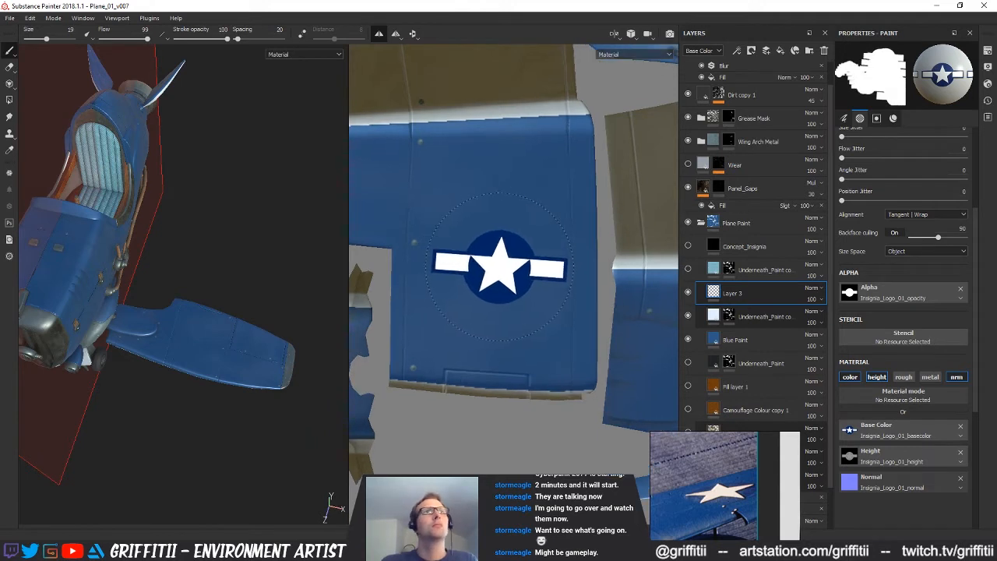
mouse_move(564, 269)
right_mouse_down("alt")
mouse_move(450, 273)
mouse_move(477, 272)
right_mouse_up("alt")
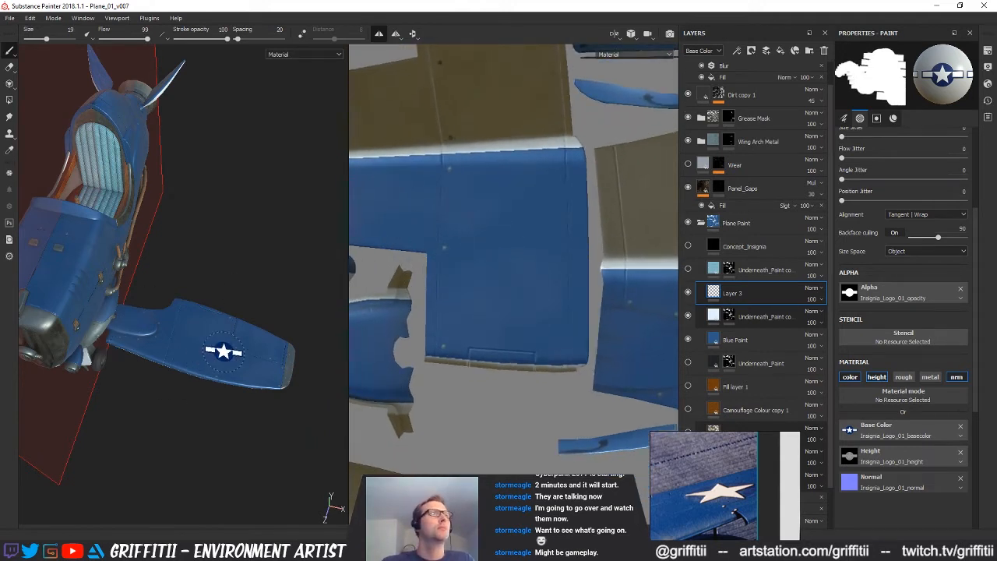
mouse_move(599, 295)
right_mouse_down("alt")
mouse_move(496, 298)
mouse_move(531, 269)
right_mouse_up("alt")
middle_click_drag(510, 253, 498, 288, "alt")
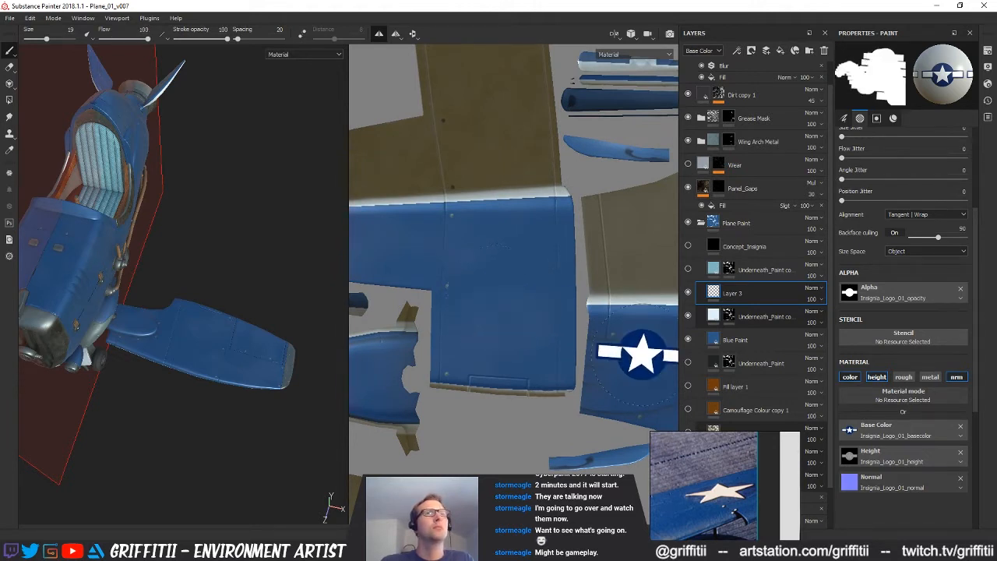
mouse_move(504, 310)
left_mouse_down("ctrl")
mouse_move(505, 328)
mouse_move(504, 296)
left_mouse_up("ctrl")
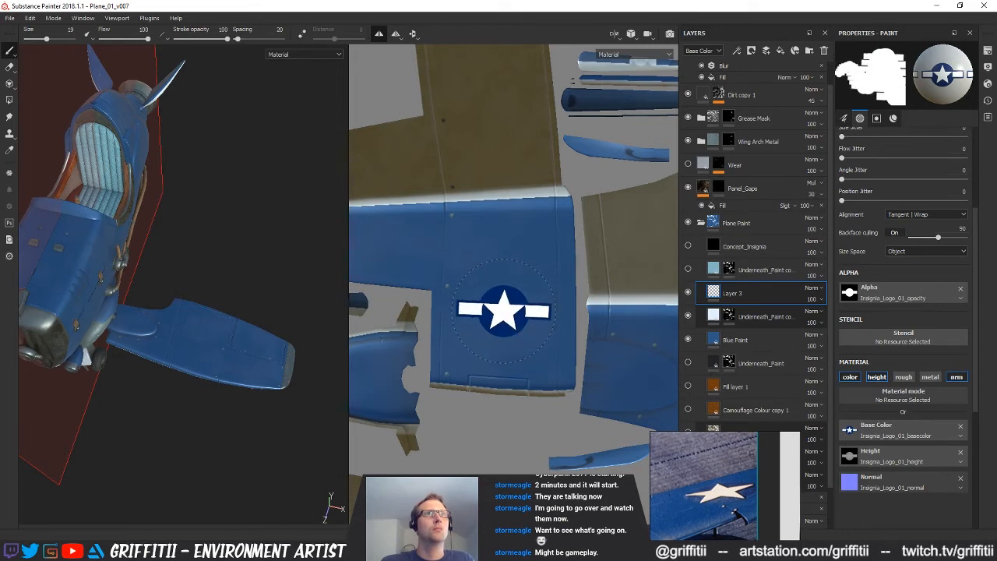
Switch to the browser and examine the WWII seaplane image results for how insignia appear on real aircraft
key("alt+Tab")
key("alt+Tab")
key("alt+Tab")
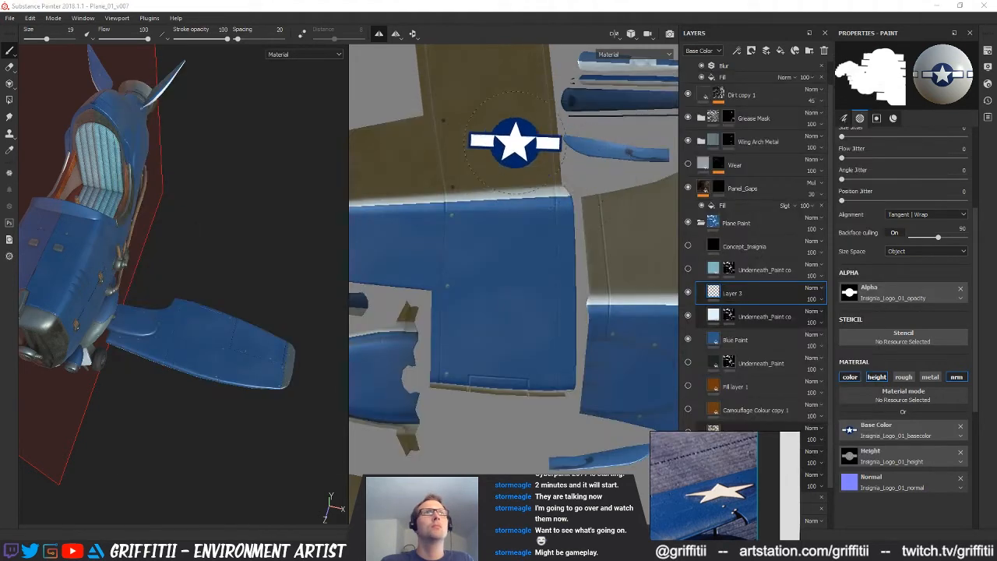
key("alt+Tab")
left_click(243, 281)
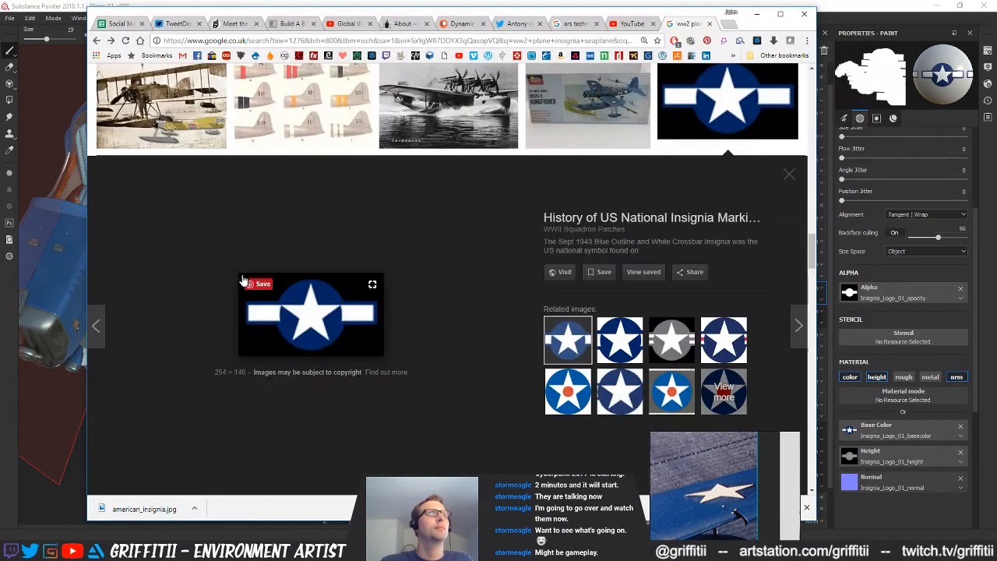
scroll(483, 311, "down", 15)
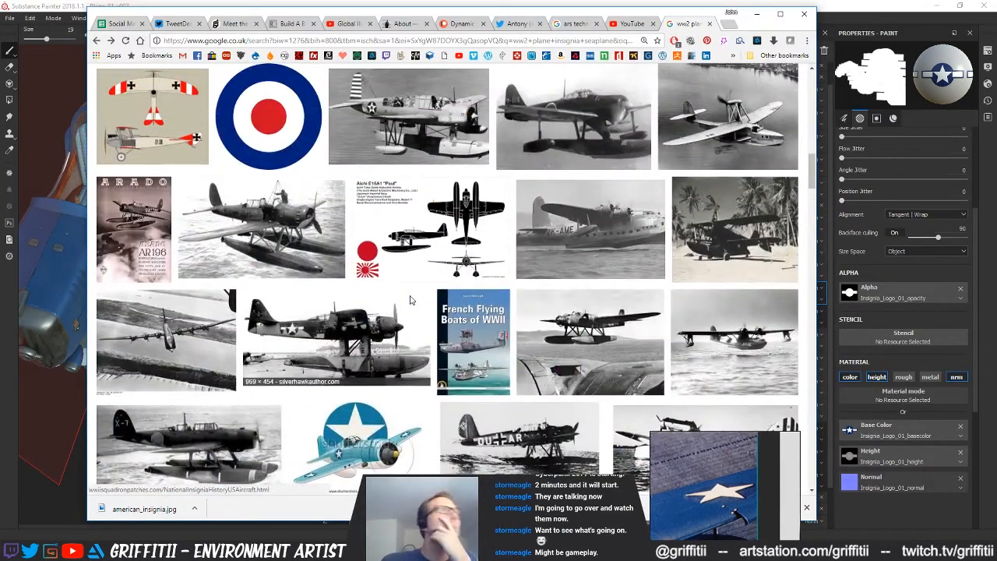
mouse_move(348, 325)
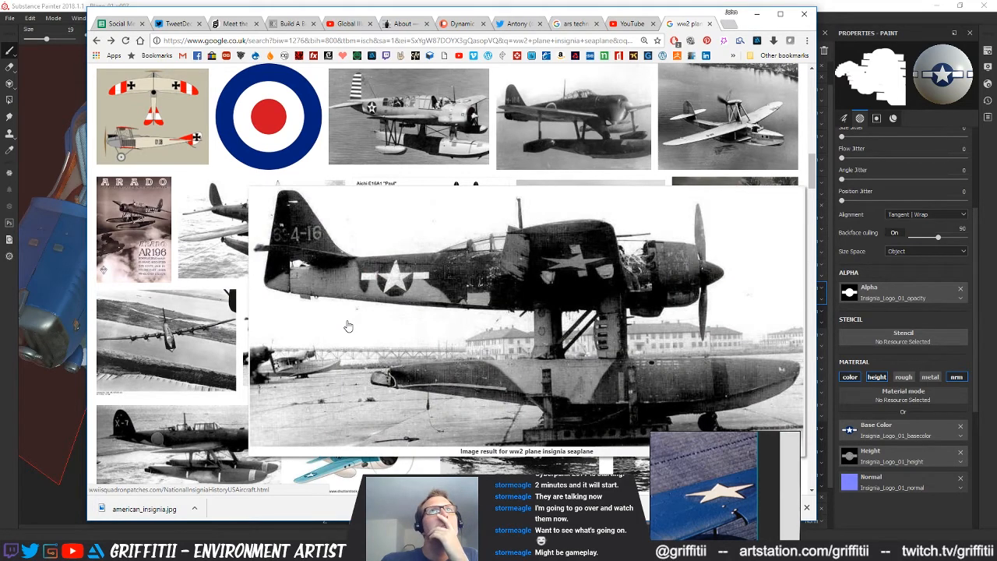
scroll(311, 311, "up", 1)
mouse_move(294, 295)
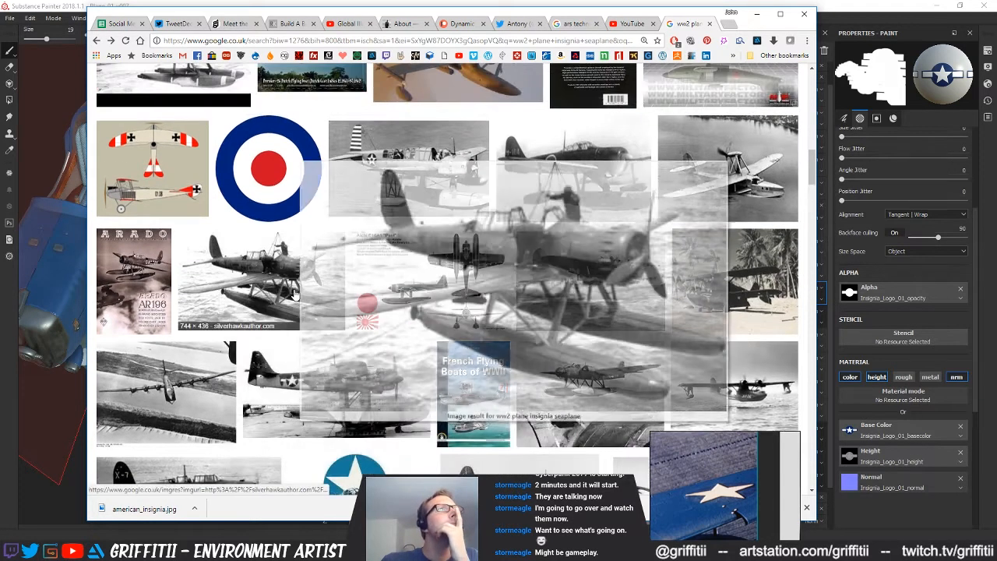
scroll(495, 321, "up", 5)
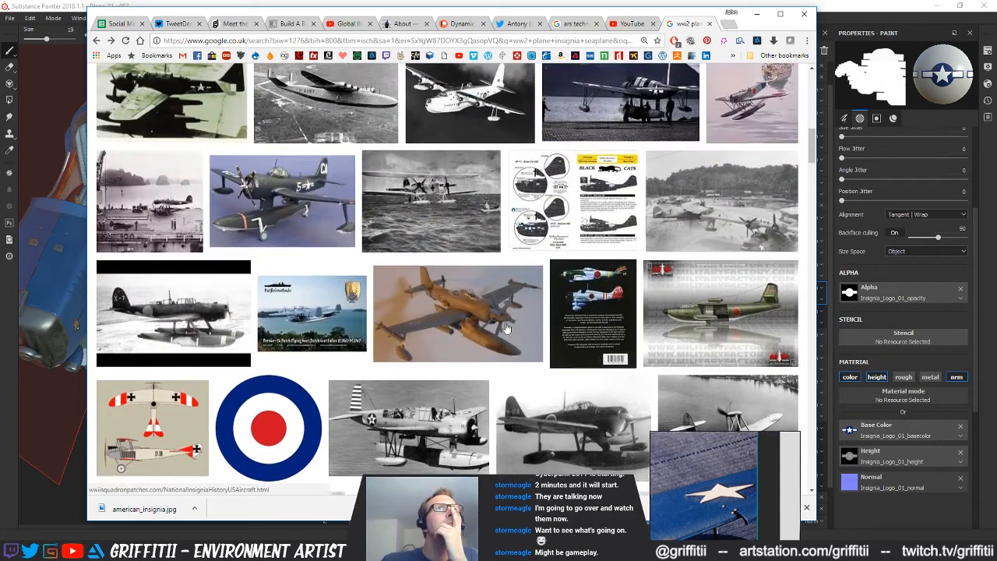
scroll(495, 321, "up", 3)
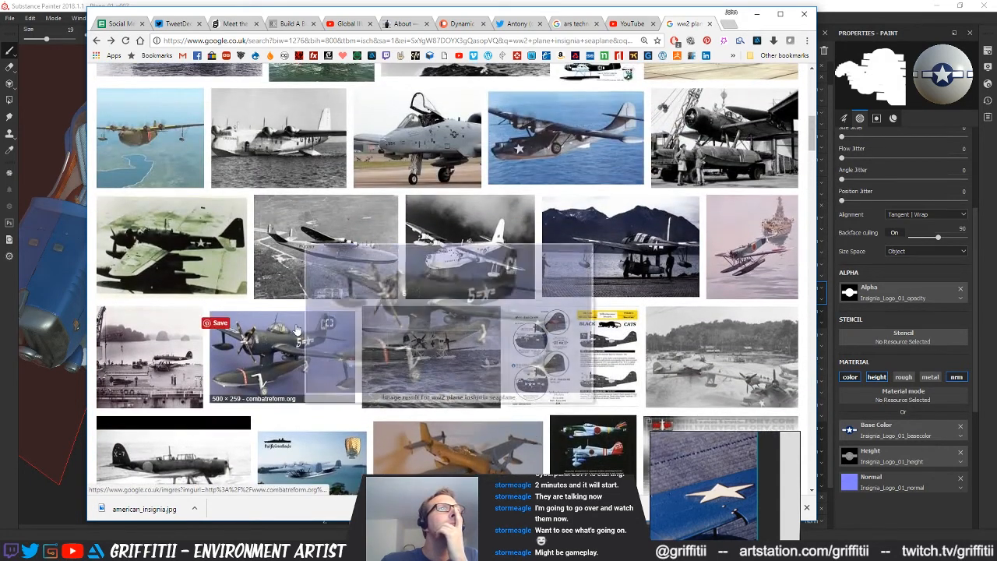
mouse_move(292, 335)
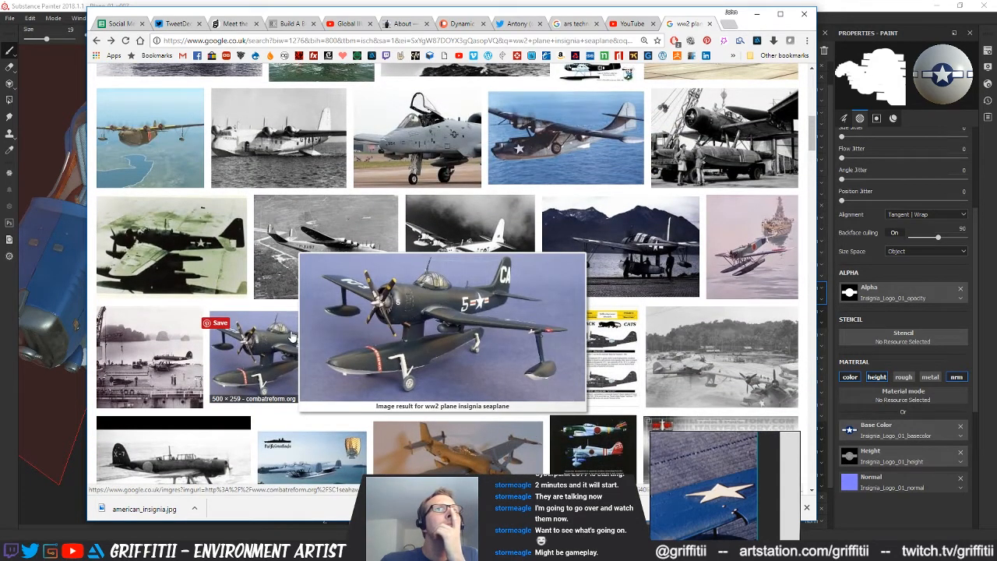
scroll(292, 336, "up", 5)
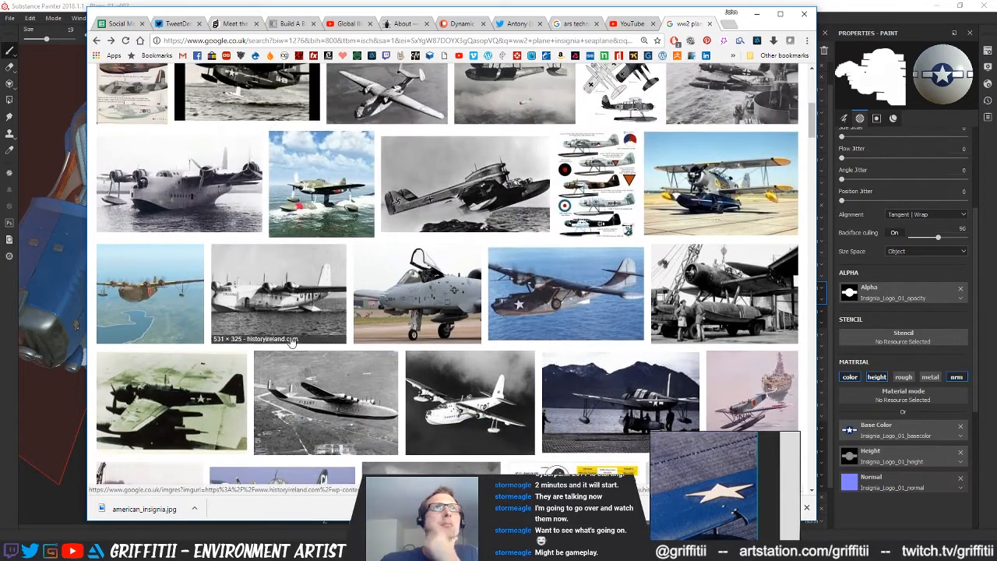
scroll(290, 343, "up", 1)
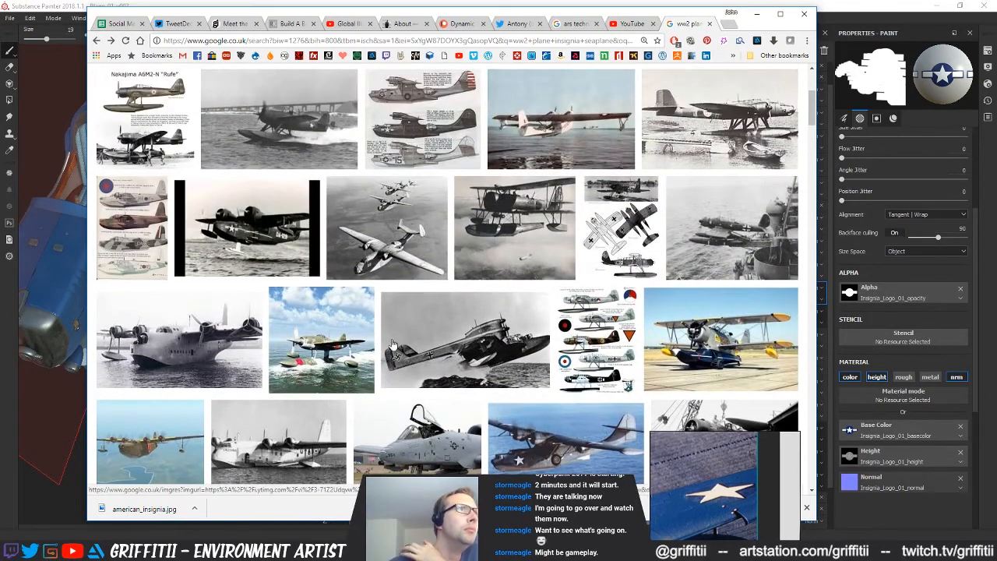
mouse_move(496, 376)
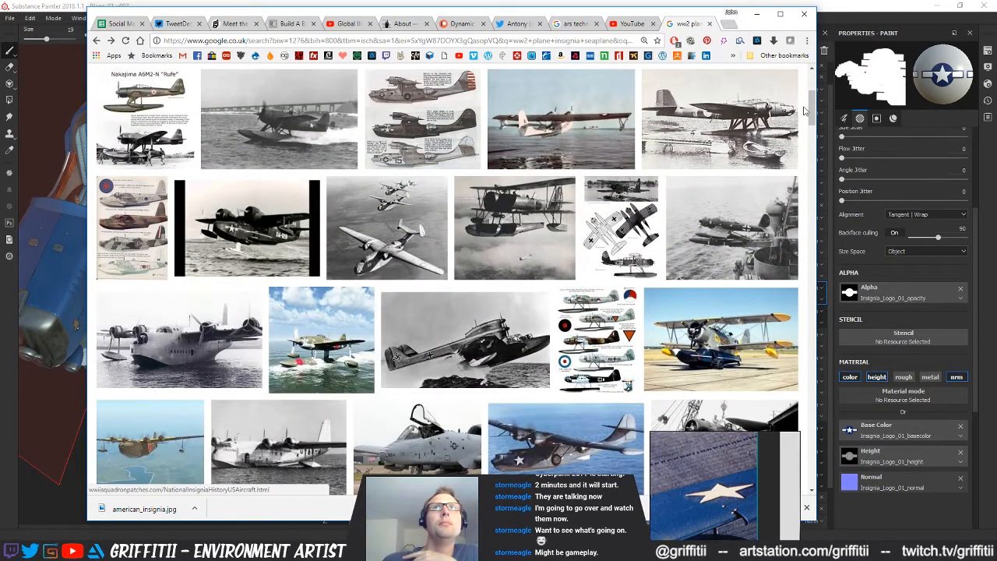
Look further down the results, enlarge the Grumman J2F Duck photo to check its star marking, and put the browser away
left_click_drag(812, 115, 810, 321)
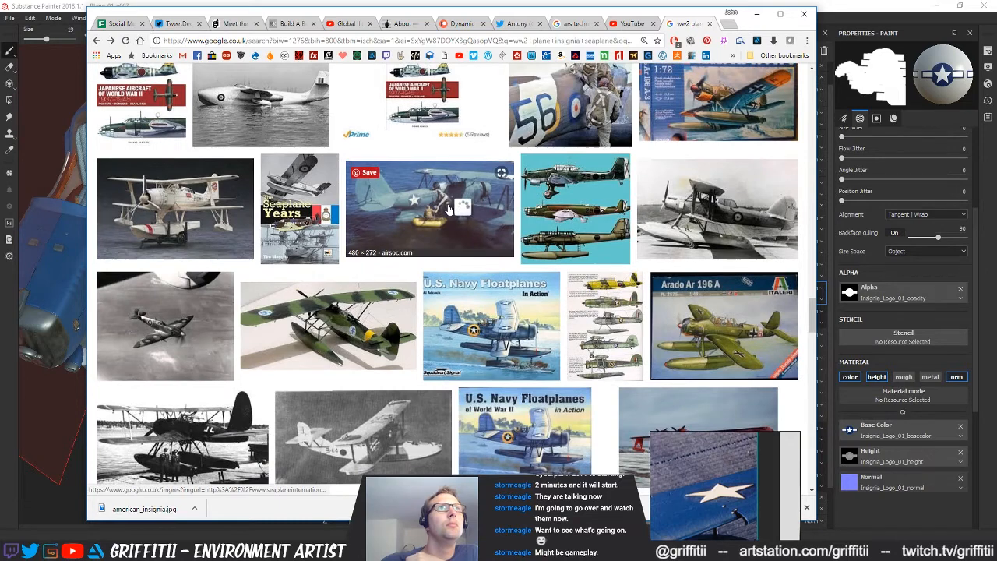
mouse_move(448, 208)
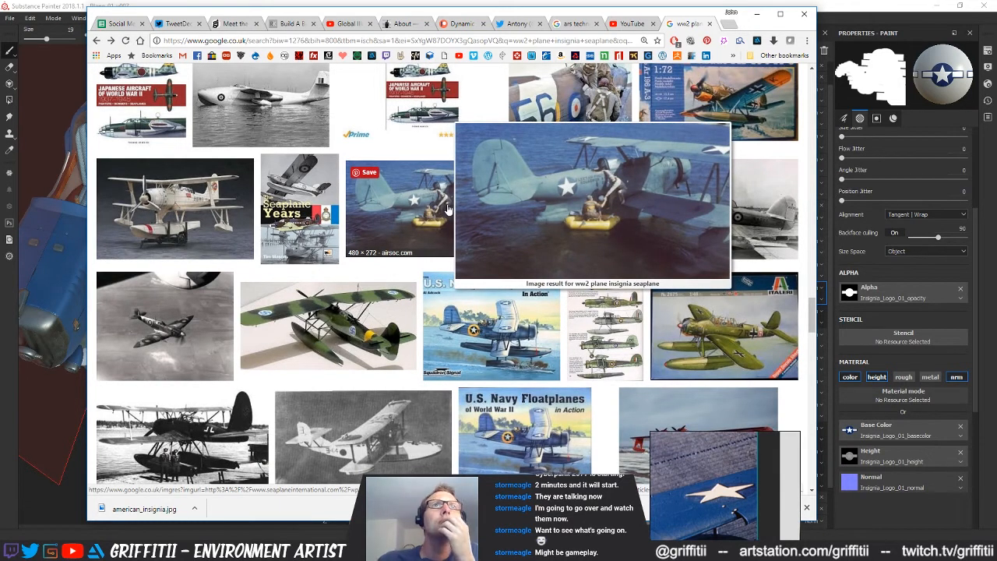
left_click(448, 209)
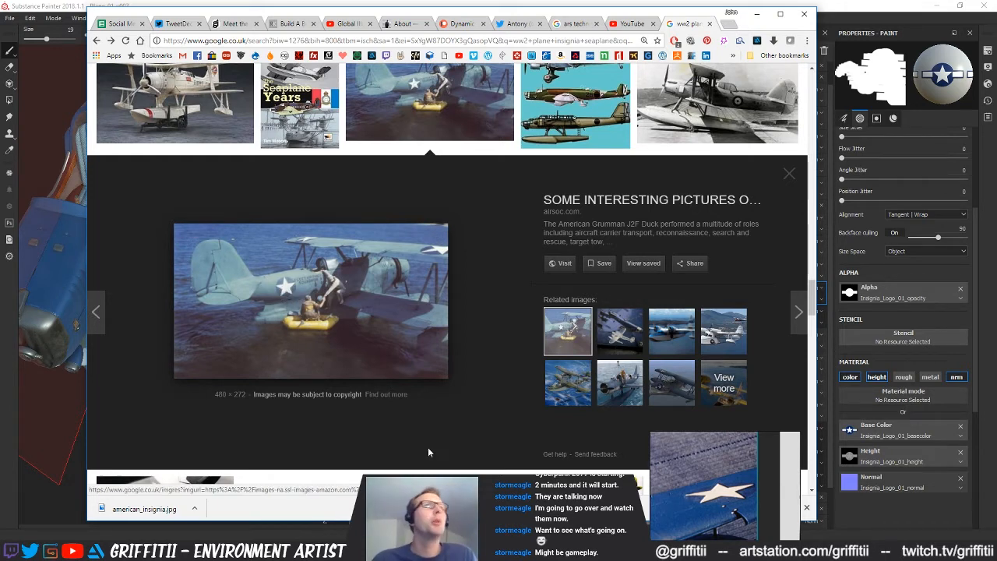
left_click(710, 4)
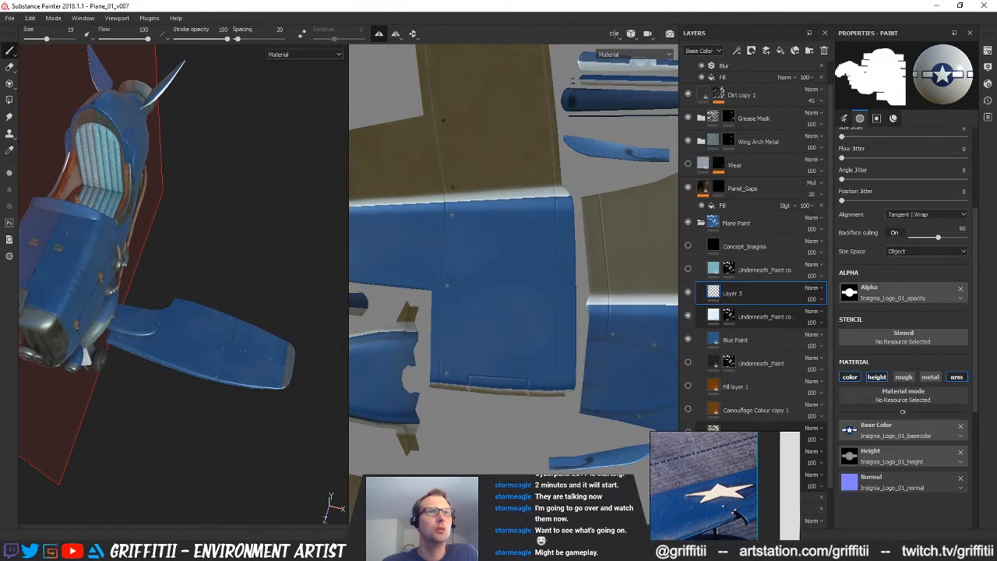
In Substance Designer, copy the Insignia_Logo_01 graph and paste it into the Plane_Insignia_01_Star.sbs package
key("alt+Tab")
key("alt+Tab")
mouse_move(575, 246)
middle_mouse_down()
mouse_move(649, 225)
mouse_move(664, 237)
middle_mouse_up()
middle_click_drag(648, 278, 646, 242)
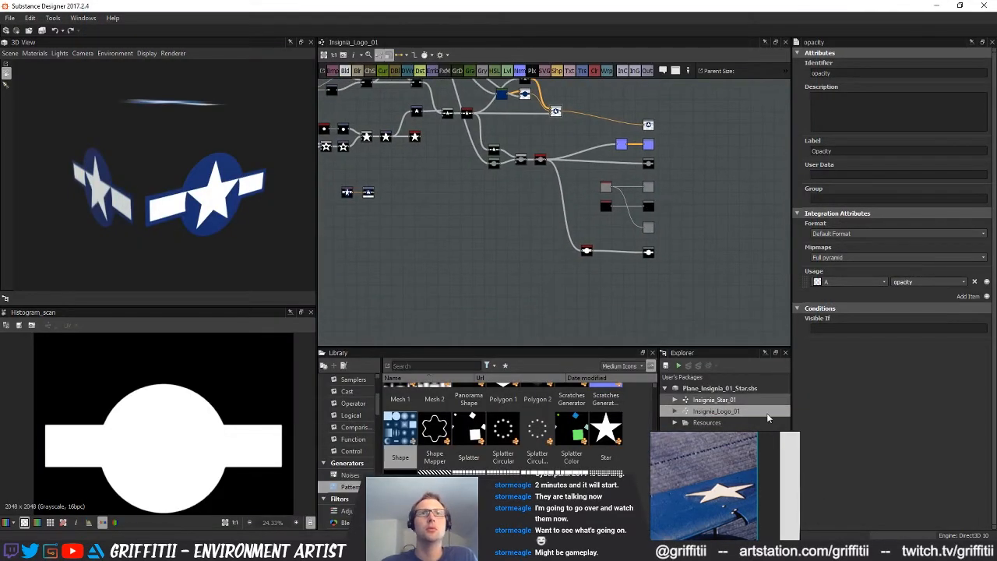
right_click(721, 410)
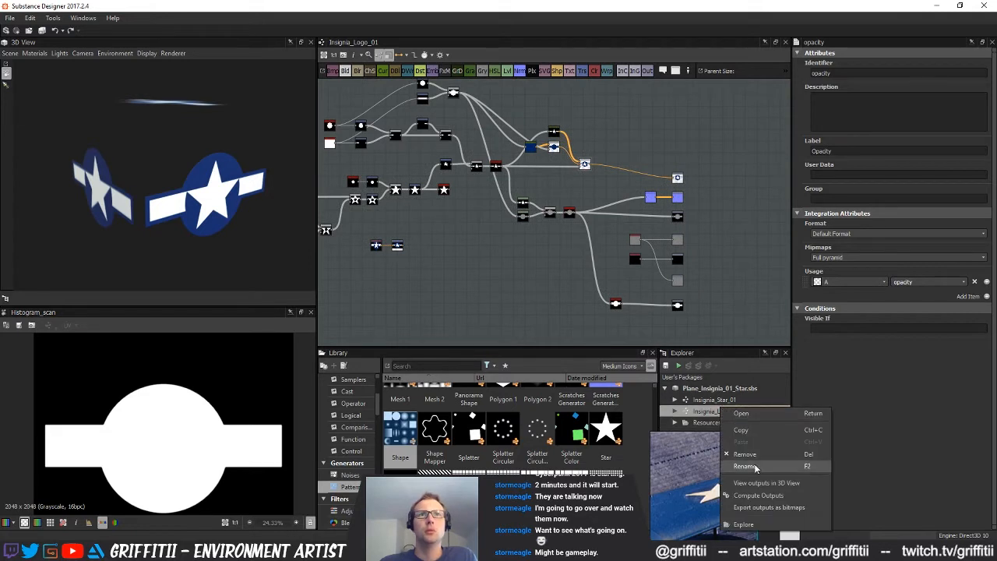
left_click(759, 433)
left_click(714, 393)
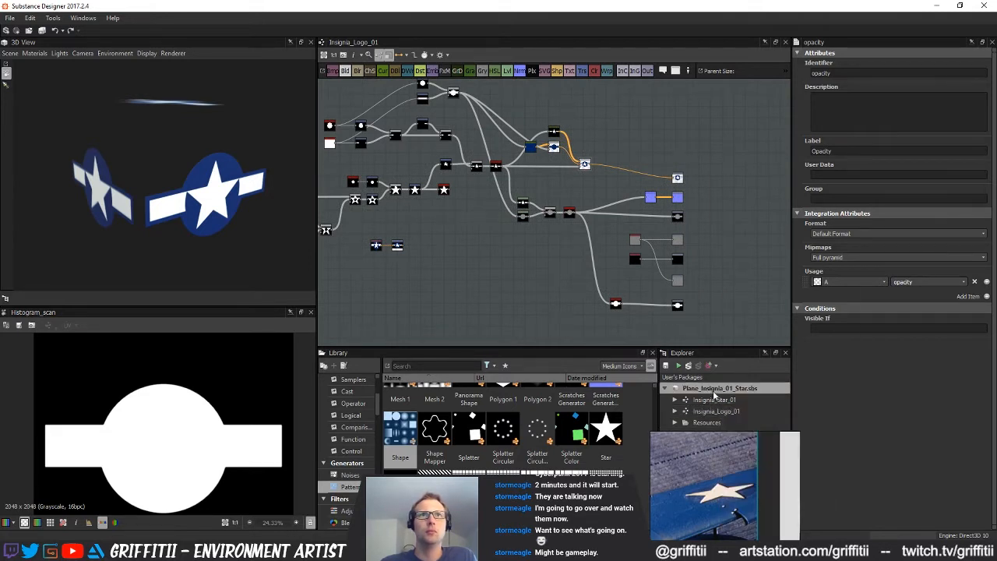
right_click(714, 392)
left_click(732, 304)
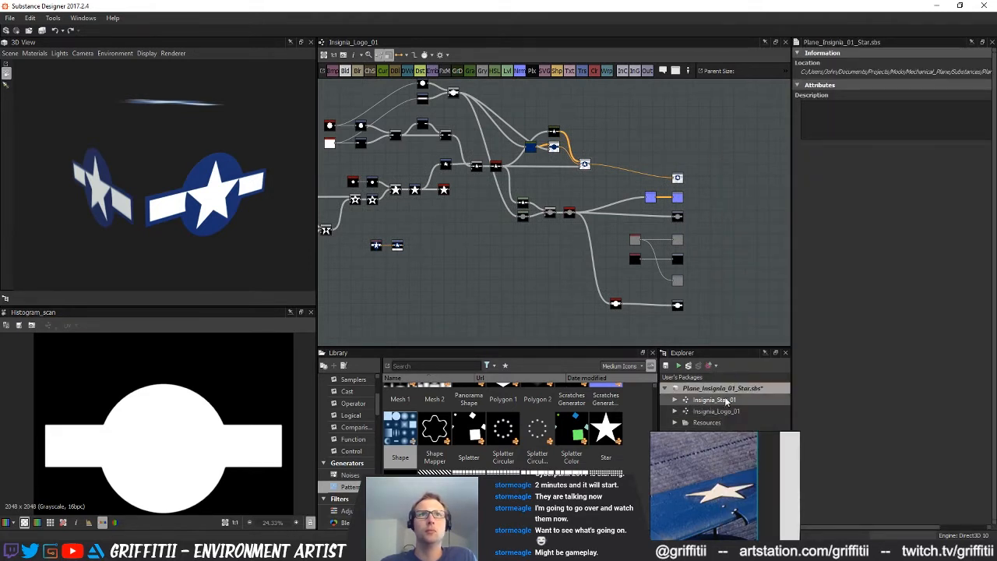
Rename the pasted graph as Insignia_StarCircle_01
left_click(726, 435)
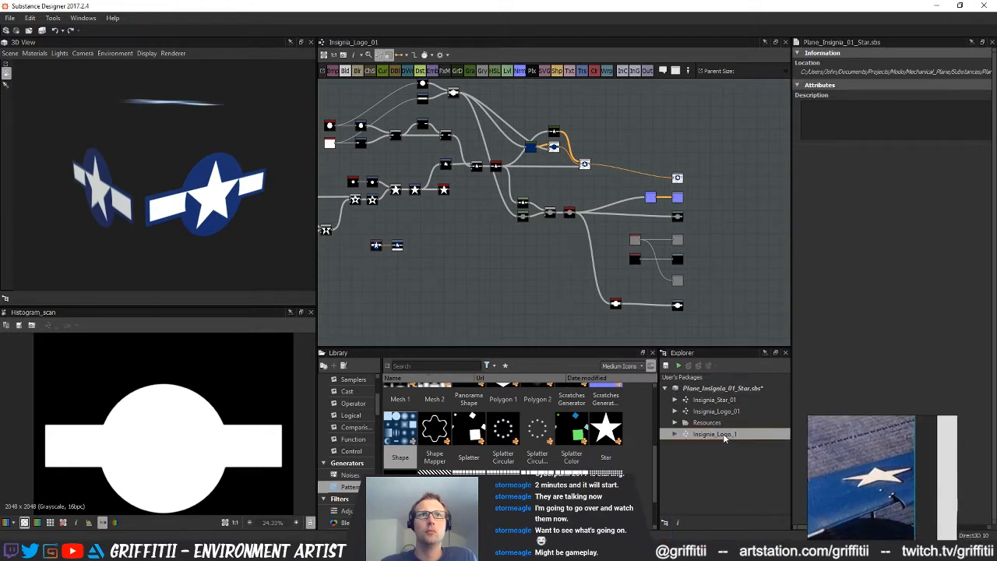
left_click(732, 434)
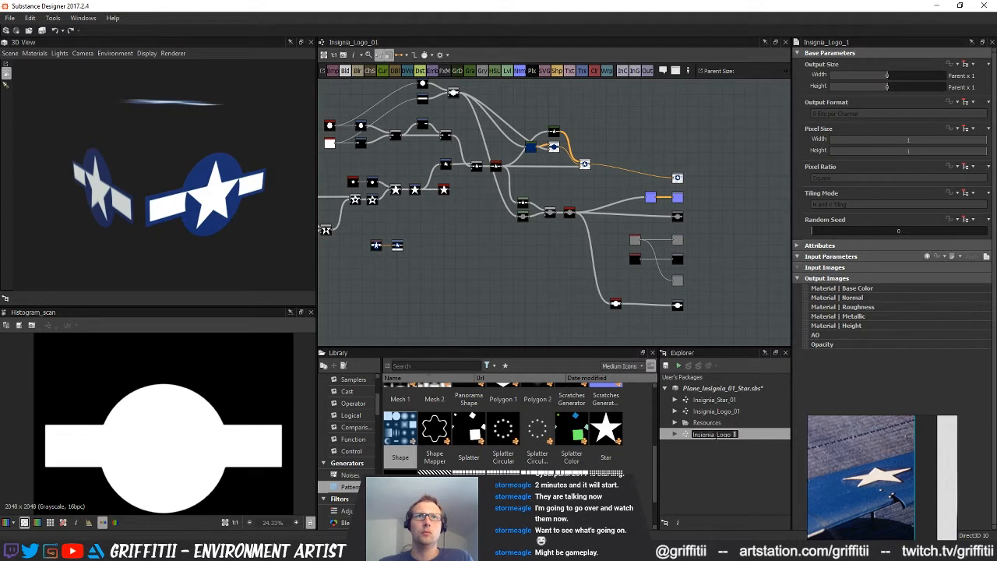
type("Sta")
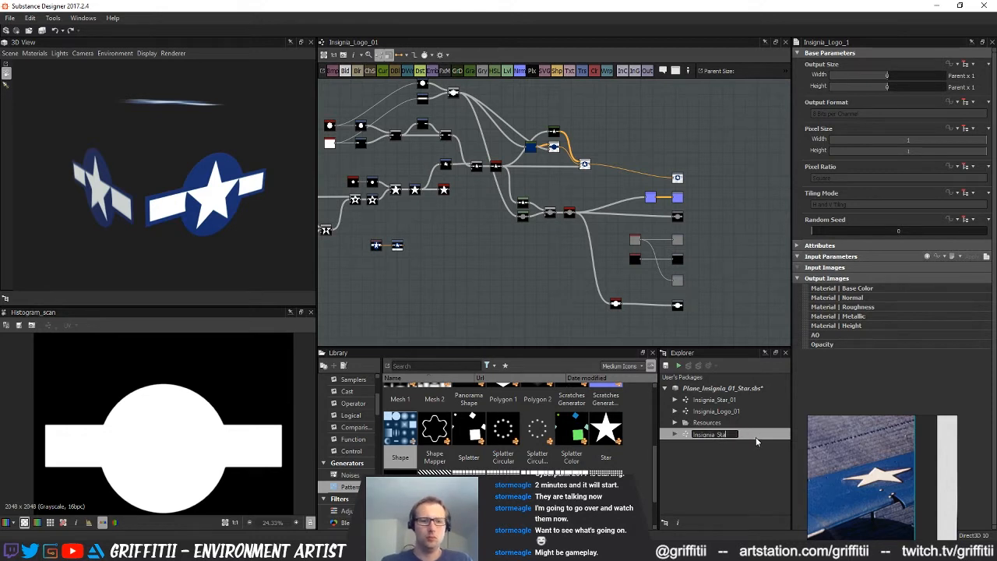
type("rCirc")
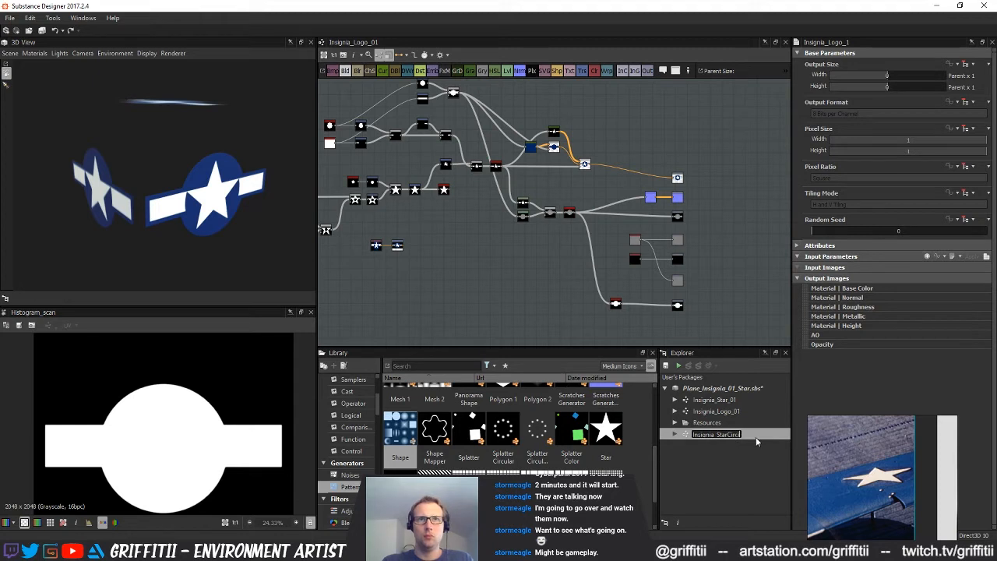
type("le_01")
key("Return")
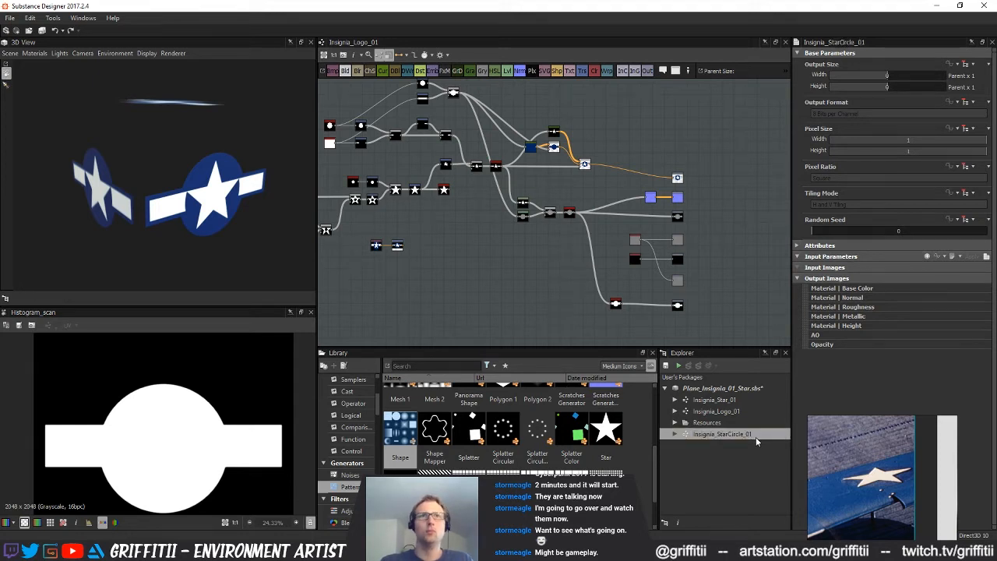
Open the Insignia_StarCircle_01 graph and preview the star's Transformation 2D node
double_click(730, 434)
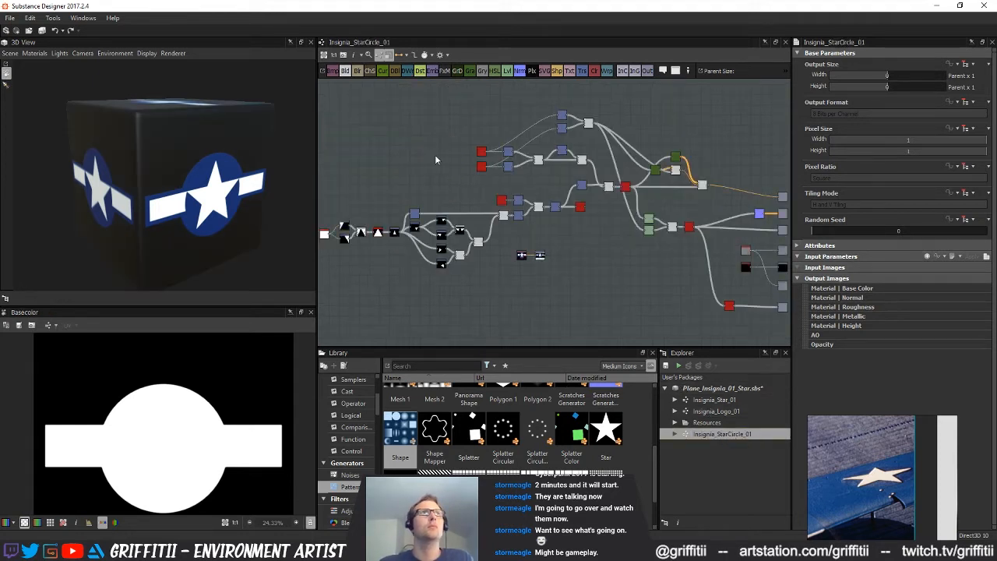
scroll(536, 227, "up", 4)
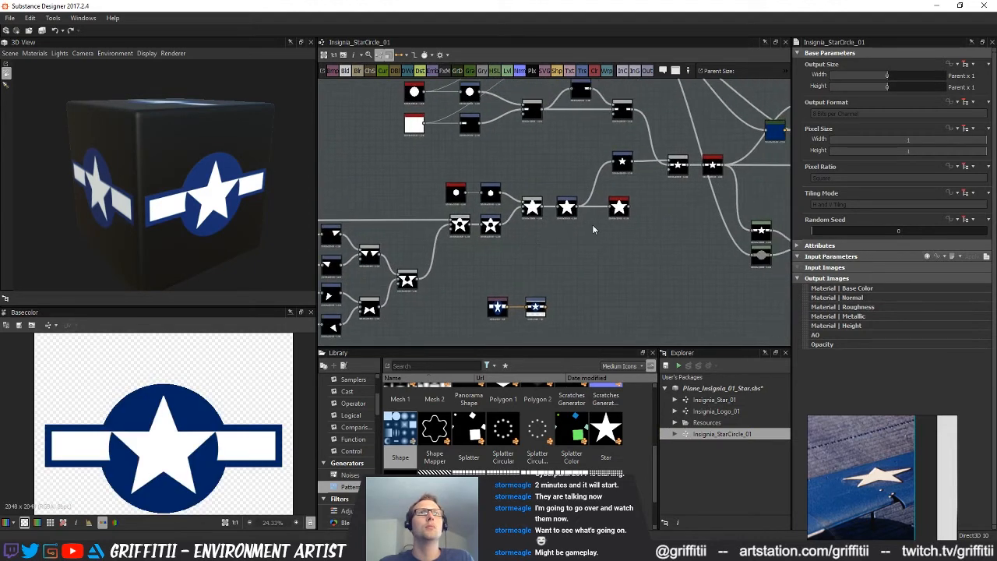
double_click(566, 207)
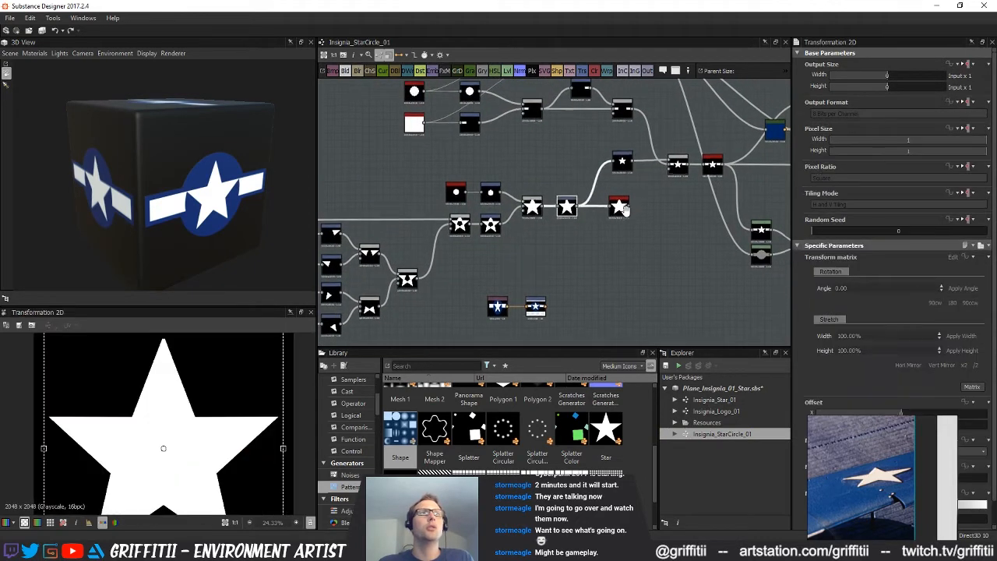
scroll(553, 226, "down", 4)
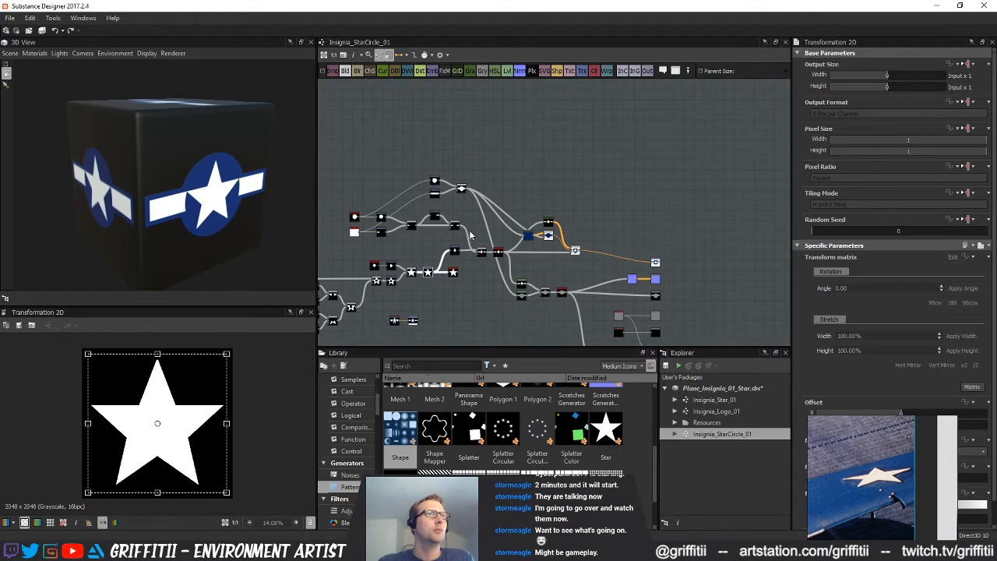
scroll(480, 229, "up", 3)
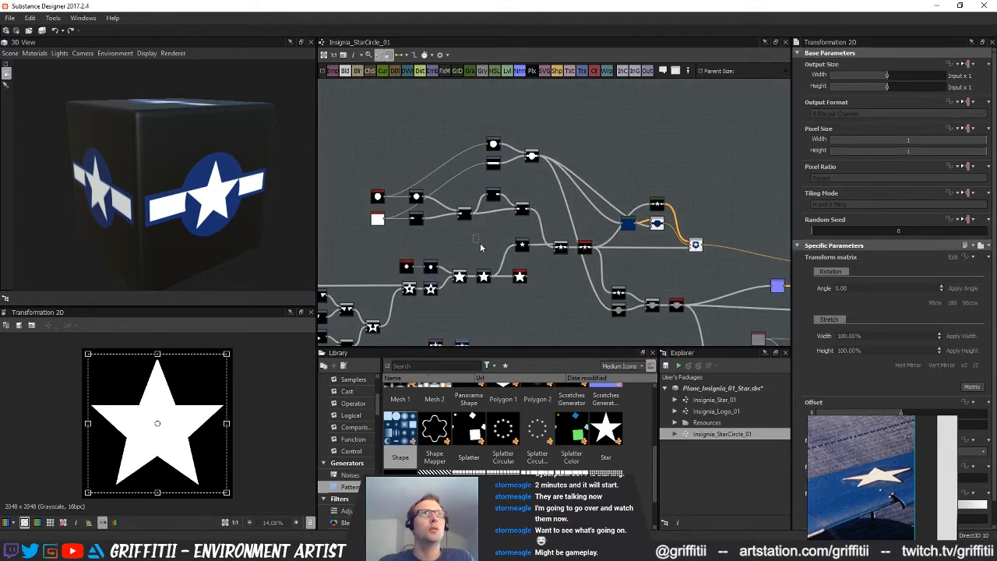
scroll(455, 243, "up", 2)
Set the circle shape and its transform apart, and delete the side-bar nodes and the circle-and-bar blends
left_click(402, 177, "ctrl")
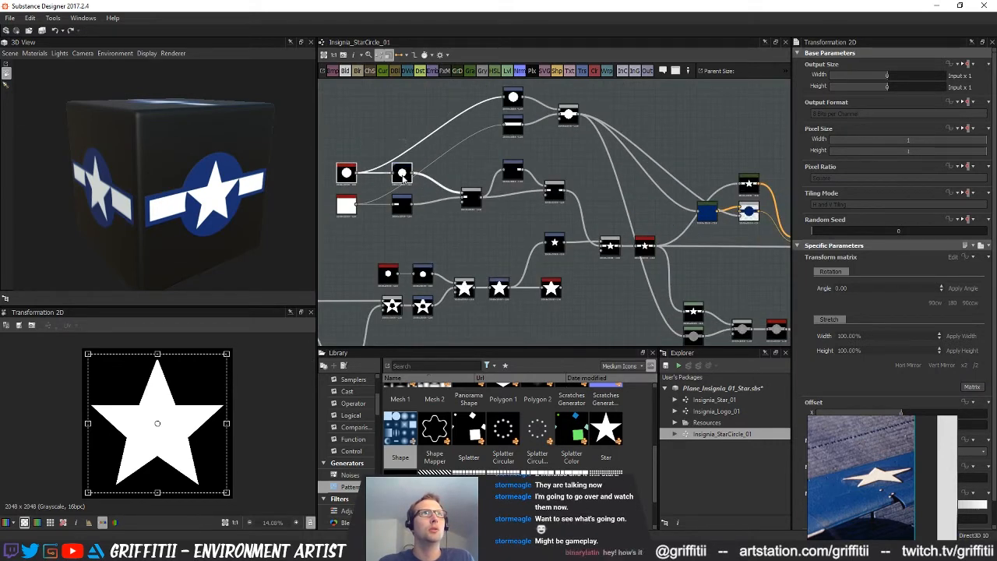
left_click_drag(402, 178, 448, 238)
middle_click_drag(418, 154, 417, 176)
left_click_drag(340, 84, 579, 226)
key("Delete")
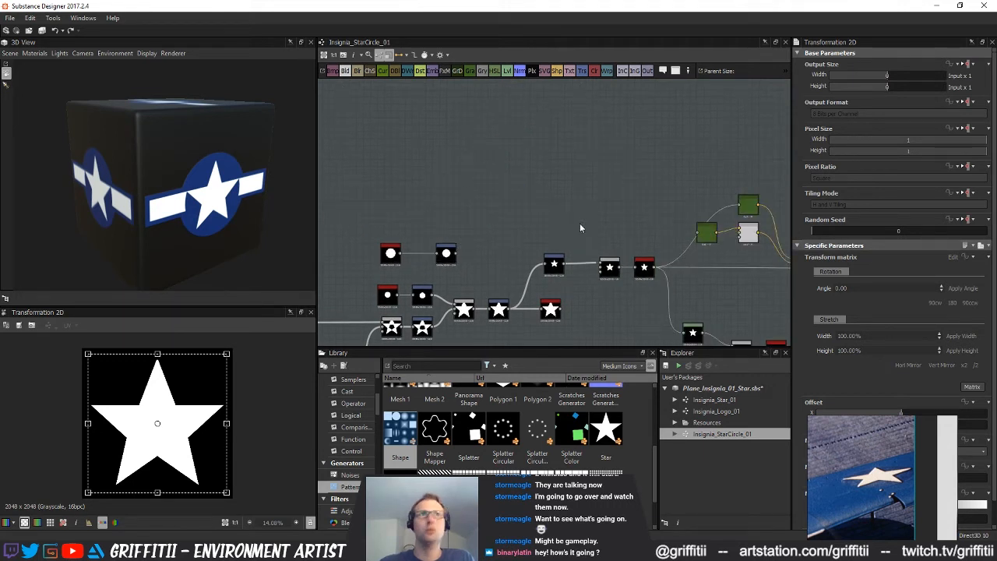
Place the circle nodes above the star chain, connect the circle's transform to the lower node feeding the height Blend, and preview that Blend
left_click_drag(451, 284, 450, 284)
left_click_drag(449, 255, 489, 248)
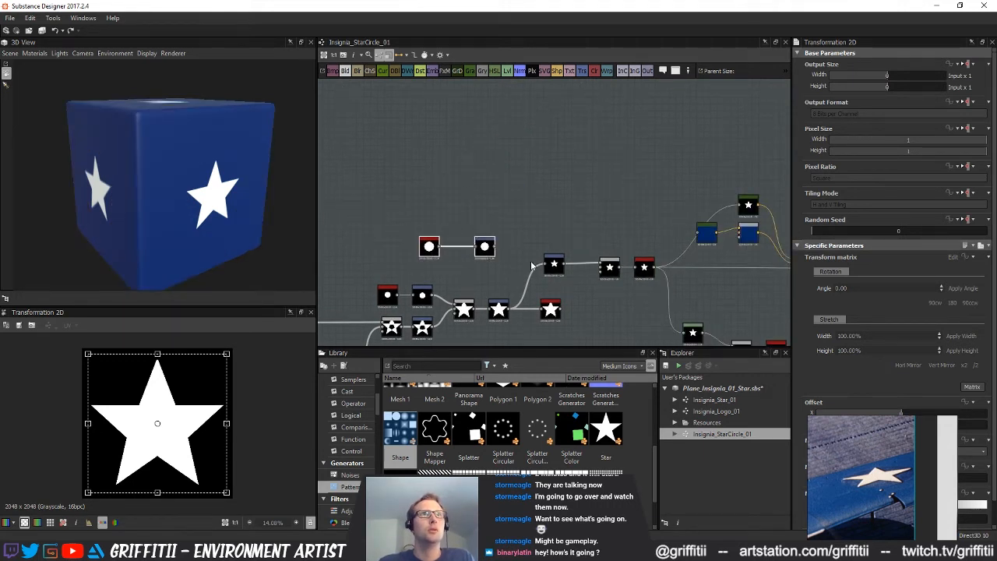
middle_click_drag(511, 266, 475, 242)
left_click_drag(512, 208, 621, 264)
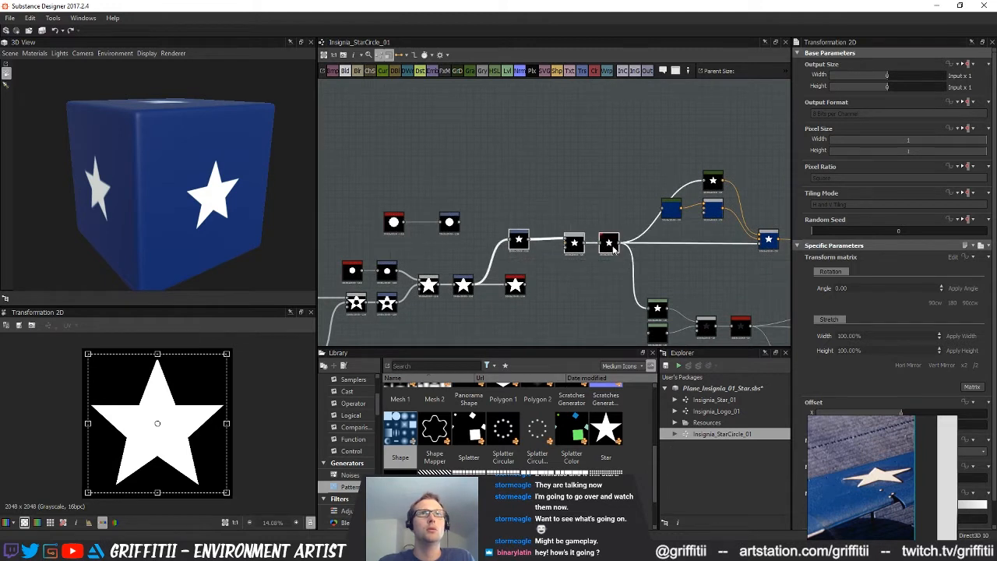
middle_click_drag(662, 269, 637, 236)
left_click(564, 257)
left_click_drag(513, 212, 621, 300)
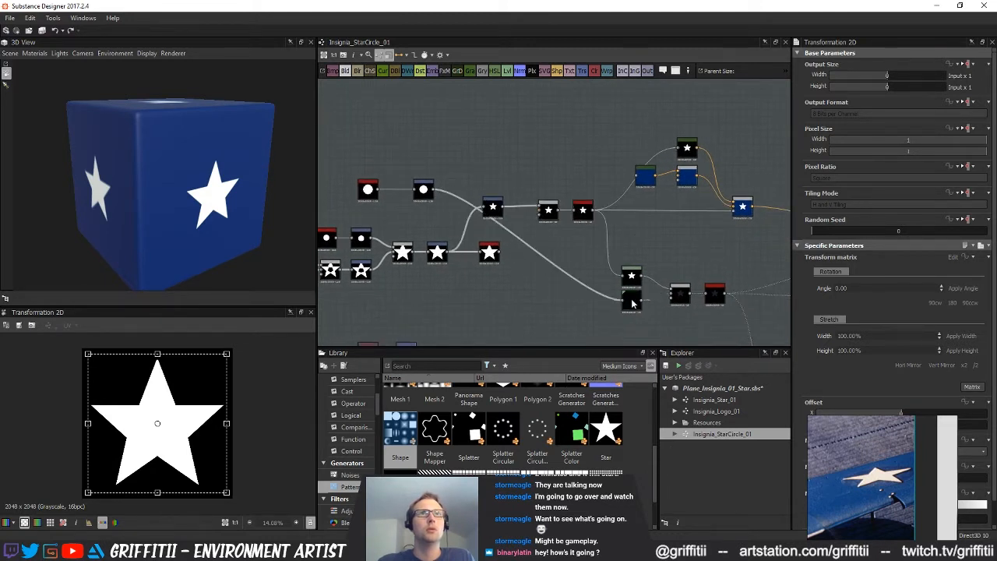
left_click(680, 293)
scroll(688, 296, "up", 5)
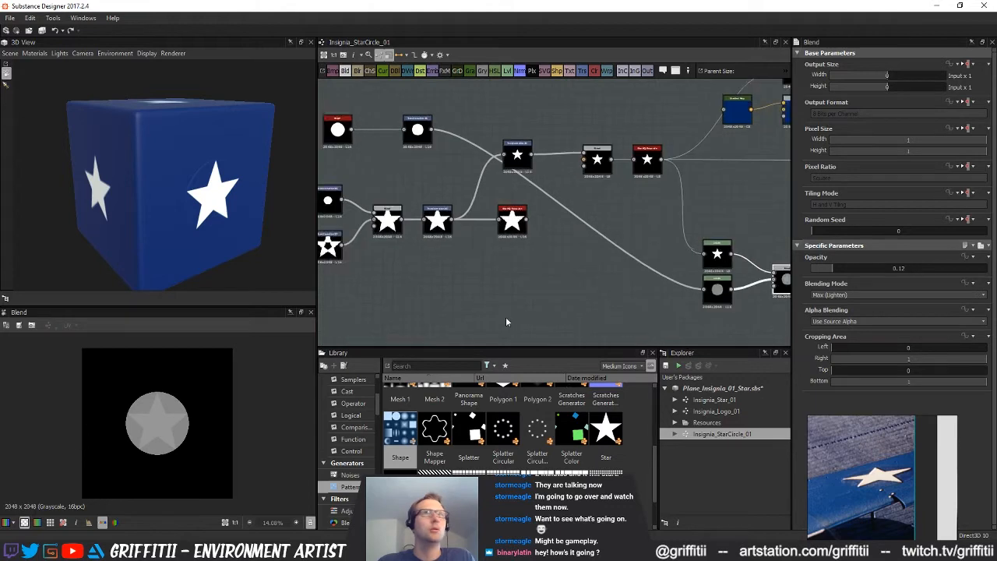
Delete the second star Transformation 2D, the Blend and the spare Blur HQ so the star's first transform feeds the remaining Blur HQ
scroll(703, 305, "down", 1)
middle_click_drag(703, 305, 763, 316)
mouse_move(622, 270)
middle_mouse_down()
mouse_move(592, 269)
mouse_move(612, 266)
middle_mouse_up()
left_click(422, 164)
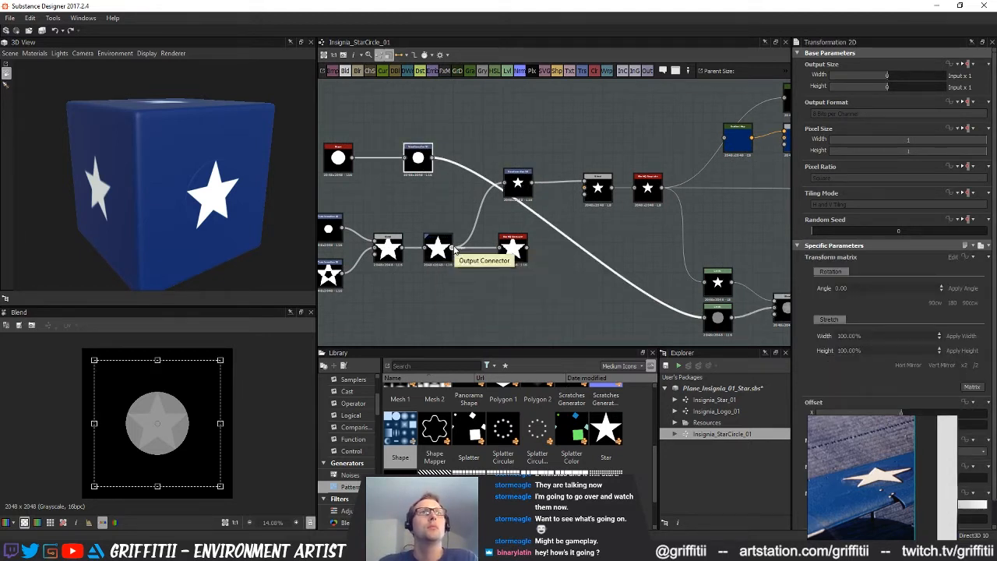
left_click(516, 192)
left_click(597, 195)
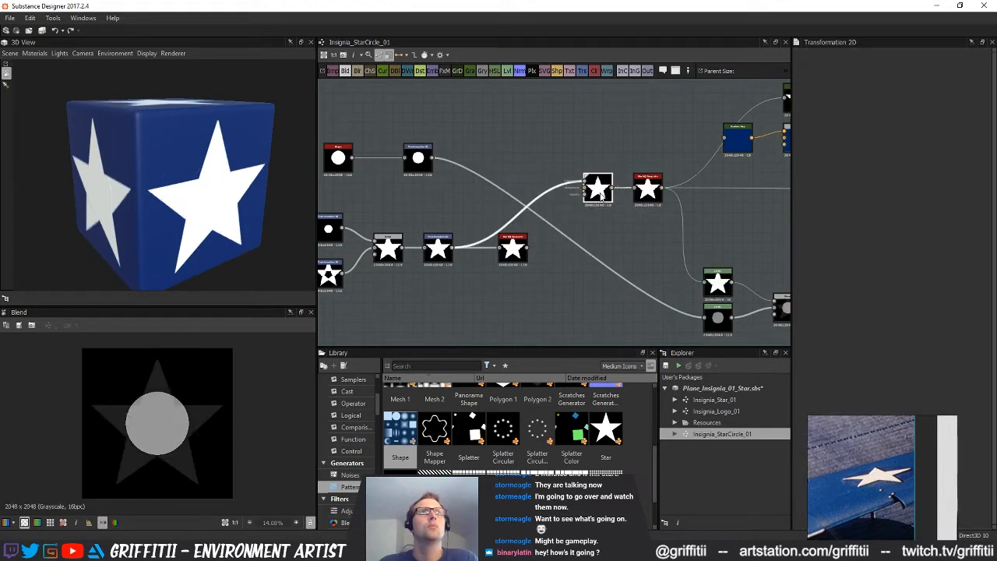
key("Delete")
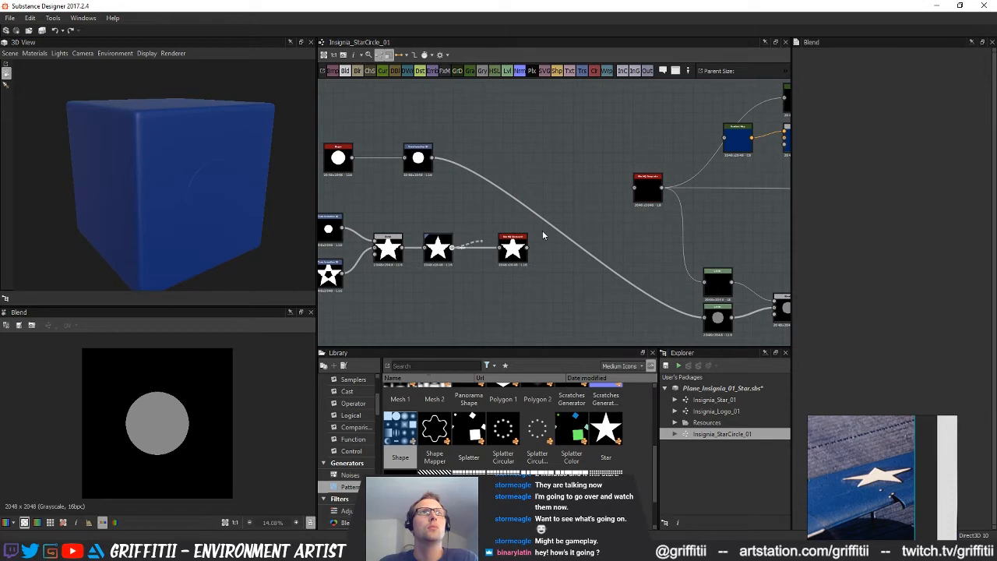
left_click(514, 246)
key("Delete")
middle_click_drag(521, 277, 513, 269)
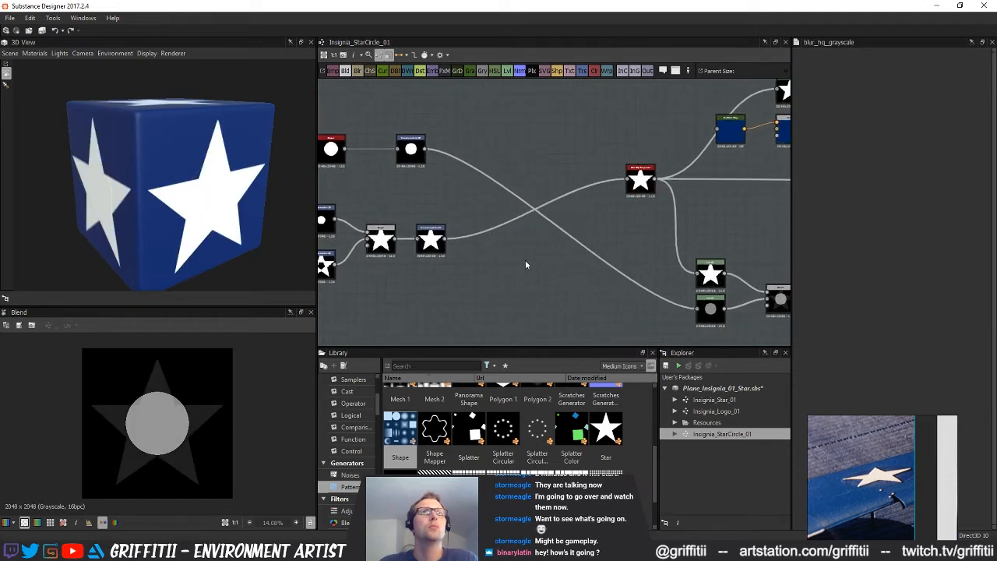
left_click(400, 156)
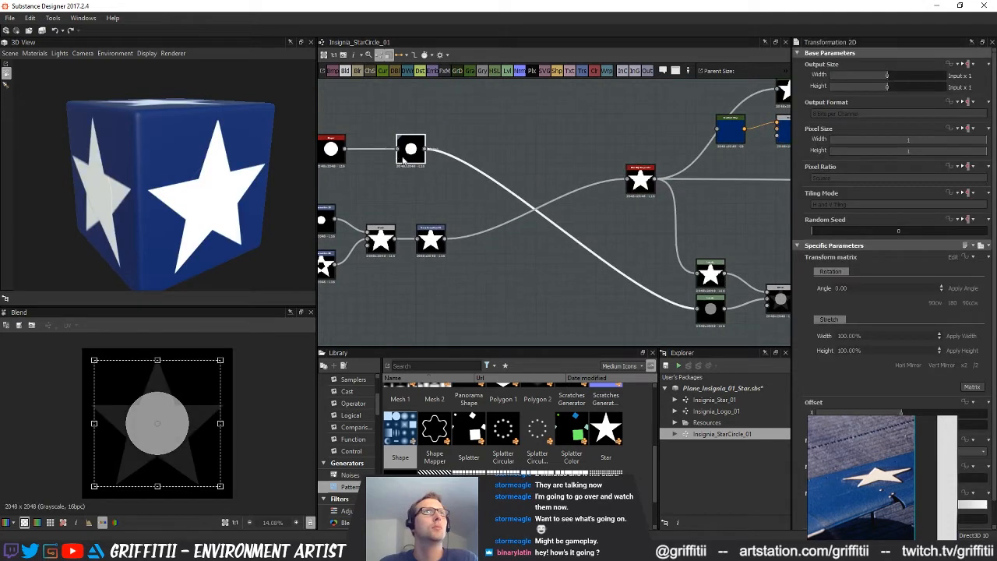
key("Delete")
left_click(331, 150)
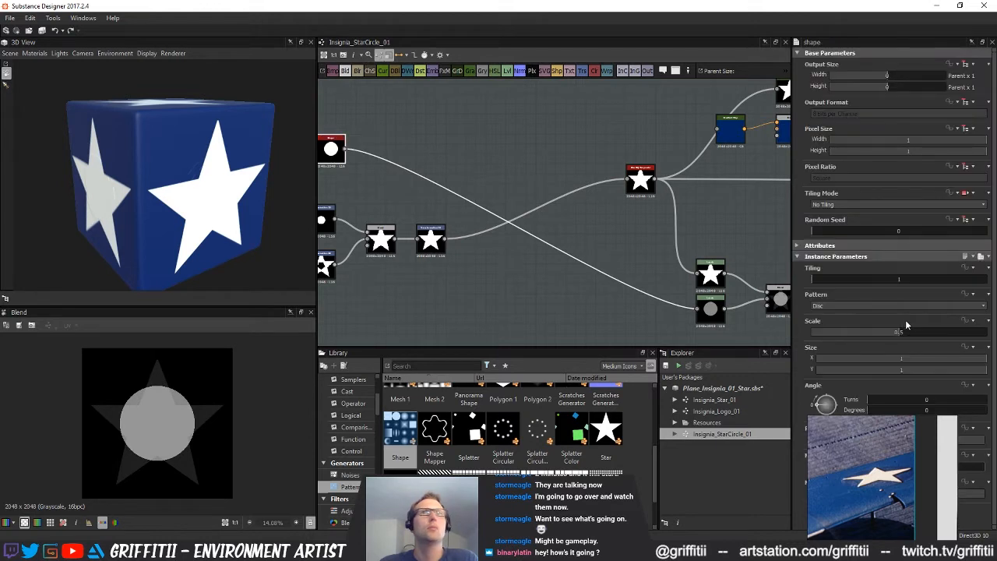
key("ctrl+z")
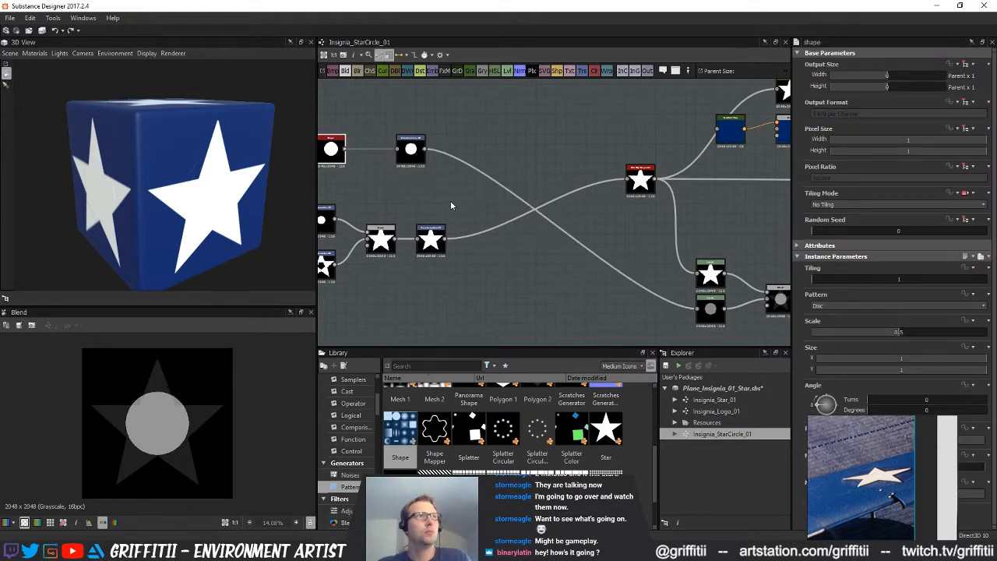
Set the disc Shape's Scale to 1 and enlarge the circle slightly around the star with its Transformation 2D
left_click_drag(916, 334, 990, 334)
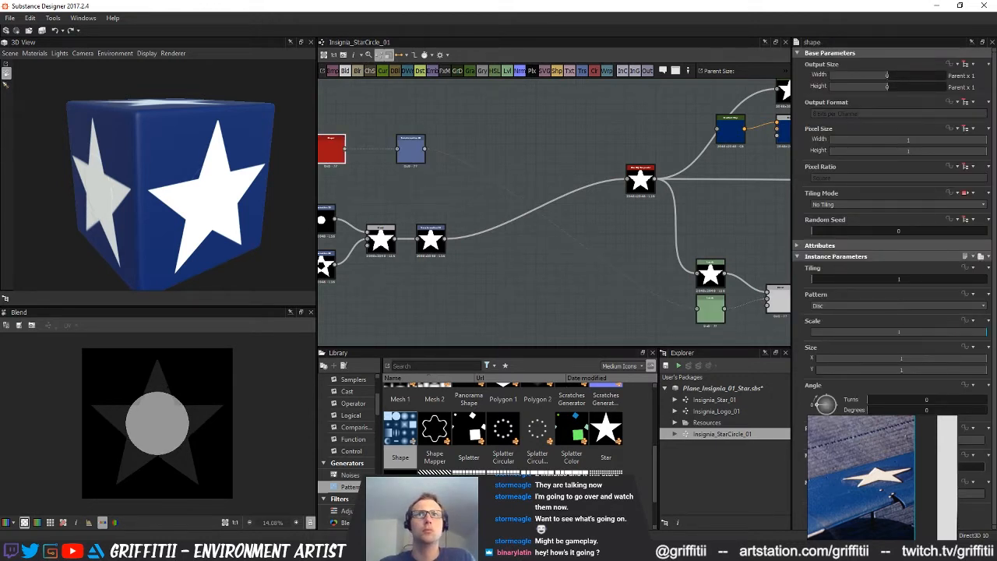
middle_click_drag(479, 239, 537, 258)
left_click(471, 166)
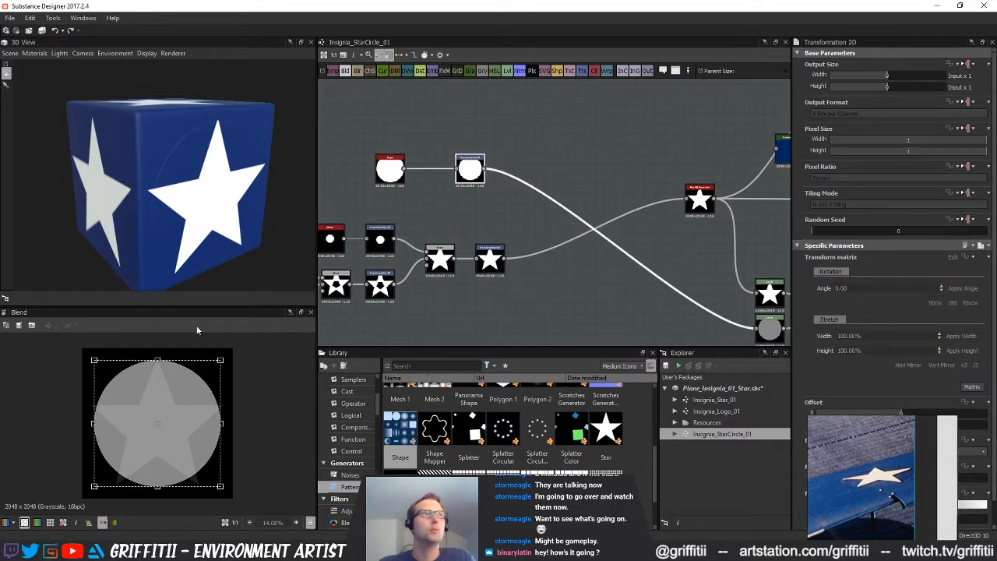
left_click_drag(218, 363, 228, 352)
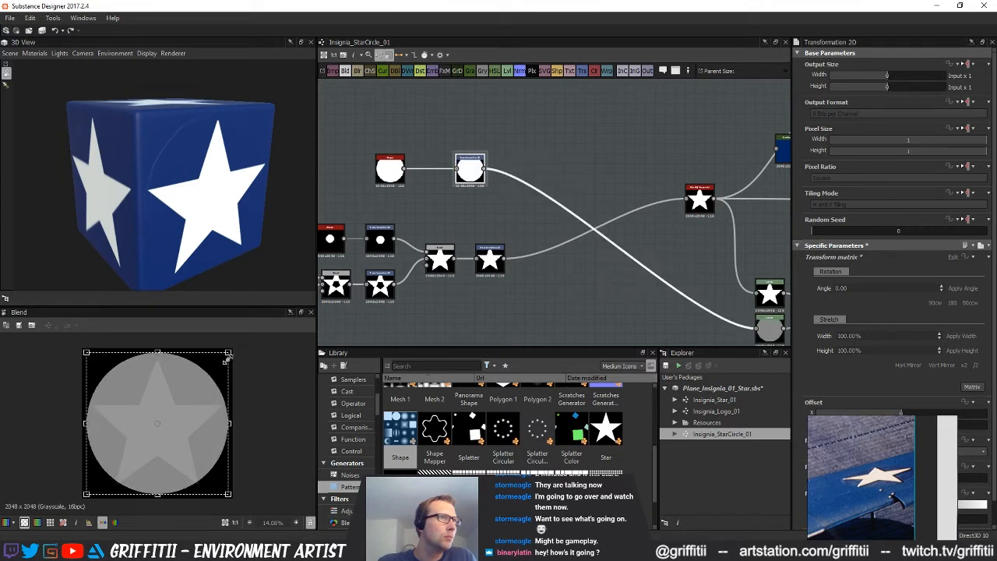
Move the reference photo off the parameters, shift the circle to a Y Offset of about -0.04 and fine-tune its size around the star
left_click_drag(895, 450, 711, 491)
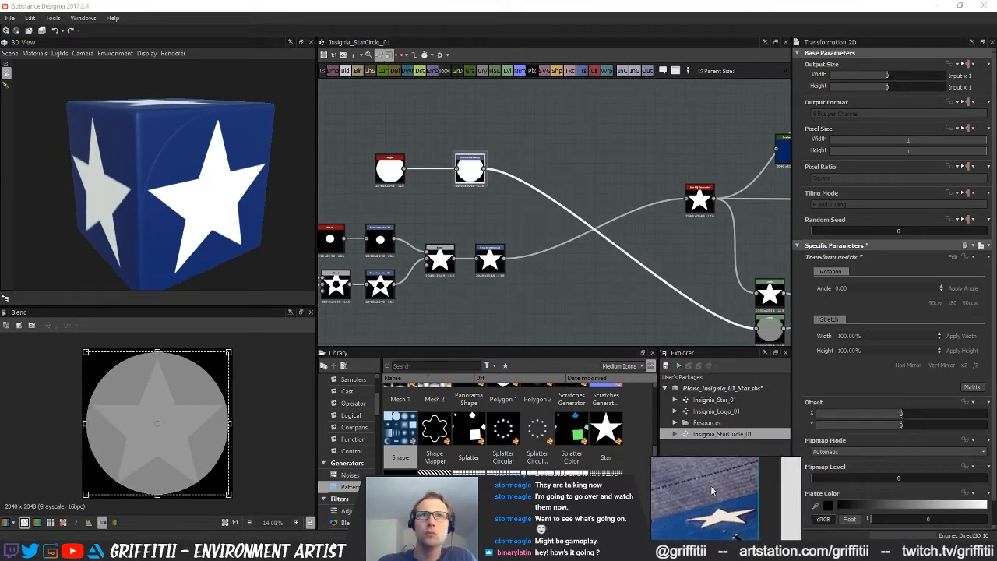
left_click_drag(898, 426, 895, 427)
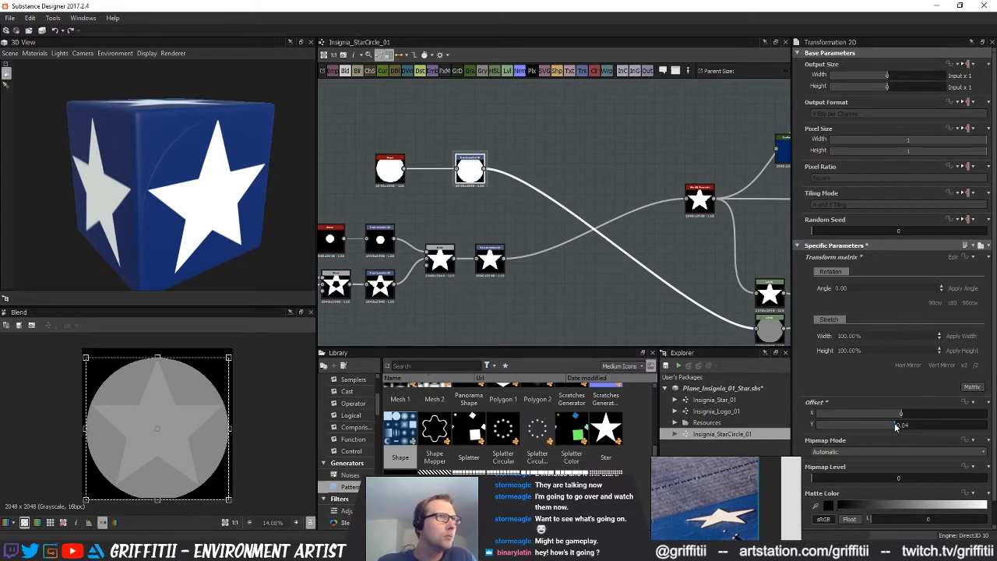
scroll(173, 434, "up", 3)
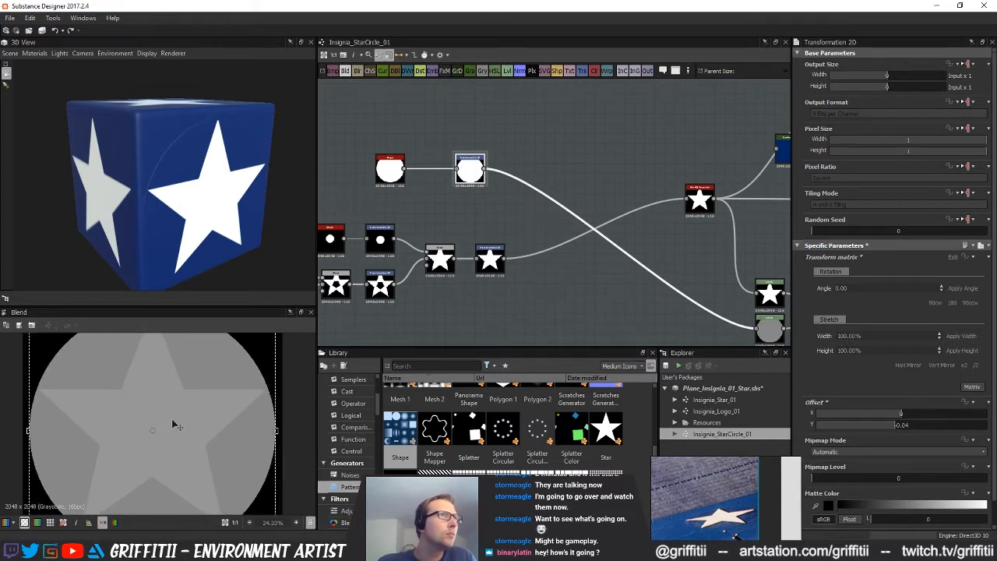
scroll(134, 388, "down", 1)
mouse_move(162, 372)
middle_mouse_down()
mouse_move(168, 410)
mouse_move(166, 367)
middle_mouse_up()
left_click(471, 179)
left_click_drag(261, 345, 257, 351)
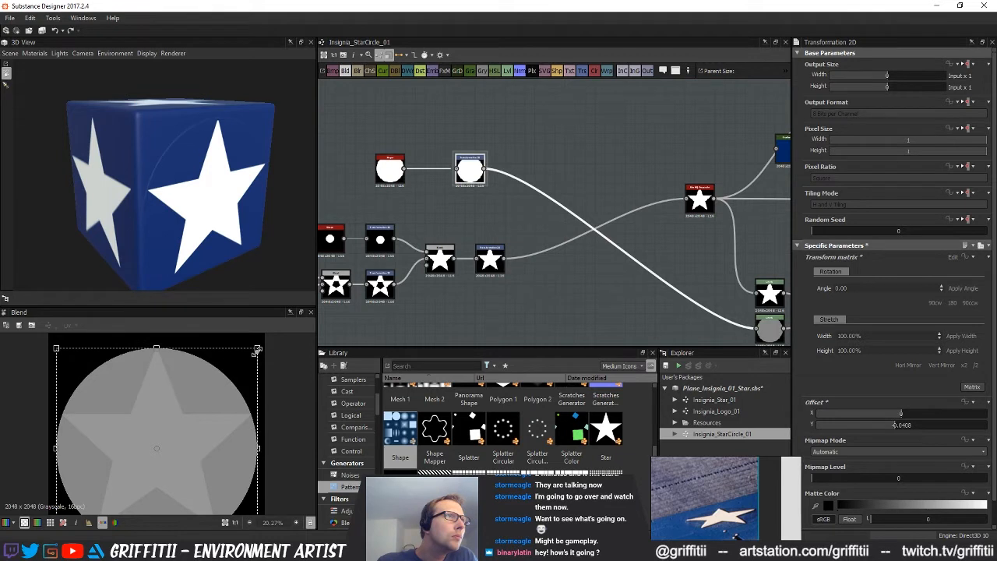
left_click(446, 331)
Insert a Blur HQ Grayscale node after the circle's Transformation 2D and set its Intensity to about 0.47
middle_click_drag(201, 412, 208, 392)
middle_click_drag(488, 240, 479, 263)
left_click(462, 189)
key("space")
type("blur")
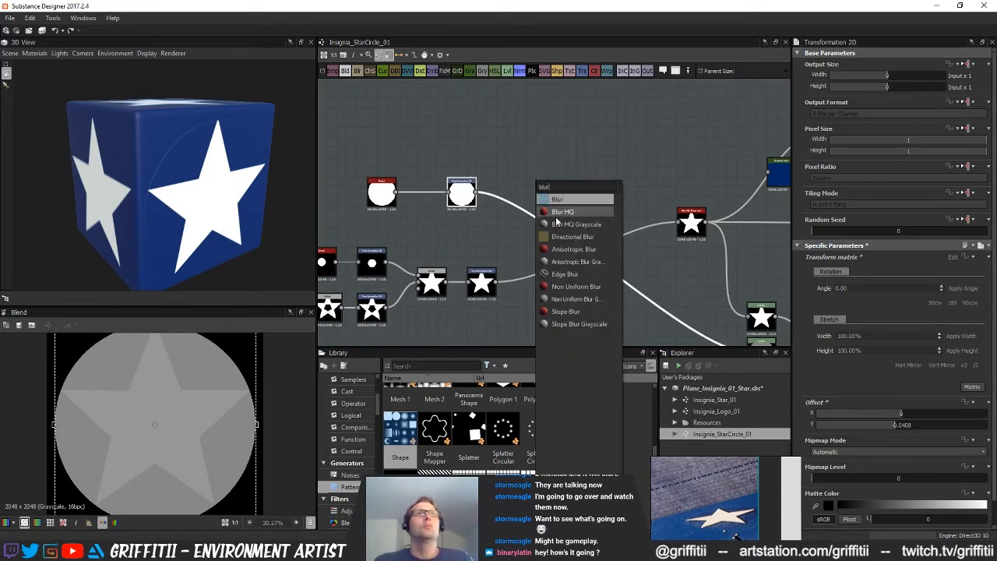
left_click(560, 223)
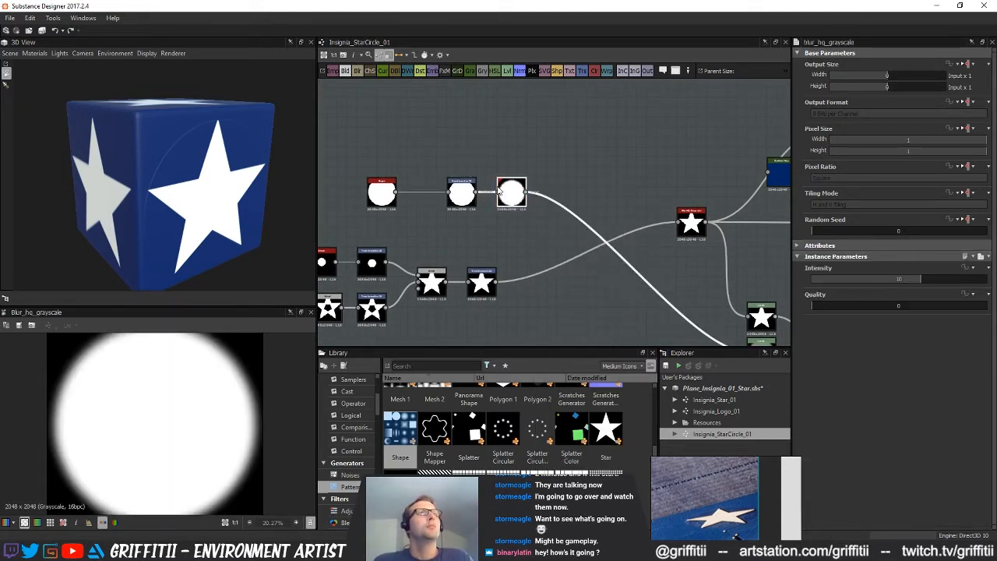
left_click(818, 279)
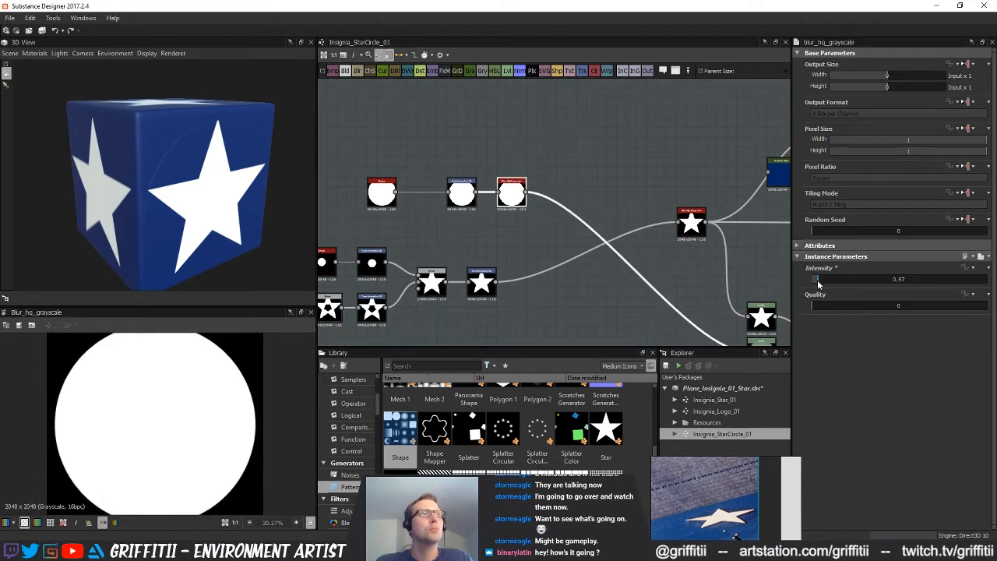
left_click_drag(818, 283, 817, 284)
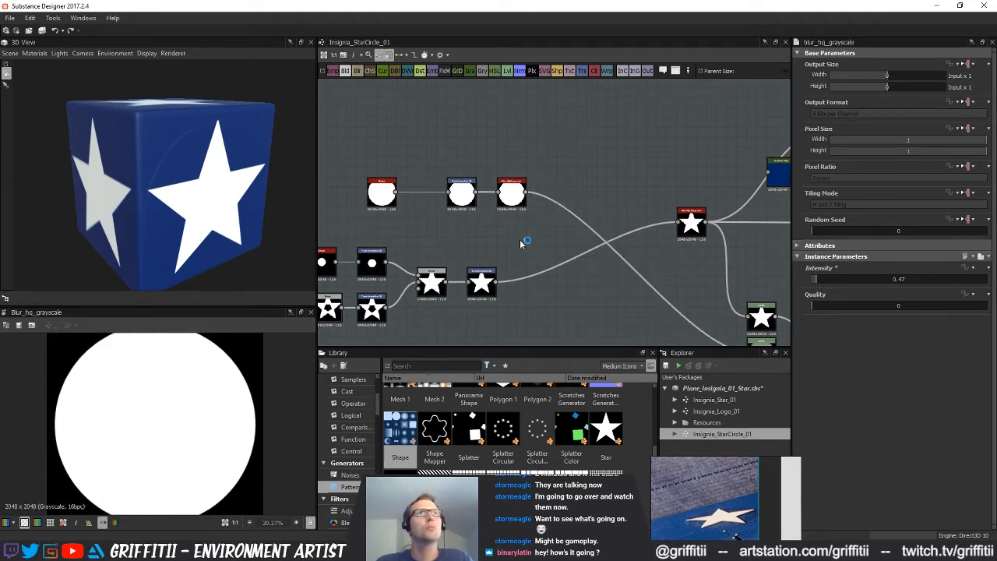
Set the Intensity of the Blur HQ Grayscale after the height Blend to about 0.28
scroll(519, 249, "down", 1)
middle_click_drag(519, 250, 421, 212)
left_click(622, 304)
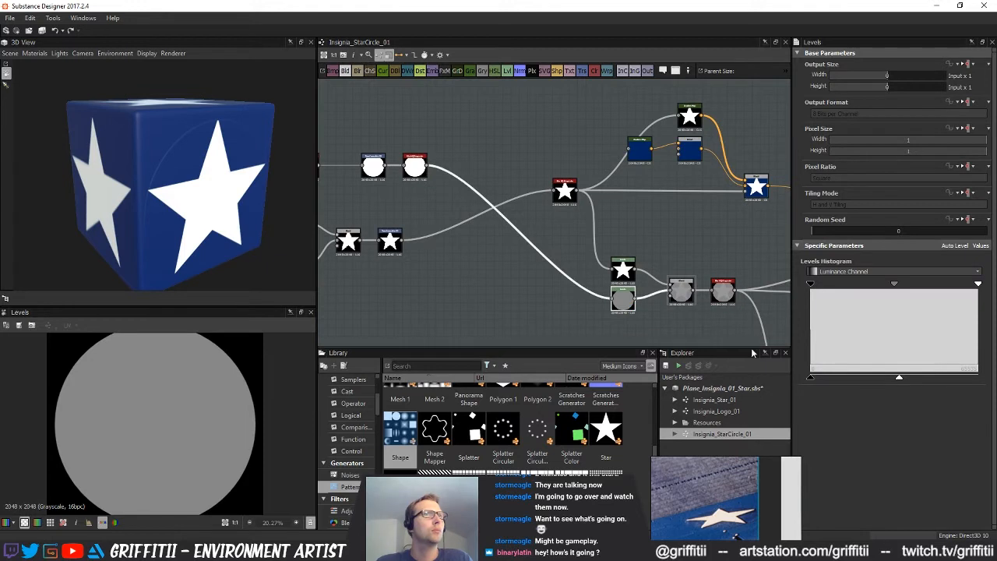
left_click(721, 302)
middle_click_drag(645, 306, 562, 292)
scroll(641, 278, "up", 2)
left_click_drag(821, 282, 817, 282)
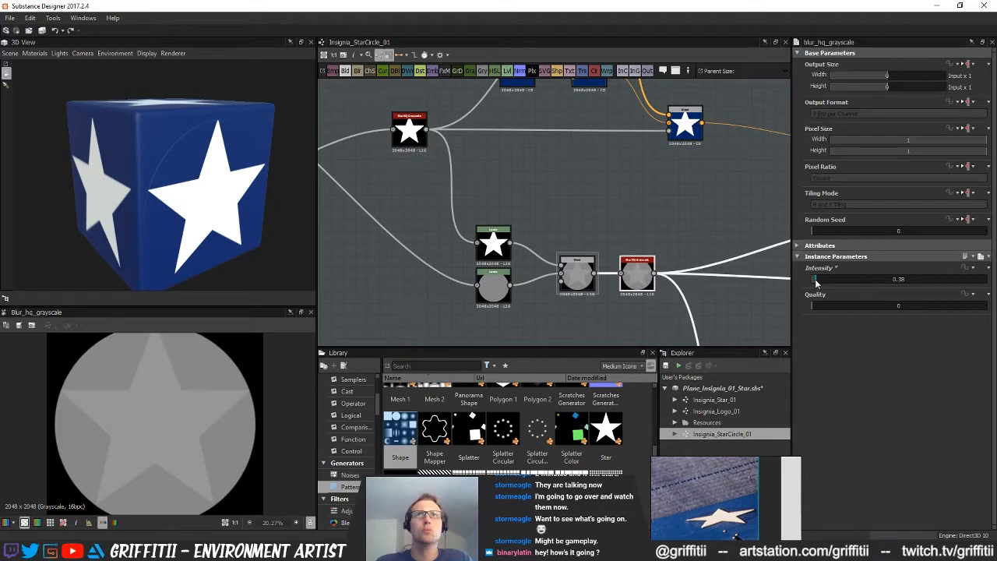
left_click_drag(817, 282, 815, 283)
Connect the circle's Blur HQ Grayscale output to the blue Gradient Map
scroll(154, 391, "down", 3)
scroll(154, 390, "up", 2)
middle_click_drag(500, 200, 437, 325)
scroll(516, 263, "up", 1)
middle_click_drag(521, 270, 661, 283)
scroll(523, 283, "down", 2)
middle_click_drag(511, 250, 555, 194)
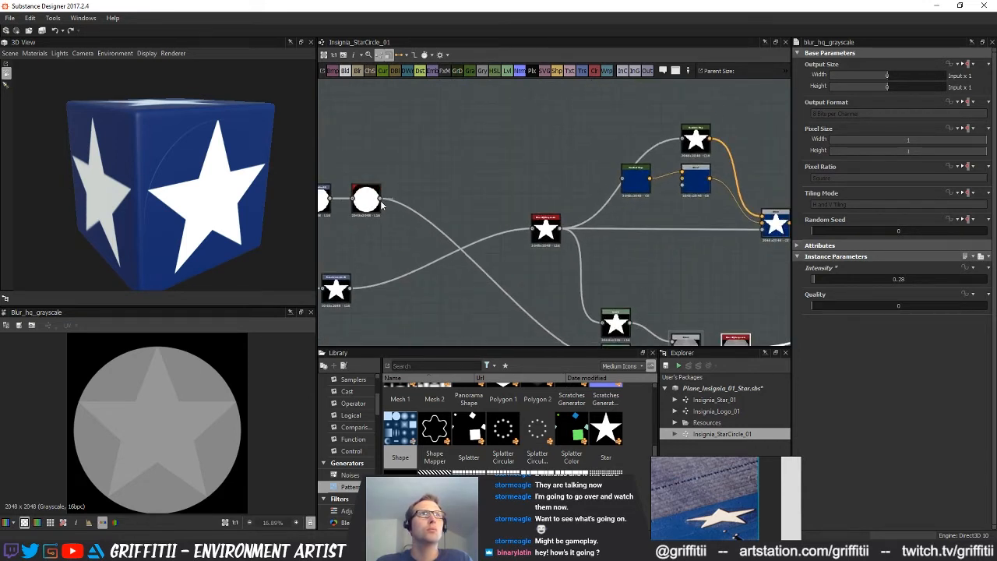
left_click_drag(664, 181, 631, 184)
mouse_move(656, 239)
middle_mouse_down()
mouse_move(575, 239)
mouse_move(598, 231)
mouse_move(589, 232)
middle_mouse_up()
Assign the opacity output to the 3D preview's Opacity channel and turn the cube to view the insignia face-on
scroll(579, 300, "down", 2)
middle_click_drag(579, 300, 545, 203)
mouse_move(596, 308)
middle_mouse_down()
mouse_move(569, 220)
mouse_move(517, 199)
middle_mouse_up()
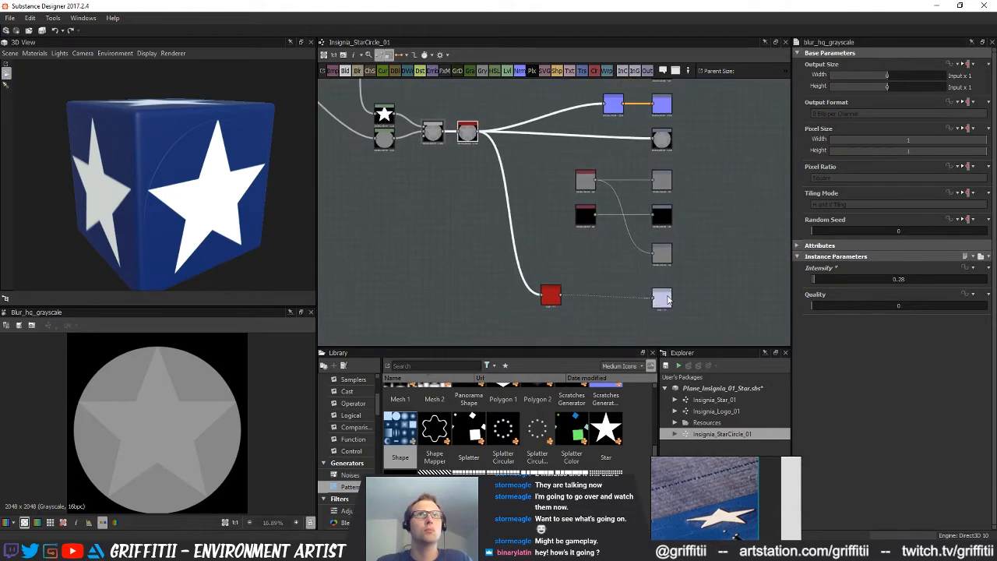
right_click(661, 298)
left_click(709, 319)
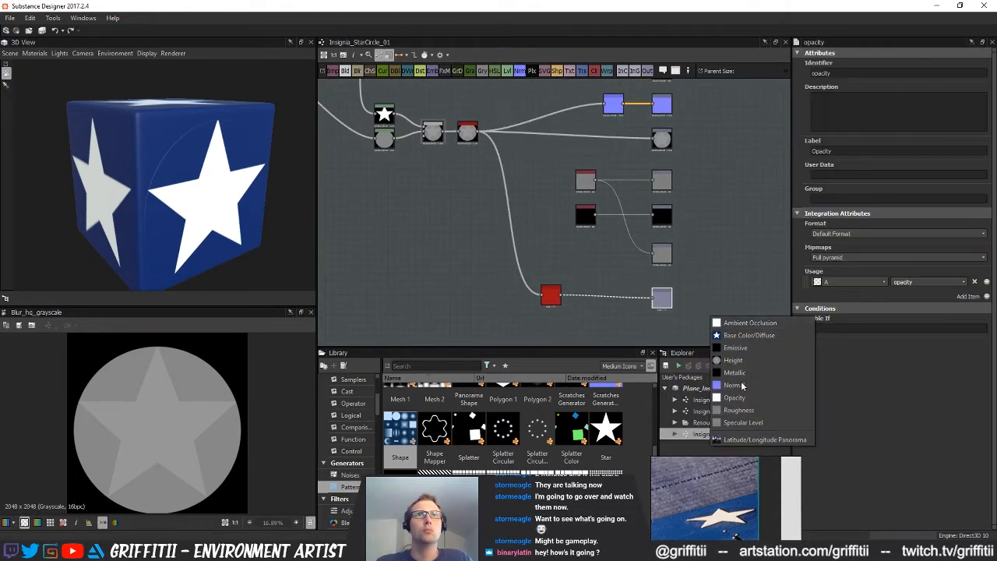
left_click(736, 398)
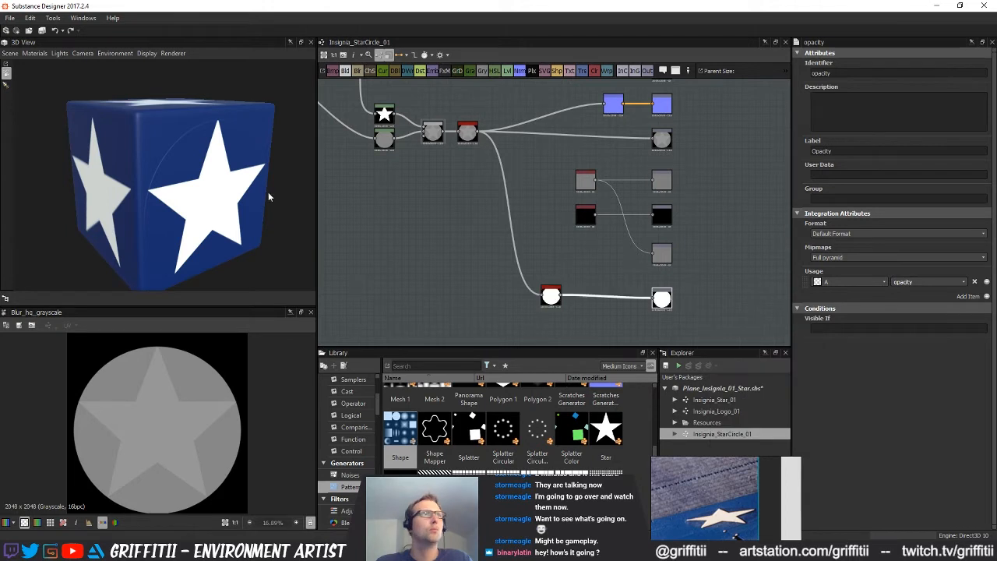
left_click_drag(207, 178, 154, 180)
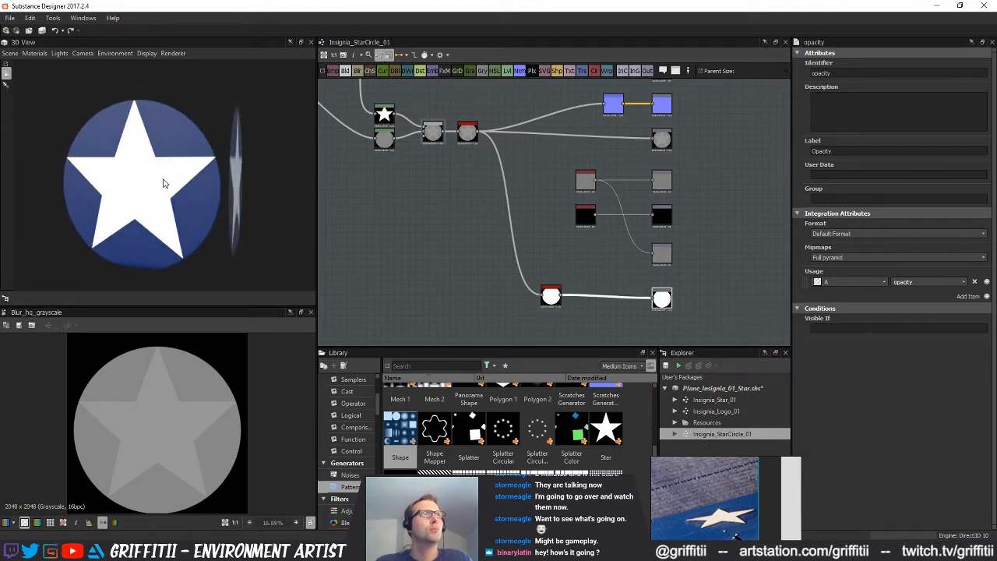
scroll(156, 180, "up", 4)
scroll(260, 165, "down", 1)
Enlarge the circle very slightly with its Transformation 2D and check the star-in-circle insignia in the 3D preview
middle_click_drag(496, 201, 774, 375)
scroll(459, 208, "up", 3)
left_click(458, 204)
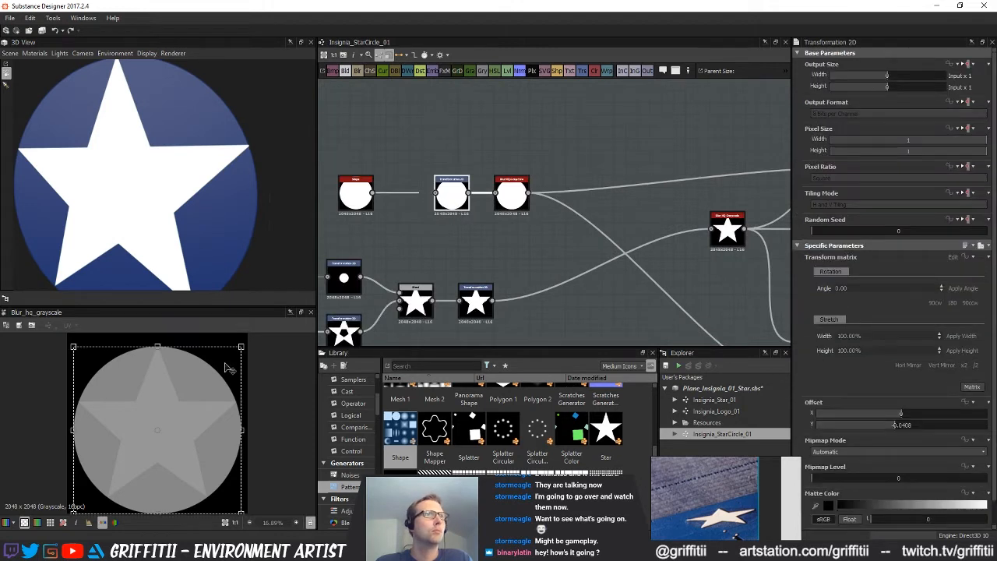
scroll(230, 372, "up", 4)
scroll(247, 383, "down", 1)
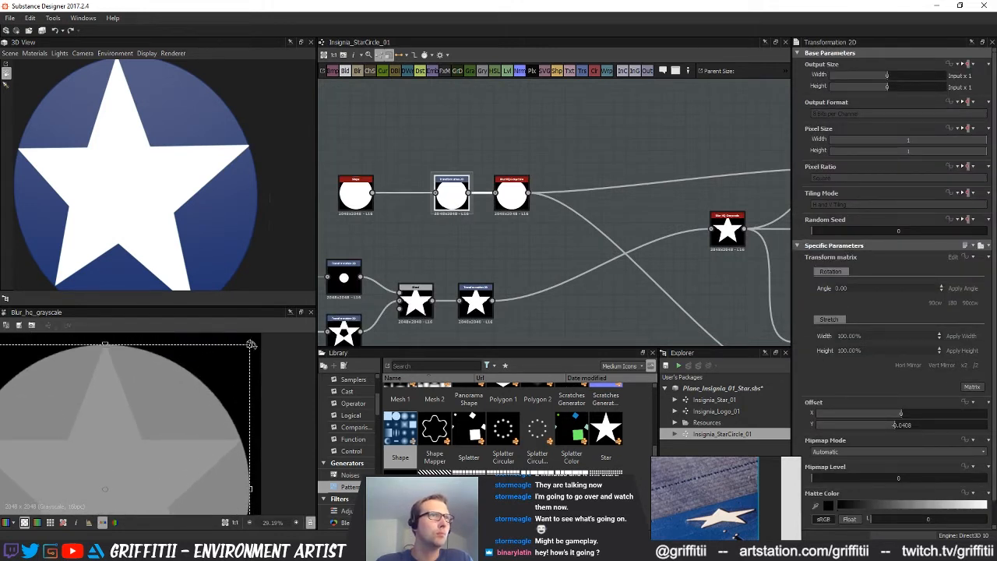
left_click_drag(248, 343, 252, 344)
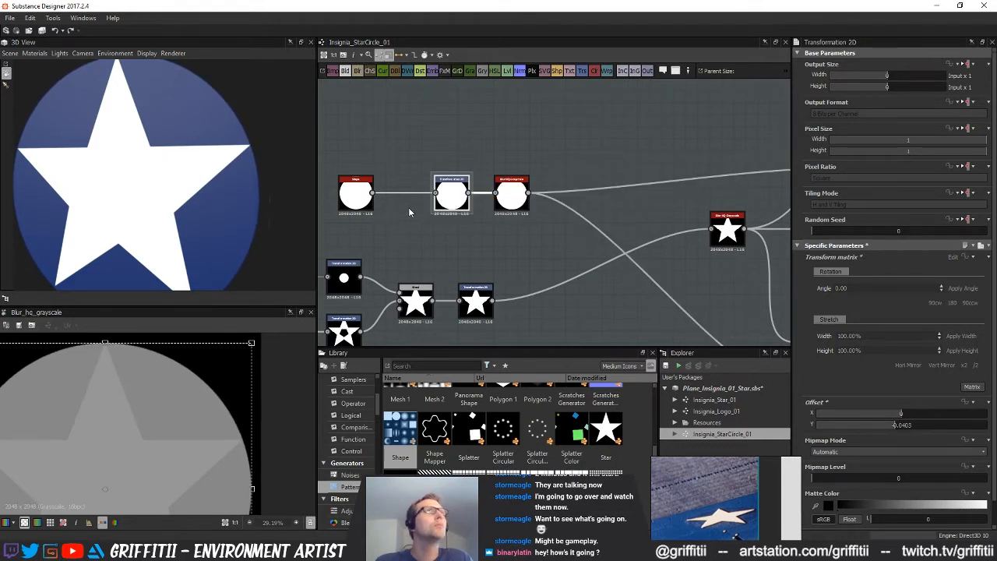
left_click_drag(145, 205, 304, 237)
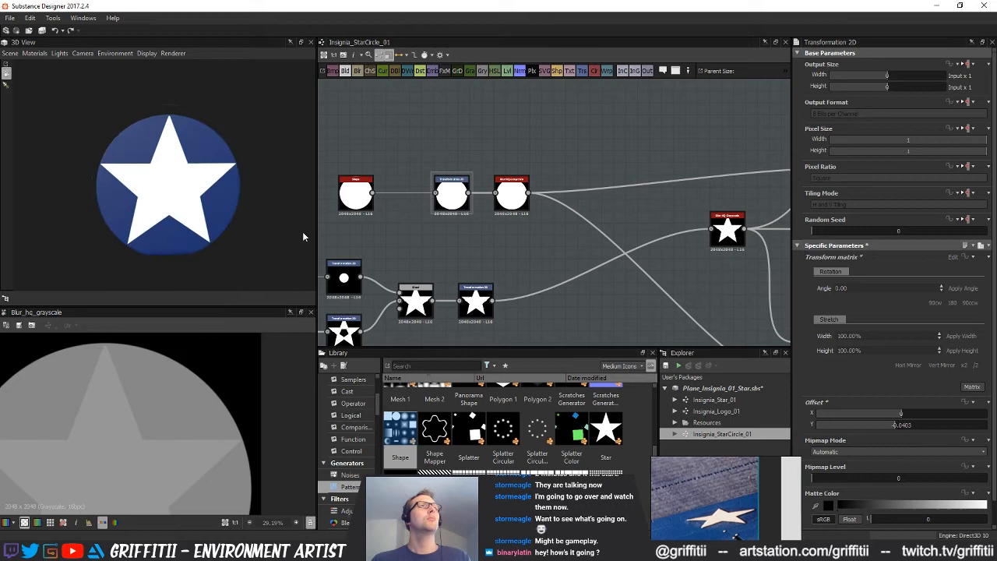
Inspect the output and colour nodes of the graph and compare the insignia with the star in the reference photo
scroll(538, 265, "down", 4)
middle_click_drag(543, 272, 513, 213)
scroll(510, 239, "down", 3)
left_click_drag(253, 222, 172, 218)
scroll(590, 282, "up", 2)
middle_click_drag(648, 286, 551, 254)
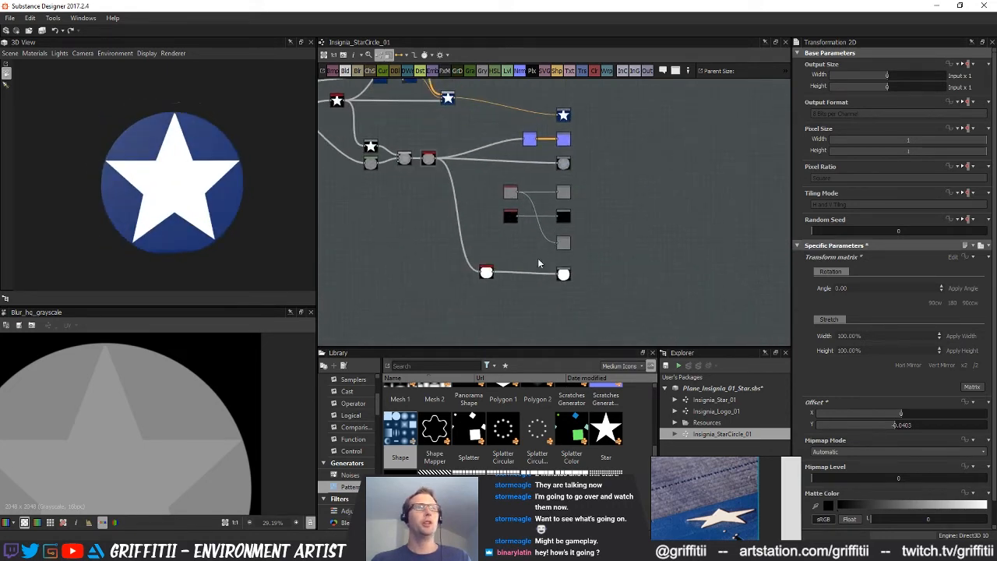
scroll(177, 454, "down", 5)
middle_click_drag(648, 229, 645, 217)
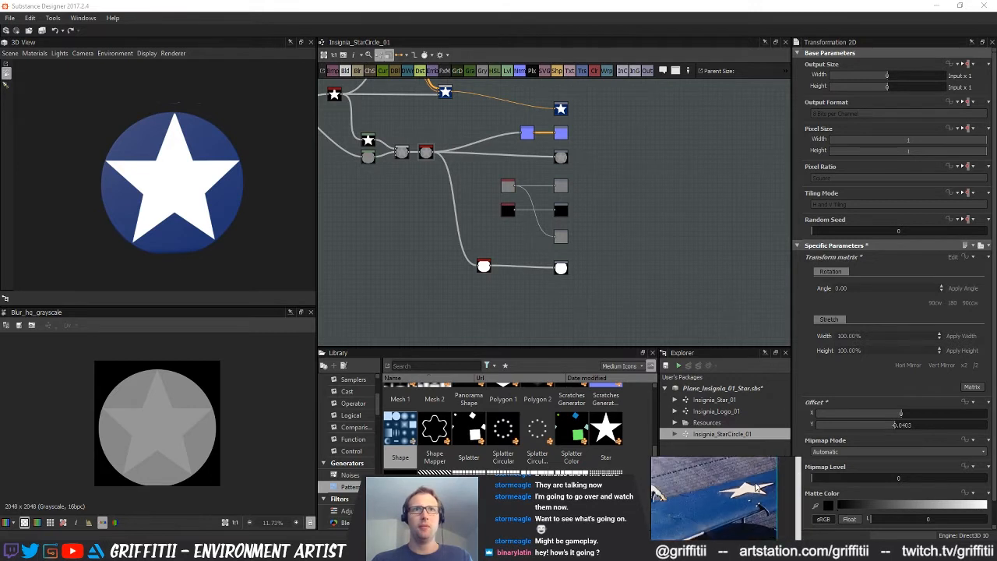
middle_click_drag(639, 237, 687, 314)
scroll(437, 194, "up", 3)
middle_click_drag(437, 195, 532, 257)
middle_click_drag(568, 207, 569, 234)
left_click_drag(487, 122, 575, 216)
left_click_drag(569, 198, 570, 189)
left_click_drag(491, 215, 564, 212)
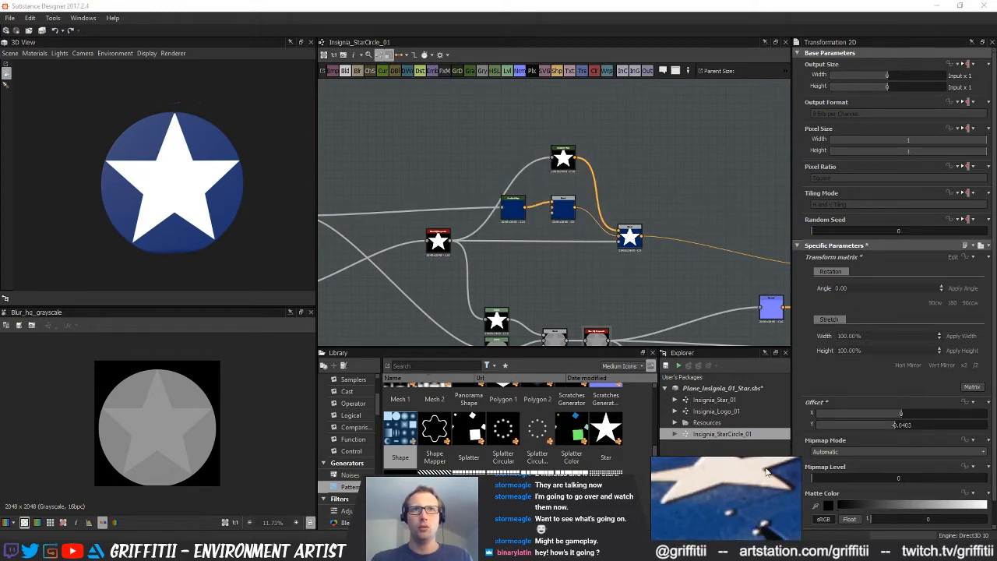
scroll(749, 480, "down", 4)
Add an Edge Detect node above the star's Blur HQ, fed by that blur, and set its Edge Roundness to 0
middle_click_drag(627, 200, 709, 217)
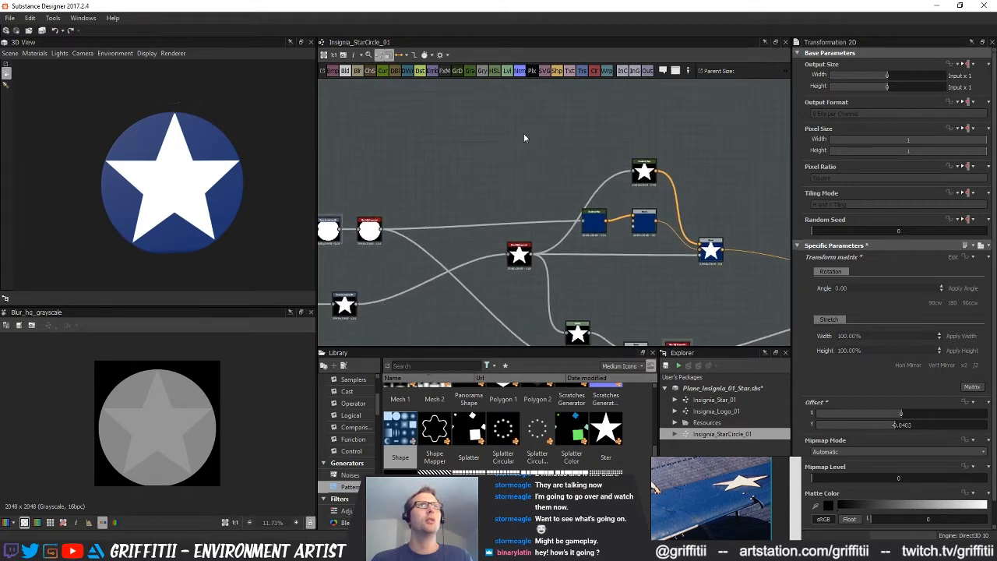
key("space")
type("ed")
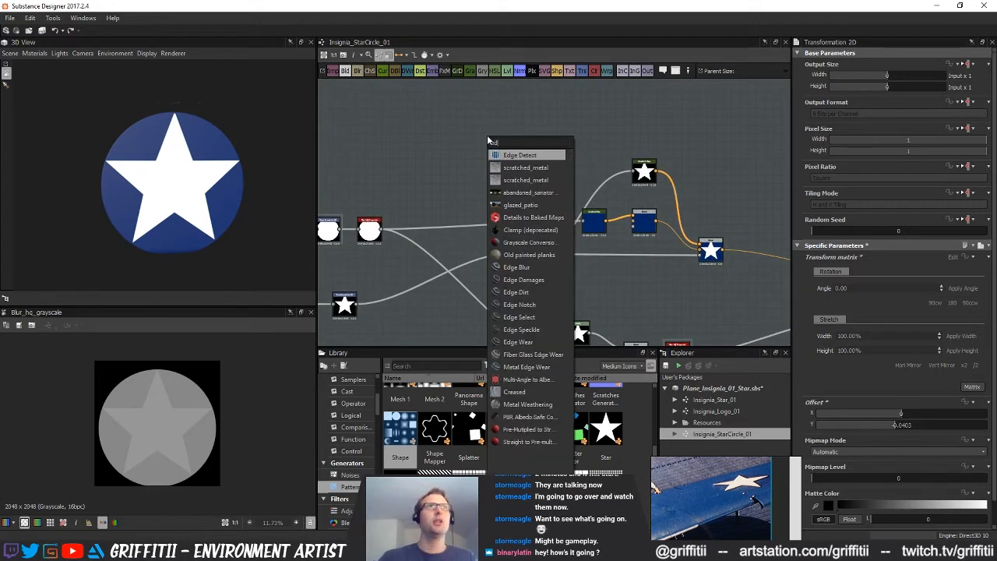
left_click(520, 154)
left_click_drag(484, 159, 558, 138)
left_click_drag(838, 304, 799, 303)
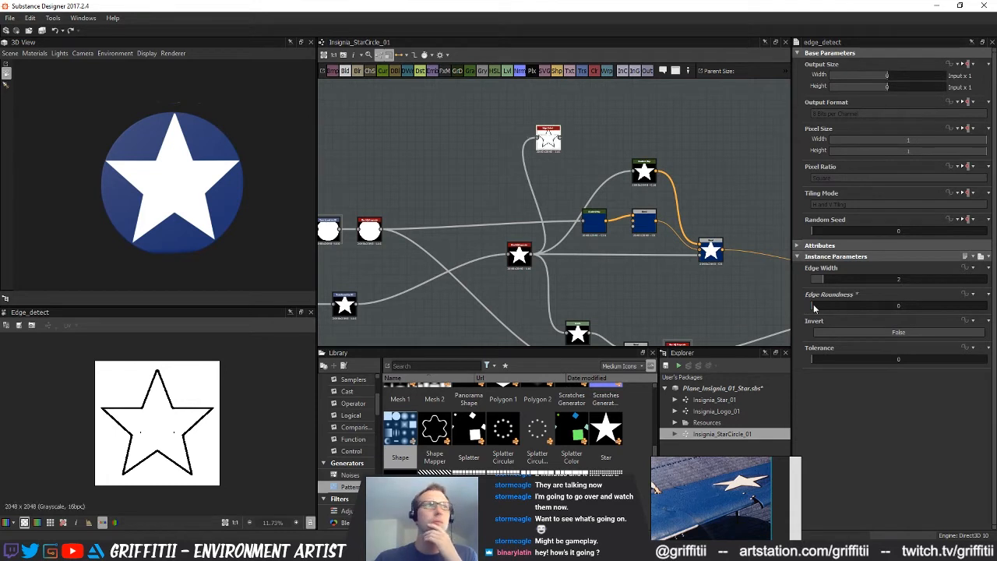
Set the star Edge Detect node's Edge Width to 1 and move it clear of the nodes below
scroll(202, 432, "up", 5)
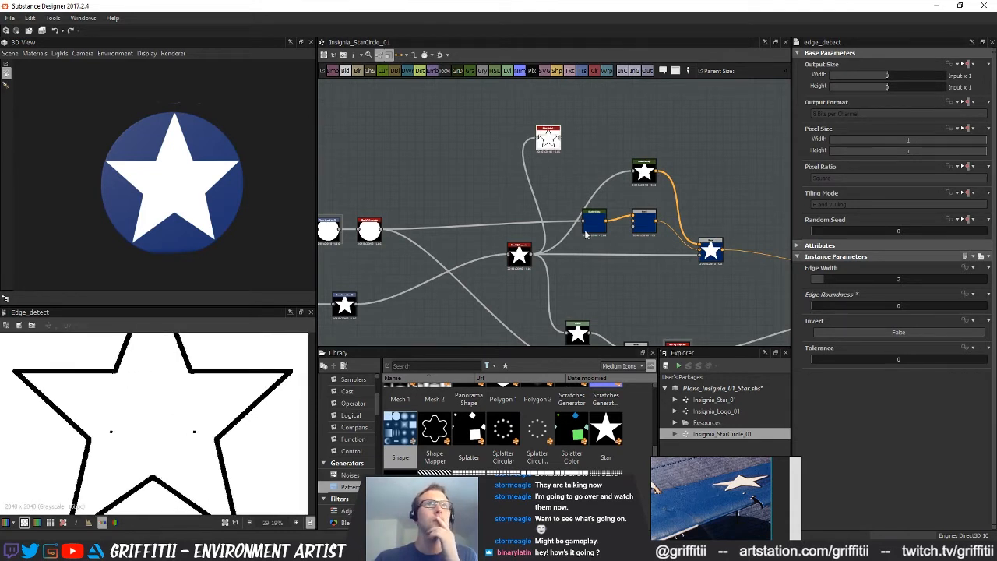
middle_click_drag(586, 234, 552, 261)
left_click_drag(516, 170, 570, 179)
left_click_drag(821, 285, 810, 284)
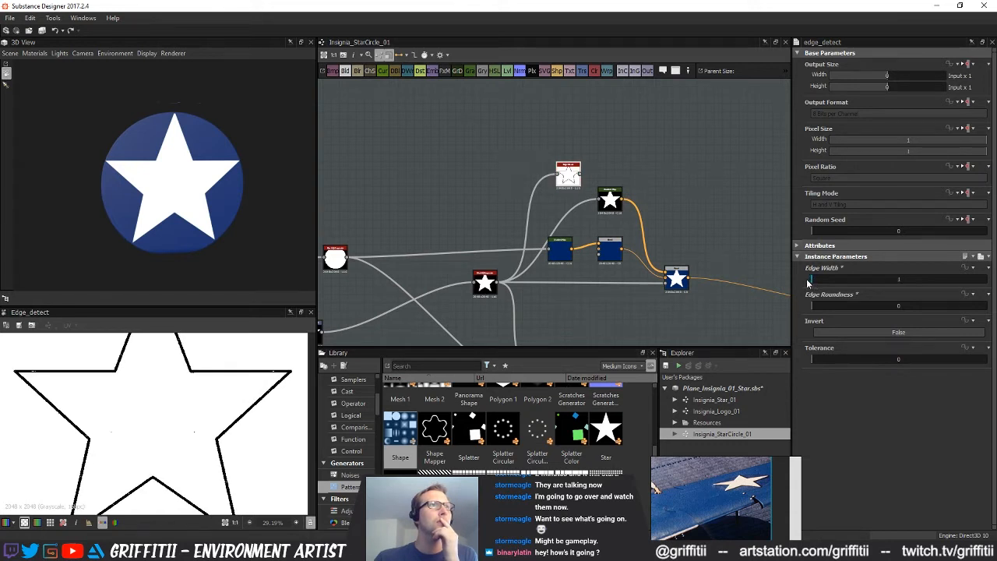
middle_click_drag(485, 226, 423, 250)
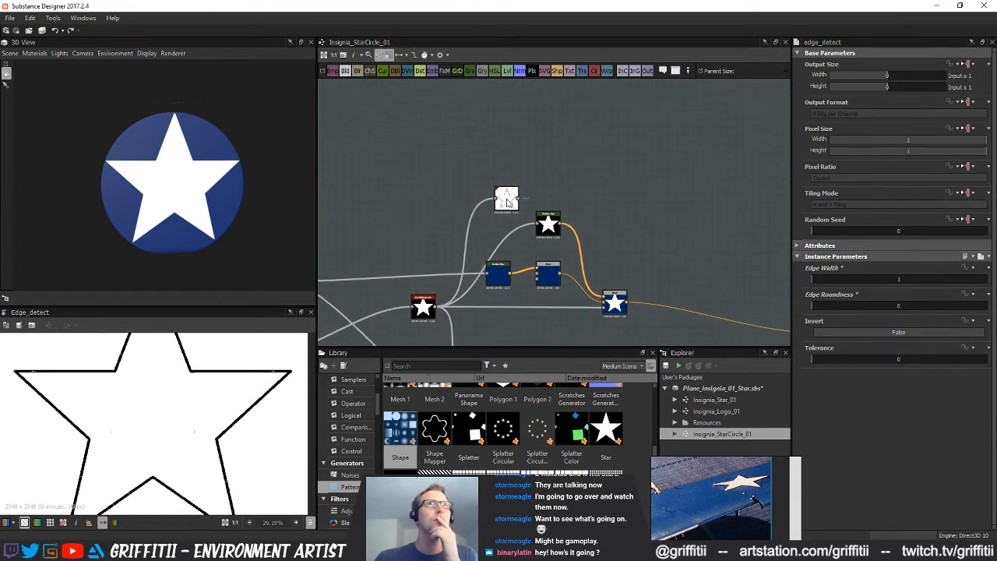
Add a Blur HQ Grayscale after the Edge Detect node and set its Intensity to 0.33
left_click_drag(505, 201, 532, 168)
key("space")
type("blur")
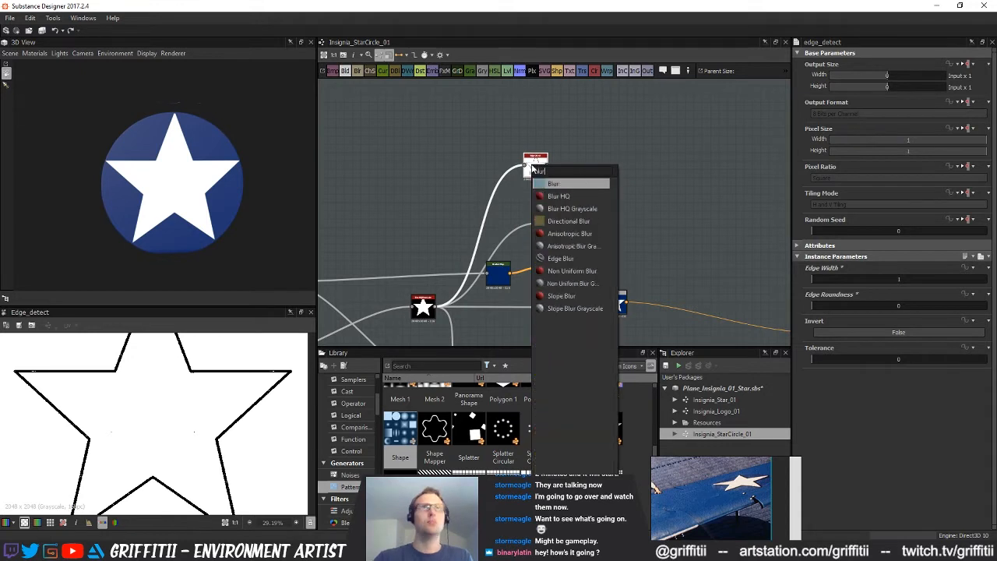
left_click(572, 208)
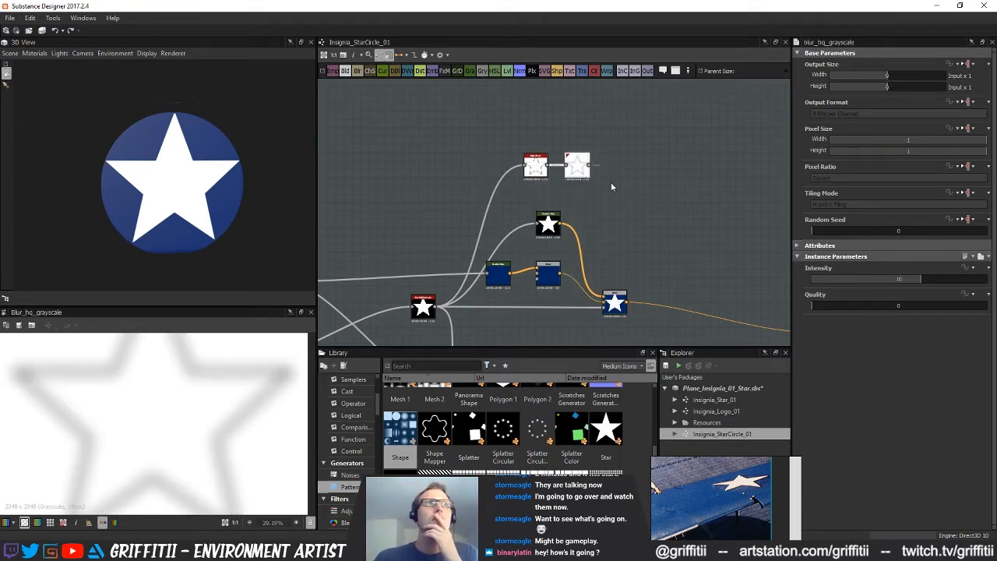
left_click(816, 280)
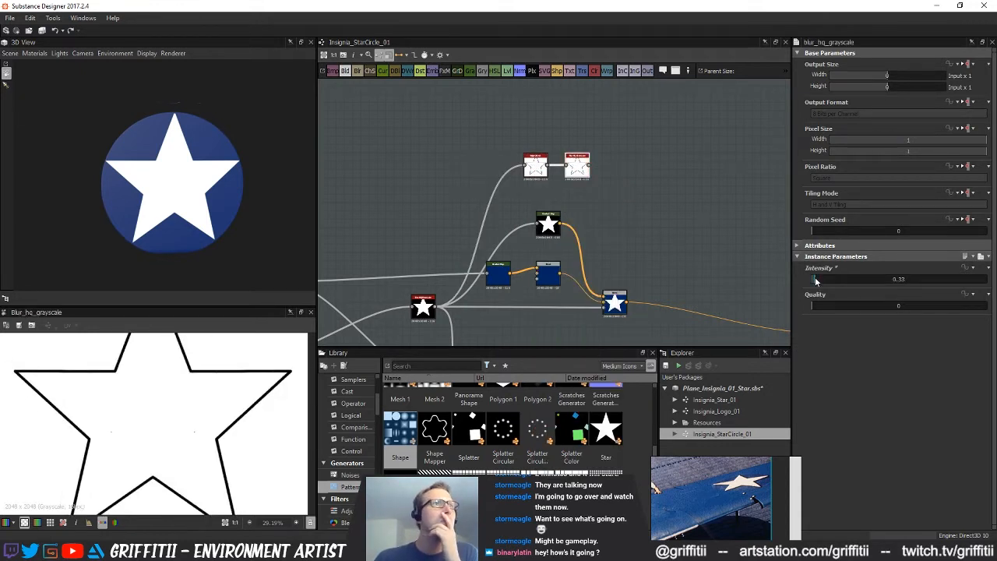
Add a Blend node above the Edge Detect and feed it with the small disc from the star construction
scroll(578, 263, "down", 3)
middle_click_drag(470, 298, 516, 299)
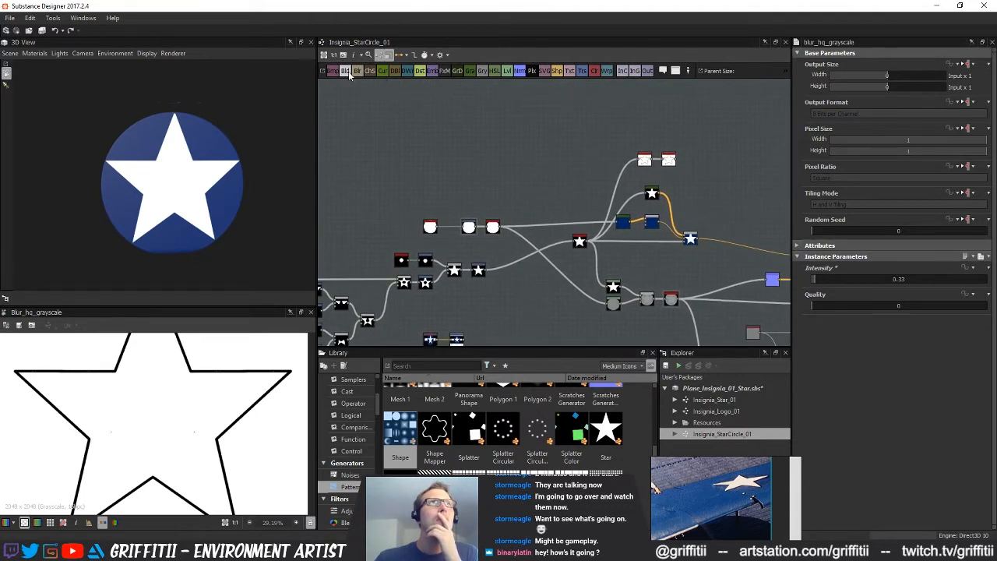
left_click_drag(501, 128, 654, 136)
scroll(667, 207, "up", 2)
middle_click_drag(659, 220, 595, 301)
scroll(582, 194, "up", 2)
left_click_drag(582, 190, 562, 194)
Add a second Blend combining the disc with the detected star edges, using the Max (Lighten) blending mode
left_click_drag(557, 261, 620, 238)
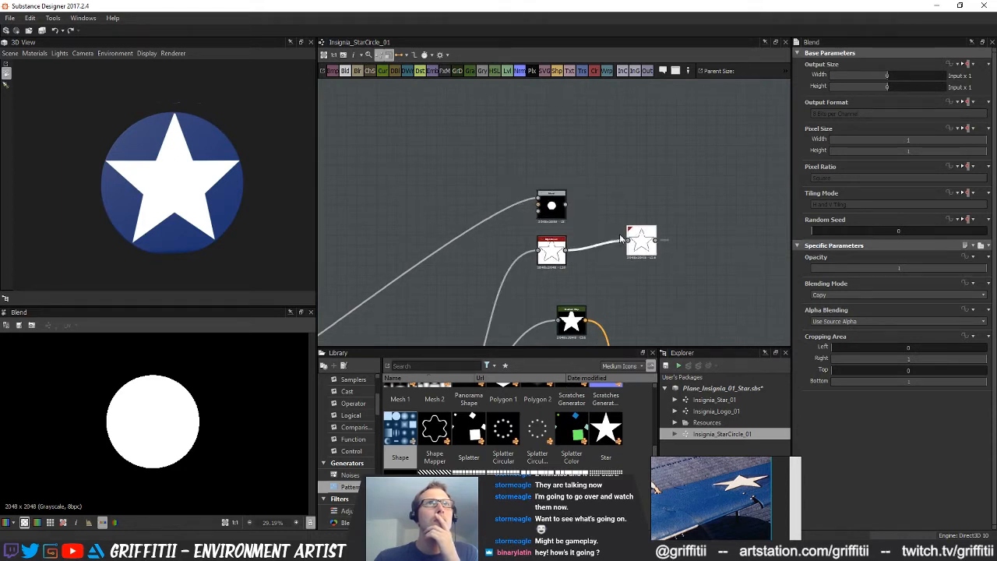
left_click(618, 184)
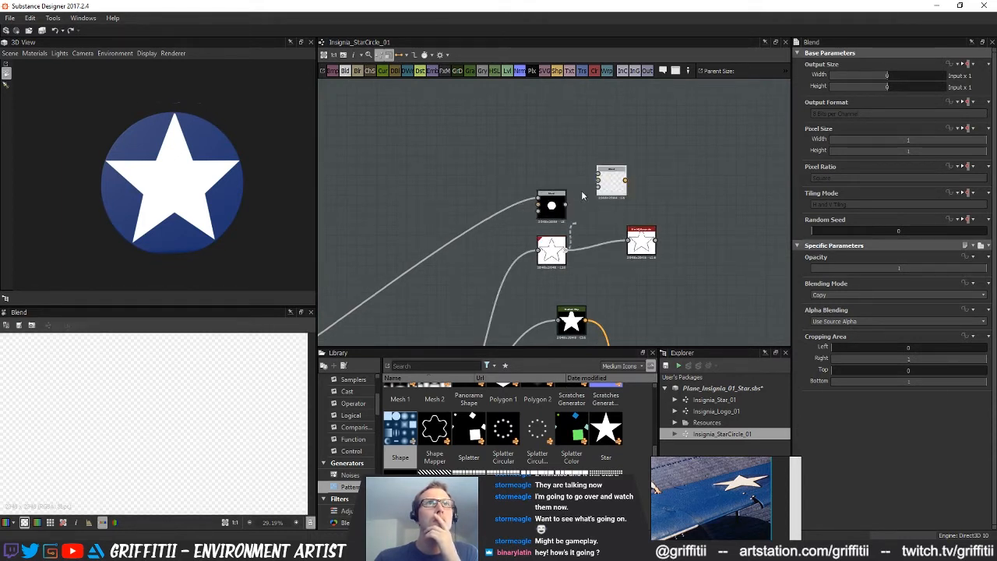
left_click_drag(589, 190, 597, 171)
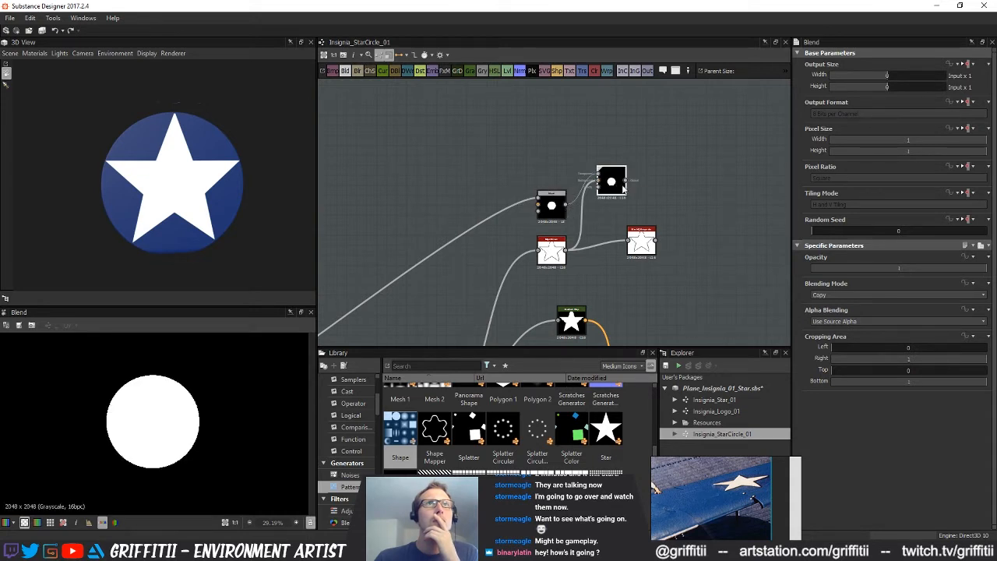
left_click(872, 296)
left_click(832, 337)
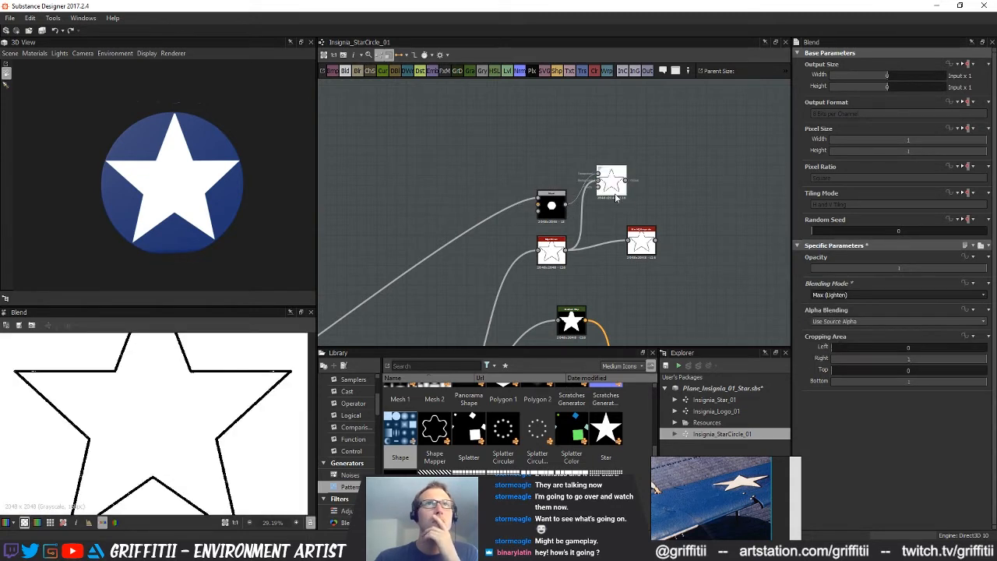
Route the lightened edge Blend into the Blur HQ Grayscale and set the blur's Intensity to 0.43
left_click_drag(614, 186, 676, 233)
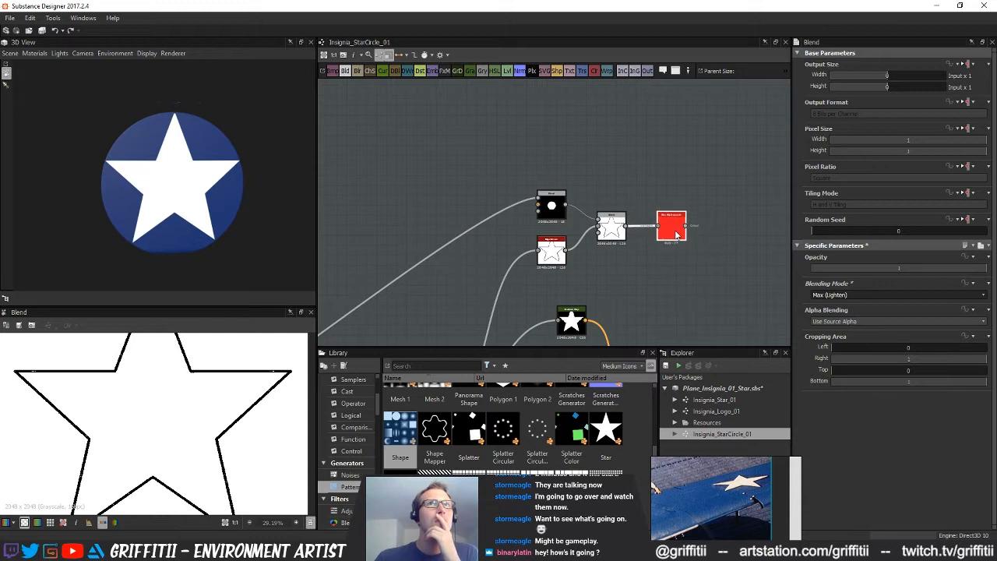
double_click(675, 230)
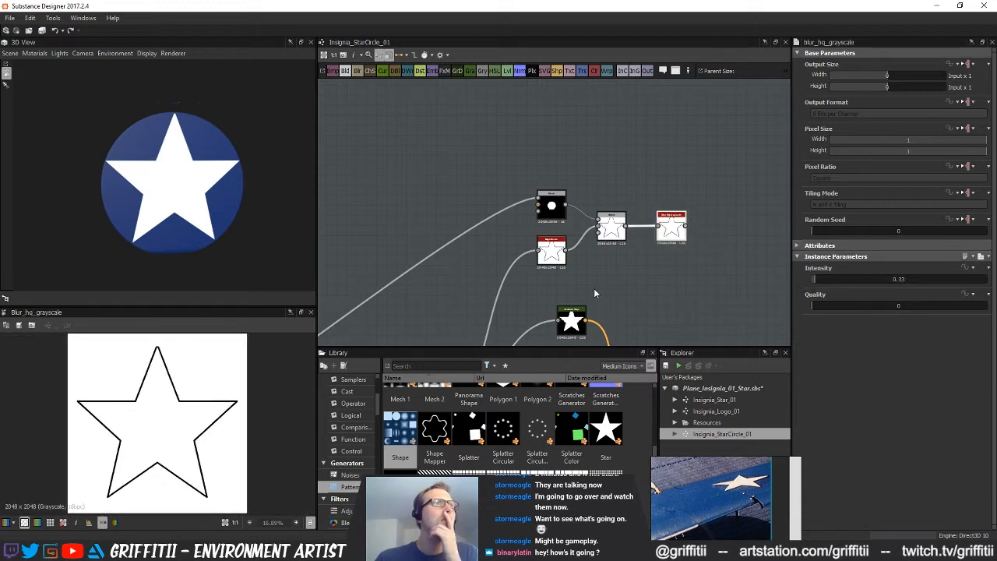
middle_click_drag(676, 245, 624, 240)
left_click_drag(816, 283, 817, 283)
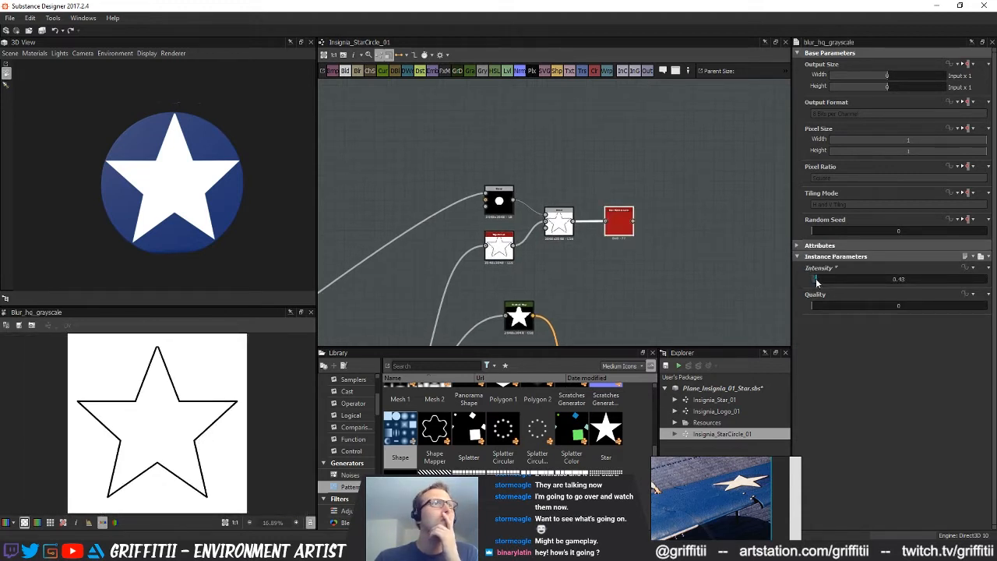
Add a Blend node that takes the blurred star edges as foreground and the coloured star as background
scroll(529, 247, "down", 2)
middle_click_drag(559, 311, 534, 241)
left_click(555, 239)
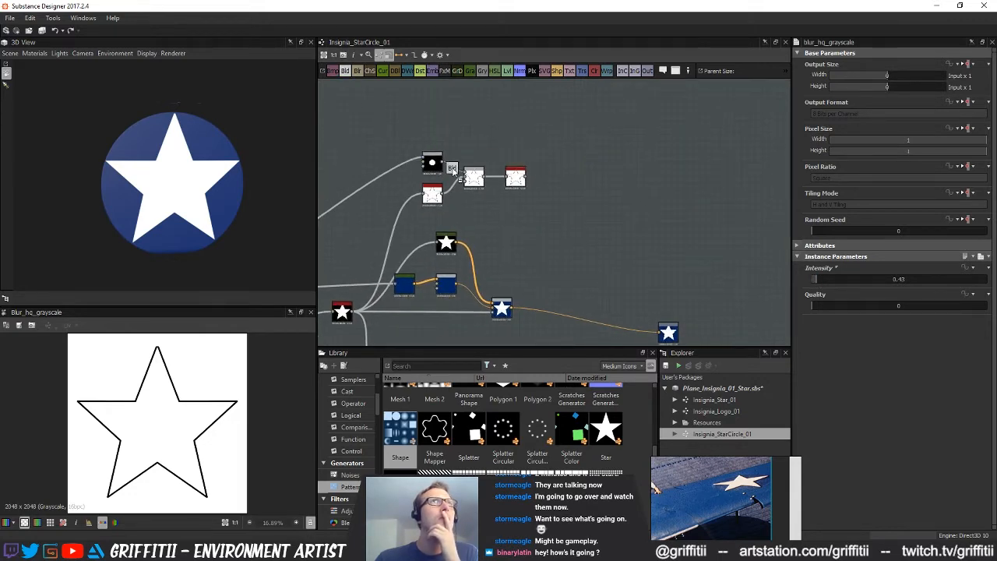
left_click(585, 228)
scroll(545, 226, "up", 2)
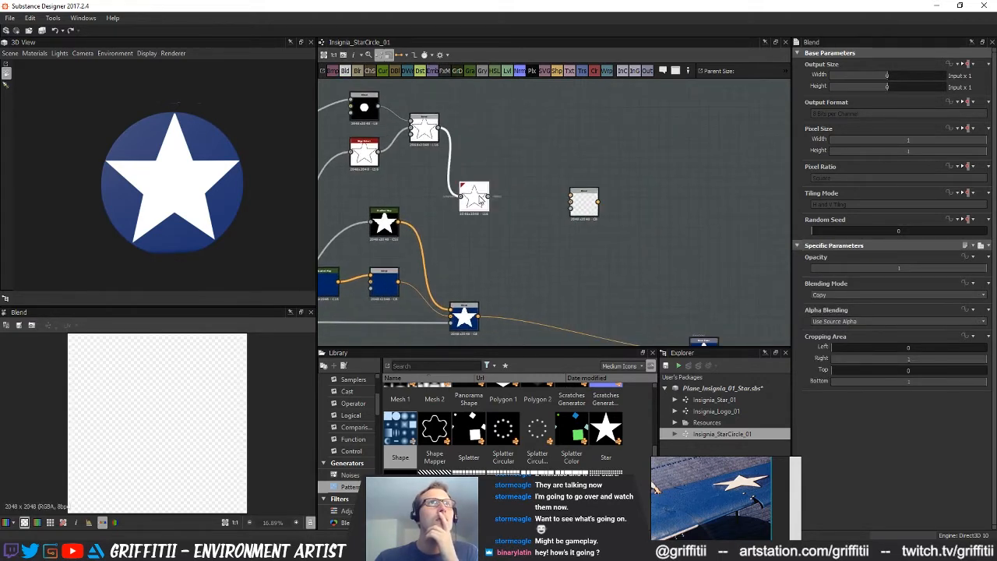
left_click_drag(571, 196, 572, 197)
middle_click_drag(499, 263, 569, 259)
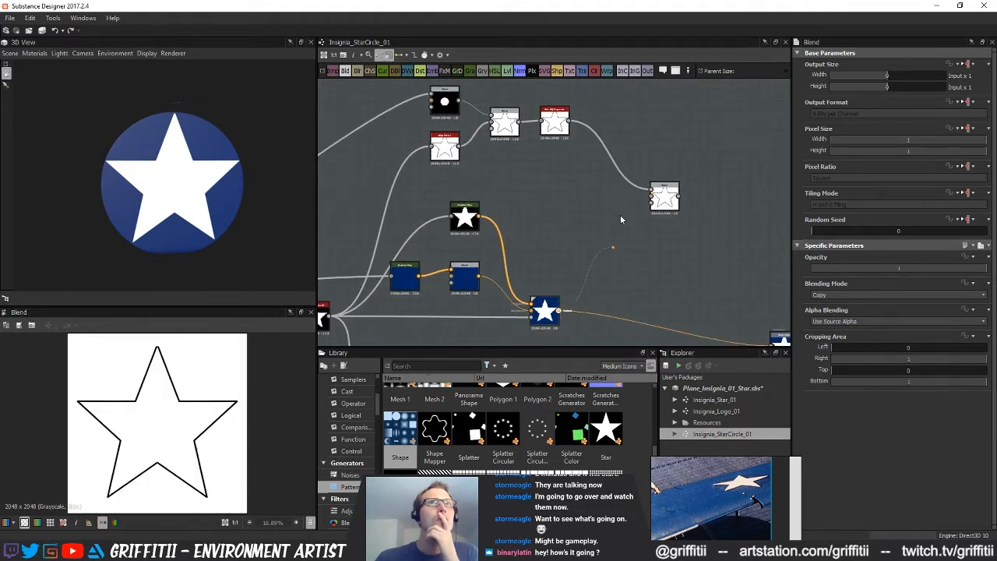
left_click_drag(655, 200, 652, 200)
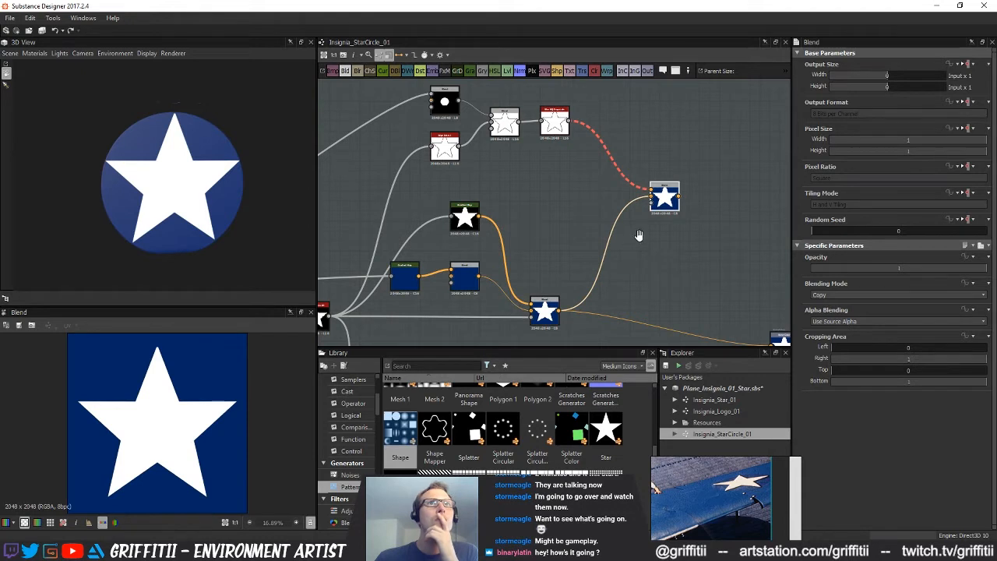
Insert a Gradient Map between the edge blur and the new Blend, and set the Blend to Min (Darken)
middle_click_drag(643, 260, 615, 267)
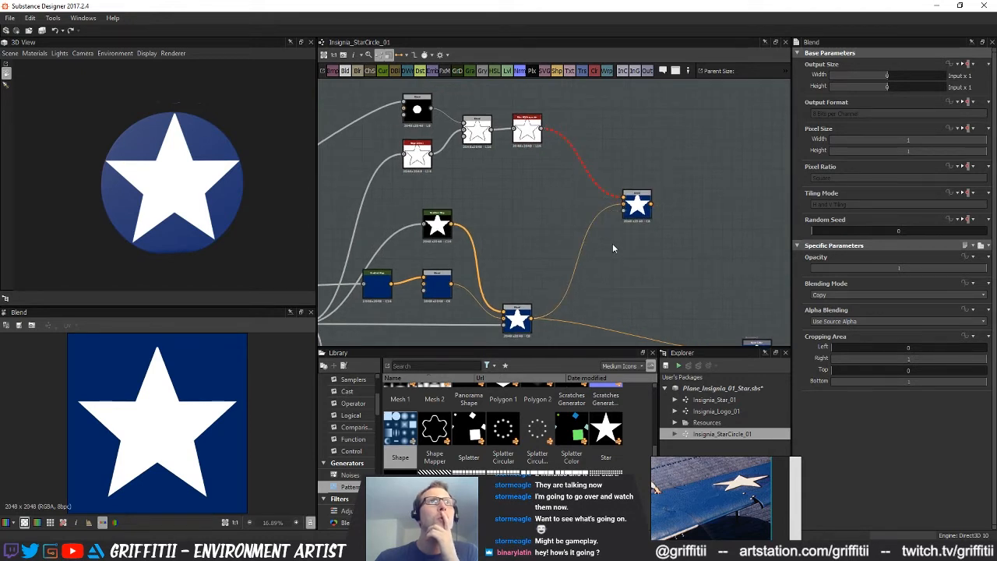
left_click(468, 71)
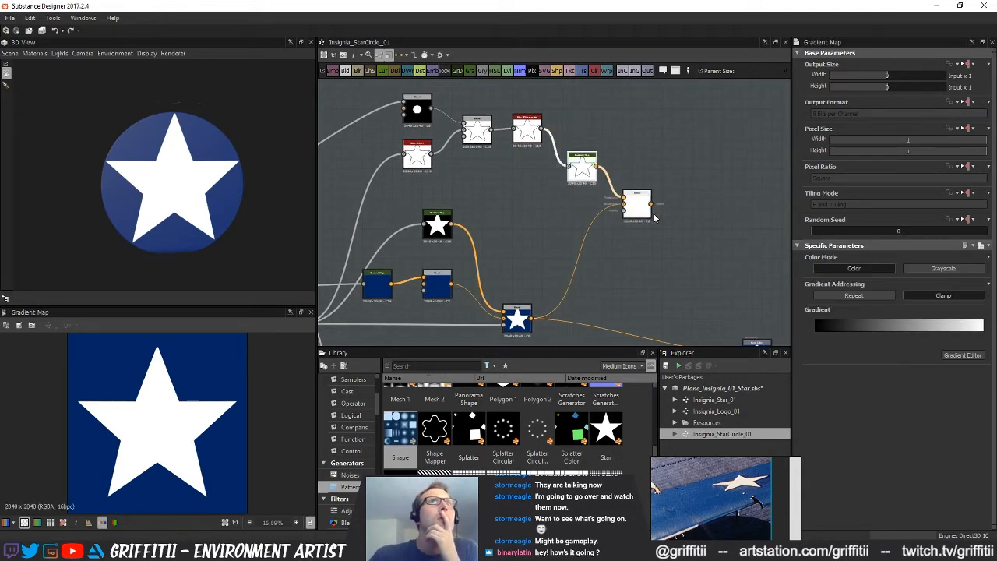
left_click(827, 296)
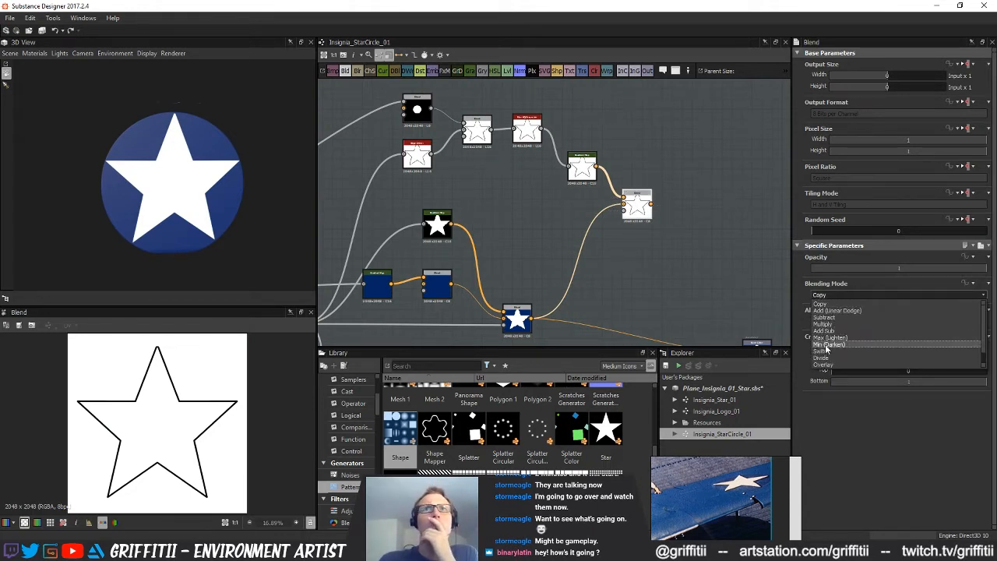
left_click(829, 344)
scroll(165, 406, "up", 5)
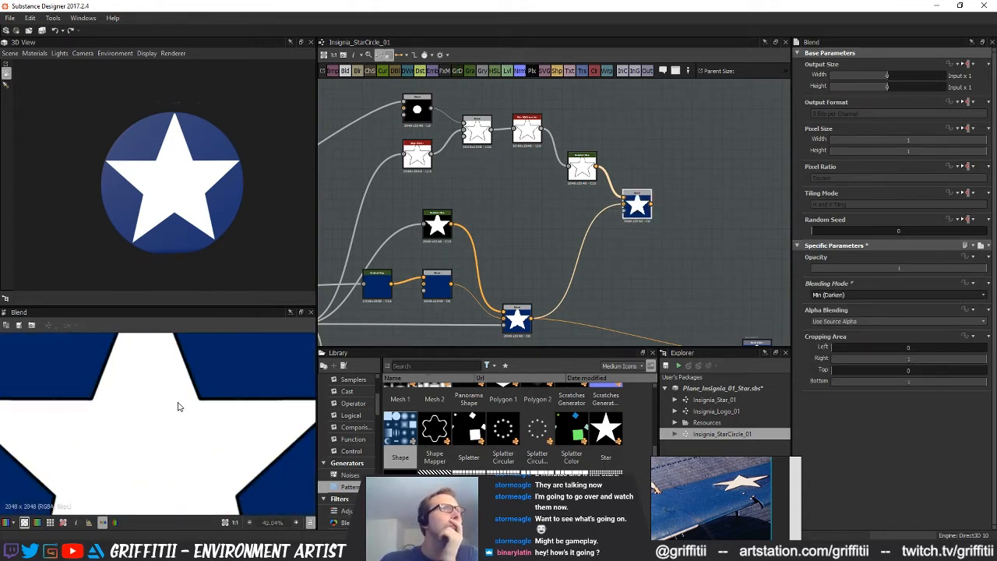
scroll(178, 406, "up", 6)
scroll(230, 403, "down", 3)
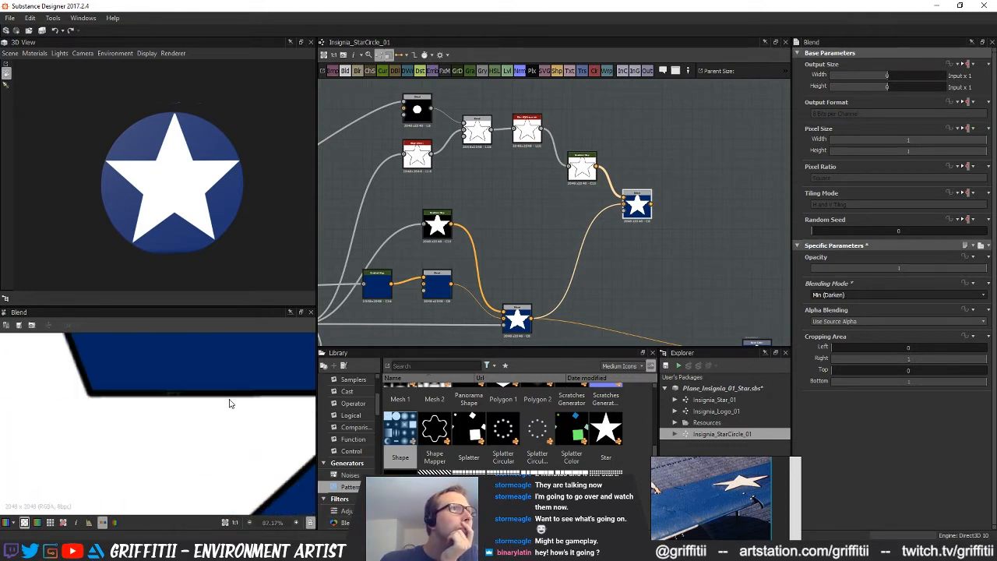
Set the star Edge Detect node's Edge Width to 1.27 and check the outline in the 2D preview
middle_click_drag(512, 237, 546, 265)
left_click(558, 181)
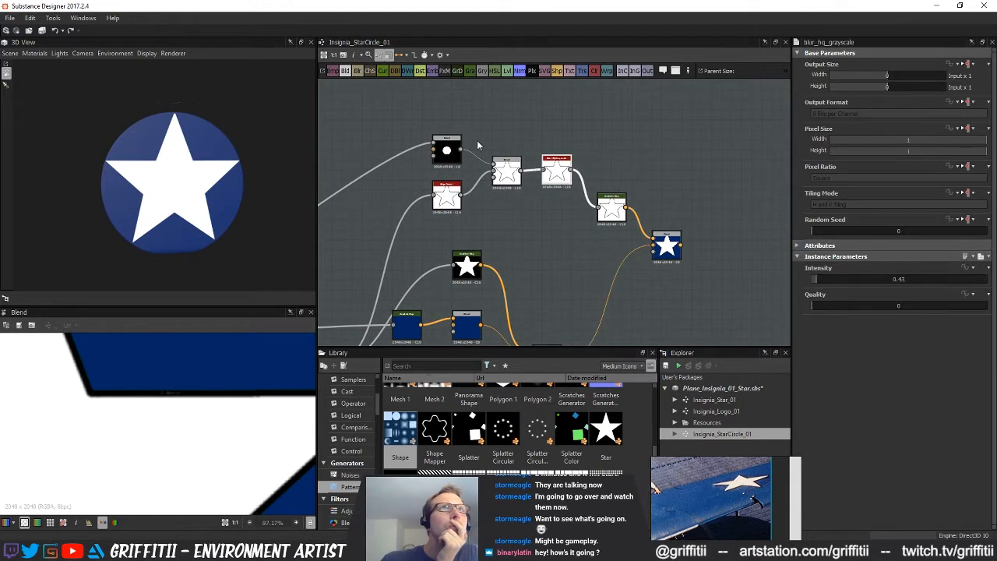
left_click(449, 197)
left_click_drag(810, 282, 815, 282)
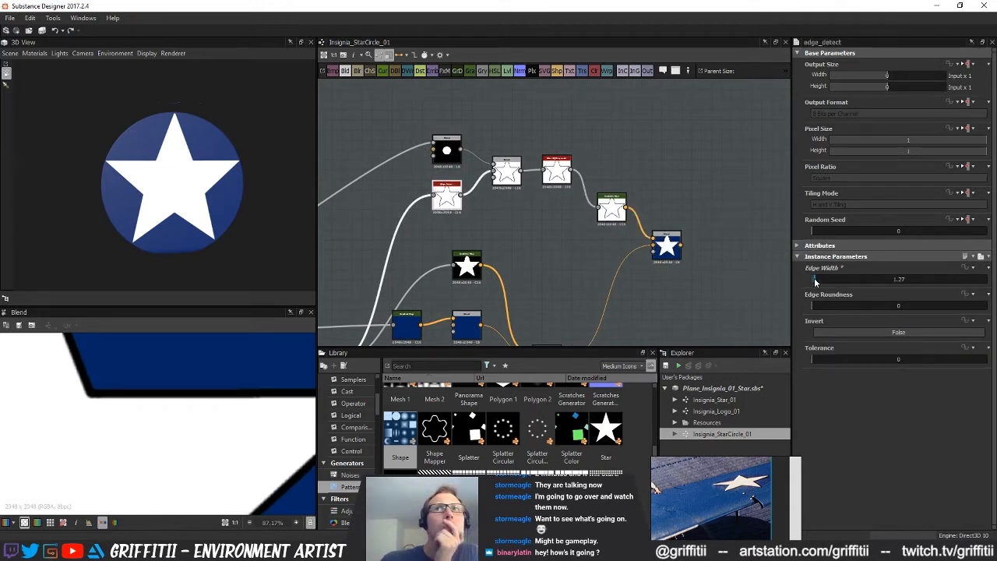
scroll(130, 469, "down", 8)
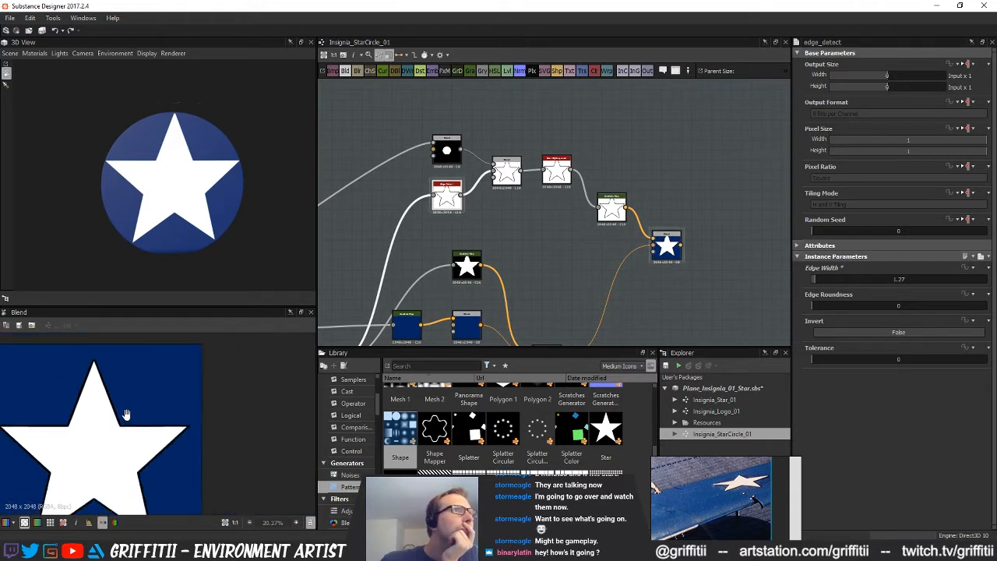
middle_click_drag(144, 376, 147, 389)
Connect the outlined star Blend to the base colour output and examine the insignia's outline up close in 3D
middle_click_drag(620, 291, 581, 201)
left_click_drag(722, 298, 690, 279)
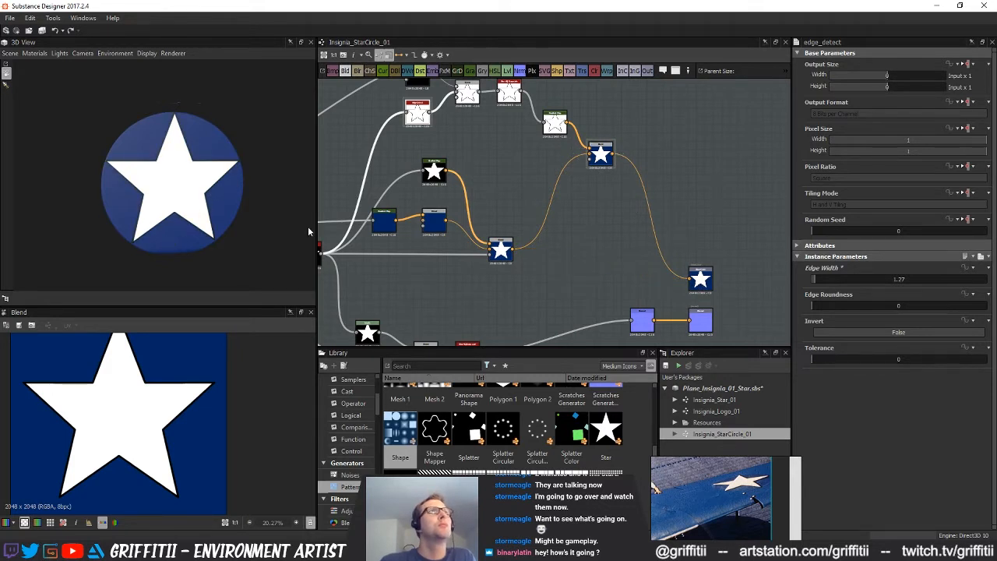
scroll(233, 185, "up", 3)
left_click_drag(233, 185, 255, 176)
scroll(217, 193, "up", 3)
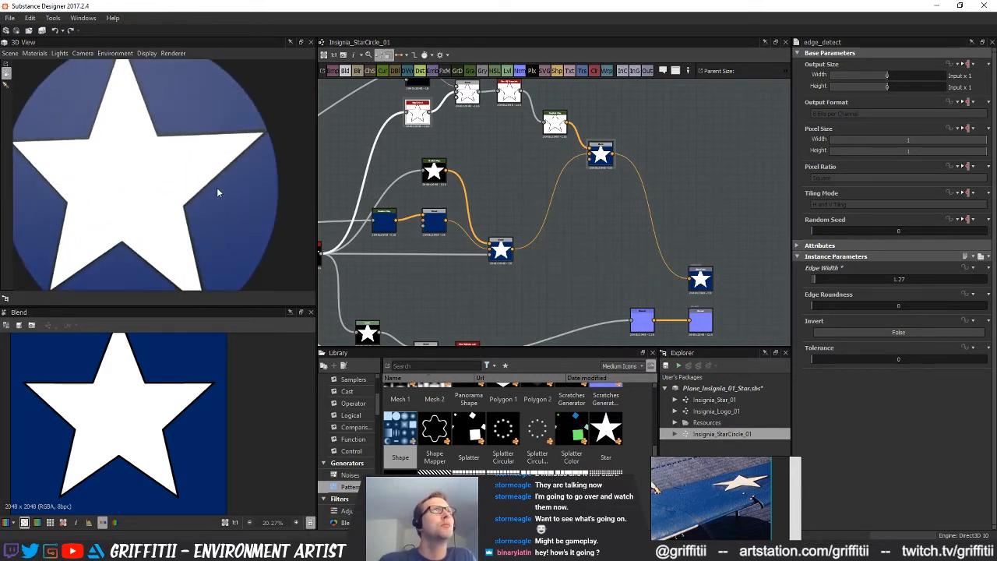
Enlarge the star very slightly with the Transformation 2D node that feeds its Blur HQ
middle_click_drag(337, 183, 503, 174)
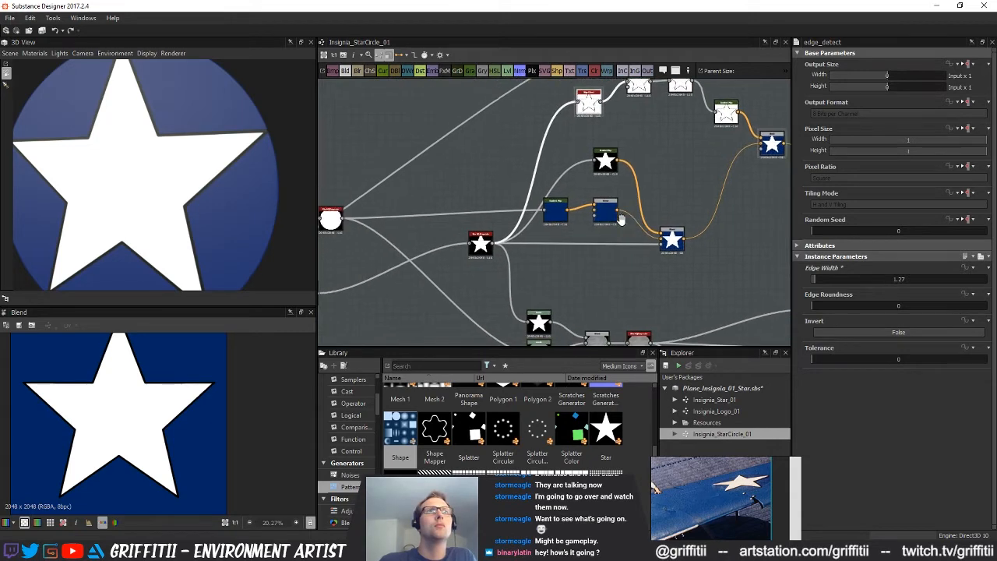
left_click_drag(477, 244, 447, 245)
middle_click_drag(461, 250, 472, 244)
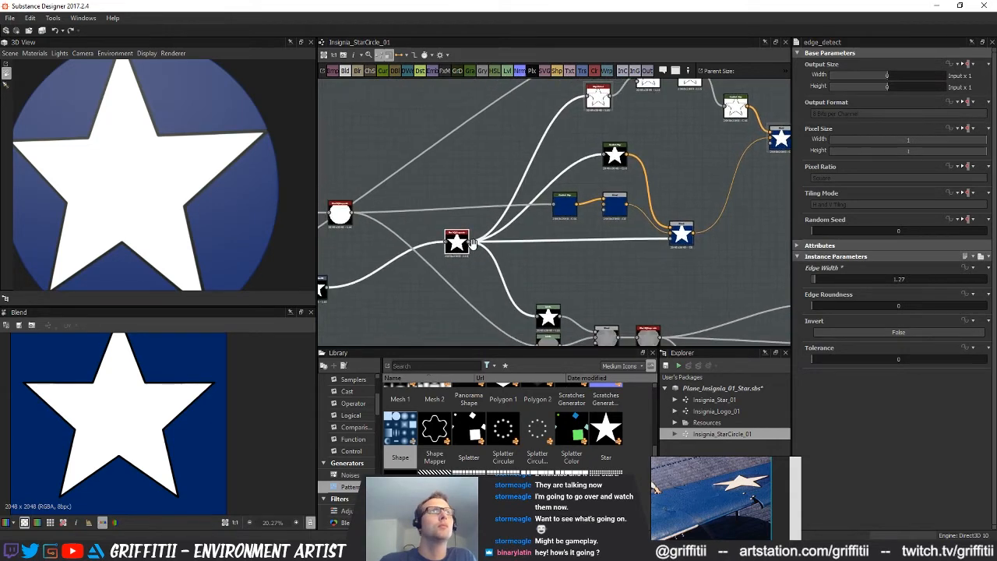
left_click(458, 249)
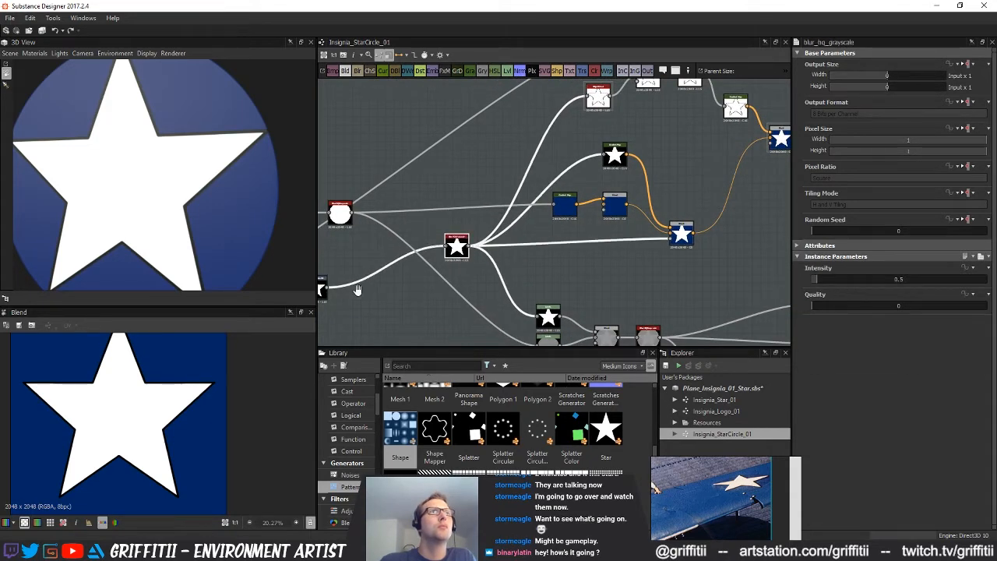
middle_click_drag(356, 290, 446, 278)
left_click(407, 277)
middle_click_drag(166, 391, 170, 450)
left_click_drag(223, 368, 223, 369)
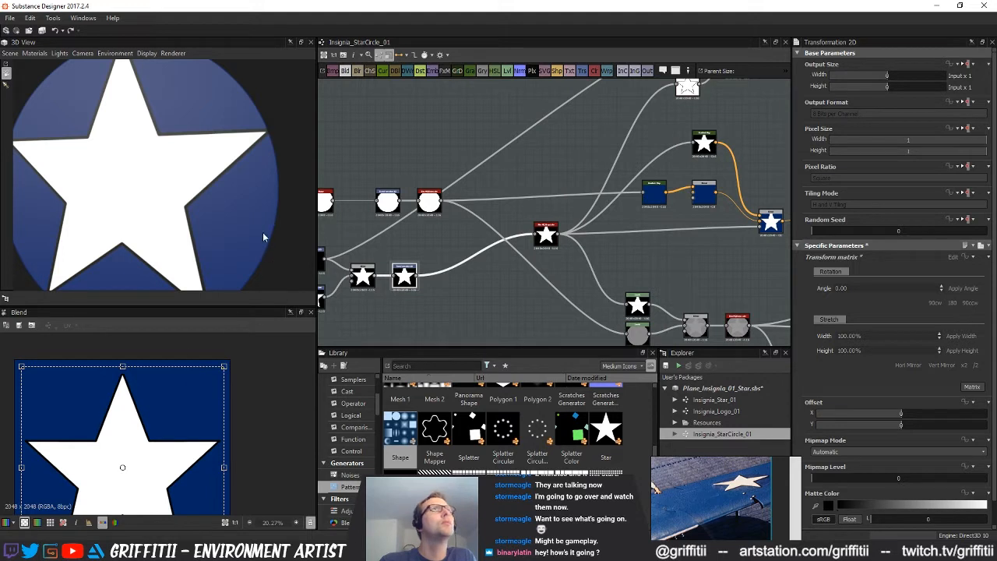
Examine the outlined insignia in the 3D preview and look over the complete node graph
middle_click_drag(426, 176, 374, 259)
scroll(138, 211, "down", 1)
left_click_drag(139, 211, 187, 216)
scroll(161, 217, "down", 1)
middle_click_drag(510, 235, 552, 172)
scroll(505, 237, "up", 2)
left_click(500, 257)
scroll(470, 271, "down", 6)
scroll(476, 277, "down", 1)
scroll(554, 207, "down", 1)
middle_click_drag(655, 265, 651, 269)
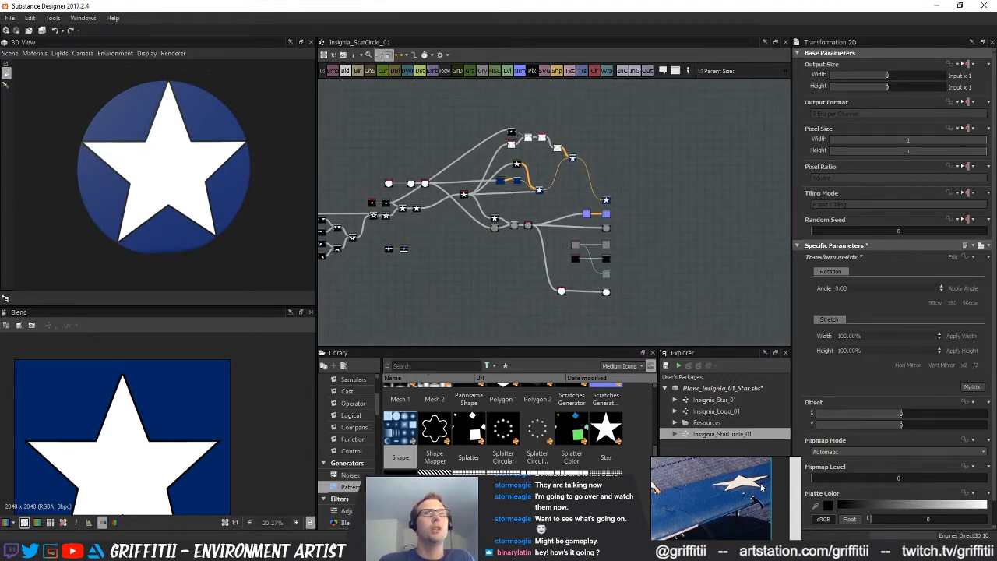
Export the basecolor, normal, height and opacity outputs of Insignia_StarCircle_01 as PNG bitmaps to the Designer_Maps folder
right_click(737, 438)
left_click(711, 279)
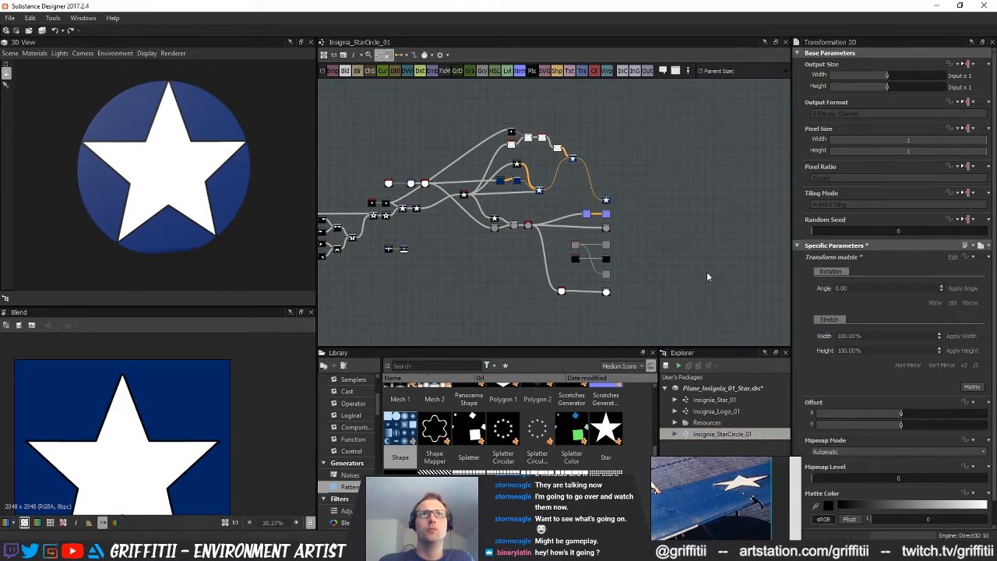
right_click(727, 434)
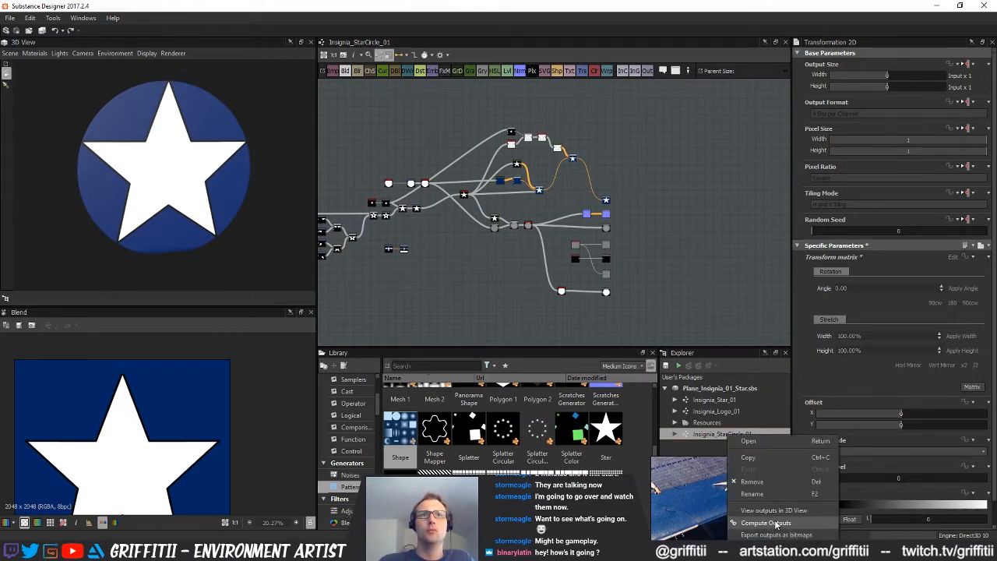
left_click(777, 536)
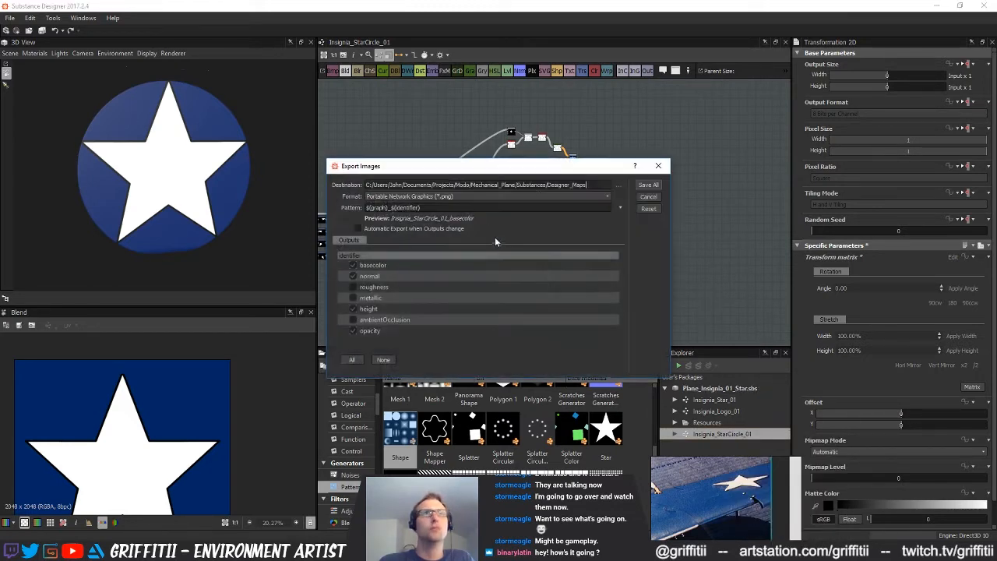
left_click(648, 186)
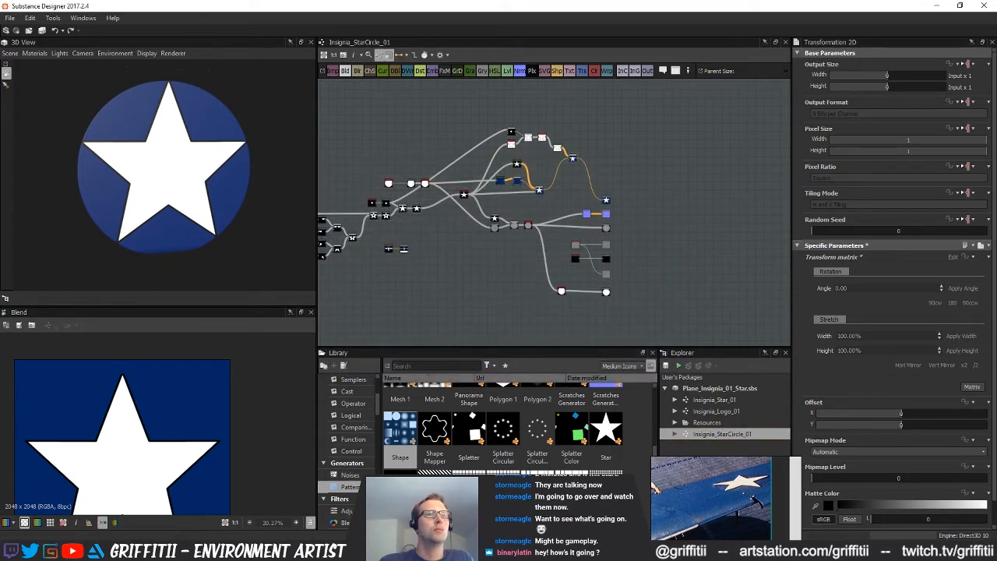
Switch to Substance Painter and add the Insignia_StarCircle_01 basecolor, height, normal and opacity maps to a resource import
key("alt+Tab")
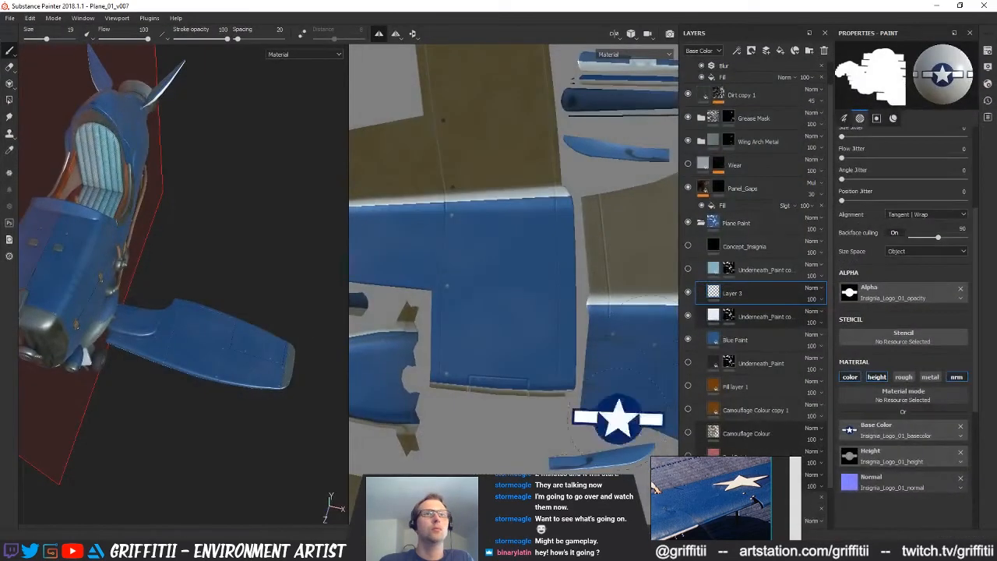
left_click_drag(996, 237, 343, 215)
left_click(265, 231)
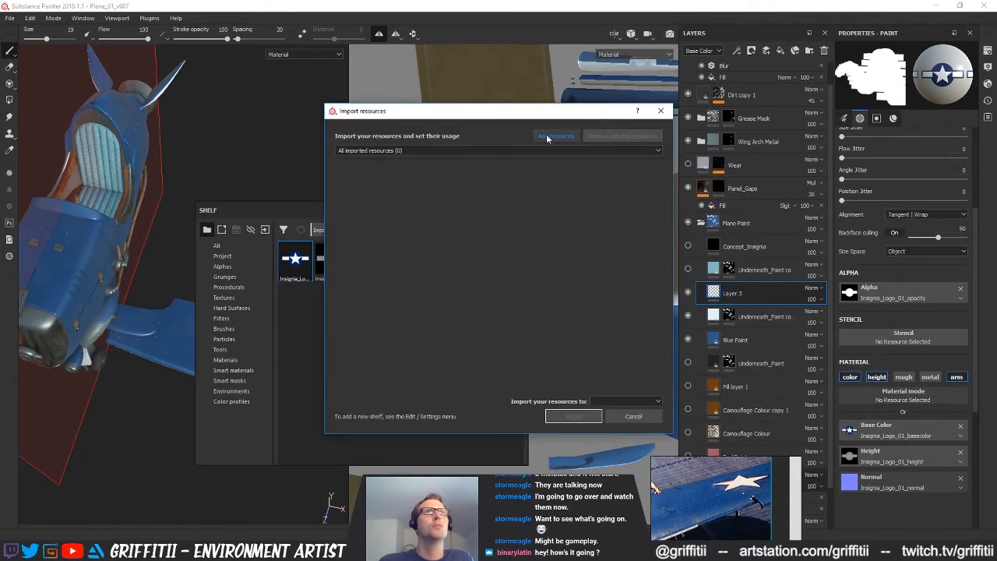
left_click(548, 137)
scroll(808, 294, "down", 2)
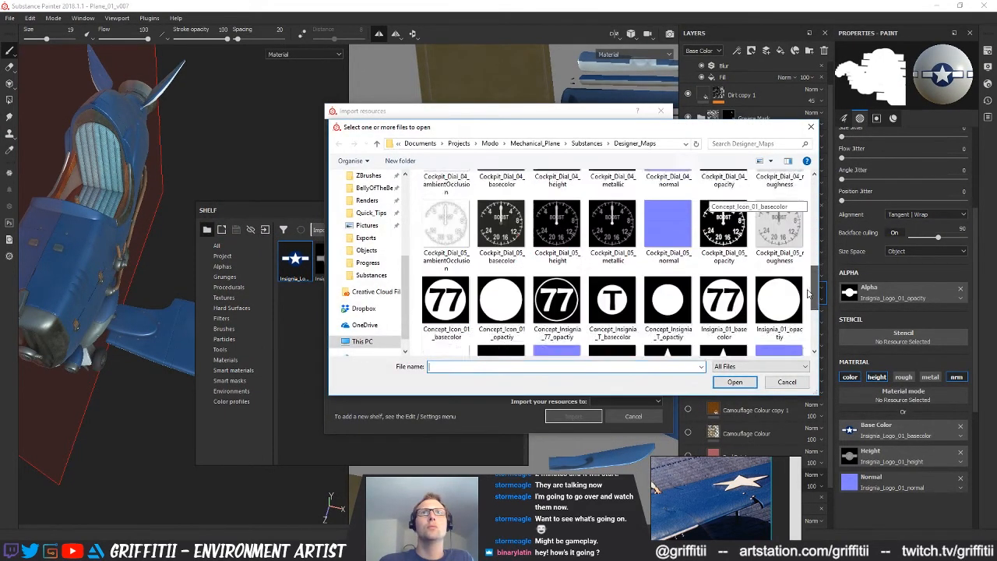
scroll(808, 294, "down", 2)
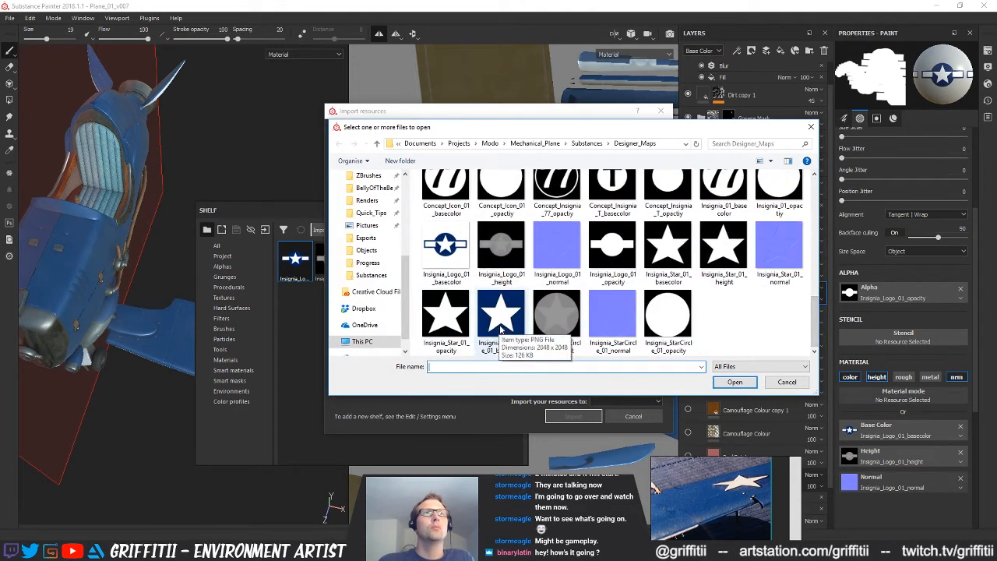
left_click(568, 326)
left_click(623, 326, "ctrl")
left_click(671, 324, "ctrl")
left_click(517, 325, "ctrl")
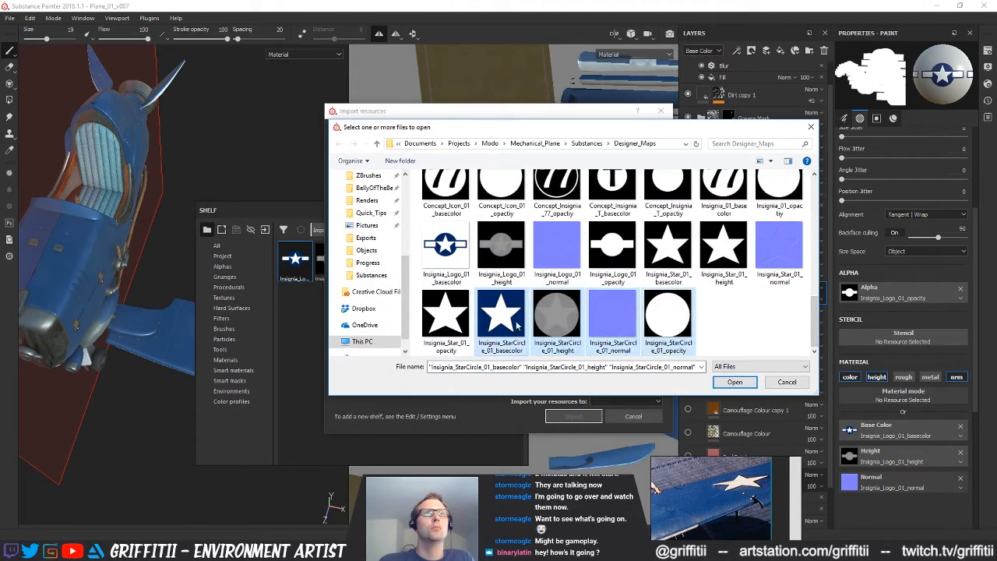
left_click(736, 383)
Set the opacity map's usage to alpha and the other three maps to texture, and import them into project Plane_01_v007
left_click(631, 213)
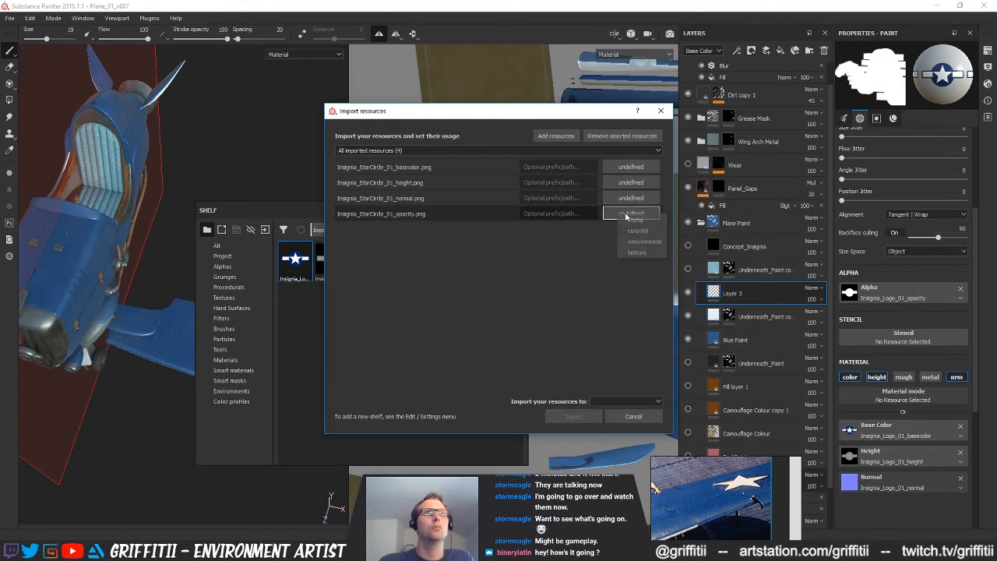
left_click(639, 226)
left_click_drag(478, 203, 485, 174)
left_click(629, 172)
left_click(641, 210)
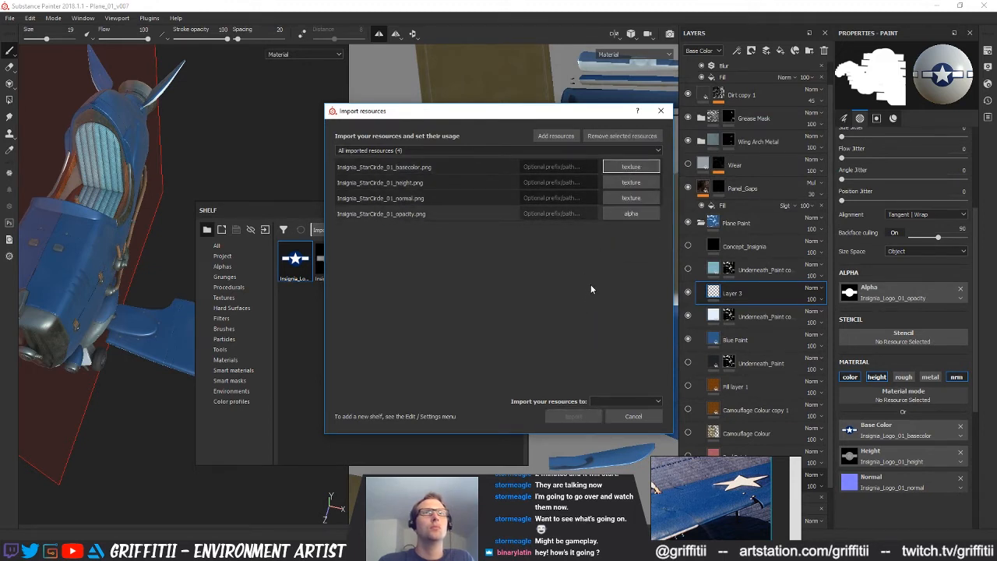
left_click(627, 401)
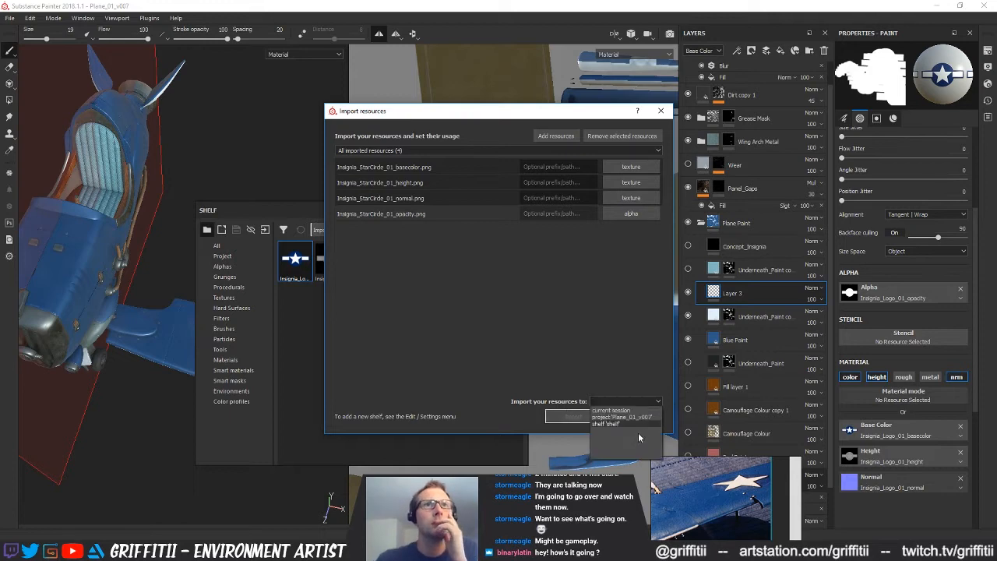
left_click(638, 419)
left_click(573, 417)
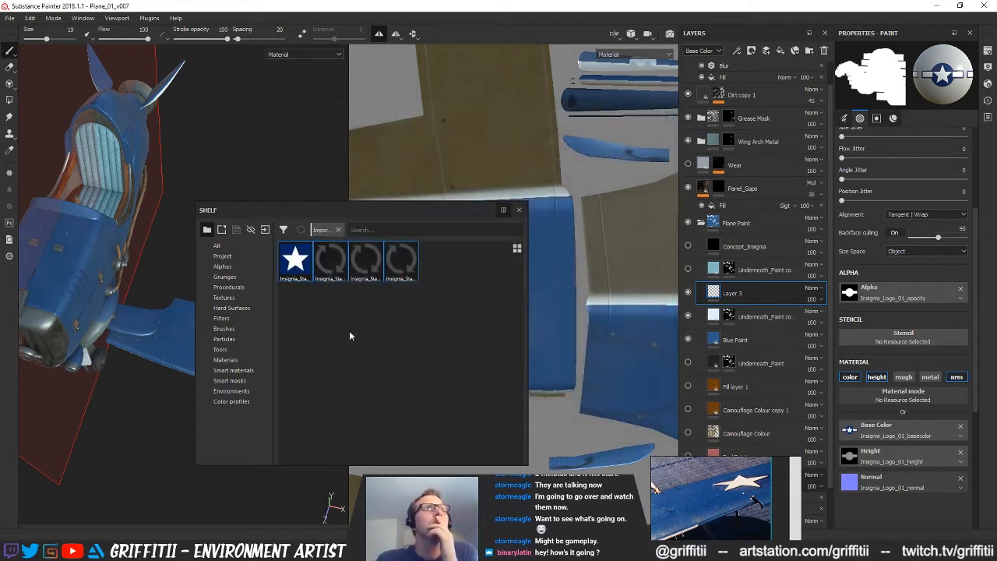
Assign the StarCircle opacity, normal, height and basecolor maps to the matching brush alpha and material channels
left_click(401, 261)
left_click_drag(381, 268, 849, 481)
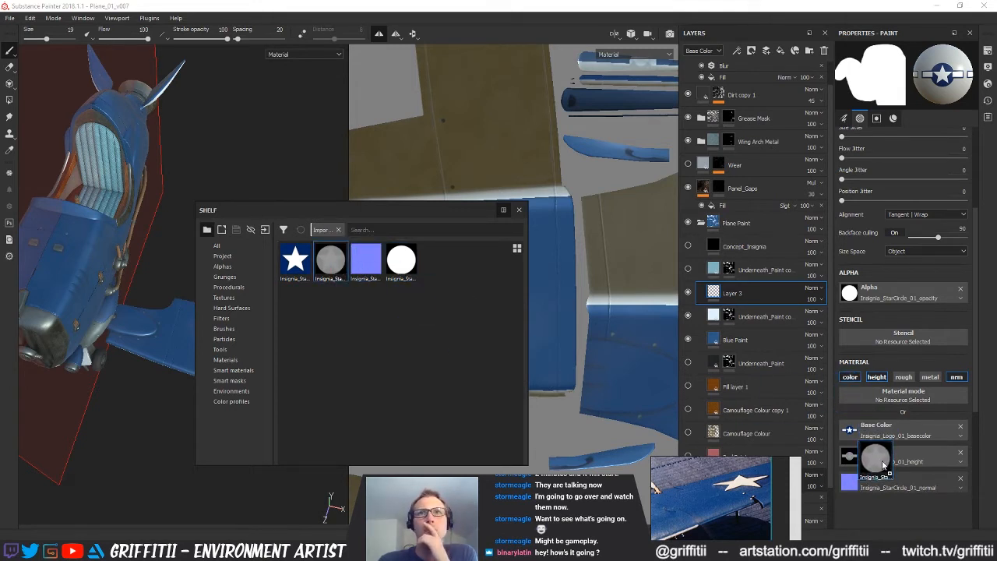
mouse_move(295, 261)
left_mouse_down()
mouse_move(807, 441)
mouse_move(857, 430)
left_mouse_up()
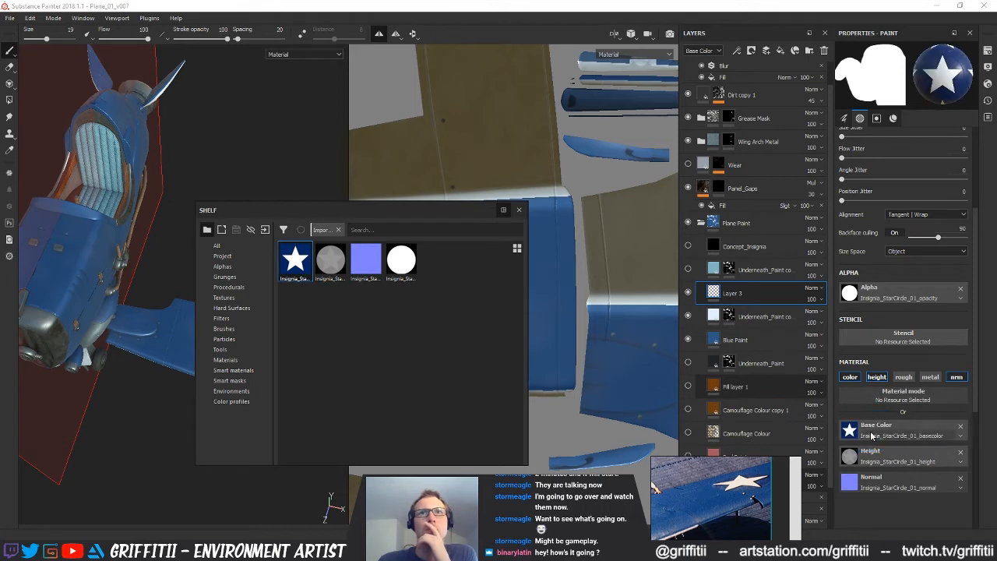
left_click_drag(459, 210, 996, 265)
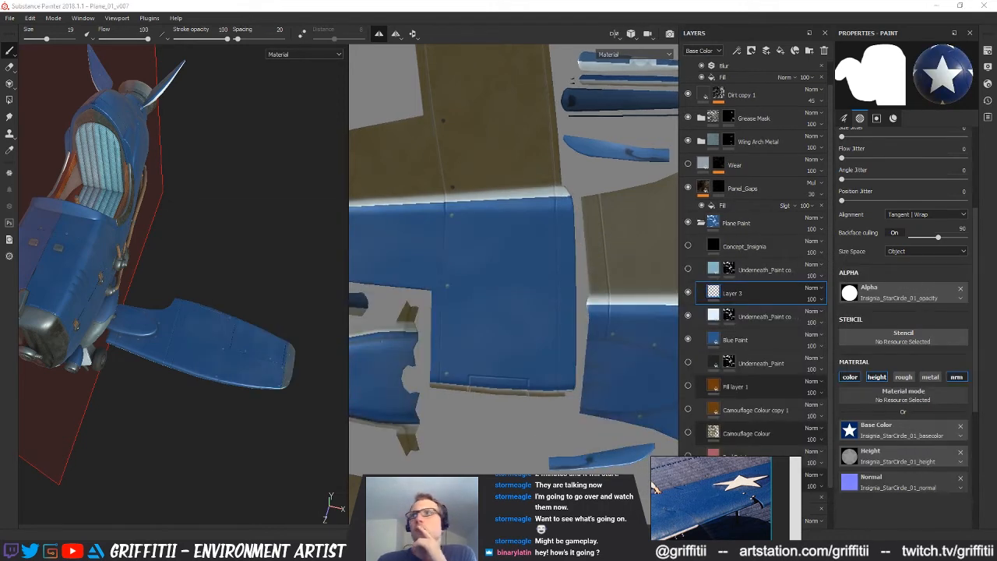
Stamp the star-in-circle insignia on the blue wing panel in the 2D view, inspect it on the 3D wing and save the project
left_click(498, 297)
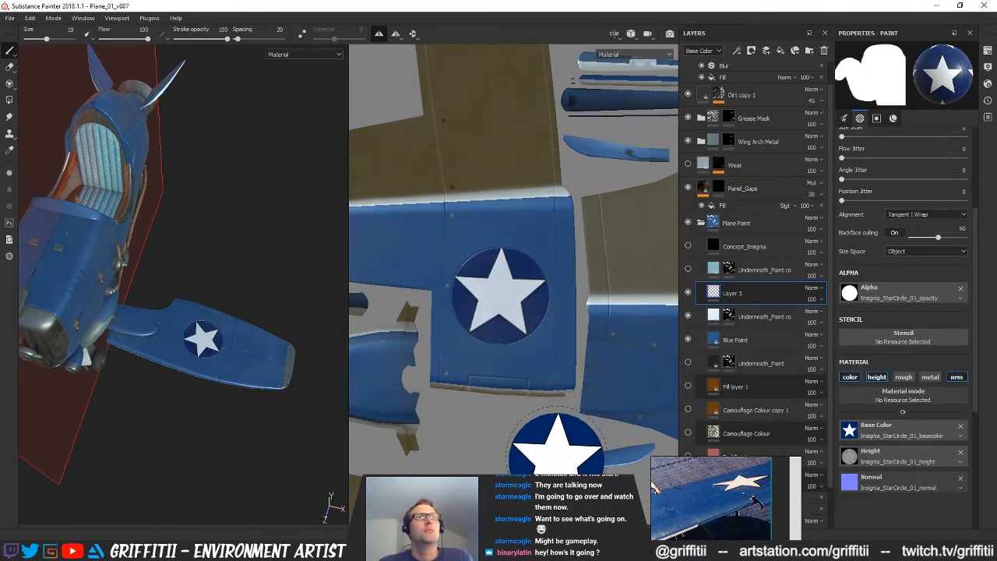
left_click_drag(569, 405, 562, 365, "alt")
mouse_move(499, 351)
left_mouse_down("alt")
mouse_move(496, 324)
mouse_move(539, 338)
left_mouse_up("alt")
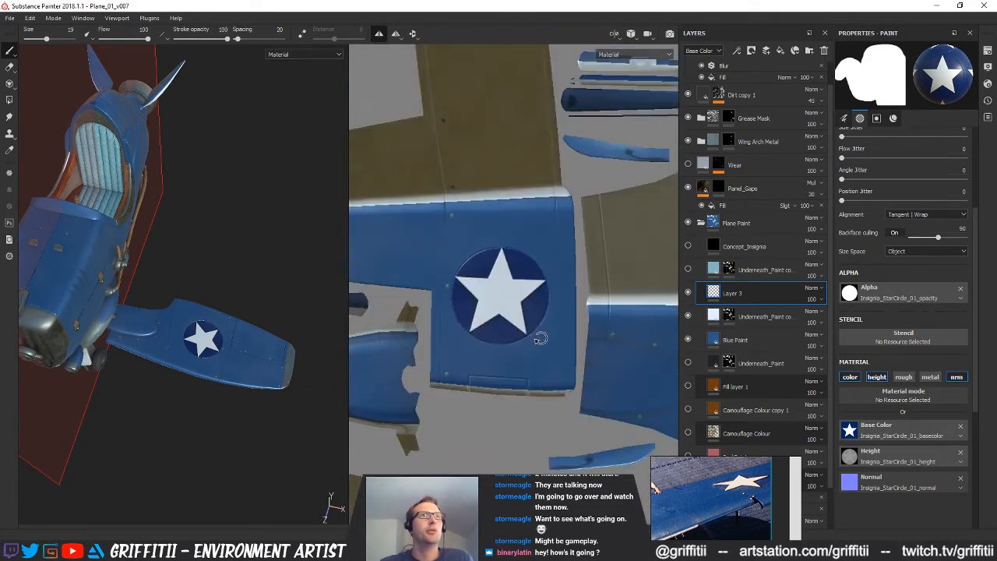
left_click_drag(245, 380, 85, 383, "alt")
left_click_drag(150, 377, 165, 394, "alt")
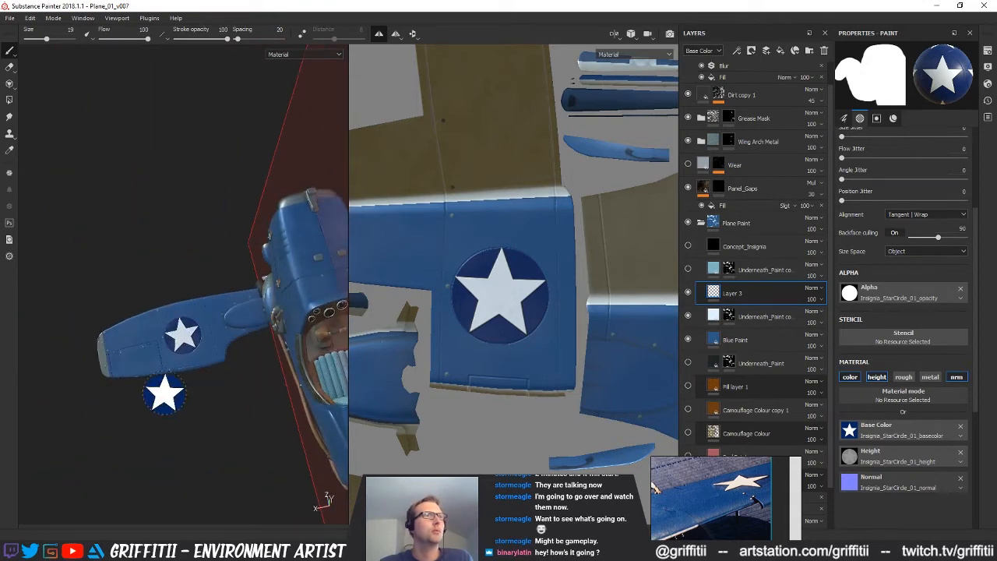
right_click_drag(164, 394, 477, 380, "alt")
middle_click_drag(209, 334, 195, 365, "alt")
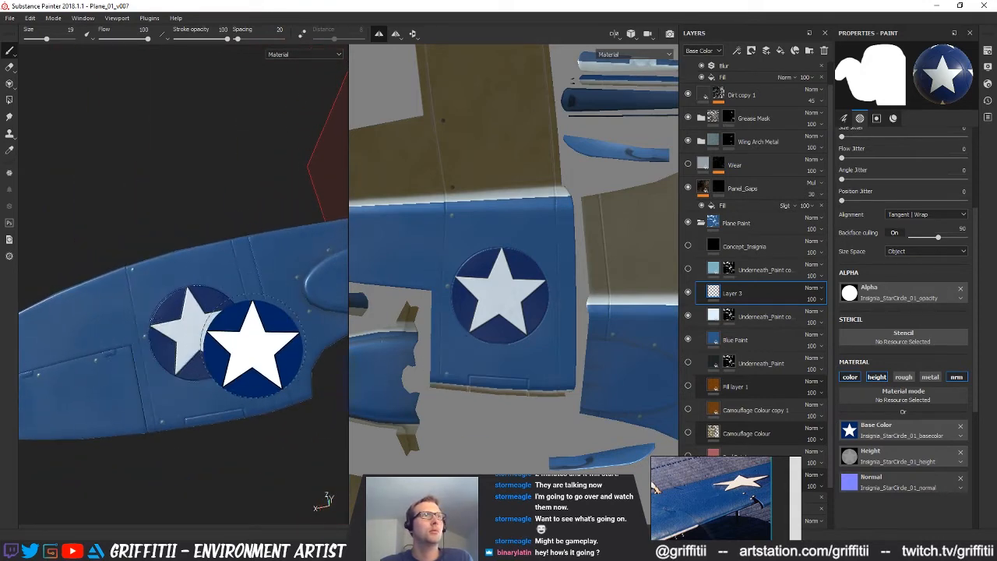
middle_click_drag(290, 343, 272, 316, "alt")
key("ctrl+s")
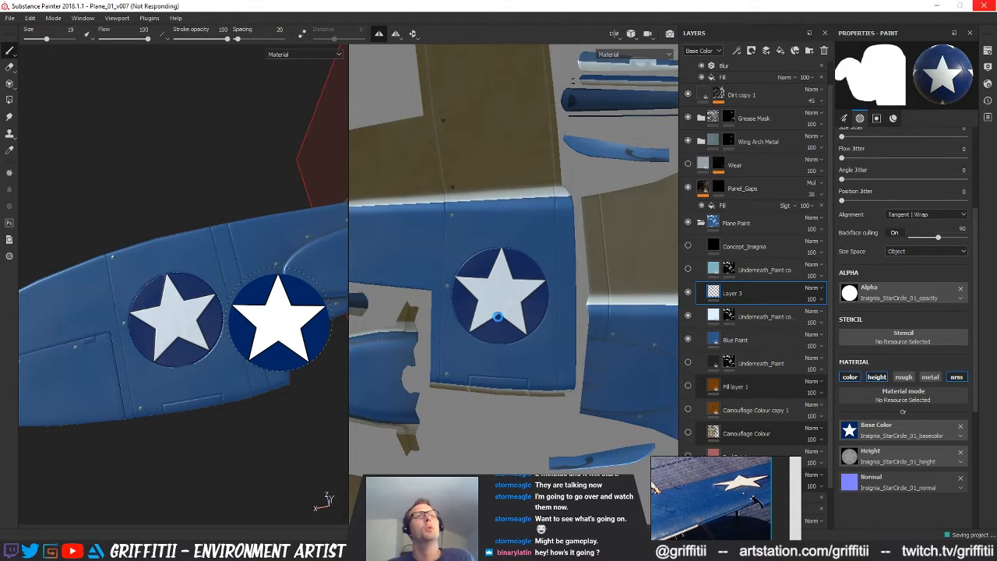
Undo the insignia stamp on the wing, along with a further trial stamp made on the 3D wing
key("ctrl+z")
key("ctrl+z")
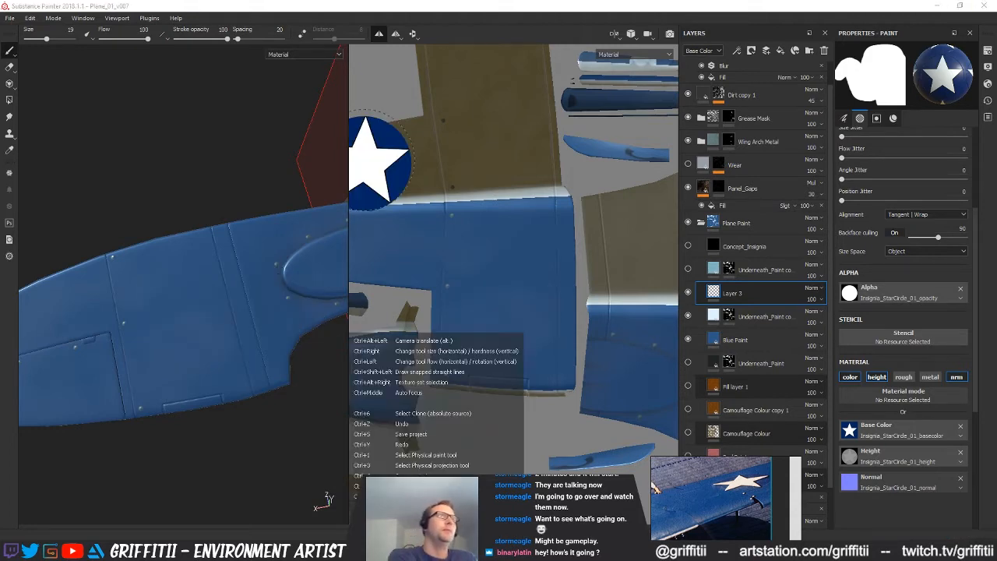
left_click(189, 311)
key("ctrl+z")
Reduce the insignia brush size to 15.68 over the wing panel in the 2D view
middle_click_drag(566, 347, 550, 318, "alt")
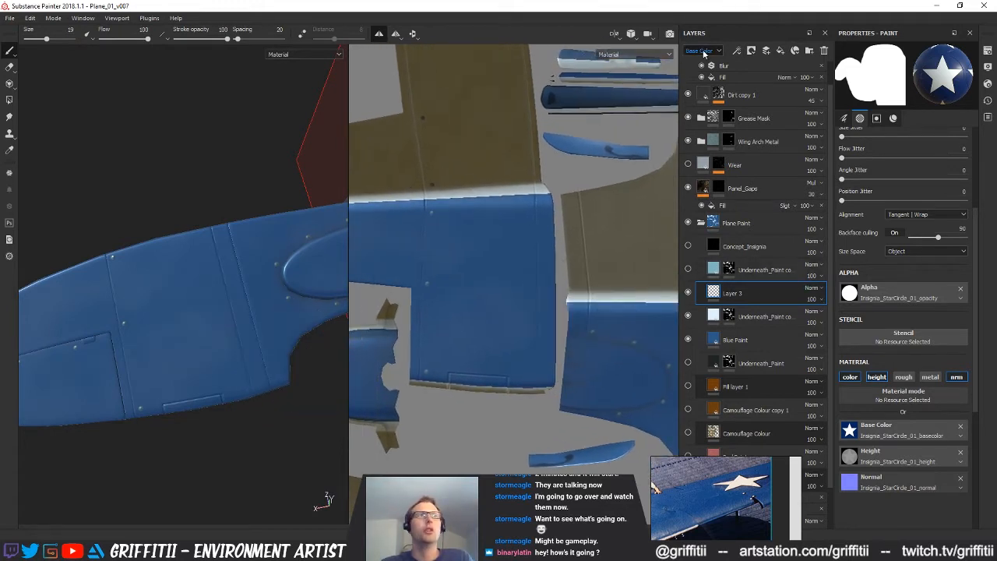
middle_click_drag(211, 349, 233, 332, "alt")
middle_click_drag(516, 322, 530, 354, "alt")
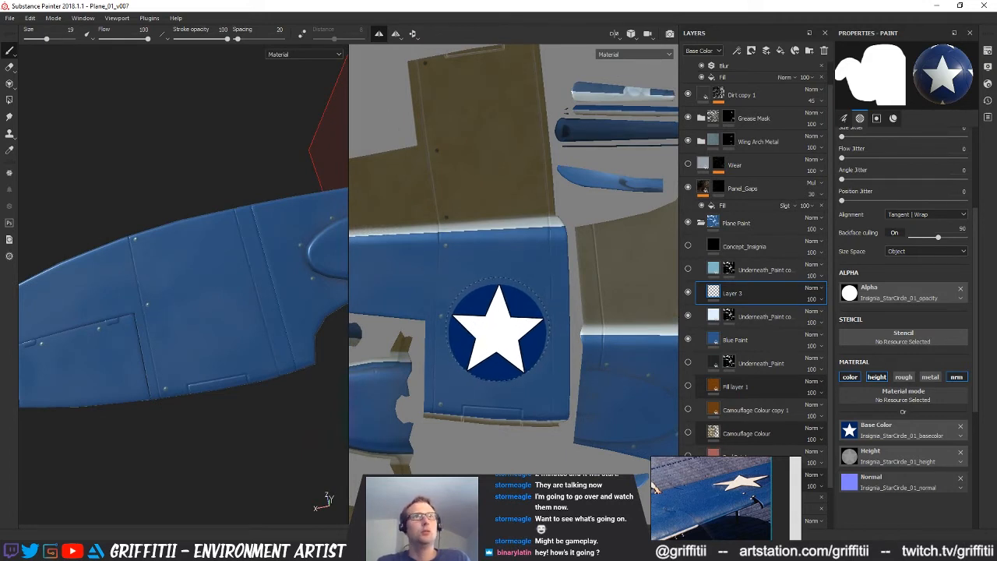
right_click_drag(497, 332, 488, 334, "ctrl")
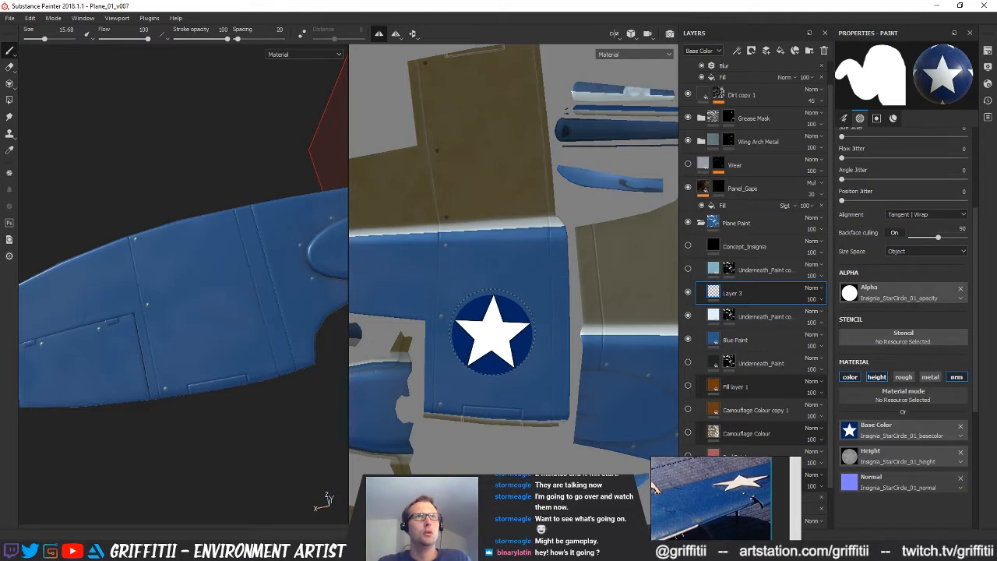
Switch to Substance Designer and examine the insignia's base colour output, 3D preview and circle and star nodes
key("alt+Tab")
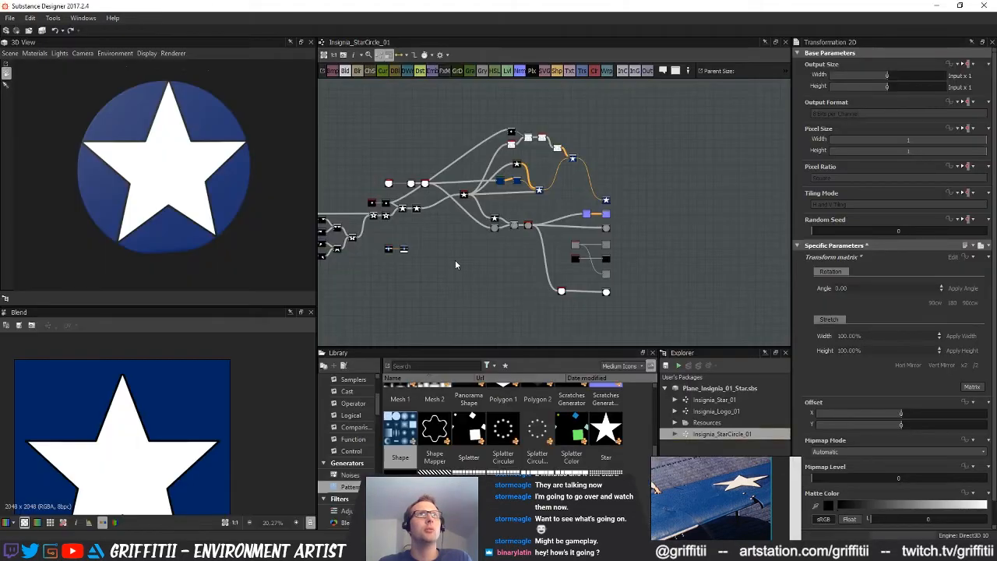
middle_click_drag(552, 259, 552, 239)
scroll(183, 399, "down", 4)
scroll(196, 419, "up", 1)
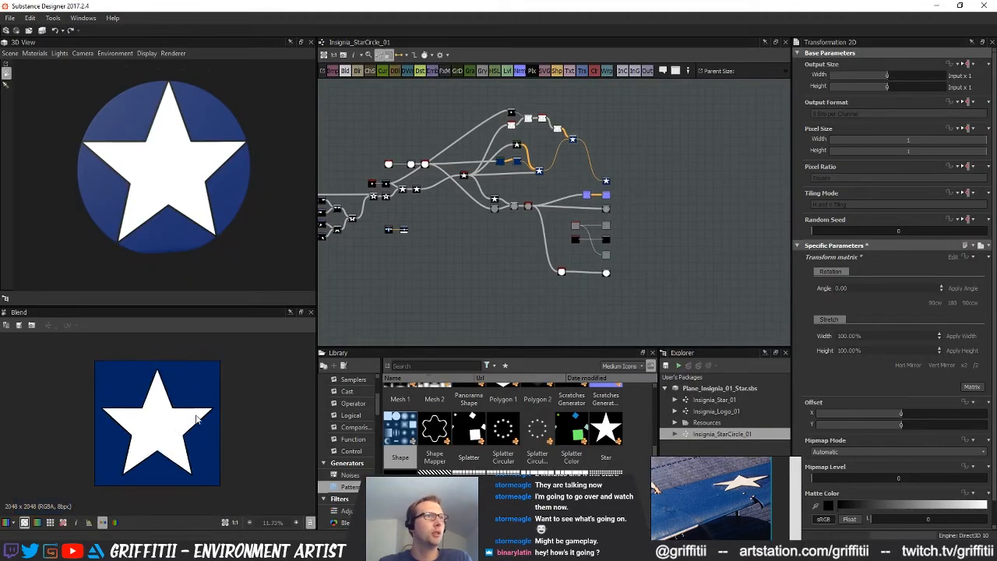
double_click(605, 273)
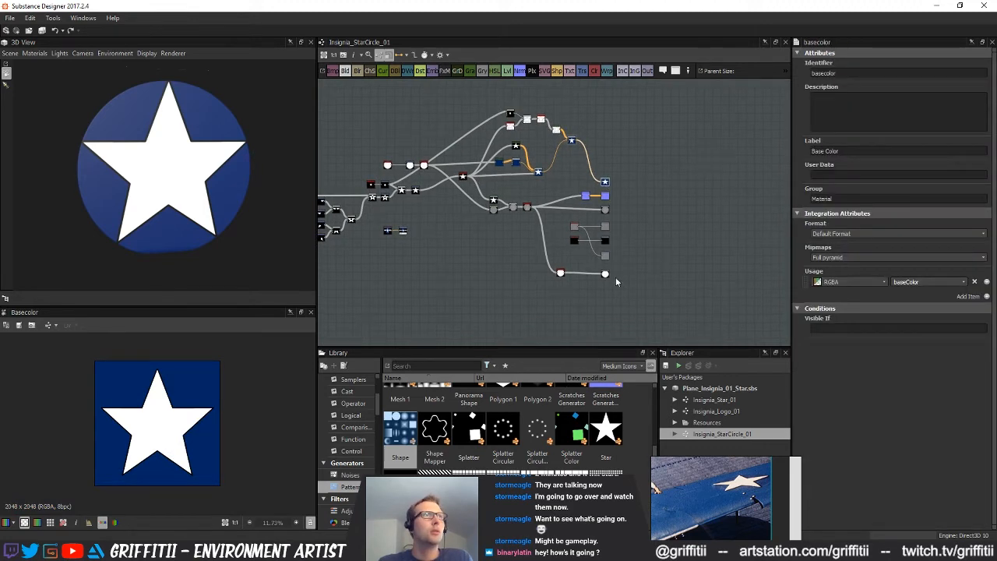
left_click_drag(173, 201, 128, 181)
scroll(600, 247, "up", 4)
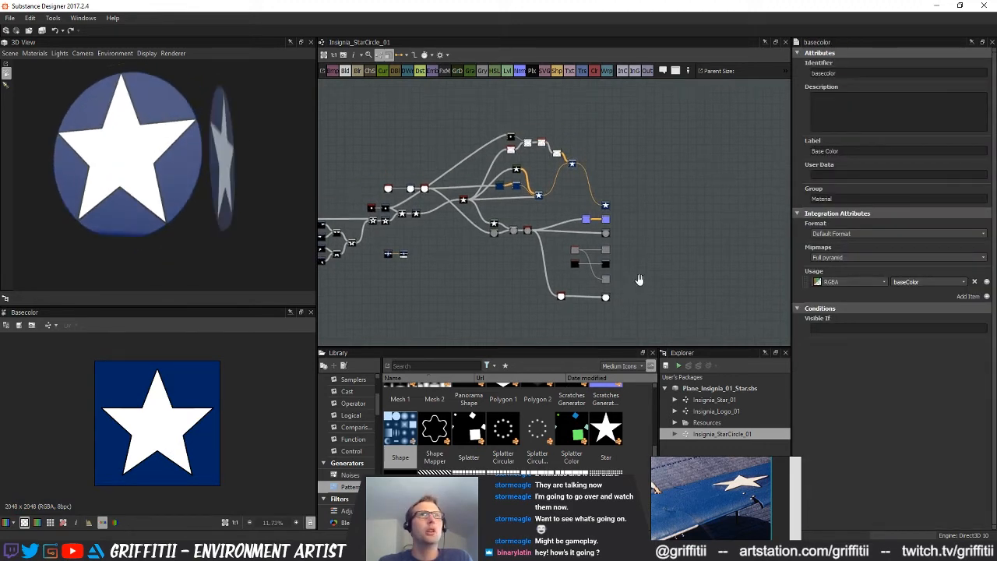
scroll(600, 248, "down", 4)
scroll(545, 258, "up", 4)
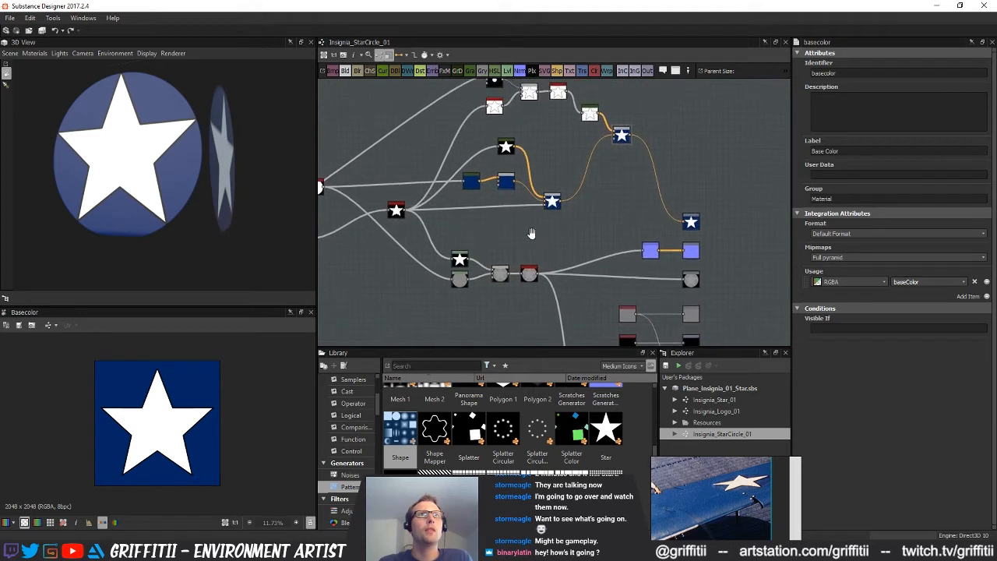
middle_click_drag(543, 264, 702, 264)
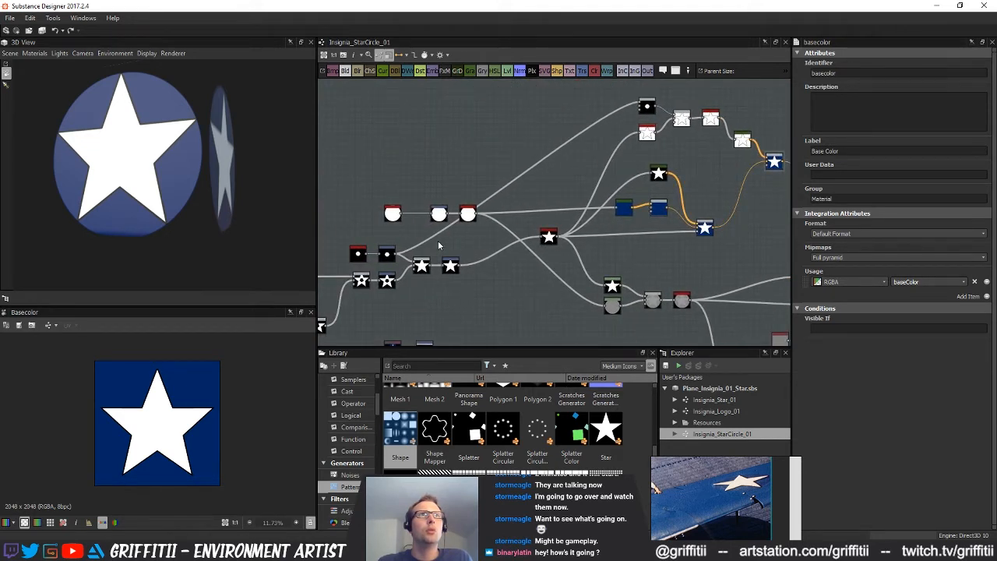
scroll(506, 247, "up", 5)
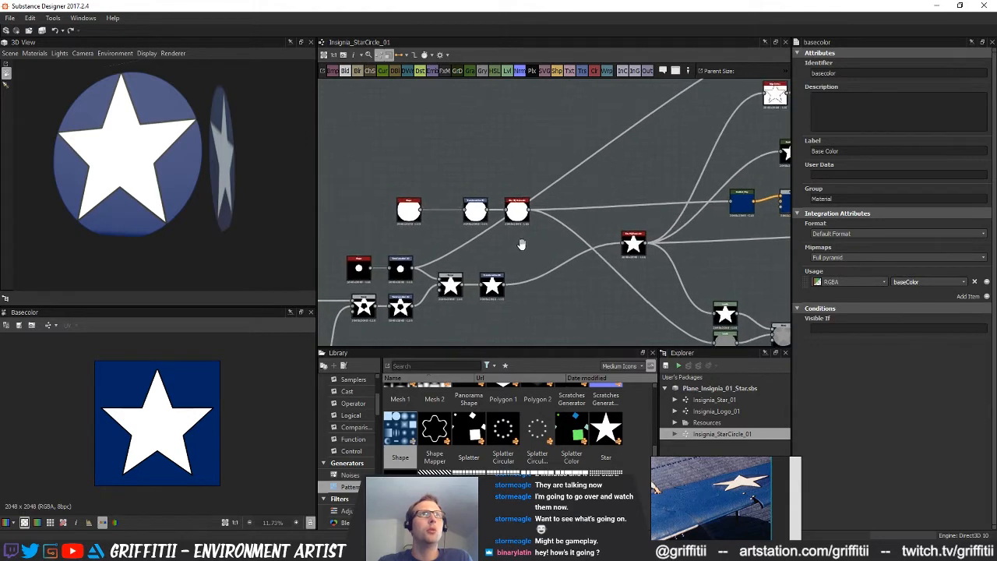
middle_click_drag(522, 245, 513, 248)
Add a Blend and a Transformation 2D node above the circle nodes and feed the circle's Blur HQ Grayscale into the Transformation 2D
double_click(508, 212)
scroll(159, 425, "up", 1)
mouse_move(559, 314)
middle_mouse_down()
mouse_move(557, 326)
mouse_move(549, 311)
middle_mouse_up()
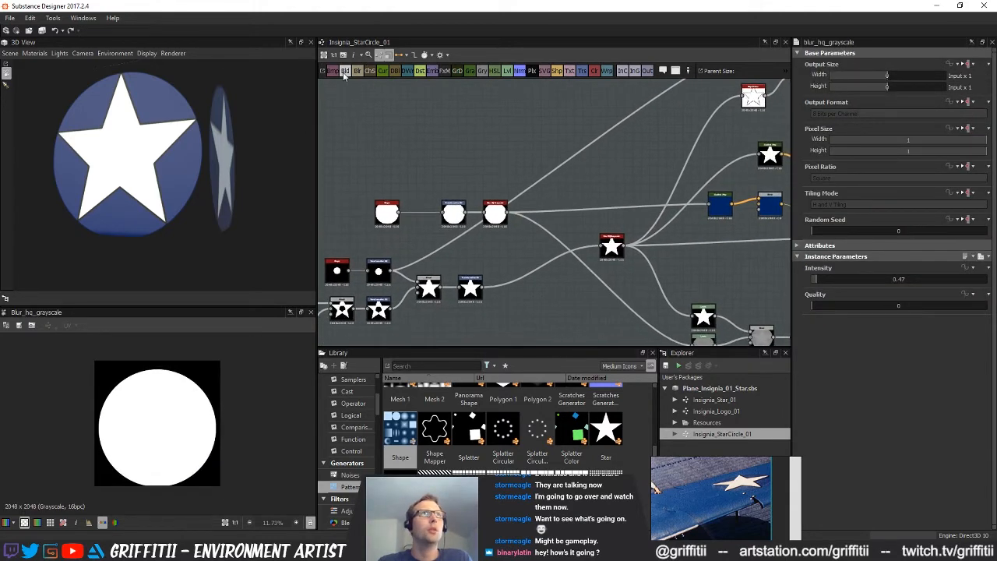
left_click_drag(515, 123, 468, 129)
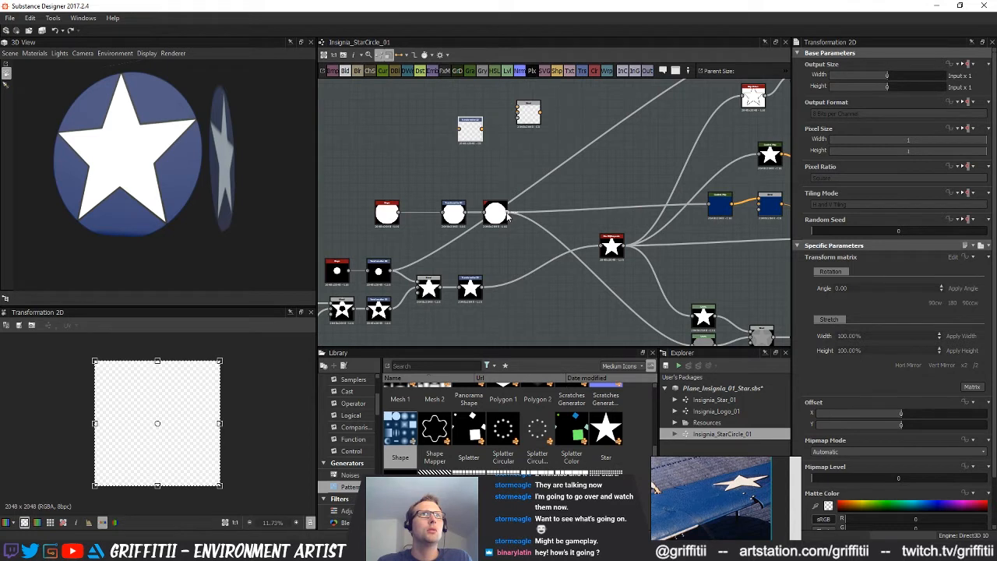
left_click_drag(548, 189, 496, 146)
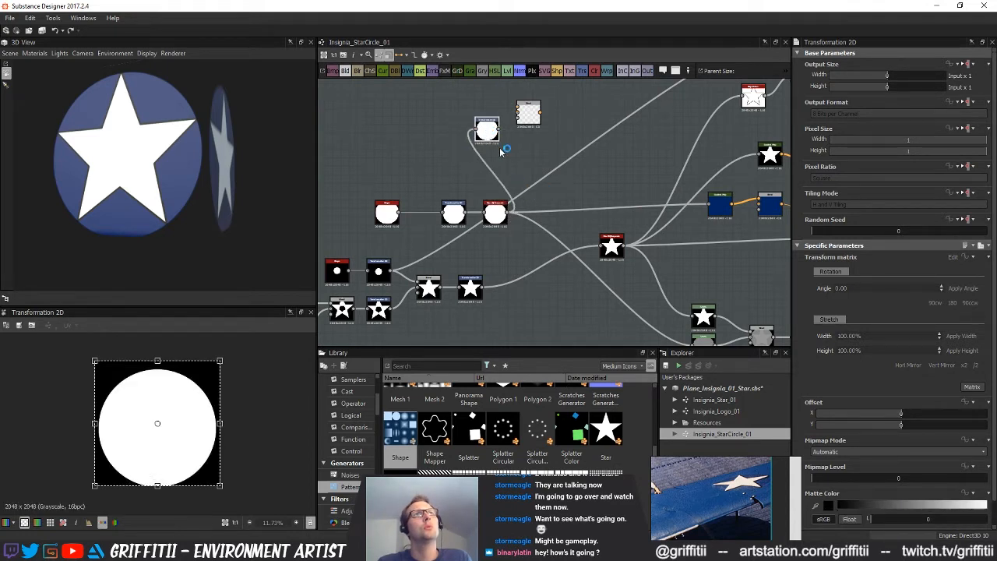
Delete the new Transformation 2D, feed the circle's and star's transforms into the Blend, and add a Transformation 2D after it
left_click(503, 160)
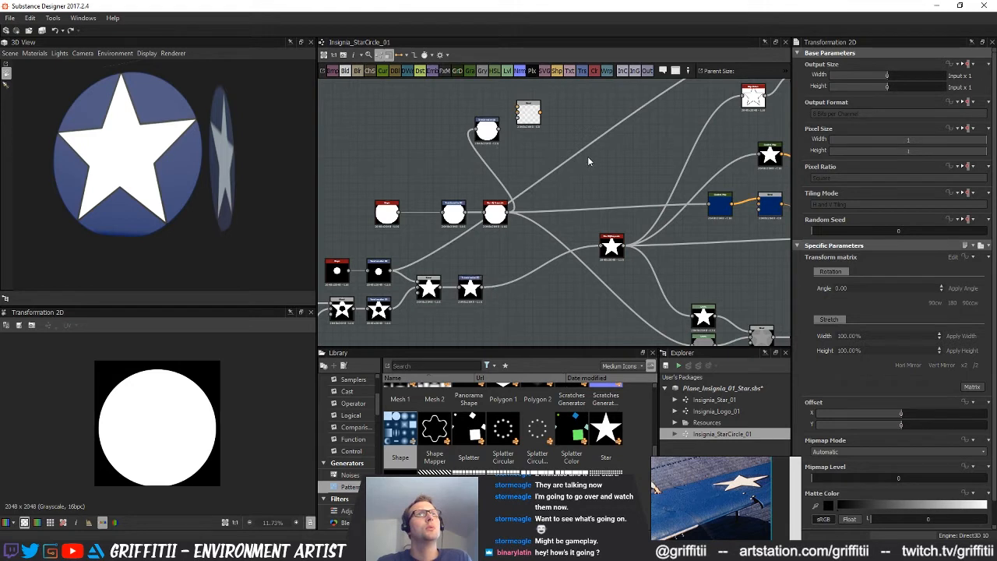
left_click(487, 132)
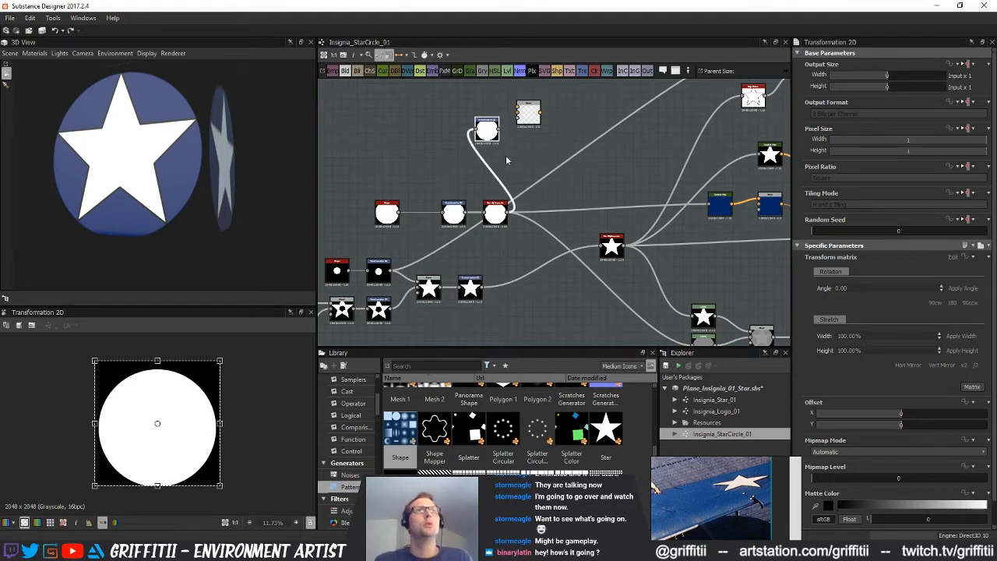
key("Delete")
left_click_drag(468, 212, 518, 113)
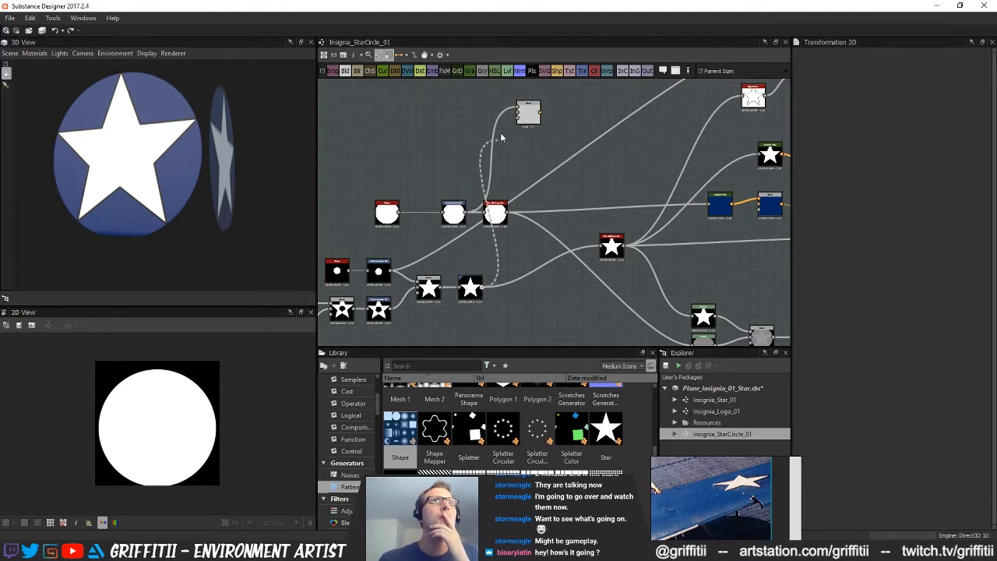
left_click(525, 117)
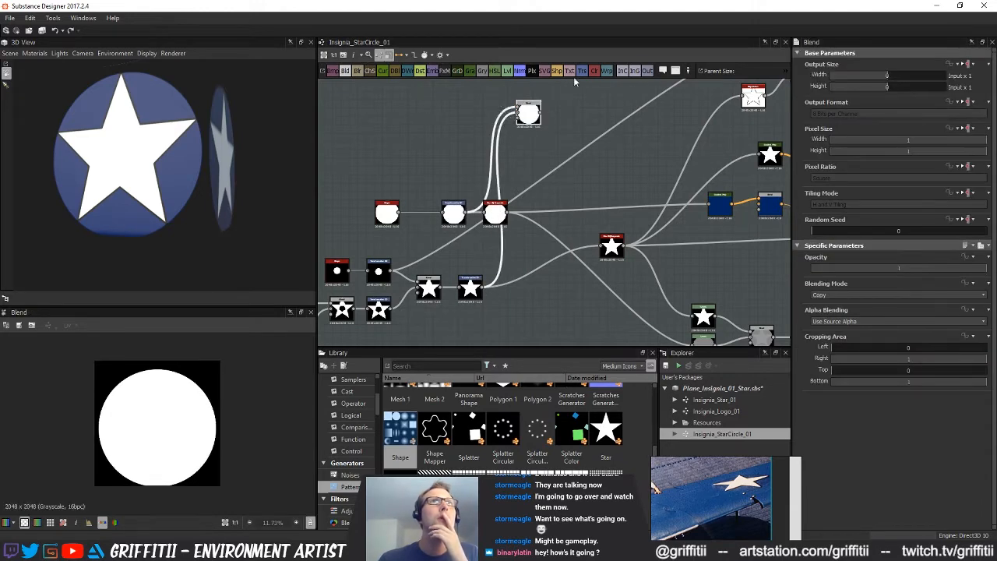
key("t")
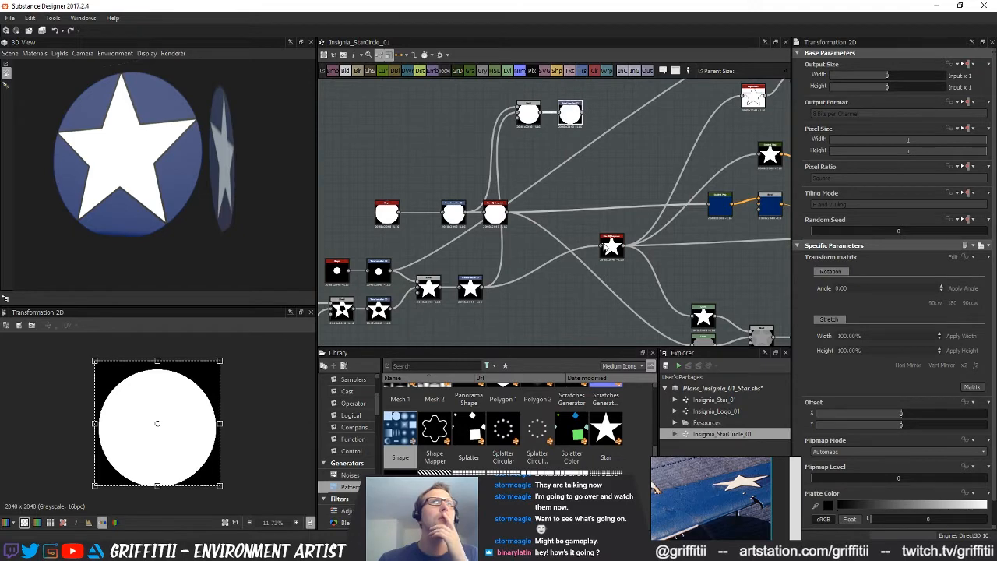
Set the Blend's opacity to 0.47 and the following Transformation 2D's Y offset to 0.03
left_click(523, 116)
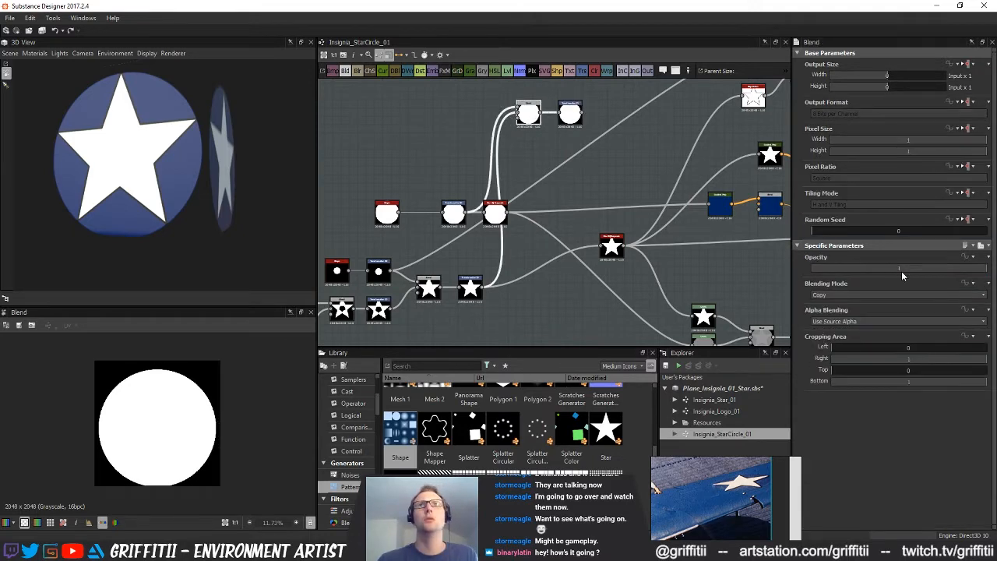
left_click(891, 267)
left_click(569, 113)
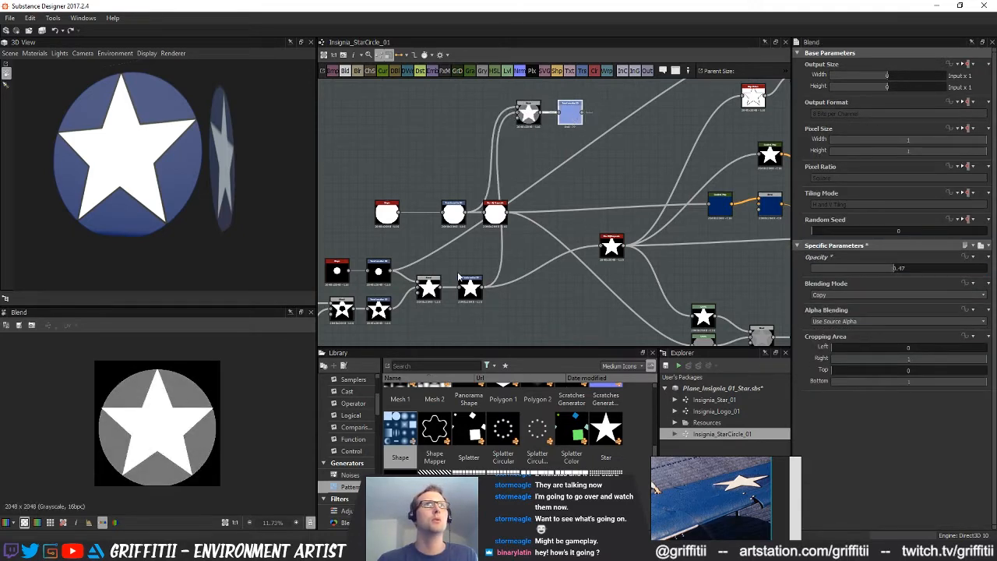
left_click_drag(904, 427, 906, 428)
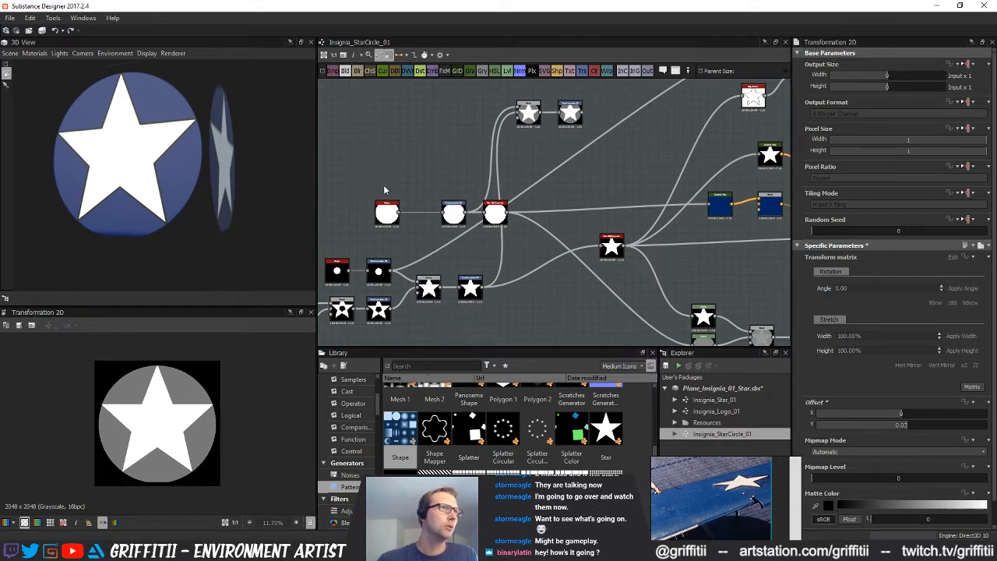
Set the scale of the circle's Shape node to 0.89
middle_click_drag(474, 267, 521, 269)
left_click(433, 217)
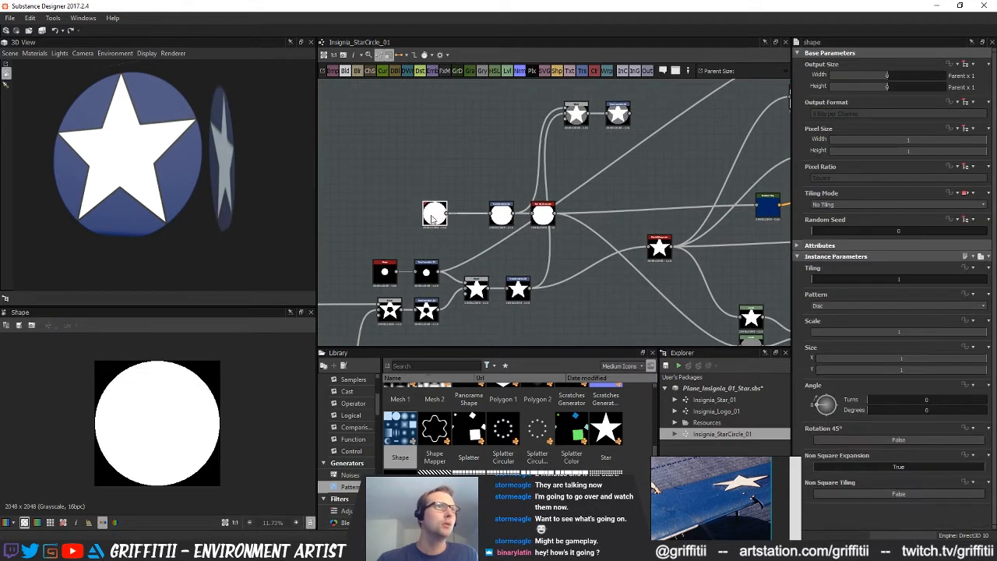
left_click(501, 214)
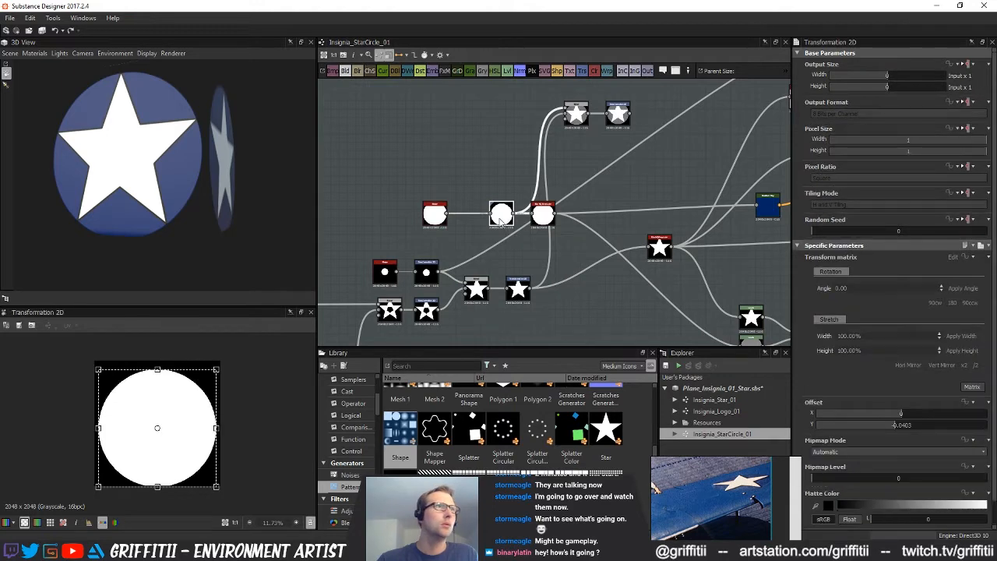
left_click(433, 219)
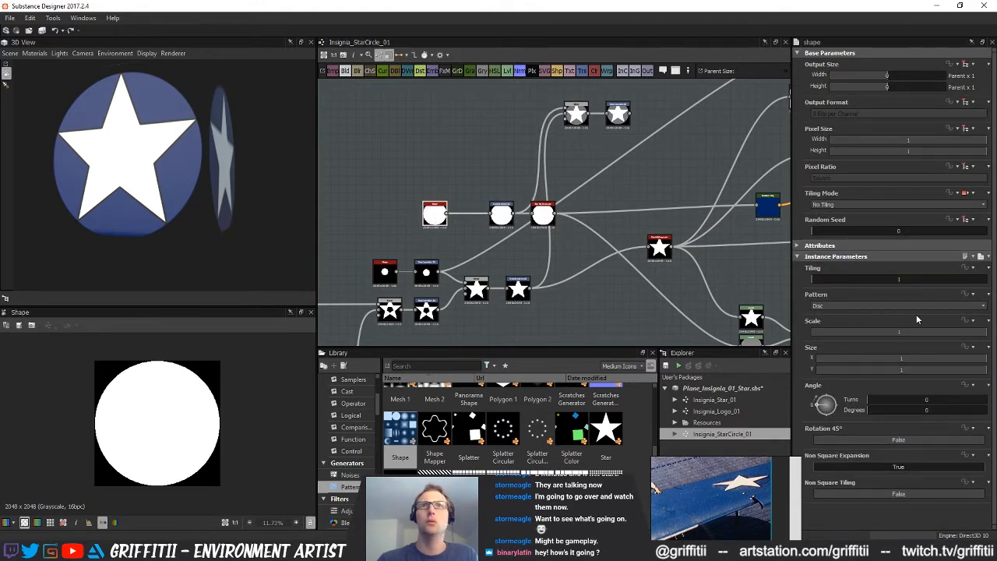
left_click(967, 334)
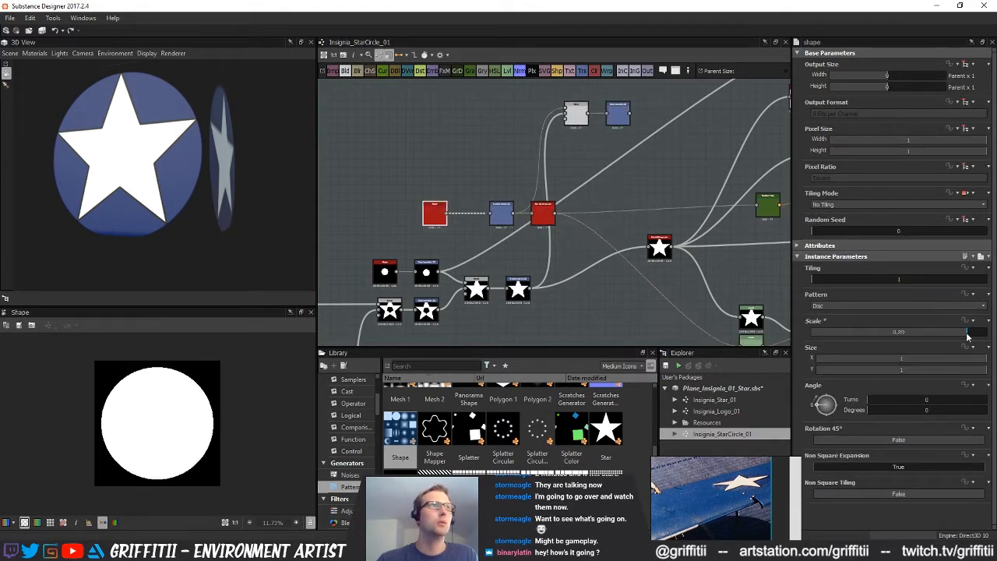
Enlarge the circle slightly in the Transformation 2D that follows its Shape node
scroll(589, 246, "up", 2)
middle_click_drag(615, 251, 579, 255)
left_click(446, 210)
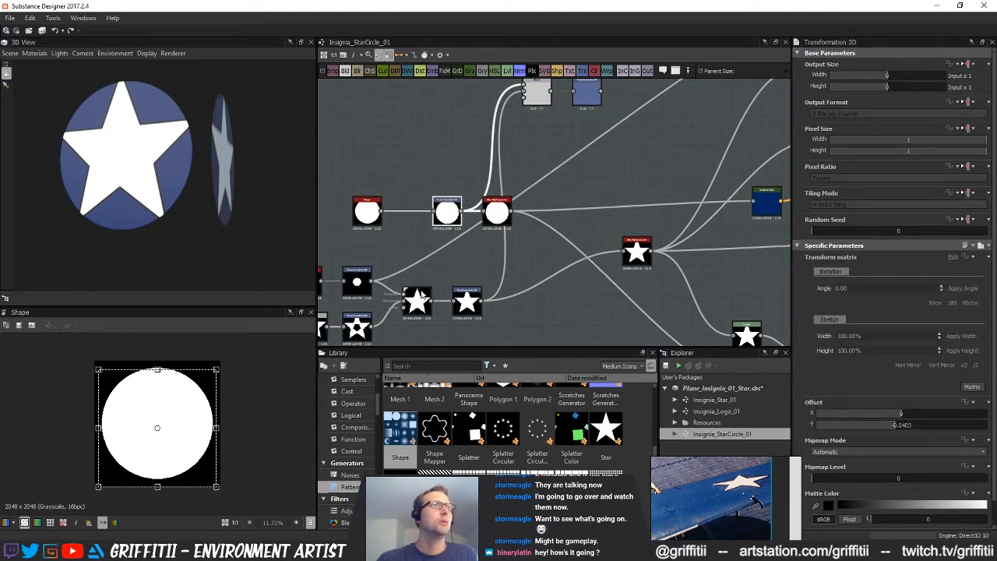
double_click(449, 216)
left_click_drag(213, 369, 223, 363)
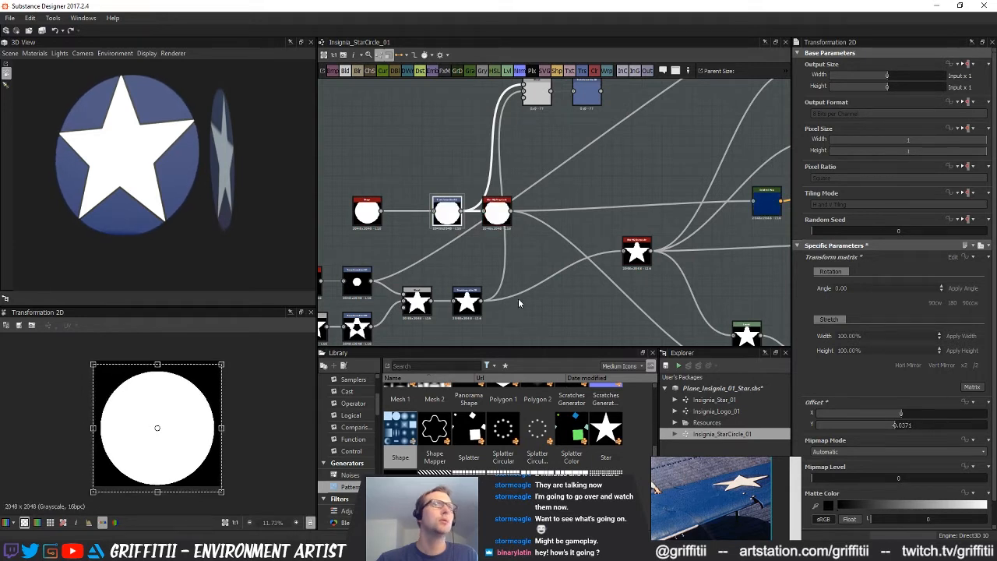
Shrink the star slightly in its Transformation 2D, using the grey star-and-circle Max (Lighten) blend as the 2D reference
left_click(466, 302)
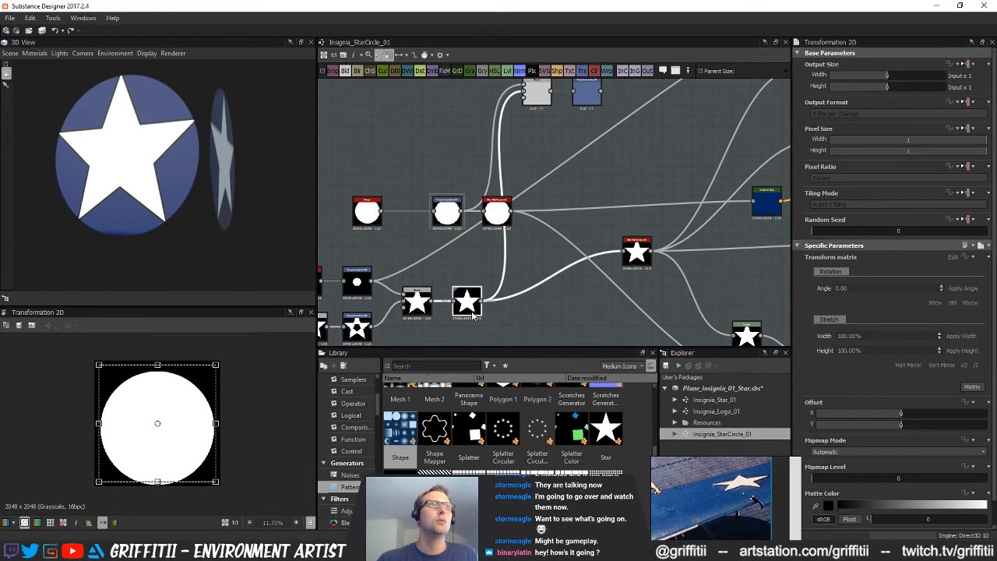
middle_click_drag(590, 287, 504, 337)
middle_click_drag(750, 276, 654, 220)
scroll(590, 255, "down", 2)
middle_click_drag(536, 296, 582, 290)
scroll(582, 292, "up", 2)
left_click(603, 275)
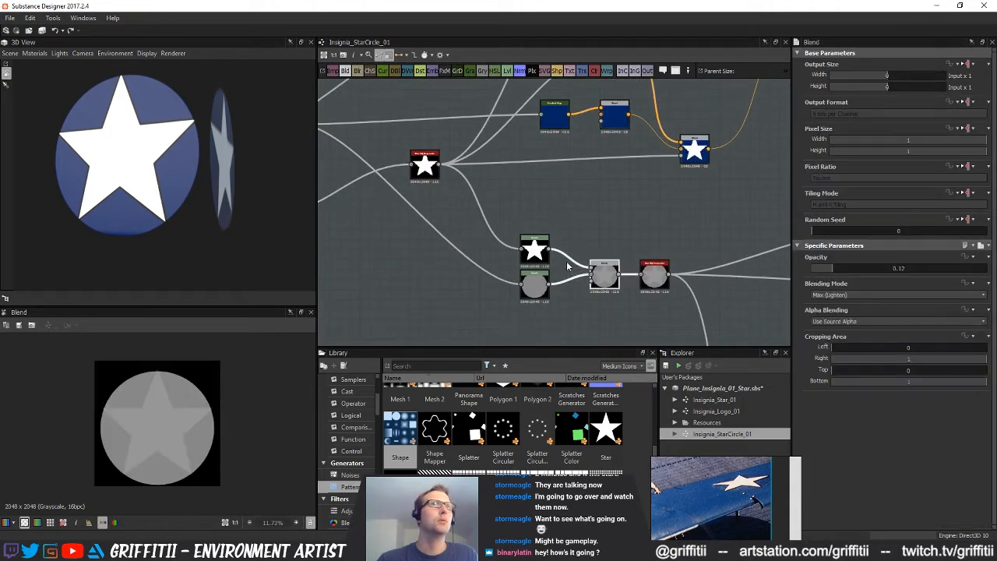
middle_click_drag(473, 285, 350, 303)
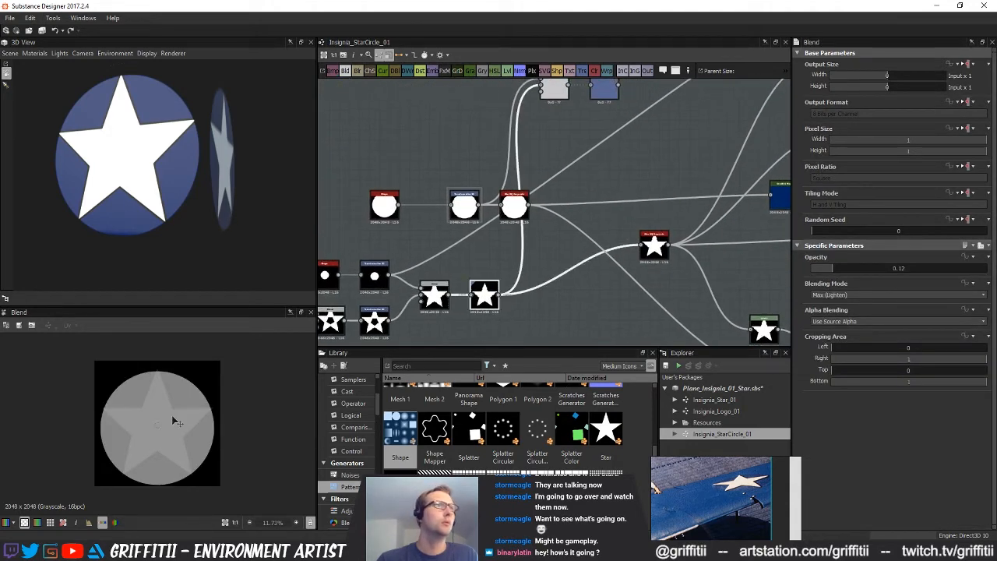
scroll(172, 419, "up", 1)
left_click_drag(226, 353, 223, 356)
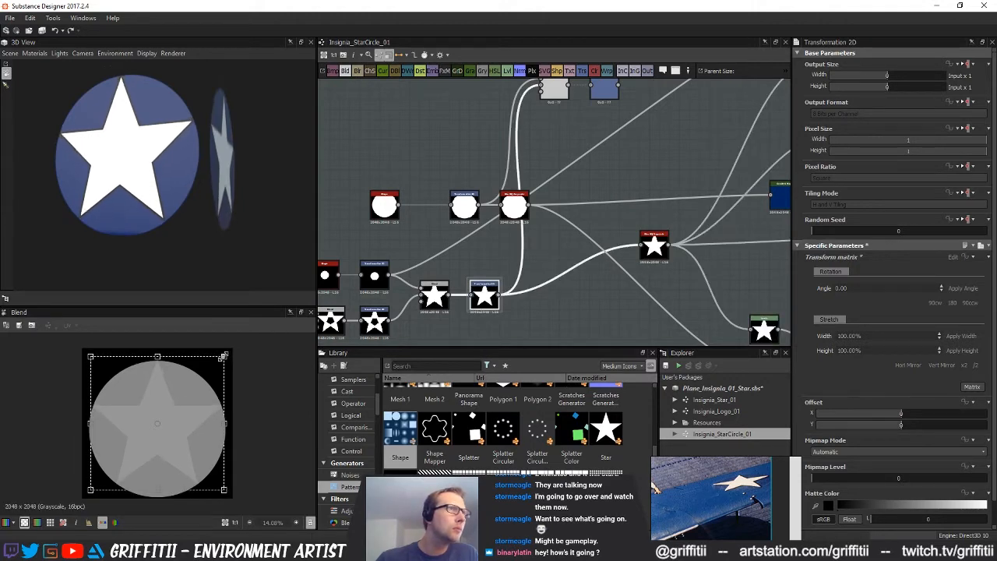
left_click_drag(223, 356, 225, 355)
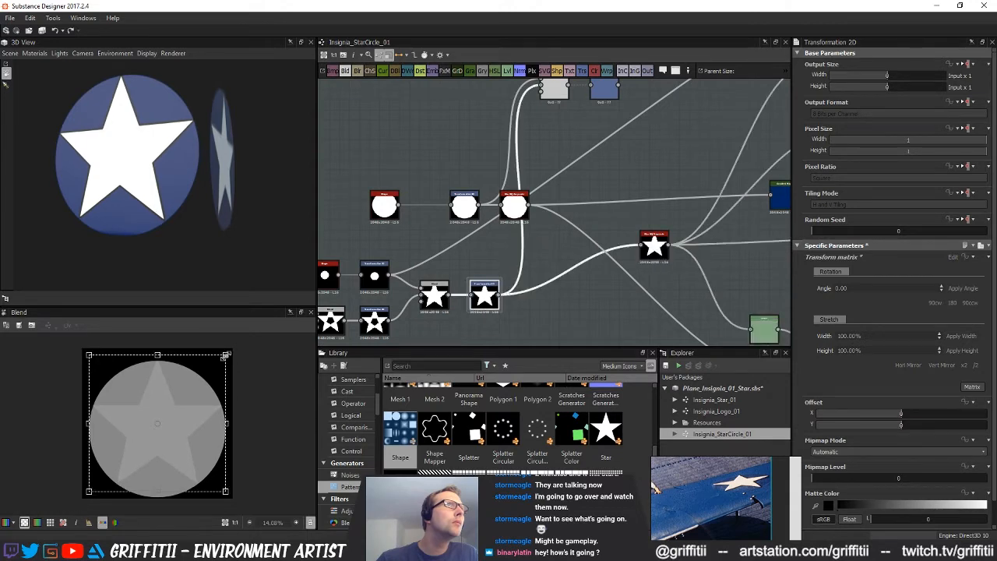
Preview the Transformation 2D after the upper Blend and set its Y offset to 0.04
middle_click_drag(573, 156, 570, 200)
left_click(571, 199)
left_click(606, 131)
double_click(606, 131)
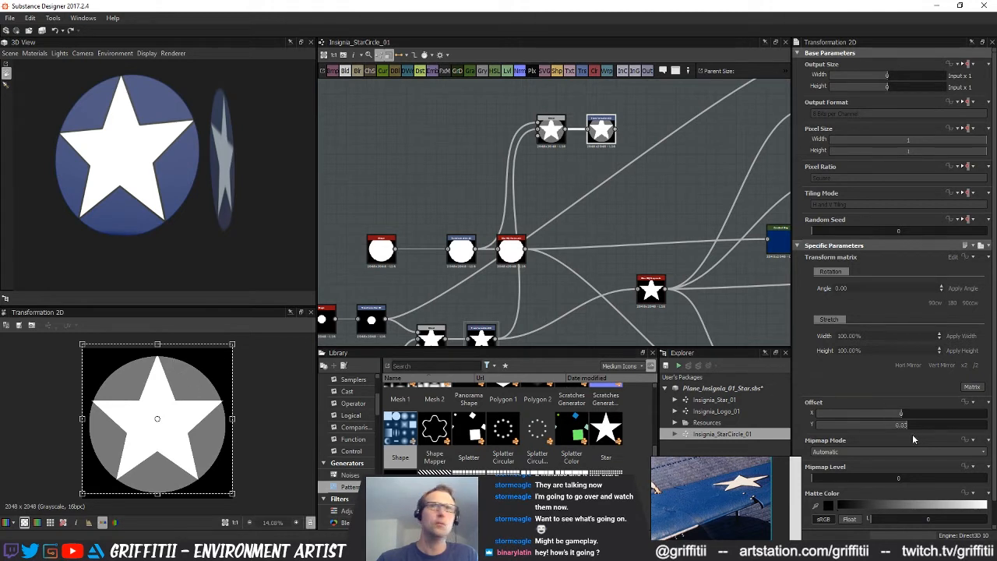
left_click_drag(910, 426, 908, 426)
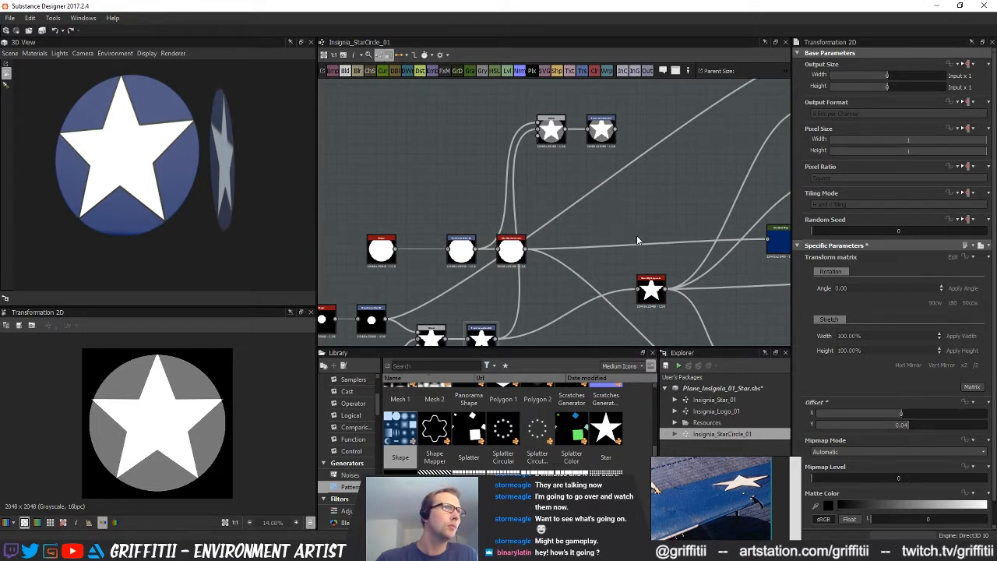
Set the Y offset of the Transformation 2D after the upper Blend to 0.035
middle_click_drag(619, 196, 577, 191)
left_click(561, 126)
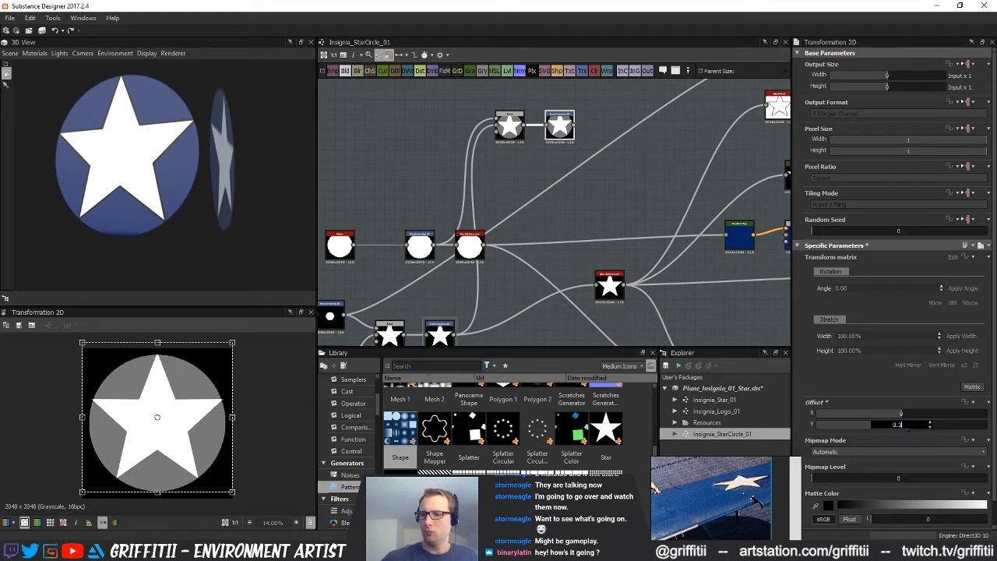
left_click_drag(907, 427, 911, 428)
double_click(911, 425)
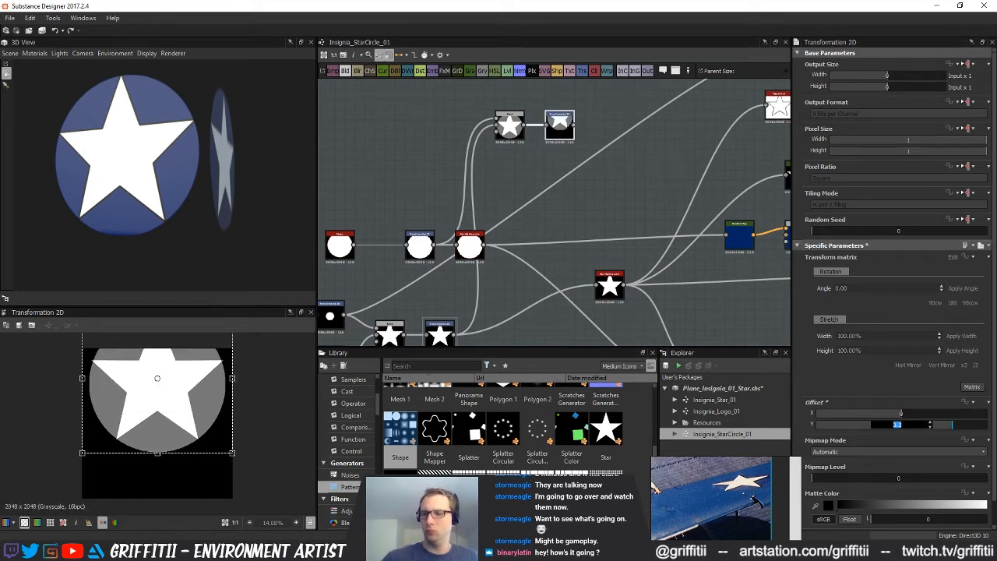
type("03")
key("Return")
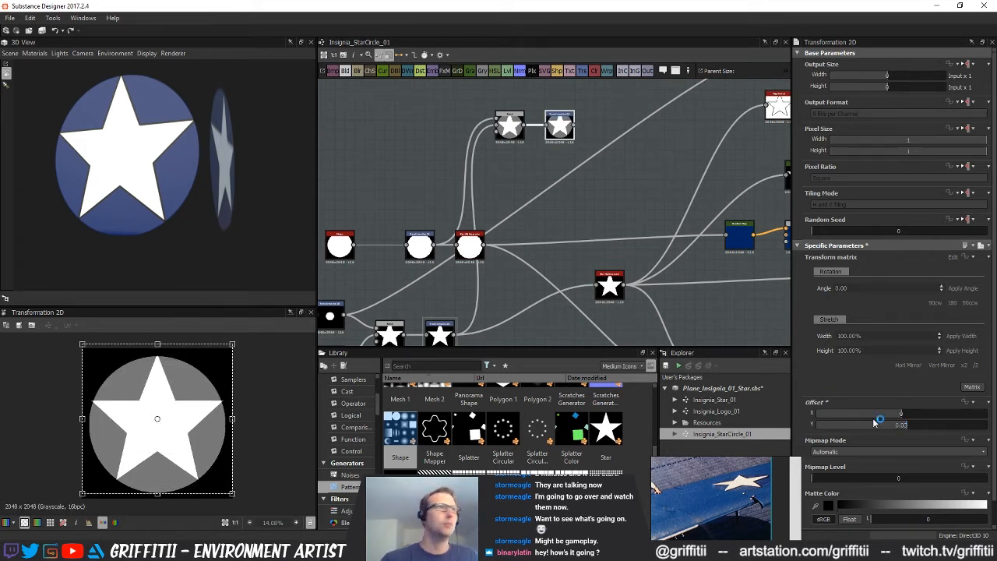
left_click(527, 292)
double_click(902, 424)
key("Return")
Move the offset Transformation 2D down beside the circle nodes and shift the circle's Blur HQ Grayscale to make room
middle_click_drag(511, 226, 491, 205)
scroll(512, 229, "down", 2)
left_click_drag(493, 144, 507, 205)
scroll(459, 252, "up", 2)
middle_click_drag(459, 252, 504, 229)
left_click(489, 246)
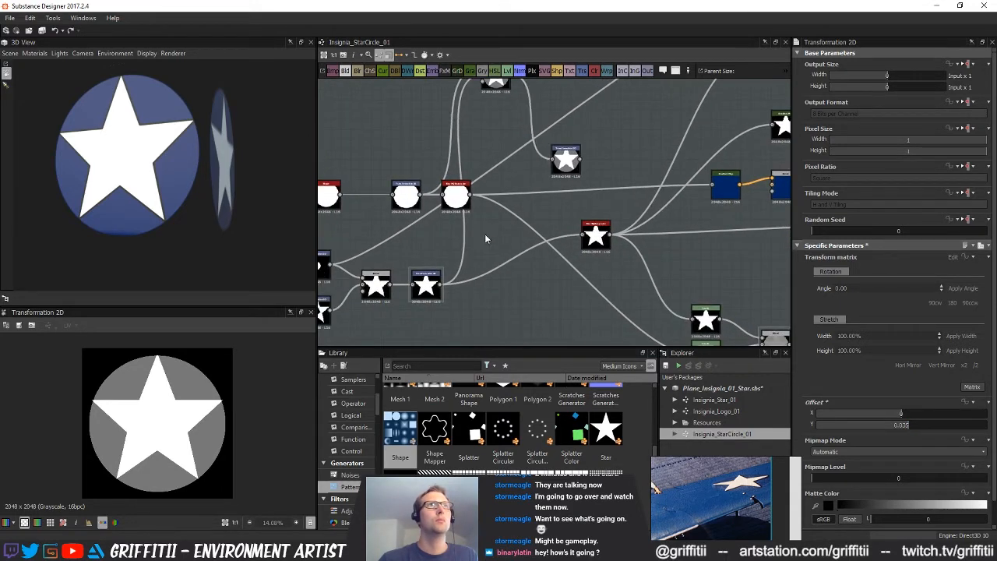
left_click_drag(456, 196, 506, 196)
left_click_drag(565, 161, 559, 156)
Duplicate the offset Transformation 2D and insert the copy between the star's Transformation 2D and its Blur HQ Grayscale
key("ctrl+d")
left_click_drag(553, 213, 546, 265)
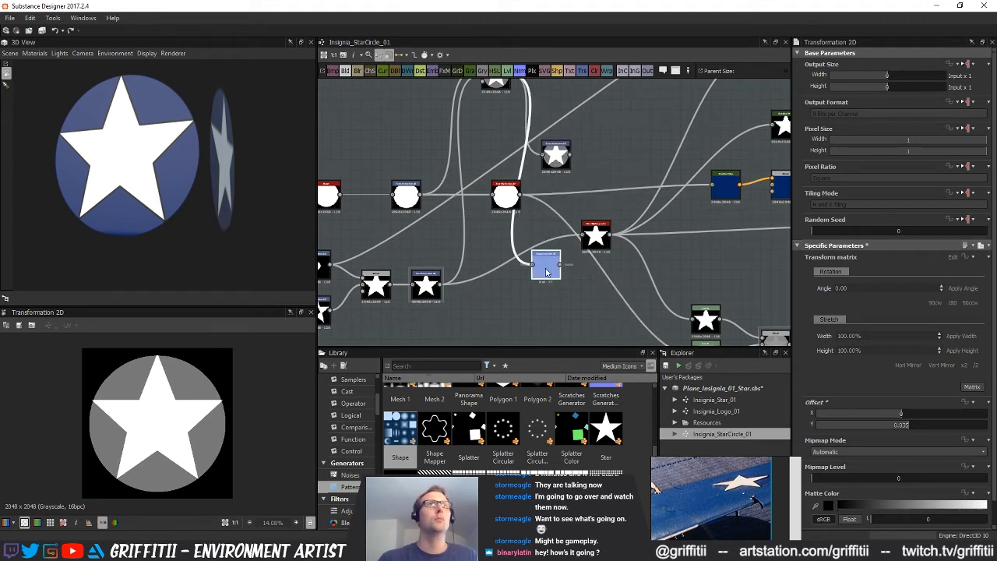
left_click_drag(451, 278, 560, 264)
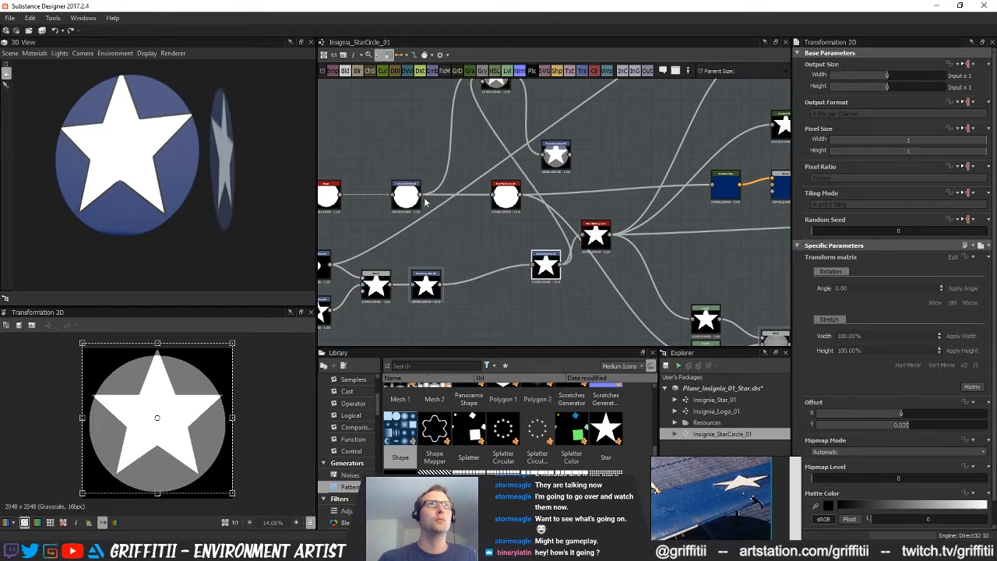
Insert the original offset Transformation 2D between the circle's transform and Blur HQ Grayscale, and line up both node chains
left_click_drag(538, 156, 539, 155)
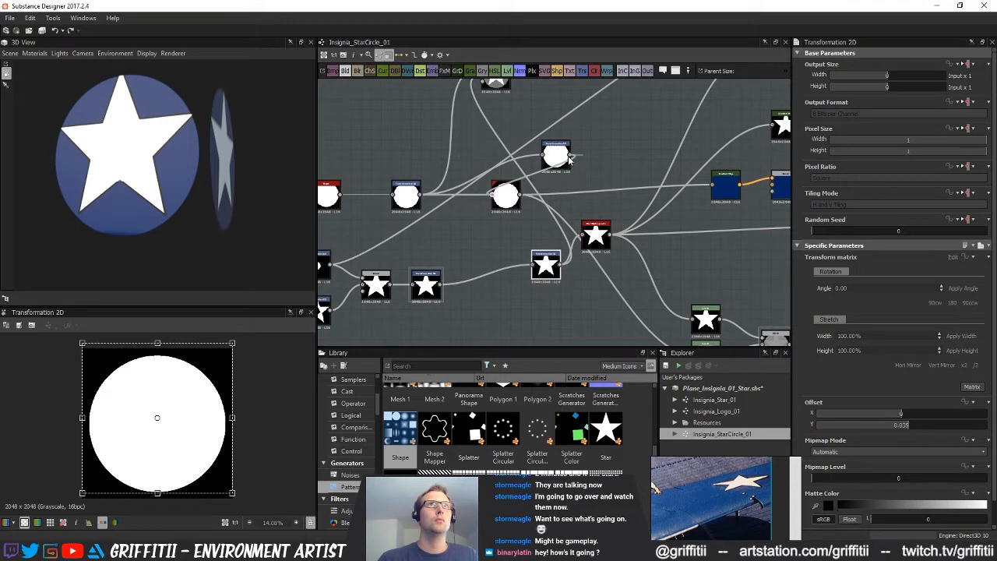
left_click_drag(569, 160, 460, 195)
left_click_drag(545, 267, 476, 287)
middle_click_drag(510, 201, 499, 289)
Delete the helper Blend node above the circle chain
left_click_drag(452, 135, 487, 180)
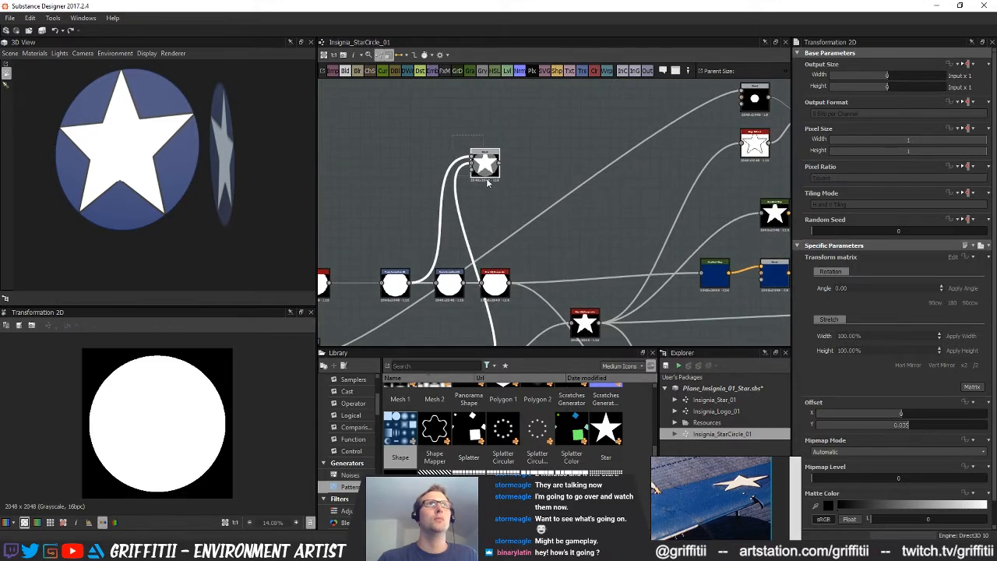
key("Delete")
middle_click_drag(451, 300, 417, 231)
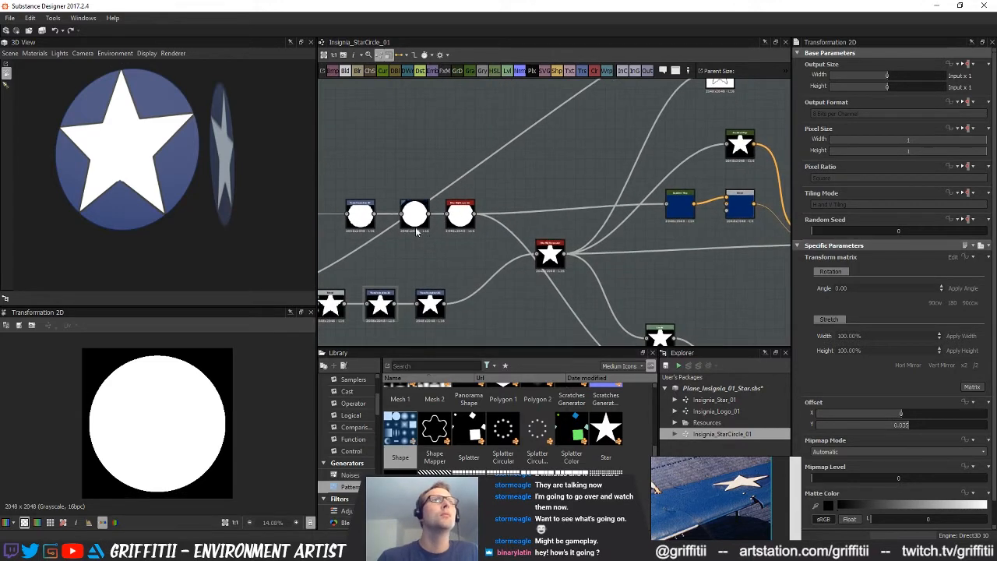
Examine the star's lower edges in the 3D preview, along with the star's blur and the blue-and-white colour blend
left_click_drag(157, 177, 201, 175)
right_click_drag(201, 175, 195, 217)
mouse_move(226, 184)
left_mouse_down()
mouse_move(220, 176)
mouse_move(216, 191)
left_mouse_up()
scroll(634, 264, "down", 2)
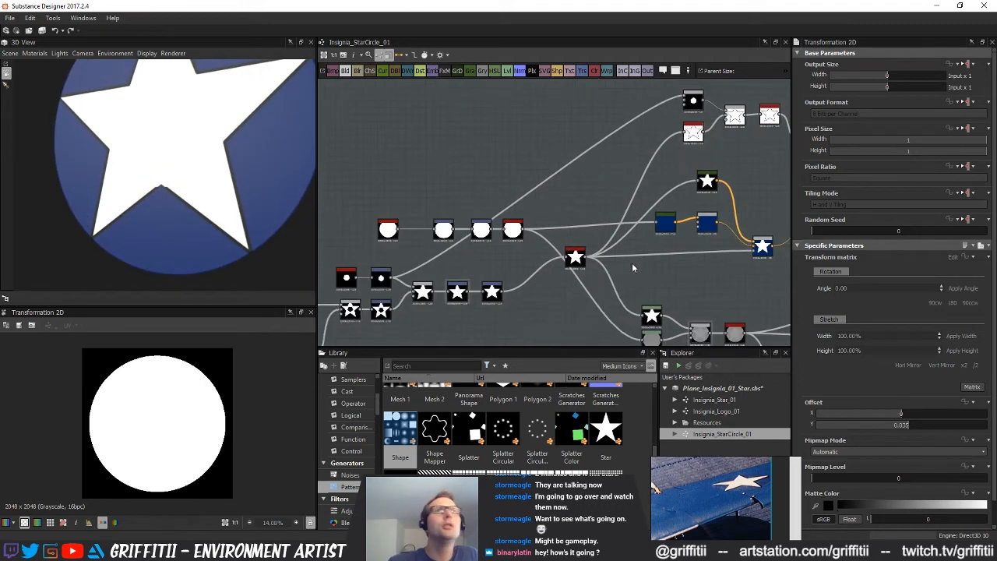
middle_click_drag(575, 258, 421, 278)
left_click(540, 267)
scroll(546, 278, "up", 1)
double_click(574, 269)
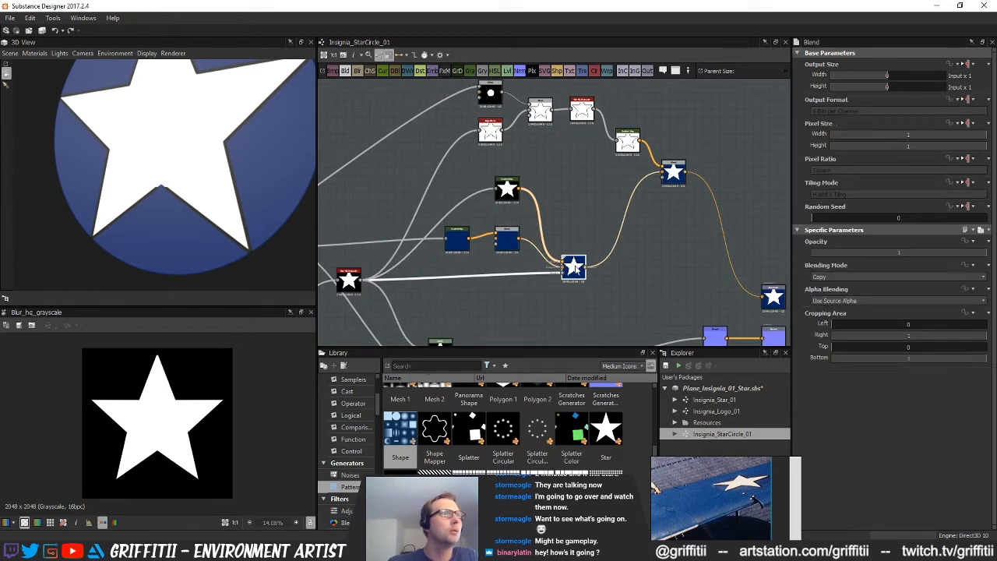
Inspect the Min (Darken) outline blend and the star's Edge Detect node, and trace their inputs back through the graph
middle_click_drag(588, 237, 560, 276)
left_click(645, 212)
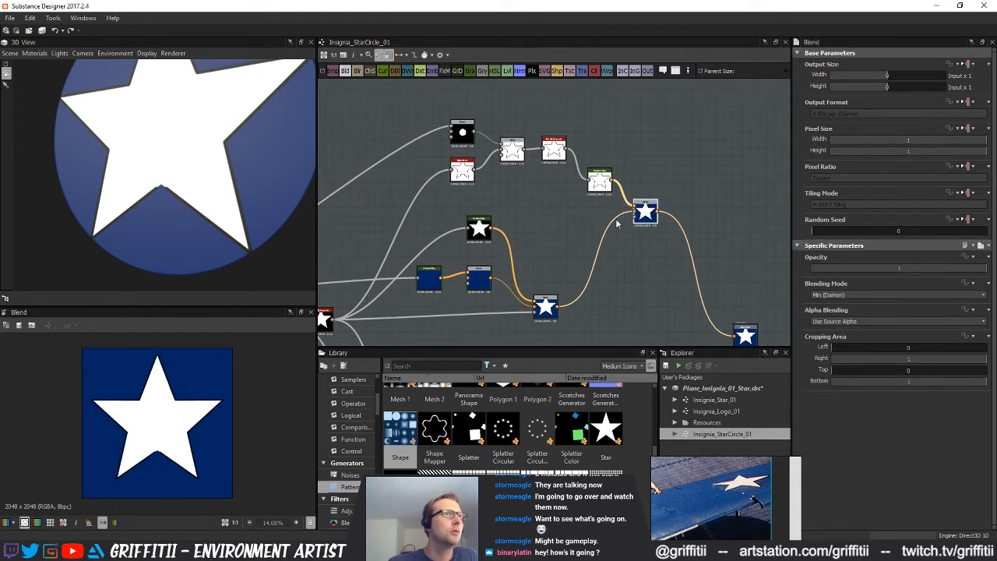
middle_click_drag(524, 204, 528, 234)
double_click(468, 205)
middle_click_drag(467, 211, 528, 200)
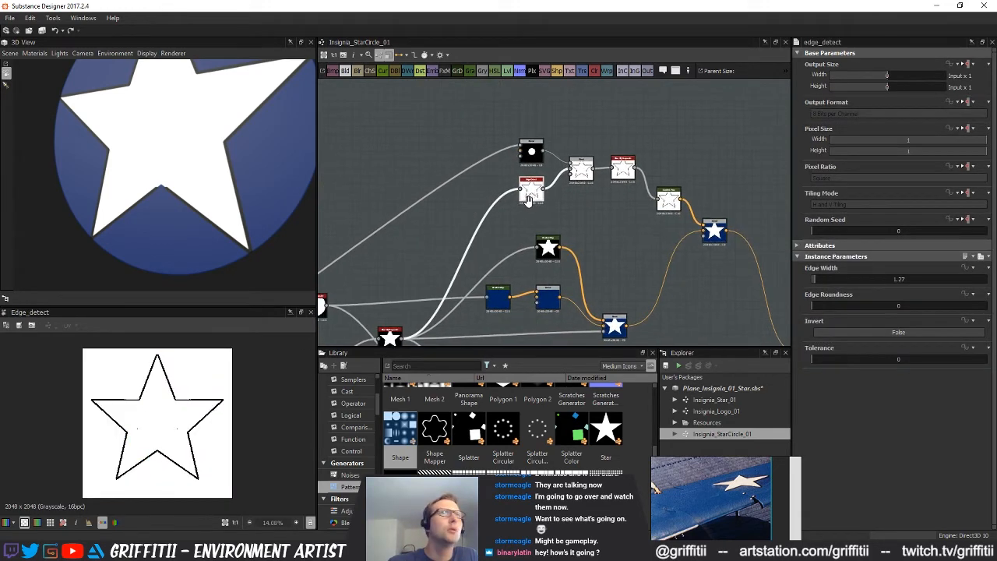
middle_click_drag(497, 235, 636, 215)
mouse_move(553, 210)
middle_mouse_down()
mouse_move(595, 211)
mouse_move(562, 223)
middle_mouse_up()
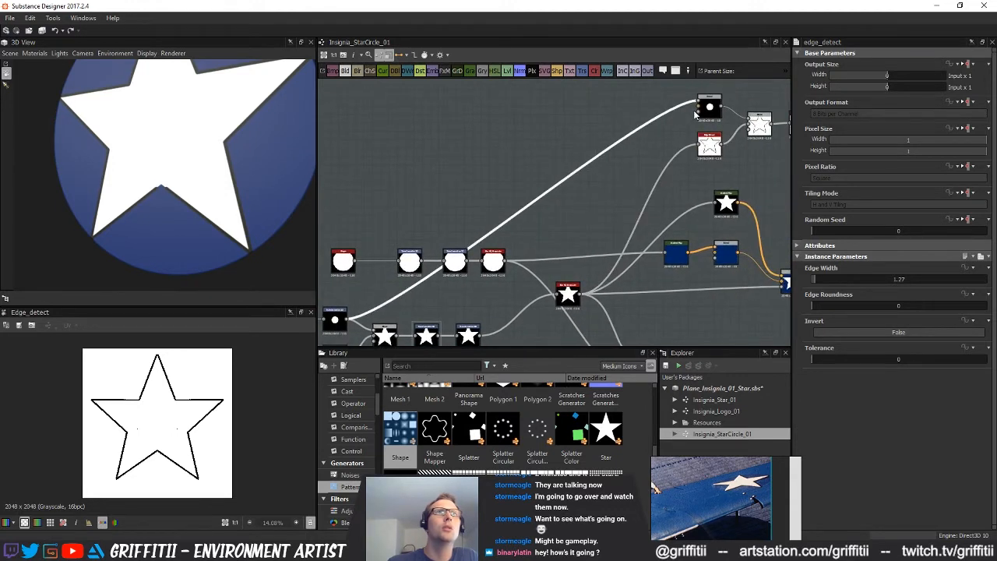
middle_click_drag(558, 210, 585, 200)
key("ctrl+z")
key("ctrl+z")
key("ctrl+z")
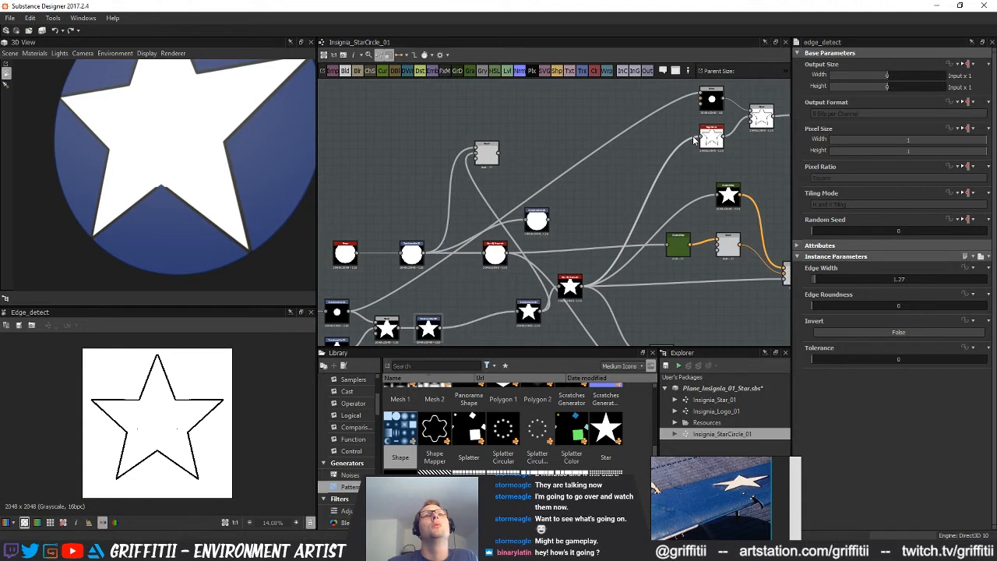
key("ctrl+z")
key("ctrl+z")
key("ctrl+z")
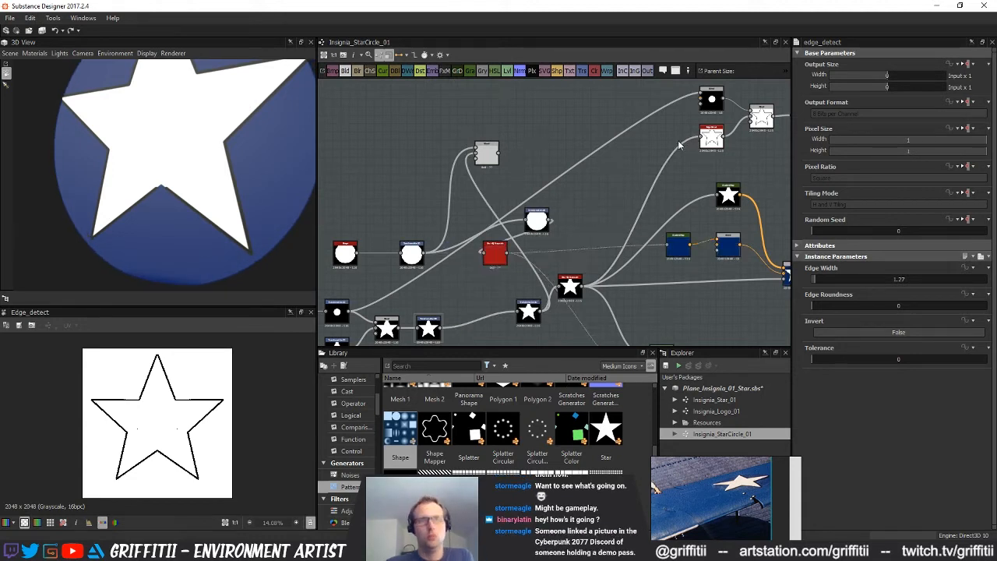
Replace the Blend node that feeds the small circle into the star outline blend with a Transformation 2D node
middle_click_drag(665, 146, 652, 162)
double_click(699, 114)
middle_click_drag(743, 117, 687, 151)
double_click(692, 164)
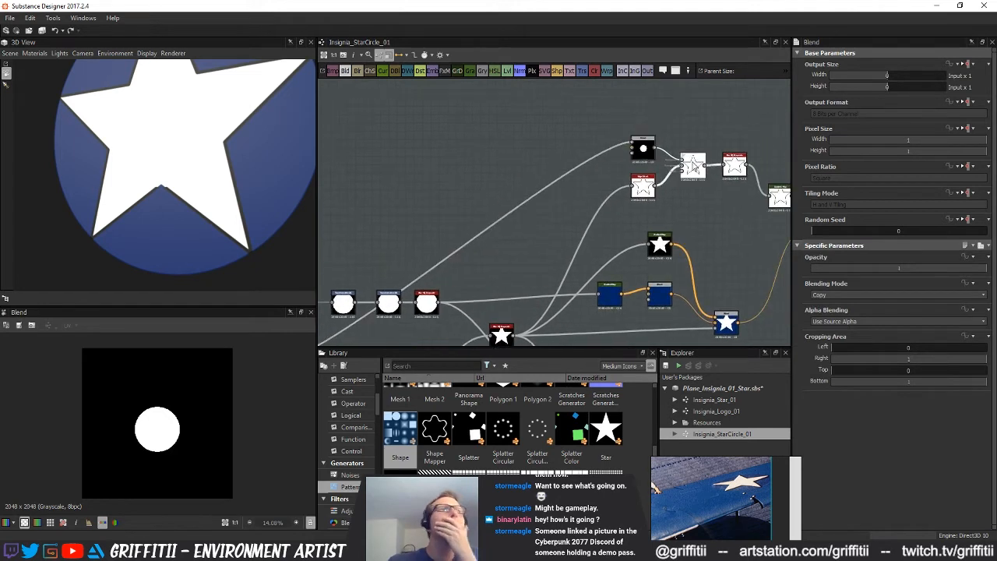
left_click_drag(643, 150, 613, 149)
left_click(553, 157)
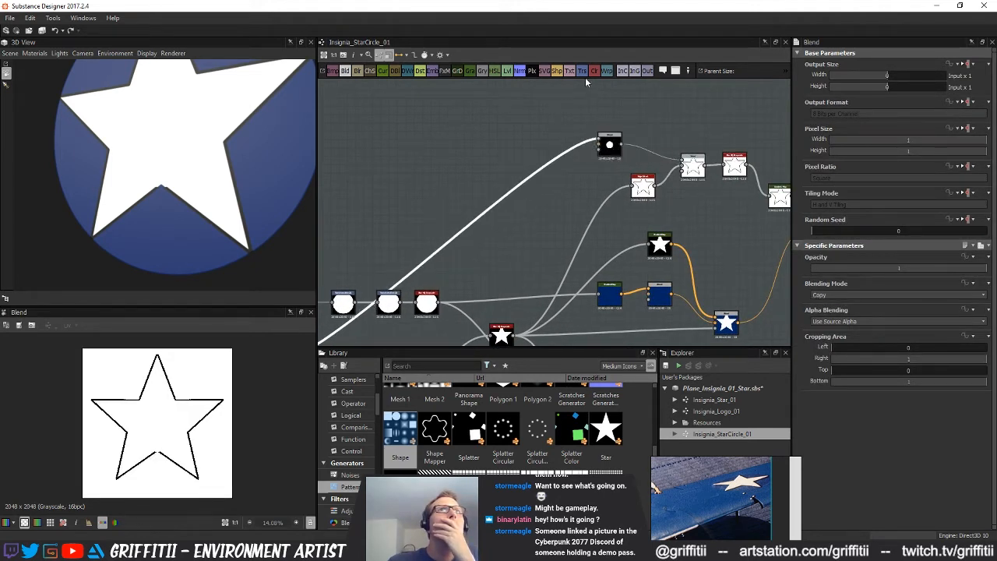
left_click(583, 72)
left_click(610, 147)
key("Delete")
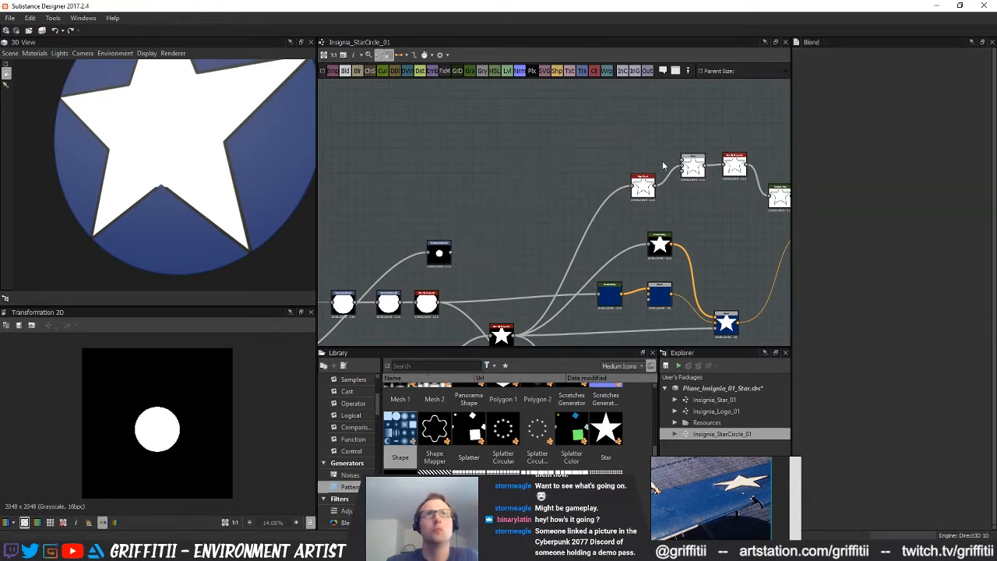
left_click_drag(450, 254, 683, 166)
left_click_drag(439, 253, 641, 154)
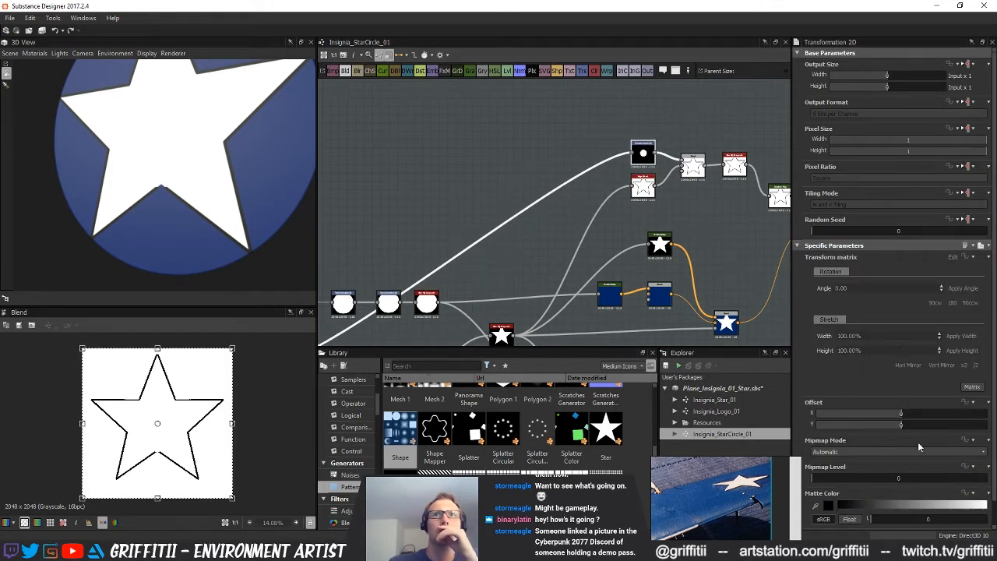
Set the new Transformation 2D's Y offset to 0.03 and preview the star outline blend
left_click_drag(904, 426, 906, 427)
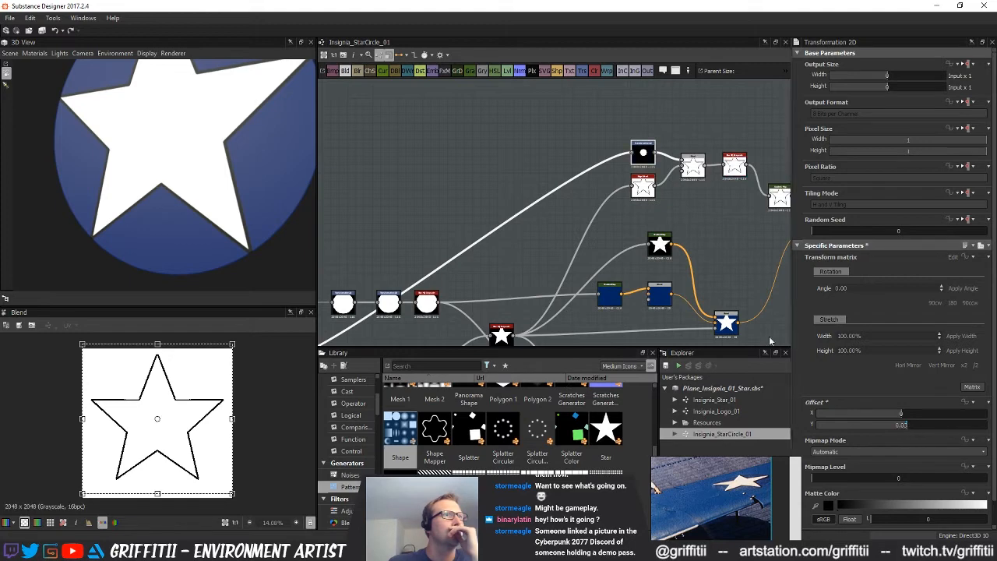
left_click(692, 162)
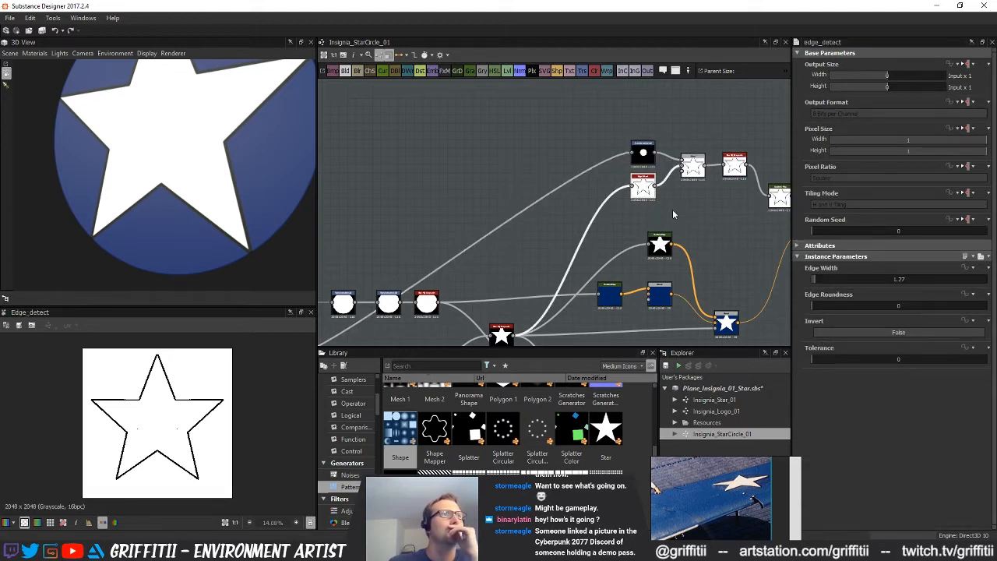
double_click(696, 158)
Set the Y offset of the star chain's last Transformation 2D, just before the blur, to 0.03
scroll(699, 226, "down", 1)
middle_click_drag(757, 225, 578, 183)
middle_click_drag(636, 248, 601, 231)
left_click_drag(261, 192, 205, 176)
left_click_drag(230, 215, 254, 218)
middle_click_drag(243, 194, 245, 208)
middle_click_drag(331, 249, 603, 218)
scroll(506, 249, "up", 3)
left_click(506, 249)
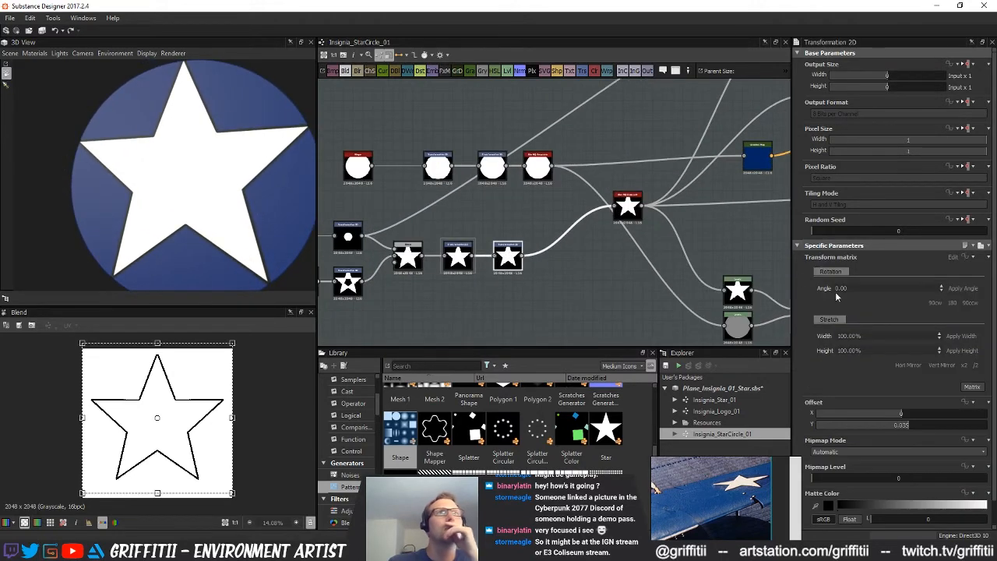
left_click_drag(906, 431, 907, 431)
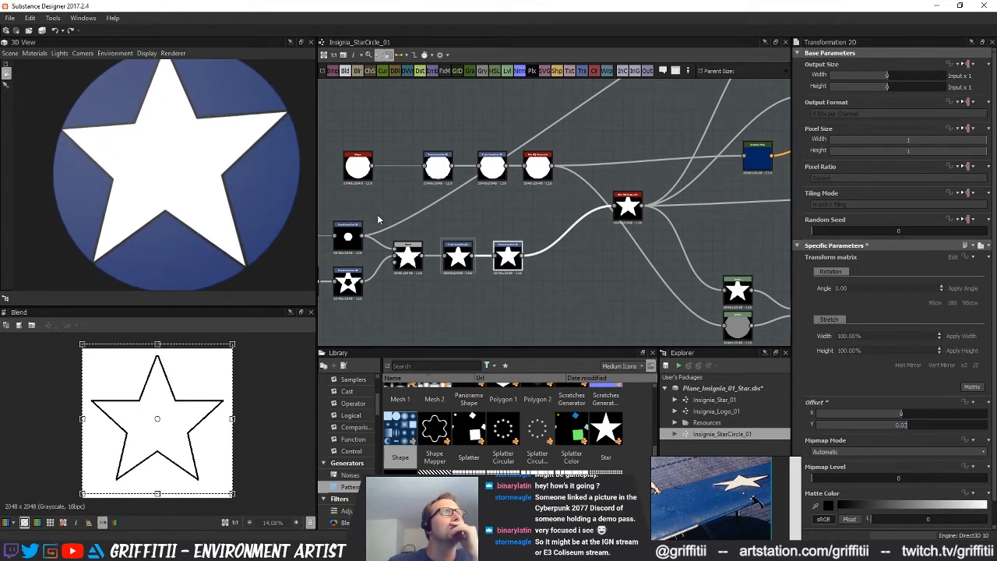
Export the basecolor, normal, height and opacity maps of Insignia_StarCircle_01 as PNG files to the Designer_Maps folder
scroll(377, 214, "down", 5)
scroll(570, 264, "down", 3)
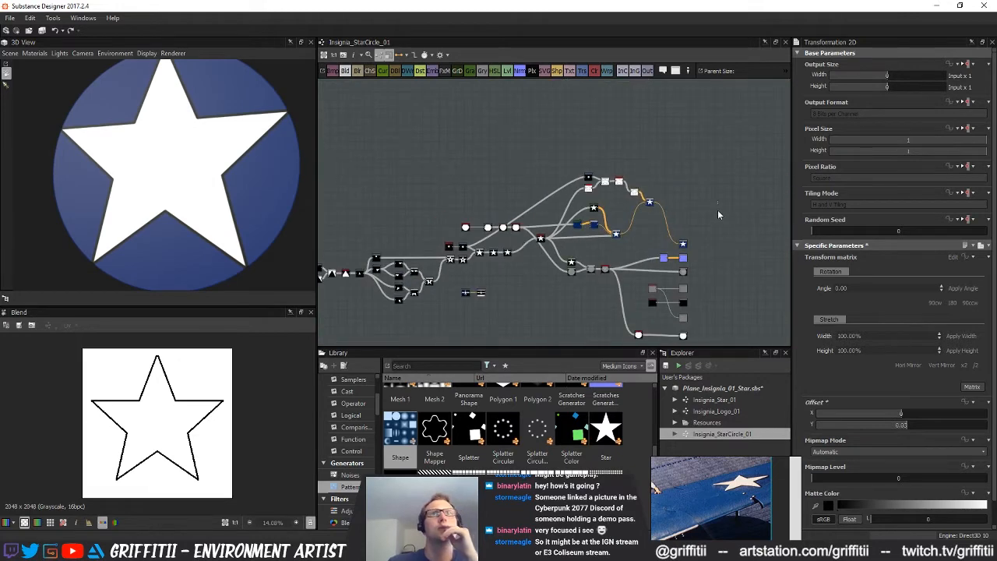
right_click(735, 434)
left_click(785, 536)
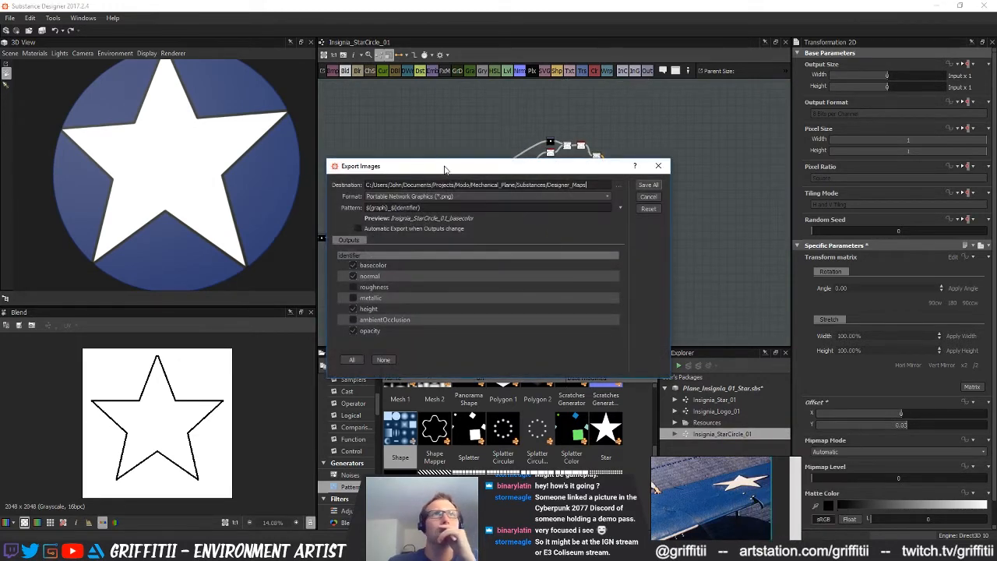
left_click(648, 185)
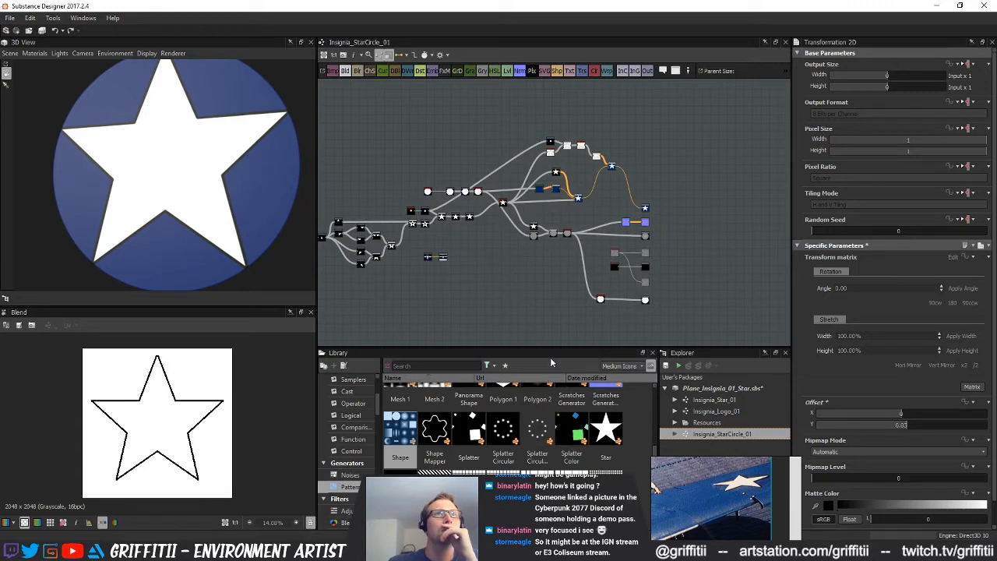
Switch to Substance Painter, set the brush size to 17.3 and stamp the insignia on the blue wing in Layer 3
key("alt+Tab")
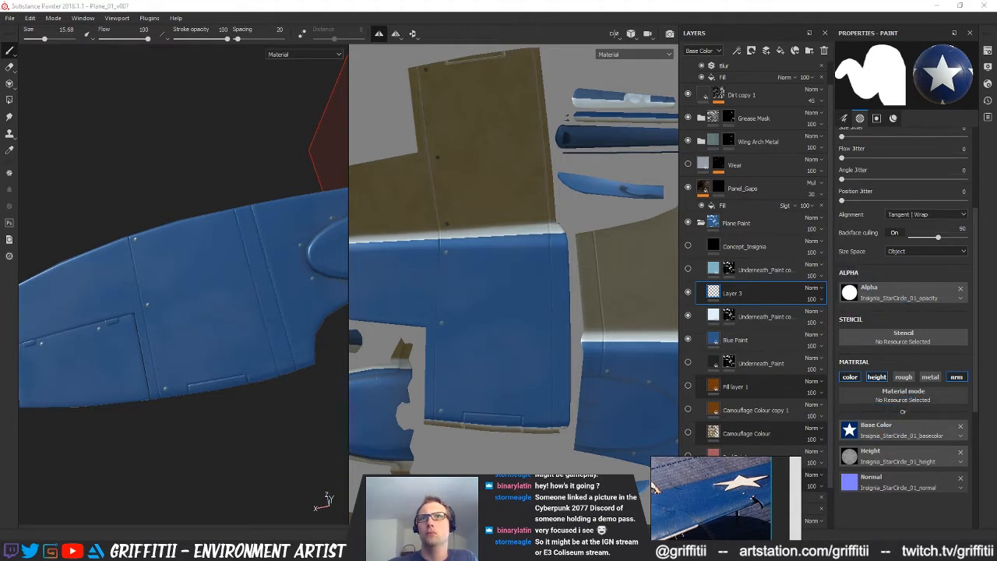
left_click_drag(849, 481, 904, 483)
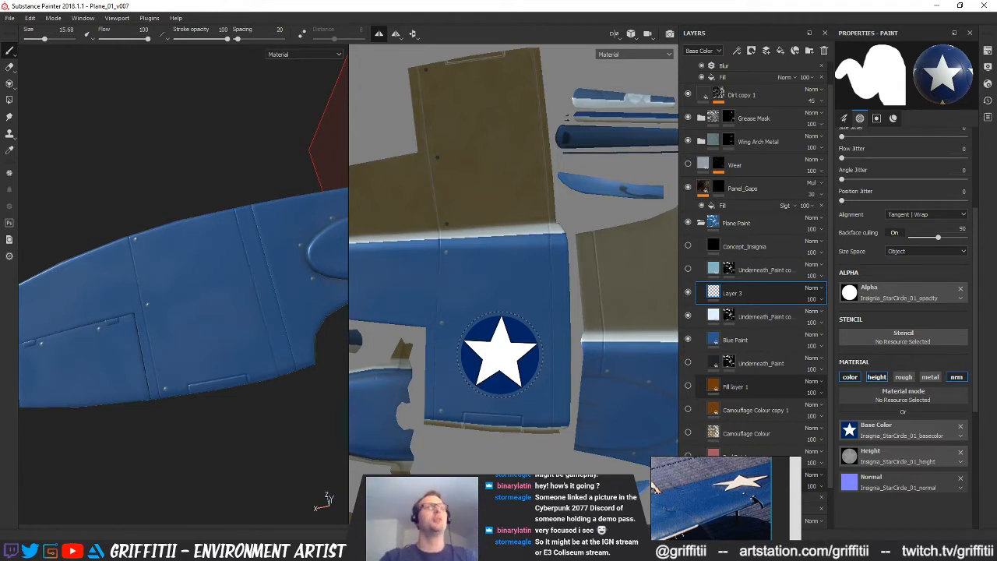
middle_click_drag(493, 346, 492, 341, "alt")
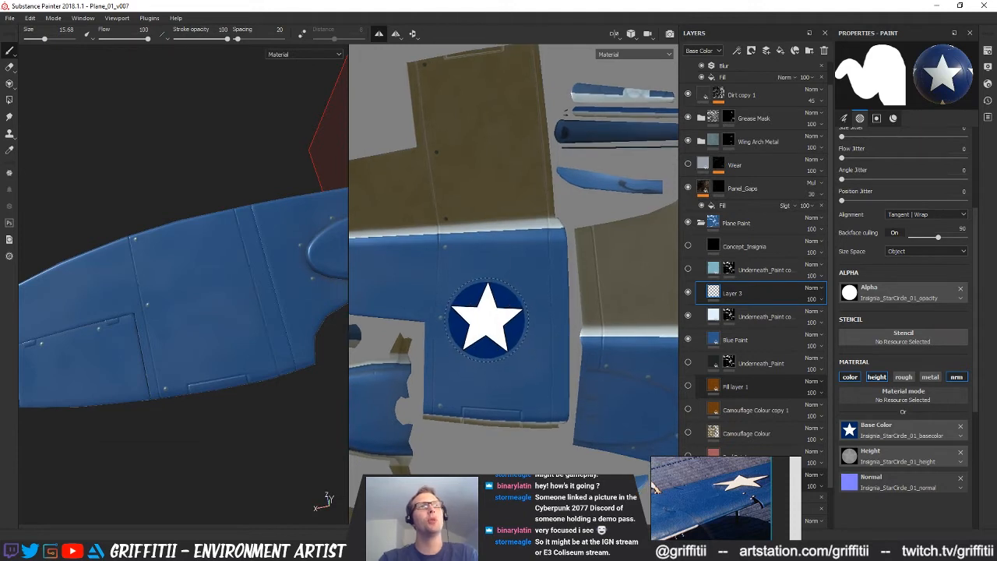
right_click_drag(497, 335, 502, 336, "ctrl")
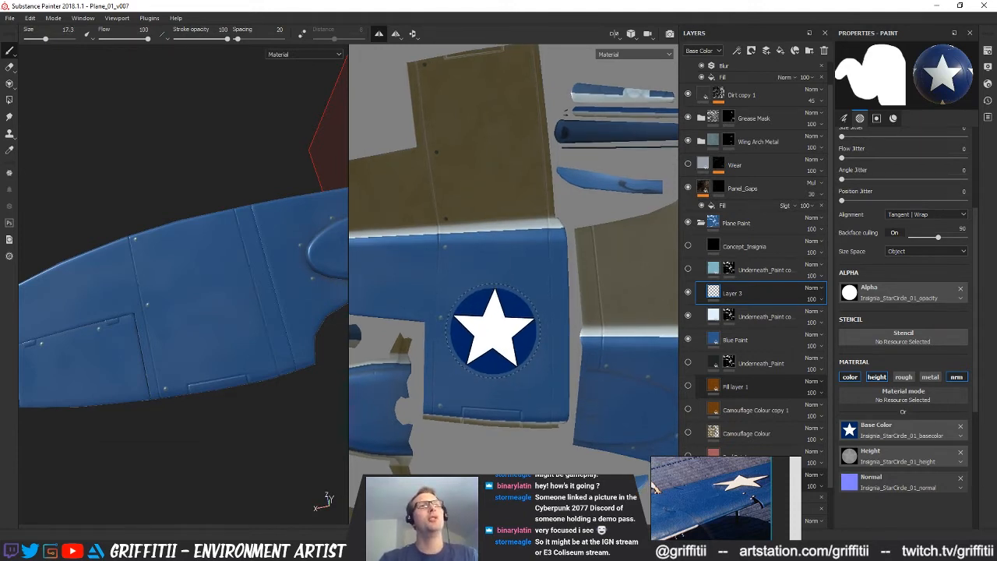
left_click(494, 331)
Check the insignia on the wing in 3D, undo the stamp and stamp it again slightly higher on the blue wing
left_click_drag(203, 333, 251, 347, "alt")
right_click_drag(250, 347, 216, 333, "alt")
left_click_drag(218, 327, 135, 447, "alt")
right_click_drag(135, 447, 260, 451, "alt")
middle_click_drag(259, 451, 294, 391, "alt")
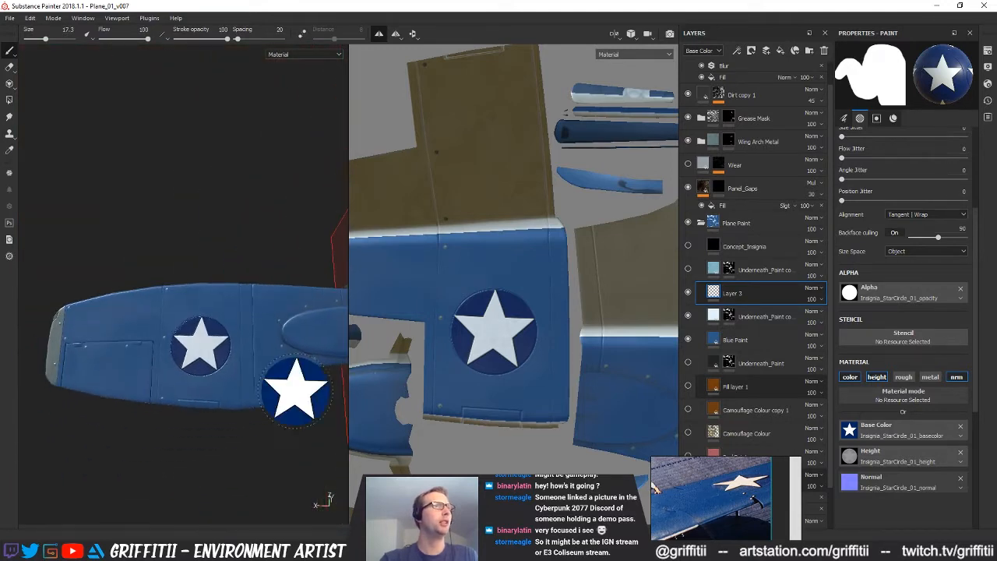
left_click_drag(294, 392, 313, 428, "alt")
middle_click_drag(290, 428, 288, 411, "alt")
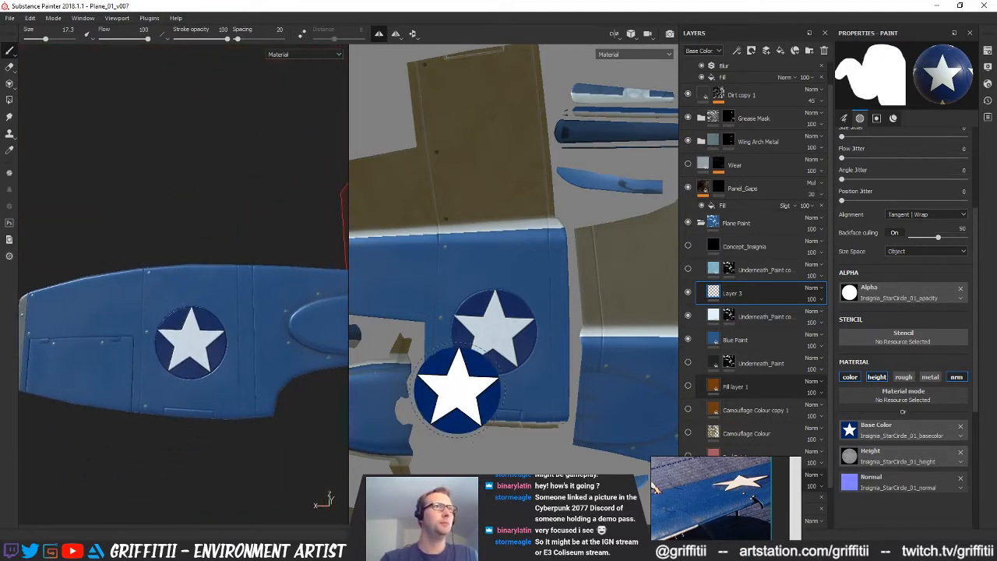
key("ctrl+z")
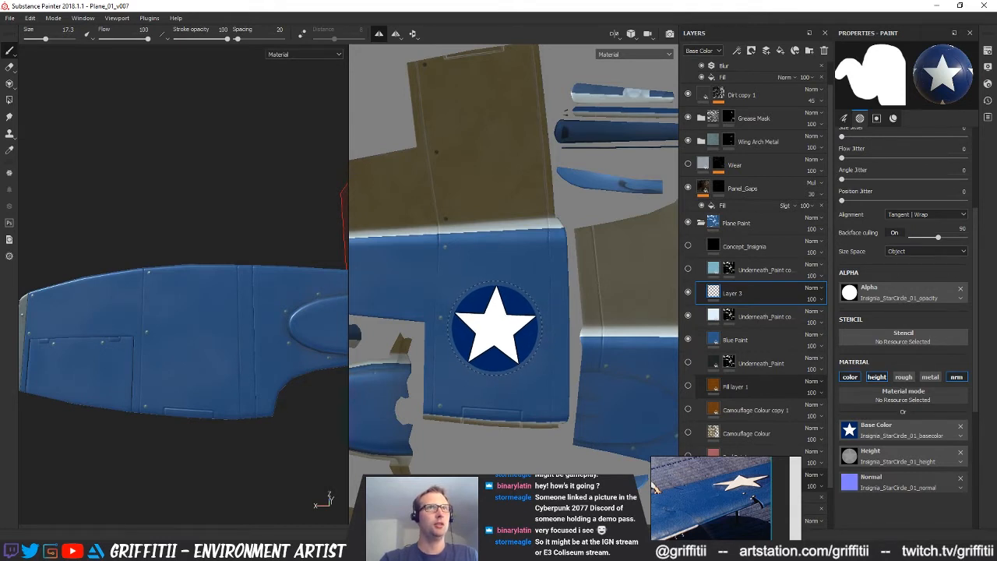
left_click(494, 327)
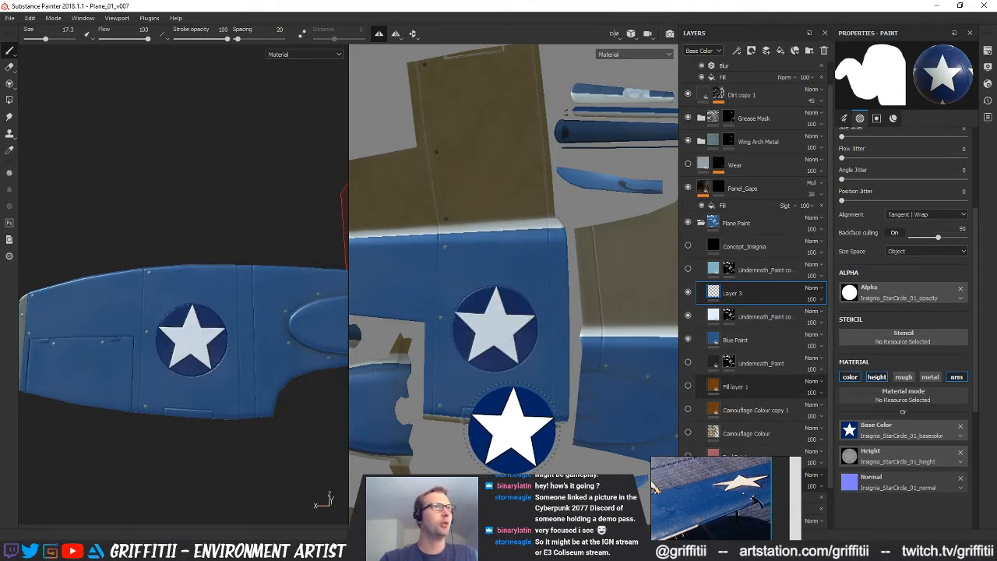
Stamp the insignia on the brown side of the wing and check the plane's fuselage in 3D
left_click_drag(600, 443, 585, 353, "alt")
left_click_drag(500, 386, 536, 298, "alt")
scroll(534, 296, "down", 4)
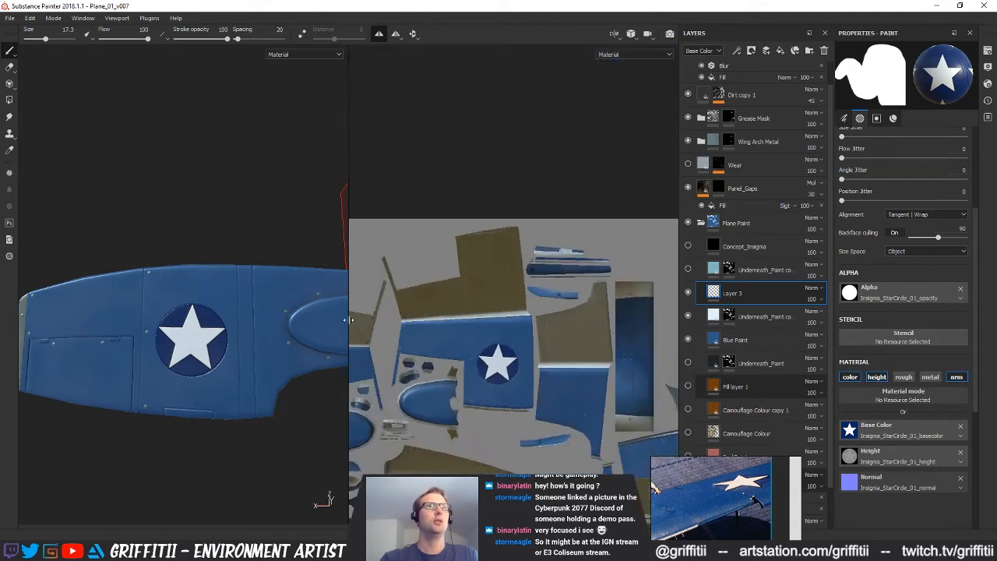
middle_click_drag(534, 295, 293, 334, "alt")
middle_click_drag(632, 332, 640, 318, "alt")
left_click_drag(195, 344, 230, 376, "alt")
middle_click_drag(230, 376, 233, 374, "alt")
mouse_move(487, 331)
left_mouse_down("alt")
mouse_move(534, 311)
mouse_move(527, 410)
mouse_move(714, 353)
mouse_move(687, 349)
left_mouse_up("alt")
middle_click_drag(570, 396, 572, 304, "alt")
right_click_drag(450, 359, 608, 357, "alt")
scroll(464, 360, "up", 1)
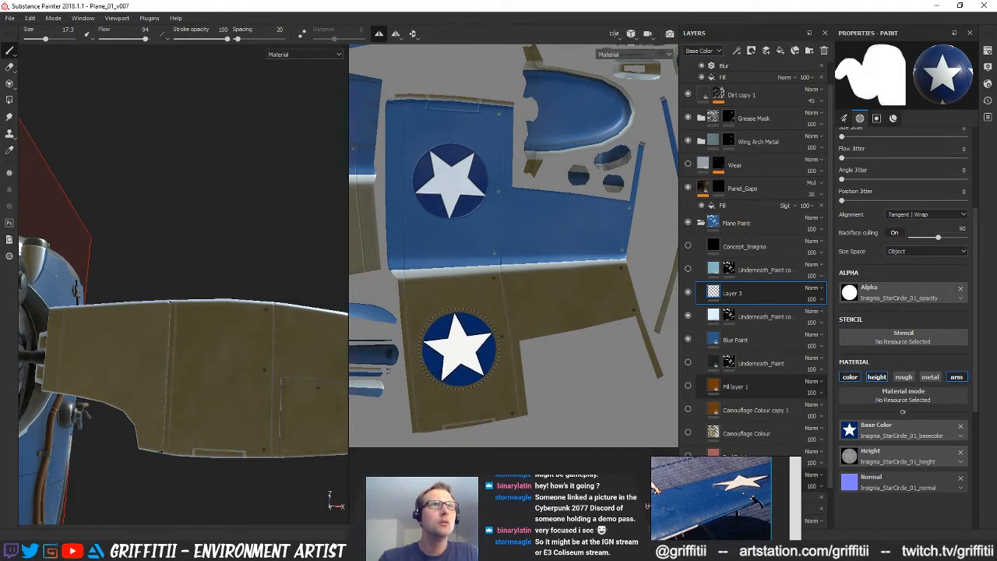
left_click(458, 346)
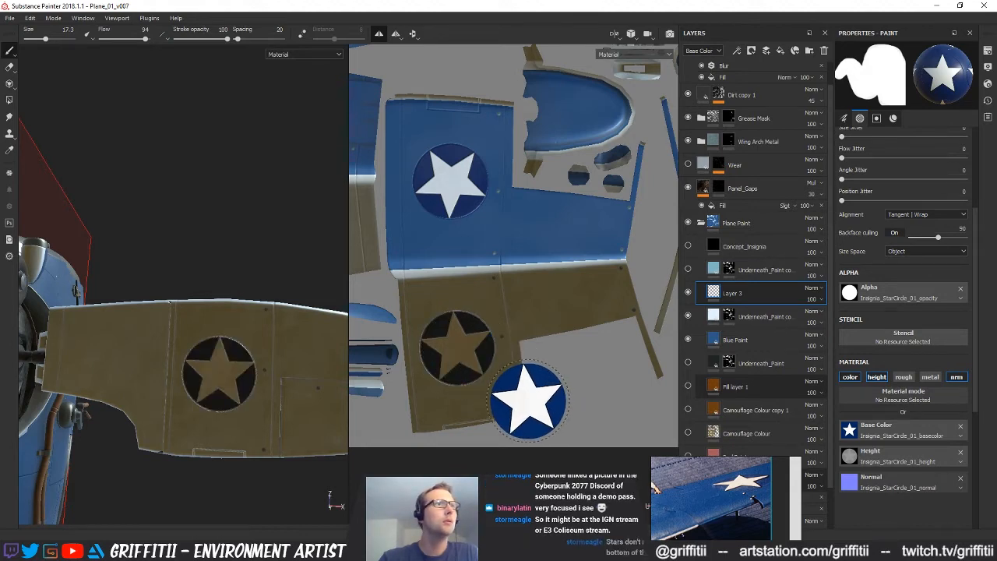
left_click_drag(231, 395, 211, 368, "alt")
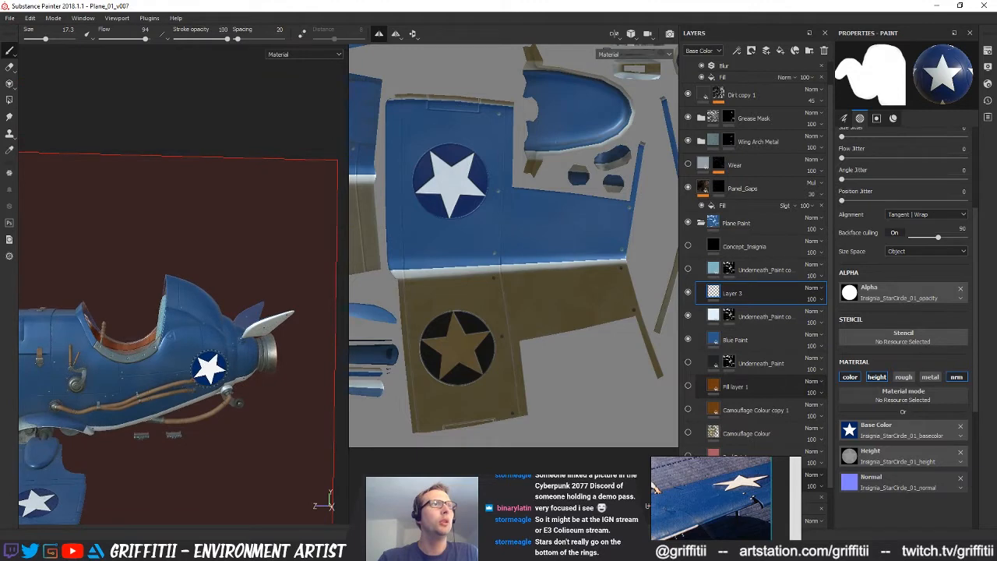
Switch to Chrome and copy the picture of the J2F Duck seaplane with the star on its fuselage
key("alt+Tab")
key("alt+Tab")
key("alt+Tab")
key("alt+Tab")
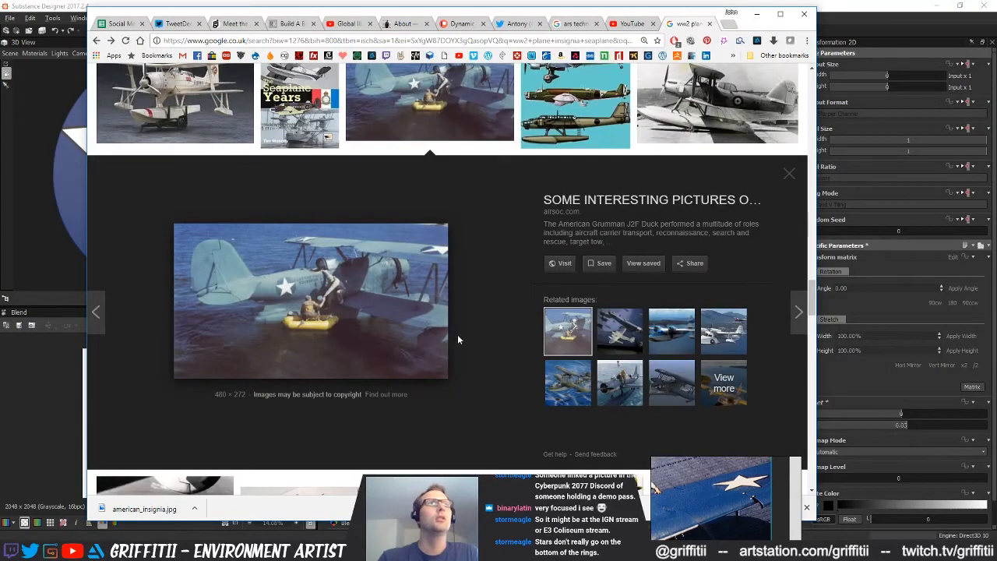
right_click(328, 288)
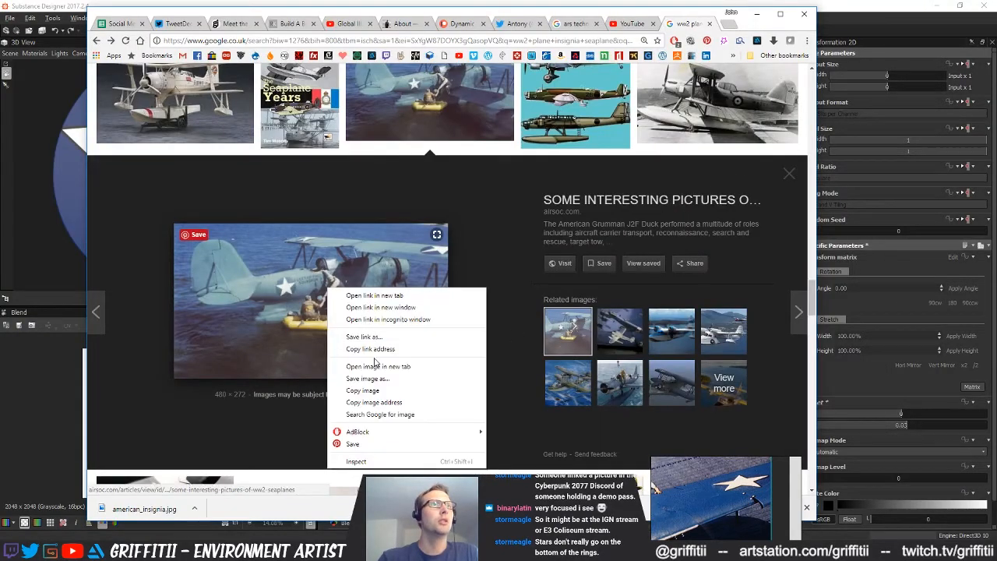
left_click(369, 392)
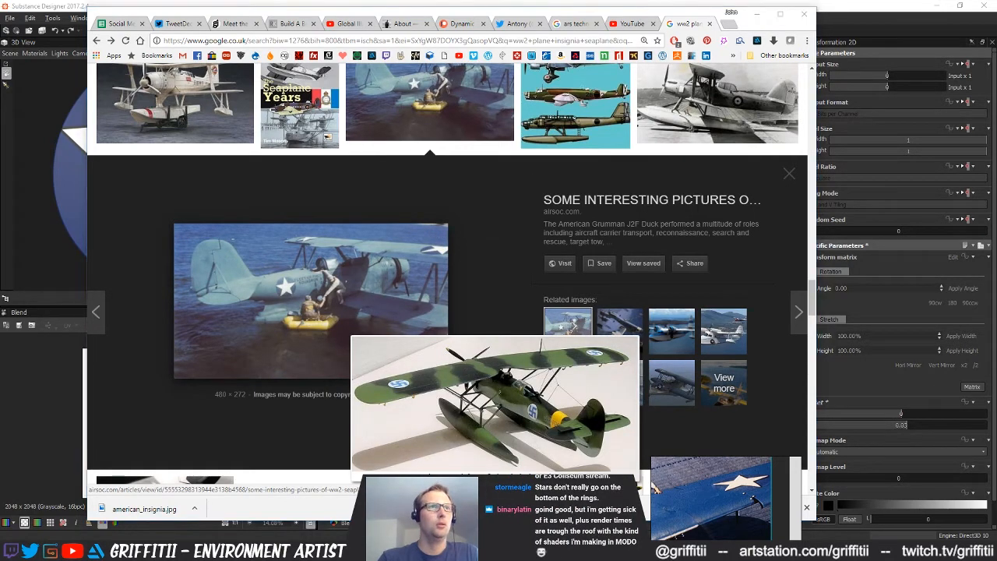
Enlarge the PureRef board and paste the copied seaplane picture below the aircraft carrier photo
right_click_drag(700, 492, 496, 289)
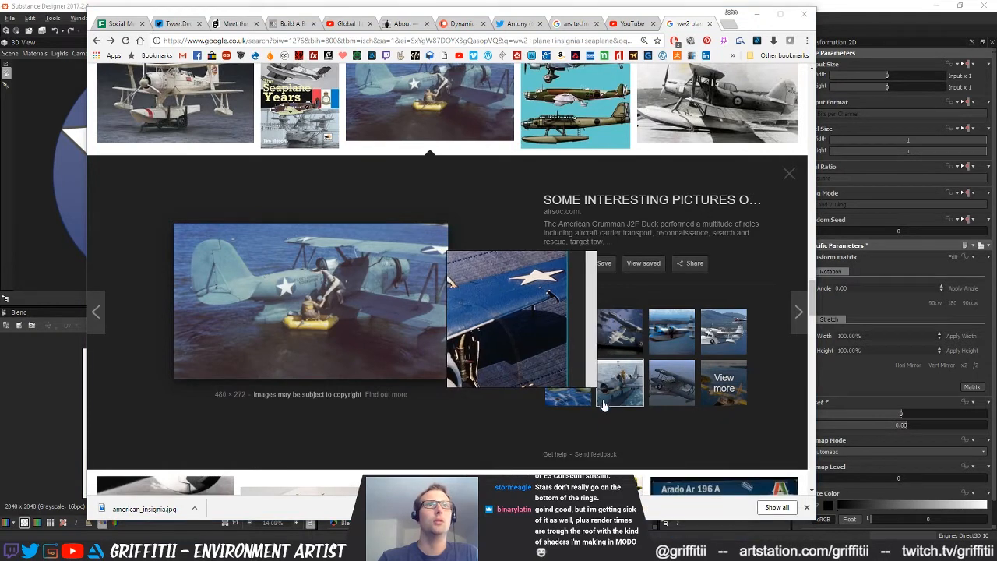
left_click_drag(597, 387, 839, 520)
scroll(650, 432, "down", 4)
scroll(649, 432, "down", 3)
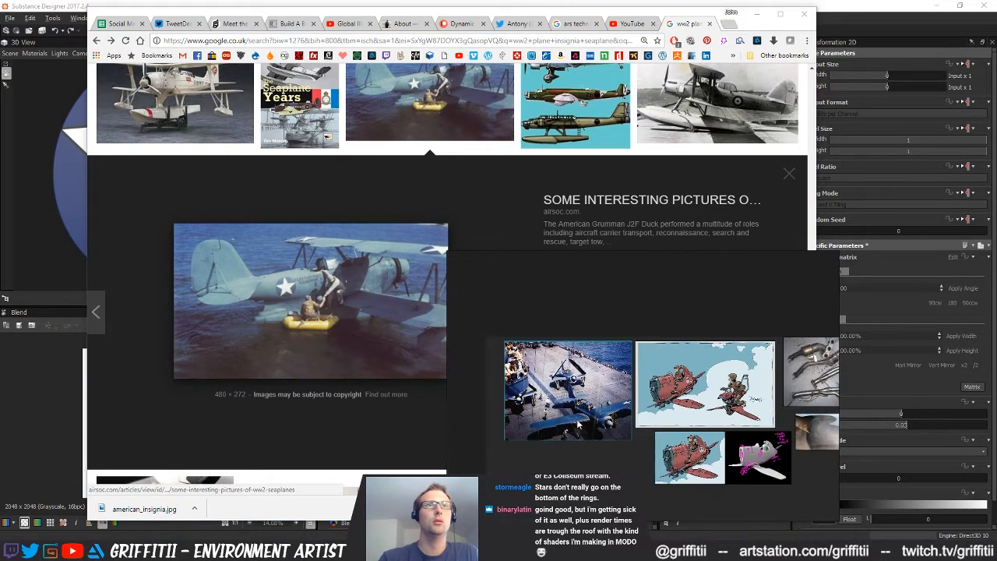
middle_click_drag(623, 369, 609, 317)
left_click(566, 367)
key("ctrl+v")
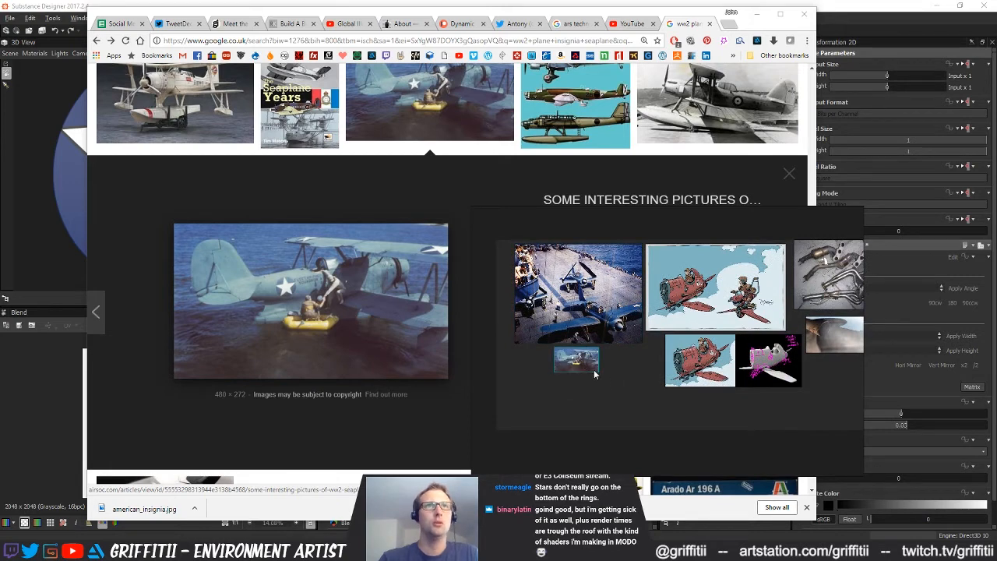
left_click_drag(598, 376, 612, 391)
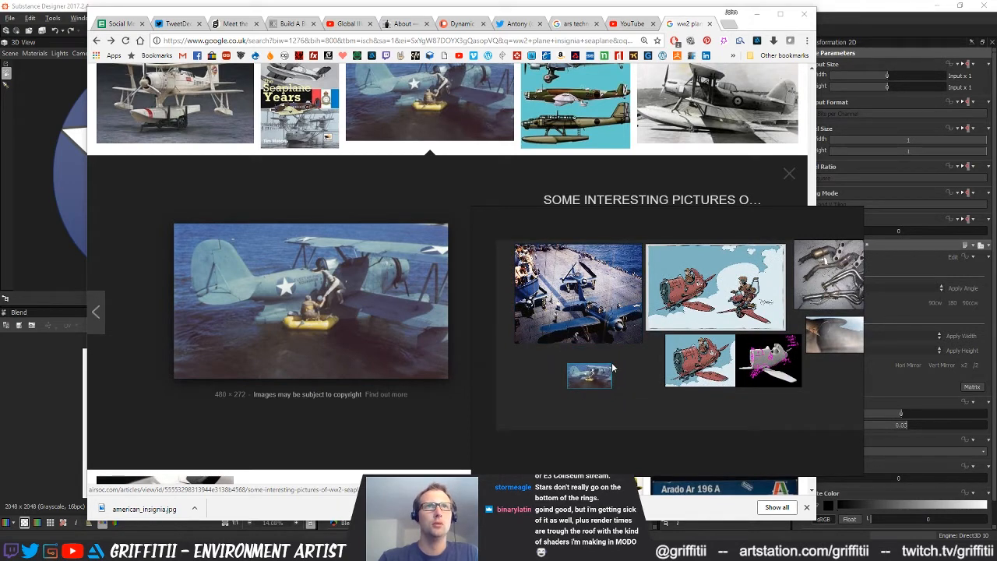
Shrink the PureRef window around the seaplane picture and move it to the lower-left corner of the screen
scroll(591, 399, "up", 2)
right_click(614, 364)
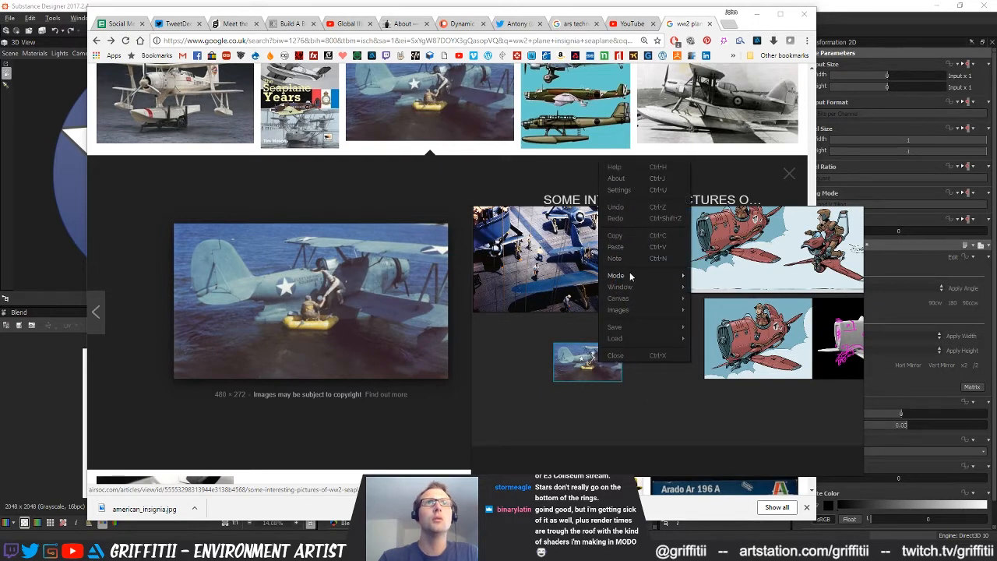
left_click(568, 353)
left_click_drag(591, 374, 657, 356)
scroll(647, 340, "up", 6)
middle_click_drag(623, 352, 667, 337)
left_click_drag(859, 207, 639, 290)
middle_click_drag(557, 366, 494, 348)
right_click_drag(539, 362, 69, 426)
middle_click_drag(72, 426, 94, 430)
Frame the fuselage star in the seaplane reference and minimise the browser window
scroll(73, 431, "down", 2)
scroll(73, 425, "up", 3)
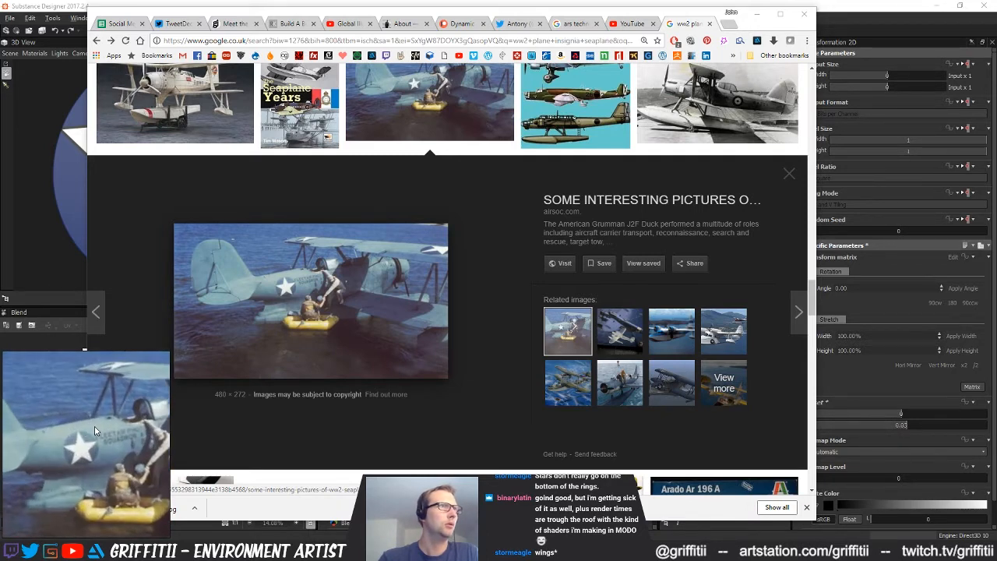
scroll(97, 429, "down", 1)
left_click(761, 21)
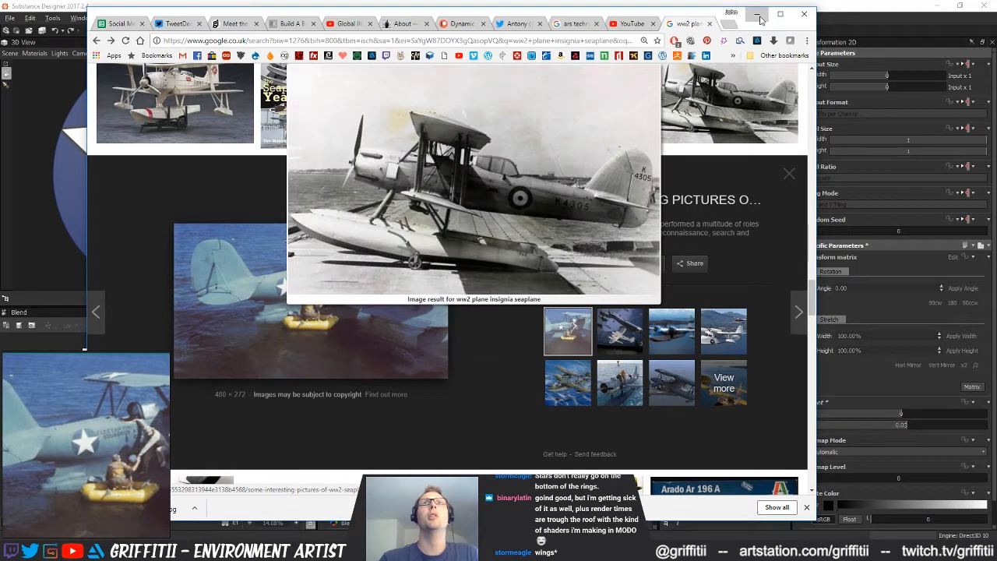
Switch to Substance Painter and locate the rear fuselage side panel in the UV view
left_click(943, 6)
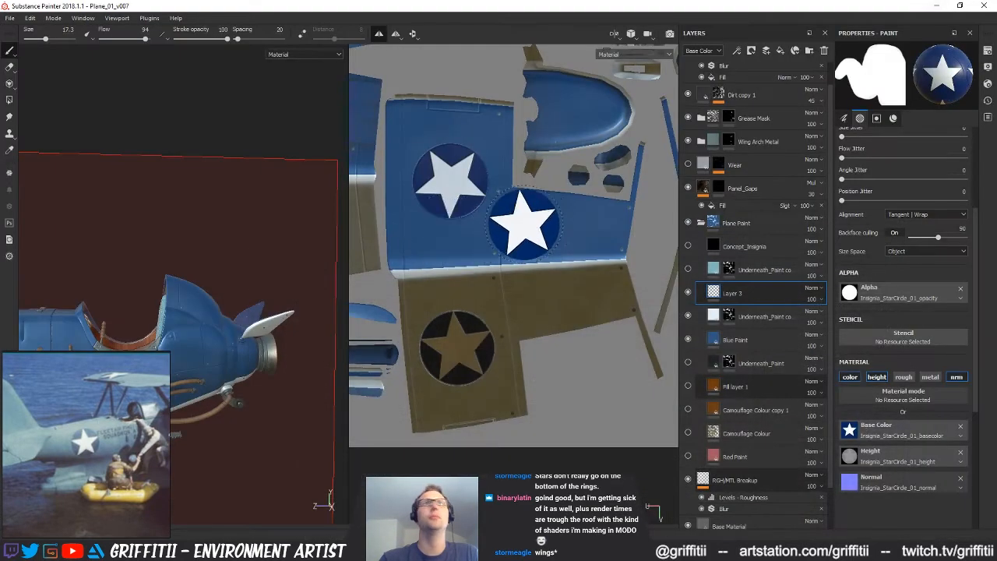
middle_click_drag(517, 312, 579, 280)
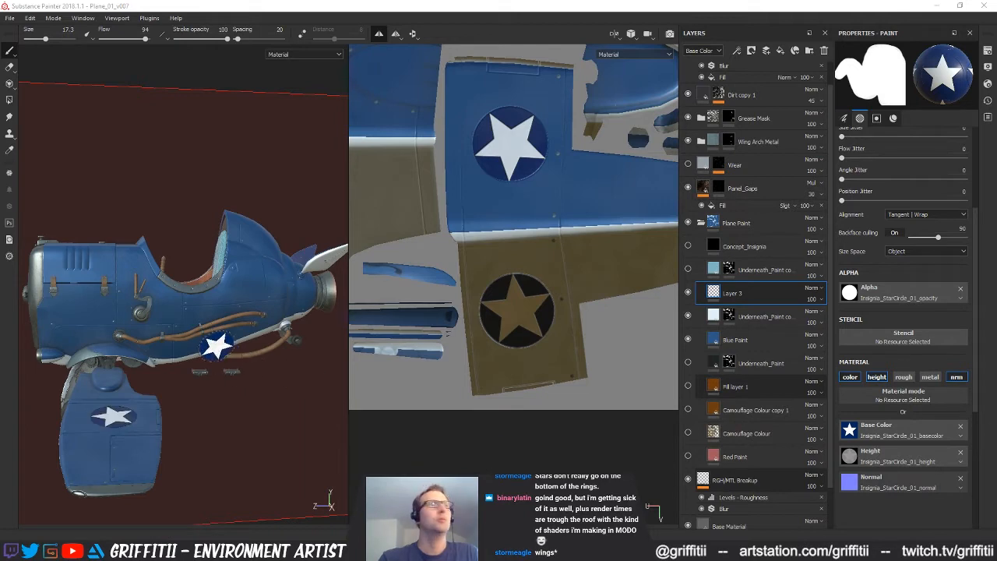
middle_click_drag(523, 253, 556, 407, "alt")
left_click_drag(147, 349, 176, 336, "alt")
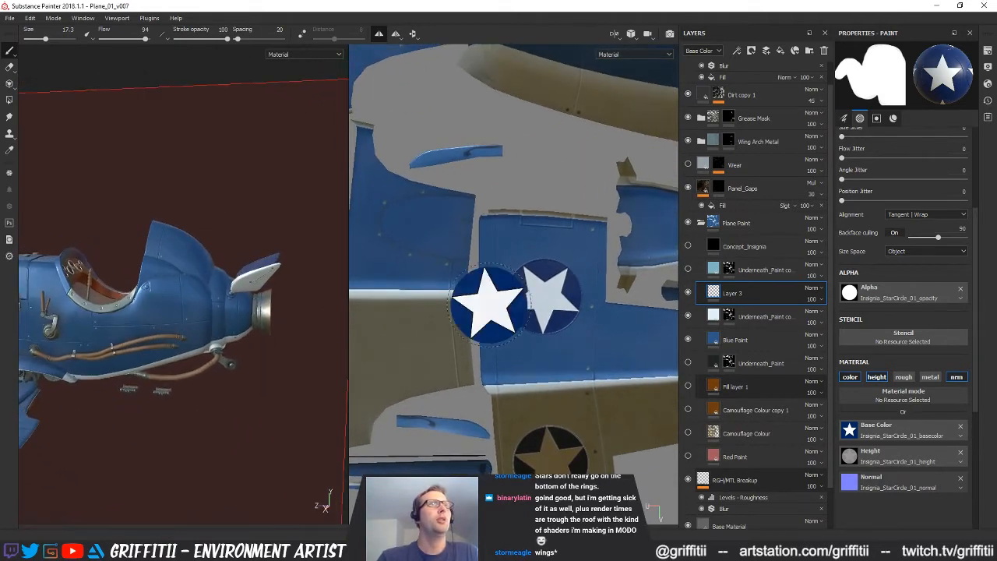
right_click_drag(498, 311, 462, 210, "alt")
middle_click_drag(461, 210, 517, 358, "alt")
right_click_drag(519, 358, 720, 427, "alt")
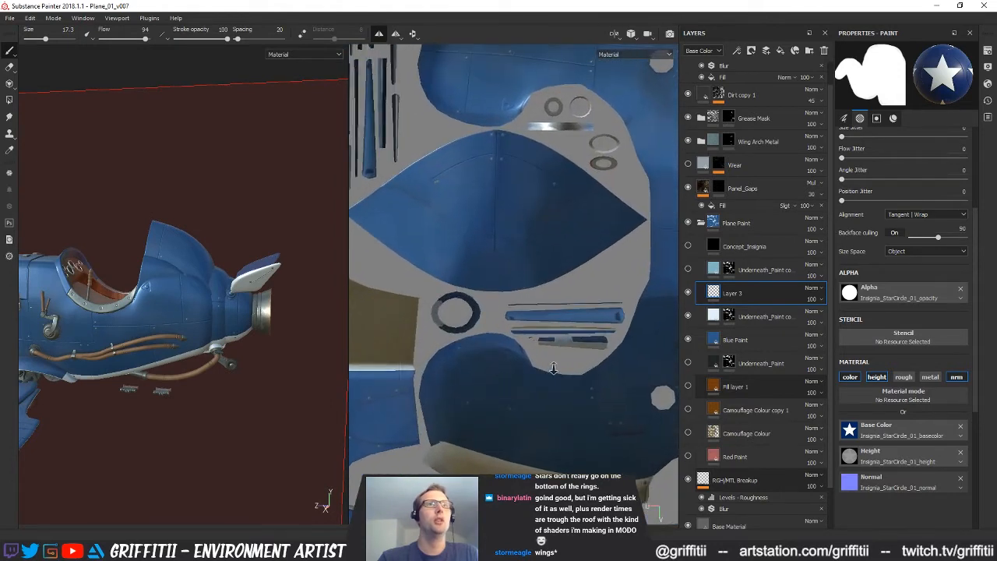
middle_click_drag(468, 384, 458, 354, "alt")
right_click_drag(458, 354, 517, 367, "alt")
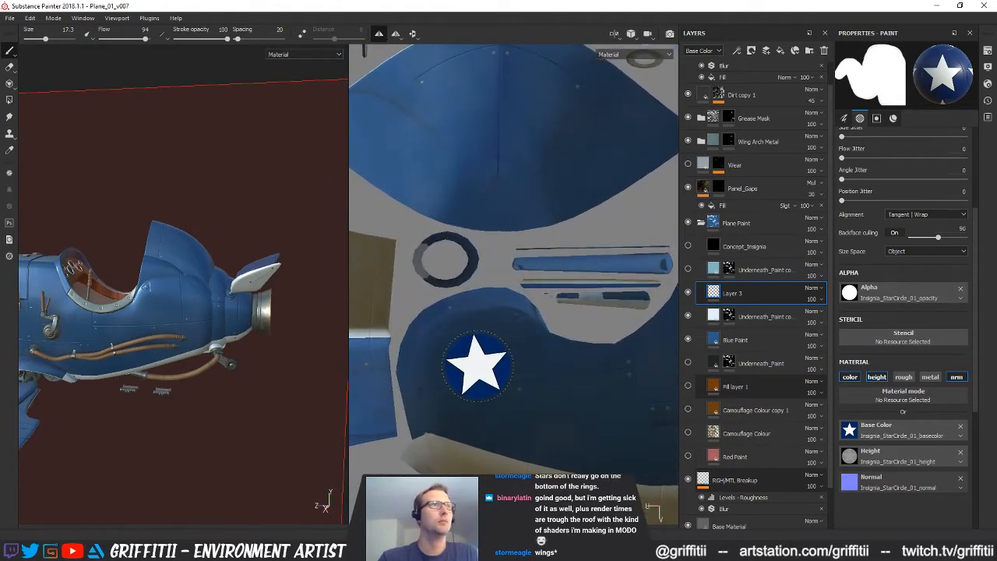
Try a star insignia stamp on the rear fuselage side, check it on the 3D model and undo the stamp
left_click(477, 366)
left_click_drag(191, 331, 195, 315, "alt")
right_click_drag(194, 315, 205, 333, "alt")
key("ctrl+z")
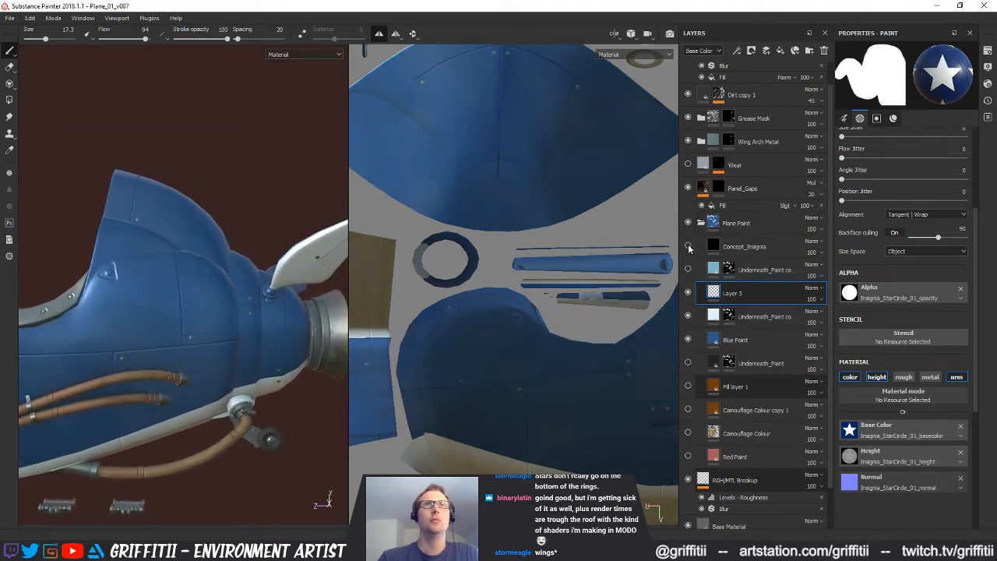
Show the Concept_Insignia layer as a placement guide and reduce the brush size to 14.14 for the fuselage star
left_click(687, 246)
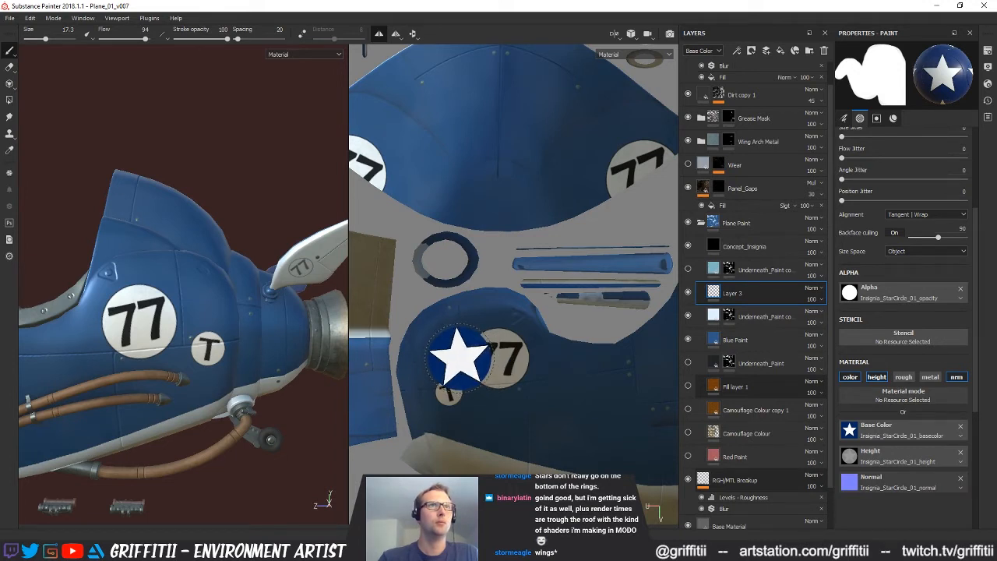
key("bracketleft")
key("bracketleft")
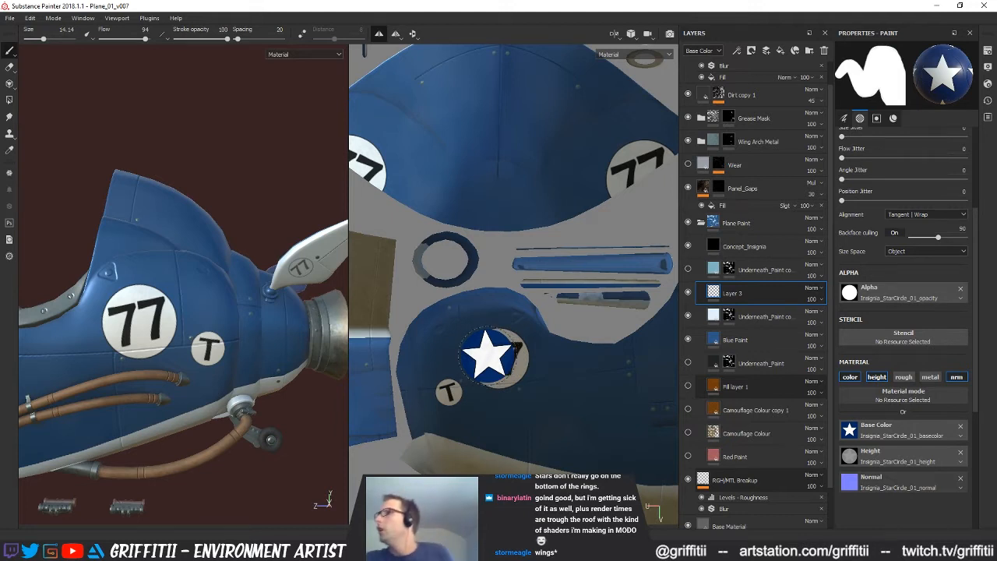
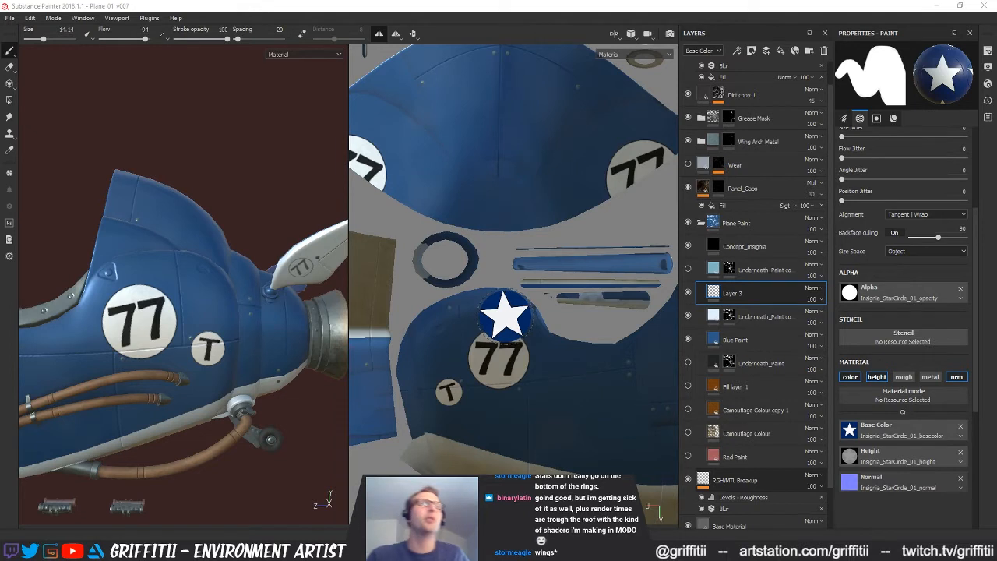
Compare the star brush with the concept's 77 roundel on the rear fuselage panel and hide the Concept_Insignia layer
middle_click_drag(499, 358, 496, 351, "alt")
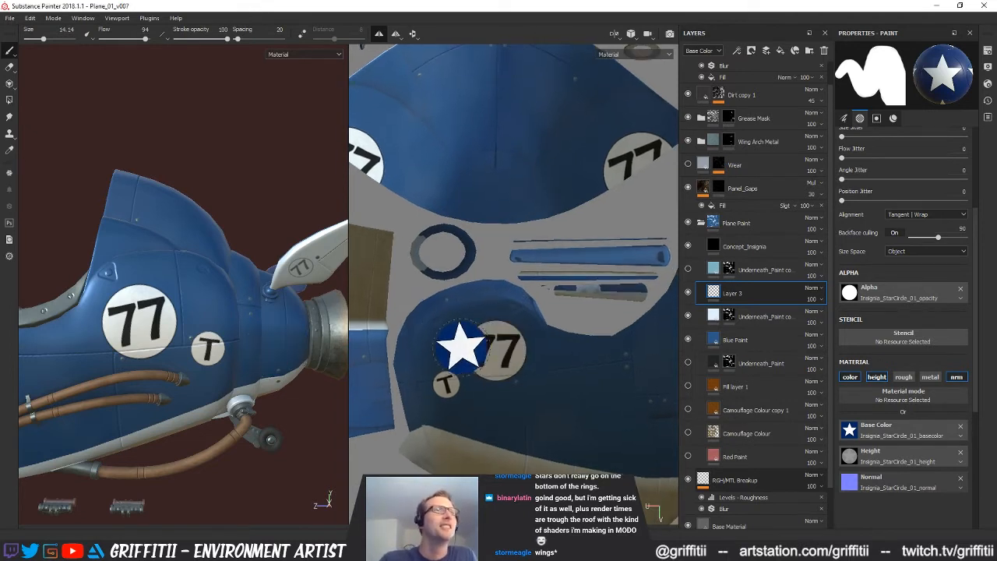
left_click(497, 351)
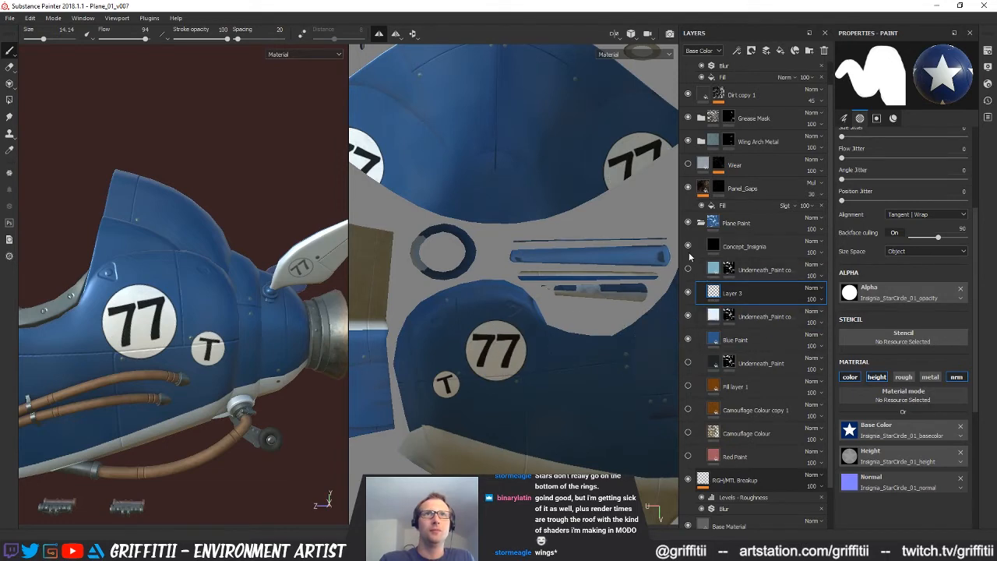
left_click(687, 247)
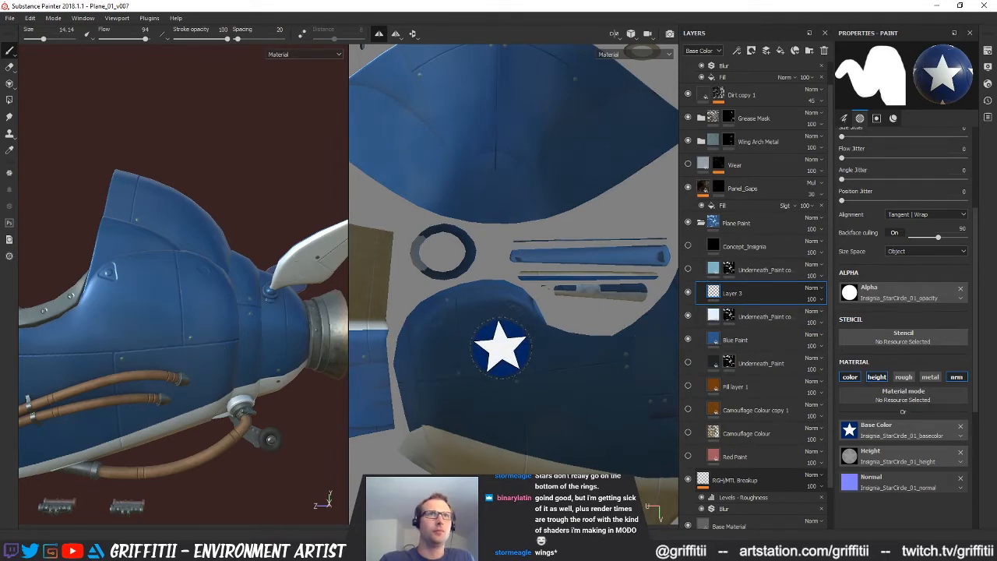
Try star insignia stamps on the rear fuselage panel in the UV view, check them on the 3D model and undo them
left_click(477, 346)
left_click_drag(221, 321, 269, 335, "alt")
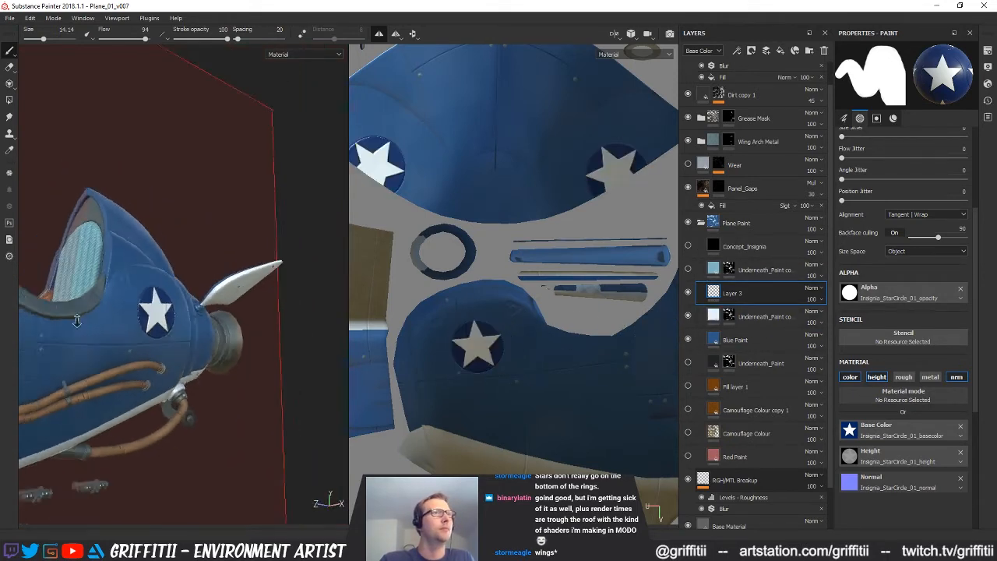
right_click_drag(269, 335, 123, 337, "alt")
left_click_drag(123, 338, 164, 335, "alt")
right_click_drag(165, 335, 221, 343, "alt")
left_click_drag(221, 343, 230, 345, "alt")
key("ctrl+z")
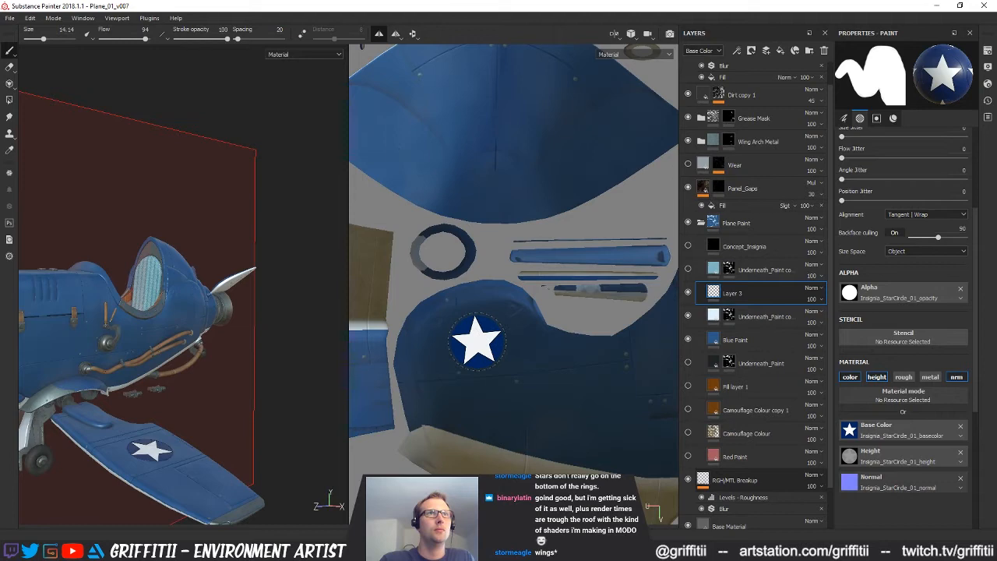
left_click(466, 339)
left_click_drag(188, 352, 128, 350, "alt")
key("ctrl+z")
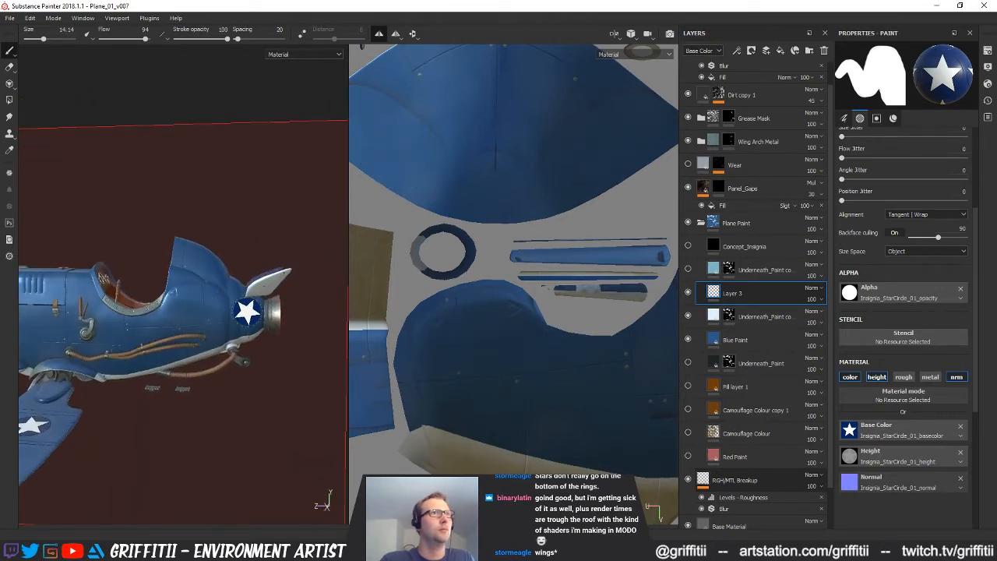
Try star stamps at slightly different positions and rotations on the rear fuselage panel, undoing each one
left_click(468, 339)
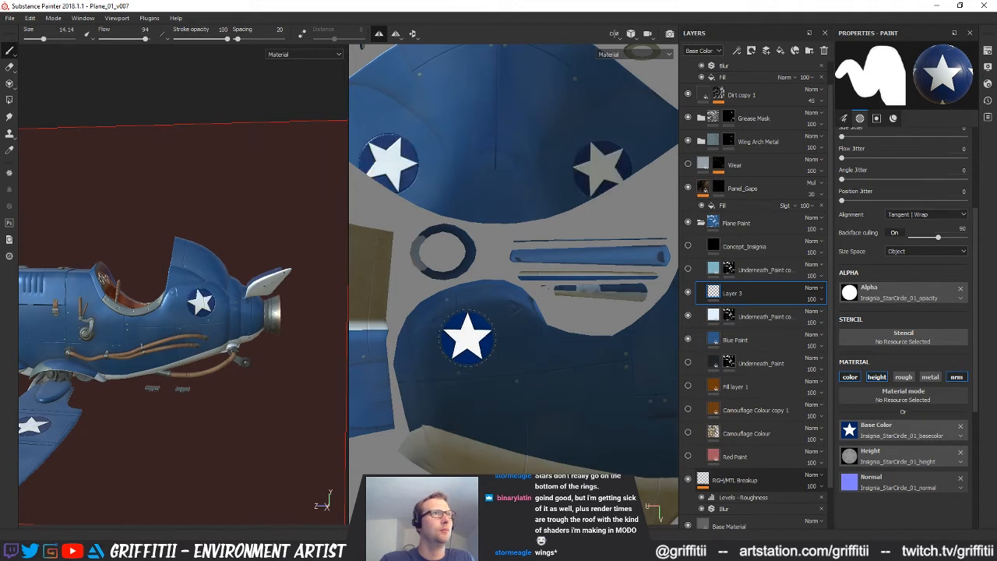
key("ctrl+z")
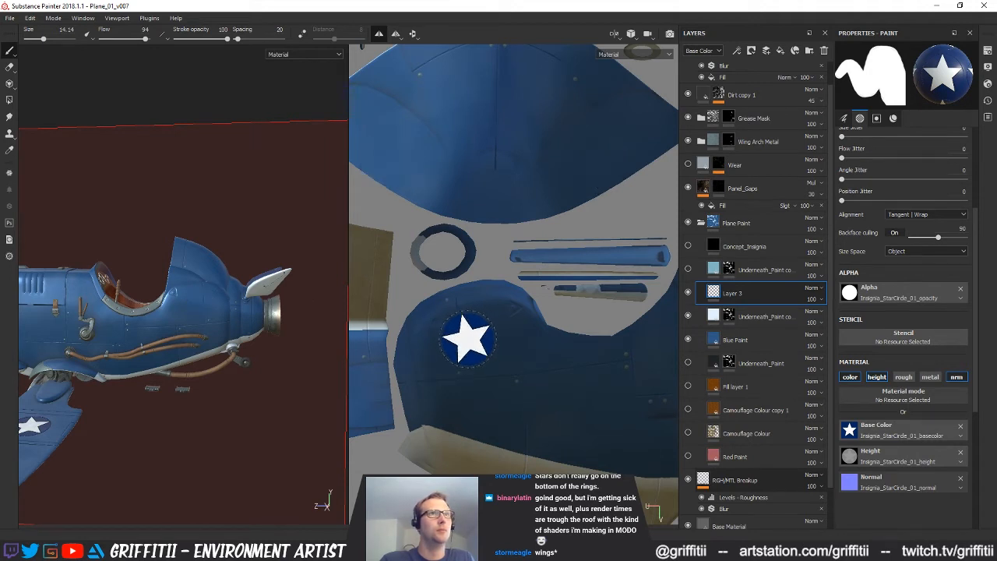
left_click(468, 339)
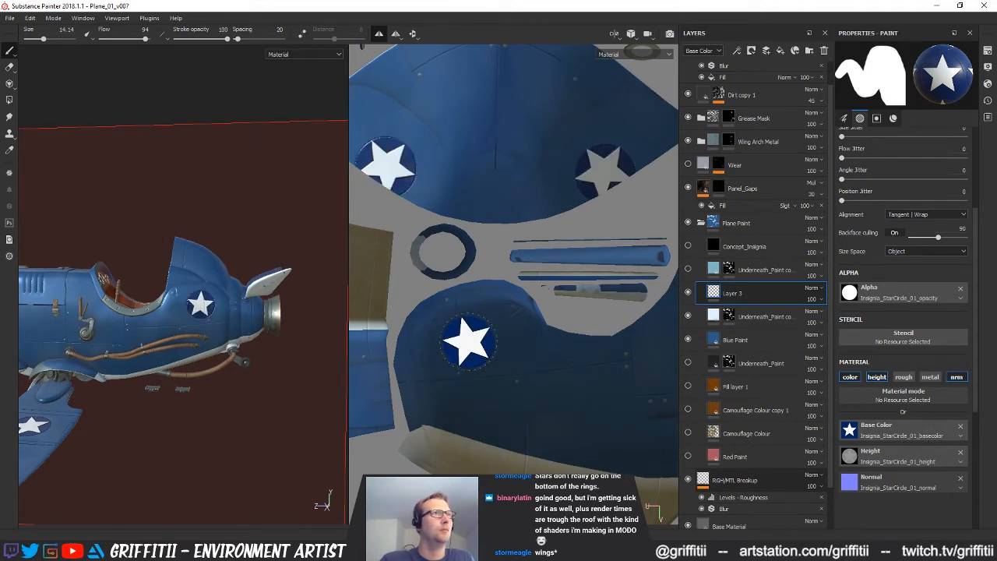
key("ctrl+z")
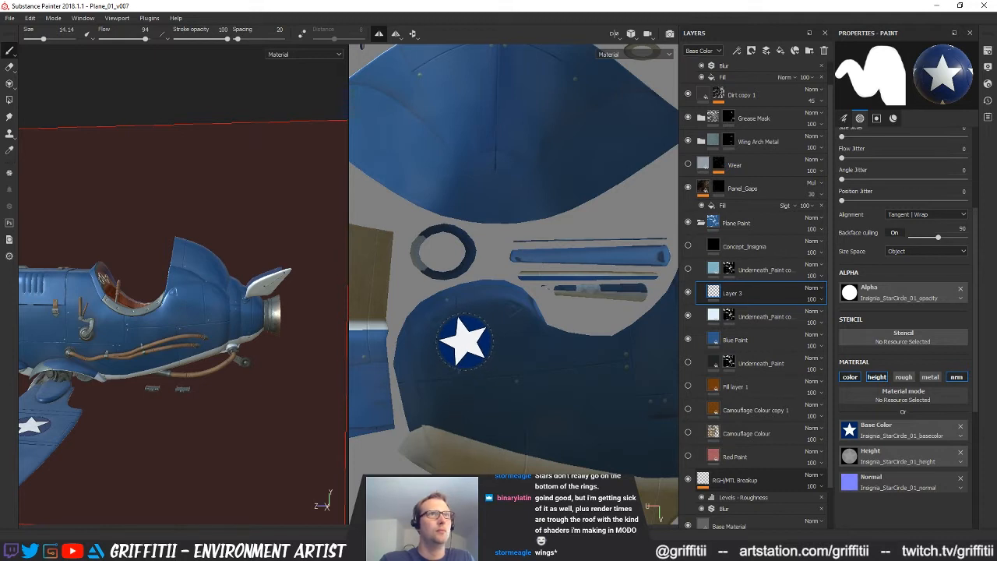
left_click(470, 337)
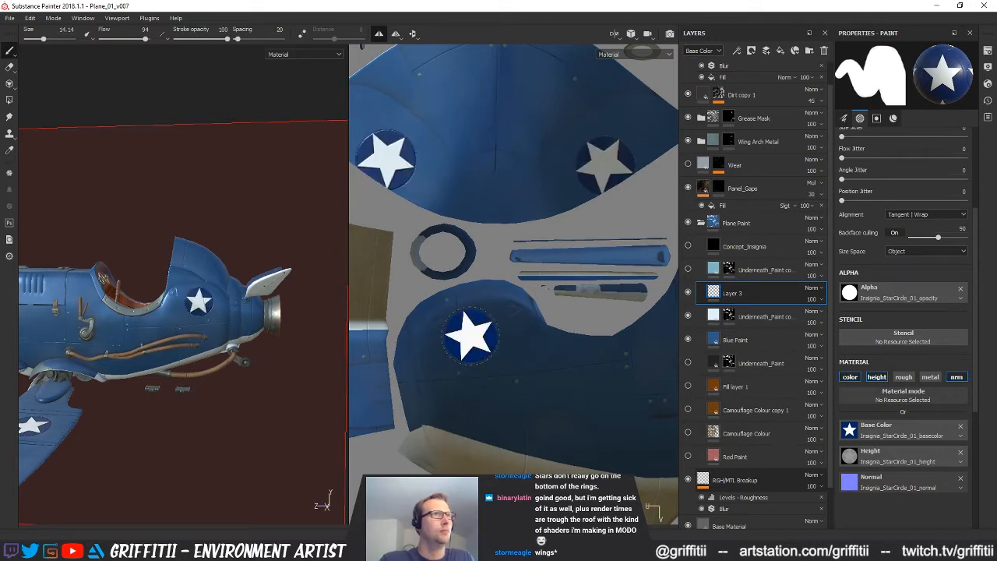
key("ctrl+z")
left_click(466, 349)
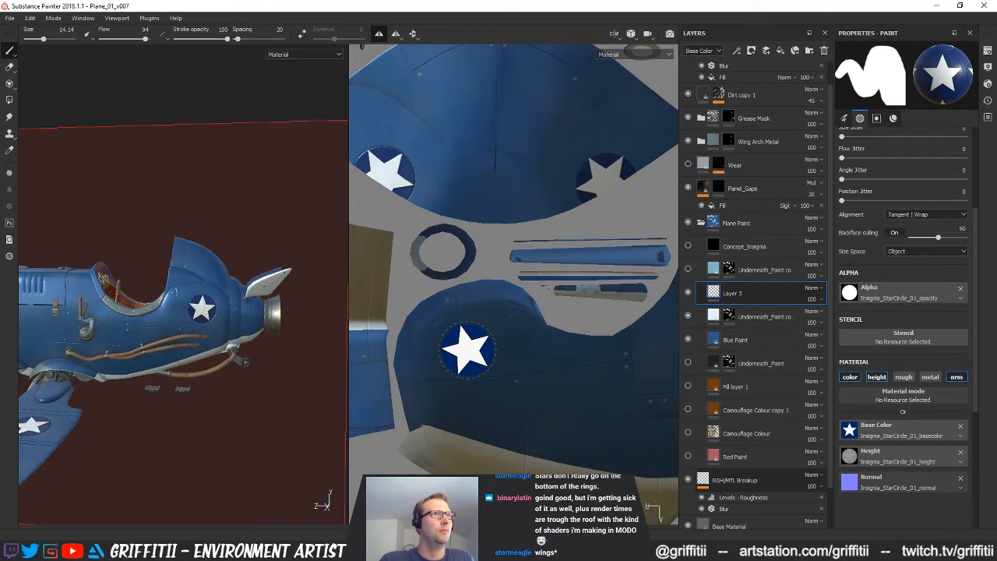
key("ctrl+z")
left_click(471, 353)
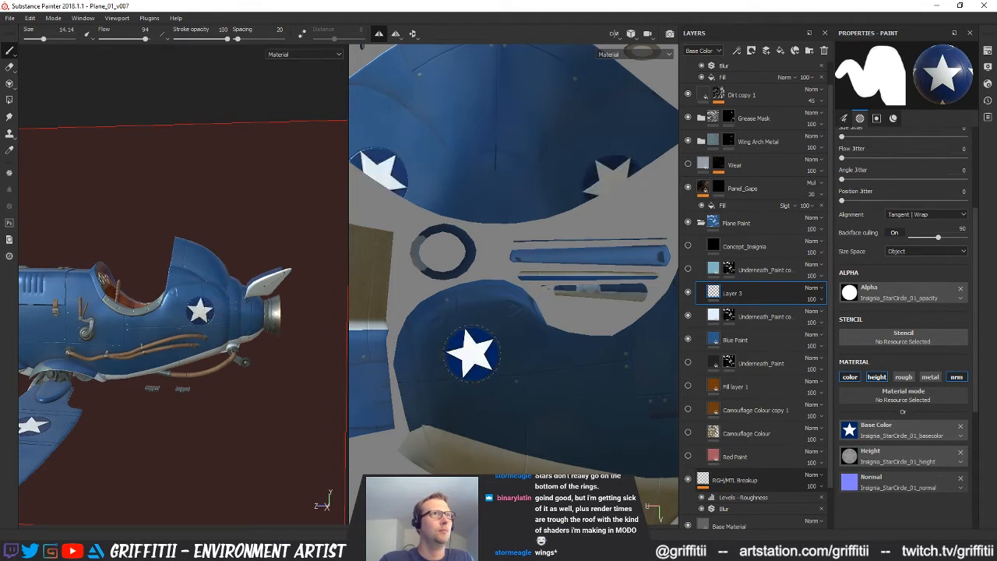
key("ctrl+z")
left_click(469, 357)
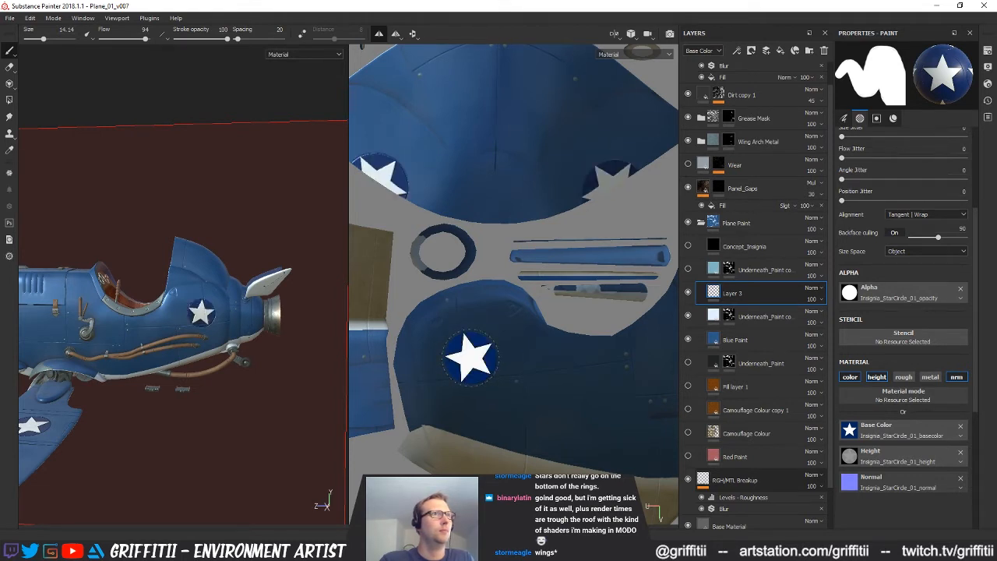
key("ctrl+z")
left_click(470, 355)
key("ctrl+z")
Try further small adjustments of the fuselage star's tilt and position, judging them from other angles in 3D, and undo them
left_click(474, 355)
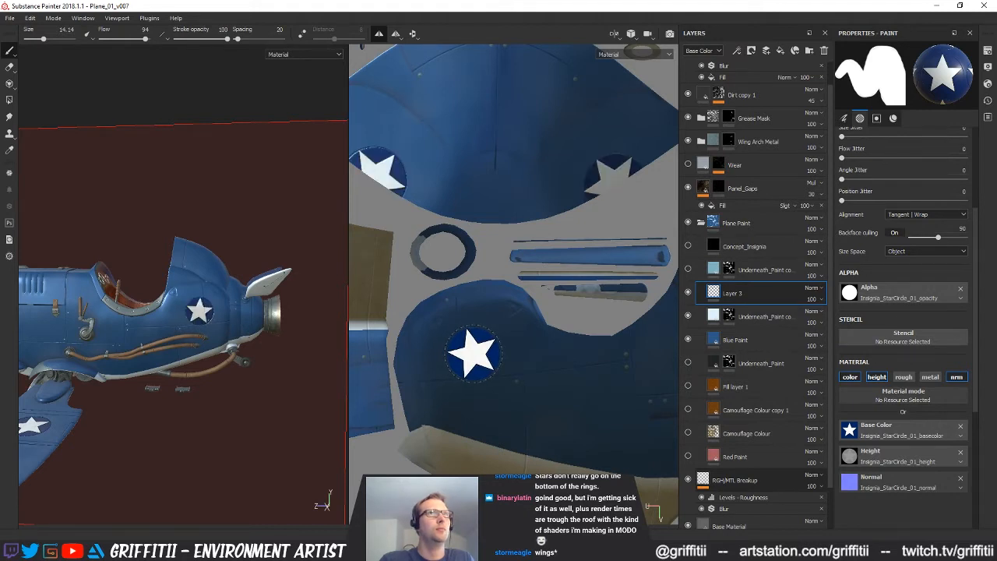
mouse_move(211, 363)
left_mouse_down("alt")
mouse_move(200, 341)
mouse_move(206, 352)
mouse_move(187, 358)
left_mouse_up("alt")
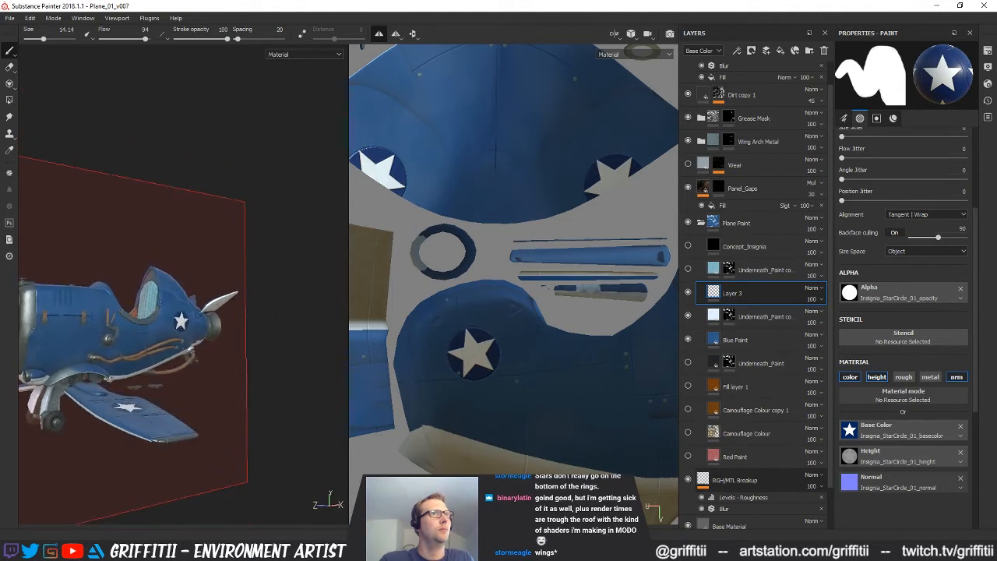
key("ctrl+z")
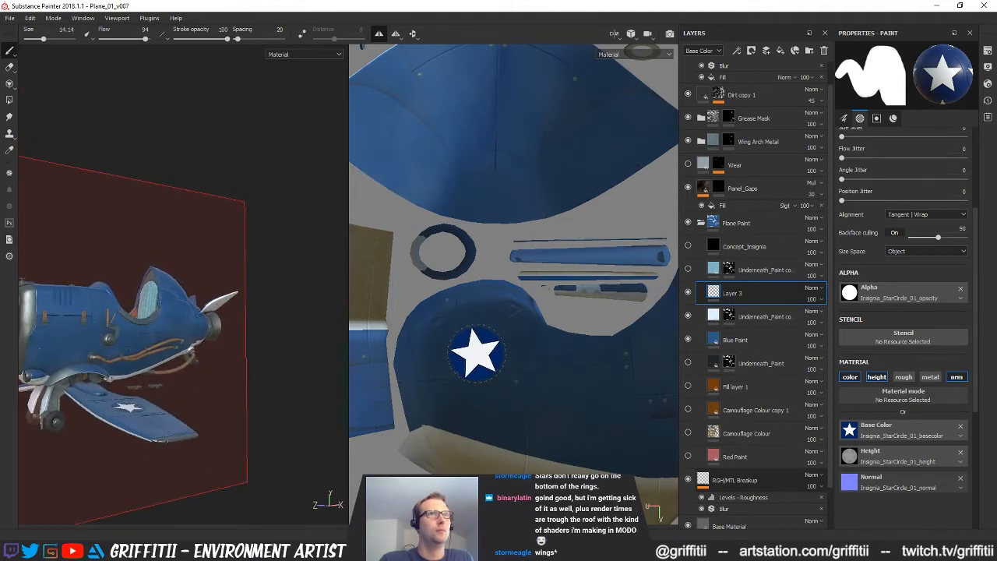
left_click(473, 354)
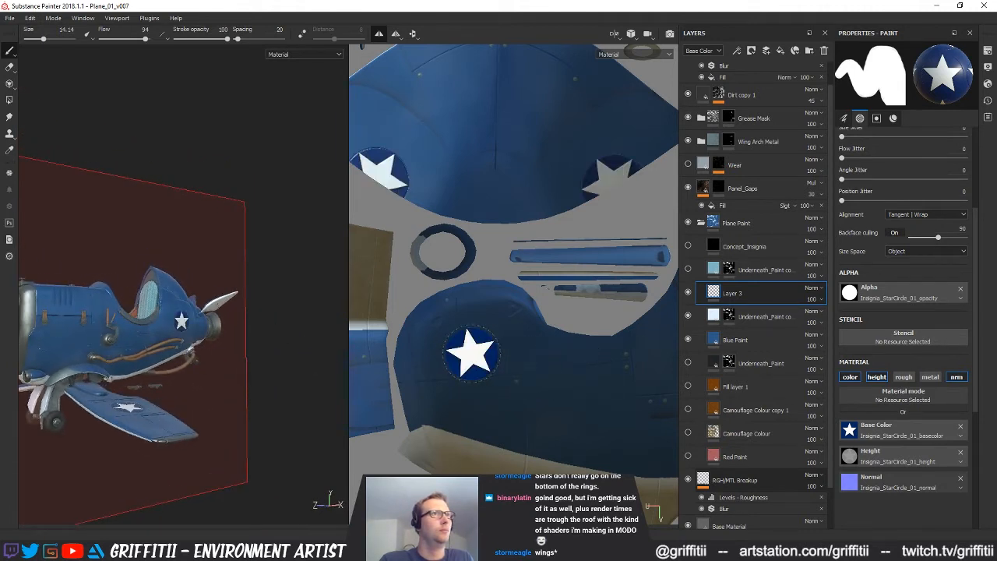
left_click_drag(167, 329, 186, 340, "alt")
key("ctrl+z")
left_click(471, 351)
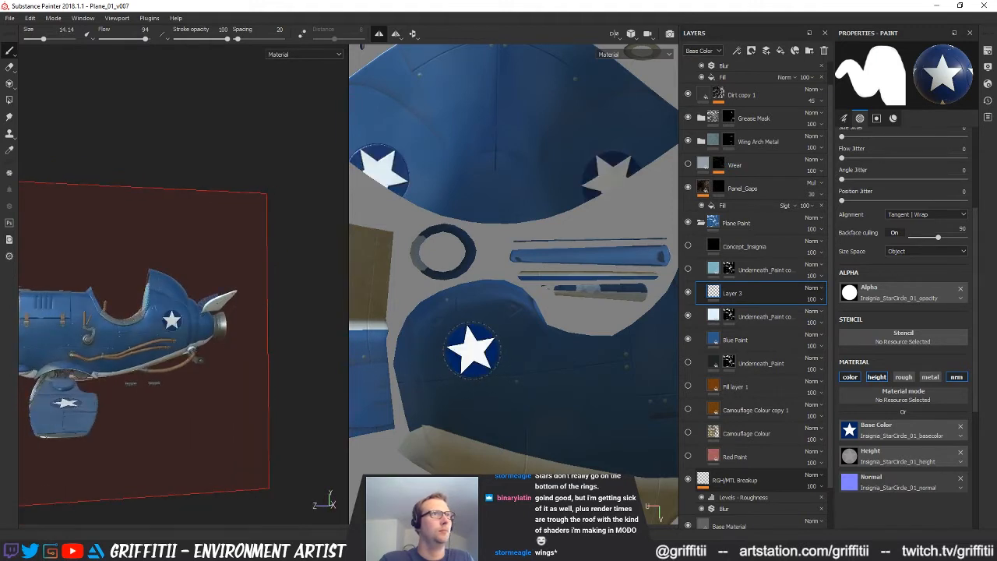
key("ctrl+z")
Stamp the star insignia on the rear fuselage side panel and inspect it together with the wing star on the 3D model
left_click(476, 350)
left_click_drag(202, 330, 235, 328, "alt")
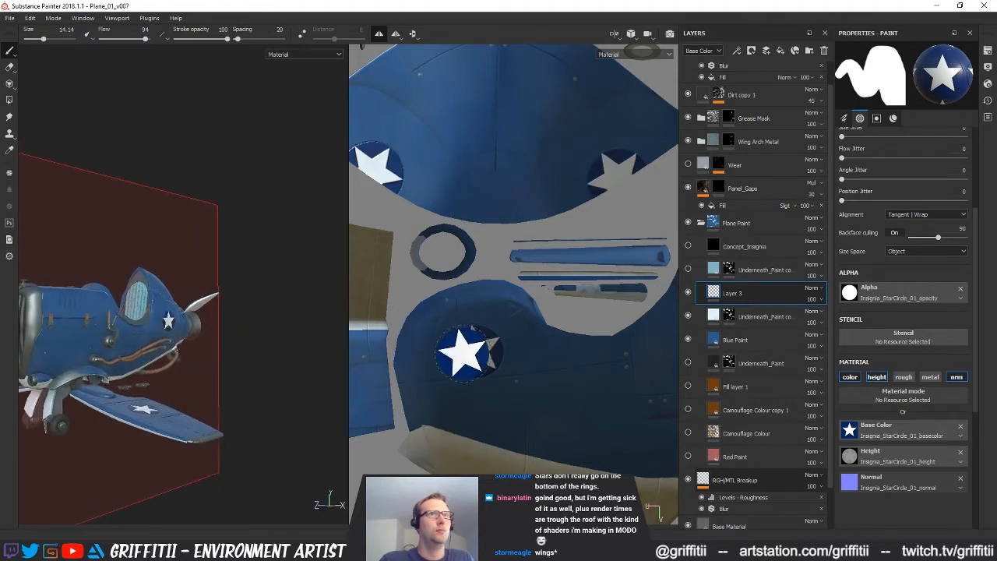
left_click(478, 353)
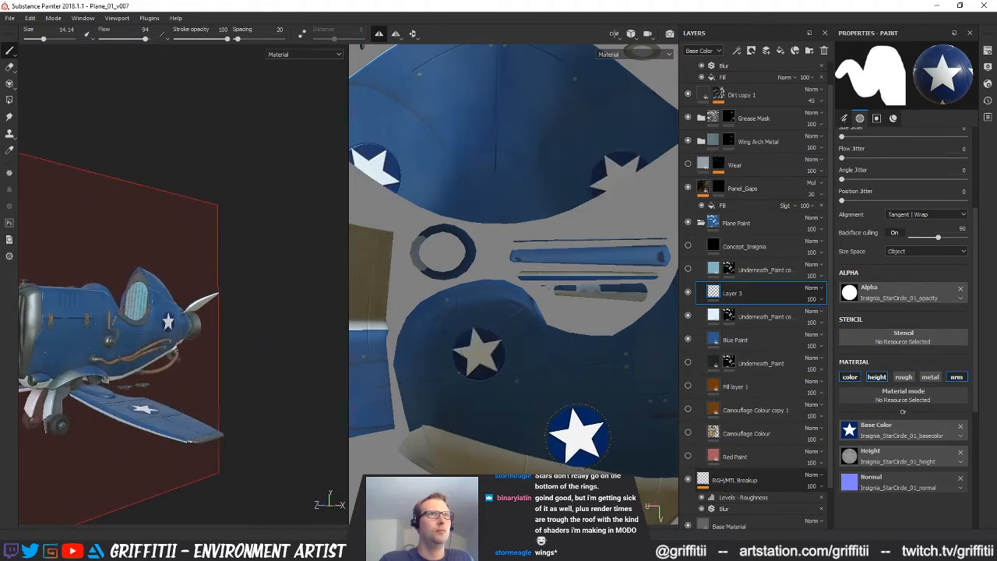
mouse_move(178, 355)
left_mouse_down("alt")
mouse_move(332, 362)
mouse_move(231, 328)
left_mouse_up("alt")
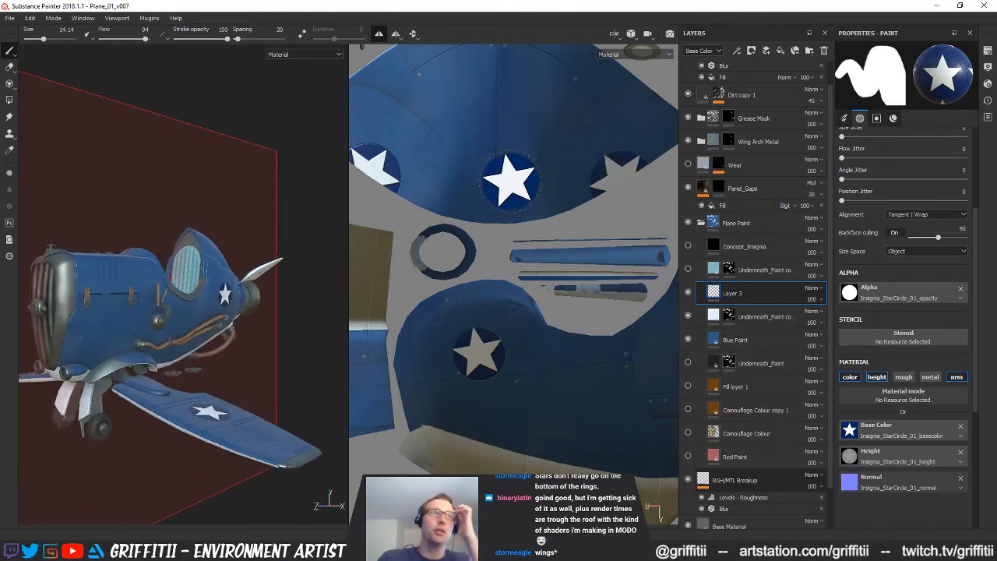
scroll(217, 420, "up", 10)
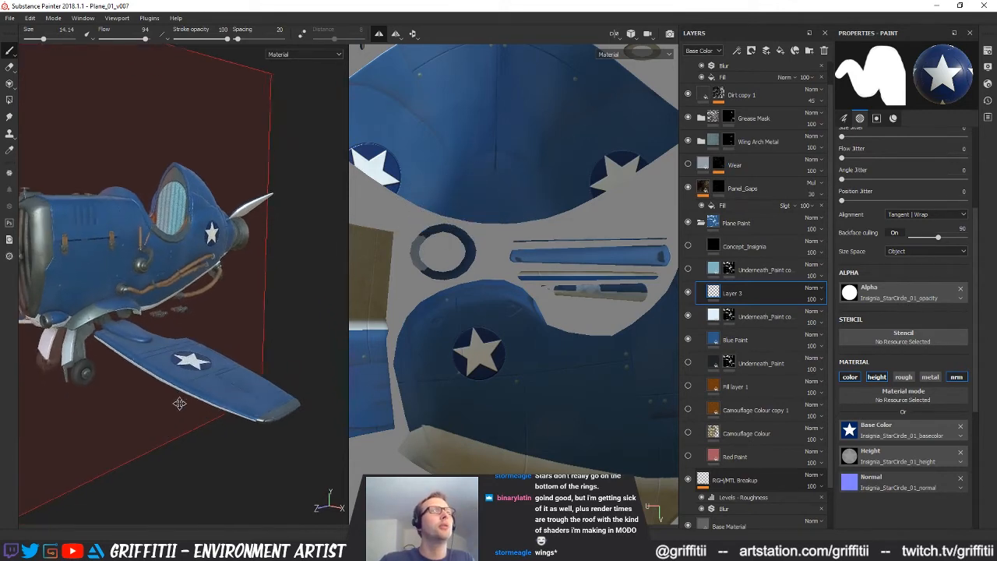
left_click_drag(206, 450, 207, 429, "alt")
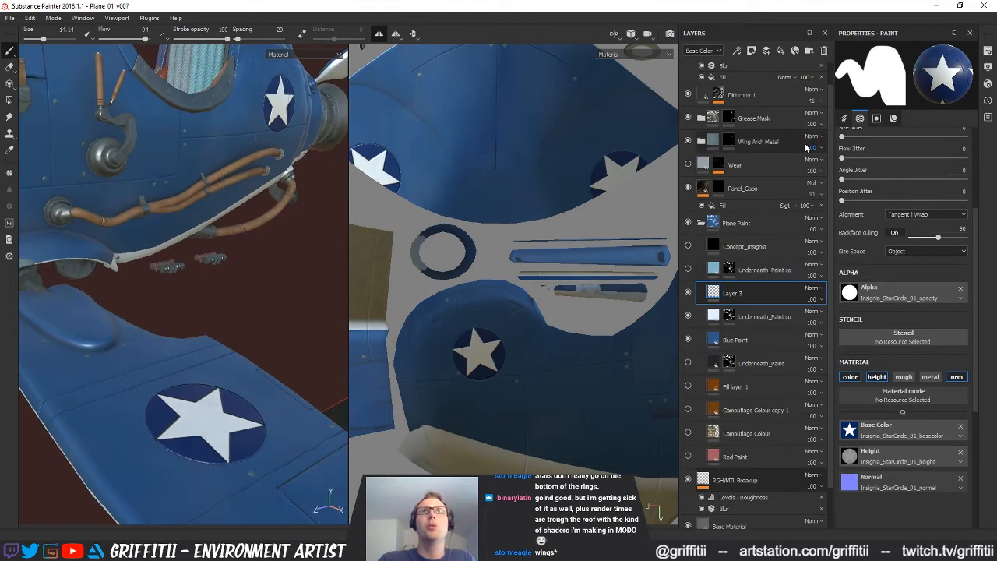
Rename Layer 3 as Insignia_American_Stars and set its Height channel opacity to 10
left_click(699, 51)
left_click(698, 67)
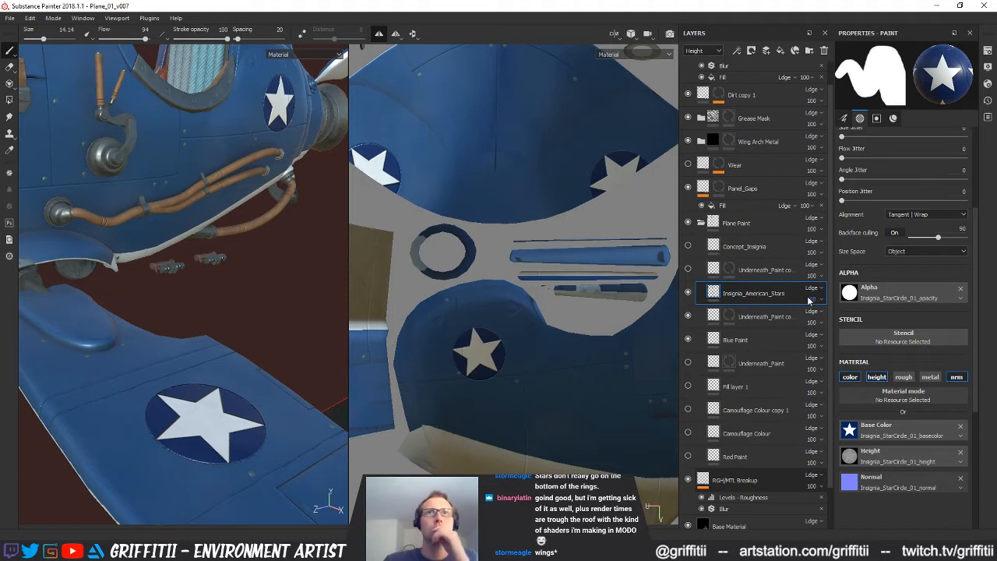
left_click_drag(811, 311, 807, 320)
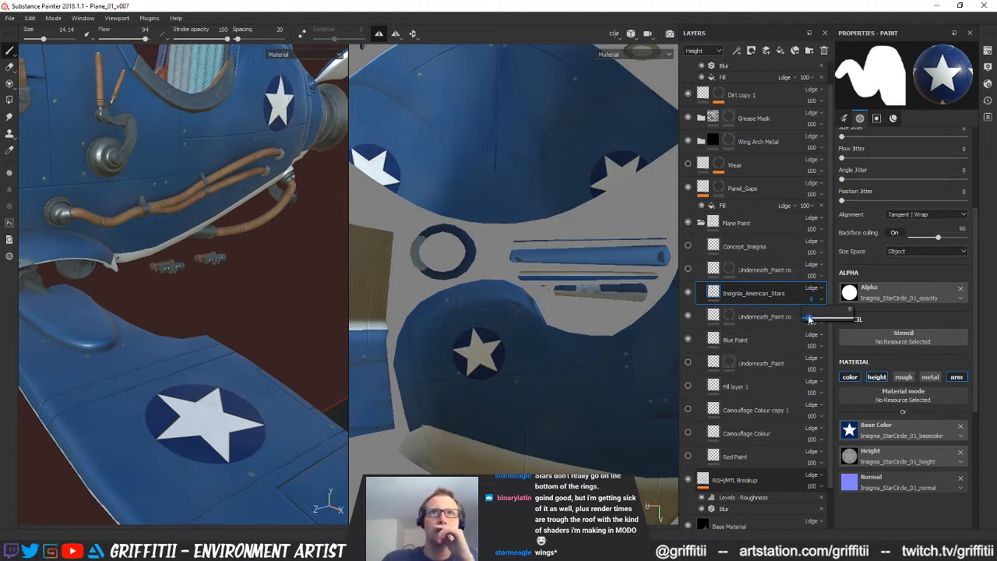
left_click(705, 52)
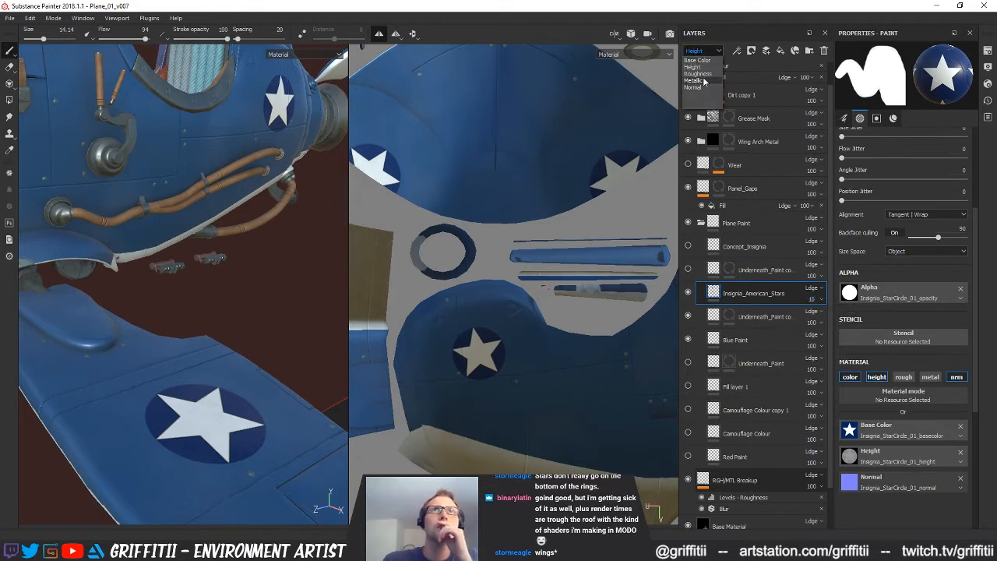
left_click(698, 69)
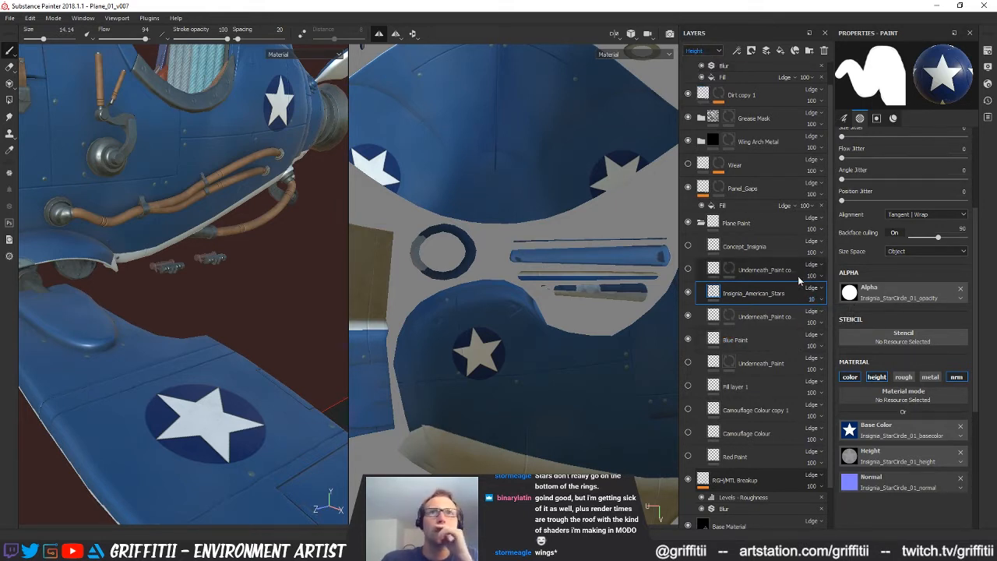
Set the Normal channel opacity of the Insignia_American_Stars layer to 10
left_click(705, 51)
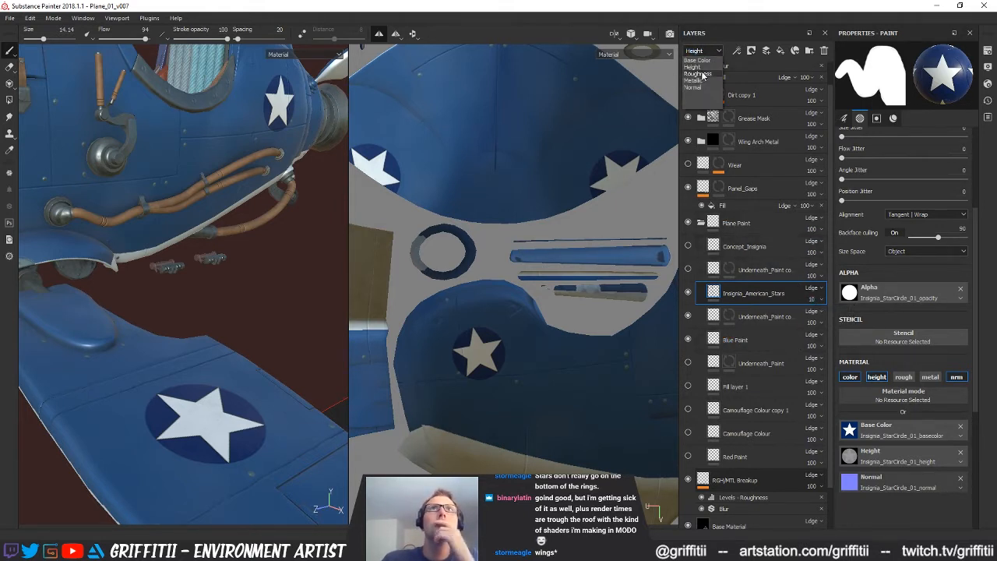
left_click(695, 88)
left_click(813, 318)
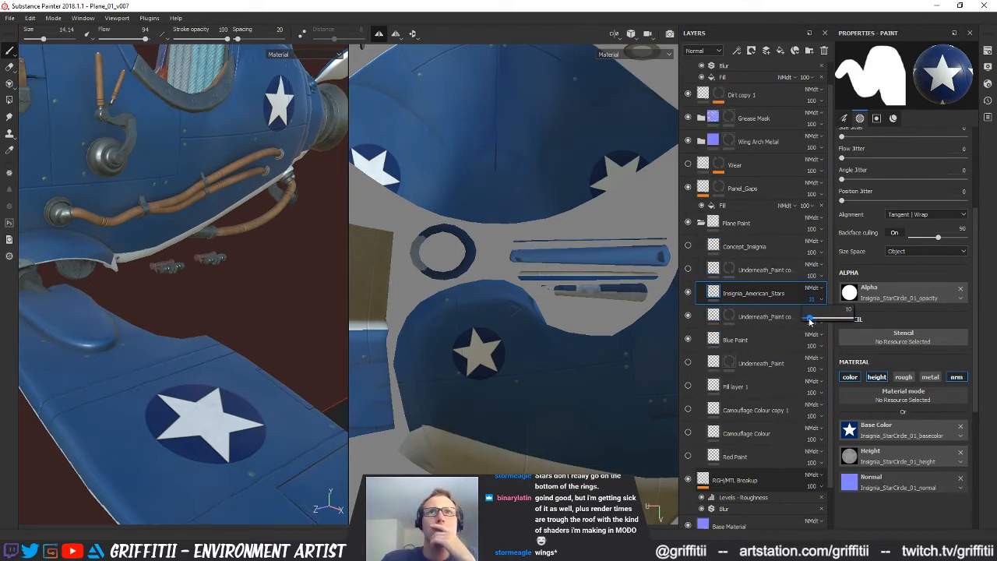
Reduce the Base Color opacity of the Insignia_American_Stars layer to 49, checking the stars on the 3D model
left_click(700, 53)
left_click(701, 65)
left_click_drag(815, 315, 839, 325)
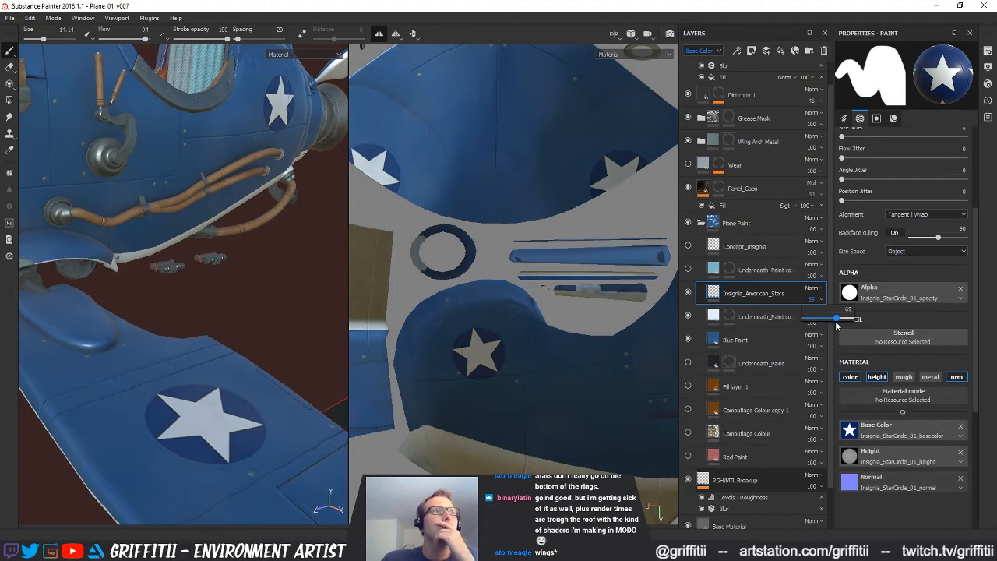
right_click_drag(226, 288, 171, 288, "alt")
mouse_move(172, 288)
left_mouse_down("alt")
mouse_move(187, 241)
mouse_move(168, 300)
mouse_move(175, 311)
mouse_move(125, 279)
mouse_move(152, 284)
left_mouse_up("alt")
right_click_drag(179, 284, 214, 282, "alt")
middle_click_drag(213, 282, 229, 274, "alt")
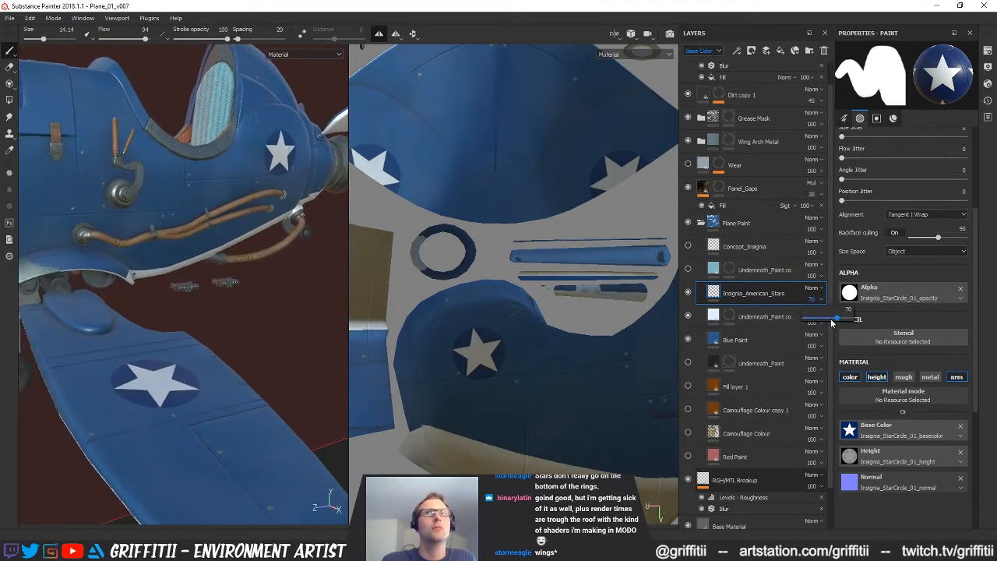
left_click_drag(831, 321, 827, 321)
Set the Insignia_American_Stars layer's Base Color blend mode to Screen and its opacity to 100
left_click(811, 288)
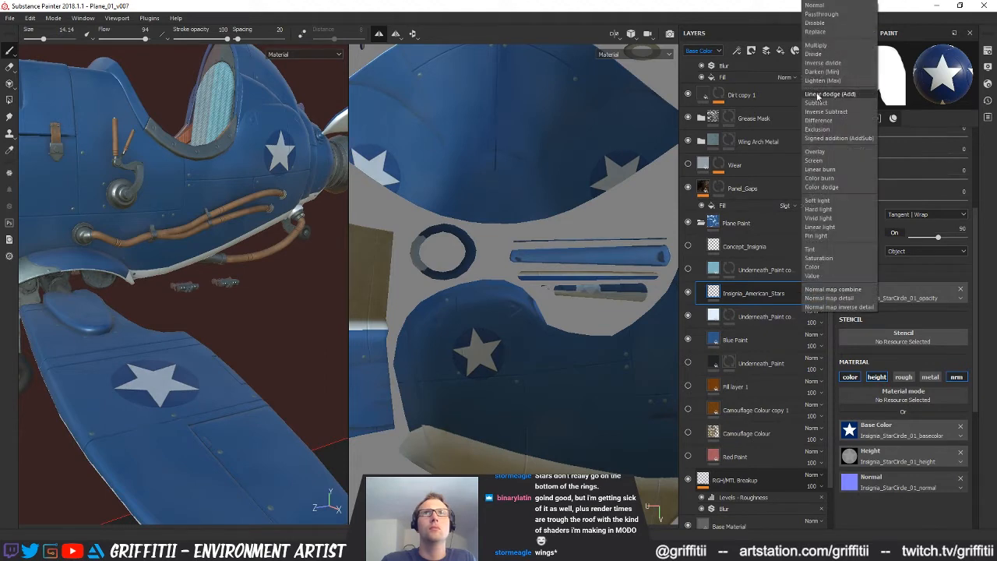
left_click(813, 160)
left_click_drag(230, 271, 257, 280, "alt")
right_click_drag(257, 280, 291, 271, "alt")
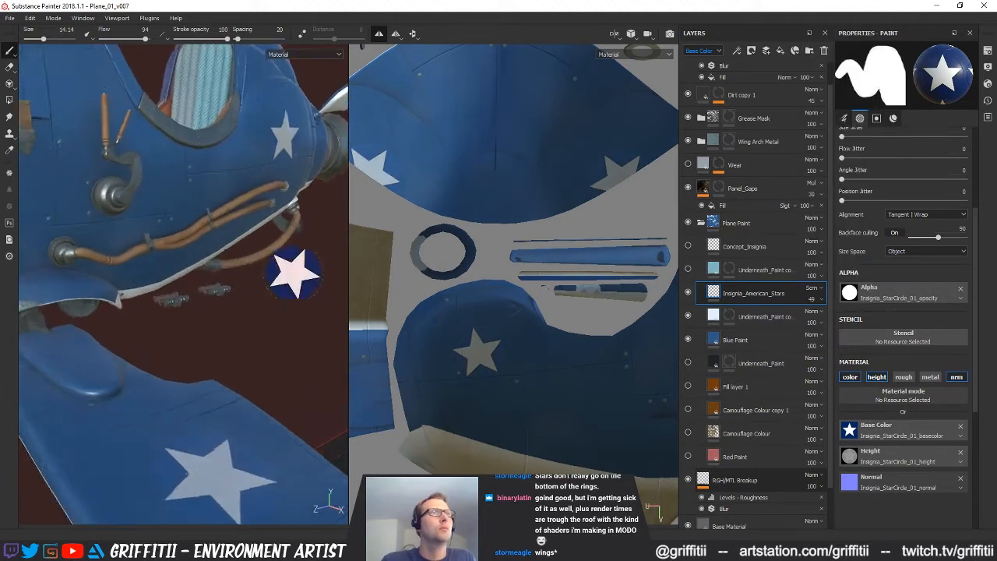
middle_click_drag(292, 272, 271, 251, "alt")
left_click_drag(817, 318, 847, 320)
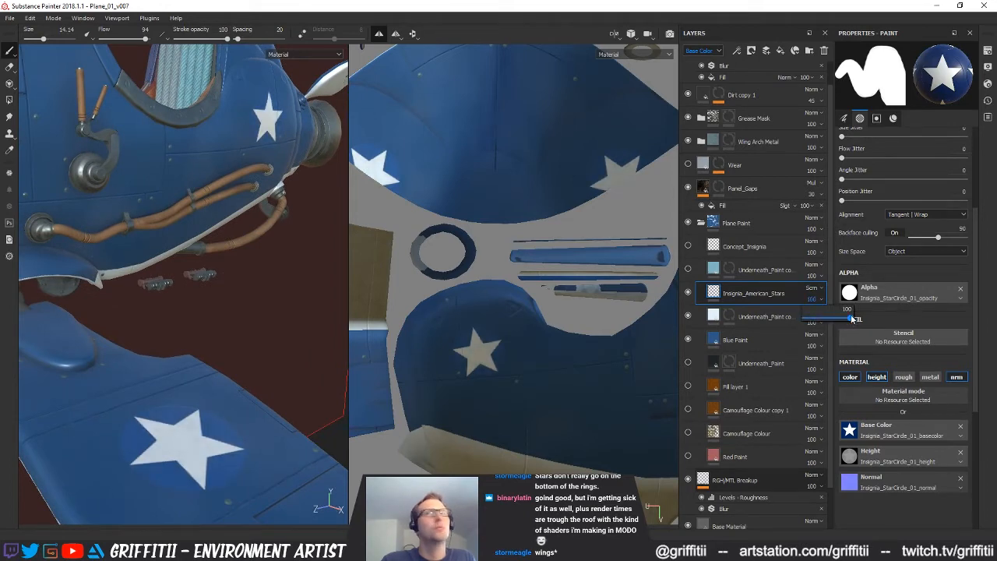
Try the Soft light and Hard light Base Color blend modes on the Insignia_American_Stars layer and lower its opacity to 45
left_click_drag(265, 236, 258, 218, "alt")
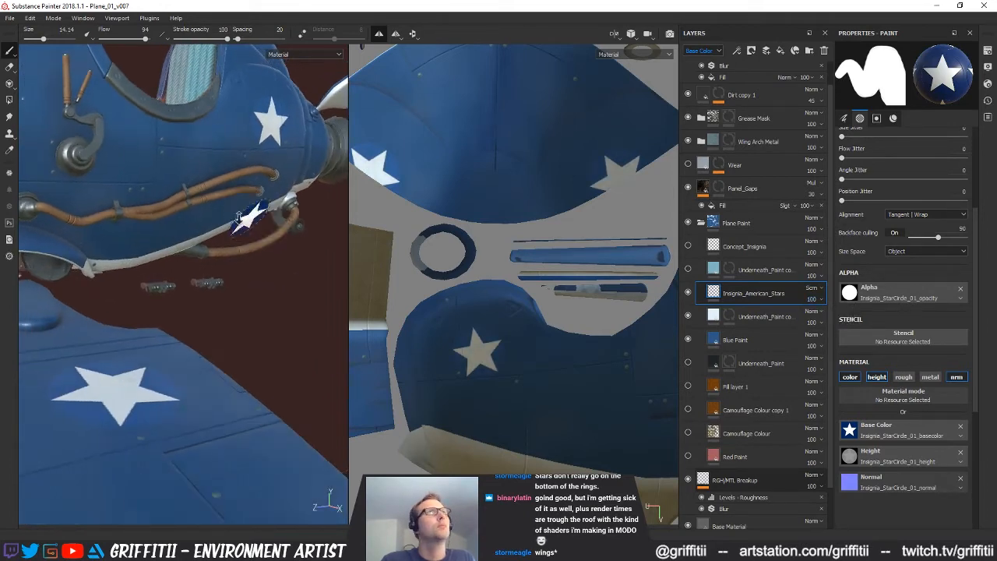
right_click_drag(258, 218, 238, 227, "alt")
mouse_move(238, 227)
left_mouse_down("alt")
mouse_move(241, 246)
mouse_move(229, 233)
mouse_move(241, 226)
left_mouse_up("alt")
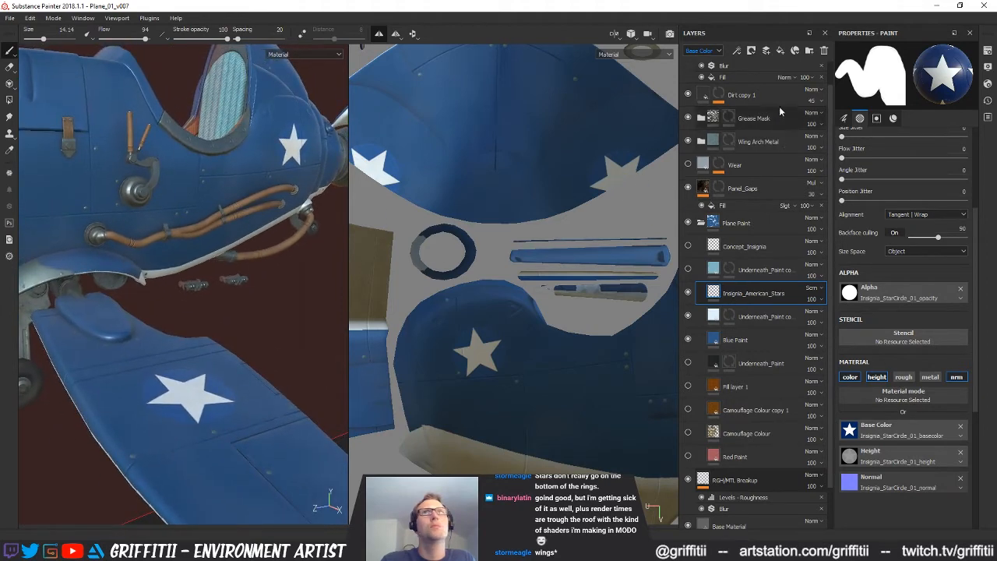
left_click(704, 51)
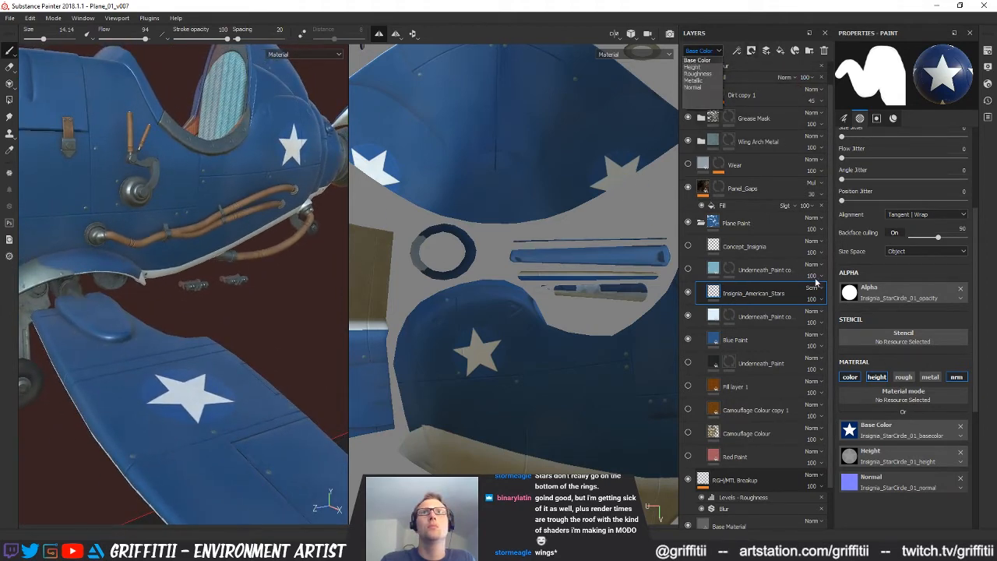
left_click(814, 287)
left_click(814, 287)
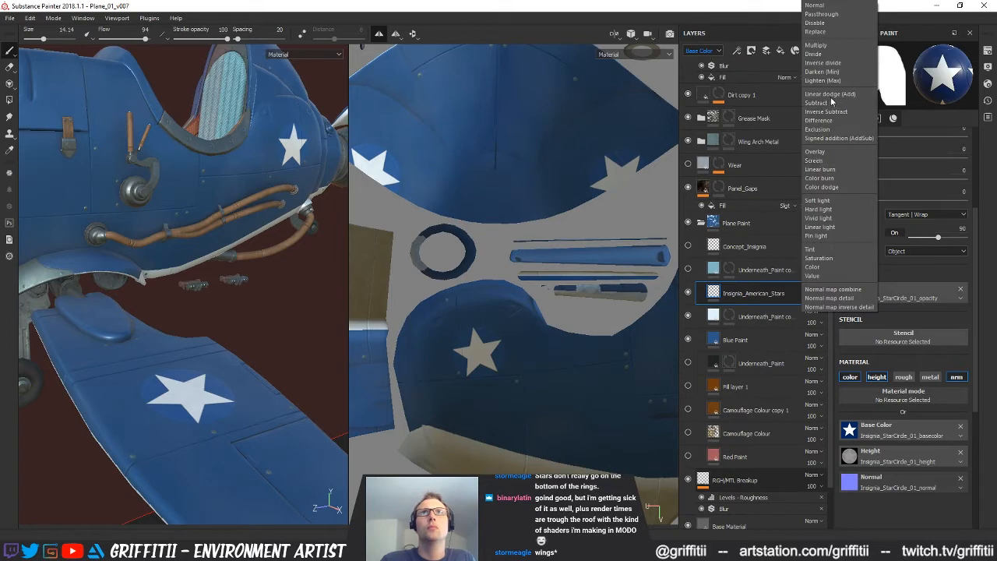
left_click(818, 200)
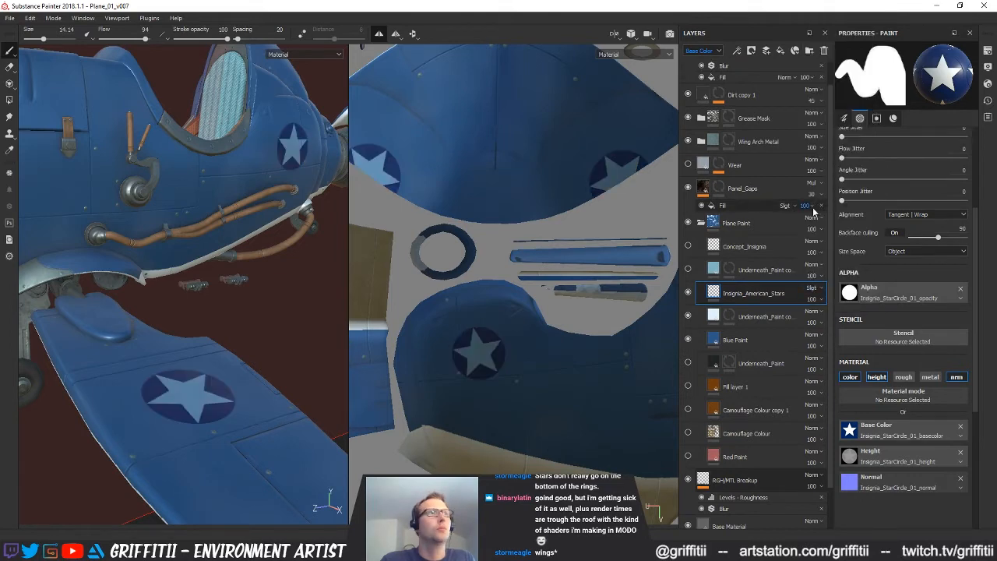
left_click(814, 288)
left_click(818, 209)
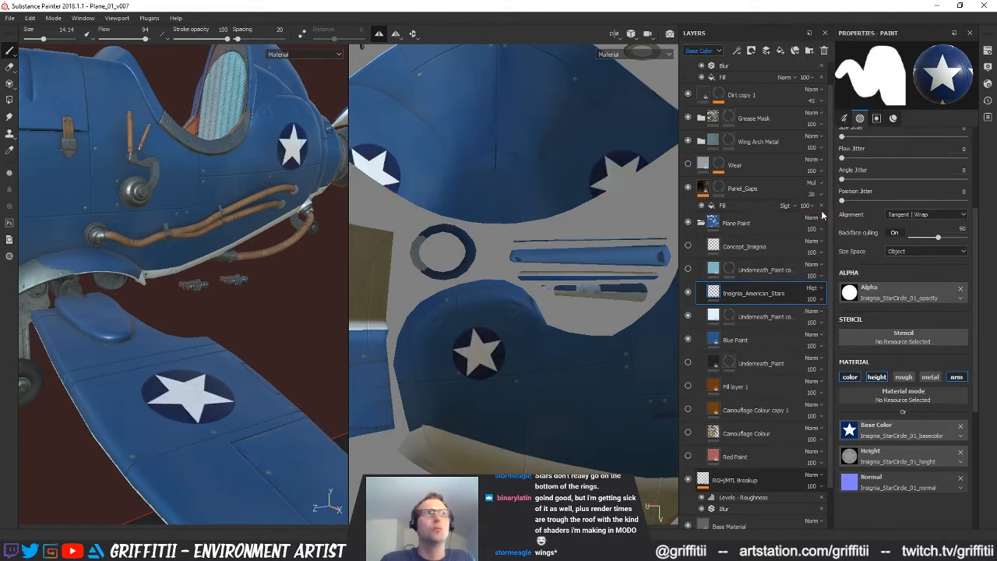
left_click_drag(822, 320, 824, 320)
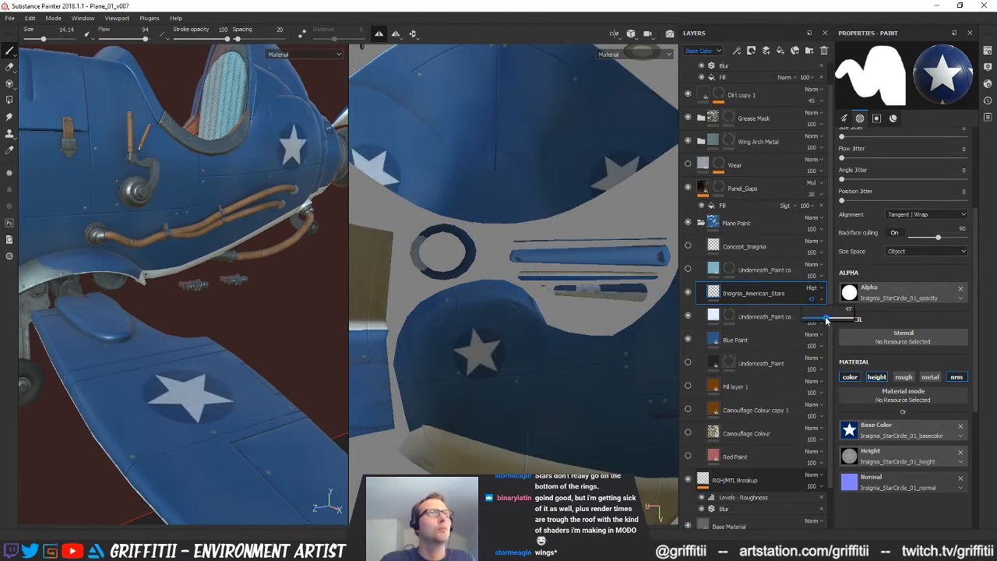
Try the Linear light, Value and Overlay Base Color blend modes on the Insignia_American_Stars layer
left_click(815, 289)
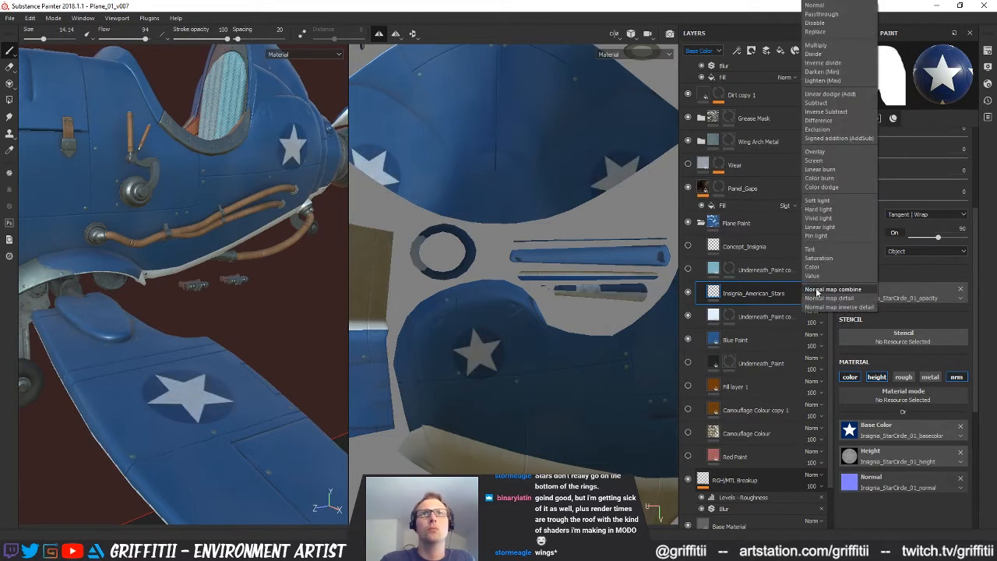
left_click(823, 227)
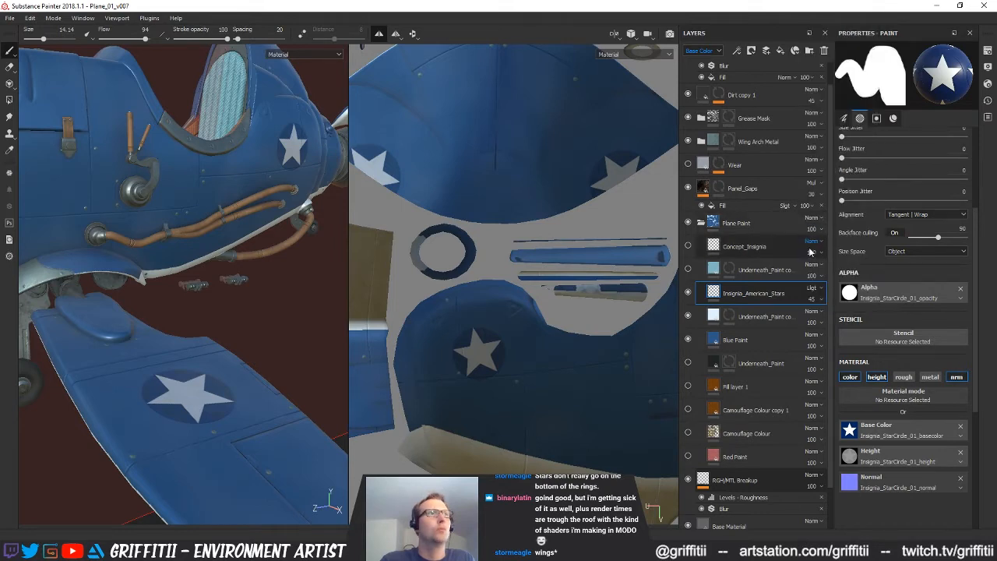
left_click(813, 287)
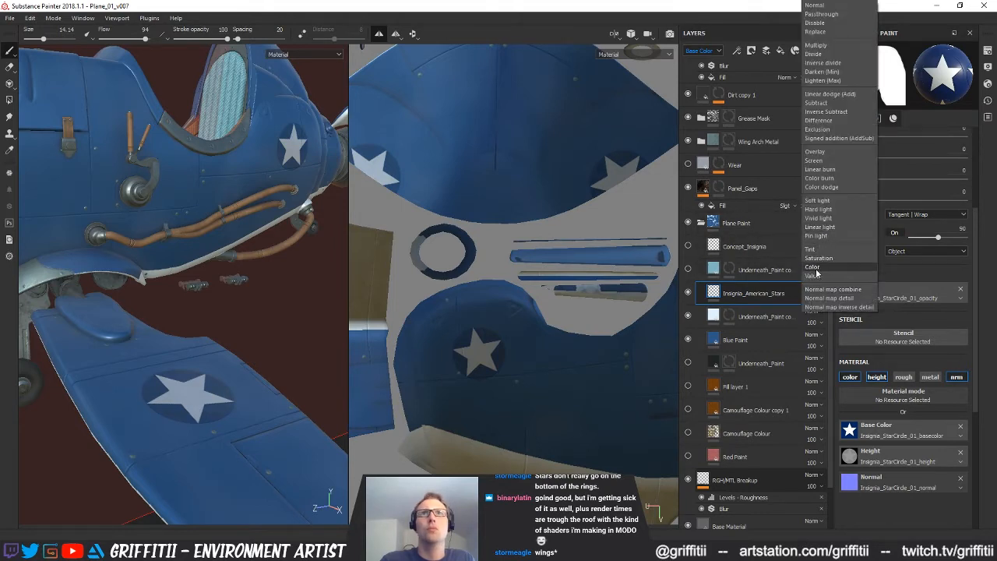
left_click(815, 277)
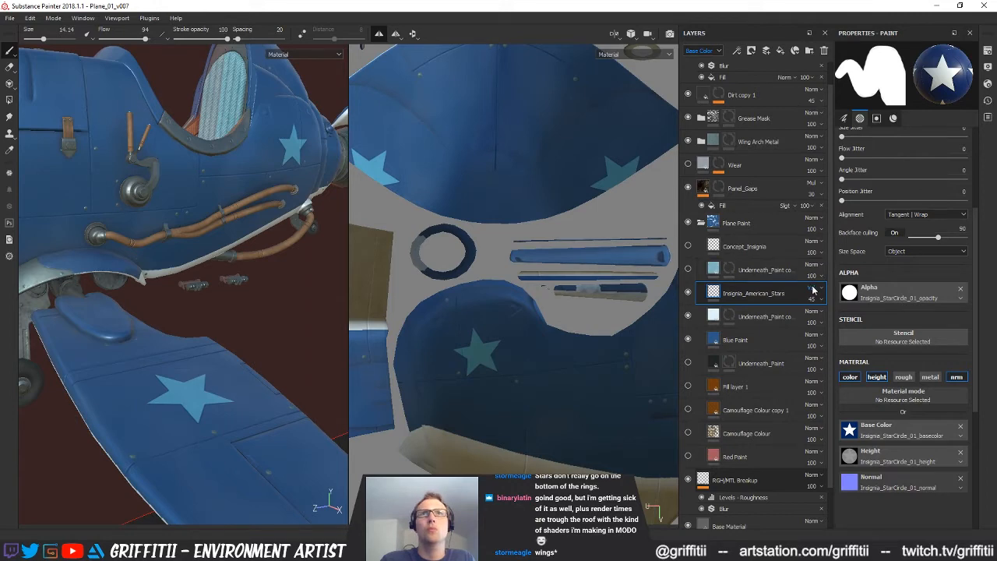
left_click(813, 289)
left_click(818, 160)
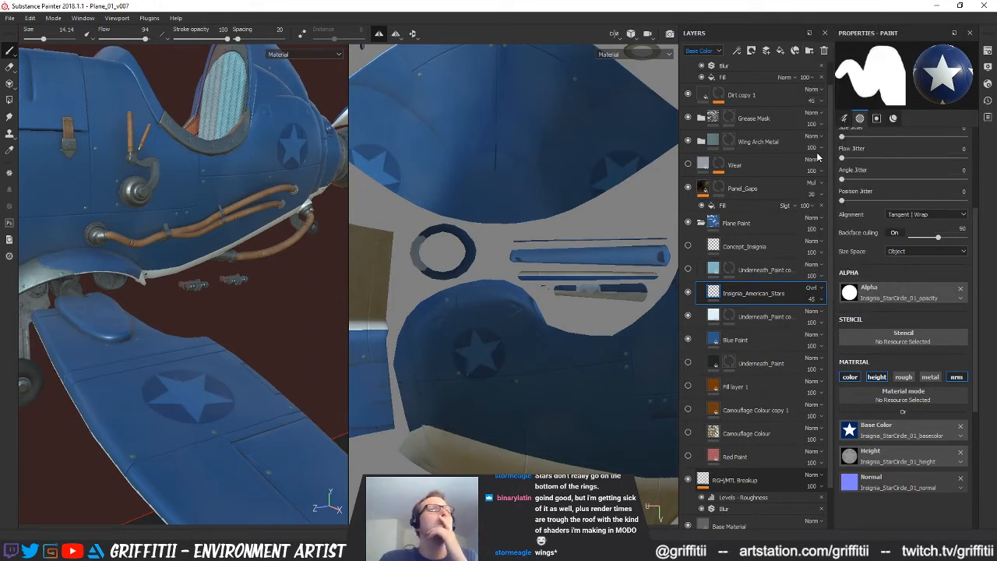
Try the Subtract and Inverse Subtract Base Color blend modes on the Insignia_American_Stars layer
left_click(815, 290)
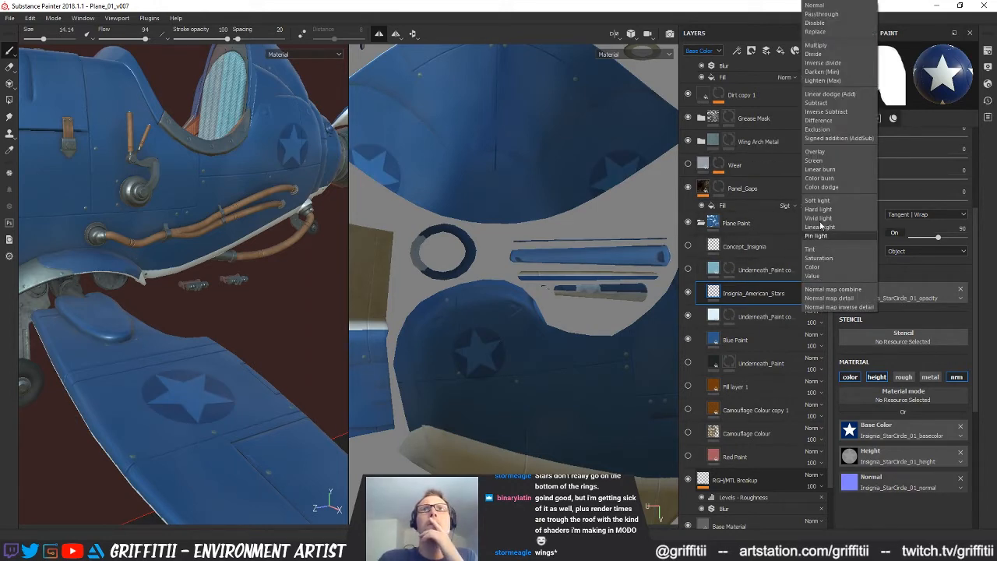
left_click(820, 105)
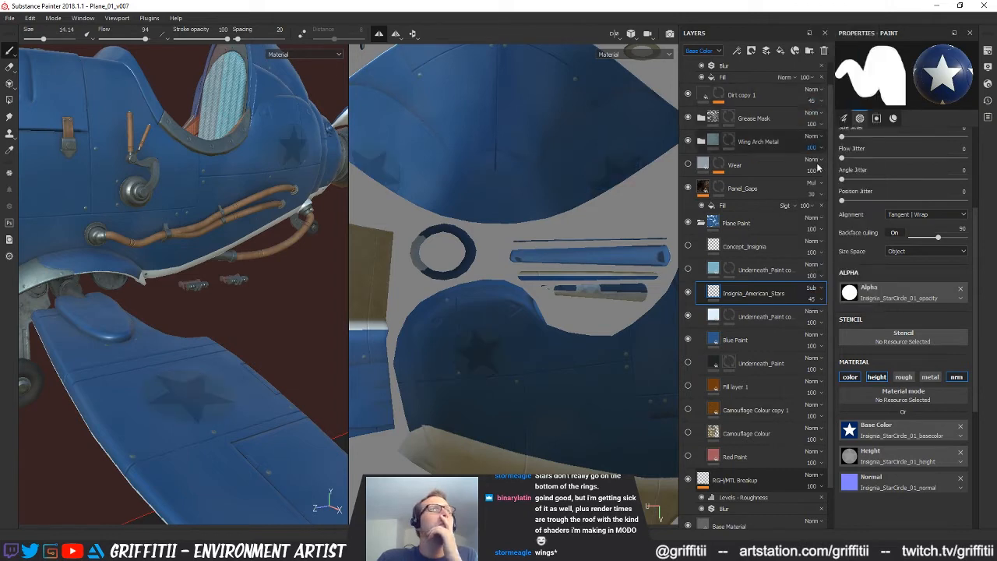
left_click(813, 289)
left_click(828, 114)
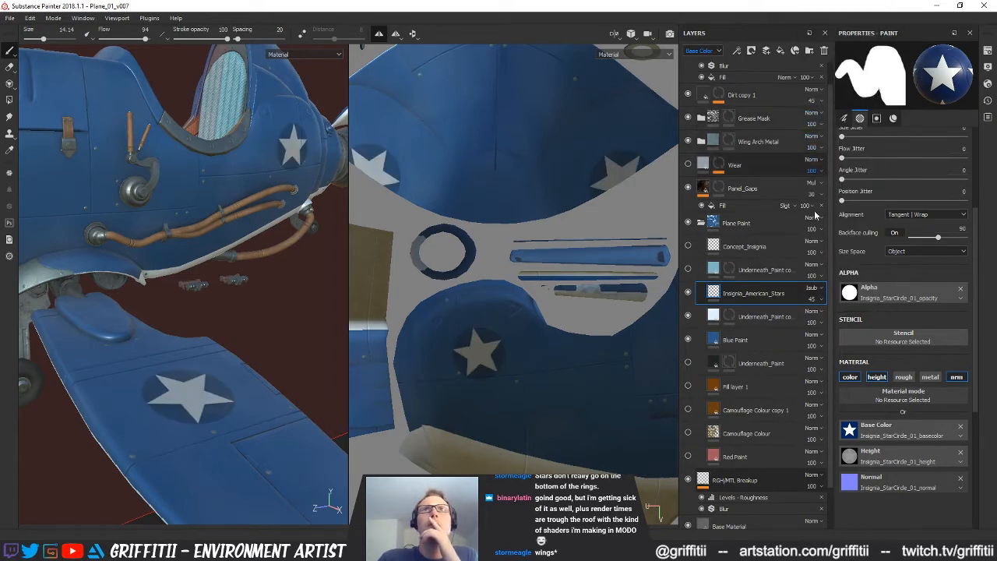
Try the Difference Base Color blend mode on the Insignia_American_Stars layer at opacity 100
left_click(818, 289)
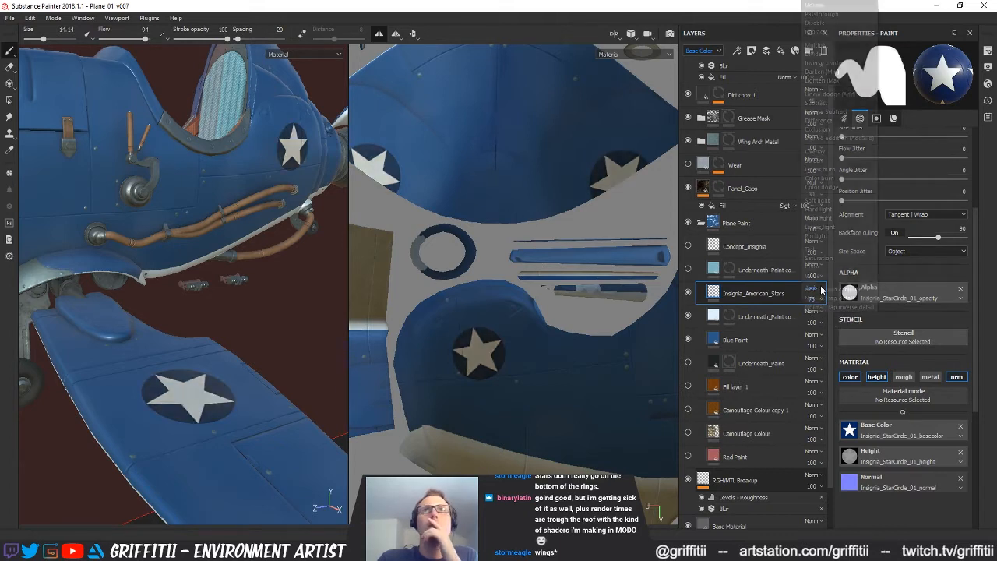
left_click(823, 120)
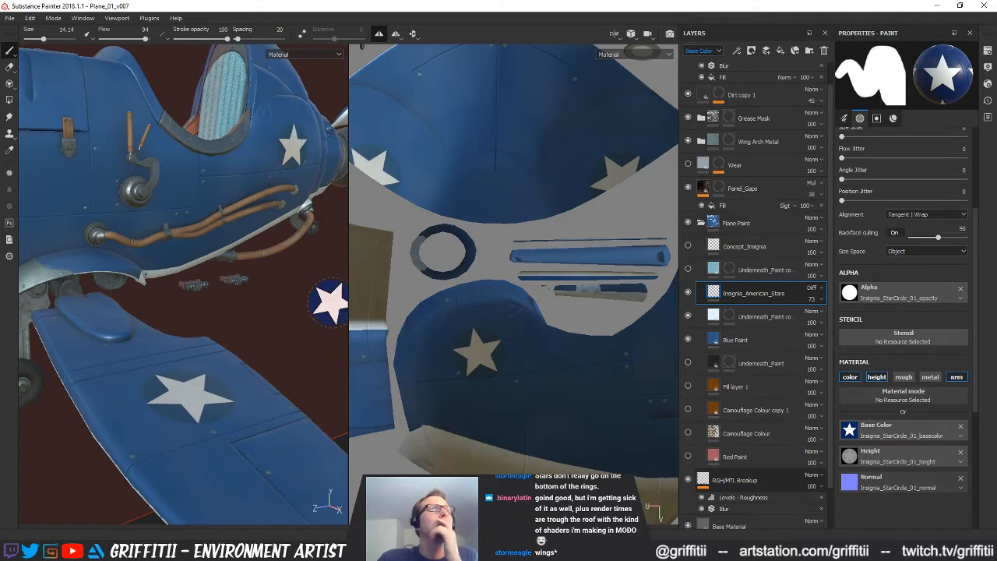
left_click_drag(828, 319, 858, 318)
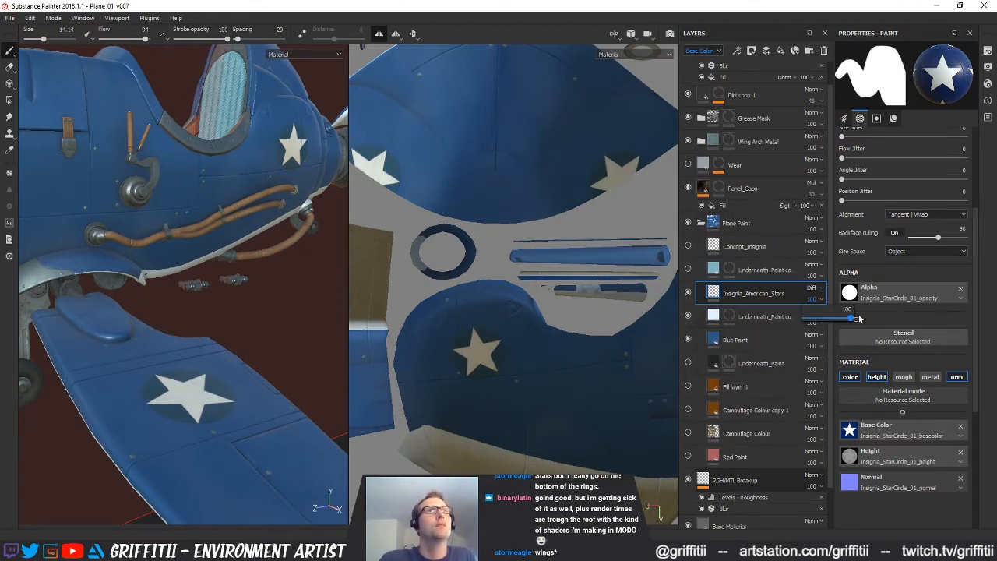
Try the Exclusion and Normal map combine Base Color blend modes on the Insignia_American_Stars layer at opacity 100, checking the stars on the model
left_click(814, 288)
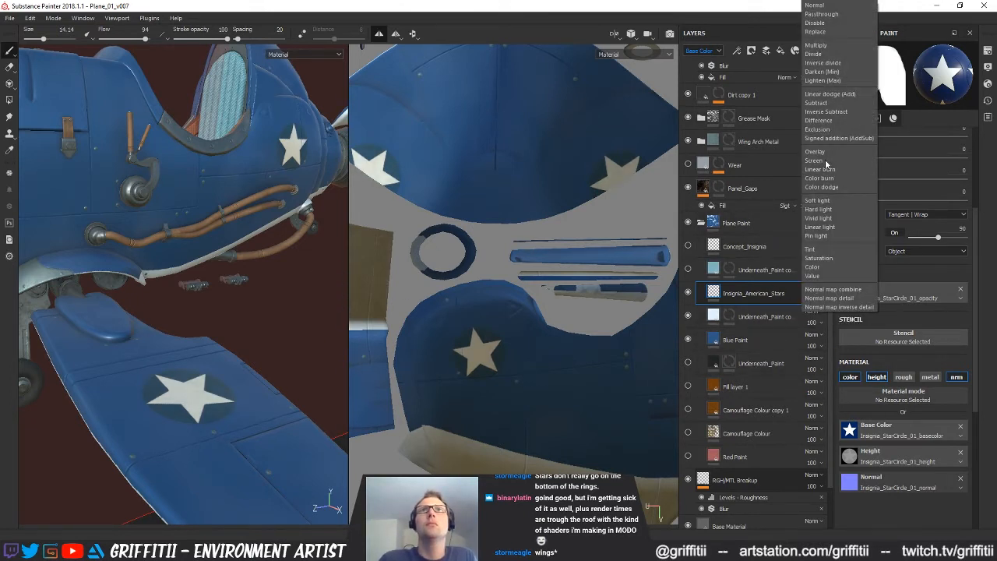
left_click(825, 131)
left_click(812, 299)
left_click_drag(815, 319, 894, 320)
mouse_move(232, 286)
left_mouse_down("alt")
mouse_move(319, 253)
mouse_move(227, 265)
mouse_move(239, 302)
mouse_move(208, 268)
mouse_move(225, 270)
left_mouse_up("alt")
right_click_drag(226, 269, 304, 294, "alt")
left_click_drag(304, 294, 238, 289, "alt")
right_click_drag(238, 289, 187, 285, "alt")
middle_click_drag(199, 285, 206, 268, "alt")
scroll(206, 267, "down", 2)
mouse_move(206, 267)
left_mouse_down("alt")
mouse_move(190, 260)
mouse_move(211, 256)
left_mouse_up("alt")
middle_click_drag(211, 257, 215, 275, "alt")
scroll(812, 290, "down", 16)
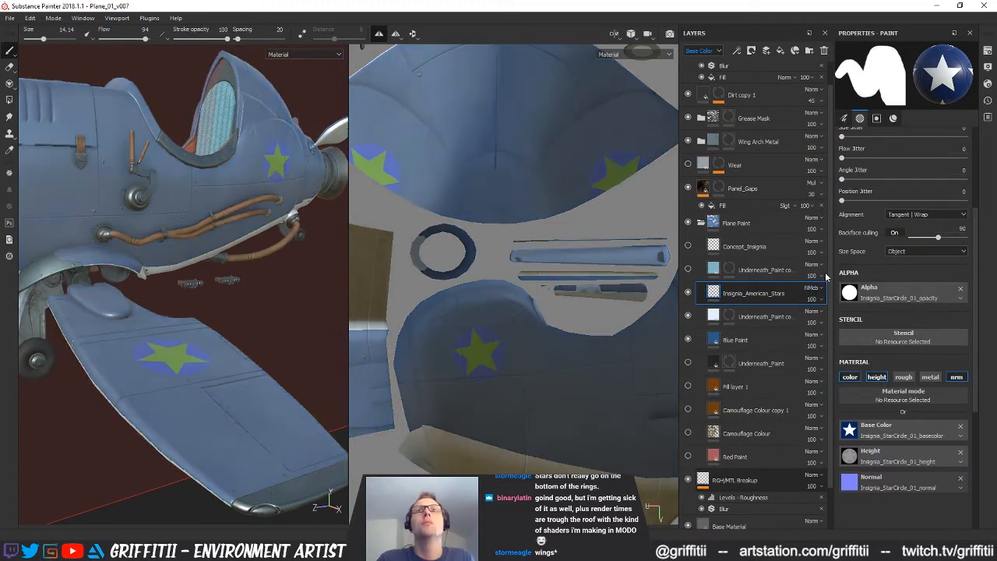
Try the Linear dodge (Add) Base Color blend mode on the Insignia_American_Stars layer at opacity 80, checking the stars on the model
left_click(814, 288)
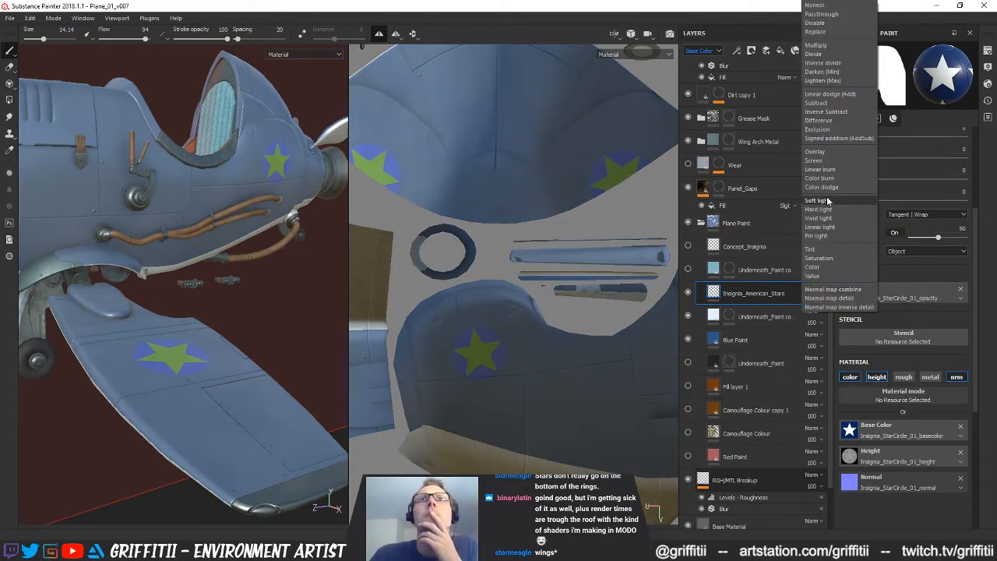
left_click(829, 93)
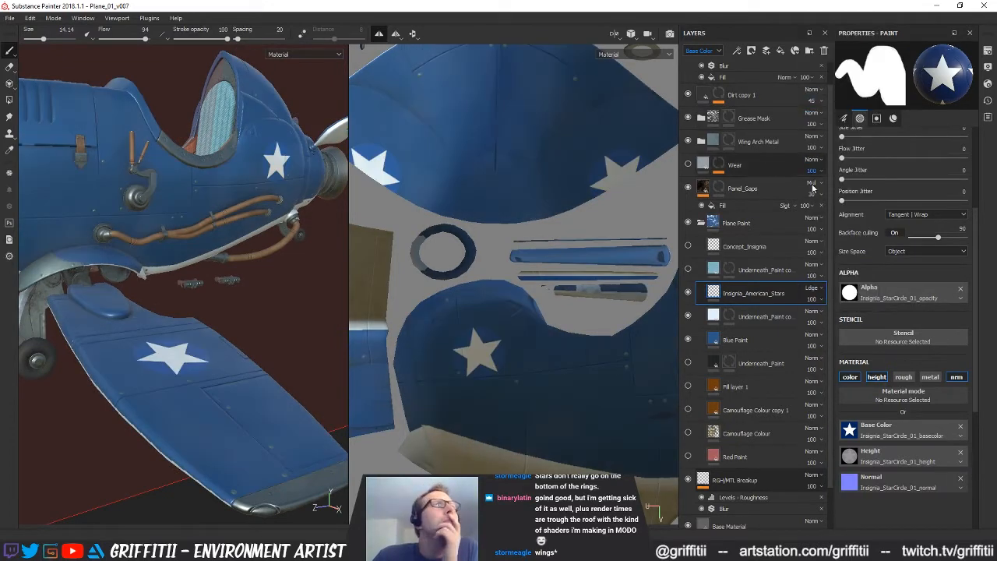
left_click_drag(839, 323, 837, 323)
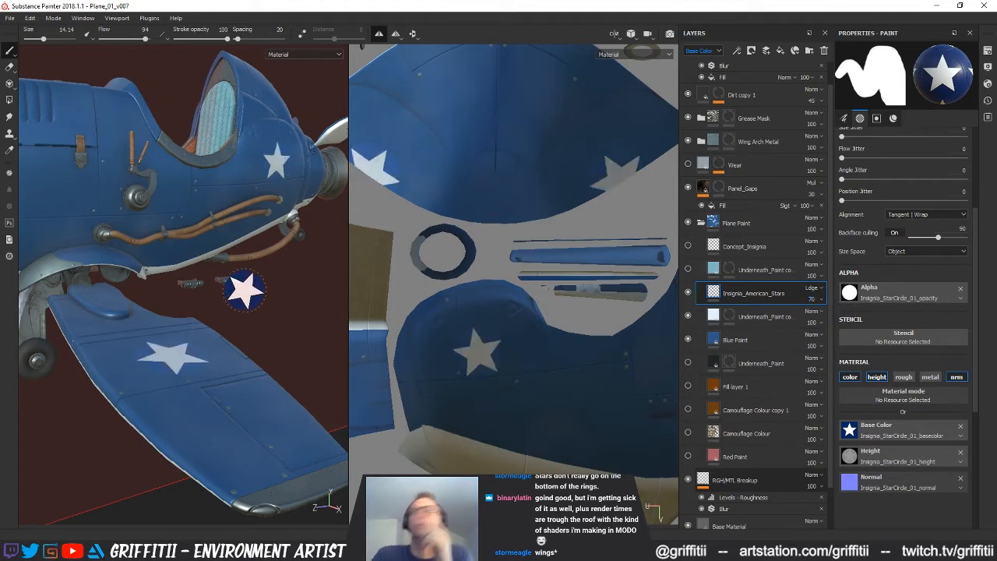
left_click_drag(195, 276, 233, 342, "alt")
left_click(819, 304)
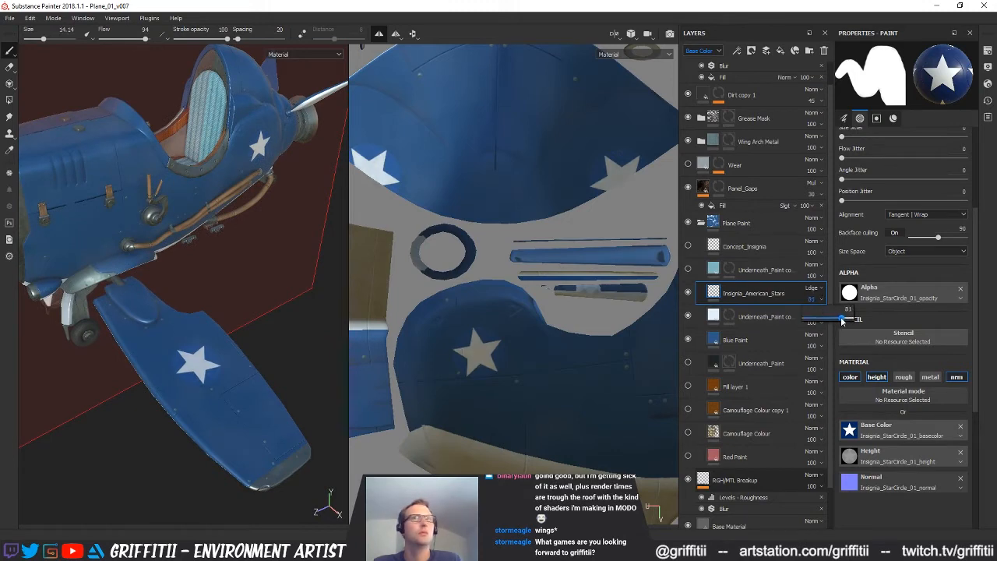
left_click_drag(210, 267, 165, 202, "alt")
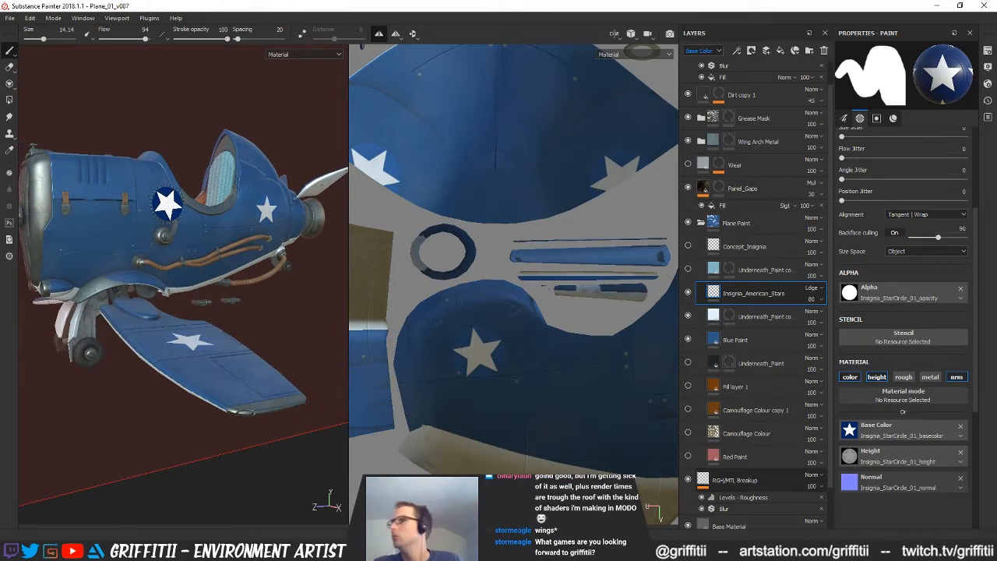
left_click_drag(166, 212, 211, 205, "alt")
Set the Insignia_American_Stars layer's Base Color blend mode to Normal and its opacity to 50
left_click(818, 288)
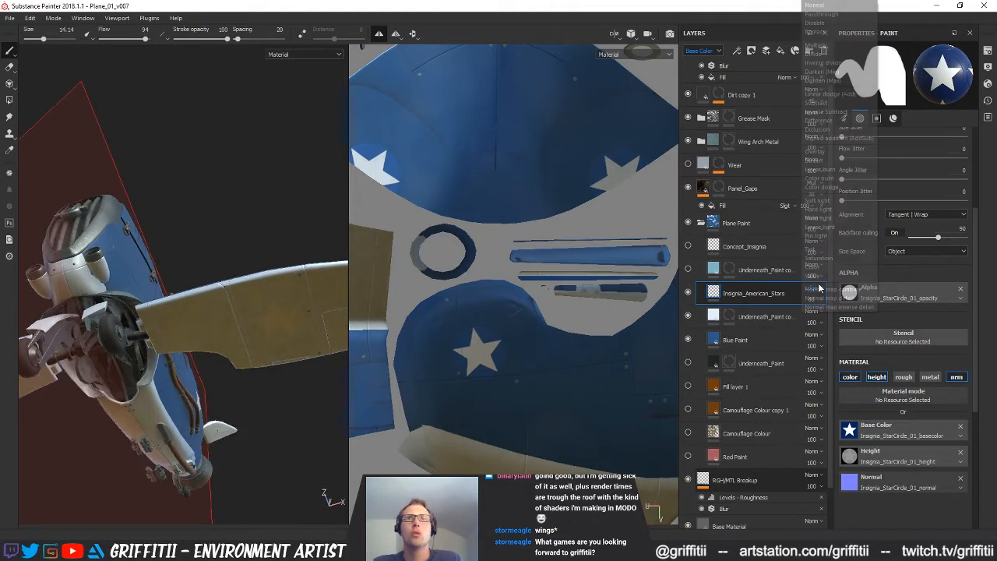
left_click(842, 10)
left_click_drag(170, 293, 222, 331, "alt")
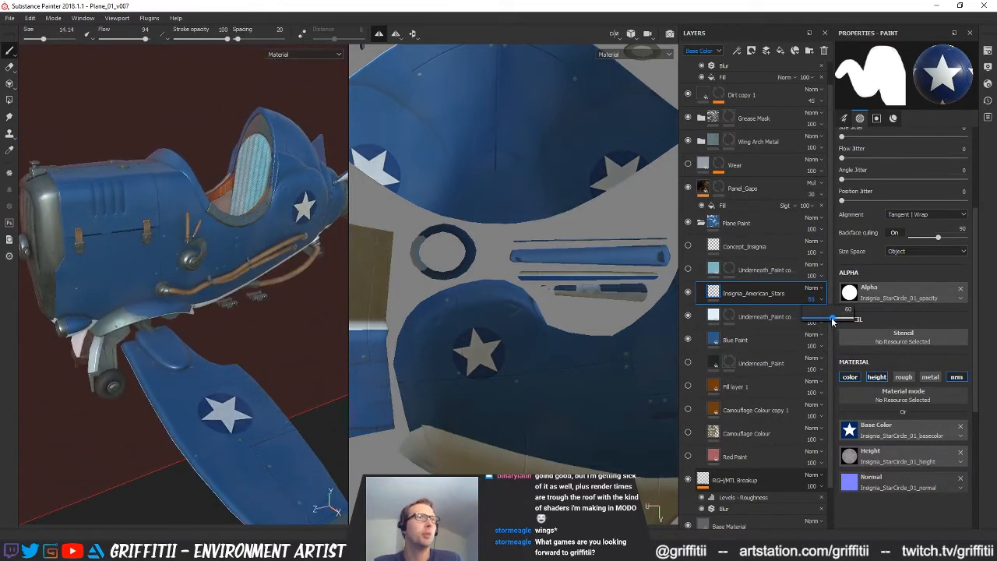
left_click_drag(223, 316, 204, 395, "alt")
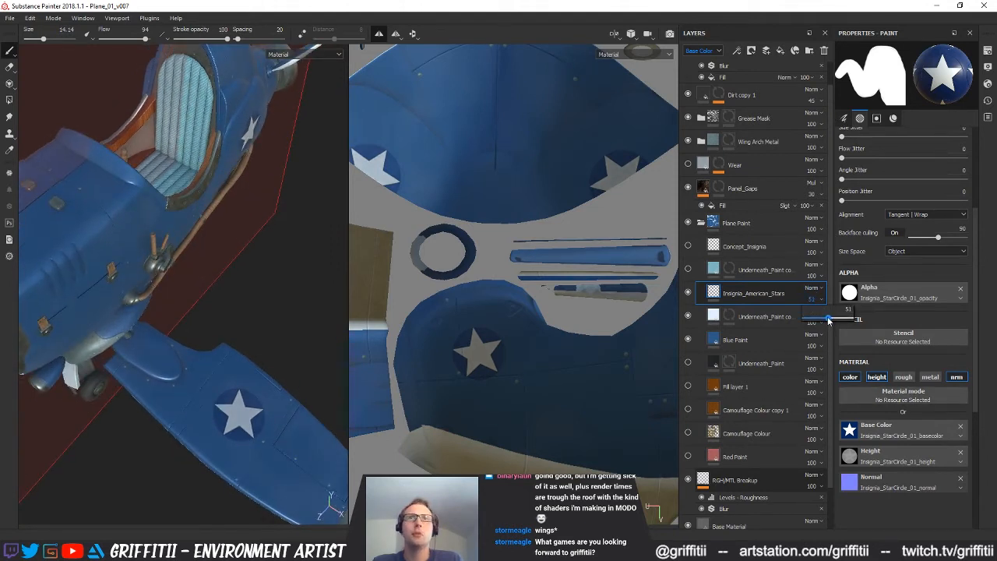
left_click_drag(195, 290, 278, 356, "alt")
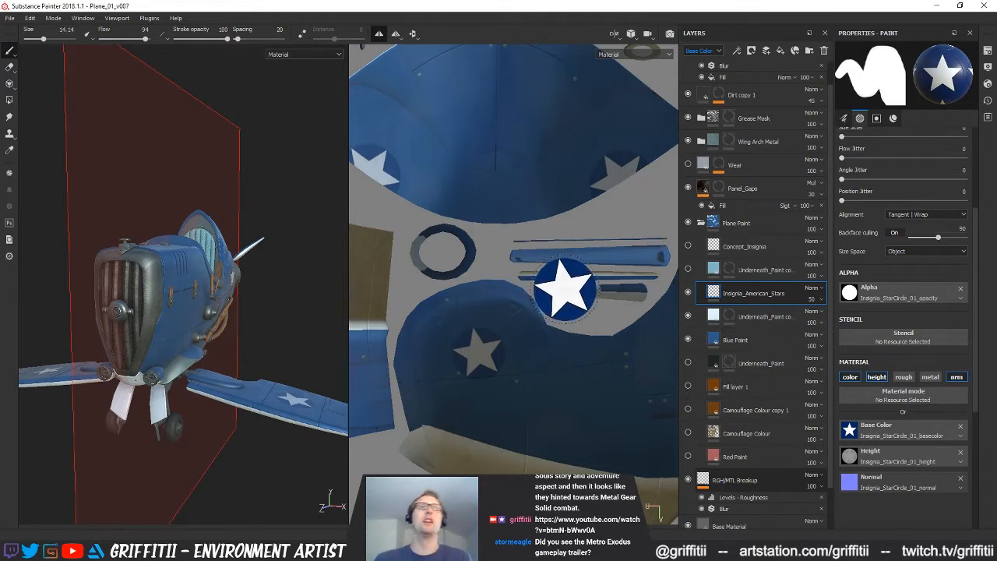
Examine the blended star insignia across the UV layout and on the plane's wings and fuselage in the 3D model
scroll(564, 288, "down", 5)
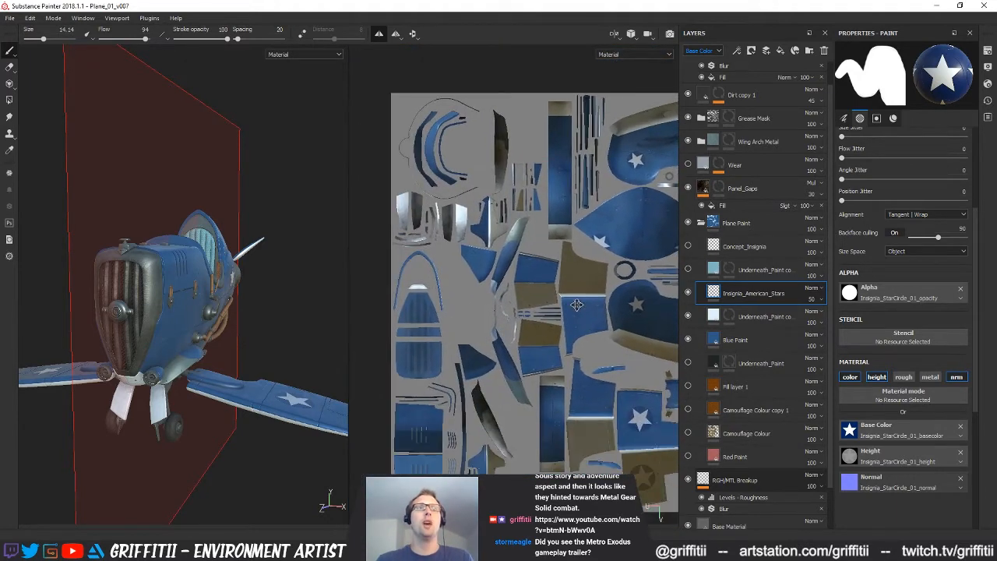
mouse_move(271, 324)
left_mouse_down("alt")
mouse_move(193, 356)
mouse_move(247, 361)
left_mouse_up("alt")
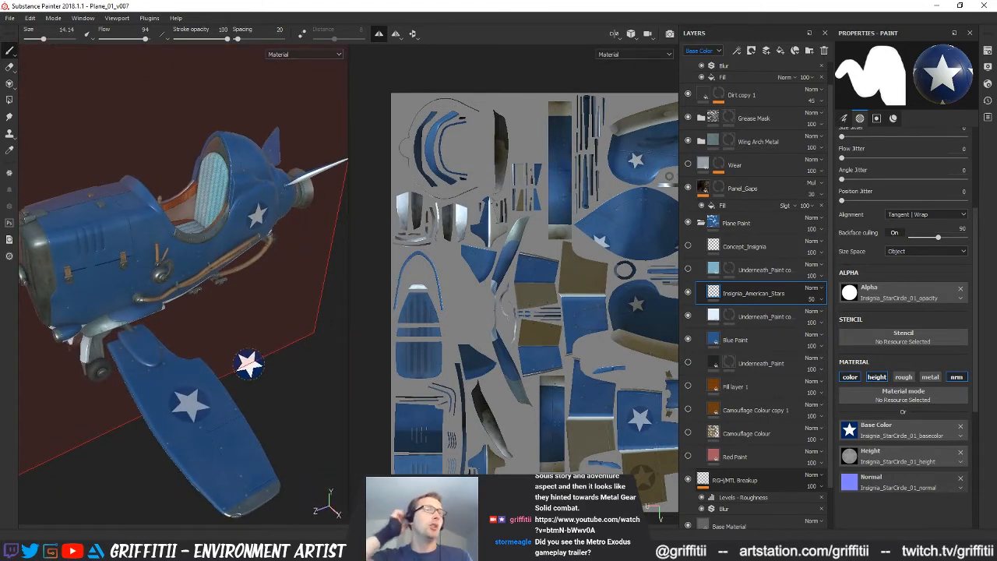
left_click_drag(189, 434, 227, 382, "alt")
right_click_drag(227, 381, 233, 354, "alt")
left_click_drag(233, 354, 271, 347, "alt")
right_click_drag(271, 347, 174, 338, "alt")
left_click_drag(174, 338, 175, 362, "alt")
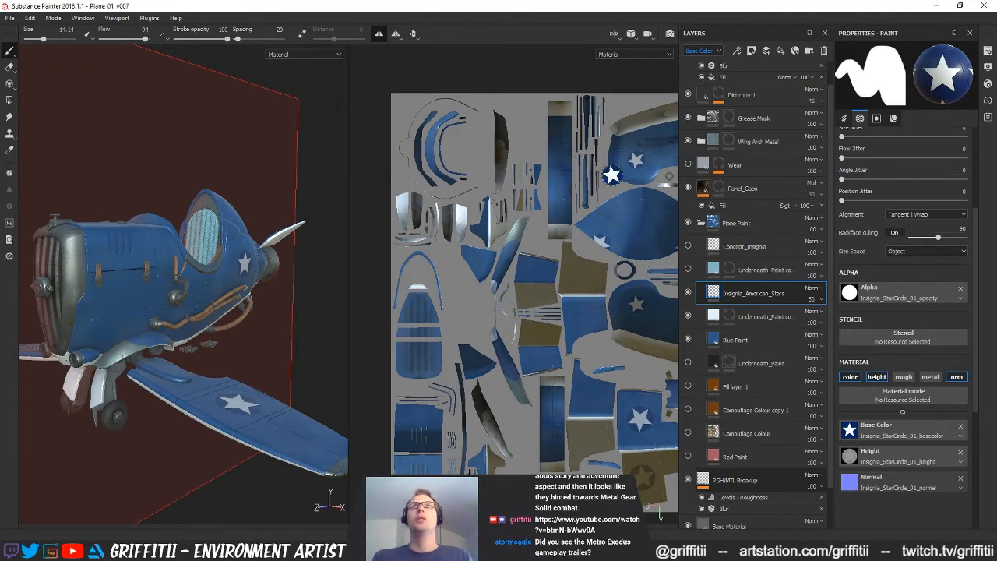
middle_click_drag(527, 356, 418, 360)
left_click_drag(260, 301, 268, 428, "alt")
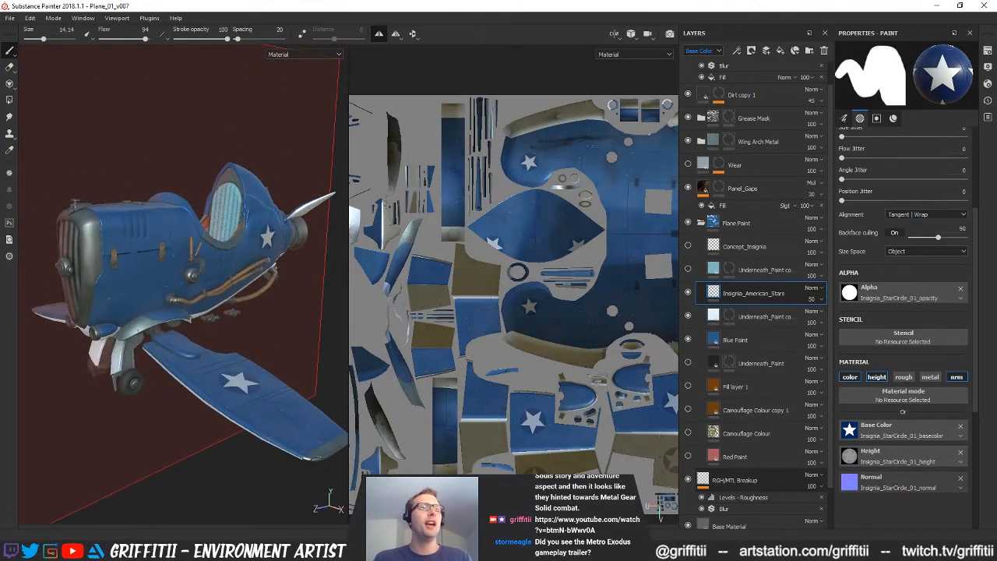
Switch to the Chrome window with the Google image search for WW2 seaplane insignia references
mouse_move(269, 552)
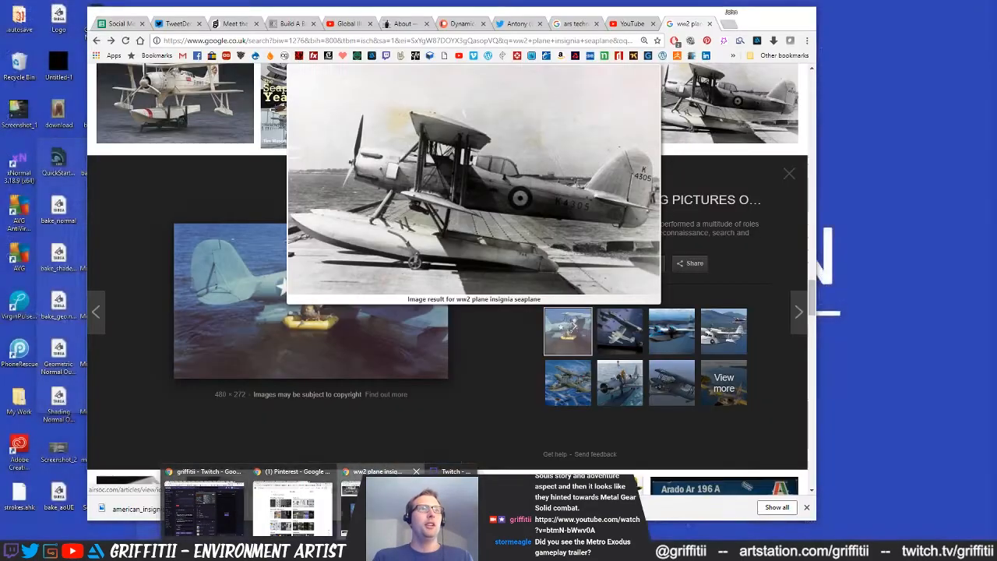
left_click(294, 506)
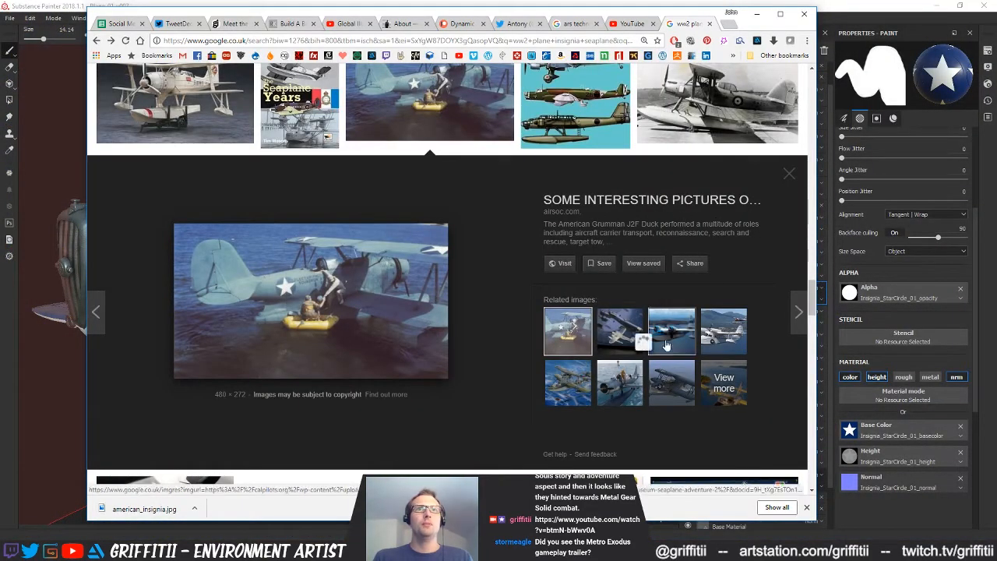
Search Google Images for "ww2 plane insignia seaplane wing underneath"
scroll(748, 350, "down", 4)
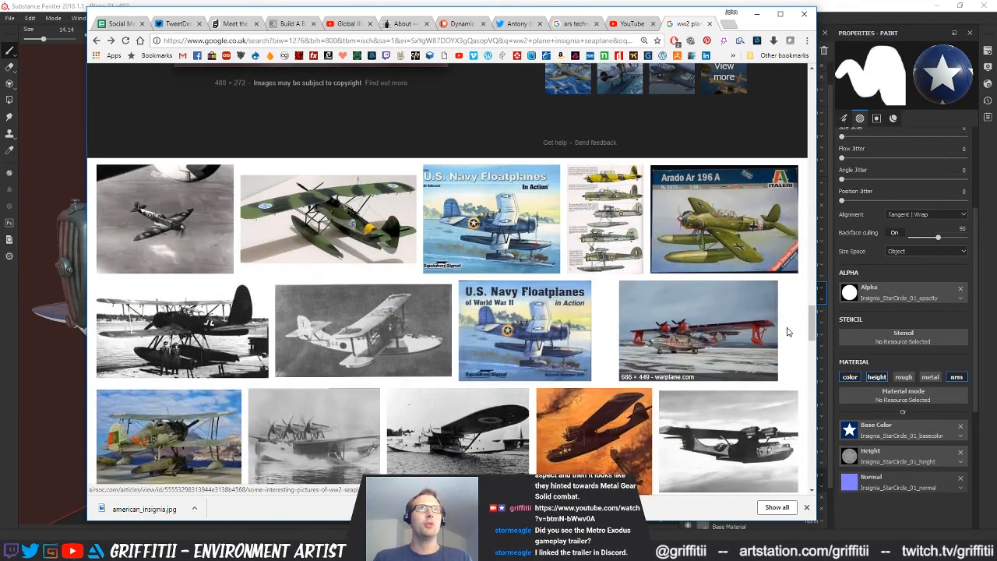
scroll(534, 274, "up", 11)
scroll(449, 246, "up", 15)
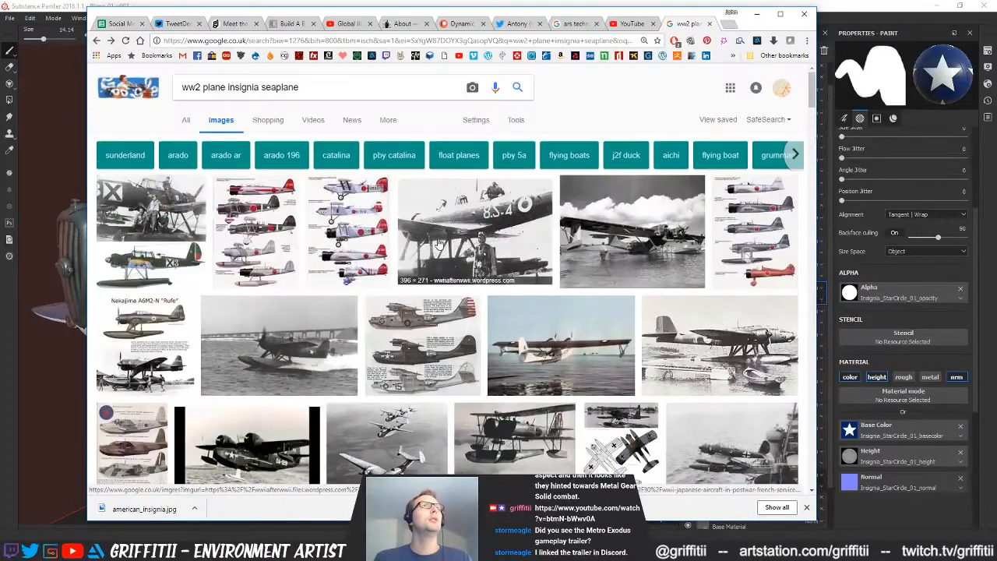
left_click(307, 88)
type("wing u")
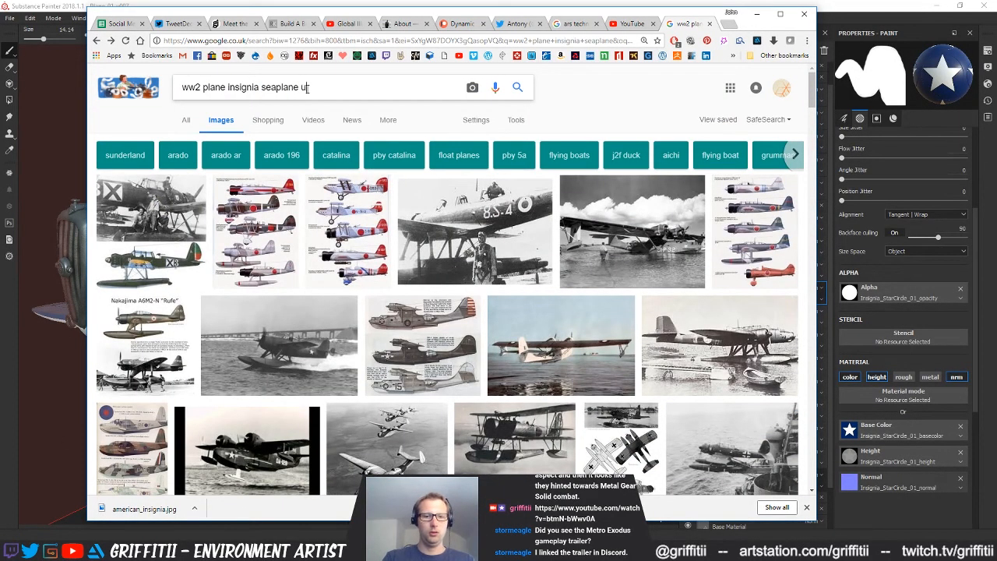
type("nderneath")
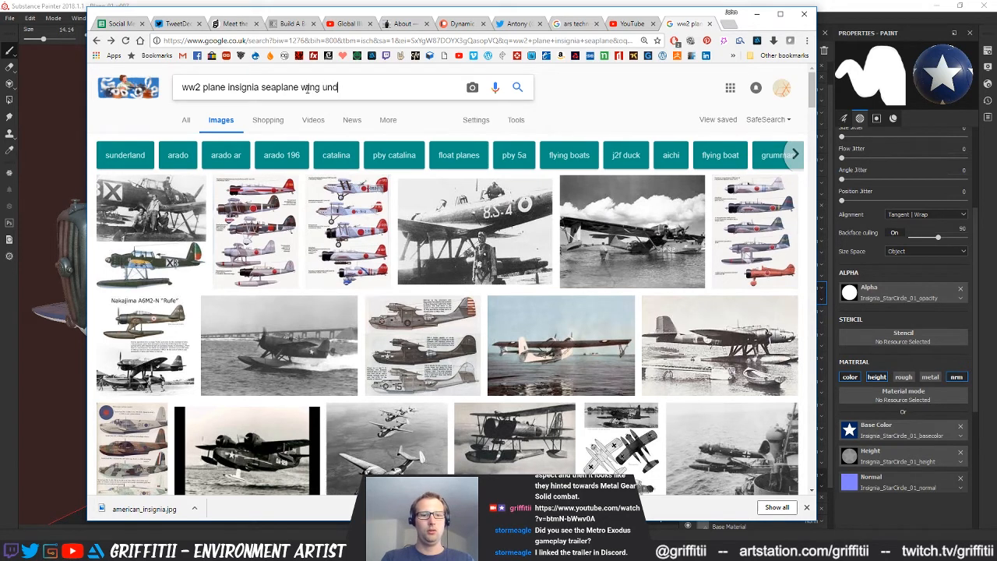
key("Return")
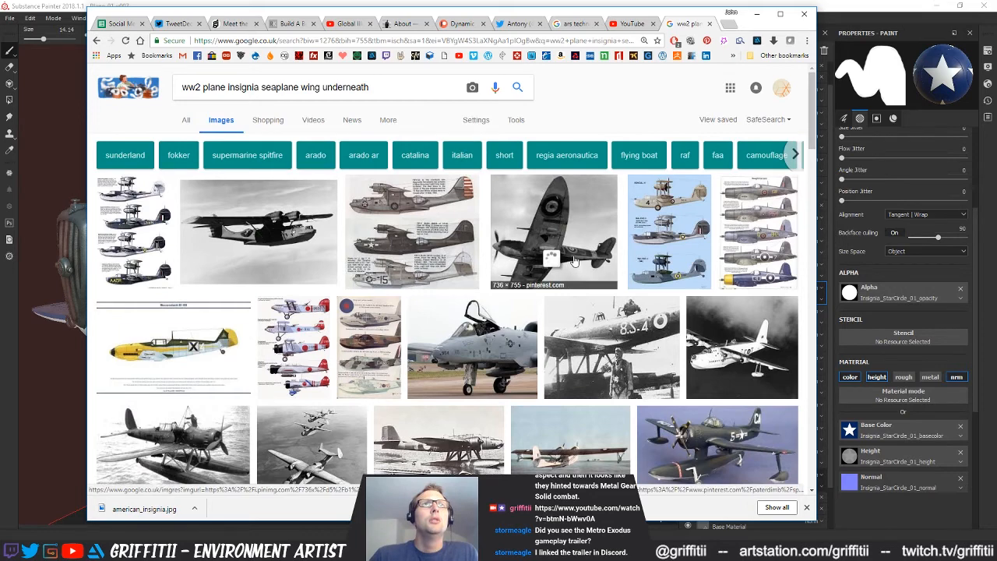
Look through the image results for wing insignia and open the SC-1 airplane photo with the folded, star-marked wing
scroll(797, 269, "down", 1)
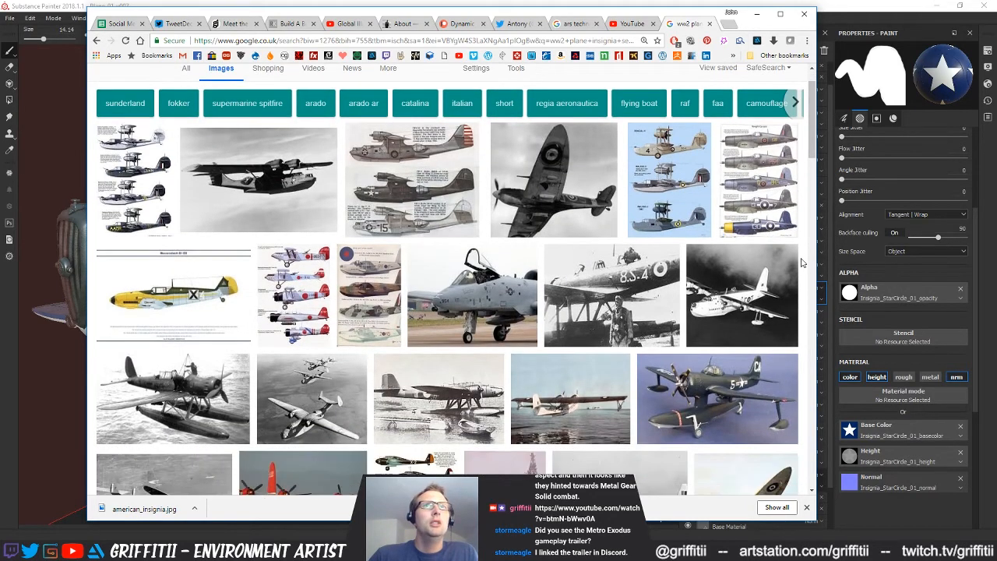
scroll(801, 265, "down", 2)
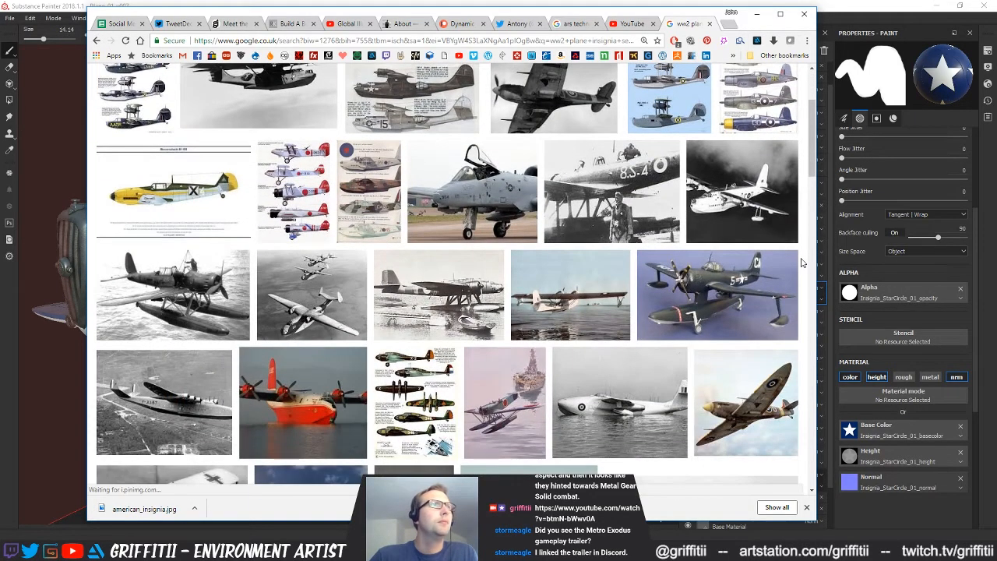
scroll(802, 263, "down", 2)
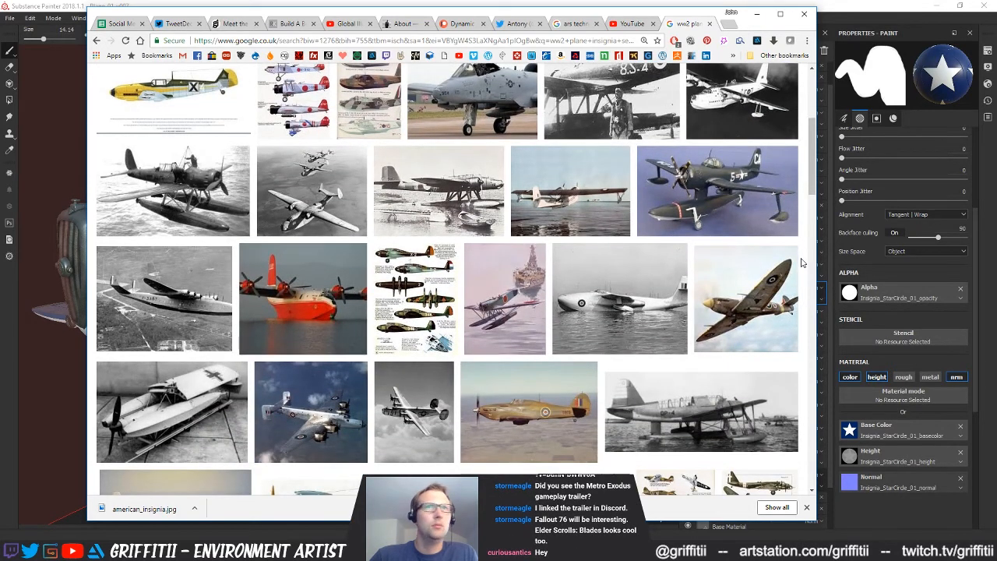
scroll(802, 263, "down", 3)
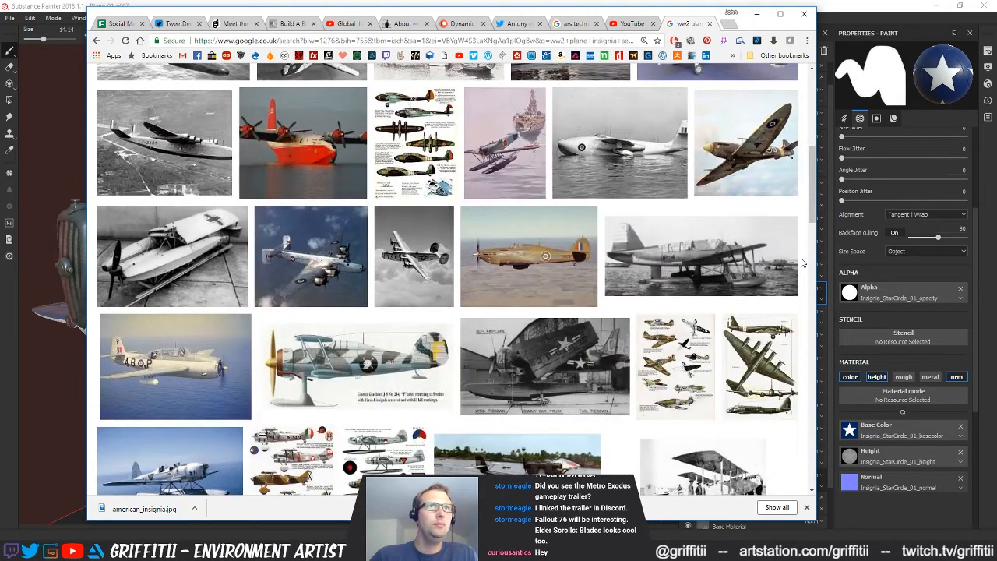
mouse_move(571, 364)
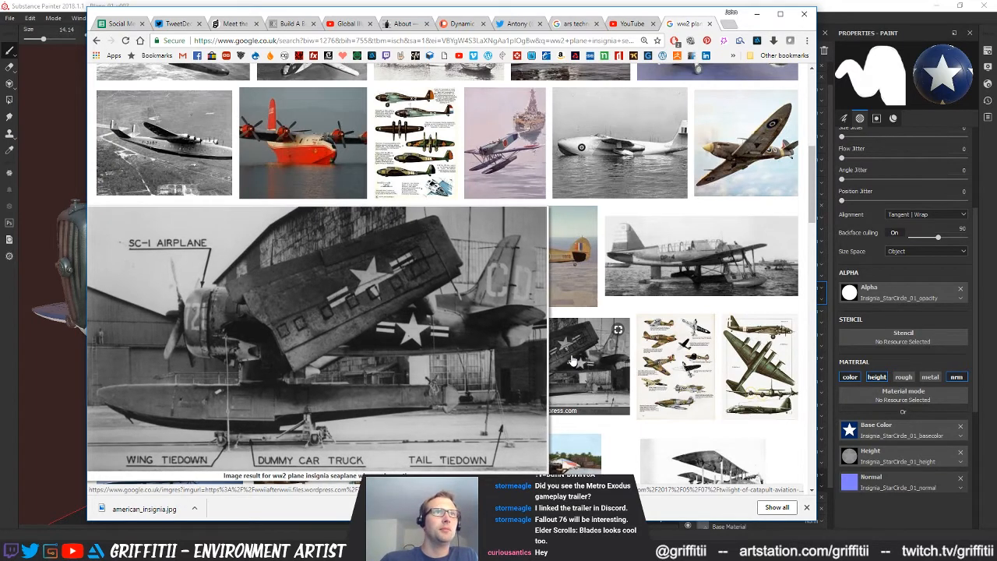
left_click(573, 359)
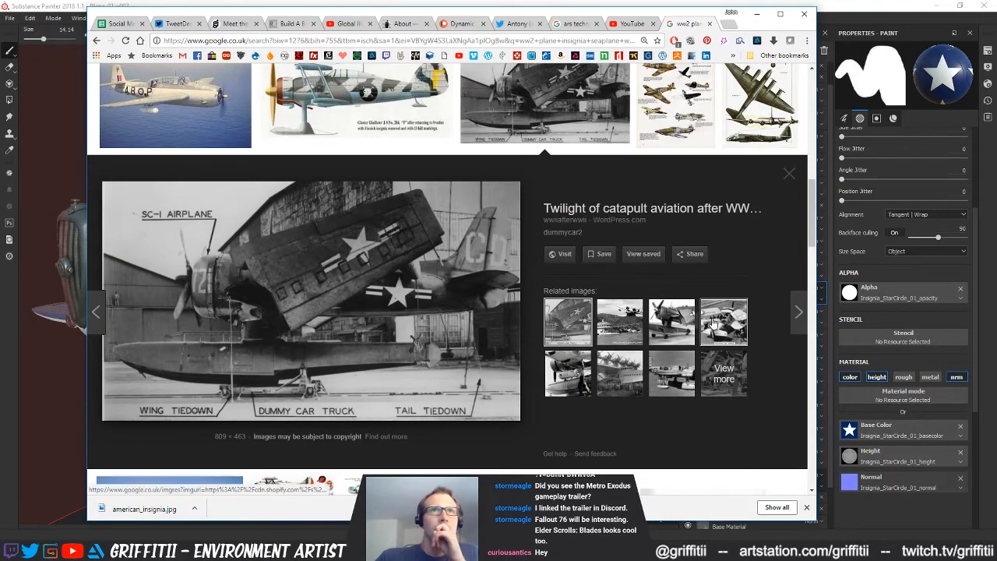
Open the related black-and-white photo of a man standing beneath a seaplane wing and examine the wing's underside
scroll(787, 404, "down", 2)
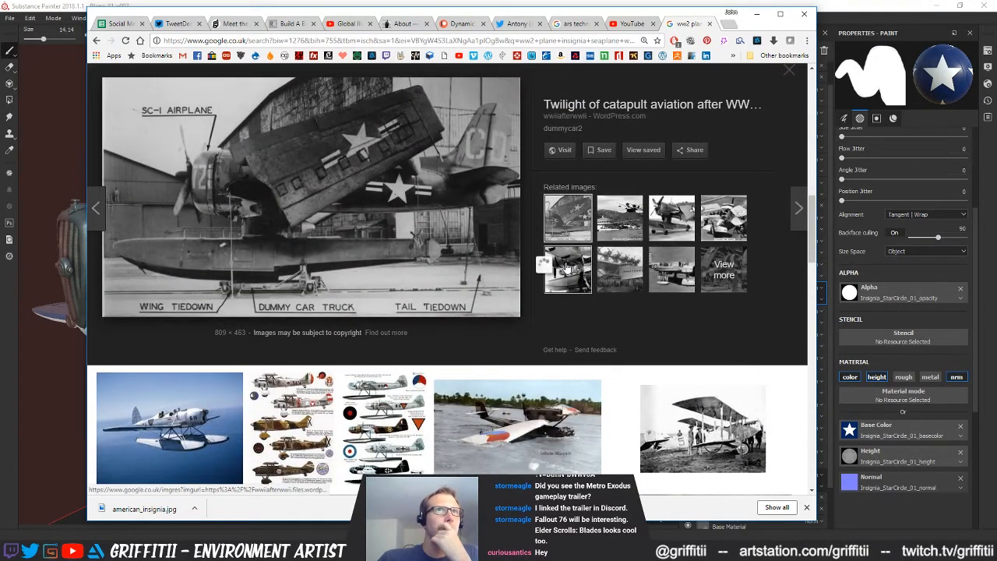
mouse_move(567, 267)
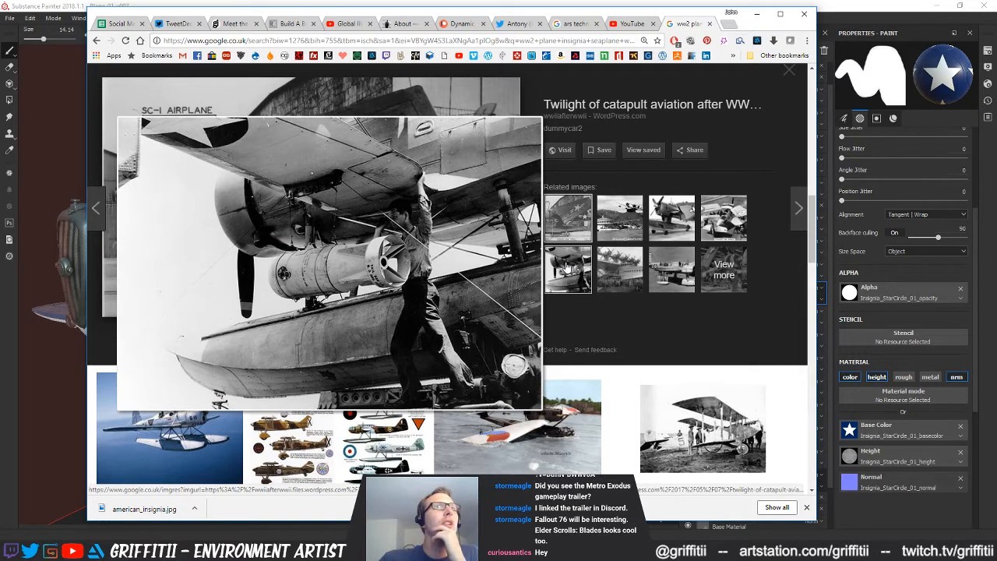
left_click(567, 267)
right_click(369, 164)
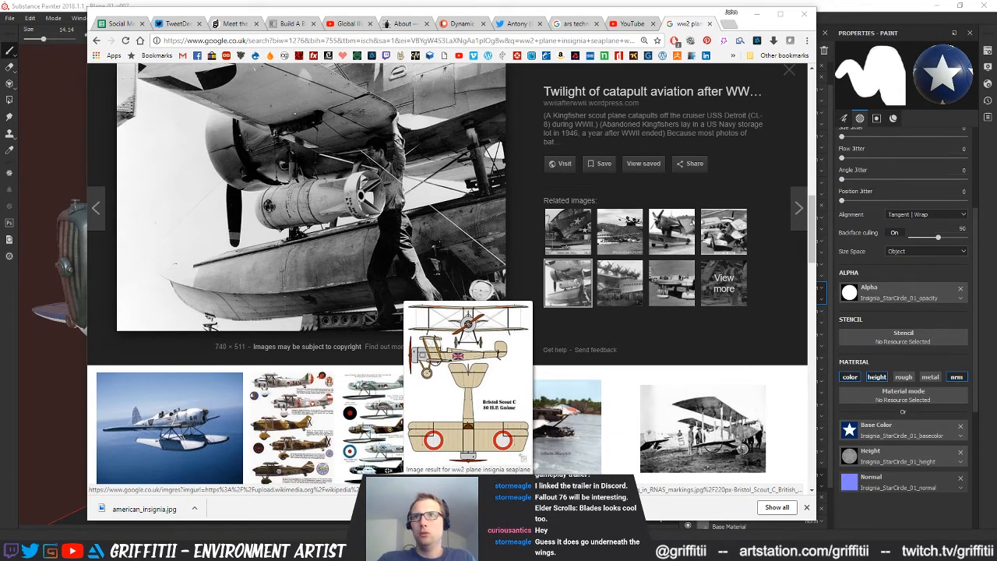
Look further down the image results and open the front-view photo of the Helldiver with its wings folded up
scroll(604, 328, "down", 3)
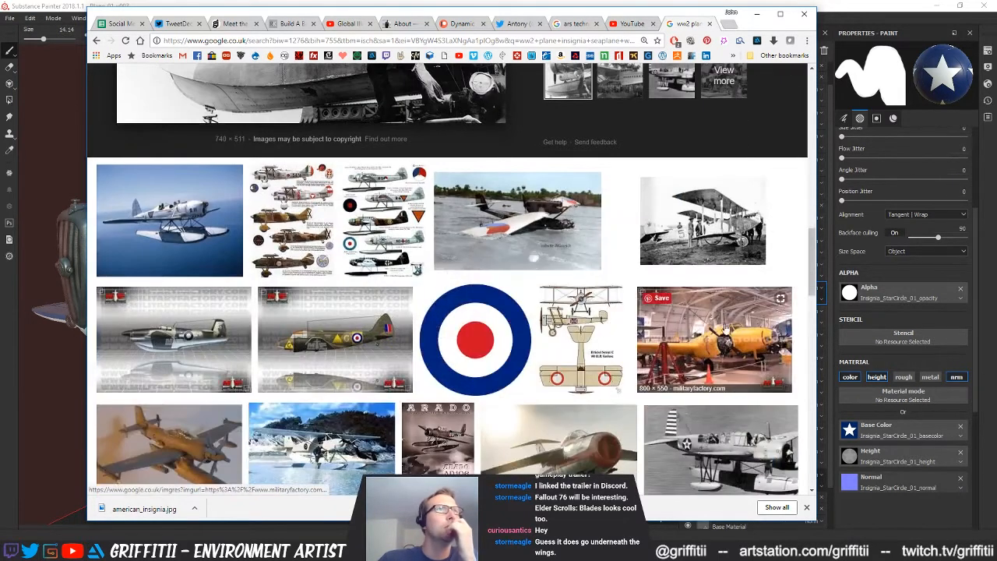
scroll(784, 312, "down", 3)
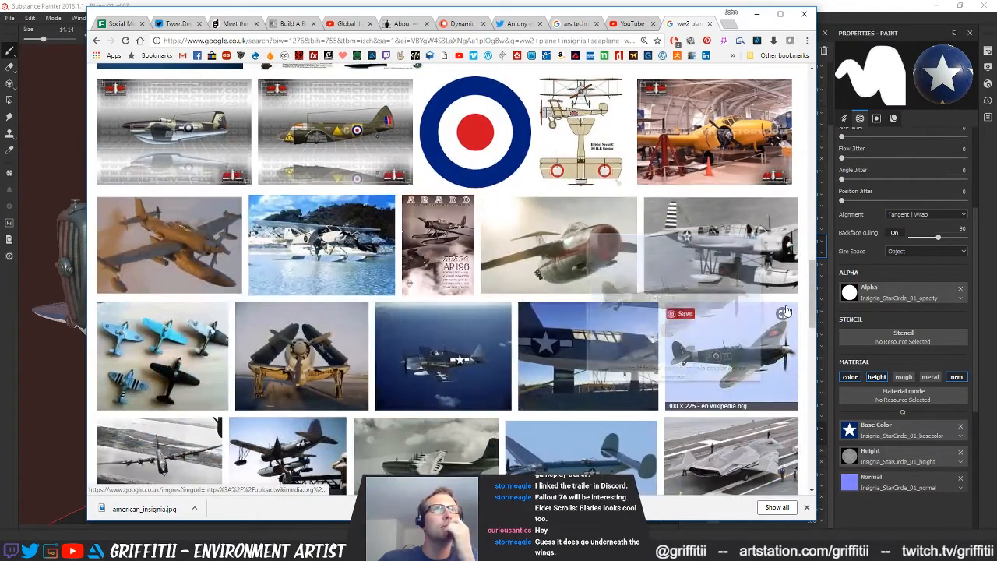
scroll(803, 362, "down", 2)
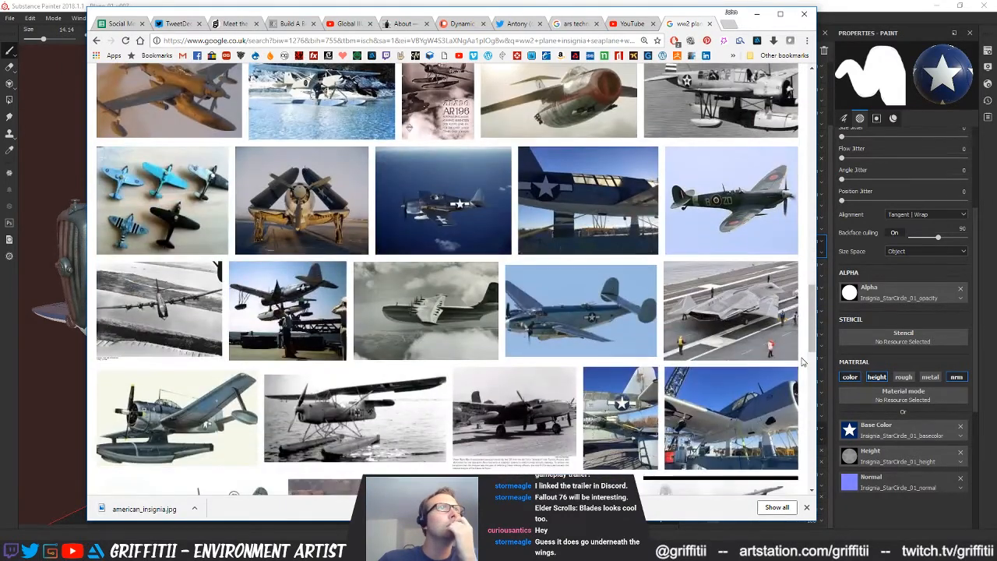
left_click(327, 189)
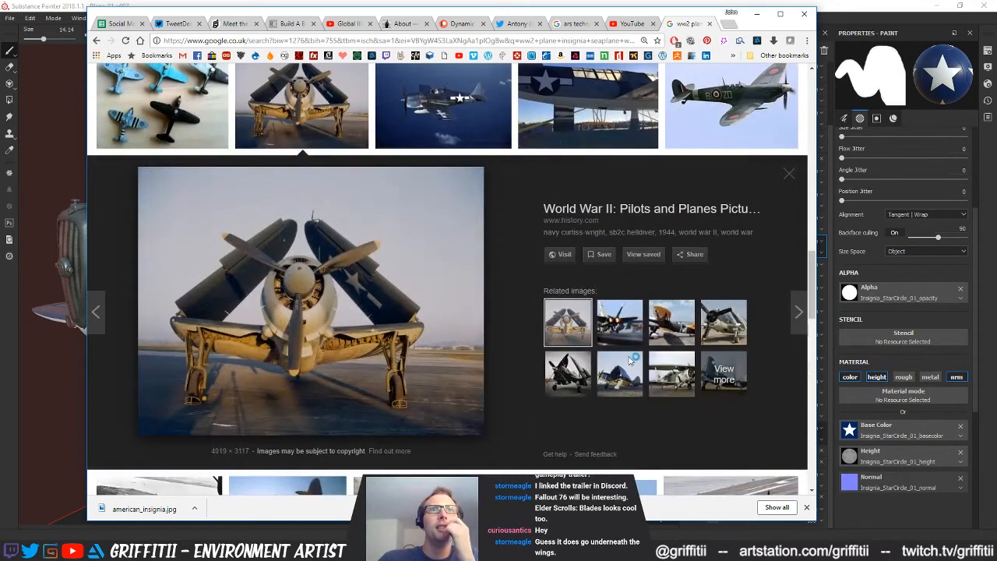
mouse_move(624, 382)
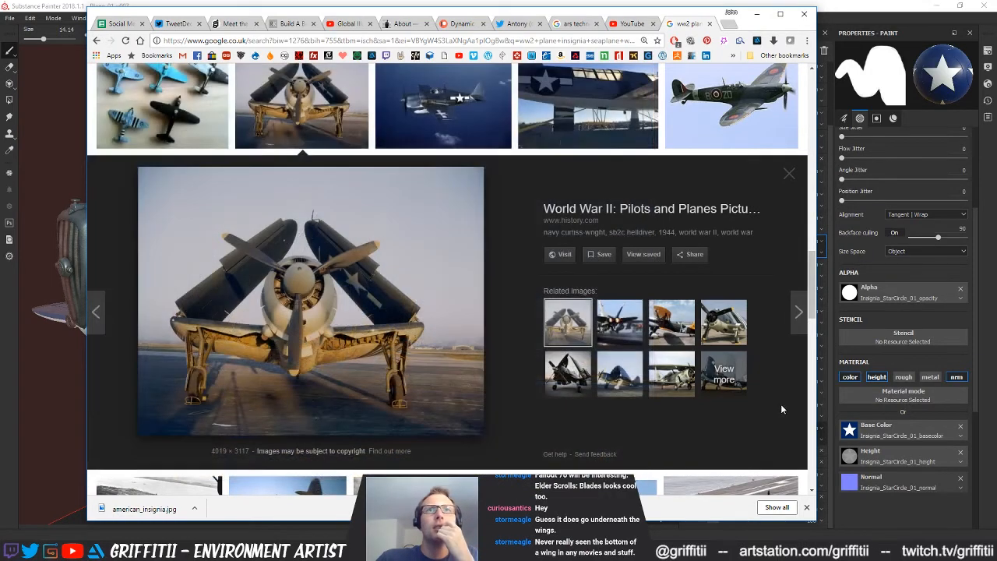
Open the related photo of the folded-wing plane with striped wings and preview the white-bellied seaplane numbered 55
scroll(807, 409, "down", 5)
scroll(805, 406, "up", 3)
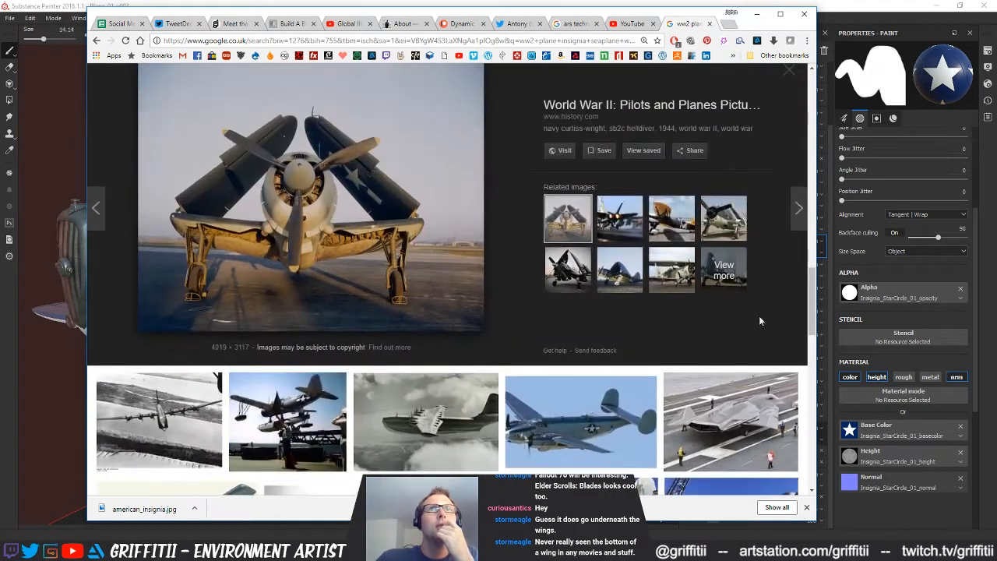
left_click(725, 222)
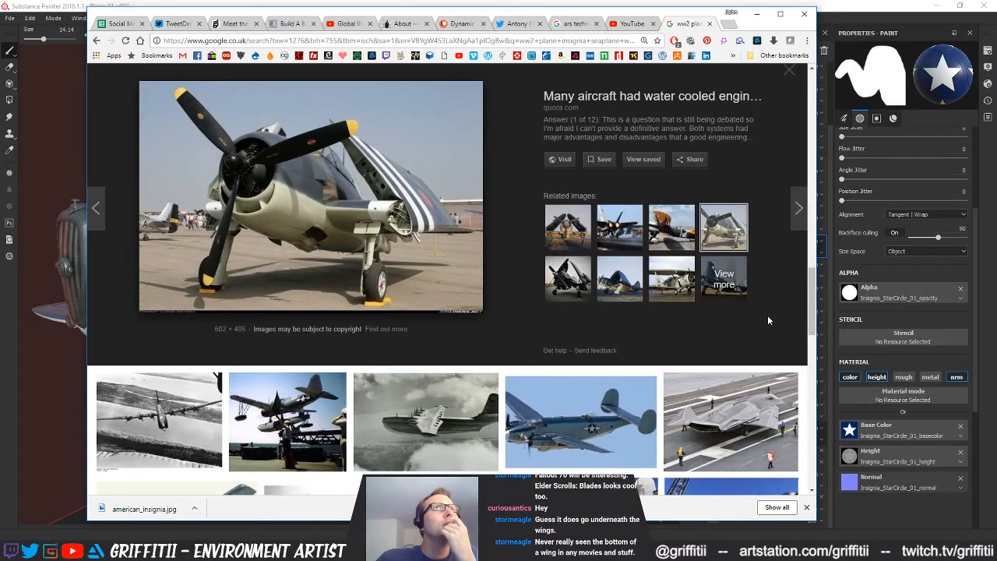
scroll(807, 343, "down", 3)
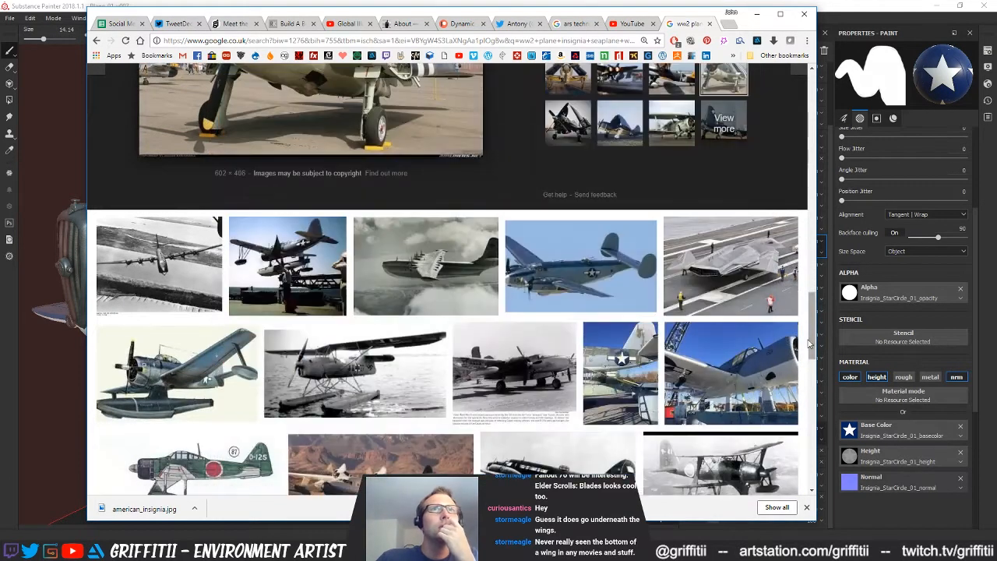
mouse_move(754, 391)
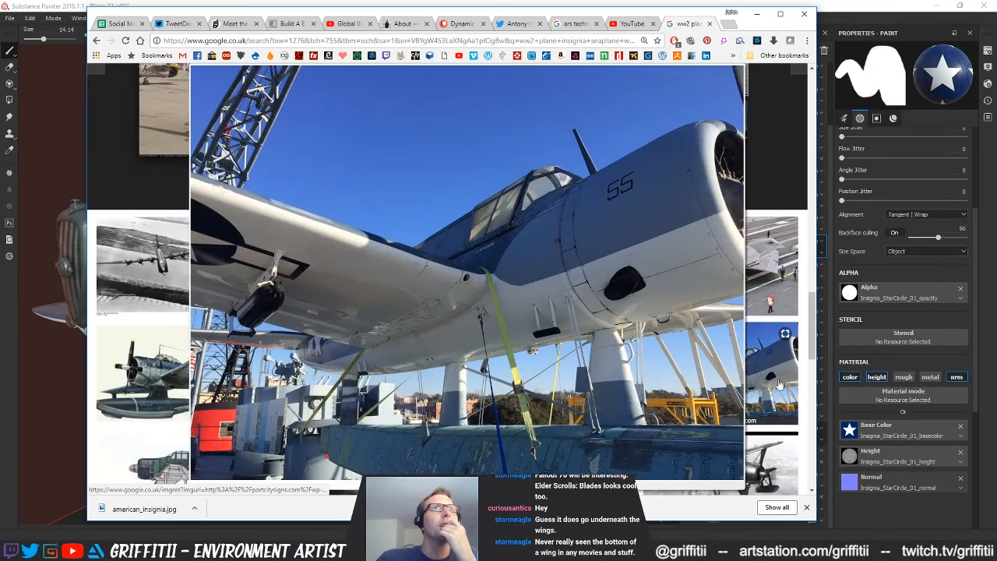
Return to Substance Painter and inspect the star insignia on the plane's fuselage, wing and UV layout
scroll(794, 385, "down", 10)
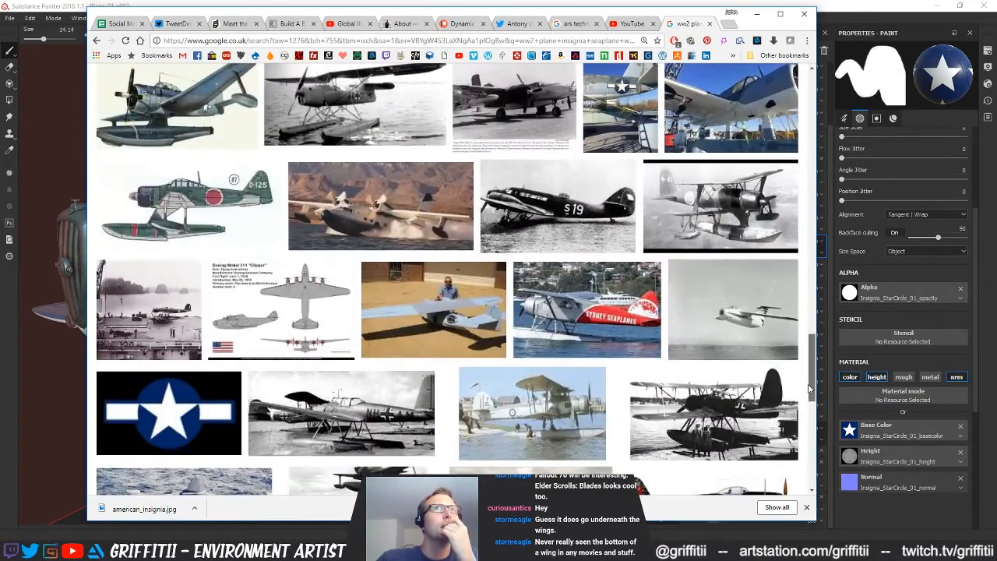
mouse_move(808, 385)
left_mouse_down()
mouse_move(806, 428)
mouse_move(795, 284)
left_mouse_up()
left_click(727, 3)
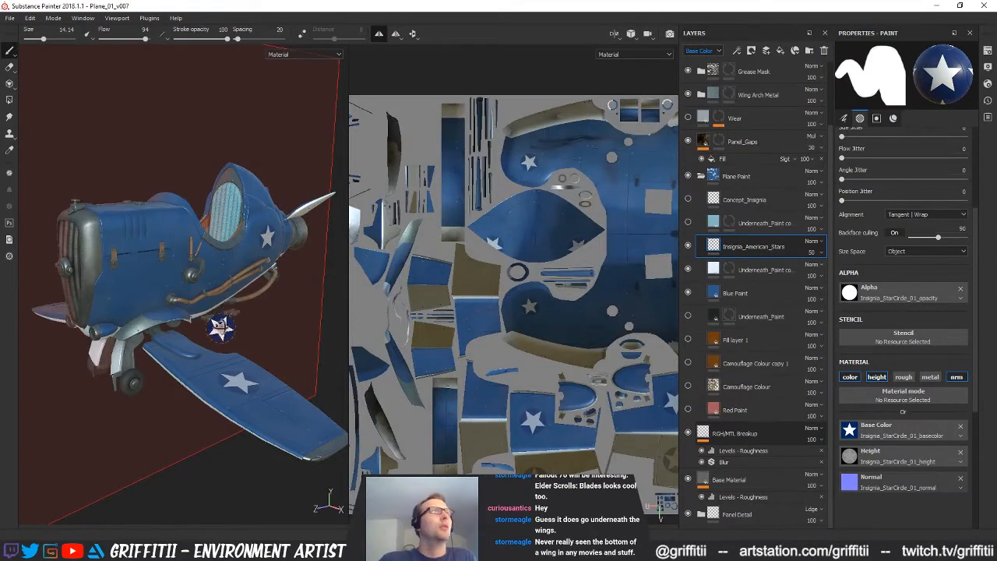
left_click_drag(220, 327, 257, 285, "alt")
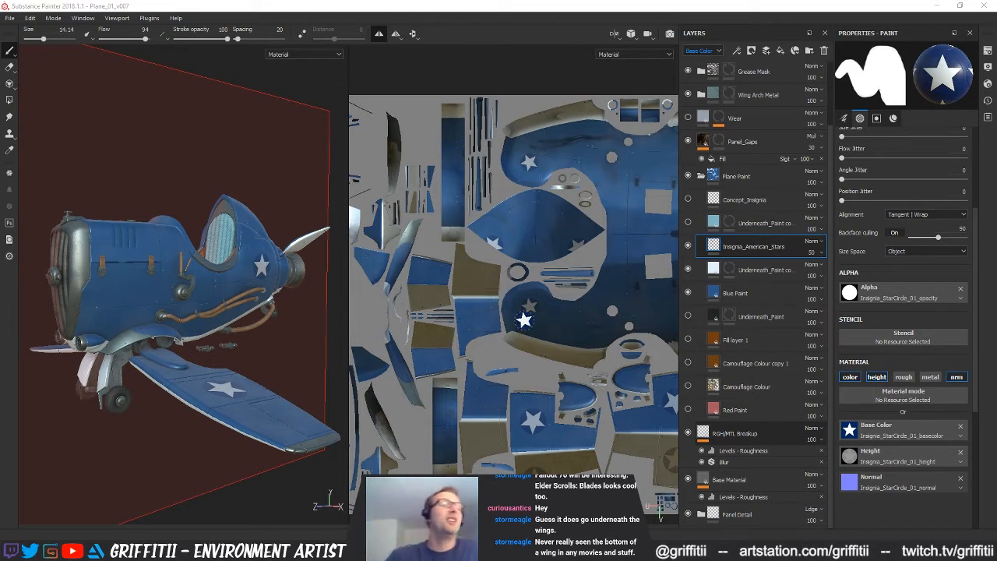
scroll(534, 317, "down", 4)
left_click_drag(257, 260, 264, 315, "alt")
Bring up the blue plane reference photo and examine its paint and star marking beside the model
key("alt+Tab")
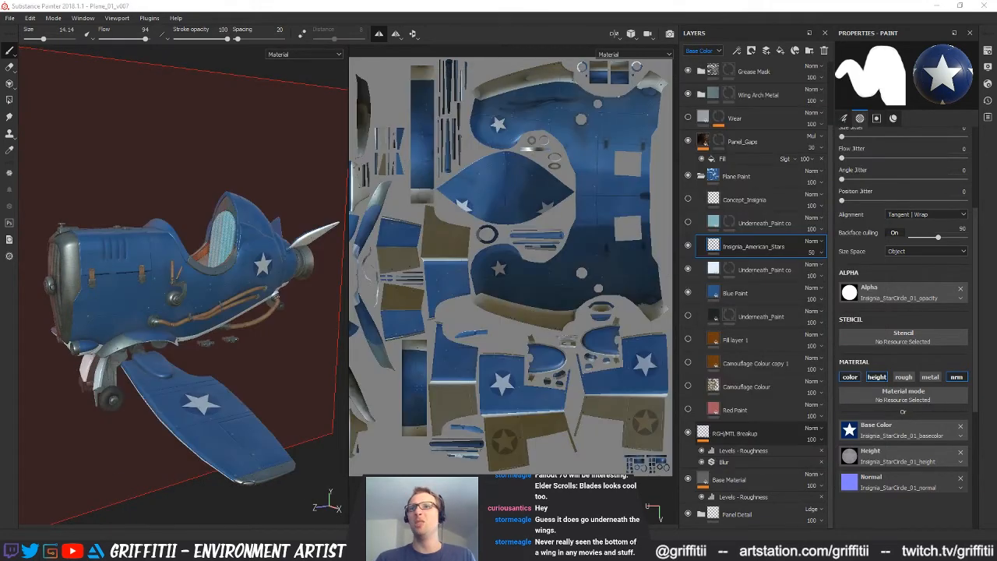
right_click_drag(996, 437, 889, 419)
scroll(889, 419, "down", 3)
scroll(821, 421, "up", 8)
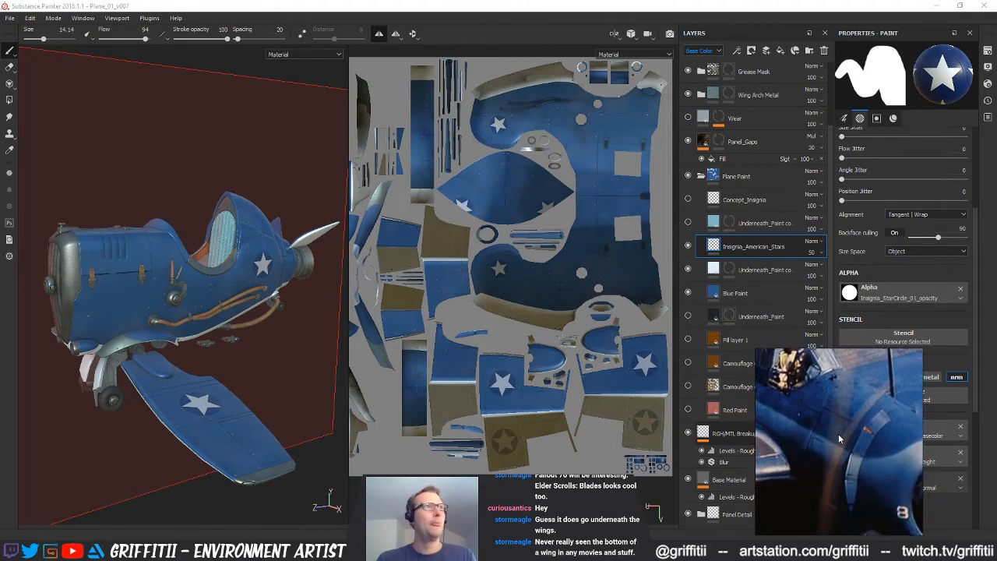
left_click(110, 313)
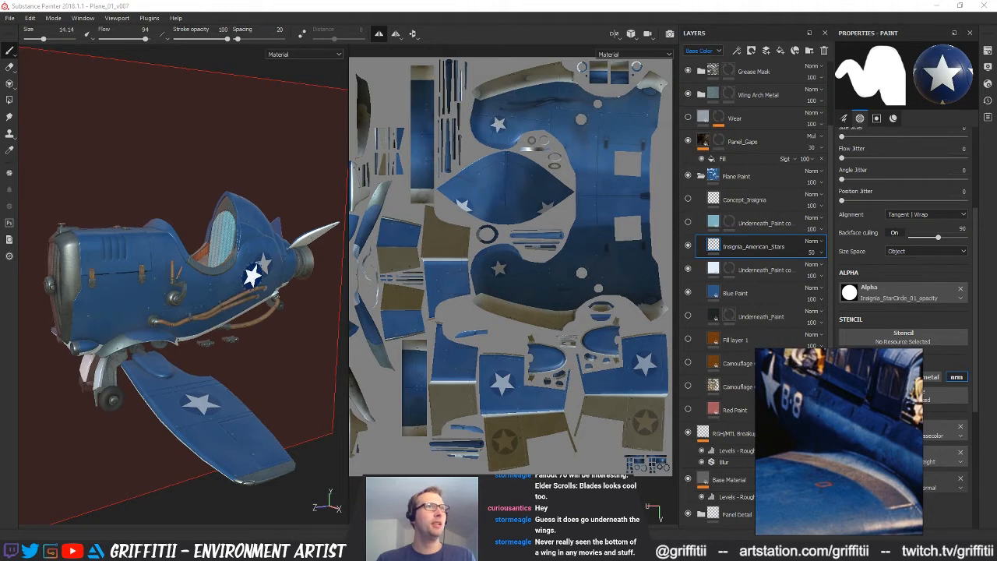
Check the fuselage star on the 3D plane in side view
left_click_drag(249, 338, 249, 286, "alt")
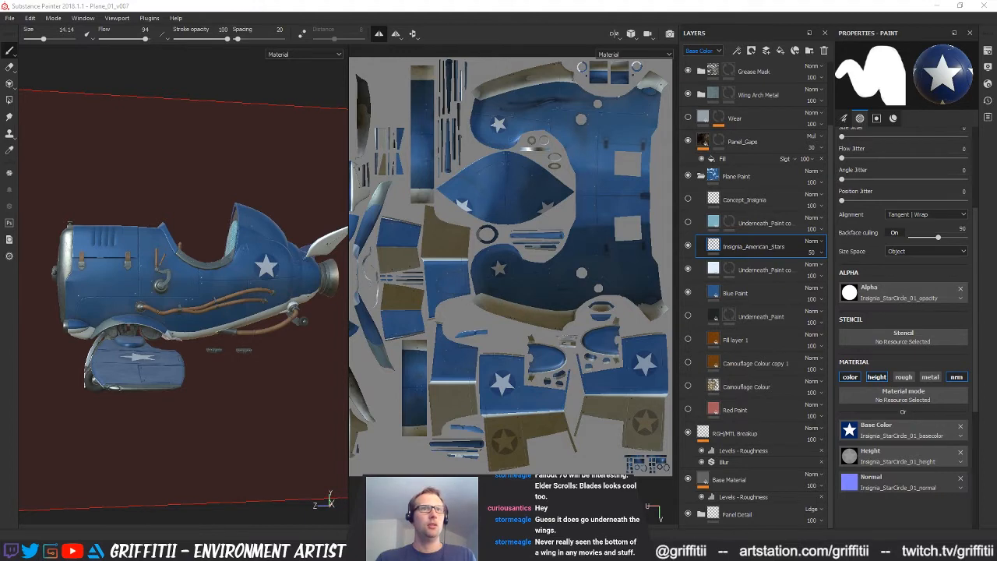
key("alt+Tab")
key("alt+Tab")
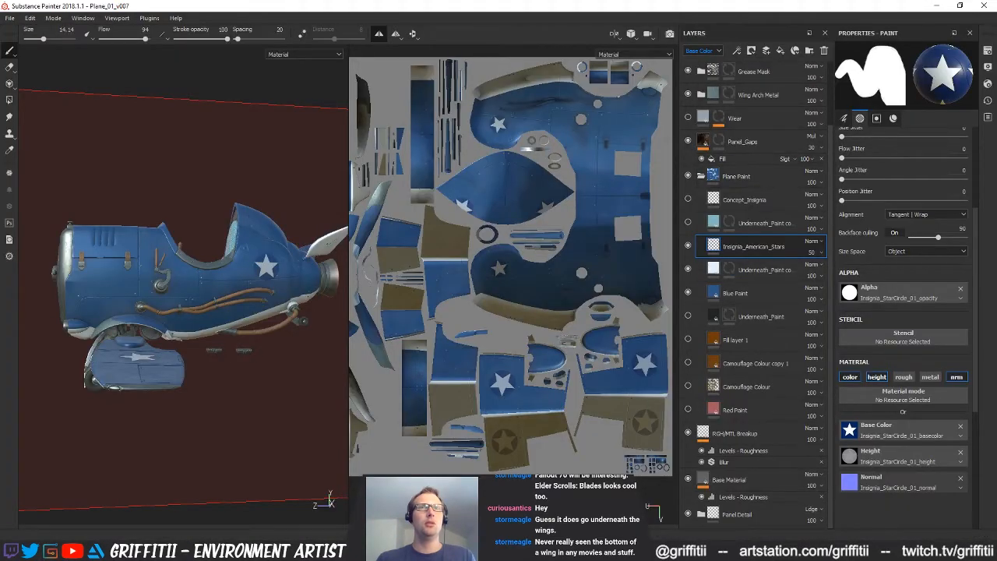
mouse_move(574, 550)
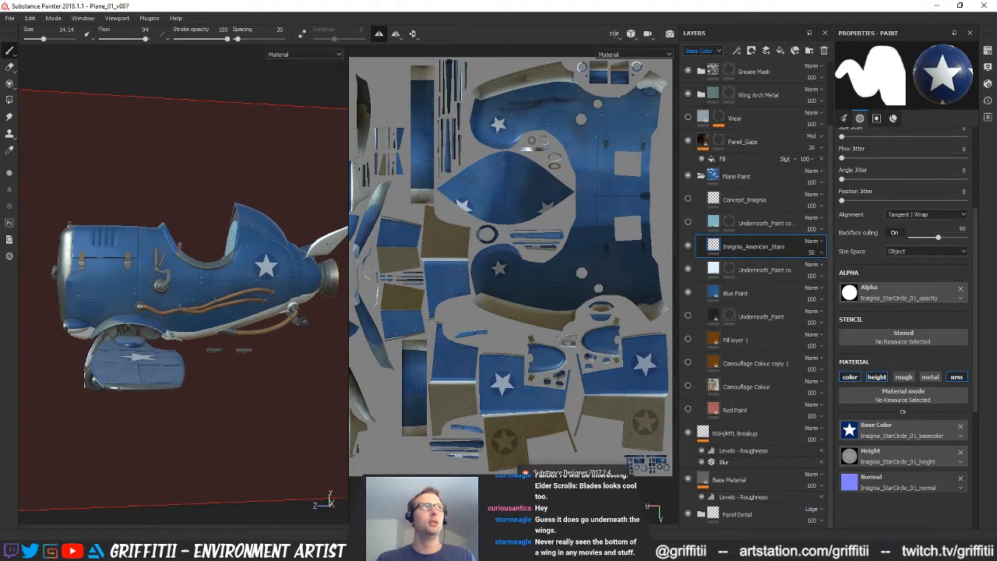
Add a fill layer above the Insignia_American_Stars layer and delete it again
left_click(780, 52)
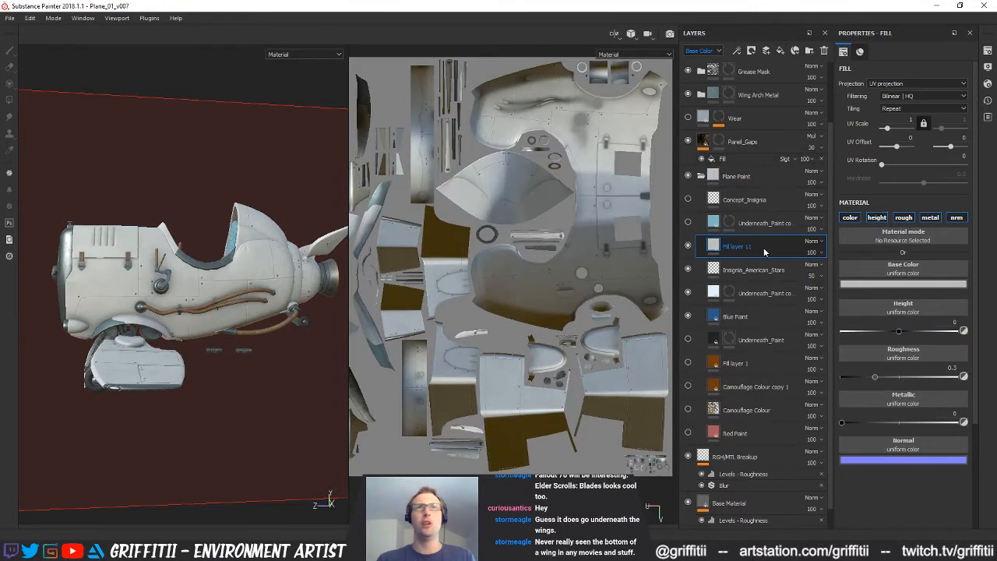
right_click(763, 247)
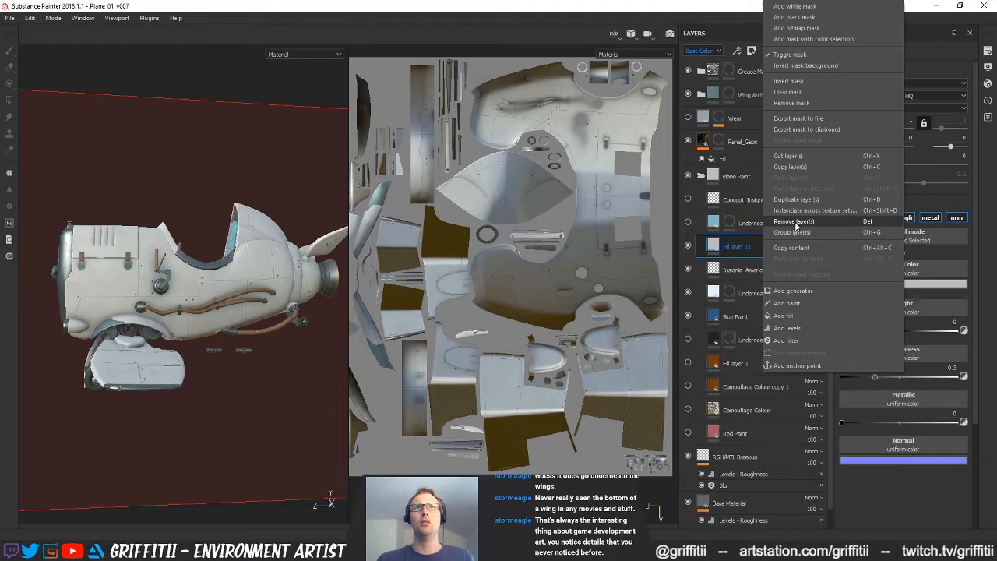
left_click(721, 261)
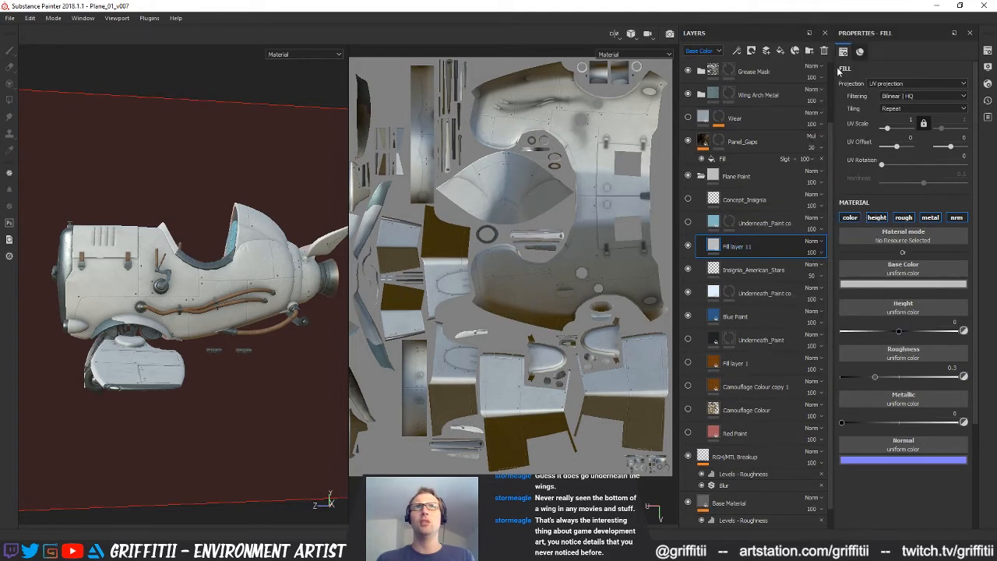
left_click(824, 51)
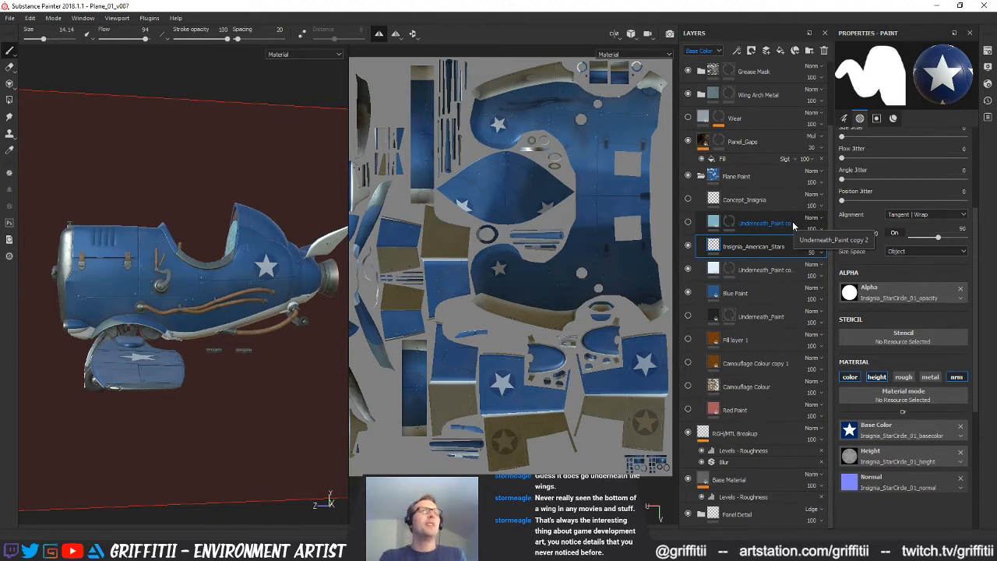
Examine the star insignia on the plane's fuselage and wing in both the 3D view and the UV layout
middle_click_drag(511, 344, 539, 376, "alt")
left_click_drag(220, 323, 231, 382, "alt")
right_click_drag(231, 382, 265, 366, "alt")
left_click_drag(264, 367, 229, 219, "alt")
mouse_move(167, 309)
left_mouse_down("alt")
mouse_move(330, 312)
mouse_move(156, 311)
left_mouse_up("alt")
right_click_drag(156, 311, 110, 318, "alt")
mouse_move(111, 318)
left_mouse_down("alt")
mouse_move(200, 379)
mouse_move(194, 371)
left_mouse_up("alt")
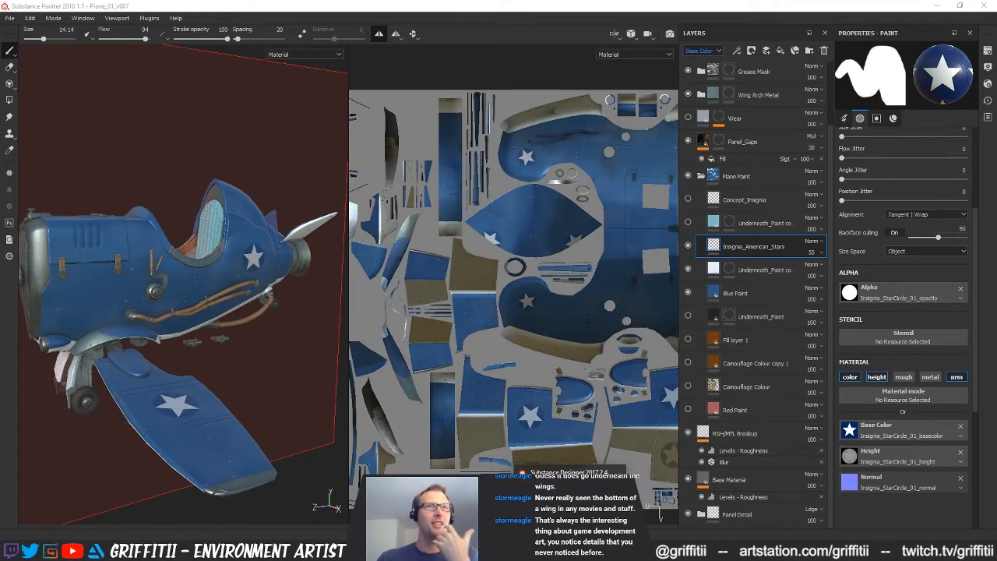
Switch to Substance Designer and bring the whole Insignia_StarCircle_01 graph into view
key("alt+Tab")
middle_click_drag(510, 278, 602, 214)
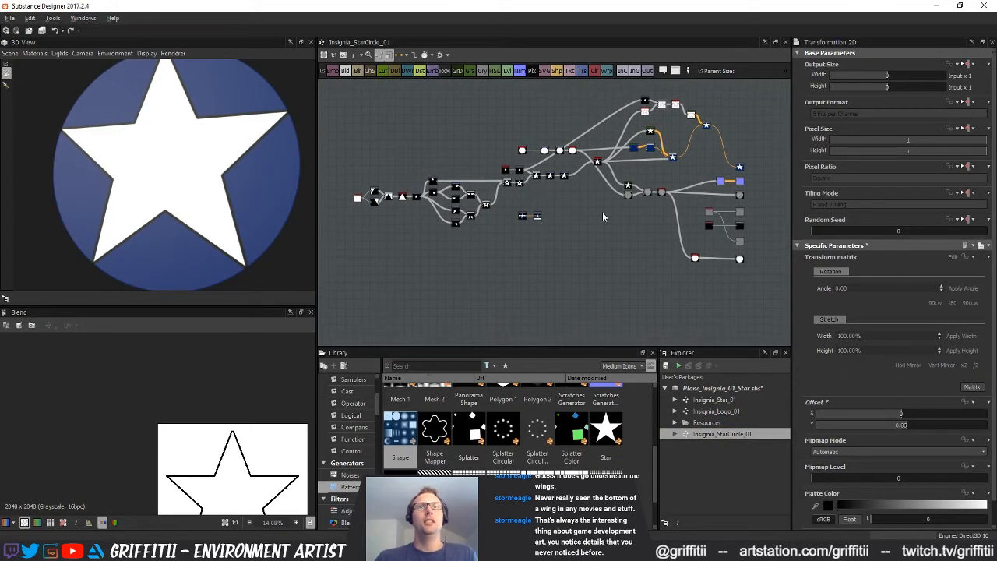
right_click(720, 434)
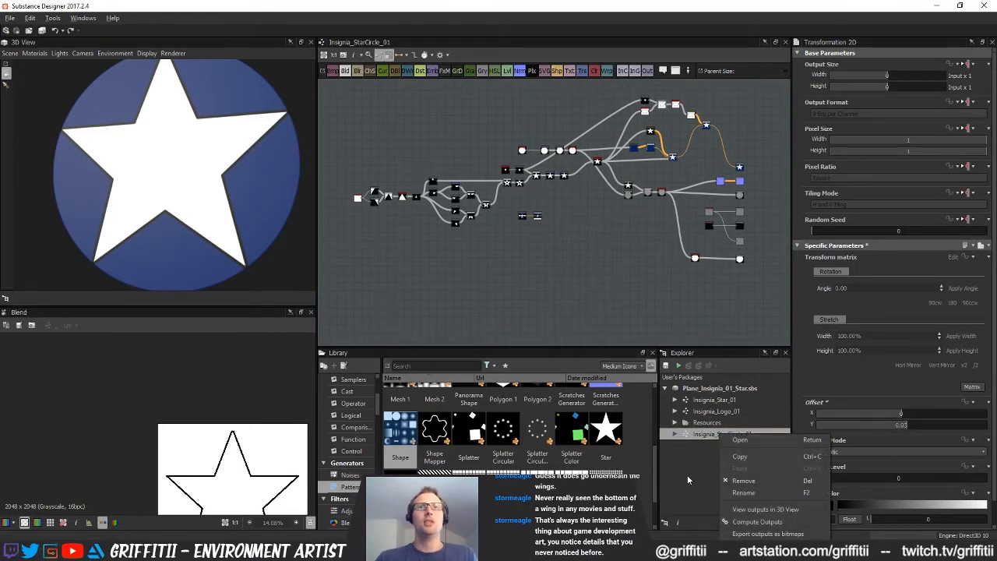
left_click(687, 474)
right_click(708, 435)
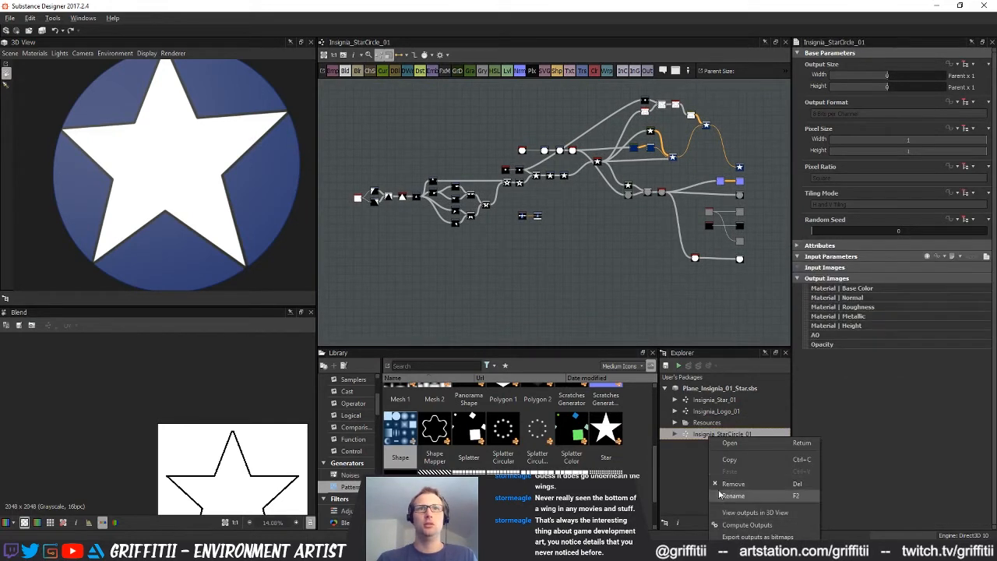
left_click(692, 469)
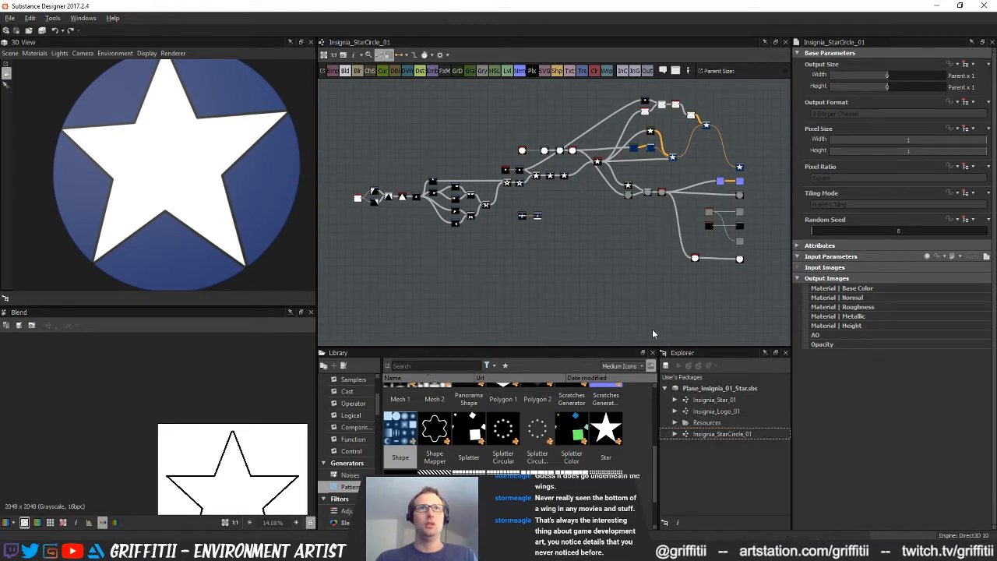
Create a new Substance graph in the Plane_Insignia_01_Star.sbs package
right_click(723, 386)
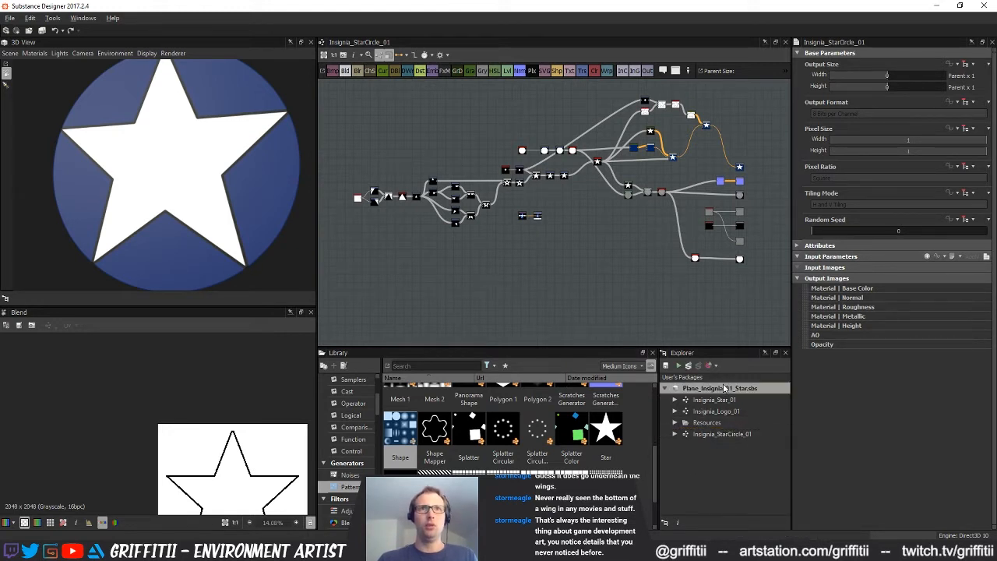
mouse_move(769, 154)
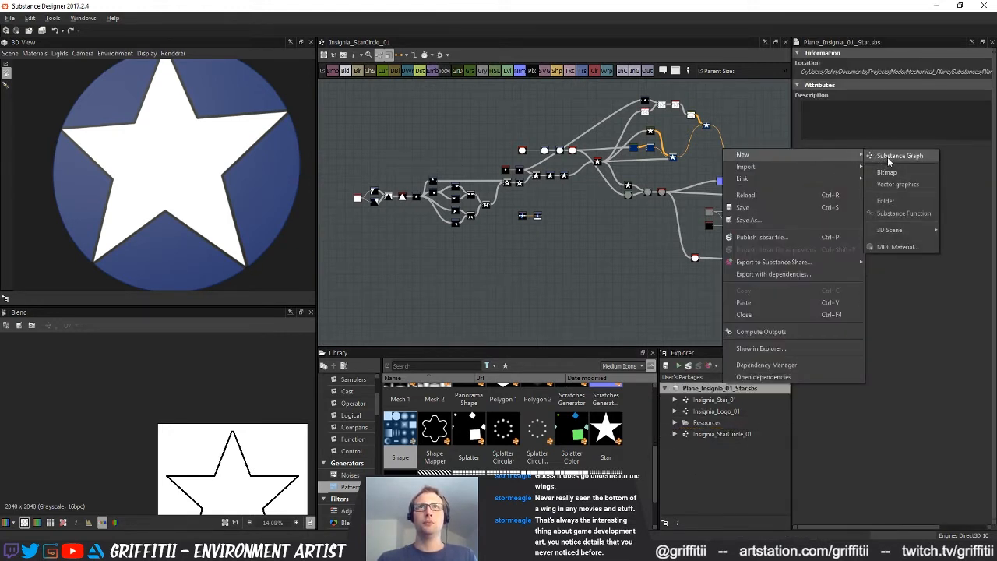
left_click(891, 154)
left_click(677, 169)
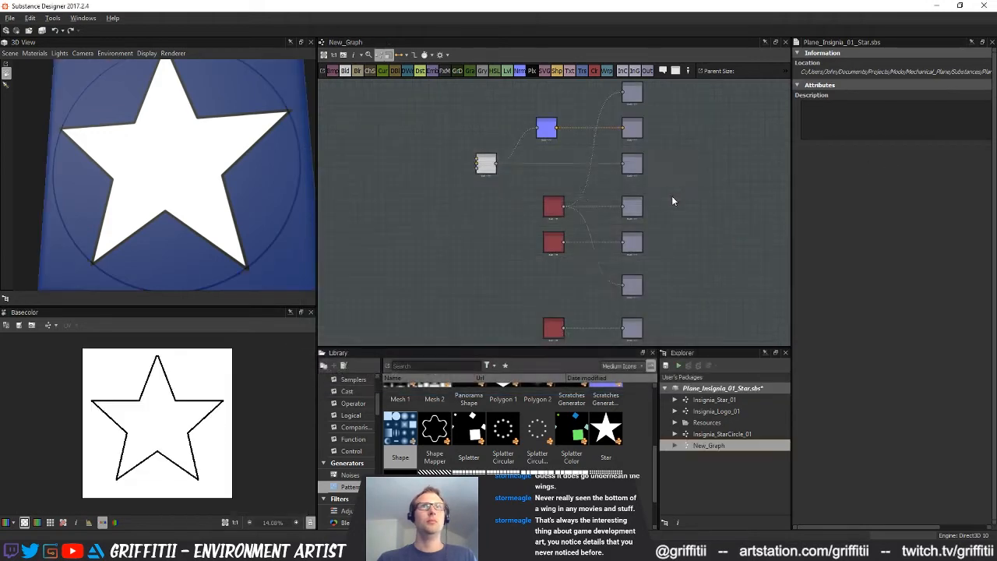
Add a Text node in the empty area before the Blend node and set its text to "B-8"
middle_click_drag(694, 183, 698, 225)
scroll(165, 187, "down", 4)
left_click_drag(163, 189, 116, 193)
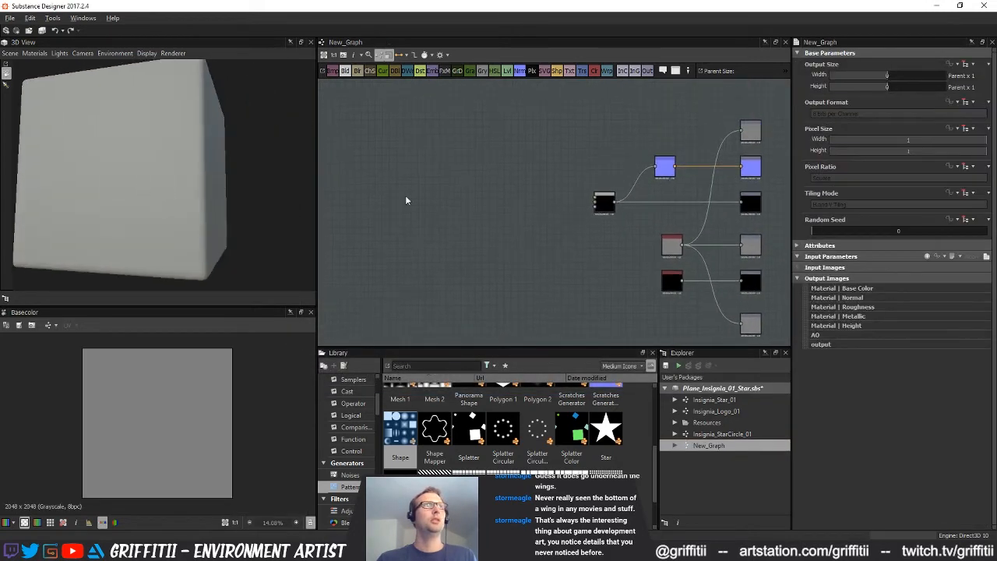
middle_click_drag(483, 188, 504, 214)
key("space")
type("t")
left_click(533, 227)
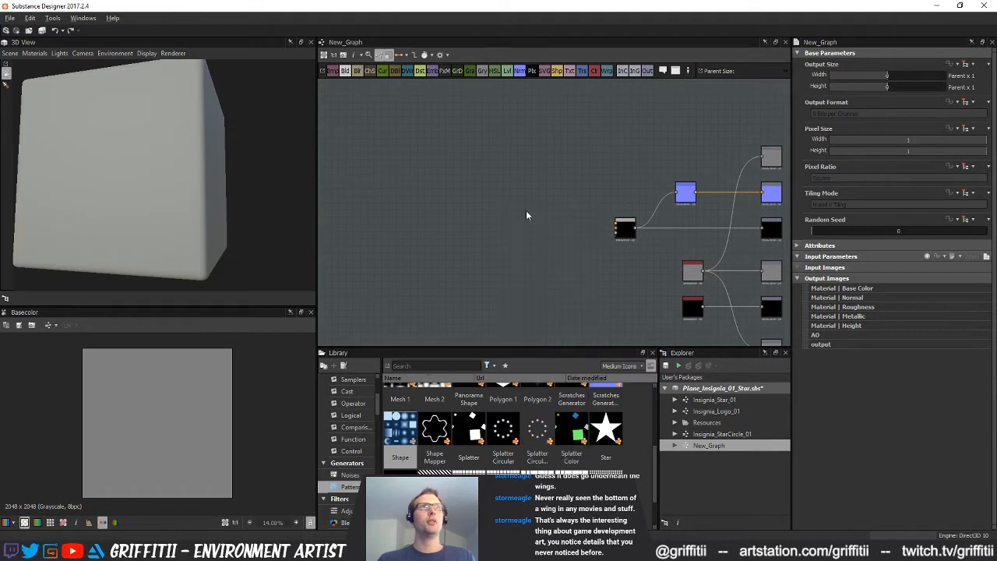
left_click_drag(515, 223, 516, 248)
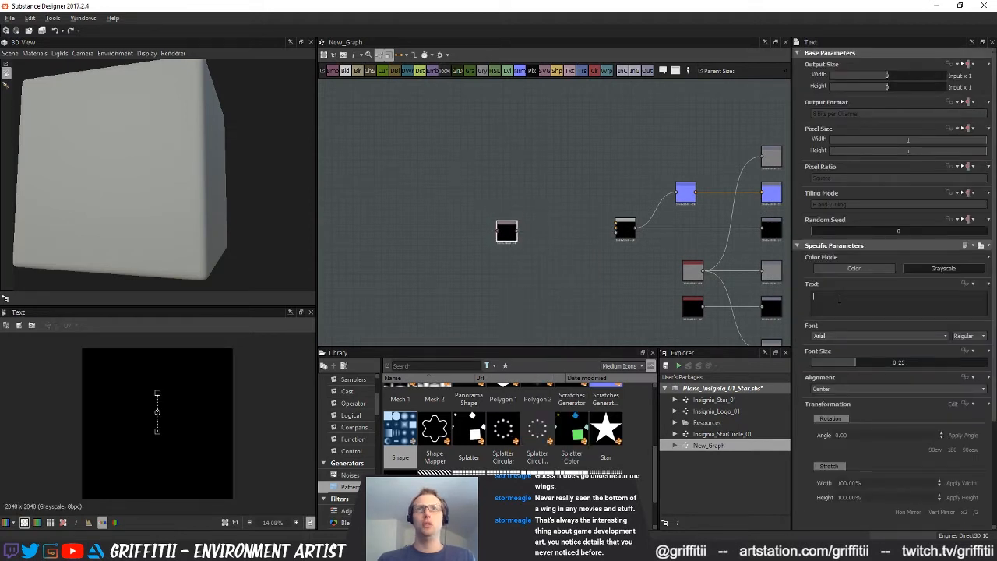
left_click(839, 299)
type("B")
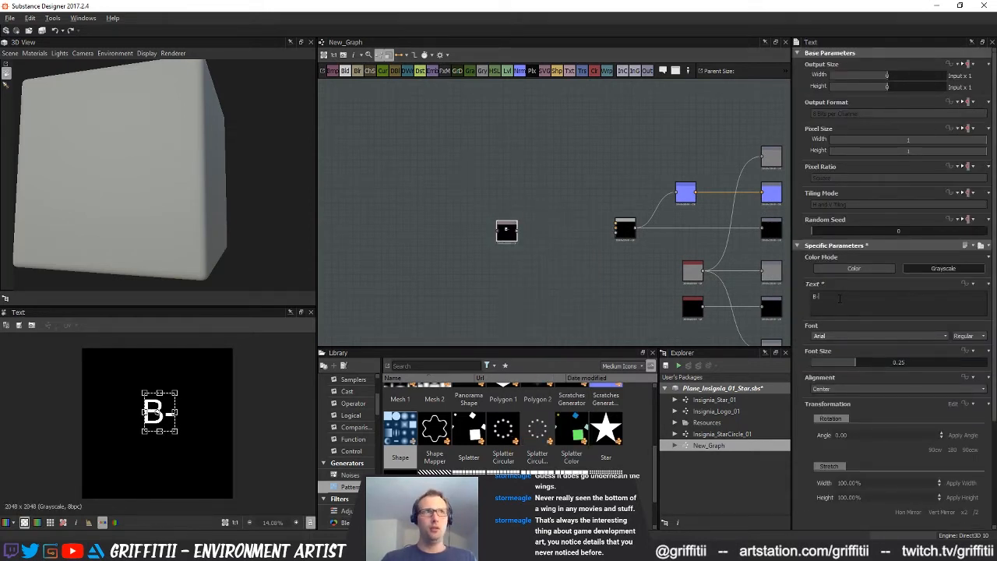
type("-8")
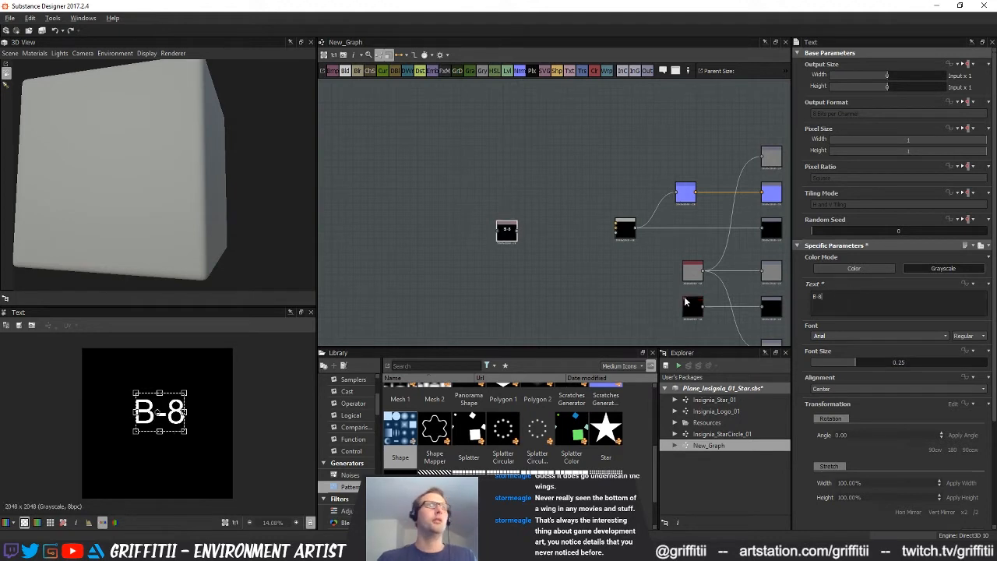
Set the font of the B-8 text to Arial Black
scroll(566, 301, "up", 3)
left_click(652, 281)
left_click(872, 335)
left_click(946, 336)
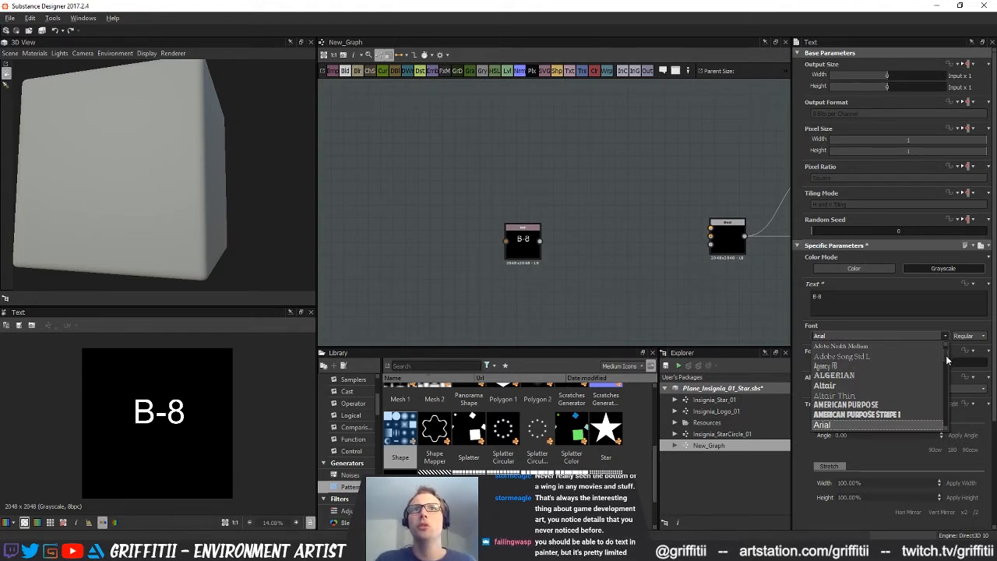
scroll(947, 355, "down", 2)
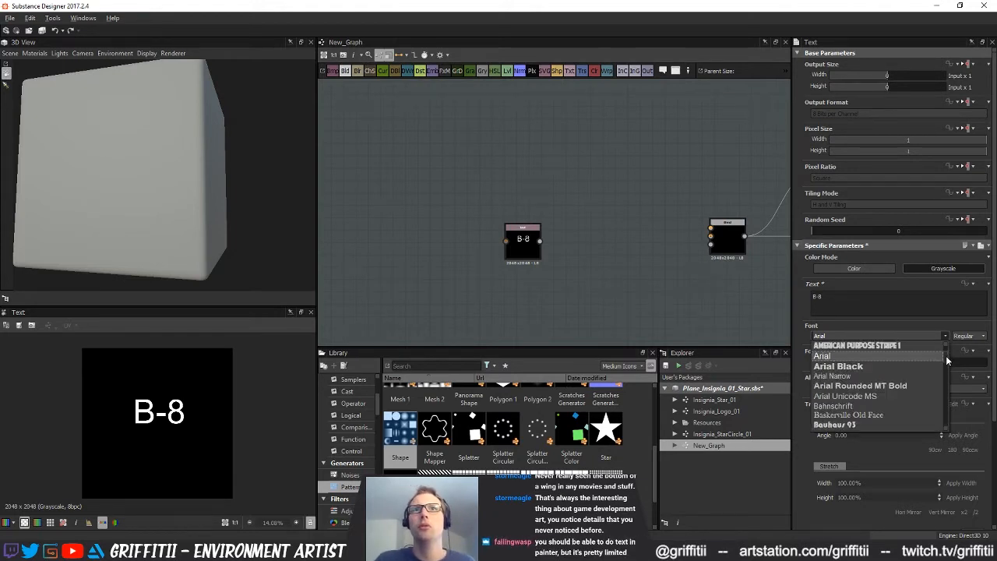
left_click(875, 365)
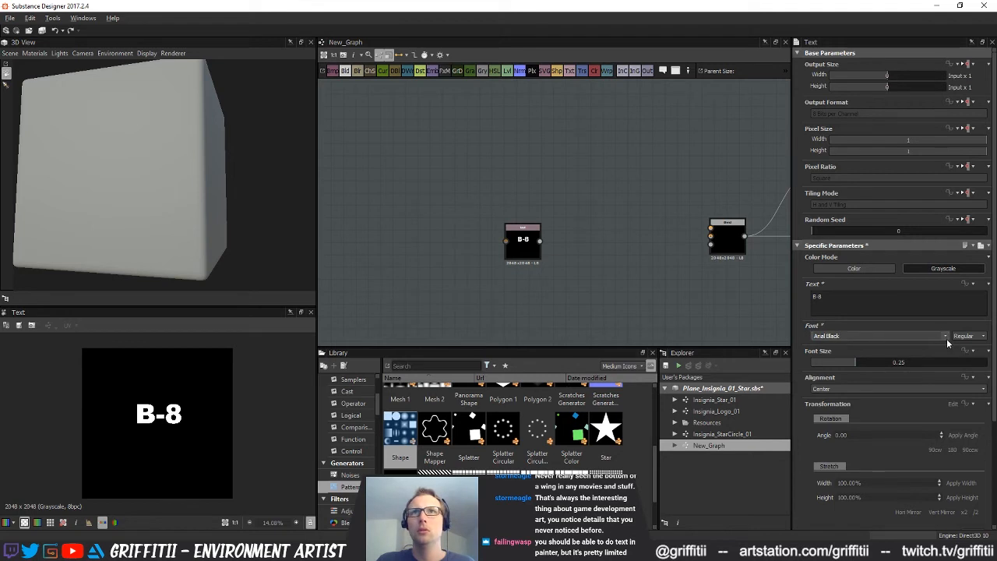
Add a Transformation 2D node after the Text node, stretch the lettering vertically and set the Y offset to -0.05
left_click(517, 247)
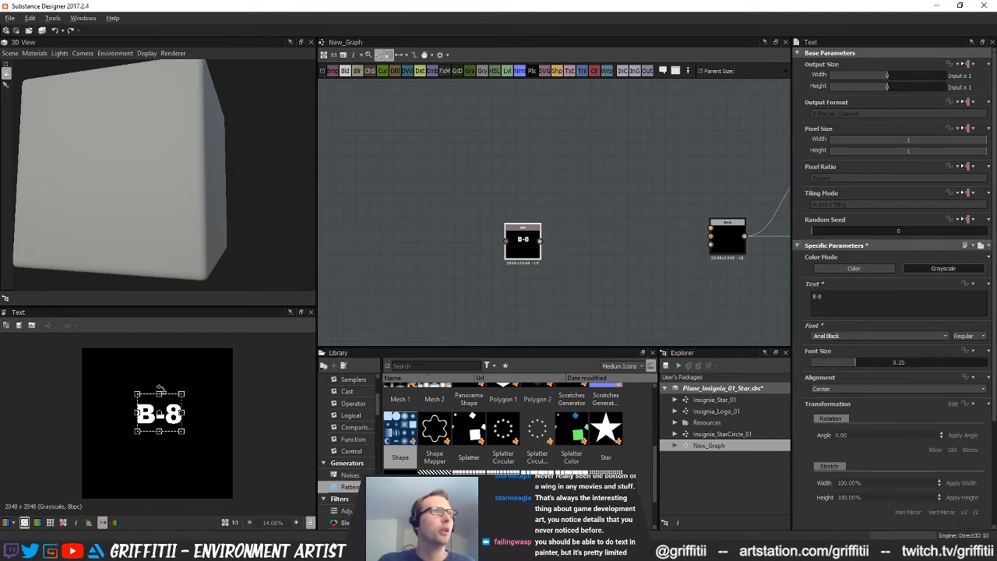
left_click(581, 70)
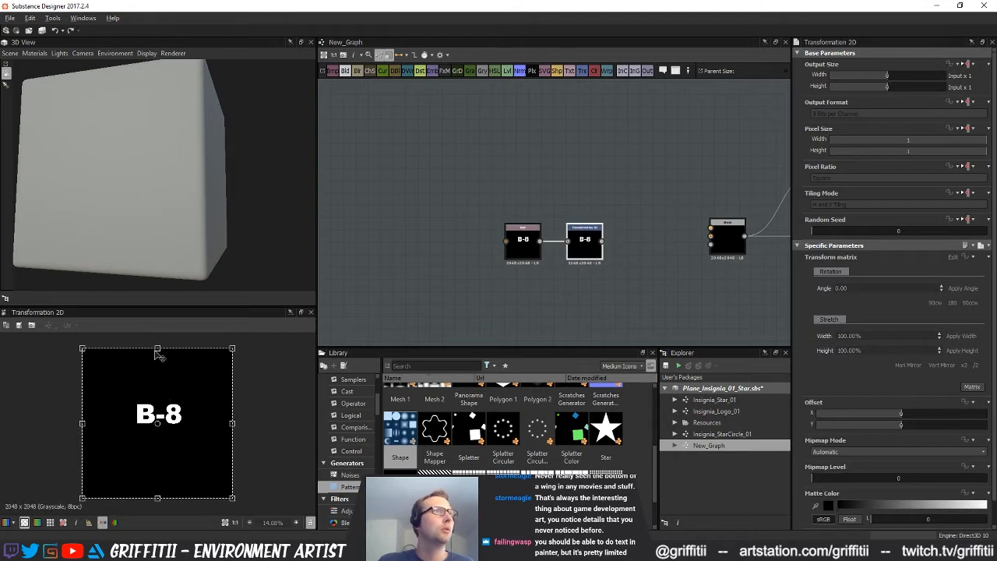
left_click_drag(156, 345, 169, 287)
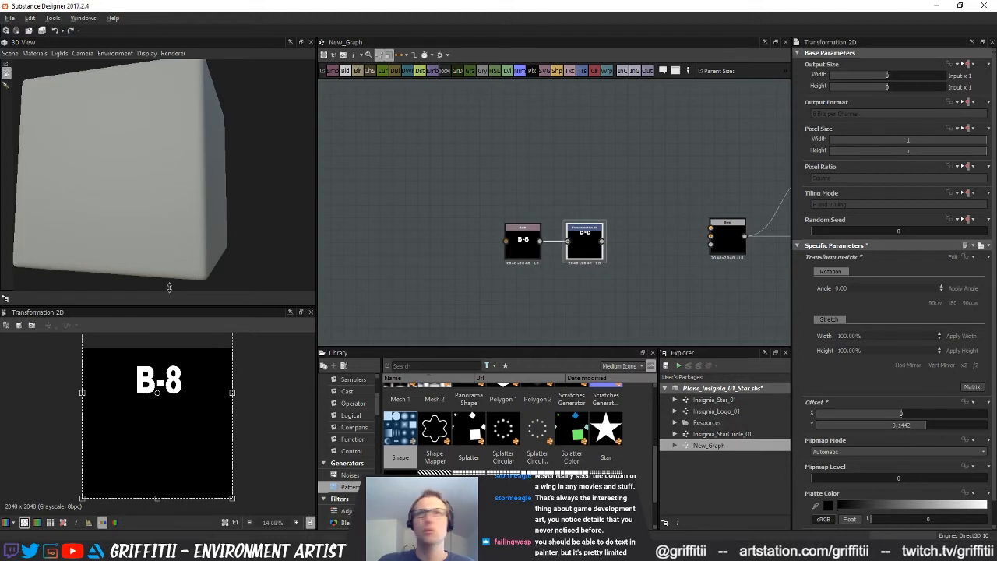
left_click(894, 426)
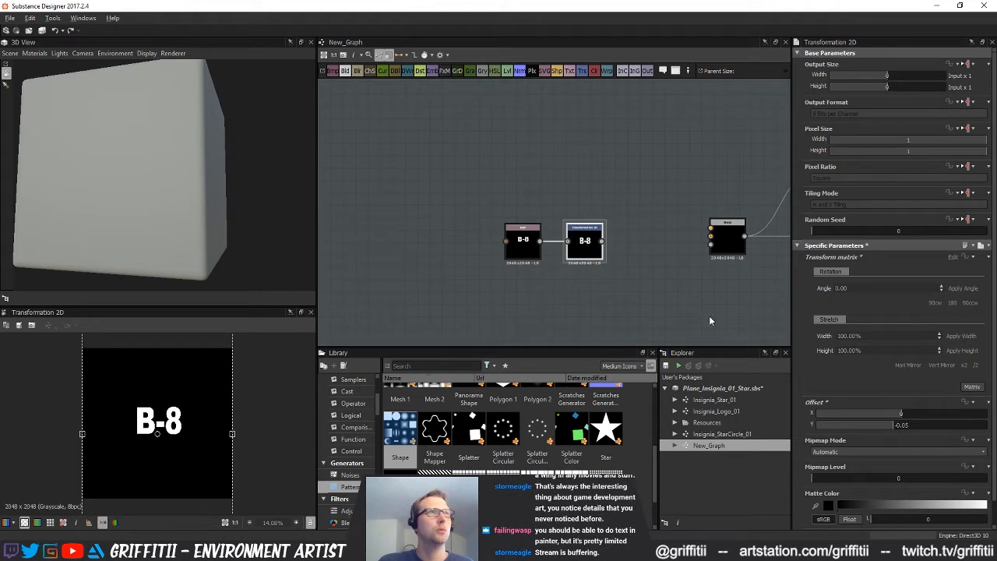
Try the American Purpose and Bahnschrift fonts on the B-8 text
left_click(519, 242)
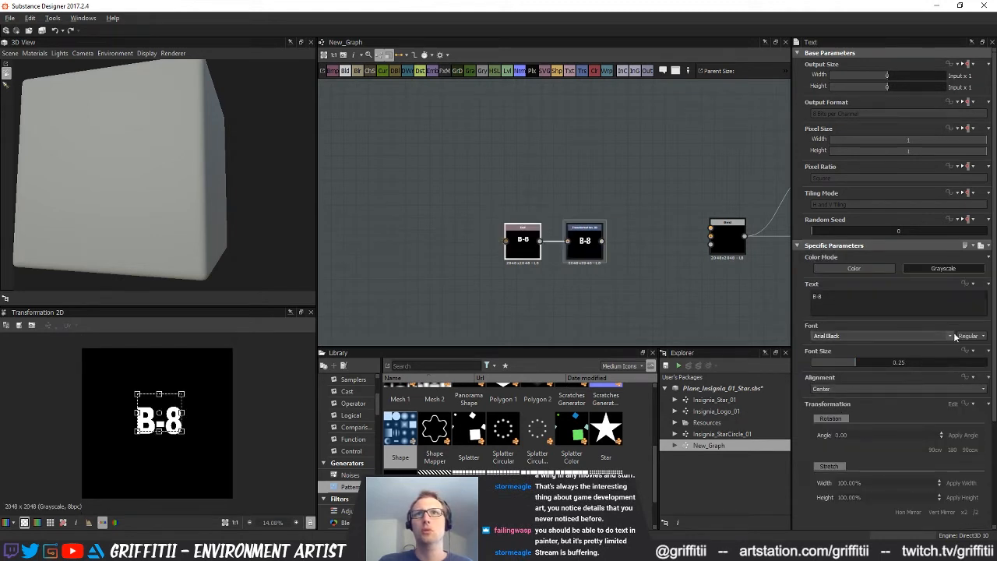
left_click(951, 335)
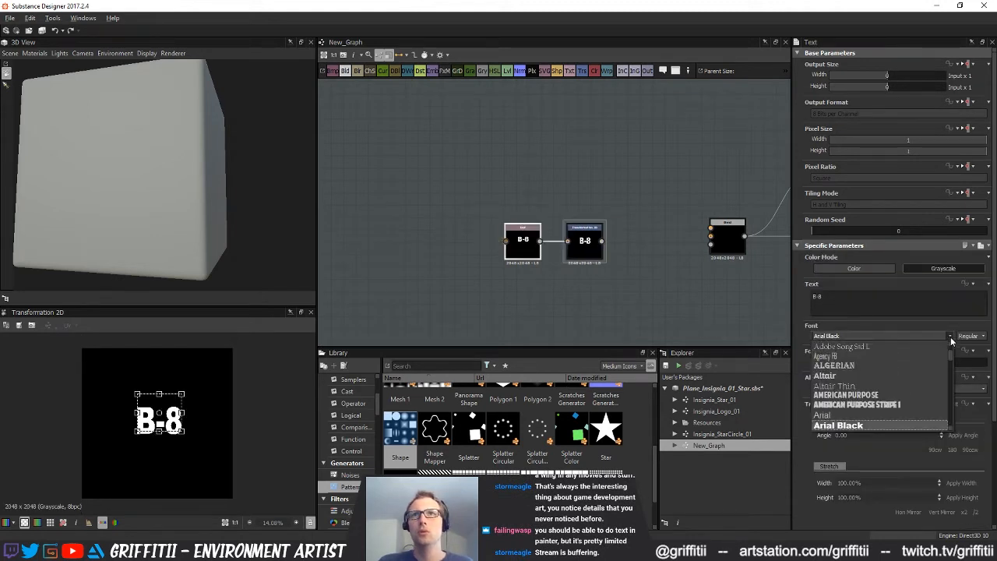
left_click(883, 395)
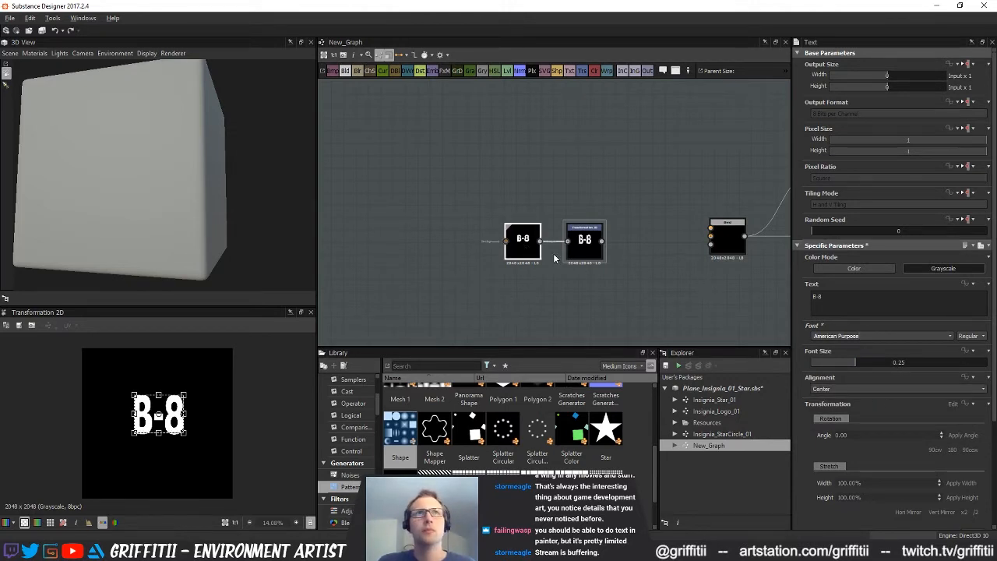
left_click(948, 337)
left_click(608, 329)
left_click(951, 336)
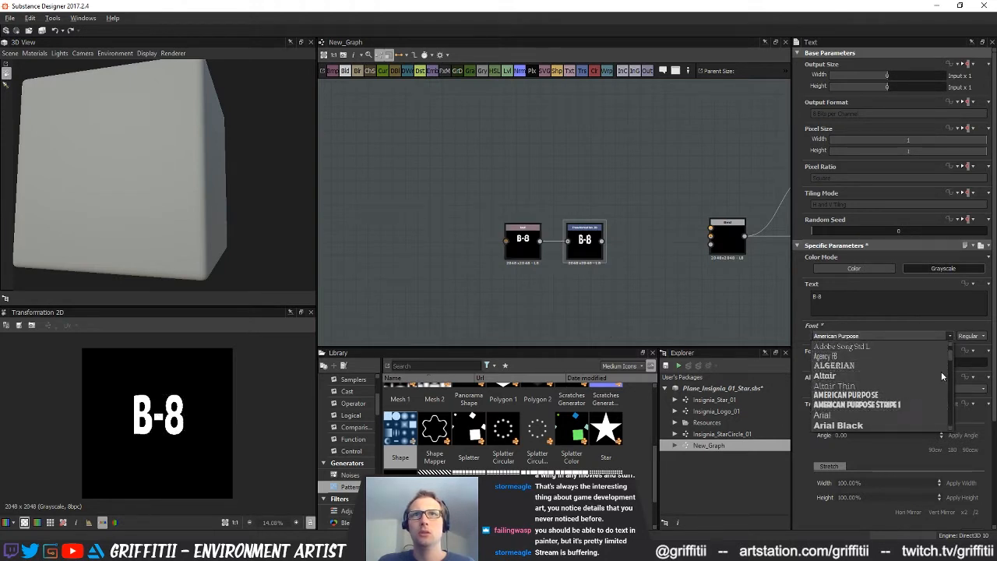
scroll(951, 357, "down", 4)
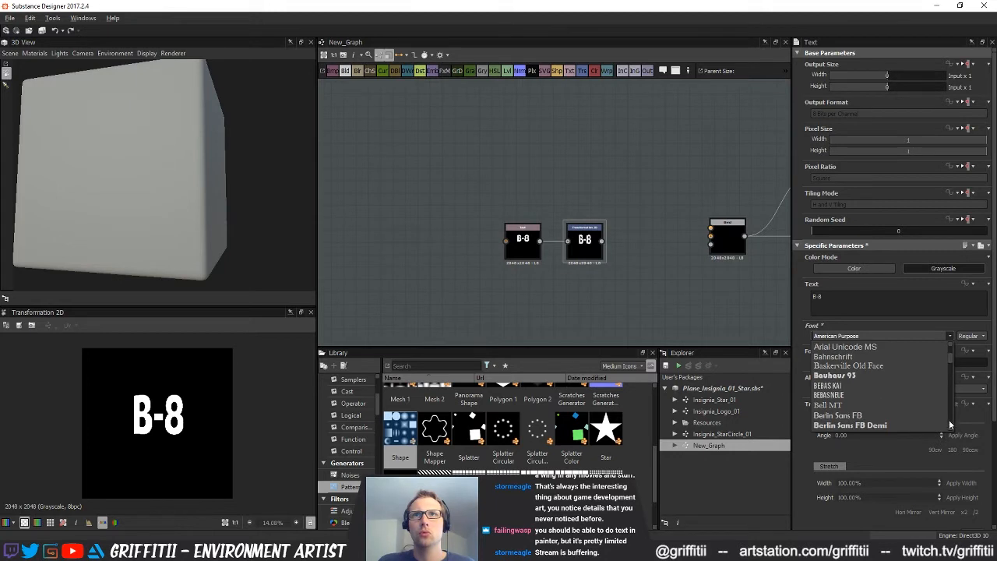
left_click(838, 356)
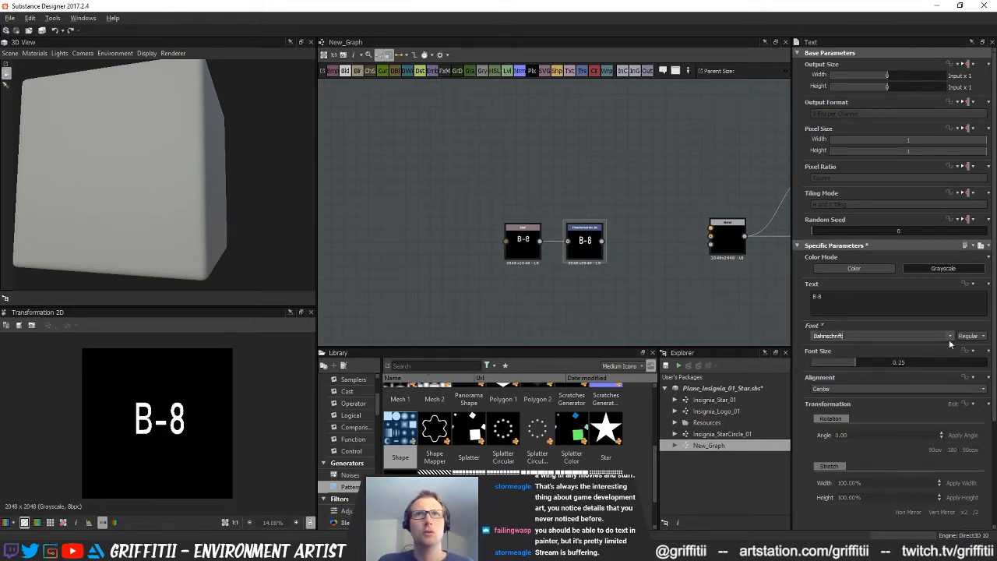
Set the font of the B-8 text to Bebas Kai
left_click(982, 337)
left_click(919, 343)
left_click(919, 337)
left_click(908, 387)
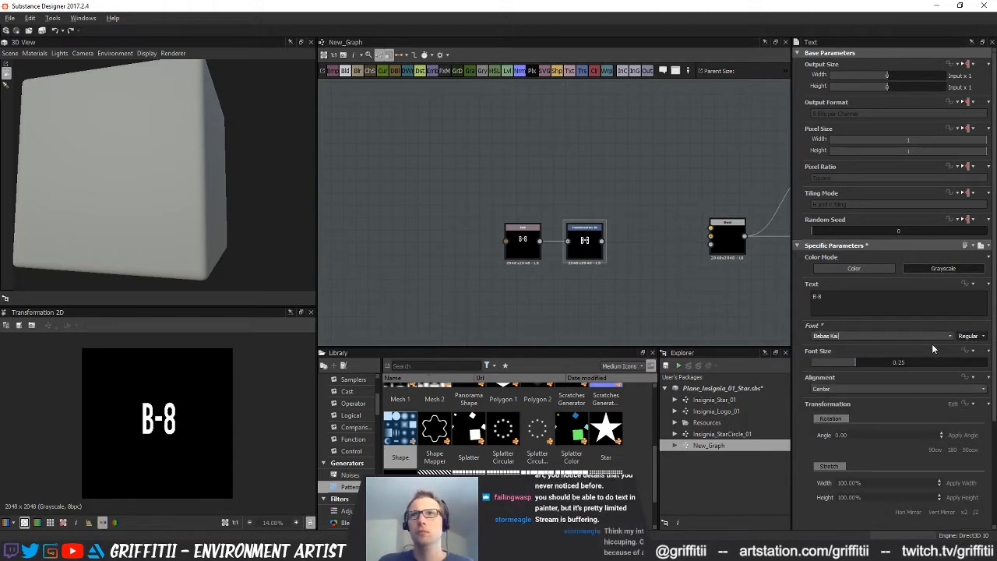
Stretch the B-8 lettering horizontally in the Transformation 2D node to widen it
left_click_drag(600, 255, 601, 250)
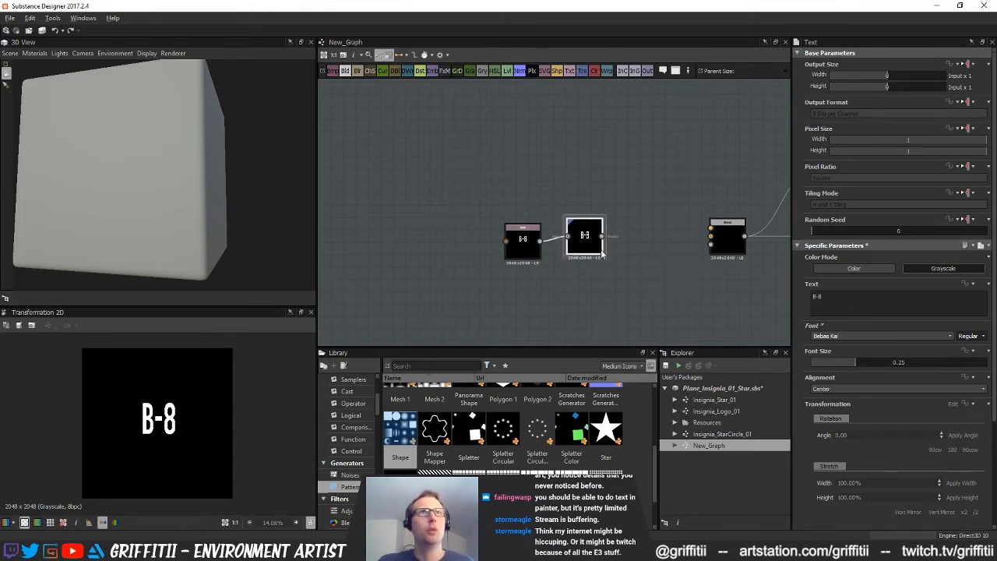
left_click(583, 251)
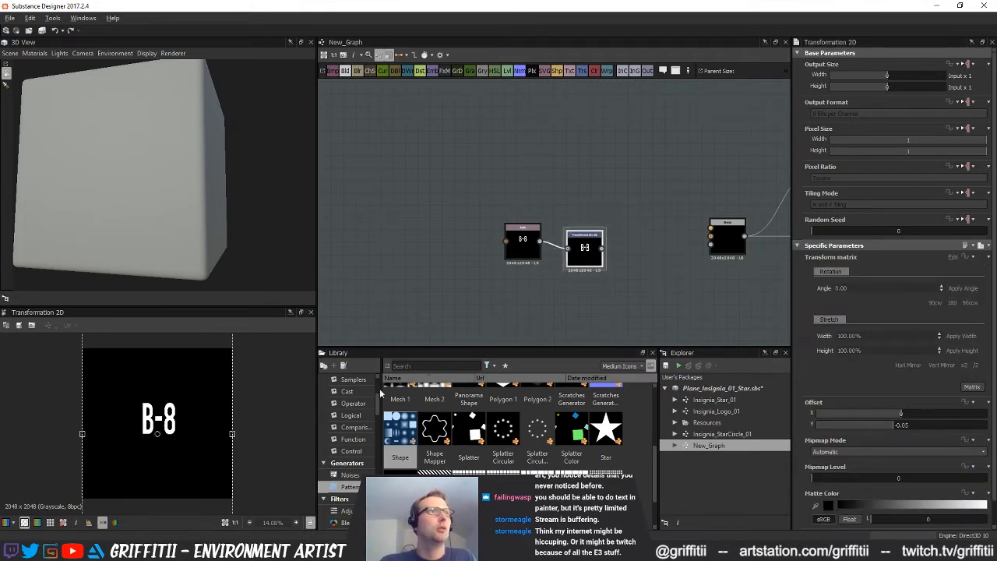
left_click_drag(232, 433, 279, 431)
Duplicate the B-8 Text node below the original, line up the Transformation 2D node, and set the copy's text to "."
left_click_drag(522, 243, 460, 211)
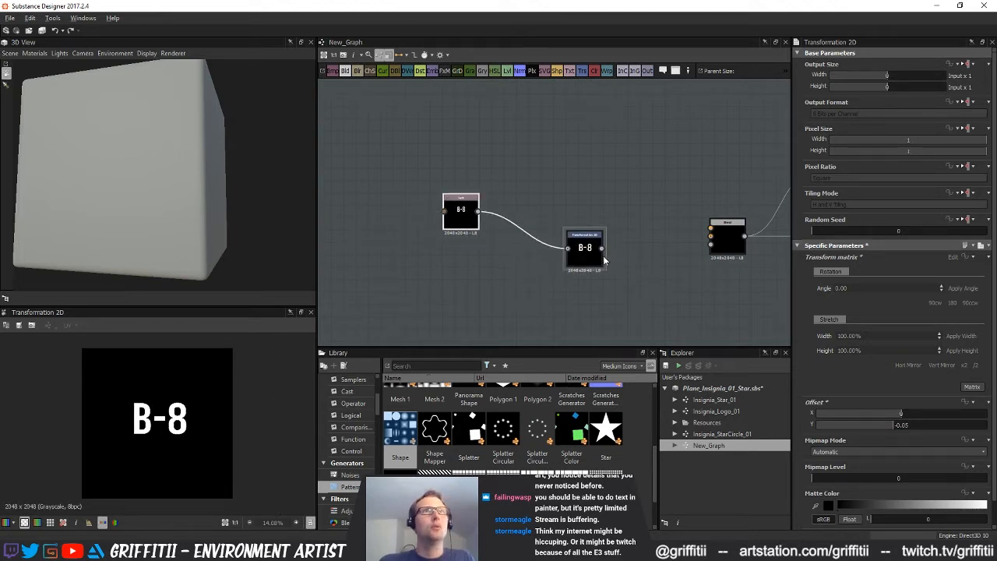
key("ctrl+v")
left_click_drag(548, 220, 457, 270)
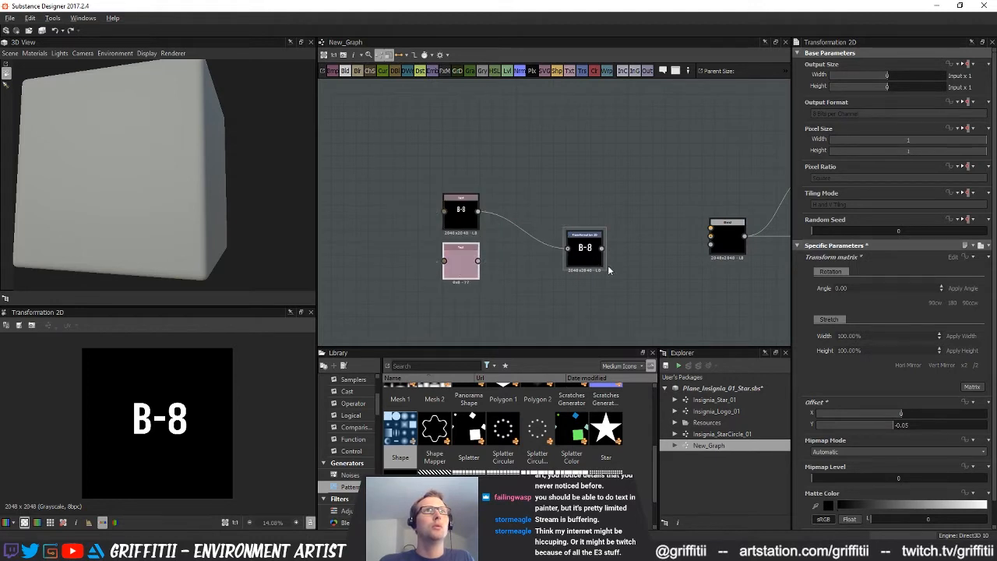
left_click_drag(592, 251, 553, 214)
left_click(465, 268)
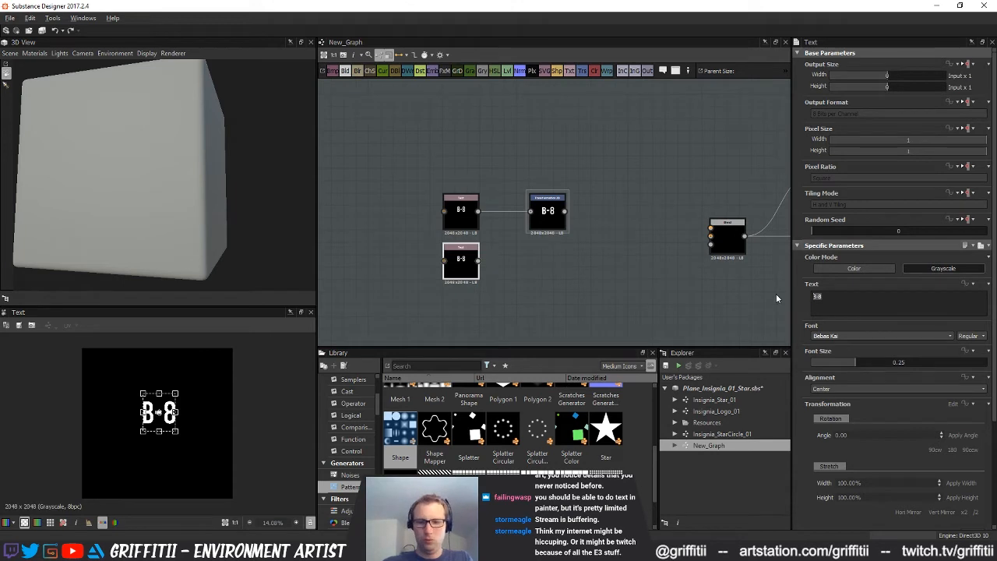
type(".")
Duplicate the Transformation 2D node and place the copy beneath the original, beside the "." Text node
left_click(548, 212)
key("ctrl+d")
left_click_drag(552, 215, 540, 267)
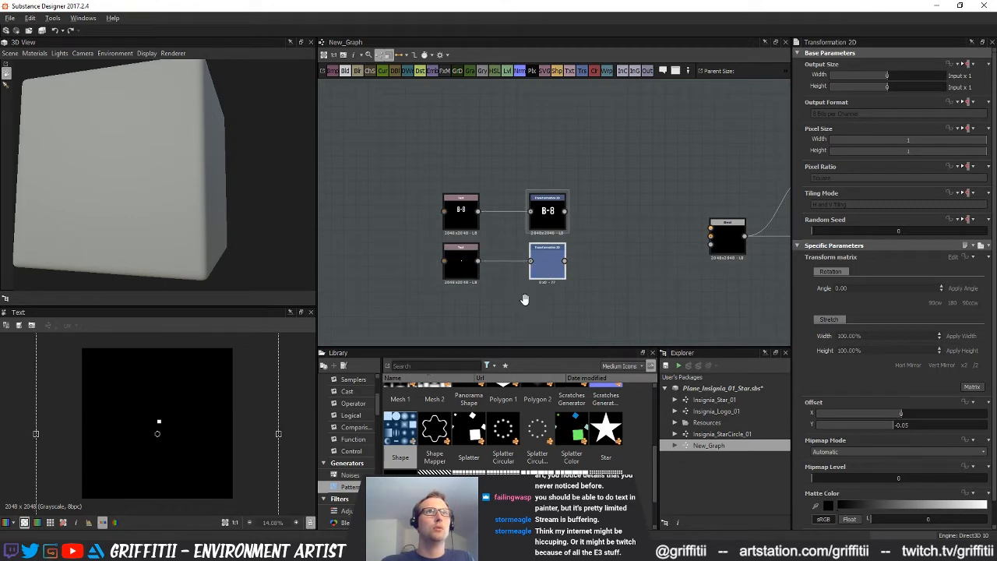
middle_click_drag(525, 299, 521, 276)
Duplicate the B-8 Text node as a third node in the column and reduce its text to "8"
left_click(467, 193)
key("ctrl+d")
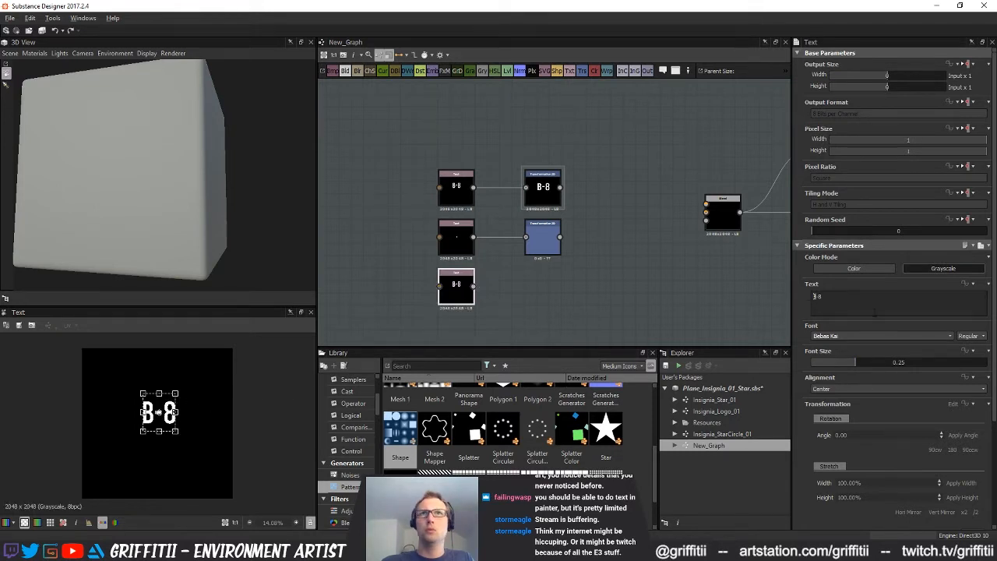
key("Delete")
key("Delete")
key("Return")
Reduce the top Text node's text to "B" and remove the extra line break before the "8" in the third Text node
left_click(458, 187)
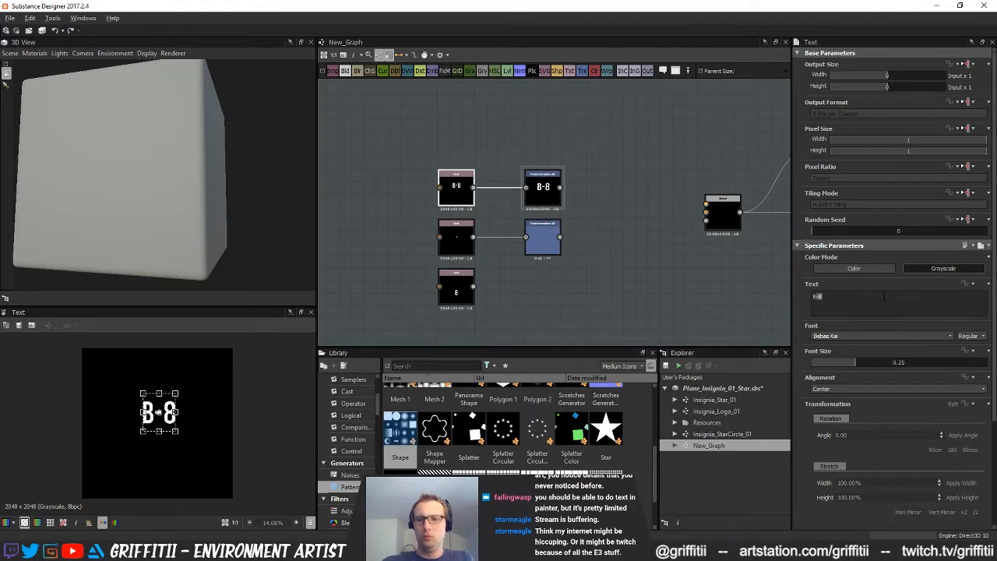
key("BackSpace")
left_click(456, 289)
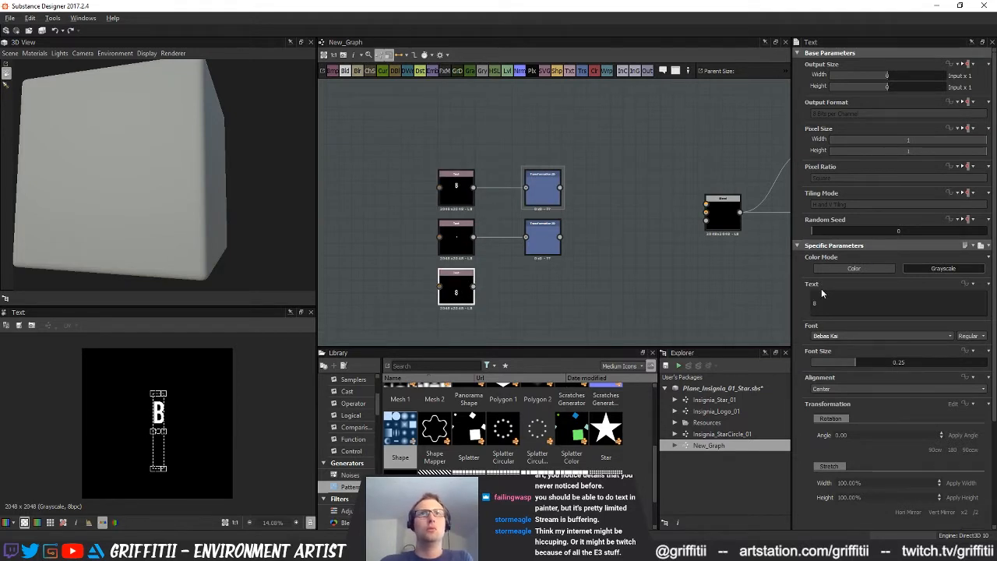
key("BackSpace")
Duplicate the dot's Transformation 2D node below itself, connect the "8" Text node to the copy, and preview it
left_click(543, 237)
left_click_drag(541, 242, 543, 288)
left_click_drag(474, 286, 539, 289)
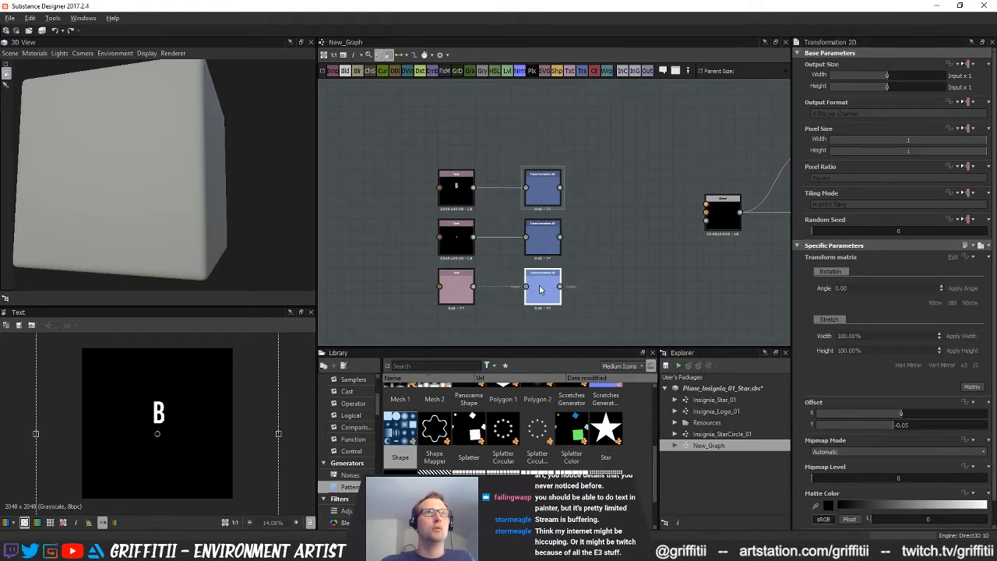
double_click(540, 289)
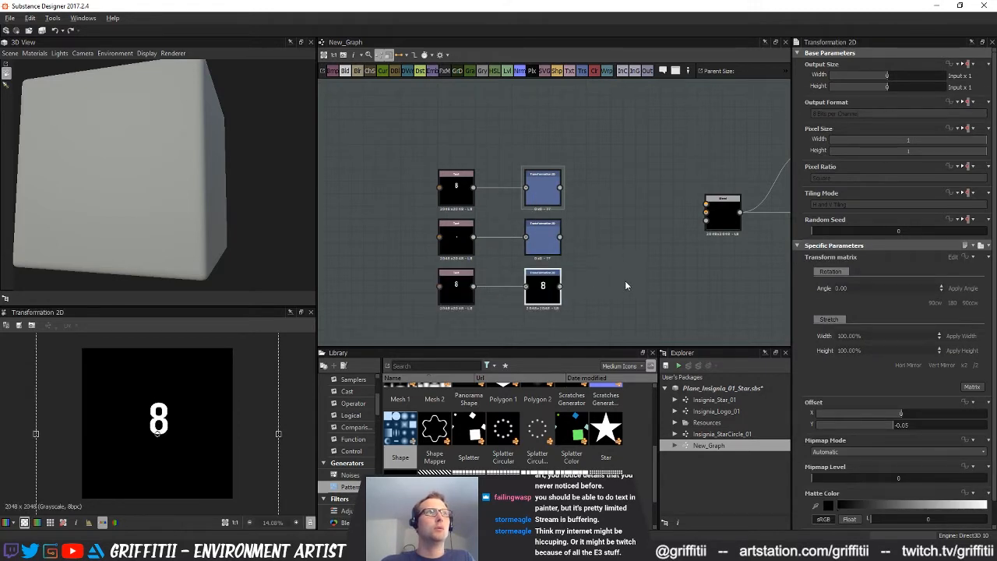
Add a Blend node combining the "B" and dot transformations, and set its blending mode to Max (Lighten)
left_click(344, 71)
left_click_drag(611, 201, 611, 203)
left_click_drag(560, 236, 615, 211)
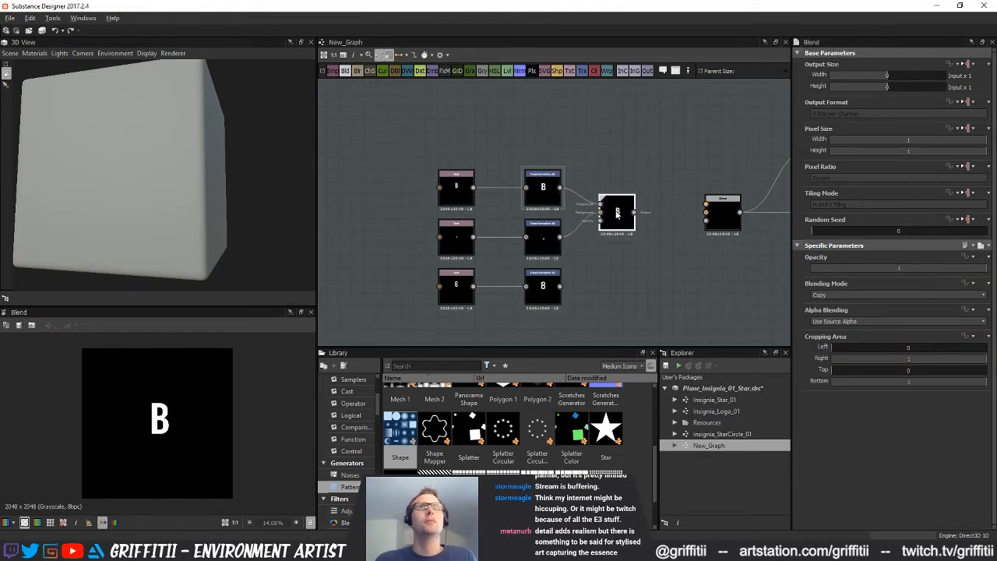
left_click(819, 295)
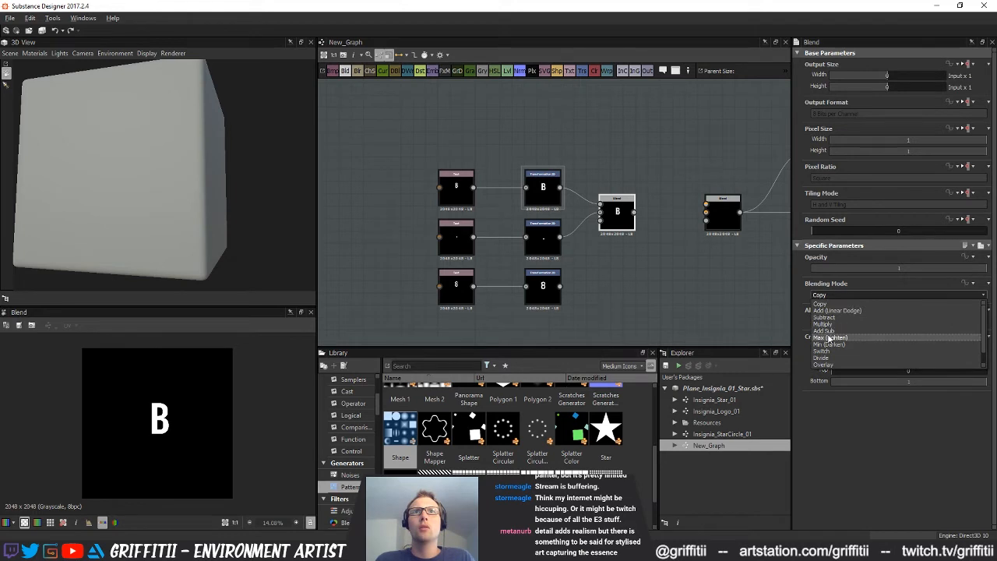
left_click(829, 337)
Make room before the Blend node and insert a second Transformation 2D node on the dot's branch
scroll(614, 290, "down", 2)
left_click_drag(621, 221, 552, 221)
left_click(606, 265)
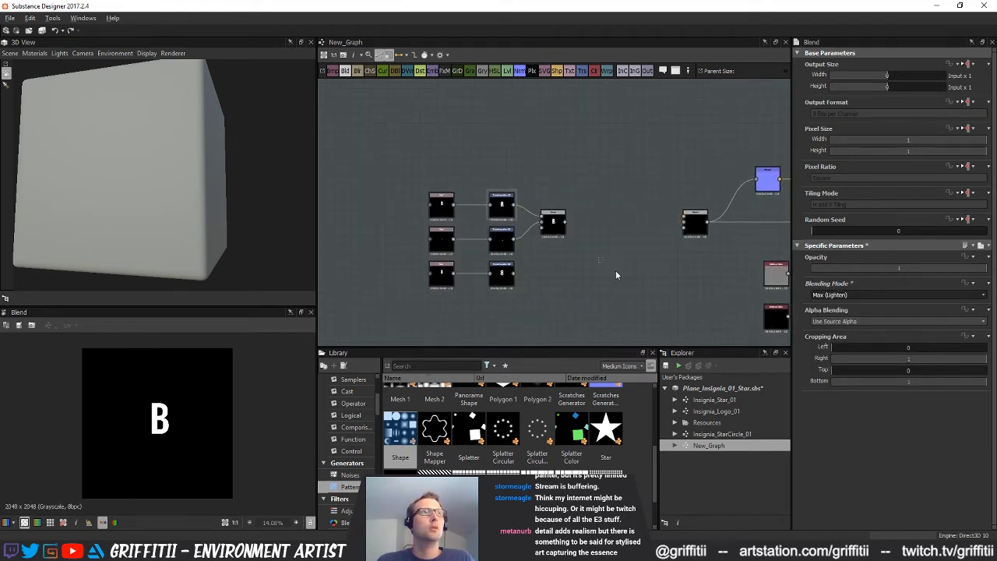
scroll(583, 280, "up", 2)
left_click(539, 196)
left_click(463, 232)
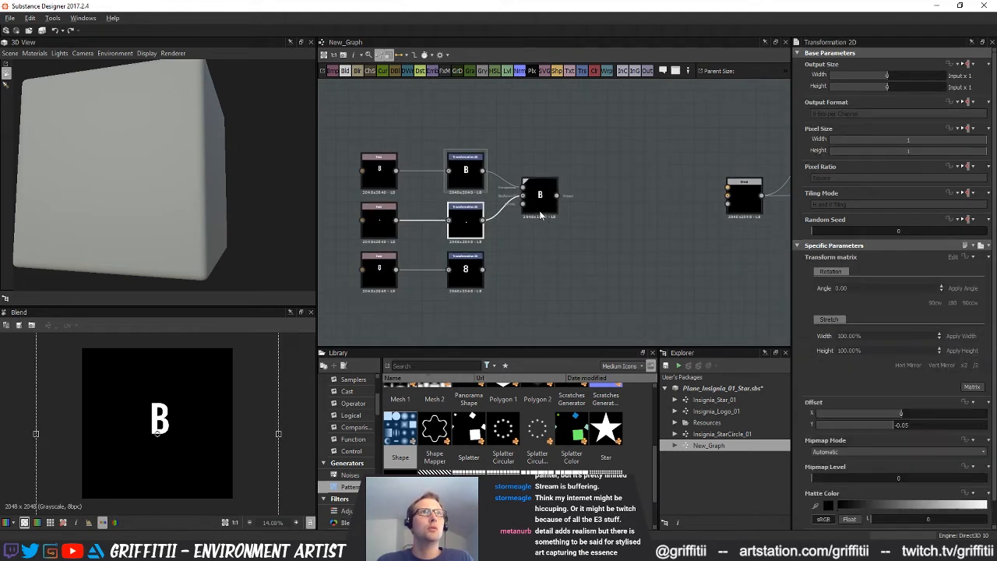
left_click_drag(539, 209, 590, 205)
left_click(548, 232)
left_click(583, 75)
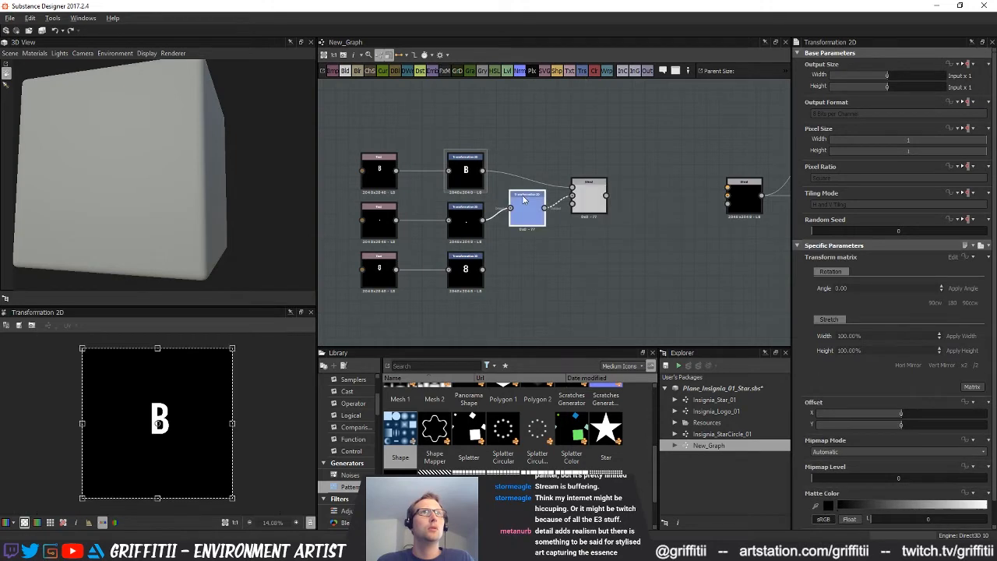
left_click_drag(525, 208, 525, 221)
left_click(589, 209)
left_click(532, 230)
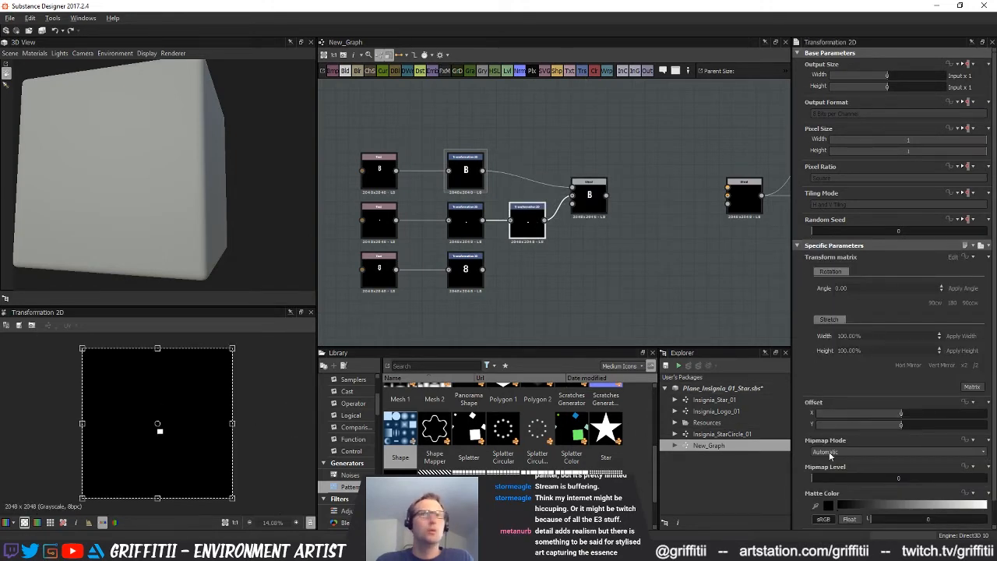
Narrow the dot horizontally and offset it to X -0.14, Y 0.09 so it sits beside the "B"
left_click_drag(903, 421, 896, 414)
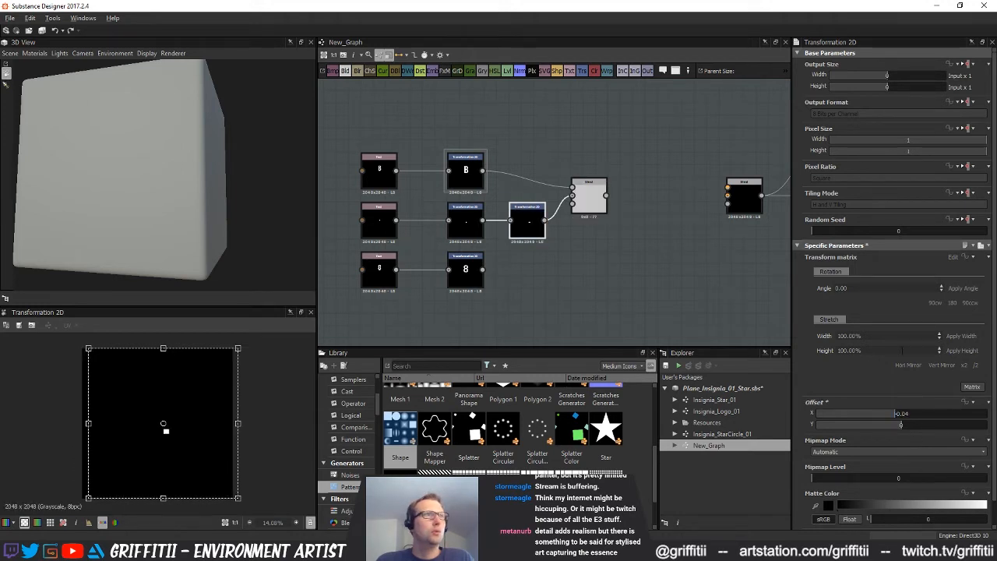
double_click(589, 194)
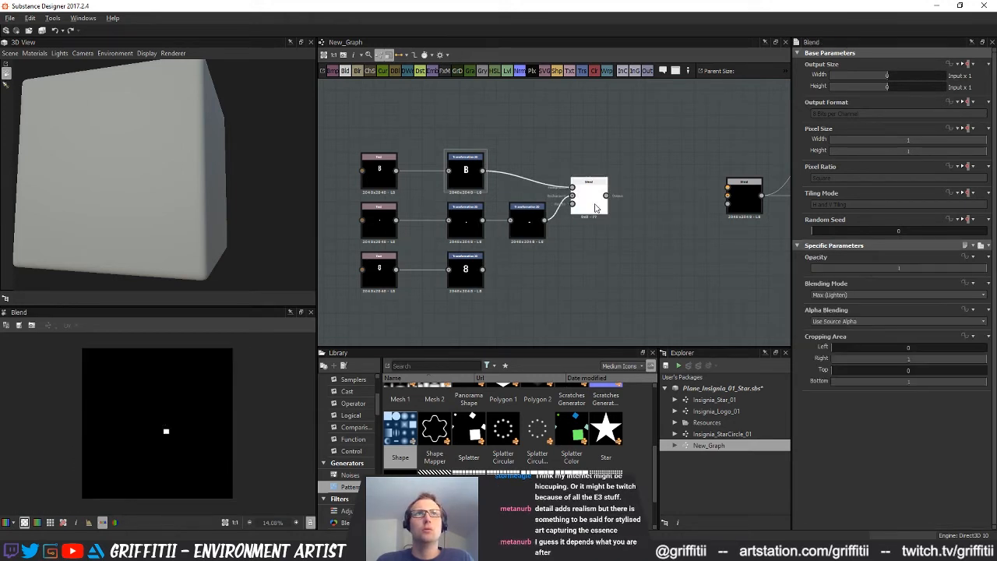
double_click(528, 220)
left_click_drag(905, 423, 883, 418)
left_click_drag(248, 410, 224, 410)
left_click_drag(882, 413, 879, 413)
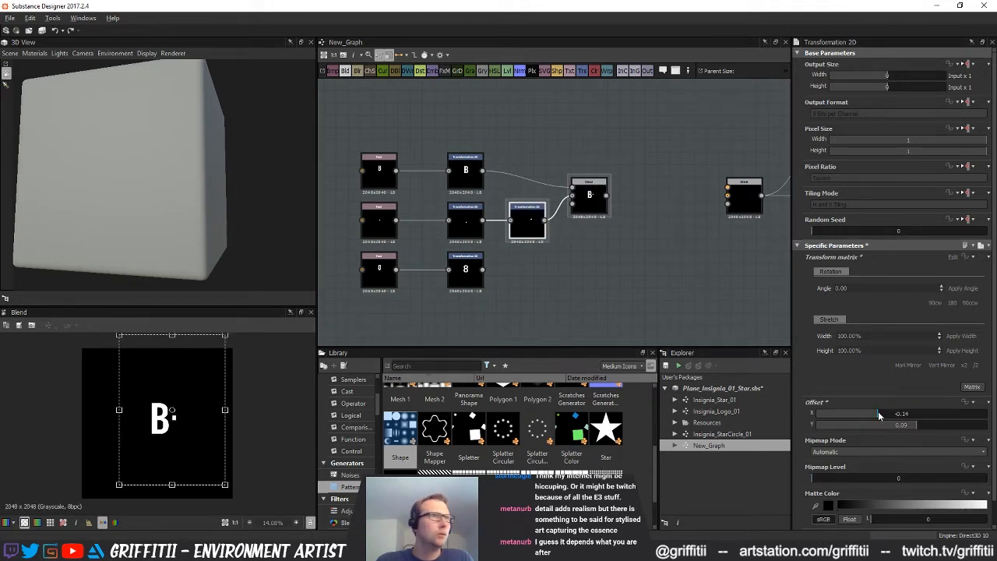
Blend the B-and-dot result with the "8" through an added Transformation 2D node, using Max (Lighten) mode
left_click(503, 288)
left_click_drag(341, 71, 645, 243)
left_click_drag(484, 268, 640, 252)
left_click_drag(580, 304, 520, 95)
left_click(581, 71)
left_click_drag(665, 251, 676, 221)
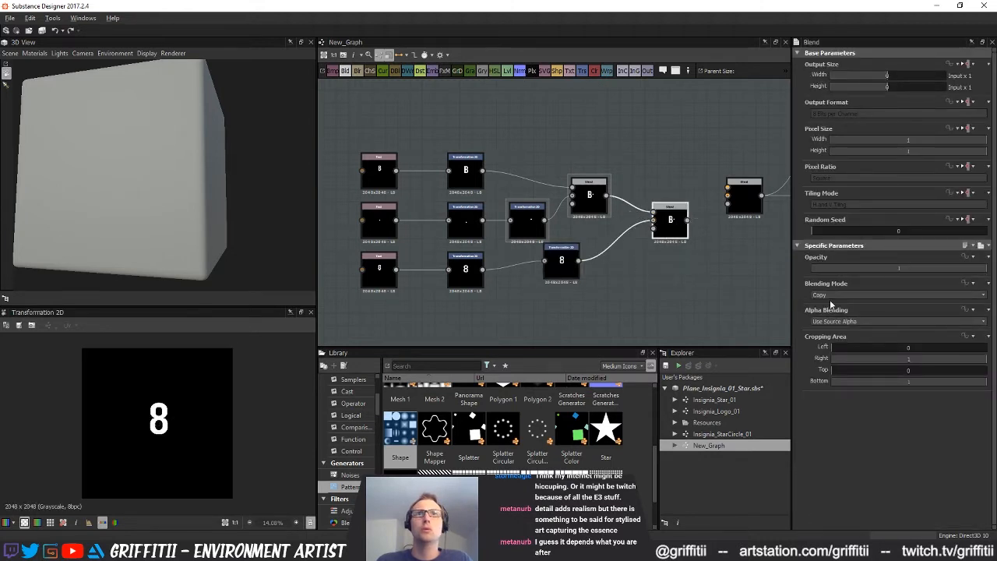
left_click(827, 295)
left_click(841, 338)
double_click(668, 229)
Space out the lettering by offsetting the "8" to X -0.19 and the dot to X -0.13
left_click_drag(570, 267, 573, 263)
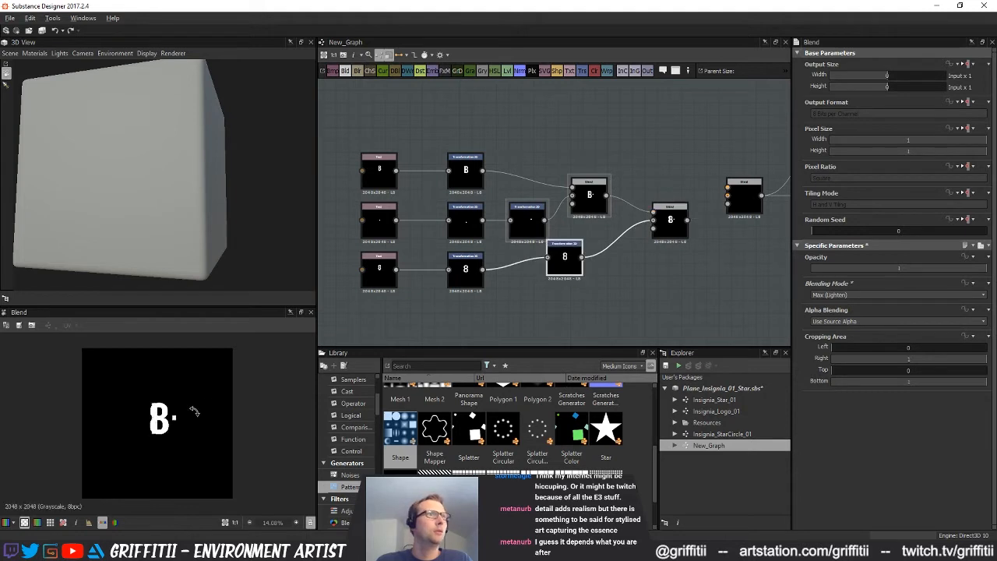
double_click(565, 261)
left_click_drag(879, 414, 870, 416)
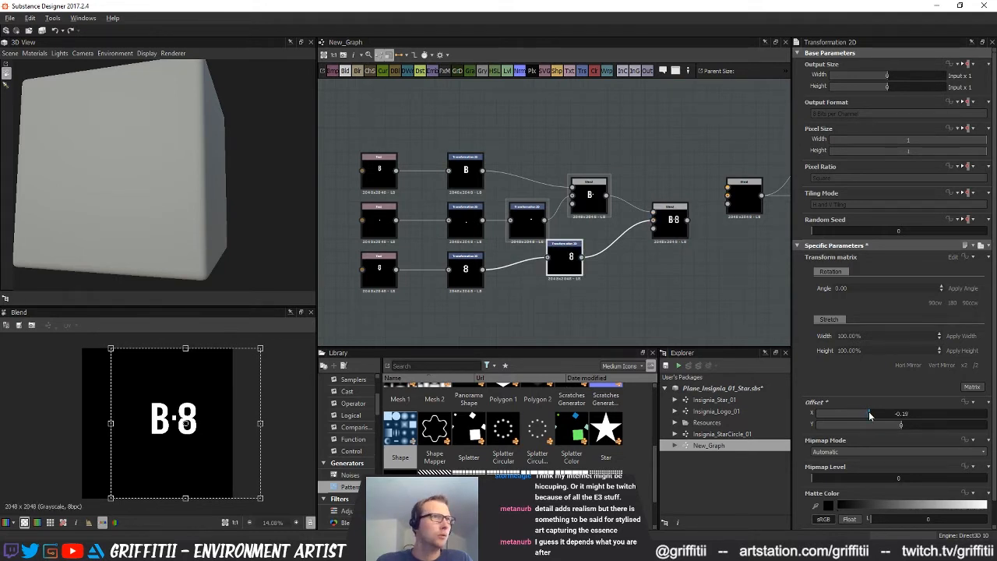
left_click(528, 221)
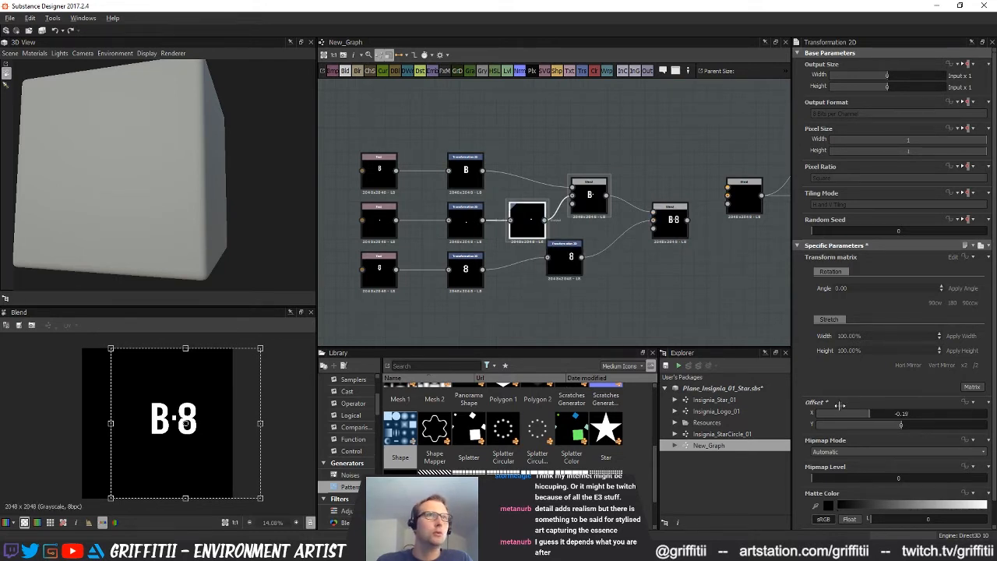
left_click_drag(873, 416, 880, 410)
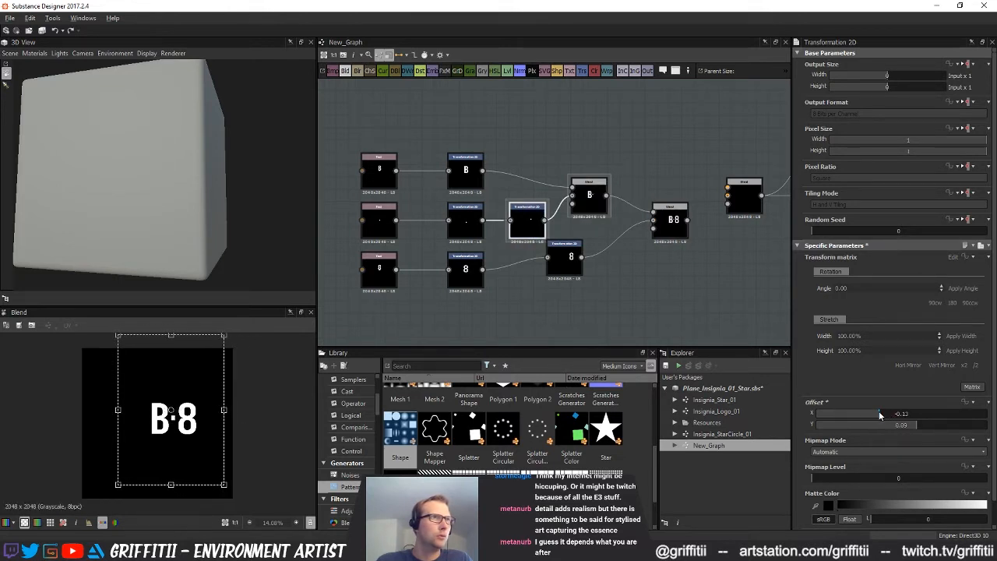
left_click(558, 322)
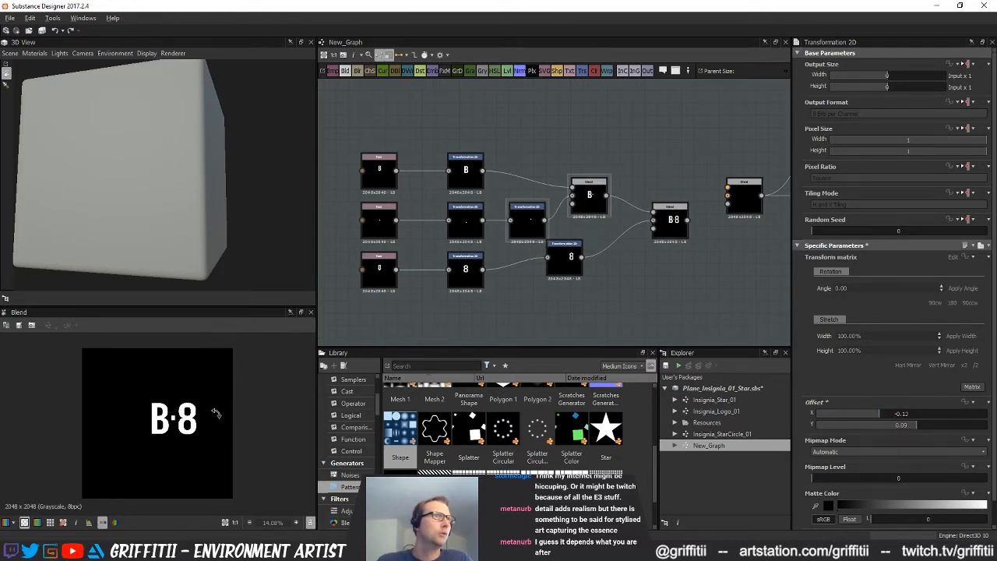
Tidy the lettering graph by arranging the "B", dot and "8" branches in aligned rows leading to the final Blend node
scroll(218, 411, "down", 2)
left_click_drag(674, 229, 655, 240)
scroll(634, 289, "down", 2)
middle_click_drag(639, 294, 670, 306)
left_click_drag(436, 160, 554, 197)
left_click_drag(636, 241, 620, 181)
left_click(585, 239)
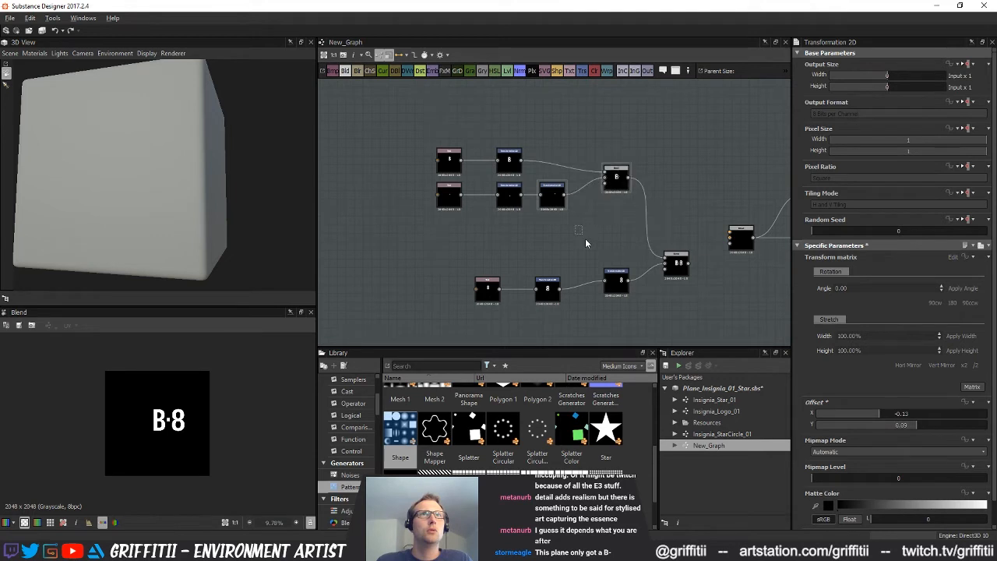
left_click_drag(465, 267, 508, 258)
left_click(412, 148)
left_click_drag(411, 145, 512, 201)
left_click(562, 234)
left_click_drag(609, 284, 547, 245)
left_click(615, 281)
left_click_drag(679, 275, 667, 222)
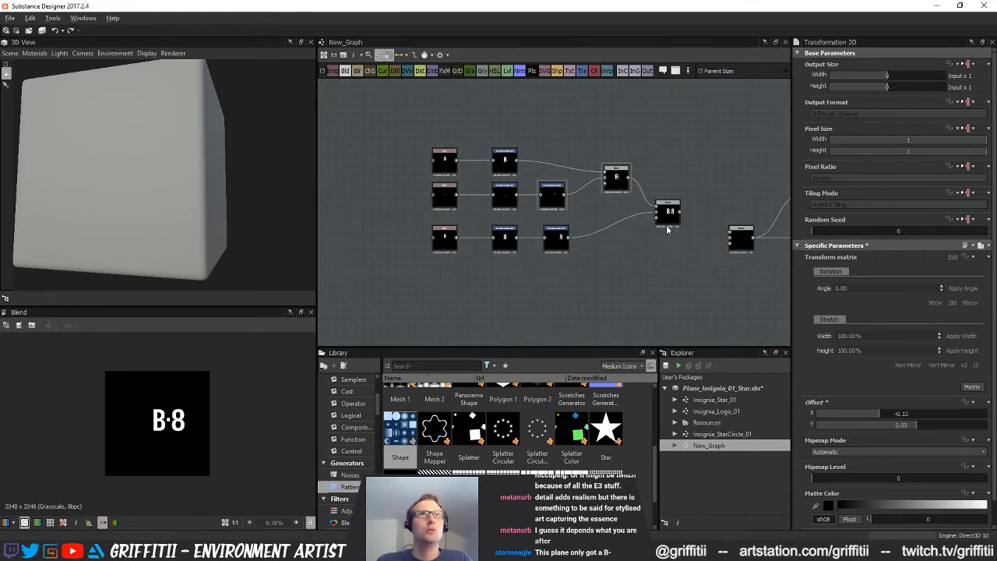
Append a Transformation 2D node to the final Blend and offset the combined lettering to X 0.1
left_click(668, 217)
middle_click_drag(612, 78, 532, 84)
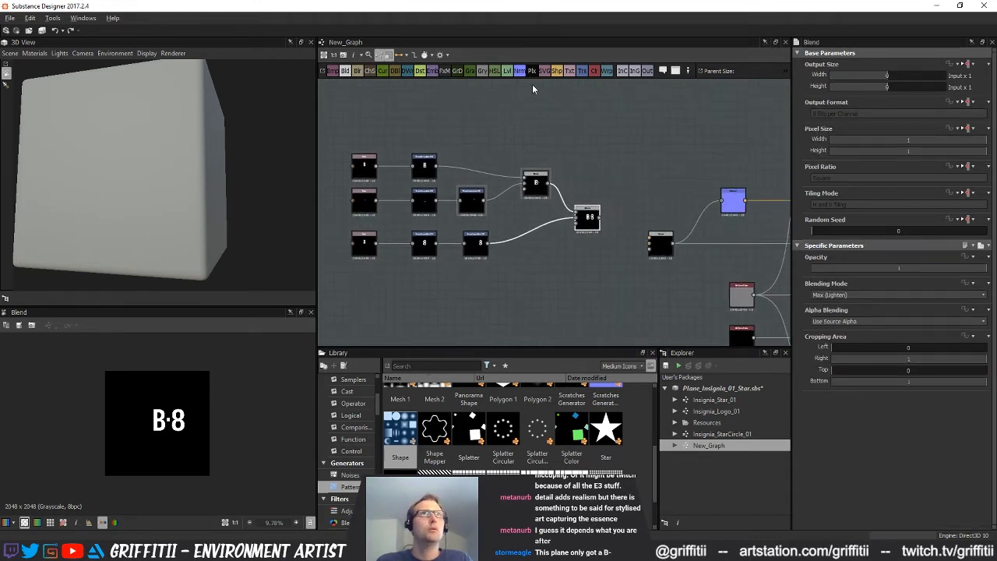
left_click(580, 71)
scroll(591, 229, "down", 2)
left_click_drag(403, 157, 623, 282)
left_click_drag(614, 222, 584, 219)
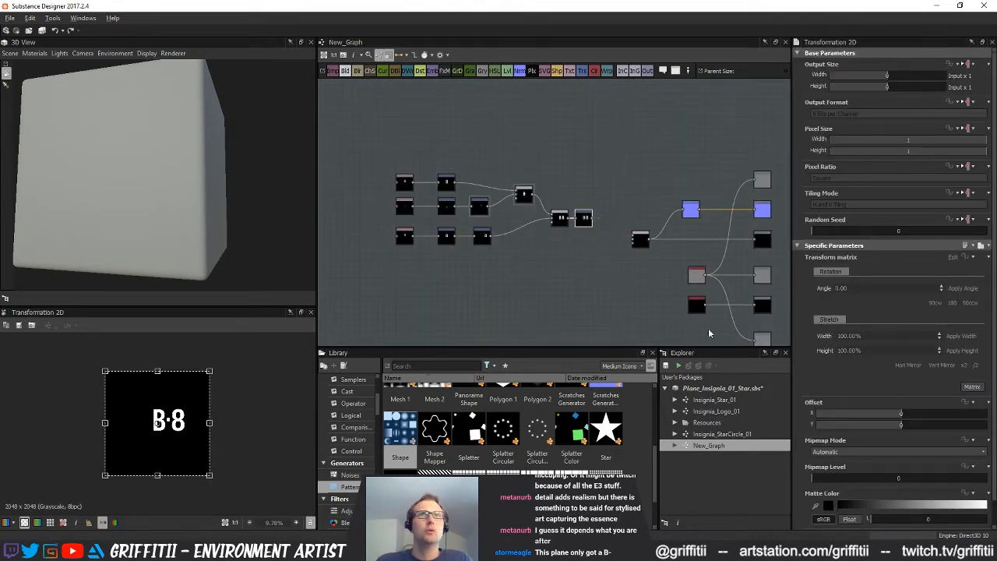
left_click_drag(893, 419, 918, 419)
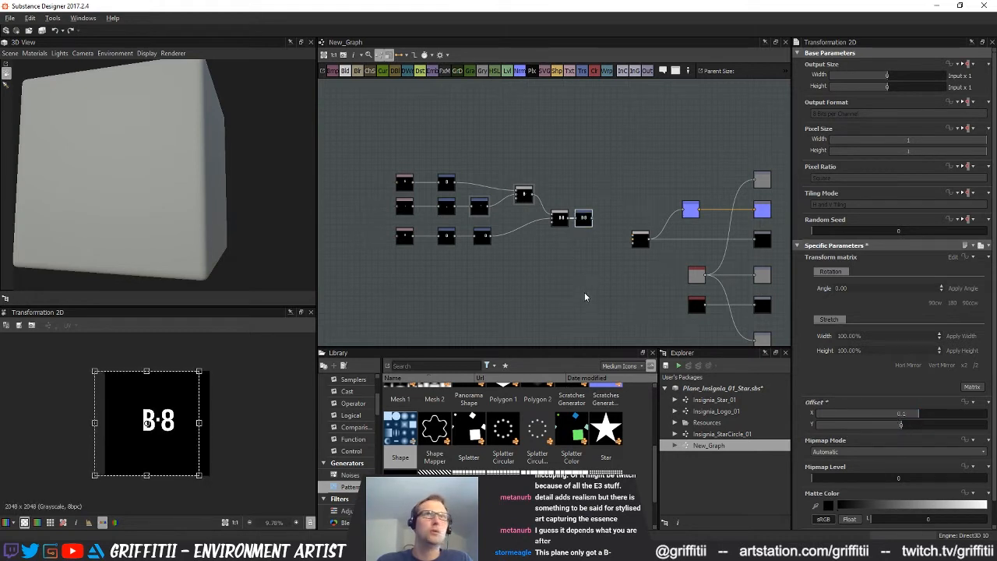
Scale the combined lettering up by x2 and centre it with offsets X 0.11 and Y -0.03
middle_click_drag(586, 296, 528, 304)
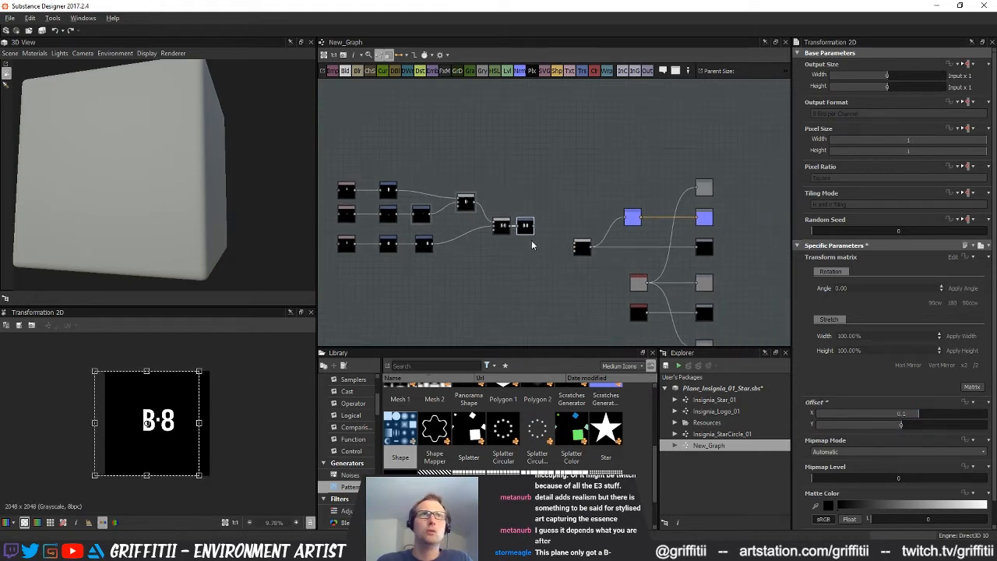
left_click(966, 366)
left_click_drag(913, 427, 898, 427)
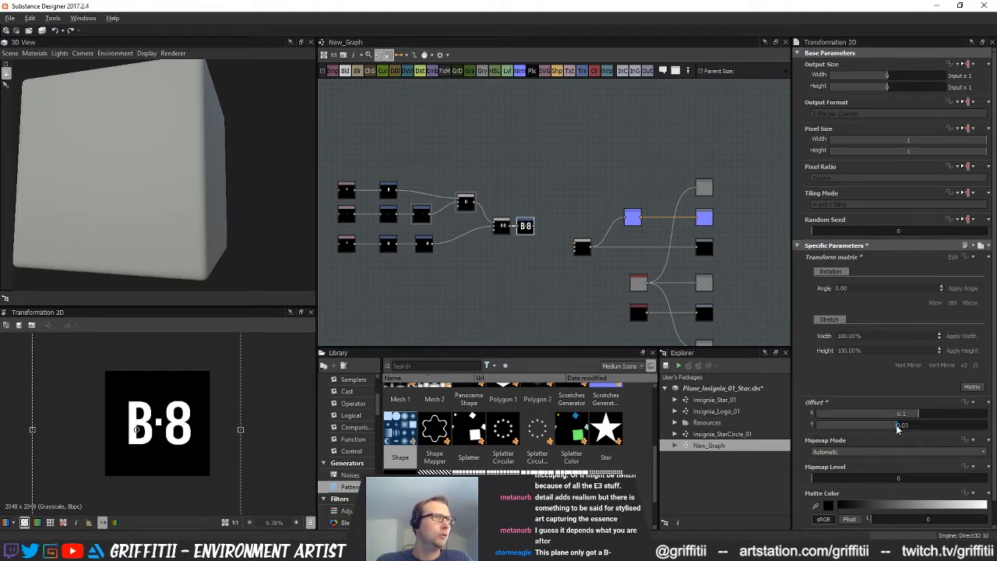
left_click_drag(919, 416, 921, 416)
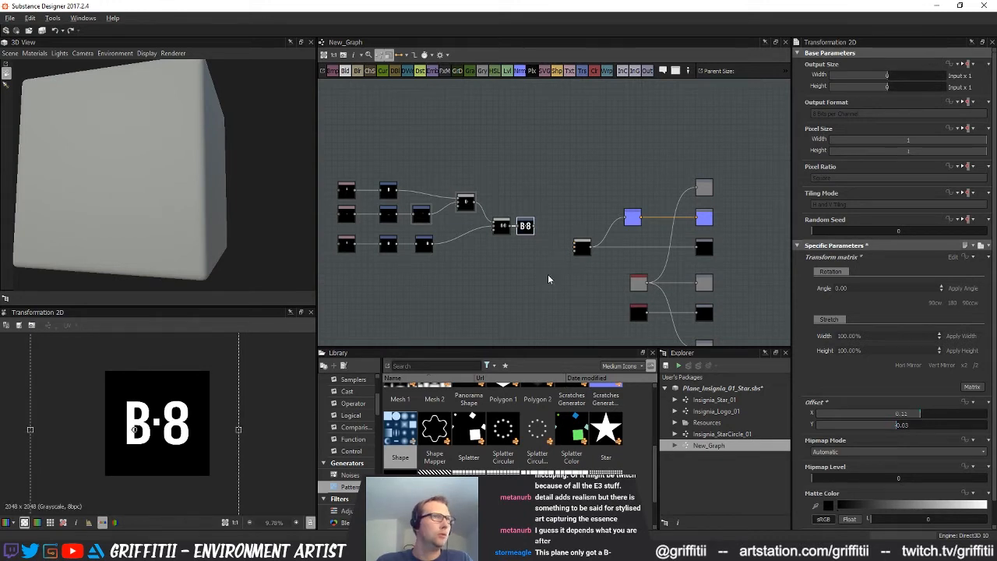
Move the whole lettering node group farther away from the material output nodes
scroll(535, 289, "up", 4)
scroll(474, 288, "down", 5)
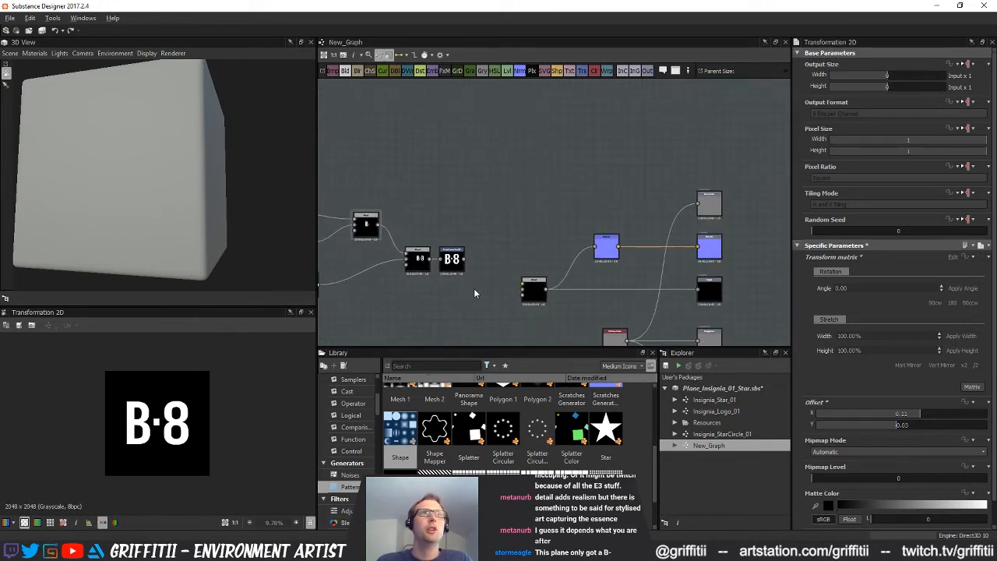
left_click_drag(607, 356, 594, 303)
left_click(568, 291)
left_click_drag(381, 185, 580, 305)
left_click_drag(593, 266, 552, 209)
Open the Insignia_StarCircle_01 graph and copy its two Levels nodes with the Blend and blur nodes that follow them
double_click(707, 435)
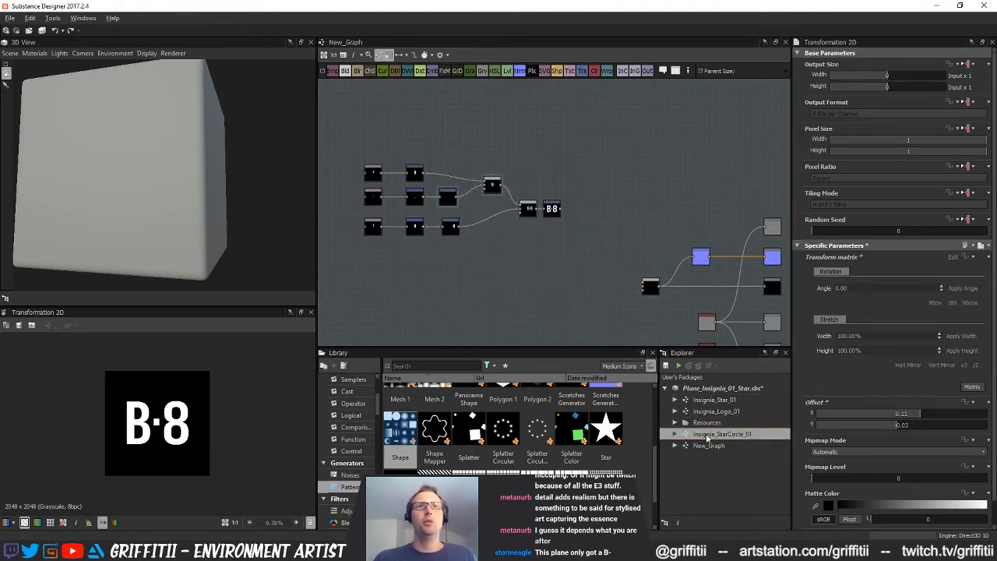
scroll(584, 250, "up", 2)
middle_click_drag(774, 246, 603, 282)
left_click_drag(466, 221, 550, 278)
middle_click_drag(569, 223, 567, 242)
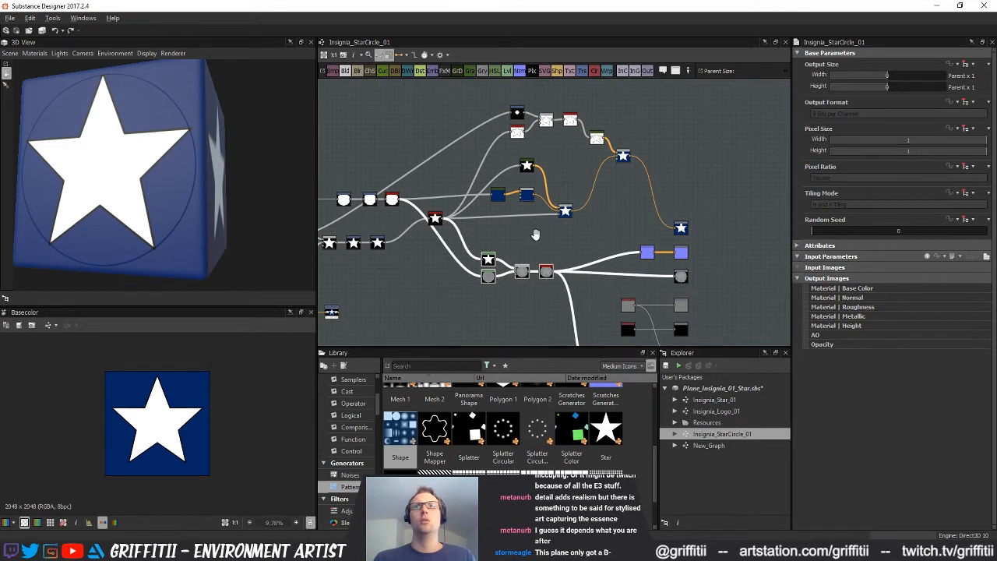
left_click_drag(471, 230, 584, 288)
middle_click_drag(545, 287, 541, 247)
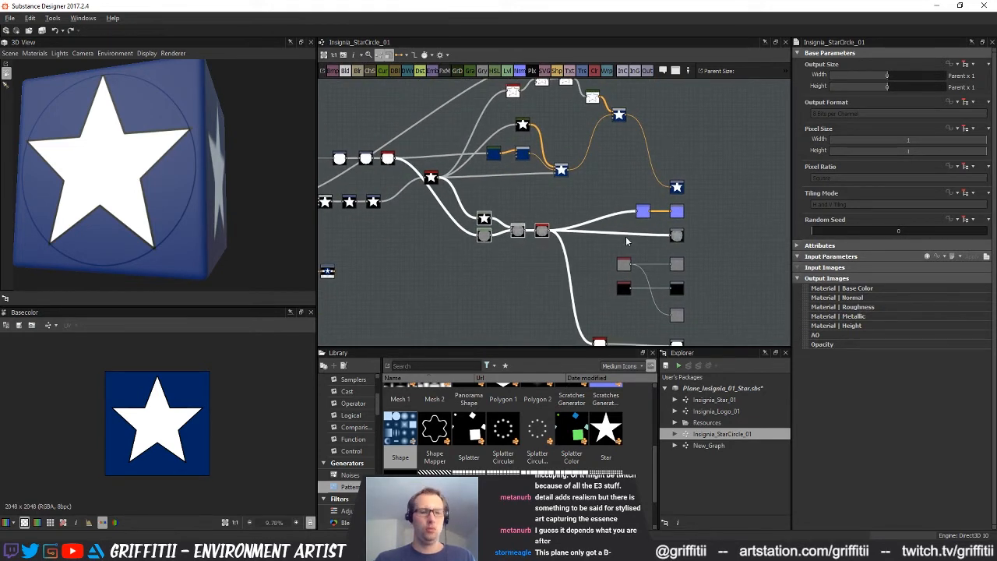
Paste the copied nodes into New_Graph, separate the blur node, and feed it from the lettering's last Transformation 2D node
left_click(706, 444)
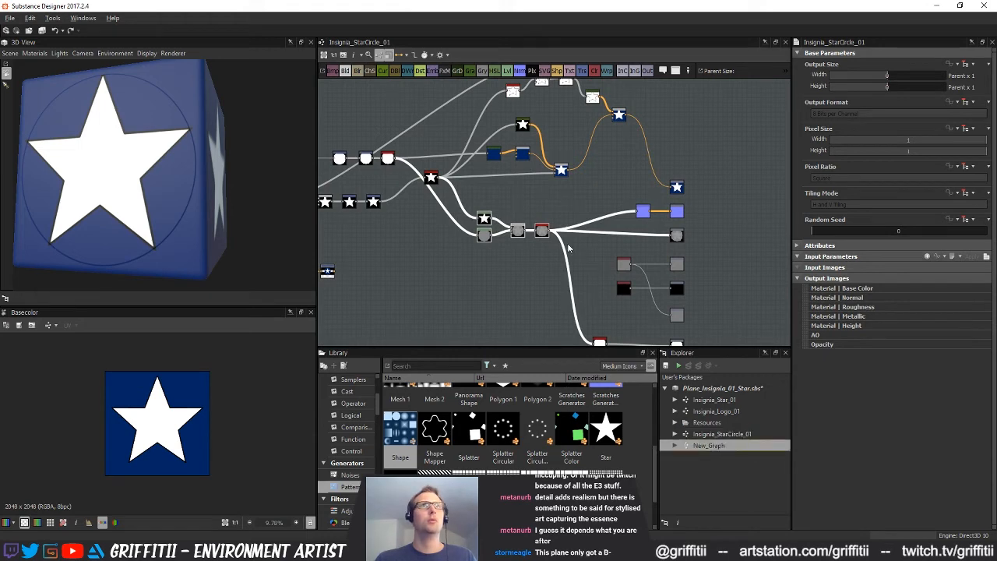
key("ctrl+v")
scroll(560, 178, "up", 3)
middle_click_drag(560, 178, 503, 219)
left_click(533, 215)
left_click_drag(490, 127, 607, 194)
double_click(563, 288)
left_click(473, 235)
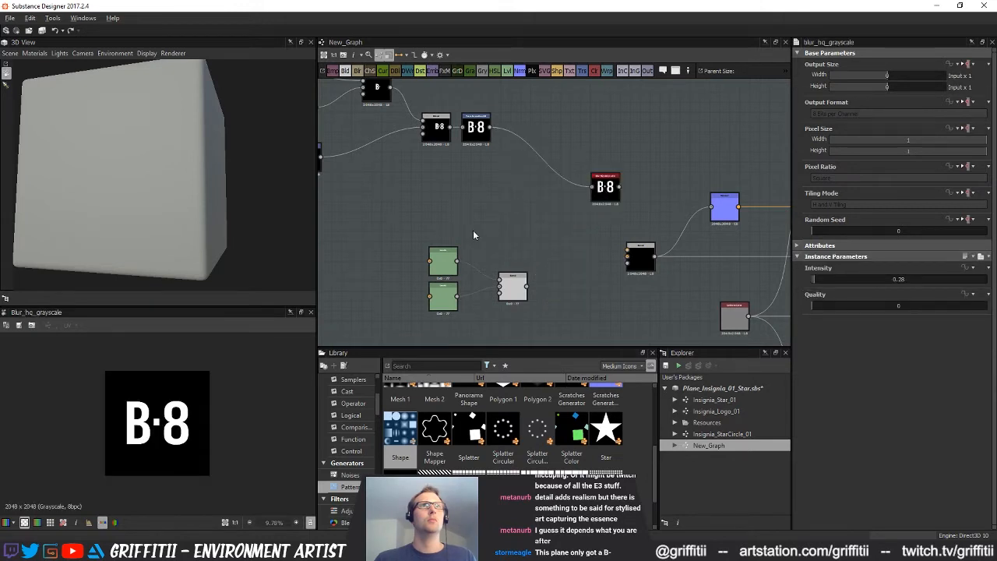
Connect the lettering's last Transformation 2D node to a pasted Levels node and route that node to the Height output
left_click_drag(490, 127, 528, 247)
middle_click_drag(527, 247, 466, 225)
left_click_drag(480, 207, 770, 241)
middle_click_drag(538, 230, 485, 248)
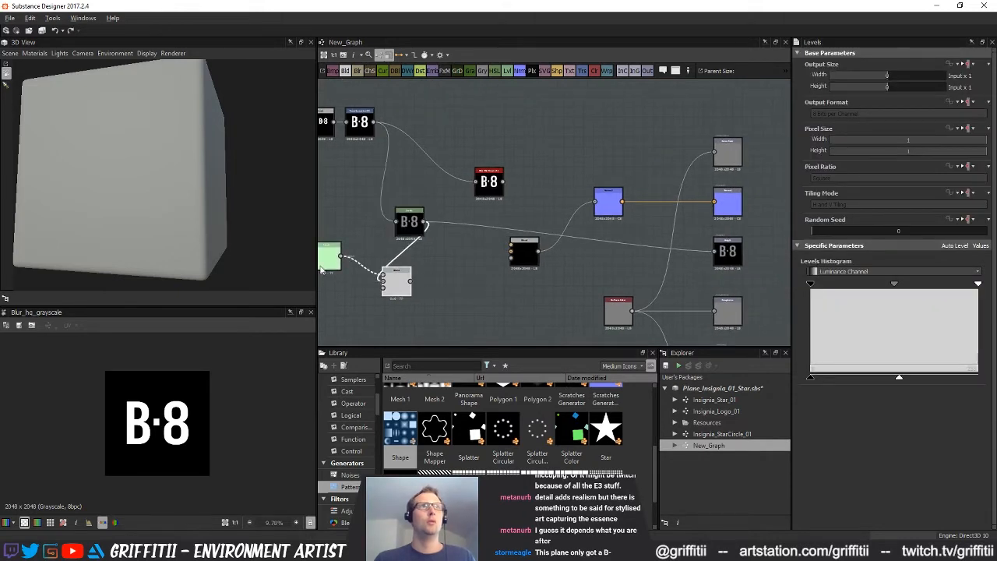
left_click(399, 290)
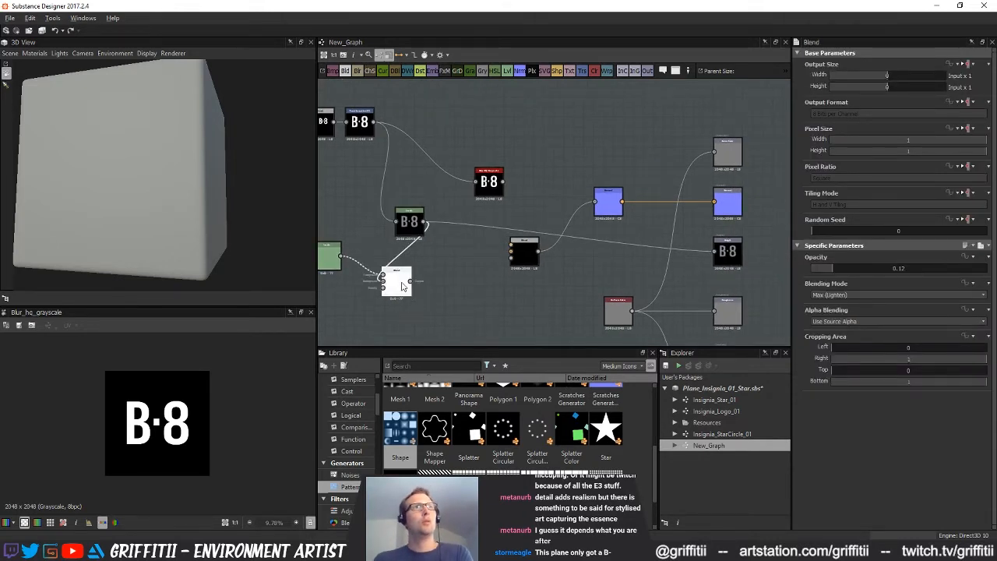
Route the last Transformation 2D node through the second pasted Levels node to the Height output, deleting the other pasted Levels and Blend nodes
left_click_drag(333, 257, 404, 253)
left_click_drag(374, 122, 724, 253)
left_click(401, 256)
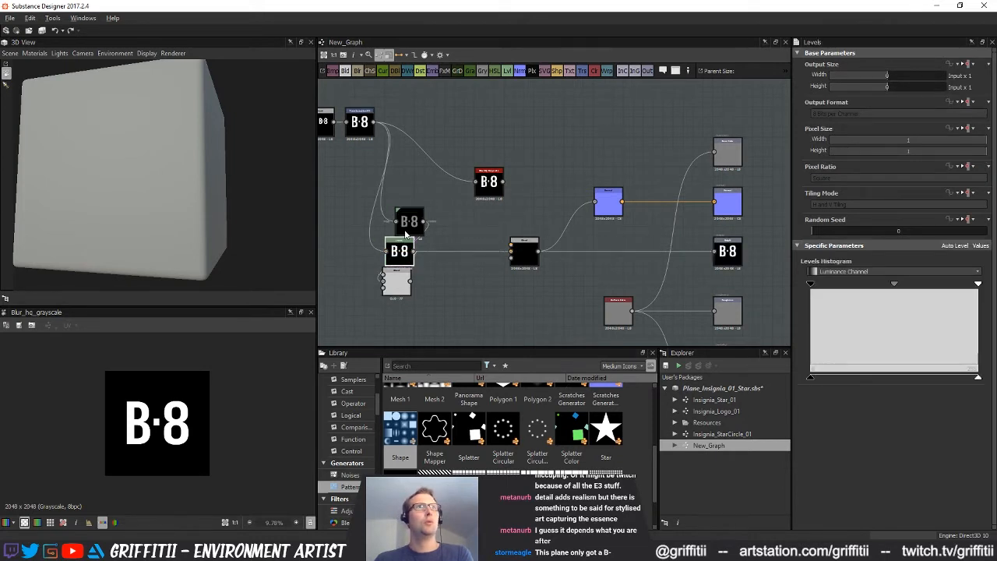
key("Delete")
left_click(398, 283)
key("Delete")
left_click_drag(402, 256, 432, 256)
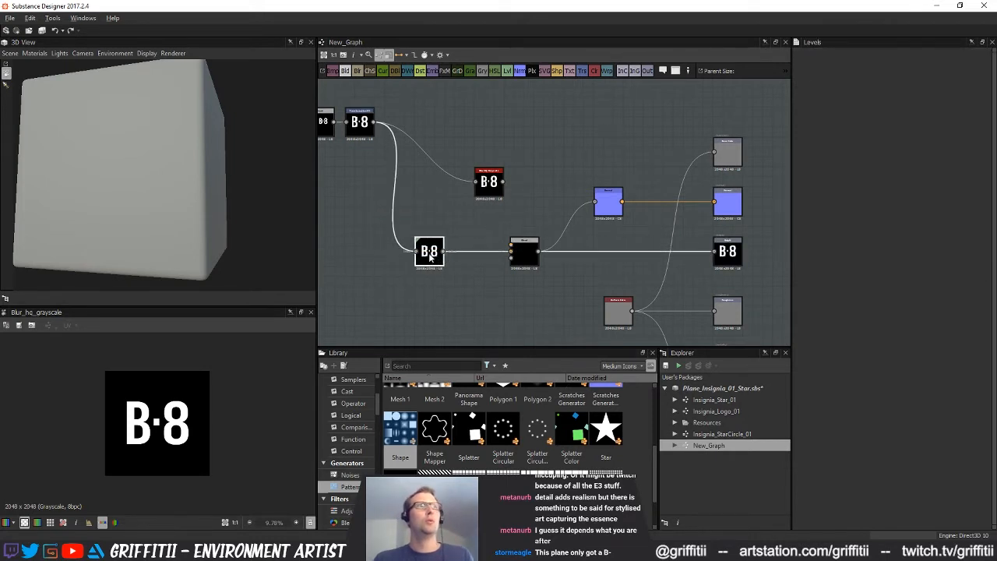
Delete the Blend feeding the Normal node, connect the blur node there instead, and place the Levels node below the blur
middle_click_drag(486, 265, 463, 265)
left_click(501, 249)
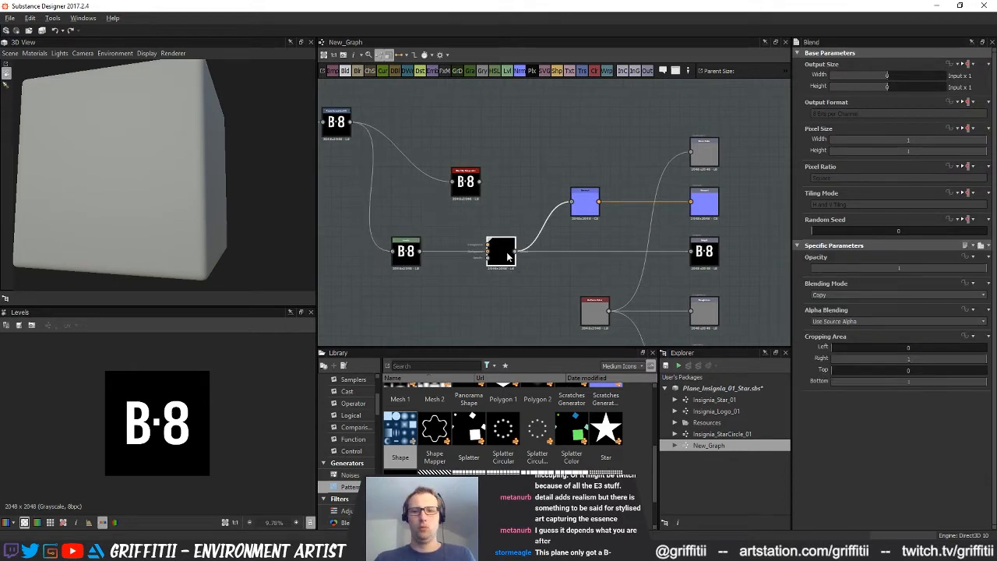
key("Delete")
middle_click_drag(507, 250, 528, 257)
left_click_drag(499, 189, 592, 209)
left_click_drag(425, 260, 484, 260)
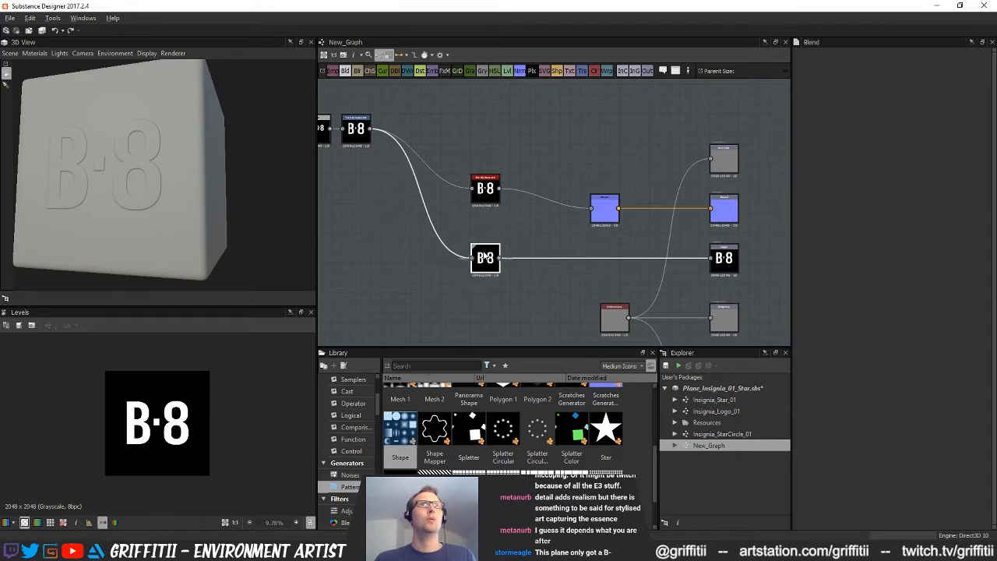
Place the blur node directly after the last Transformation 2D node and feed the Levels node from it
left_click_drag(490, 204, 406, 144)
left_click(491, 265)
middle_click_drag(531, 287, 498, 288)
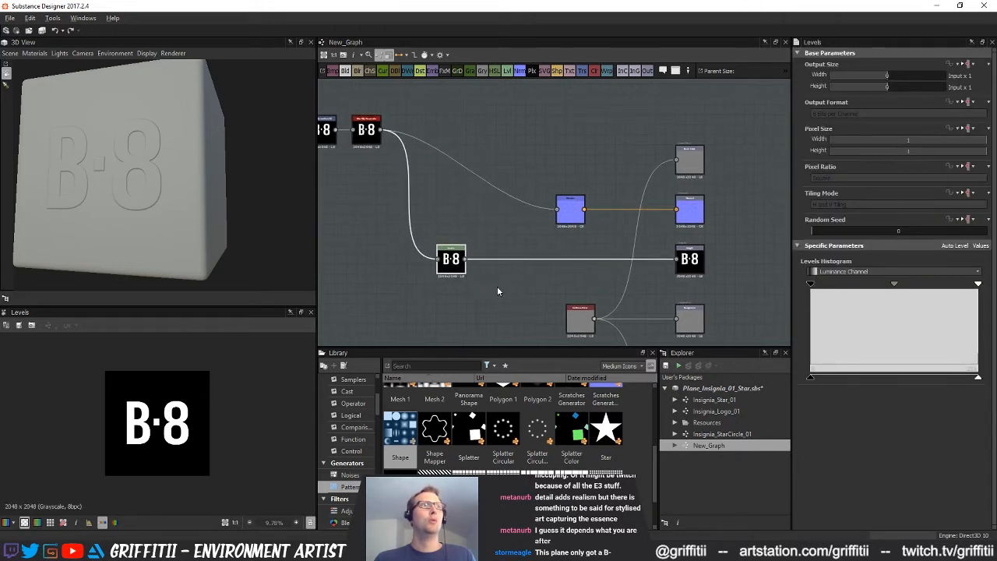
Lower the Levels node's output white level and compare it with the circle's Levels node in Insignia_StarCircle_01
left_click_drag(979, 380, 941, 378)
left_click(722, 434)
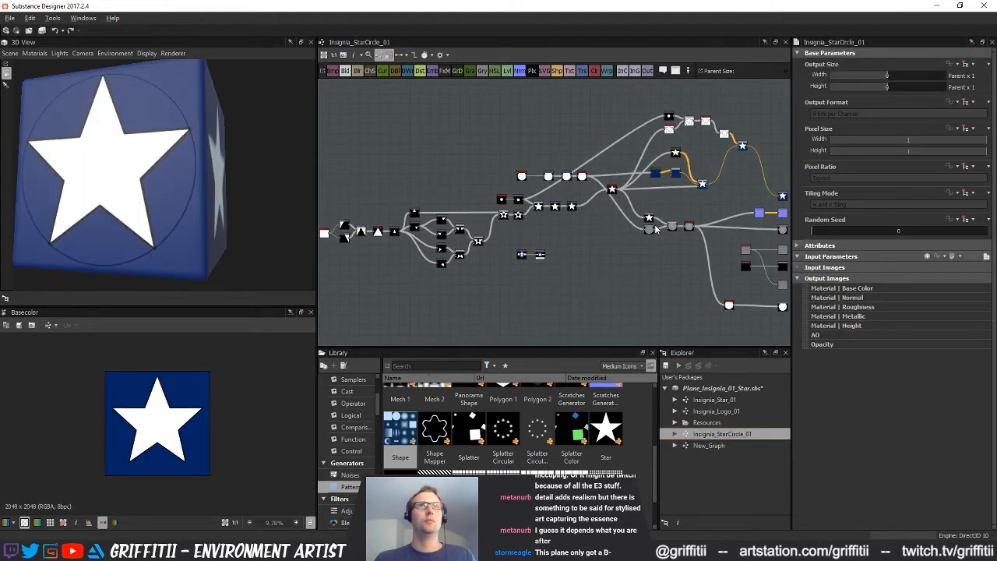
left_click(649, 230)
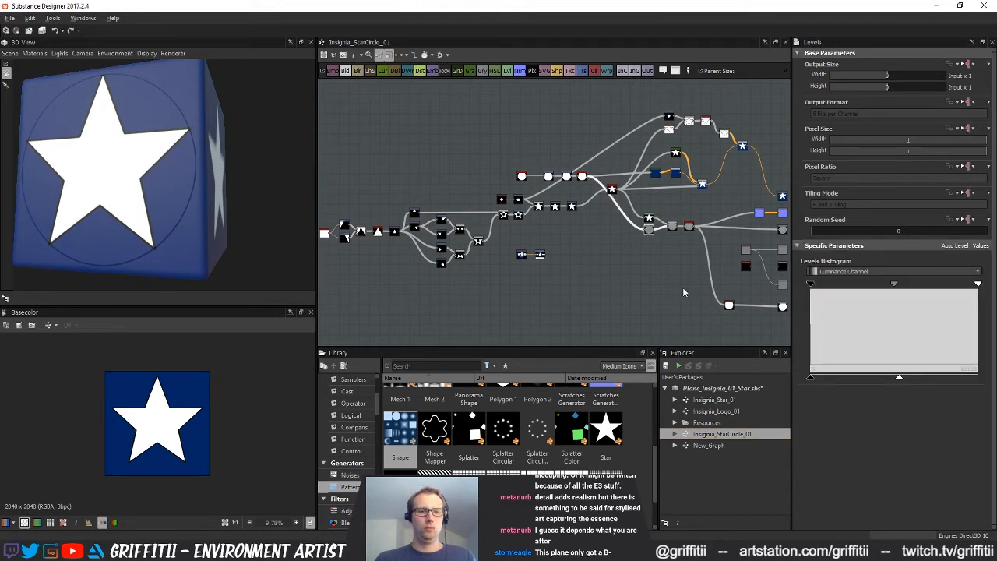
double_click(703, 445)
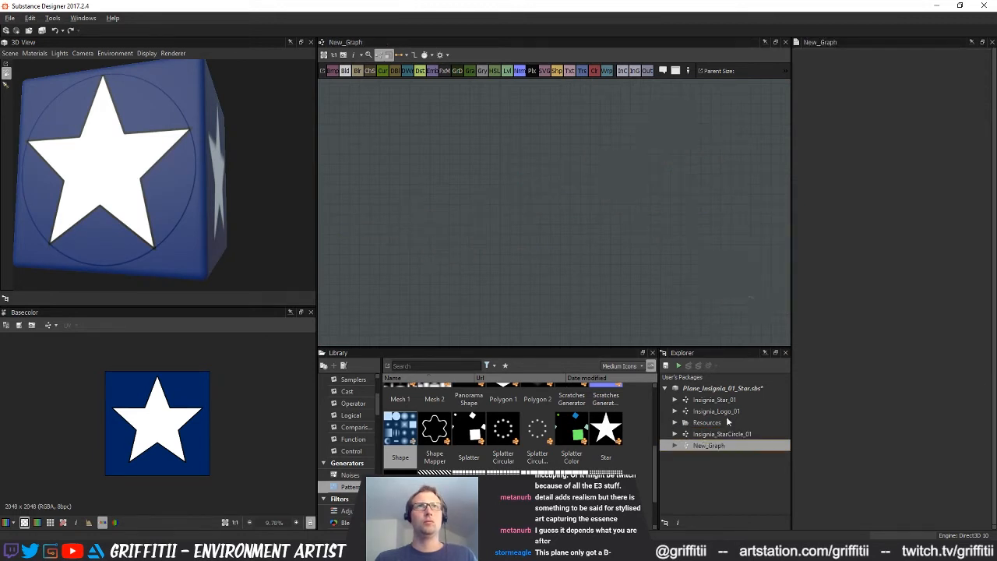
Reposition the Levels node in New_Graph closer to the Height output
left_click_drag(572, 125, 744, 199)
left_click(607, 203)
key("Delete")
left_click_drag(554, 214, 643, 204)
left_click(632, 246)
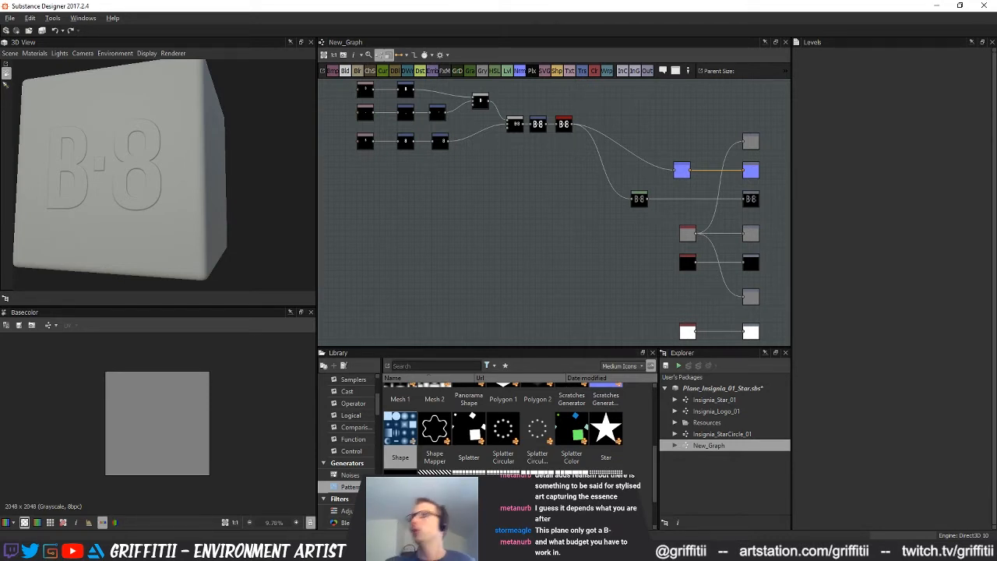
Connect the blur node to the Base Color output and inspect the lettering on the 3D cube
middle_click_drag(524, 237, 461, 260)
scroll(493, 242, "up", 2)
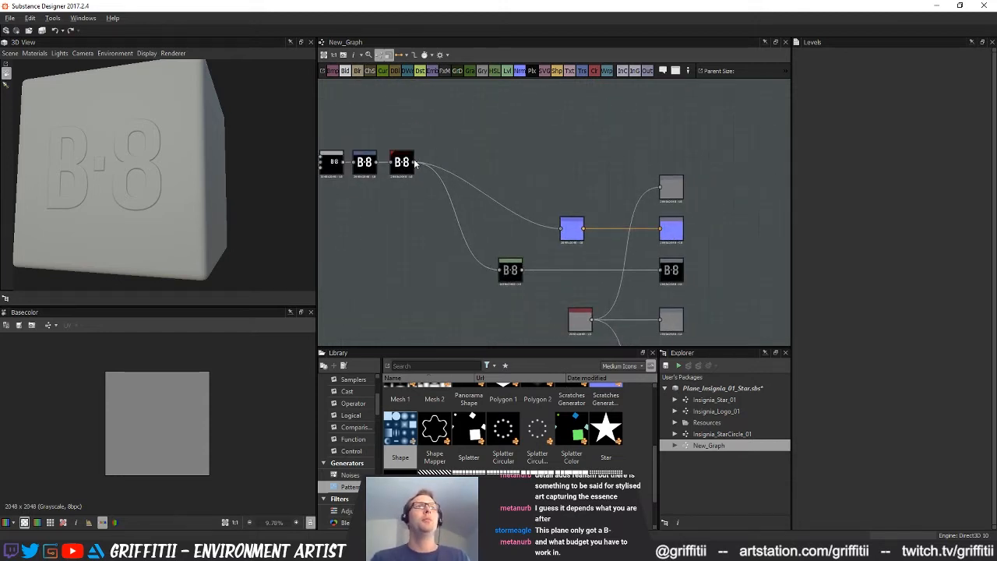
left_click_drag(699, 192, 666, 190)
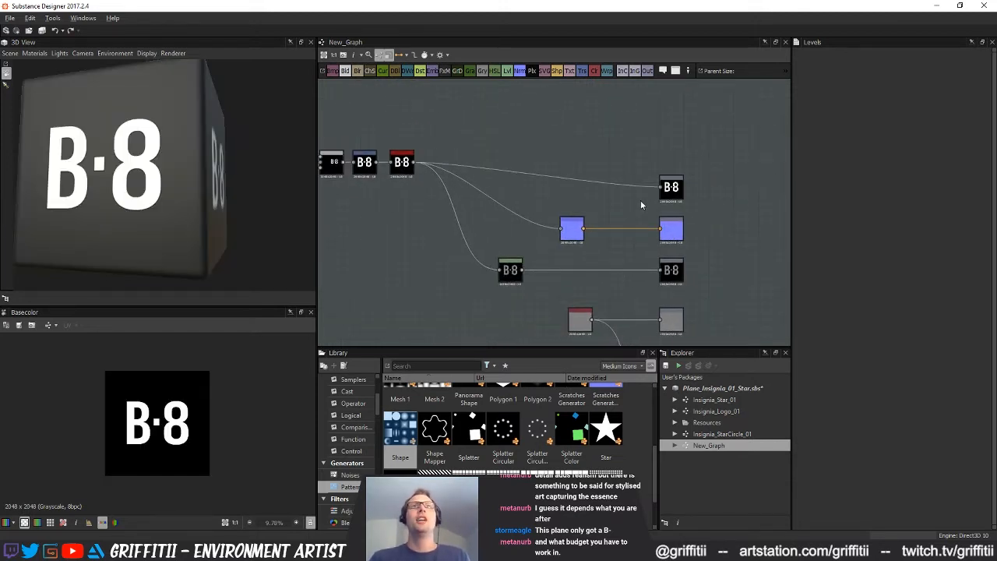
middle_click_drag(625, 206, 637, 175)
left_click_drag(146, 147, 199, 179)
scroll(190, 191, "up", 3)
scroll(504, 211, "down", 2)
Connect the blur node to the opacity output and show that output in the 3D view as Opacity
middle_click_drag(504, 210, 434, 184)
left_click_drag(421, 117, 597, 323)
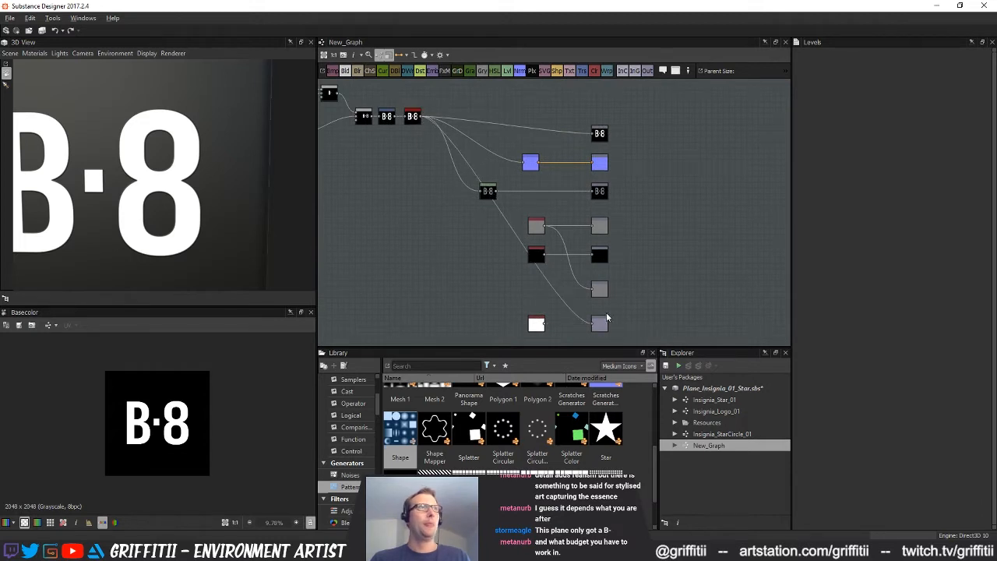
right_click(599, 324)
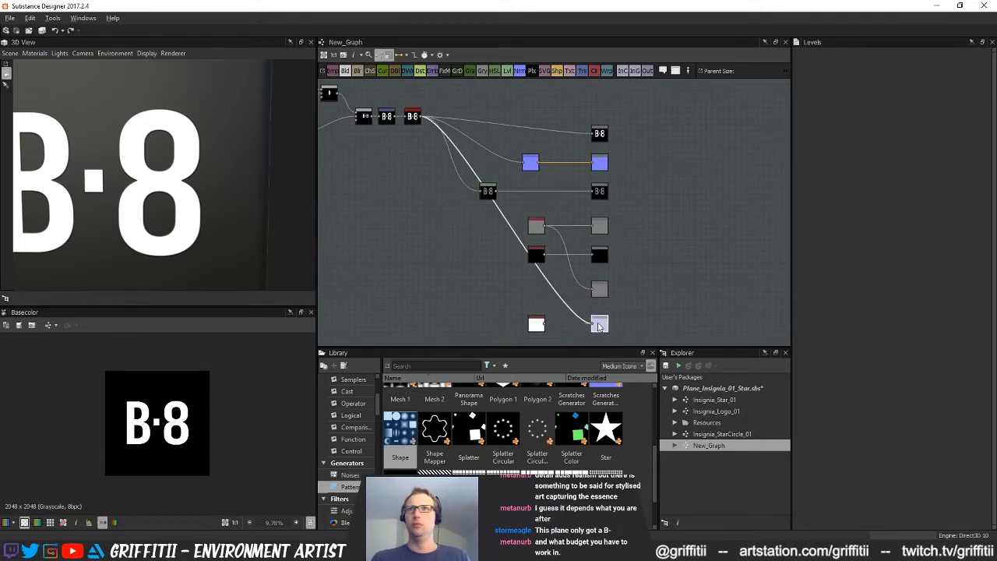
left_click(650, 350)
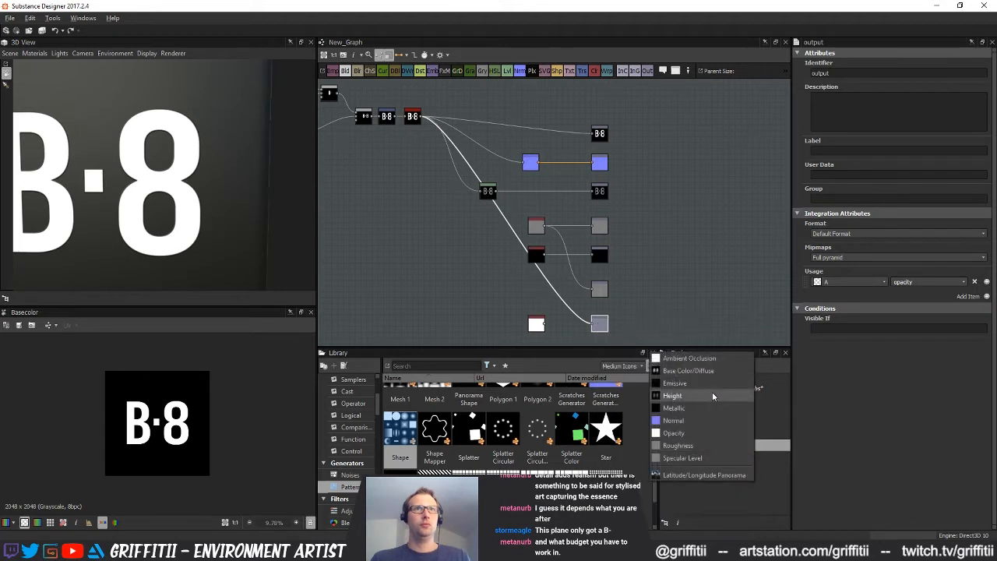
left_click(675, 433)
mouse_move(225, 183)
left_mouse_down()
mouse_move(194, 185)
mouse_move(219, 182)
left_mouse_up()
middle_click_drag(621, 212, 662, 215)
Check the Height output and save the package
left_click(639, 195)
left_click(685, 267)
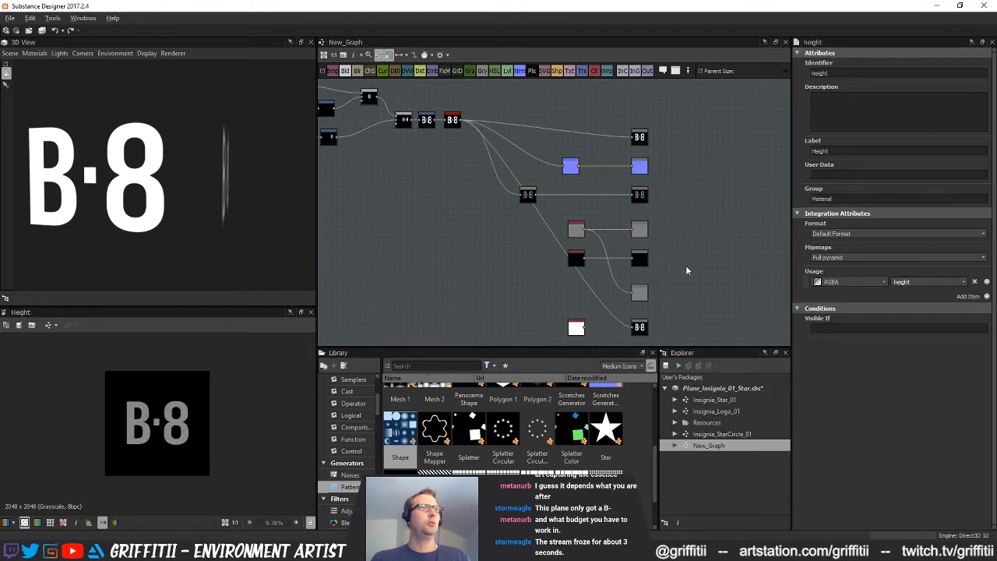
middle_click_drag(686, 266, 684, 249)
key("ctrl+s")
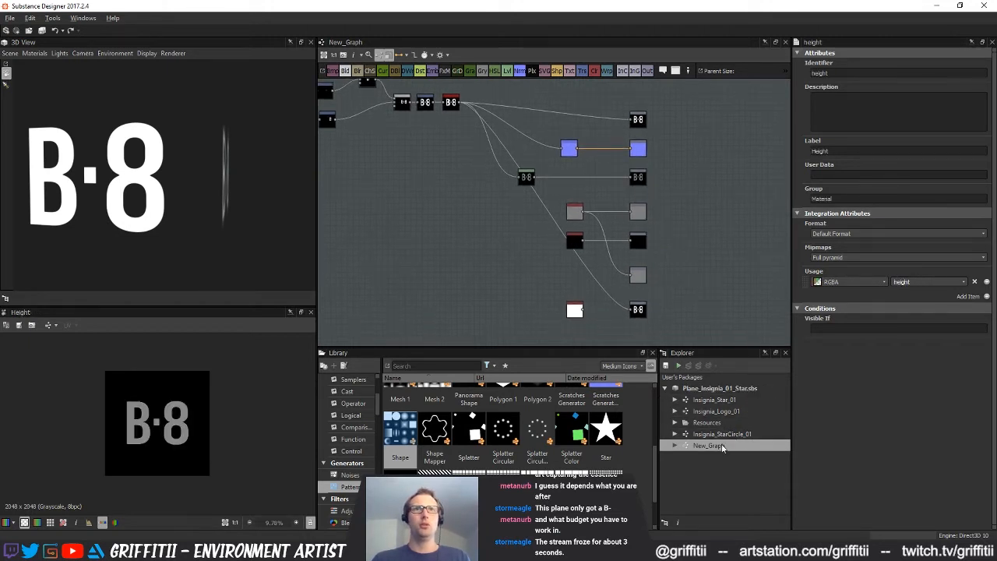
Rename New_Graph as Insignia_Text_B-8
left_click(716, 447)
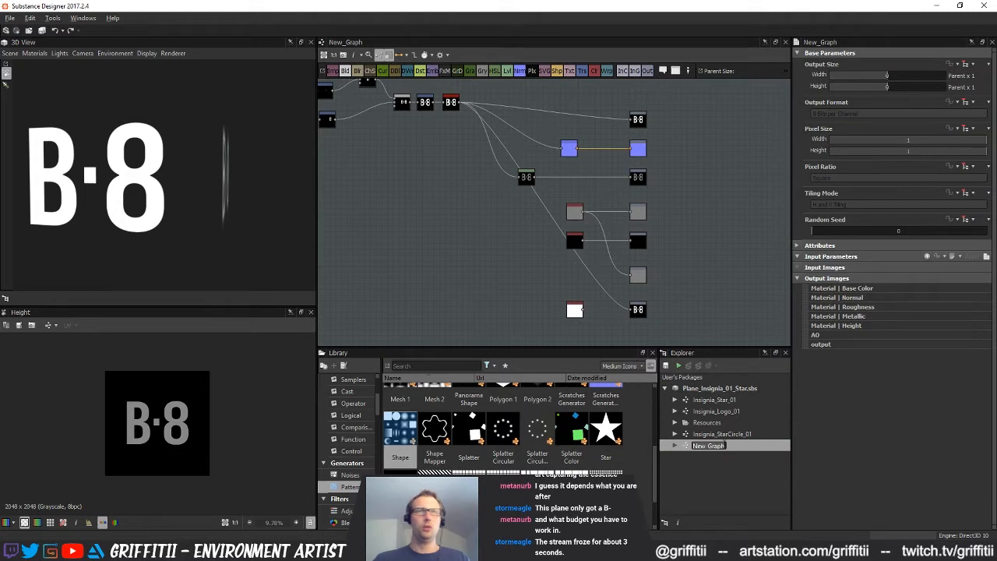
type("Insignia_B8_Text")
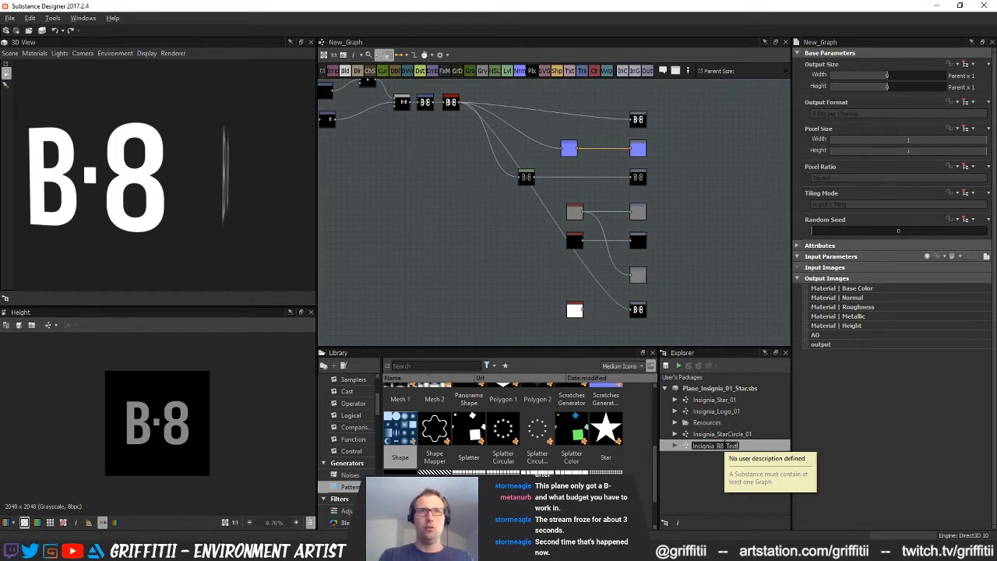
key("Return")
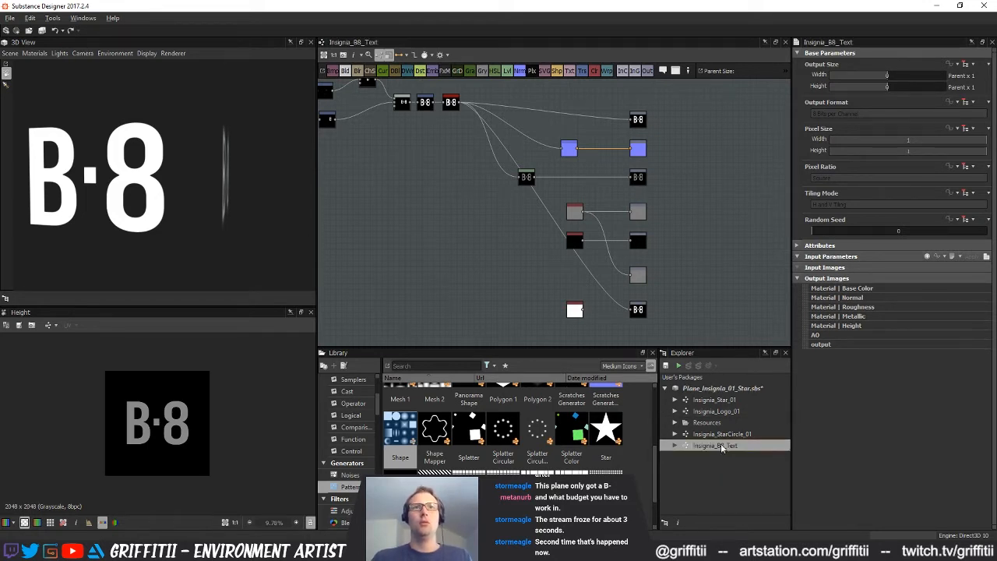
left_click(726, 445)
type("Te")
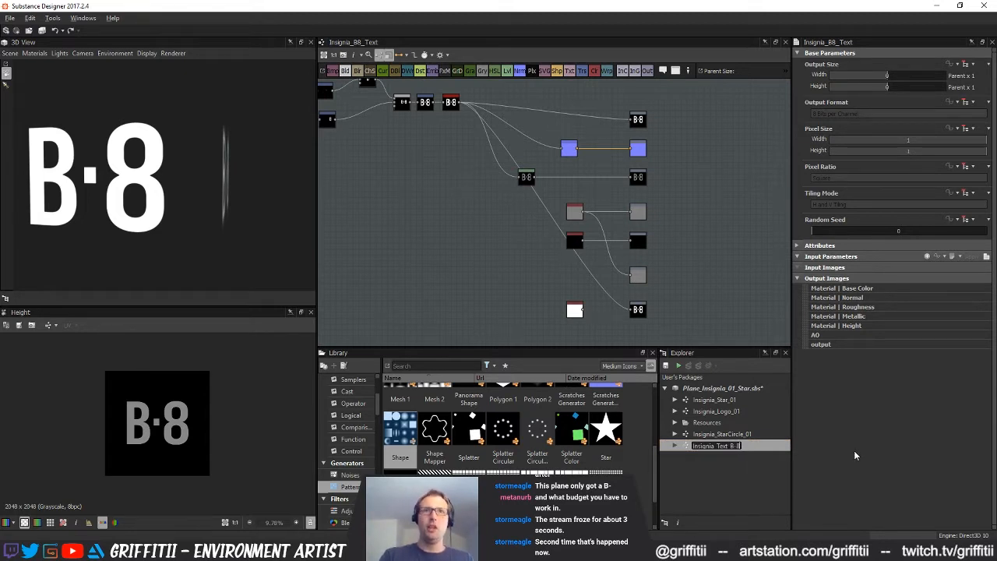
key("Return")
Start a bitmap export of the Insignia_Text_B-8 outputs with the Designer_Maps folder as destination
right_click(685, 451)
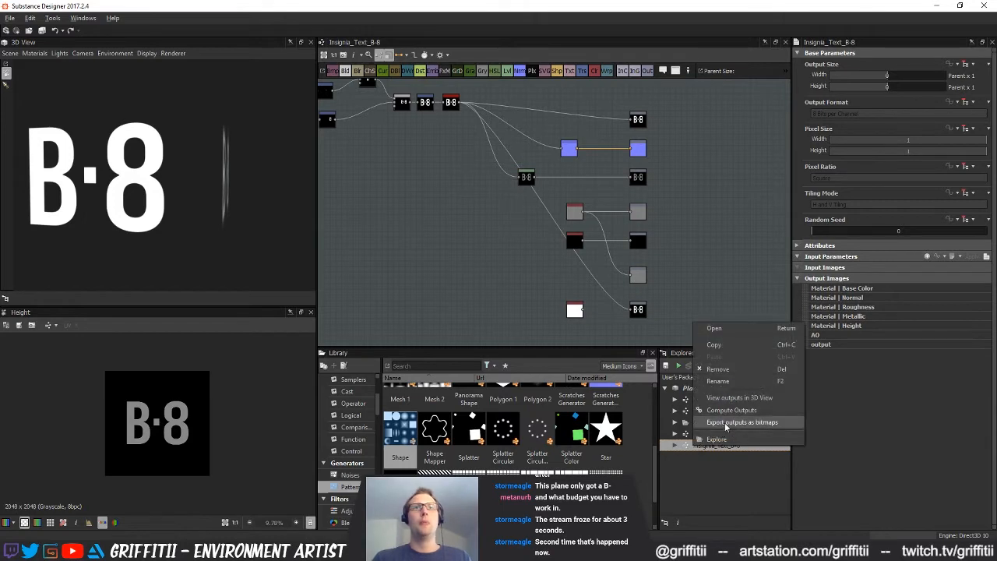
left_click(720, 427)
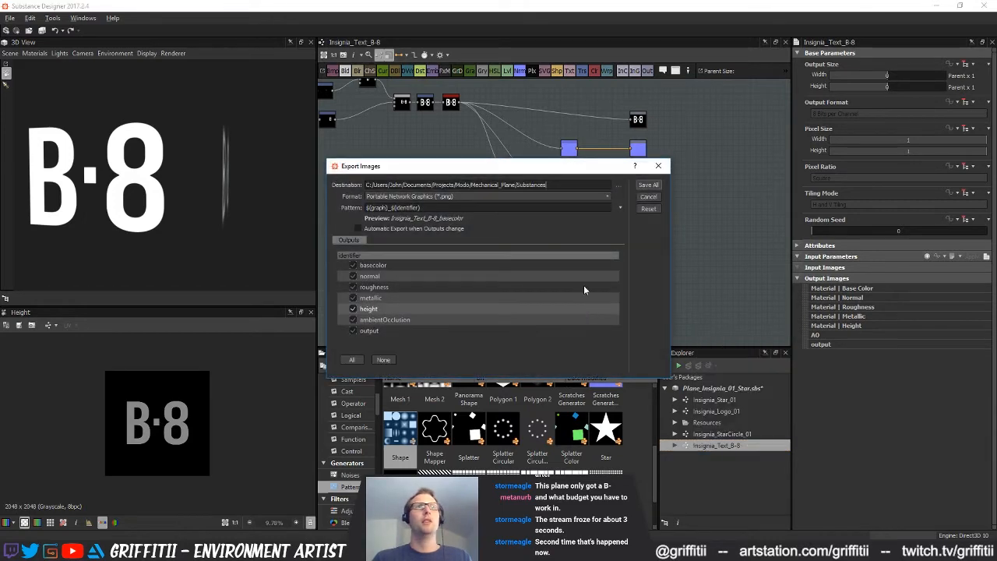
left_click(619, 185)
double_click(448, 257)
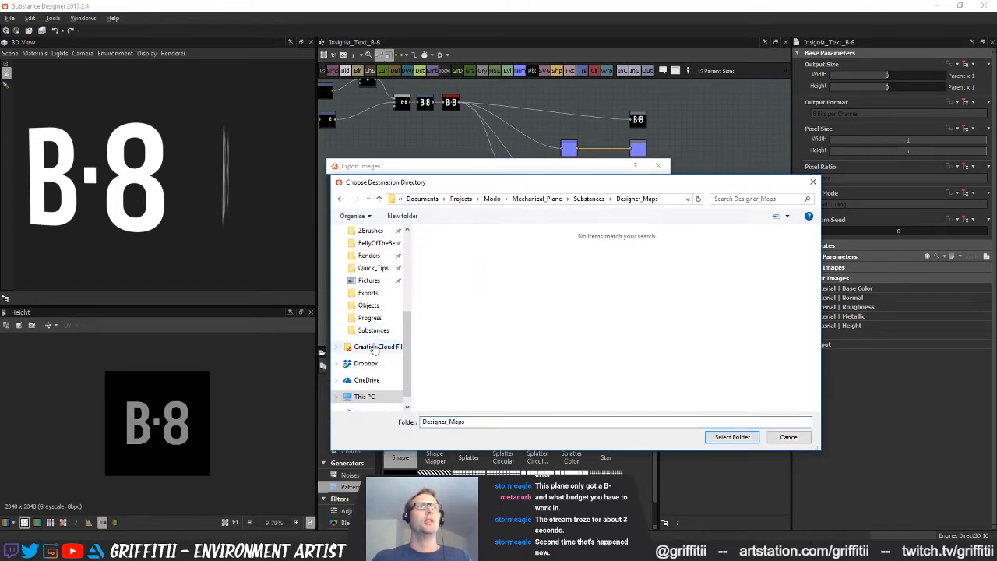
left_click(732, 437)
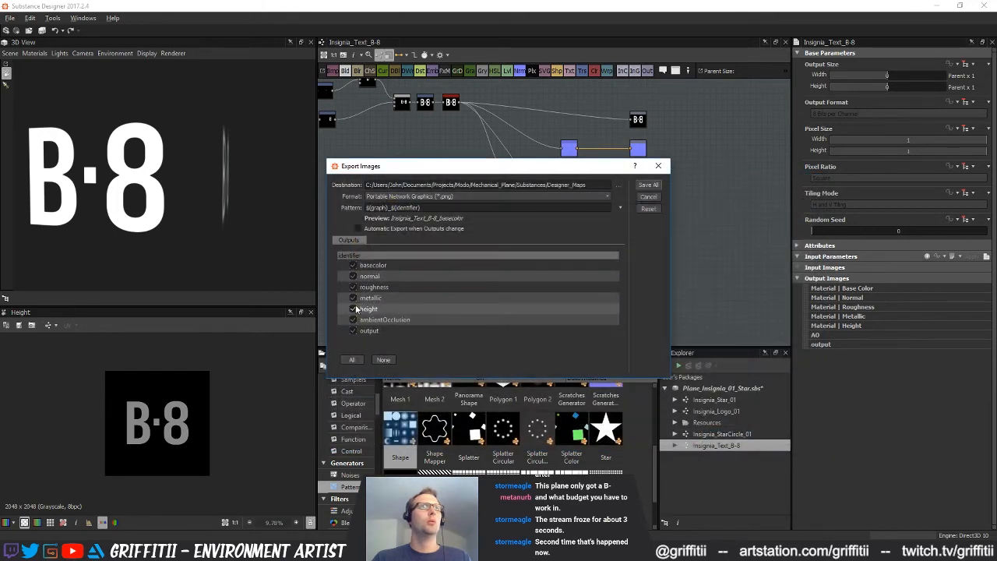
Exclude ambientOcclusion, metallic and roughness from the export and save the remaining maps as PNG files
left_click(352, 319)
left_click(353, 298)
left_click(352, 286)
left_click(648, 186)
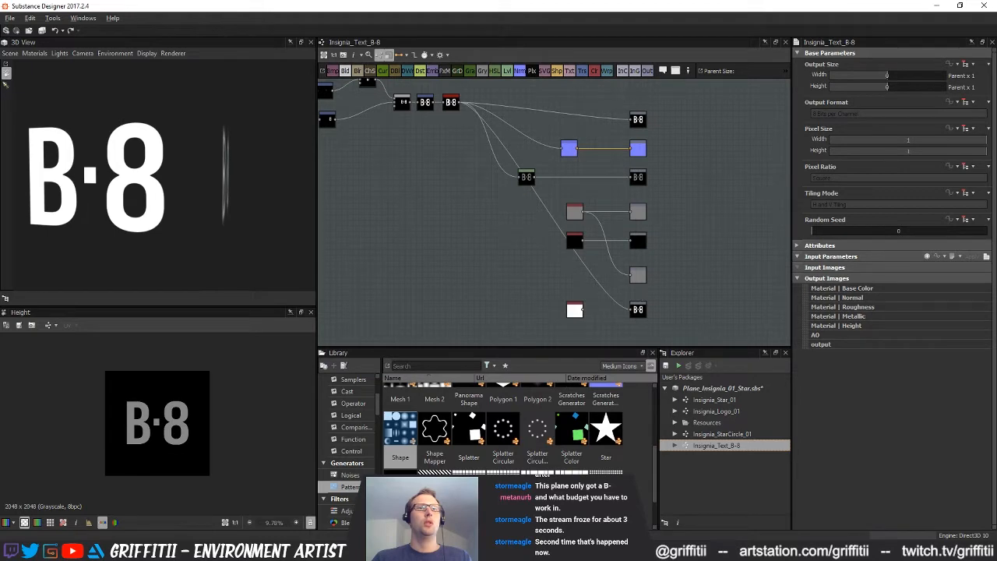
key("alt+Tab")
left_click_drag(996, 208, 423, 190)
left_click(361, 203)
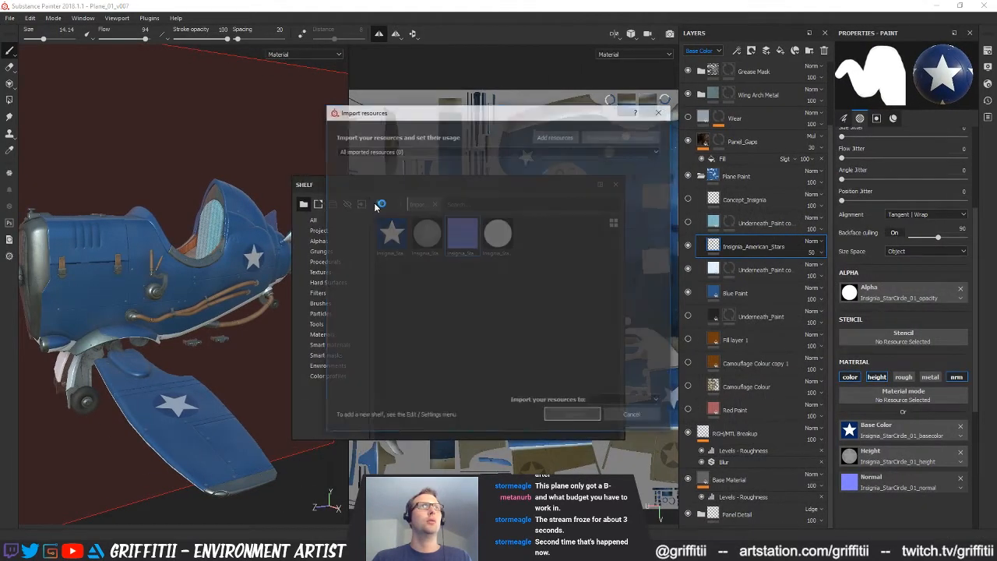
left_click(555, 138)
scroll(556, 224, "down", 8)
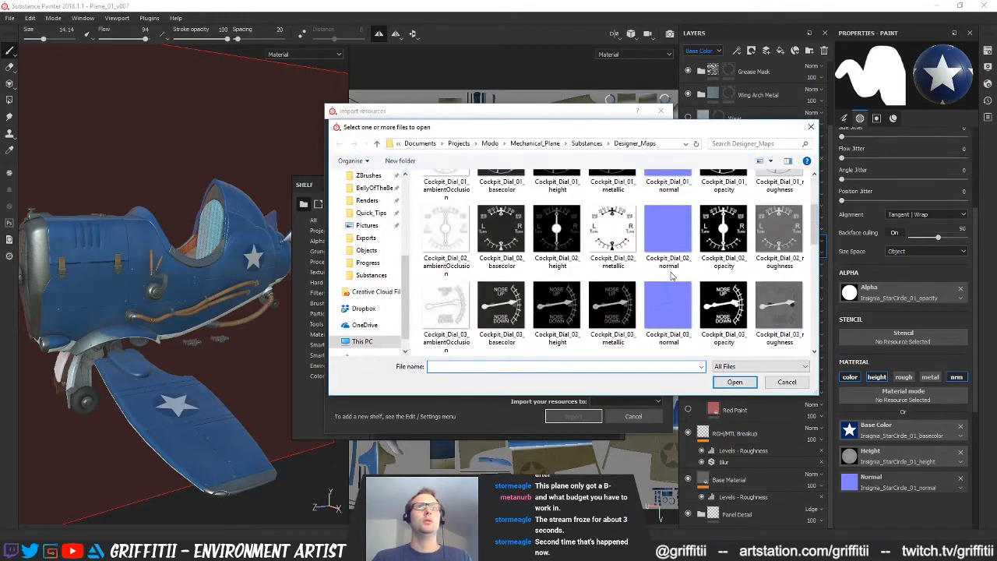
left_click(722, 249)
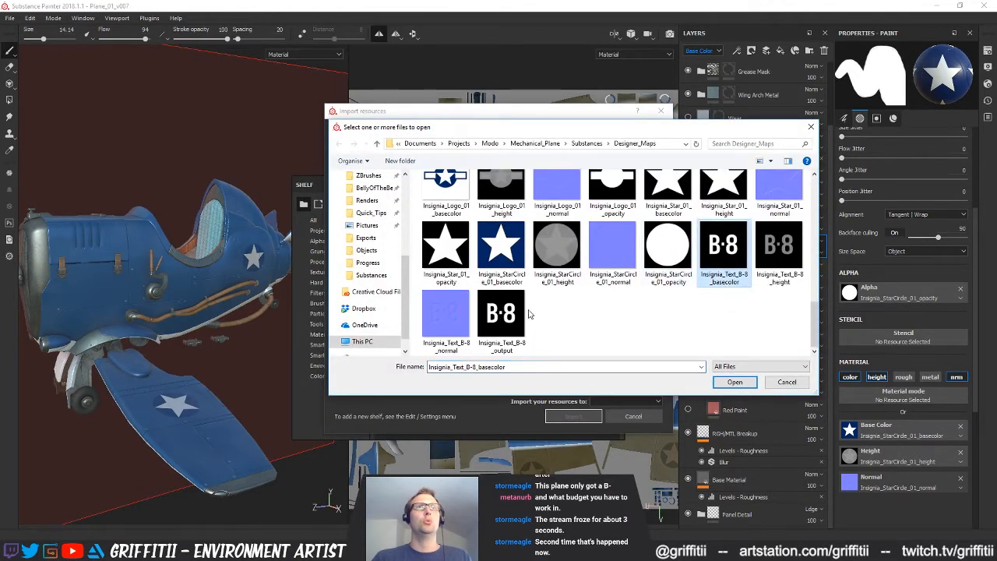
left_click(501, 316, "shift")
left_click(735, 382)
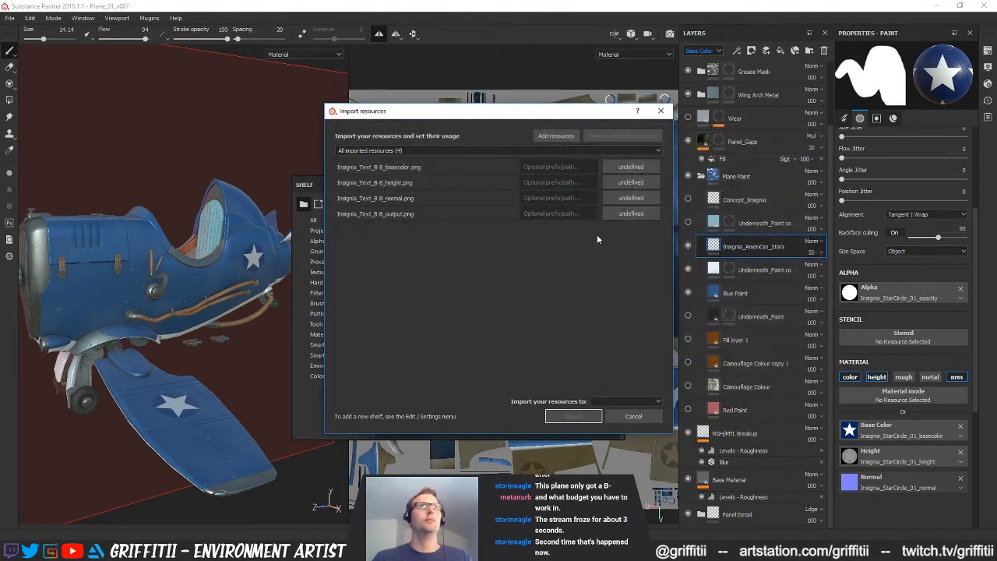
left_click(620, 214)
left_click(469, 267)
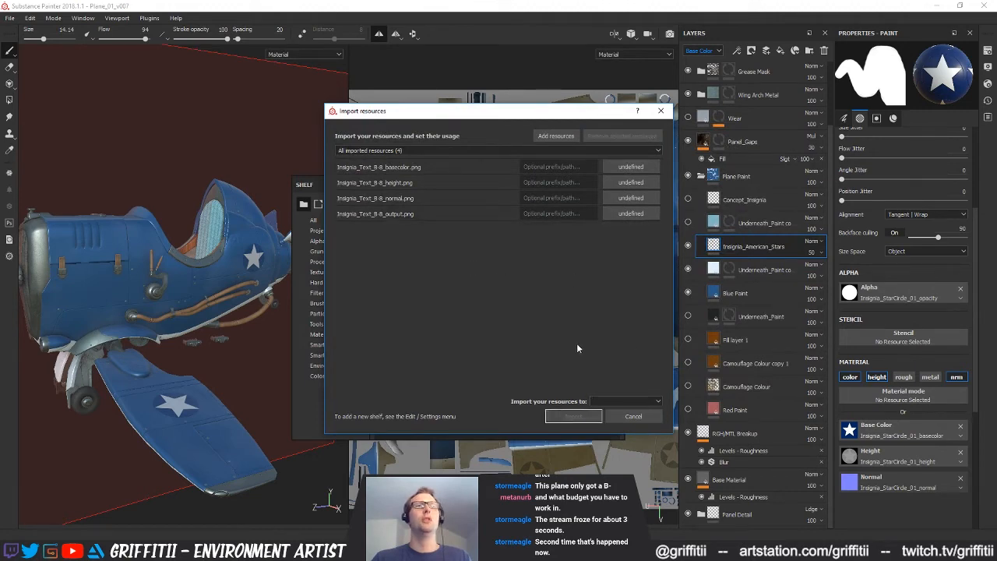
left_click(633, 416)
Switch back to Substance Designer and give the opacity output the identifier opacity and the label Opacity
key("alt+Tab")
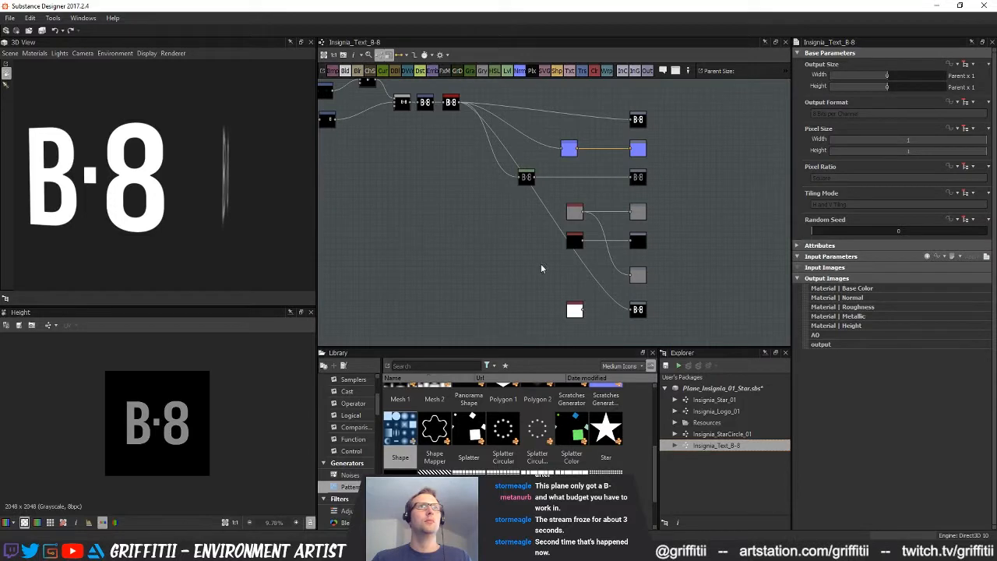
left_click(638, 310)
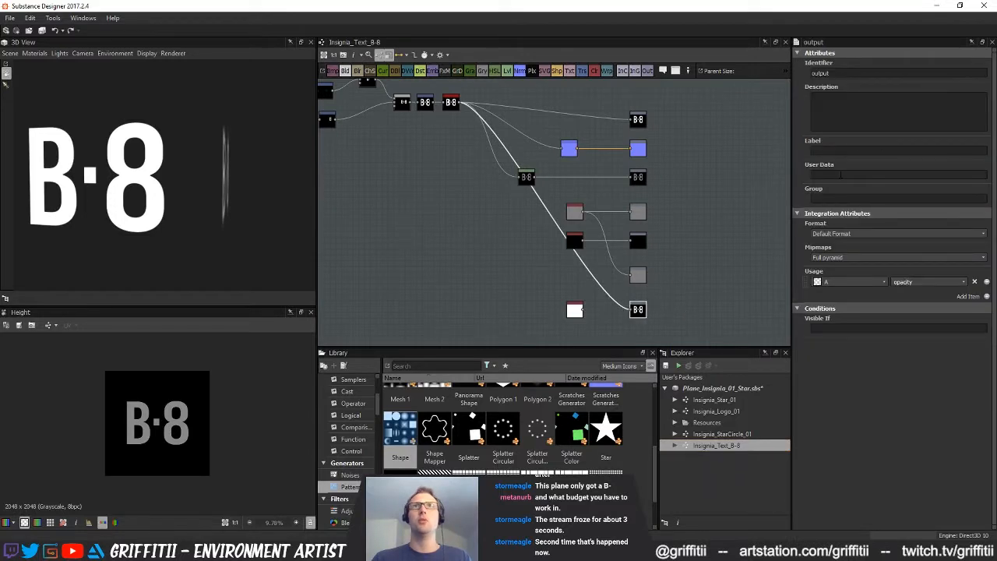
left_click_drag(794, 71, 784, 77)
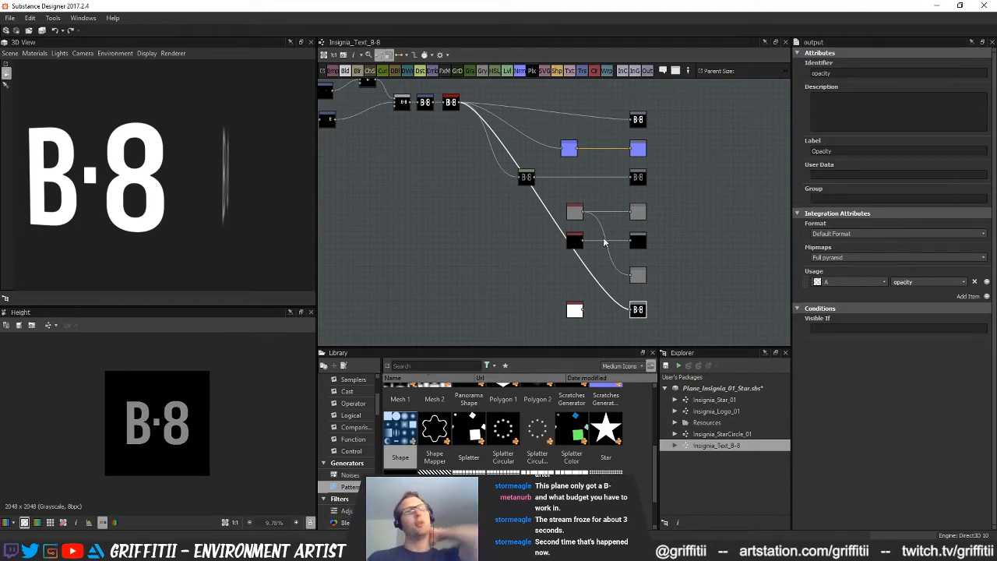
left_click(339, 551)
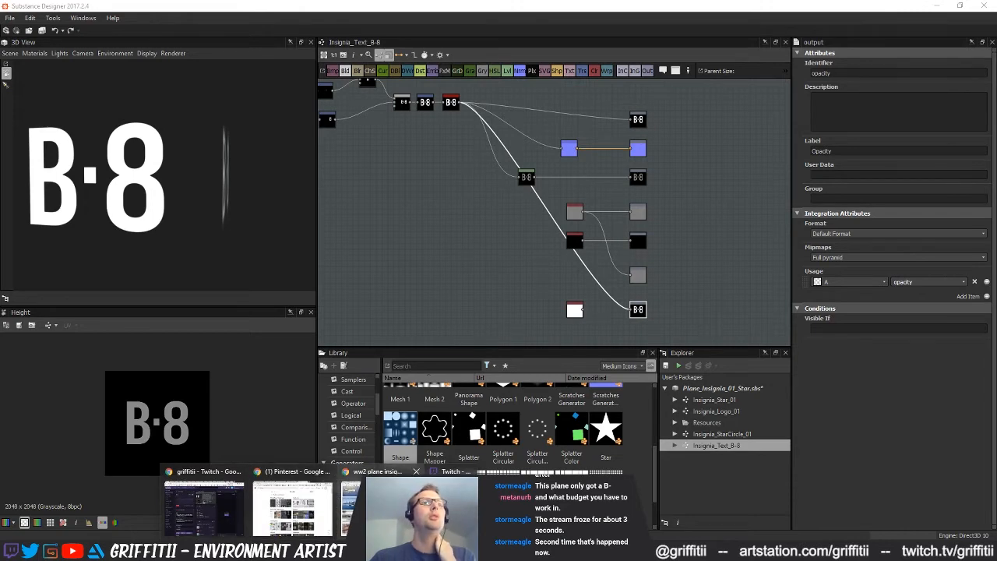
left_click(350, 507)
left_click(679, 23)
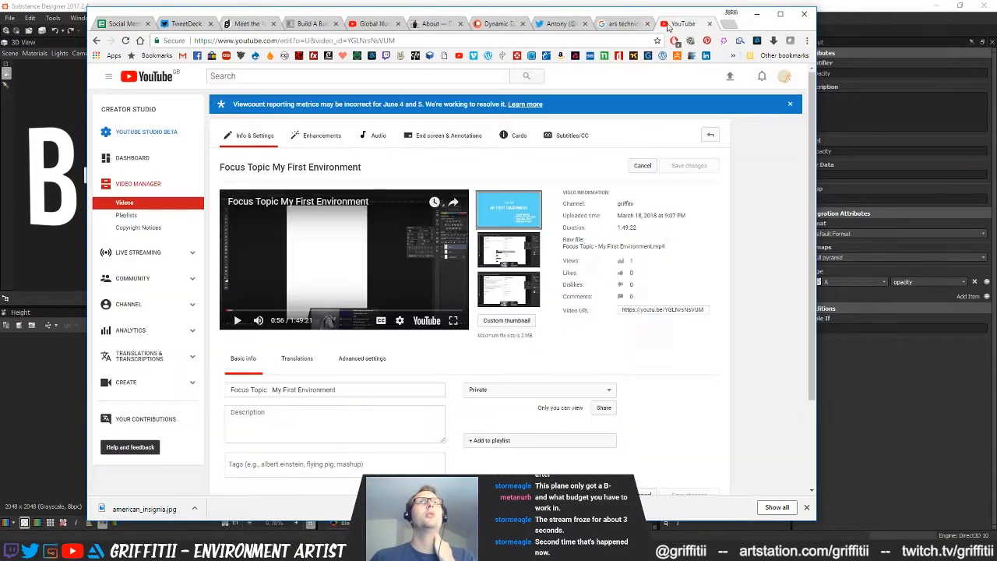
left_click(710, 25)
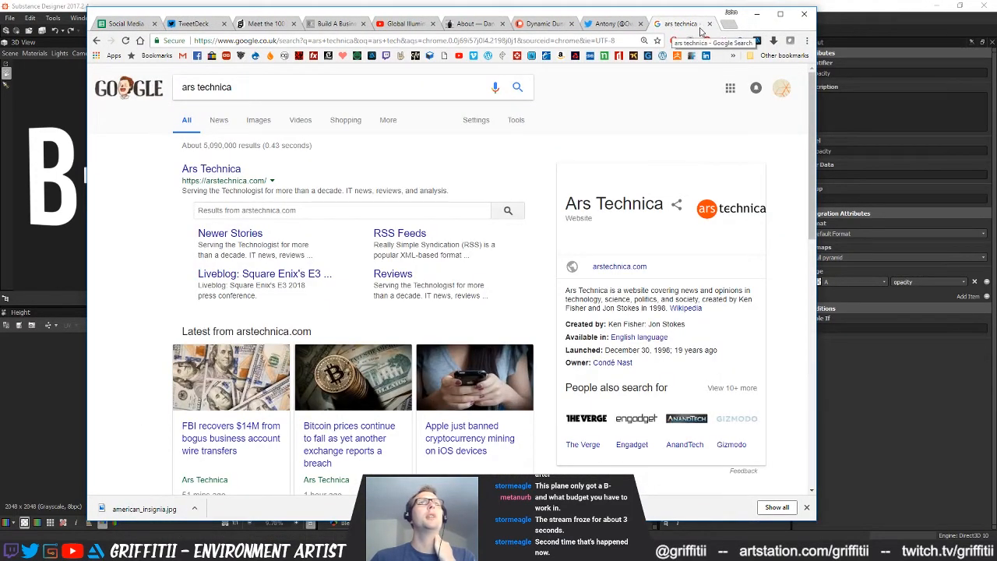
left_click(614, 25)
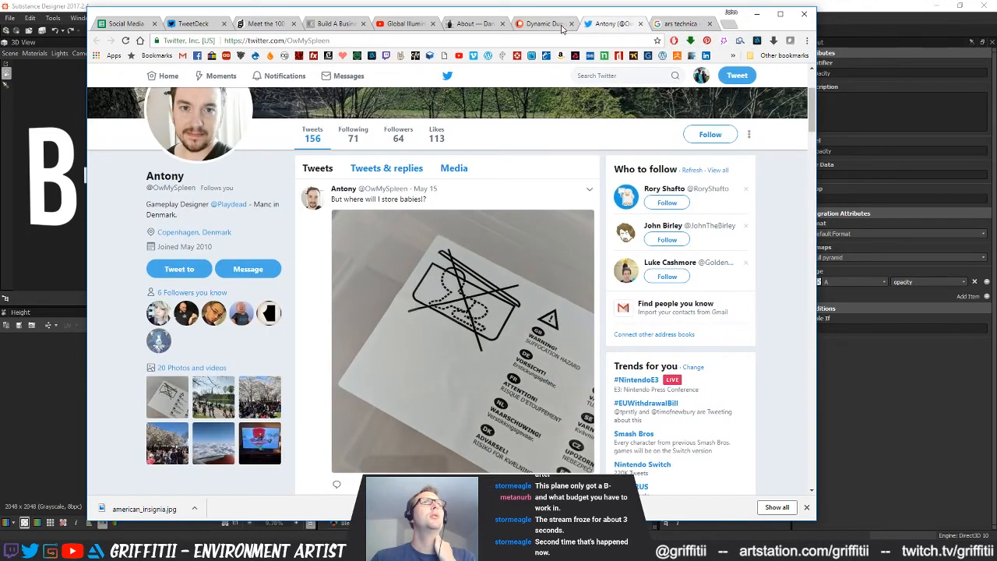
left_click(559, 24)
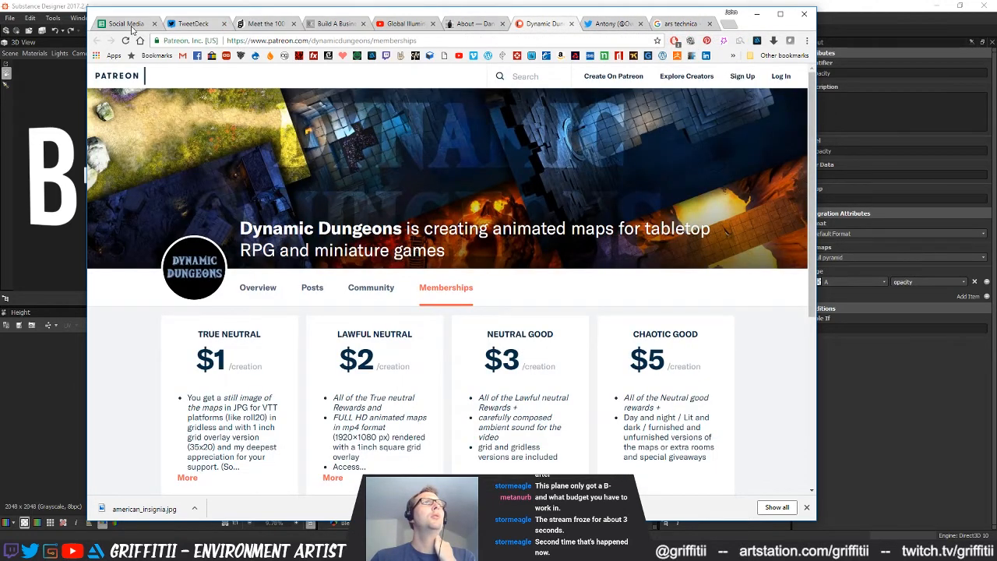
left_click(154, 24)
left_click(154, 24)
left_click(756, 14)
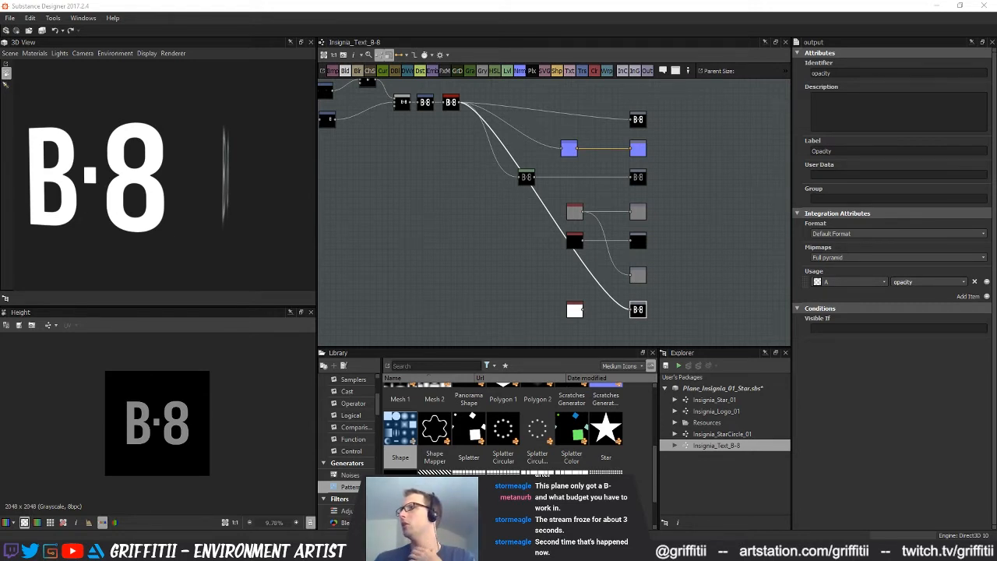
left_click(671, 305)
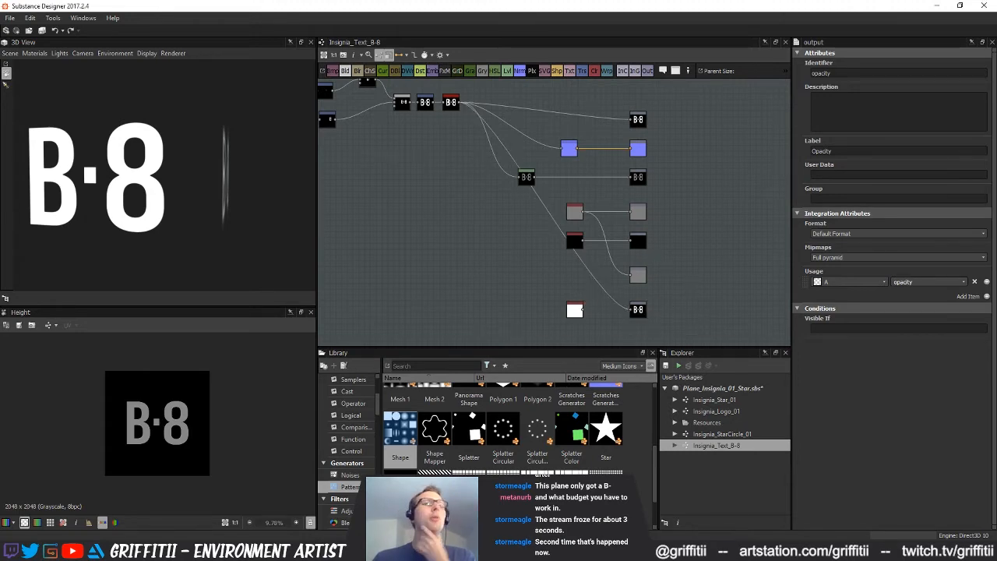
Switch to Substance Painter and add the Insignia_Text_B-8 basecolor, height, normal and output PNGs from Designer_Maps to a resource import
key("alt+Tab")
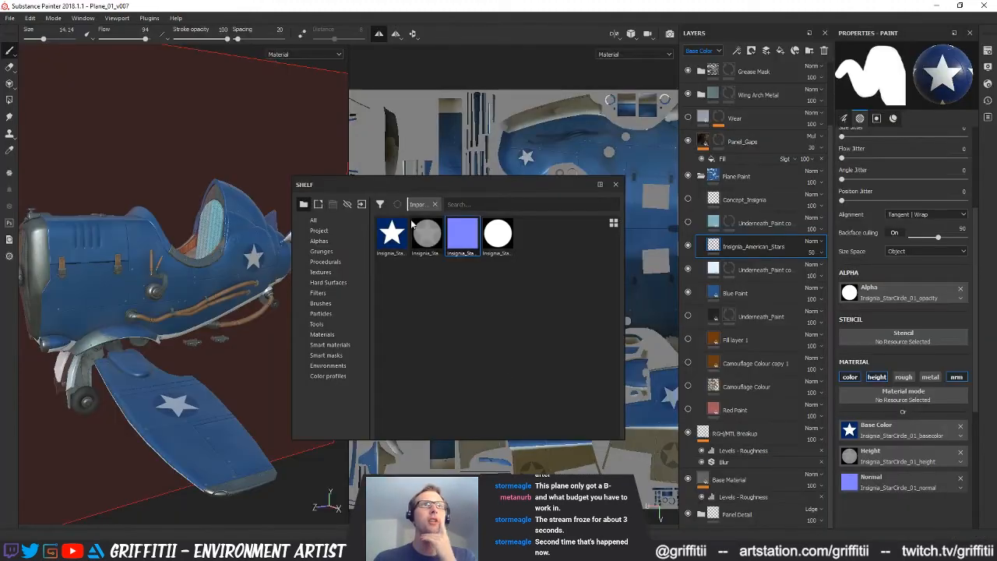
left_click(363, 205)
left_click(556, 135)
scroll(670, 289, "down", 6)
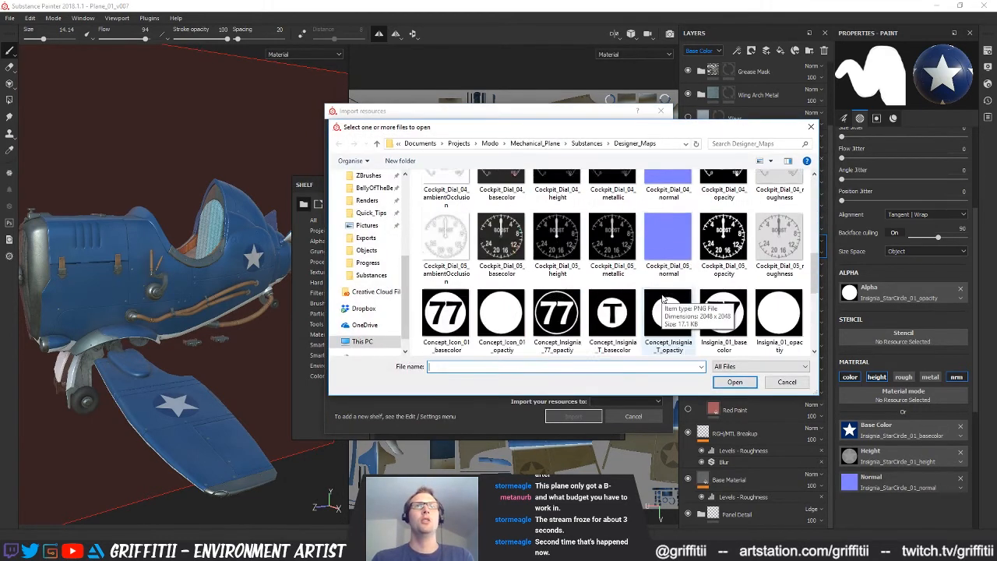
left_click(718, 269)
left_click(520, 310, "shift")
left_click(734, 381)
Define the output map's usage as alpha and the basecolor, height and normal maps' usage as texture
left_click(626, 214)
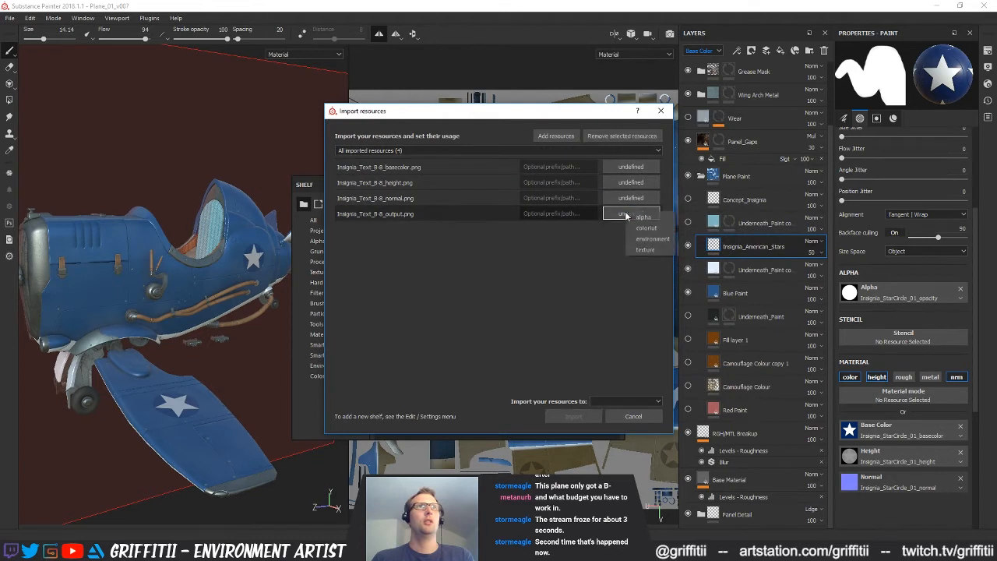
left_click(645, 249)
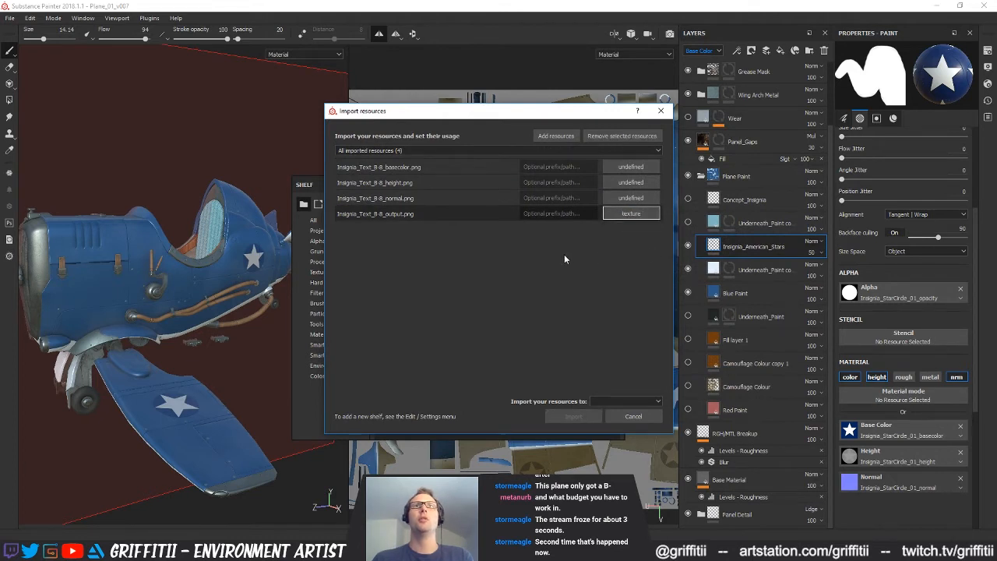
left_click(629, 213)
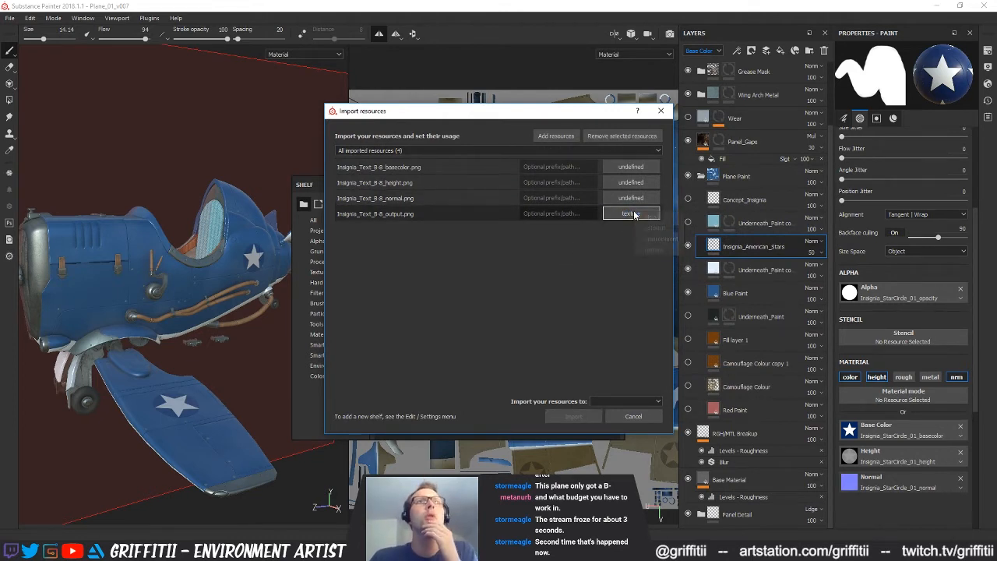
left_click(654, 218)
left_click(630, 198)
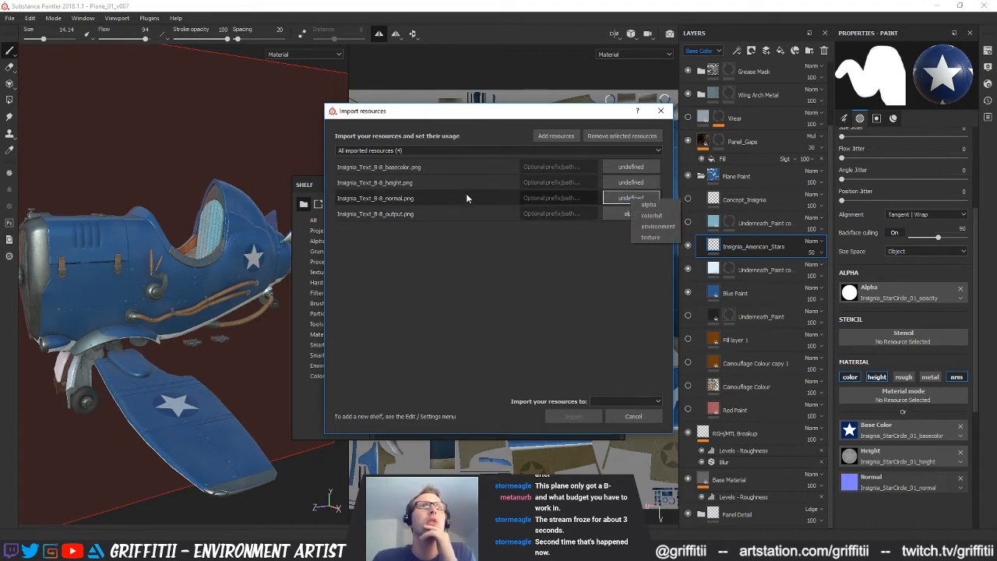
left_click(469, 195)
left_click(637, 200)
left_click(656, 236)
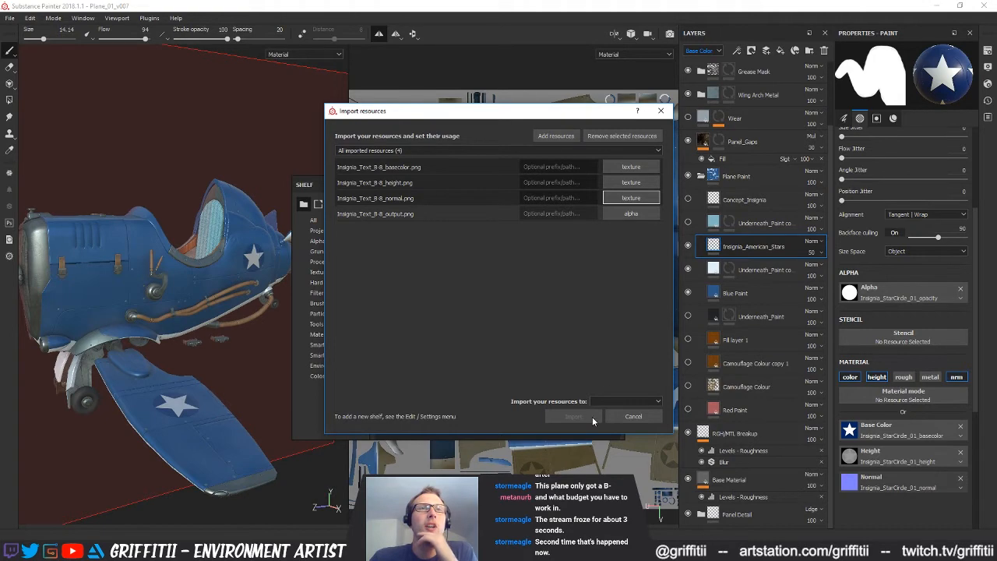
Import the four Insignia_Text_B-8 resources into the project Plane_01_v007
left_click(616, 404)
left_click(627, 436)
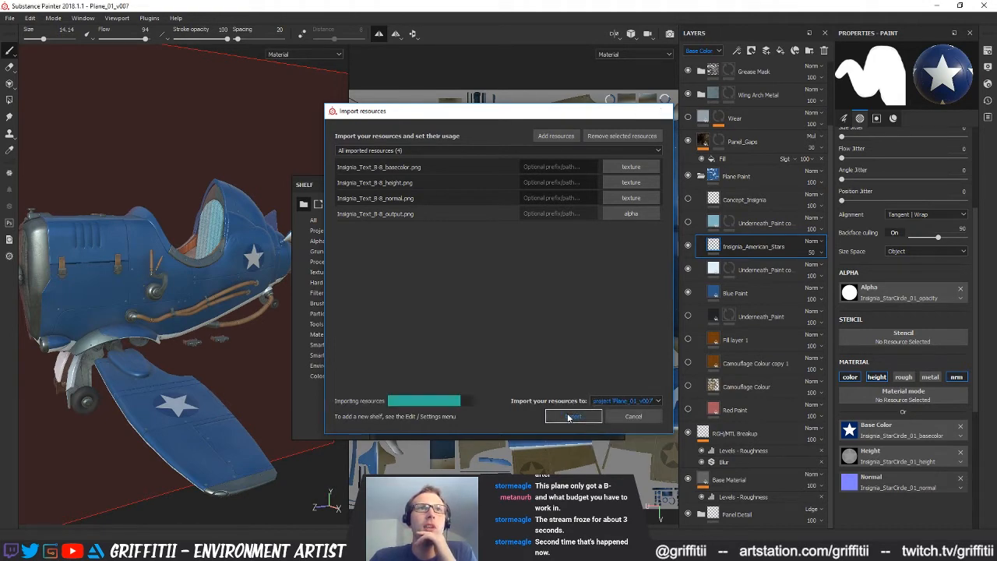
left_click(574, 416)
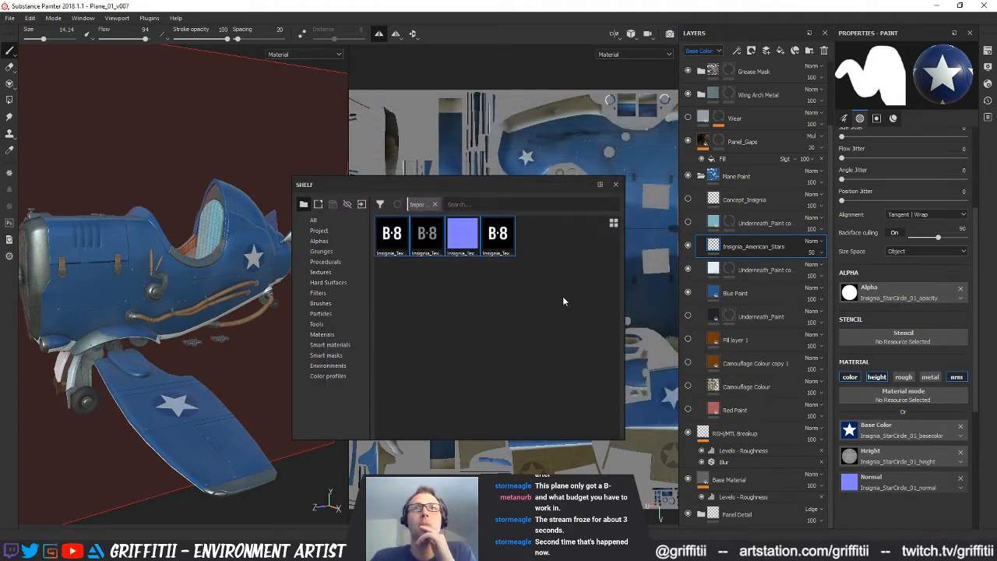
left_click(440, 278)
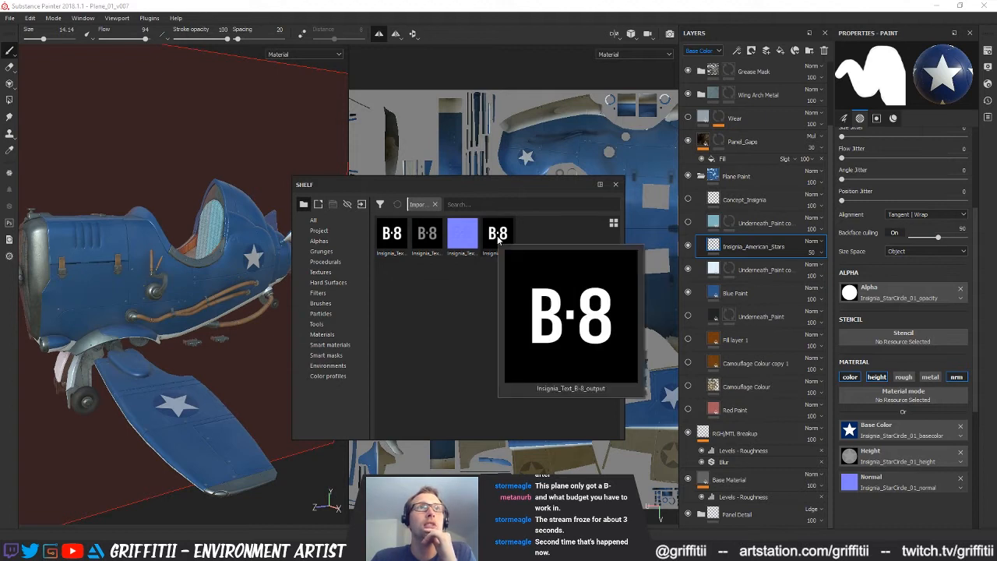
Assign the B-8 output map as brush alpha and the B-8 basecolor, height and normal maps to the brush material, then close the shelf
mouse_move(498, 235)
left_mouse_down()
mouse_move(701, 285)
mouse_move(506, 241)
mouse_move(794, 274)
mouse_move(866, 293)
left_mouse_up()
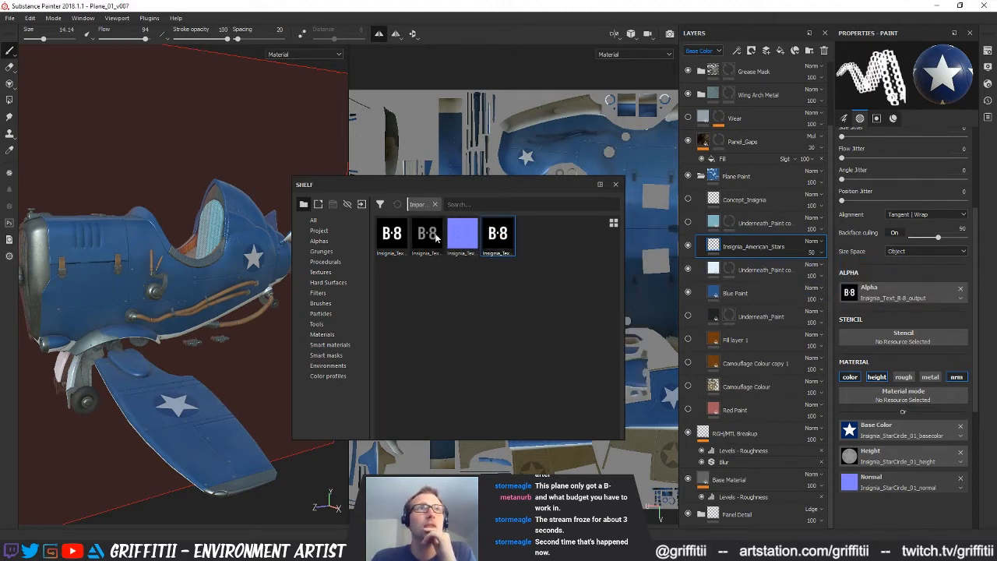
mouse_move(391, 242)
left_mouse_down()
mouse_move(771, 427)
mouse_move(904, 427)
left_mouse_up()
left_click_drag(437, 237, 884, 478)
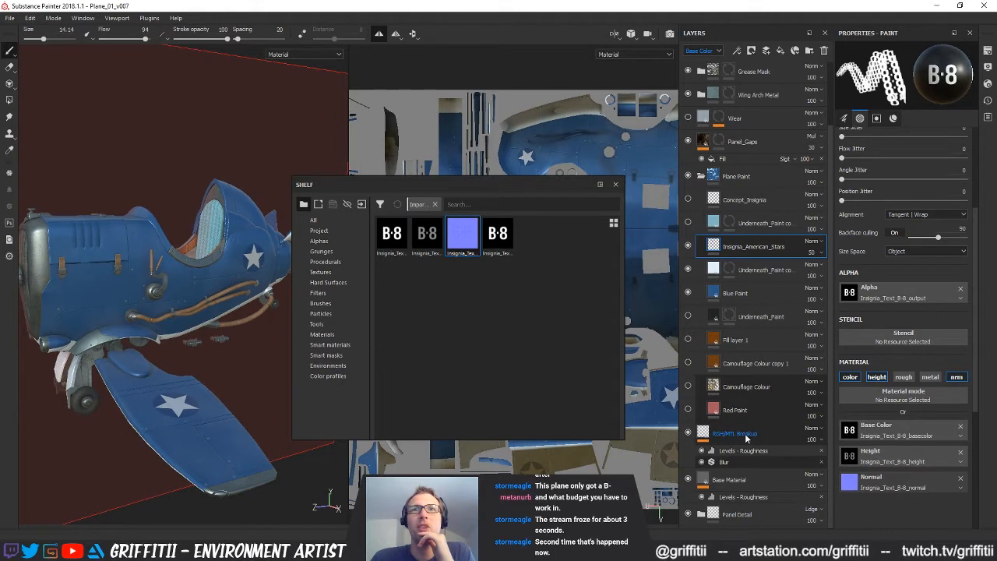
left_click(615, 185)
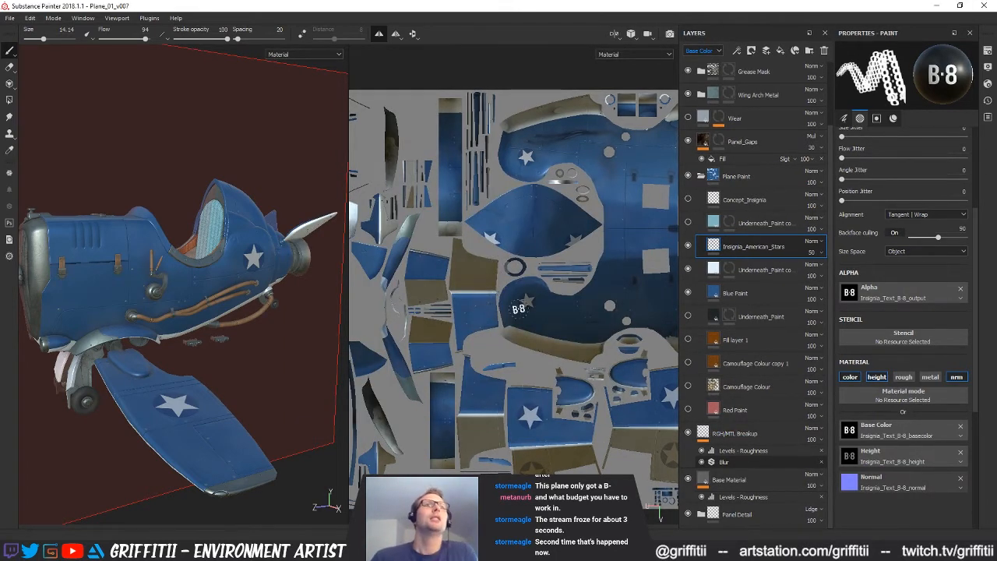
Set the brush size to 19 and flow to 99 for the B·8 lettering over the rear fuselage
scroll(518, 309, "up", 2)
middle_click_drag(520, 363, 469, 278, "alt")
middle_click_drag(588, 358, 598, 324, "alt")
left_click_drag(257, 291, 195, 263, "alt")
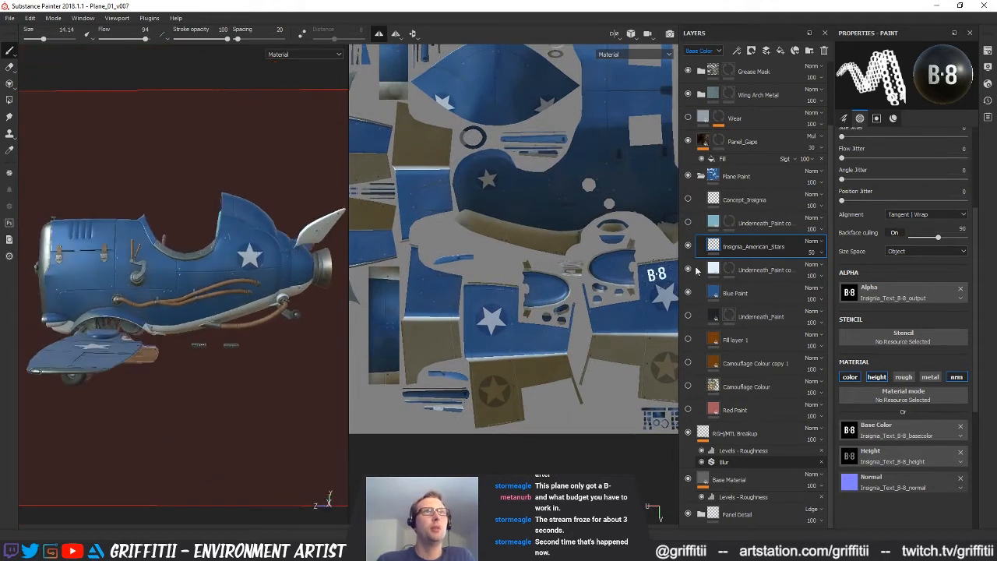
middle_click_drag(574, 263, 559, 398, "alt")
mouse_move(494, 338)
left_mouse_down("alt")
mouse_move(575, 333)
mouse_move(649, 388)
mouse_move(620, 366)
left_mouse_up("alt")
middle_click_drag(560, 436, 522, 315, "alt")
mouse_move(514, 323)
right_mouse_down("alt")
mouse_move(559, 343)
mouse_move(550, 345)
right_mouse_up("alt")
left_click_drag(534, 327, 533, 376, "ctrl")
mouse_move(549, 320)
left_mouse_down("ctrl")
mouse_move(549, 332)
mouse_move(549, 284)
left_mouse_up("ctrl")
right_click_drag(549, 319, 561, 319, "ctrl")
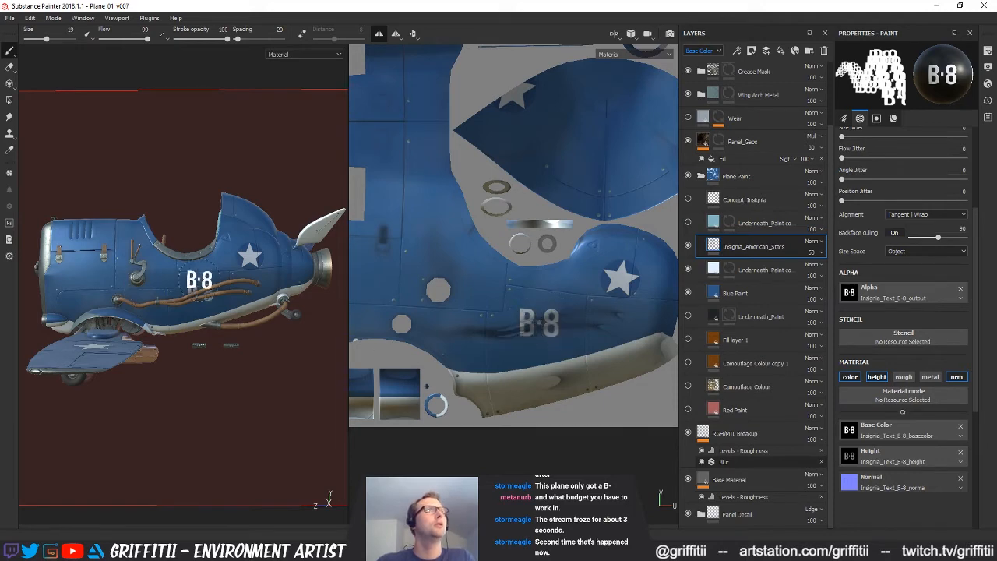
Try stamping the B·8 lettering at size 19 beside the fuselage star in the UV layout
left_click_drag(195, 280, 238, 287, "alt")
right_click_drag(237, 287, 332, 277, "alt")
middle_click_drag(584, 325, 557, 320, "alt")
left_click_drag(556, 320, 578, 305, "alt")
left_click_drag(567, 248, 549, 272, "alt+shift")
right_click_drag(549, 273, 562, 309, "alt")
middle_click_drag(561, 310, 546, 338, "alt")
right_click_drag(546, 337, 549, 324, "alt")
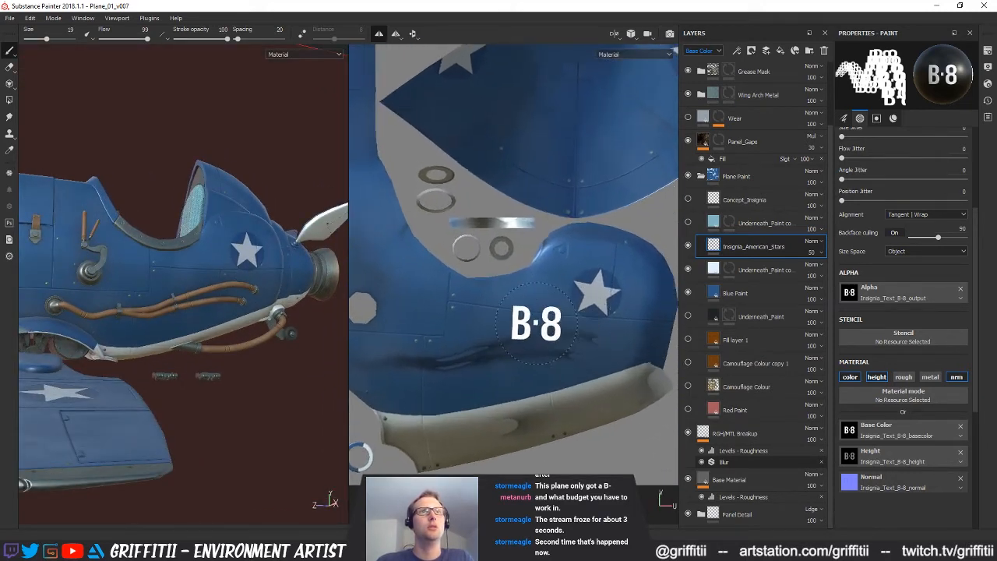
left_click(532, 321)
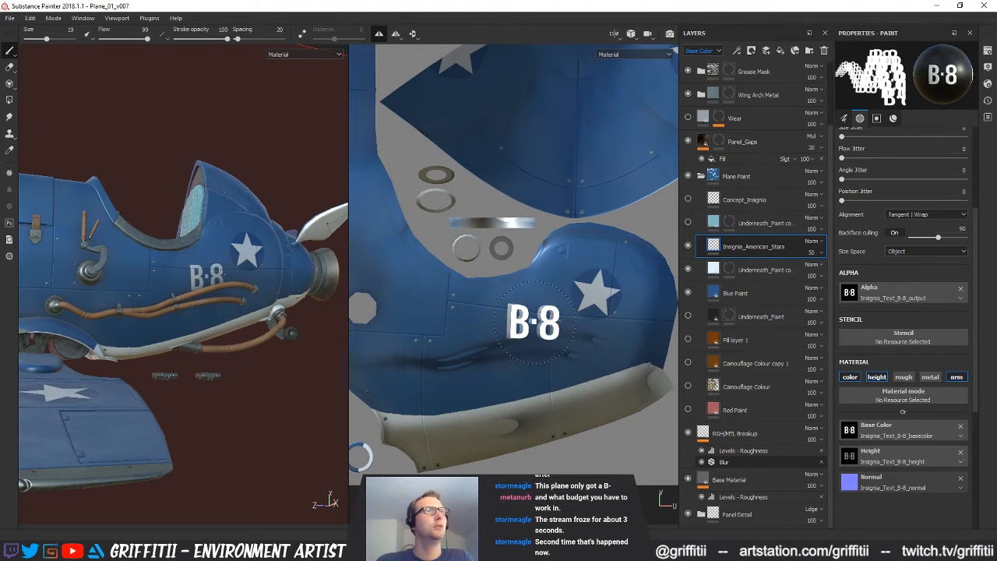
key("ctrl+z")
Enlarge the brush to 22.64, tilt the lettering to follow the fuselage, and try a symmetric B·8 stamp beside the star
right_click_drag(523, 322, 528, 321, "ctrl")
left_click_drag(523, 322, 522, 329, "ctrl")
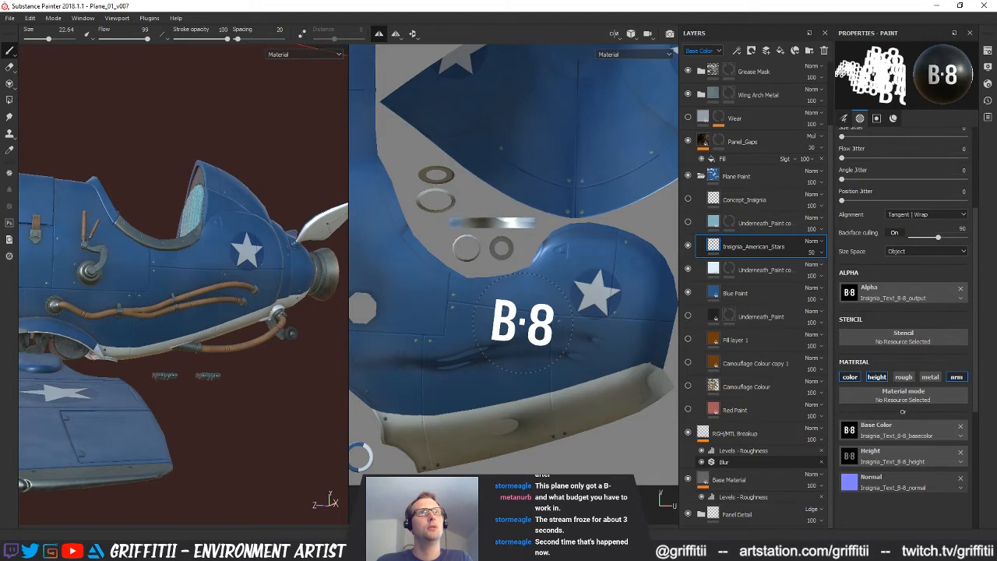
left_click(515, 315)
mouse_move(234, 327)
left_mouse_down("alt")
mouse_move(256, 341)
mouse_move(191, 331)
left_mouse_up("alt")
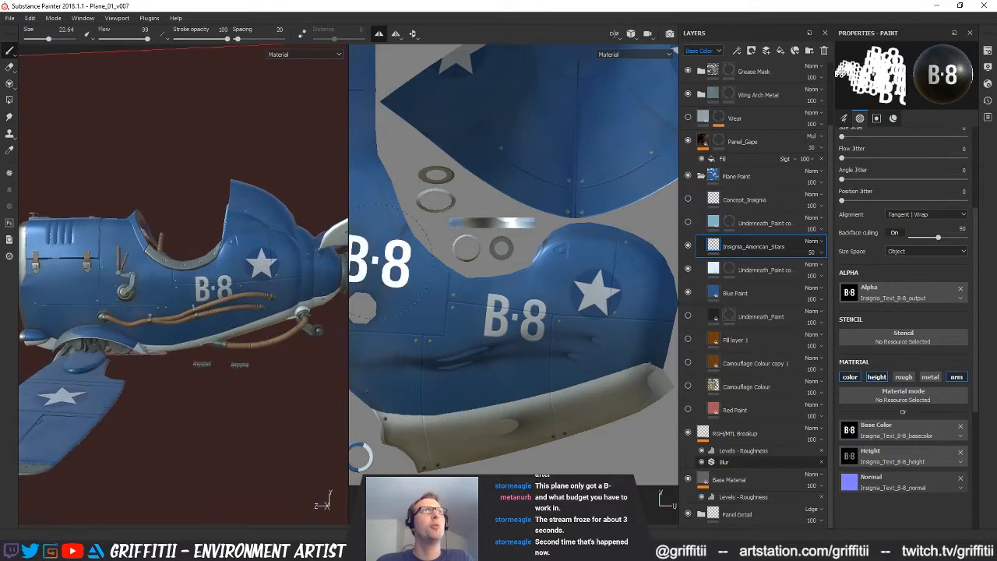
key("ctrl+z")
Turn off symmetry and stamp the B·8 lettering beside the star on the fuselage side
left_click(380, 35)
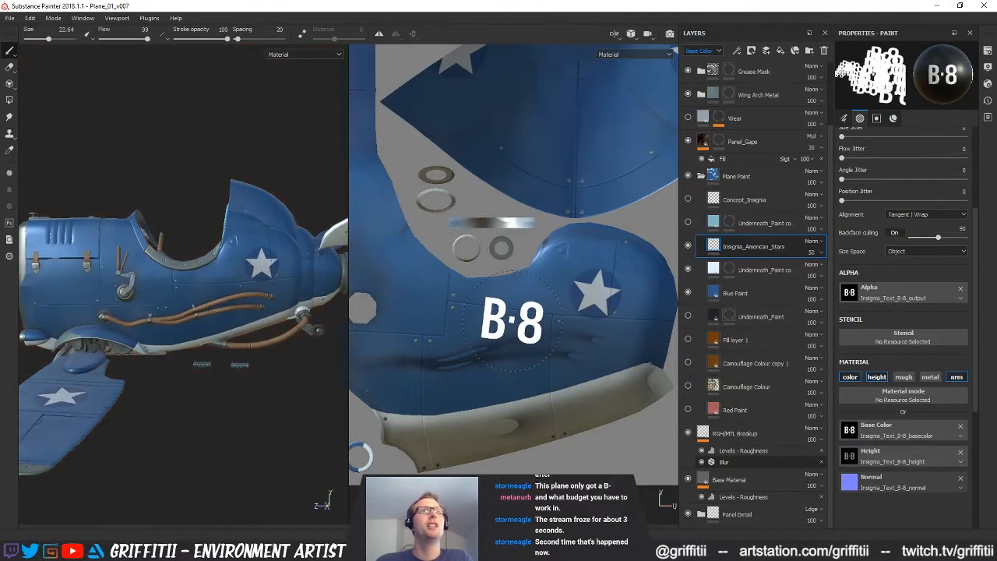
left_click(518, 317)
left_click_drag(249, 327, 198, 326, "alt")
right_click_drag(222, 326, 234, 333, "alt")
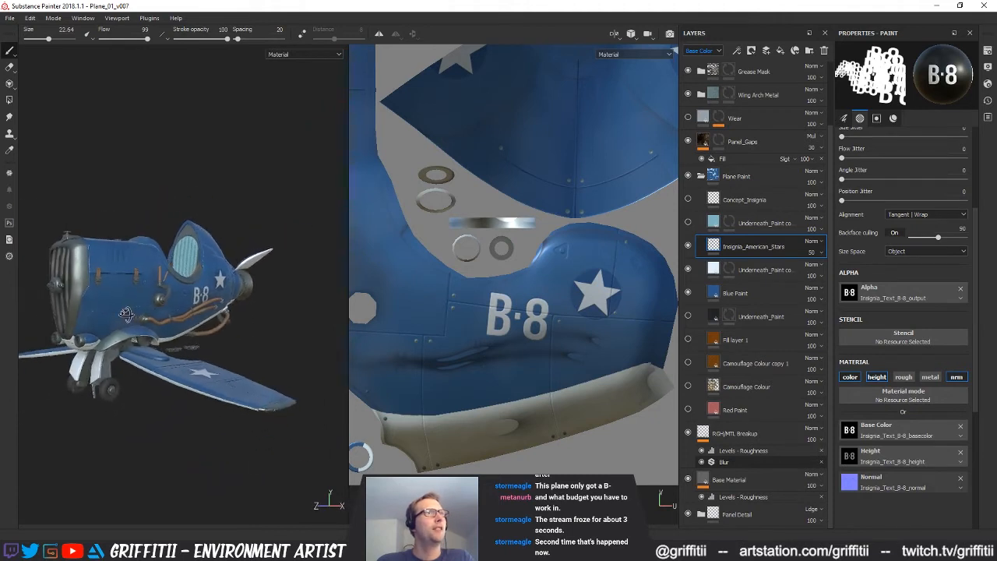
key("ctrl+z")
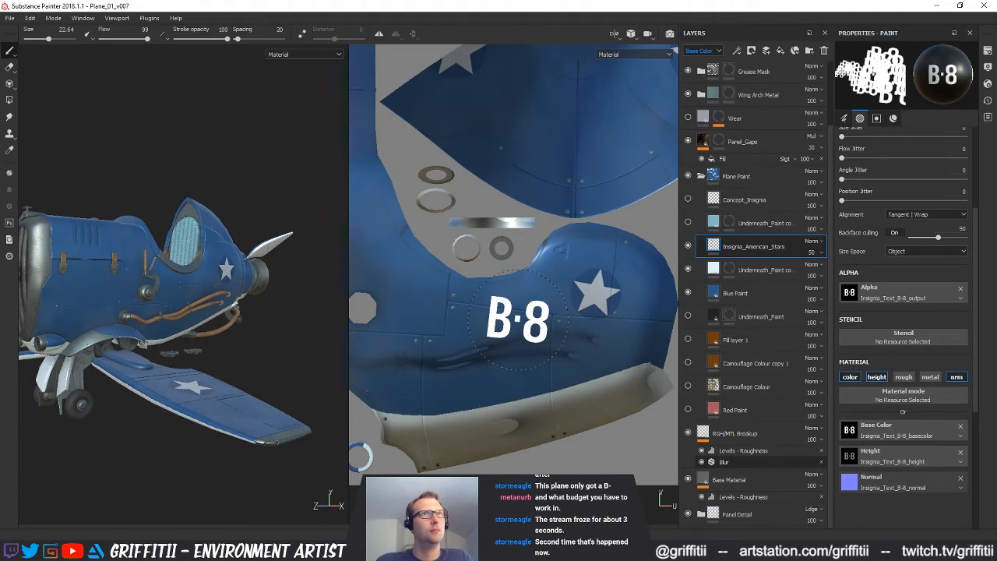
mouse_move(181, 313)
left_mouse_down("alt")
mouse_move(119, 320)
mouse_move(194, 317)
mouse_move(150, 314)
mouse_move(165, 317)
left_mouse_up("alt")
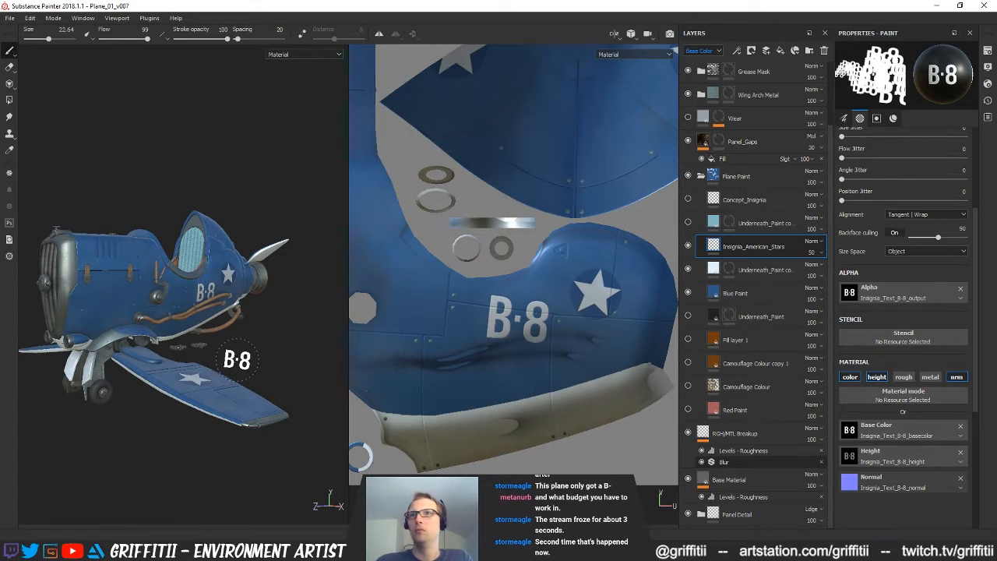
left_click_drag(208, 345, 271, 368, "alt")
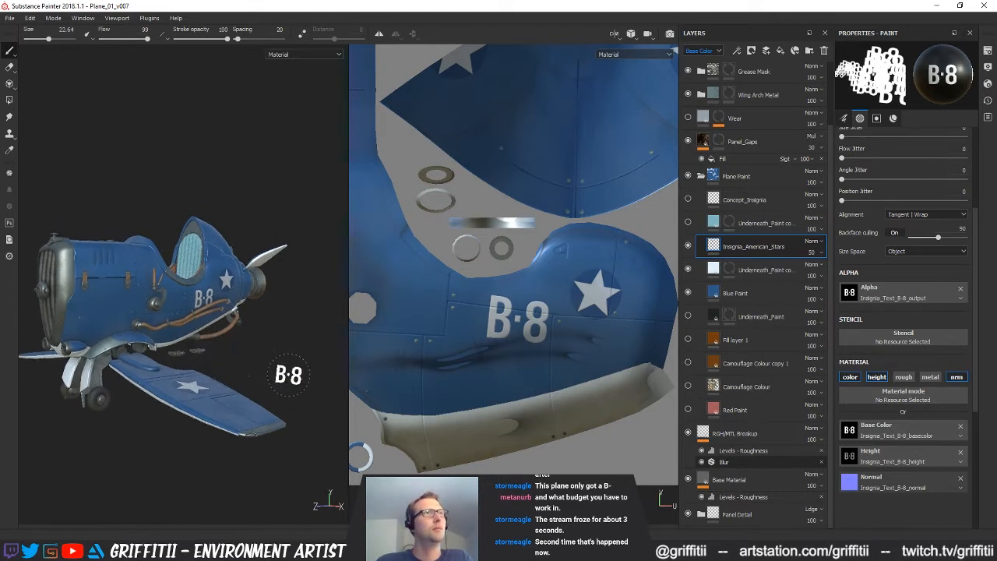
Rotate the B·8 lettering upright beside the star on the opposite fuselage side's UV island
middle_click_drag(555, 316, 551, 429)
left_click_drag(523, 396, 673, 414, "alt")
middle_click_drag(523, 430, 535, 225, "alt")
middle_click_drag(536, 370, 512, 129, "alt")
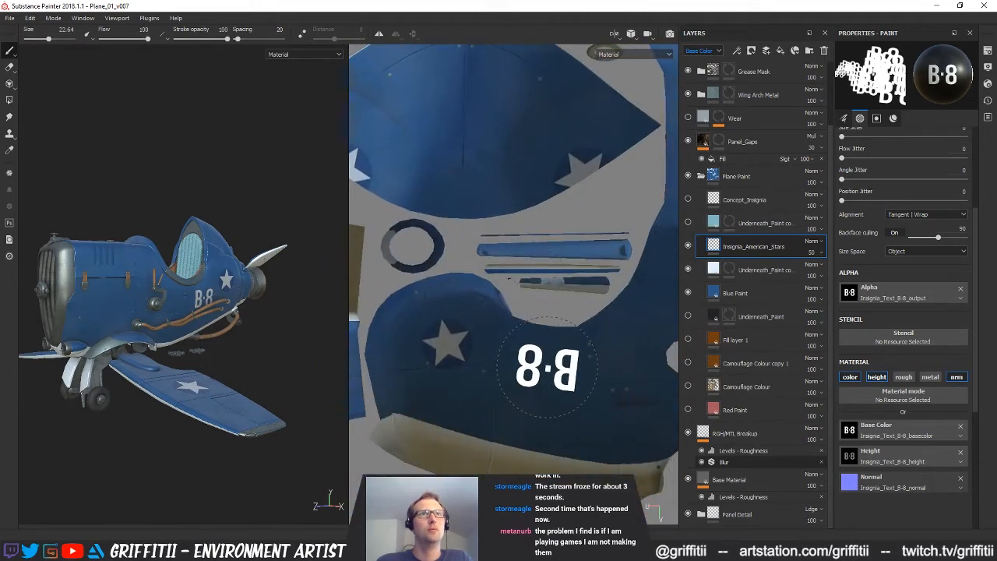
left_click_drag(547, 367, 542, 362, "ctrl")
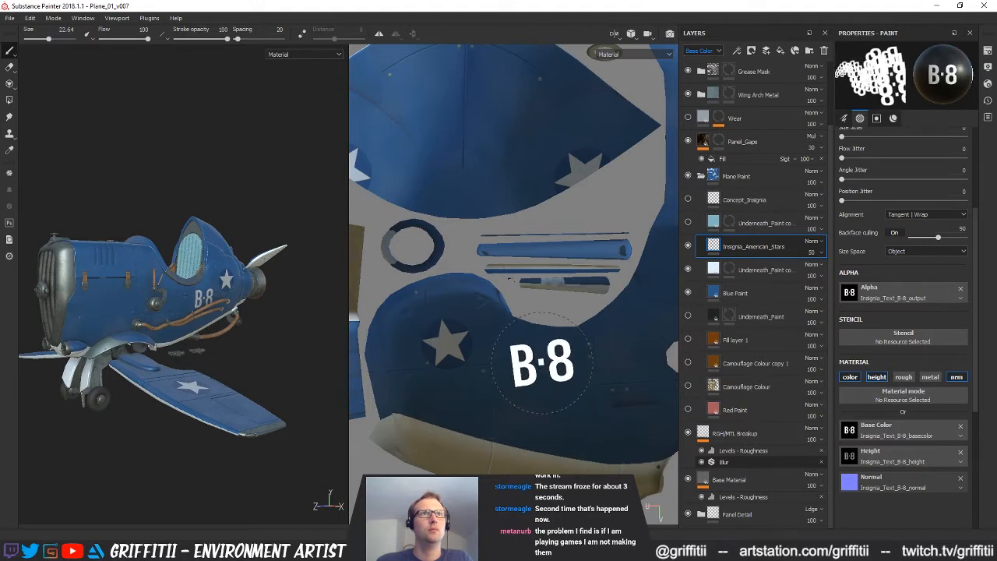
Try stamping the B·8 lettering beside the star on the opposite fuselage side
middle_click_drag(541, 362, 518, 388, "alt")
middle_click_drag(508, 272, 516, 378, "alt")
left_click_drag(196, 333, 331, 365, "alt")
middle_click_drag(86, 314, 175, 303, "alt")
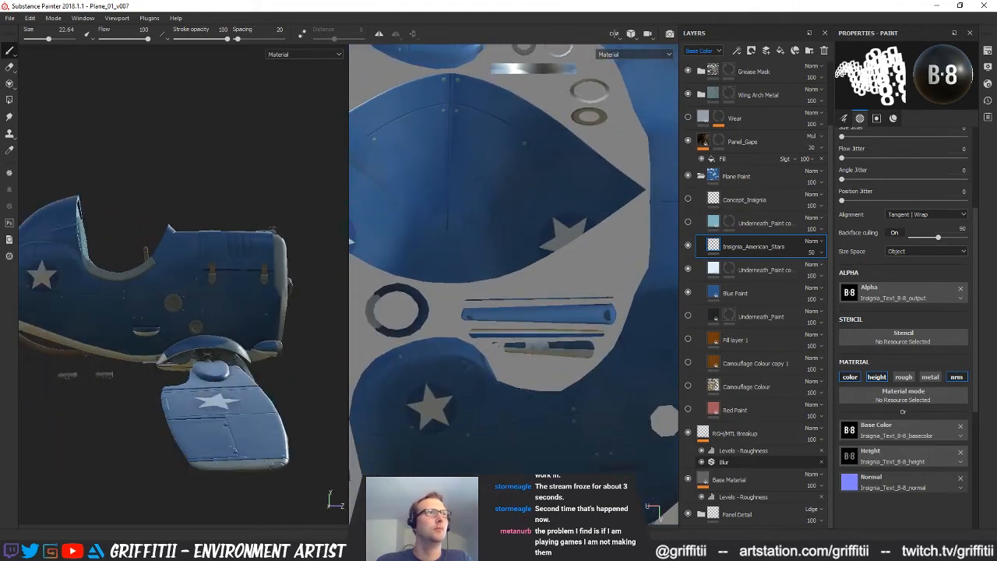
right_click_drag(263, 331, 220, 343, "shift")
middle_click_drag(534, 214, 507, 319, "alt")
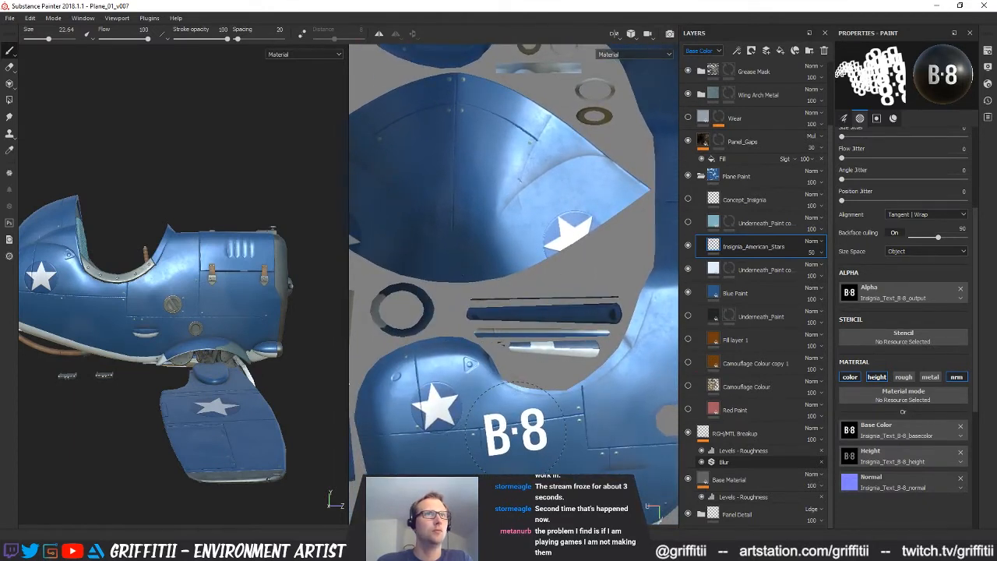
left_click(515, 429)
Align the B·8 lettering with the matching marking on the first fuselage side and stamp it beside the opposite side's star
middle_click_drag(536, 232, 550, 280, "alt")
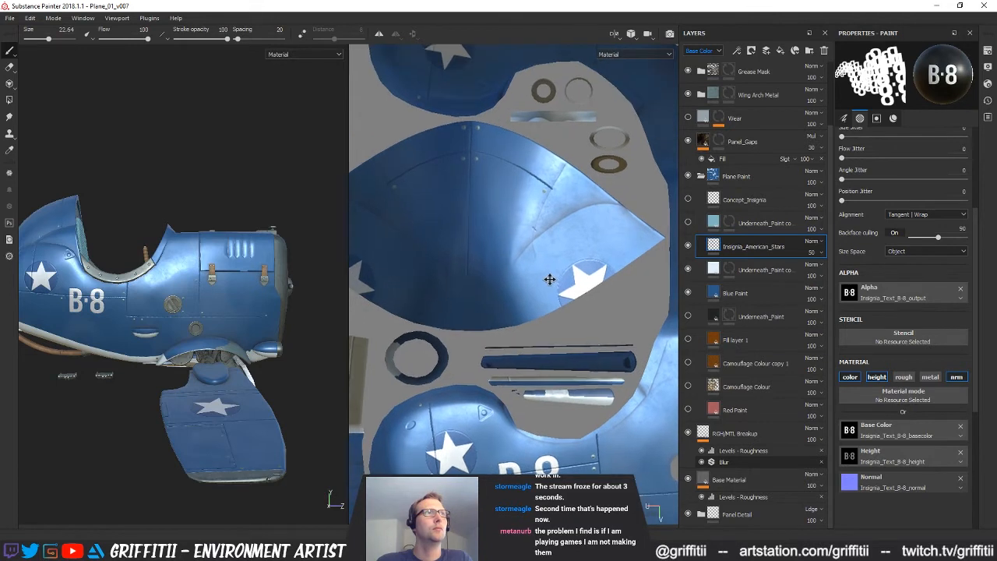
scroll(548, 278, "down", 2)
middle_click_drag(521, 247, 499, 283, "alt")
middle_click_drag(527, 400, 518, 404, "alt")
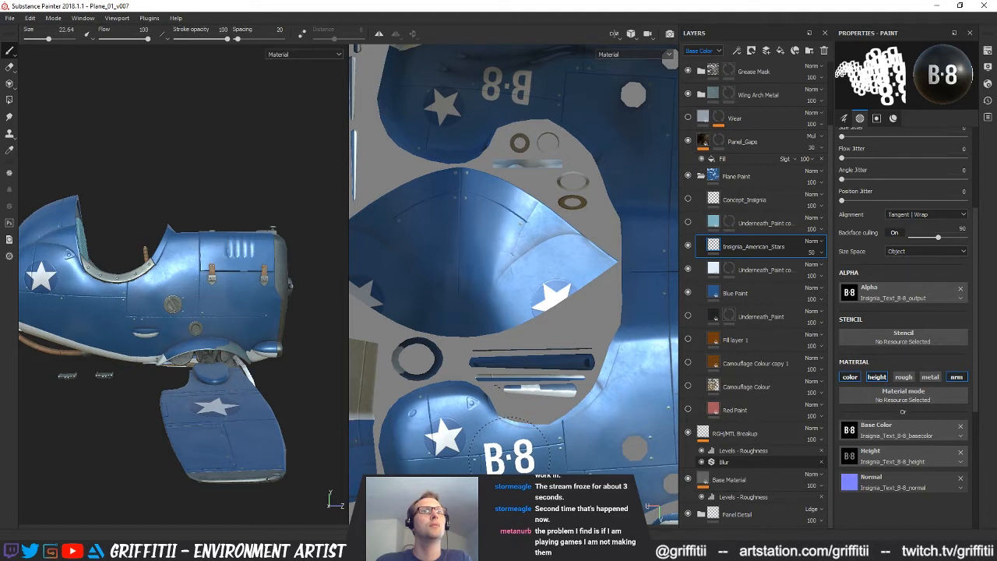
left_click(508, 456)
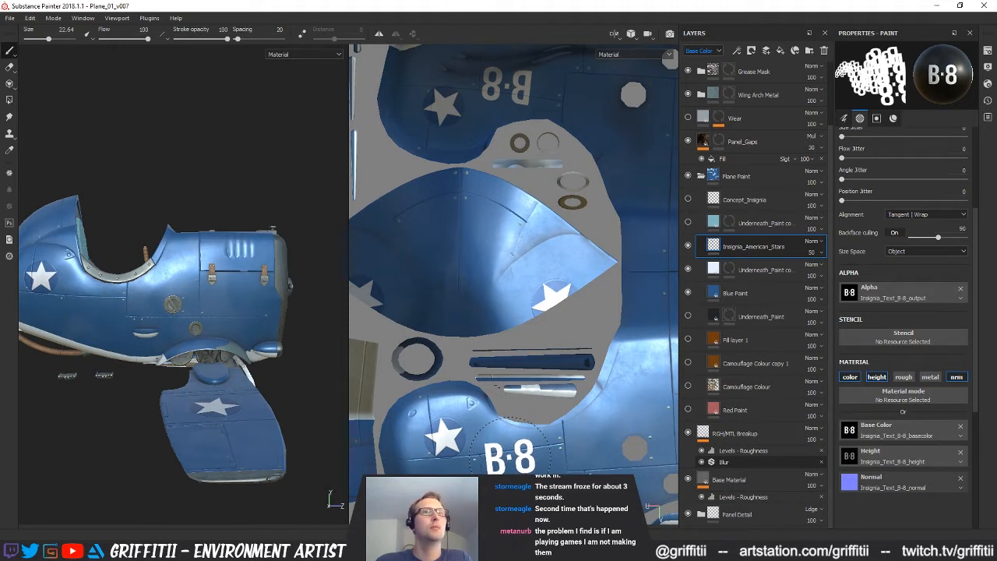
left_click(511, 456)
Check the B·8 placement on the fuselage in 3D and save the project
mouse_move(231, 371)
left_mouse_down("alt")
mouse_move(263, 369)
mouse_move(224, 362)
mouse_move(214, 381)
left_mouse_up("alt")
scroll(260, 319, "up", 5)
left_click_drag(262, 317, 214, 348, "alt")
scroll(196, 335, "down", 3)
left_click_drag(267, 372, 239, 374, "alt")
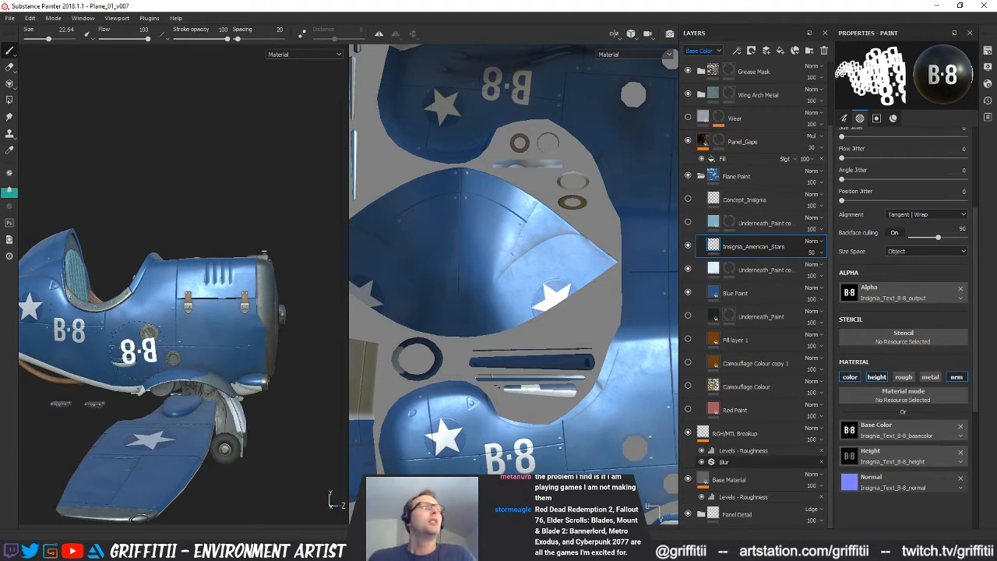
middle_click_drag(503, 393, 536, 361)
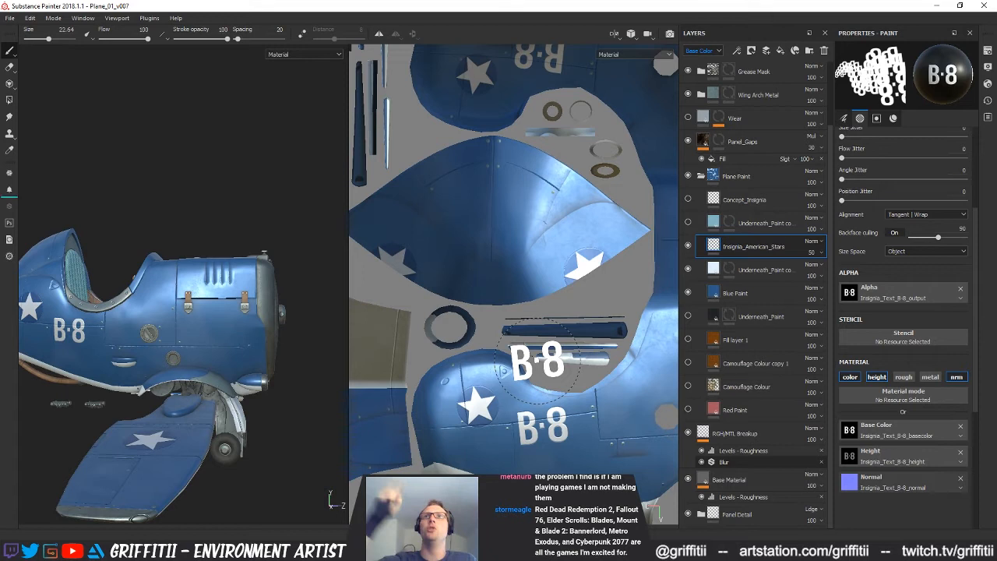
key("ctrl+s")
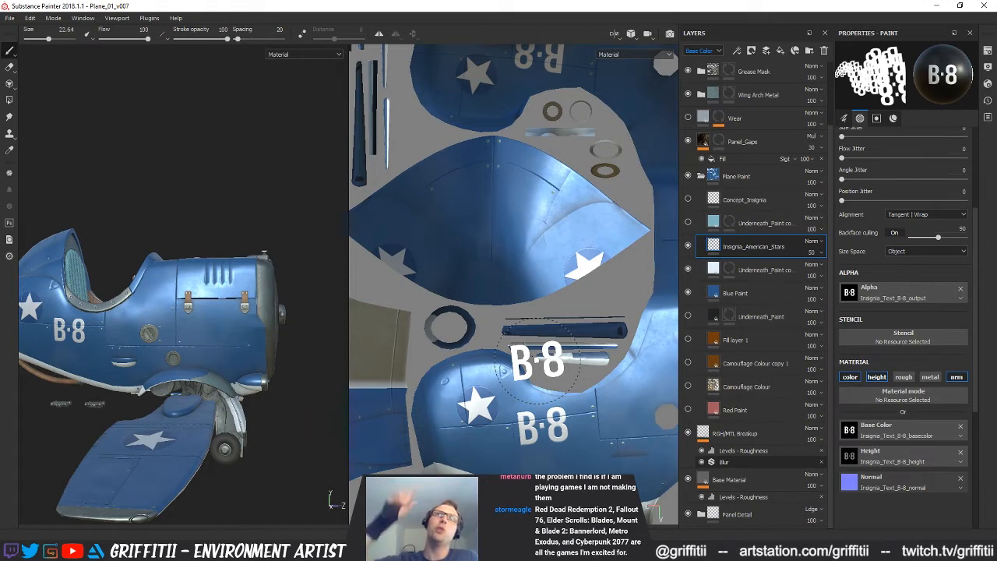
Examine the star and B·8 markings on both fuselage sides in the 3D view
mouse_move(187, 338)
left_mouse_down("alt")
mouse_move(111, 321)
mouse_move(24, 331)
mouse_move(228, 339)
mouse_move(264, 331)
left_mouse_up("alt")
right_click_drag(264, 331, 226, 320, "shift")
middle_click_drag(225, 321, 128, 309, "alt")
left_click_drag(129, 309, 224, 322, "alt")
middle_click_drag(225, 323, 175, 298, "alt")
right_click_drag(175, 297, 123, 318, "alt")
middle_click_drag(123, 318, 168, 310, "alt")
mouse_move(168, 310)
left_mouse_down("alt")
mouse_move(179, 308)
mouse_move(153, 222)
mouse_move(180, 308)
left_mouse_up("alt")
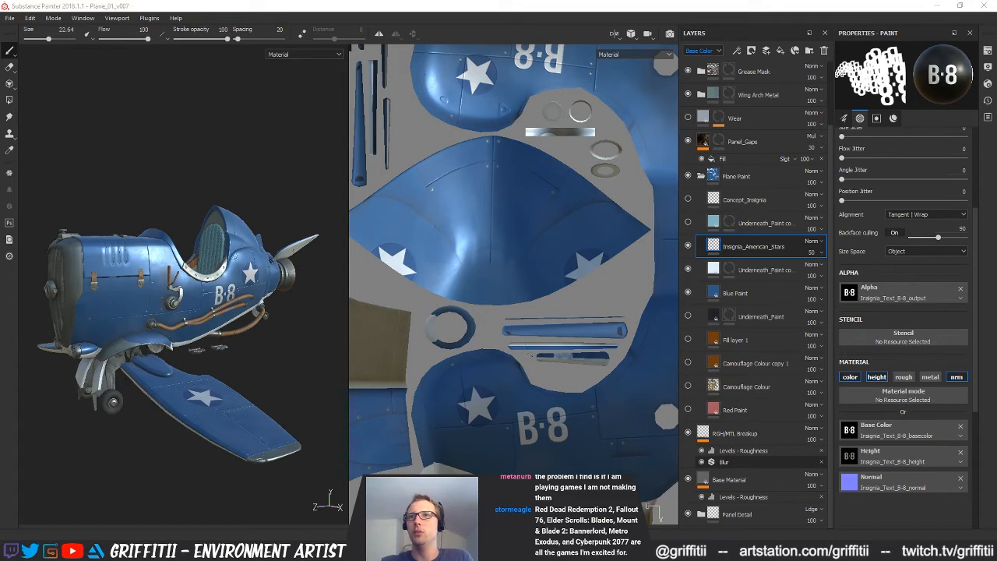
Examine the reference photo of the blue WW2 plane, focusing on the small number on its nose cowling
right_click_drag(996, 487, 635, 435)
scroll(634, 435, "down", 2)
scroll(618, 431, "down", 2)
scroll(619, 433, "up", 6)
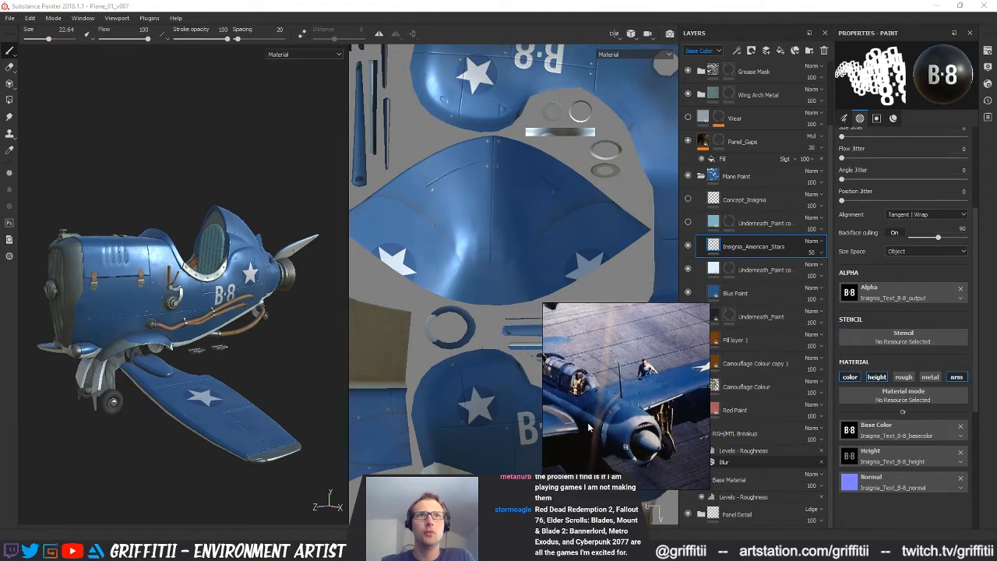
middle_click_drag(632, 417, 670, 407)
scroll(628, 428, "up", 4)
scroll(610, 430, "down", 2)
middle_click_drag(596, 428, 576, 388)
scroll(678, 431, "up", 2)
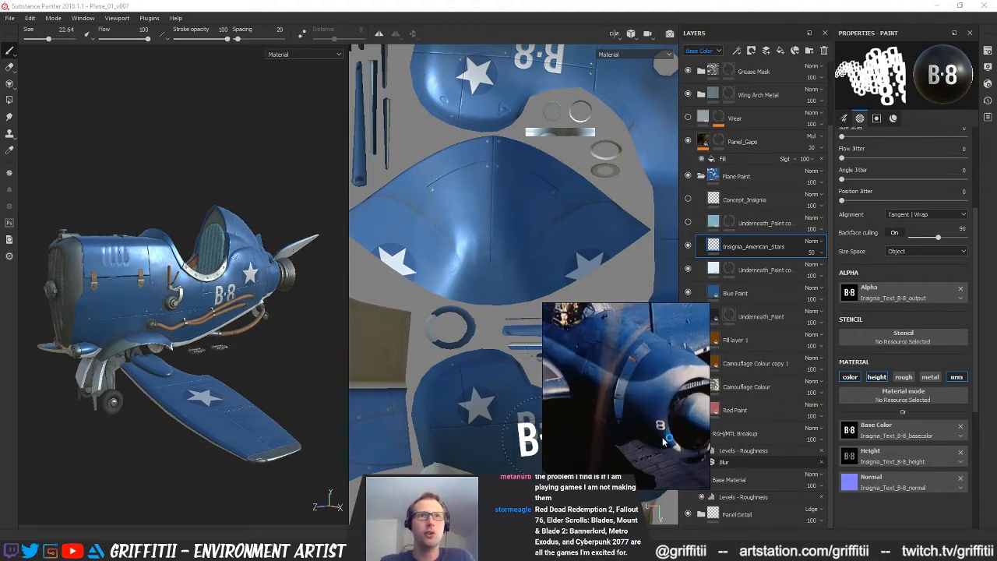
middle_click_drag(669, 430, 630, 438)
scroll(661, 432, "up", 1)
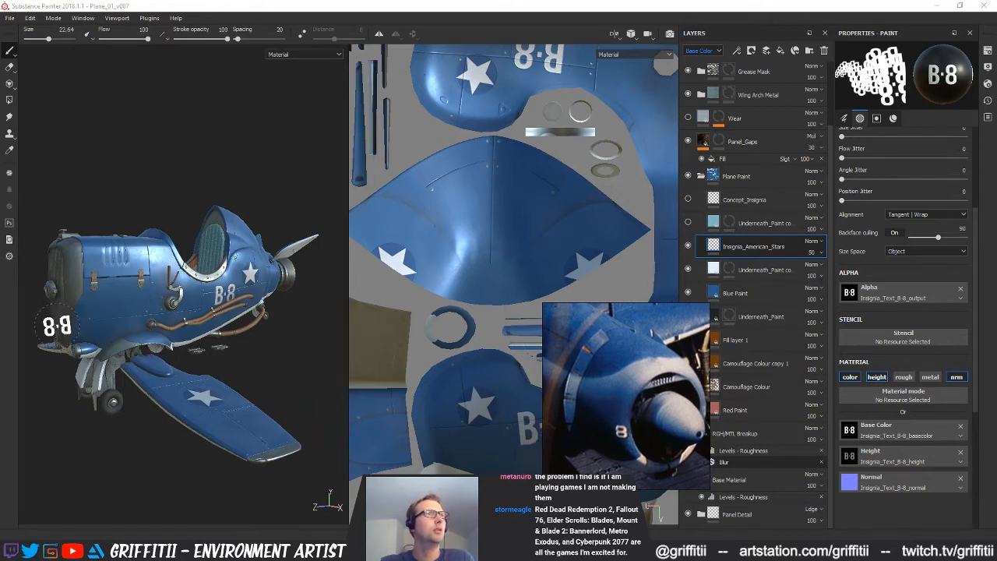
Turn the 3D plane to show its nose and place the reference photo beside it
mouse_move(117, 342)
left_mouse_down("alt")
mouse_move(282, 343)
mouse_move(235, 343)
left_mouse_up("alt")
scroll(536, 324, "up", 2)
left_click_drag(584, 369, 234, 425)
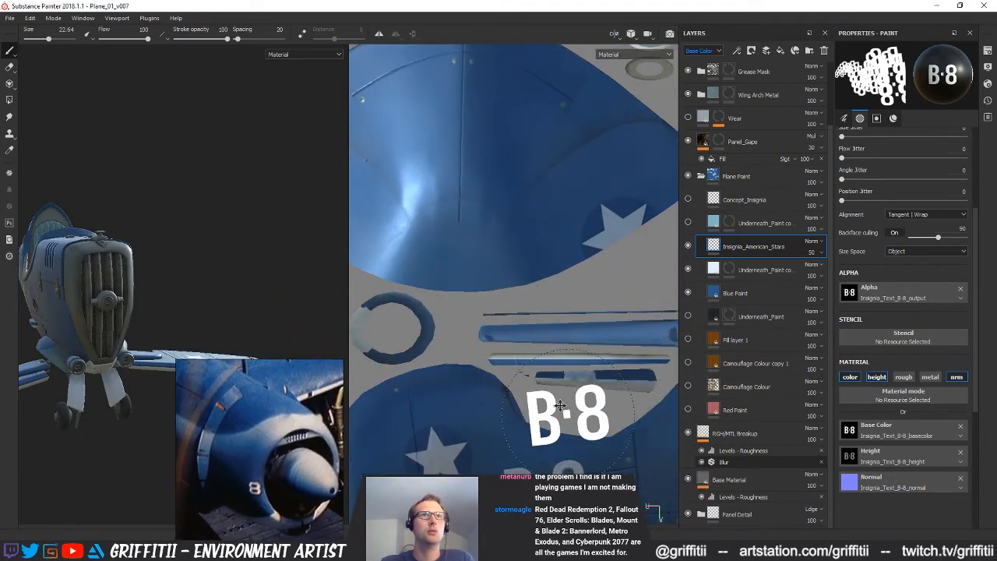
Reduce the brush size to 8.78 and position the B·8 lettering over the lower nose edge in the UV layout
middle_click_drag(574, 414, 414, 285, "alt")
scroll(508, 340, "down", 5)
mouse_move(585, 368)
middle_mouse_down("alt")
mouse_move(476, 408)
mouse_move(480, 421)
middle_mouse_up("alt")
scroll(503, 365, "down", 2)
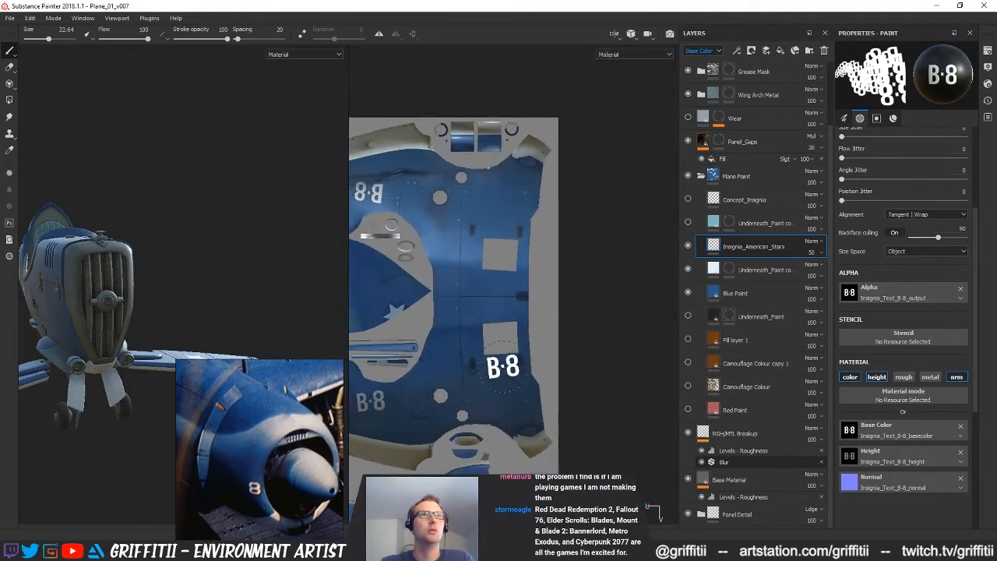
mouse_move(534, 421)
left_mouse_down("alt")
mouse_move(514, 429)
mouse_move(536, 426)
left_mouse_up("alt")
middle_click_drag(537, 425, 526, 392, "alt")
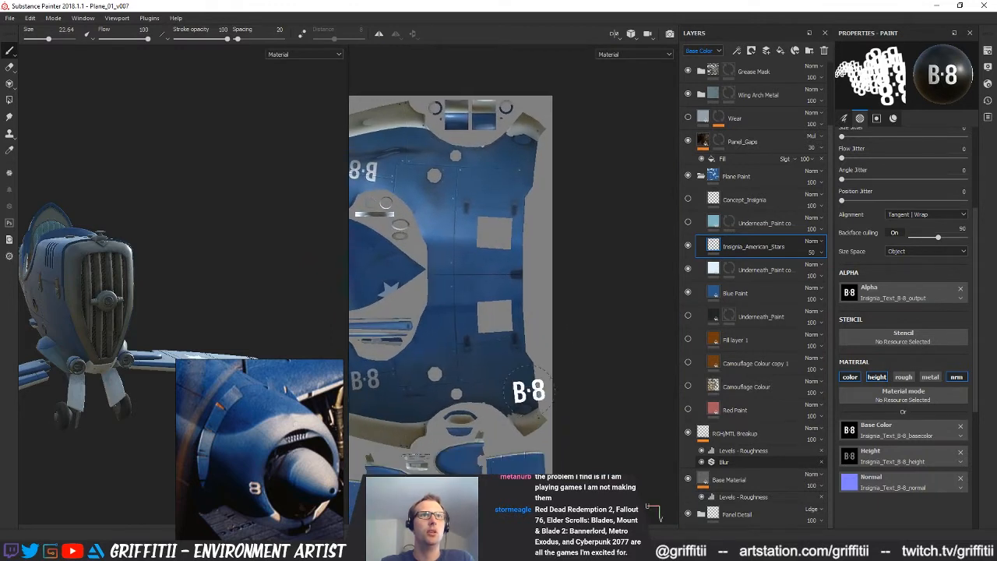
scroll(522, 372, "up", 3)
right_click_drag(526, 370, 533, 371, "ctrl")
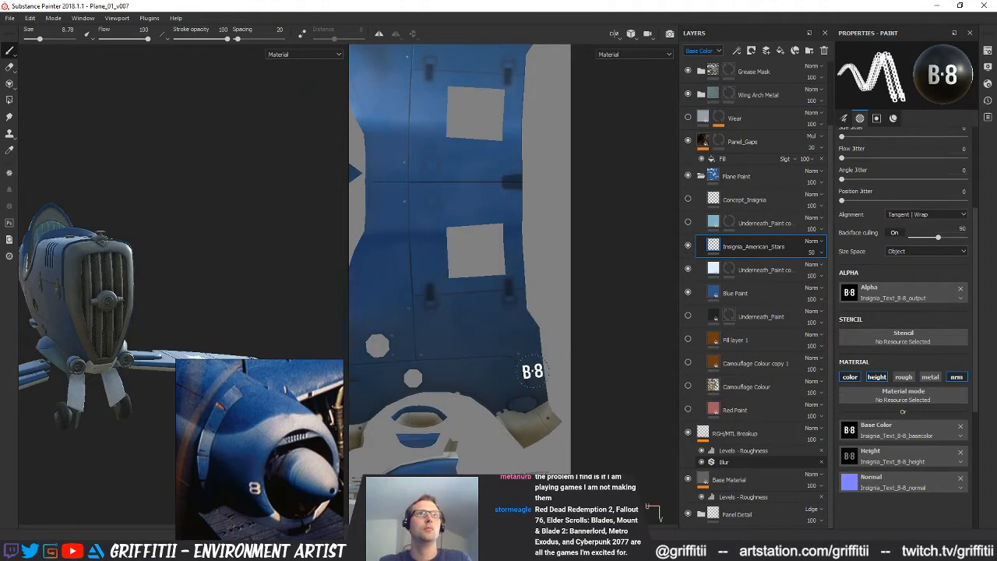
Look over the whole UV layout to identify which area belongs to the nose
scroll(533, 372, "down", 4)
middle_click_drag(406, 373, 473, 375, "alt")
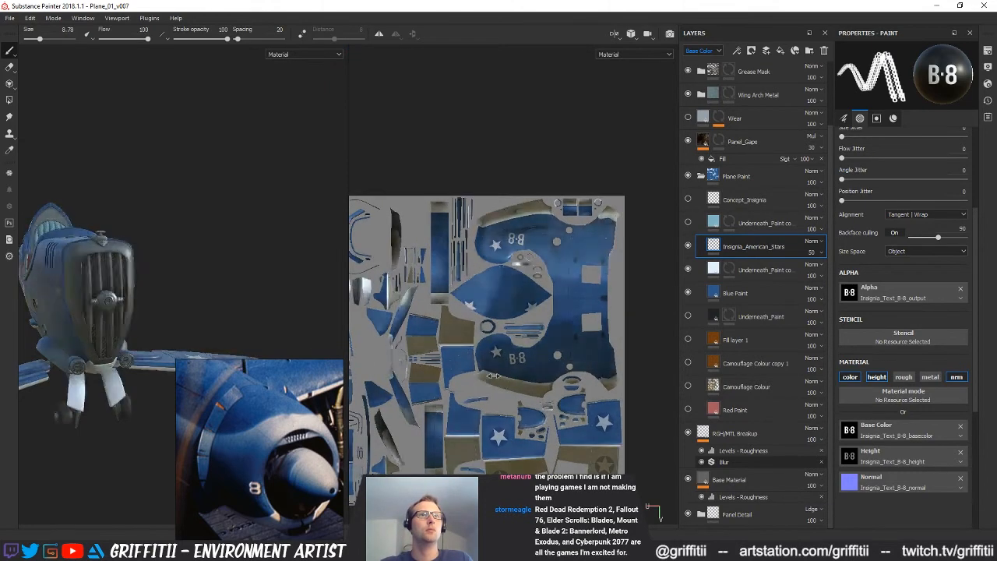
right_click_drag(474, 376, 596, 377, "shift")
left_click_drag(602, 380, 443, 367, "alt")
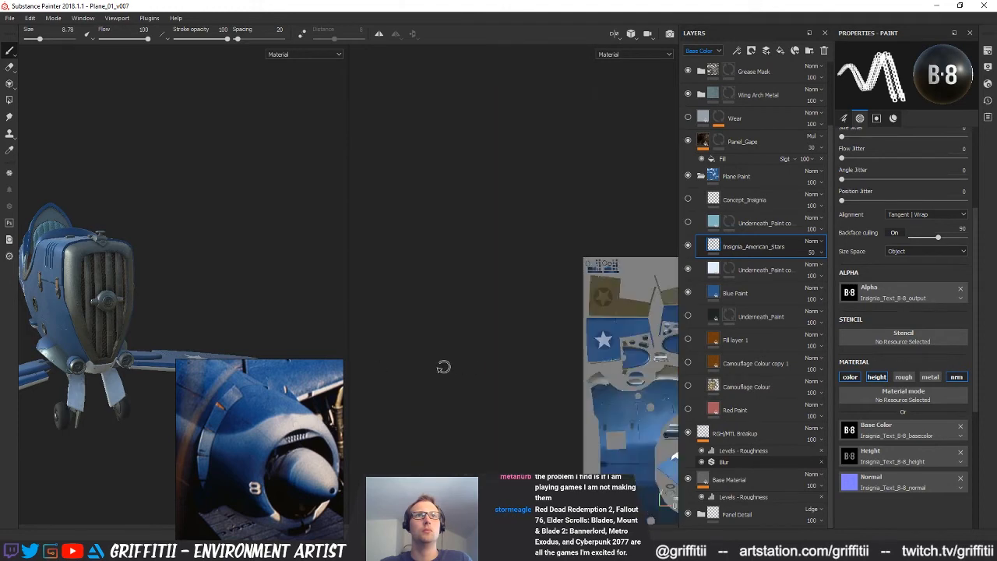
middle_click_drag(581, 451, 378, 320, "alt")
right_click_drag(378, 320, 400, 401, "alt")
middle_click_drag(400, 400, 559, 397, "alt")
right_click_drag(559, 398, 649, 409, "alt")
middle_click_drag(650, 409, 661, 391, "alt")
Try stamping the small B·8 lettering near the lower front edge of the nose and check it in 3D
mouse_move(514, 369)
left_mouse_down("ctrl")
mouse_move(516, 343)
mouse_move(515, 366)
left_mouse_up("ctrl")
left_click_drag(514, 426, 517, 467, "alt")
middle_click_drag(517, 467, 545, 316, "alt")
middle_click_drag(542, 435, 537, 195, "alt")
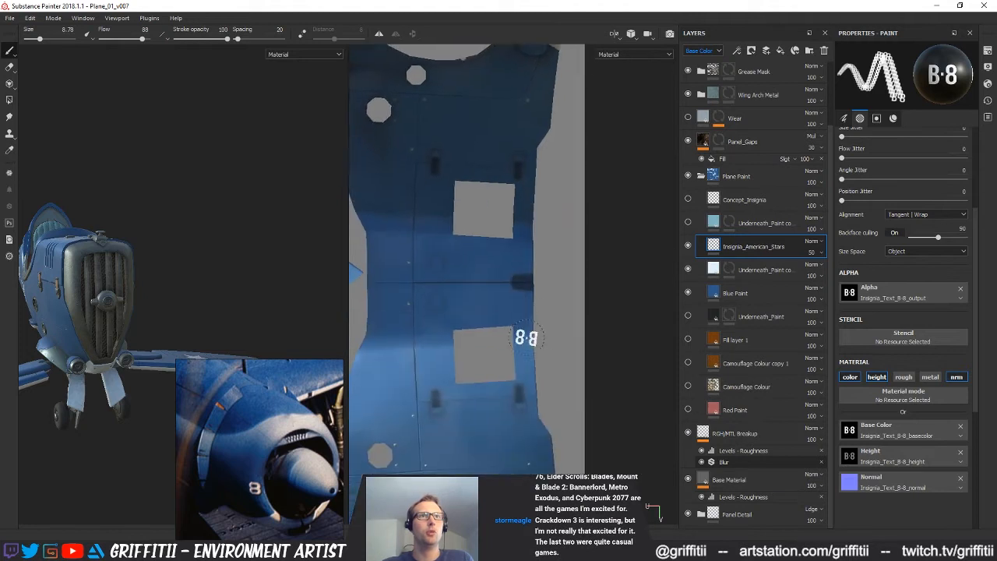
middle_click_drag(536, 477, 534, 361, "alt")
left_click_drag(534, 361, 548, 359, "ctrl")
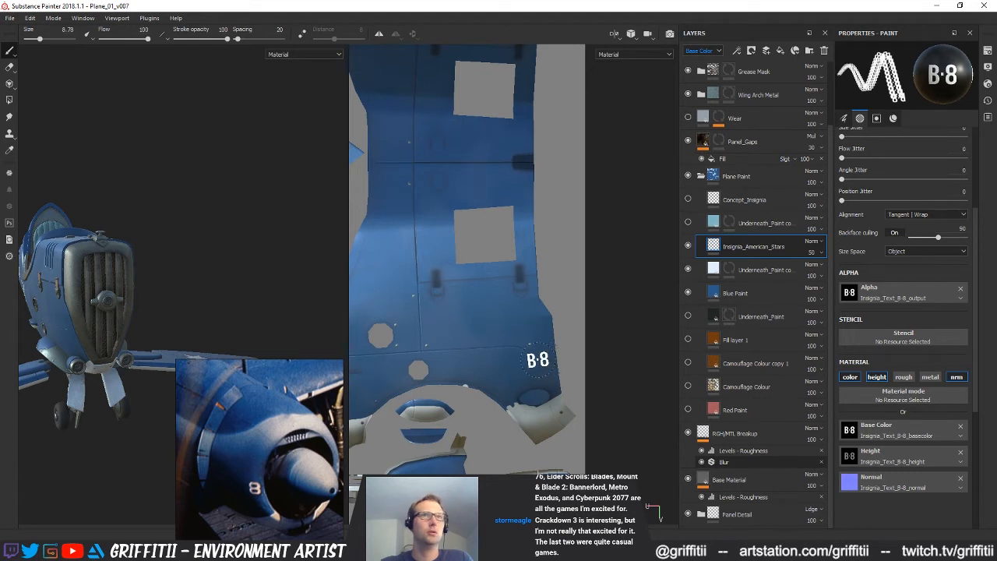
left_click_drag(120, 368, 265, 346, "alt")
right_click_drag(265, 347, 200, 354, "alt")
left_click_drag(200, 354, 198, 334, "alt")
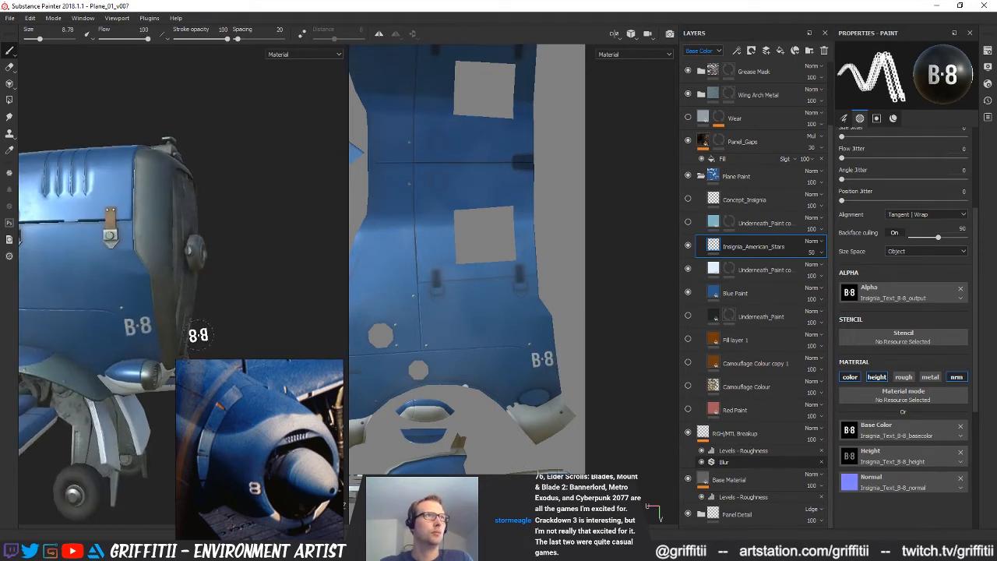
Try a small B·8 stamp slightly higher on the side of the nose, and undo it
middle_click_drag(533, 301, 525, 315, "alt")
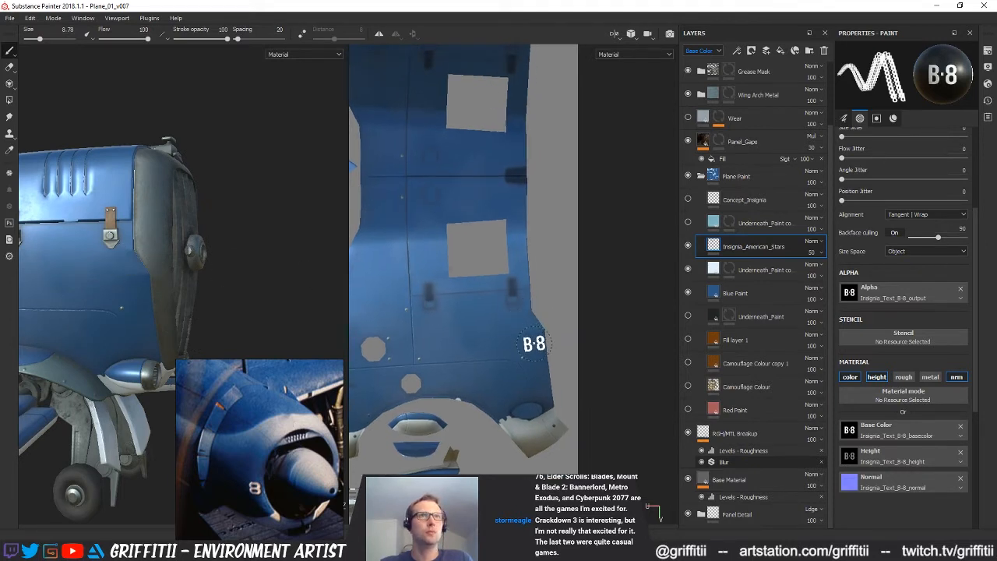
scroll(531, 343, "up", 3)
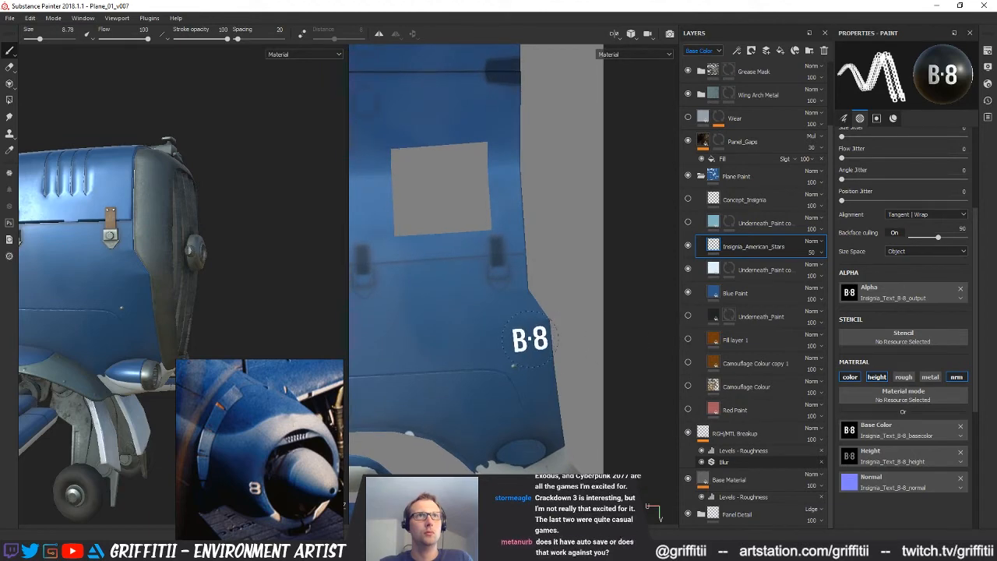
left_click(531, 340)
left_click_drag(234, 269, 228, 299, "alt")
scroll(162, 281, "down", 3)
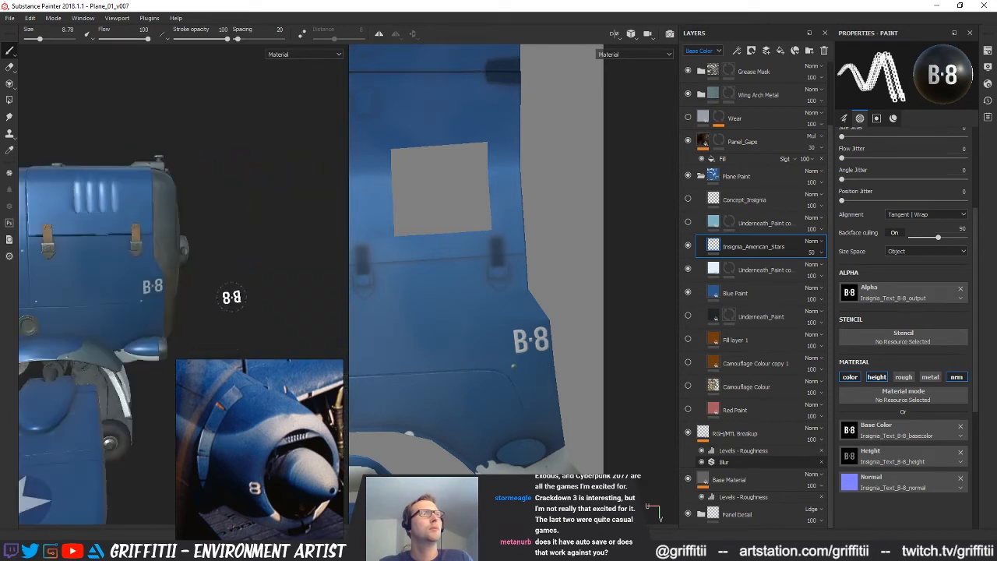
key("ctrl+z")
Turn on symmetry and try mirrored B·8 stamps near the front edge of the nose
left_click(378, 35)
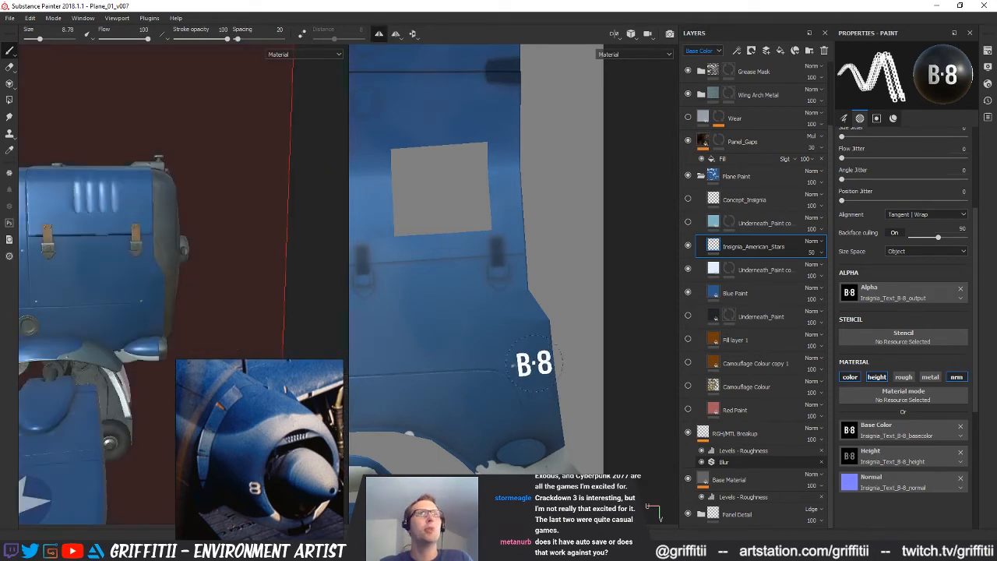
left_click(529, 336)
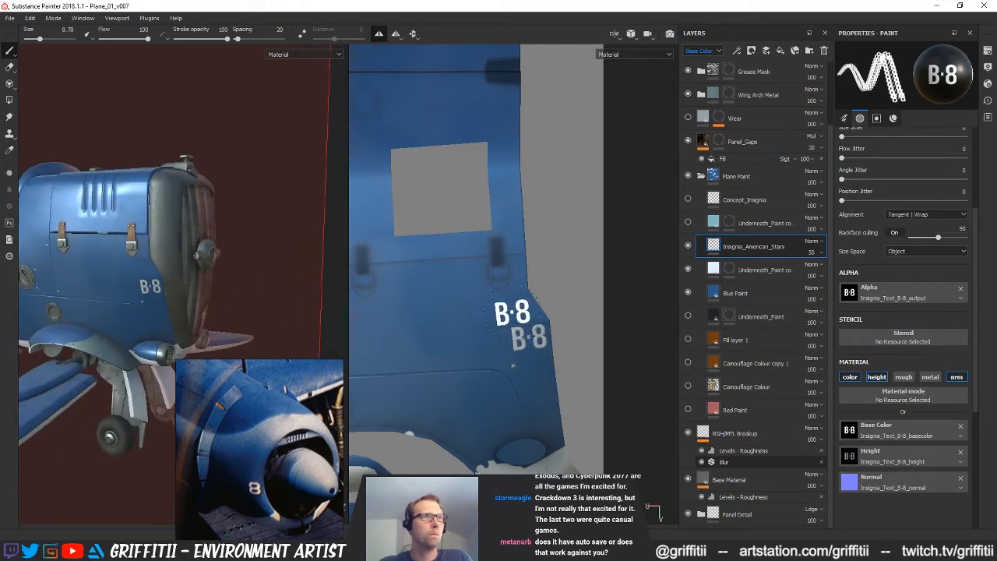
key("ctrl+z")
scroll(534, 342, "up", 2)
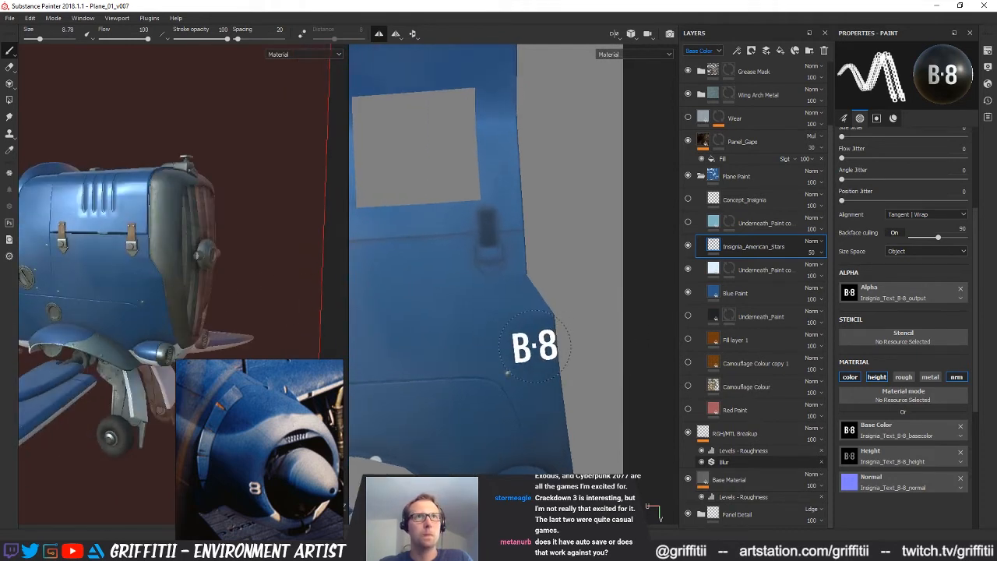
left_click(533, 345)
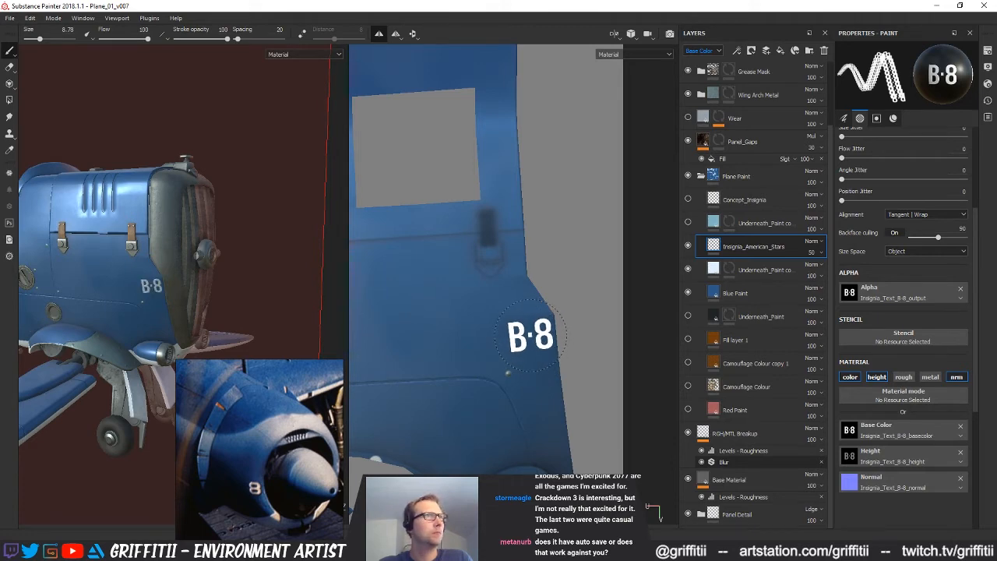
mouse_move(160, 253)
left_mouse_down("alt")
mouse_move(82, 250)
mouse_move(197, 253)
left_mouse_up("alt")
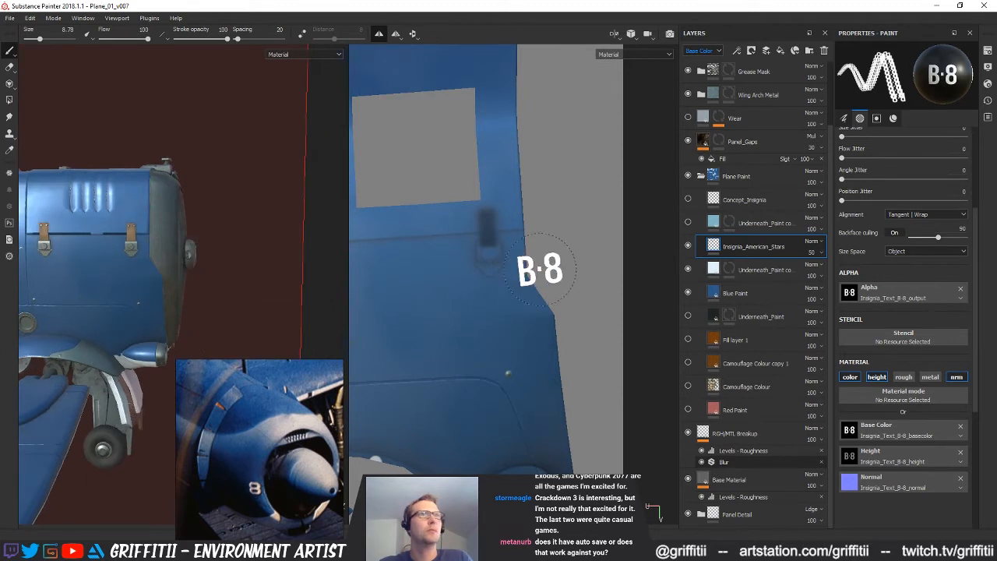
Try a symmetric B·8 stamp beside the front hood latch, and undo it
middle_click_drag(540, 269, 536, 289, "alt")
left_click(493, 271)
key("ctrl+z")
Reduce the brush size to 7.87 and stamp the B·8 lettering between the front hood latch and the nose edge
scroll(505, 264, "up", 1)
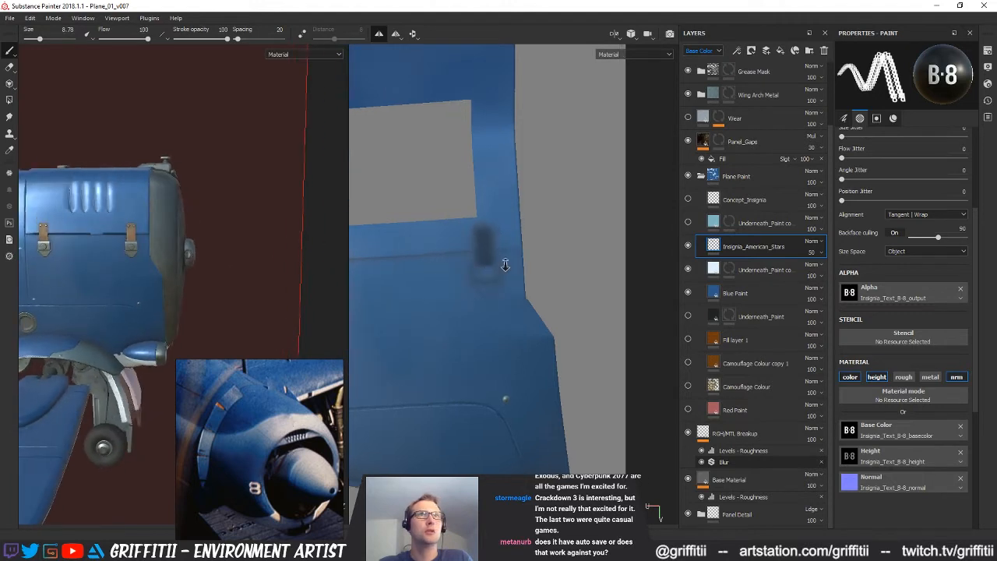
scroll(505, 265, "up", 1)
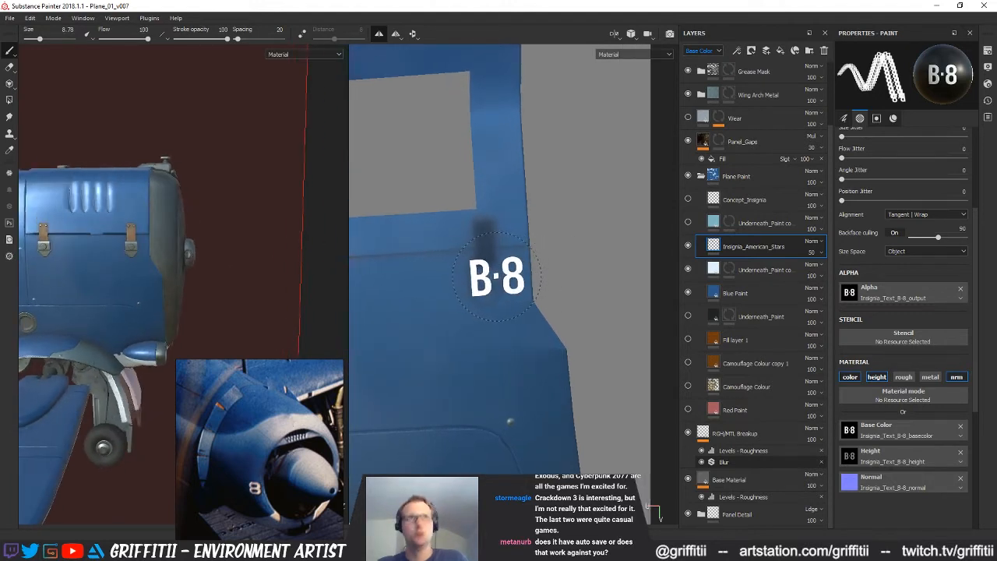
right_click_drag(504, 276, 497, 276, "ctrl")
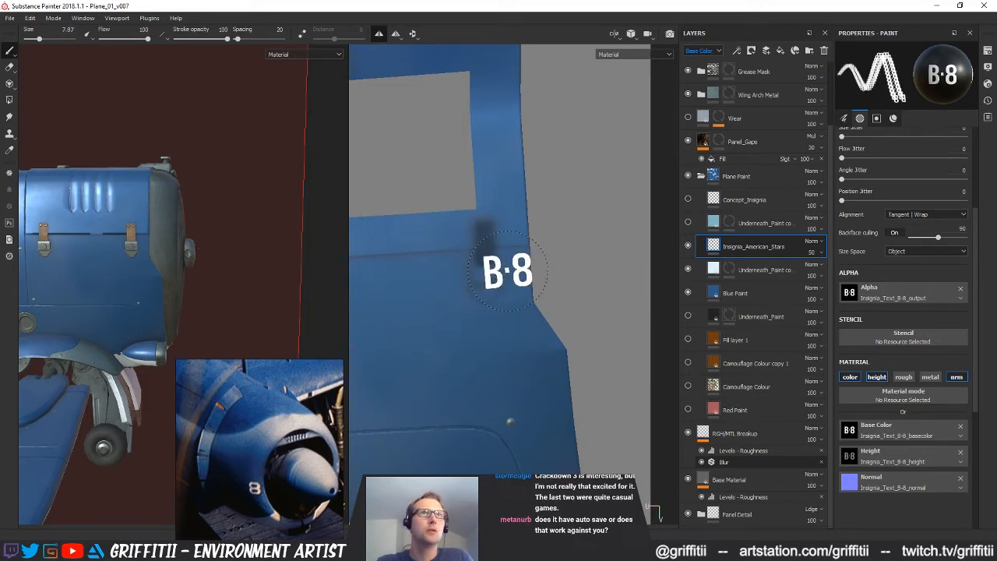
left_click(504, 270)
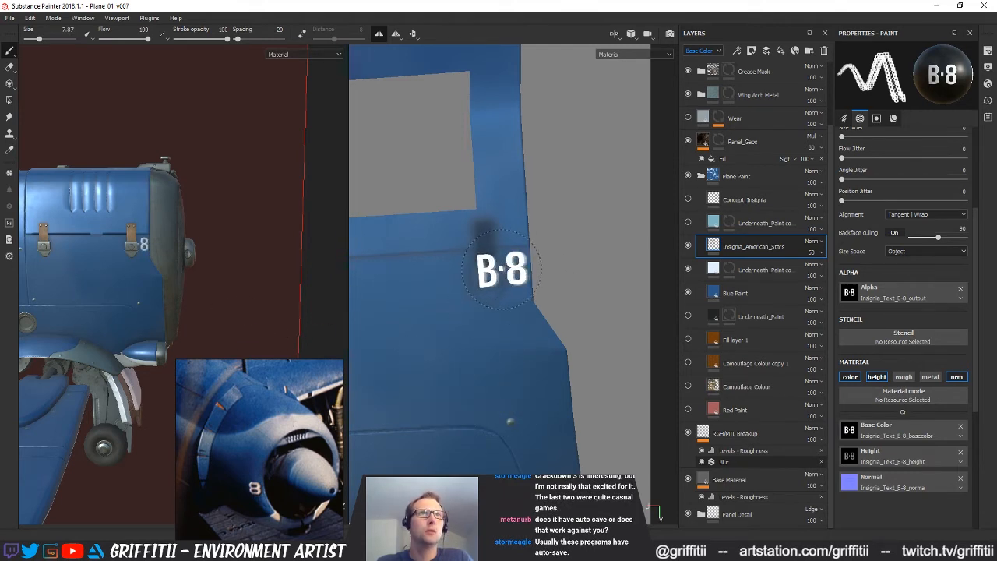
Stamp B·8 once more over the spot beside the front hood latch and check the nose in the 3D view
left_click(503, 270)
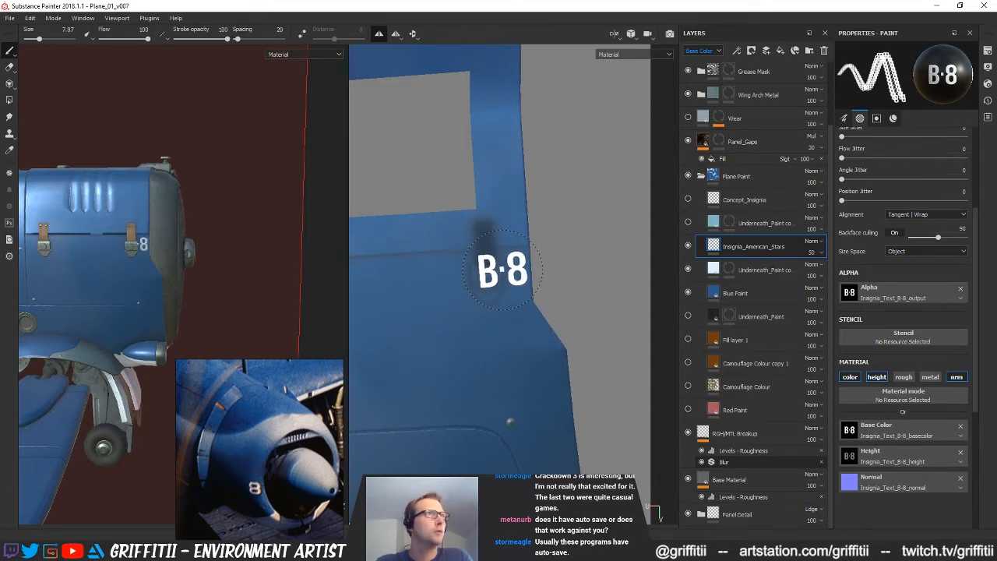
mouse_move(131, 247)
left_mouse_down("alt")
mouse_move(154, 252)
mouse_move(45, 247)
mouse_move(227, 259)
mouse_move(15, 256)
mouse_move(284, 255)
mouse_move(154, 256)
left_mouse_up("alt")
right_click_drag(211, 256, 231, 254, "shift")
mouse_move(230, 254)
left_mouse_down("alt")
mouse_move(213, 254)
mouse_move(228, 254)
left_mouse_up("alt")
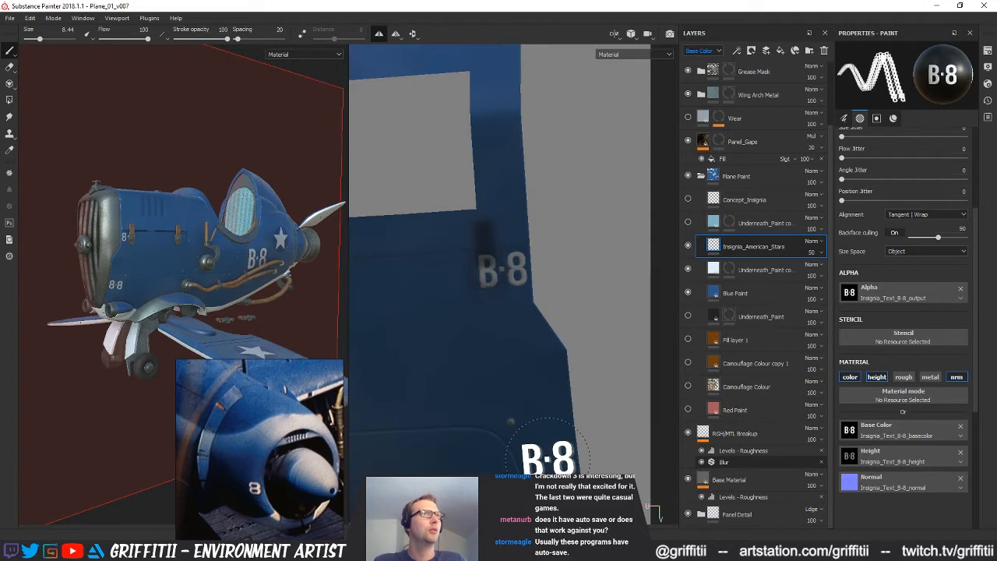
Set the brush size to 7.8 and stamp the B·8 lettering low on the nose side, beside the small rivet near the front edge
mouse_move(537, 384)
right_mouse_down("ctrl")
mouse_move(506, 385)
mouse_move(544, 384)
right_mouse_up("ctrl")
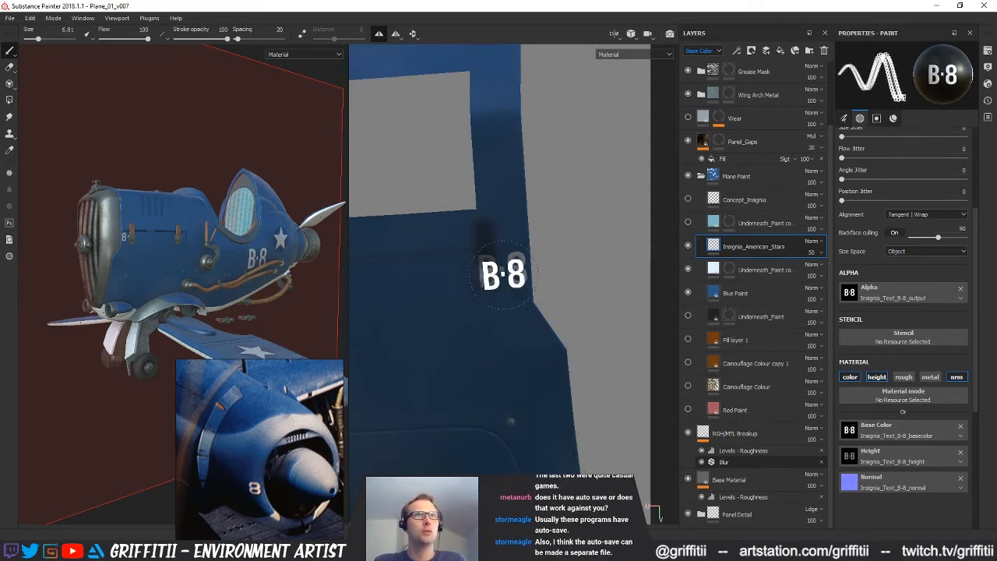
right_click_drag(503, 269, 515, 269, "ctrl")
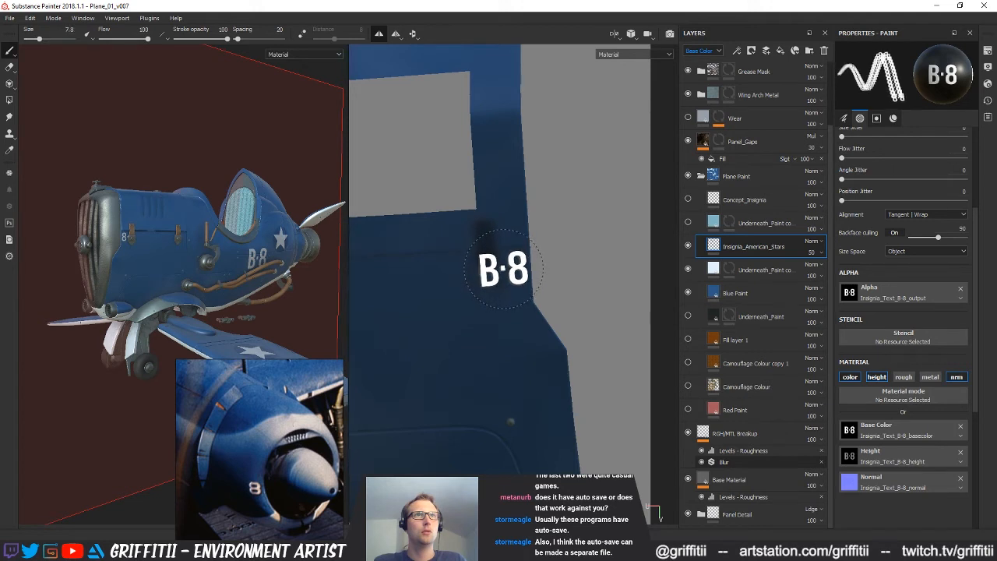
left_click(503, 268)
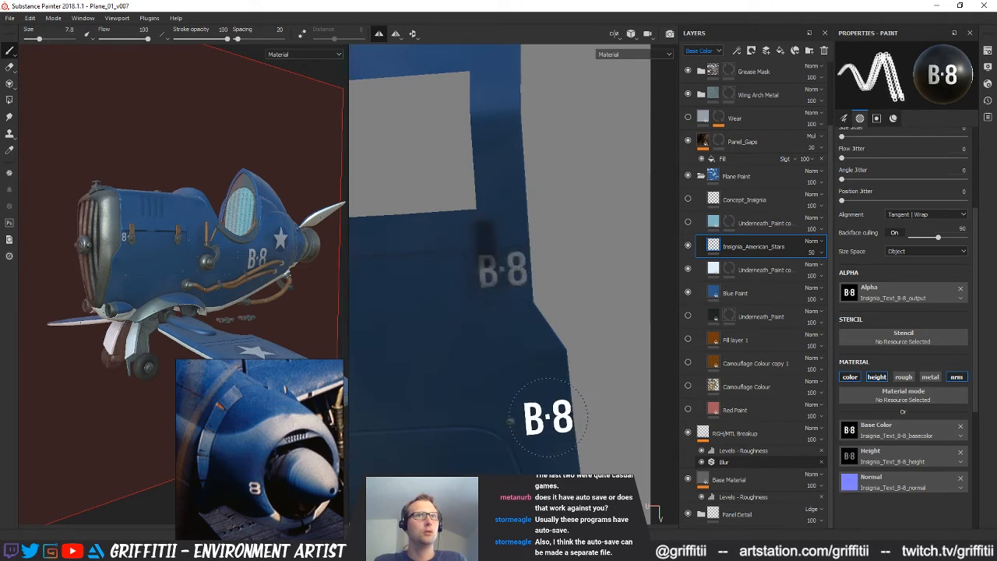
left_click(546, 418)
mouse_move(215, 300)
left_mouse_down("alt")
mouse_move(228, 295)
mouse_move(210, 296)
left_mouse_up("alt")
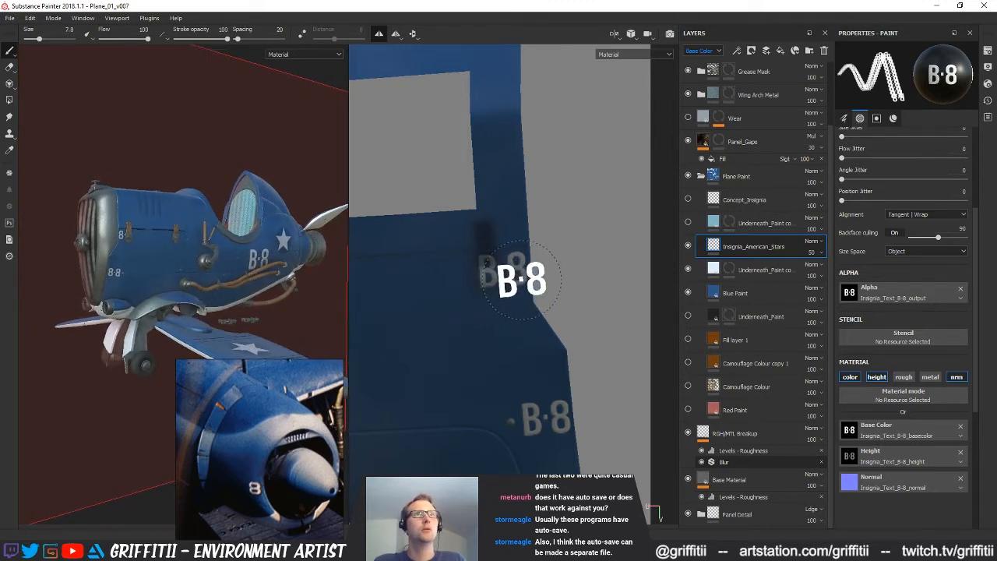
Erase the B·8 lettering beside the front hood latch
middle_click_drag(514, 317, 497, 313, "alt")
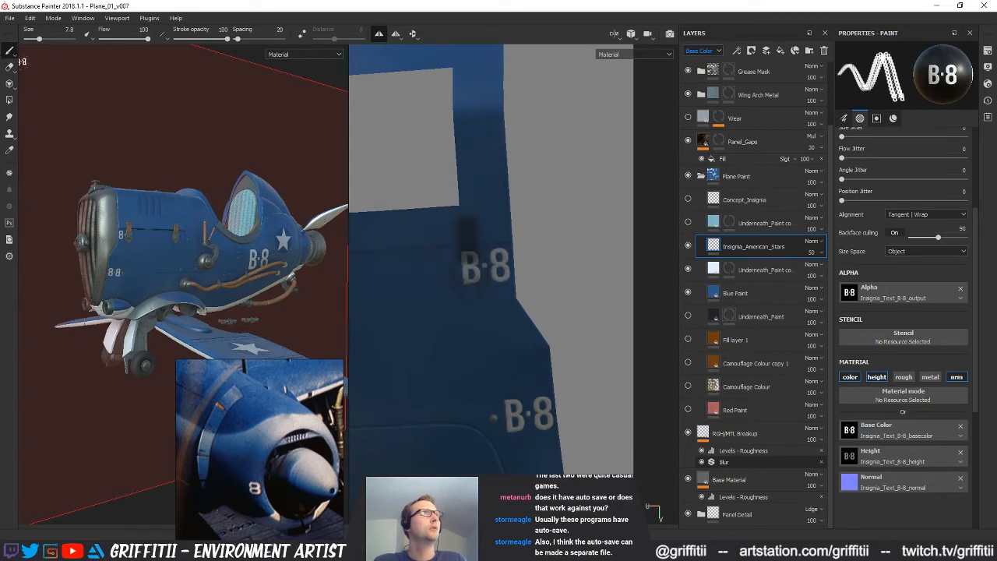
left_click(10, 67)
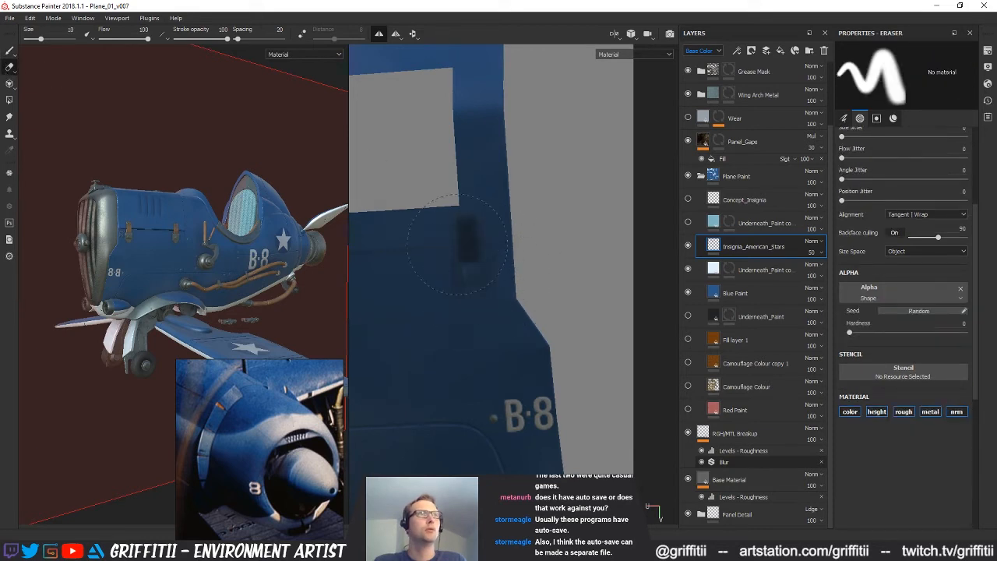
middle_click_drag(535, 301, 534, 277, "alt")
Reduce the eraser size to 3.11 and erase the B and the dot from the lower nose lettering, keeping only the 8
right_click_drag(494, 387, 463, 387, "ctrl")
scroll(507, 394, "down", 2)
scroll(512, 402, "up", 1)
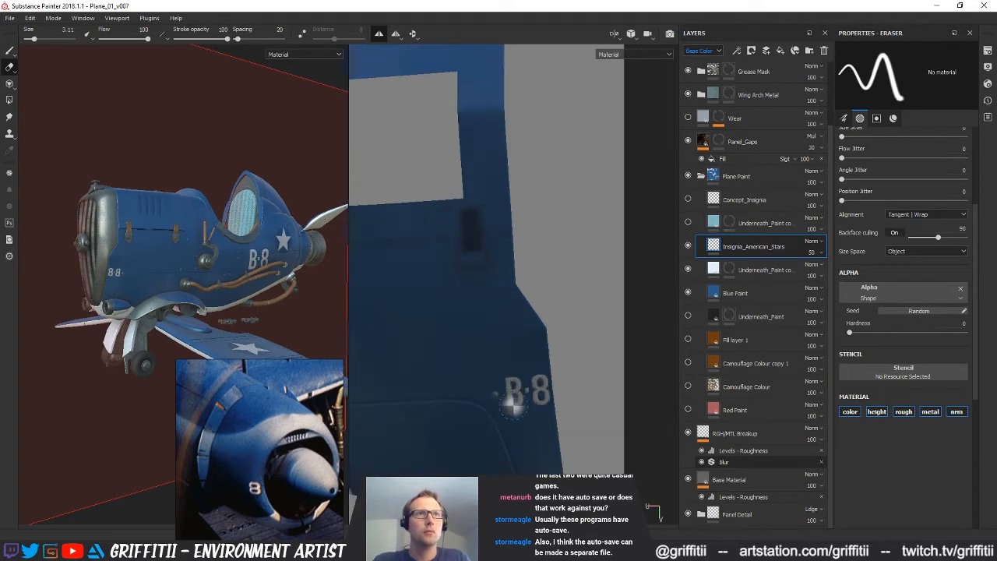
scroll(499, 395, "up", 2)
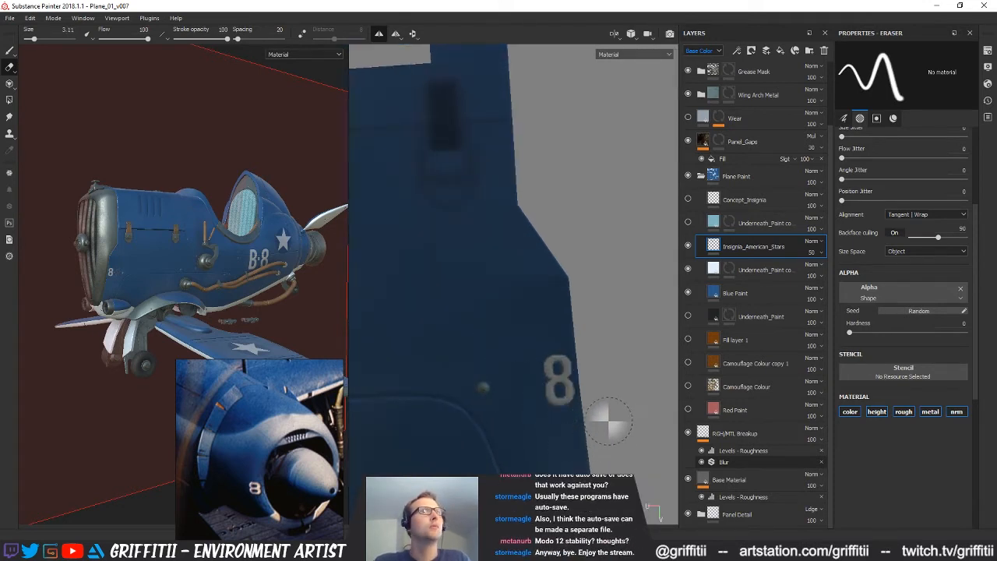
scroll(604, 414, "down", 5)
middle_click_drag(603, 413, 593, 484, "alt")
middle_click_drag(550, 315, 520, 259, "alt")
mouse_move(163, 262)
left_mouse_down("alt")
mouse_move(198, 248)
mouse_move(154, 257)
left_mouse_up("alt")
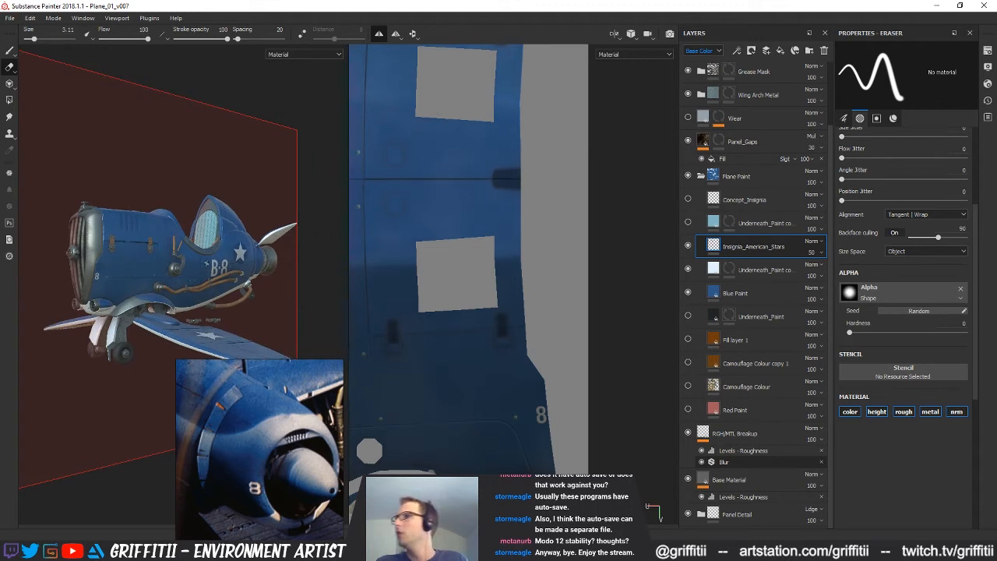
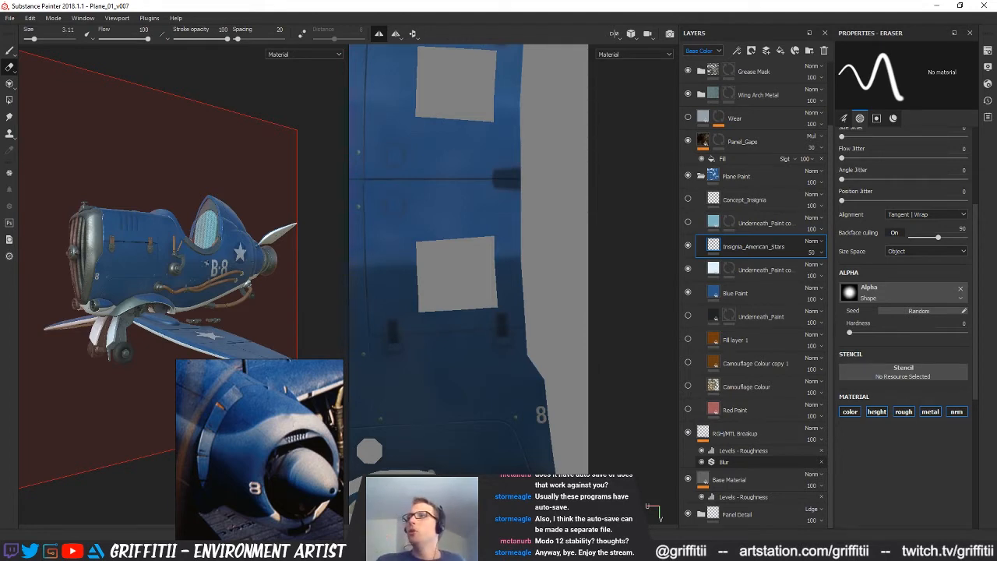
left_click(31, 18)
left_click(52, 4)
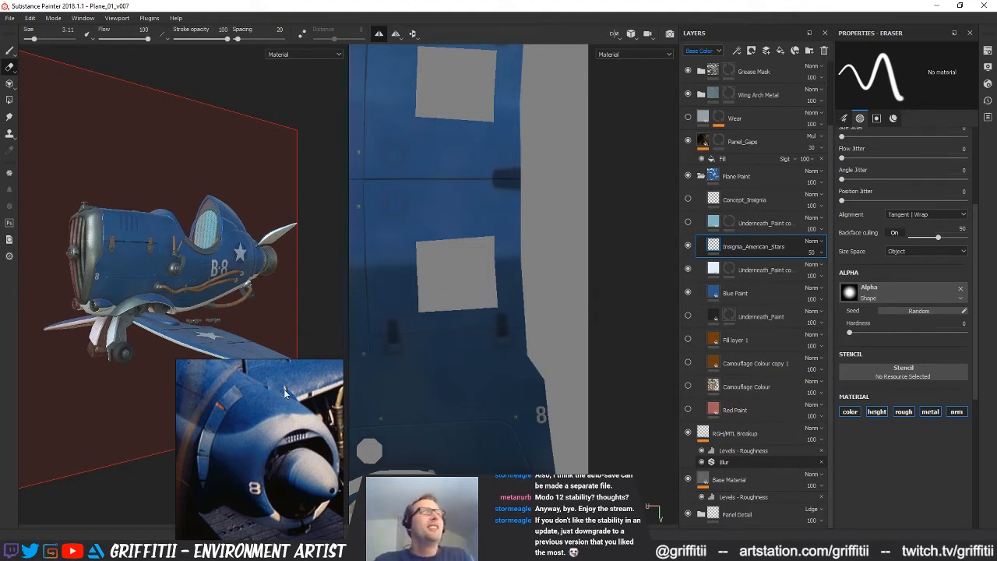
Stamp the B-8 text with the paint brush over the existing 8 on the plane's nose panel
left_click_drag(288, 381, 279, 295, "alt")
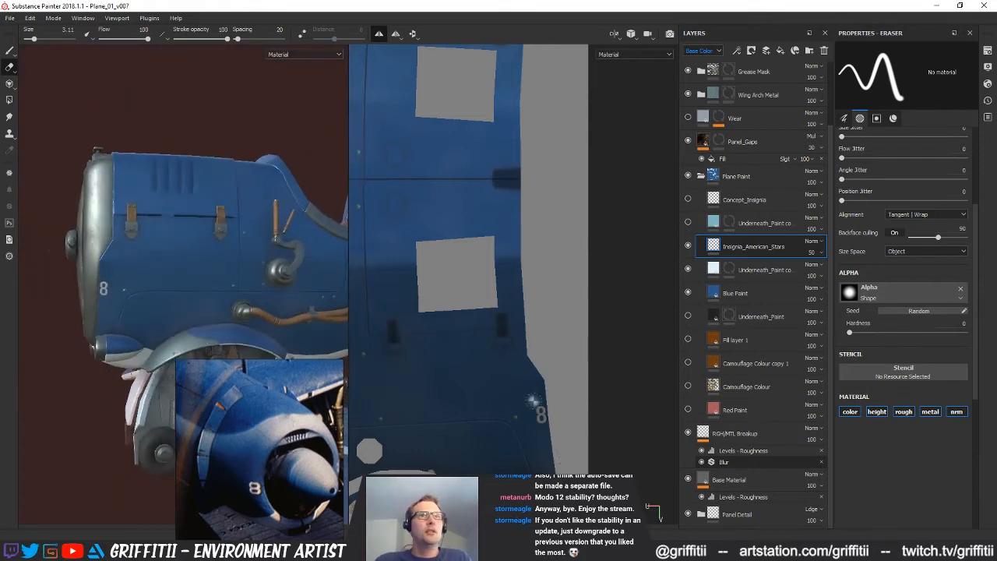
left_click(10, 51)
middle_click_drag(508, 363, 501, 345, "alt")
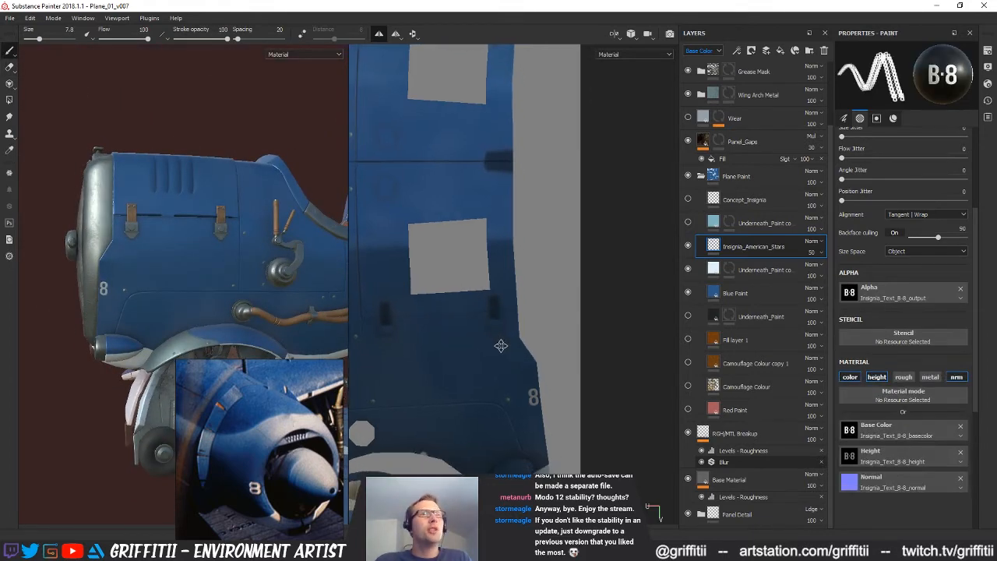
mouse_move(178, 244)
left_mouse_down("alt")
mouse_move(187, 238)
mouse_move(182, 250)
left_mouse_up("alt")
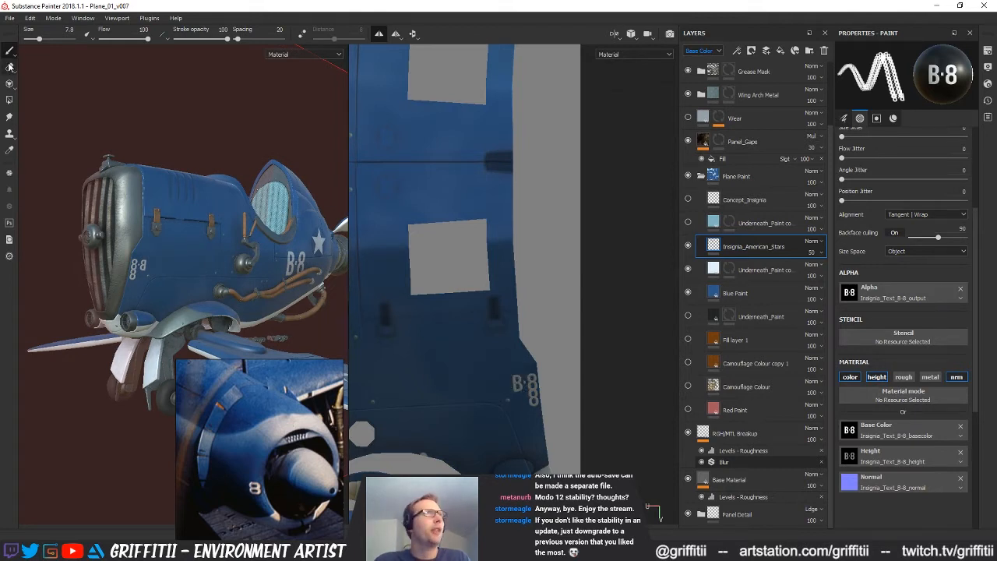
Erase all the overlapping numbers along the edge of the nose panel in the Insignia_American_Stars layer
left_click(9, 67)
scroll(514, 382, "up", 2)
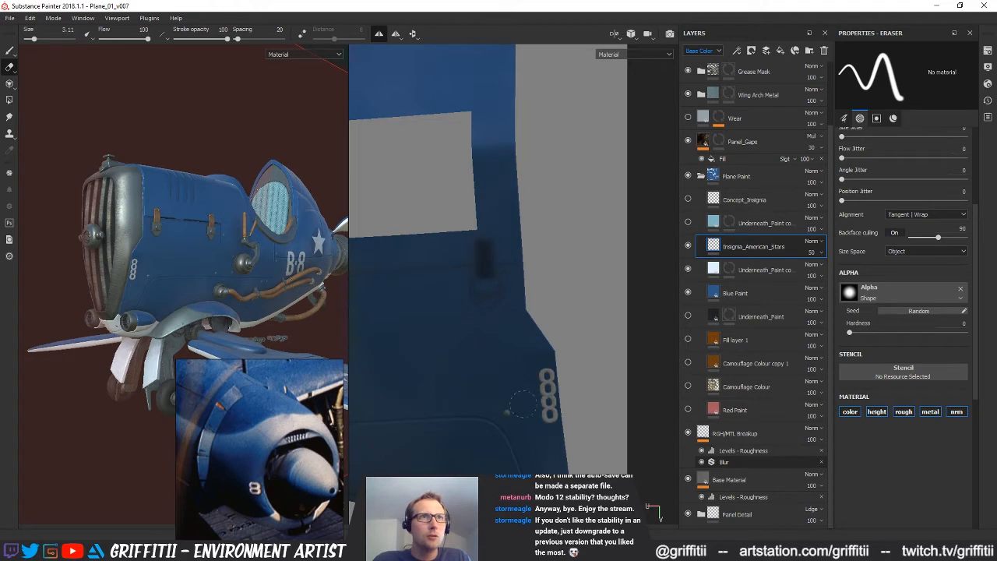
scroll(202, 230, "down", 2)
left_click_drag(204, 242, 187, 308, "alt")
left_click_drag(543, 371, 549, 432)
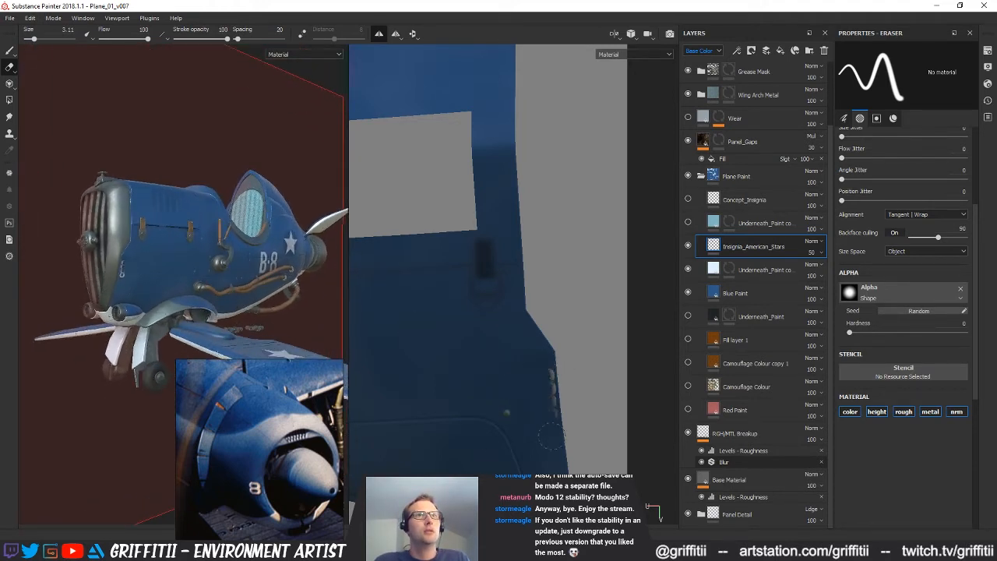
Stamp a single B-8 marking with the paint brush near the edge of the nose panel
left_click(10, 51)
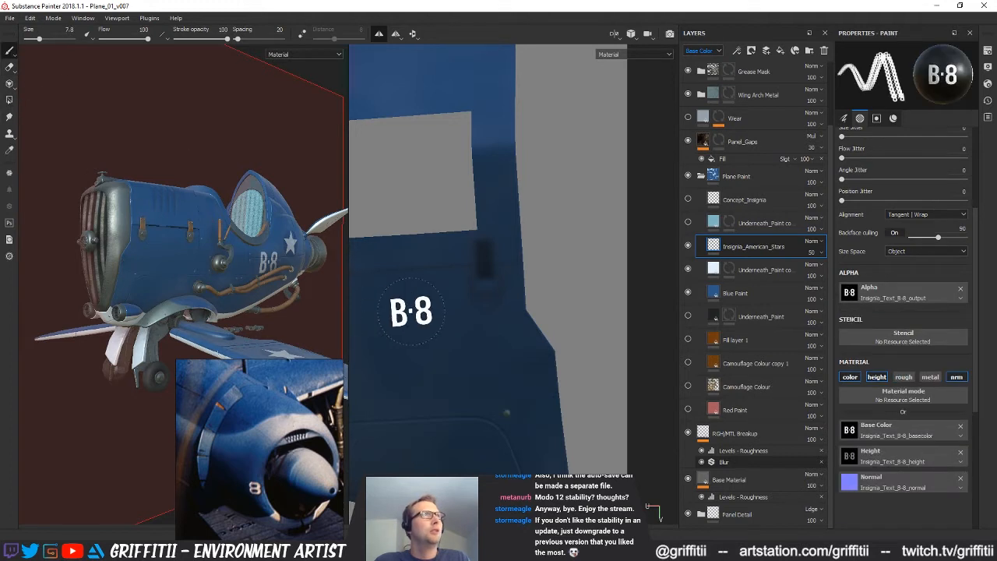
left_click(534, 373)
left_click_drag(187, 312, 202, 313, "alt")
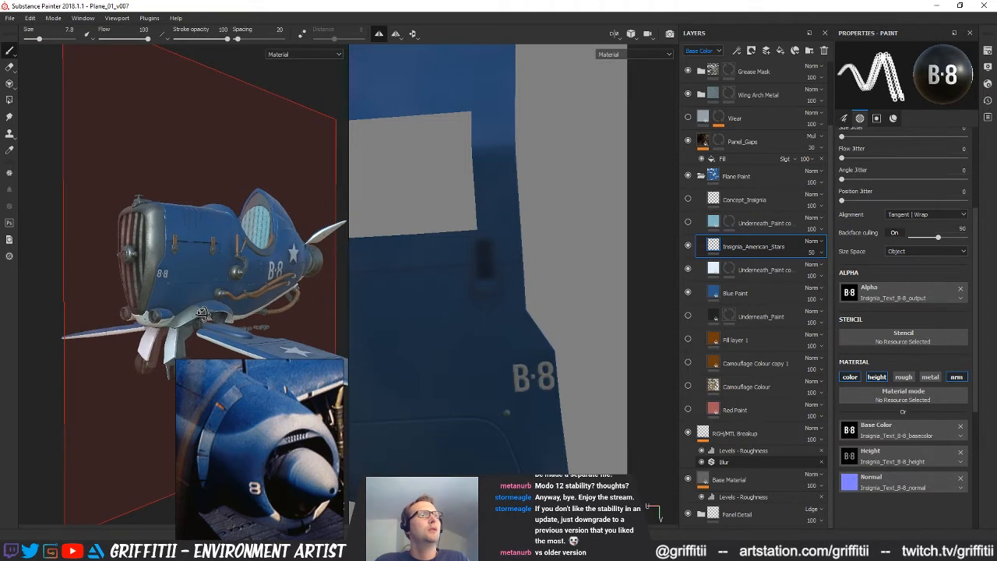
left_click_drag(201, 312, 212, 312, "alt")
scroll(534, 375, "up", 3)
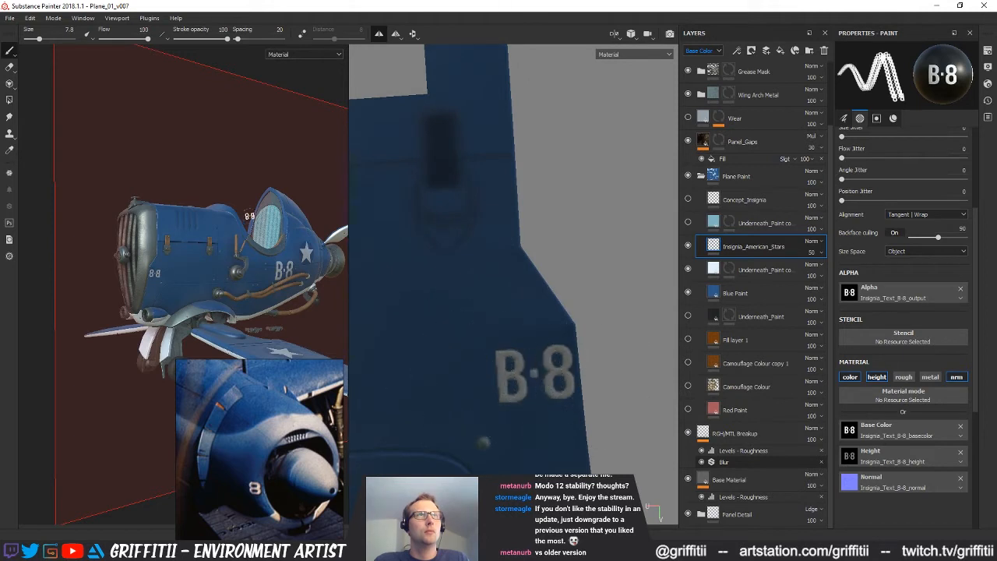
Erase the B and the dot from the nose panel's B-8 marking, keeping only the 8
left_click(9, 67)
left_click_drag(475, 354, 514, 362)
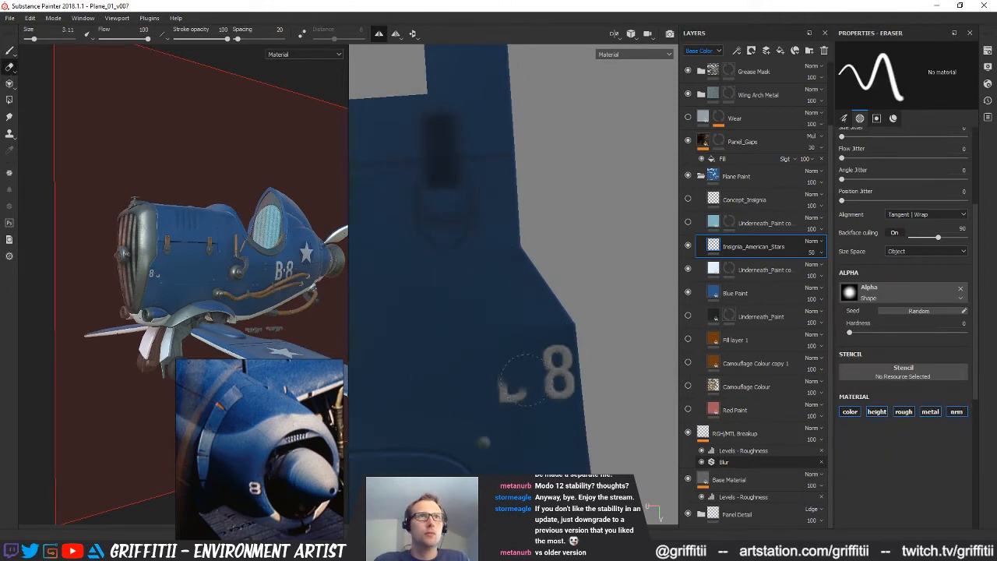
right_click_drag(566, 397, 484, 360, "alt")
middle_click_drag(484, 360, 497, 371, "alt")
Compare the 8 on the plane's nose with the markings in the aircraft reference photo
left_click_drag(161, 292, 168, 302, "alt")
right_click_drag(167, 302, 377, 327, "alt")
left_click_drag(187, 290, 323, 288, "alt")
right_click_drag(323, 288, 249, 287, "alt")
left_click_drag(249, 288, 163, 301, "alt")
scroll(272, 445, "down", 2)
right_click_drag(273, 446, 300, 440)
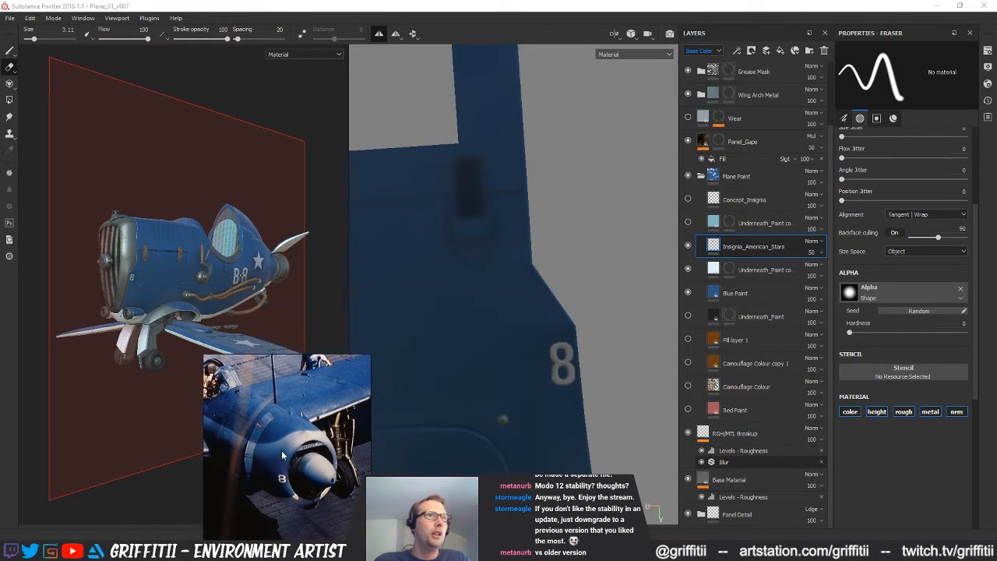
middle_click_drag(300, 441, 333, 439)
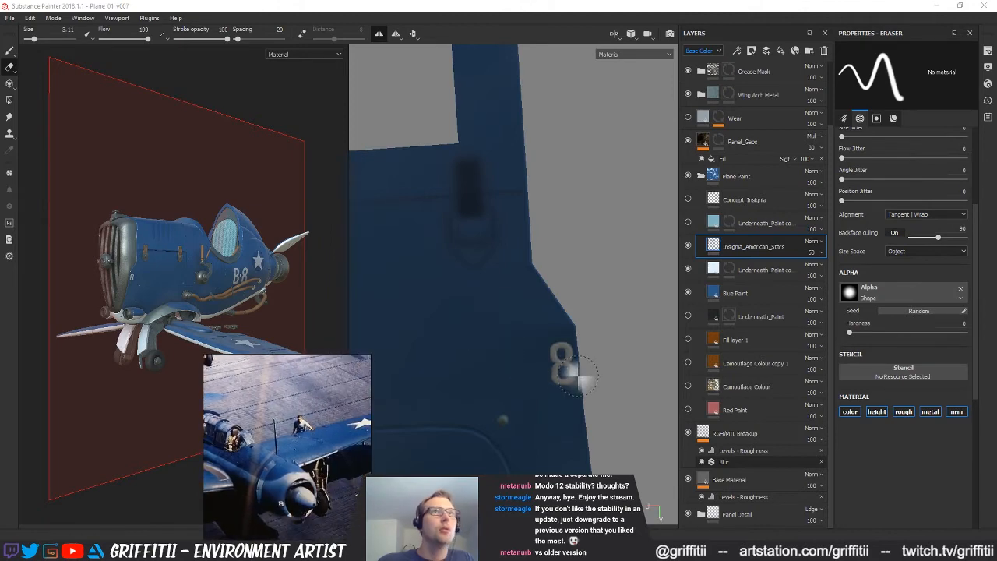
Examine the complete UV texture layout under different environment light directions
scroll(574, 379, "down", 3)
scroll(422, 346, "down", 5)
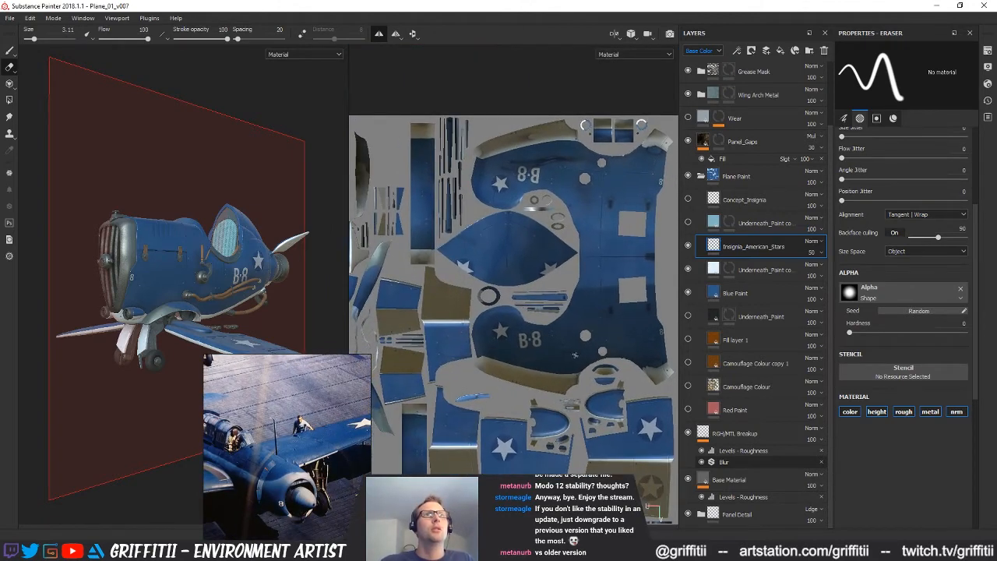
right_click_drag(579, 366, 544, 283, "shift")
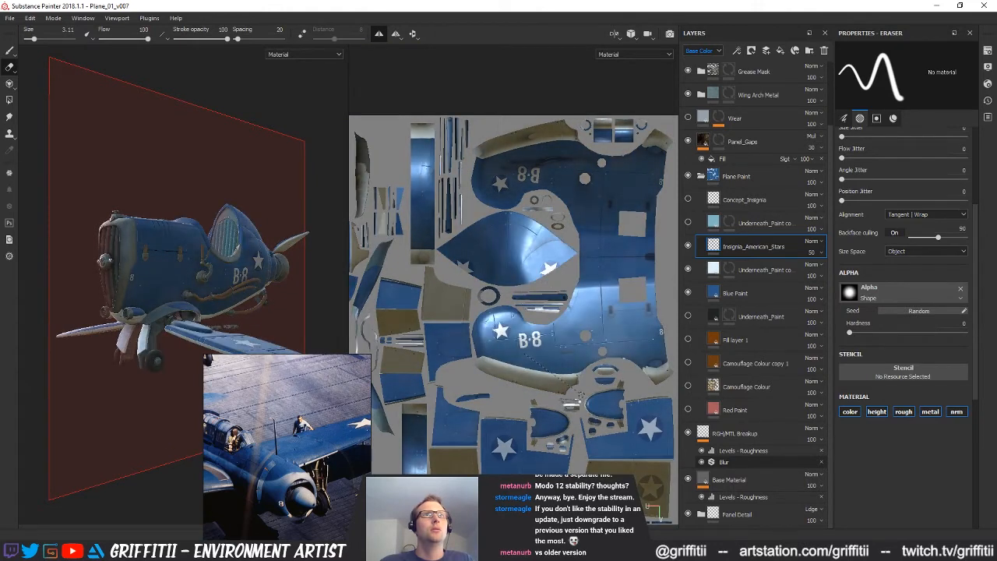
left_click_drag(571, 387, 712, 367, "alt")
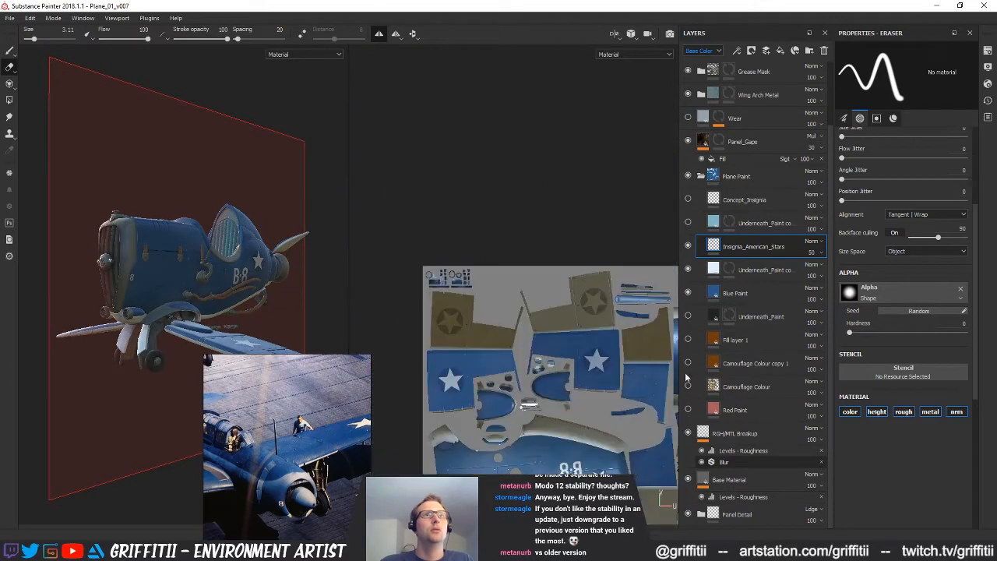
middle_click_drag(623, 381, 550, 219, "alt")
scroll(483, 387, "down", 2)
middle_click_drag(483, 389, 463, 376, "alt")
scroll(464, 335, "down", 1)
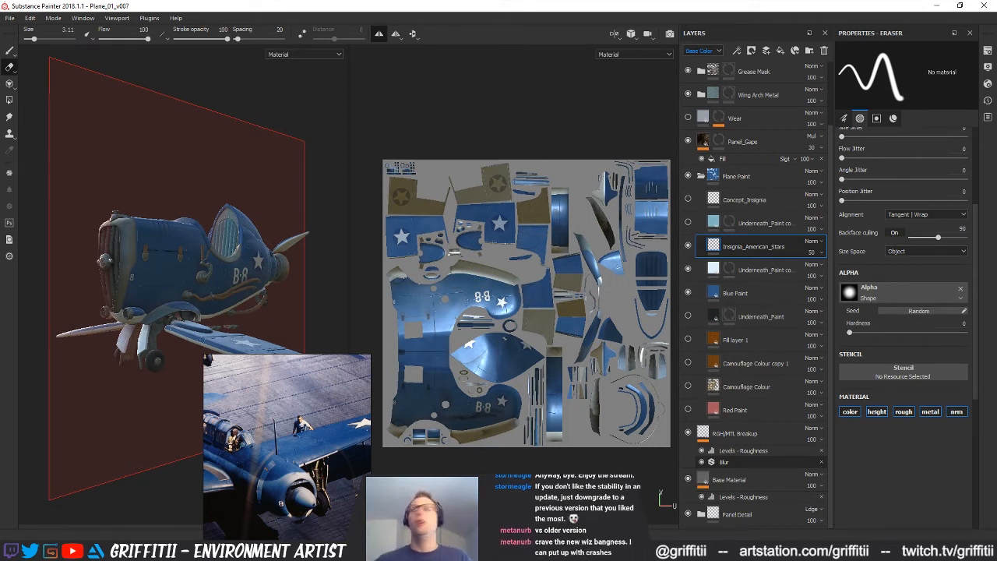
right_click_drag(568, 292, 530, 292, "shift")
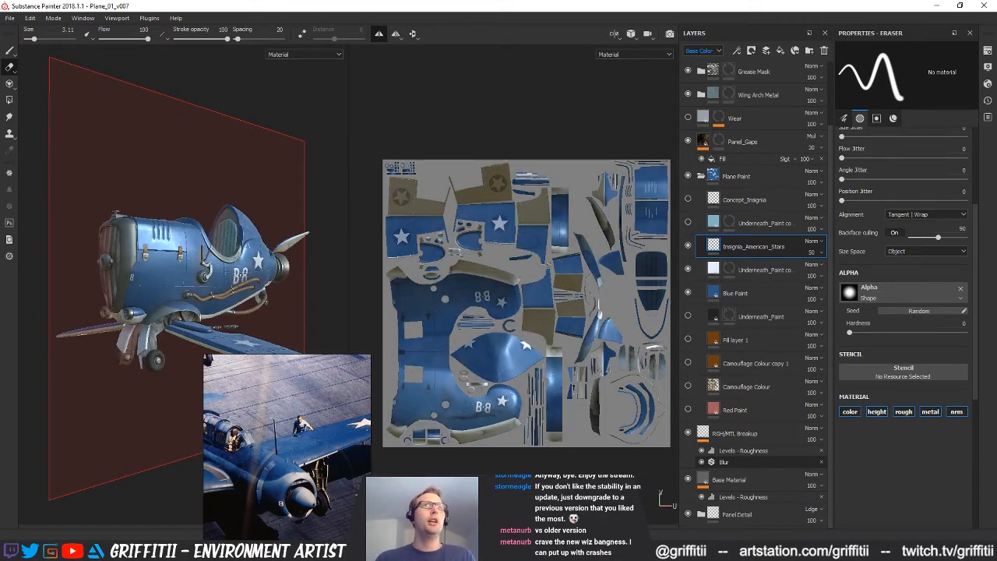
middle_click_drag(544, 270, 537, 250)
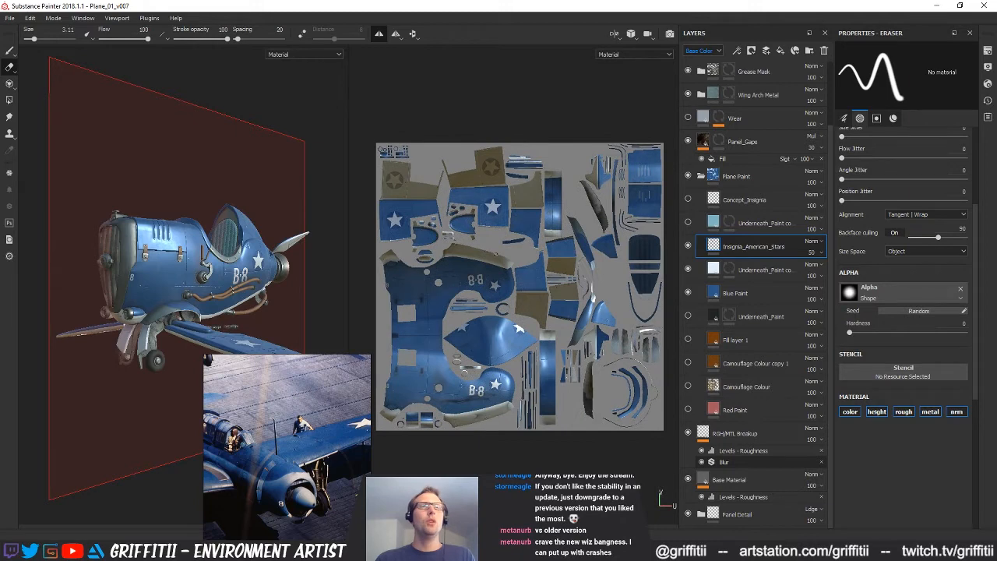
mouse_move(537, 250)
left_mouse_down("alt")
mouse_move(543, 260)
mouse_move(537, 250)
left_mouse_up("alt")
Examine the insignia on the plane's side in the 3D model and in the UV layout
left_click_drag(222, 307, 285, 305, "alt")
right_click_drag(285, 305, 310, 349, "alt")
left_click_drag(310, 349, 194, 315, "alt")
right_click_drag(195, 315, 176, 268, "alt")
scroll(520, 333, "down", 3)
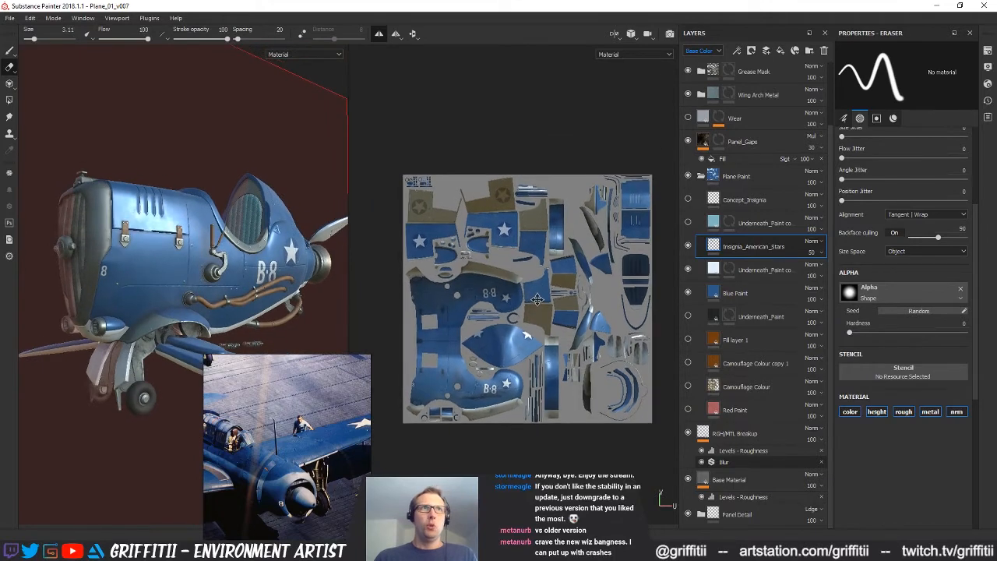
left_click_drag(217, 256, 214, 255, "alt")
mouse_move(520, 312)
left_mouse_down("alt")
mouse_move(536, 314)
mouse_move(521, 312)
left_mouse_up("alt")
middle_click_drag(473, 359, 482, 336, "alt")
right_click_drag(482, 336, 483, 334, "alt")
scroll(491, 347, "up", 4)
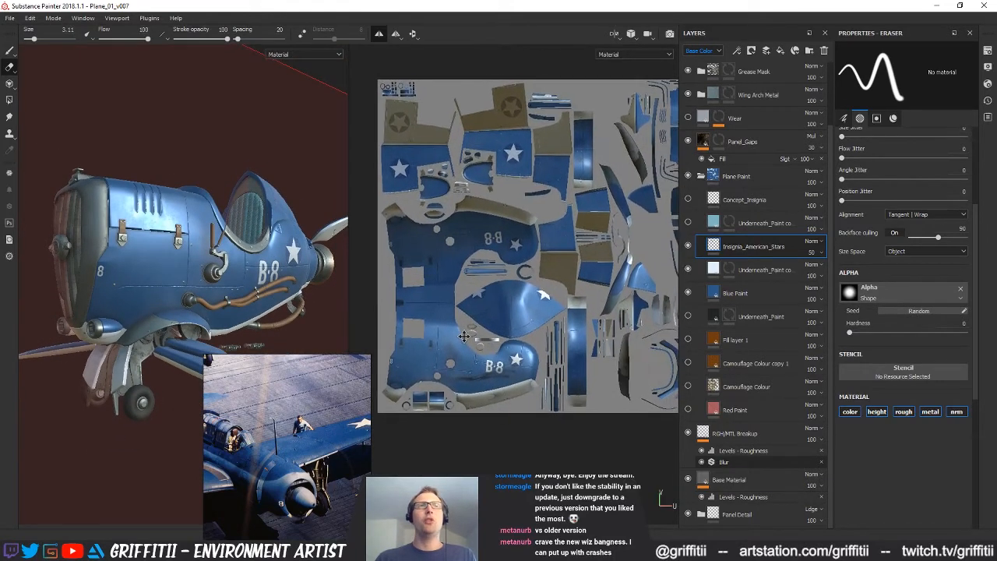
scroll(500, 359, "up", 5)
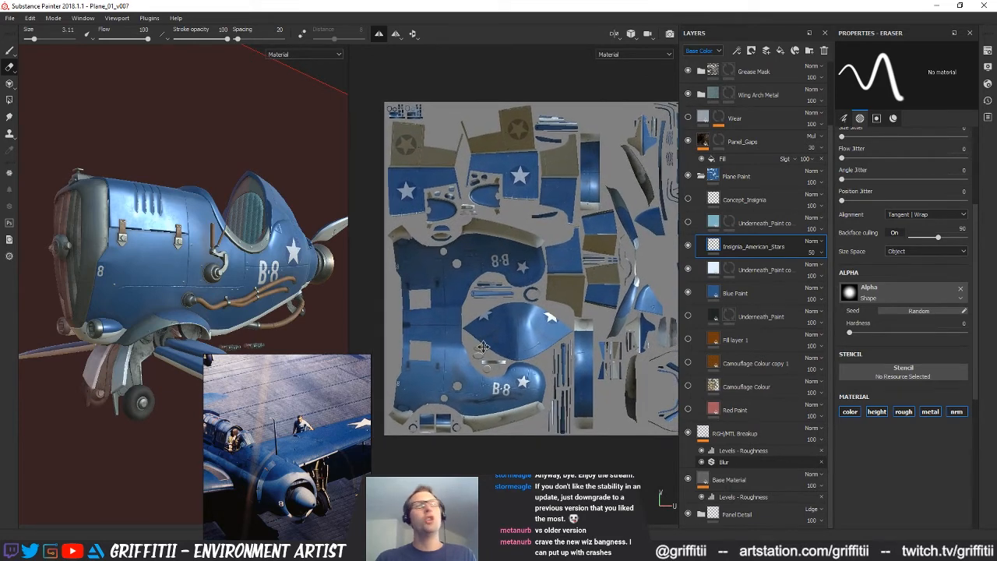
scroll(581, 334, "down", 3)
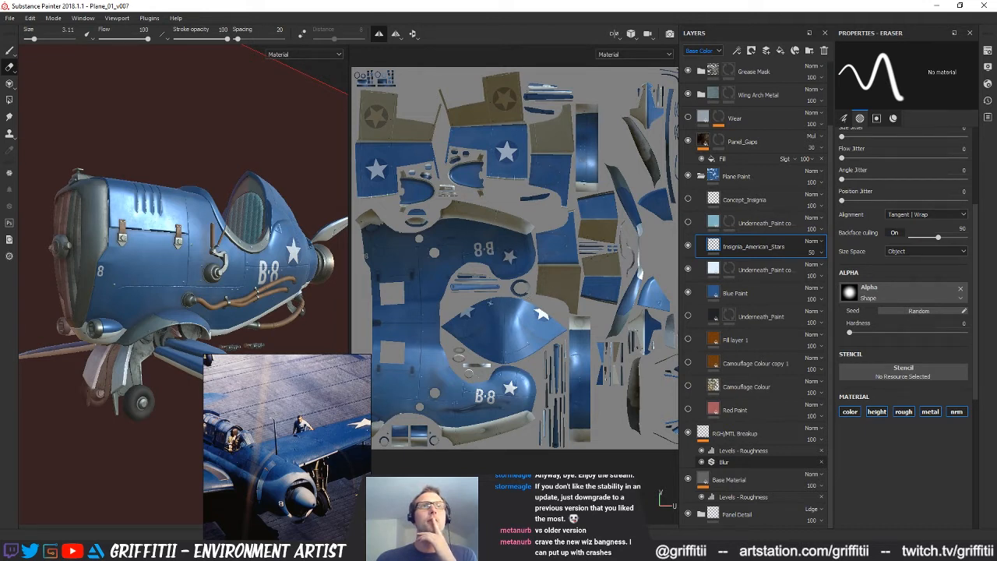
Remove the B-8 textures from the paint brush's Base Color, Height and Normal channels
left_click(9, 50)
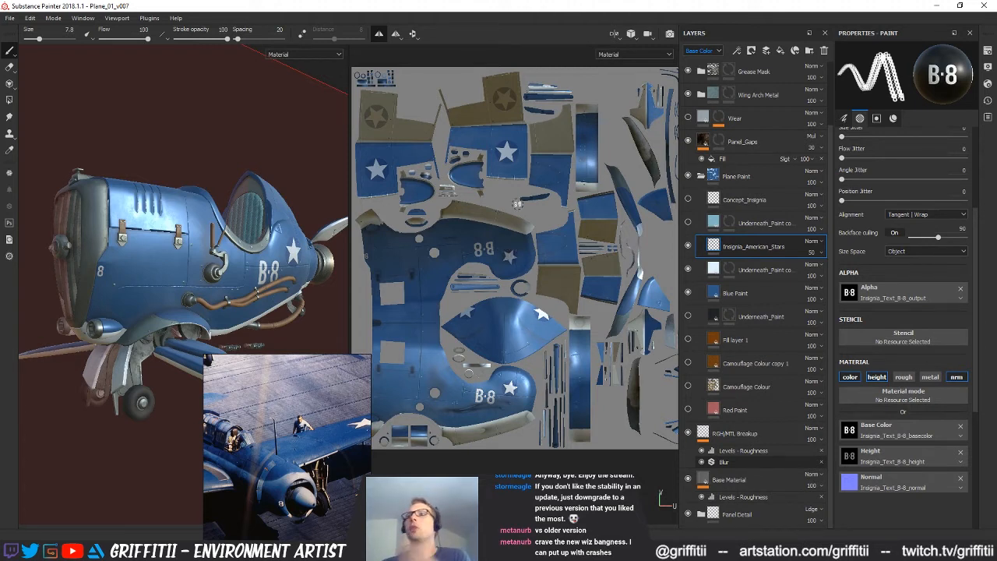
mouse_move(435, 278)
left_mouse_down("alt")
mouse_move(449, 267)
mouse_move(442, 281)
left_mouse_up("alt")
mouse_move(455, 346)
middle_mouse_down("alt")
mouse_move(489, 326)
mouse_move(484, 360)
middle_mouse_up("alt")
right_click_drag(484, 360, 538, 355, "alt")
mouse_move(534, 330)
middle_mouse_down("alt")
mouse_move(554, 357)
mouse_move(502, 350)
middle_mouse_up("alt")
mouse_move(503, 257)
middle_mouse_down("alt")
mouse_move(514, 300)
mouse_move(501, 285)
middle_mouse_up("alt")
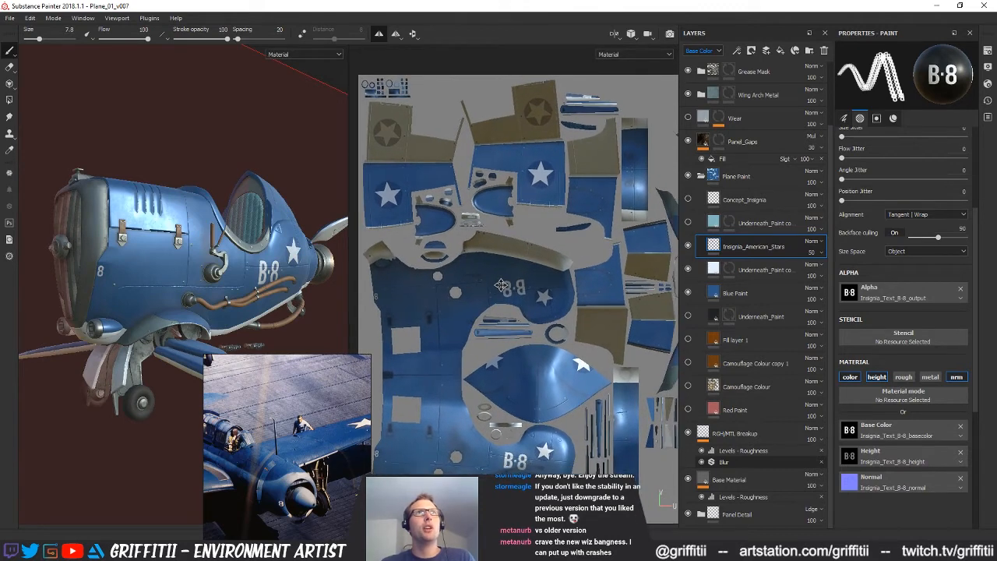
right_click_drag(539, 291, 518, 288, "alt")
middle_click_drag(518, 288, 523, 288, "alt")
scroll(522, 287, "up", 1)
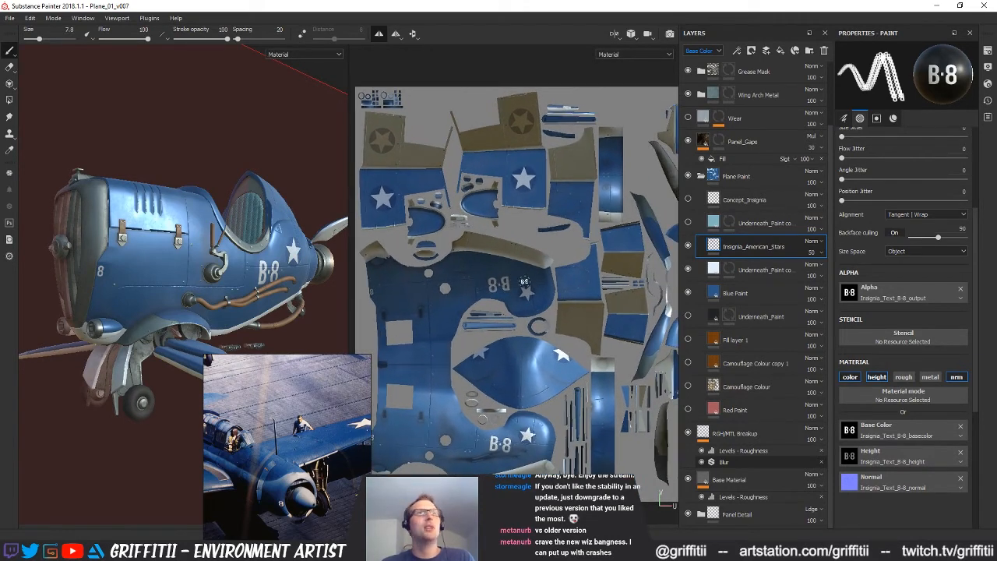
middle_click_drag(536, 304, 536, 292, "alt")
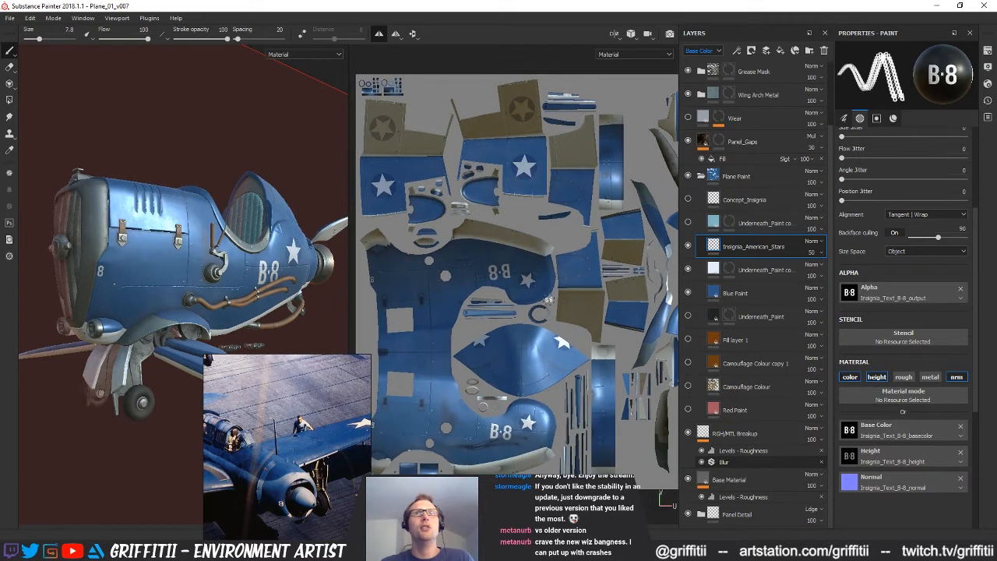
left_click(961, 430)
left_click(963, 466)
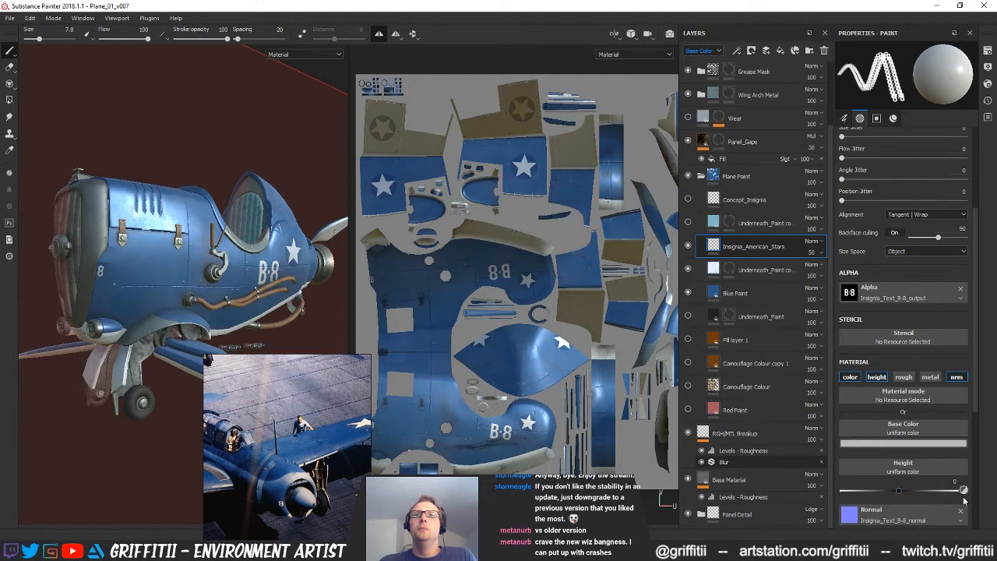
left_click(961, 511)
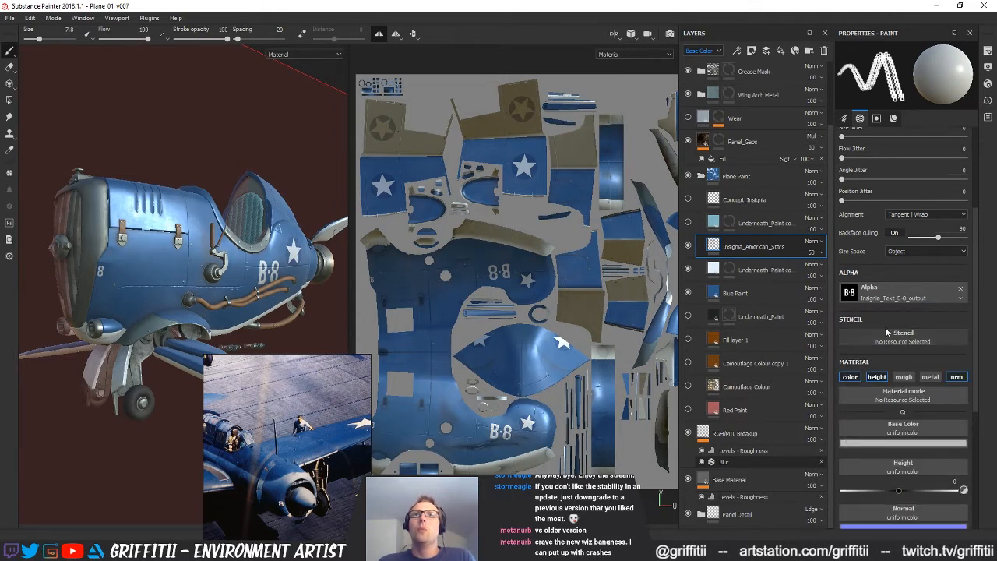
Replace the paint brush's alpha with Shape Border Circle
left_click(923, 294)
scroll(976, 367, "down", 3)
left_click(992, 328)
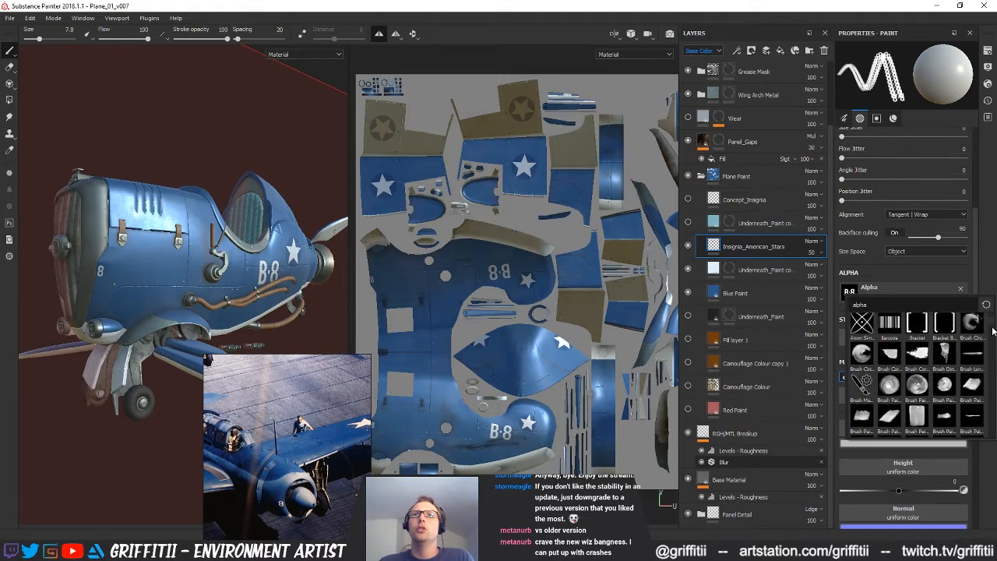
scroll(992, 330, "down", 1)
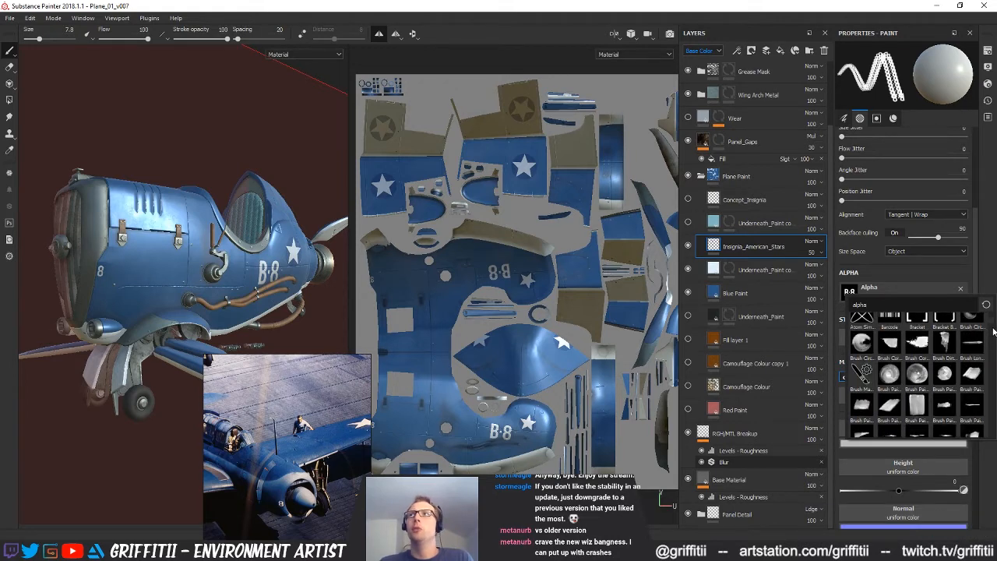
left_click_drag(993, 331, 987, 395)
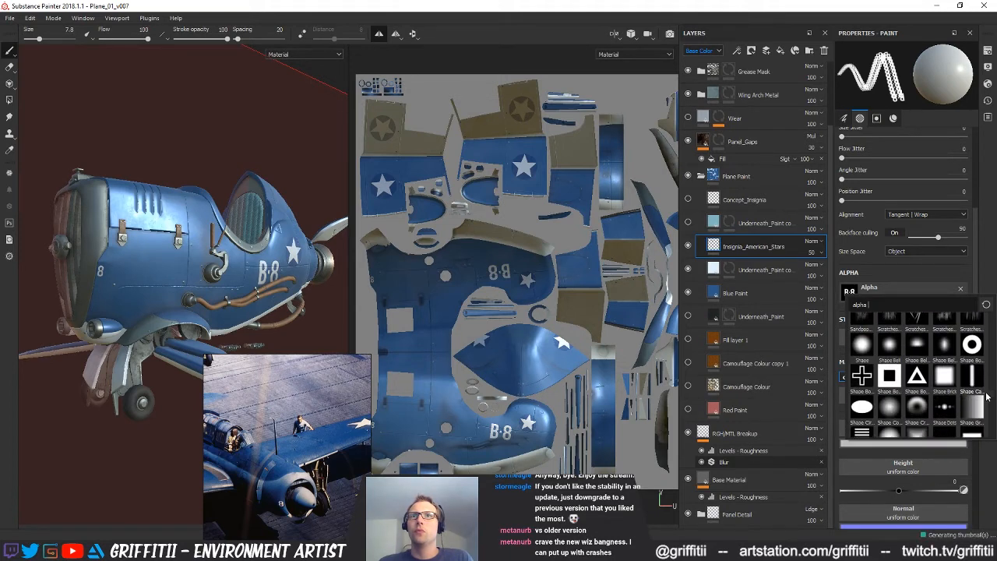
left_click(972, 361)
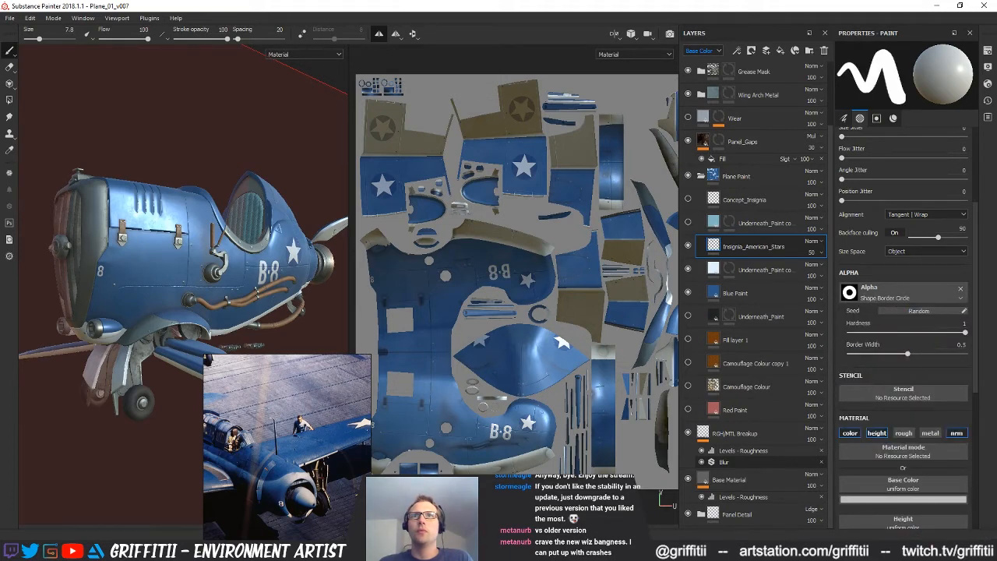
Set the circle alpha's Border Width to 0.06
middle_click_drag(492, 339, 527, 336, "alt")
scroll(583, 353, "down", 1)
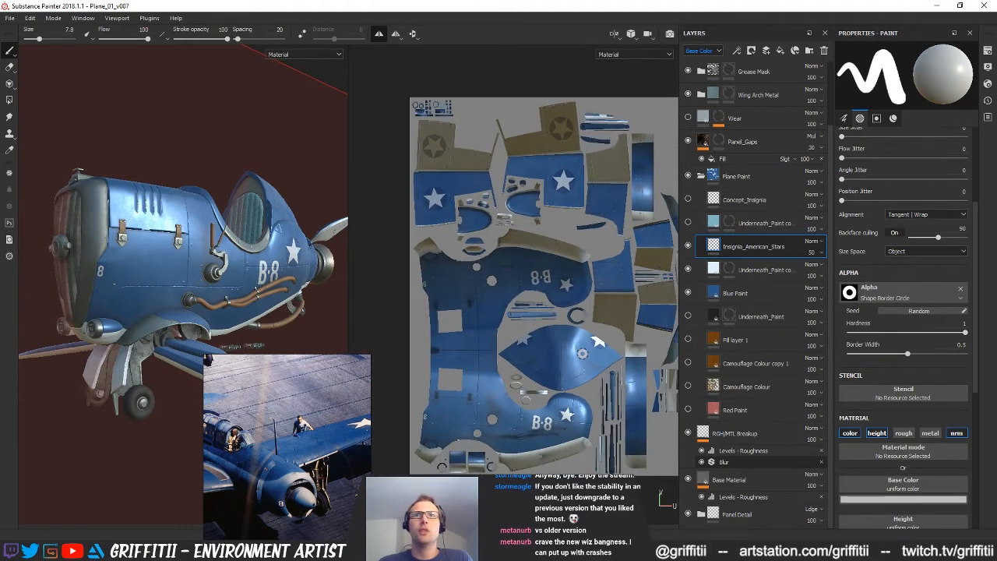
scroll(597, 341, "up", 2)
mouse_move(907, 353)
left_mouse_down()
mouse_move(933, 354)
mouse_move(855, 354)
left_mouse_up()
middle_click_drag(520, 384, 492, 424, "alt")
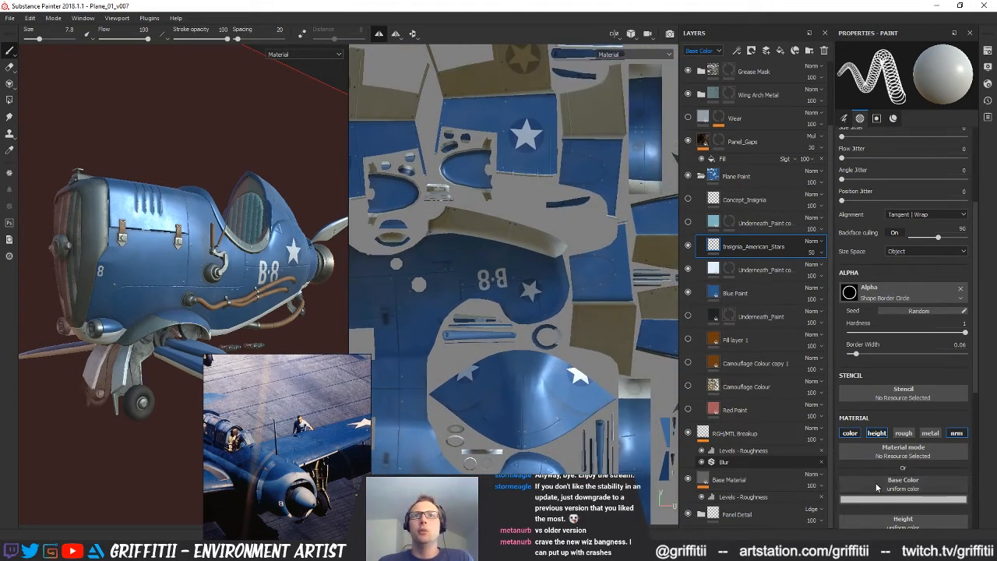
Set the paint brush's Base Color to a fully saturated red with a value of 0.796
left_click(891, 485)
left_click(911, 499)
left_click(912, 499)
left_click(928, 394)
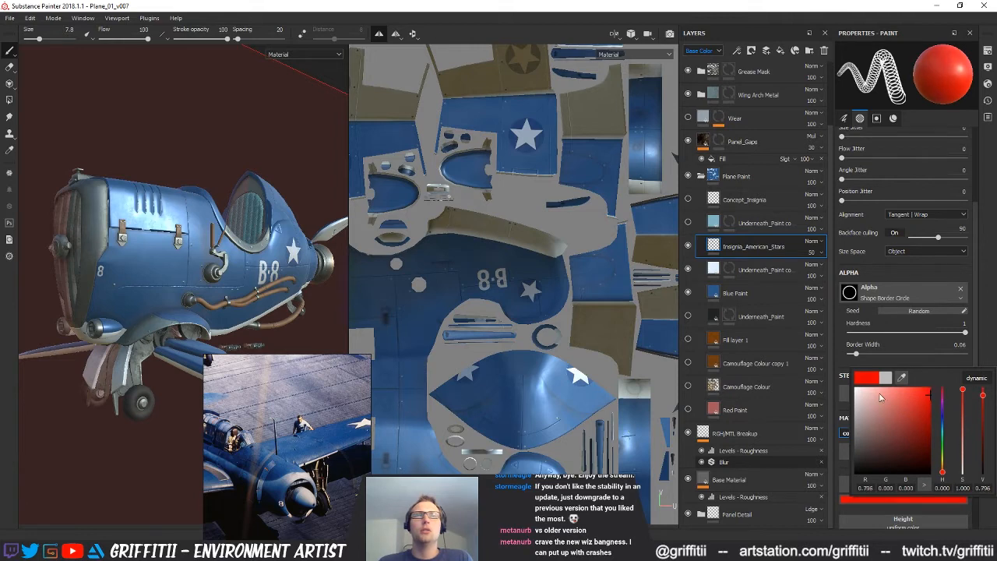
Try stamping the thin red ring on the blue inner section of the wing
left_click(535, 364)
middle_click_drag(514, 411, 541, 382, "alt")
left_click_drag(80, 219, 160, 285, "alt")
right_click_drag(159, 285, 122, 266, "alt")
right_click_drag(524, 310, 579, 266, "alt")
mouse_move(580, 266)
middle_mouse_down("alt")
mouse_move(560, 292)
mouse_move(573, 348)
mouse_move(488, 413)
middle_mouse_up("alt")
right_click_drag(488, 413, 547, 292, "alt")
middle_click_drag(572, 310, 556, 363, "alt")
right_click_drag(536, 356, 615, 327, "alt")
middle_click_drag(545, 354, 566, 348, "alt")
right_click_drag(566, 348, 671, 388, "alt")
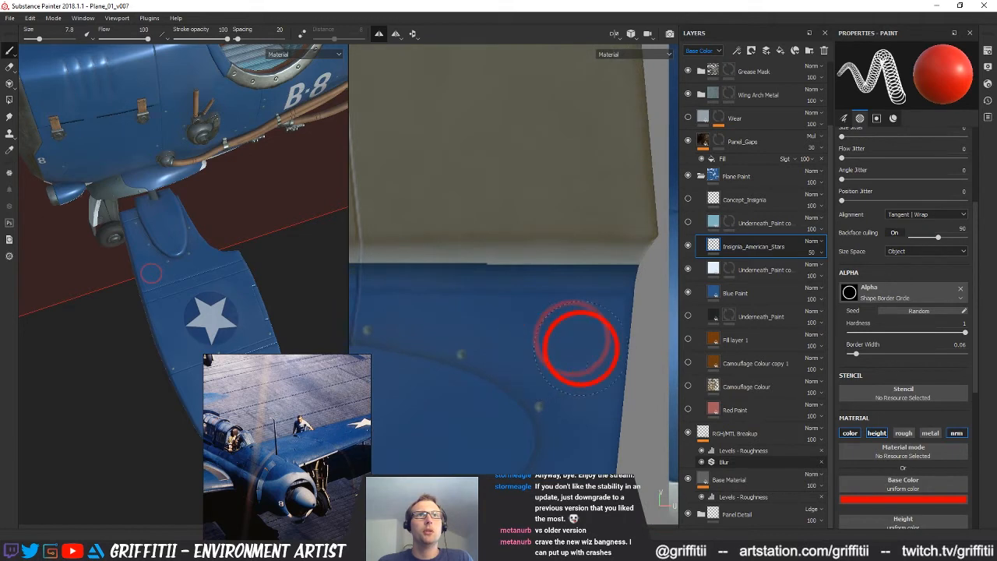
middle_click_drag(594, 361, 581, 328, "alt")
Set the brush's Height to 0.2 and test-stamp the red ring on the wing
scroll(934, 475, "down", 2)
scroll(933, 476, "down", 2)
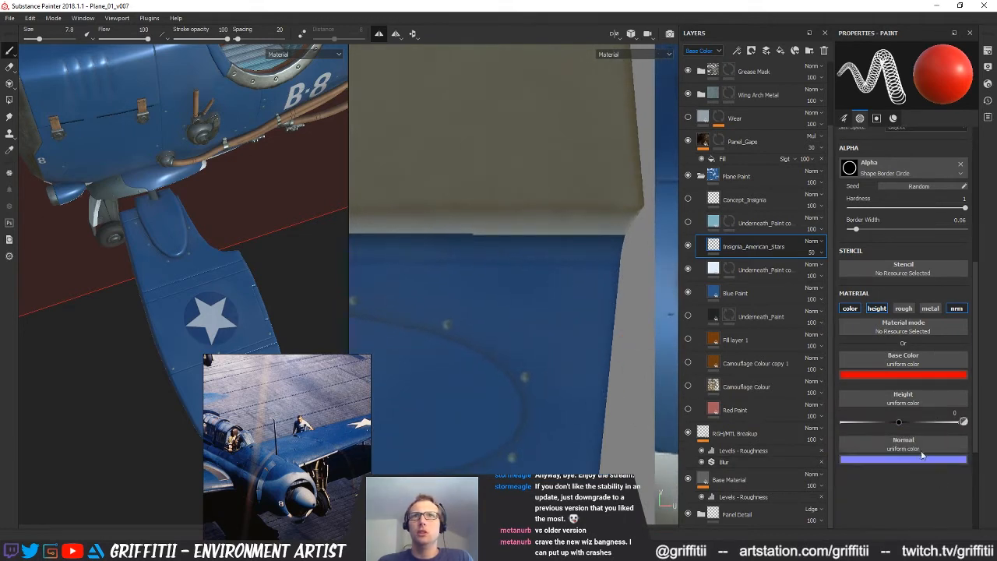
double_click(934, 413)
type("0.2")
key("Return")
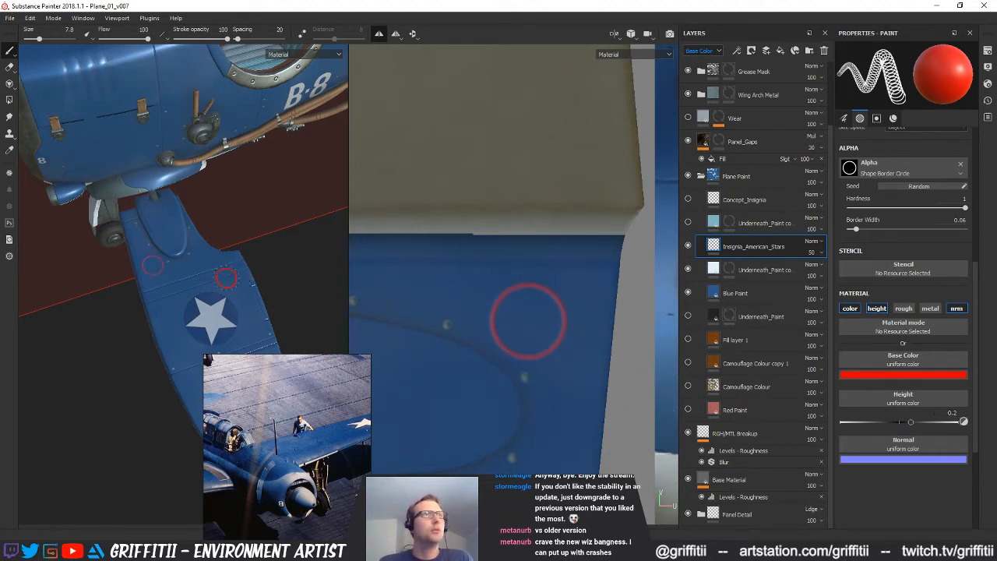
middle_click_drag(226, 278, 256, 263, "alt")
right_click_drag(256, 264, 178, 265, "alt")
left_click_drag(178, 265, 240, 200, "alt")
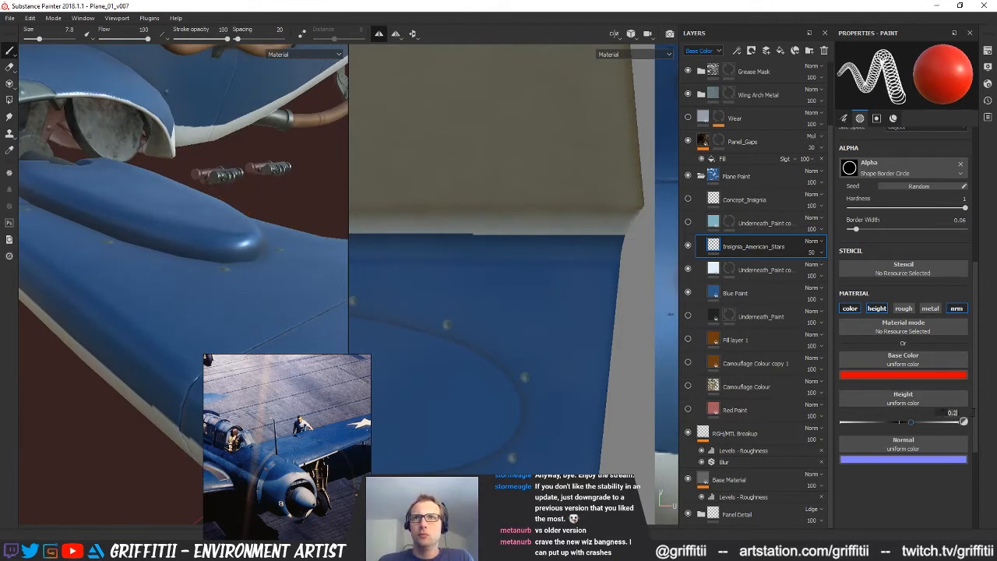
Set the brush's Height to 0.05 and preview the red ring over the wing surface
type("5")
key("Return")
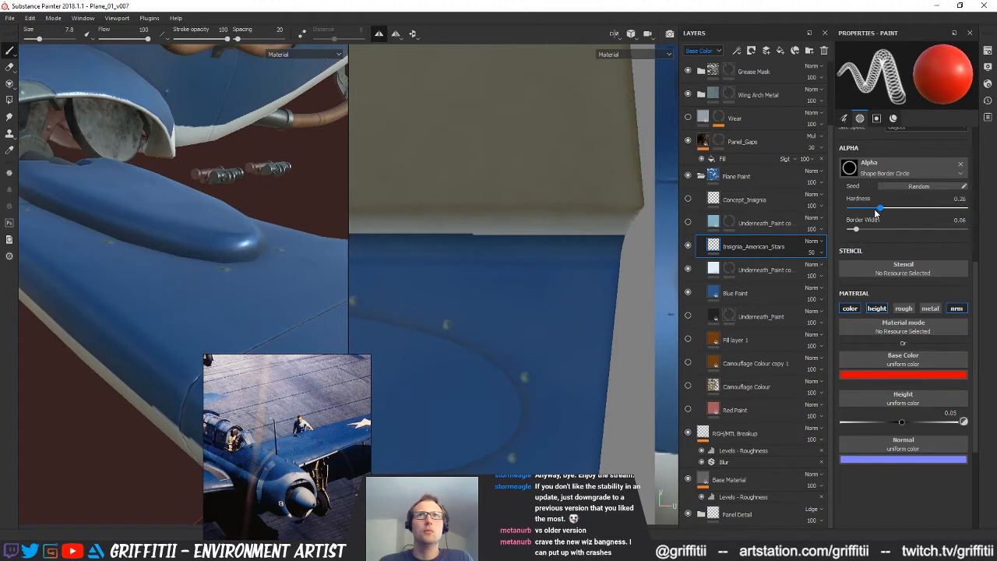
mouse_move(273, 205)
left_mouse_down("alt")
mouse_move(303, 209)
mouse_move(80, 242)
mouse_move(127, 255)
mouse_move(192, 249)
mouse_move(224, 232)
left_mouse_up("alt")
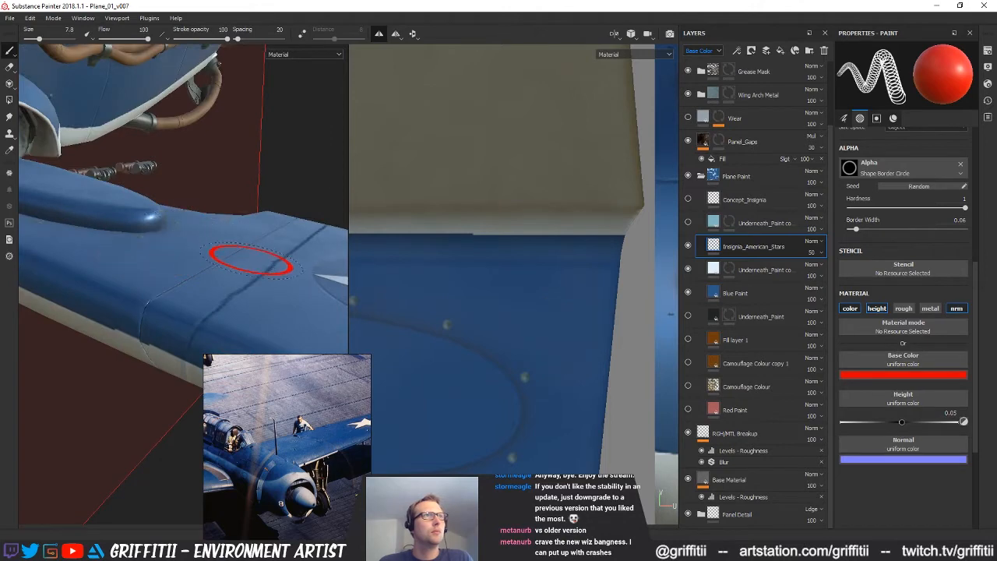
Examine the wing's surface through the mesh maps and channel views, finishing on the Normal+Height+Mesh view
key("b")
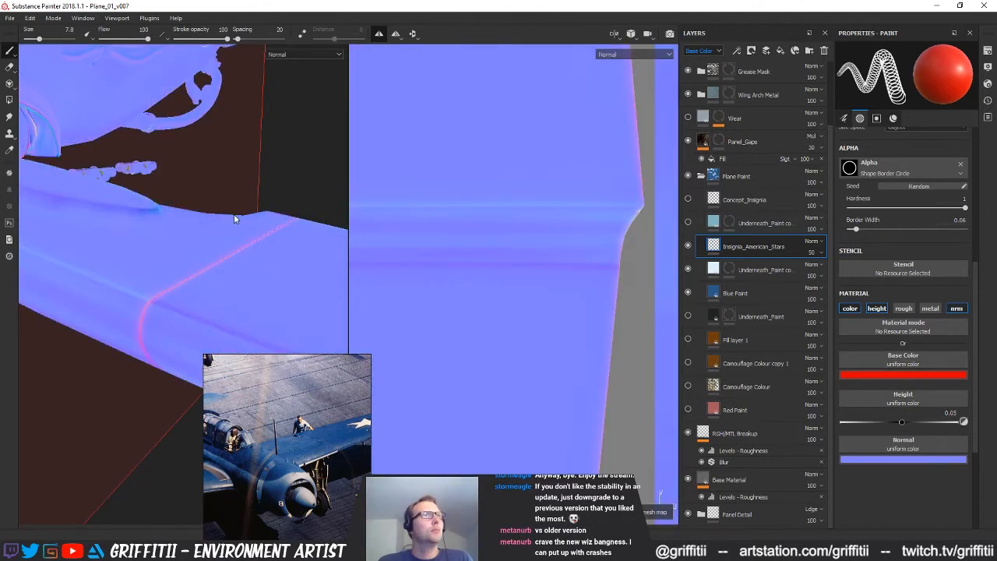
key("b")
key("b")
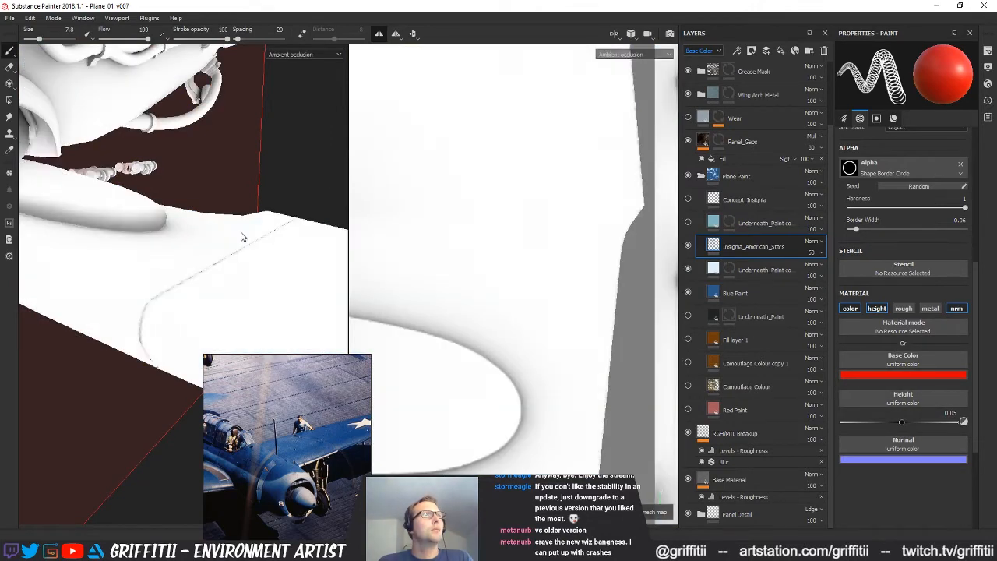
key("b")
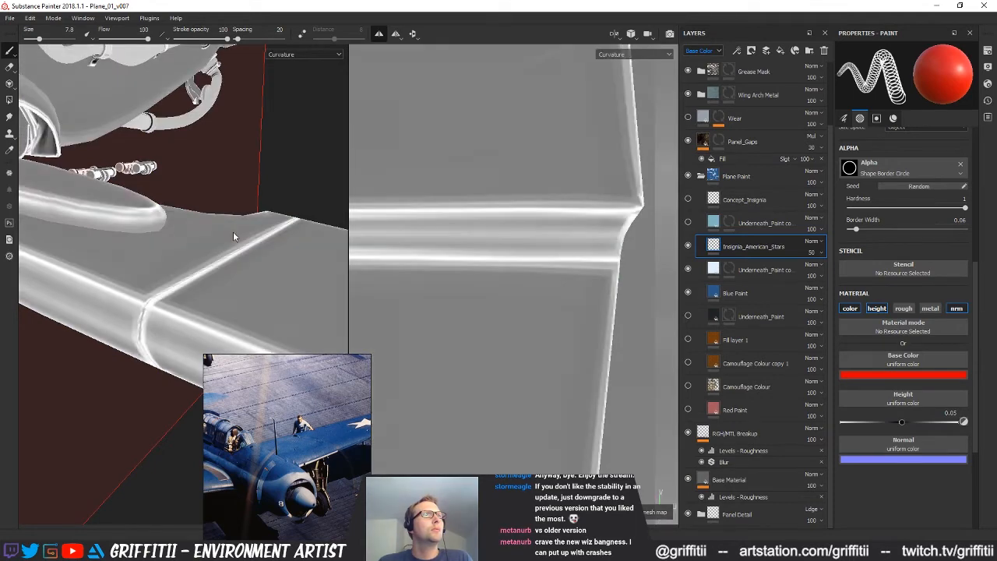
key("b")
key("b")
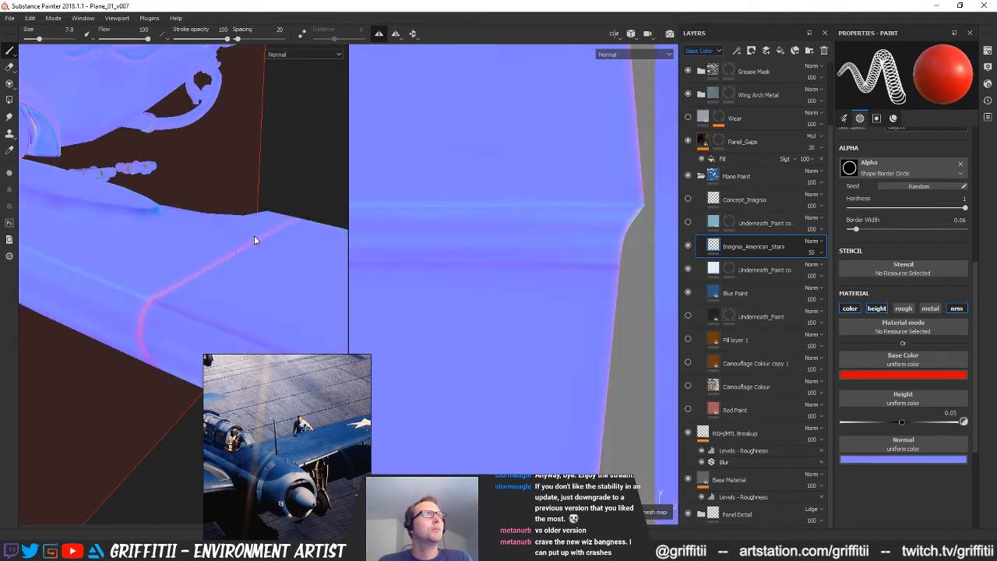
key("b")
key("b")
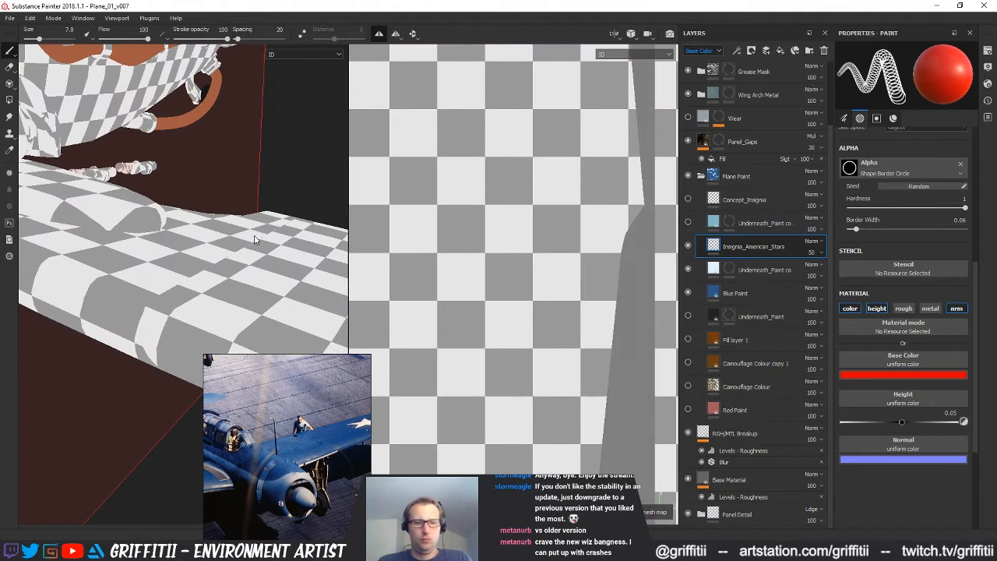
key("c")
key("c")
key("c")
key("c")
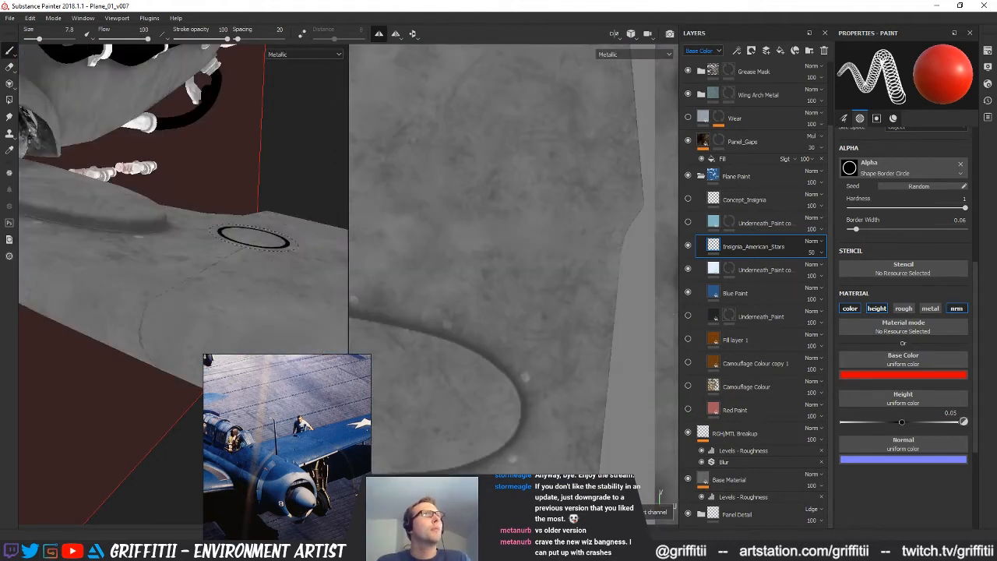
key("c")
left_click_drag(195, 248, 228, 249, "alt")
left_click_drag(142, 263, 261, 244, "alt")
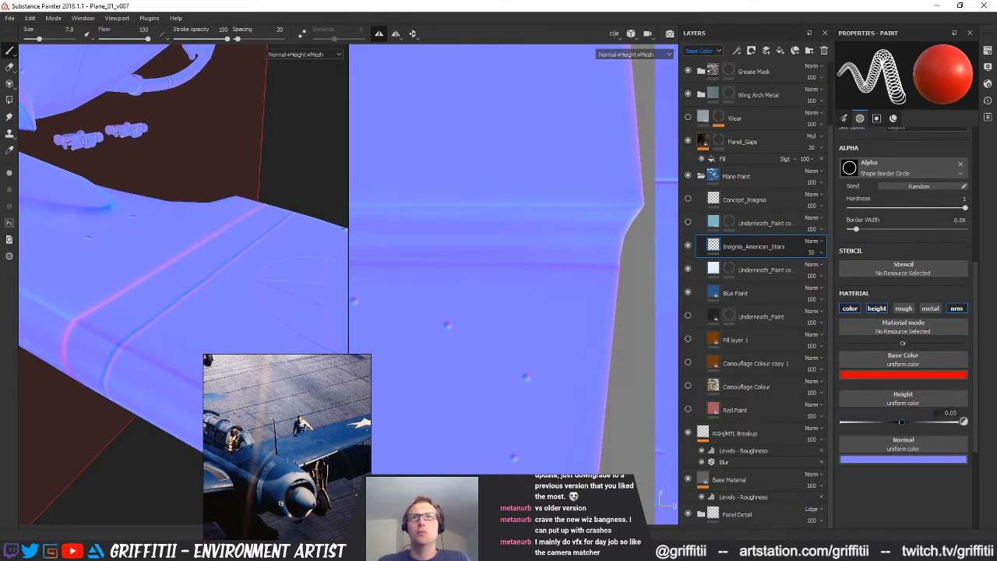
Set the brush's Height to 0.1 and test-stamp the ring's relief beside the wing's panel line
key("BackSpace")
key("BackSpace")
type("1")
key("Return")
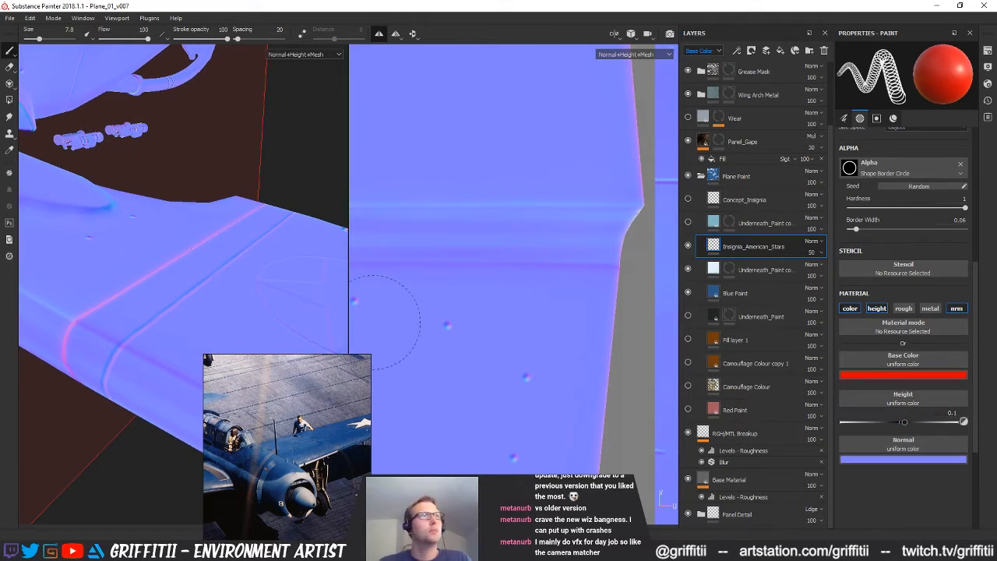
left_click_drag(234, 234, 184, 325, "alt")
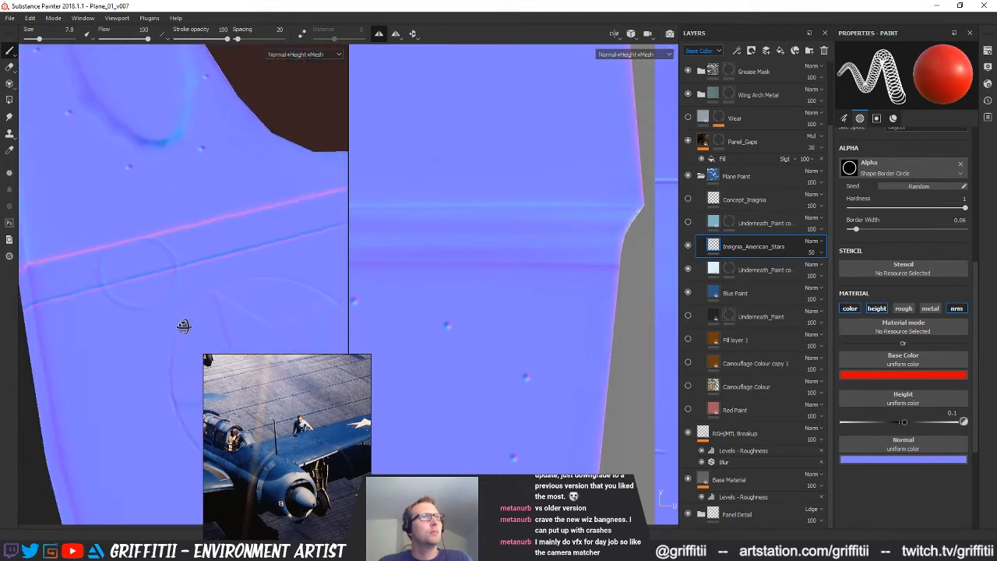
Set the paint brush's Height to 0.075
left_click(952, 412)
type("0.75")
key("Return")
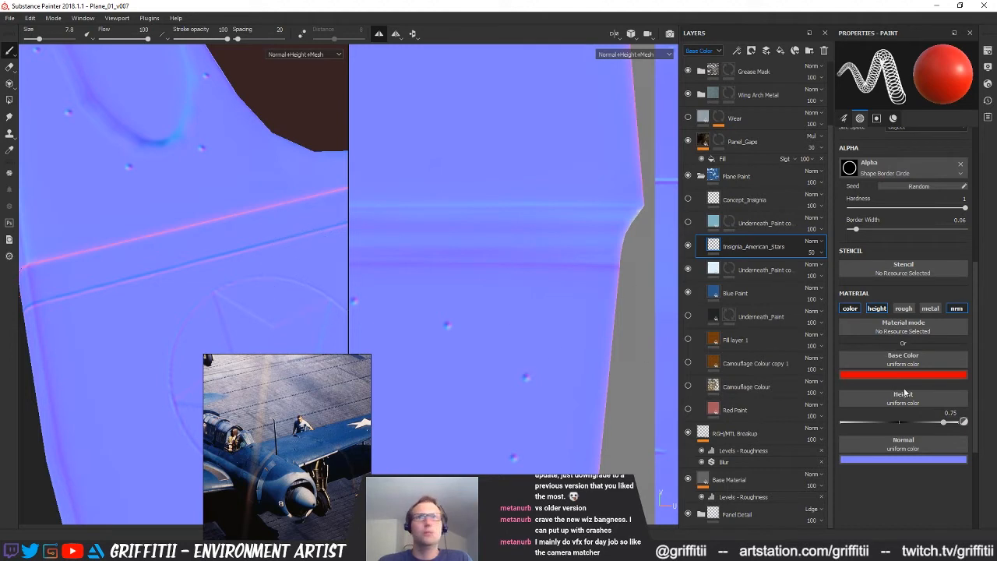
type("0.075")
key("Return")
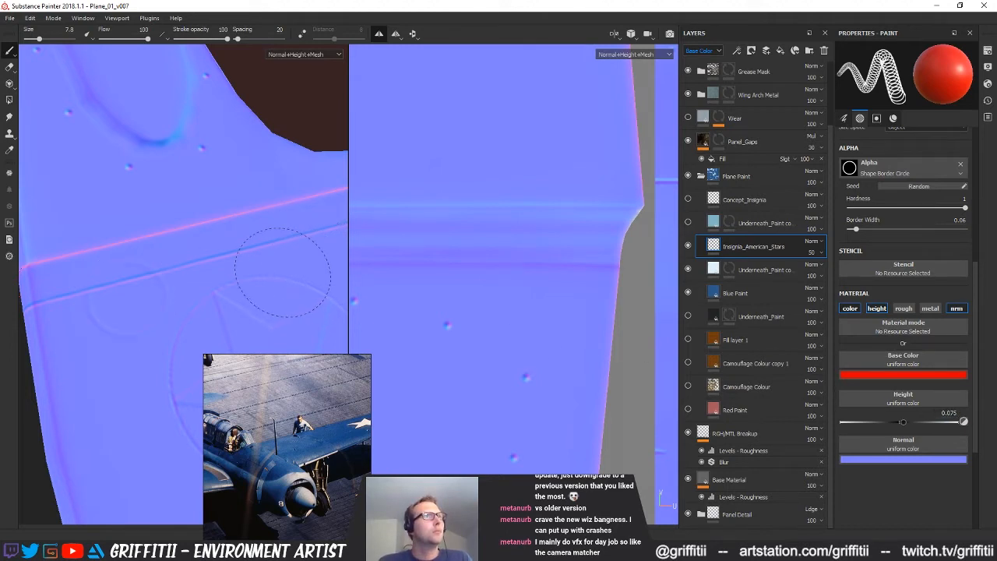
Try ring strokes across the wing's panel line to test their relief in the Normal+Height+Mesh view
mouse_move(280, 251)
left_mouse_down("alt")
mouse_move(285, 193)
mouse_move(263, 176)
mouse_move(286, 290)
mouse_move(284, 270)
left_mouse_up("alt")
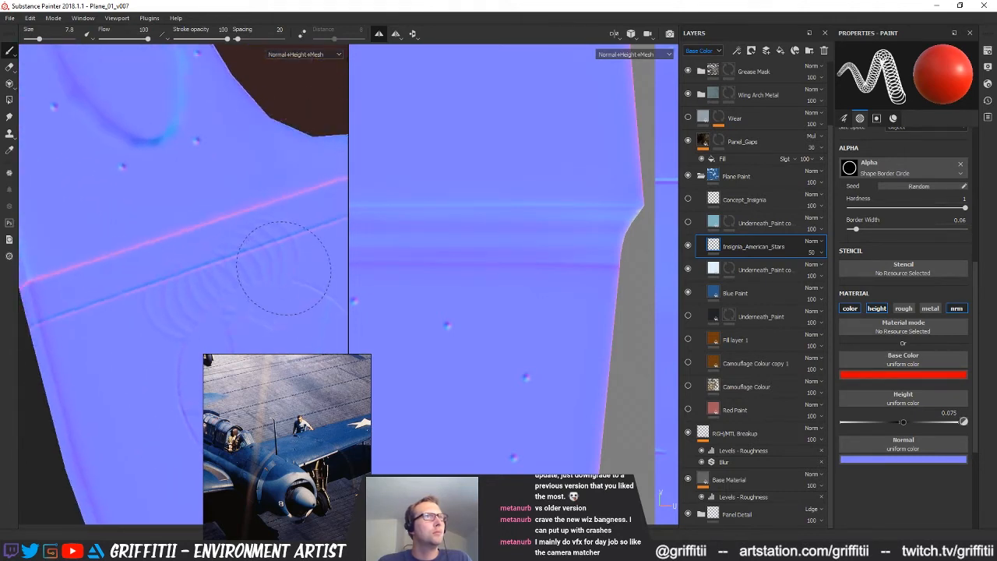
scroll(258, 257, "down", 2)
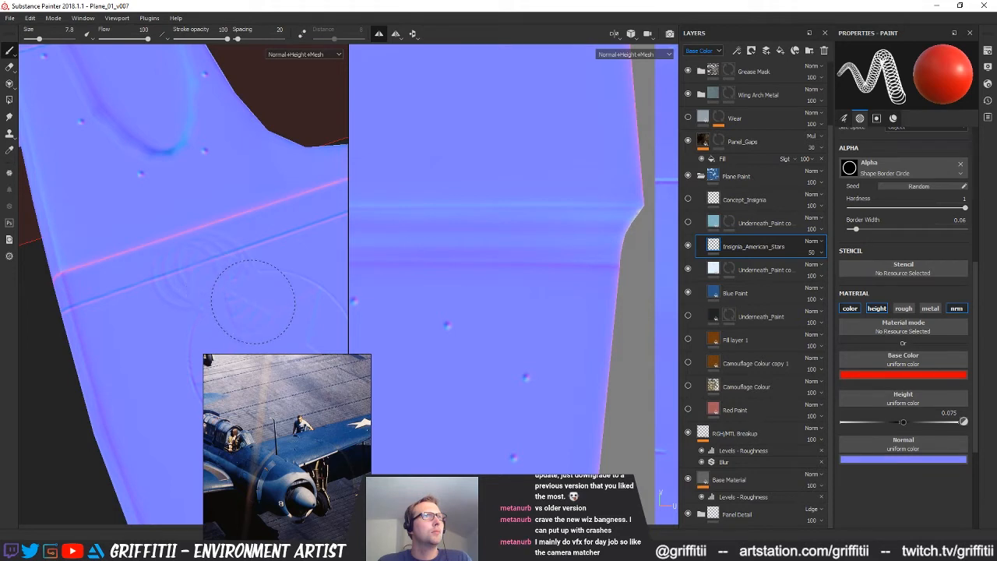
left_click_drag(281, 216, 225, 269, "alt")
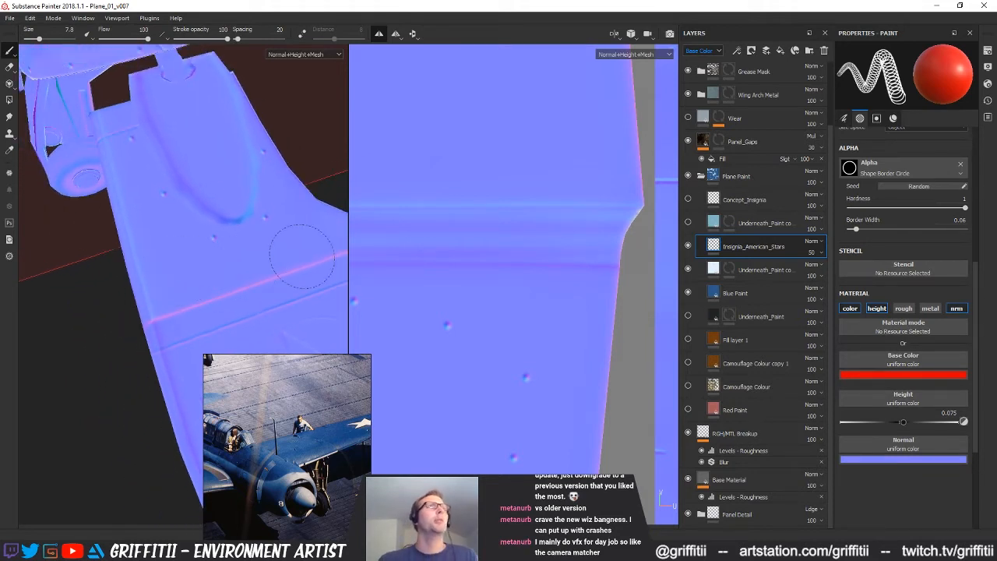
In the Material view, reduce the brush size to 5.72 and set the circle alpha's Border Width to 0.22
key("m")
left_click_drag(251, 228, 173, 287, "alt")
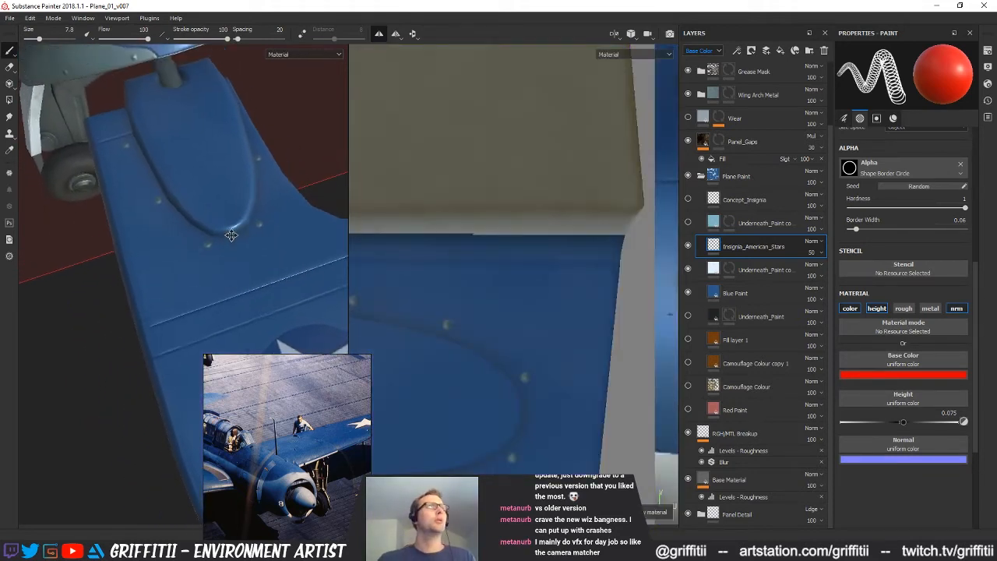
right_click_drag(188, 272, 176, 272, "ctrl")
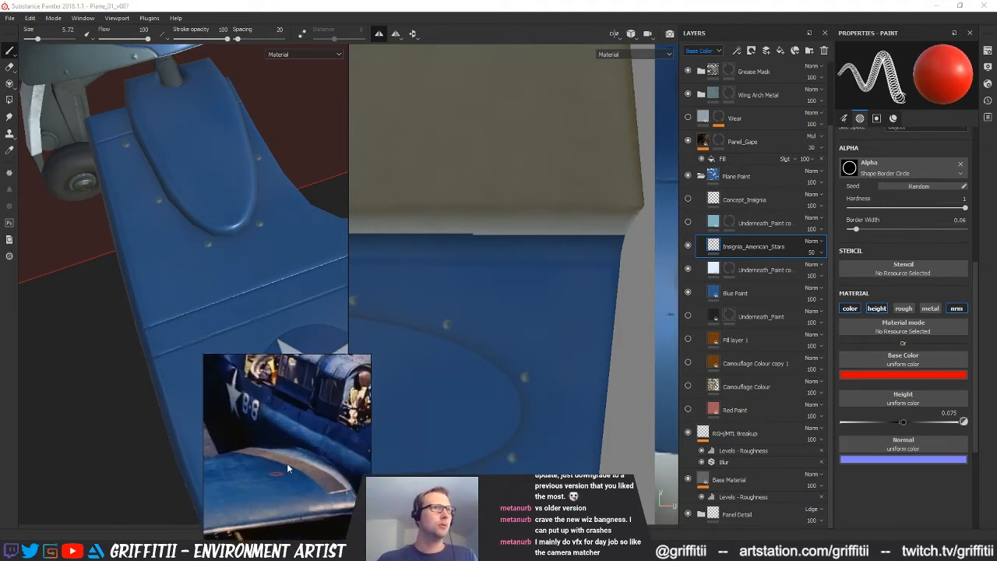
left_click_drag(856, 229, 874, 229)
Try stamping the thicker red ring on the inner wing between the rivets and the panel line
left_click(178, 278)
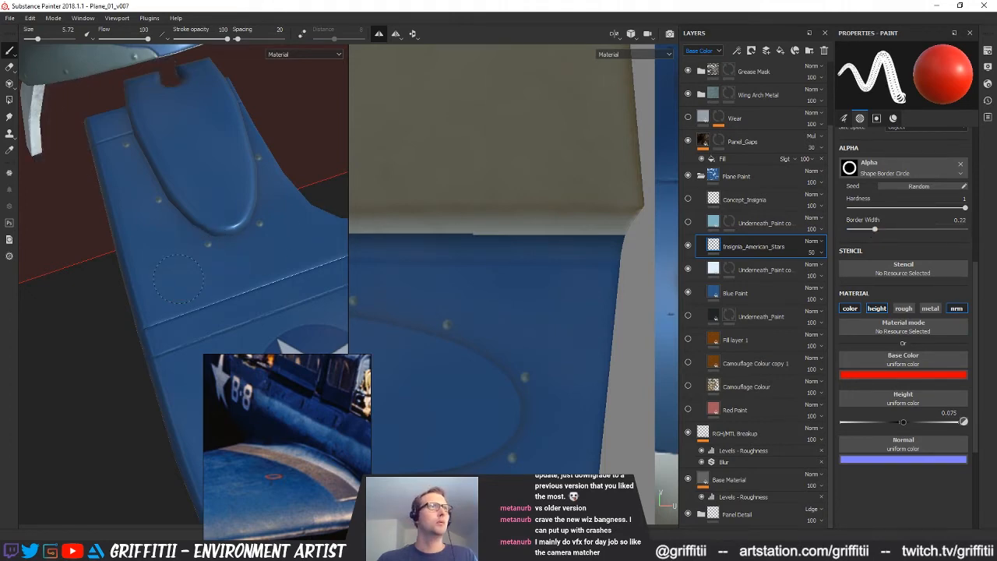
left_click_drag(256, 256, 231, 303, "alt")
key("ctrl+z")
mouse_move(252, 256)
left_mouse_down("alt")
mouse_move(221, 247)
mouse_move(276, 249)
mouse_move(251, 226)
mouse_move(167, 304)
left_mouse_up("alt")
left_click(276, 249)
left_click_drag(271, 268, 251, 286, "alt")
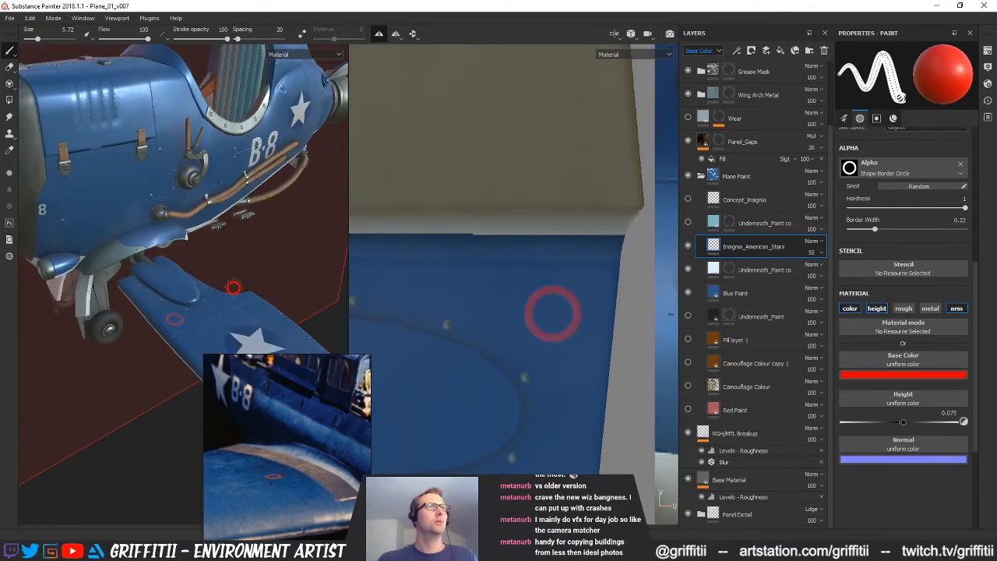
Reduce the brush size to 4.8 and stamp the red ring on the blue inner wing near the panel line
key("bracketleft")
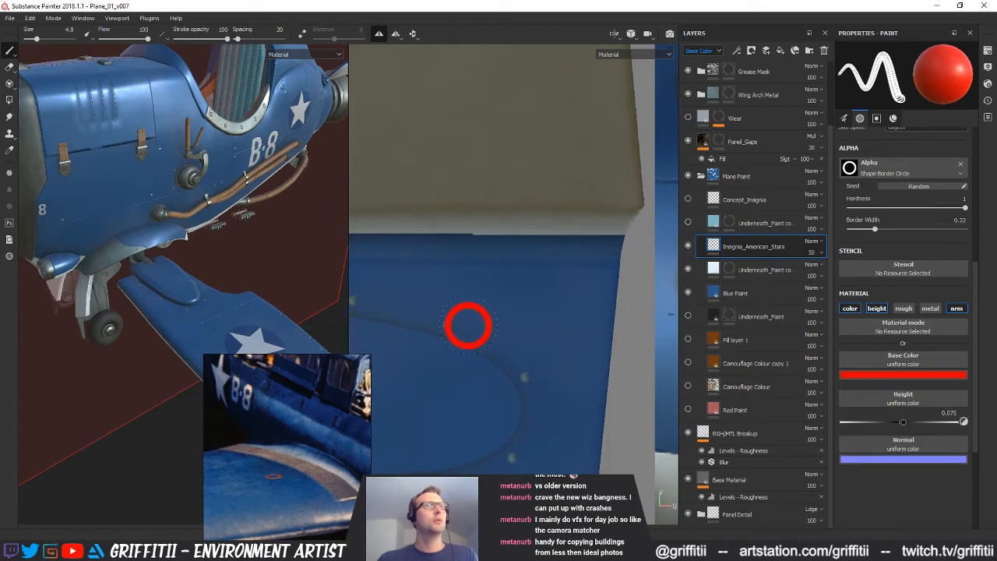
scroll(166, 310, "up", 5)
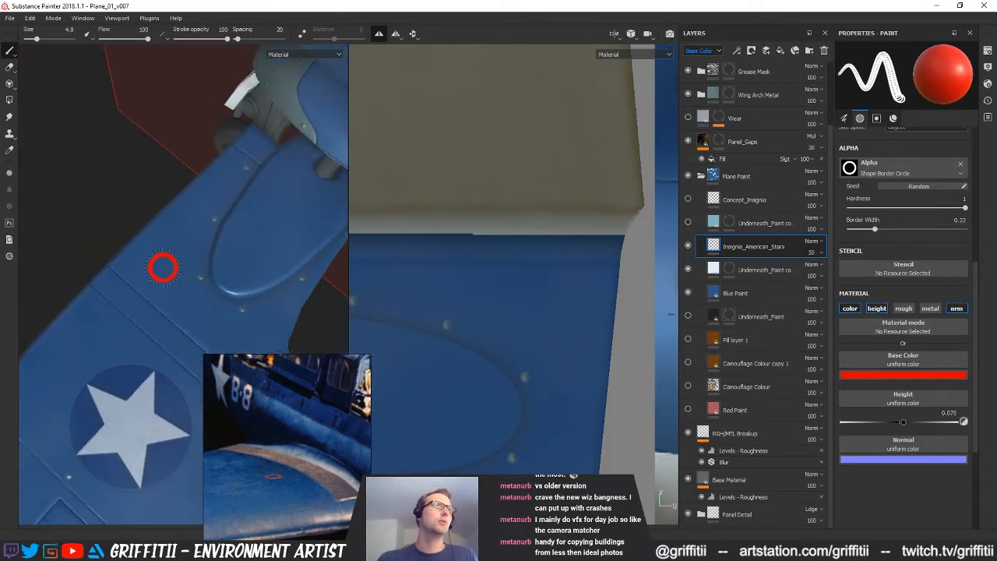
scroll(554, 382, "down", 2)
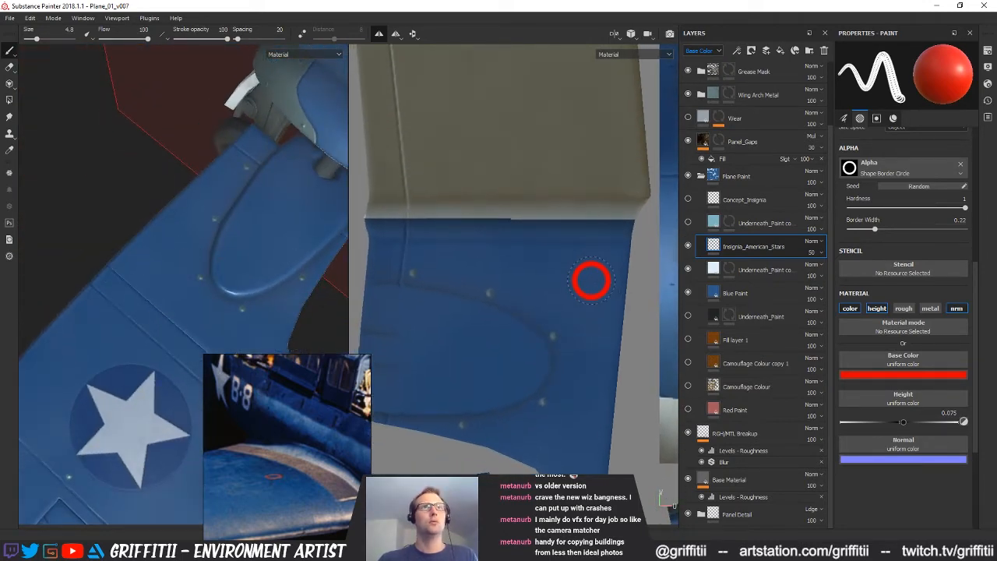
left_click_drag(212, 345, 205, 318, "alt")
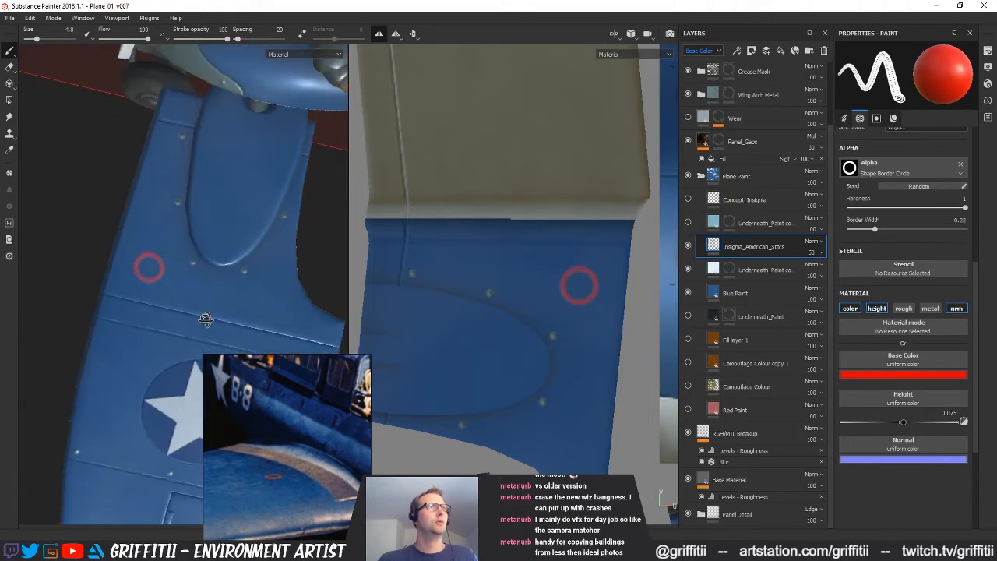
Examine the red ring markings on the plane model and across the wing pieces in the texture layout
scroll(212, 300, "down", 4)
mouse_move(234, 265)
left_mouse_down("alt")
mouse_move(218, 351)
mouse_move(148, 243)
mouse_move(187, 271)
left_mouse_up("alt")
scroll(218, 350, "down", 3)
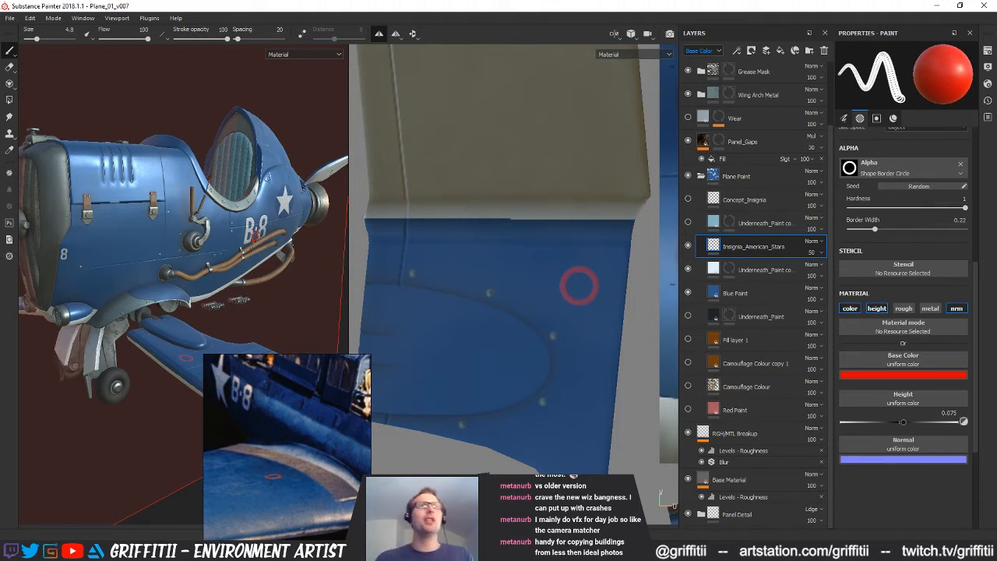
scroll(515, 312, "down", 5)
mouse_move(511, 265)
middle_mouse_down("alt")
mouse_move(529, 309)
mouse_move(510, 232)
mouse_move(514, 184)
middle_mouse_up("alt")
scroll(530, 308, "down", 2)
mouse_move(534, 308)
middle_mouse_down("alt")
mouse_move(521, 251)
mouse_move(531, 278)
middle_mouse_up("alt")
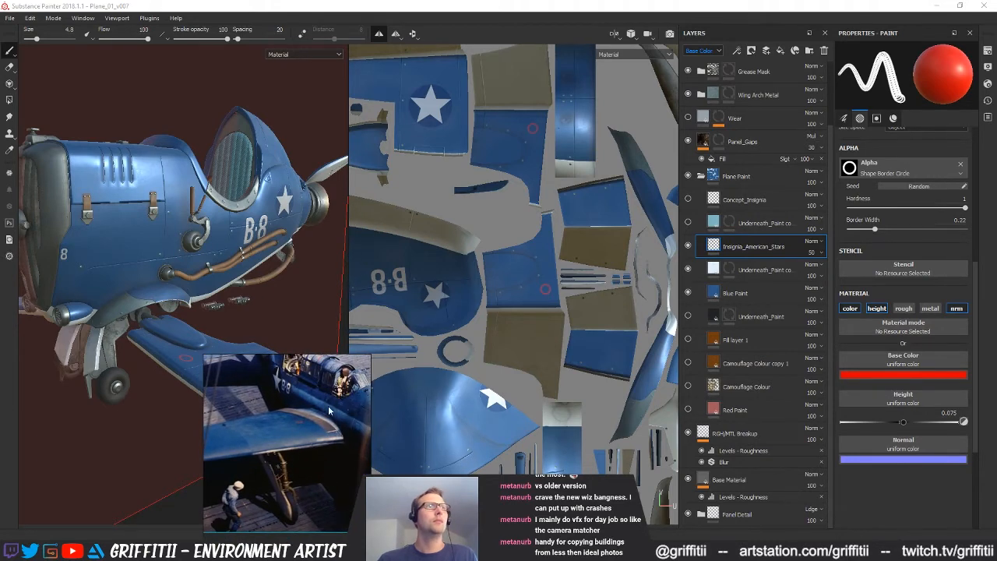
mouse_move(545, 275)
left_mouse_down("alt")
mouse_move(510, 340)
mouse_move(507, 306)
left_mouse_up("alt")
right_click_drag(507, 306, 447, 387, "alt")
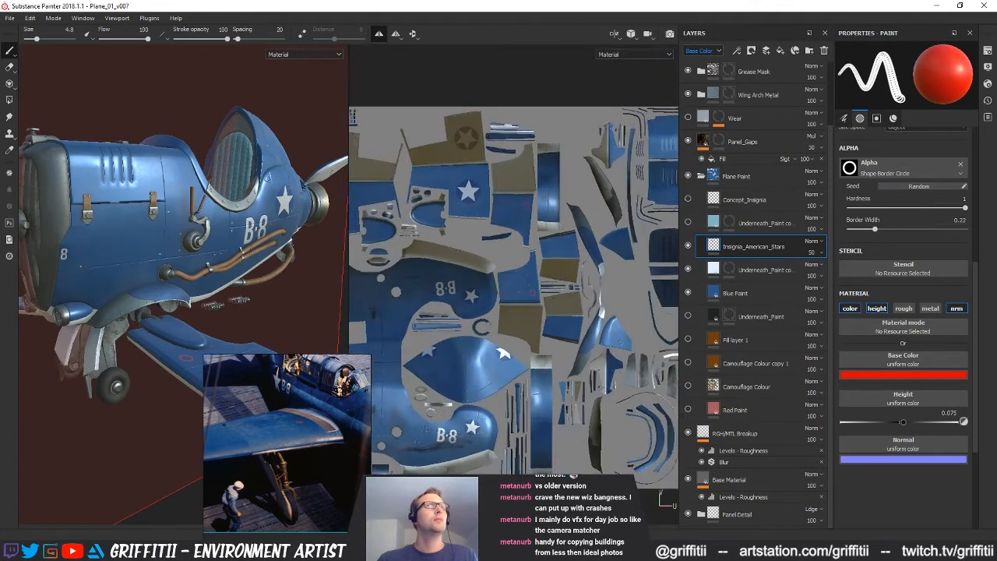
middle_click_drag(446, 388, 438, 337, "alt")
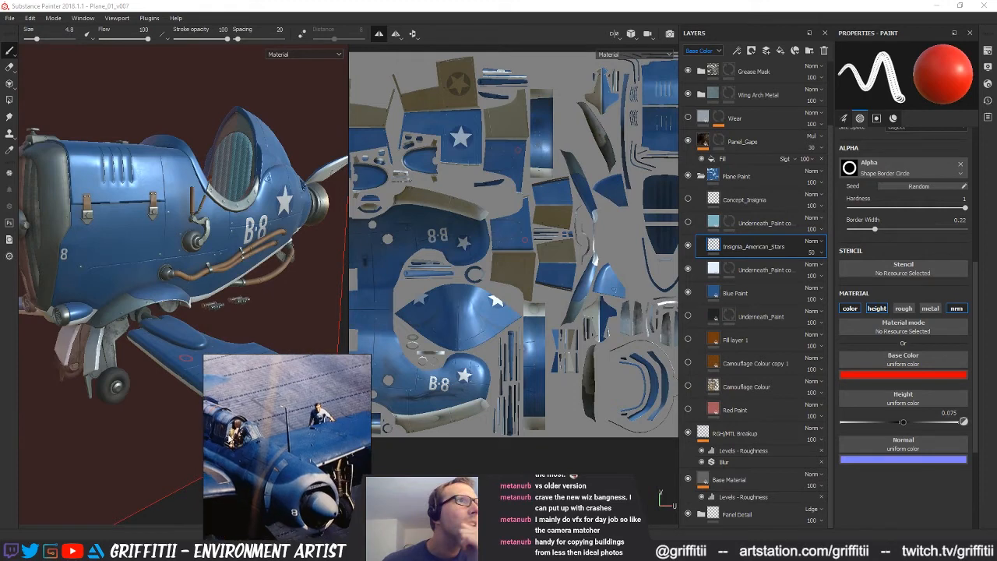
Study the reference photos of the blue WWII planes for further markings on the nose, wings and tail
scroll(301, 438, "down", 7)
middle_click_drag(288, 439, 185, 439)
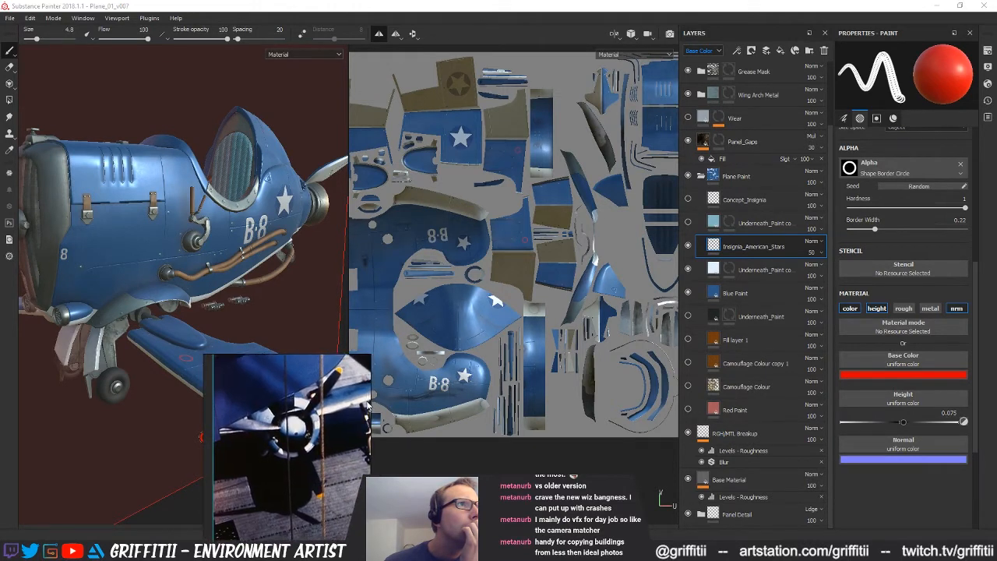
middle_click_drag(325, 457, 229, 477)
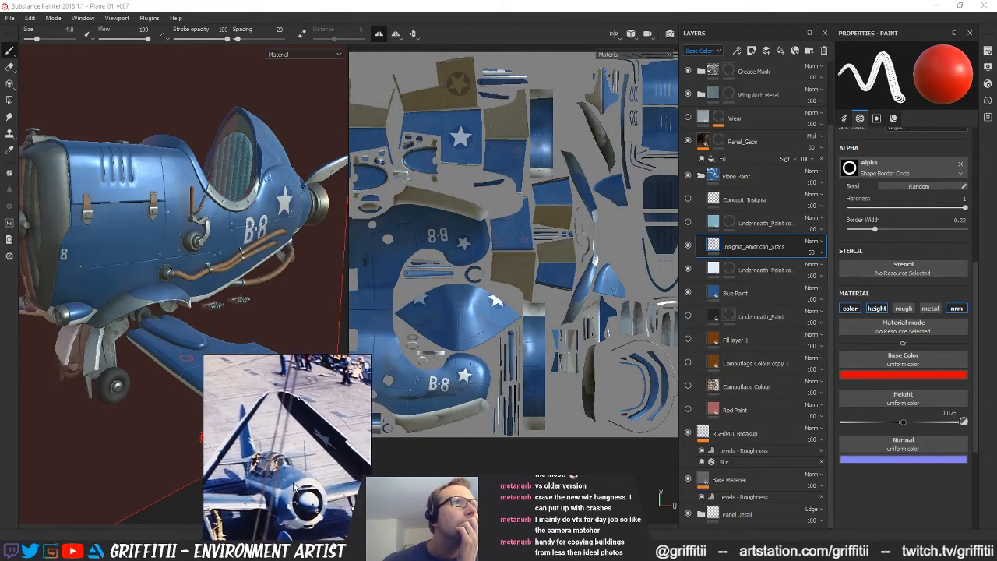
middle_click_drag(300, 433, 248, 366)
scroll(249, 366, "down", 1)
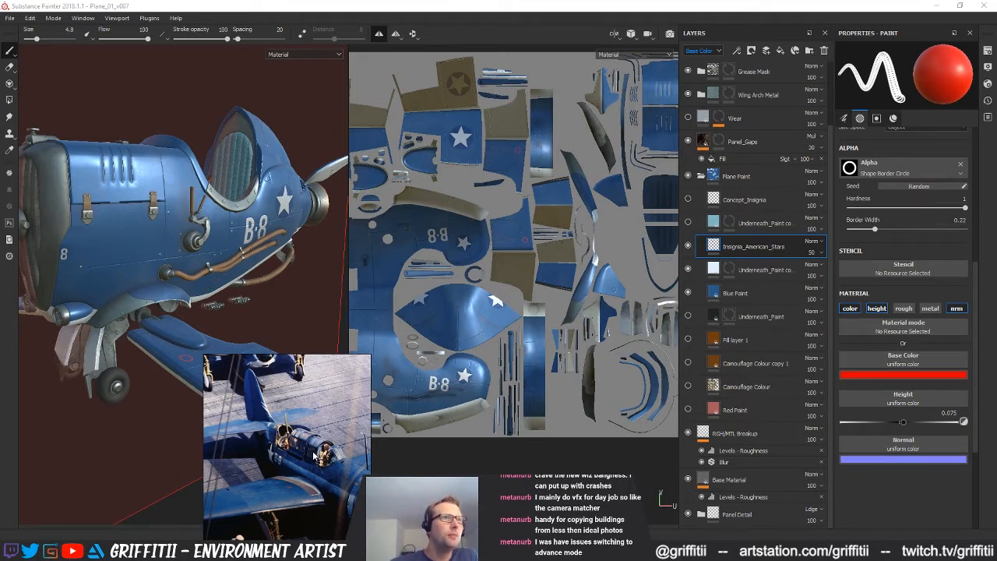
Examine the plane's nose and propeller area on the model against the reference photos for further markings
left_click_drag(145, 225, 79, 221, "alt+shift")
right_click_drag(79, 221, 105, 204, "alt")
left_click_drag(105, 204, 140, 212, "alt")
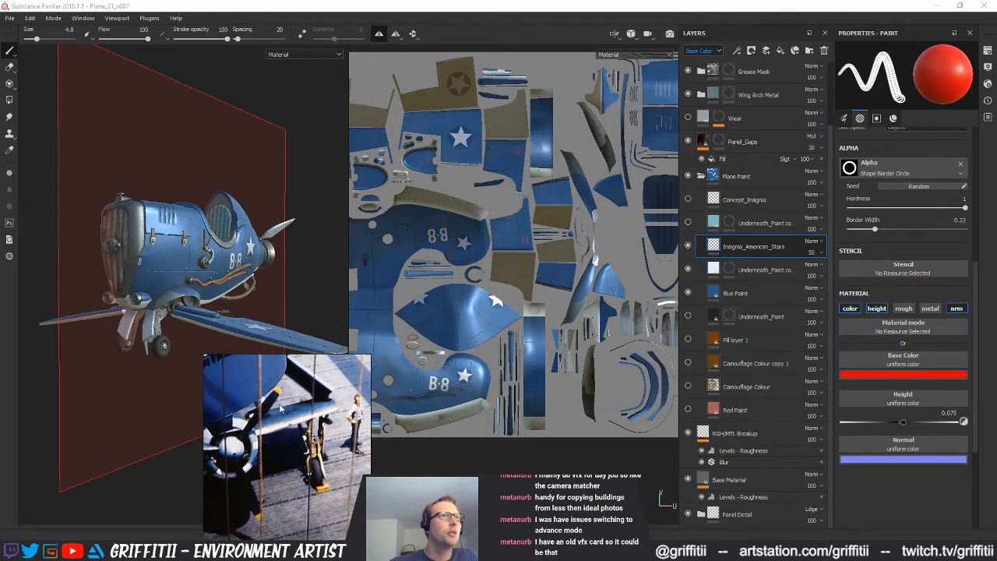
middle_click_drag(212, 253, 181, 246, "alt")
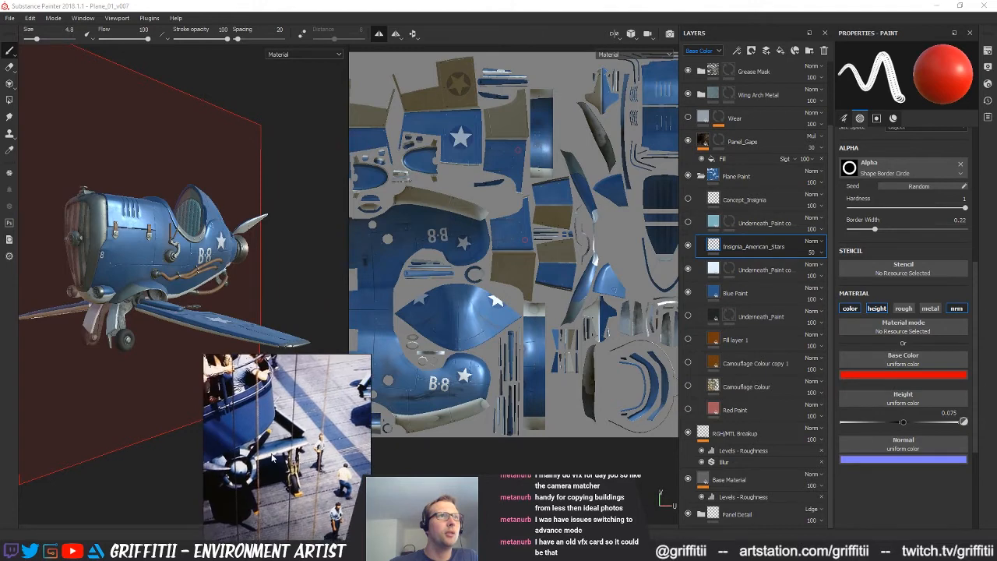
mouse_move(90, 257)
left_mouse_down("alt")
mouse_move(95, 234)
mouse_move(112, 238)
mouse_move(78, 253)
left_mouse_up("alt")
right_click_drag(77, 253, 112, 298, "alt")
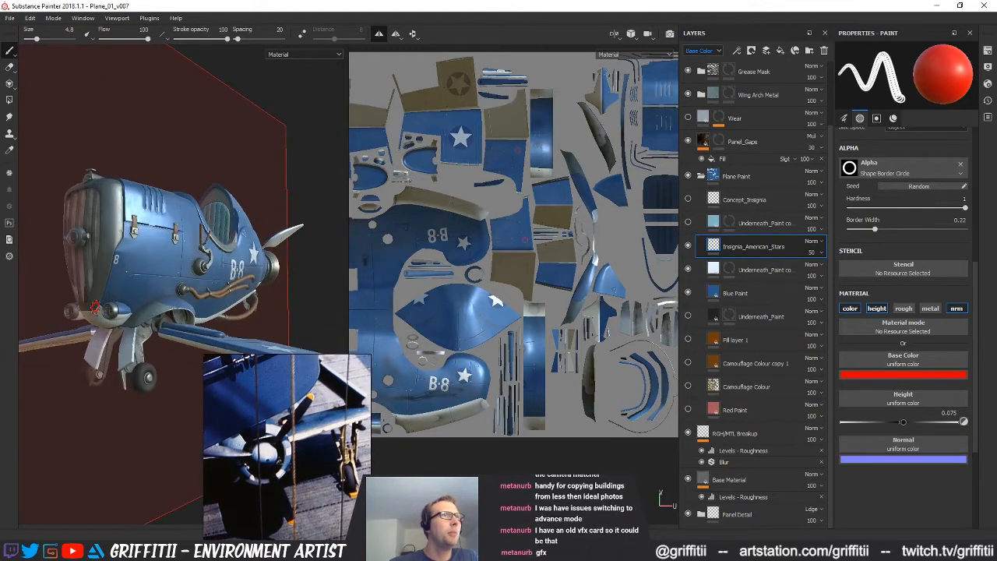
left_click_drag(92, 304, 204, 286, "alt")
middle_click_drag(459, 257, 536, 257, "alt")
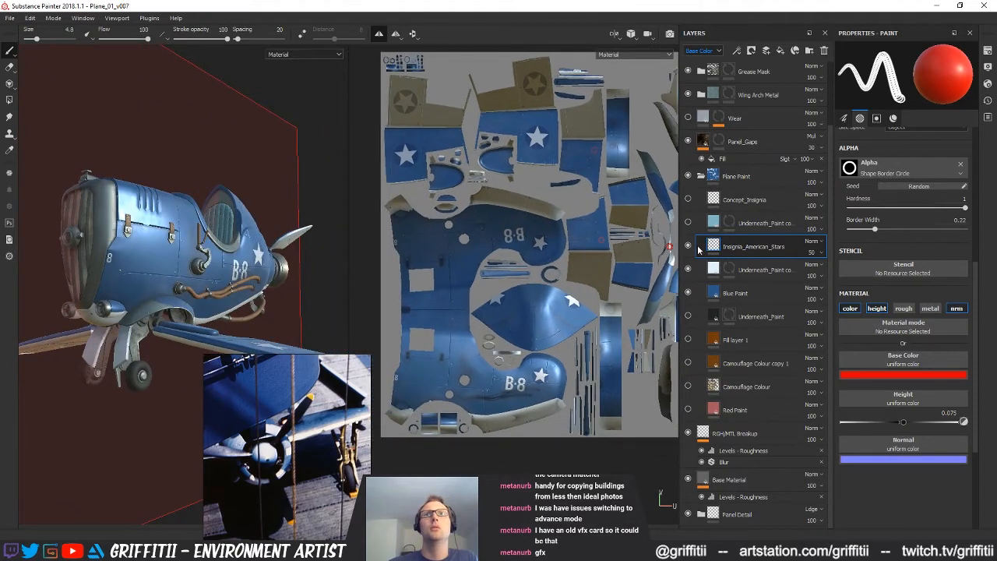
Switch the brush alpha to Shape Brick and set its hardness to 1
left_click(891, 178)
scroll(908, 257, "down", 4)
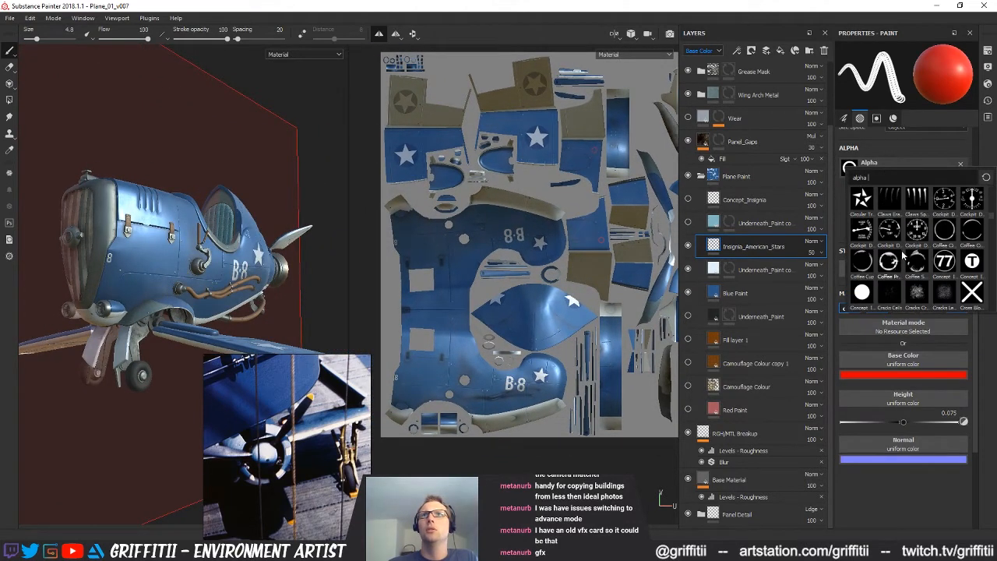
scroll(919, 261, "down", 6)
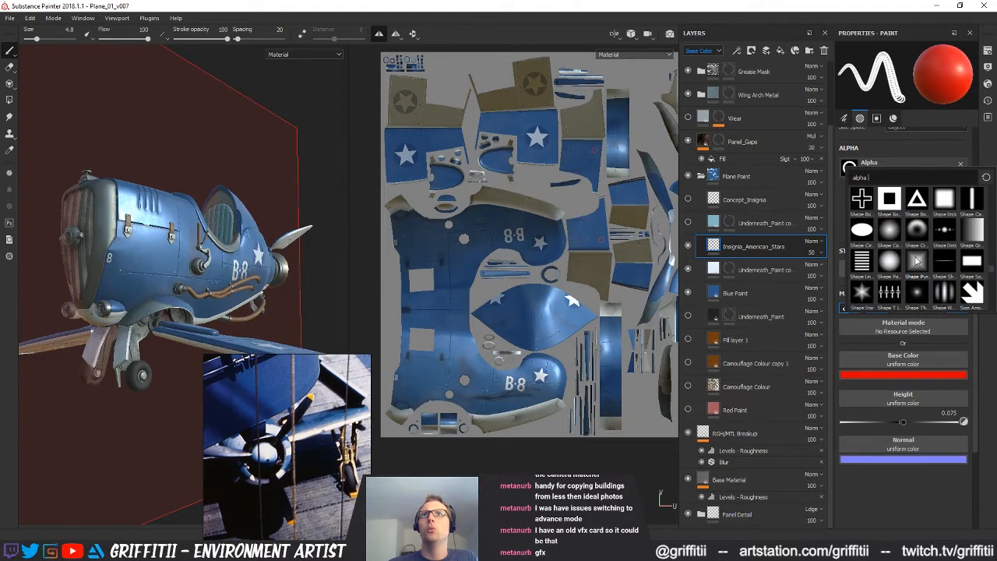
scroll(926, 249, "up", 6)
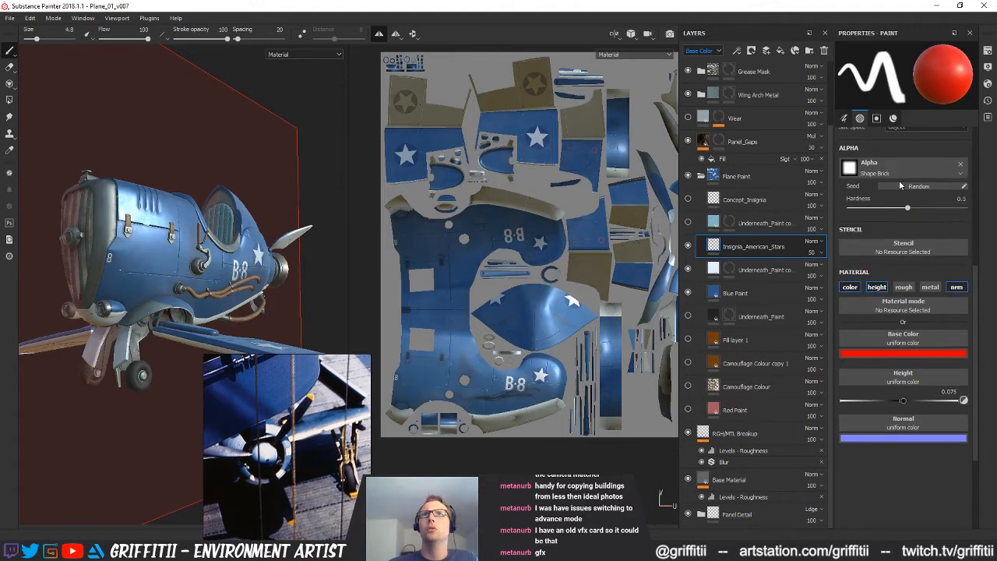
scroll(921, 280, "down", 4)
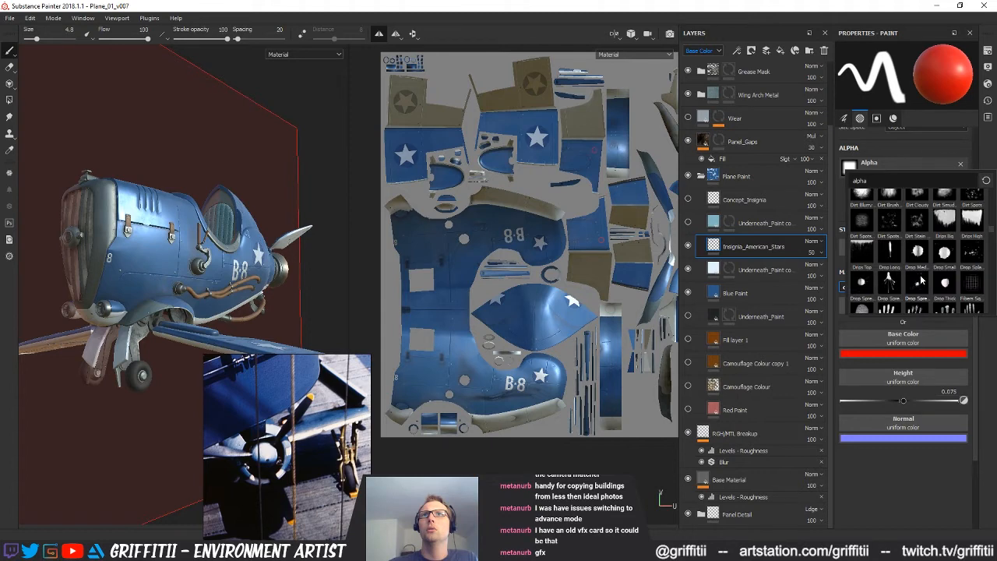
scroll(922, 277, "down", 4)
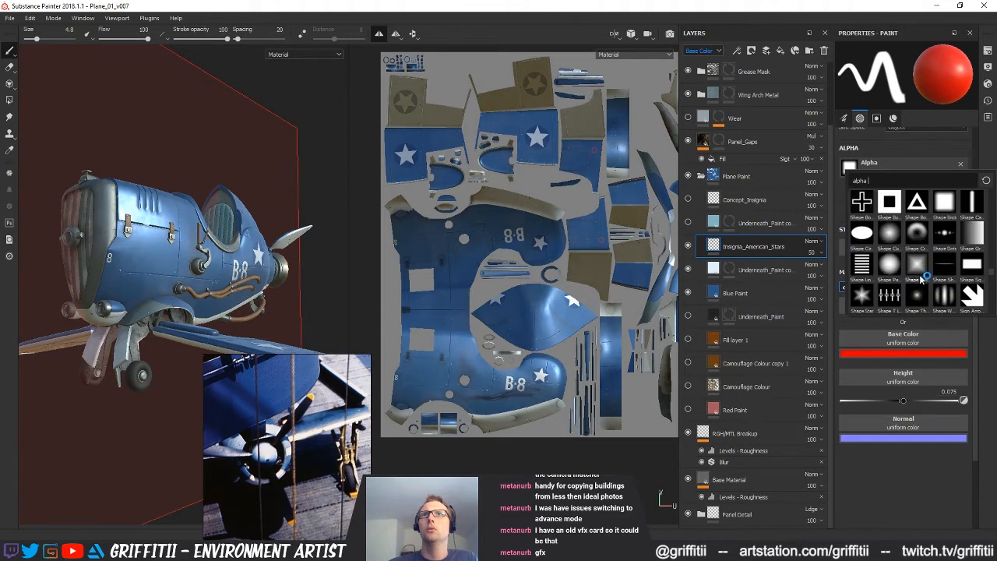
mouse_move(949, 282)
scroll(992, 277, "down", 1)
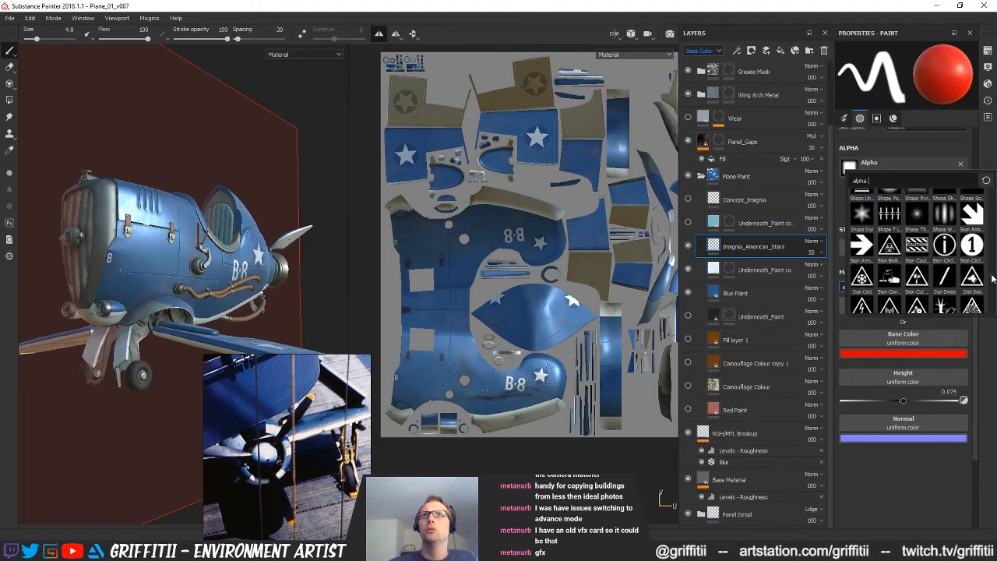
left_click(922, 480)
left_click_drag(907, 207, 993, 209)
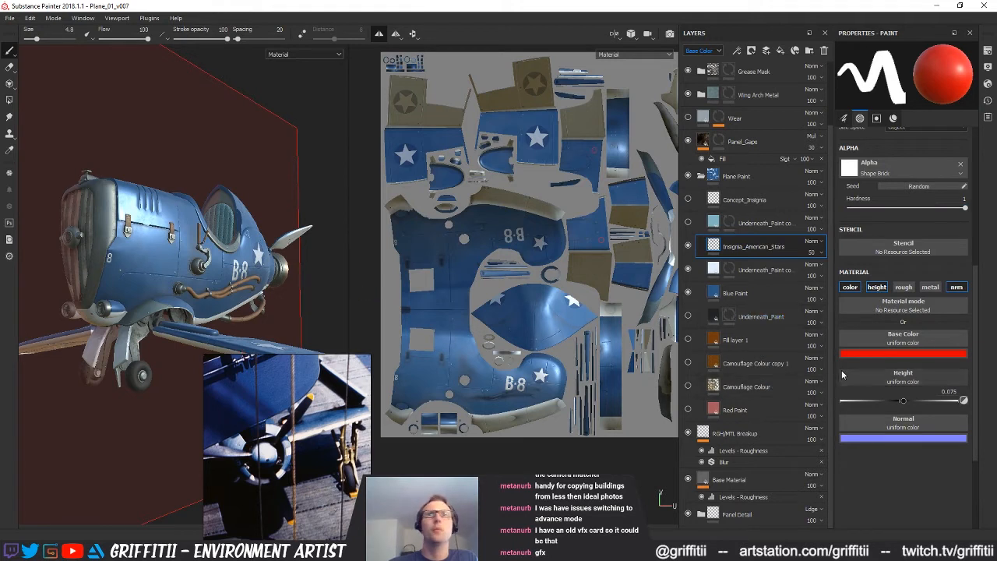
Set the brush's base colour to the yellow of the propeller tip in the reference photo
left_click(869, 355)
left_click_drag(942, 427, 942, 455)
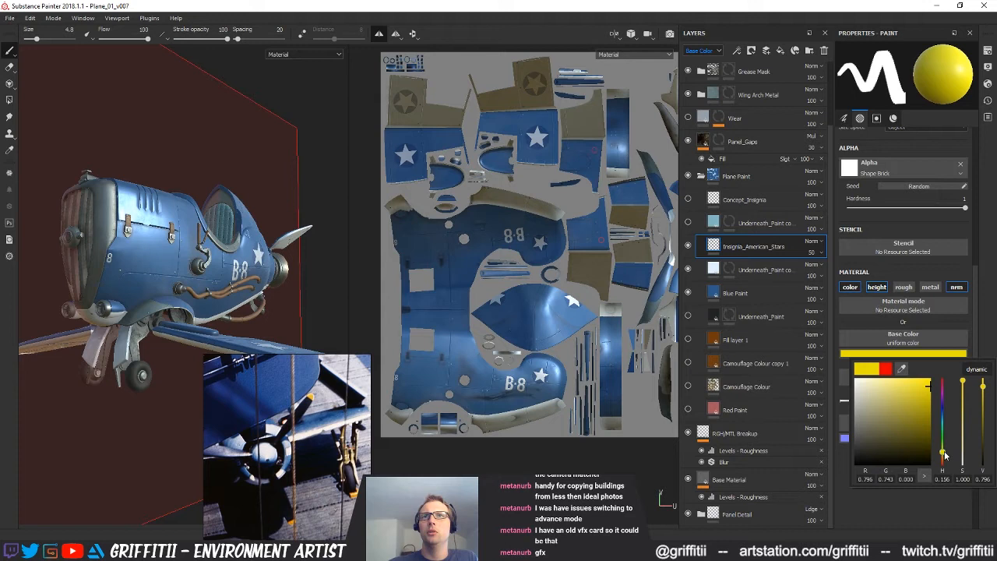
left_click_drag(901, 369, 317, 391)
Reduce the brush size to 3.2 and try a yellow block on the pale chin panel below the nose's number 8
mouse_move(491, 346)
left_mouse_down("alt")
mouse_move(484, 366)
mouse_move(500, 341)
left_mouse_up("alt")
middle_click_drag(500, 341, 520, 363, "alt")
left_click_drag(515, 348, 532, 334, "alt")
scroll(498, 390, "up", 4)
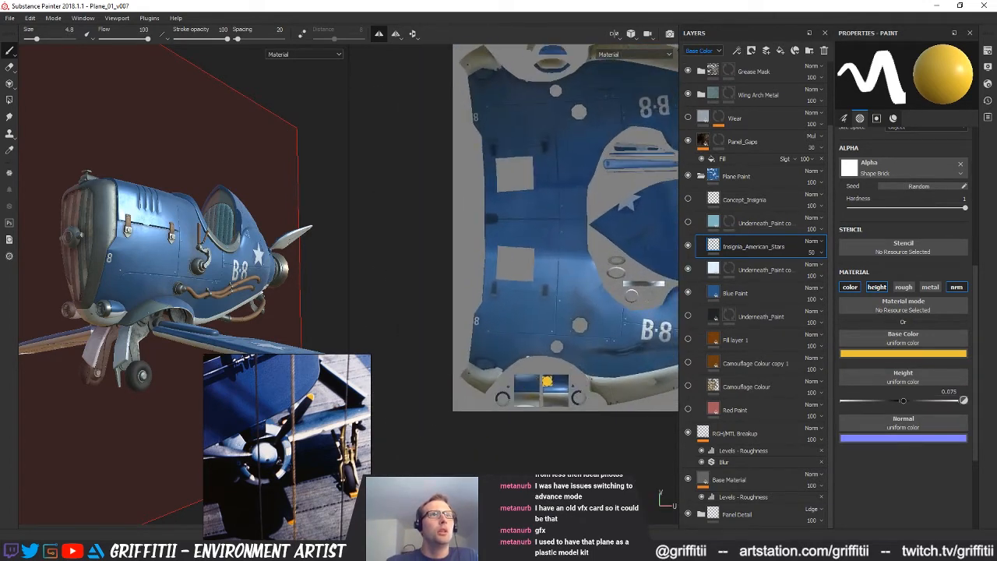
left_click_drag(464, 369, 463, 358, "alt+shift")
scroll(474, 375, "down", 3)
scroll(474, 376, "up", 5)
scroll(472, 375, "up", 2)
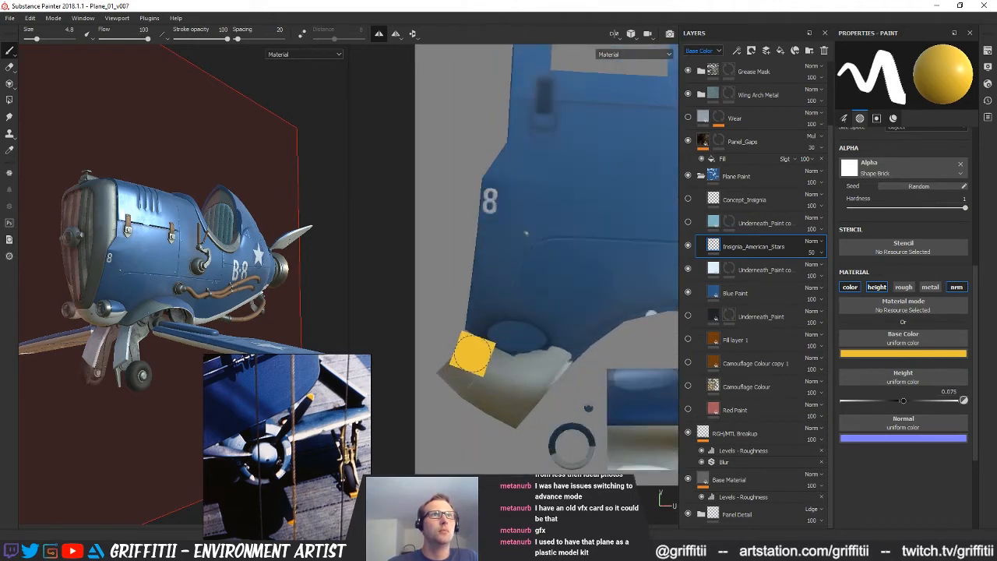
key("bracketleft")
key("bracketleft")
key("bracketleft")
scroll(471, 354, "down", 1)
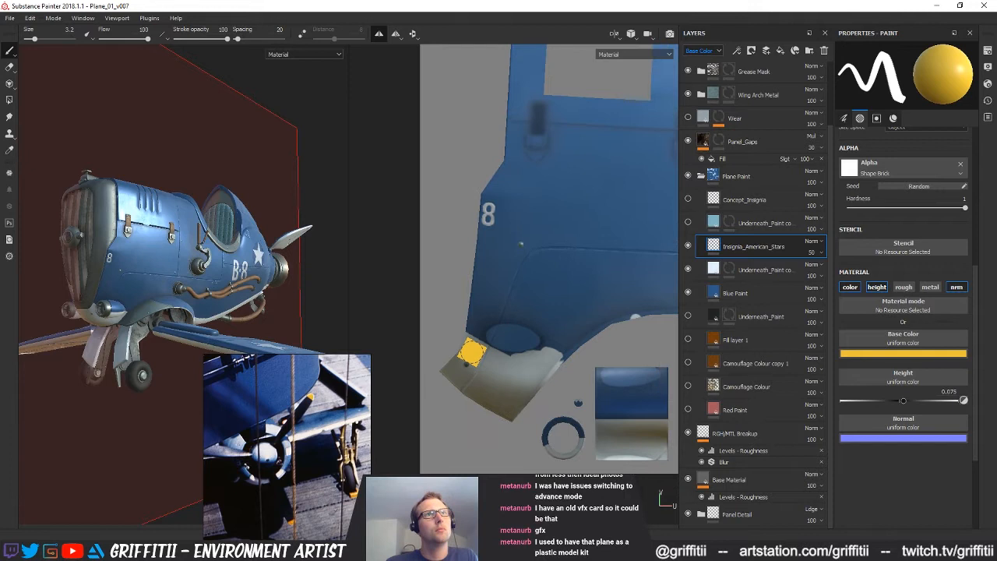
scroll(471, 353, "up", 1)
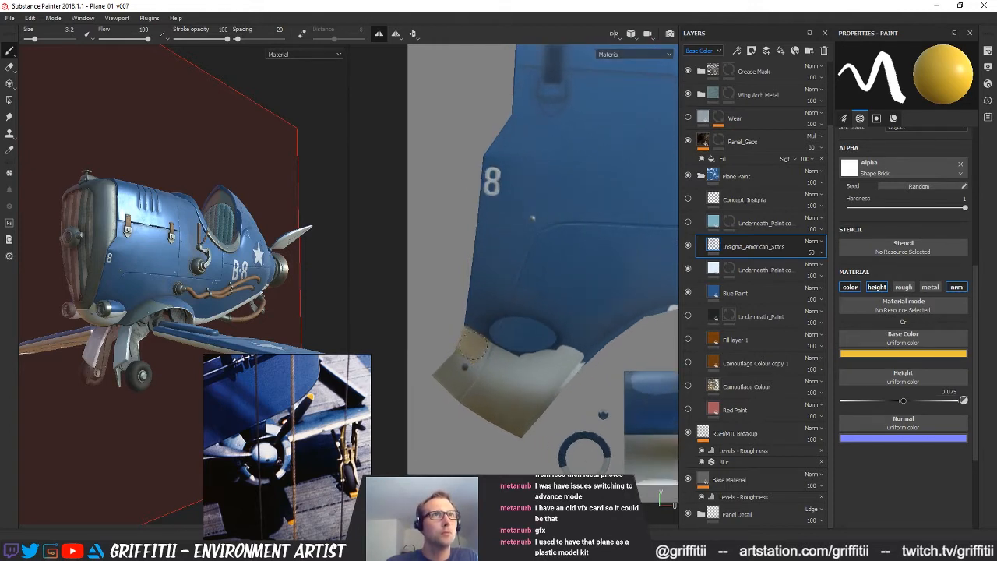
left_click_drag(102, 277, 58, 323, "alt")
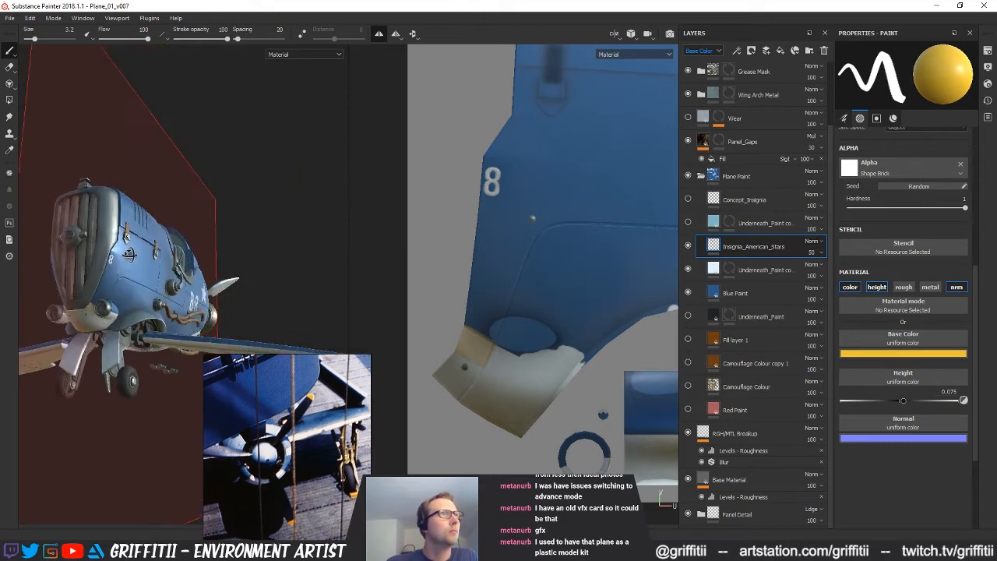
right_click_drag(129, 255, 383, 329, "alt")
middle_click_drag(103, 303, 194, 272, "alt")
left_click_drag(194, 272, 155, 265, "alt")
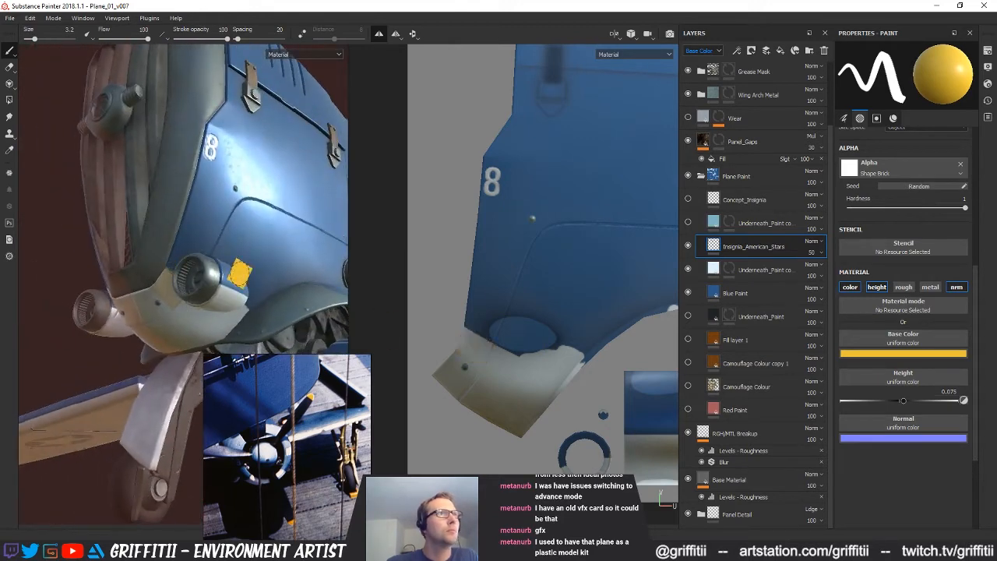
Add a paint layer above Insignia_American_Stars and try the yellow block on the chin panel there
middle_click_drag(625, 305, 609, 325, "alt")
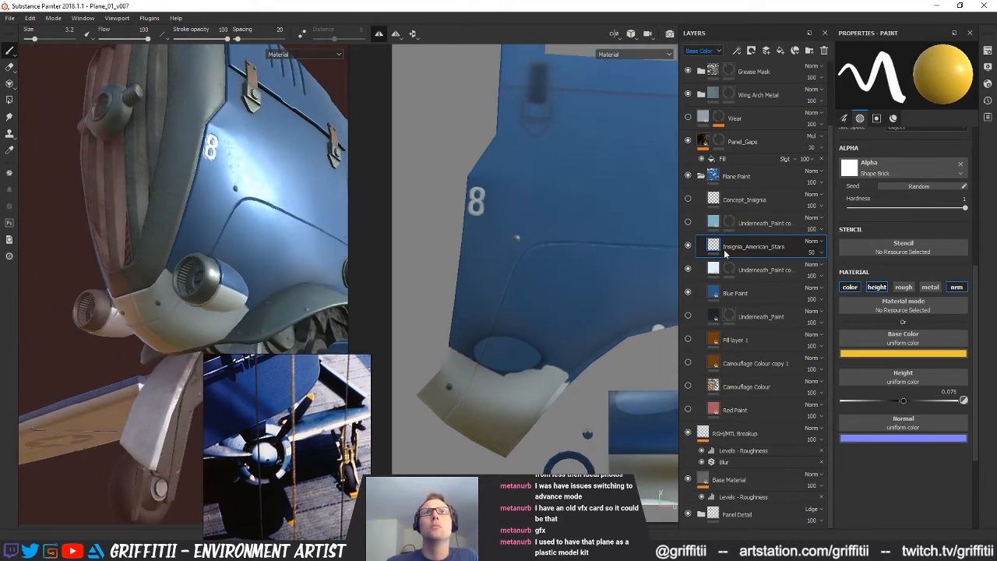
left_click(771, 52)
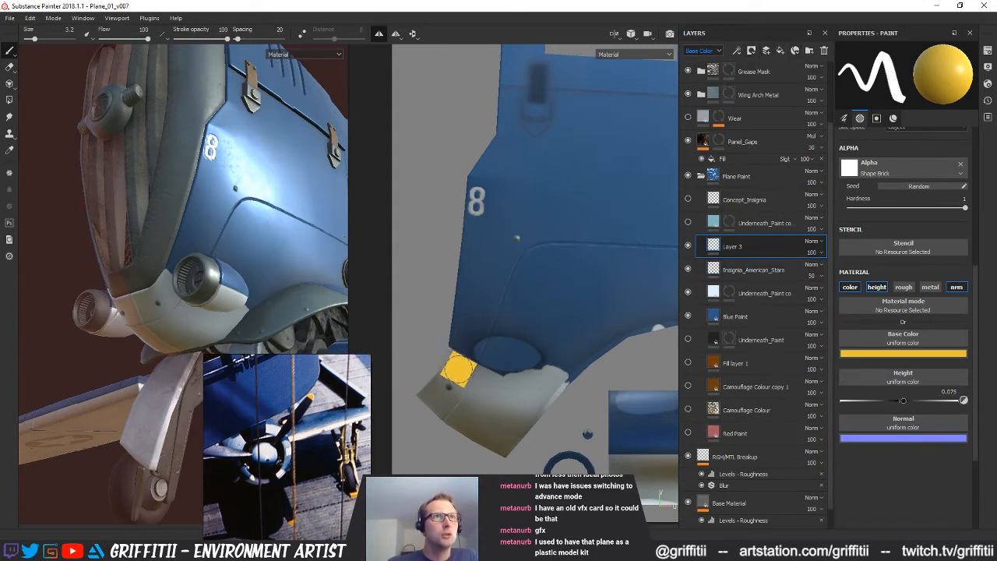
left_click(454, 367)
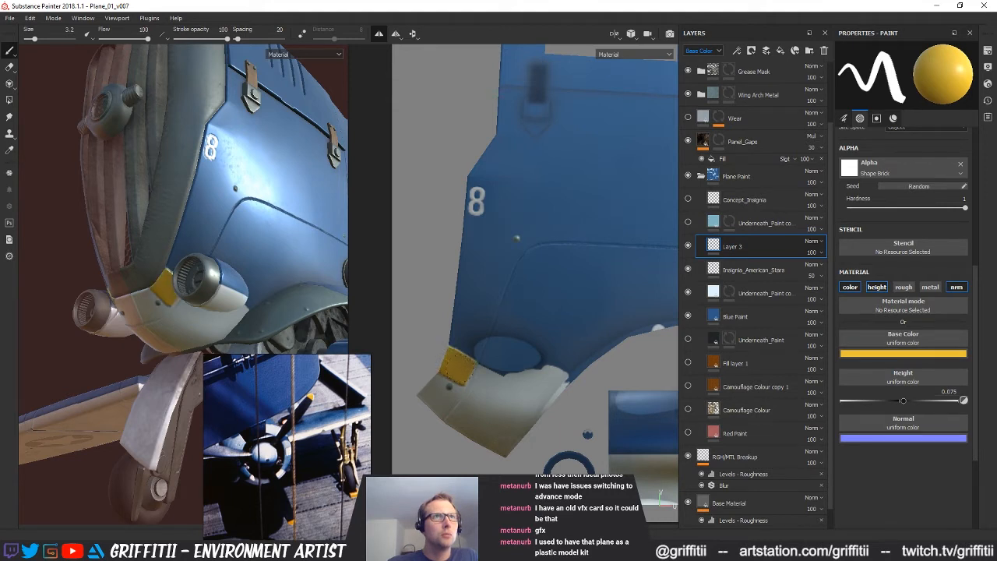
key("ctrl+z")
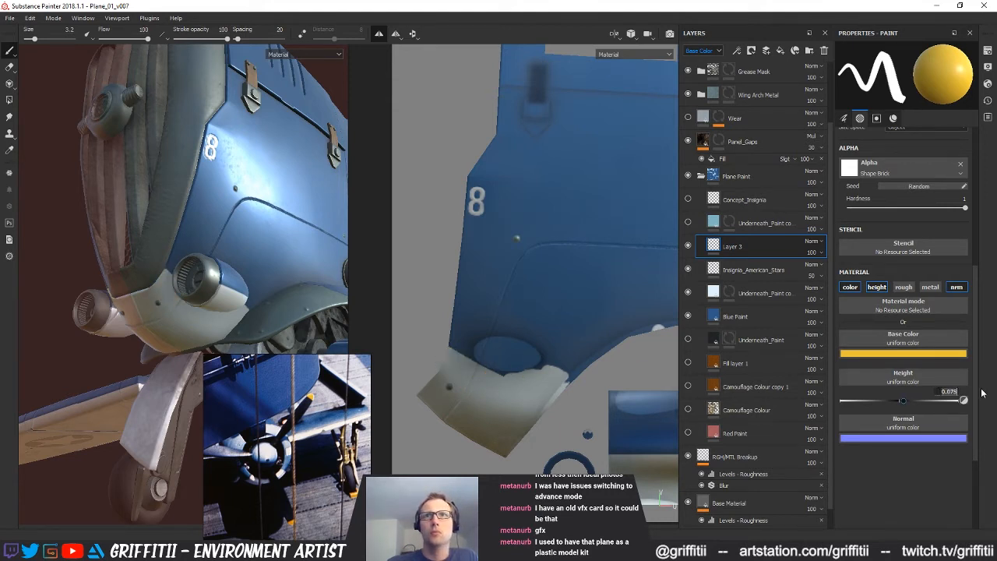
Set the brush height to 0 and retry the yellow block on the chin panel, checking it on the model
left_click(458, 371)
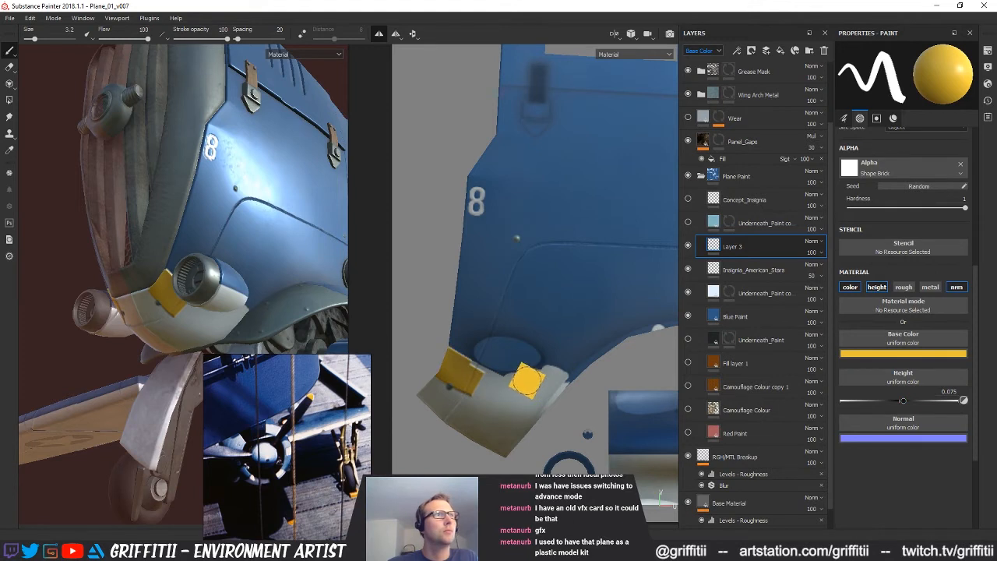
key("ctrl+z")
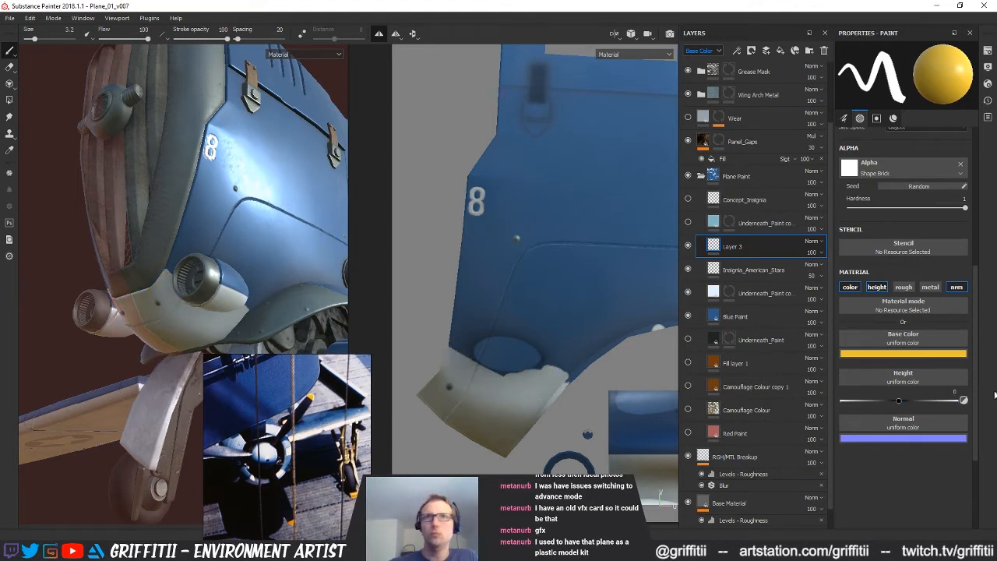
mouse_move(421, 343)
left_mouse_down()
mouse_move(430, 367)
mouse_move(467, 362)
left_mouse_up()
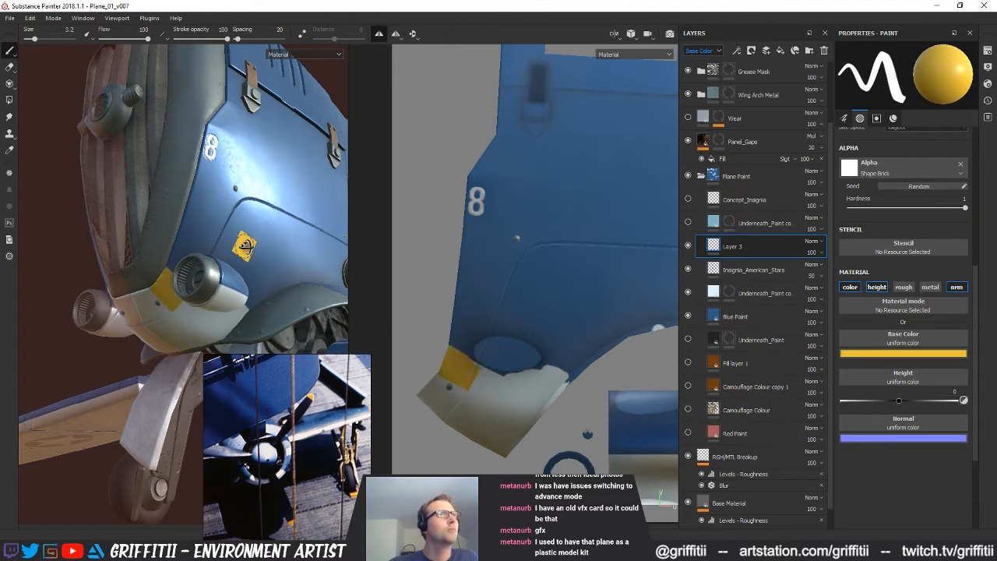
right_click_drag(246, 248, 191, 253, "alt")
left_click_drag(191, 253, 175, 280, "alt")
right_click_drag(175, 280, 150, 282, "alt")
middle_click_drag(149, 282, 156, 293, "alt")
left_click_drag(156, 292, 148, 254, "alt")
key("ctrl+z")
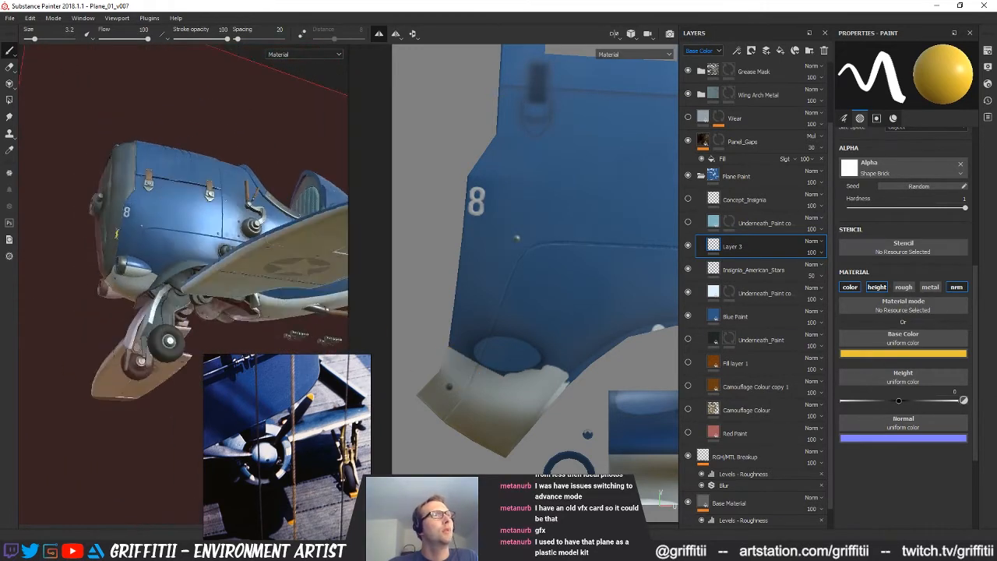
Try stamping the yellow block on the side of the small round pod beside the plane's chin
right_click_drag(148, 253, 154, 282, "alt")
middle_click_drag(154, 282, 171, 286, "alt")
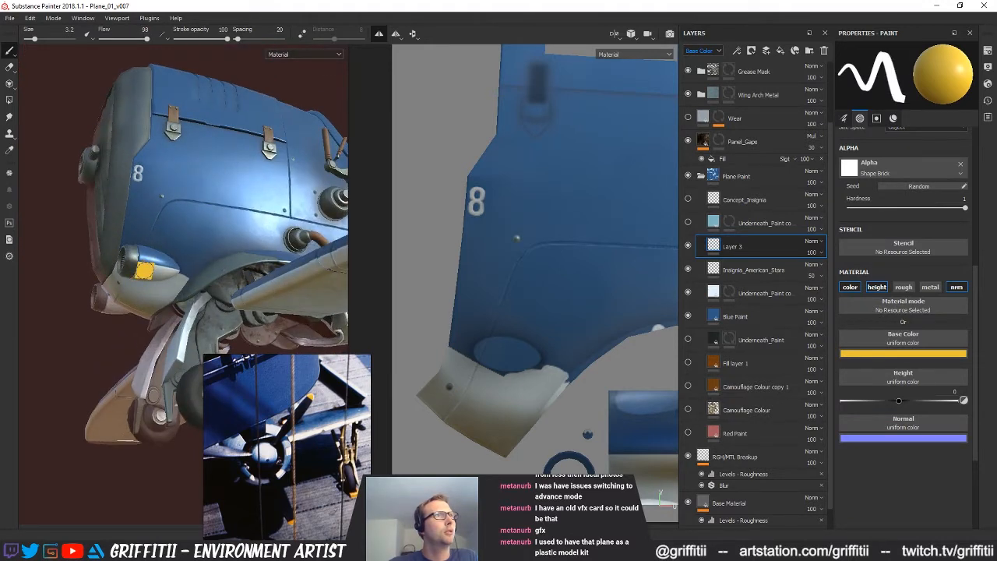
left_click(141, 272)
left_click_drag(141, 273, 147, 291, "alt")
right_click_drag(146, 291, 165, 299, "alt")
mouse_move(165, 299)
left_mouse_down("alt")
mouse_move(196, 296)
mouse_move(91, 279)
mouse_move(132, 288)
left_mouse_up("alt")
right_click_drag(556, 336, 624, 380, "alt")
mouse_move(624, 380)
middle_mouse_down("alt")
mouse_move(466, 380)
mouse_move(459, 369)
middle_mouse_up("alt")
left_click_drag(148, 263, 151, 214, "alt")
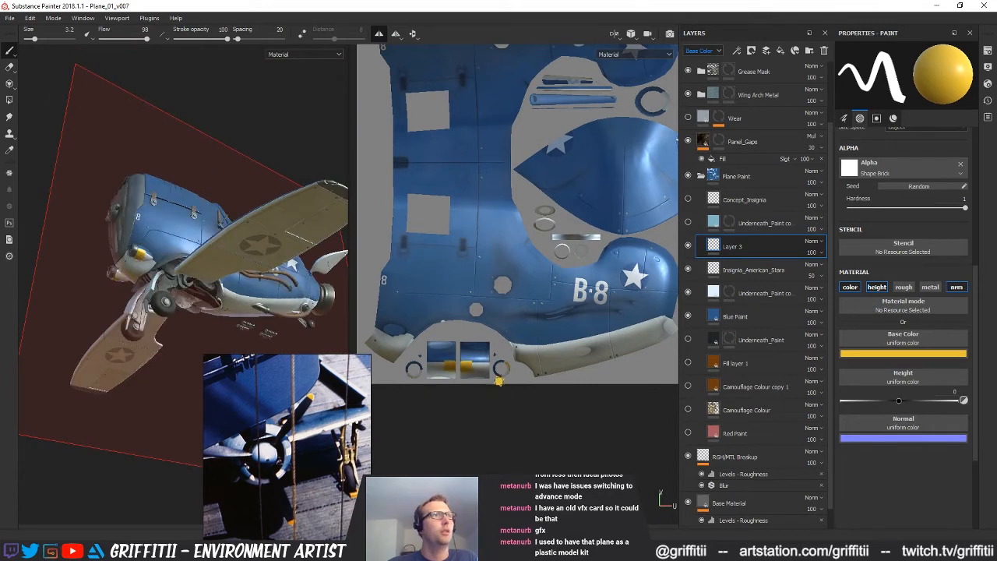
Try stamping the yellow block at the inner edge of the pod's pale half in the UV view
scroll(487, 374, "up", 5)
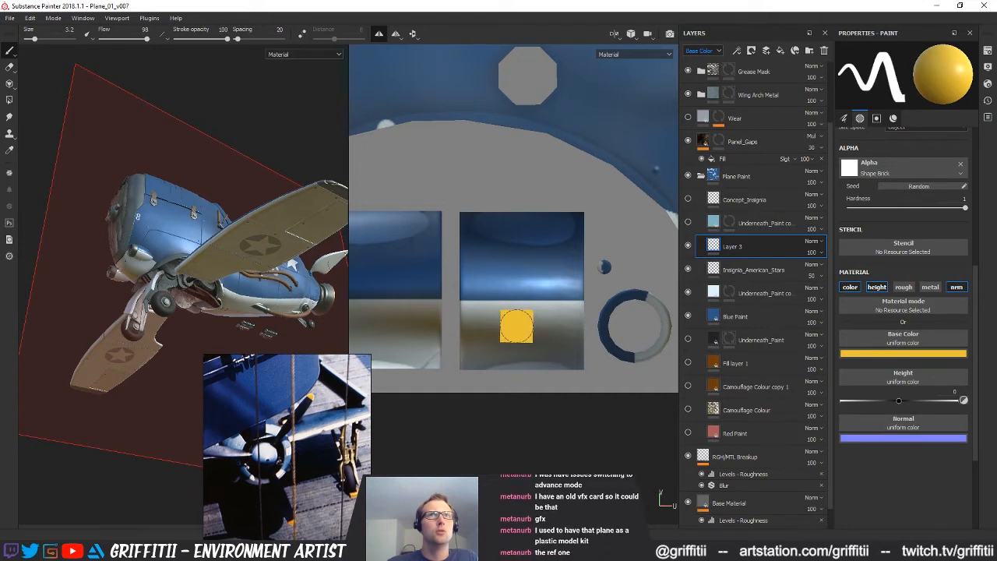
scroll(895, 351, "up", 3)
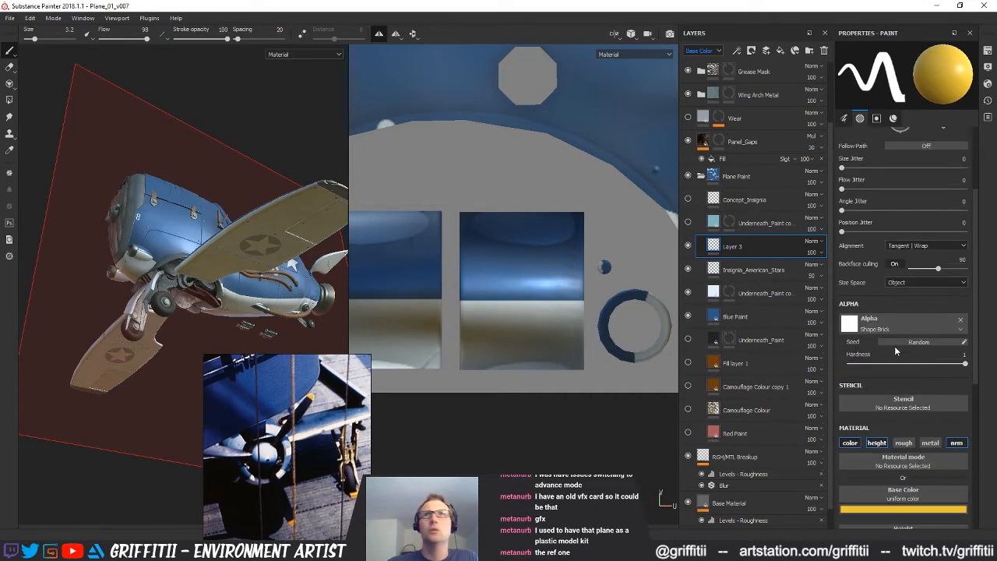
scroll(895, 348, "up", 3)
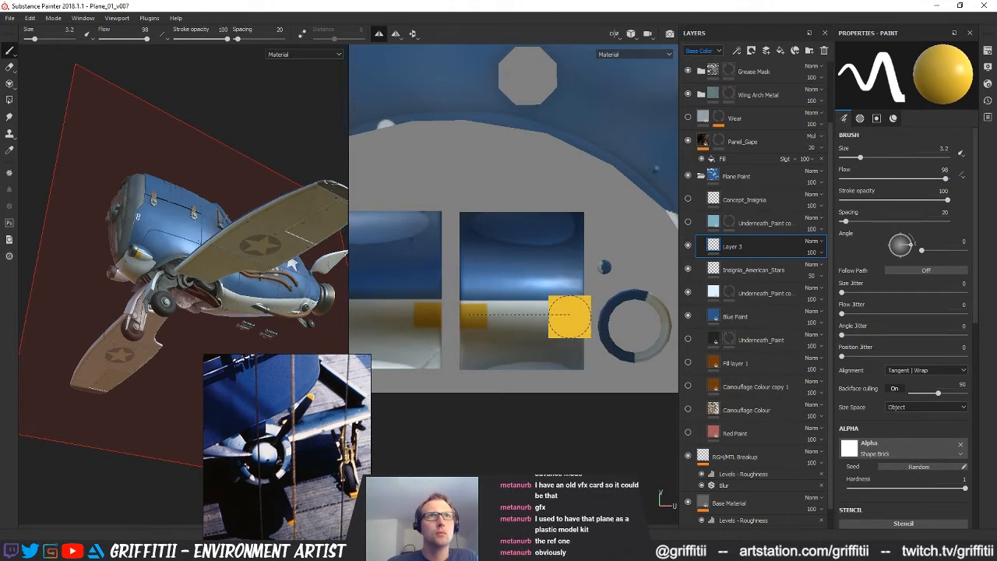
left_click(569, 317, "shift")
key("ctrl+z")
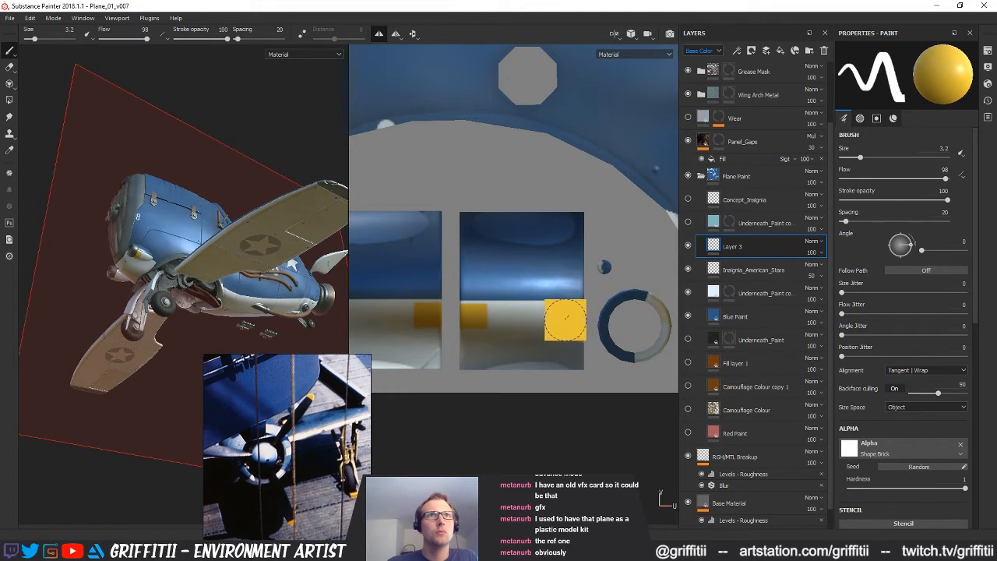
left_click(475, 315)
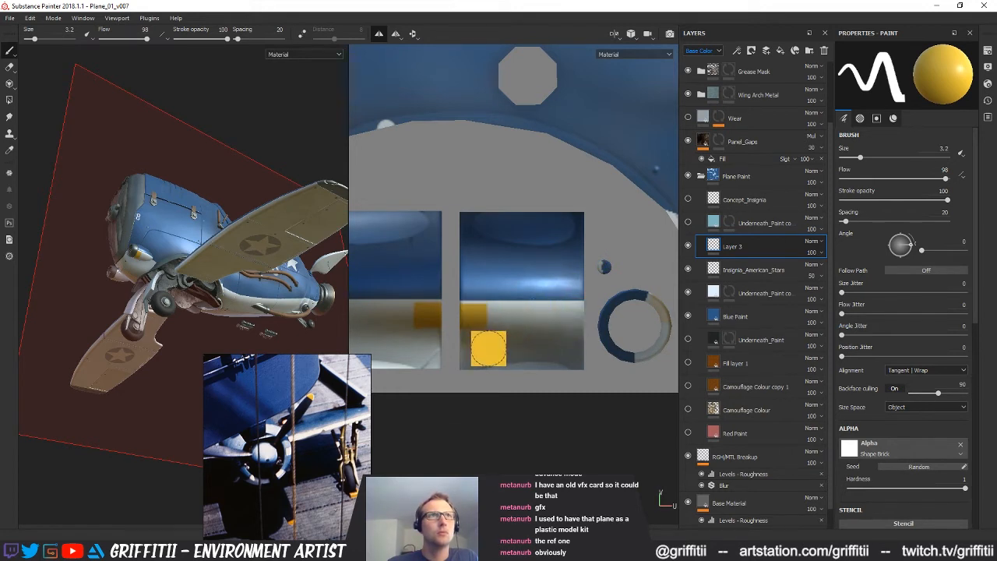
scroll(488, 349, "up", 2)
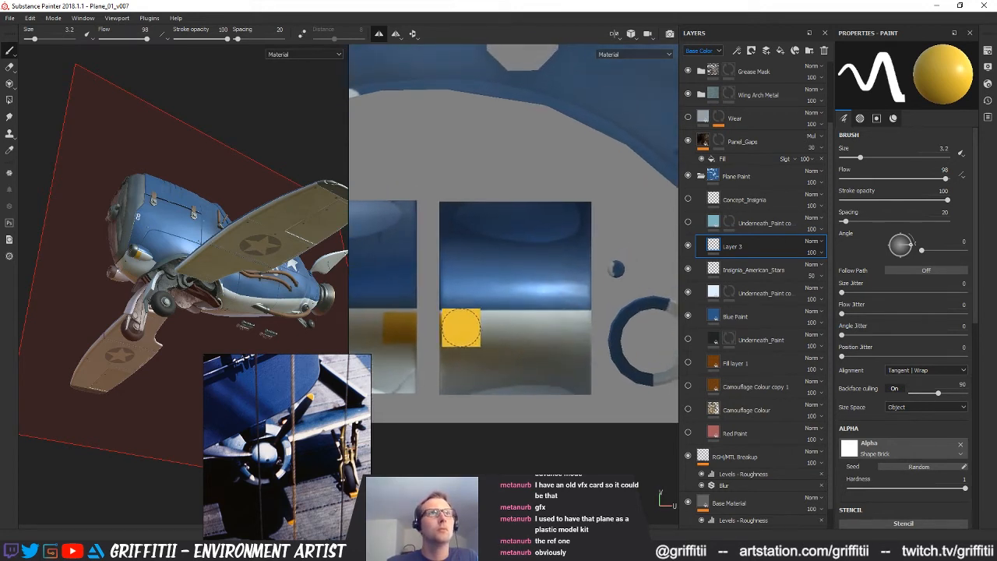
key("ctrl+z")
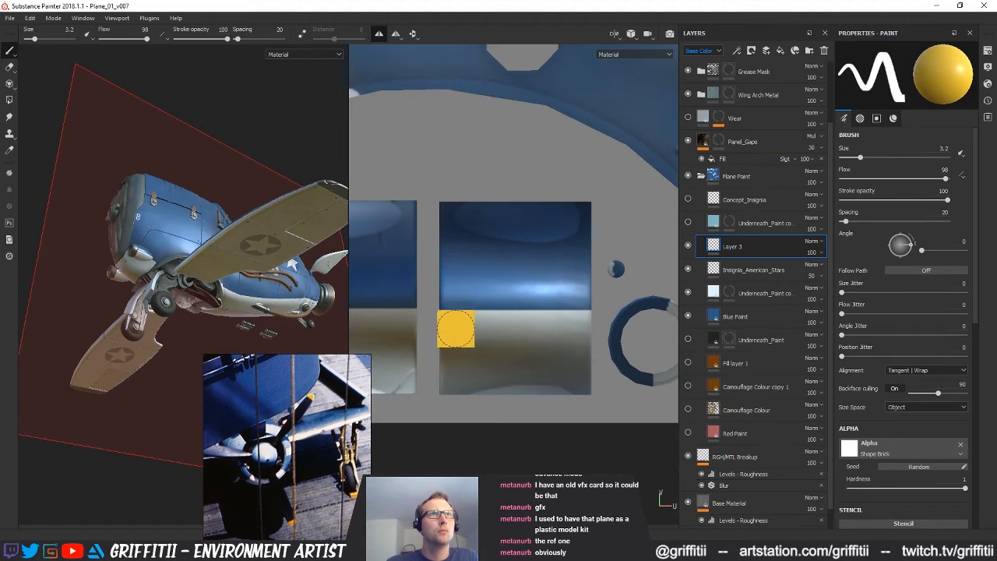
Try a horizontal yellow stripe across the pod's pale half, comparing its direction with the pod on the model
left_click(456, 328)
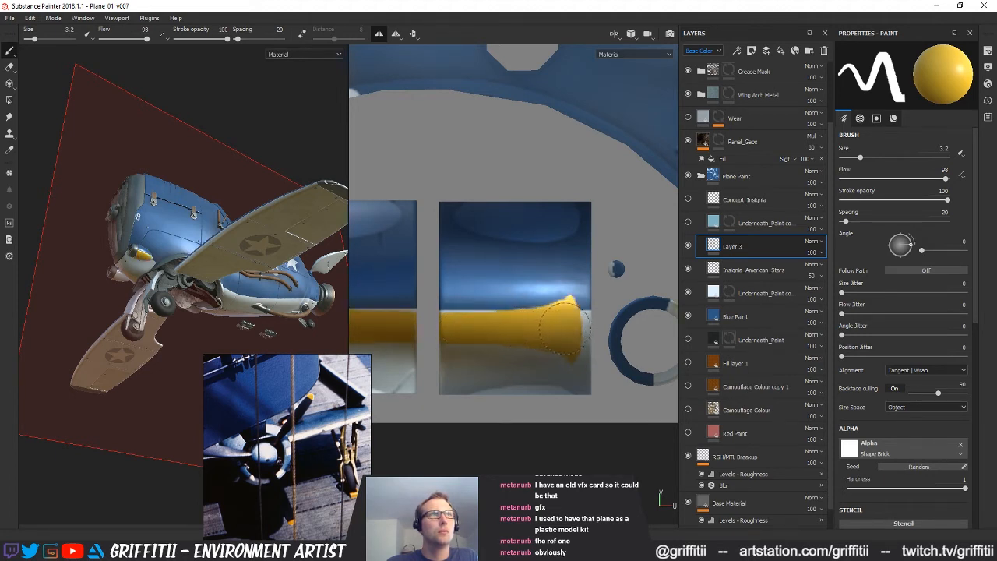
key("ctrl+z")
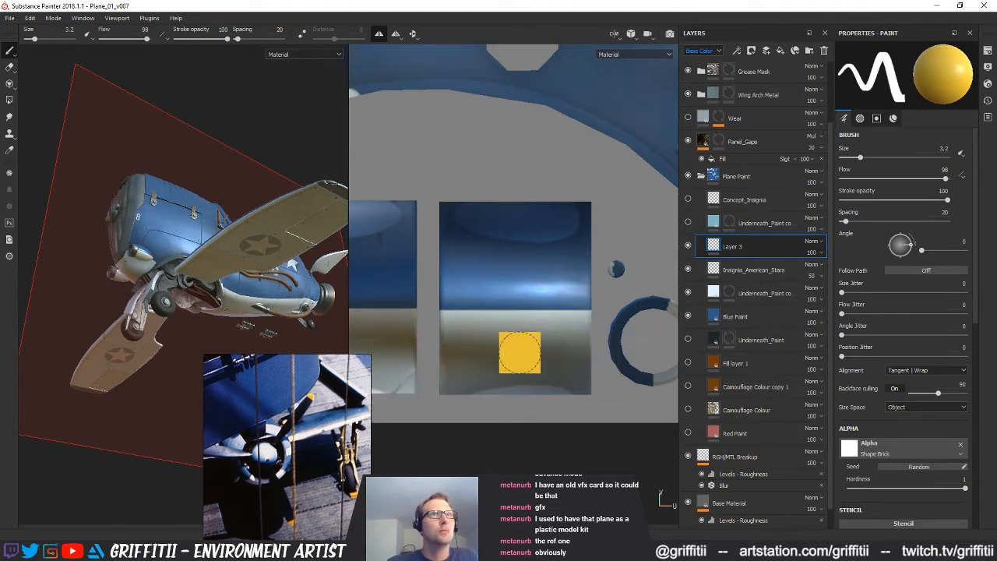
middle_click_drag(519, 352, 576, 355, "alt")
left_click_drag(225, 238, 204, 269, "alt")
right_click_drag(198, 273, 259, 270, "alt")
middle_click_drag(563, 327, 653, 320, "alt")
left_click_drag(84, 274, 177, 265, "alt")
left_click(175, 267)
middle_click_drag(587, 349, 478, 335, "alt")
key("ctrl+z")
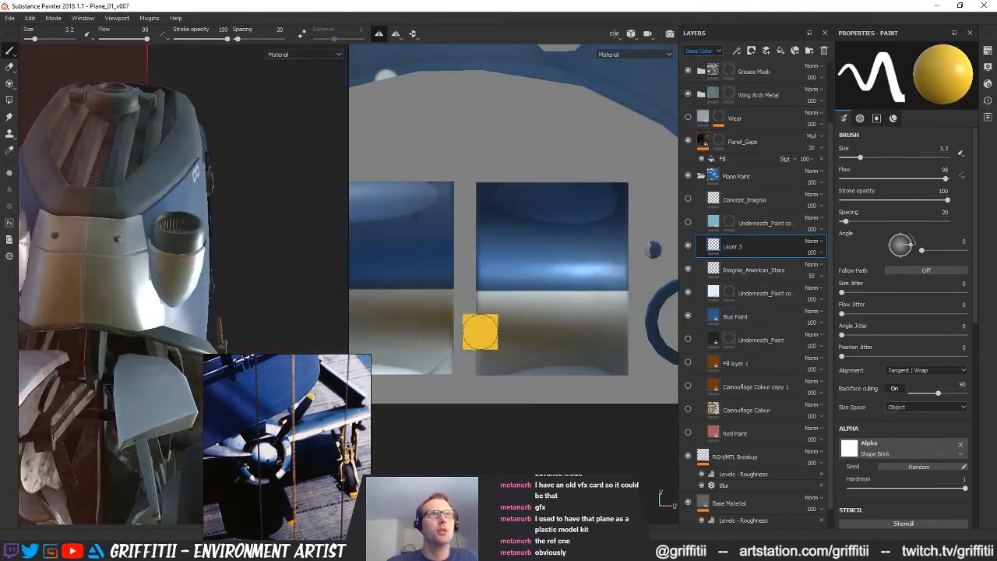
Paint a vertical yellow band along the inner edge of the pod's pale half, from the blue seam down, and check it on the model
left_click(434, 310)
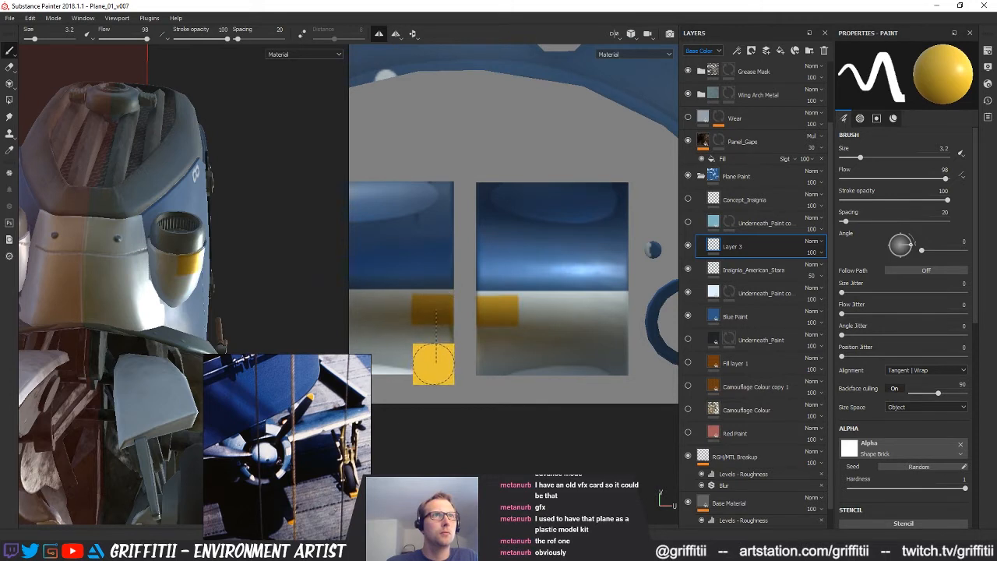
left_click(433, 362, "shift")
left_click_drag(433, 360, 433, 319)
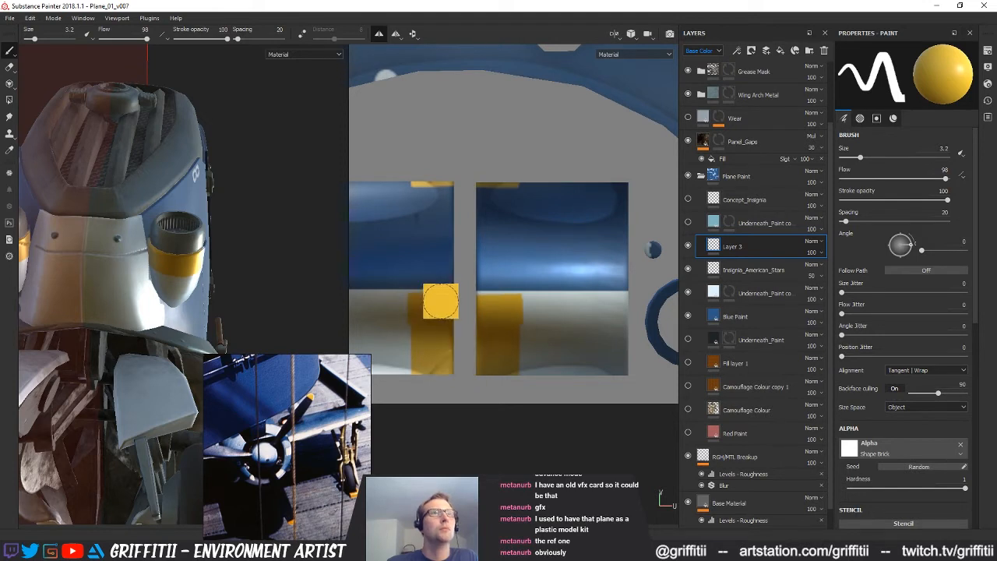
left_click(432, 303)
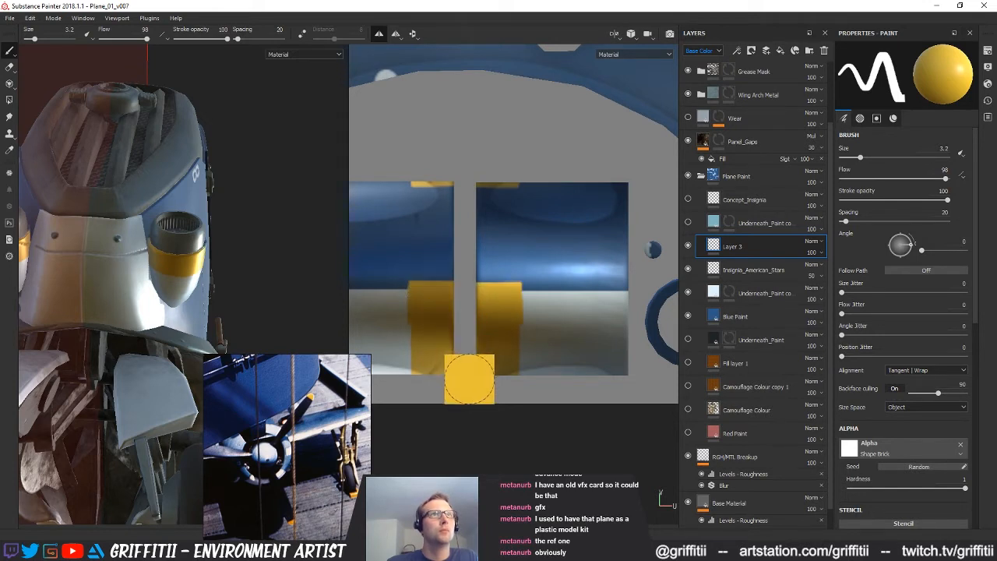
middle_click_drag(463, 361, 516, 370, "alt")
scroll(515, 374, "down", 1)
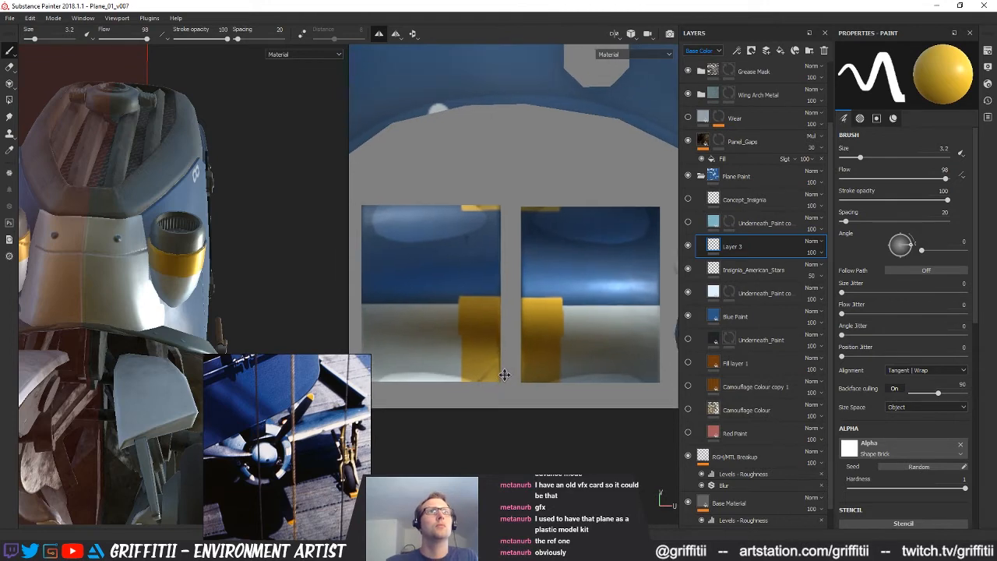
mouse_move(194, 286)
left_mouse_down("alt")
mouse_move(117, 289)
mouse_move(168, 254)
mouse_move(142, 280)
mouse_move(254, 222)
left_mouse_up("alt")
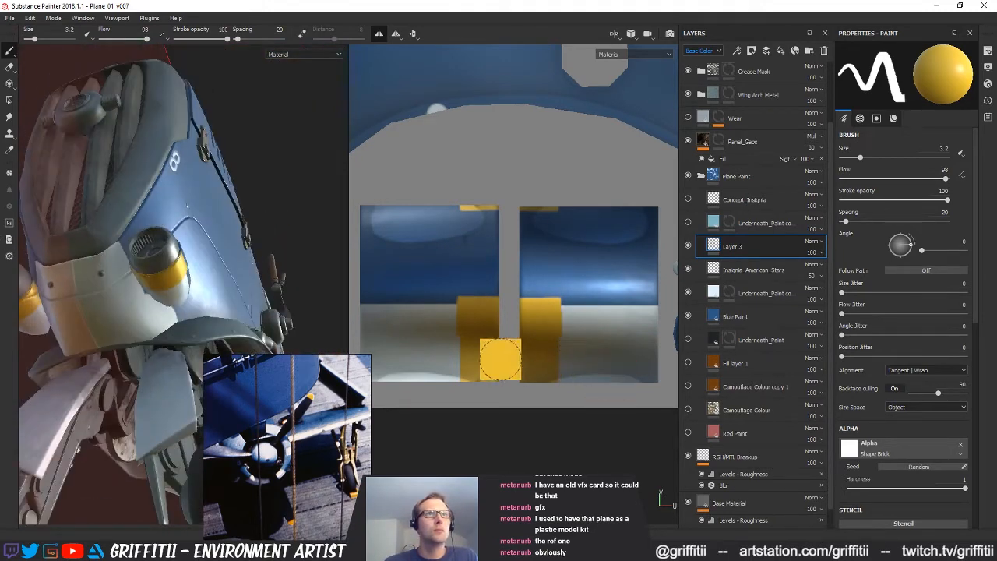
Set up the Eraser with the Shape Brick alpha at hardness 1
scroll(487, 354, "up", 3)
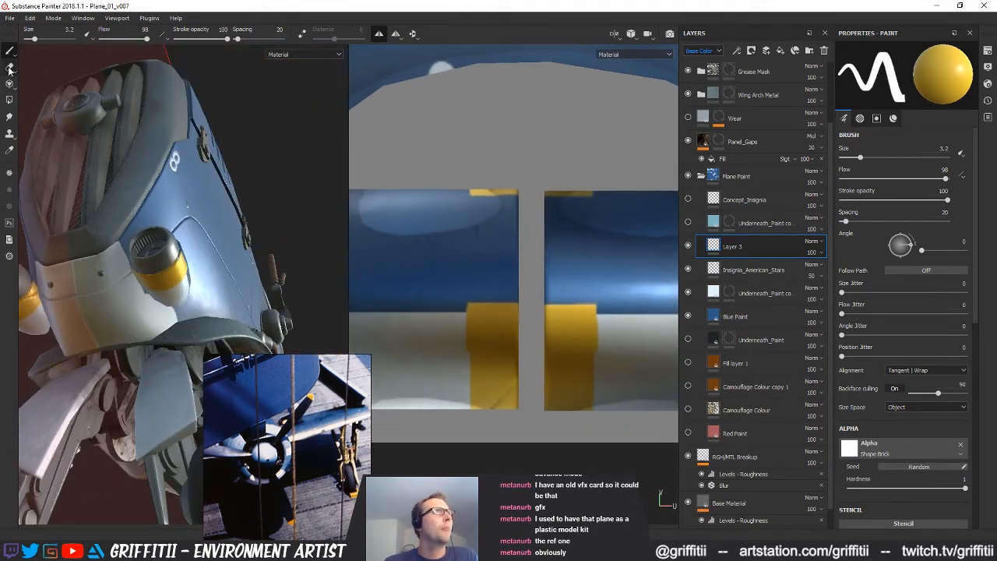
left_click(9, 67)
left_click(850, 447)
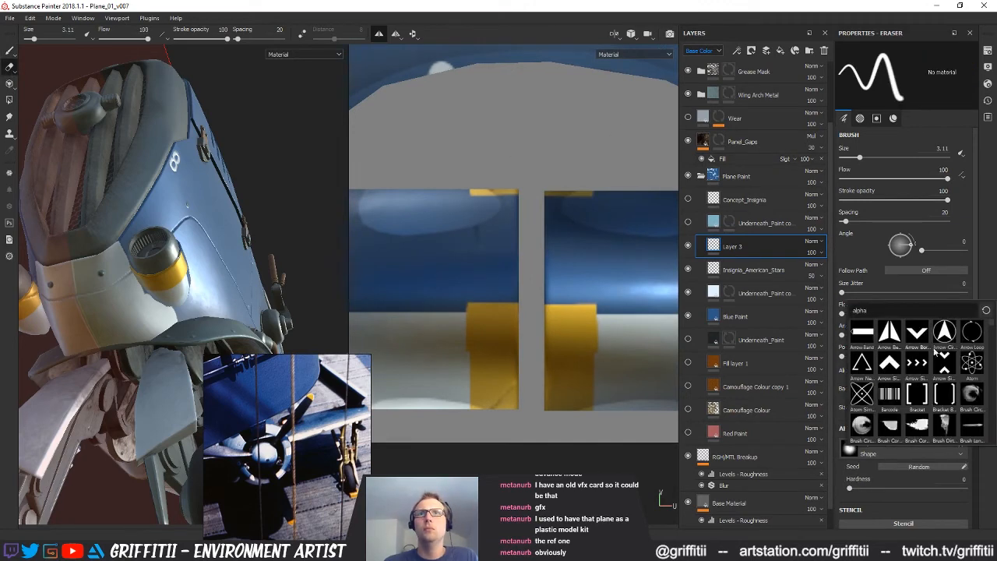
mouse_move(991, 330)
left_mouse_down()
mouse_move(993, 418)
mouse_move(995, 402)
left_mouse_up()
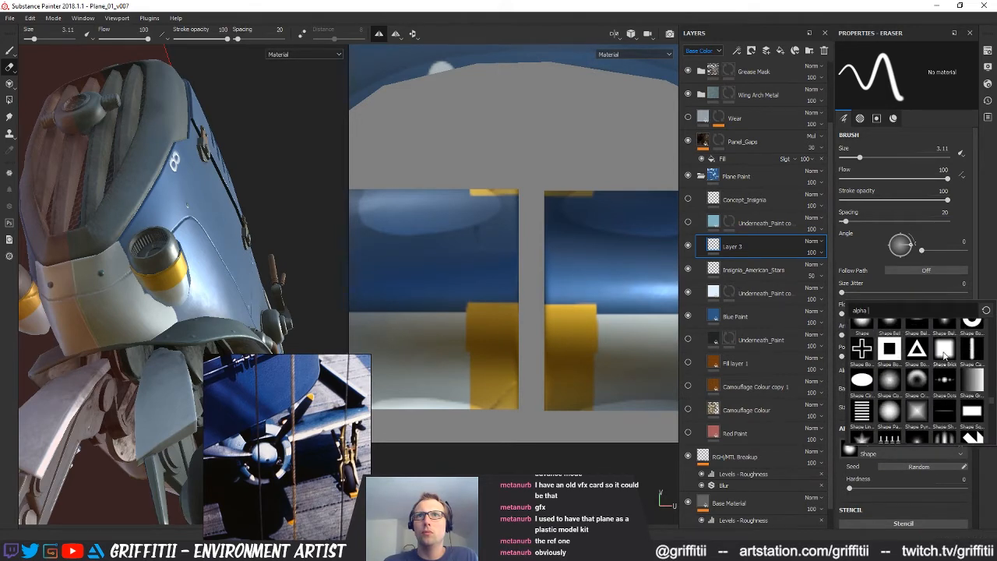
left_click(943, 352)
left_click_drag(961, 489, 966, 489)
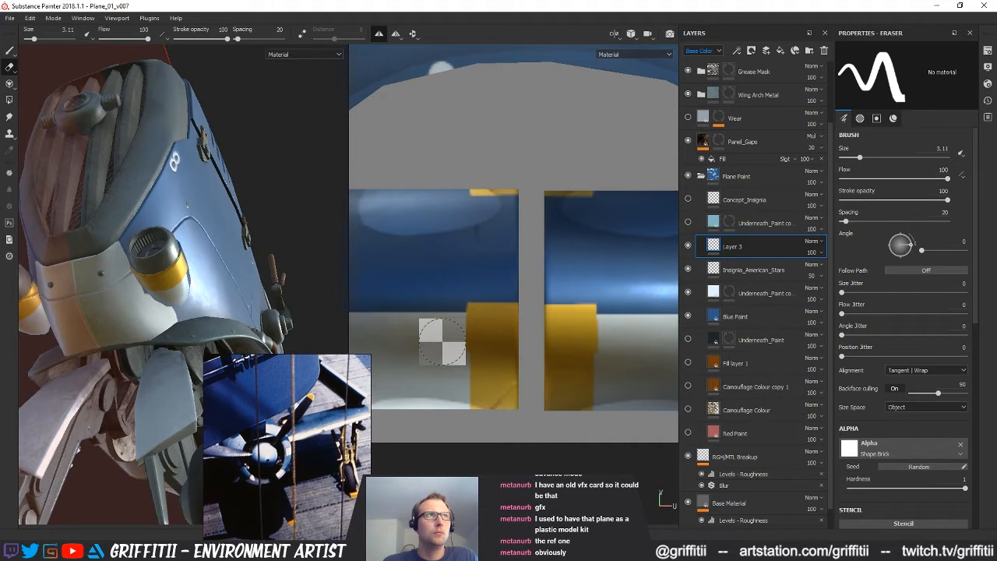
Erase the yellow overspill above the blue seam, straighten the band's outer edge, and check the pod on the model
left_click(438, 284, "ctrl+shift")
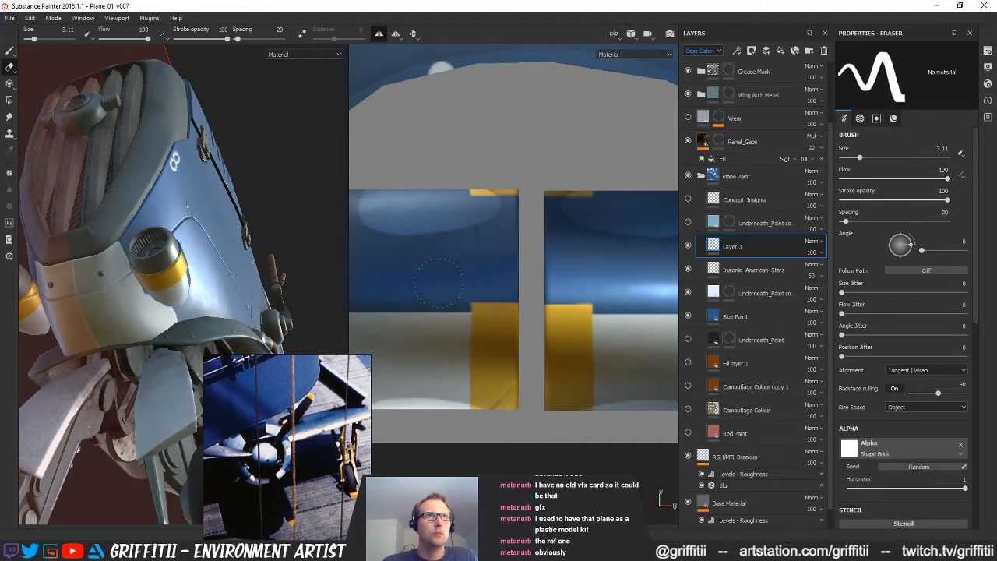
left_click(485, 285)
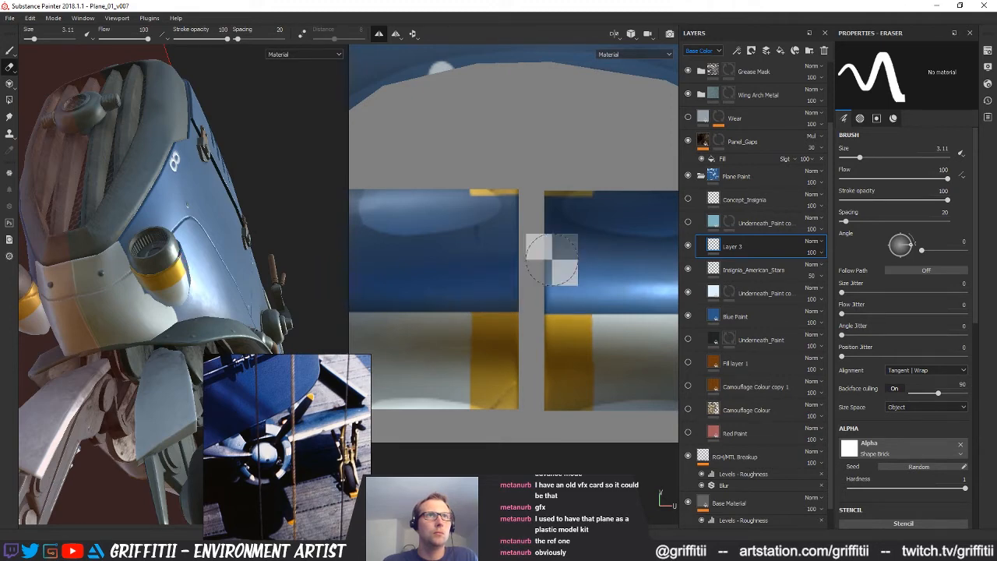
mouse_move(208, 252)
left_mouse_down("alt")
mouse_move(116, 198)
mouse_move(191, 219)
left_mouse_up("alt")
right_click_drag(191, 219, 208, 231, "alt")
left_click_drag(209, 231, 156, 294, "alt")
mouse_move(531, 340)
middle_mouse_down("alt")
mouse_move(540, 288)
mouse_move(353, 287)
mouse_move(538, 283)
middle_mouse_up("alt")
middle_click_drag(508, 319, 498, 340, "alt")
right_click_drag(499, 340, 563, 366, "alt")
mouse_move(476, 206)
left_mouse_down("alt")
mouse_move(480, 254)
mouse_move(475, 223)
left_mouse_up("alt")
middle_click_drag(498, 315, 519, 307, "alt")
right_click_drag(519, 307, 556, 269, "alt")
middle_click_drag(556, 269, 554, 315, "alt")
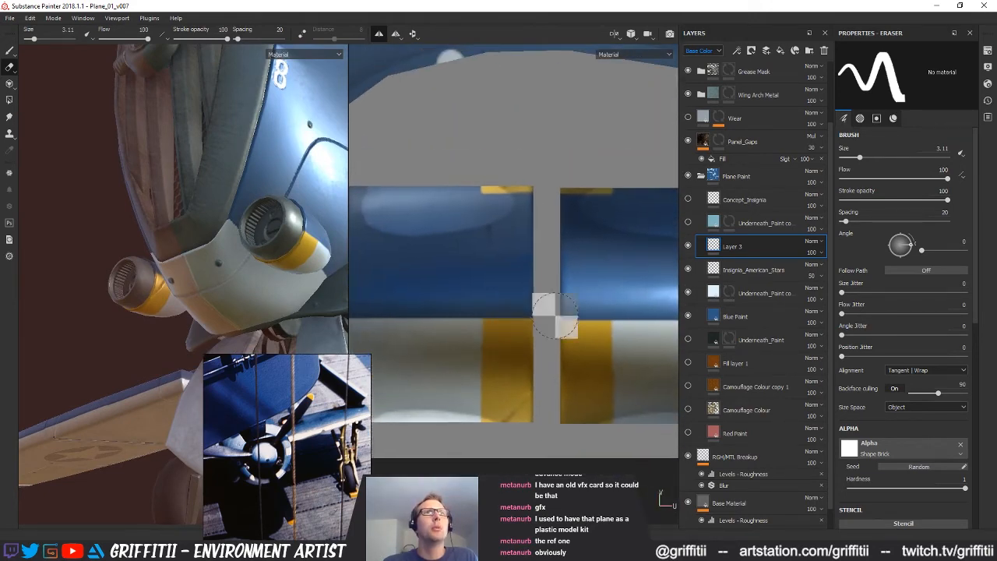
Try erasing the thin yellow strip at the upper edge of the pod's blue half
left_click_drag(493, 189, 506, 195)
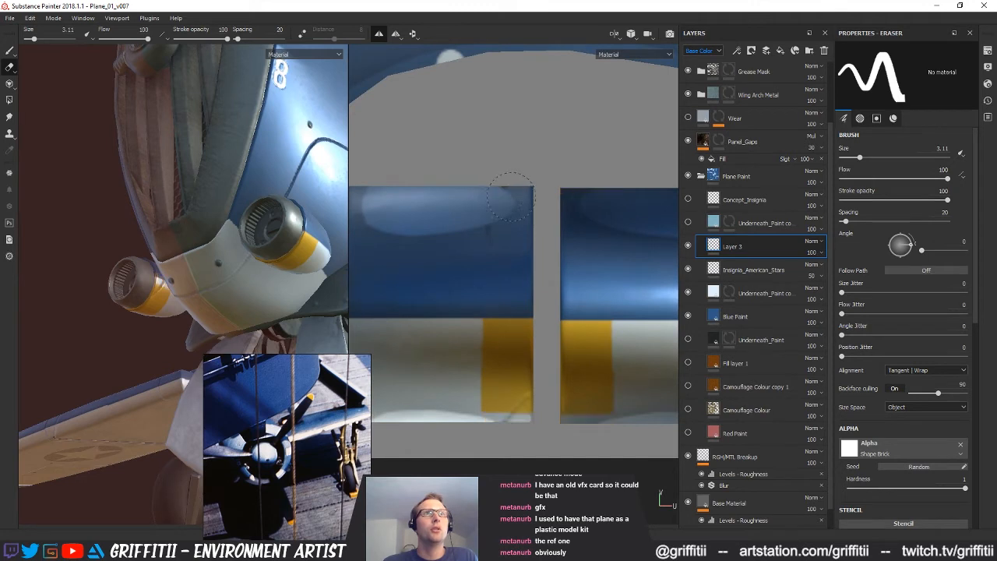
key("ctrl+z")
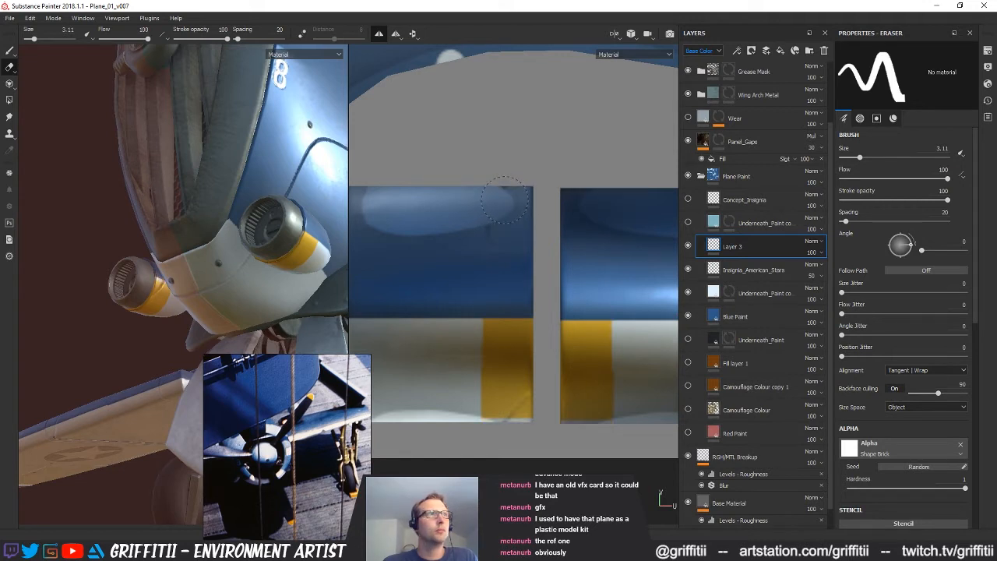
left_click_drag(506, 202, 506, 209)
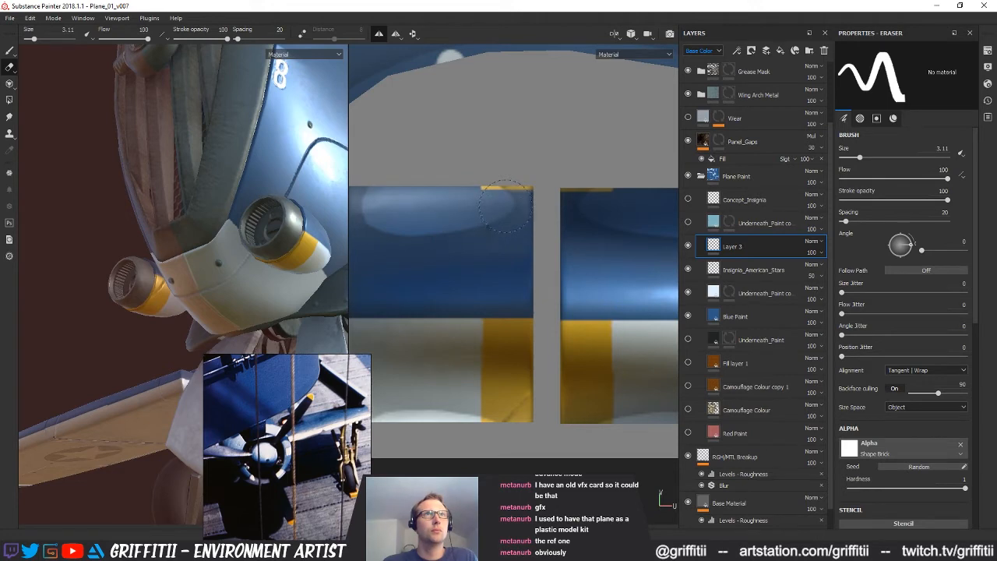
Check the yellow pod band on the model and rename Layer 3 to Yellow_Engine_Markings
mouse_move(260, 274)
left_mouse_down("alt")
mouse_move(103, 281)
mouse_move(237, 285)
mouse_move(173, 282)
left_mouse_up("alt")
right_click_drag(173, 282, 117, 264, "alt")
mouse_move(117, 264)
left_mouse_down("alt")
mouse_move(177, 268)
mouse_move(127, 290)
mouse_move(187, 271)
mouse_move(112, 262)
left_mouse_up("alt")
right_click_drag(111, 262, 146, 266, "alt")
left_click_drag(117, 266, 159, 261, "alt")
right_click_drag(120, 250, 152, 255, "alt")
left_click_drag(153, 256, 114, 230, "alt")
mouse_move(582, 406)
middle_mouse_down("alt")
mouse_move(579, 376)
mouse_move(580, 390)
middle_mouse_up("alt")
right_click_drag(149, 242, 125, 239, "alt")
mouse_move(125, 238)
middle_mouse_down("alt")
mouse_move(137, 269)
mouse_move(134, 249)
middle_mouse_up("alt")
middle_click_drag(536, 372, 510, 368, "alt")
right_click_drag(492, 378, 589, 378, "alt")
middle_click_drag(589, 378, 589, 397, "alt")
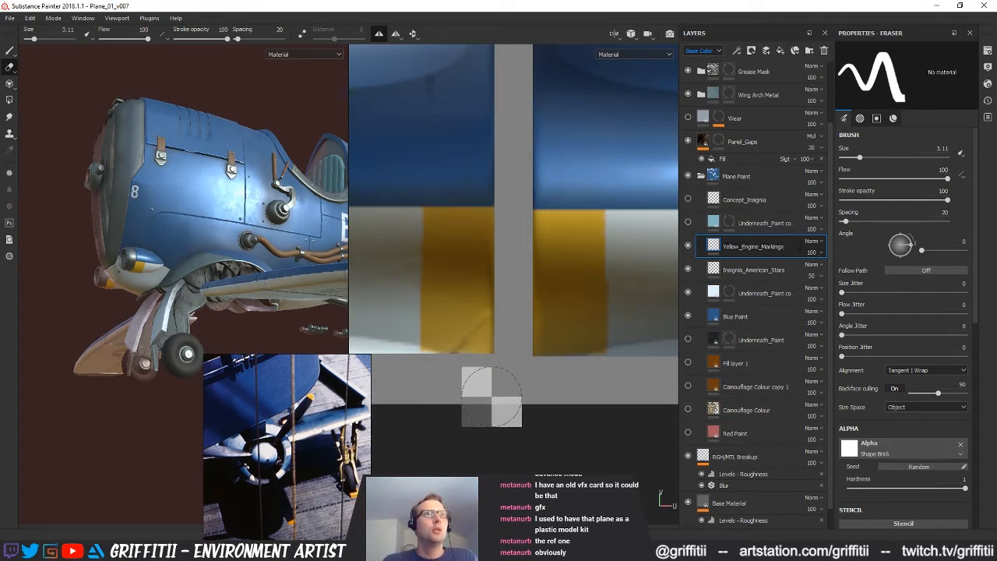
mouse_move(587, 400)
middle_mouse_down()
mouse_move(570, 389)
mouse_move(595, 396)
middle_mouse_up()
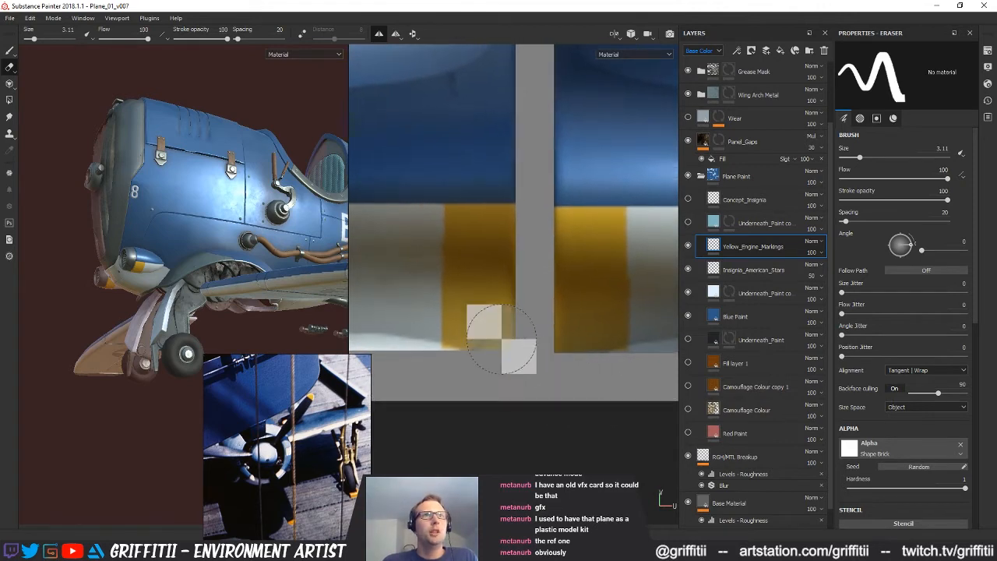
Examine the cockpit and fuselage markings in the reference photo beside the full model
left_click_drag(172, 289, 187, 202, "alt")
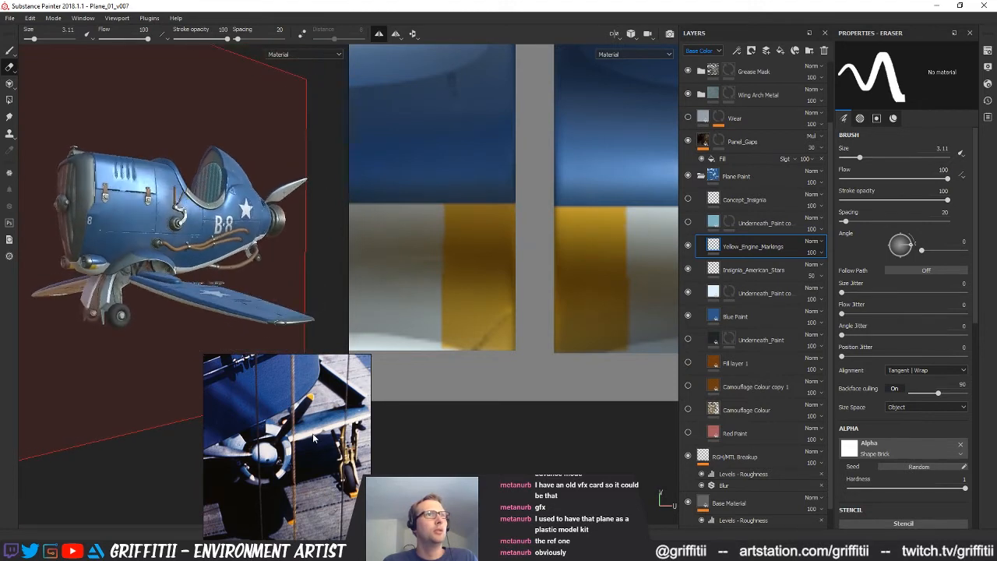
scroll(317, 443, "down", 3)
middle_click_drag(297, 439, 240, 424)
mouse_move(300, 430)
middle_mouse_down()
mouse_move(233, 405)
mouse_move(239, 377)
middle_mouse_up()
scroll(269, 426, "up", 2)
scroll(267, 423, "up", 2)
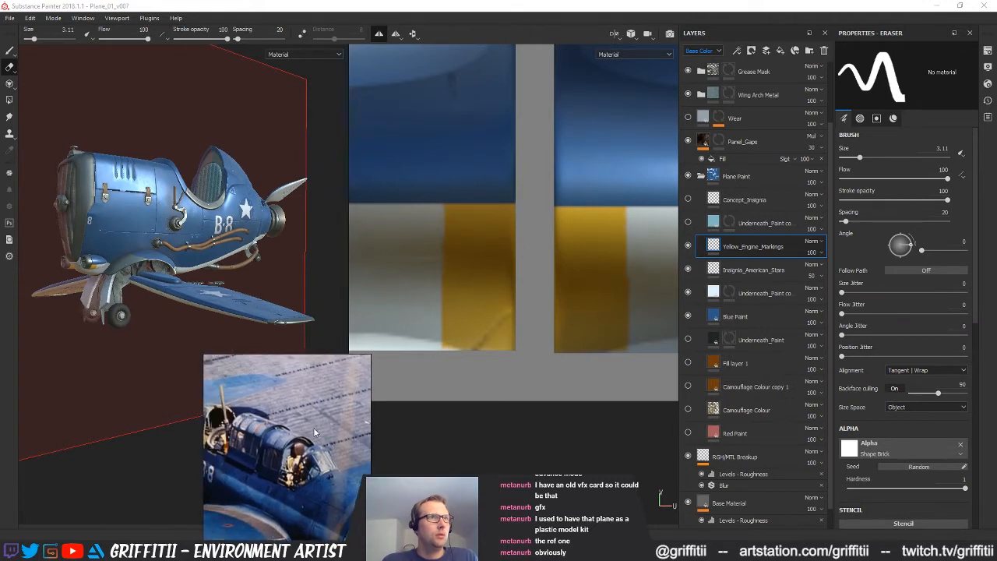
middle_click_drag(265, 413, 324, 442)
scroll(314, 444, "down", 1)
Compare the model's side and wing markings with those of the whole aircraft in the reference photo
left_click_drag(225, 222, 249, 189, "alt")
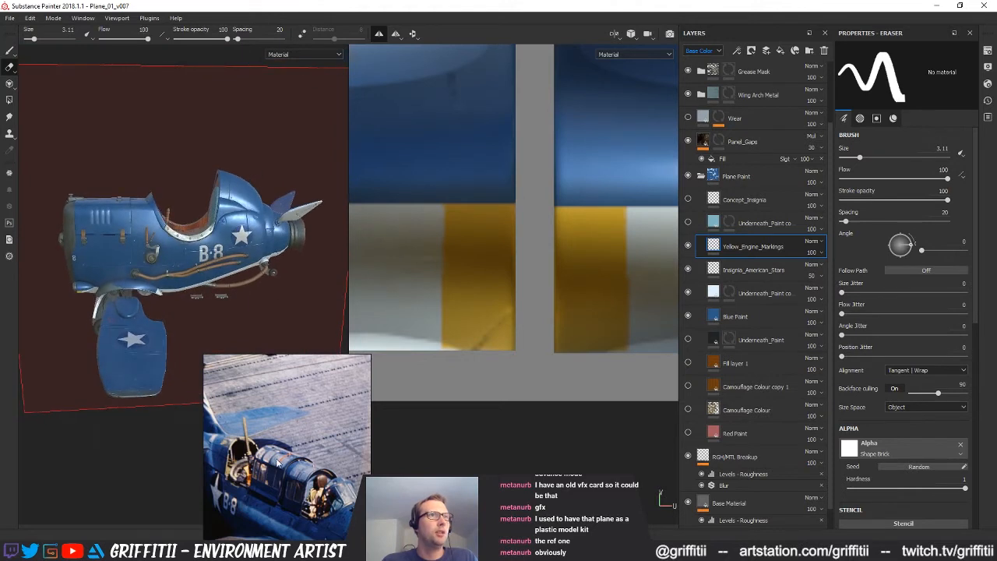
middle_click_drag(236, 234, 236, 236, "alt")
left_click_drag(228, 270, 226, 253, "alt")
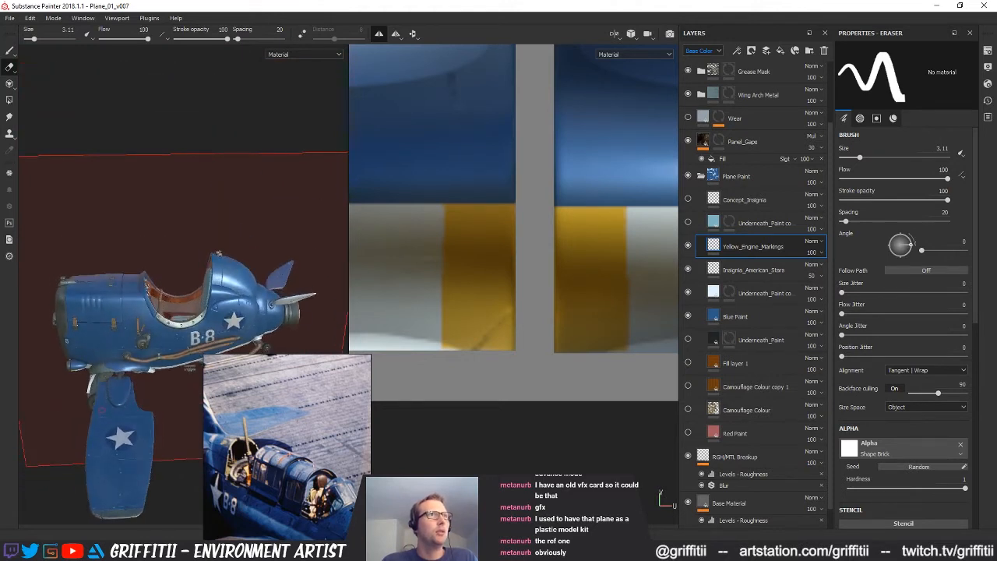
left_click_drag(220, 309, 231, 261, "alt")
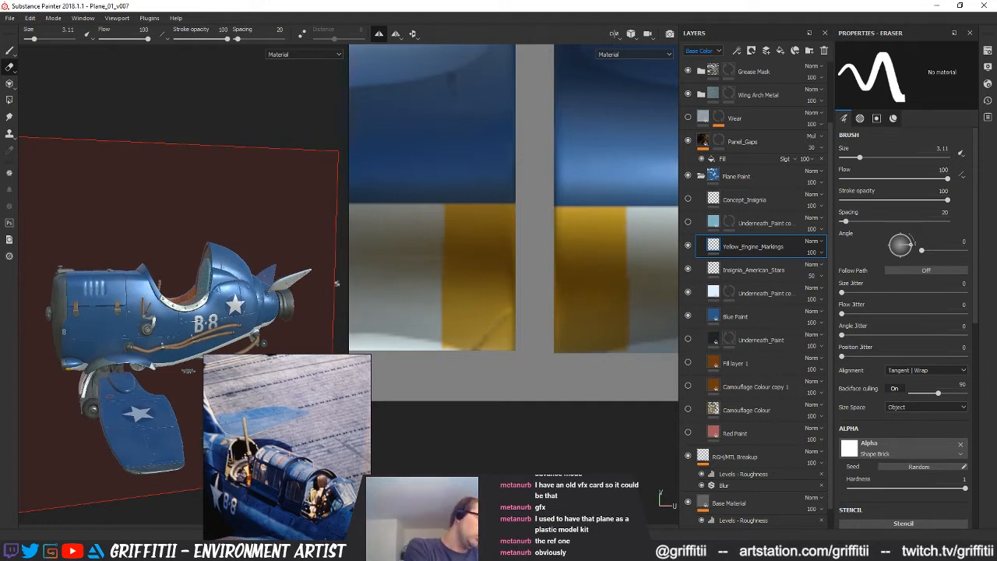
left_click_drag(236, 265, 169, 232, "alt")
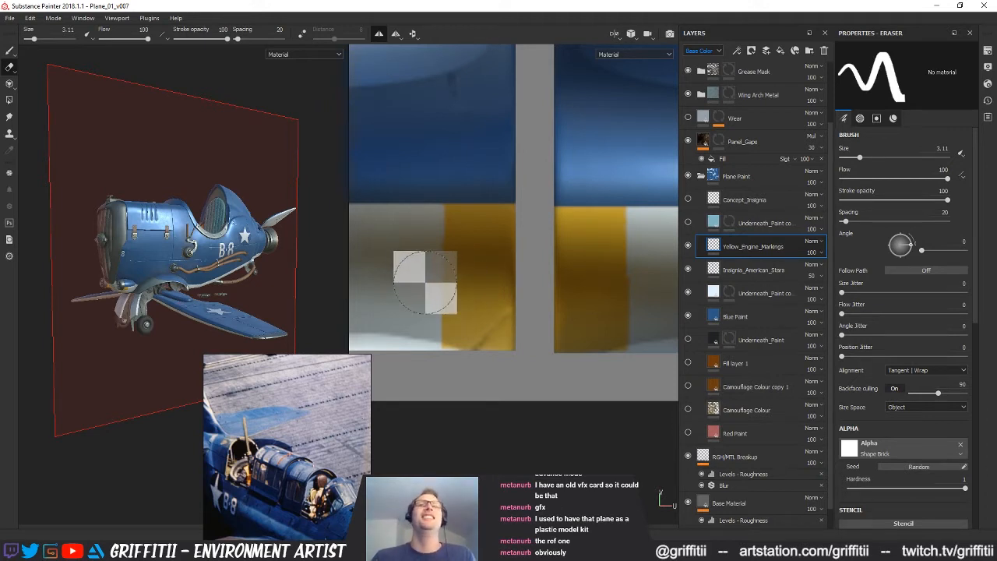
scroll(295, 441, "down", 4)
scroll(296, 445, "up", 5)
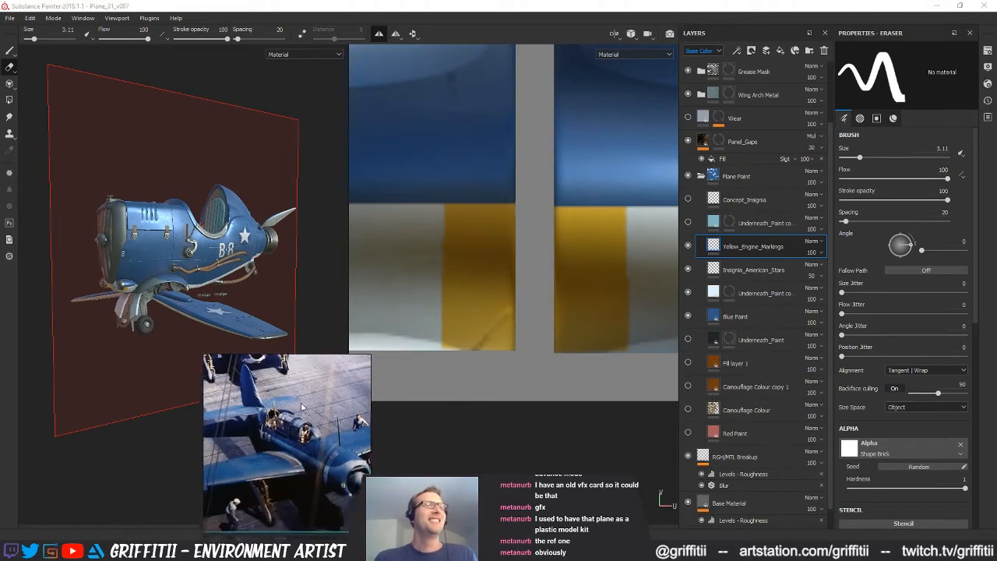
scroll(311, 449, "down", 5)
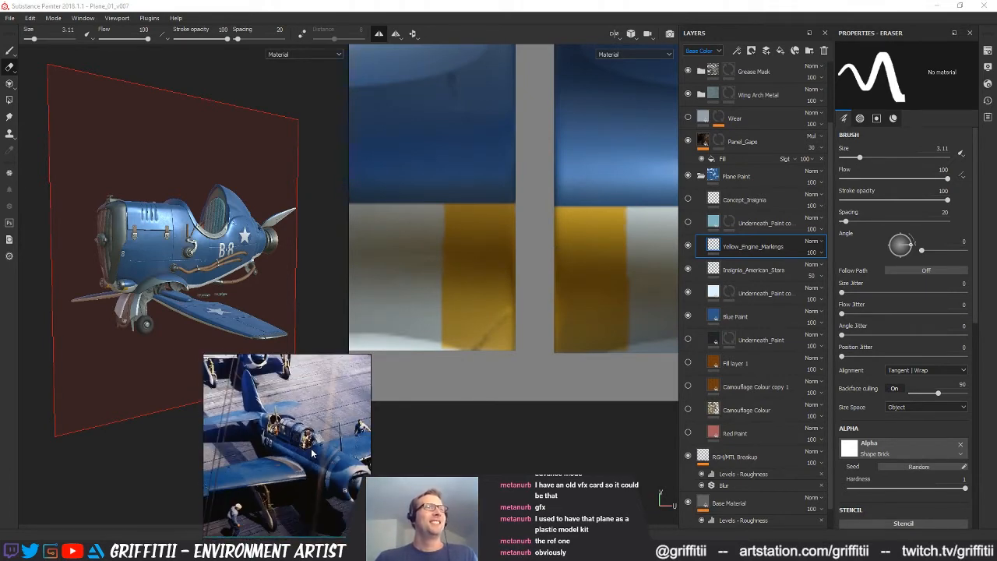
Examine the blue aircraft's fuselage and nose in the reference photo against the tilted model
middle_click_drag(289, 438, 290, 444)
left_click_drag(240, 220, 245, 243, "alt")
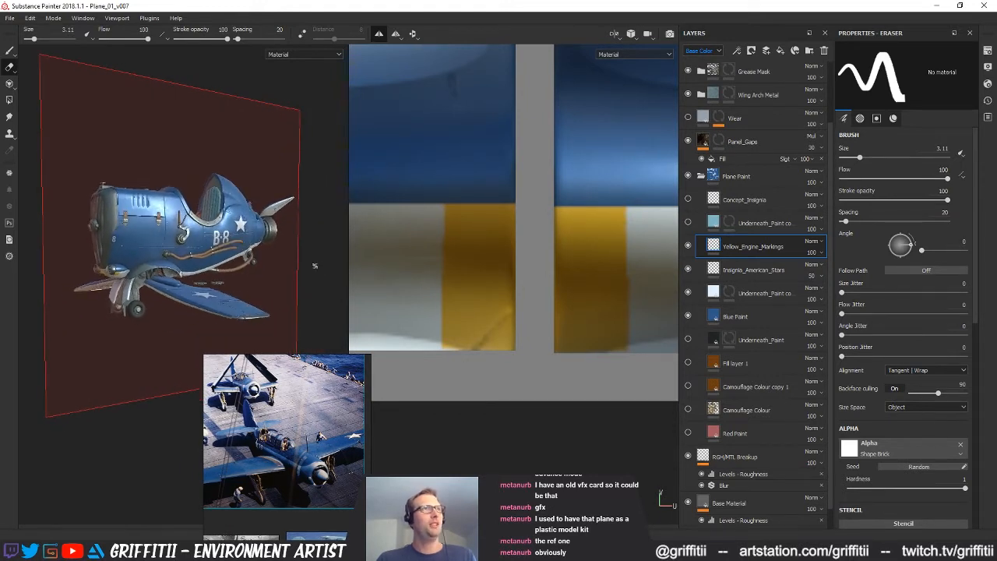
middle_click_drag(304, 265, 302, 255, "alt")
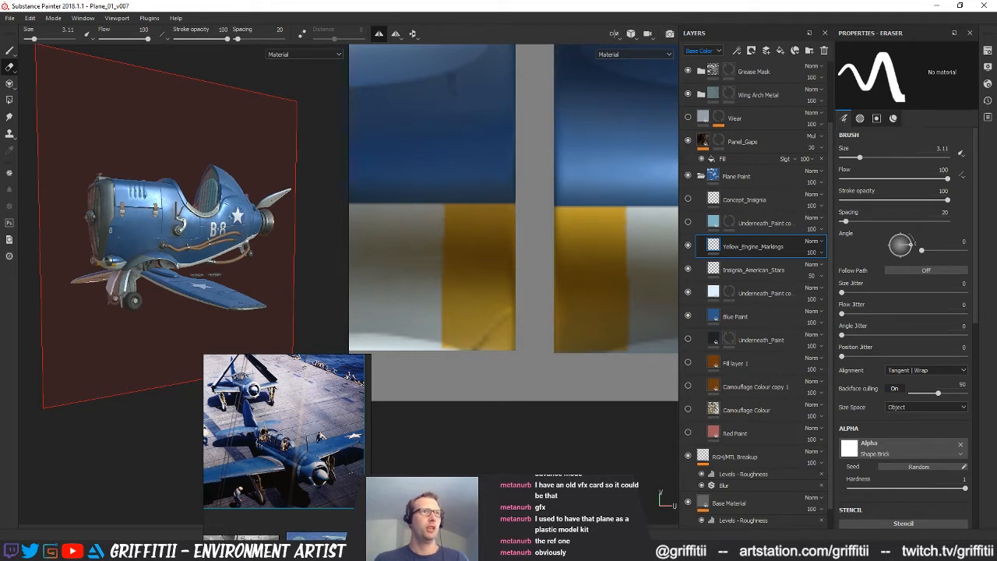
scroll(294, 450, "up", 3)
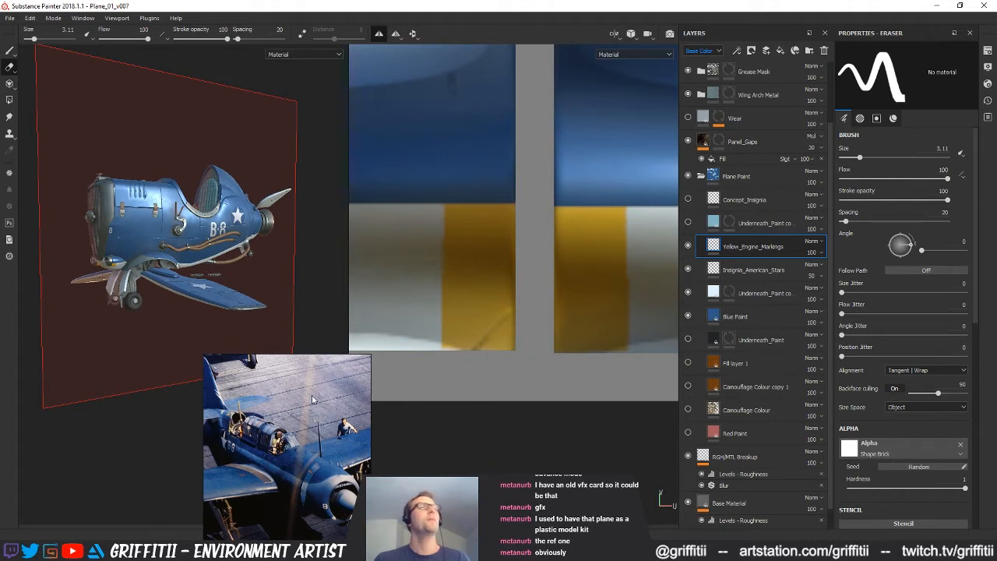
Erase the yellow overspill from the blue half of the engine pod ring with a 0.32 eraser
middle_click_drag(501, 220, 499, 243)
scroll(499, 243, "down", 6)
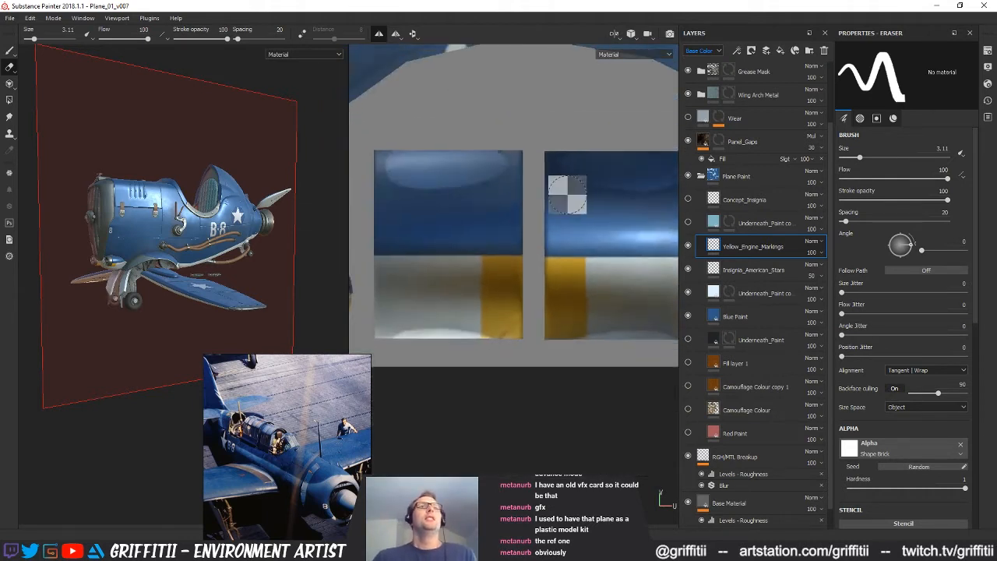
scroll(528, 251, "up", 10)
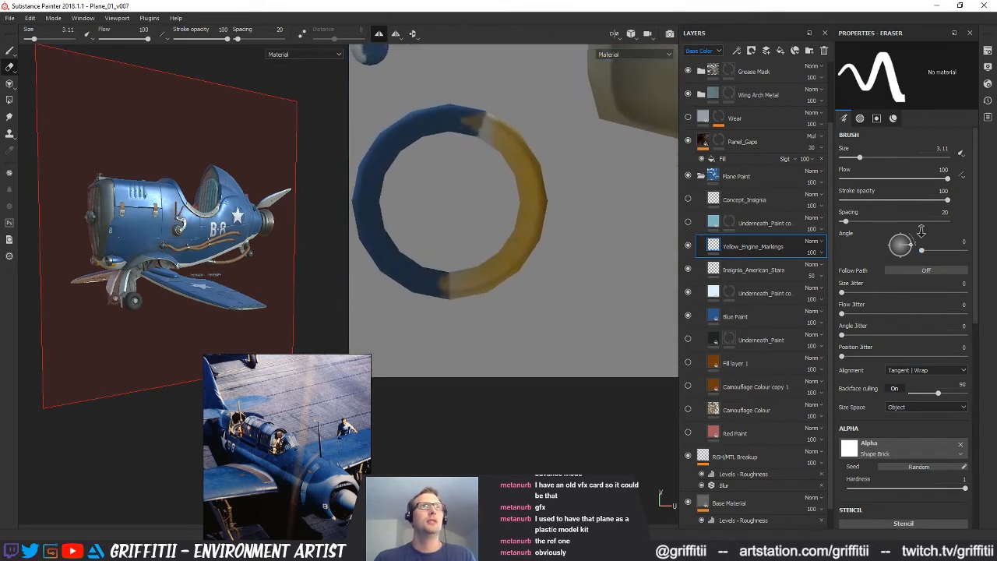
scroll(468, 257, "down", 8)
middle_click_drag(449, 261, 471, 288)
right_click_drag(470, 288, 441, 225, "alt")
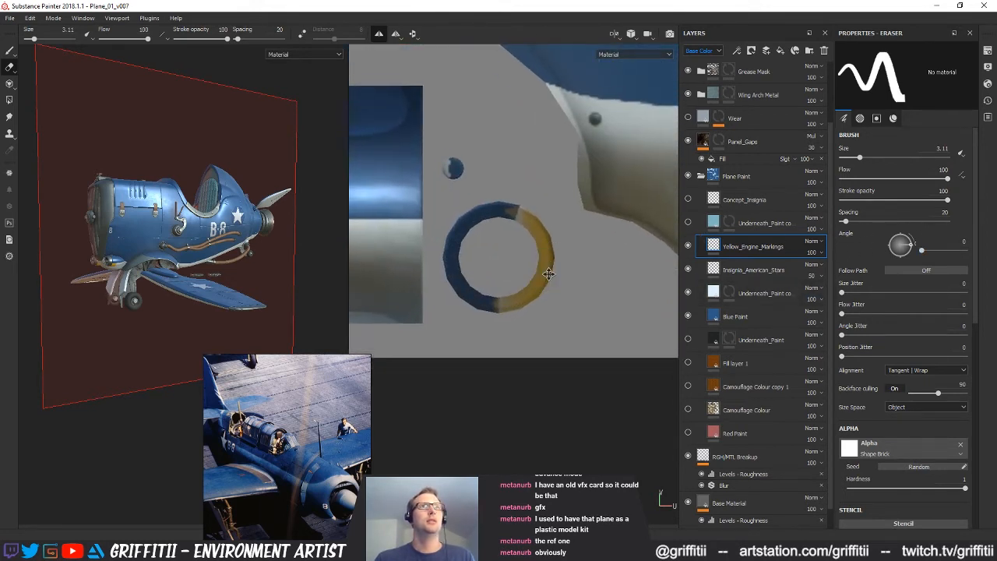
middle_click_drag(441, 225, 449, 243, "alt")
mouse_move(595, 220)
right_mouse_down("alt")
mouse_move(547, 264)
mouse_move(746, 258)
right_mouse_up("alt")
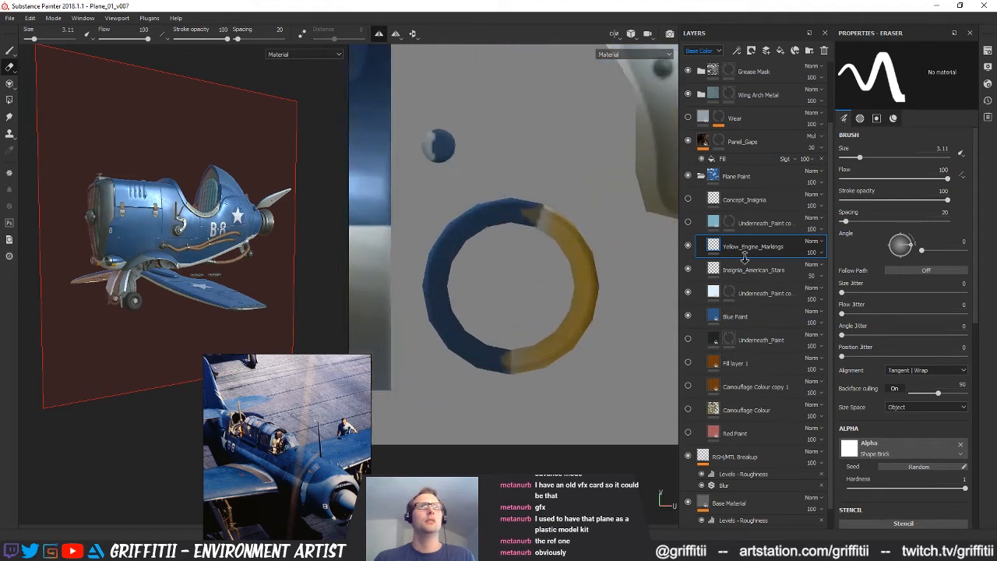
key("bracketleft")
key("bracketleft")
key("bracketleft")
key("bracketleft")
key("bracketleft")
key("bracketleft")
key("bracketleft")
key("bracketleft")
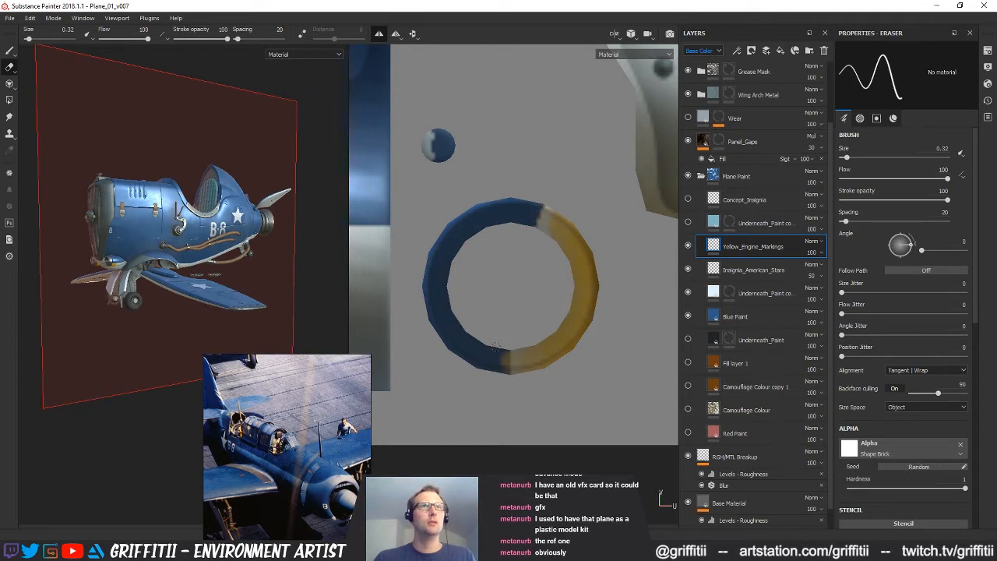
middle_click_drag(518, 317, 539, 272, "alt")
right_click_drag(539, 272, 570, 342, "alt")
middle_click_drag(598, 306, 577, 329, "alt")
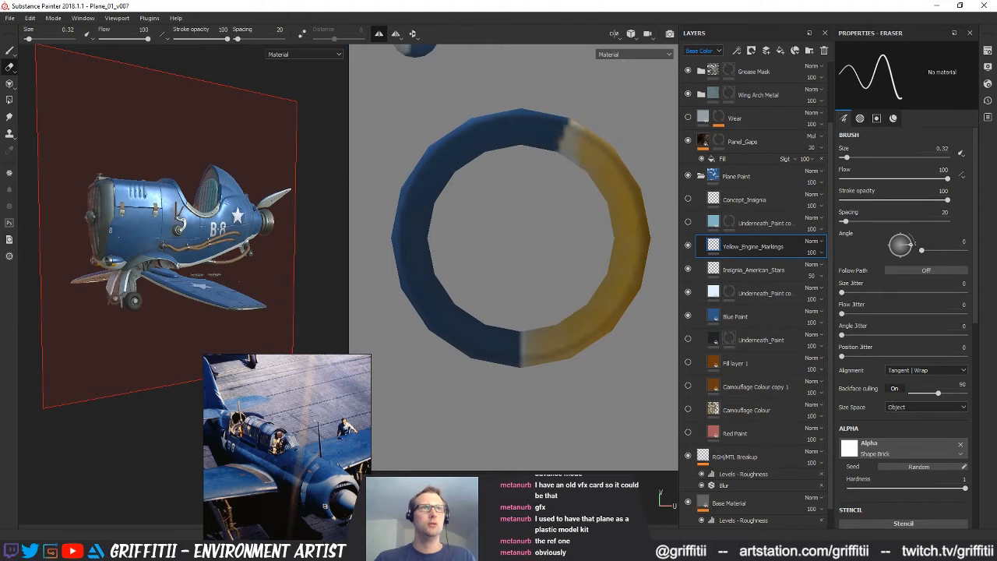
Paint the remaining pale parts of the pod ring's other half solid yellow with a 0.35 brush
left_click(9, 50)
key("bracketleft")
key("bracketleft")
key("bracketleft")
key("bracketleft")
key("bracketleft")
key("bracketleft")
key("bracketleft")
key("bracketleft")
key("bracketleft")
key("bracketleft")
key("bracketleft")
key("bracketleft")
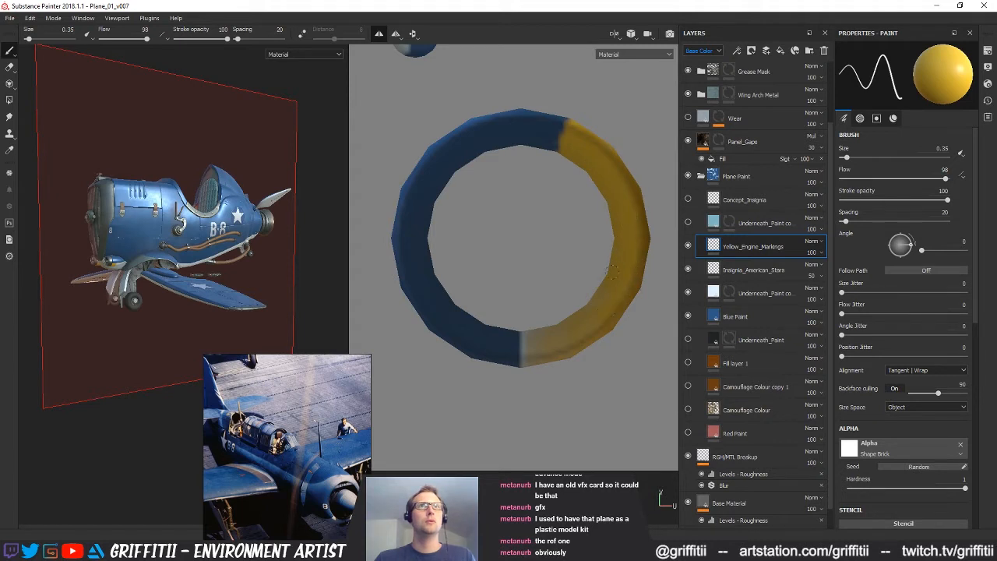
middle_click_drag(554, 255, 515, 200, "alt")
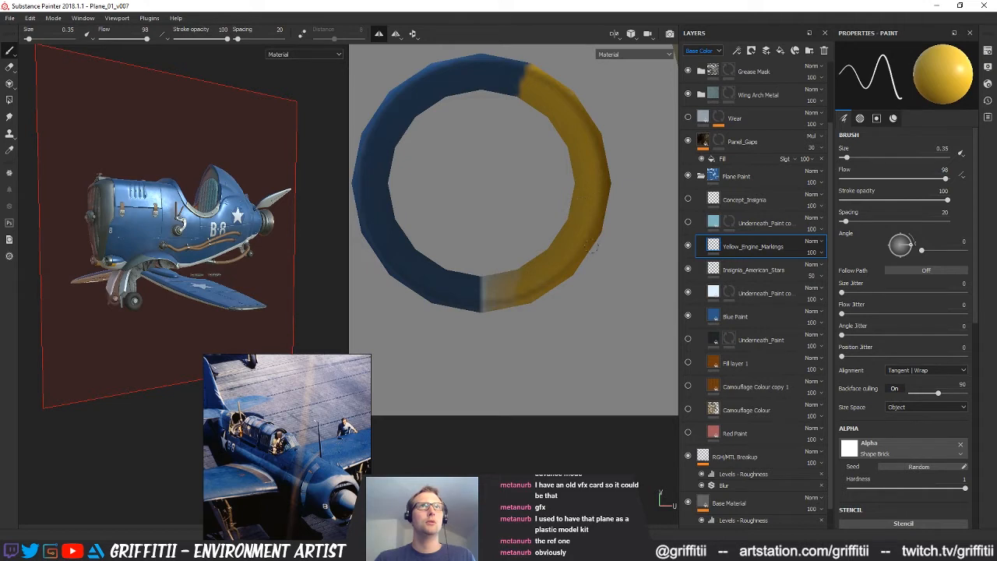
middle_click_drag(490, 315, 516, 268, "alt")
right_click_drag(516, 267, 576, 237, "alt")
left_click_drag(514, 226, 514, 250)
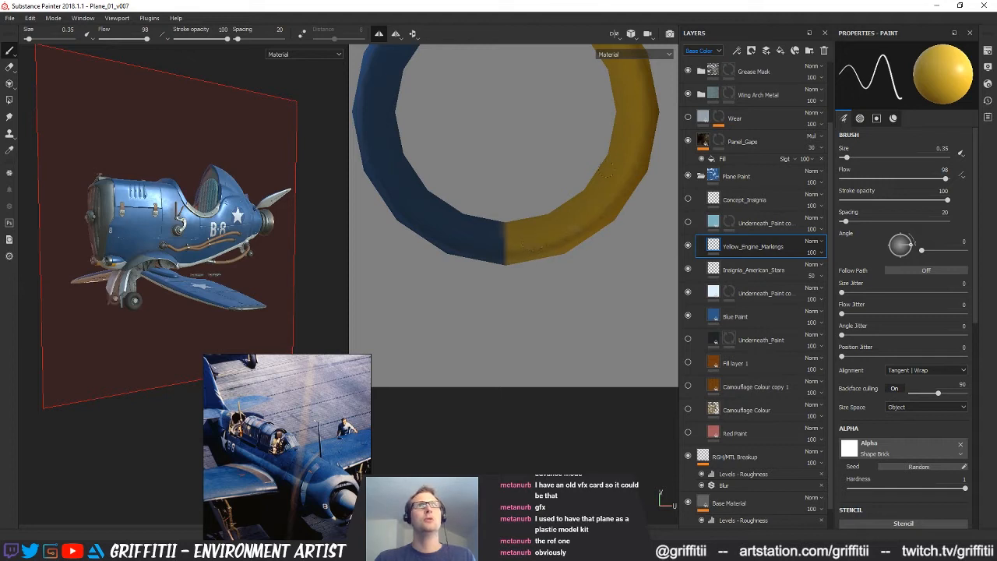
Check the second pod ring and the yellow bands on both pod panels in the UV layout
right_click_drag(611, 191, 535, 194, "alt")
middle_click_drag(534, 194, 513, 327, "alt")
right_click_drag(514, 327, 463, 323, "alt")
middle_click_drag(569, 285, 592, 274, "alt")
right_click_drag(592, 274, 523, 265, "alt")
middle_click_drag(522, 264, 631, 268, "alt")
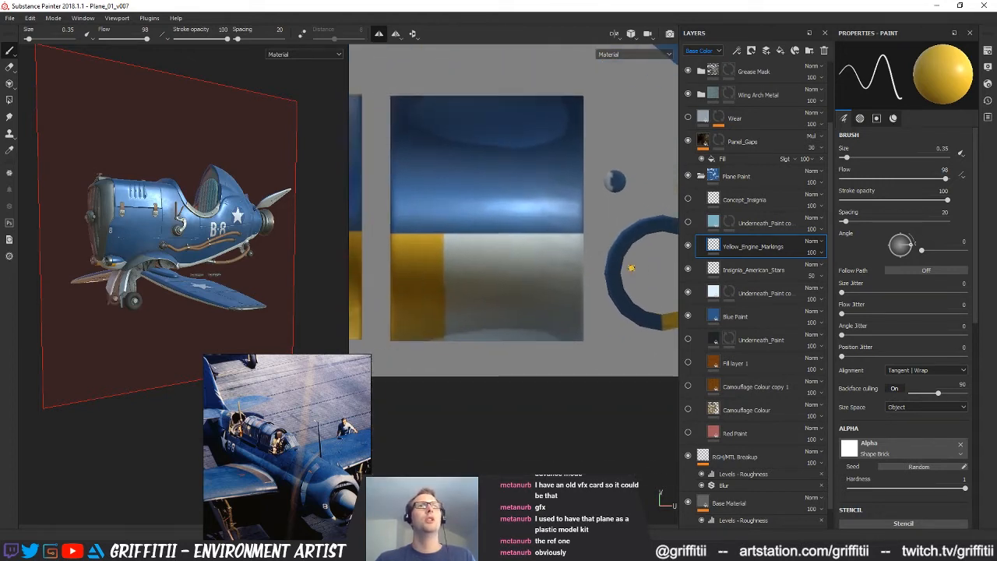
right_click_drag(631, 268, 538, 270, "alt")
middle_click_drag(446, 263, 532, 271, "alt")
right_click_drag(532, 271, 477, 265, "alt")
mouse_move(476, 265)
middle_mouse_down("alt")
mouse_move(561, 256)
mouse_move(422, 267)
middle_mouse_up("alt")
right_click_drag(421, 267, 491, 272, "alt")
middle_click_drag(439, 289, 389, 259, "alt")
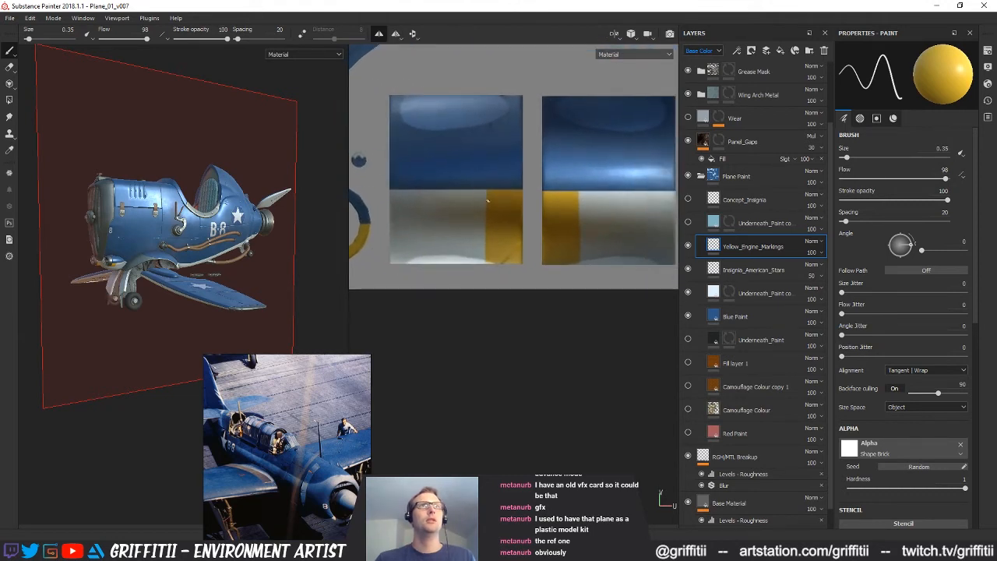
Touch up the yellow bands along the lower edges of both pod panels with the 0.35 brush
right_click_drag(488, 201, 528, 207, "alt")
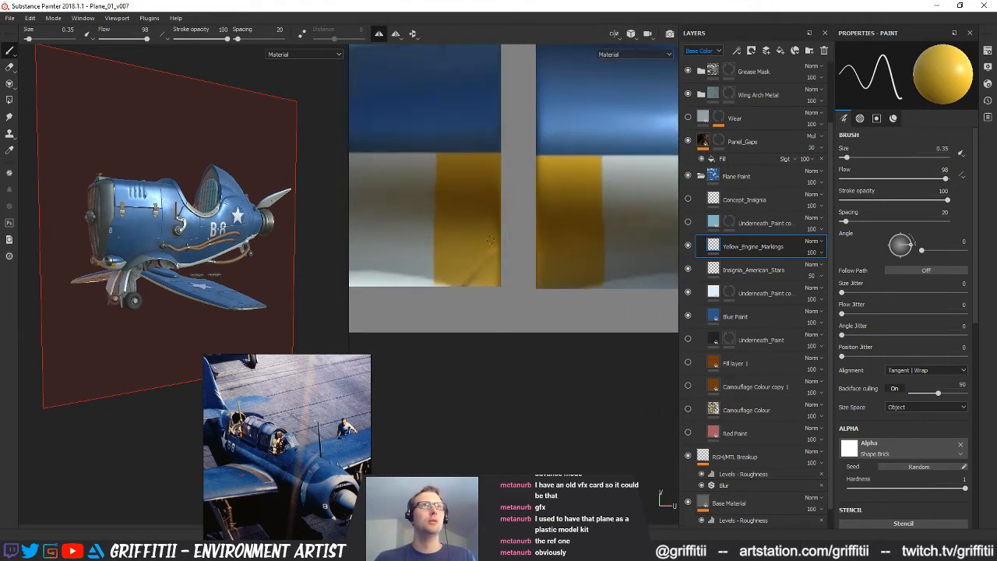
middle_click_drag(481, 240, 483, 172, "alt")
right_click_drag(438, 224, 463, 216, "alt")
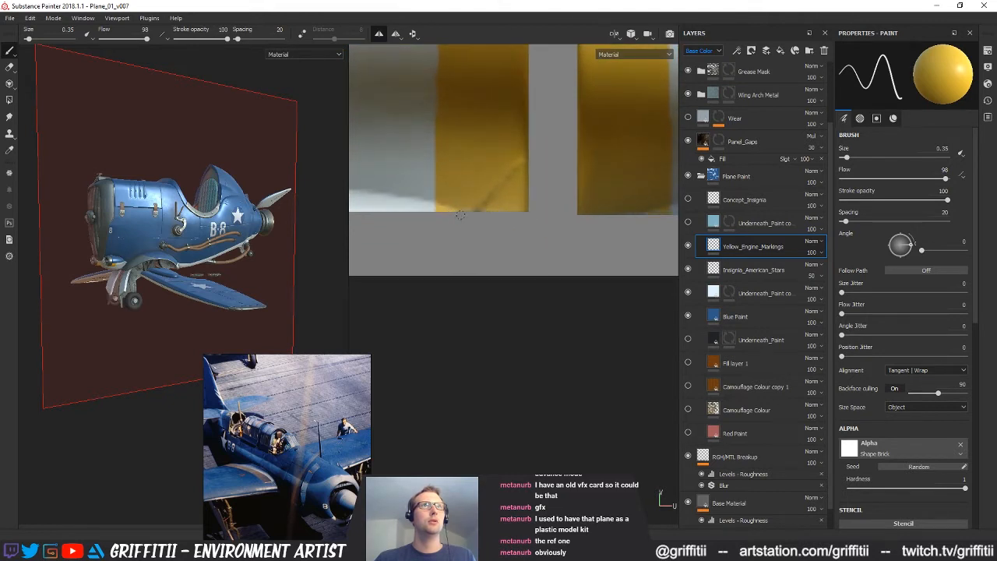
middle_click_drag(628, 207, 527, 231, "alt")
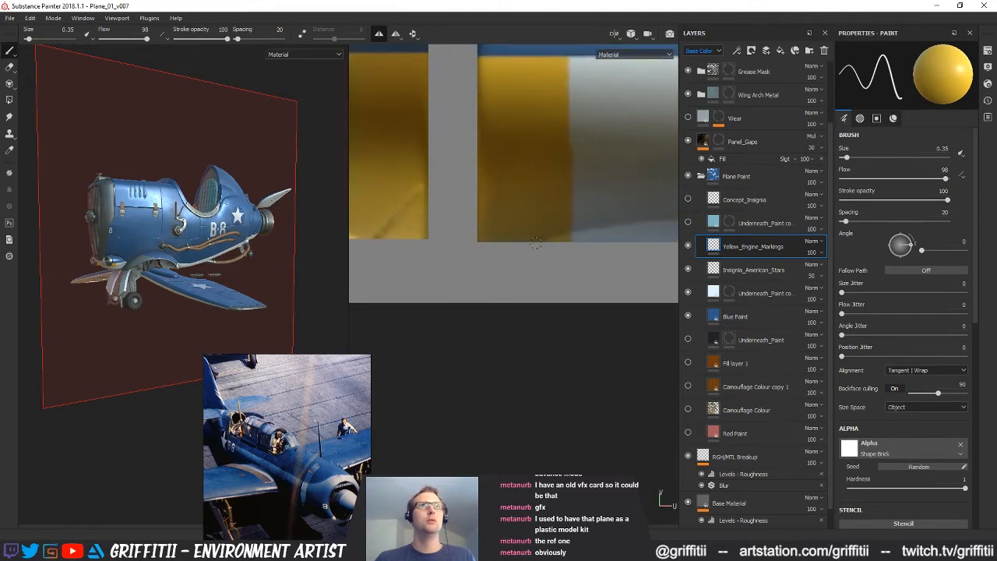
right_click_drag(535, 235, 434, 189, "alt")
middle_click_drag(524, 134, 527, 264, "alt")
right_click_drag(527, 265, 506, 225, "alt")
middle_click_drag(506, 225, 512, 316, "alt")
right_click_drag(451, 183, 493, 192, "alt")
middle_click_drag(493, 191, 498, 184, "alt")
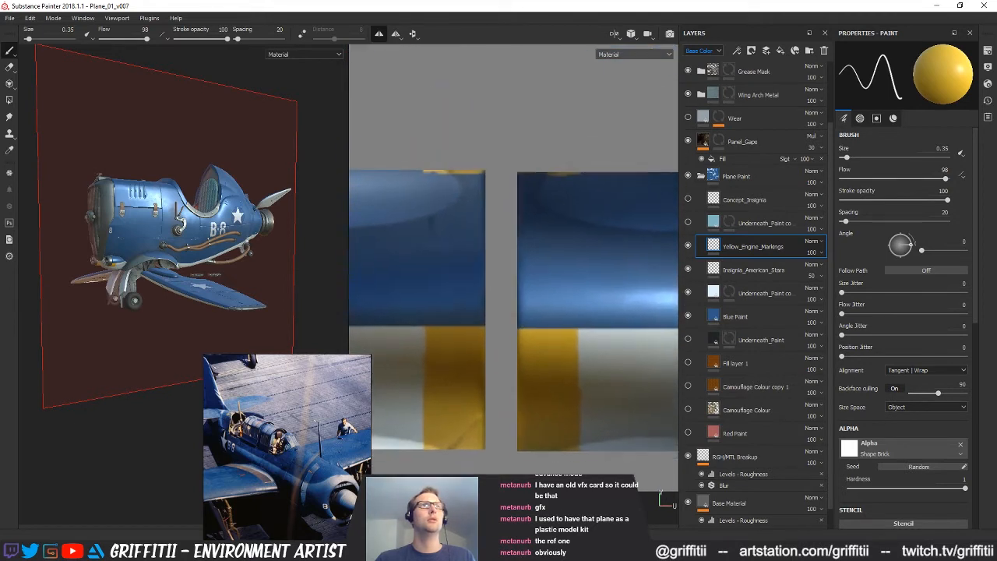
Erase the thin yellow strips along the upper edges of both blue pod panels with the eraser enlarged to 0.94
left_click(9, 68)
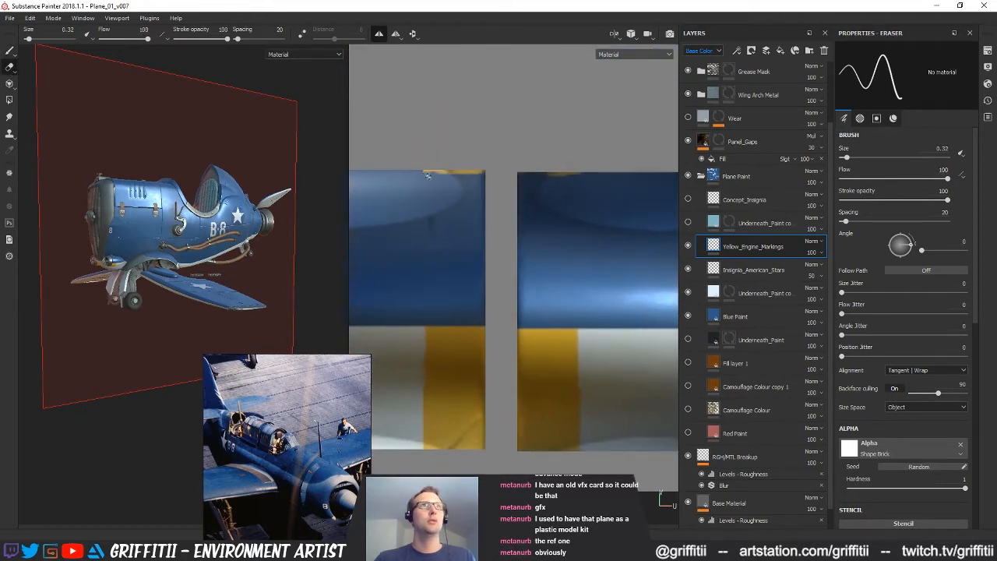
left_click_drag(456, 175, 483, 173)
middle_click_drag(478, 211, 496, 257, "alt")
mouse_move(458, 207)
right_mouse_down("alt")
mouse_move(497, 222)
mouse_move(453, 230)
right_mouse_up("alt")
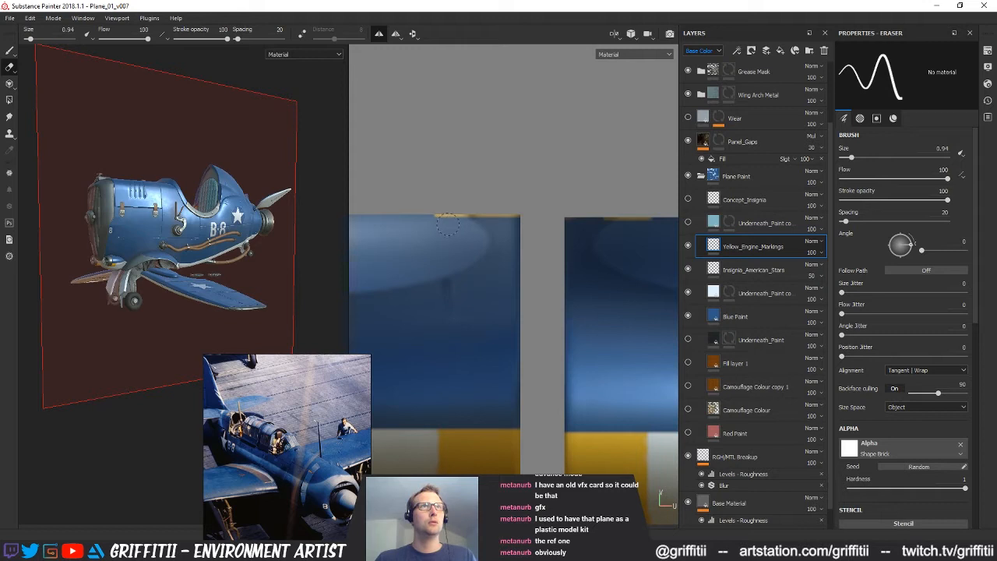
left_click_drag(448, 223, 506, 224)
mouse_move(507, 223)
middle_mouse_down()
mouse_move(496, 223)
mouse_move(496, 167)
mouse_move(488, 179)
middle_mouse_up()
right_click_drag(545, 269, 484, 264, "alt")
middle_click_drag(484, 264, 497, 292, "alt")
right_click_drag(497, 291, 412, 266, "alt")
Inspect the yellow pod markings on the model from several angles and save the project
left_click_drag(131, 233, 234, 250, "alt")
right_click_drag(233, 249, 514, 265, "alt")
left_click_drag(166, 284, 139, 266, "alt")
right_click_drag(138, 266, 220, 246, "alt")
left_click_drag(140, 257, 196, 268, "alt")
right_click_drag(197, 268, 66, 248, "alt")
left_click_drag(241, 248, 173, 275, "alt")
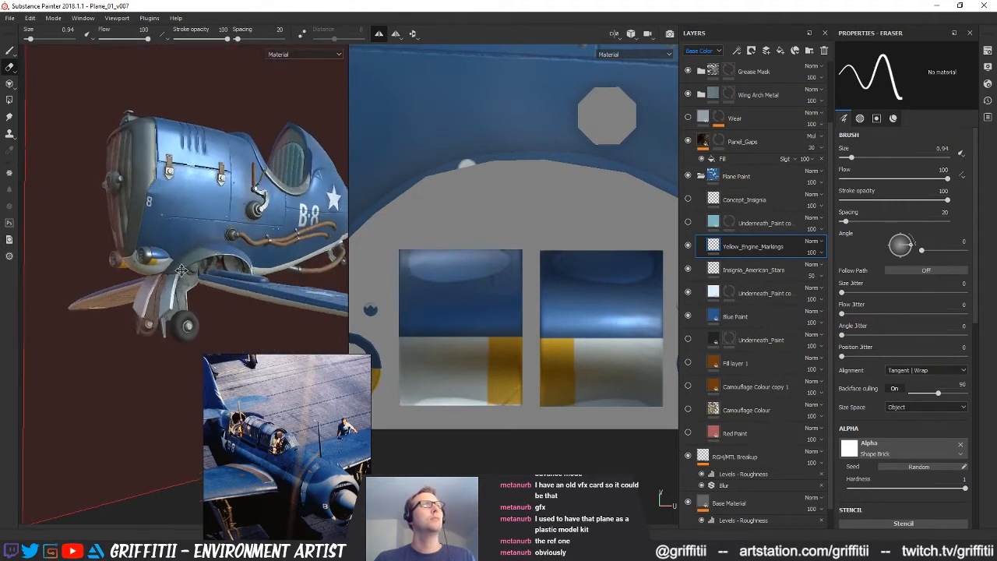
middle_click_drag(173, 275, 175, 304, "alt")
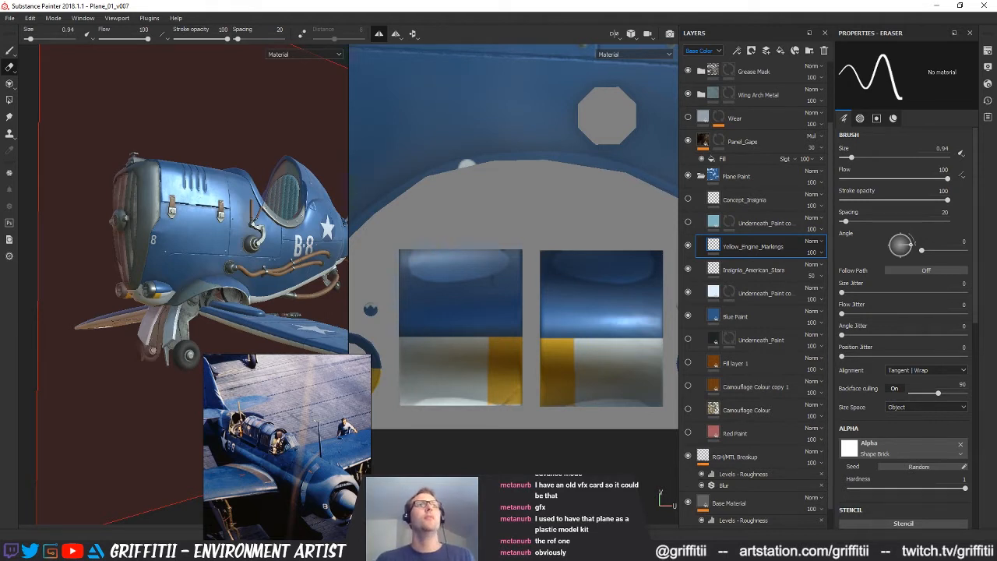
scroll(467, 304, "down", 5)
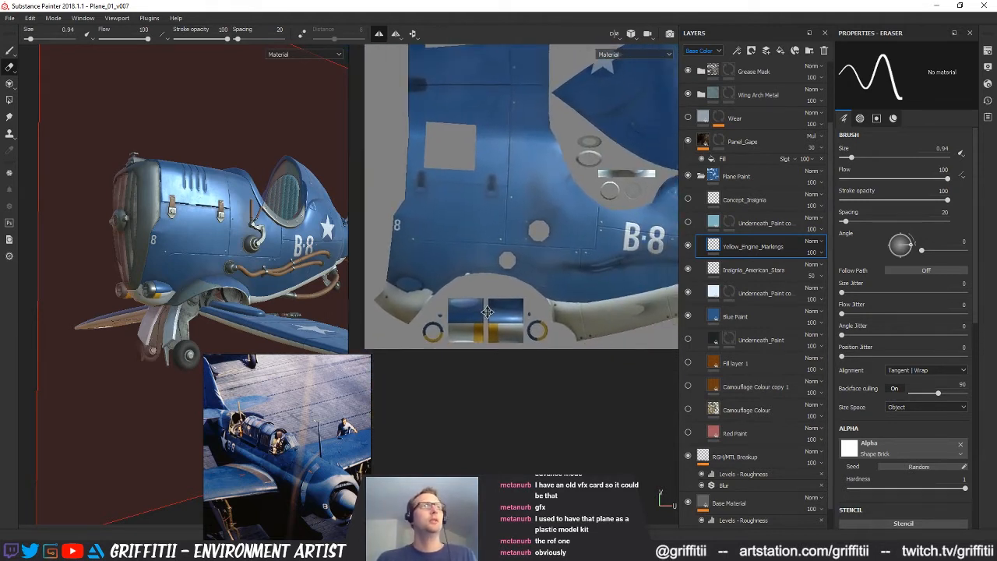
middle_click_drag(487, 312, 493, 299, "alt")
left_click_drag(183, 248, 198, 263, "alt")
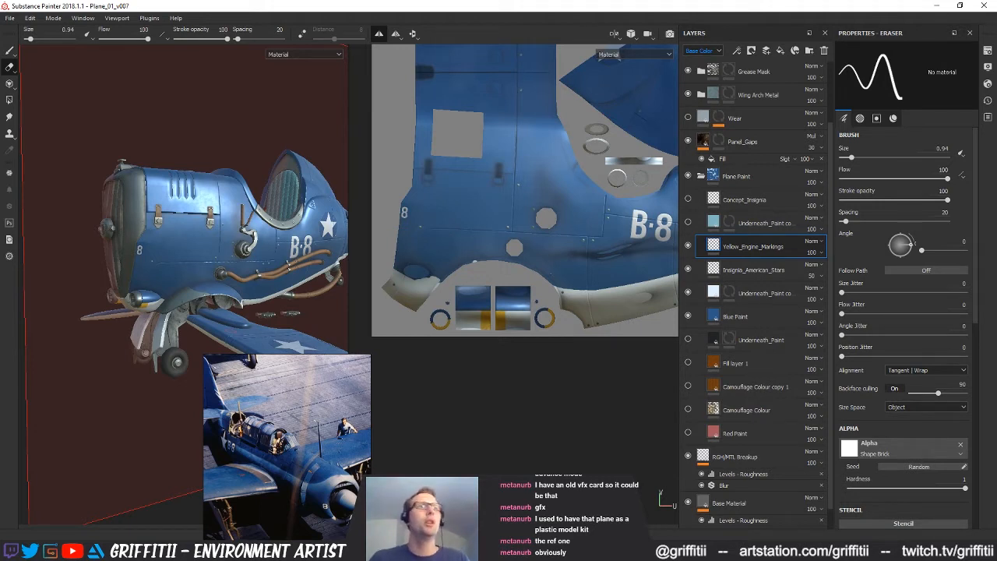
middle_click_drag(215, 253, 162, 228, "alt")
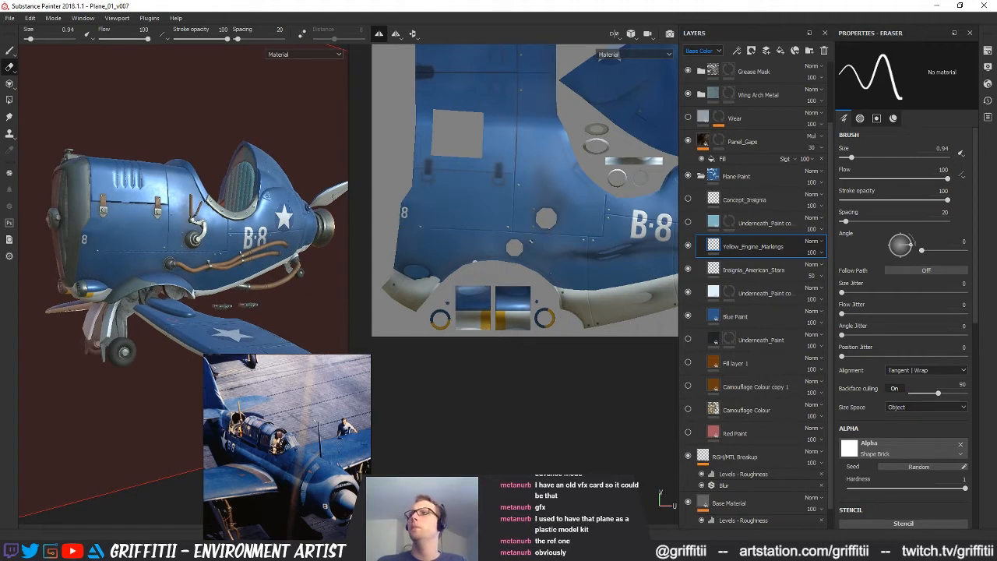
key("ctrl+s")
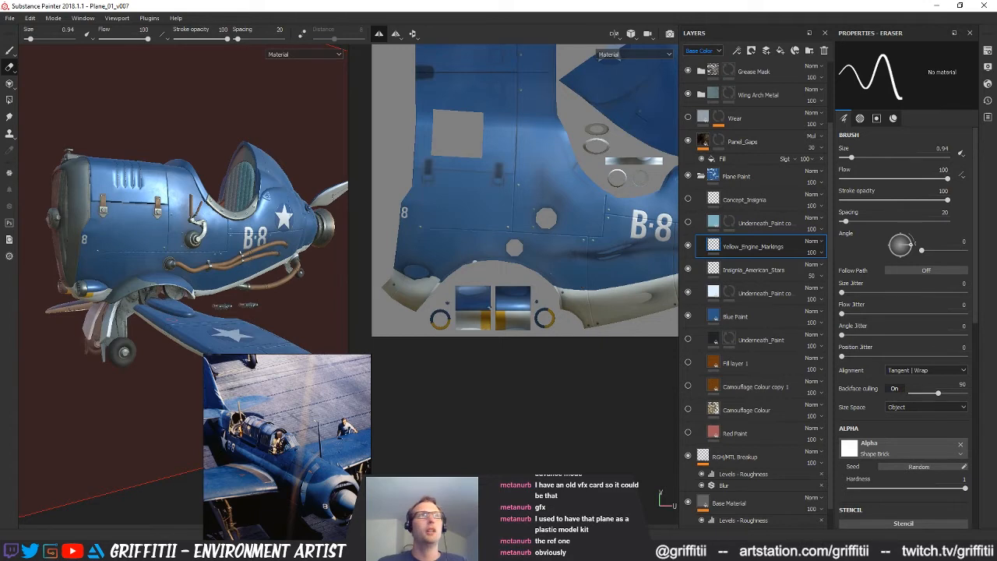
Select the Insignia_American_Stars layer and set the paint brush's base color to red (0.882, 0, 0)
middle_click_drag(550, 220, 475, 248, "alt")
scroll(470, 233, "down", 1)
left_click_drag(195, 226, 249, 304, "alt")
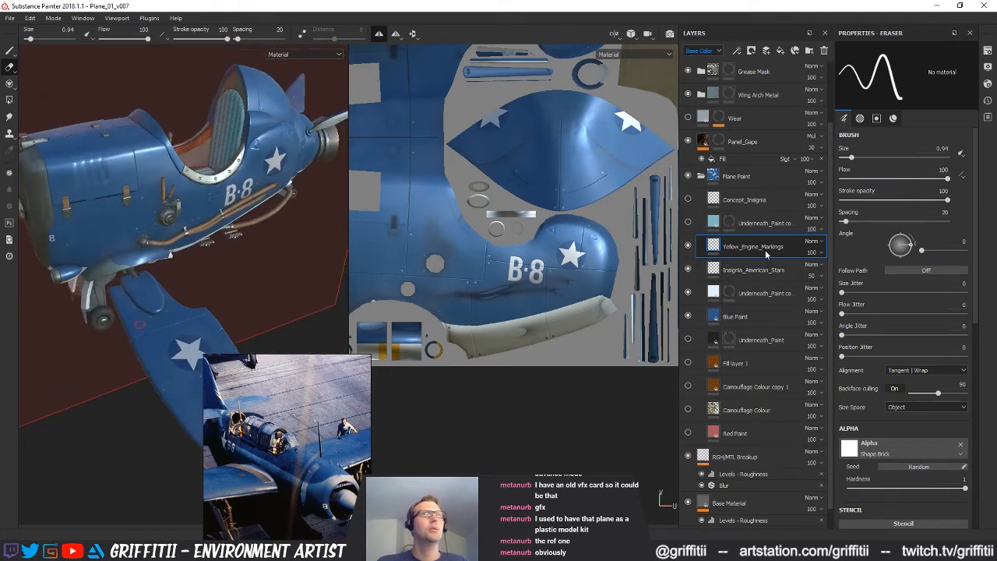
scroll(514, 242, "down", 3)
middle_click_drag(514, 242, 507, 318, "alt")
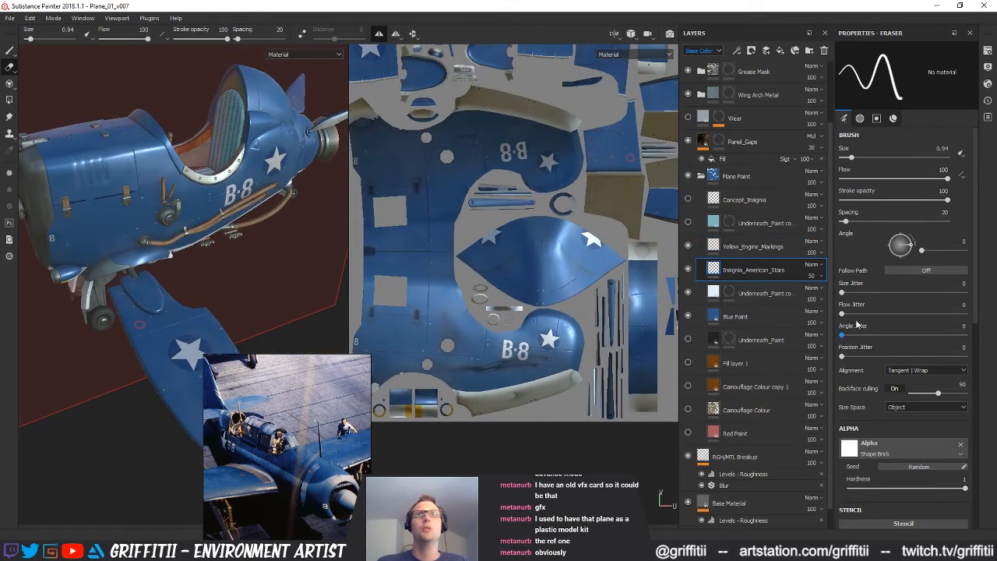
left_click(9, 50)
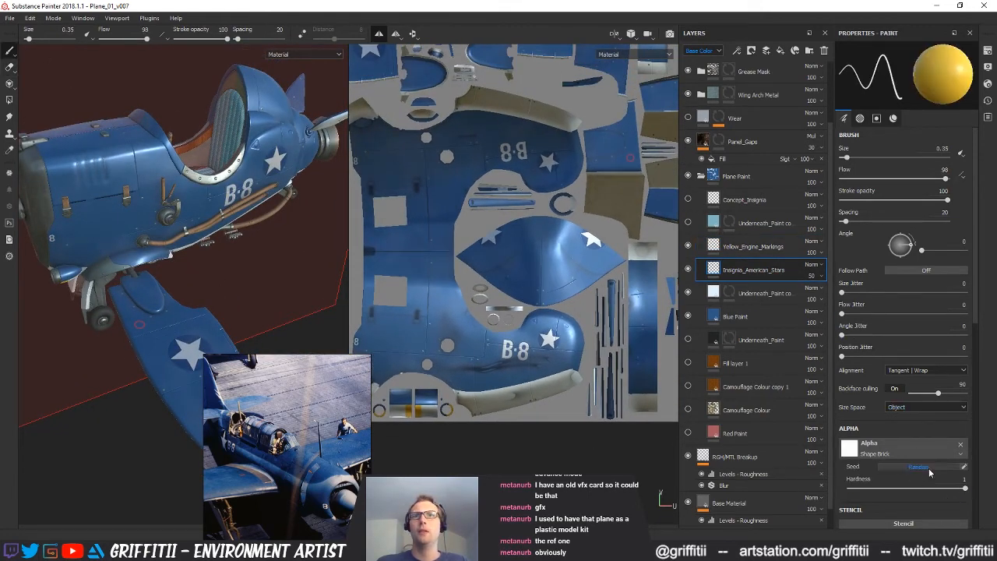
scroll(924, 484, "down", 2)
scroll(923, 484, "down", 3)
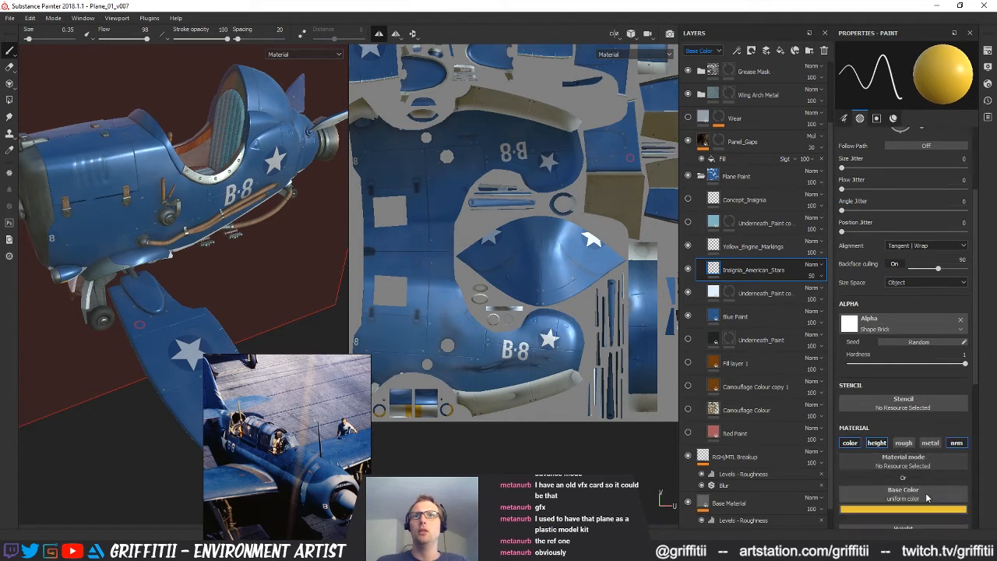
left_click(917, 516)
left_click_drag(941, 419, 940, 409)
left_click(925, 408)
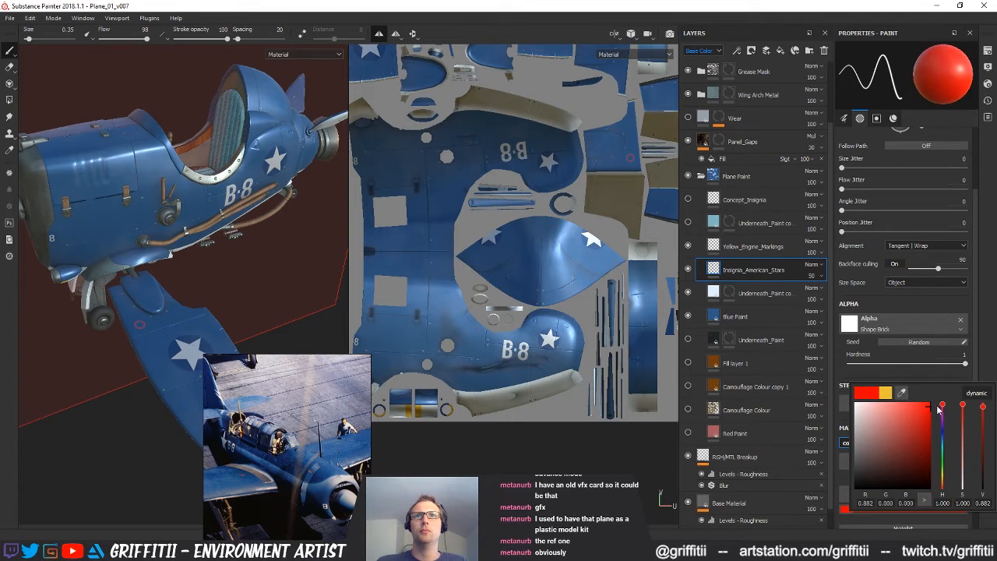
left_click(227, 333)
Try a red brush stroke near the small red wing ring while viewing only the base color
middle_click_drag(599, 371, 600, 377, "alt")
scroll(599, 377, "down", 3)
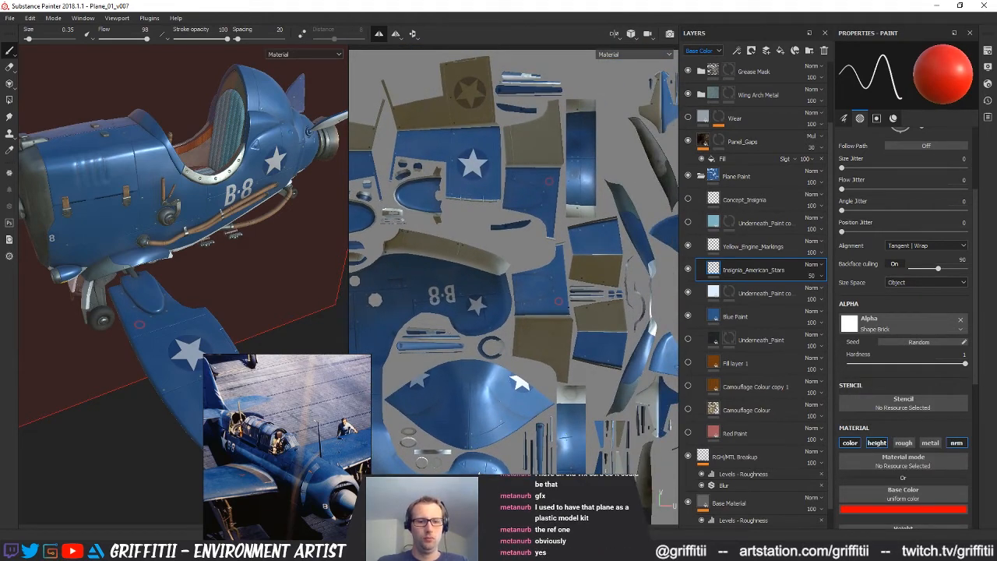
key("c")
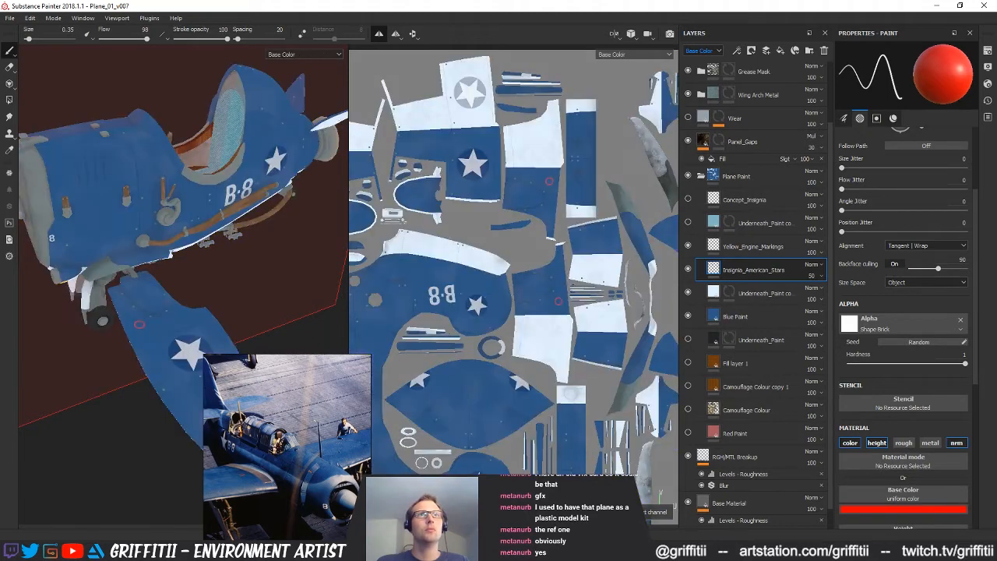
scroll(567, 269, "up", 5)
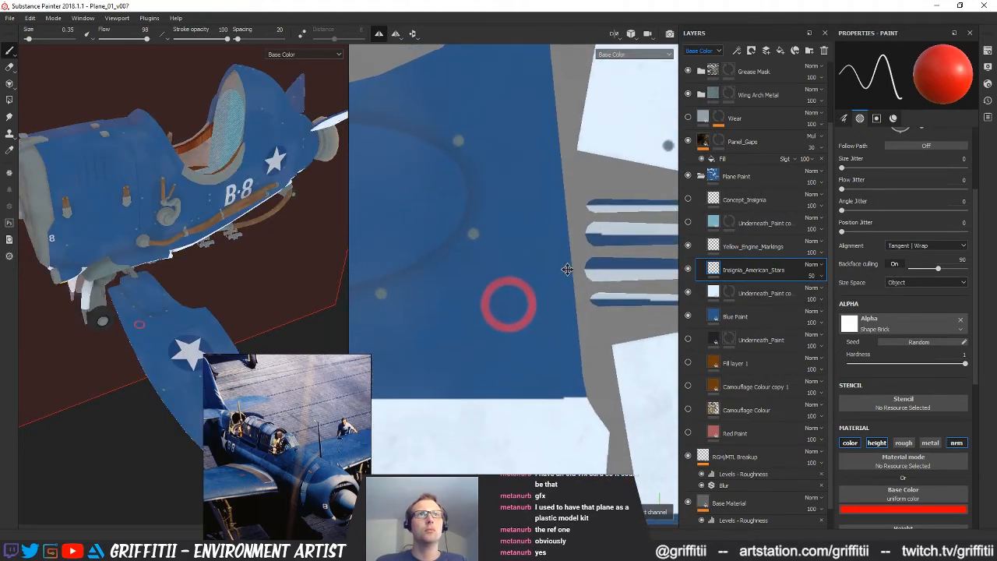
scroll(565, 274, "up", 1)
left_click_drag(551, 296, 549, 354)
key("ctrl+z")
scroll(545, 312, "down", 6)
right_click_drag(539, 267, 490, 268, "alt")
middle_click_drag(490, 268, 508, 284, "alt")
key("m")
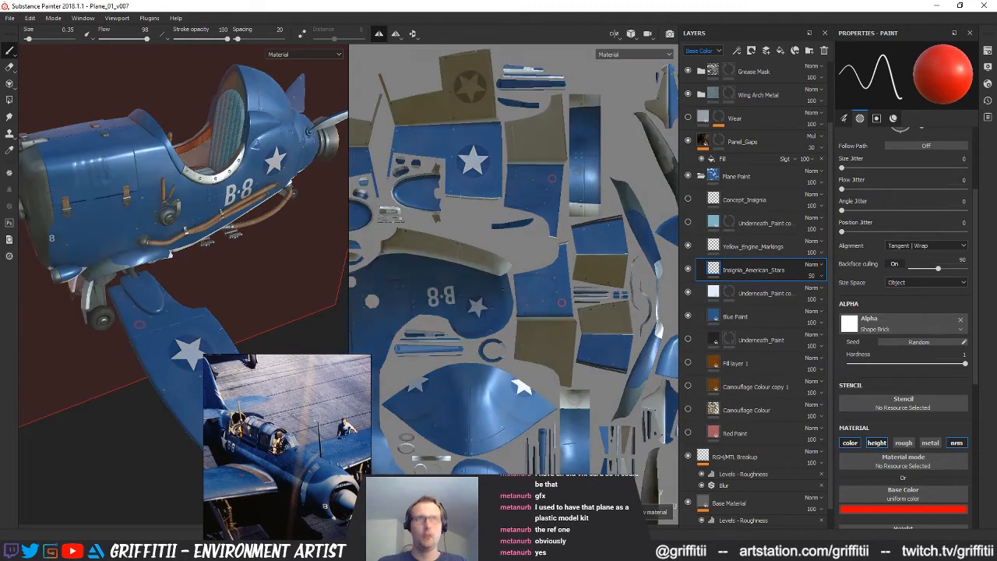
Set the red brush's height to 0.075 for painting on the cowling behind the seat
mouse_move(539, 281)
middle_mouse_down("alt")
mouse_move(551, 246)
mouse_move(535, 266)
middle_mouse_up("alt")
middle_click_drag(292, 125, 251, 222, "alt")
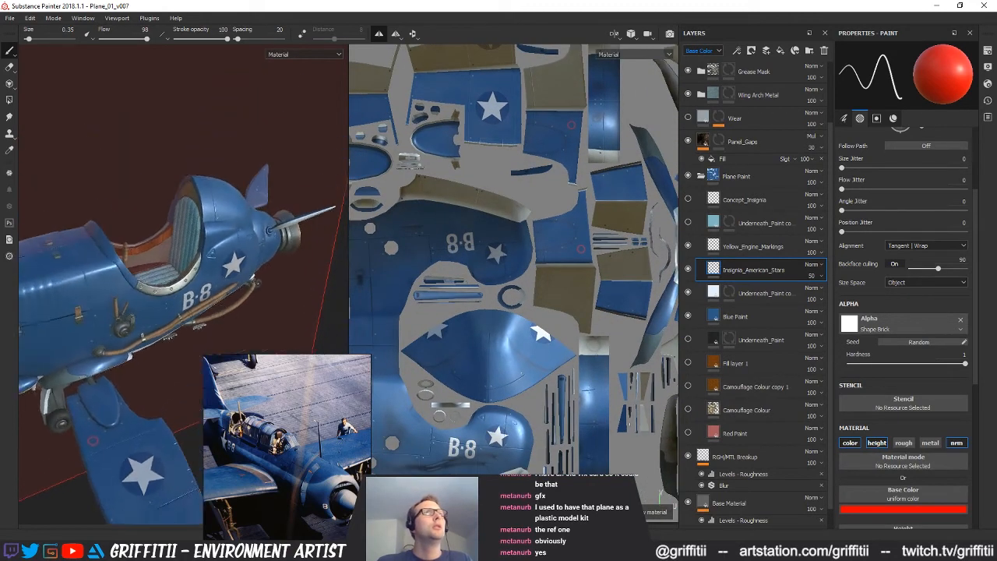
left_click_drag(251, 222, 209, 214, "alt")
right_click_drag(208, 215, 248, 227, "alt")
left_click_drag(247, 227, 241, 226, "alt")
right_click_drag(241, 226, 261, 232, "alt")
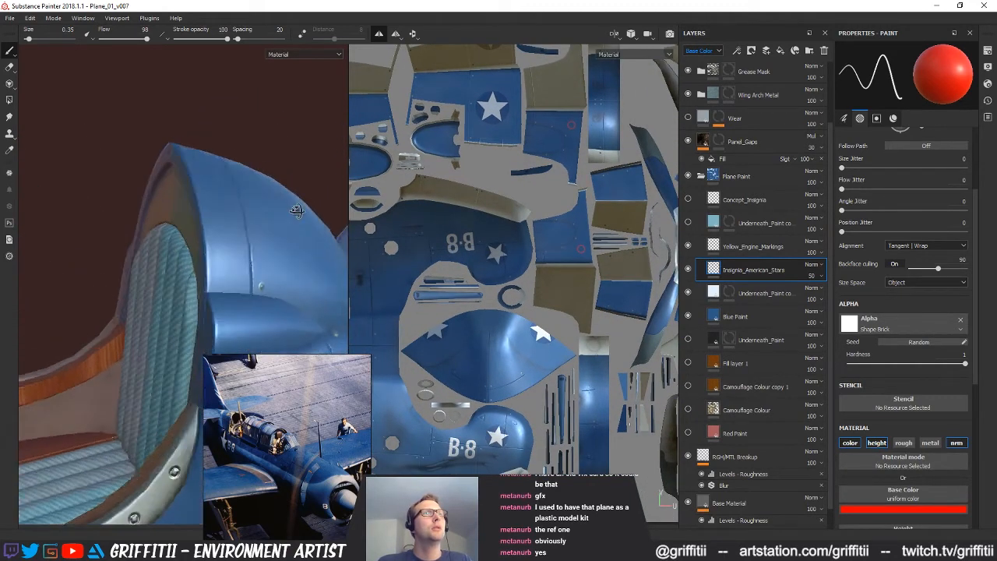
left_click_drag(261, 232, 298, 241, "alt")
scroll(885, 449, "down", 3)
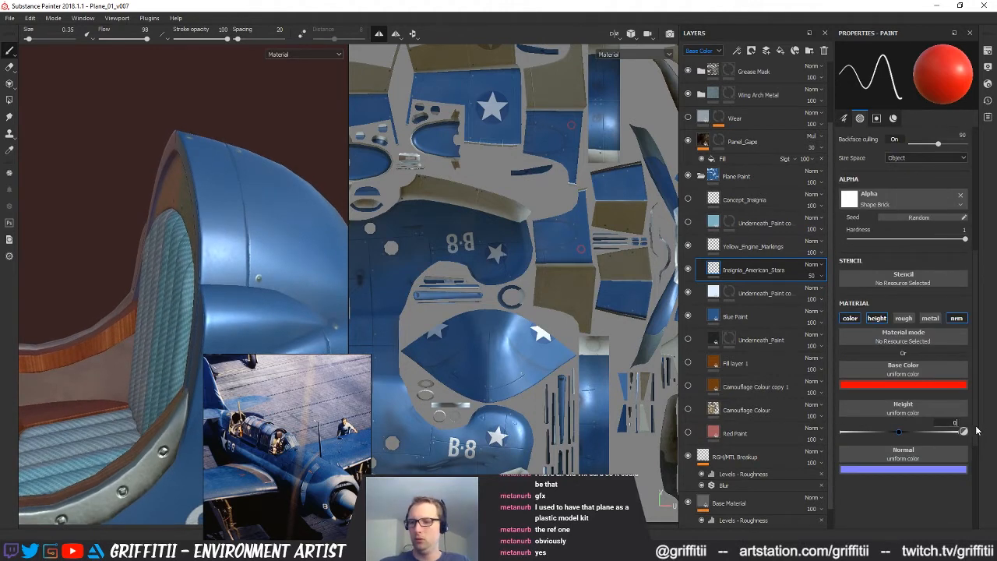
type("75")
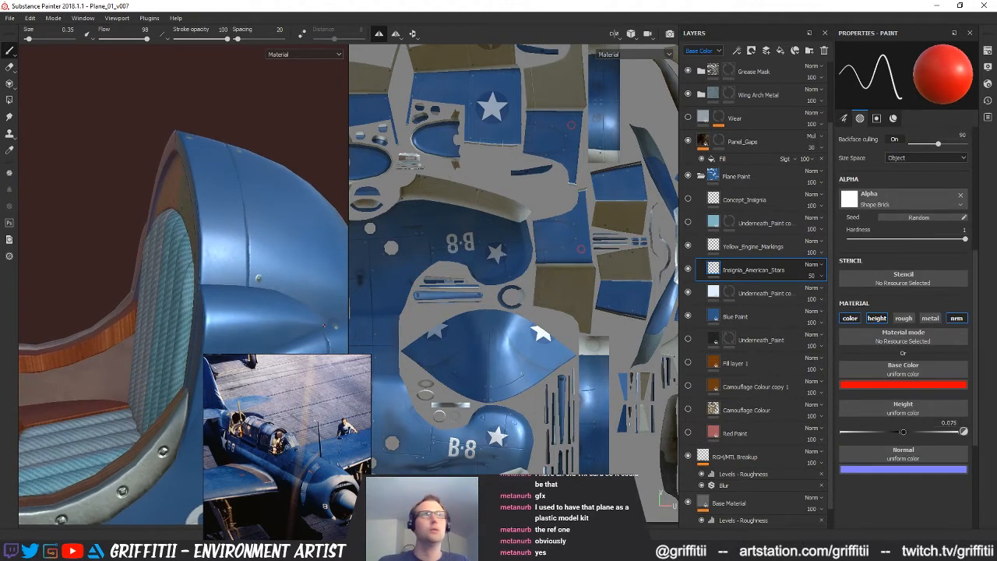
Try red brush strokes on the cowling behind the seat and undo them
left_click_drag(212, 203, 246, 238)
key("ctrl+z")
key("ctrl+y")
key("ctrl+z")
scroll(505, 406, "up", 4)
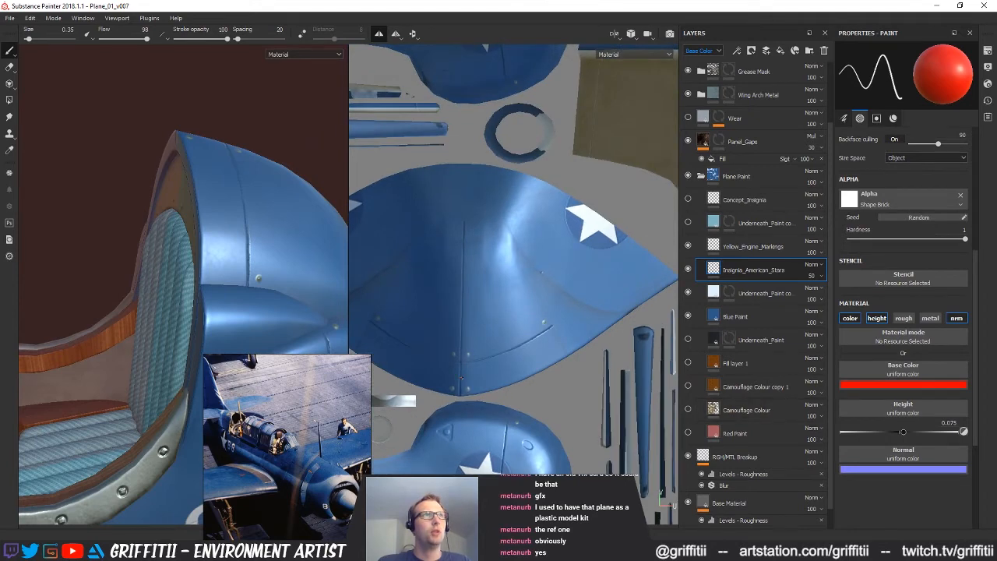
left_click_drag(459, 378, 561, 347)
left_click_drag(222, 231, 211, 277, "alt")
key("ctrl+z")
Try a thin red stripe along the cockpit-side edge of the rear cowling in the texture view, and undo it
middle_click_drag(510, 320, 494, 296, "alt")
right_click_drag(495, 296, 561, 328, "alt")
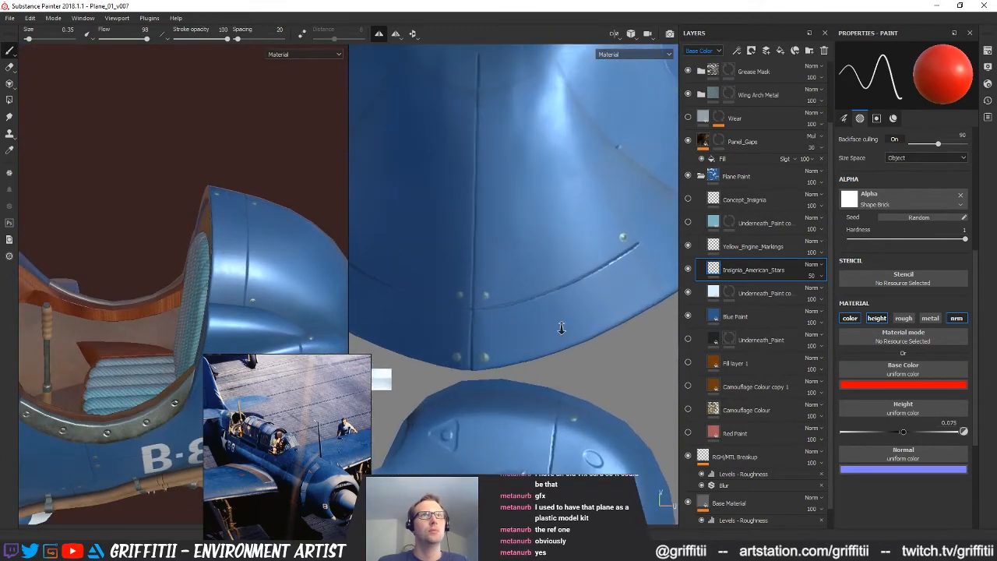
middle_click_drag(560, 328, 531, 331, "alt")
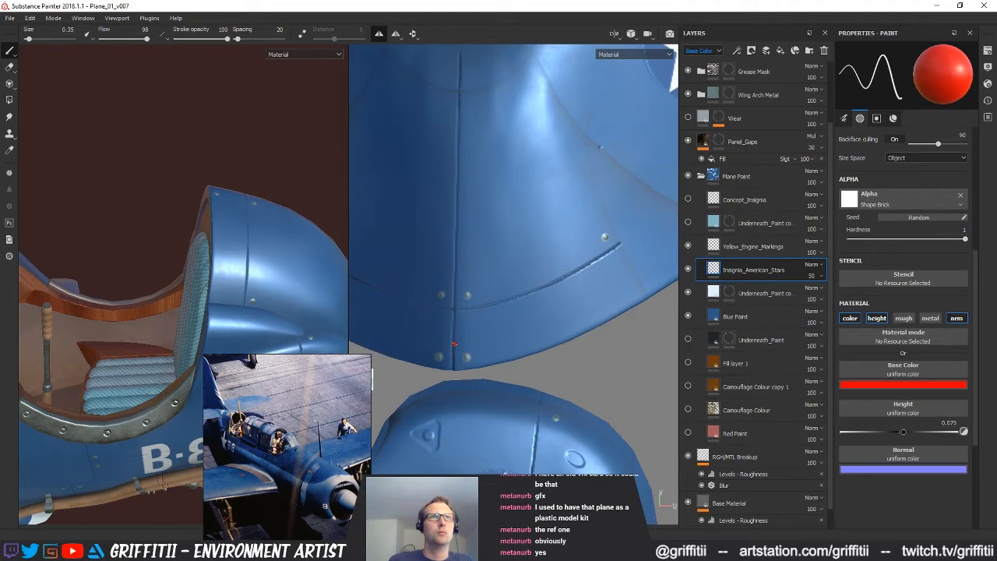
left_click_drag(531, 322, 595, 295)
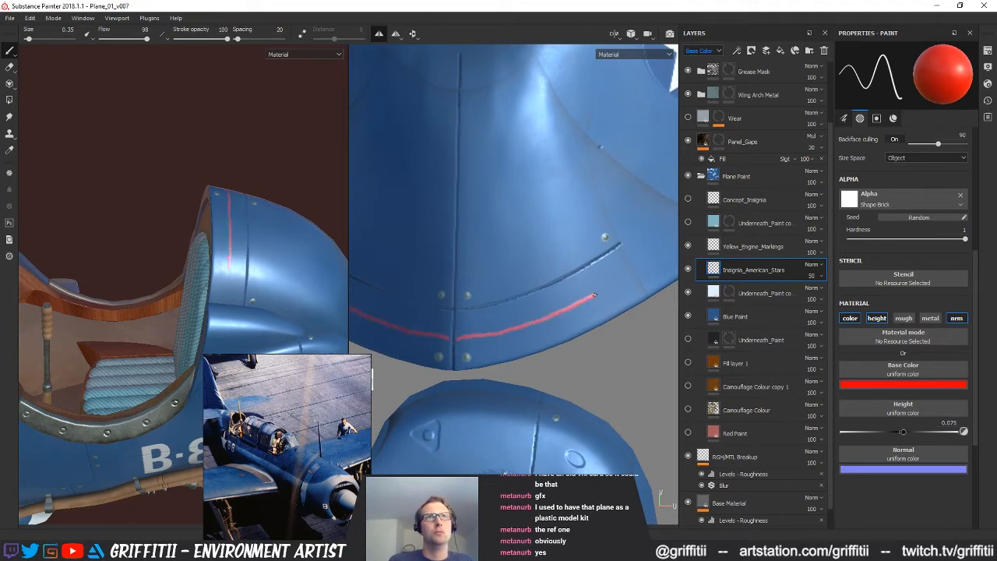
mouse_move(533, 273)
left_mouse_down("alt")
mouse_move(571, 300)
mouse_move(577, 292)
mouse_move(608, 306)
left_mouse_up("alt")
key("ctrl+z")
Set the paint brush to size 0.63 and flow 100 with Follow Path on
right_click_drag(550, 318, 557, 318, "ctrl")
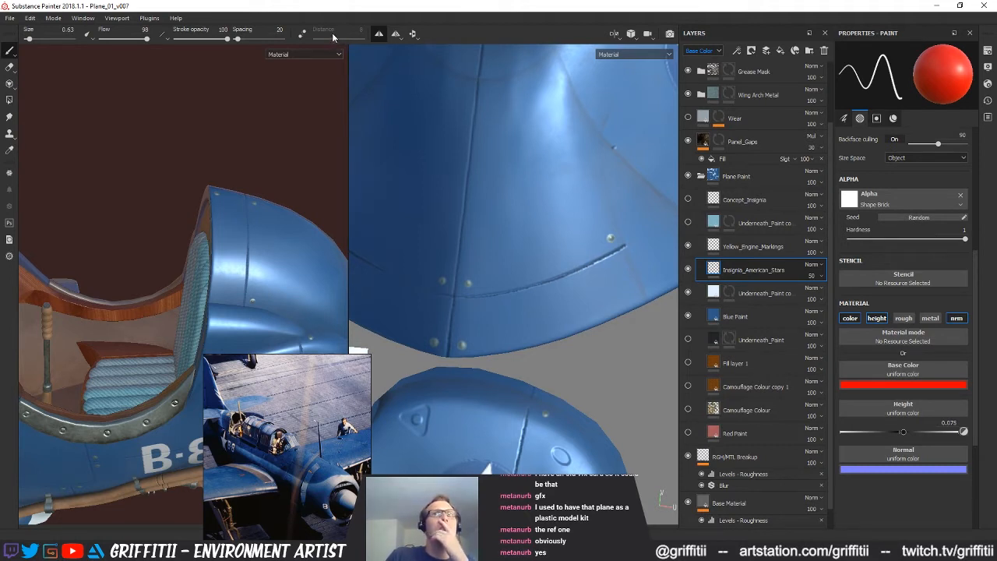
left_click_drag(492, 327, 589, 296)
key("ctrl+z")
left_click(149, 39)
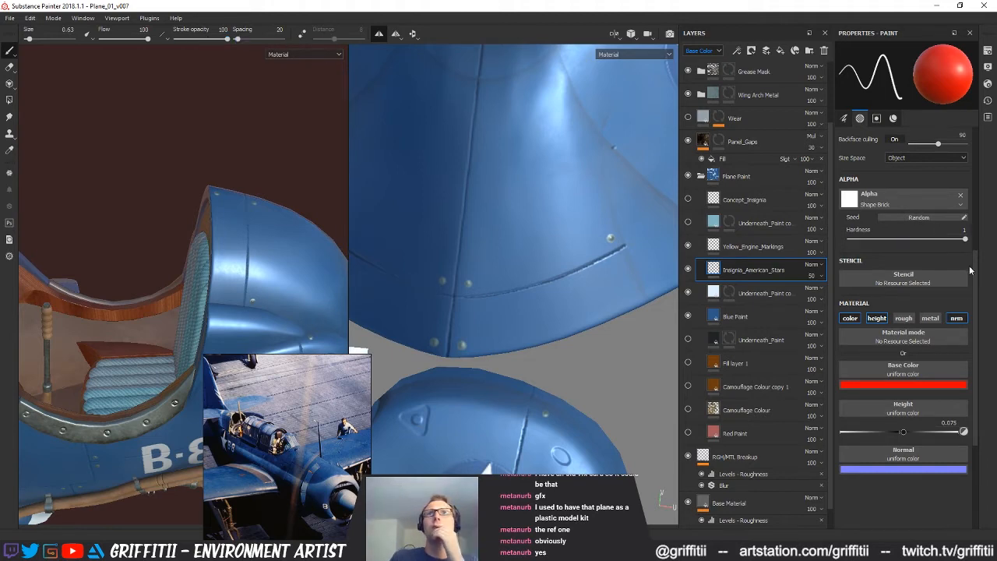
scroll(983, 161, "up", 5)
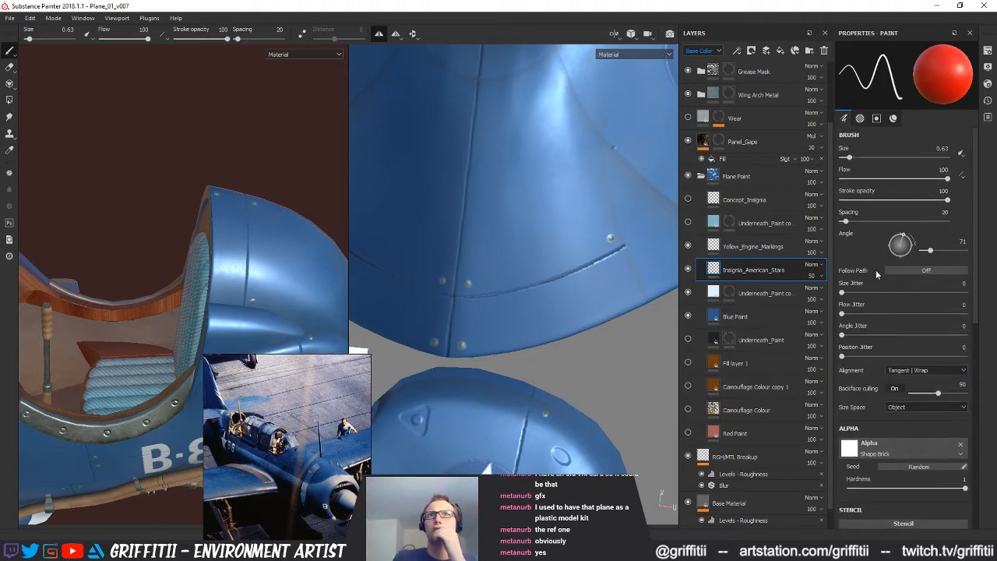
left_click(904, 269)
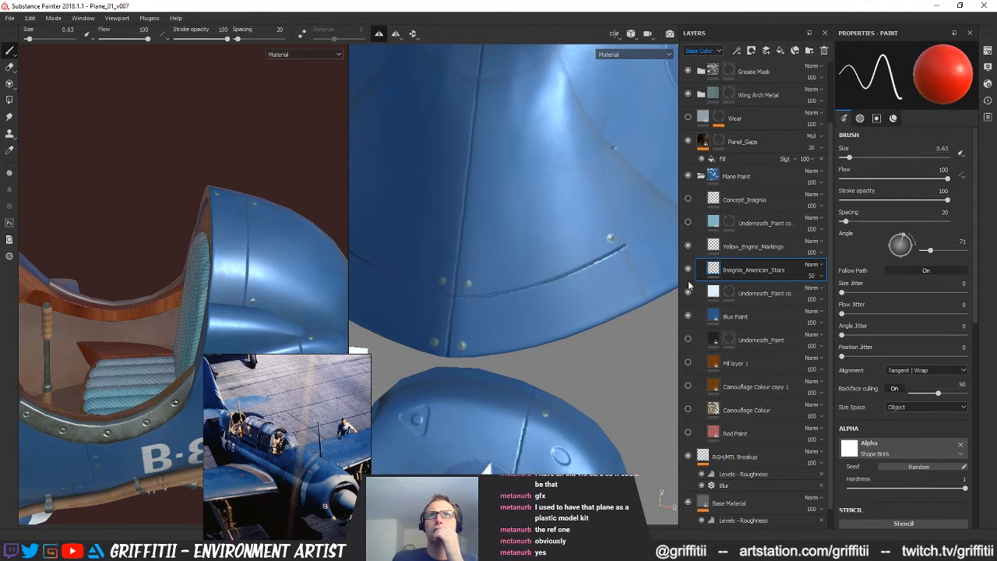
Set the brush angle to 0, testing the brush with curly red strokes that are undone
mouse_move(568, 304)
left_mouse_down()
mouse_move(620, 286)
mouse_move(601, 246)
left_mouse_up()
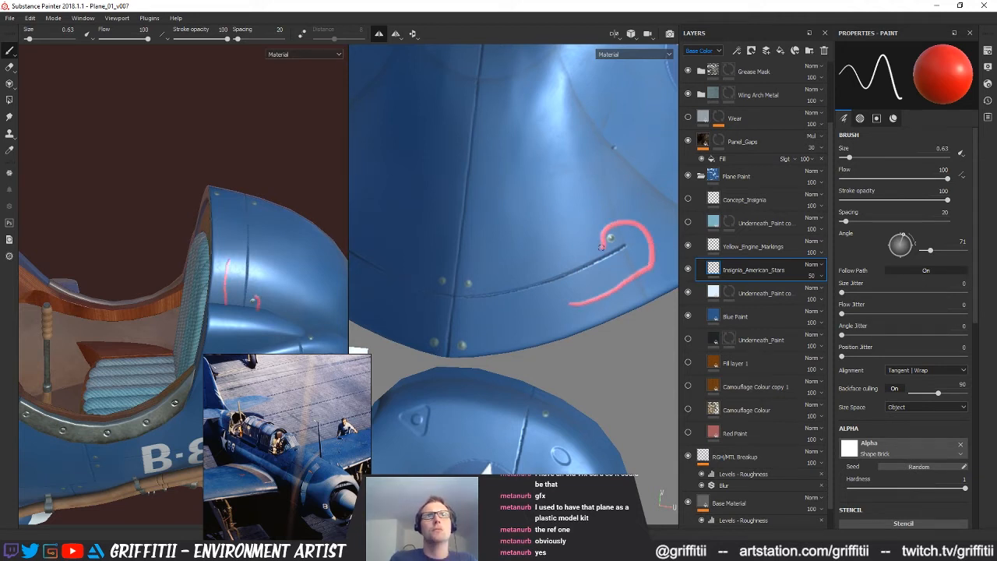
key("ctrl+z")
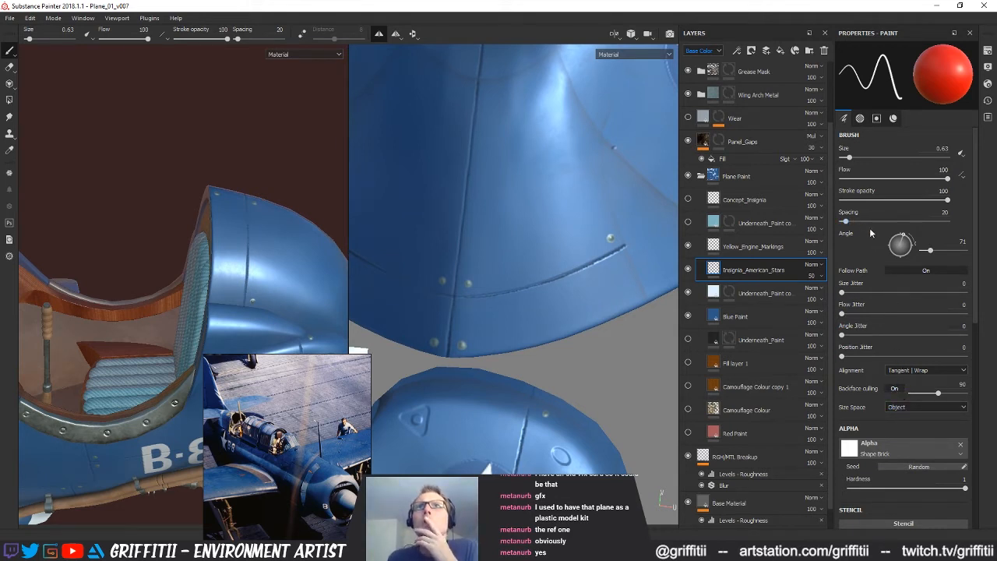
left_click_drag(931, 254, 922, 253)
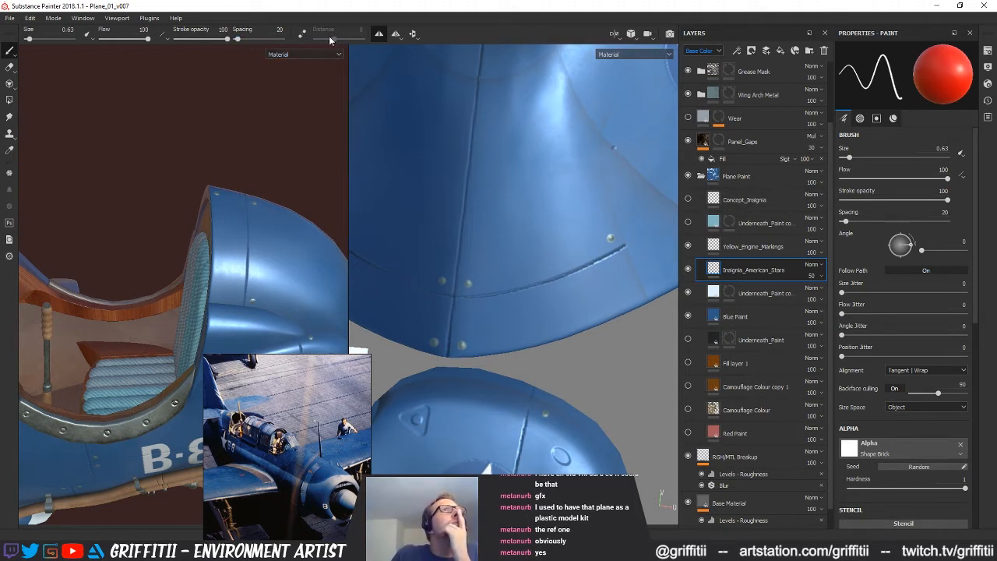
mouse_move(540, 316)
left_mouse_down()
mouse_move(598, 293)
mouse_move(619, 259)
left_mouse_up()
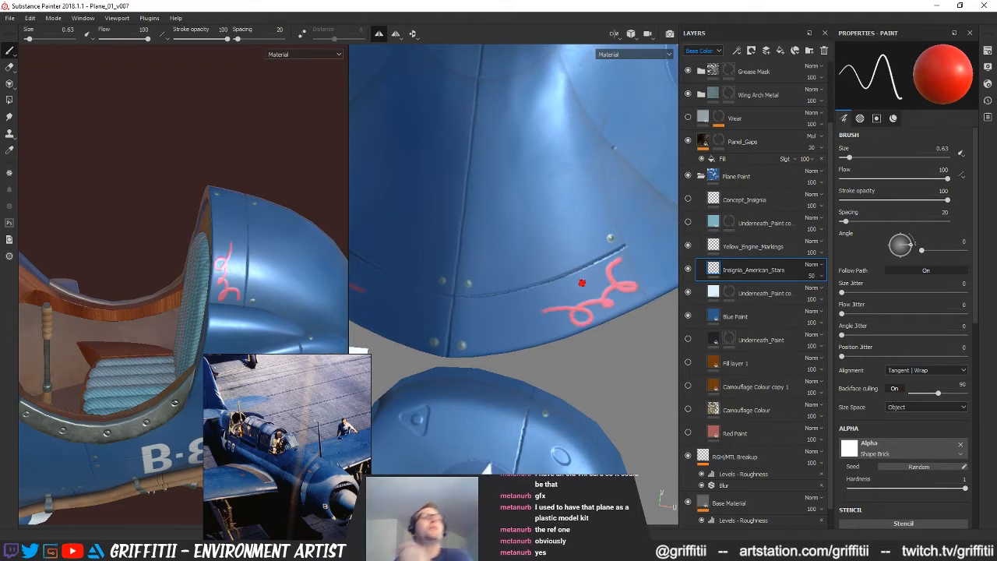
key("ctrl+z")
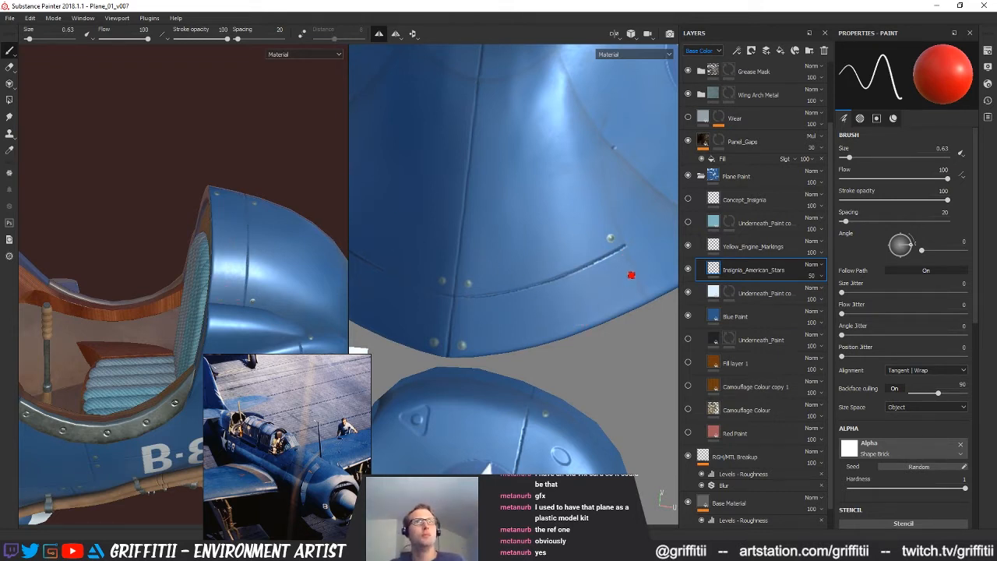
Try freehand red stripes along the rear cowling's edge from different texture view angles, undoing each one
left_click_drag(618, 281, 471, 314)
key("ctrl+z")
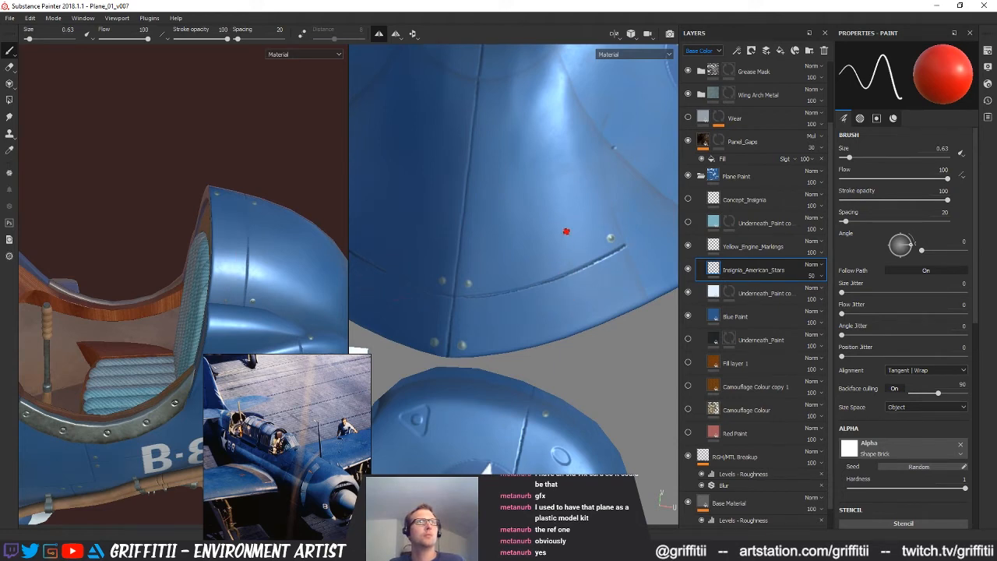
mouse_move(227, 193)
left_mouse_down()
mouse_move(233, 272)
mouse_move(239, 237)
mouse_move(261, 233)
left_mouse_up()
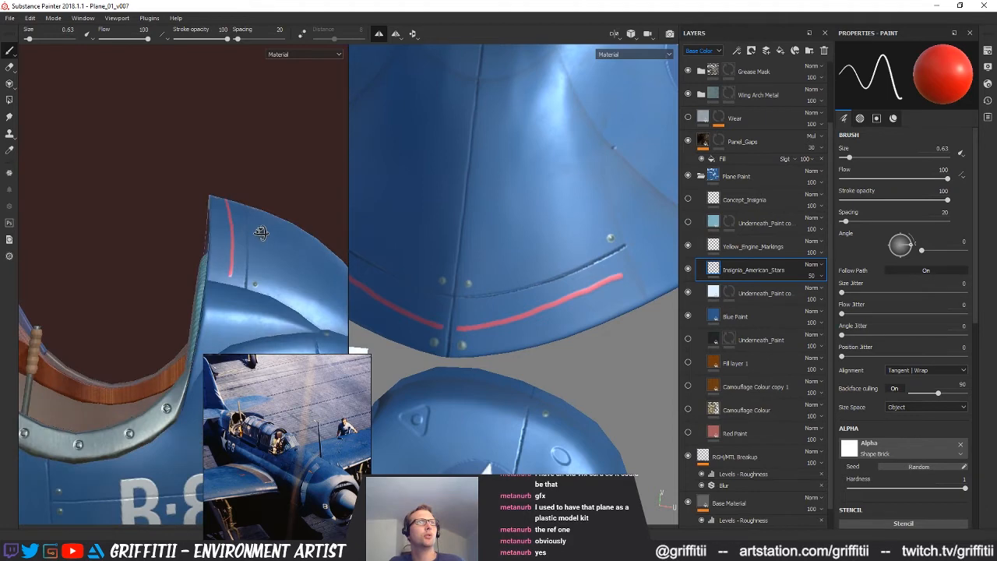
key("ctrl+z")
left_click_drag(580, 308, 548, 291, "alt")
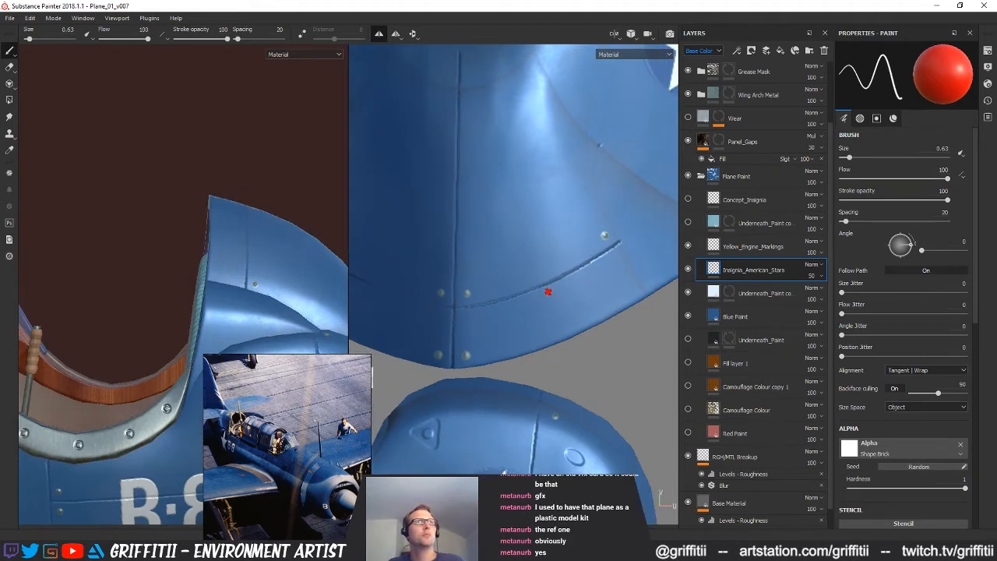
left_click_drag(457, 296, 557, 294, "alt")
mouse_move(602, 360)
left_mouse_down("alt+shift")
mouse_move(584, 271)
mouse_move(627, 339)
mouse_move(605, 352)
mouse_move(612, 363)
left_mouse_up("alt+shift")
middle_click_drag(612, 363, 556, 236, "alt")
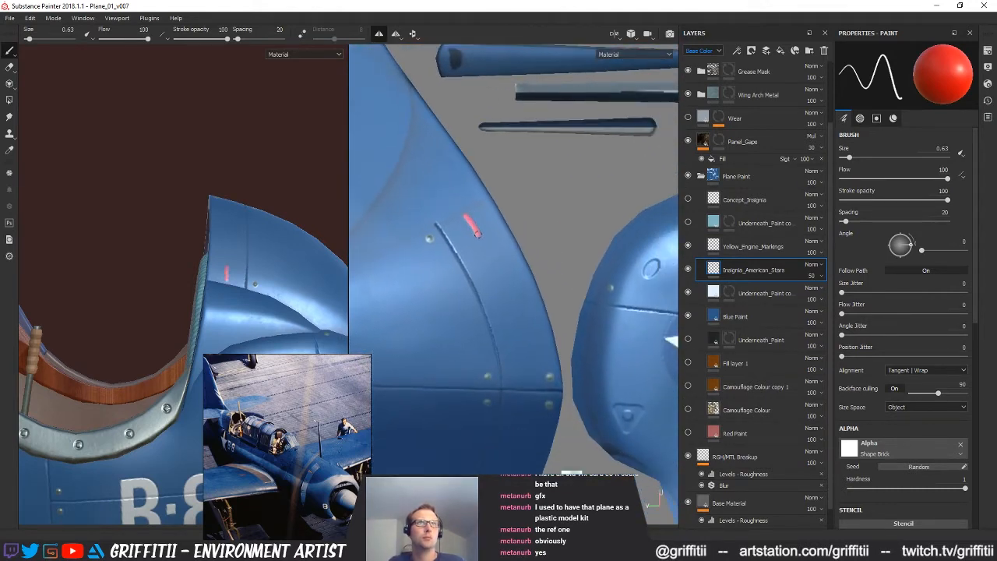
key("ctrl+z")
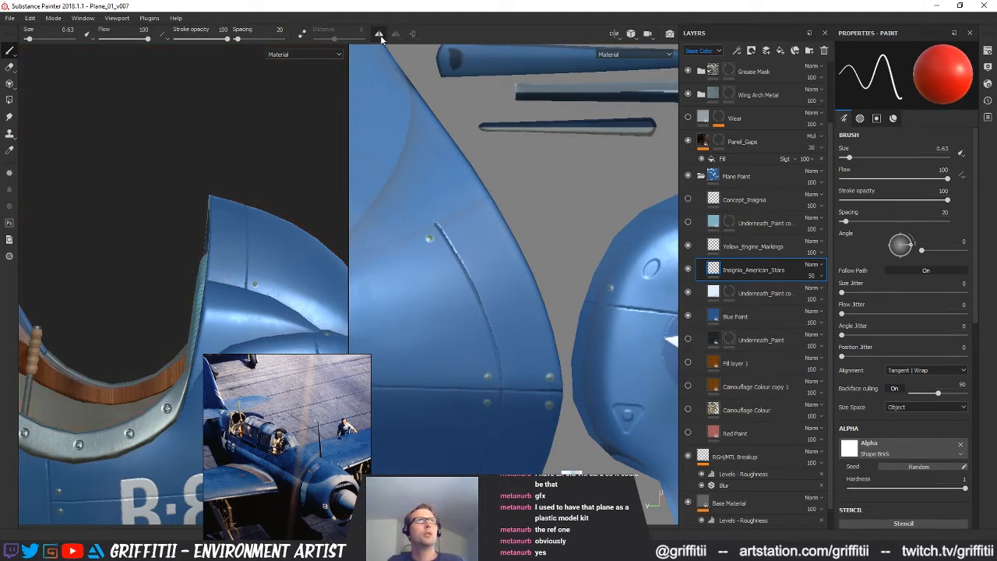
Turn on Lazy Mouse with a distance of 3.18 and try a red stripe along the rear cowling's edge
left_click(302, 35)
left_click_drag(334, 39, 344, 39)
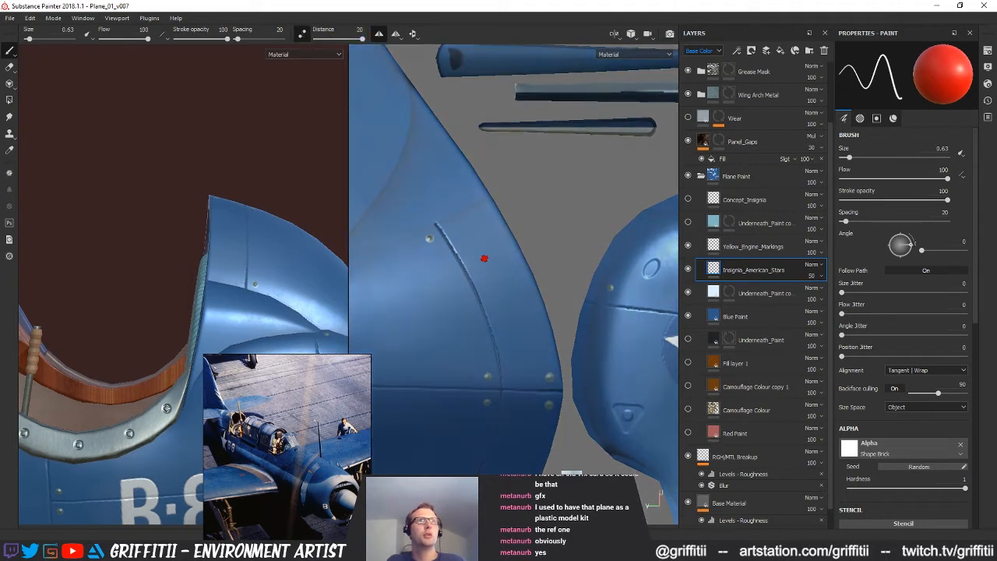
left_click_drag(362, 39, 322, 39)
left_click_drag(472, 227, 524, 334)
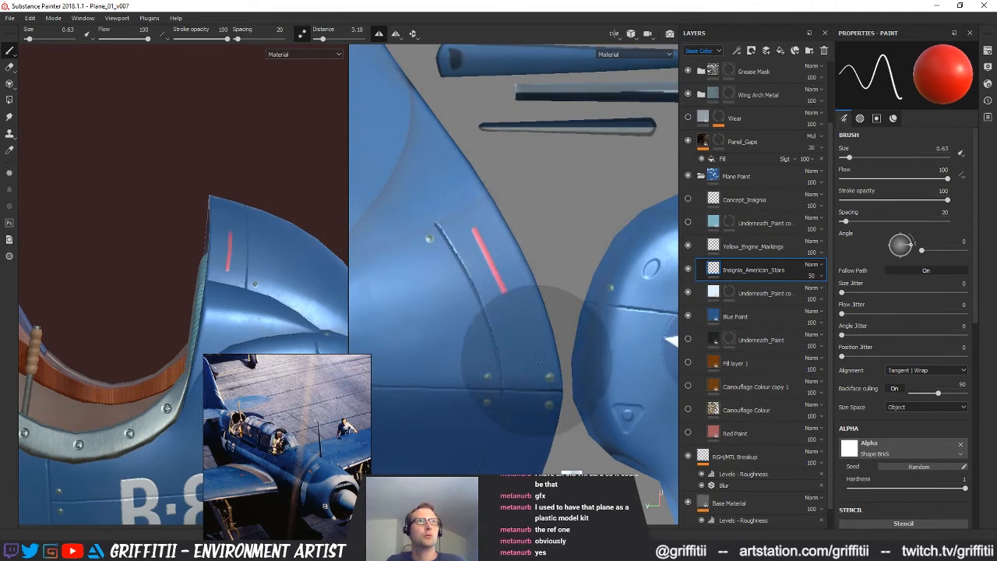
Undo the trial stripe, set the Lazy Mouse distance to 1.59 and paint a smooth red stripe along the rear cowling's cockpit-side edge
mouse_move(539, 228)
left_mouse_down("alt")
mouse_move(560, 278)
mouse_move(518, 185)
left_mouse_up("alt")
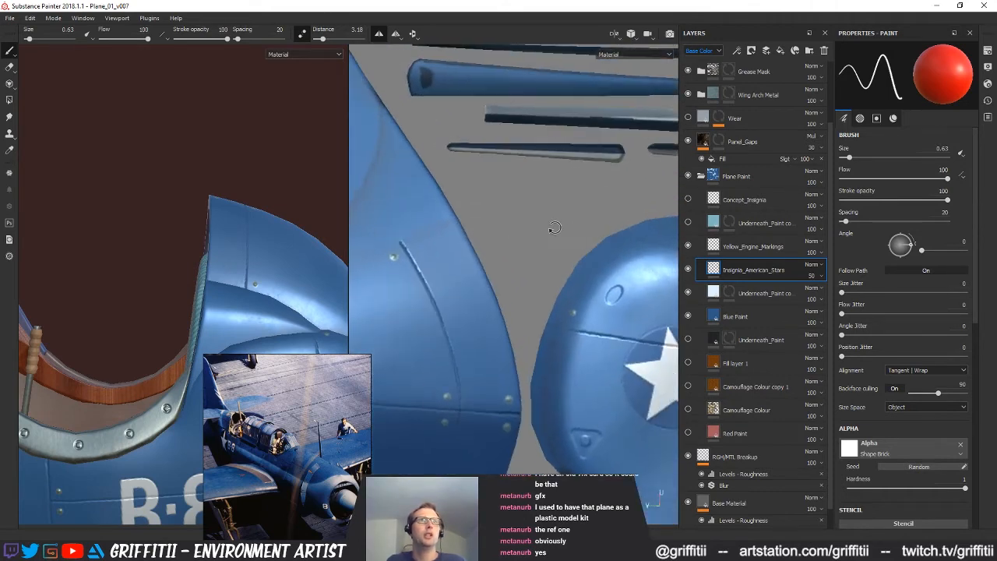
left_click_drag(323, 39, 320, 40)
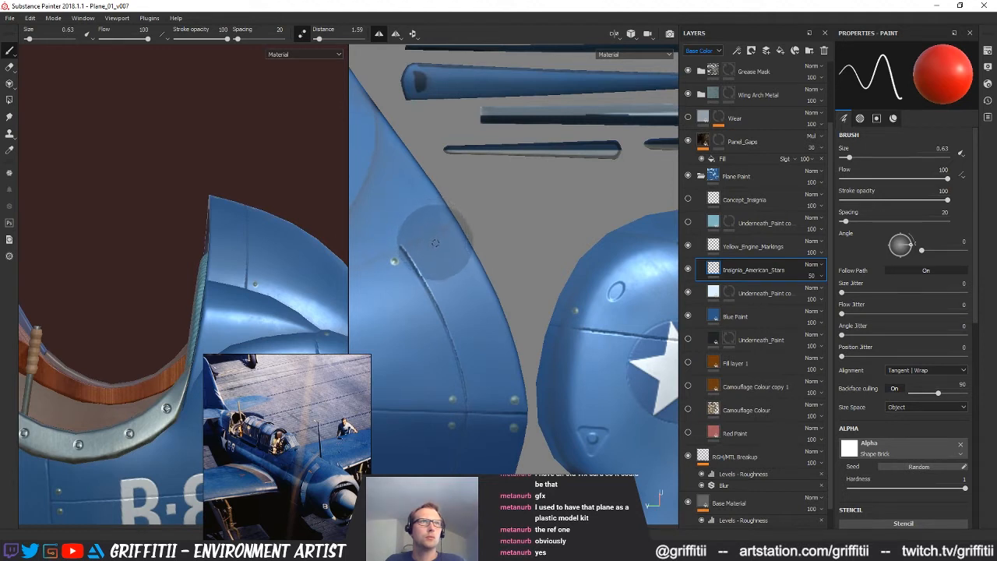
mouse_move(450, 268)
left_mouse_down()
mouse_move(487, 353)
mouse_move(493, 430)
left_mouse_up()
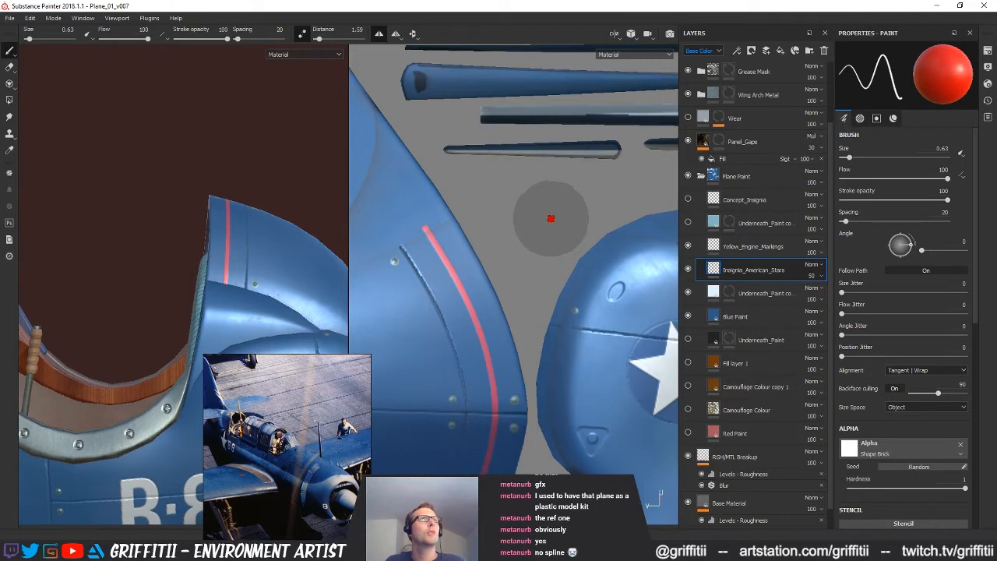
Turn off Lazy Mouse and inspect the red stripe on the whole plane from several angles
mouse_move(212, 222)
left_mouse_down("alt")
mouse_move(260, 287)
mouse_move(252, 171)
mouse_move(281, 239)
mouse_move(170, 345)
mouse_move(233, 209)
mouse_move(114, 322)
mouse_move(171, 315)
mouse_move(279, 166)
mouse_move(194, 156)
mouse_move(96, 252)
mouse_move(153, 325)
mouse_move(314, 216)
mouse_move(262, 229)
mouse_move(205, 207)
left_mouse_up("alt")
right_click_drag(205, 205, 156, 218, "alt")
left_click_drag(156, 218, 187, 246, "alt")
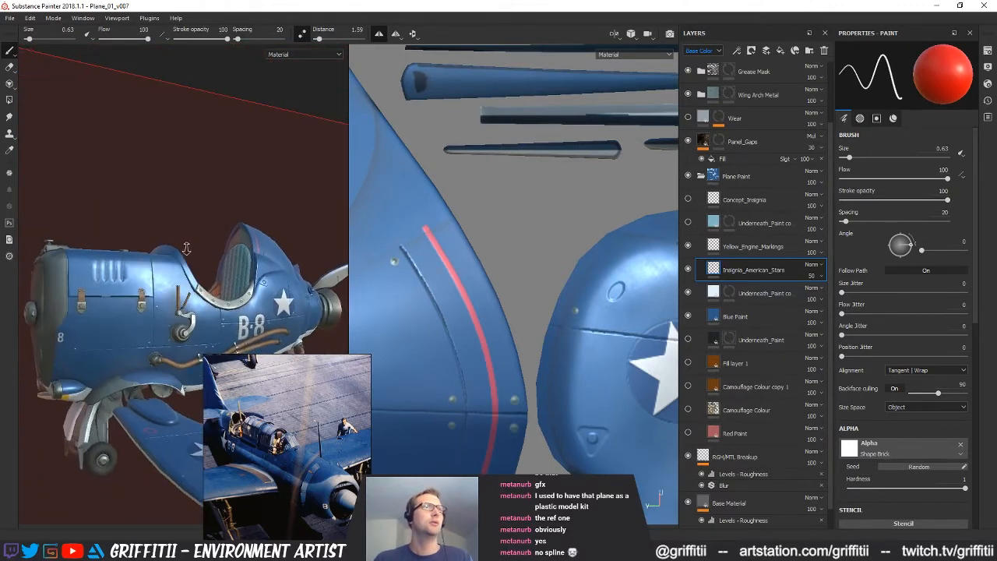
right_click_drag(187, 245, 168, 253, "alt")
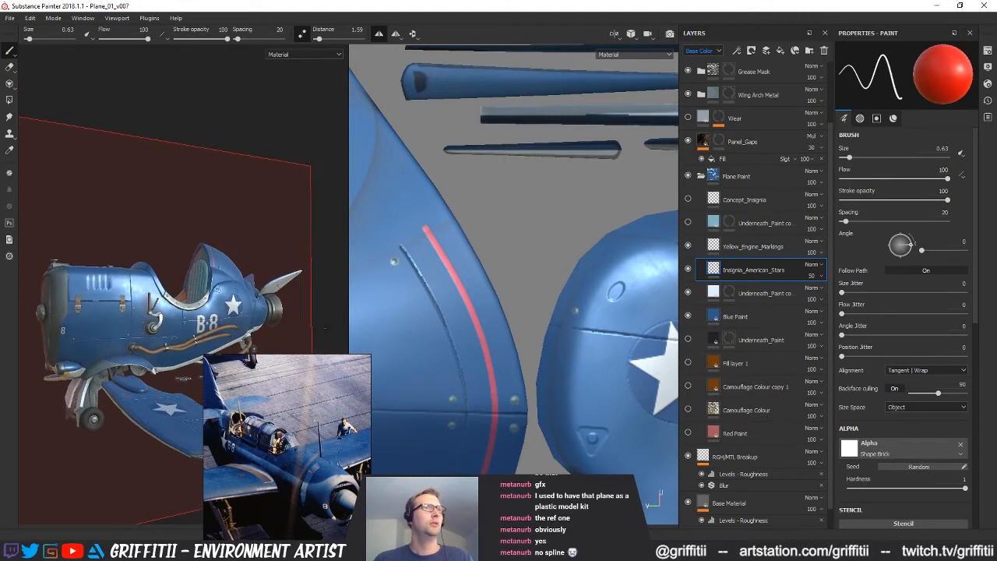
middle_click_drag(168, 253, 191, 246, "alt")
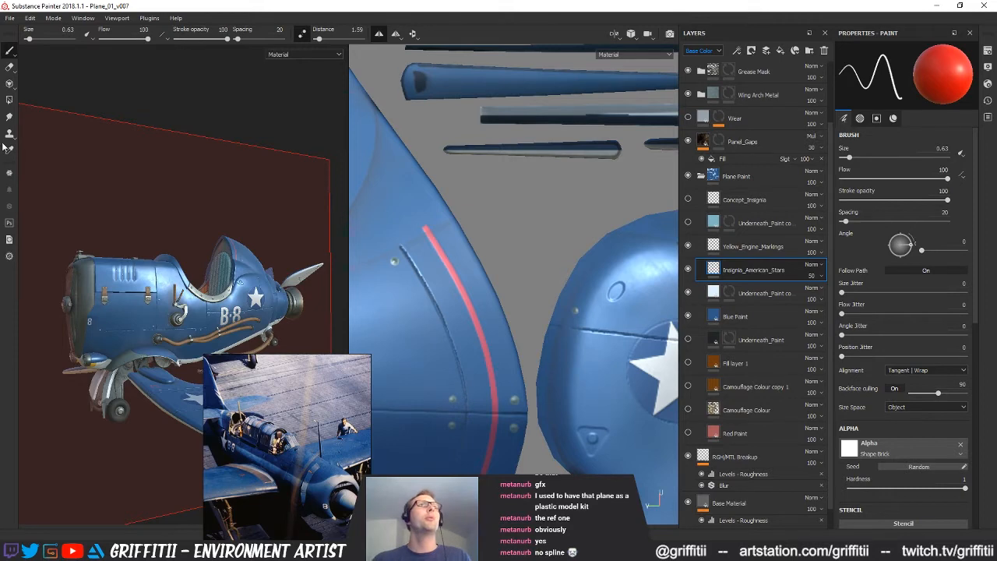
left_click(301, 33)
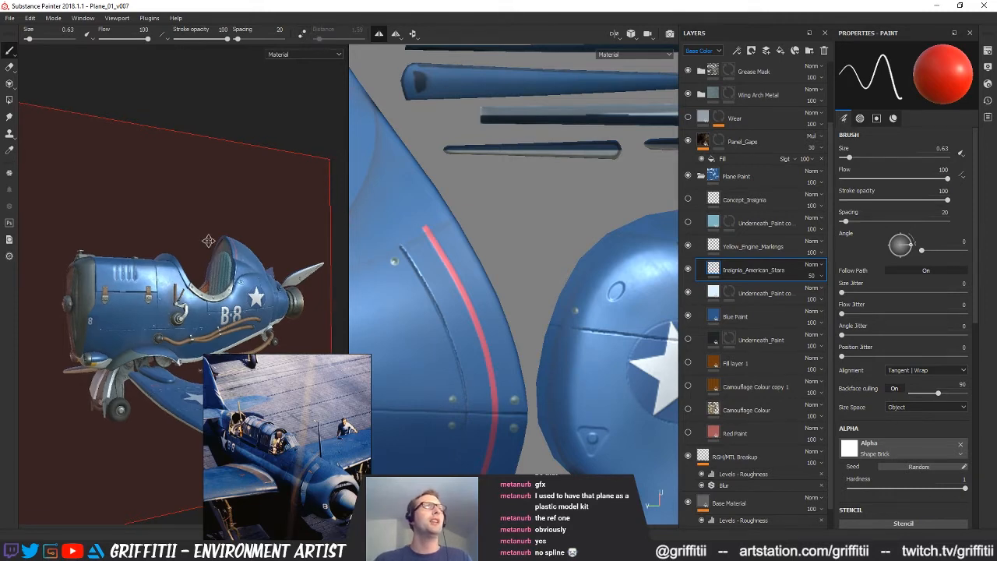
left_click_drag(208, 242, 186, 251, "alt")
right_click_drag(187, 251, 247, 228, "alt")
middle_click_drag(247, 227, 236, 217, "alt")
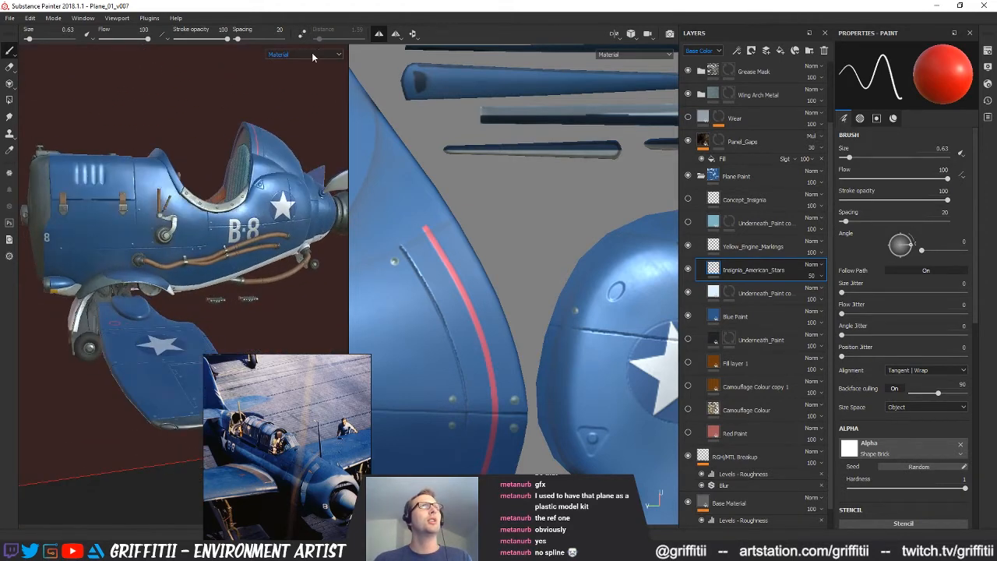
left_click_drag(236, 217, 197, 182, "alt")
left_click_drag(196, 184, 230, 179, "alt")
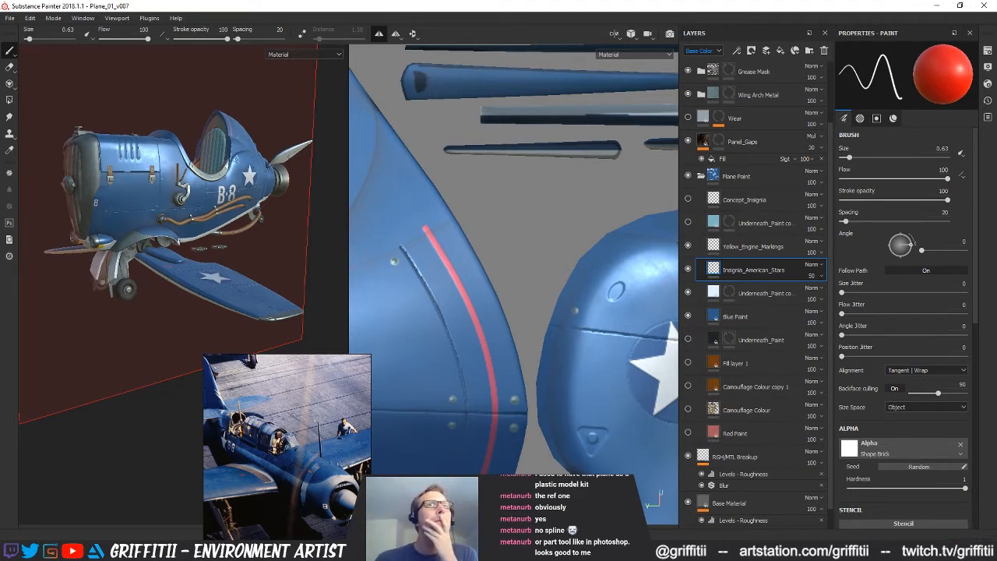
Switch to the Chrome browser and run an image search for "ww2 seaplanes" in a new tab
left_click(322, 550)
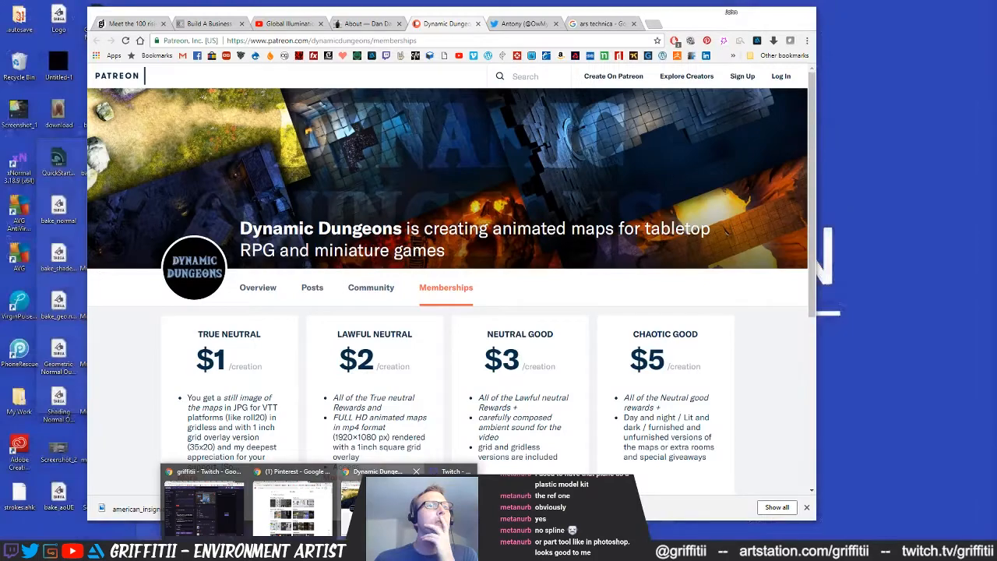
left_click(319, 504)
left_click(729, 23)
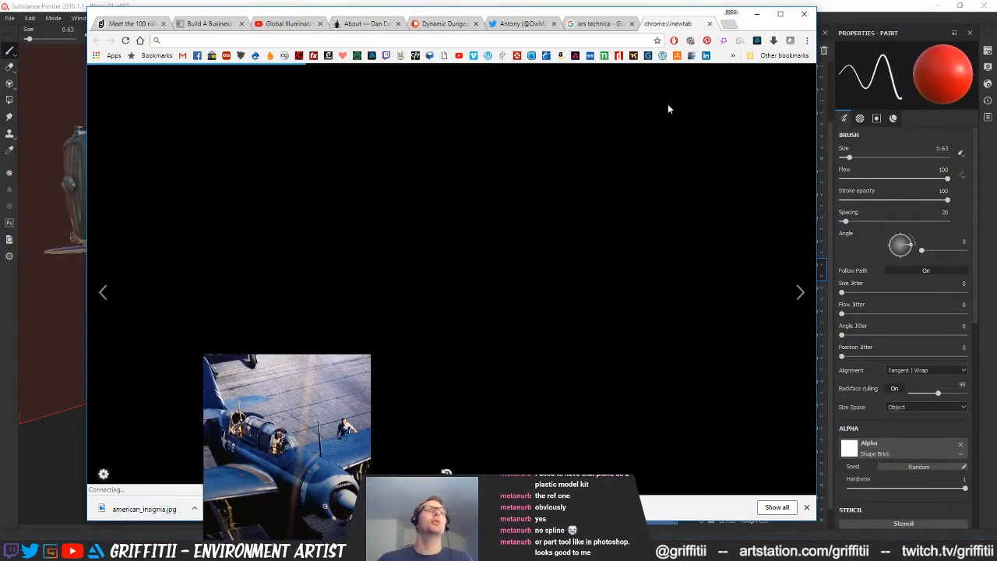
type("ww2 ")
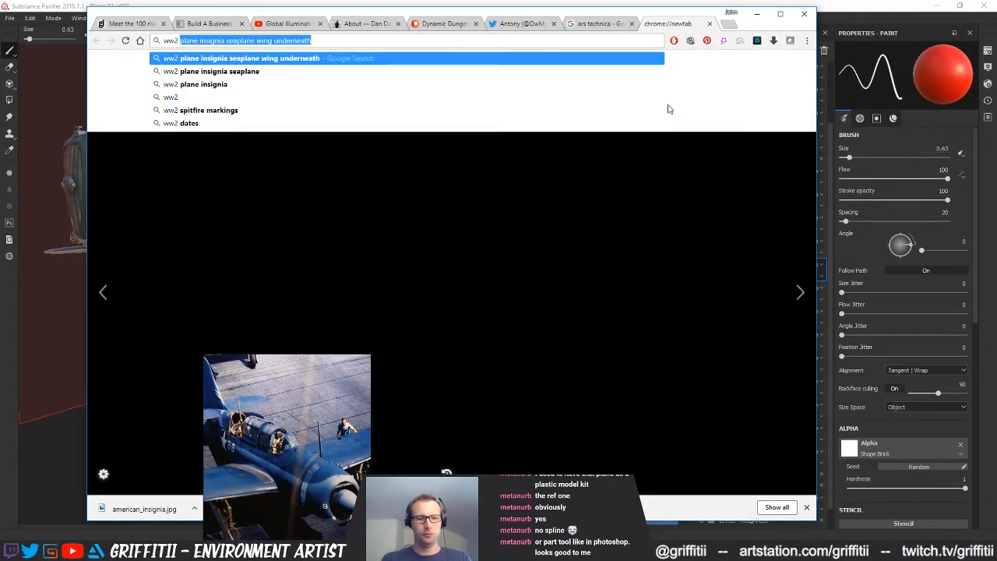
type("seapl")
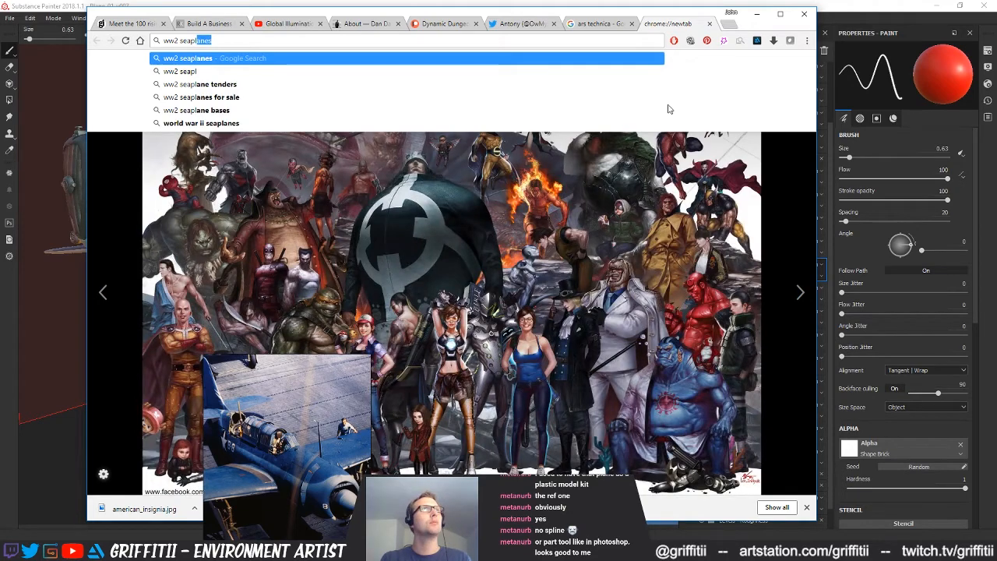
key("Return")
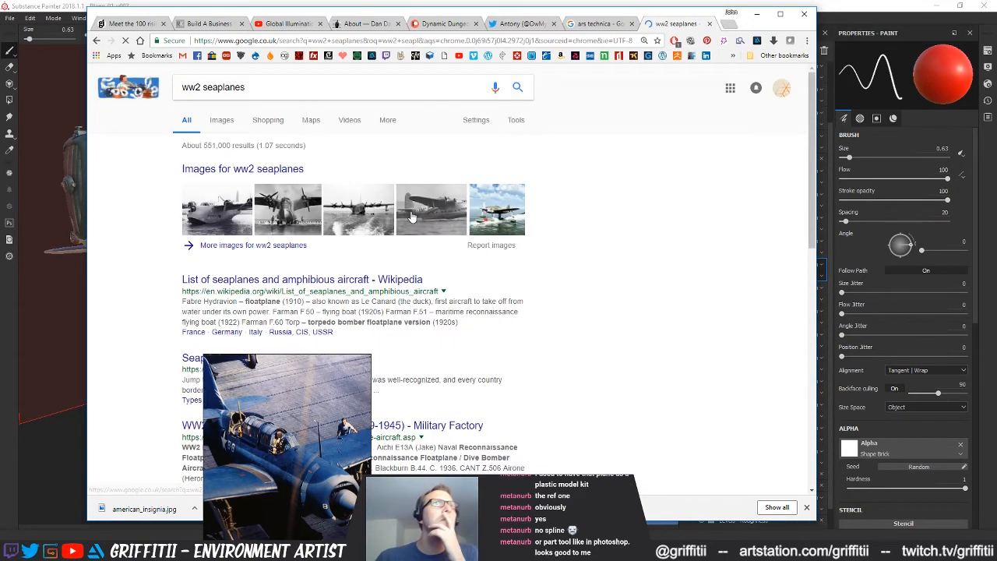
left_click(235, 170)
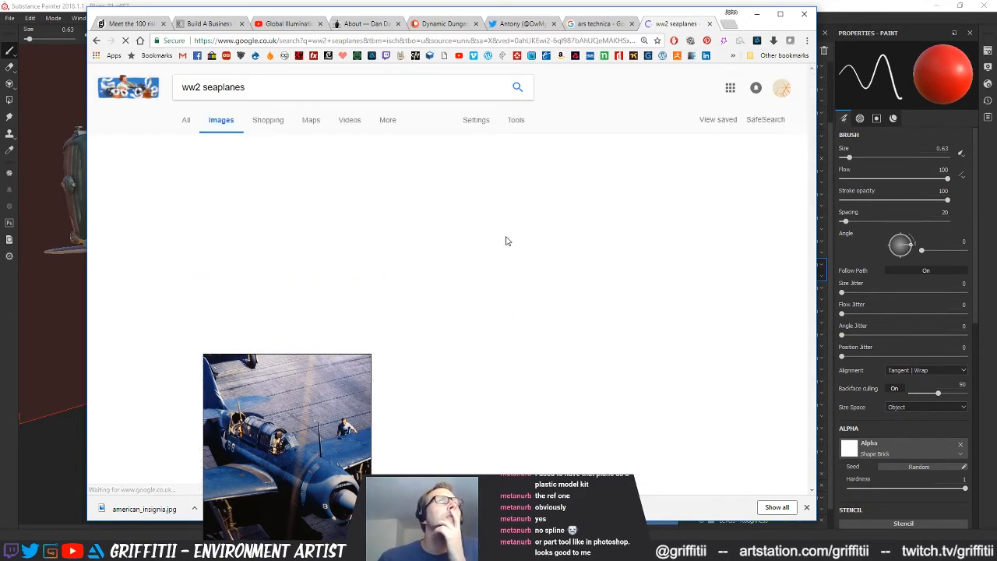
Browse the seaplane images and preview the green Kawanishi N1K and the Arado Ar 196 photos for marking ideas, then close the preview
scroll(633, 278, "down", 1)
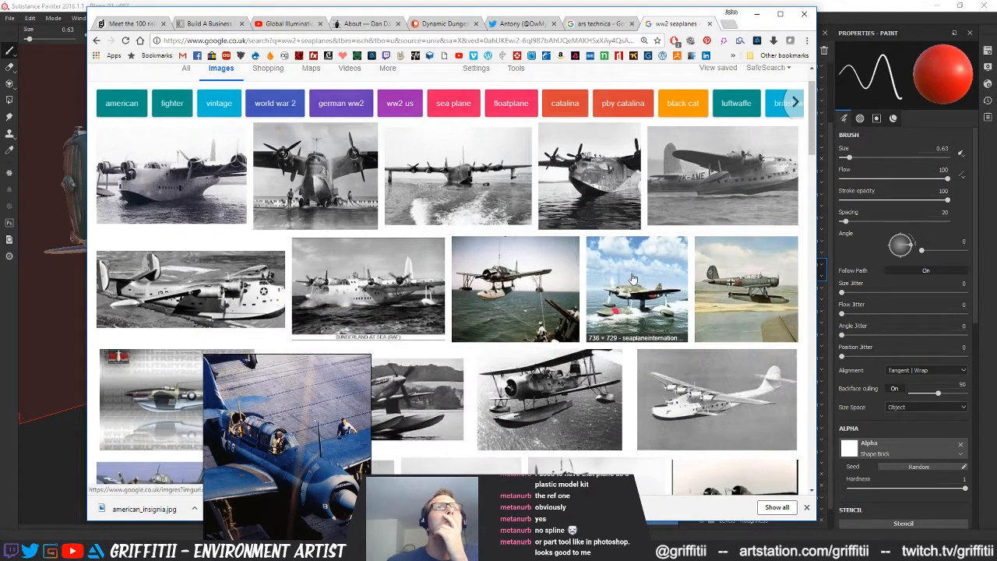
scroll(813, 161, "down", 1)
left_click_drag(814, 161, 815, 176)
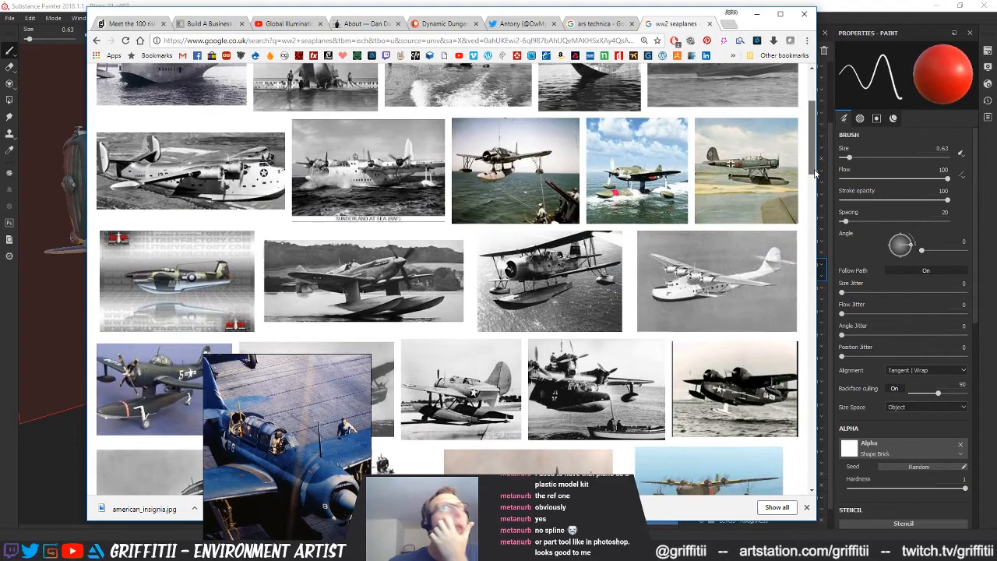
left_click(674, 195)
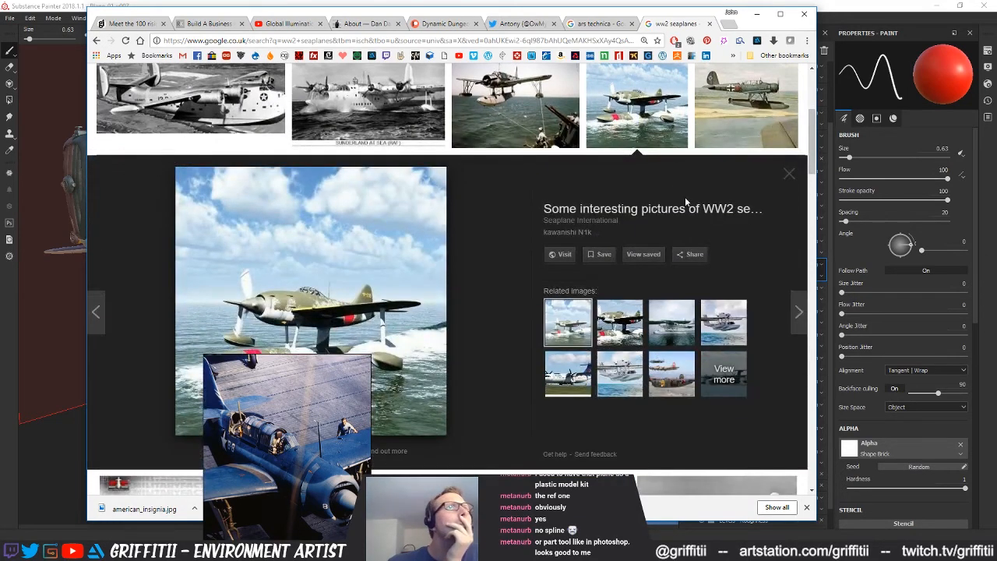
left_click(730, 146)
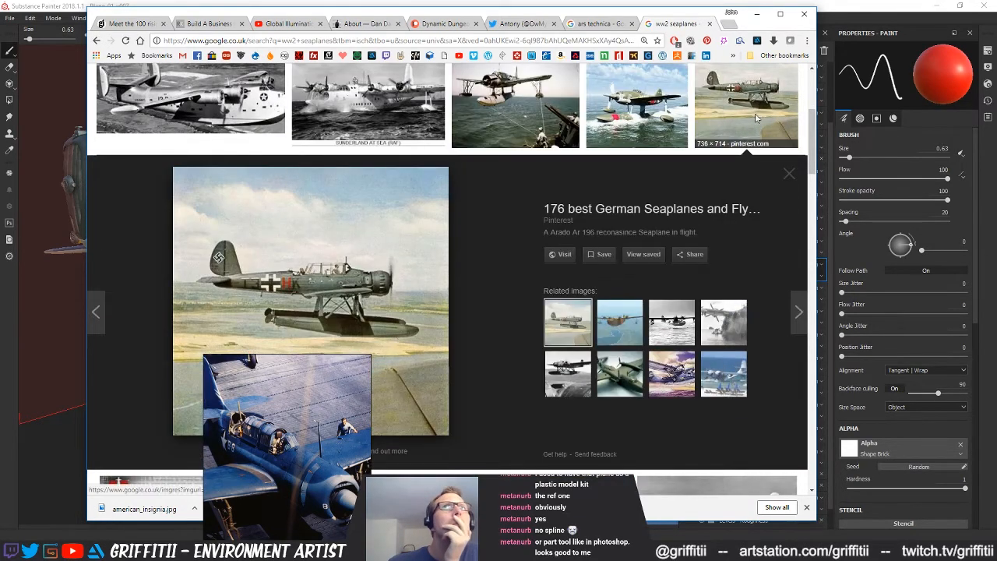
left_click(724, 128)
mouse_move(724, 127)
scroll(802, 237, "down", 3)
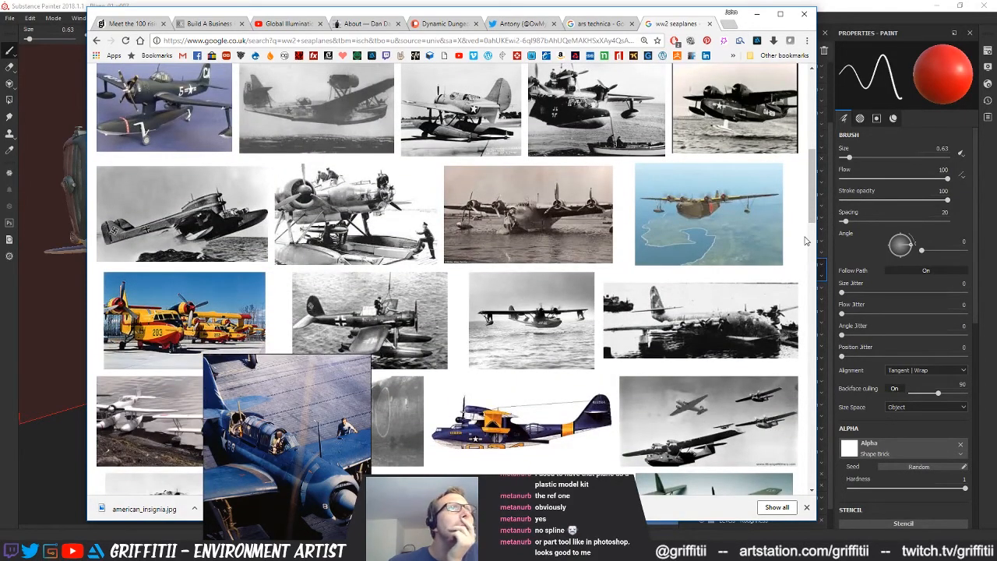
Preview the dark blue PBY Catalina profile with yellow markings and continue browsing the seaplane images below it
scroll(806, 242, "down", 2)
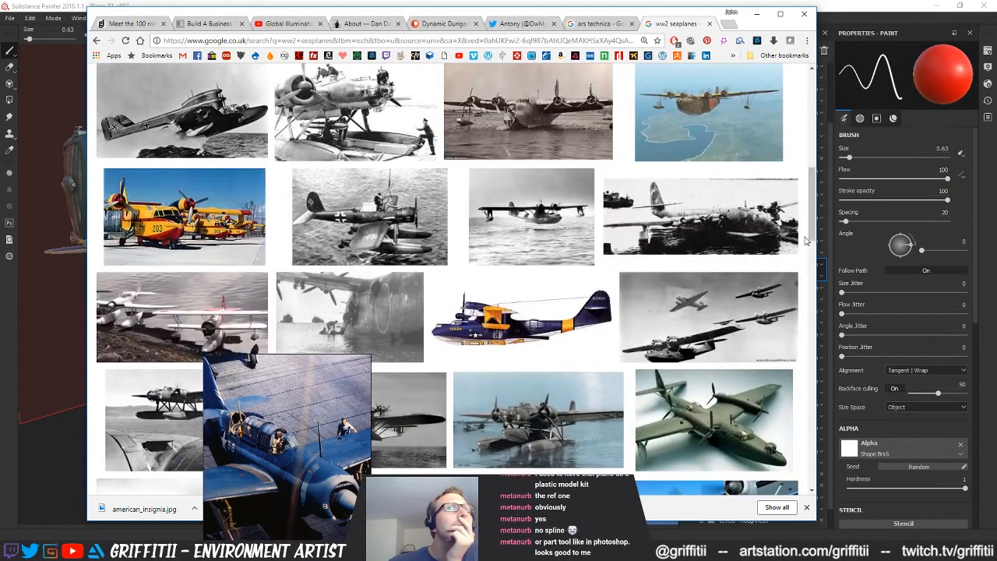
scroll(806, 242, "down", 2)
left_click(510, 216)
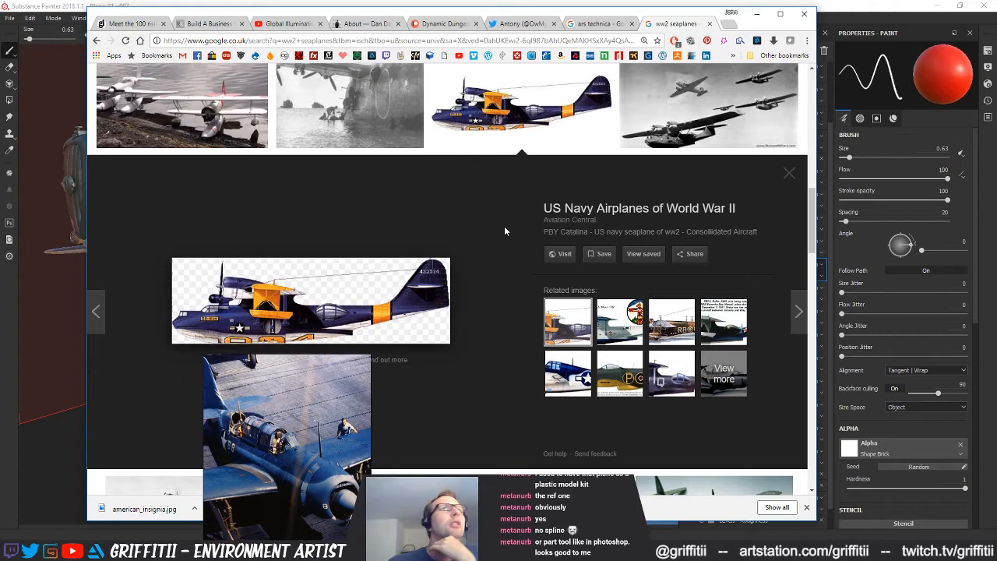
scroll(504, 230, "down", 5)
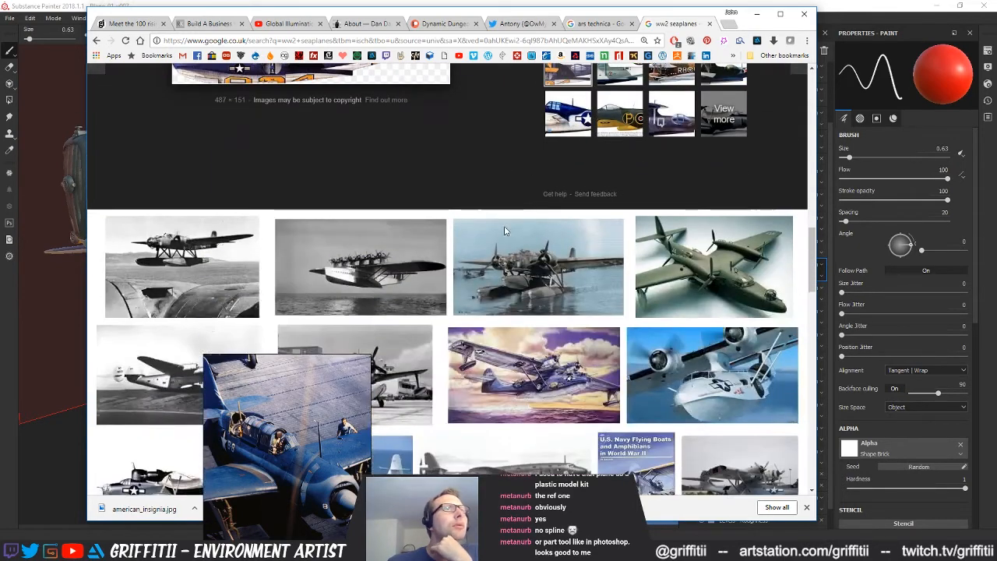
scroll(810, 247, "down", 1)
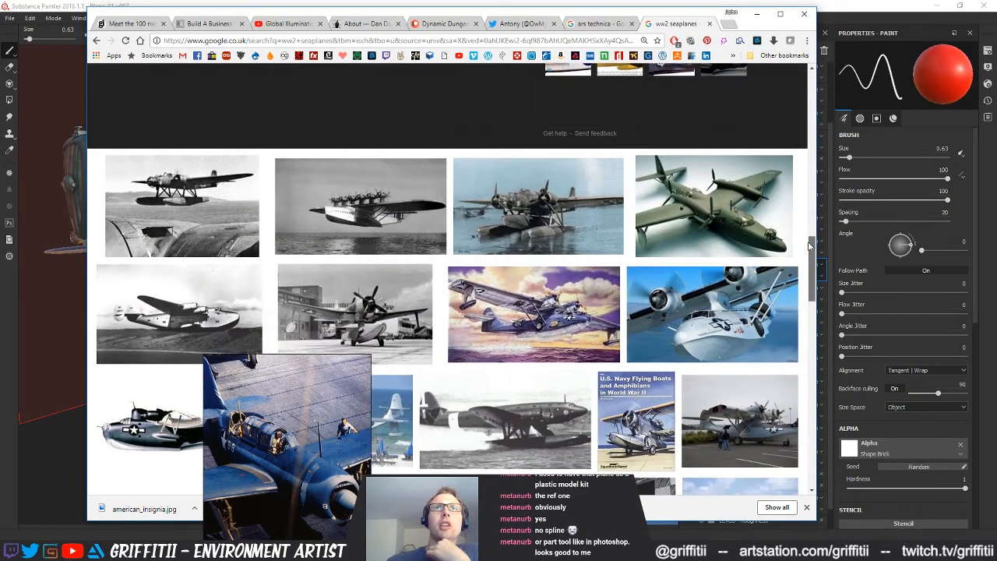
left_click_drag(810, 247, 810, 255)
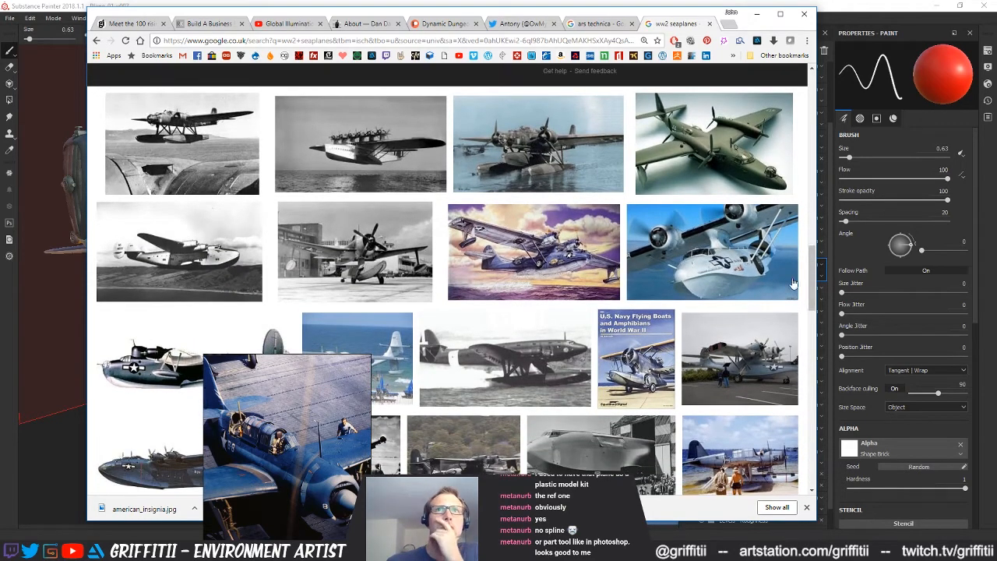
Preview the parked US Navy Catalina photo and compare the paint and insignia in its related aircraft images
left_click(756, 329)
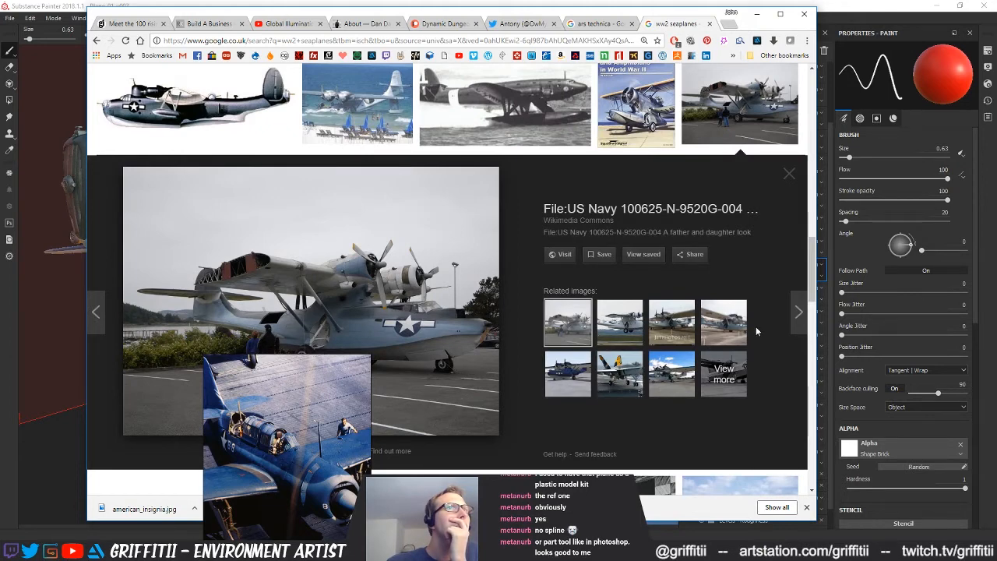
scroll(755, 331, "down", 3)
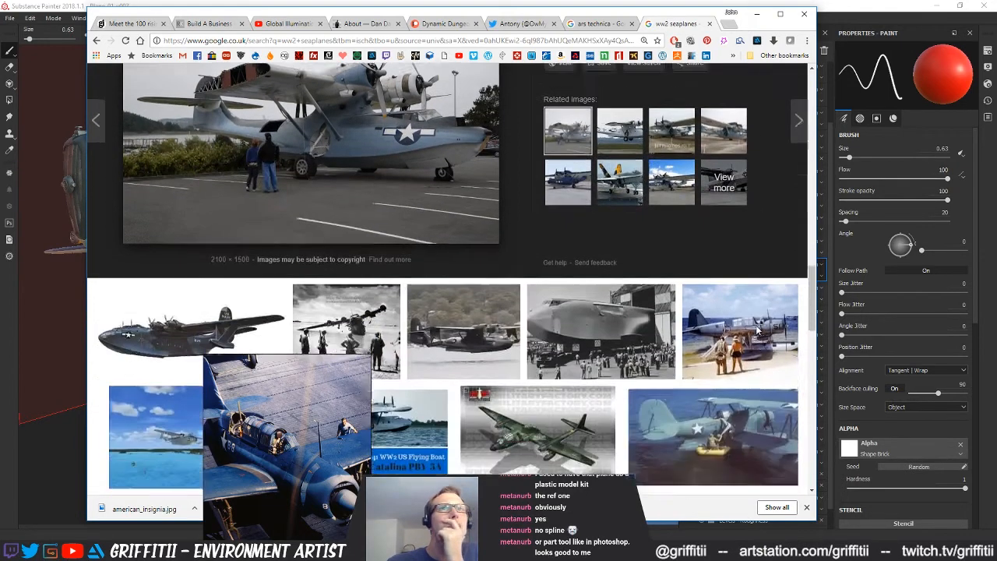
left_click(623, 126)
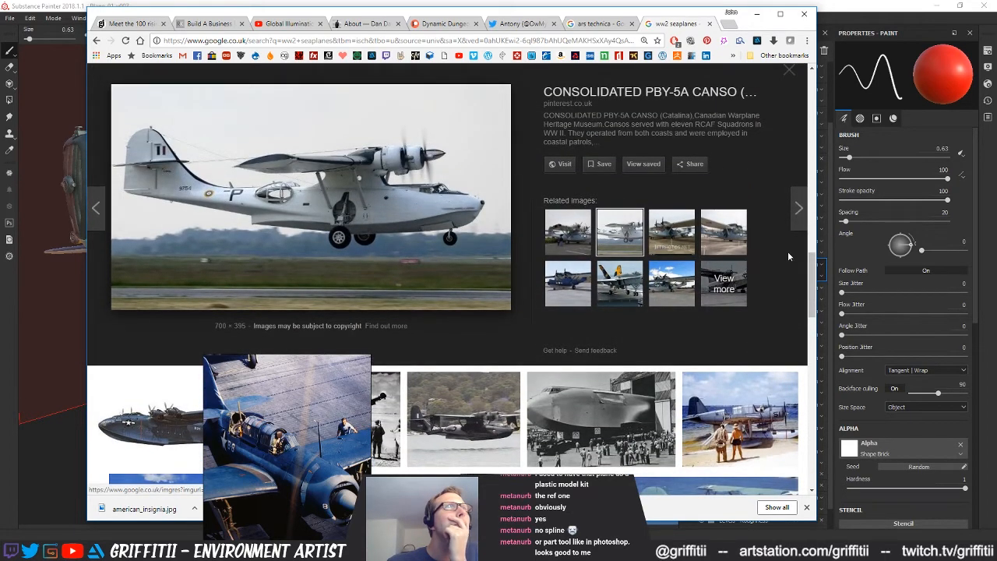
left_click(685, 238)
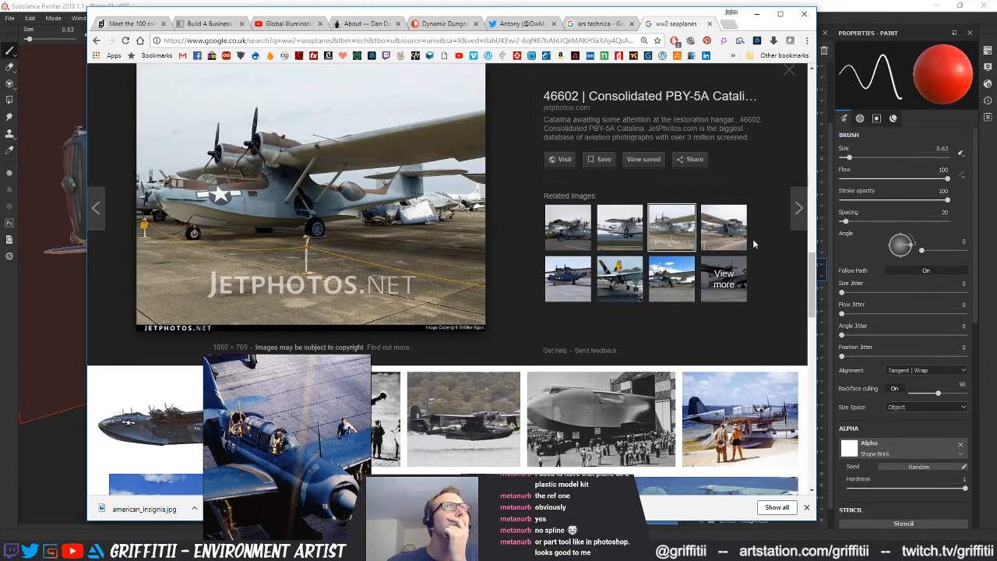
left_click(736, 237)
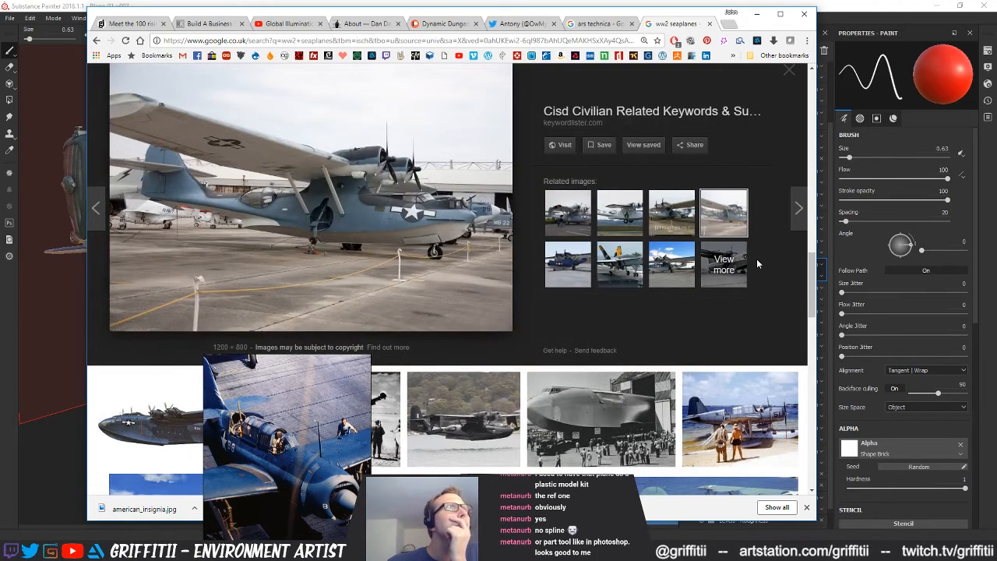
left_click(568, 264)
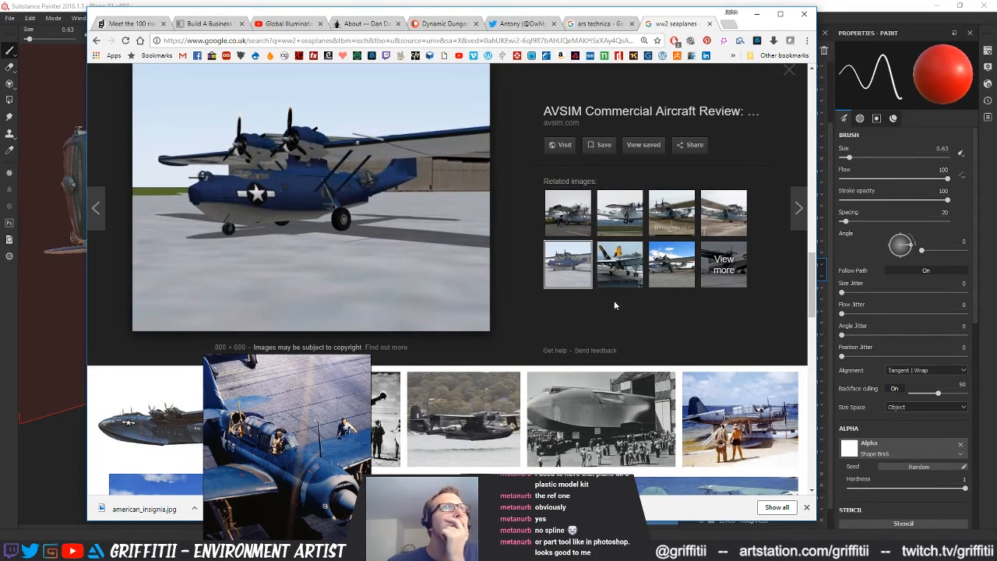
left_click(611, 286)
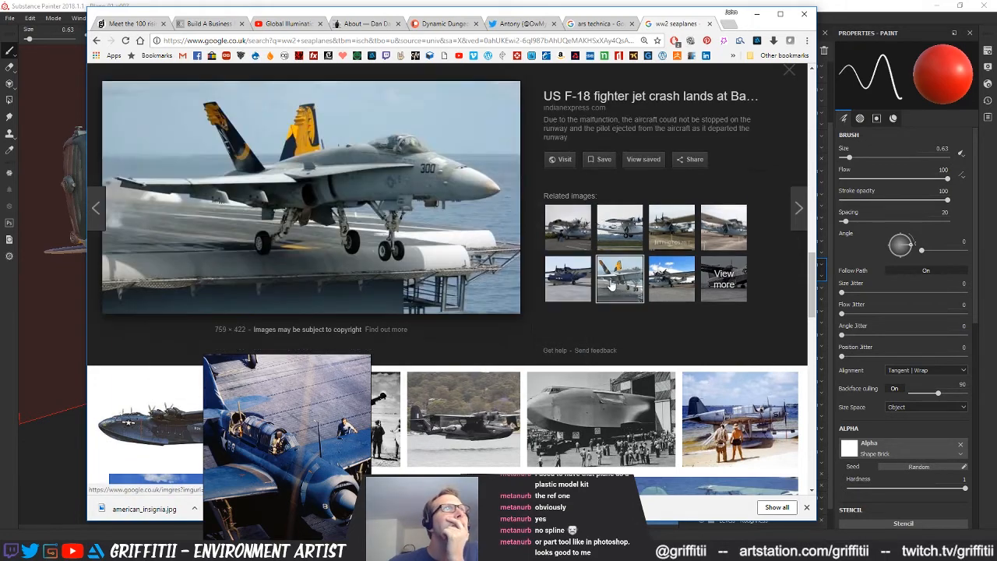
left_click(672, 281)
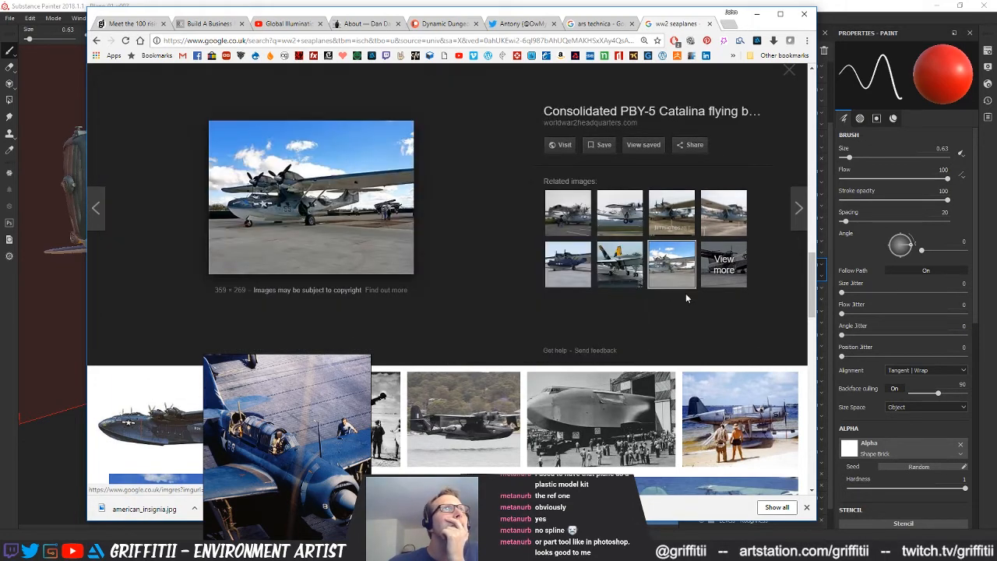
left_click(620, 266)
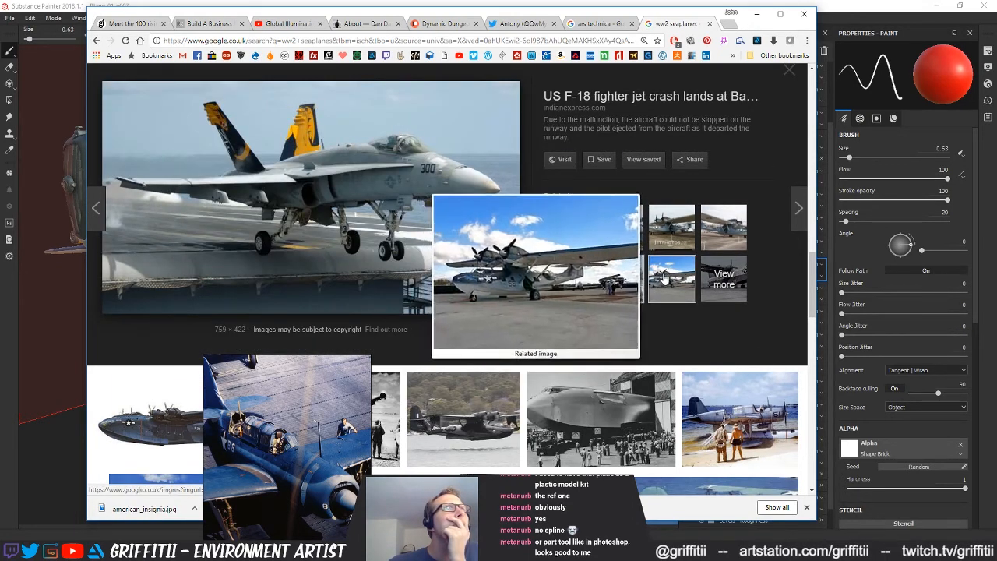
left_click(656, 285)
Show the full set of related images and preview the Pearl Harbor observation floatplane photo
left_click(722, 268)
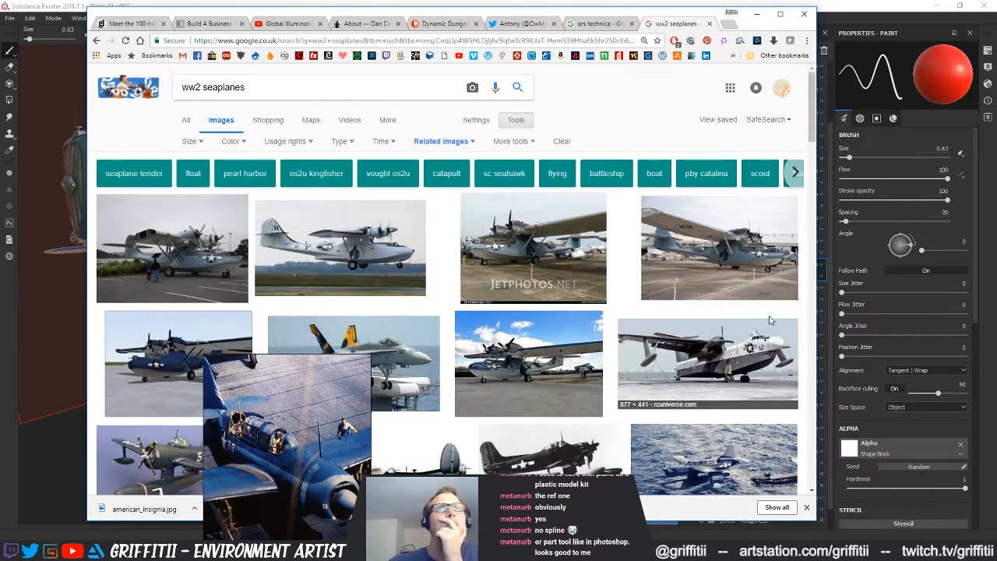
scroll(770, 320, "down", 2)
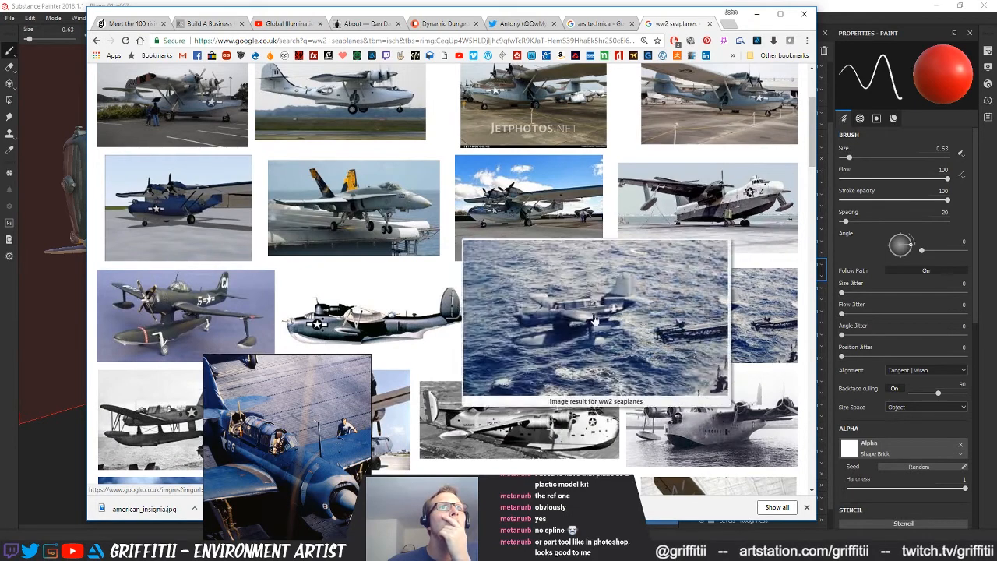
mouse_move(578, 320)
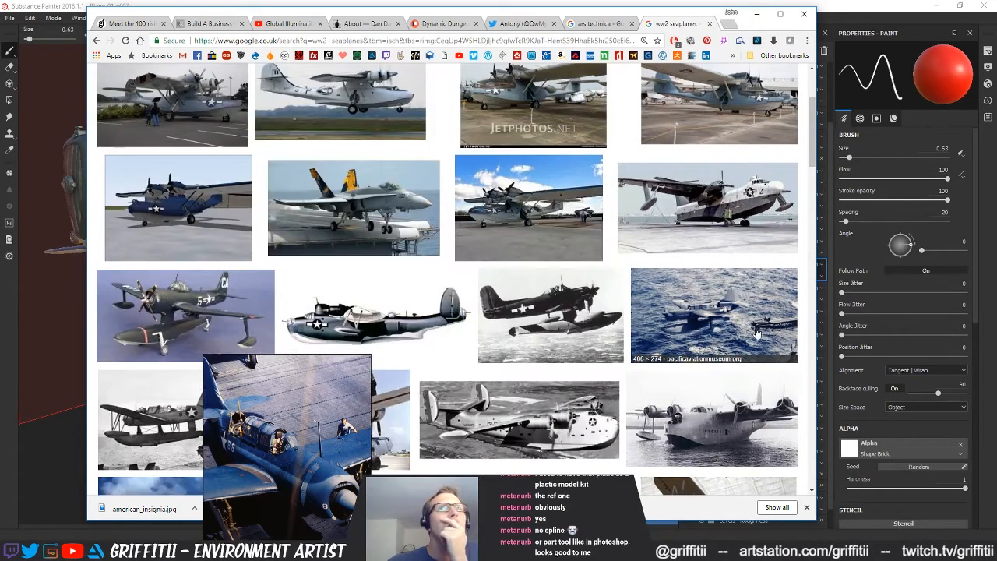
mouse_move(742, 326)
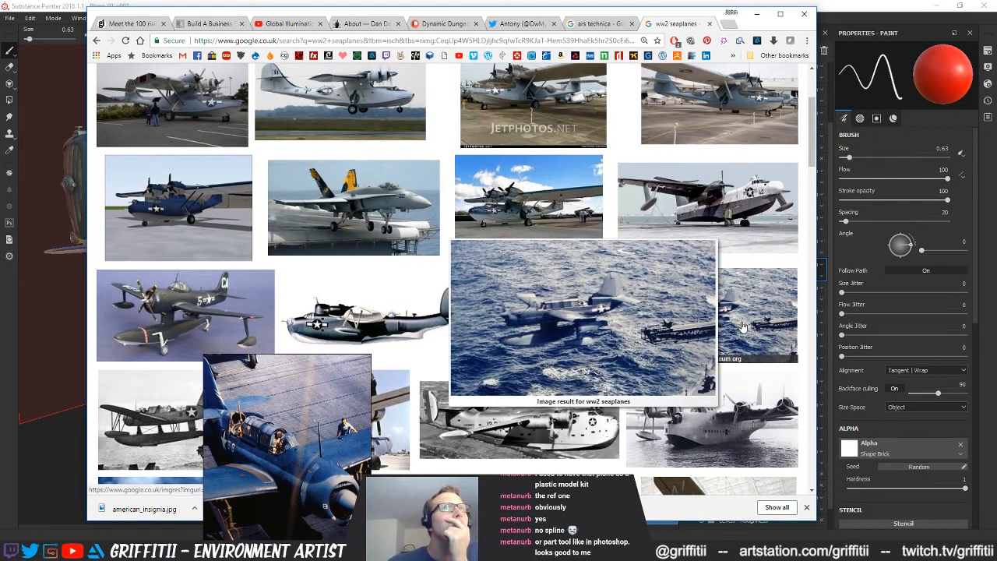
left_click(741, 326)
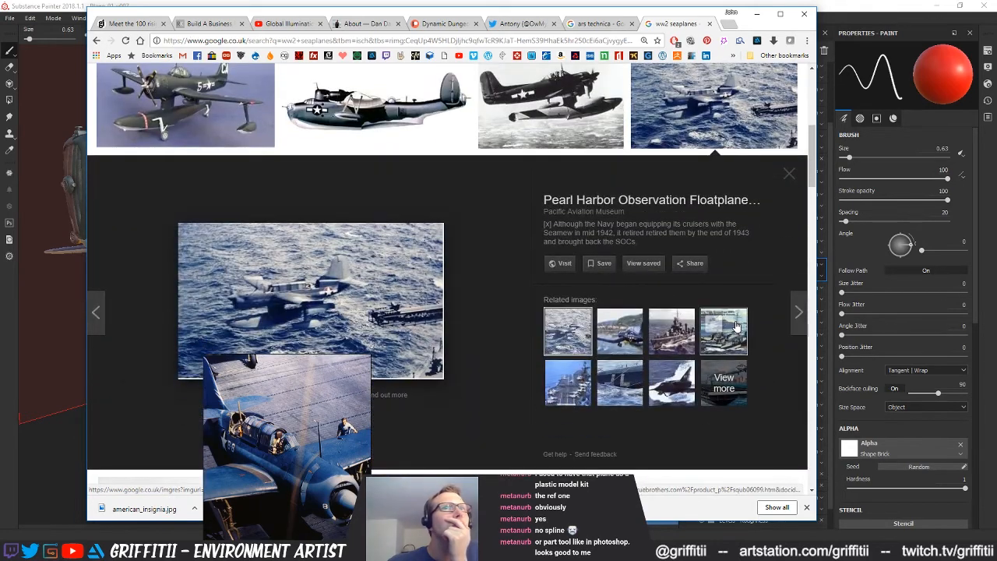
Examine the floatplane photo's related images, including the Royal Canadian Navy painting and the close-up of white markings on a floating fuselage
left_click(616, 330)
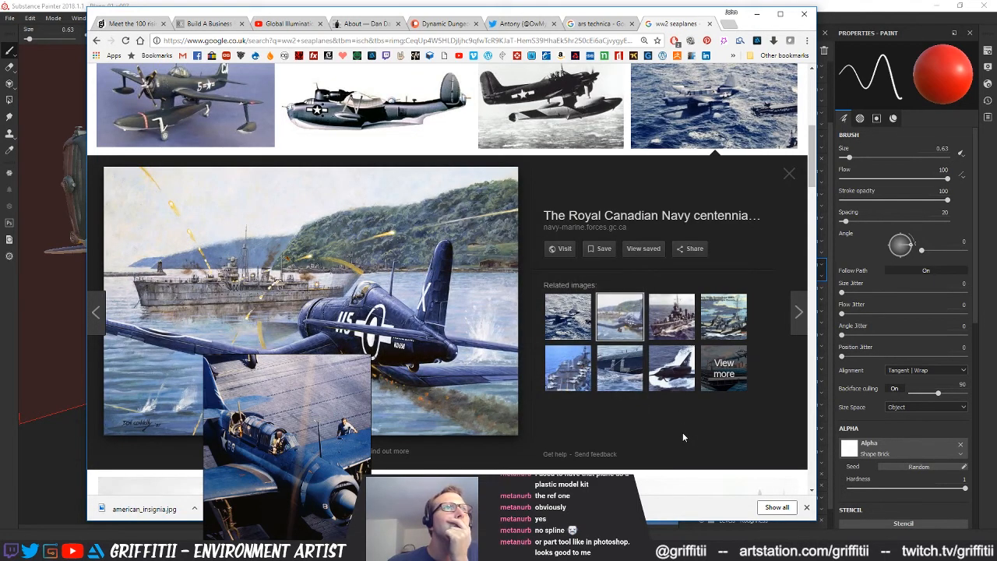
scroll(682, 434, "down", 1)
scroll(682, 439, "down", 2)
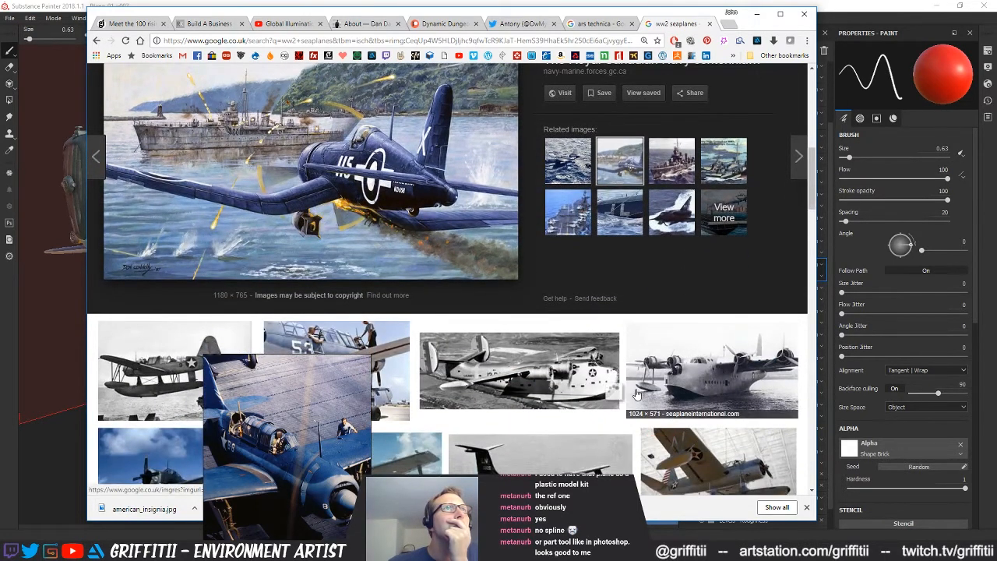
scroll(635, 393, "up", 2)
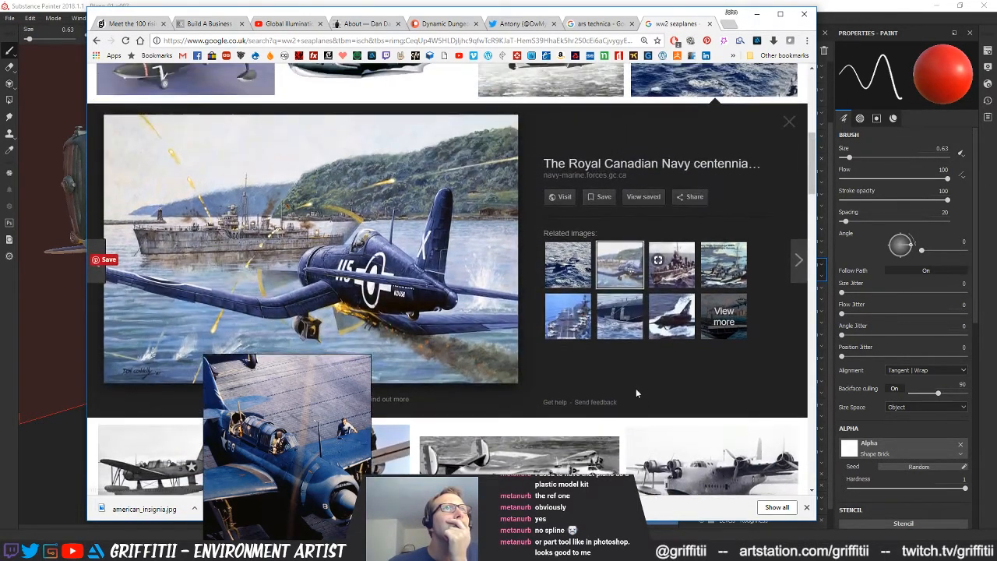
left_click(608, 324)
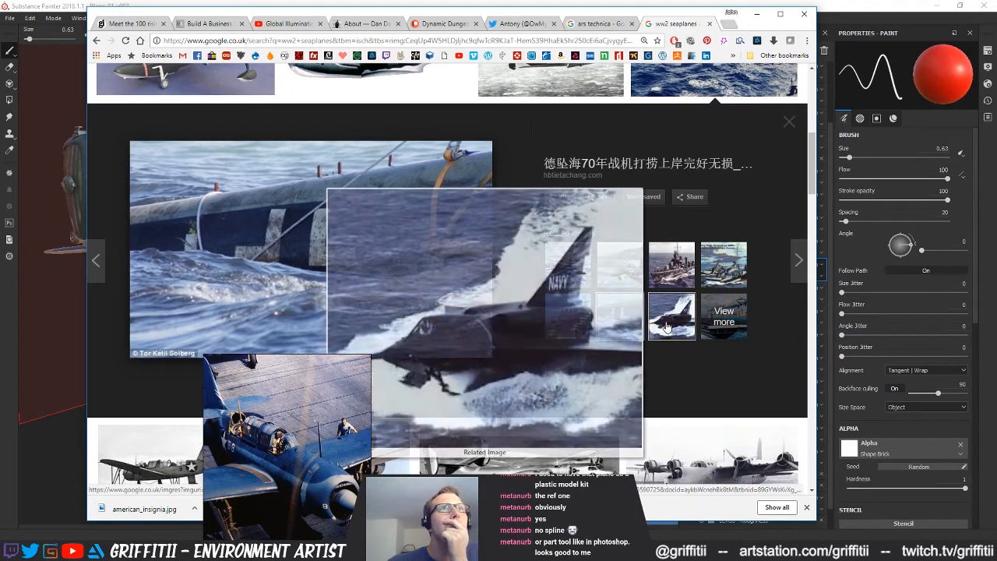
mouse_move(580, 325)
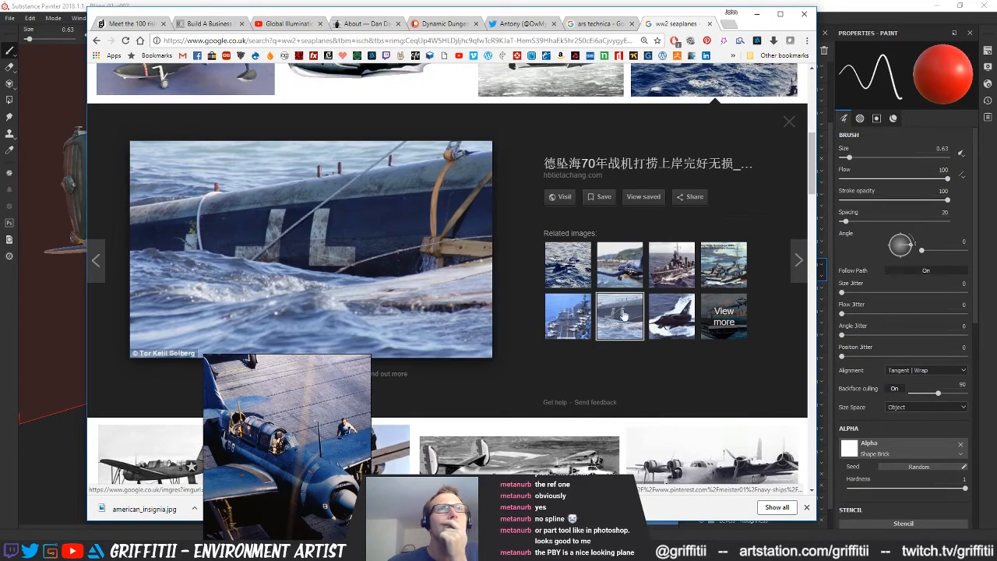
Preview the US Navy training seaplane photo marked 53 and compare its paint and markings with the blue plane model in Substance Painter
scroll(660, 379, "down", 5)
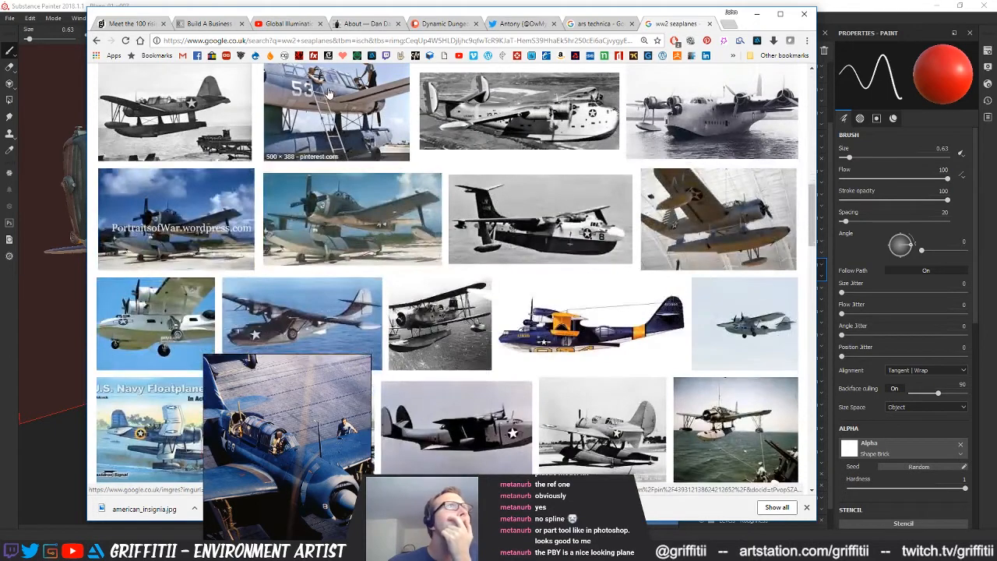
left_click(336, 125)
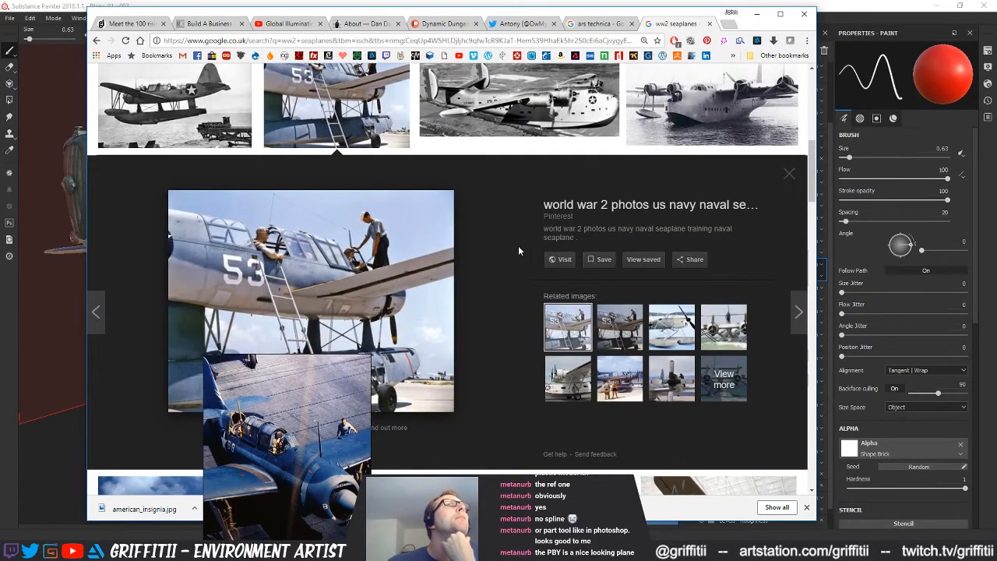
scroll(517, 245, "down", 2)
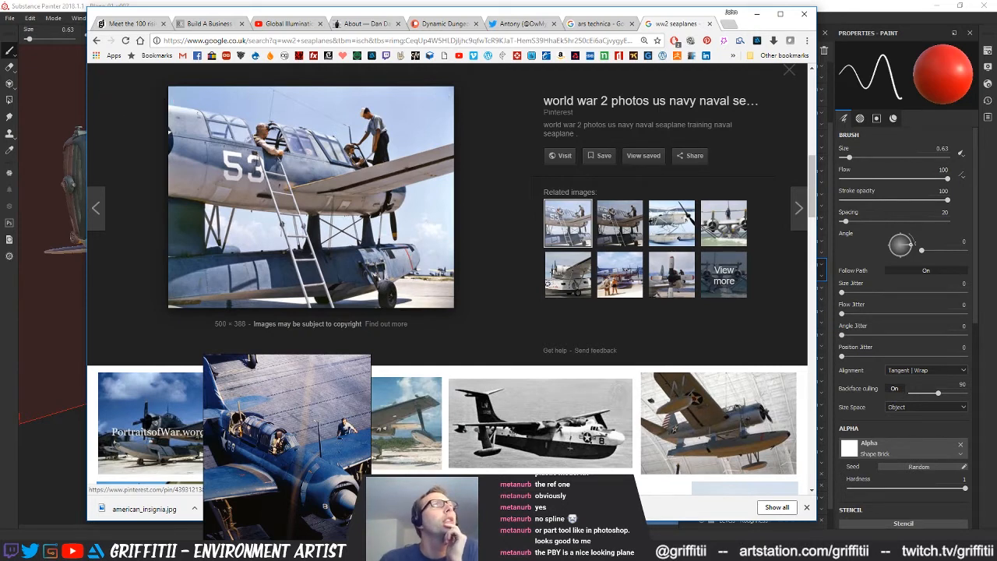
left_click(84, 4)
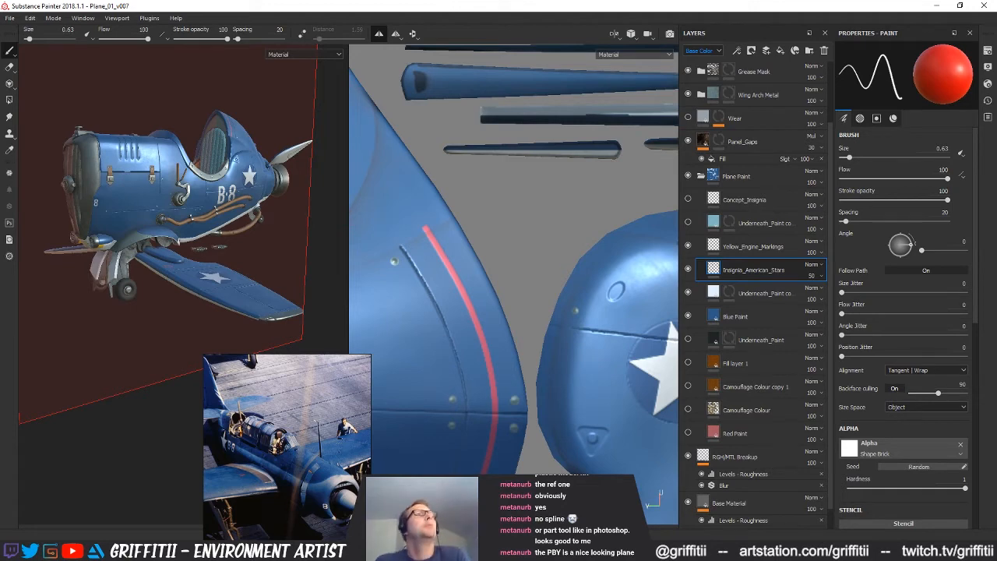
key("alt+Tab")
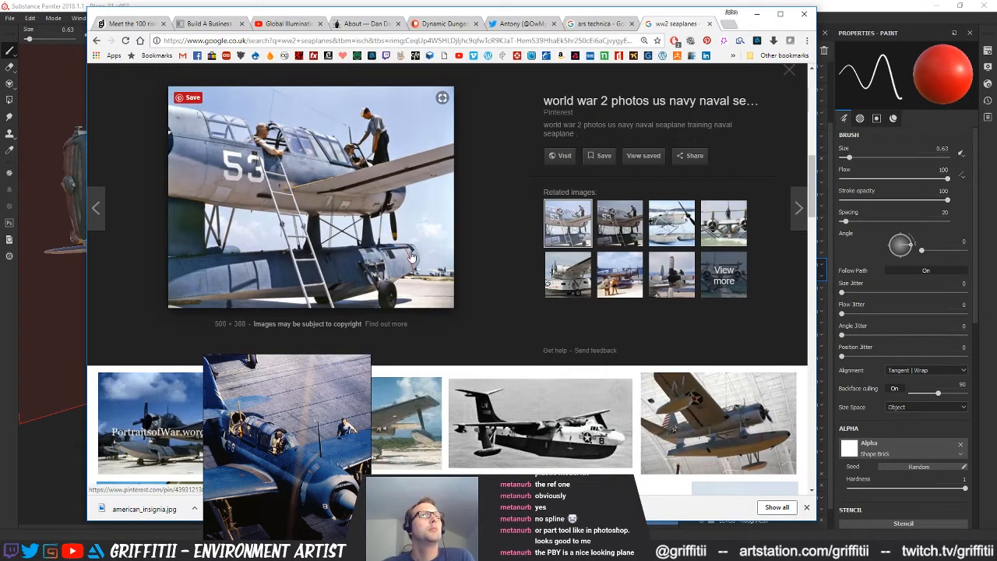
left_click(94, 6)
mouse_move(156, 234)
left_mouse_down("alt")
mouse_move(237, 269)
mouse_move(227, 328)
mouse_move(210, 331)
mouse_move(186, 243)
mouse_move(185, 253)
left_mouse_up("alt")
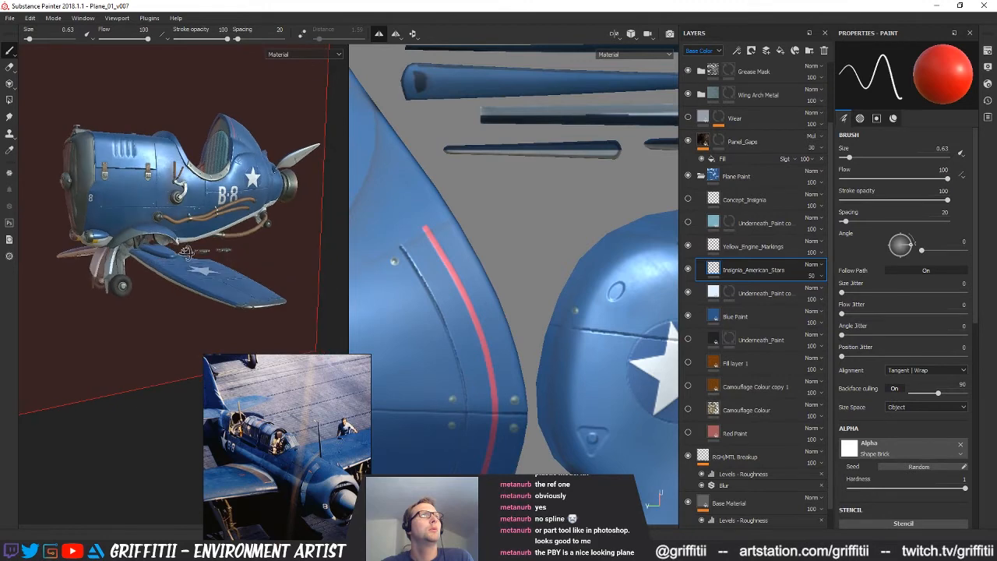
Return to the browser and examine the photo's related images, including the Arado Ar.231 and the beached floatplane marked 51
key("alt+Tab")
left_click(618, 236)
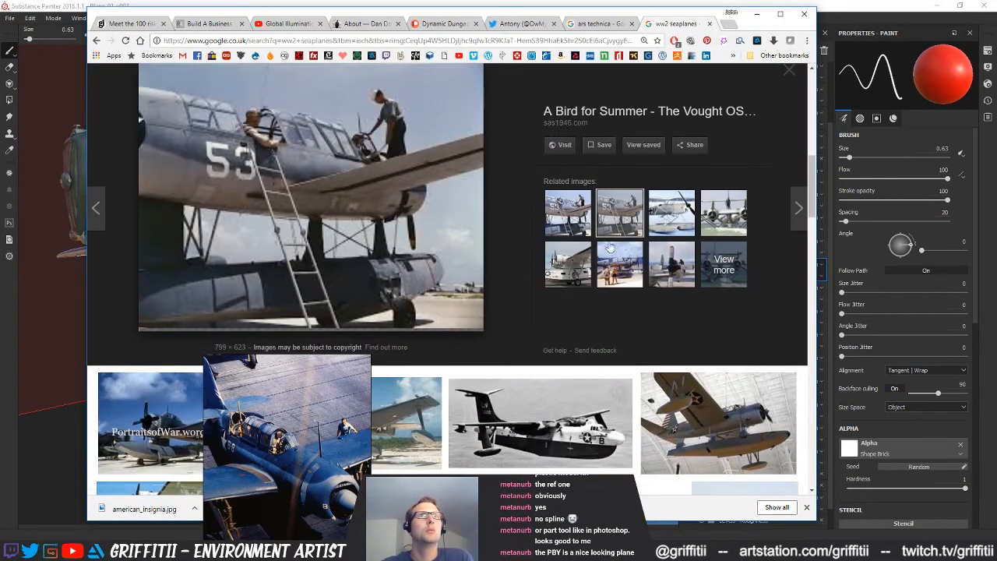
left_click(656, 231)
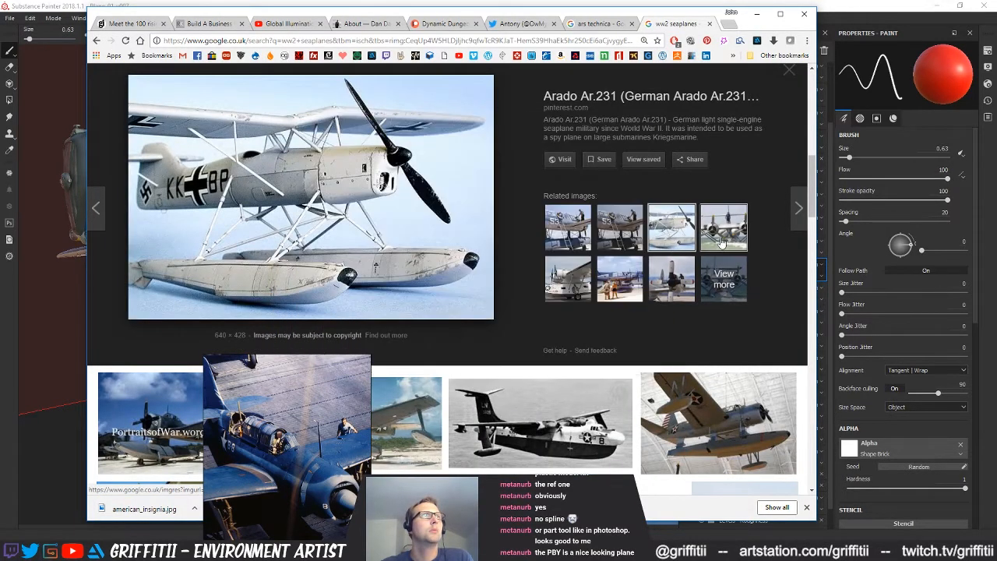
left_click(722, 234)
left_click(620, 264)
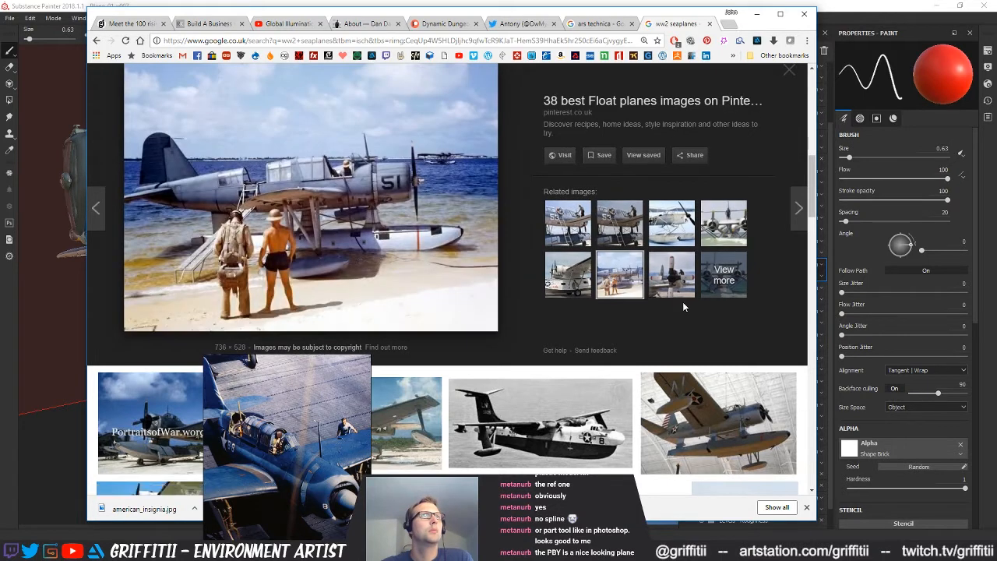
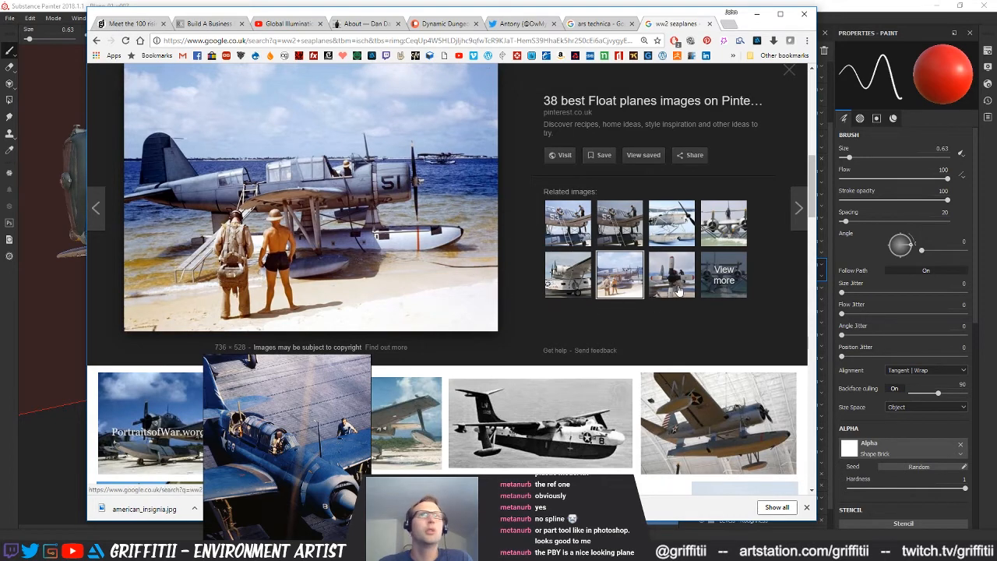
Copy the photo of the beached floatplane marked 51 and paste it into the reference board beneath the other references
scroll(769, 337, "down", 1)
scroll(770, 337, "down", 3)
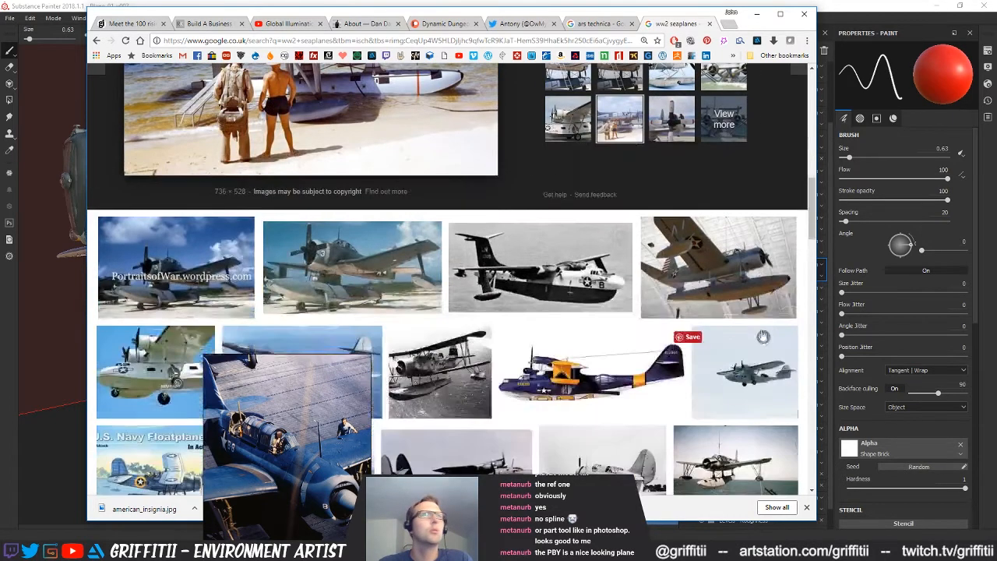
scroll(762, 335, "up", 4)
right_click(396, 175)
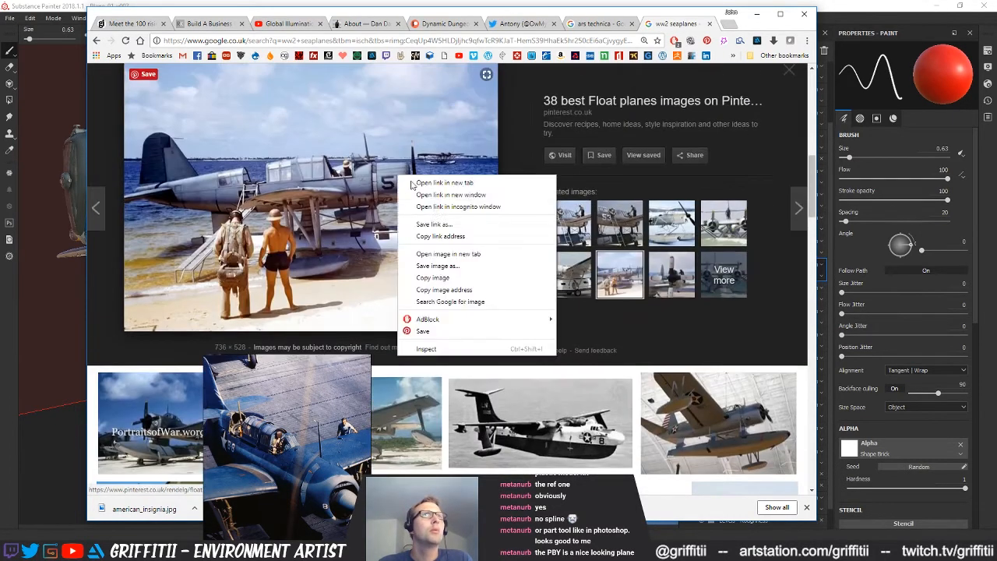
left_click(425, 282)
left_click(284, 450)
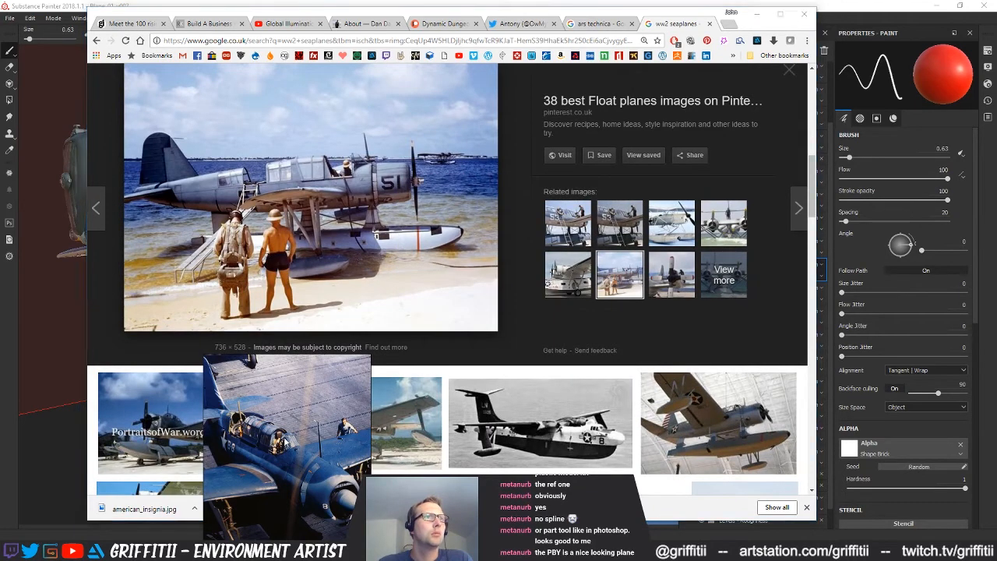
scroll(292, 437, "down", 4)
key("ctrl+v")
left_click_drag(293, 409, 297, 468)
Return to the browser and look through the remaining WWII seaplane image results for paint and marking references
left_click(540, 364)
scroll(539, 364, "down", 4)
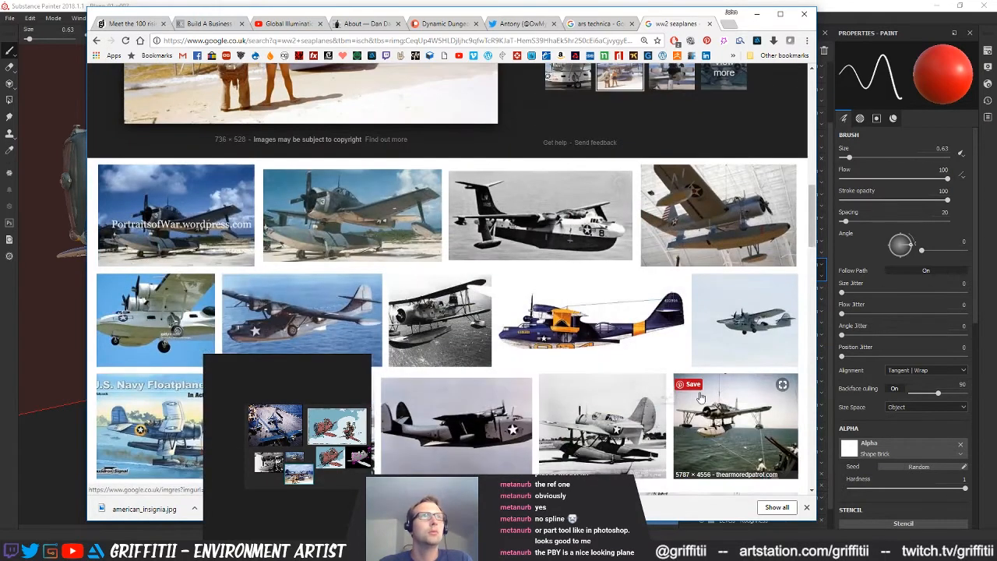
scroll(804, 401, "down", 2)
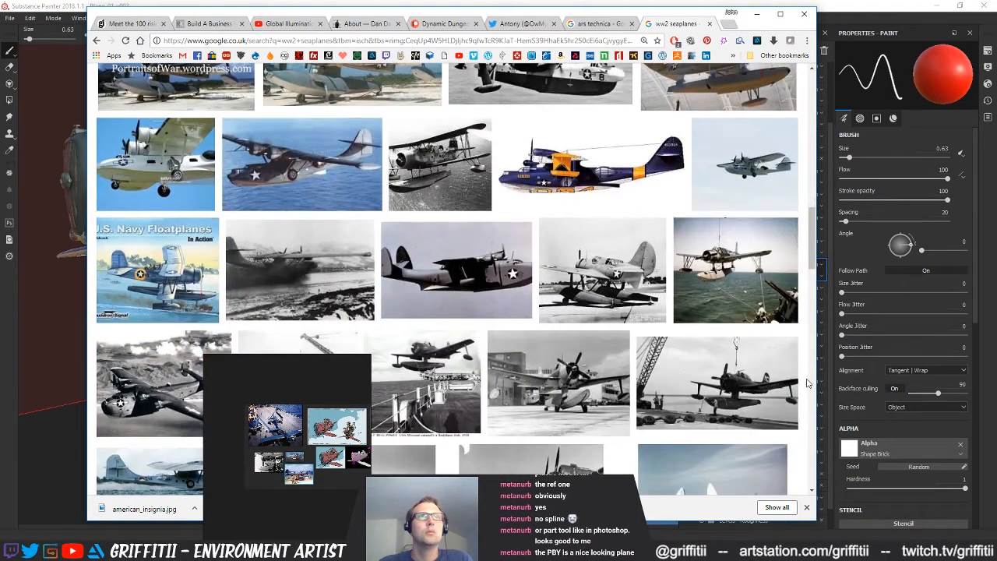
scroll(807, 384, "down", 2)
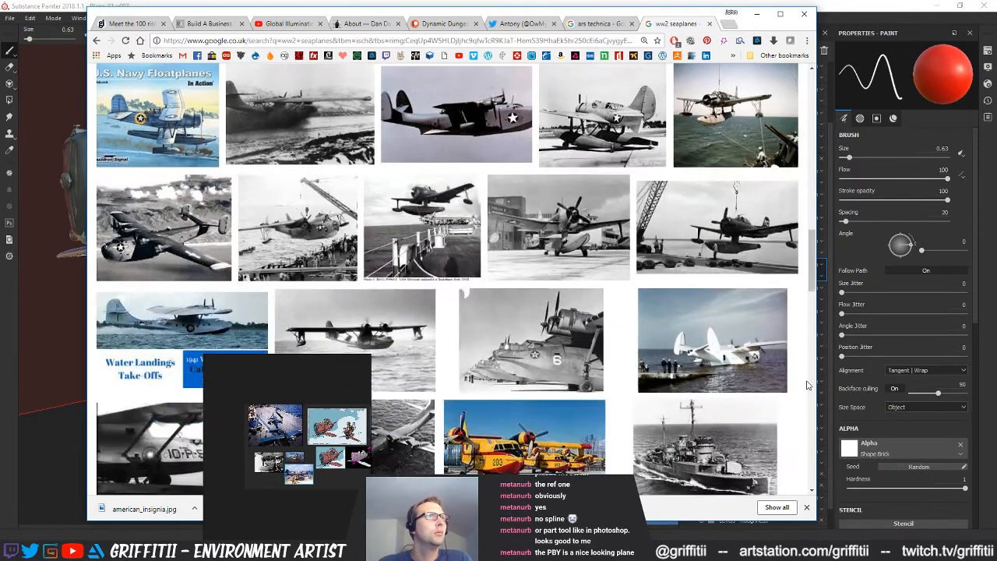
scroll(806, 386, "down", 2)
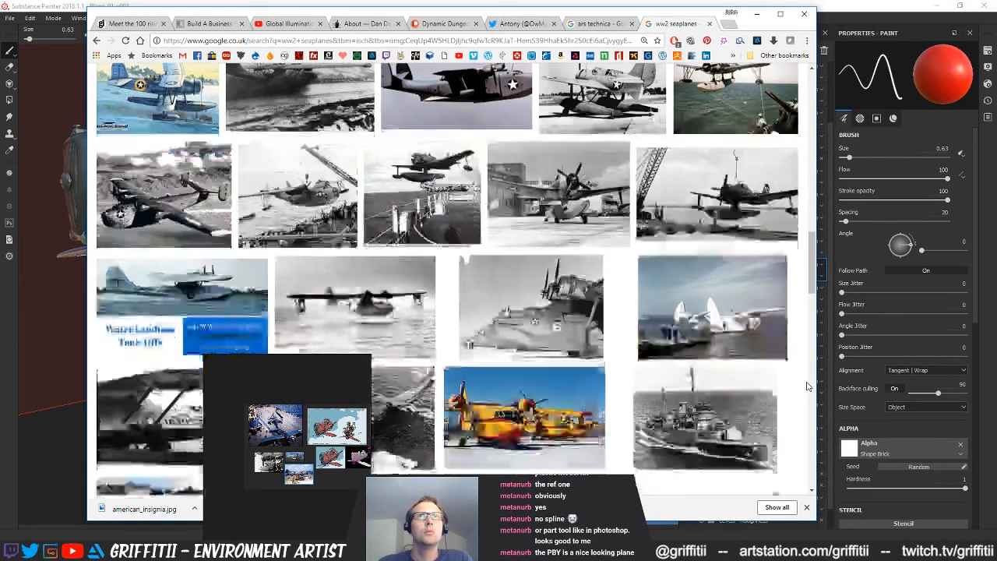
scroll(807, 387, "down", 2)
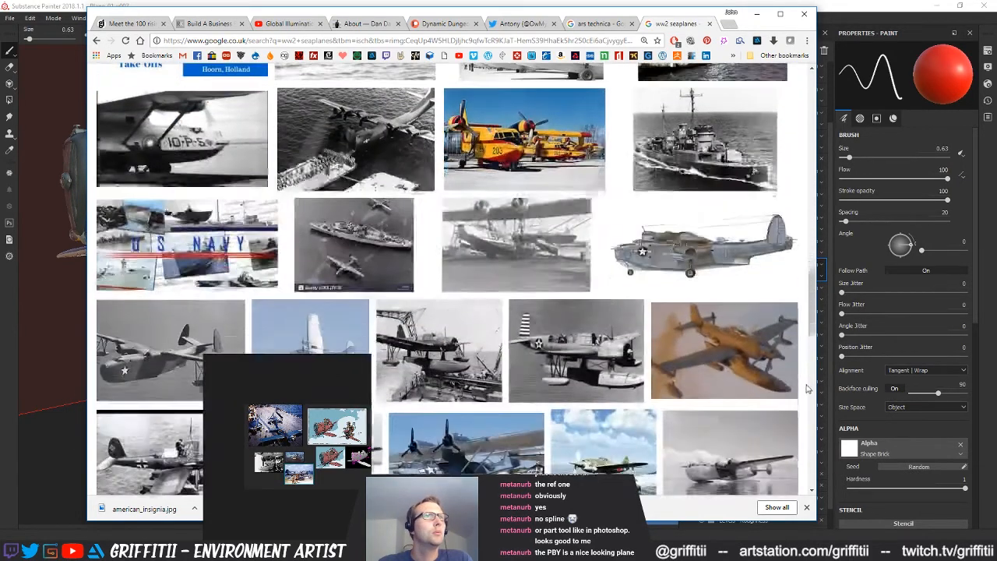
scroll(807, 388, "down", 2)
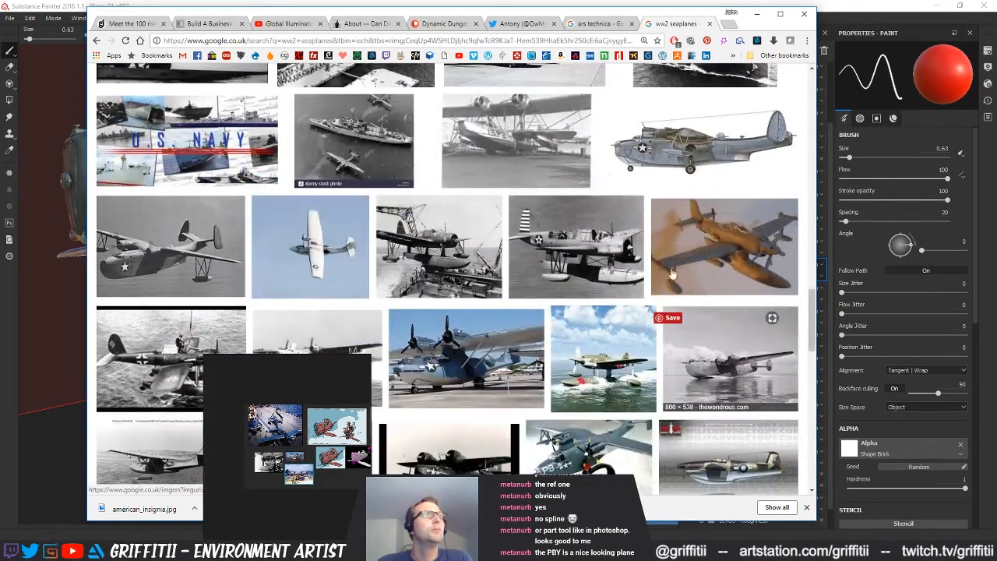
Close the seaplane search, return to the plane model in Substance Painter and move the reference board off the workspace
left_click(708, 26)
left_click(870, 5)
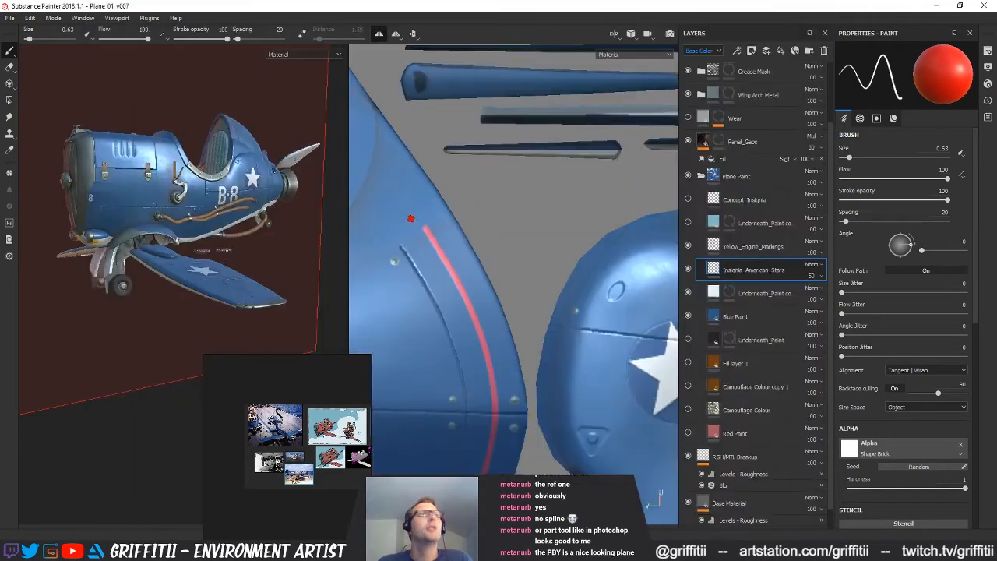
left_click_drag(216, 210, 210, 238, "alt")
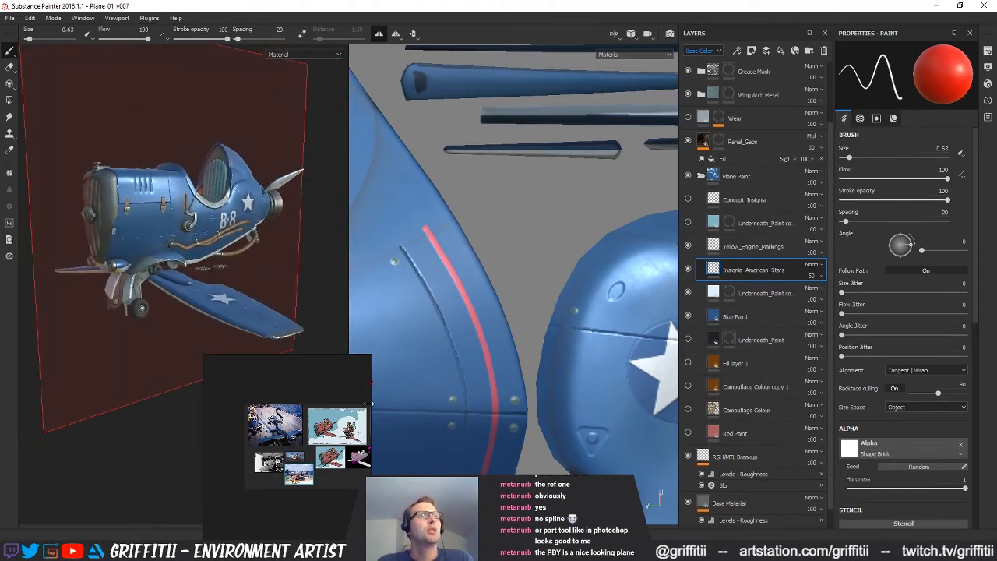
scroll(292, 405, "up", 5)
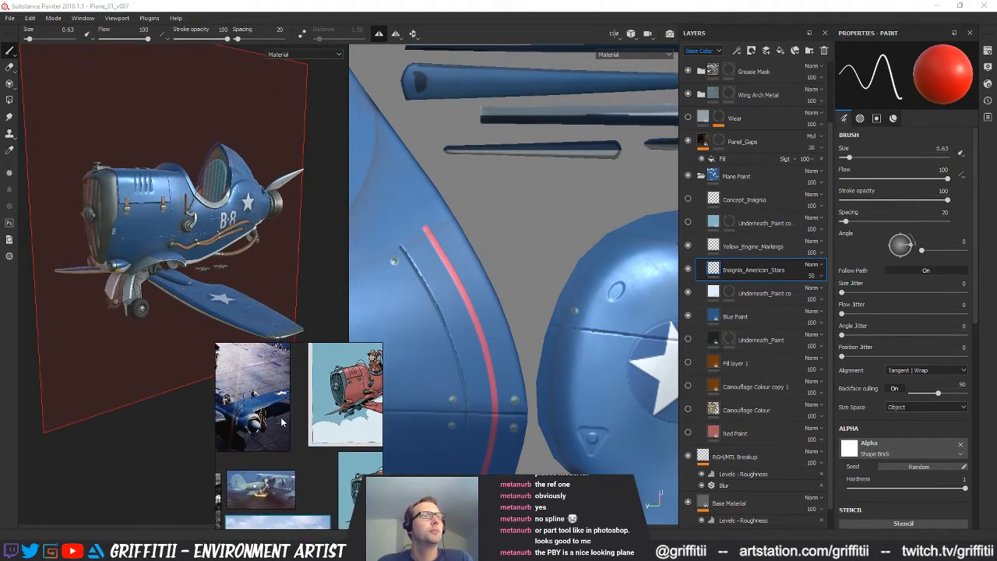
right_click_drag(309, 427, 996, 433)
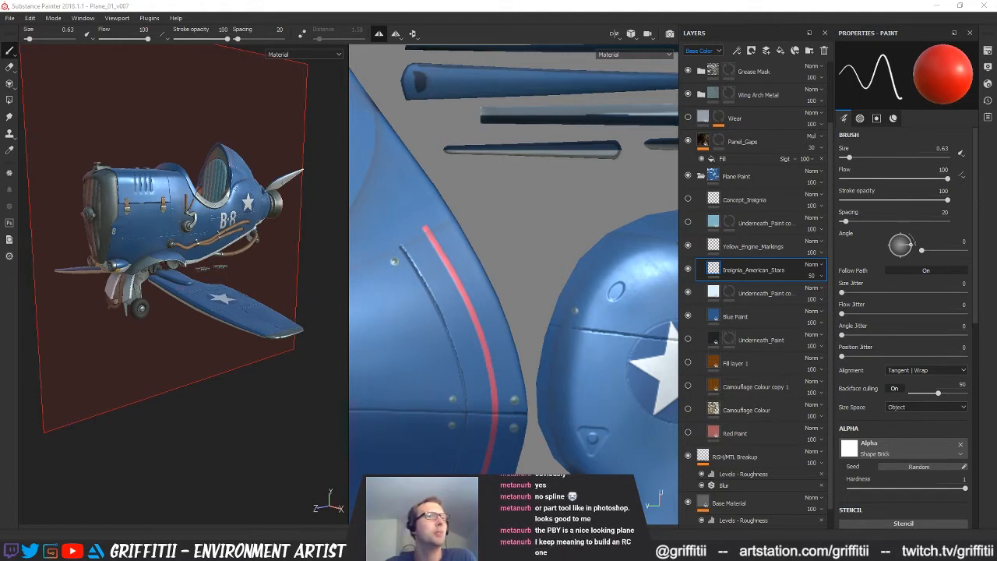
Search the web for "PBY plane" in a new browser tab and show the image results
mouse_move(321, 550)
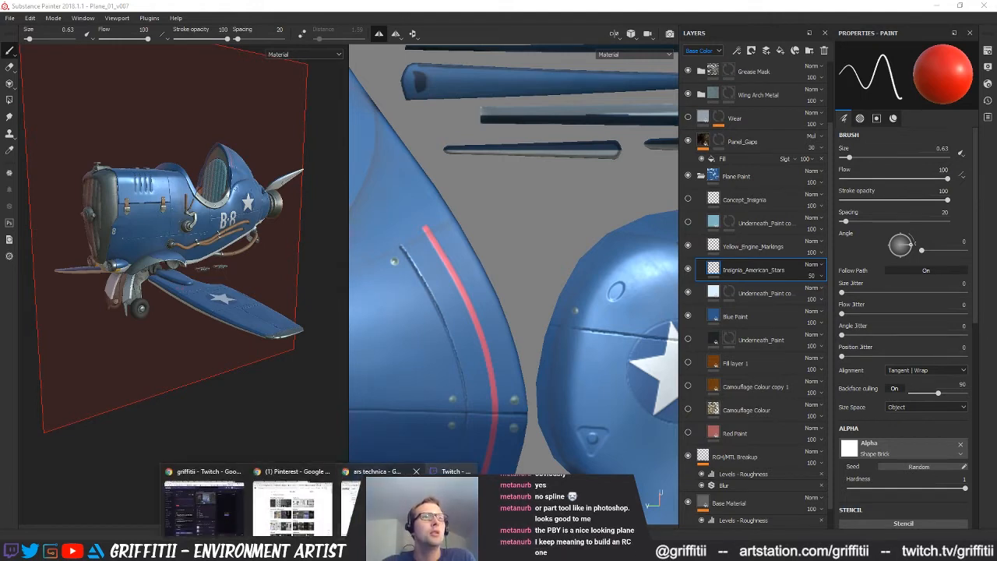
left_click(416, 508)
key("ctrl+t")
type("PDBY")
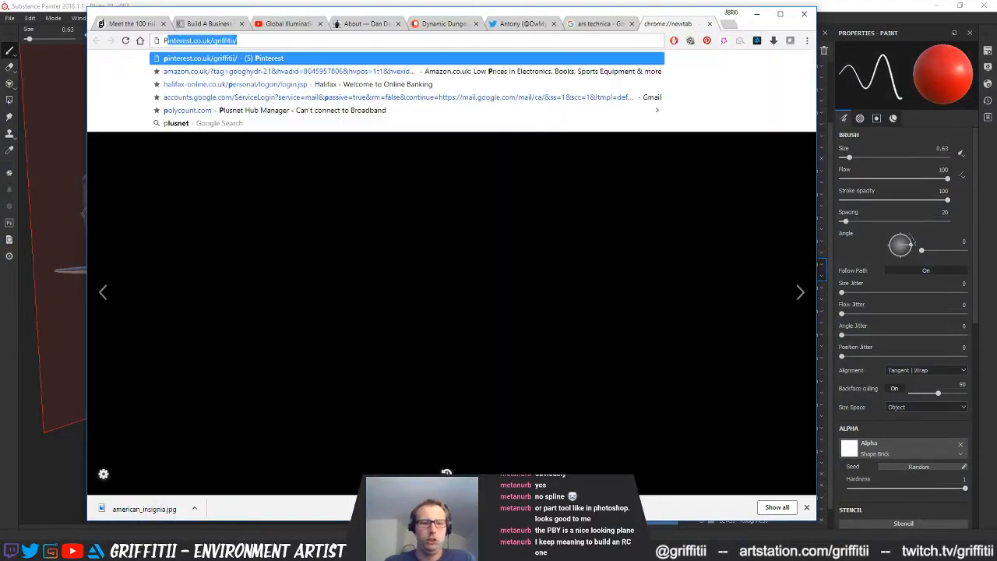
key("BackSpace")
key("BackSpace")
key("BackSpace")
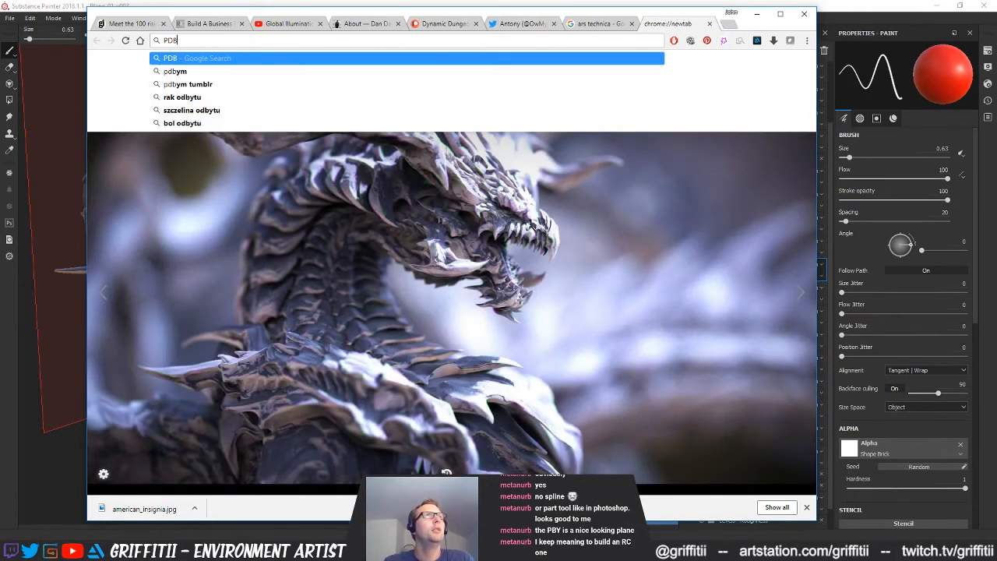
type("BY plane")
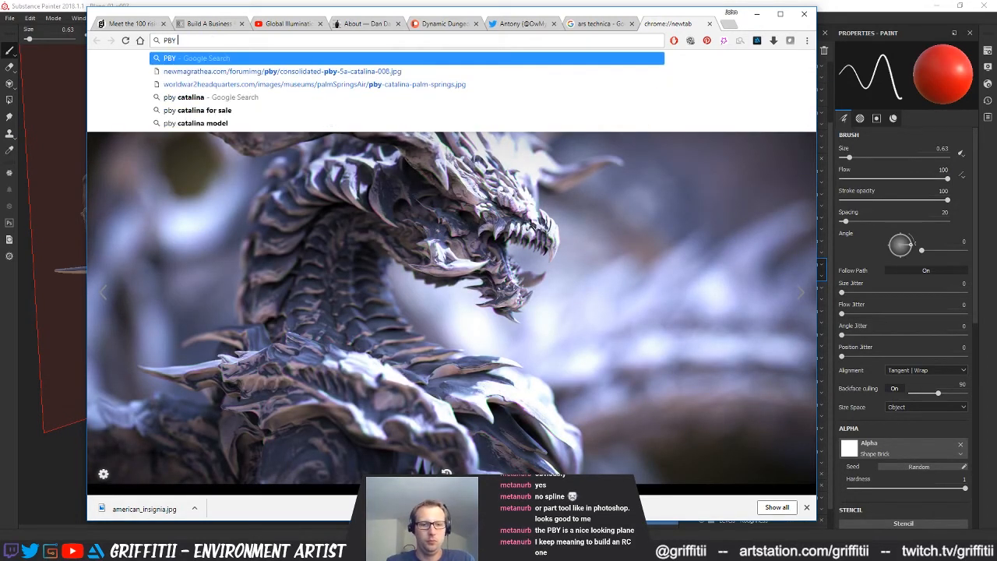
key("Return")
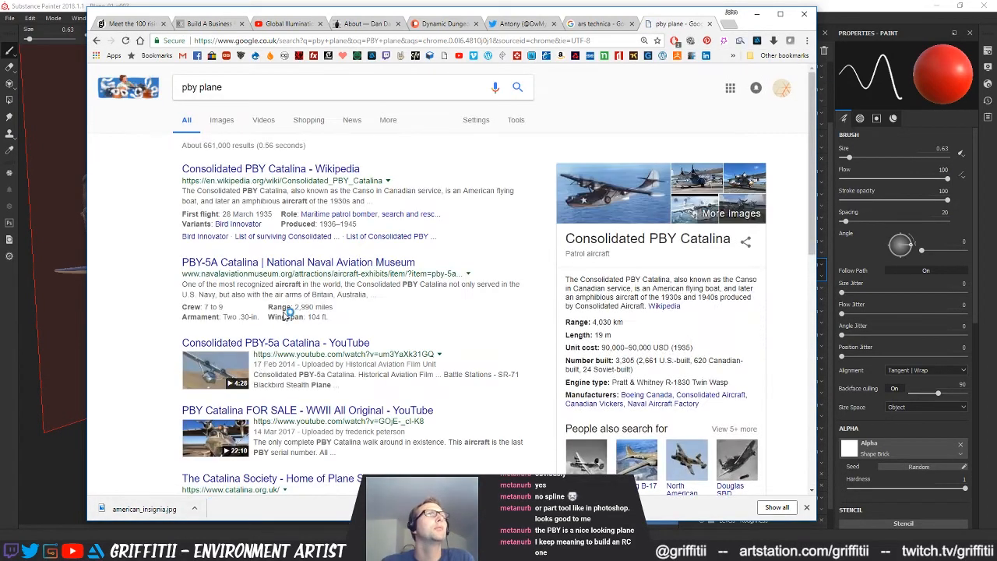
left_click(222, 121)
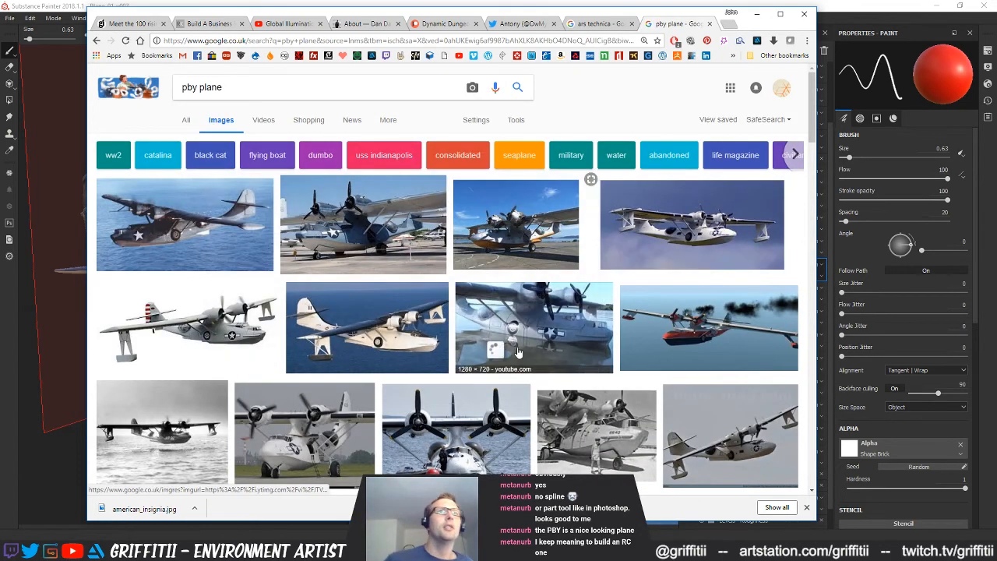
Examine the PBY image results, enlarging the plane with yellow-tipped propellers in the surf and the weathered wrecks on the sand
mouse_move(518, 352)
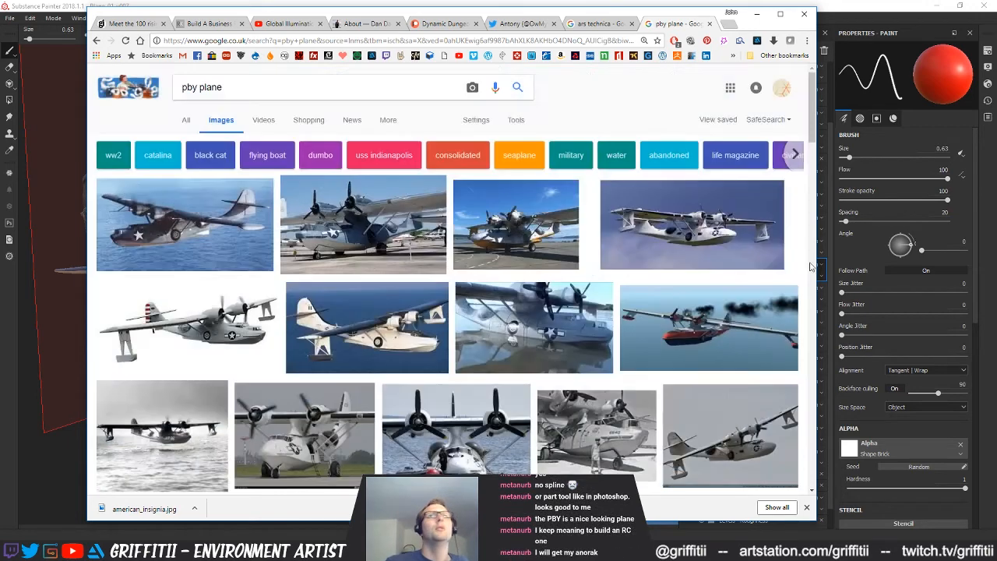
scroll(807, 262, "down", 4)
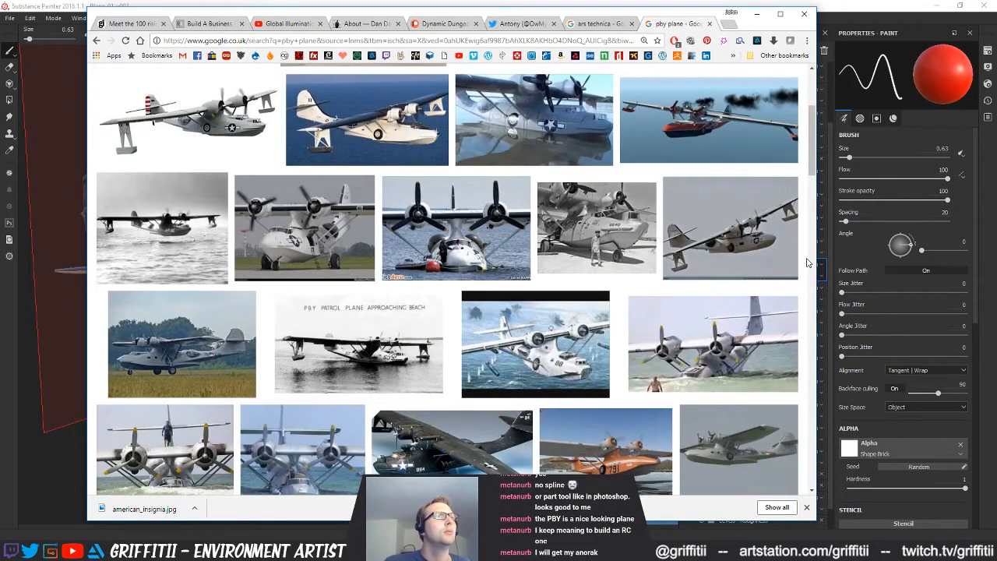
mouse_move(709, 328)
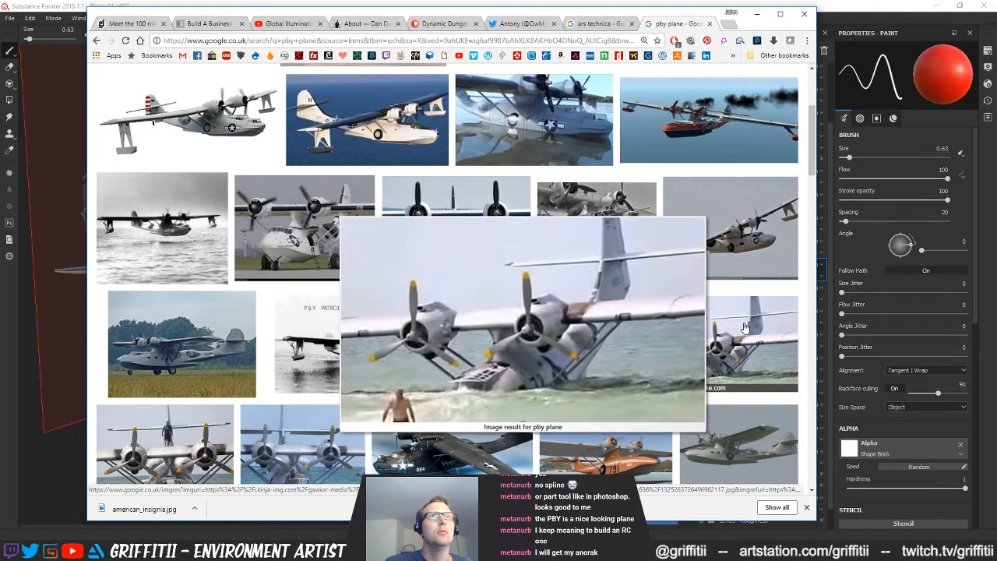
scroll(806, 335, "down", 2)
scroll(806, 335, "down", 2)
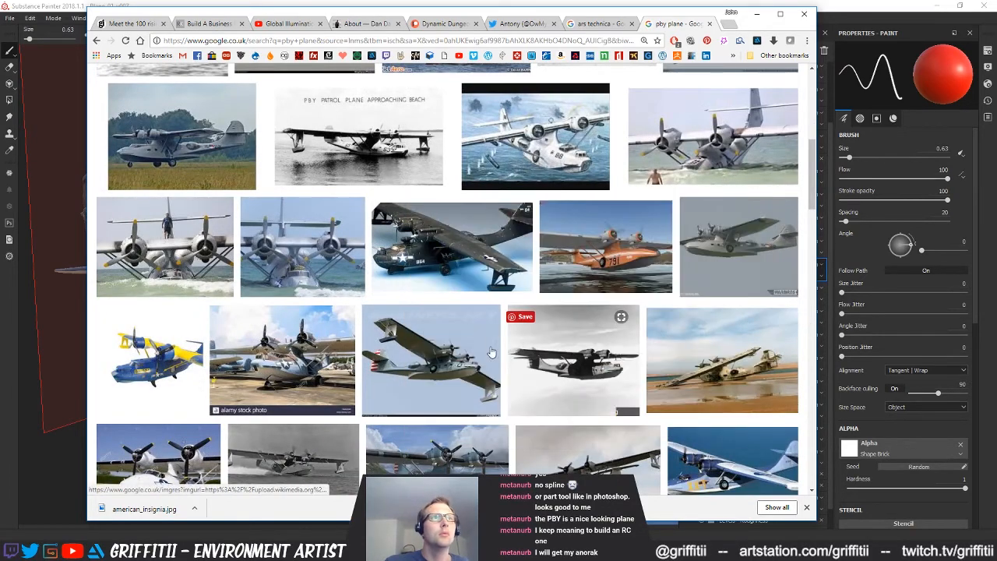
mouse_move(486, 350)
scroll(695, 189, "down", 4)
mouse_move(697, 179)
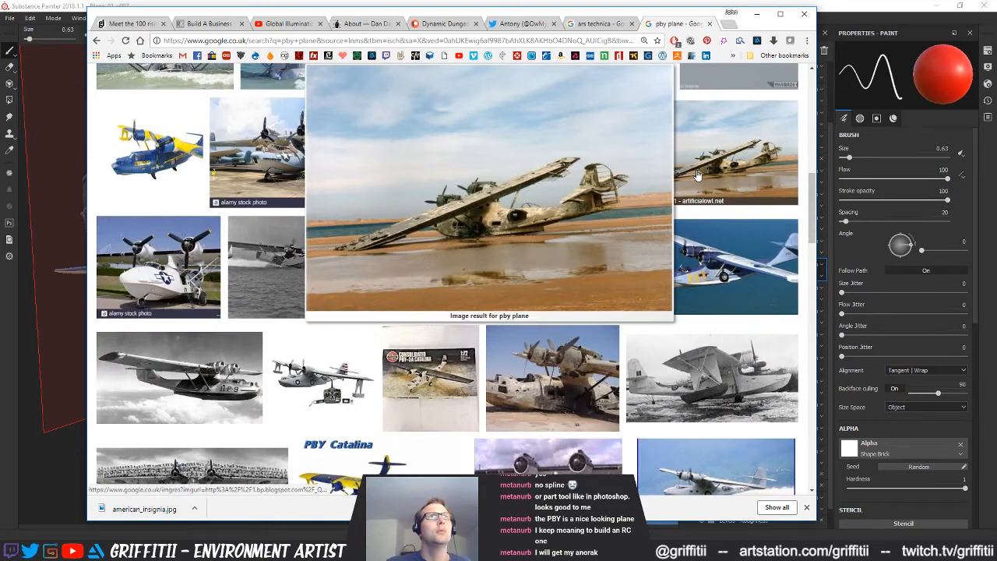
scroll(503, 335, "down", 1)
mouse_move(502, 335)
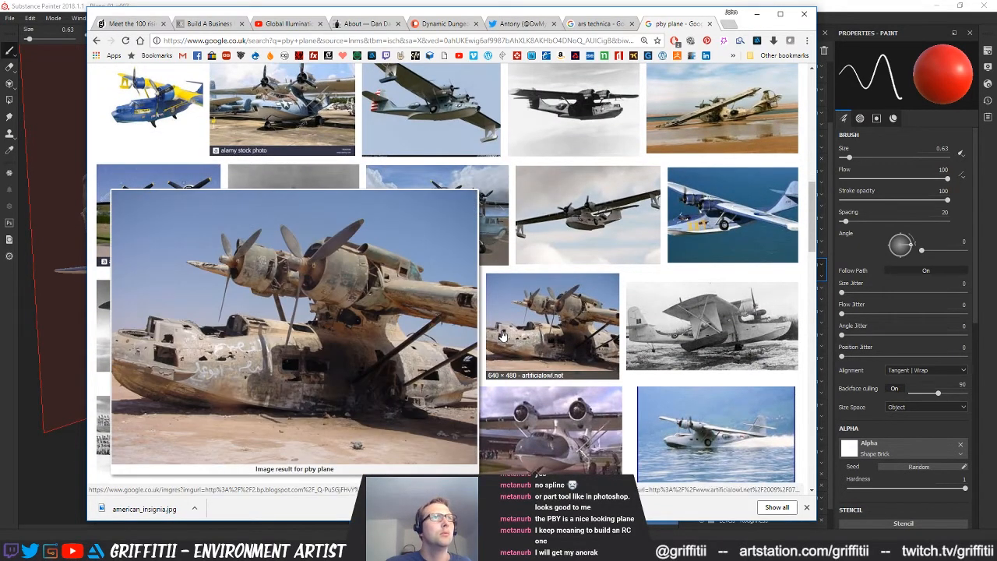
mouse_move(537, 320)
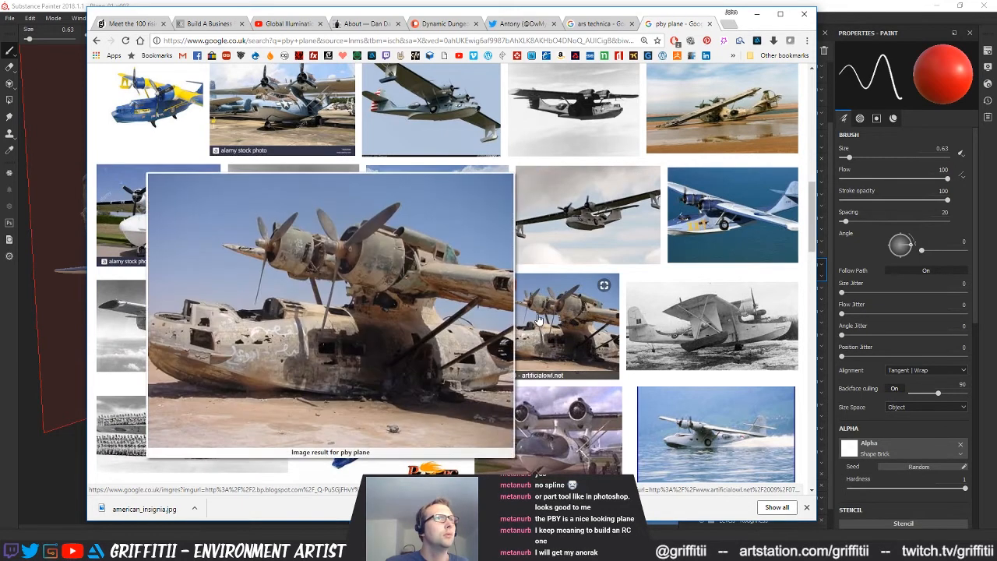
scroll(700, 304, "down", 3)
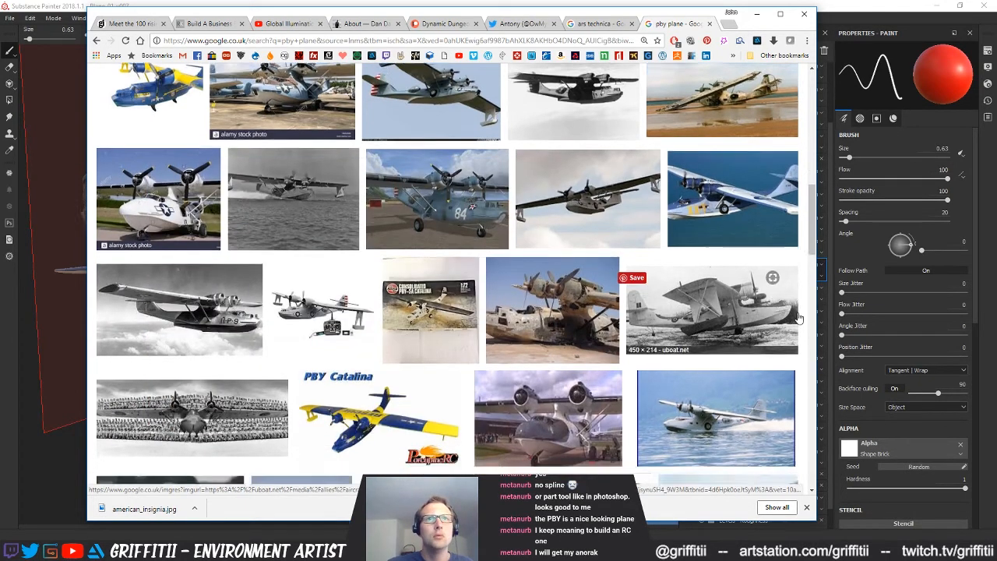
Reposition the browser window and examine further PBY images, including the fuselage close-up with star insignia and nose art
mouse_move(742, 296)
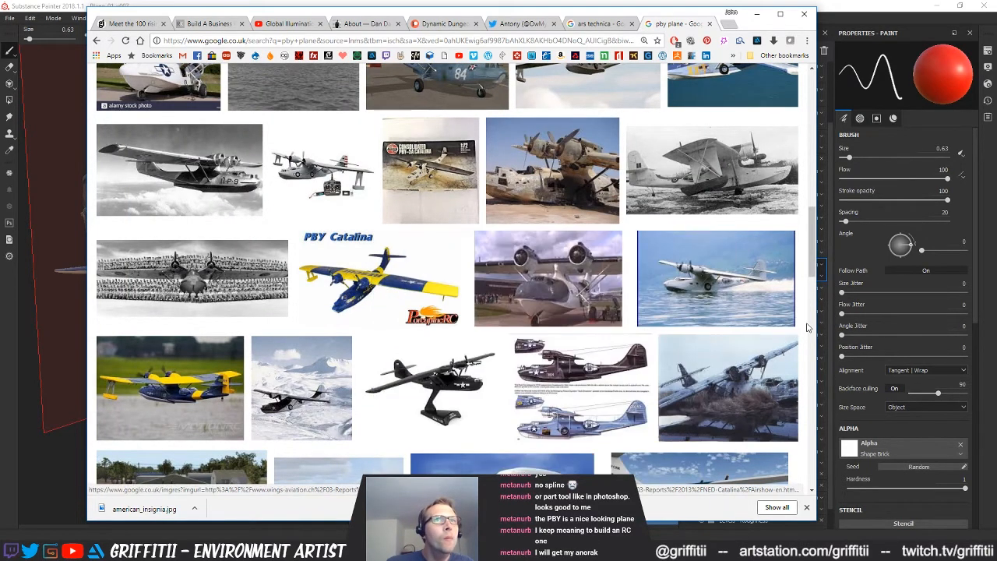
mouse_move(600, 345)
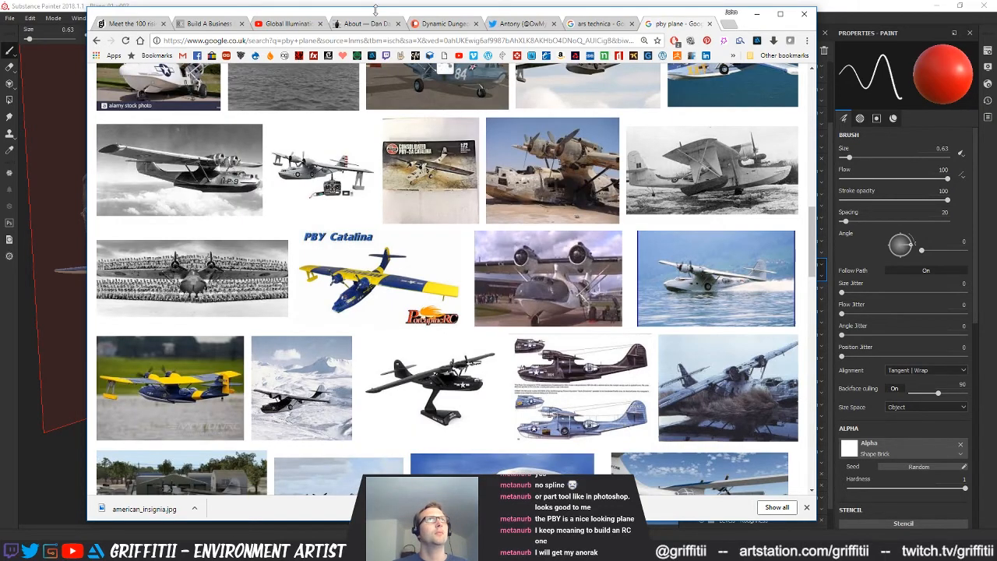
mouse_move(375, 9)
left_mouse_down()
mouse_move(426, 212)
mouse_move(441, 443)
mouse_move(419, 110)
mouse_move(433, 14)
mouse_move(418, 37)
left_mouse_up()
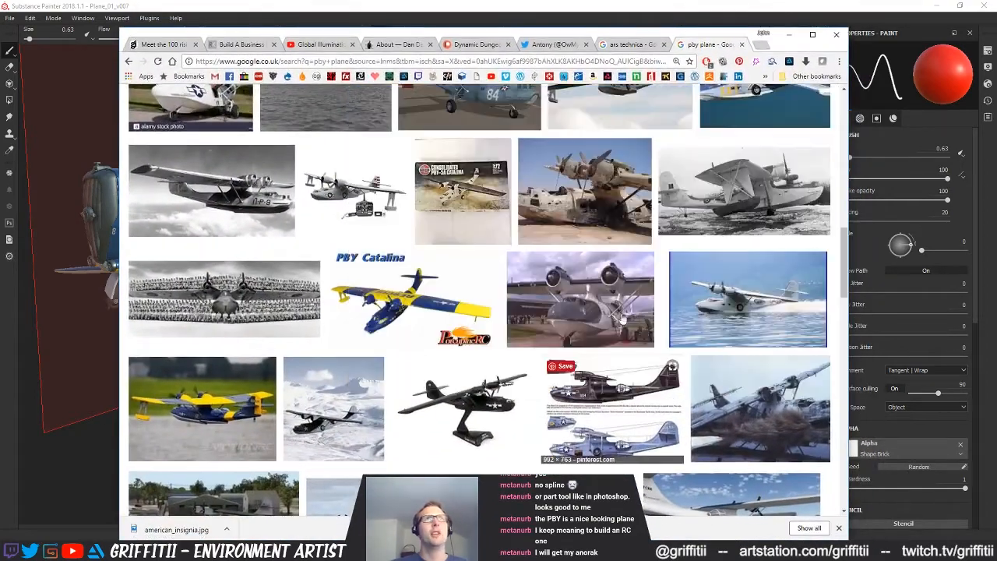
left_click_drag(844, 276, 839, 390)
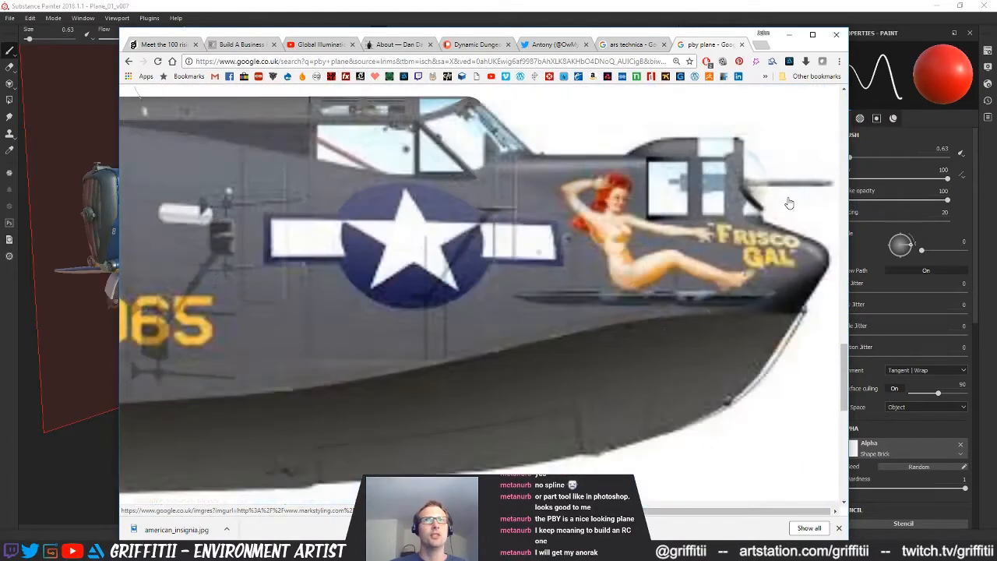
mouse_move(789, 203)
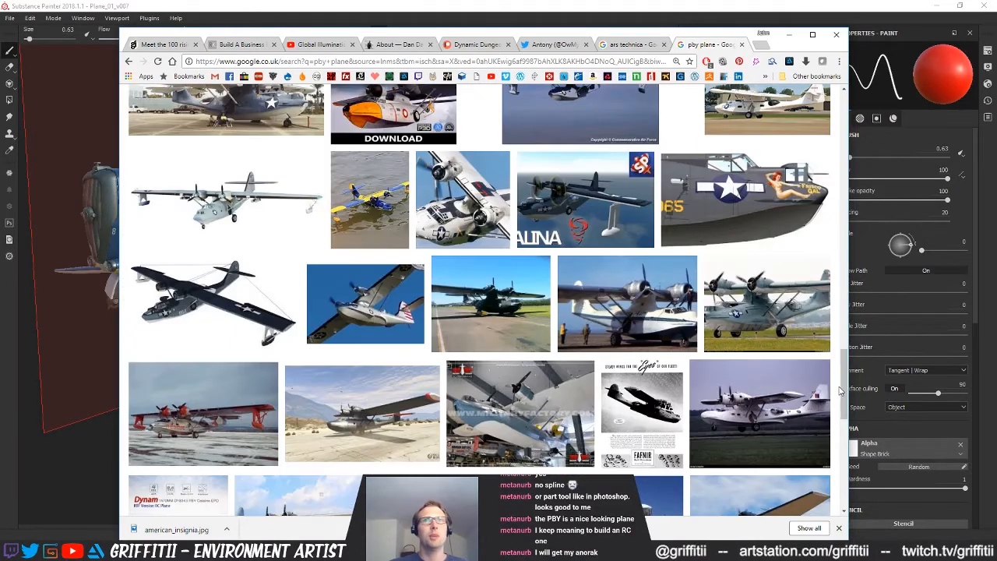
left_click_drag(845, 381, 831, 520)
scroll(661, 453, "down", 5)
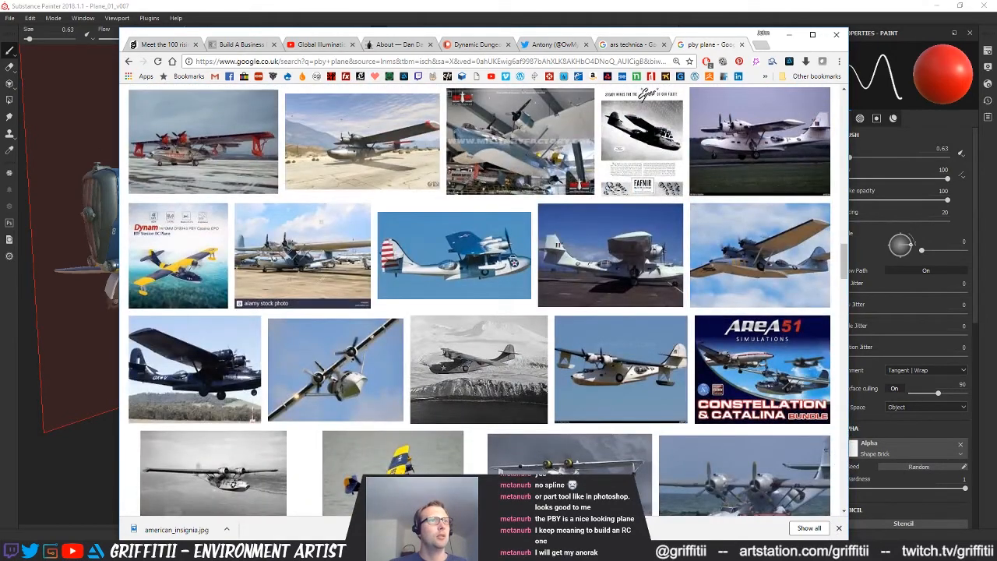
Open a file browser window and go to the TT Work PC 3 folder on the TOSHIBA 4TB (H:) drive
key("super+e")
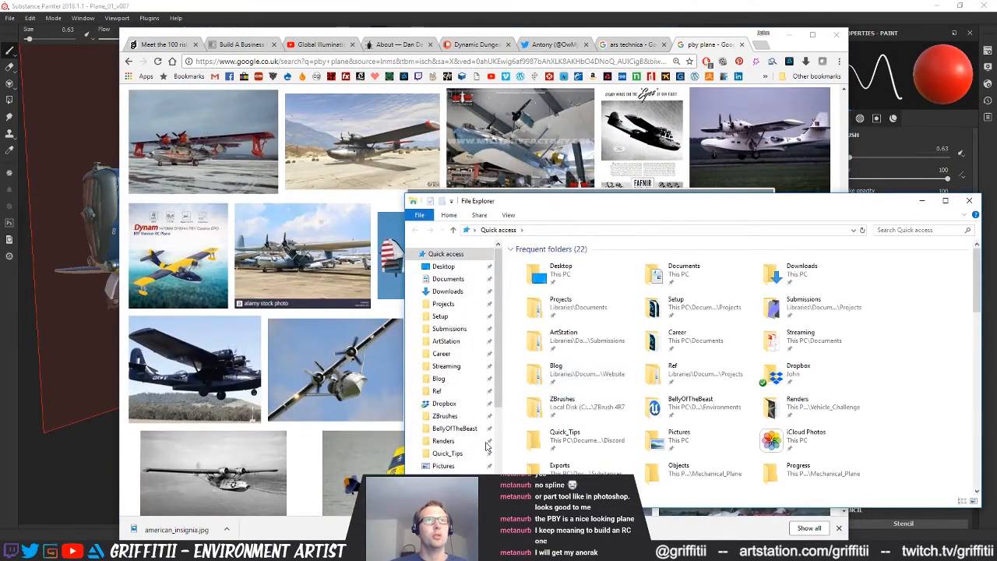
scroll(471, 419, "down", 2)
scroll(445, 456, "down", 2)
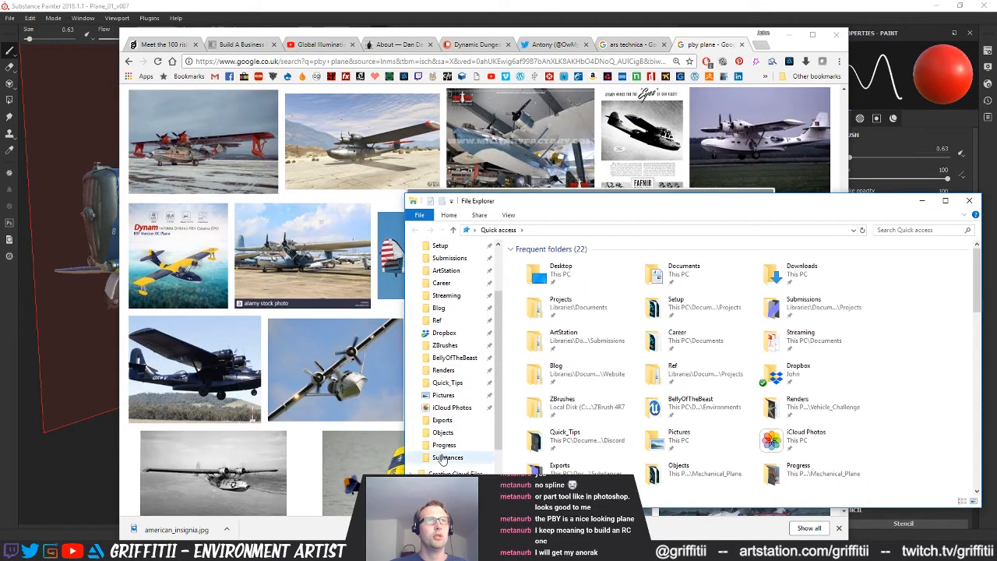
left_click(433, 461)
double_click(596, 444)
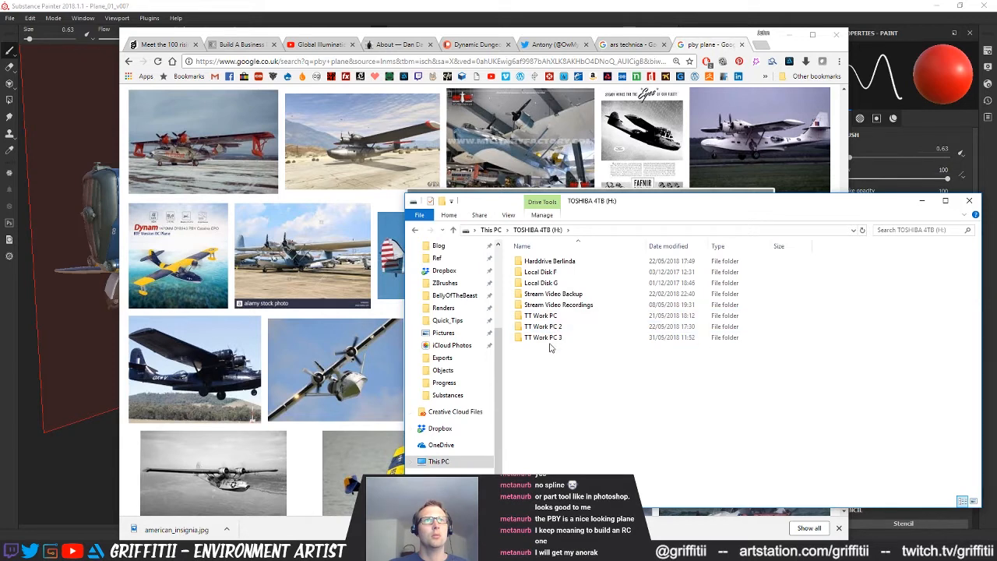
left_click(547, 338)
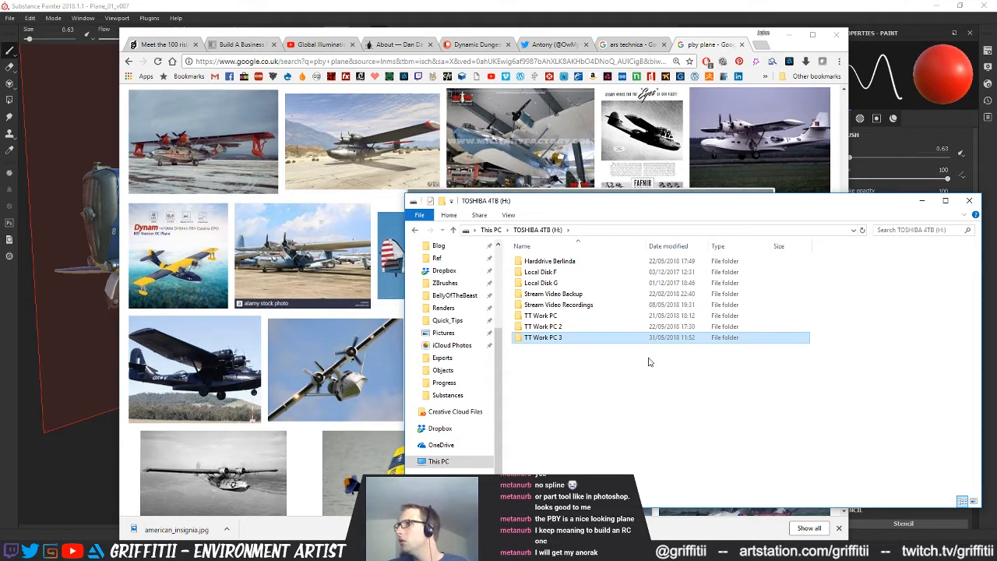
key("Return")
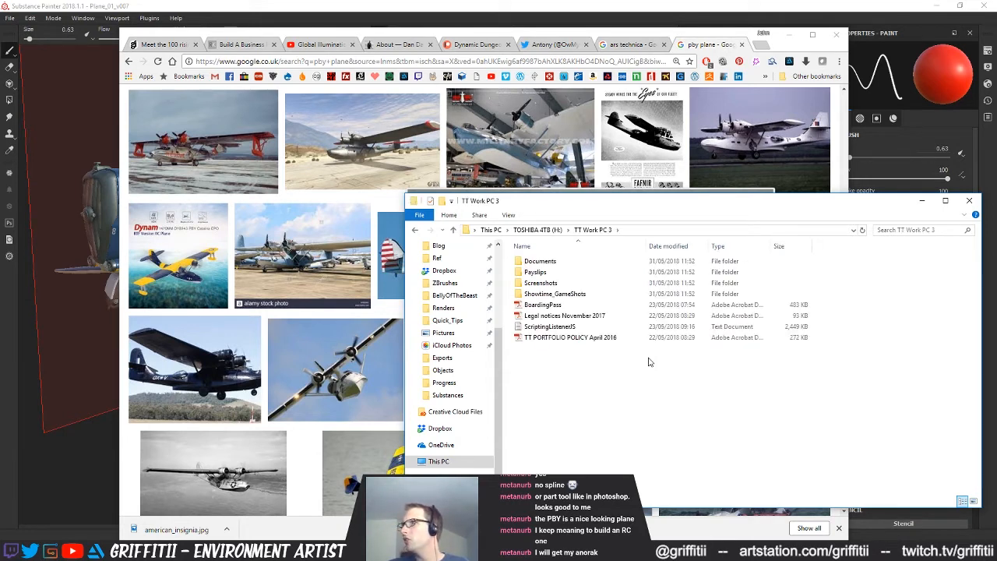
Go through Documents and My Work to the Mechanical_Plane folder and look through its project files
double_click(534, 261)
left_click(536, 425)
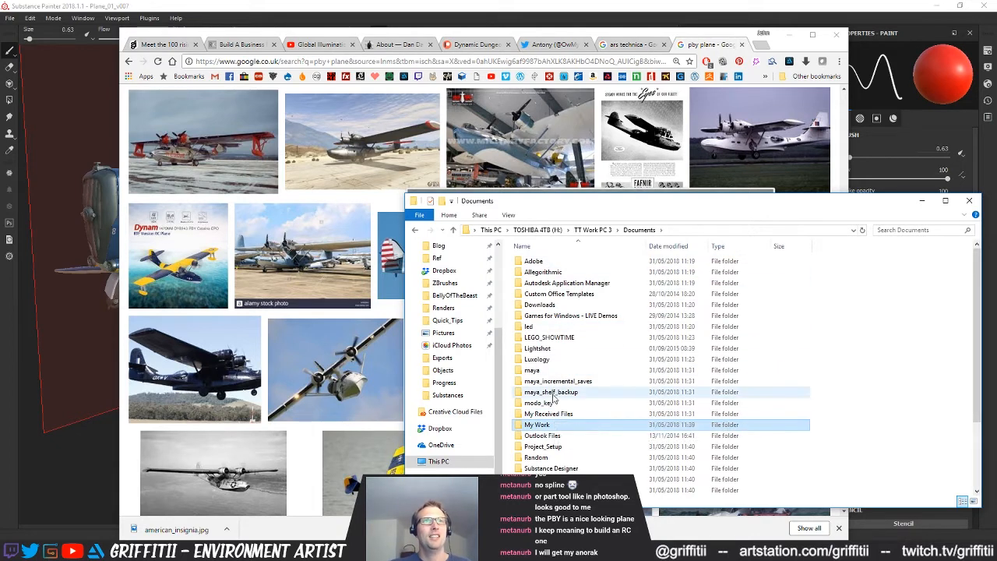
double_click(550, 425)
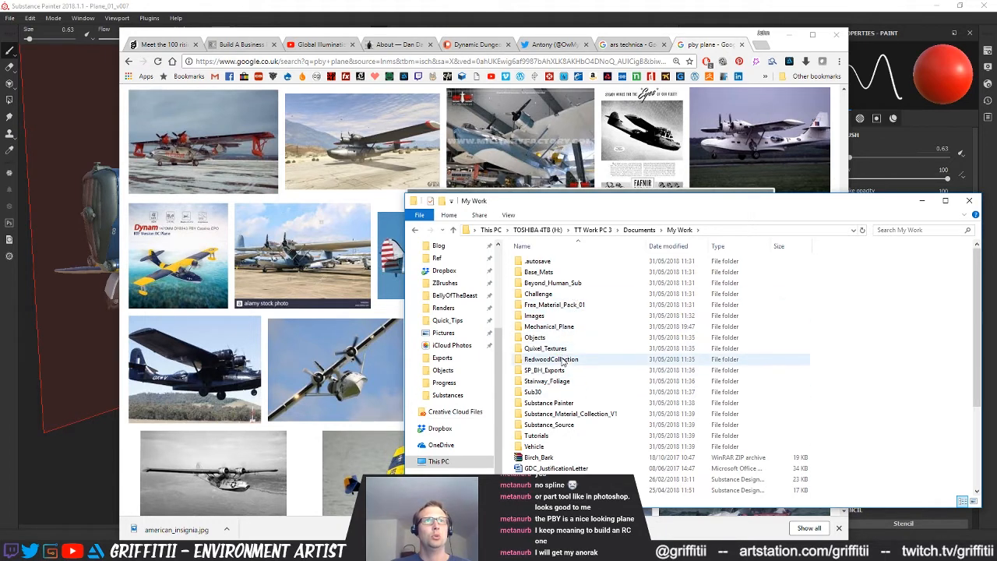
double_click(550, 327)
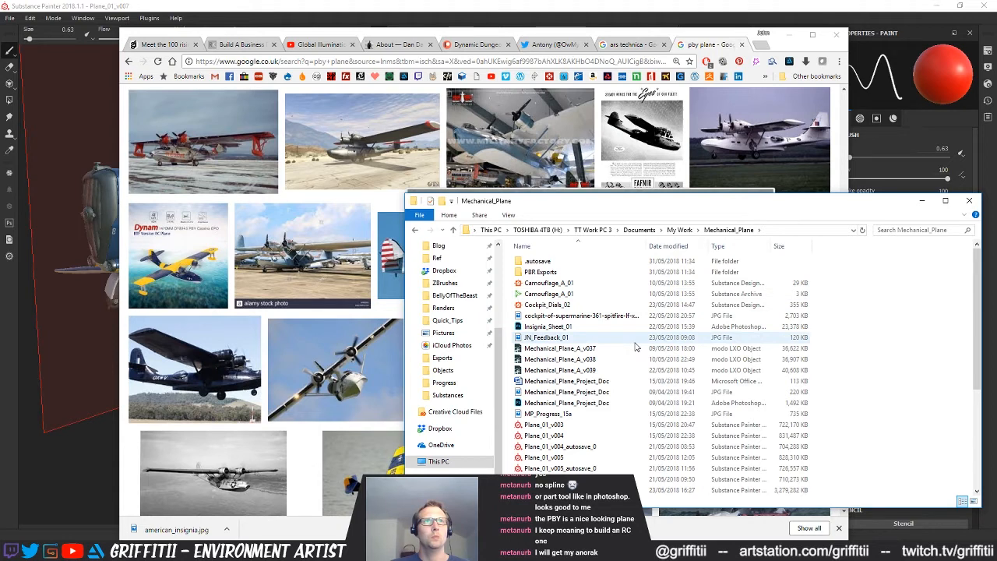
left_click(601, 414)
scroll(599, 401, "down", 1)
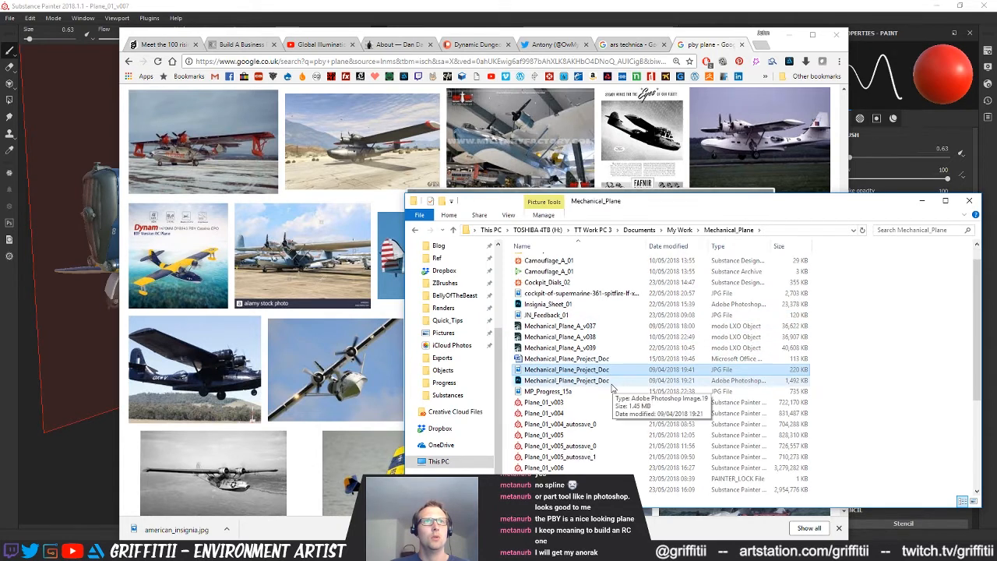
scroll(600, 396, "down", 4)
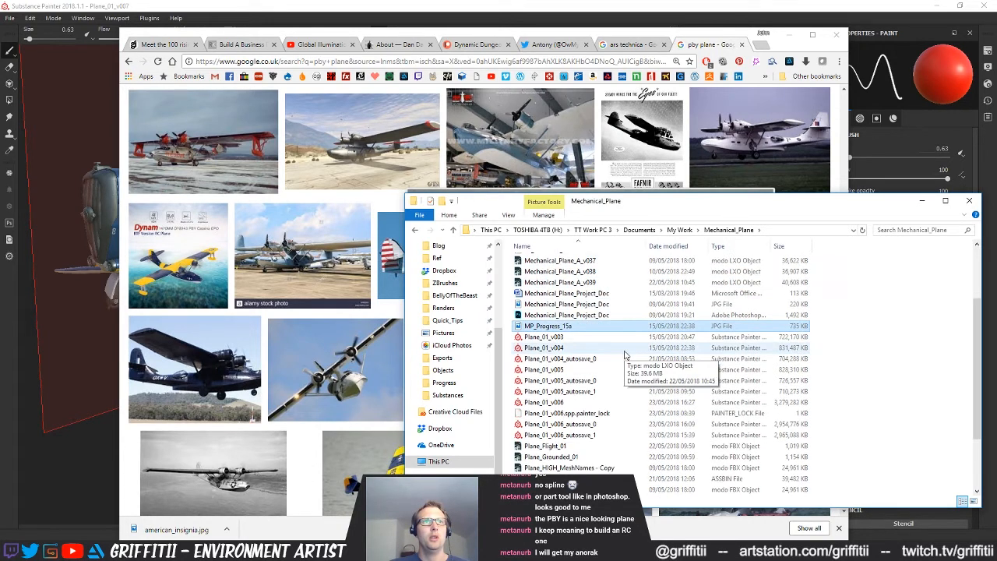
Browse the Images folder inside My Work, preview HighresScreenshot00004 and close the preview
left_click(678, 230)
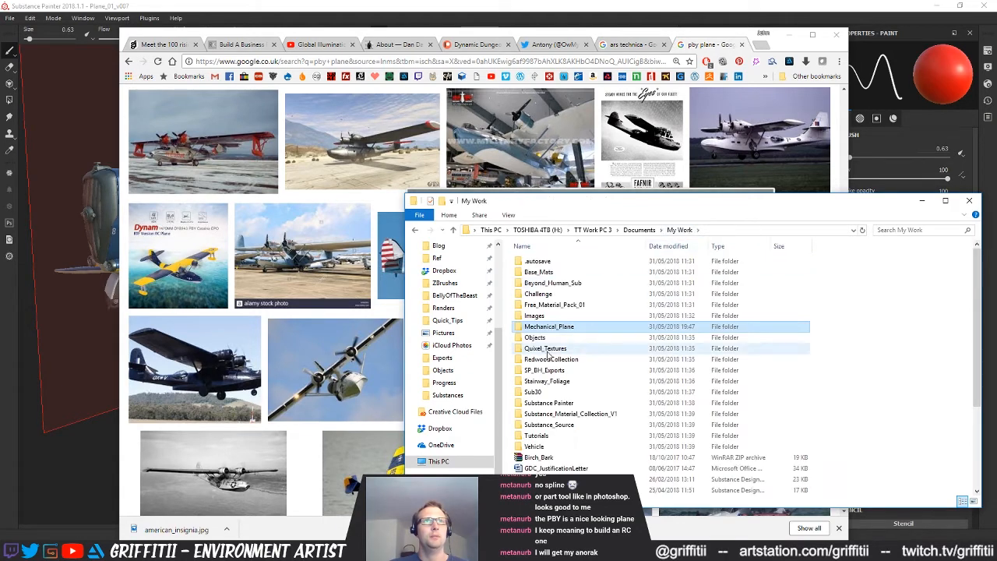
double_click(562, 317)
scroll(616, 362, "down", 2)
scroll(646, 366, "up", 2)
scroll(669, 369, "down", 5)
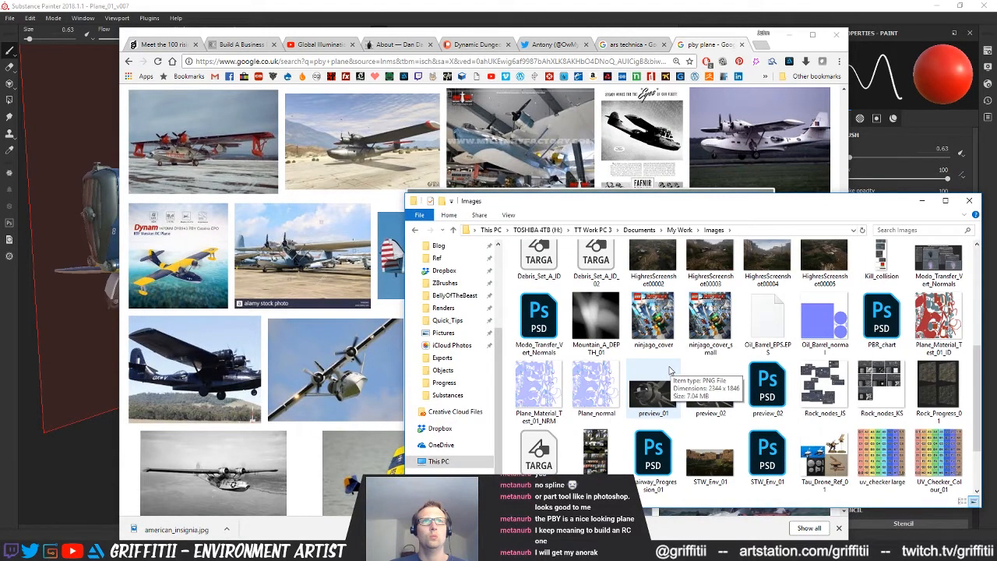
scroll(669, 371, "up", 1)
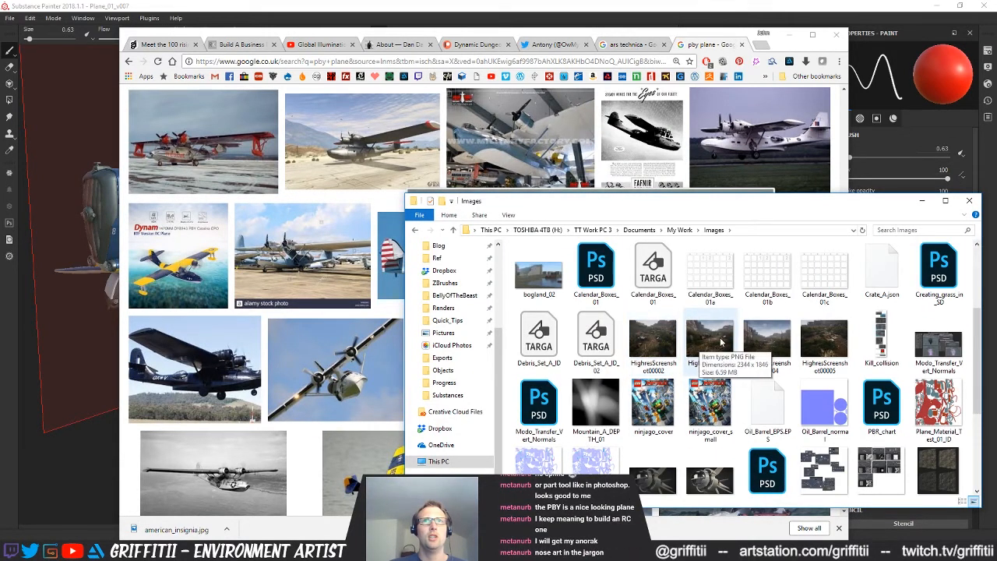
double_click(767, 347)
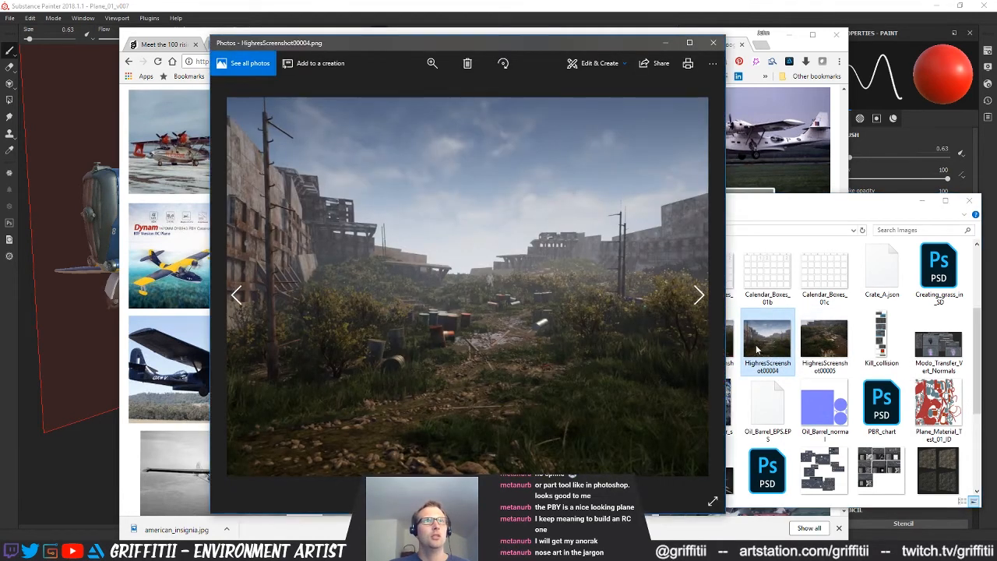
left_click(711, 45)
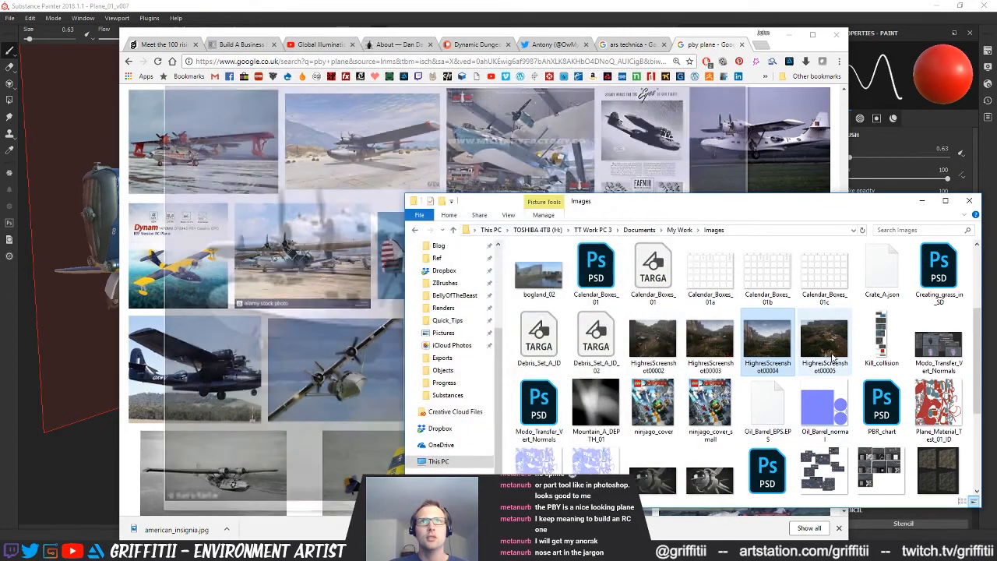
Check the remaining images, then open Insignia_Sheet_01 from the Images folder of the Modo Mechanical_Plane project in Photoshop
scroll(771, 372, "down", 2)
scroll(887, 399, "down", 2)
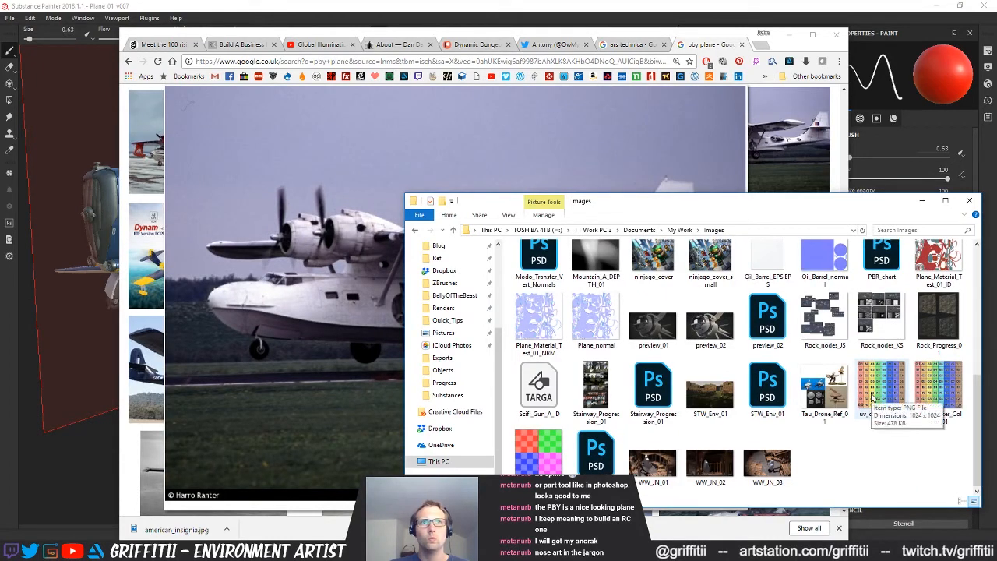
scroll(872, 399, "up", 5)
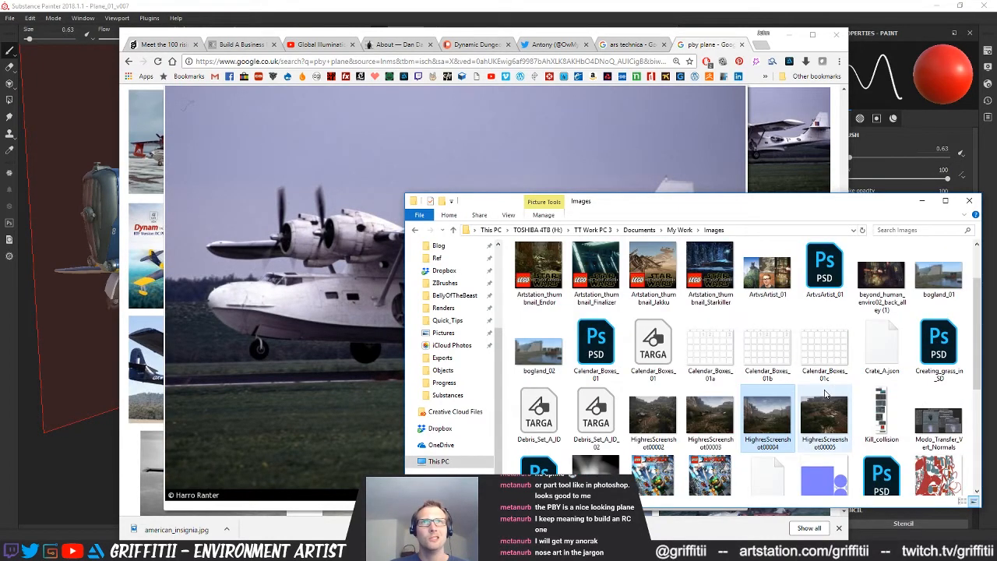
scroll(826, 393, "down", 2)
scroll(825, 393, "up", 3)
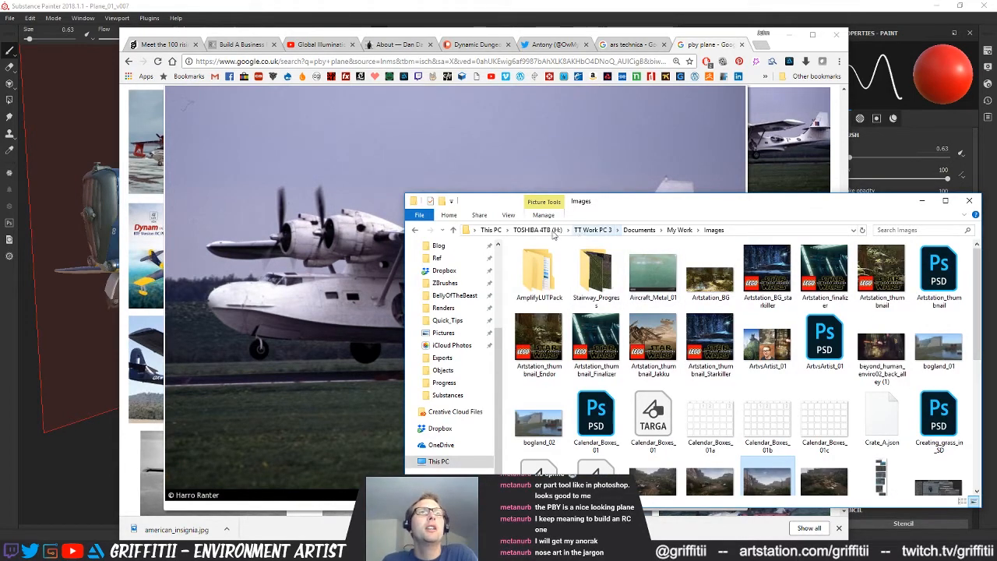
left_click(443, 370)
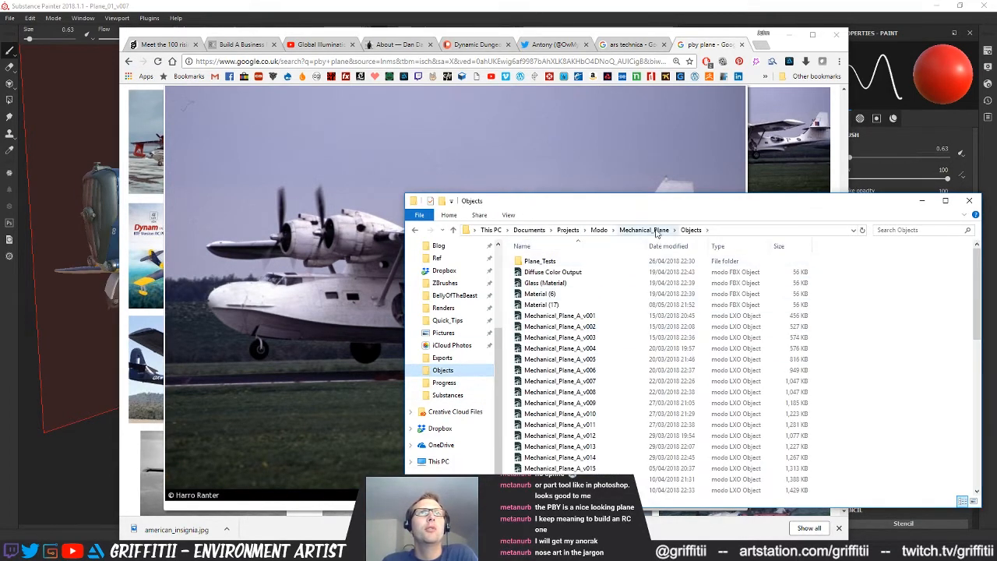
left_click(656, 231)
double_click(559, 263)
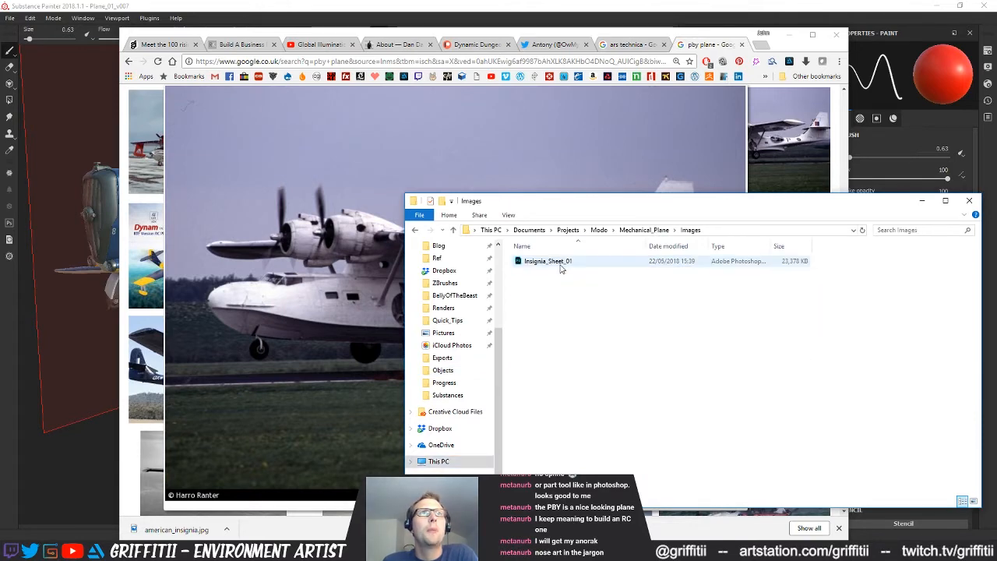
double_click(598, 265)
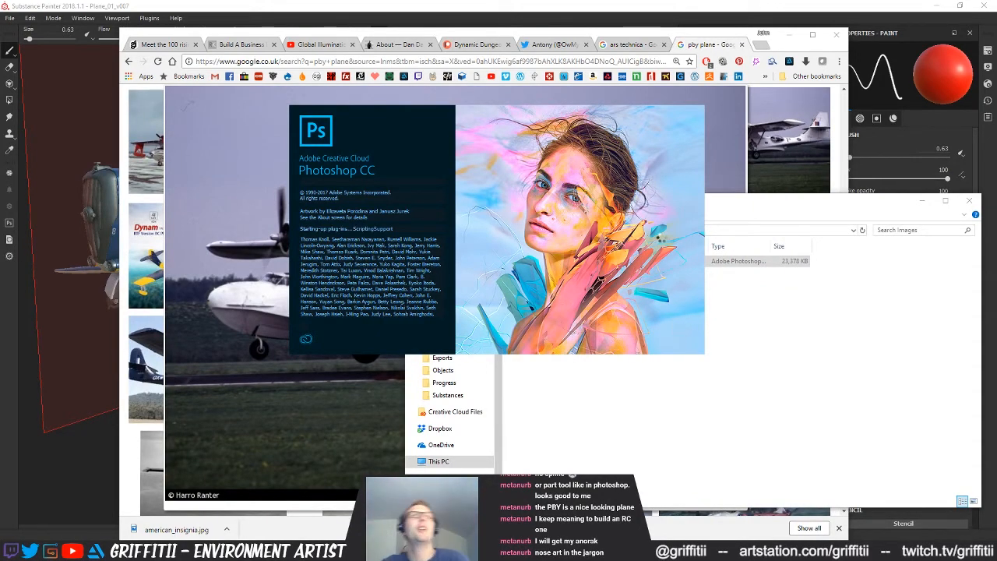
Search the web for "nose art ww2" in the browser tab holding the PBY plane results
left_click(656, 64)
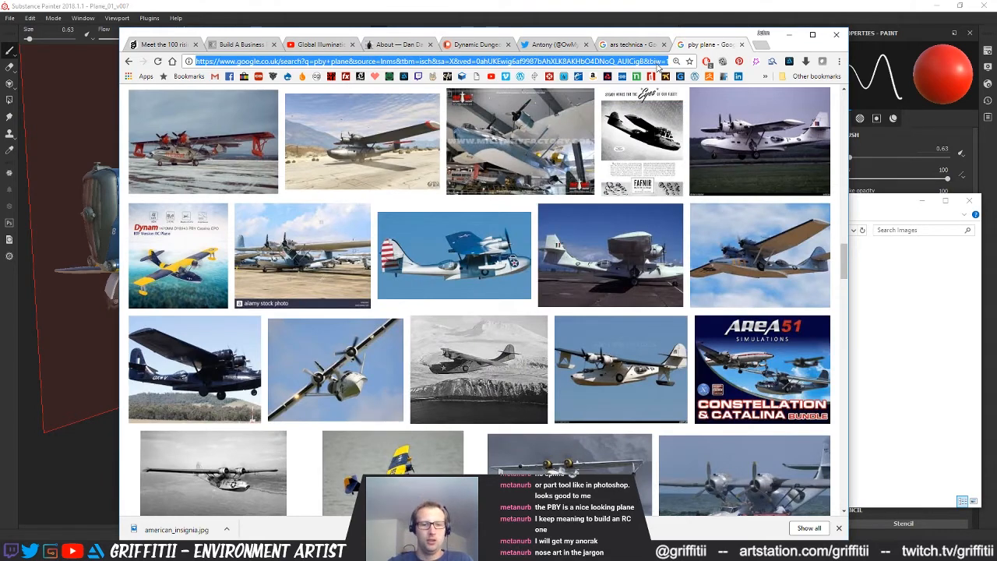
type("nose ar")
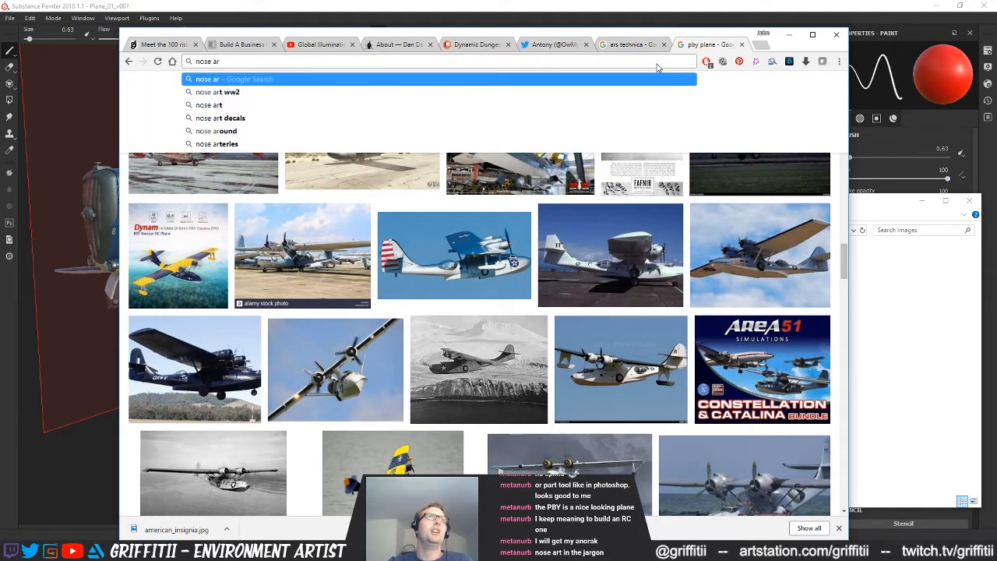
key("Down")
key("Return")
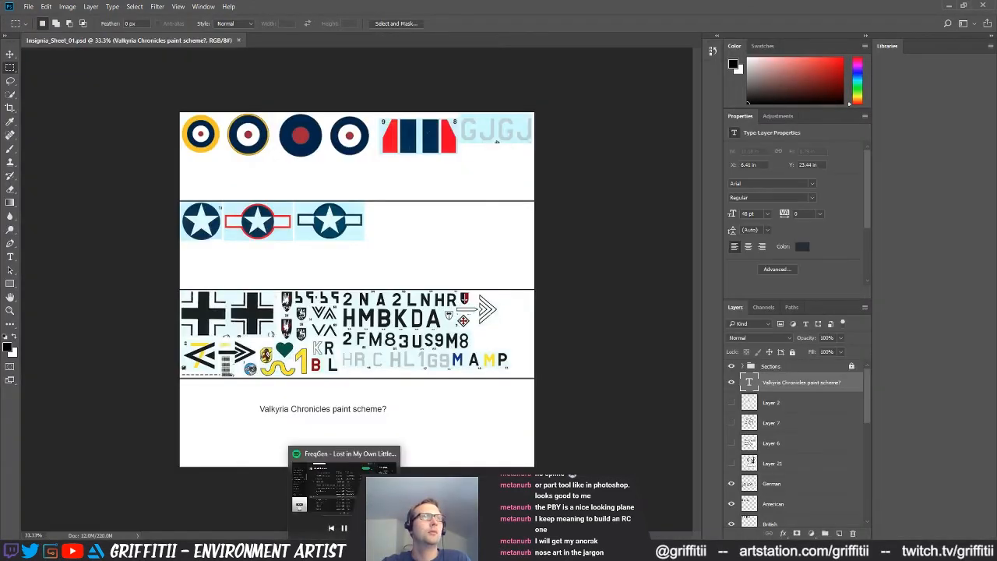
Examine the lower layers of the insignia sheet in Photoshop, toggling the visibility of hidden ones such as Layer 4
scroll(748, 452, "down", 4)
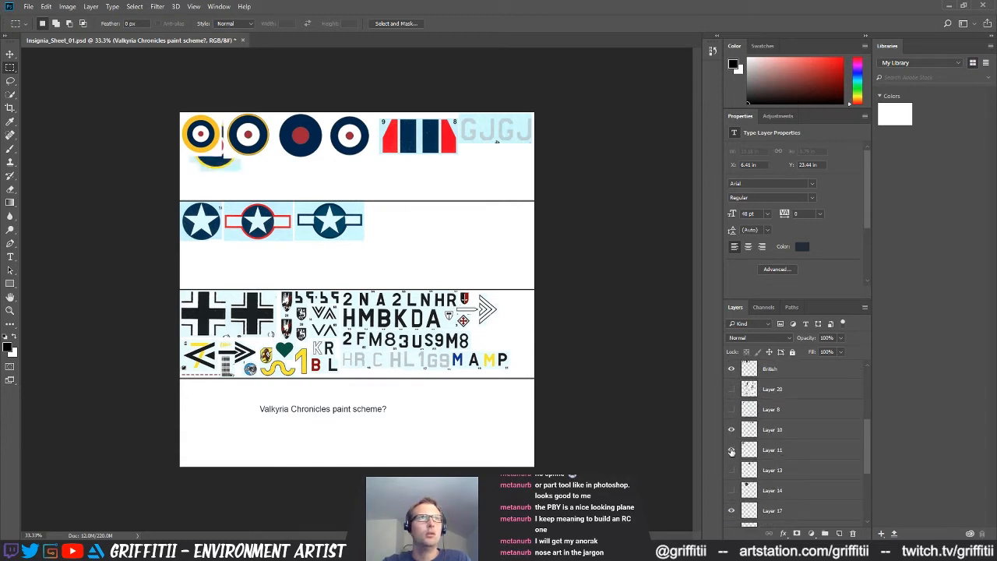
left_click_drag(866, 446, 866, 498)
left_click(731, 436)
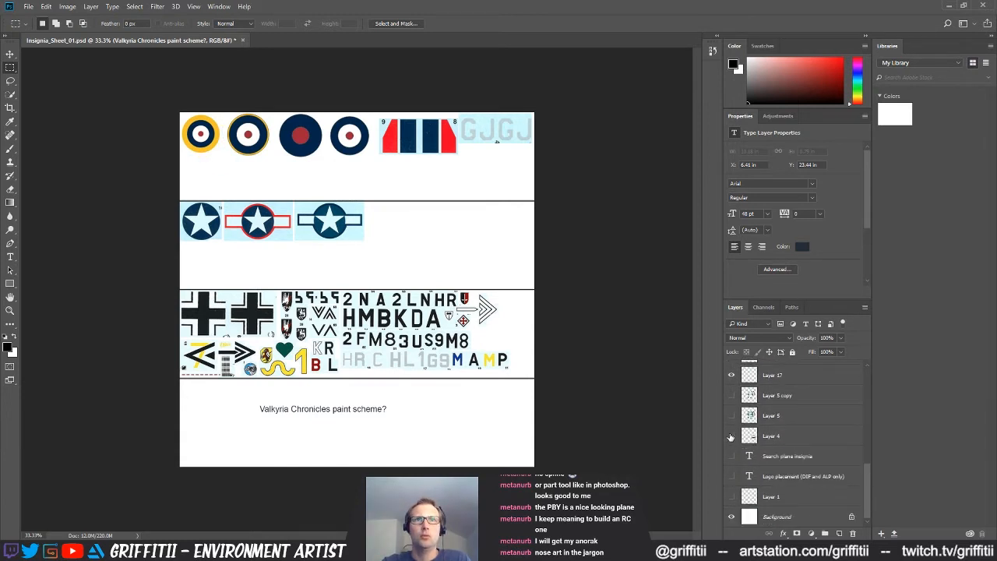
left_click(731, 436)
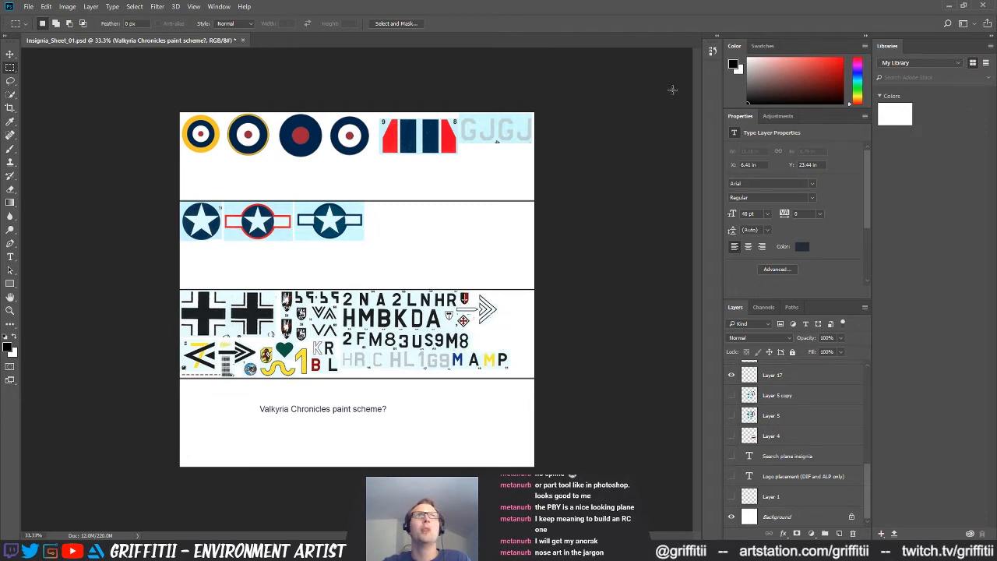
Minimise Photoshop and quit it without saving the changes to Insignia_Sheet_01.psd
left_click(949, 6)
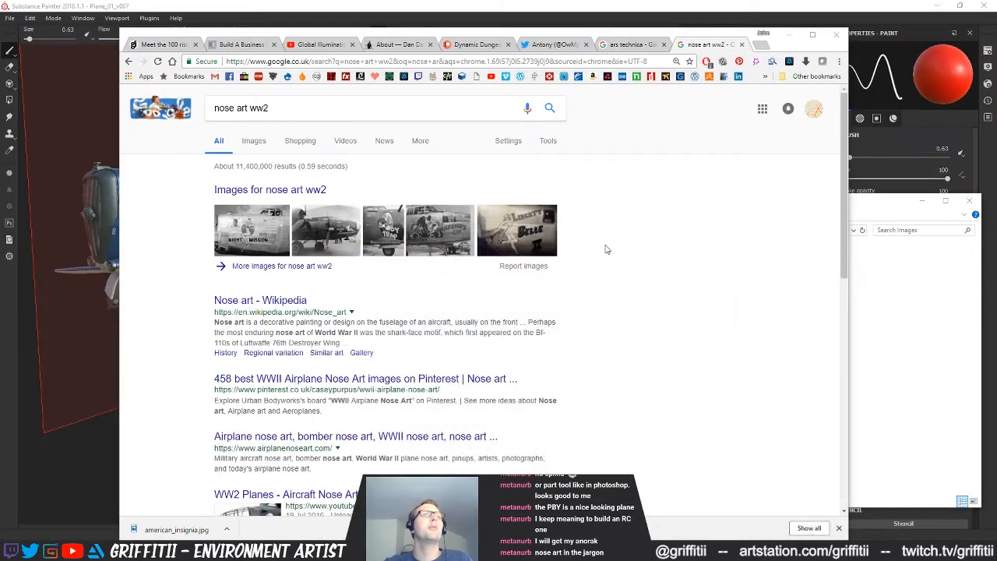
right_click(803, 551)
left_click(794, 528)
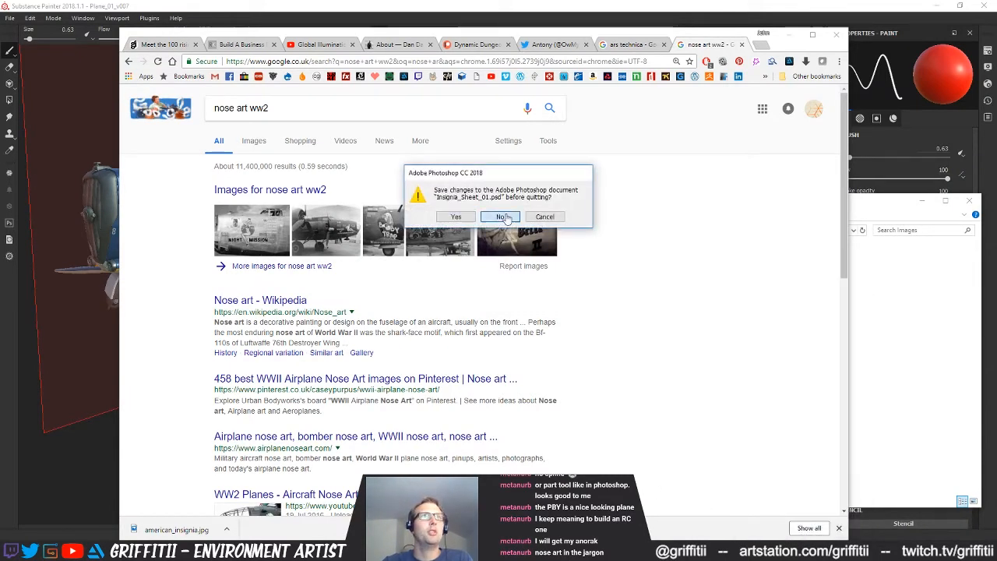
left_click(500, 216)
Show the image results in the browser and refine the search to "nose art ww2 images"
left_click(254, 141)
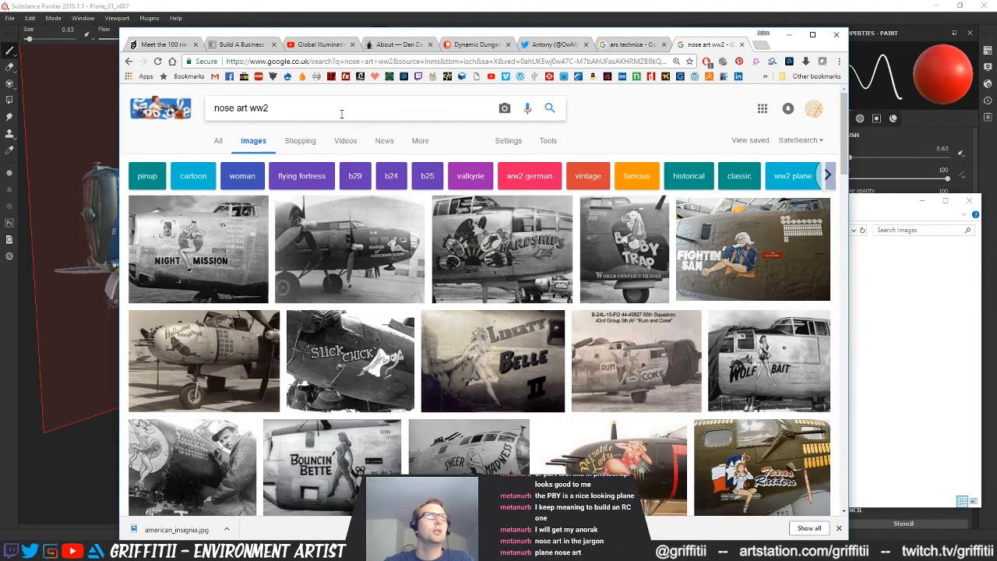
type("images")
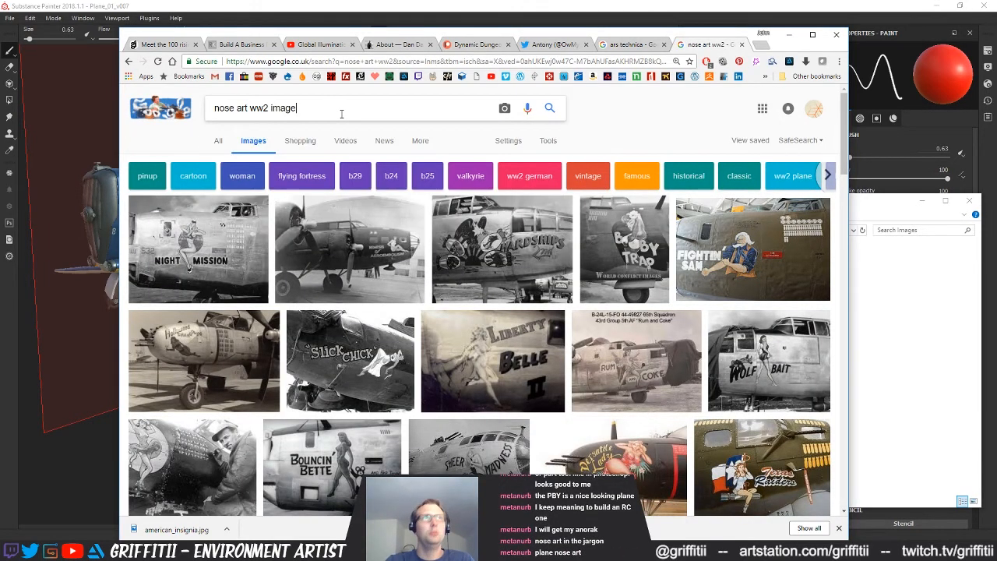
key("Return")
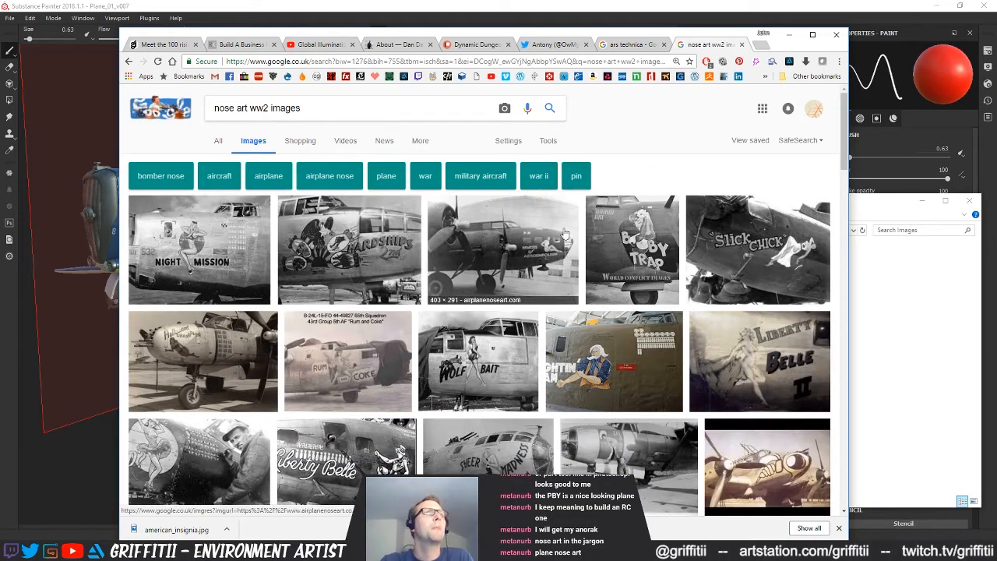
Look through the WWII nose art photos for lettering and artwork to use as reference on the plane
scroll(611, 237, "down", 3)
scroll(611, 238, "down", 3)
scroll(611, 237, "down", 2)
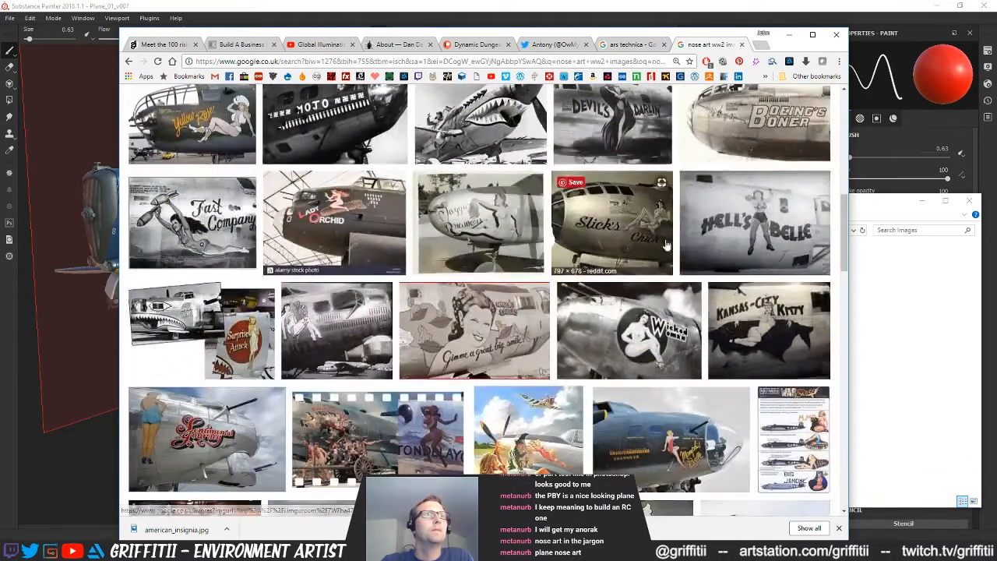
scroll(767, 252, "down", 1)
scroll(842, 273, "down", 4)
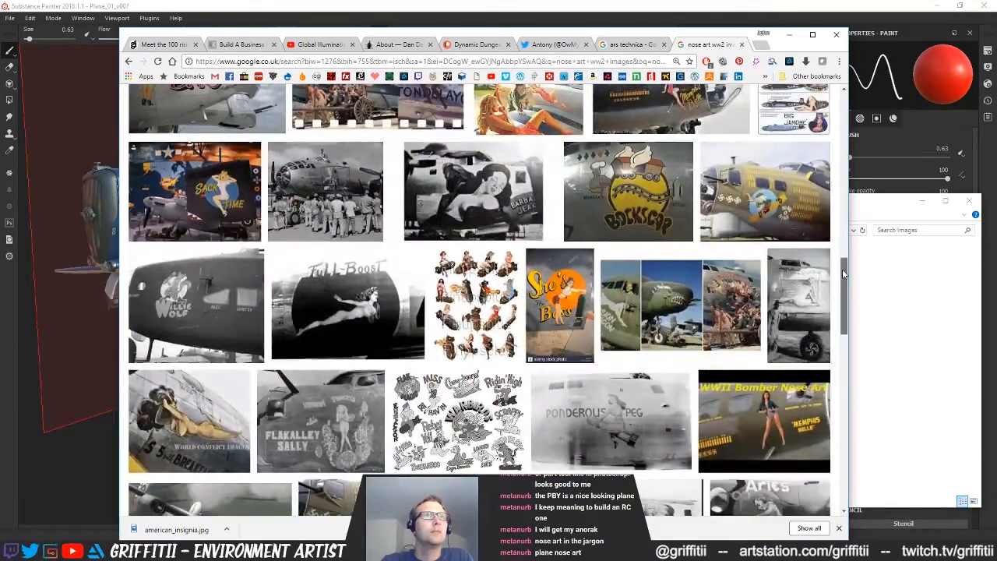
left_click_drag(842, 268, 842, 295)
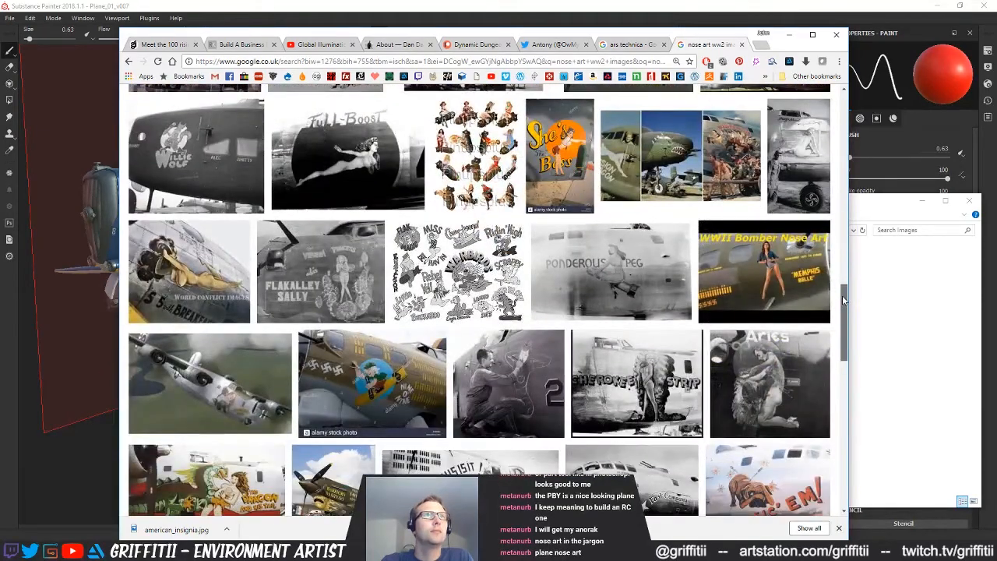
Look further through the WWII nose art image results for pin-up artwork that could suit the plane
left_click_drag(842, 295, 839, 357)
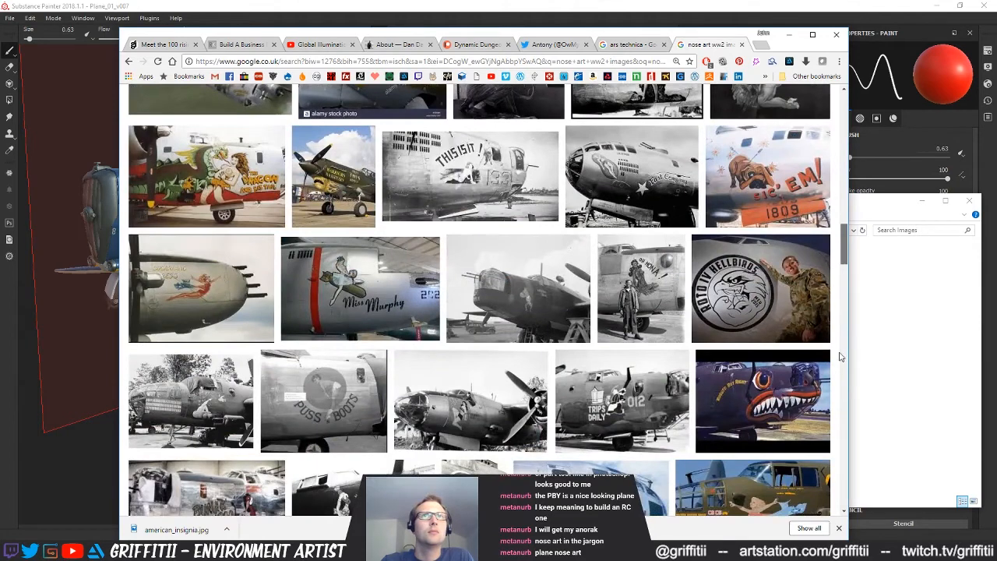
scroll(839, 356, "down", 3)
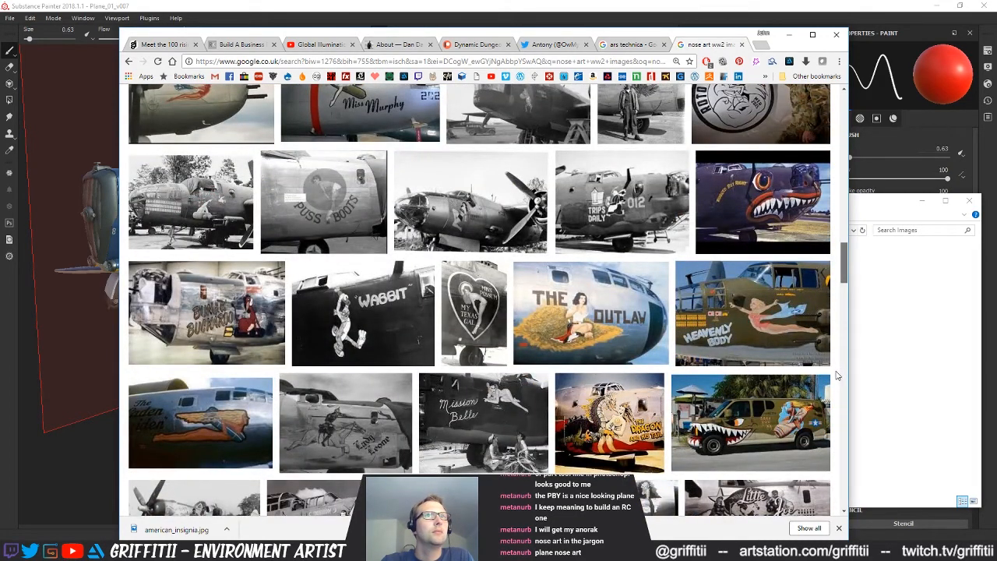
scroll(837, 376, "down", 2)
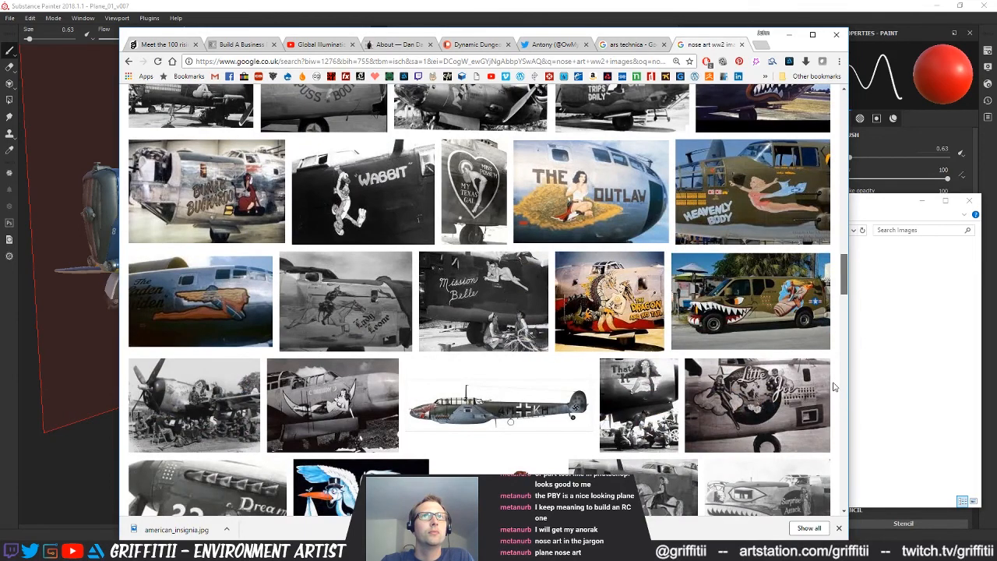
scroll(833, 387, "down", 3)
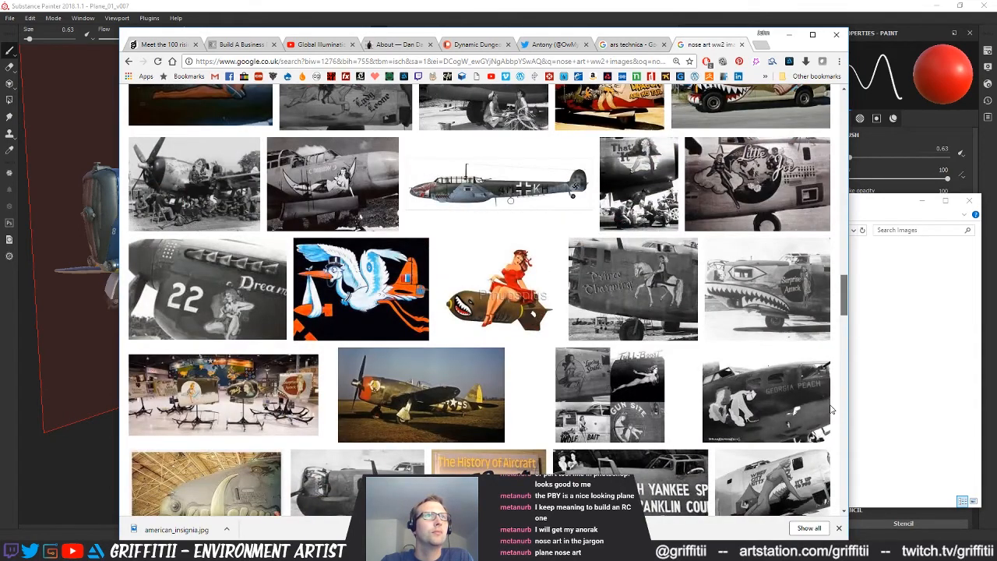
scroll(830, 409, "down", 3)
scroll(832, 421, "up", 1)
scroll(832, 422, "down", 3)
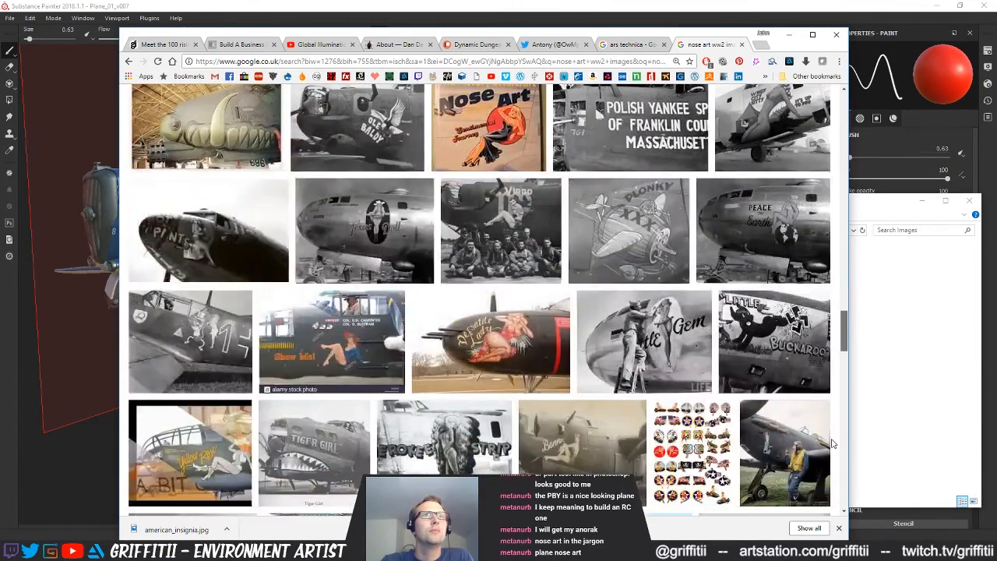
scroll(832, 443, "down", 1)
Open the WWII pin-up nose art decal sheet, compare the related sheets and copy the 1700 × 2200 version's image
left_click(684, 374)
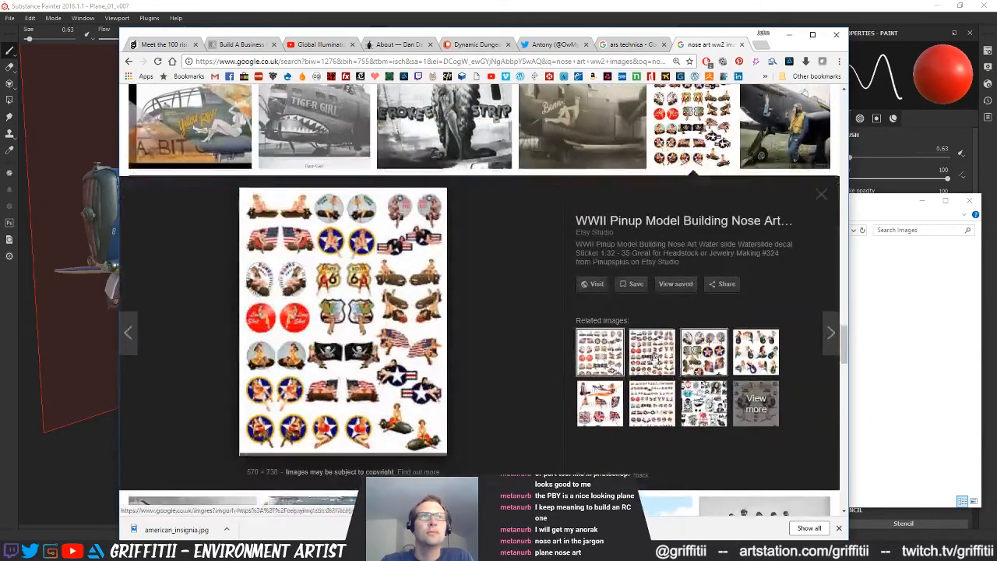
scroll(355, 304, "up", 2)
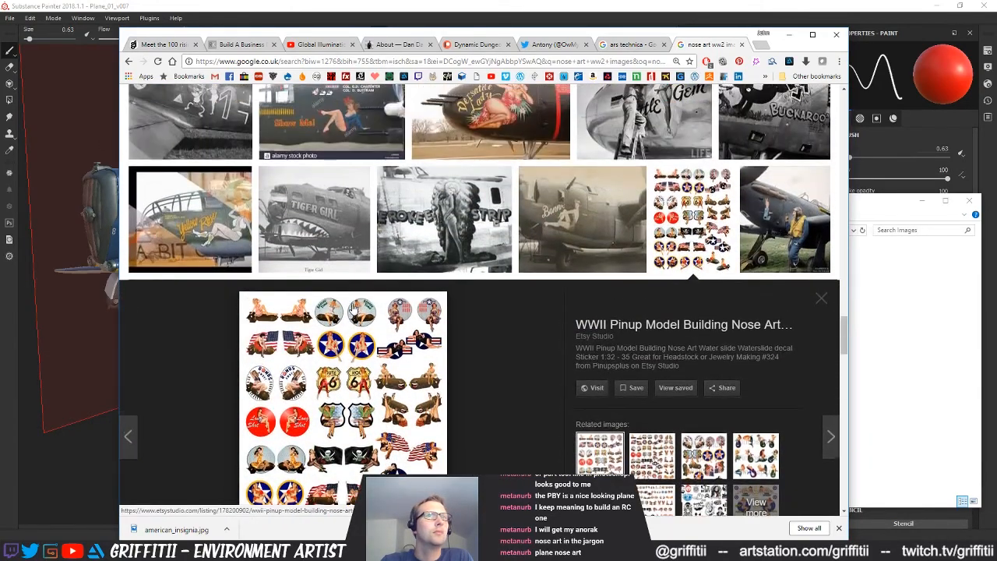
scroll(355, 304, "down", 3)
left_click(654, 305)
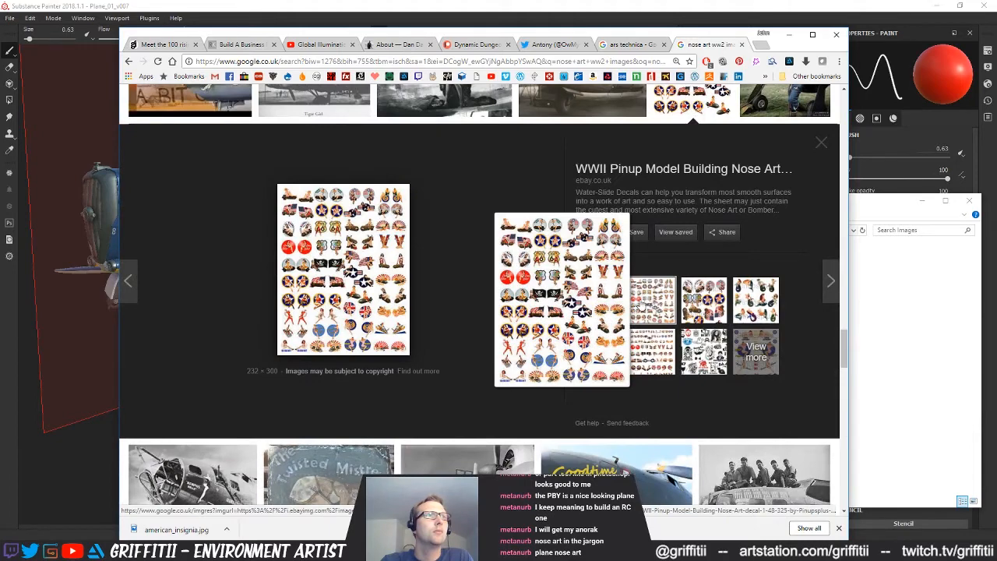
left_click(715, 305)
left_click(757, 304)
left_click(597, 339)
left_click(637, 341)
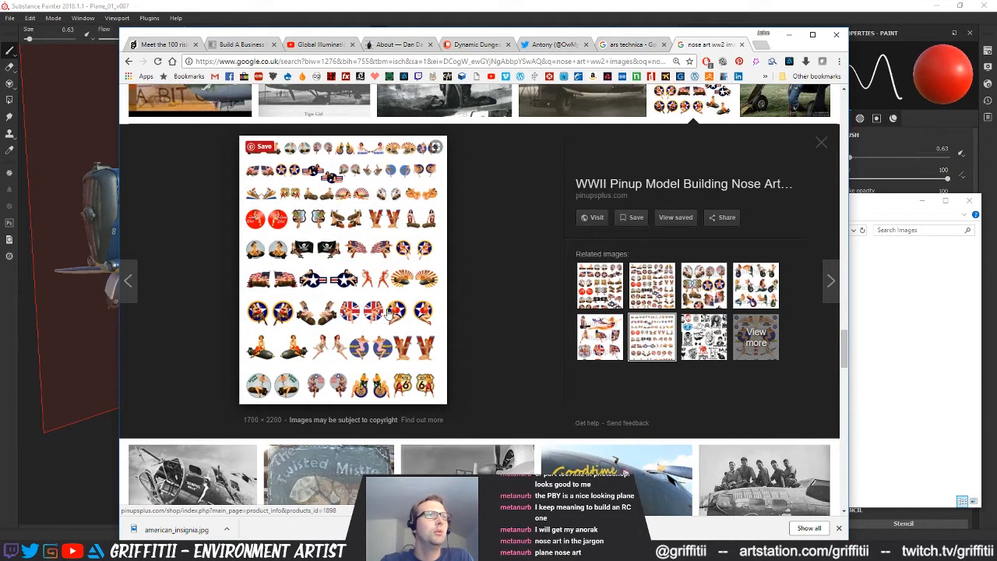
right_click(342, 251)
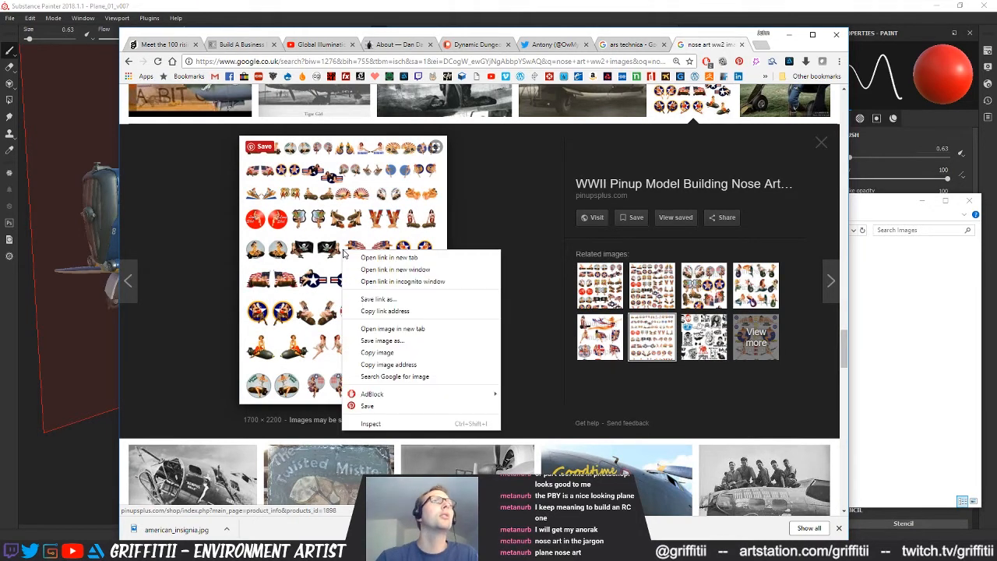
left_click(378, 353)
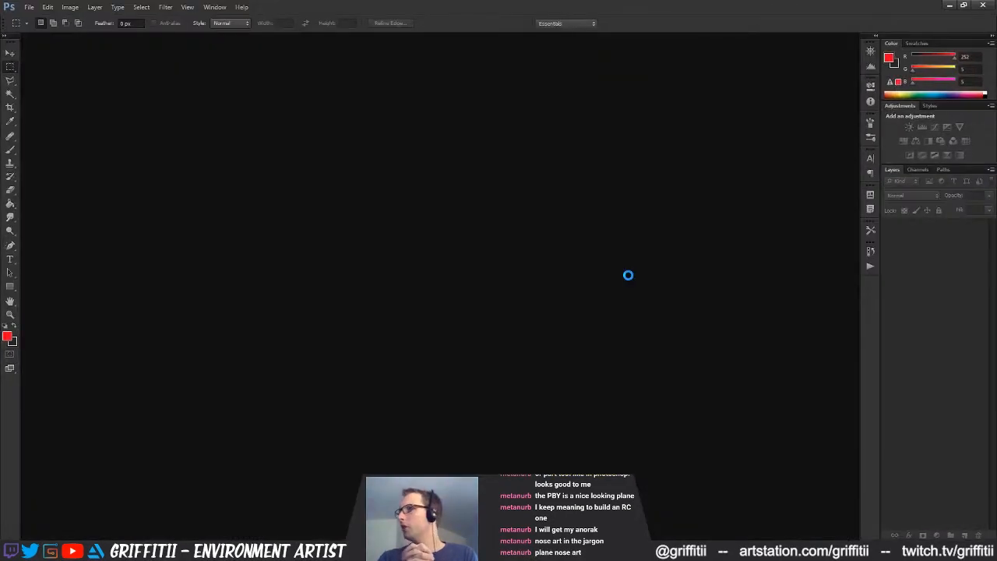
In Photoshop, create a new document with the proposed settings and paste the copied decal sheet into it
key("ctrl+n")
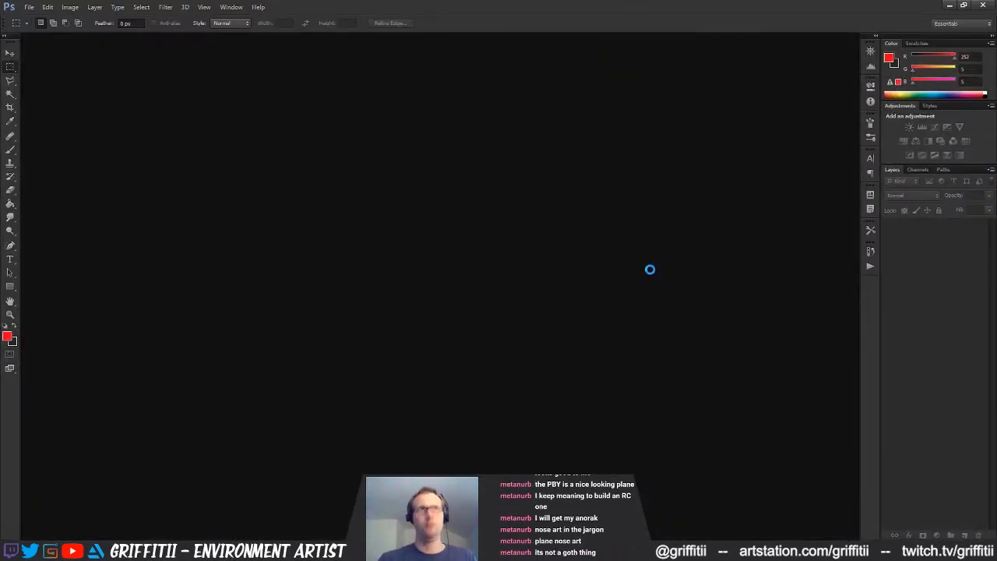
key("Return")
key("z")
left_click(422, 222)
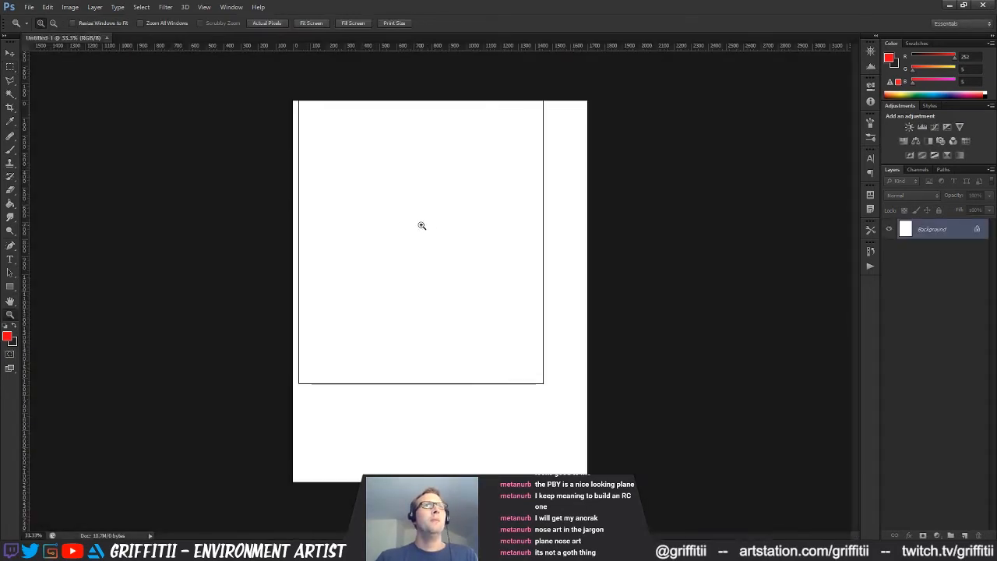
key("ctrl+v")
Examine the pin-up decals on the pasted sheet row by row at close range, looking for candidates for the plane's nose art
left_click(407, 218)
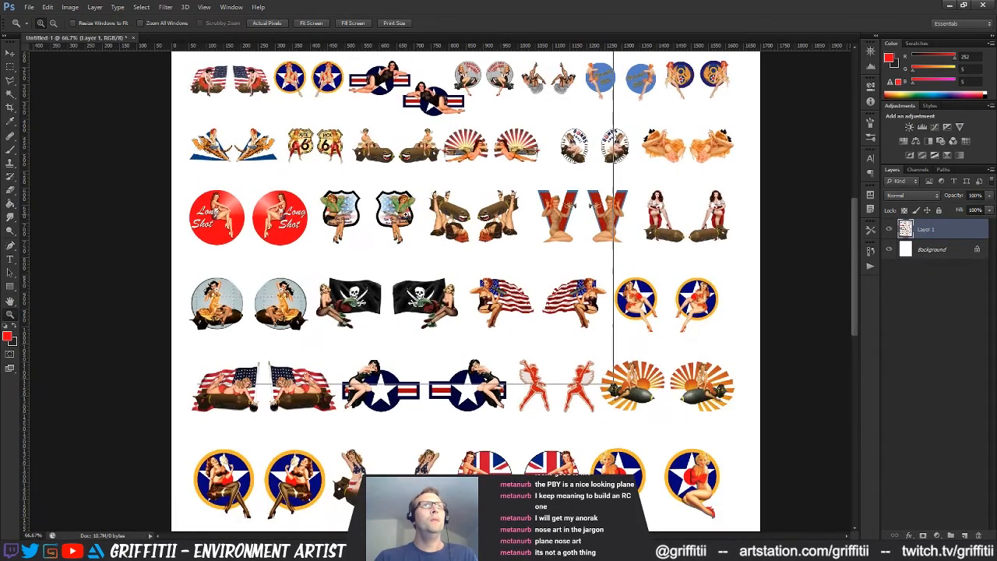
left_click(403, 220)
left_click_drag(518, 190, 476, 392)
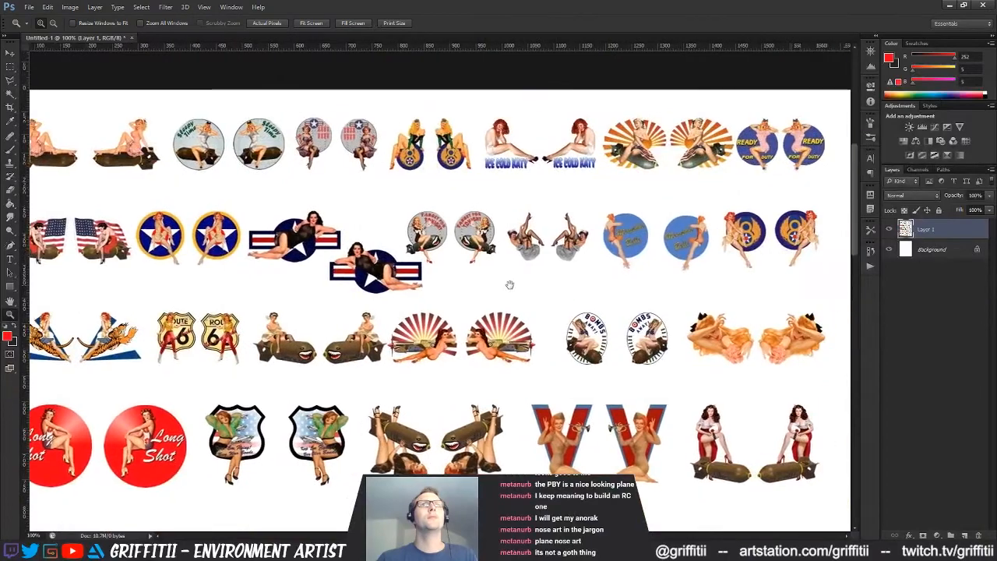
left_click(426, 260)
left_click_drag(185, 218, 757, 334)
left_click_drag(467, 374, 612, 349)
left_click_drag(650, 394, 592, 294)
left_click_drag(667, 357, 525, 311)
left_click_drag(645, 341, 565, 285)
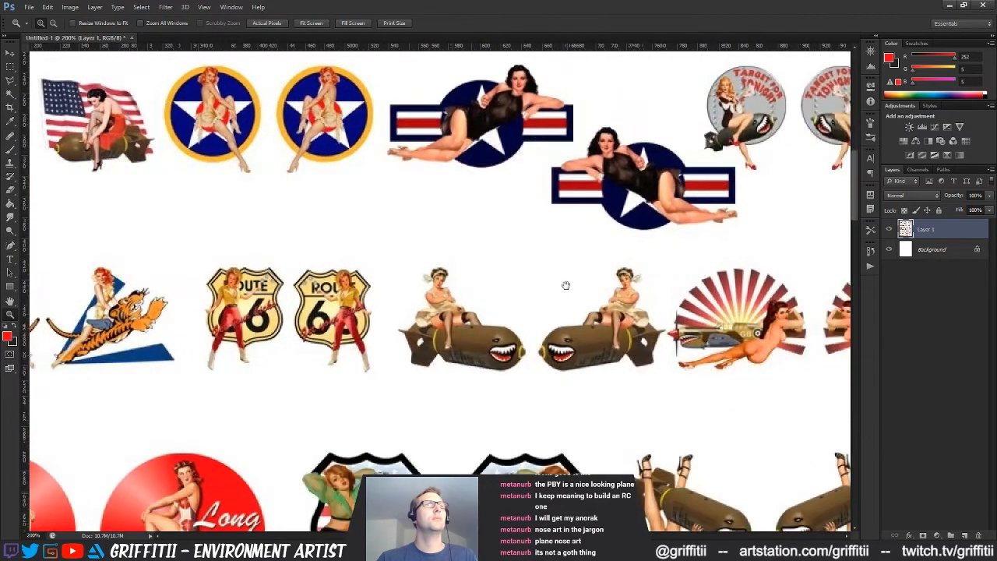
left_click_drag(673, 307, 424, 321)
left_click_drag(643, 317, 474, 330)
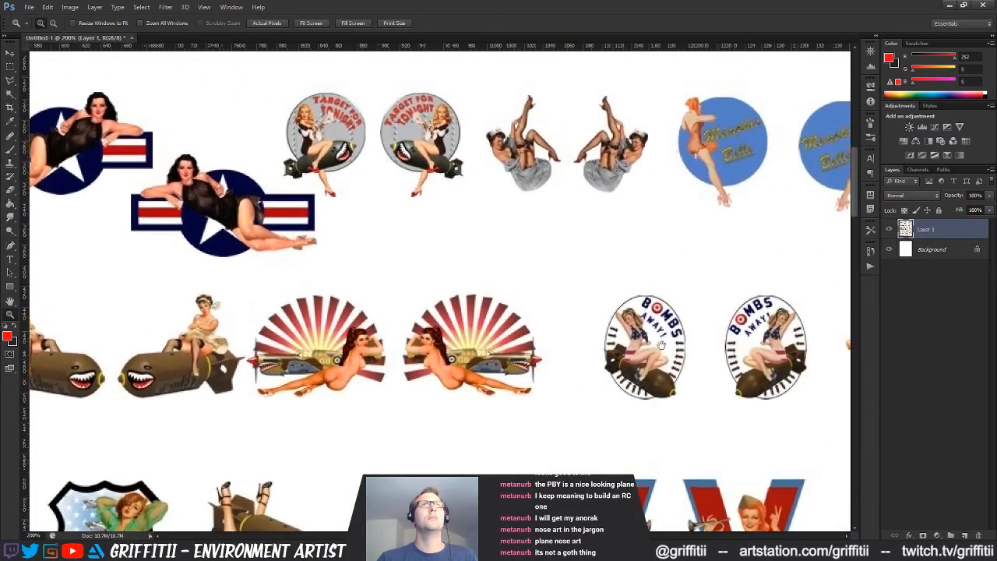
left_click_drag(778, 355, 408, 331)
left_click_drag(564, 470, 621, 160)
left_click_drag(413, 294, 606, 272)
left_click_drag(442, 286, 518, 289)
left_click_drag(406, 298, 661, 278)
left_click_drag(369, 308, 782, 249)
mouse_move(552, 352)
left_mouse_down()
mouse_move(556, 293)
mouse_move(560, 368)
mouse_move(345, 328)
left_mouse_up()
left_click_drag(709, 334, 437, 271)
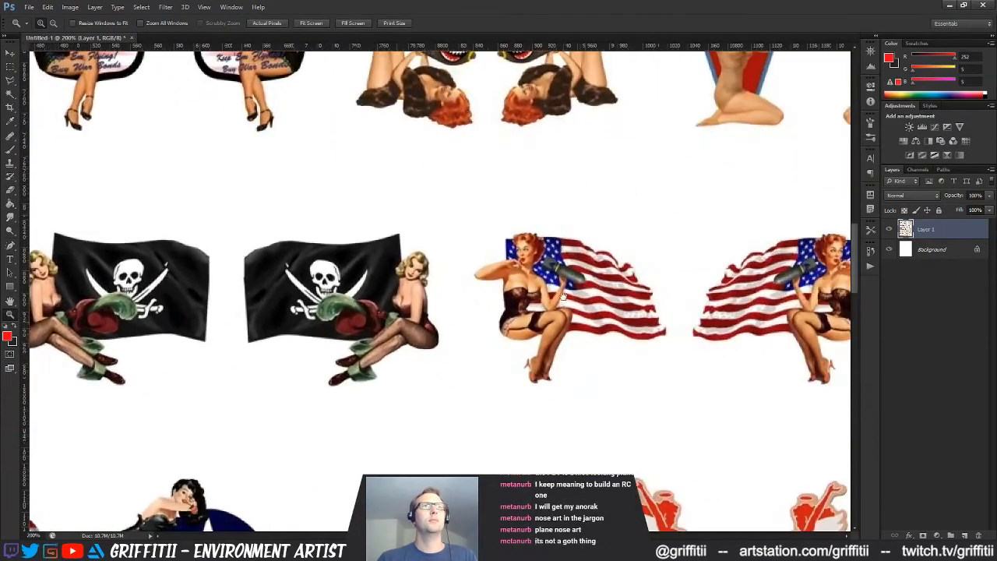
left_click_drag(698, 262, 541, 245)
left_click_drag(677, 321, 514, 281)
left_click_drag(651, 298, 400, 289)
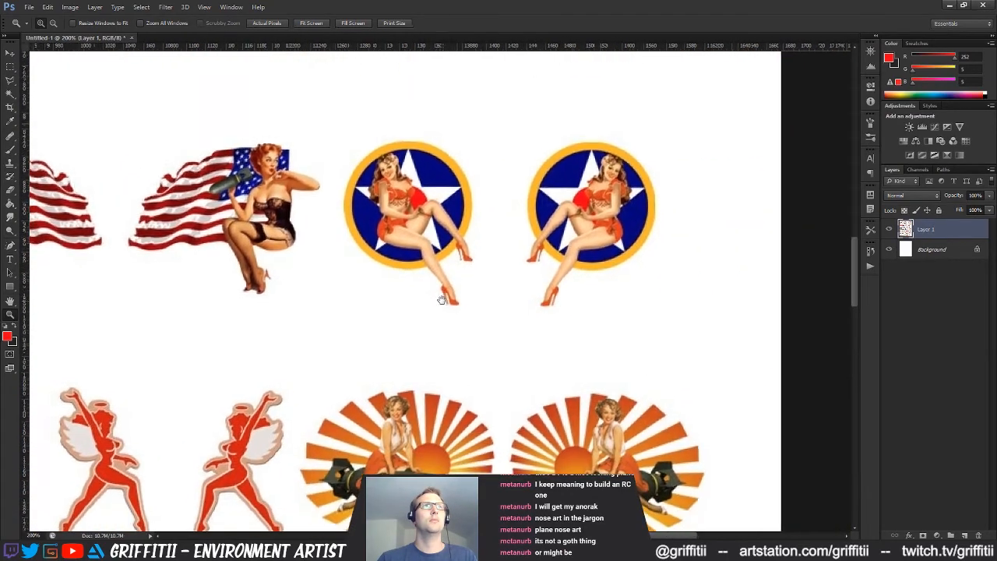
left_click_drag(367, 350, 397, 312)
mouse_move(317, 427)
left_mouse_down()
mouse_move(383, 314)
mouse_move(540, 222)
left_mouse_up()
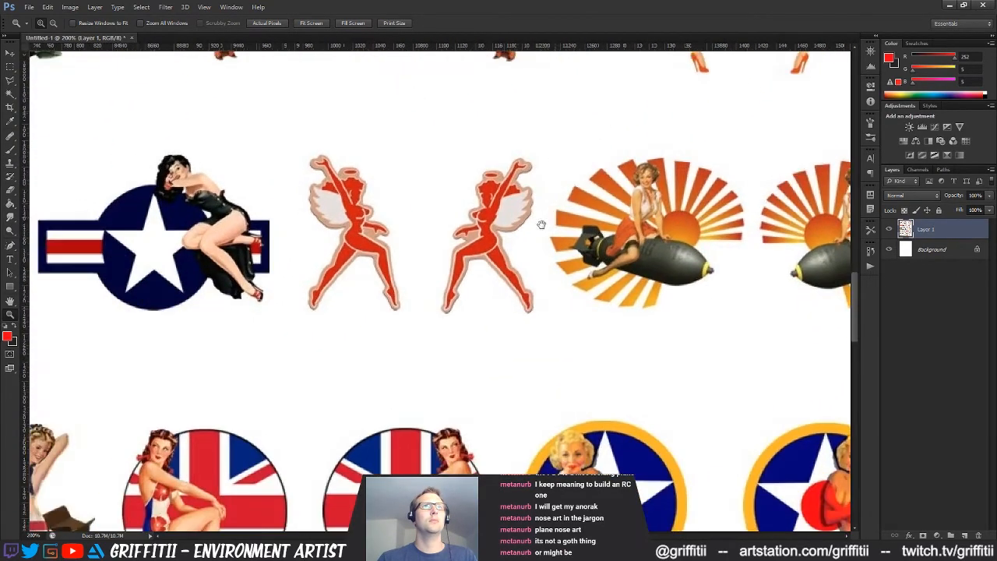
left_click_drag(407, 242, 519, 280)
mouse_move(288, 321)
left_mouse_down()
mouse_move(393, 280)
mouse_move(701, 278)
left_mouse_up()
left_click_drag(261, 294, 728, 274)
left_click_drag(634, 347, 470, 145)
left_click_drag(735, 316, 419, 246)
left_click_drag(638, 257, 375, 248)
left_click_drag(614, 252, 495, 265)
left_click_drag(621, 262, 454, 267)
left_click_drag(651, 270, 469, 59)
left_click_drag(508, 278, 585, 309)
left_click_drag(393, 306, 724, 235)
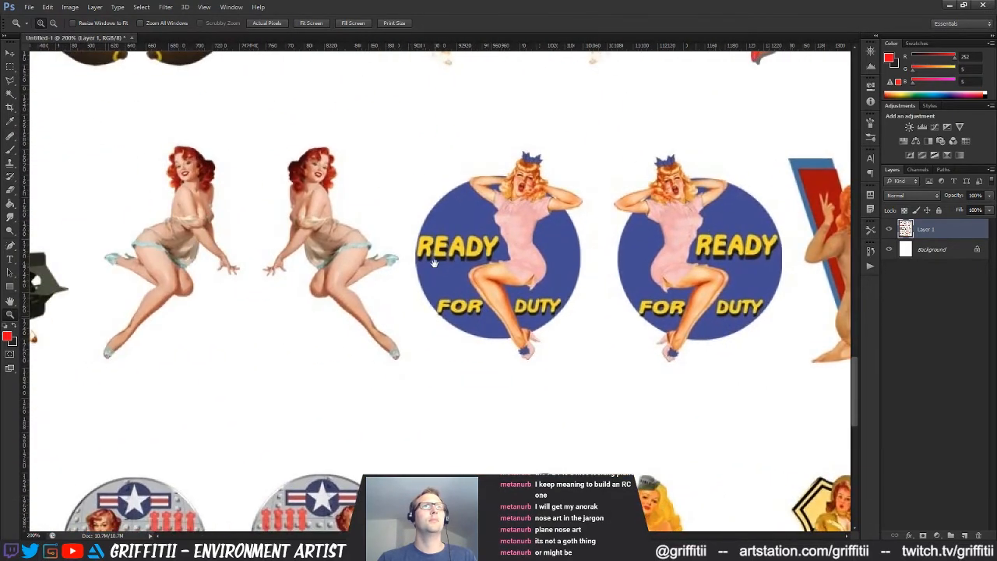
left_click_drag(433, 263, 705, 262)
left_click_drag(135, 290, 404, 107)
left_click_drag(576, 287, 459, 187)
left_click_drag(590, 234, 236, 248)
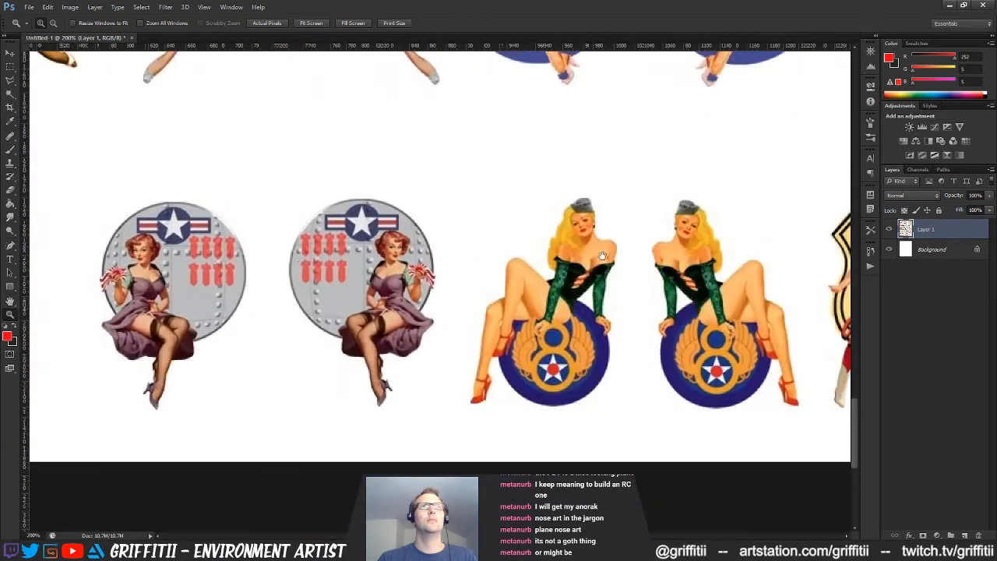
left_click_drag(602, 255, 438, 287)
left_click_drag(667, 244, 674, 373)
left_click_drag(413, 226, 450, 306)
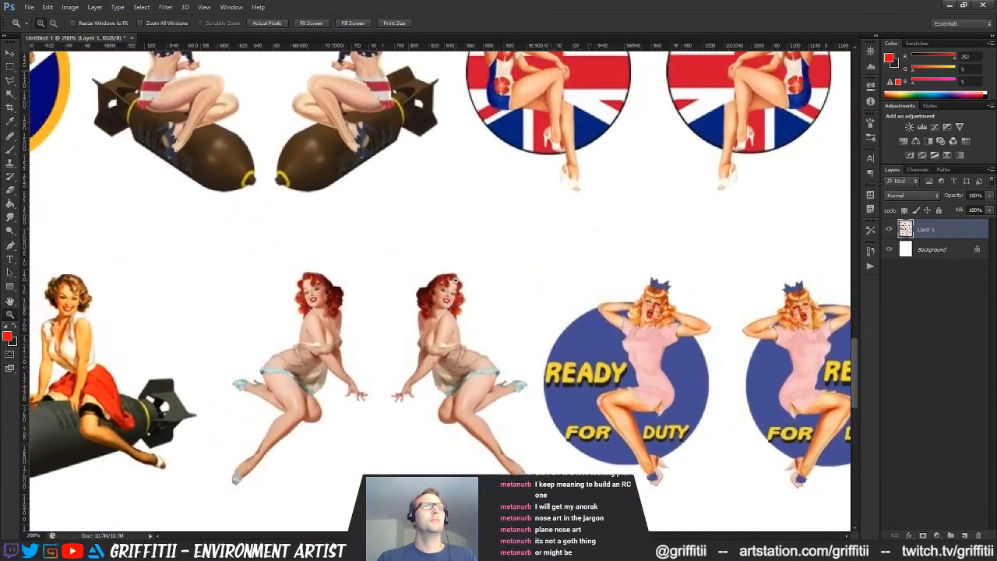
left_click(457, 281, "alt")
left_click_drag(528, 221, 532, 294)
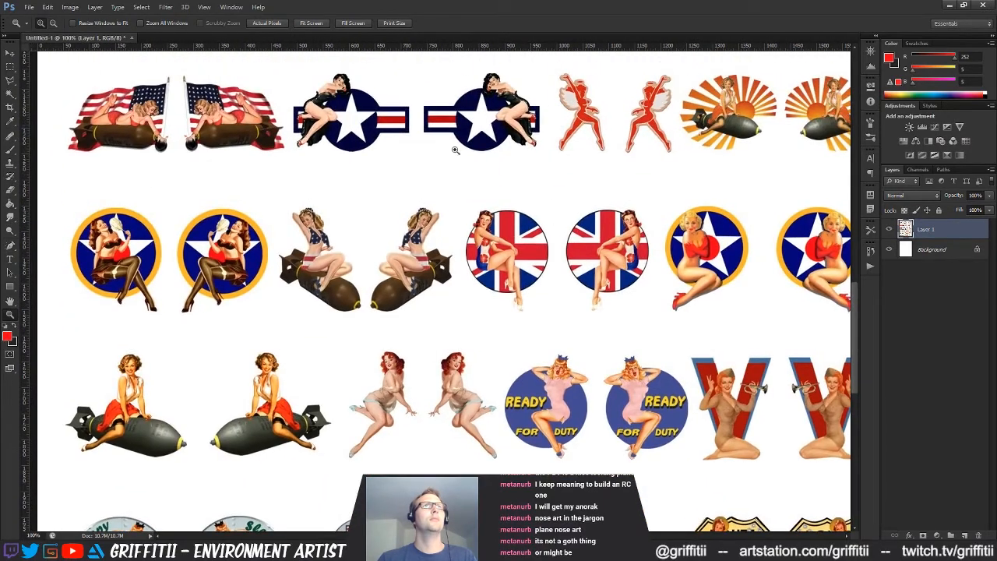
Reduce Photoshop to a floating window and place it beside the plane in Substance Painter for comparison
mouse_move(425, 8)
left_mouse_down()
mouse_move(588, 186)
mouse_move(767, 164)
mouse_move(528, 134)
left_mouse_up()
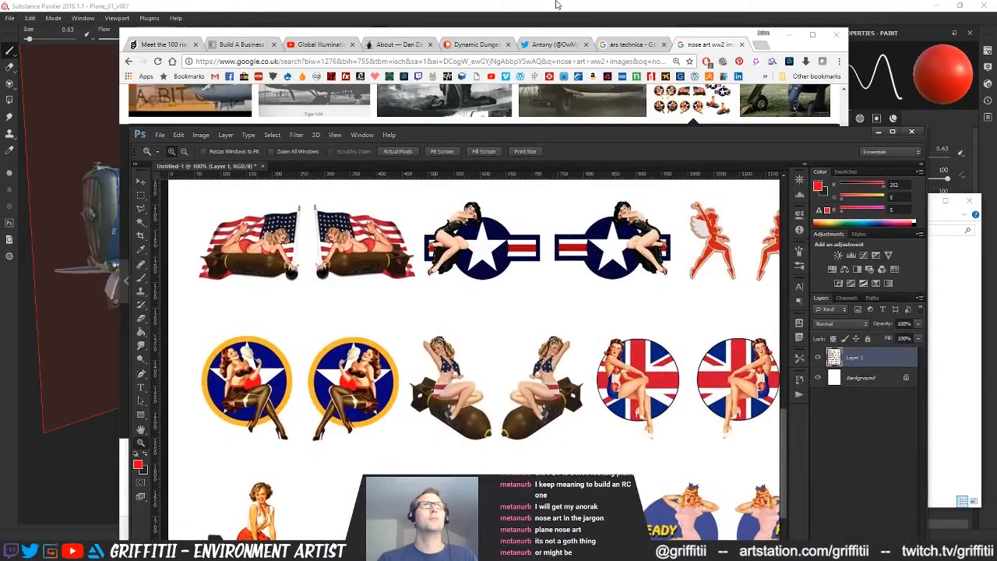
left_click(558, 5)
key("alt+Tab")
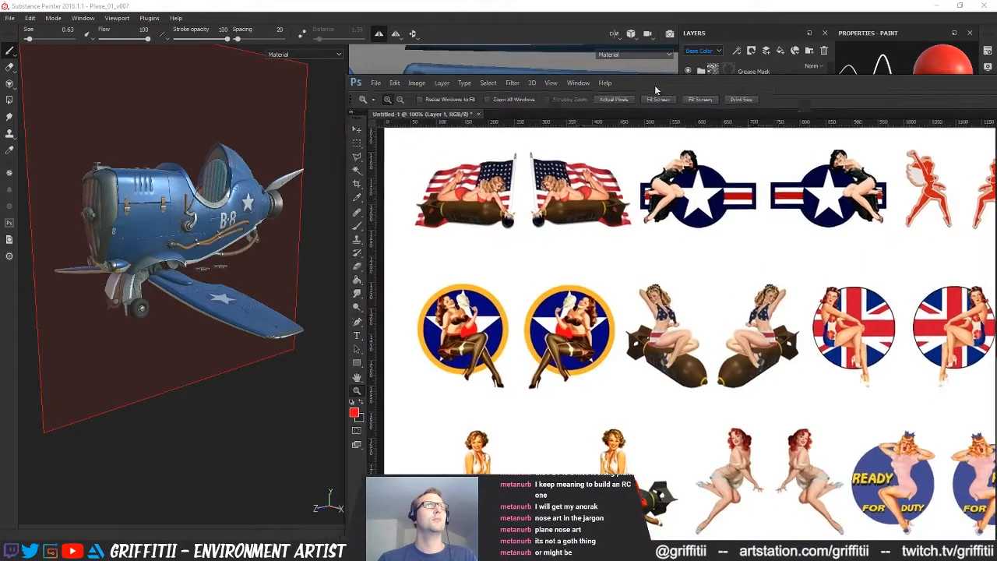
left_click_drag(656, 90, 627, 45)
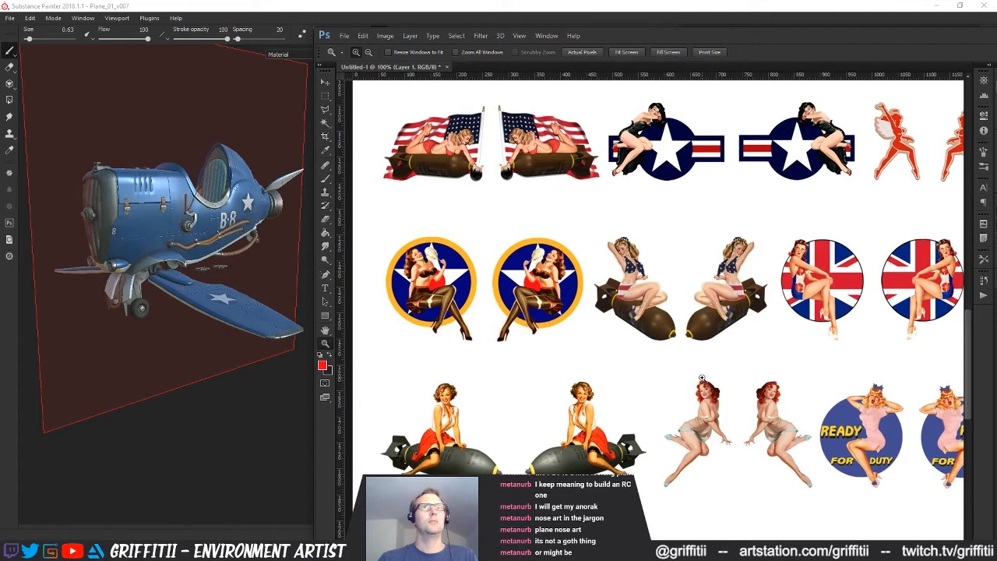
Add a new layer and circle in red the mirrored pin-up on the brown bomb and the mirrored kneeling redhead
left_click_drag(699, 340, 591, 358)
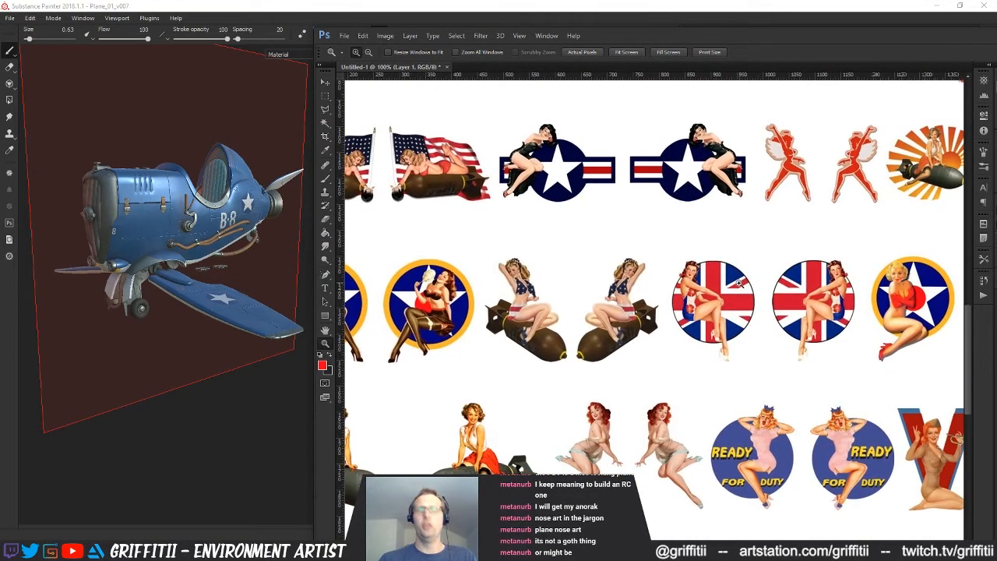
key("ctrl+shift+alt+n")
key("b")
key("ctrl+z")
mouse_move(523, 355)
left_mouse_down()
mouse_move(576, 274)
mouse_move(659, 269)
left_mouse_up()
left_click_drag(671, 390, 664, 375)
Look over the rest of the decal sheet beside the plane and compare other pin-ups with the two circled ones
left_click_drag(759, 264, 751, 425)
left_click_drag(705, 251, 806, 387)
mouse_move(629, 299)
left_mouse_down()
mouse_move(658, 327)
mouse_move(609, 327)
left_mouse_up()
left_click_drag(709, 321, 628, 326)
left_click_drag(706, 320, 835, 491)
left_click_drag(797, 332, 796, 388)
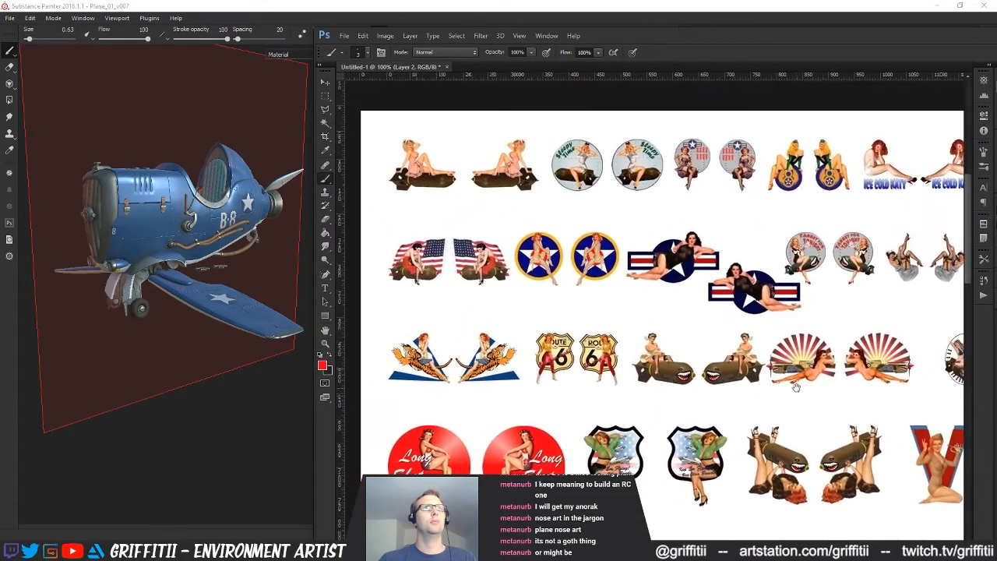
left_click_drag(848, 356, 682, 355)
left_click_drag(781, 356, 676, 354)
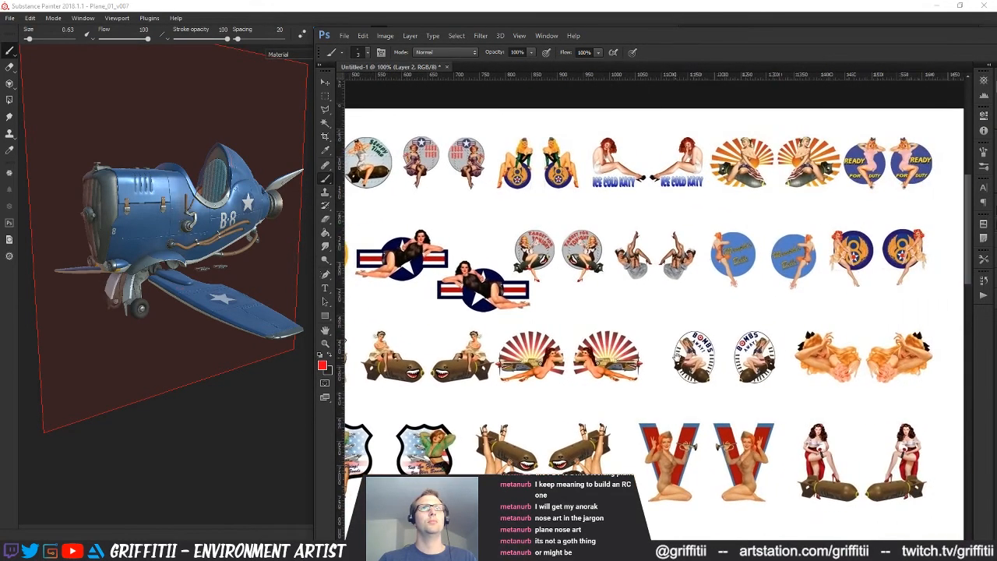
left_click_drag(808, 487, 760, 486)
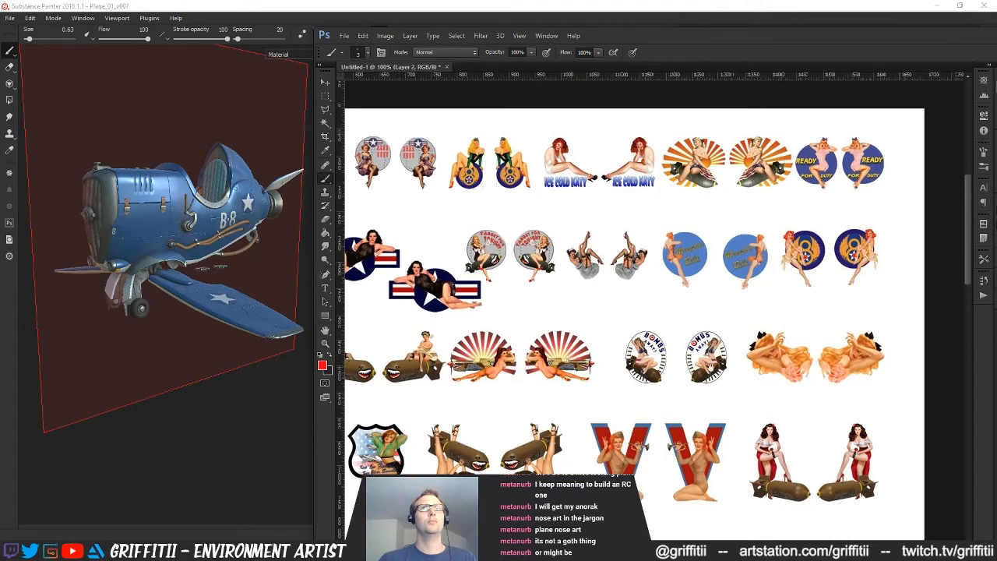
left_click_drag(680, 409, 685, 323)
left_click_drag(660, 373, 745, 359)
left_click_drag(753, 435, 724, 227)
left_click_drag(701, 307, 787, 258)
left_click_drag(743, 339, 706, 276)
left_click_drag(659, 381, 687, 239)
left_click_drag(631, 354, 746, 261)
left_click_drag(671, 349, 594, 308)
left_click_drag(700, 338, 747, 394)
left_click_drag(672, 257, 674, 366)
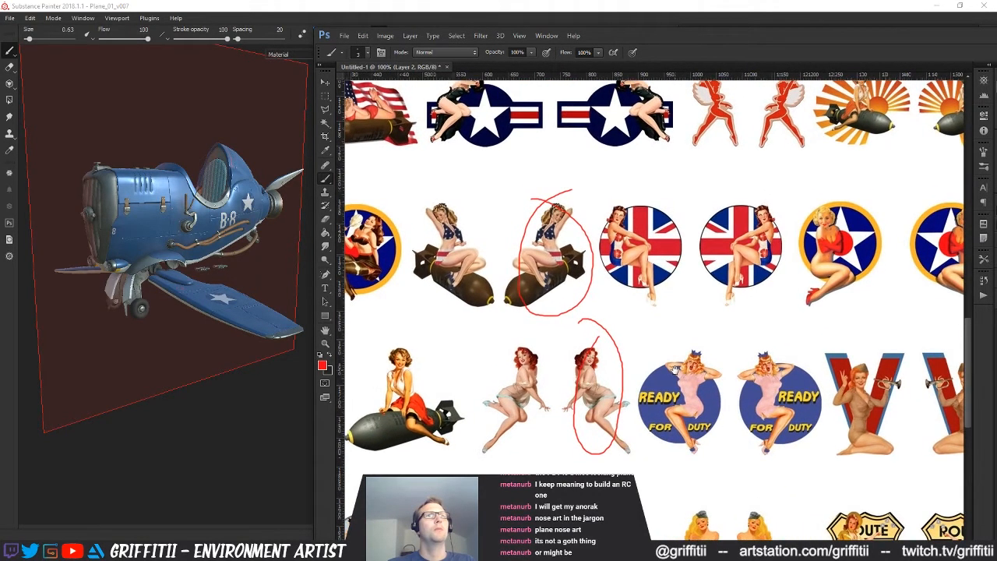
left_click_drag(675, 366, 670, 360)
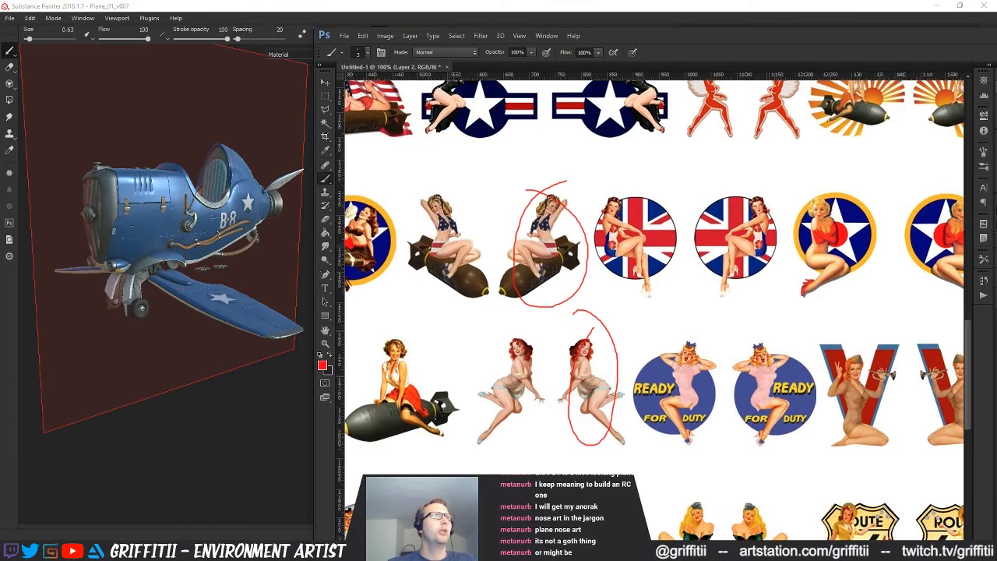
left_click_drag(607, 387, 593, 373)
Switch to the image search in Chrome and search for "ww2 fighter plane nose art"
key("alt+Tab")
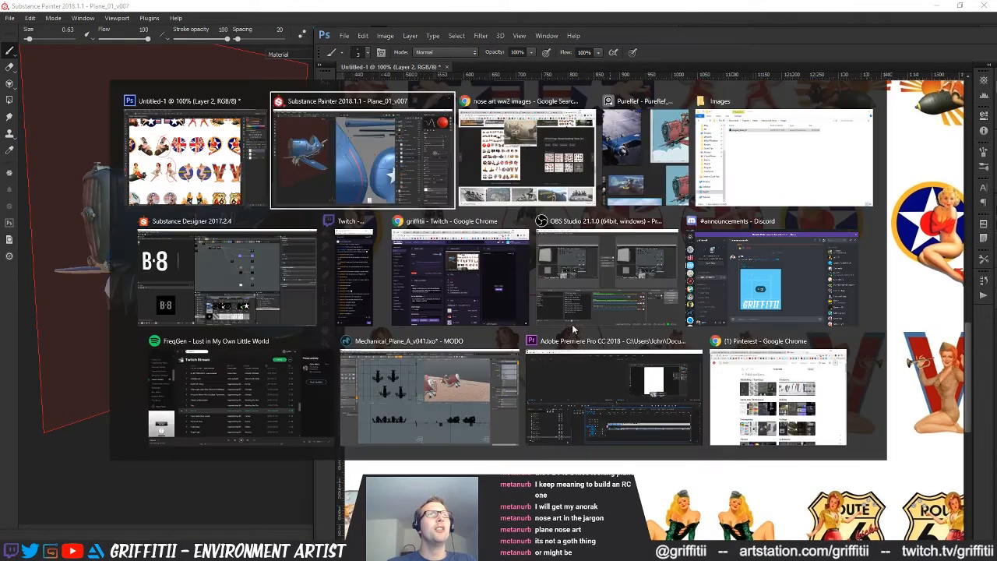
left_click(523, 161)
scroll(306, 149, "up", 15)
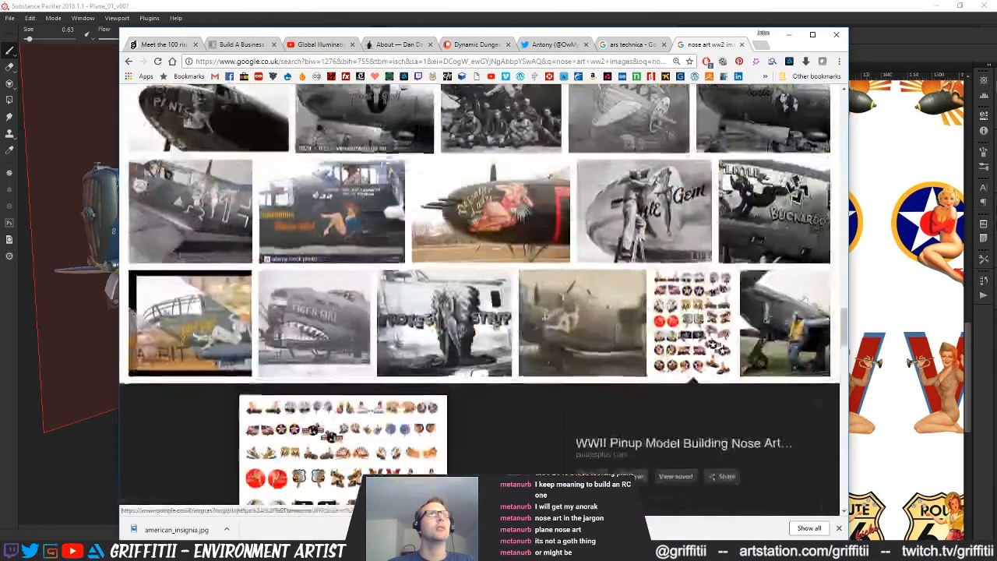
scroll(305, 150, "up", 10)
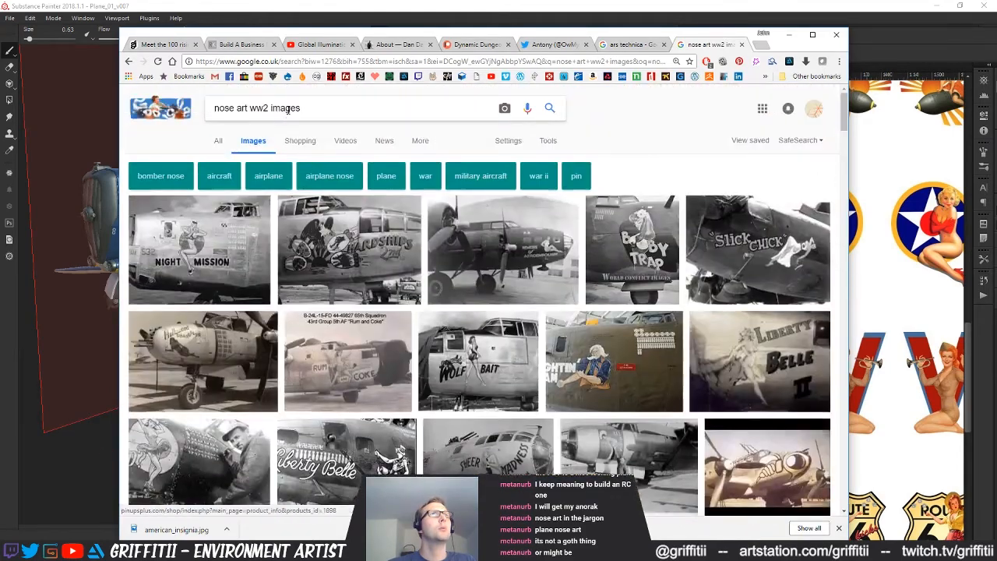
double_click(287, 110)
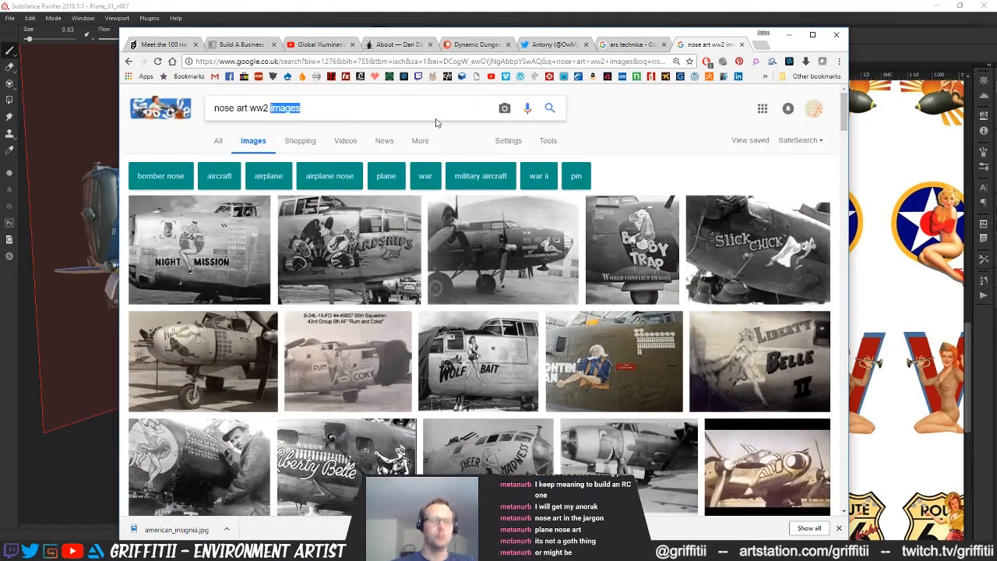
type("fighter ")
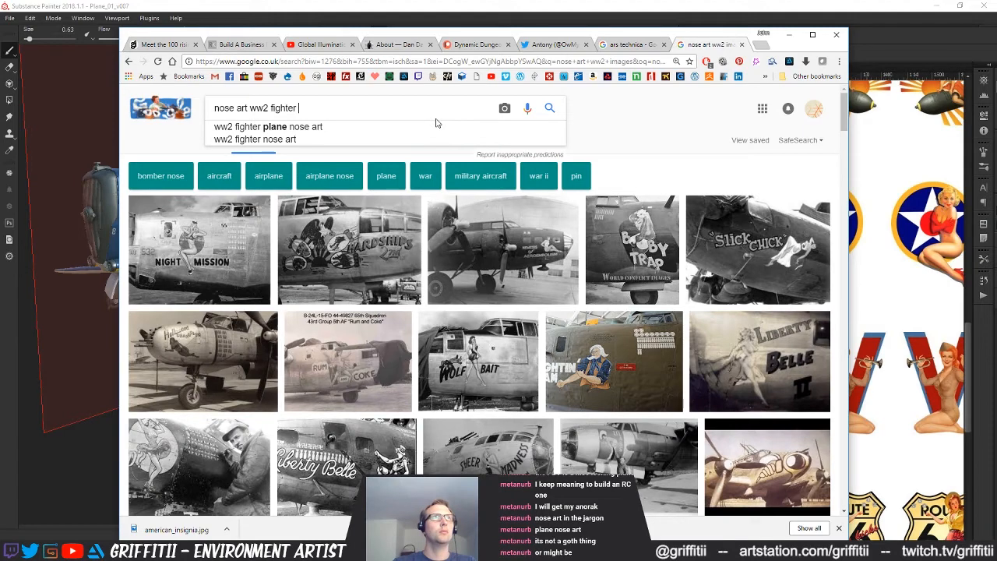
type("pla")
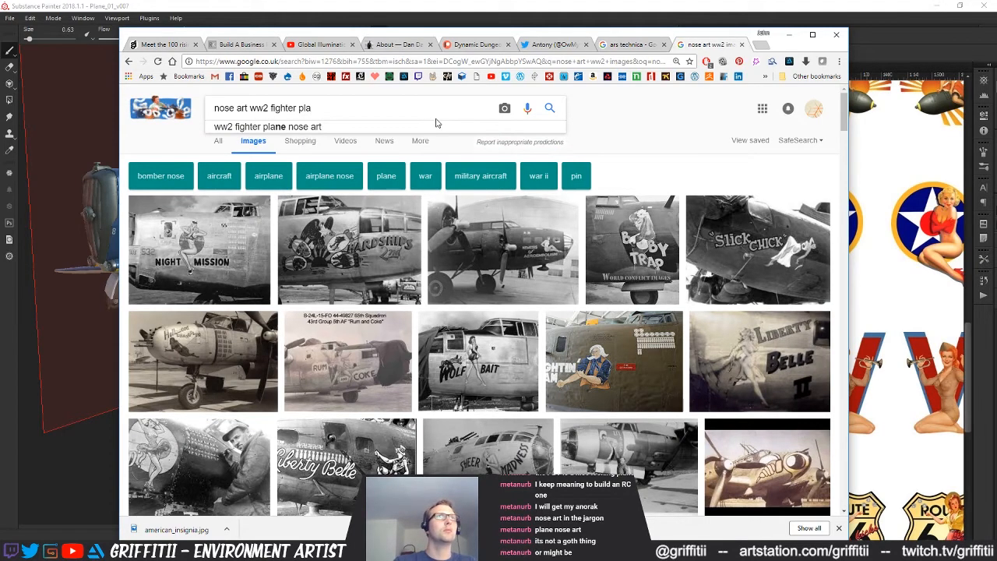
left_click(437, 125)
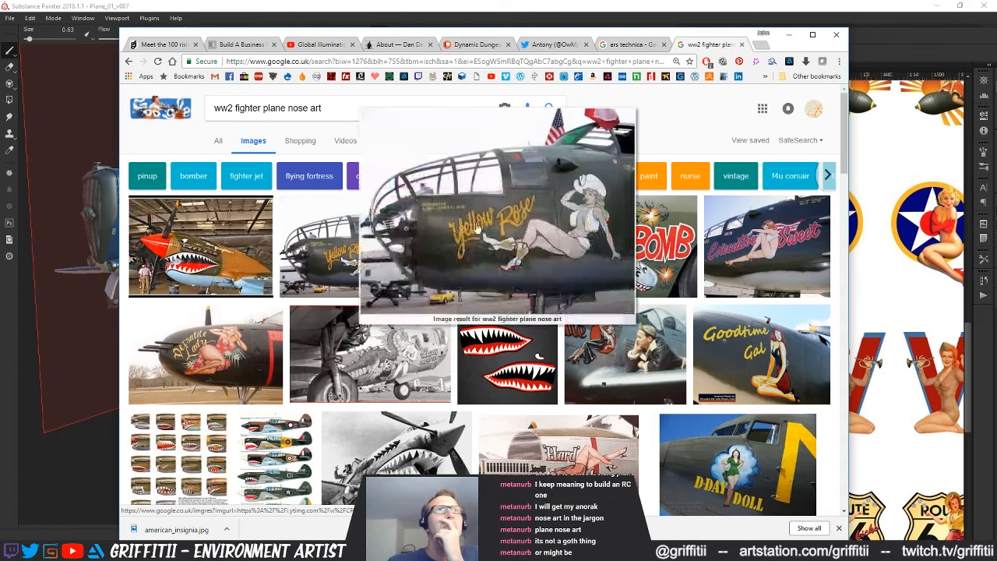
Examine the first rows of fighter nose art photos, enlarging the pin-up beside the pilot and the bomber with yellow mission markings
scroll(849, 174, "down", 1)
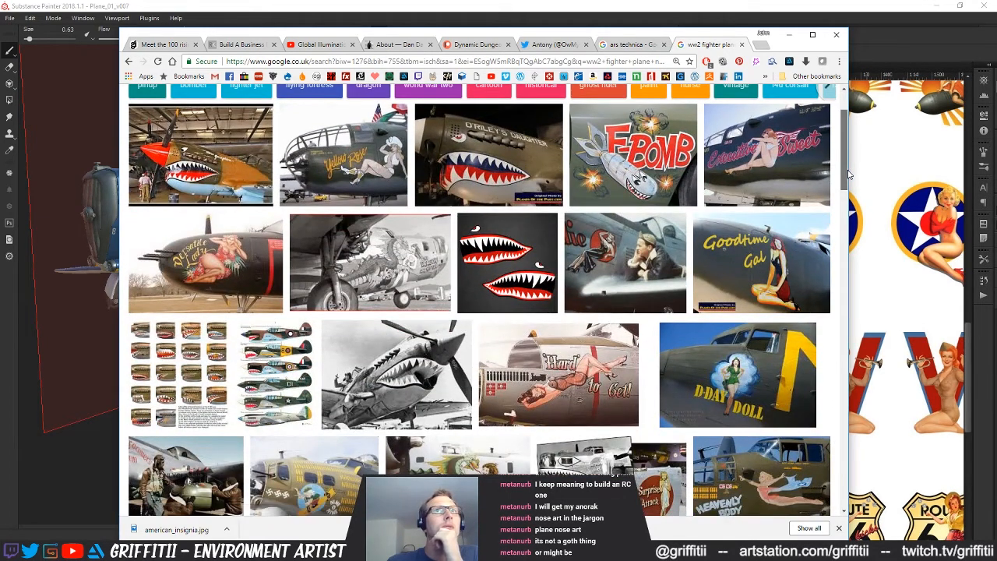
mouse_move(651, 257)
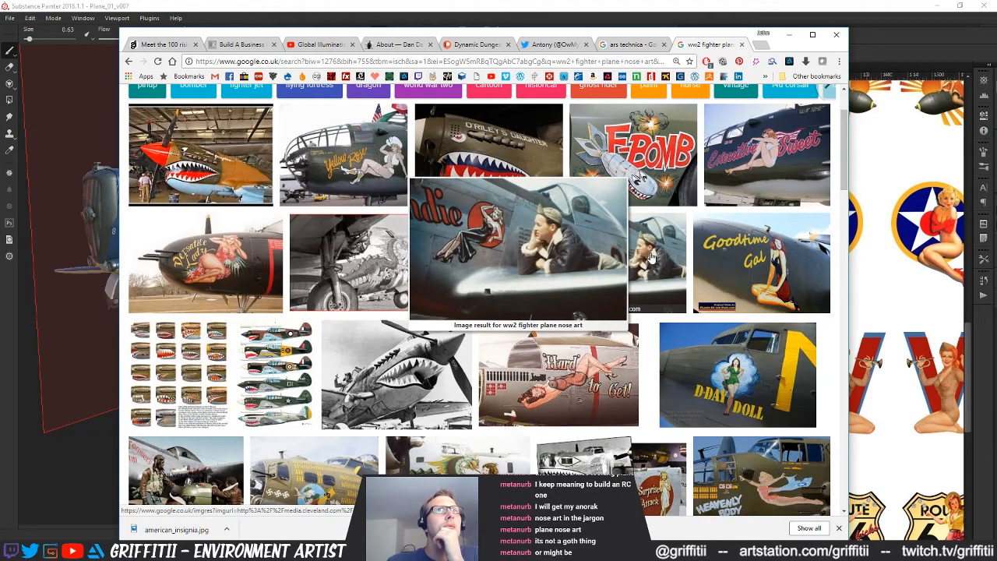
scroll(845, 201, "down", 1)
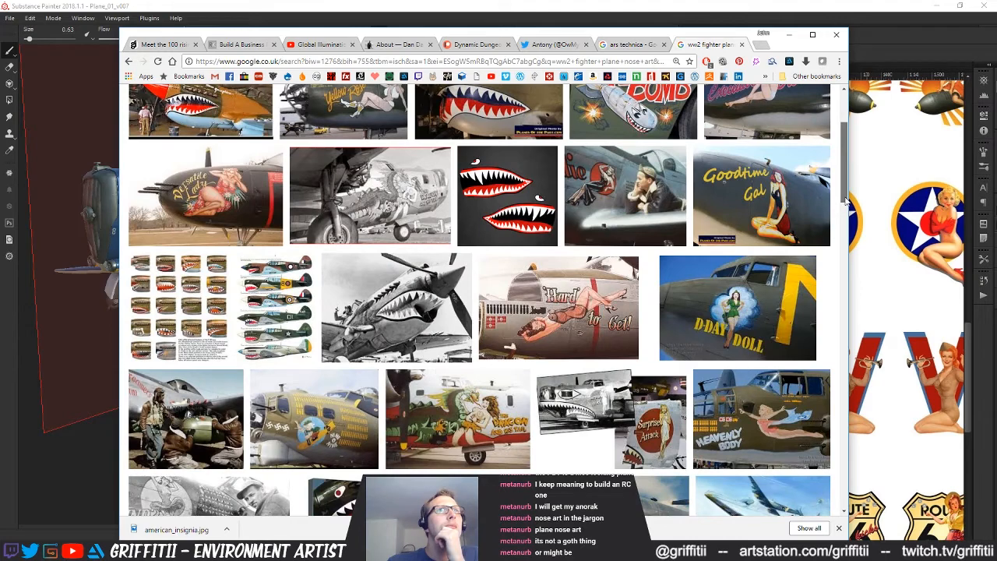
scroll(845, 201, "down", 1)
scroll(846, 204, "down", 2)
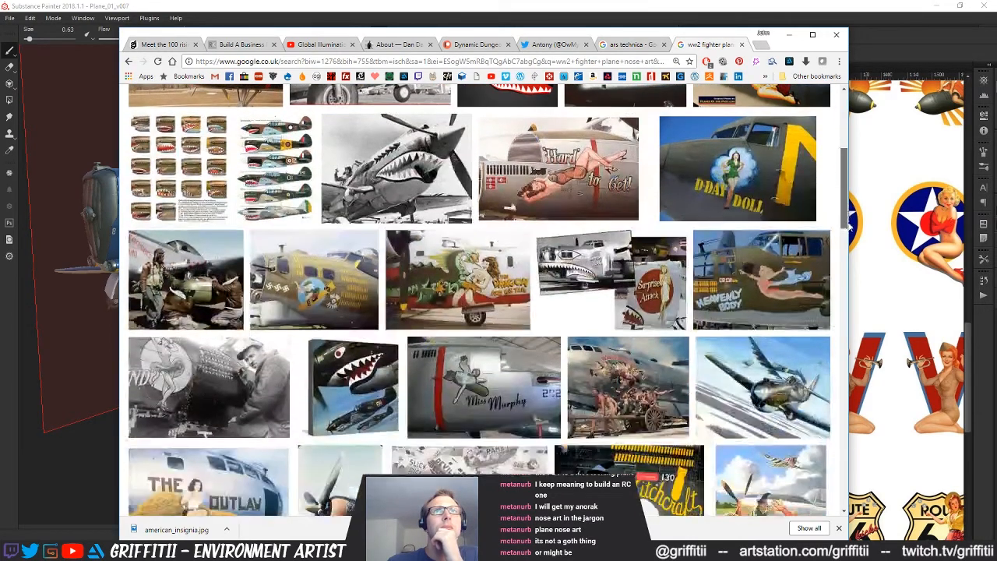
left_click_drag(849, 226, 849, 245)
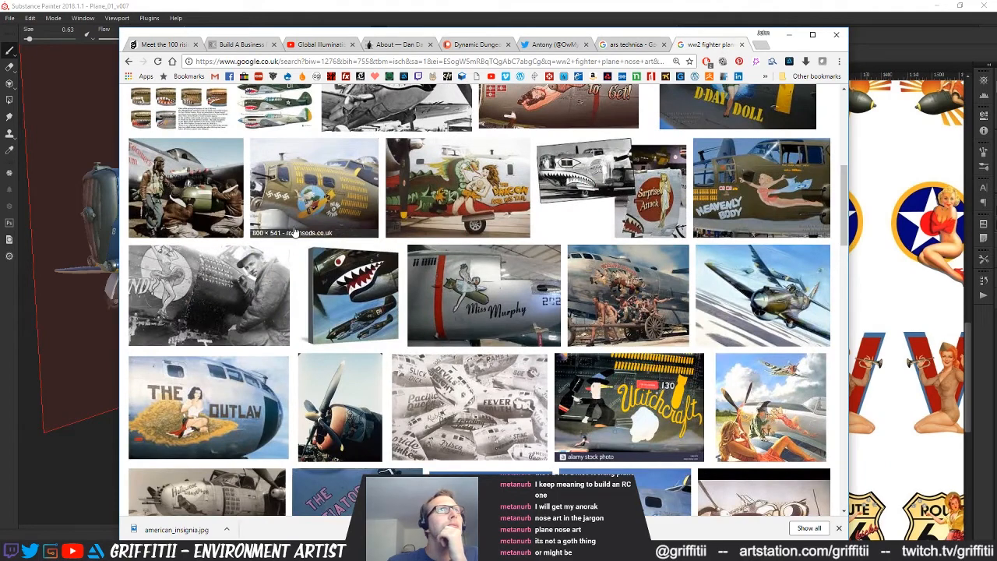
mouse_move(321, 209)
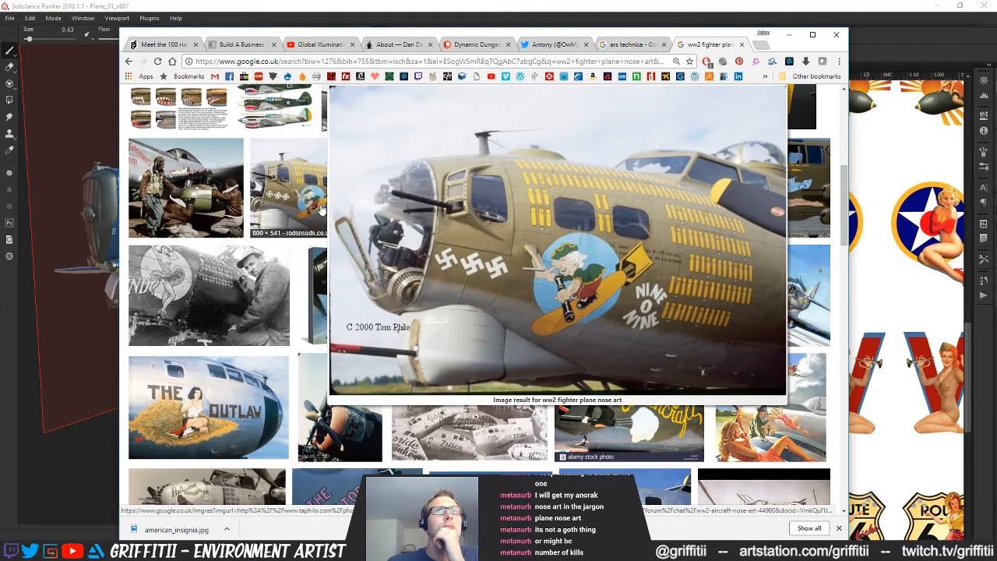
left_click_drag(847, 197, 847, 222)
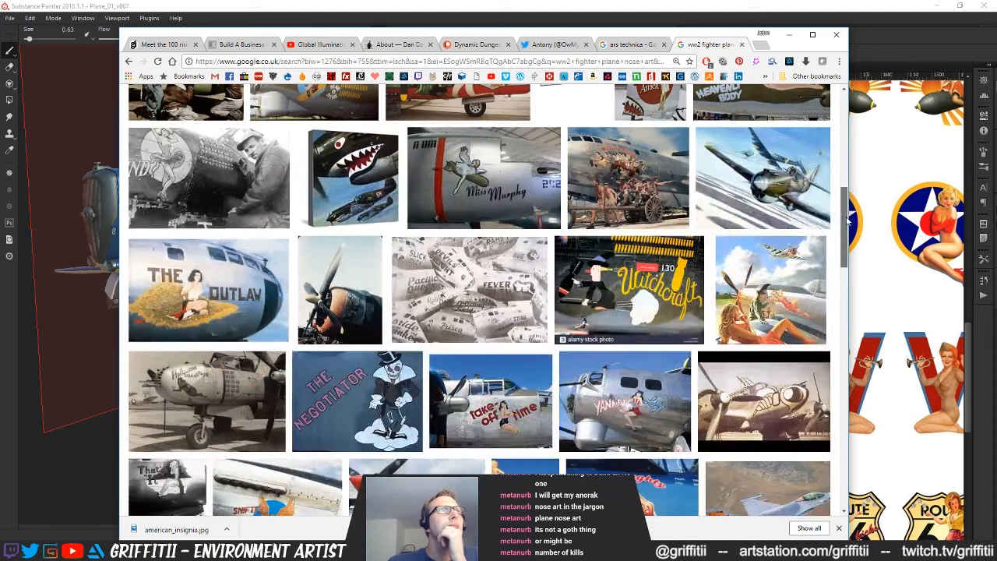
left_click_drag(847, 222, 844, 240)
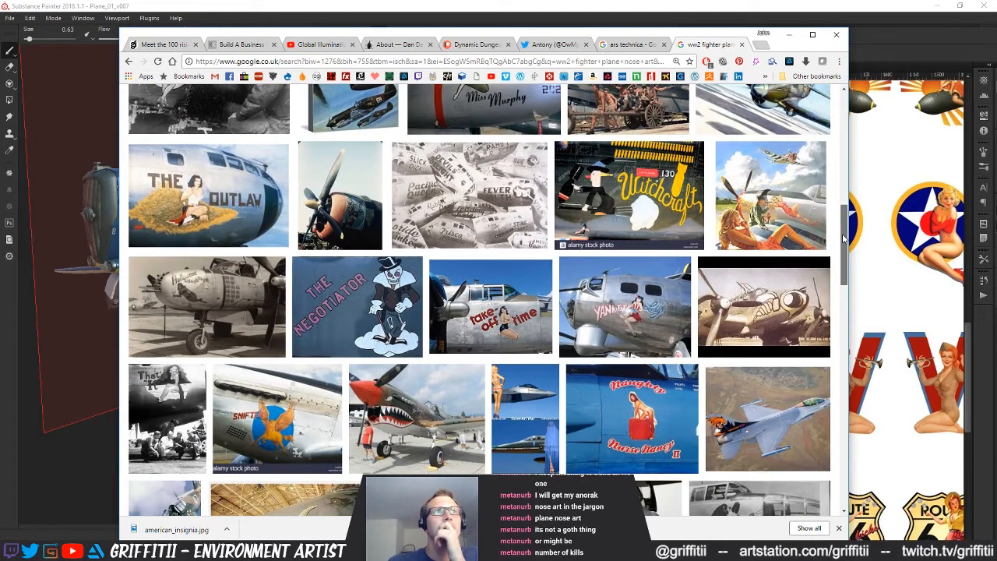
left_click_drag(843, 239, 838, 273)
Compare the shark-mouth and tusked-face nose art photos with the blue plane in Substance Painter, switching between the two
left_click(407, 244)
left_click(272, 3)
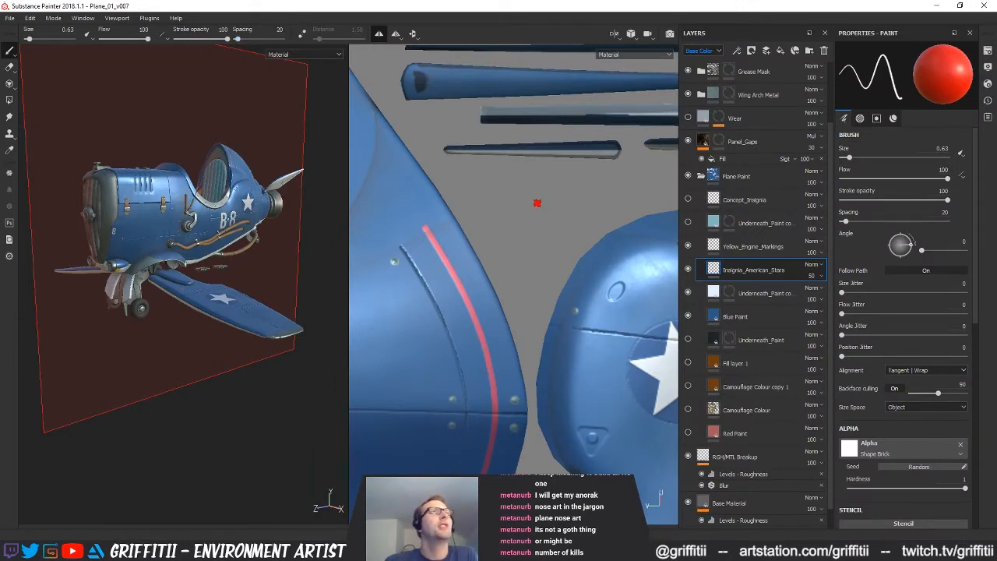
key("alt+Tab")
mouse_move(421, 249)
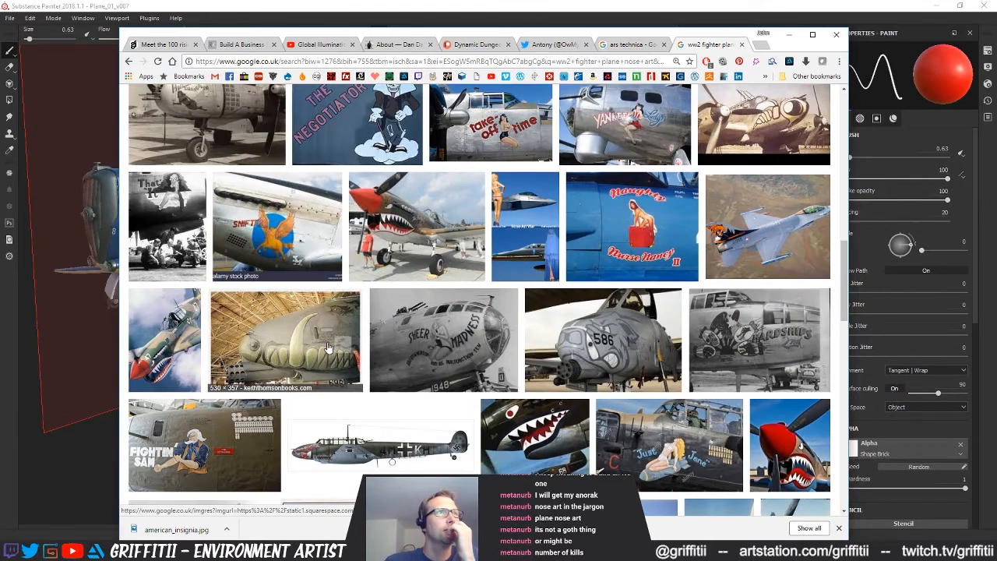
mouse_move(327, 348)
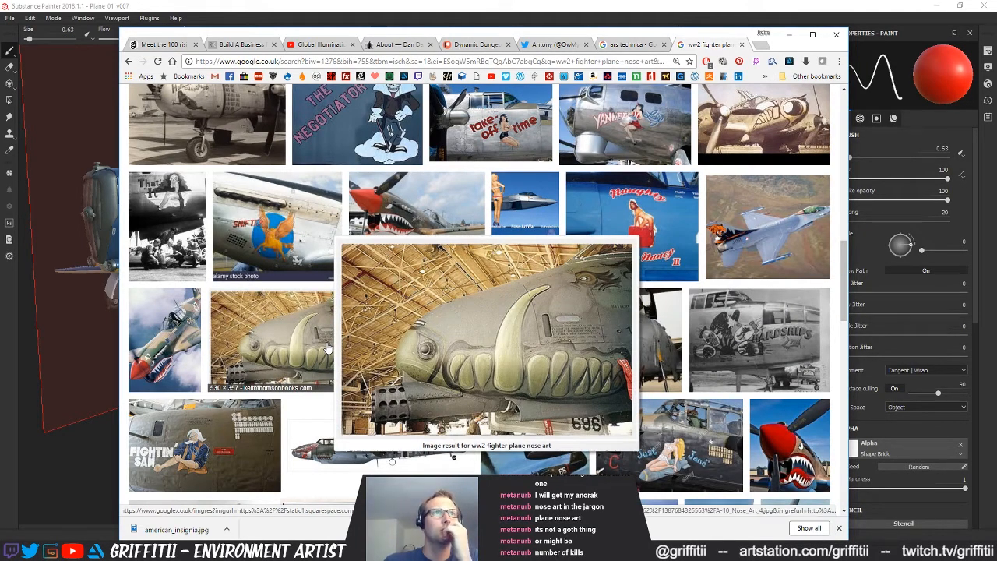
left_click_drag(847, 309, 847, 333)
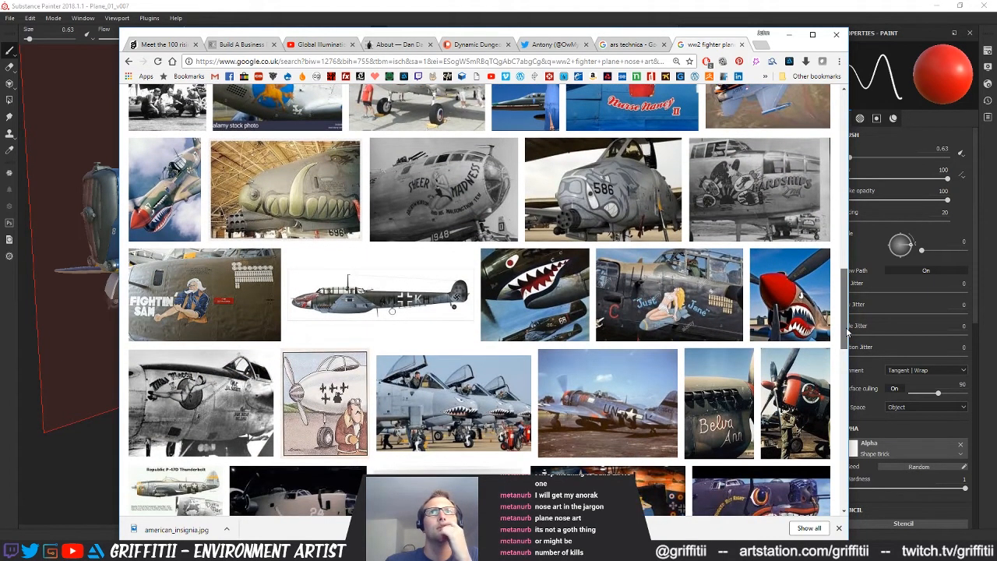
scroll(619, 294, "up", 2)
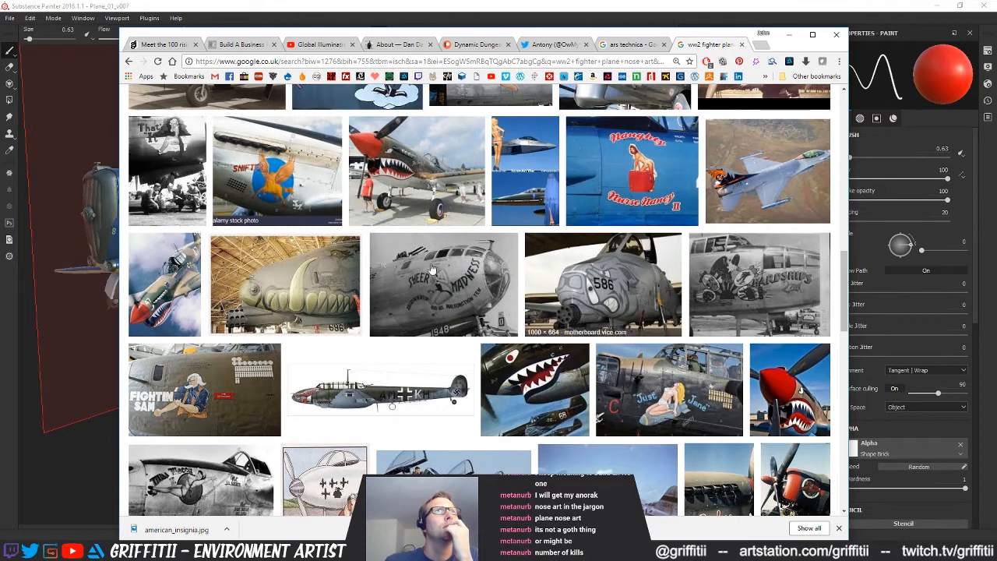
left_click(110, 5)
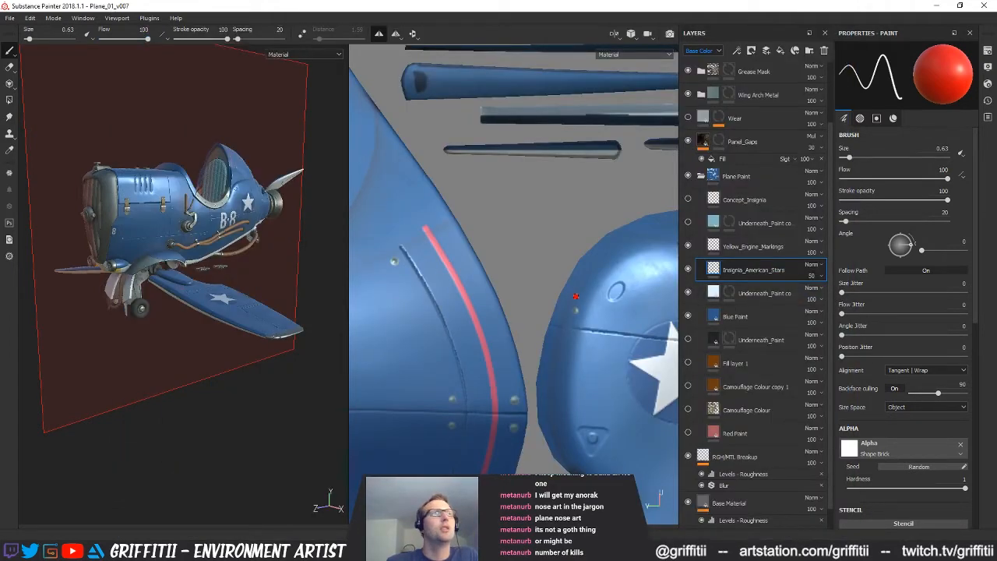
key("alt+Tab")
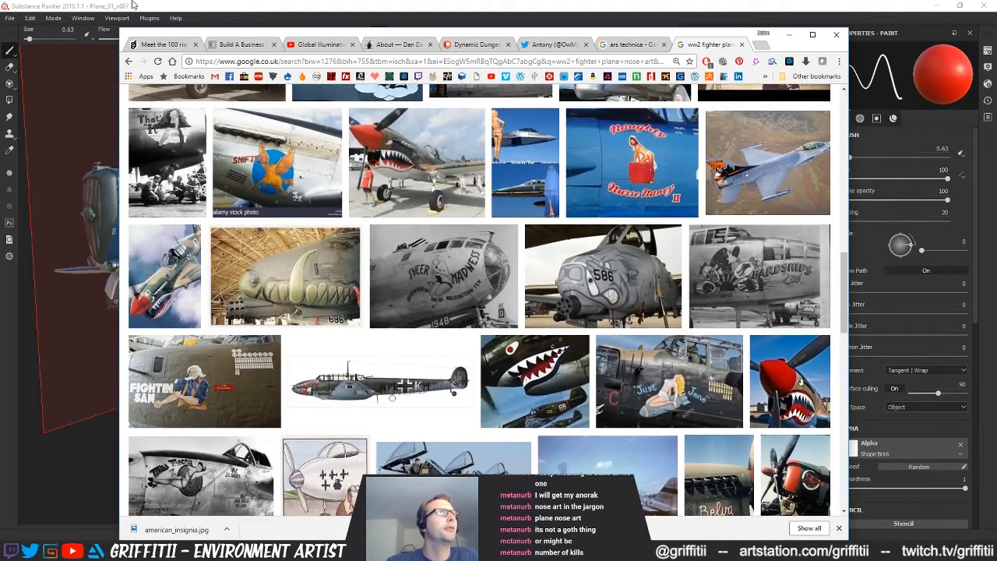
left_click(125, 5)
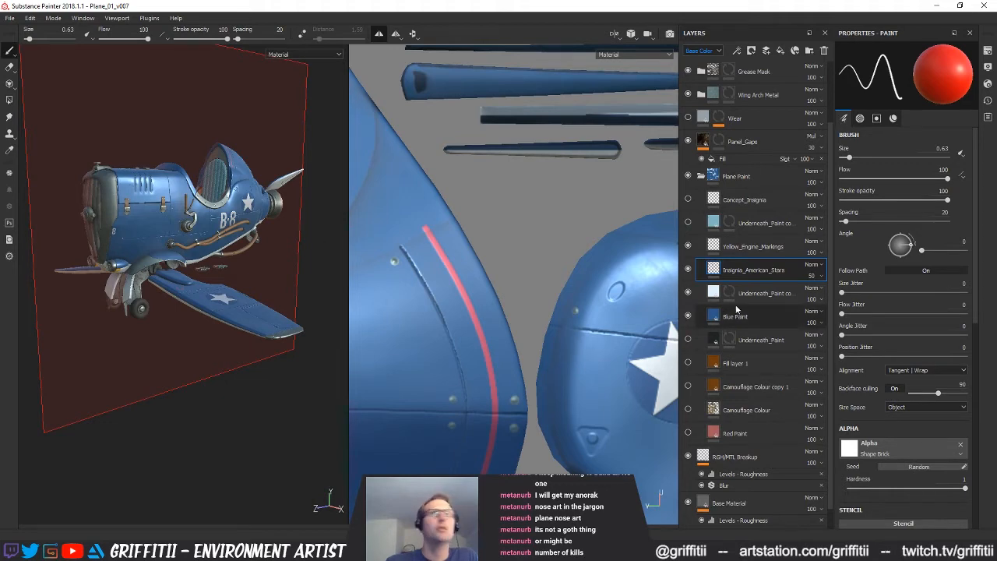
key("alt+Tab")
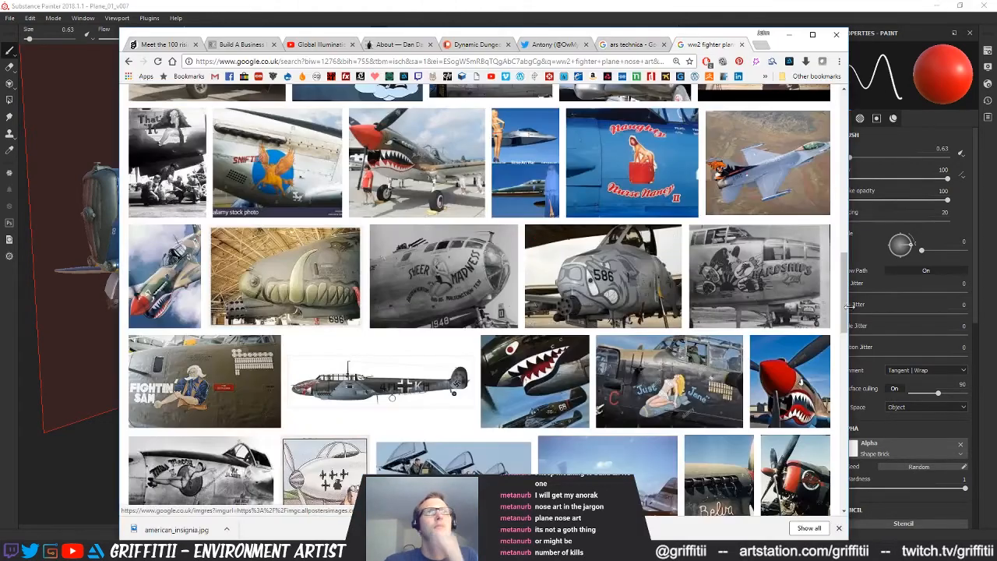
Look through the remaining nose art photos for lettering, mascot and pin-up ideas, and return to the start of the results
scroll(842, 324, "down", 3)
left_click_drag(842, 324, 839, 335)
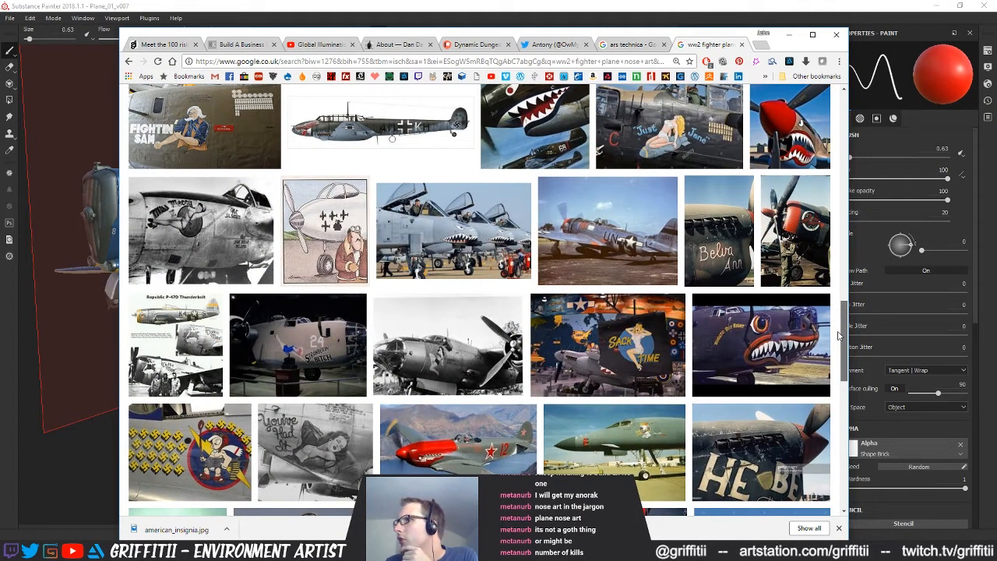
left_click_drag(839, 335, 819, 360)
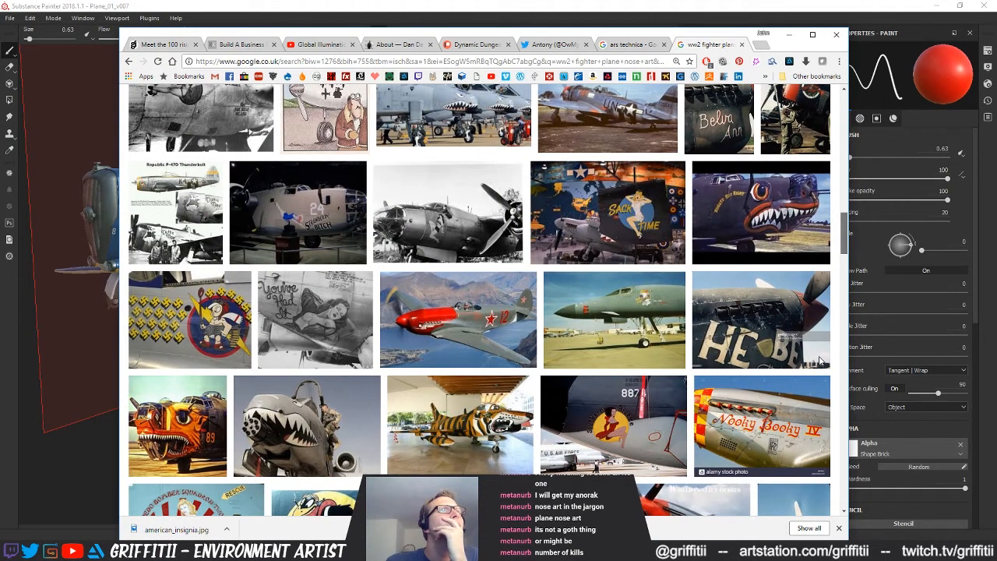
scroll(819, 360, "down", 5)
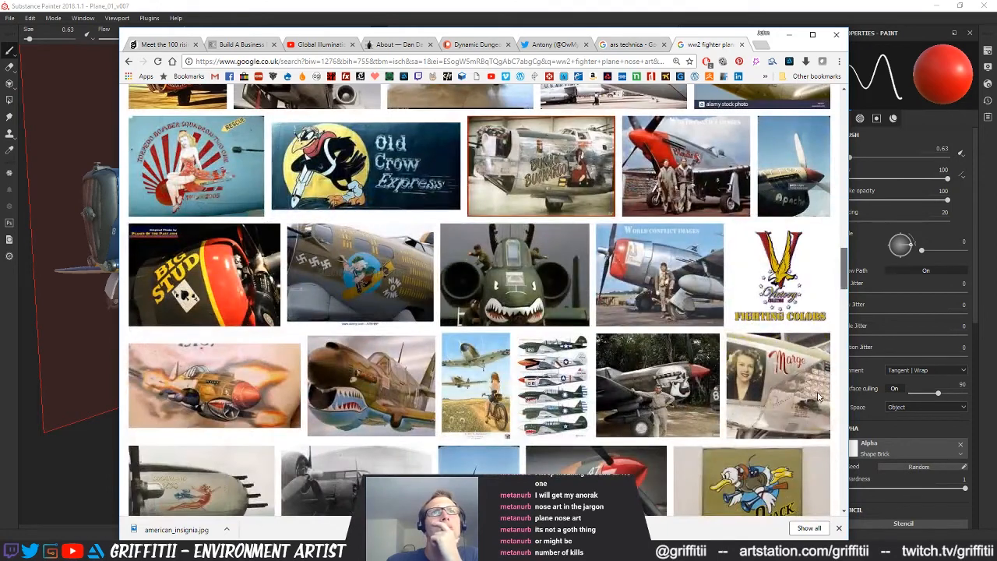
scroll(817, 397, "down", 3)
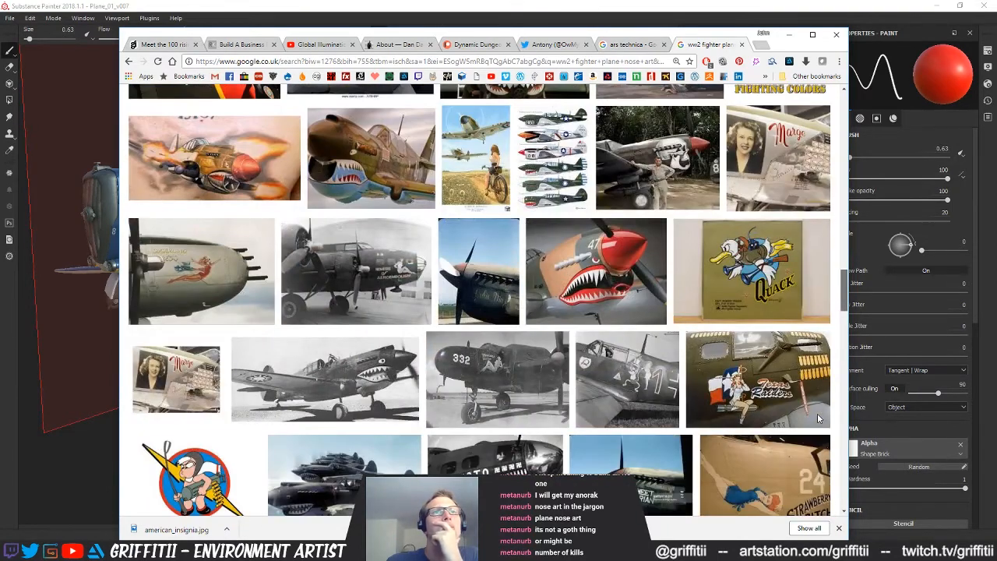
scroll(817, 418, "down", 2)
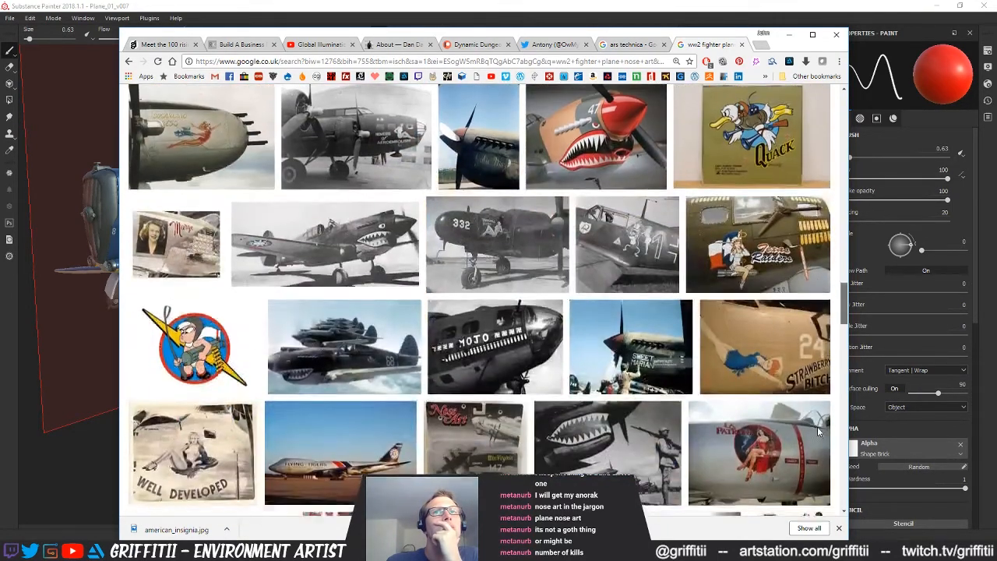
scroll(818, 432, "down", 2)
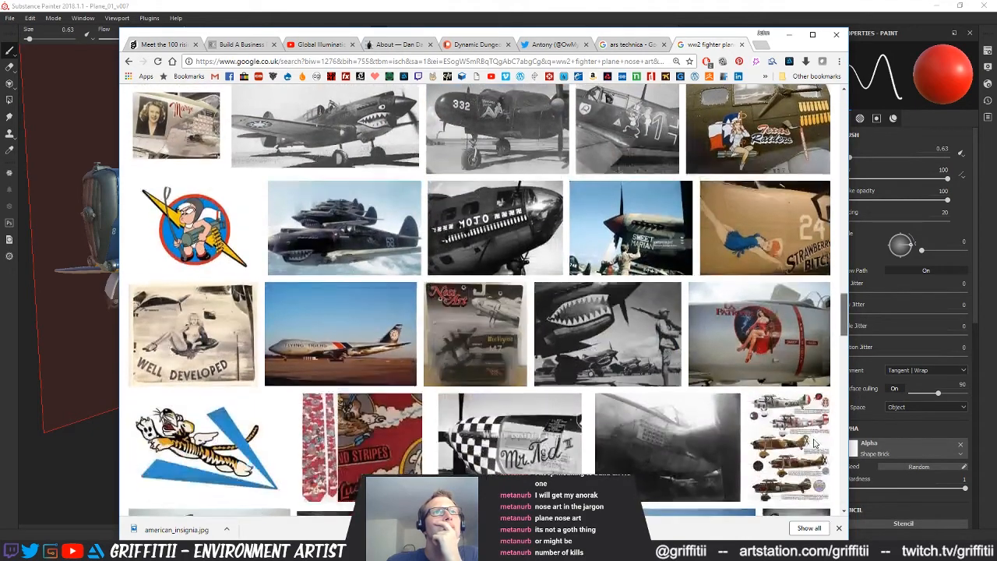
scroll(816, 442, "down", 2)
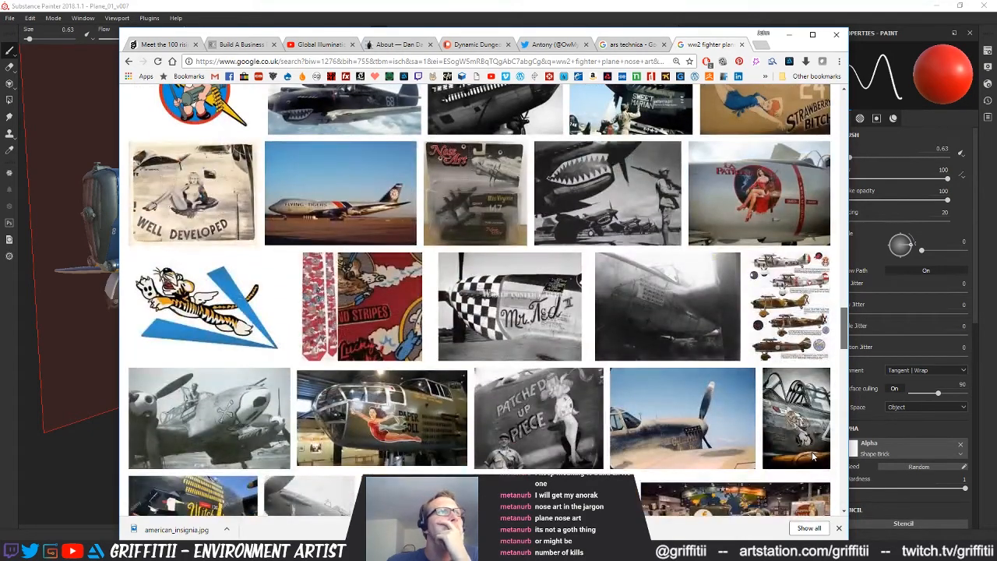
scroll(812, 456, "down", 3)
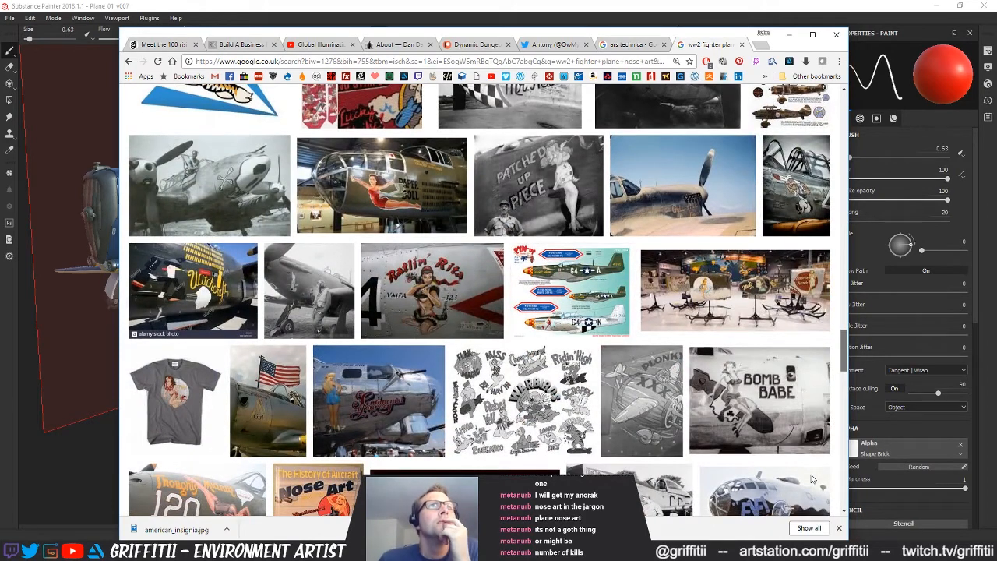
scroll(811, 478, "down", 4)
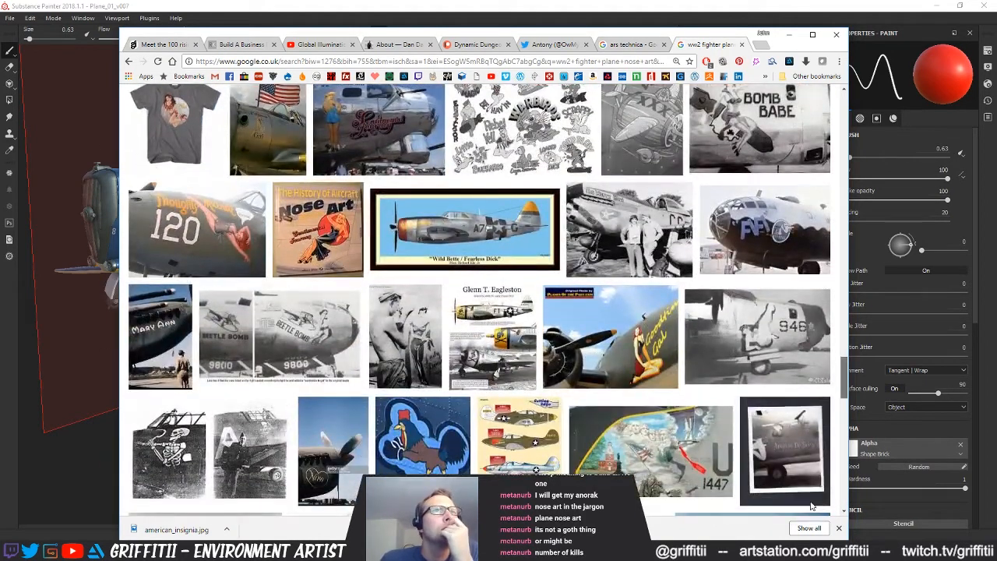
scroll(813, 506, "down", 3)
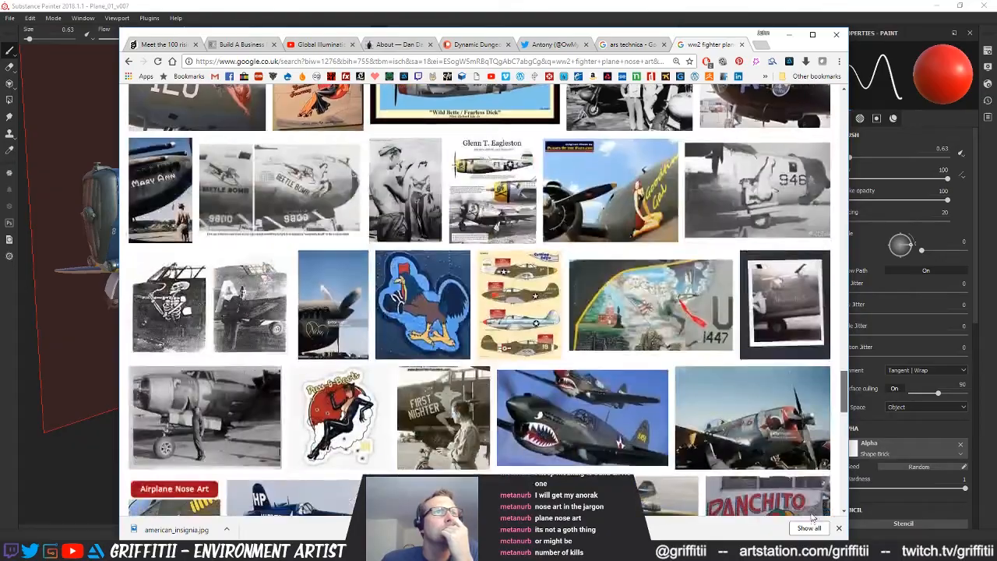
scroll(816, 508, "up", 20)
scroll(830, 312, "up", 10)
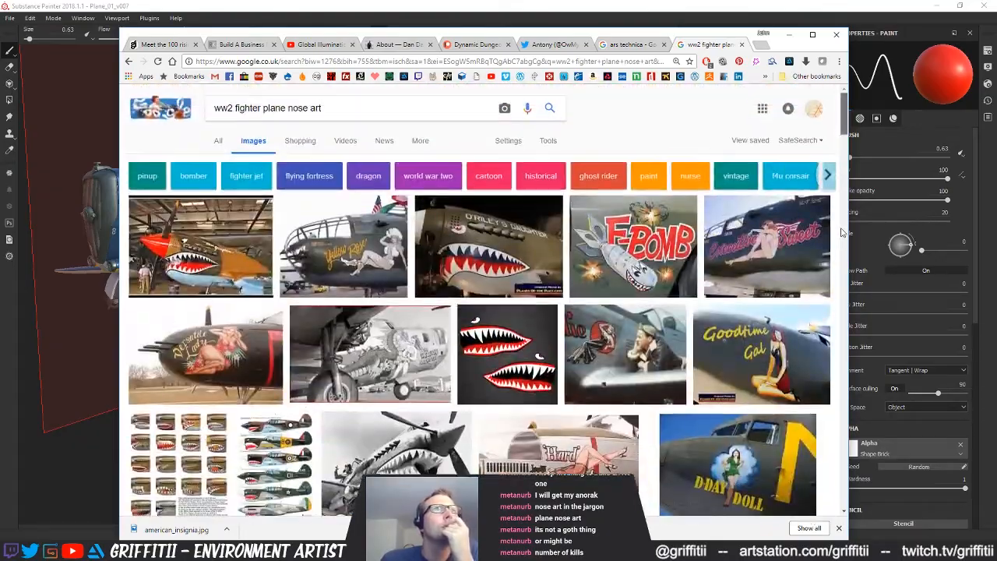
Compare the pin-up and shark-mouth nose art photos near the start of the image results with the blue plane behind the browser
scroll(842, 233, "down", 4)
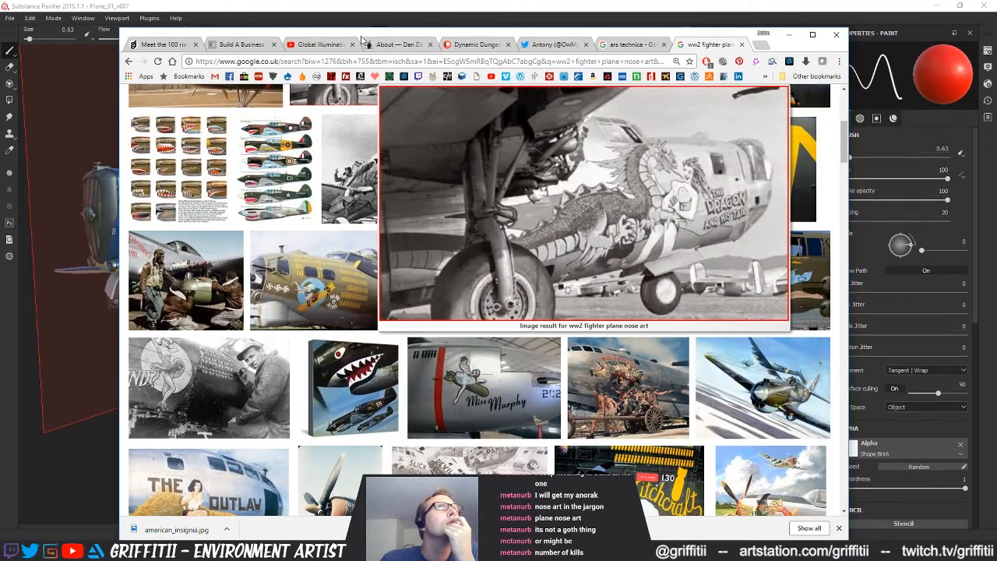
mouse_move(361, 39)
left_mouse_down()
mouse_move(604, 46)
mouse_move(366, 35)
mouse_move(570, 48)
mouse_move(426, 37)
left_mouse_up()
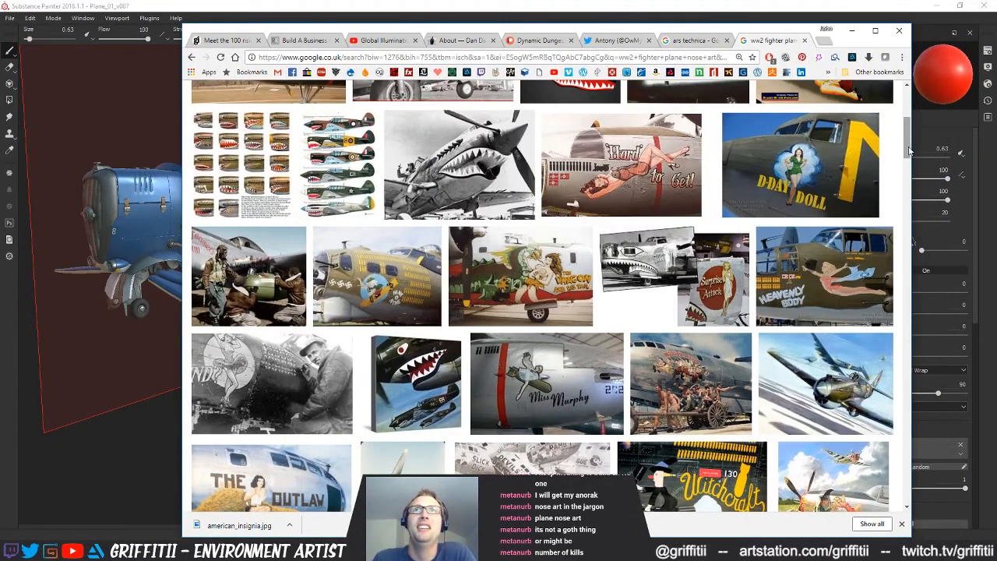
mouse_move(907, 144)
left_mouse_down()
mouse_move(909, 120)
mouse_move(908, 182)
mouse_move(908, 128)
left_mouse_up()
mouse_move(684, 26)
left_mouse_down()
mouse_move(877, 39)
mouse_move(590, 36)
mouse_move(627, 34)
left_mouse_up()
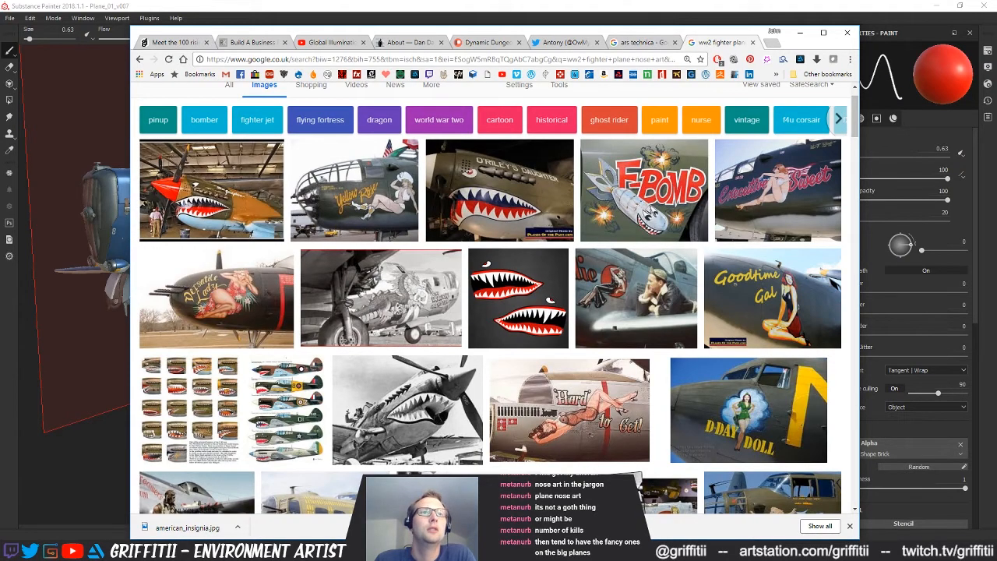
Switch to the pin-up sheet in Photoshop, hide the layer with the red circles and make the artwork layer active
key("alt+Tab")
double_click(613, 25)
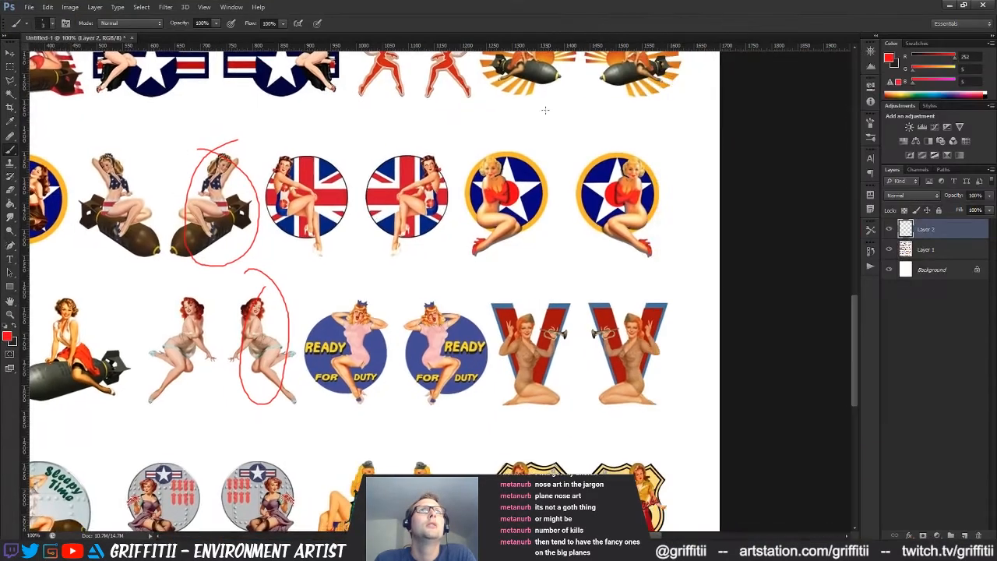
left_click_drag(328, 258, 494, 263)
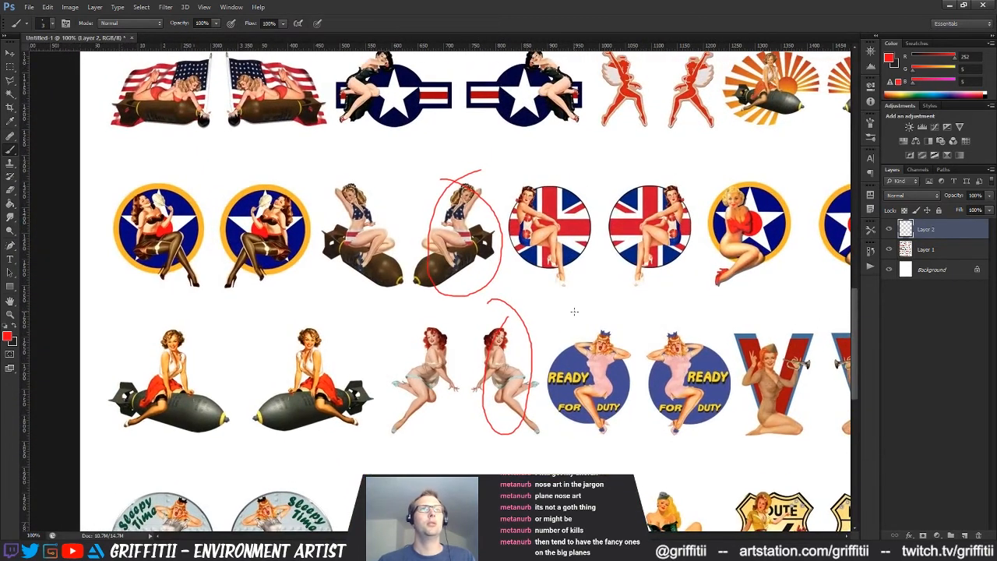
left_click_drag(600, 320, 579, 301)
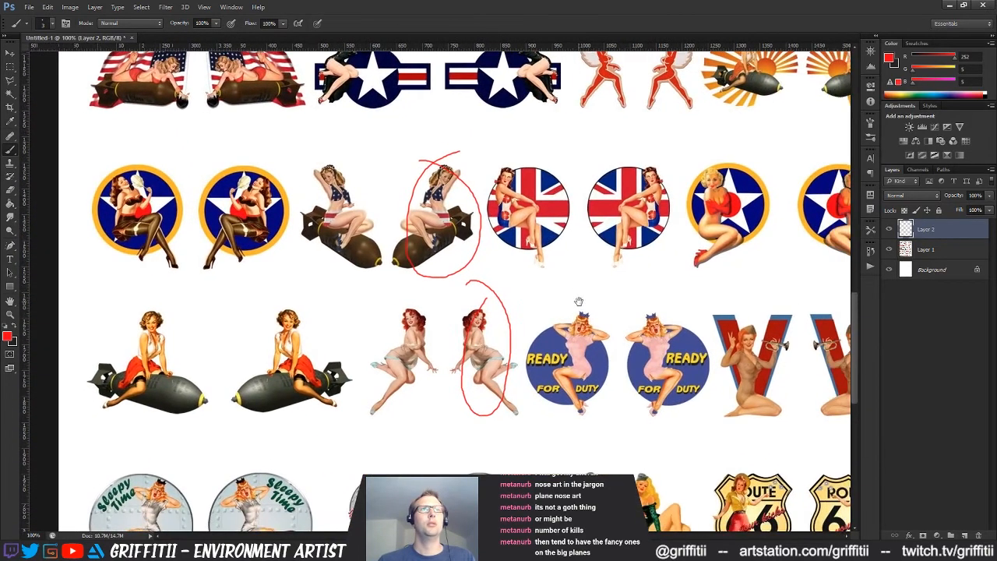
left_click(890, 229)
left_click(927, 249)
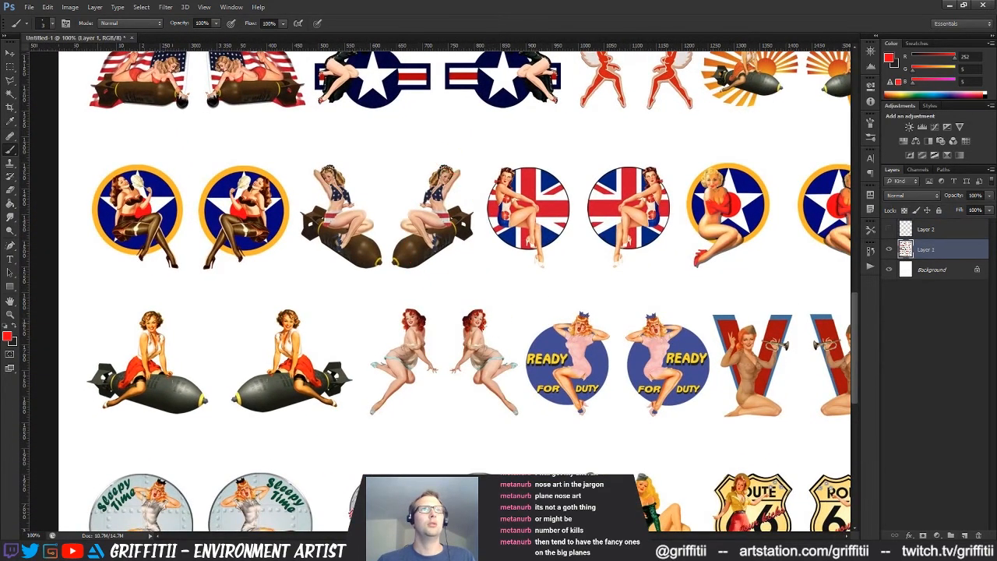
Copy the right-hand bomb rider and right-hand red-haired pin-up together into a new 265 x 521 pixel document with a white background
key("m")
left_click_drag(447, 299, 524, 421)
left_click_drag(481, 275, 387, 152, "shift")
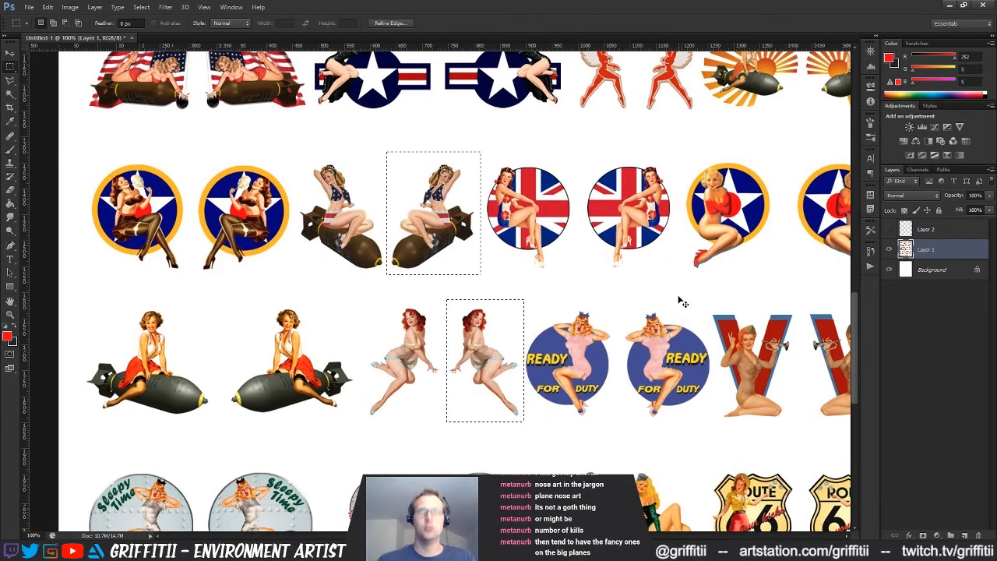
key("ctrl+n")
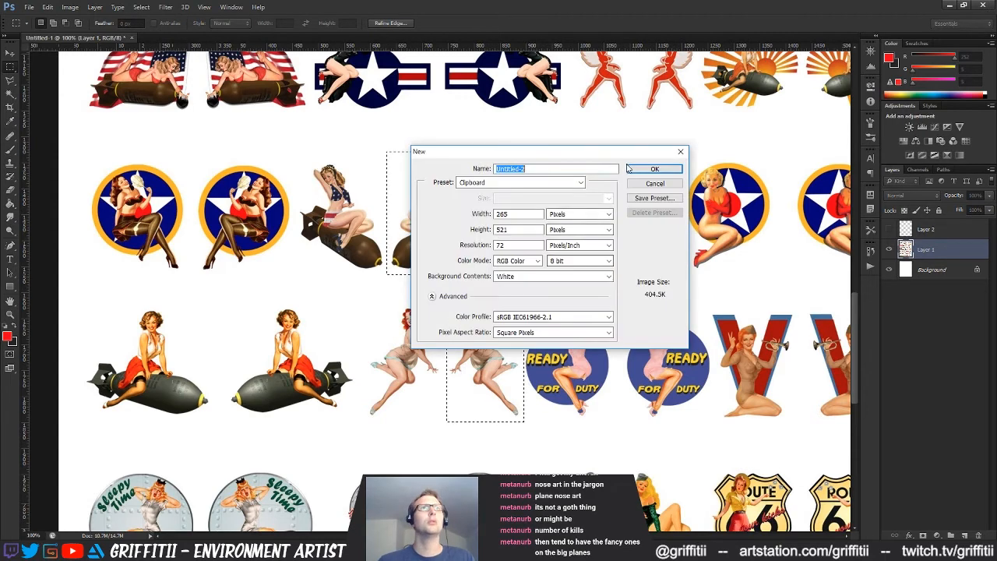
key("Return")
key("ctrl+v")
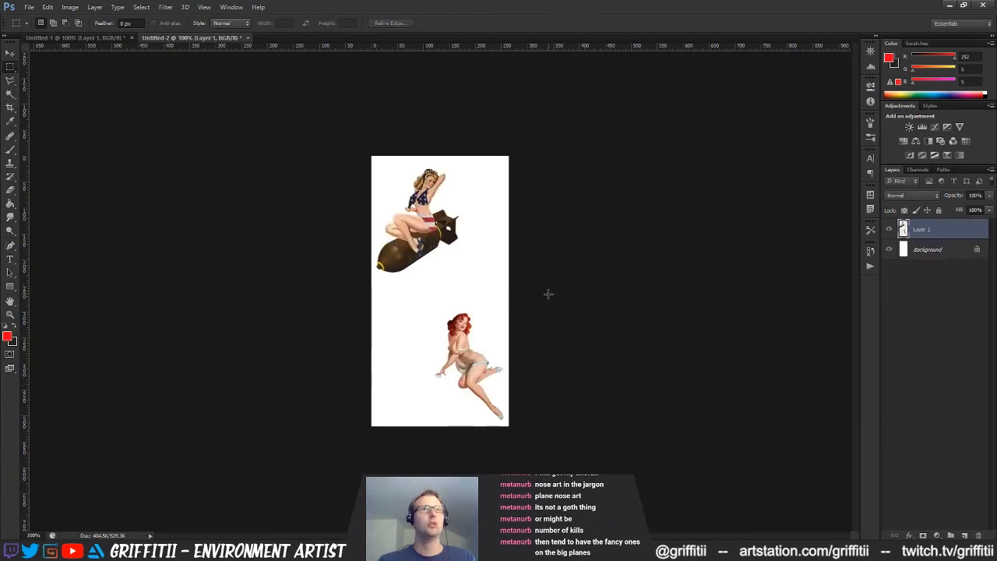
Extend the new document's canvas to the right with the Crop tool, to a width of about 603 px
key("c")
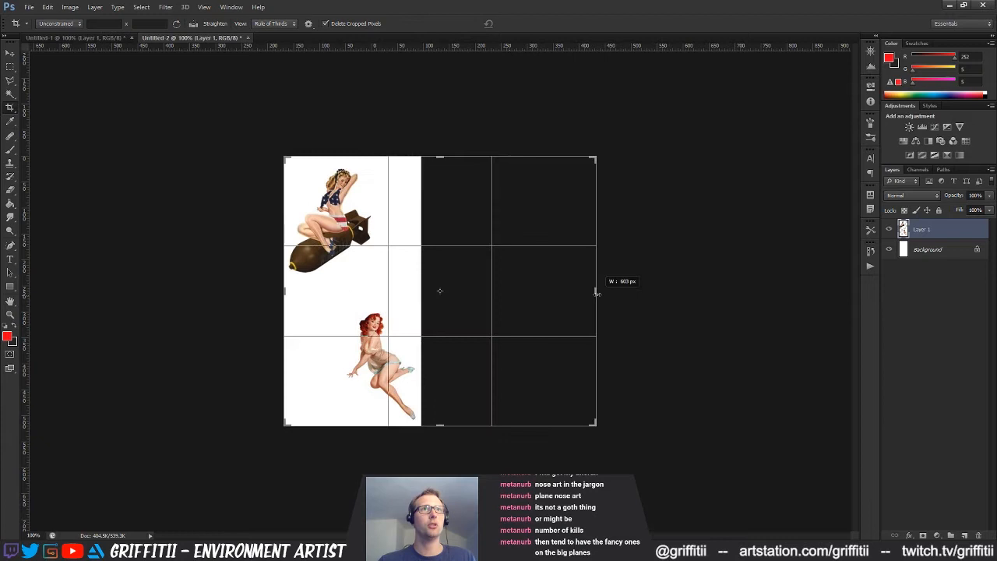
left_click_drag(509, 292, 596, 291)
left_click(570, 298)
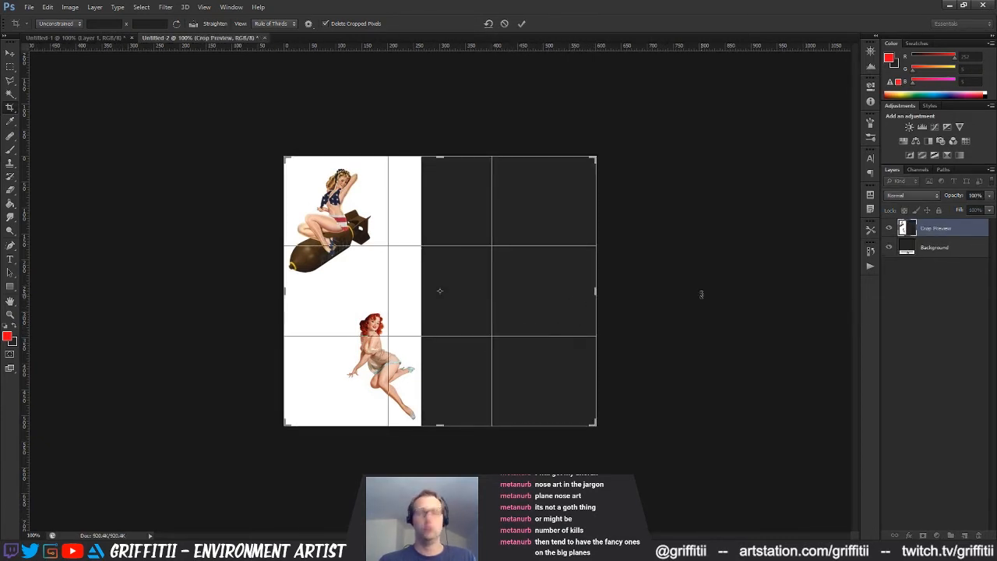
key("Return")
key("v")
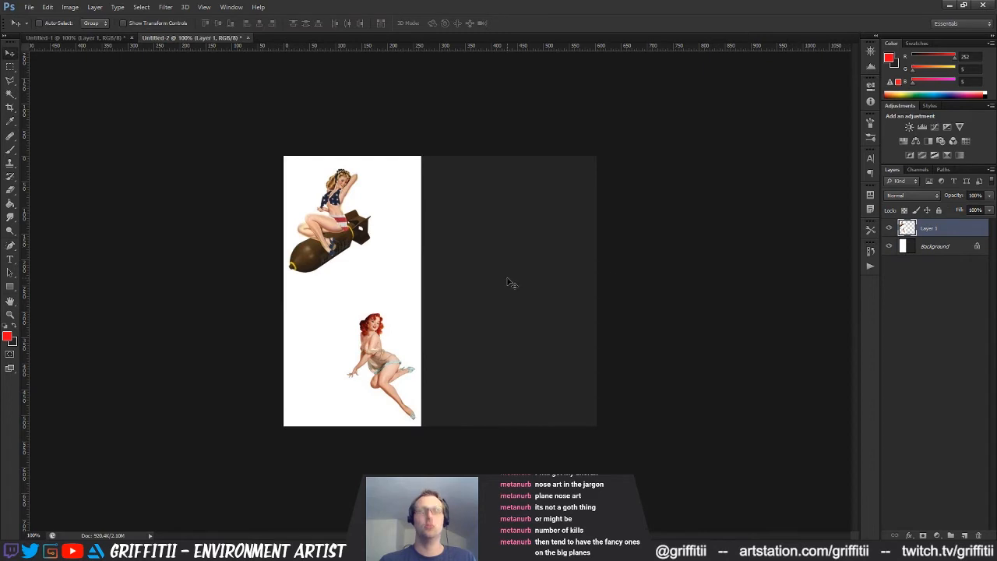
Move the red-haired pin-up up beside the bomb rider so both figures sit in one row
key("m")
left_click_drag(343, 305, 420, 426)
key("v")
mouse_move(396, 366)
left_mouse_down()
mouse_move(460, 321)
mouse_move(429, 239)
left_mouse_up()
Deselect the artwork and fill the dark extended area of the Background layer with white
left_click(911, 246)
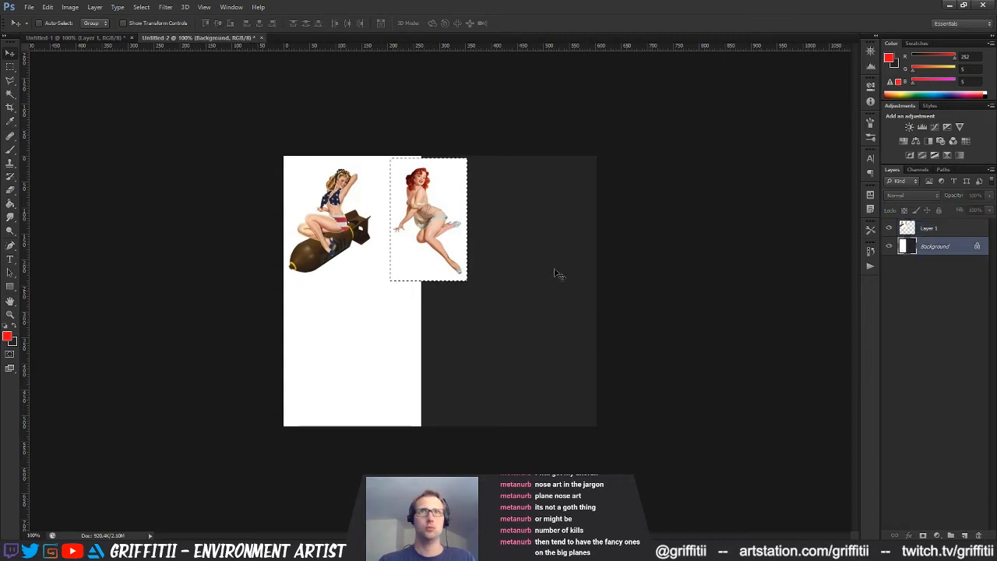
key("d")
key("x")
key("g")
key("ctrl+d")
left_click(552, 269)
Add an empty layer above the pin-up artwork for painting with the Brush tool
key("z")
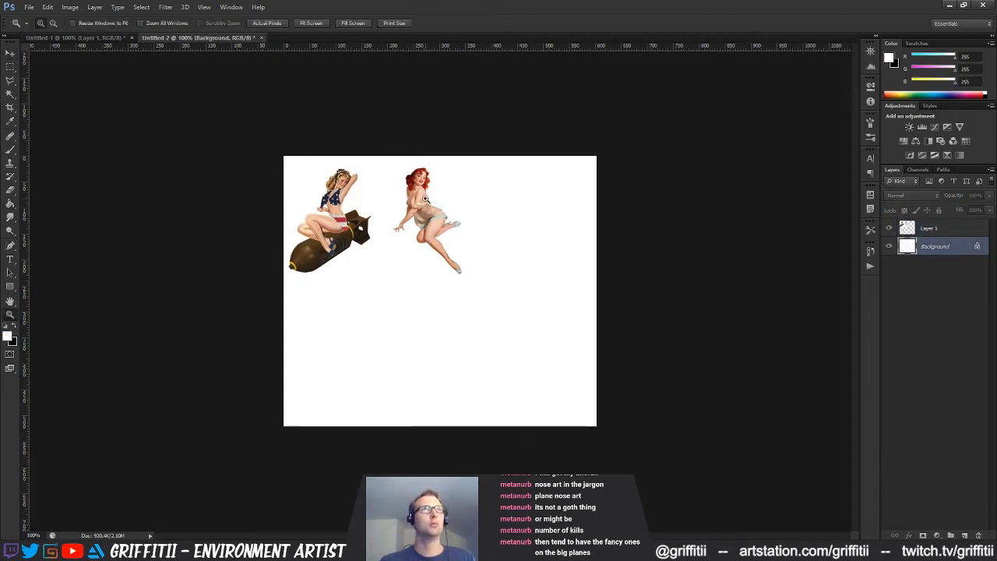
left_click(425, 199)
left_click(425, 199)
left_click_drag(387, 264, 390, 306)
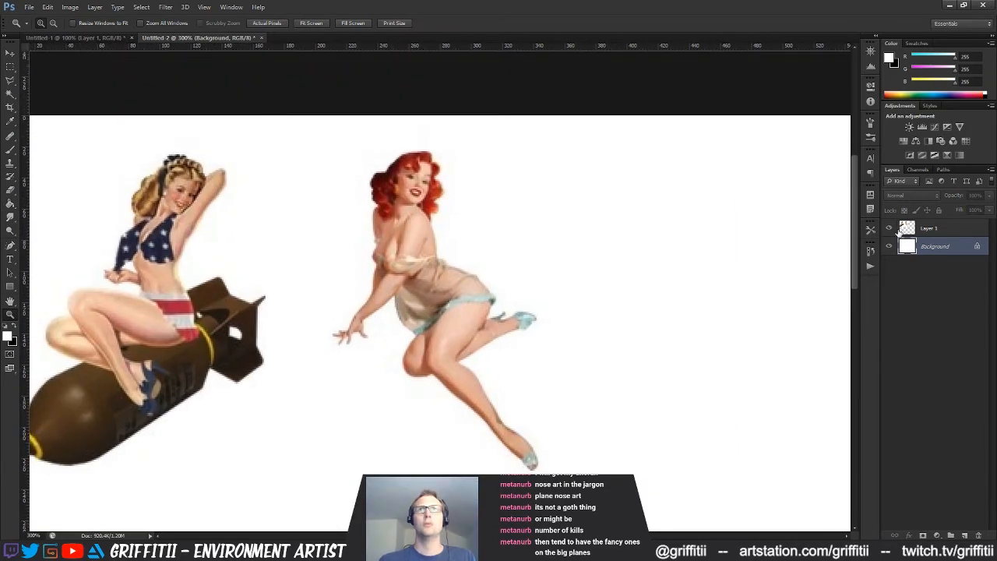
left_click(899, 229)
key("ctrl+shift+alt+n")
key("v")
key("b")
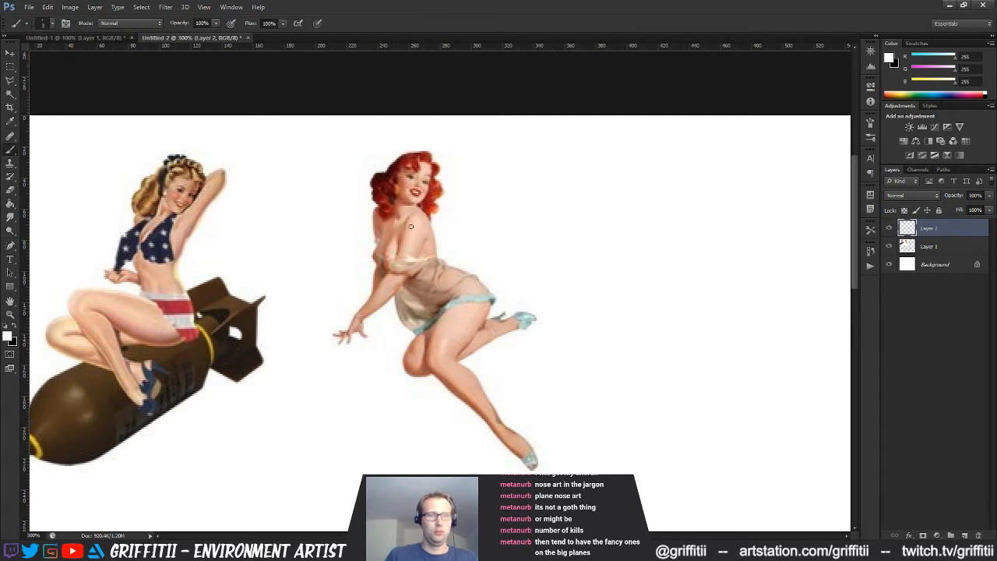
Paint the red-haired pin-up's torso, upper arms and dress solid black on the new layer, following her outline
key("z")
mouse_move(434, 236)
left_mouse_down()
mouse_move(462, 237)
mouse_move(419, 209)
mouse_move(421, 257)
mouse_move(464, 280)
mouse_move(445, 284)
mouse_move(440, 312)
mouse_move(470, 331)
mouse_move(510, 292)
mouse_move(483, 370)
left_mouse_up()
left_click(433, 235)
key("b")
key("bracketright")
key("ctrl+z")
key("x")
mouse_move(499, 333)
left_mouse_down()
mouse_move(474, 389)
mouse_move(457, 346)
mouse_move(435, 392)
mouse_move(452, 405)
mouse_move(463, 402)
mouse_move(472, 339)
mouse_move(454, 357)
mouse_move(436, 341)
mouse_move(425, 284)
mouse_move(447, 317)
mouse_move(475, 305)
mouse_move(489, 326)
left_mouse_up()
left_click_drag(434, 285, 477, 283)
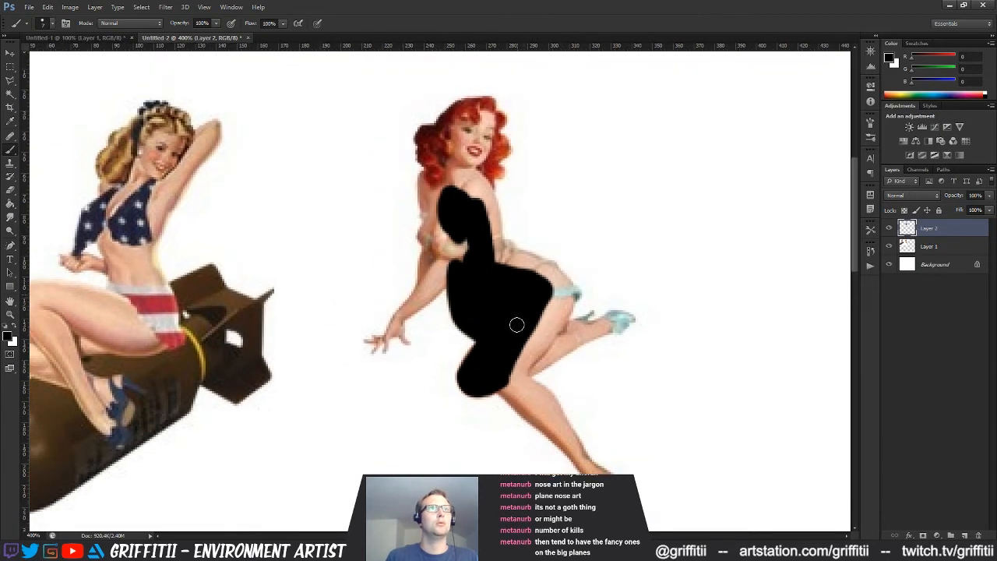
mouse_move(442, 248)
left_mouse_down()
mouse_move(420, 234)
mouse_move(431, 247)
mouse_move(425, 280)
mouse_move(442, 244)
mouse_move(459, 234)
mouse_move(467, 244)
mouse_move(444, 275)
left_mouse_up()
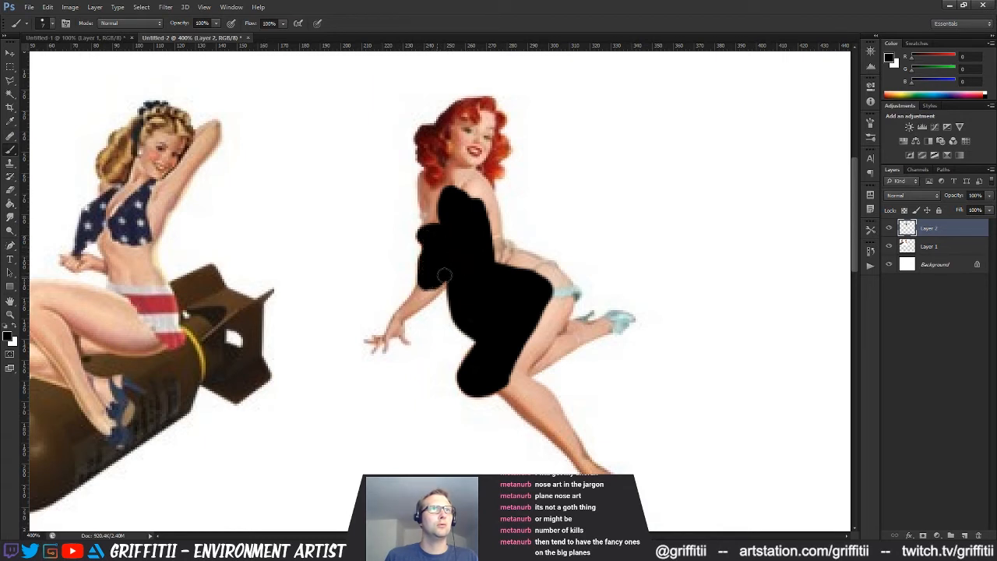
mouse_move(438, 212)
left_mouse_down()
mouse_move(431, 218)
mouse_move(424, 182)
mouse_move(452, 179)
mouse_move(487, 202)
mouse_move(491, 248)
mouse_move(486, 228)
left_mouse_up()
left_click_drag(503, 268, 500, 256)
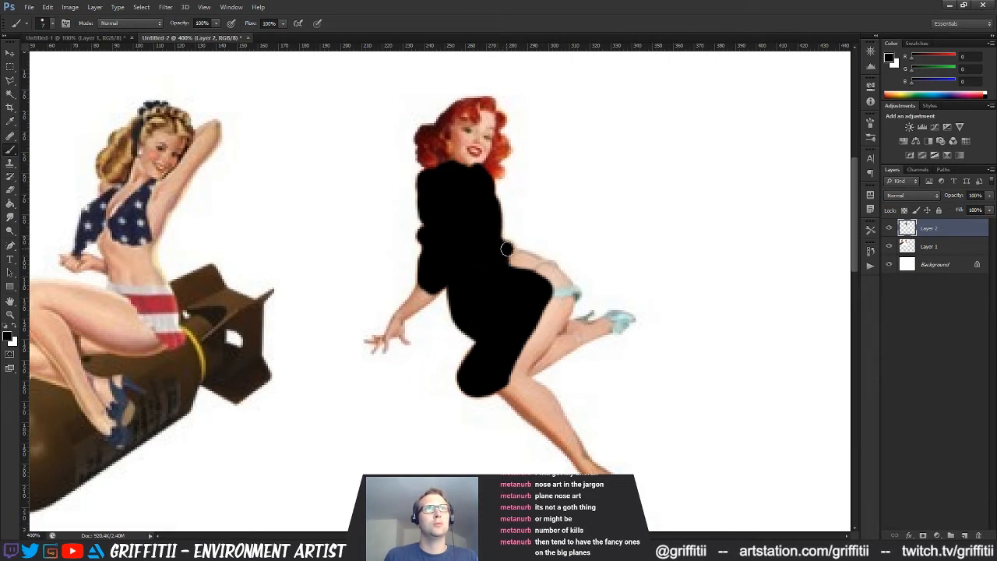
Extend the black silhouette over the red-haired pin-up's hip, both legs and shoes, using a finer brush around the raised foot
mouse_move(507, 250)
left_mouse_down()
mouse_move(554, 283)
mouse_move(556, 271)
mouse_move(568, 293)
mouse_move(549, 338)
mouse_move(538, 330)
mouse_move(527, 348)
left_mouse_up()
mouse_move(567, 305)
left_mouse_down()
mouse_move(490, 281)
mouse_move(488, 307)
mouse_move(462, 317)
mouse_move(487, 320)
mouse_move(480, 328)
mouse_move(510, 311)
left_mouse_up()
left_click_drag(527, 302, 549, 297)
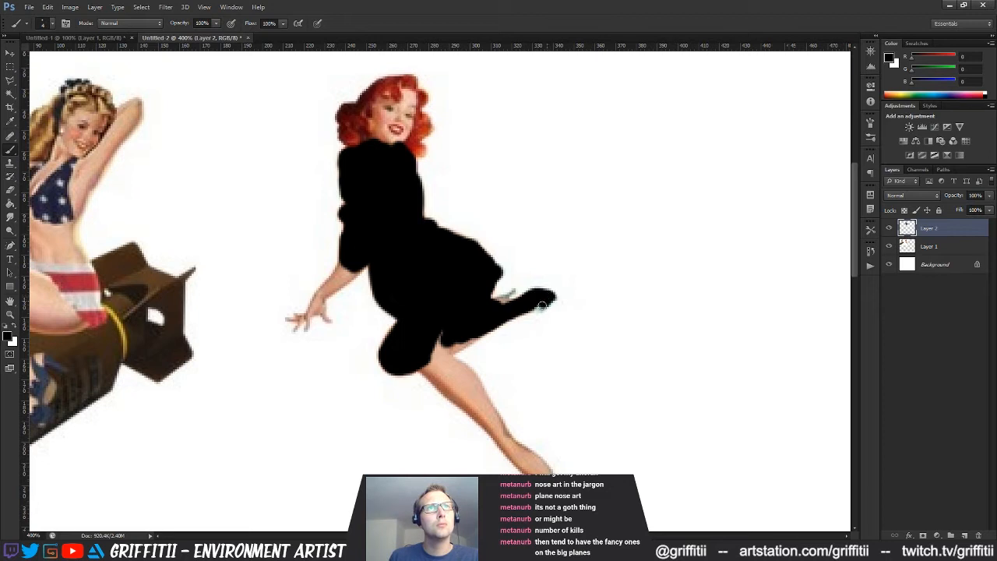
left_click_drag(518, 307, 506, 302)
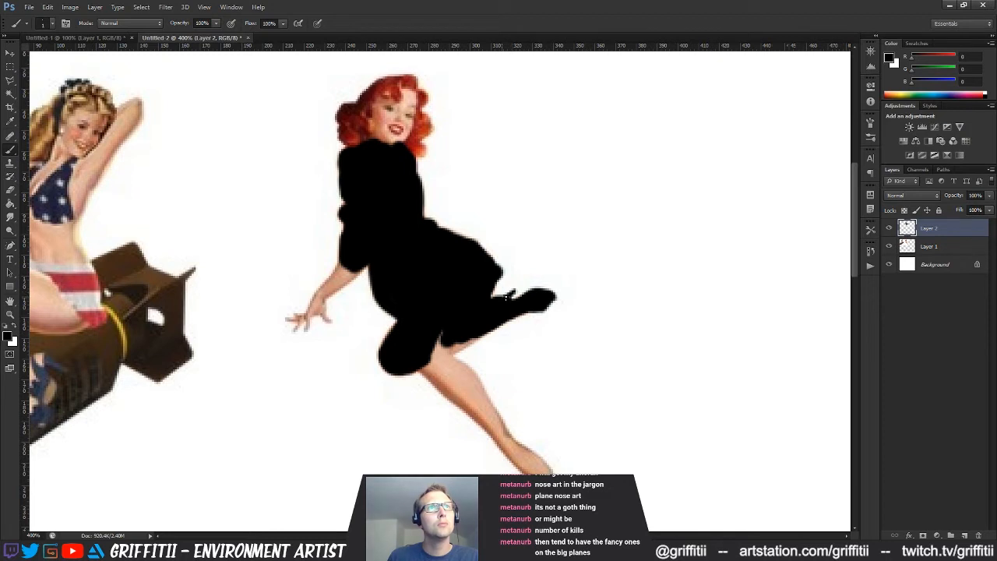
key("bracketright")
key("bracketright")
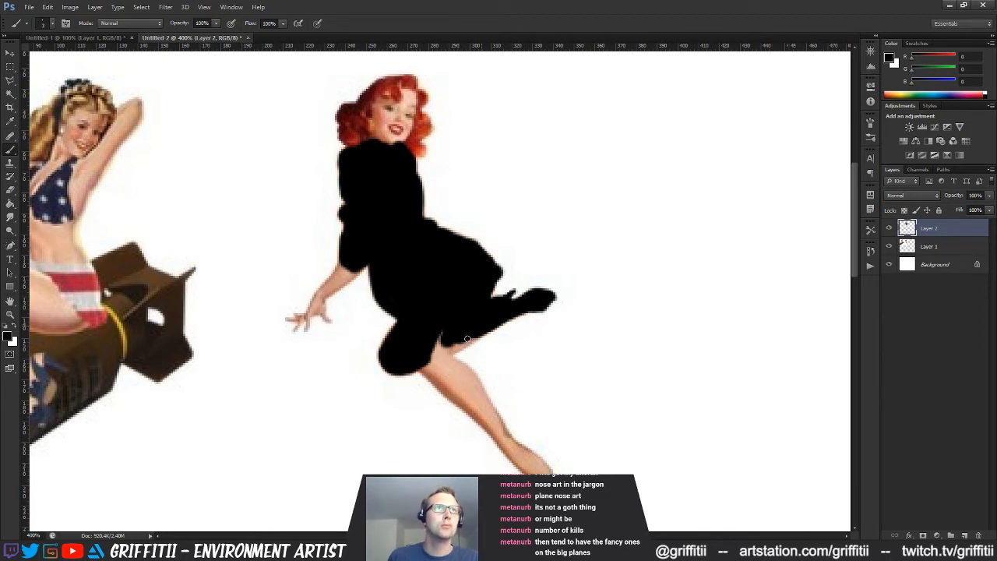
mouse_move(462, 344)
left_mouse_down()
mouse_move(438, 338)
mouse_move(424, 366)
mouse_move(455, 395)
mouse_move(467, 386)
mouse_move(455, 365)
mouse_move(484, 400)
mouse_move(476, 411)
mouse_move(447, 392)
mouse_move(497, 428)
mouse_move(484, 397)
mouse_move(509, 443)
mouse_move(495, 419)
mouse_move(502, 452)
mouse_move(529, 469)
left_mouse_up()
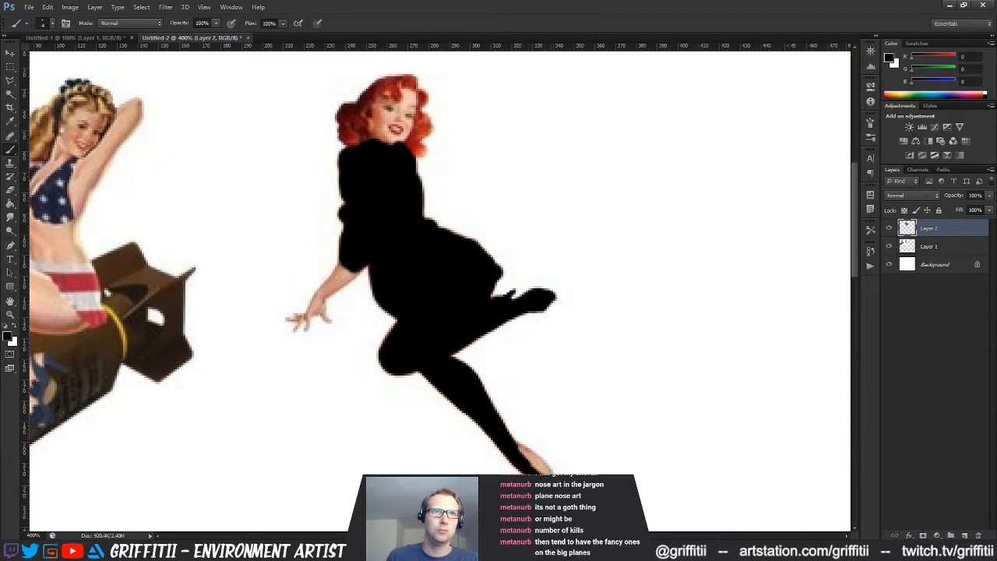
left_click_drag(544, 468, 520, 449)
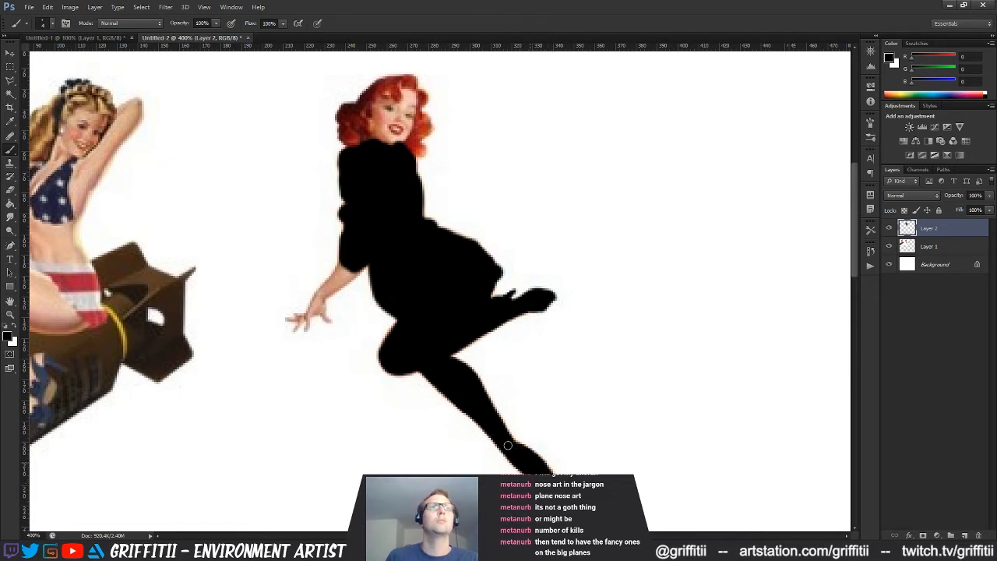
Paint the red-haired pin-up's forearm, fingers, hair and face black to complete her silhouette
left_click_drag(408, 292, 492, 348)
left_click_drag(431, 312, 403, 367)
mouse_move(418, 361)
left_mouse_down()
mouse_move(441, 334)
mouse_move(415, 343)
left_mouse_up()
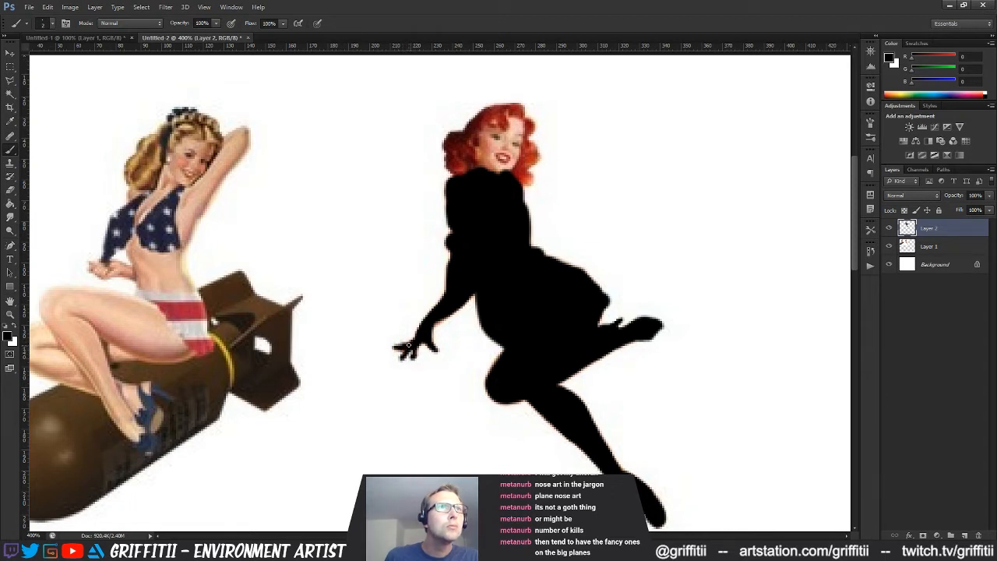
left_click_drag(506, 180, 496, 242)
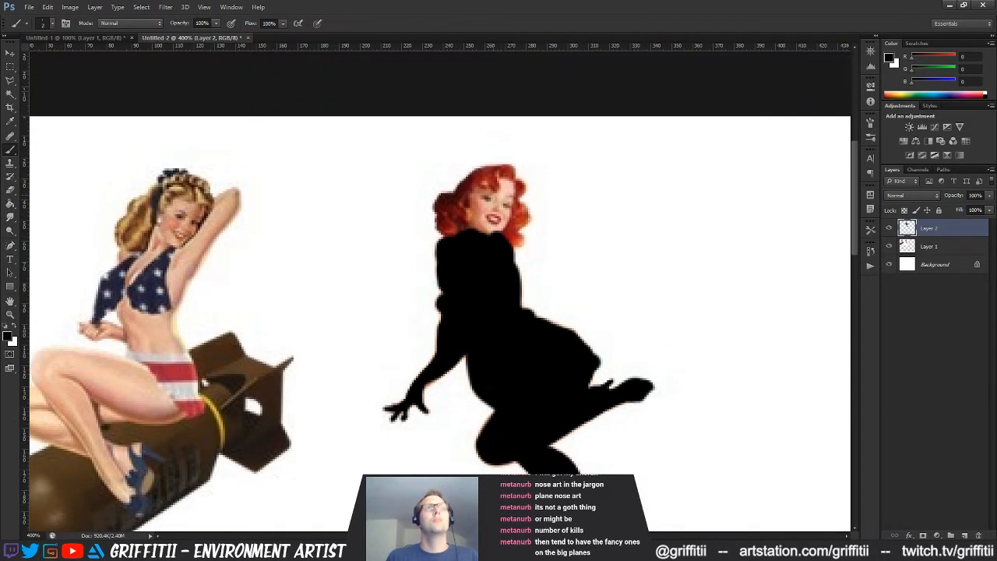
mouse_move(442, 226)
left_mouse_down()
mouse_move(451, 216)
mouse_move(439, 202)
mouse_move(473, 177)
mouse_move(490, 170)
mouse_move(511, 181)
left_mouse_up()
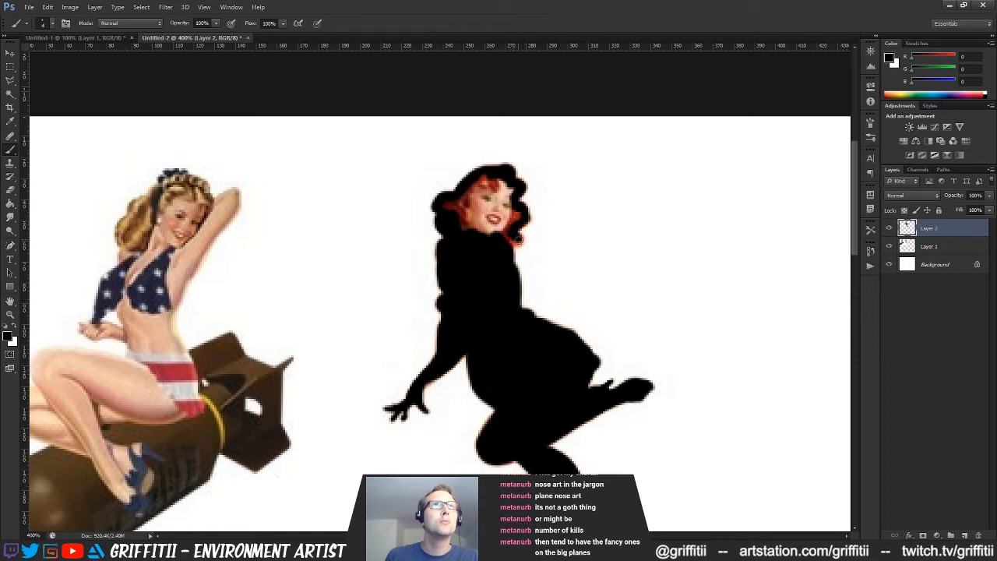
mouse_move(510, 240)
left_mouse_down()
mouse_move(510, 195)
mouse_move(489, 179)
mouse_move(448, 220)
mouse_move(465, 234)
mouse_move(476, 223)
mouse_move(494, 227)
mouse_move(501, 203)
mouse_move(485, 202)
left_mouse_up()
Paint the bomb rider's back hair, torso, lower arm and hand black, using a smaller brush for the hand
left_click_drag(483, 315, 621, 301)
left_click_drag(495, 201, 495, 216)
mouse_move(436, 193)
left_mouse_down()
mouse_move(449, 210)
mouse_move(429, 180)
mouse_move(409, 208)
mouse_move(425, 221)
mouse_move(413, 248)
mouse_move(433, 268)
mouse_move(444, 225)
mouse_move(497, 197)
mouse_move(503, 209)
mouse_move(454, 282)
mouse_move(420, 258)
mouse_move(419, 279)
left_mouse_up()
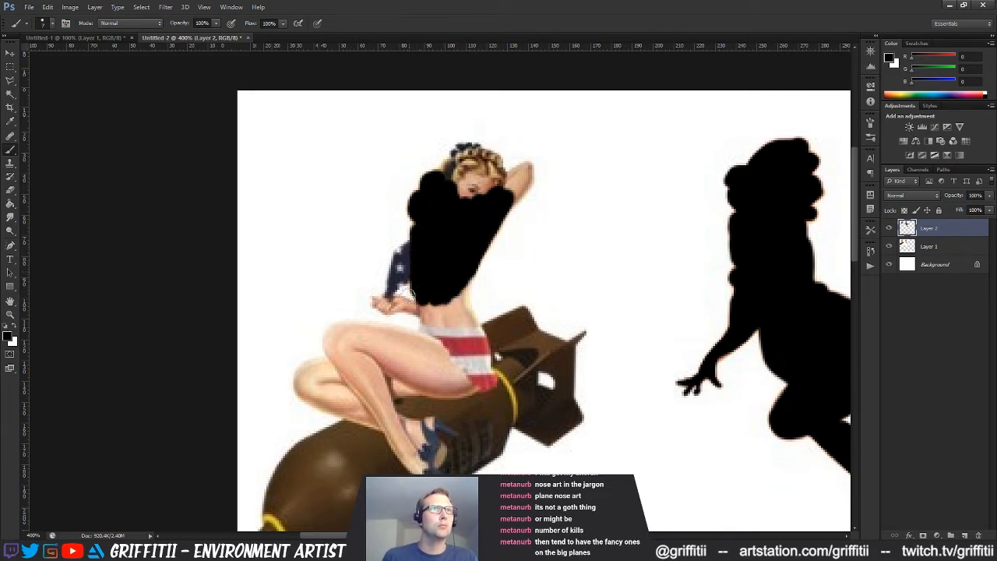
mouse_move(410, 256)
left_mouse_down()
mouse_move(401, 251)
mouse_move(396, 276)
mouse_move(411, 258)
mouse_move(393, 279)
left_mouse_up()
key("bracketleft")
key("bracketleft")
key("bracketleft")
key("bracketleft")
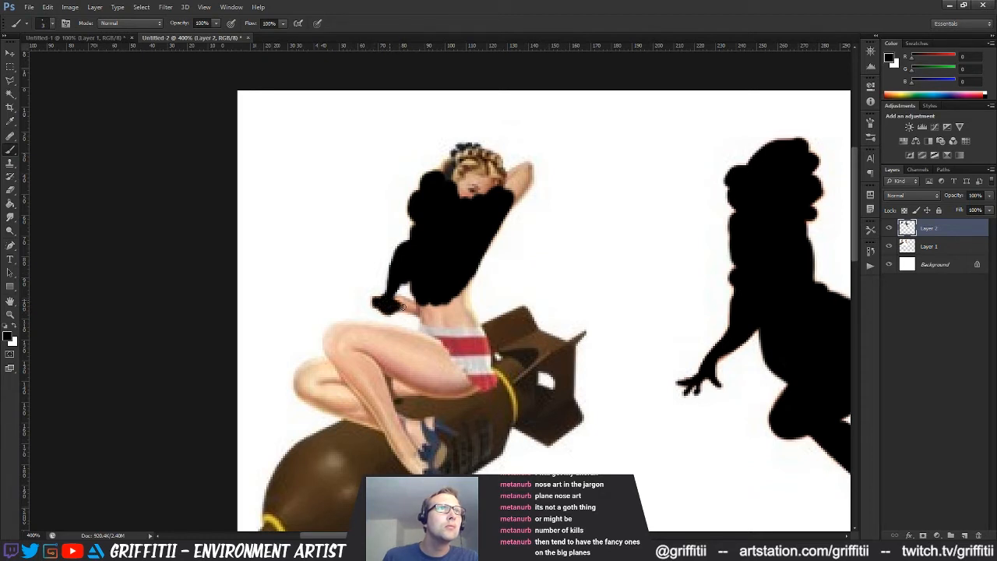
left_click_drag(396, 295, 414, 309)
Black out the bomb rider's waist and most of the bomb's tail fins, plus her head and raised arm
mouse_move(397, 307)
left_mouse_down()
mouse_move(428, 324)
mouse_move(439, 283)
mouse_move(461, 283)
mouse_move(458, 308)
mouse_move(480, 333)
mouse_move(513, 316)
mouse_move(529, 321)
mouse_move(534, 333)
mouse_move(502, 343)
mouse_move(499, 330)
mouse_move(500, 368)
mouse_move(489, 366)
mouse_move(483, 352)
mouse_move(529, 388)
mouse_move(543, 364)
mouse_move(554, 368)
mouse_move(551, 400)
mouse_move(527, 386)
mouse_move(527, 350)
mouse_move(518, 345)
mouse_move(541, 336)
mouse_move(567, 353)
mouse_move(567, 405)
mouse_move(550, 357)
left_mouse_up()
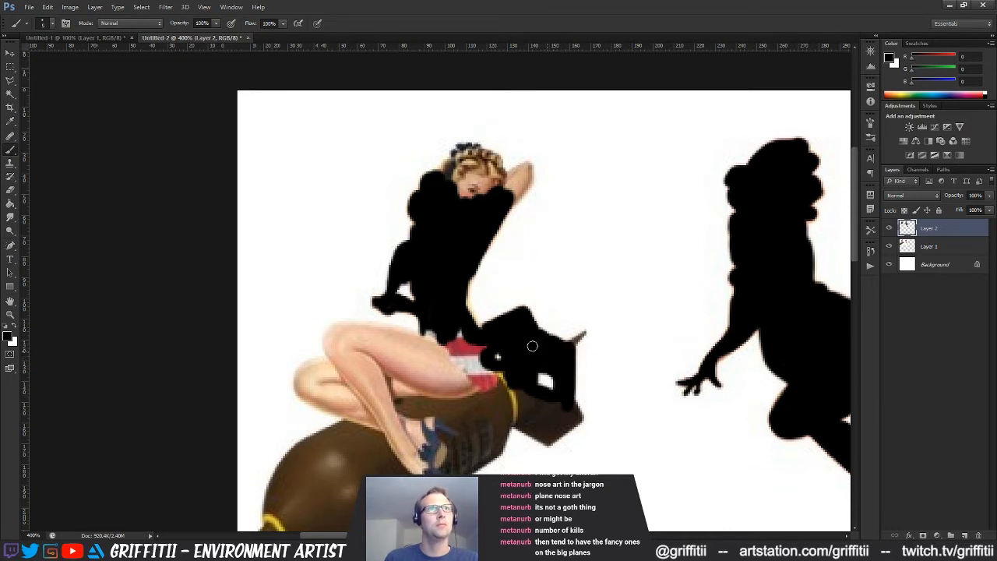
mouse_move(449, 352)
left_mouse_down()
mouse_move(462, 331)
mouse_move(440, 354)
mouse_move(432, 326)
mouse_move(425, 354)
mouse_move(457, 341)
mouse_move(467, 366)
mouse_move(473, 350)
left_mouse_up()
mouse_move(482, 196)
left_mouse_down()
mouse_move(448, 171)
mouse_move(474, 148)
left_mouse_up()
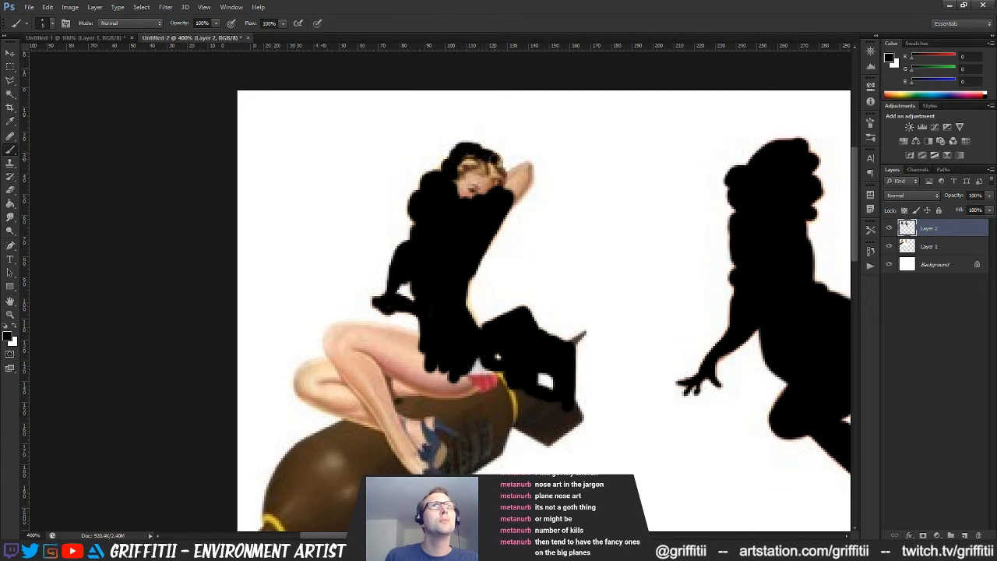
mouse_move(493, 158)
left_mouse_down()
mouse_move(506, 181)
mouse_move(528, 167)
mouse_move(526, 179)
mouse_move(503, 204)
mouse_move(475, 159)
mouse_move(456, 184)
mouse_move(477, 207)
left_mouse_up()
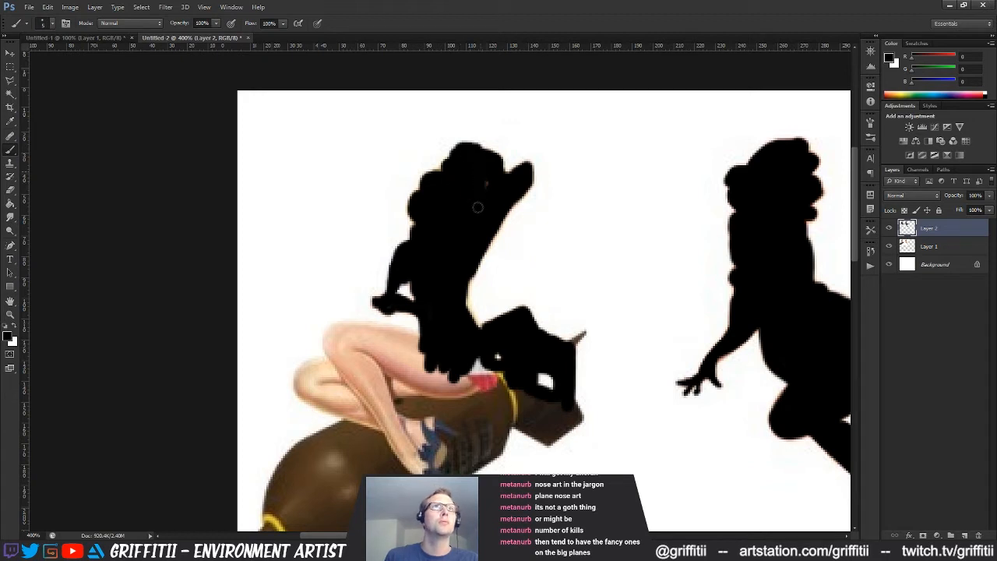
Paint the bomb rider's knees, thighs and lower legs black, along with the upper side of the bomb
left_click_drag(453, 294, 521, 200)
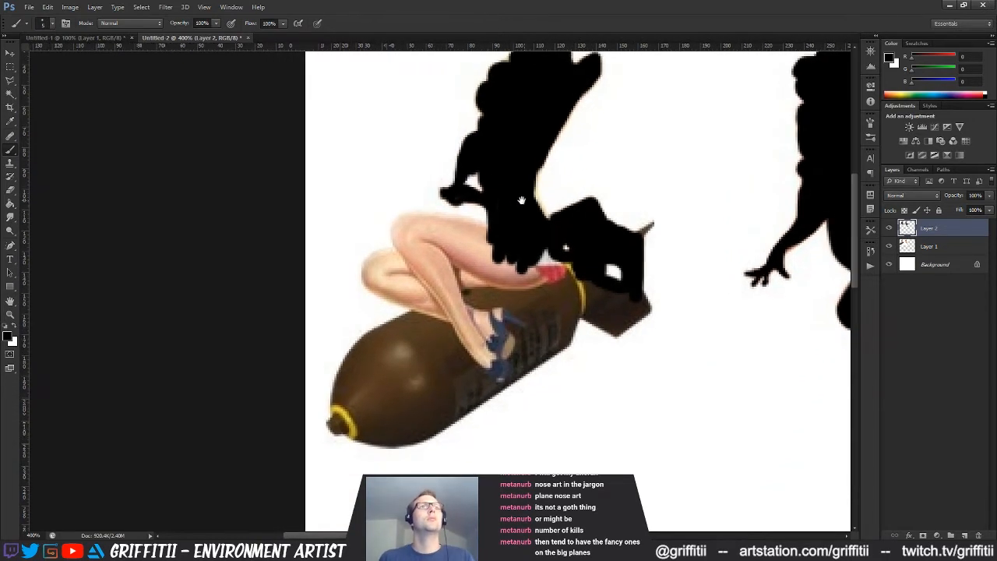
mouse_move(416, 250)
left_mouse_down()
mouse_move(428, 275)
mouse_move(394, 239)
mouse_move(411, 215)
mouse_move(496, 234)
mouse_move(411, 231)
mouse_move(458, 248)
mouse_move(370, 263)
mouse_move(376, 288)
mouse_move(428, 313)
mouse_move(375, 288)
mouse_move(378, 269)
mouse_move(405, 282)
mouse_move(427, 245)
mouse_move(474, 278)
left_mouse_up()
key("0")
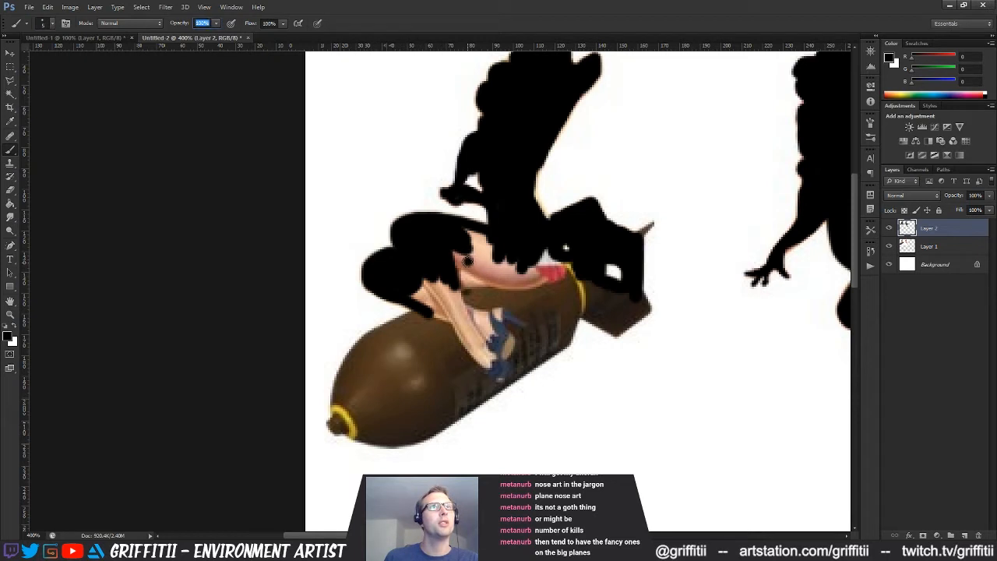
mouse_move(471, 255)
left_mouse_down()
mouse_move(477, 245)
mouse_move(483, 253)
mouse_move(419, 289)
left_mouse_up()
mouse_move(444, 296)
left_mouse_down()
mouse_move(478, 274)
mouse_move(489, 317)
mouse_move(537, 256)
mouse_move(569, 272)
mouse_move(456, 358)
mouse_move(425, 362)
mouse_move(404, 324)
mouse_move(369, 344)
mouse_move(343, 387)
mouse_move(340, 419)
mouse_move(340, 396)
mouse_move(363, 374)
mouse_move(441, 325)
mouse_move(362, 399)
left_mouse_up()
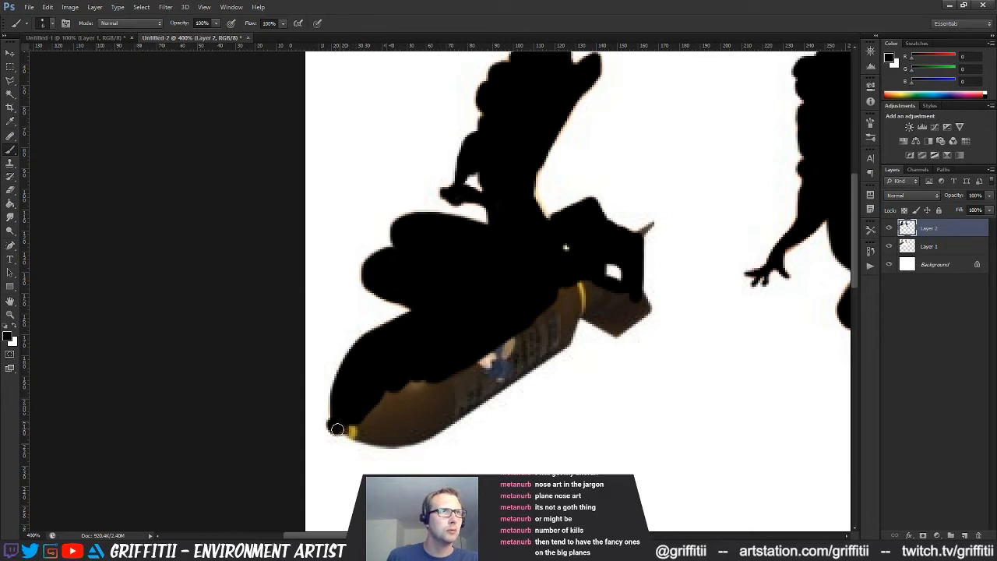
Black out the bomb's nose, underside and remaining tail fins, filling the leftover colour inside its body
mouse_move(352, 432)
left_mouse_down()
mouse_move(396, 434)
mouse_move(394, 405)
mouse_move(372, 395)
left_mouse_up()
left_click_drag(520, 362, 428, 431)
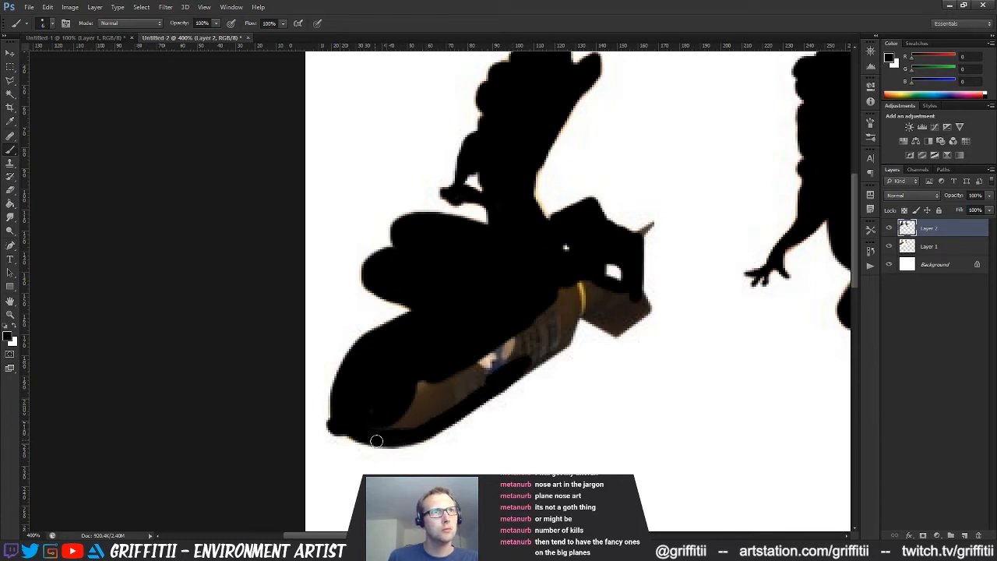
mouse_move(537, 348)
left_mouse_down()
mouse_move(532, 362)
mouse_move(583, 308)
mouse_move(612, 331)
left_mouse_up()
mouse_move(632, 295)
left_mouse_down()
mouse_move(621, 331)
mouse_move(628, 318)
left_mouse_up()
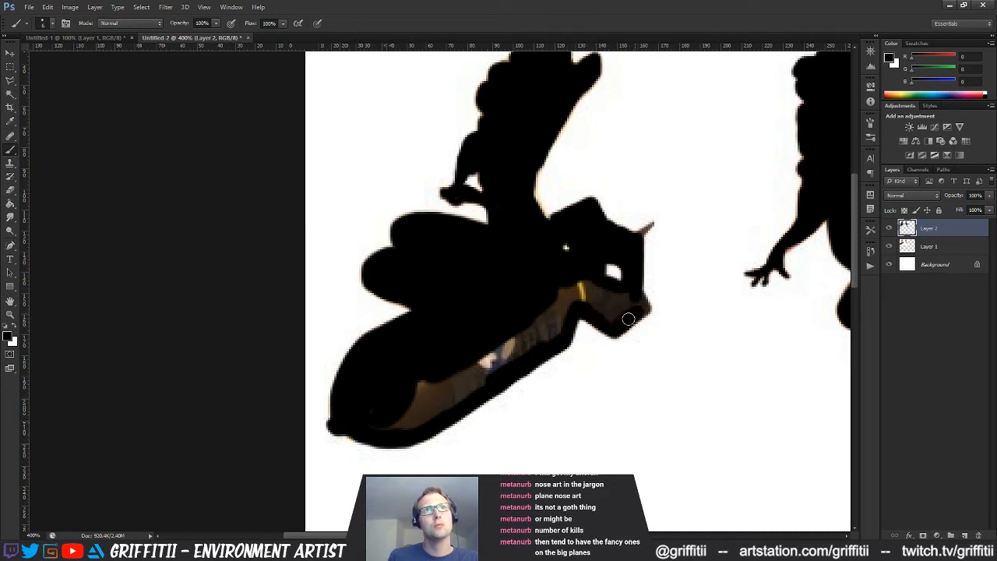
left_click_drag(639, 303, 574, 289)
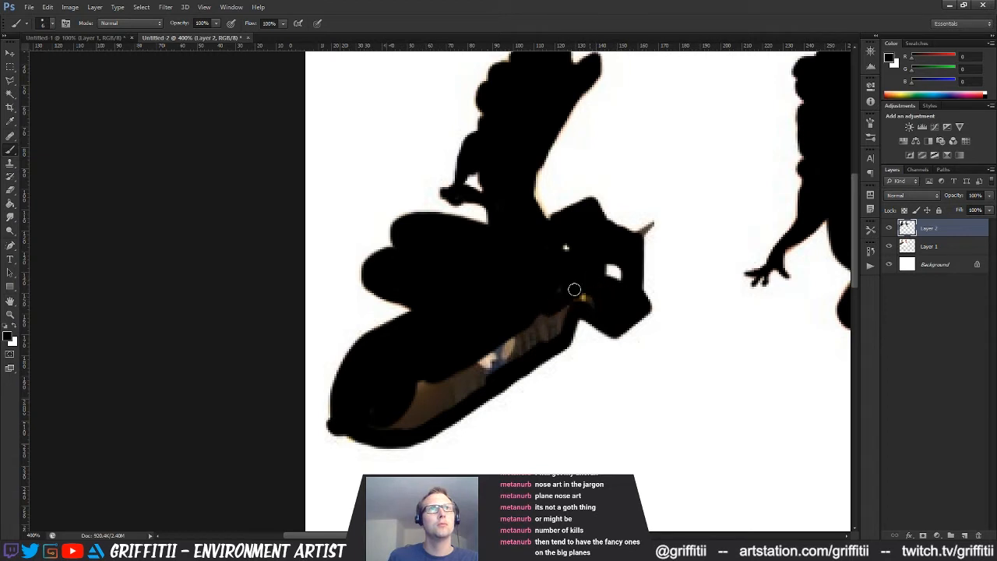
mouse_move(536, 331)
left_mouse_down()
mouse_move(554, 334)
mouse_move(371, 415)
mouse_move(397, 427)
mouse_move(412, 402)
mouse_move(464, 386)
left_mouse_up()
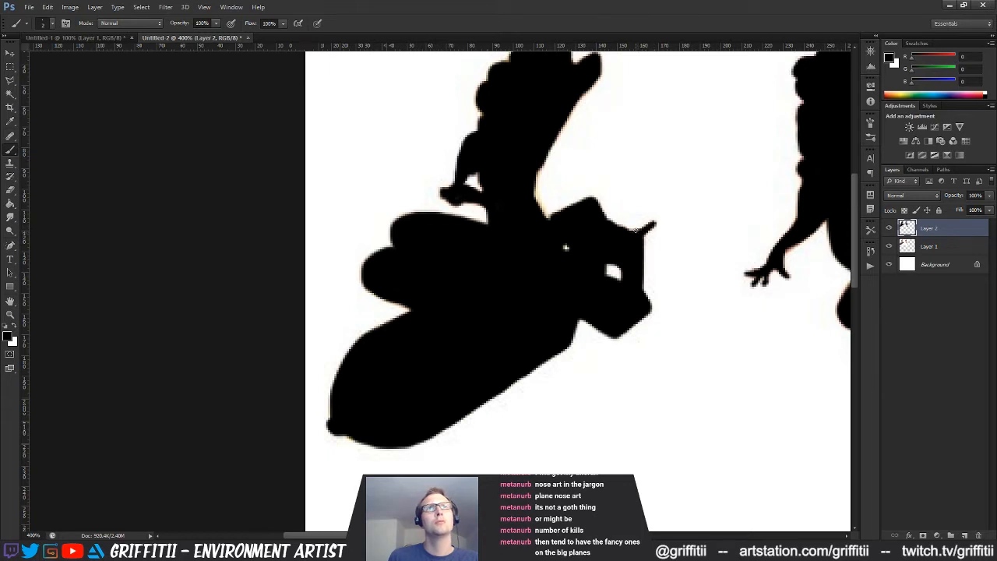
Crop the canvas to a rectangular selection drawn closely around both pin-up silhouettes
left_click_drag(624, 159, 532, 237)
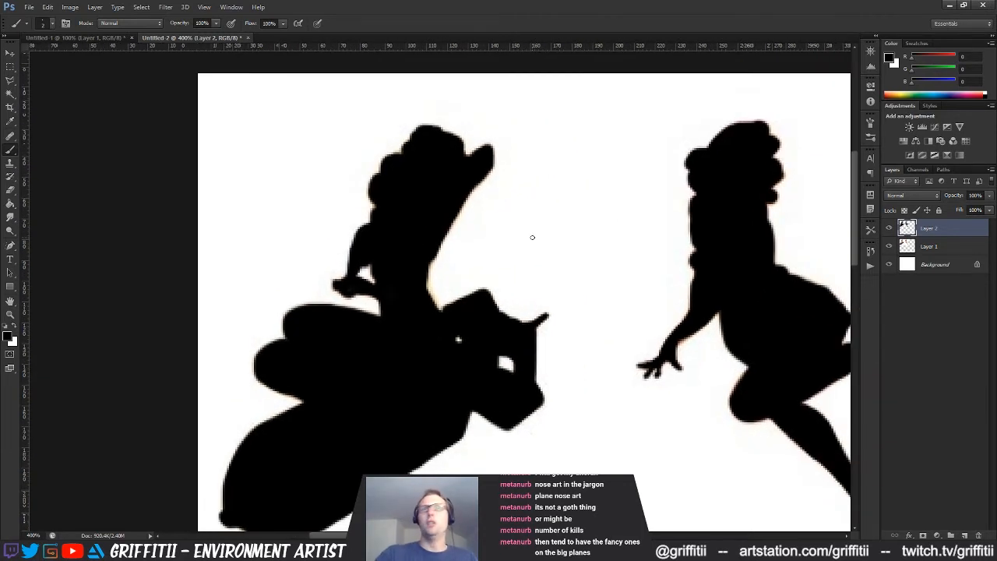
key("z")
left_click(528, 238, "alt")
left_click(556, 296, "alt")
left_click(564, 297, "alt")
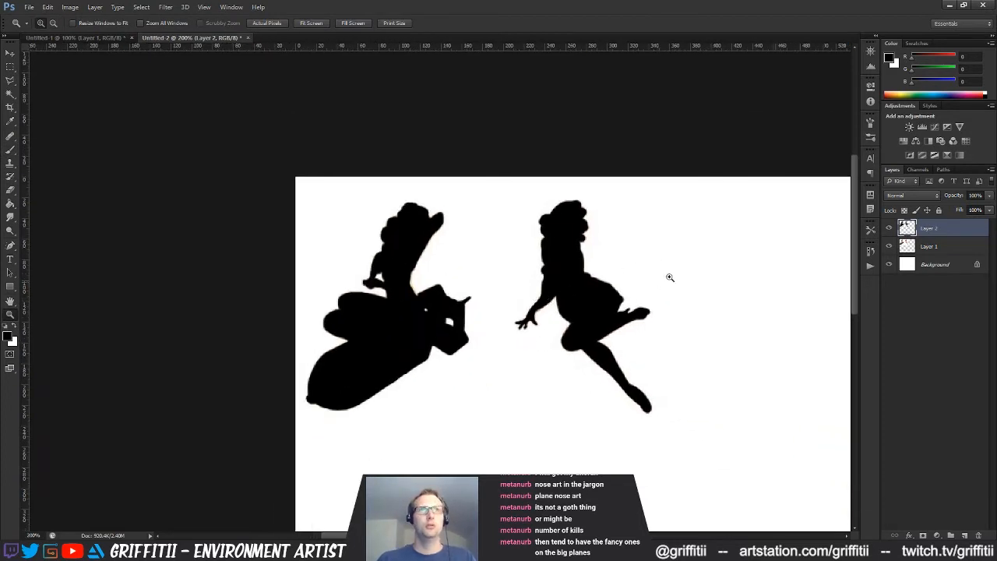
key("m")
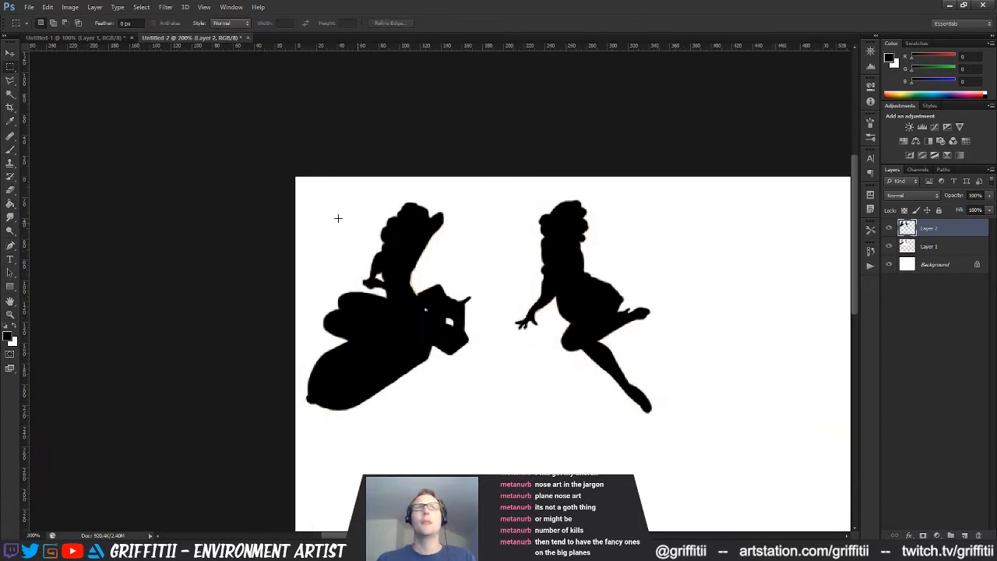
left_click_drag(295, 176, 661, 420)
left_click_drag(688, 170, 301, 441)
left_click(70, 7)
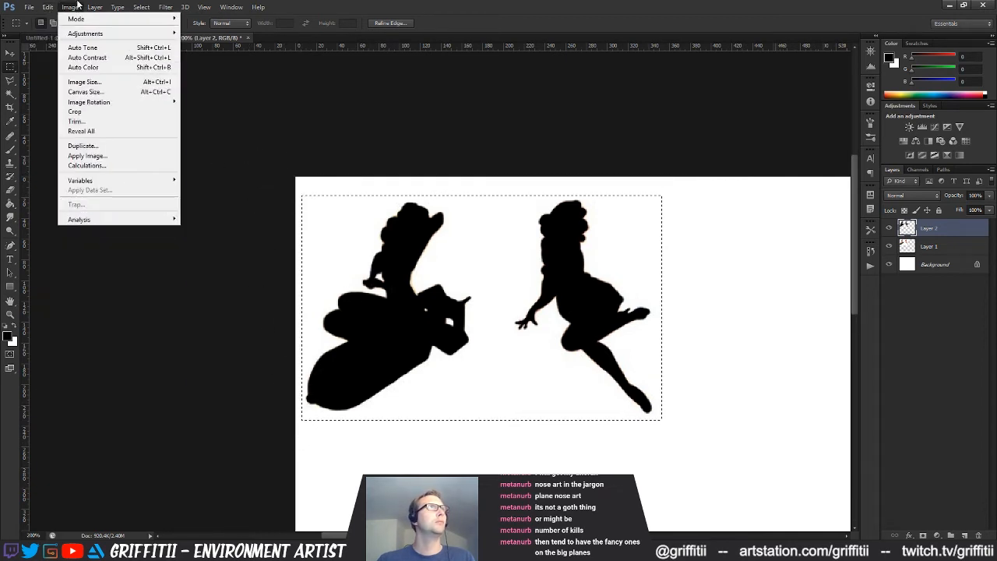
left_click(77, 113)
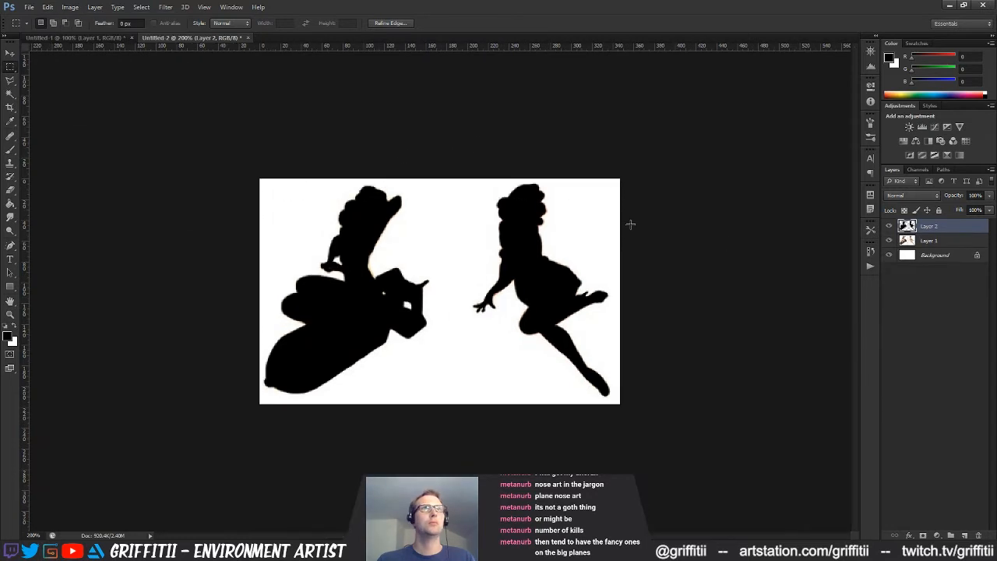
Try to move the area around the kneeling pin-up without the bomb on Layer 1 and Layer 2 together
left_click(919, 241, "shift")
left_click_drag(672, 155, 458, 435)
key("v")
mouse_move(587, 333)
left_mouse_down()
mouse_move(576, 332)
mouse_move(591, 330)
left_mouse_up()
key("ctrl+z")
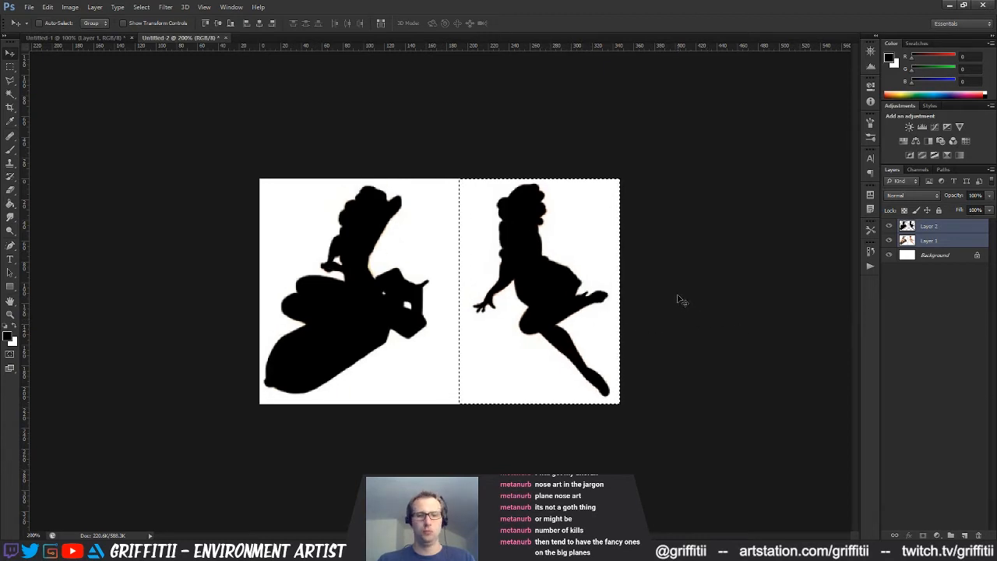
key("m")
key("ctrl+d")
Hide the colour pin-ups on Layer 1 and prepare a PNG save in the Mechanical_Plane project's Substances > Designer_Maps folder
left_click(979, 228)
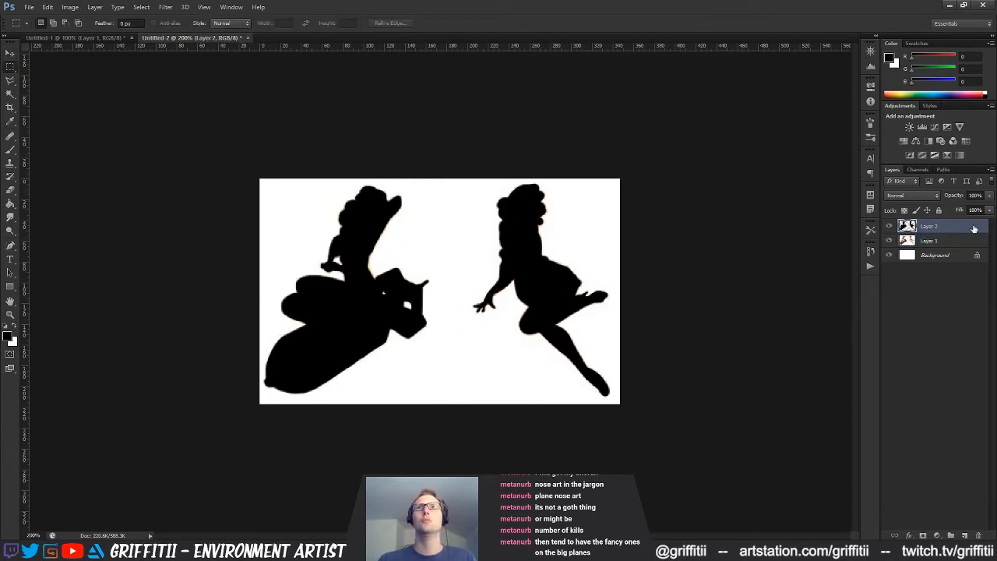
left_click(889, 241)
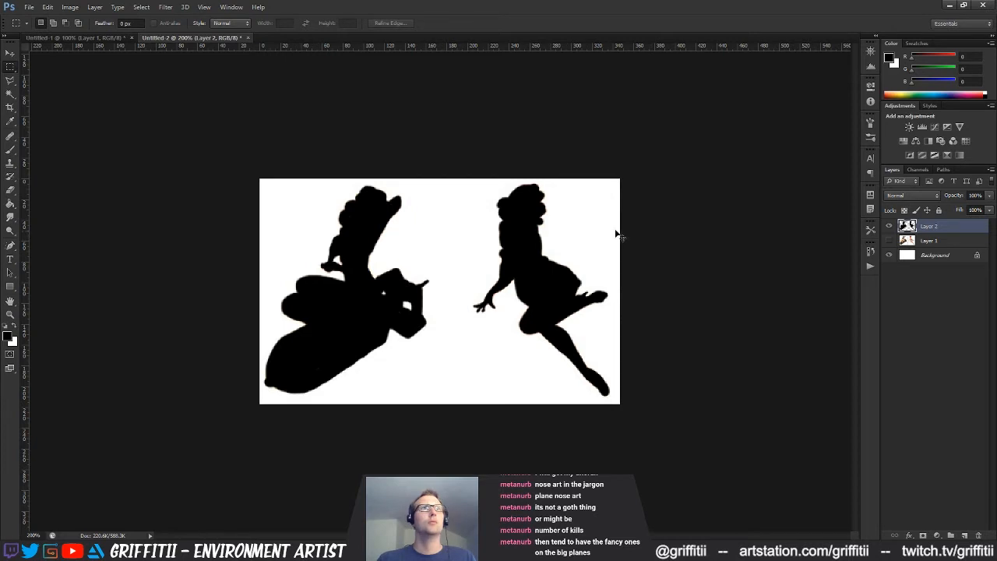
key("ctrl+shift+s")
left_click(499, 273)
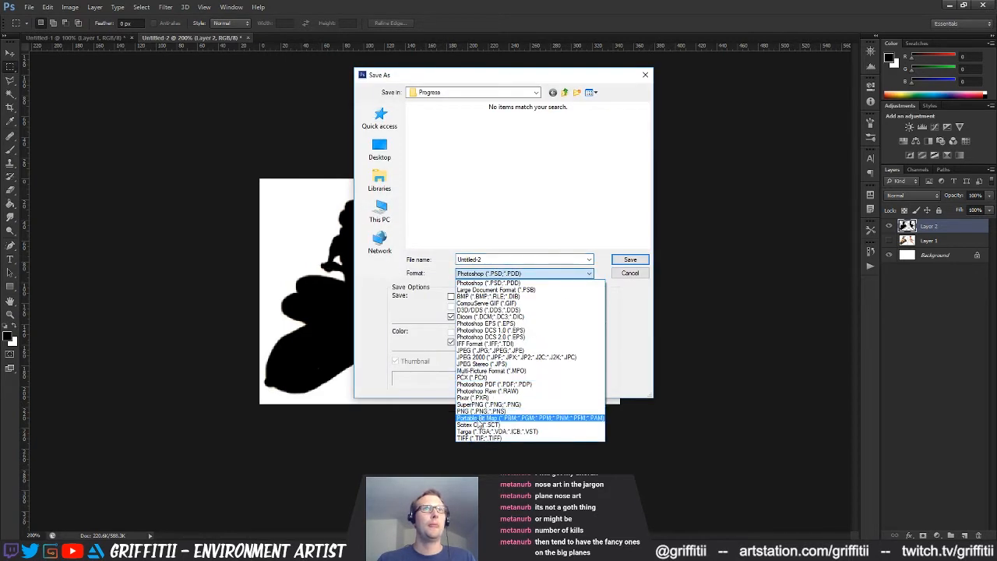
left_click(482, 410)
left_click(565, 93)
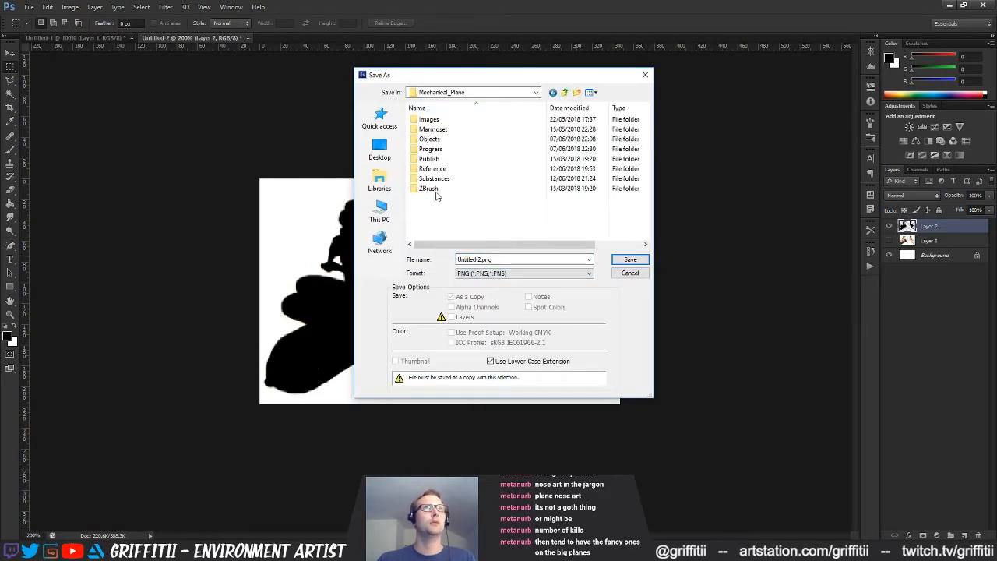
double_click(431, 121)
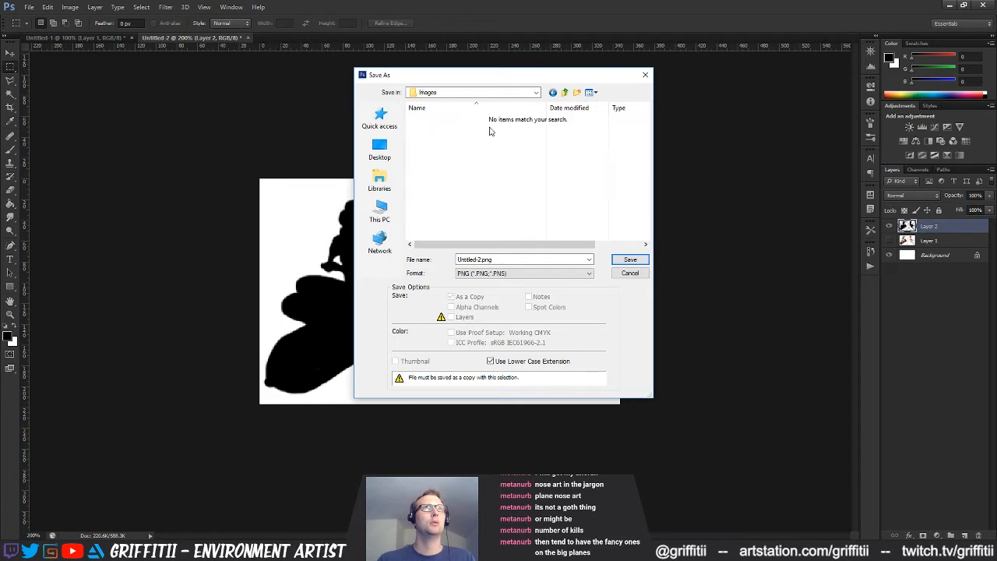
left_click(561, 94)
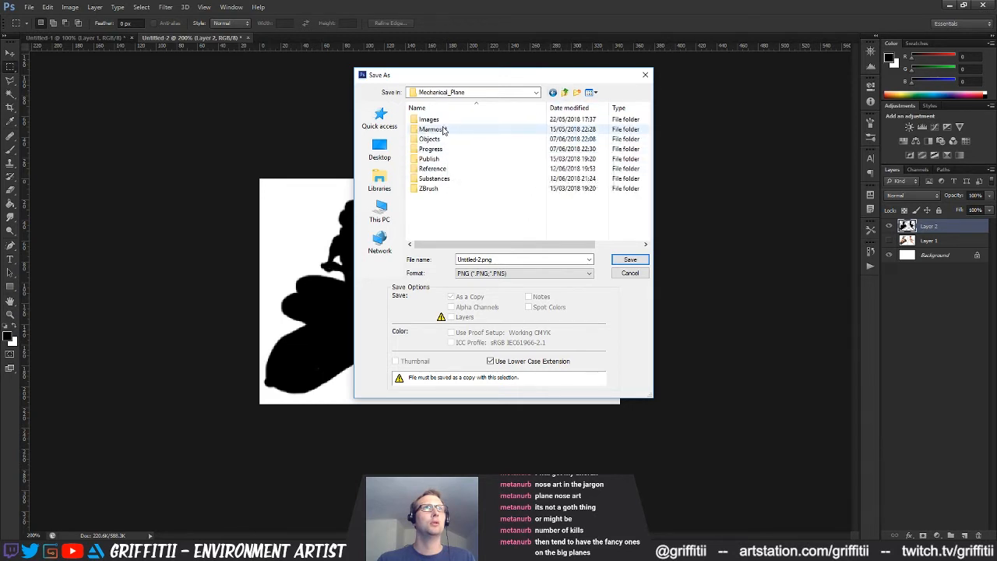
double_click(438, 180)
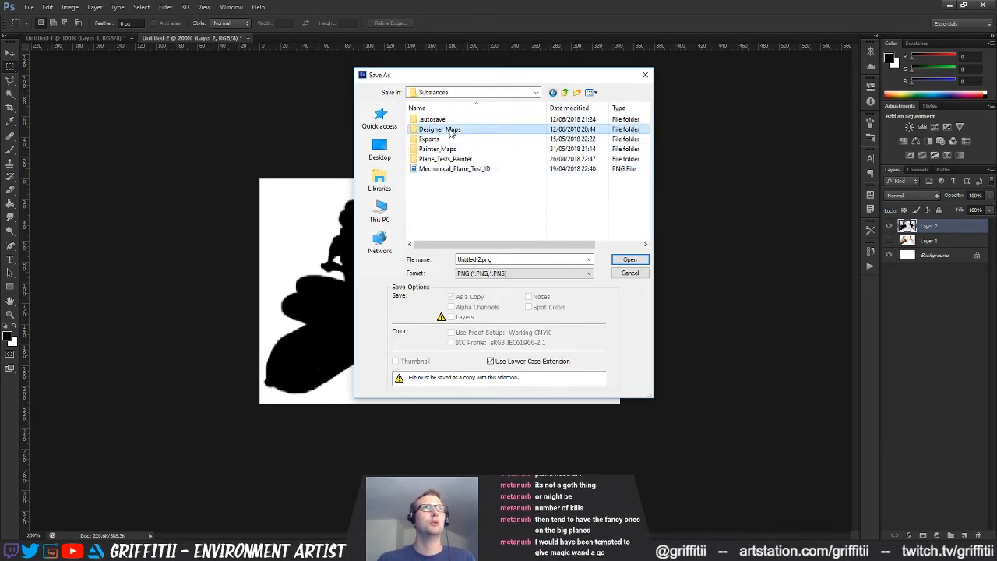
double_click(437, 130)
Name the silhouette image Nose_Art_01_opacity and save it, accepting the PNG options
double_click(505, 259)
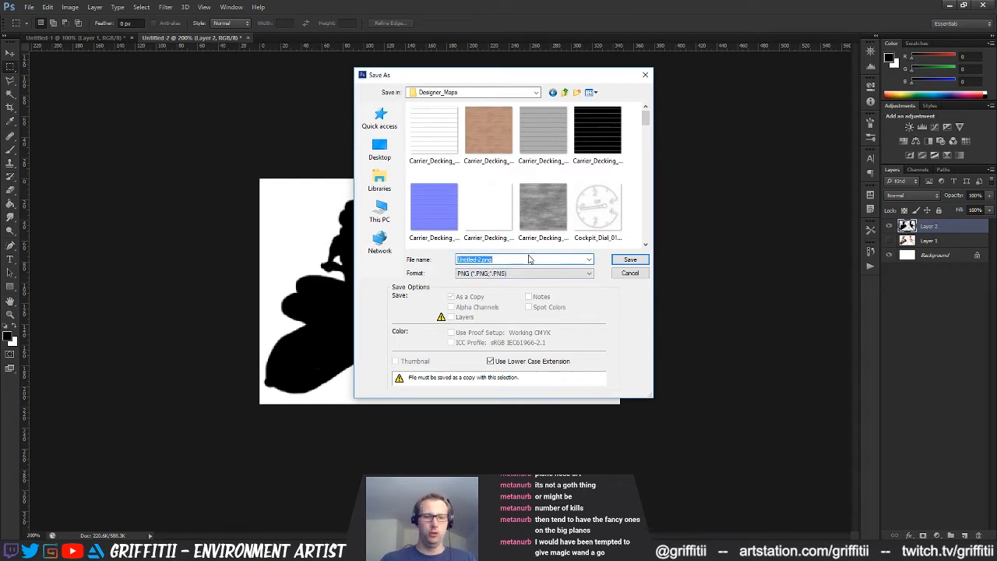
type("No")
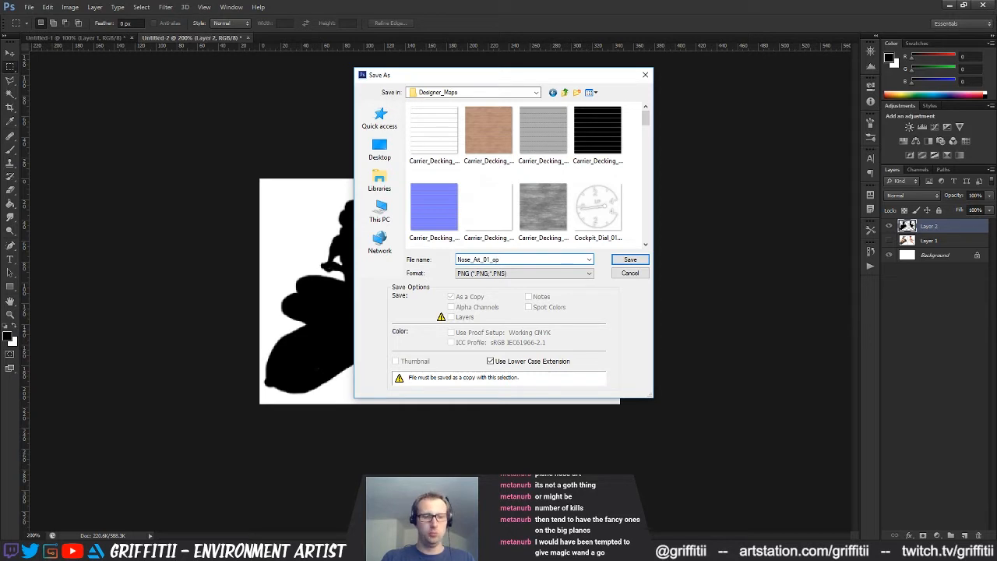
left_click(629, 260)
left_click(549, 177)
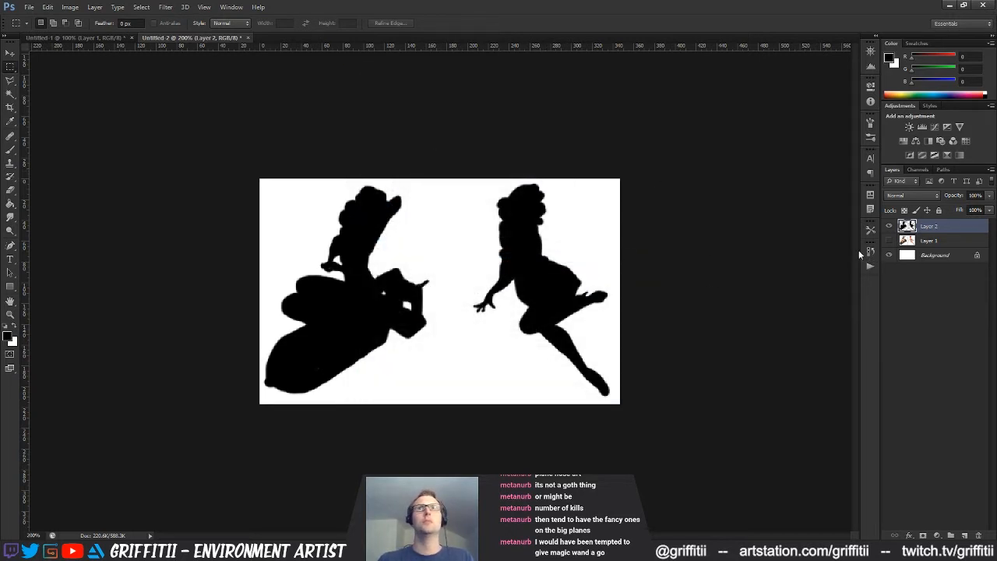
Save the silhouettes again as a PNG in Designer_Maps, replacing the existing Nose_Art_01_opacity file
key("ctrl+shift+s")
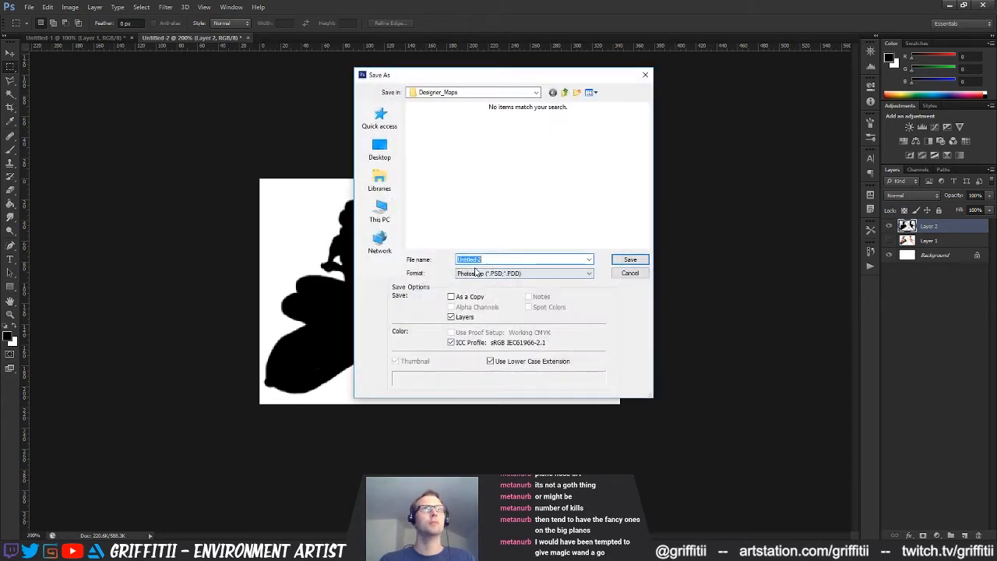
left_click(477, 273)
left_click(478, 413)
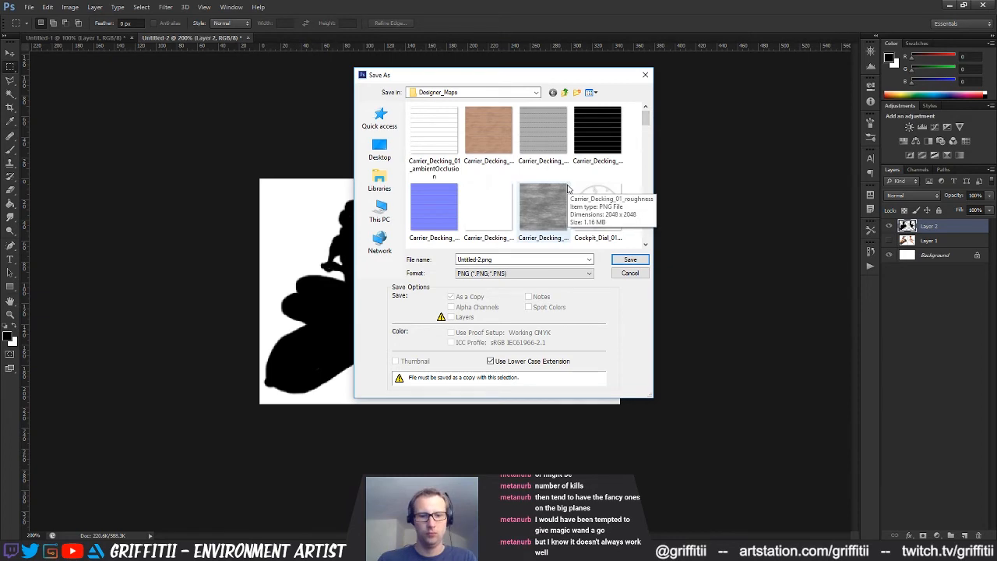
scroll(545, 202, "down", 10)
left_click(488, 210)
key("Return")
left_click(477, 208)
left_click(530, 173)
Show the colour pin-ups instead of the silhouettes and save them as the PNG Nose_Art_01_diffuse in Designer_Maps
left_click(888, 225)
left_click(889, 240)
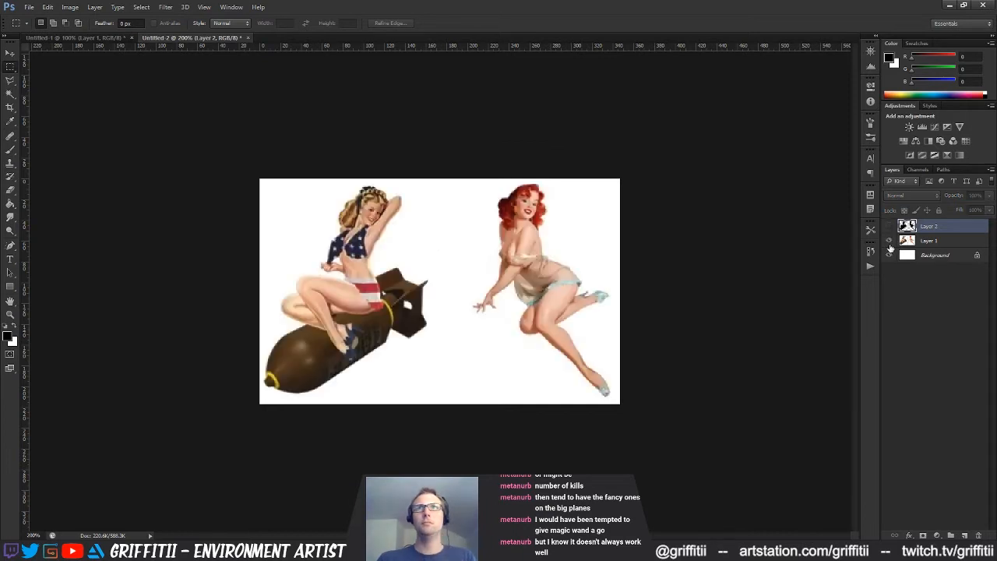
key("ctrl+shift+s")
left_click(554, 273)
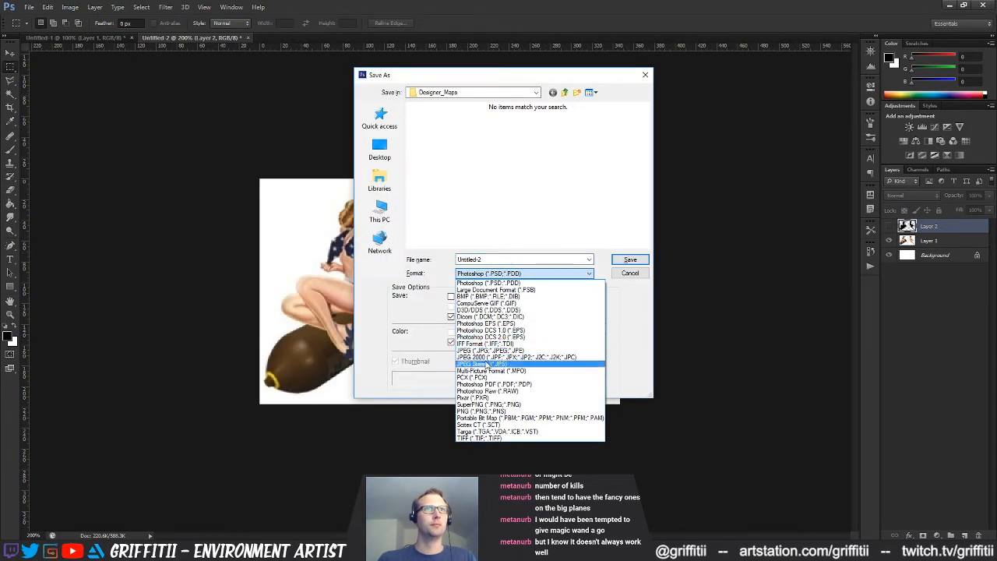
left_click(491, 411)
left_click(488, 209)
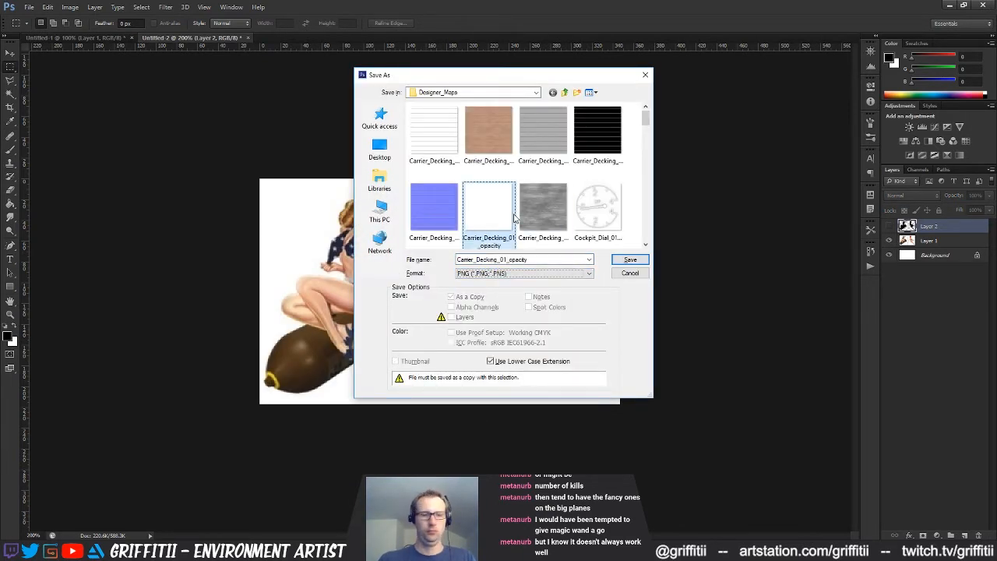
scroll(489, 218, "down", 5)
left_click(488, 210)
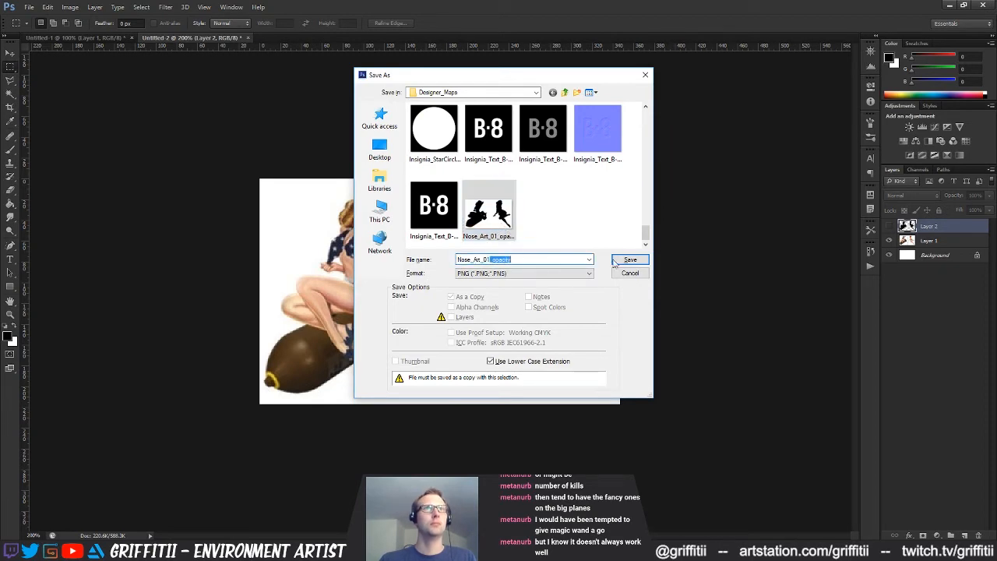
type("diff")
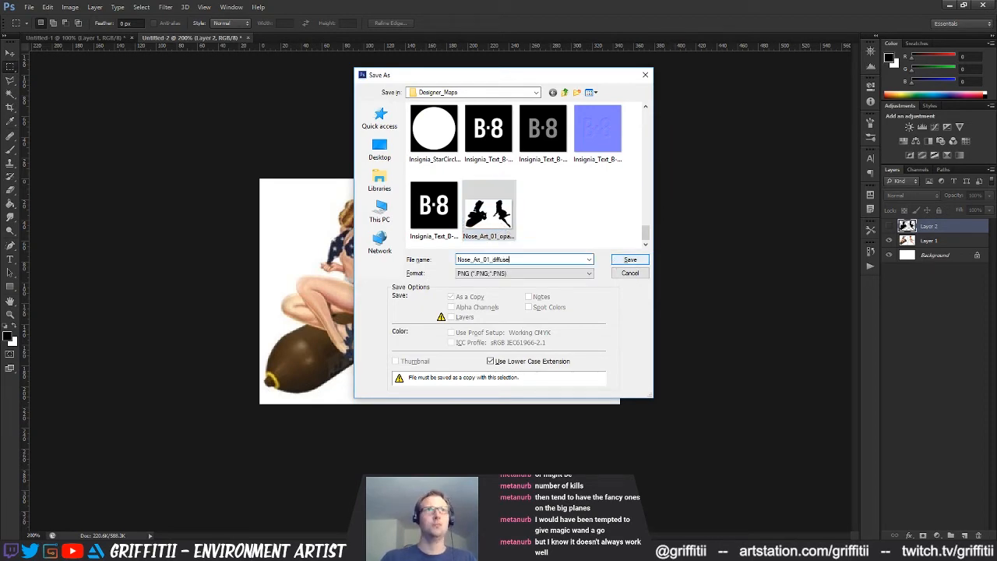
type("use")
left_click(614, 263)
left_click(532, 173)
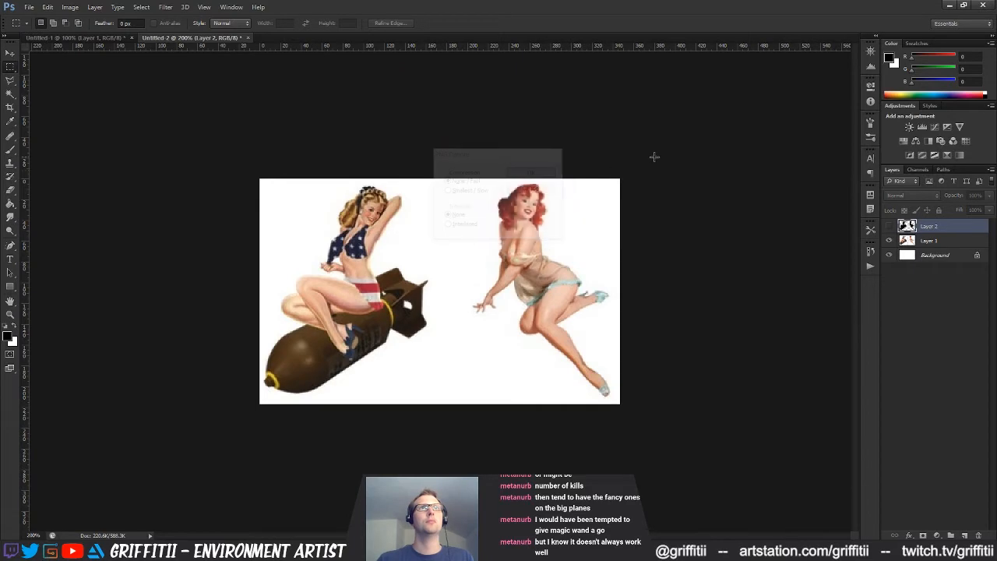
Leave Photoshop and the browser's nose art image search, and return to the plane project in Substance Painter
left_click(951, 6)
mouse_move(684, 183)
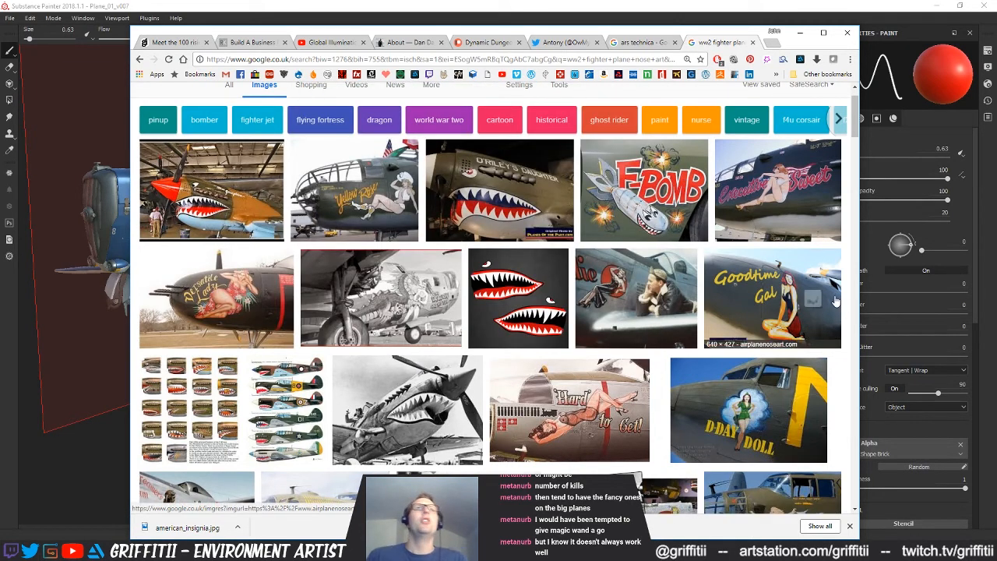
left_click(772, 43)
key("ctrl+w")
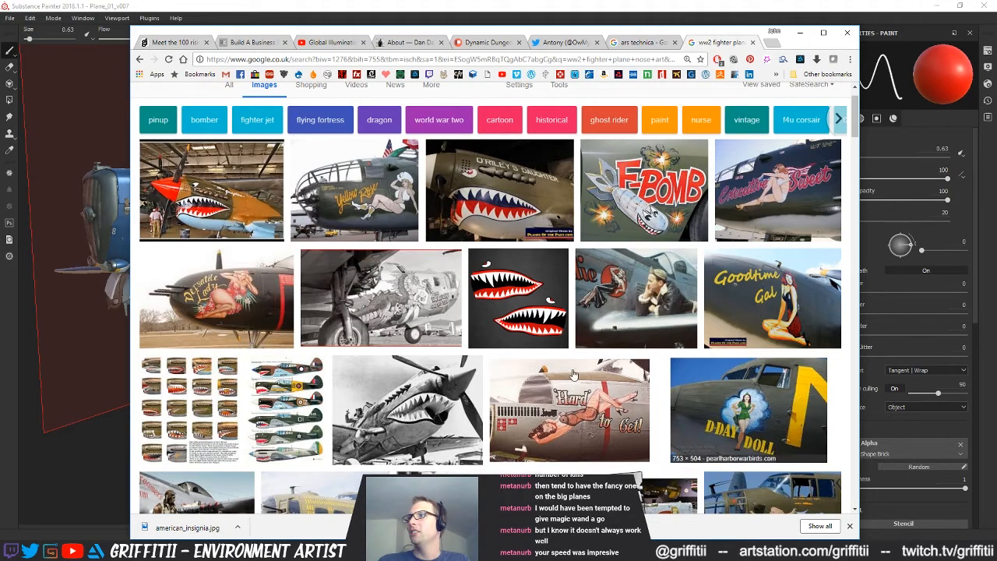
left_click(319, 6)
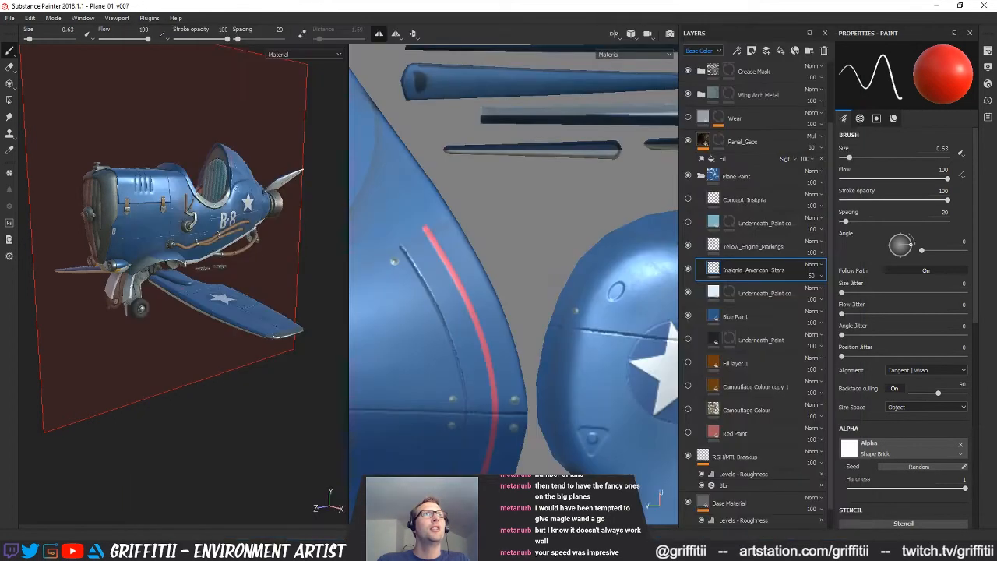
scroll(487, 282, "down", 8)
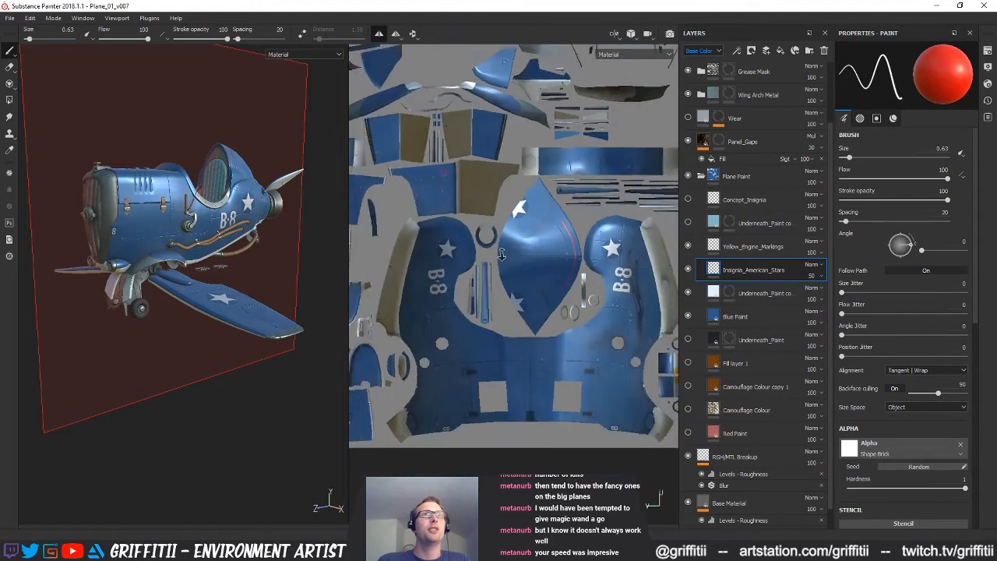
scroll(483, 259, "up", 8)
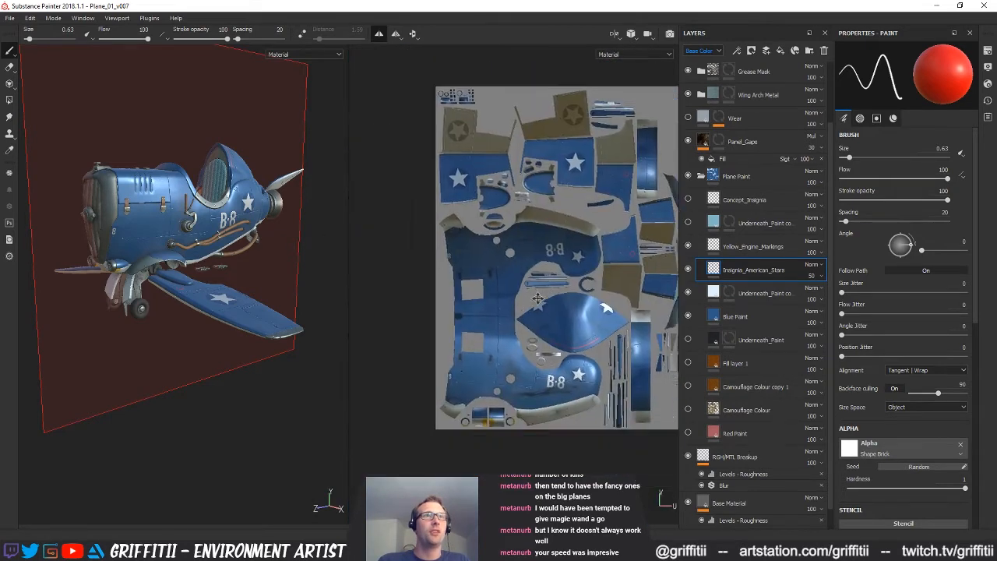
scroll(653, 290, "up", 2)
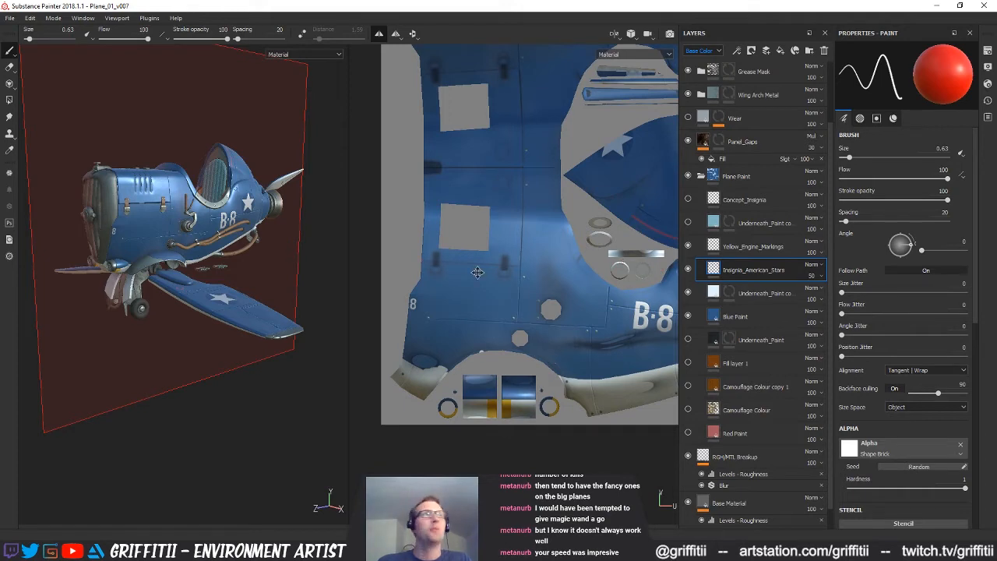
middle_click_drag(478, 272, 468, 282, "alt")
mouse_move(240, 217)
left_mouse_down("alt")
mouse_move(205, 246)
mouse_move(250, 228)
mouse_move(262, 266)
left_mouse_up("alt")
left_click_drag(554, 315, 559, 316, "alt")
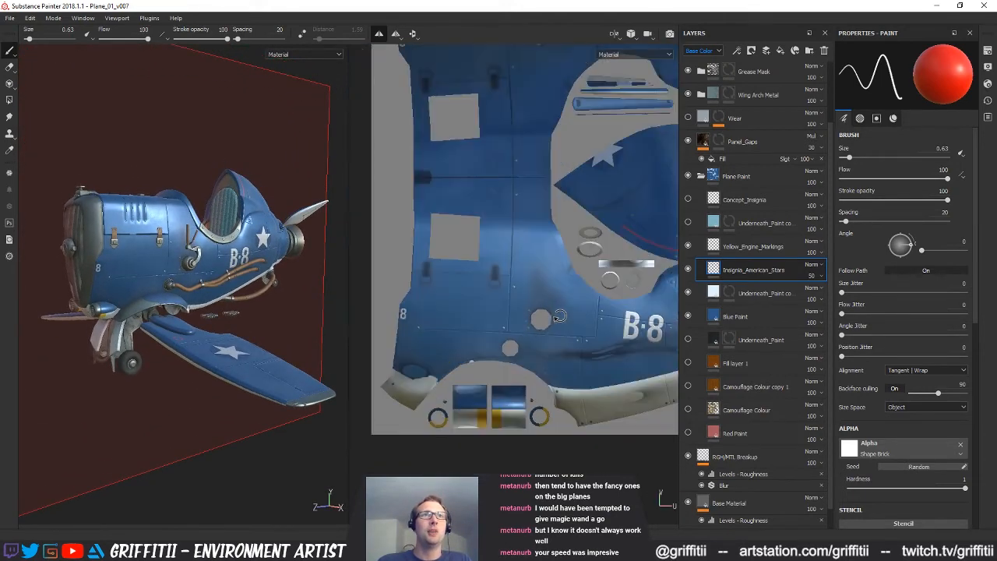
middle_click_drag(547, 299, 550, 319, "alt")
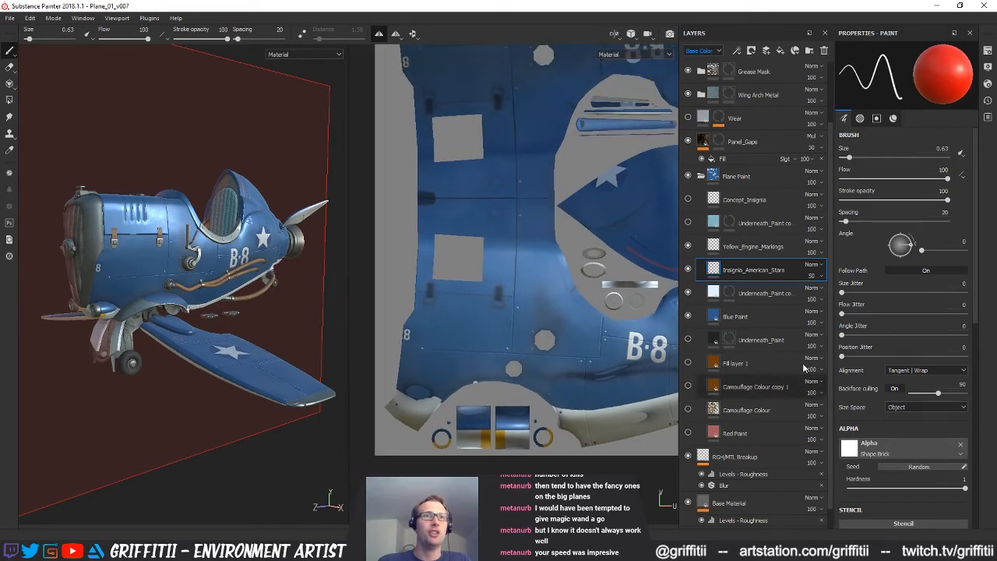
Add Nose_Art_01_diffuse and Nose_Art_01_opacity from the Designer_Maps folder to the resources for import
left_click_drag(996, 156, 559, 232)
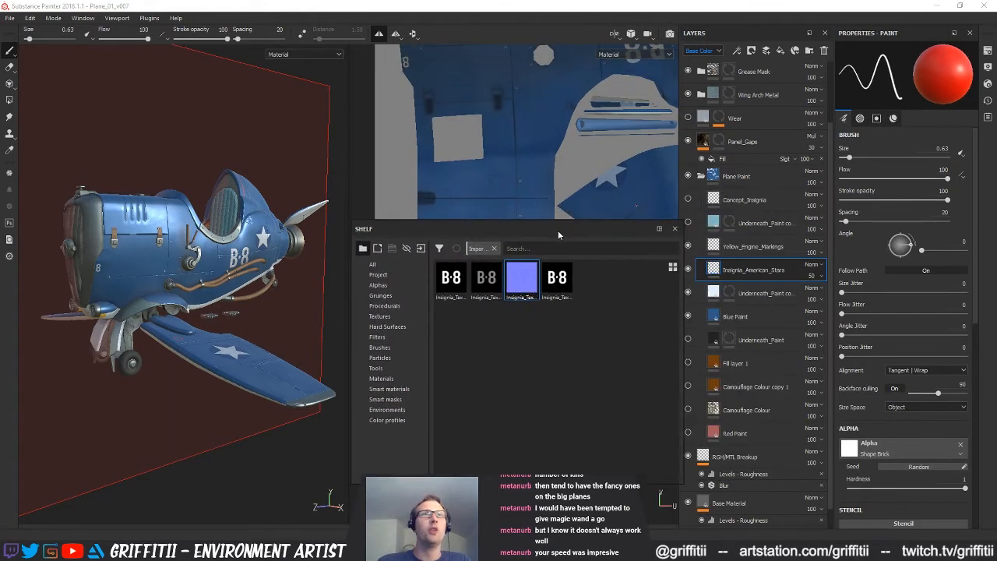
left_click(420, 247)
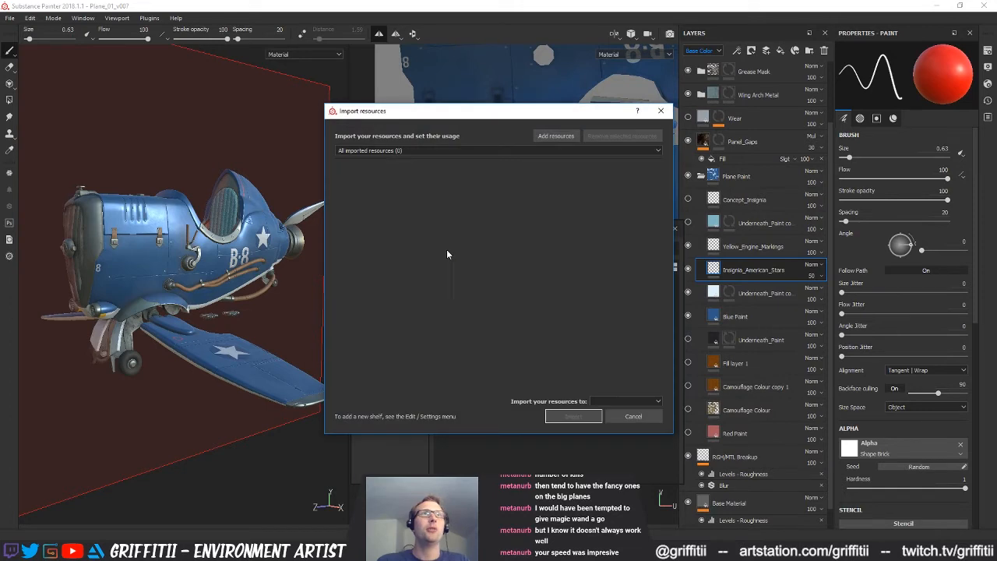
left_click(555, 138)
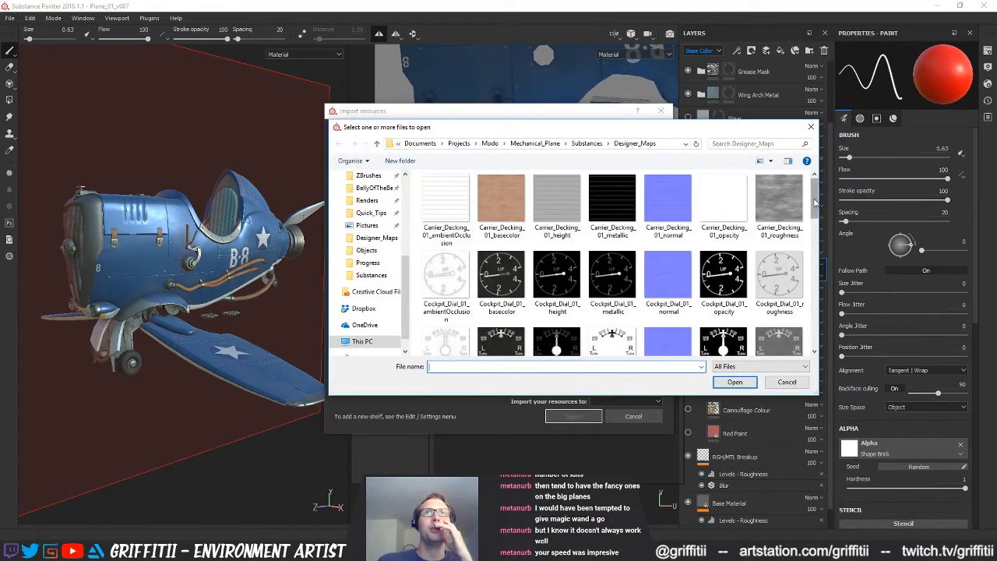
scroll(753, 265, "down", 5)
left_click(612, 319)
left_click(557, 320, "ctrl")
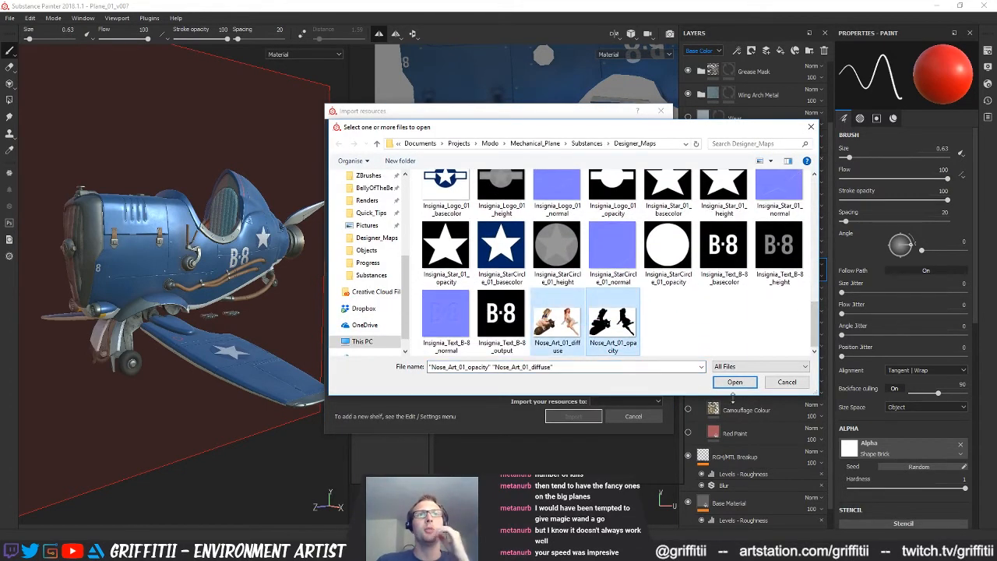
left_click(735, 382)
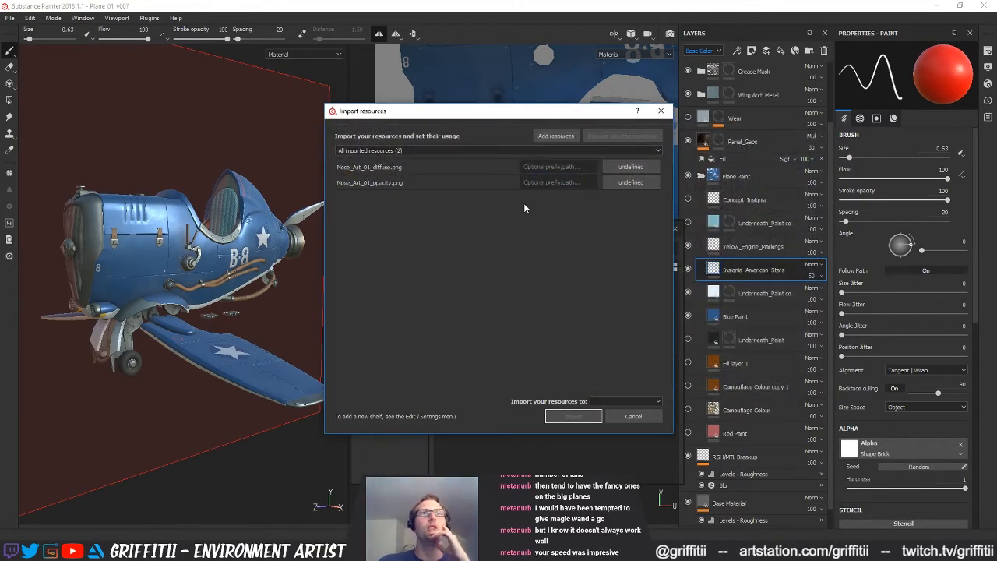
Import the nose art files, with the opacity image defined as an alpha and the diffuse image as a texture
left_click(631, 182)
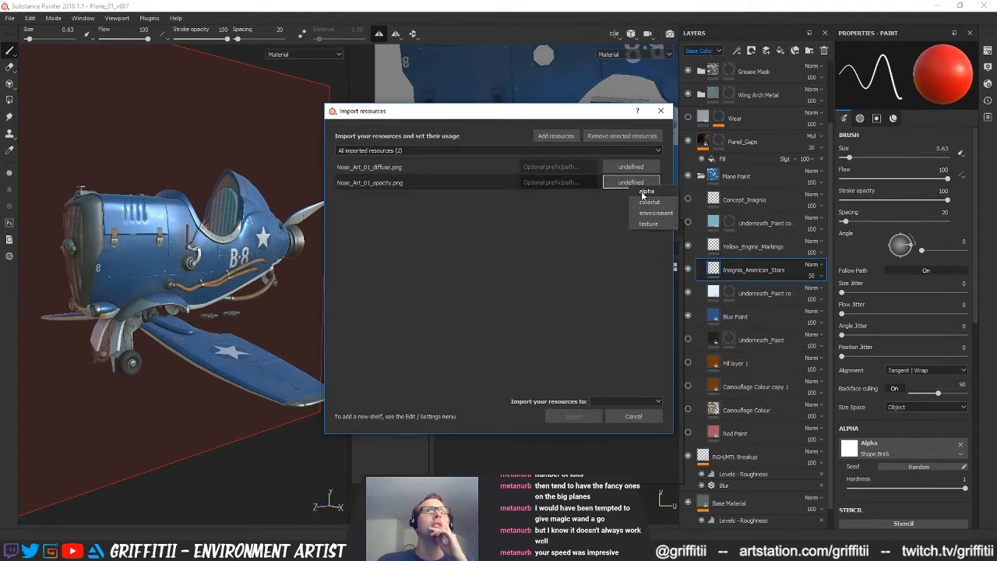
left_click(646, 191)
left_click(624, 168)
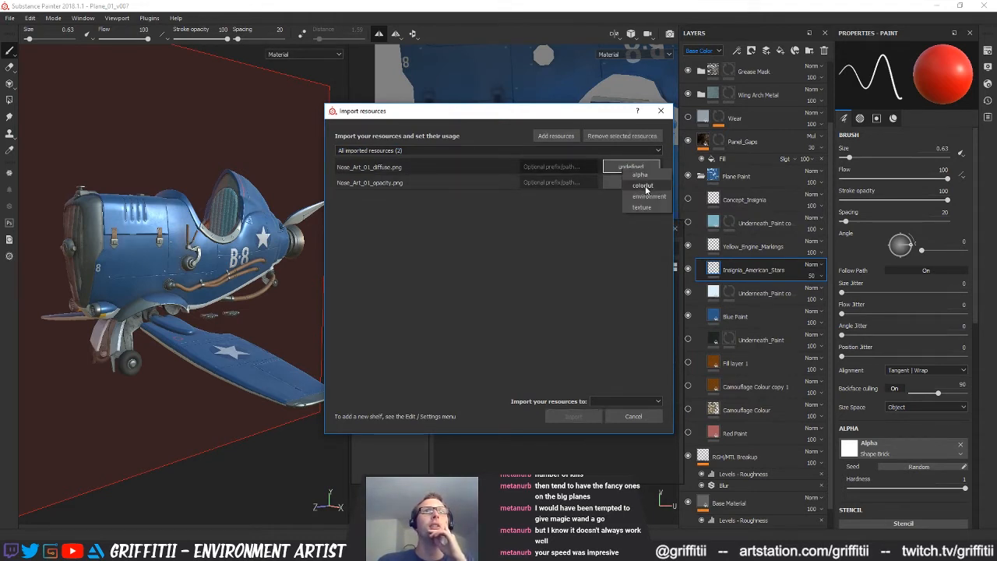
left_click(641, 208)
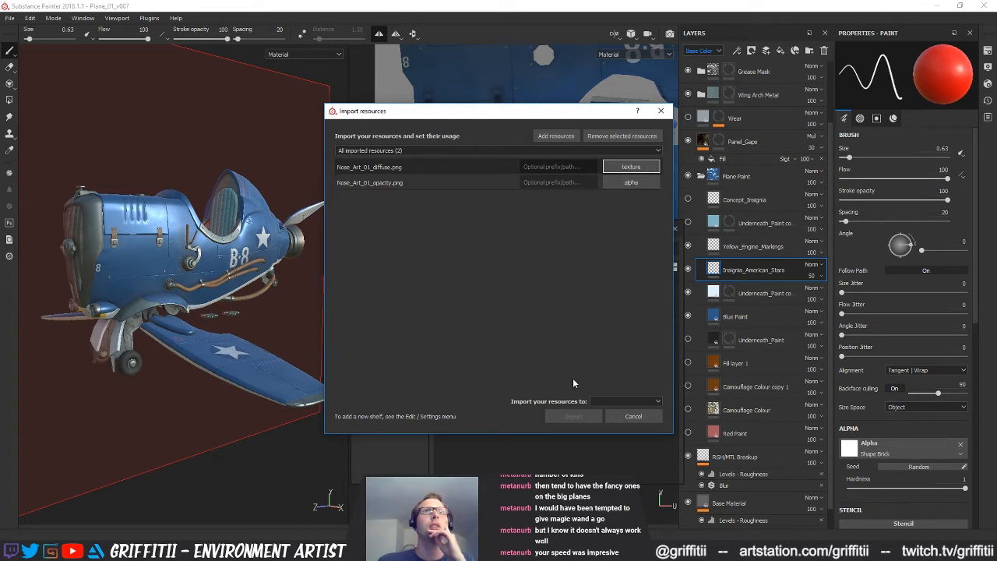
left_click(621, 401)
left_click(635, 427)
left_click(574, 416)
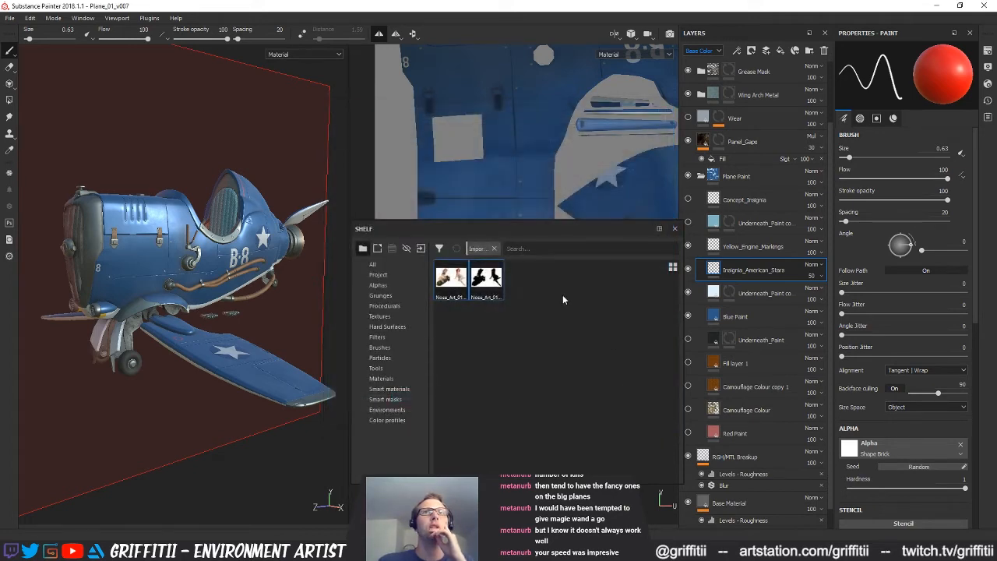
Add a paint layer above Insignia_American_Stars and load Nose_Art_01_opacity as the brush alpha and Nose_Art_01_diffuse as the base colour
left_click_drag(504, 235, 476, 243)
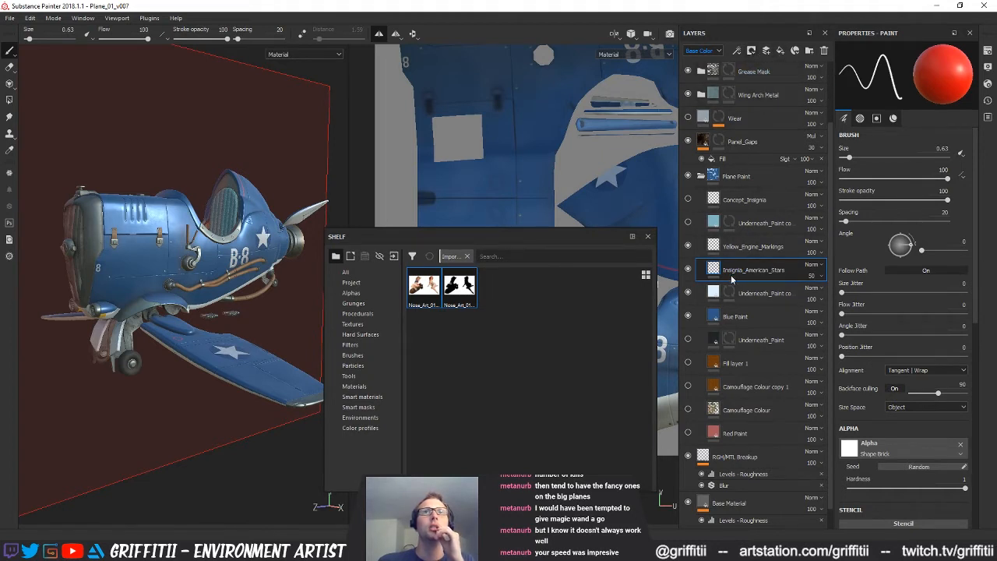
left_click(766, 50)
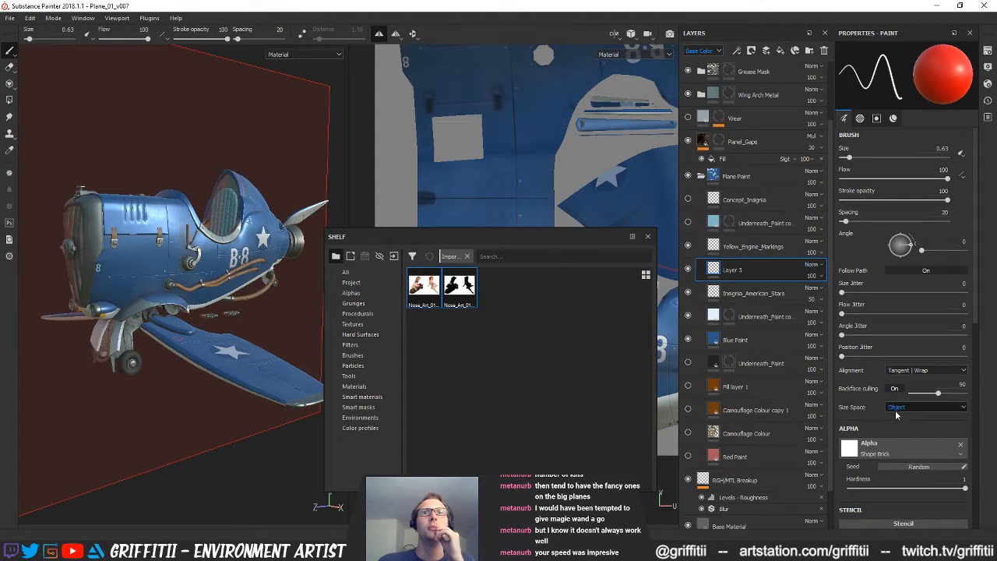
left_click(459, 287)
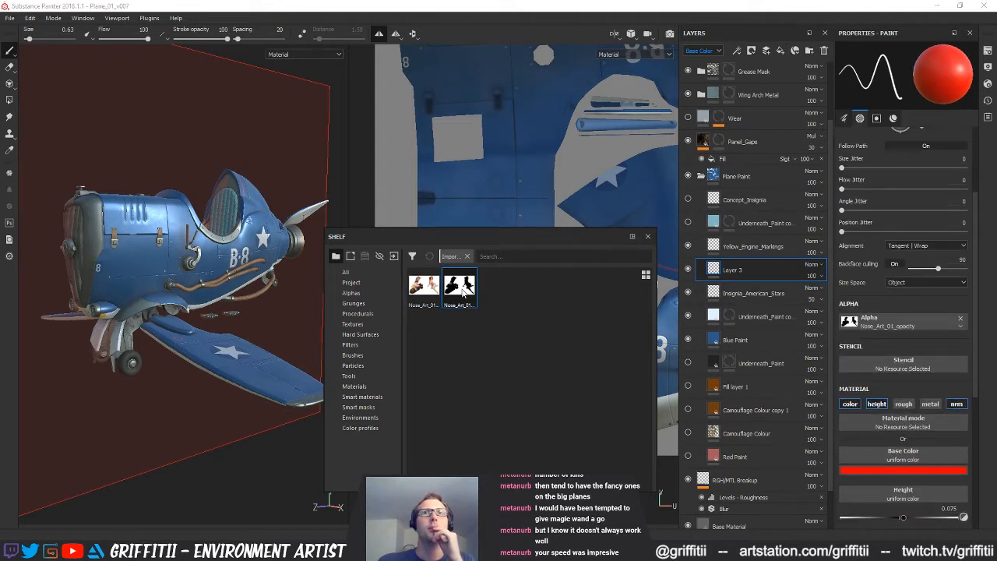
left_click_drag(423, 286, 911, 461)
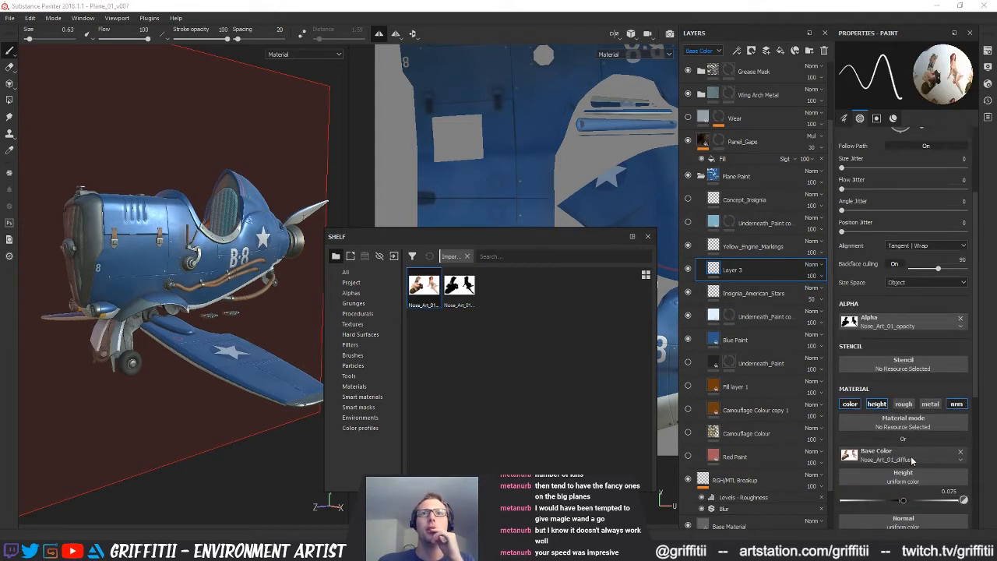
left_click(904, 404)
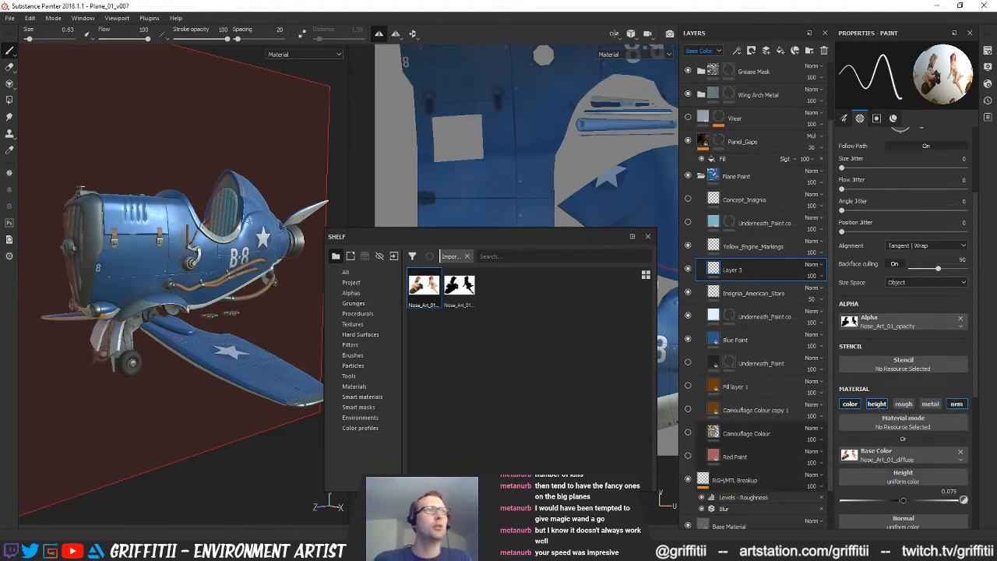
Enlarge the brush to size 31.35 and clear the shelf away from the fuselage in the texture view
right_click_drag(483, 209, 541, 209, "ctrl")
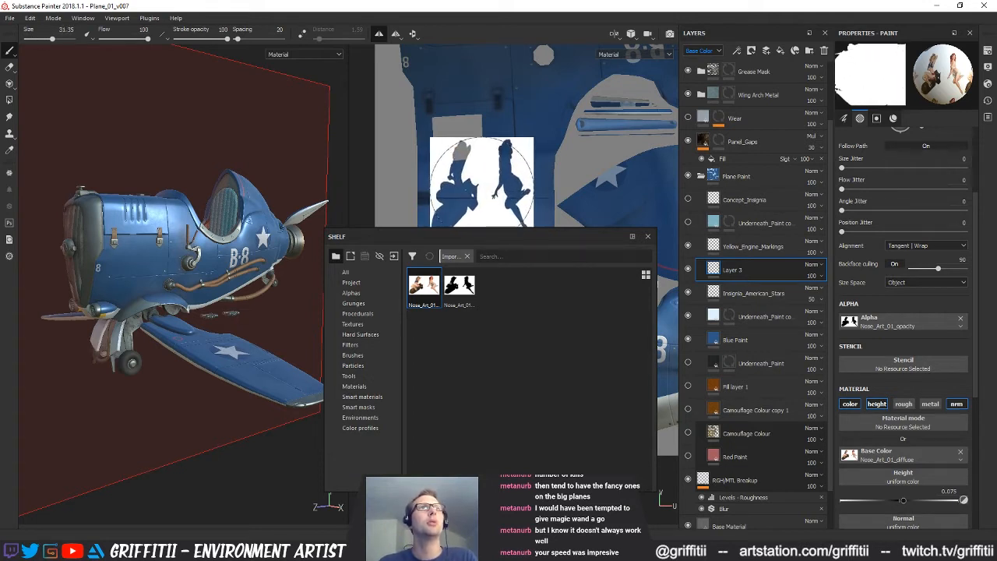
left_click_drag(465, 236, 437, 400)
left_click_drag(459, 327, 488, 247, "alt")
middle_click_drag(480, 286, 507, 271, "alt")
Switch to Photoshop, show the silhouettes instead of the colour pin-ups and invert them with an Invert adjustment layer
key("alt+Tab")
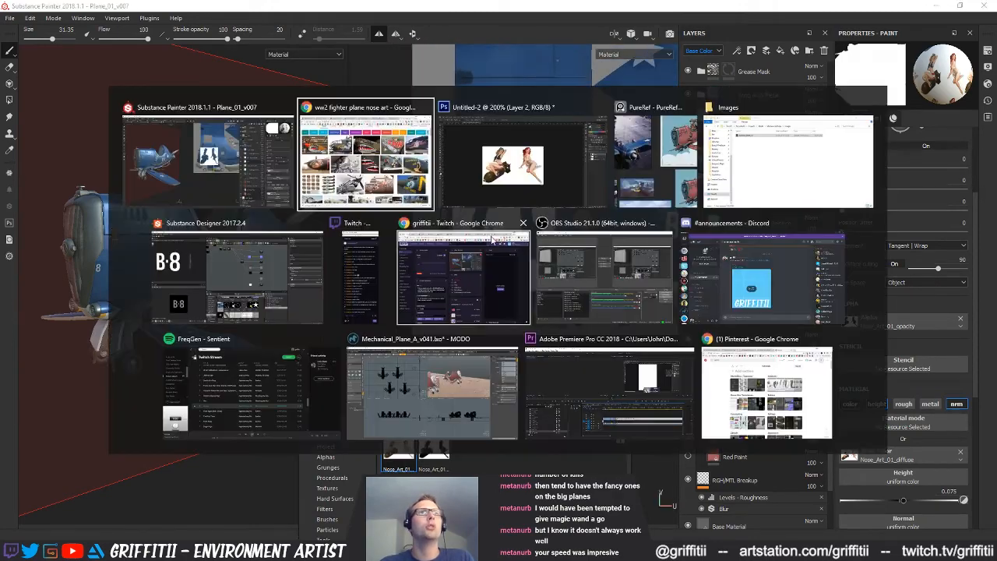
key("alt+Tab")
key("alt+Tab")
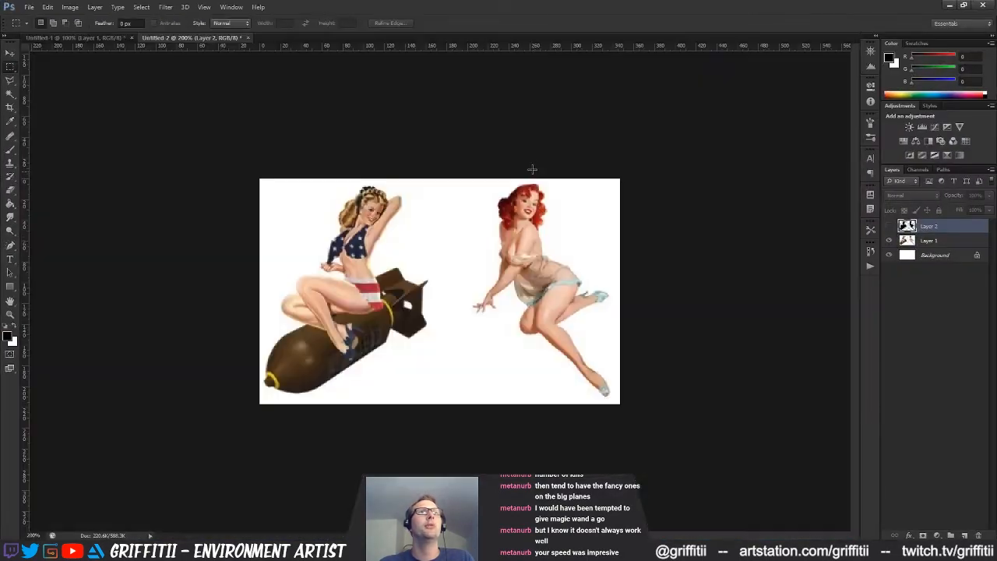
left_click(889, 227)
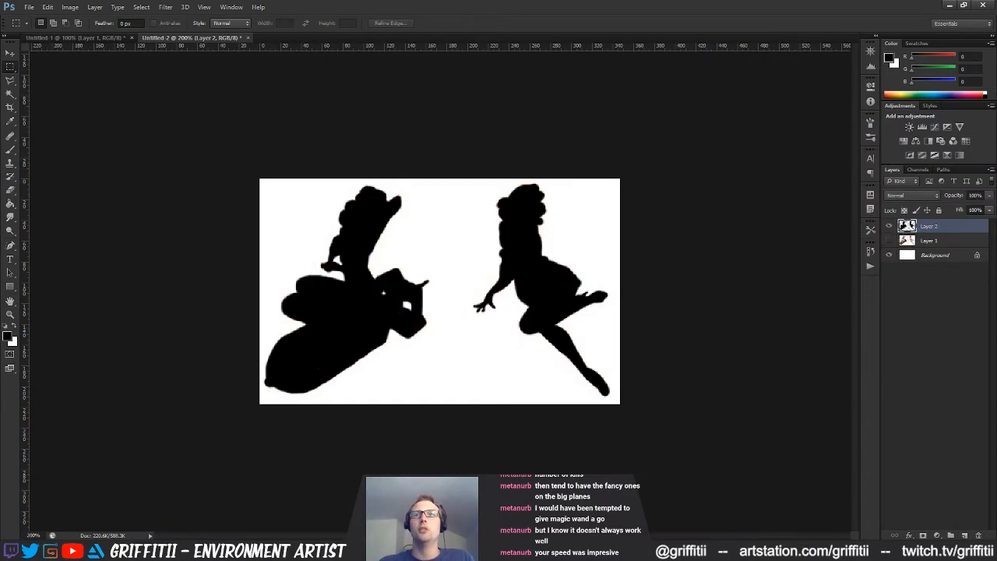
left_click(937, 536)
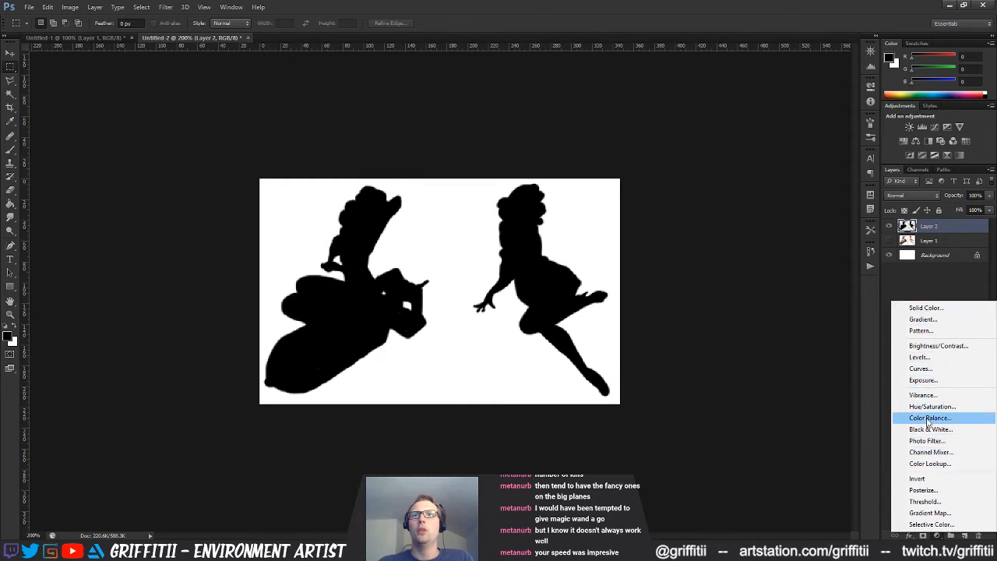
left_click(925, 480)
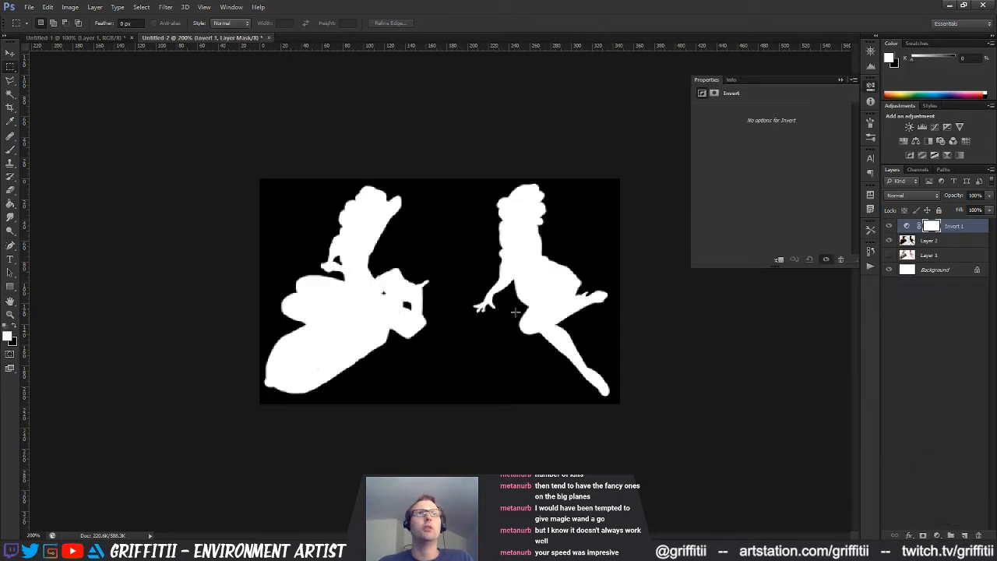
Save the inverted silhouettes as a PNG in Designer_Maps, replacing the existing Nose_Art_01_opacity file and accepting the PNG options
key("ctrl+s")
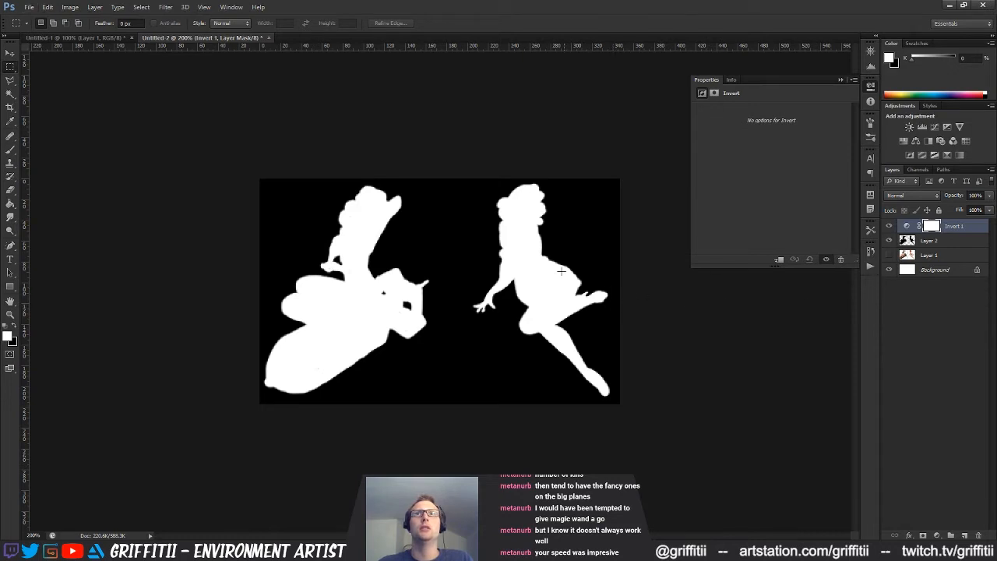
left_click(478, 274)
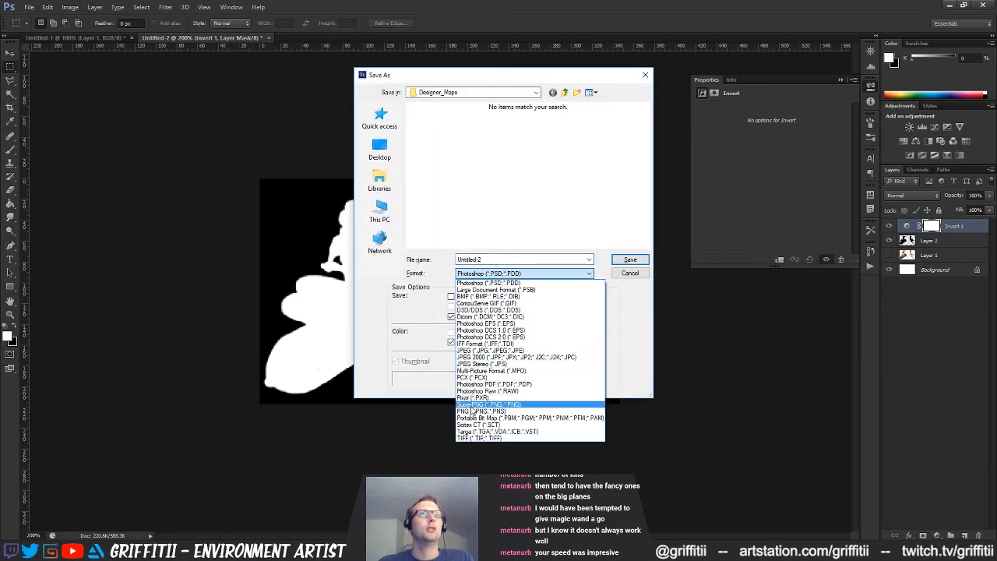
left_click(471, 411)
left_click(487, 207)
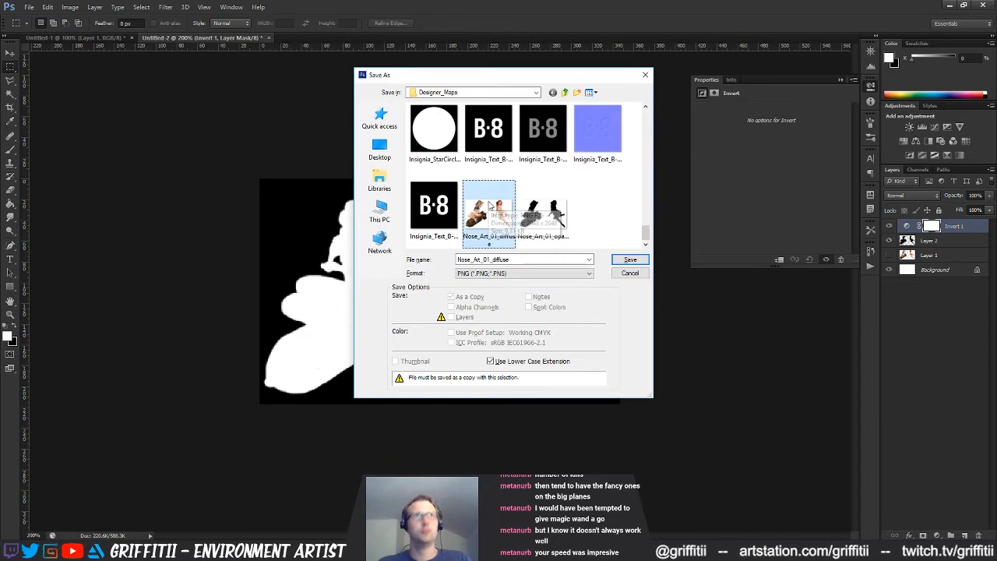
left_click(543, 212)
left_click(630, 260)
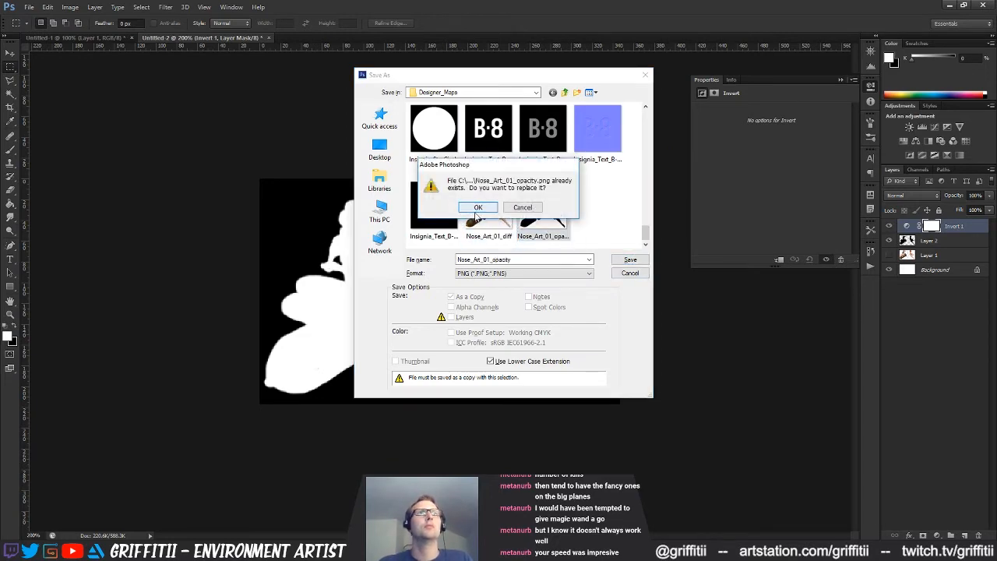
left_click(479, 207)
left_click(524, 169)
Return to the plane project in Substance Painter and choose the updated Nose_Art_01_opacity image as the brush alpha
left_click(951, 5)
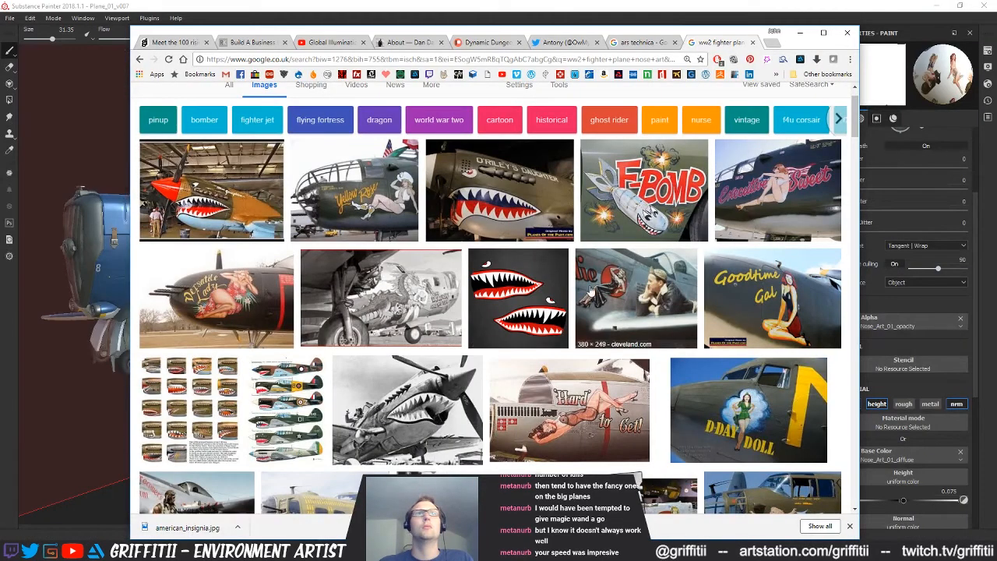
left_click(646, 5)
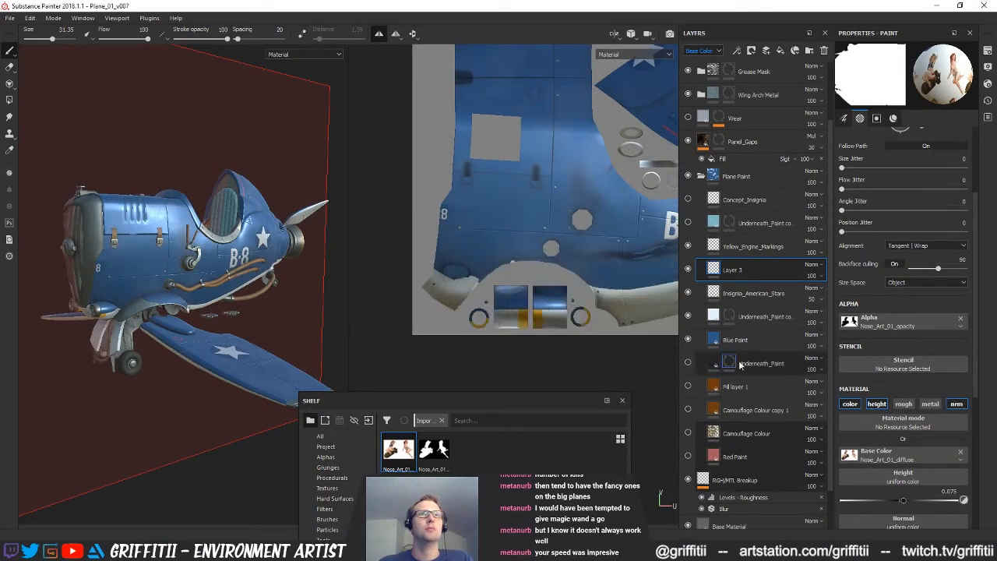
left_click(434, 450)
Set the brush size to 12.95 and paint a stroke of the pin-up art across the fuselage side behind the nose number 8
mouse_move(467, 264)
middle_mouse_down("alt")
mouse_move(496, 254)
mouse_move(510, 261)
middle_mouse_up("alt")
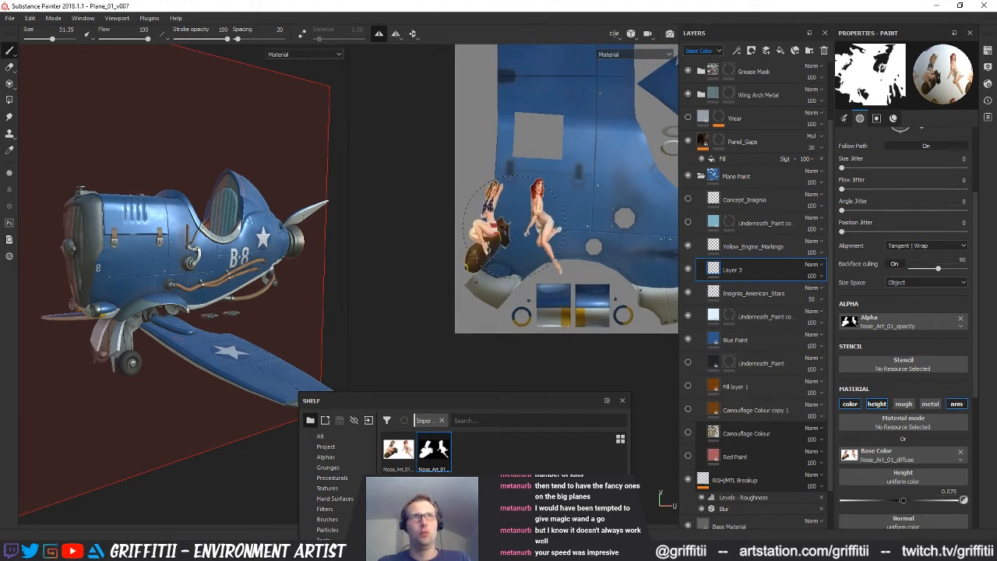
right_click_drag(518, 224, 479, 224, "ctrl")
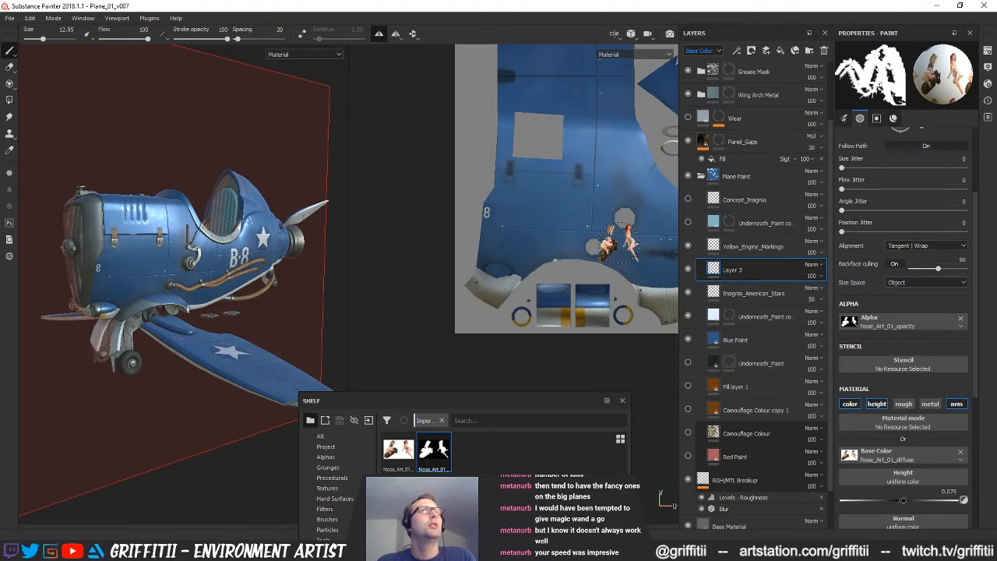
middle_click_drag(576, 258, 528, 271, "alt")
left_click_drag(528, 271, 540, 245, "alt")
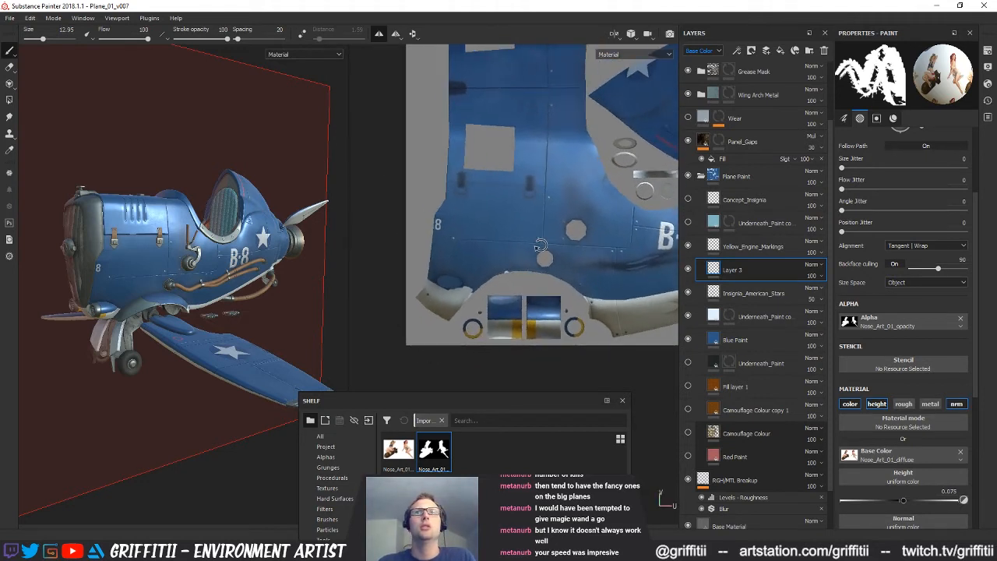
middle_click_drag(531, 262, 521, 281, "alt")
right_click_drag(492, 274, 538, 270, "alt")
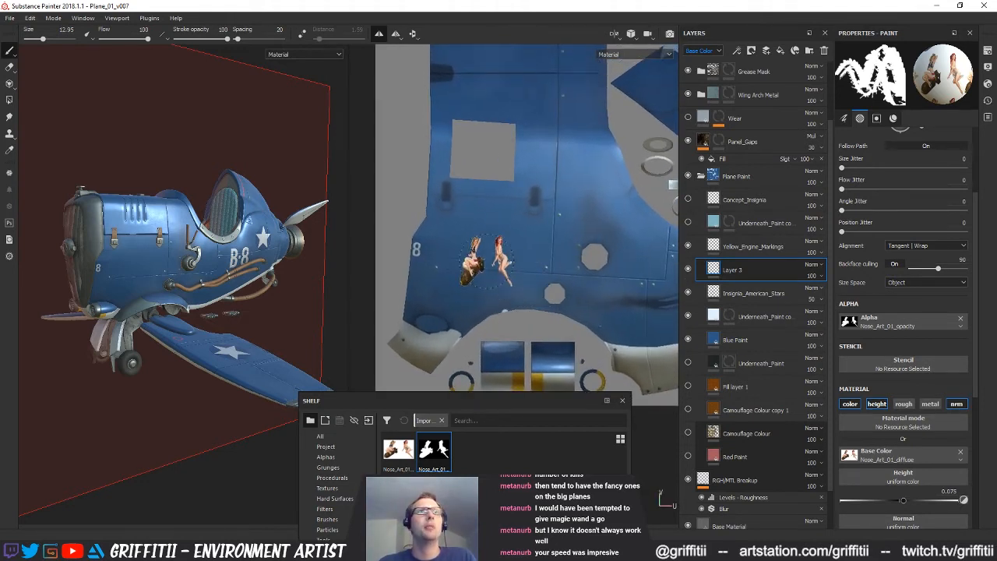
left_click_drag(477, 264, 551, 273)
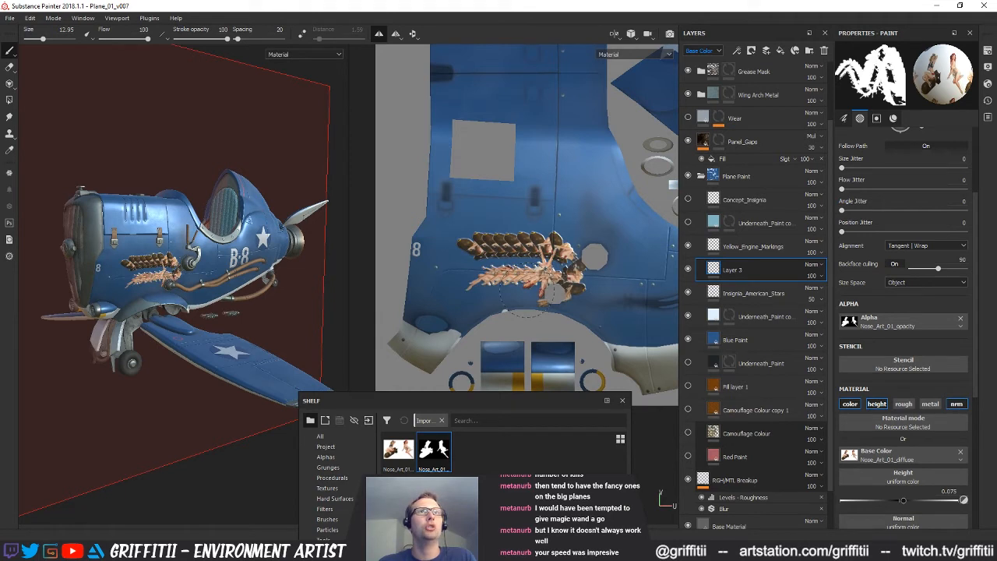
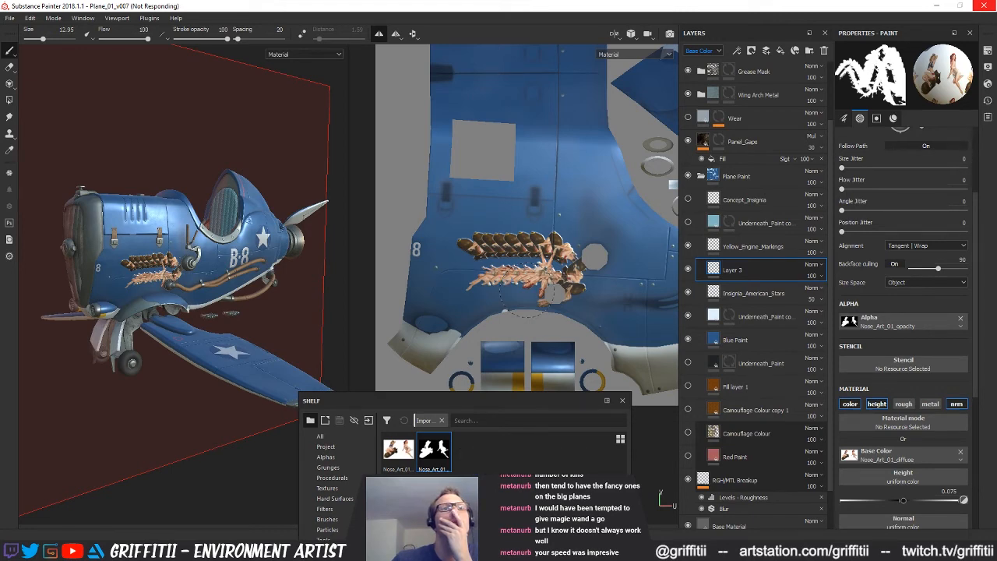
Switch to Photoshop, crop the silhouette document to the left figure, the pin-up sitting on the bomb, and clear the selection
key("alt+Tab")
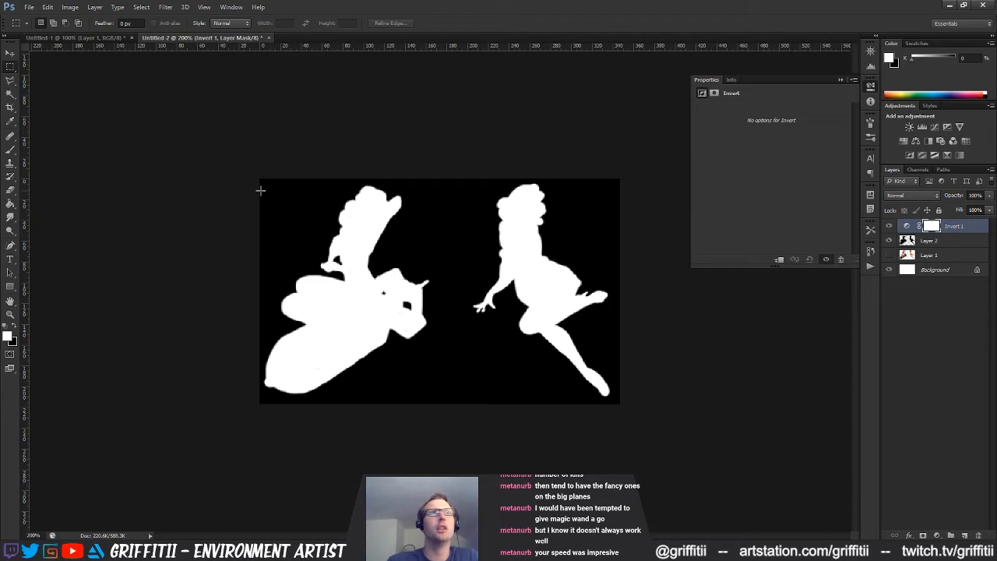
left_click_drag(260, 189, 435, 410)
left_click(70, 7)
left_click(78, 117)
key("ctrl+d")
Save the cropped bomb pin-up silhouette as a PNG in Designer_Maps, replacing Nose_Art_01_opacity and accepting the PNG options
key("ctrl+shift+s")
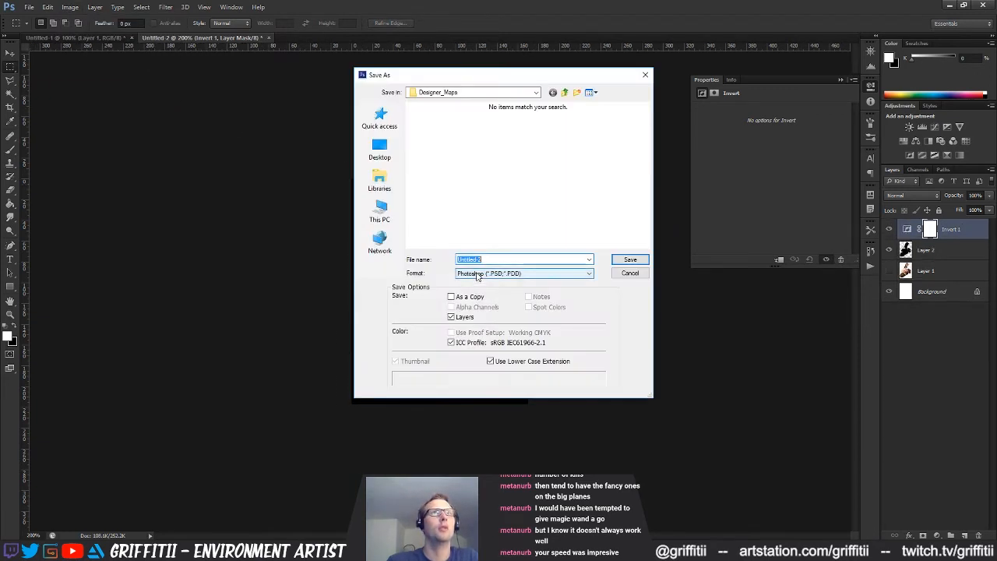
left_click(523, 273)
left_click(484, 411)
double_click(496, 259)
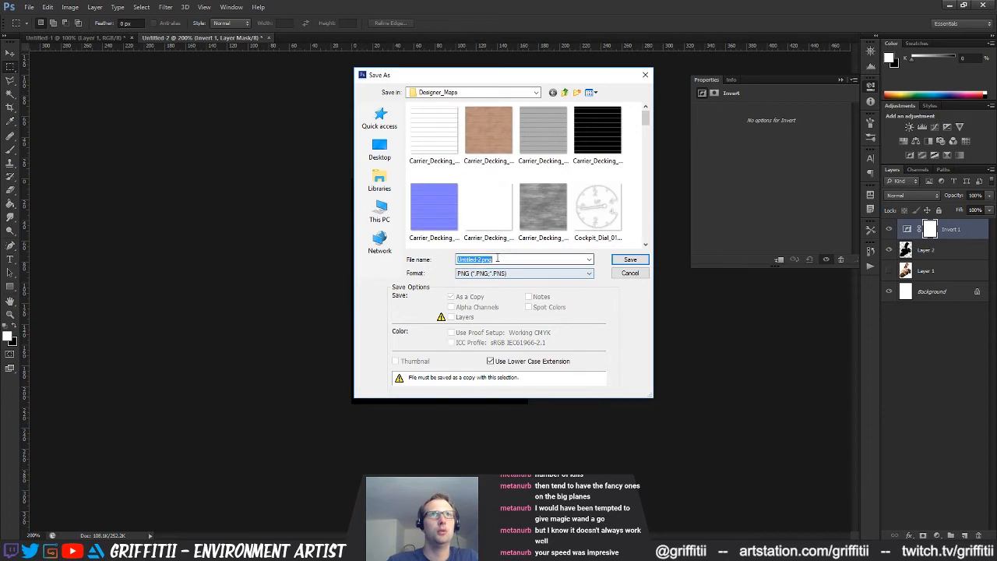
left_click(542, 208)
scroll(530, 210, "down", 5)
left_click(488, 210)
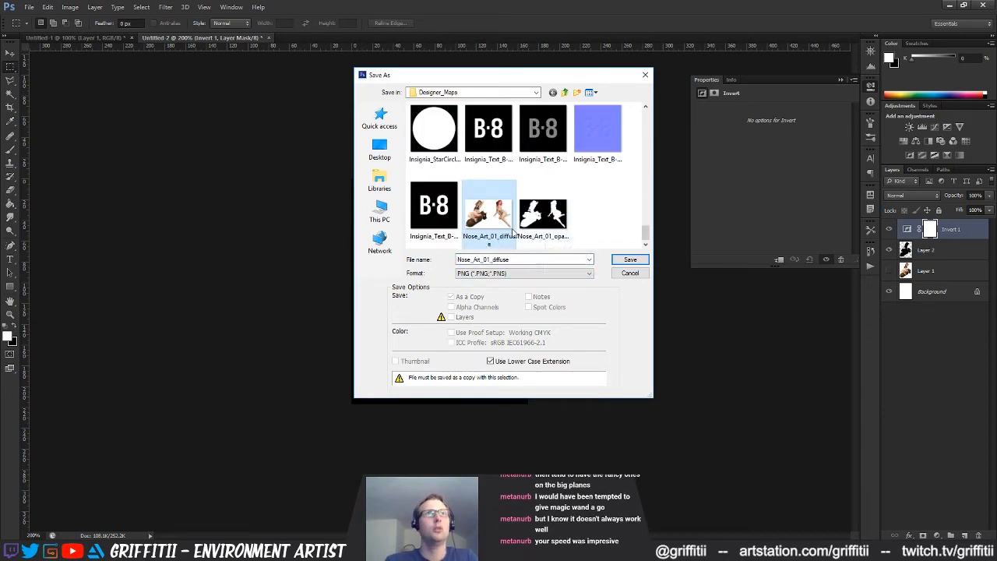
left_click(543, 214)
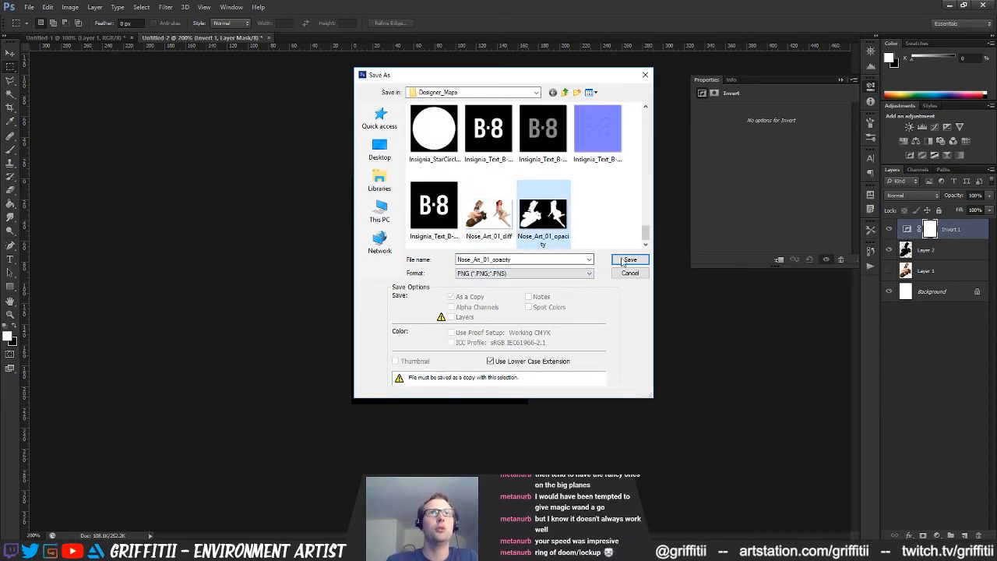
key("Return")
left_click(479, 207)
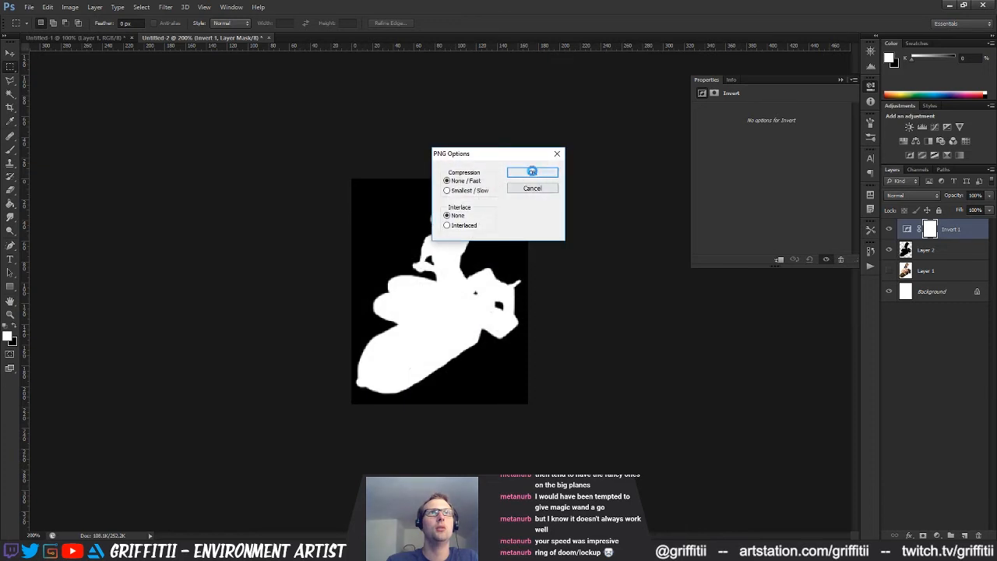
left_click(526, 171)
Show the colour bomb pin-up without the silhouette and Invert layers, and save it as a PNG, replacing Nose_Art_01_diffuse
left_click(889, 272)
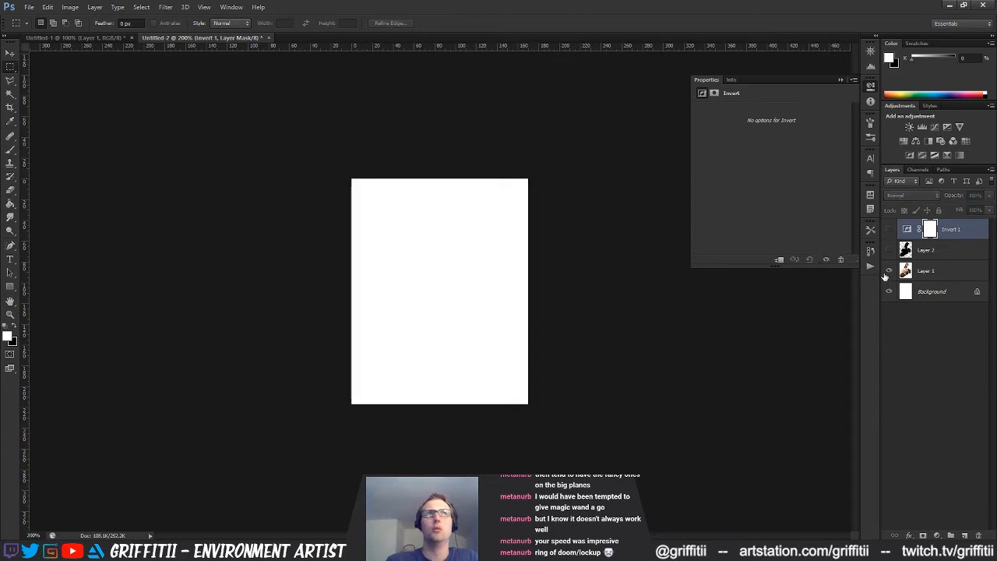
key("ctrl+shift+s")
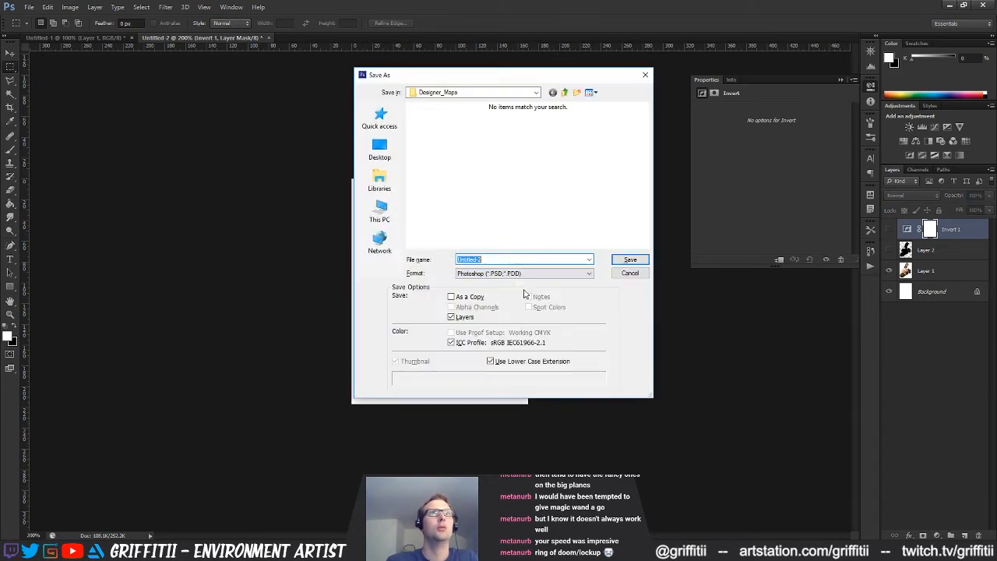
left_click(524, 273)
left_click(480, 411)
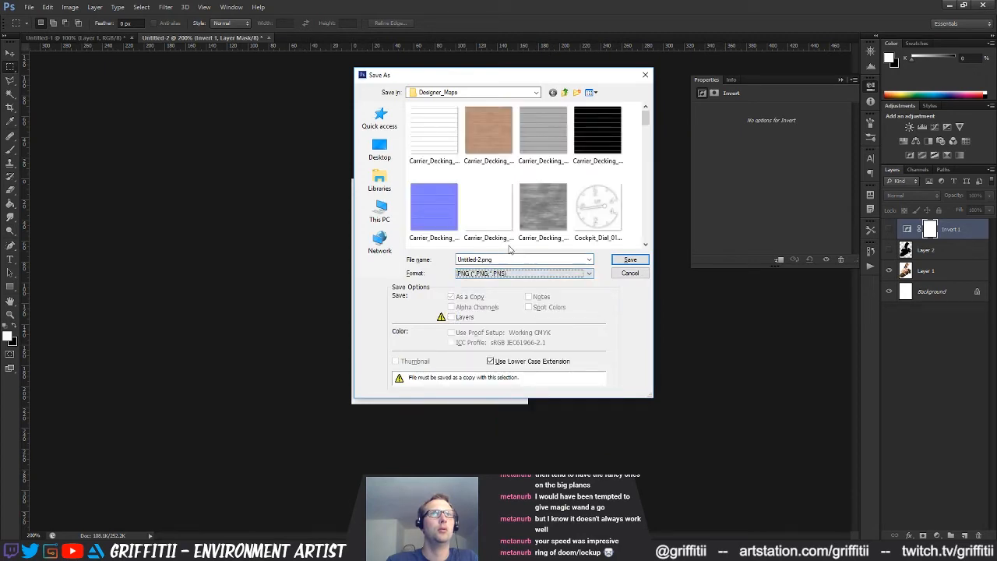
left_click(489, 204)
scroll(498, 203, "down", 5)
left_click(498, 212)
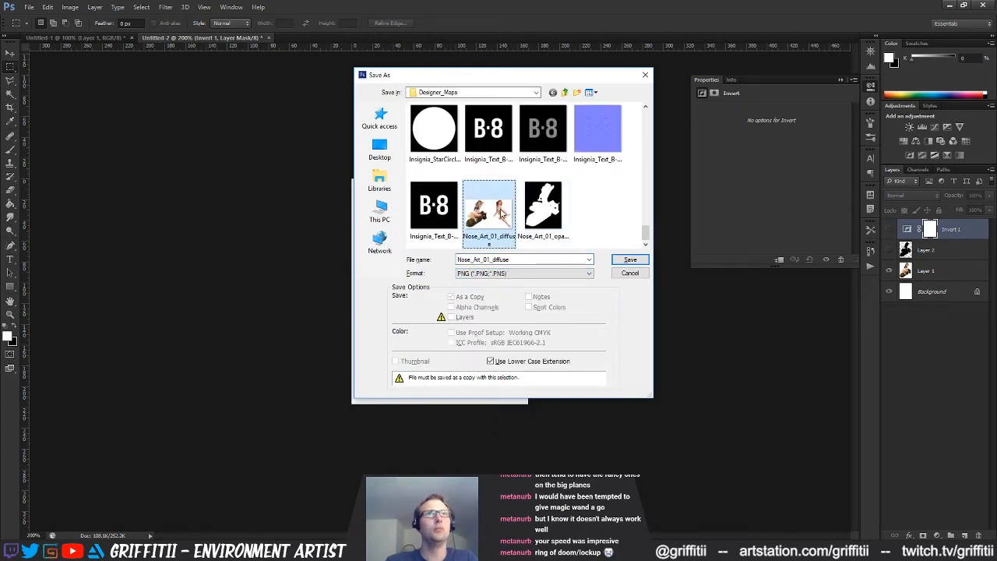
left_click(630, 259)
left_click(478, 208)
left_click(533, 172)
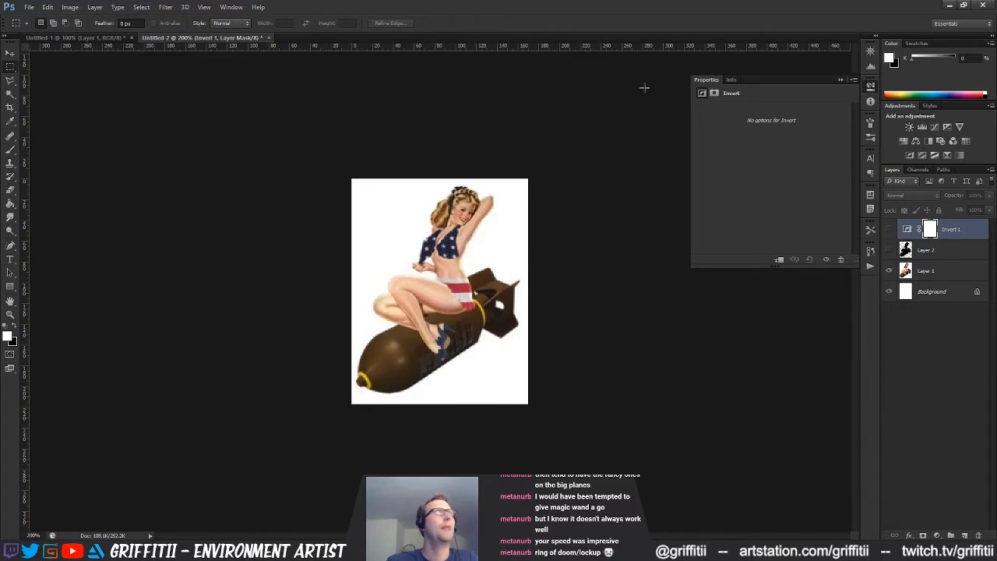
Step back in the history to before the crop, crop the document to the right-hand pin-up silhouette and clear the selection
left_click(870, 250)
left_click(791, 421)
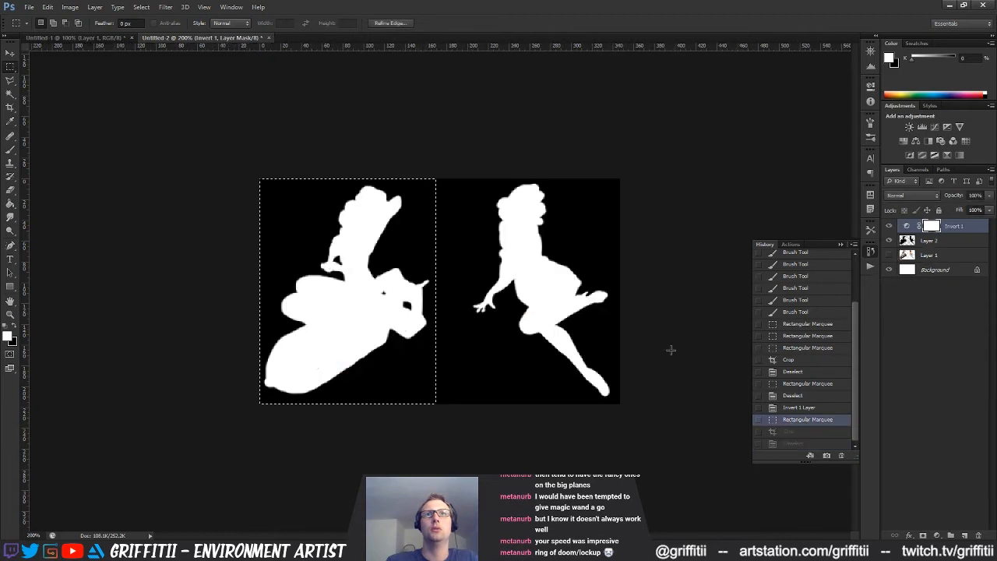
left_click_drag(620, 178, 469, 417)
left_click_drag(683, 148, 615, 472, "alt")
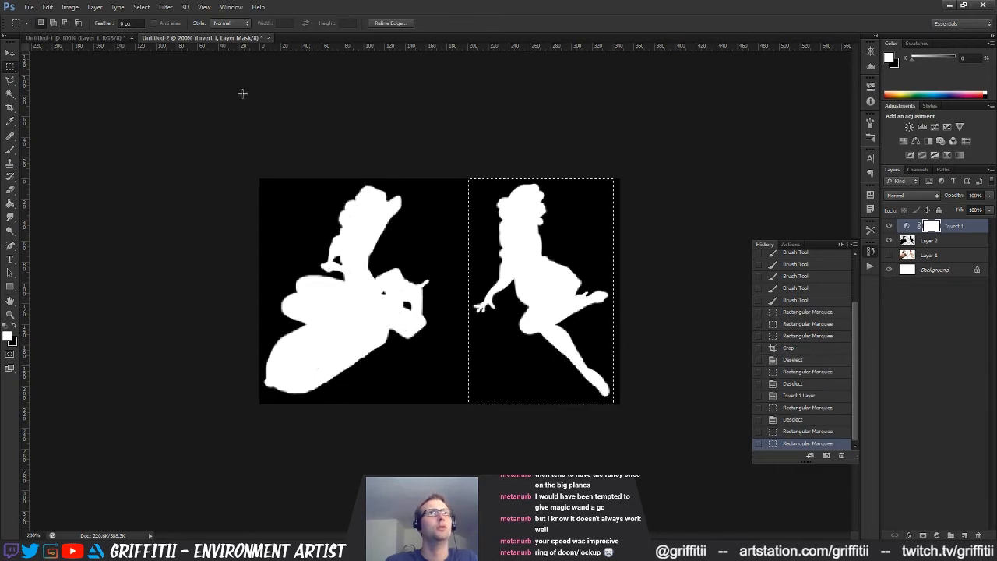
left_click(48, 7)
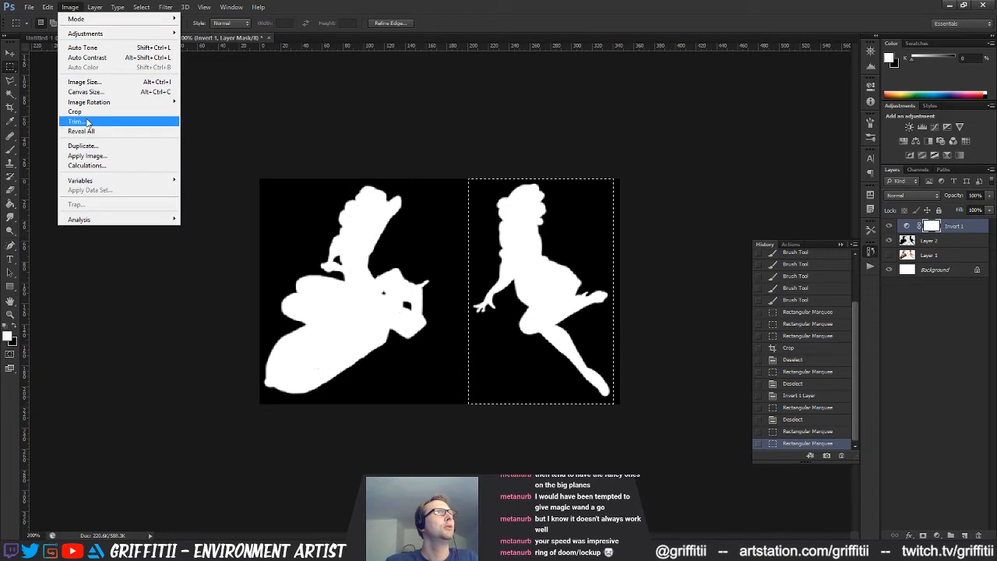
left_click(87, 111)
key("ctrl+d")
key("ctrl+shift+s")
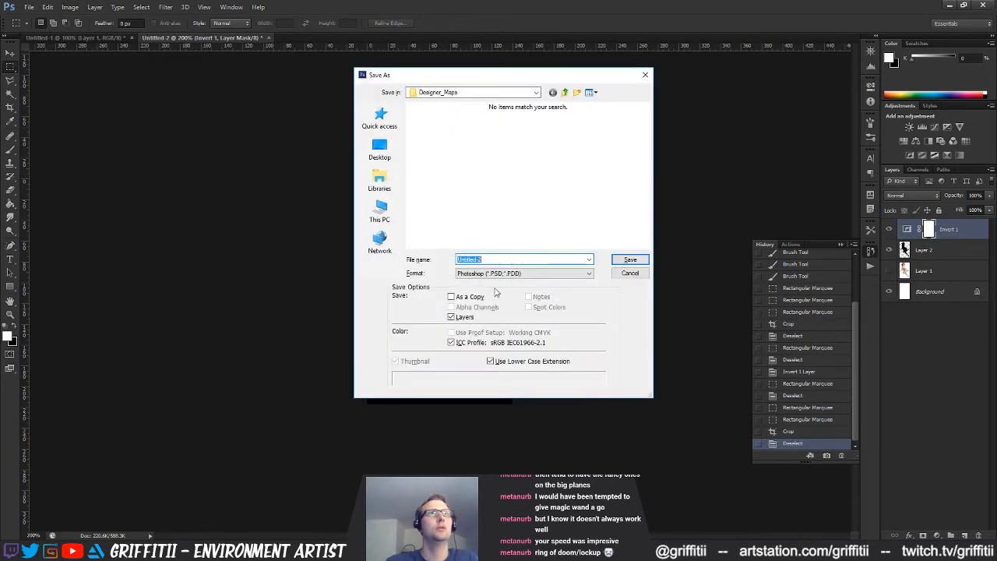
left_click(524, 273)
left_click(488, 405)
left_click(532, 232)
key("n")
left_click(532, 230)
left_click(505, 260)
left_click(507, 260)
key("Return")
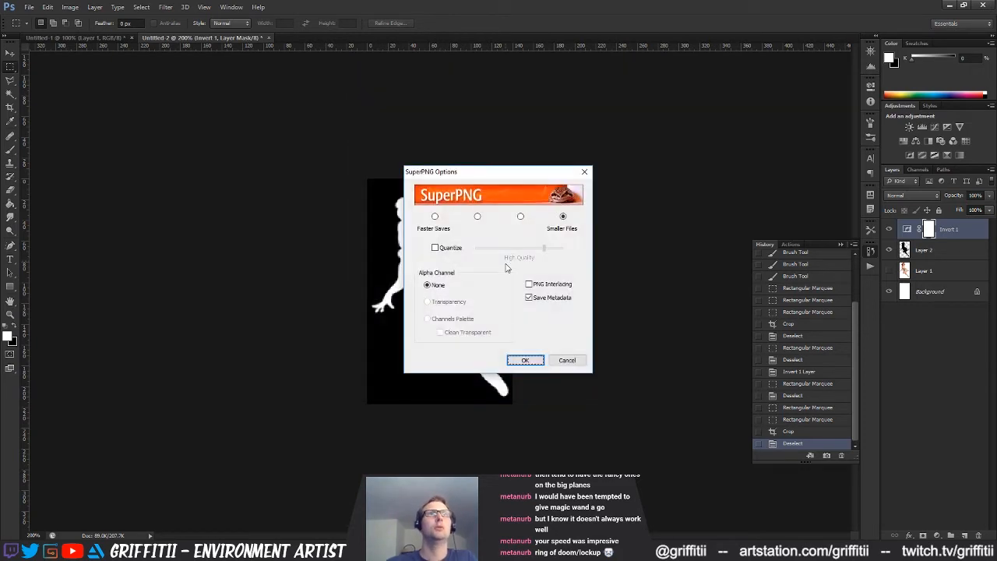
left_click(566, 360)
Save the right-hand pin-up silhouette in SuperPNG format in Designer_Maps as Nose_Art_02_opacity, accepting the SuperPNG options
key("ctrl+shift+s")
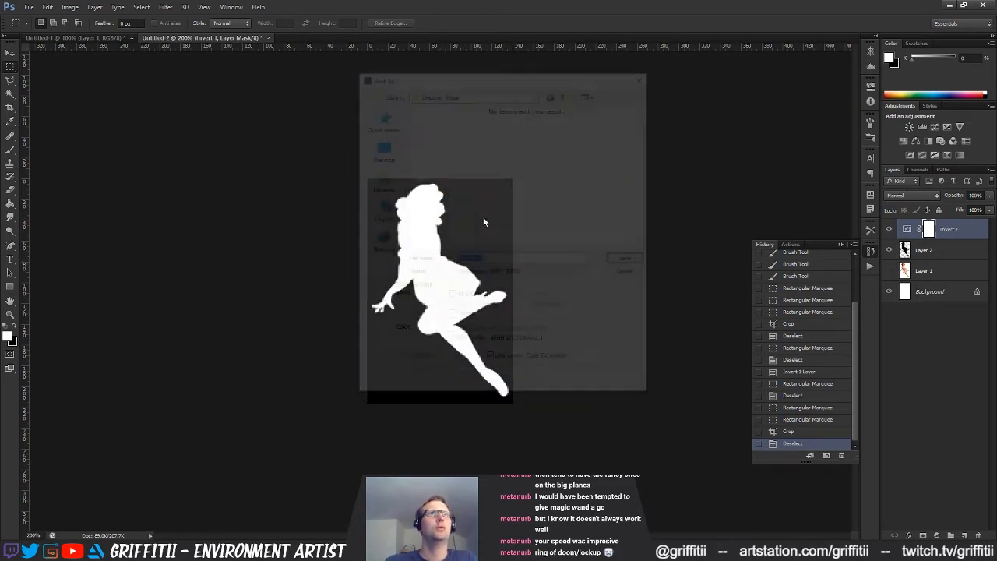
left_click(514, 273)
left_click(473, 397)
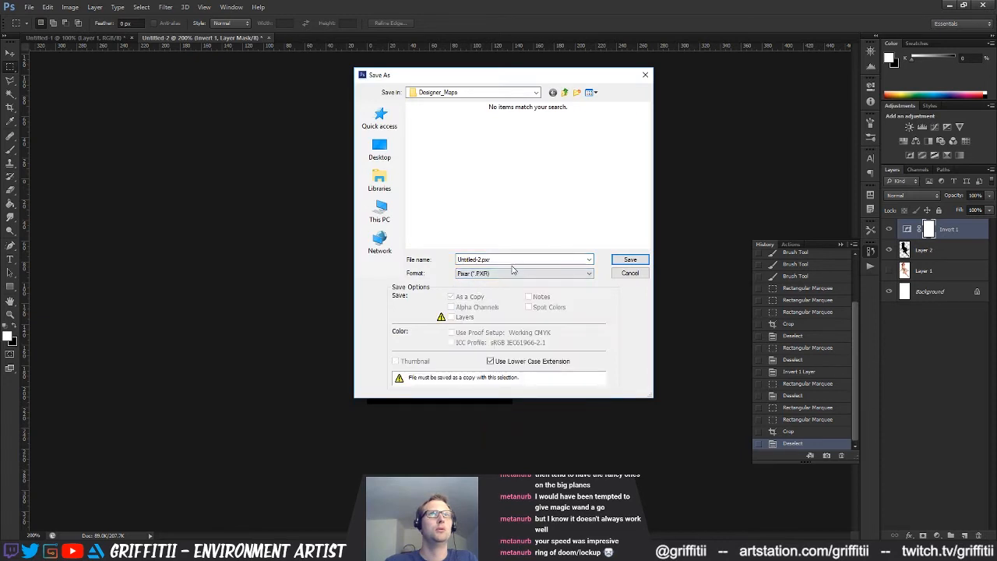
left_click(513, 273)
left_click(486, 405)
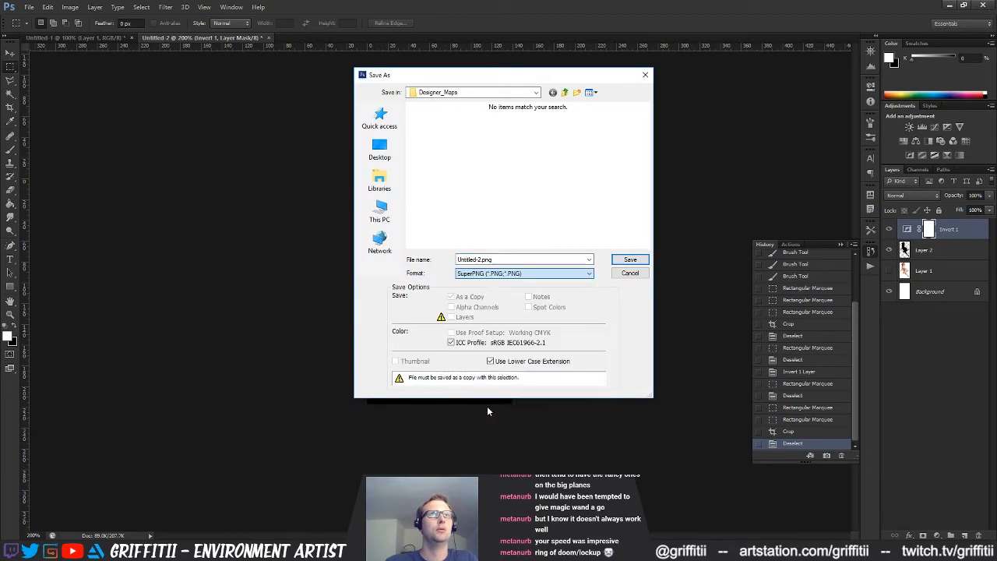
left_click(582, 225)
key("n")
left_click(545, 219)
left_click(493, 260)
left_click(491, 260)
key("Return")
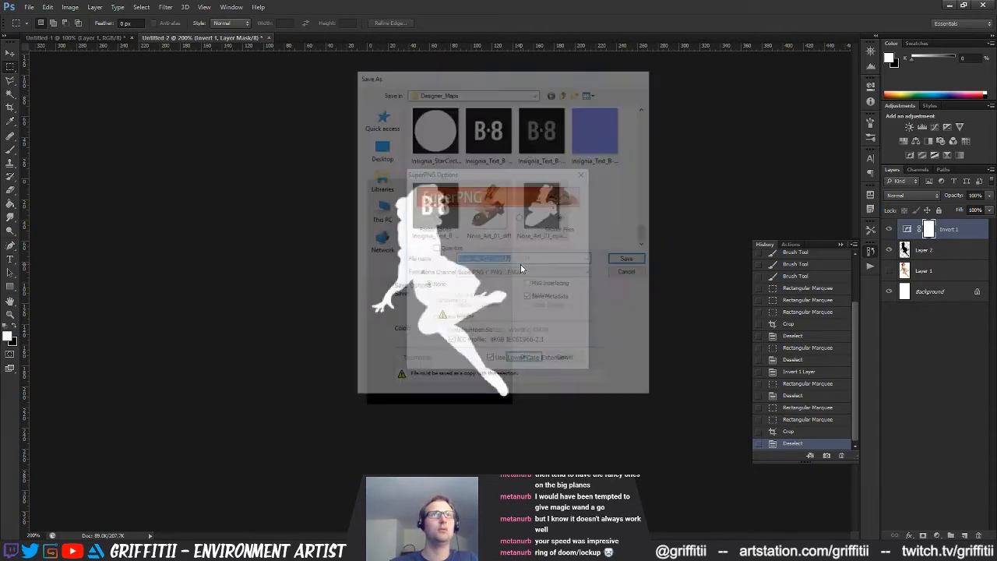
left_click(525, 360)
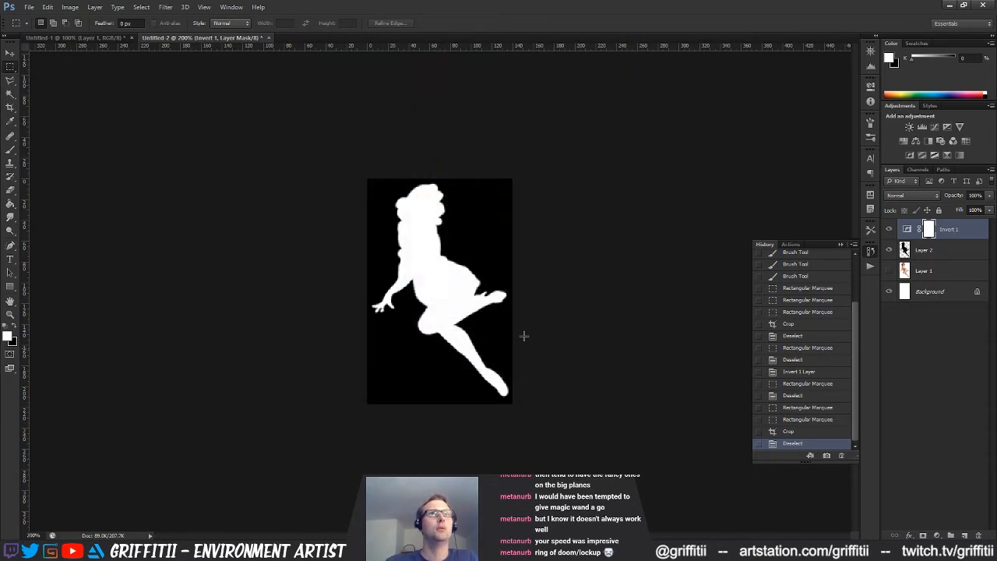
Show the colour red-haired pin-up without the silhouette and Invert layers, and save it as the PNG Nose_Art_02_diffuse
left_click(889, 229)
left_click(888, 249)
key("ctrl+shift+s")
left_click(523, 273)
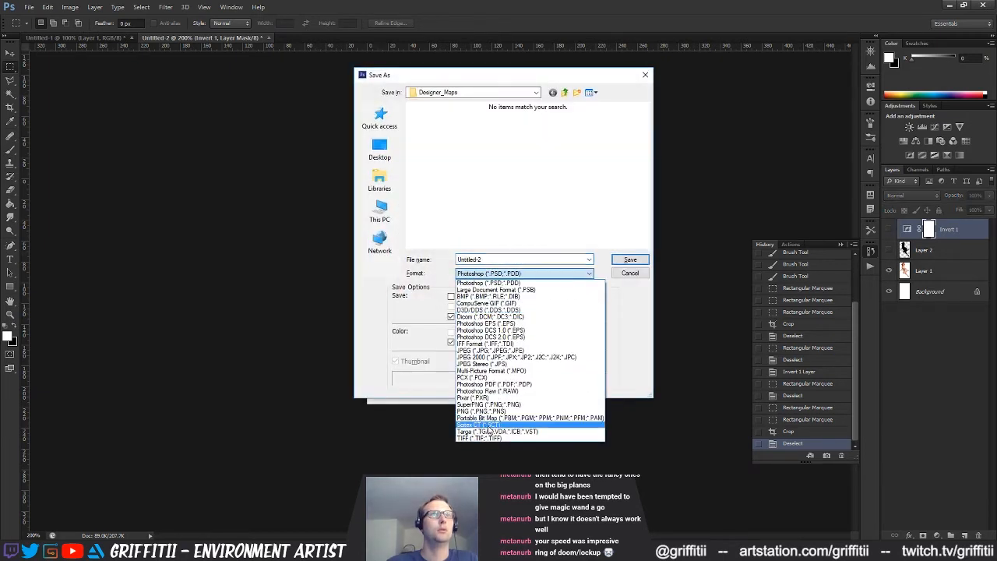
left_click(514, 425)
left_click(600, 216)
scroll(600, 216, "down", 10)
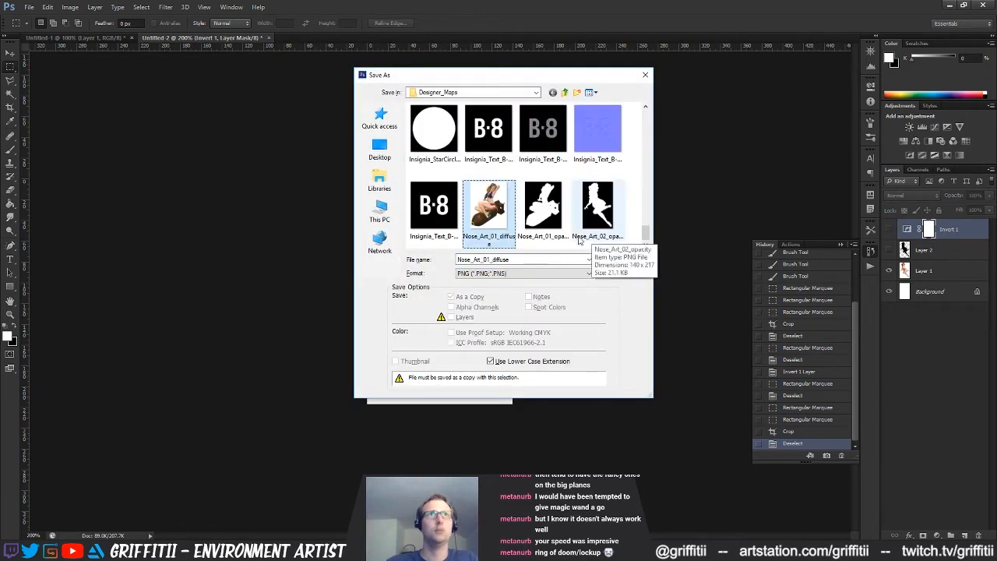
left_click(489, 208)
left_click(493, 260)
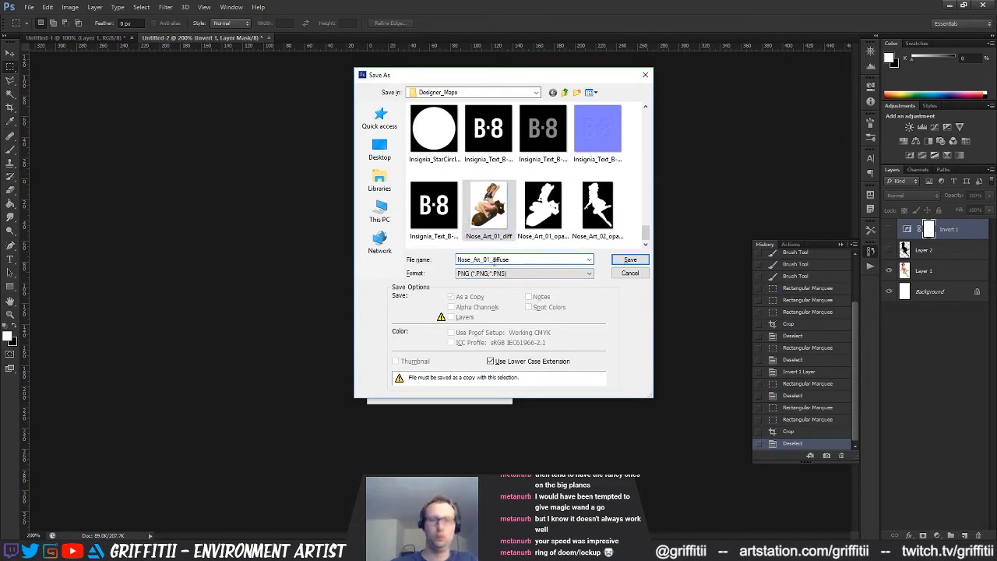
type("2")
key("Return")
left_click(526, 174)
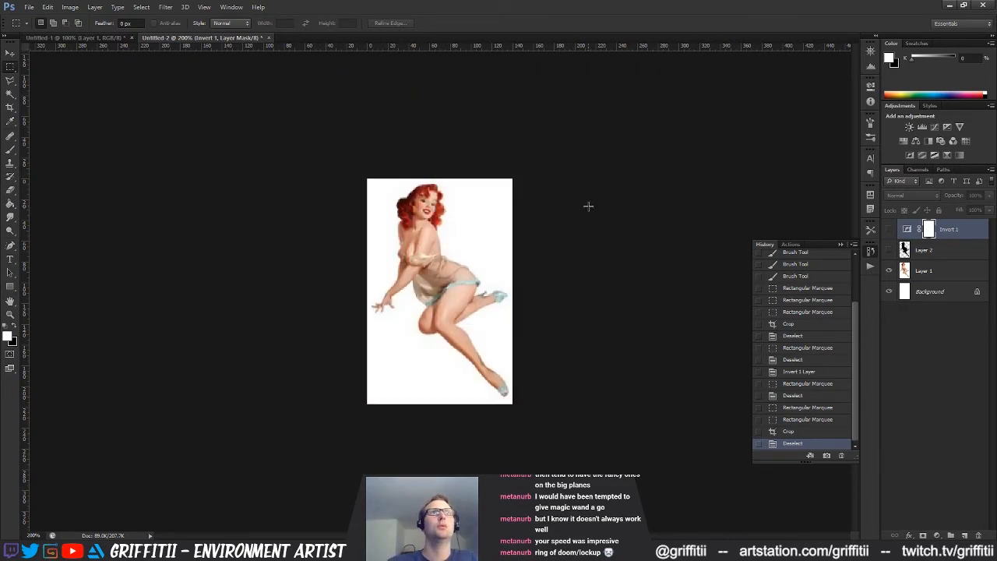
Step back in the history to the uncropped document with both silhouettes and clear the selection
left_click(799, 420)
key("ctrl+d")
key("ctrl+shift+s")
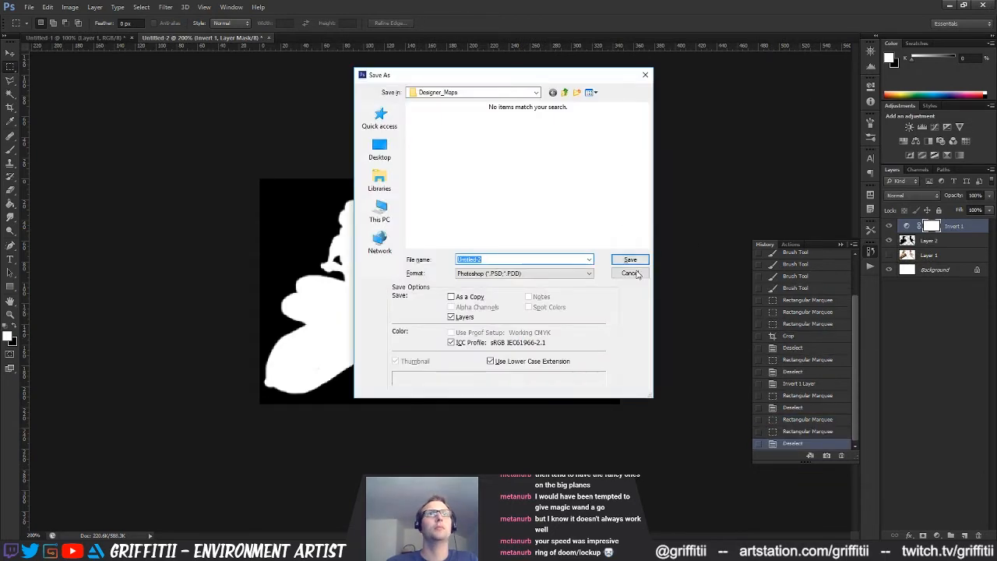
key("Escape")
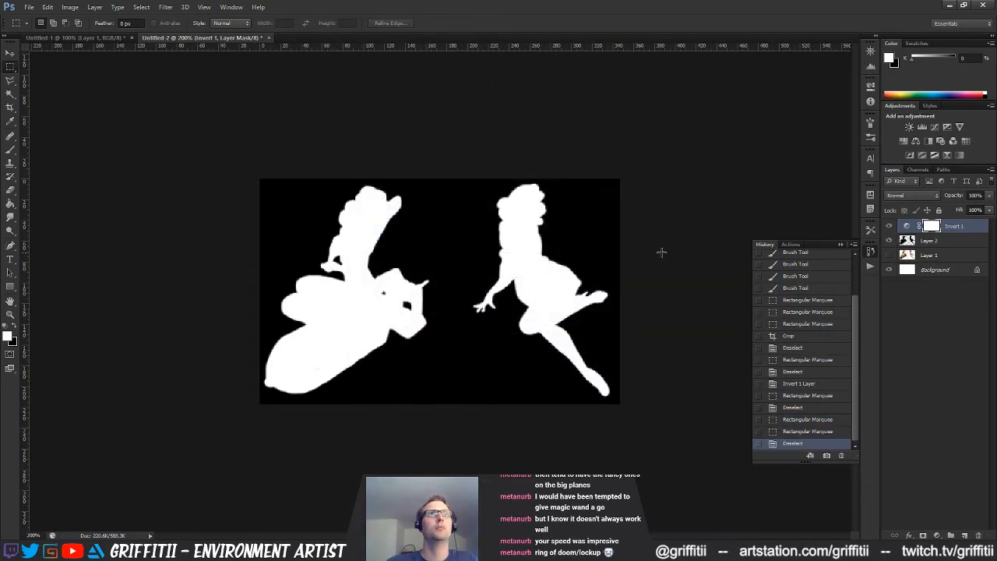
Return to the frozen Substance Painter, force the program to close and cancel the problem report to Microsoft
left_click(950, 5)
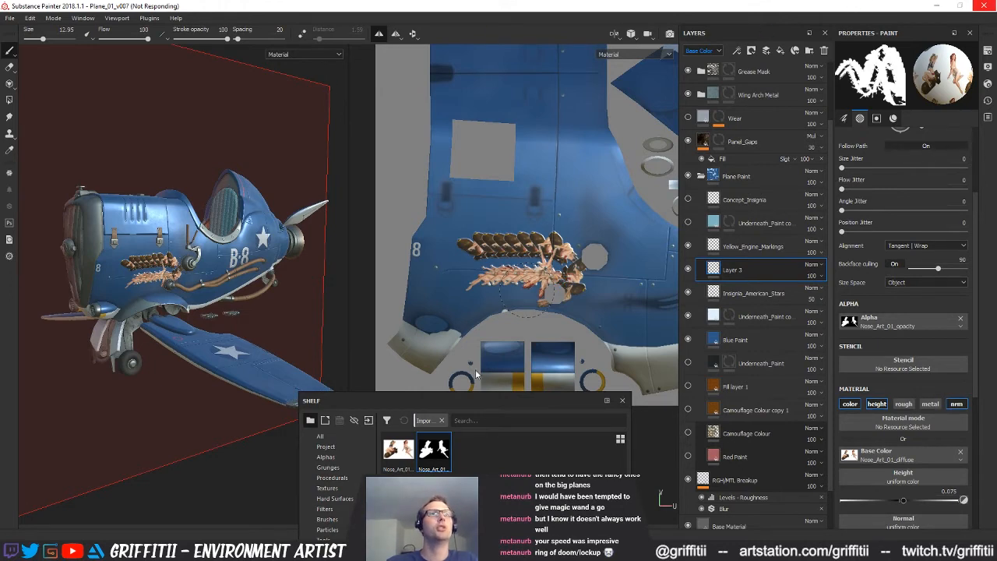
left_click(982, 6)
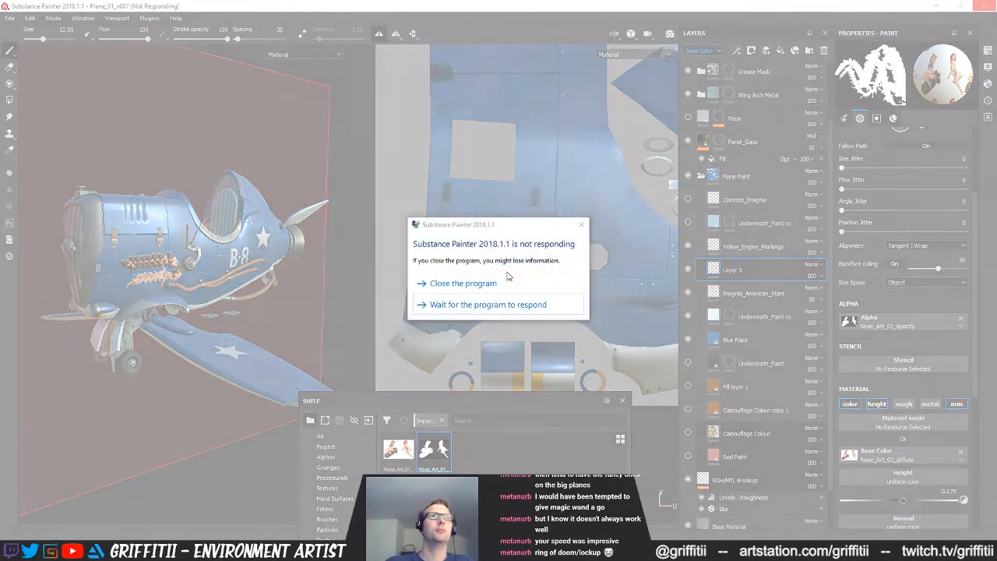
left_click(463, 284)
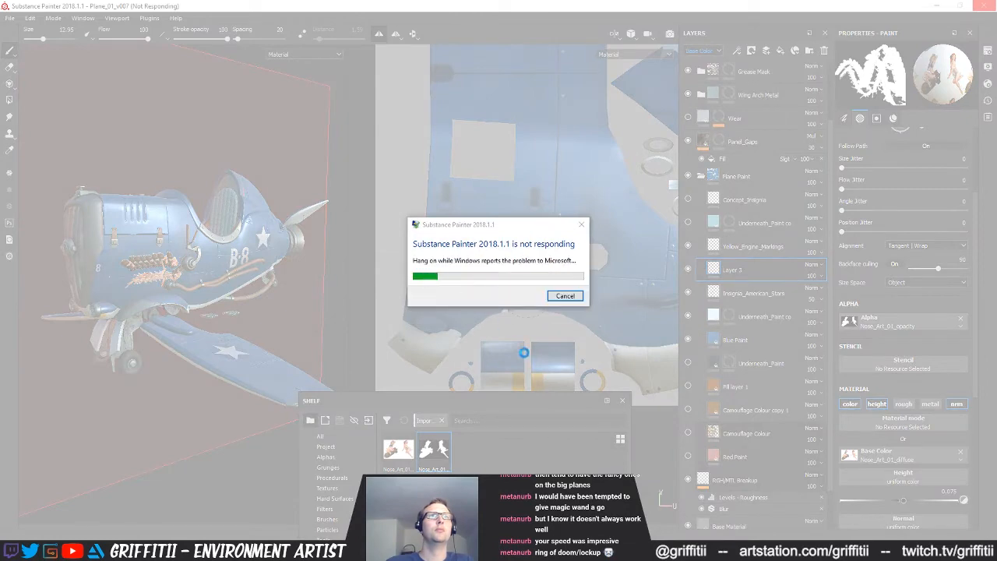
left_click(559, 299)
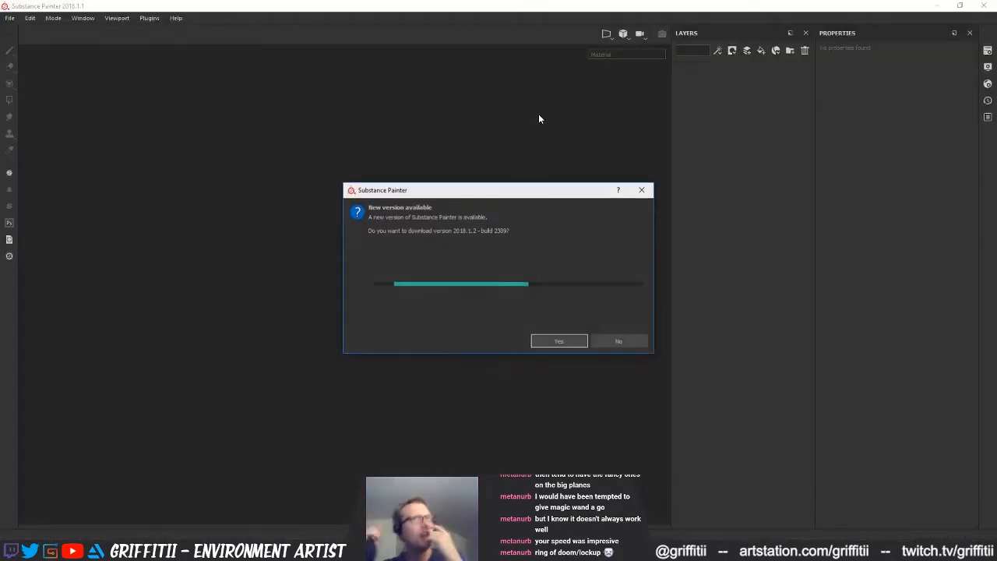
Decline the download of version 2018.1.2 in the restarted Substance Painter and reopen the recent project Plane_01_v007
left_click(614, 345)
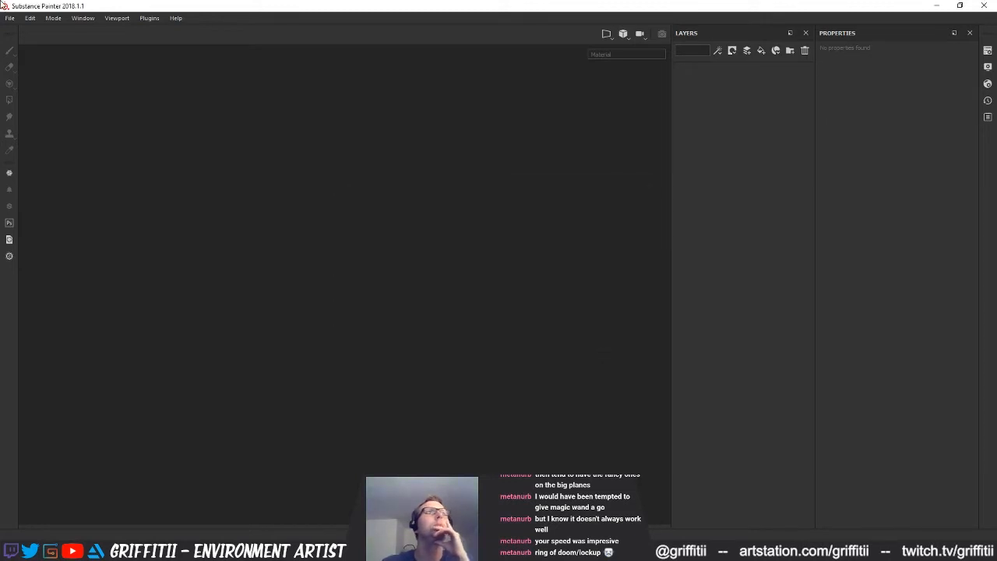
left_click(9, 18)
mouse_move(23, 59)
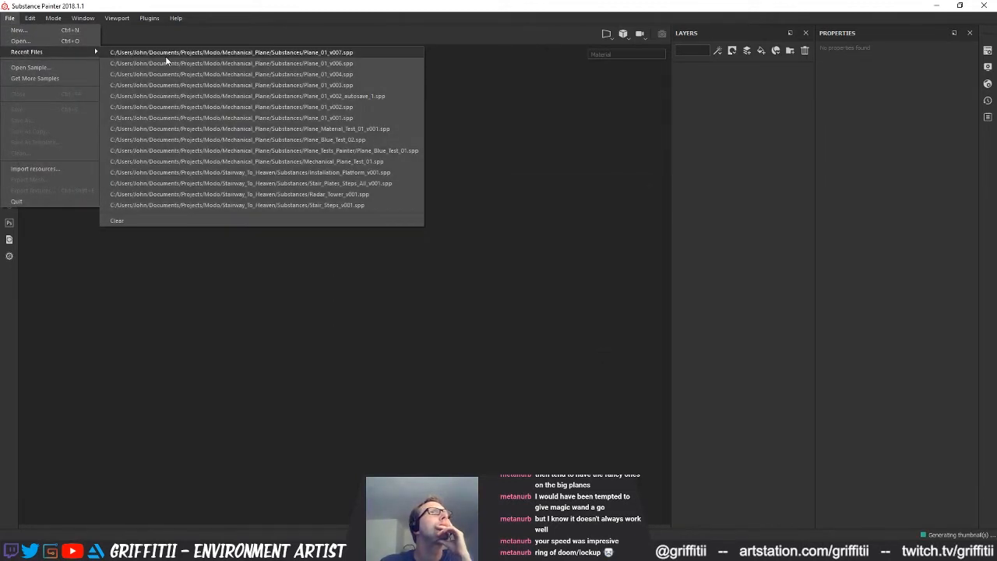
left_click(168, 60)
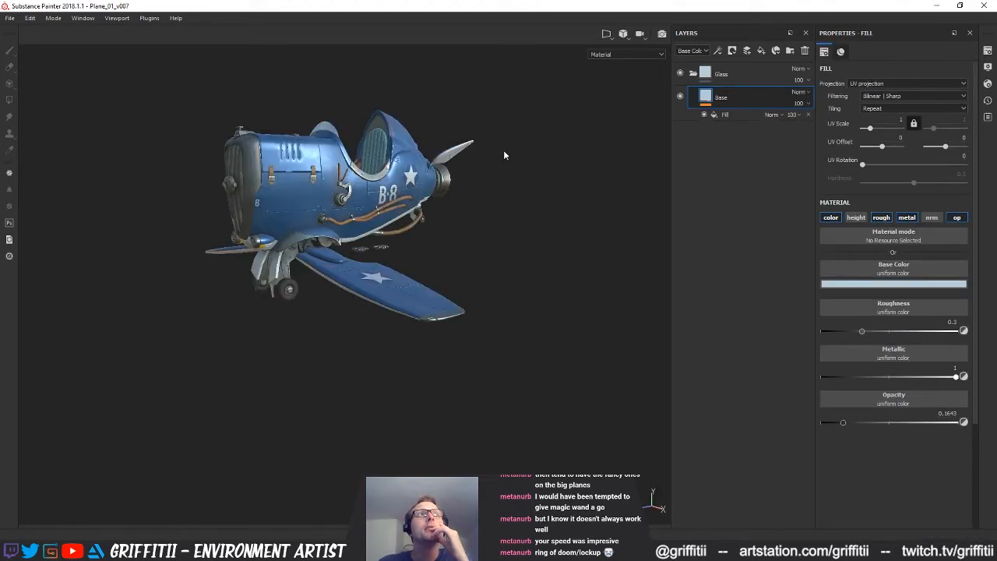
Bring out the Shelf as a floating window over the 3D view of the plane
left_click_drag(475, 216, 443, 330, "alt")
right_click_drag(442, 331, 444, 306, "alt")
left_click_drag(443, 306, 401, 227, "alt")
middle_click_drag(401, 228, 404, 240, "alt")
left_click_drag(996, 155, 423, 143)
left_click_drag(619, 252, 589, 234, "alt")
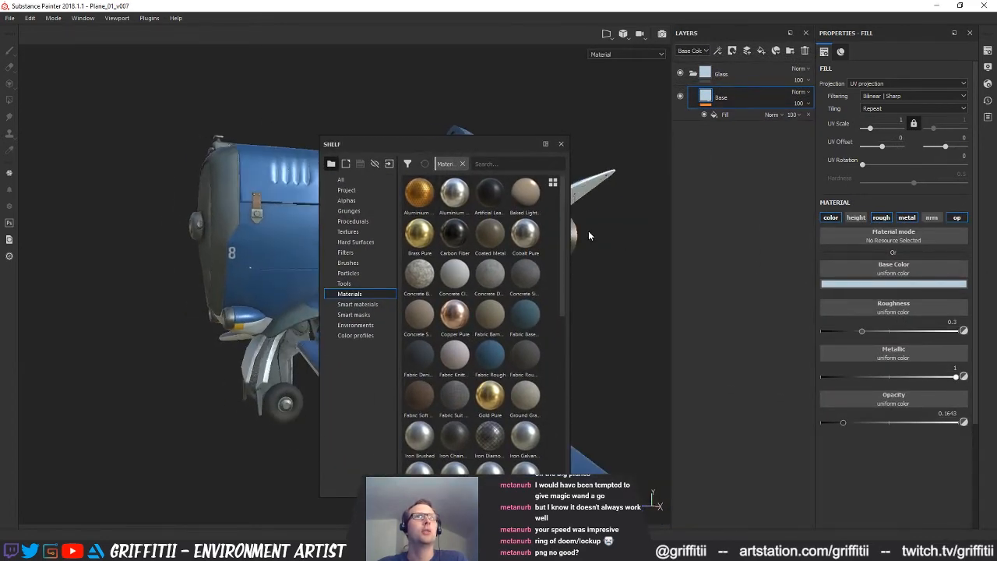
Show the 3D and UV views side by side and add an empty paint layer above Insignia_American_Stars in the fuselage's layer stack
key("F1")
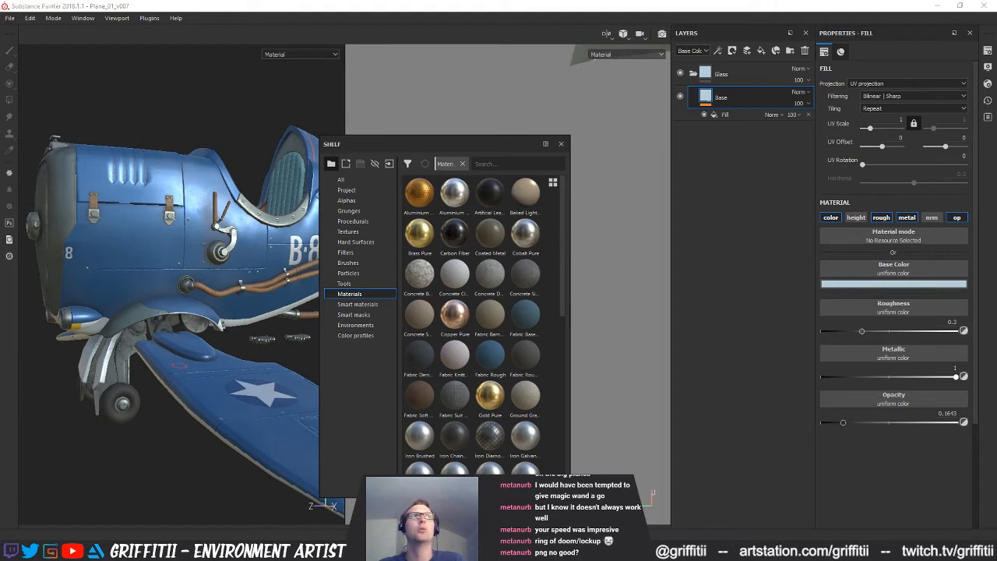
left_click_drag(226, 142, 195, 163, "alt")
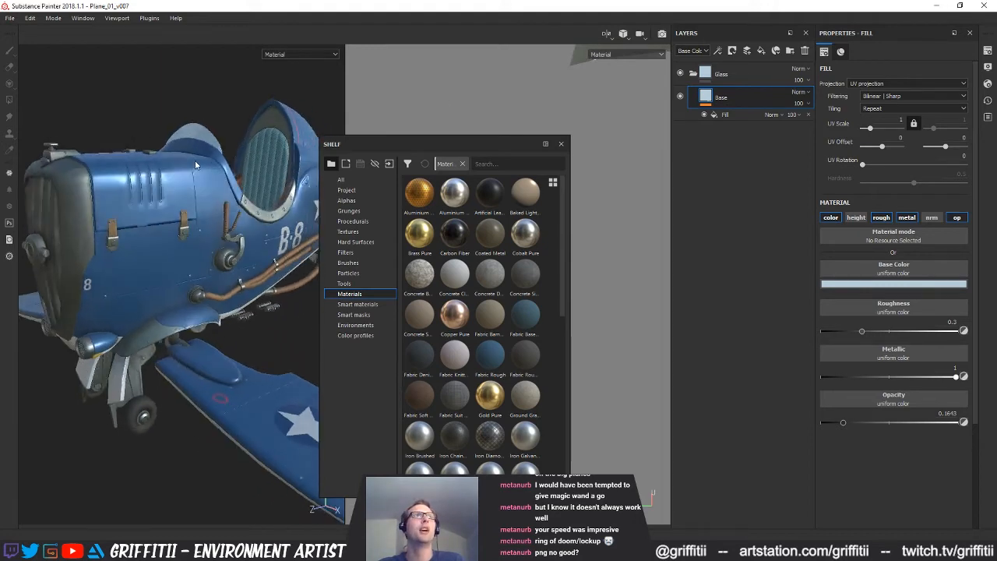
right_click_drag(195, 163, 167, 189, "alt")
middle_click_drag(217, 212, 209, 230, "alt")
left_click_drag(208, 230, 219, 225, "alt")
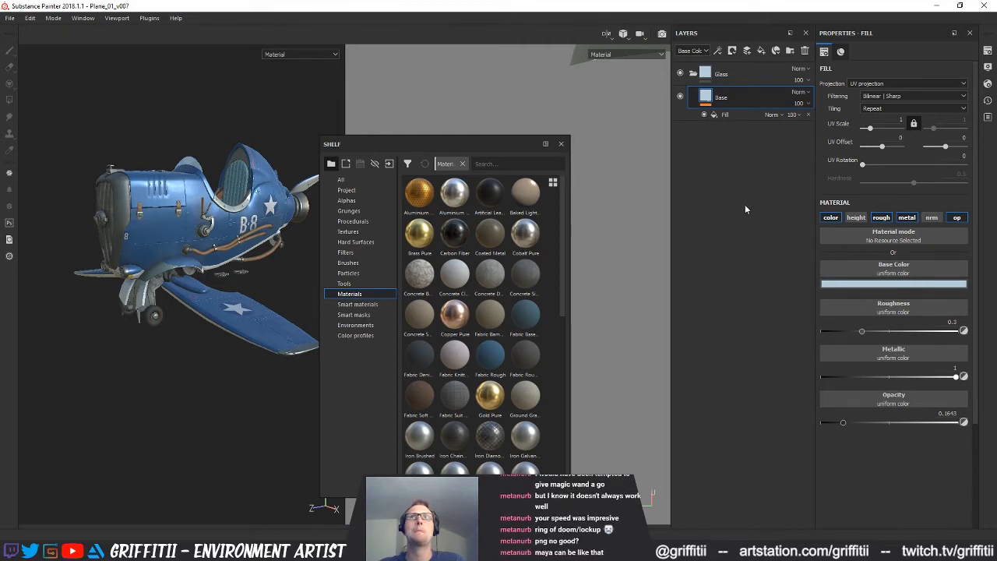
key("ctrl+z")
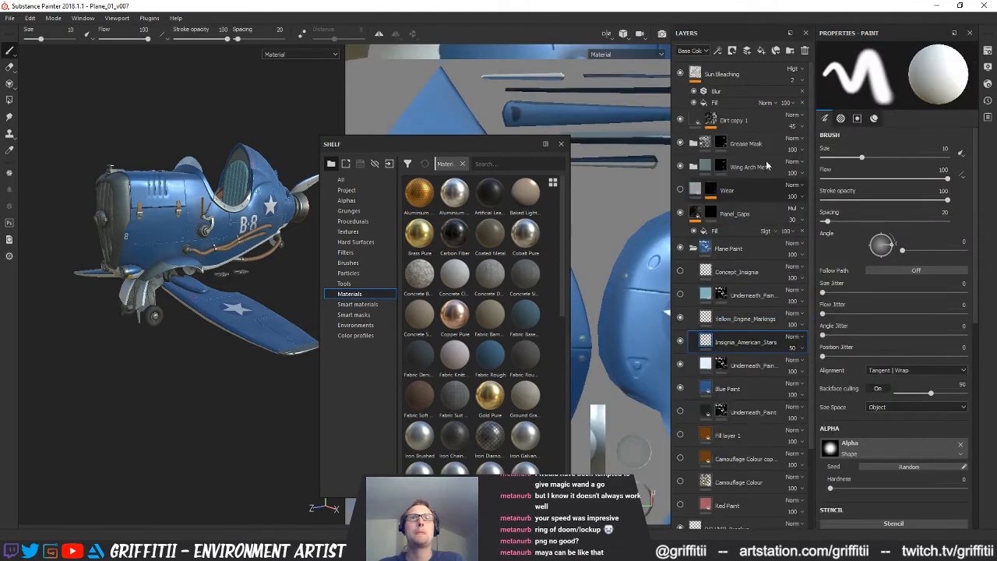
left_click(748, 51)
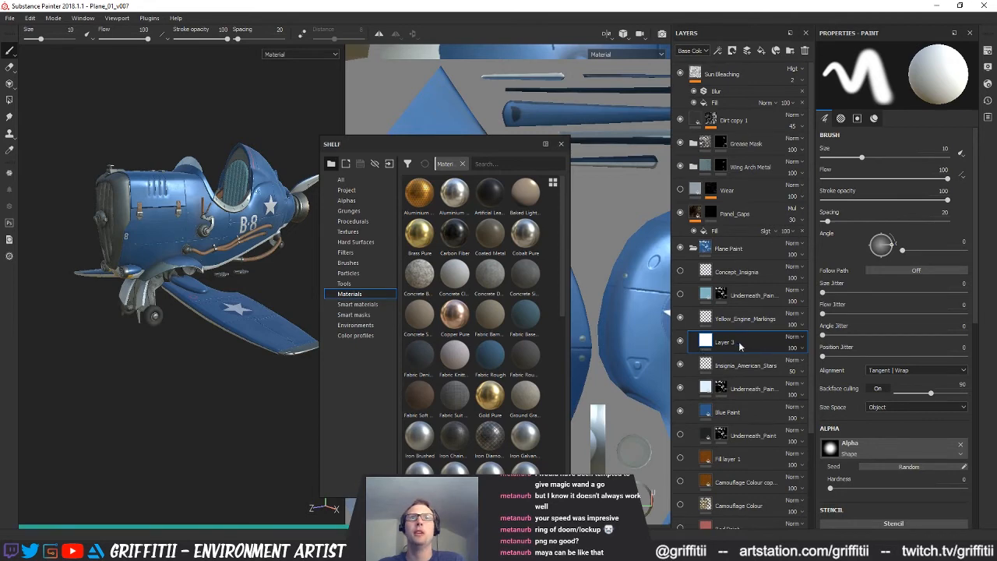
Start a resource import and add the four Nose_Art diffuse and opacity images from the Designer_Maps folder
left_click(390, 165)
left_click(556, 137)
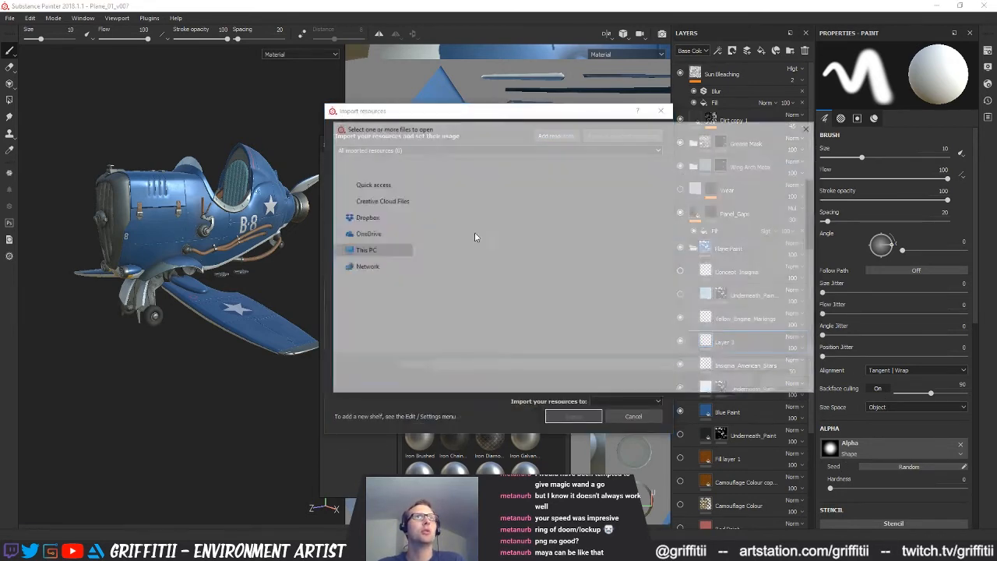
left_click(479, 322)
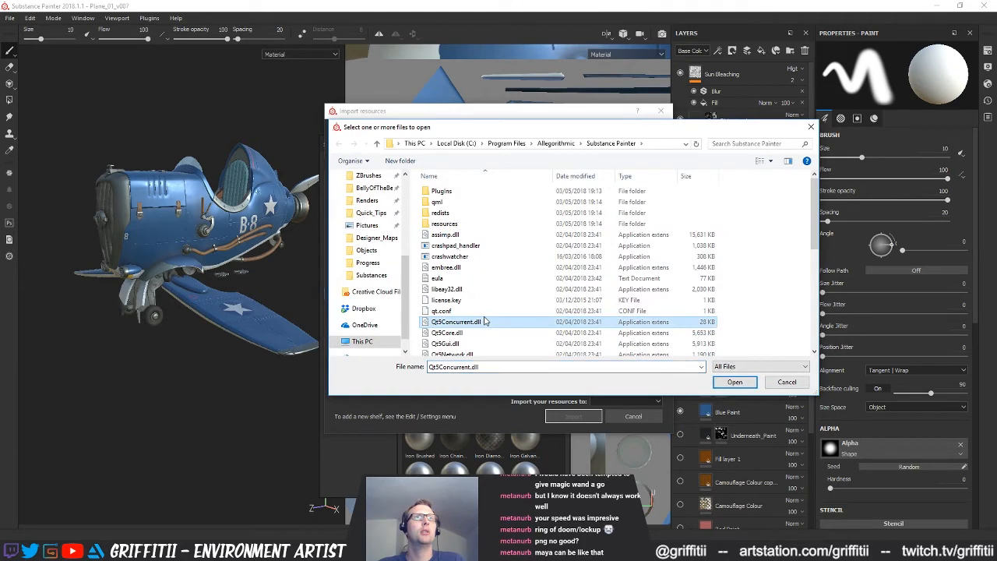
left_click(371, 275)
double_click(451, 205)
left_click(526, 282)
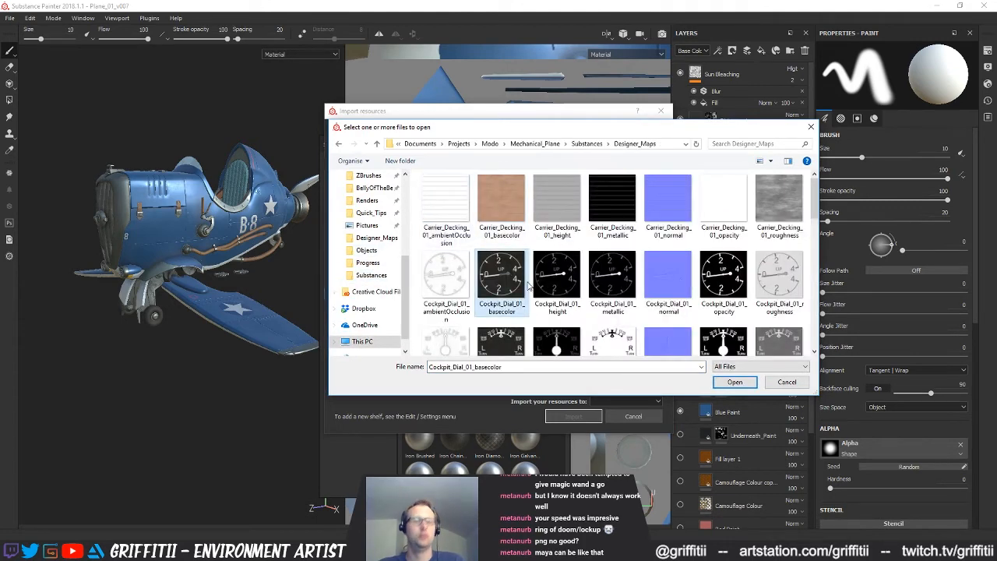
key("n")
left_click(723, 315, "shift")
left_click(735, 381)
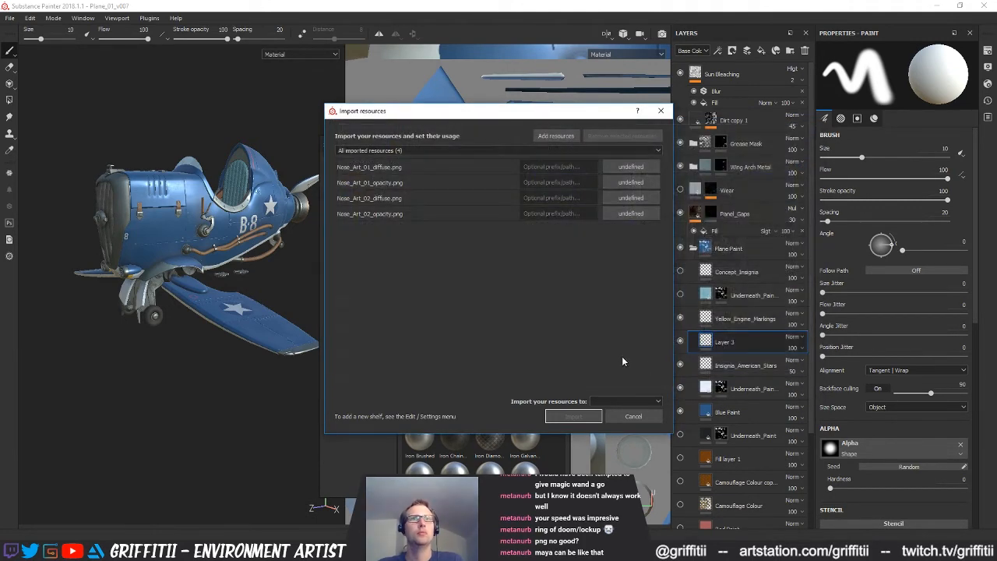
Set the usage of both nose art opacity maps to alpha and of both diffuse maps to texture
left_click(639, 214)
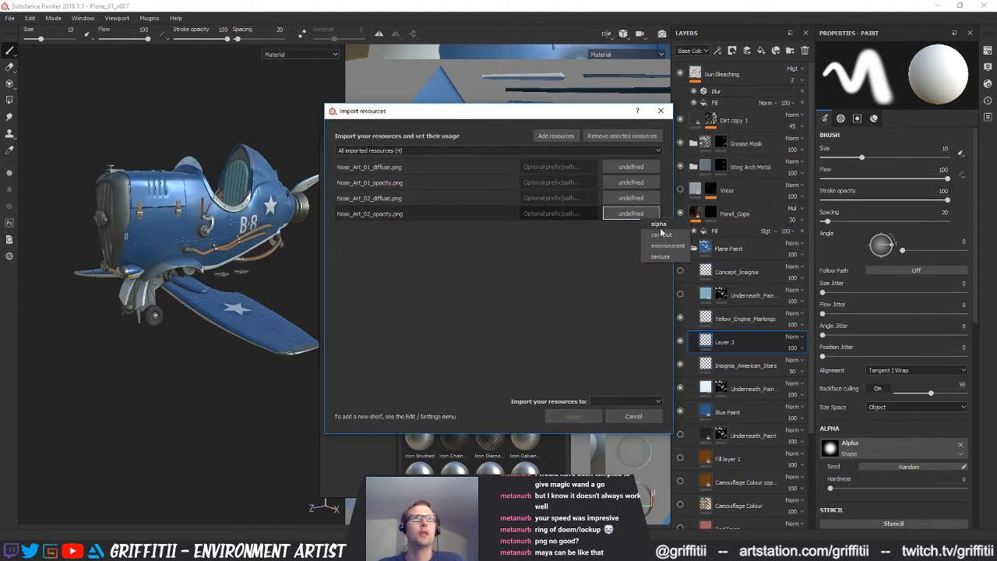
left_click(658, 228)
left_click(627, 200)
left_click(635, 212)
left_click(631, 182)
left_click(646, 195)
left_click(631, 168)
left_click(646, 183)
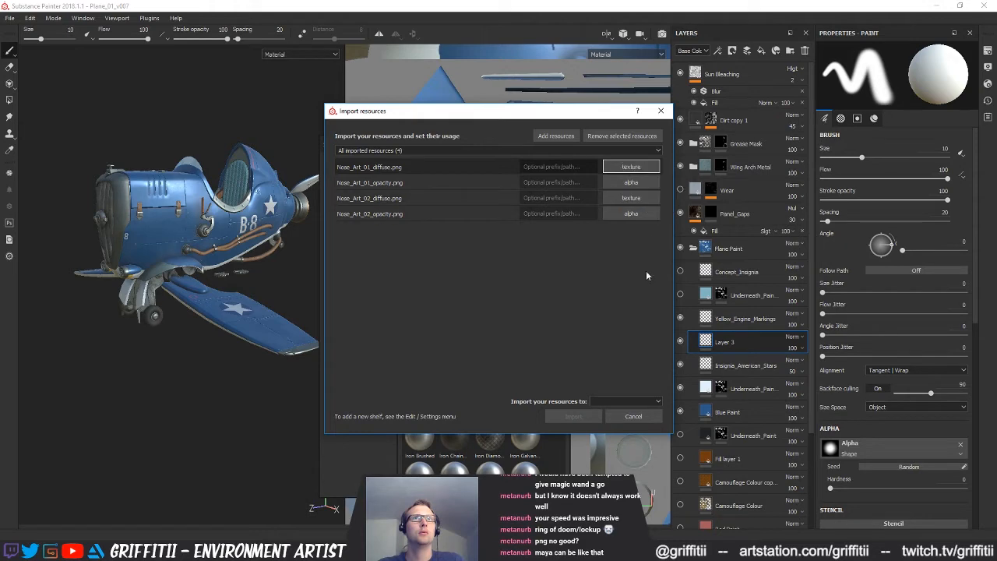
Import the four nose art resources into the current project, Plane_01_v007
left_click(627, 401)
left_click(623, 425)
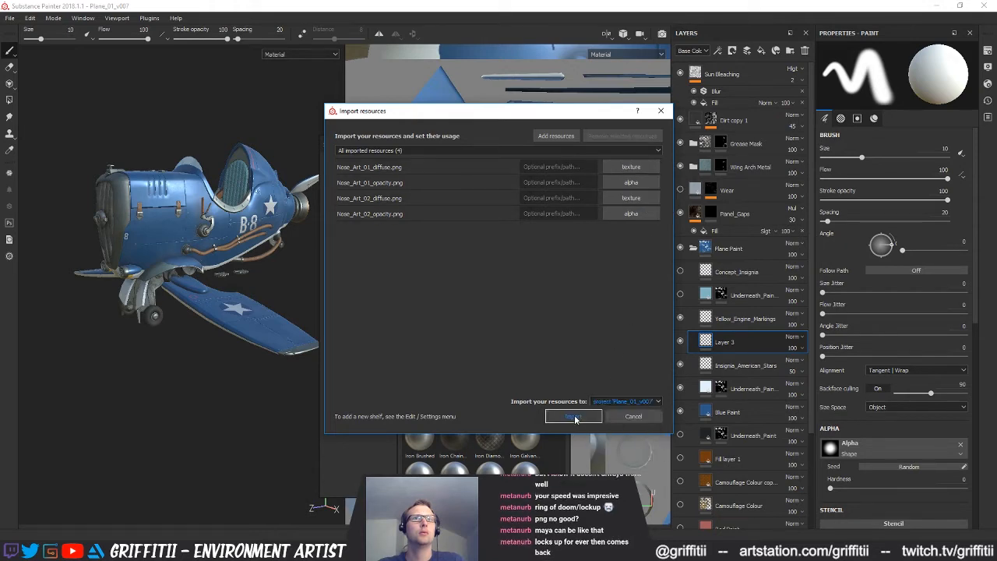
left_click(573, 416)
Set up the brush with Nose_Art_01_opacity as alpha, Nose_Art_01_diffuse as base colour and height 0.075, with roughness and metallic off
mouse_move(471, 147)
left_mouse_down()
mouse_move(506, 149)
mouse_move(472, 159)
left_mouse_up()
left_click(477, 278)
left_click(459, 206)
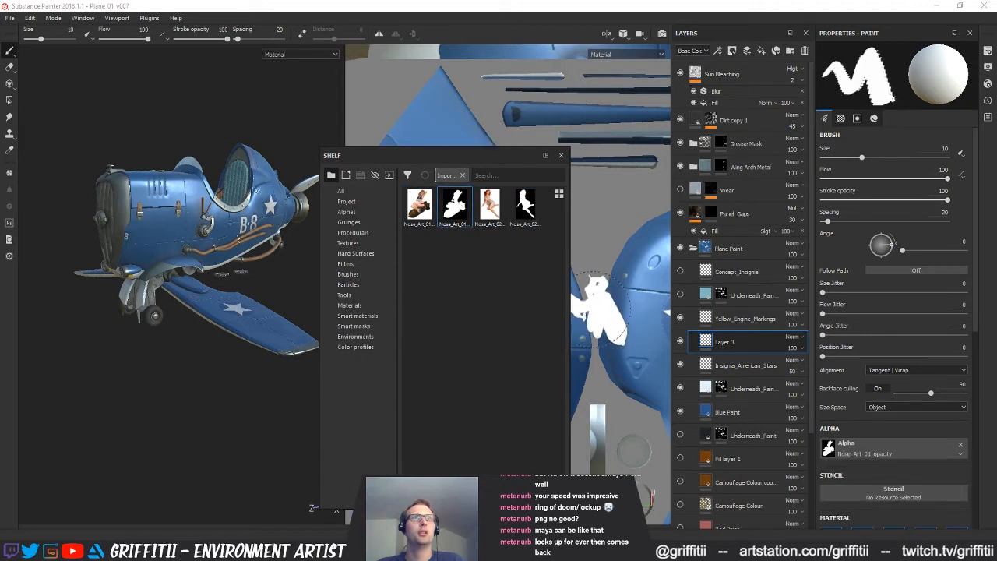
scroll(794, 405, "down", 2)
scroll(909, 416, "down", 3)
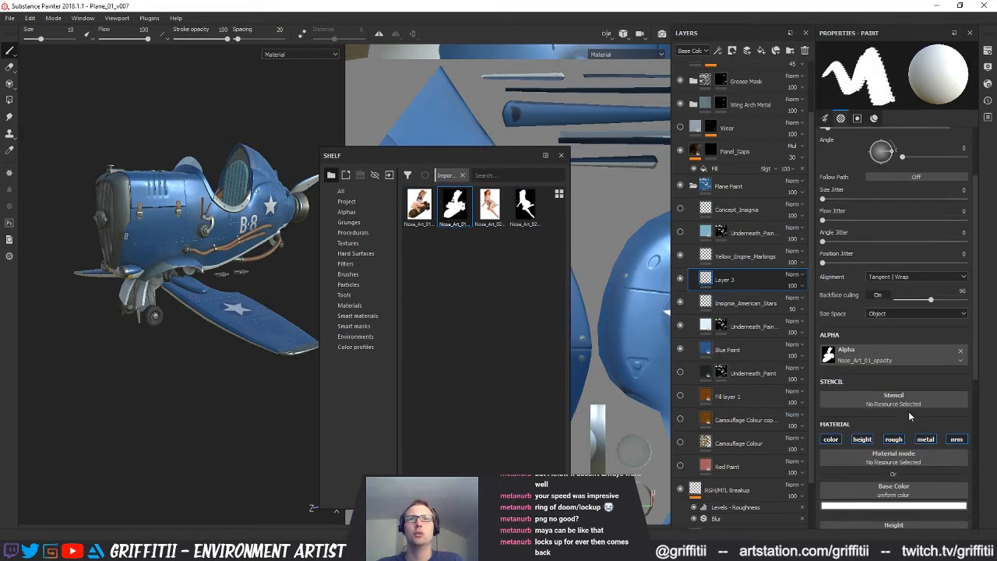
scroll(929, 437, "down", 4)
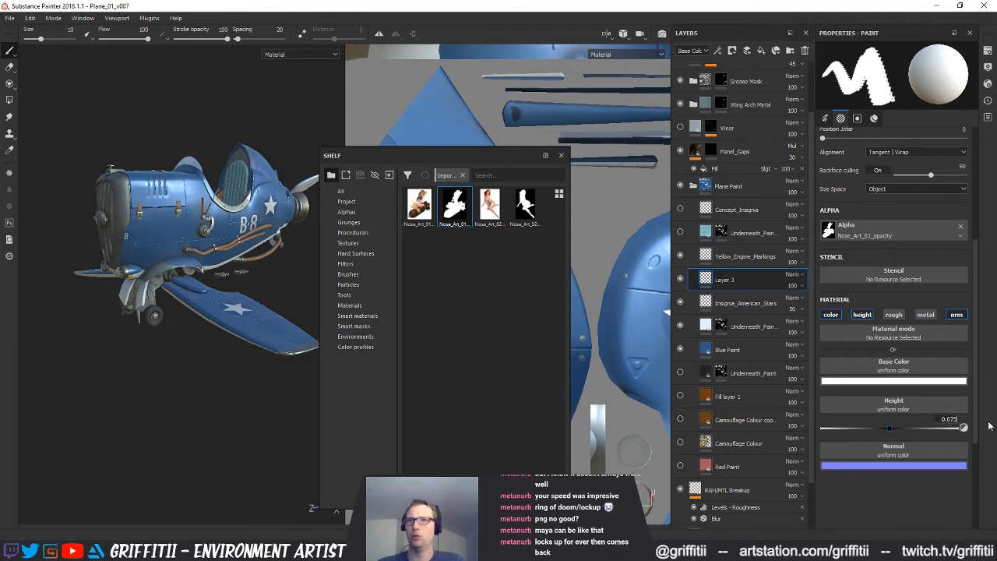
left_click_drag(419, 204, 893, 384)
left_click_drag(496, 162, 996, 177)
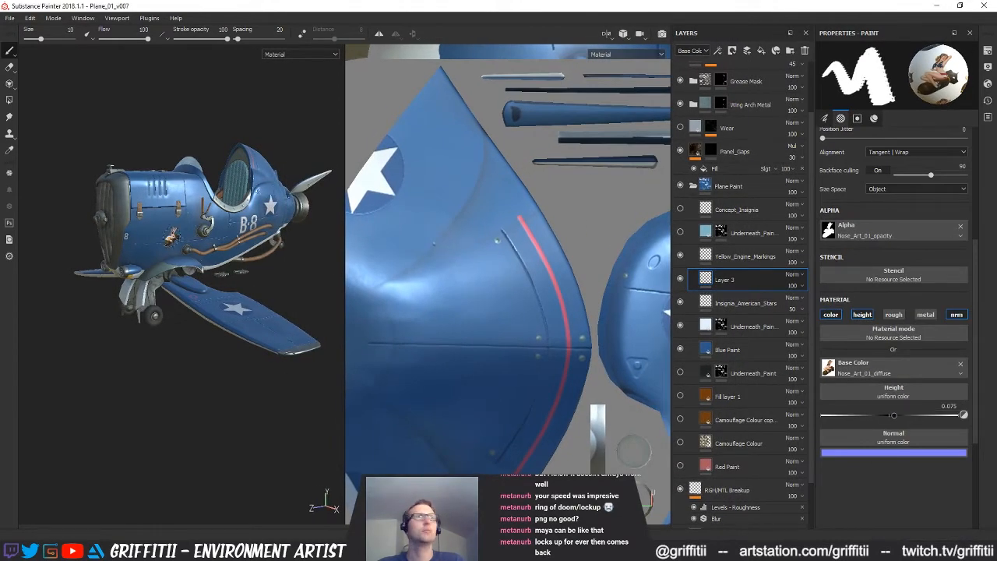
Enlarge the brush to size 19 and stamp the bomb pin-up behind the number 8 on the nose in the UV view
scroll(561, 288, "down", 6)
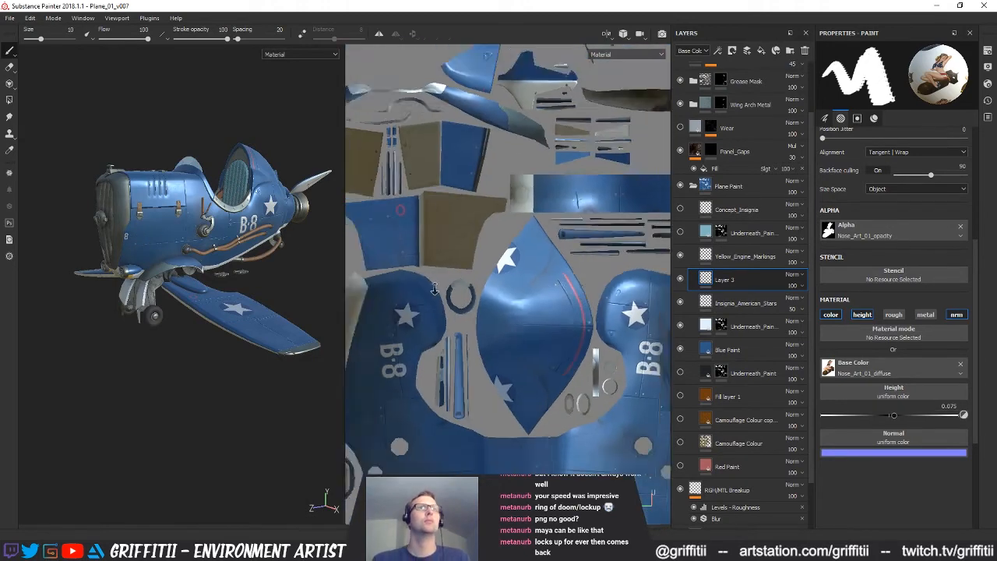
left_click_drag(555, 282, 669, 275, "alt")
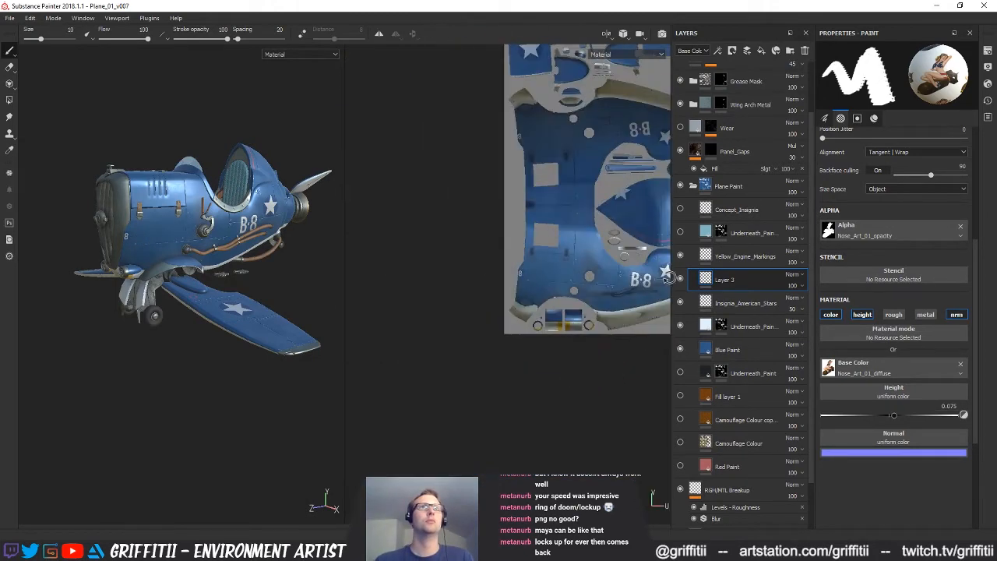
middle_click_drag(602, 289, 554, 313, "alt")
scroll(513, 313, "up", 4)
scroll(465, 309, "up", 2)
key("]")
key("]")
key("]")
key("]")
key("]")
key("]")
key("]")
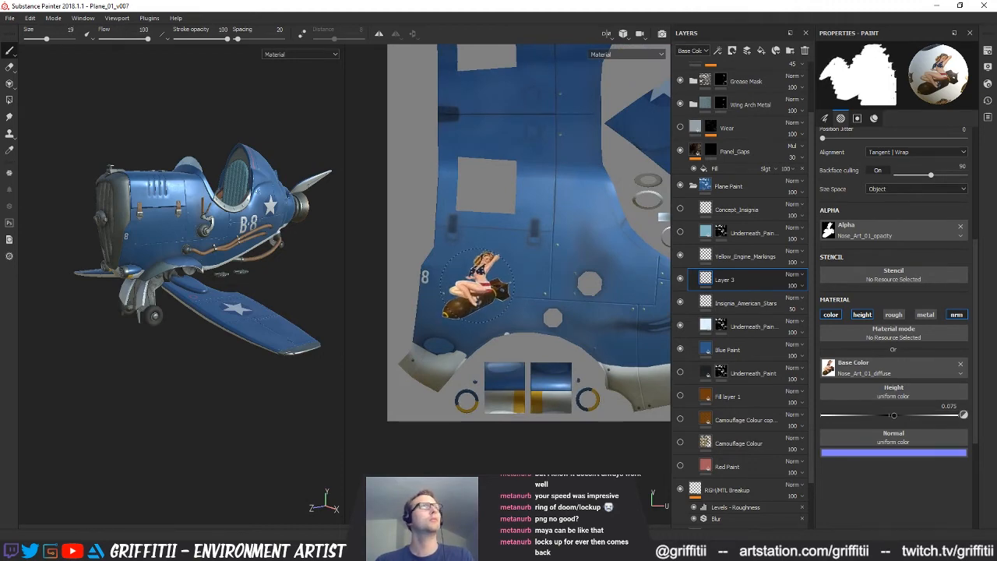
left_click(475, 283)
Check the stamped pin-up on the 3D plane's nose and undo the stamp
left_click_drag(236, 287, 224, 265, "alt")
scroll(174, 236, "up", 5)
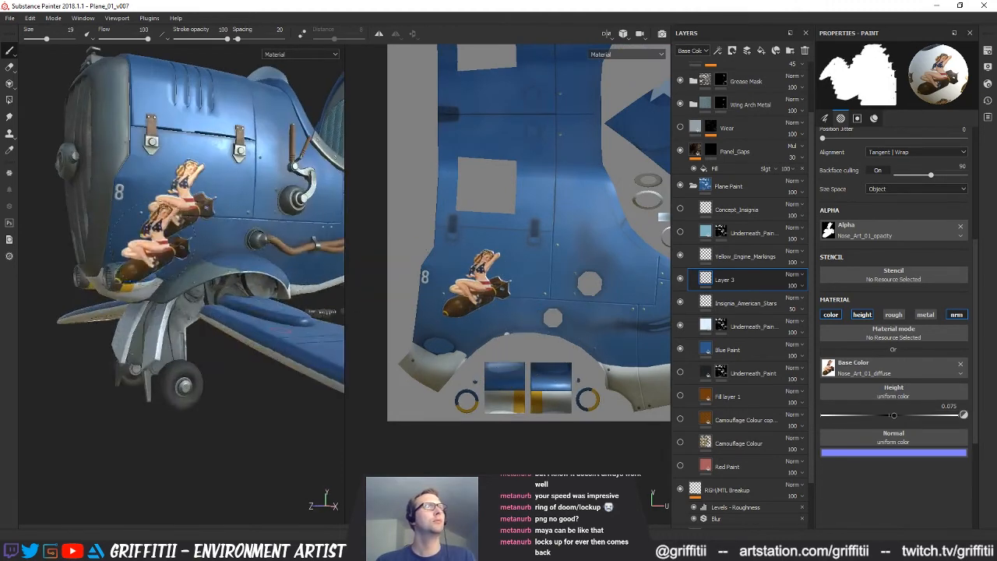
left_click_drag(174, 235, 211, 243, "alt")
key("ctrl+z")
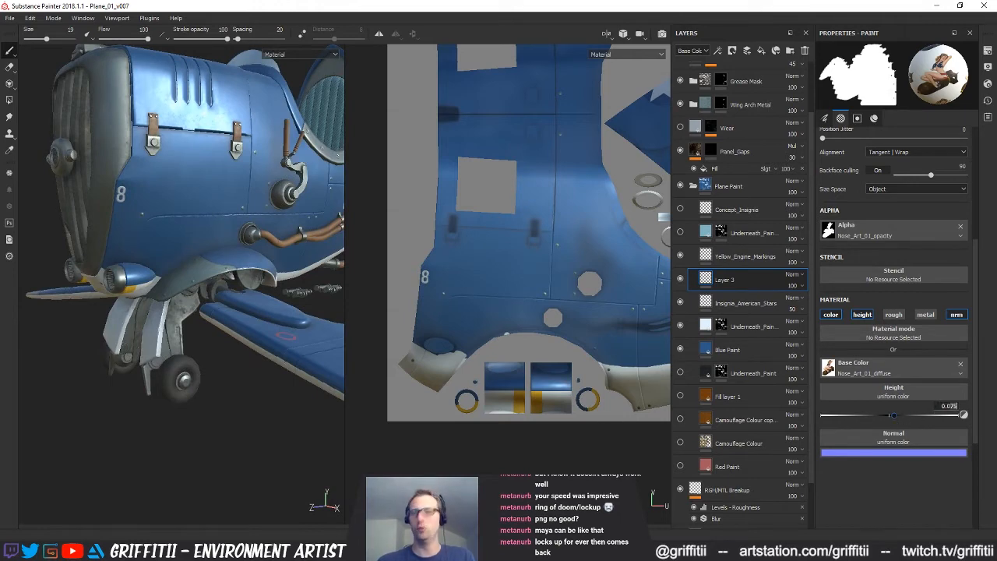
Set the brush height to 0 and try the bomb pin-up on the side of the nose, undoing each stamp
left_click(183, 208)
mouse_move(247, 327)
left_mouse_down("alt")
mouse_move(195, 319)
mouse_move(251, 313)
left_mouse_up("alt")
key("ctrl+z")
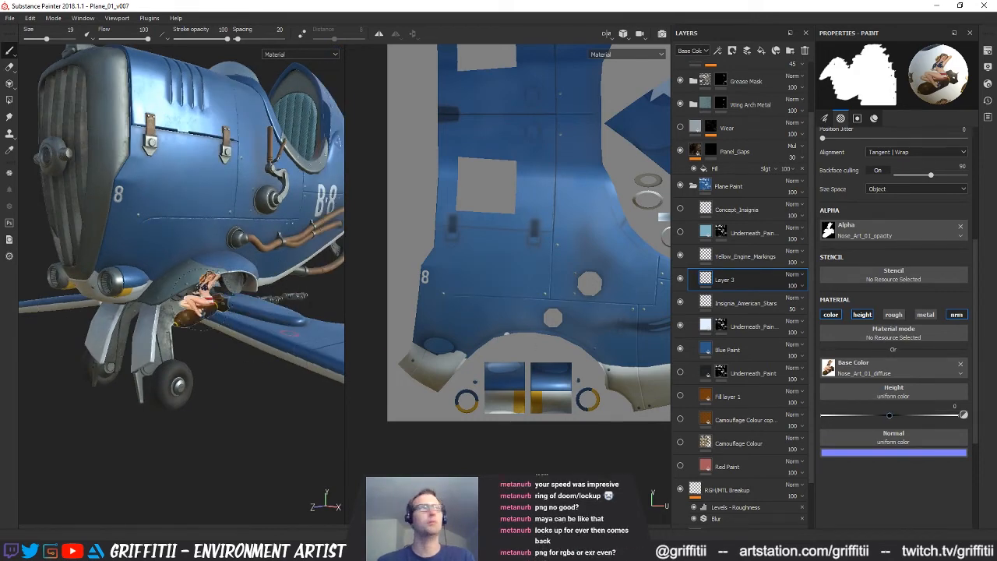
left_click(181, 205)
left_click_drag(269, 305, 253, 303, "alt")
key("ctrl+z")
Reduce the brush to about size 15.68, try a smaller bomb pin-up below the cowling latches and undo it
scroll(478, 244, "up", 2)
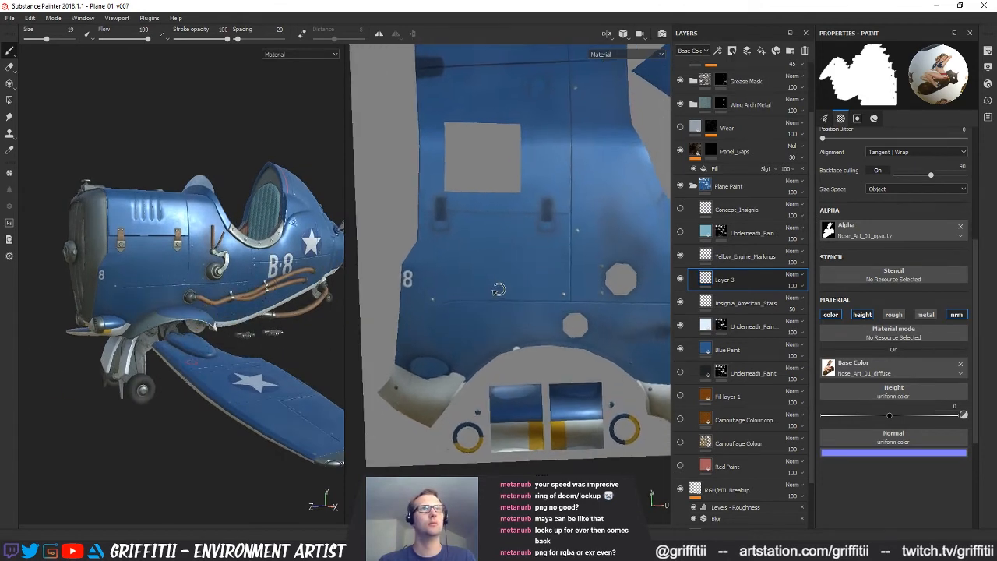
right_click_drag(483, 276, 471, 275, "ctrl")
left_click_drag(167, 275, 170, 273, "alt")
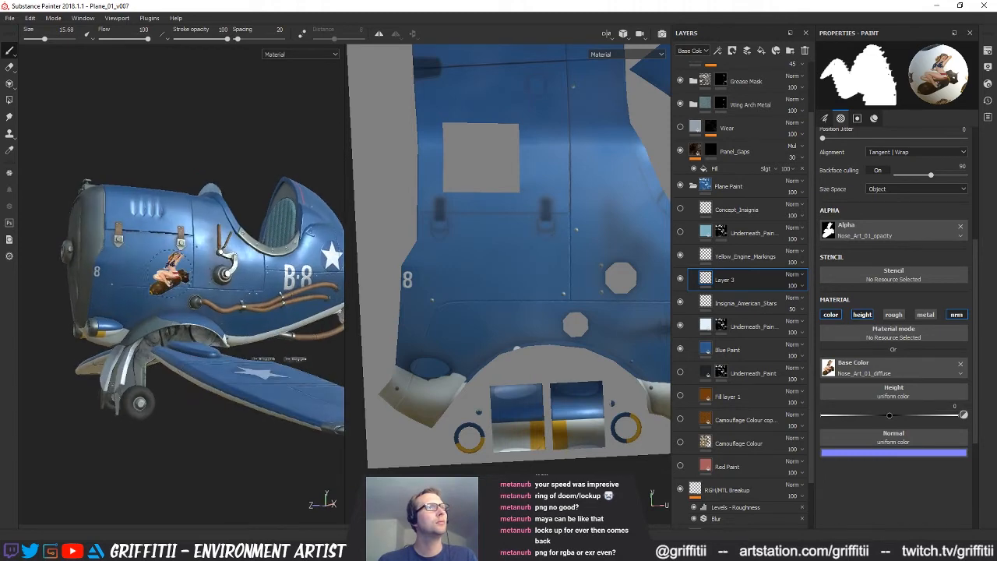
right_click_drag(156, 261, 136, 257, "ctrl")
left_click_drag(136, 257, 160, 304, "alt")
middle_click_drag(159, 304, 161, 326, "alt")
key("ctrl+z")
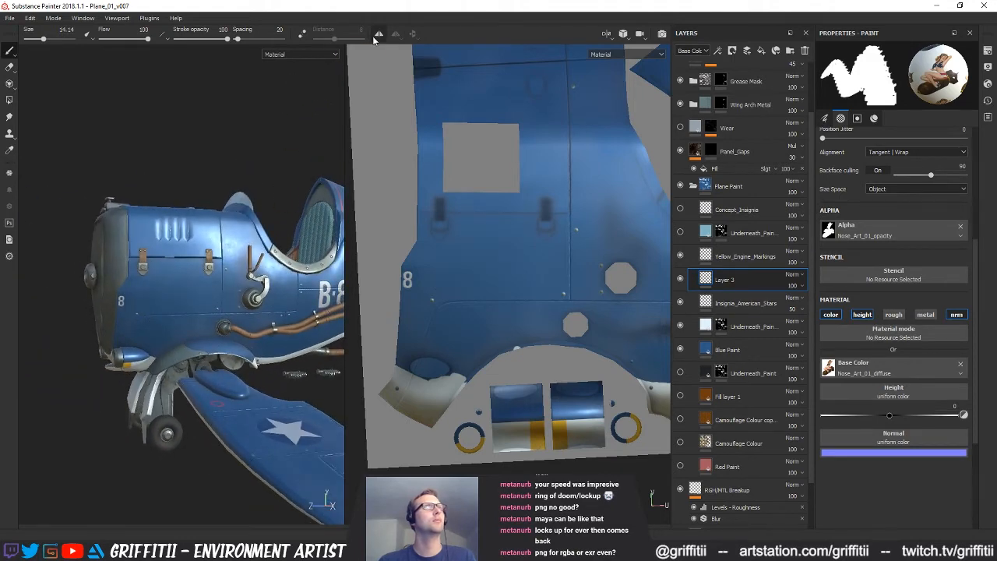
Turn on symmetry, try the bomb pin-up at brush size 12.68 on the nose, check it and undo the stamp
right_click_drag(155, 288, 149, 288, "ctrl")
left_click(160, 288)
left_click_drag(159, 288, 183, 382, "alt")
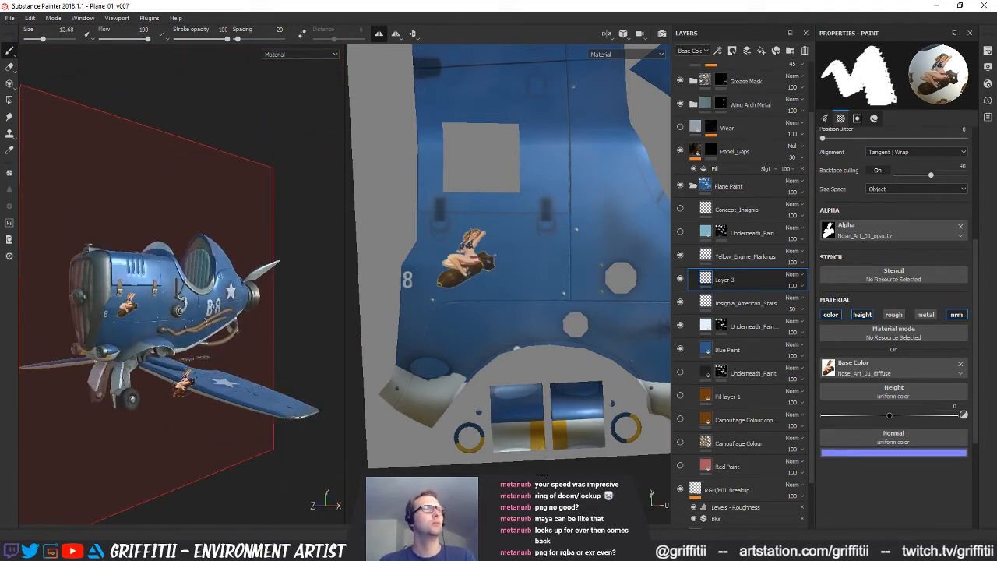
left_click_drag(110, 349, 183, 343, "alt")
right_click_drag(183, 343, 217, 355, "alt")
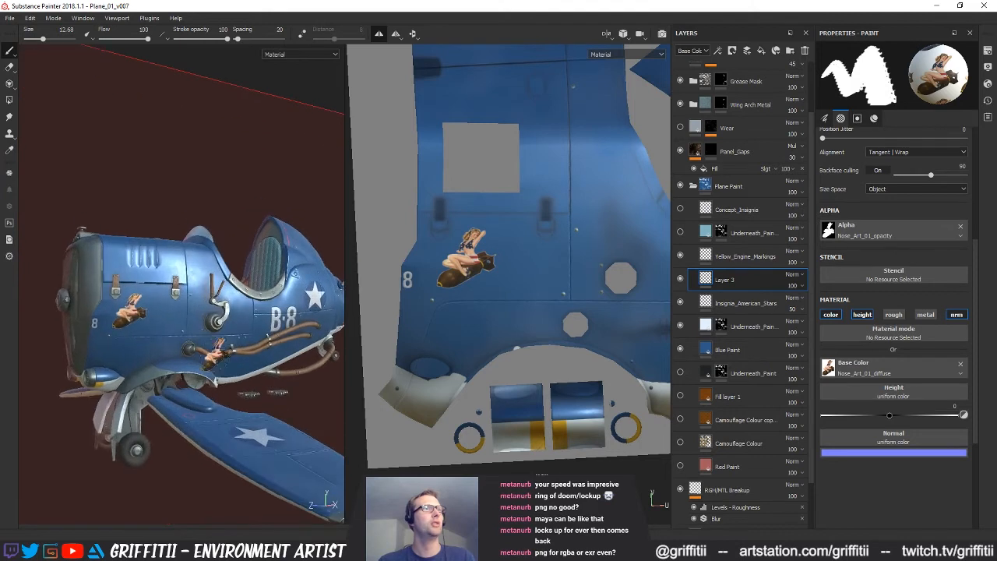
key("ctrl+z")
Swap the brush to the Nose_Art_02 opacity and diffuse maps, try the red-haired pin-up on the nose and undo the stamp
left_click_drag(996, 359, 850, 367)
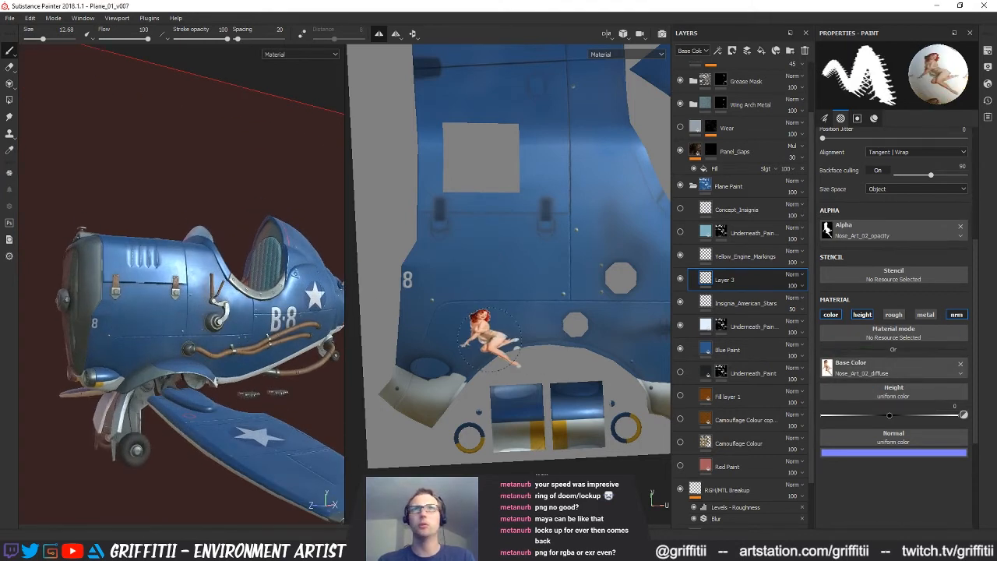
left_click(136, 315)
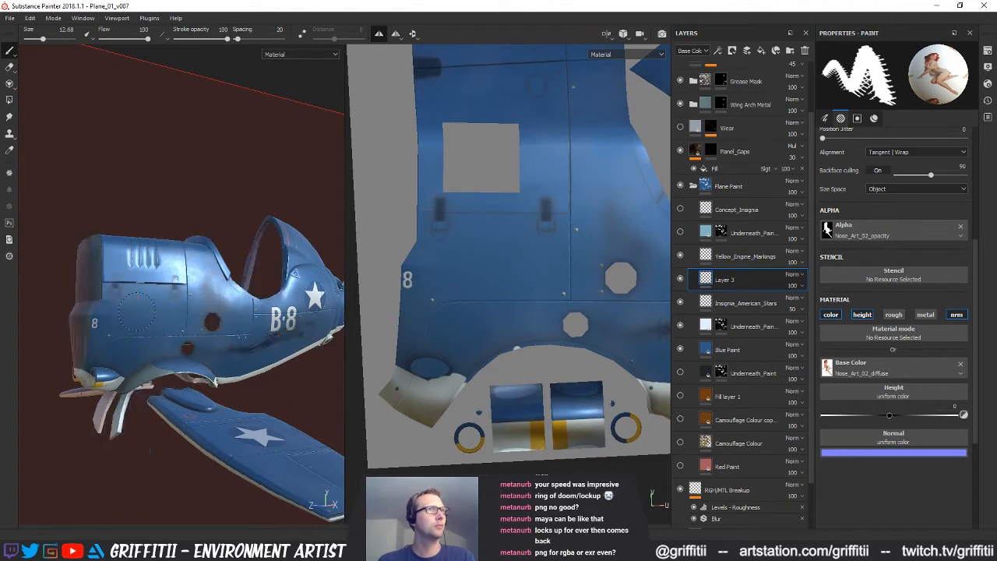
left_click_drag(201, 366, 161, 365, "alt")
scroll(204, 370, "down", 3)
scroll(161, 365, "up", 2)
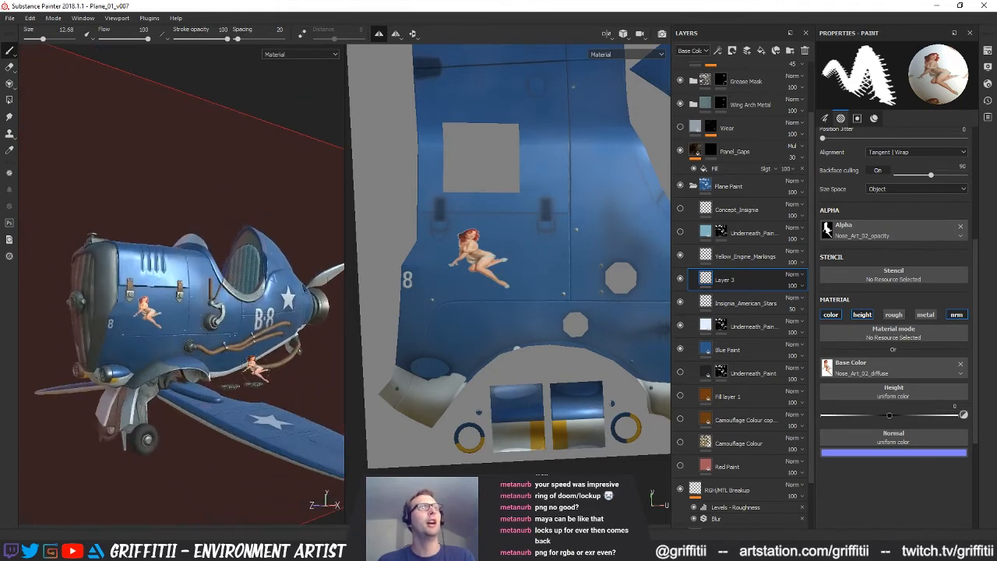
key("ctrl+z")
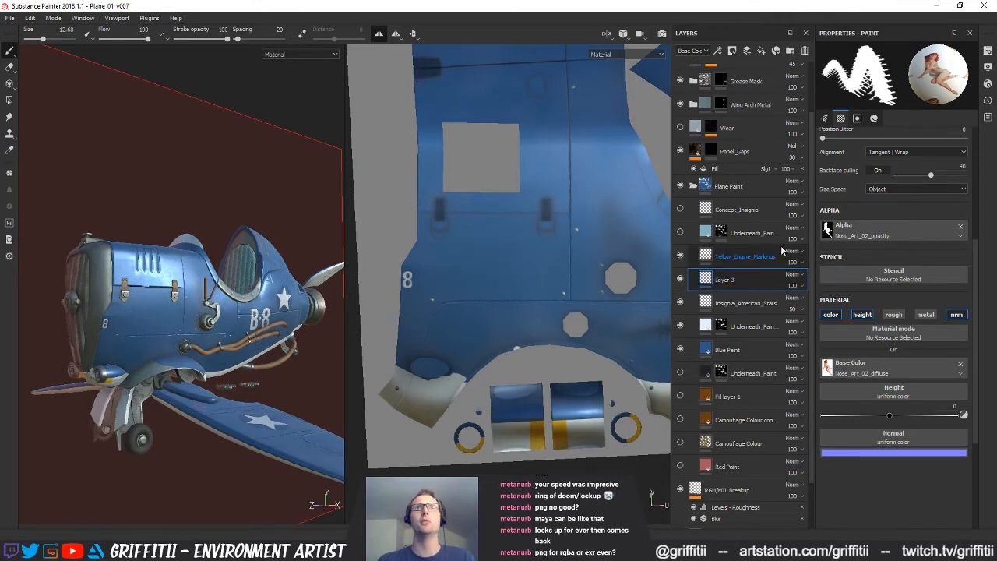
Delete the empty nose art trial layer and turn off brush symmetry
left_click(805, 50)
mouse_move(324, 408)
left_mouse_down("alt")
mouse_move(365, 407)
mouse_move(316, 421)
left_mouse_up("alt")
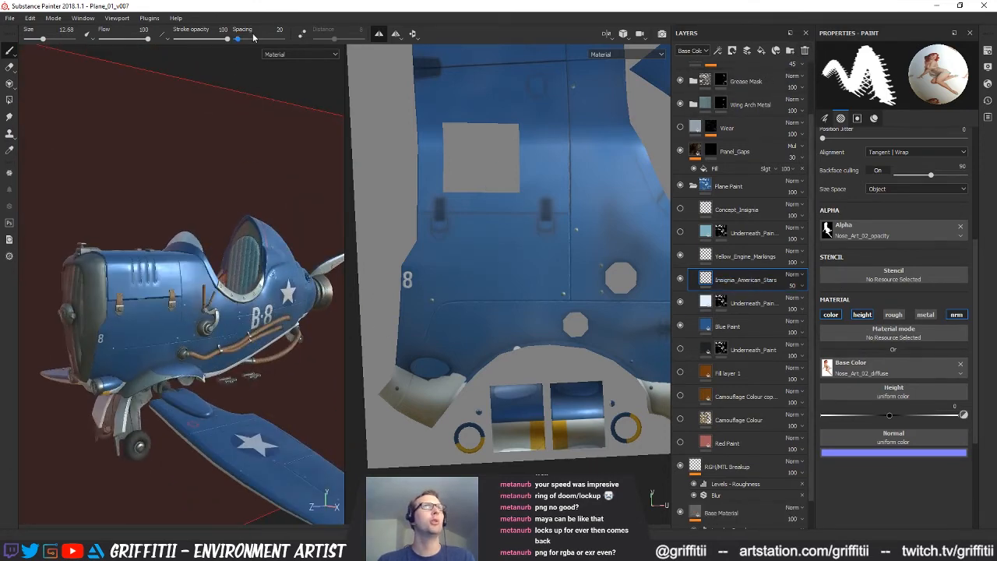
left_click(376, 34)
key("f")
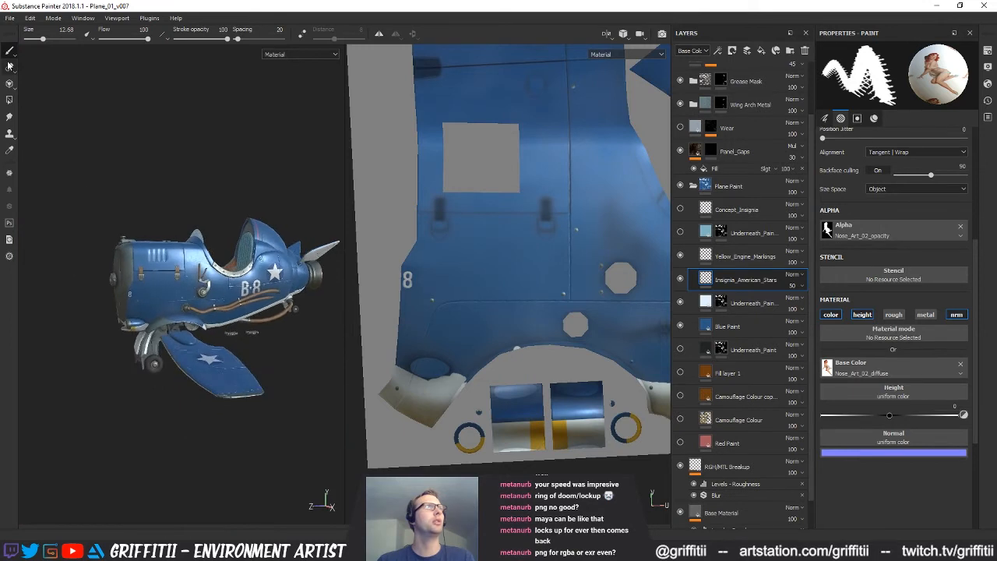
Clear the Nose_Art_02 diffuse image from the brush's base colour and the opacity image from its alpha
left_click(961, 364)
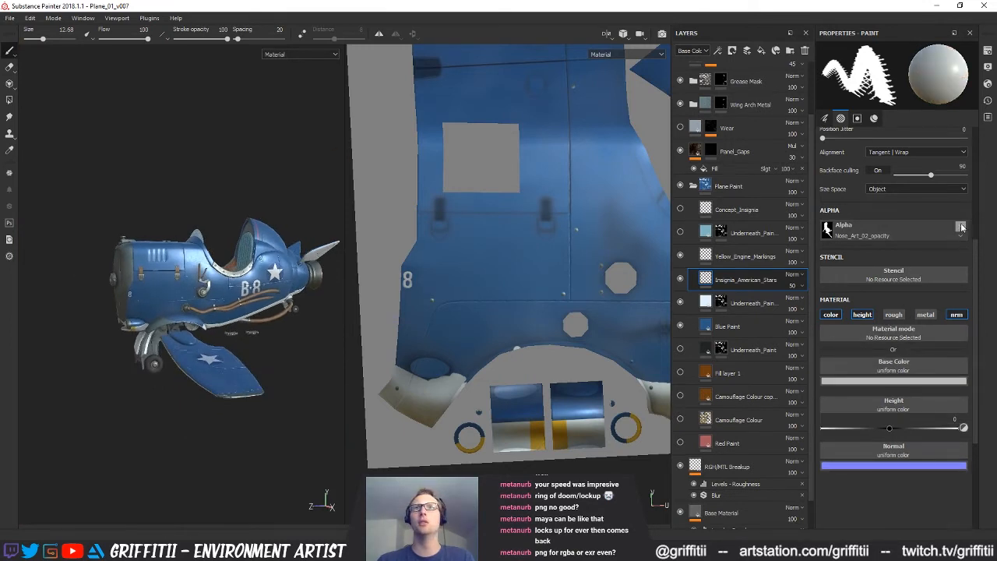
left_click(960, 225)
Examine the plane's nose, fuselage markings and wing from several angles without the nose art
mouse_move(278, 259)
left_mouse_down("alt")
mouse_move(294, 265)
mouse_move(272, 274)
left_mouse_up("alt")
right_click_drag(273, 274, 290, 285, "alt")
middle_click_drag(268, 292, 253, 289, "alt")
left_click_drag(287, 353, 211, 332, "alt")
right_click_drag(211, 332, 225, 318, "alt")
left_click_drag(226, 318, 191, 319, "alt")
mouse_move(191, 320)
middle_mouse_down("alt")
mouse_move(162, 330)
mouse_move(167, 339)
mouse_move(200, 317)
middle_mouse_up("alt")
right_click_drag(200, 316, 194, 314, "alt")
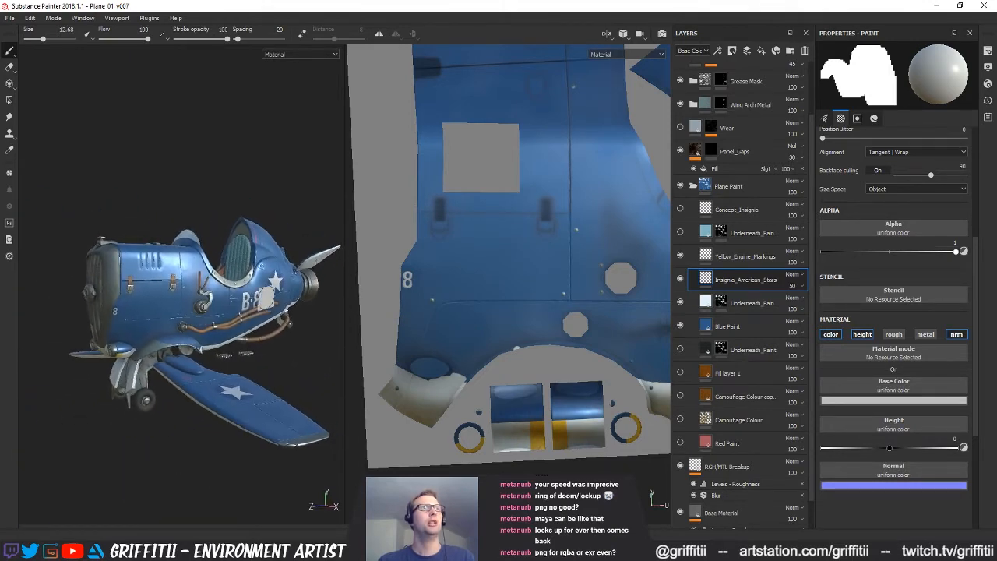
Save the plane project
left_click_drag(525, 419, 567, 273, "alt+shift")
right_click_drag(619, 264, 366, 253, "alt")
middle_click_drag(558, 276, 415, 425, "alt")
right_click_drag(416, 425, 479, 347, "alt")
middle_click_drag(479, 347, 435, 357, "alt")
key("ctrl+s")
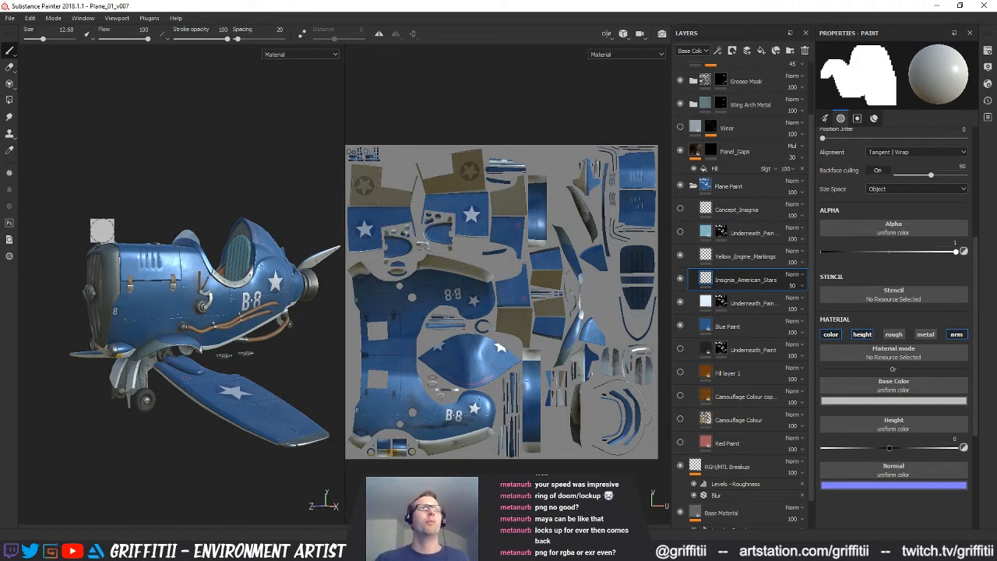
Examine the output maps of the texture export presets, including PBR MetalRough, PBR SpecGloss, Redshift, UE4 Packer and Shade 3D
left_click(11, 19)
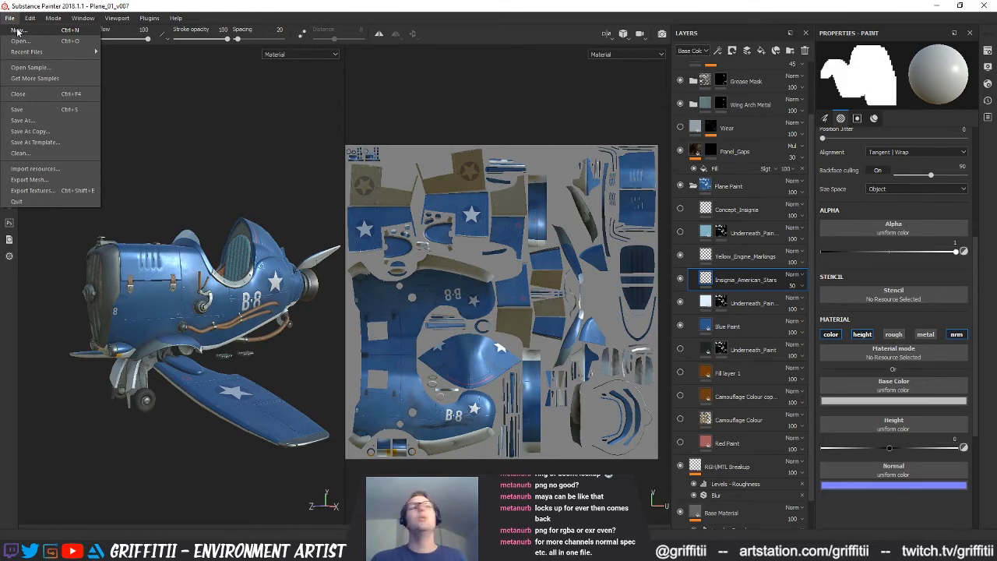
left_click(31, 190)
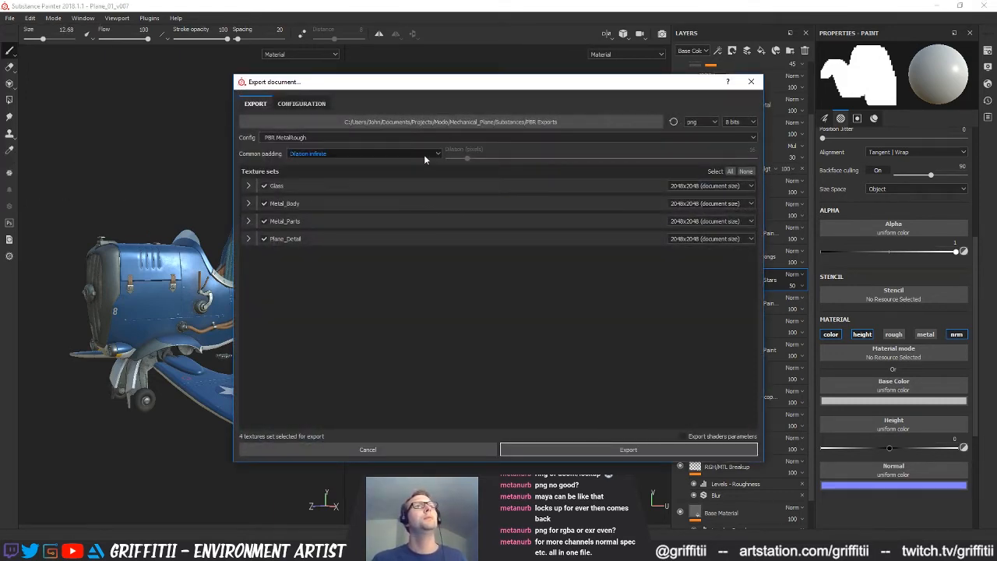
left_click(302, 104)
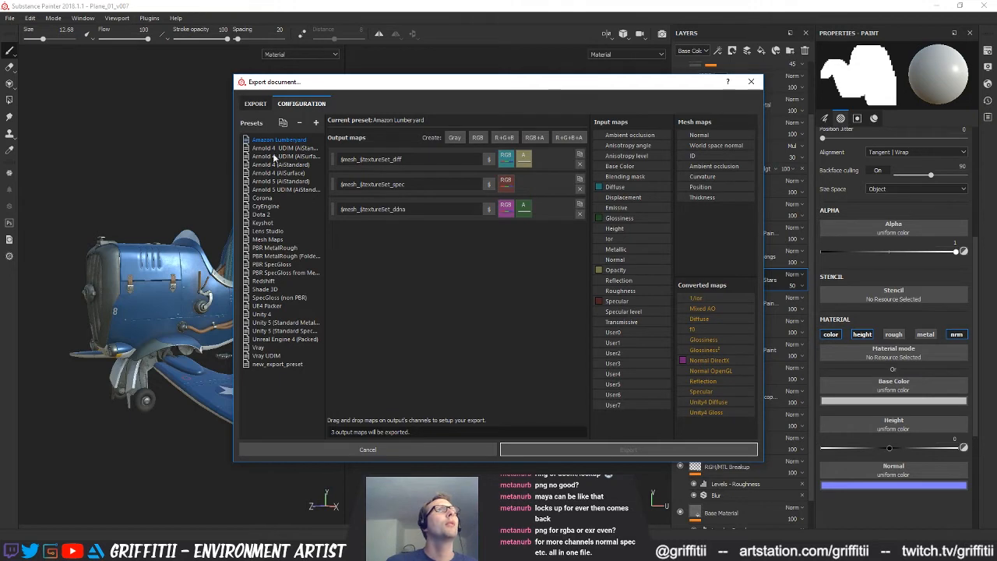
left_click(269, 248)
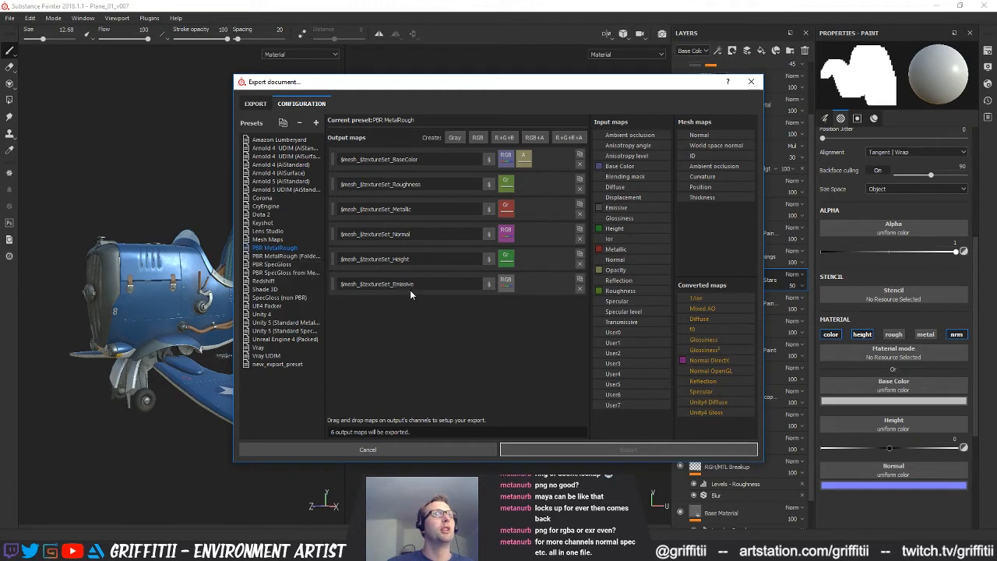
left_click(286, 257)
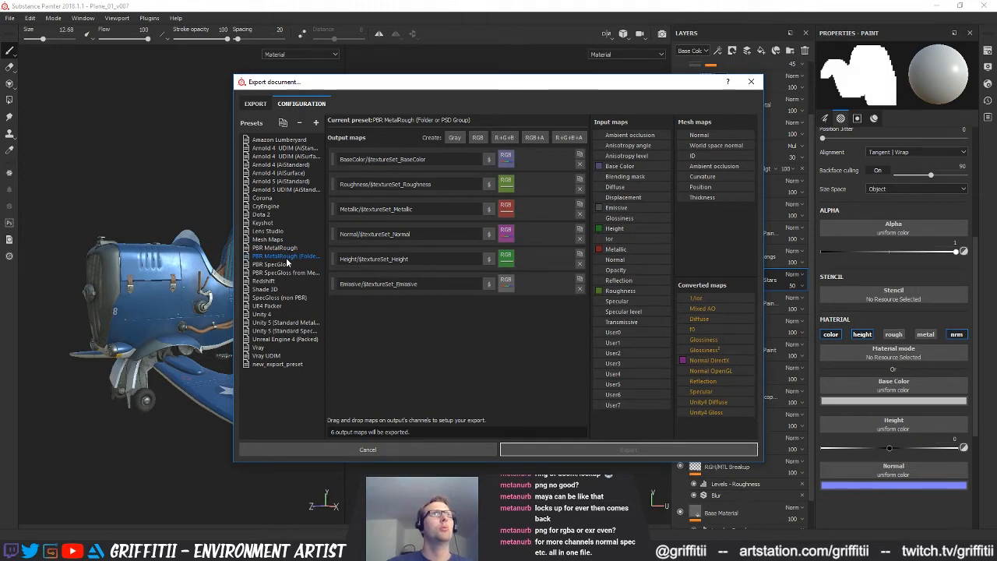
left_click(281, 265)
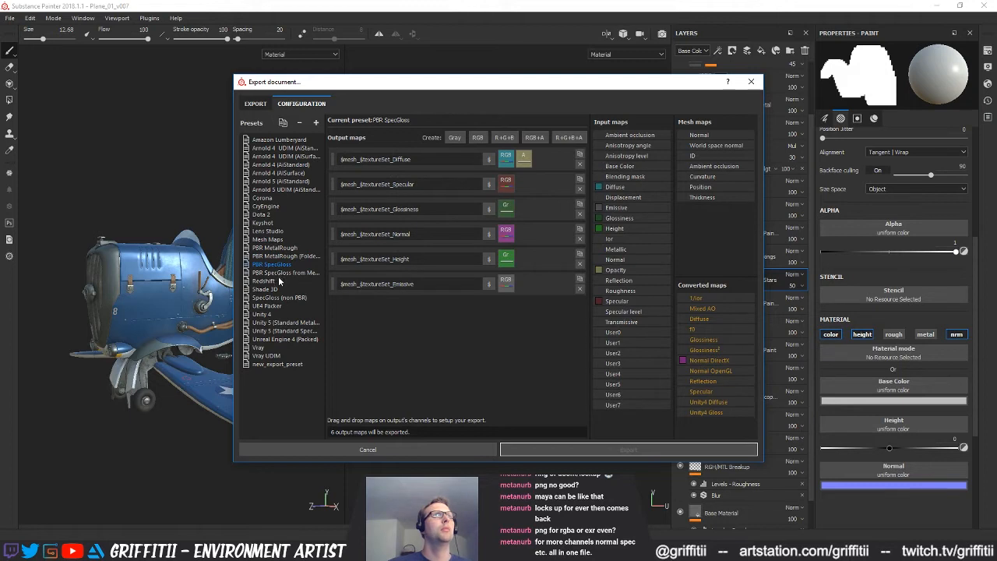
left_click(269, 281)
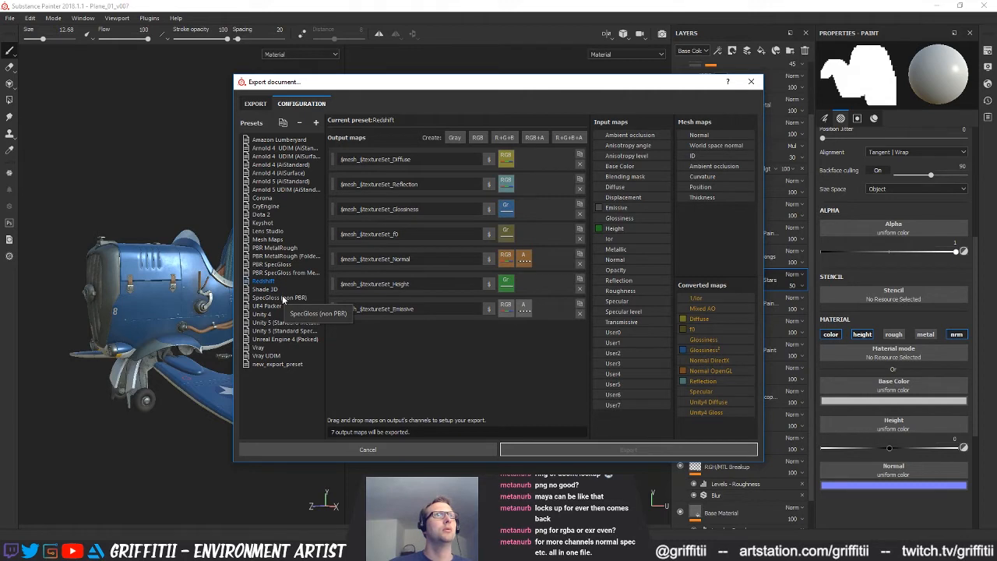
left_click(275, 305)
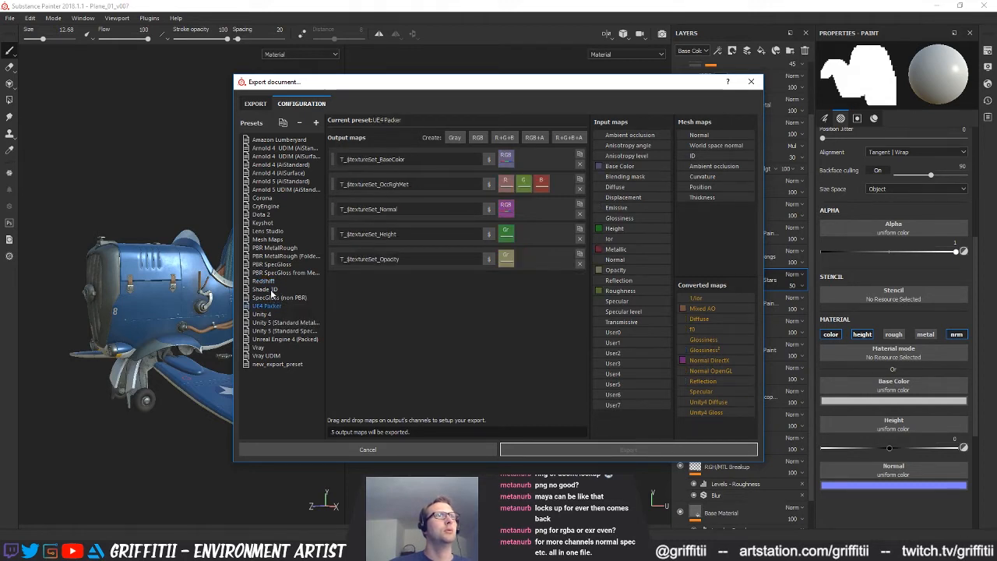
left_click(272, 289)
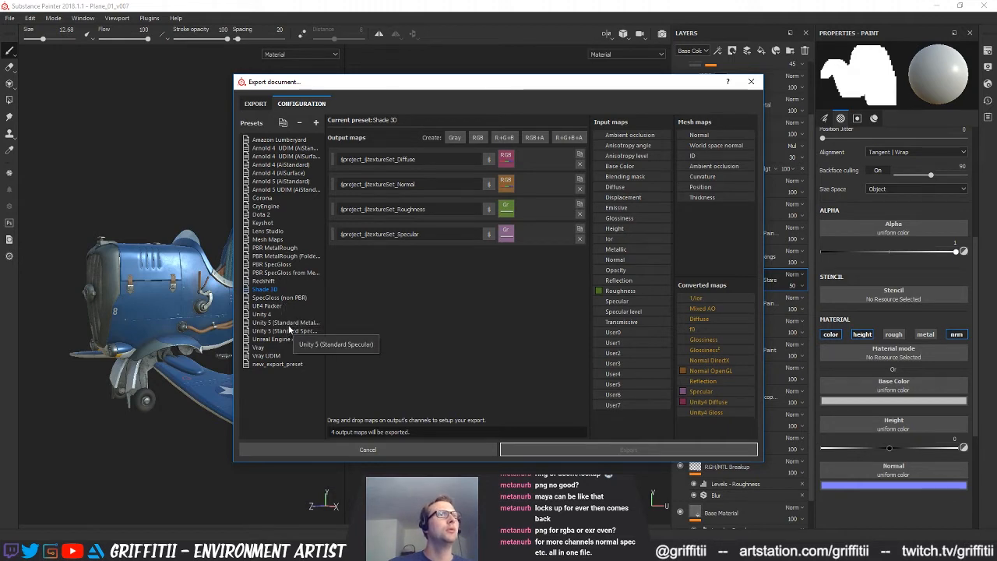
Remove the custom new_export_preset from the export presets
left_click(279, 364)
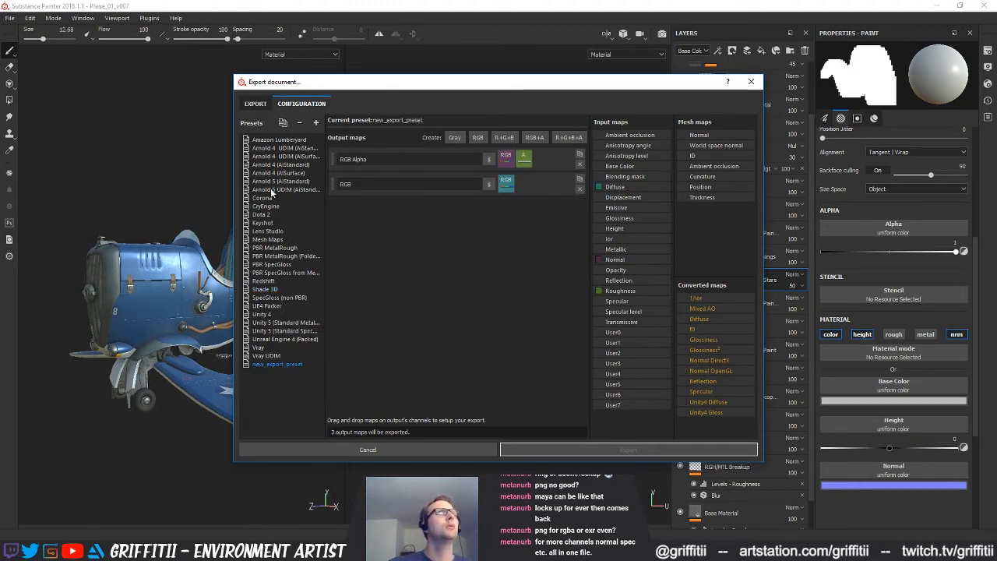
right_click(281, 363)
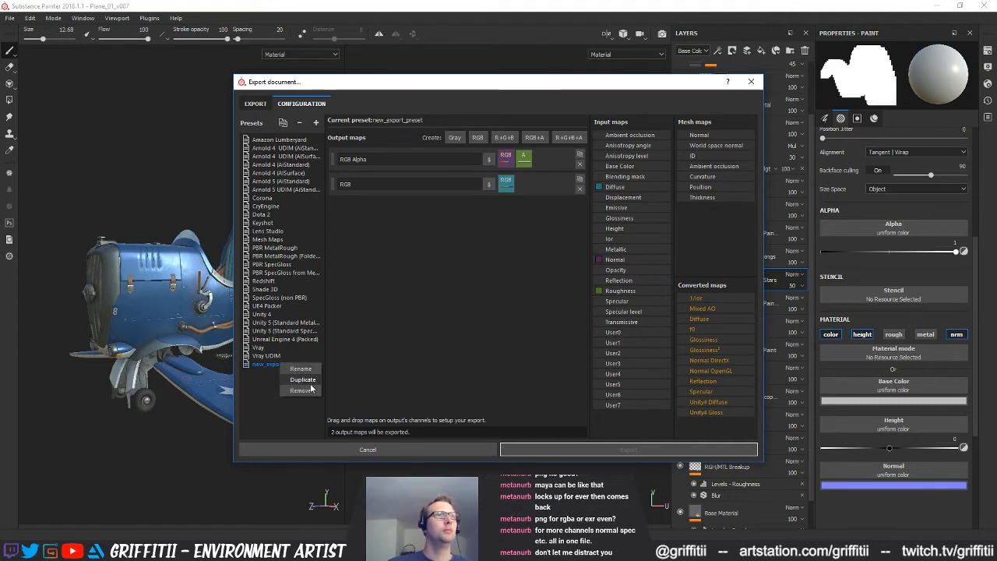
left_click(308, 390)
Compare the output maps of the Arnold, Mesh Maps, Keyshot, Lens Studio and Dota 2 export presets
left_click(277, 148)
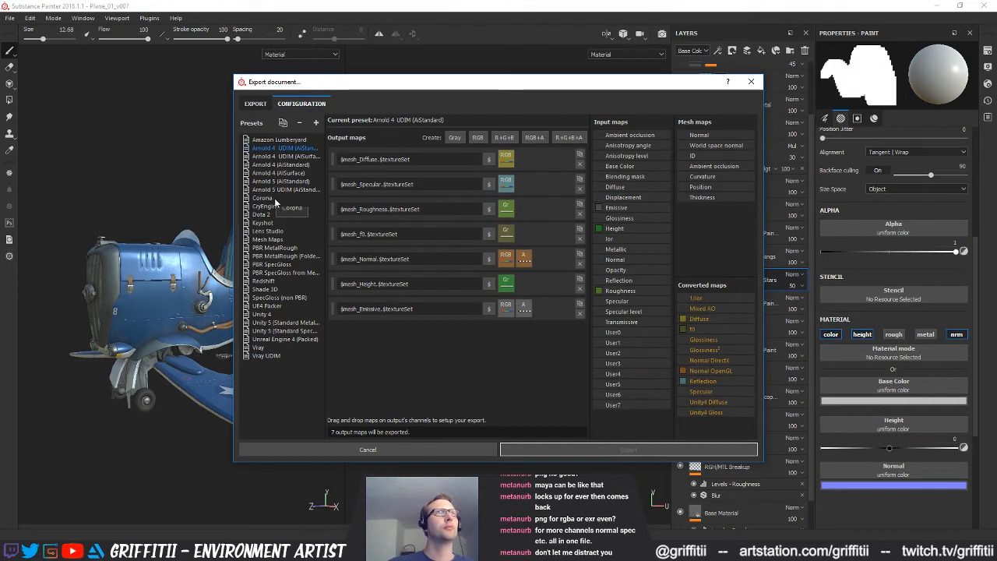
left_click(283, 189)
left_click(288, 173)
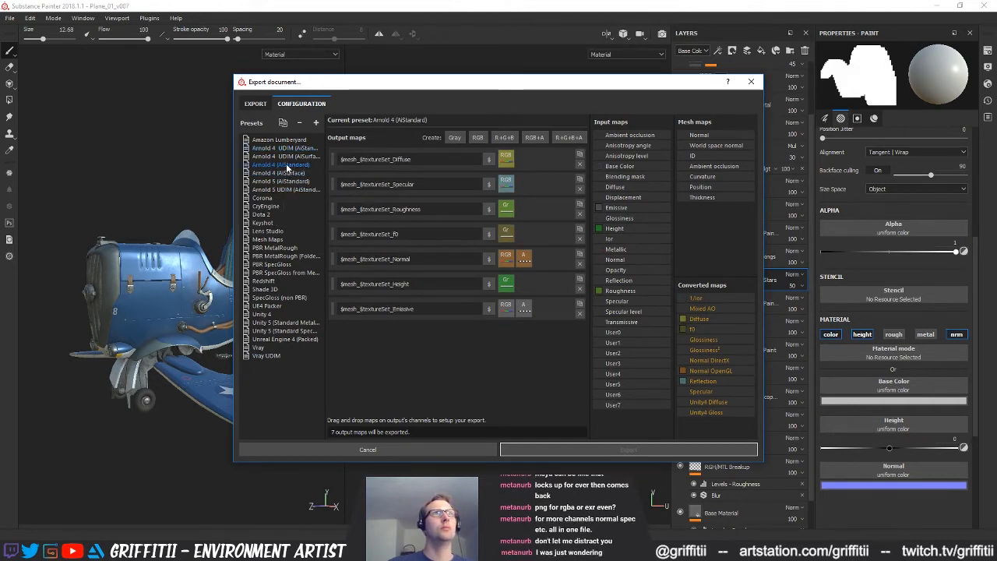
left_click(276, 239)
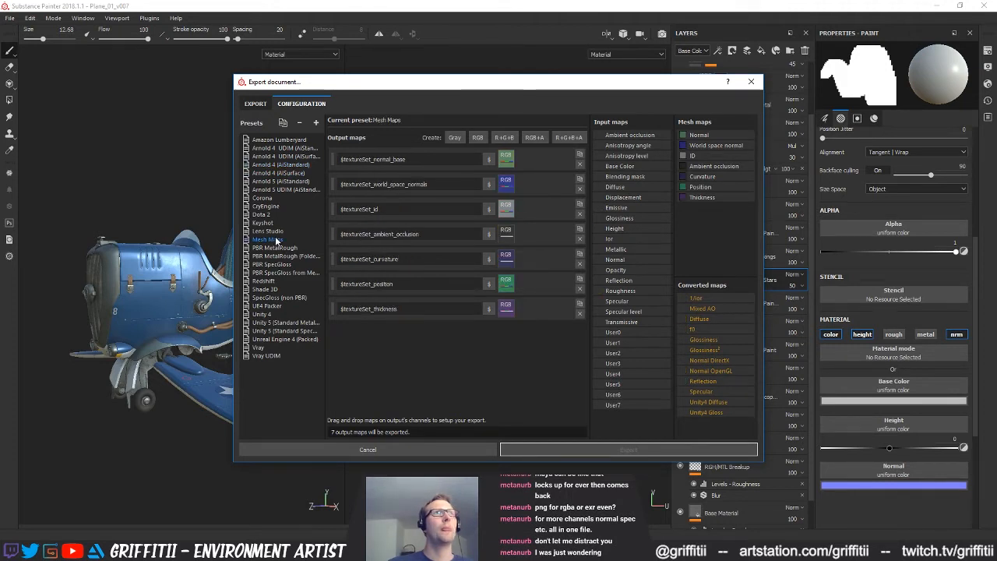
left_click(277, 224)
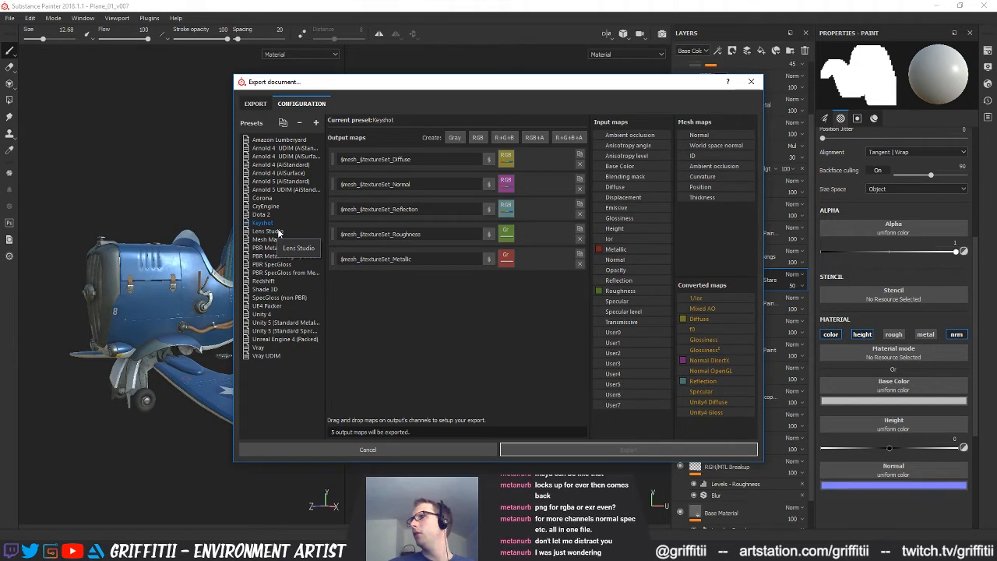
left_click(272, 232)
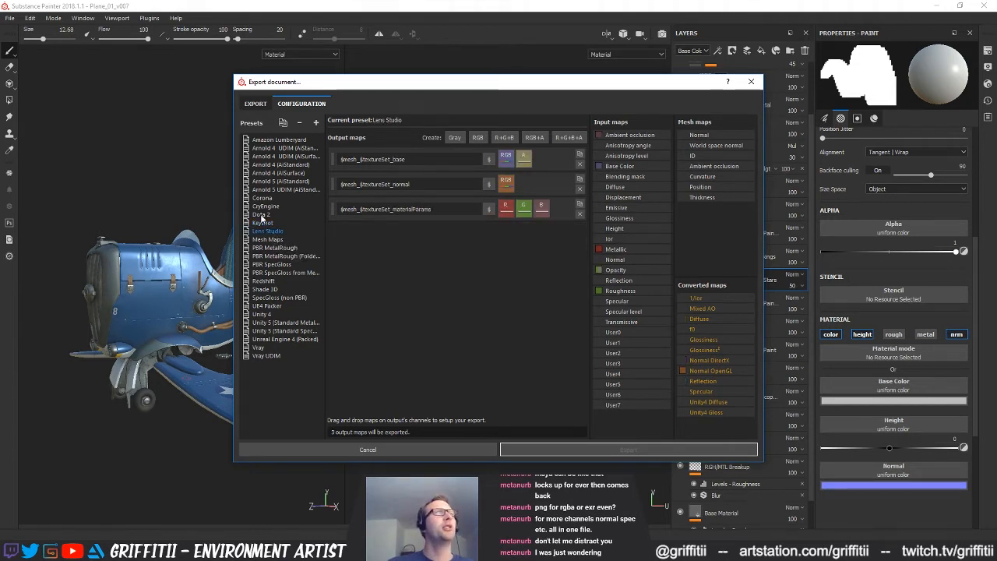
left_click(262, 214)
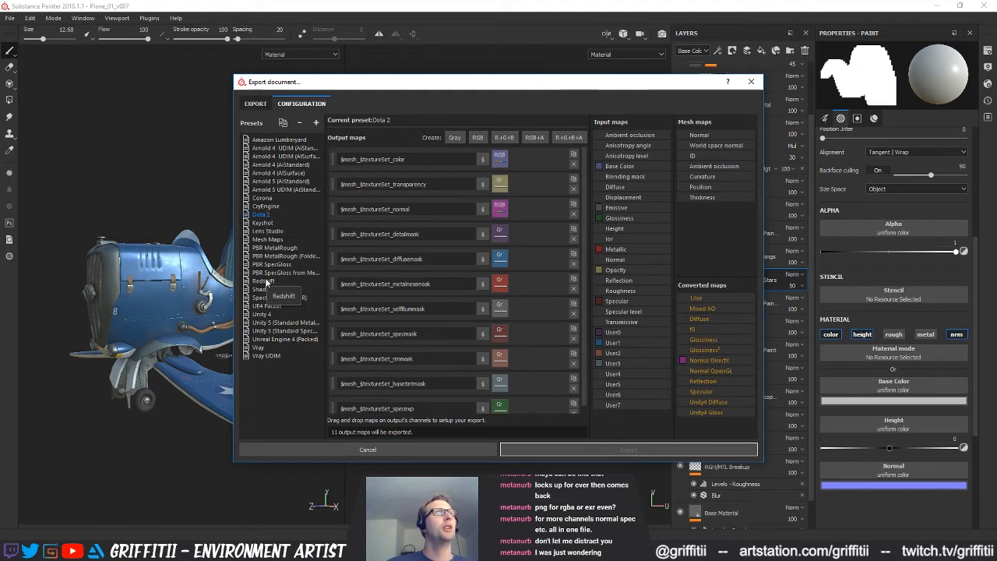
Export all texture sets with the PBR MetalRough configuration to the PBR Exports folder and open that folder
left_click(277, 249)
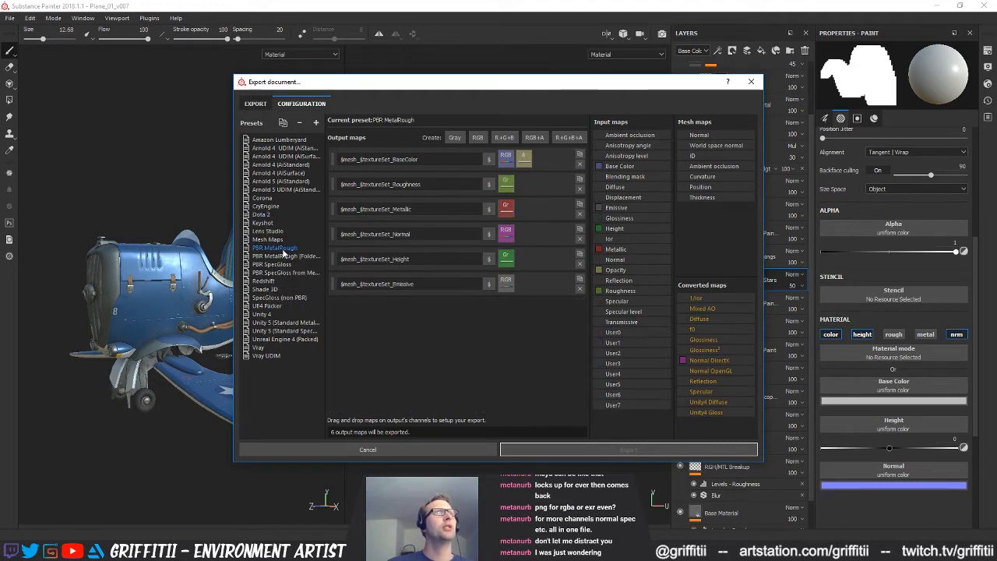
left_click(256, 104)
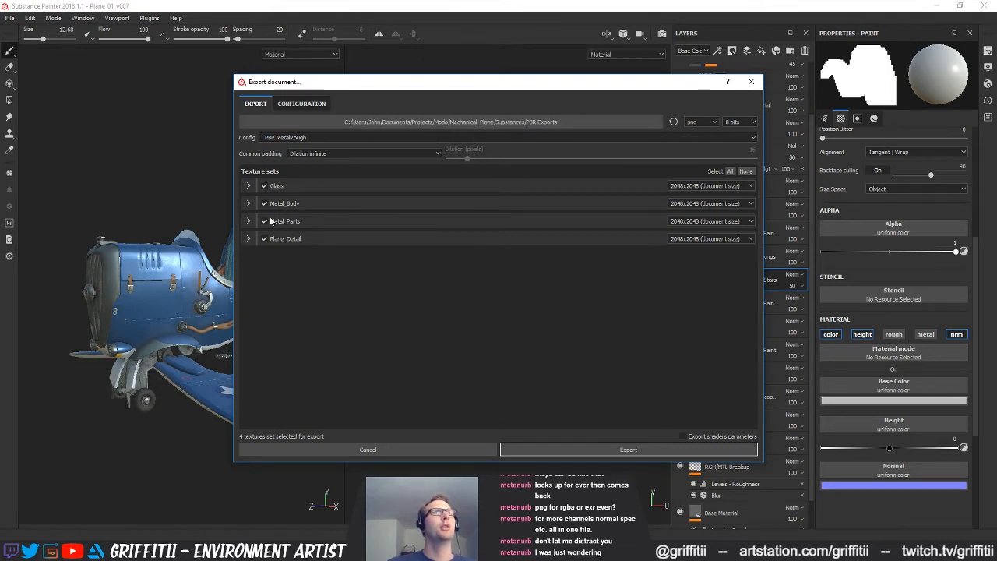
left_click(248, 204)
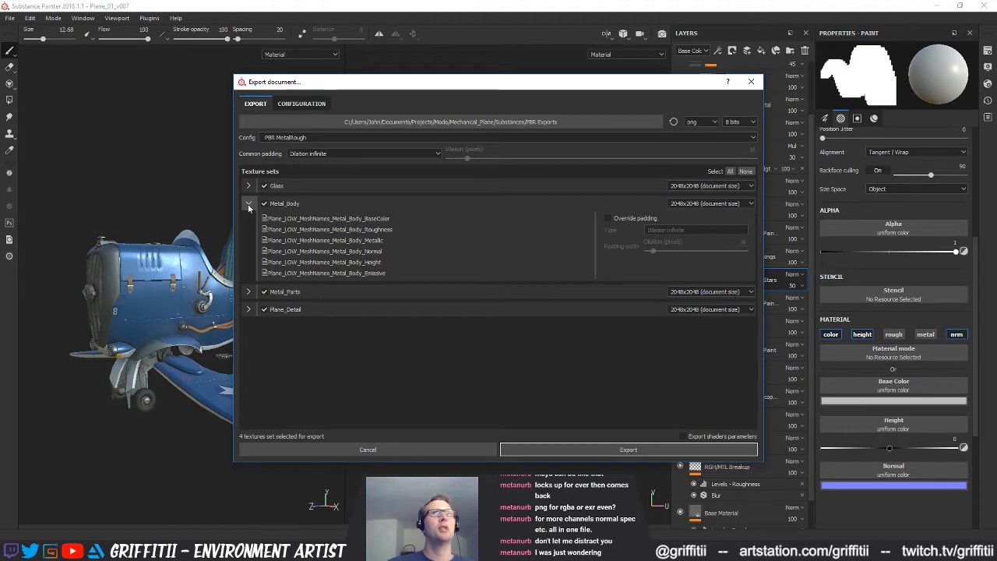
left_click(249, 204)
left_click(579, 451)
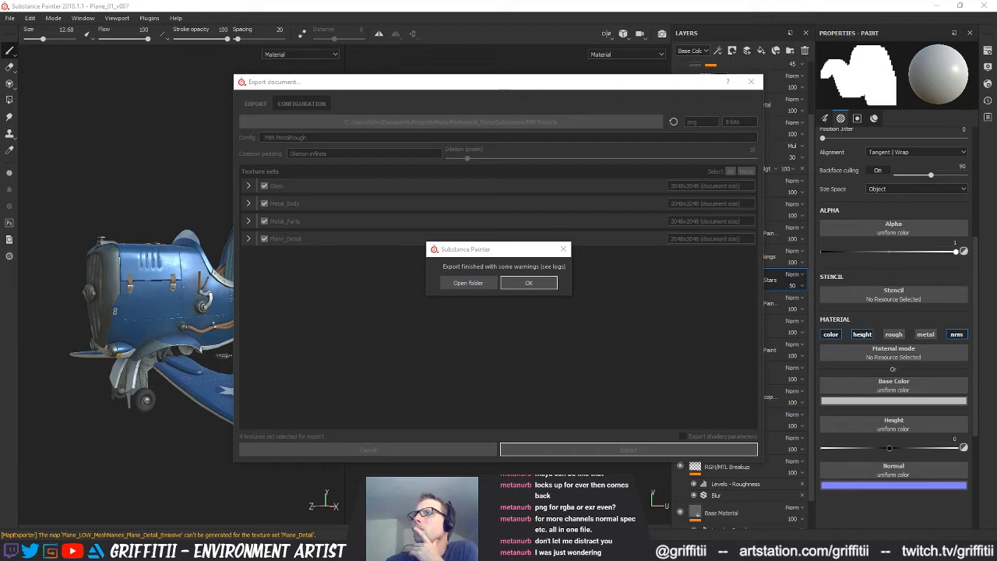
left_click(468, 283)
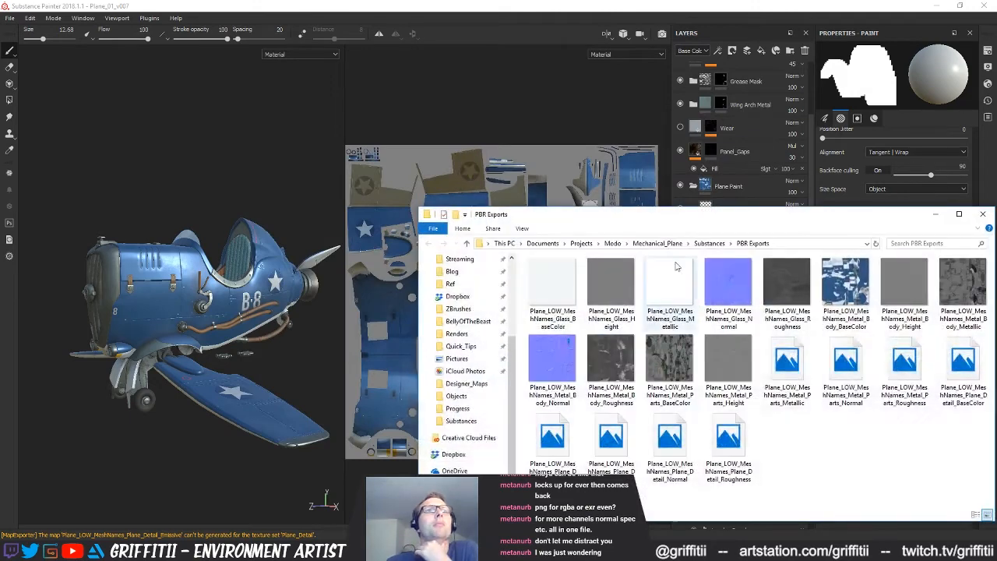
left_click_drag(623, 214, 337, 169)
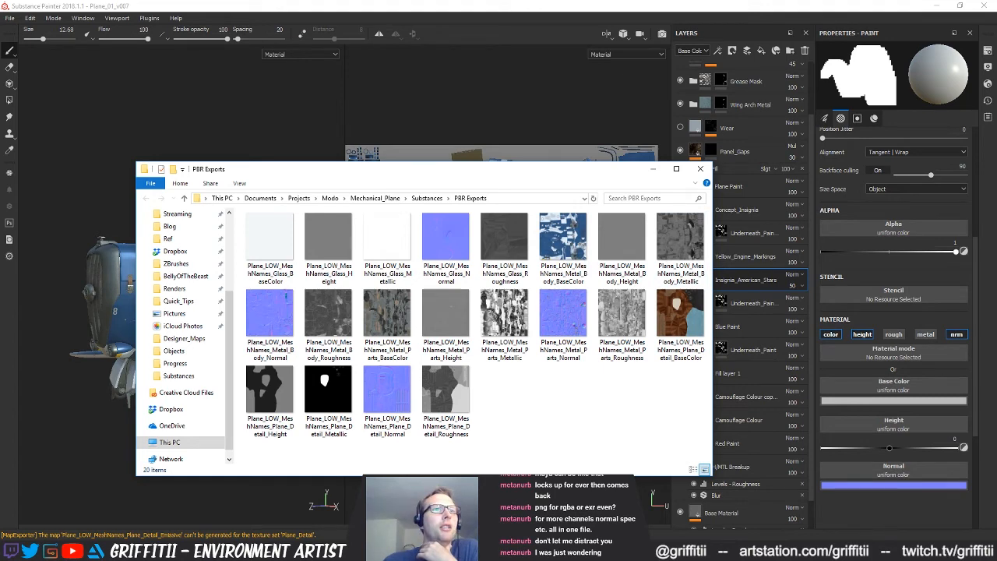
Switch to MODO and open a new floating window showing the Clips list
left_click(405, 552)
left_click_drag(619, 152, 592, 132, "alt")
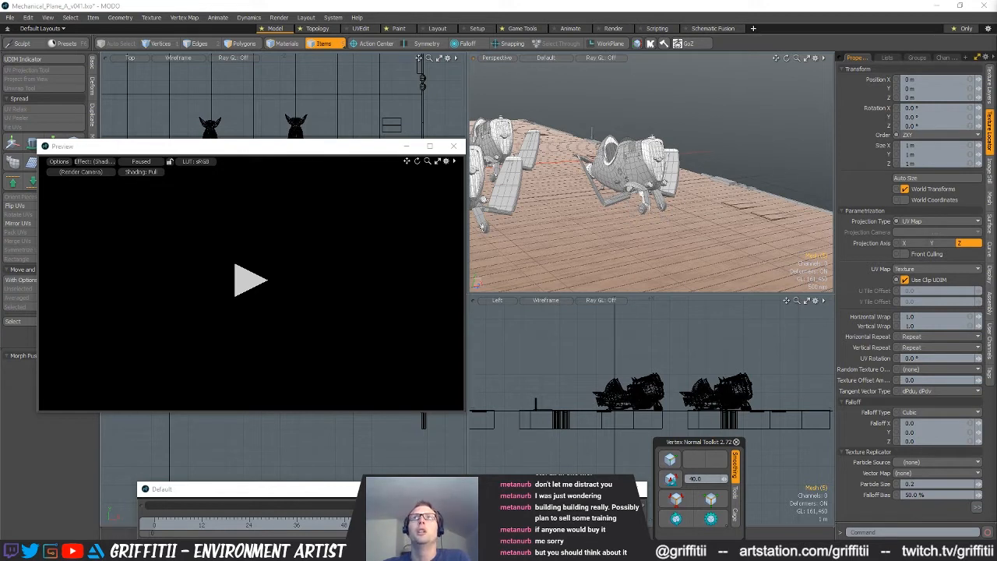
left_click(966, 59)
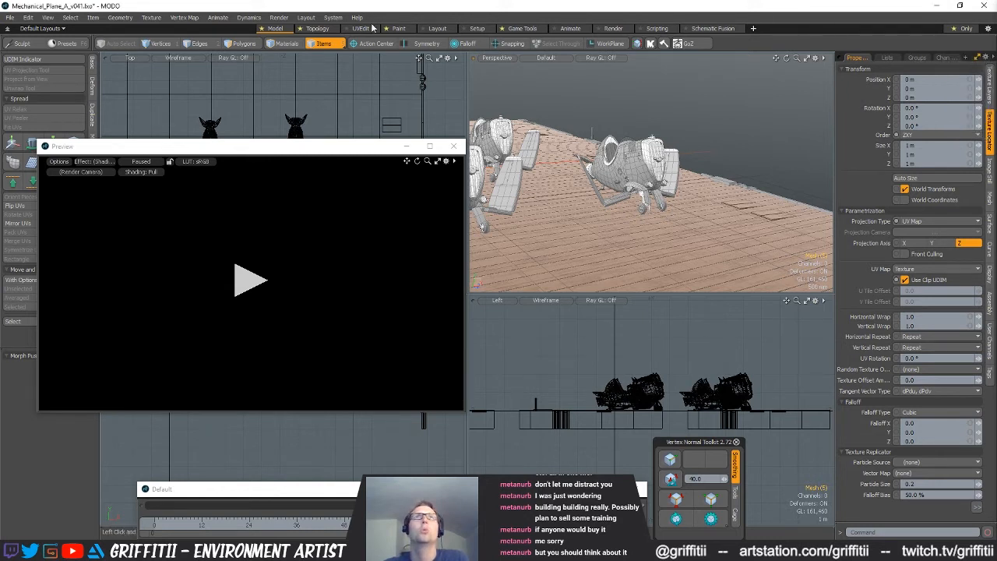
left_click(304, 17)
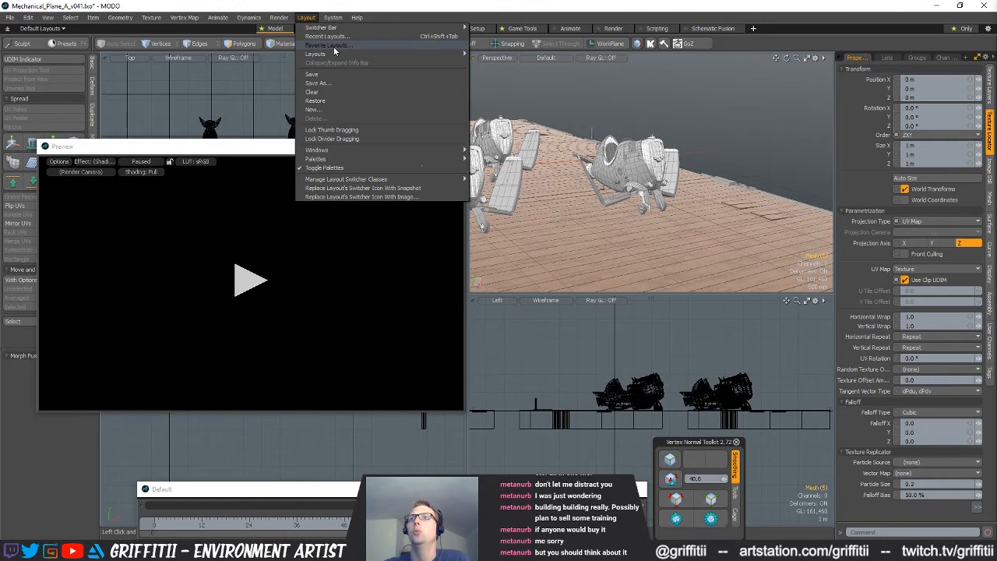
mouse_move(355, 149)
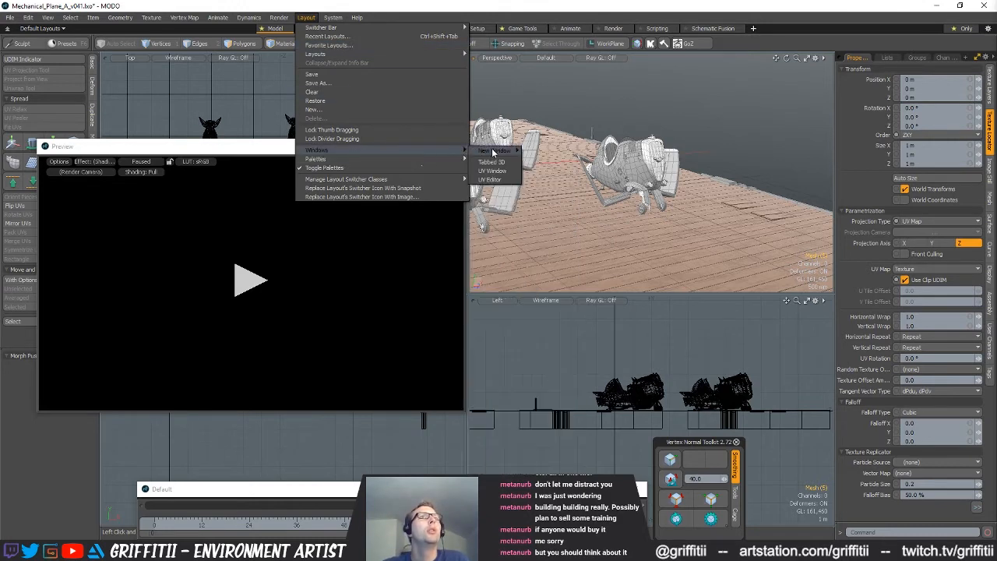
mouse_move(494, 152)
left_click(574, 159)
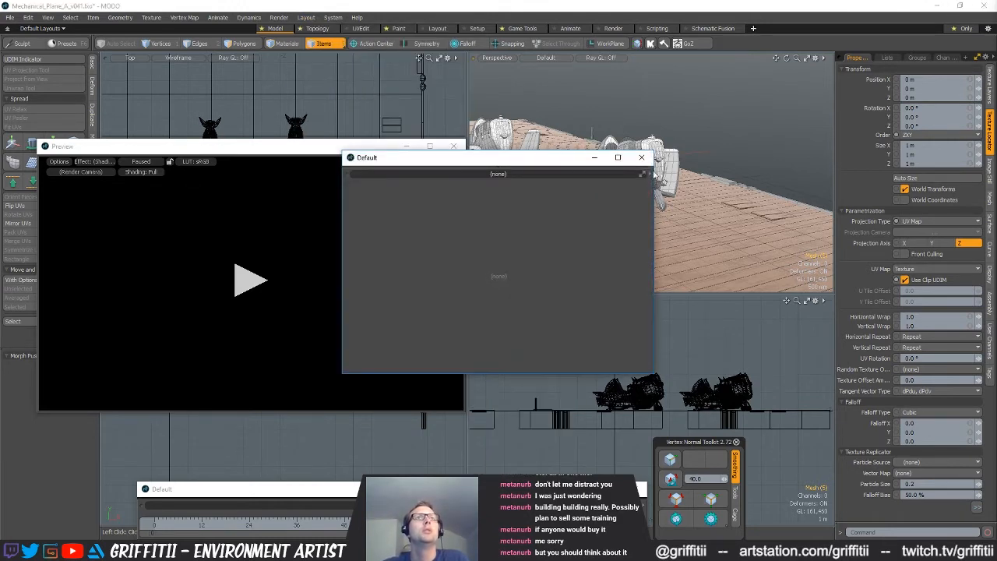
left_click(651, 174)
mouse_move(631, 368)
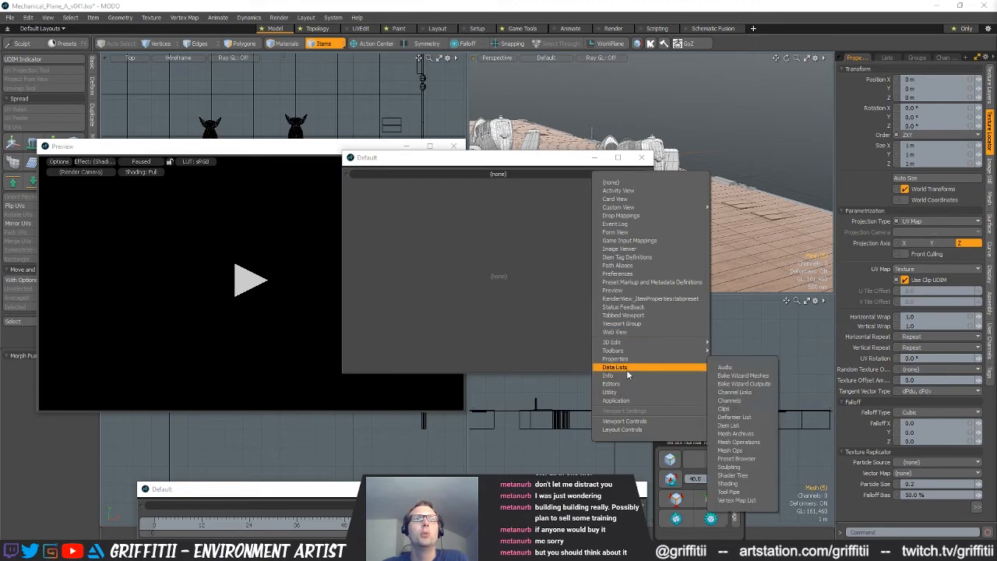
left_click(736, 410)
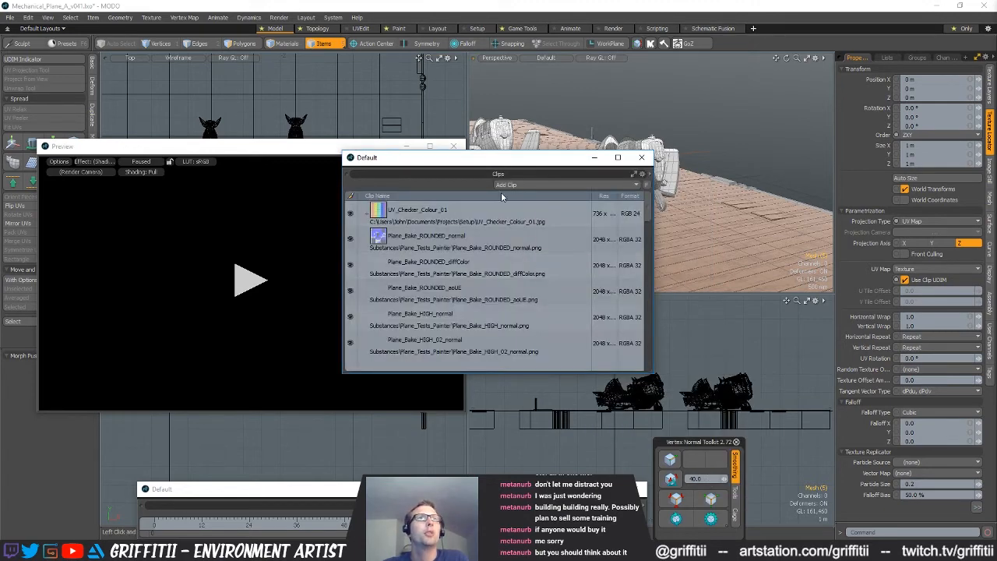
Load all texture images from the Substances\PBR Exports folder into the Clips list
left_click(539, 185)
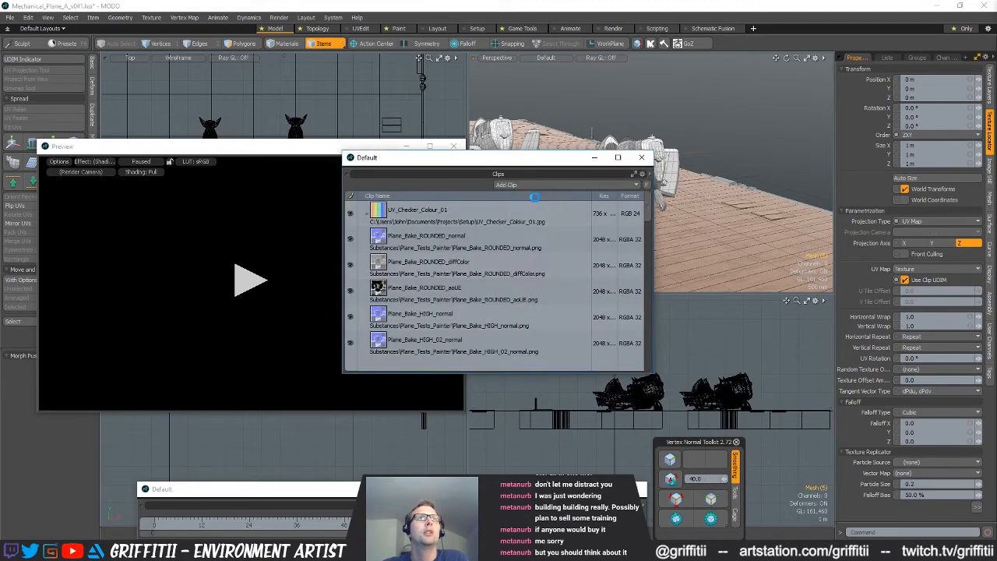
left_click(532, 196)
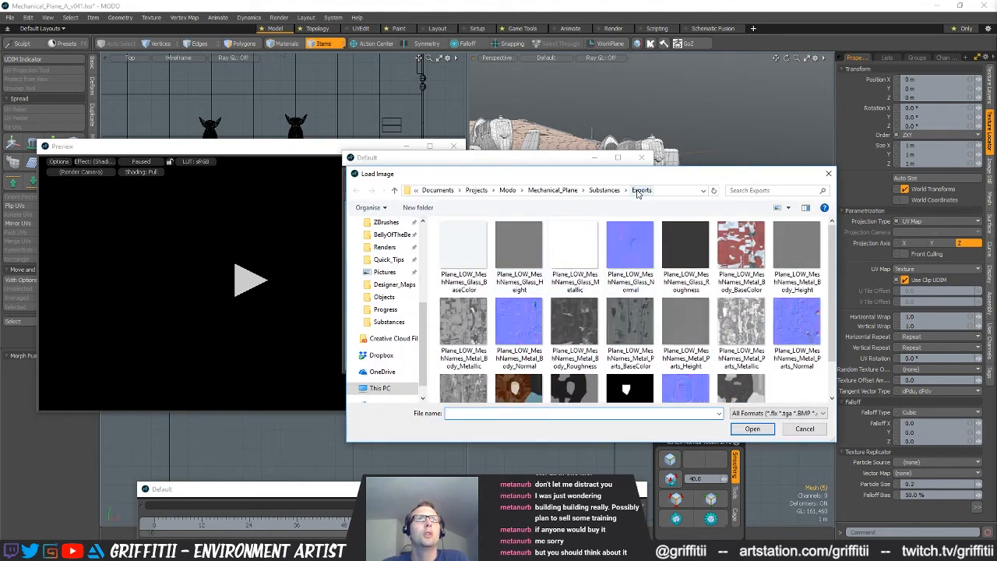
left_click(605, 191)
double_click(468, 281)
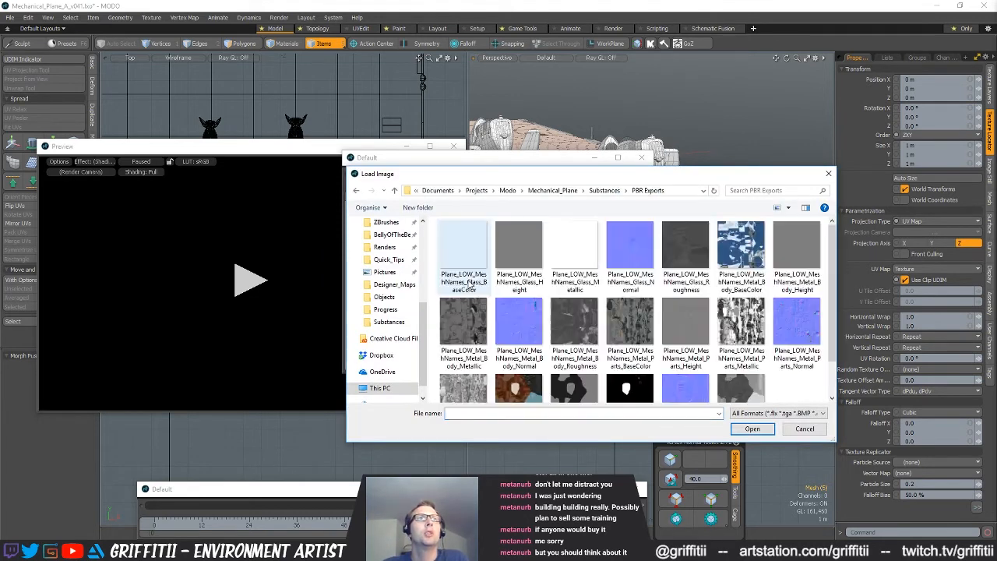
scroll(586, 306, "down", 1)
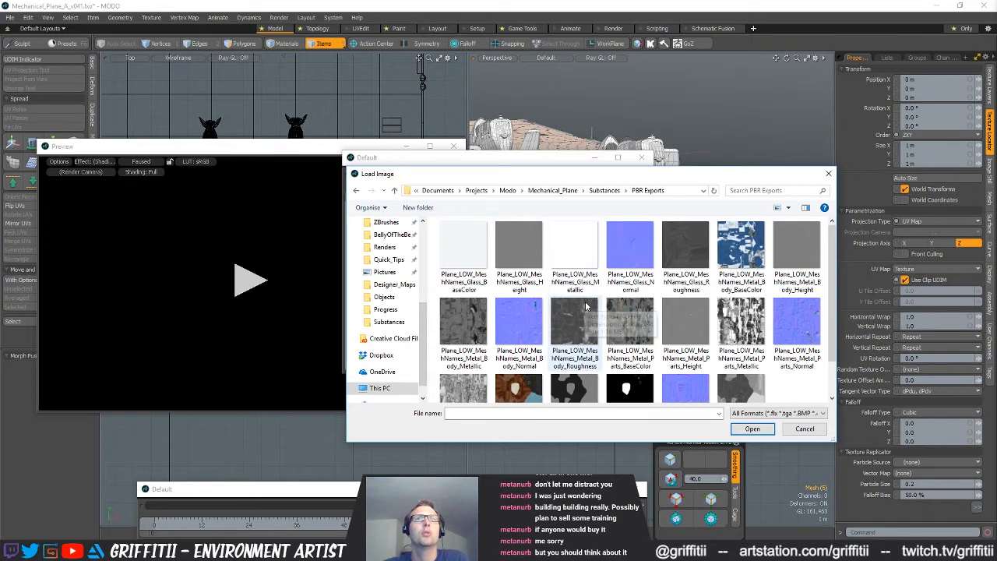
left_click(692, 244)
left_click(618, 241)
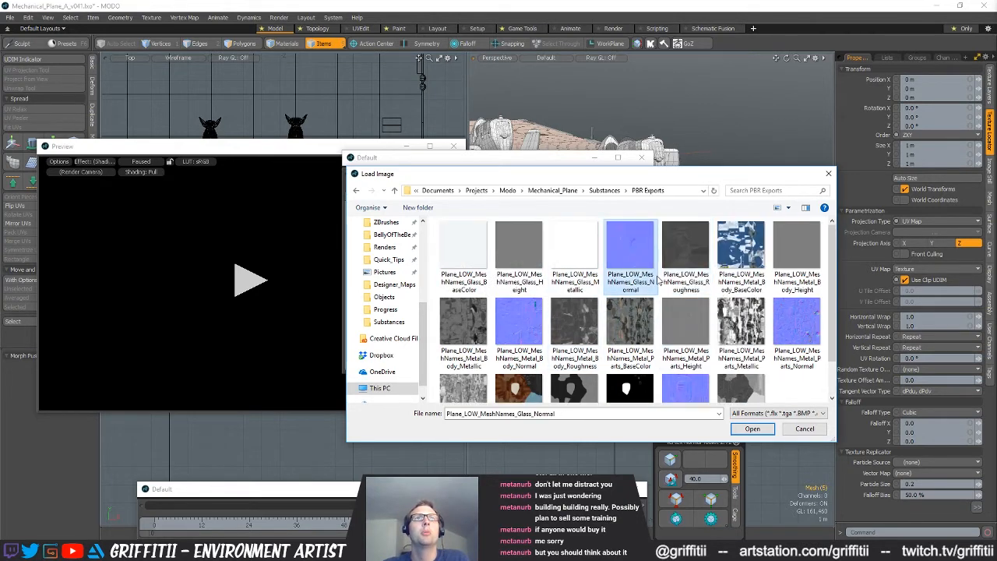
left_click(463, 246)
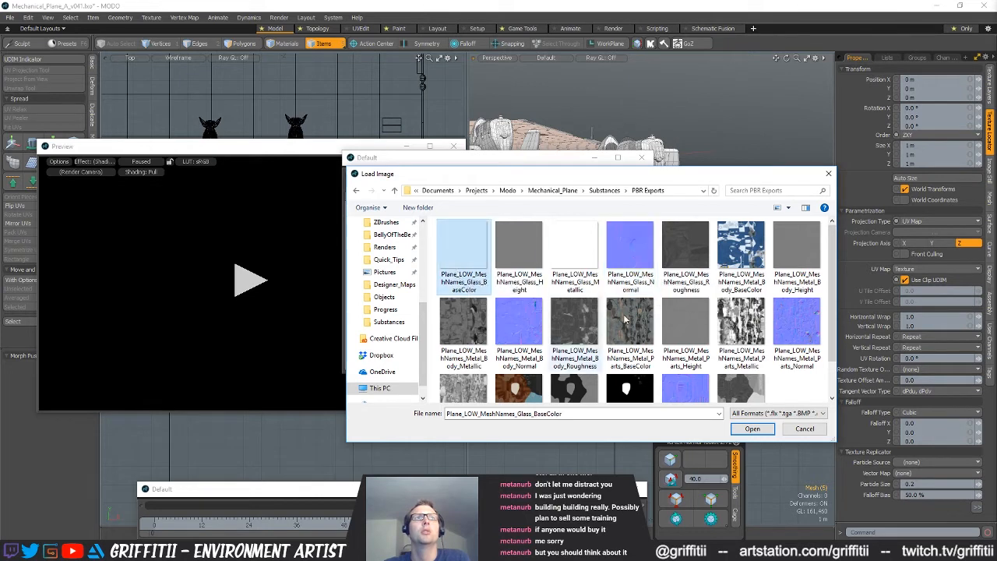
scroll(631, 312, "down", 1)
left_click(736, 352, "shift")
left_click(751, 429)
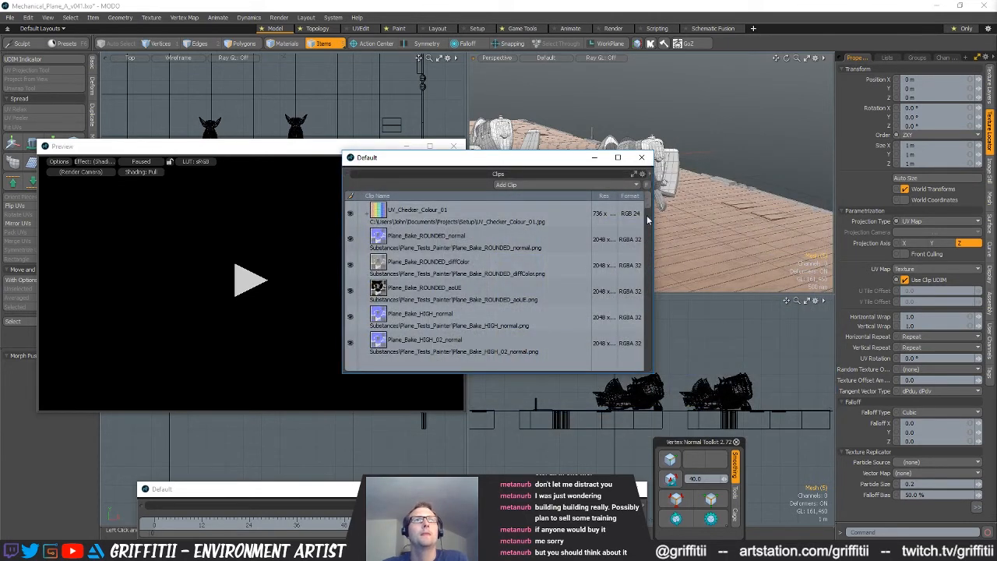
Select the five PBR Exports Glass clips, BaseColor (2) through Roughness (2), and add them to the plane's glass material
left_click_drag(650, 215, 655, 371)
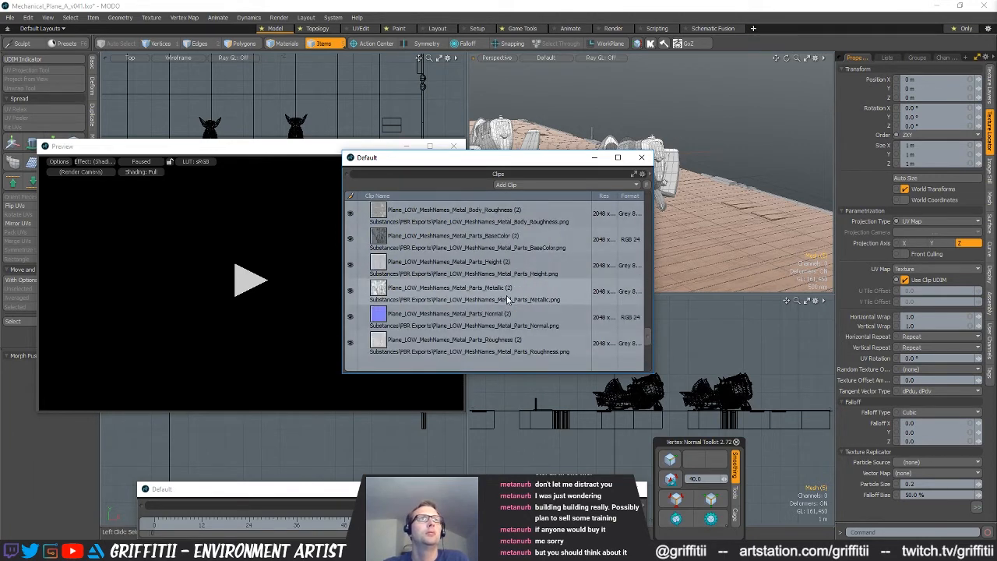
scroll(508, 298, "up", 3)
scroll(507, 297, "up", 6)
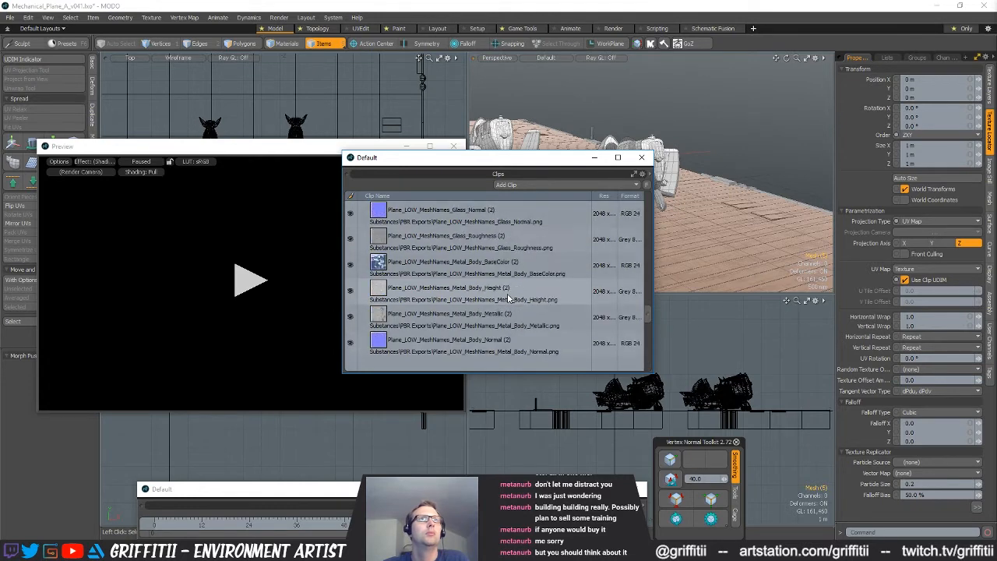
scroll(508, 294, "up", 6)
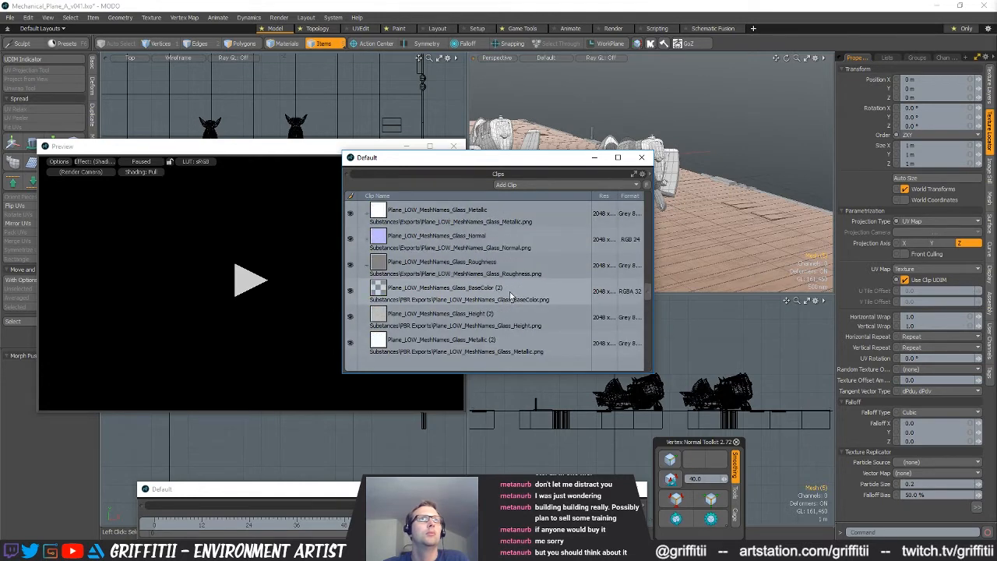
left_click(547, 304)
scroll(548, 303, "down", 3)
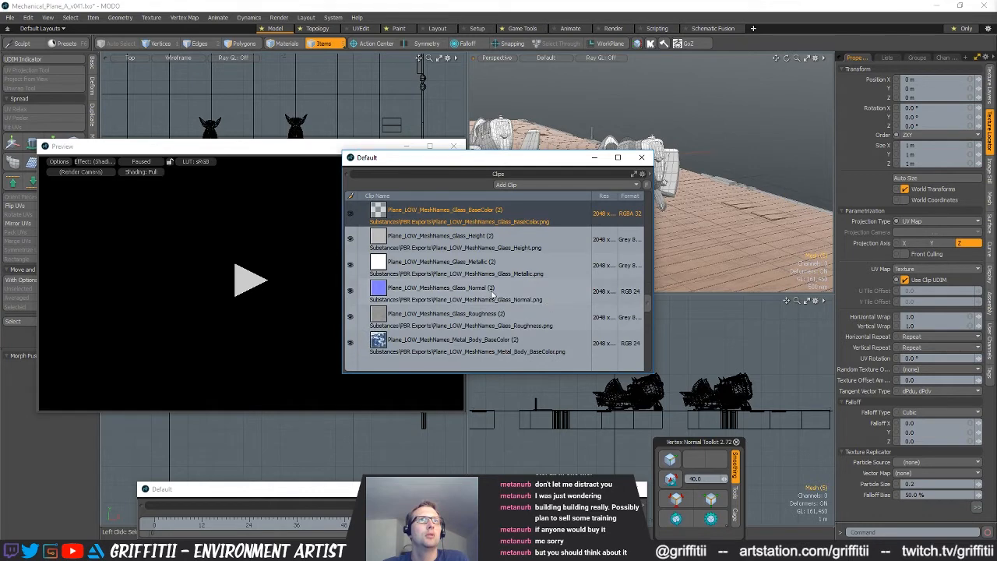
left_click(525, 320, "shift")
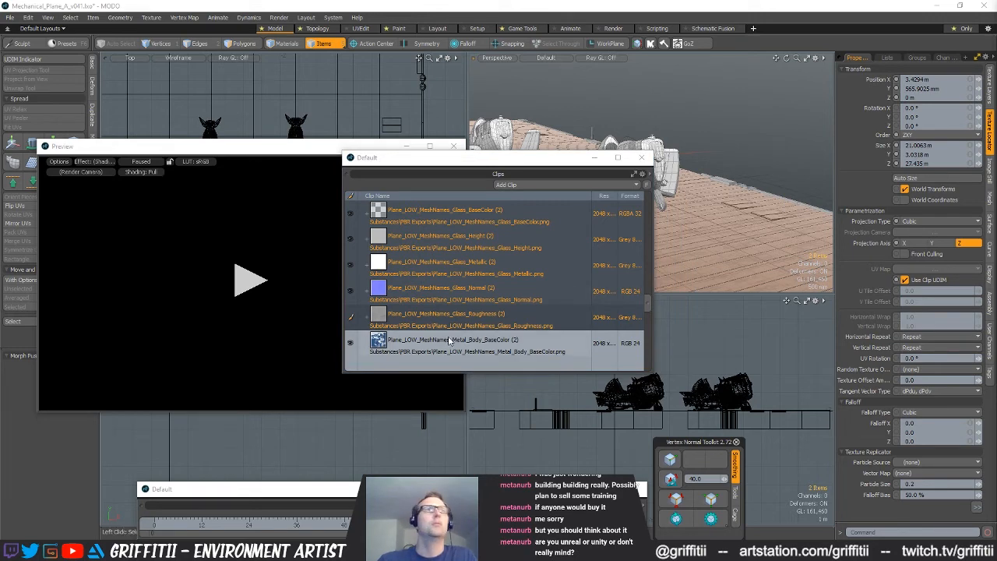
Select the five PBR Exports Metal_Body clips, BaseColor (2) through Roughness (2), and add them to the Metal_Body material
scroll(521, 334, "down", 3)
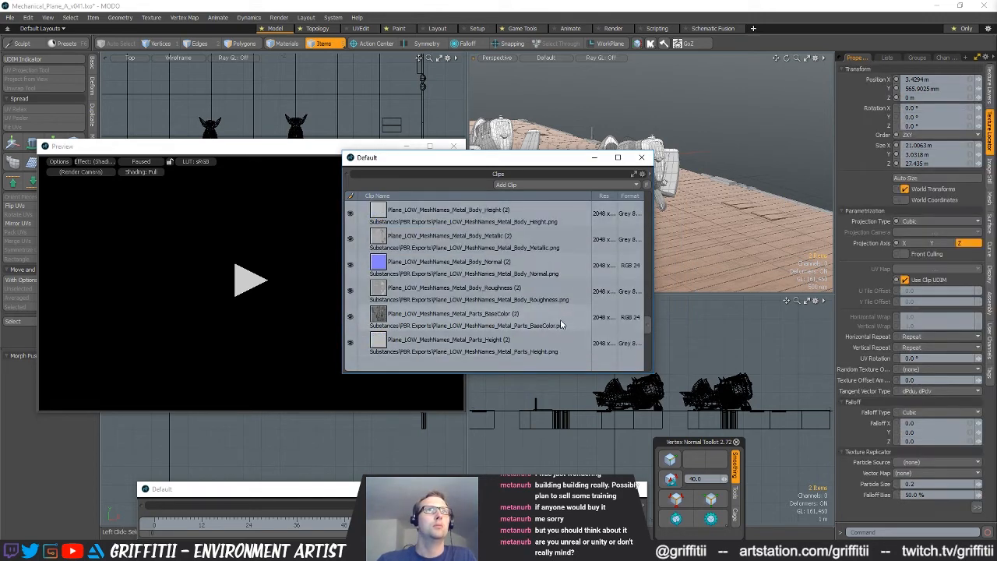
left_click(502, 300, "shift")
scroll(522, 315, "up", 1)
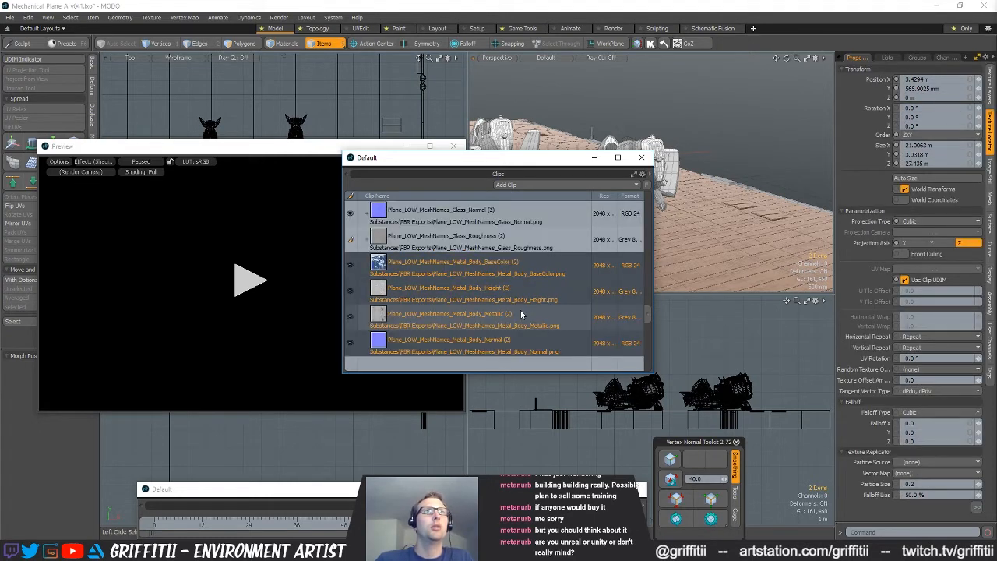
scroll(520, 312, "down", 3)
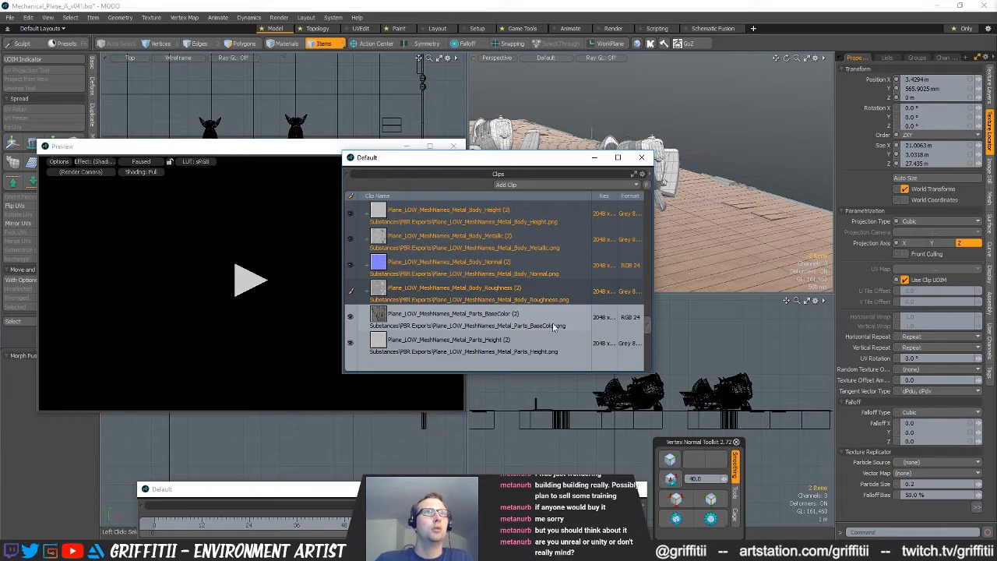
Select the five PBR Exports Metal_Parts clips, BaseColor (2) through Roughness (2), and add them to the Metal_Parts material
left_click(522, 322)
scroll(522, 326, "down", 1)
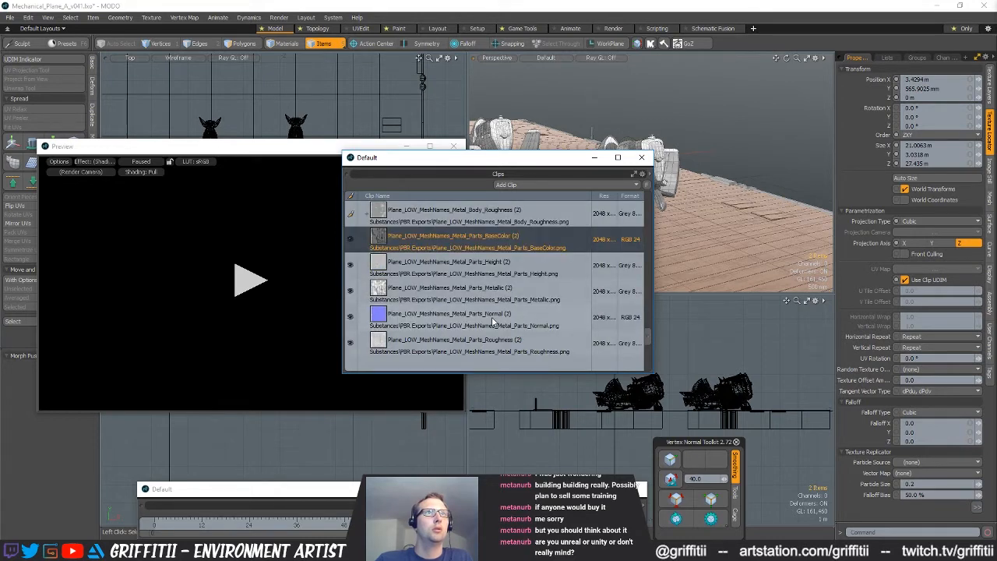
left_click(539, 336, "shift")
Select the five PBR Exports Plane_Detail clips, BaseColor (2) through Roughness (2), and add them to the Plane_Details material
scroll(539, 336, "down", 1)
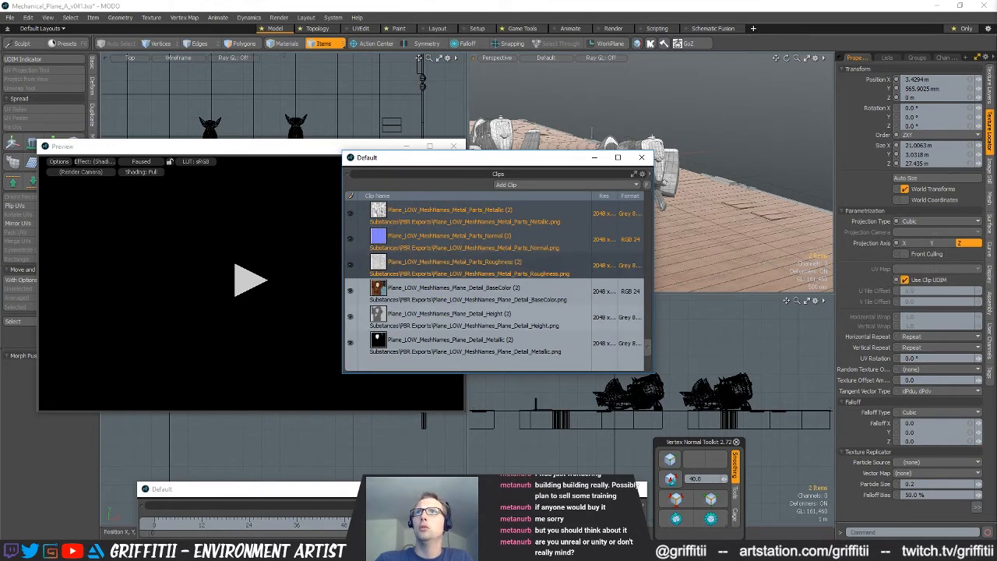
left_click(496, 304)
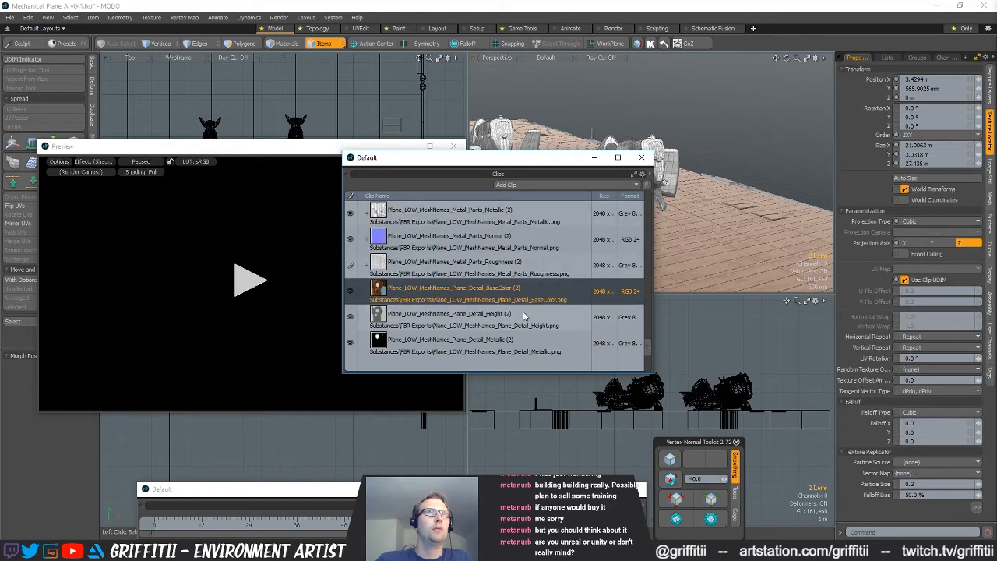
scroll(514, 321, "down", 3)
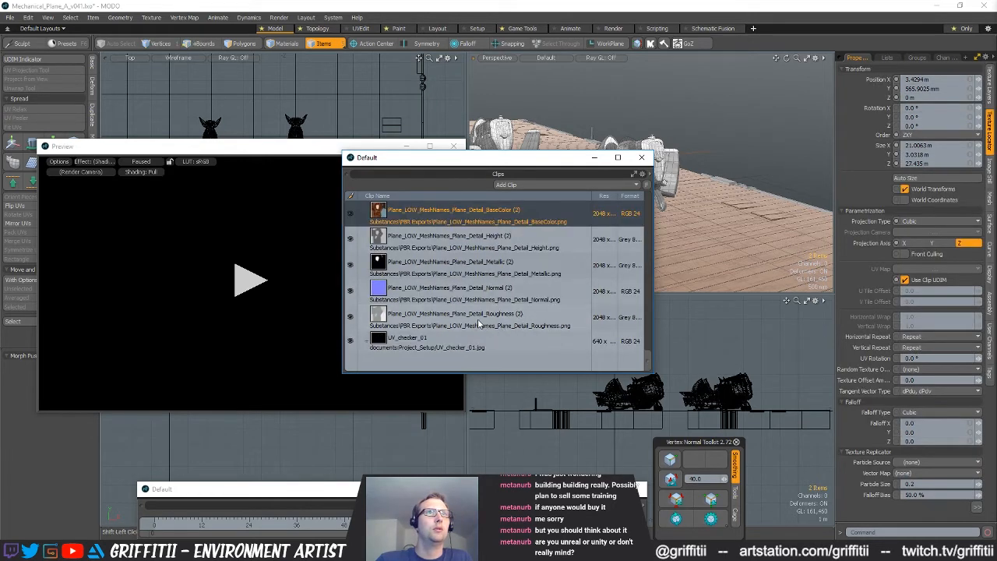
left_click(478, 323, "shift")
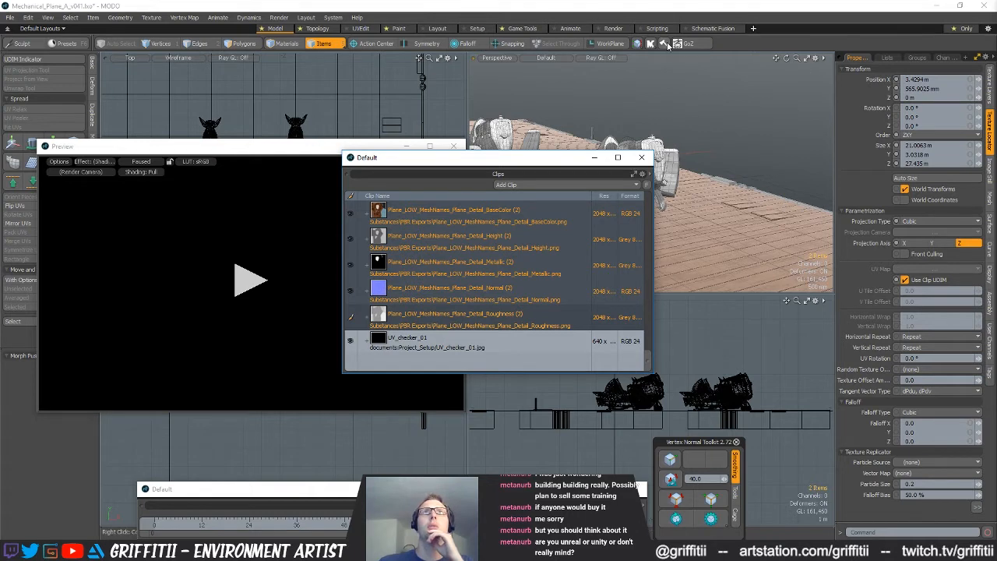
Close the Clips window and select the plane meshes in the perspective view
left_click(508, 217)
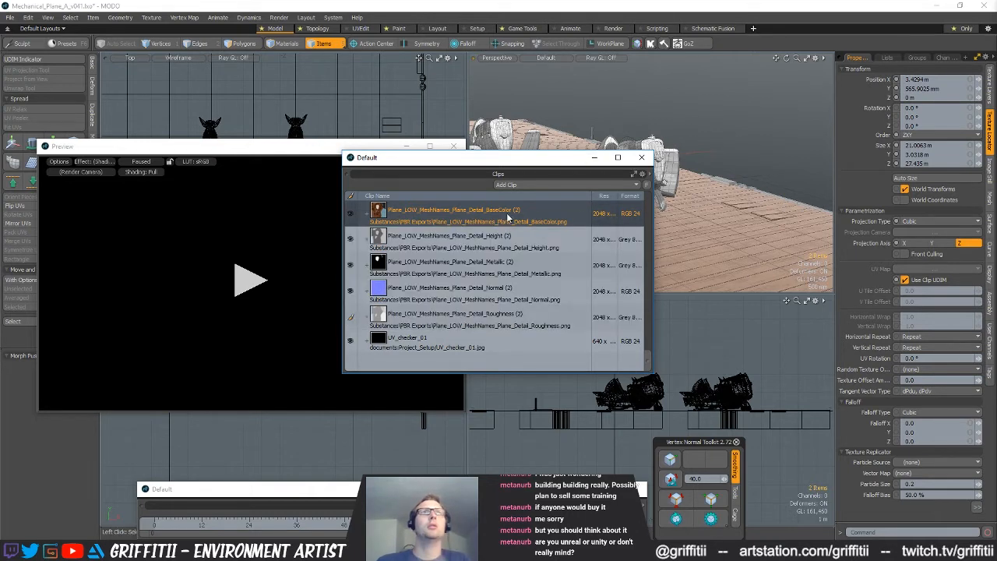
left_click_drag(514, 161, 638, 168)
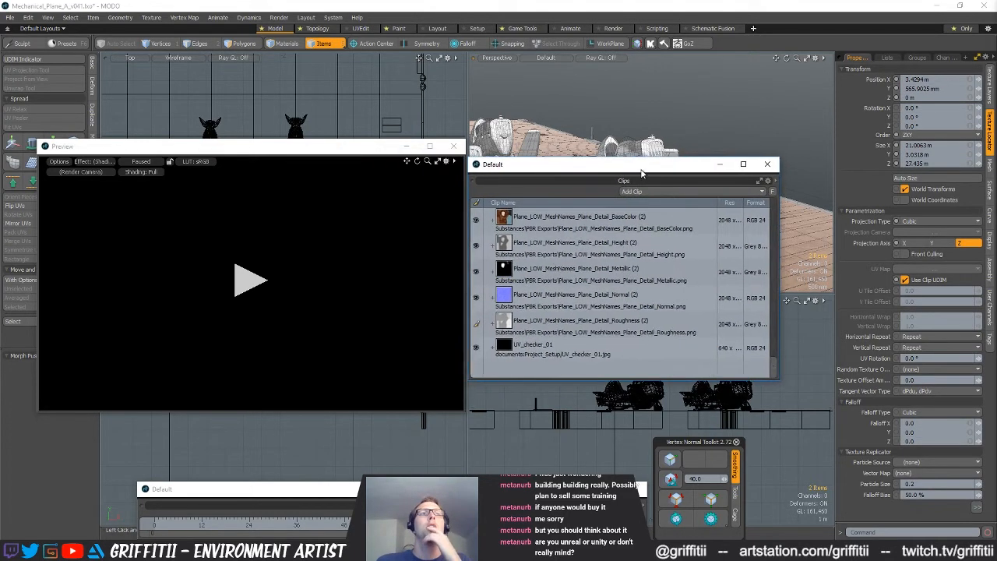
left_click(764, 164)
left_click_drag(675, 162, 653, 192, "ctrl+alt")
left_click(653, 192)
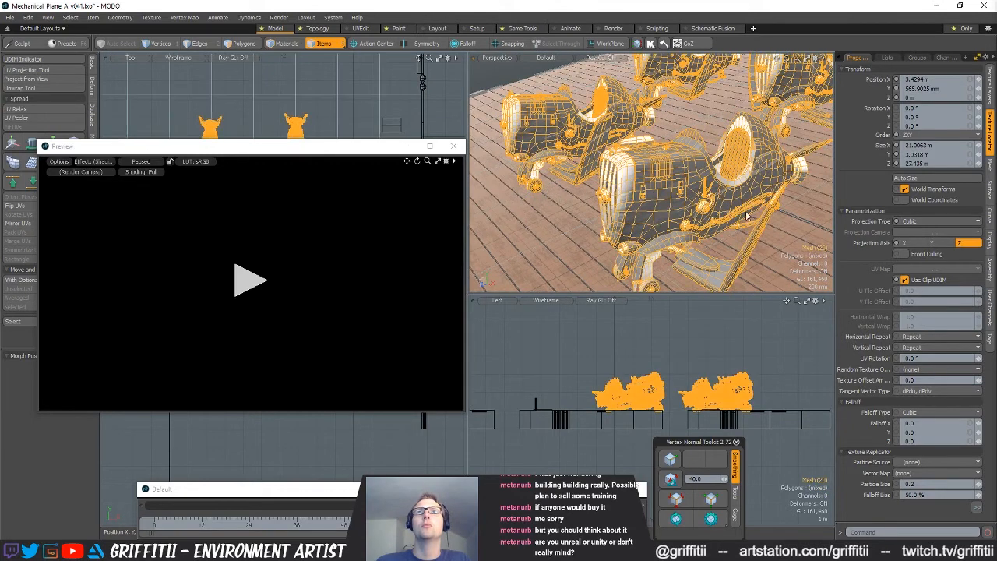
Open the plane meshes' Texture UV map in the UV Editor, examine its layout and close the editor
left_click(887, 58)
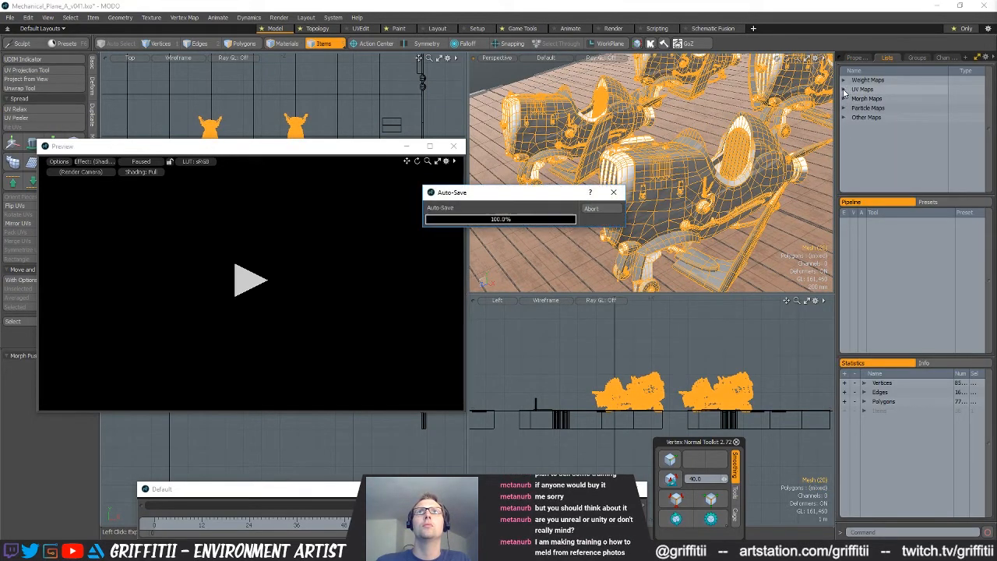
left_click(843, 90)
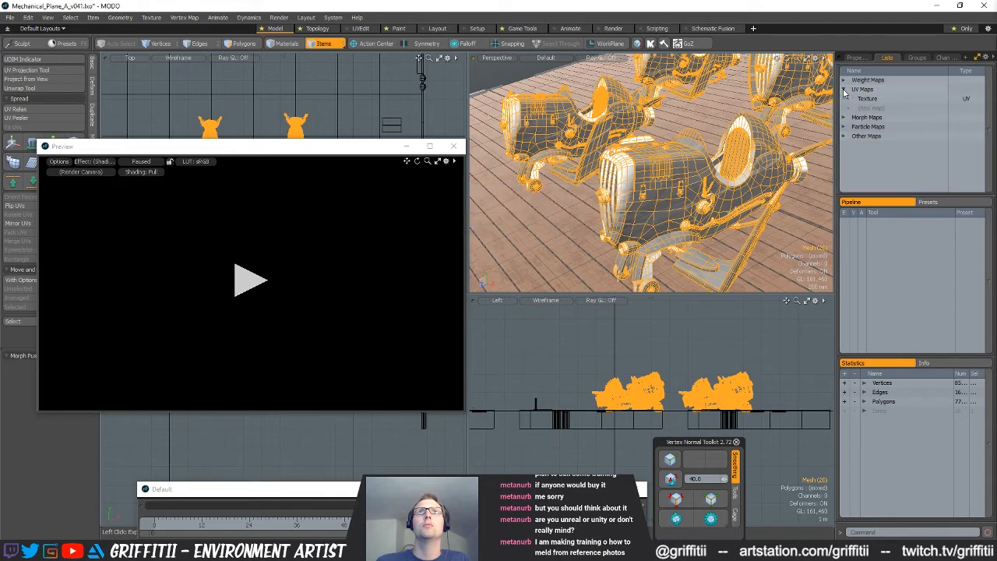
left_click(865, 101)
left_click_drag(577, 238, 633, 233, "alt")
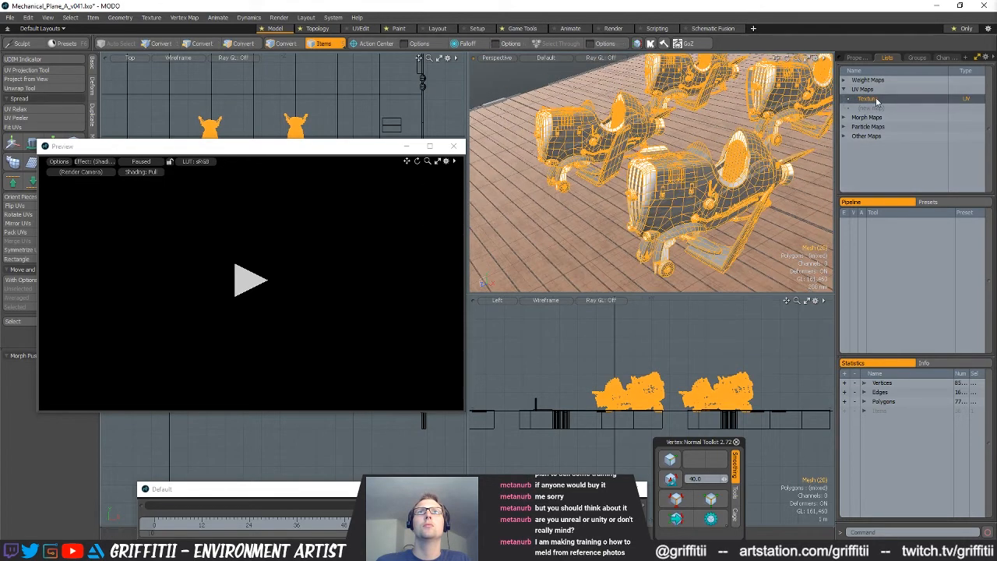
double_click(880, 100)
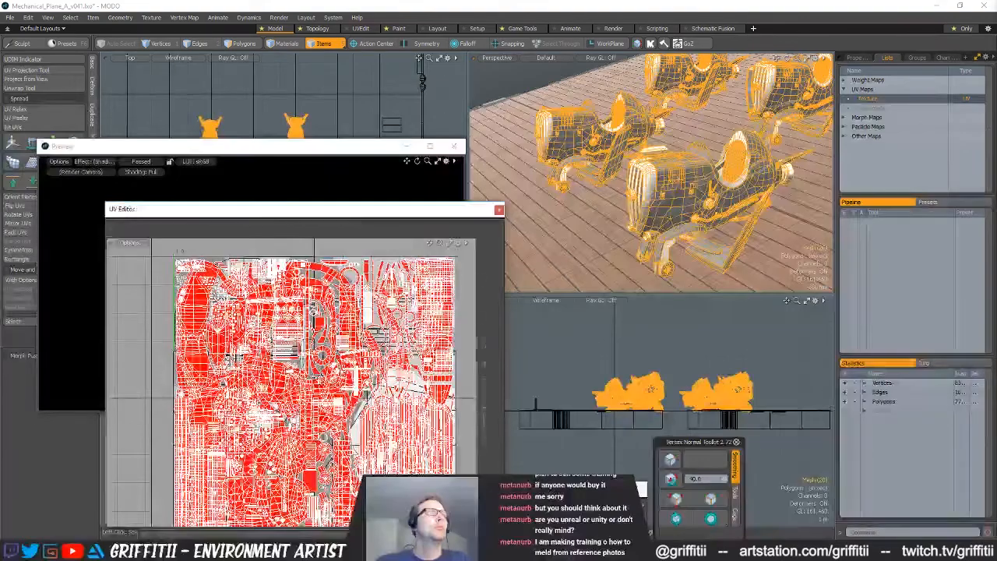
scroll(395, 334, "up", 3)
scroll(300, 362, "down", 6)
scroll(311, 393, "up", 3)
scroll(311, 393, "down", 2)
left_click_drag(427, 383, 415, 374, "alt+shift")
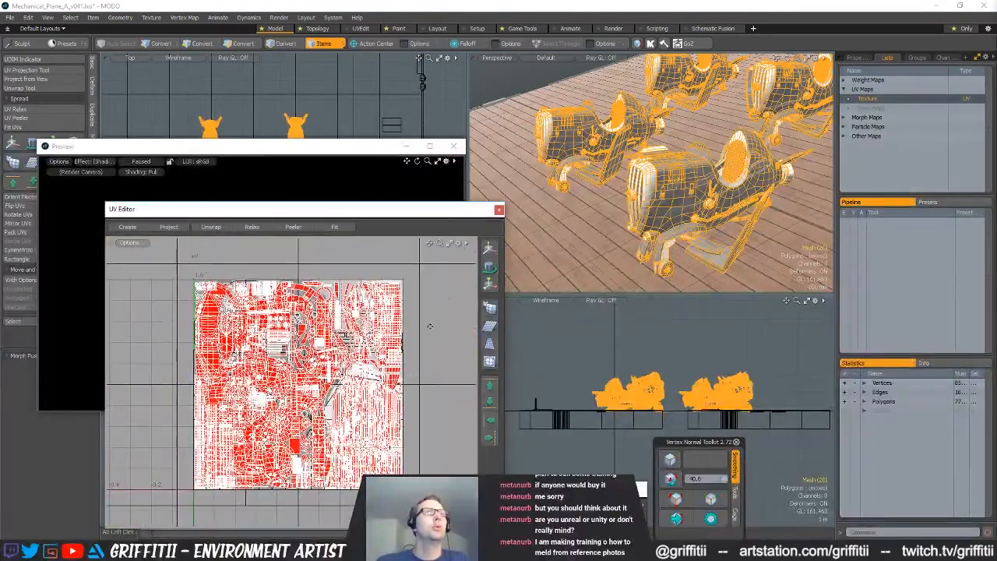
left_click(500, 210)
Open a new floating window and set it to show the Shader Tree
left_click_drag(602, 184, 645, 154, "alt")
scroll(651, 176, "up", 4)
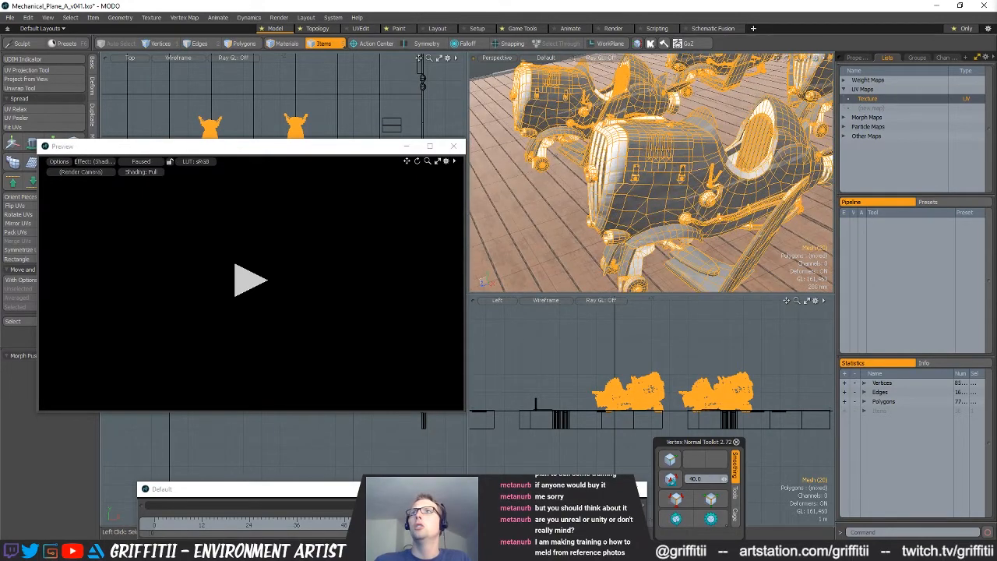
left_click(285, 18)
left_click(295, 19)
left_click(305, 17)
mouse_move(350, 151)
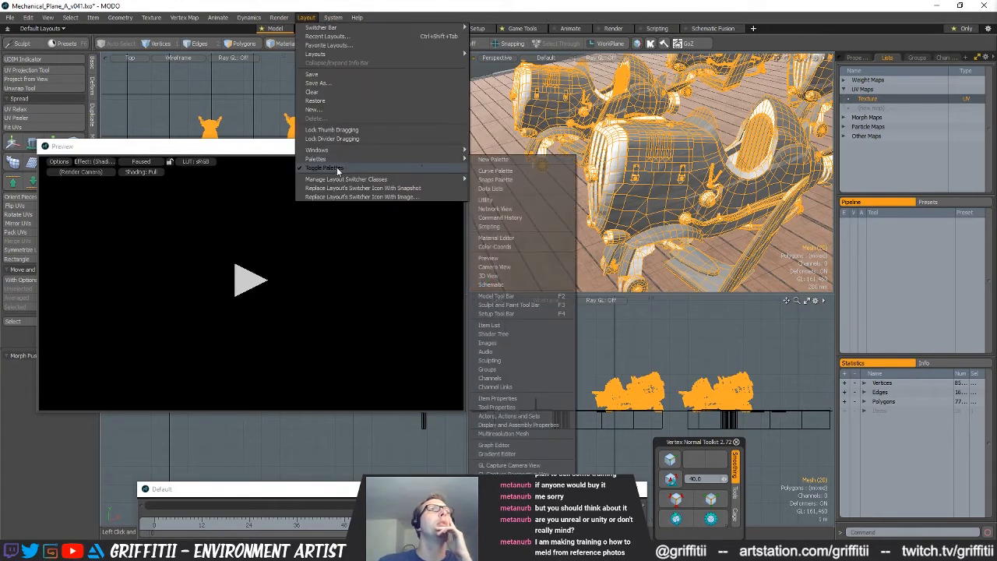
mouse_move(495, 153)
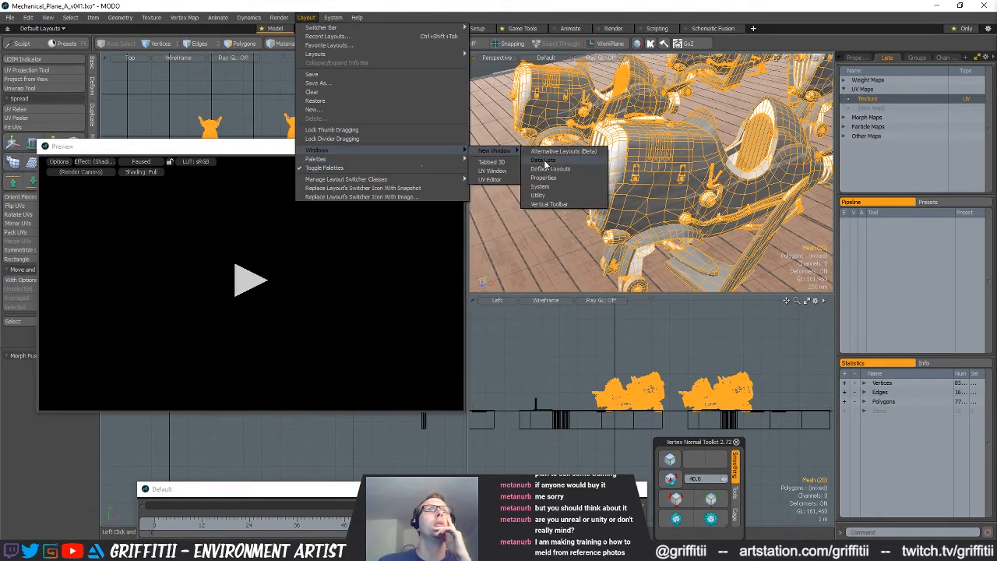
left_click(545, 161)
left_click(644, 175)
mouse_move(634, 363)
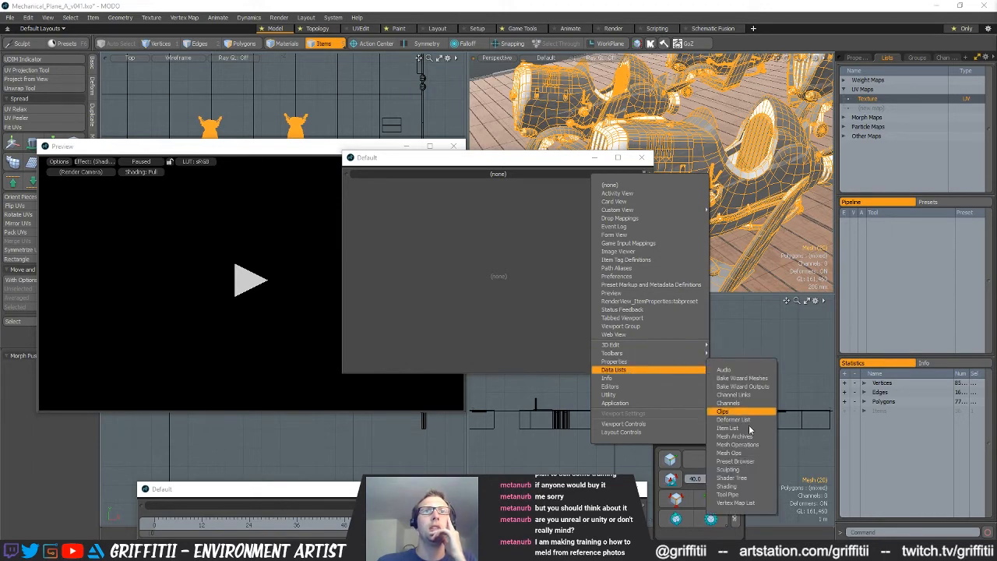
left_click(740, 478)
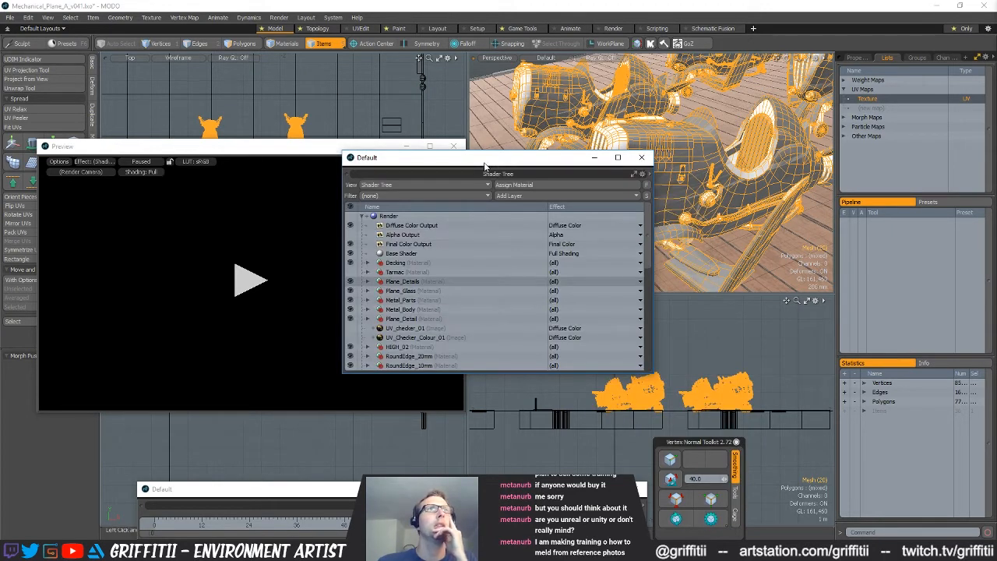
Reposition and enlarge the Shader Tree window and expand the Plane_Details material's layers
left_click_drag(468, 157, 383, 99)
left_click_drag(520, 314, 523, 497)
left_click_drag(457, 105, 407, 106)
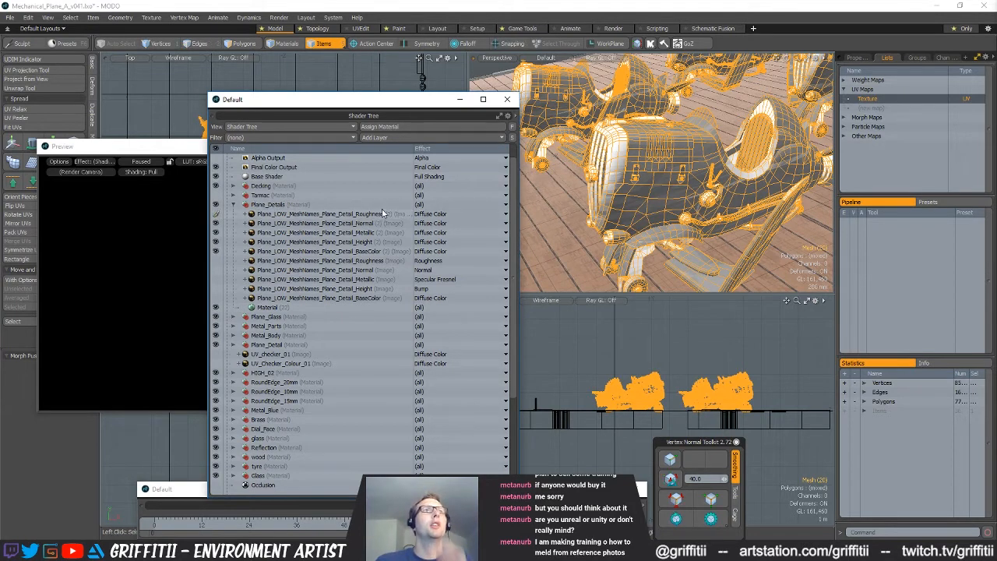
Set the new Plane_Details Roughness map's effect to Roughness and the new Normal map's to Normal, removing the normal clip's color correction
left_click(442, 217)
mouse_move(438, 226)
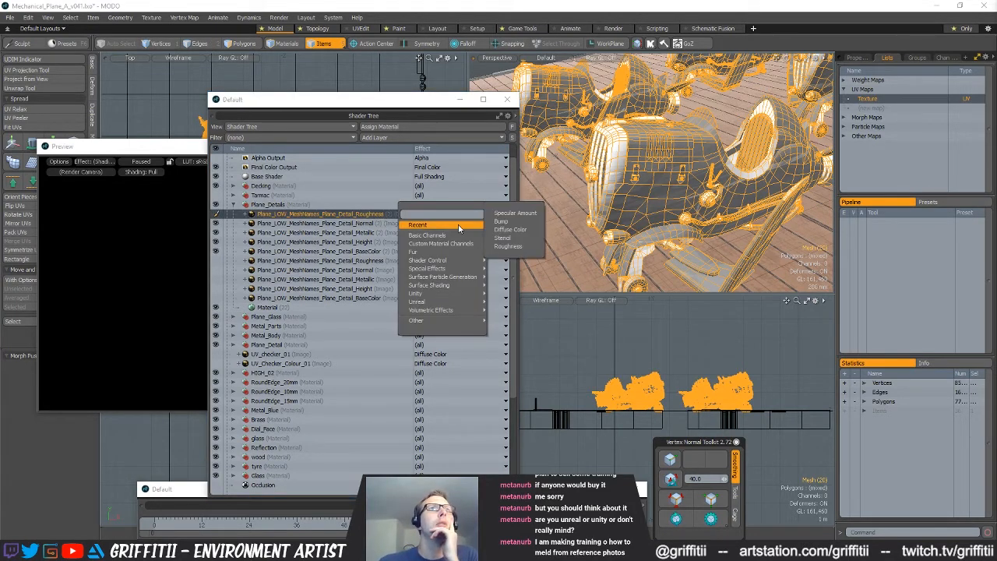
left_click(512, 244)
left_click(427, 225)
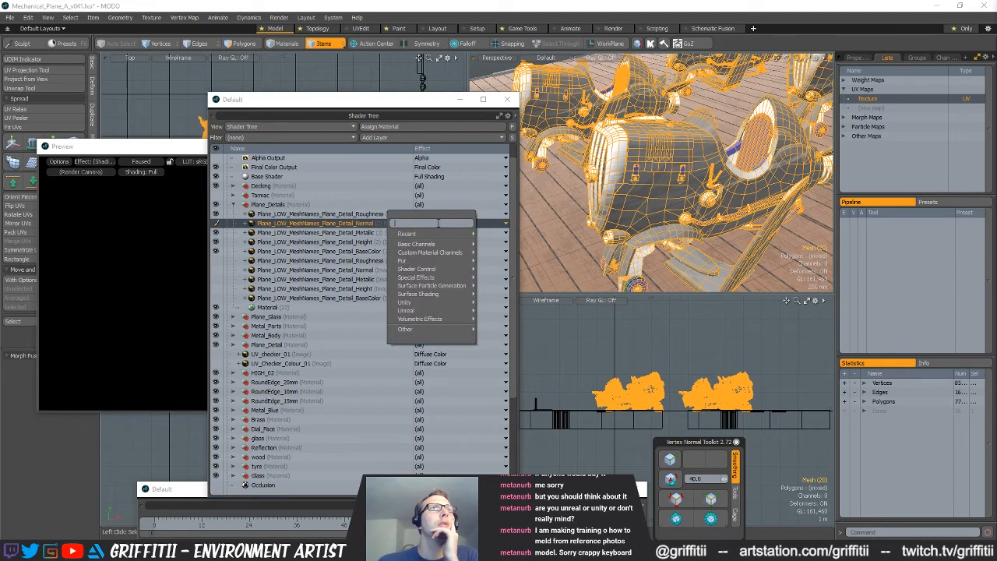
mouse_move(438, 303)
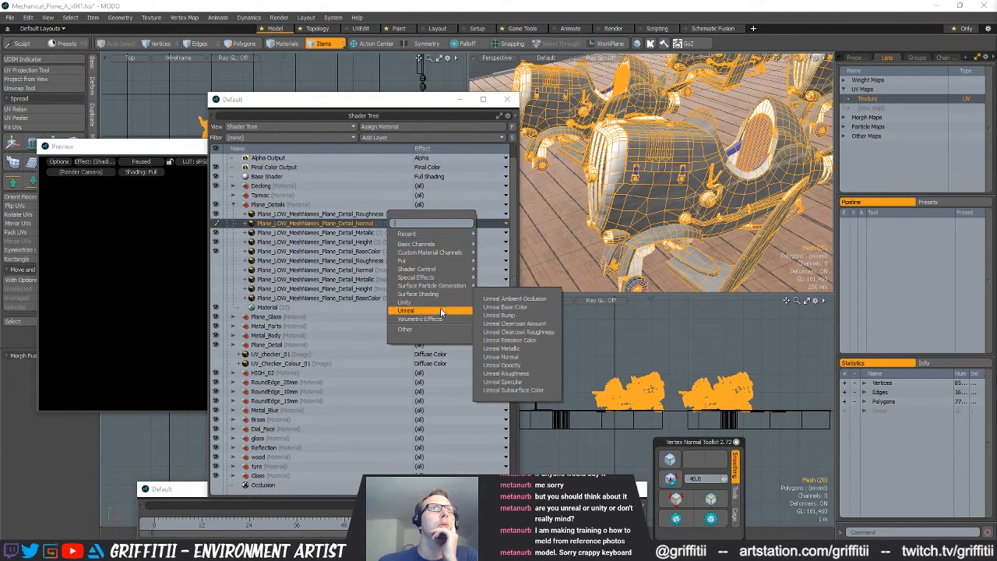
left_click(490, 307)
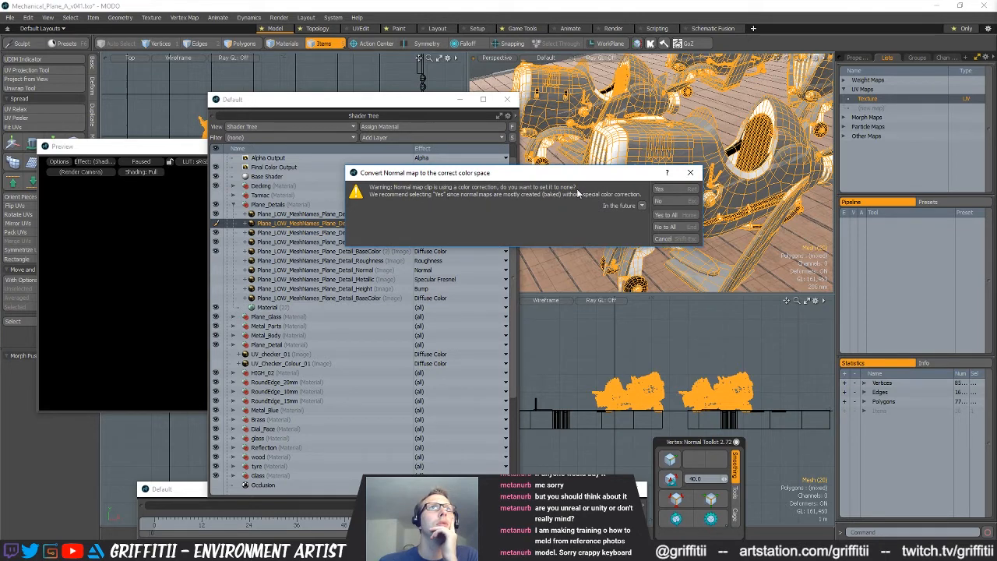
left_click(667, 190)
Set the new Plane_Details Metallic map's effect to Specular Amount and the new Height map's effect to Bump
left_click(451, 232)
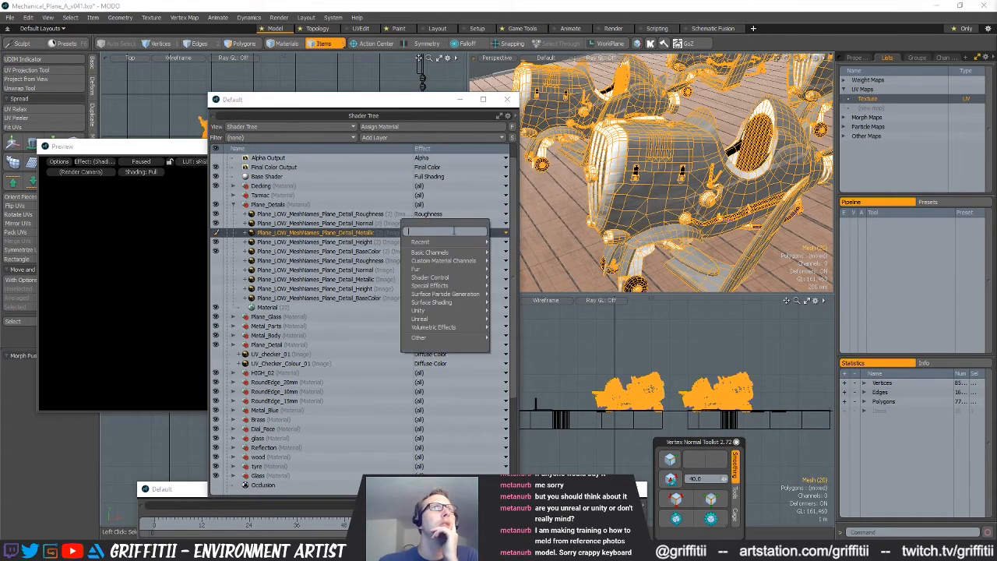
mouse_move(468, 242)
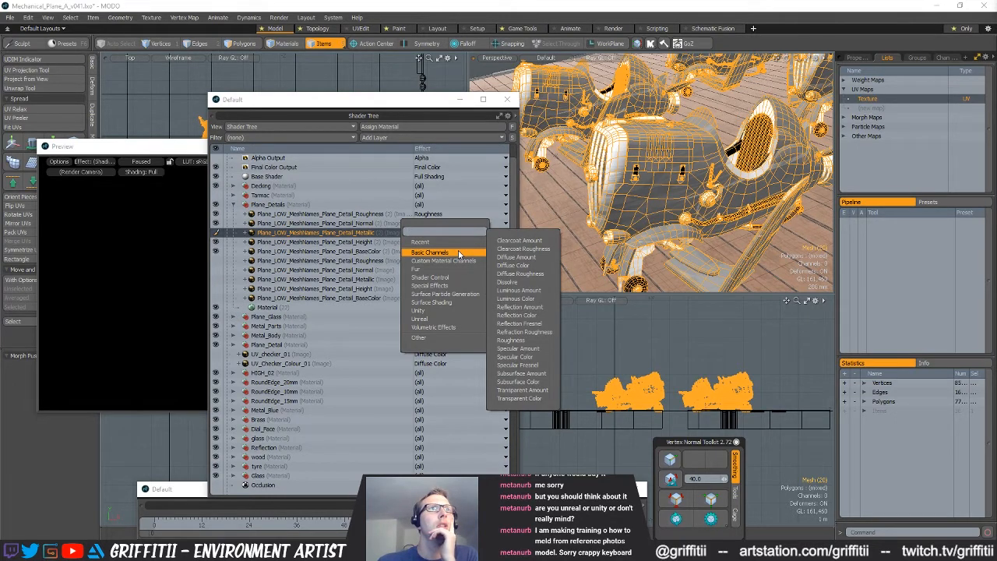
mouse_move(442, 309)
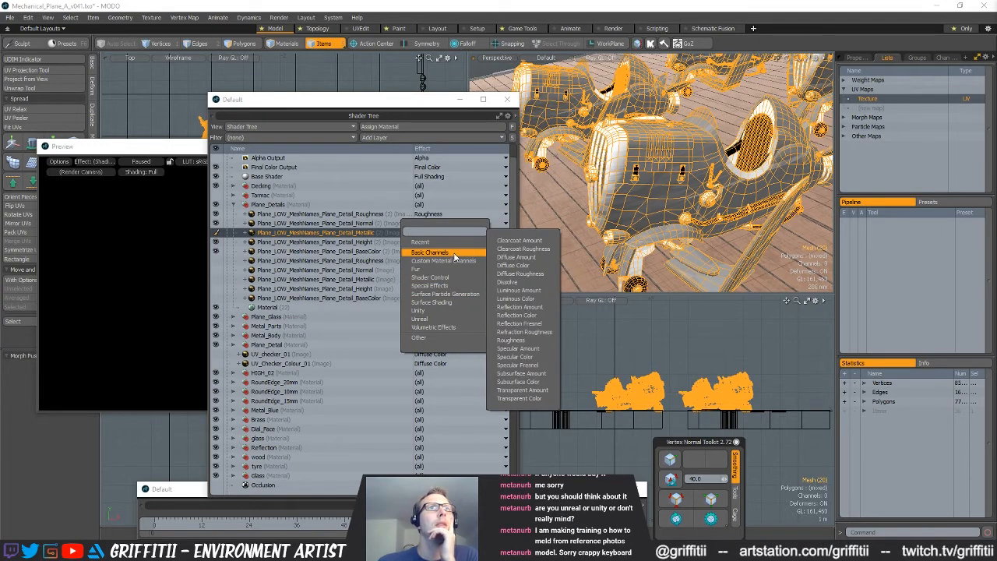
left_click(541, 352)
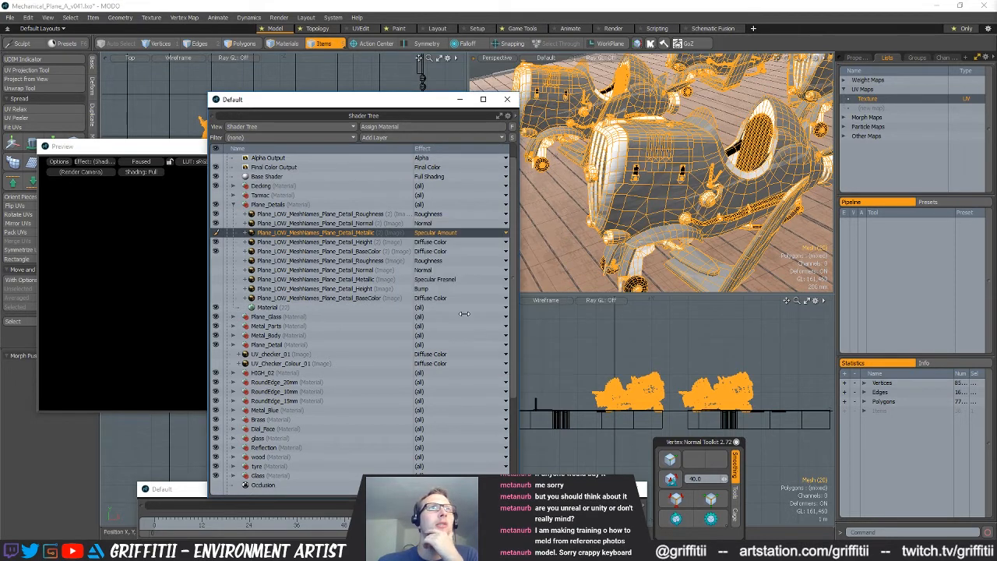
left_click(441, 242)
mouse_move(435, 255)
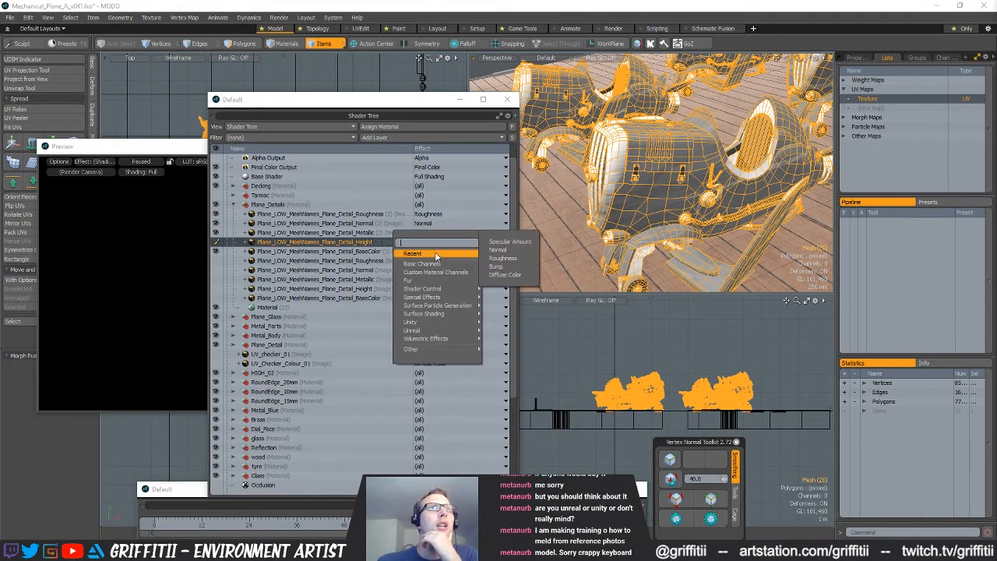
left_click(495, 266)
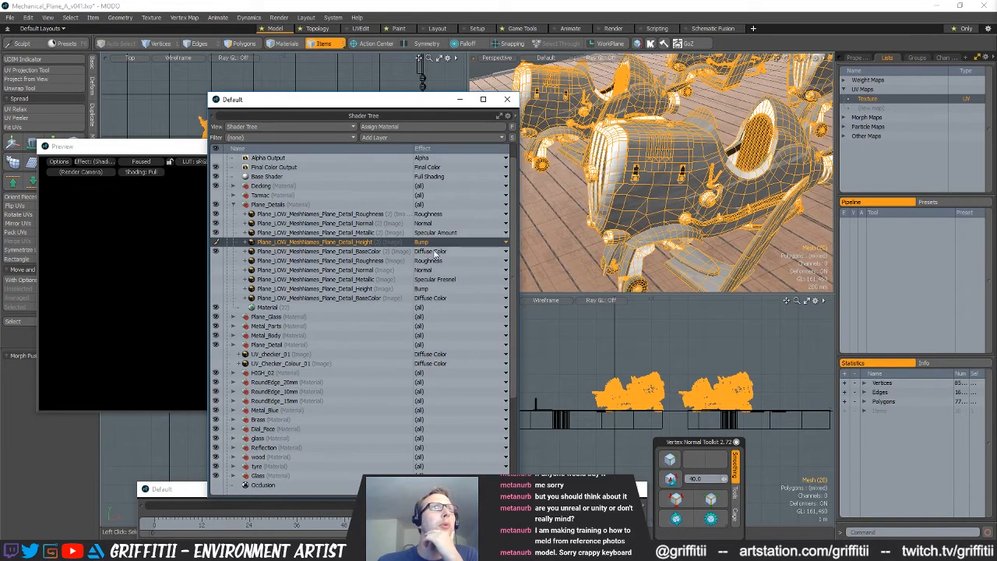
Set the effect of the new Plane_Details BaseColor map to Unreal Base Color
left_click(435, 251)
left_click(372, 254)
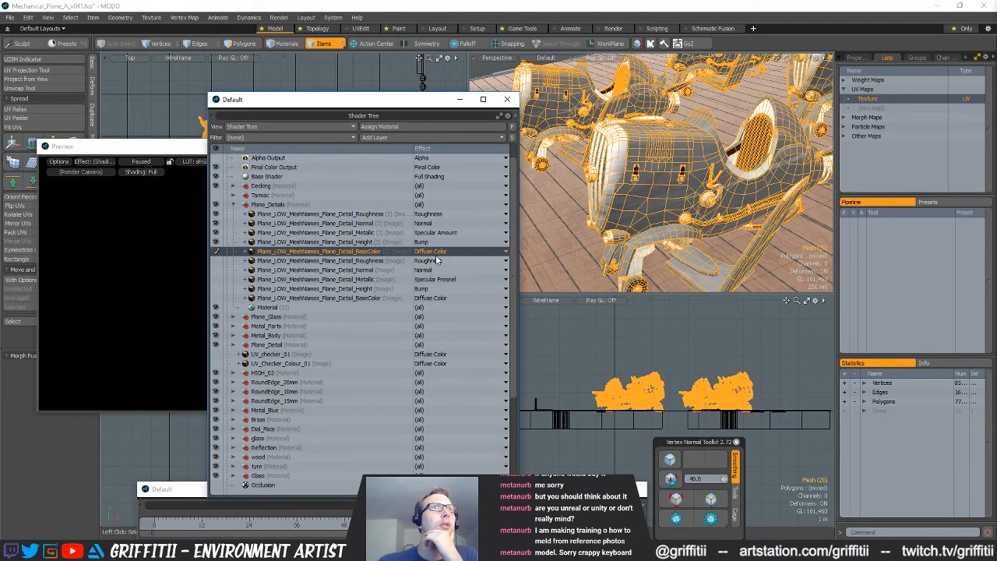
right_click(441, 253)
mouse_move(444, 267)
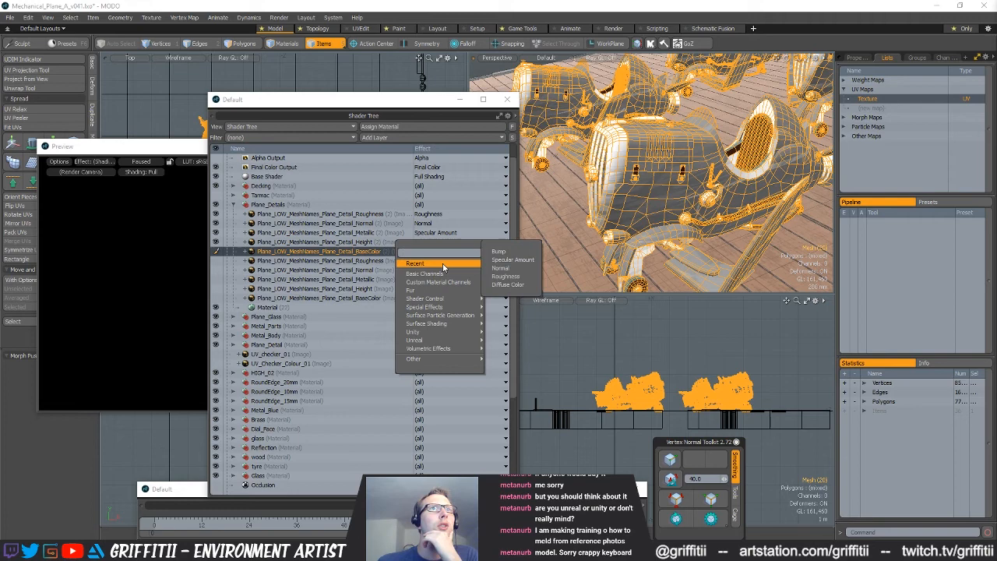
mouse_move(426, 335)
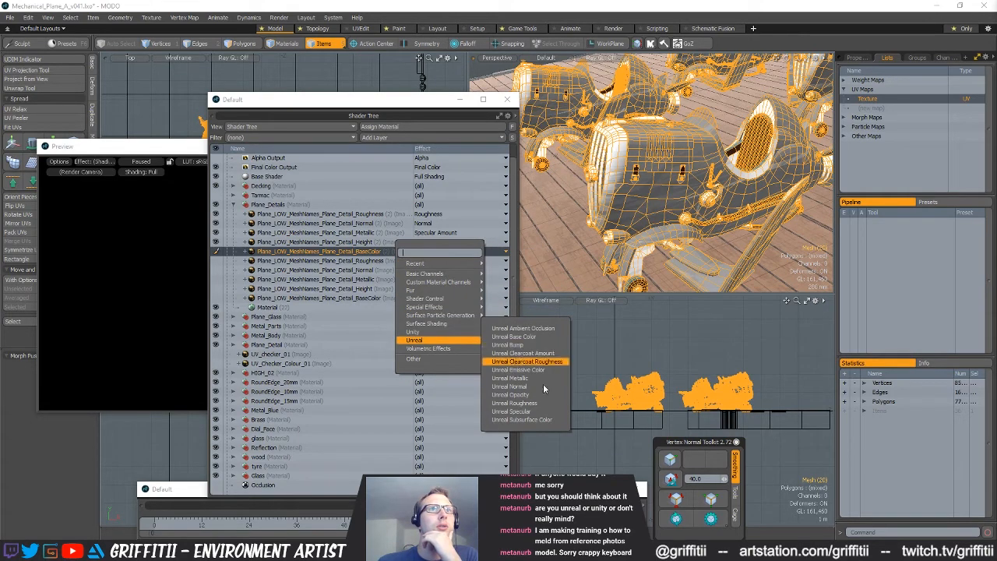
left_click(546, 337)
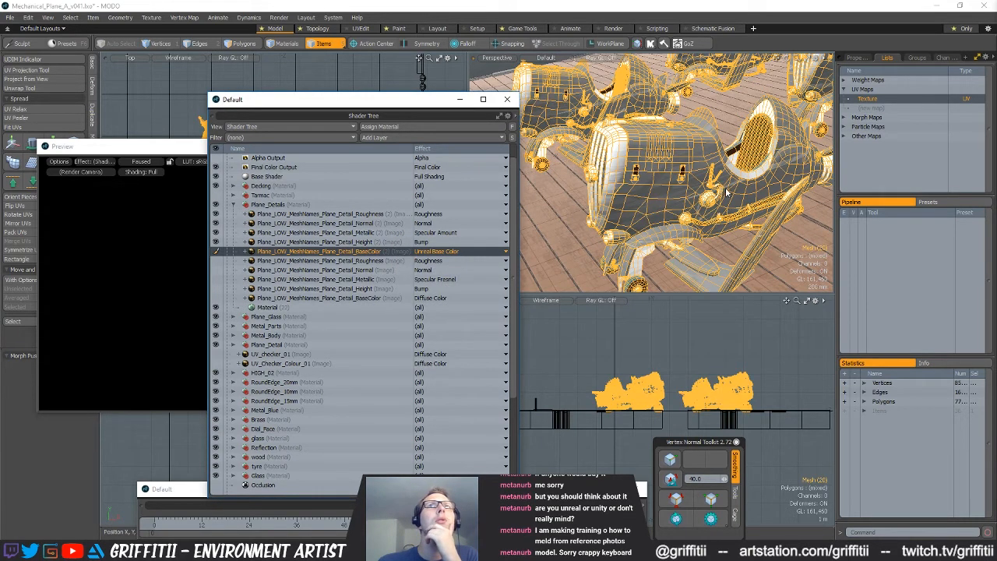
Move the Shader Tree window aside, run the preview render of the plane and pause it
left_click_drag(405, 99, 505, 98)
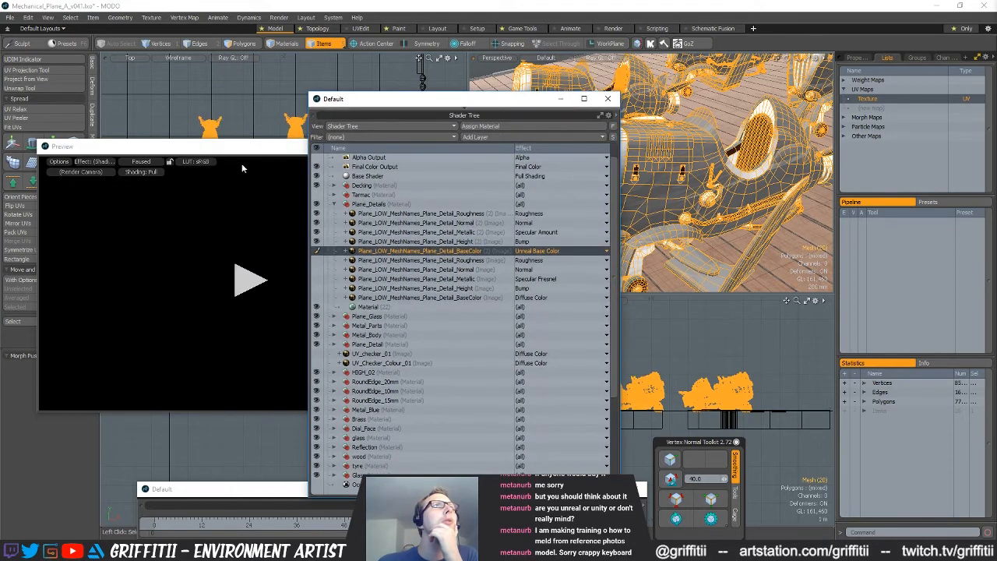
left_click(249, 281)
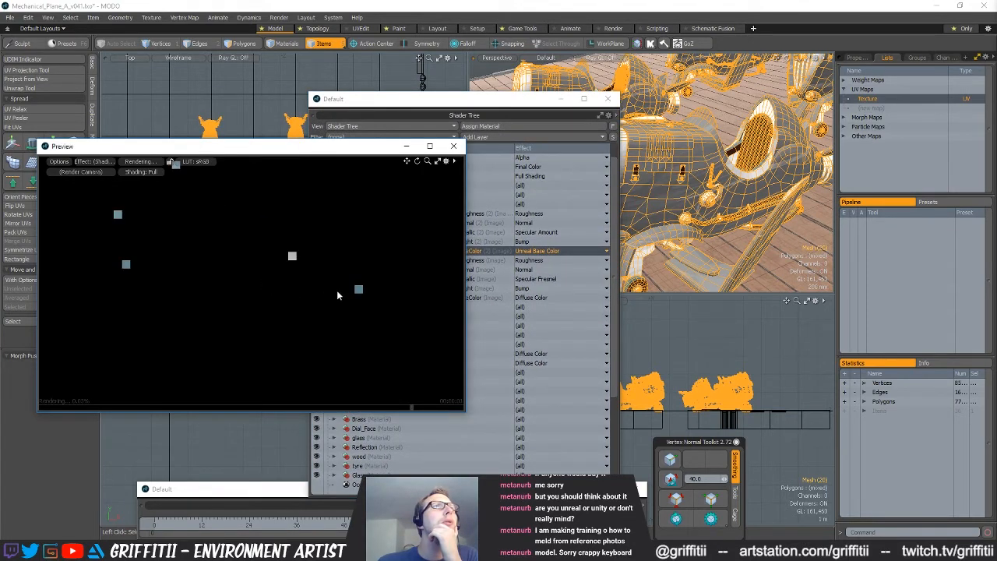
left_click(148, 162)
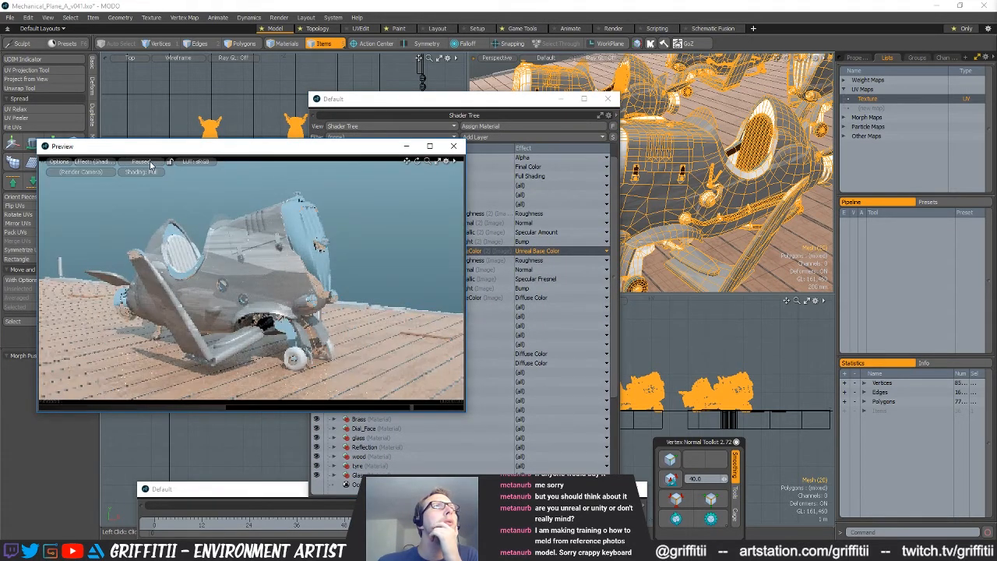
Expand the Metal_Body material and set its new BaseColor map's effect to Unreal Base Color
left_click(488, 390)
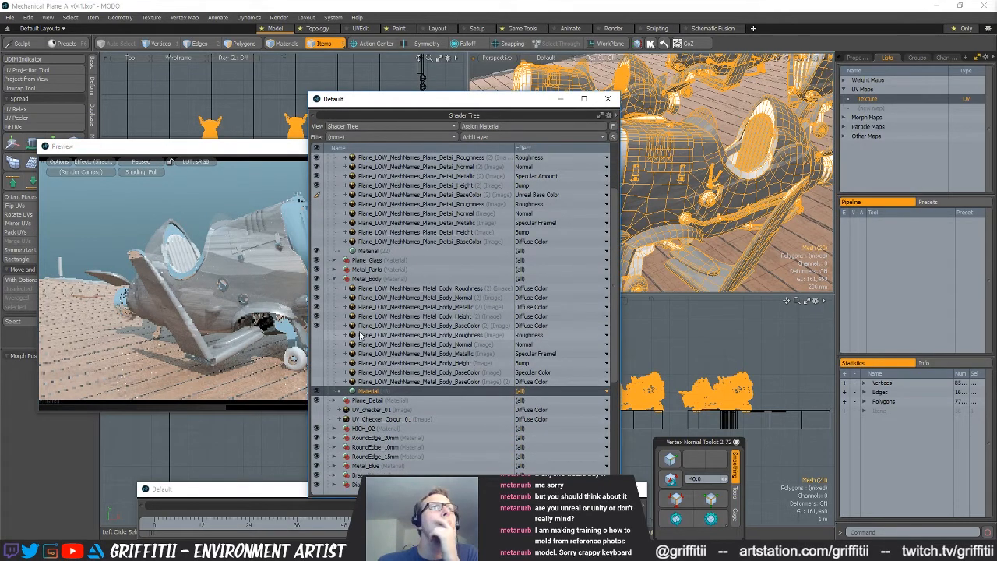
left_click(524, 289)
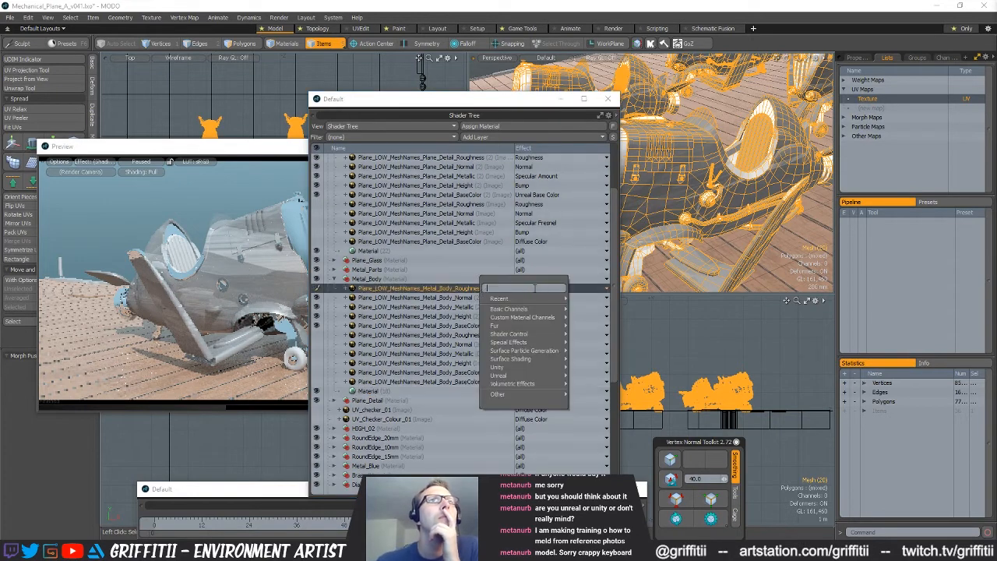
left_click(369, 328)
left_click(390, 329)
left_click(553, 326)
mouse_move(549, 340)
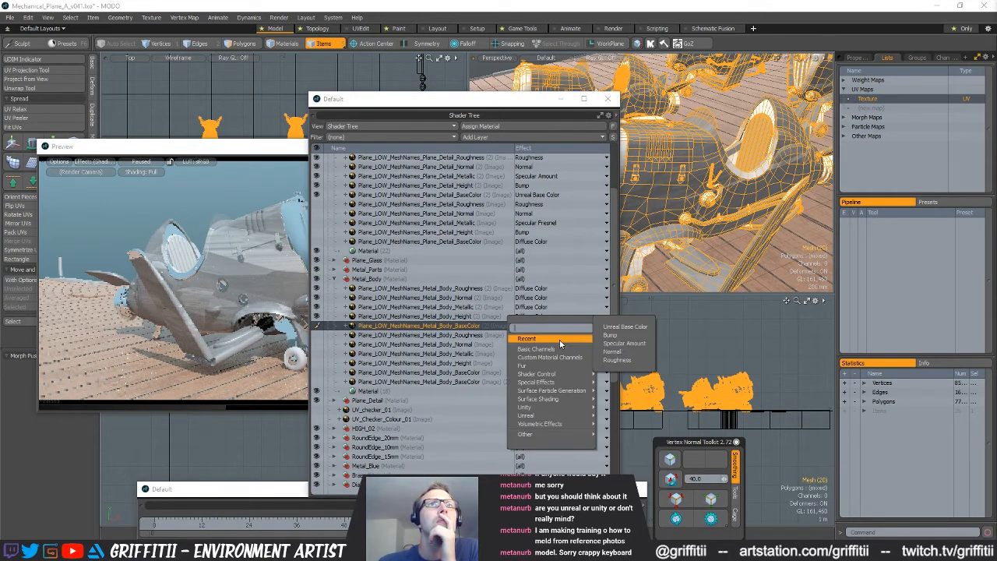
left_click(631, 327)
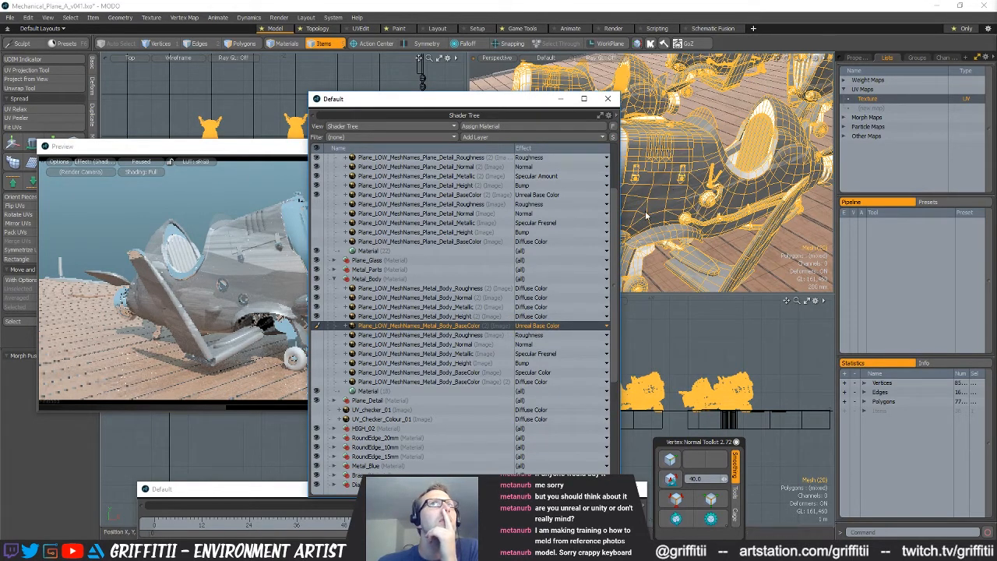
View the Metal_Body BaseColor image alongside the Texture UV map in the UV Editor, and close both windows
double_click(424, 326)
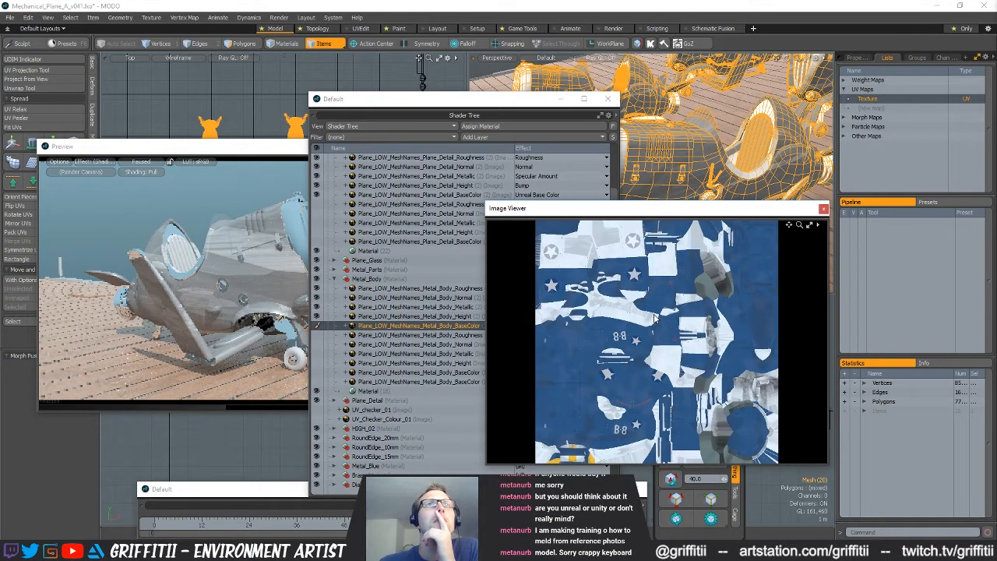
double_click(863, 98)
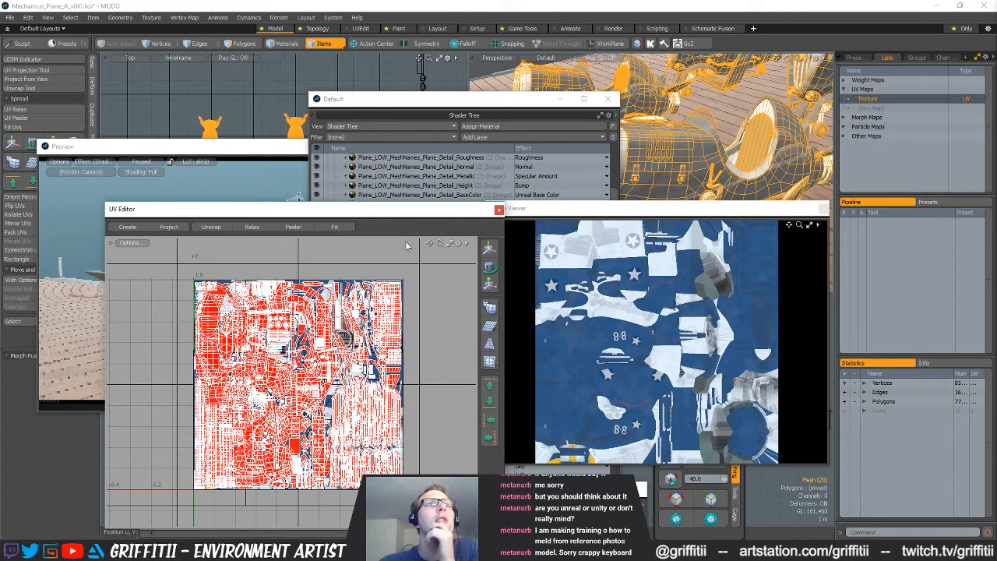
left_click(500, 210)
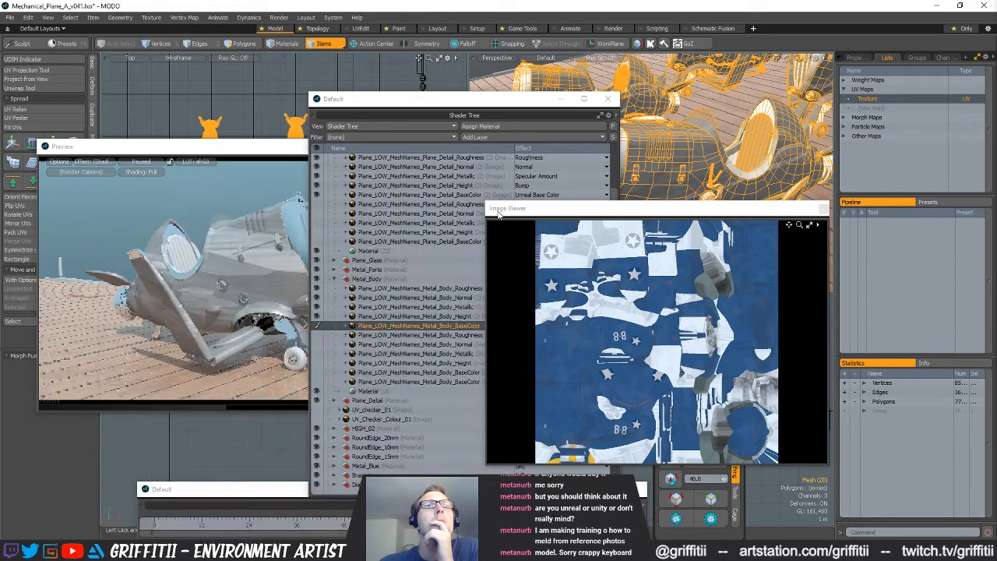
left_click(824, 208)
Toggle the Plane_Details material's visibility off and on, and delete its five old, disabled texture layers
scroll(468, 310, "up", 2)
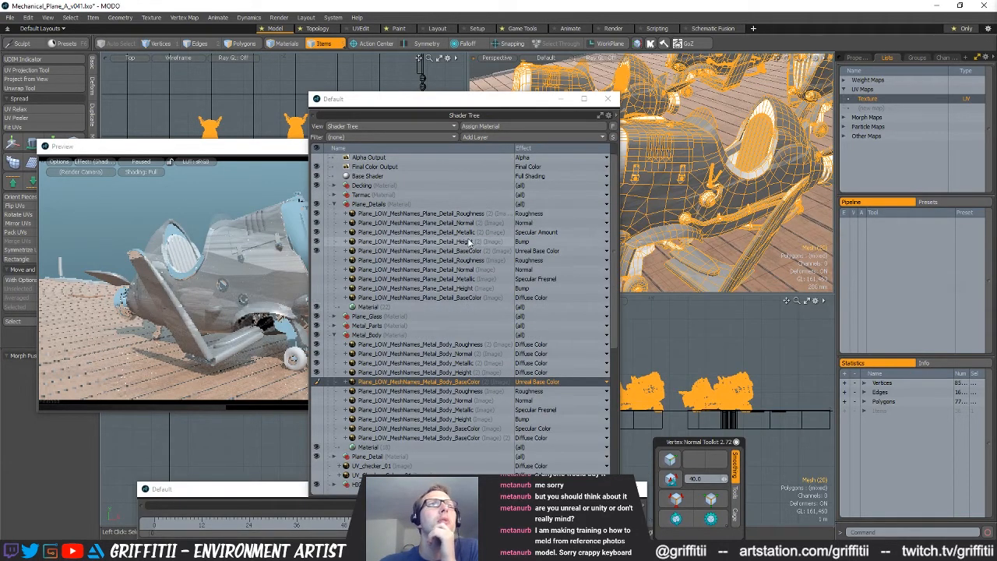
left_click(317, 205)
left_click(317, 206)
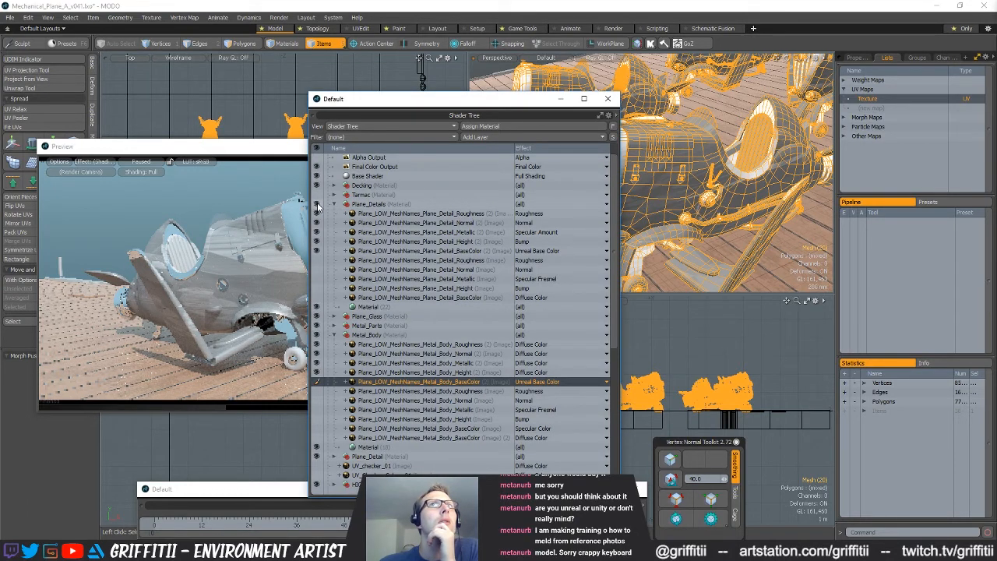
left_click(371, 260)
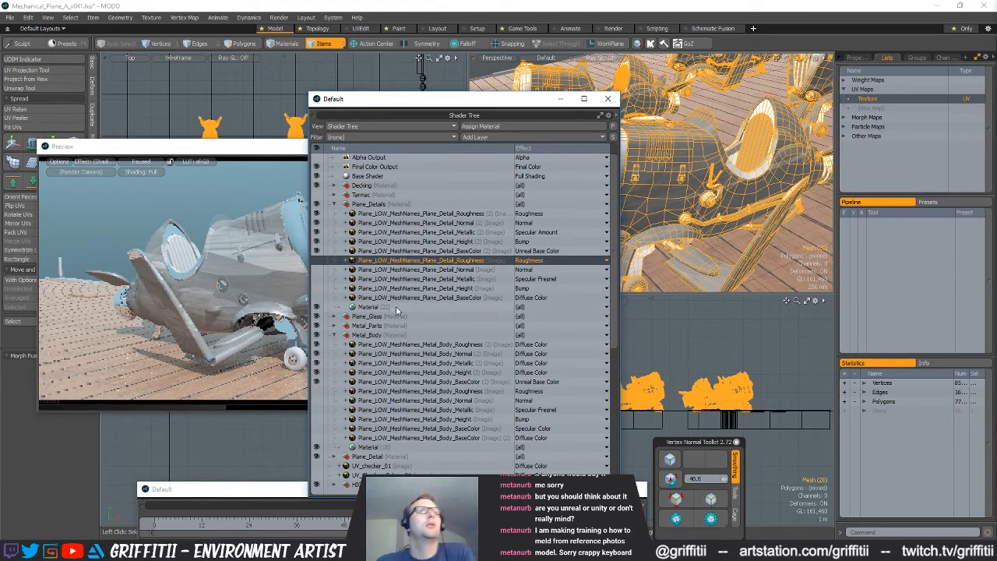
left_click(406, 297, "shift")
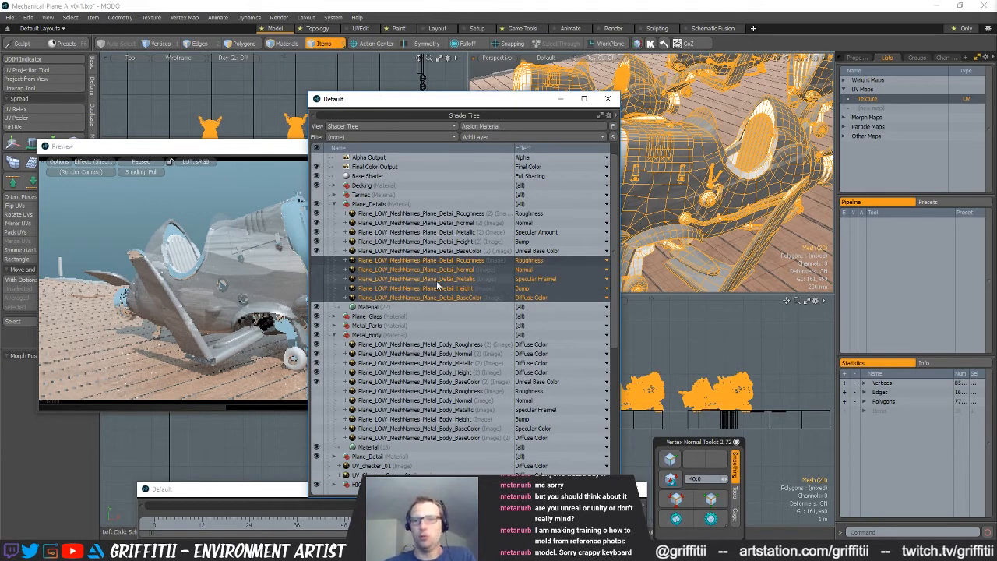
key("Delete")
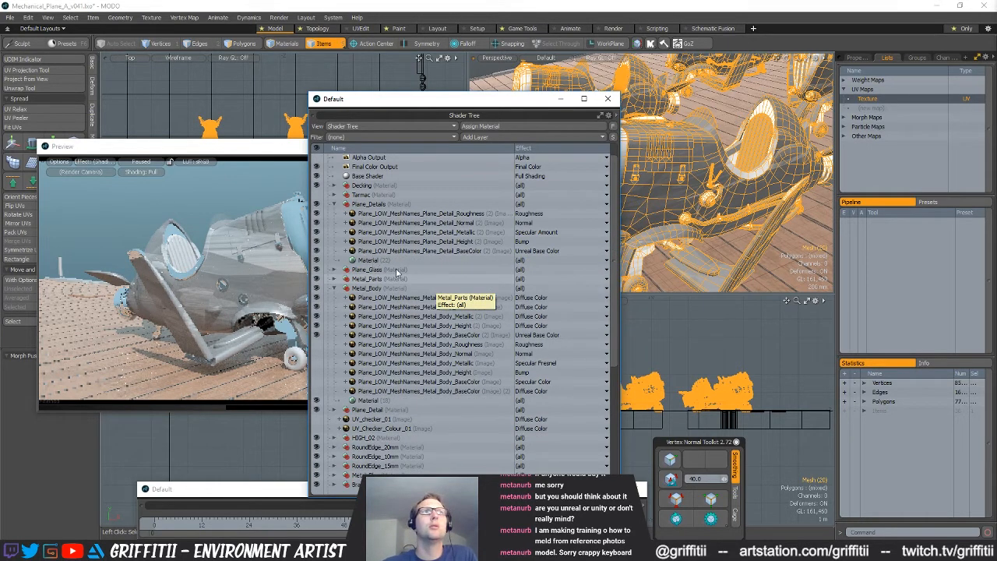
Set the Plane_Details BaseColor layer's projection type to UV Map using the Texture UV map
left_click(412, 251)
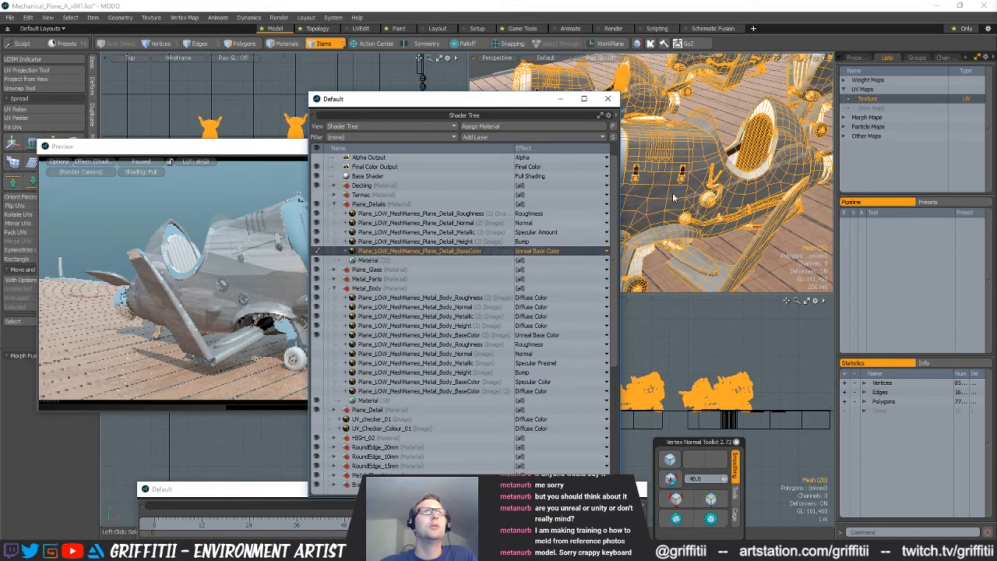
left_click(855, 57)
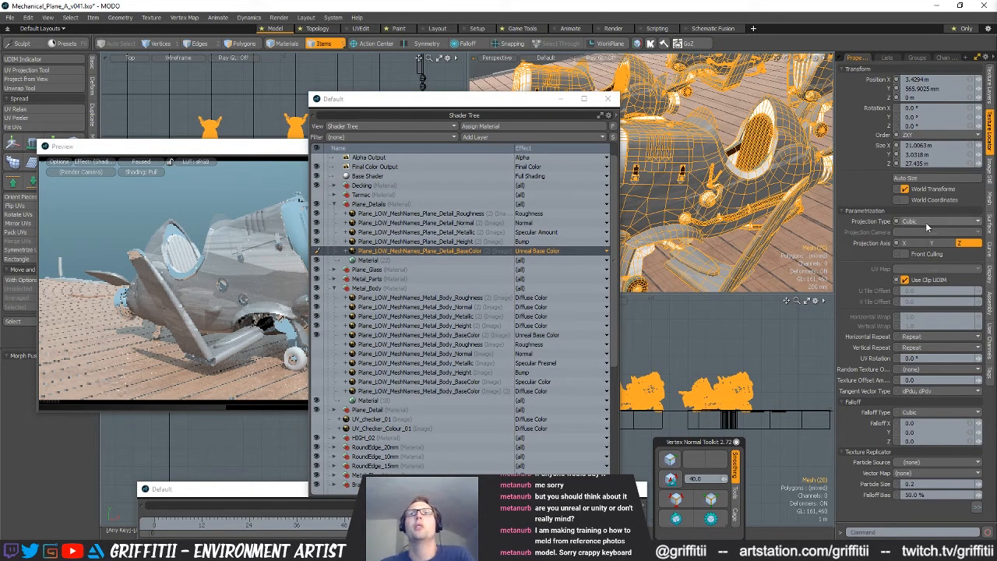
left_click(927, 222)
left_click(915, 248)
left_click(919, 269)
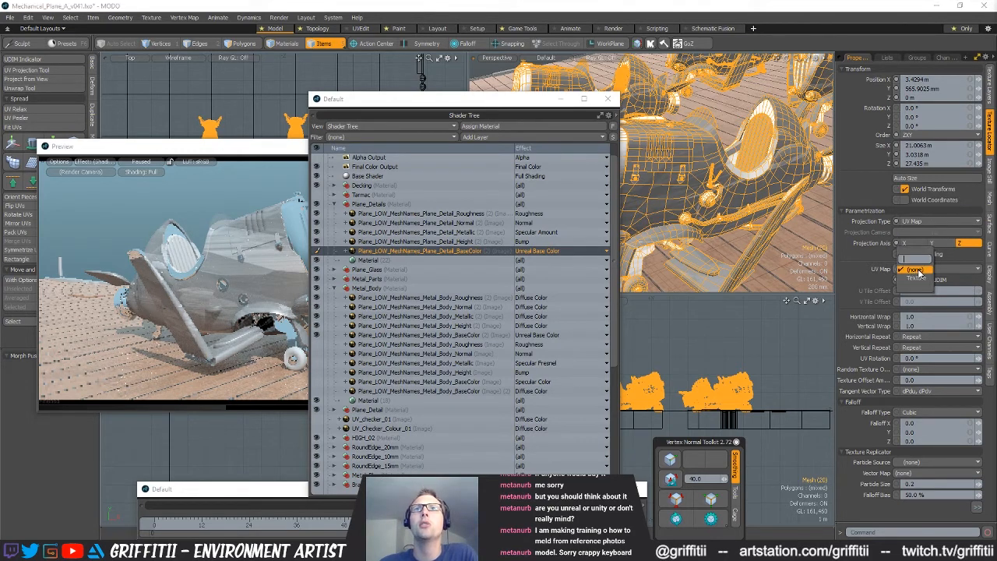
left_click(917, 279)
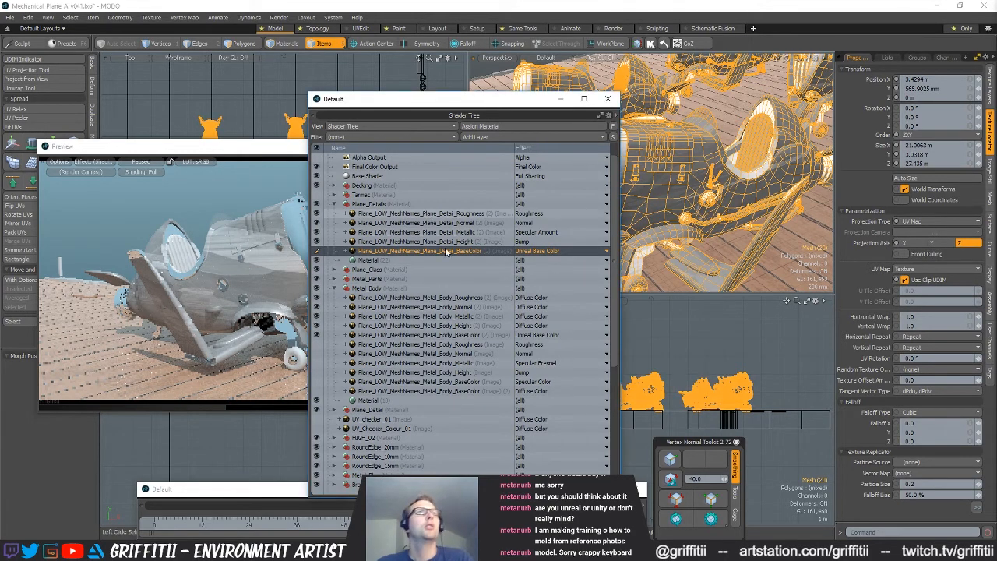
Select all five Plane_Details texture layers and set their projection type to UV Map with the Texture UV map
left_click(420, 214)
left_click(445, 251, "shift")
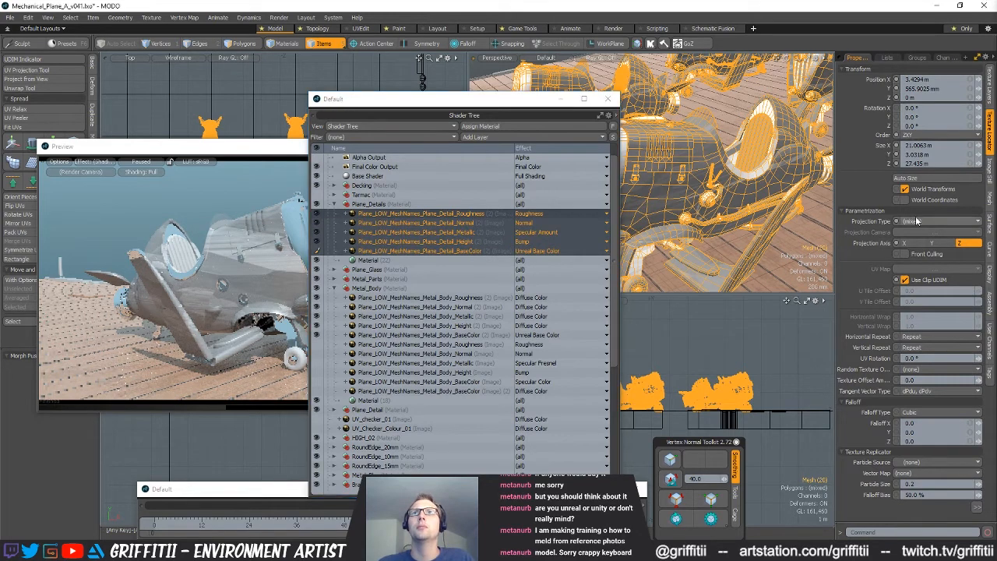
left_click(916, 221)
left_click(917, 248)
left_click(919, 269)
left_click(916, 269)
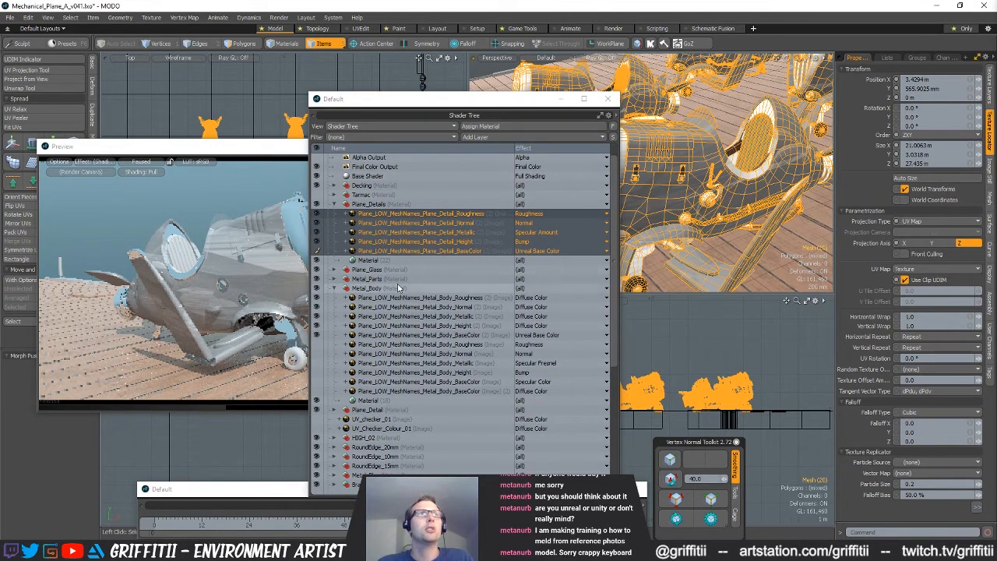
Set the five new Plane_Glass texture layers' projection type to UV Map using the Texture UV map
left_click(335, 269)
left_click(392, 279)
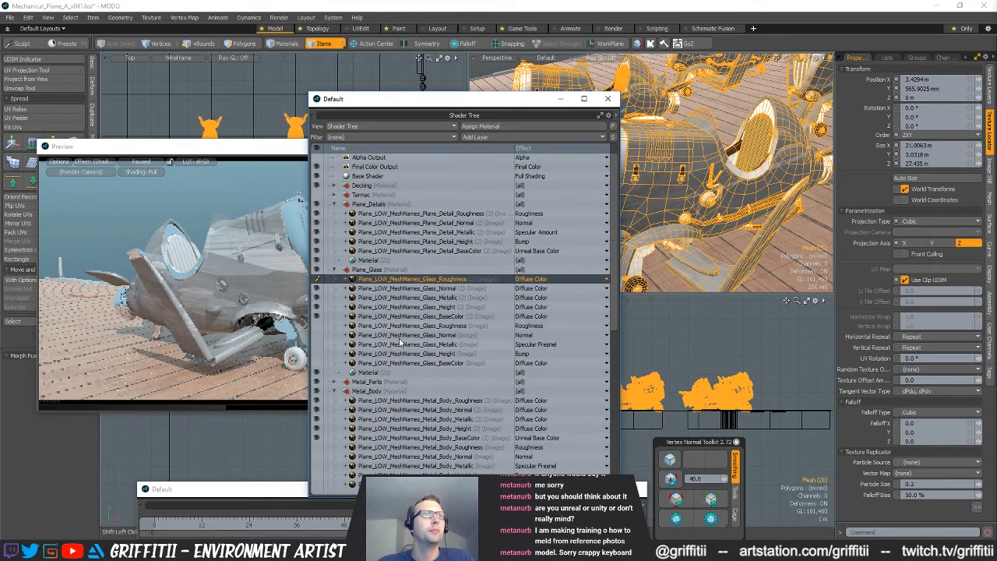
left_click(386, 316, "shift")
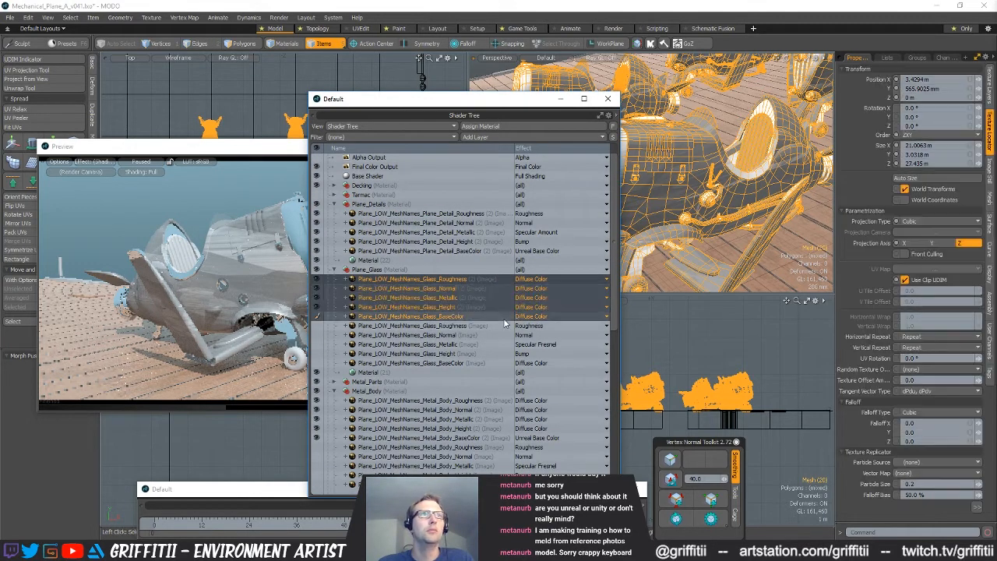
left_click(938, 223)
left_click(935, 244)
left_click(927, 269)
left_click(915, 277)
Select the five new Metal_Parts texture layers and set their projection type to UV Map with the Texture UV map
left_click(333, 384)
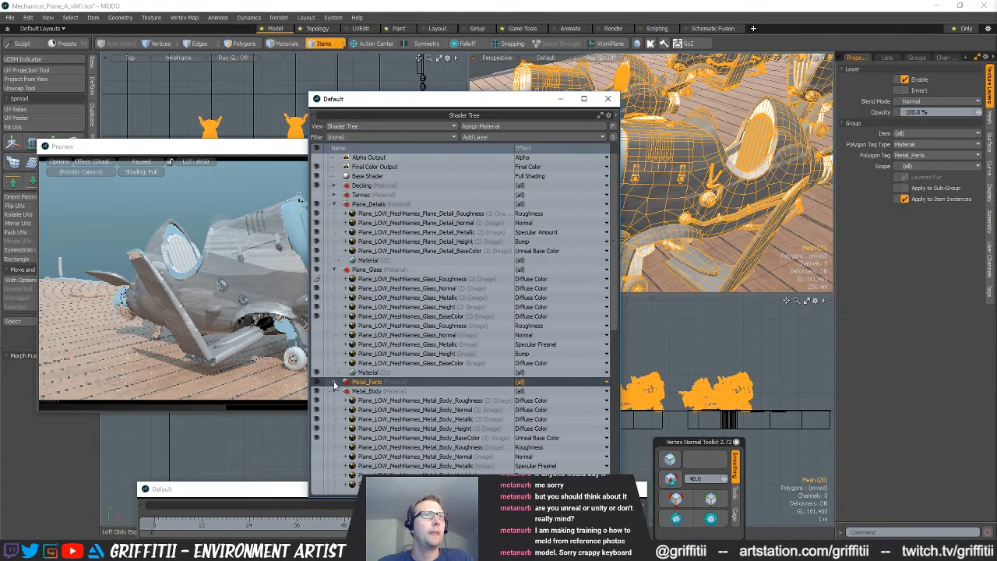
left_click(334, 382)
left_click(413, 382)
left_click(412, 419, "shift")
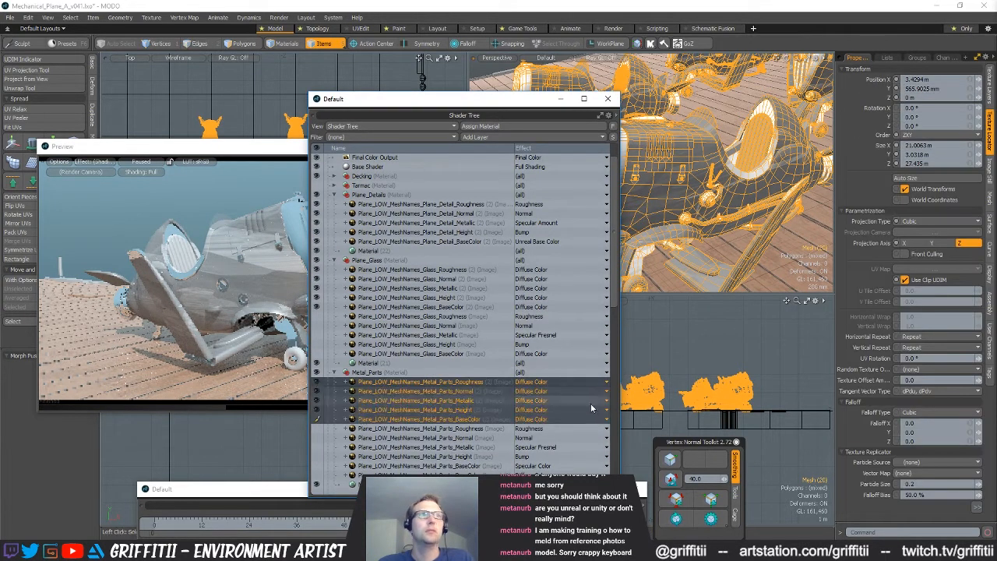
left_click(934, 221)
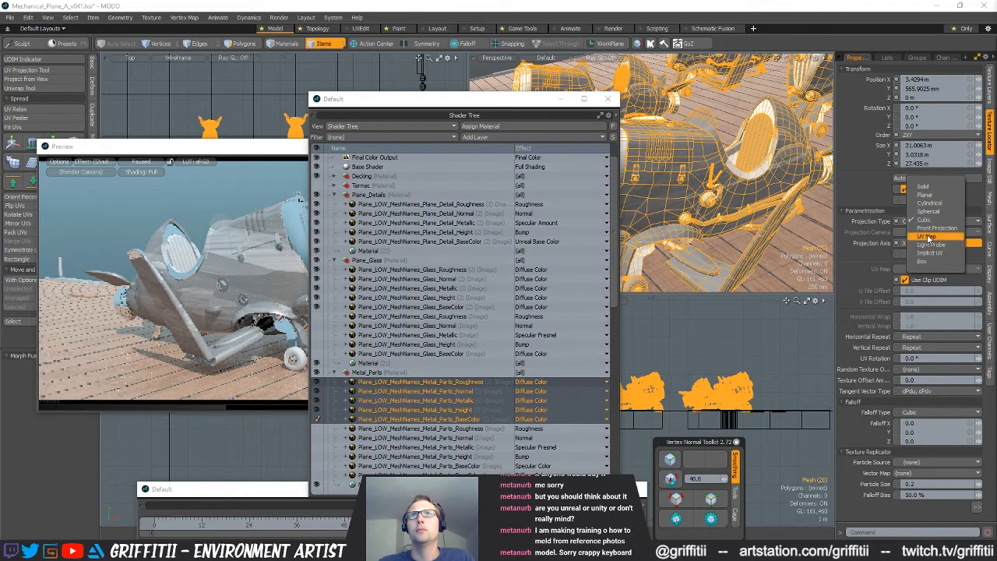
left_click(916, 240)
left_click(935, 269)
left_click(915, 278)
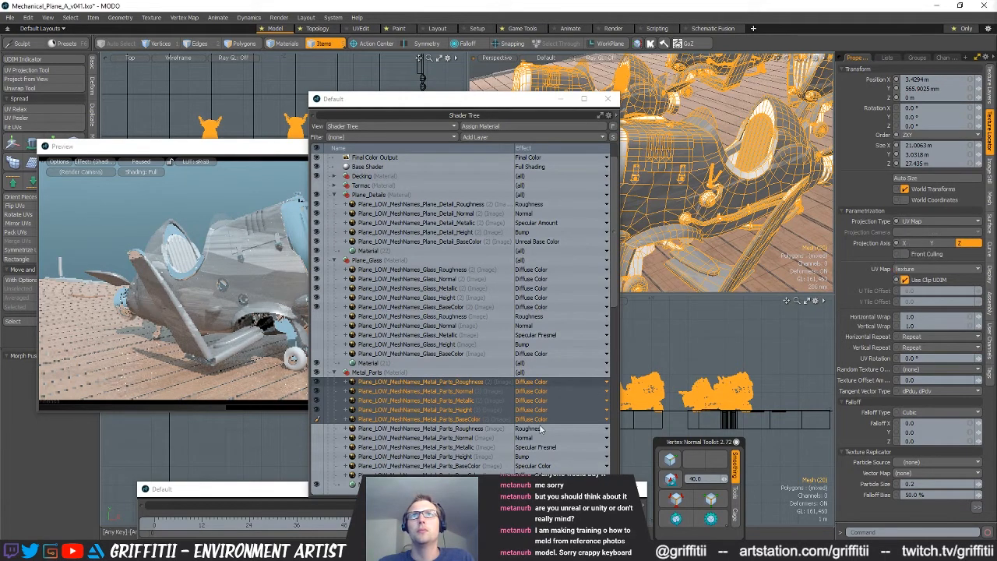
Switch the five new Metal_Body texture layers to UV Map projection with the Texture UV map
scroll(435, 441, "down", 3)
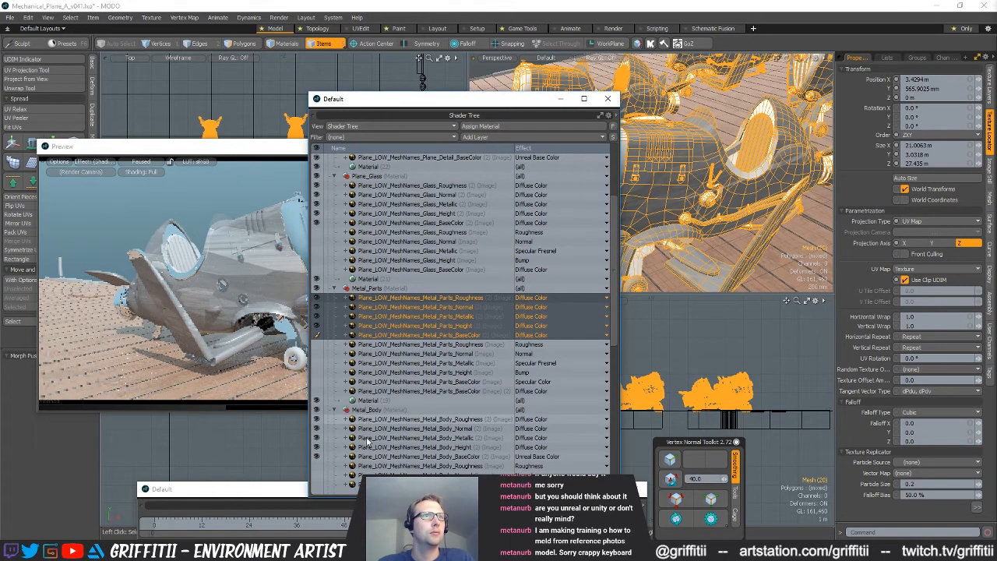
left_click(405, 419)
left_click(366, 457, "shift")
left_click(935, 222)
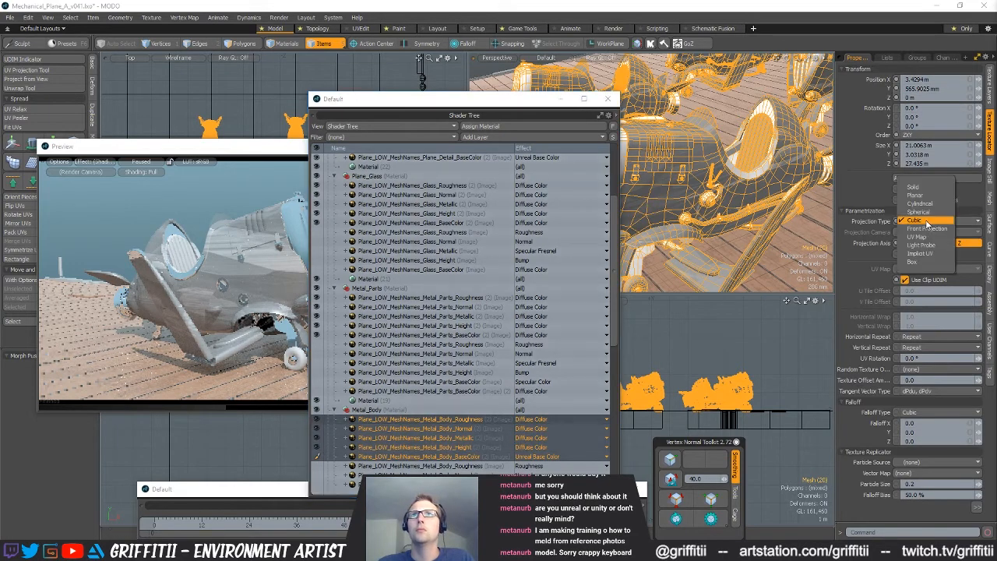
left_click(923, 236)
left_click(935, 269)
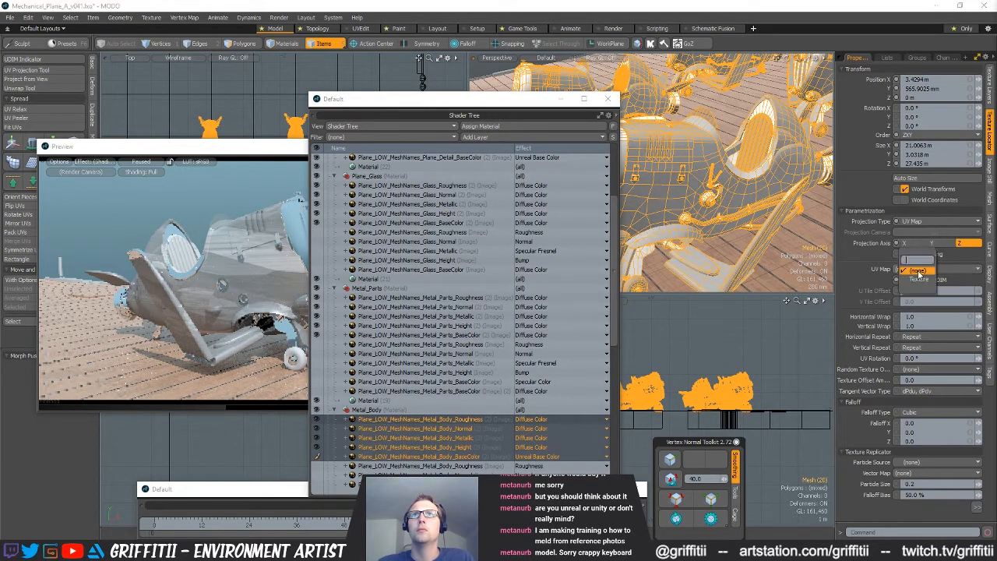
left_click(918, 281)
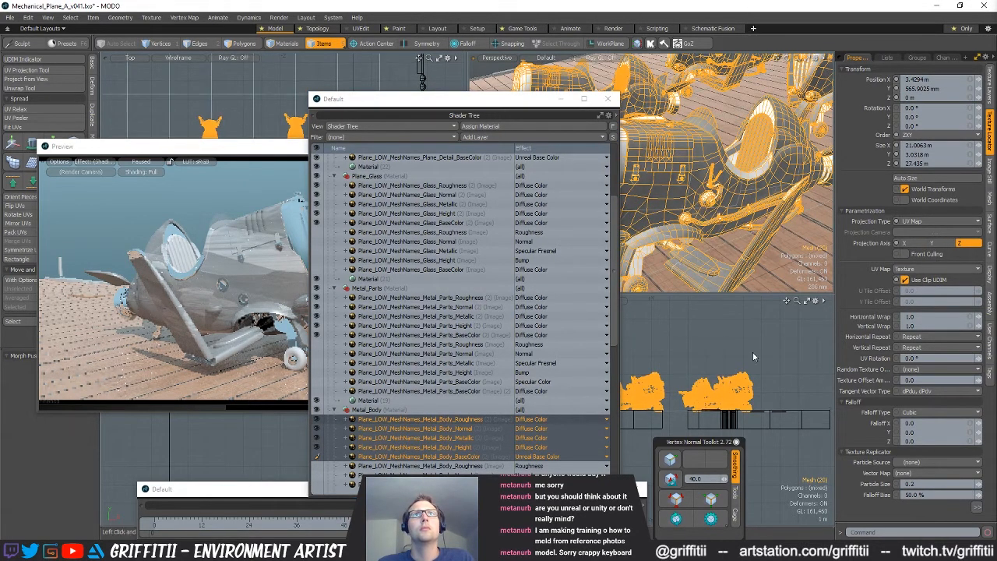
Resume the render preview to update the plane, pause it again, and return to the Shader Tree
left_click(144, 162)
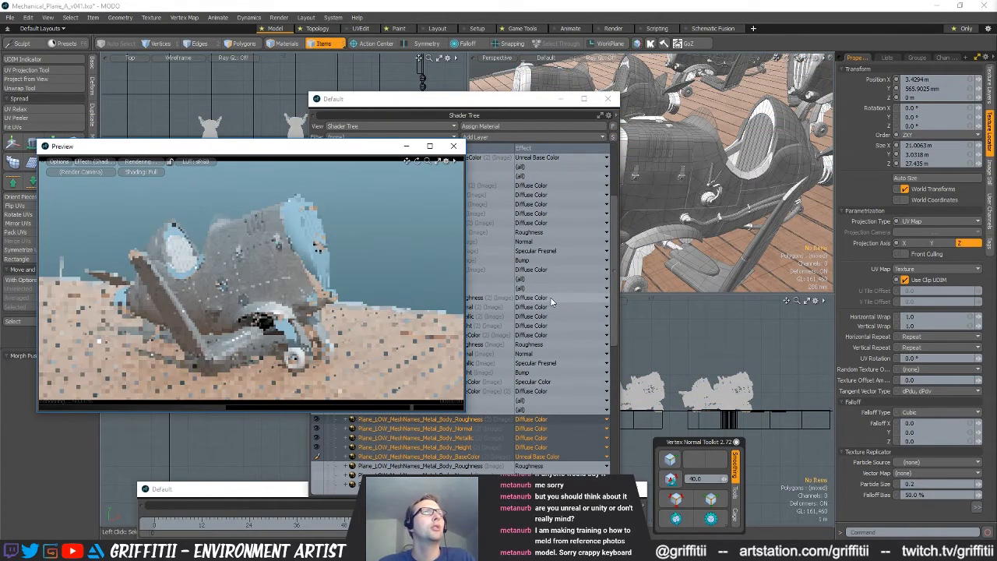
left_click(144, 162)
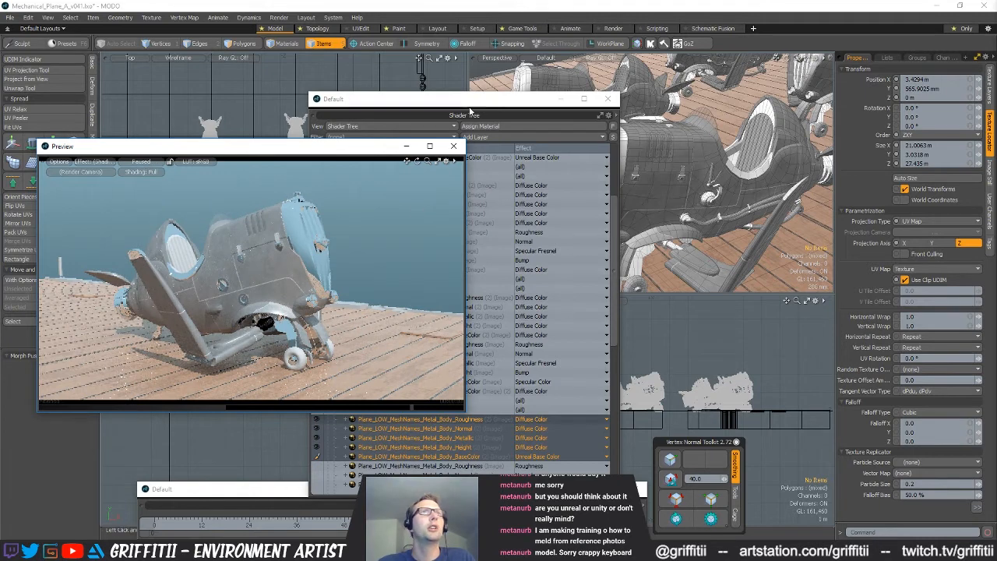
left_click(468, 381)
Set the Specular Amount and Fresnel of the Plane_Details base material to 0%
scroll(468, 382, "down", 1)
scroll(468, 381, "up", 1)
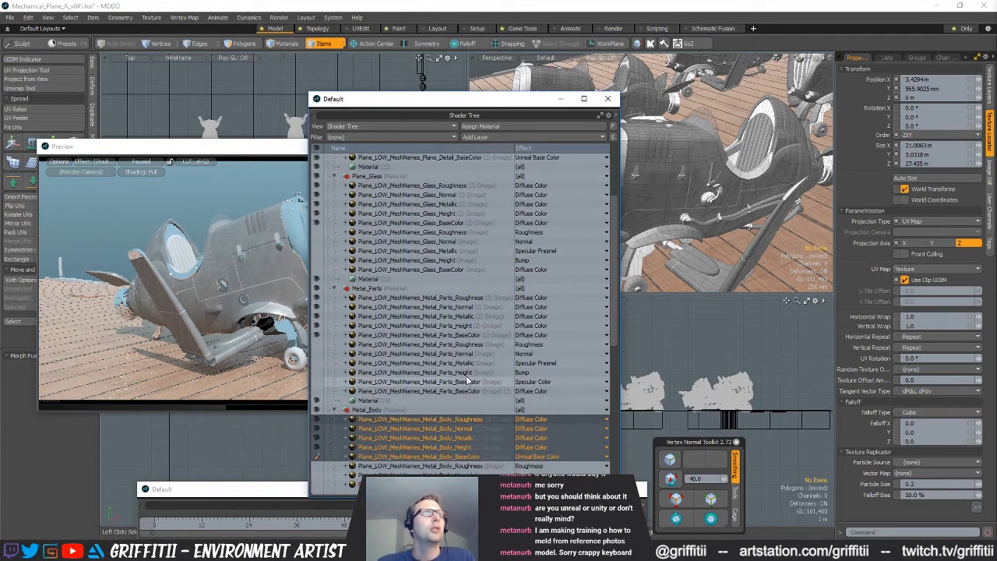
scroll(468, 382, "up", 2)
scroll(469, 382, "up", 2)
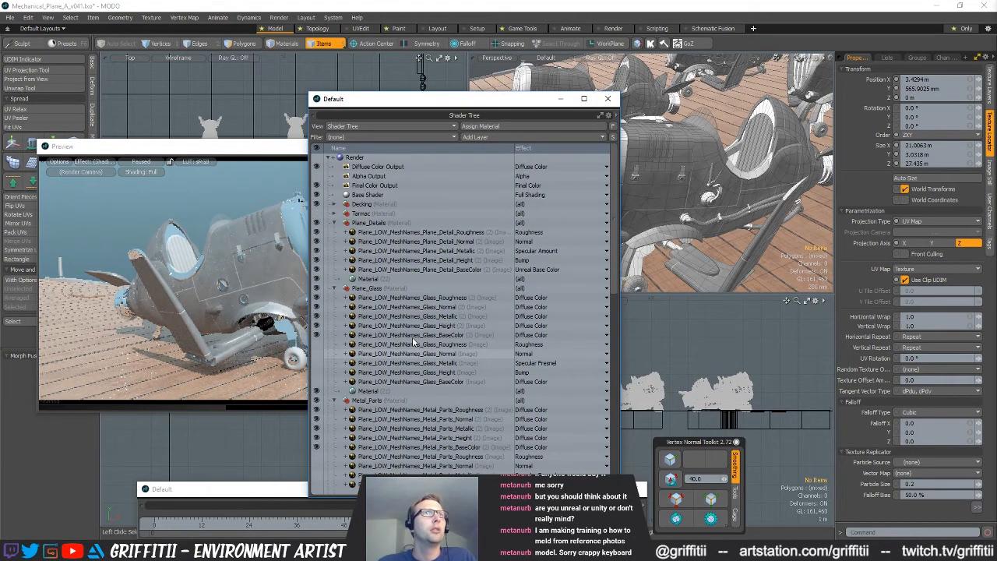
left_click(368, 279)
left_click(930, 139)
type("0")
key("Tab")
type("0")
key("Return")
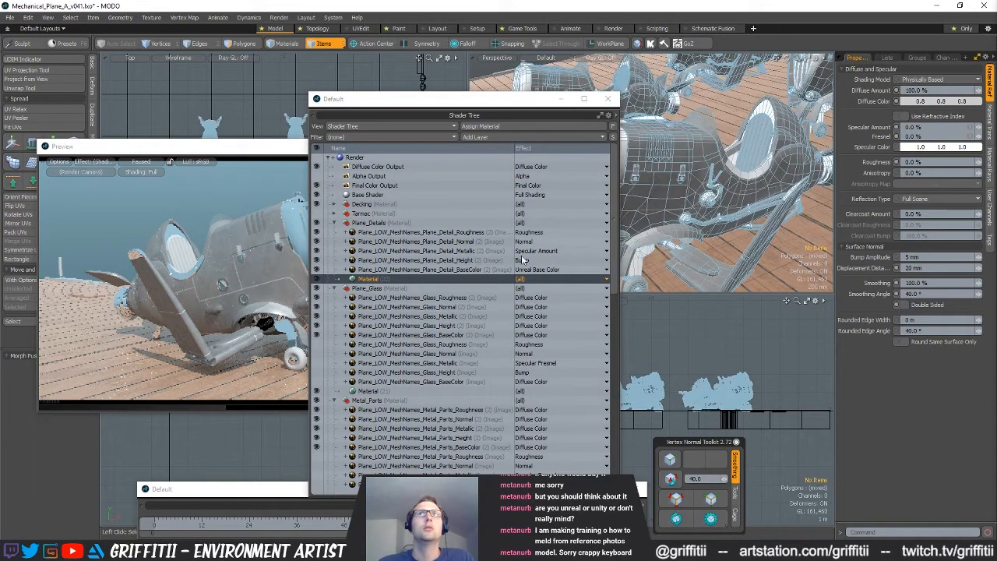
Compare the specular settings of the Plane_Glass, Plane_Details and Metal_Parts base materials
left_click(368, 391)
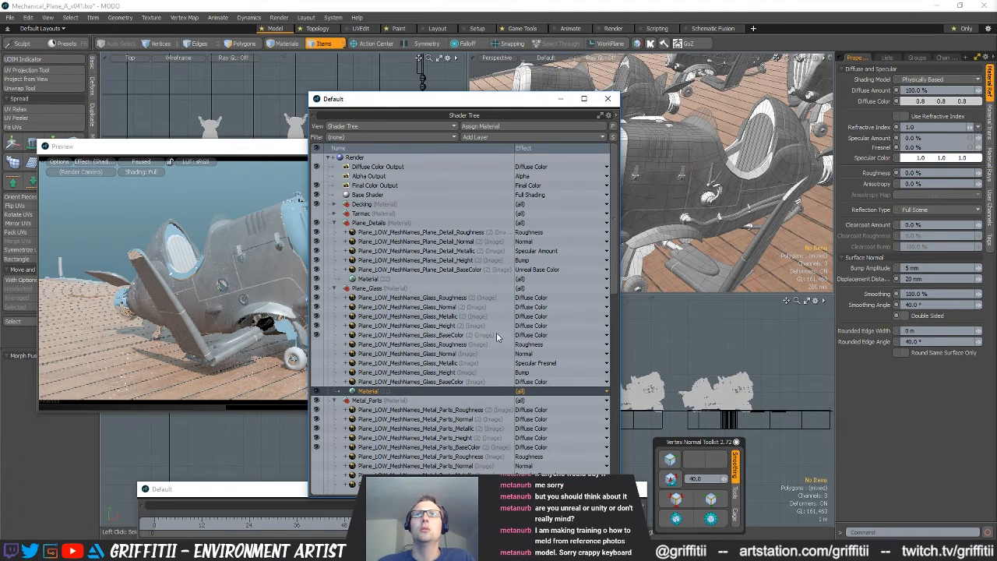
left_click(375, 279)
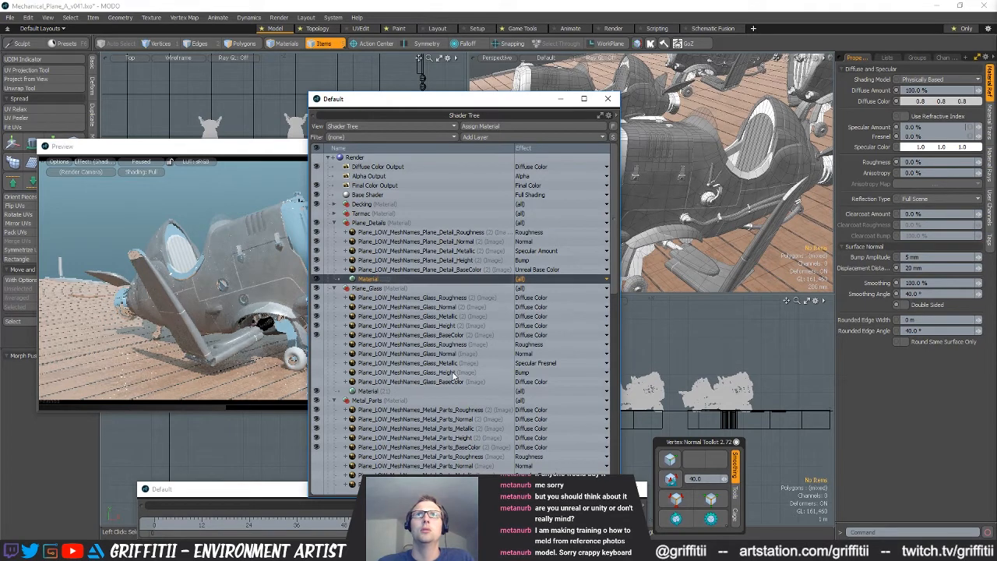
scroll(453, 375, "down", 2)
left_click(371, 457)
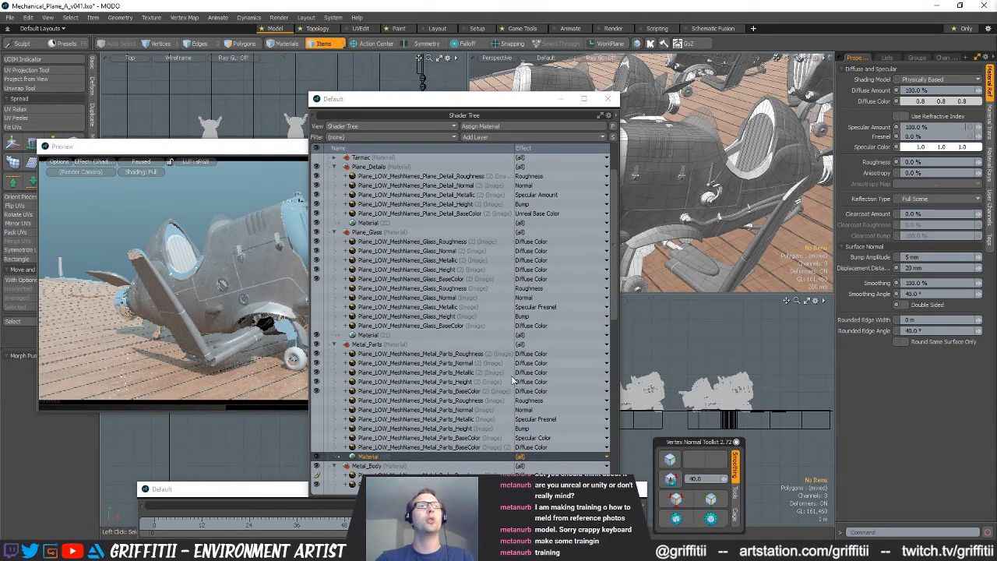
Set the new Metal_Parts Roughness layer's effect to Roughness and the Normal layer's to Normal, accepting removal of the normal map's color correction
left_click(545, 355)
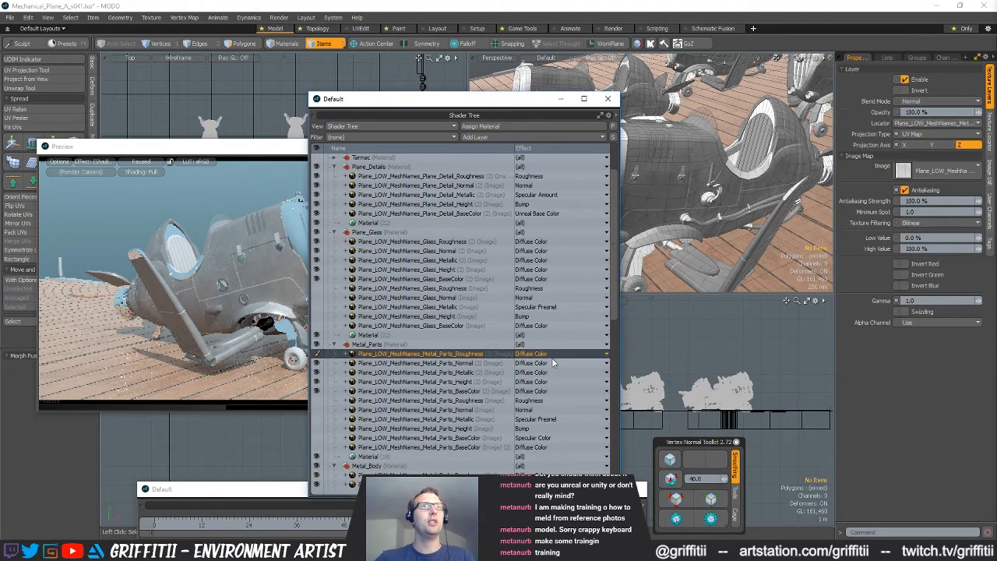
left_click(548, 355)
mouse_move(542, 369)
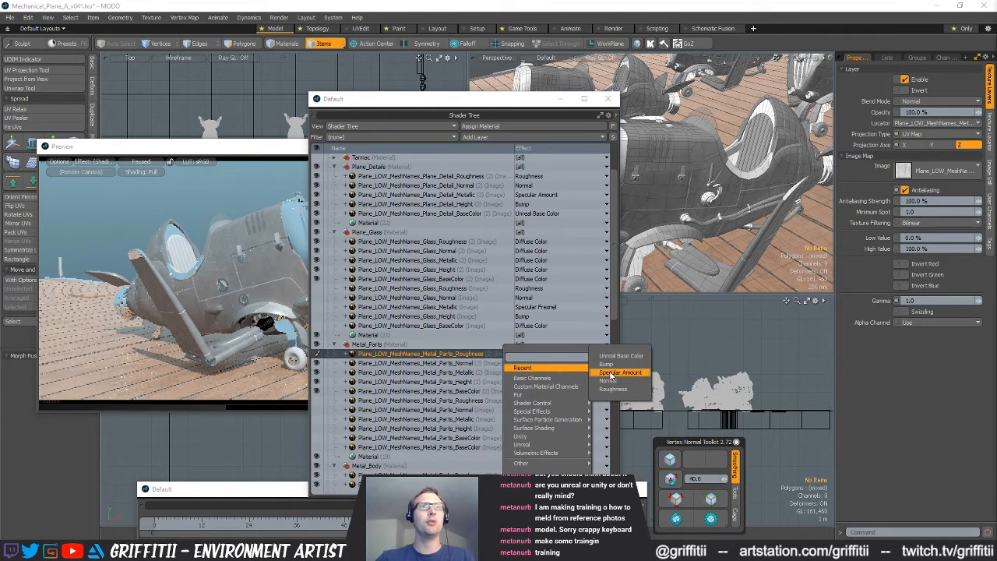
left_click(611, 388)
left_click(553, 364)
left_click(553, 364)
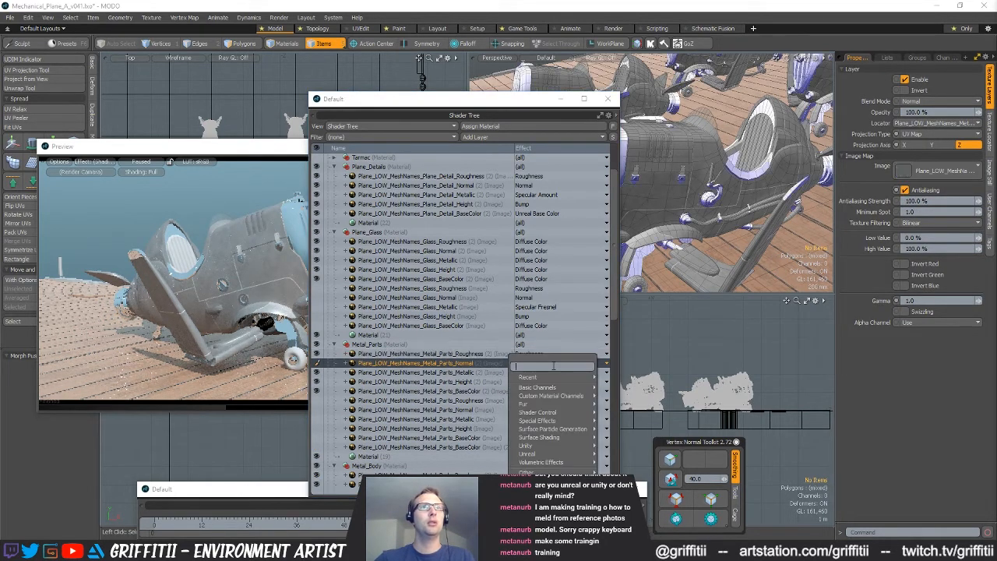
mouse_move(545, 379)
left_click(612, 399)
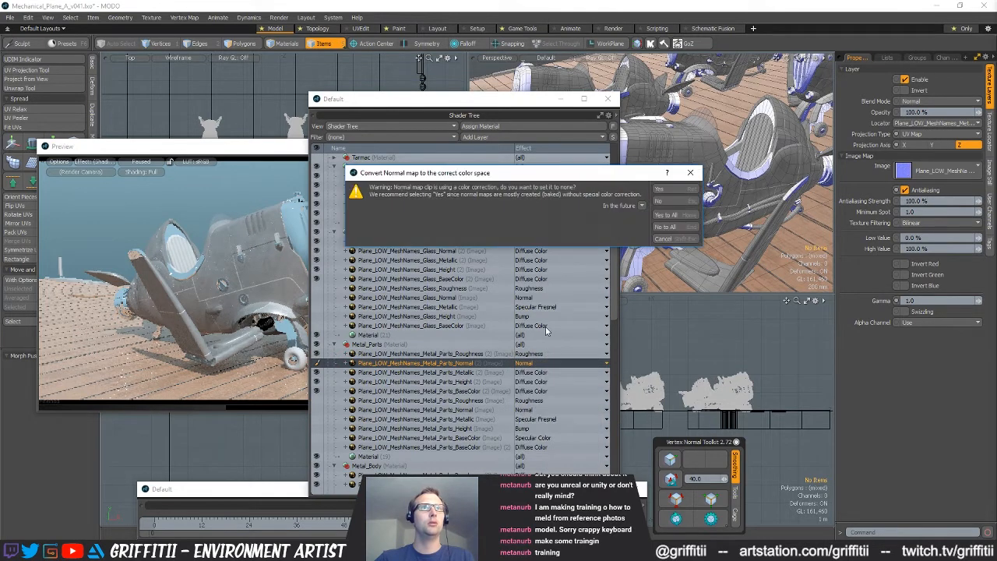
left_click(679, 189)
Set the effect of the new Metal_Parts Metallic layer to Specular Amount
left_click(551, 373)
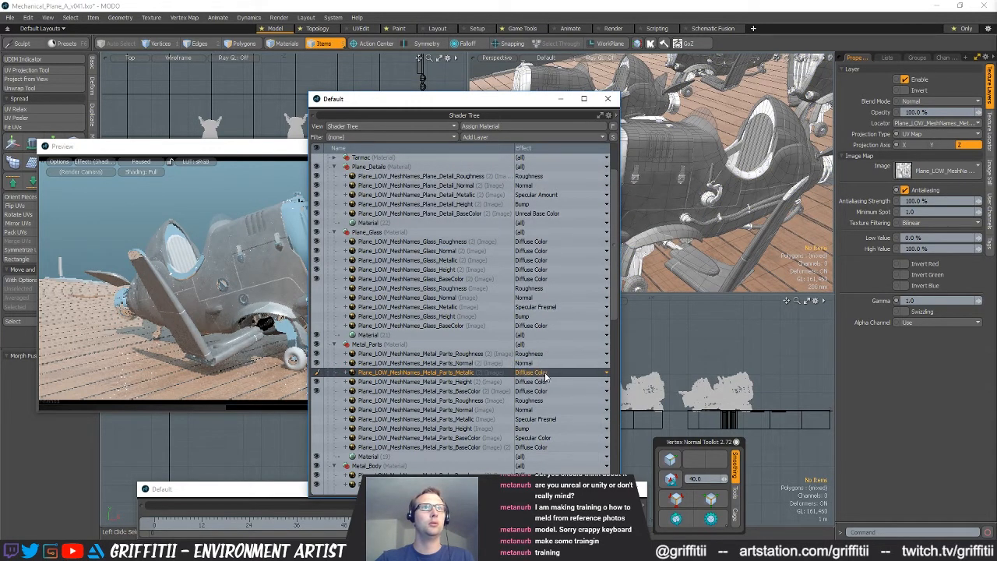
left_click(551, 373)
mouse_move(546, 384)
left_click(615, 395)
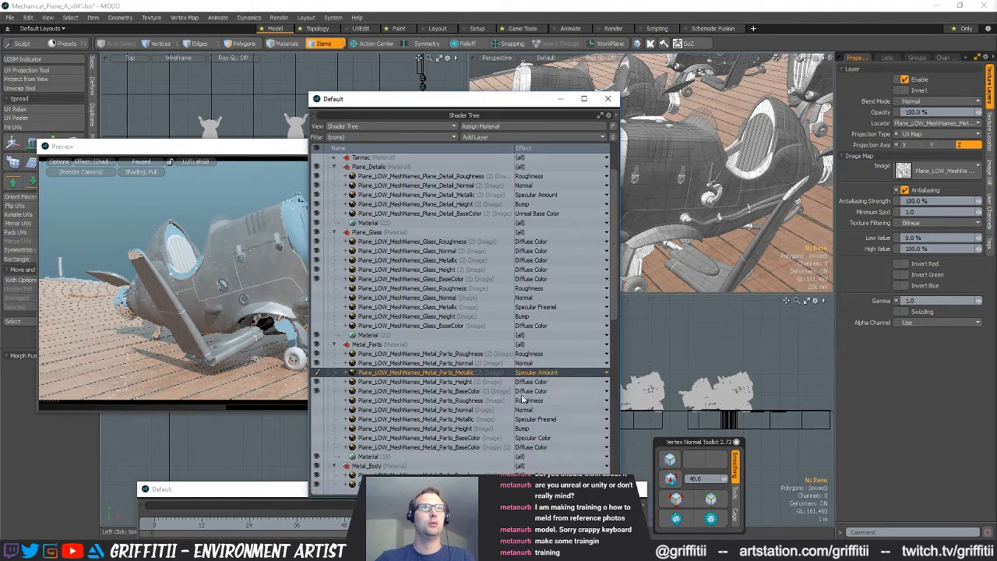
Set the new Metal_Parts Height layer's effect to Bump and the BaseColor layer's effect to Unreal Base Color
left_click(540, 383)
left_click(540, 383)
mouse_move(545, 390)
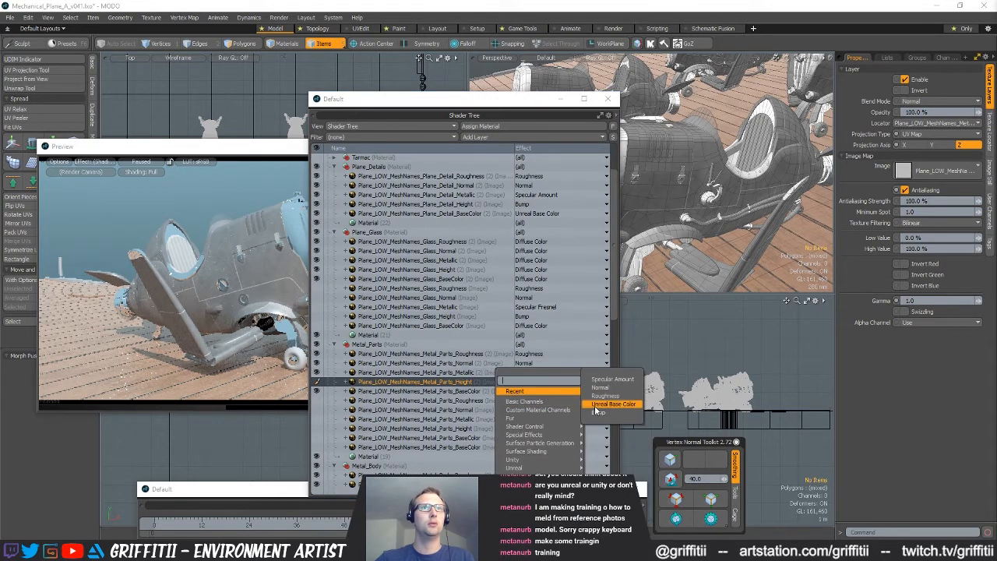
left_click(586, 412)
left_click(554, 391)
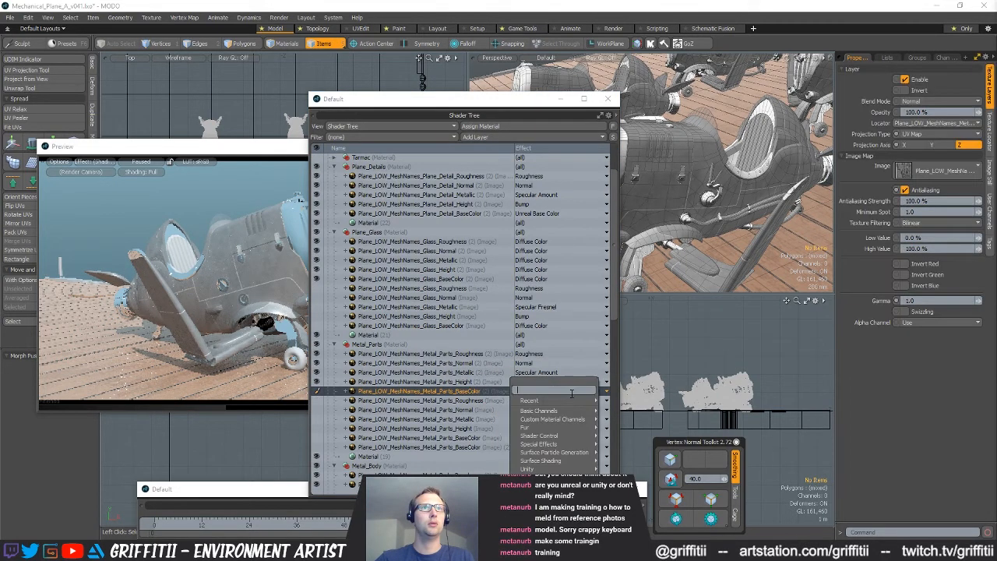
mouse_move(580, 399)
left_click(627, 406)
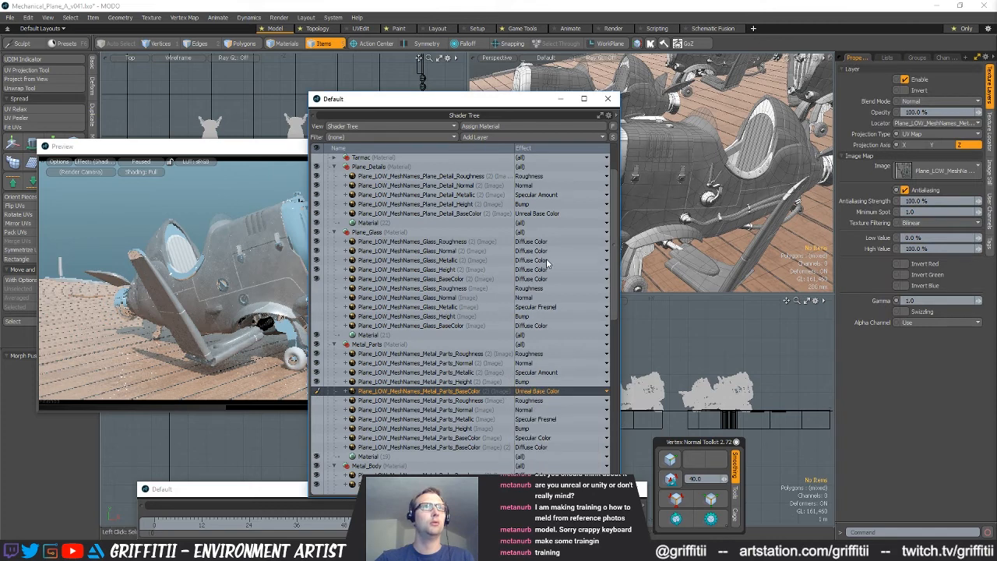
Set the new Plane_Glass Roughness layer's effect to Roughness and the Normal layer's to Normal, accepting removal of the normal map's color correction
left_click(539, 242)
mouse_move(520, 255)
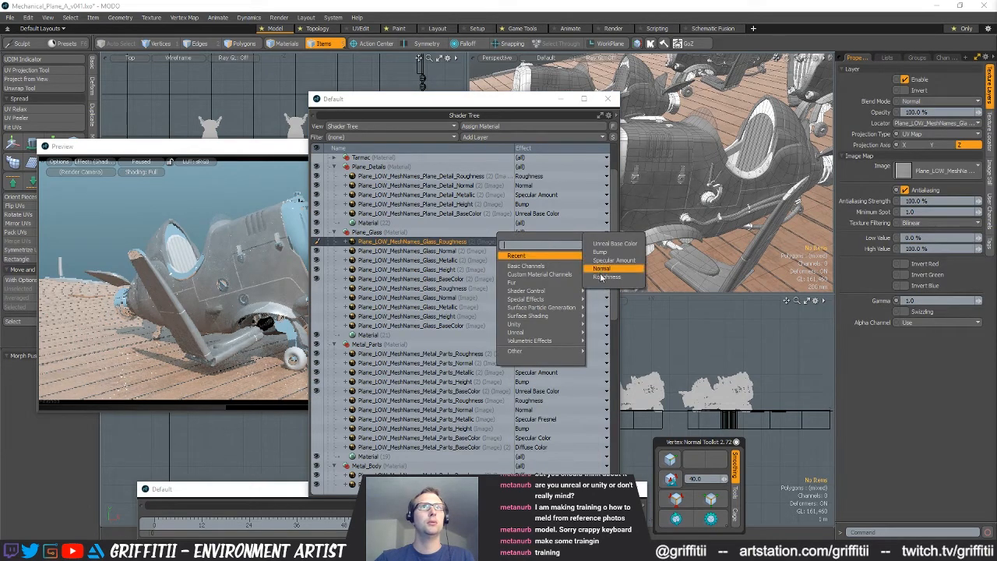
left_click(607, 276)
left_click(561, 252)
mouse_move(586, 265)
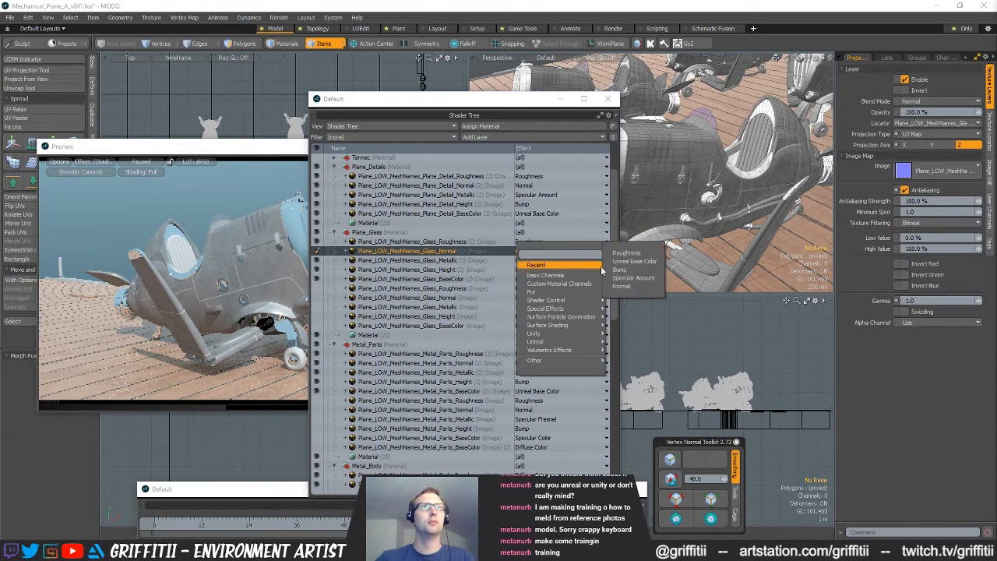
left_click(621, 286)
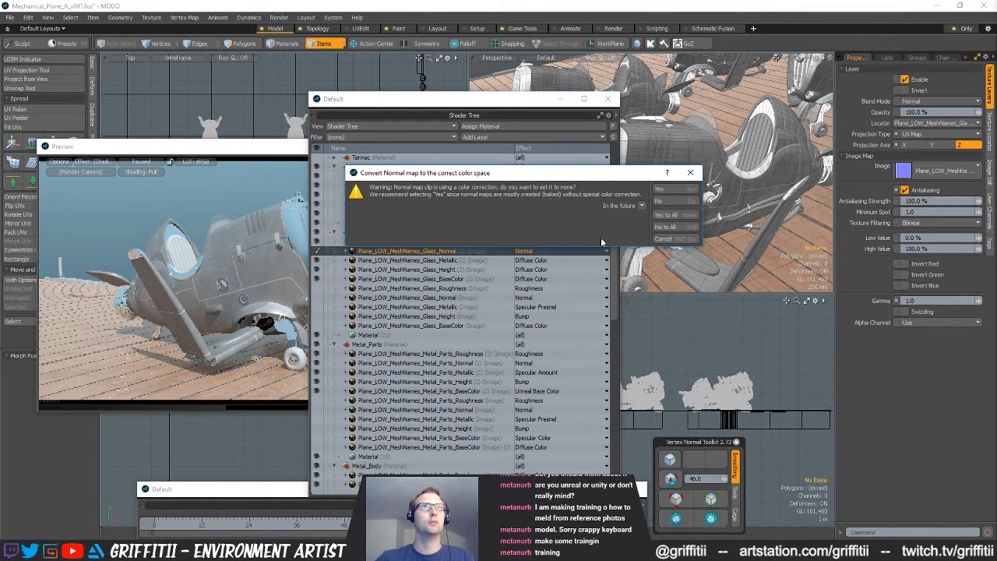
left_click(644, 208)
left_click(627, 217)
left_click(661, 188)
Set the new Plane_Glass Metallic layer's effect to Specular Amount and the Height layer's effect to Bump
left_click(536, 261)
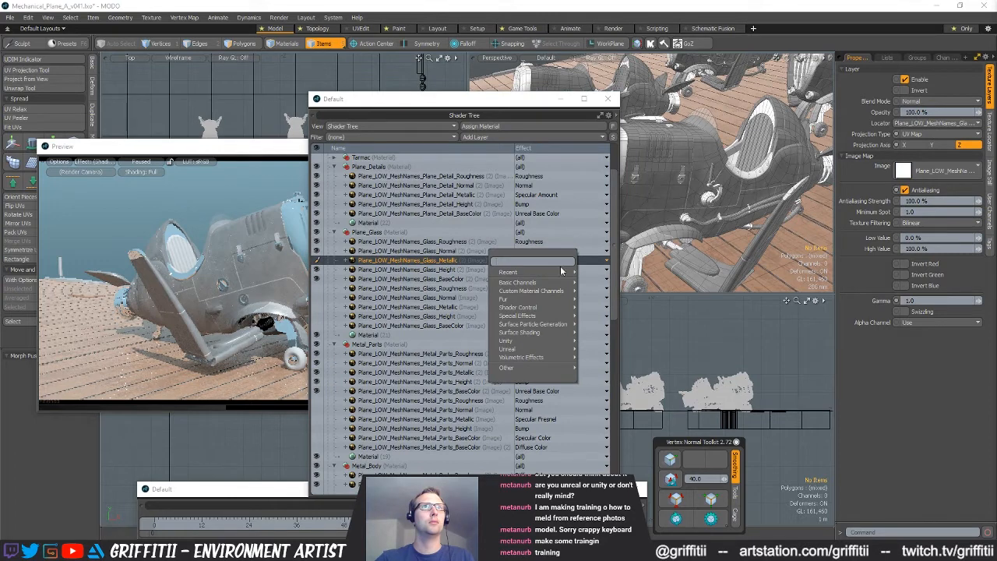
mouse_move(545, 272)
left_click(603, 293)
left_click(560, 270)
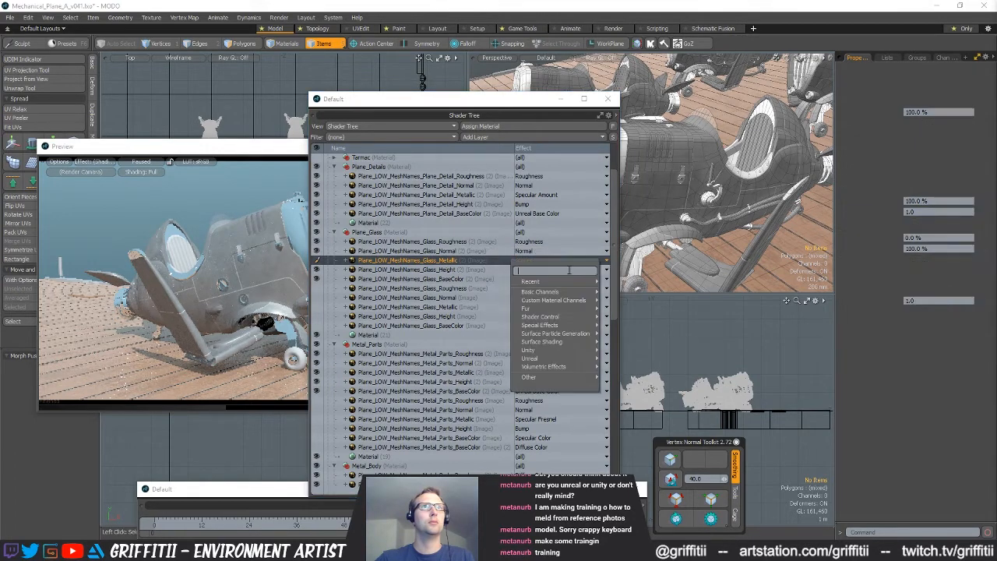
mouse_move(582, 283)
left_click(613, 302)
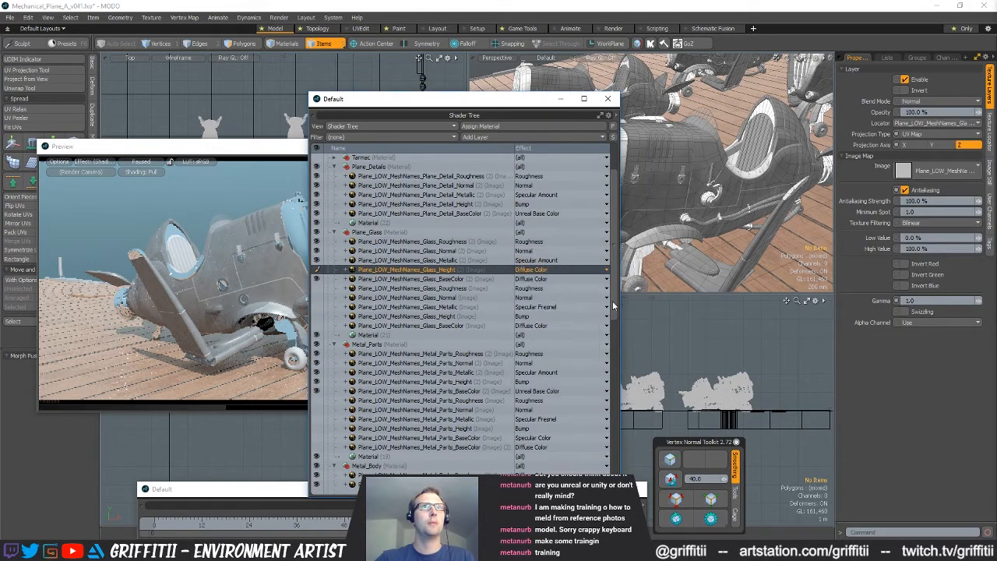
Set the effect of the new Plane_Glass BaseColor layer to Unreal Base Color
left_click(549, 279)
mouse_move(581, 294)
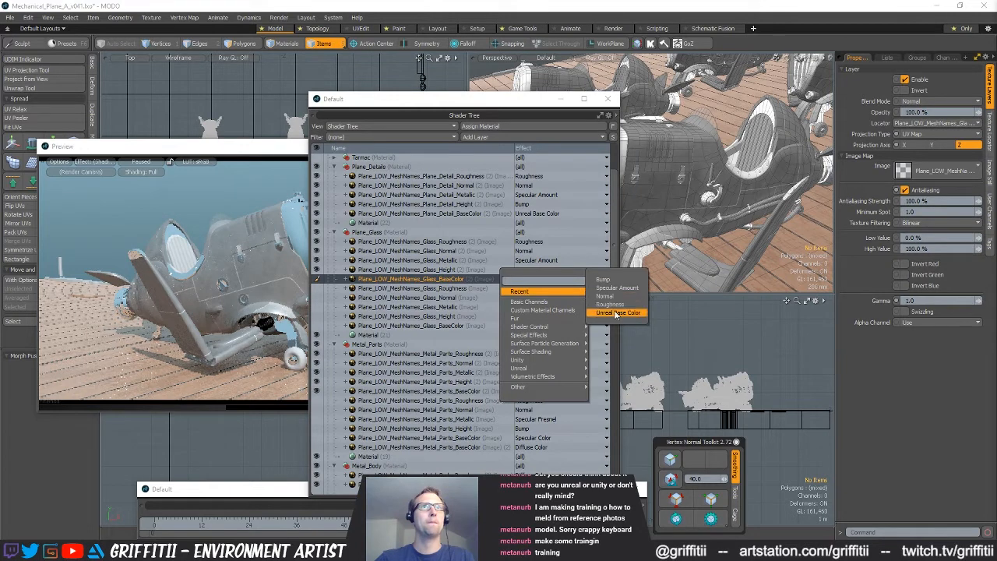
left_click(618, 313)
scroll(535, 413, "down", 2)
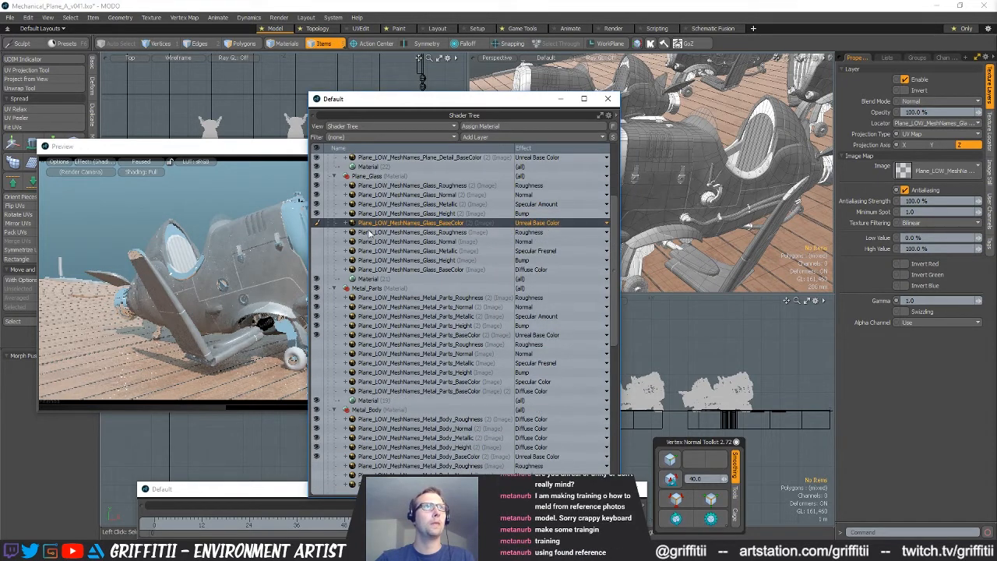
Delete the old disabled texture layers from the Plane_Glass, Metal_Parts and Metal_Body materials
left_click(362, 233)
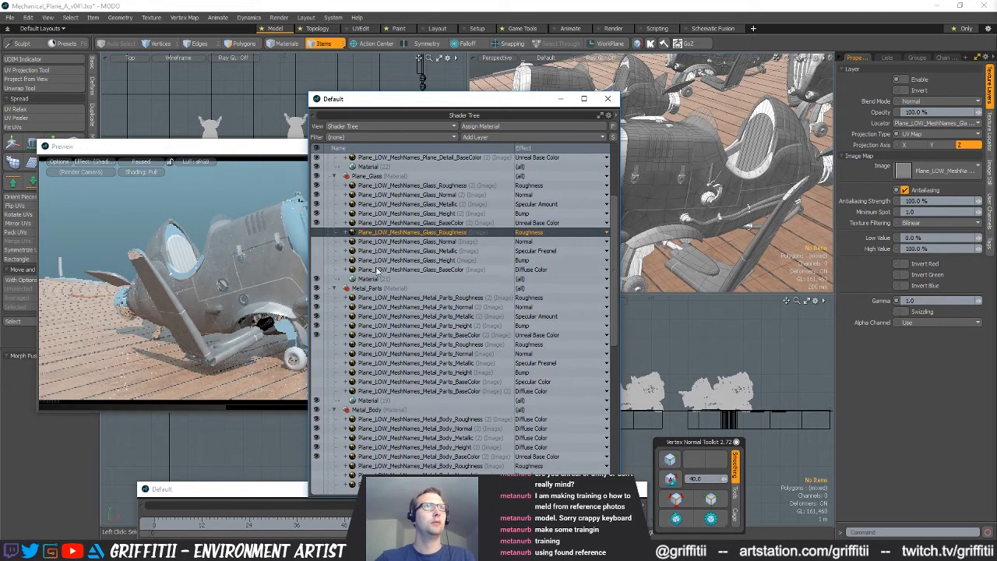
left_click(421, 269, "shift")
key("Delete")
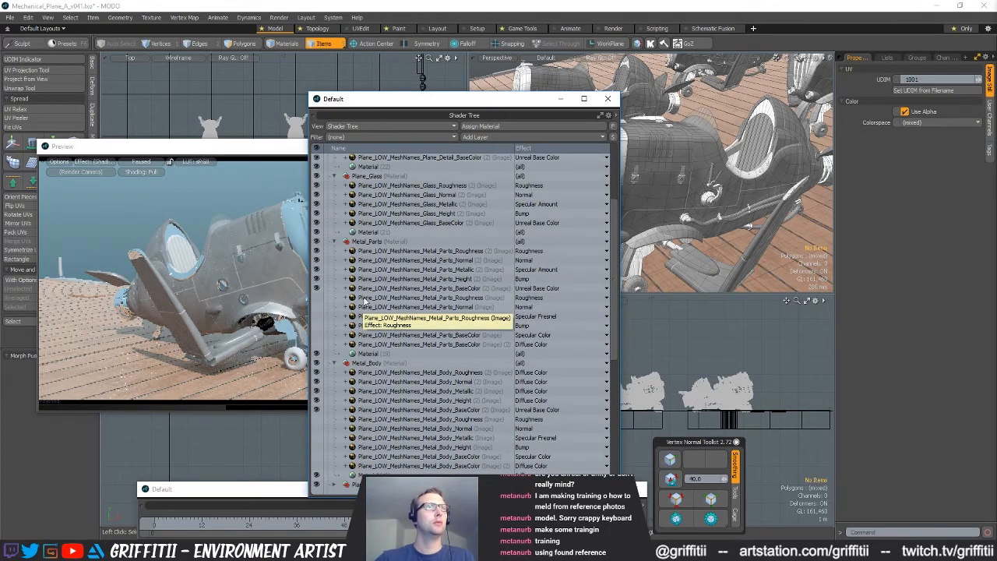
left_click(366, 300)
left_click(368, 344, "shift")
key("Delete")
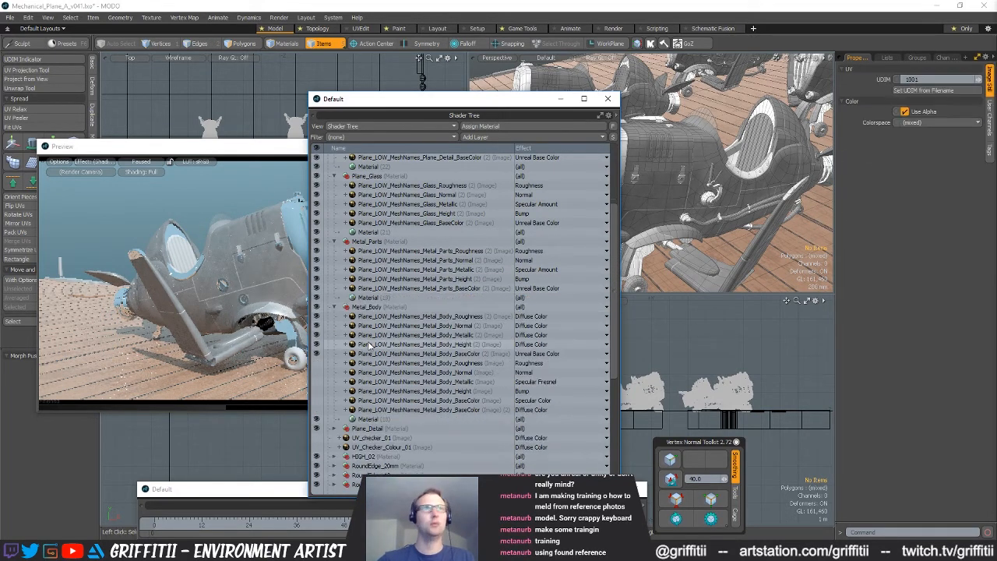
left_click(360, 363)
left_click(374, 409, "shift")
key("Delete")
Set the new Metal_Body Roughness layer's effect to Roughness and the Normal layer's effect to Normal
left_click(538, 316)
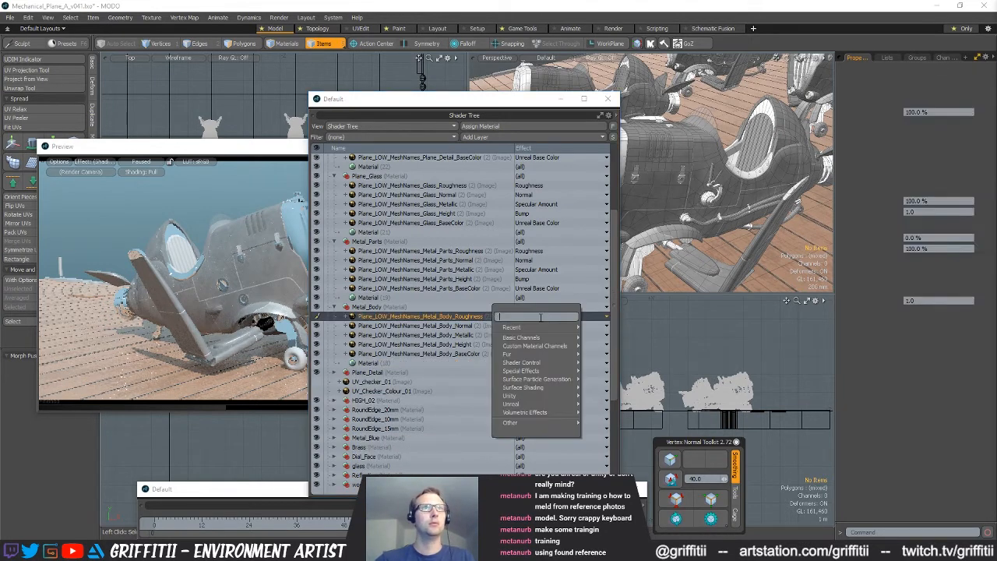
mouse_move(569, 334)
left_click(602, 348)
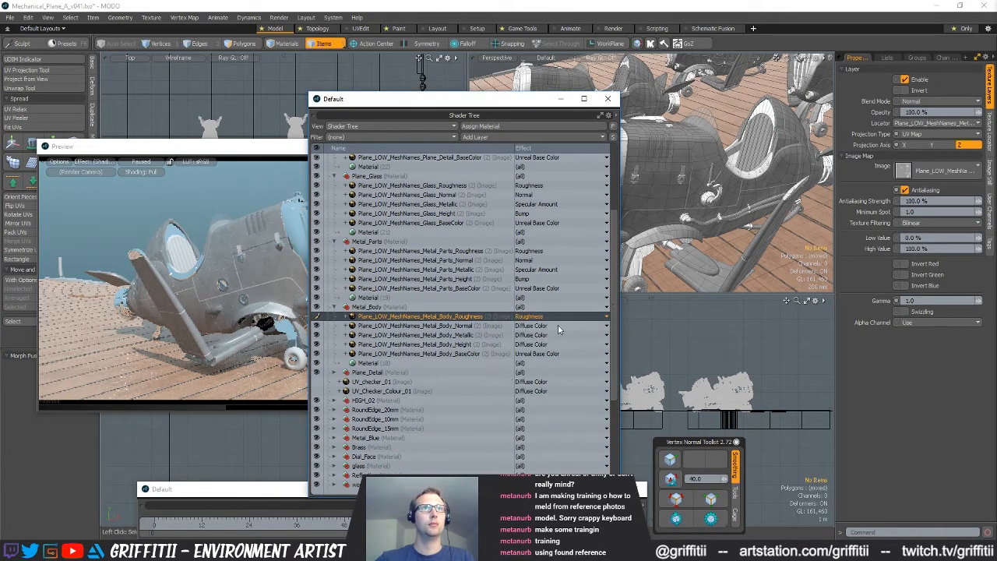
left_click(554, 325)
left_click(619, 357)
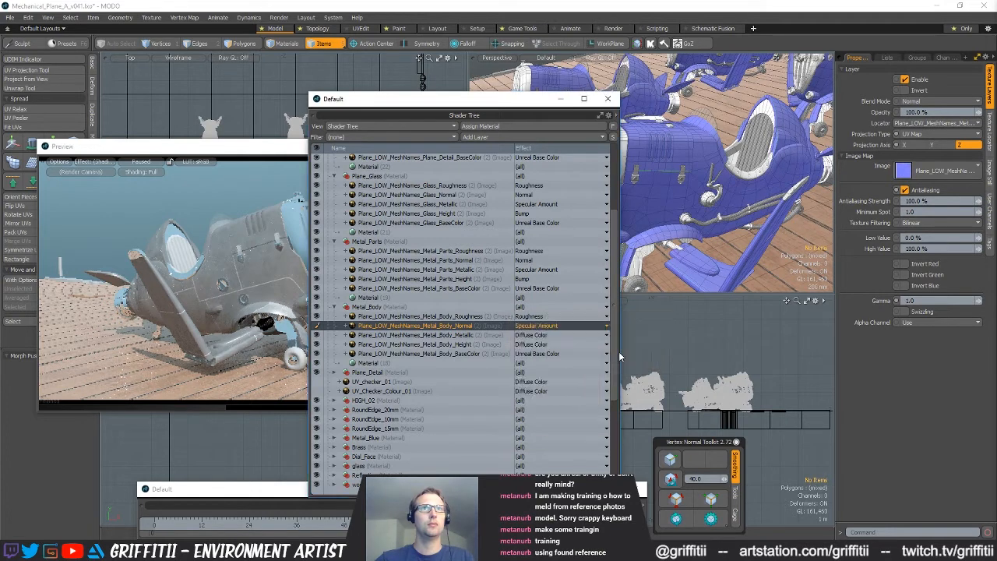
left_click(553, 325)
mouse_move(580, 340)
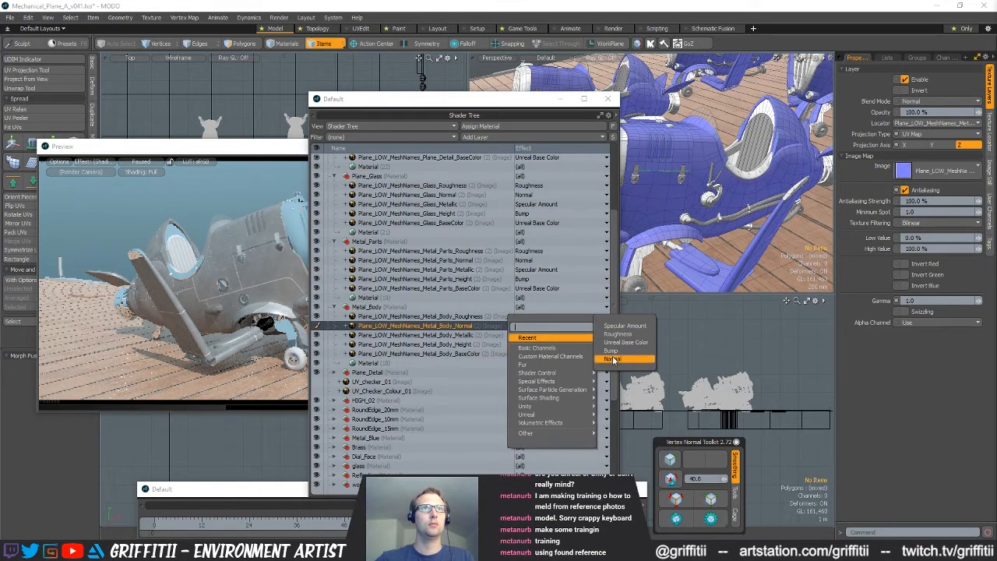
left_click(623, 359)
Set the new Metal_Body Metallic layer's effect to Specular Amount and the Height layer's to Bump, keeping BaseColor on Unreal Base Color
left_click(546, 335)
mouse_move(561, 347)
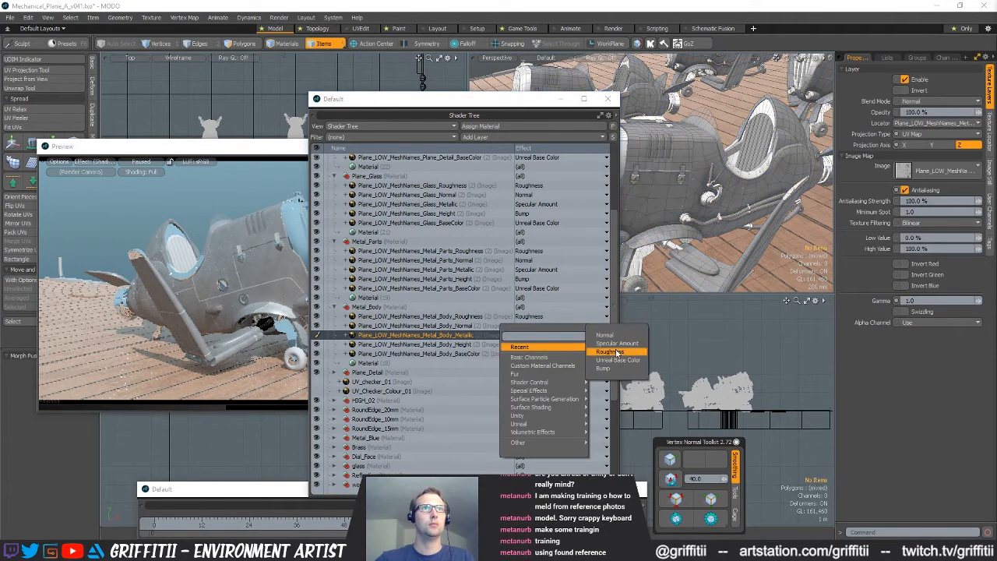
left_click(614, 343)
left_click(545, 345)
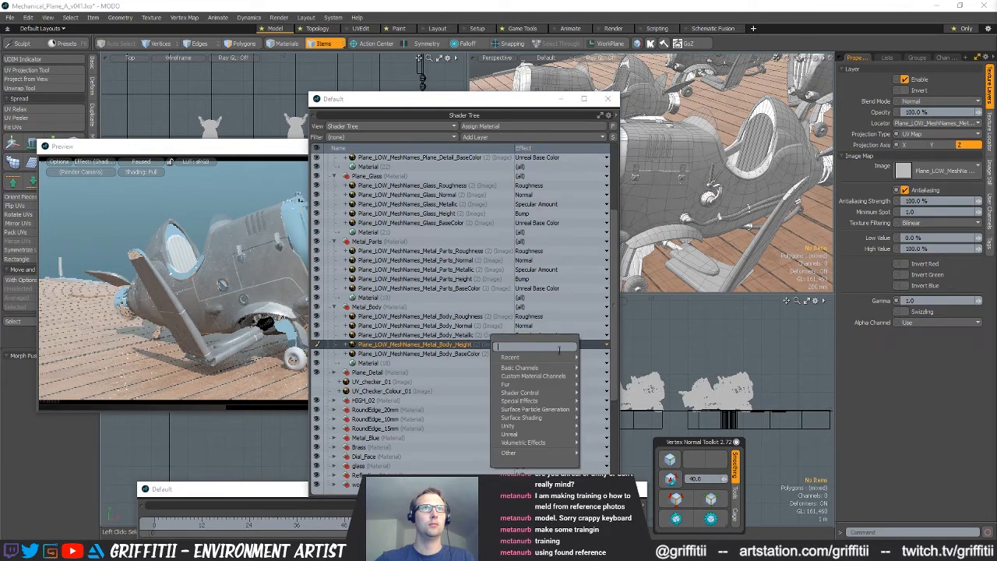
mouse_move(561, 356)
left_click(595, 379)
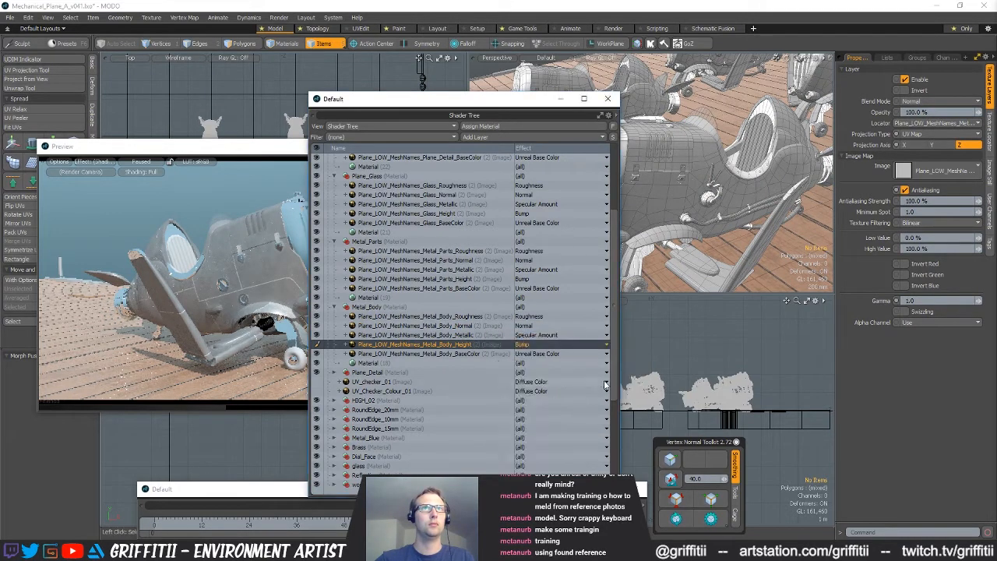
left_click(550, 354)
left_click(720, 328)
Move the floating Shader Tree window away from the render preview and narrow it
left_click_drag(720, 195, 712, 176, "alt")
scroll(497, 345, "up", 4)
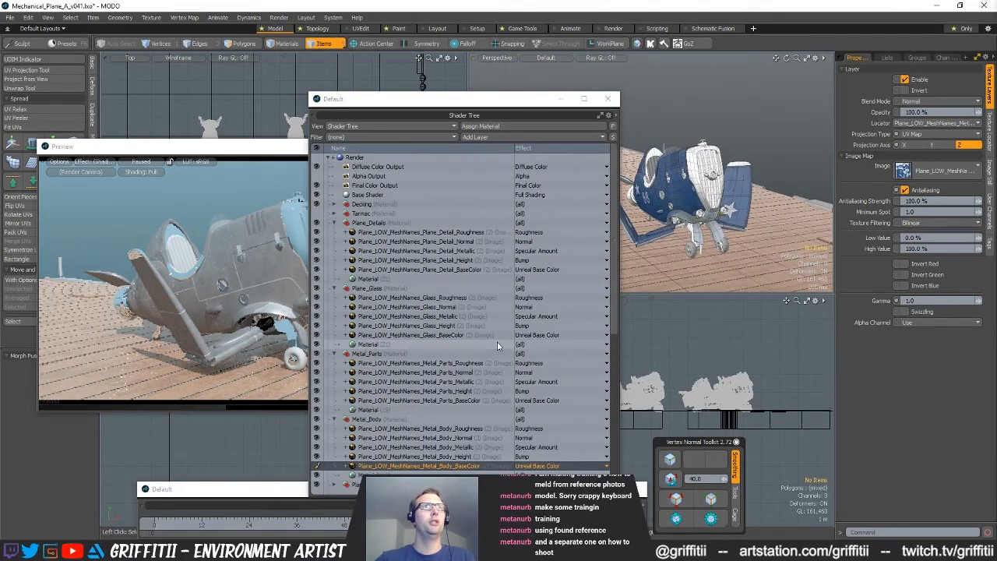
scroll(496, 341, "down", 2)
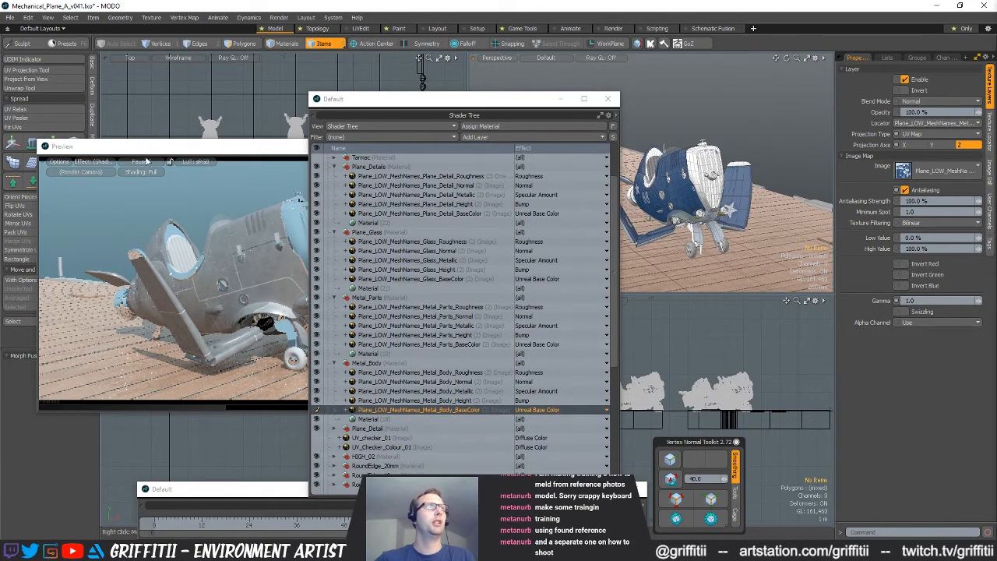
left_click_drag(409, 94, 460, 102)
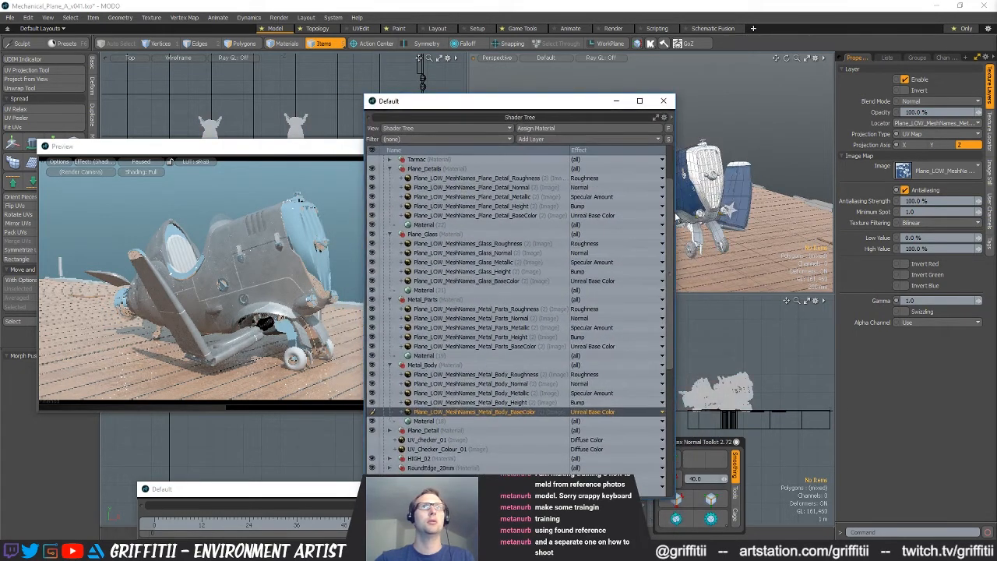
left_click_drag(673, 214, 620, 215)
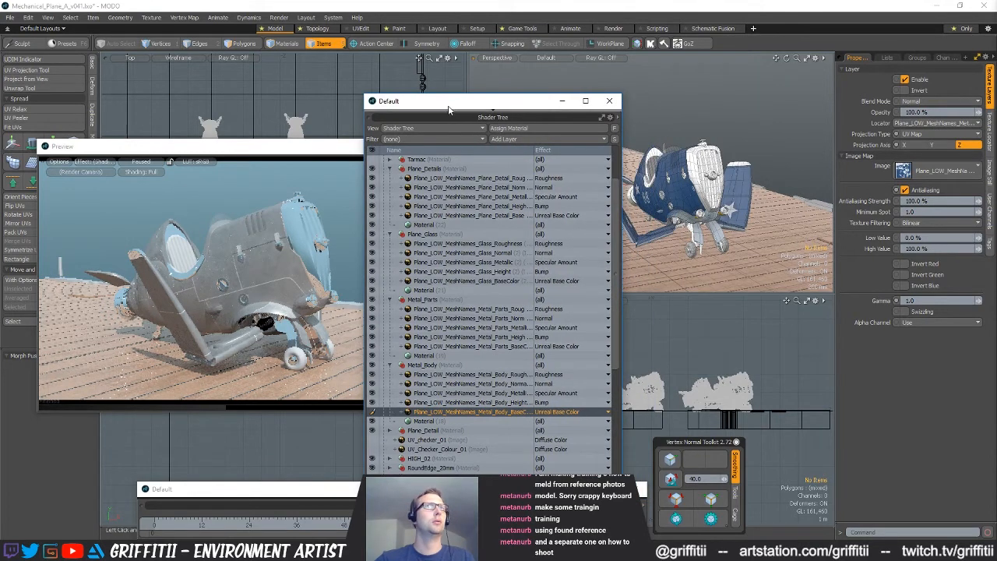
left_click_drag(460, 102, 452, 102)
Update the render preview, reframe it on the front of the plane formation and pause it
left_click(229, 211)
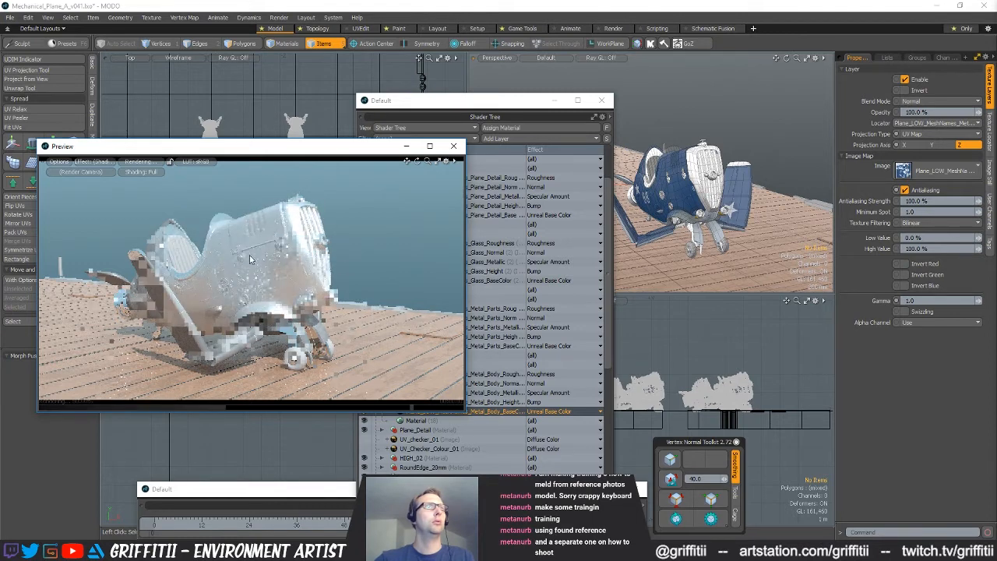
left_click(142, 164)
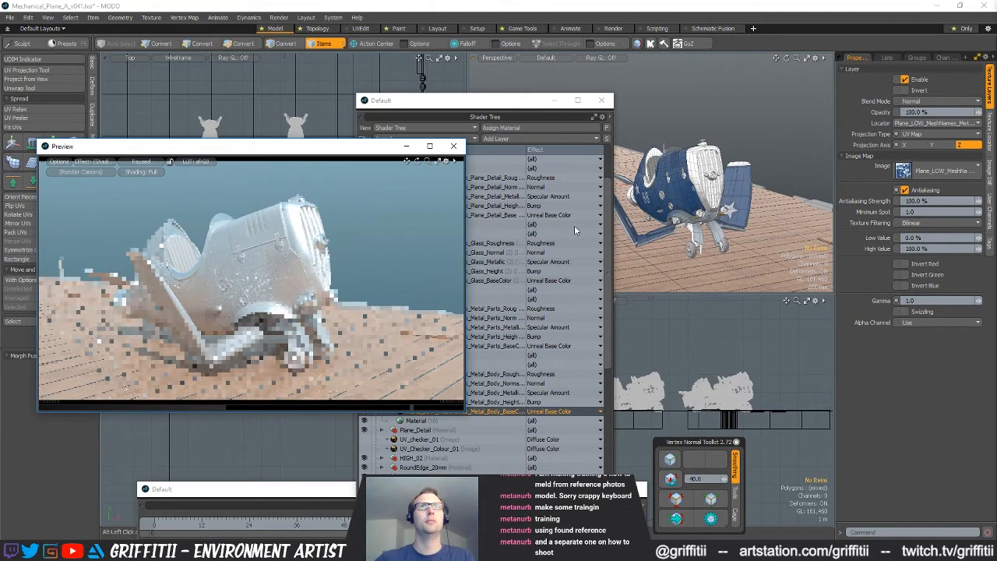
left_click(148, 165)
left_click_drag(355, 253, 246, 288, "alt")
mouse_move(316, 294)
left_mouse_down("ctrl+alt")
mouse_move(343, 291)
mouse_move(303, 286)
left_mouse_up("ctrl+alt")
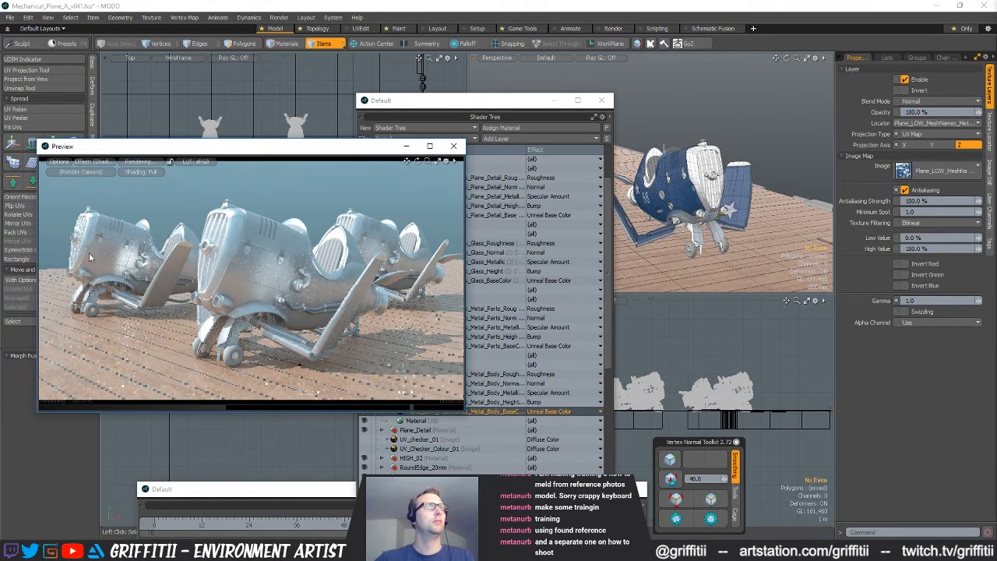
left_click(129, 165)
Select all vertices of the two rear planes in the plane mesh and move them slightly backward and toward negative X
left_click_drag(786, 199, 707, 212, "ctrl+alt")
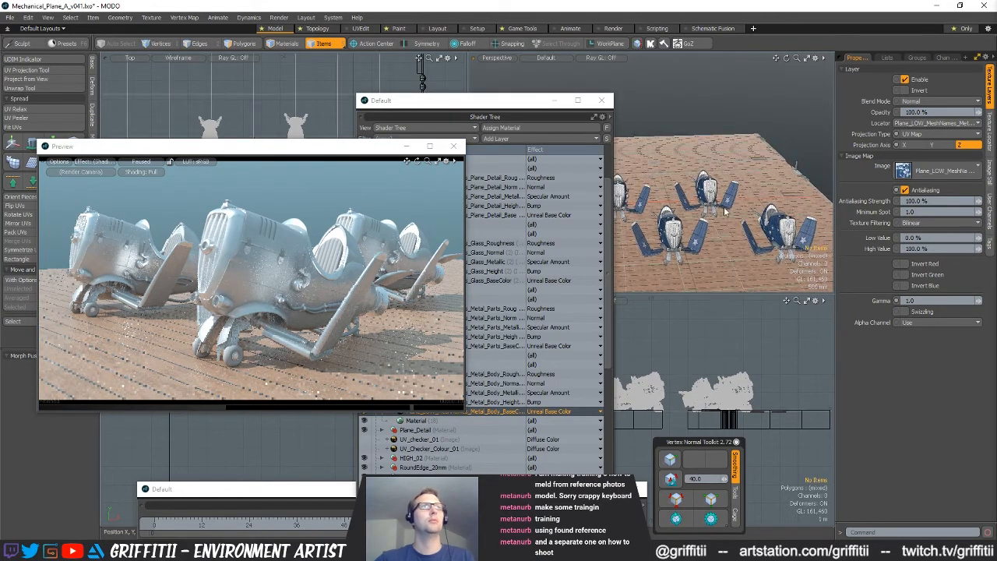
left_click(716, 189)
left_click_drag(249, 145, 256, 221)
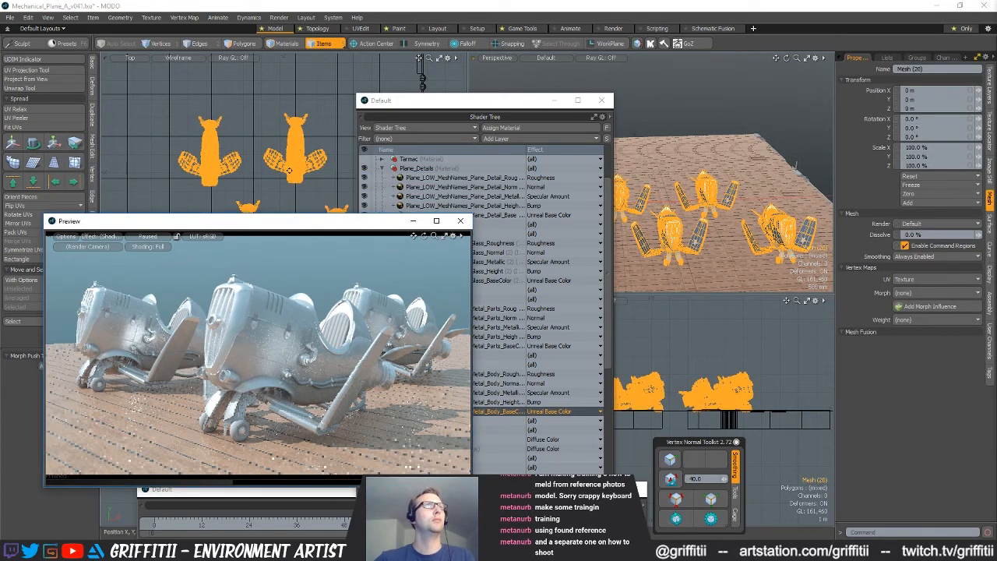
key("1")
mouse_move(251, 184)
right_mouse_down()
mouse_move(106, 114)
mouse_move(385, 182)
mouse_move(257, 183)
right_mouse_up()
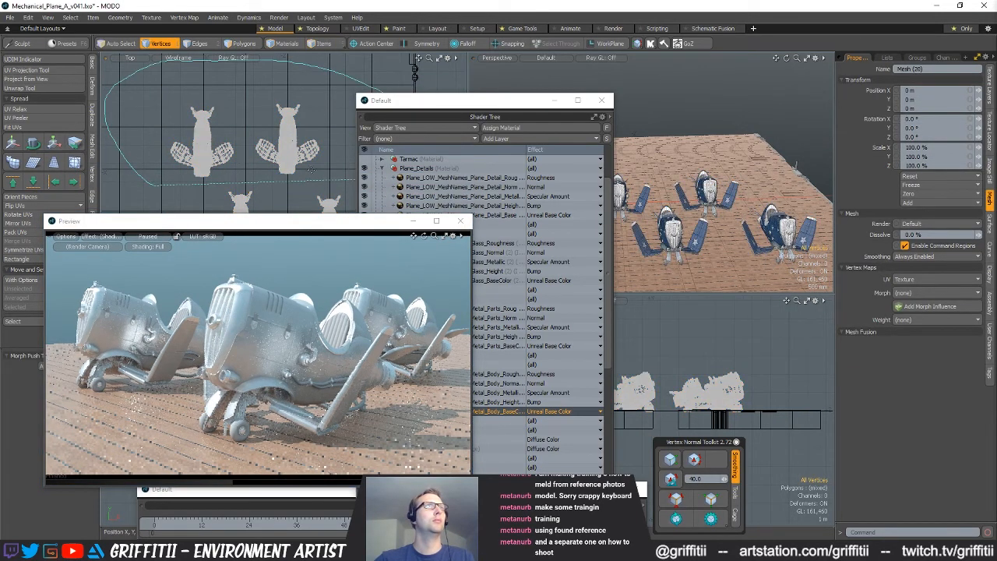
key("w")
left_click_drag(294, 190, 288, 176)
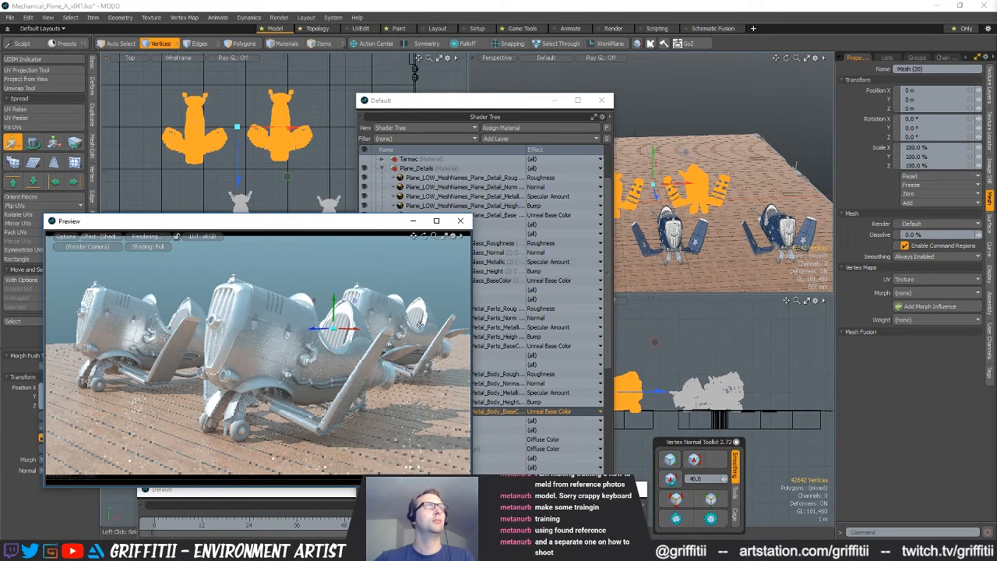
key("space")
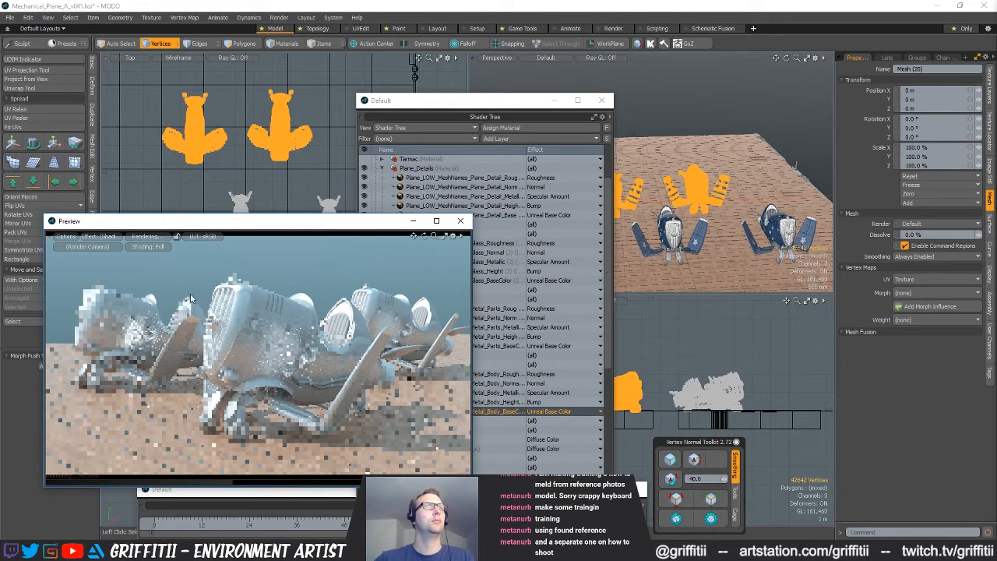
Shift the two rear planes further toward negative X, then deselect them and briefly refresh the render preview
key("w")
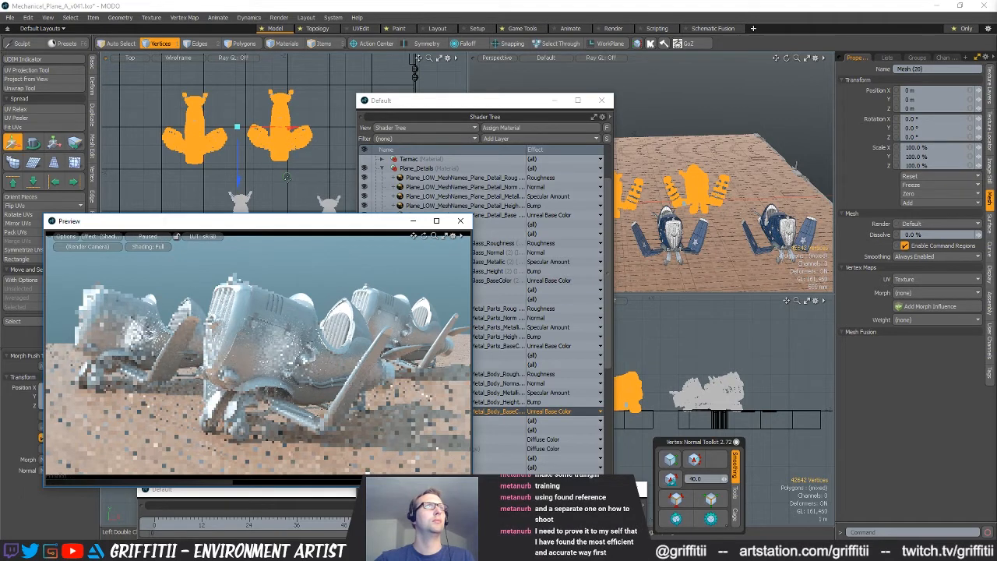
left_click_drag(296, 134, 282, 134)
key("q")
left_click(298, 123)
left_click(162, 235)
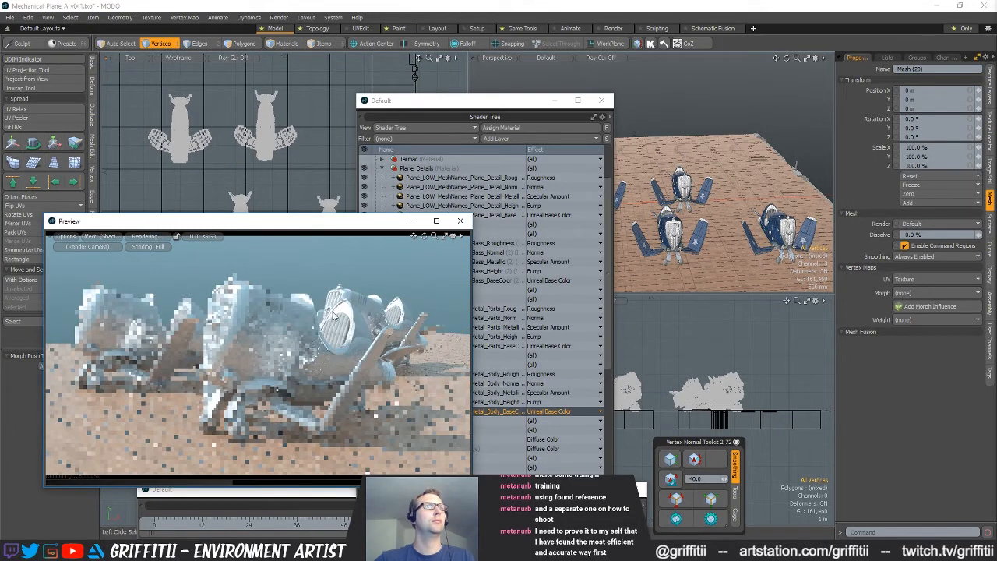
left_click(140, 241)
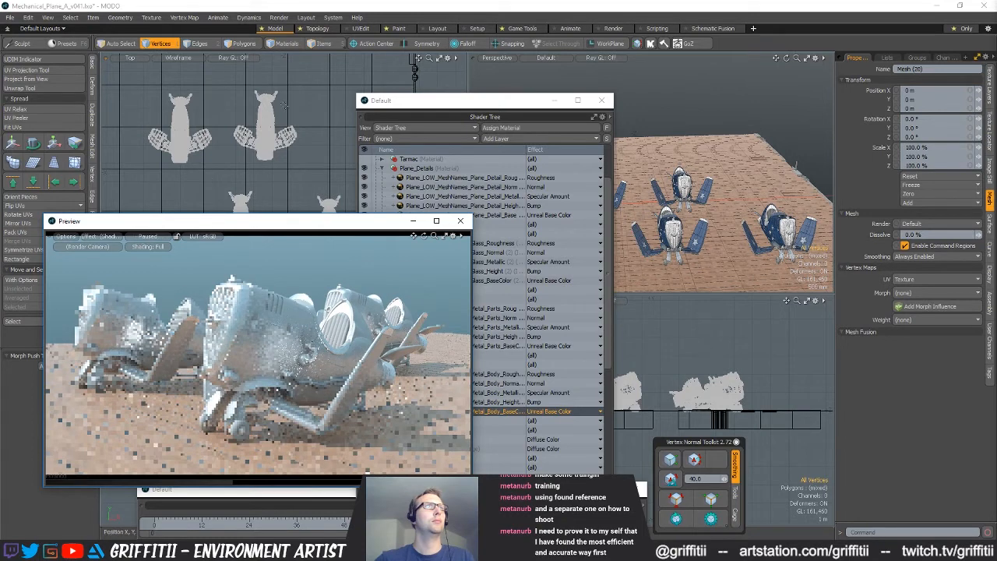
Reselect the two rear planes, move them back toward positive X and restart the render preview
left_click(254, 148)
key("w")
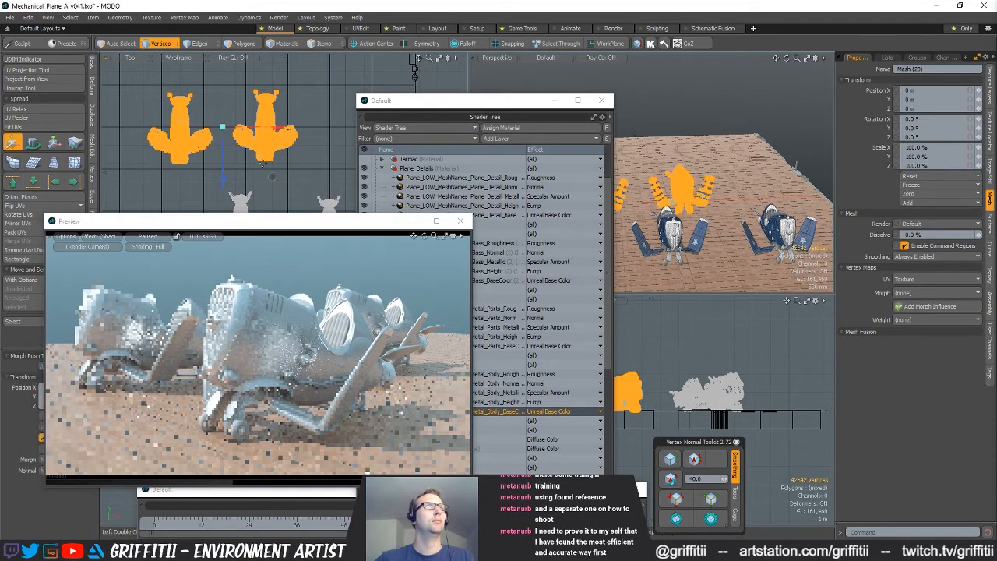
left_click_drag(255, 148, 273, 146)
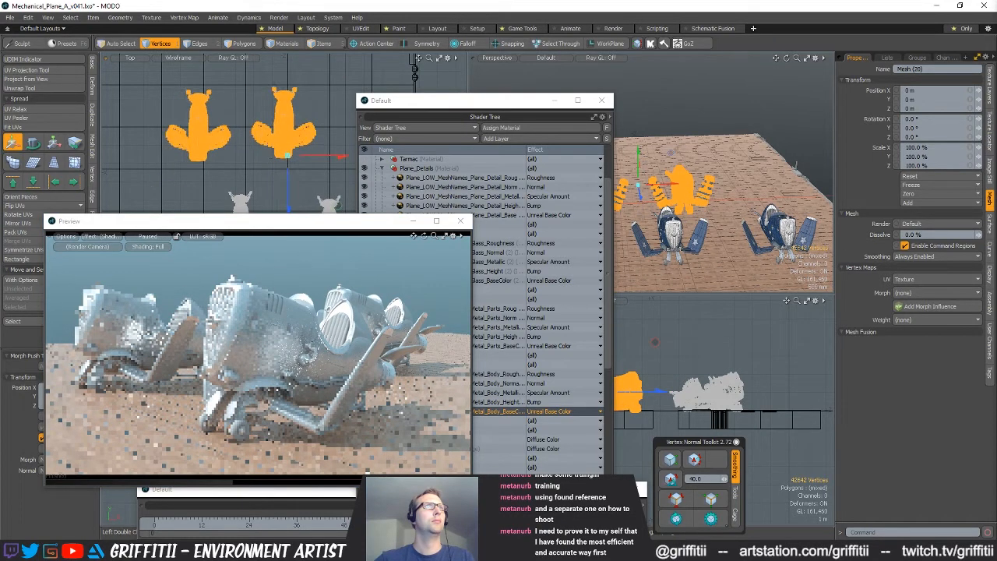
key("q")
key("Escape")
left_click(150, 236)
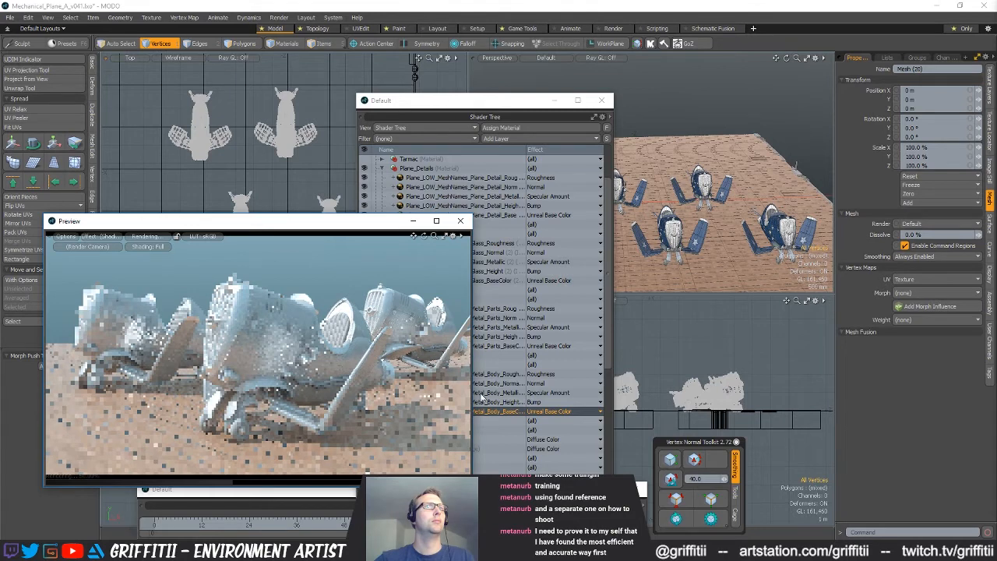
Move the two rear planes slightly forward and toward negative X, then refresh and pause the render preview
mouse_move(188, 183)
right_mouse_down()
mouse_move(148, 159)
mouse_move(400, 96)
mouse_move(296, 176)
right_mouse_up()
key("w")
left_click_drag(292, 173, 285, 181)
key("space")
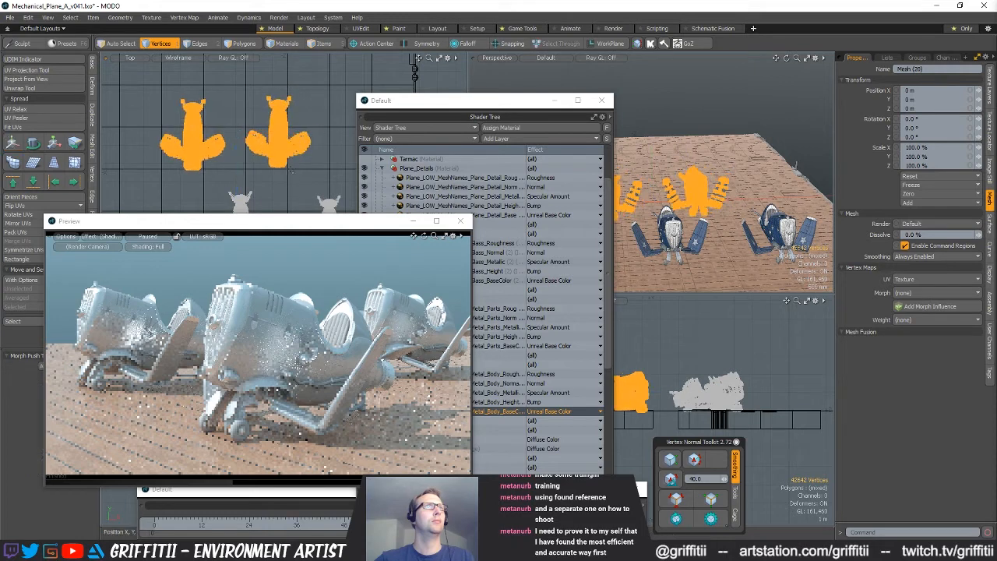
key("Escape")
left_click(152, 237)
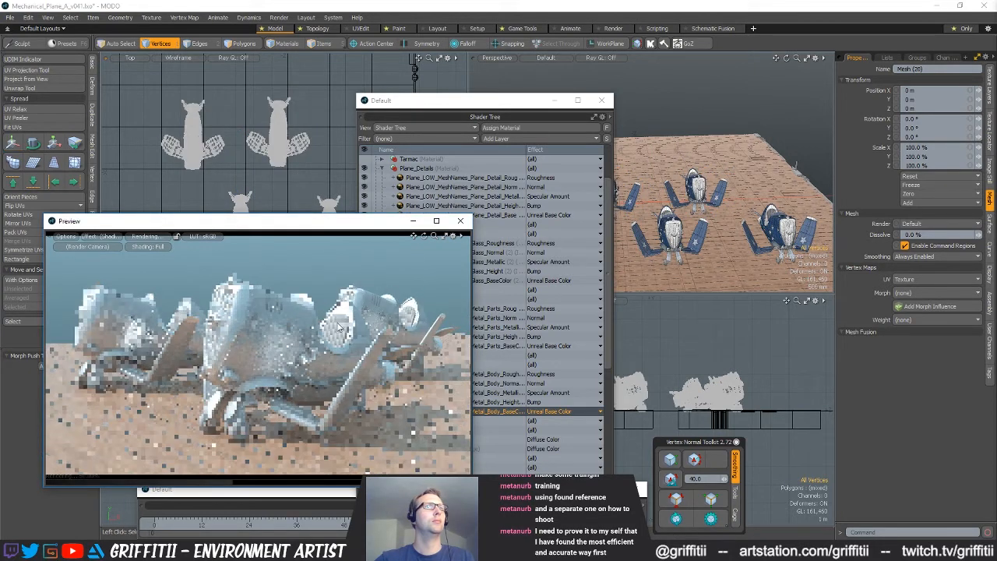
left_click(150, 238)
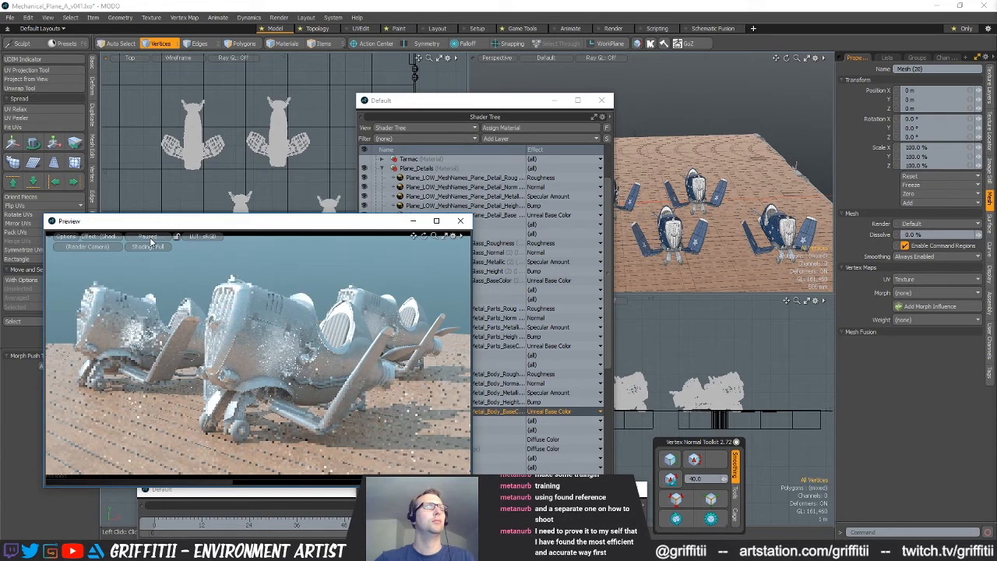
Nudge the two rear planes slightly backward and toward positive X, then restart the render preview
left_click(308, 143)
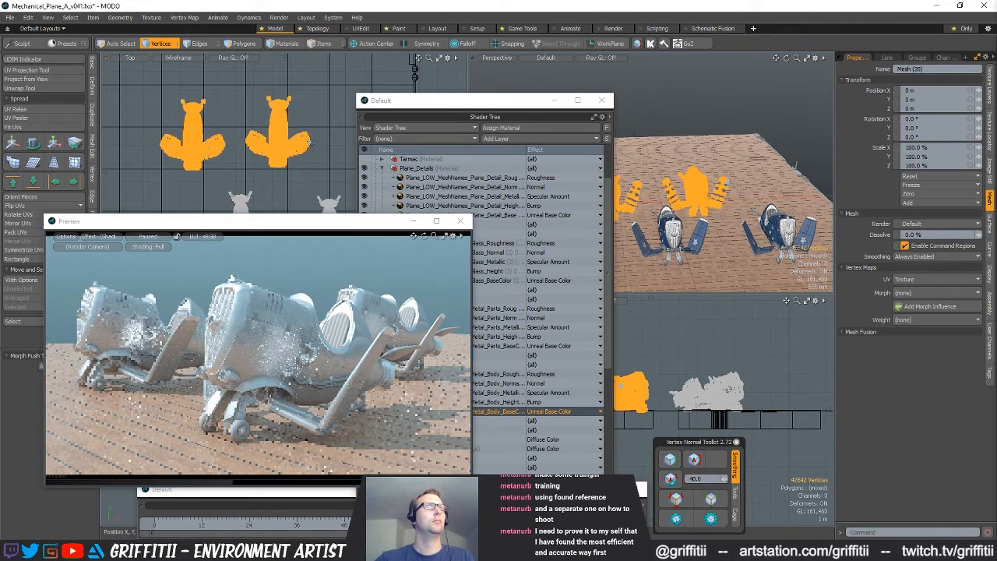
key("w")
left_click_drag(283, 157, 290, 154)
key("Escape")
key("Escape")
left_click(149, 238)
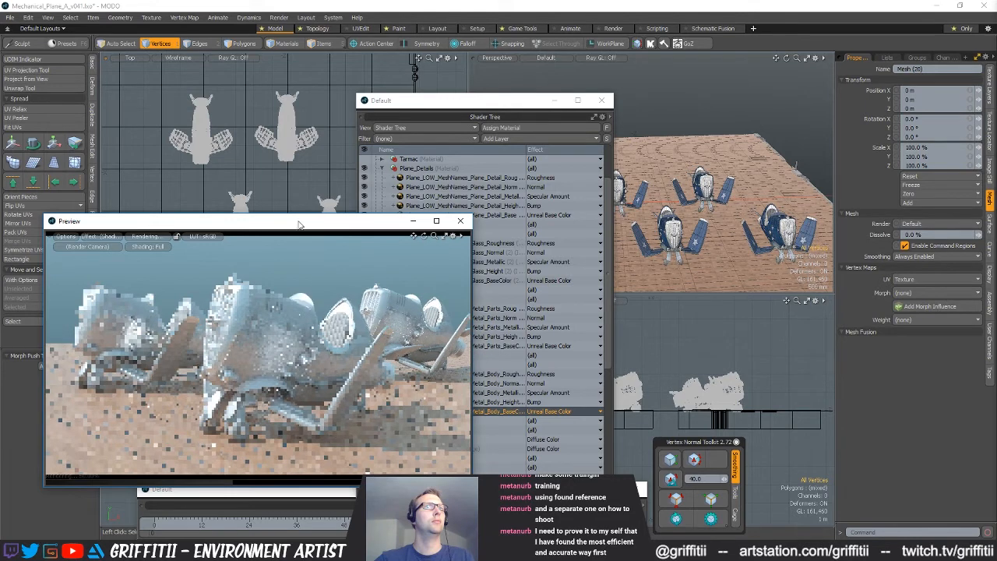
Fine-tune the two rear planes' position with a small move forward and toward negative X
mouse_move(310, 187)
right_mouse_down()
mouse_move(211, 76)
mouse_move(287, 173)
right_mouse_up()
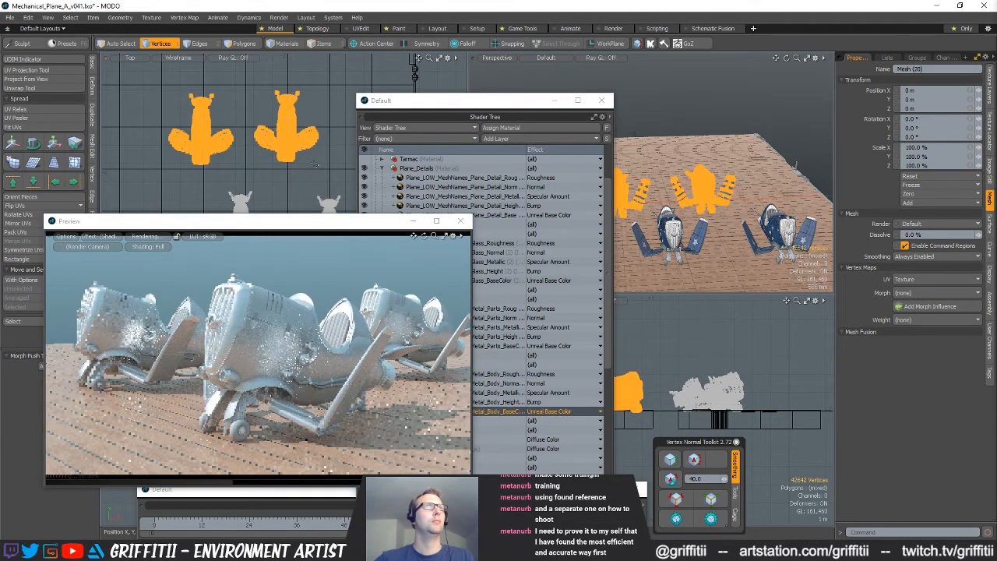
key("w")
left_click_drag(314, 165, 314, 170)
key("space")
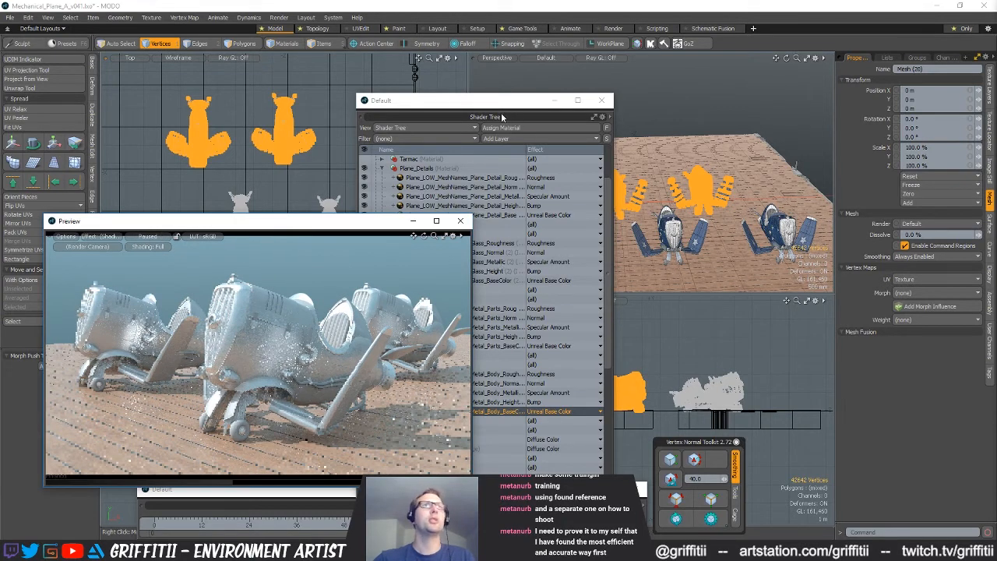
Set the Metal_Body base colour map's effect to Diffuse Color, then restart and pause the render preview
left_click(496, 263)
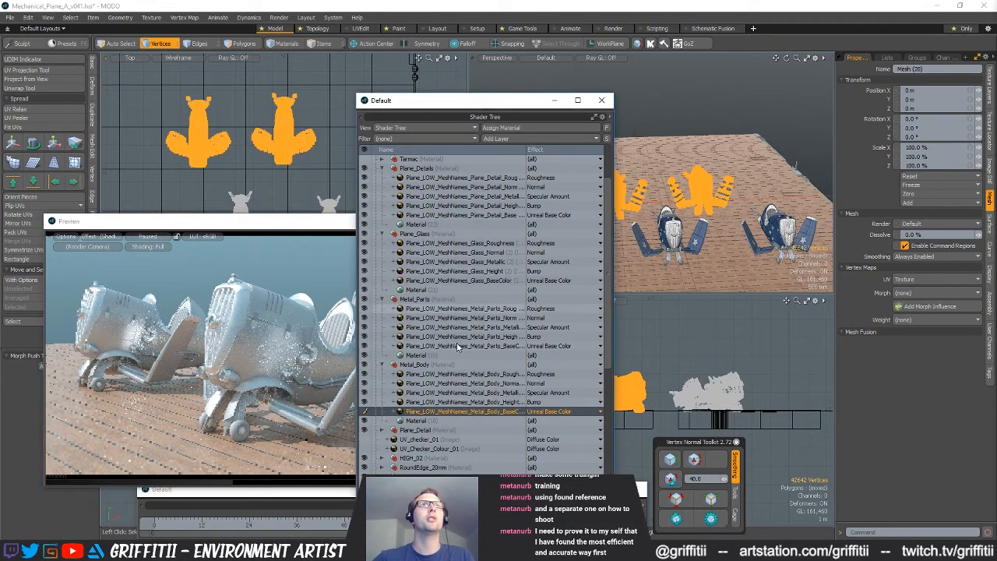
left_click(550, 411)
mouse_move(548, 442)
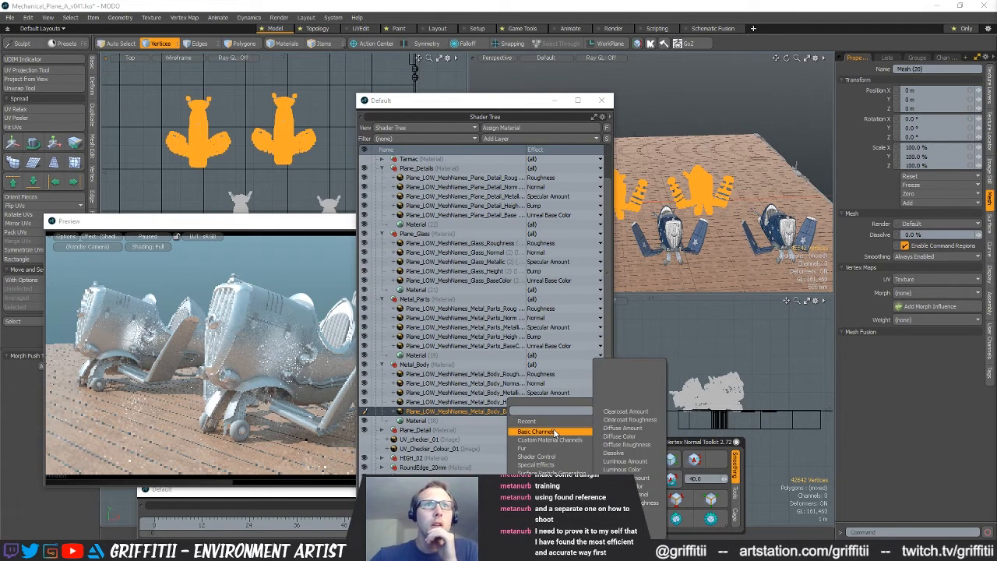
left_click(647, 446)
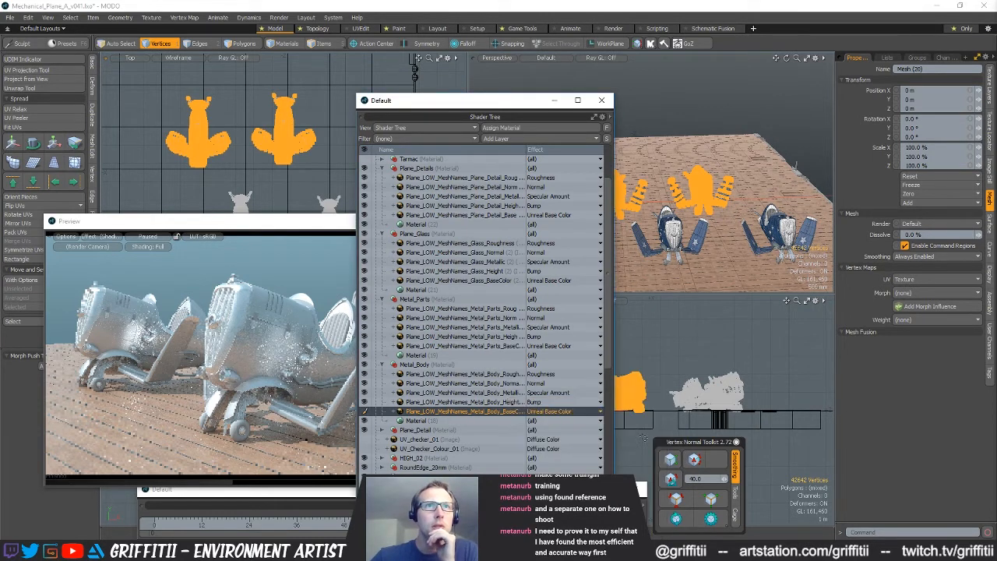
left_click(333, 357)
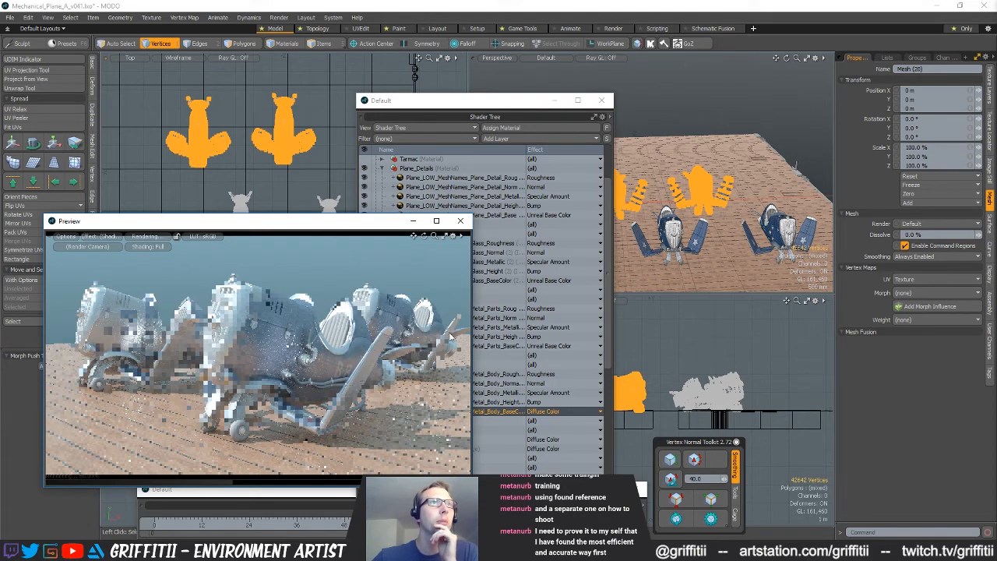
left_click(141, 236)
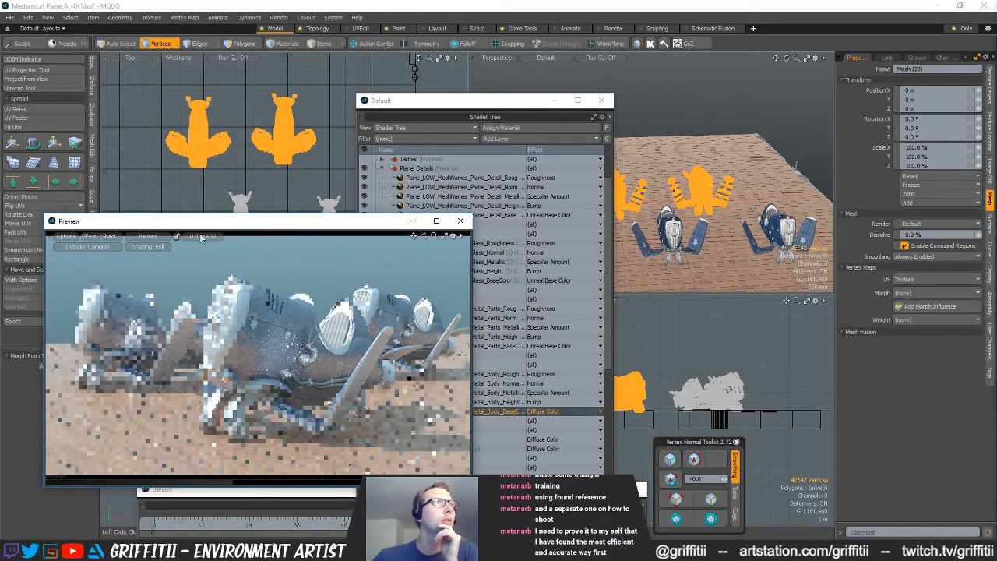
Set the effect of the Metal_Parts and Glass base colour maps to Diffuse Color
right_click(547, 348)
mouse_move(520, 361)
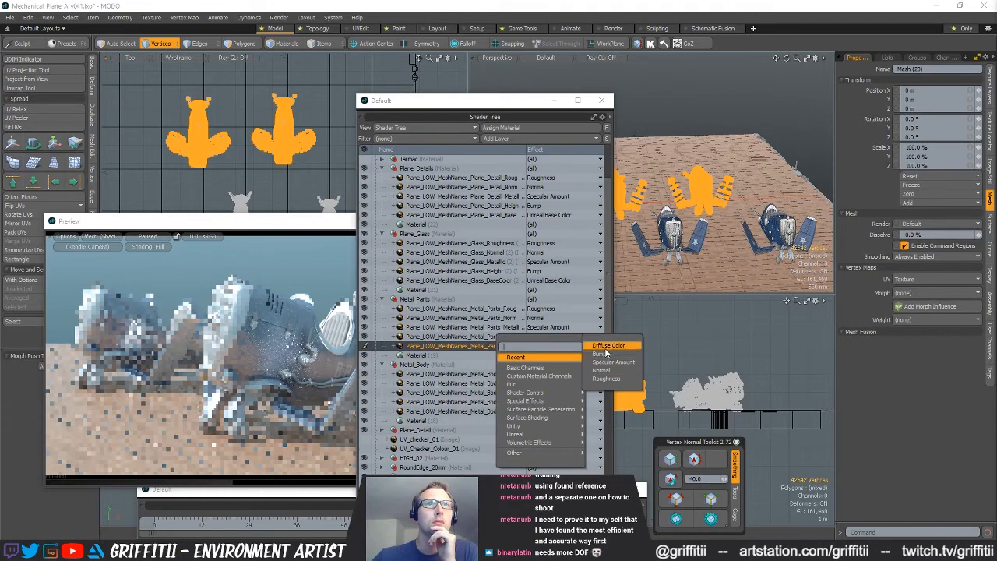
left_click(607, 346)
right_click(555, 282)
mouse_move(549, 296)
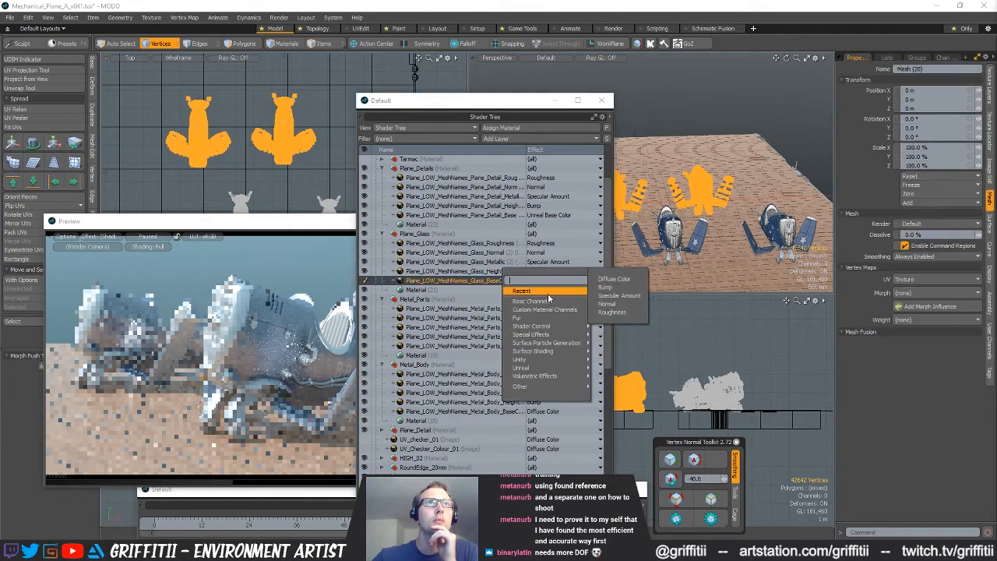
left_click(614, 283)
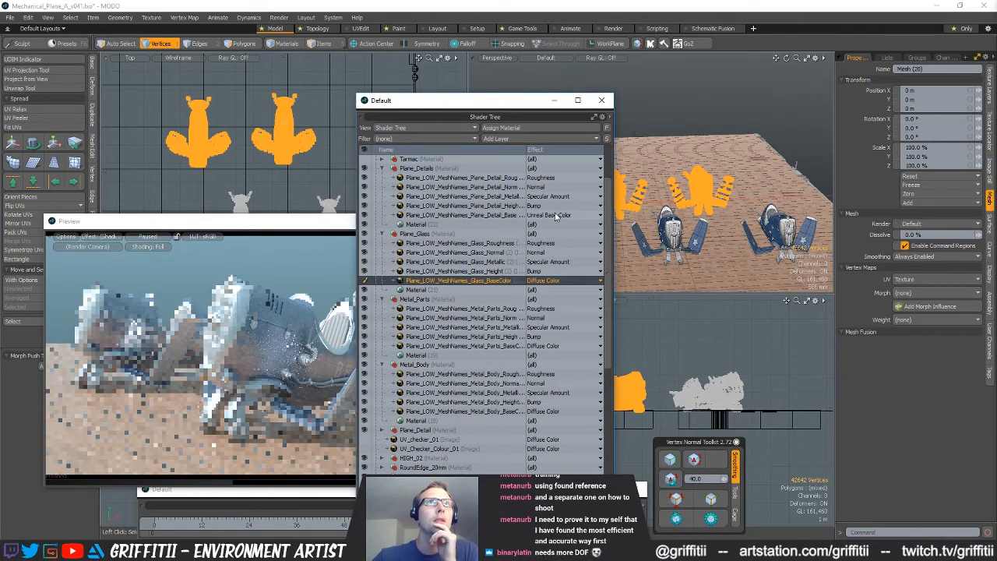
Set the Plane_Details base colour map's effect to Diffuse Color and run the render preview to check the planes
right_click(555, 217)
mouse_move(549, 226)
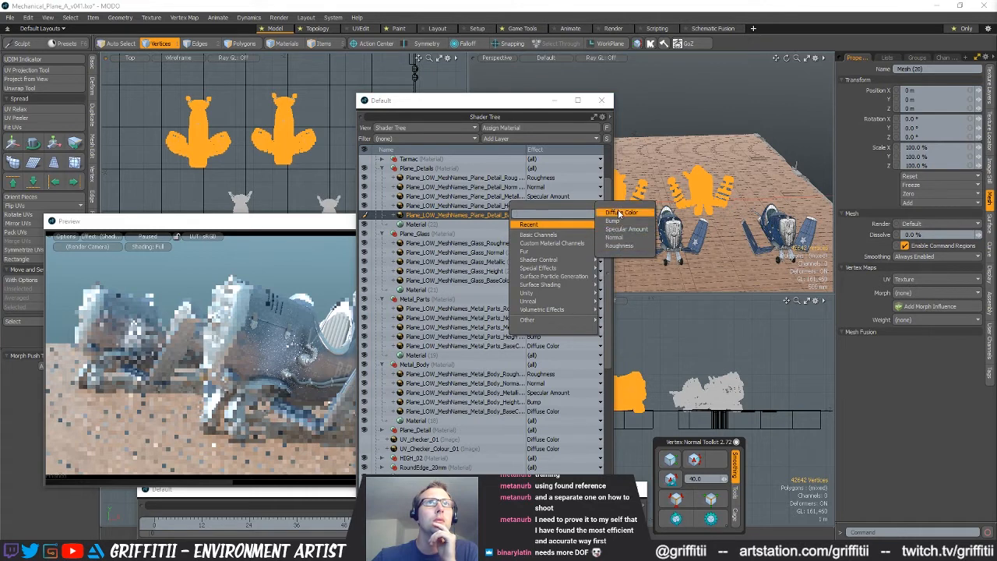
left_click(619, 212)
left_click(184, 244)
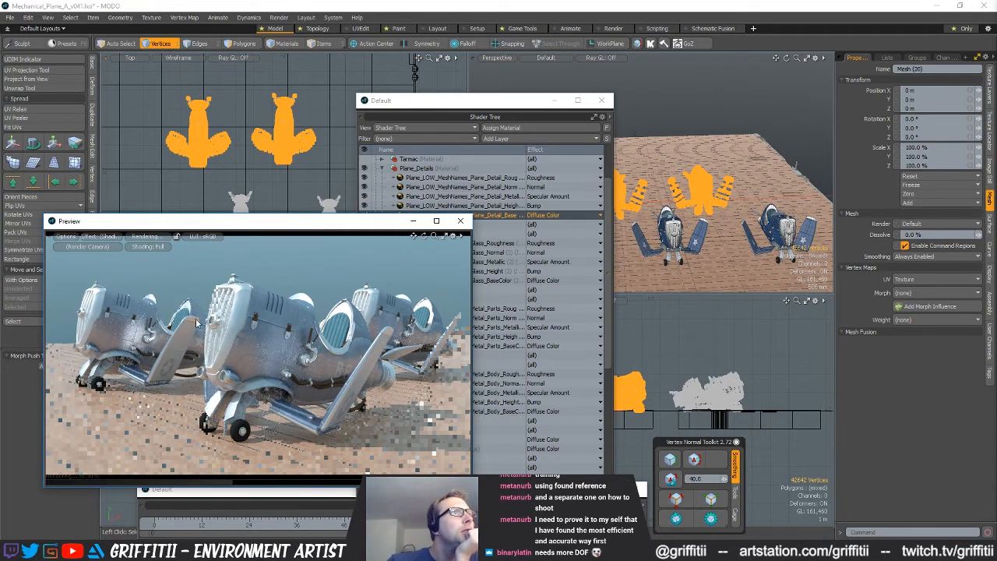
left_click(417, 345)
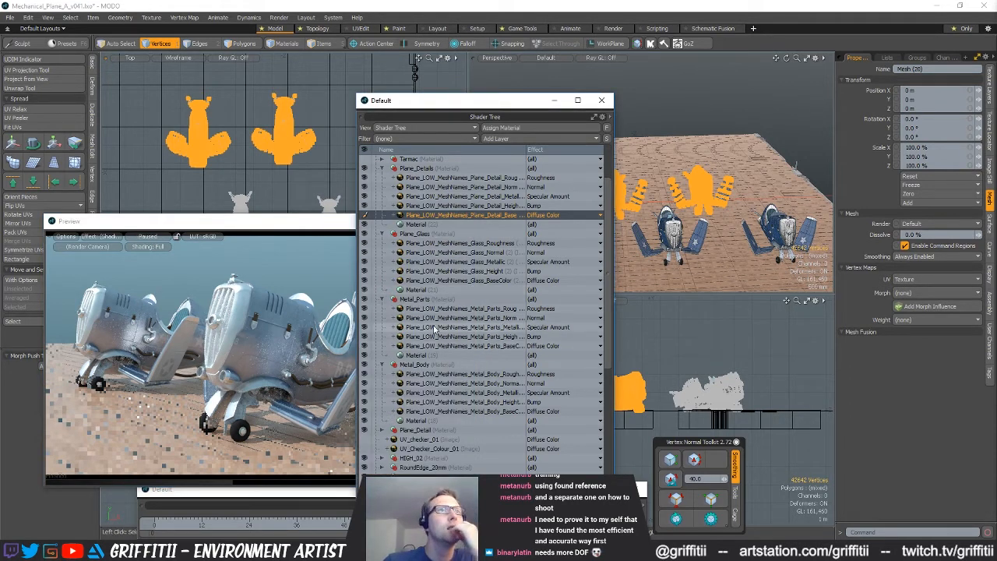
Switch to the Chrome browser and search Google for "substance painter modo export"
left_click(319, 551)
left_click(308, 494)
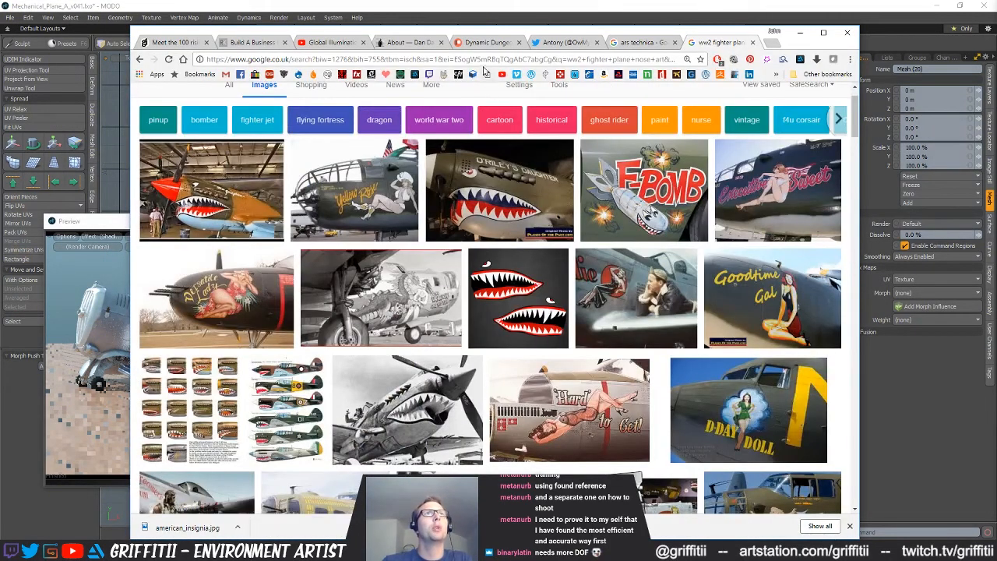
left_click(488, 64)
type("sub")
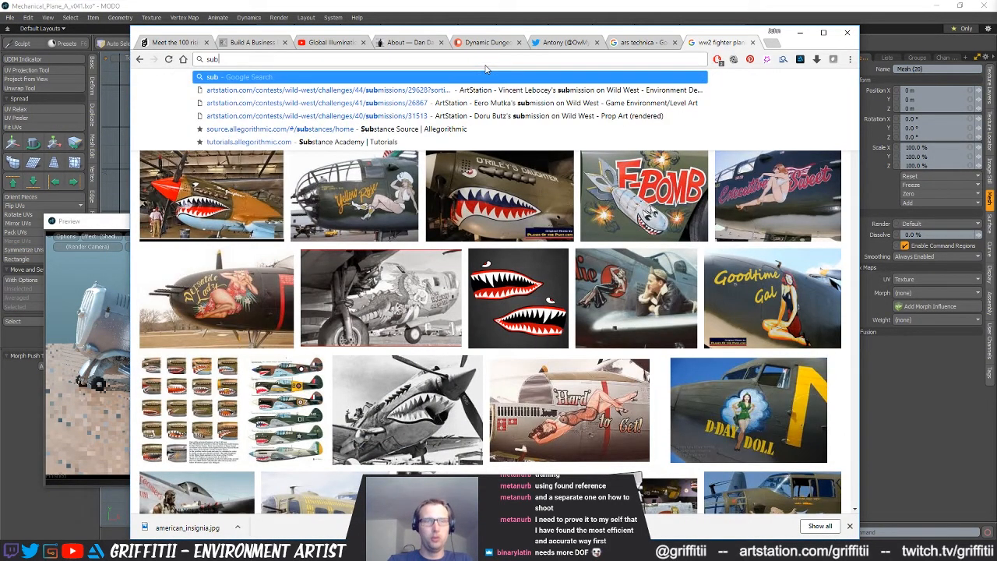
type("stance painter tpo")
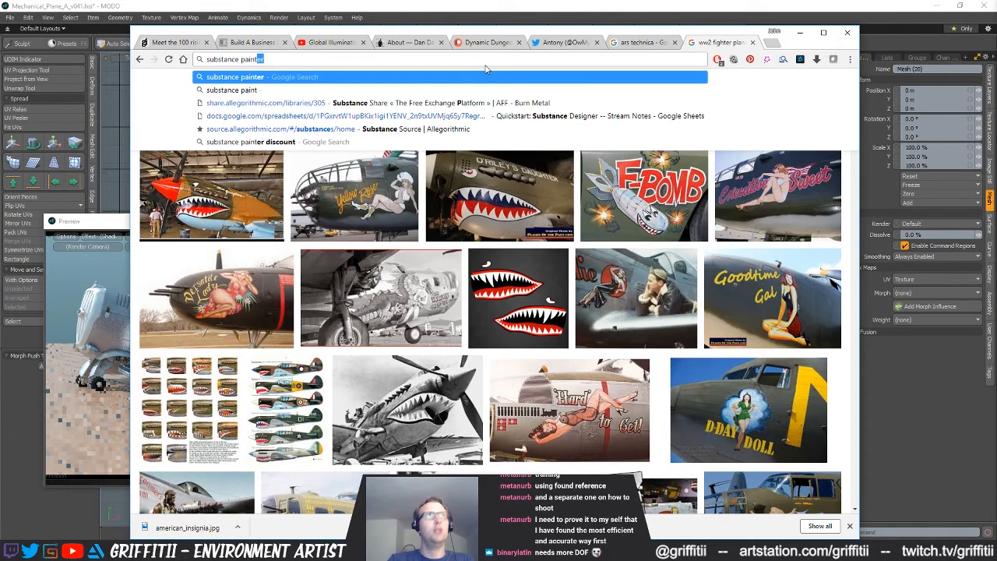
key("BackSpace")
key("BackSpace")
key("BackSpace")
type("o mo")
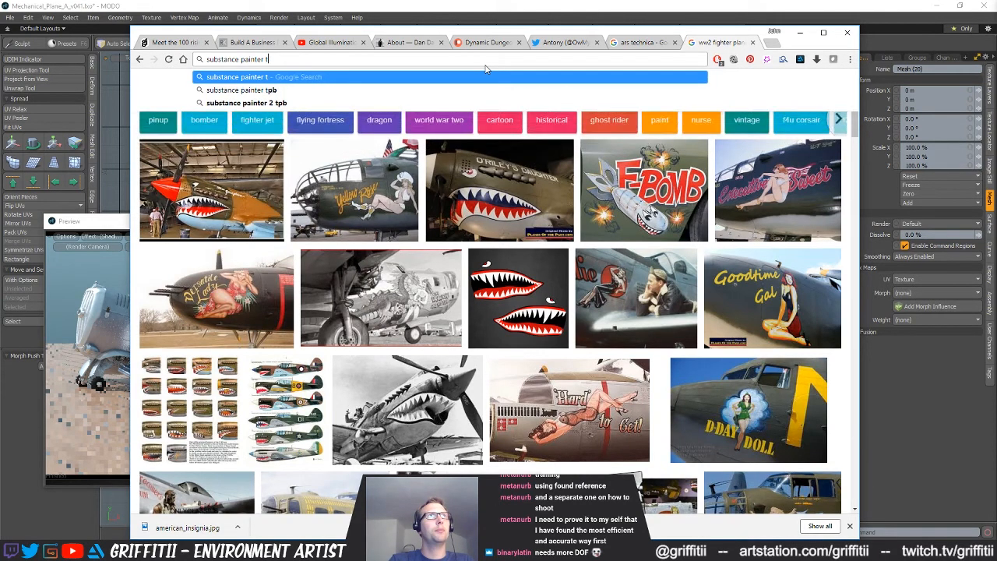
key("Down")
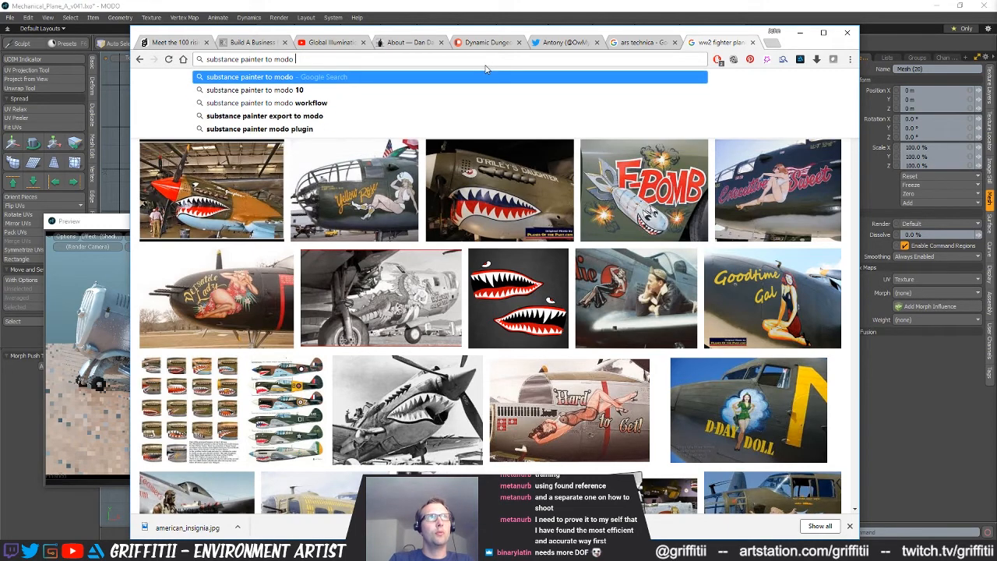
key("Down")
key("Return")
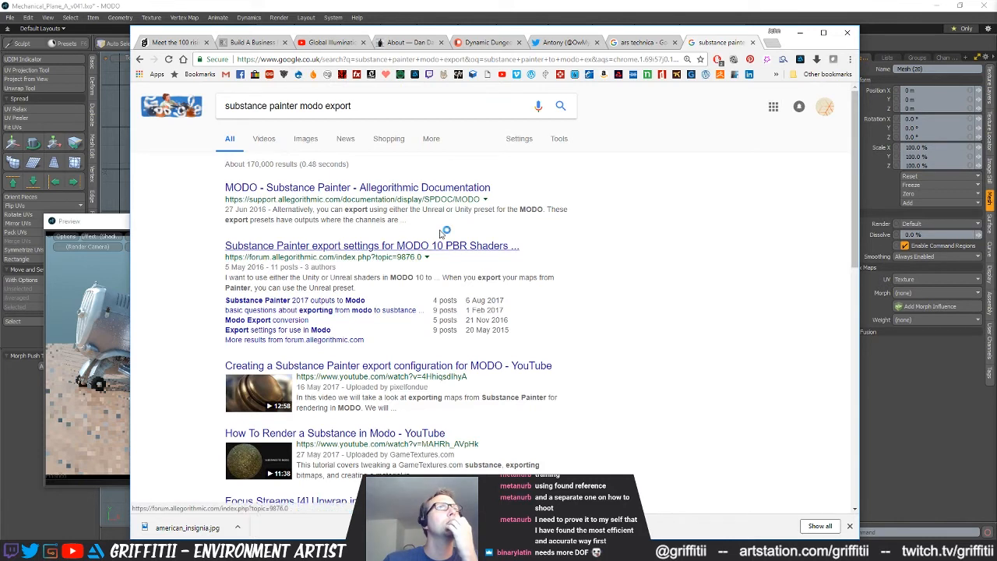
Open the Allegorithmic MODO documentation and the MODO 10 PBR export forum thread, and examine the documentation's Substance Painter Export section
middle_click(317, 190)
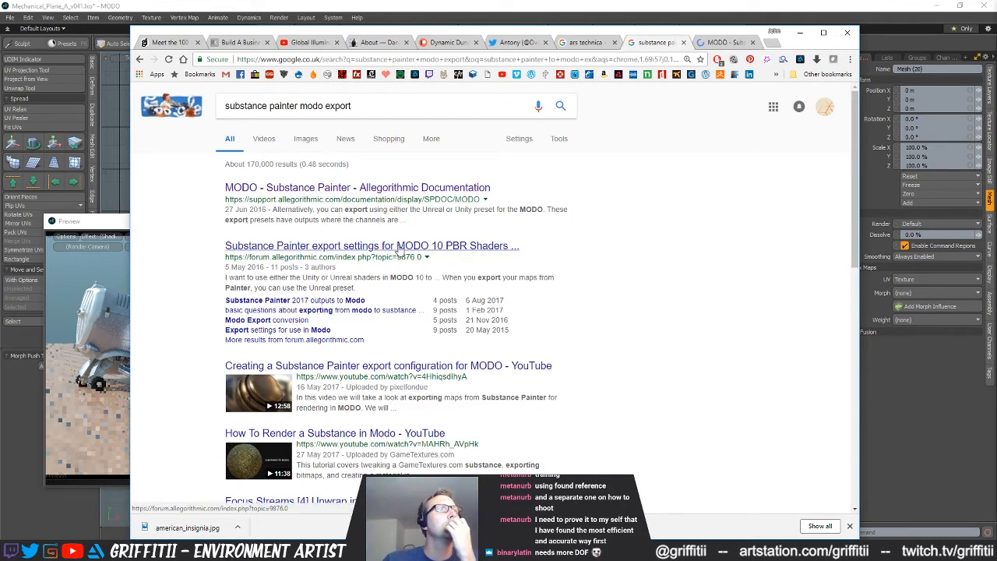
left_click(399, 249)
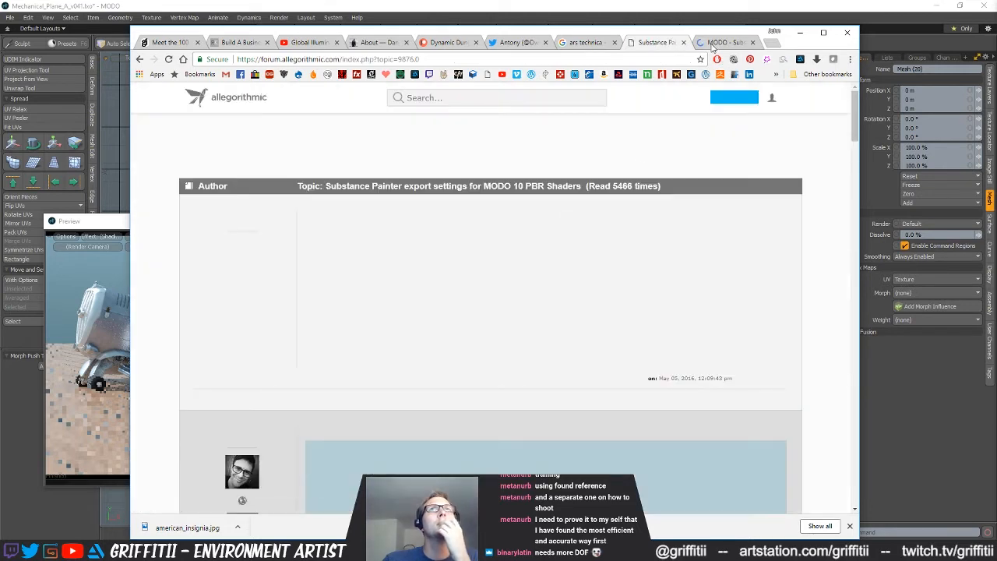
left_click(711, 44)
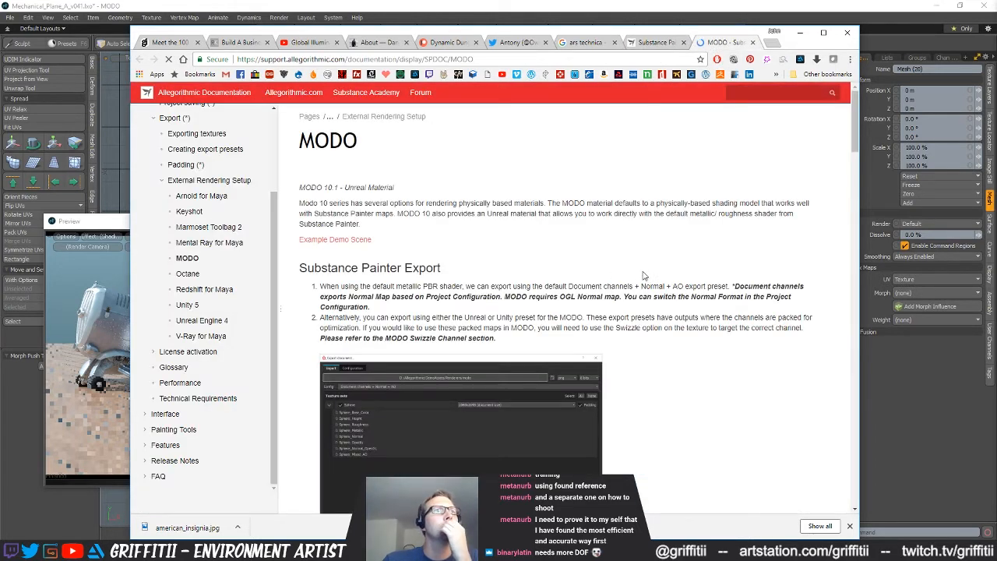
scroll(590, 272, "down", 1)
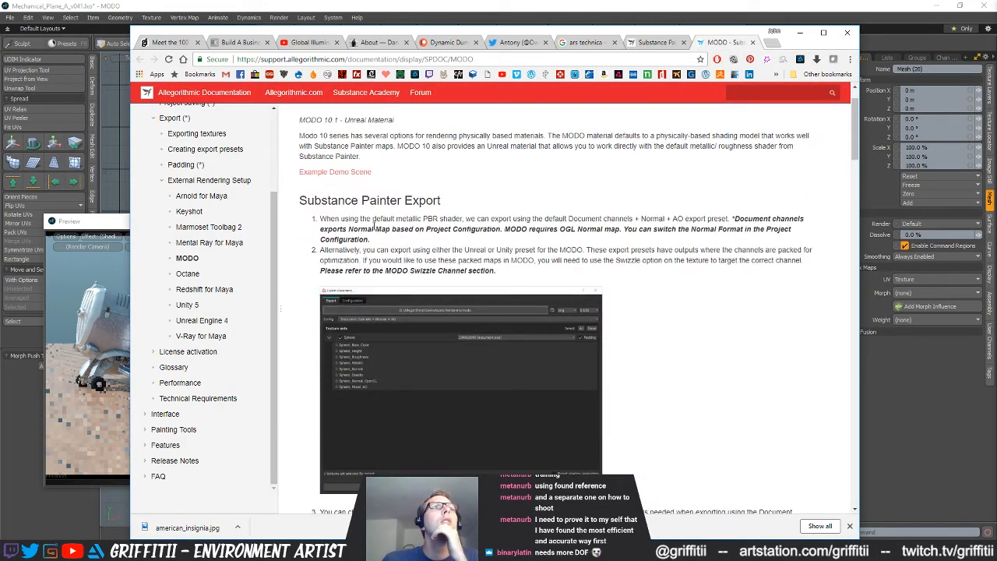
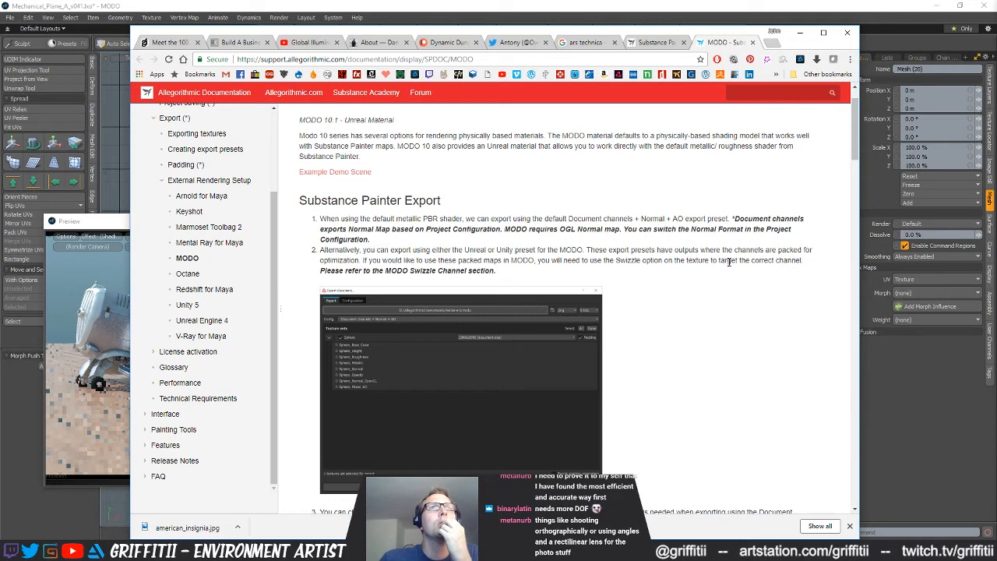
Examine the documentation's normal map format requirement and its Unreal and Unity material setup tables
left_click_drag(477, 270, 383, 274)
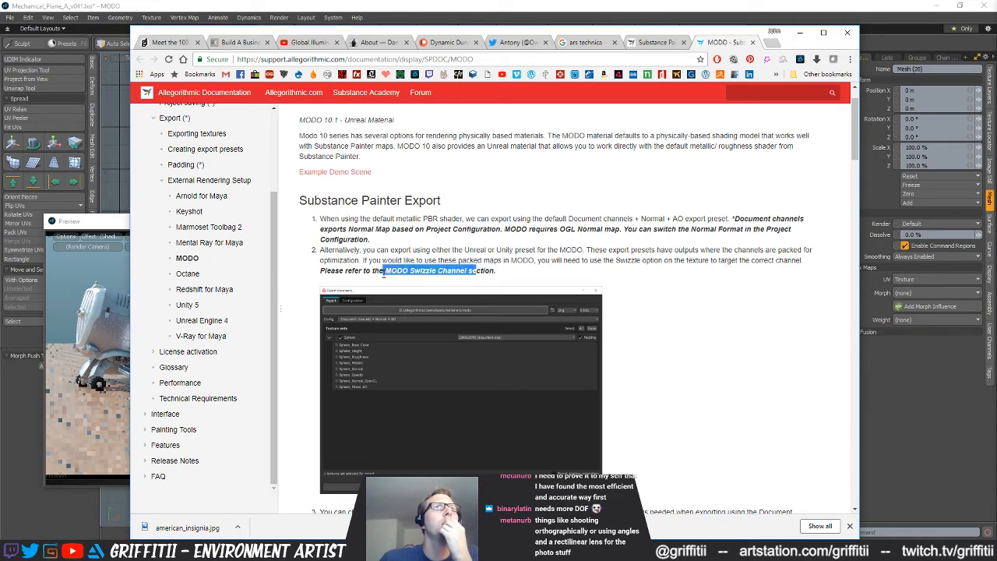
scroll(663, 388, "down", 3)
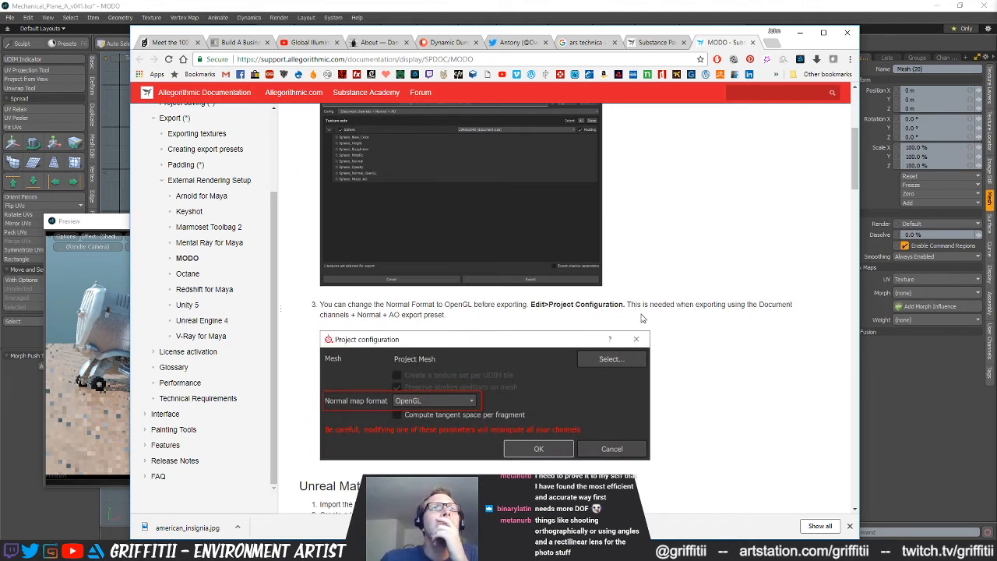
scroll(737, 405, "down", 1)
scroll(733, 402, "down", 2)
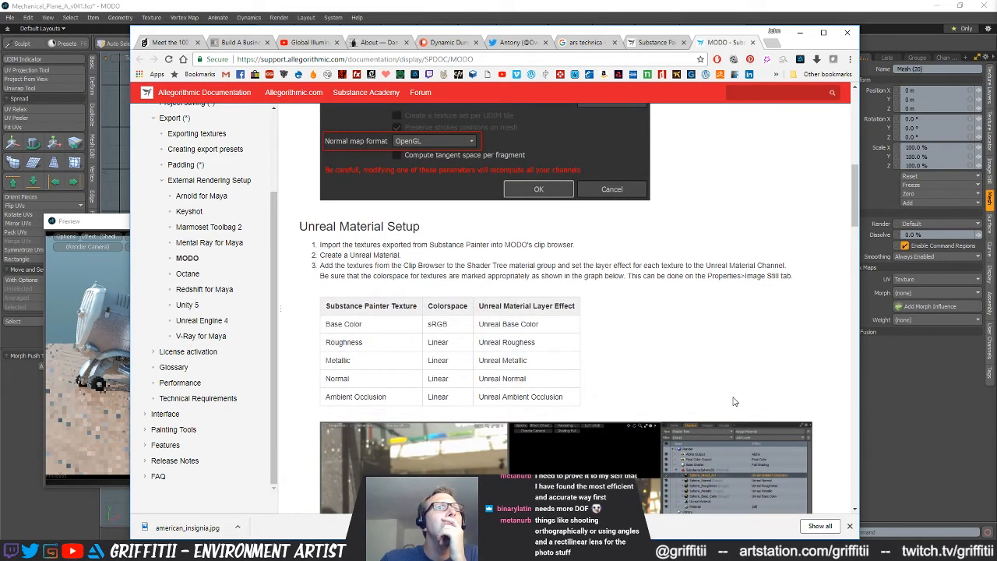
scroll(733, 401, "down", 1)
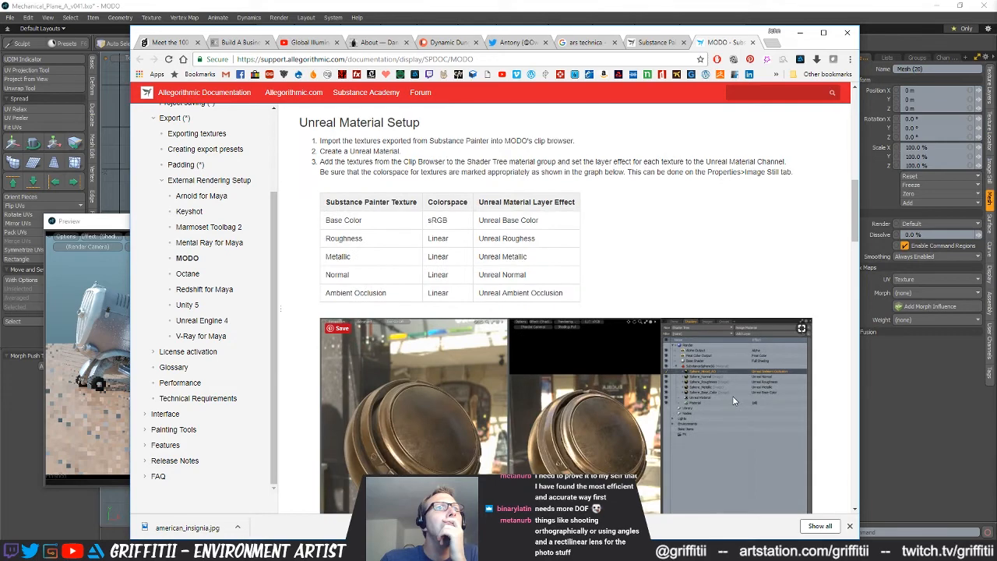
scroll(732, 401, "down", 1)
scroll(732, 401, "down", 2)
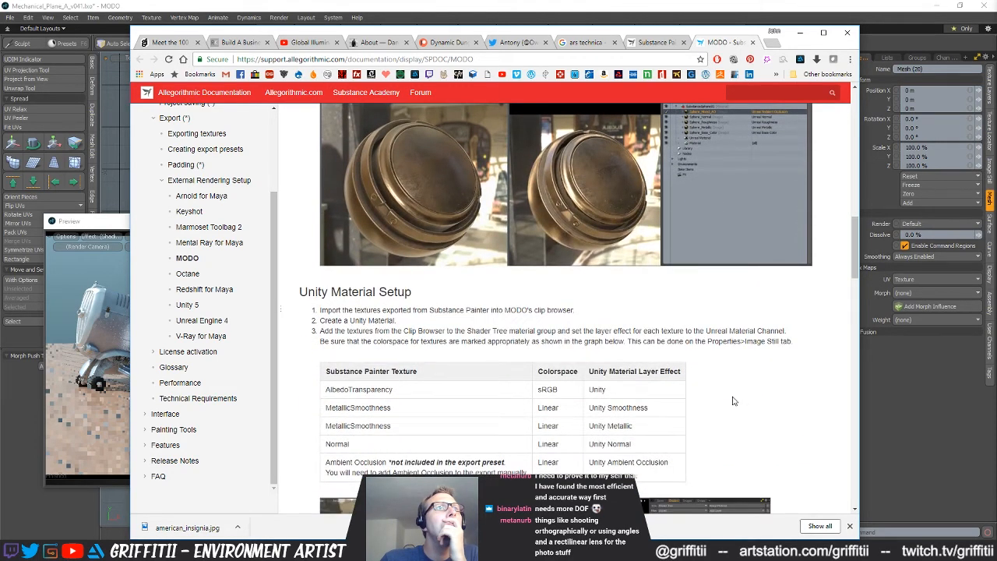
Examine the documentation's Physically Based Material Setup, MODO Swizzle Channel and Global Illumination Settings sections
scroll(732, 401, "down", 6)
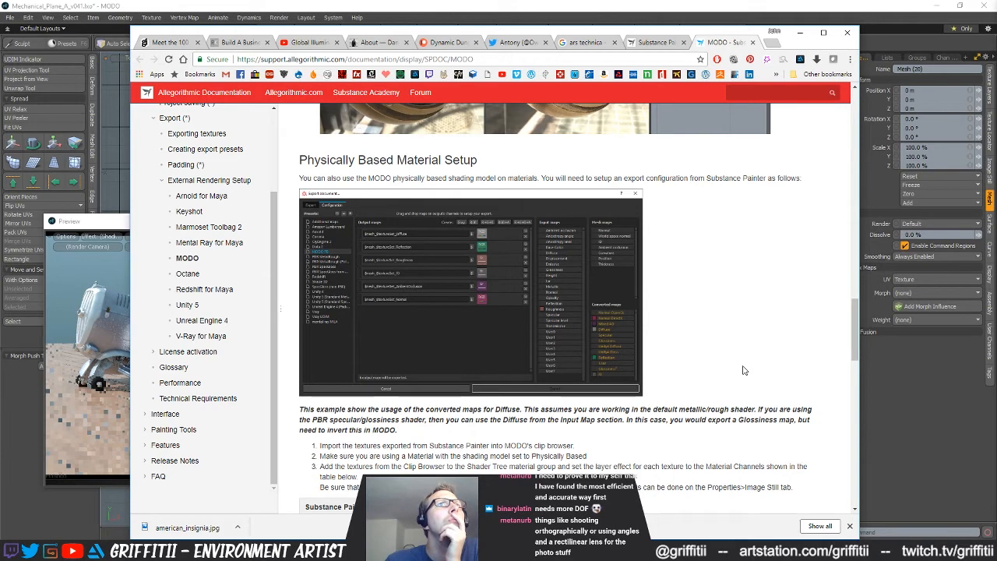
scroll(743, 371, "down", 2)
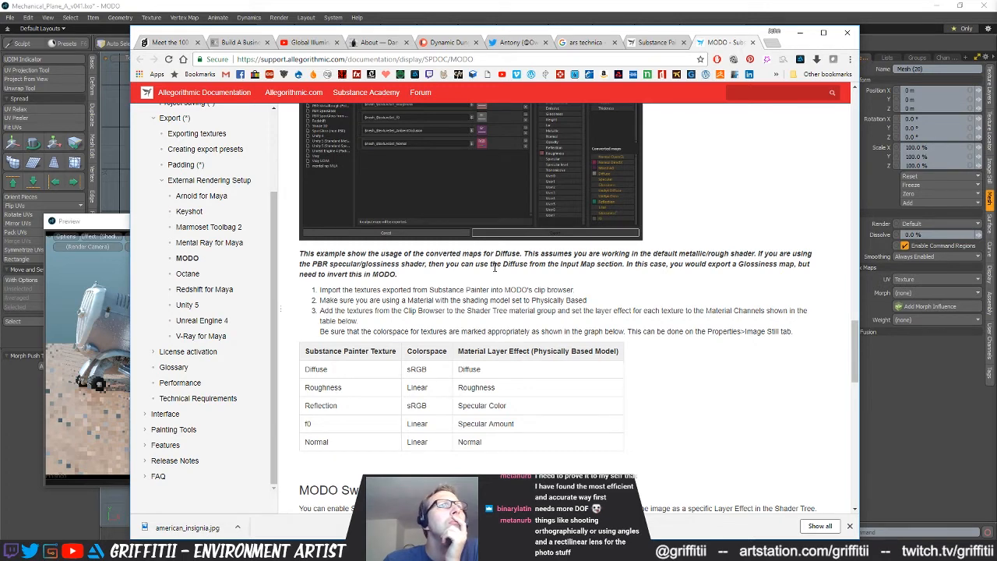
scroll(634, 404, "down", 3)
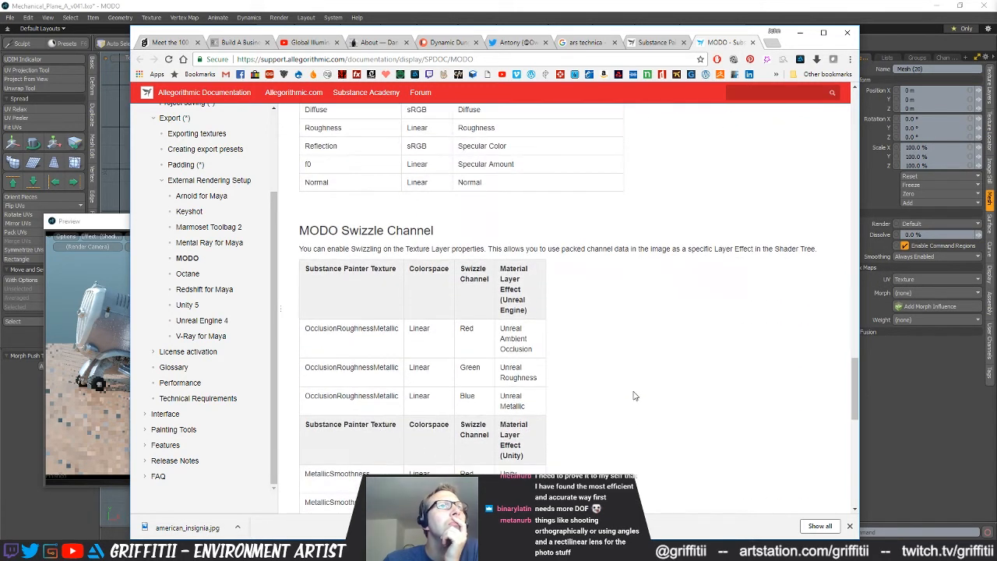
scroll(634, 396, "down", 3)
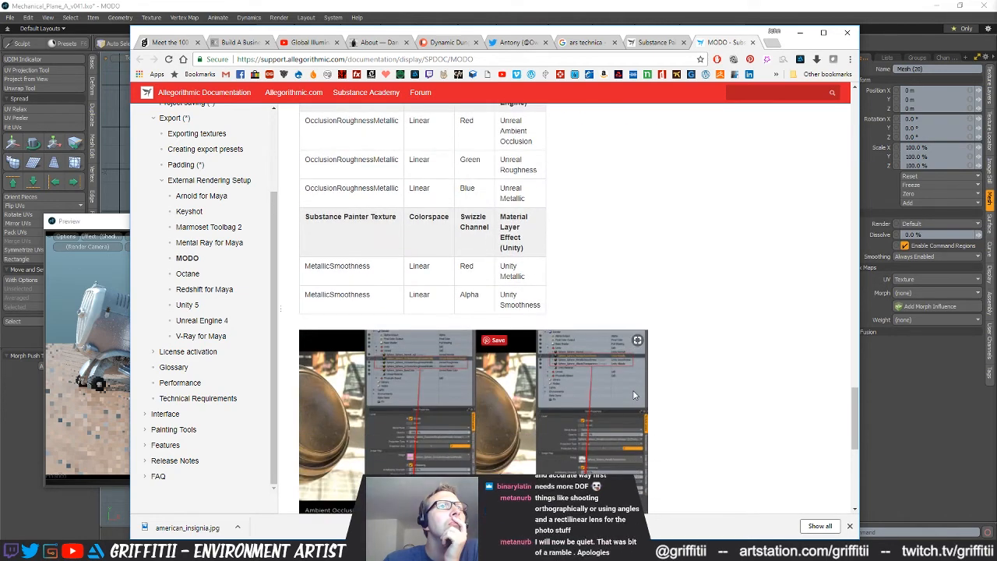
scroll(634, 396, "down", 2)
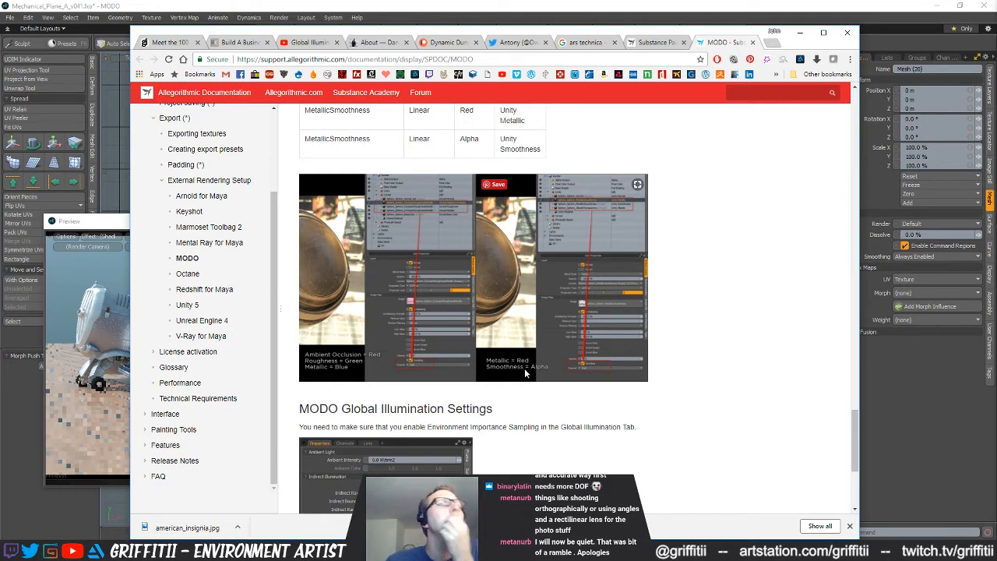
scroll(525, 374, "down", 1)
scroll(525, 372, "down", 2)
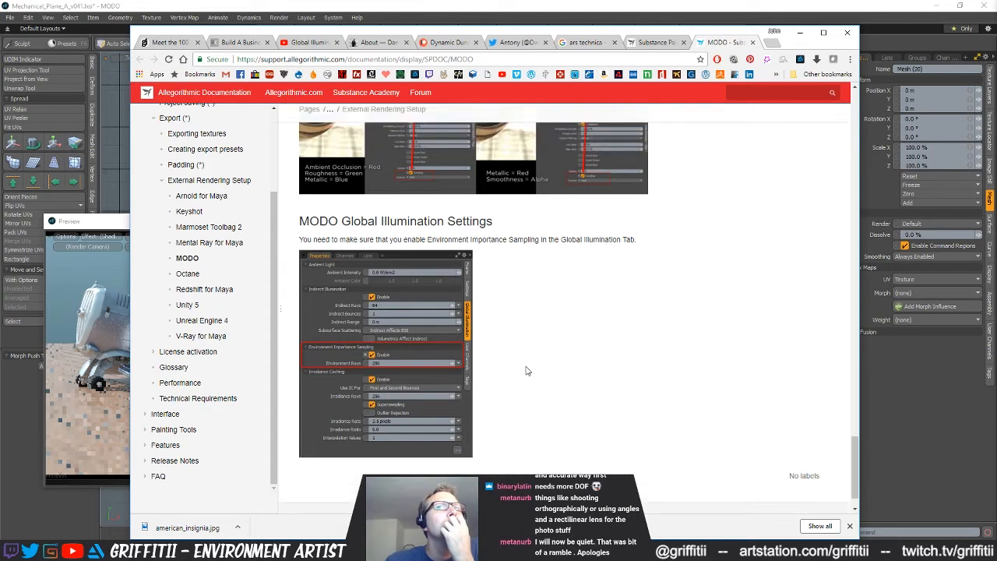
scroll(525, 370, "up", 3)
Read the staff reply in the MODO 10 PBR forum thread and return to the documentation's texture and layer effect tables
key("ctrl+shift+Tab")
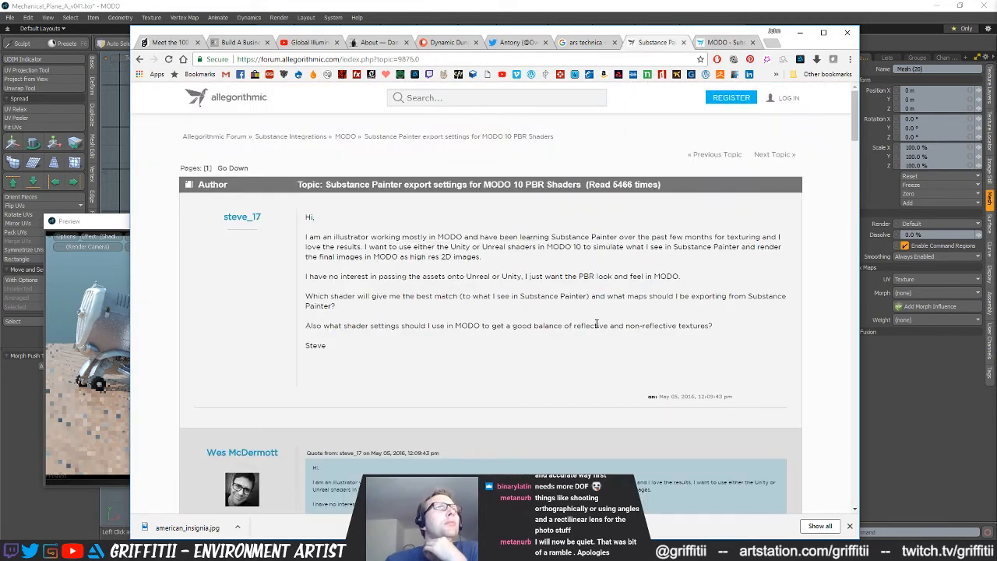
scroll(590, 326, "down", 2)
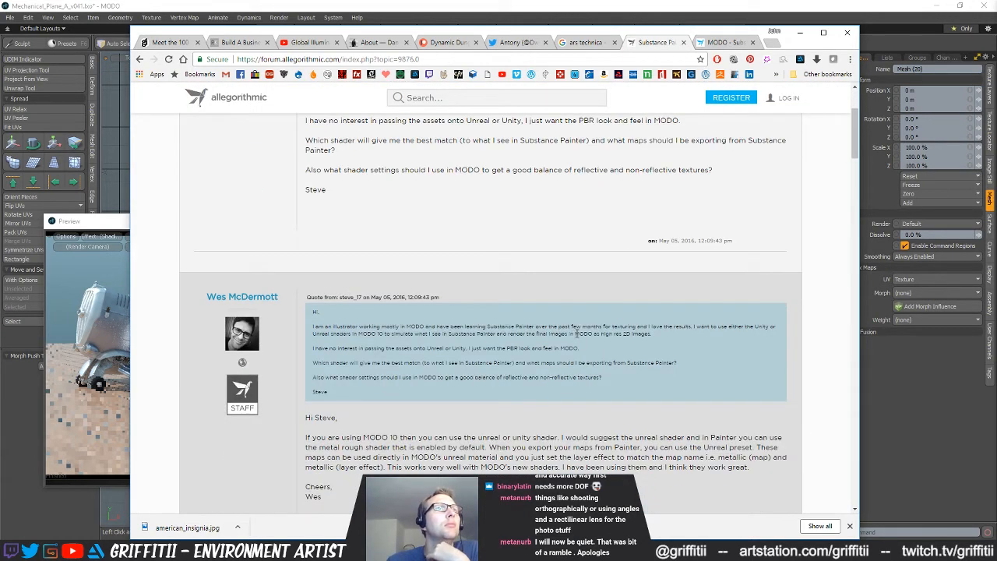
scroll(577, 333, "down", 1)
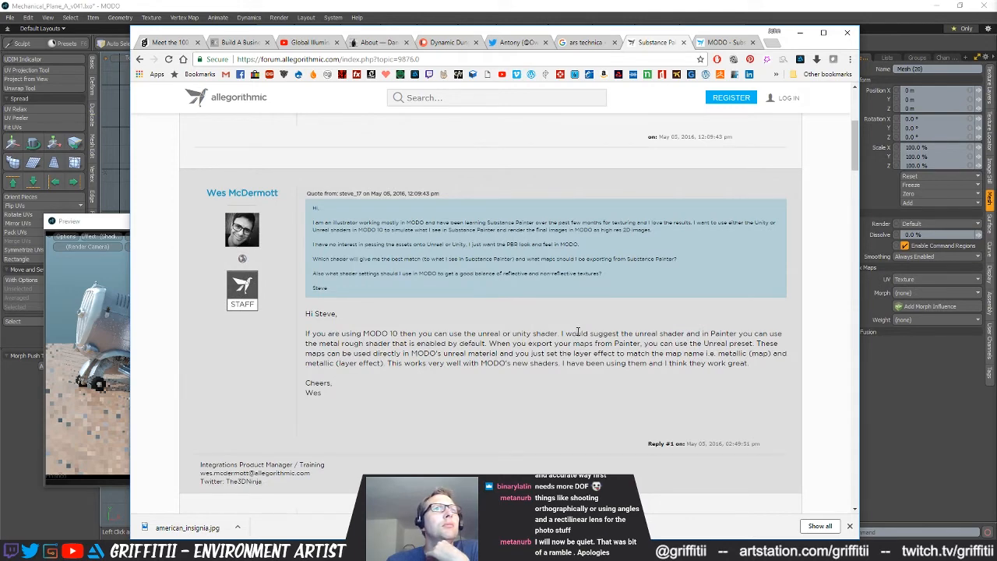
left_click(720, 43)
scroll(481, 289, "up", 6)
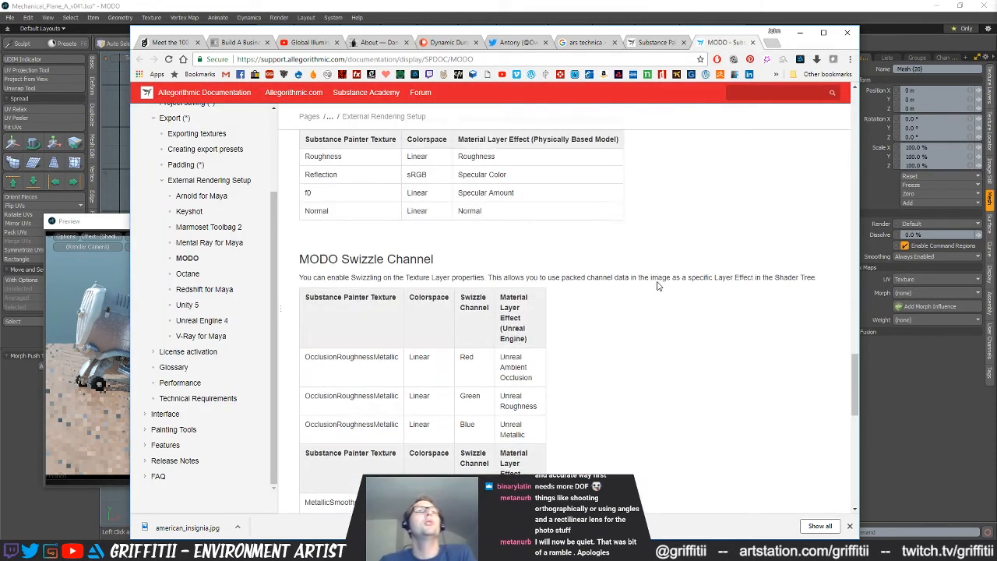
Switch to Substance Painter and choose the UE4 Packer configuration for the texture export
key("alt+Tab")
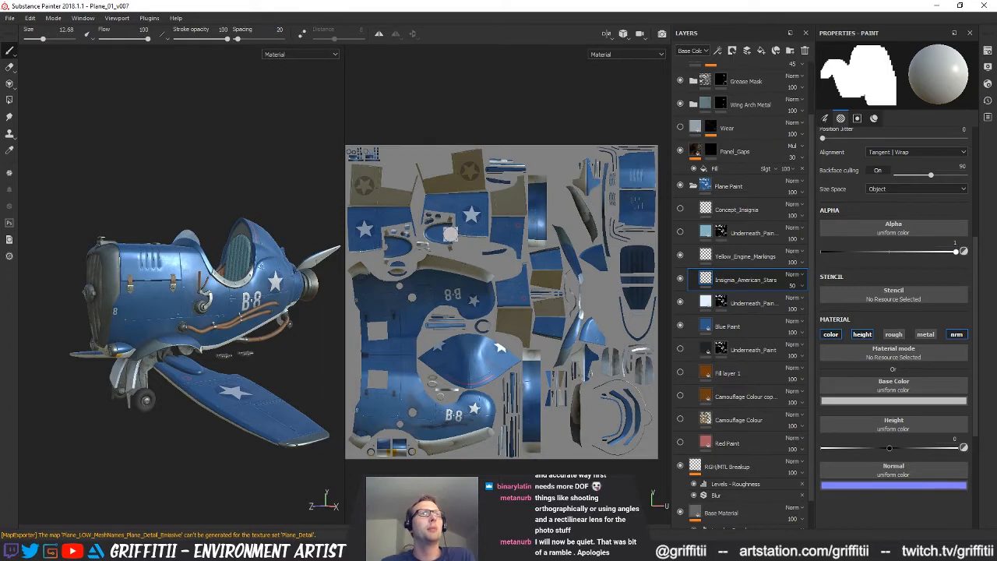
key("ctrl+shift+e")
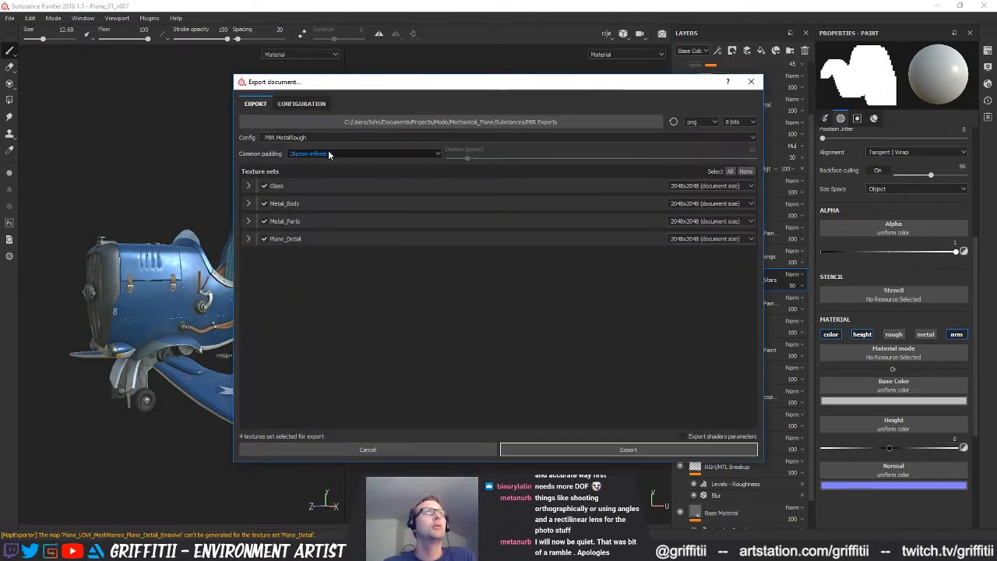
left_click(393, 135)
scroll(317, 186, "down", 3)
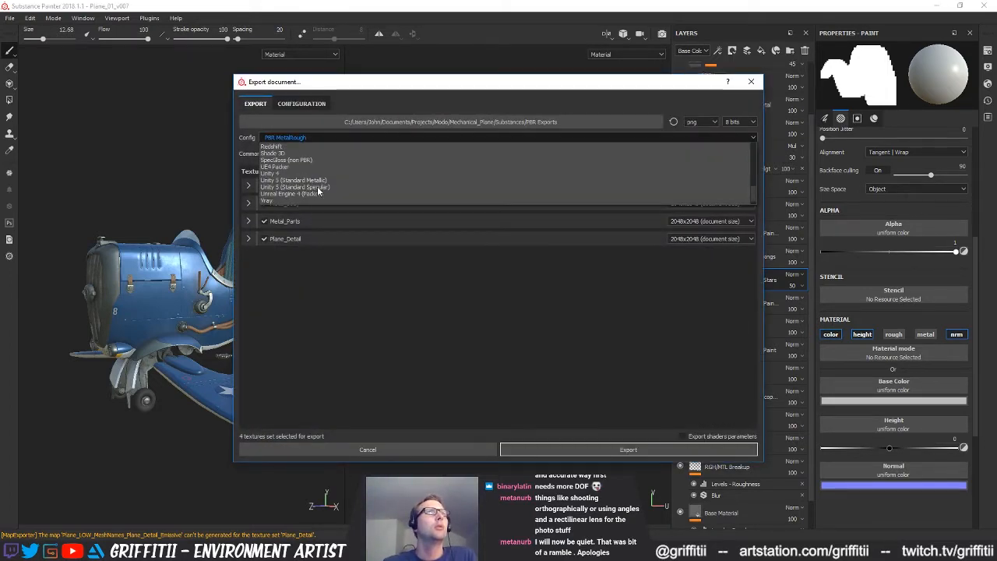
scroll(296, 195, "down", 1)
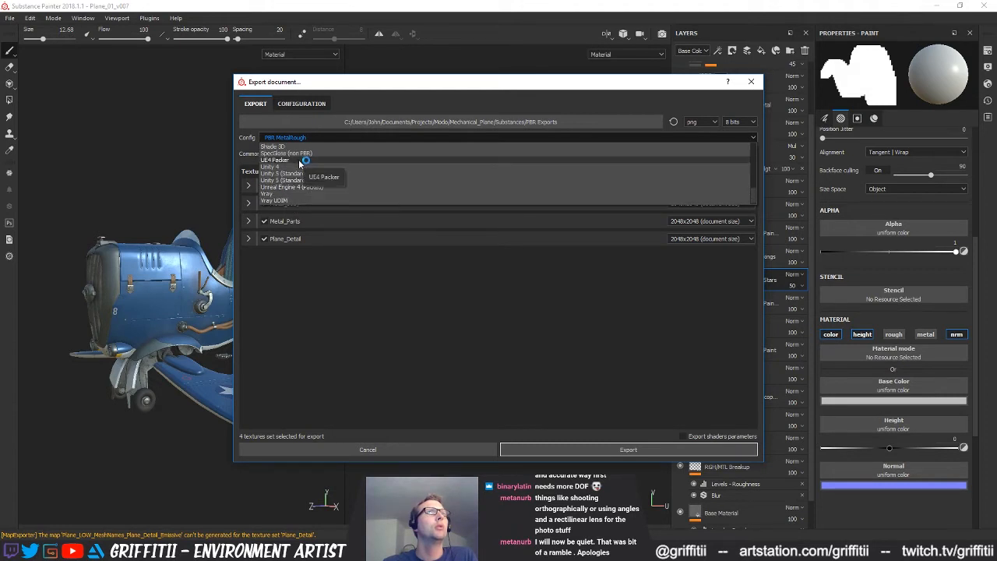
left_click(304, 160)
Compare the output maps of the Unreal Engine 4 (Packed) and UE4 Packer export presets
left_click(301, 105)
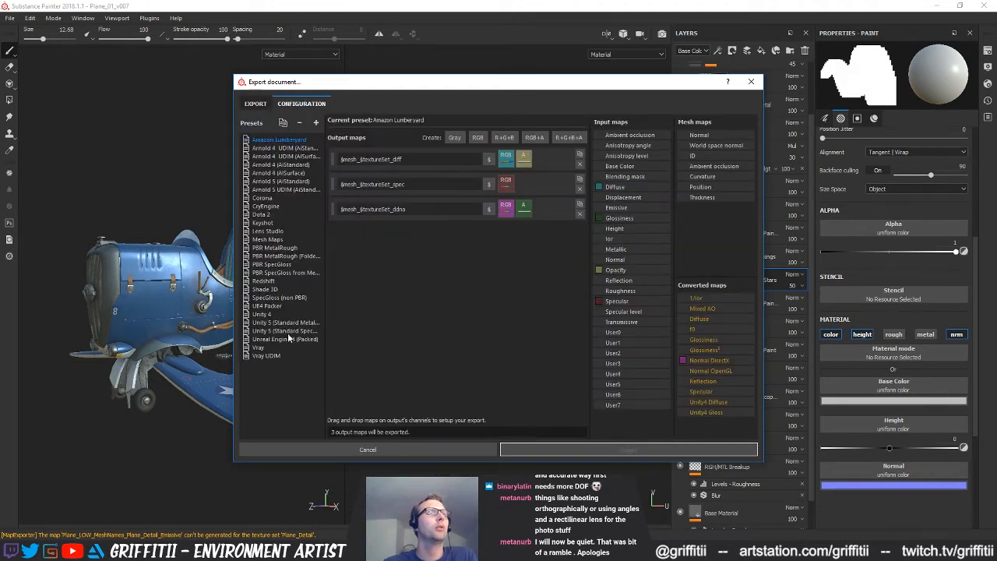
left_click(292, 340)
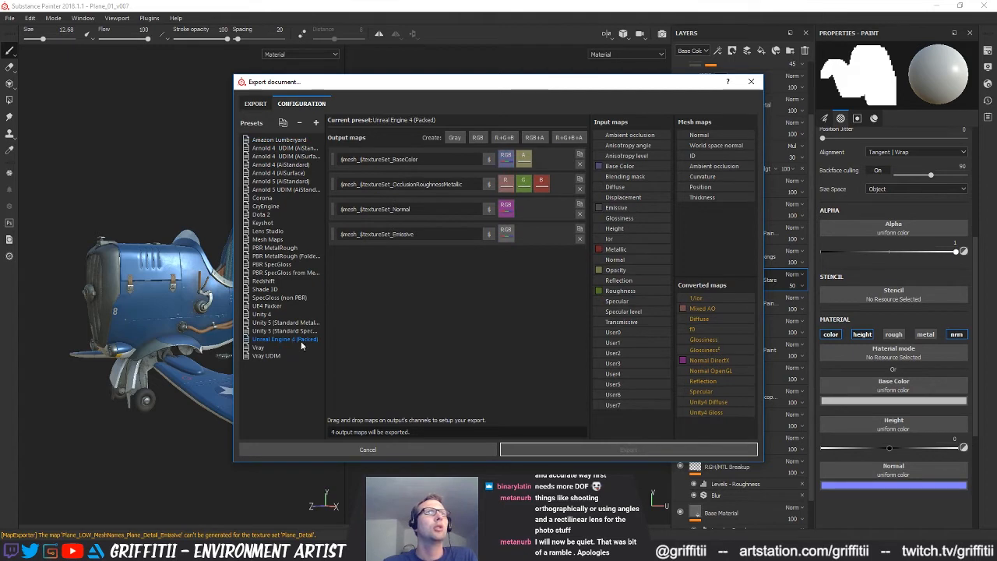
left_click(271, 308)
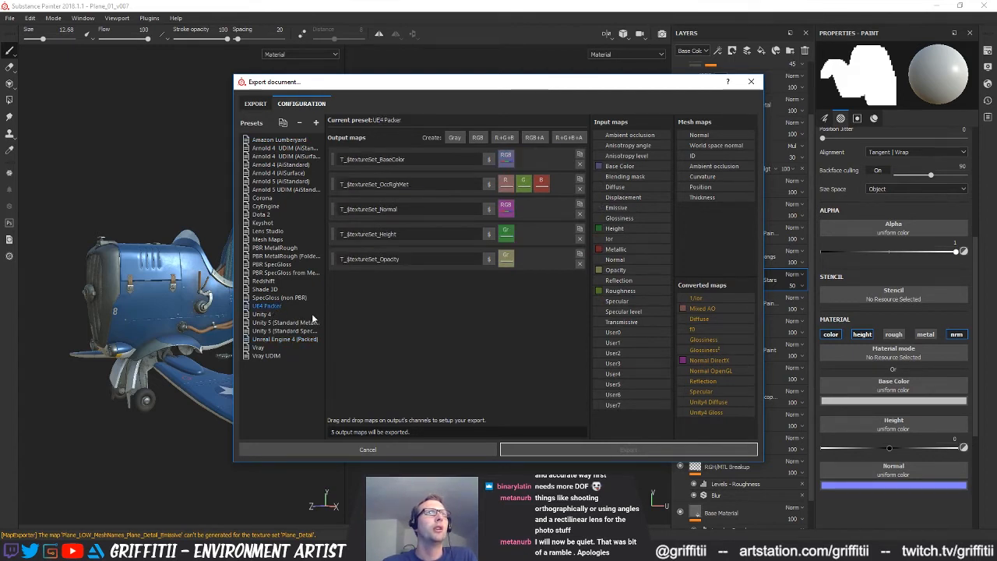
left_click(292, 340)
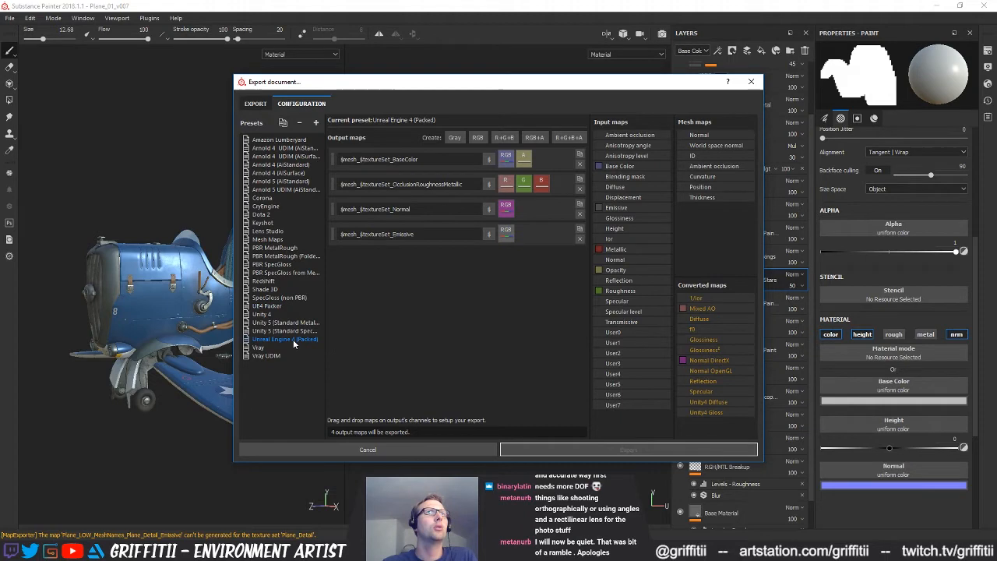
left_click(269, 315)
left_click(273, 306)
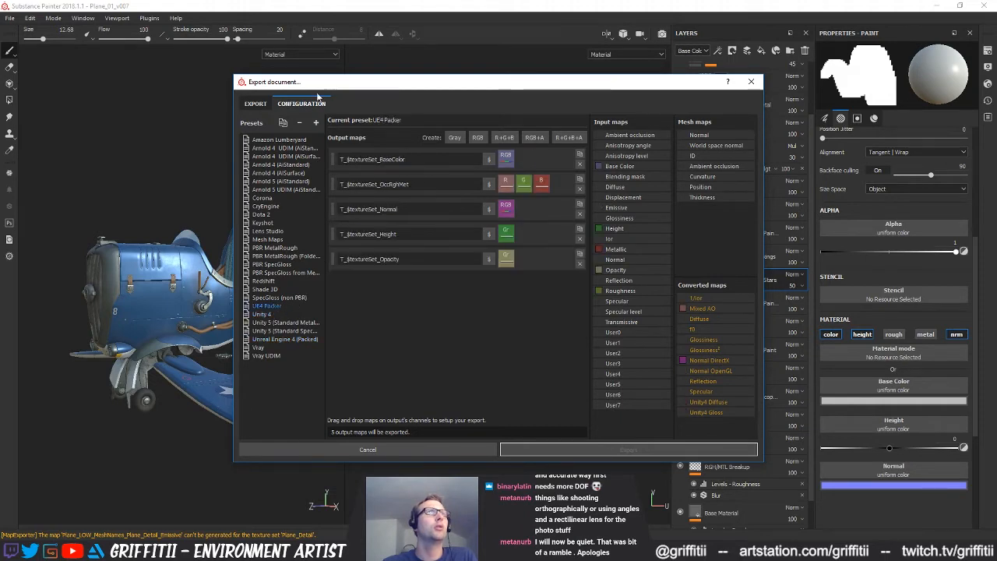
Export all four texture sets with the UE4 Packer configuration into the PBR Exports folder
left_click(256, 104)
left_click(556, 122)
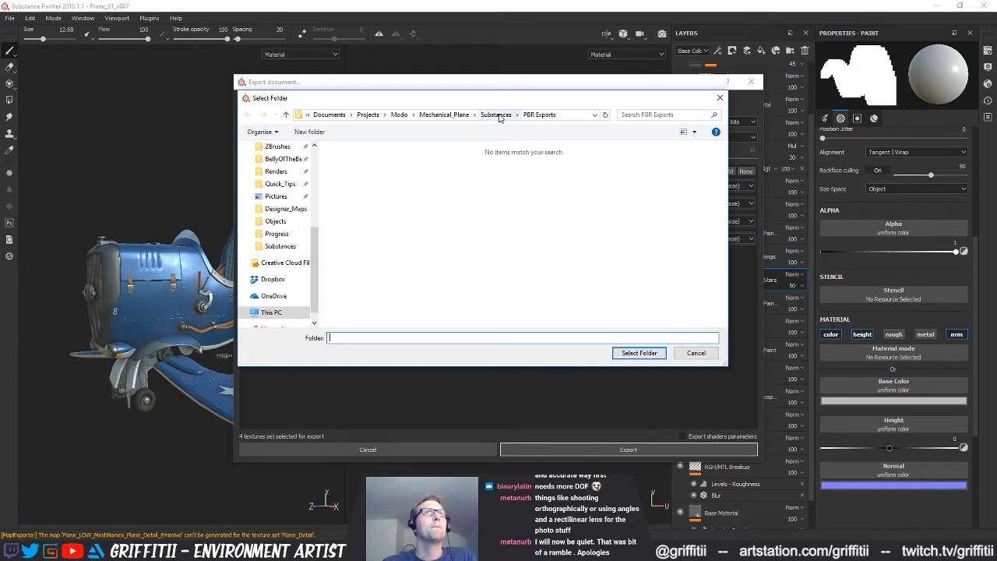
left_click(635, 355)
left_click(619, 450)
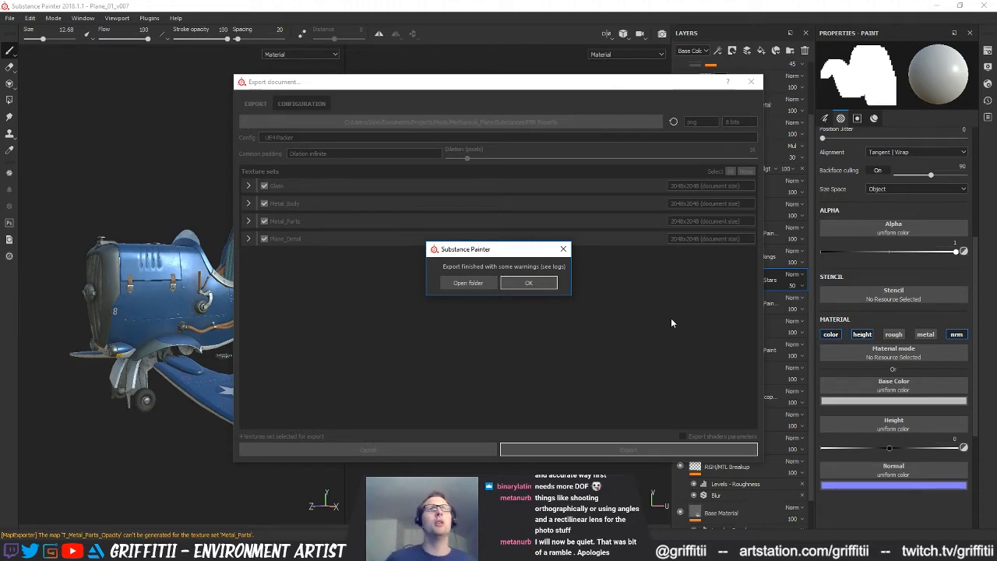
left_click(545, 285)
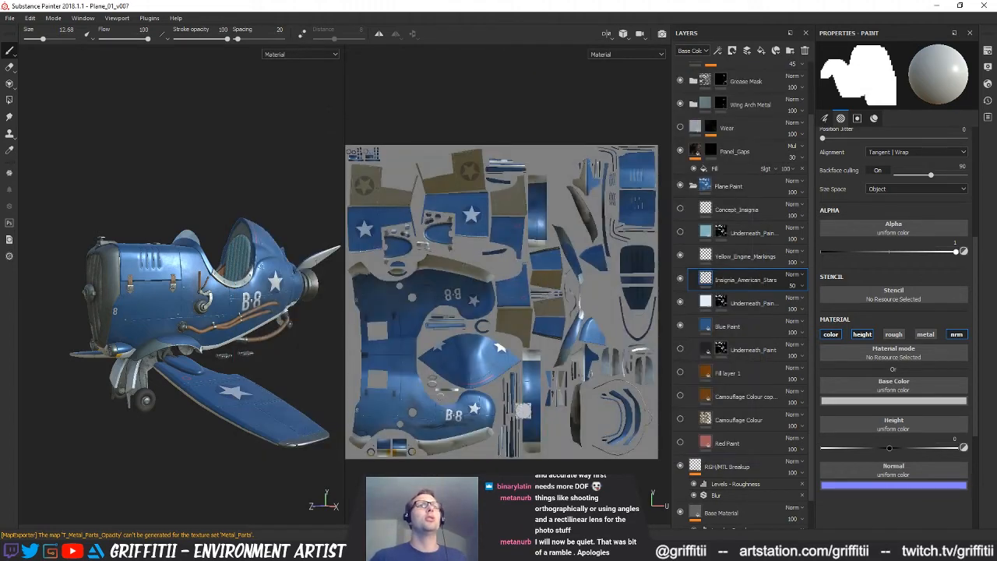
Switch to MODO and open a new floating window that shows the Clips list
left_click(576, 551)
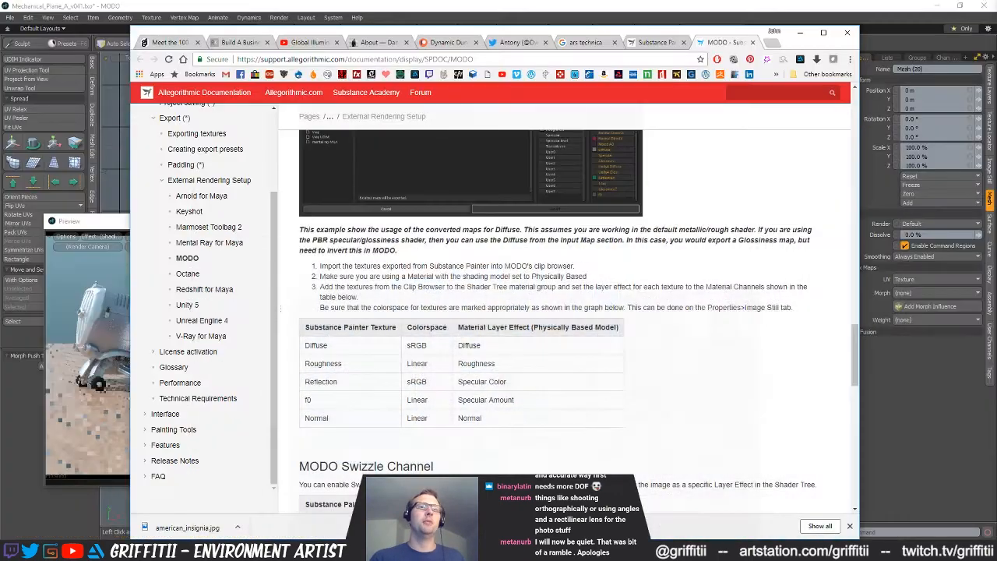
left_click(567, 3)
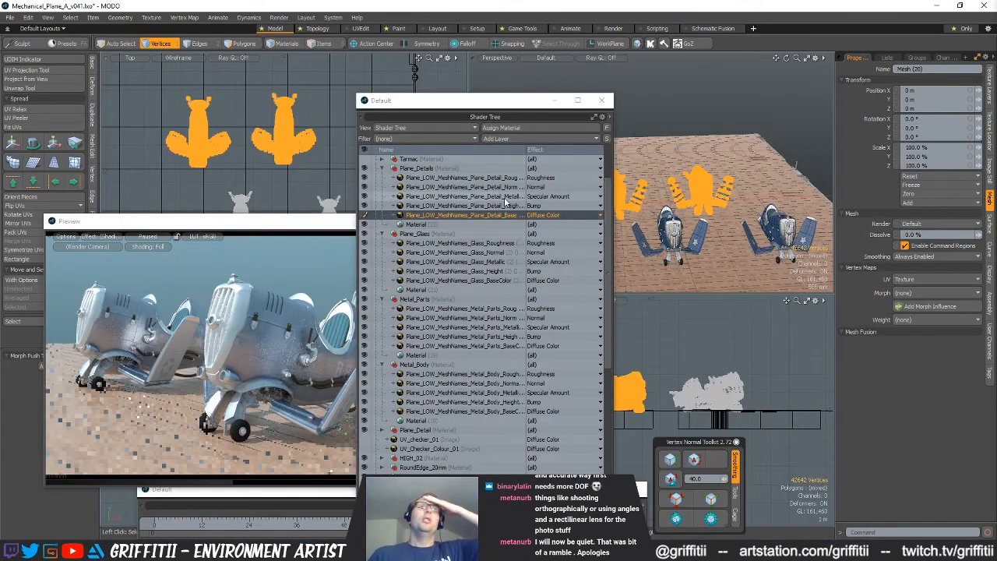
left_click(306, 18)
mouse_move(330, 153)
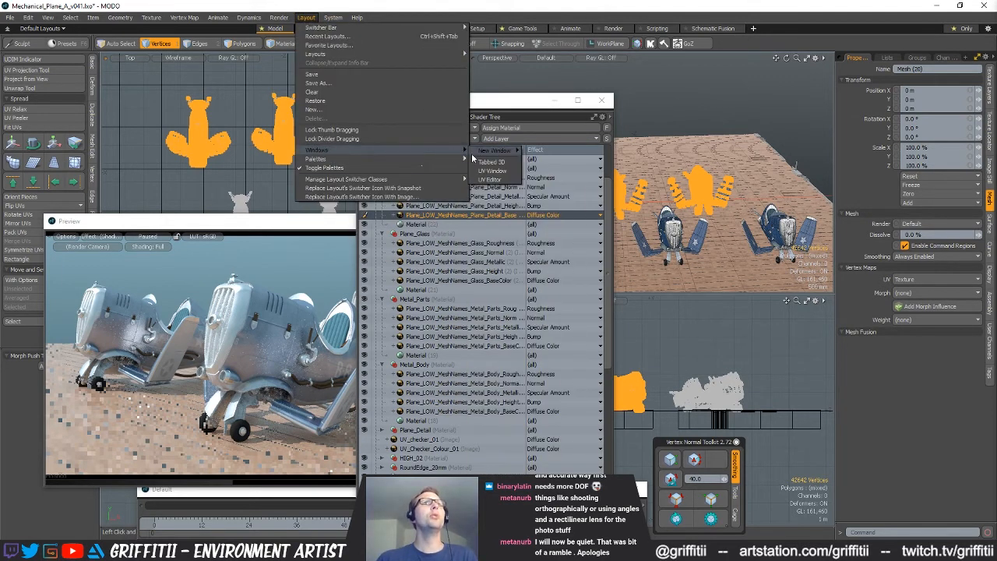
mouse_move(492, 154)
left_click(551, 162)
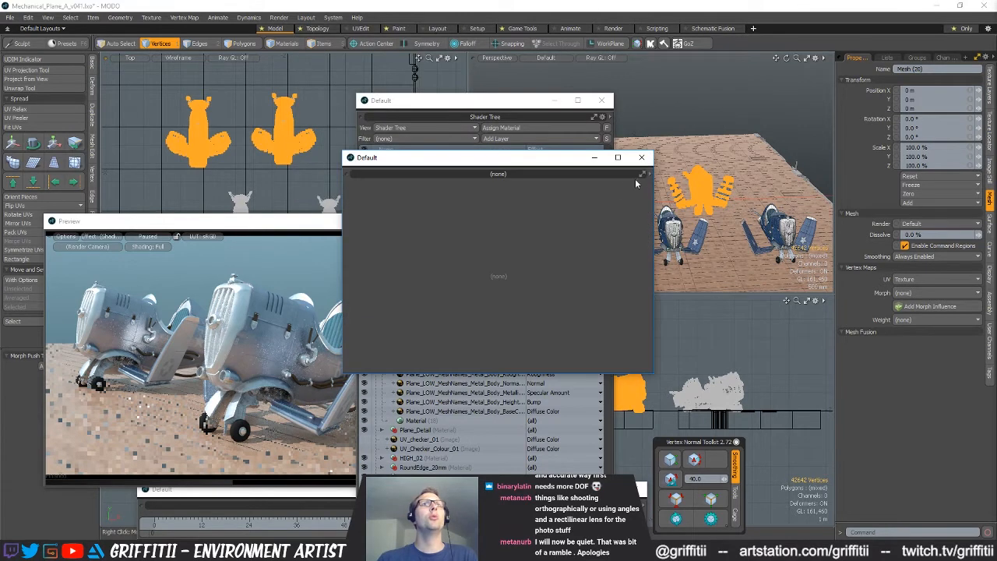
left_click(647, 176)
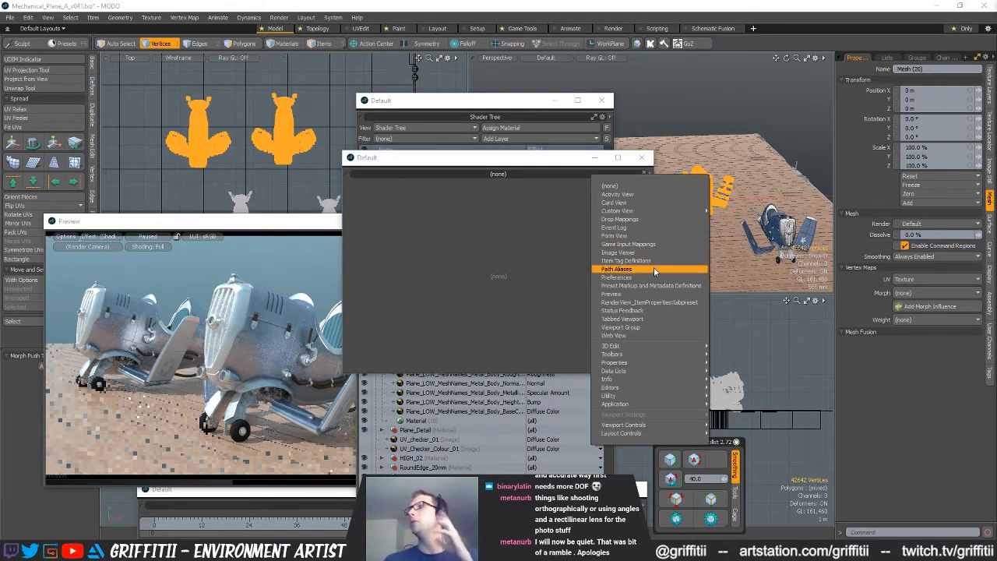
mouse_move(635, 372)
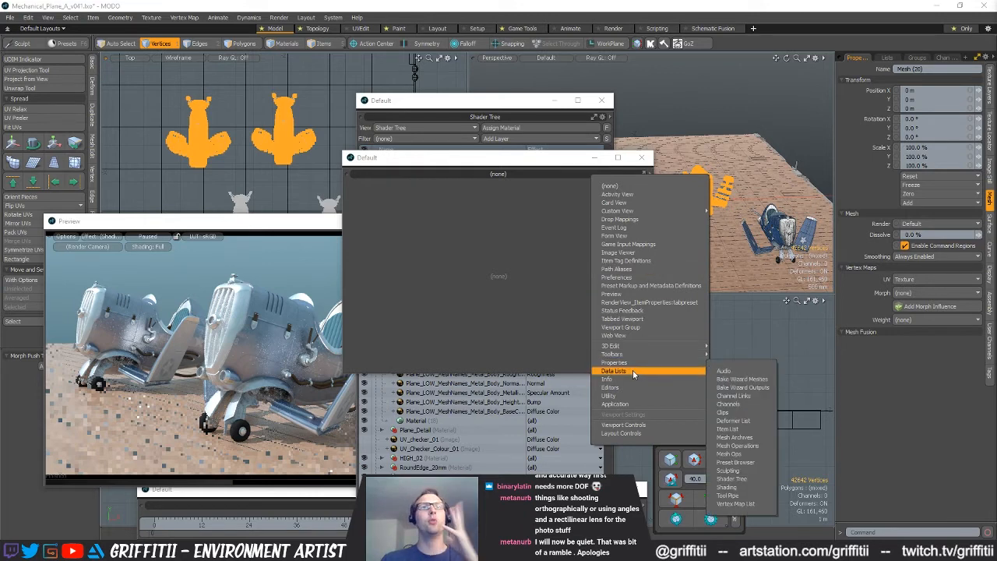
left_click(725, 412)
Start loading images from the PBR Exports folder and list its files in detail view, sorted with the newest date first
left_click(520, 185)
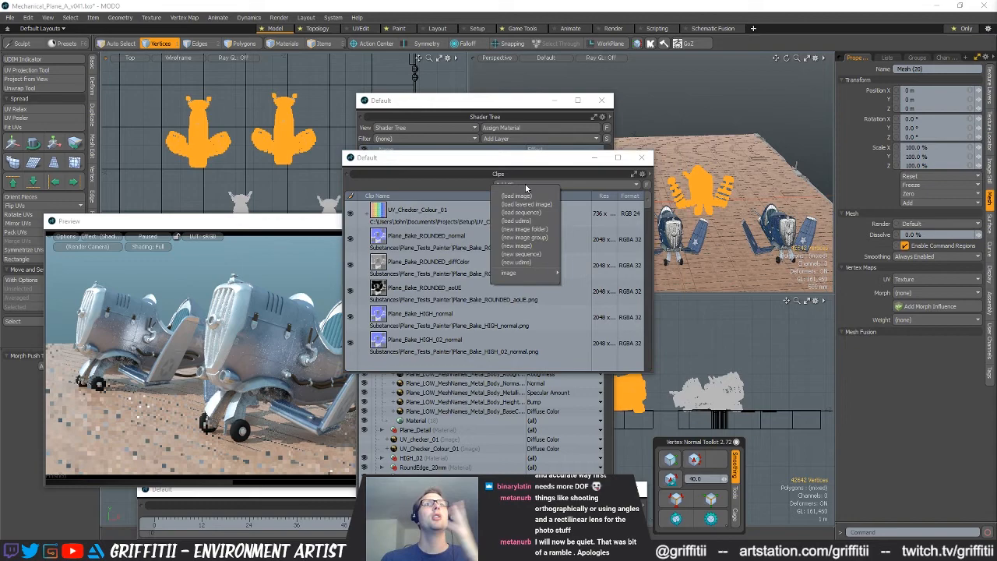
left_click(517, 196)
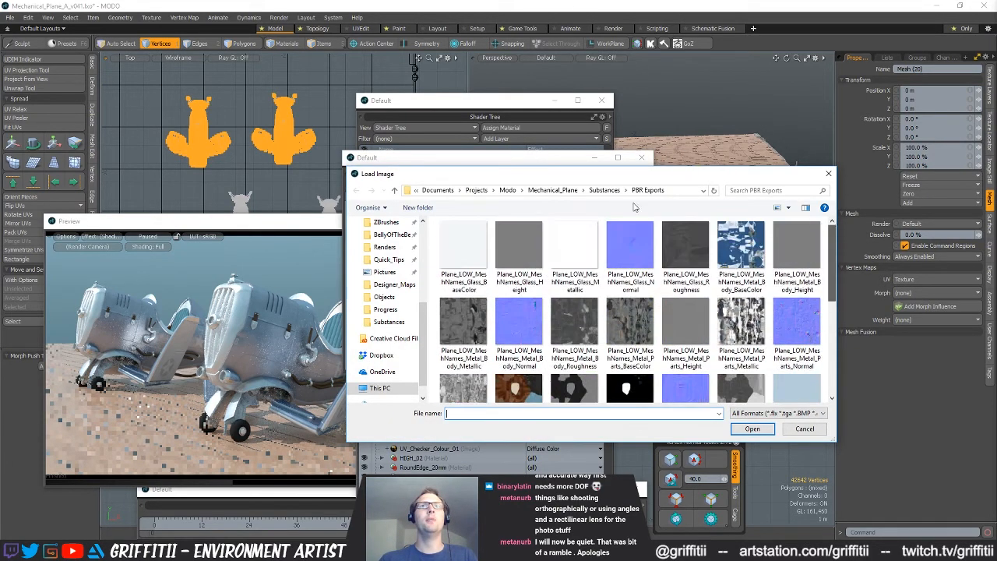
left_click(787, 207)
left_click(819, 273)
left_click_drag(513, 220, 579, 220)
left_click(684, 225)
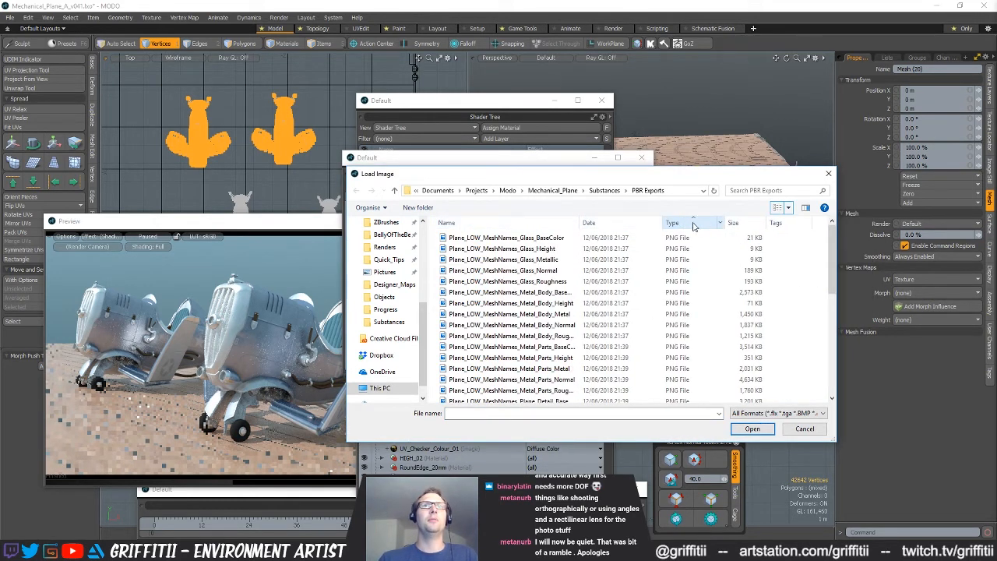
left_click(739, 224)
left_click(590, 224)
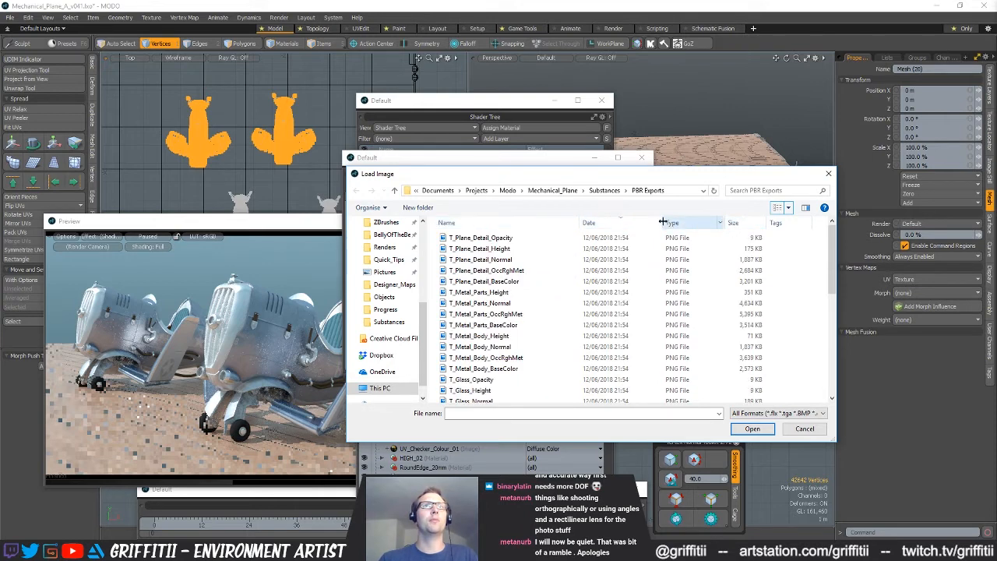
left_click_drag(663, 222, 682, 222)
Load every T_ texture from T_Plane_Detail_Opacity to T_Glass_BaseColor as clips and move the Clips window clear of the Shader Tree
left_click(483, 238)
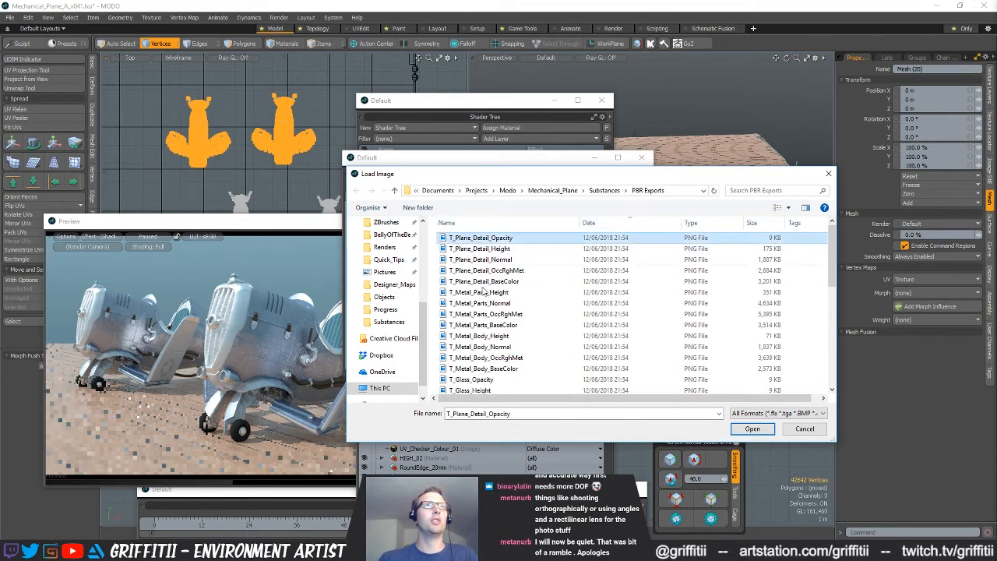
scroll(484, 328, "down", 3)
left_click(483, 332, "shift")
scroll(481, 331, "up", 3)
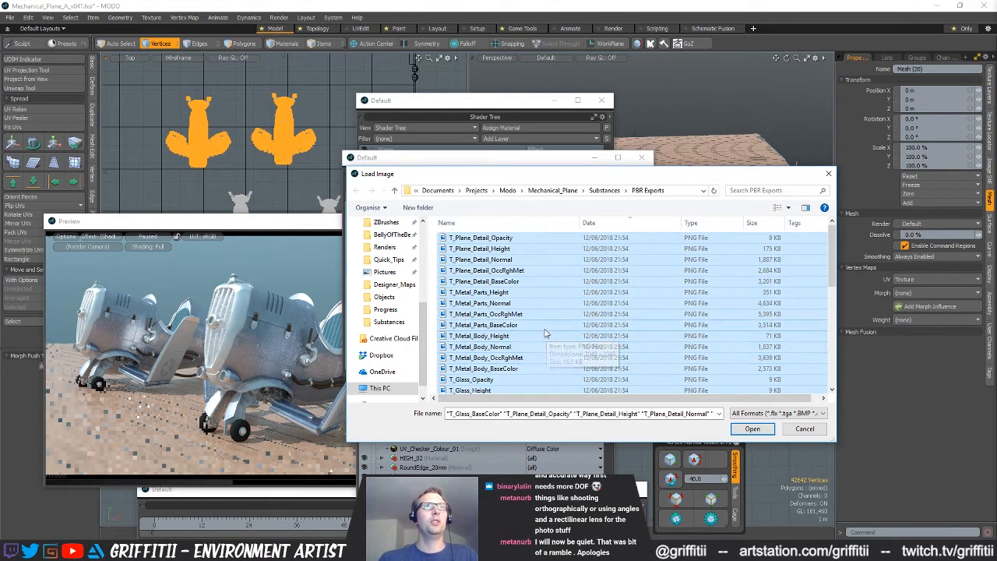
left_click(750, 429)
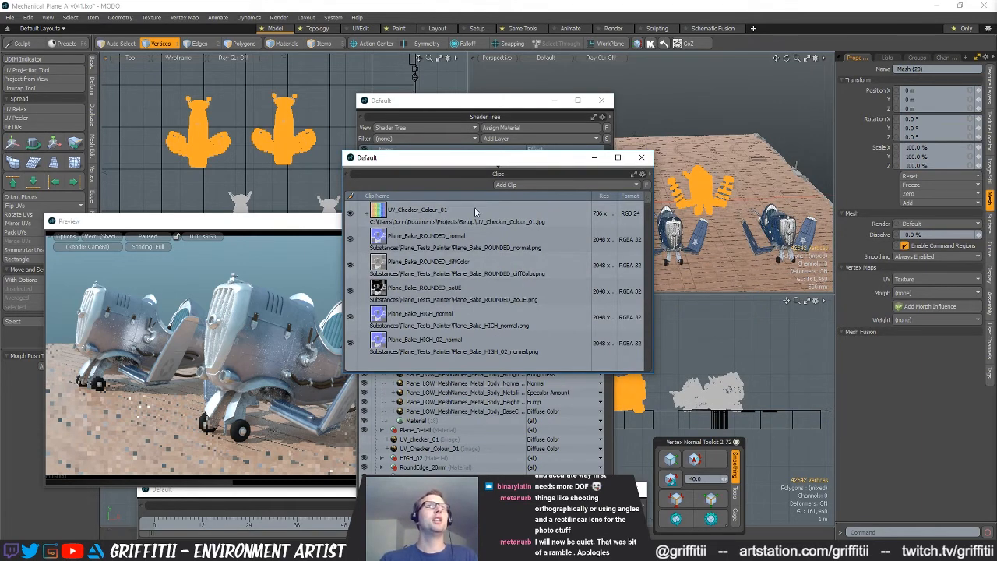
scroll(545, 280, "down", 5)
left_click(475, 317)
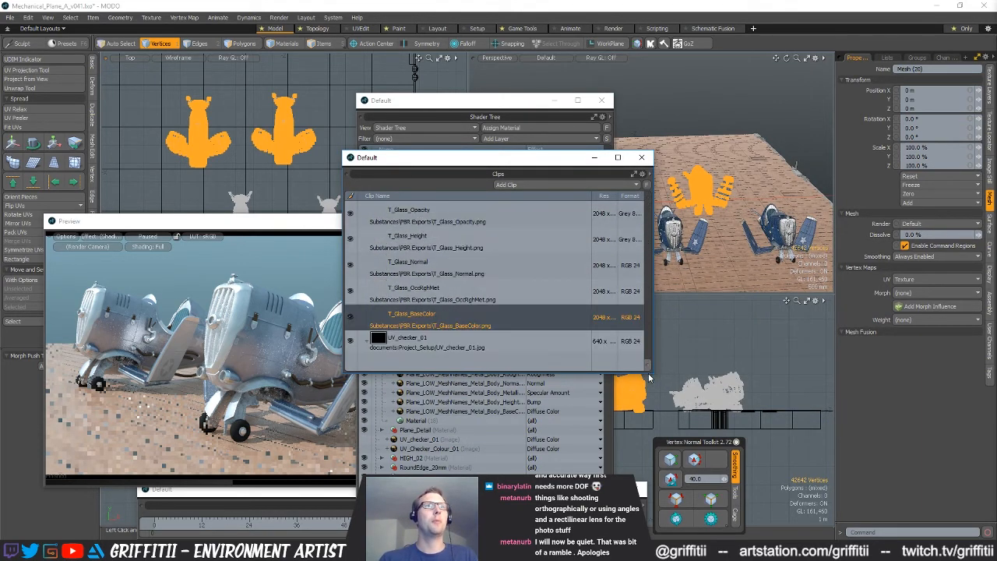
left_click_drag(478, 157, 802, 156)
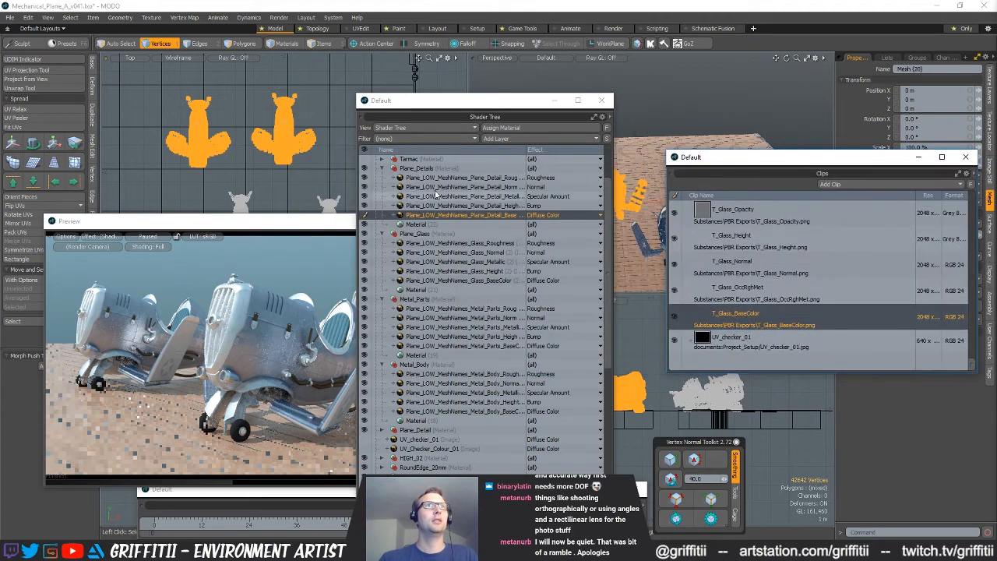
Delete the five old Plane_LOW image layers from each of the Plane_Details and Plane_Glass materials in the Shader Tree
left_click(428, 179)
left_click(464, 217, "shift")
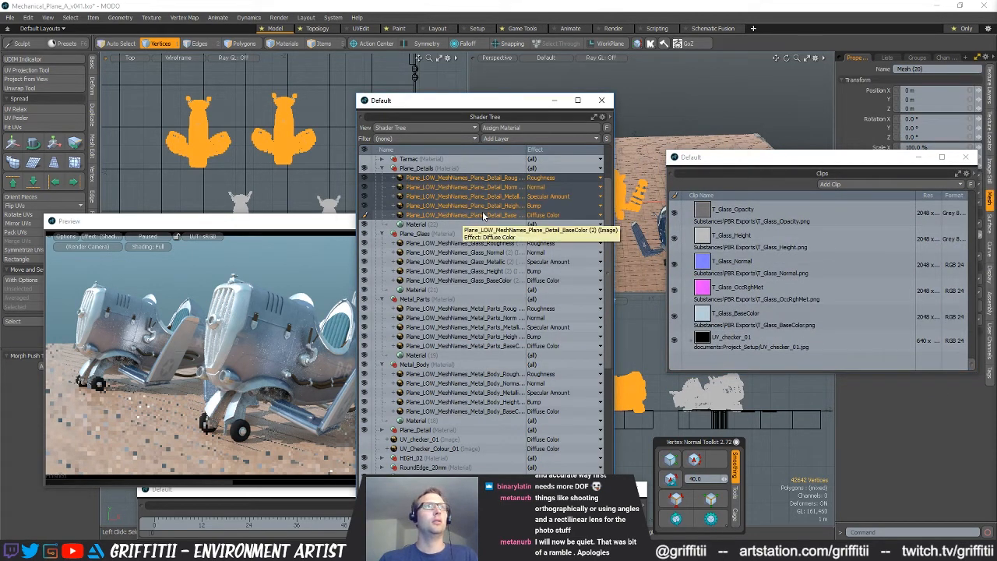
key("Delete")
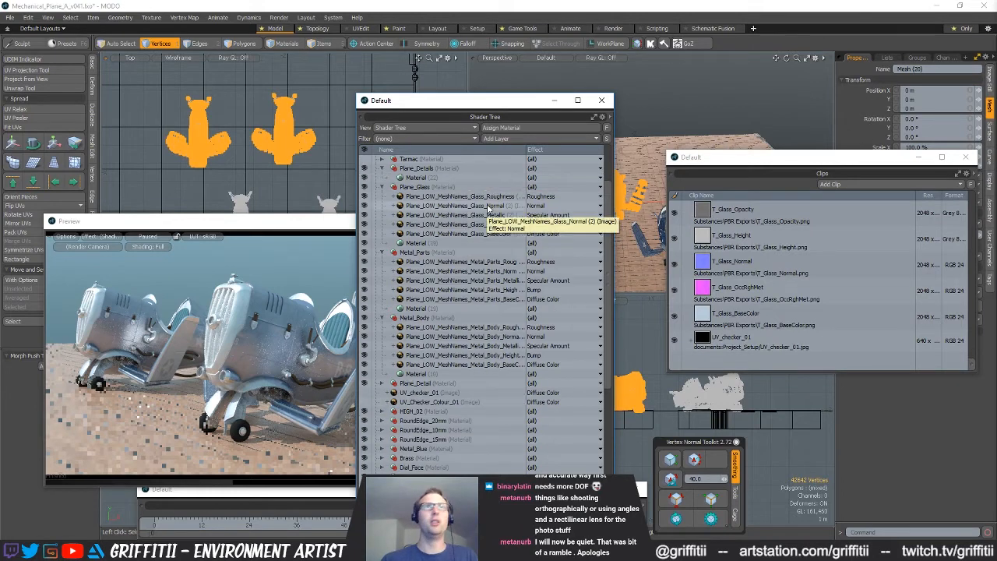
left_click(424, 196)
left_click(441, 233, "shift")
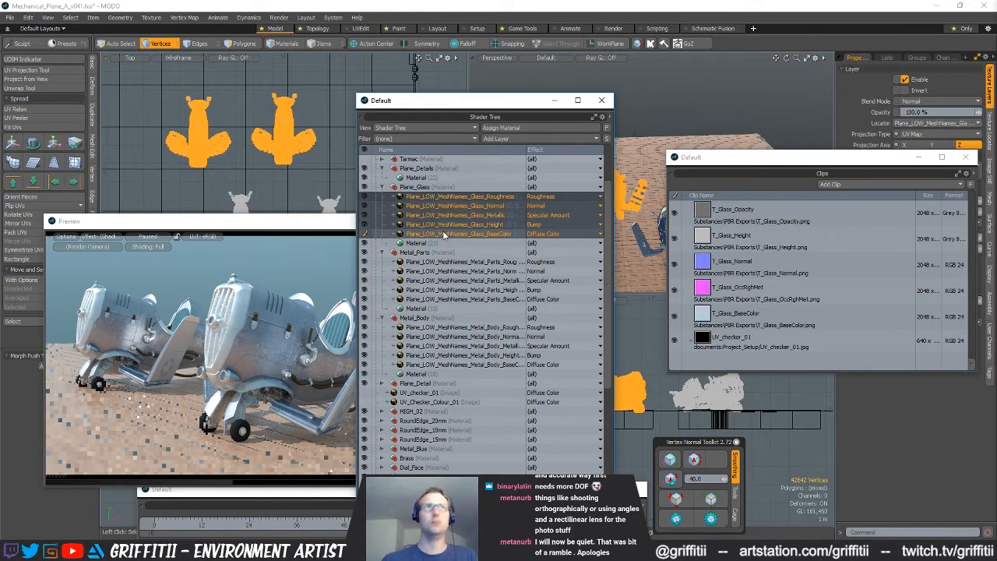
key("Delete")
Delete the five old Plane_LOW image layers from each of the Metal_Parts and Metal_Body materials
left_click(428, 215)
left_click(429, 253, "shift")
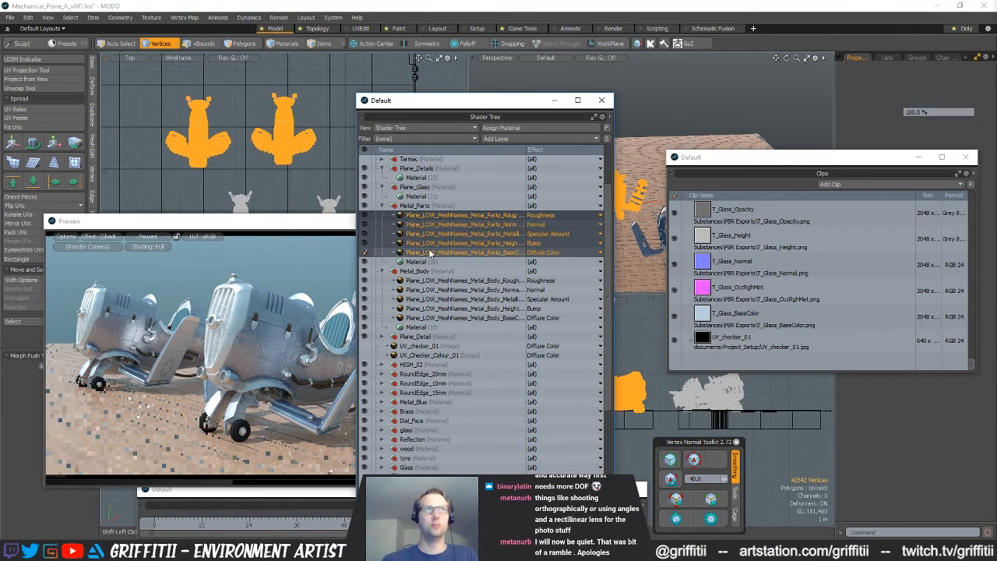
key("Delete")
left_click(430, 234)
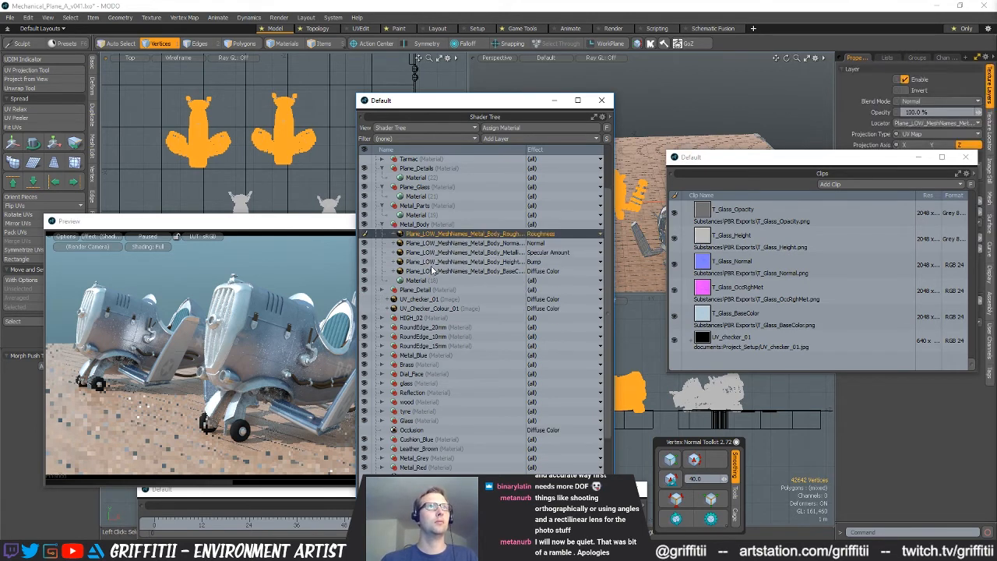
left_click(433, 270, "shift")
key("Delete")
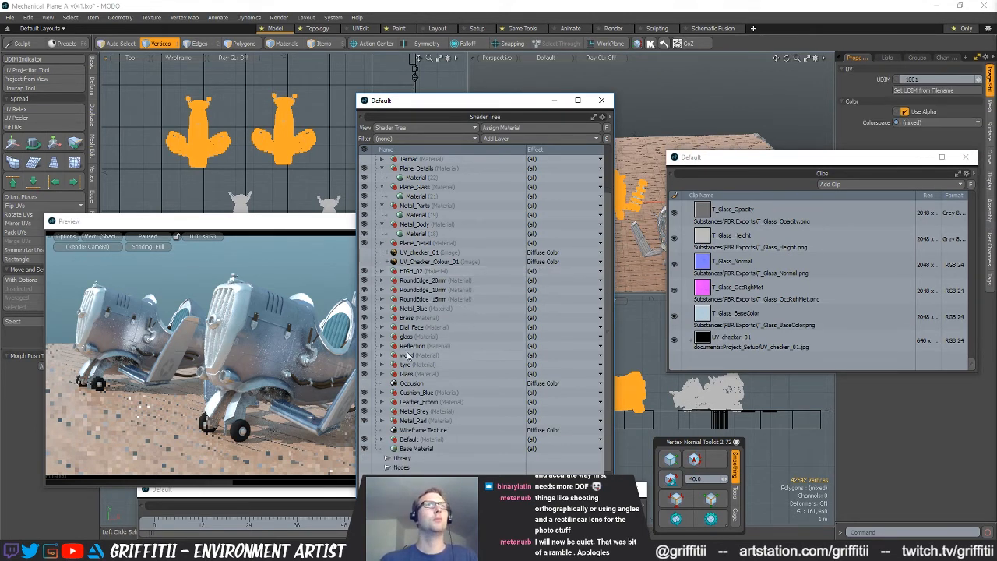
Add the five T_Glass clips, from Opacity to BaseColor, as image layers in the Plane_Glass material
left_click(754, 318)
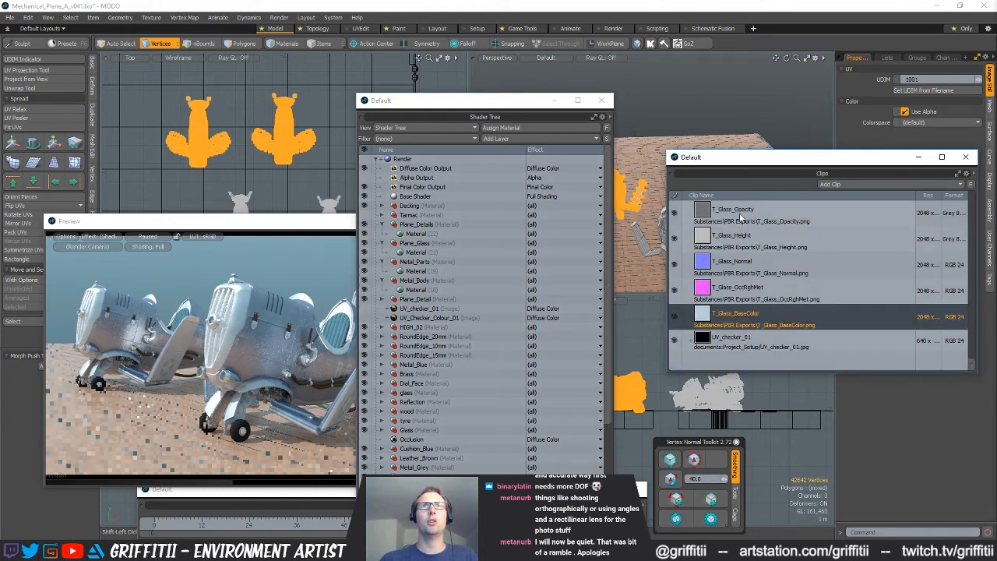
left_click(741, 219, "shift")
left_click_drag(736, 292, 428, 251)
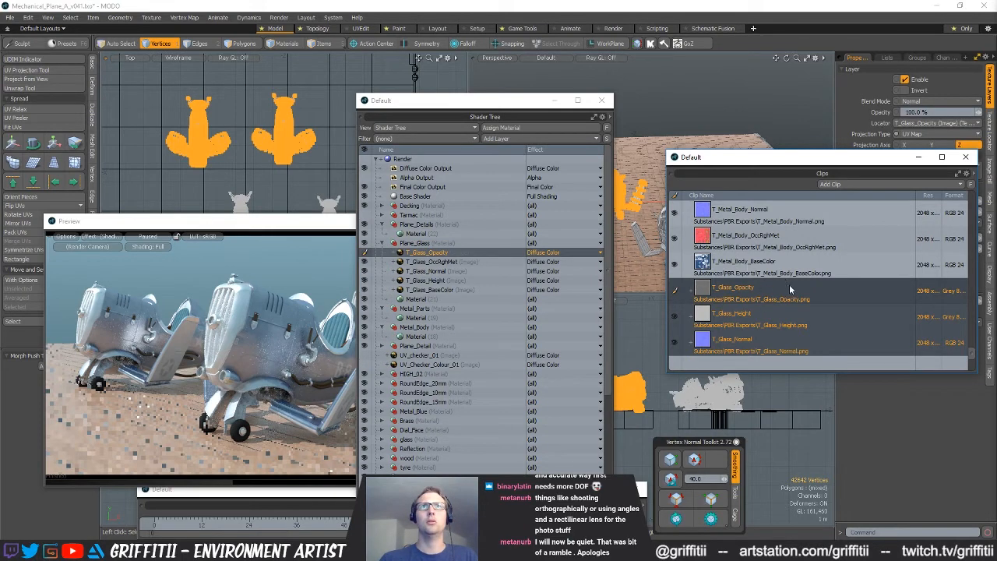
Add the T_Metal_Body Height, Normal, OccRghMet and BaseColor clips as image layers in the Metal_Body material
left_click(767, 266)
scroll(768, 309, "up", 3)
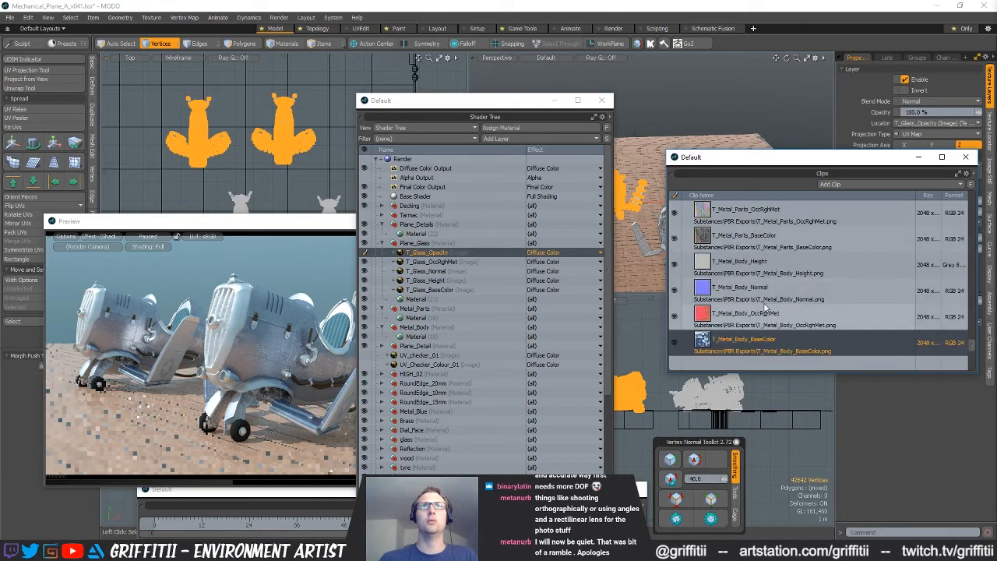
left_click(759, 265, "shift")
left_click_drag(743, 267, 468, 332)
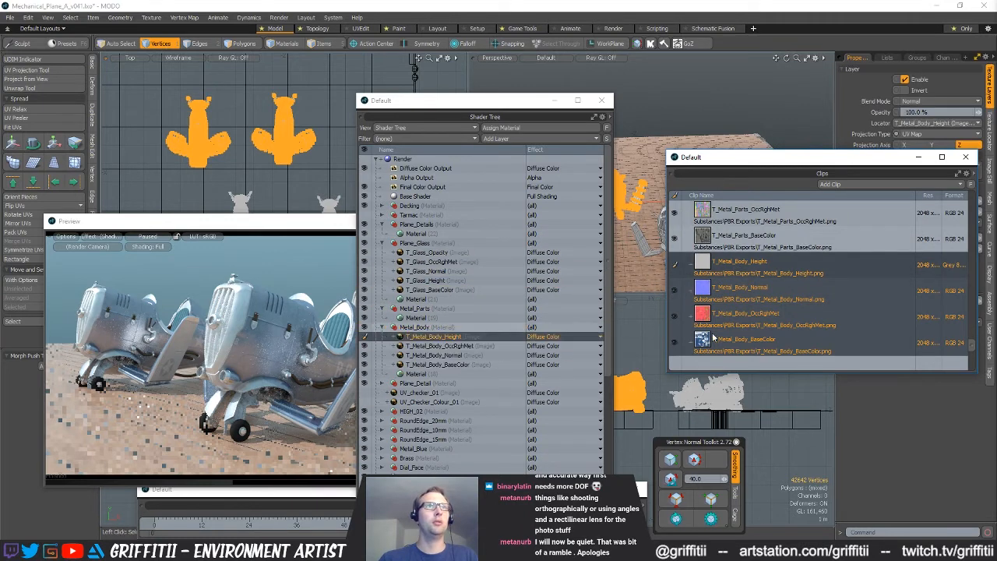
Add the T_Metal_Parts Height, Normal, OccRghMet and BaseColor clips as image layers in the Metal_Parts material
scroll(789, 290, "up", 4)
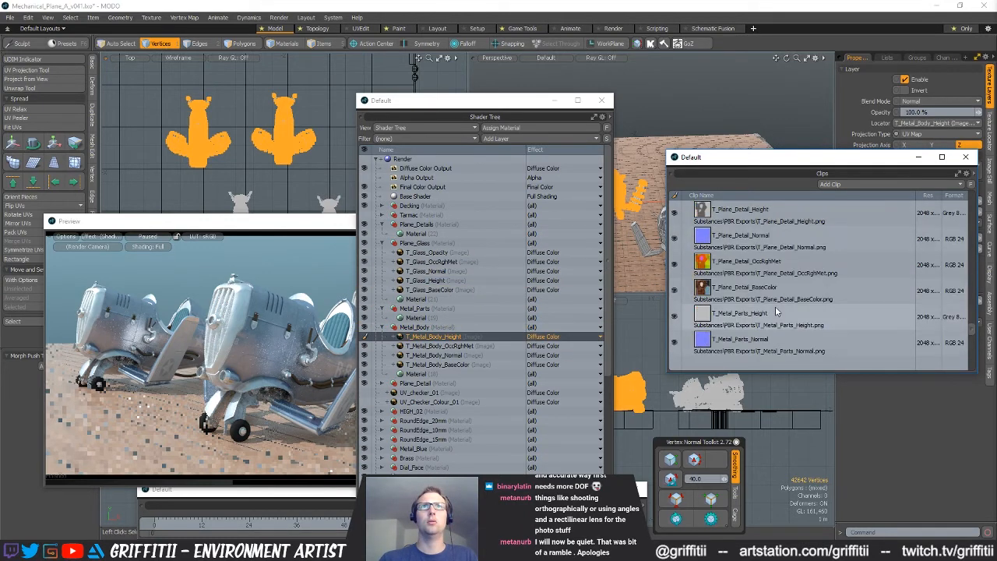
left_click(778, 315)
left_click(771, 238, "shift")
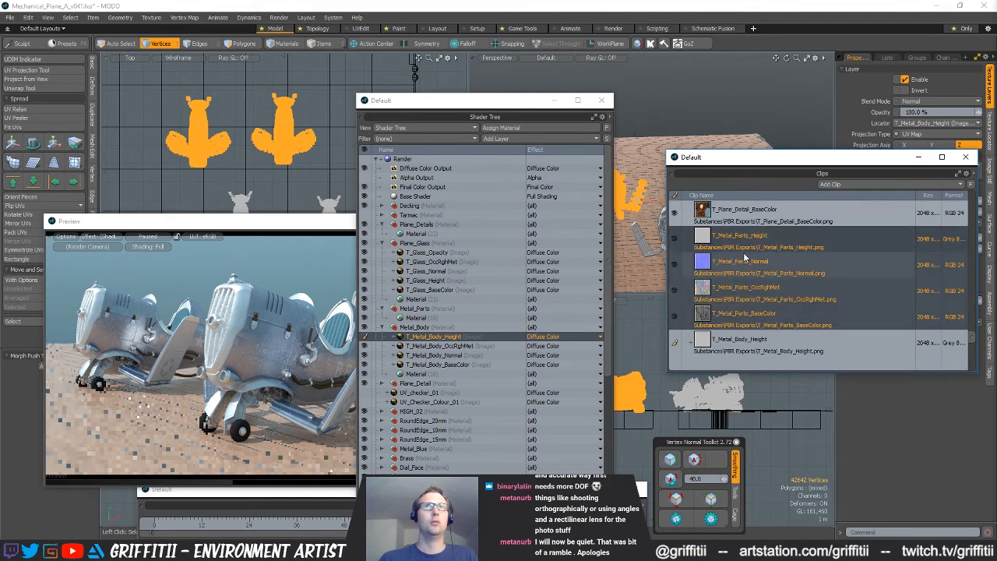
left_click_drag(771, 237, 409, 315)
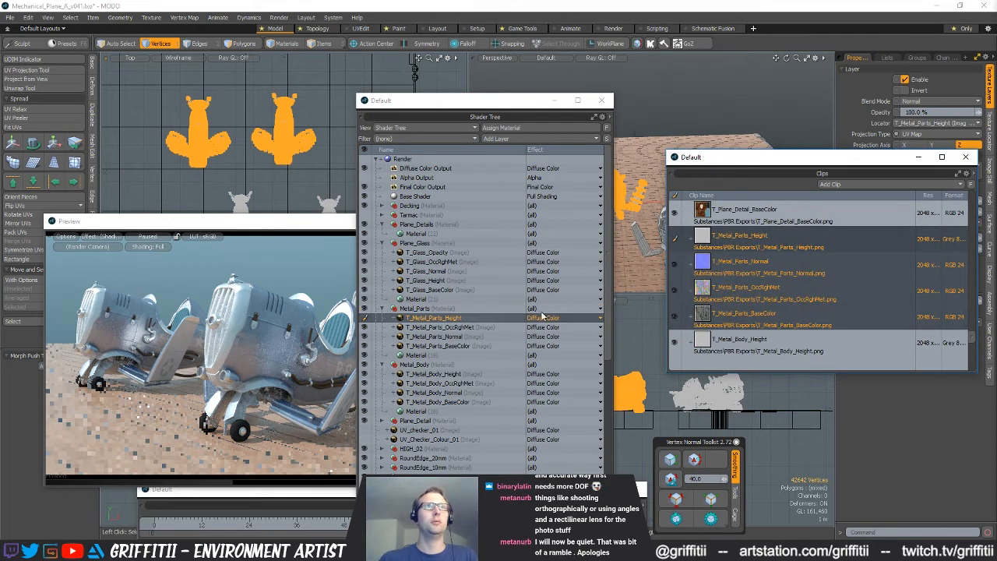
Add the T_Plane_Detail Height, Normal, OccRghMet and BaseColor clips as image layers in the Plane_Details material
scroll(787, 279, "up", 3)
left_click(771, 282)
left_click(760, 216, "shift")
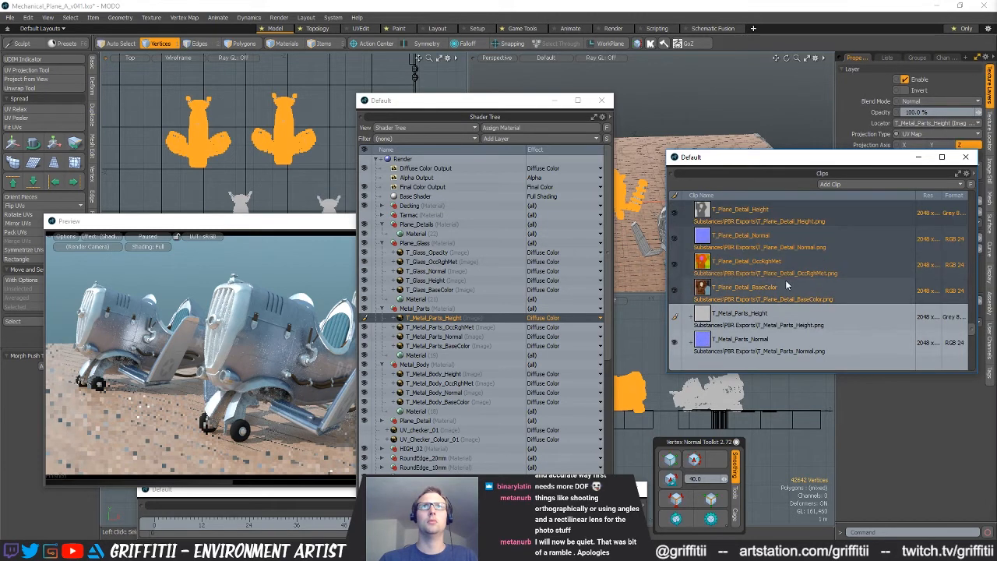
scroll(787, 285, "down", 2)
scroll(801, 301, "up", 2)
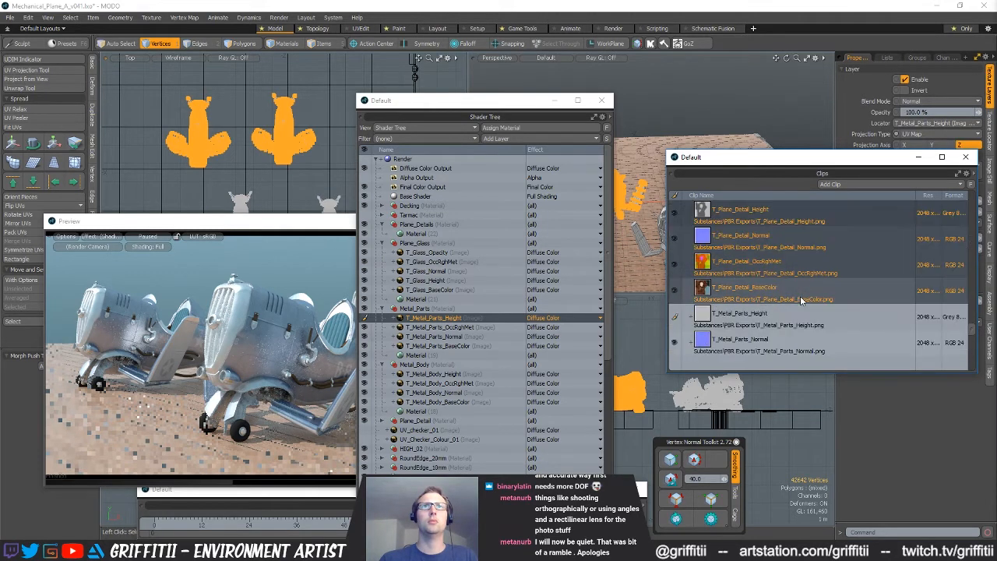
scroll(767, 278, "up", 3)
scroll(768, 278, "down", 3)
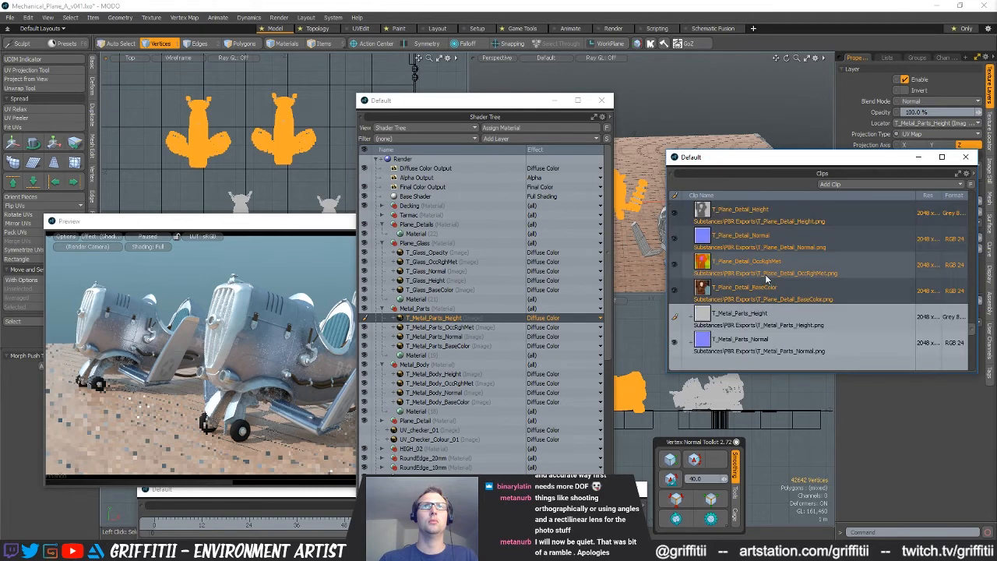
left_click_drag(747, 291, 426, 234)
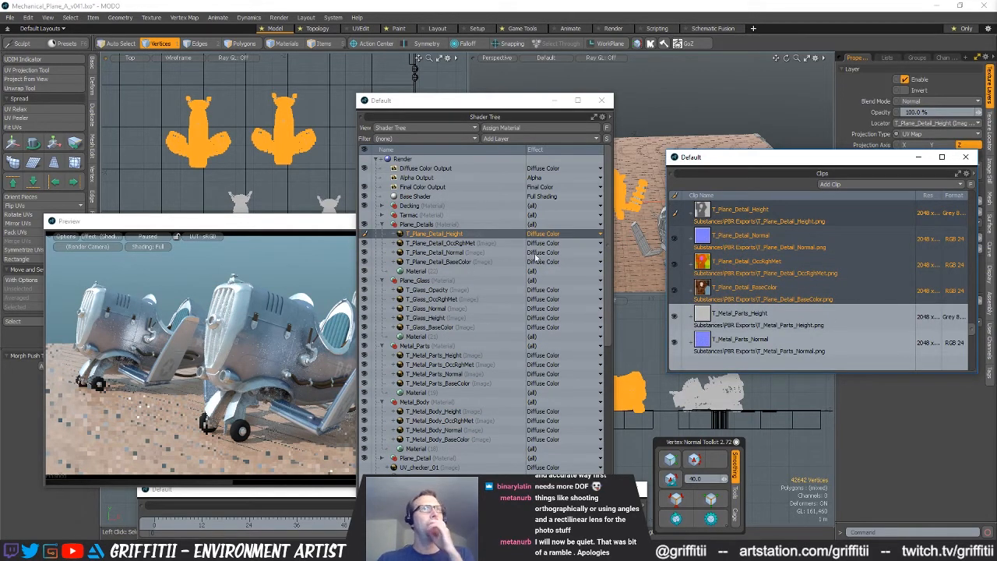
Add an Unreal Material layer to the Plane_Details group, directly above its base Material
left_click(420, 270)
left_click(507, 139)
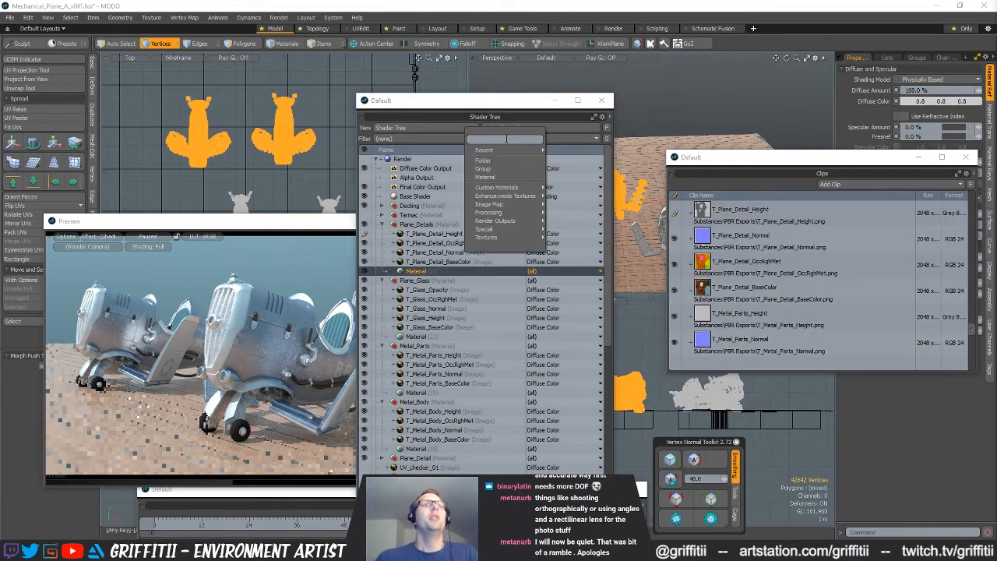
left_click(505, 138)
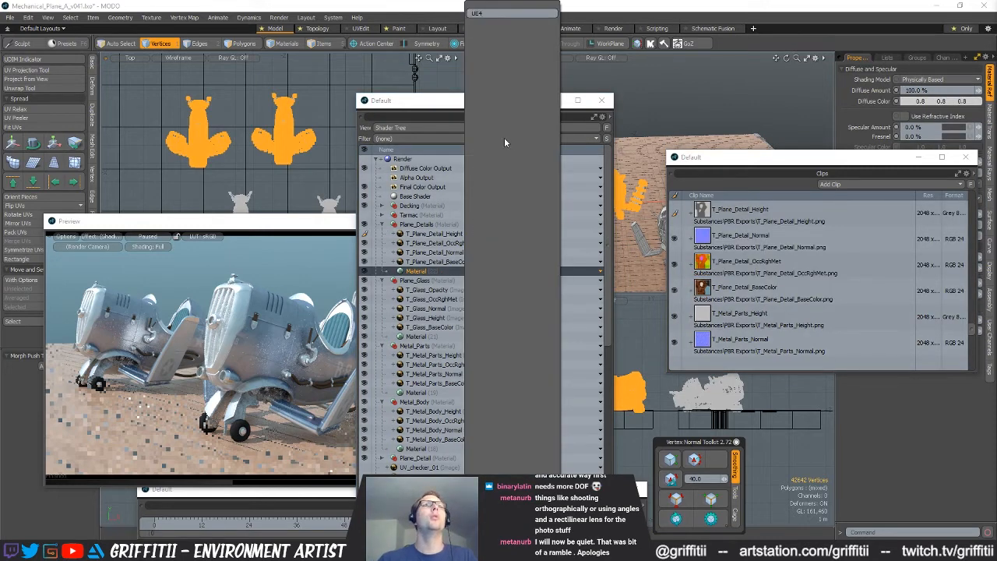
key("BackSpace")
key("BackSpace")
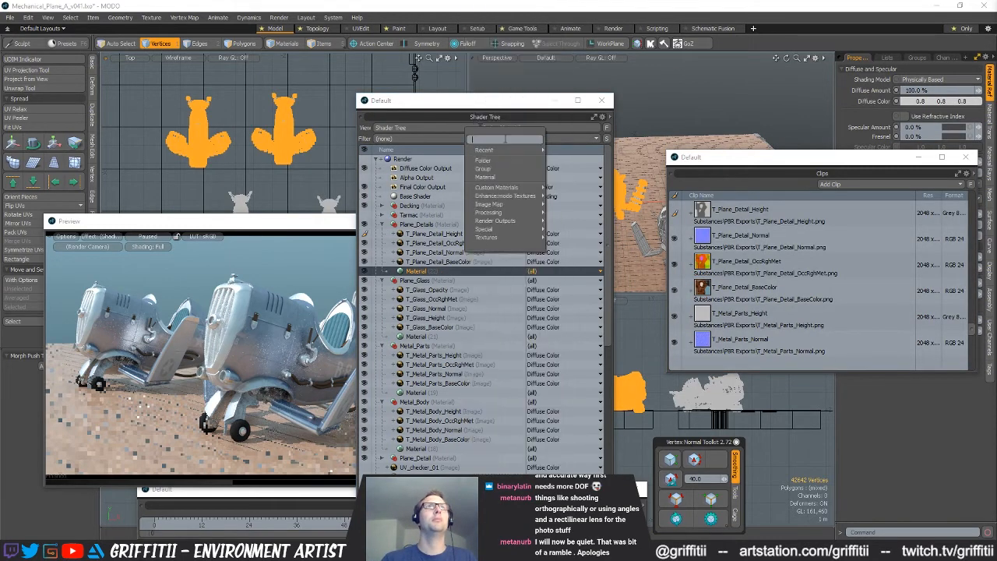
type("mater")
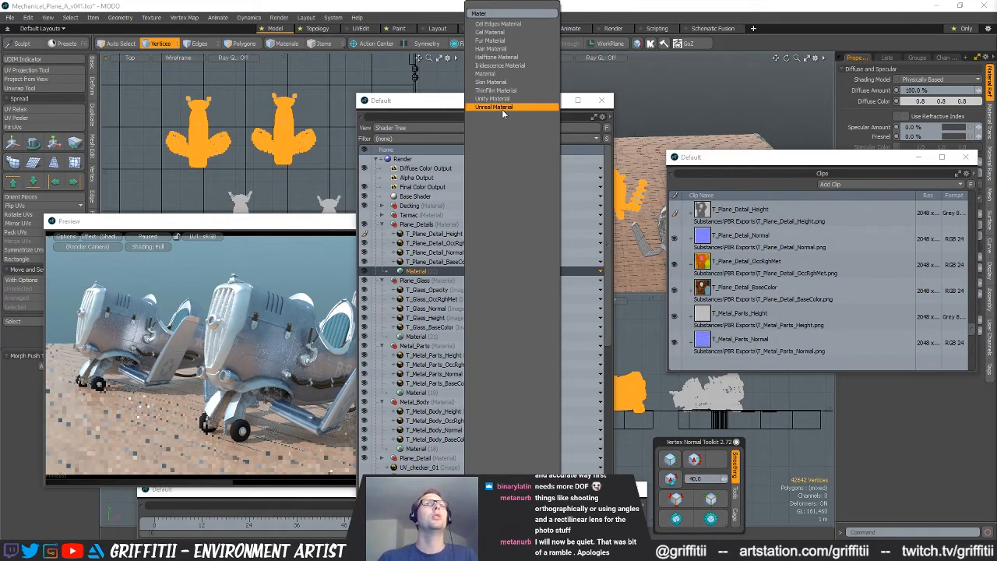
left_click(502, 107)
left_click_drag(422, 238, 376, 289)
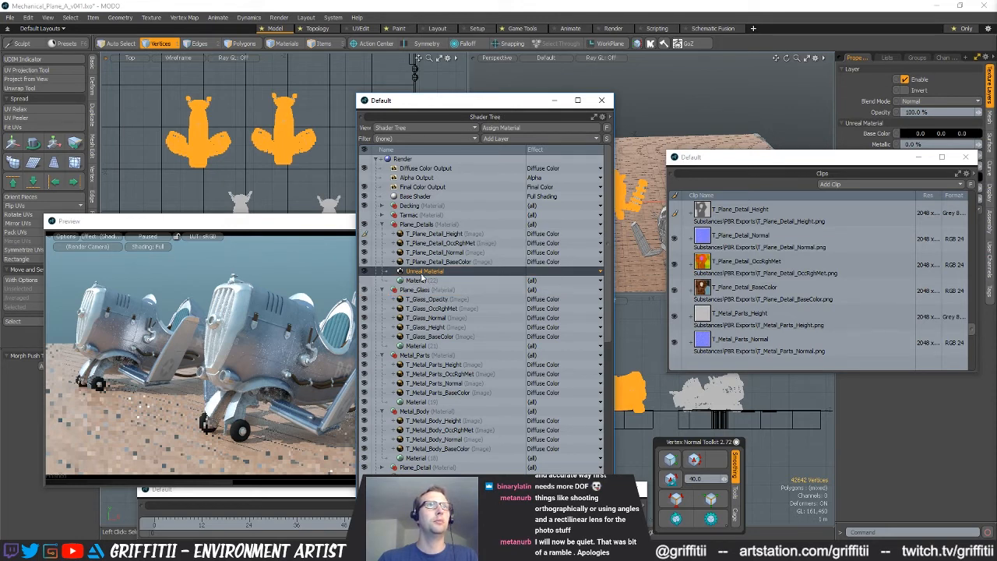
Duplicate the Unreal Material into the Plane_Glass and Metal_Parts groups, directly above each group's base Material
right_click(421, 274)
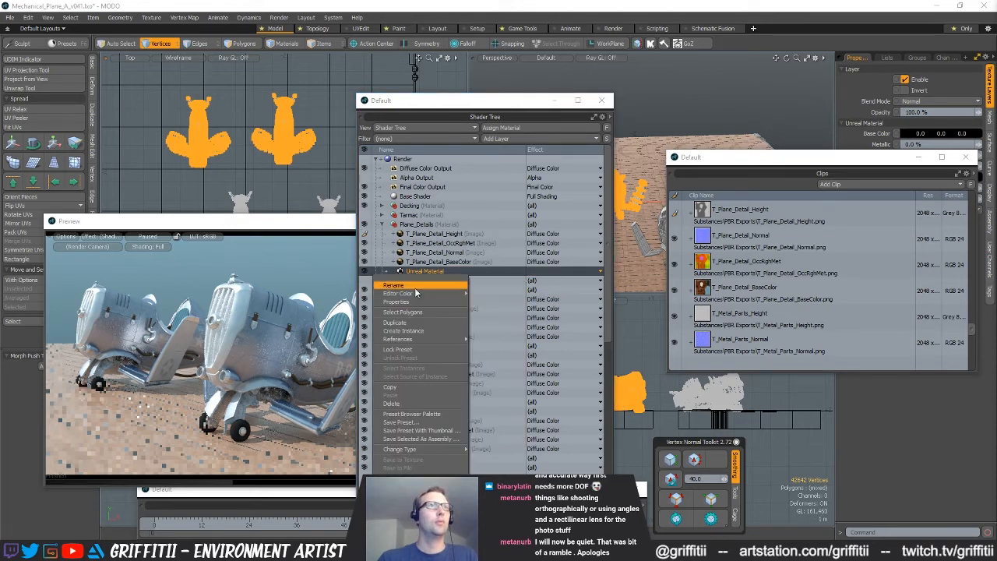
left_click(401, 322)
left_click_drag(424, 312, 366, 358)
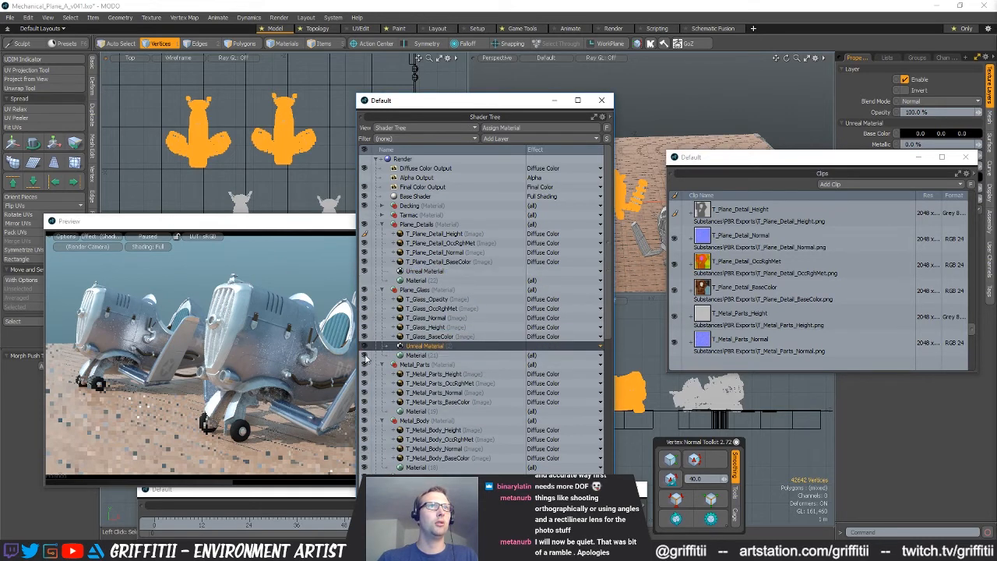
right_click(438, 350)
left_click(425, 345)
left_click_drag(419, 346, 365, 414)
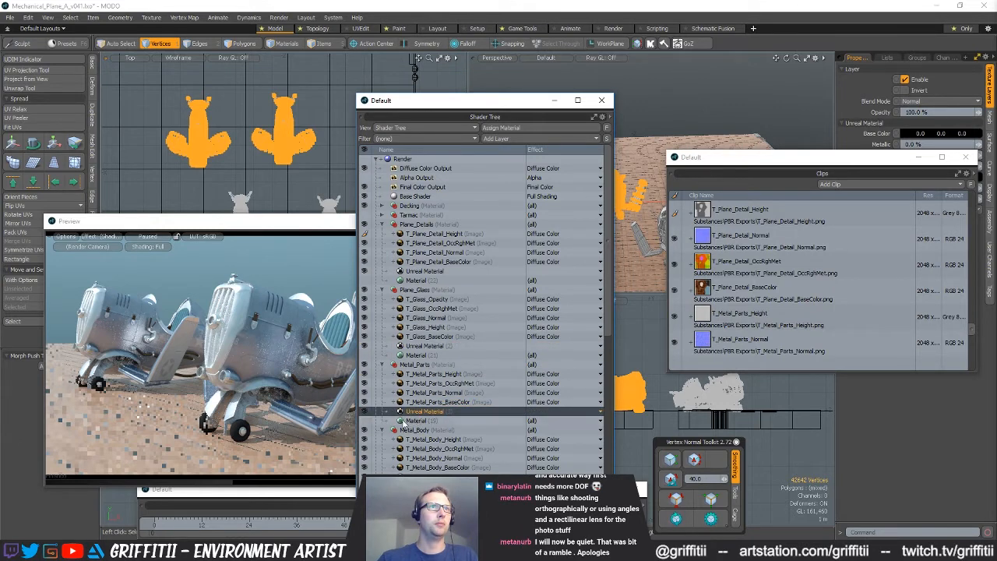
left_click_drag(864, 163, 834, 259)
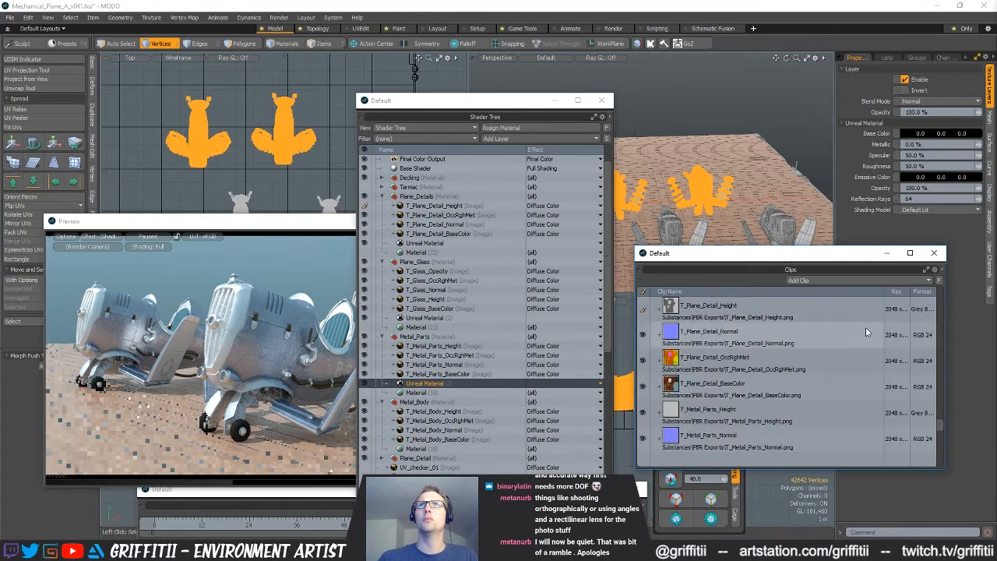
left_click(320, 552)
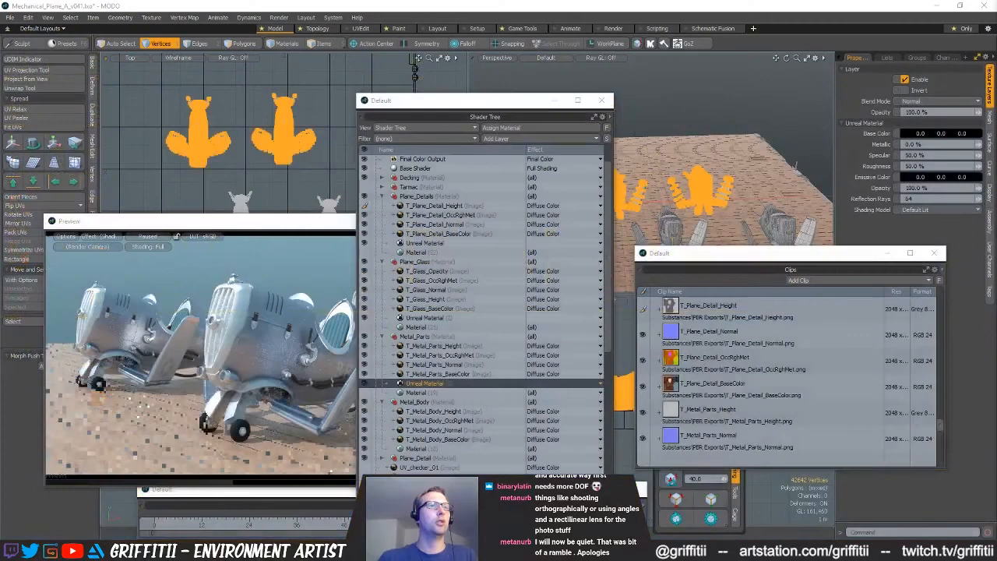
mouse_move(321, 552)
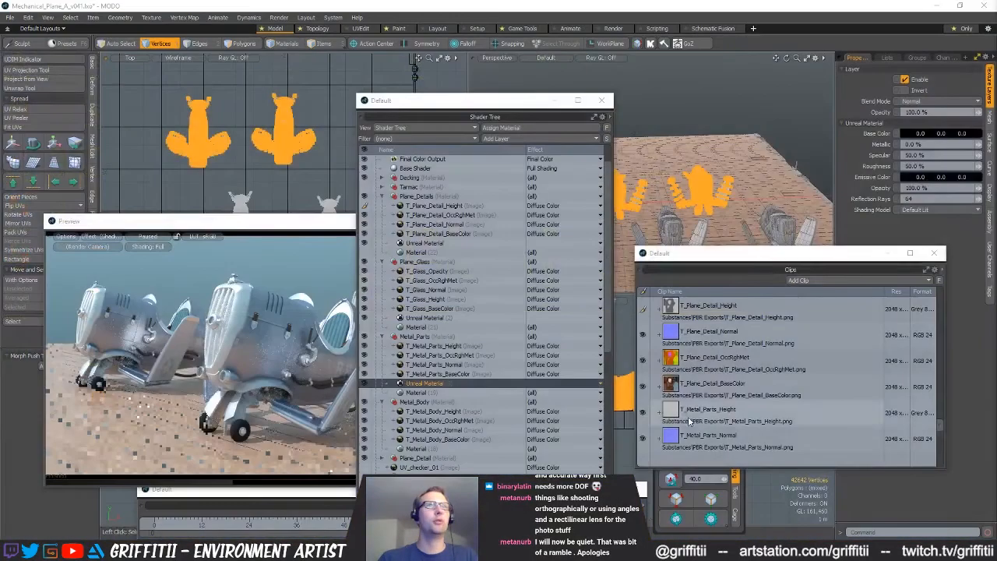
left_click(739, 260)
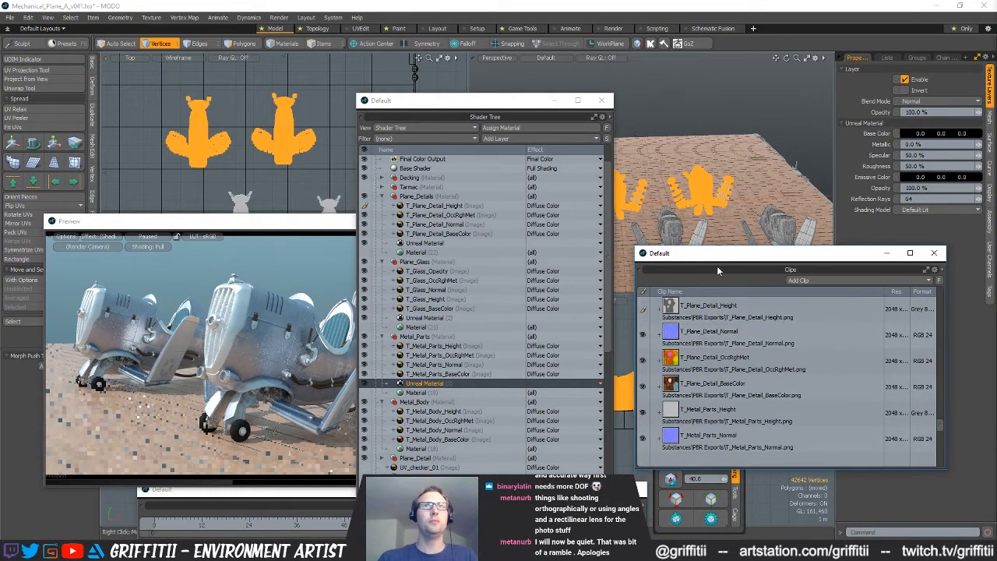
left_click_drag(717, 258, 711, 263)
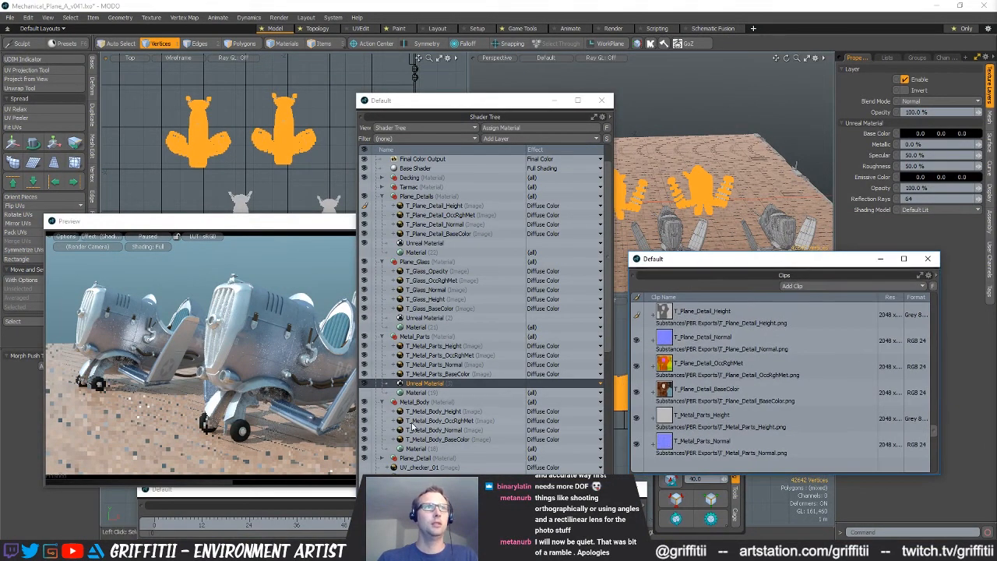
Duplicate the Unreal Material from Metal_Parts into the Metal_Body group, directly above its base Material
right_click(428, 383)
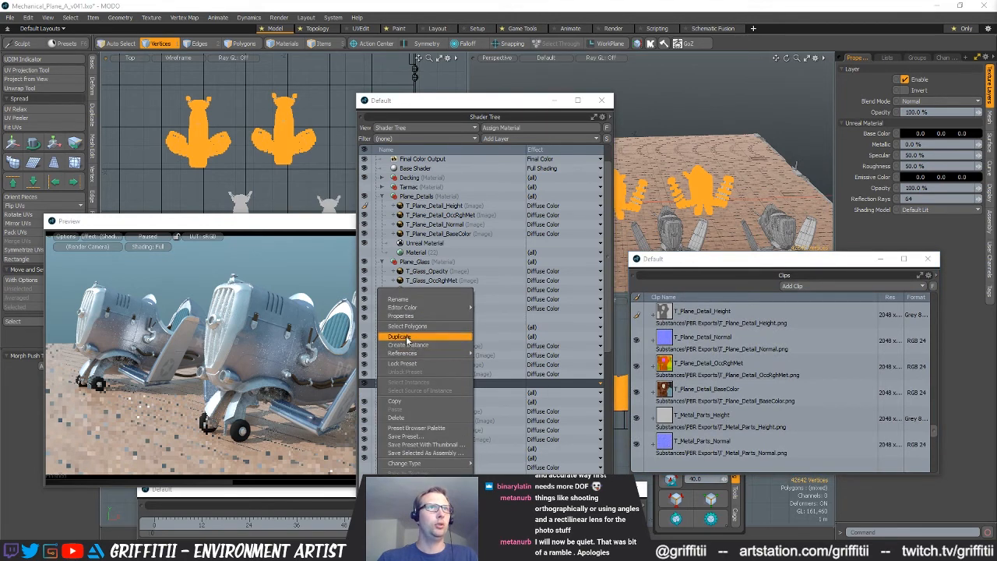
left_click(425, 333)
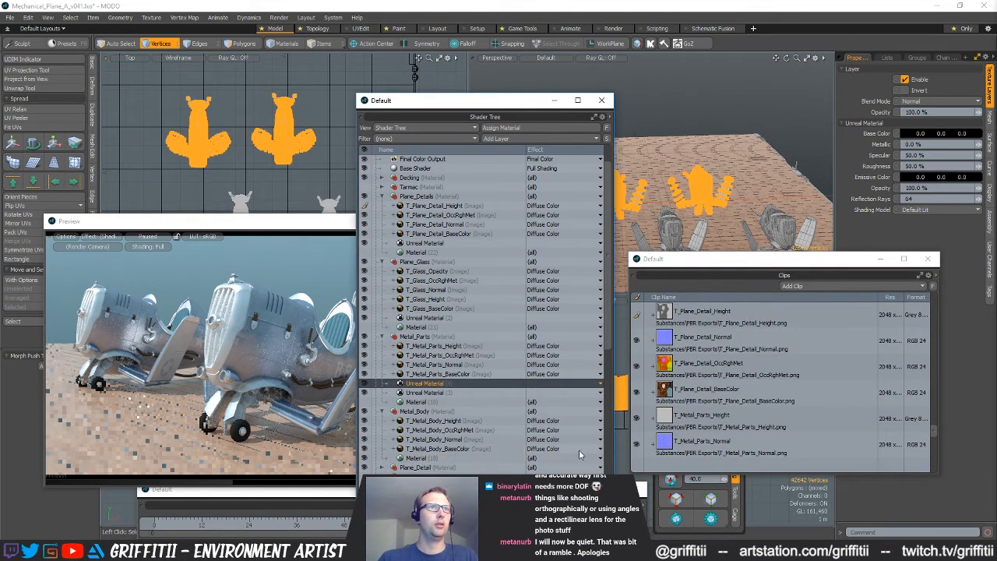
left_click_drag(411, 386, 436, 458)
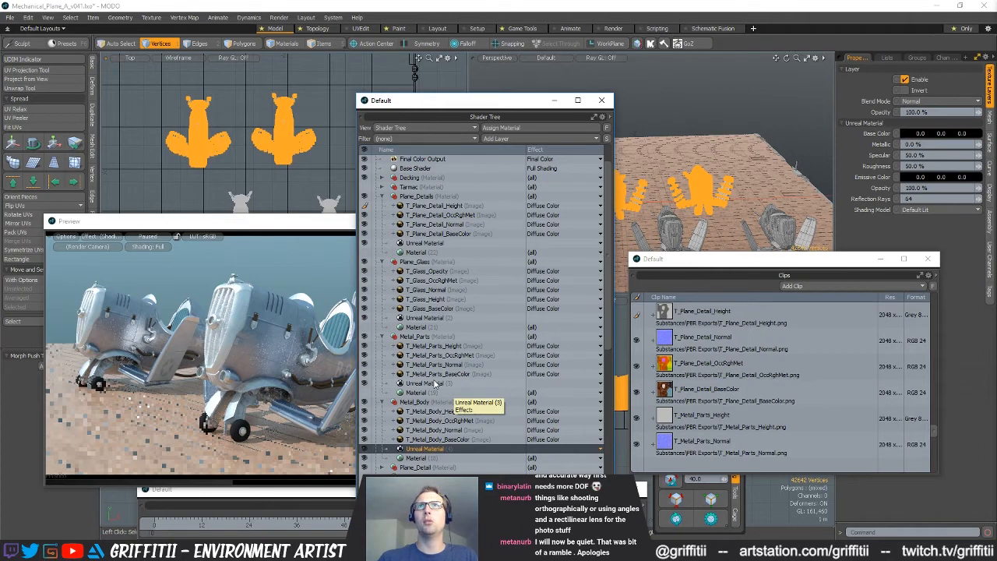
left_click(965, 210)
left_click(961, 255)
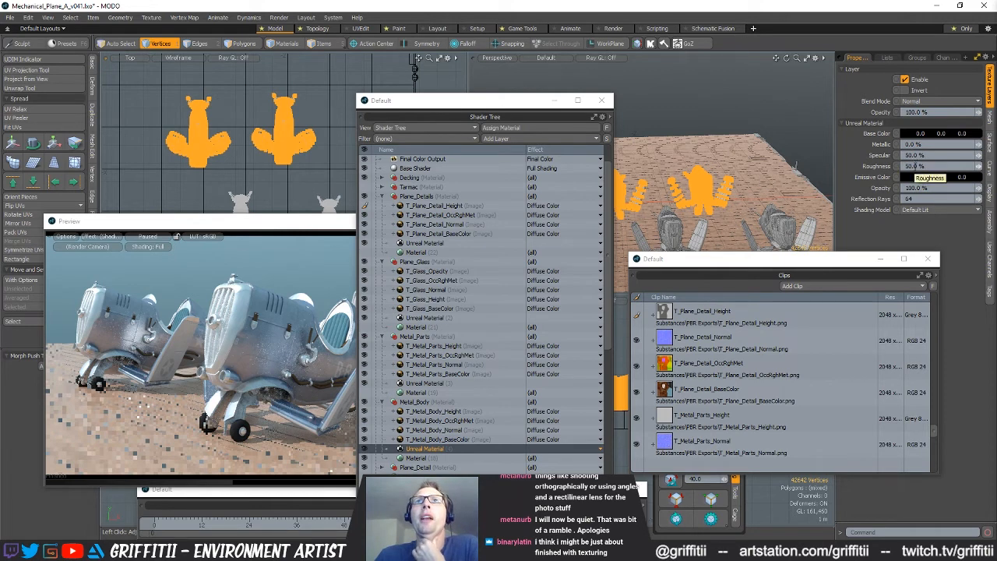
left_click(440, 206)
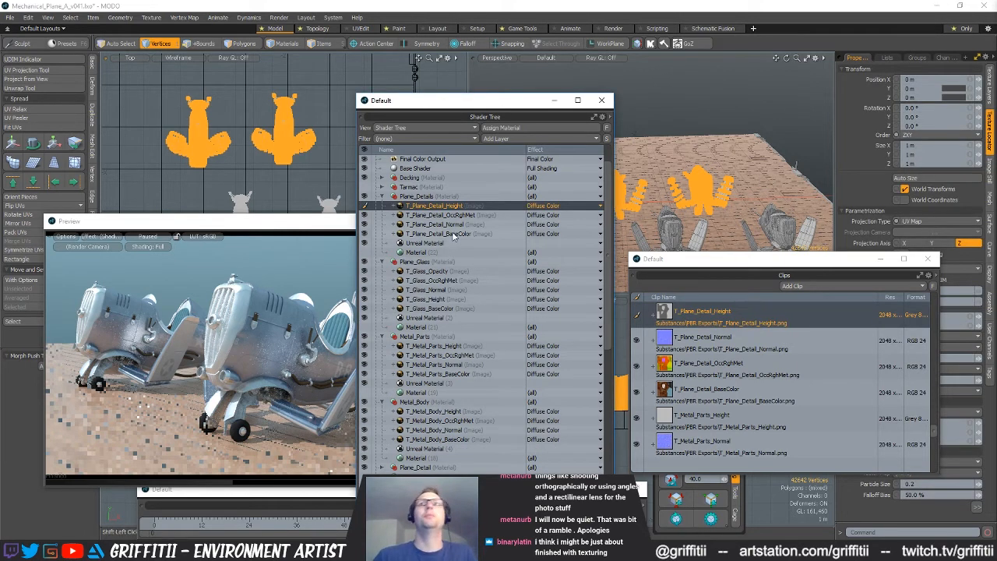
left_click(454, 236, "shift")
left_click_drag(831, 260, 810, 263)
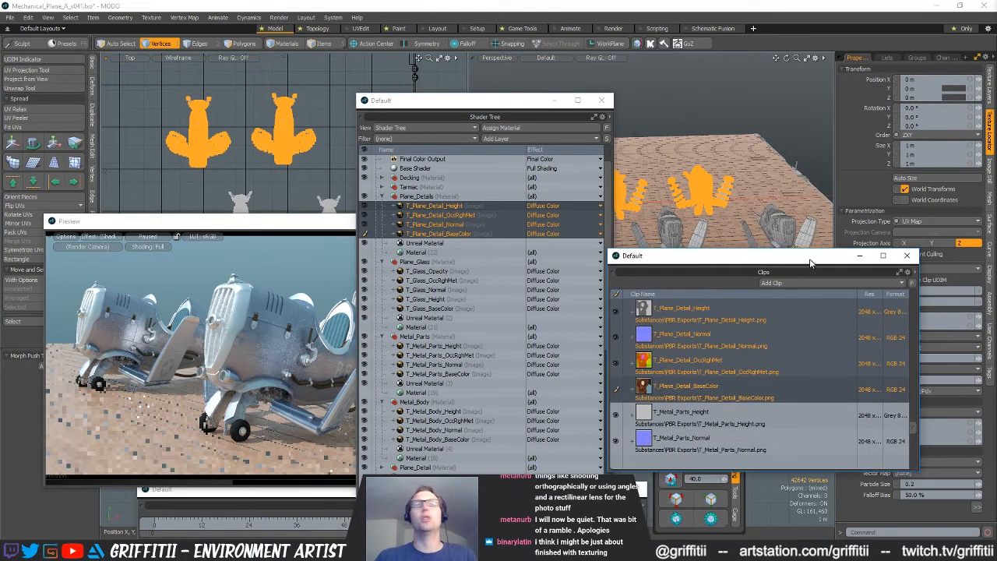
left_click(437, 271)
left_click(438, 310, "shift")
mouse_move(782, 257)
left_mouse_down()
mouse_move(627, 257)
mouse_move(798, 246)
mouse_move(765, 254)
left_mouse_up()
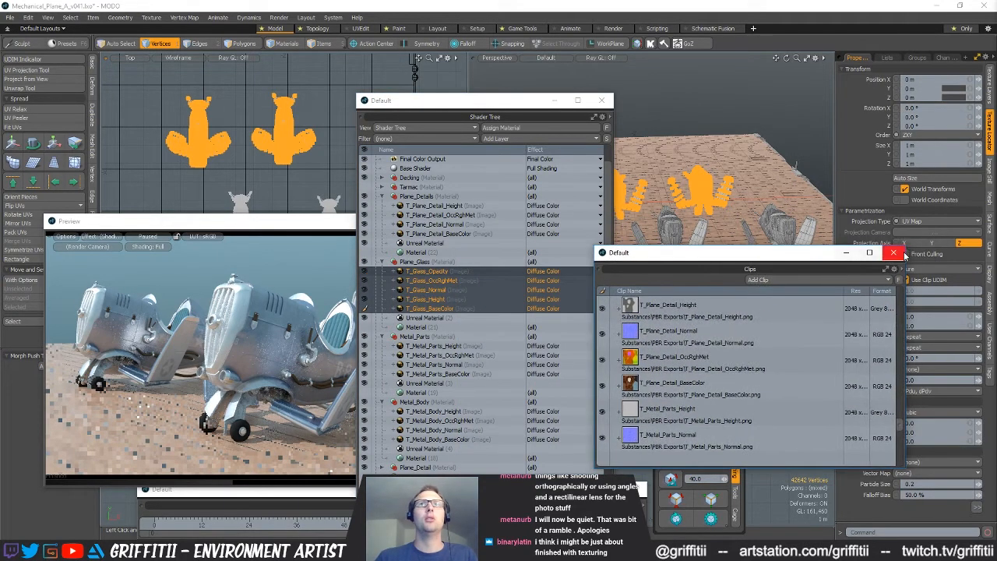
Close the Clips window and set the effect of the T_Plane_Detail_Height layer to Unreal Bump
left_click(895, 253)
left_click(564, 205)
mouse_move(565, 269)
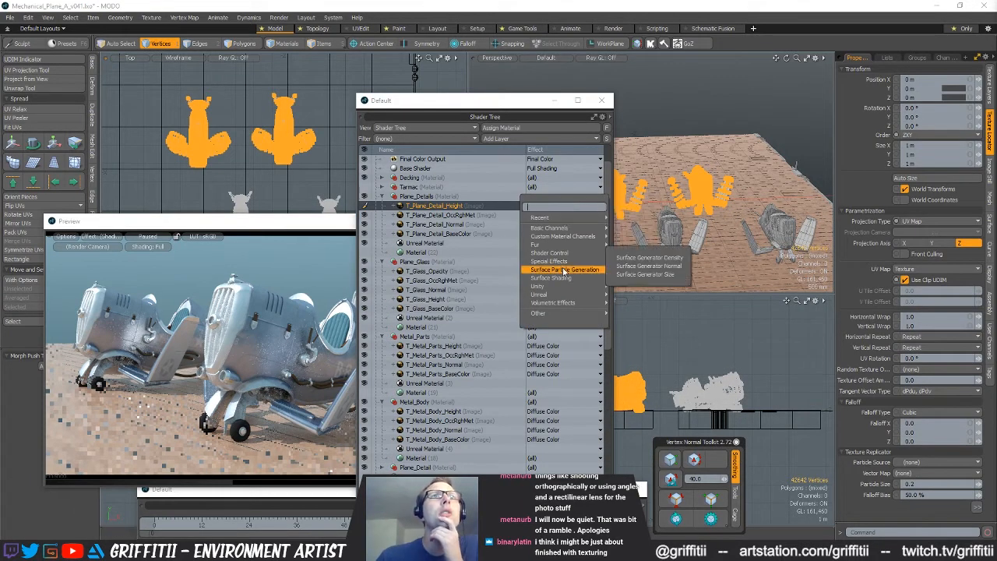
mouse_move(559, 295)
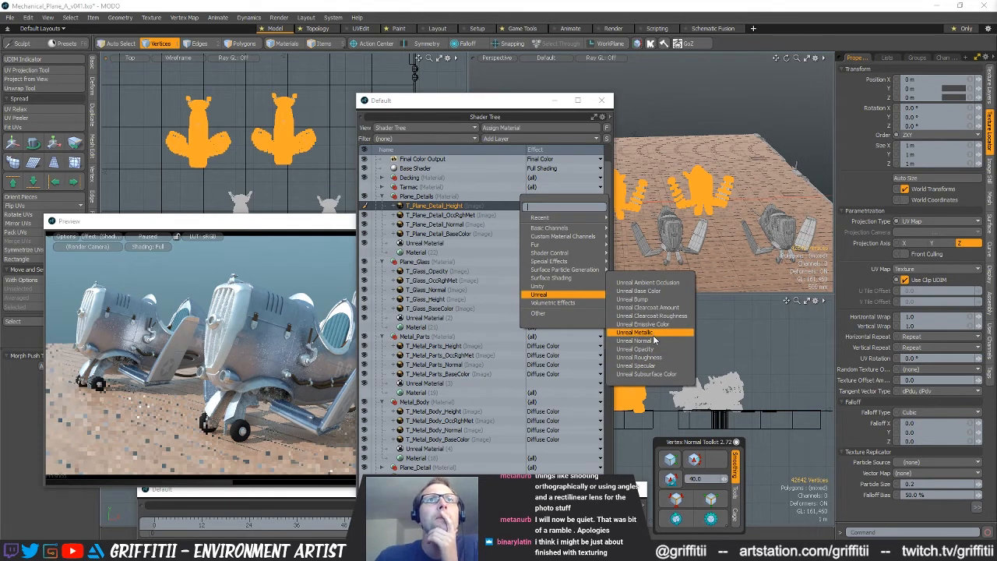
left_click(645, 300)
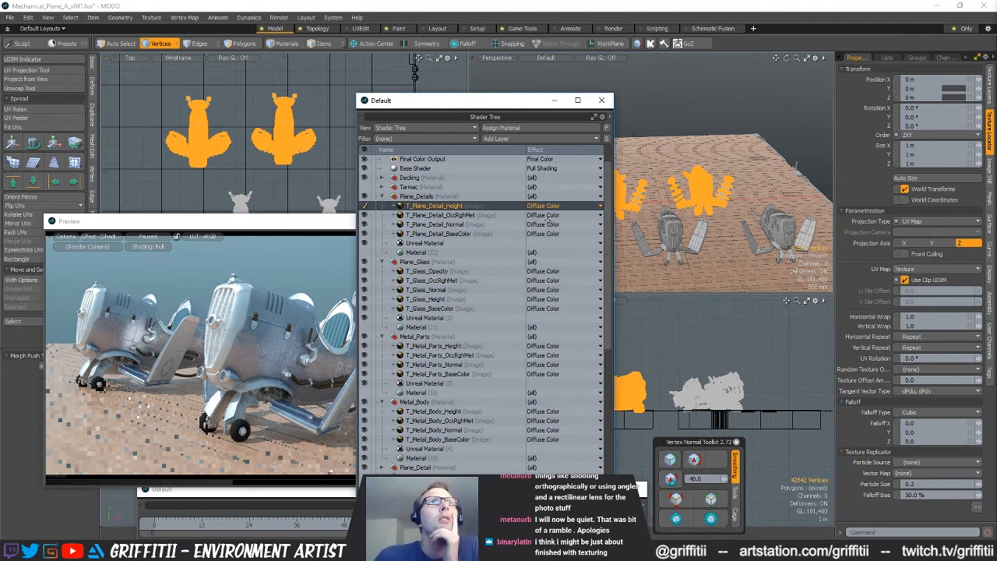
Enable Swizzling on the T_Plane_Detail_OccRghMet layer and set its channel to Red
left_click(550, 217)
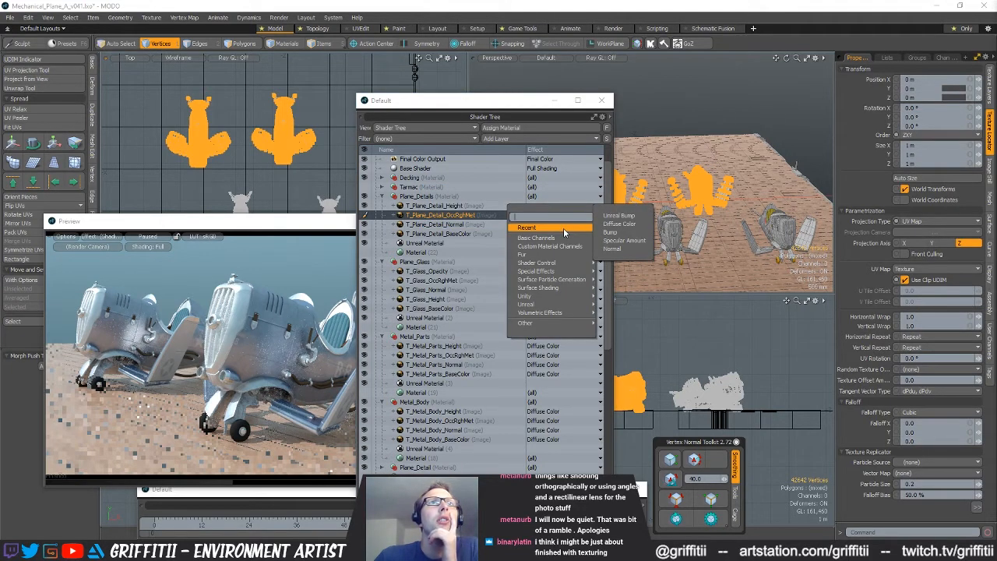
left_click(619, 223)
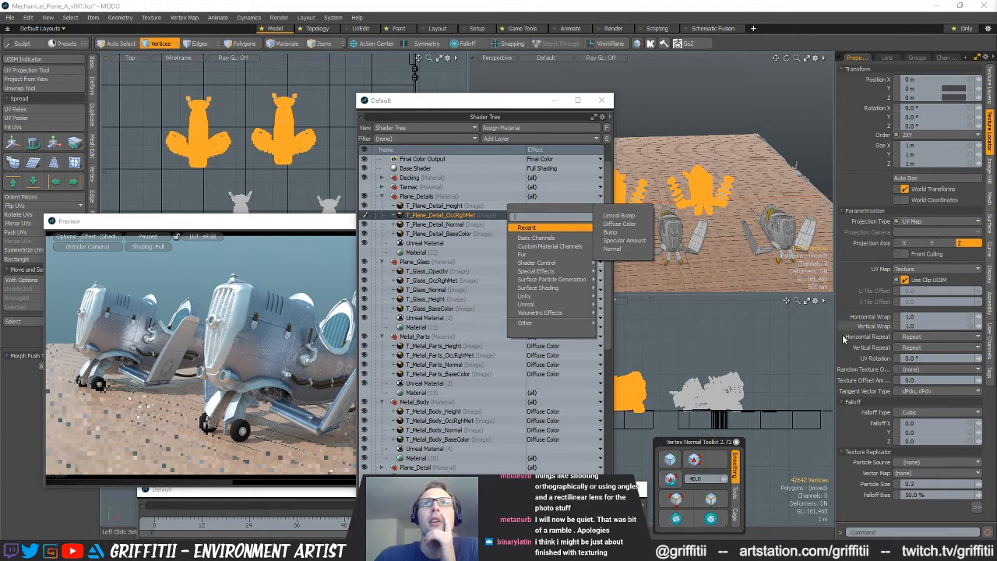
left_click(989, 98)
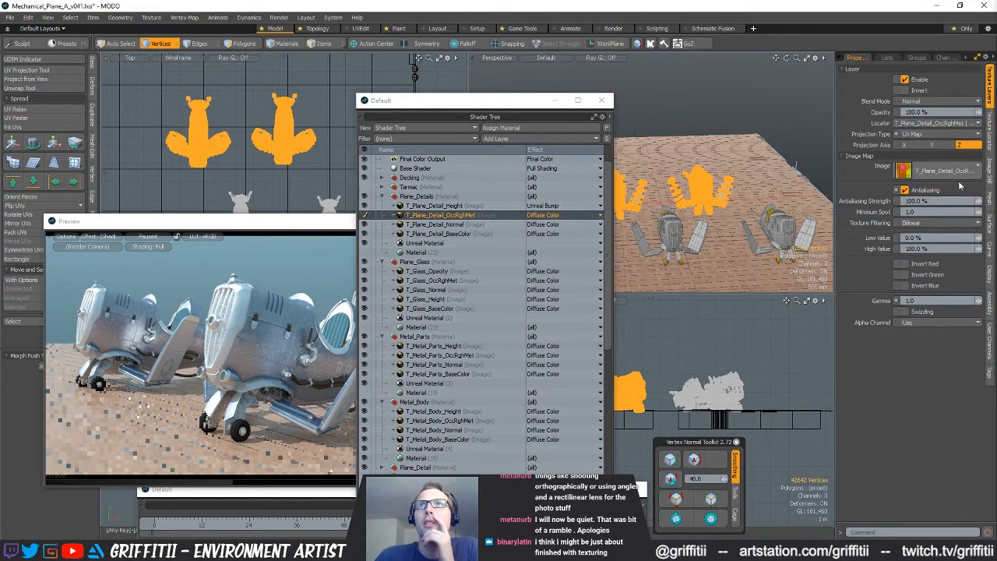
left_click(906, 313)
left_click(913, 322)
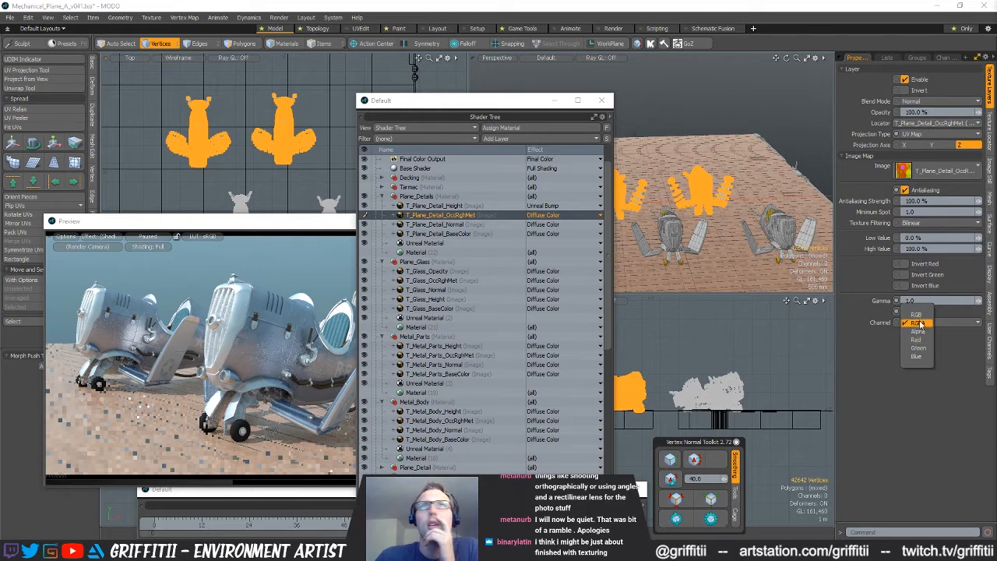
left_click(911, 340)
left_click(915, 323)
left_click(917, 321)
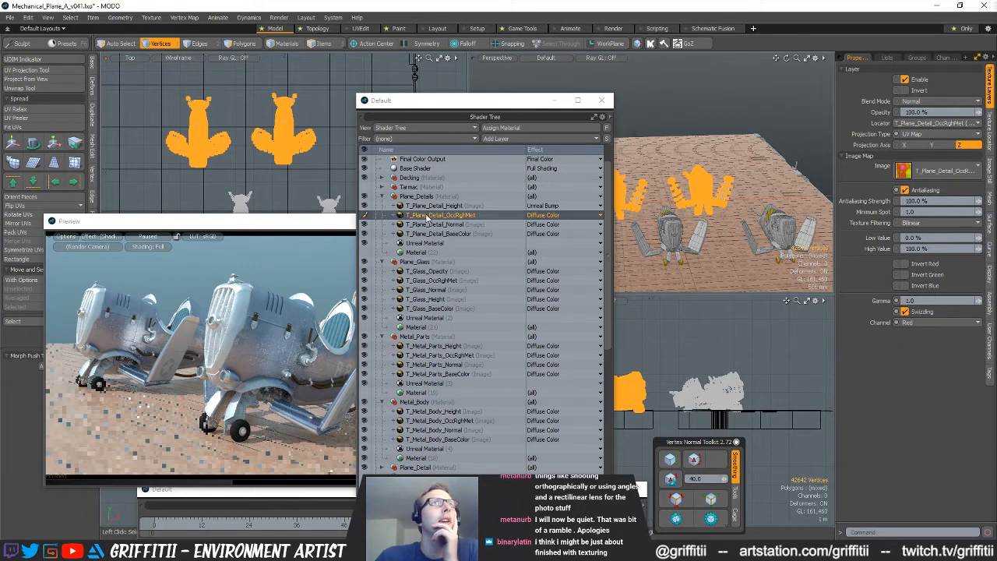
Duplicate the swizzled T_Plane_Detail_OccRghMet layer twice within the Plane_Details group
right_click(426, 214)
left_click(421, 263)
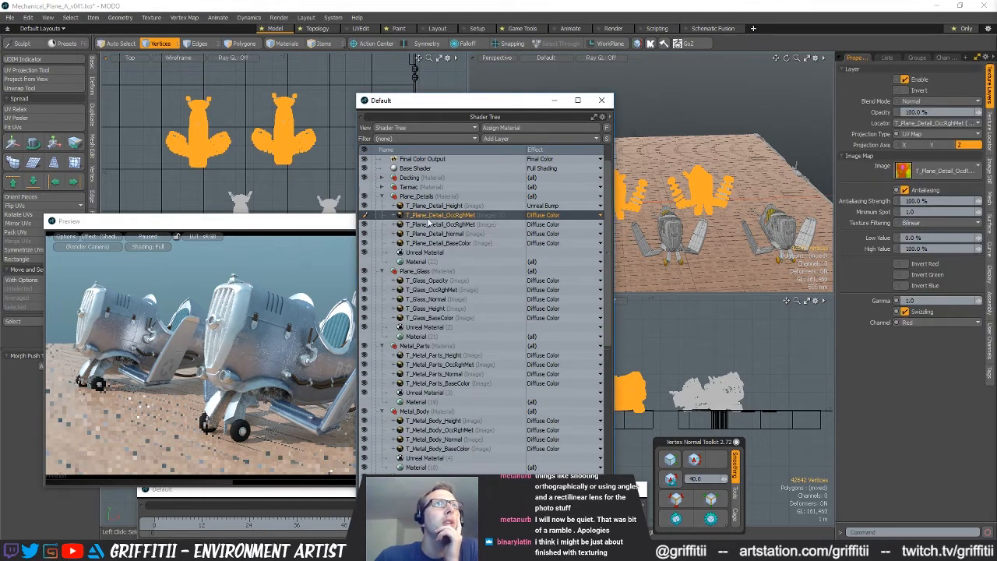
right_click(460, 222)
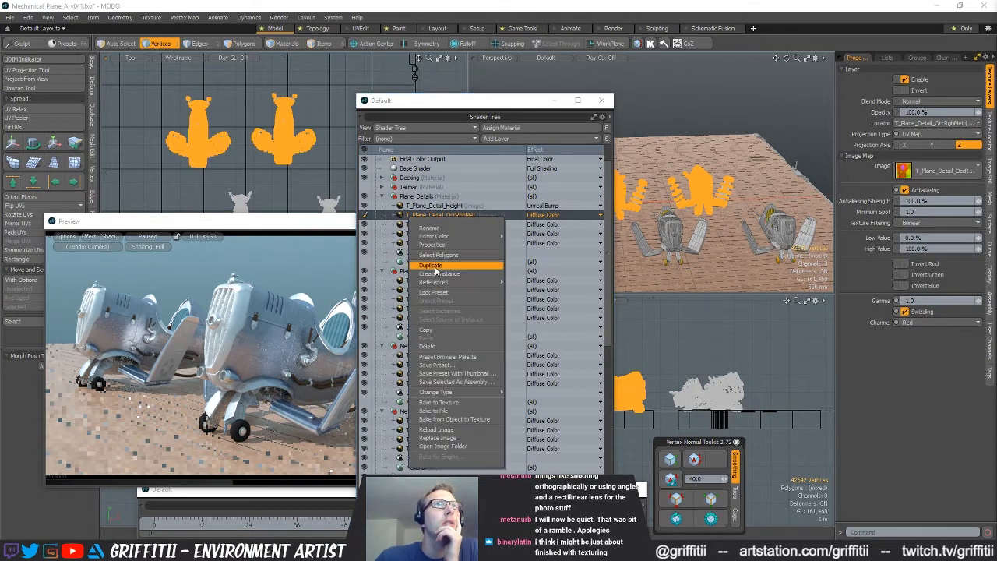
left_click(452, 262)
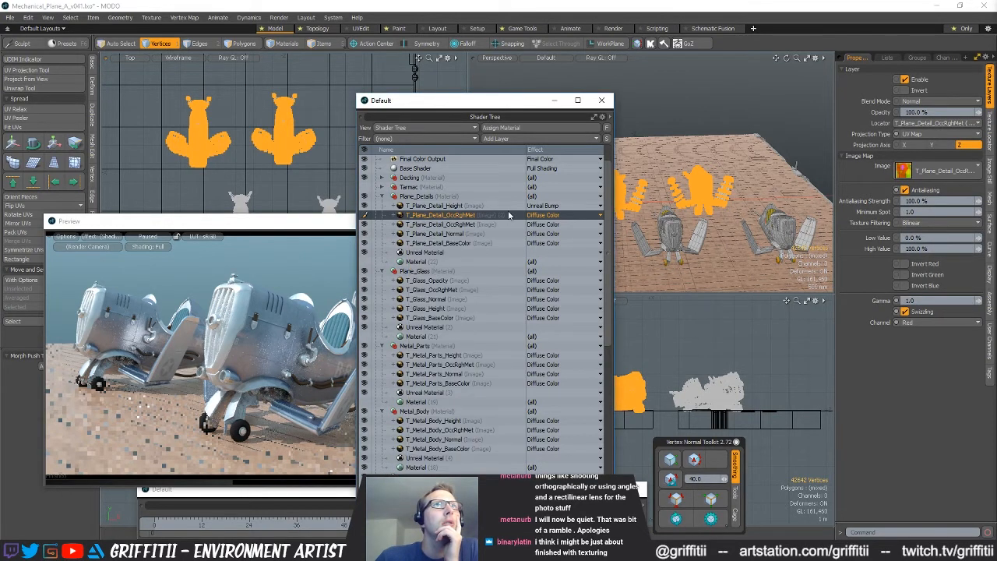
Keep the uppermost T_Plane_Detail_OccRghMet copy on the Red channel and set its effect to Unreal Ambient Occlusion
left_click(917, 327)
left_click(918, 324)
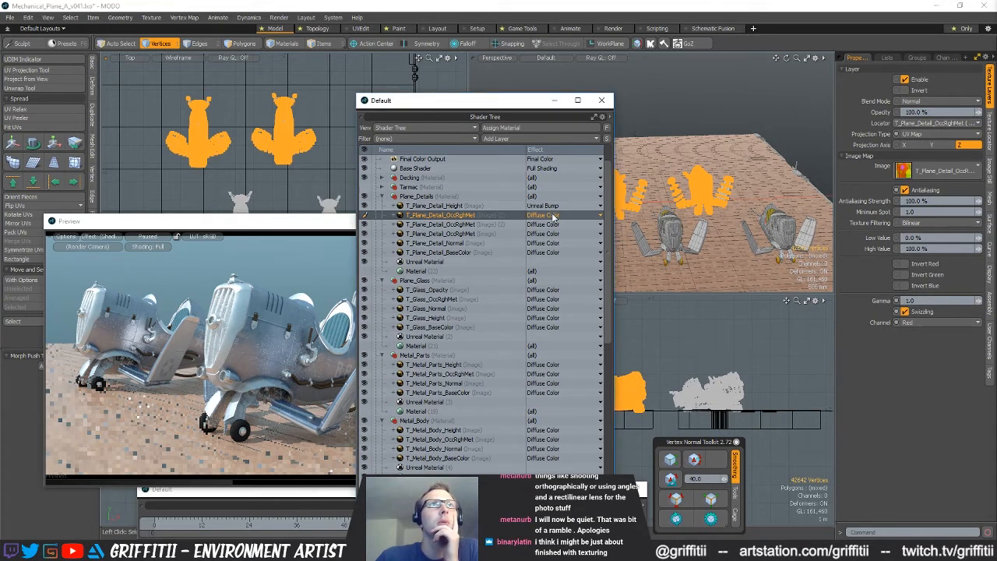
left_click(545, 215)
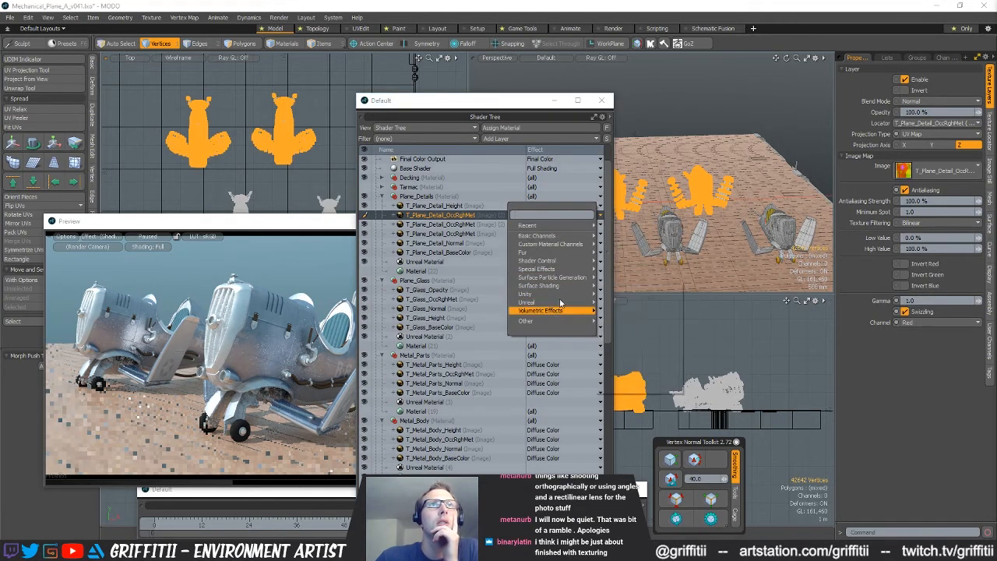
mouse_move(554, 302)
left_click(652, 290)
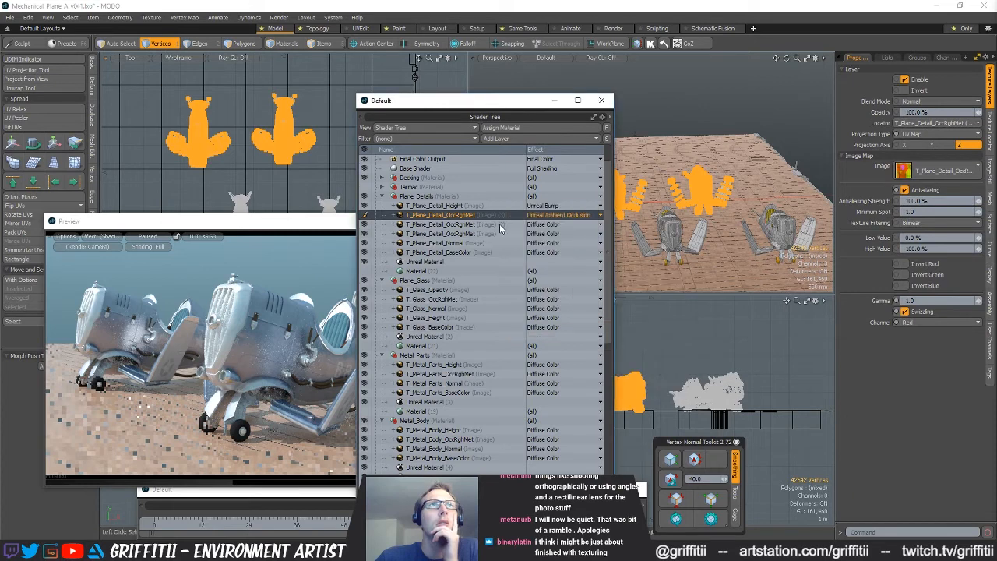
Set the second T_Plane_Detail_OccRghMet layer's channel to Green and its effect to Unreal Roughness
left_click(458, 225)
left_click(926, 321)
left_click(916, 335)
left_click(550, 226)
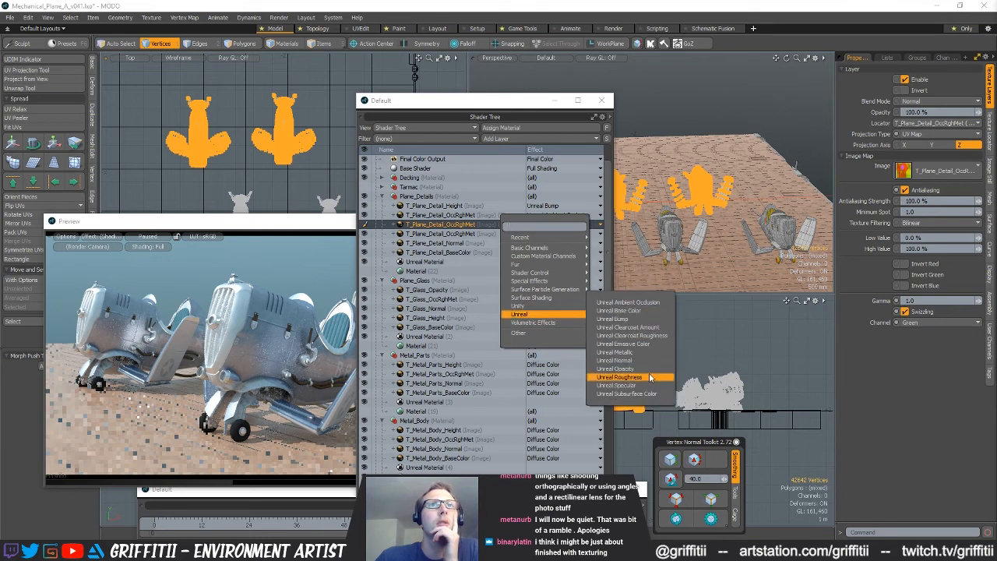
left_click(619, 377)
Set the third T_Plane_Detail_OccRghMet layer's channel to Blue and its effect to Unreal Metallic
left_click(458, 235)
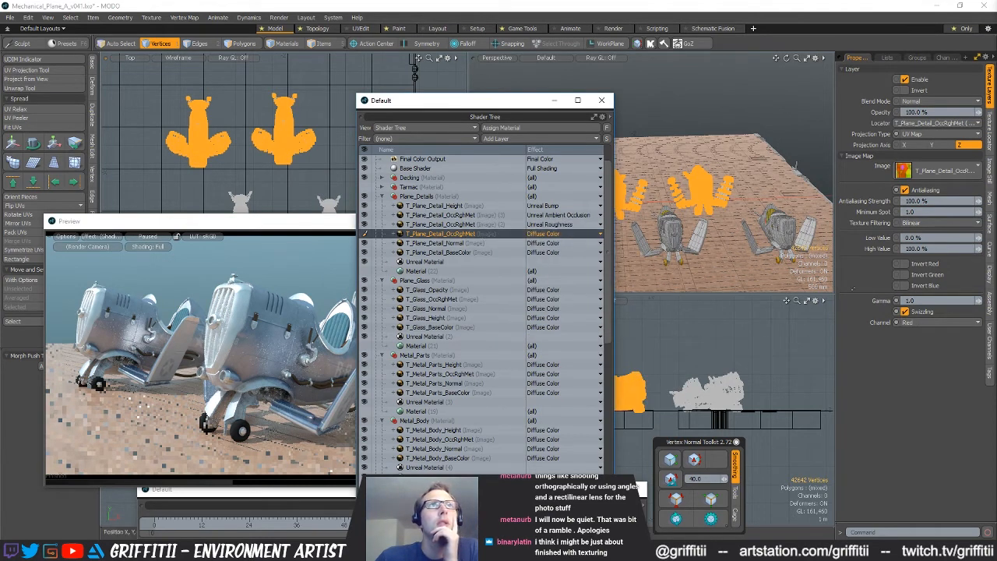
left_click(909, 323)
left_click(916, 341)
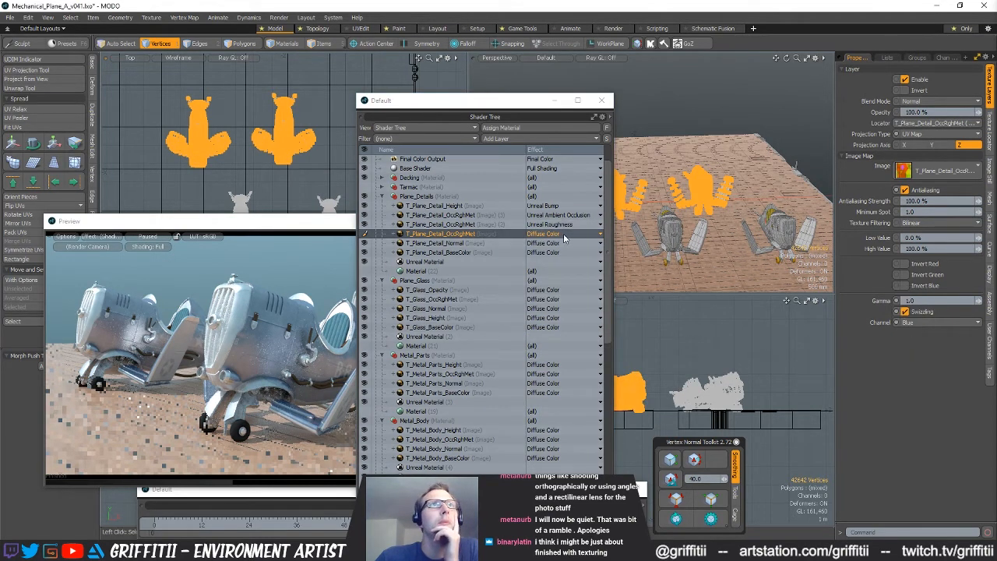
left_click(562, 234)
mouse_move(578, 323)
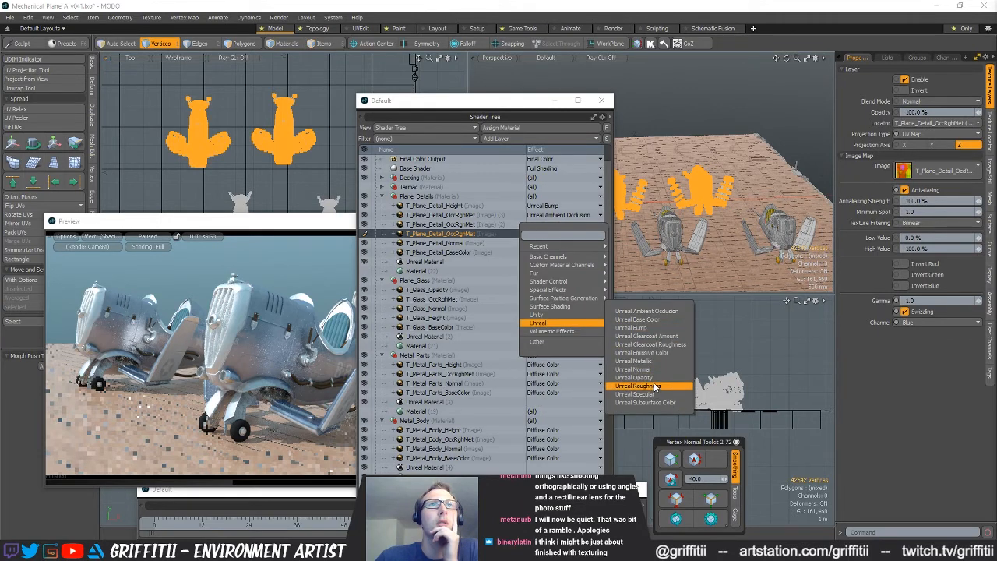
left_click(657, 361)
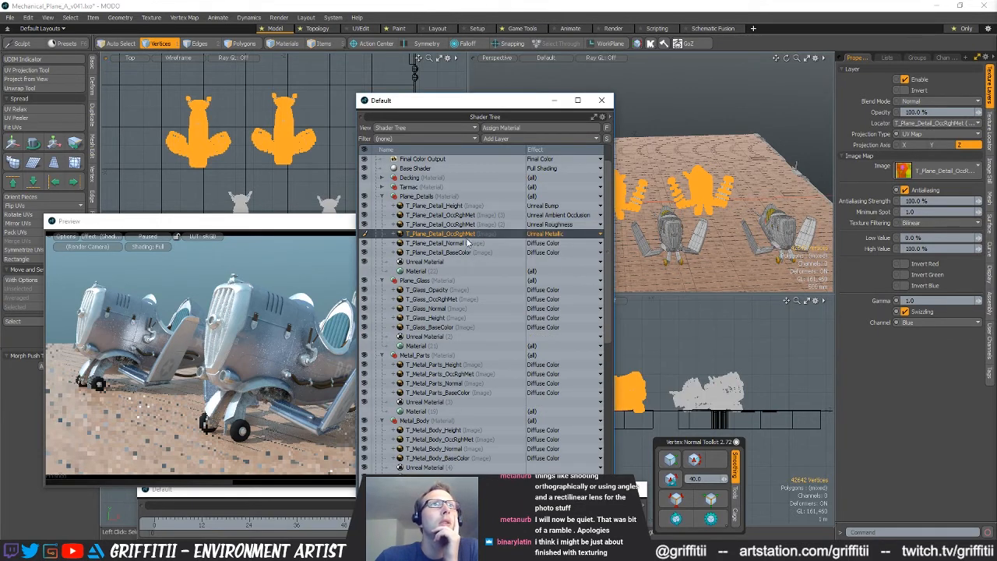
Set the T_Plane_Detail_Normal layer's effect to Unreal Normal and the T_Plane_Detail_BaseColor layer's effect to Unreal Base Color
left_click(556, 244)
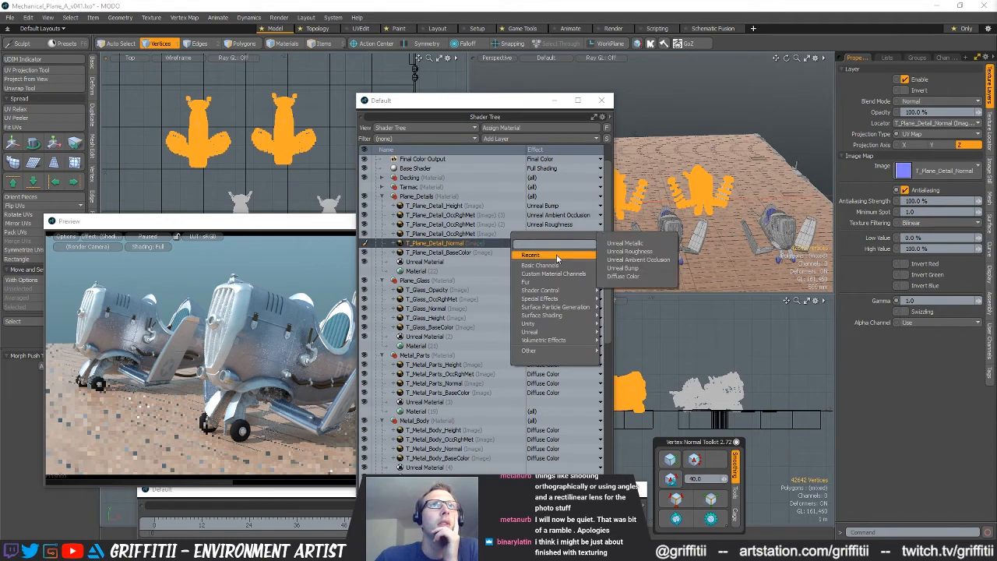
mouse_move(578, 276)
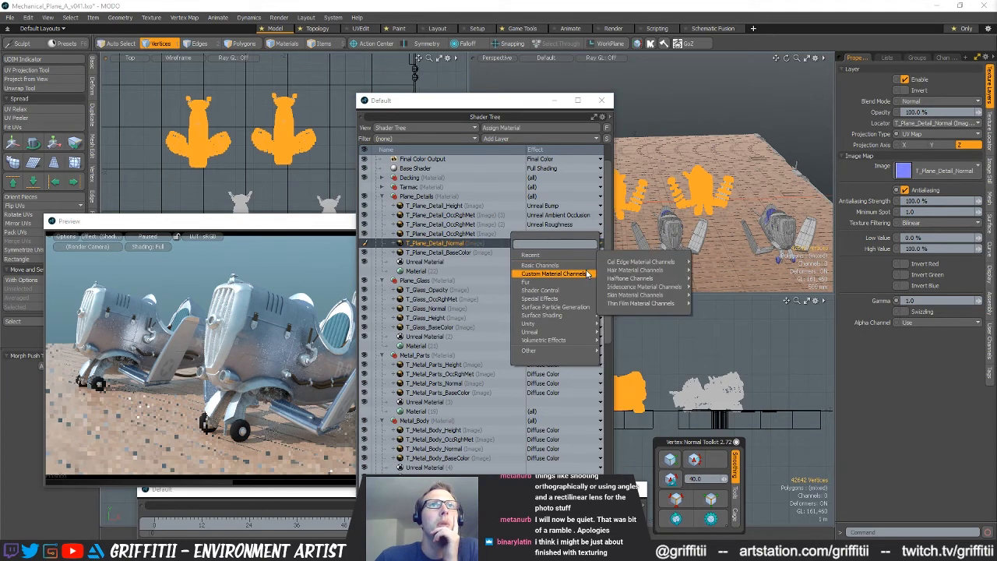
mouse_move(567, 333)
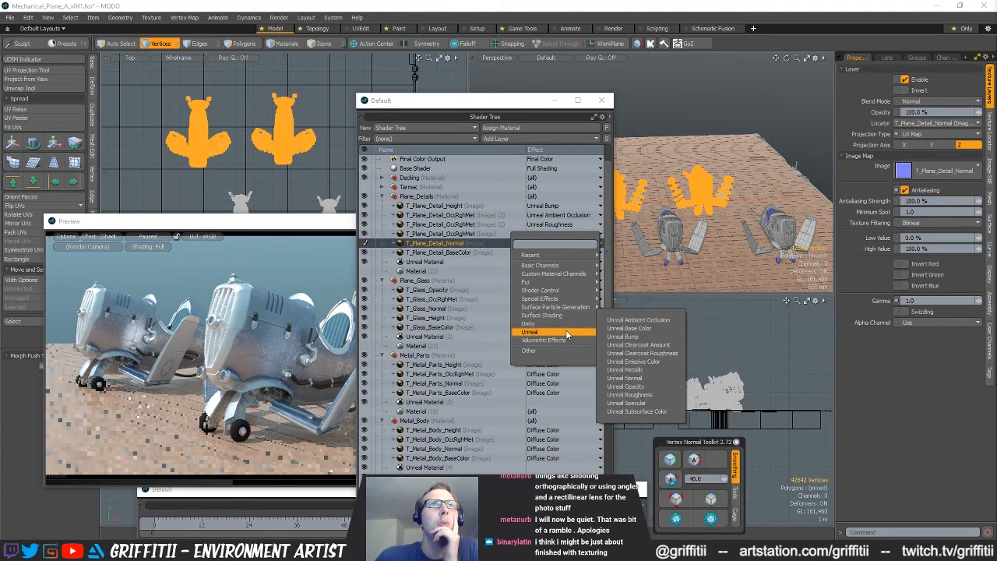
left_click(633, 379)
left_click(477, 254)
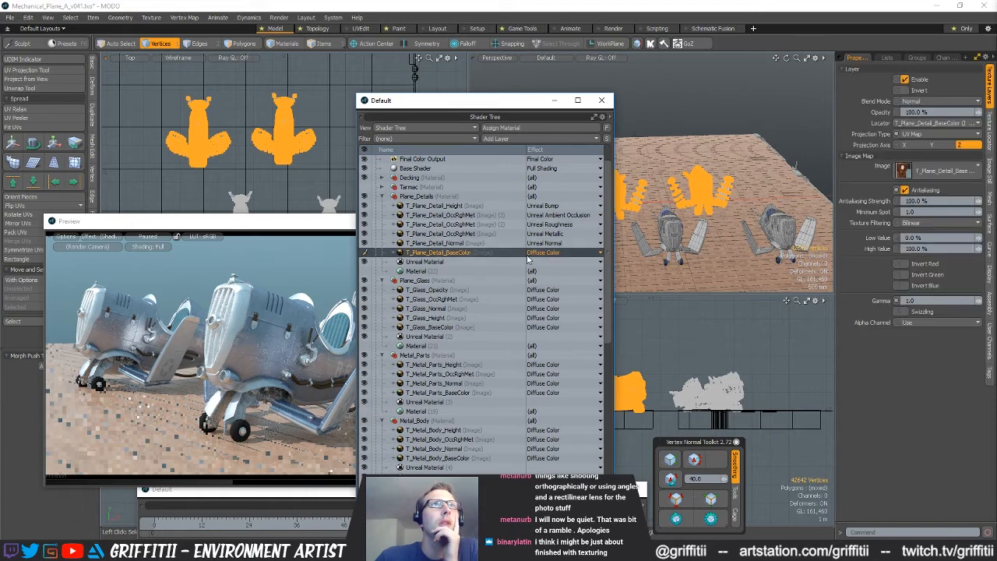
left_click(548, 253)
mouse_move(545, 340)
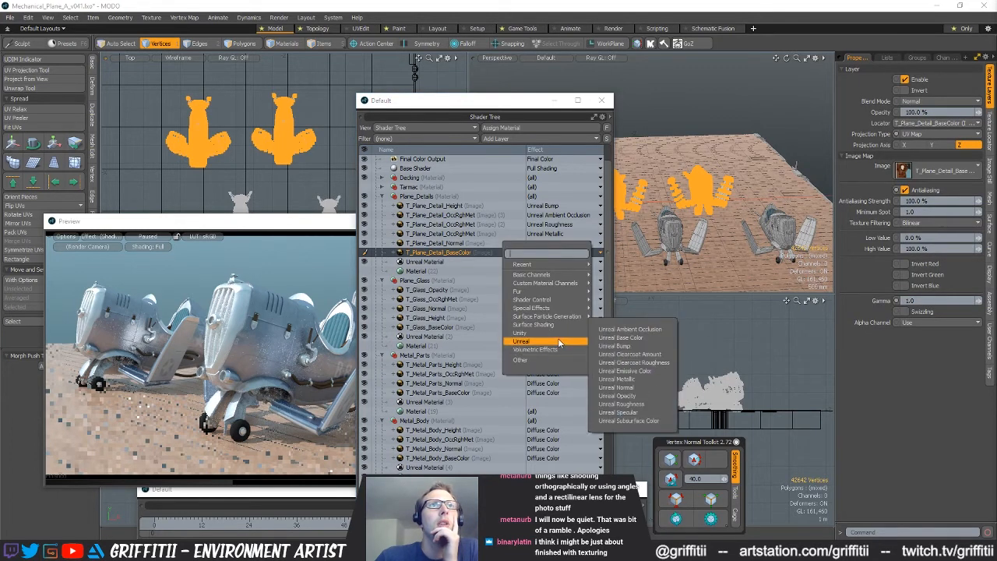
left_click(654, 337)
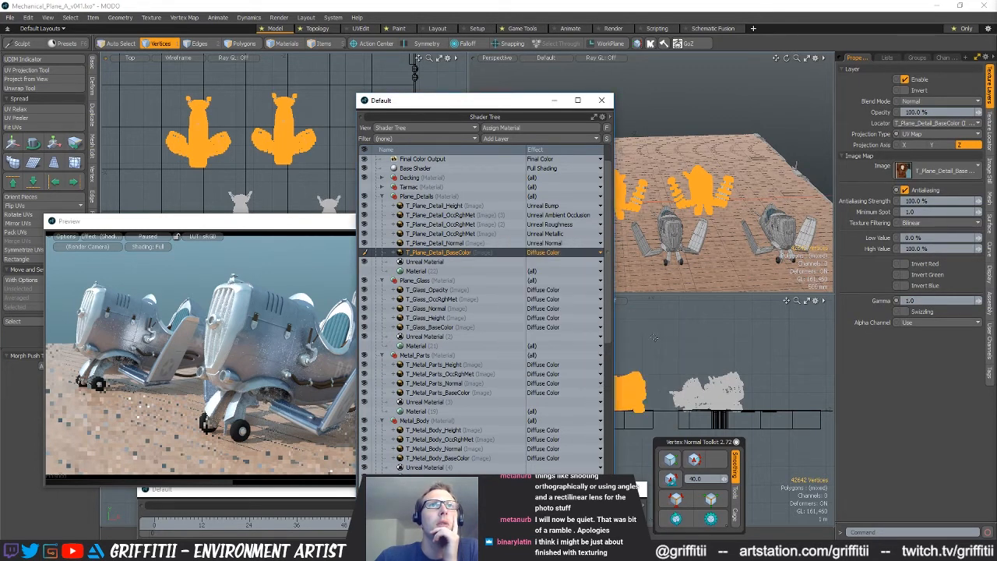
Set the effect of the T_Glass_Opacity layer in the Plane_Glass material to Unreal Opacity
left_click(453, 262)
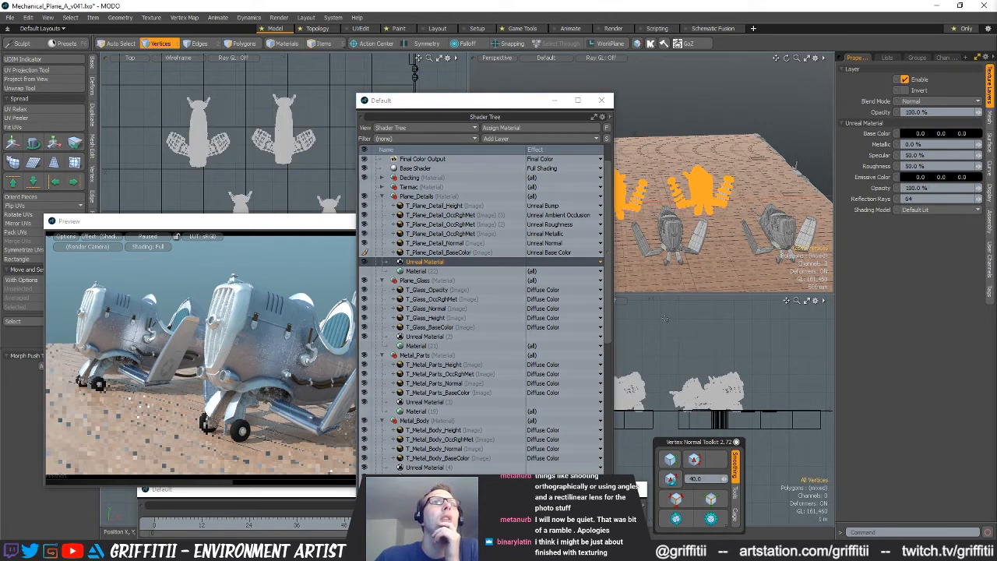
scroll(452, 265, "down", 1)
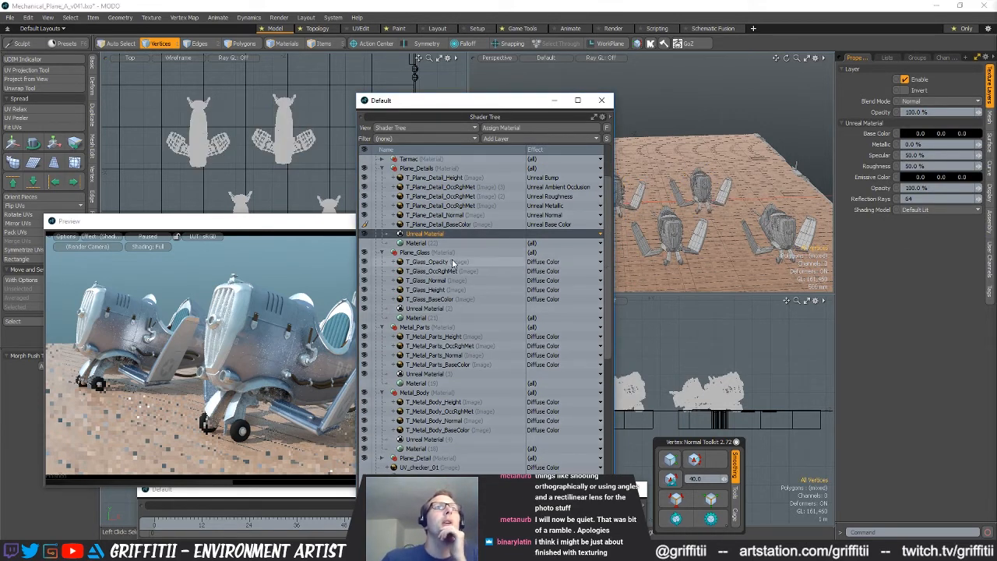
left_click(454, 262)
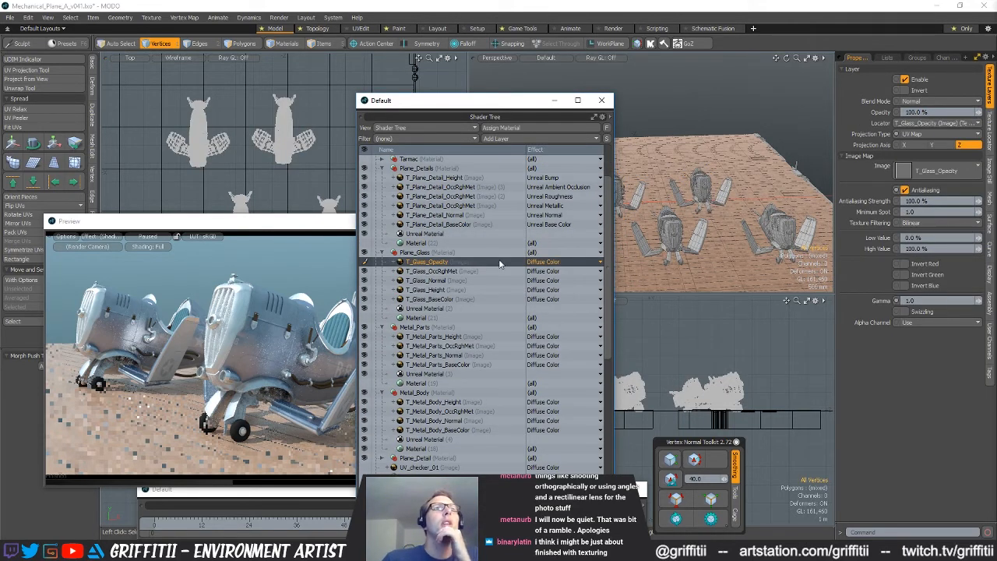
left_click(552, 263)
mouse_move(551, 273)
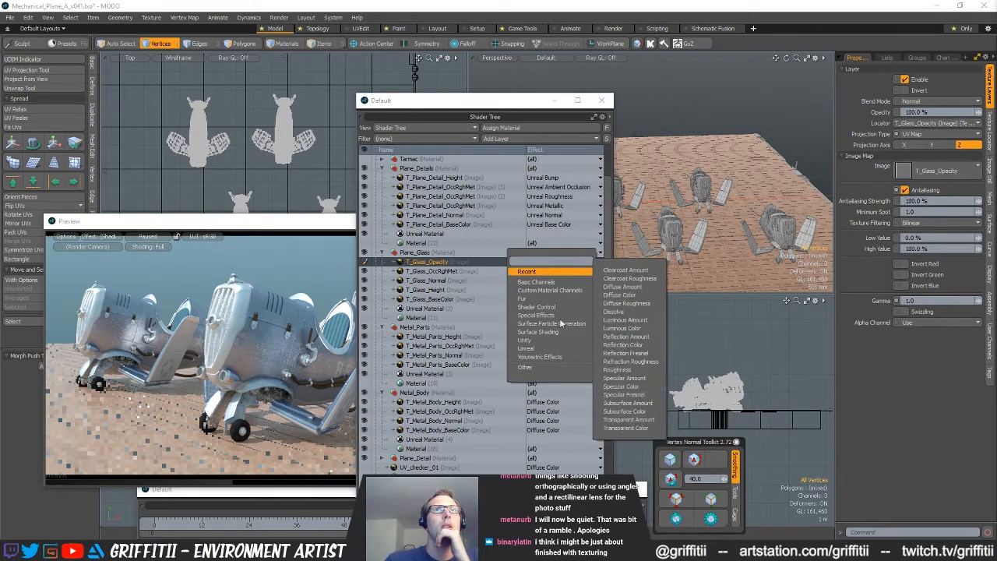
mouse_move(559, 350)
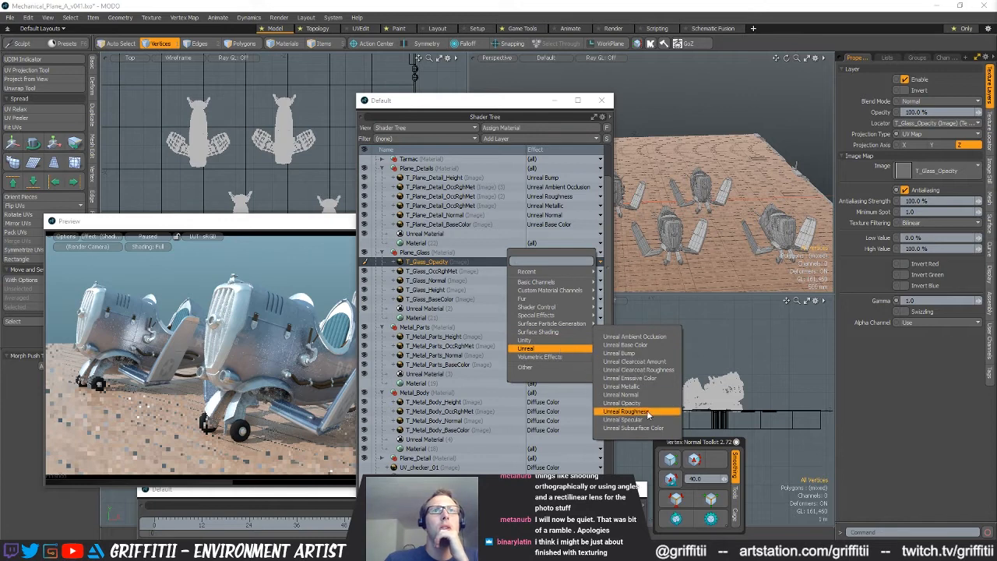
left_click(623, 402)
Duplicate the T_Glass_OccRghMet image layer twice to get three copies within the Plane_Glass material
left_click(557, 270)
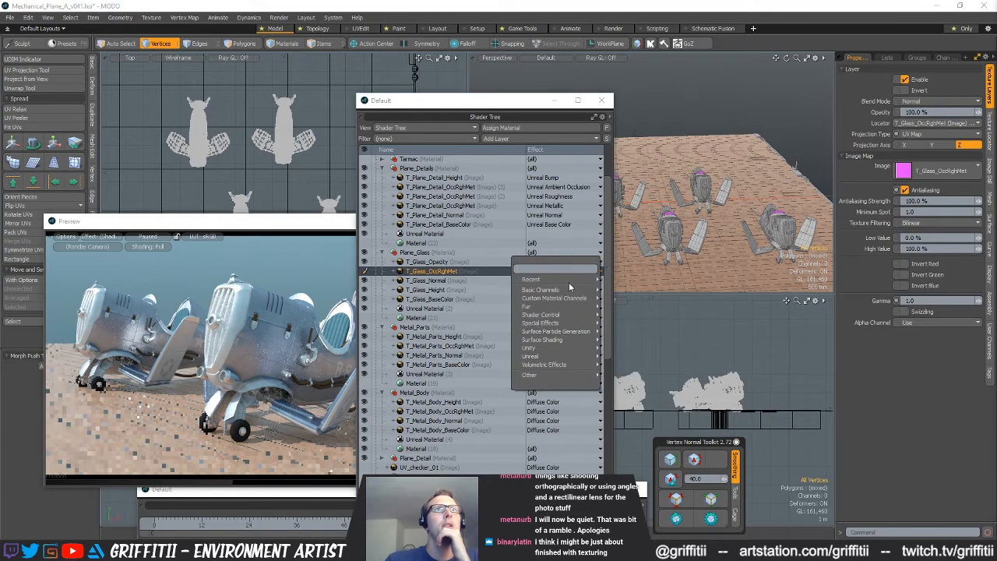
right_click(433, 270)
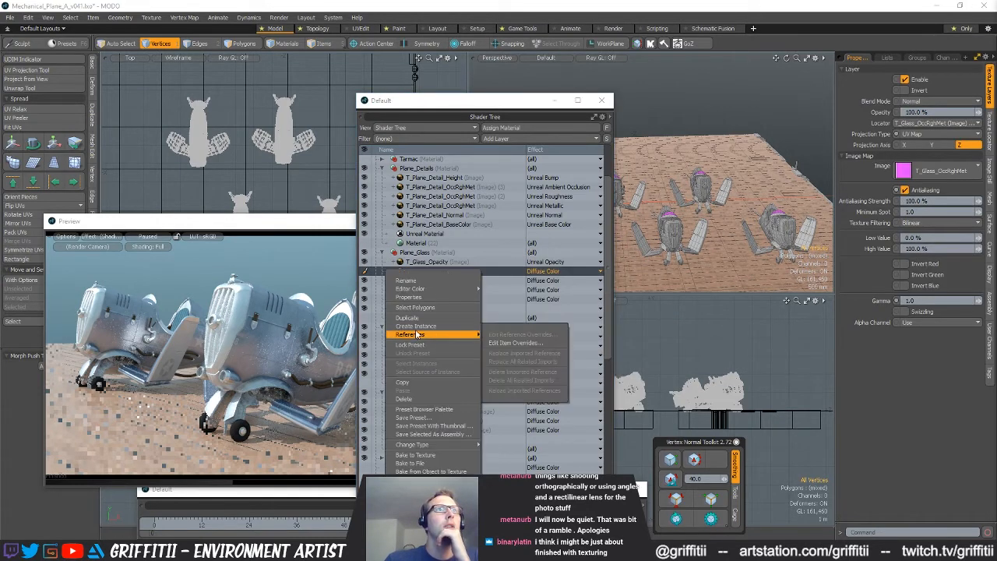
right_click(445, 274)
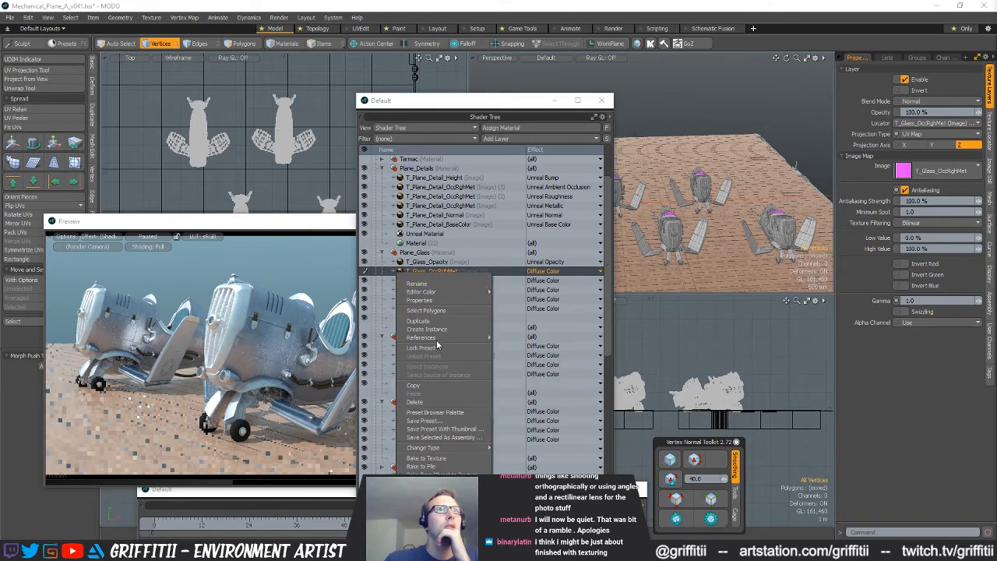
left_click(418, 320)
Enable swizzling on the uppermost T_Glass_OccRghMet copy with the Red channel and set its effect to Unreal Ambient Occlusion
left_click(904, 312)
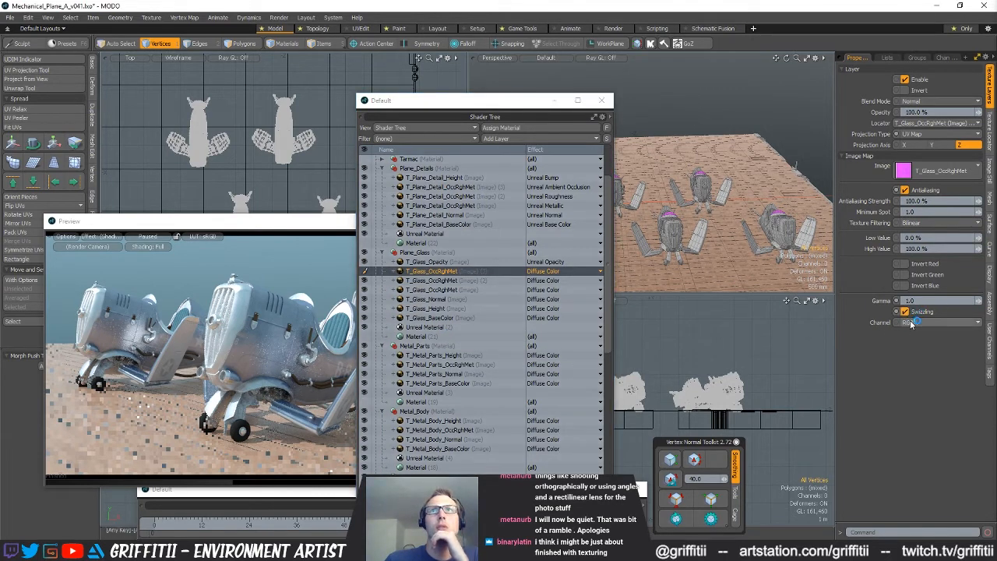
left_click(545, 272)
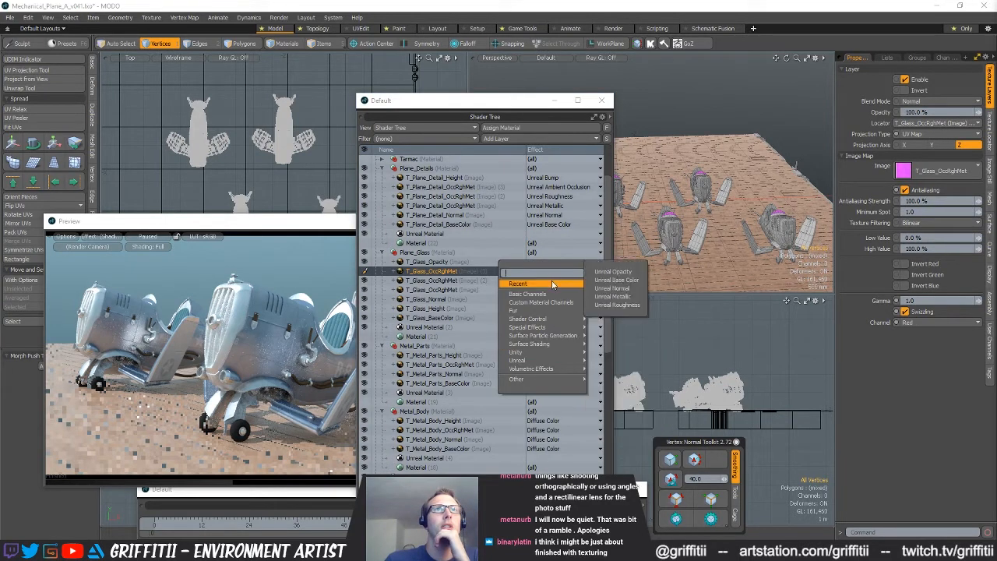
mouse_move(517, 360)
left_click(627, 349)
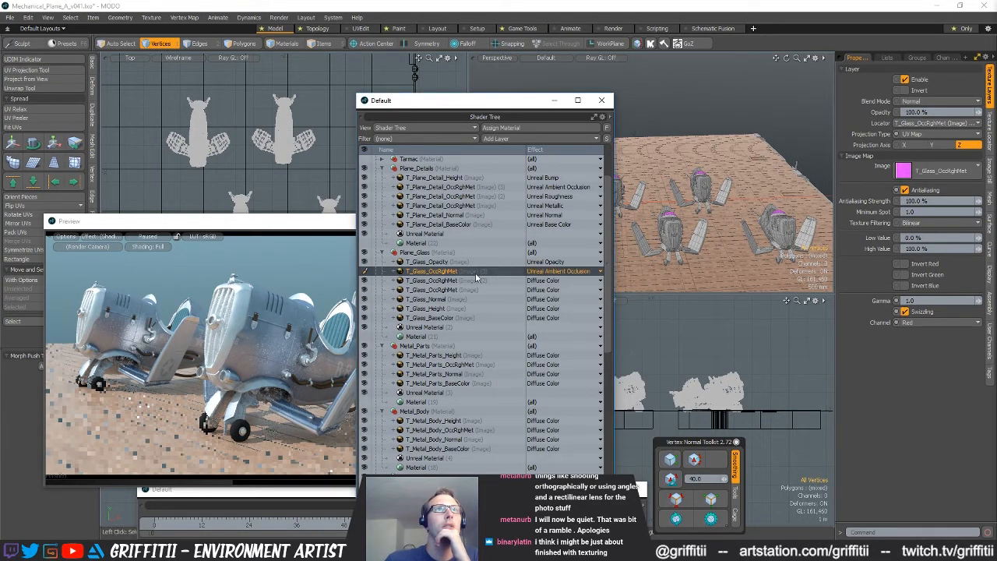
Enable swizzling on the second T_Glass_OccRghMet layer with the Green channel and set its effect to Unreal Roughness
left_click(555, 280)
left_click(496, 288)
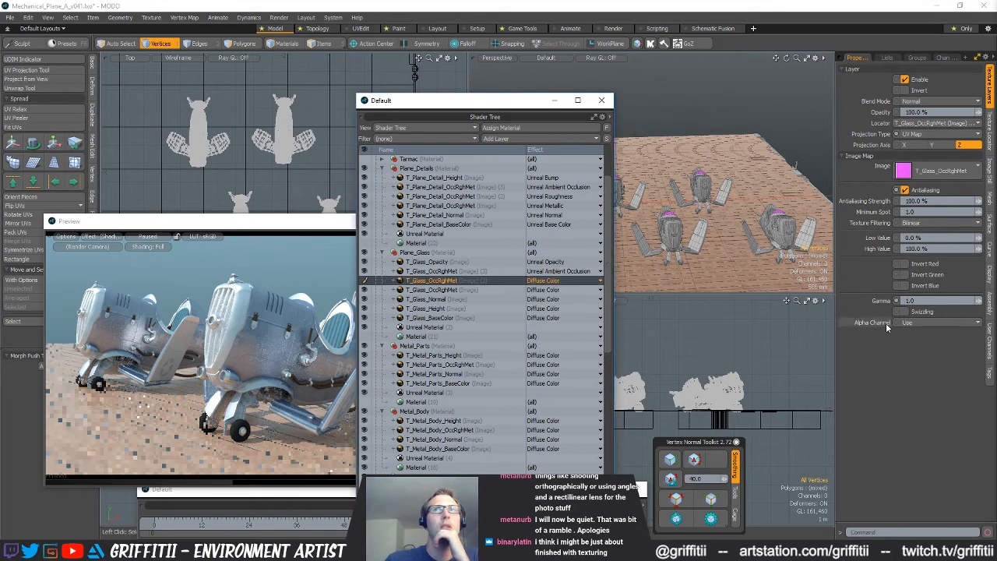
left_click(908, 312)
left_click(910, 322)
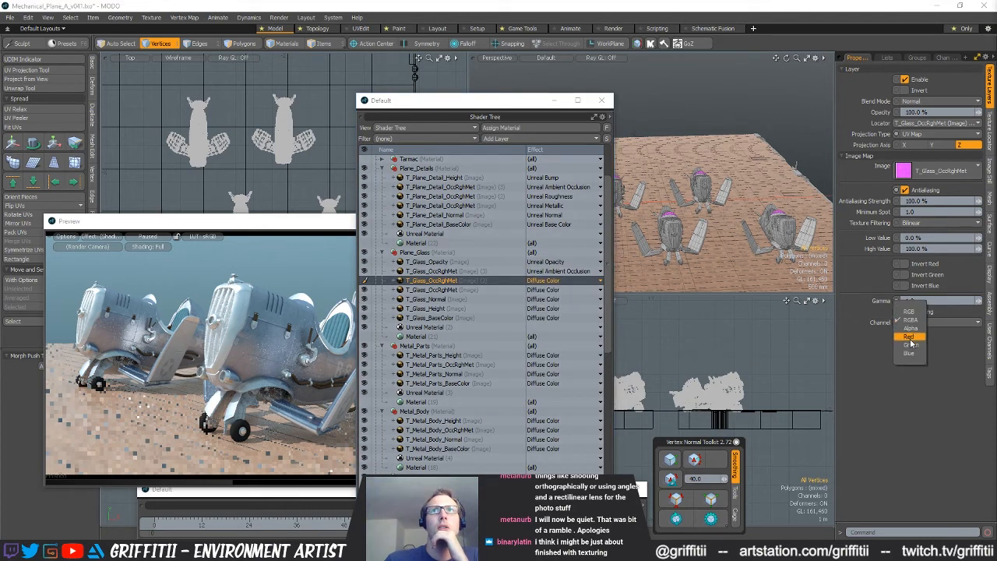
left_click(911, 344)
left_click(545, 280)
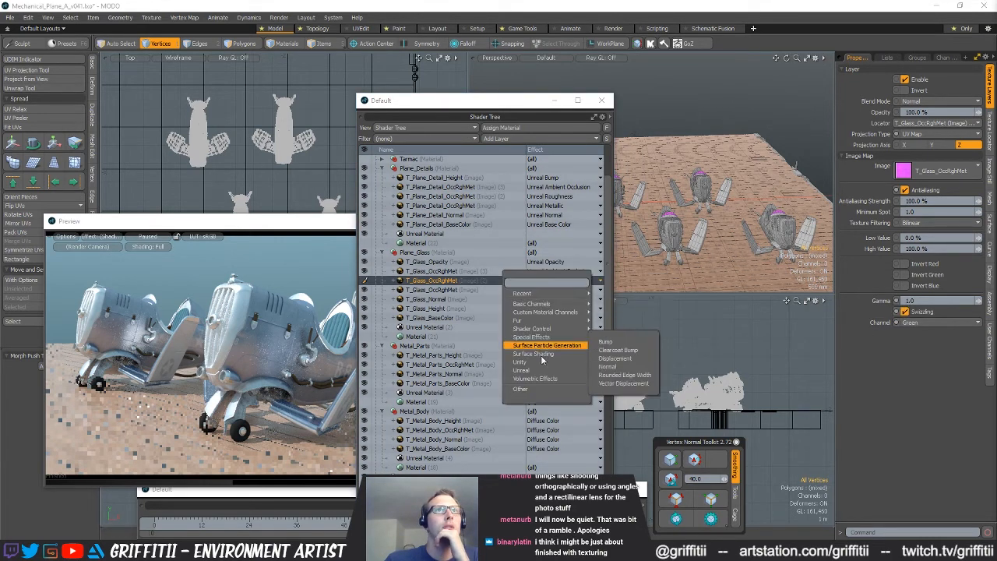
mouse_move(545, 370)
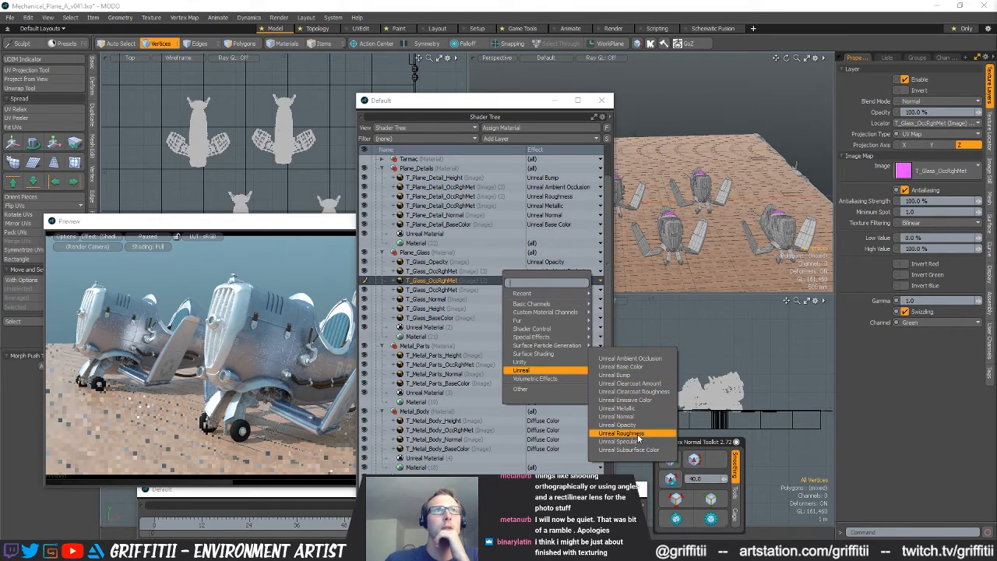
left_click(621, 433)
Swizzle the third T_Glass_OccRghMet layer to the Blue channel and set its effect to Unreal Metallic
left_click(464, 291)
left_click(924, 322)
left_click(921, 358)
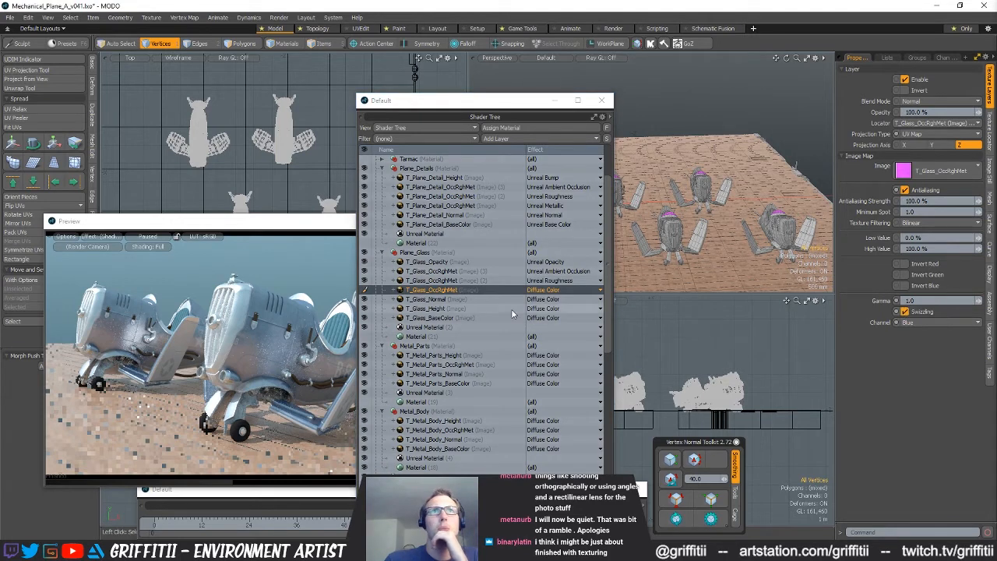
left_click(545, 290)
mouse_move(557, 381)
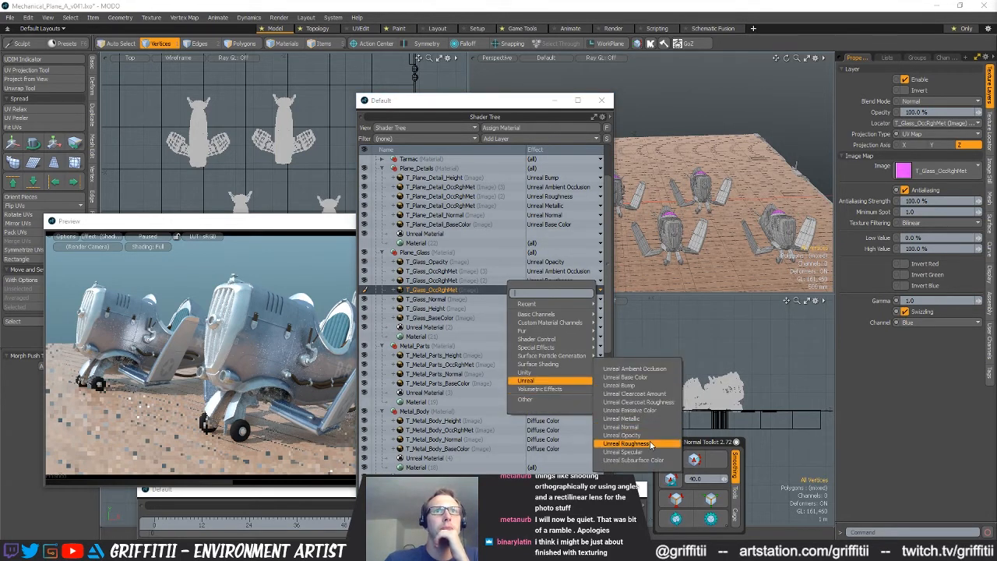
left_click(636, 419)
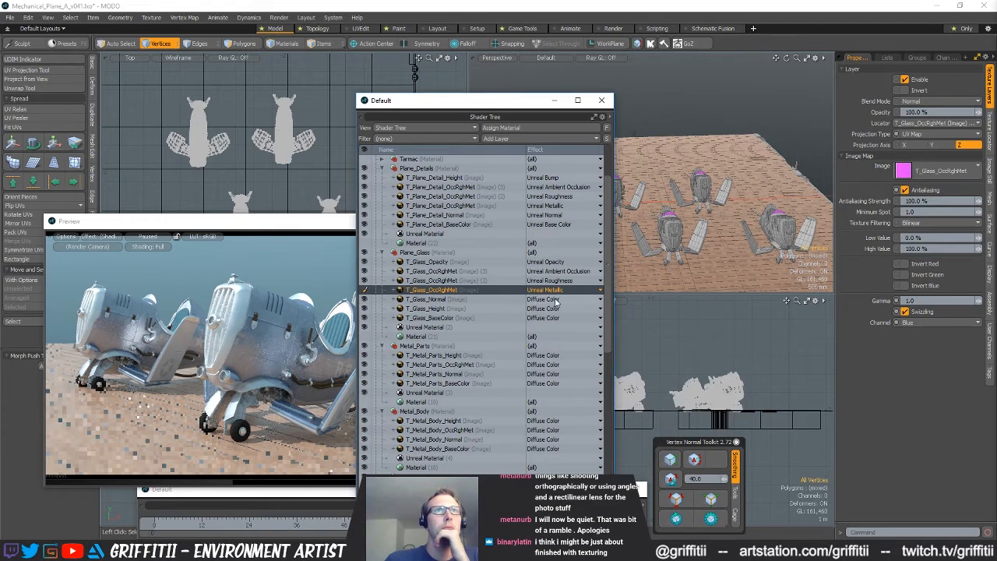
Set the T_Glass_Normal layer's effect to Unreal Normal and the T_Glass_Height layer's effect to Unreal Bump
left_click(556, 301)
mouse_move(555, 387)
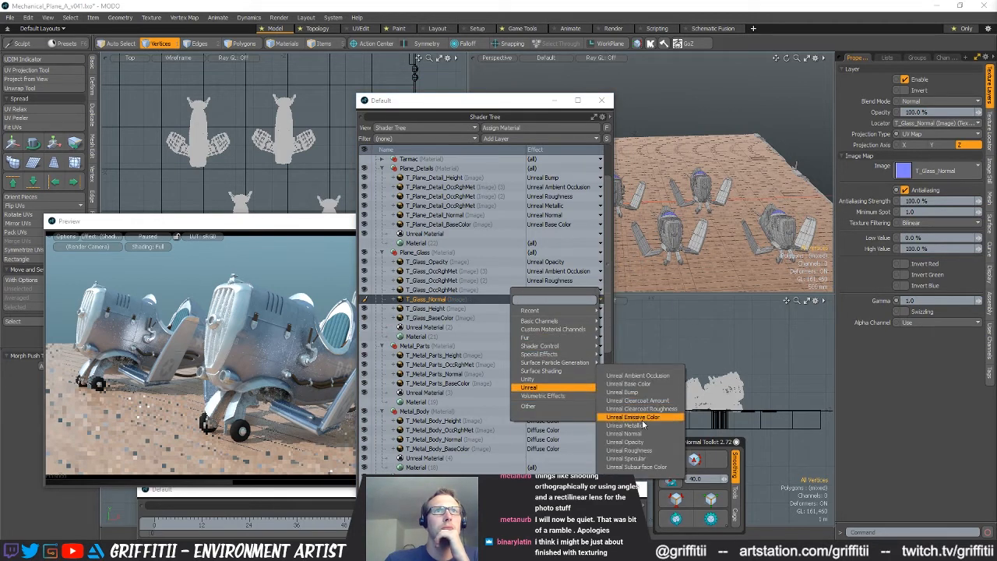
left_click(624, 434)
left_click(561, 309)
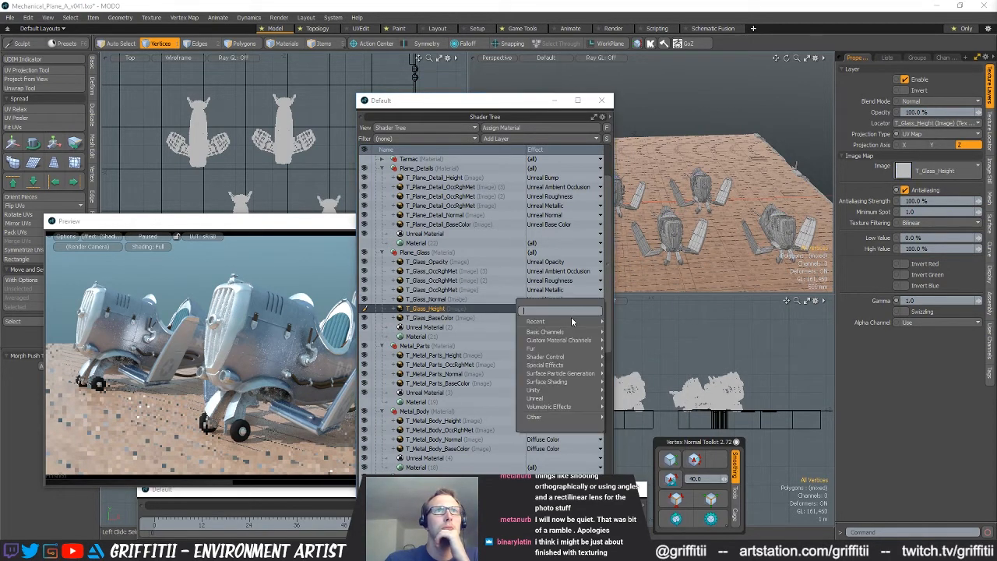
mouse_move(569, 398)
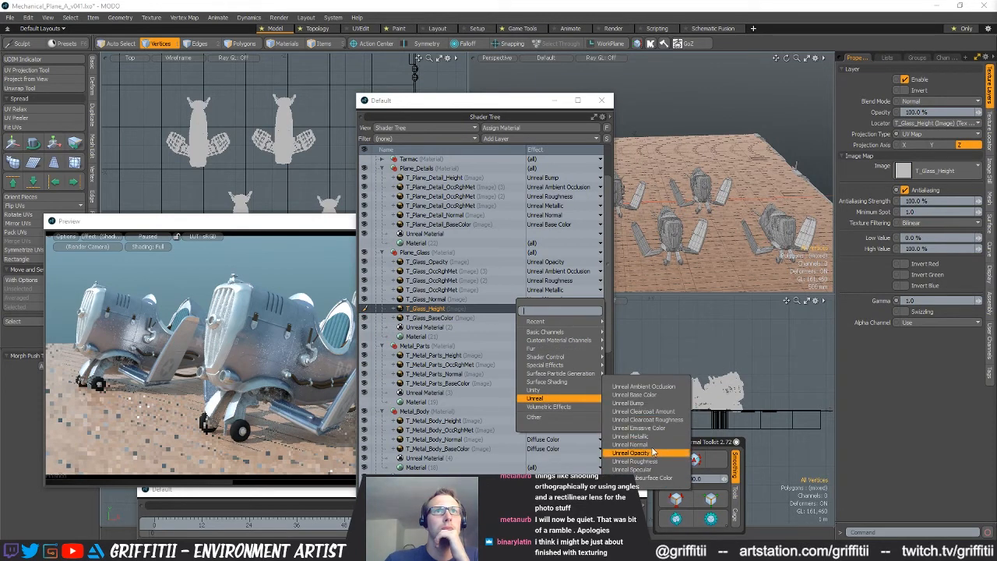
left_click(645, 404)
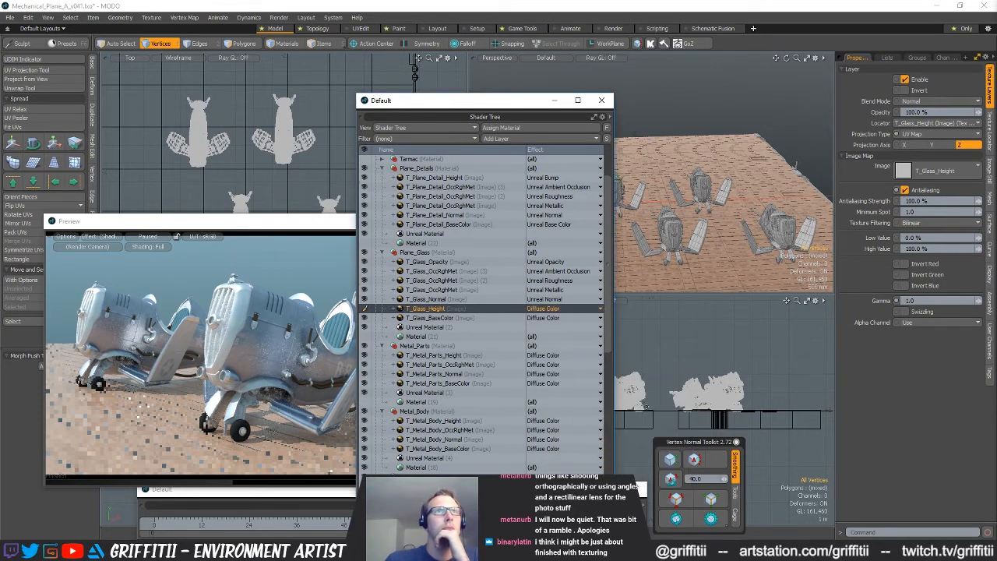
Set the effect of the T_Glass_BaseColor layer to Unreal Base Color
left_click(545, 320)
mouse_move(545, 404)
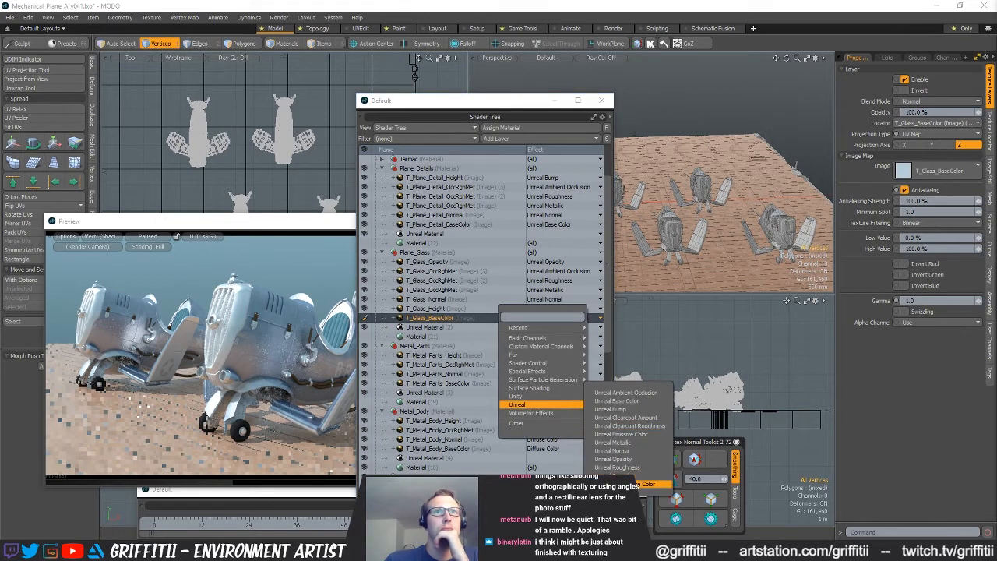
left_click(614, 400)
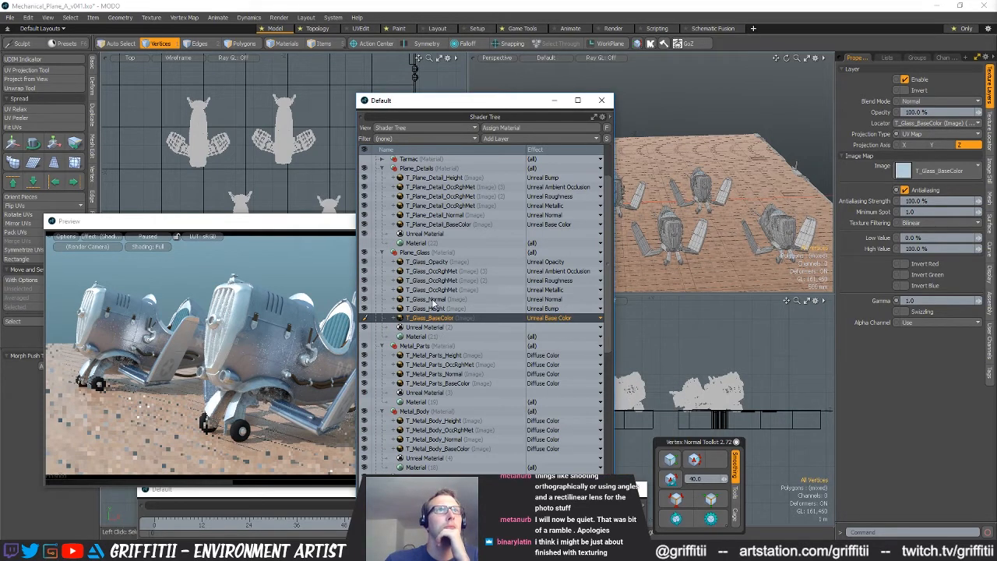
Set the effect of the T_Metal_Parts_Height layer in the Metal_Parts material to Unreal Bump
scroll(492, 360, "down", 1)
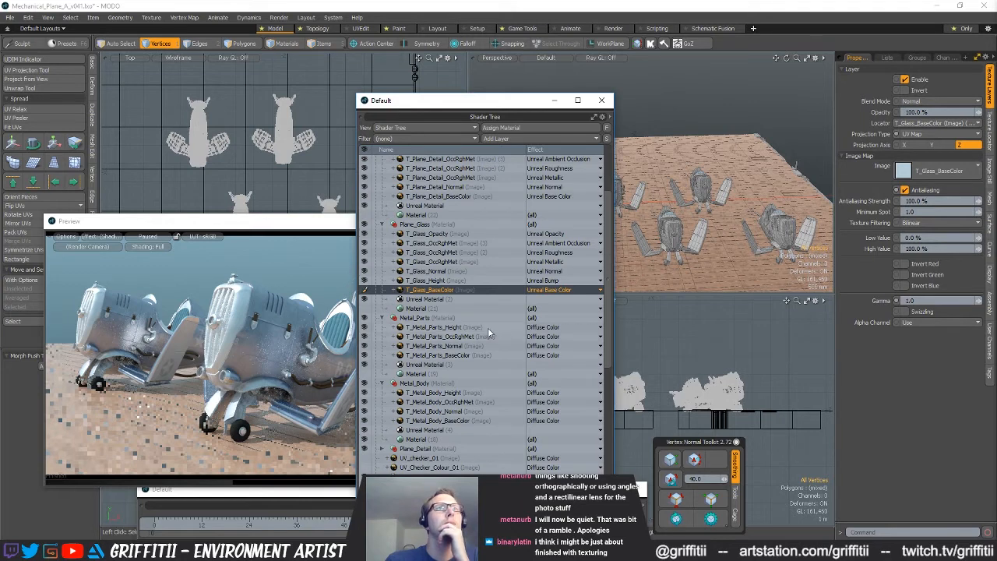
left_click(486, 327)
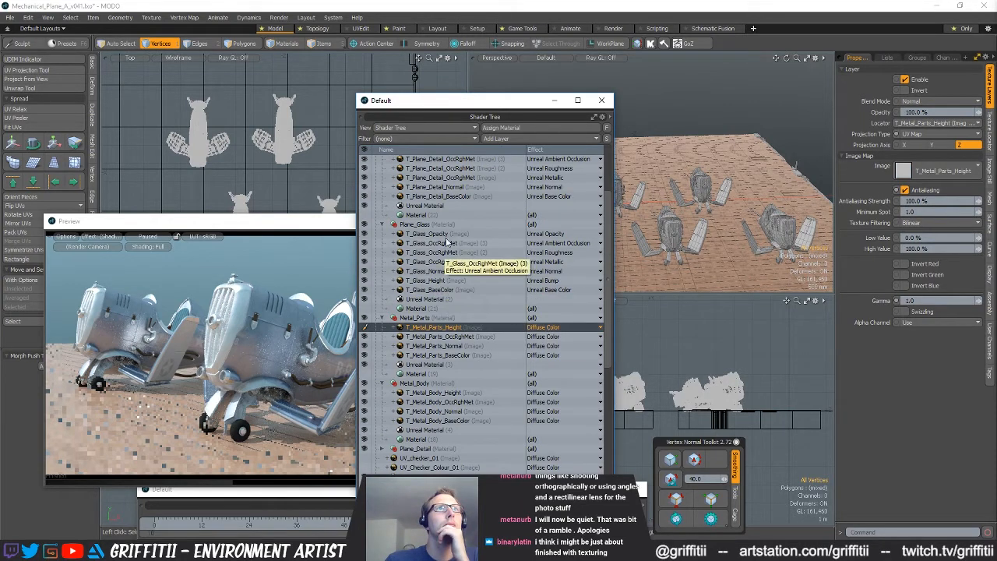
left_click(549, 328)
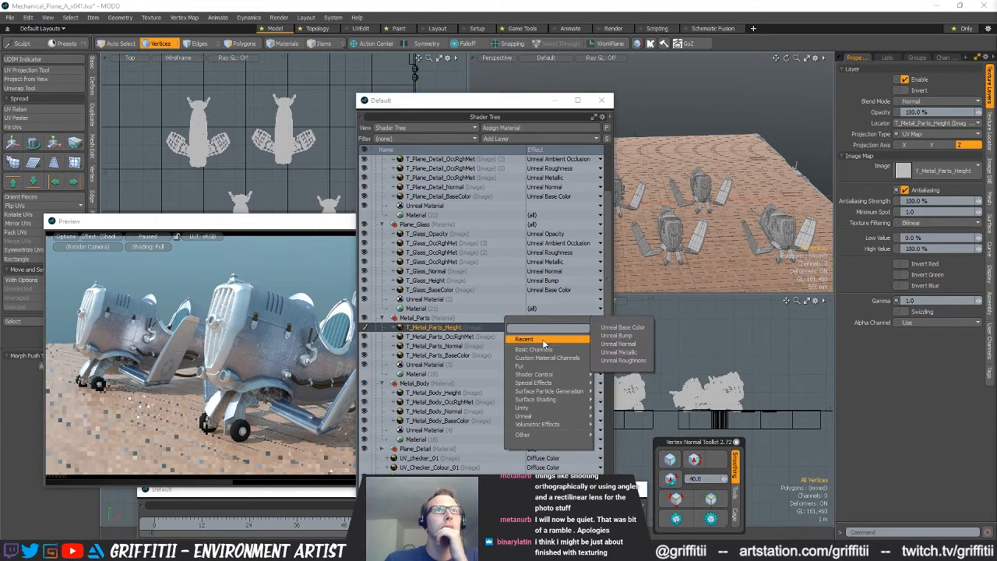
left_click(634, 336)
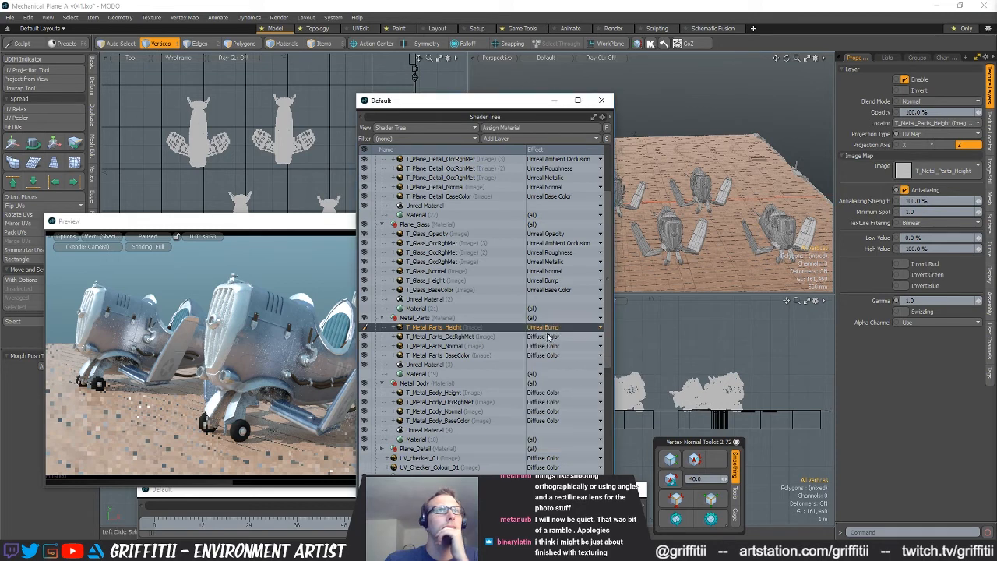
Set the T_Metal_Parts_Normal layer's effect to Unreal Normal and the T_Metal_Parts_BaseColor layer's effect to Unreal Base Color
left_click(548, 350)
mouse_move(575, 359)
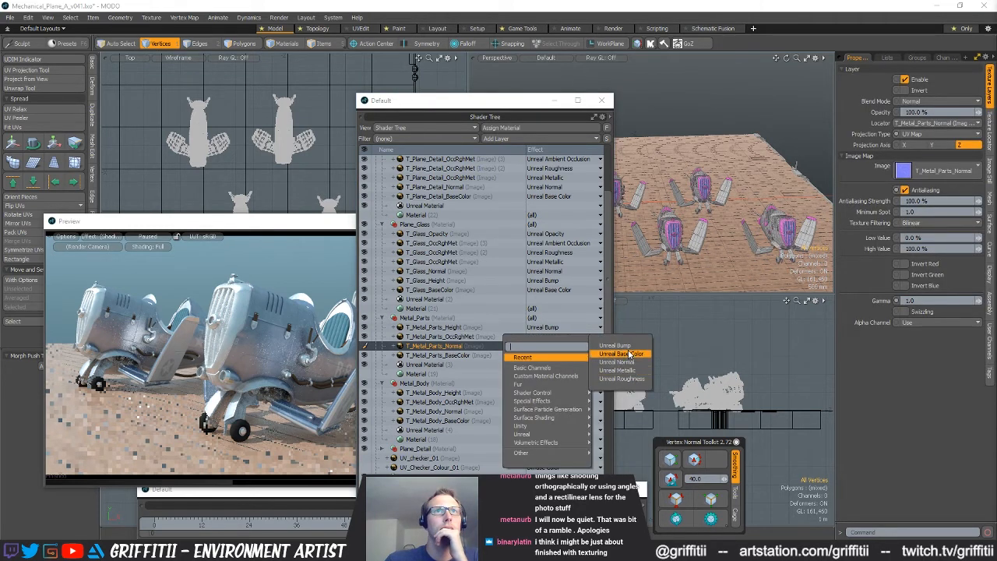
left_click(617, 362)
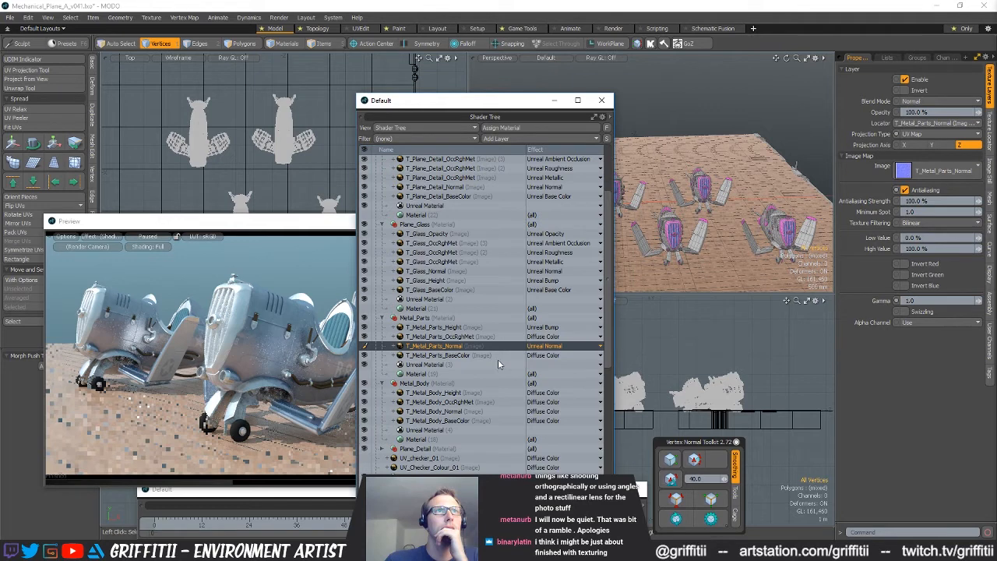
left_click(554, 355)
left_click(551, 355)
mouse_move(546, 368)
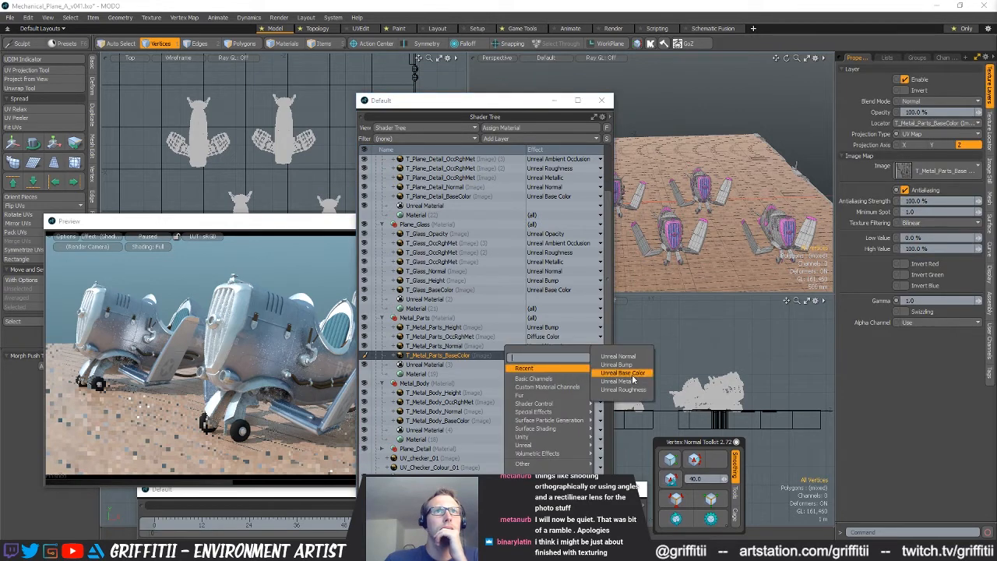
left_click(631, 375)
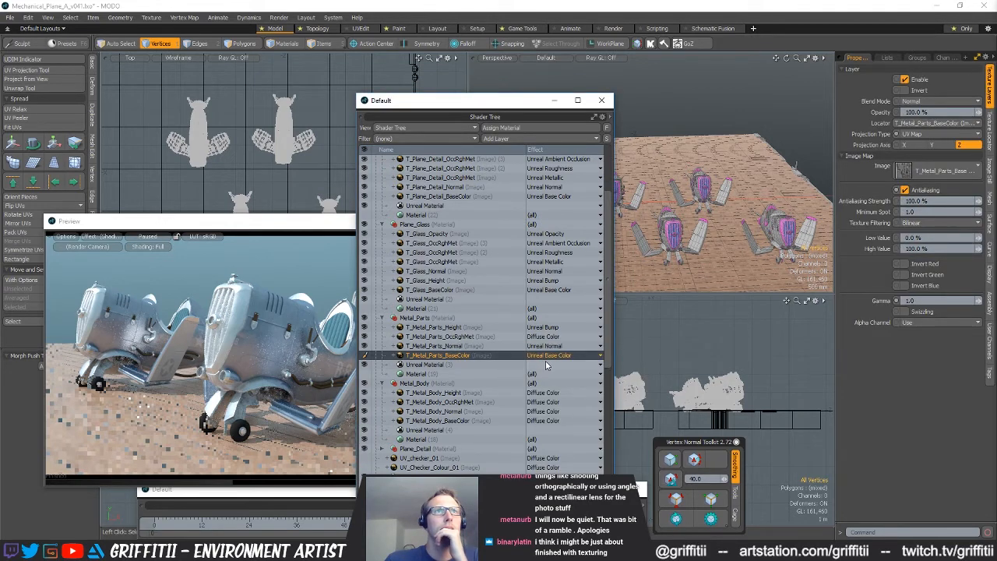
Duplicate the T_Metal_Parts_OccRghMet image layer twice to get three copies within the Metal_Parts material
left_click(490, 337)
right_click(491, 337)
left_click(447, 337)
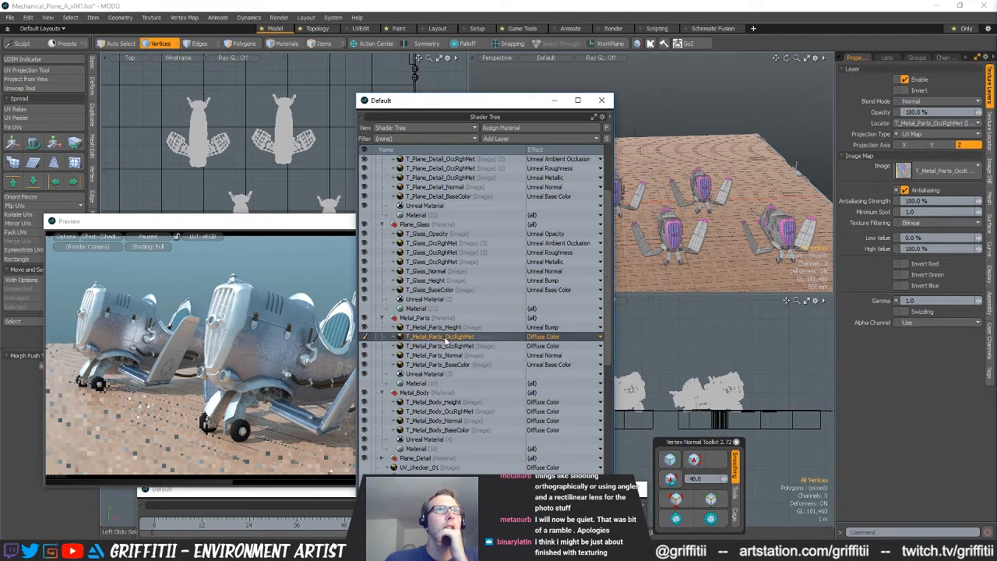
right_click(461, 340)
left_click(461, 337)
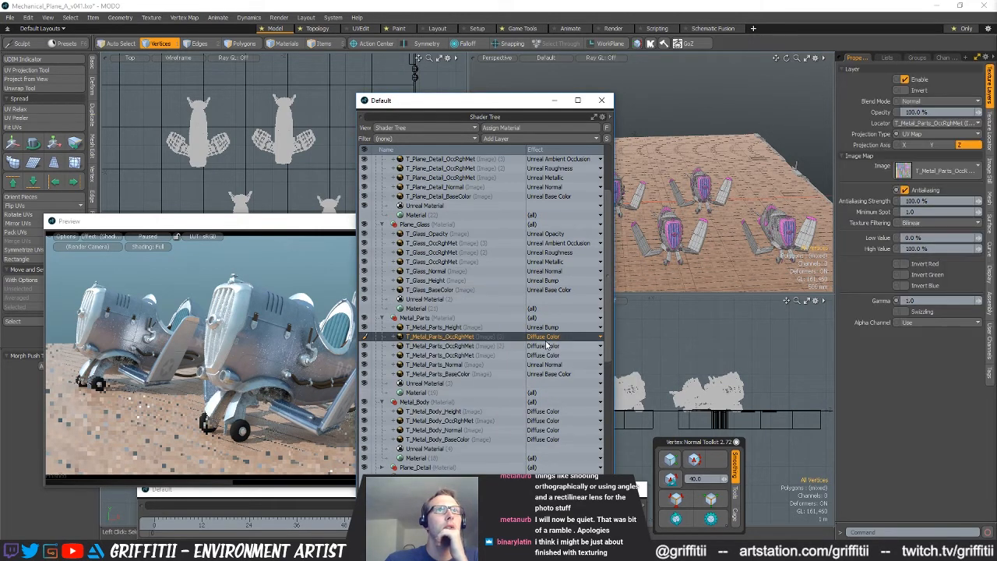
Enable swizzling on the red channel for the uppermost T_Metal_Parts_OccRghMet layer and set its effect to Unreal Ambient Occlusion
left_click(904, 311)
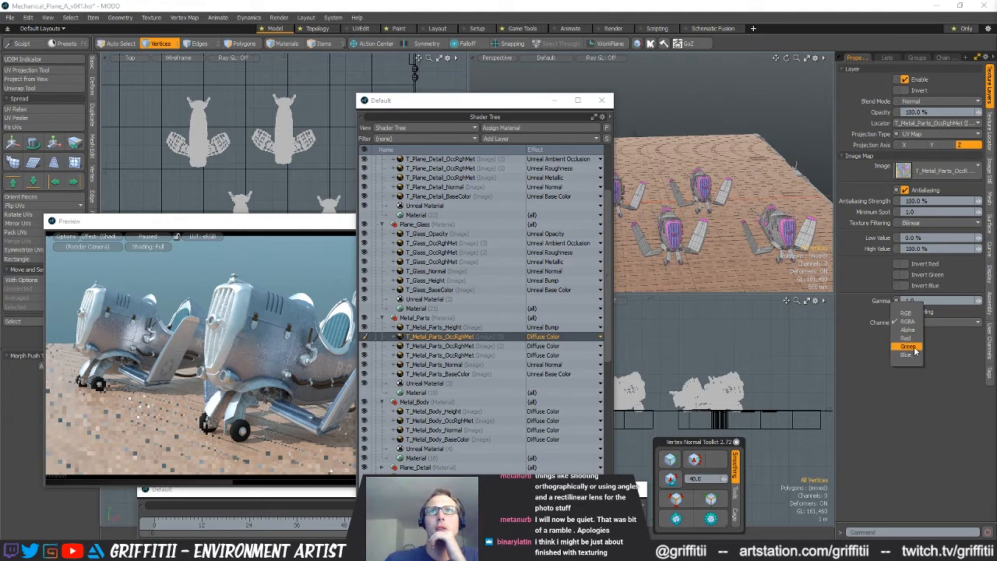
left_click(545, 337)
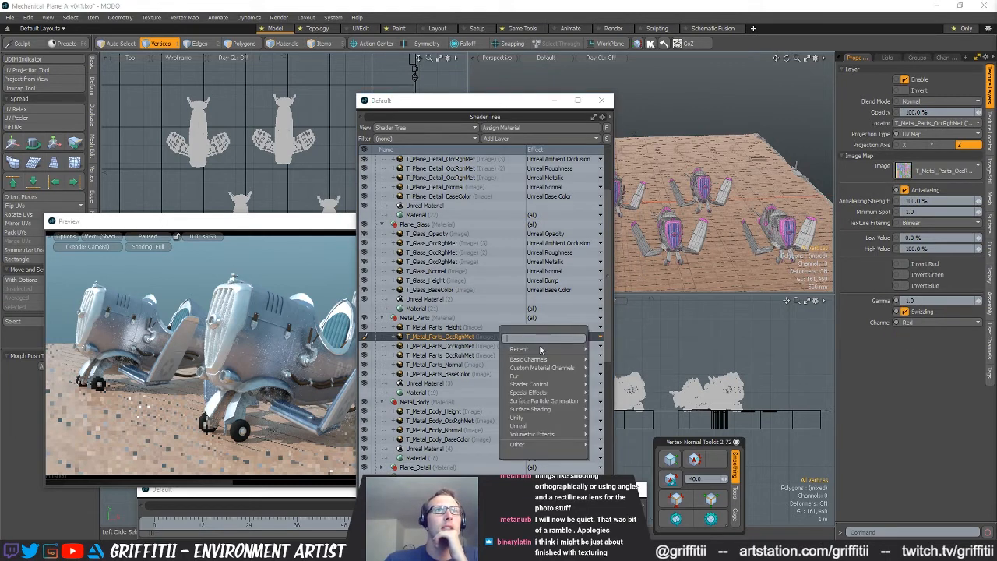
mouse_move(538, 427)
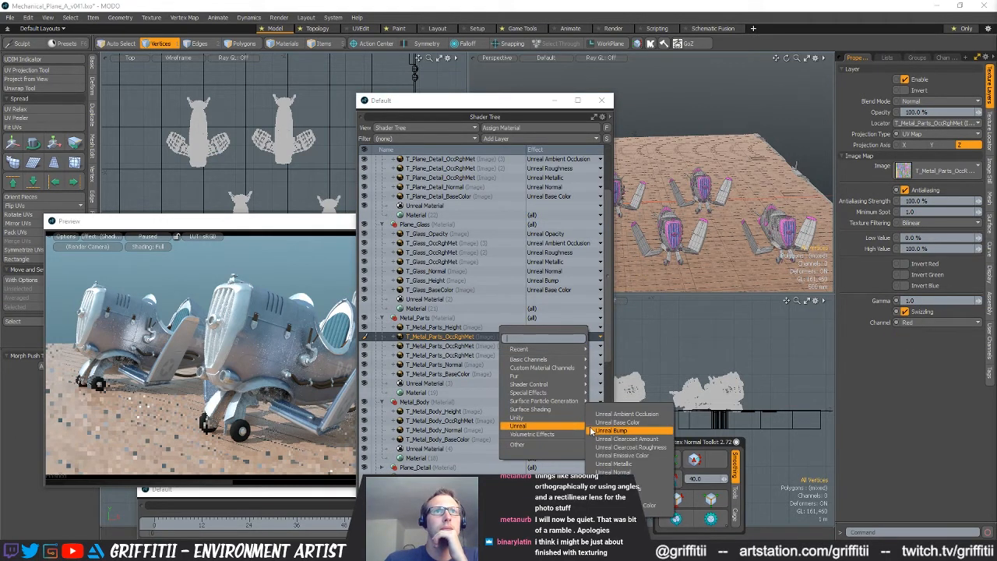
left_click(625, 414)
Set the effect of the second T_Metal_Parts_OccRghMet layer to Unreal Roughness
left_click(567, 345)
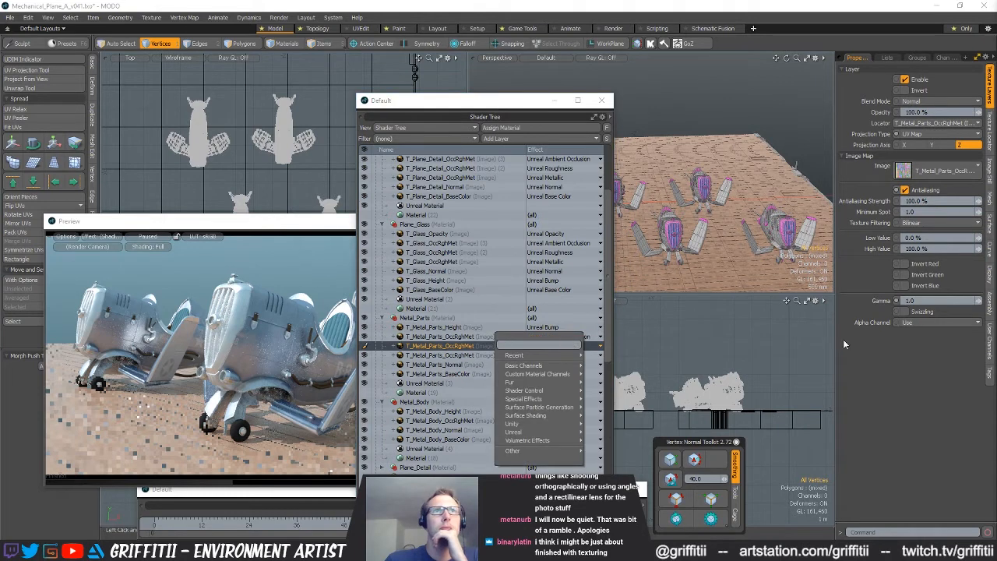
mouse_move(541, 355)
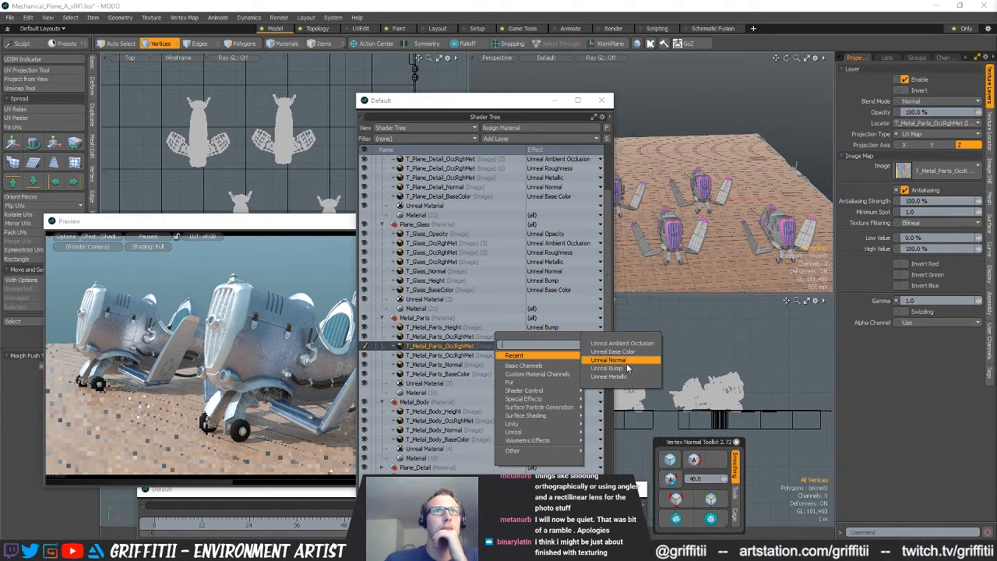
mouse_move(537, 431)
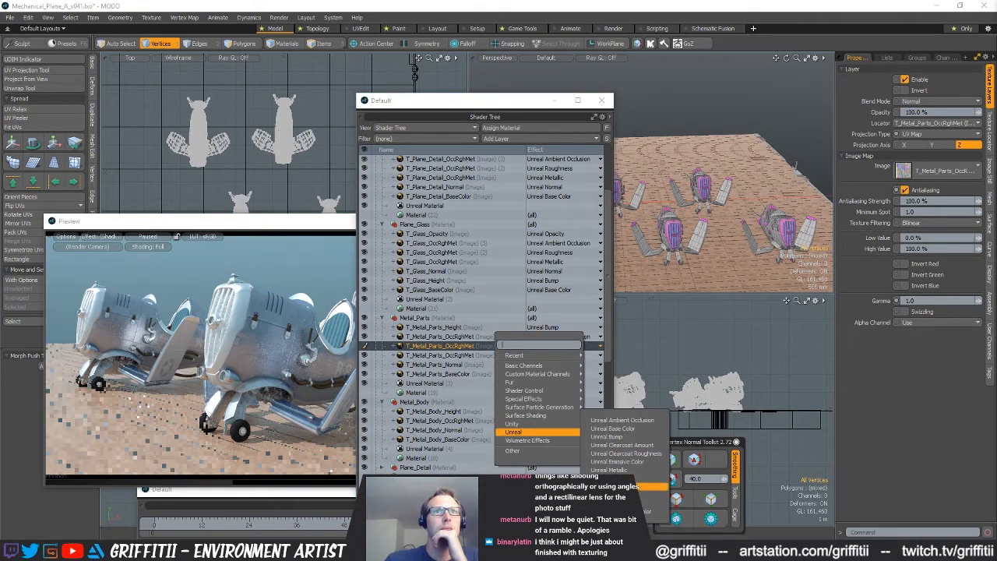
left_click(631, 478)
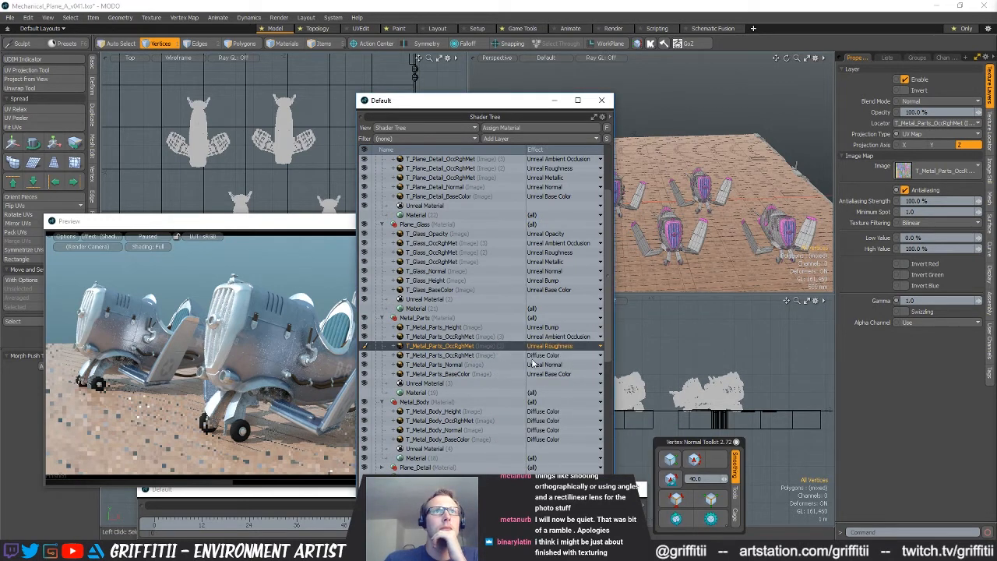
Set the third T_Metal_Parts_OccRghMet layer's effect to Unreal Metallic and swizzle it to the blue channel
left_click(497, 357)
left_click(546, 355)
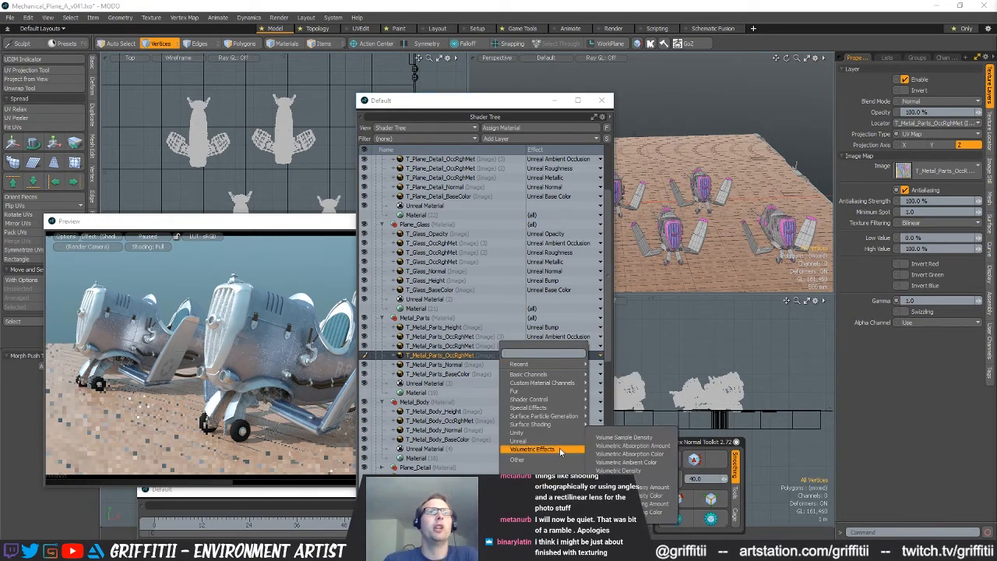
mouse_move(563, 445)
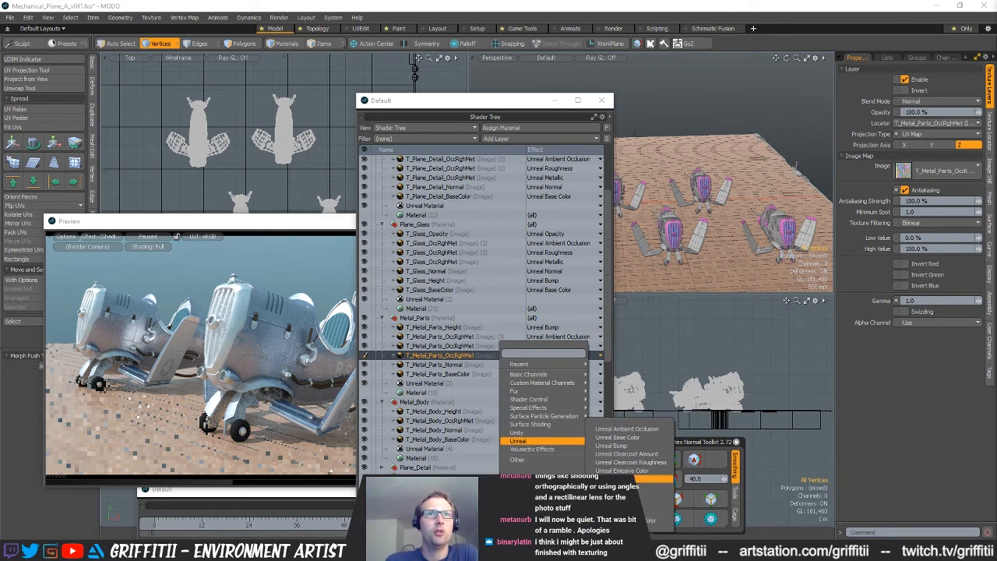
left_click(631, 479)
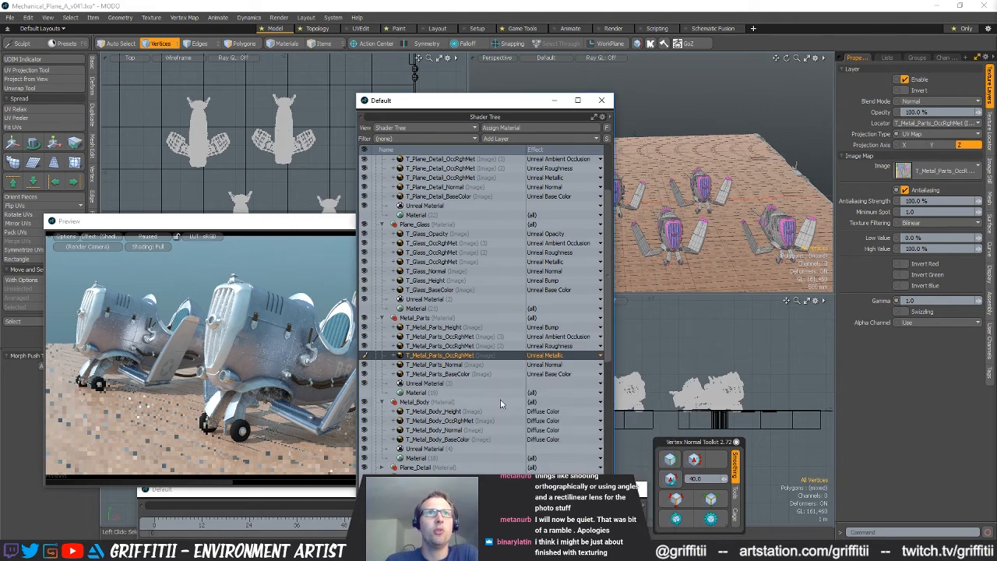
left_click(915, 320)
left_click(916, 354)
Enable swizzling on the Unreal Roughness copy of T_Metal_Parts_OccRghMet and set its channel to Green
left_click(566, 345)
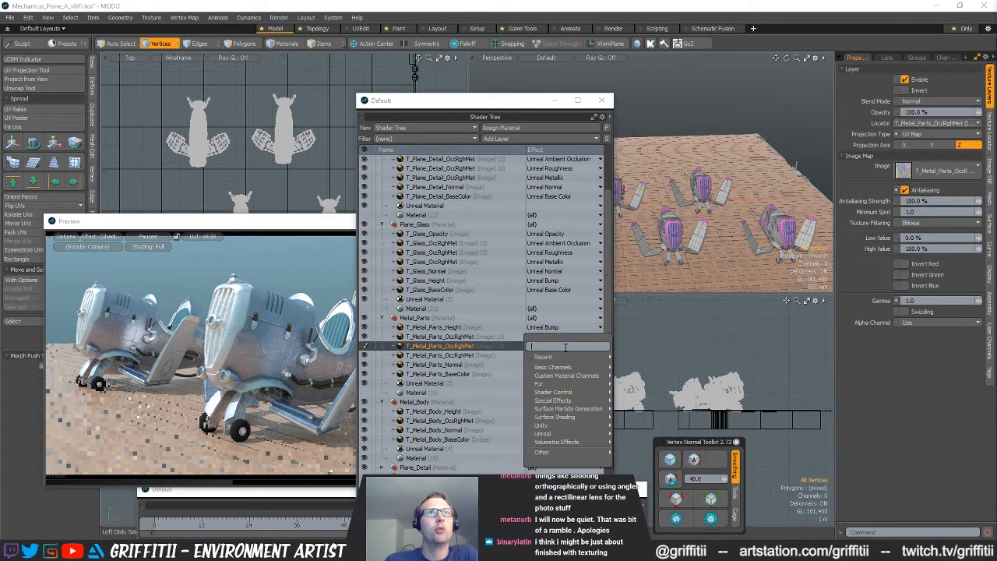
left_click(474, 345)
left_click(905, 311)
left_click(915, 322)
left_click(912, 358)
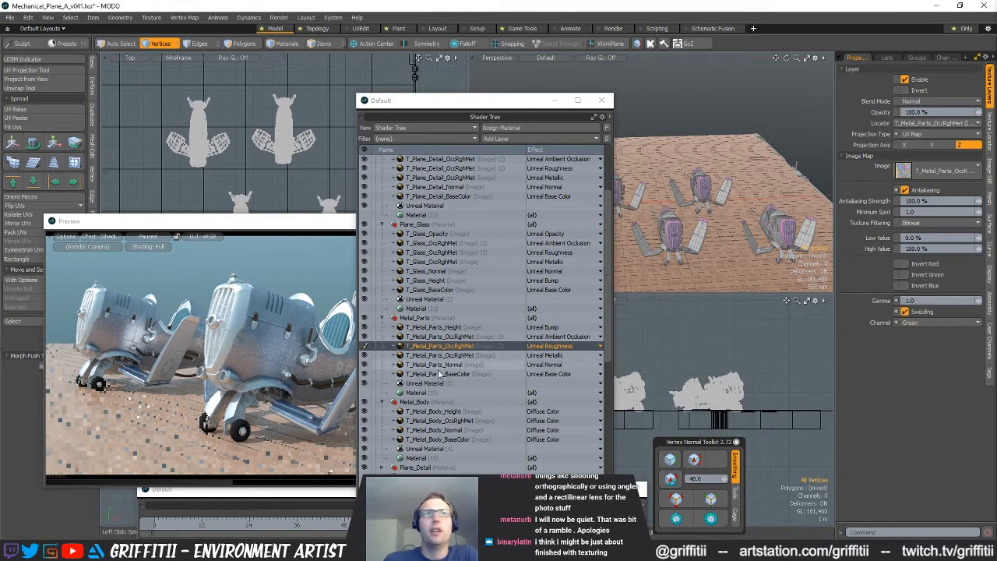
left_click(471, 345)
Set the effect of the T_Metal_Body_Height layer in the Metal_Body material to Unreal Bump
scroll(470, 360, "down", 3)
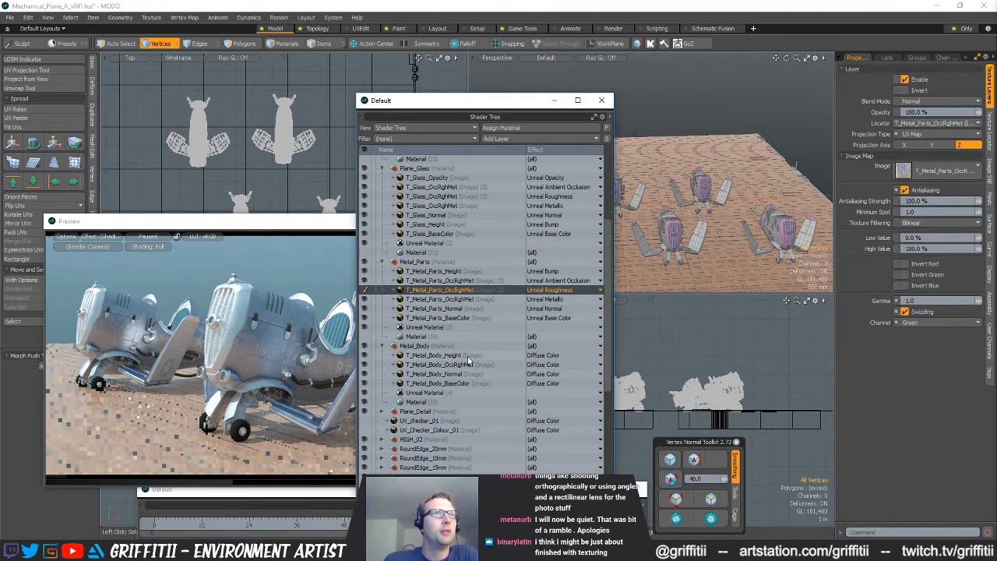
left_click(465, 356)
left_click(561, 355)
mouse_move(565, 366)
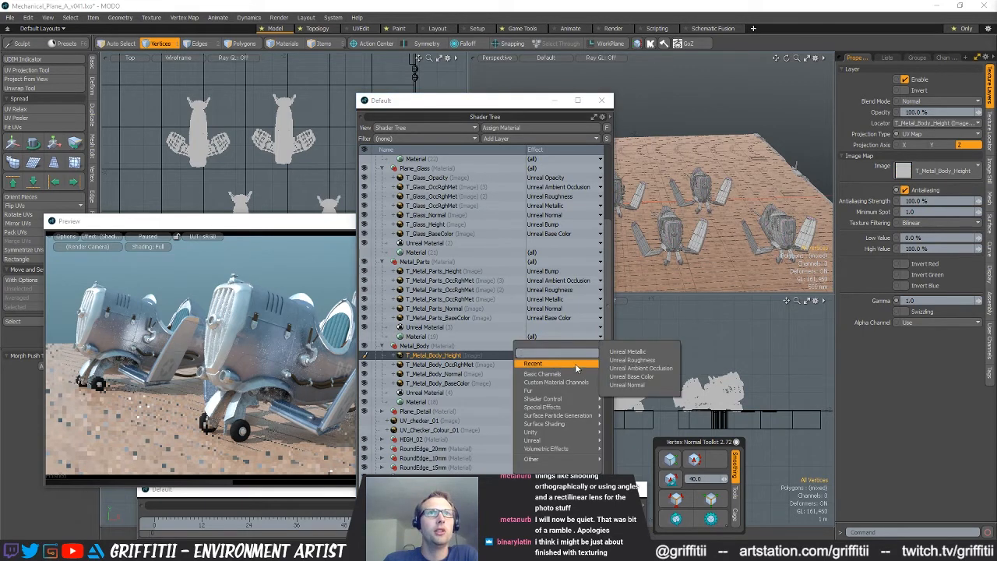
mouse_move(562, 443)
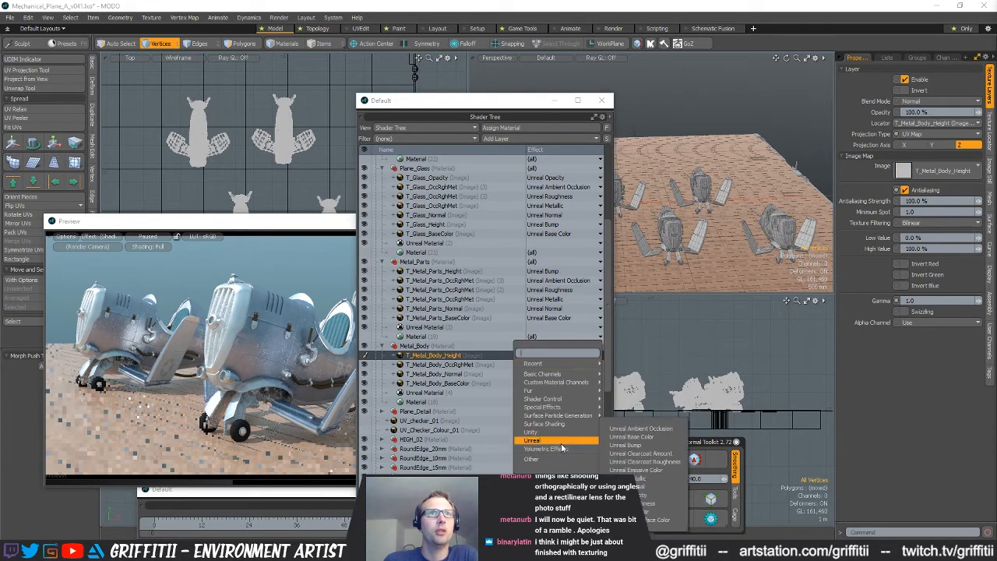
left_click(617, 446)
Set the effect of the T_Metal_Body_Normal layer to Unreal Normal
left_click(549, 364)
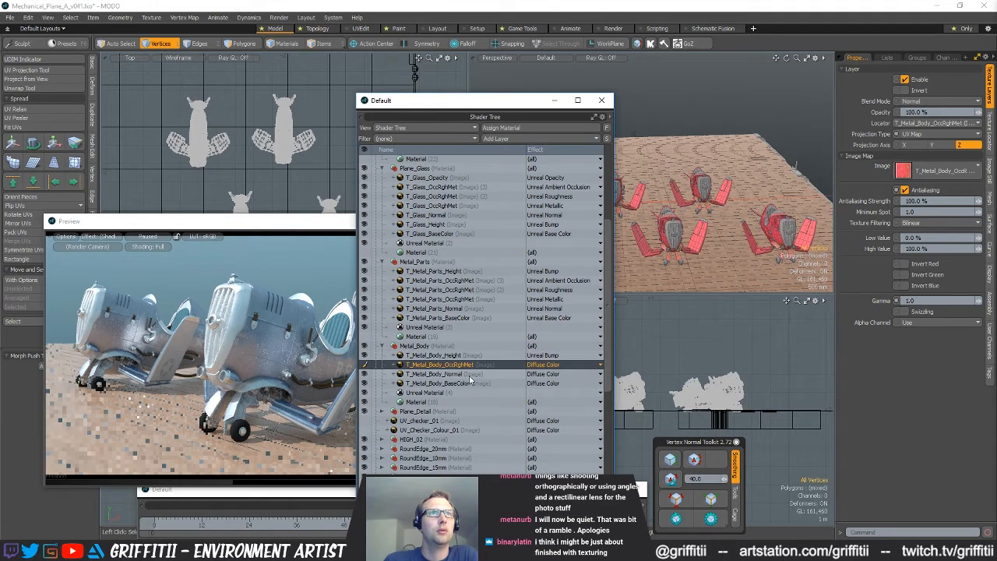
left_click(458, 374)
left_click(559, 374)
mouse_move(551, 459)
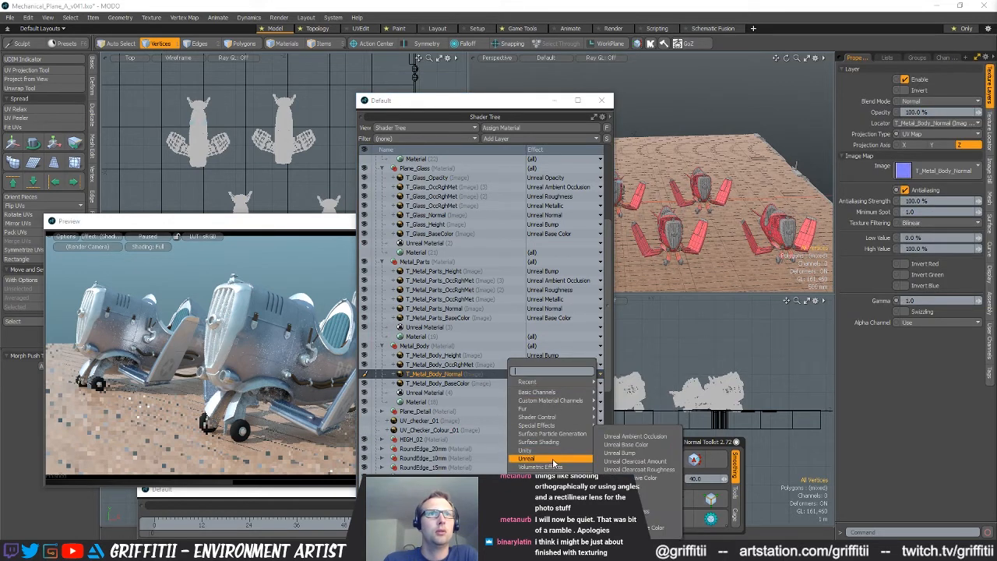
left_click(641, 498)
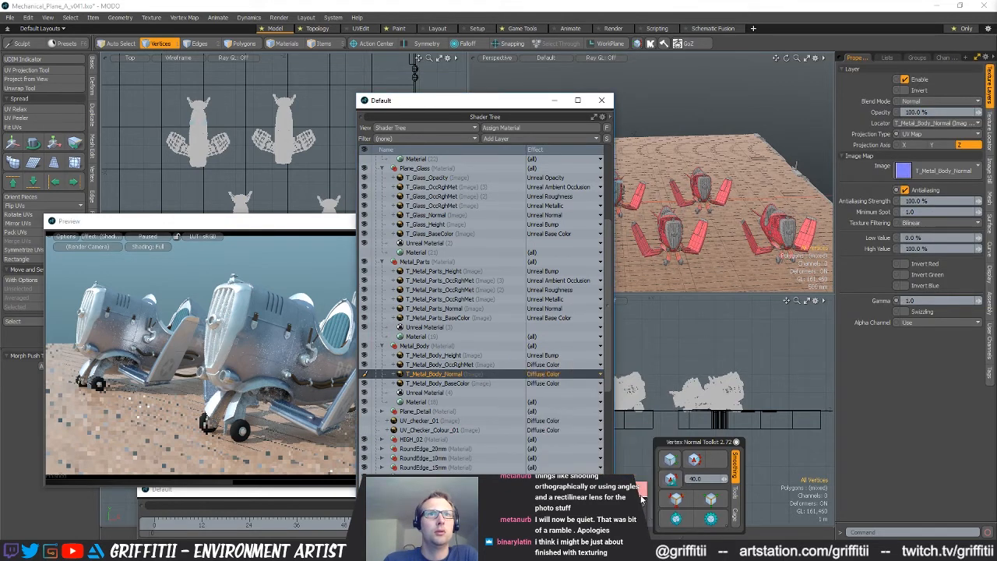
Set the effect of the T_Metal_Body_BaseColor layer to Unreal Base Color
left_click(489, 385)
left_click(550, 384)
mouse_move(520, 472)
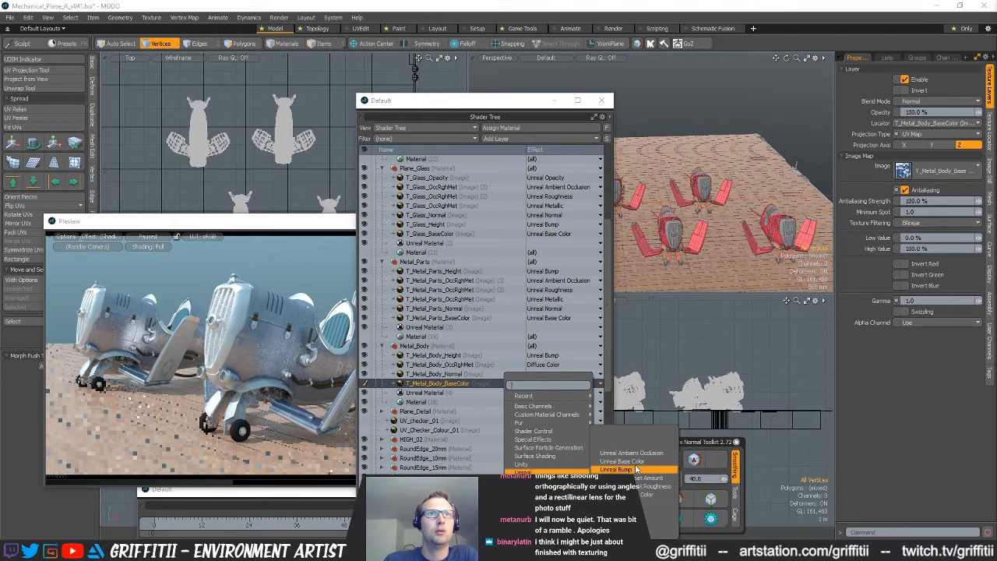
left_click(635, 470)
Duplicate the T_Metal_Body_OccRghMet image layer twice to get three copies within the Metal_Body material
left_click(471, 364)
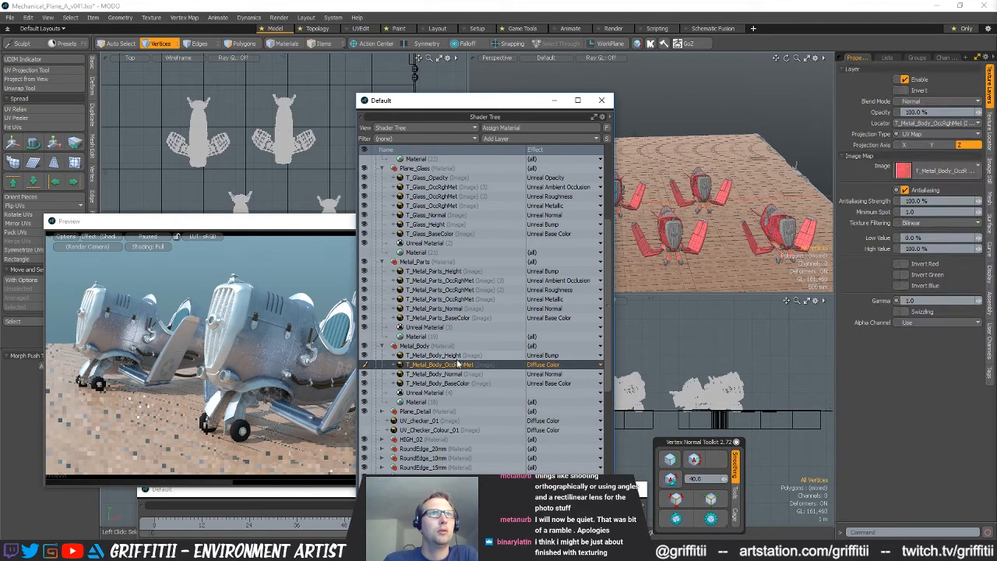
right_click(457, 359)
left_click(404, 365)
left_click(430, 366)
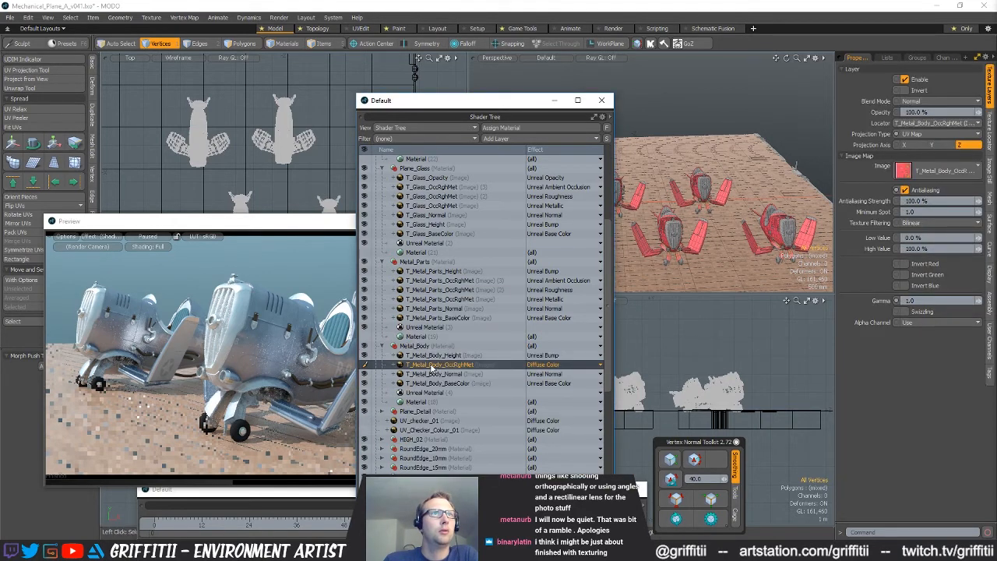
right_click(433, 367)
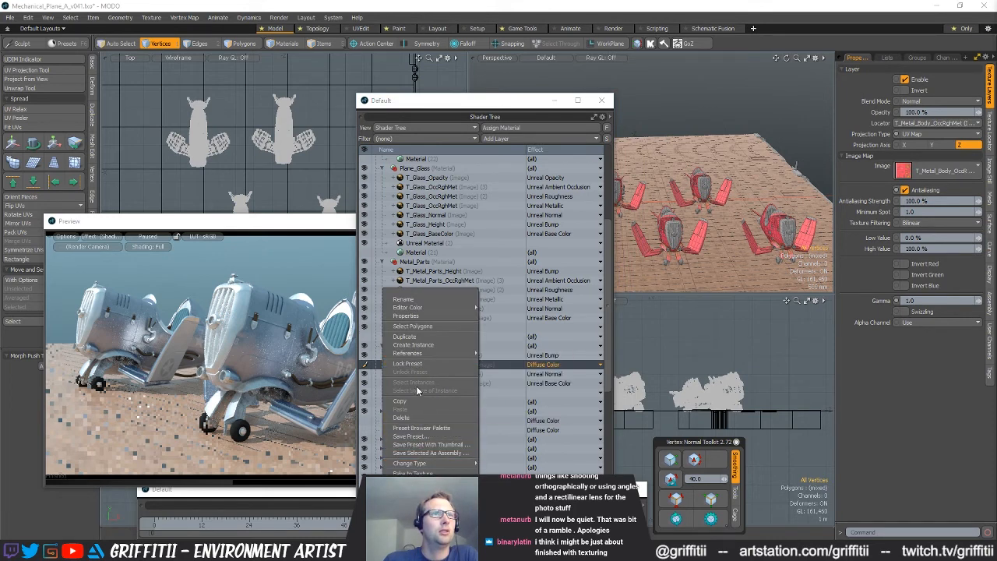
left_click(404, 336)
right_click(426, 366)
left_click(413, 345)
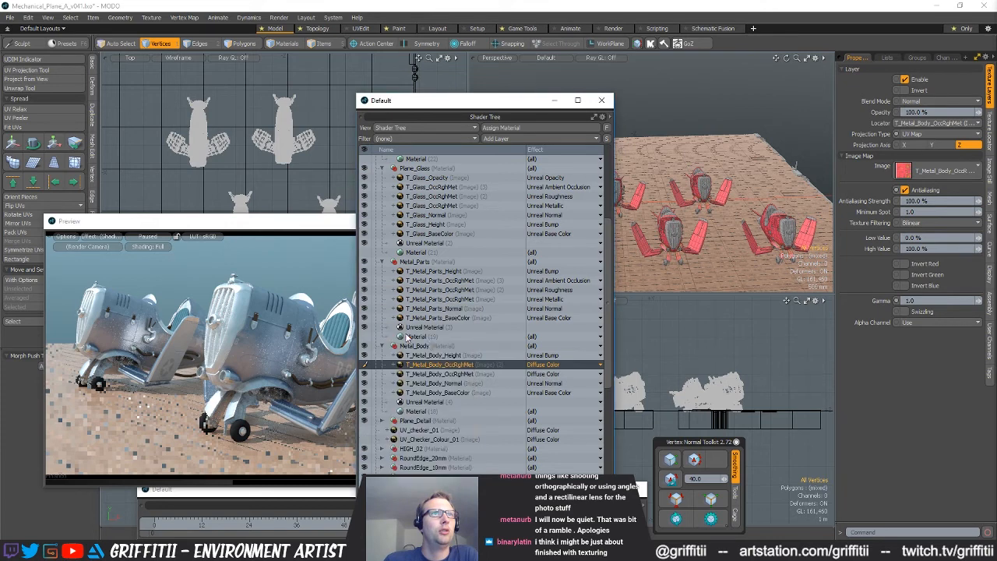
Set the uppermost T_Metal_Body_OccRghMet layer's effect to Unreal Ambient Occlusion and swizzle it to the red channel
left_click(549, 365)
mouse_move(558, 457)
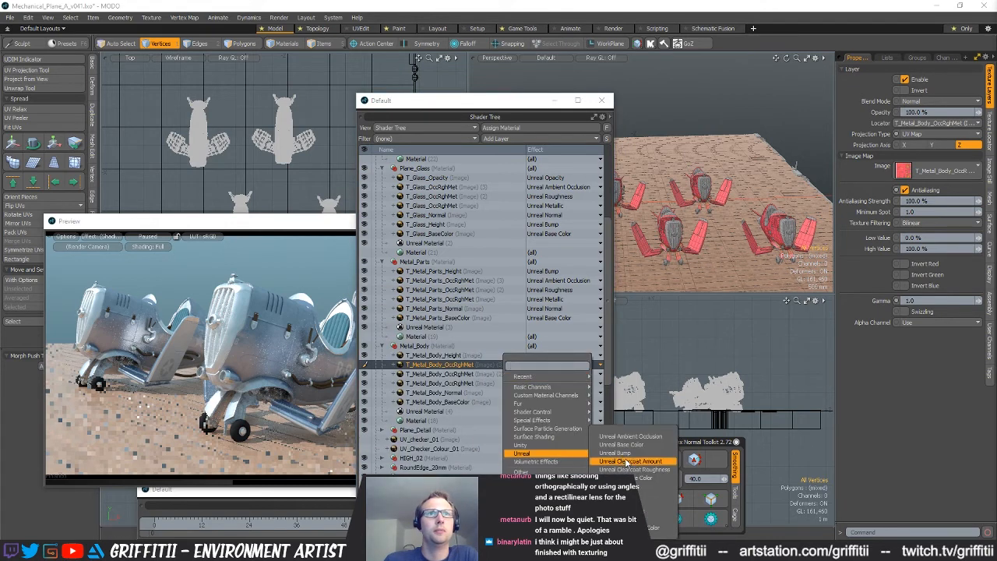
left_click(631, 437)
left_click(904, 312)
left_click(918, 322)
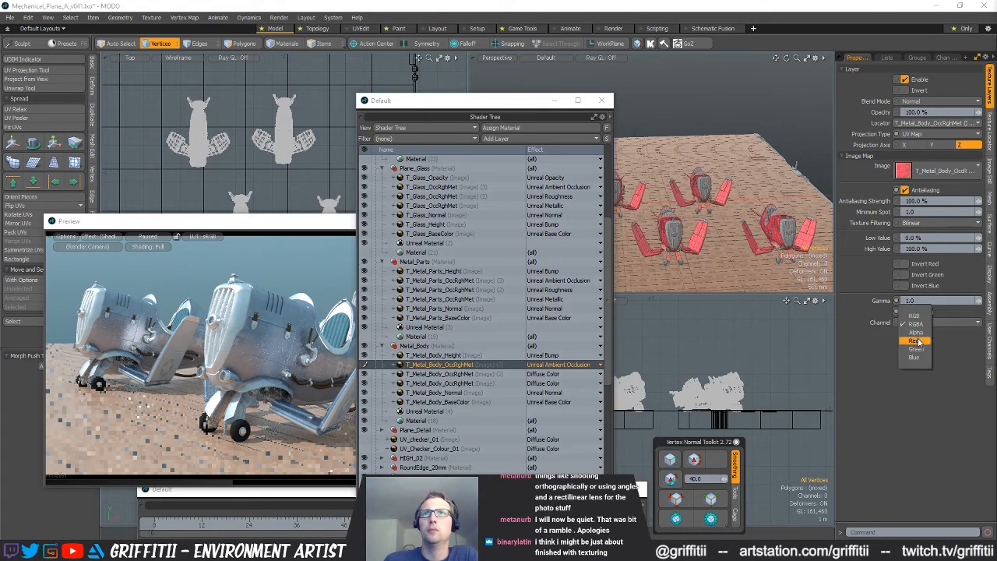
left_click(545, 374)
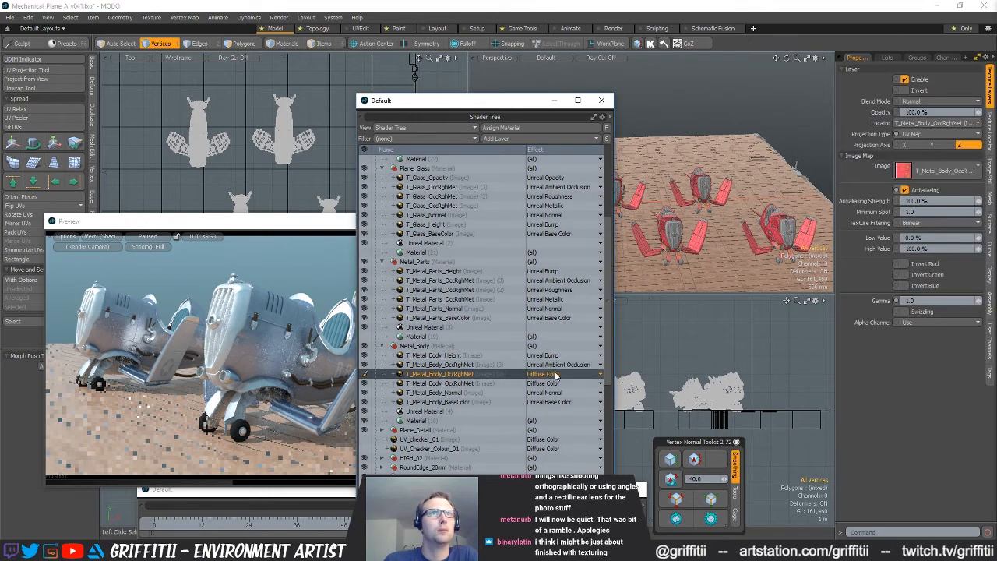
left_click(561, 374)
mouse_move(554, 384)
mouse_move(558, 460)
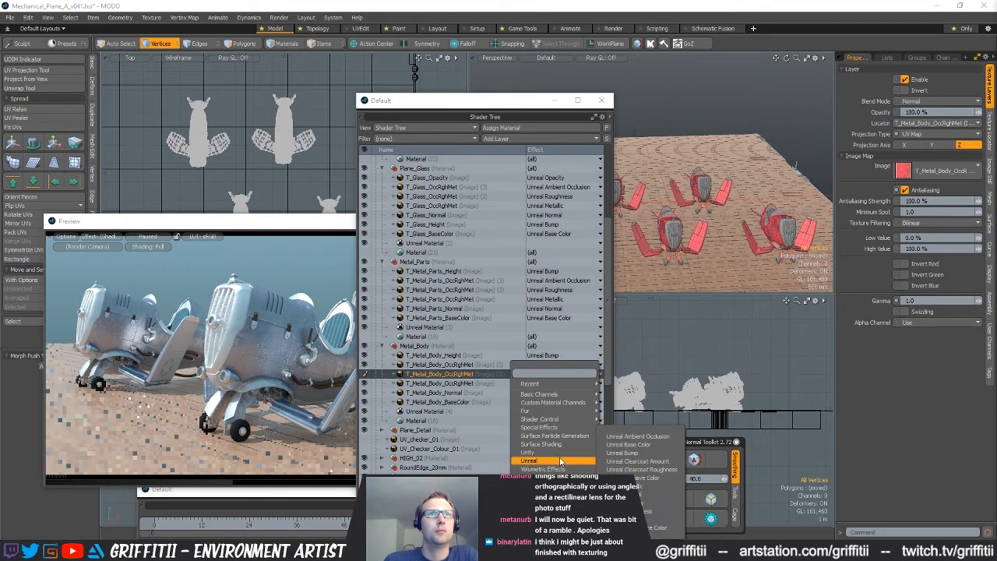
left_click(654, 511)
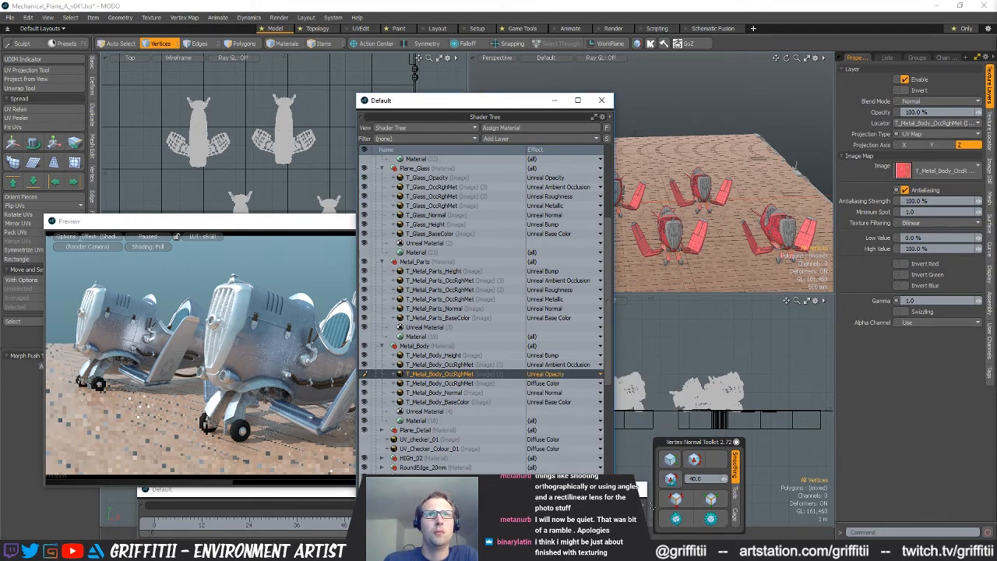
Set the second T_Metal_Body_OccRghMet layer's effect to Unreal Roughness and swizzle it to the green channel
left_click(567, 374)
mouse_move(574, 470)
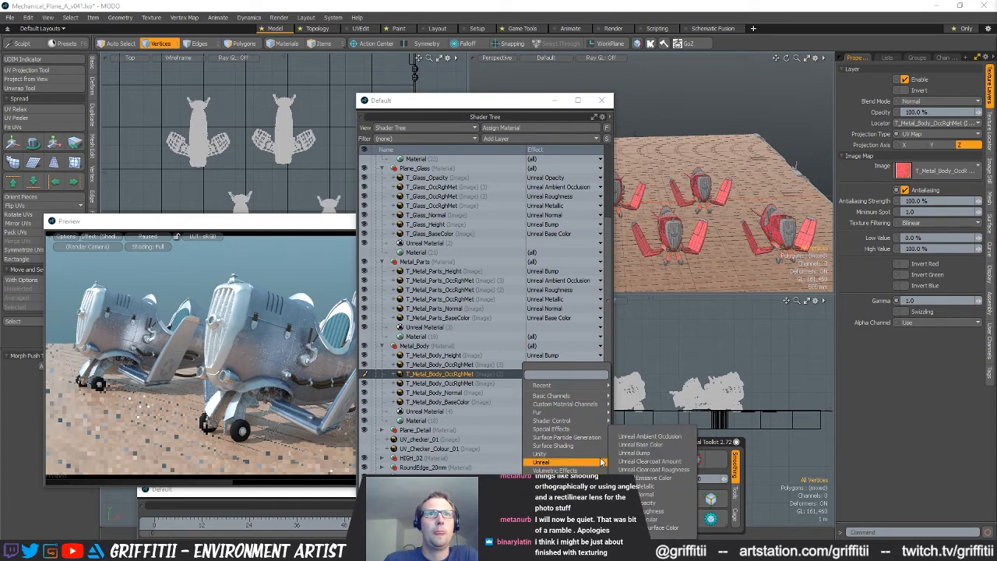
left_click(654, 511)
left_click(905, 311)
left_click(939, 322)
left_click(927, 351)
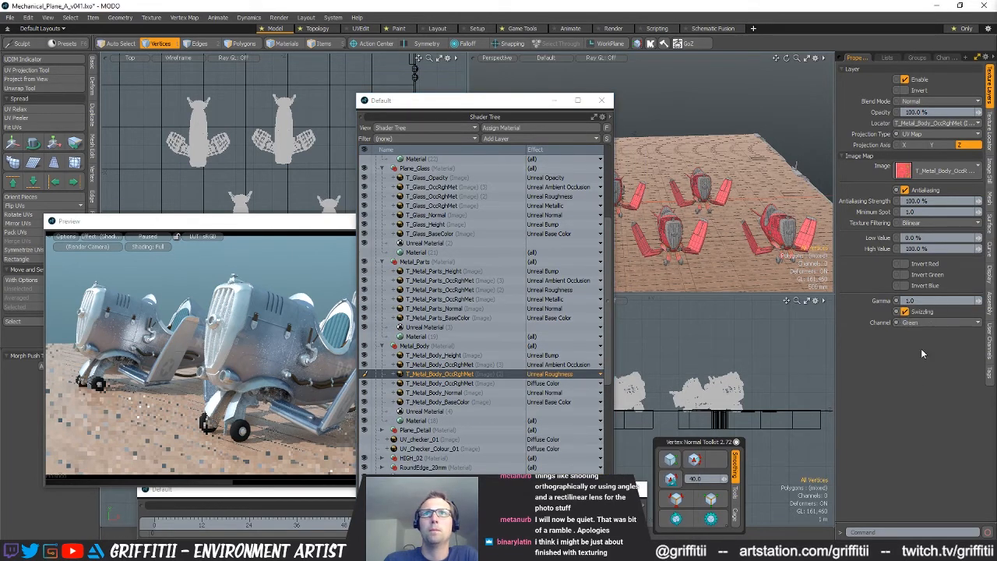
Set the third T_Metal_Body_OccRghMet layer's effect to Unreal Metallic and swizzle it to the blue channel
left_click(485, 384)
left_click(549, 383)
mouse_move(552, 407)
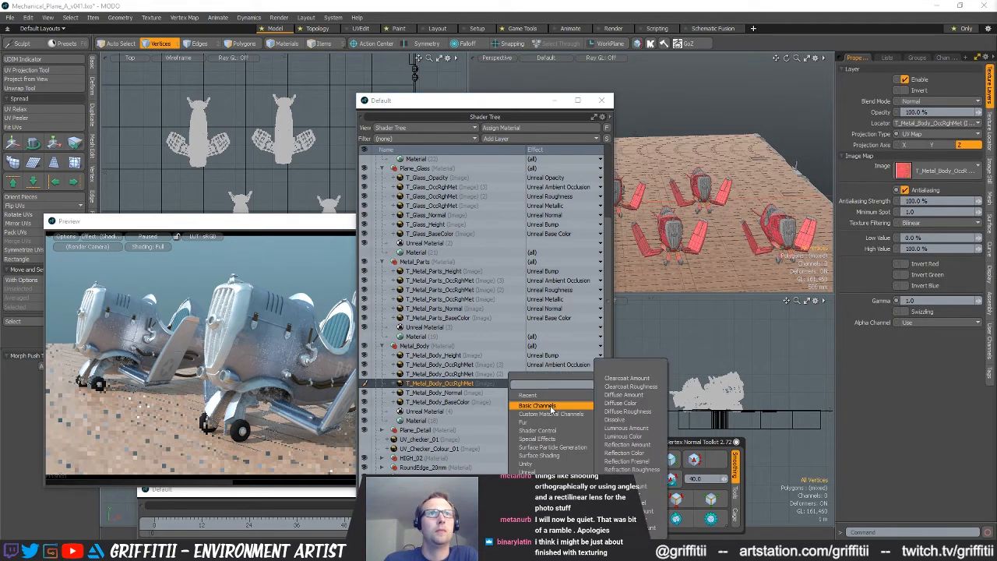
mouse_move(554, 472)
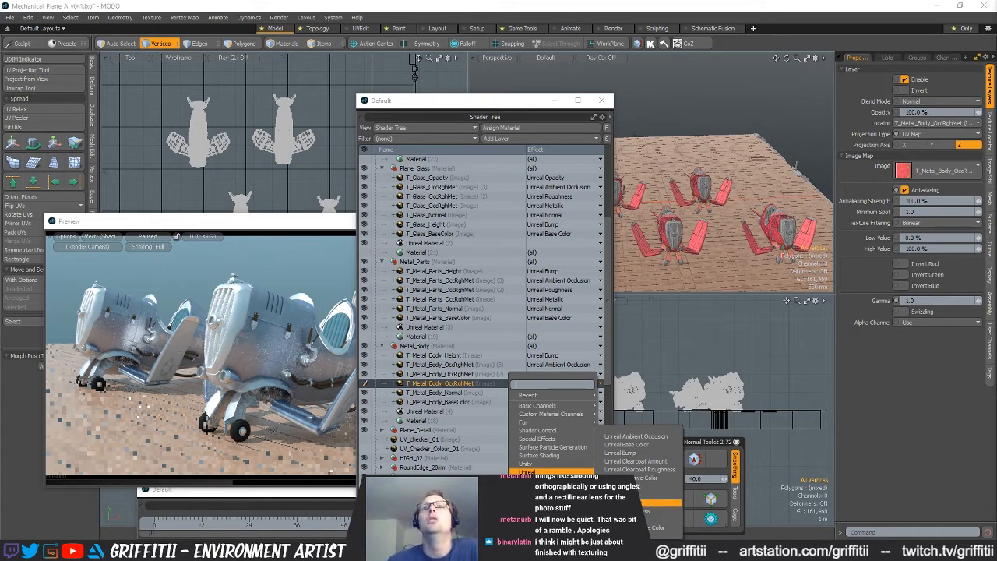
left_click(640, 492)
left_click(919, 321)
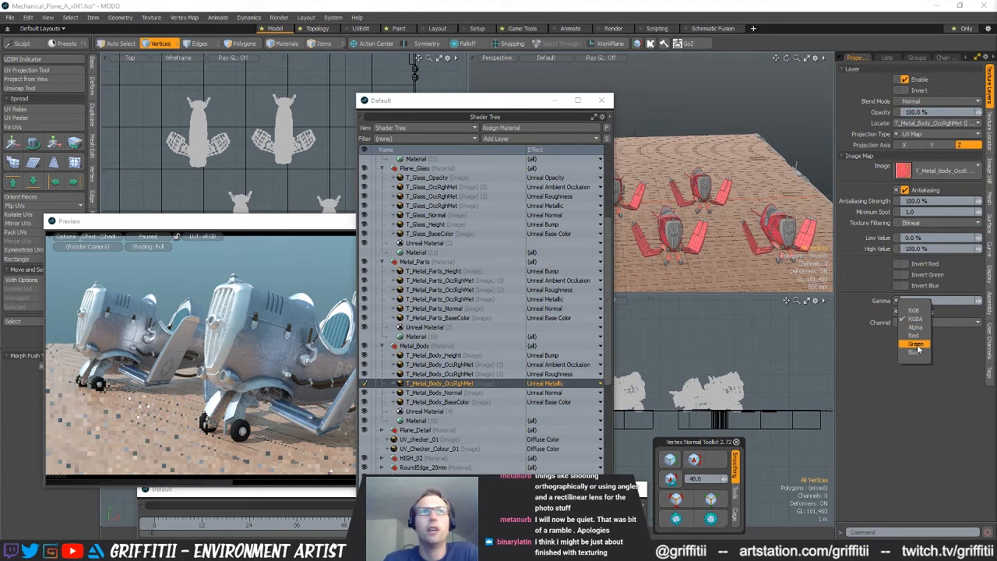
left_click(916, 353)
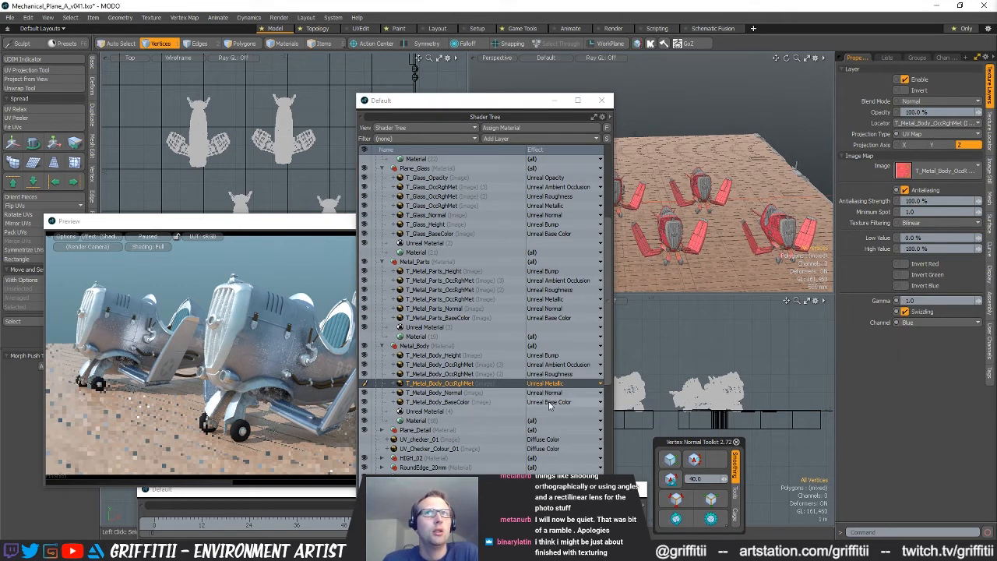
Try inverting the green channel of the T_Metal_Body_Normal image and check the planes in the render preview
left_click(459, 392)
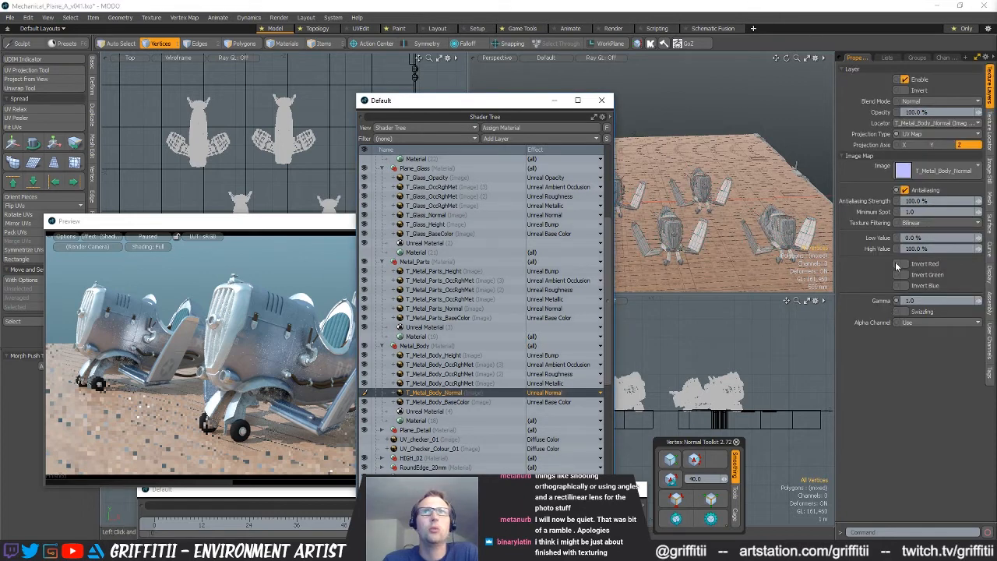
left_click(906, 275)
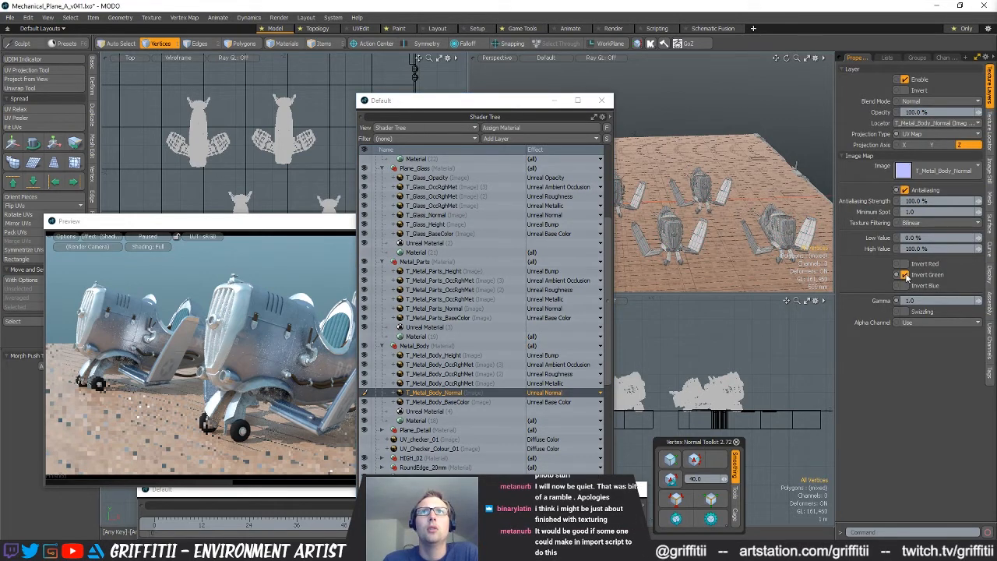
left_click(162, 244)
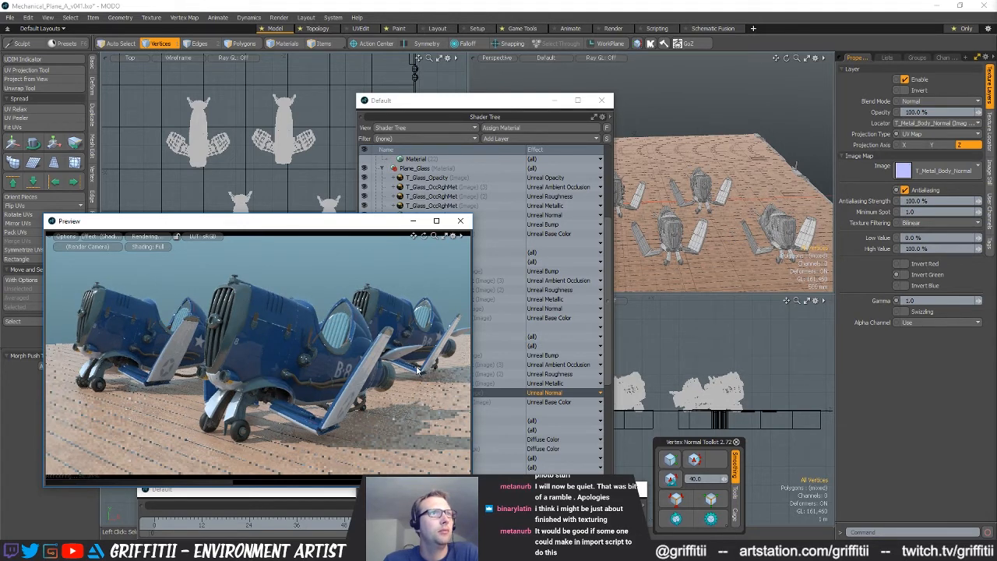
left_click(160, 239)
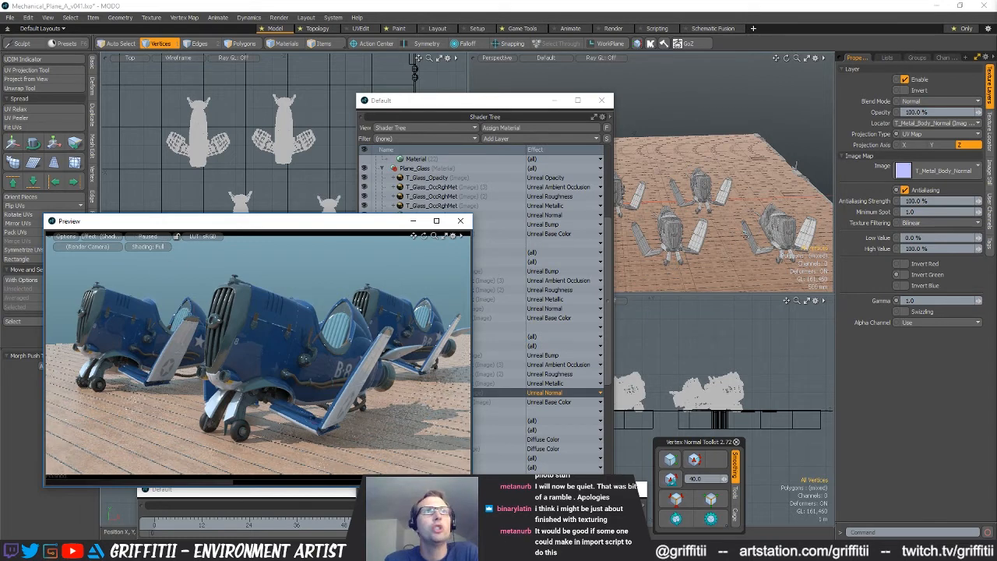
Set the Metal_Body Unreal Material's Specular and Roughness to 0% and refresh the render preview to compare
left_click_drag(503, 103, 533, 101)
left_click(477, 409)
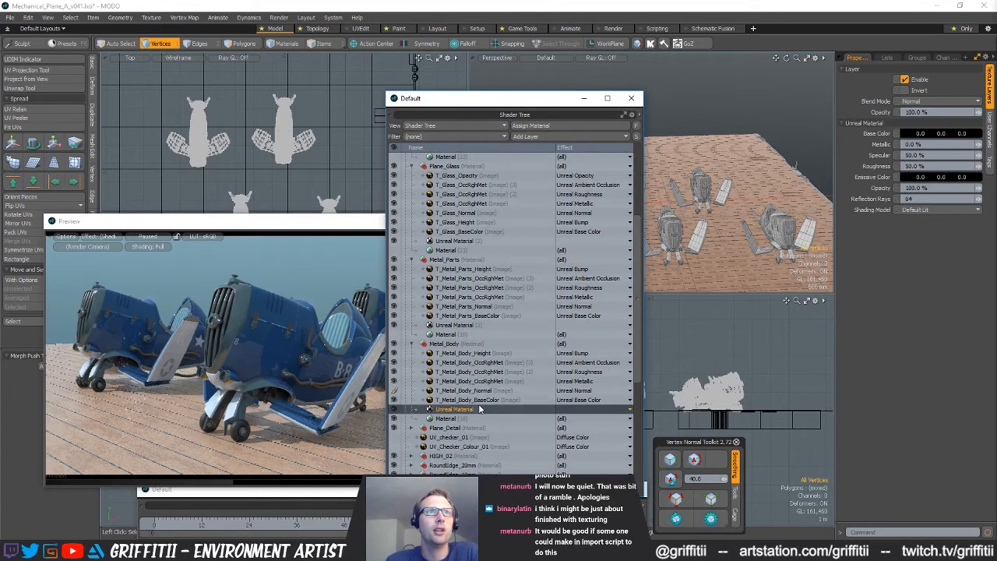
left_click(149, 237)
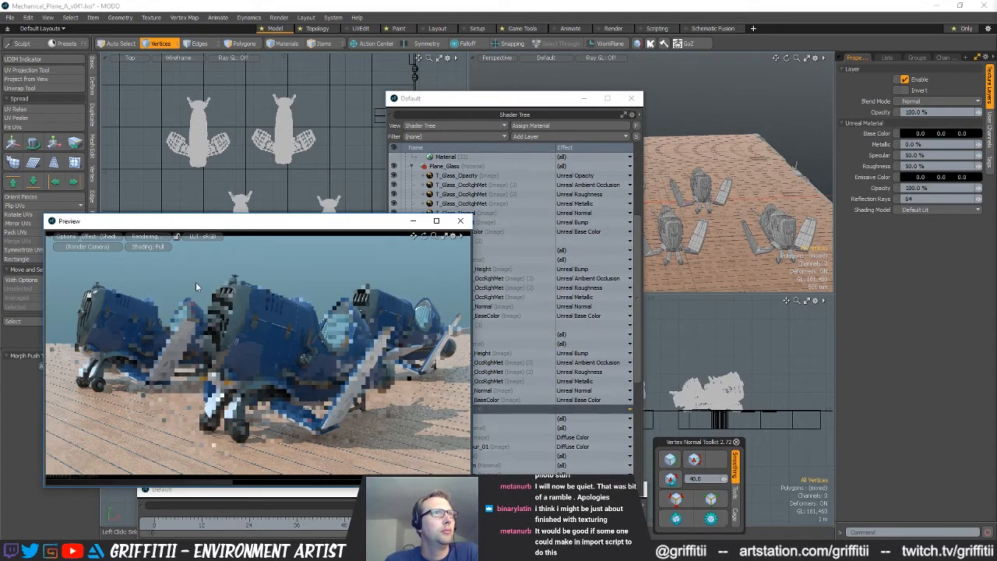
left_click(148, 237)
left_click(643, 348)
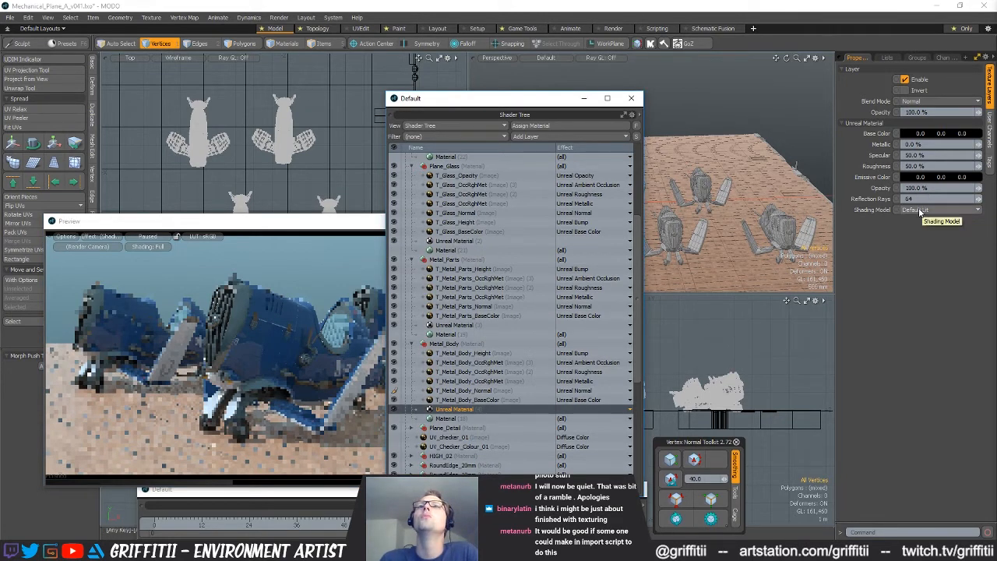
left_click(932, 154)
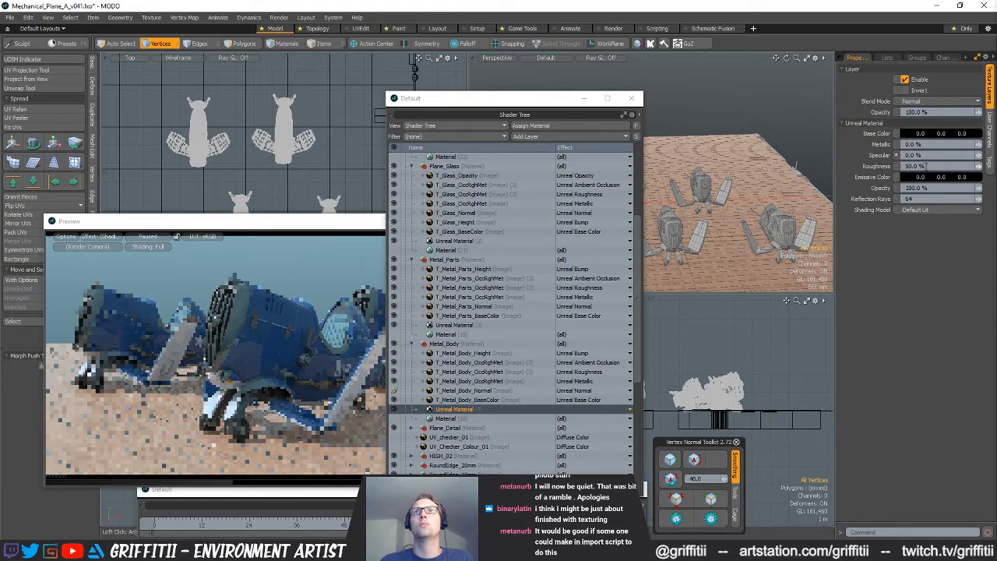
left_click(146, 238)
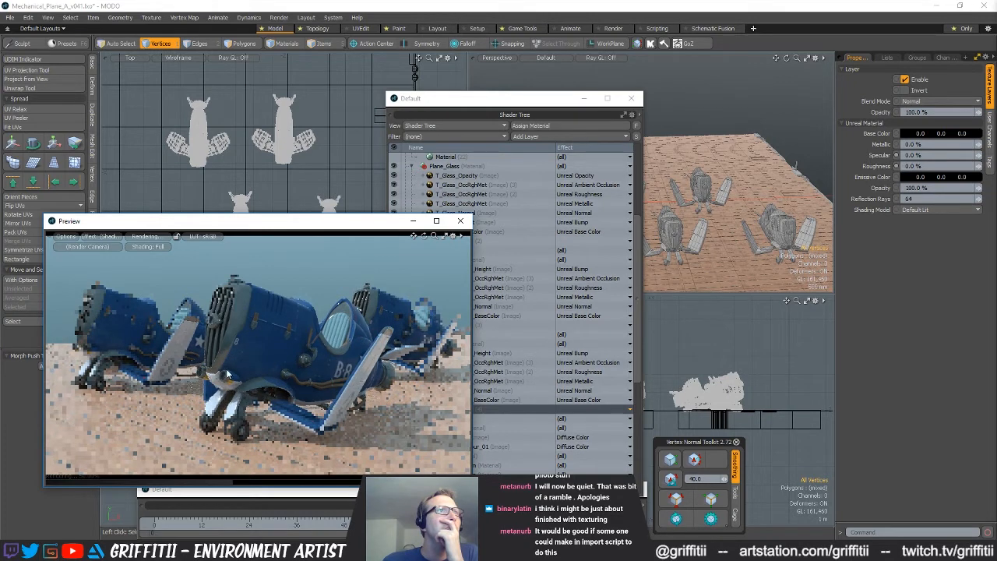
left_click(155, 238)
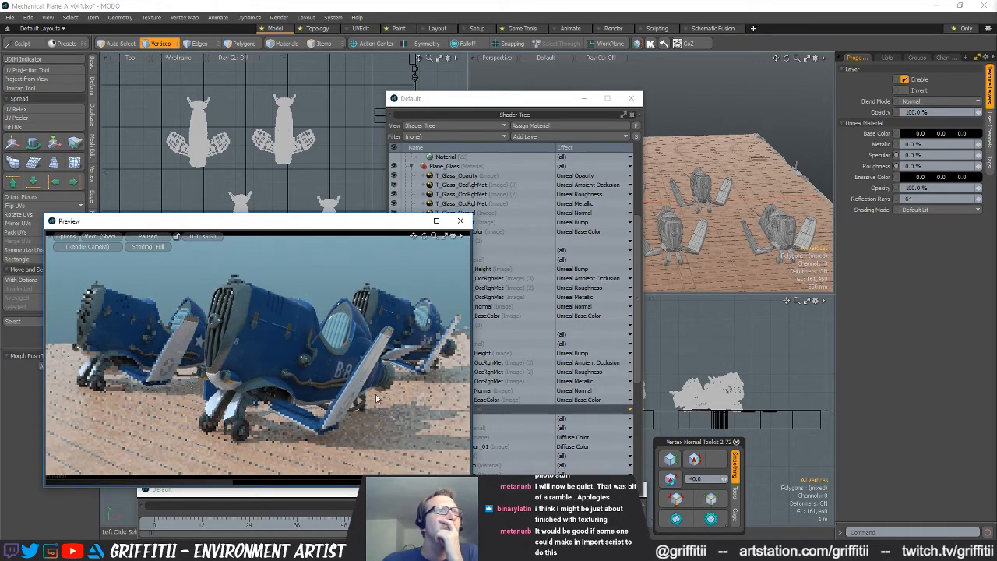
Try a Roughness of 10% on the Metal_Body Unreal Material in the render preview, then return it to 0%
left_click(926, 165)
type("10")
key("Return")
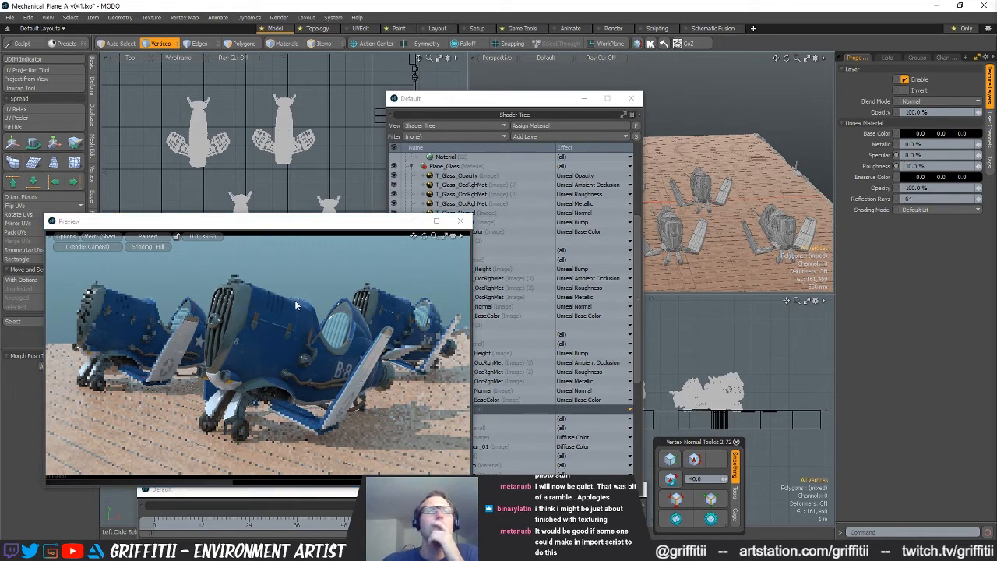
left_click(143, 239)
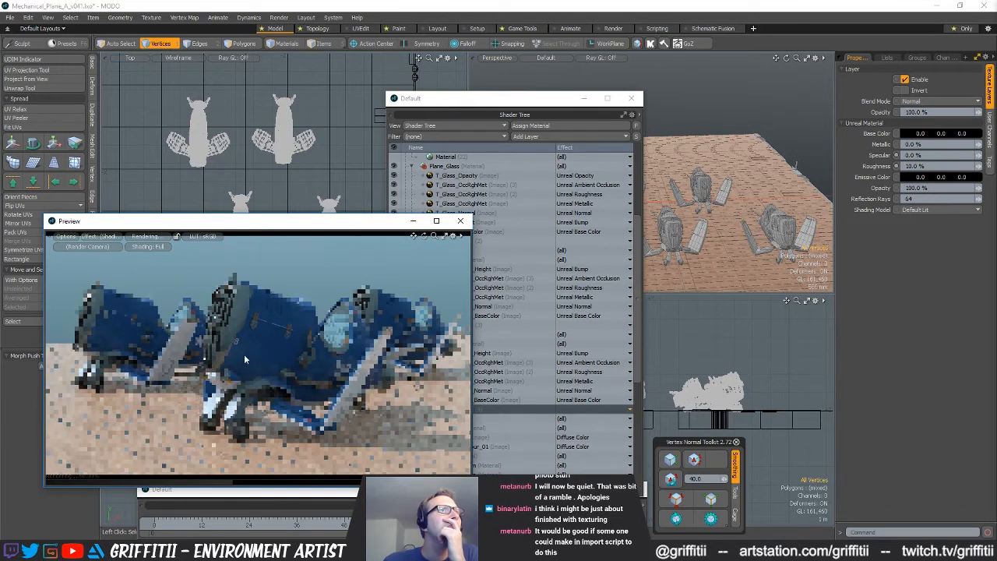
left_click(919, 166)
type("0")
key("Return")
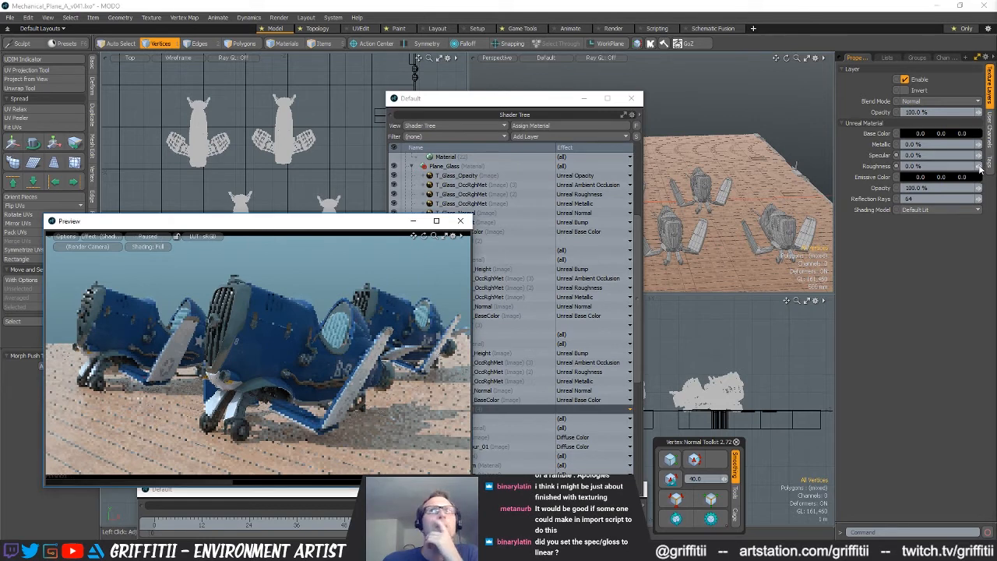
Set Specular and Roughness to 0% on the Metal_Parts, Plane_Glass and Plane_Details Unreal Materials and refresh the render preview
left_click(573, 127)
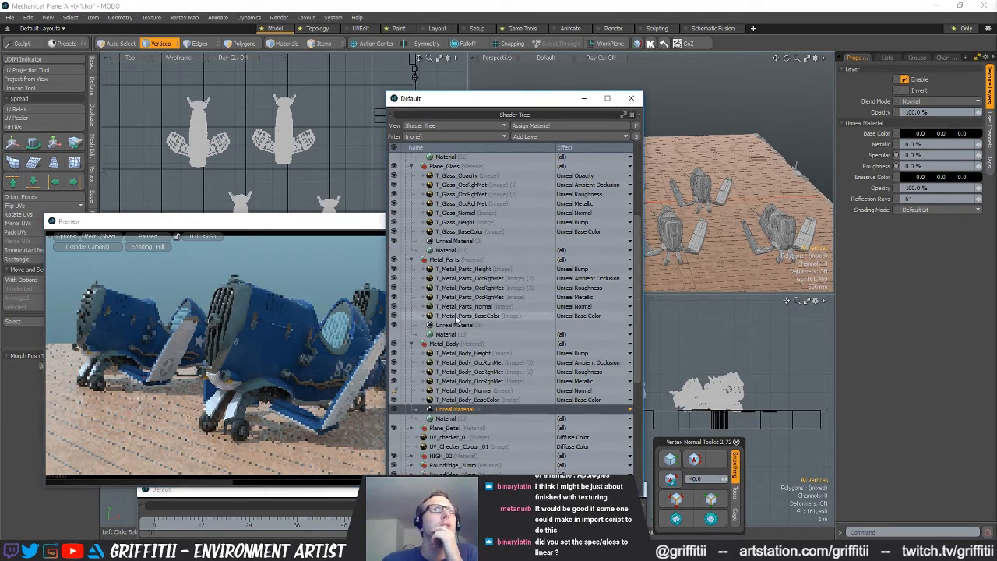
left_click(507, 324)
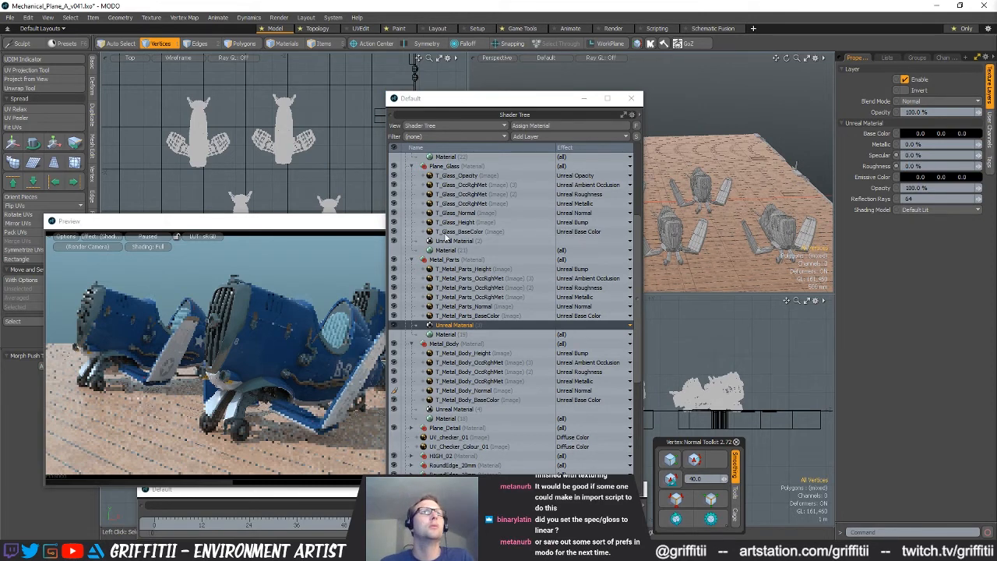
left_click(452, 242)
left_click(928, 154)
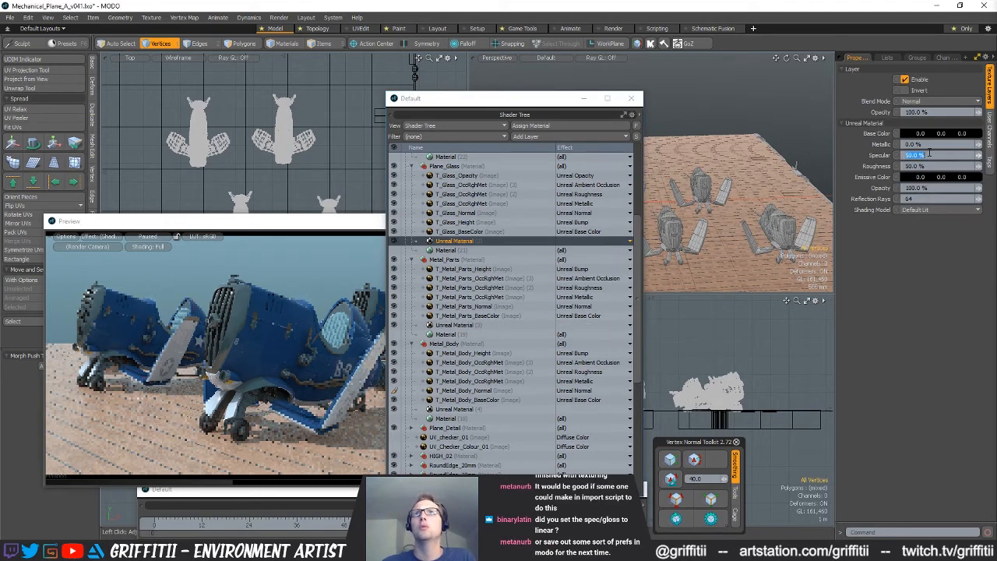
scroll(441, 226, "up", 3)
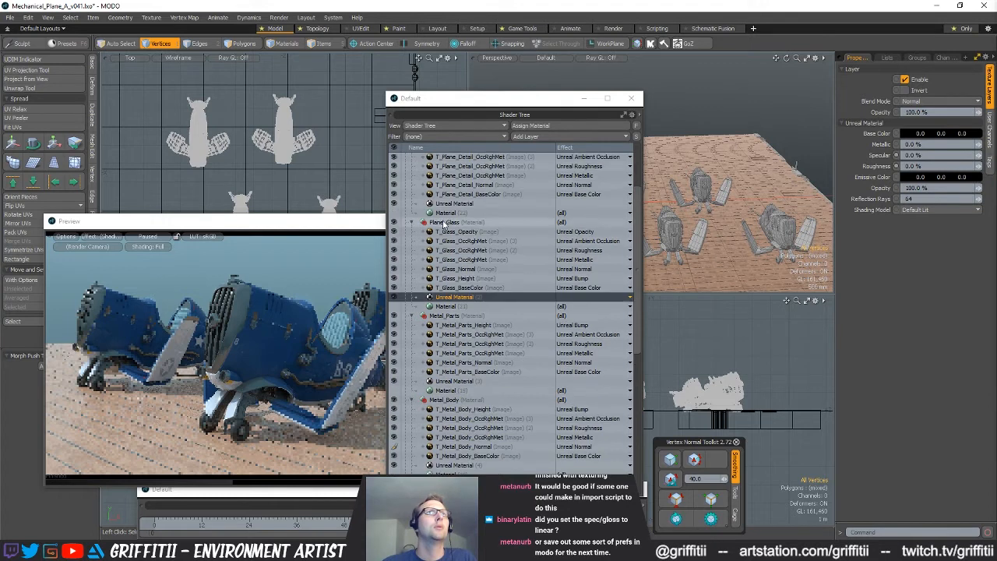
left_click(441, 234)
left_click(934, 155)
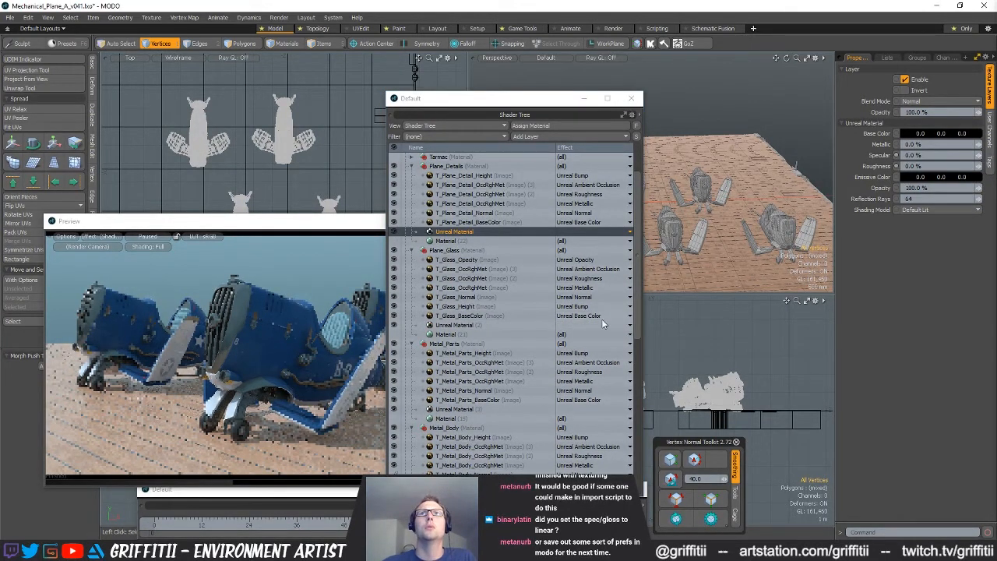
left_click(156, 240)
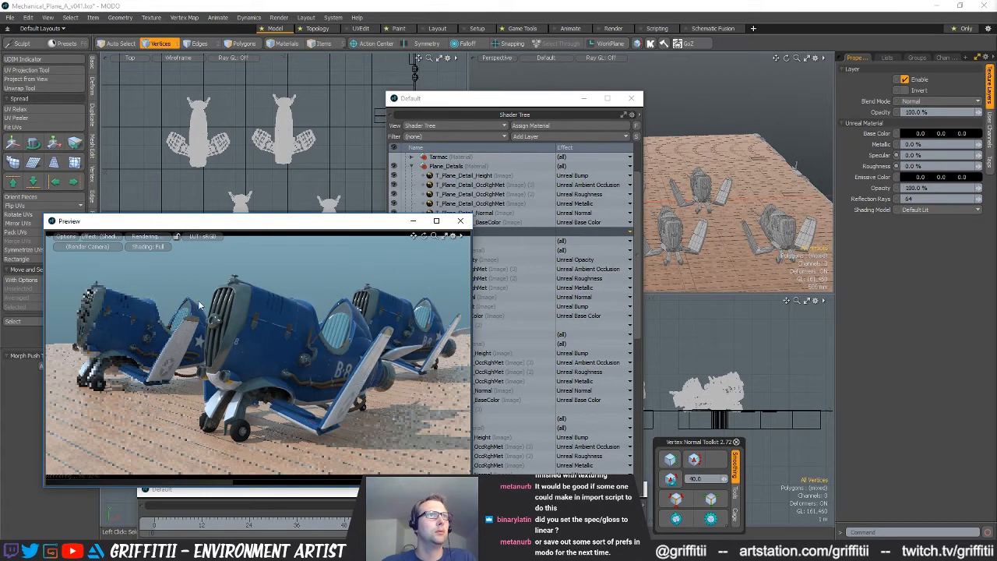
Look through the Directional Light in the perspective viewport and rotate the light to a new angle over the planes
left_click_drag(708, 226, 732, 256, "alt")
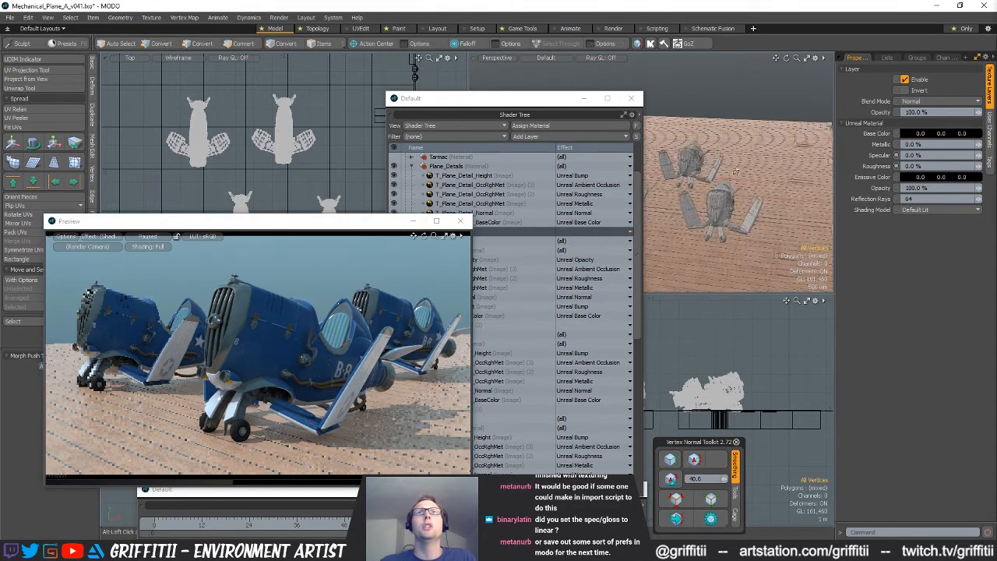
scroll(733, 255, "down", 3)
left_click(508, 62)
mouse_move(506, 79)
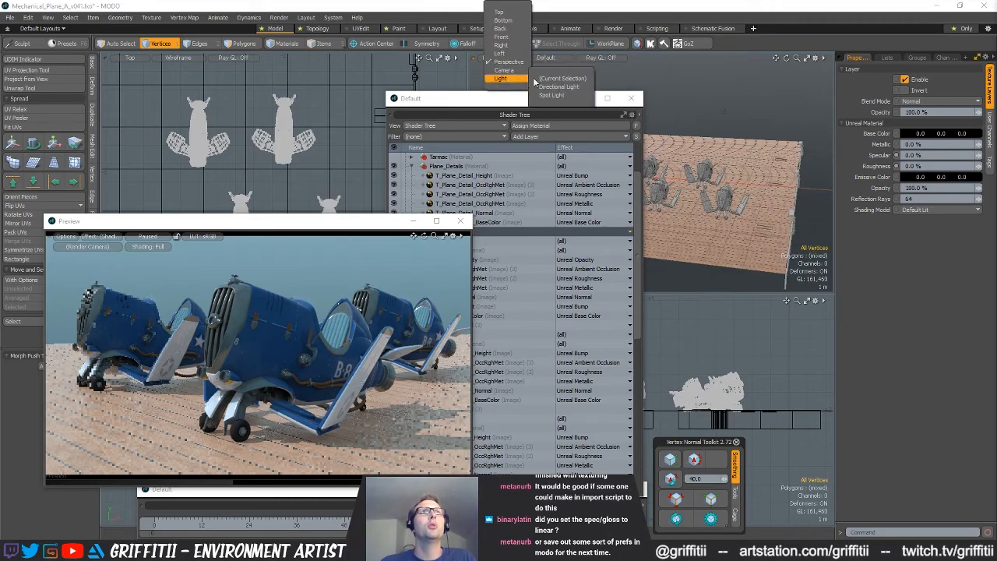
left_click(549, 94)
left_click_drag(545, 104, 626, 419)
mouse_move(658, 179)
left_mouse_down("alt")
mouse_move(691, 183)
mouse_move(664, 156)
mouse_move(650, 181)
left_mouse_up("alt")
left_click_drag(663, 216, 627, 218, "alt")
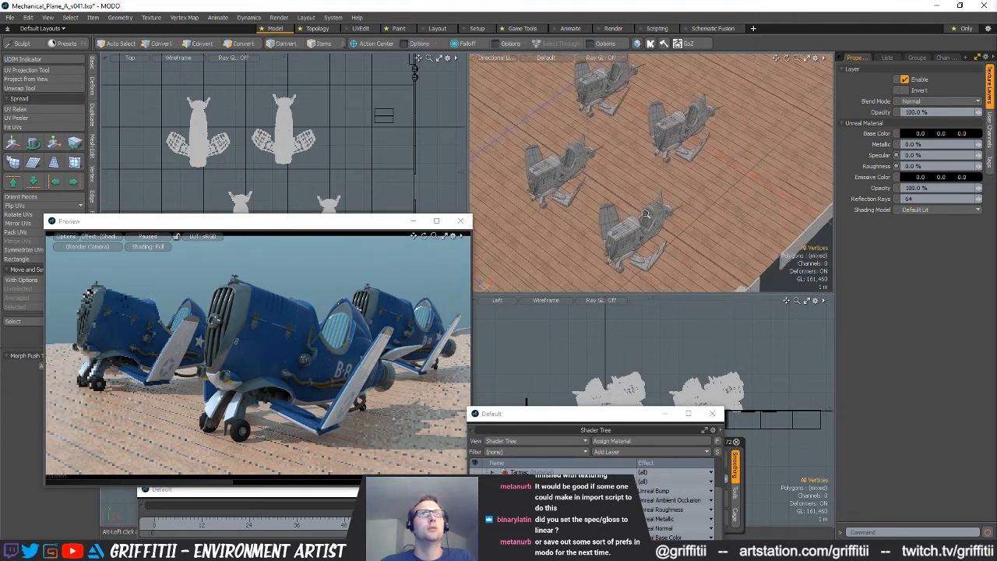
Render the preview with the new lighting and fine-tune the Directional Light's angle
left_click(155, 237)
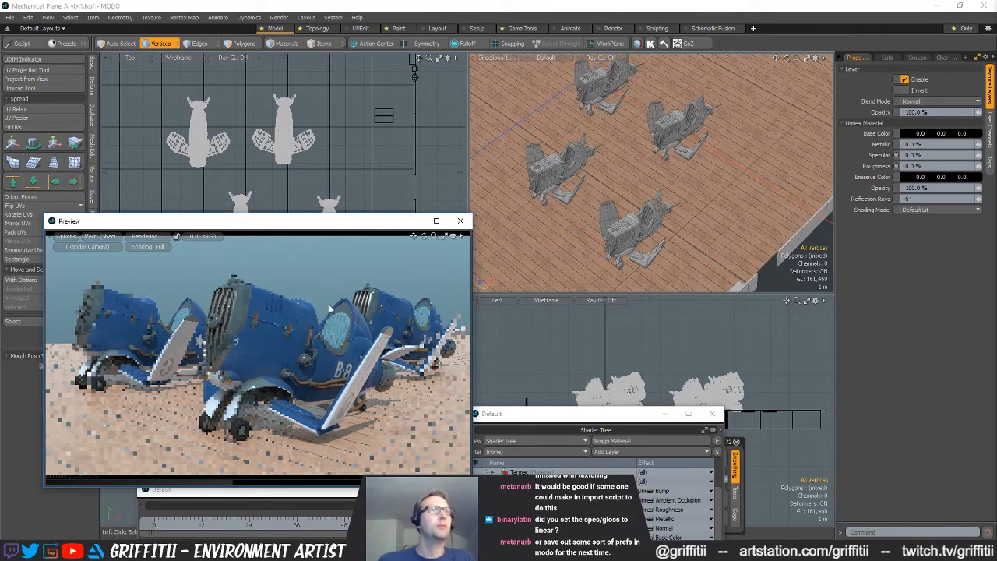
left_click_drag(614, 231, 665, 224, "alt")
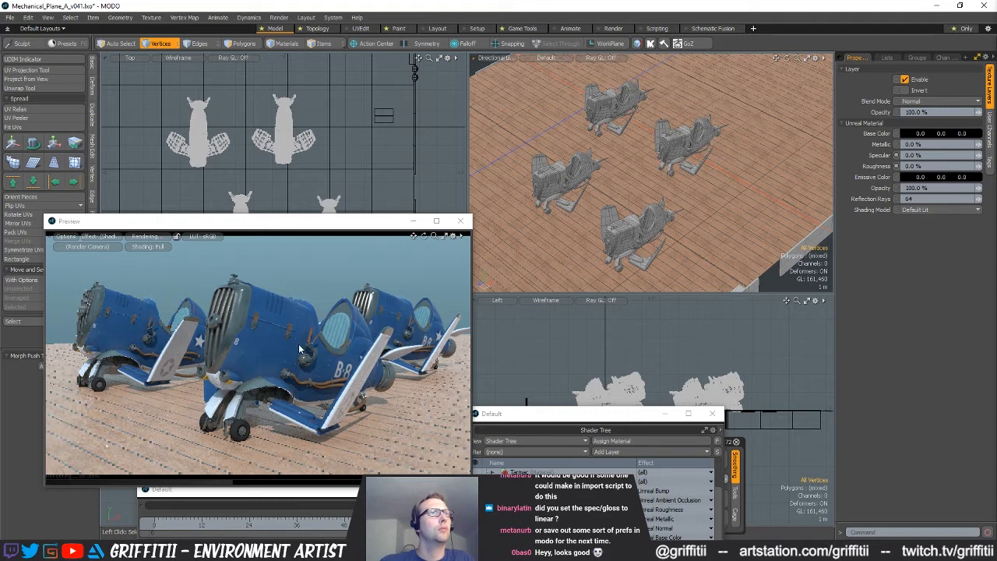
left_click(148, 237)
left_click_drag(567, 197, 626, 188, "alt")
Return the light viewport to the Perspective view and frame the four planes
left_click(498, 58)
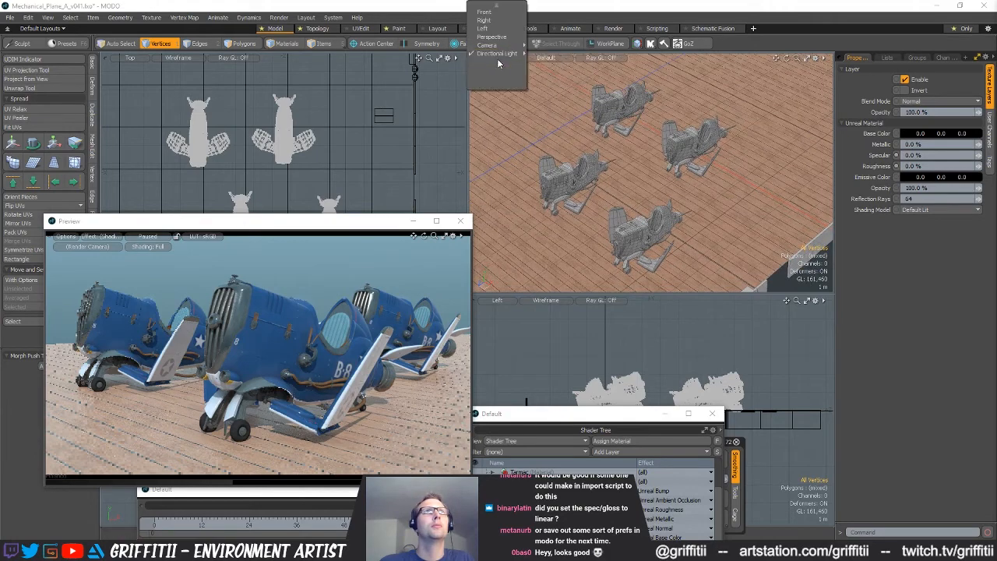
left_click(499, 47)
left_click_drag(709, 237, 689, 190, "alt")
scroll(671, 227, "up", 4)
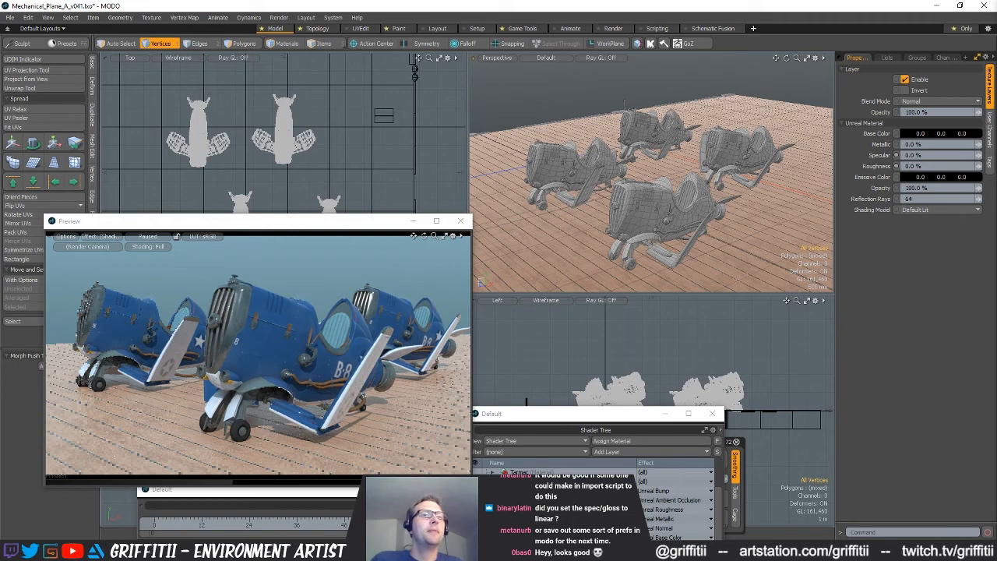
Switch to Substance Painter and examine the UE4 Packer preset's output maps and channel packing in the export configuration
mouse_move(549, 551)
left_click(549, 506)
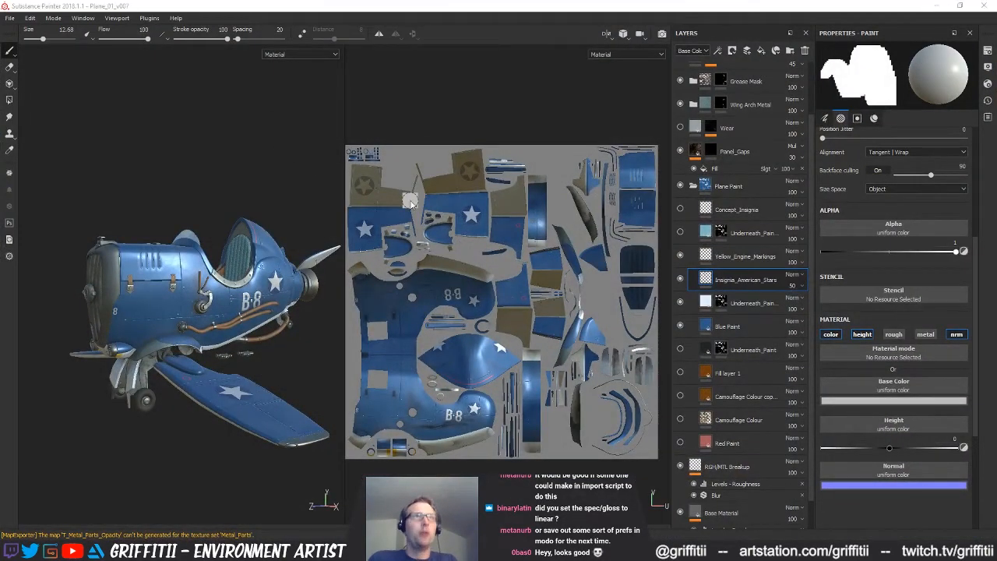
key("ctrl+shift+e")
left_click(249, 185)
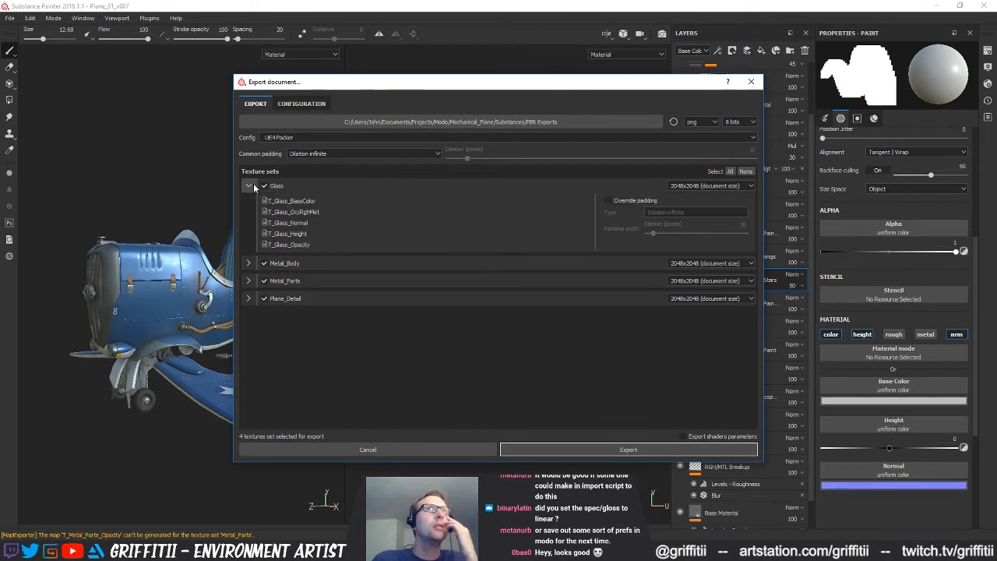
left_click(302, 103)
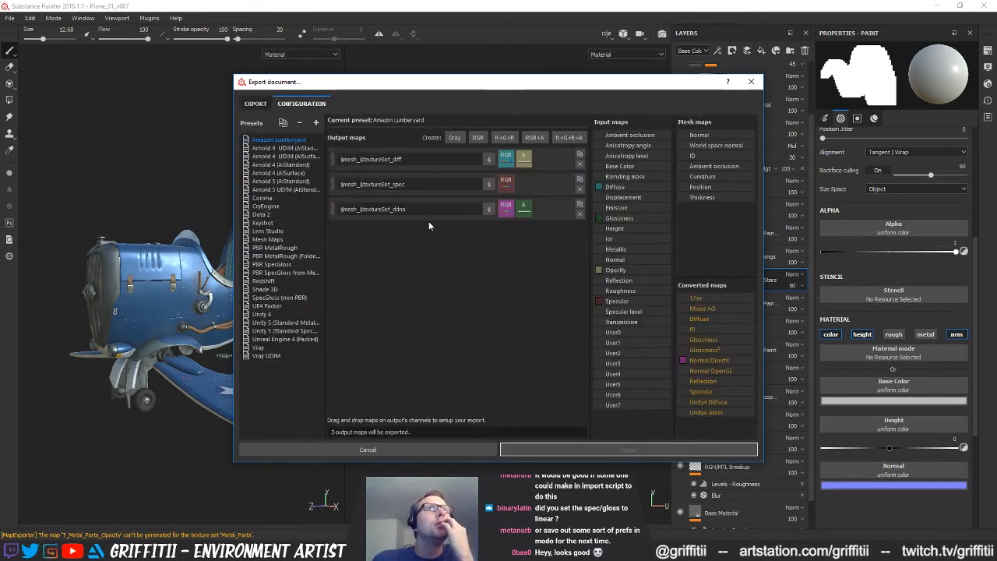
left_click(278, 305)
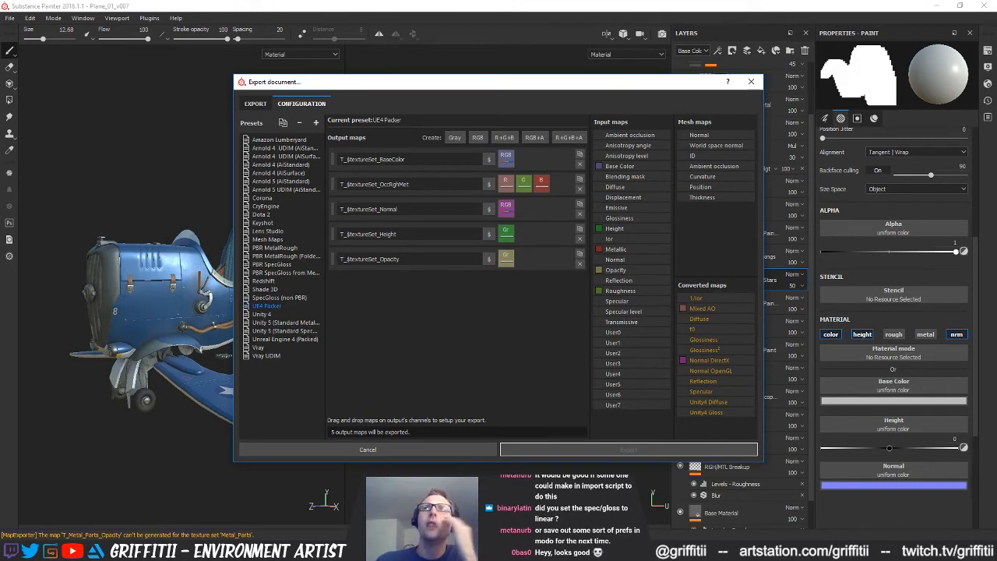
Switch to MODO and set the colorspace of the Metal_Body OccRghMet image used for Unreal Roughness to Linear
key("alt+Tab")
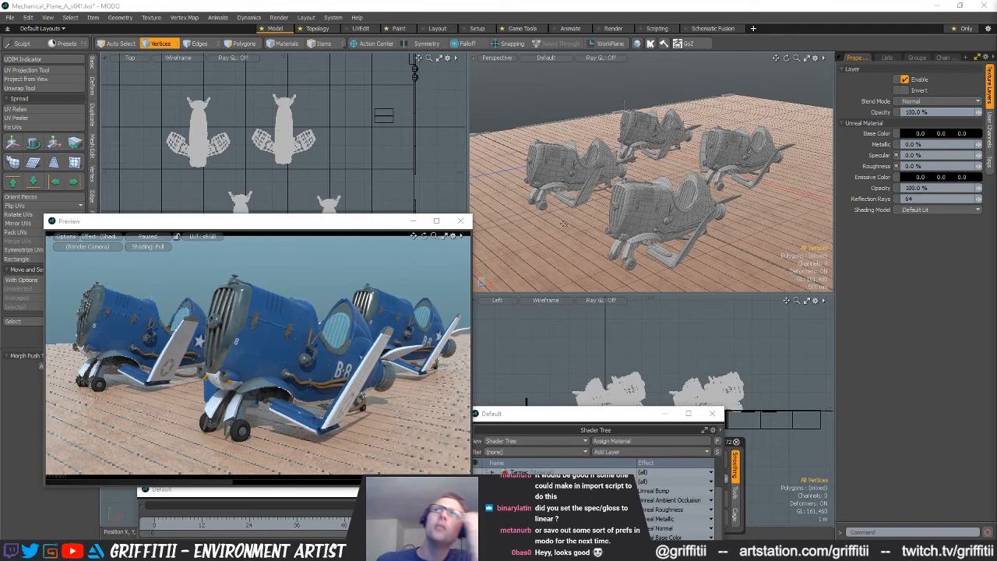
left_click_drag(537, 414, 486, 197)
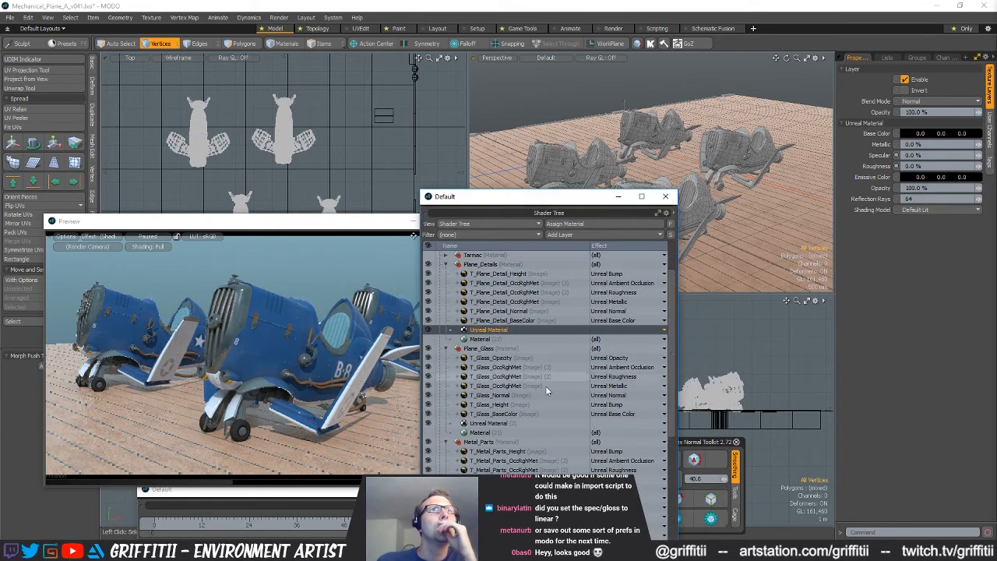
scroll(545, 386, "down", 3)
left_click(513, 367)
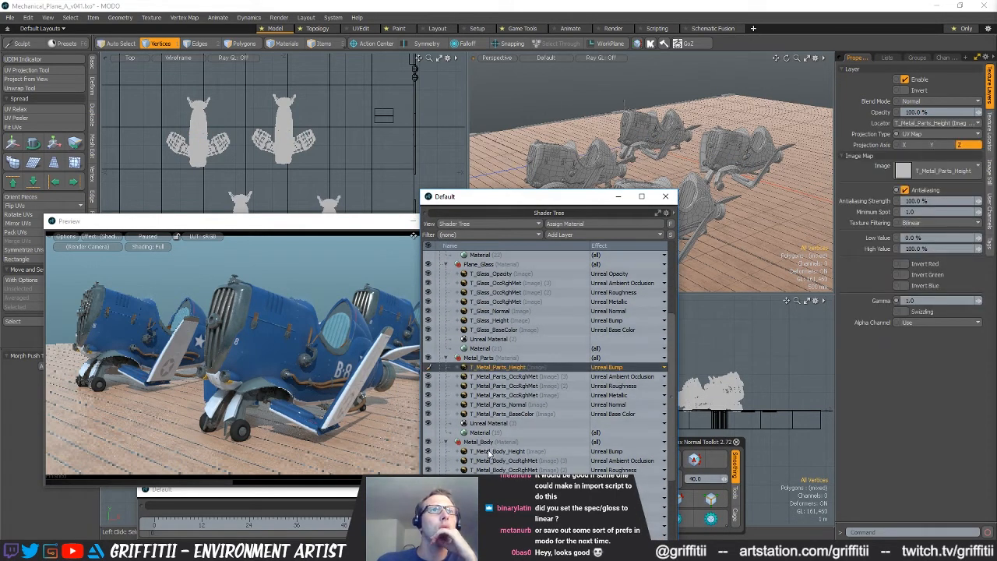
scroll(490, 452, "down", 2)
left_click(549, 445)
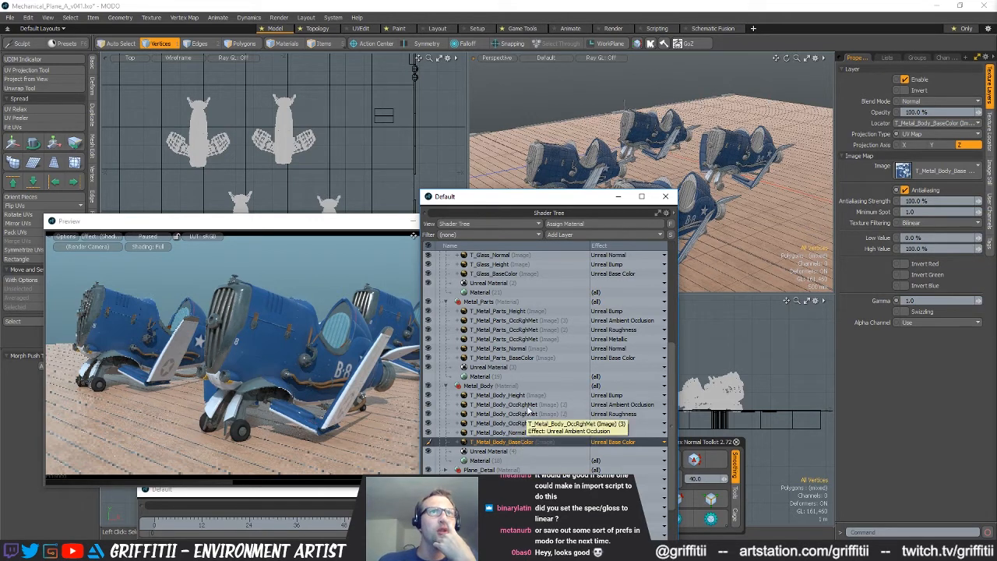
left_click(518, 415)
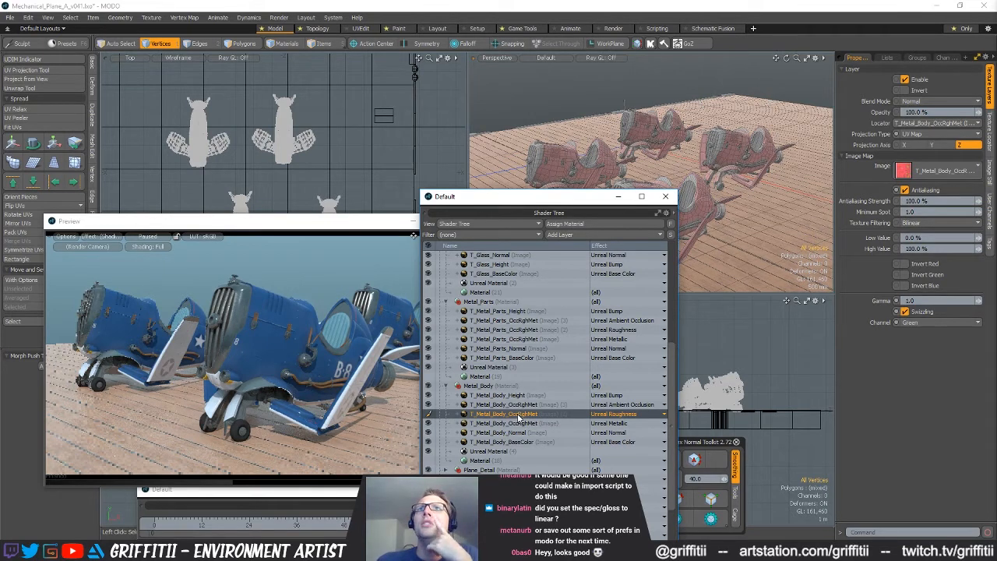
left_click(990, 130)
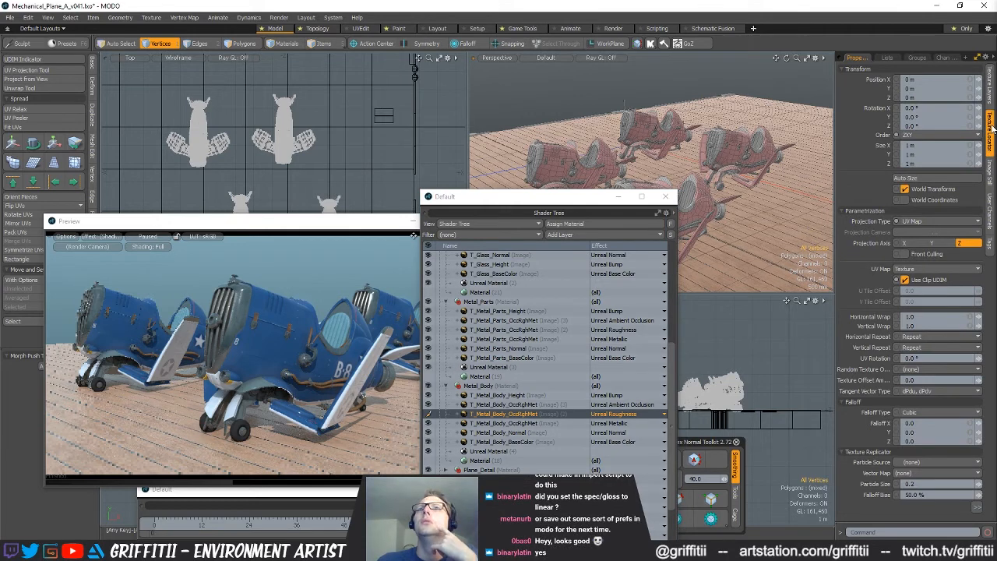
left_click(990, 173)
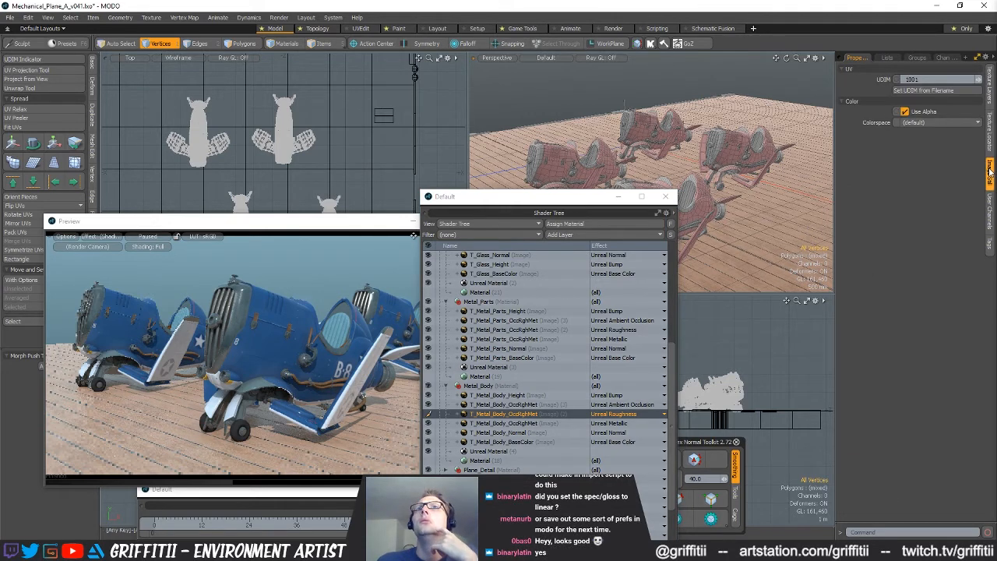
left_click(957, 123)
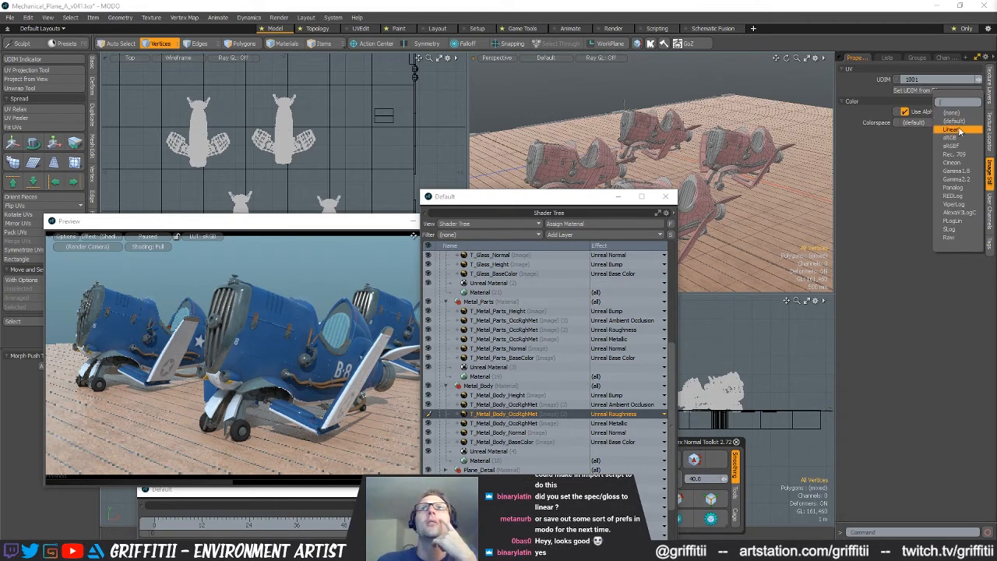
left_click(954, 129)
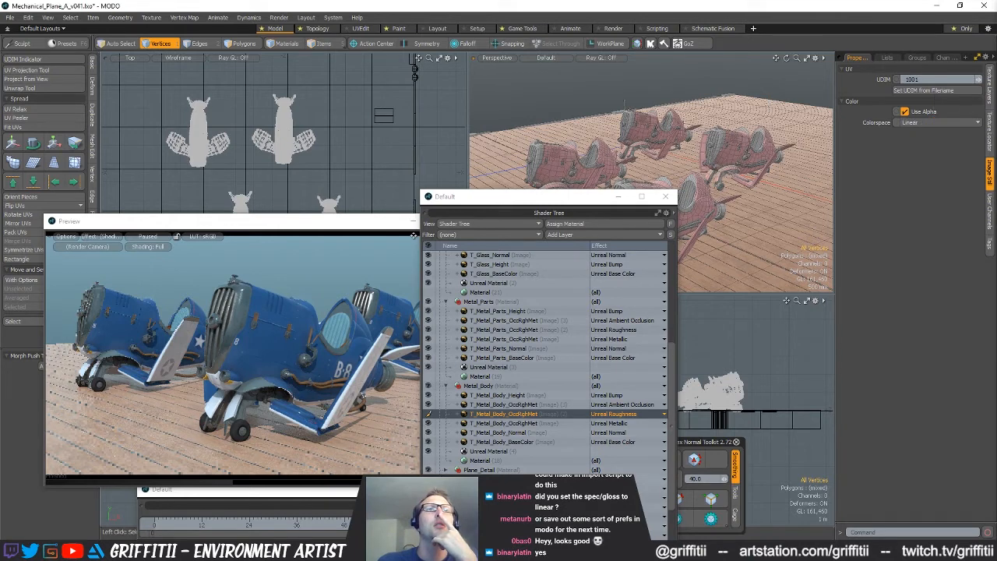
Check the Metal_Body ambient occlusion layer's colorspace and set the Metal_Parts OccRghMet image to Linear
left_click(507, 405)
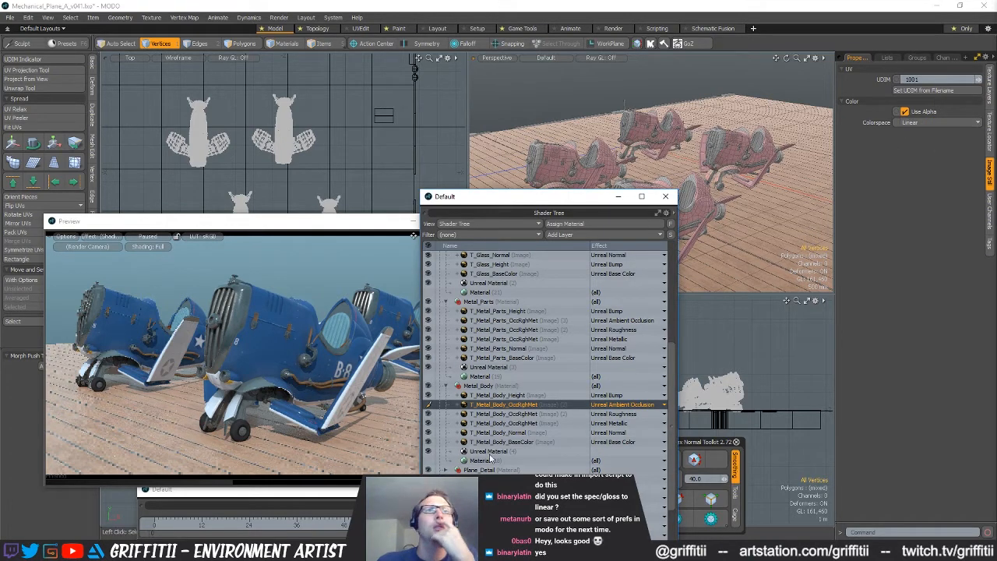
left_click(521, 339)
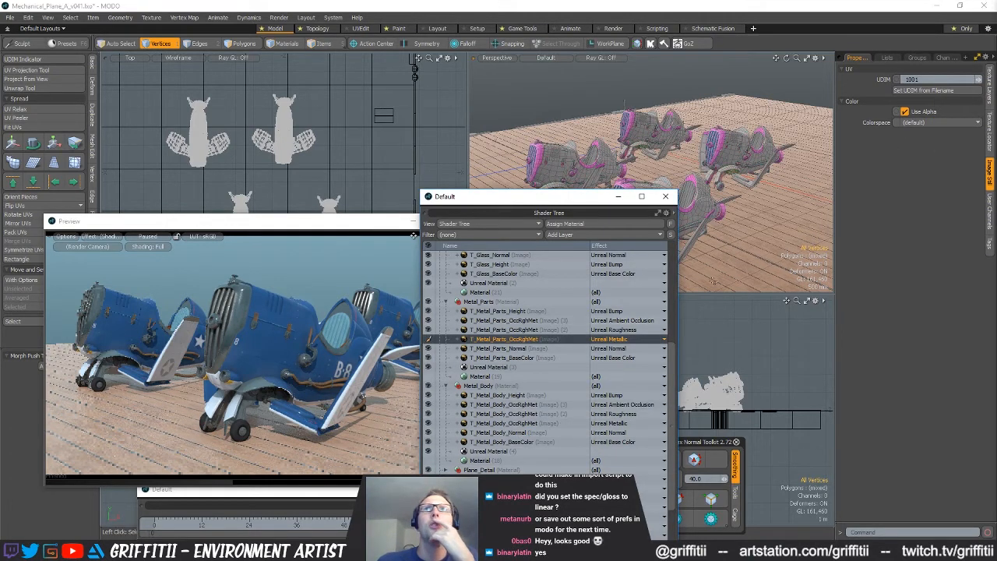
left_click(924, 123)
left_click(916, 132)
Set the colorspace of the Plane_Glass material's T_Glass_OccRghMet image to Linear
scroll(521, 317, "up", 3)
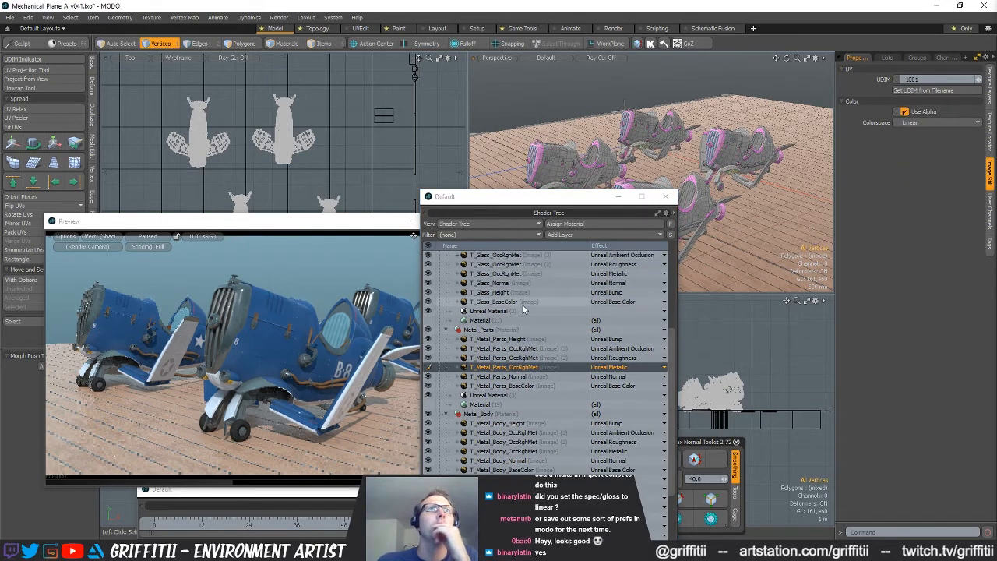
left_click(514, 320)
left_click(926, 123)
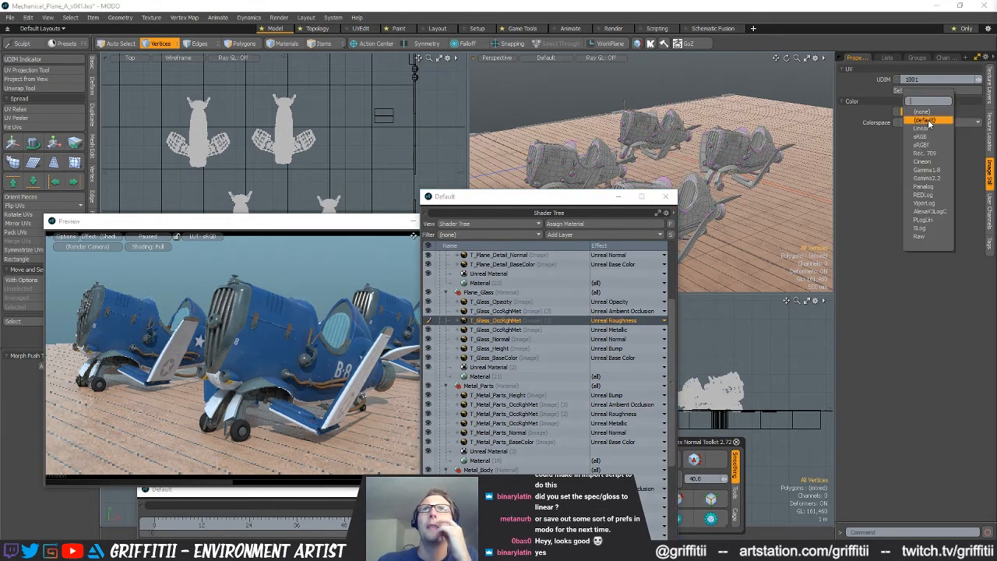
left_click(926, 129)
Set the colorspace of the Plane_Details material's T_Plane_Detail_OccRghMet image to Linear
scroll(521, 360, "up", 2)
left_click(506, 293)
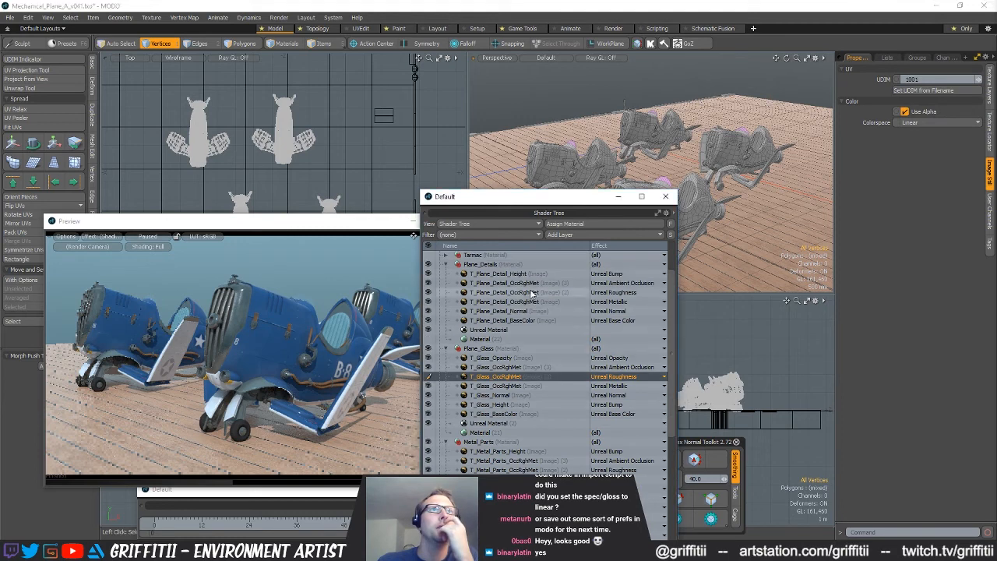
left_click(935, 122)
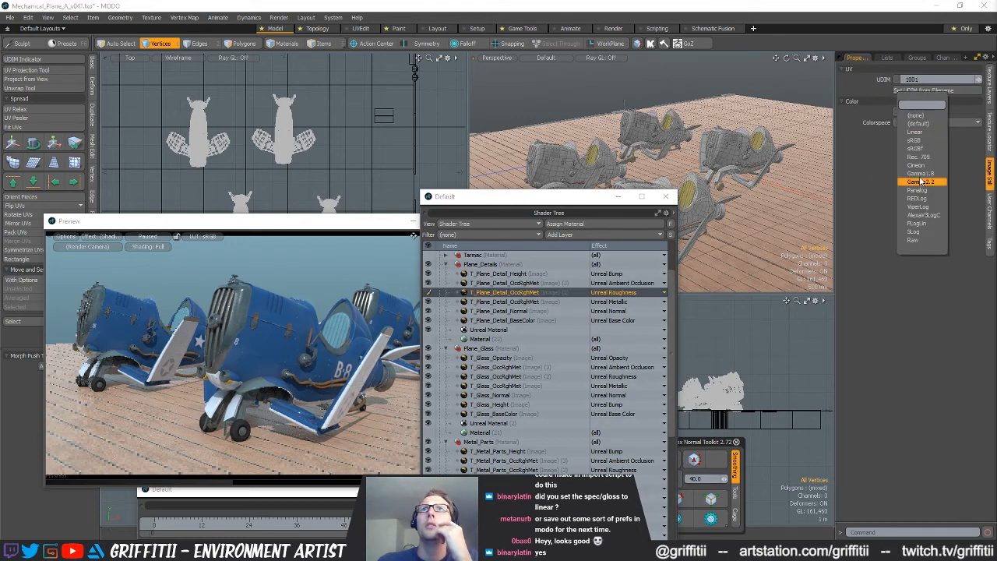
left_click(923, 134)
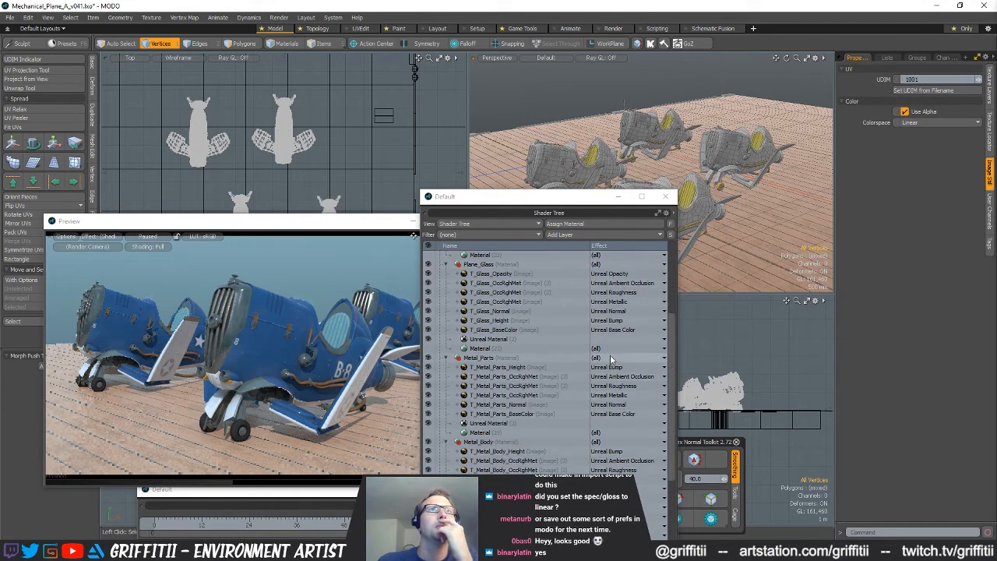
Examine the render preview and the colorspace setting of the T_Plane_Detail_Normal image
left_click(232, 253)
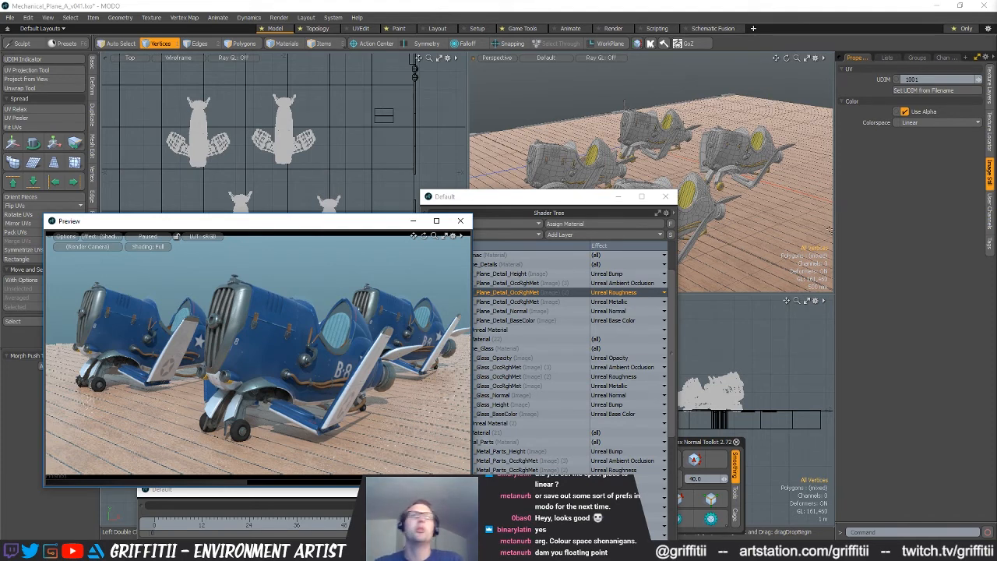
left_click_drag(559, 201, 560, 138)
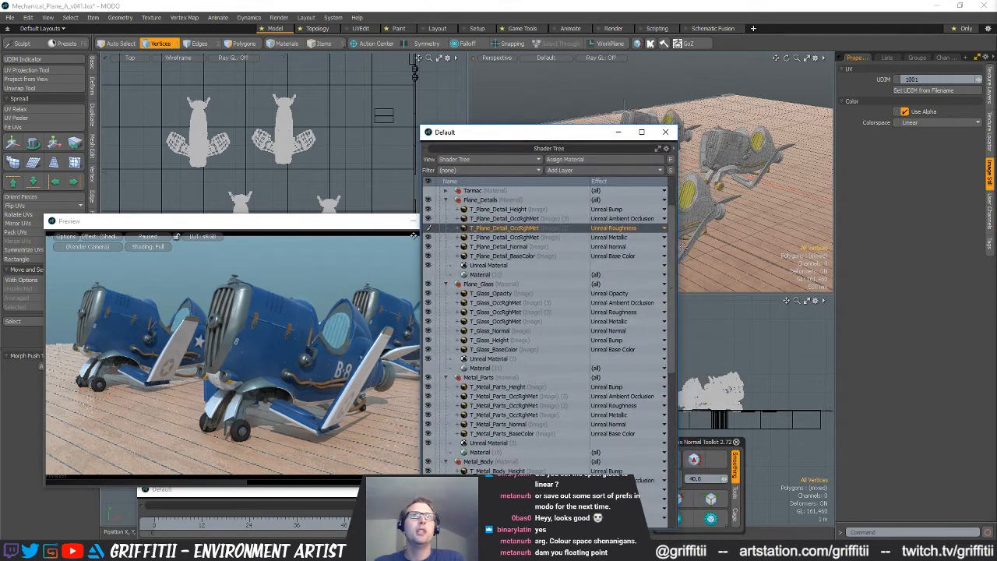
scroll(675, 251, "up", 3)
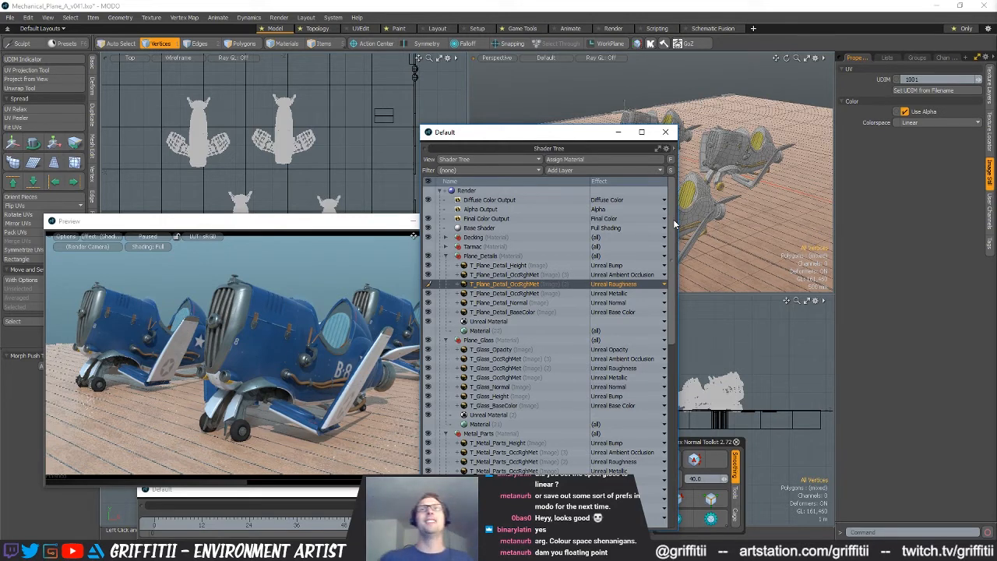
left_click(542, 304)
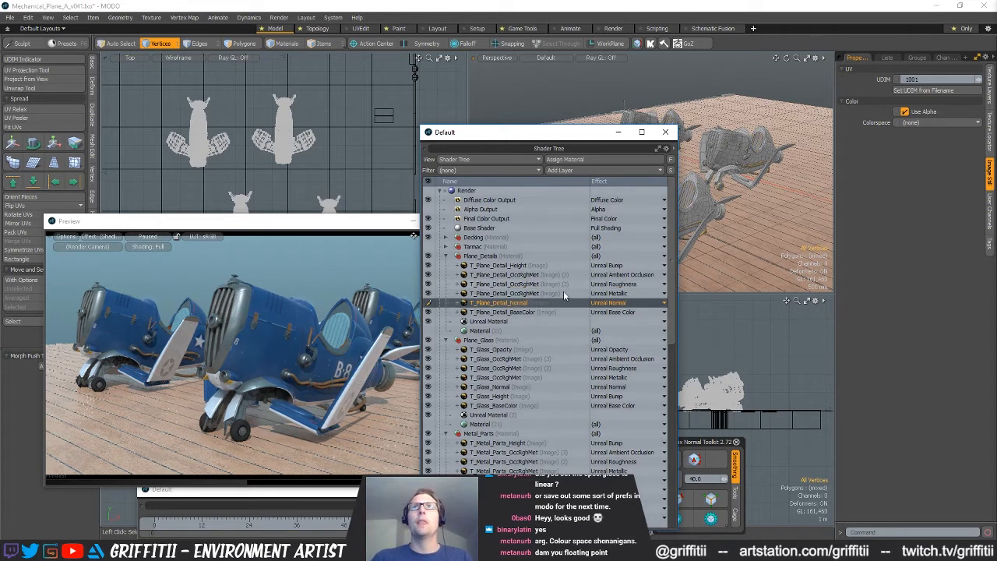
left_click(942, 122)
left_click(937, 122)
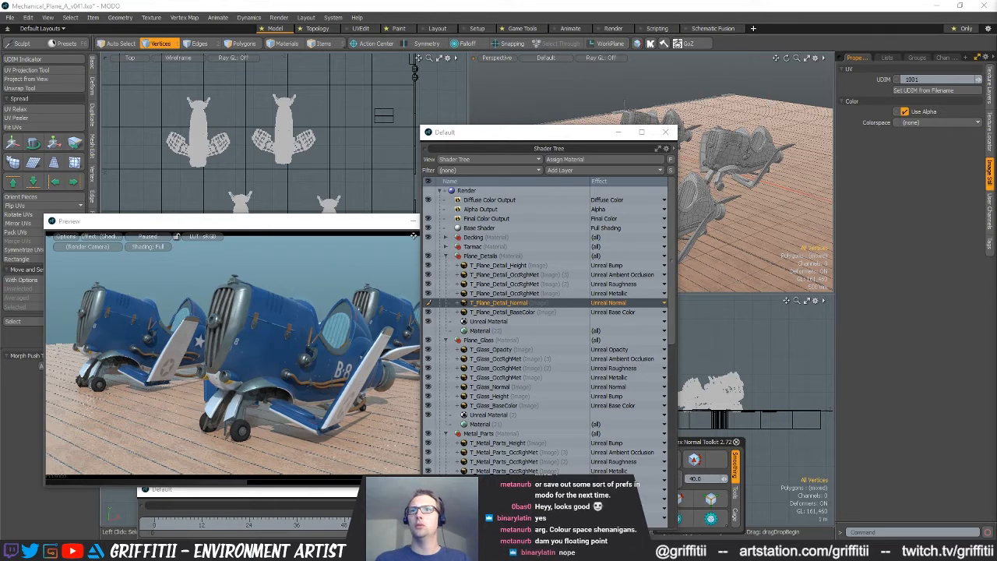
Enable depth of field on Camera (2) with an autofocused focus distance, and resume the preview render
key("5")
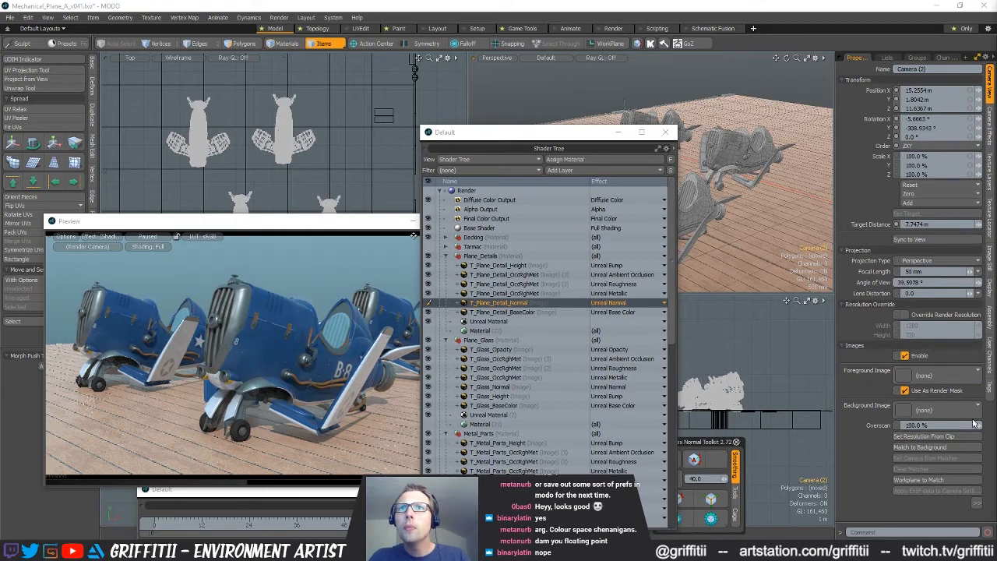
left_click(986, 146)
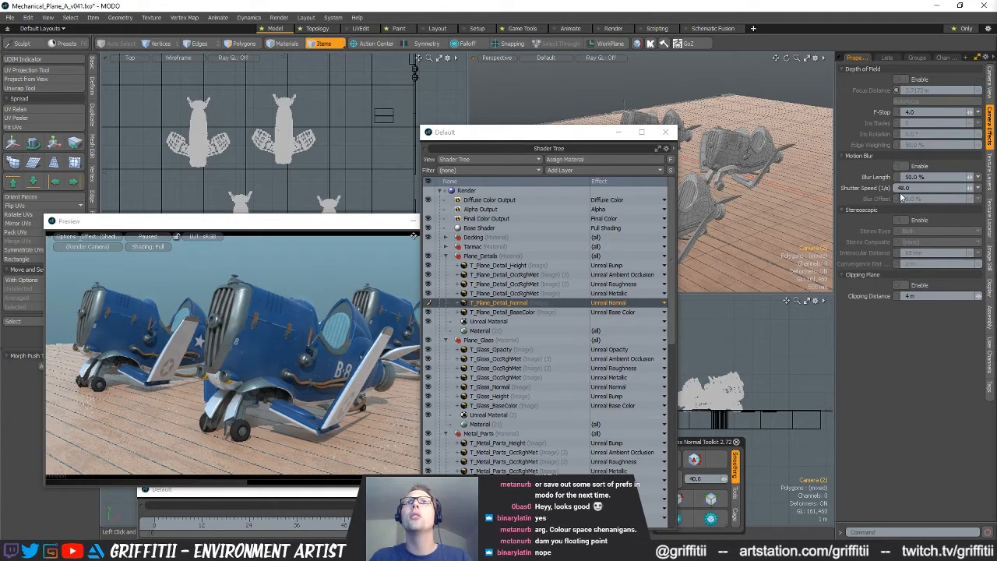
left_click(903, 79)
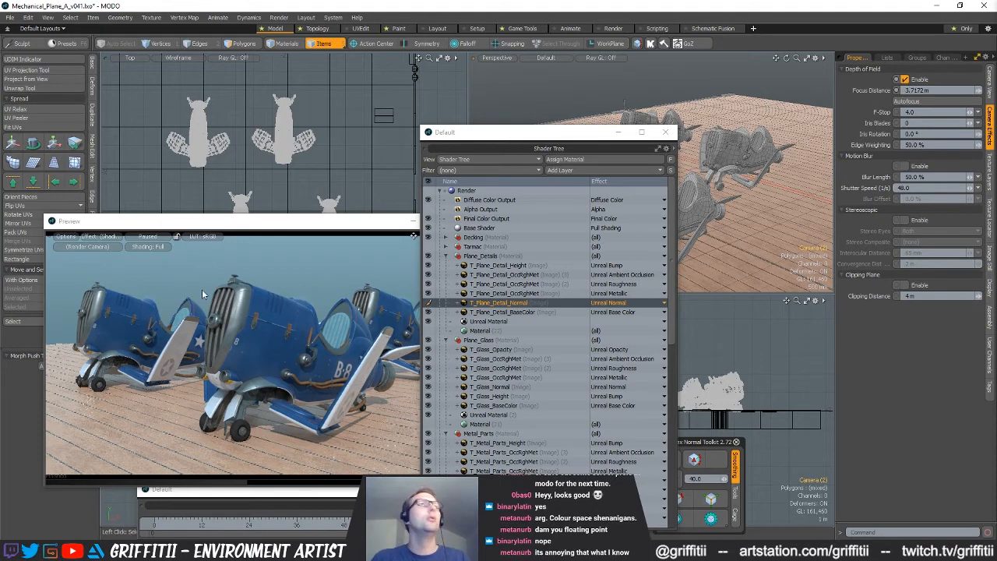
left_click(155, 237)
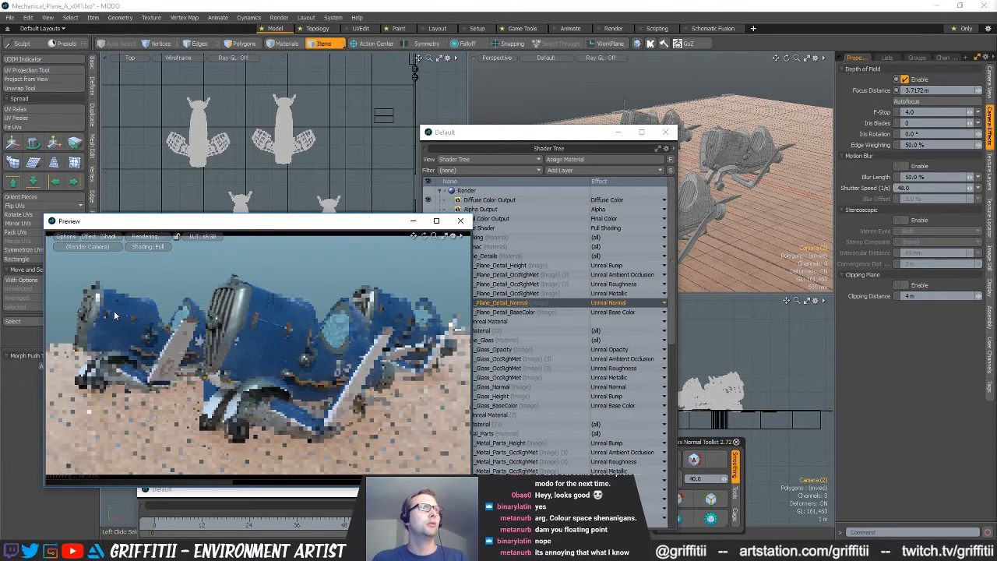
left_click(929, 102)
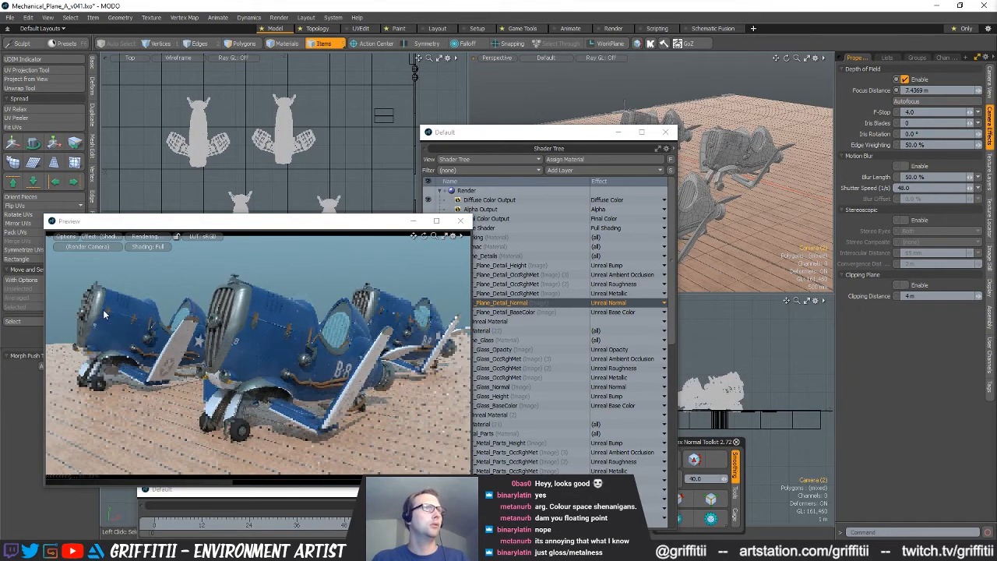
Try a depth-of-field edge weighting of 100% on the camera and return it to 50%
left_click(932, 145)
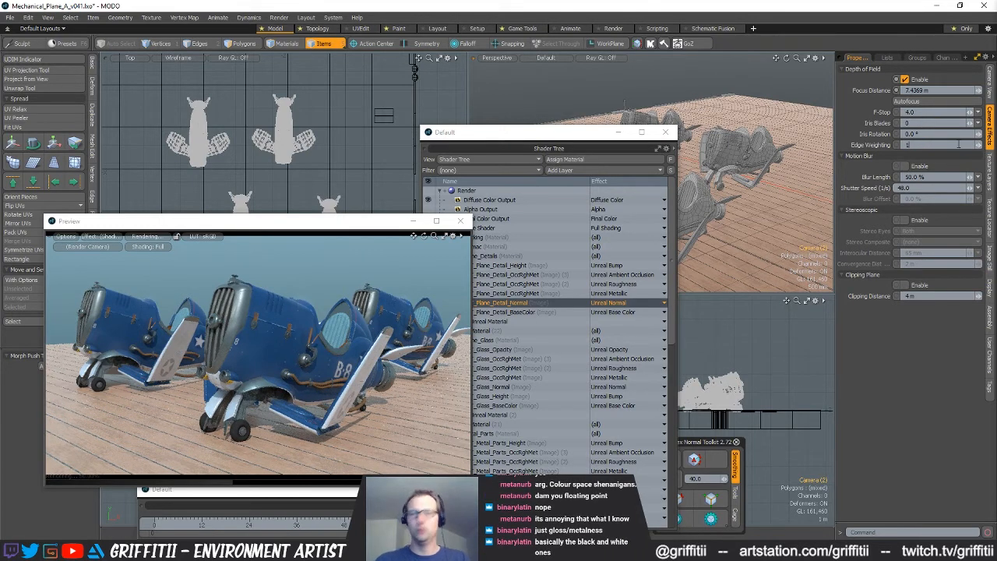
key("Return")
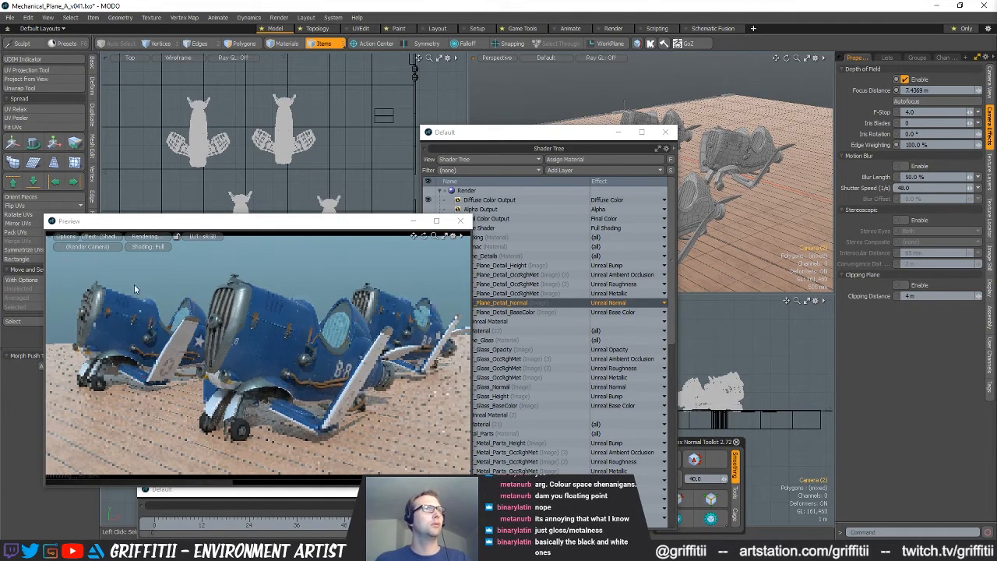
left_click(927, 145)
type("50")
key("Return")
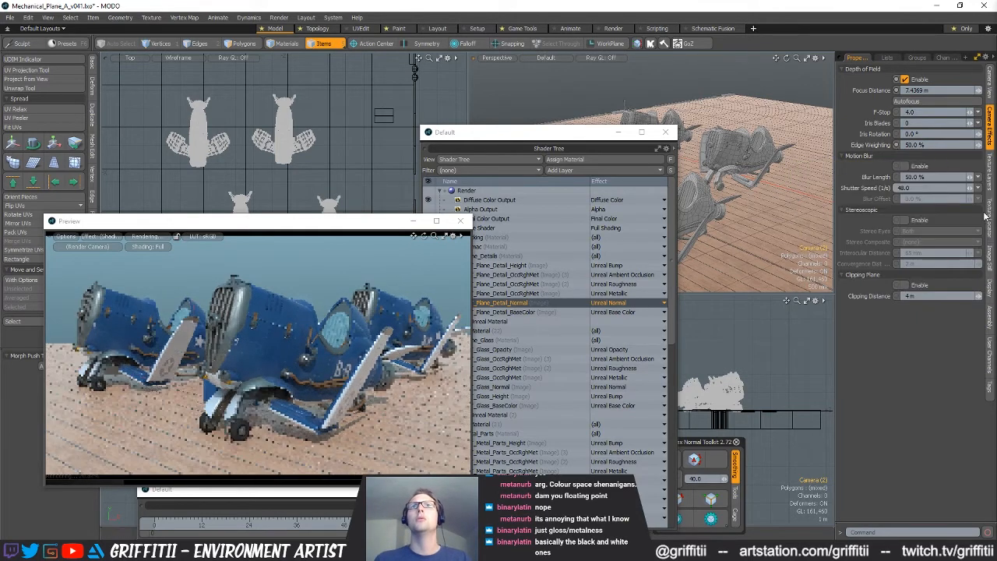
Try camera focus distances of 2 m and 4 m and compare the blur in the render preview
left_click(909, 90)
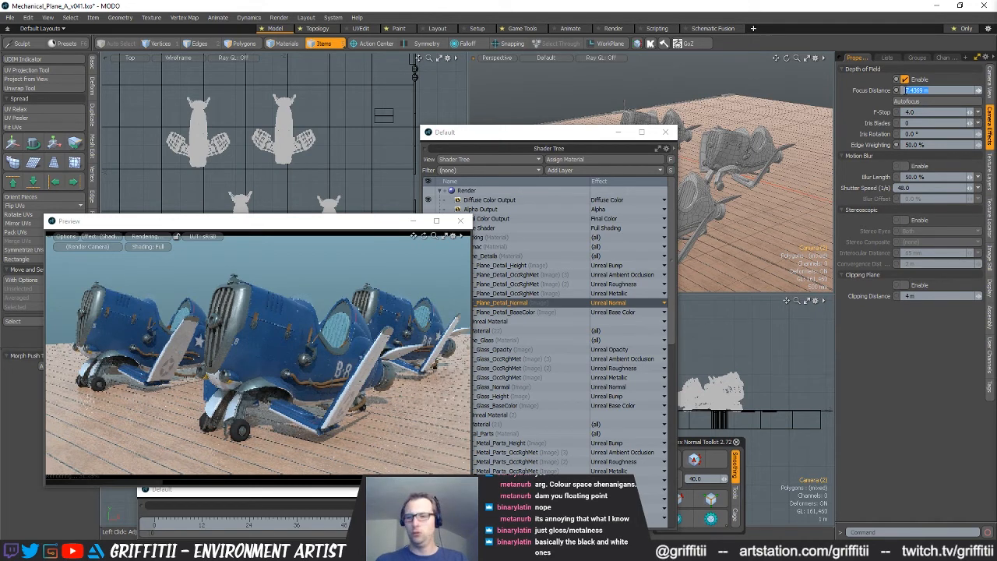
type("2")
key("Return")
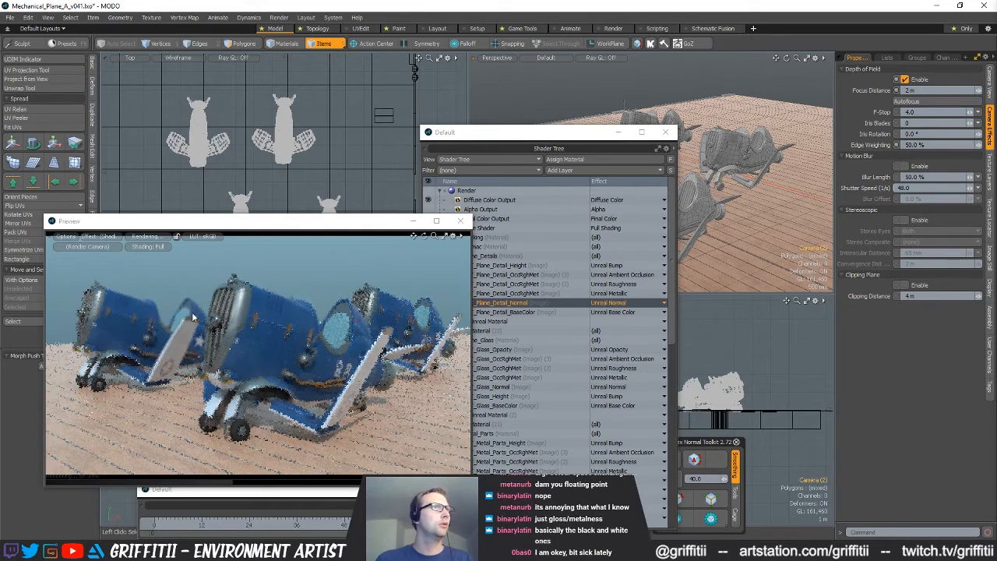
left_click_drag(920, 90, 911, 91)
type("4")
key("Return")
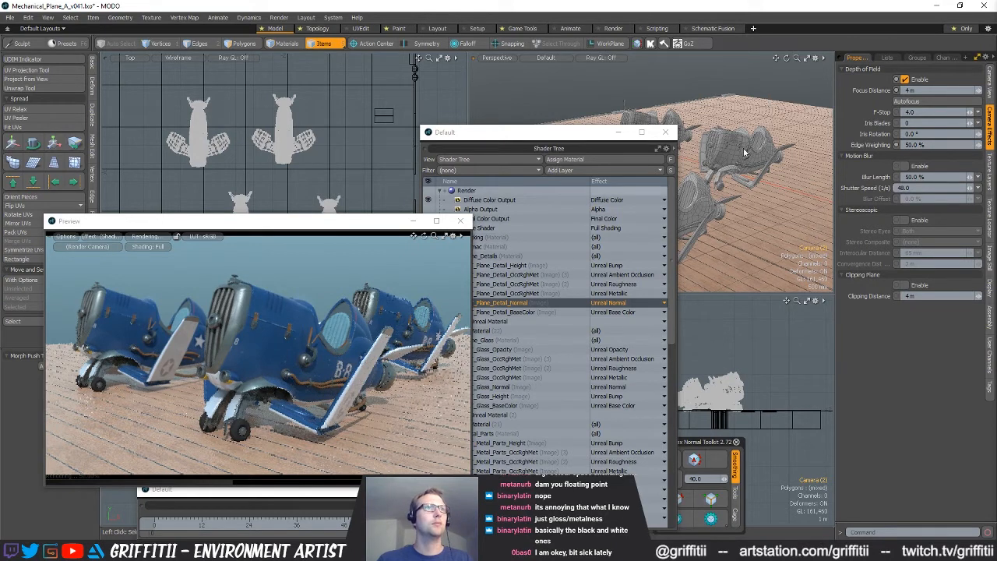
Try a camera focus distance of 10 m, autofocus again and open the focus distance for editing
type("10")
key("Return")
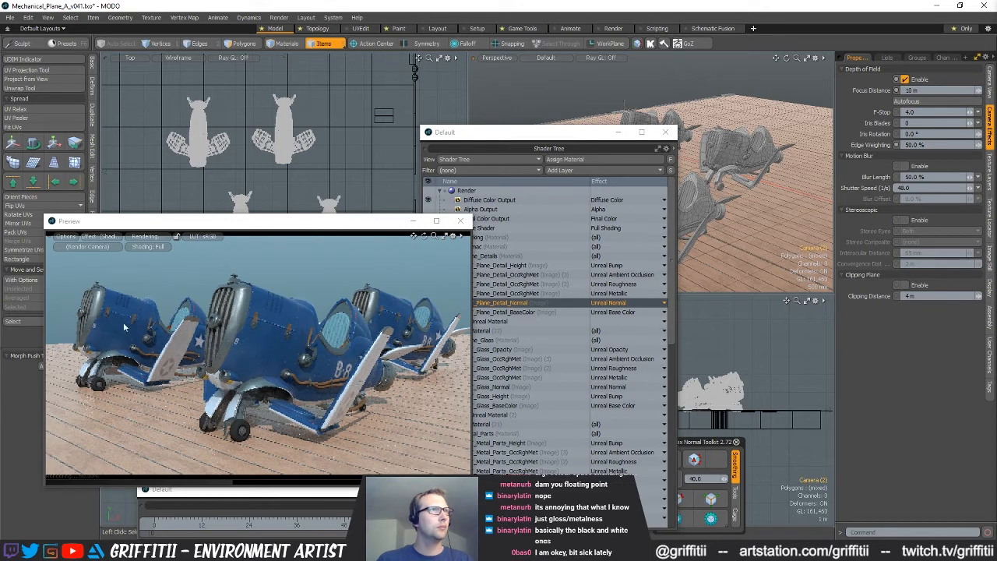
left_click(926, 101)
left_click(926, 90)
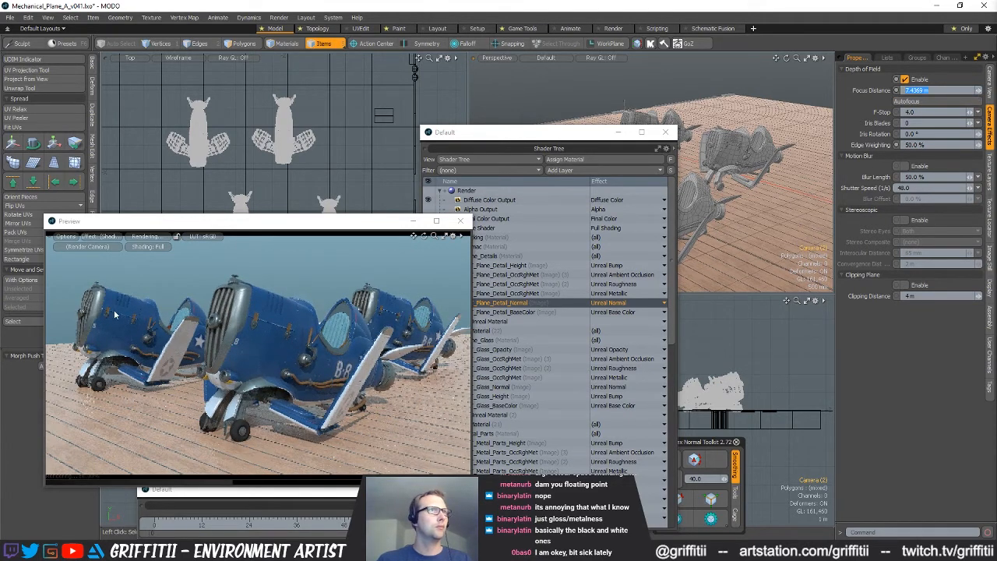
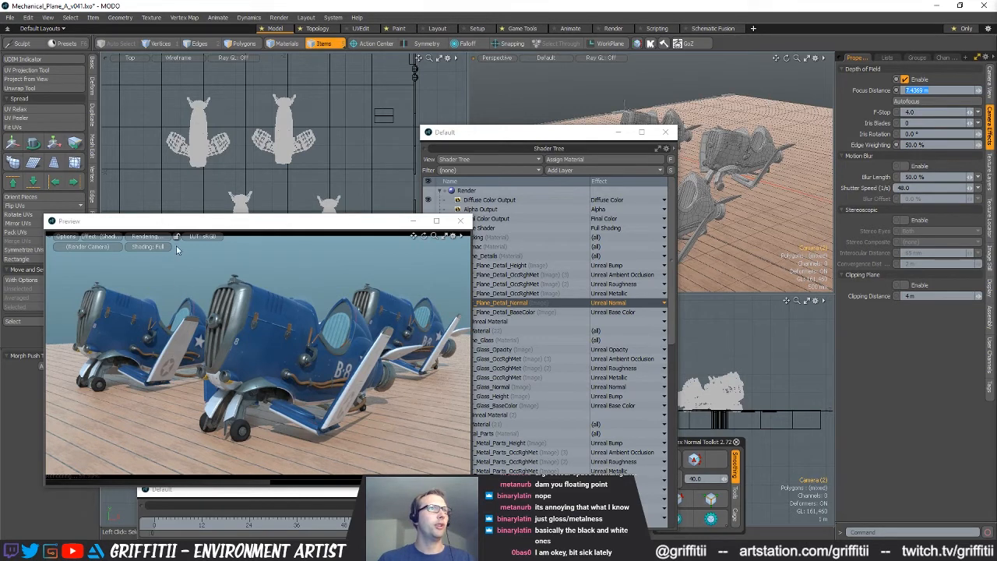
Expand the Decking material in the Shader Tree and set the Carrier_Decking_01_height layer's effect to Unreal Bump
left_click(566, 134)
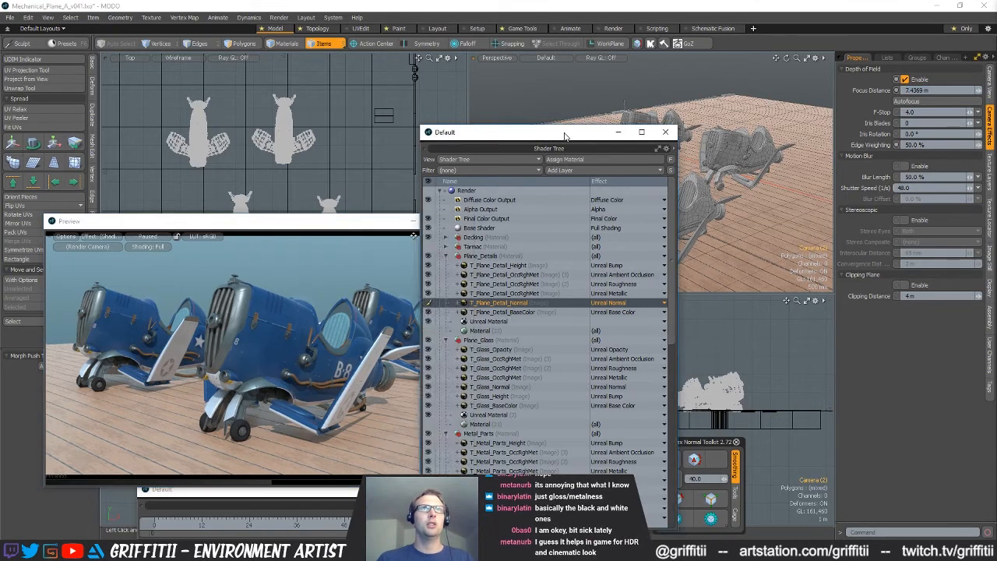
left_click_drag(566, 137, 630, 101)
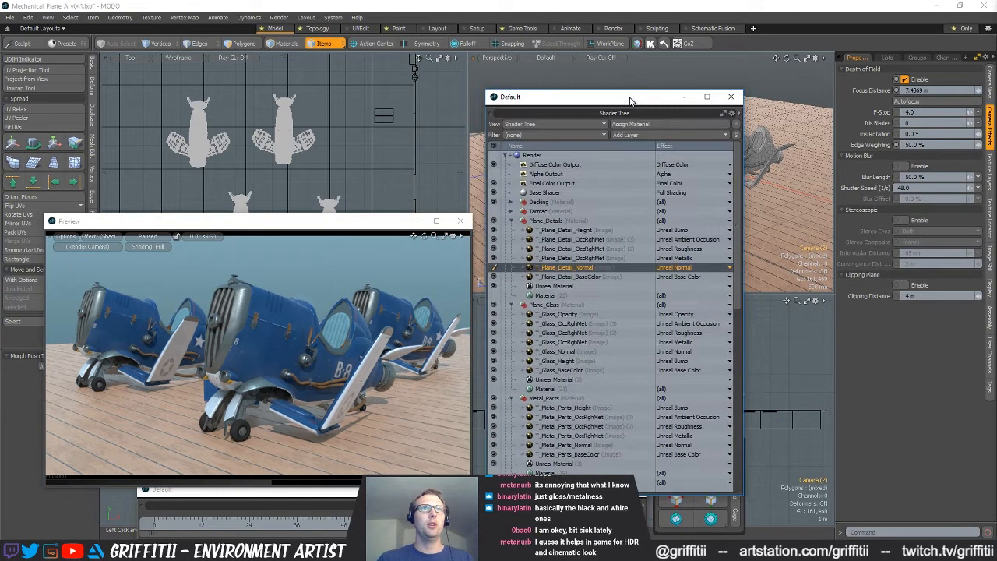
left_click(512, 202)
left_click(569, 211)
left_click(680, 211)
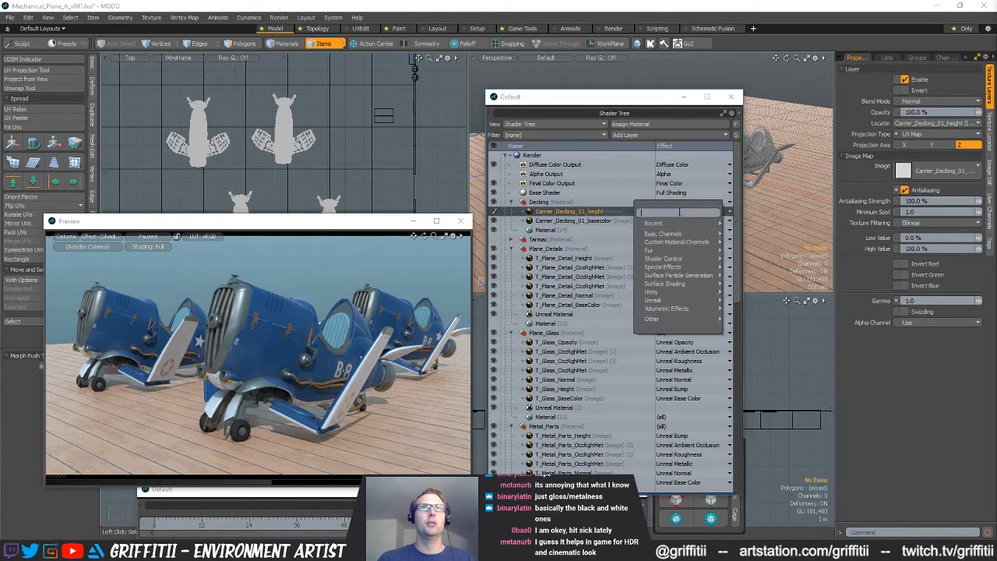
mouse_move(687, 224)
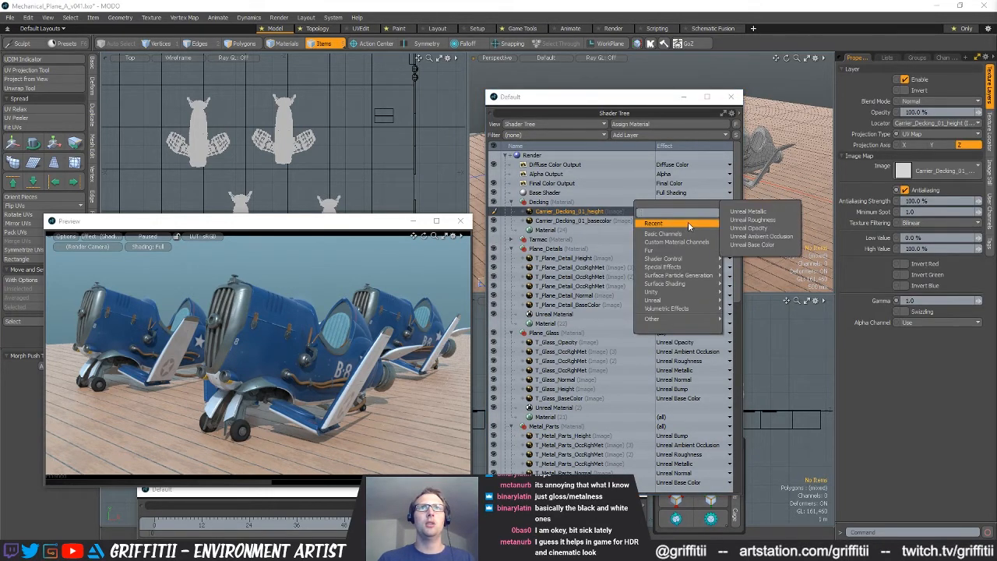
mouse_move(662, 300)
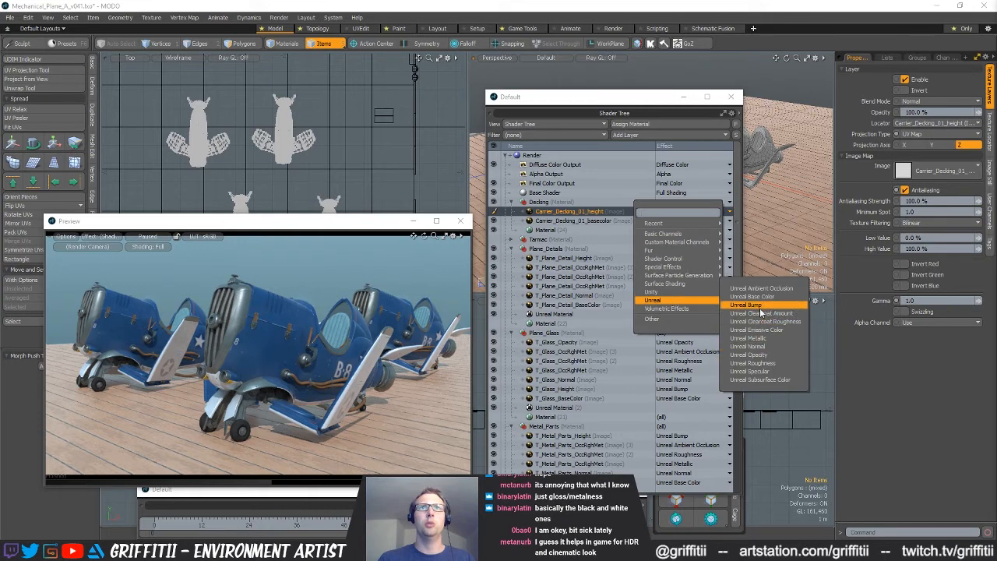
left_click(746, 305)
Set the Carrier_Decking_01_basecolor layer's effect to Unreal Base Color
left_click(689, 225)
mouse_move(696, 234)
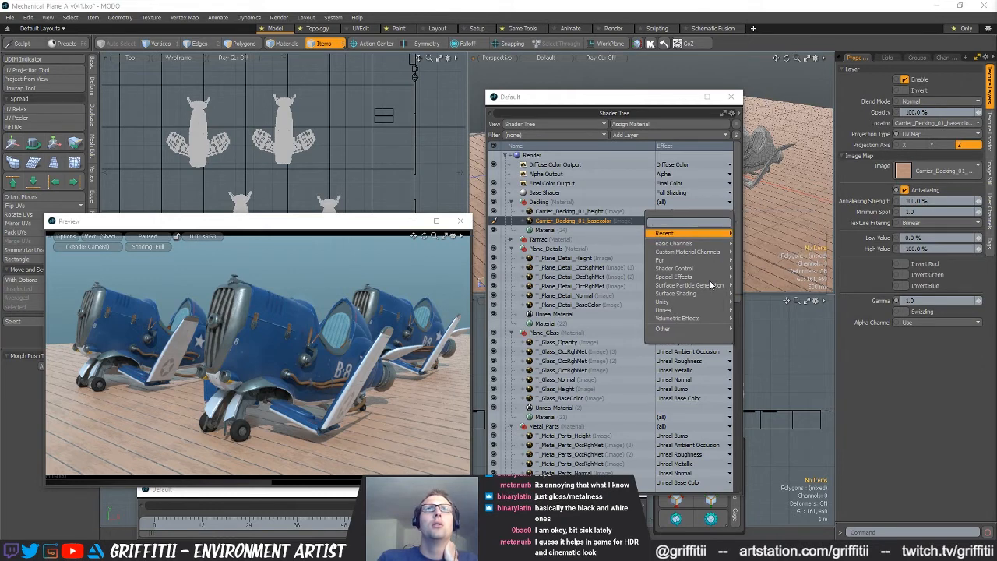
left_click(770, 307)
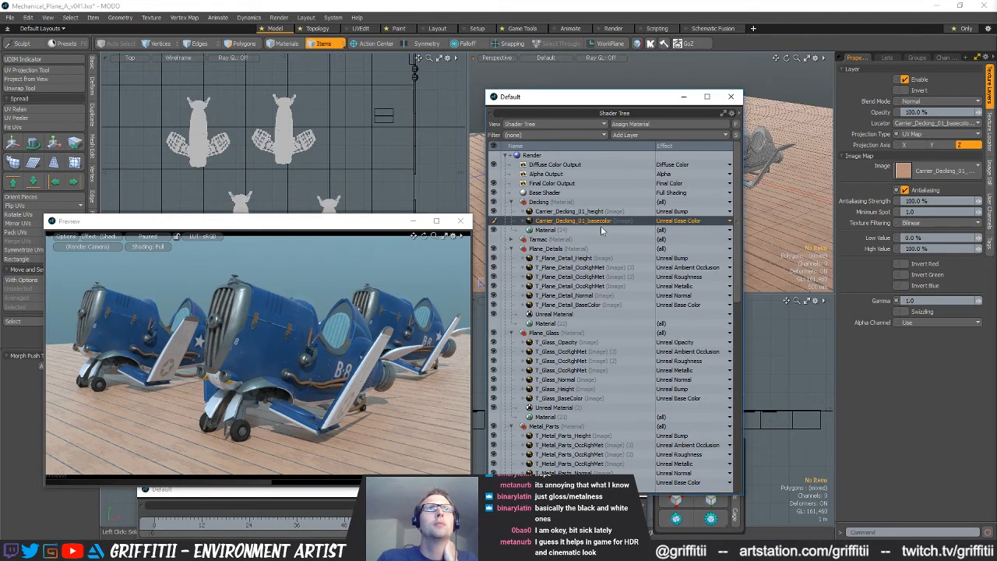
Duplicate the Unreal Material of Plane_Details, place the copy in the Decking group above its Material, and update the render preview
right_click(555, 314)
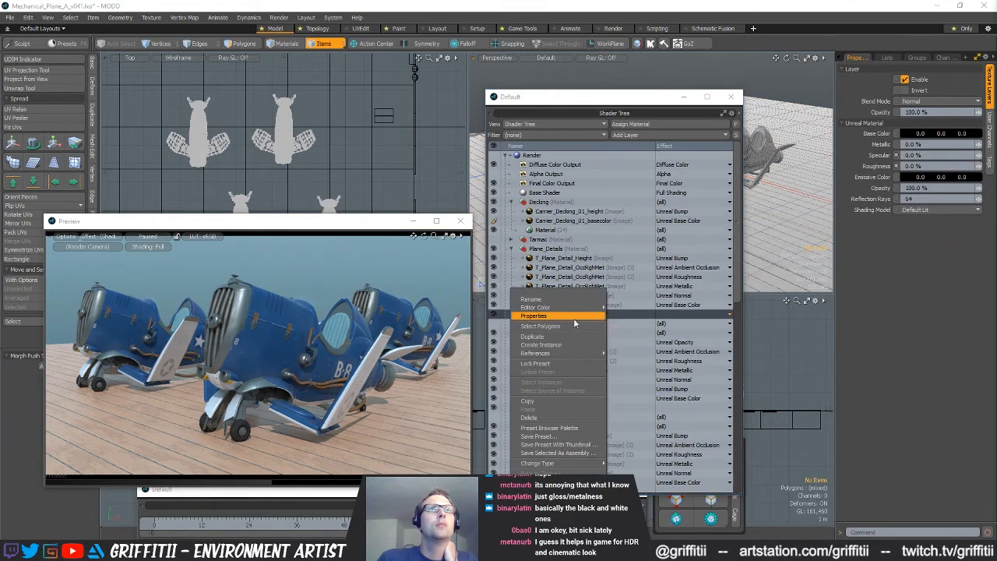
left_click(554, 335)
left_click_drag(555, 313, 557, 231)
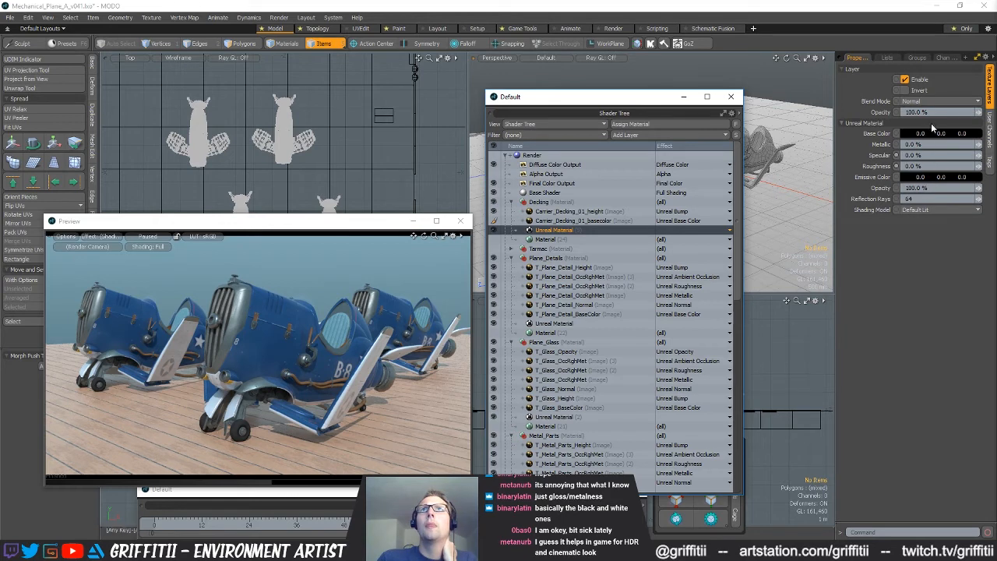
left_click(151, 240)
left_click(151, 241)
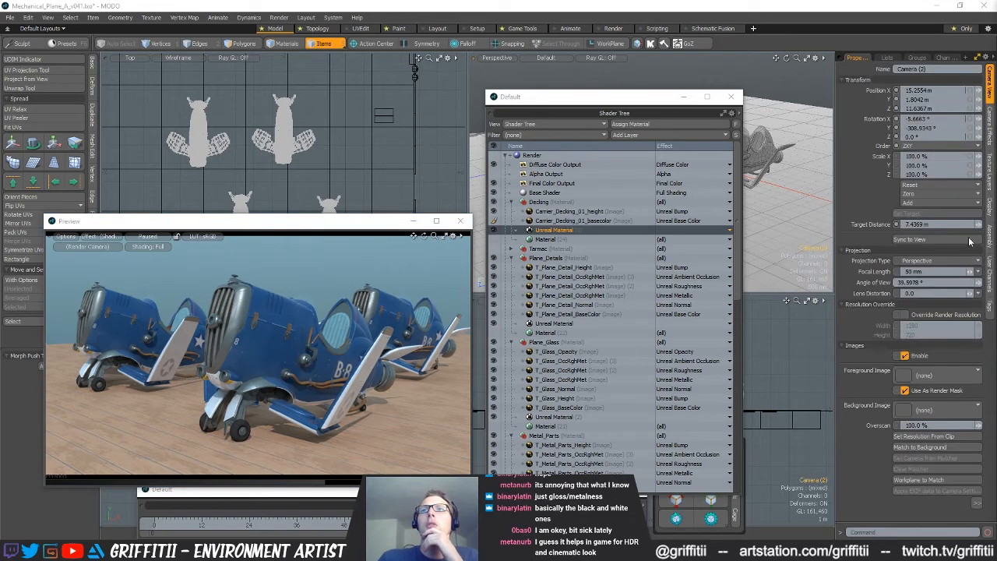
Set the render camera's depth of field focus distance to 6 m, update the render preview and pause it again
left_click(989, 127)
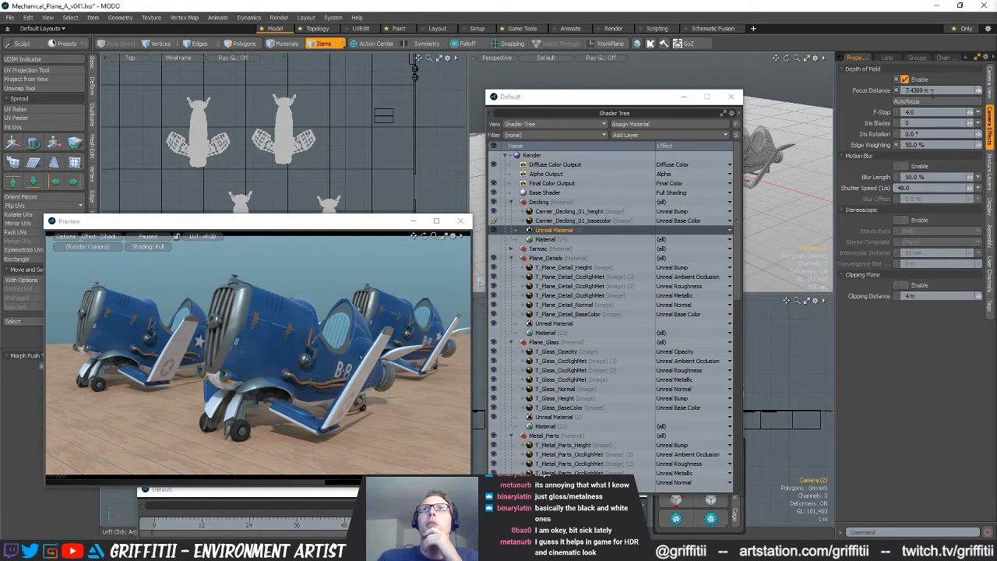
left_click(931, 93)
type("6")
key("Return")
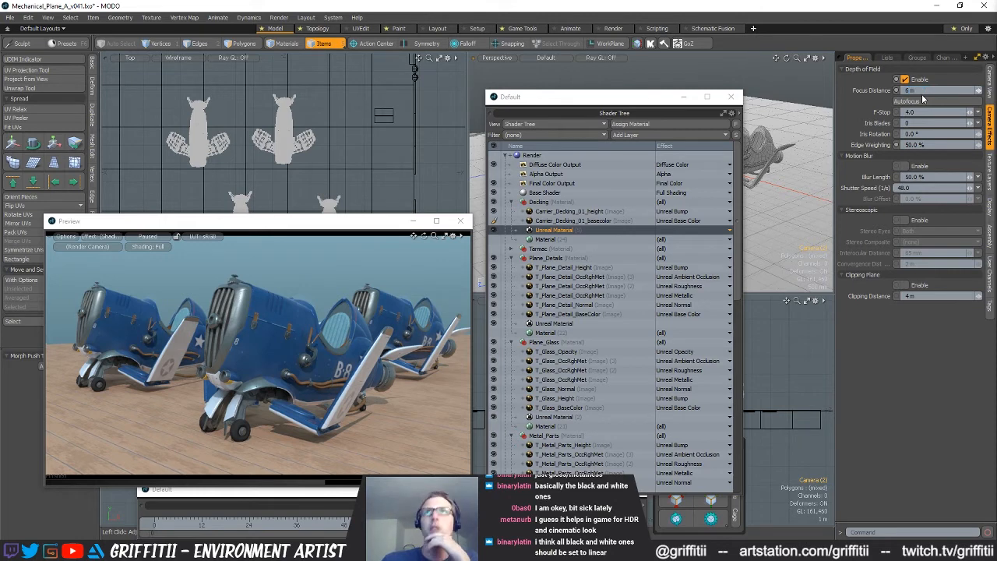
left_click(143, 237)
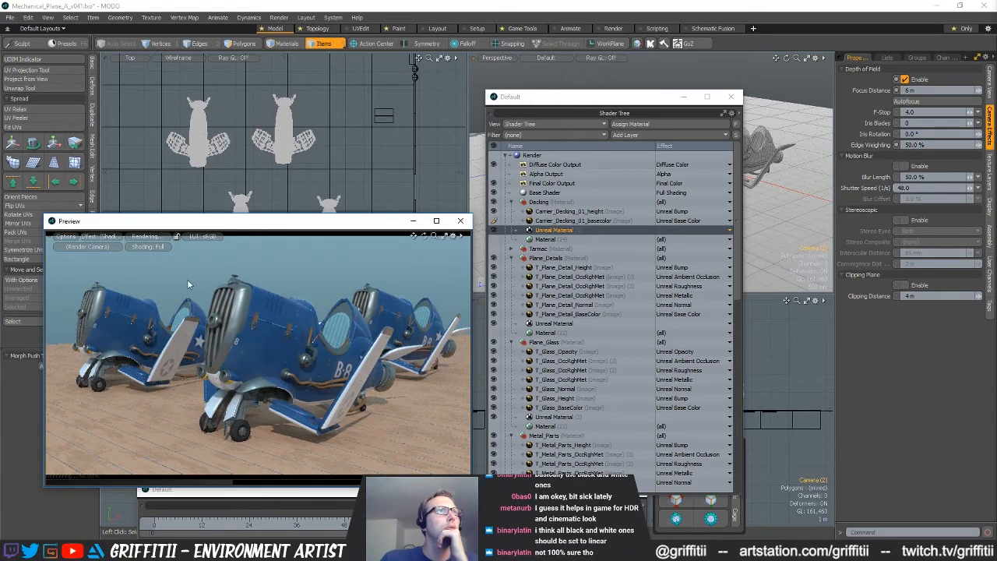
left_click(144, 238)
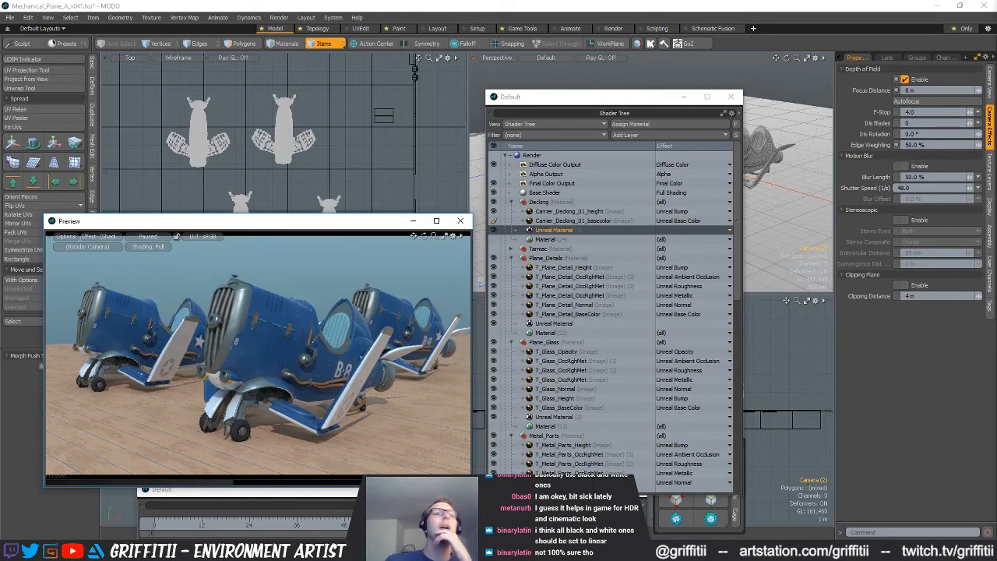
Switch to the Chrome browser, search for "modo ibl" and open the modo 701 Image Based Lighting help page
left_click(386, 498)
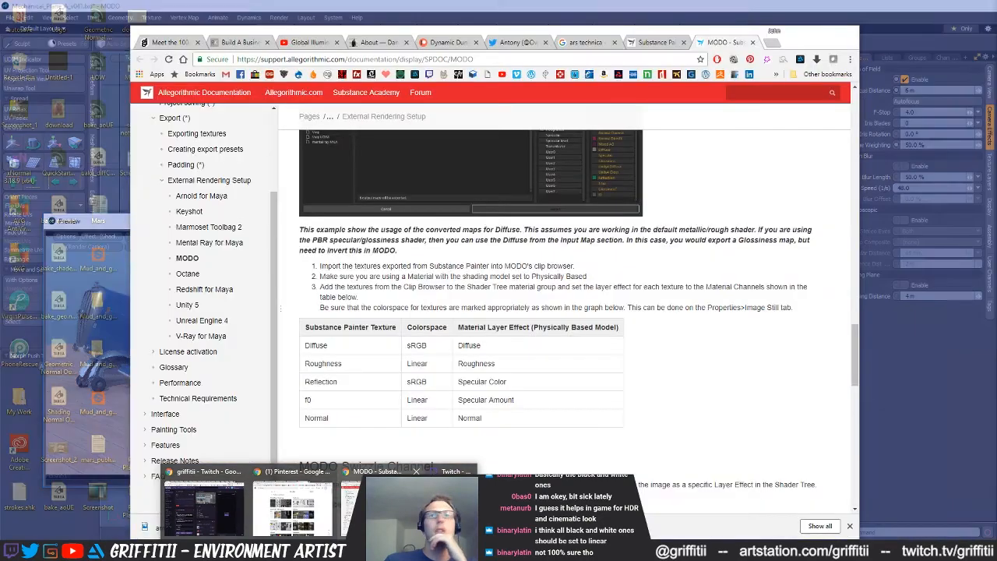
left_click(769, 43)
type("modo i")
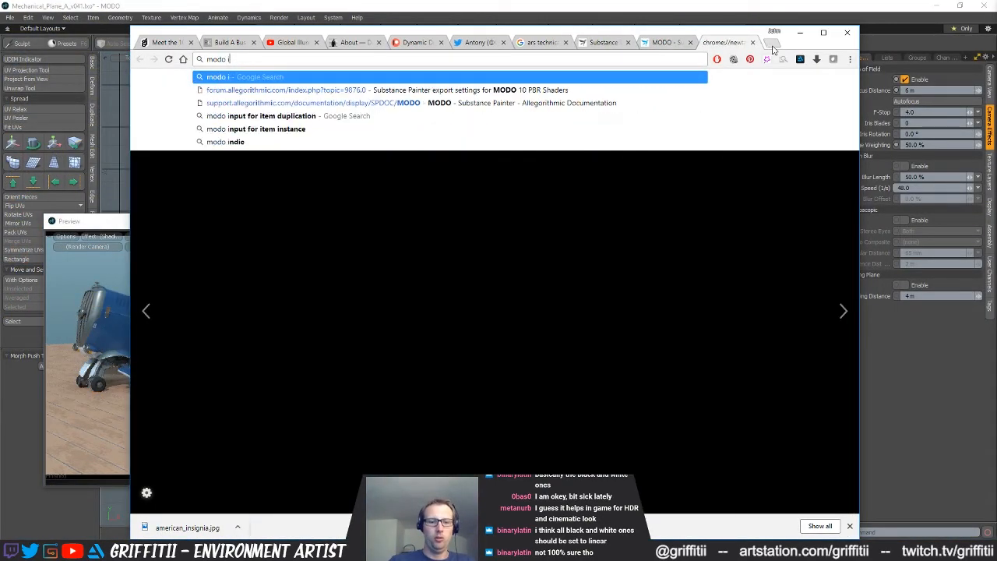
type("bl")
key("Return")
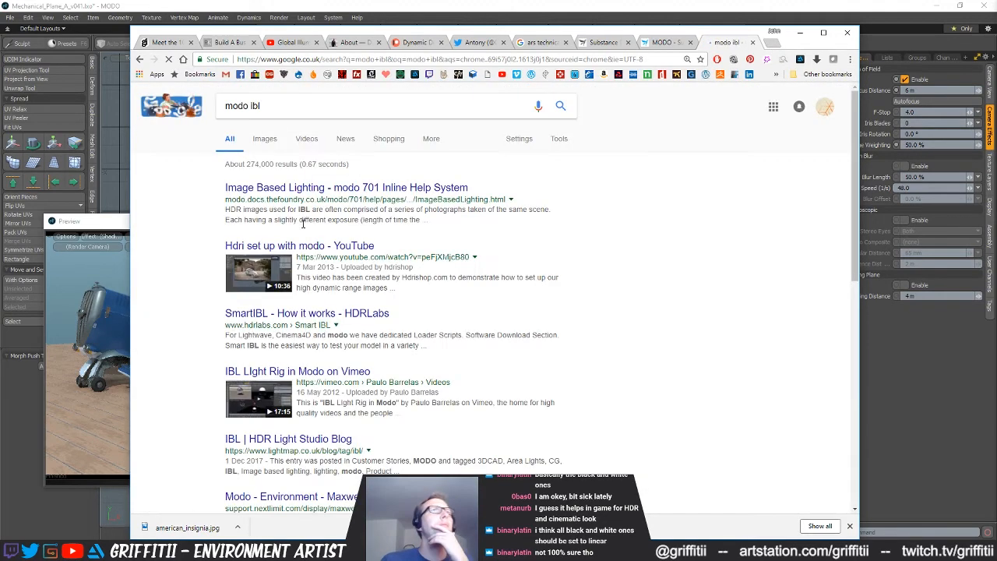
left_click(317, 189)
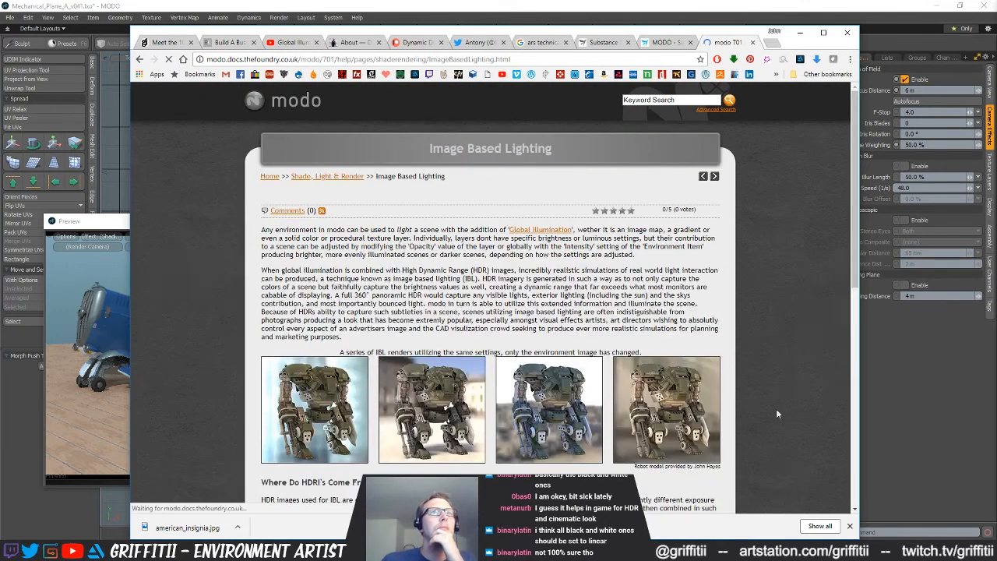
Read the Image Based Lighting page for suitable HDR image formats and how to set modo up for IBL
scroll(774, 406, "down", 3)
scroll(774, 410, "down", 2)
scroll(773, 410, "down", 3)
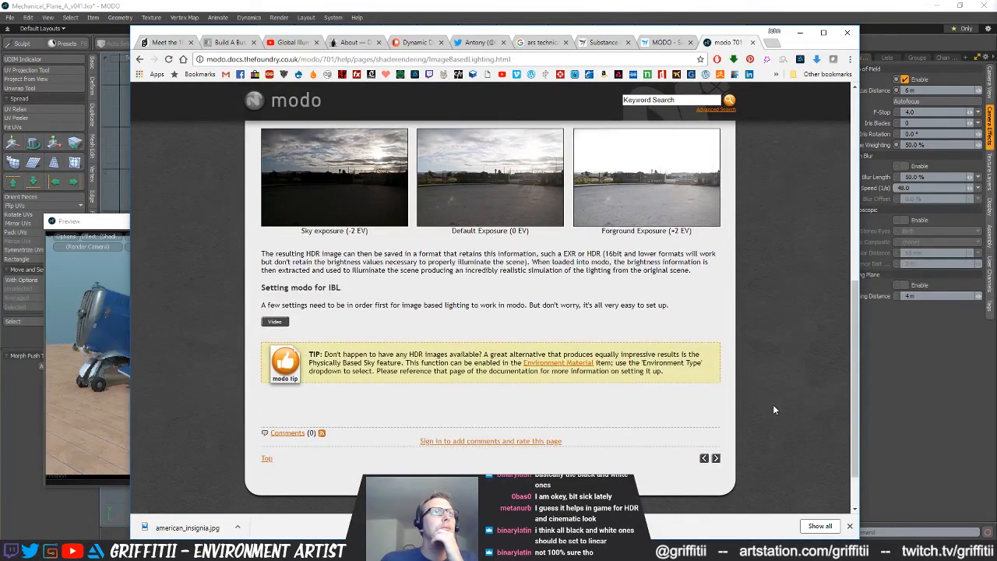
scroll(774, 409, "up", 1)
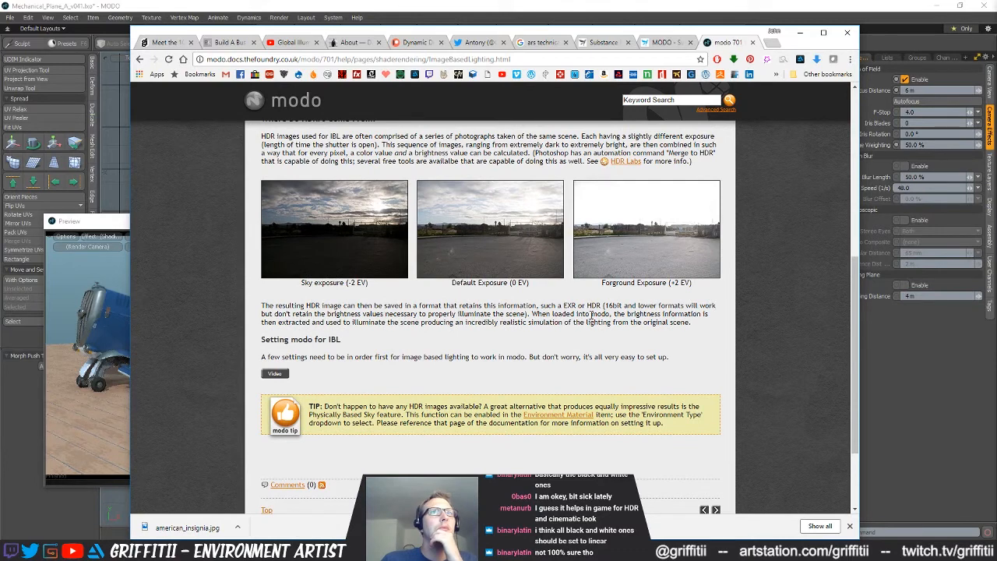
left_click_drag(553, 311, 582, 307)
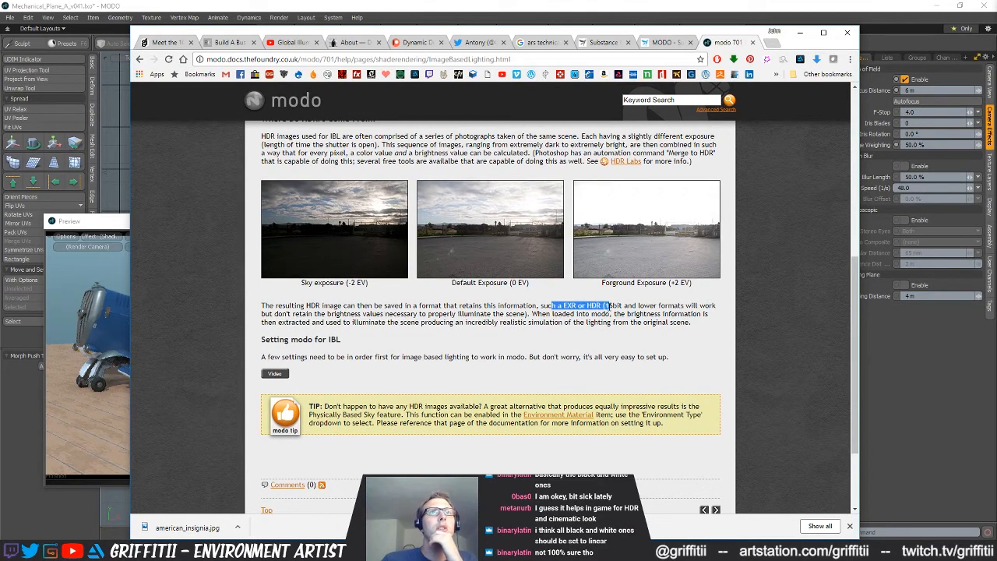
scroll(613, 353, "up", 1)
left_click(697, 378)
Open the HDRI Haven website in a new browser tab
left_click(775, 43)
type("hdrihaven")
key("Down")
key("Down")
key("Return")
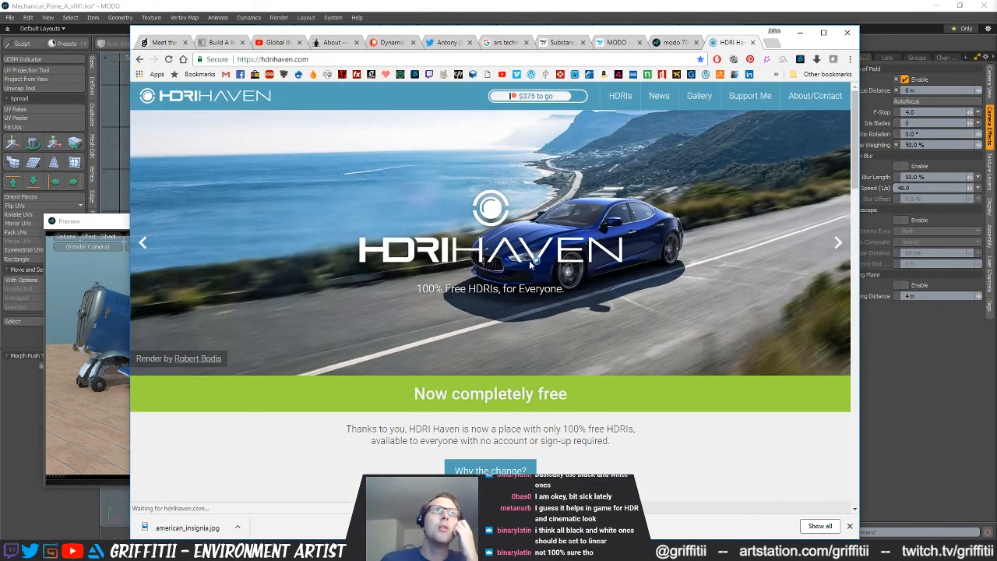
Open the site's HDRI catalogue and look through the Outdoor, Skies and Nature categories
left_click(620, 95)
scroll(511, 282, "down", 5)
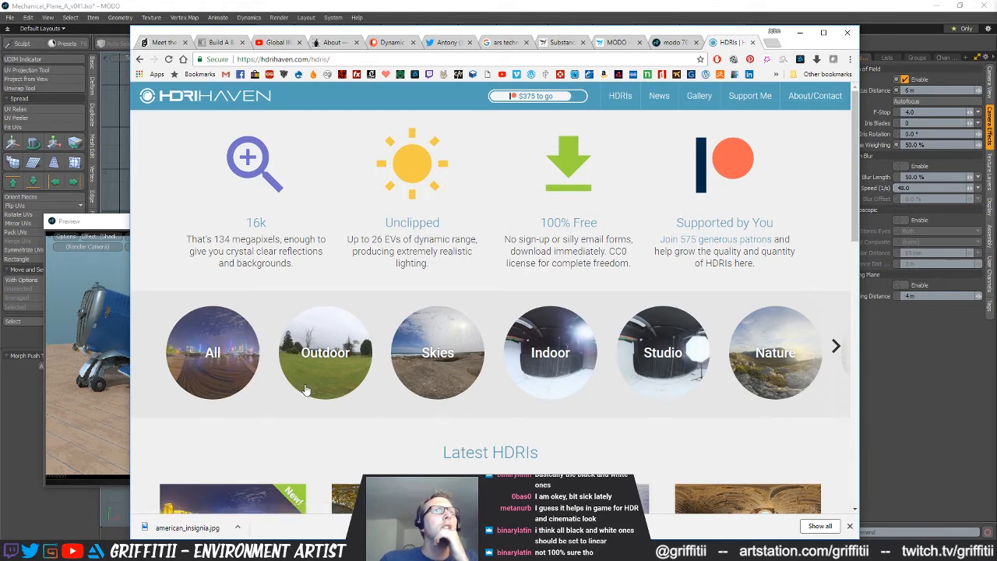
left_click(345, 355)
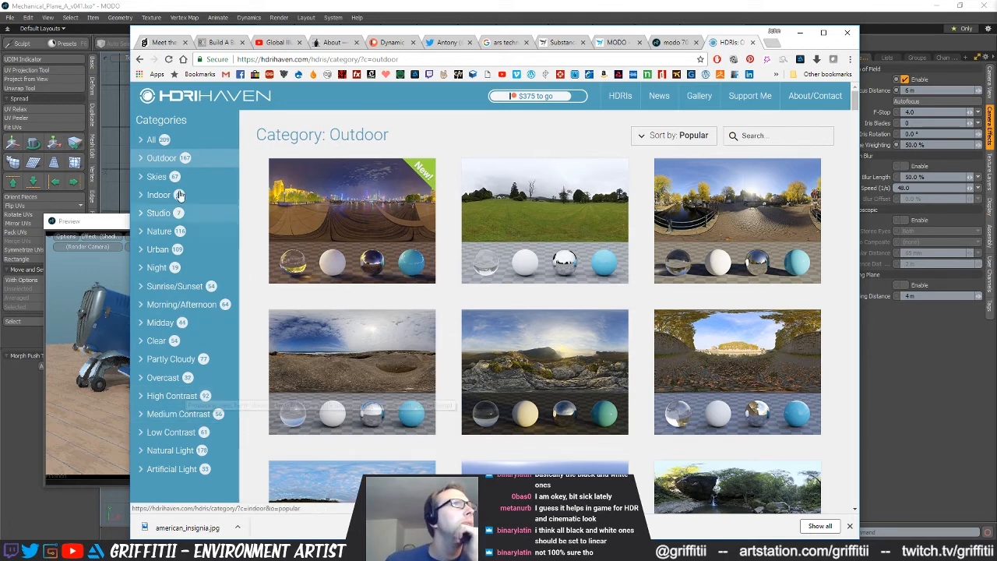
left_click(160, 178)
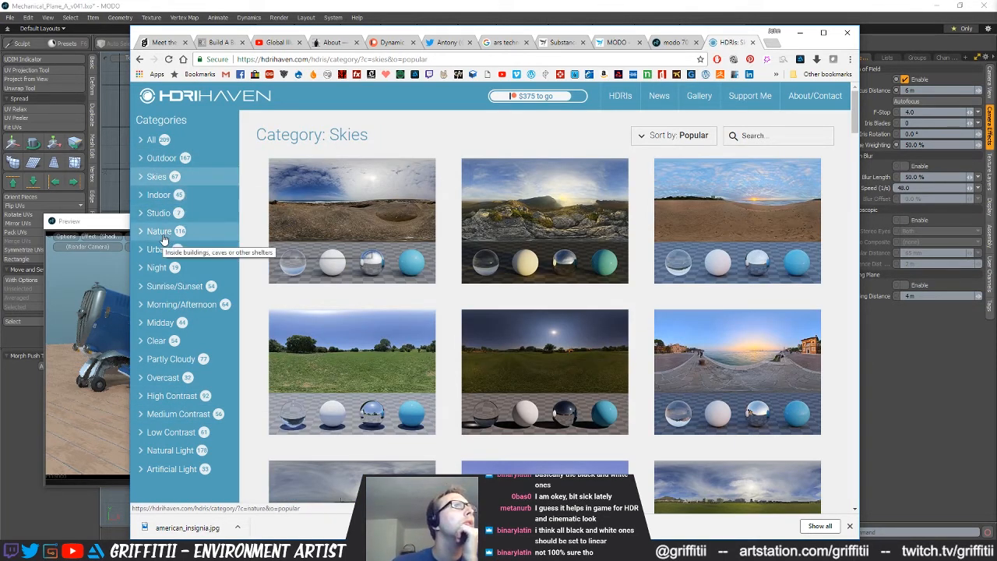
left_click(163, 236)
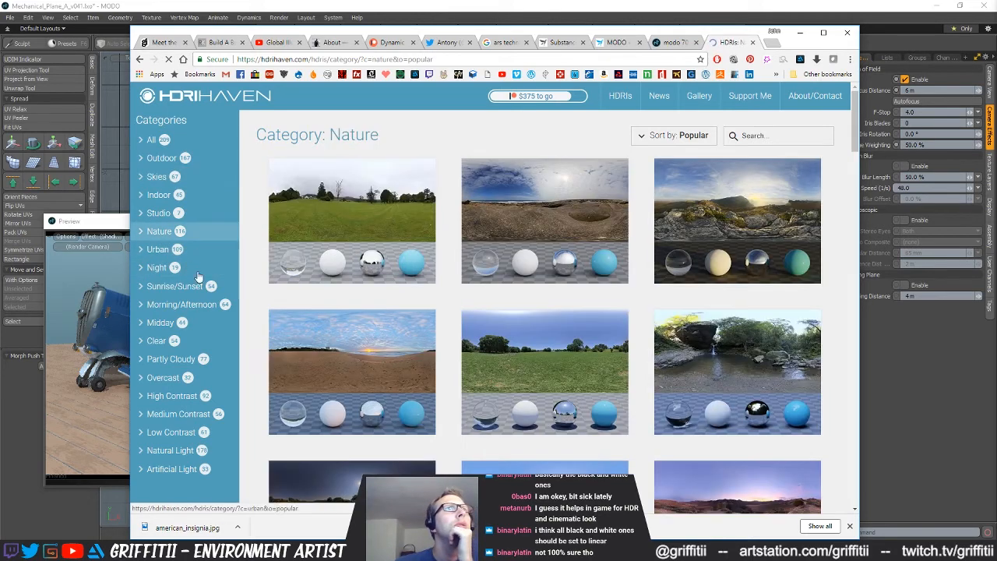
Examine the Nature category's HDRI thumbnails for an environment image that suits the plane scene
scroll(405, 395, "down", 6)
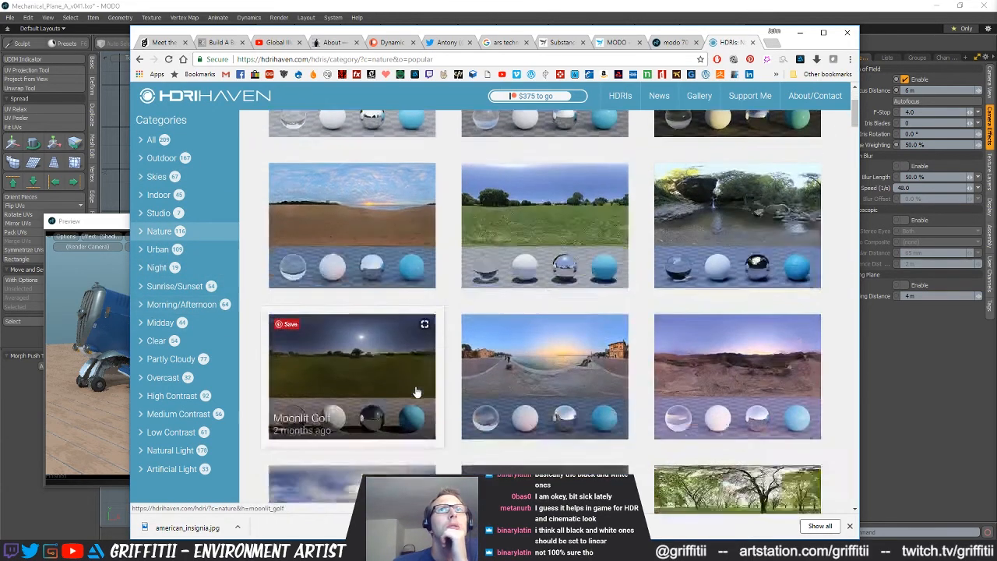
scroll(405, 394, "down", 10)
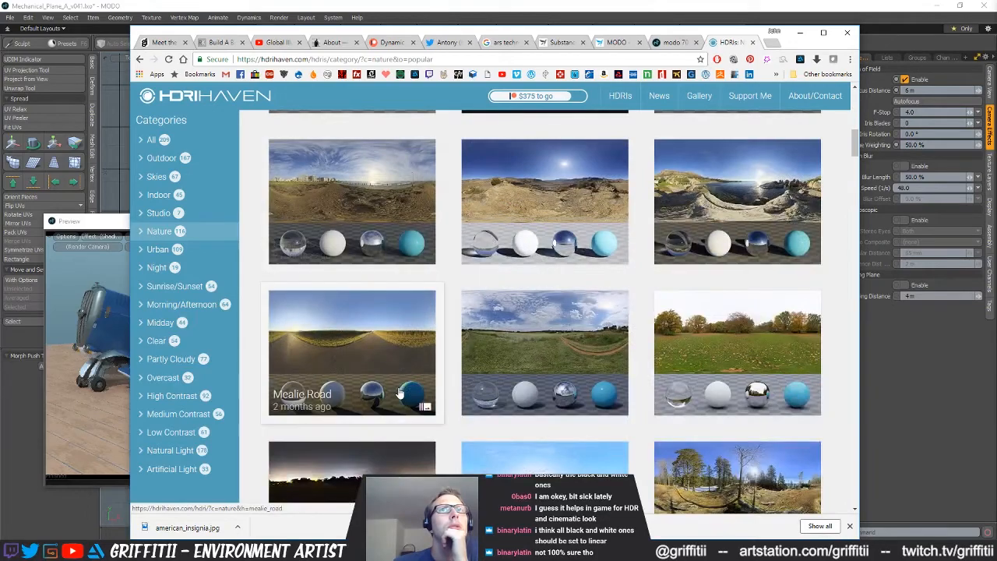
scroll(399, 394, "down", 5)
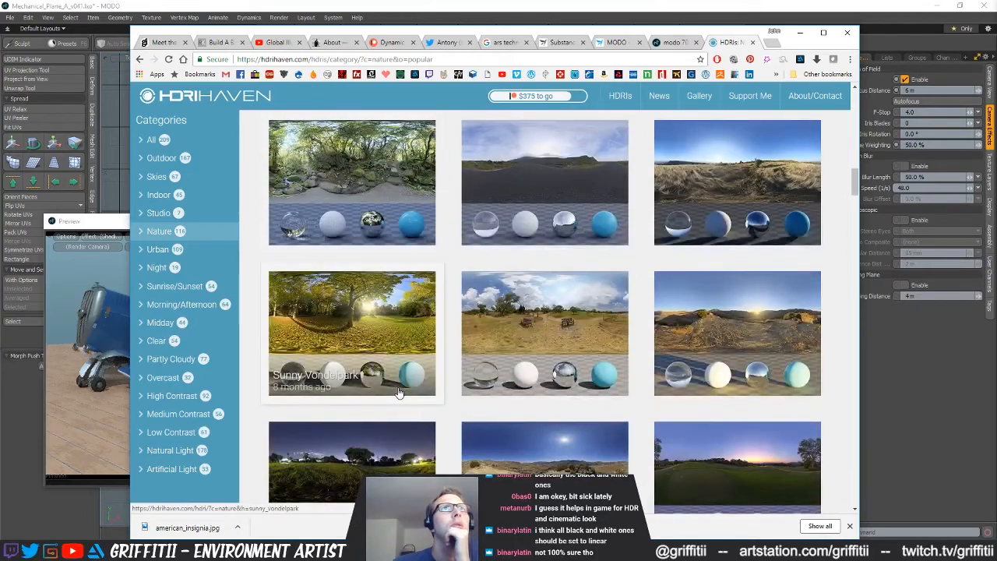
scroll(397, 392, "down", 6)
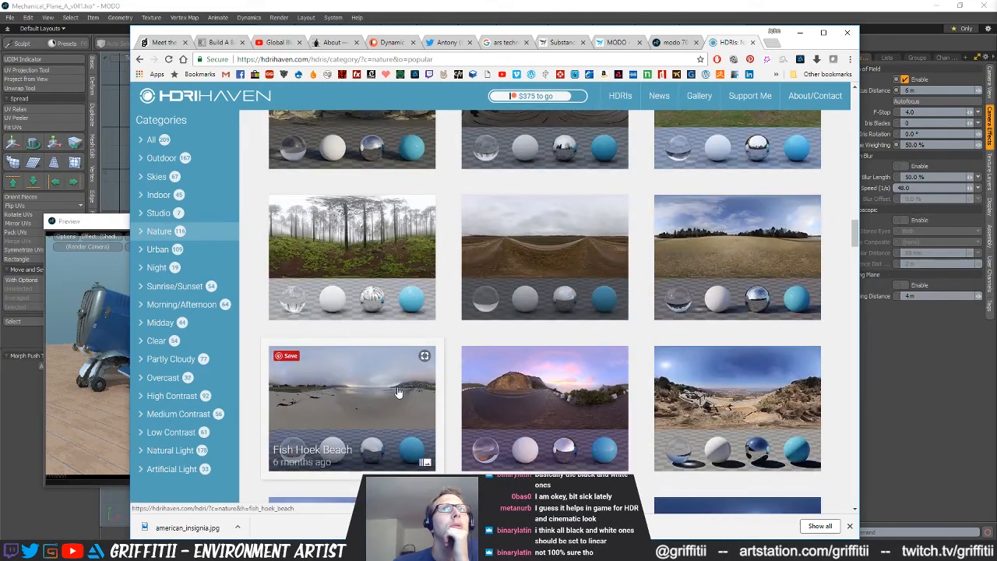
scroll(398, 392, "down", 3)
scroll(397, 392, "down", 3)
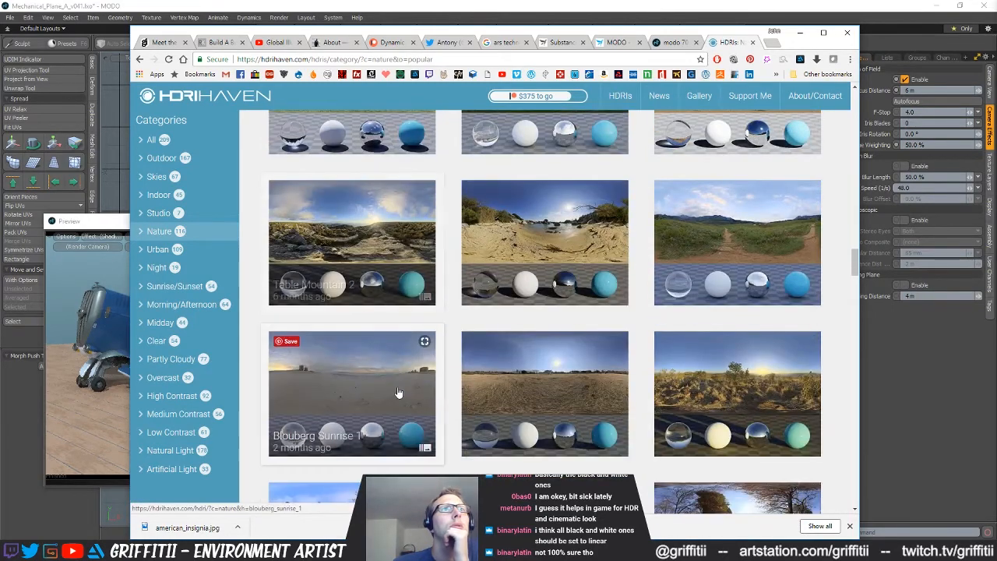
scroll(397, 392, "down", 3)
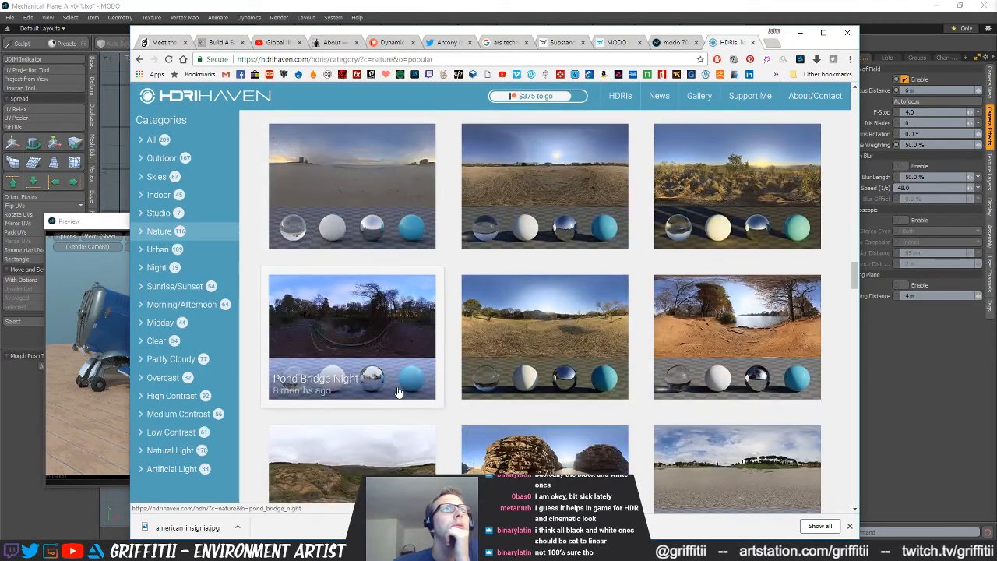
scroll(397, 392, "down", 3)
scroll(397, 392, "down", 3)
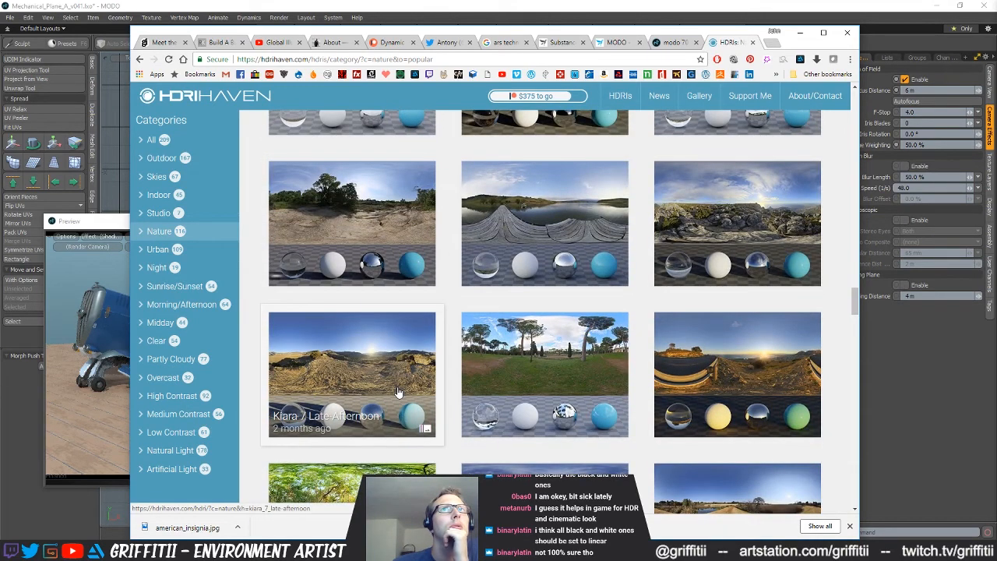
scroll(397, 391, "down", 3)
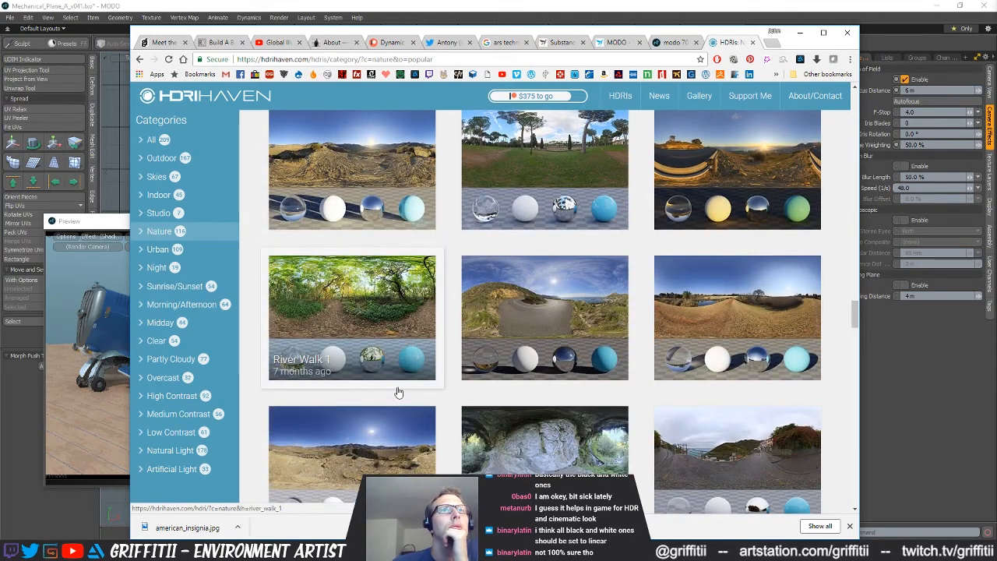
scroll(397, 391, "down", 3)
scroll(397, 392, "down", 3)
scroll(397, 392, "down", 6)
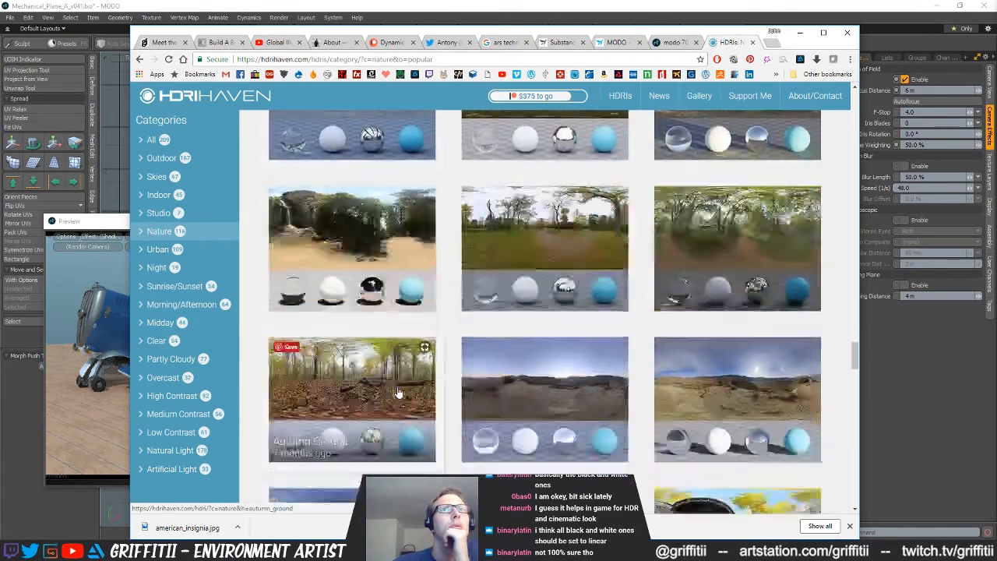
Look through the Midday, Clear, High Contrast and Natural Light categories for a suitable outdoor environment HDRI
left_click(167, 323)
left_click(173, 342)
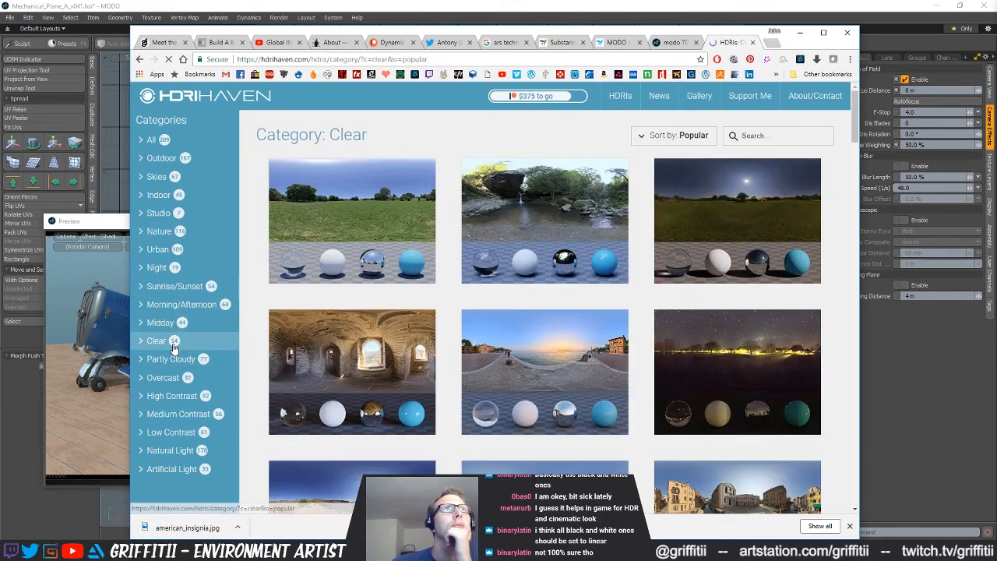
left_click(176, 396)
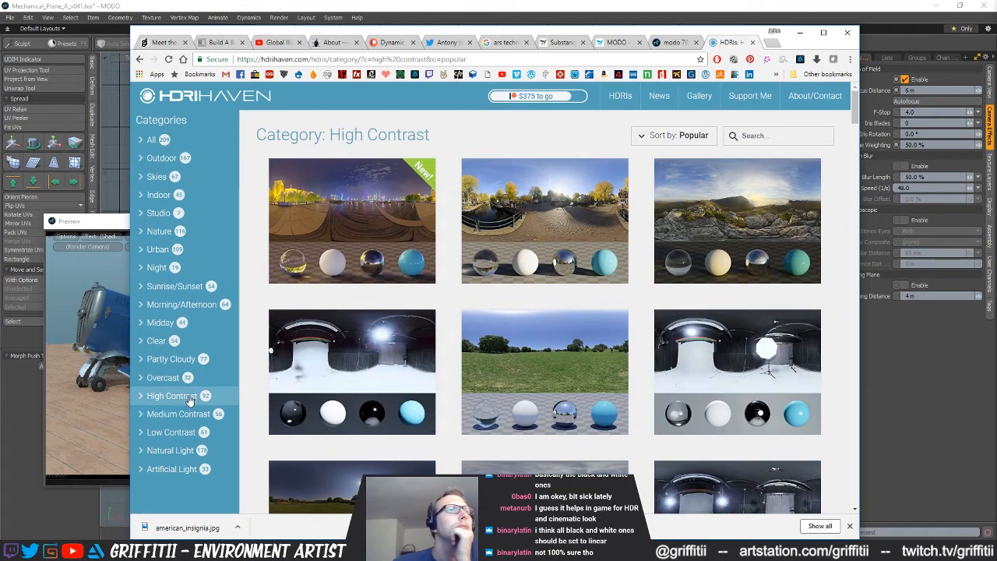
left_click(204, 452)
scroll(551, 421, "down", 3)
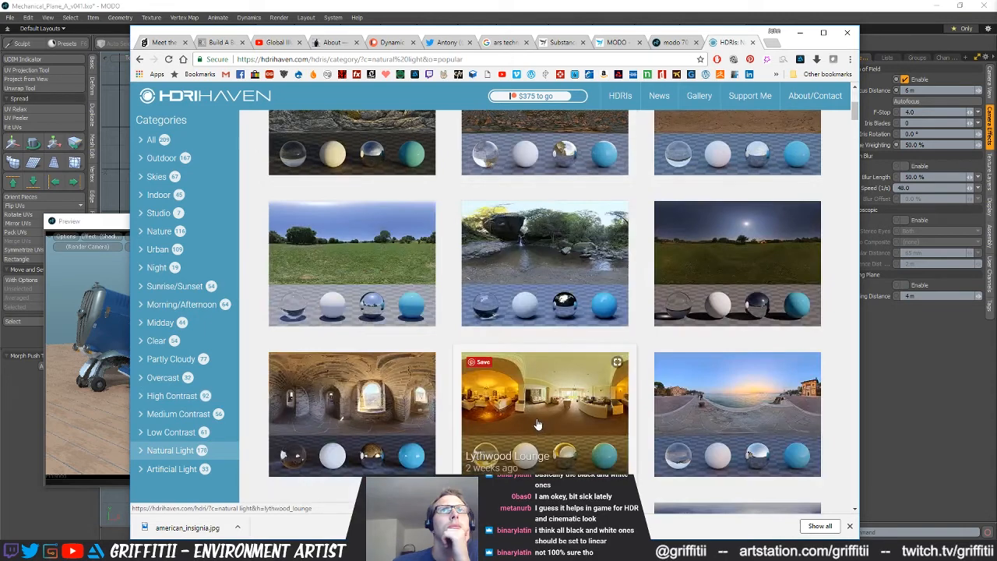
scroll(537, 422, "down", 3)
scroll(535, 423, "down", 2)
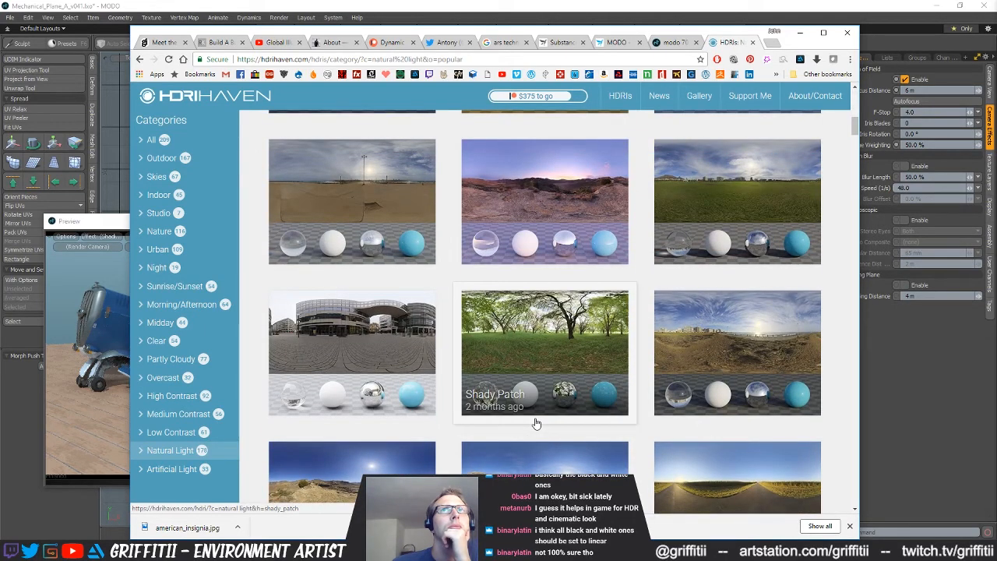
scroll(536, 423, "down", 6)
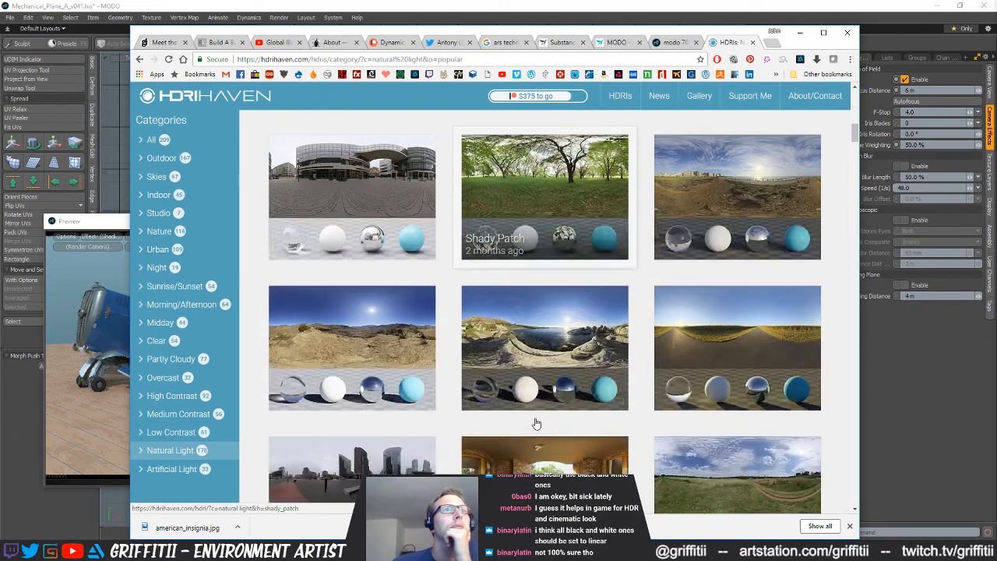
scroll(536, 422, "down", 1)
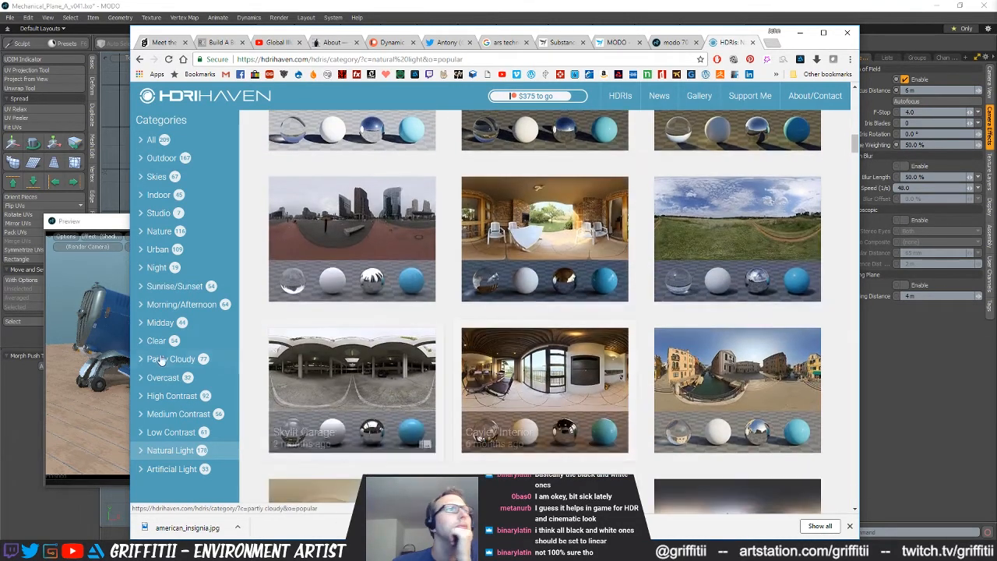
Find the cloud_layers HDRI with the grassy field and path in the Partly Cloudy category and download its 2048x1024 version
left_click(169, 364)
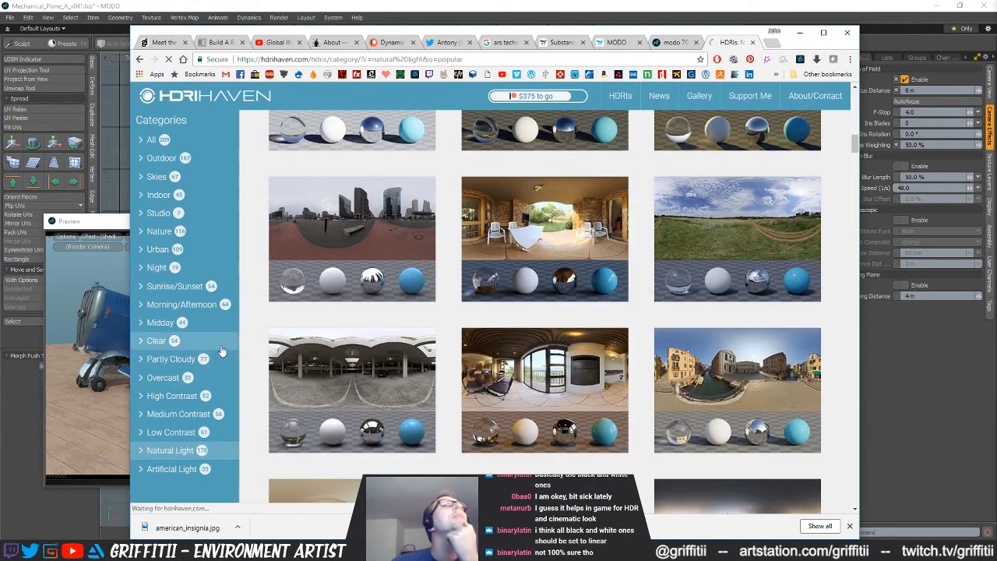
scroll(515, 382, "down", 5)
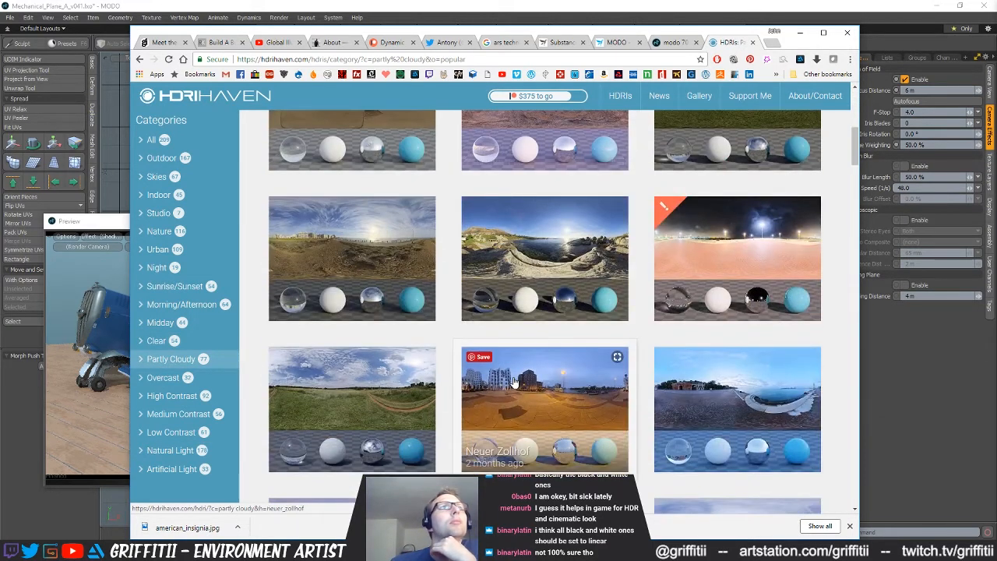
scroll(514, 381, "down", 2)
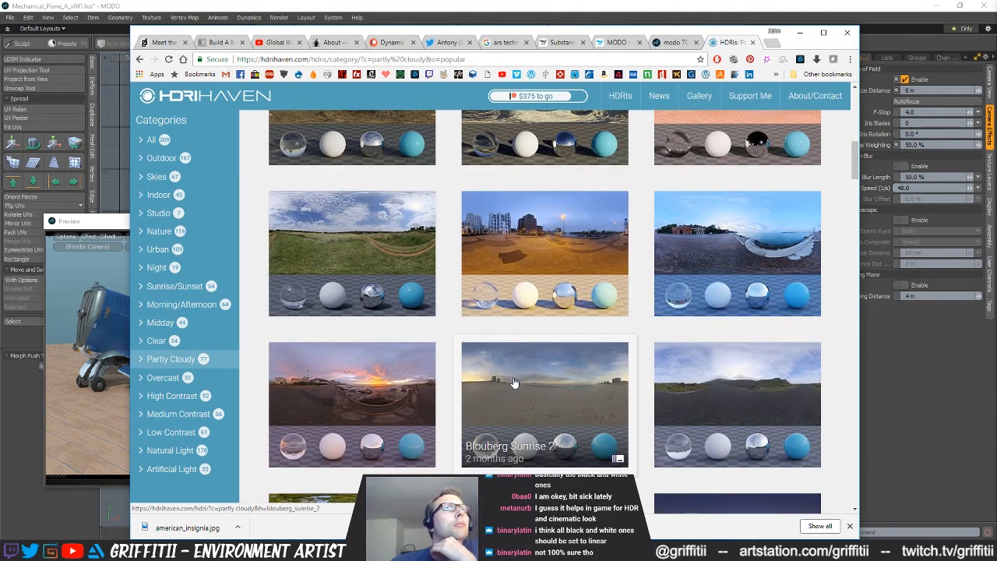
left_click(371, 248)
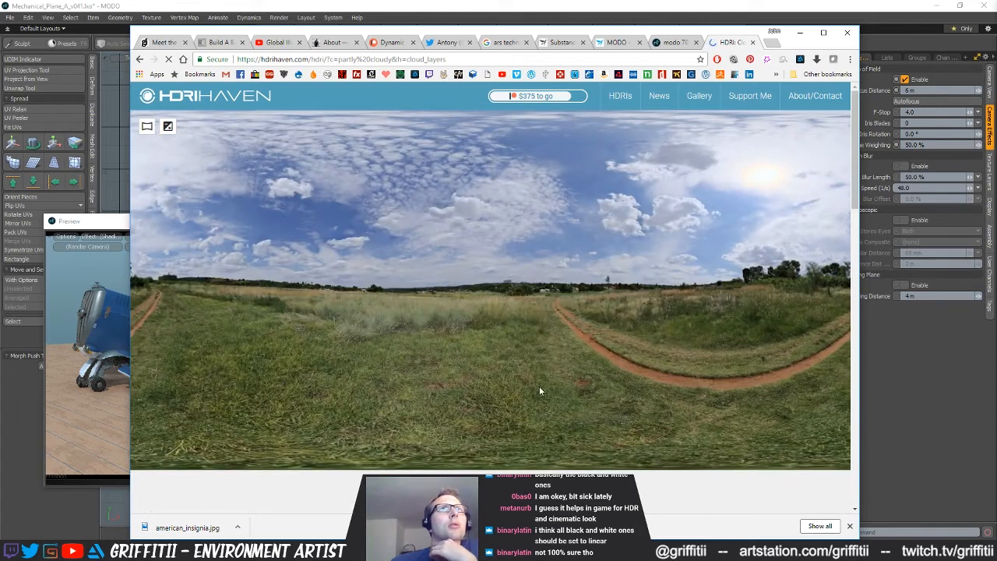
scroll(530, 386, "down", 5)
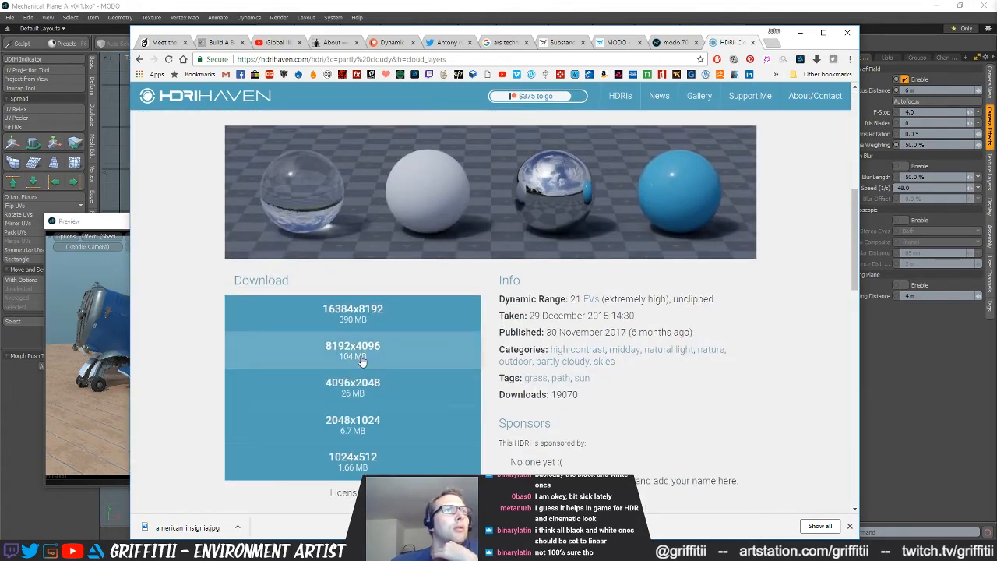
left_click(376, 425)
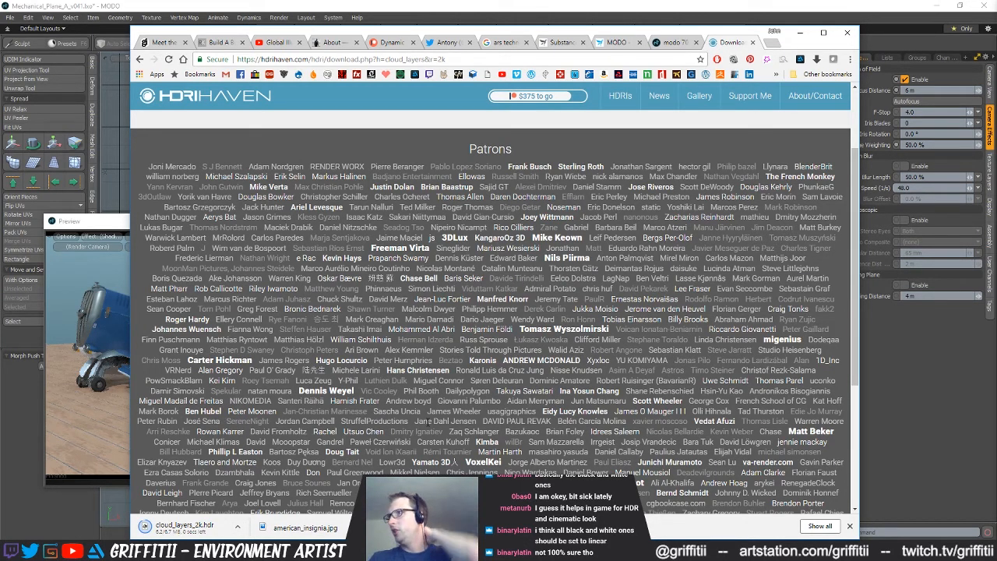
Review the Unreal Material Setup table in the Allegorithmic MODO documentation for each texture's colorspace and layer effect
left_click(619, 43)
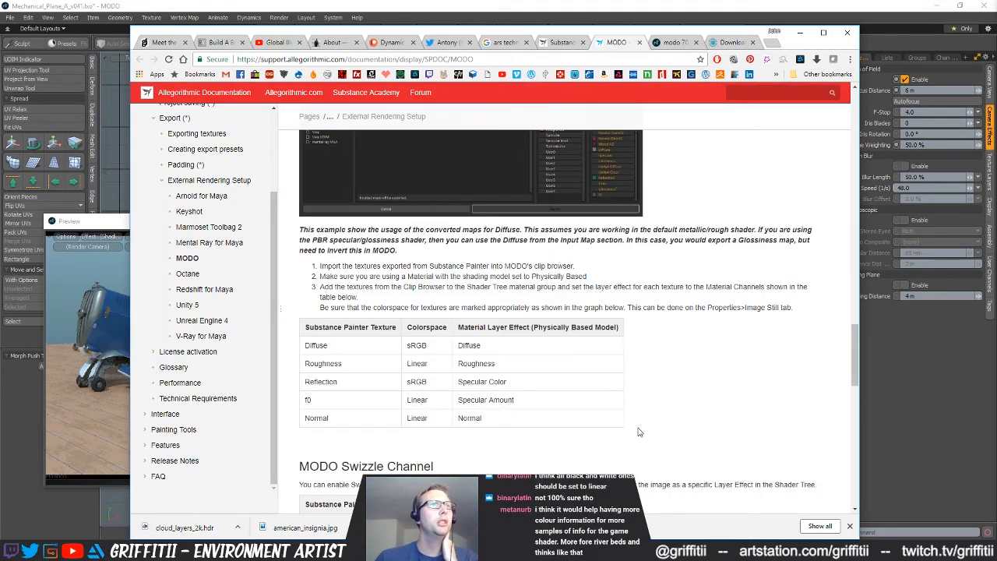
scroll(639, 432, "up", 15)
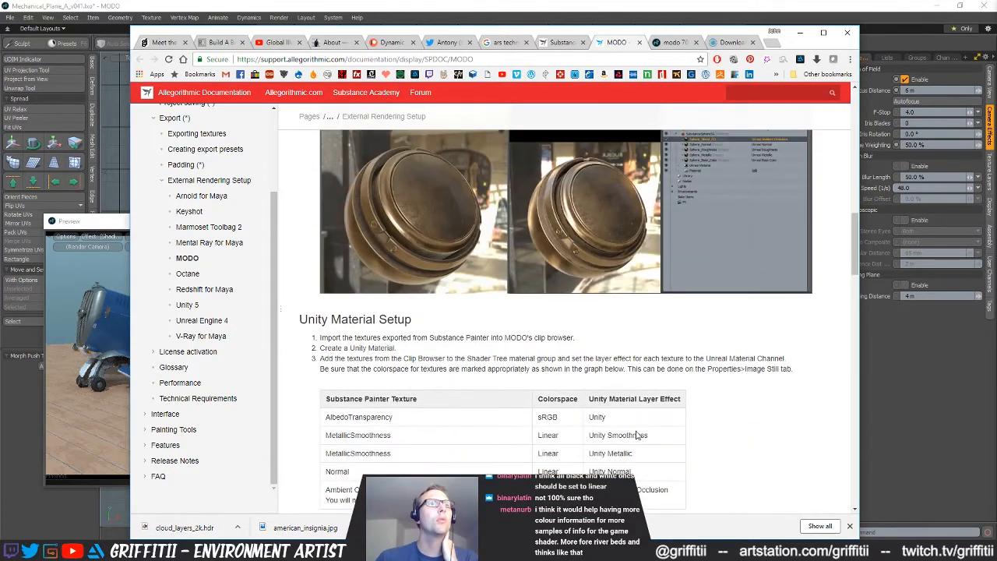
left_click_drag(853, 267, 855, 229)
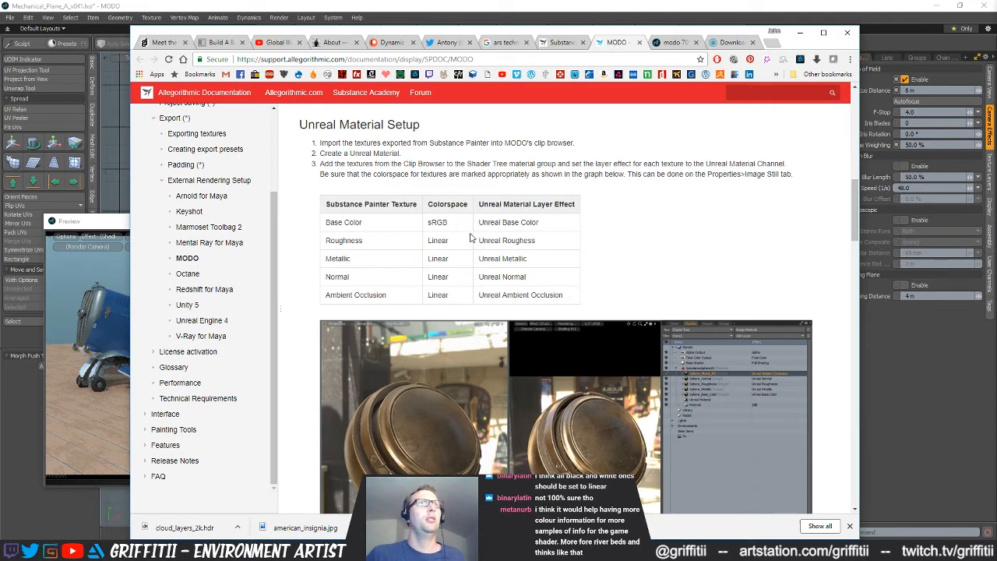
left_click_drag(341, 240, 347, 277)
left_click(390, 293)
left_click_drag(443, 276, 446, 276)
left_click(466, 276)
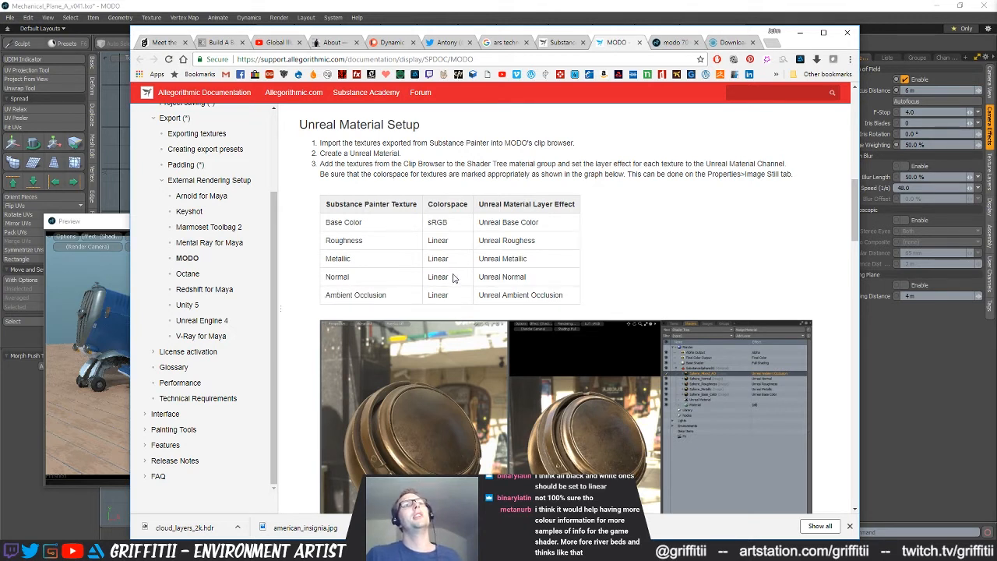
left_click_drag(538, 278, 416, 280)
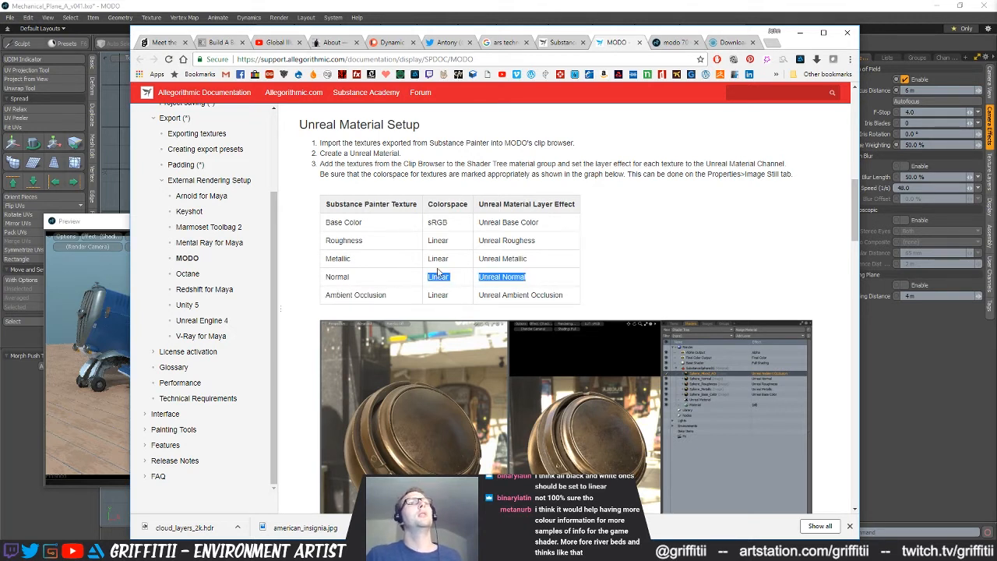
left_click(432, 273)
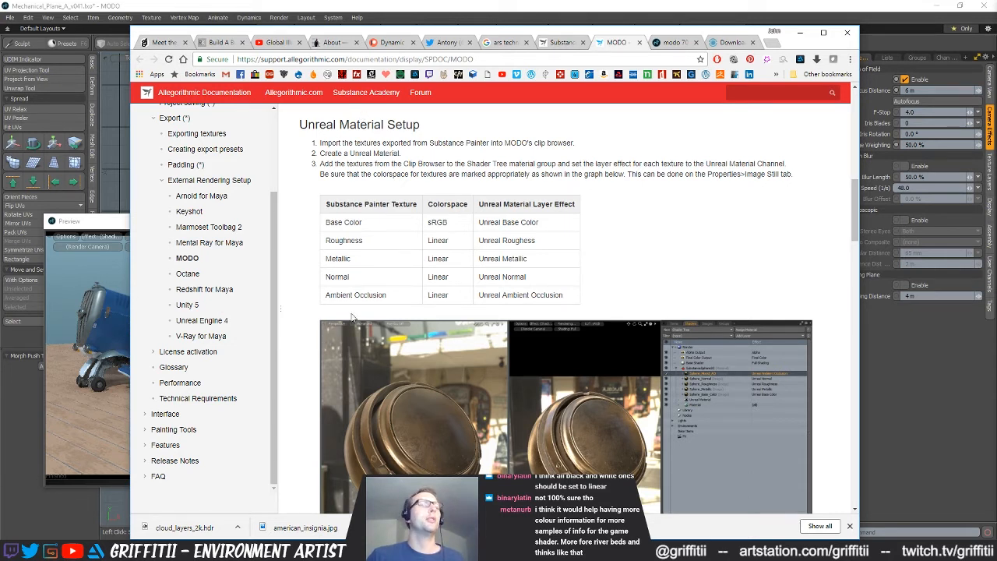
Show the downloaded cloud_layers_2k.hdr in its folder and paste it into the Mechanical_Plane project's Images folder
left_click(238, 527)
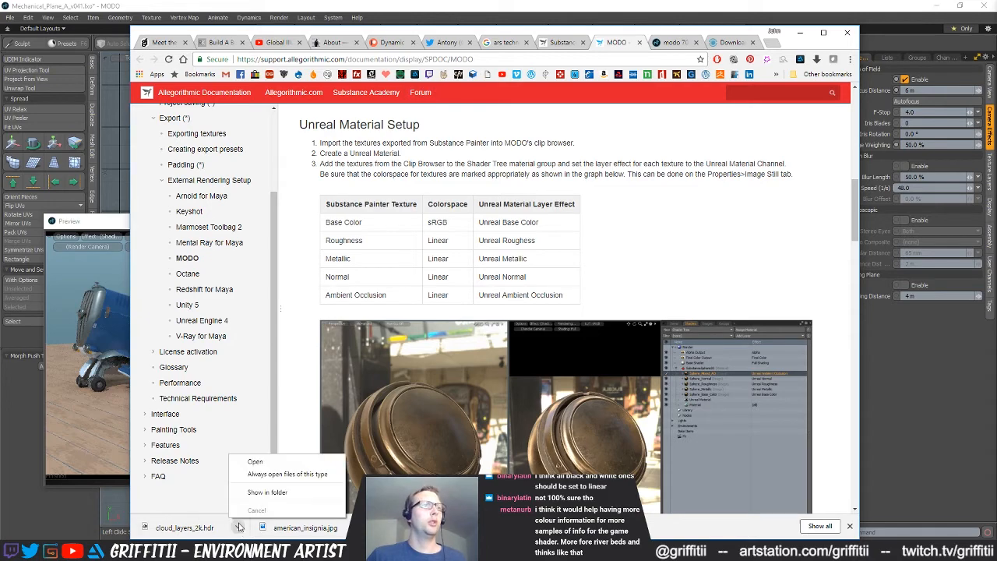
left_click(279, 494)
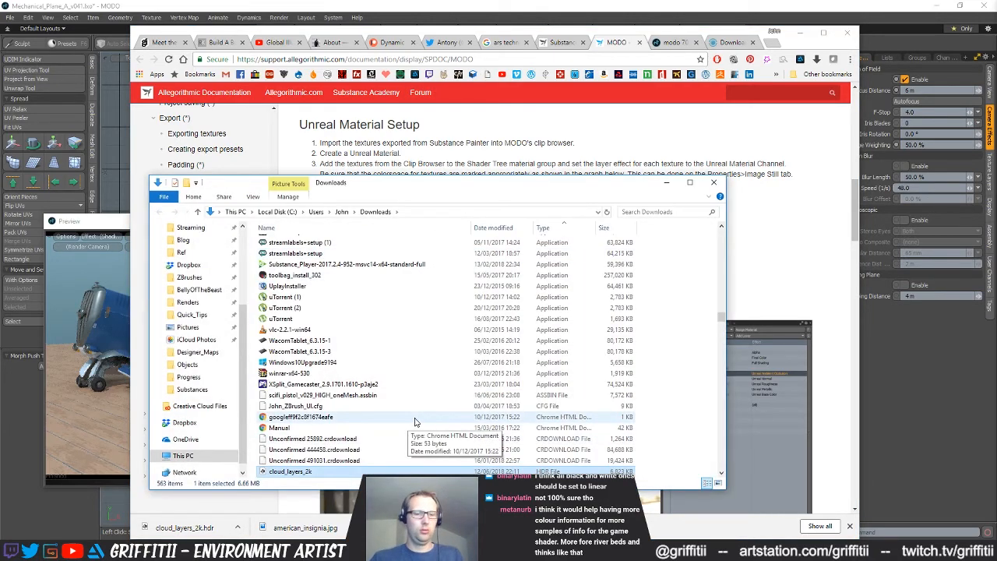
left_click(187, 377)
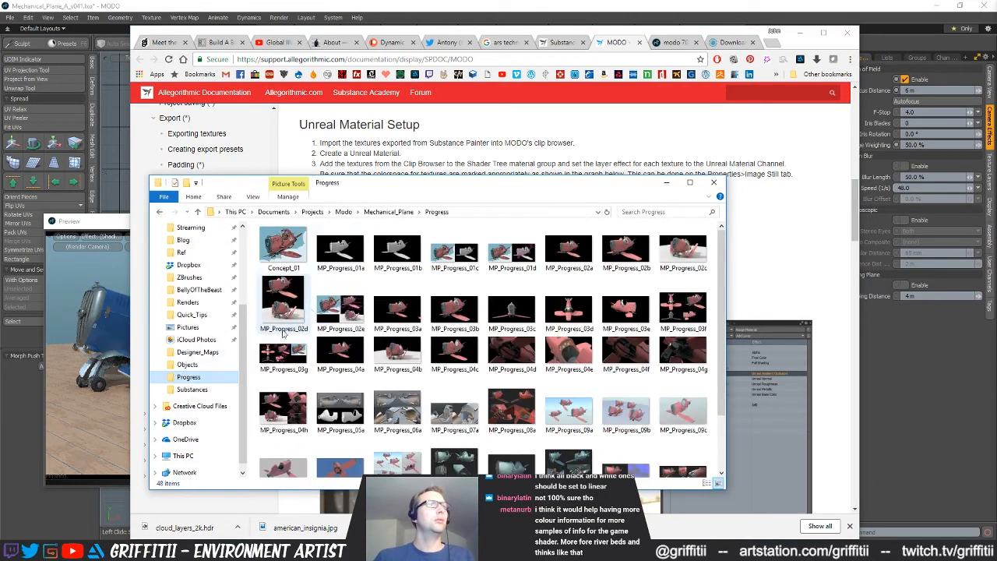
left_click(389, 211)
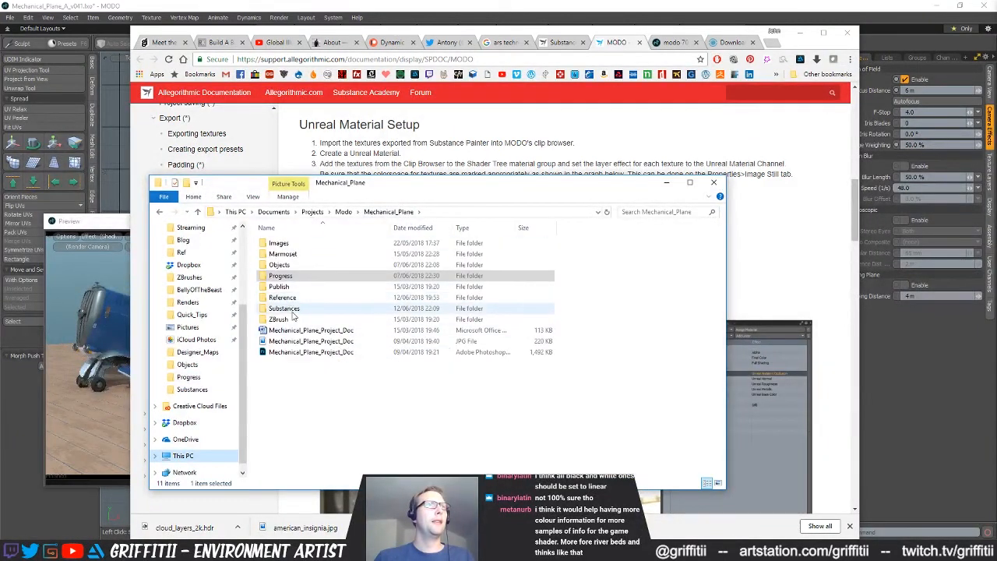
double_click(288, 243)
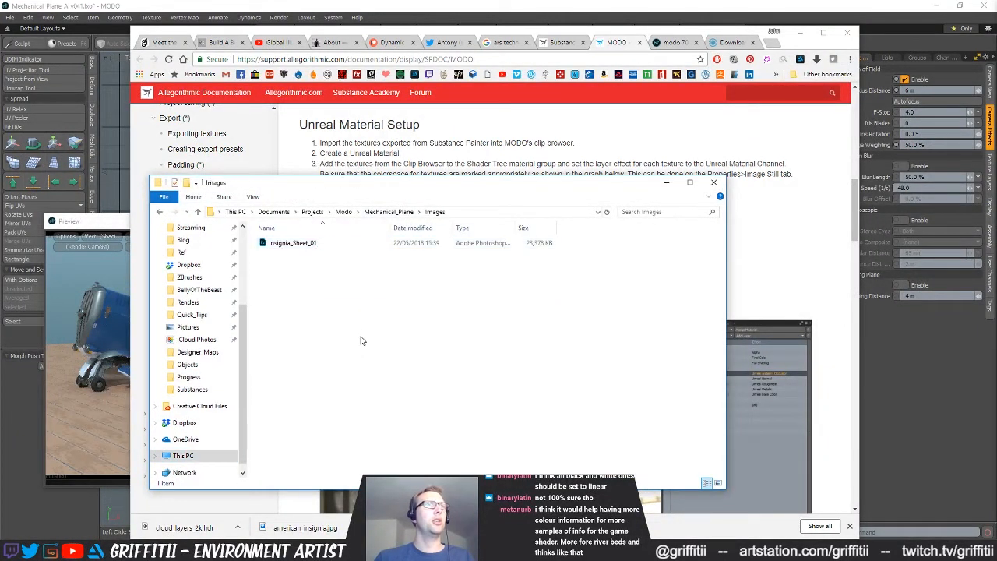
key("ctrl+v")
left_click(315, 287)
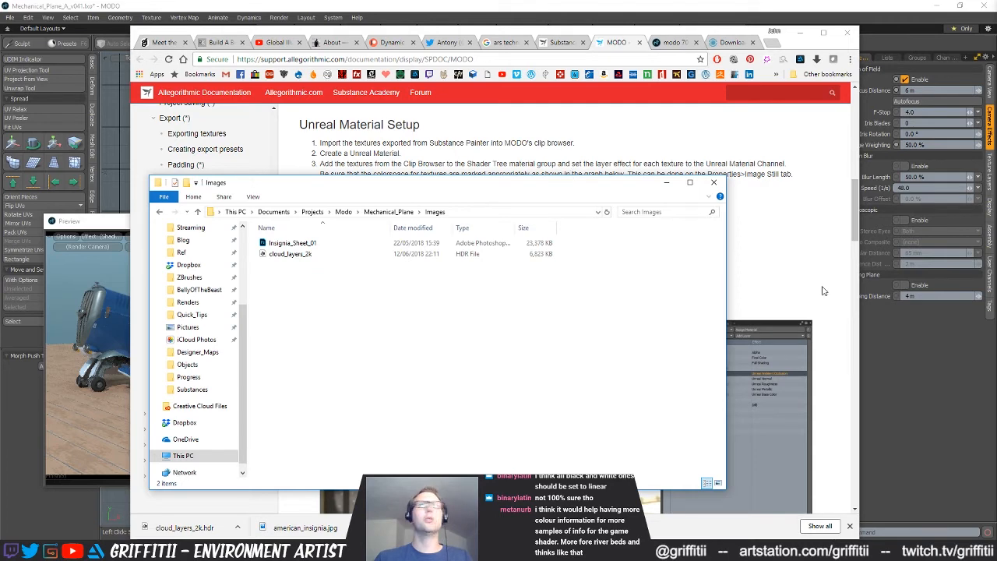
Switch back to MODO, expand Environments in the Shader Tree and select the upper Environment Material
left_click(916, 133)
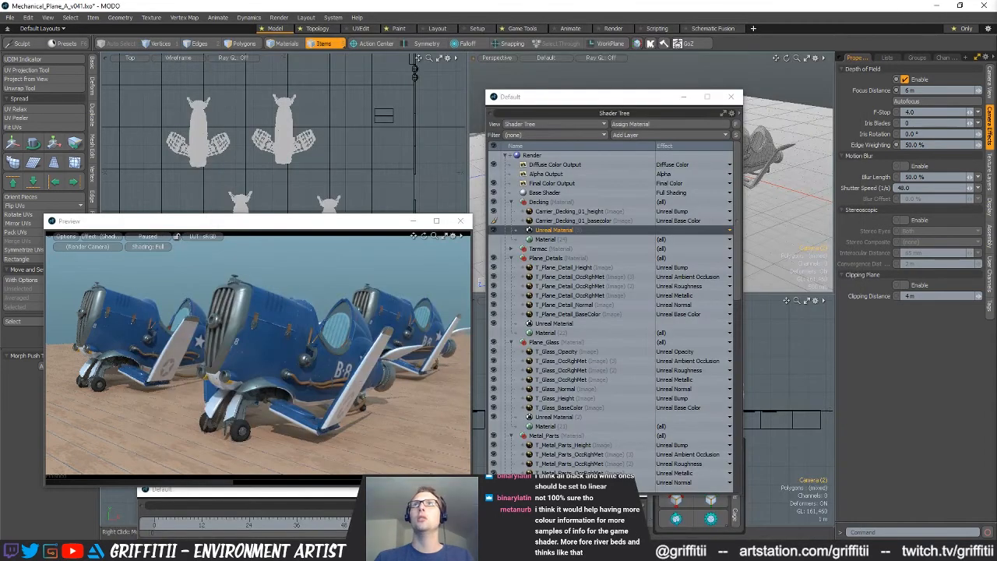
scroll(644, 320, "down", 15)
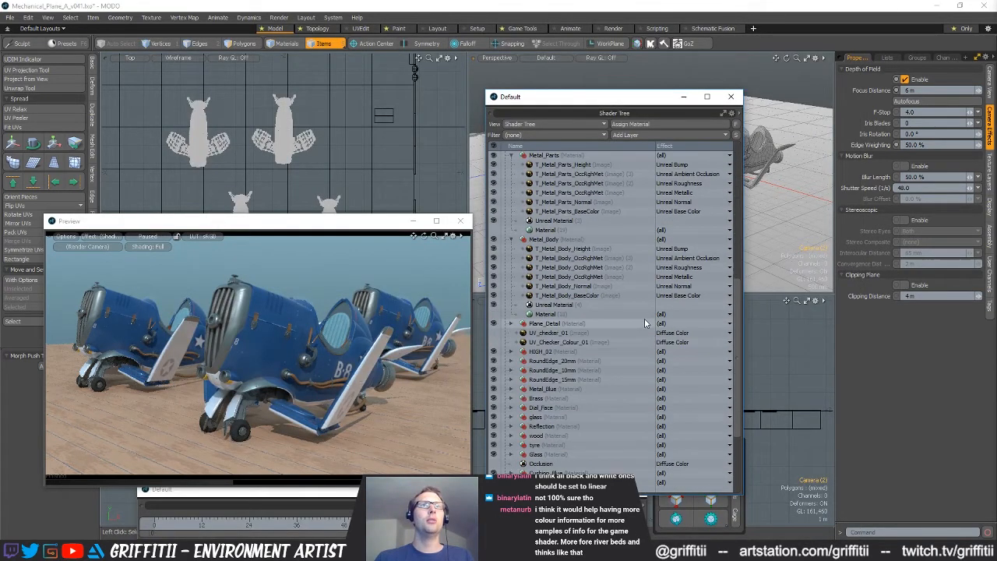
left_click(505, 464)
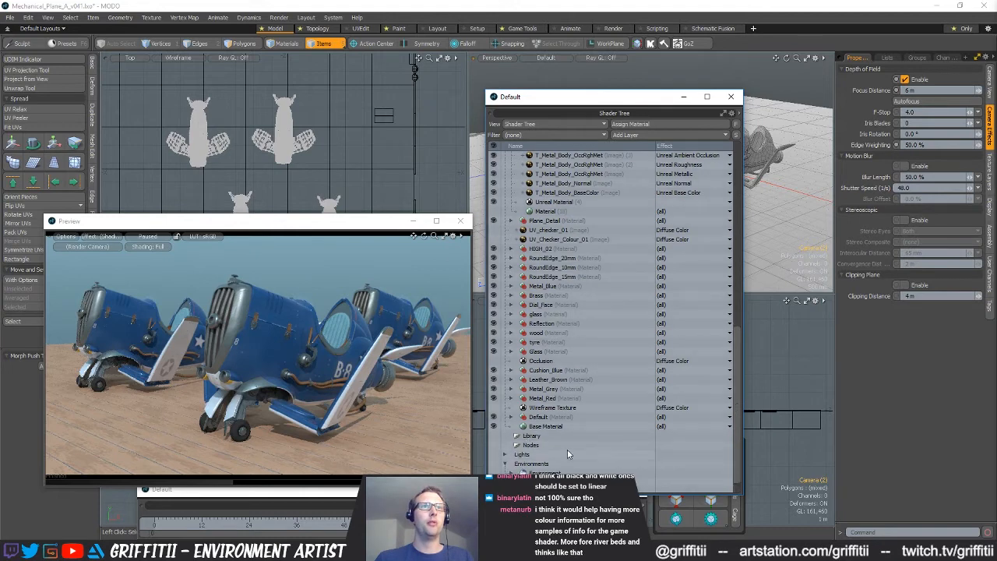
left_click(516, 465)
scroll(517, 467, "down", 1)
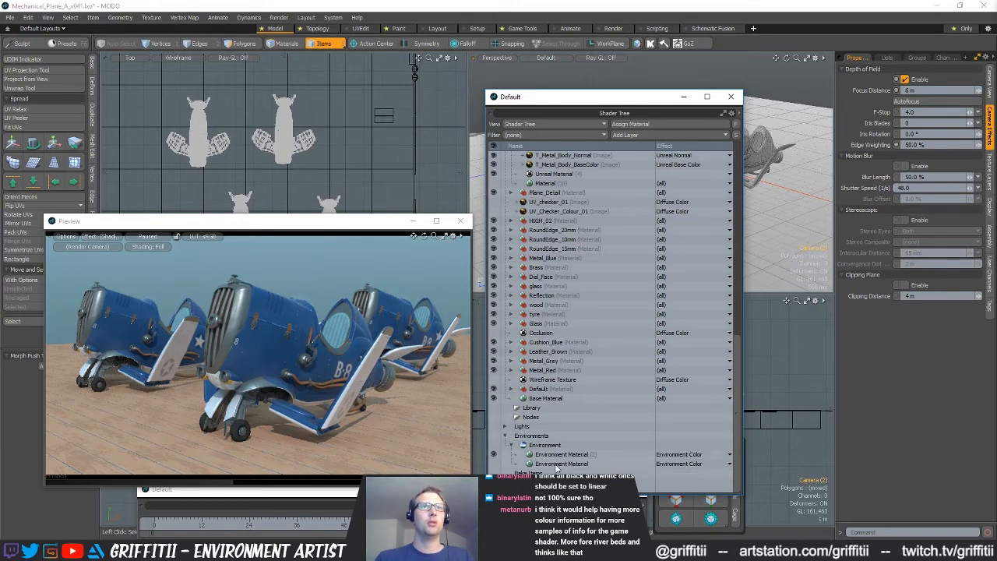
left_click(576, 454)
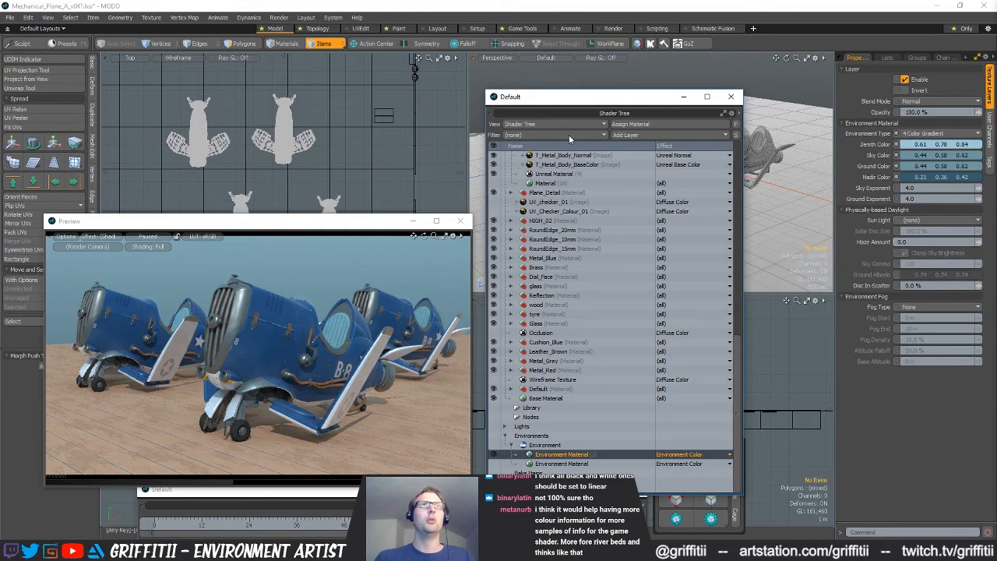
Add an image map layer to the environment, loading cloud_layers_2k from the project's Images folder
left_click(631, 135)
mouse_move(632, 147)
left_click(700, 144)
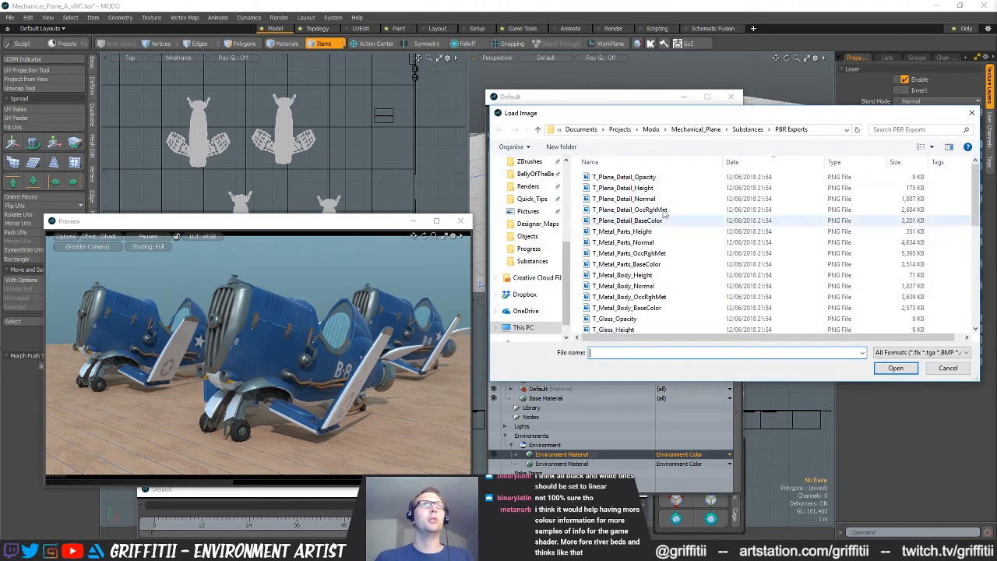
left_click(728, 129)
double_click(602, 177)
left_click(616, 176)
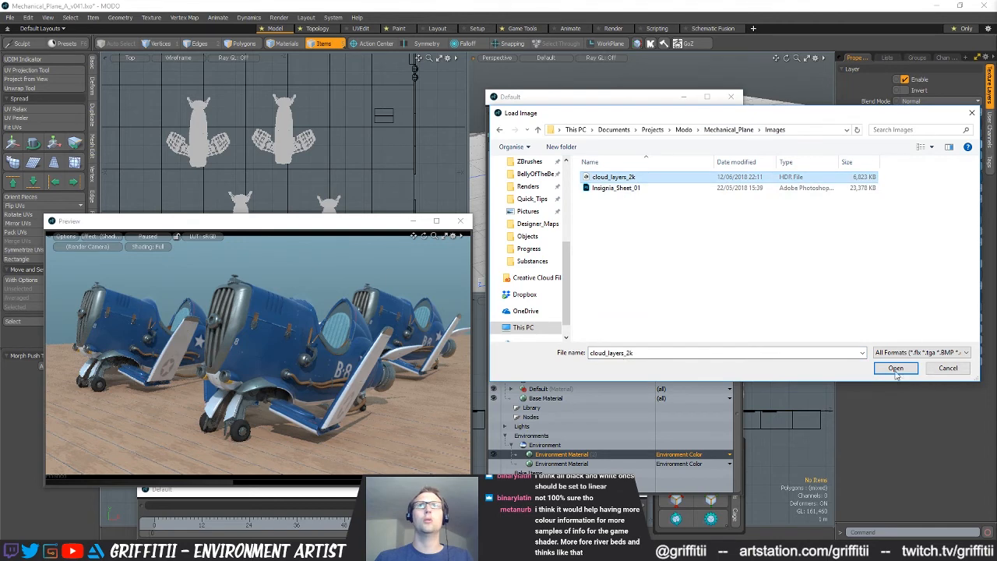
left_click(896, 368)
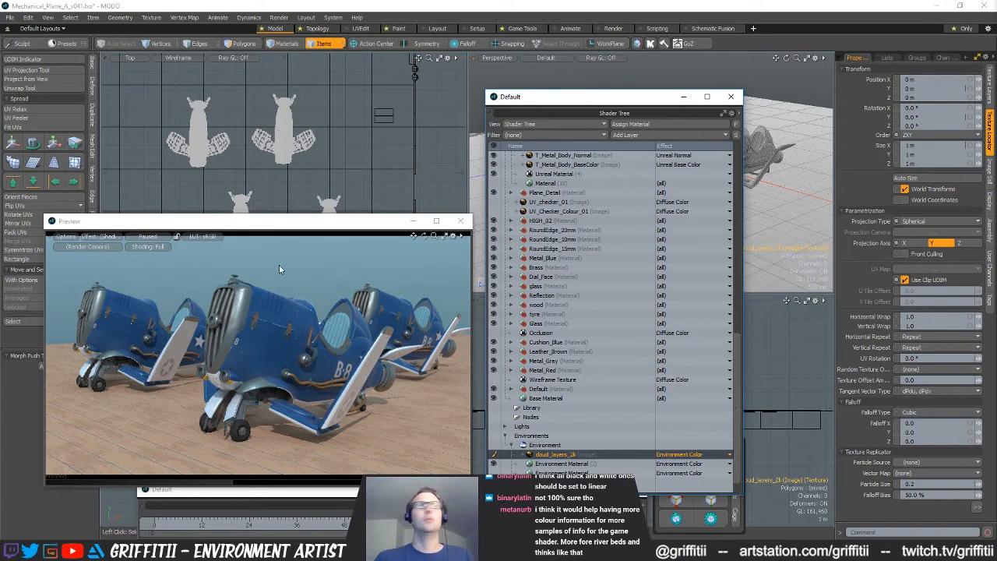
Check the Environment Material's properties, then reselect the cloud_layers_2k image layer and turn off its visibility
left_click(551, 465)
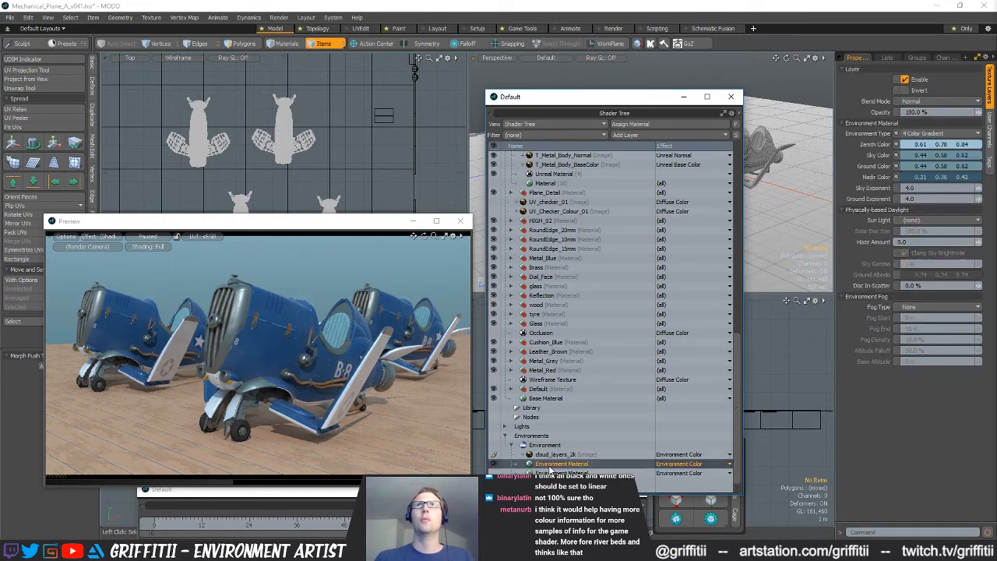
left_click(554, 454)
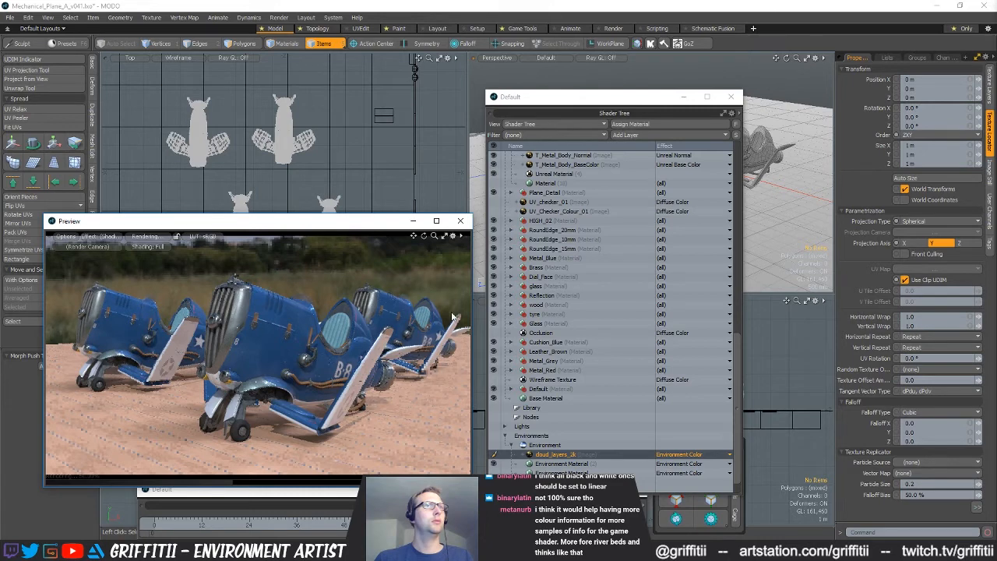
left_click(494, 455)
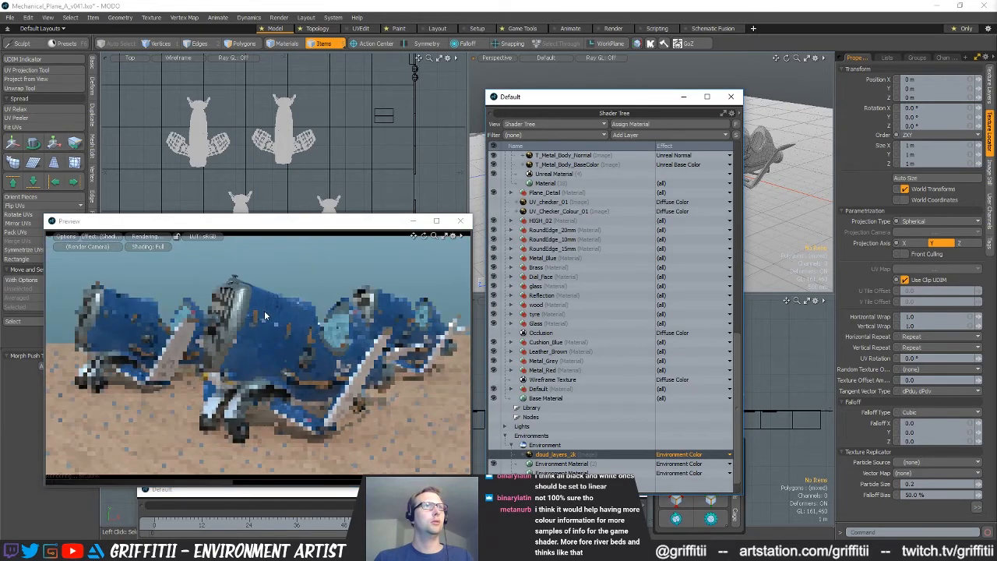
Turn the cloud_layers_2k environment image back on and try its UV rotation at 90°, 180° and 270°
left_click(493, 455)
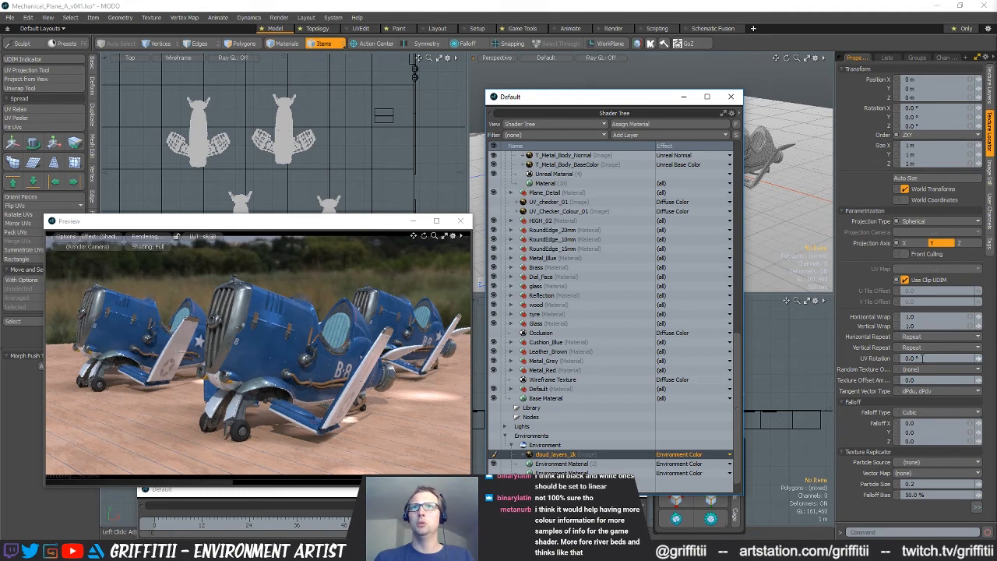
left_click(876, 360)
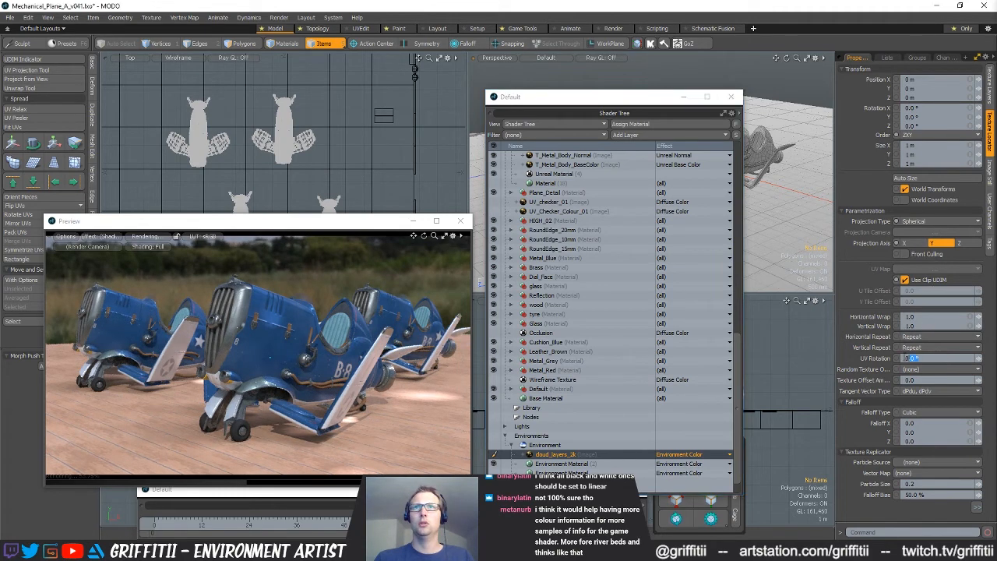
type("90")
key("Return")
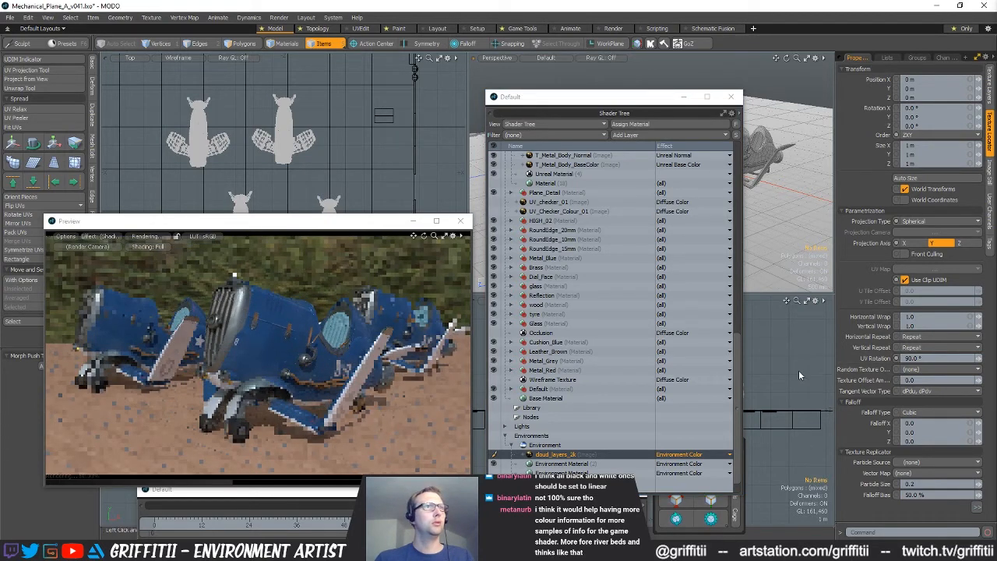
left_click(923, 360)
type("180")
key("Return")
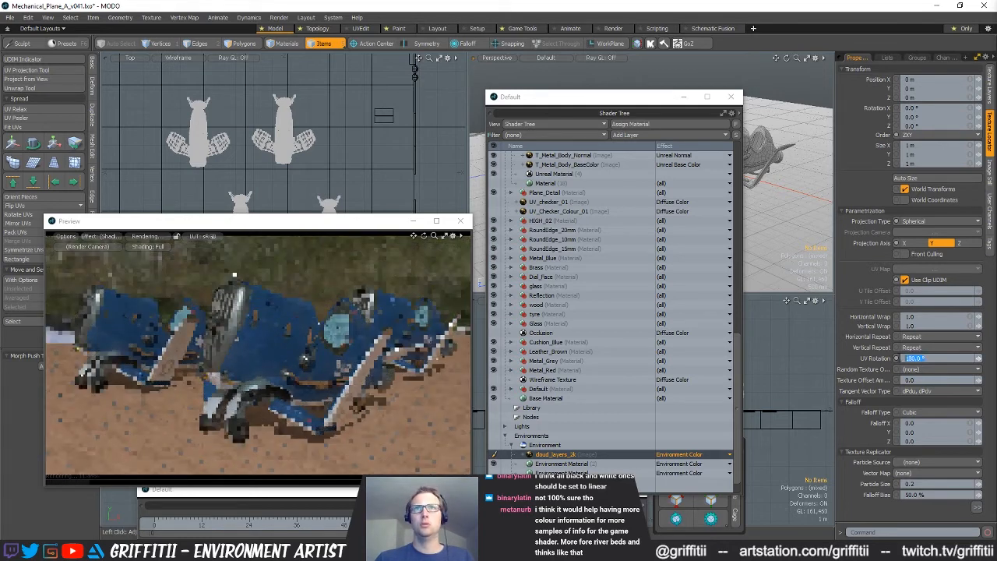
left_click(894, 360)
type("270")
key("Return")
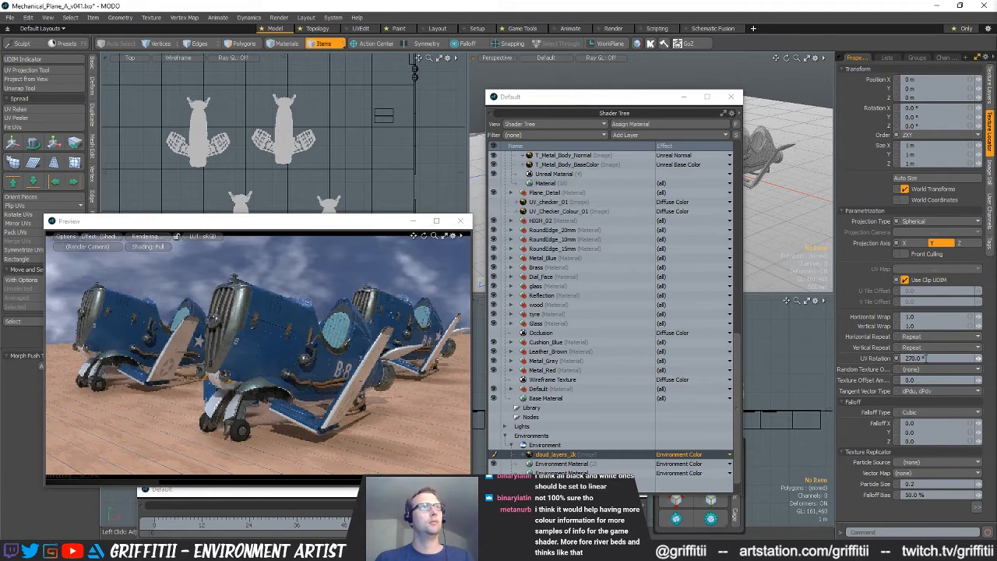
Try a UV rotation of 0° for the cloud_layers_2k environment image, then set it to 10°
left_click(932, 358)
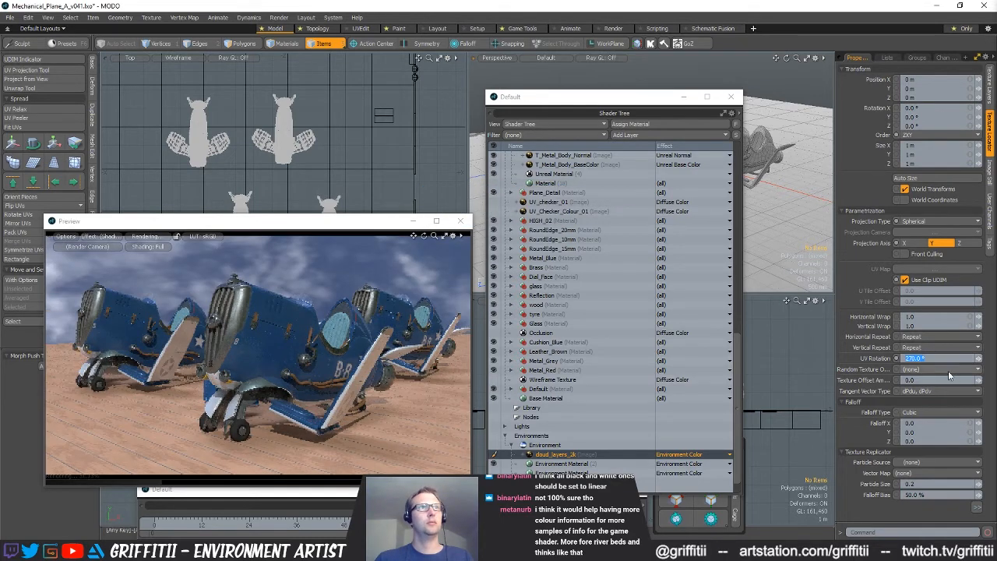
type("90")
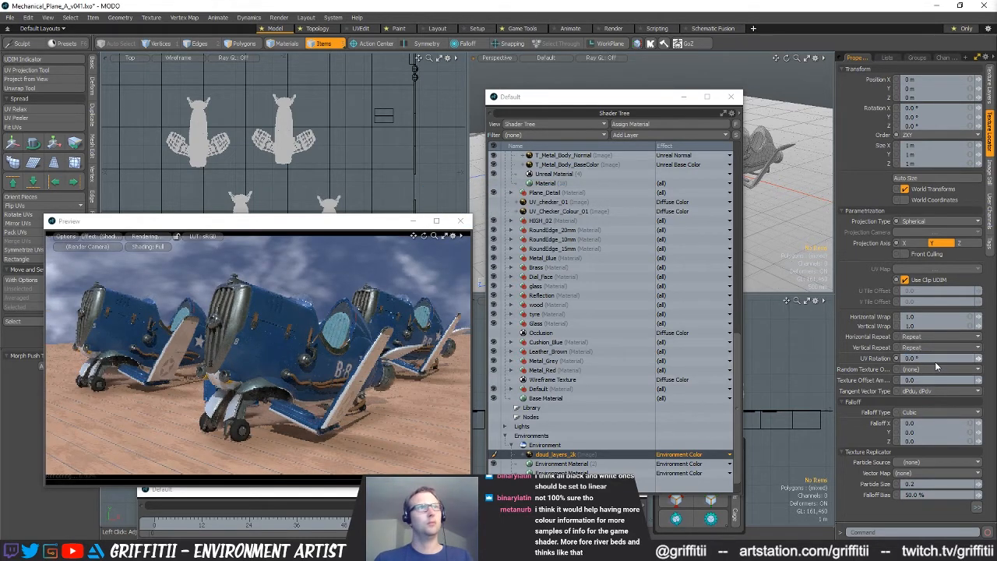
key("Return")
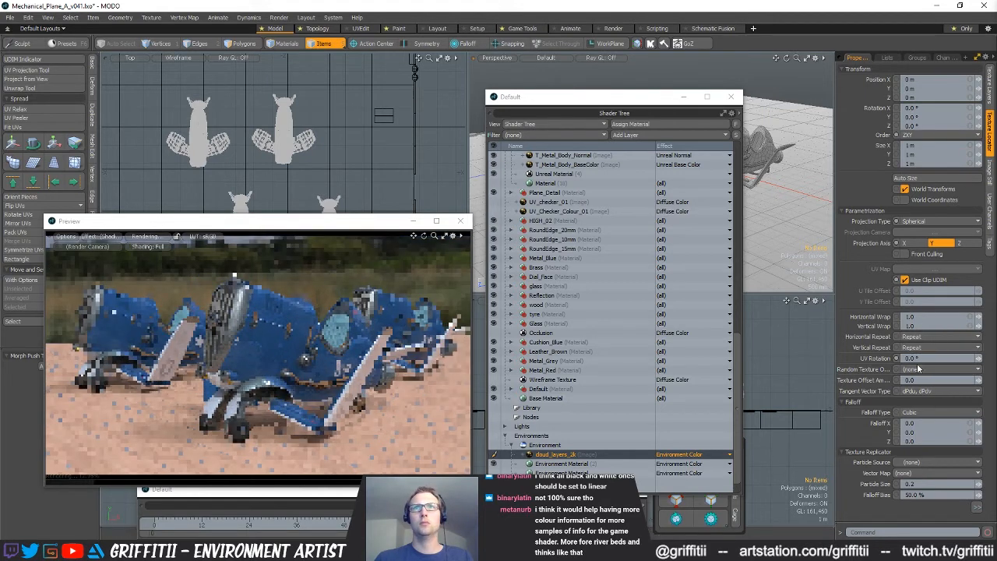
left_click(919, 358)
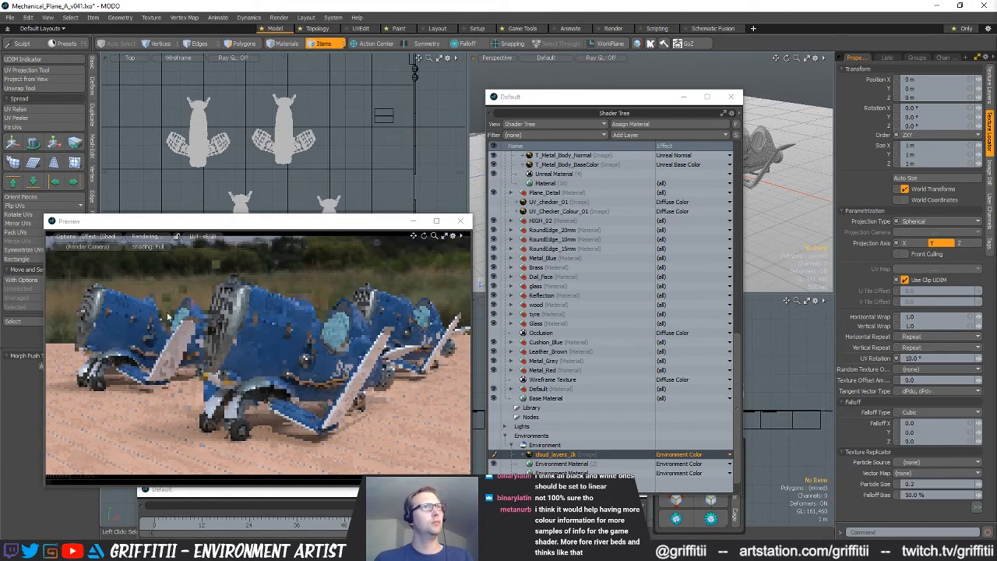
type("10")
key("Return")
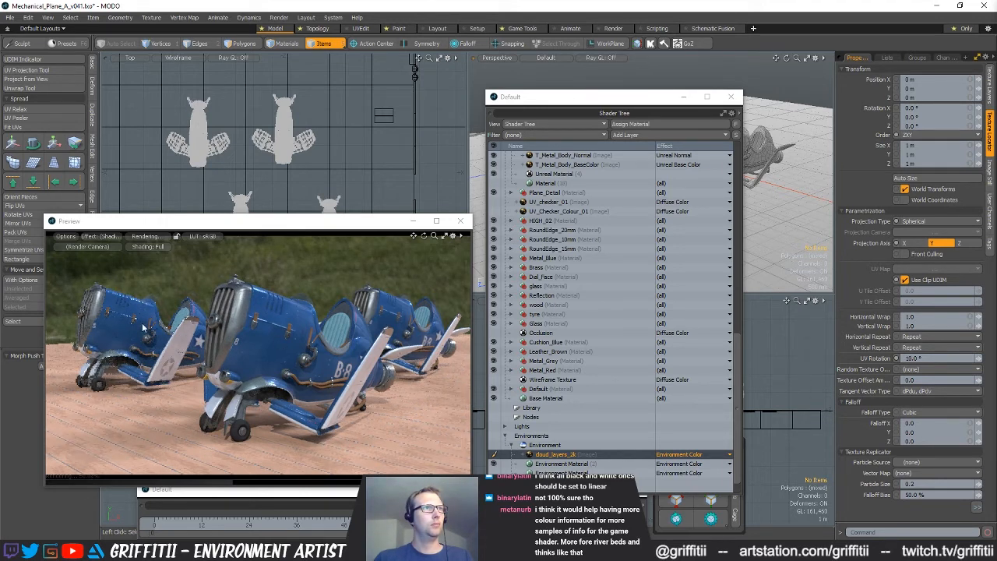
Pause the preview, turn off Visible to Camera for the Environment, and resume the preview
left_click(155, 238)
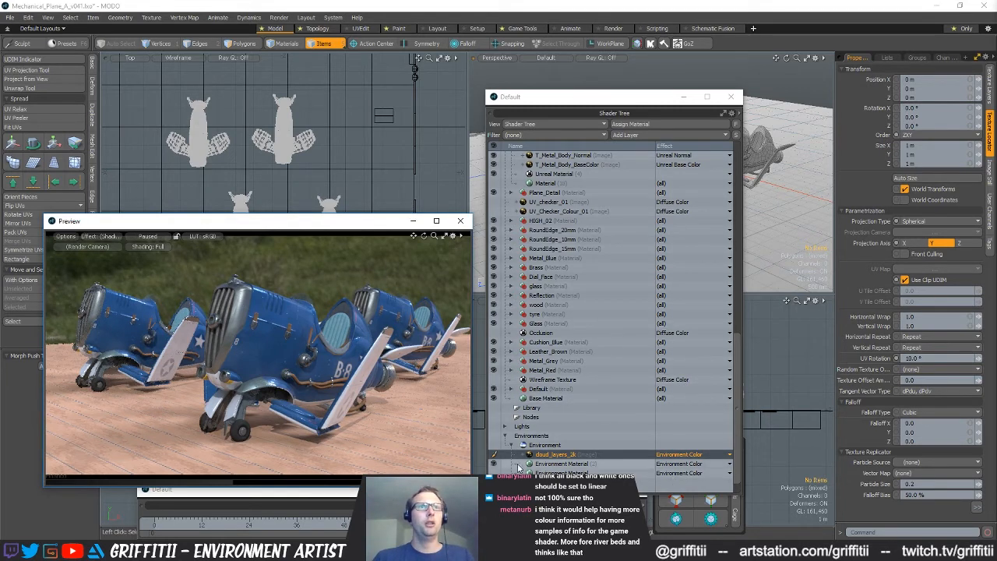
left_click(545, 444)
left_click(904, 95)
left_click(156, 237)
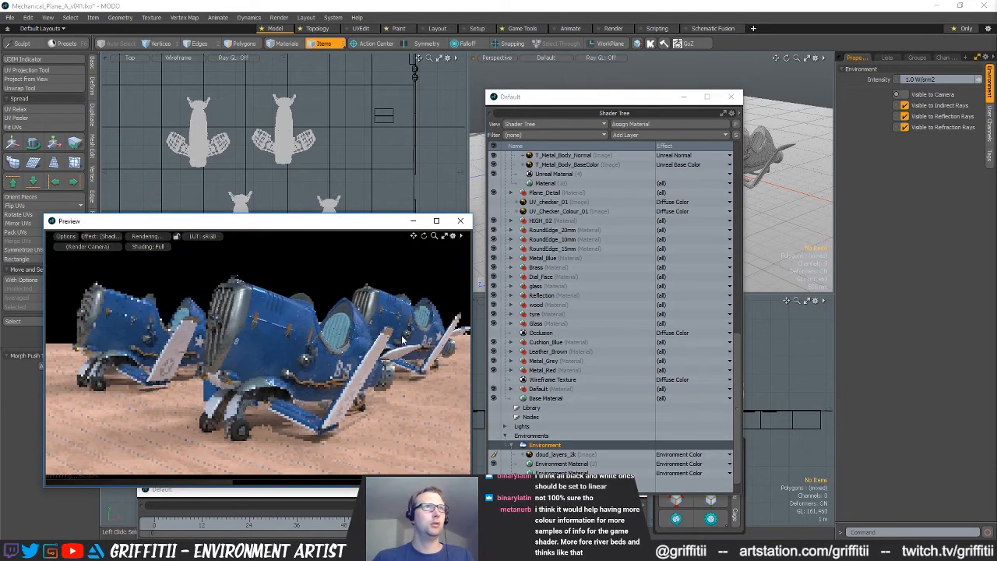
Duplicate the Environment and make the copy visible to the camera only, disabling its indirect, reflection and refraction ray visibility while the preview is paused
right_click(542, 452)
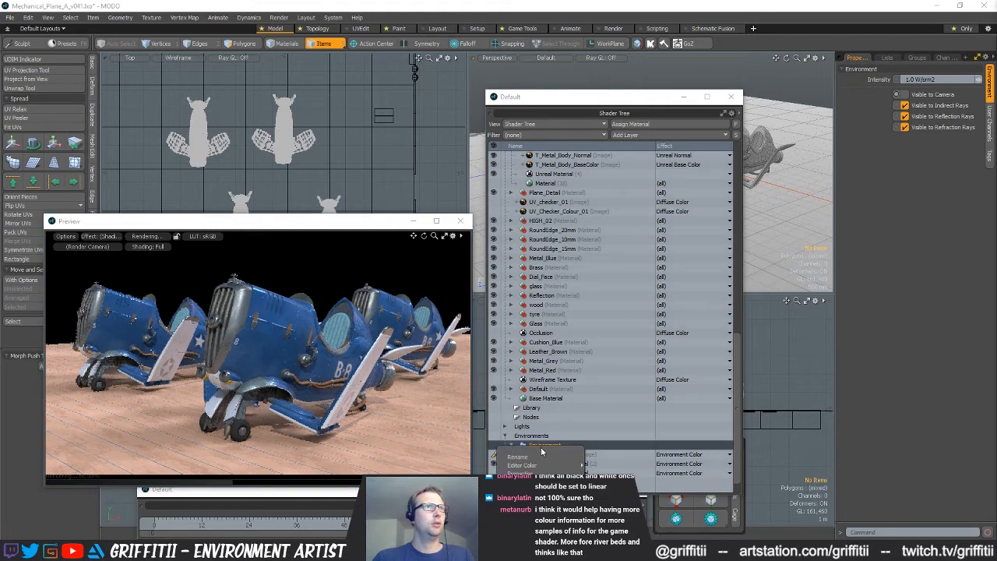
left_click(529, 495)
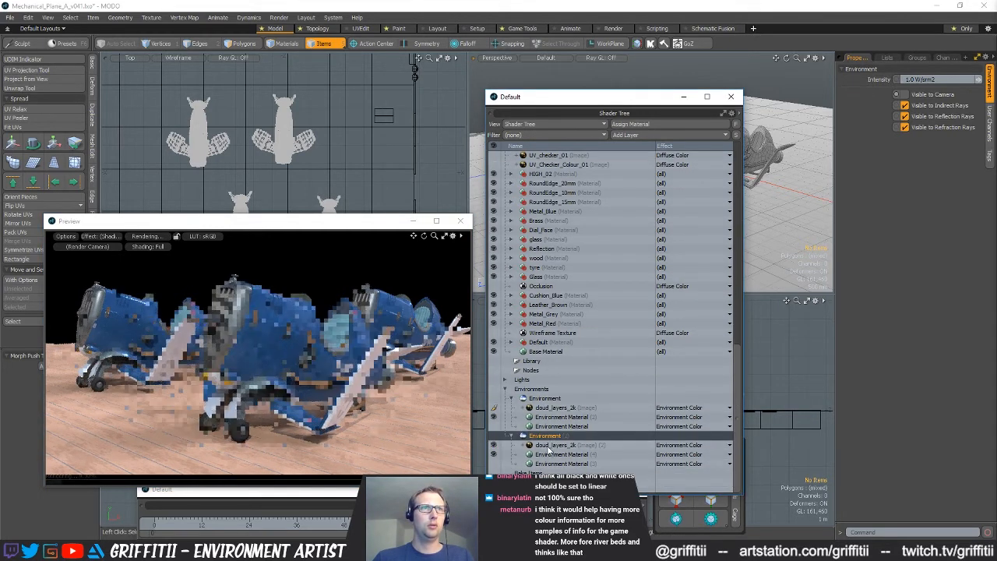
left_click(157, 238)
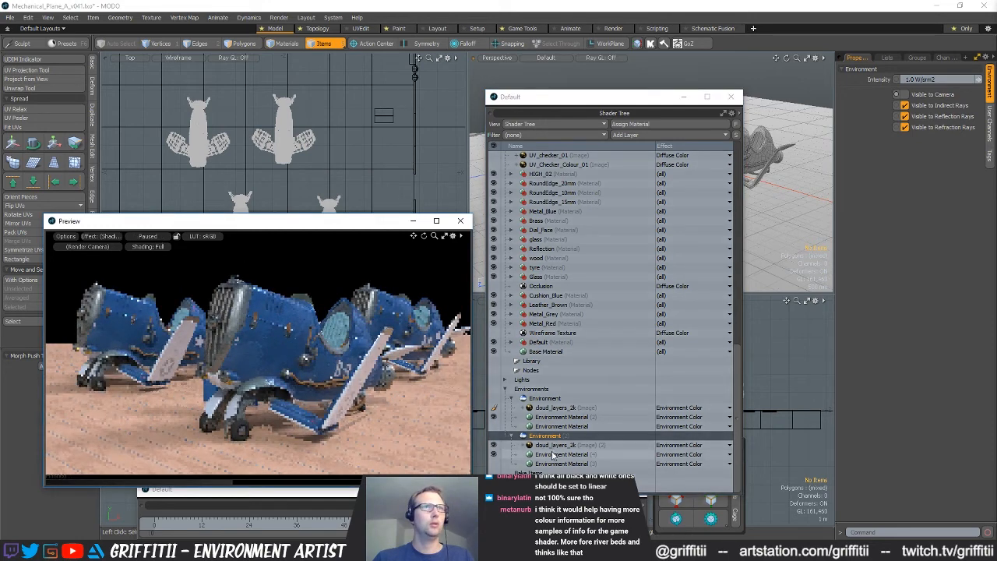
left_click(905, 95)
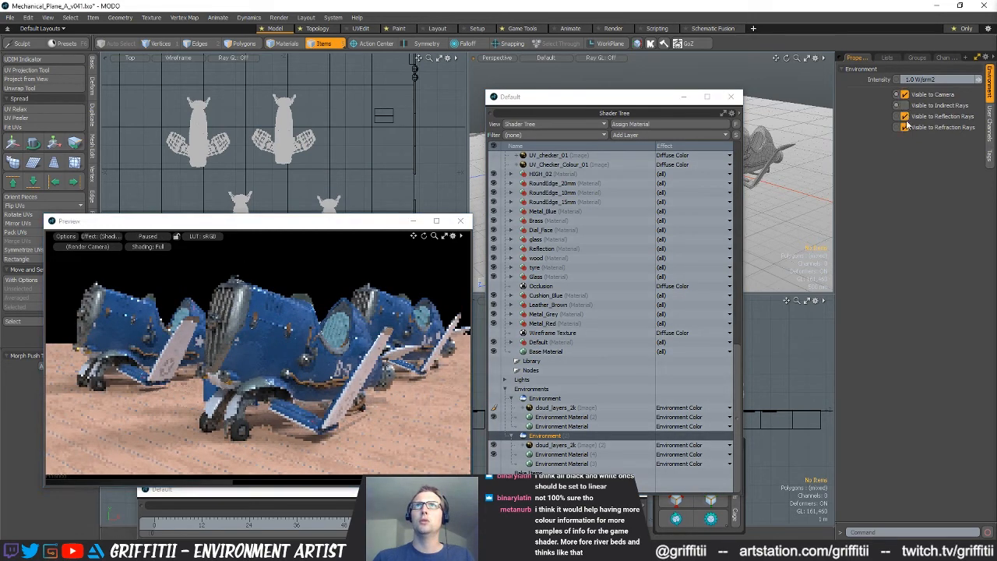
left_click(904, 128)
Hide the cloud_layers_2k image in the duplicated Environment and resume the preview rendering
left_click(494, 445)
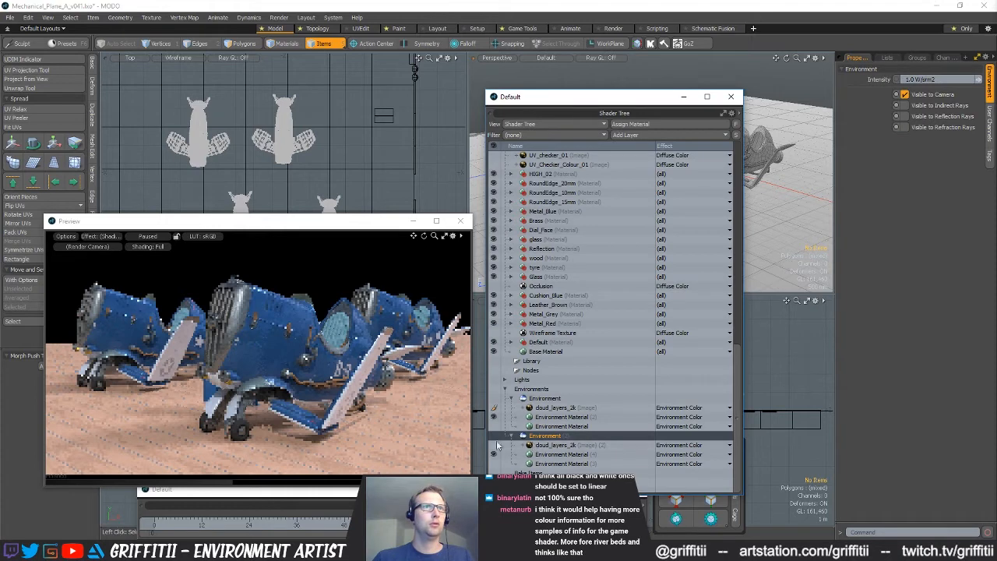
left_click(494, 463)
left_click(148, 236)
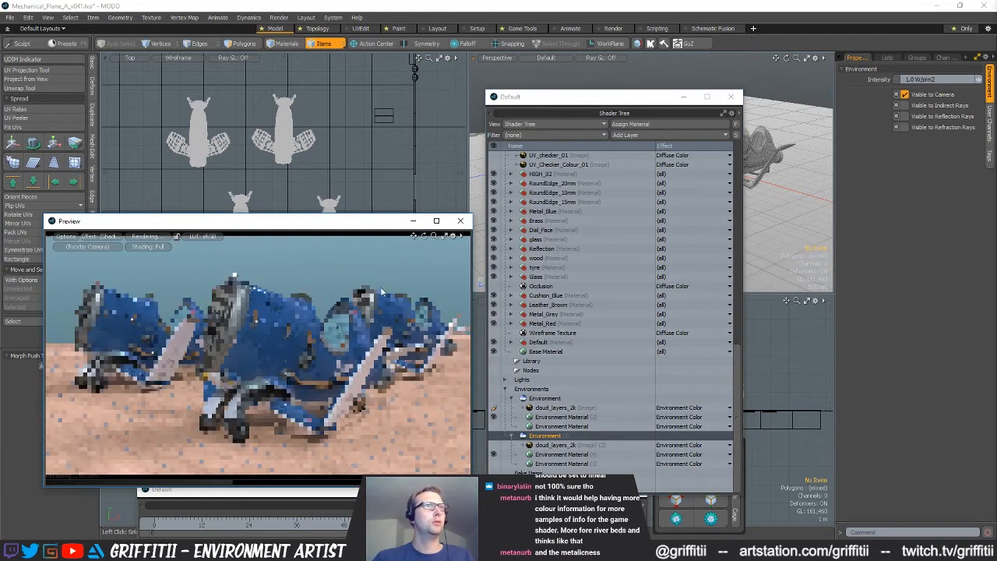
Lighten the Zenith Color of the duplicated environment's visible Environment Material to about 0.84, 0.94, 0.99
left_click(561, 454)
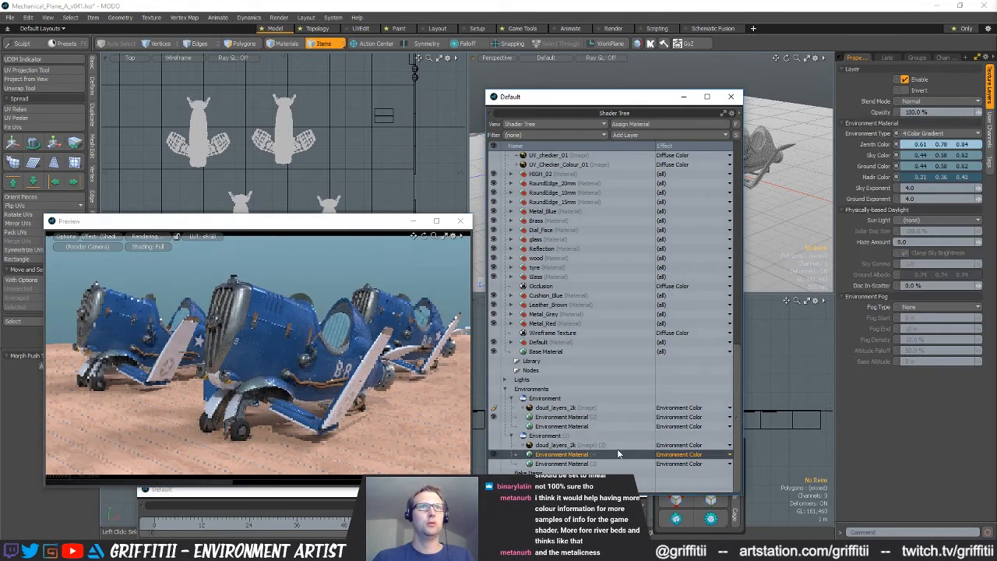
left_click(927, 146)
left_click_drag(692, 172, 717, 171)
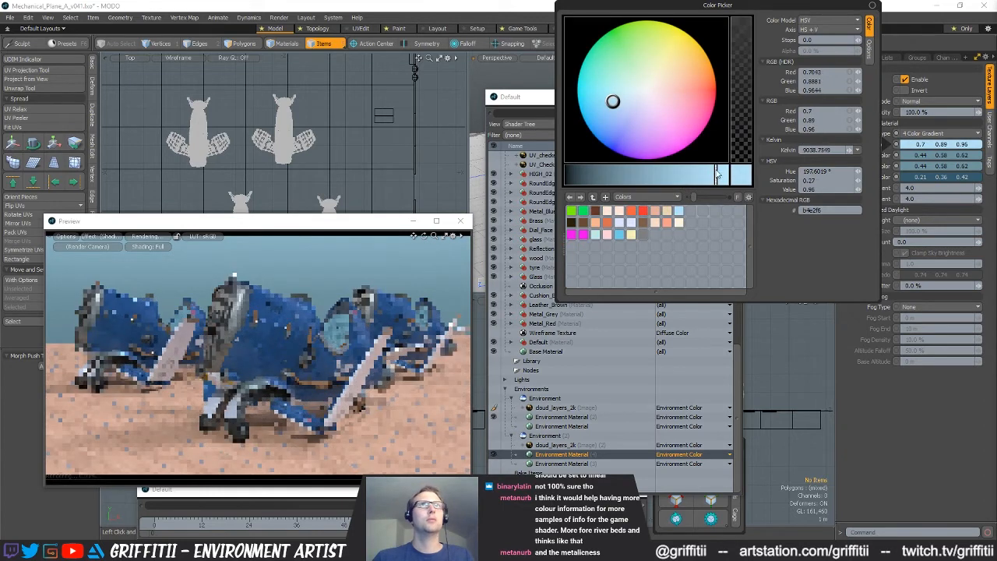
left_click_drag(620, 100, 628, 98)
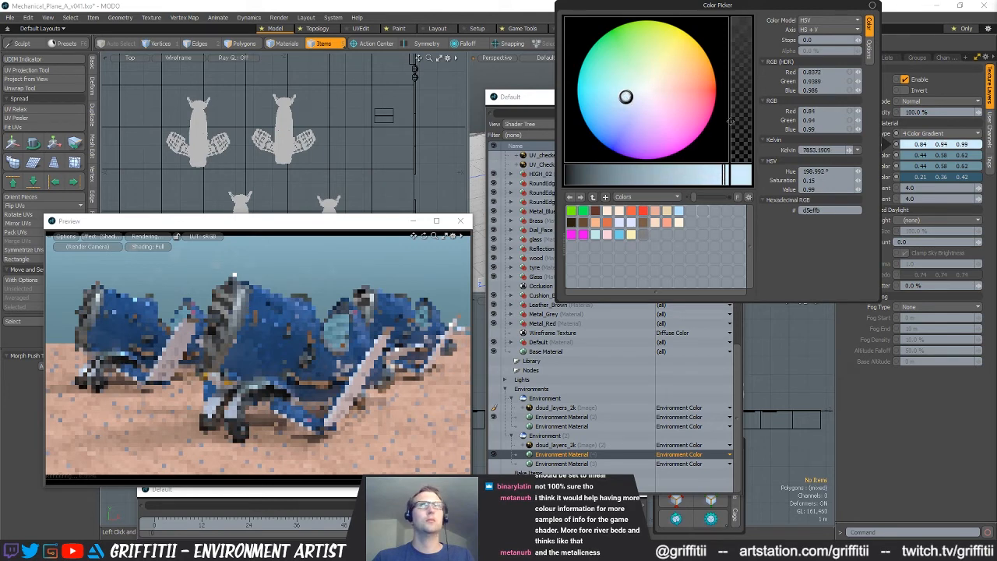
Set the same material's Sky Color to about 0.58, 0.72, 0.78 and its Ground Color to about 0.57, 0.71, 0.78
left_click(910, 156)
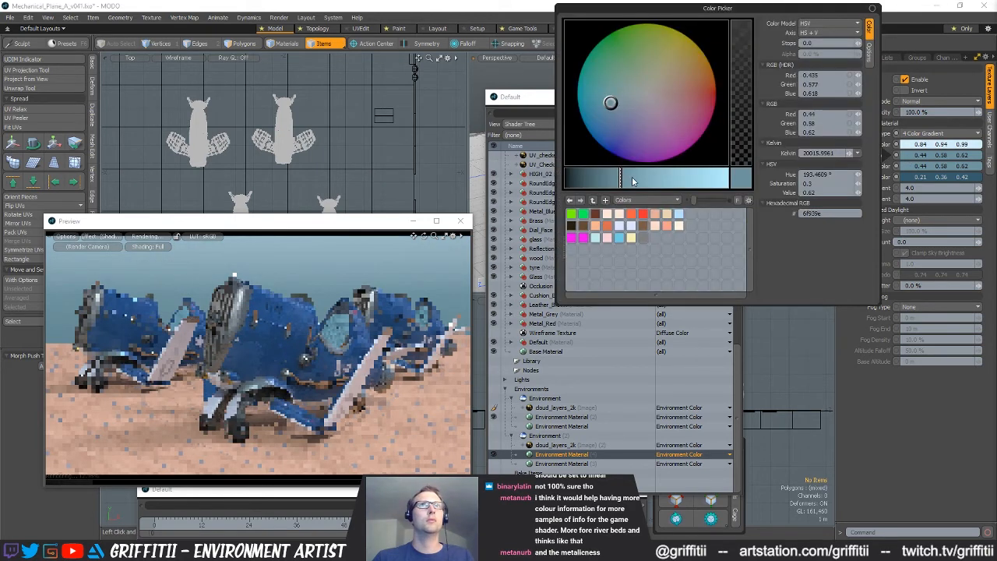
left_click_drag(632, 181, 670, 177)
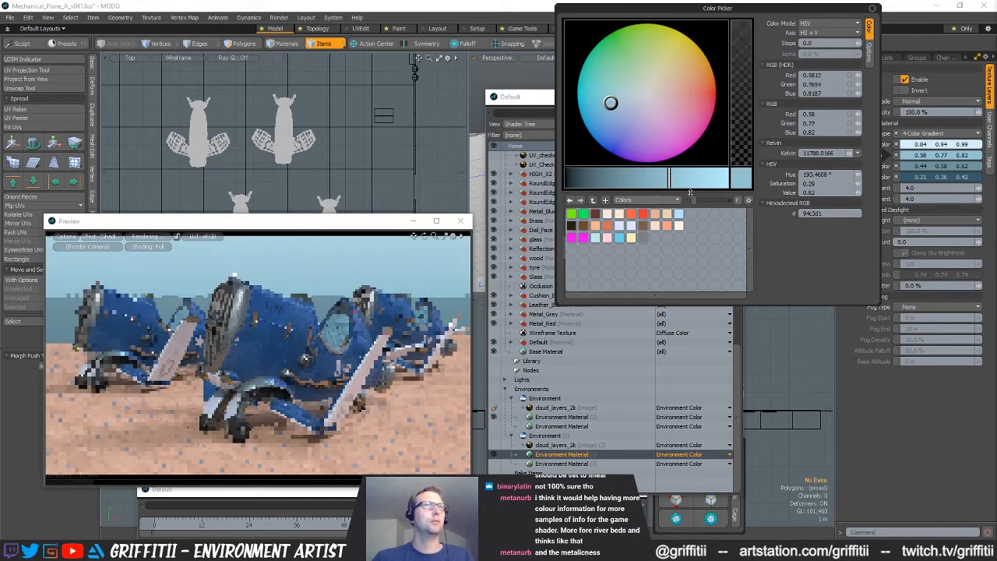
left_click(657, 186)
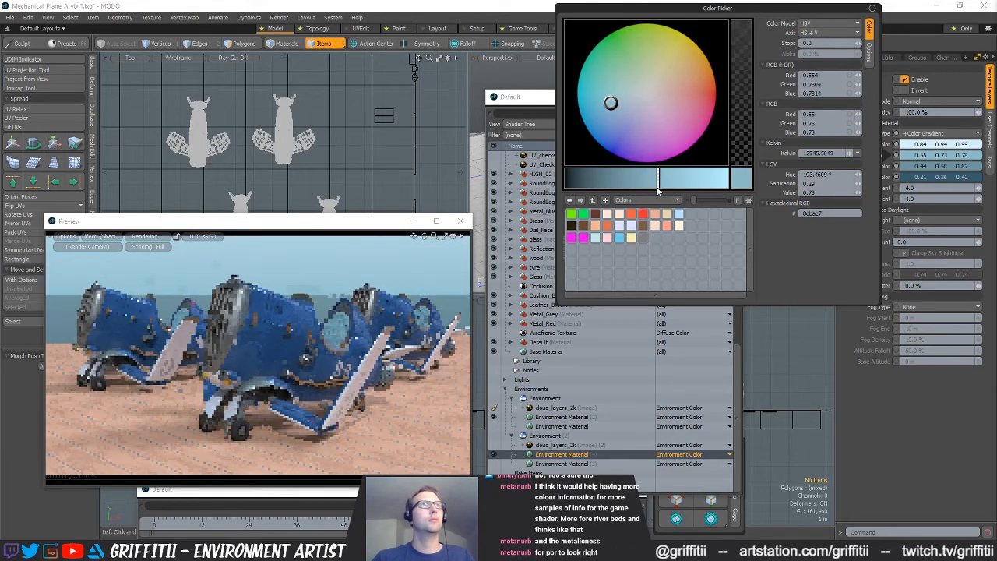
left_click(615, 107)
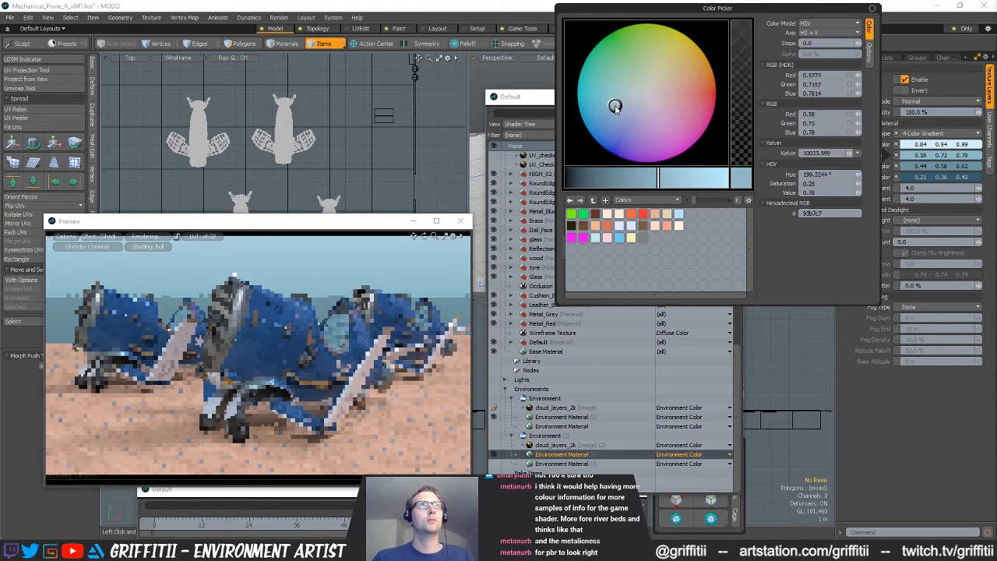
left_click(428, 277)
left_click_drag(921, 166, 962, 167)
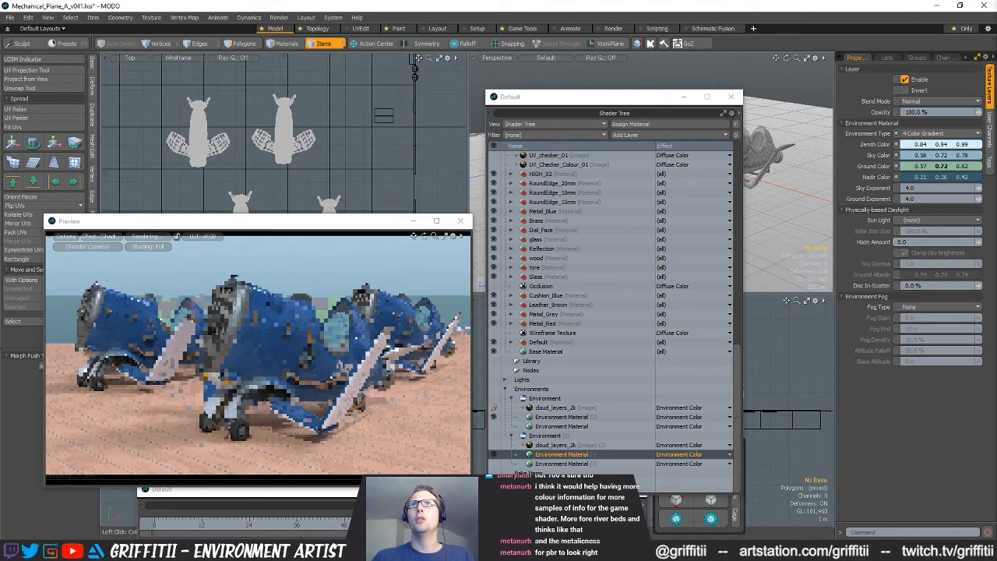
left_click_drag(963, 166, 971, 166)
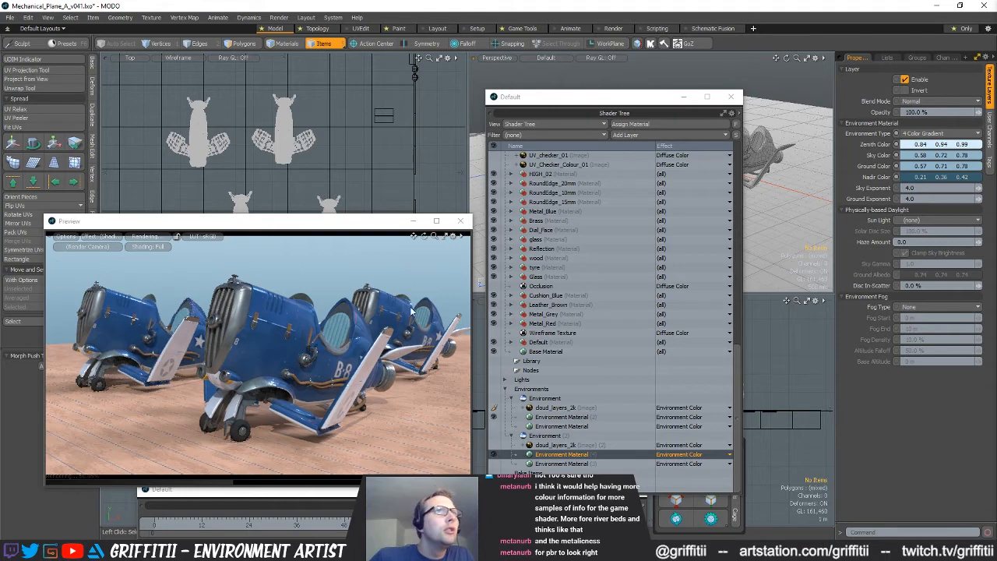
With the preview paused, add Linear environment fog starting at 10 m and ending at 50 m, then resume the preview
left_click(145, 237)
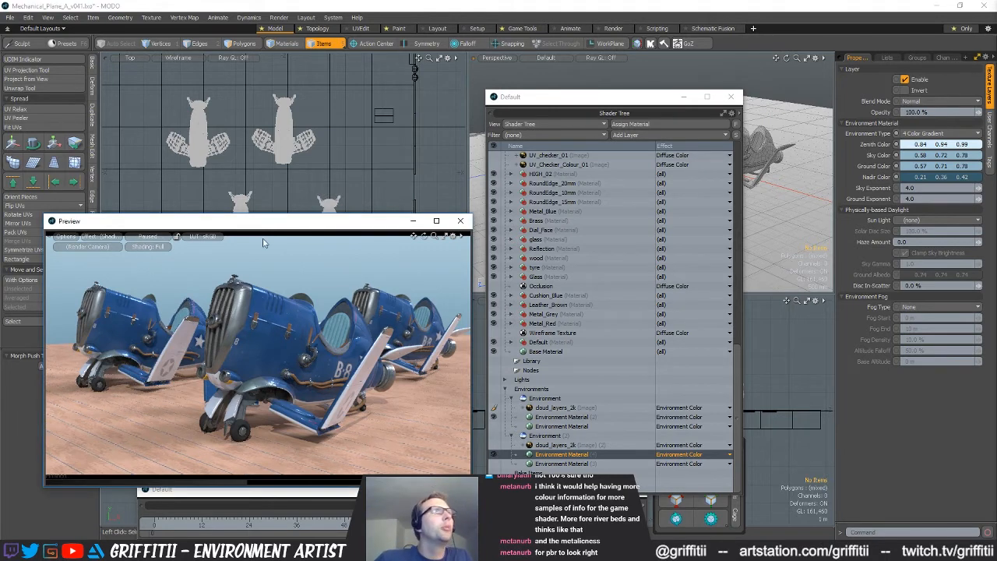
left_click(926, 308)
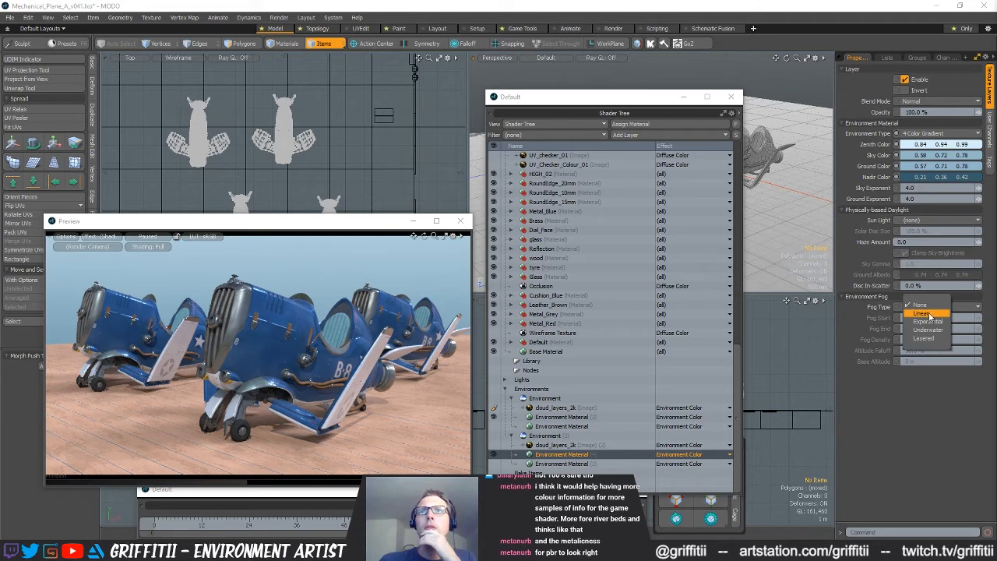
left_click(926, 314)
left_click(919, 317)
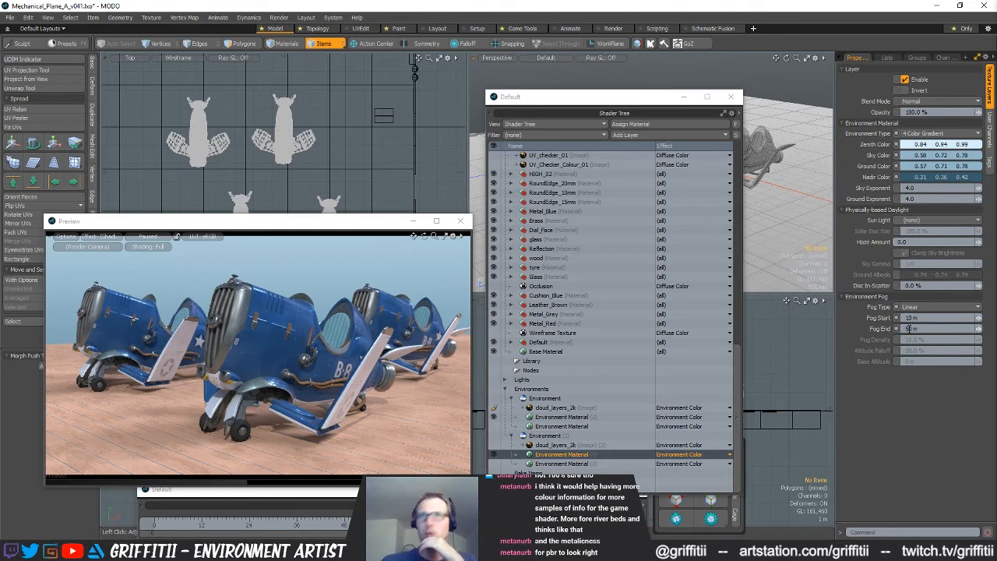
left_click(143, 238)
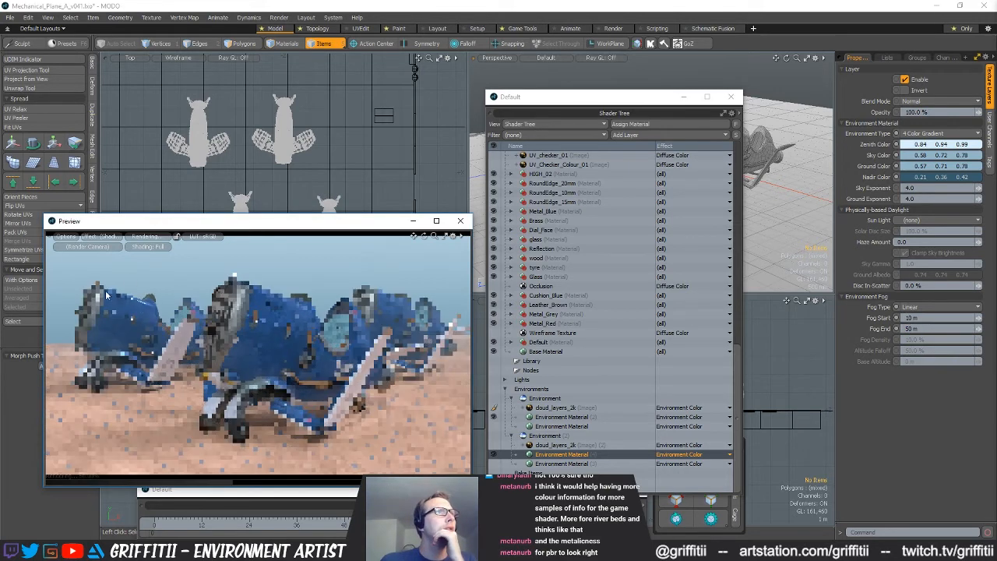
Try Fog Start distances of 2 m, 5 m and 8 m, then return the value to 10 m
left_click(906, 318)
type("2")
key("Return")
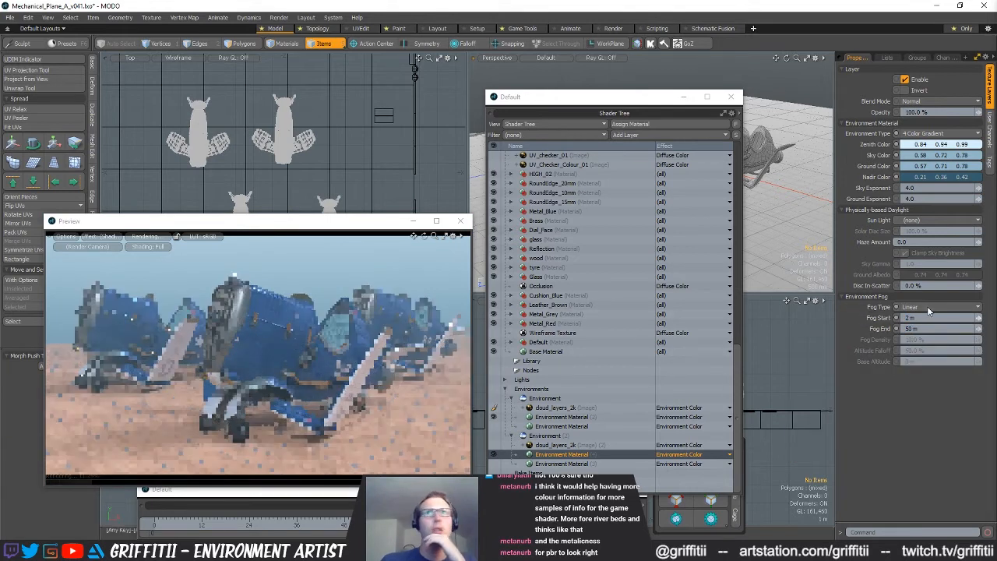
type("5")
key("Return")
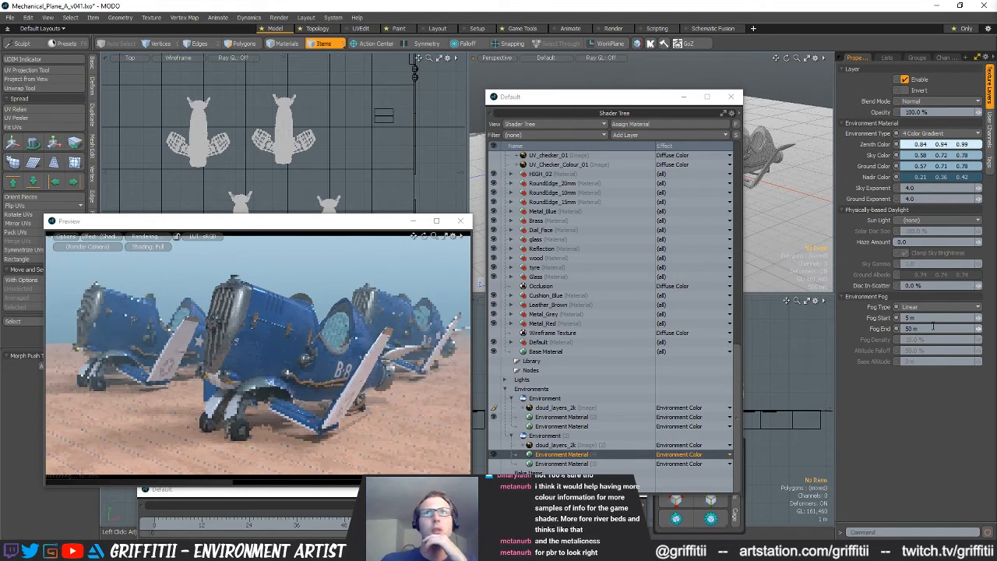
type("8")
key("Return")
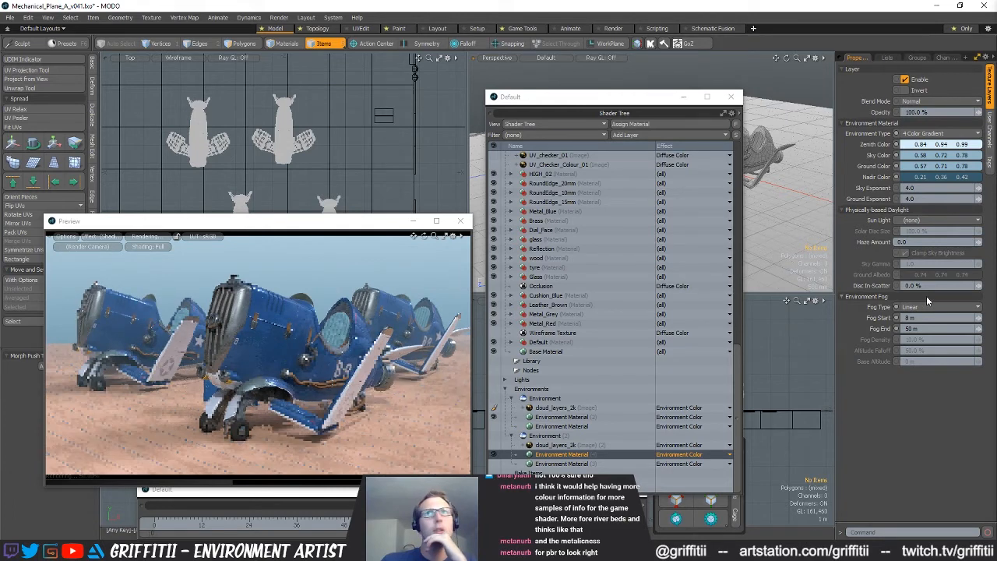
key("Return")
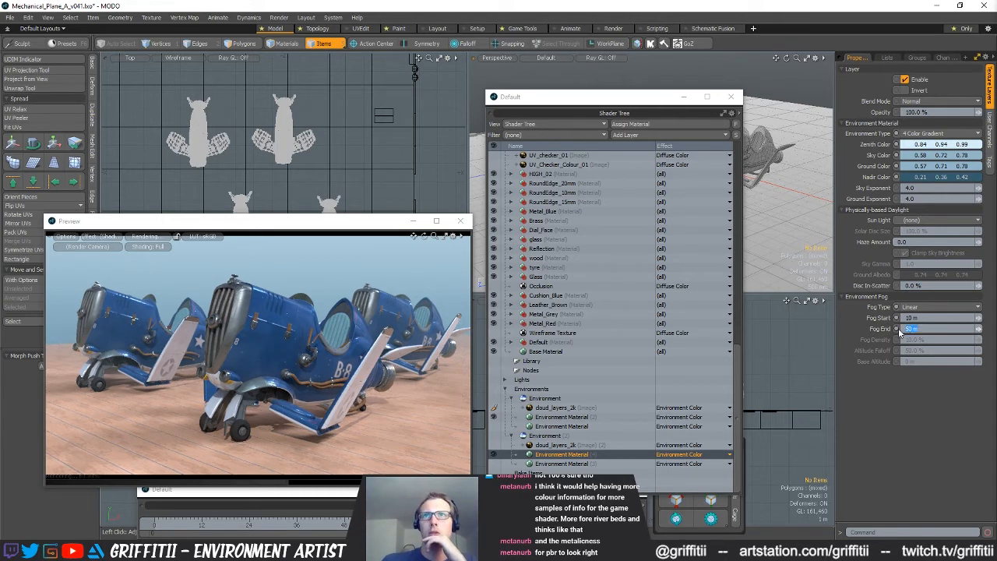
Set the environment material's Fog End to 100 m, let the preview refine and pause it
key("Return")
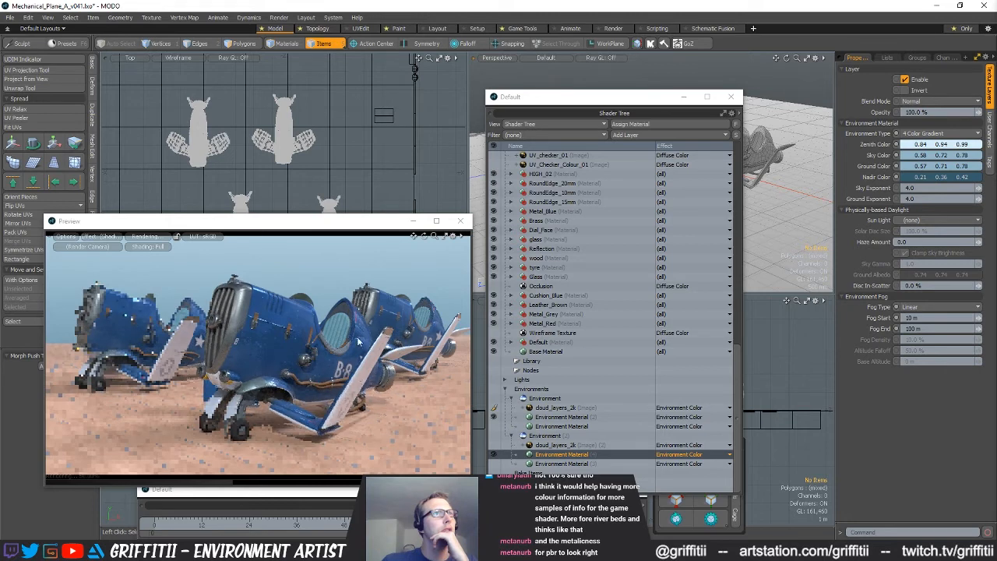
left_click(146, 238)
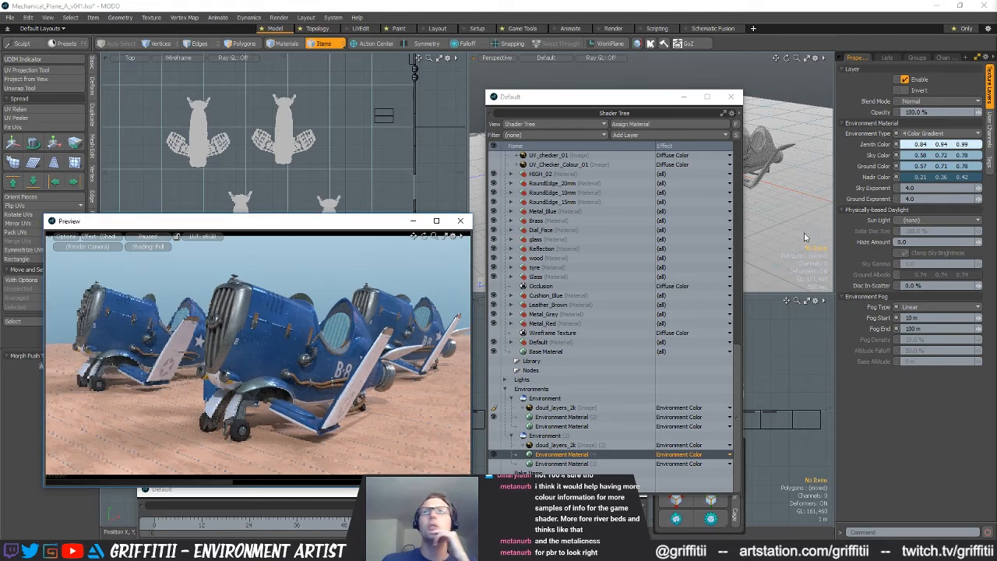
left_click(156, 236)
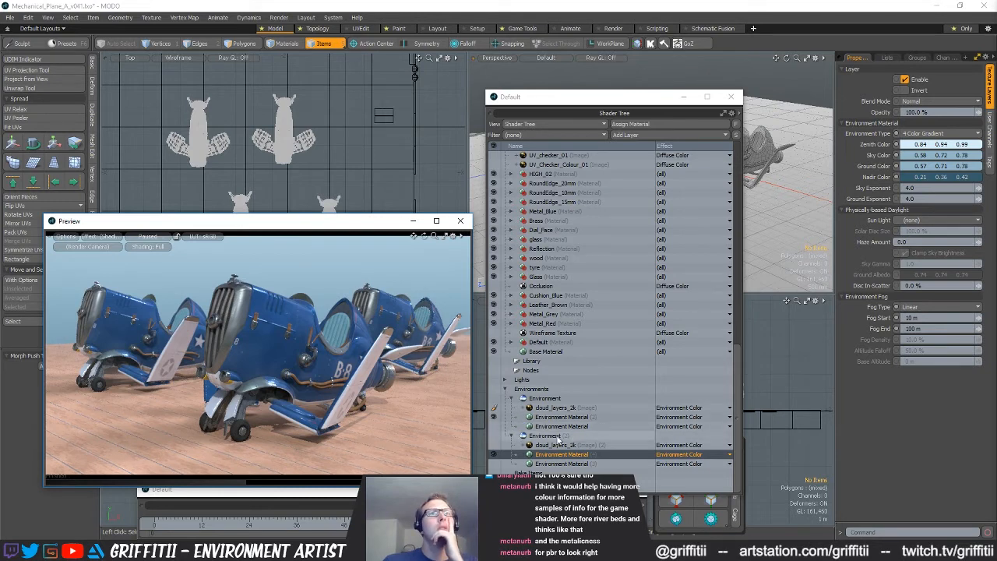
Try 50% and 0% opacity on the Metal_Body group's OccRghMet roughness layer with the preview running, then return it to 100%
scroll(636, 418, "up", 6)
scroll(636, 415, "up", 2)
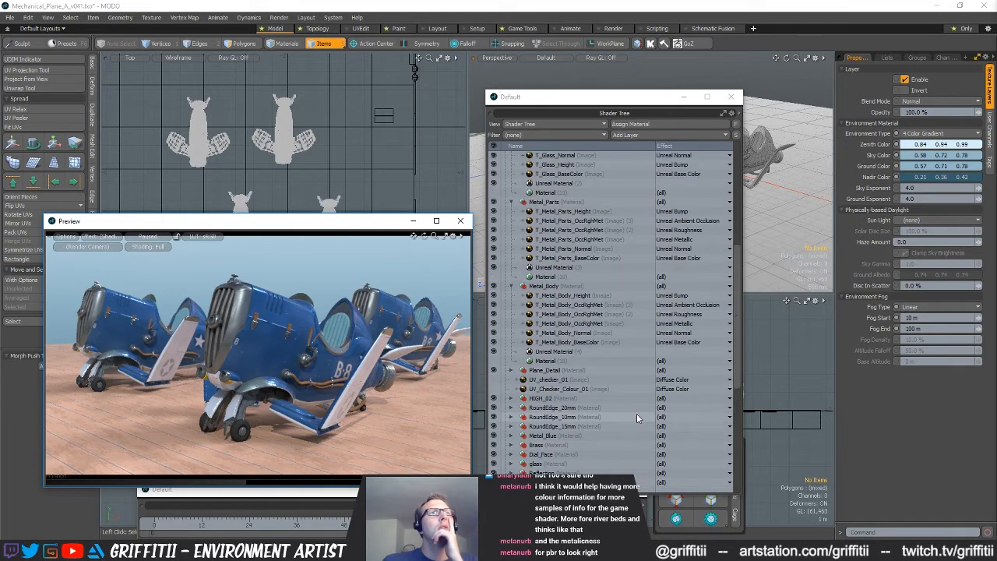
left_click(608, 350)
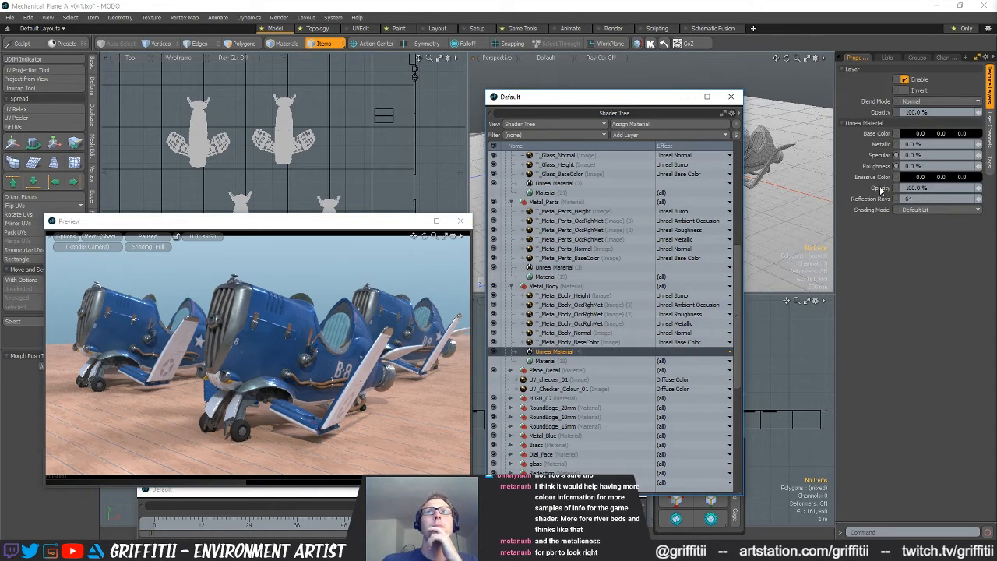
left_click(602, 315)
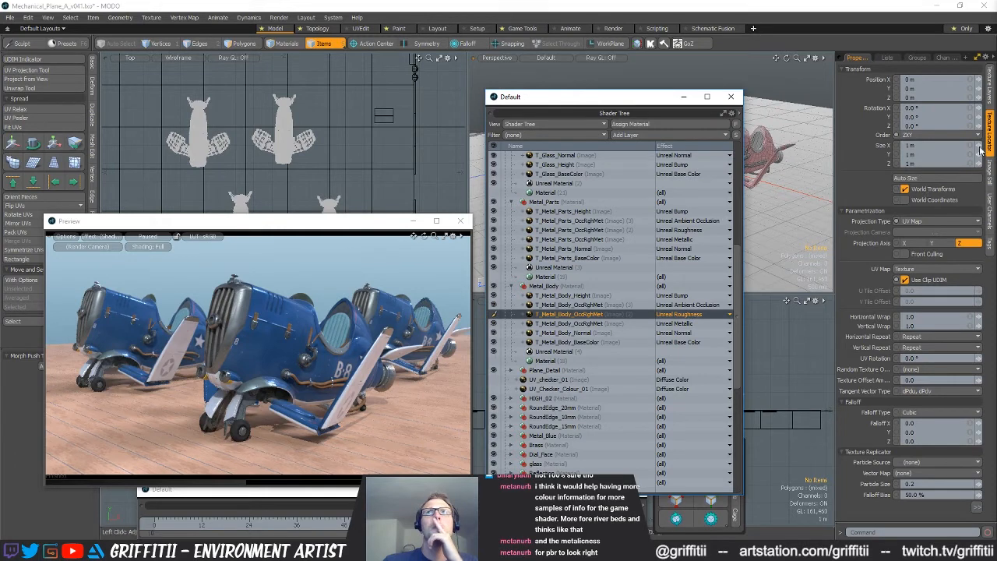
left_click(989, 87)
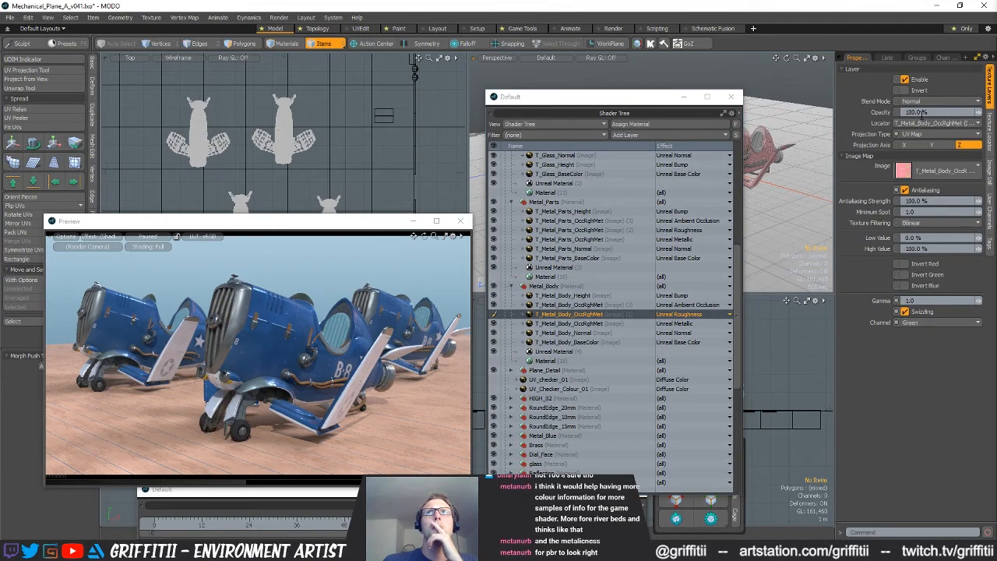
left_click(941, 112)
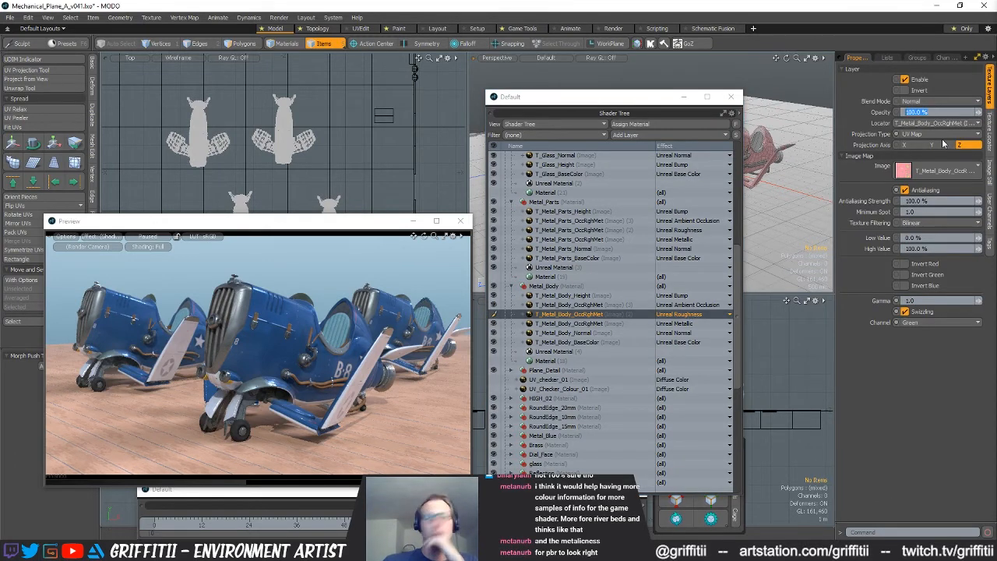
left_click(148, 237)
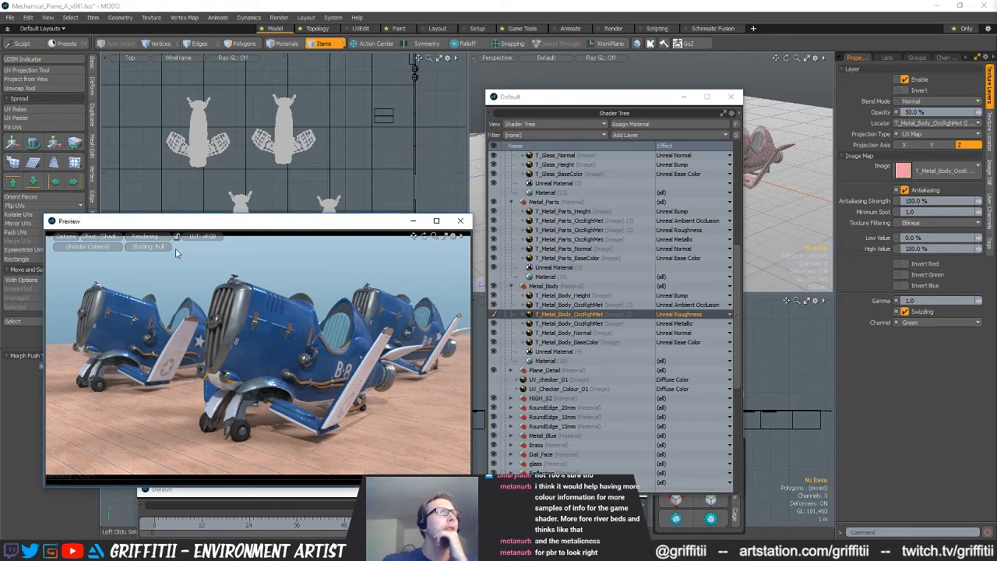
left_click(905, 113)
type("0")
key("Return")
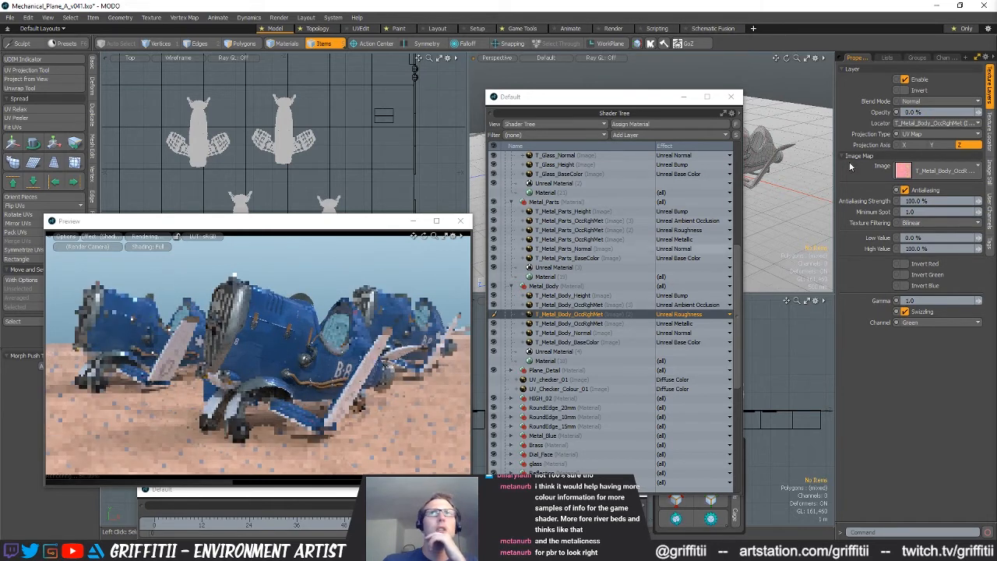
left_click(905, 113)
type("100")
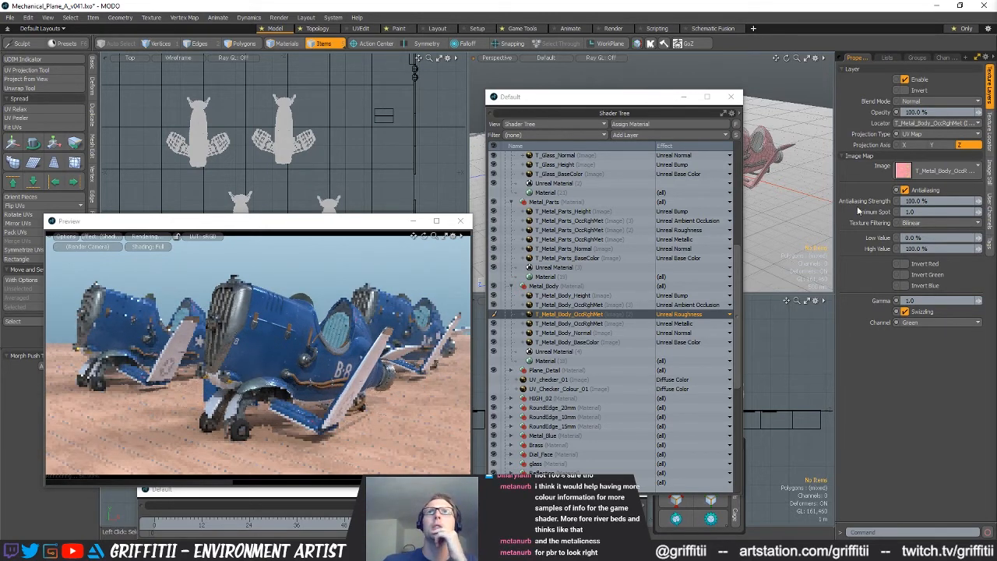
Try a different Roughness on the Metal_Body group's Unreal Material, then set it back to 0%
left_click(573, 351)
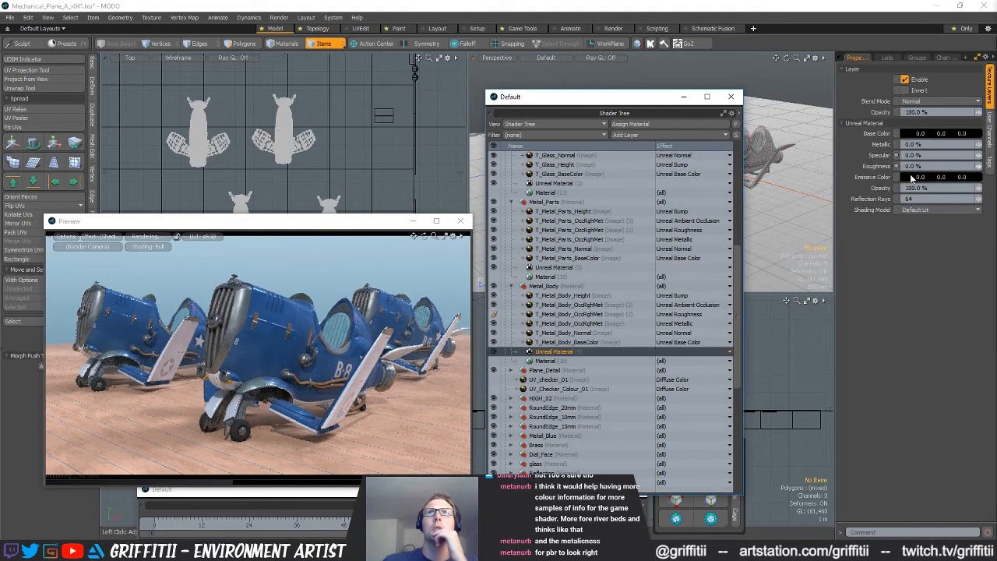
key("Return")
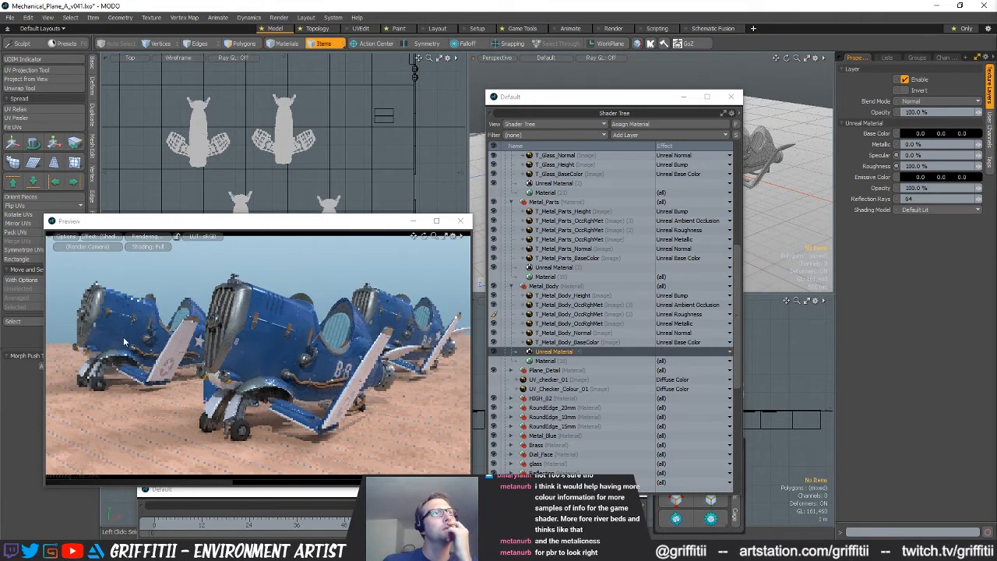
left_click_drag(930, 167, 893, 167)
type("0")
key("Return")
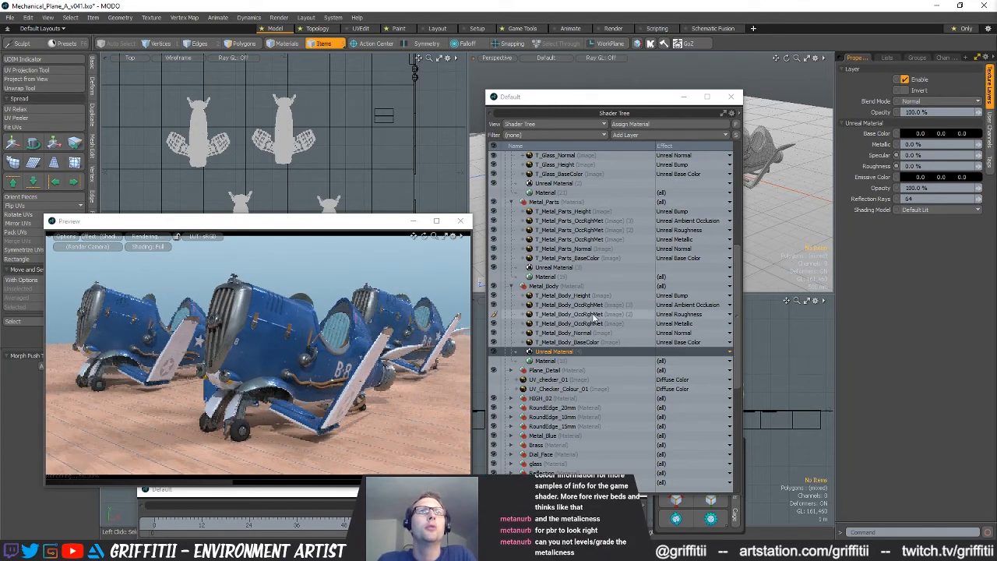
Try the Screen, Multiply and Overlay blend modes on the Metal_Body roughness layer, then return it to Normal
left_click(593, 314)
left_click(937, 102)
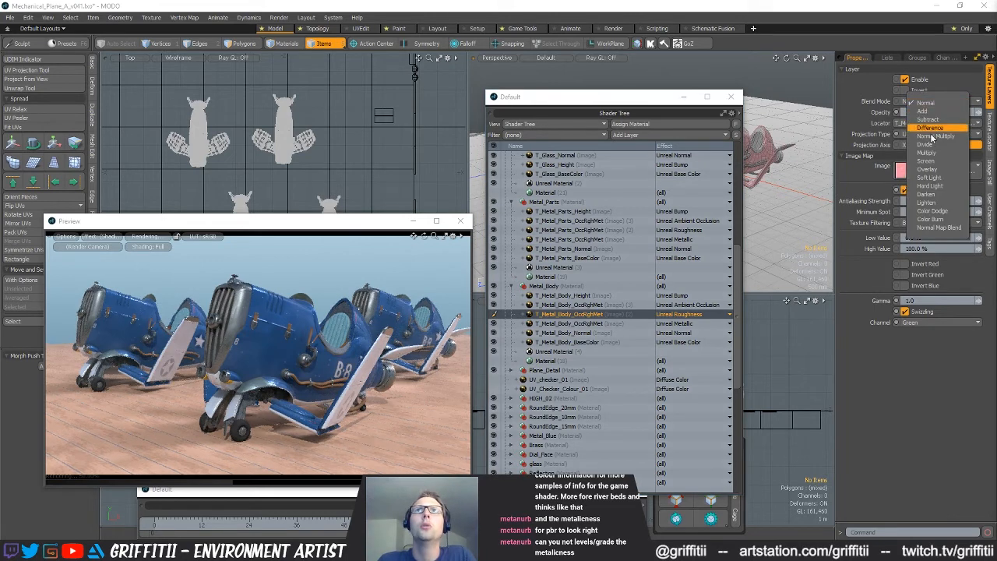
left_click(927, 160)
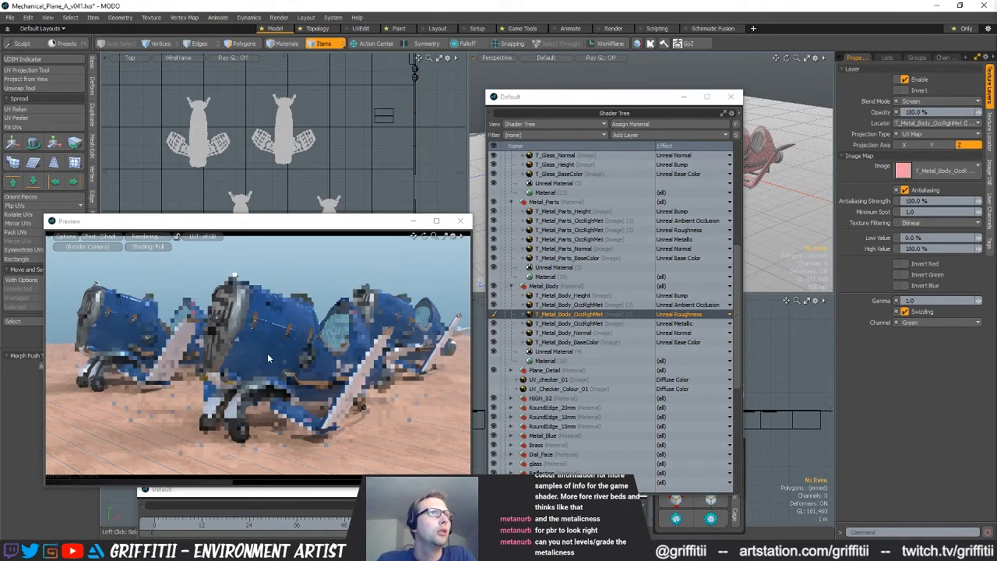
left_click(925, 103)
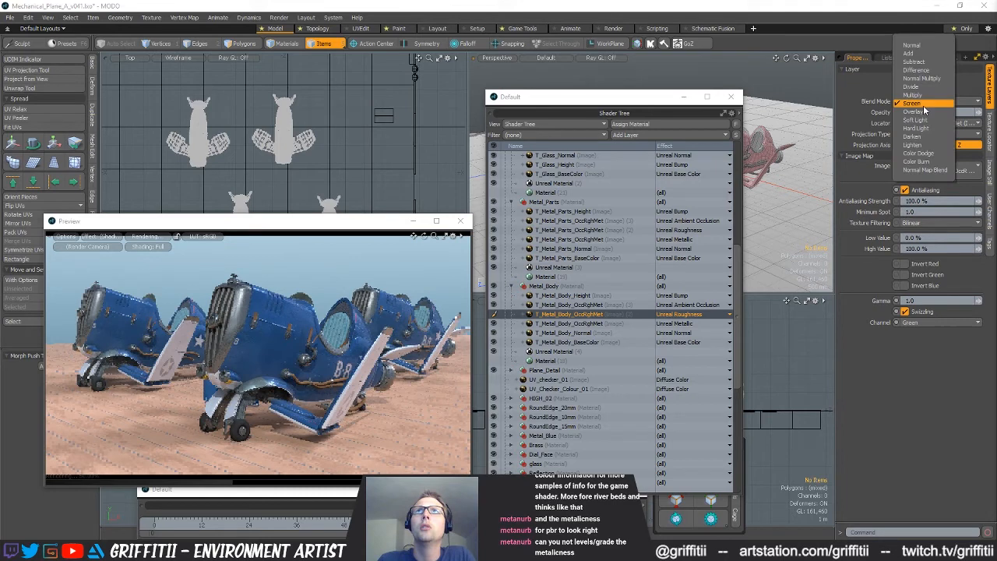
left_click(913, 95)
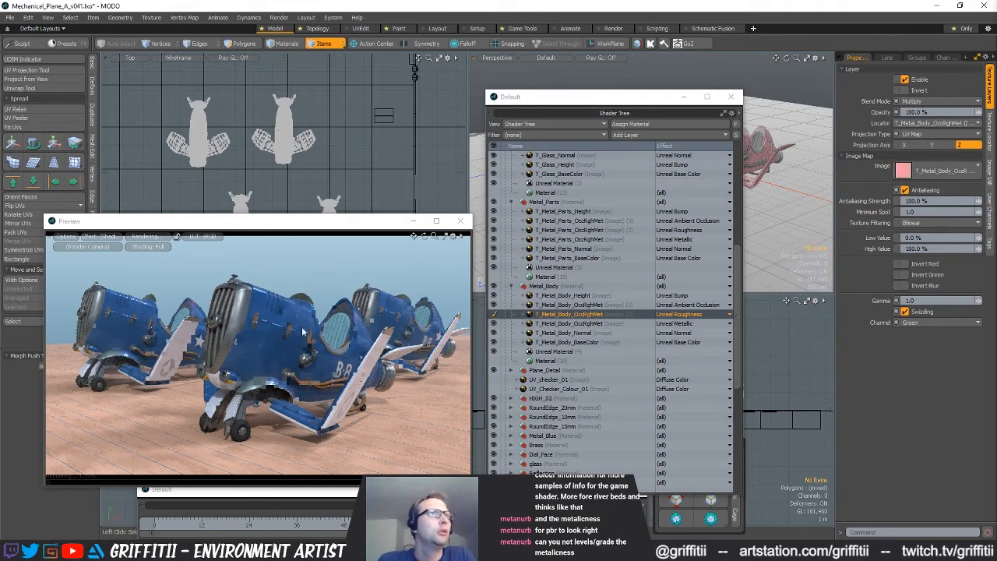
left_click(912, 101)
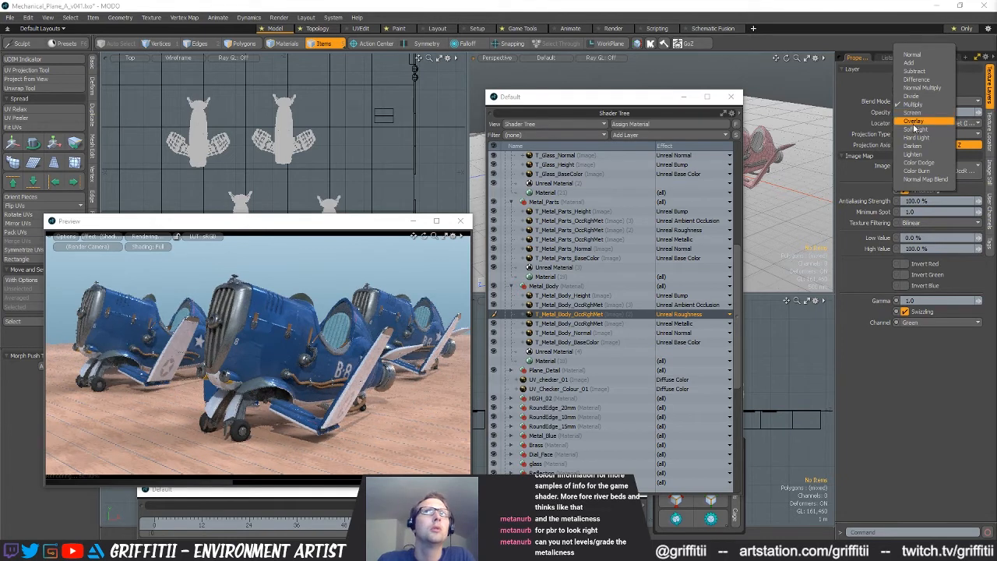
left_click(913, 120)
left_click(919, 101)
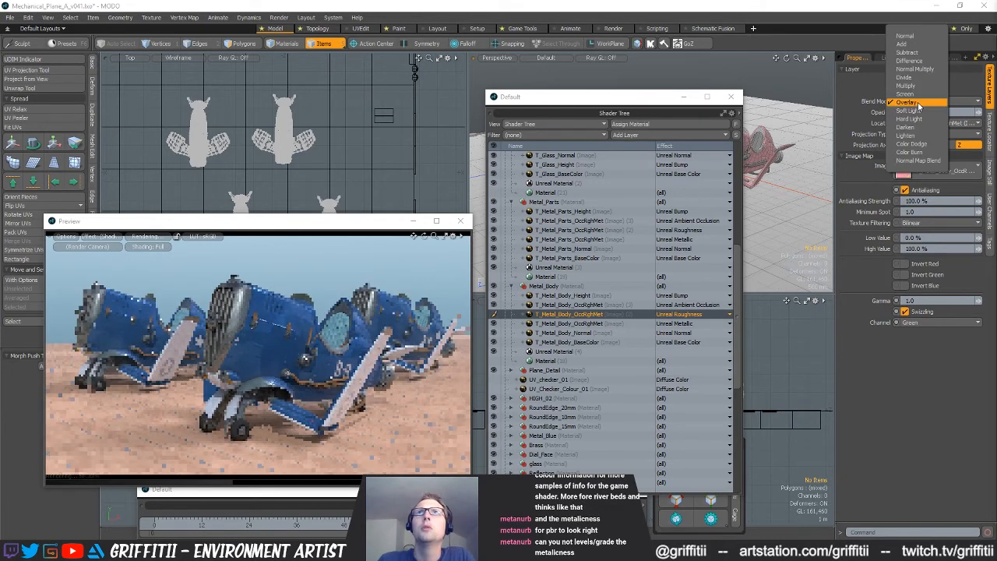
left_click(912, 43)
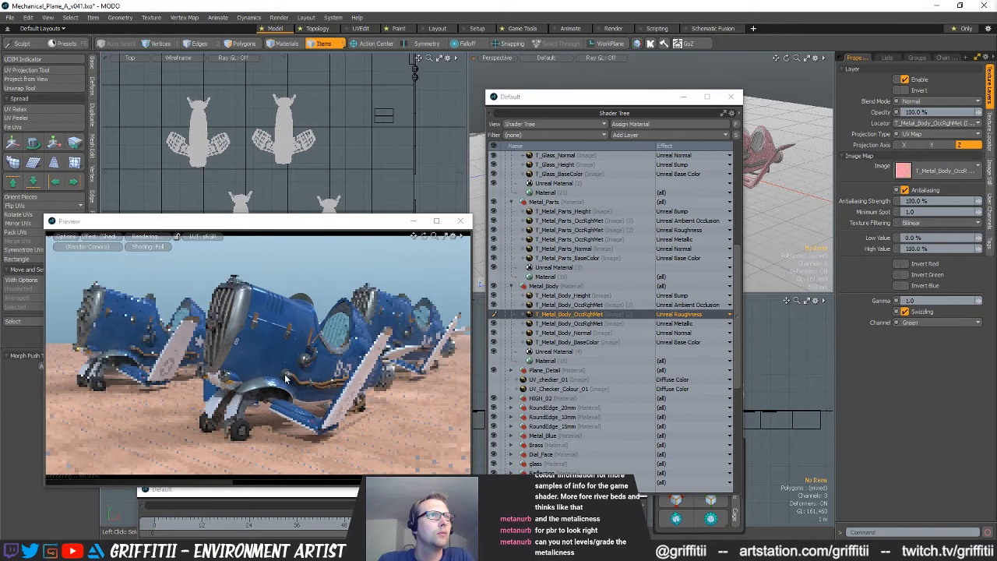
Enable Invert Green on the T_Metal_Body_Normal map and compare a close-up of the front fender with it on and off
left_click(576, 333)
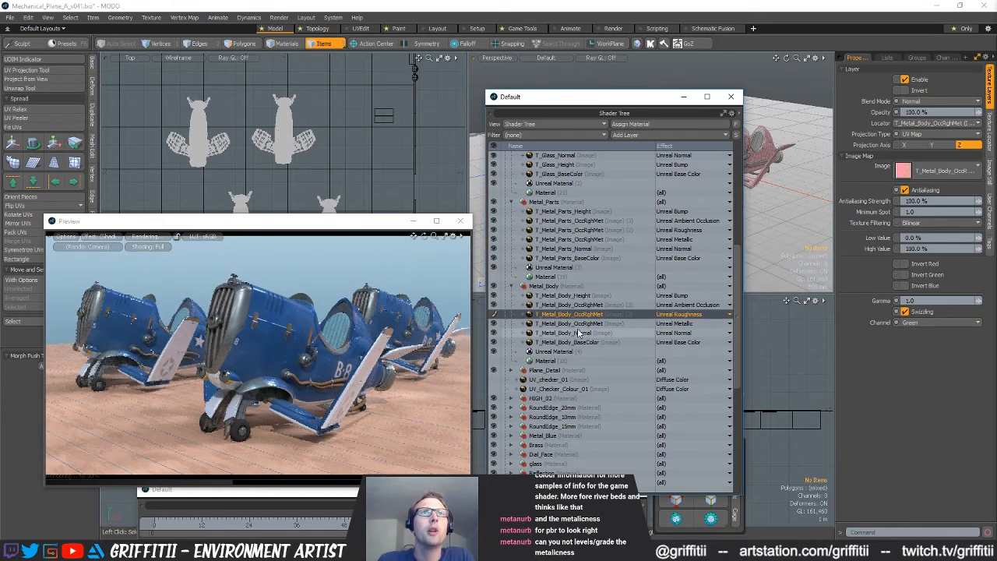
left_click(897, 275)
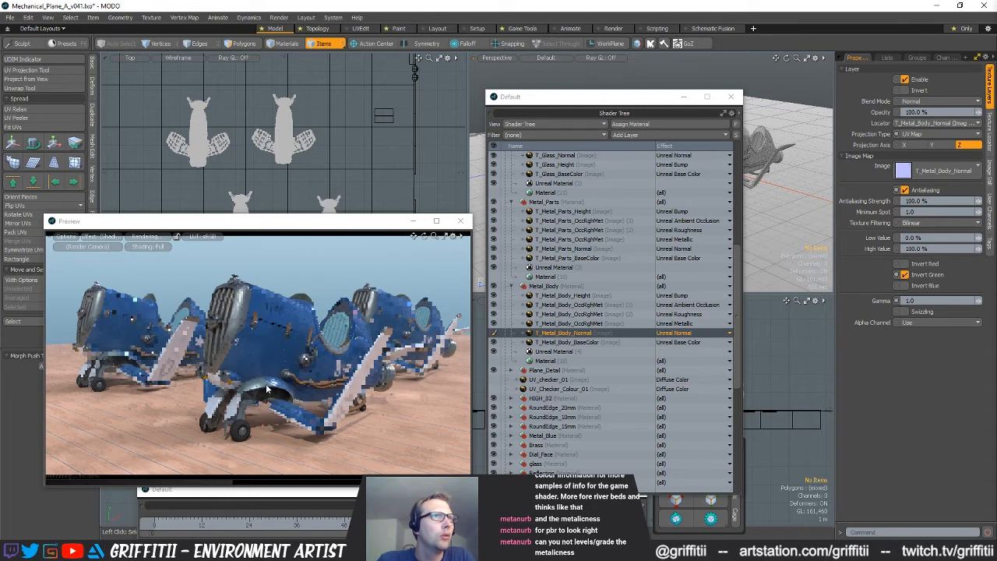
scroll(257, 383, "up", 5)
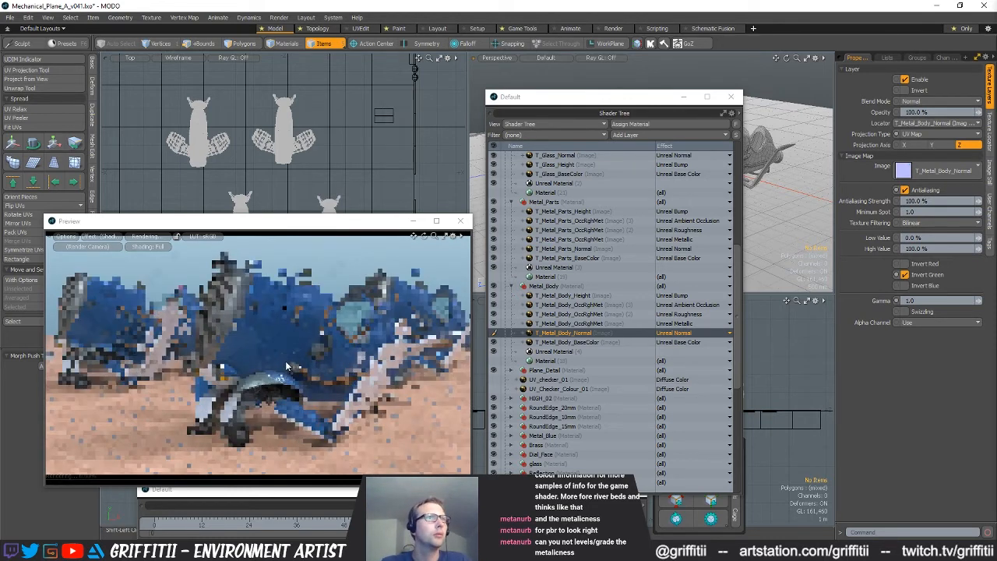
scroll(261, 348, "up", 3)
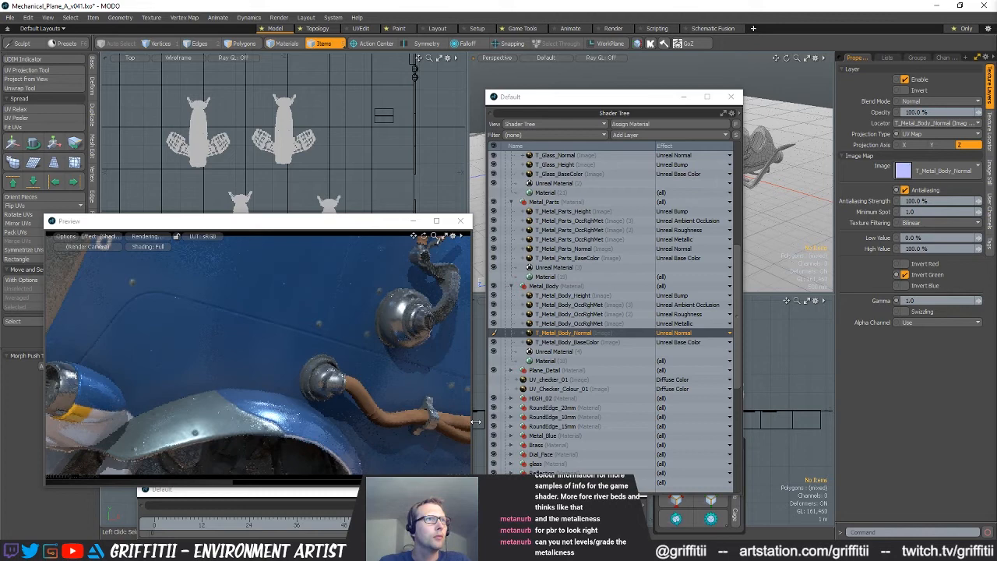
left_click(896, 274)
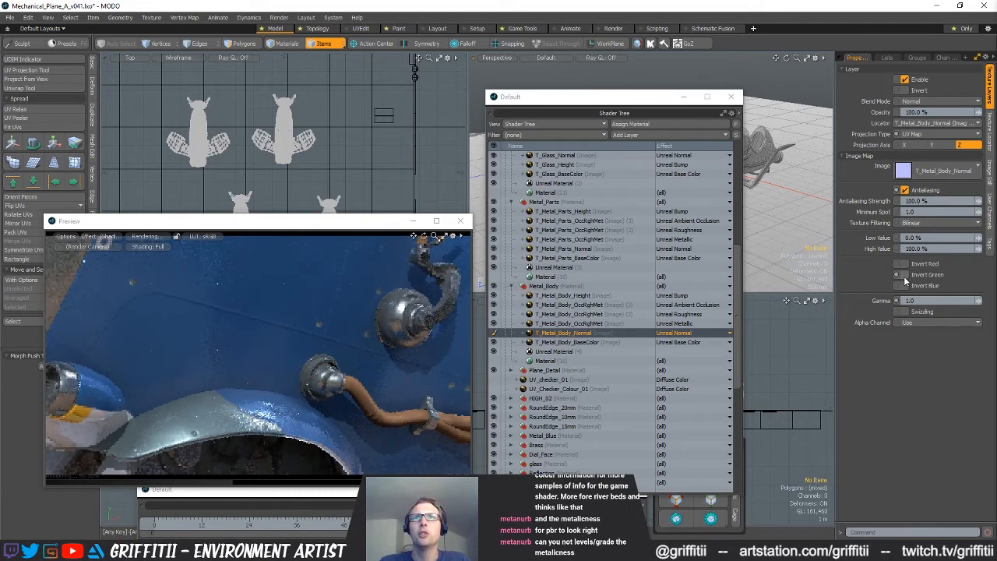
Enable Invert Green on the T_Metal_Parts_Normal, T_Glass_Normal and T_Plane_Detail_Normal maps
left_click(580, 249)
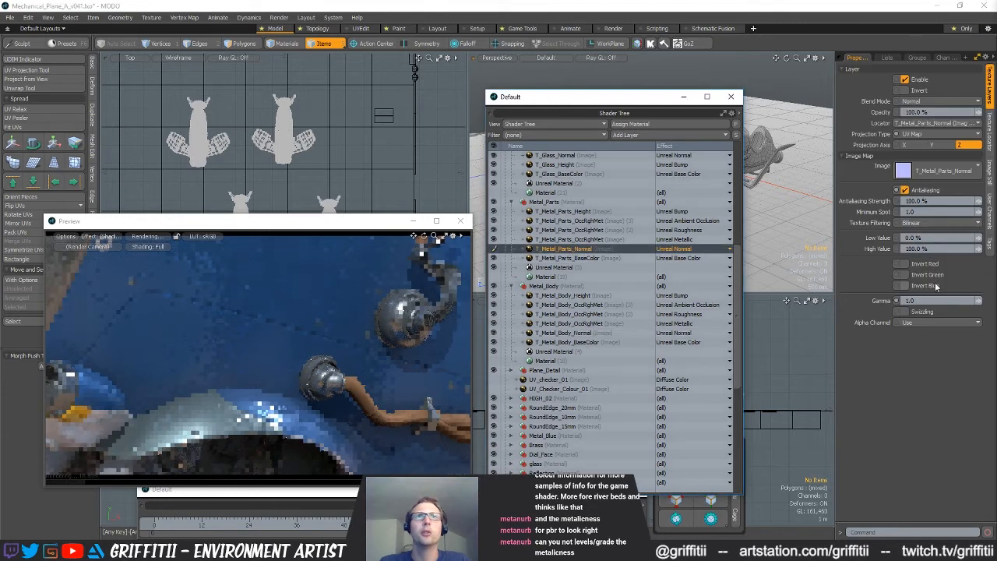
left_click(899, 274)
scroll(553, 224, "up", 2)
left_click(554, 212)
scroll(557, 226, "up", 3)
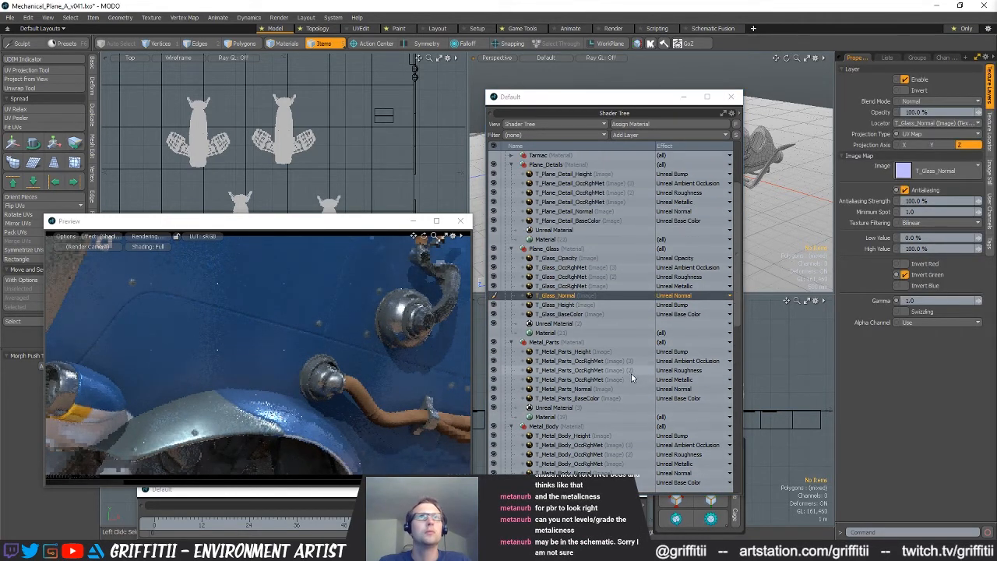
scroll(631, 378, "up", 2)
left_click(565, 267)
left_click(901, 274)
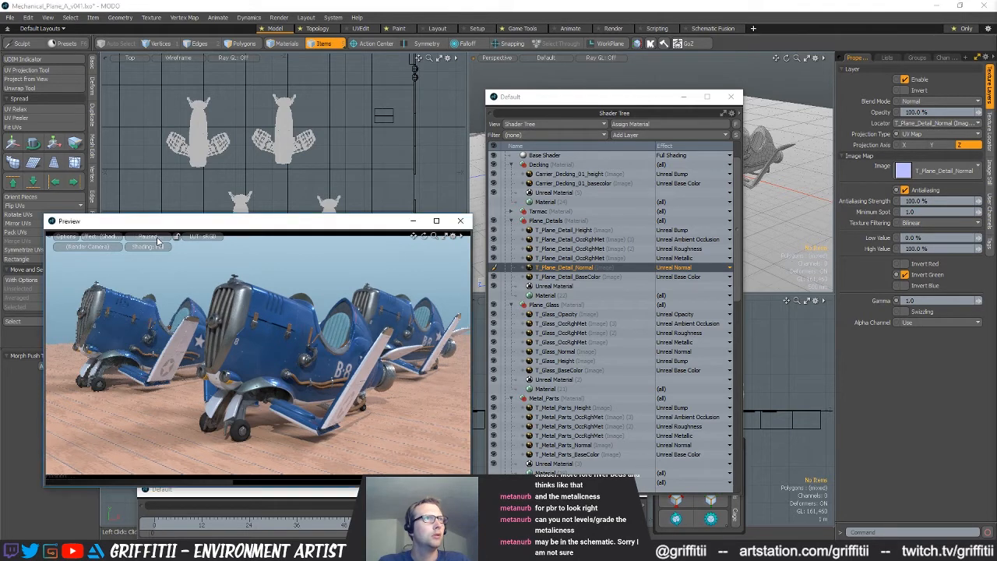
Set the T_Plane_Detail_Height image's colorspace to Linear
left_click(698, 231)
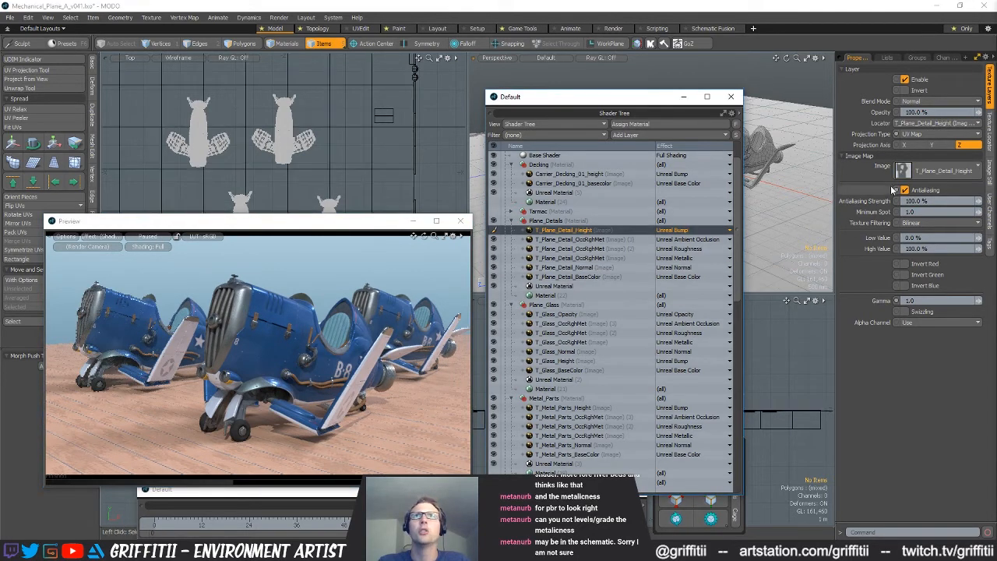
left_click(993, 127)
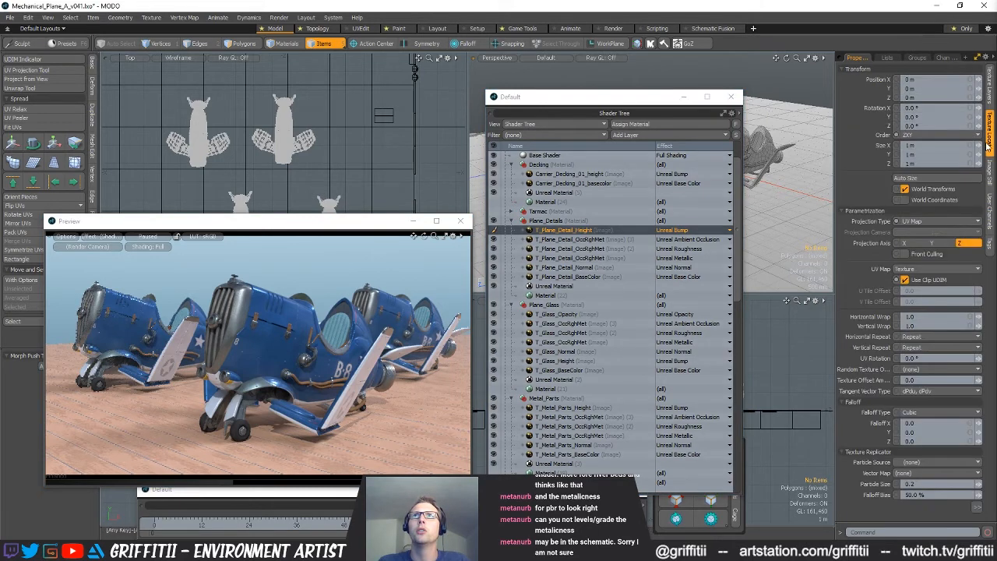
left_click(990, 168)
left_click(932, 123)
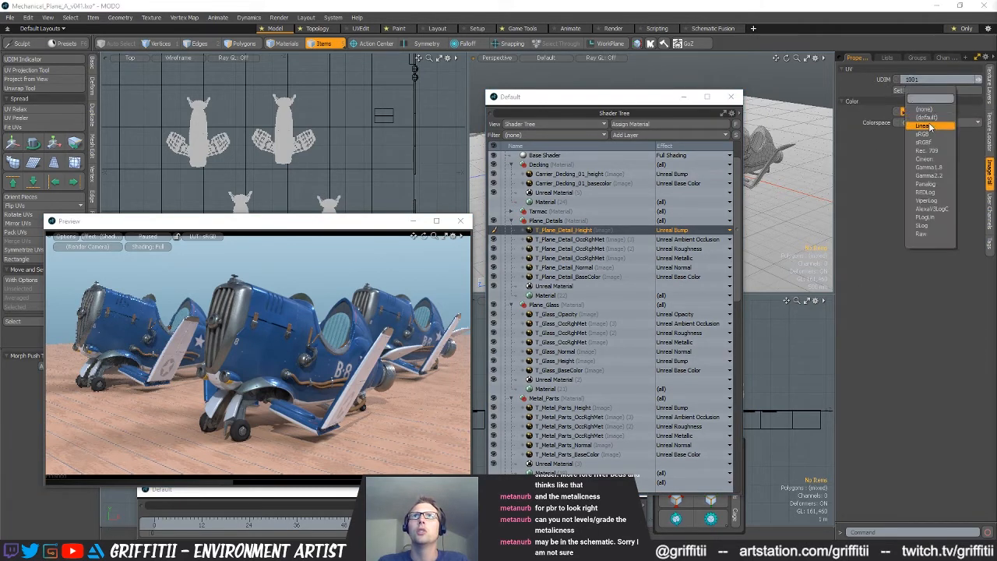
left_click(925, 126)
Set the colorspace of the Carrier_Decking_01_height image to Linear and of the Carrier_Decking_01_basecolor image to sRGB
scroll(626, 281, "down", 2)
scroll(598, 279, "up", 3)
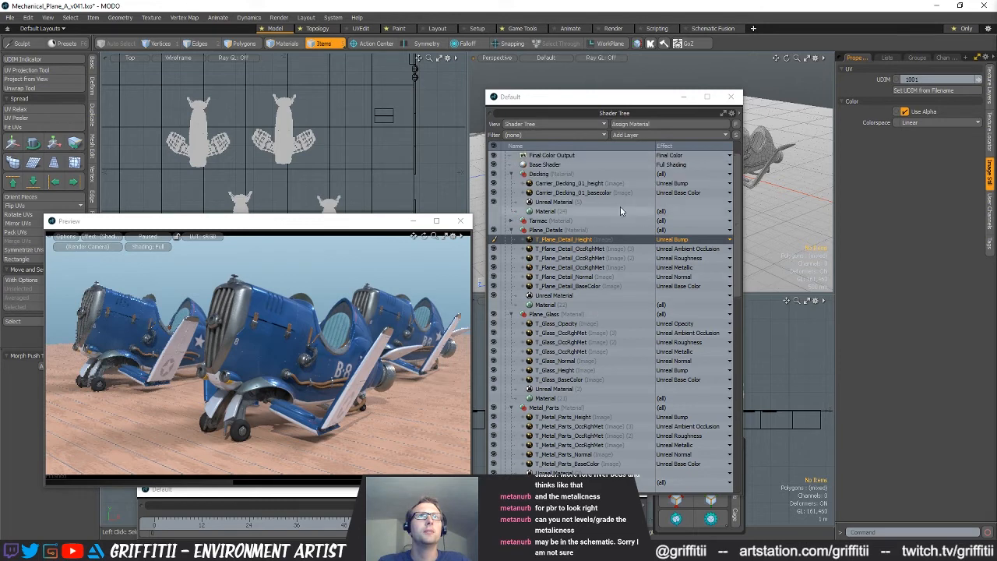
left_click(598, 180)
left_click(930, 122)
left_click(929, 132)
left_click(612, 193)
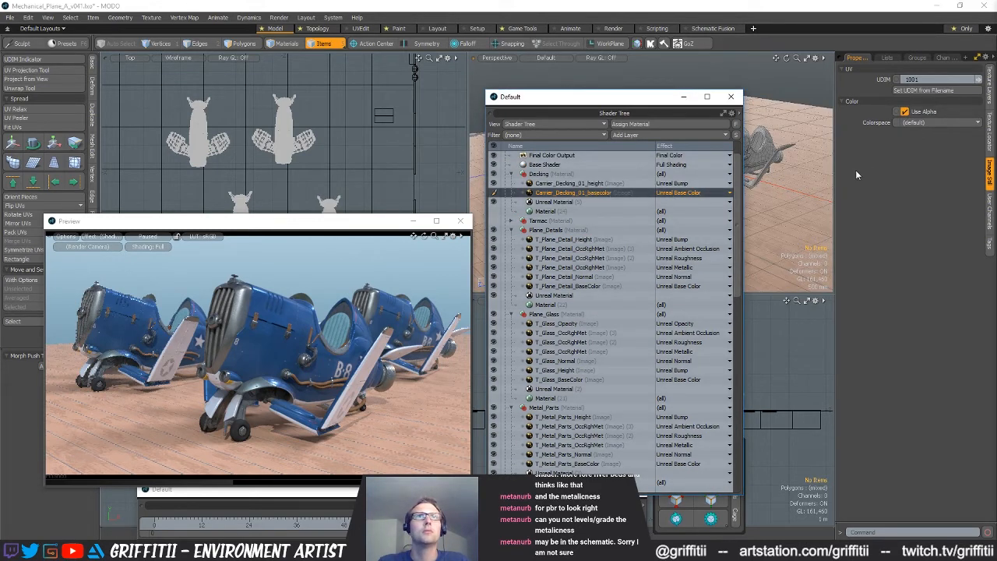
left_click(919, 122)
left_click(919, 142)
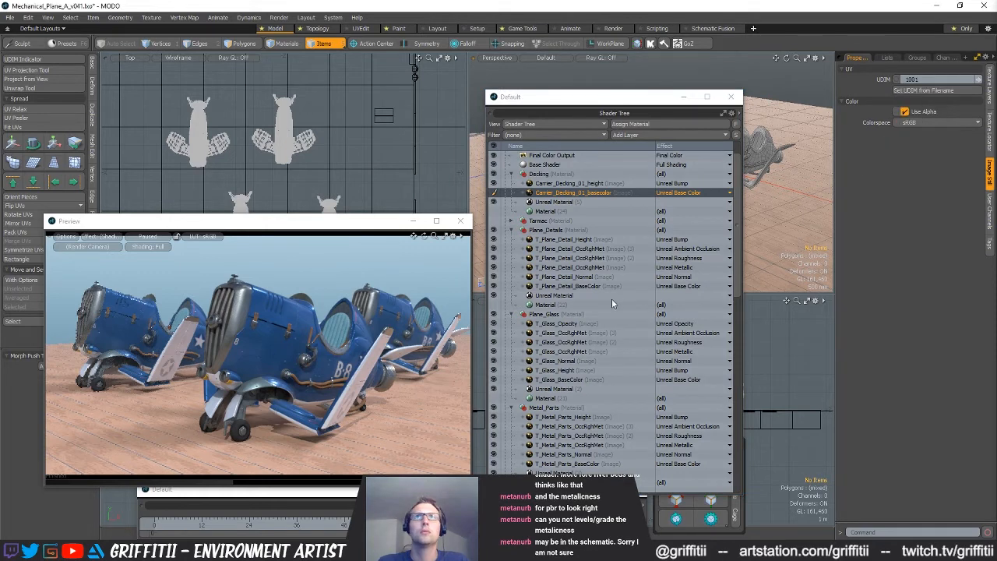
Set the colorspace of the T_Plane_Detail_BaseColor and T_Glass_BaseColor images to sRGB
scroll(592, 288, "down", 3)
left_click(580, 257)
left_click(938, 122)
left_click(938, 133)
scroll(571, 331, "down", 3)
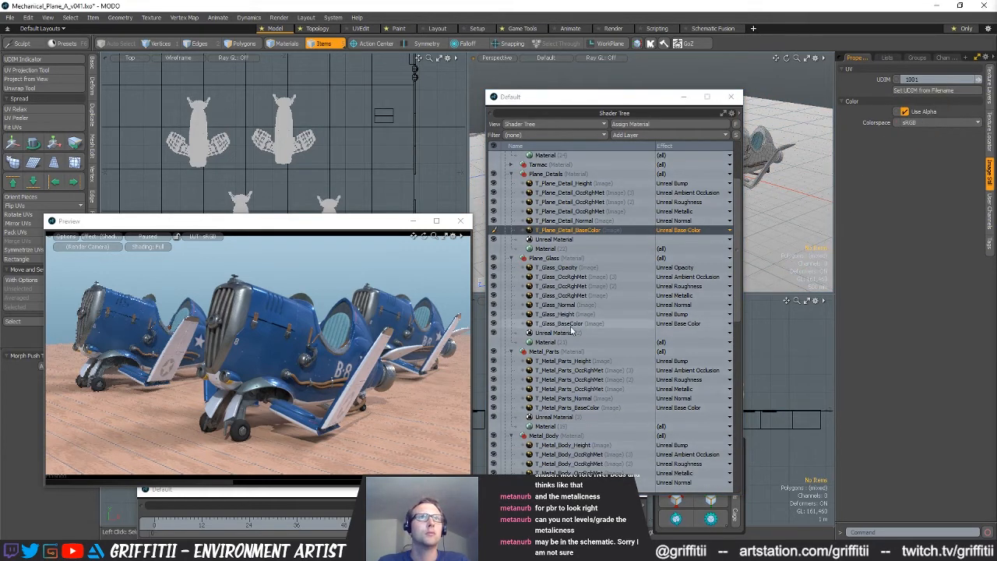
left_click(571, 326)
left_click(922, 123)
left_click(919, 133)
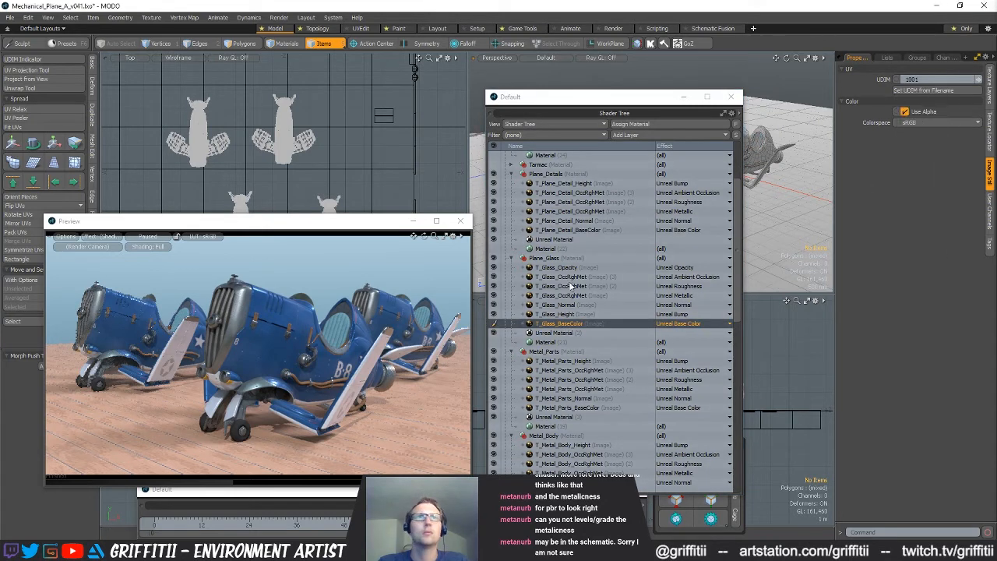
Set the colorspace of the T_Glass_Opacity and T_Glass_Height images to Linear
left_click(562, 267)
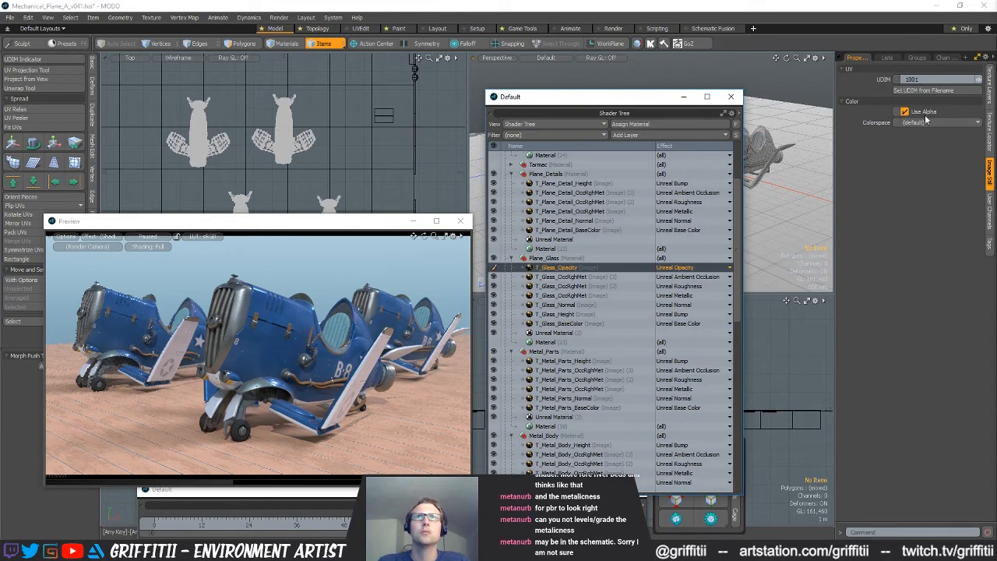
left_click(922, 122)
left_click(923, 142)
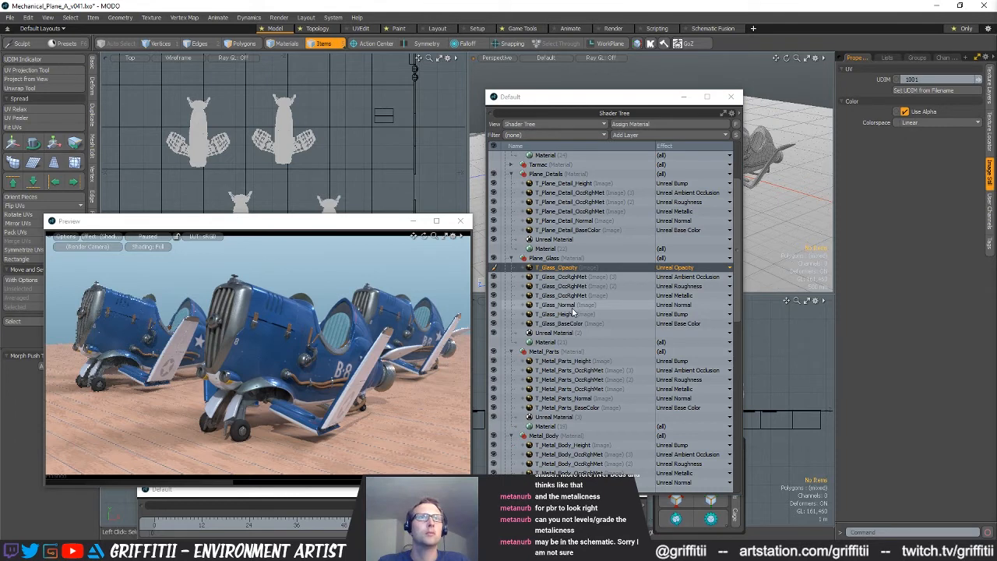
left_click(572, 314)
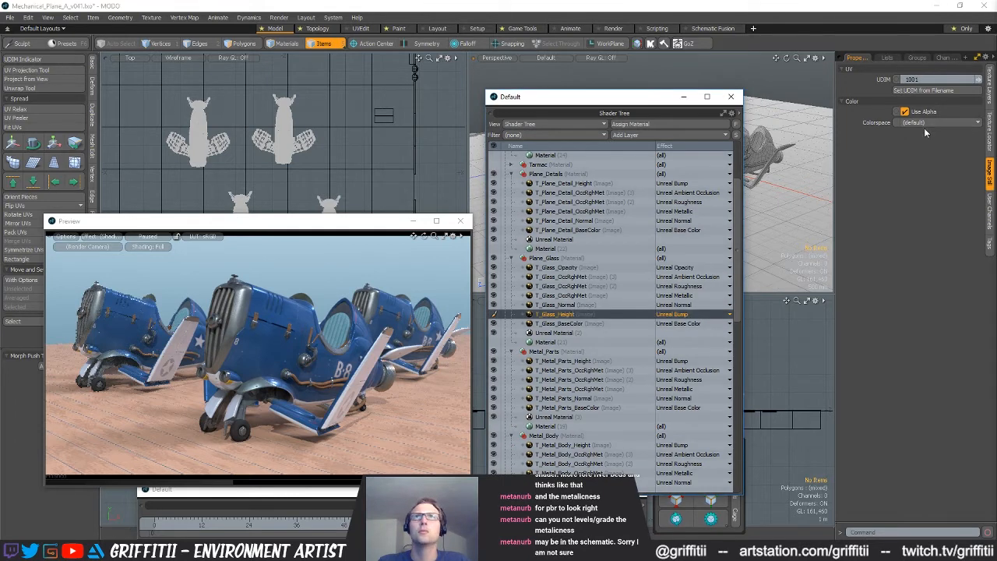
left_click(924, 123)
left_click(923, 142)
Set the colorspace of the T_Metal_Parts_Height image to Linear and of the T_Metal_Parts_BaseColor image to sRGB
scroll(564, 310, "down", 3)
left_click(566, 277)
left_click(923, 123)
left_click(925, 129)
left_click(567, 323)
left_click(928, 123)
left_click(929, 141)
Set the T_Metal_Body_Height image's colorspace to Linear and T_Metal_Body_BaseColor's to sRGB, and refresh the preview render of the planes
scroll(684, 284, "down", 2)
left_click(684, 305)
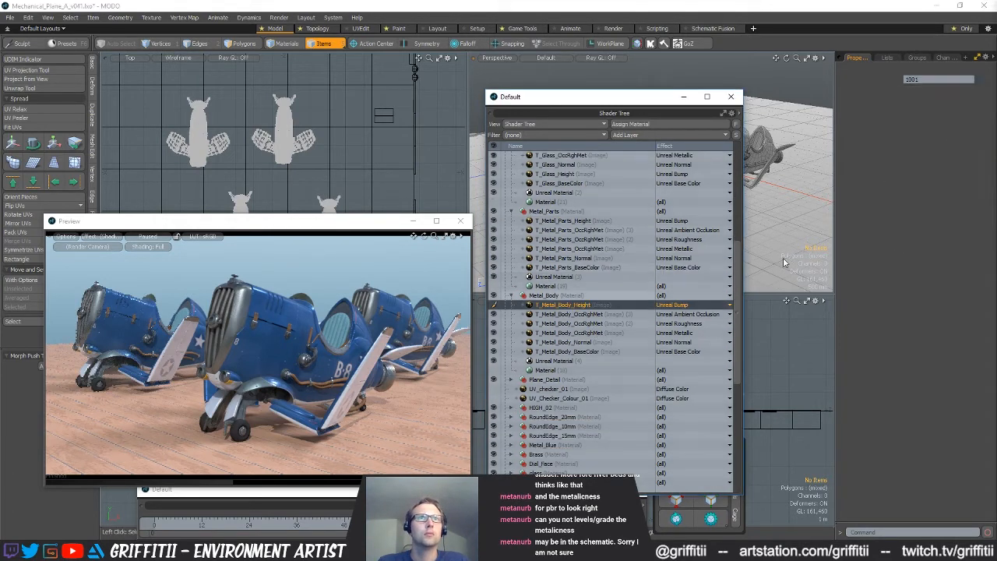
left_click(930, 124)
left_click(924, 129)
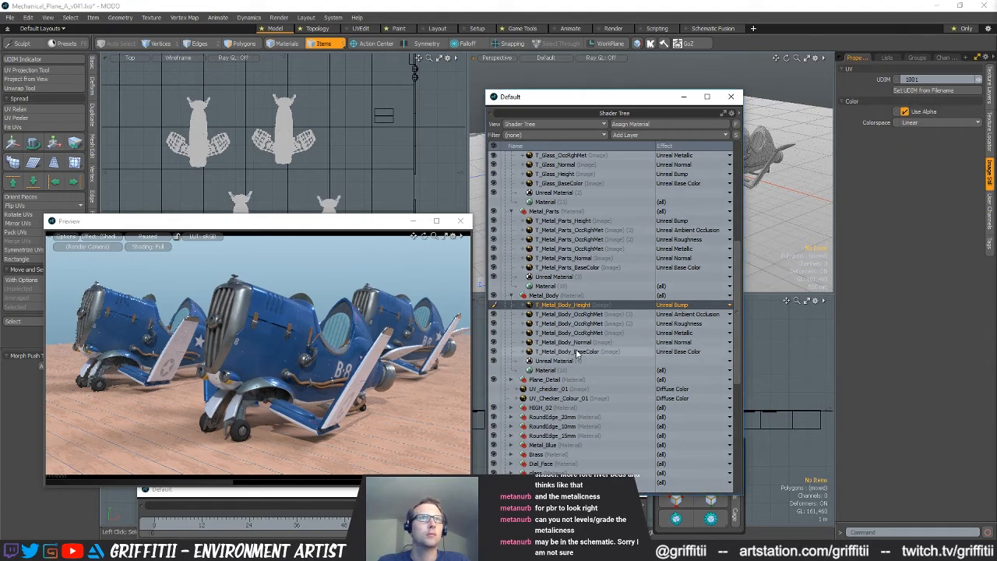
left_click(576, 353)
left_click(929, 123)
left_click(927, 141)
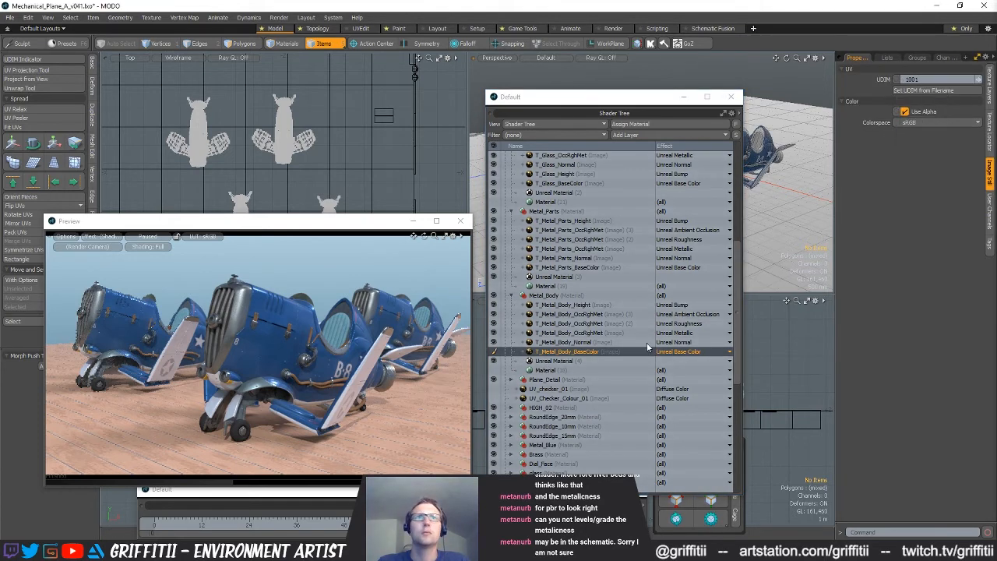
left_click(155, 246)
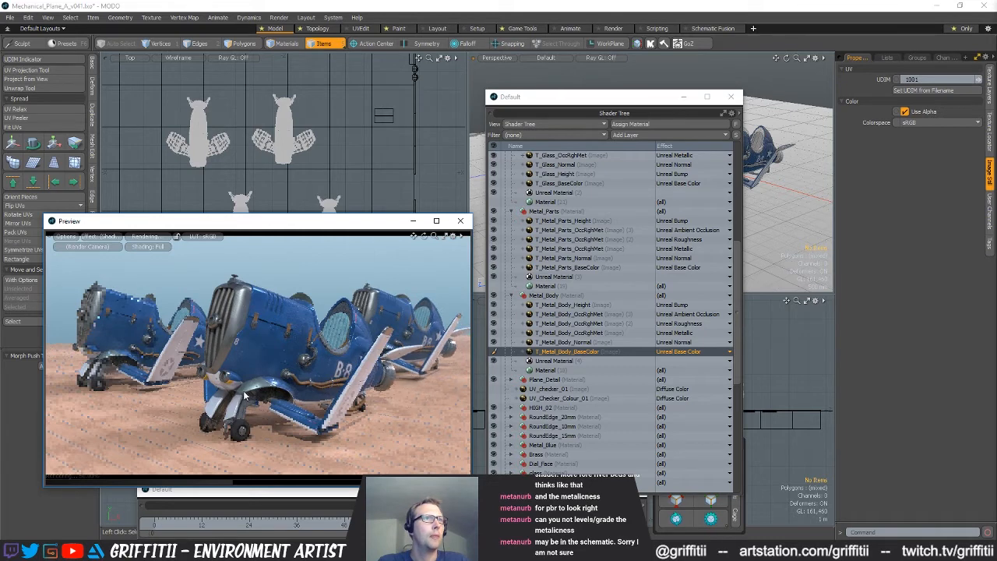
left_click_drag(374, 350, 356, 348, "alt+shift")
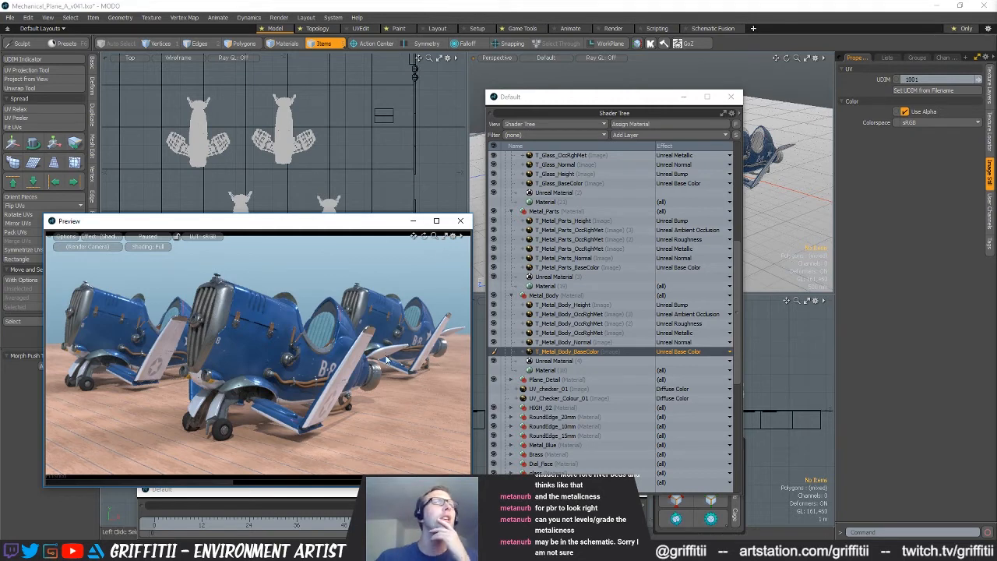
Switch to the browser and review the Allegorithmic MODO documentation on colorspaces, normal format, swizzle channels and global illumination settings
left_click(257, 551)
left_click(296, 506)
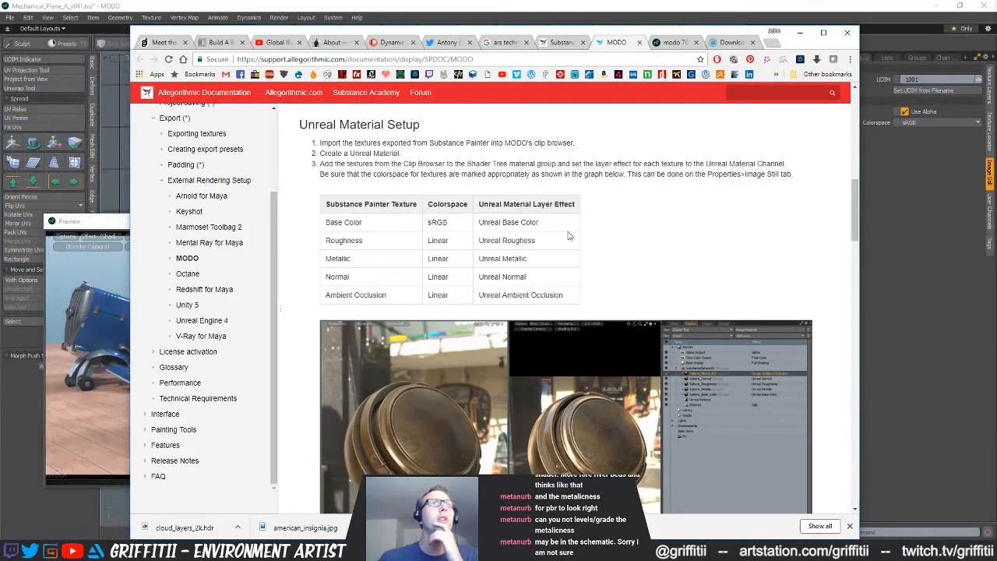
scroll(646, 296, "up", 10)
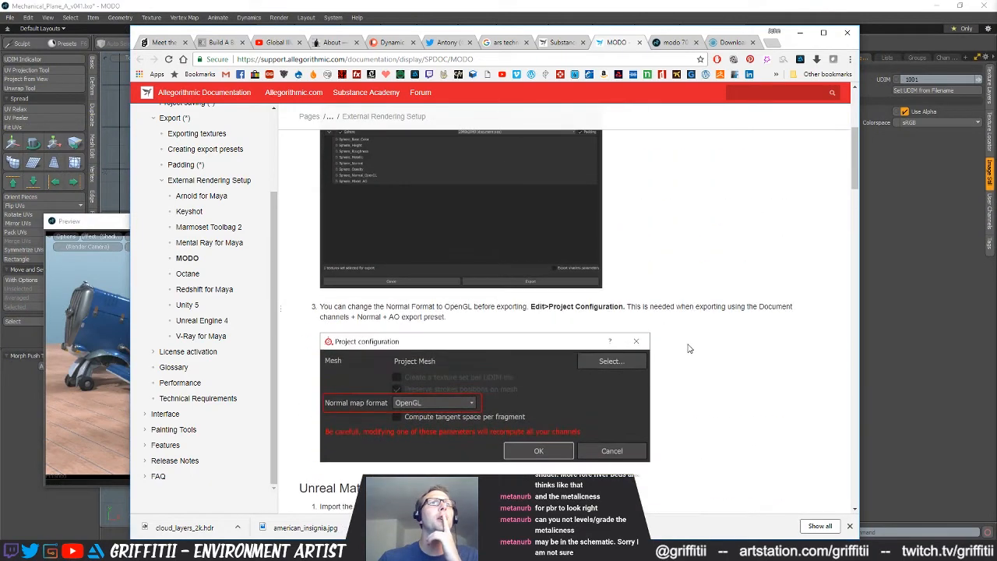
scroll(686, 345, "down", 15)
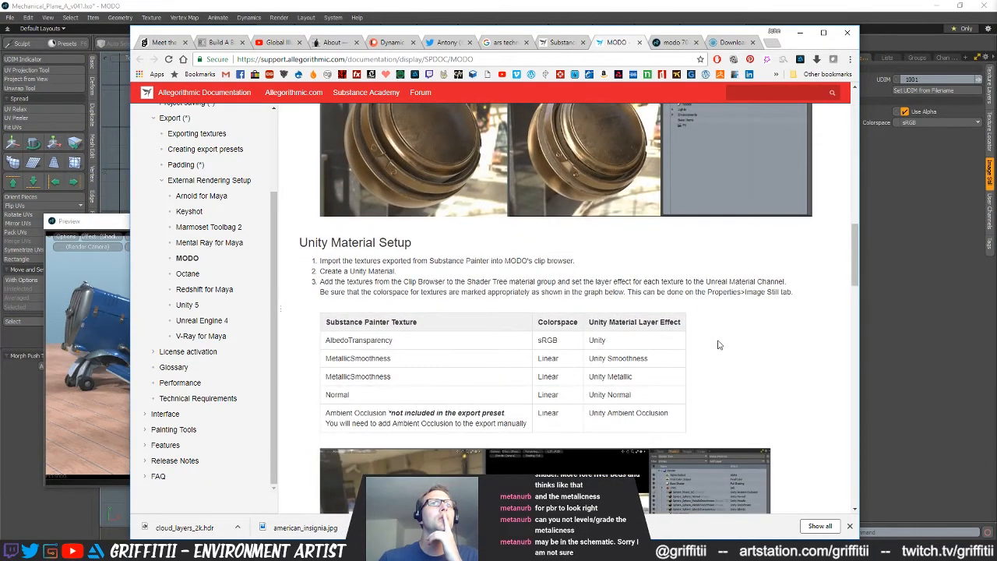
scroll(718, 345, "down", 9)
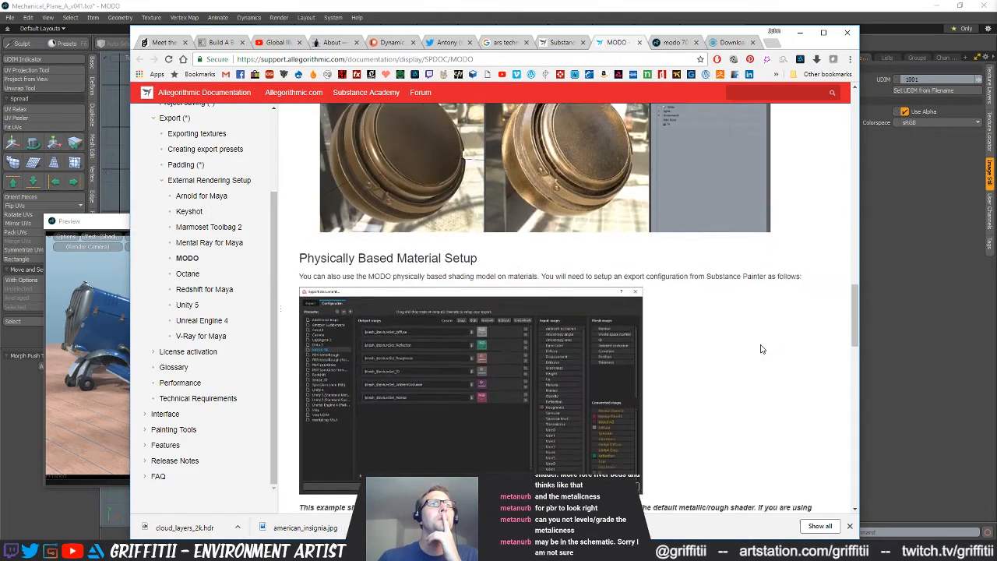
scroll(760, 350, "down", 3)
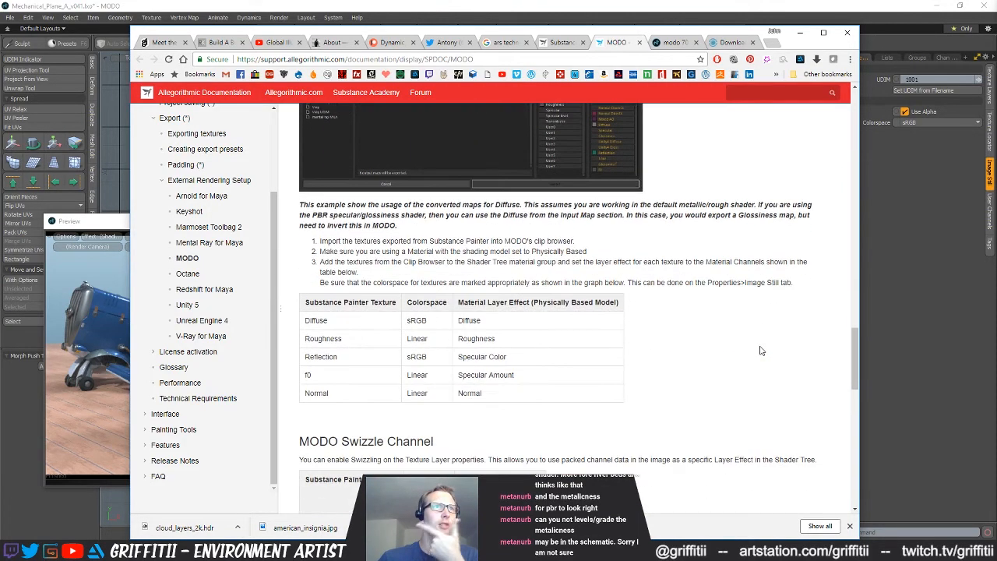
scroll(761, 350, "down", 6)
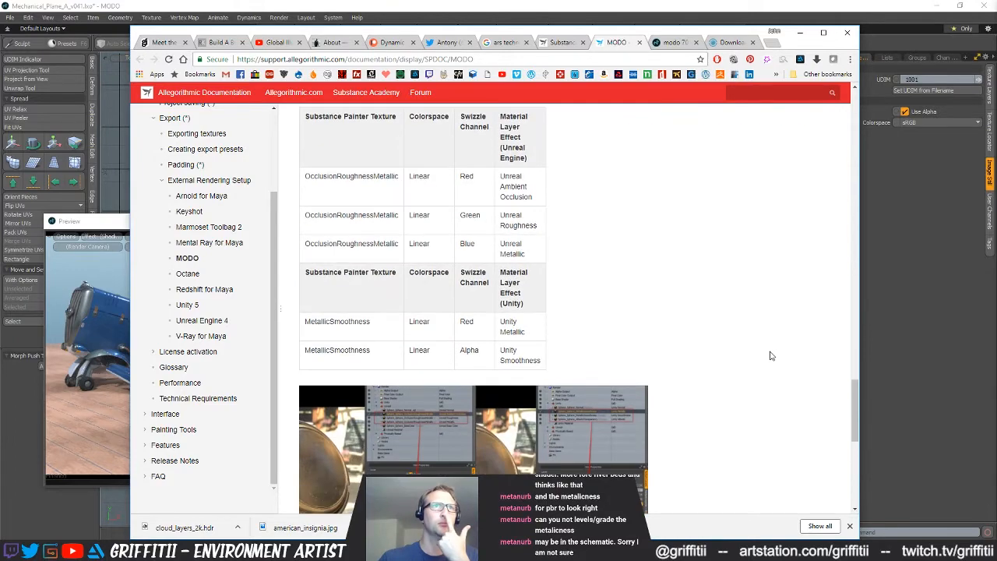
left_click_drag(860, 402, 853, 149)
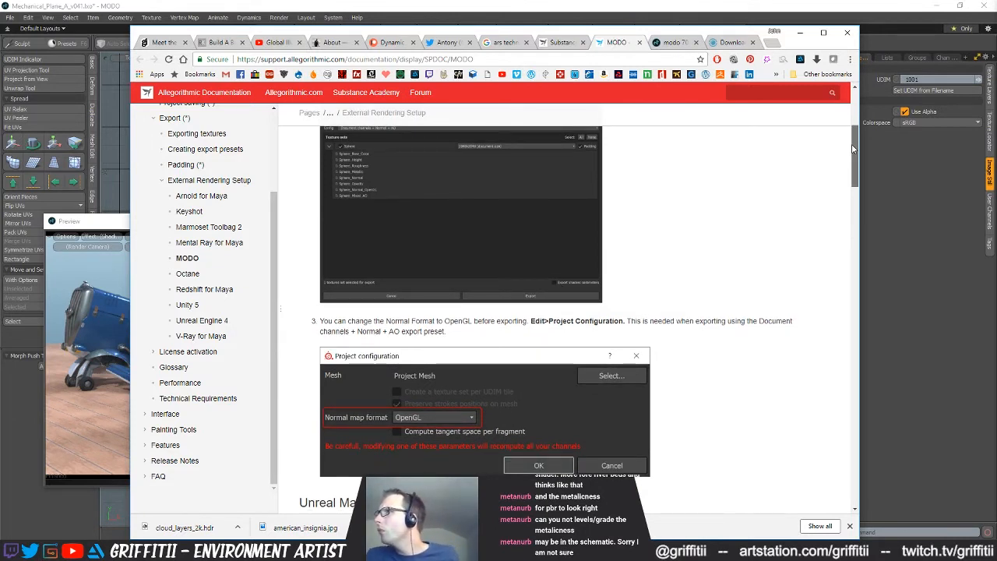
left_click_drag(852, 148, 852, 149)
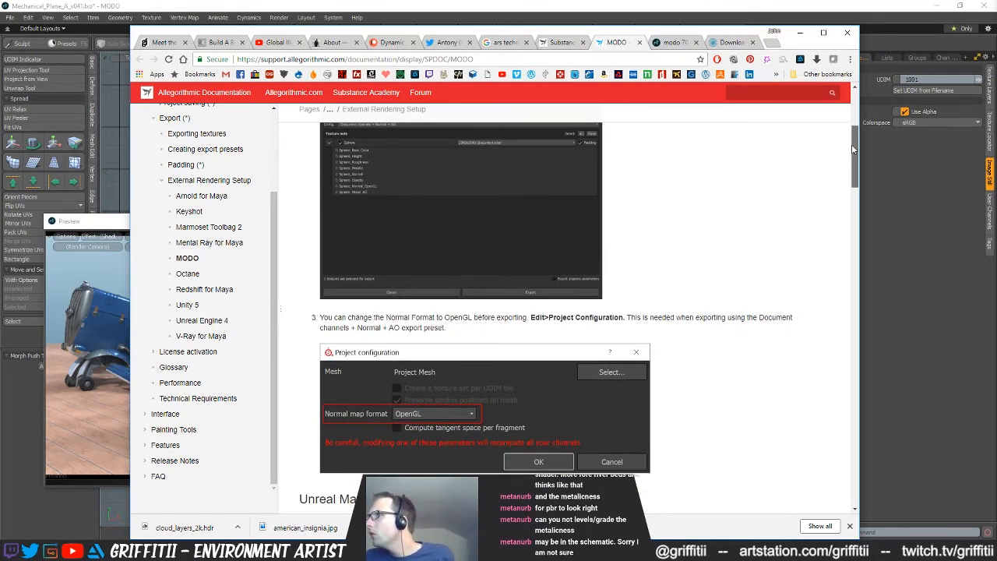
left_click_drag(852, 148, 830, 461)
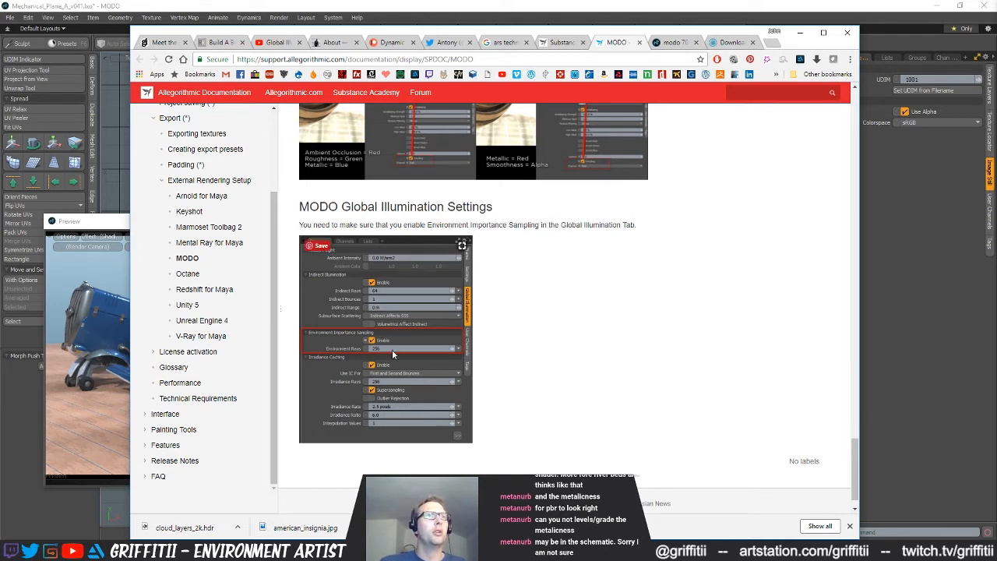
Back in MODO, enable Environment Importance Sampling with 512 environment rays and compare the preview with it on and off
left_click(937, 266)
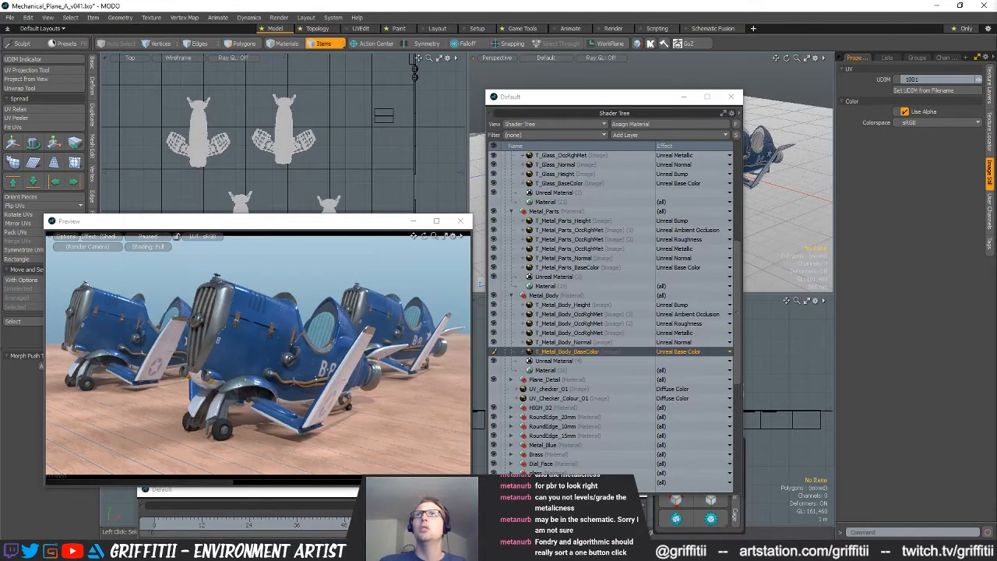
left_click(988, 143)
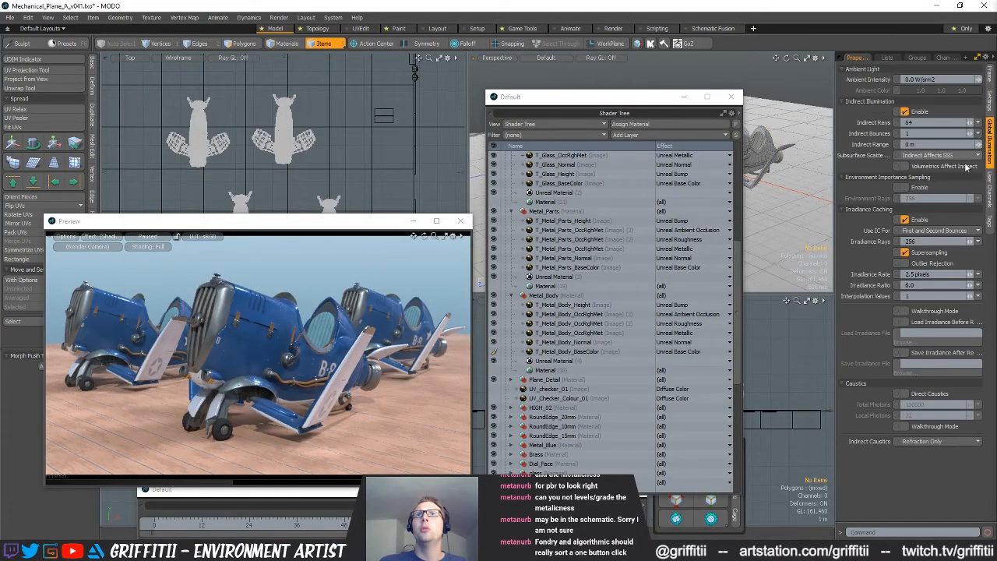
left_click(905, 188)
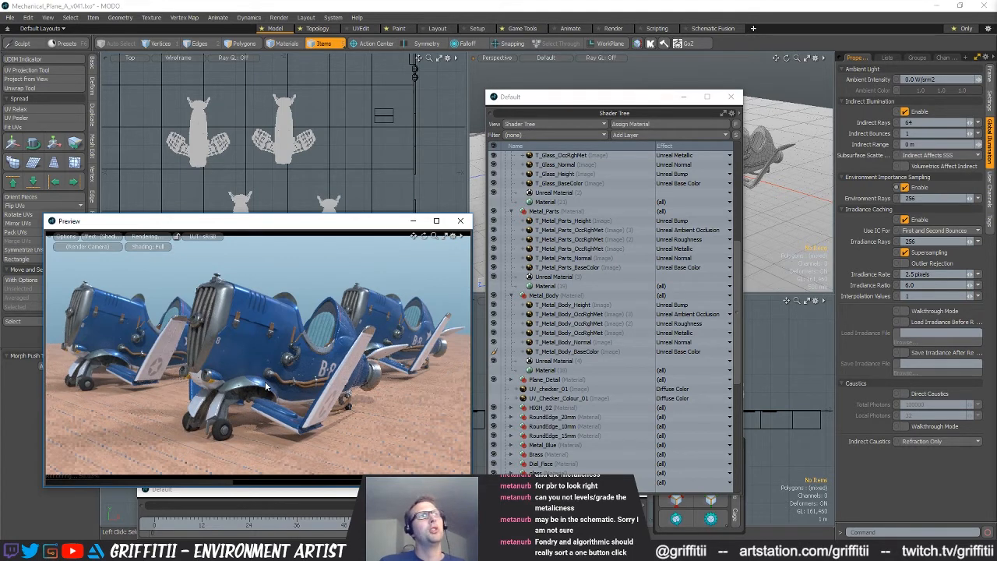
left_click(904, 187)
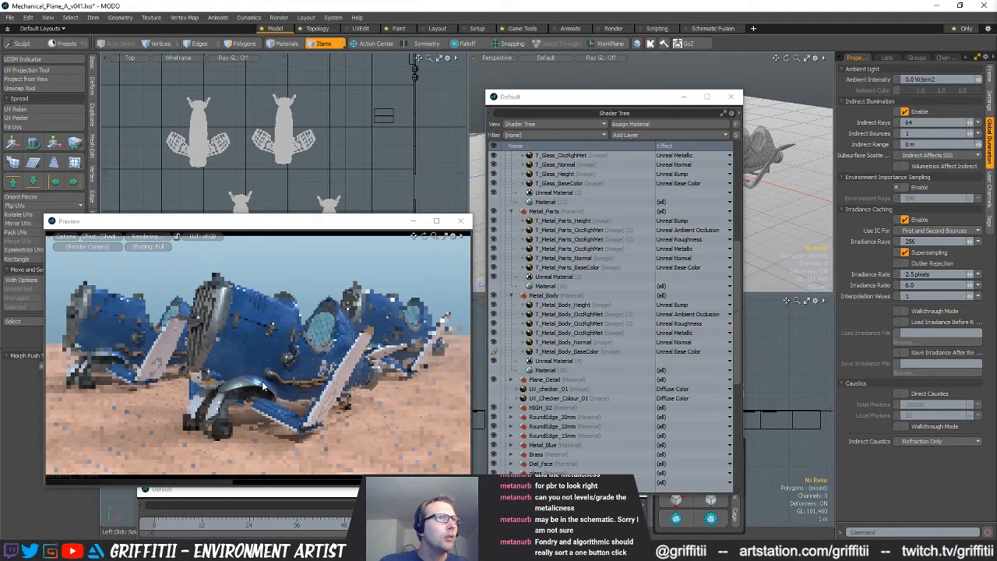
left_click(904, 188)
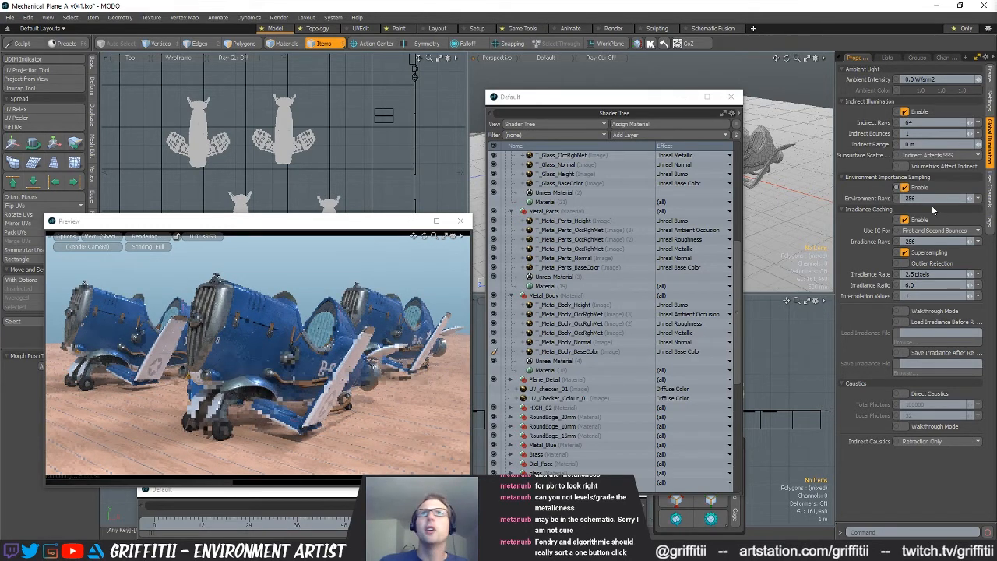
left_click(904, 188)
left_click(904, 187)
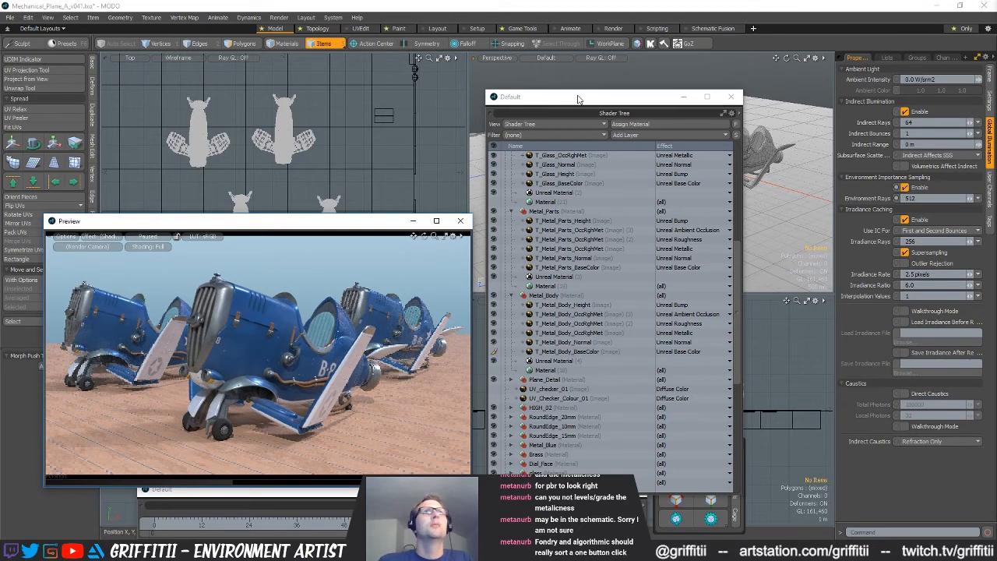
Show the scene through Camera (2) in the perspective viewport, with the Shader Tree window moved clear of it
left_click_drag(545, 96, 528, 202)
left_click(498, 60)
left_click(549, 67)
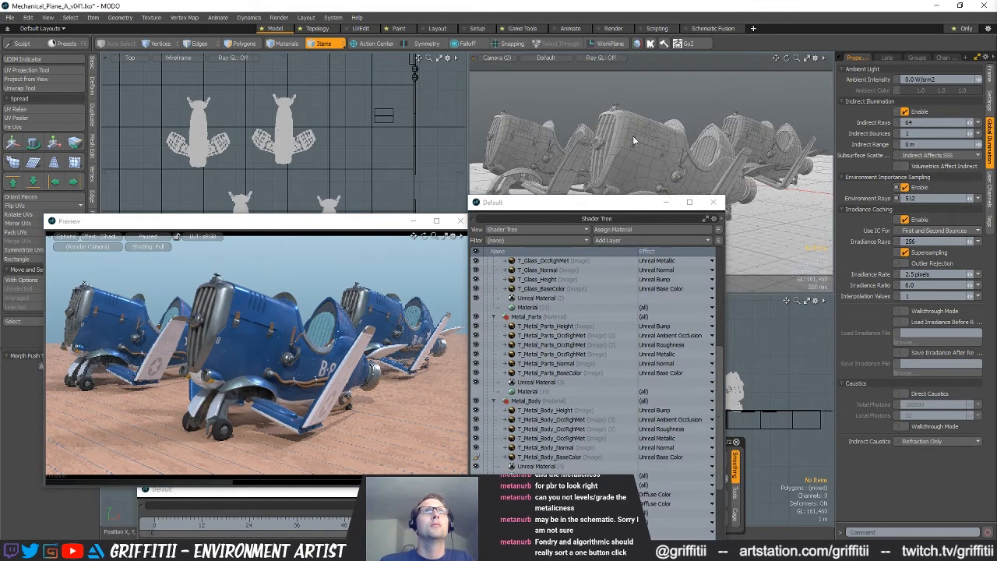
left_click_drag(619, 206, 595, 267)
mouse_move(625, 173)
left_mouse_down("alt")
mouse_move(666, 167)
mouse_move(659, 179)
mouse_move(645, 171)
mouse_move(636, 188)
mouse_move(643, 167)
mouse_move(635, 173)
left_mouse_up("alt")
Select the ground grid meshes in the top view and start a Move on all their polygons with snapping enabled
left_click_drag(390, 158, 261, 161, "ctrl+alt")
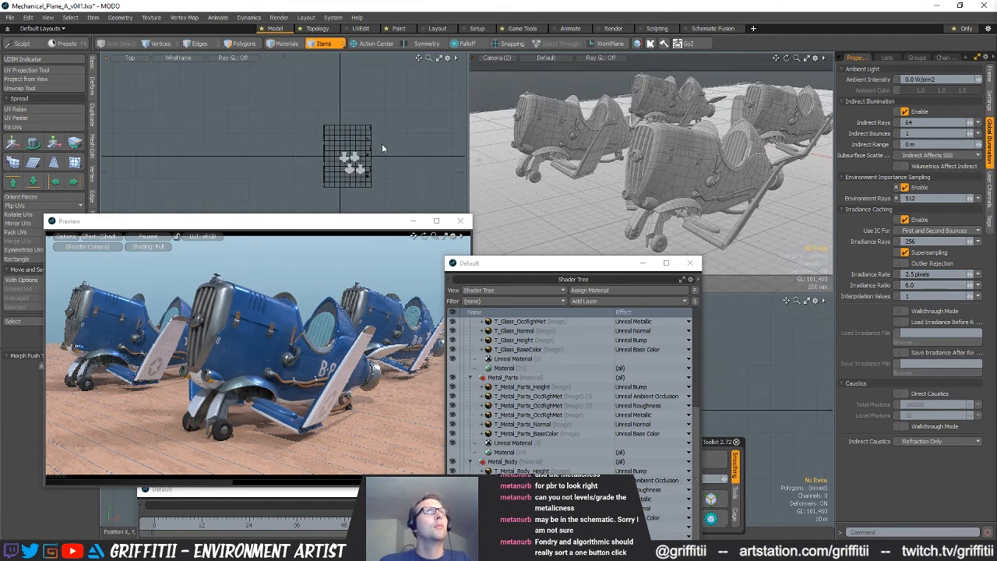
left_click(372, 146)
left_click(359, 138, "shift")
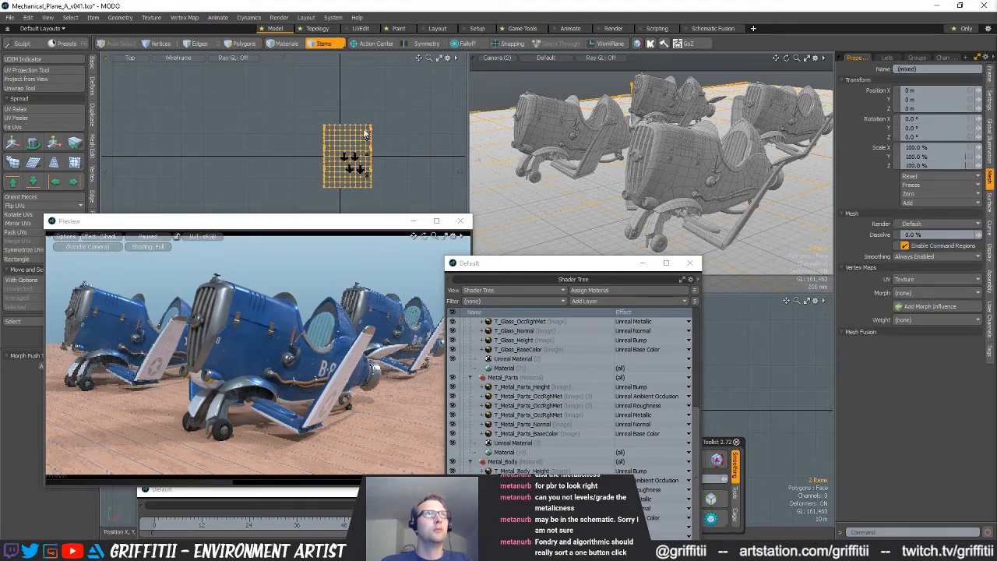
key("3")
key("w")
key("x")
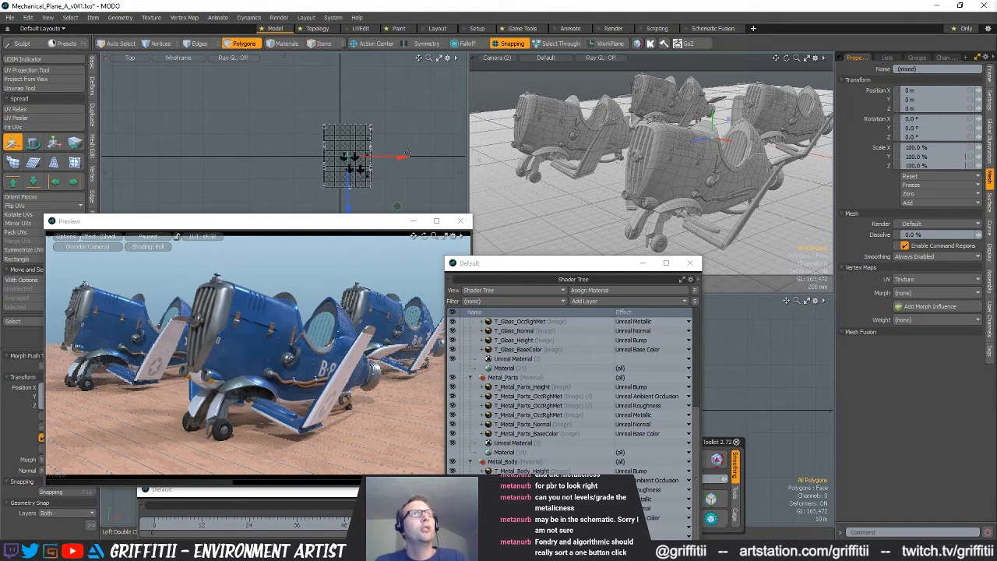
left_click(354, 95)
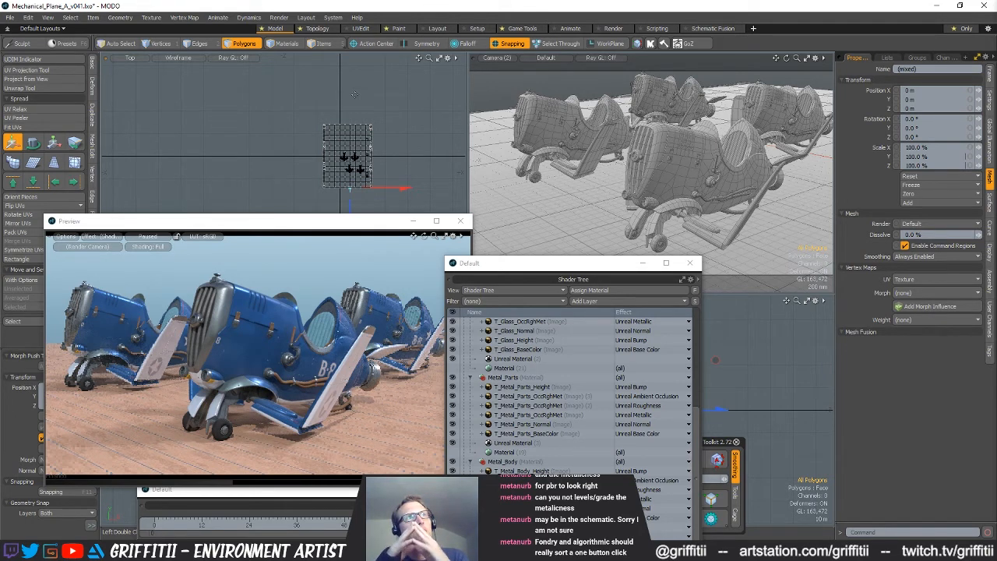
Capture a screen region covering the rendered planes in the preview and start saving it as an image
key("Print")
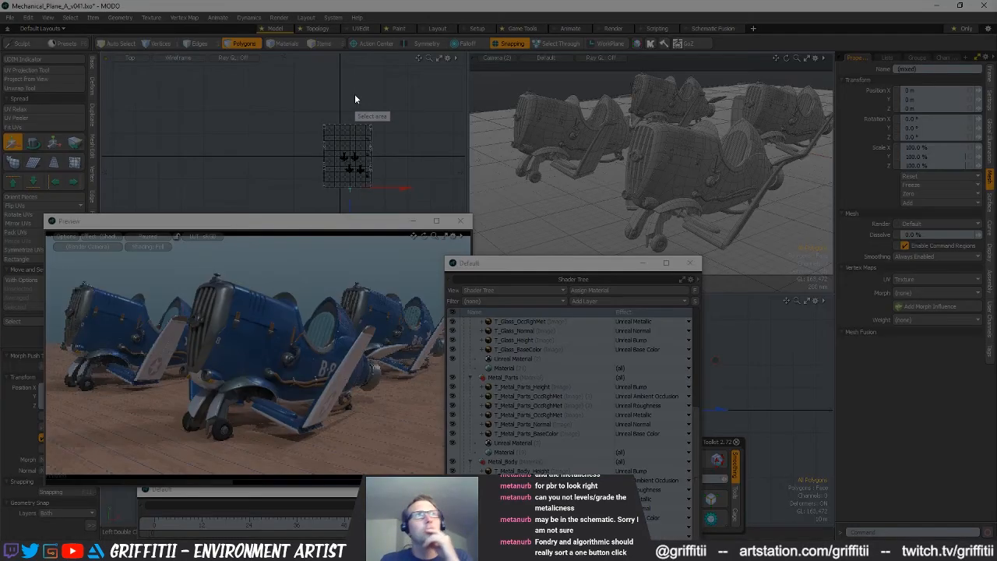
mouse_move(46, 237)
left_mouse_down()
mouse_move(463, 442)
mouse_move(639, 475)
mouse_move(442, 472)
left_mouse_up()
key("ctrl+s")
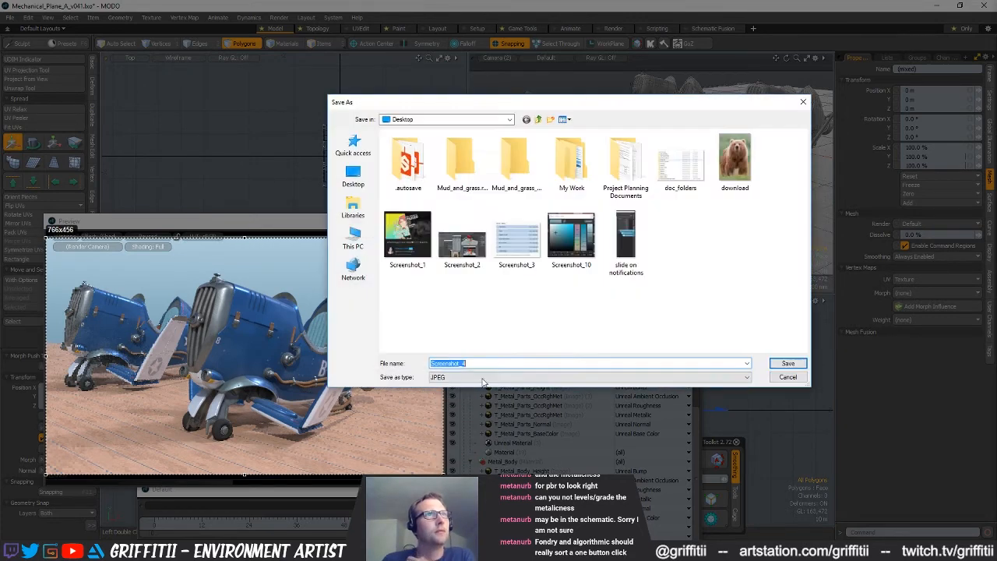
Browse to the Progress folder of the Mechanical_Plane project, inside Documents, Projects and Modo
left_click(361, 243)
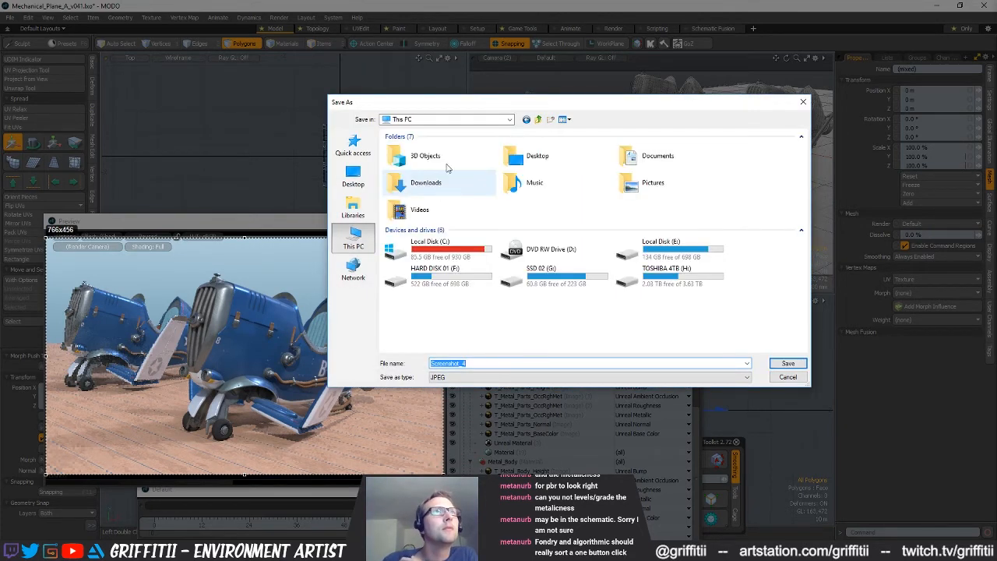
double_click(429, 250)
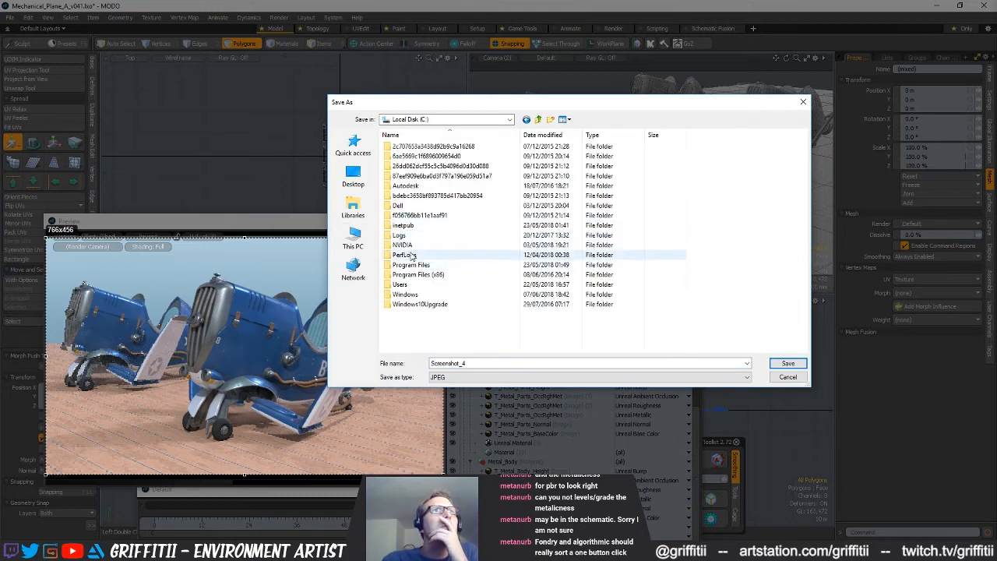
left_click(353, 177)
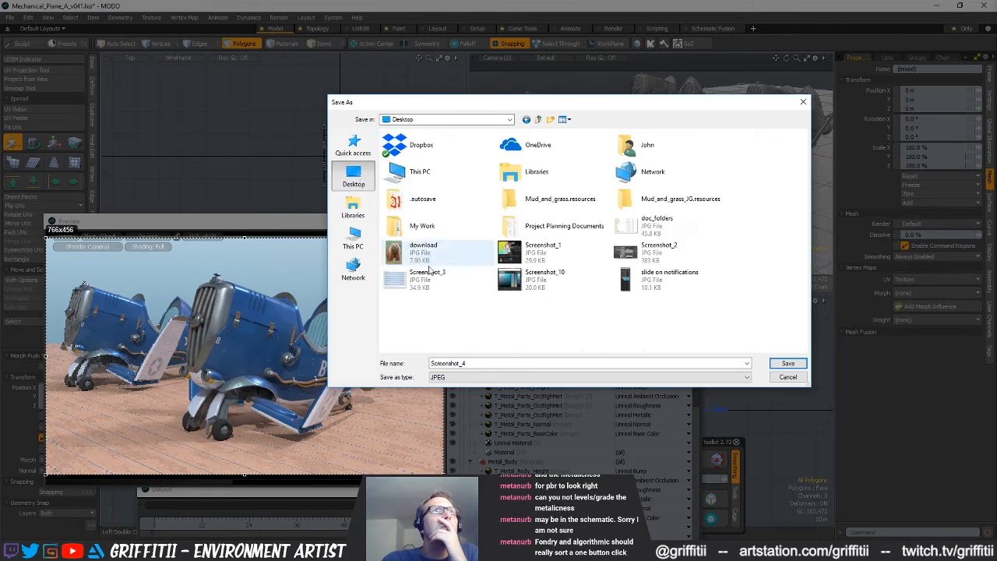
double_click(639, 148)
double_click(750, 149)
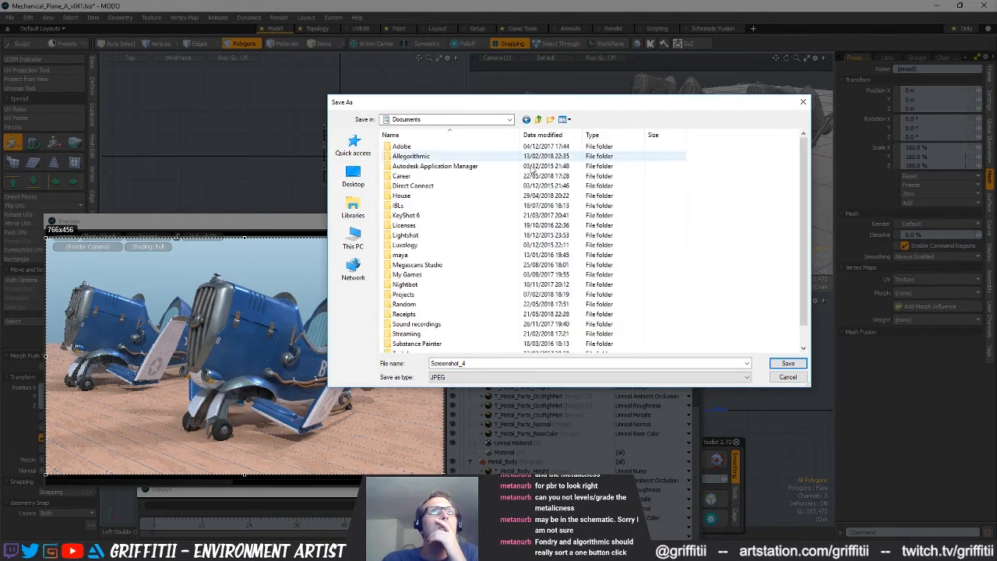
double_click(405, 295)
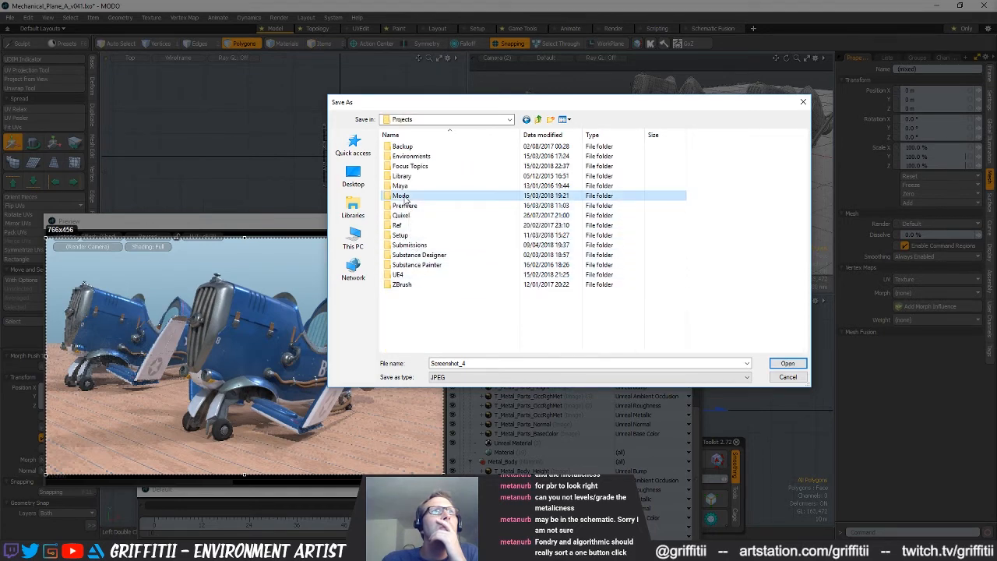
double_click(401, 196)
double_click(418, 244)
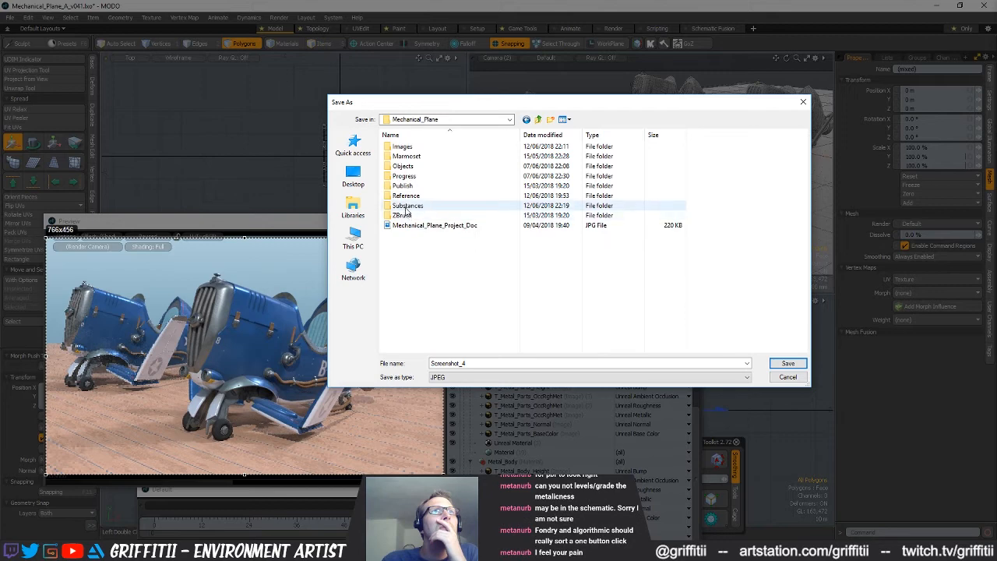
double_click(404, 176)
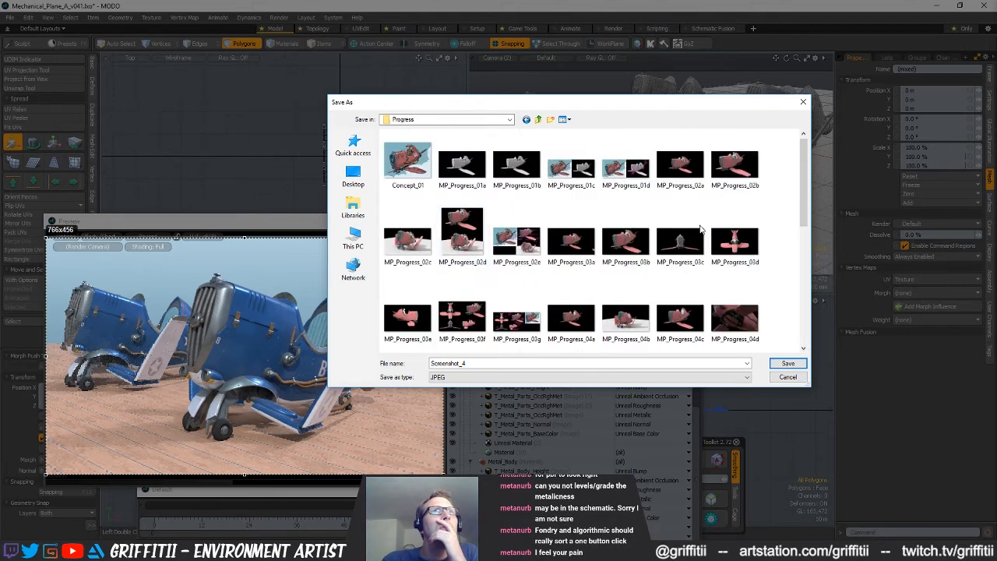
Check the naming of the existing progress images and save the screenshot as MP_Progress_20a in JPEG format
left_click_drag(798, 188, 794, 290)
scroll(794, 289, "down", 2)
double_click(572, 364)
type("MP_Progress_")
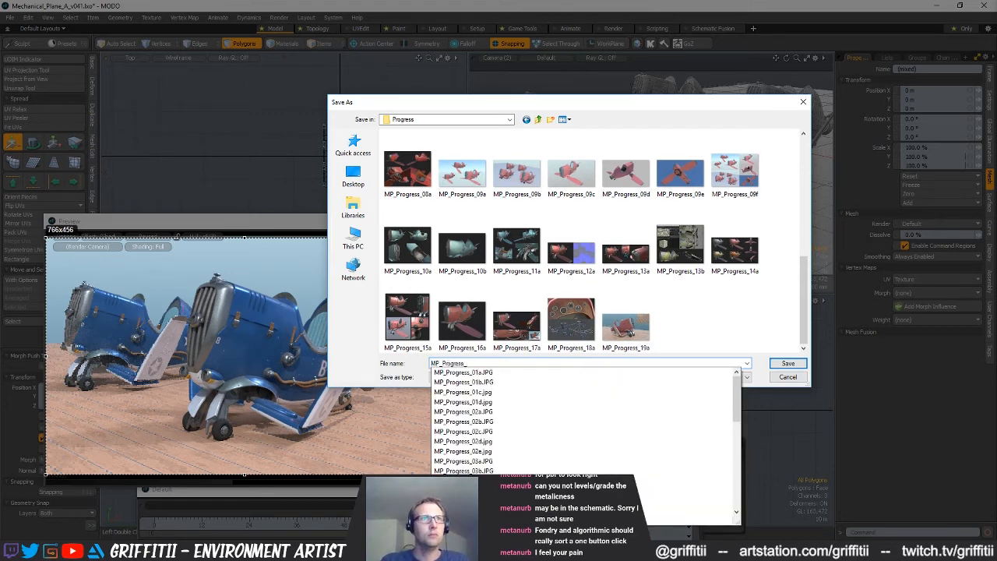
type("20a")
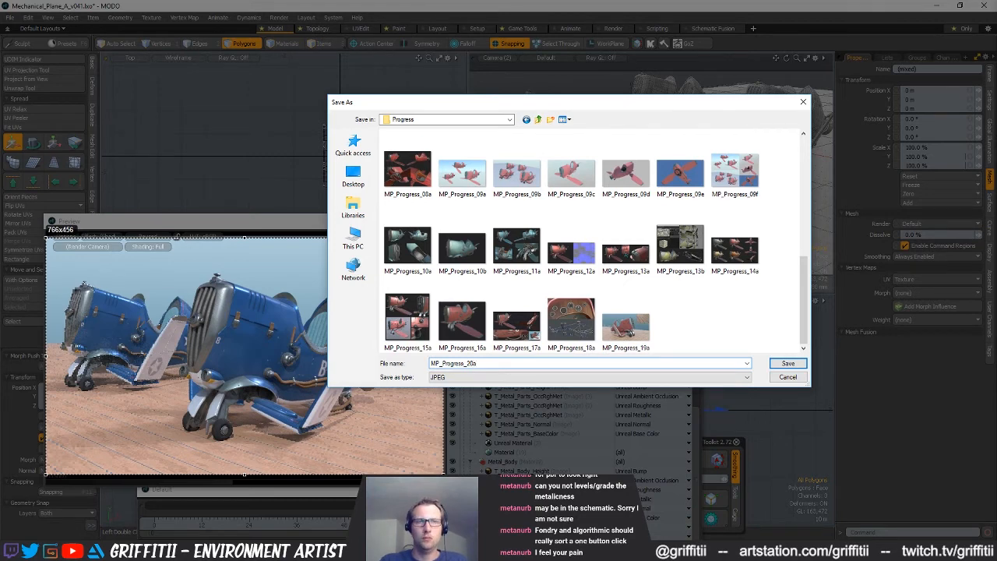
key("Return")
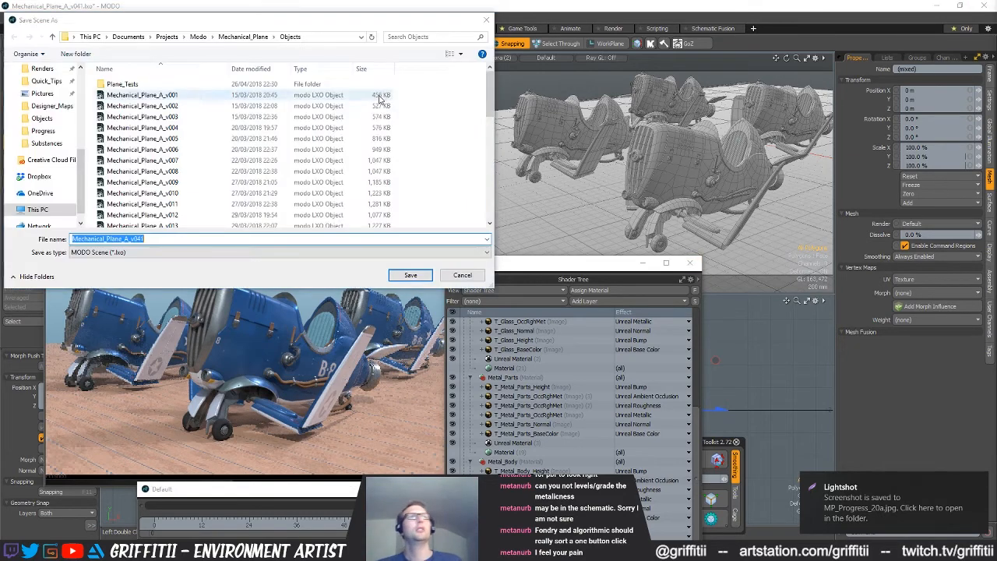
Save the scene as a new version named Mechanical_Plane_A_v042
left_click(149, 238)
type("2")
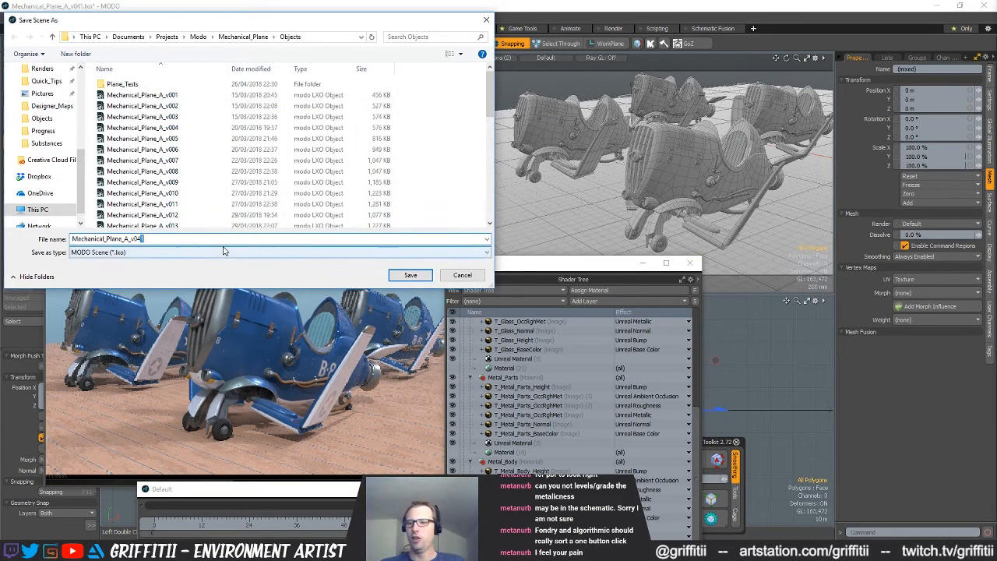
key("Return")
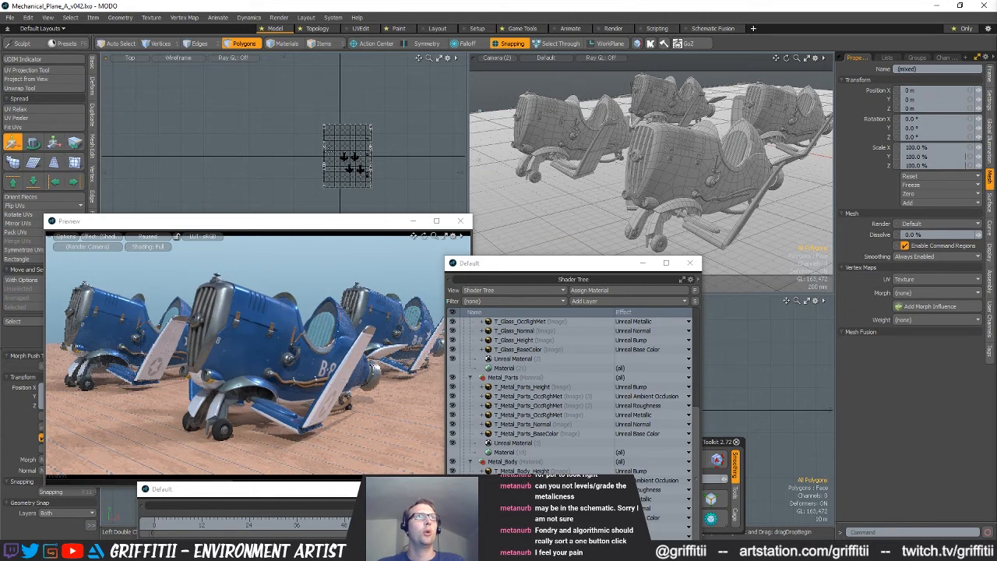
Select the mesh item containing the four planes and rename it as Decked_Planes
left_click_drag(395, 162, 385, 165, "alt")
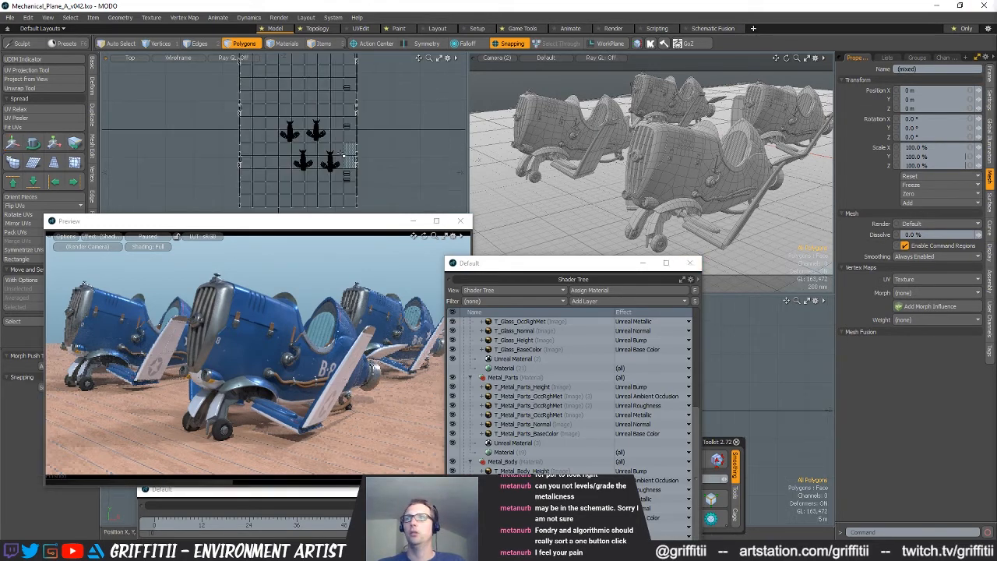
key("1")
key("5")
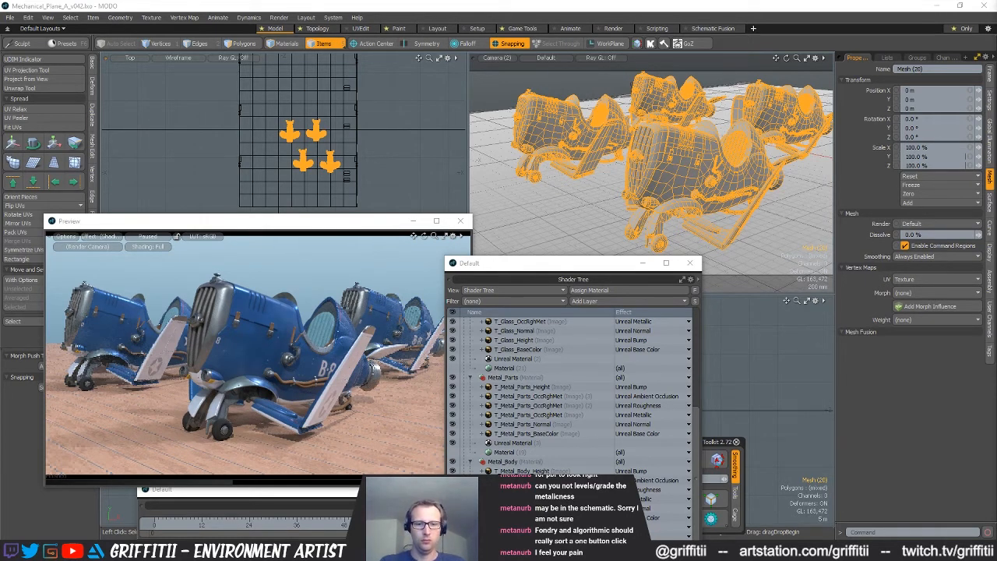
key("Return")
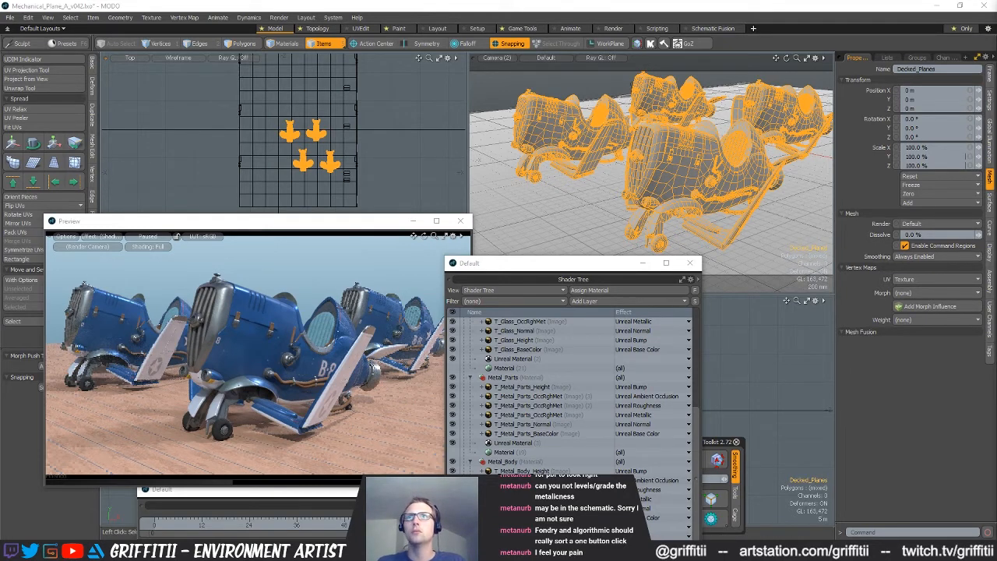
Hide the Decked_Planes mesh and check which items make up the decking and its hatches
key("h")
left_click(318, 145)
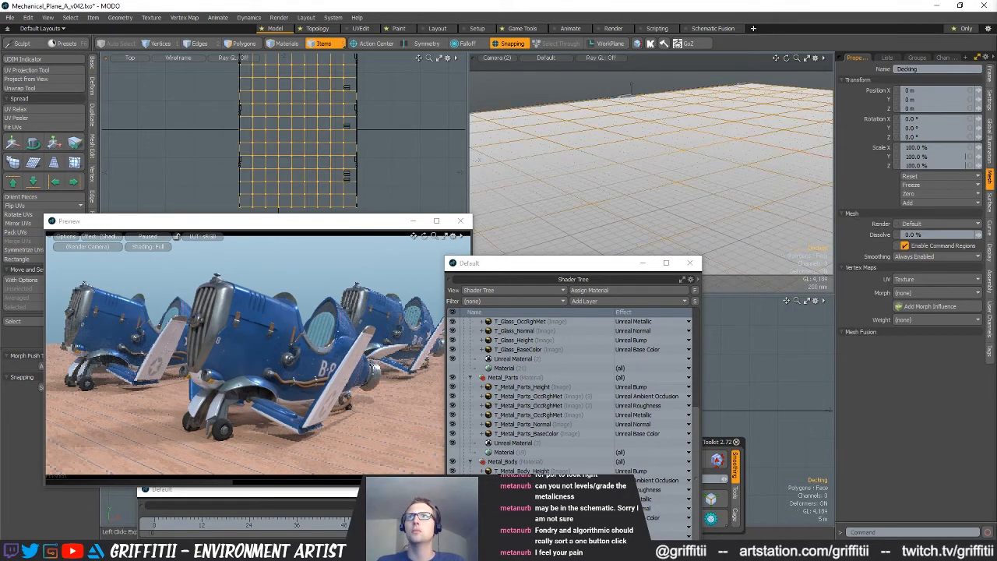
left_click(347, 177)
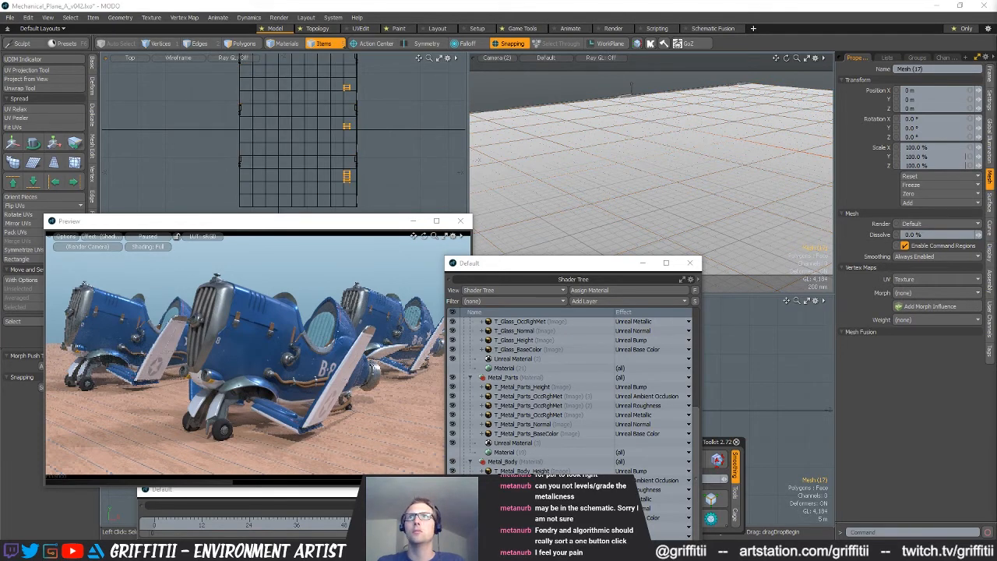
left_click(318, 142)
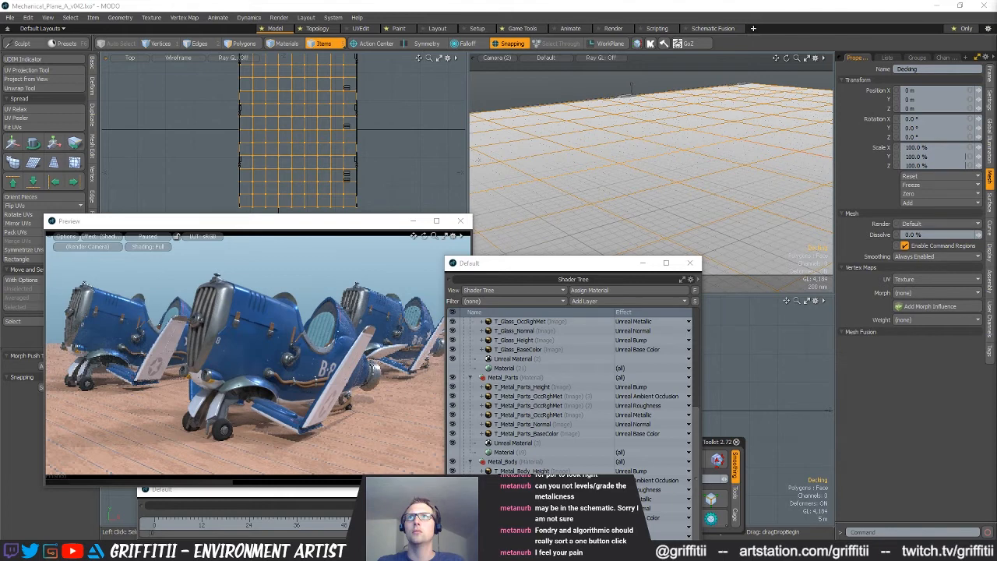
Rename the deck-edge fittings mesh, and rename the mesh of small hatches as Deck_Hatches
left_click(347, 177)
left_click(356, 161)
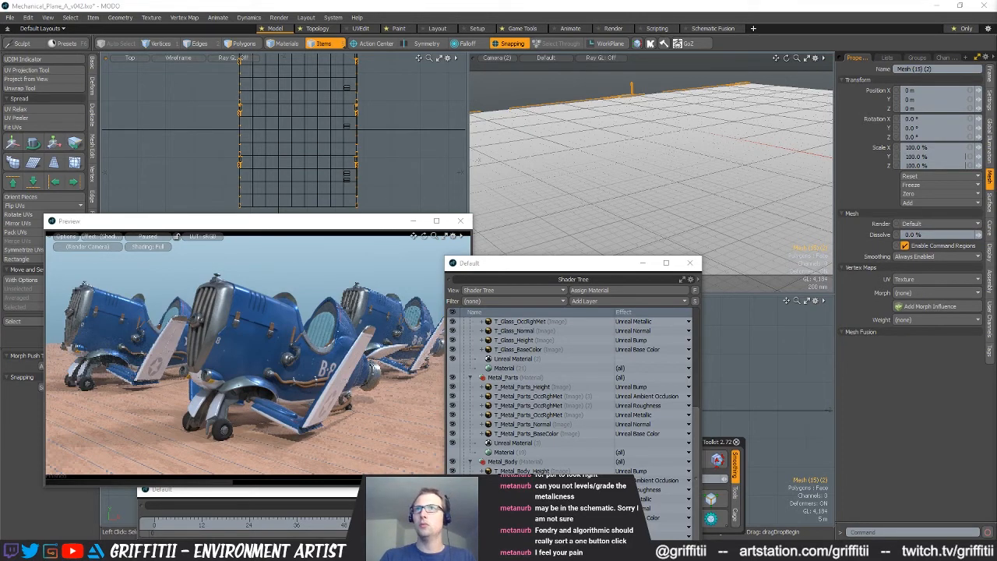
key("Return")
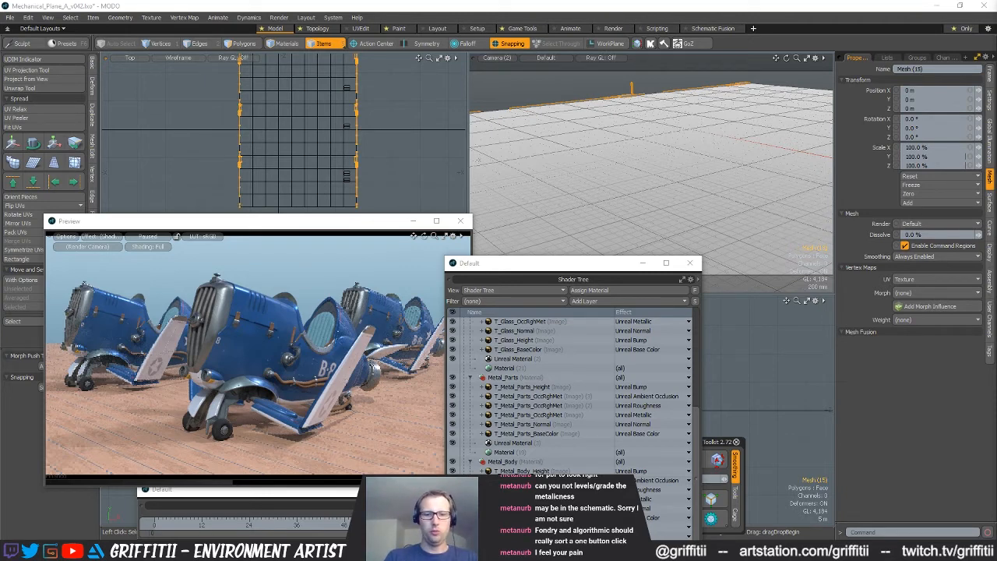
key("Return")
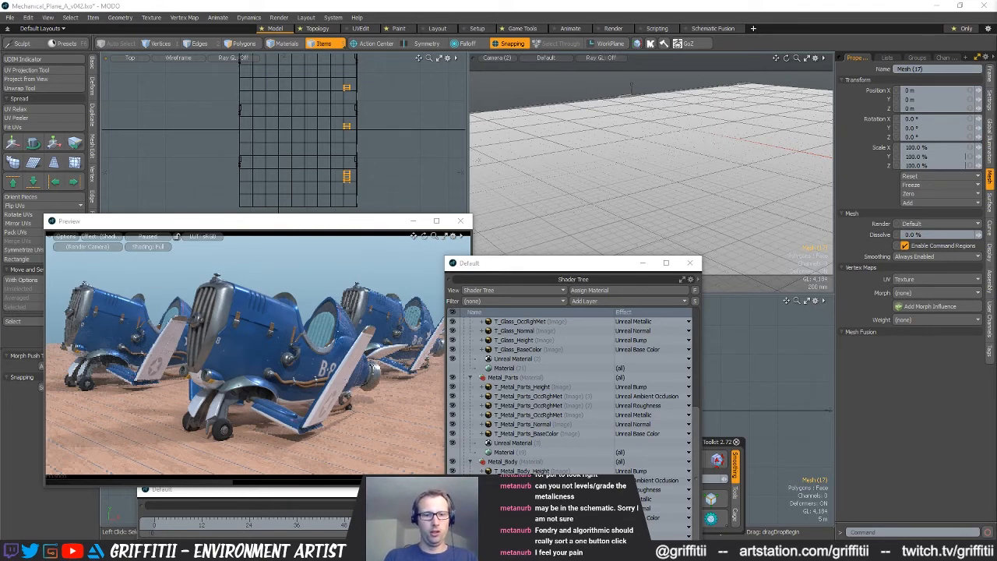
key("Down")
key("Down")
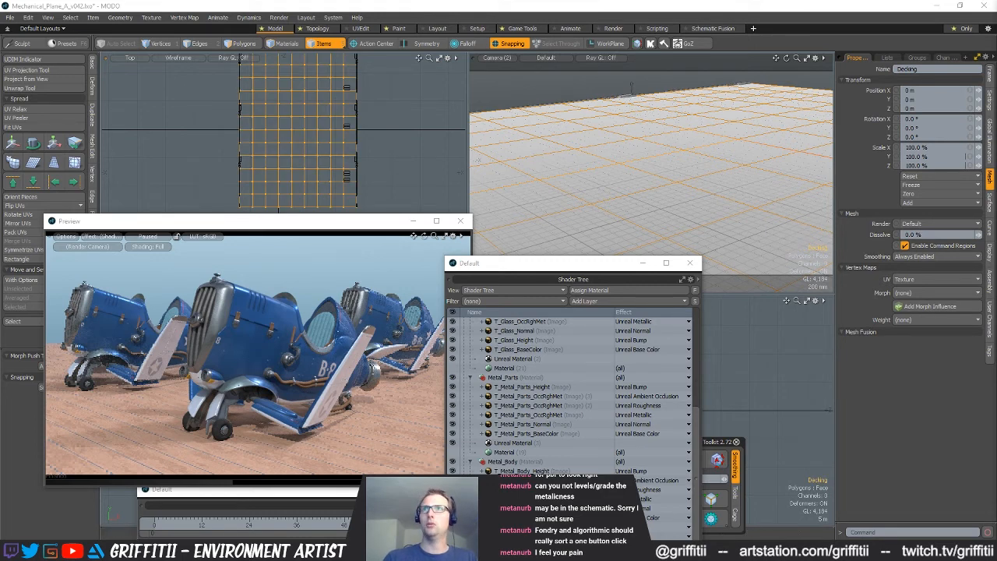
Duplicate the decking and edge meshes and move the copies one deck length along, snapped against the original deck's end
left_click(241, 117)
left_click(245, 121, "shift")
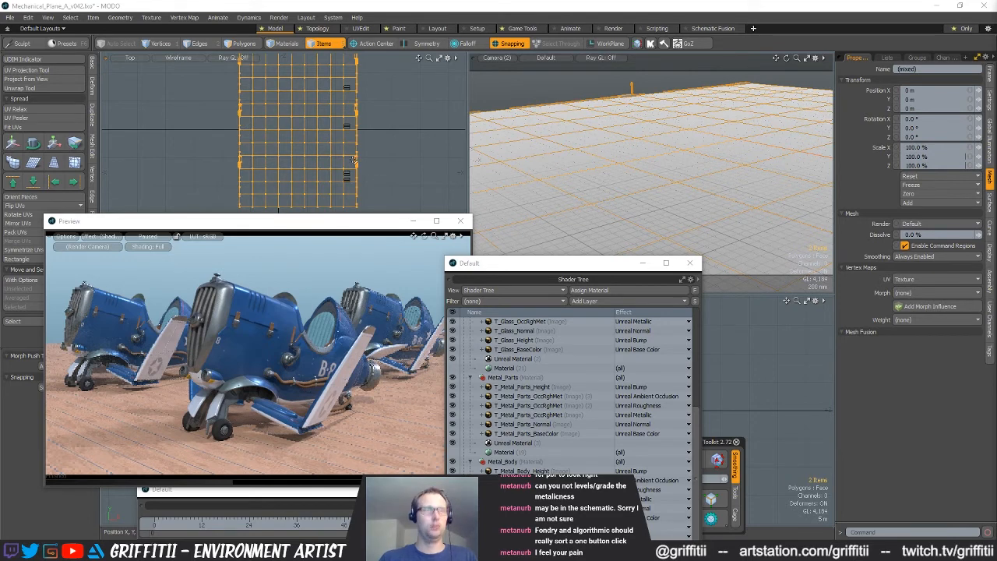
key("2")
scroll(366, 153, "down", 4)
key("w")
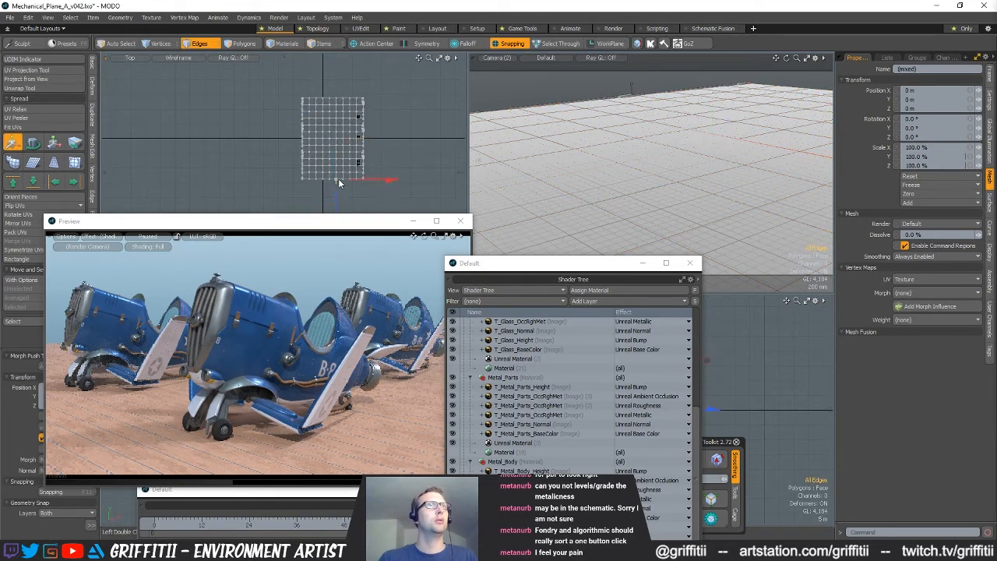
left_click_drag(336, 198, 362, 129)
key("q")
Select the Deck_Hatches mesh item and duplicate it
key("3")
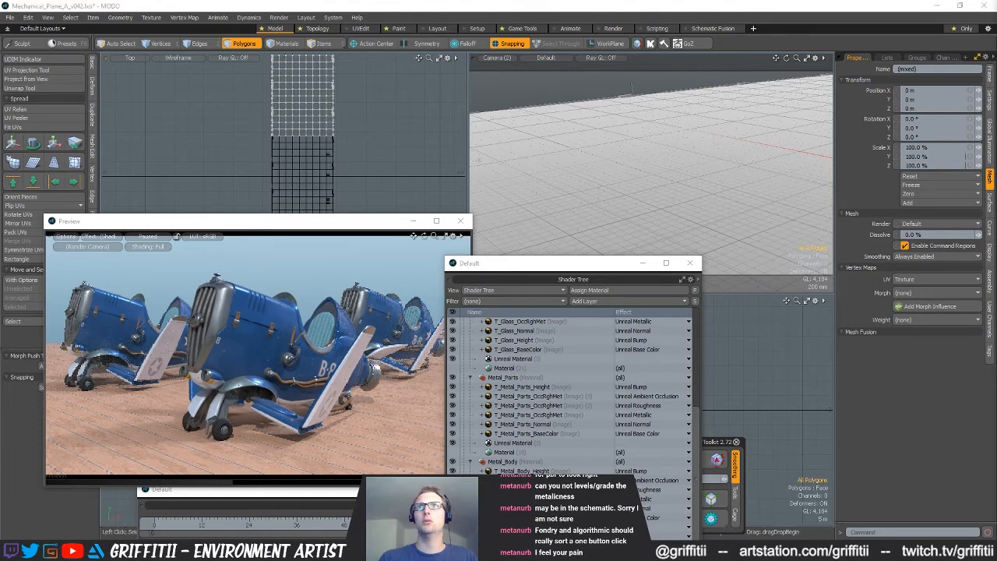
left_click_drag(359, 149, 361, 125, "alt+shift")
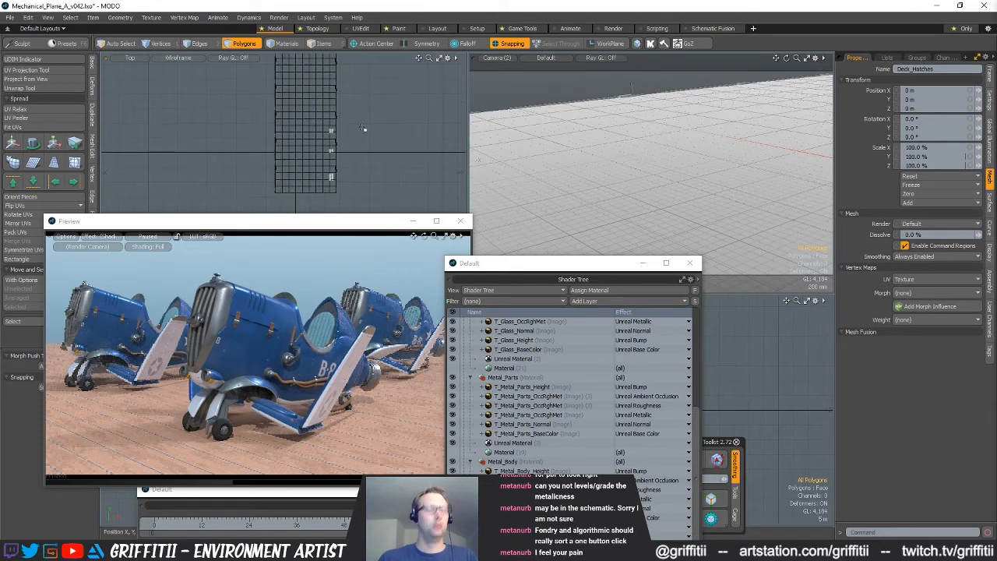
key("5")
key("ctrl+d")
key("3")
Rotate the duplicated hatches and move them to the opposite side of the extended deck
left_click_drag(352, 149, 368, 169, "alt+shift")
key("e")
mouse_move(360, 117)
left_mouse_down()
mouse_move(342, 204)
mouse_move(392, 178)
left_mouse_up()
key("w")
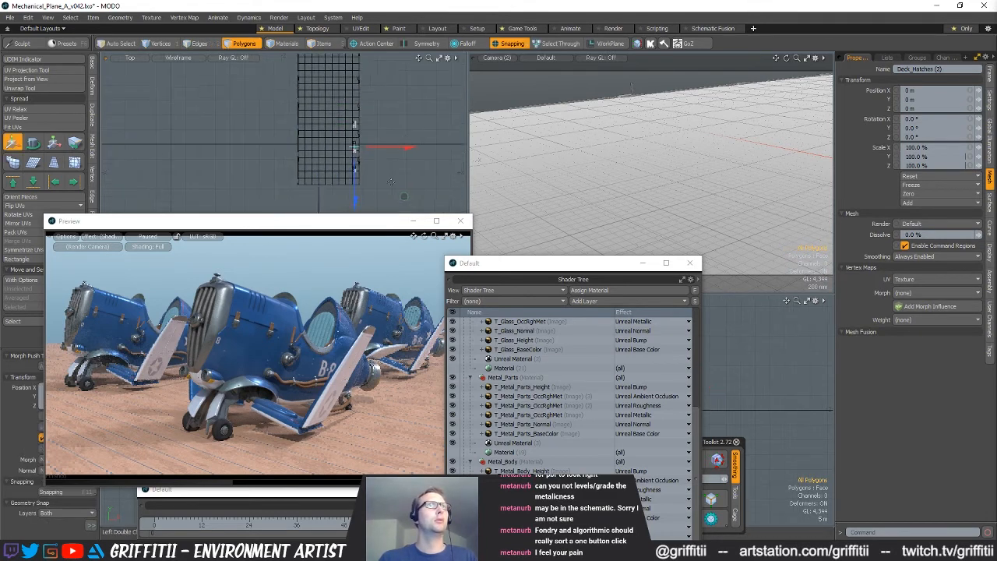
key("shift+a")
mouse_move(684, 143)
left_mouse_down("alt")
mouse_move(682, 173)
mouse_move(716, 173)
left_mouse_up("alt")
key("ctrl+z")
key("ctrl+z")
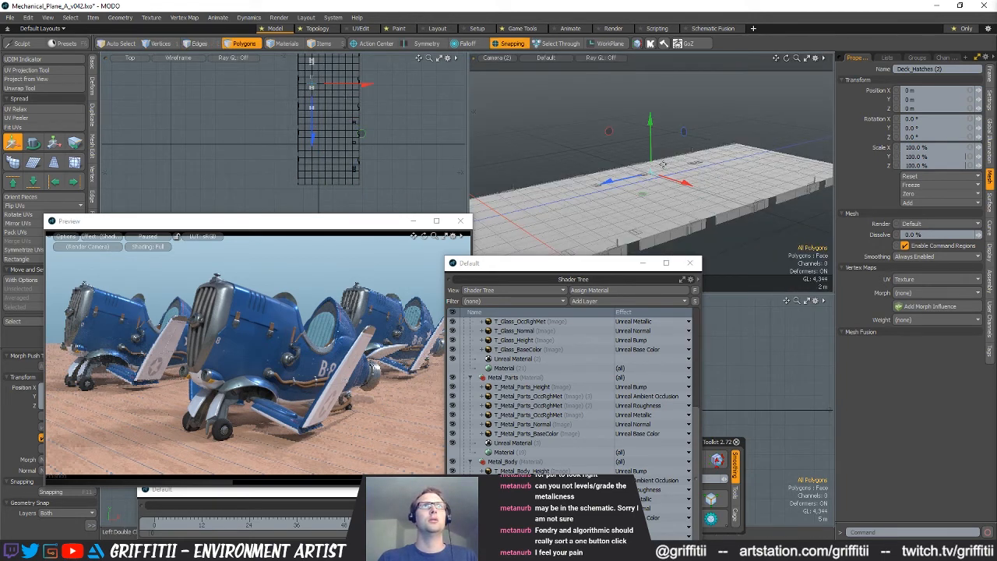
key("ctrl+z")
key("ctrl+z")
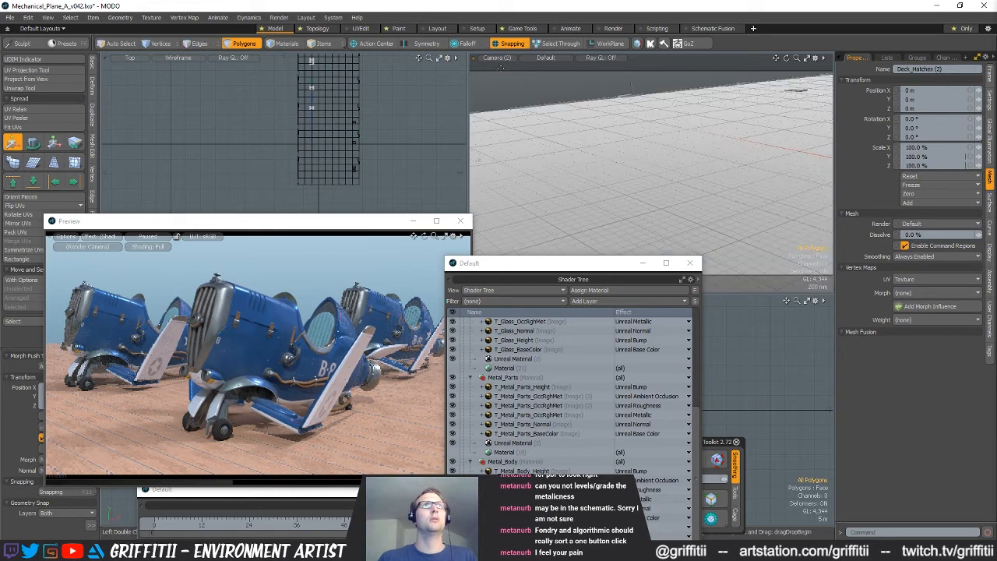
Switch the Camera (2) viewport to the free Perspective view and frame the duplicated hatches up close
left_click(500, 59)
left_click(511, 55)
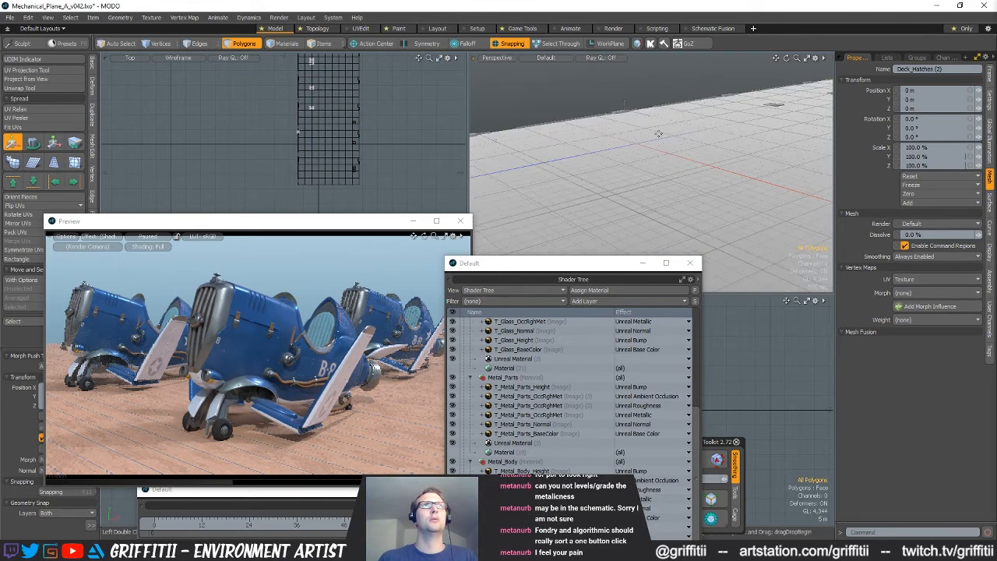
left_click_drag(689, 131, 684, 191, "alt")
scroll(662, 183, "down", 5)
scroll(646, 178, "up", 7)
scroll(669, 159, "up", 5)
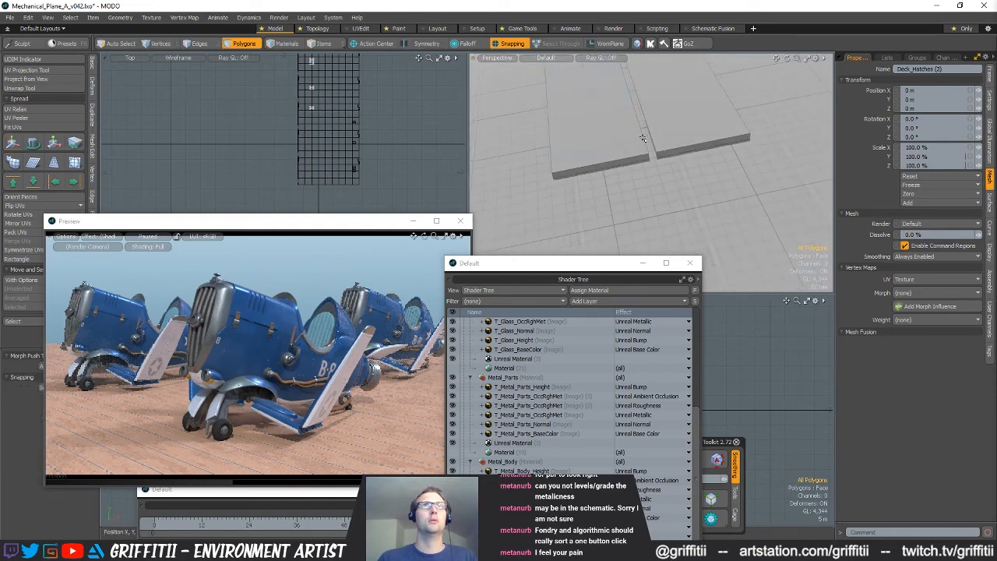
Move the duplicated hatches with snapping to line them up with the deck grid and check their placement along the deck
key("w")
mouse_move(646, 169)
left_mouse_down()
mouse_move(718, 173)
mouse_move(721, 156)
mouse_move(694, 192)
left_mouse_up()
scroll(720, 177, "down", 4)
scroll(709, 152, "down", 2)
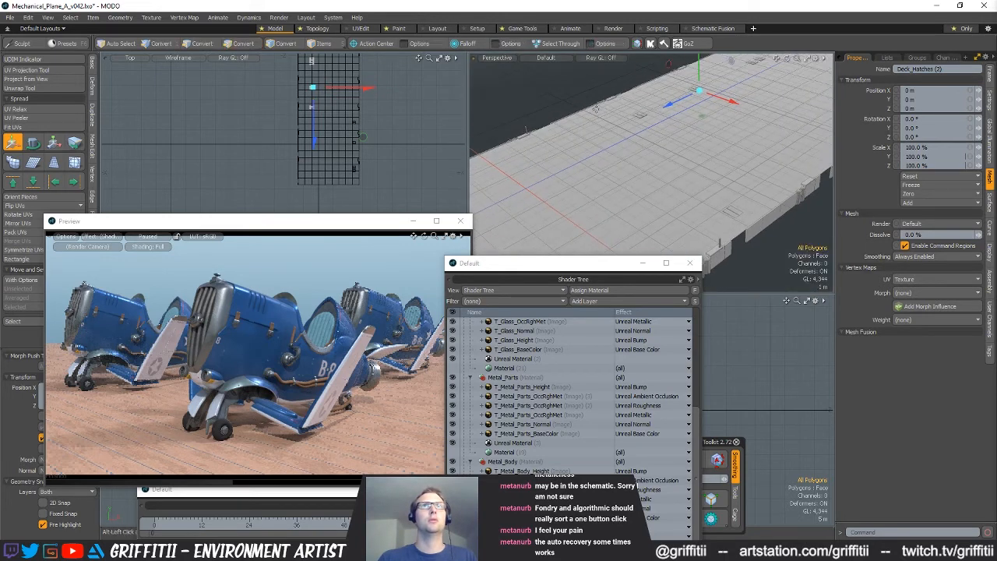
key("space")
left_click_drag(640, 176, 640, 144, "alt")
left_click_drag(624, 180, 663, 178, "alt")
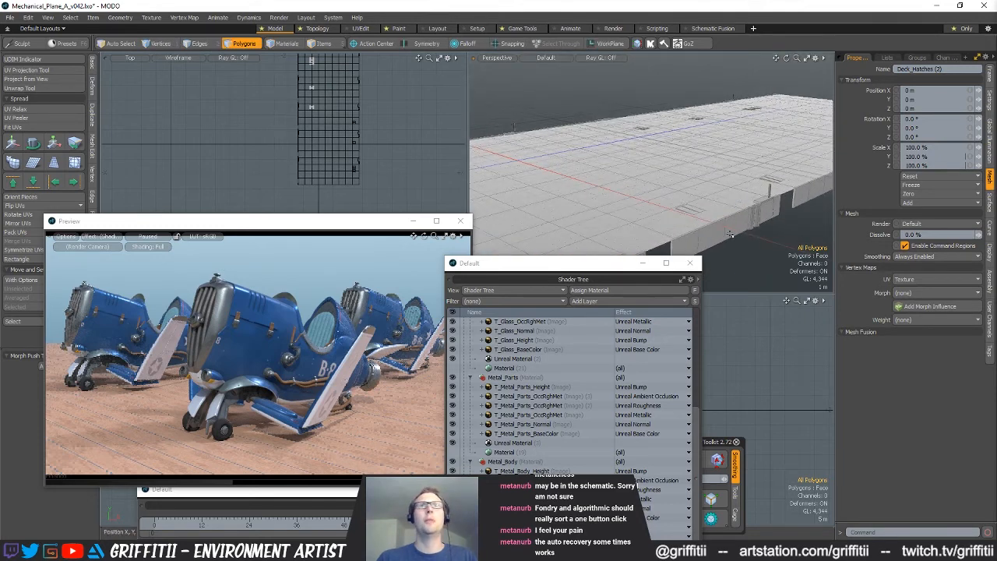
Pick a polygon of the Deck mesh and activate its Carrier_Decking_01 base color layer to show the decking texture on the deck
scroll(754, 204, "up", 2)
left_click_drag(670, 183, 719, 154, "alt")
key("5")
left_click(686, 161)
key("3")
left_click_drag(681, 185, 663, 118, "alt")
left_click(609, 151)
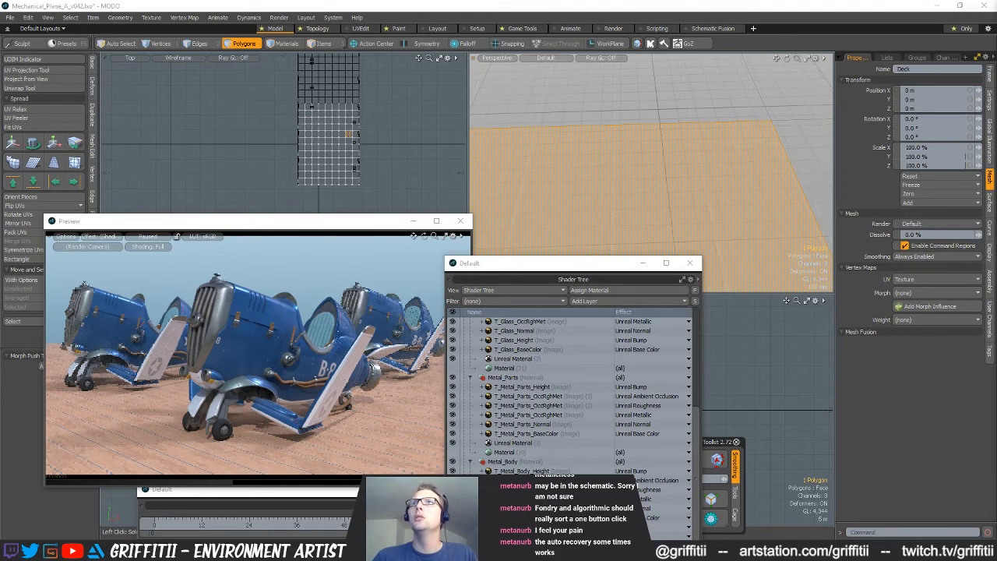
scroll(532, 321, "up", 6)
left_click(532, 321)
left_click_drag(532, 321, 532, 313)
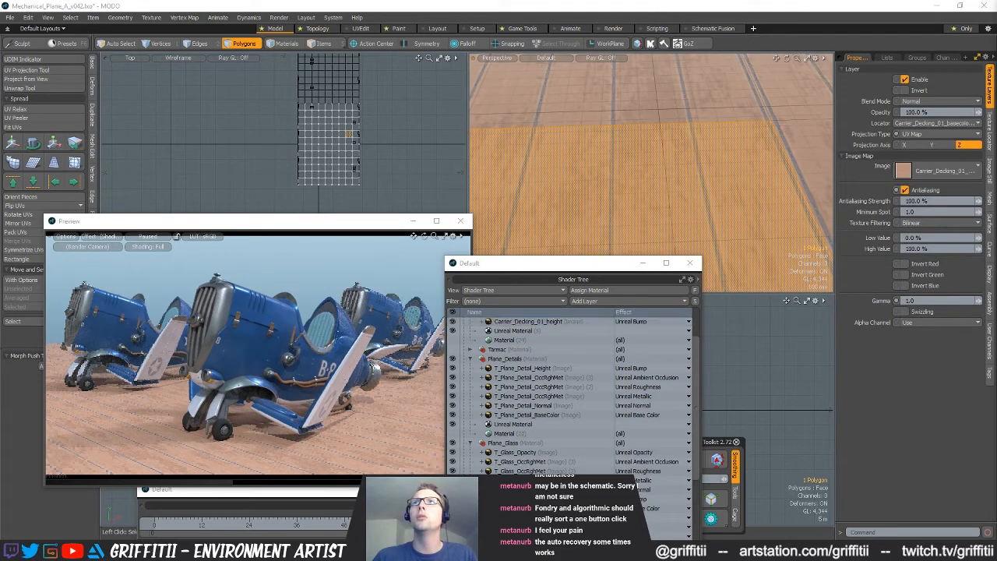
Examine the plank layout and seams of the decking texture across the deck surface
left_click_drag(677, 173, 690, 211, "alt")
scroll(655, 137, "down", 4)
key("1")
scroll(690, 187, "up", 5)
left_click_drag(758, 165, 628, 142, "alt")
scroll(689, 109, "down", 3)
scroll(679, 140, "down", 3)
key("5")
key("3")
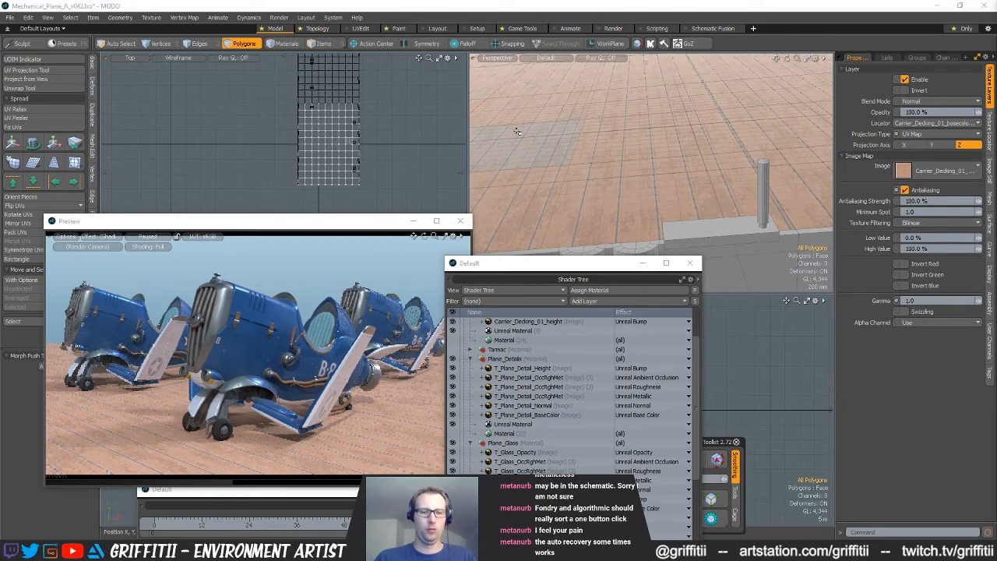
Add a box to the Deck mesh at the centre and scale it to the width of one deck plank
left_click(621, 165)
left_click(92, 64)
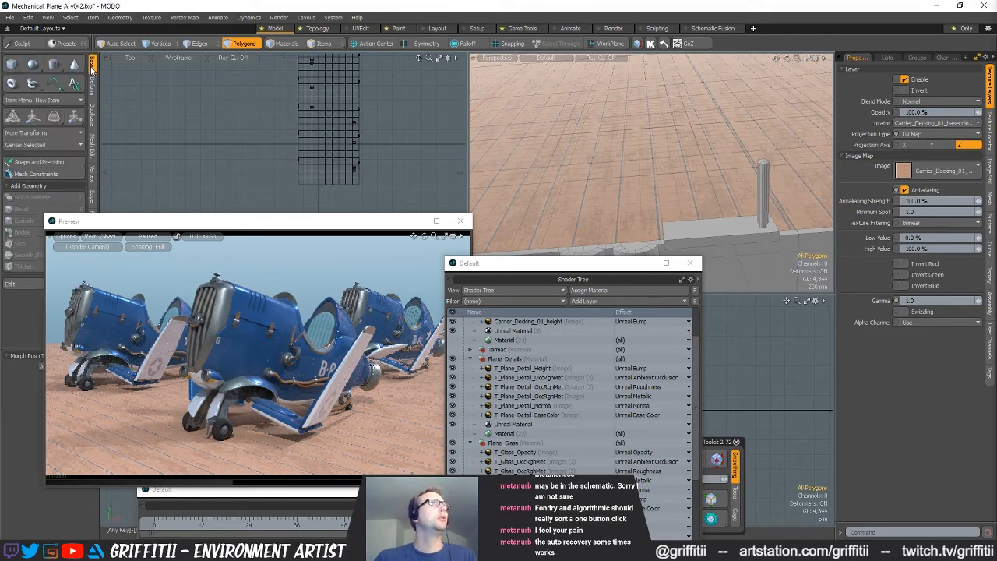
scroll(331, 140, "up", 5)
left_click(34, 117)
scroll(640, 150, "down", 5)
left_click_drag(641, 150, 651, 154, "alt")
scroll(644, 115, "up", 10)
left_click_drag(623, 116, 603, 119, "alt")
key("r")
scroll(600, 117, "down", 6)
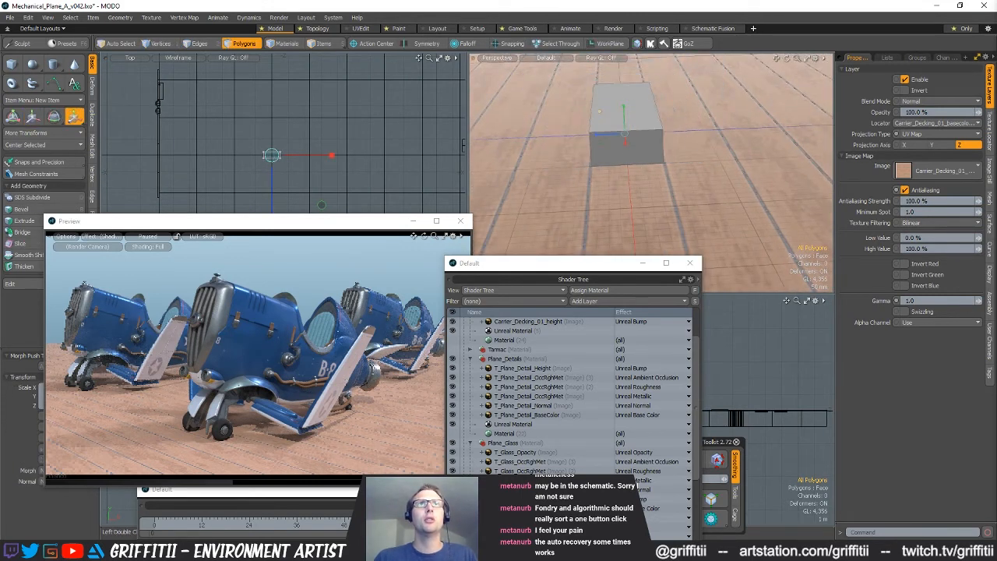
left_click_drag(600, 116, 611, 126, "alt")
key("space")
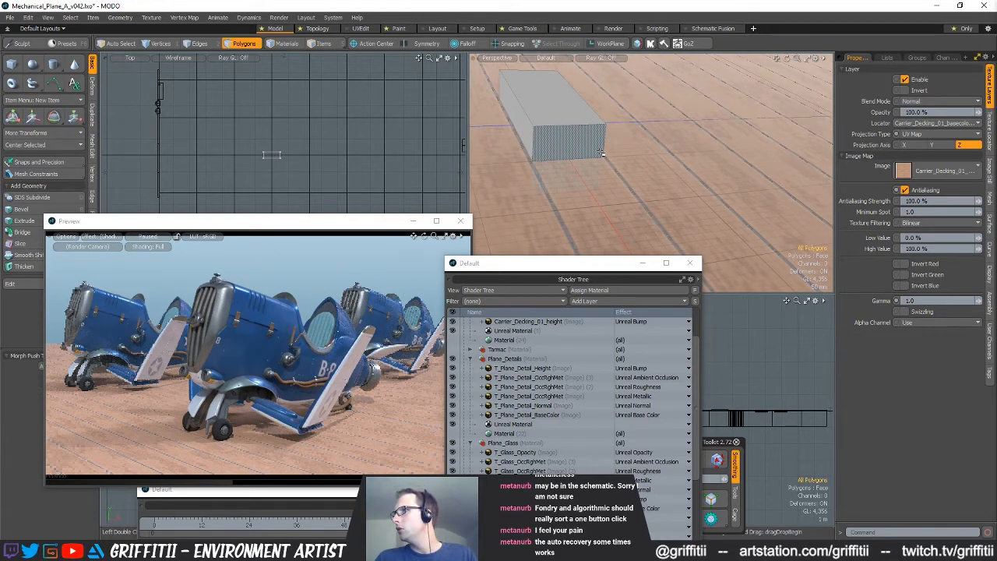
Move the vertices at the box's ends outwards so that it spans the full width of the deck
key("1")
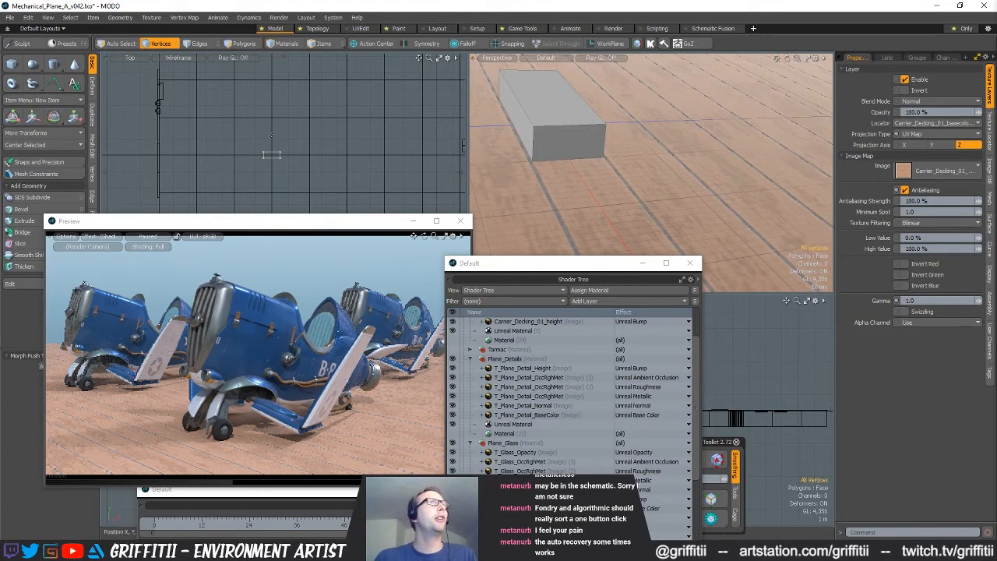
key("w")
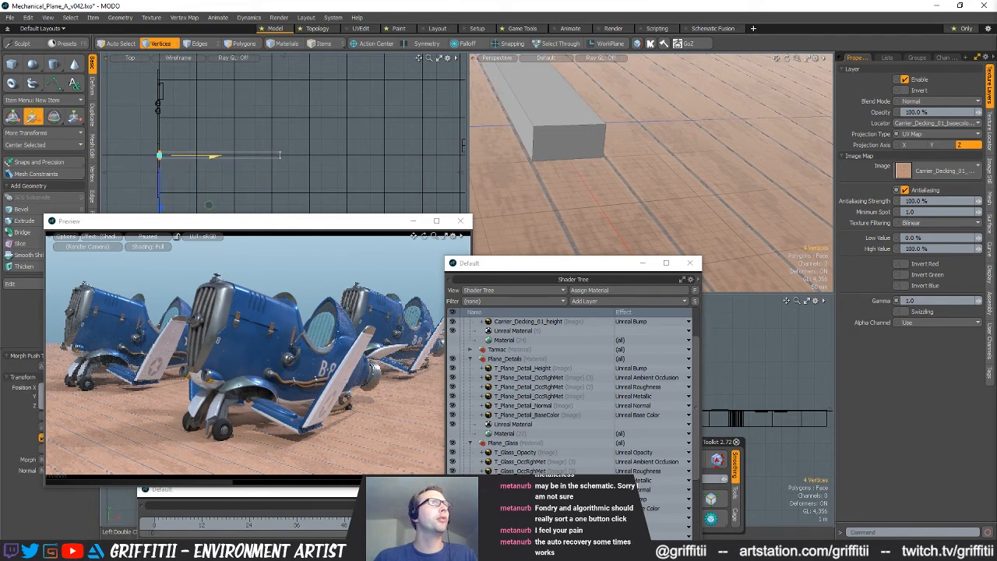
scroll(260, 156, "up", 5)
left_click_drag(260, 156, 276, 168, "alt+shift")
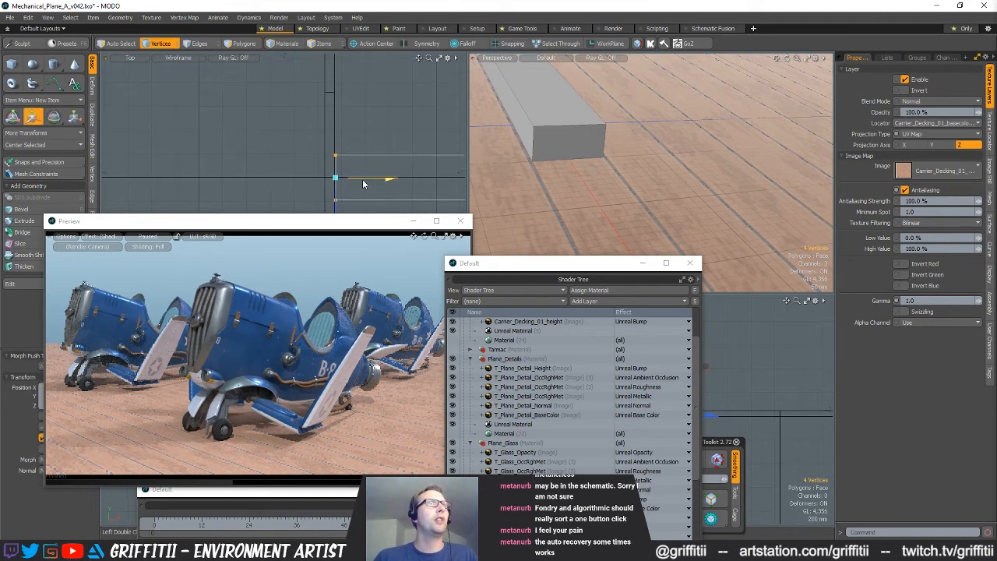
scroll(368, 173, "down", 6)
left_click_drag(368, 173, 201, 171, "alt+shift")
key("q")
right_click_drag(342, 142, 415, 181)
left_click_drag(415, 182, 606, 116, "alt+shift")
Lower the box's top face so that it sits just above the deck surface as a raised plank
key("w")
key("space")
key("space")
key("space")
left_click(592, 165)
key("w")
left_click_drag(797, 336, 828, 315, "alt+shift")
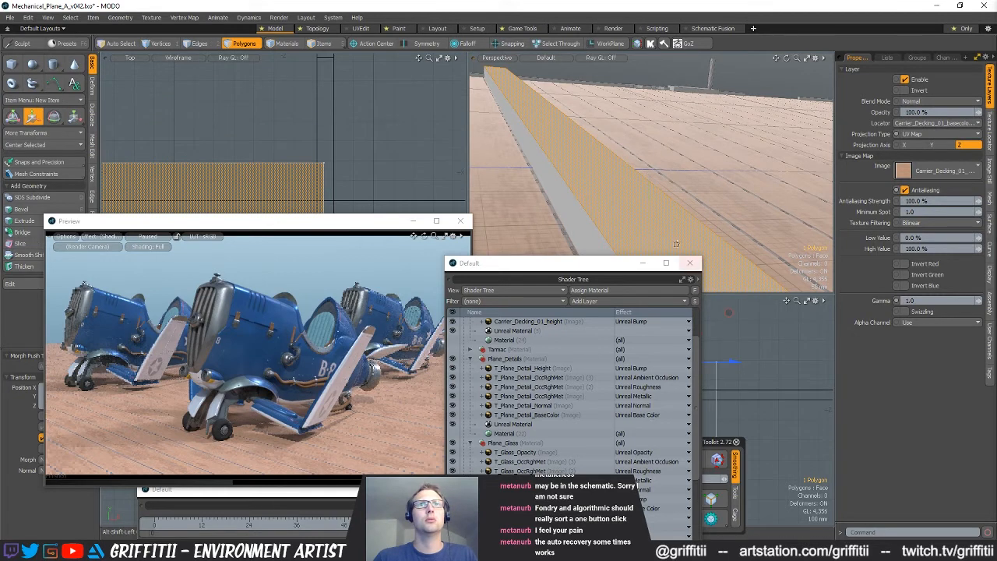
left_click_drag(678, 223, 679, 172, "alt")
left_click(677, 190)
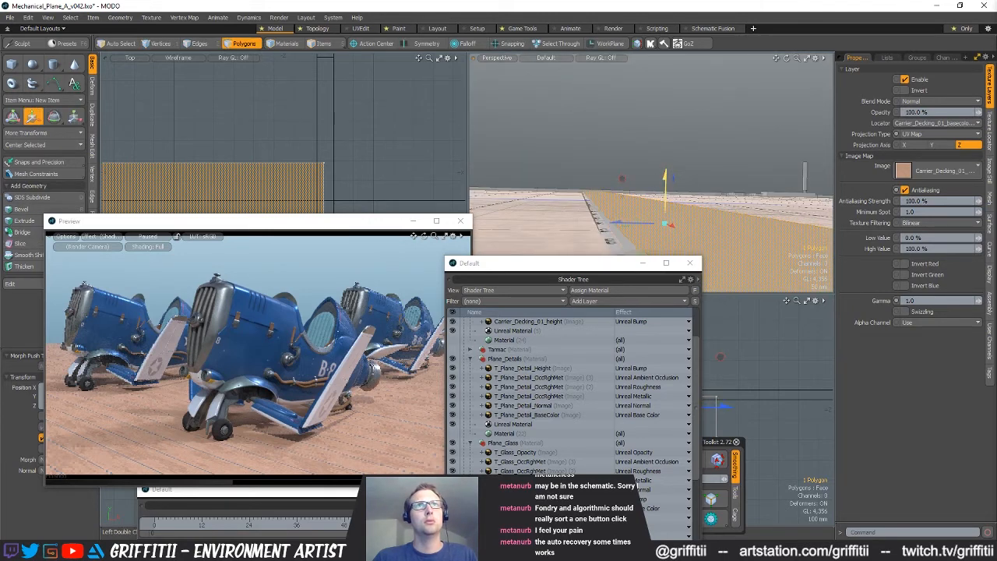
left_click_drag(684, 219, 658, 226, "alt+shift")
Delete the plank's hidden bottom and end faces
key("space")
key("space")
key("space")
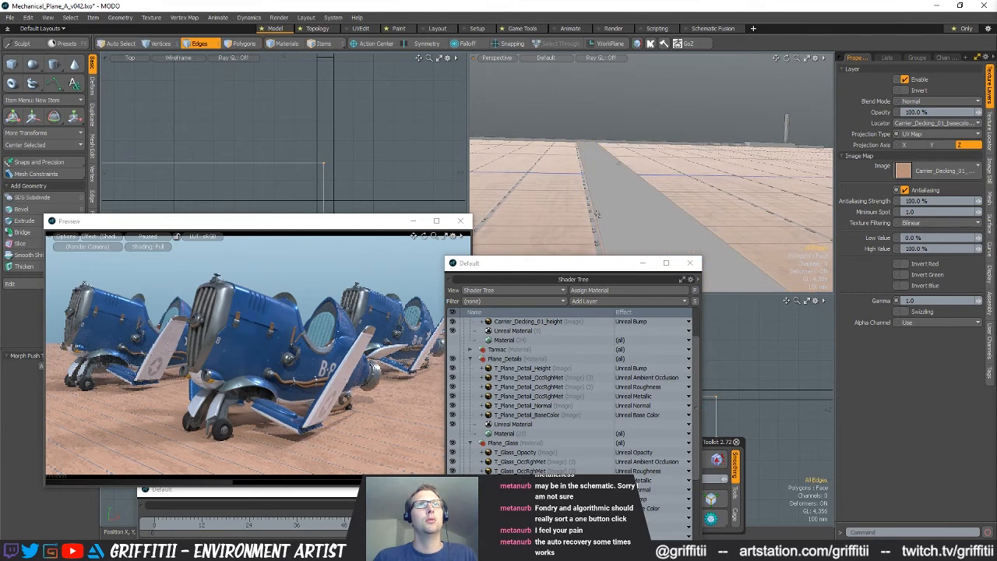
key("space")
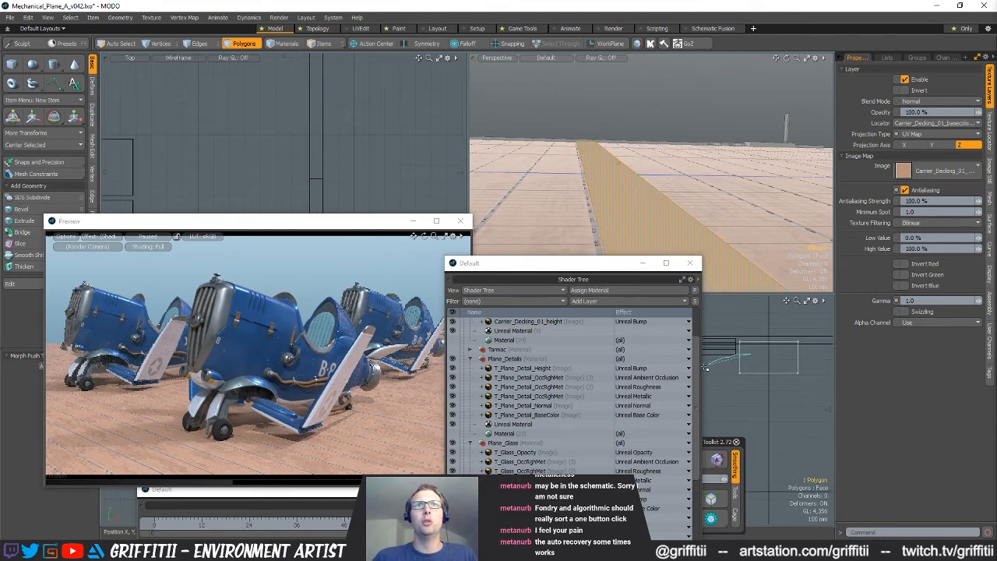
scroll(269, 153, "down", 10)
left_click_drag(269, 156, 298, 144, "alt+shift")
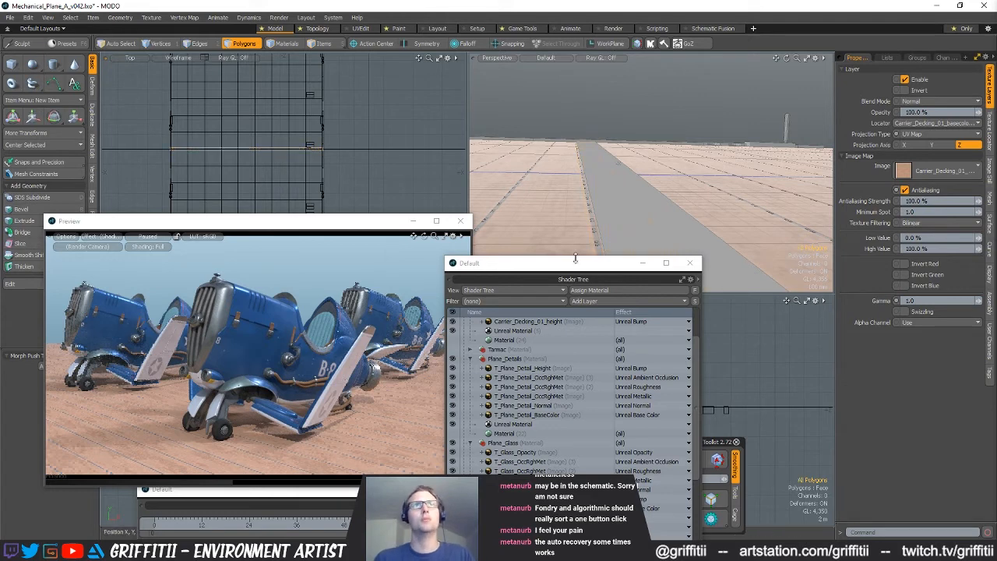
Bevel the plank's two long top edges by 5 mm with a round level of 1
mouse_move(716, 407)
left_mouse_down("alt+shift")
mouse_move(773, 395)
mouse_move(712, 395)
mouse_move(777, 353)
left_mouse_up("alt+shift")
key("2")
right_click_drag(744, 348, 751, 373)
mouse_move(828, 341)
right_mouse_down("shift")
mouse_move(854, 378)
mouse_move(829, 366)
right_mouse_up("shift")
key("b")
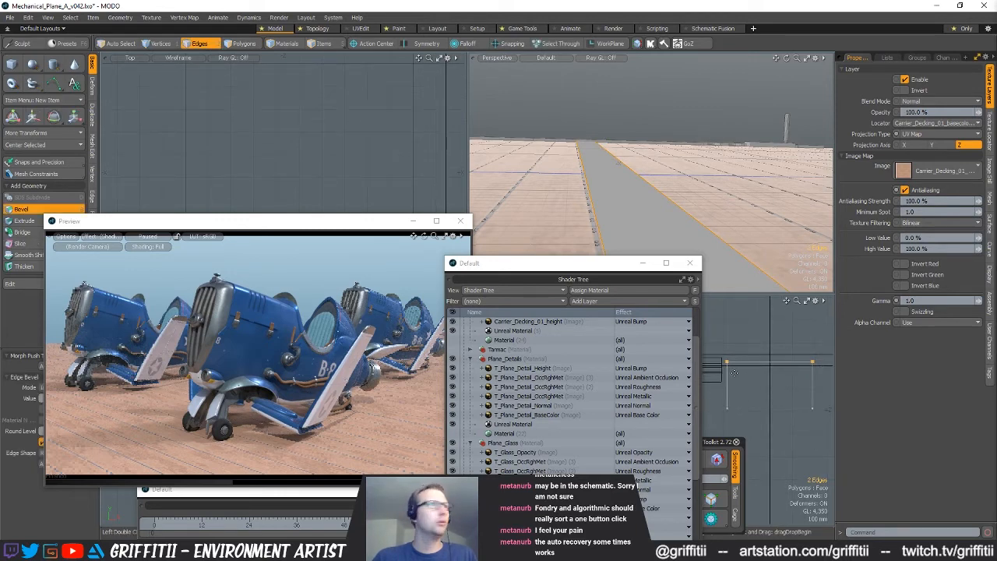
left_click_drag(771, 366, 787, 367, "ctrl+alt")
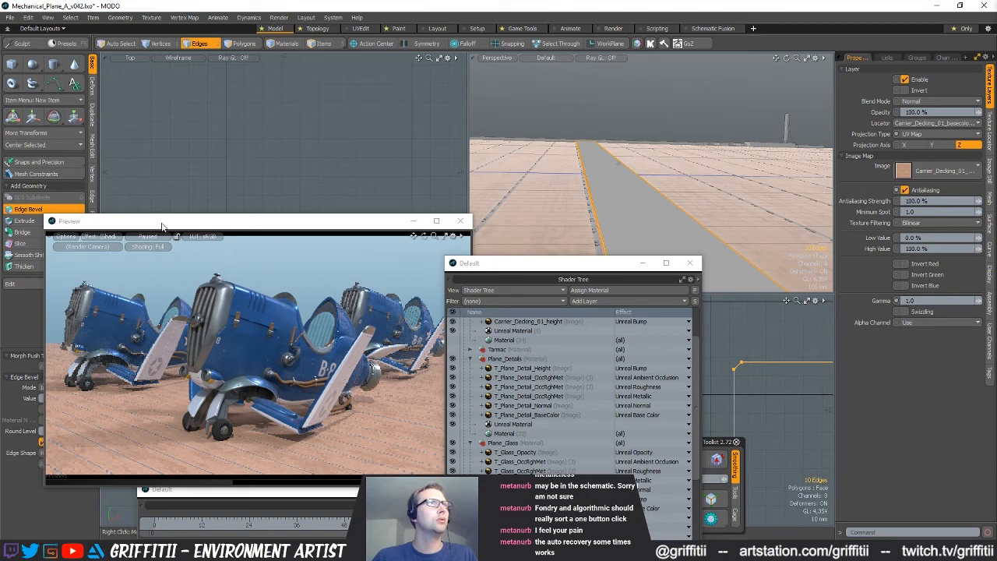
left_click_drag(162, 226, 201, 224)
left_click(52, 429)
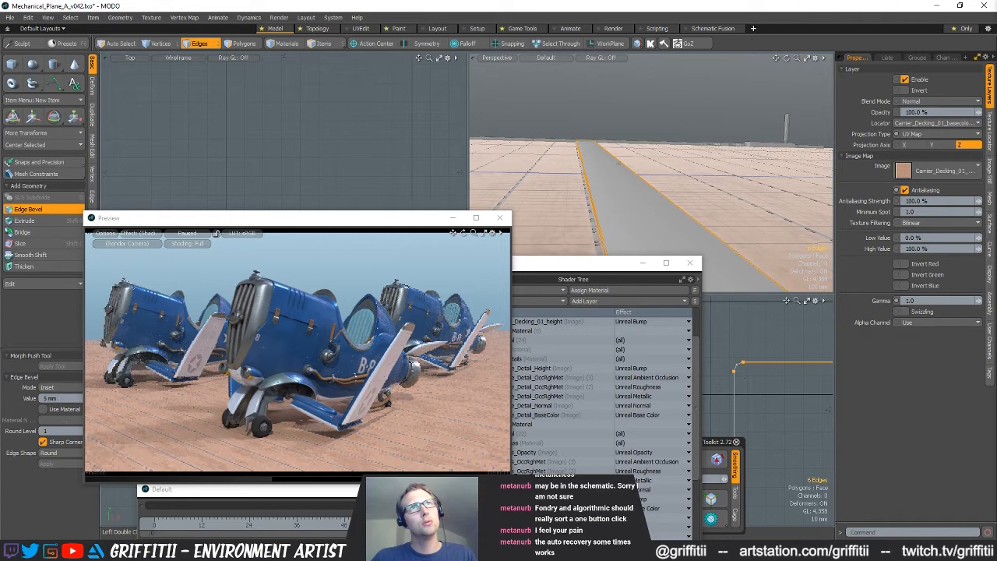
Divide the plank along its length with Loop Slice, using five evenly spaced cuts
key("space")
key("space")
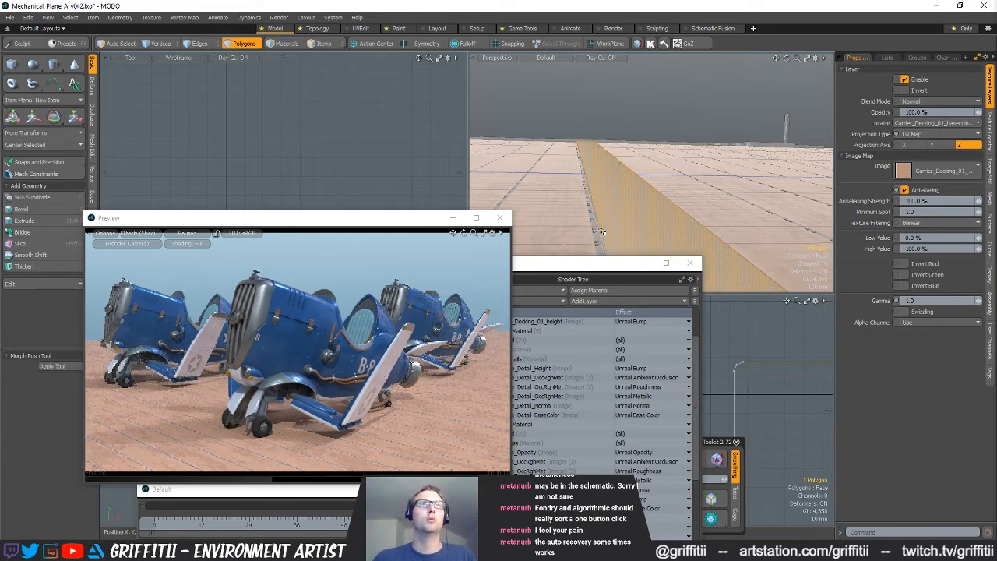
key("alt+c")
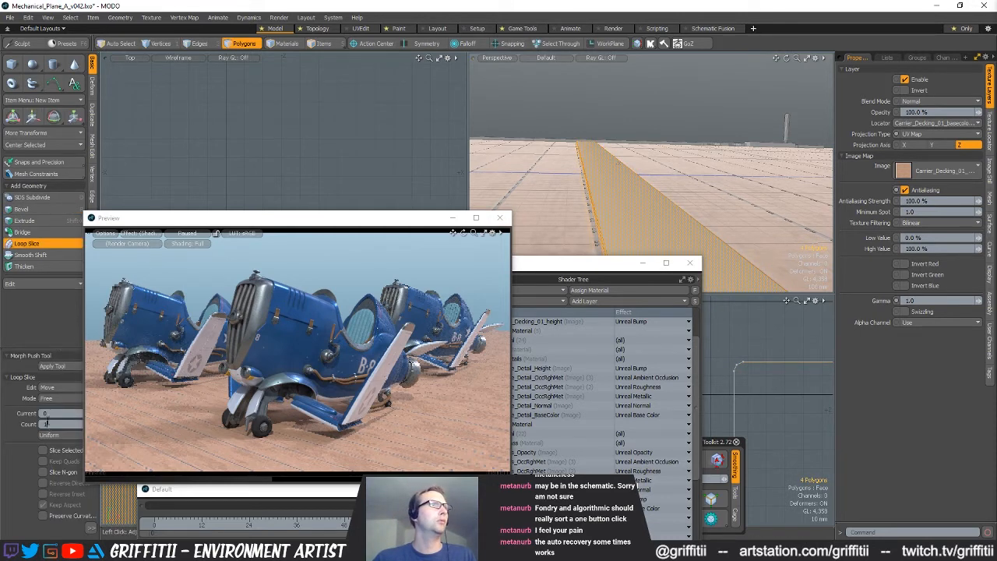
left_click(552, 137)
key("shift+a")
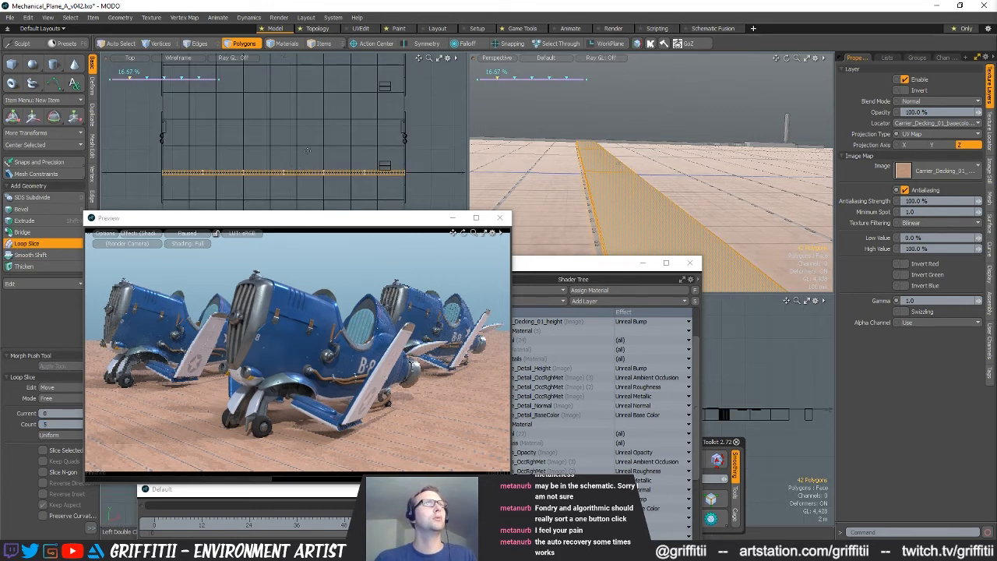
key("q")
key("Escape")
Assign the Decking material to all polygons of the plank
left_click_drag(606, 168, 672, 160, "alt")
double_click(627, 188)
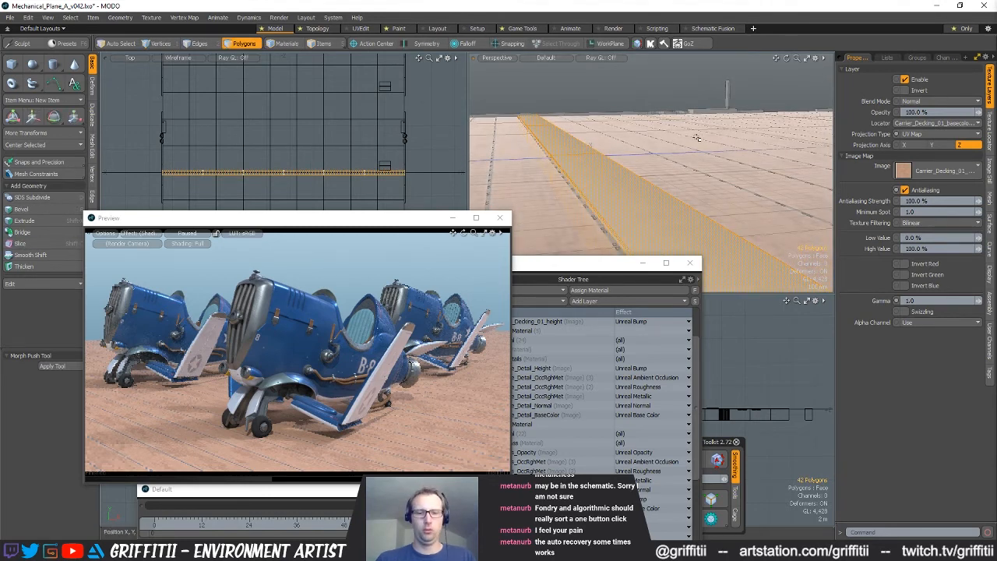
key("m")
left_click(582, 175)
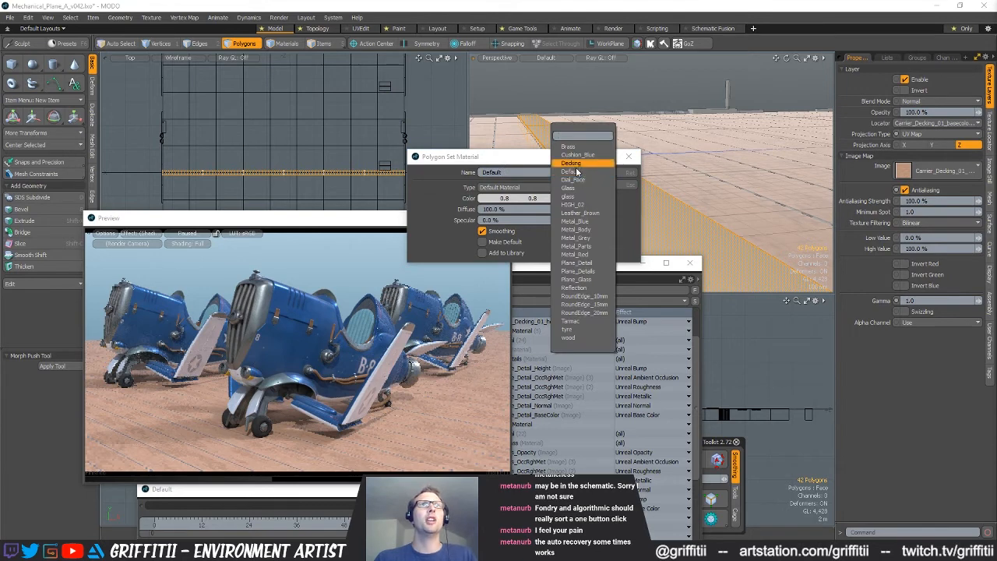
left_click(578, 171)
left_click(603, 172)
left_click_drag(655, 181, 674, 197, "alt")
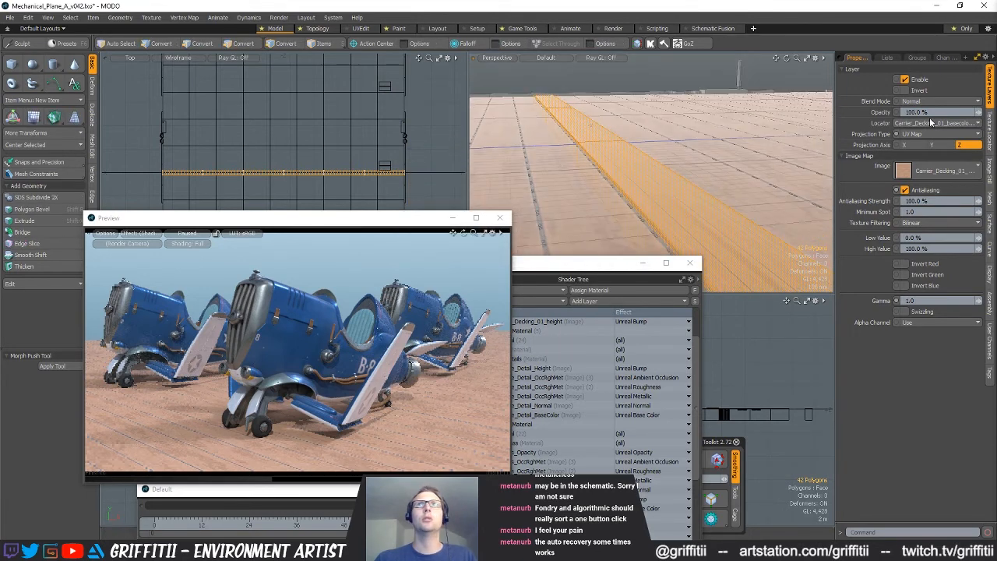
Select the Texture UV map and project new UVs onto the plank with a planar projection
left_click(887, 58)
left_click(867, 99)
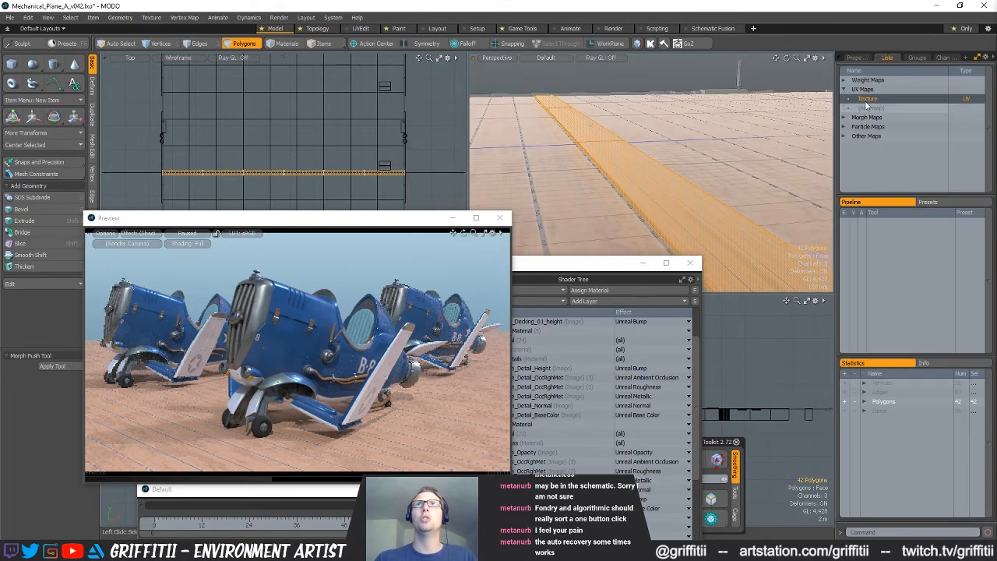
left_click_drag(163, 211, 186, 194)
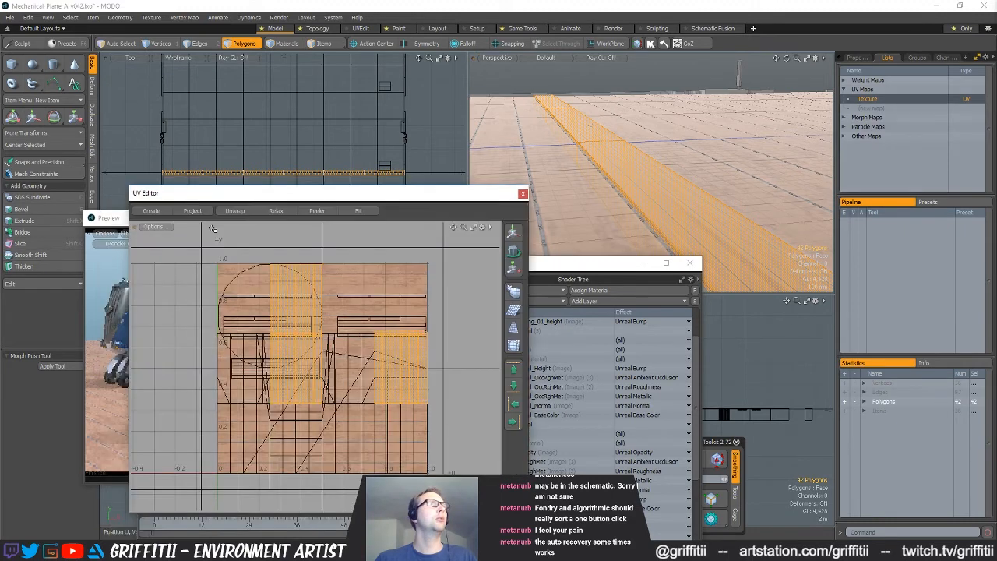
left_click_drag(95, 219, 120, 220)
left_click(161, 197)
left_click(92, 266)
left_click(31, 69)
left_click(70, 387)
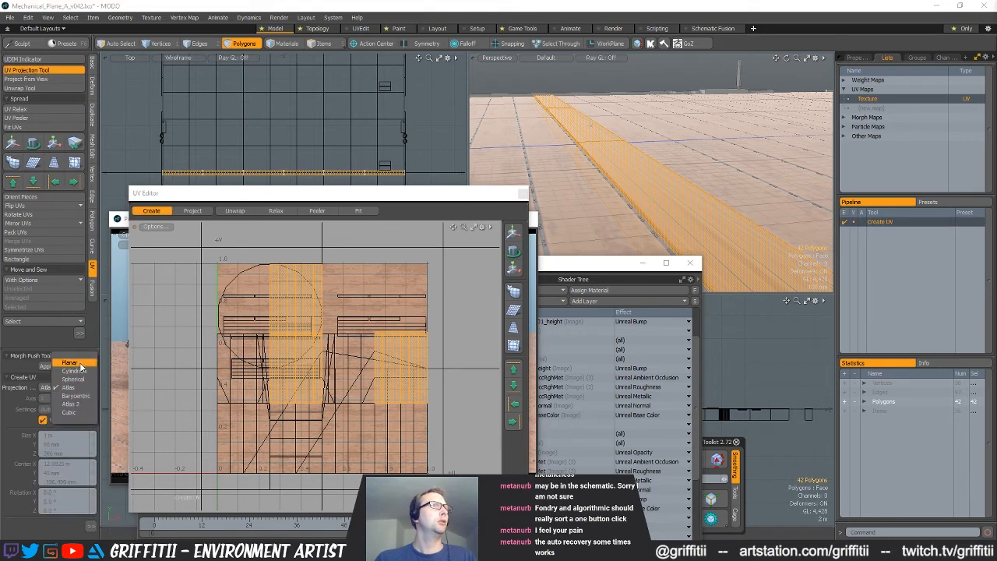
left_click(69, 362)
left_click(352, 358)
key("space")
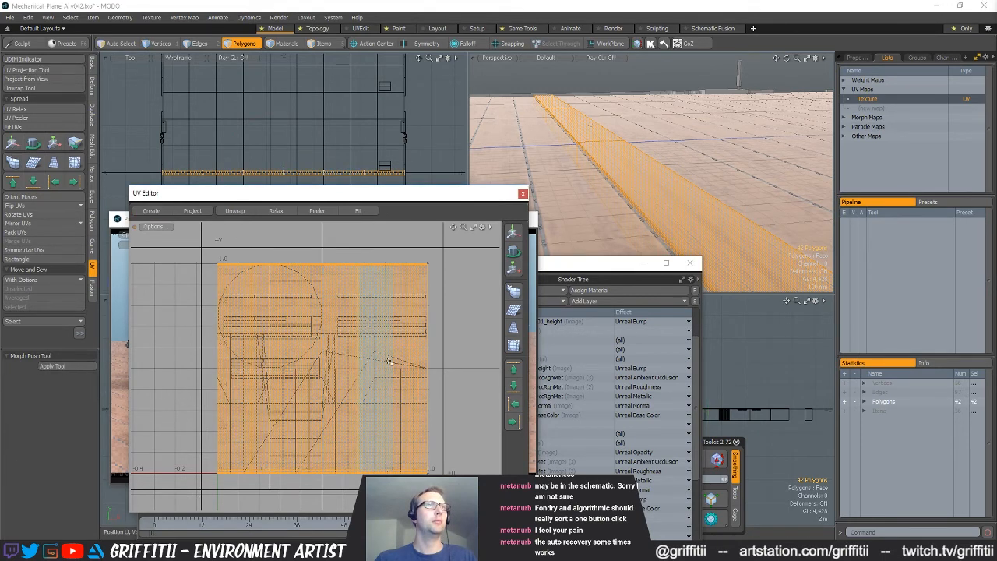
Scale and position the plank's UVs vertically so that they form a narrow strip between the seams of the decking texture
key("1")
key("y")
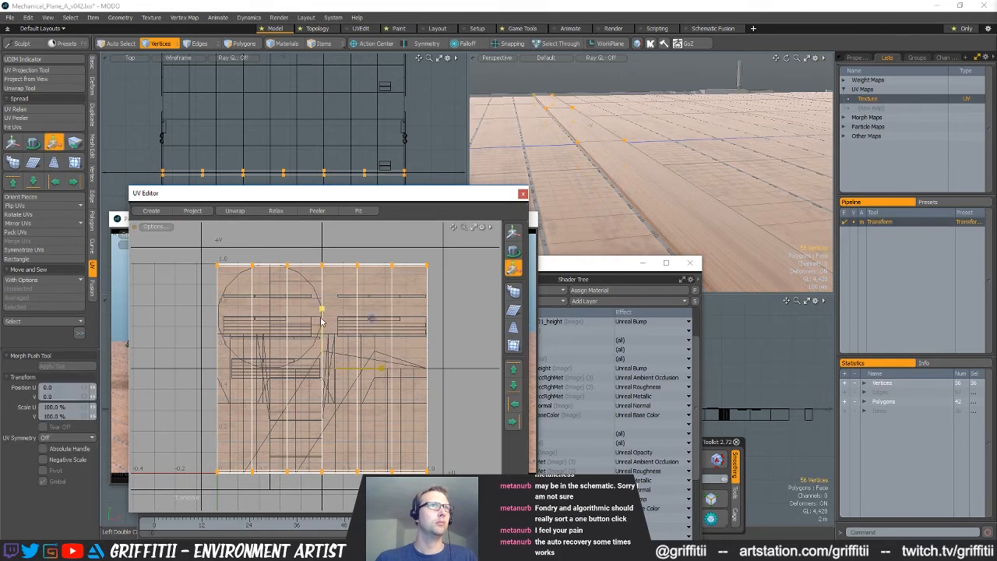
left_click_drag(317, 311, 319, 363)
left_click_drag(343, 318, 385, 354, "ctrl+alt")
left_click_drag(318, 323, 319, 322)
key("q")
key("w")
key("r")
scroll(317, 339, "up", 4)
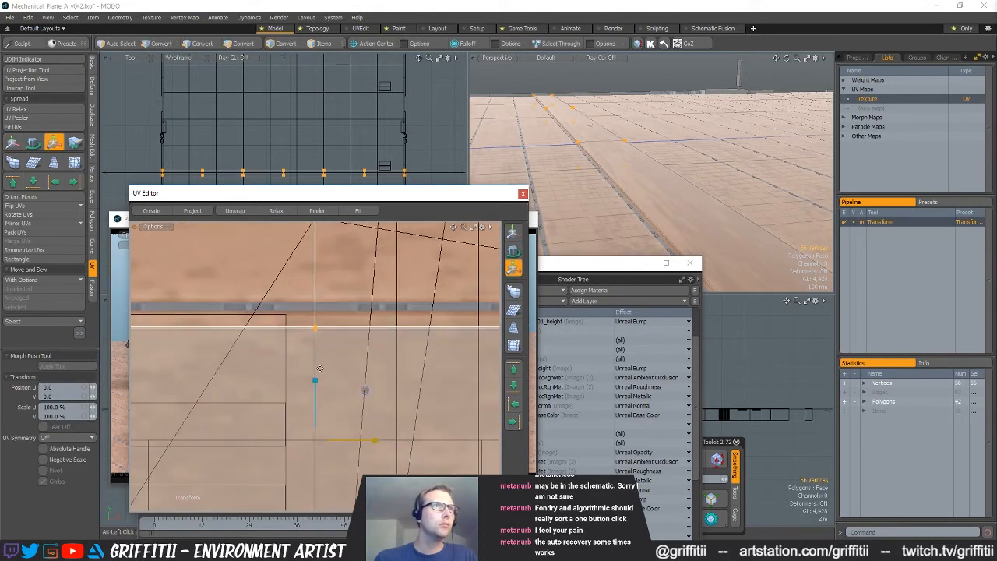
left_click_drag(315, 381, 314, 373)
scroll(343, 381, "down", 5)
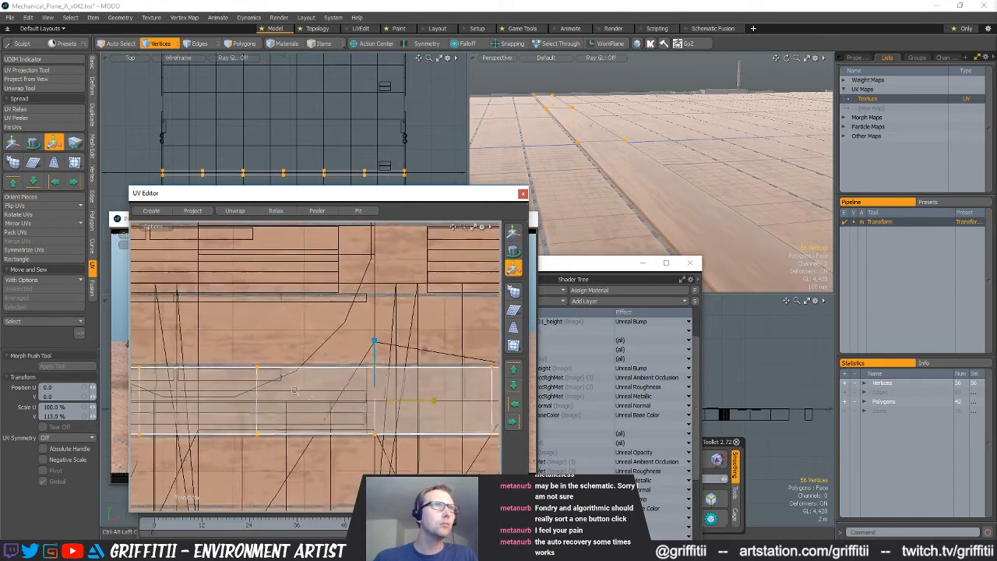
key("q")
Select the whole plank and rearrange the UV Editor, Shader Tree and Preview windows to clear the modelling viewports
left_click_drag(729, 176, 618, 157, "alt")
double_click(653, 190)
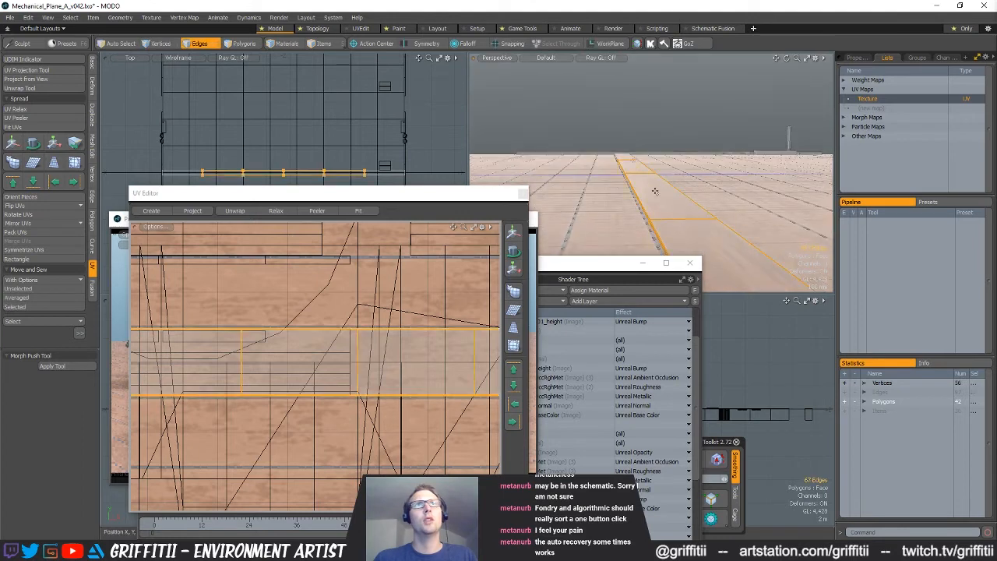
left_click_drag(692, 211, 689, 173, "alt")
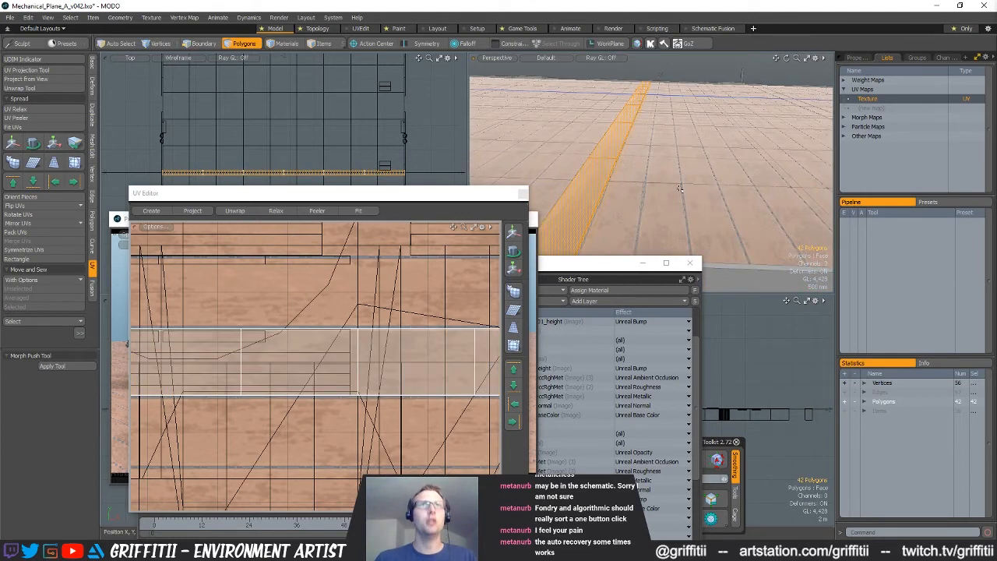
key("y")
left_click_drag(606, 267, 730, 479)
left_click_drag(440, 194, 642, 151)
left_click_drag(261, 220, 287, 527)
left_click_drag(436, 151, 143, 164)
Place a copy of the plank directly beside the original one on the deck
left_click_drag(554, 164, 606, 182, "alt")
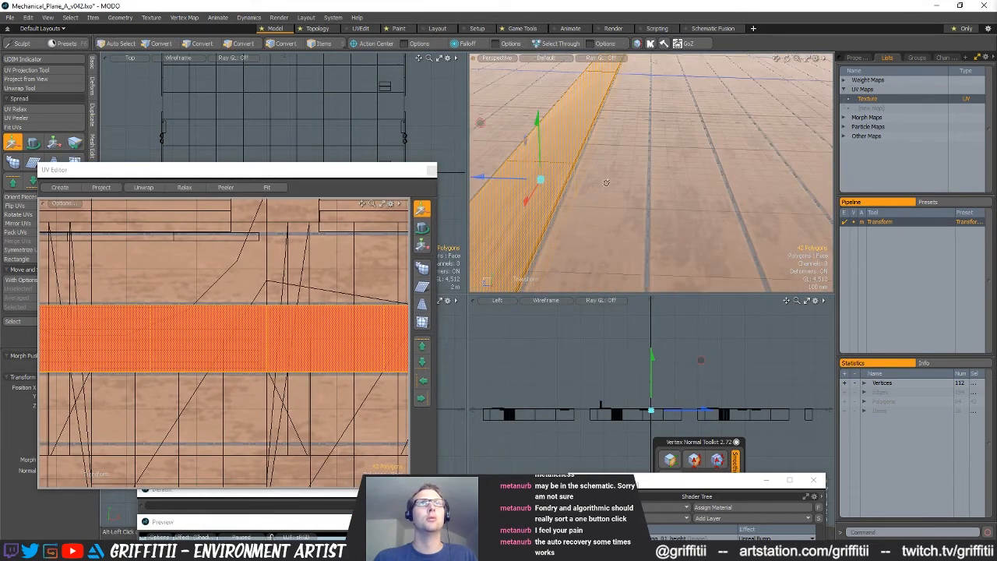
left_click_drag(589, 179, 629, 188)
key("alt+1")
key("space")
key("space")
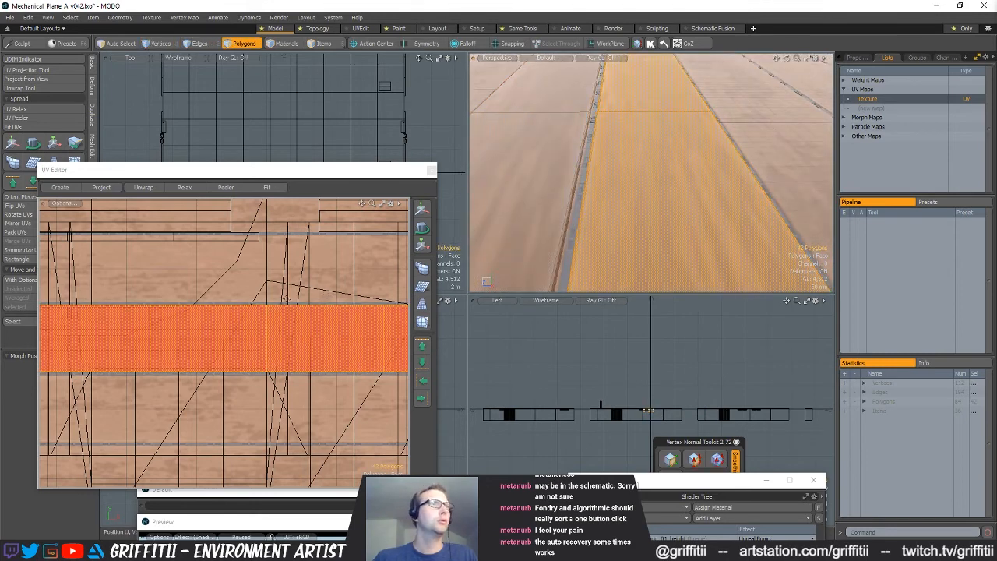
Move the copied plank's UVs up onto the neighbouring strip of the decking texture
key("w")
left_click_drag(268, 288, 317, 222)
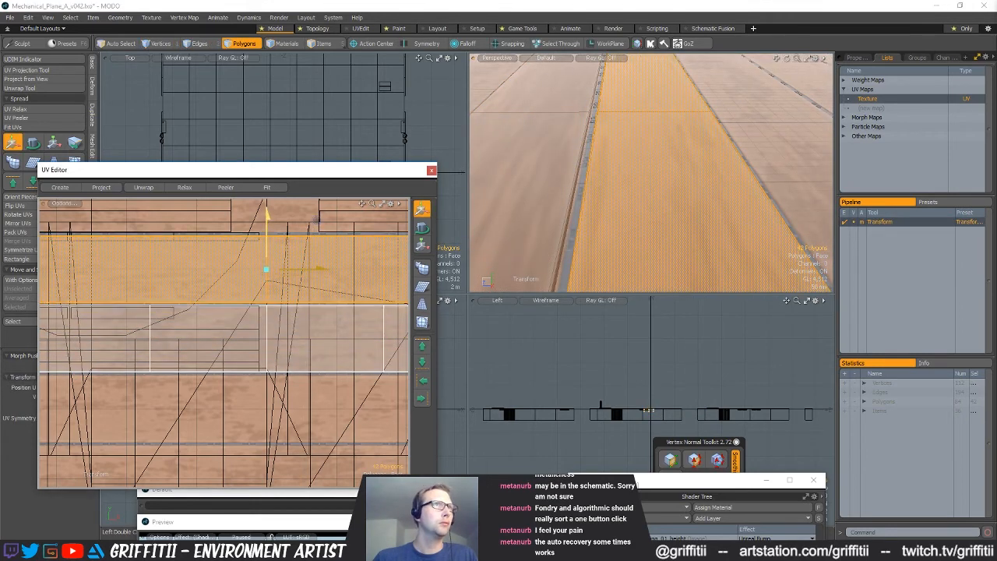
scroll(312, 273, "down", 3)
key("space")
Duplicate the two finished planks together and place the copies directly beside them on the deck
double_click(547, 167, "shift")
scroll(676, 204, "down", 6)
left_click_drag(676, 213, 636, 174, "alt")
key("ctrl+c")
key("ctrl+v")
key("w")
left_click_drag(535, 214, 684, 196)
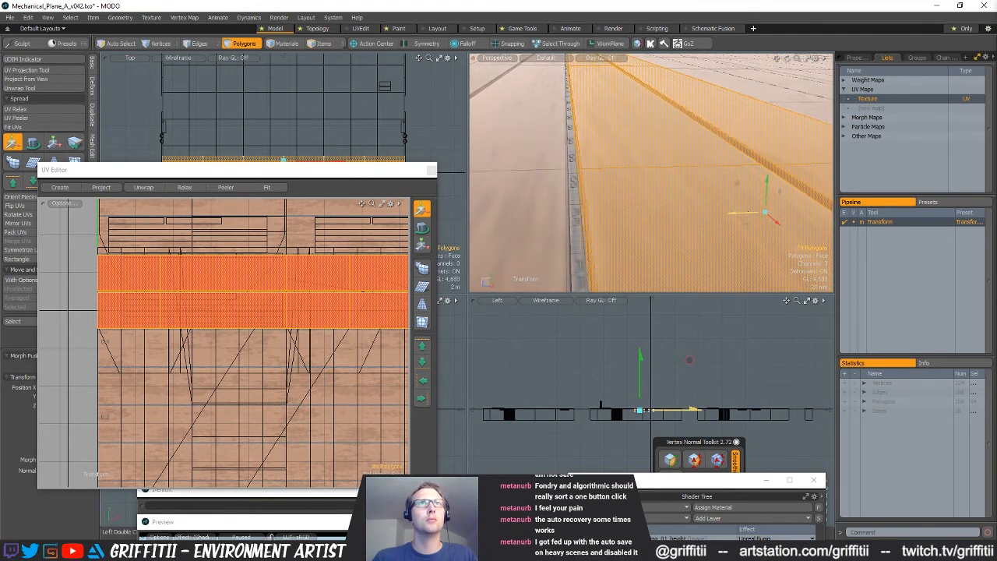
left_click_drag(749, 212, 634, 227, "alt")
double_click(627, 219)
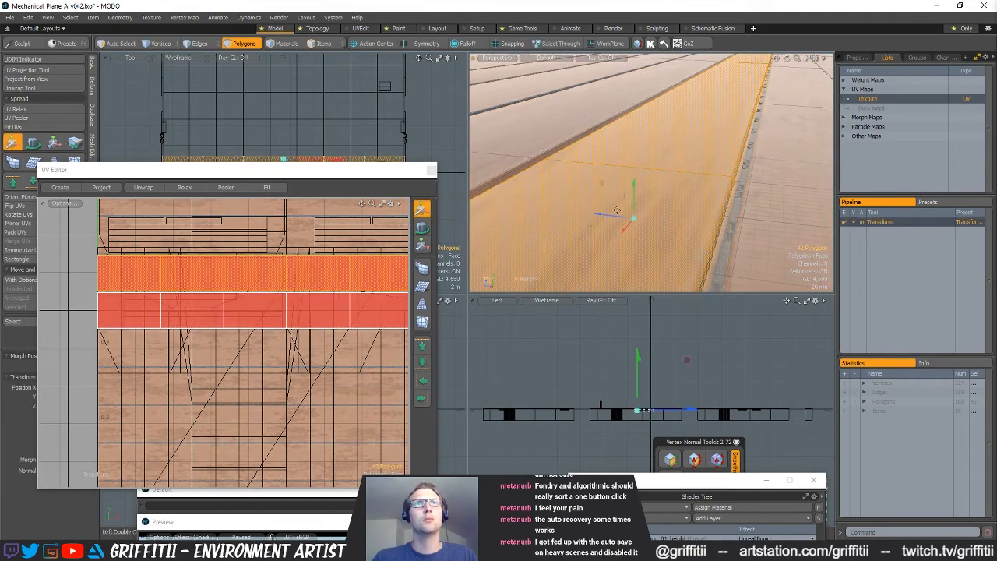
left_click_drag(613, 220, 492, 208, "alt")
key("space")
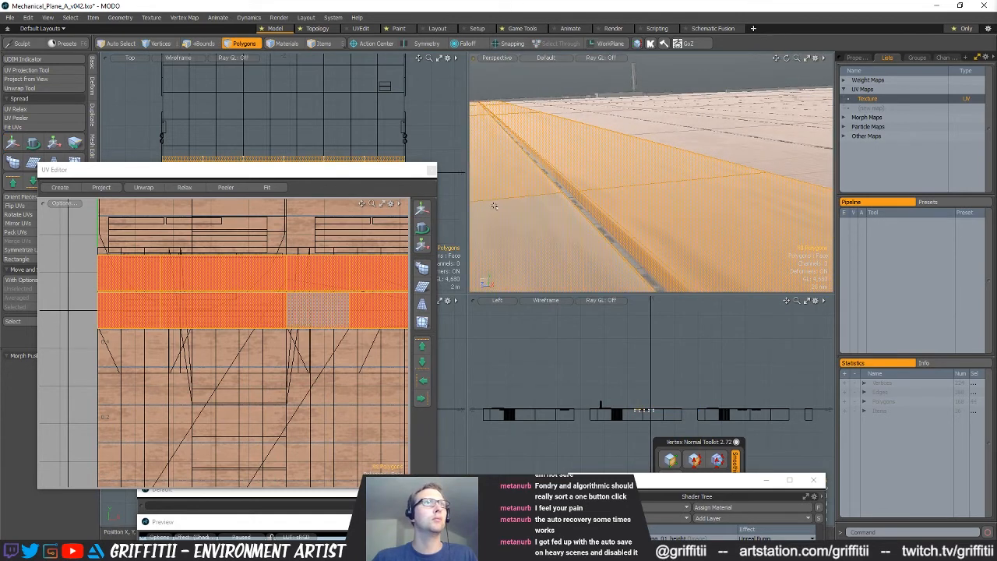
Move the two new planks' UVs onto other texture strips and nudge the upper one up, clear of the seam
key("w")
left_click_drag(288, 264, 366, 339)
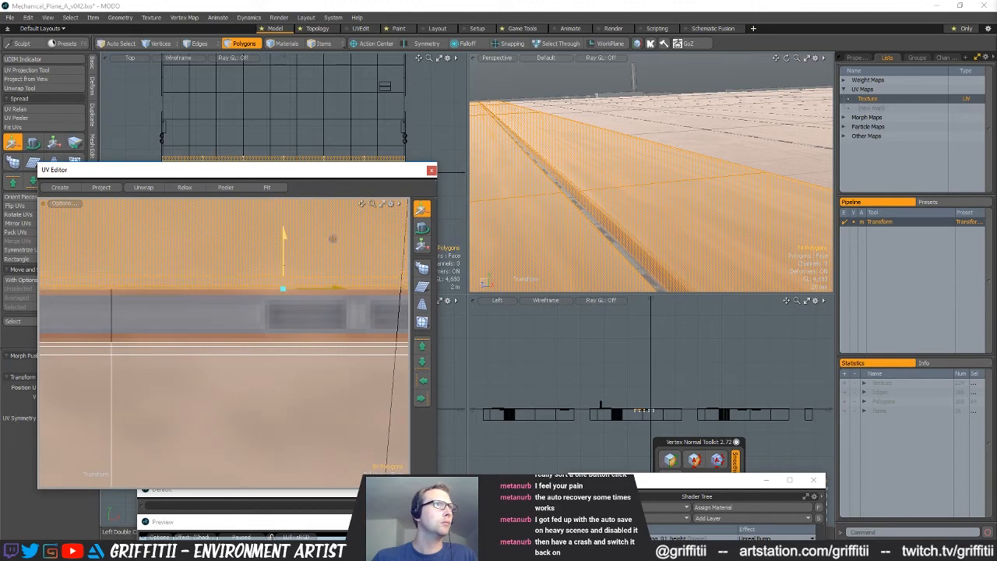
left_click_drag(284, 277, 238, 274, "ctrl+alt")
left_click_drag(287, 405, 332, 306, "alt+shift")
left_click(342, 258)
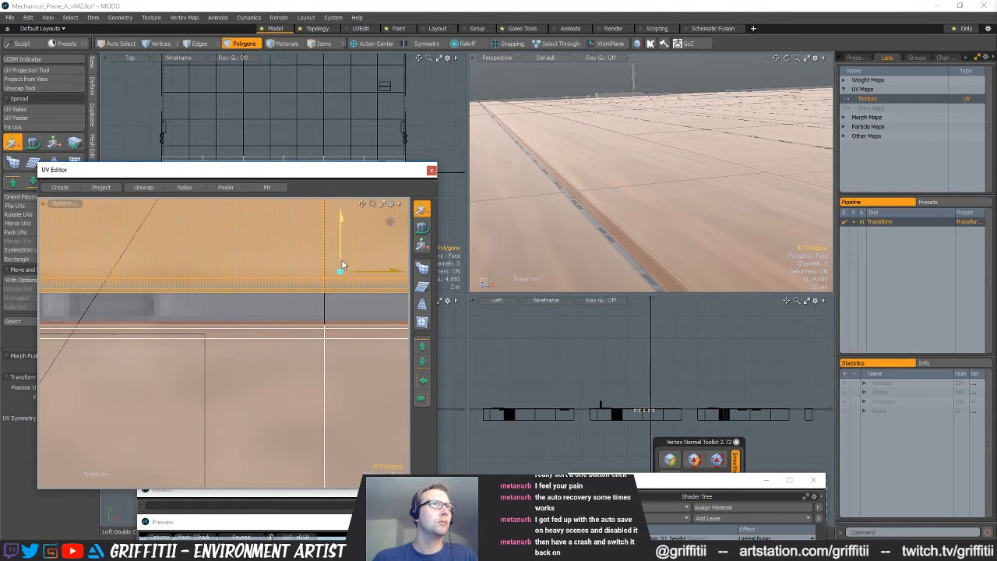
left_click_drag(341, 261, 342, 249)
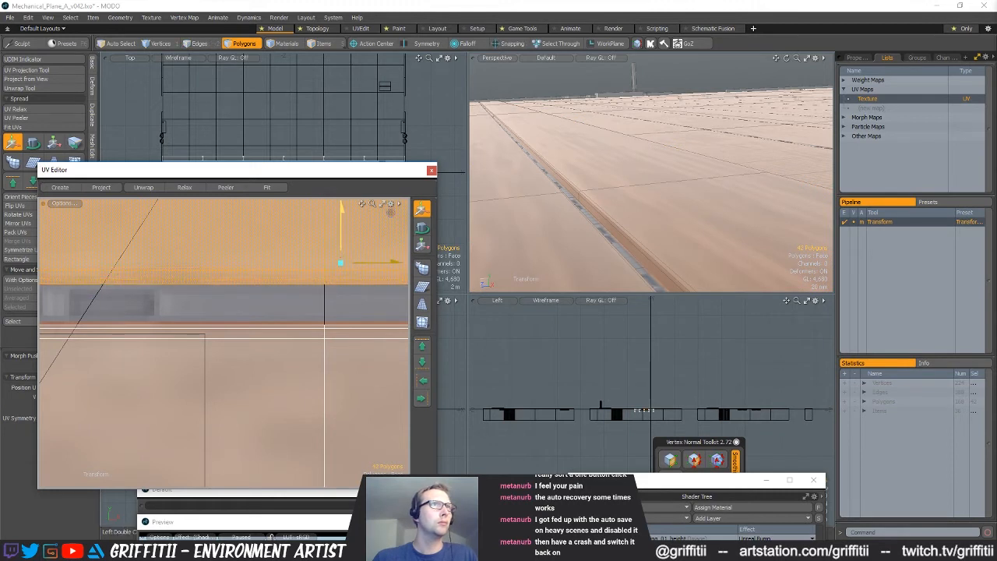
Select the plank UV strip just below the grey seam and fine-tune its vertical position against the seam edge
left_click_drag(291, 323, 262, 315, "alt+shift")
key("q")
double_click(278, 321)
key("w")
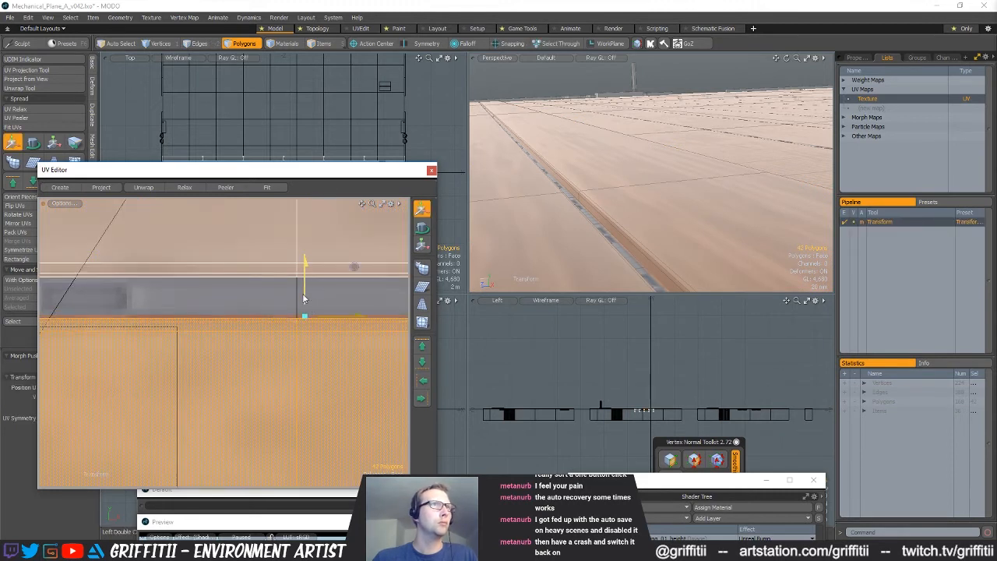
left_click_drag(311, 294, 216, 291, "ctrl+alt")
left_click_drag(317, 209, 264, 338, "alt+shift")
left_click_drag(265, 338, 337, 351, "ctrl+alt")
Select the plank UV strip above the next grey seam and adjust its vertical position to clear the seam
key("q")
double_click(273, 349)
key("w")
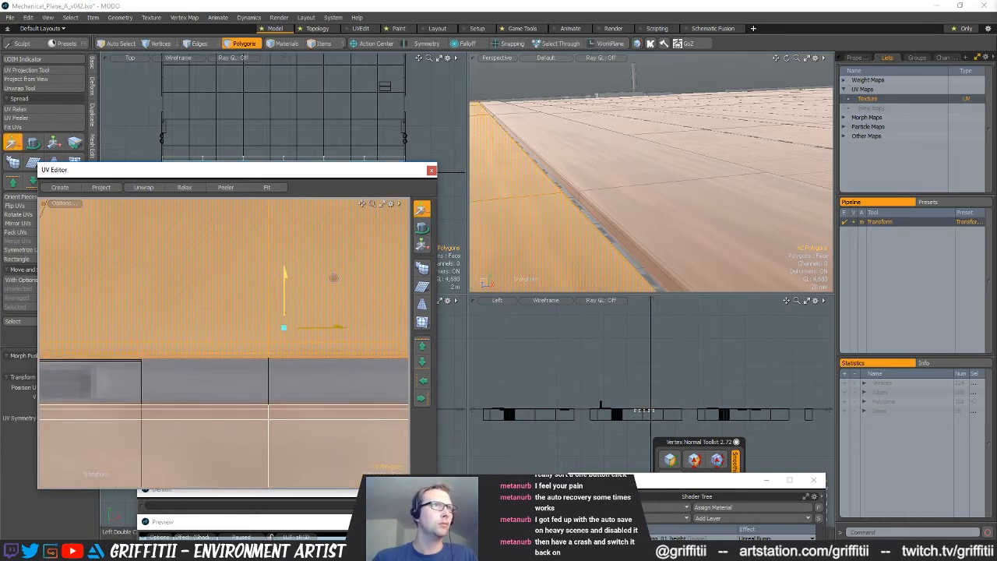
left_click_drag(287, 316, 240, 296, "ctrl+alt")
left_click_drag(271, 199, 241, 356, "alt+shift")
left_click_drag(254, 304, 287, 301, "ctrl+alt")
Select the remaining plank's UV strip and nudge it up slightly to fit between the texture seams
key("q")
double_click(286, 291)
key("w")
left_click(290, 278)
left_click_drag(338, 227, 338, 215)
left_click_drag(297, 257, 86, 278, "ctrl+alt")
key("q")
Select all four planks and place a duplicate set directly beside them on the deck
mouse_move(324, 309)
left_mouse_down("alt+shift")
mouse_move(279, 310)
mouse_move(301, 336)
mouse_move(299, 354)
left_mouse_up("alt+shift")
key("]")
mouse_move(685, 211)
left_mouse_down("ctrl+alt")
mouse_move(638, 207)
mouse_move(641, 194)
left_mouse_up("ctrl+alt")
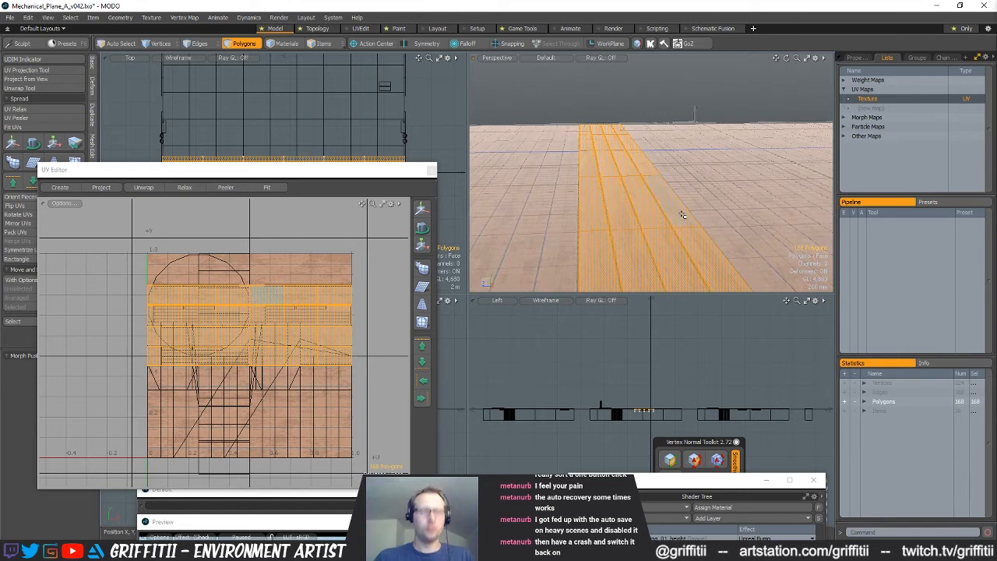
key("y")
left_click_drag(582, 186, 569, 228)
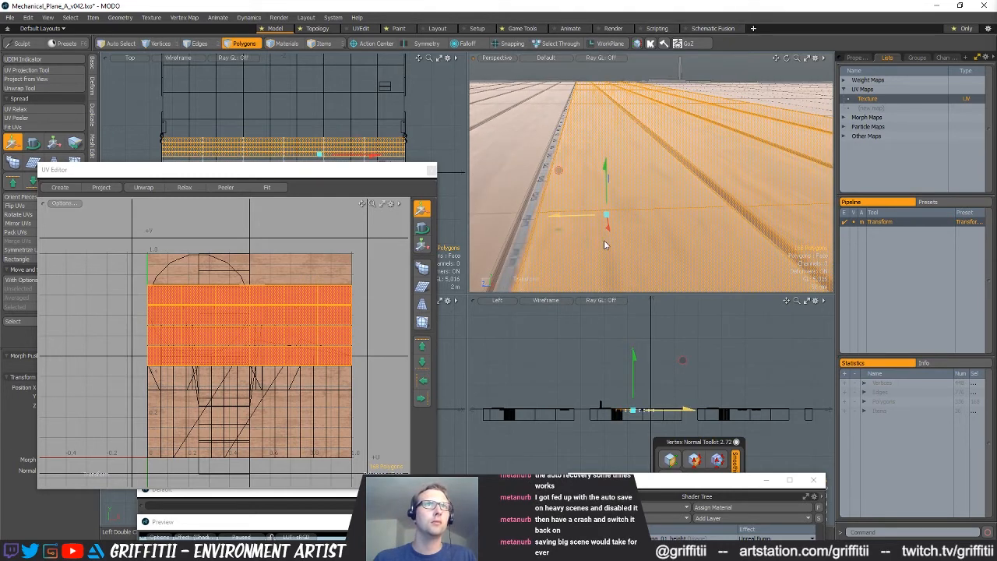
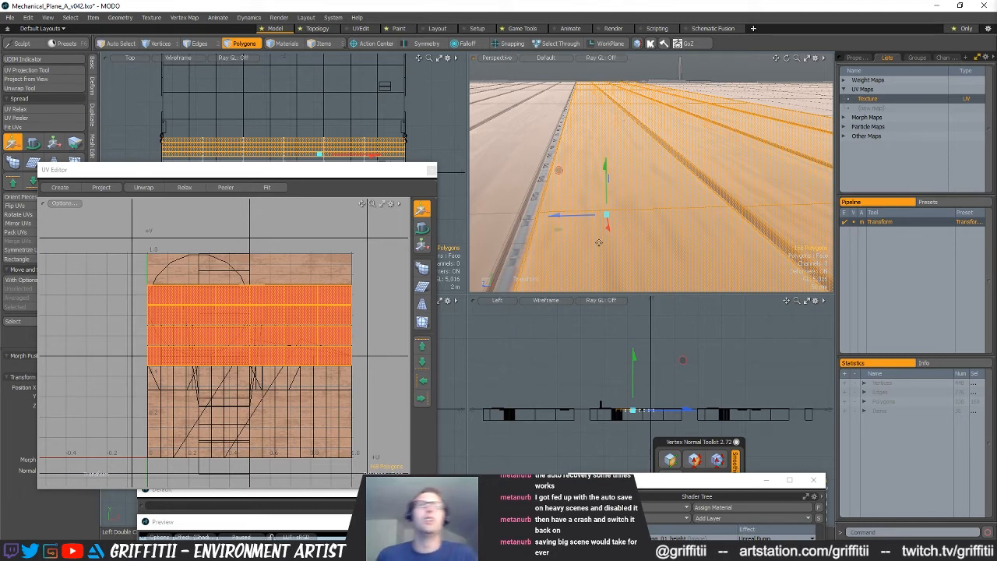
Select the four duplicated planks and shift their UVs upward so they stack directly above the original planks' strips
left_click_drag(555, 229, 657, 208, "alt")
key("space")
double_click(536, 202)
left_click_drag(536, 202, 701, 187, "alt")
key("w")
key("space")
double_click(666, 189)
scroll(701, 187, "down", 5)
left_click(693, 179)
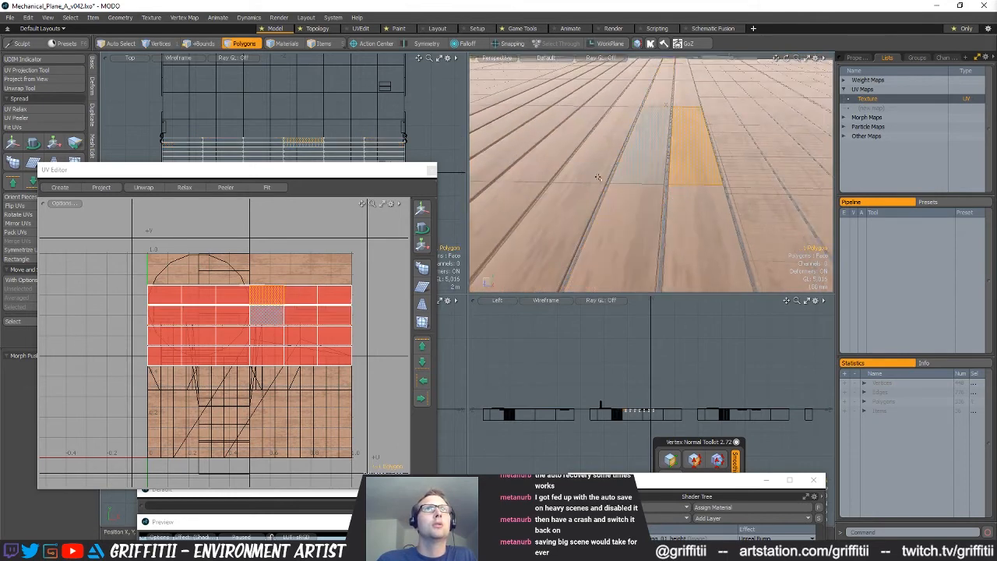
key("bracketright")
scroll(214, 328, "up", 3)
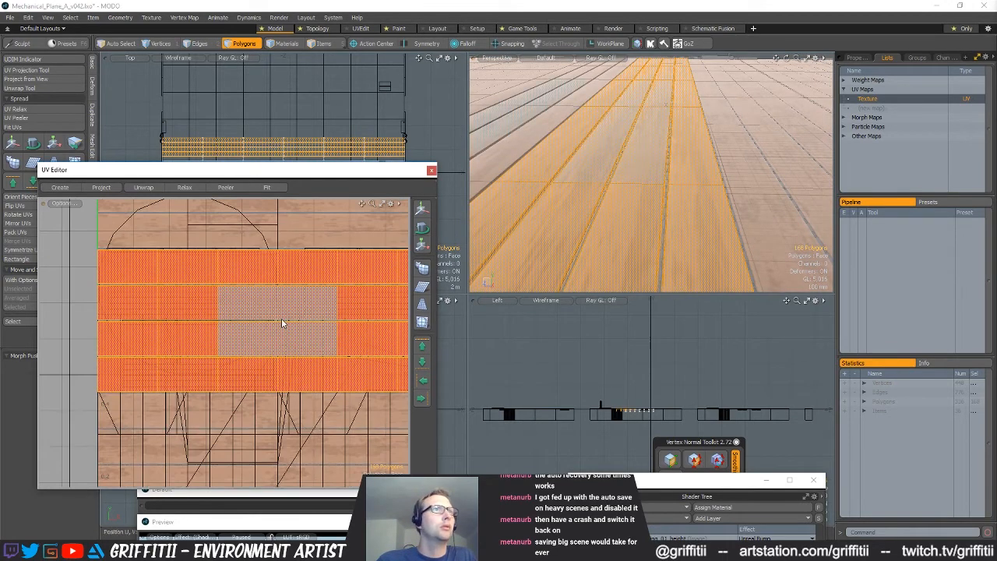
key("w")
middle_click_drag(327, 270, 327, 138)
left_click_drag(285, 297, 249, 385, "alt")
left_click_drag(249, 385, 323, 365, "ctrl+alt")
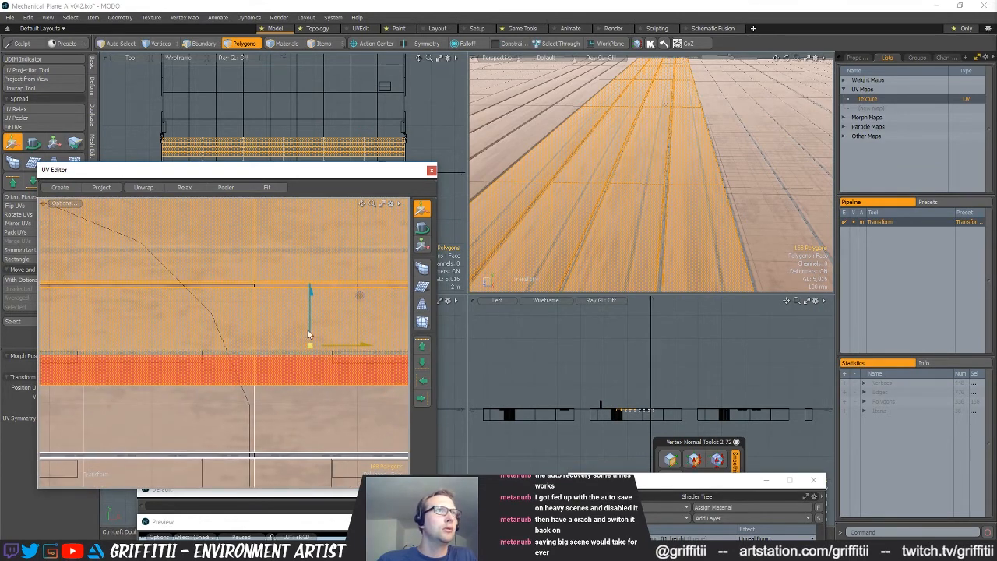
left_click_drag(308, 331, 308, 297)
Check the edges of the shifted plank UV strips against the grey seams of the decking texture
left_click_drag(228, 360, 363, 316, "ctrl+alt")
left_click_drag(311, 261, 307, 402, "alt+shift")
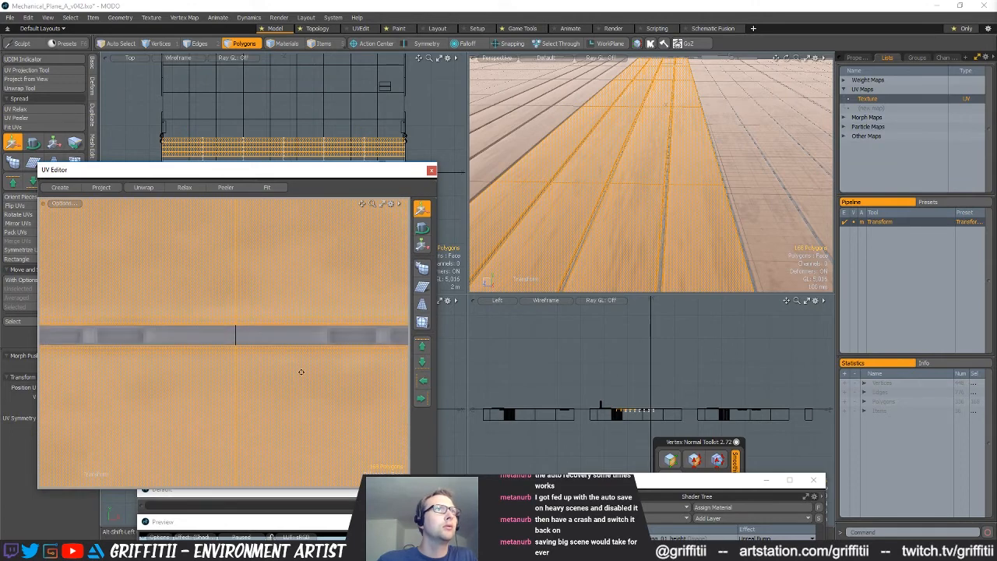
left_click_drag(308, 241, 296, 384, "alt+shift")
left_click_drag(308, 272, 312, 394, "alt+shift")
scroll(304, 369, "down", 4)
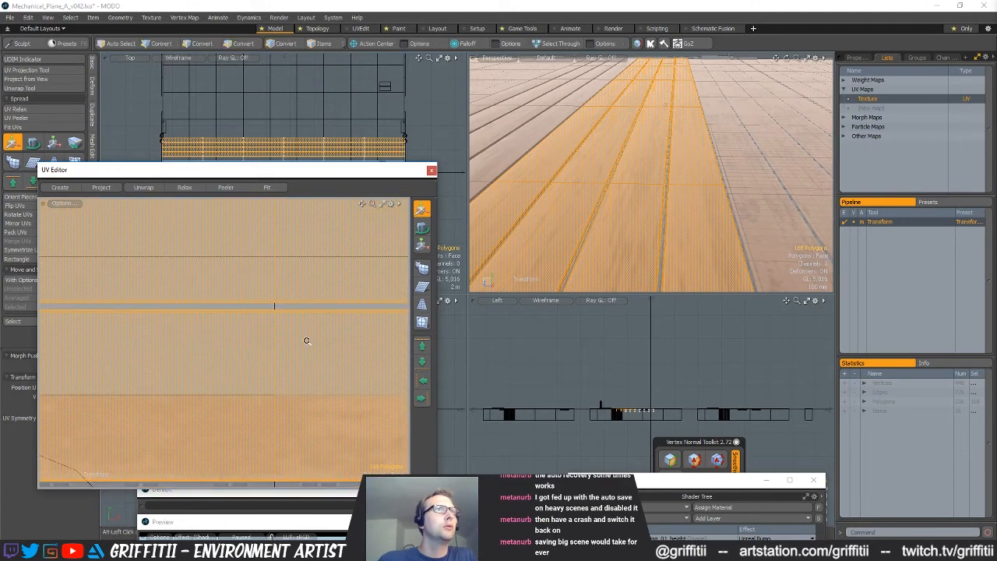
scroll(307, 343, "down", 8)
key("space")
scroll(291, 338, "down", 3)
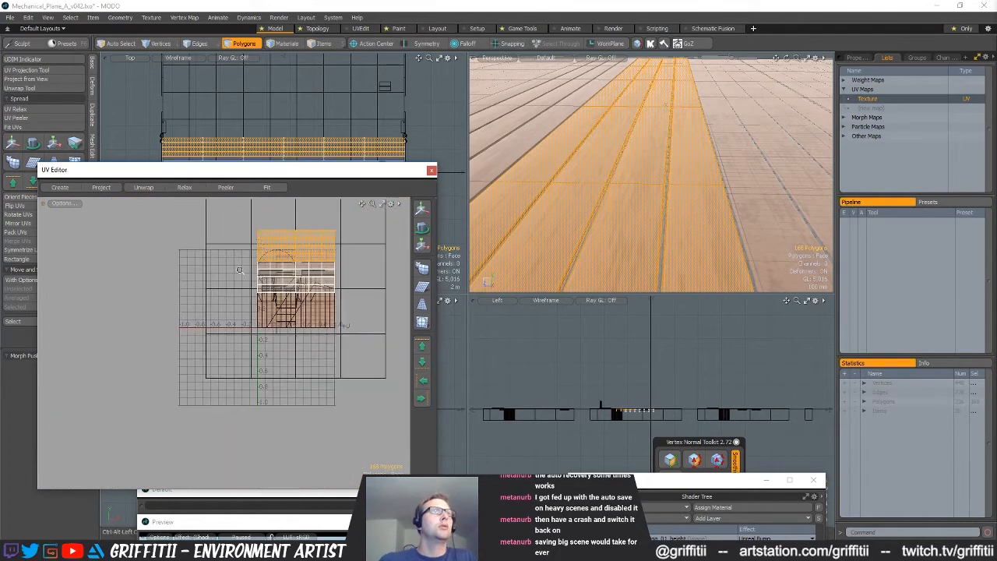
Select five adjacent planks and place a duplicate set directly beside the existing planks on the deck
left_click(276, 343)
left_click_drag(672, 210, 629, 211, "ctrl+alt")
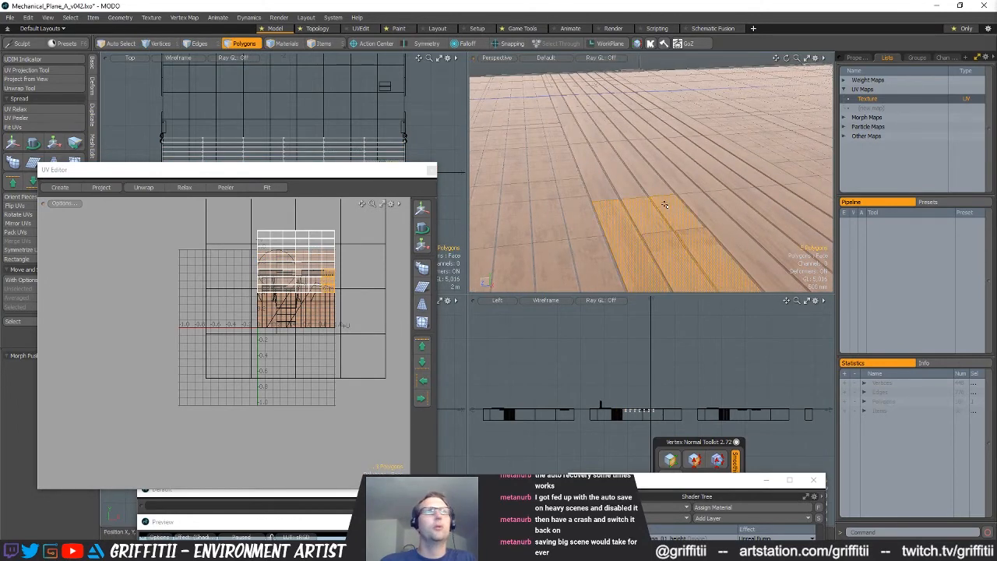
key("bracketright")
left_click_drag(692, 250, 702, 214, "alt+shift")
key("w")
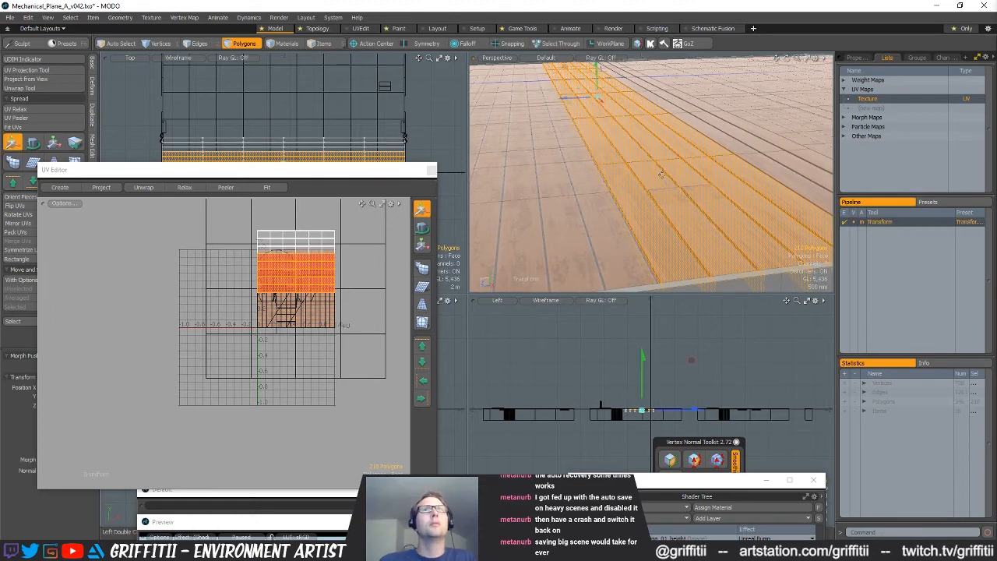
left_click_drag(578, 100, 651, 218)
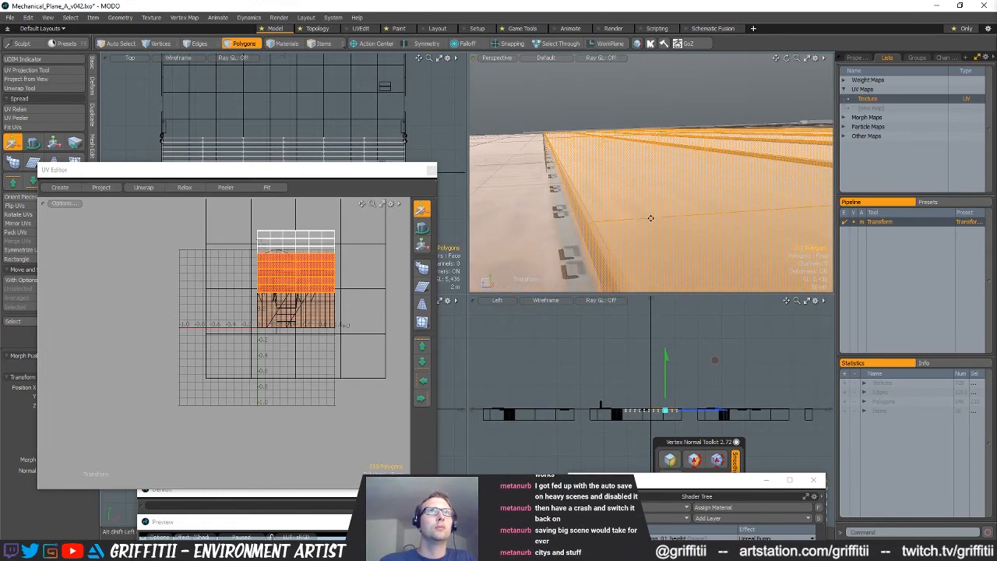
Shift the five duplicated planks' UVs down the texture so the uppermost strip starts just below a grey seam
left_click_drag(272, 302, 306, 268, "ctrl+alt")
key("space")
key("w")
left_click_drag(305, 232, 362, 300)
left_click_drag(310, 267, 331, 254, "ctrl+alt")
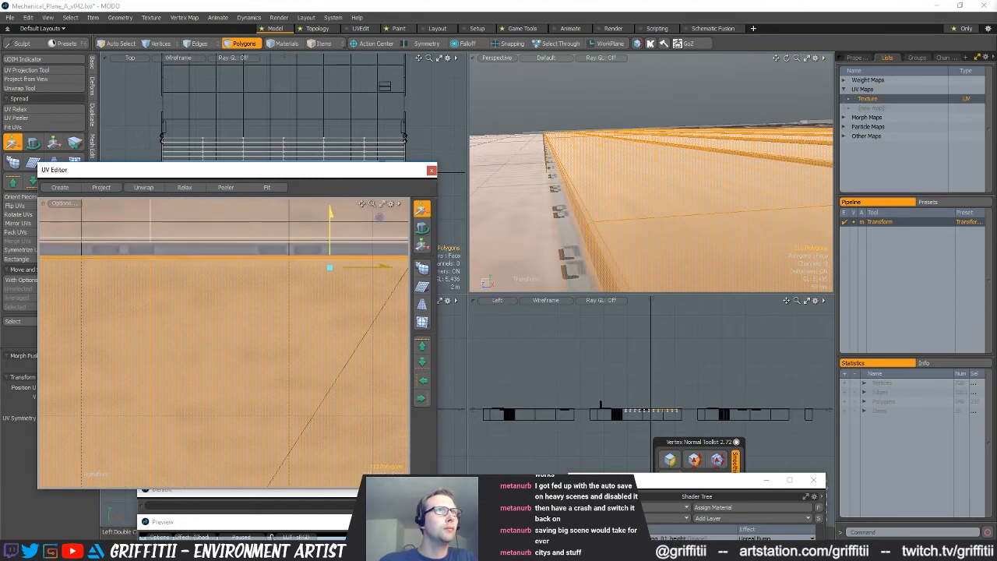
left_click_drag(329, 254, 256, 169, "alt+shift")
mouse_move(270, 356)
left_mouse_down("alt+shift")
mouse_move(263, 282)
mouse_move(273, 360)
mouse_move(287, 243)
left_mouse_up("alt+shift")
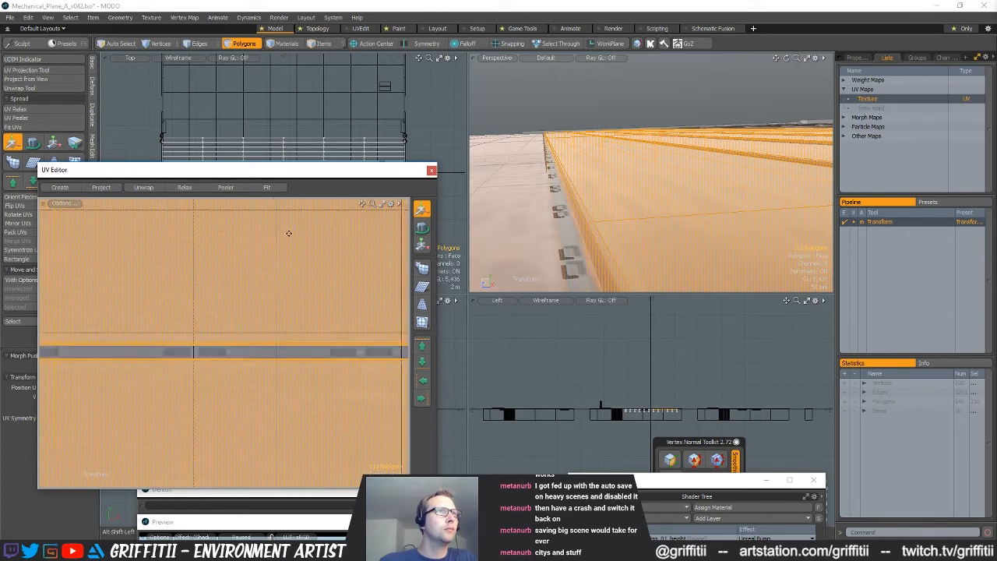
left_click_drag(270, 397, 275, 358, "alt+shift")
scroll(235, 329, "up", 4)
Select the plank UV strip above the grey seam and adjust its vertical position to clear the seam
key("q")
double_click(250, 329)
key("w")
left_click(292, 299)
left_click_drag(293, 299, 292, 294)
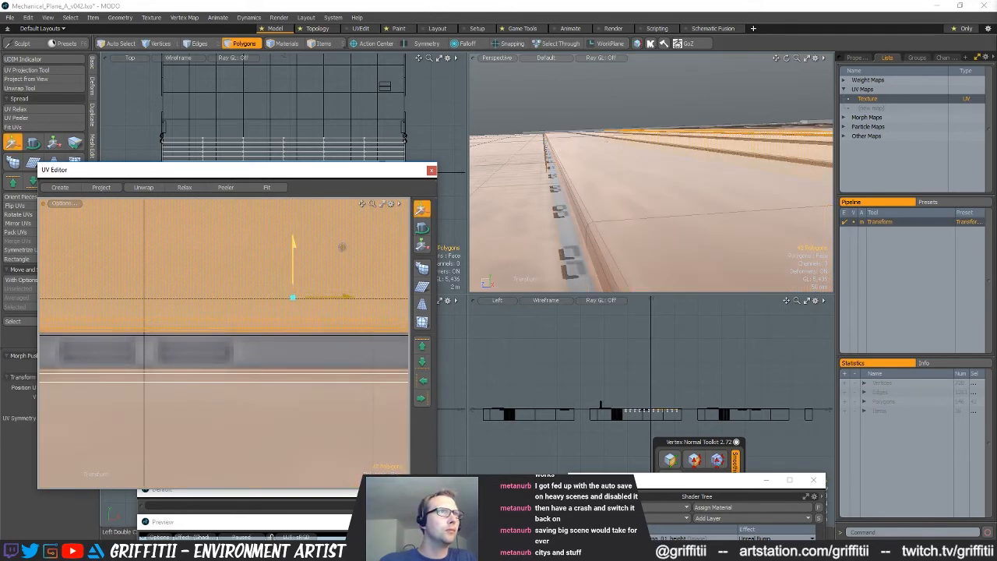
Select the plank UV strip below that seam and align its lower edge just above the next grey seam
left_click_drag(236, 377, 245, 355, "alt+shift")
key("q")
double_click(260, 363)
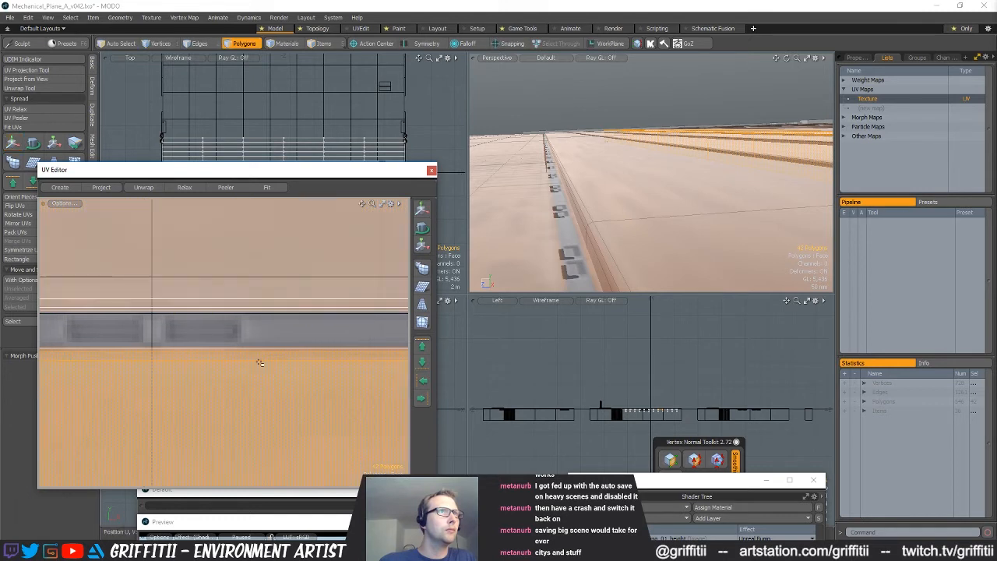
left_click_drag(318, 388, 256, 381, "ctrl+alt")
left_click_drag(256, 381, 256, 309, "alt+shift")
left_click_drag(265, 421, 347, 278, "alt+shift")
key("w")
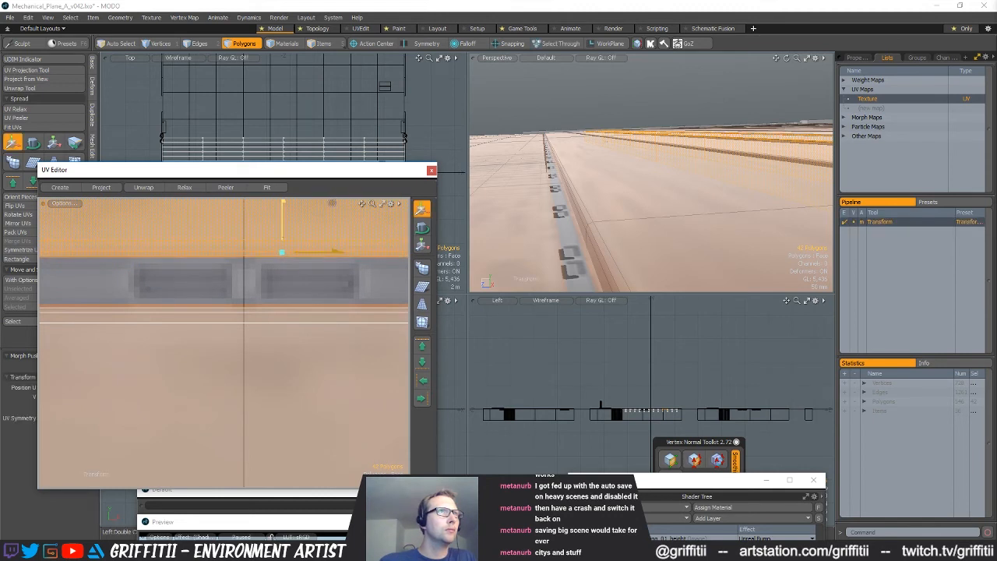
Select the next plank UV strip down and align its upper edge with the underside of the grey seam
key("q")
double_click(243, 314)
key("w")
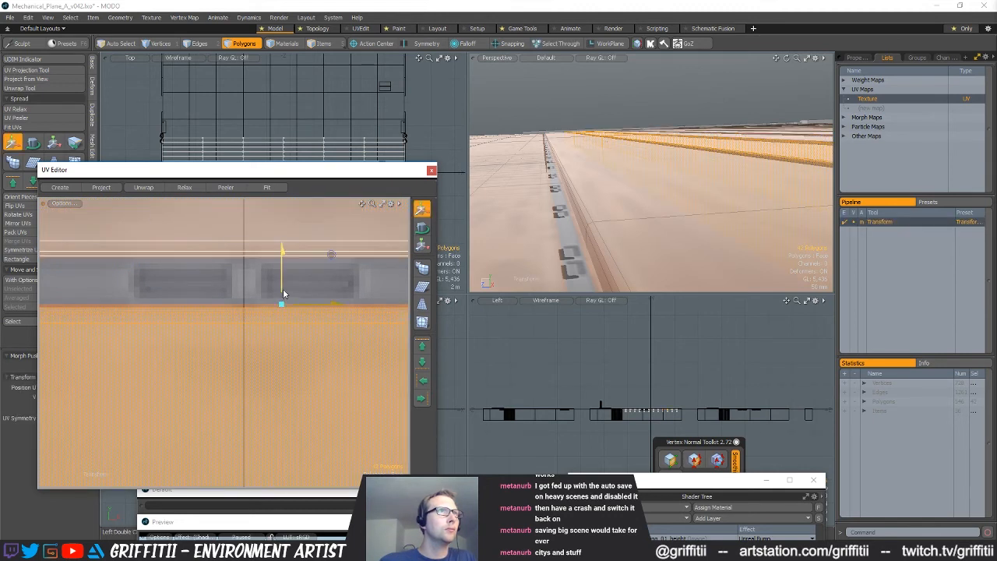
left_click_drag(258, 335, 382, 303, "ctrl+alt")
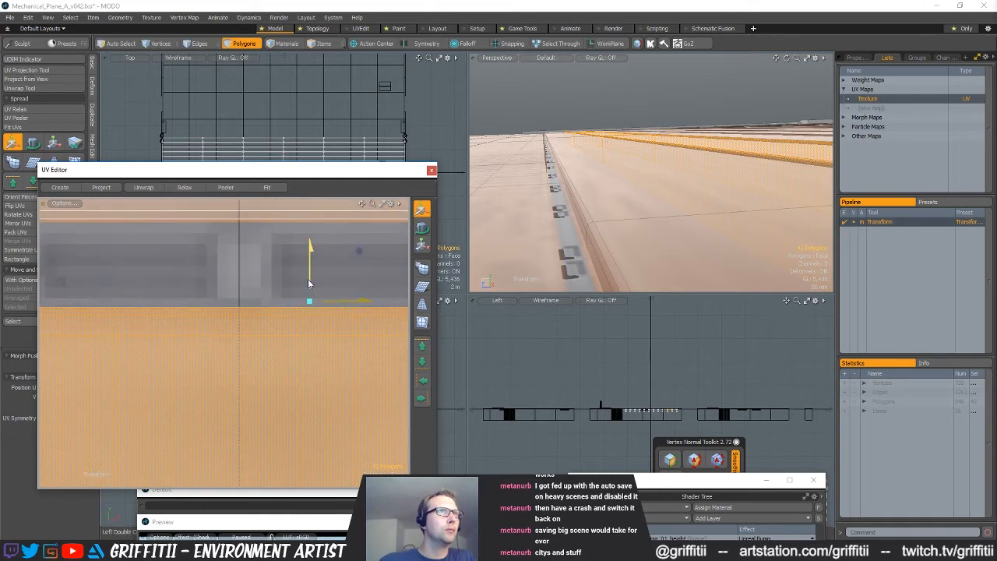
left_click_drag(310, 288, 247, 276, "ctrl+alt")
Align the following plank's UV strip just beneath its grey seam and clear the selection
left_click_drag(247, 413, 369, 296, "alt+shift")
left_click_drag(282, 361, 300, 291, "alt+shift")
key("q")
double_click(273, 315)
key("w")
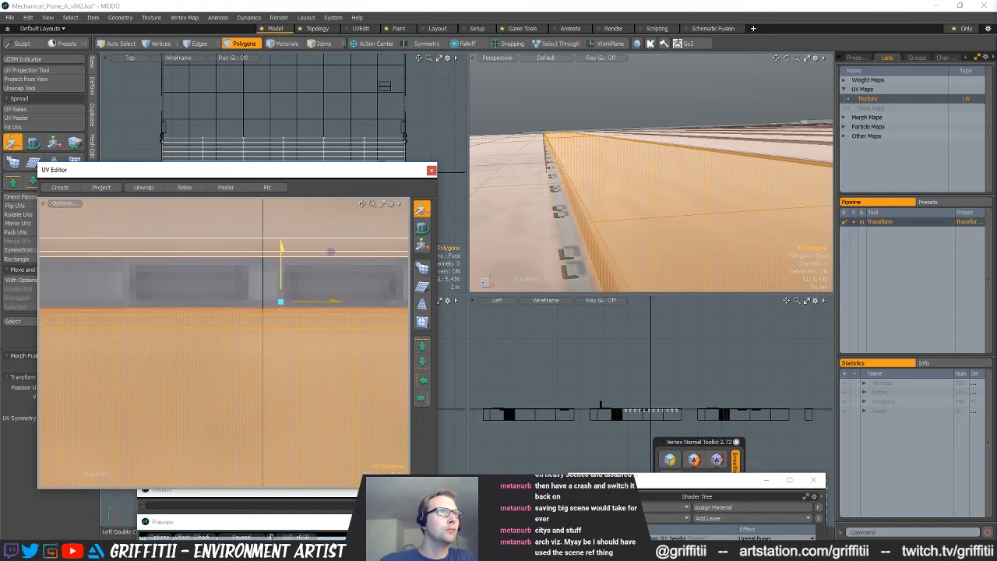
left_click_drag(281, 290, 242, 314, "ctrl+alt")
key("q")
left_click(284, 413)
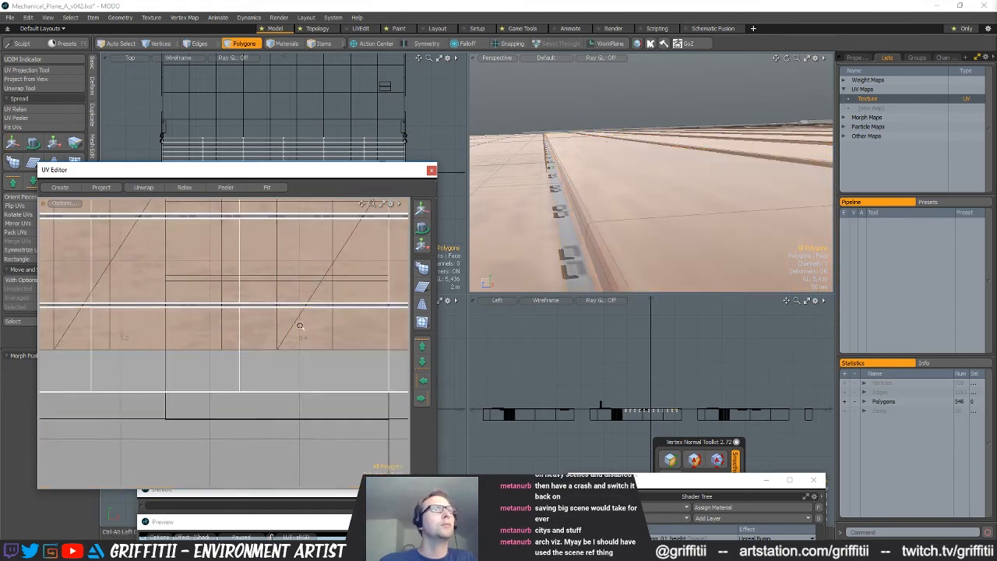
Examine the whole UV layout and the planked section of the deck from several angles
left_click_drag(301, 325, 277, 306, "ctrl+alt")
left_click_drag(276, 306, 272, 349, "alt+shift")
left_click_drag(607, 223, 545, 220, "ctrl+alt")
left_click_drag(662, 223, 713, 193, "ctrl+alt")
left_click_drag(713, 193, 645, 231, "alt")
mouse_move(645, 230)
left_mouse_down("ctrl+alt")
mouse_move(689, 231)
mouse_move(679, 191)
mouse_move(629, 231)
left_mouse_up("ctrl+alt")
left_click_drag(630, 231, 685, 221, "ctrl+alt")
mouse_move(686, 222)
left_mouse_down("ctrl+alt")
mouse_move(660, 218)
mouse_move(657, 178)
mouse_move(673, 175)
mouse_move(536, 230)
mouse_move(690, 234)
left_mouse_up("ctrl+alt")
left_click_drag(690, 234, 631, 211, "alt")
left_click_drag(631, 211, 650, 204, "ctrl+alt")
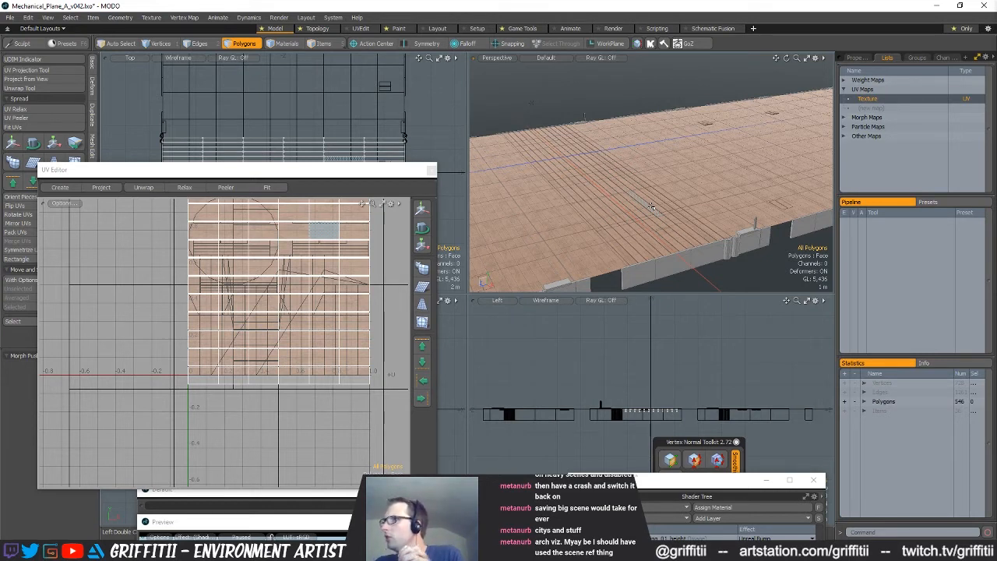
Move the UV Editor window aside and slide the whole set of planks along the deck to its end edge
left_click_drag(363, 171, 366, 187)
mouse_move(359, 284)
right_mouse_down()
mouse_move(522, 119)
mouse_move(510, 160)
right_mouse_up()
left_click_drag(350, 163, 329, 195, "alt")
scroll(313, 179, "down", 3)
left_click_drag(383, 147, 366, 166, "alt")
scroll(354, 185, "down", 1)
scroll(349, 173, "up", 3)
left_click_drag(641, 195, 704, 176, "alt")
scroll(671, 196, "down", 3)
scroll(704, 176, "up", 1)
key("w")
left_click_drag(285, 197, 294, 10, "alt")
left_click_drag(255, 92, 255, 195)
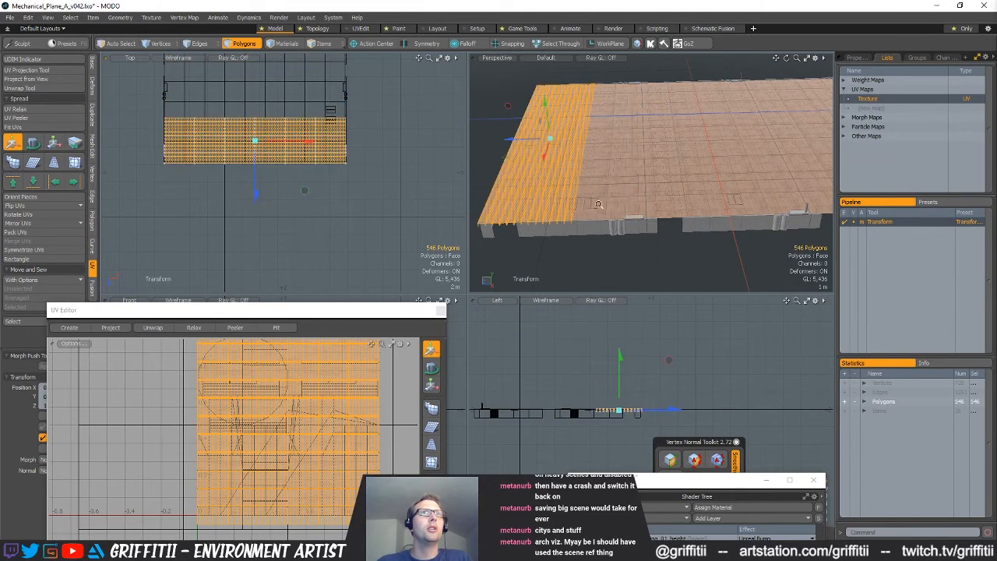
Fine-tune the planks' position against the deck's end edge and clear the plank selection
scroll(603, 206, "up", 5)
left_click_drag(602, 207, 672, 171, "alt+shift")
left_click(667, 172)
left_click_drag(672, 171, 658, 115, "ctrl+alt")
key("alt+1")
key("space")
key("space")
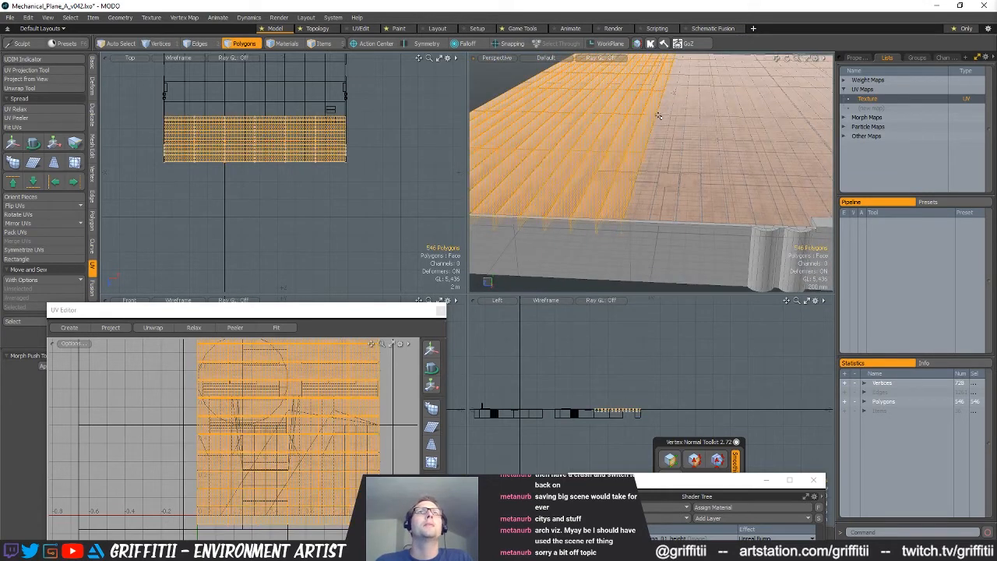
left_click_drag(300, 164, 286, 204, "alt")
left_click(396, 187)
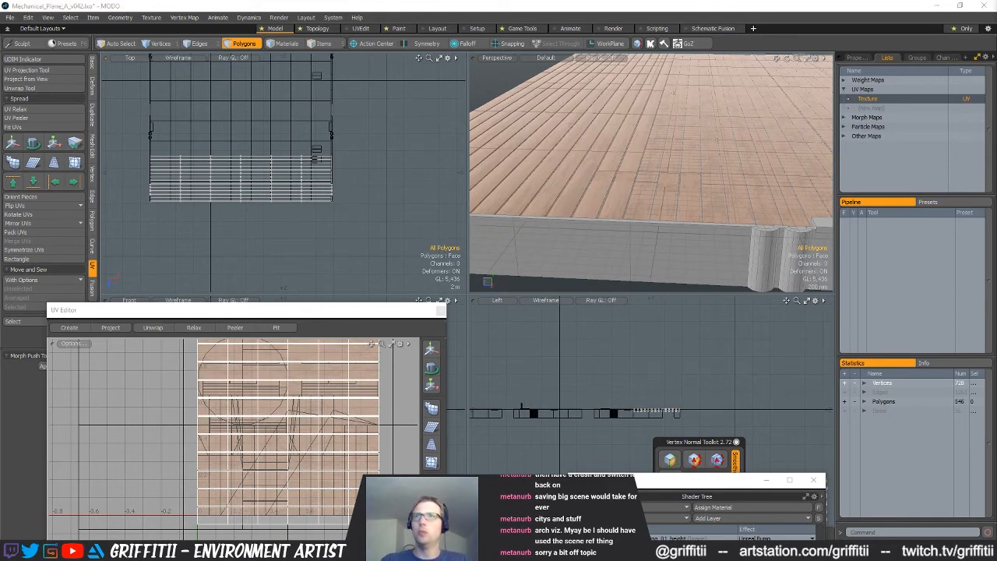
Make the remaining carrier mesh items active together with the planks
left_click_drag(663, 225, 703, 180, "alt")
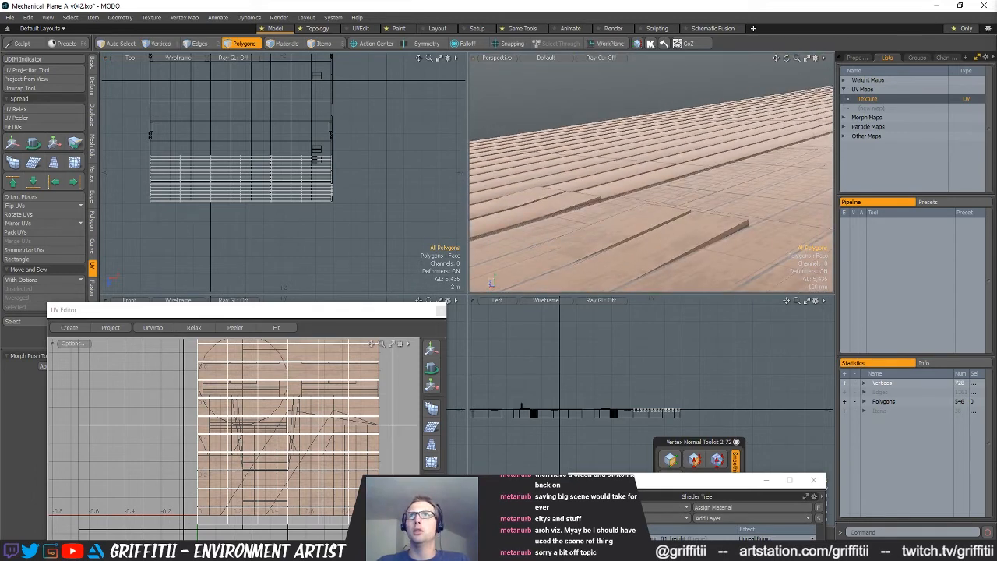
left_click(705, 205)
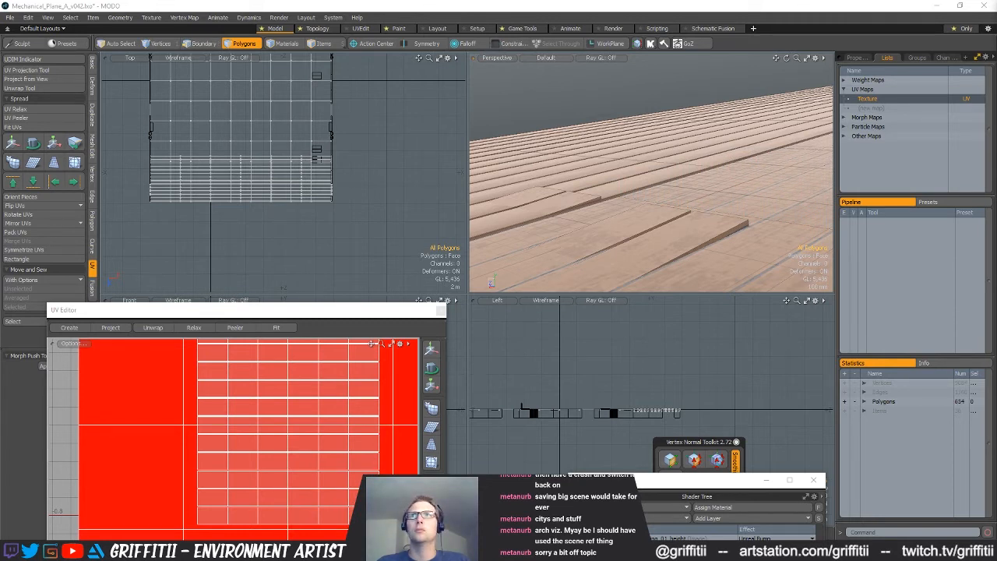
key("ctrl+z")
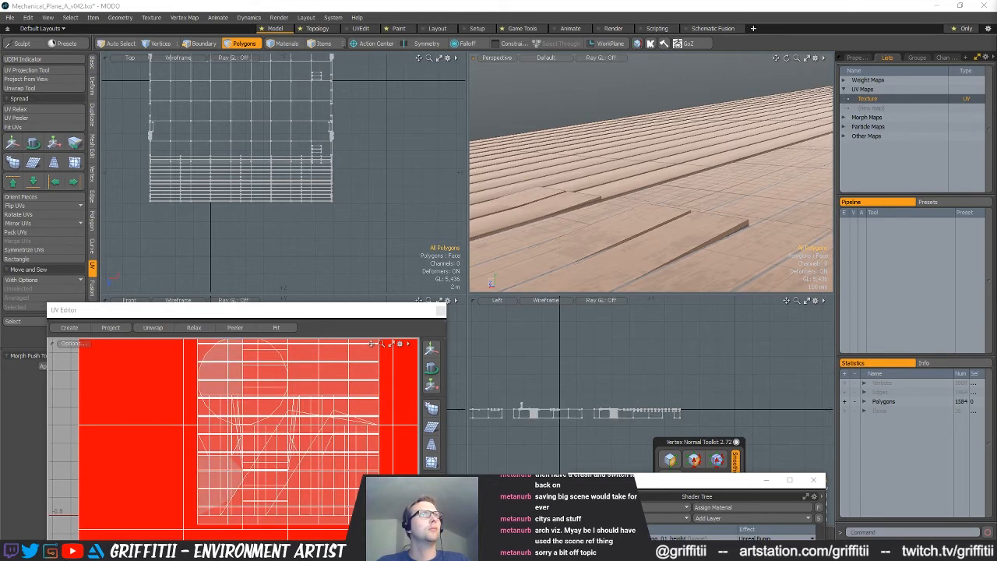
Lower all active carrier meshes together by about 9.5 mm using geometry snapping
scroll(593, 414, "up", 10)
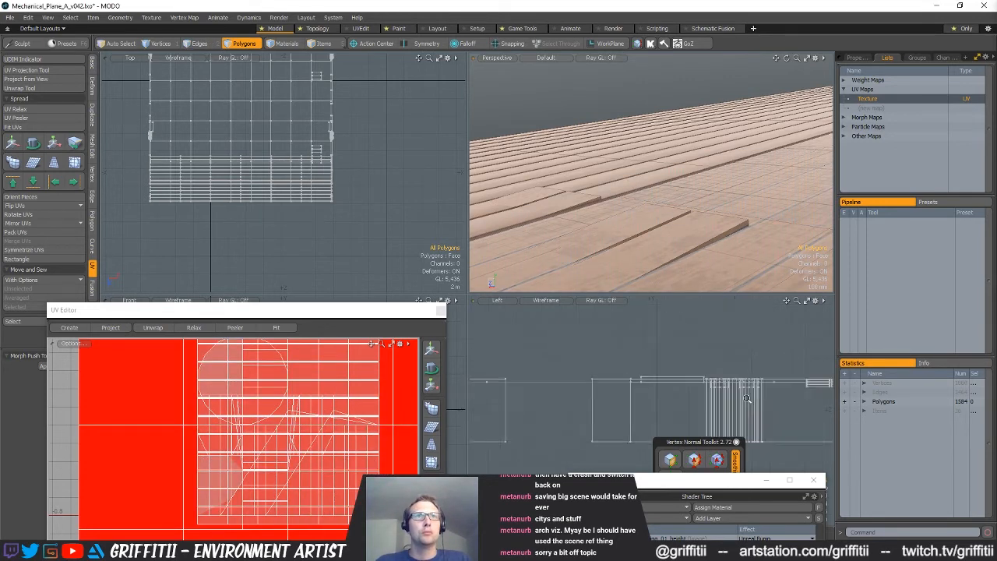
key("w")
left_click(586, 350)
scroll(711, 372, "down", 10)
scroll(661, 387, "down", 10)
scroll(565, 385, "up", 14)
scroll(592, 390, "up", 6)
scroll(555, 391, "down", 6)
left_click_drag(307, 317, 364, 518)
left_click_drag(225, 400, 436, 407, "alt")
left_click_drag(164, 383, 258, 381, "alt")
scroll(256, 385, "down", 8)
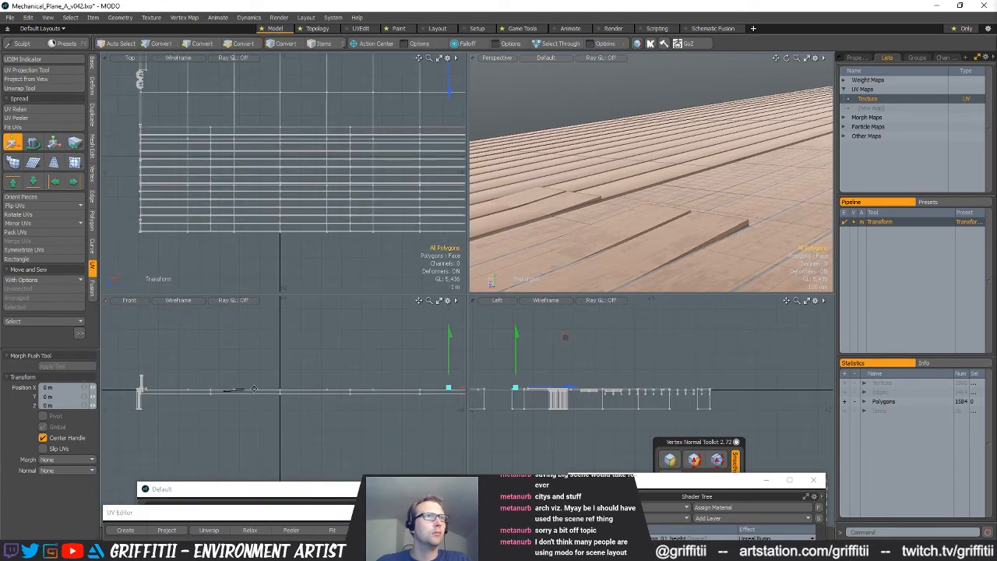
scroll(254, 388, "up", 8)
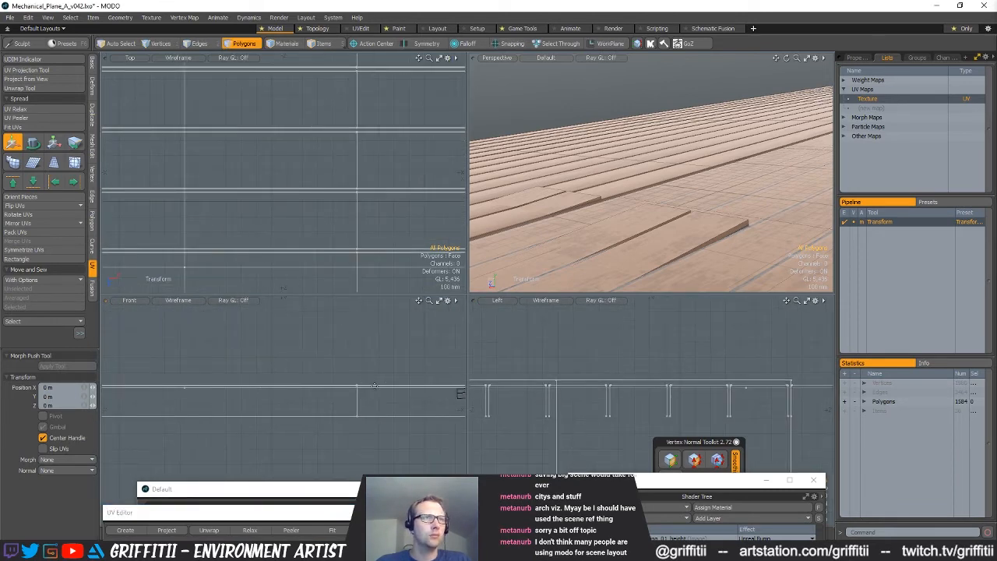
key("x")
scroll(374, 385, "up", 5)
left_click_drag(289, 364, 287, 396)
scroll(537, 203, "down", 5)
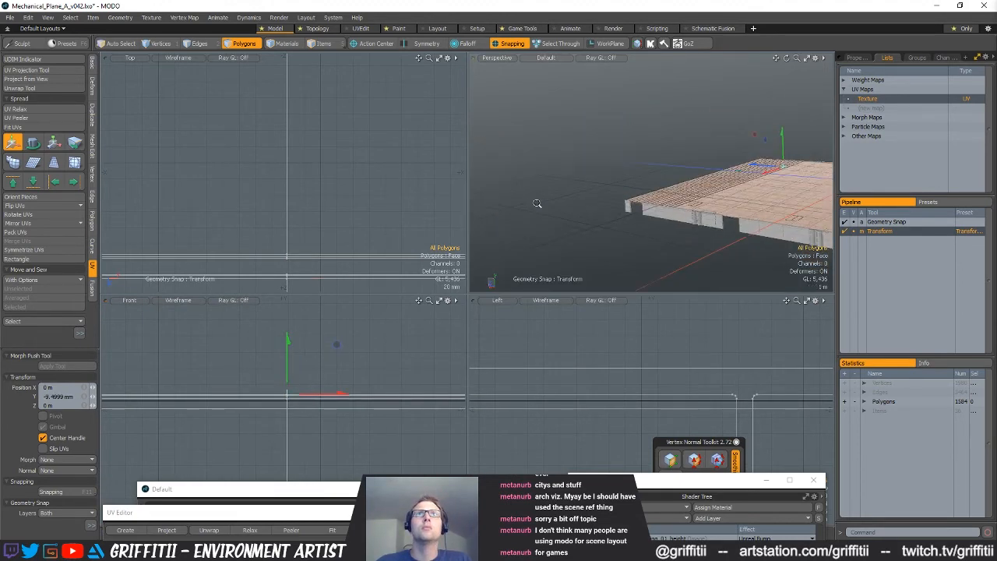
Switch to vertices and lower all the meshes further, aligning the top corner of the planks with the zero height line
left_click_drag(537, 202, 643, 193, "alt")
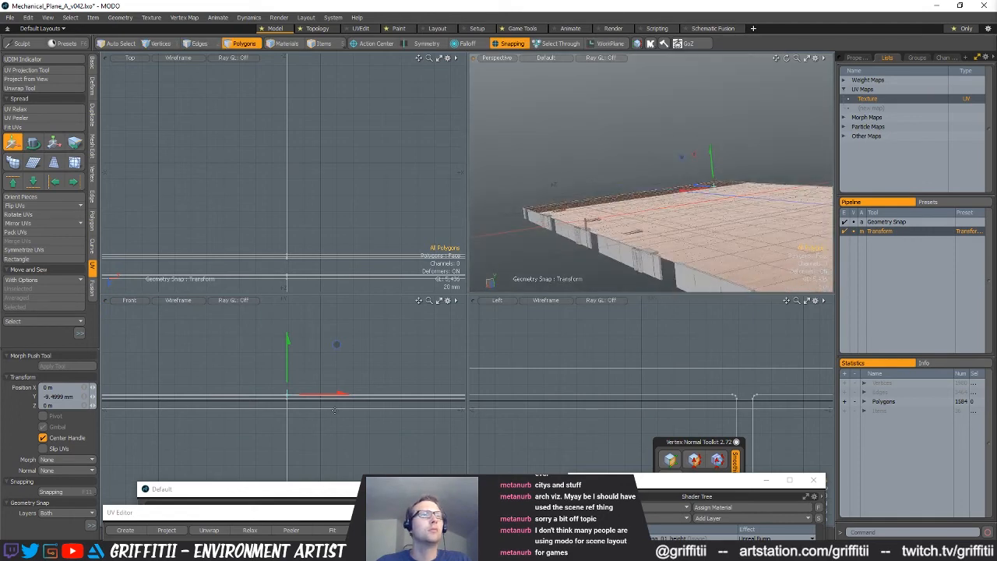
left_click_drag(268, 411, 452, 402, "alt+shift")
scroll(238, 401, "down", 6)
left_click_drag(239, 400, 378, 406, "alt+shift")
scroll(378, 405, "up", 6)
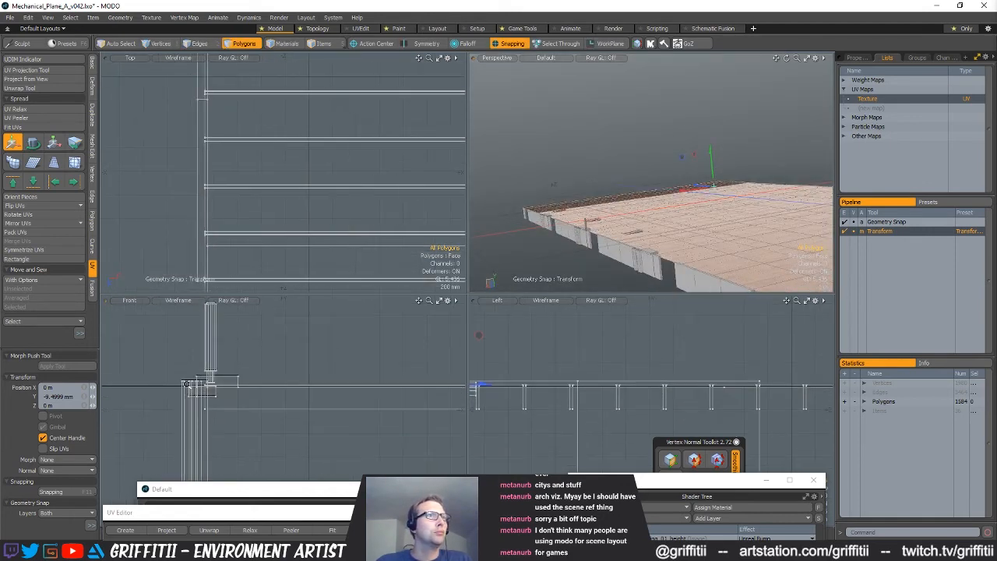
left_click_drag(202, 399, 292, 394, "alt+shift")
left_click_drag(679, 165, 567, 148, "alt")
left_click_drag(275, 394, 308, 386, "ctrl+alt")
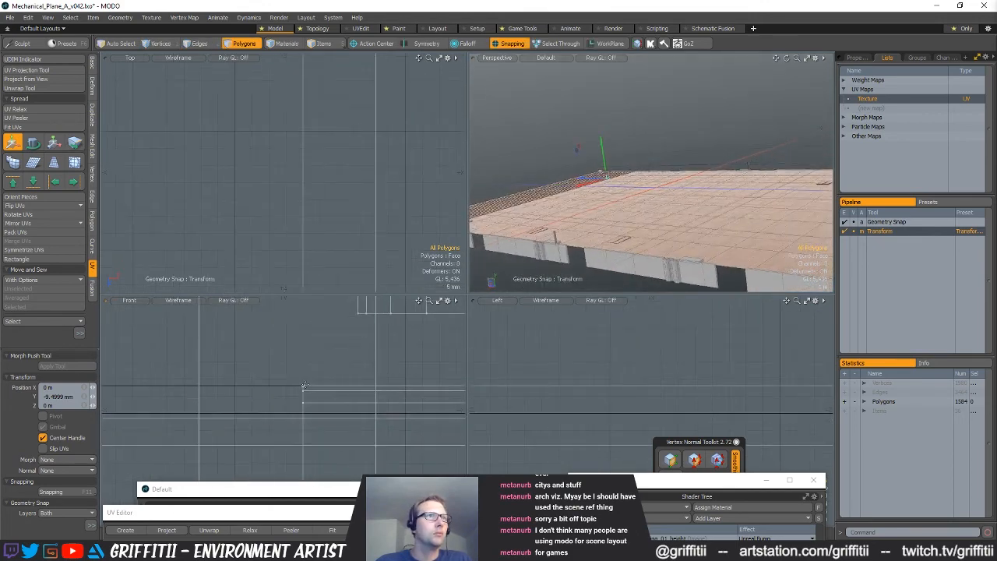
key("space")
key("5")
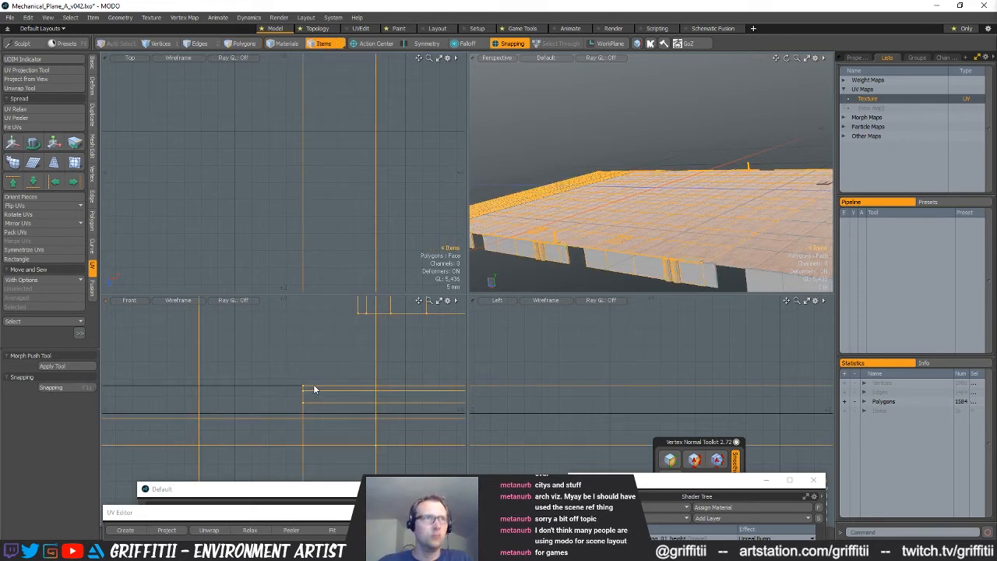
key("1")
key("w")
key("space")
left_click(324, 351)
key("w")
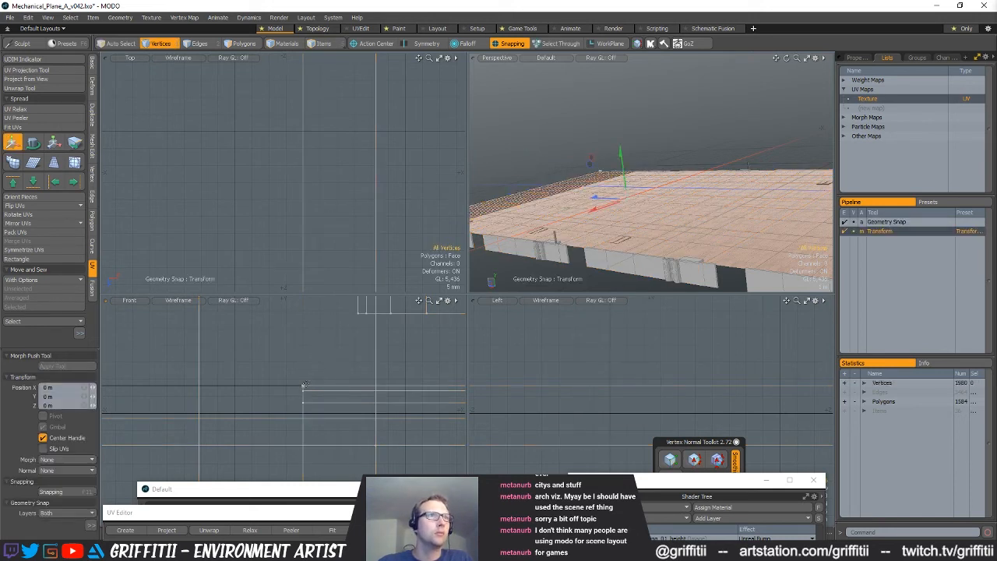
left_click(304, 385)
left_click_drag(305, 369, 304, 408)
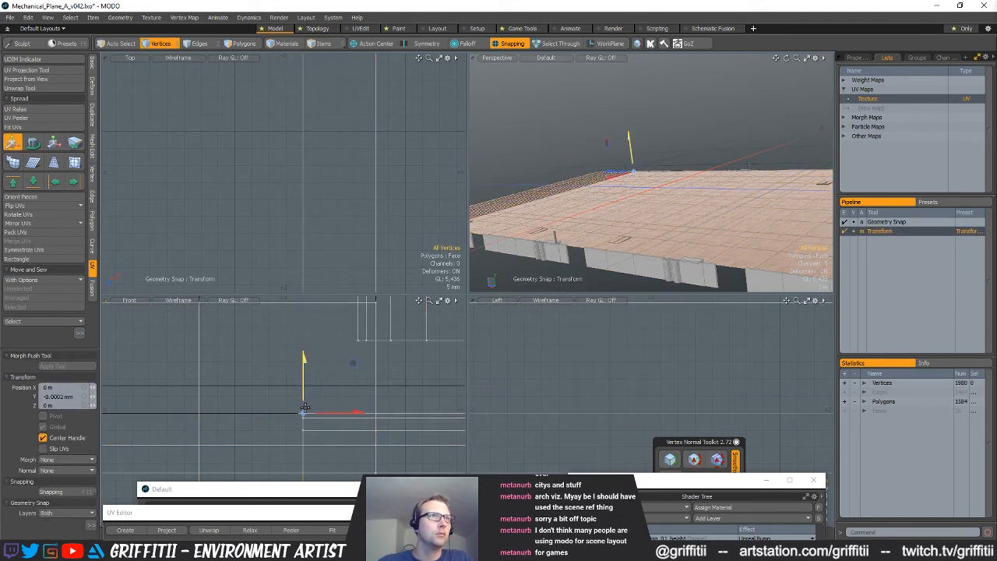
Finish the vertex move and, in item mode, select the plank mesh Deck_Beams at the deck's end
scroll(381, 383, "down", 10)
left_click_drag(380, 381, 300, 390, "alt")
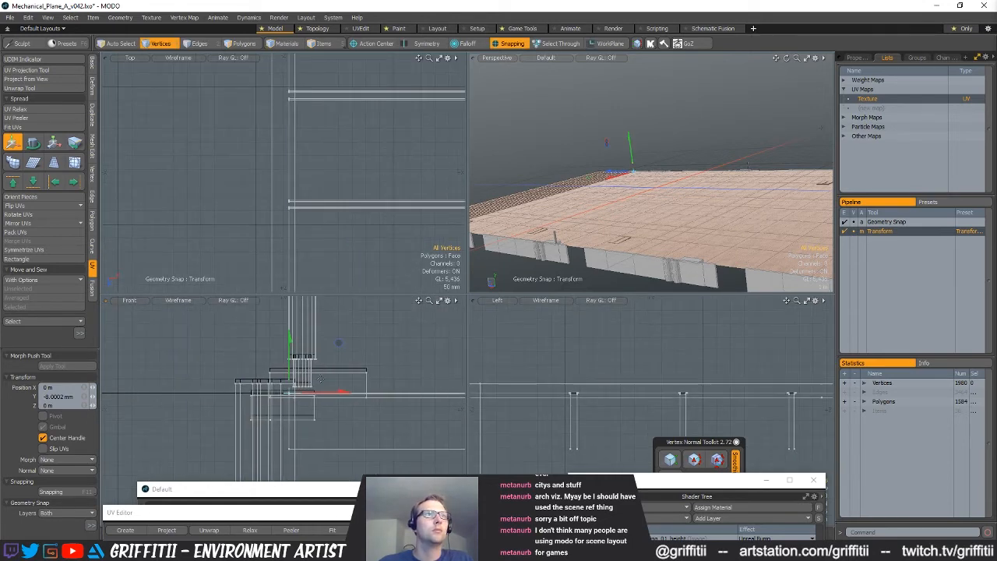
key("space")
left_click_drag(526, 204, 603, 233, "alt")
scroll(555, 227, "down", 3)
key("5")
left_click(581, 245)
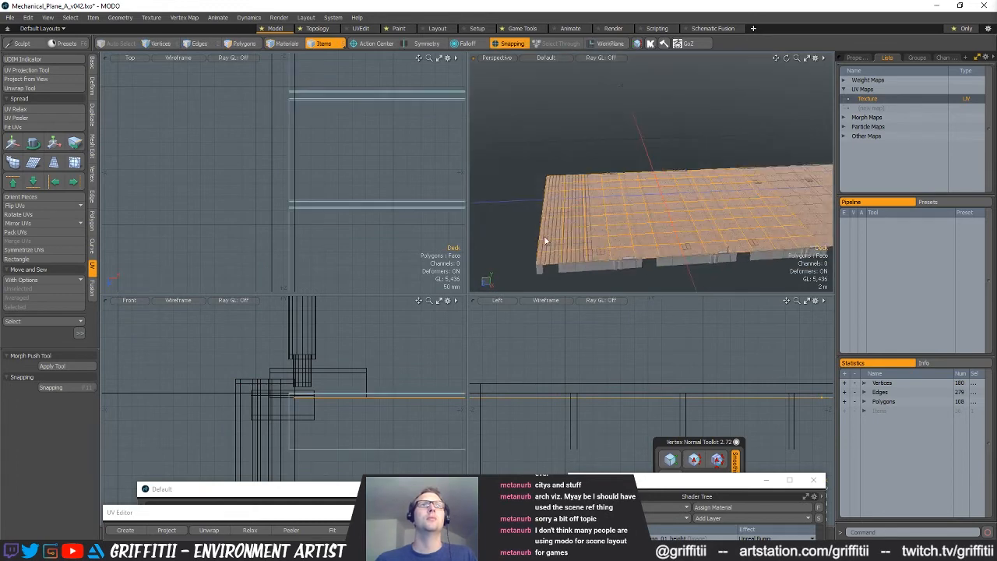
left_click(547, 237)
left_click_drag(676, 248, 585, 262, "alt")
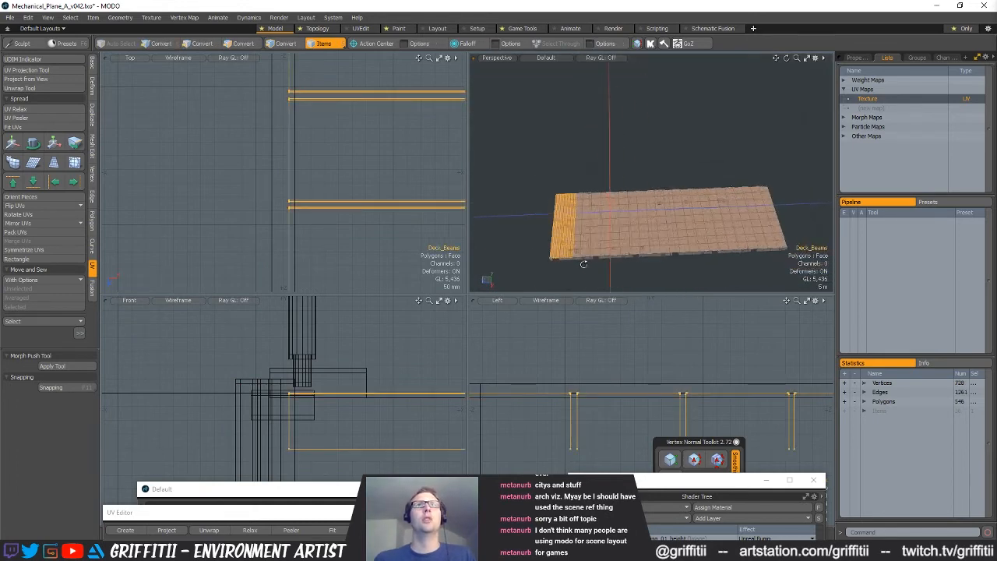
Try to instance-clone Deck_Beams ten times, placing the clones from the corner at the deck's end
left_click(92, 115)
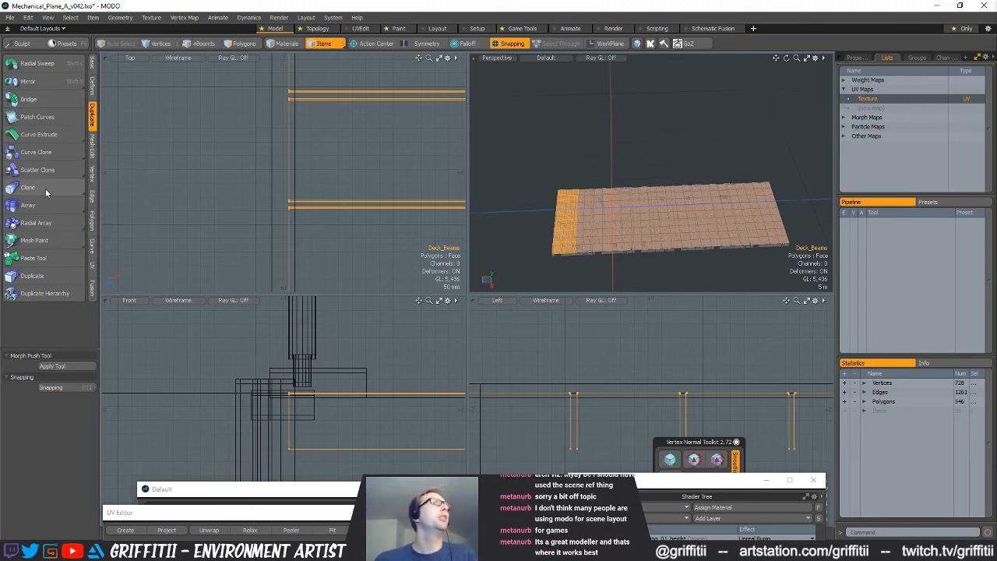
left_click_drag(76, 192, 90, 206)
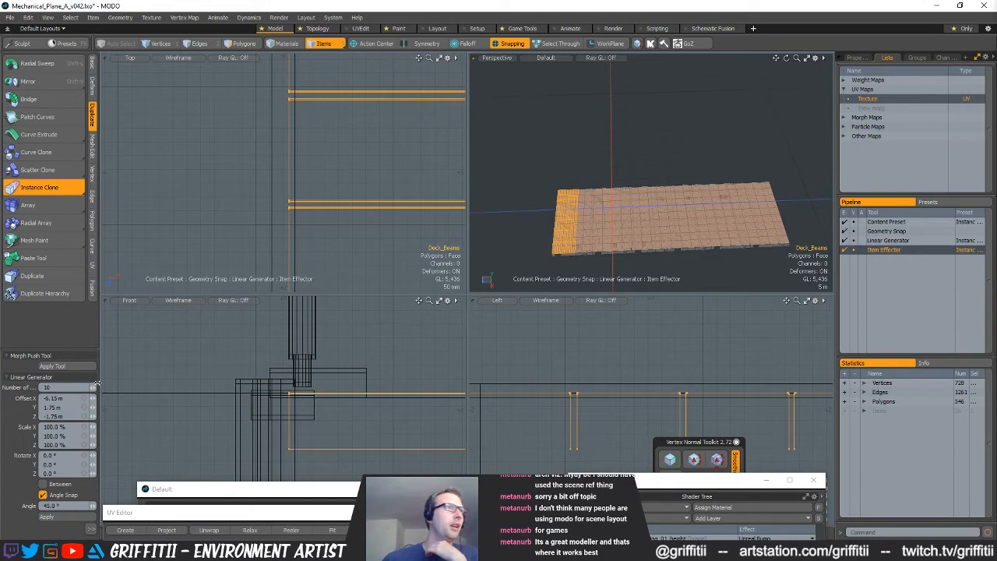
scroll(366, 179, "down", 10)
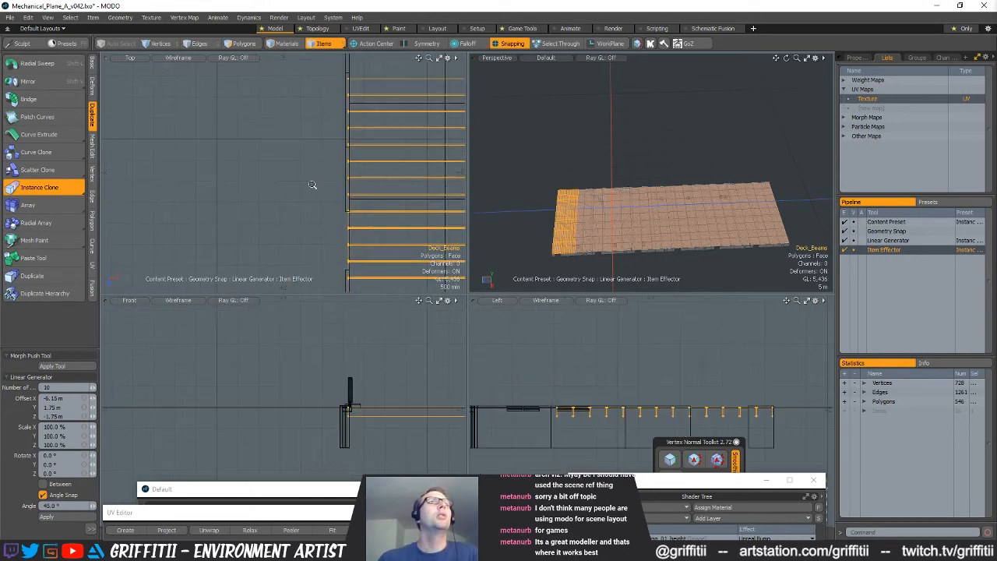
scroll(417, 206, "up", 7)
left_click_drag(316, 224, 270, 221, "ctrl+alt")
left_click_drag(131, 219, 246, 227, "alt+shift")
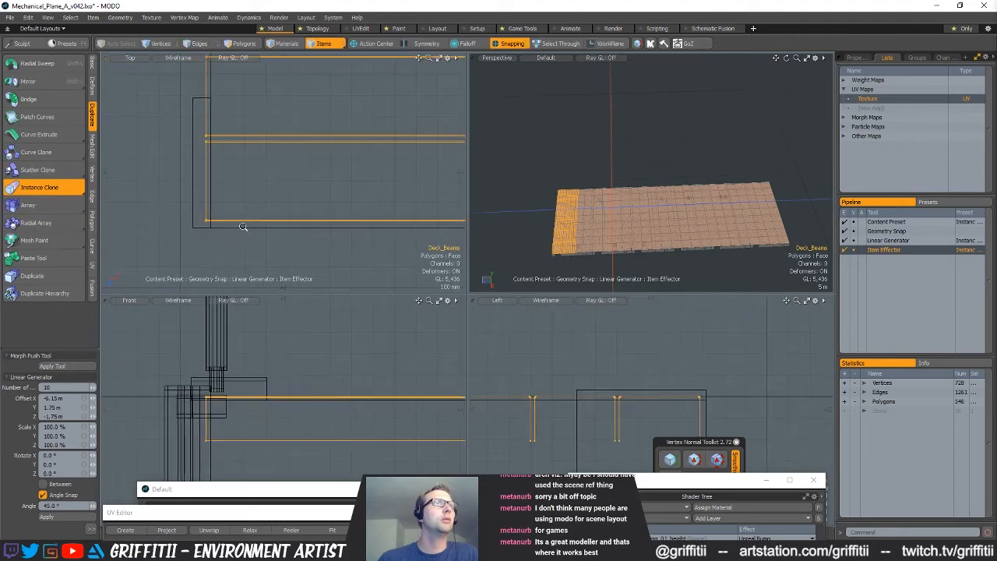
left_click(228, 228)
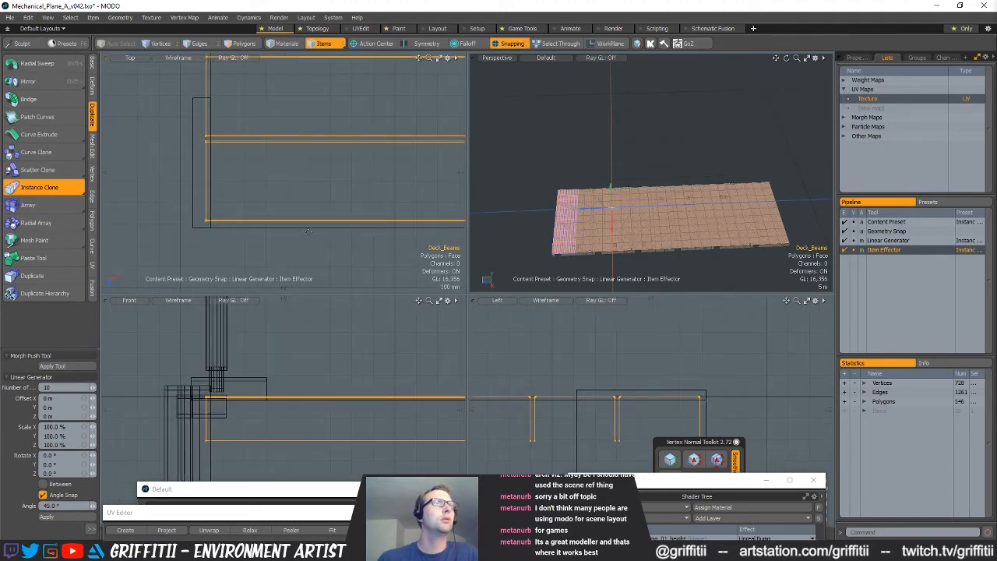
left_click_drag(308, 232, 233, 232, "ctrl+alt")
left_click_drag(353, 213, 223, 218, "ctrl+alt")
mouse_move(373, 194)
left_mouse_down("alt+shift")
mouse_move(290, 258)
mouse_move(316, 175)
left_mouse_up("alt+shift")
Undo the instance cloning attempt together with the trial action-center and transform changes
key("ctrl+z")
left_click_drag(315, 174, 379, 201, "ctrl+alt")
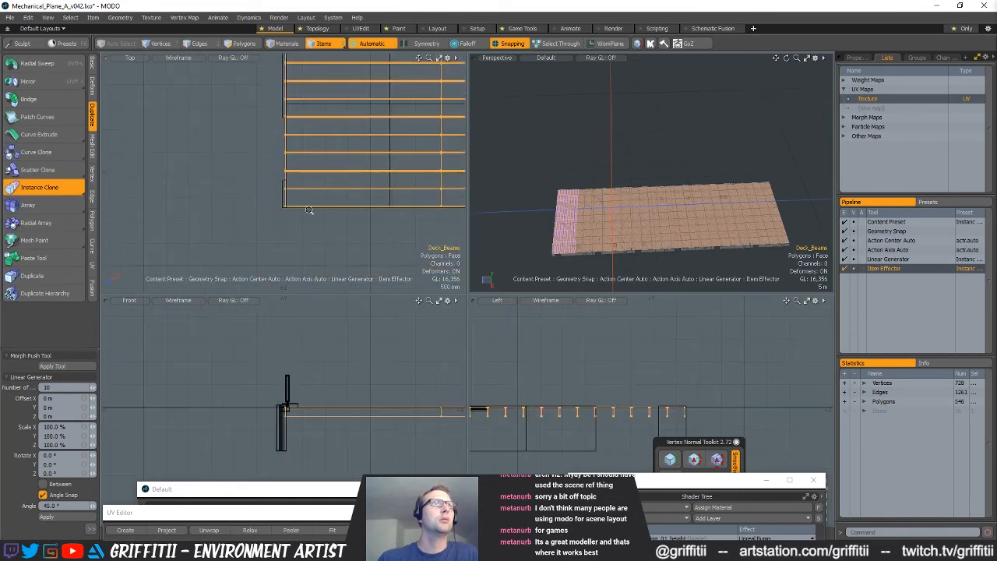
key("w")
left_click_drag(570, 209, 653, 207)
key("ctrl+z")
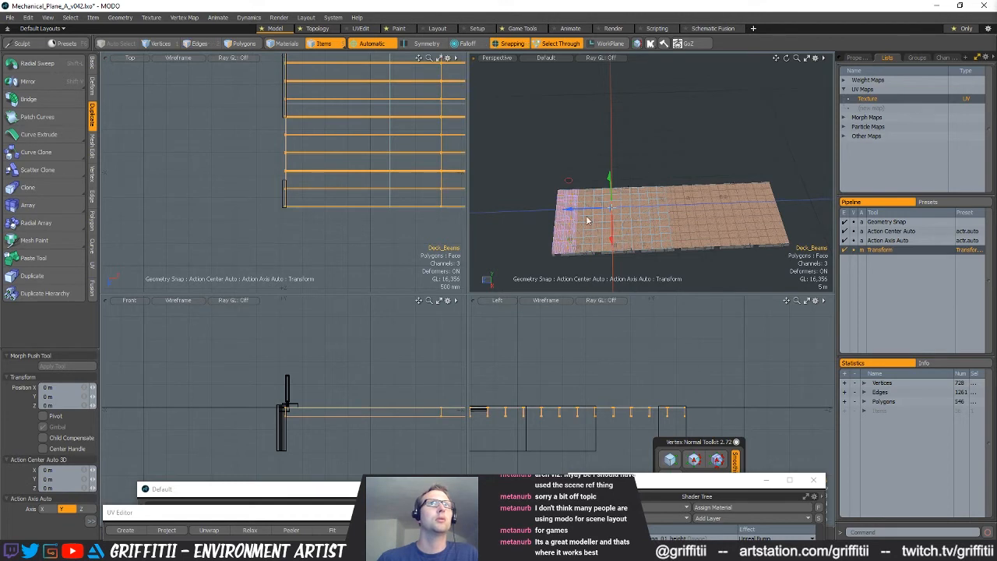
key("ctrl+z")
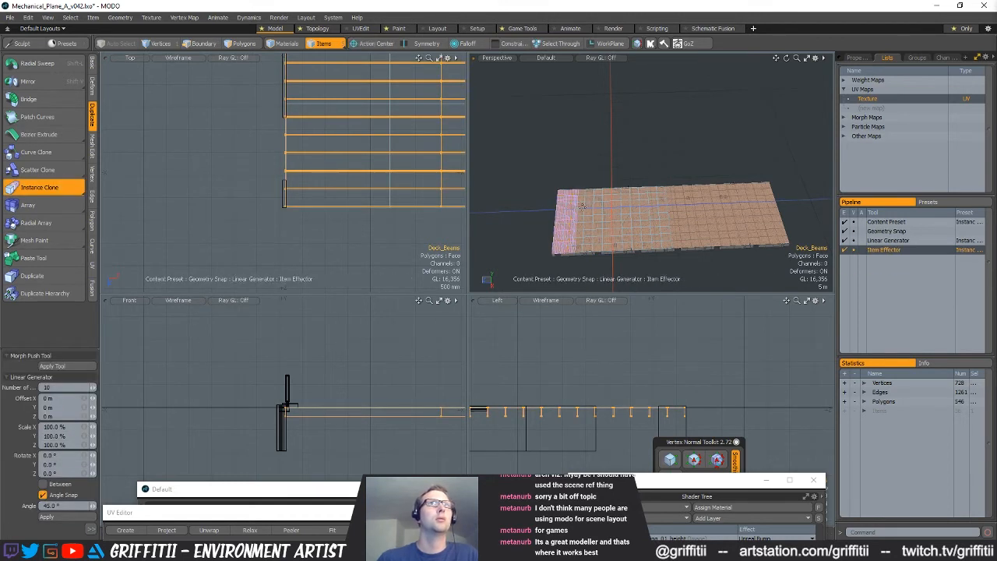
key("ctrl+z")
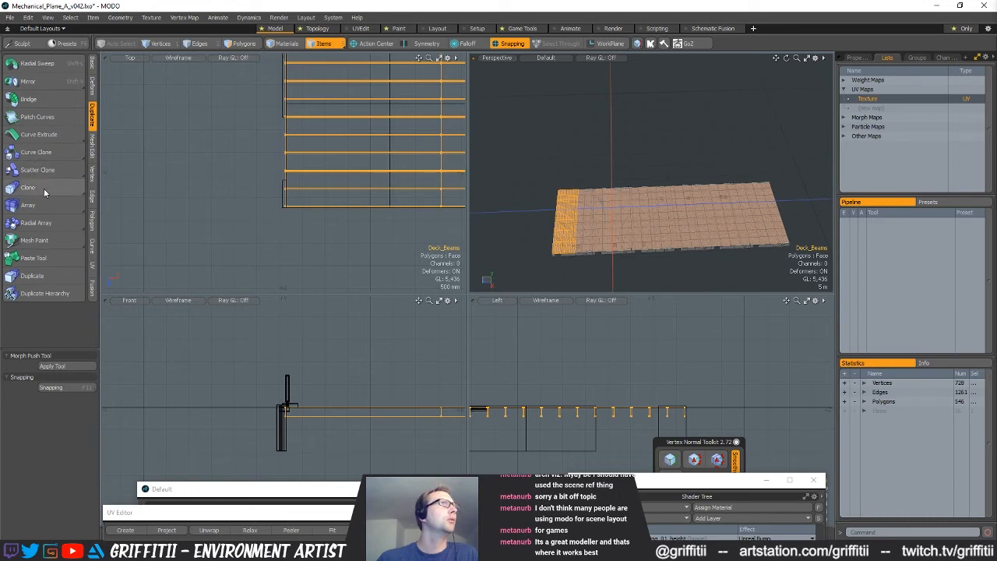
Create ten instance clones of Deck_Beams along the deck with a Z offset of -5 m
left_click_drag(48, 185, 48, 204)
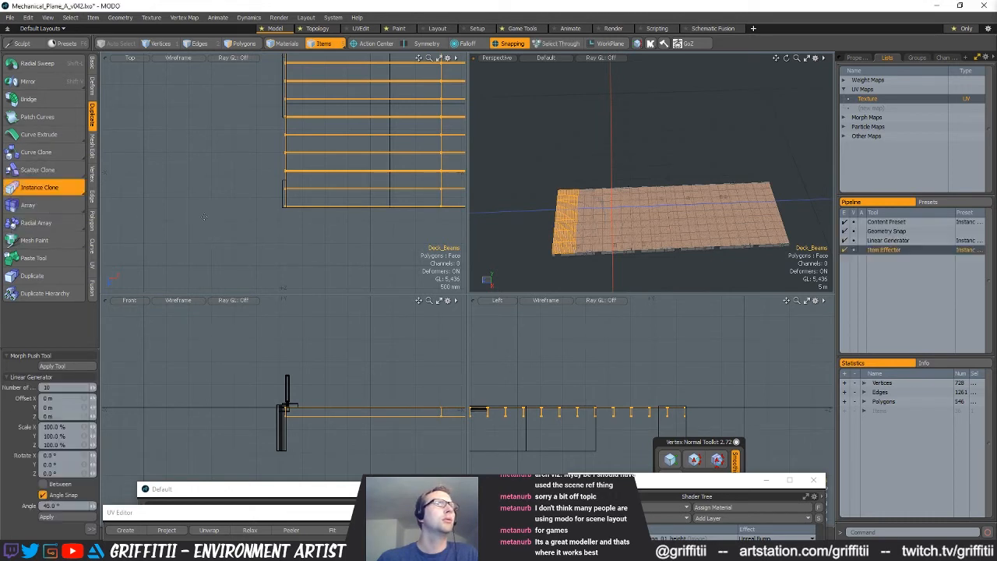
key("ctrl+z")
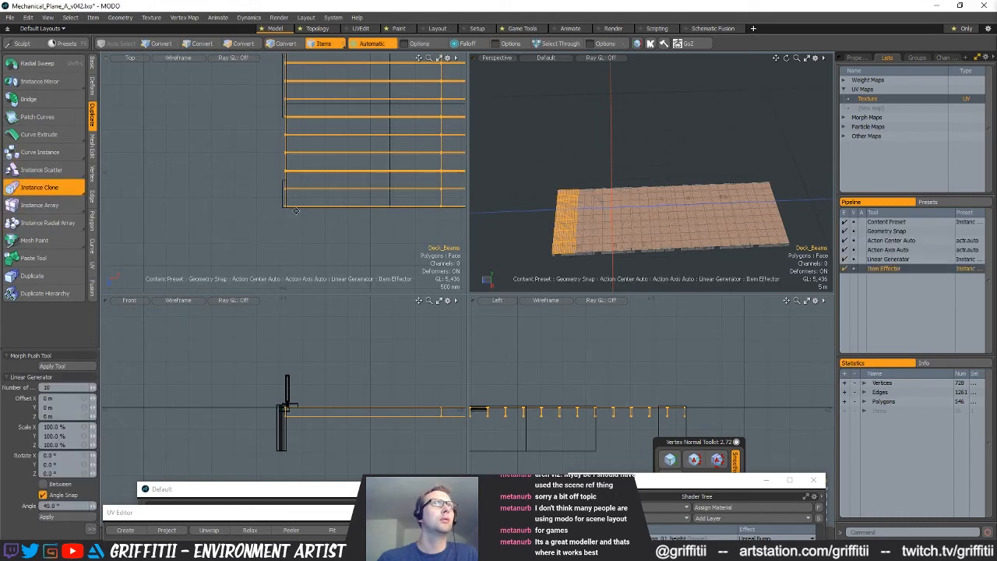
key("ctrl+z")
scroll(285, 208, "up", 4)
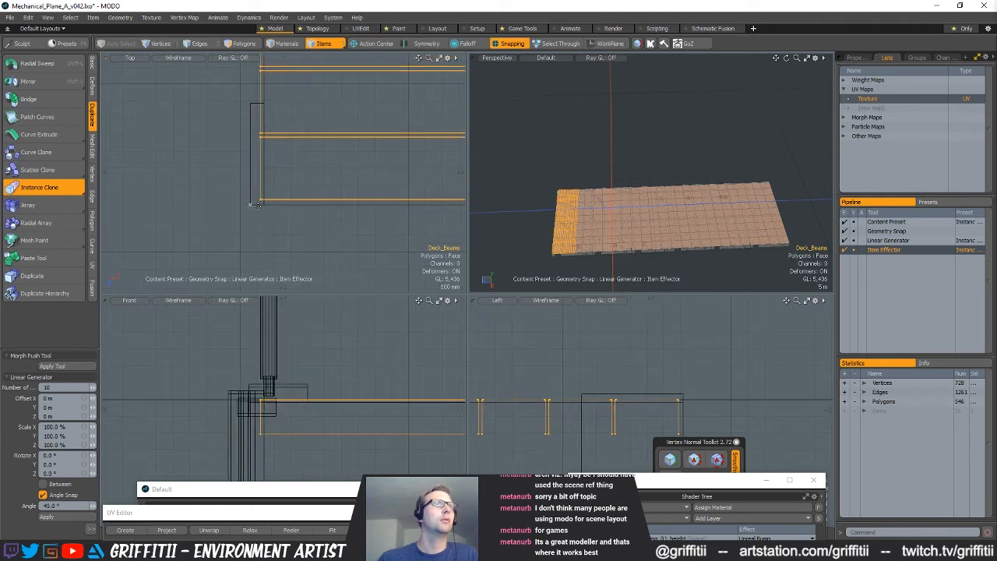
left_click(285, 208)
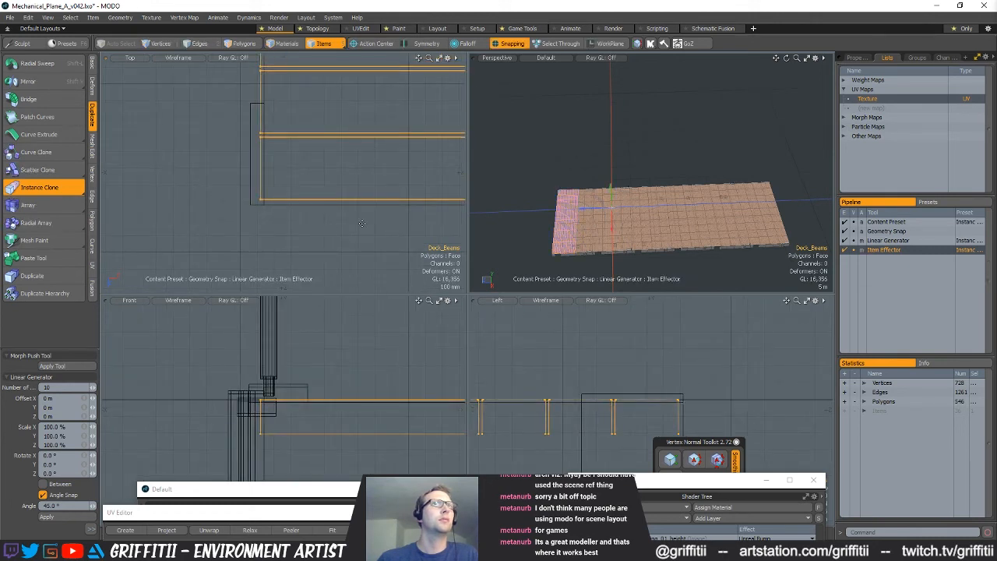
mouse_move(586, 213)
left_mouse_down()
mouse_move(694, 203)
mouse_move(699, 239)
mouse_move(736, 222)
mouse_move(732, 211)
left_mouse_up()
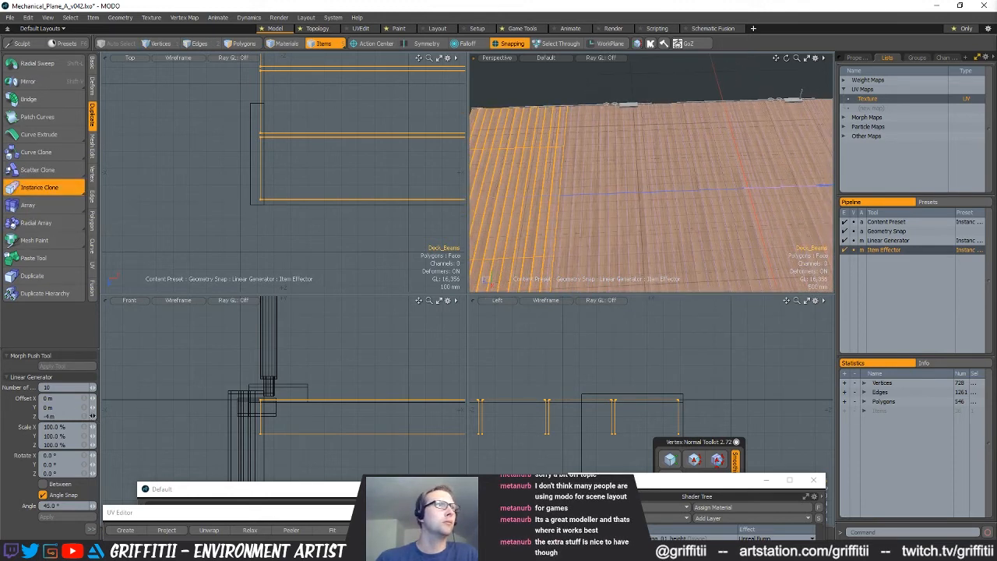
left_click_drag(92, 416, 66, 417)
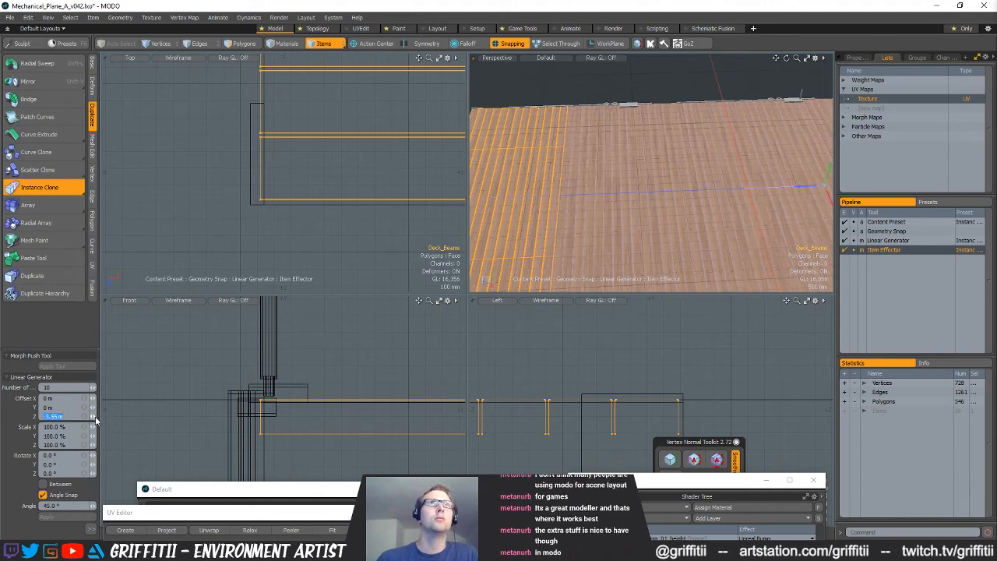
key("Return")
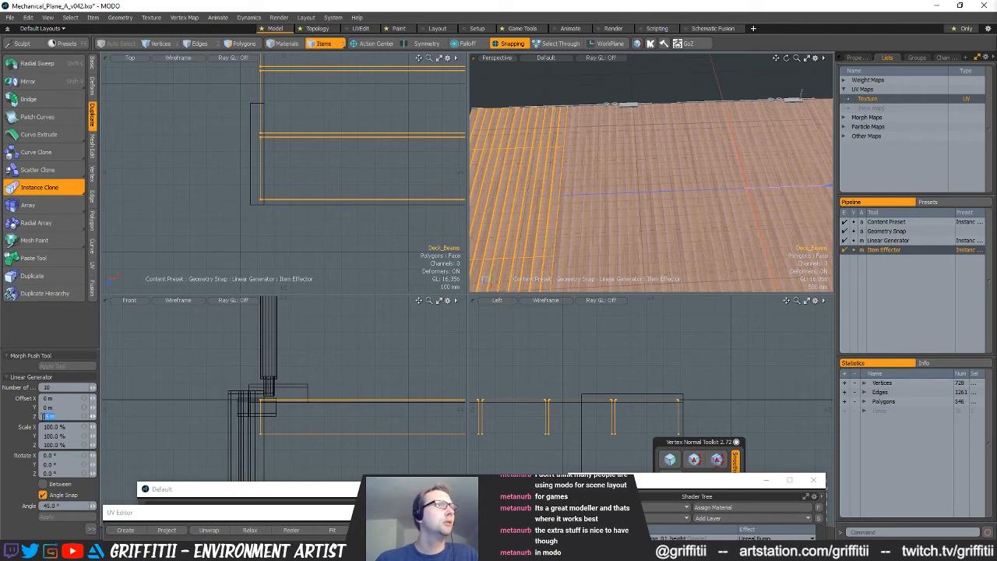
key("Return")
Try clone Z offsets of -5.5 m, -5.1 m and -5.2 m while checking the seam between plank sections
left_click_drag(824, 121, 792, 125, "alt")
left_click_drag(594, 251, 653, 178, "alt")
left_click_drag(572, 225, 631, 218, "ctrl+alt")
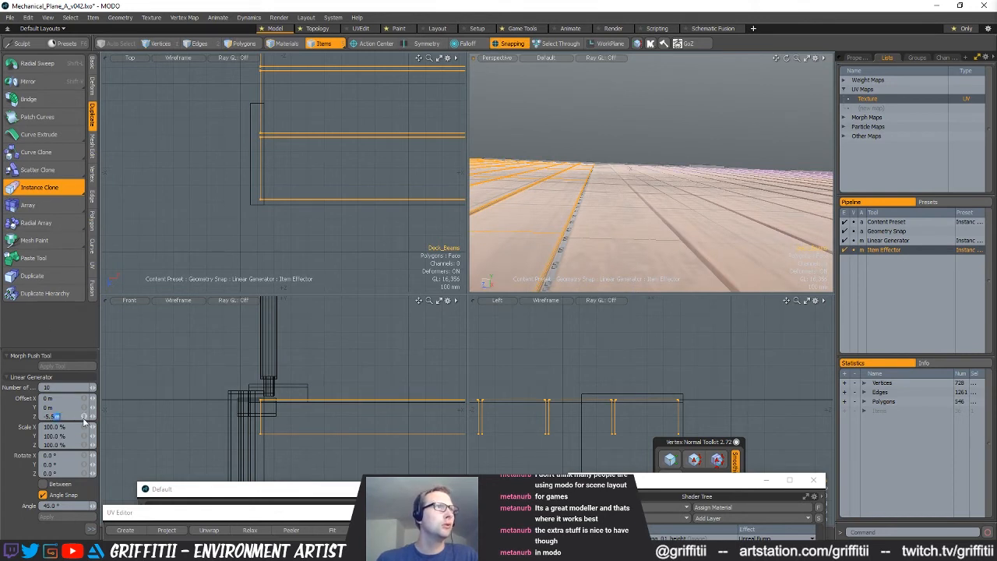
key("Return")
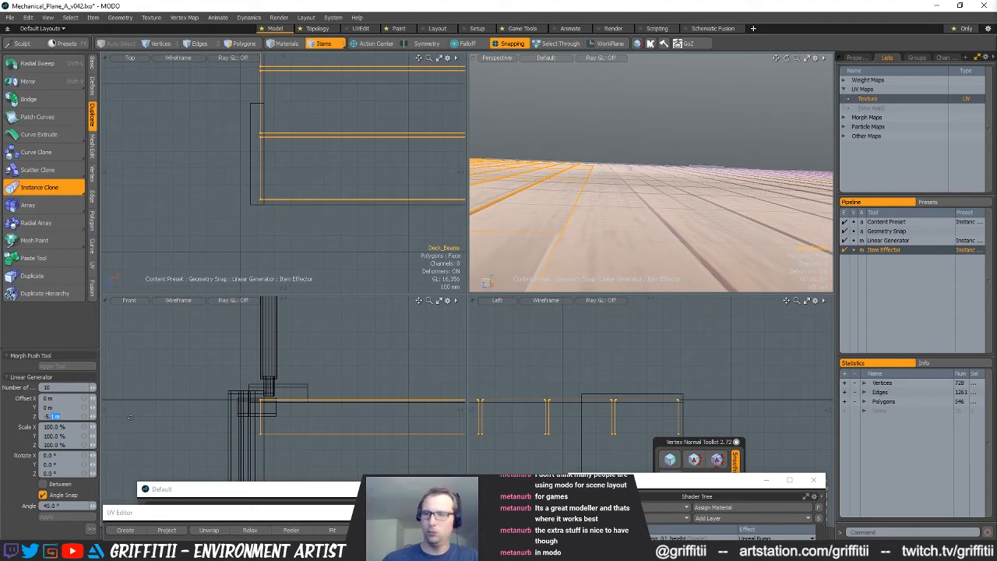
type("2")
key("Return")
left_click_drag(641, 187, 596, 210, "alt")
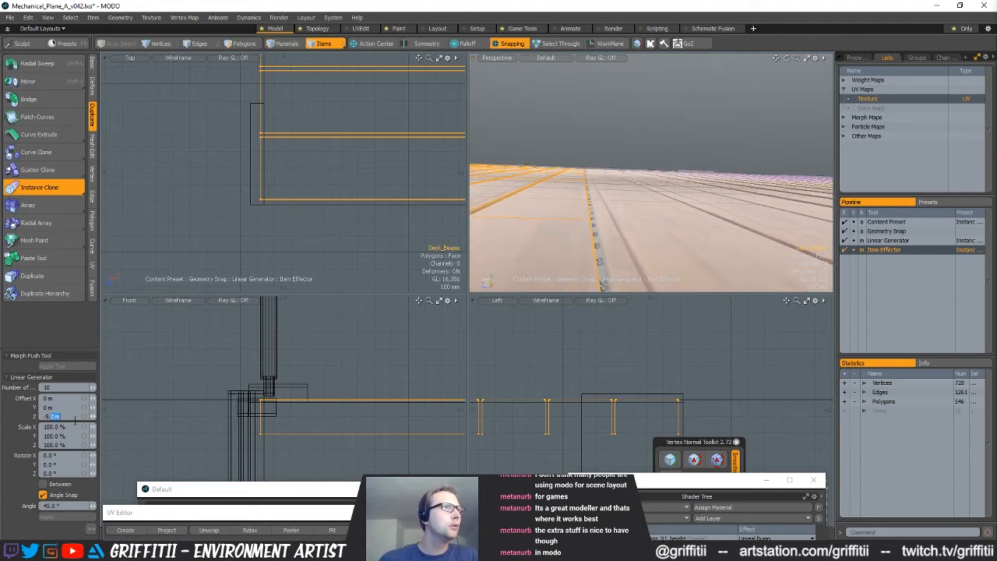
Refine the clones' Z offset through -5.18, -5.16 and -5.15 m to -5.145 m so the plank sections meet
key("Return")
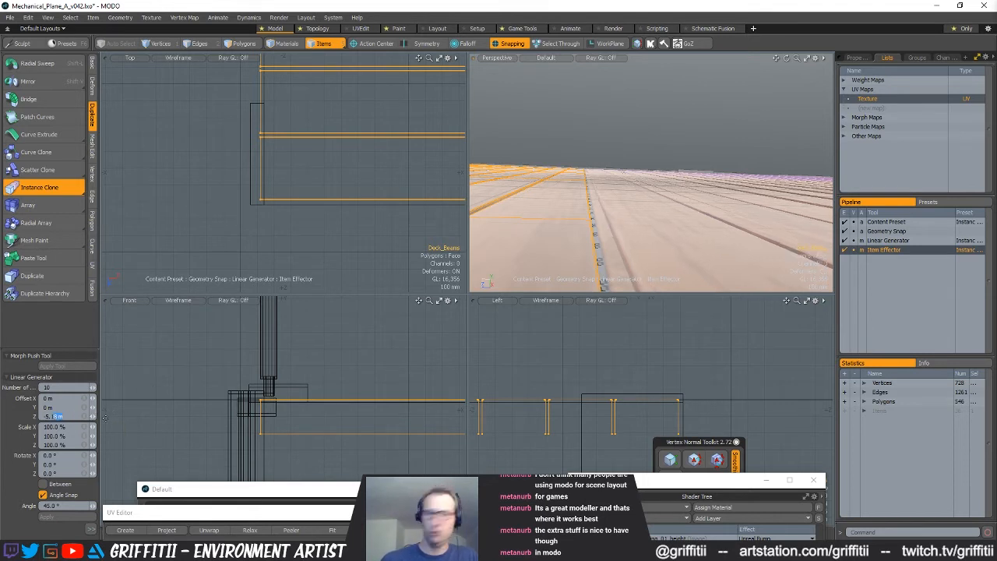
key("Return")
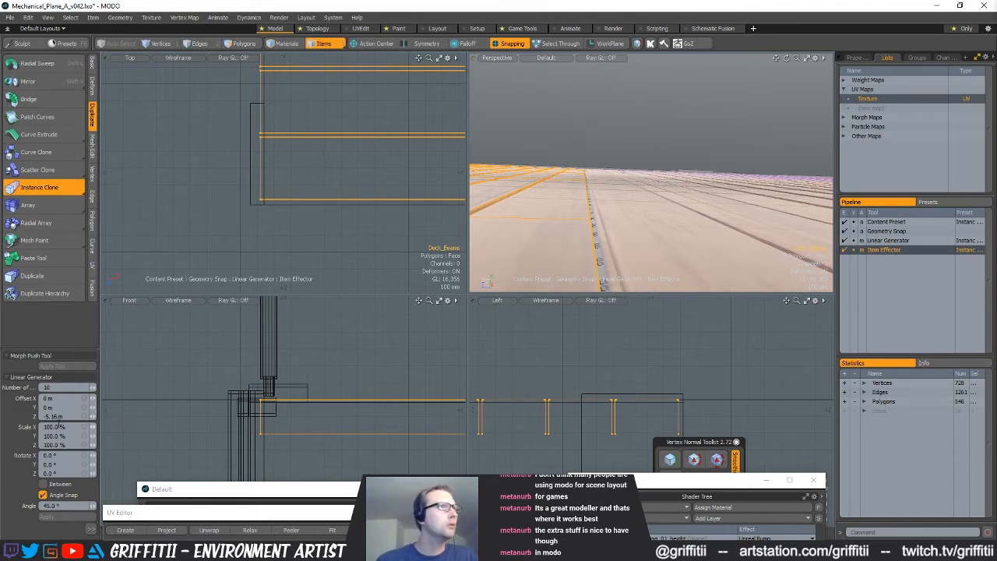
key("Return")
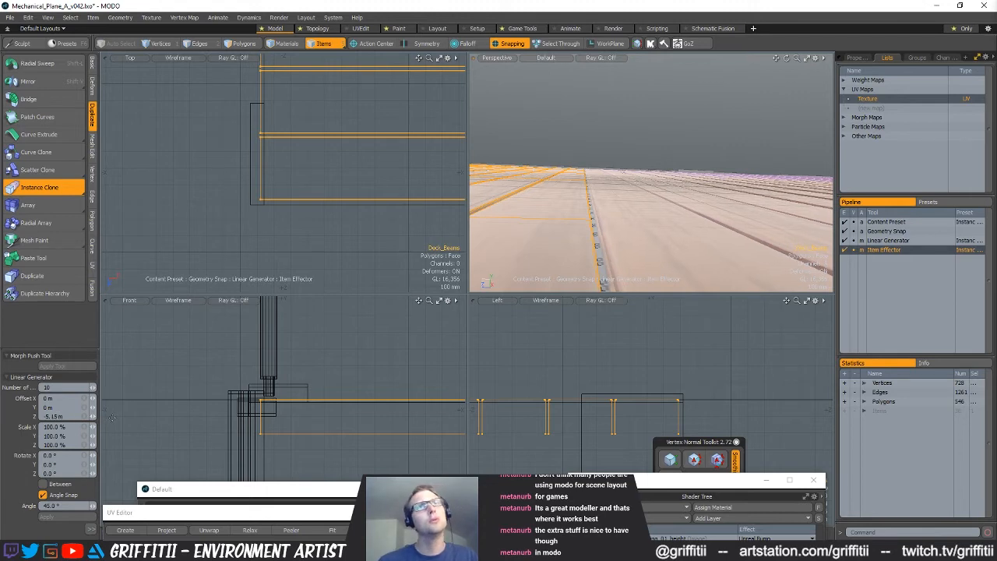
left_click_drag(704, 185, 703, 182, "alt")
left_click_drag(632, 211, 632, 220, "alt")
left_click_drag(634, 219, 620, 219, "alt")
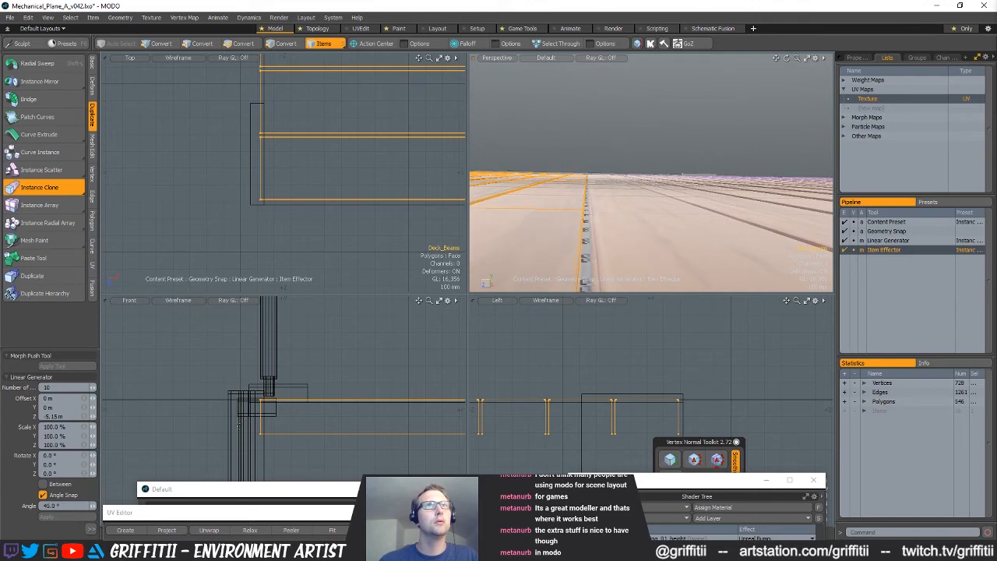
left_click_drag(52, 416, 99, 416)
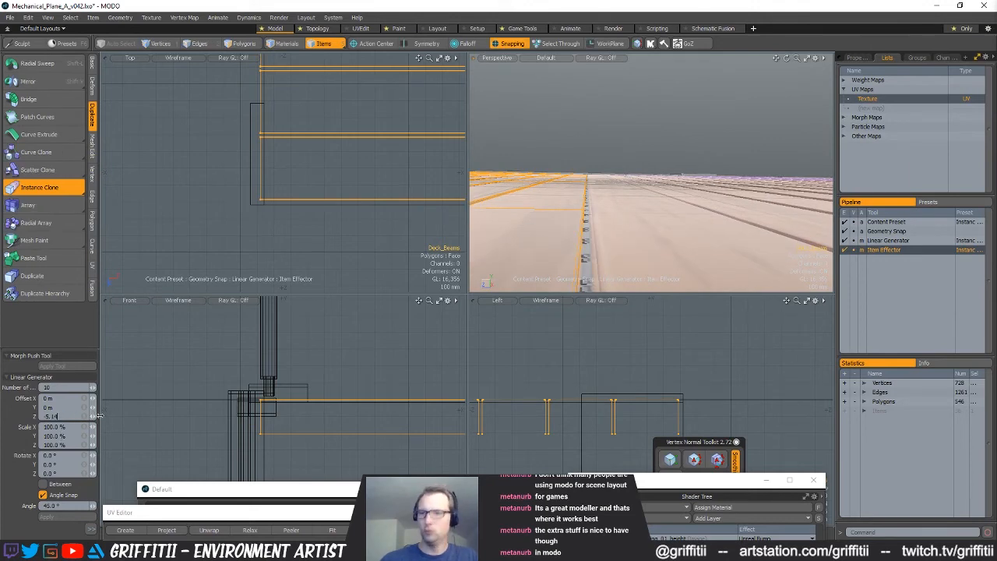
key("alt")
Finish the Instance Clone, clear the item selection and check the full length of the cloned planks
left_click_drag(709, 194, 705, 269, "alt")
mouse_move(767, 251)
left_mouse_down("alt+shift")
mouse_move(650, 255)
mouse_move(674, 186)
mouse_move(694, 260)
left_mouse_up("alt+shift")
scroll(650, 255, "up", 3)
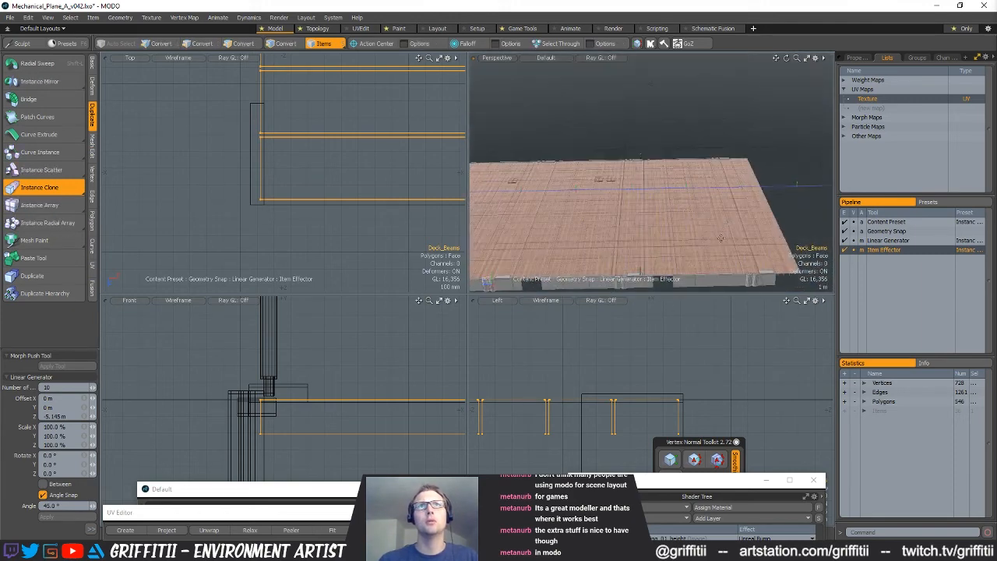
key("space")
left_click(704, 126)
left_click_drag(590, 229, 633, 243, "alt")
scroll(739, 204, "down", 4)
scroll(730, 218, "up", 5)
scroll(732, 176, "up", 4)
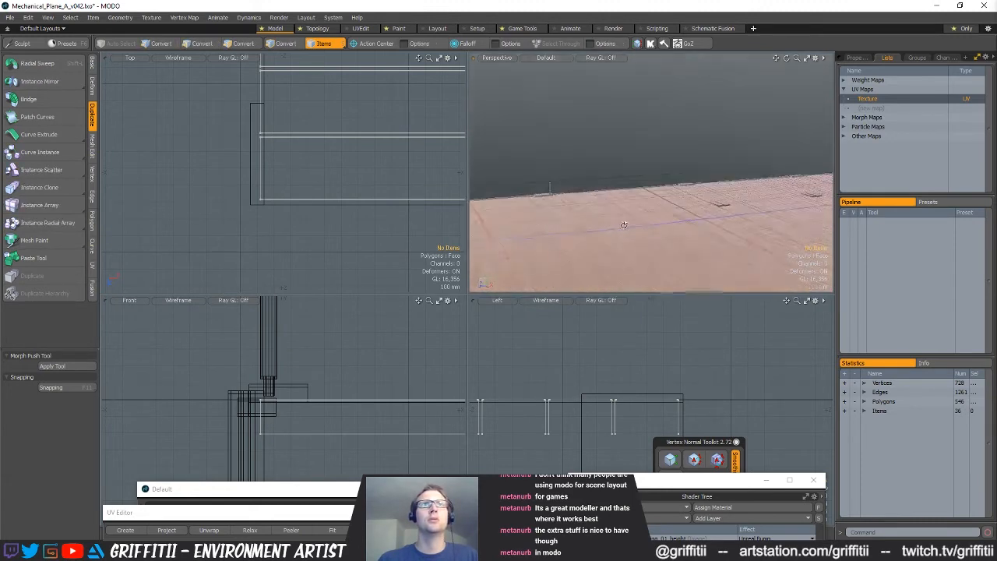
scroll(634, 234, "down", 5)
scroll(315, 148, "down", 10)
left_click_drag(323, 142, 280, 250, "alt")
scroll(281, 250, "up", 2)
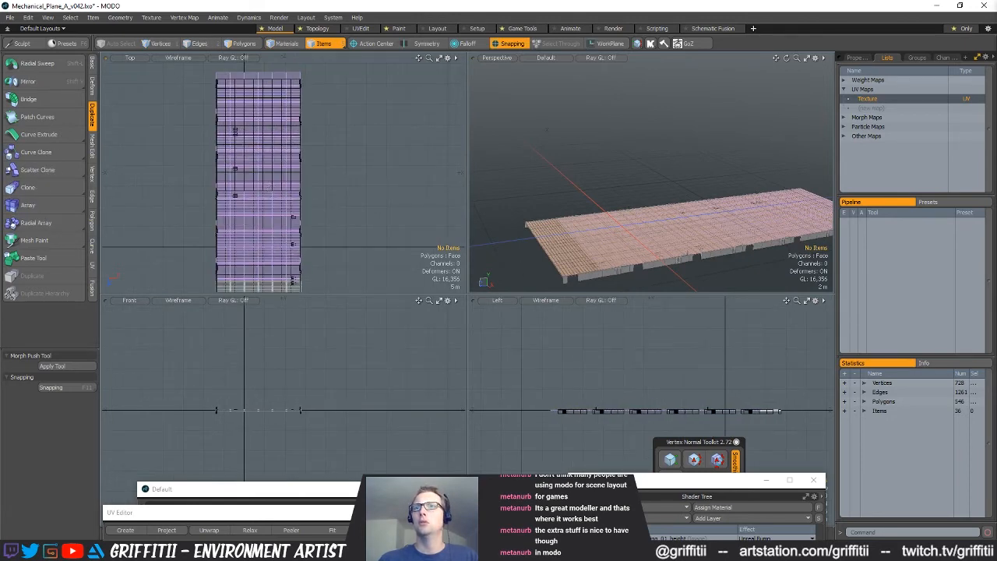
Select the ten plank instances together, then step through the items to the original Deck_Beams
left_click_drag(265, 273, 263, 84)
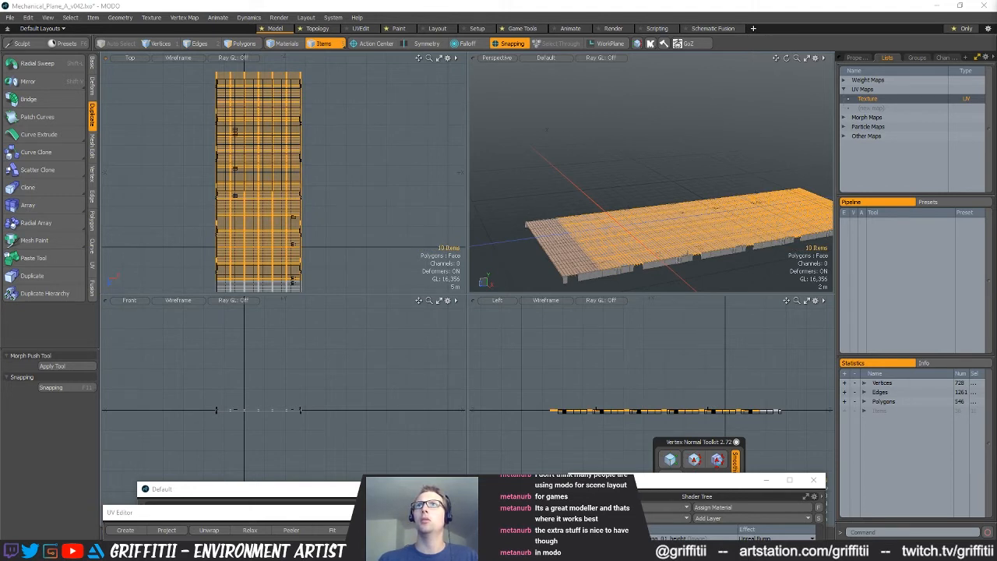
key("Up")
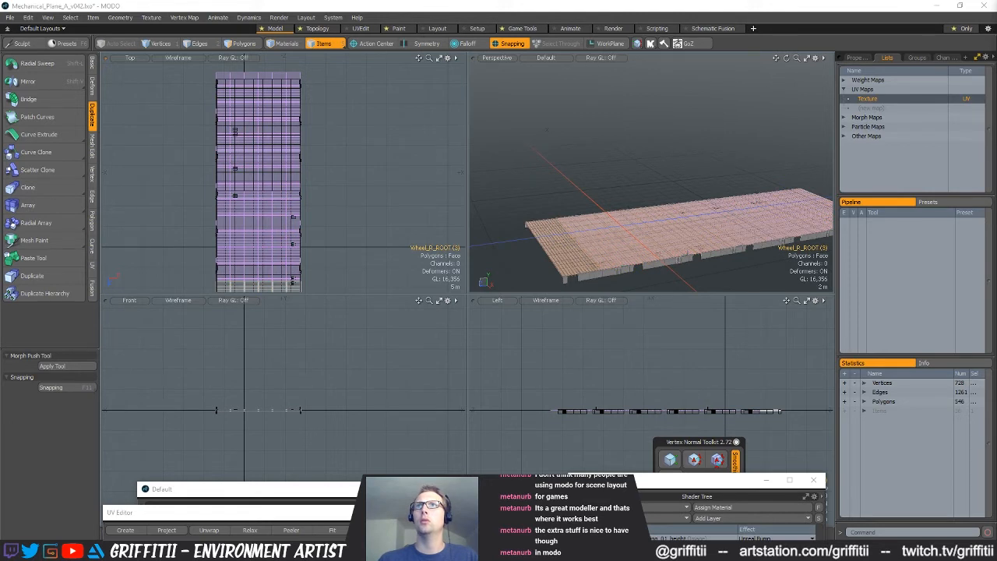
key("Up")
key("Up")
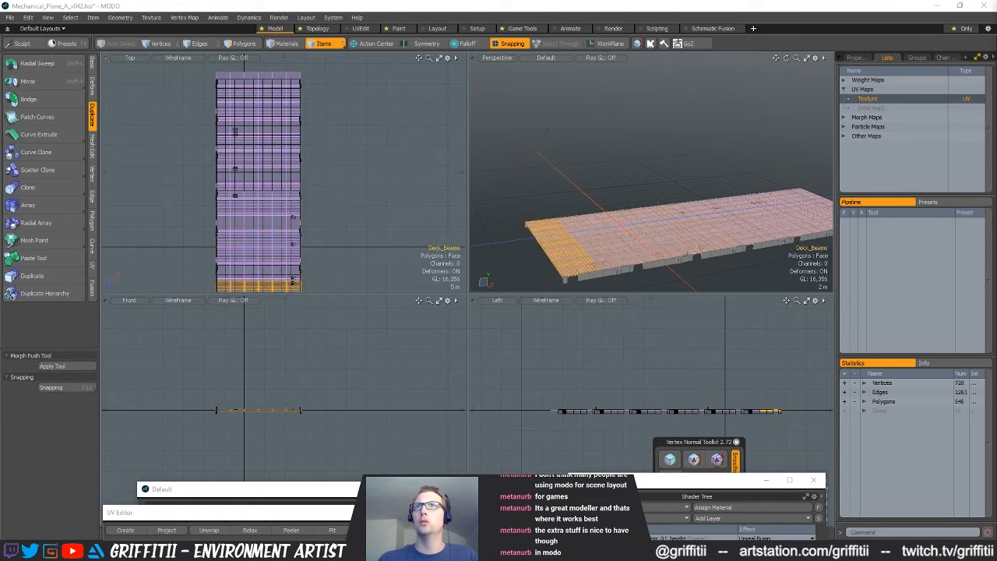
Select the Deck mesh, then switch the selection to the far deck half's items with the planks hidden
key("Down")
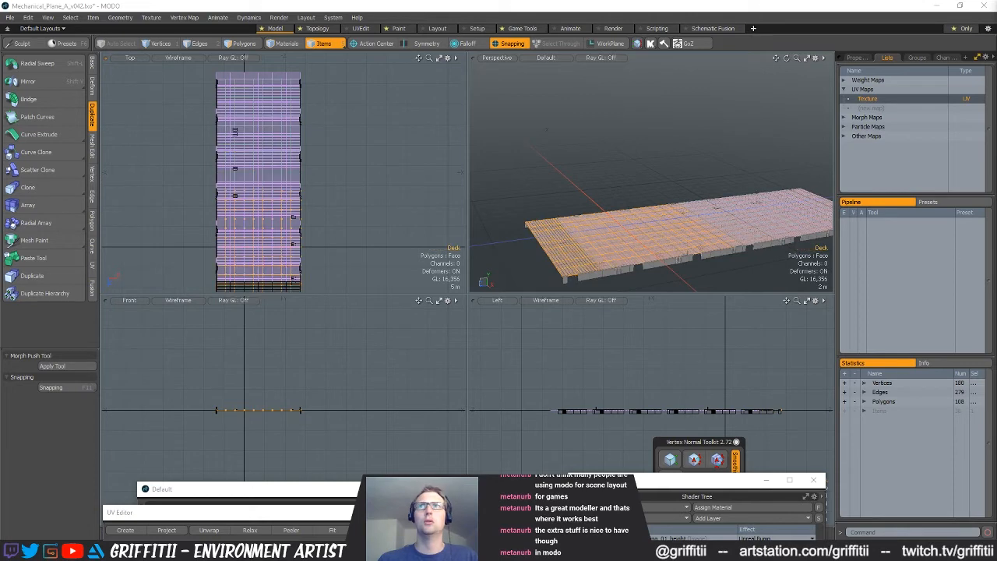
left_click_drag(701, 220, 662, 216, "alt+shift")
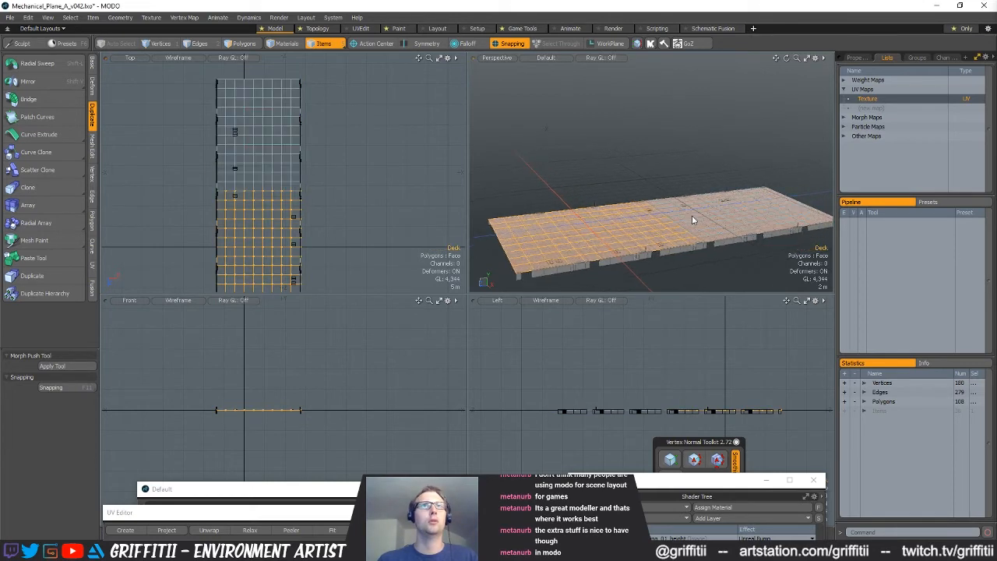
left_click(738, 231)
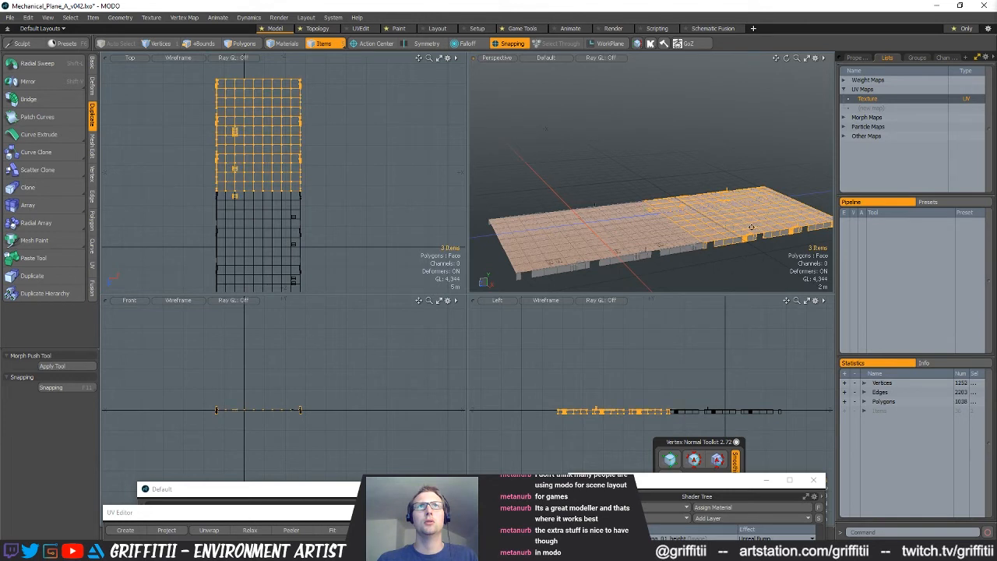
left_click_drag(725, 204, 677, 200, "alt+shift")
Move the vertices of the far deck half slightly downward at its seam with the near half
key("1")
left_click_drag(679, 427, 830, 369, "ctrl+alt")
left_click_drag(560, 351, 662, 349, "alt+shift")
left_click_drag(592, 355, 649, 338, "ctrl+alt")
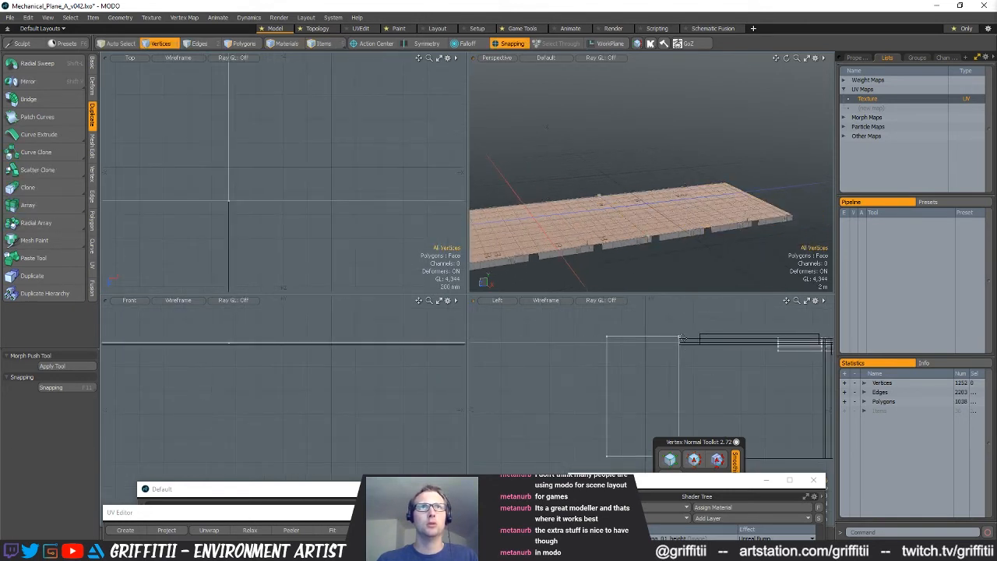
key("z")
left_click(679, 337)
key("space")
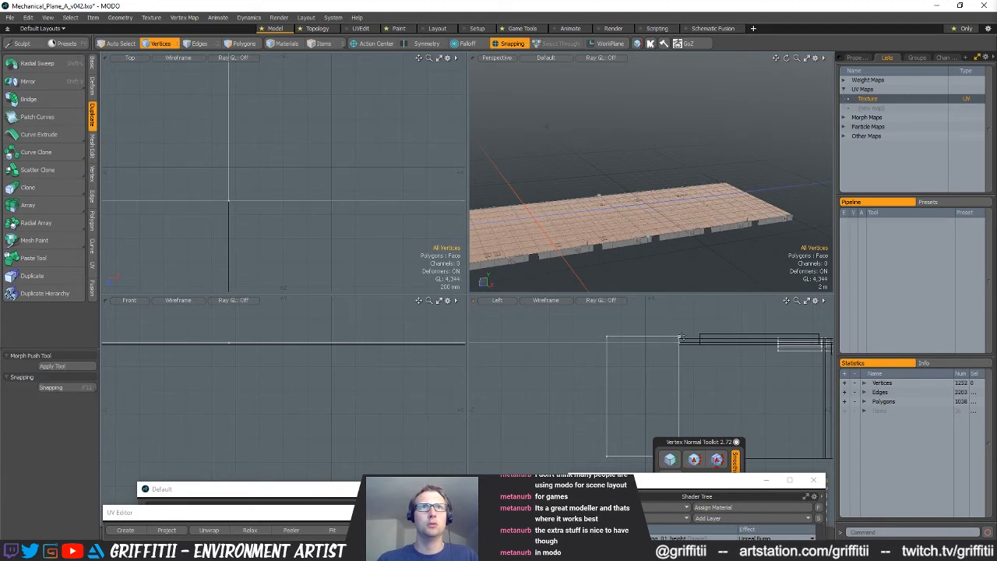
key("y")
left_click_drag(681, 320, 682, 328)
Select the two small slanted pieces set into the deck and show them together with the planks
left_click_drag(759, 368, 453, 365, "ctrl+alt")
left_click_drag(374, 372, 292, 376, "ctrl+alt")
left_click_drag(428, 376, 241, 375, "alt+shift")
left_click_drag(224, 371, 305, 374, "ctrl+alt")
left_click_drag(306, 373, 352, 375, "ctrl+alt")
left_click_drag(158, 370, 295, 368, "alt+shift")
key("space")
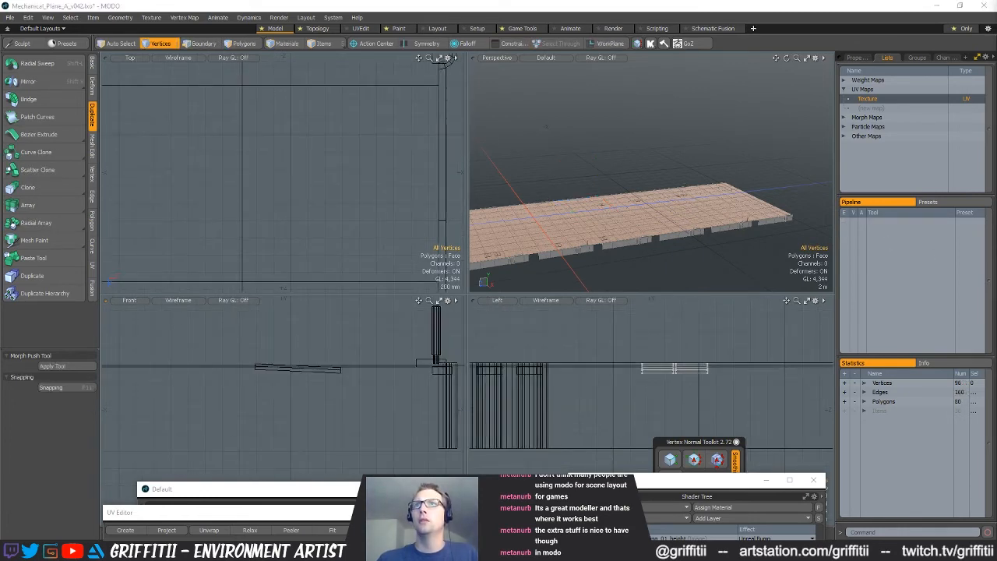
scroll(740, 234, "up", 5)
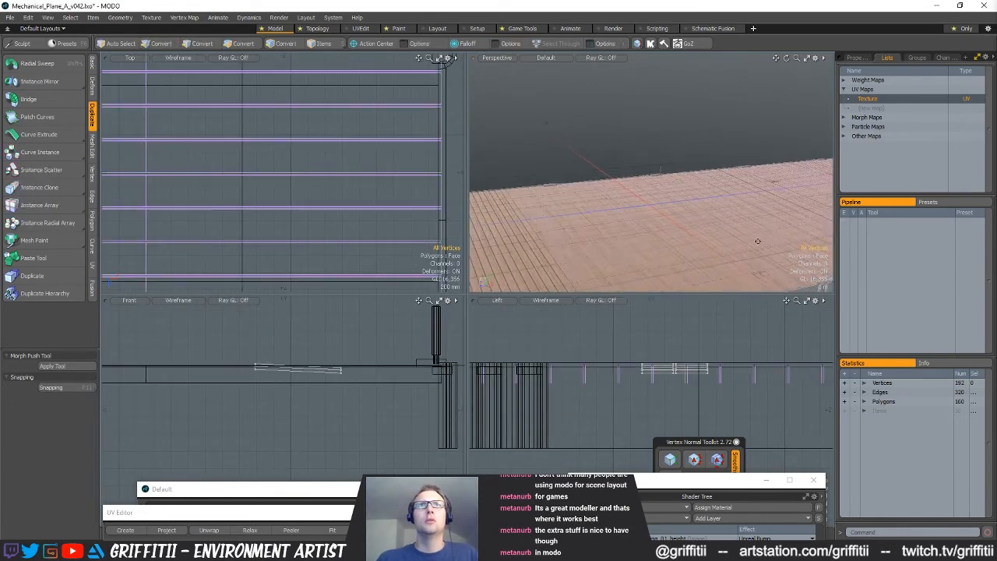
left_click_drag(746, 265, 740, 216, "alt+shift")
scroll(700, 223, "up", 1)
Turn snapping off and adjust the height of the two small slanted pieces relative to the planks
key("w")
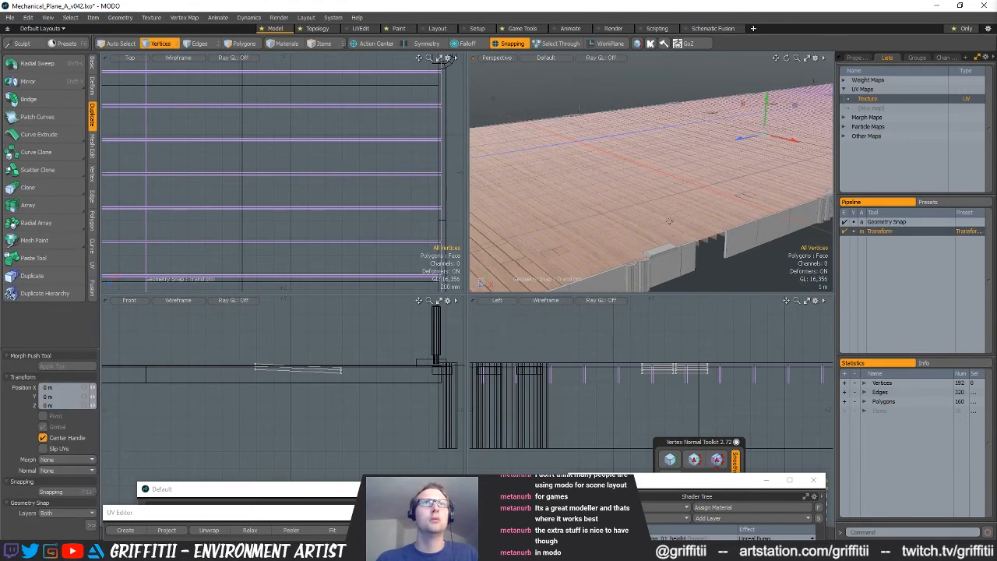
key("x")
left_click_drag(767, 119, 766, 124)
scroll(614, 246, "up", 4)
key("ctrl+z")
scroll(614, 245, "up", 1)
scroll(614, 245, "up", 4)
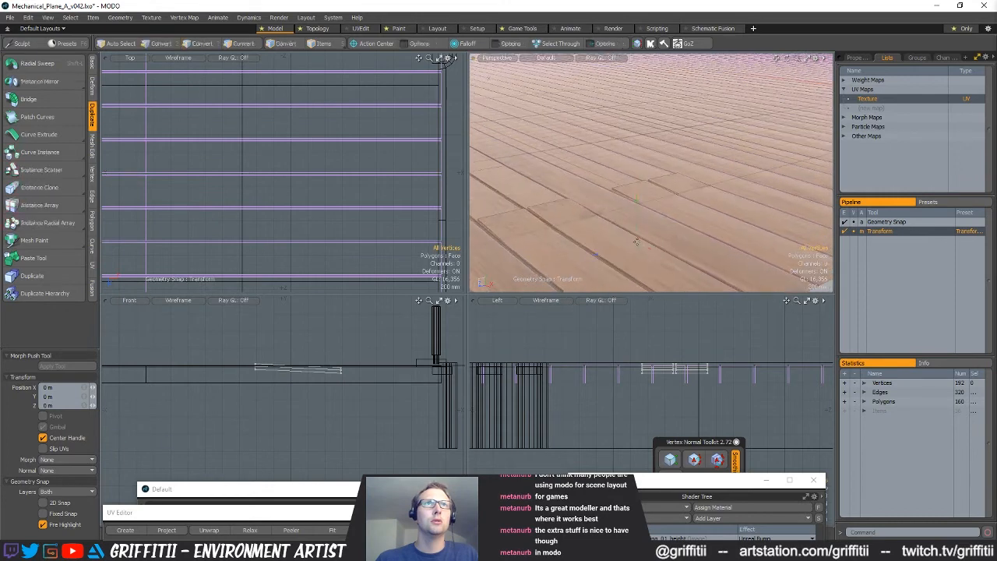
left_click_drag(637, 229, 637, 221)
scroll(745, 254, "down", 5)
key("space")
Review the full planked deck and save the scene
left_click_drag(757, 261, 728, 267, "alt+shift")
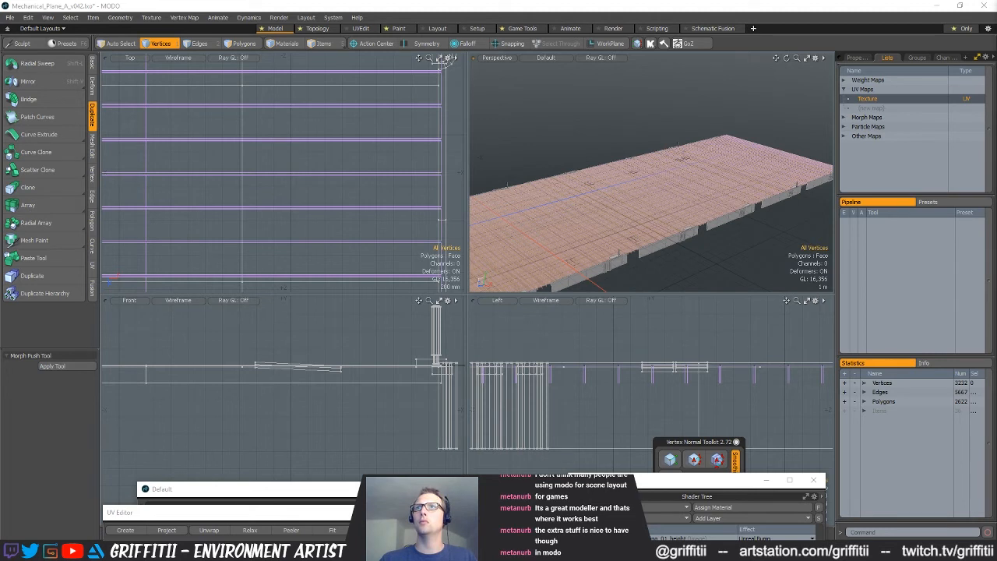
left_click_drag(714, 180, 712, 176, "alt")
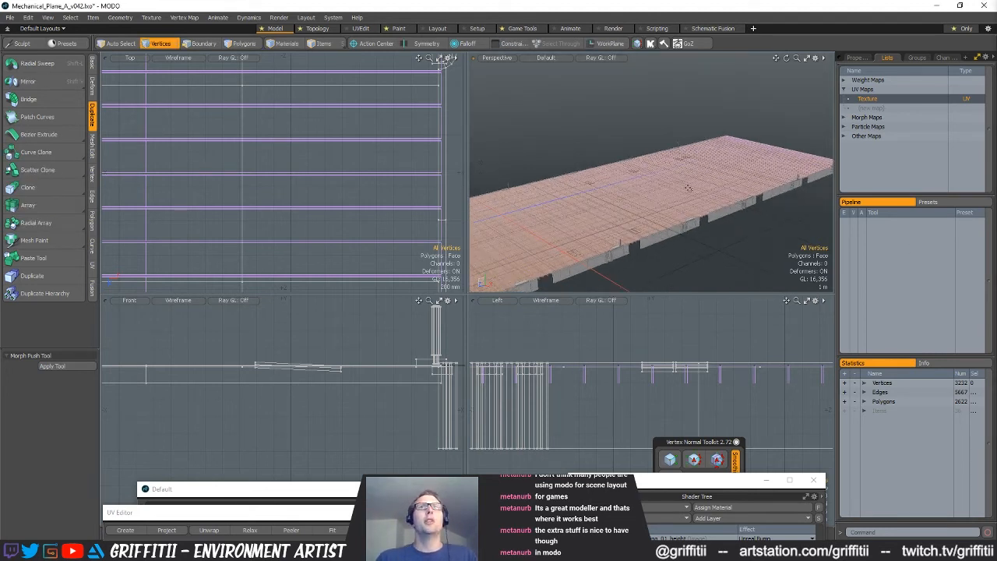
key("ctrl+s")
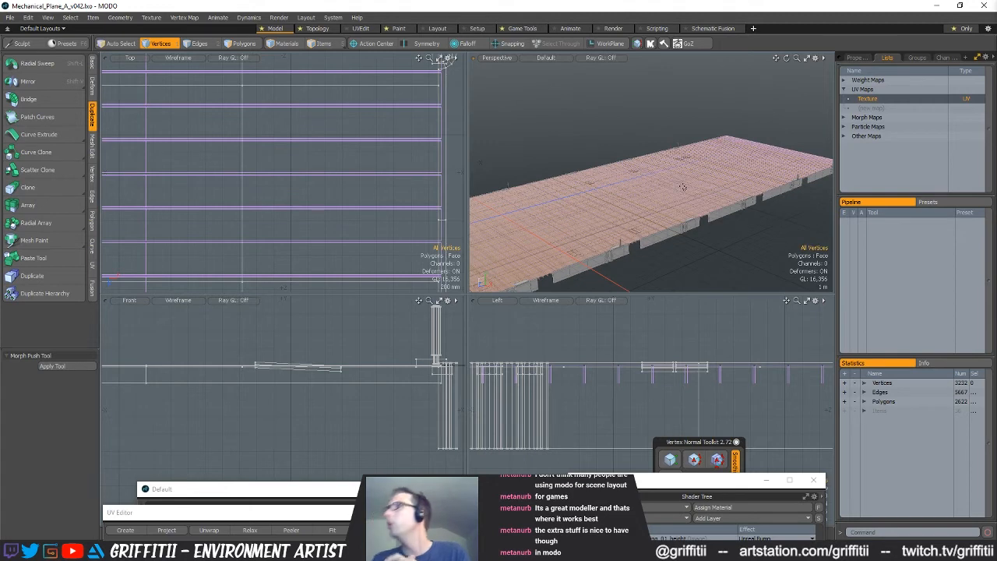
Examine the planked deck from several angles, also with the four planes displayed on it
left_click_drag(682, 187, 683, 153, "alt")
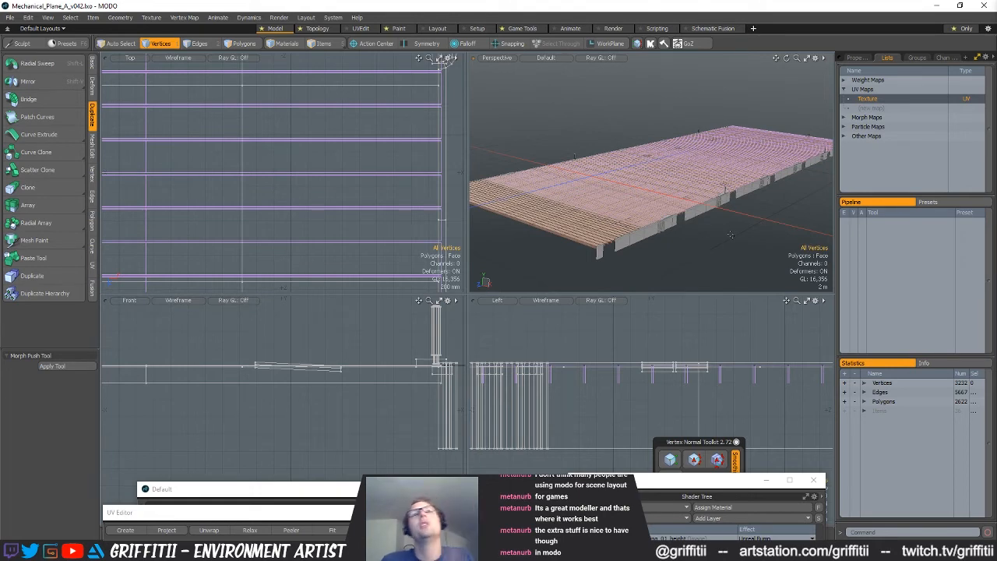
key("alt")
mouse_move(658, 195)
left_mouse_down("alt")
mouse_move(633, 222)
mouse_move(615, 212)
mouse_move(639, 230)
mouse_move(669, 213)
mouse_move(675, 192)
mouse_move(662, 195)
left_mouse_up("alt")
scroll(633, 221, "up", 3)
scroll(639, 231, "up", 3)
scroll(640, 231, "down", 5)
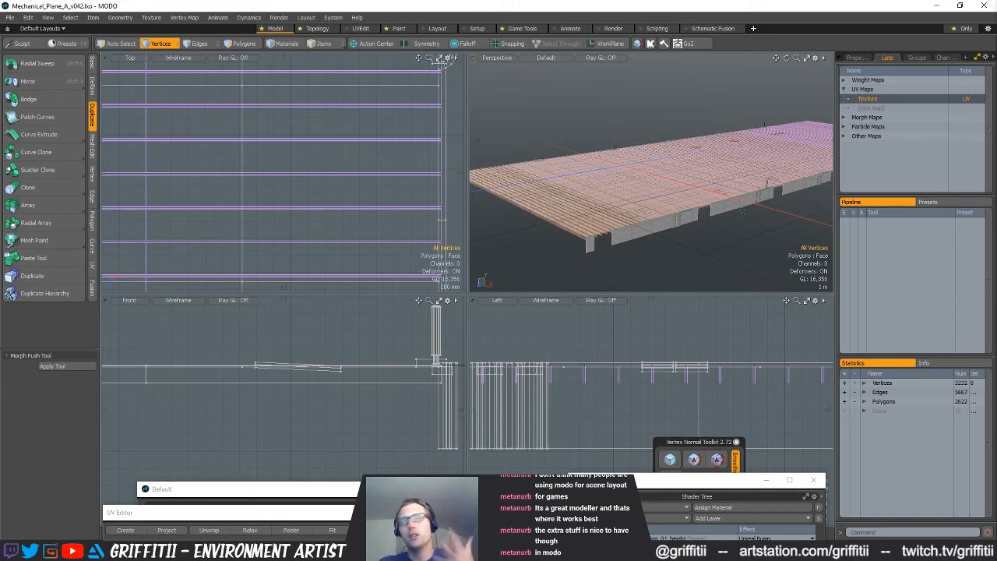
left_click_drag(736, 233, 718, 214, "alt")
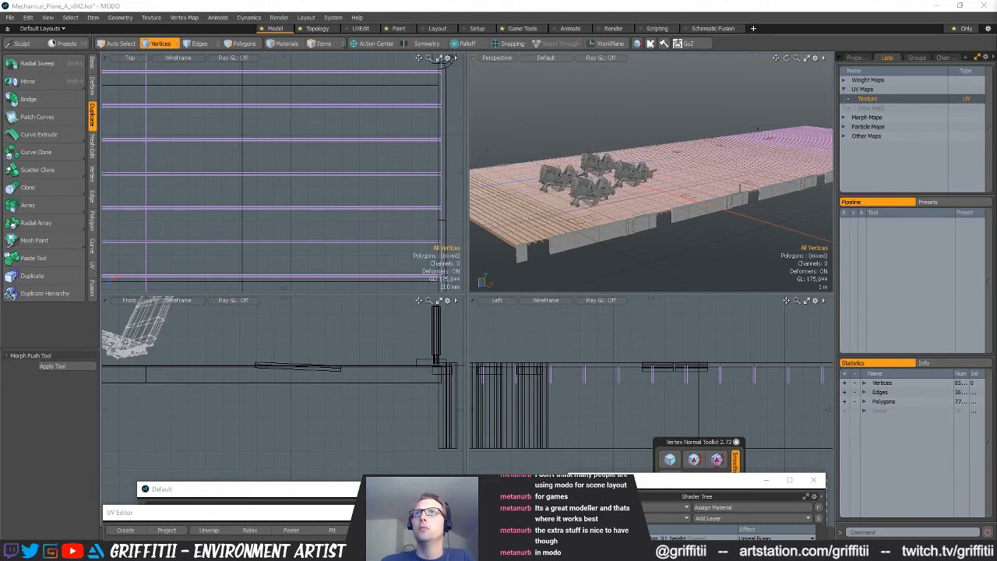
left_click_drag(771, 209, 813, 231, "alt")
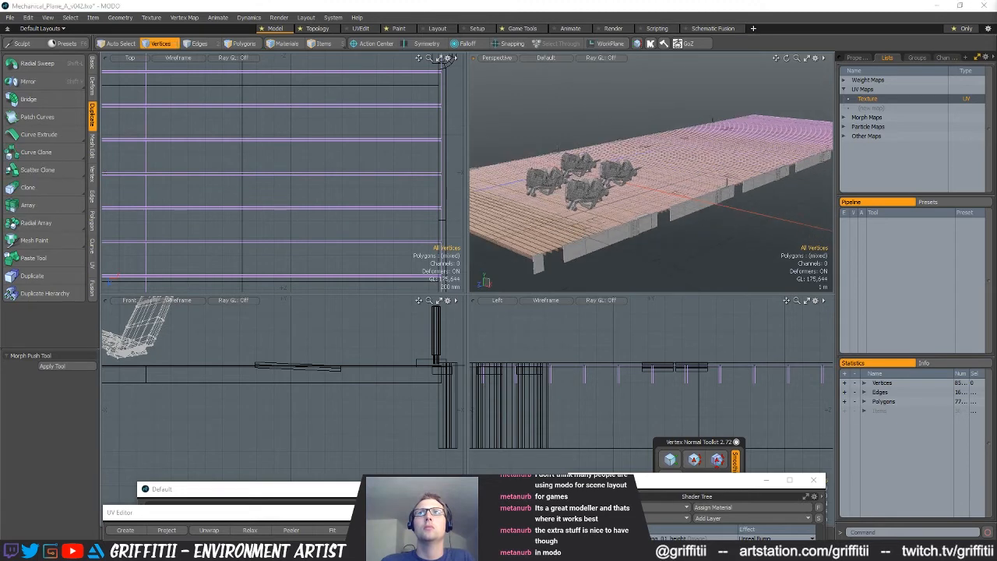
left_click_drag(642, 225, 605, 216, "alt")
scroll(605, 216, "up", 3)
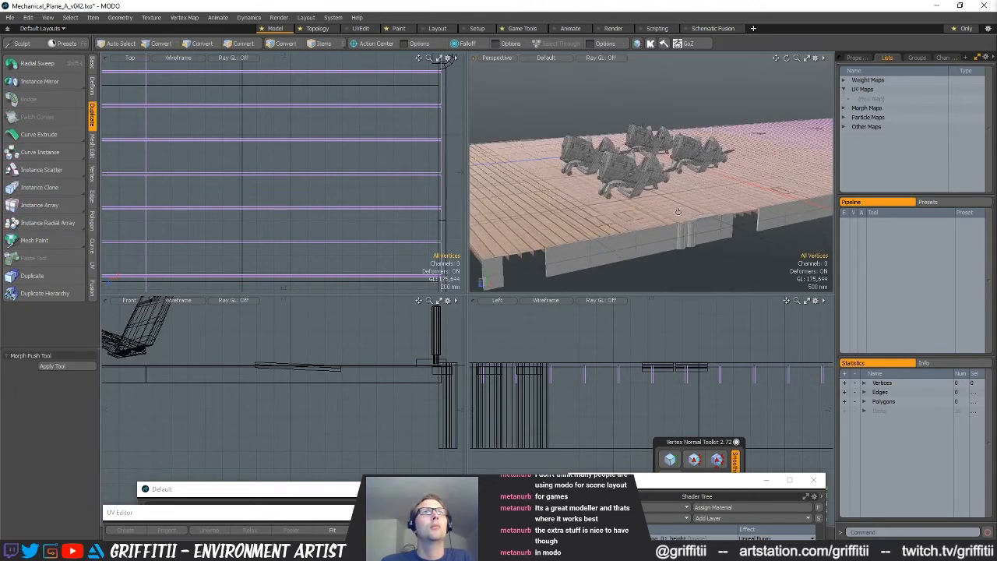
Look through Camera (2) in the perspective viewport and reframe the shot on the four planes
left_click(506, 60)
mouse_move(505, 71)
left_click(549, 92)
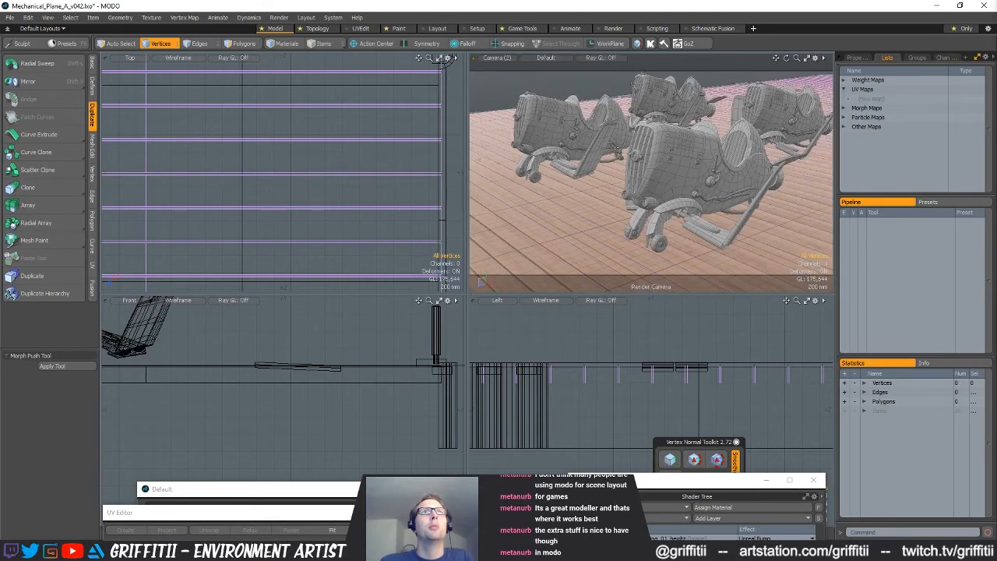
left_click_drag(702, 190, 598, 183, "alt")
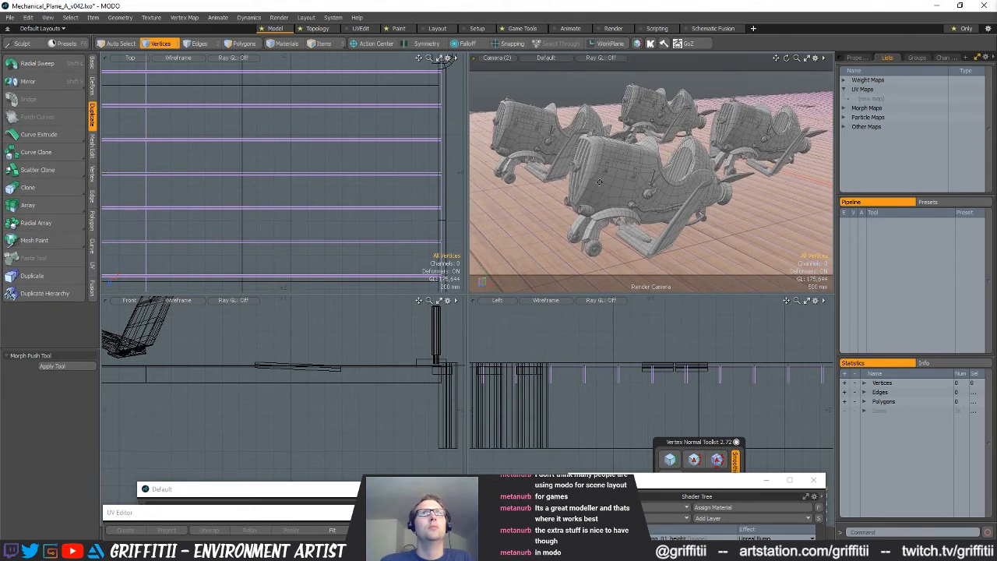
Return the viewport to Perspective and save the scene
left_click(503, 58)
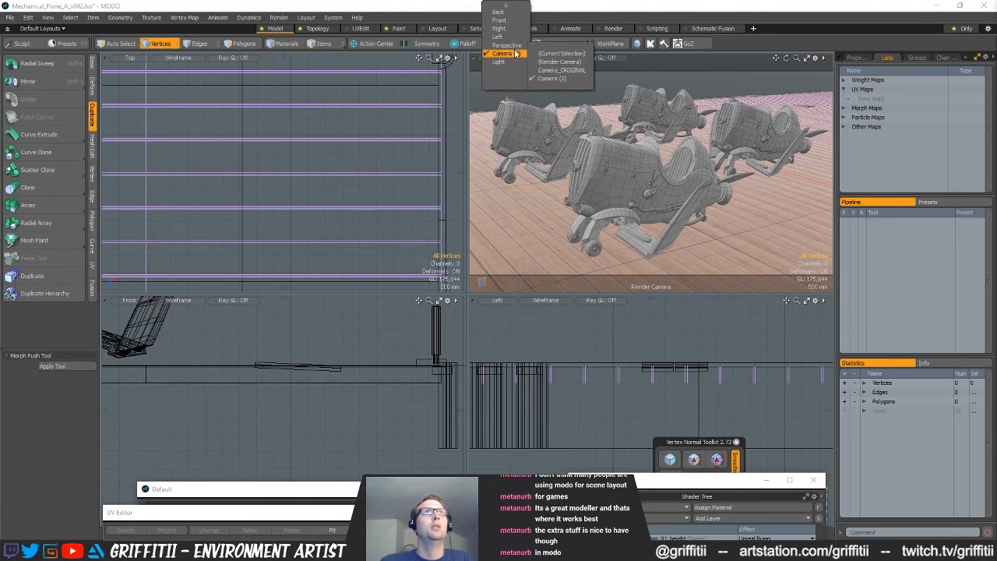
left_click(505, 47)
left_click_drag(714, 226, 665, 193, "alt+shift")
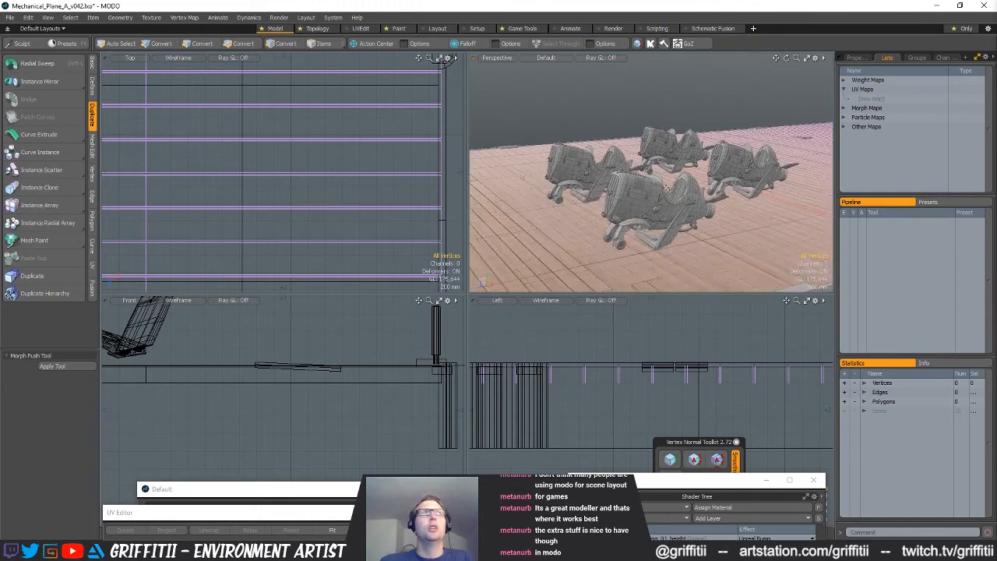
key("ctrl+s")
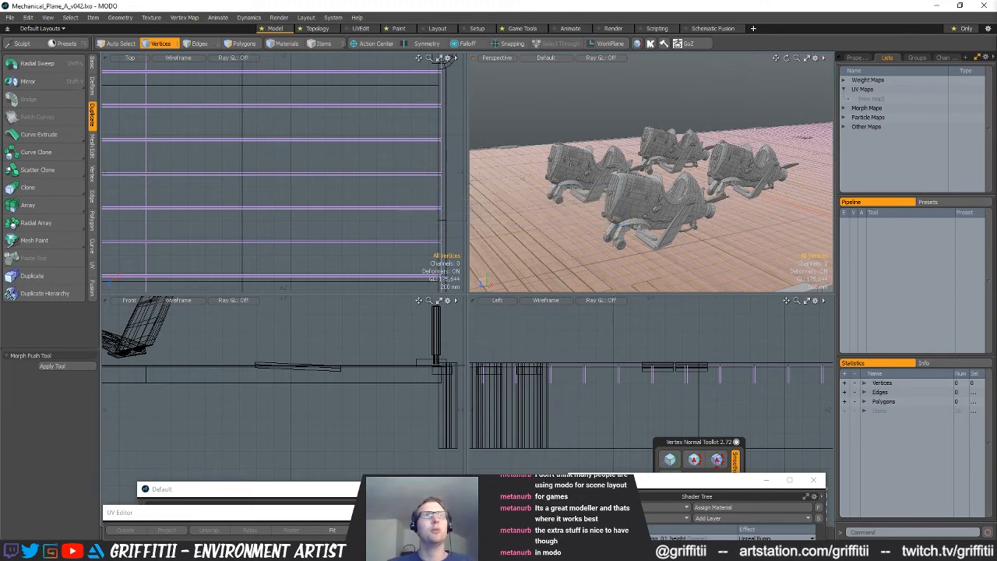
Open the render preview and position its window to inspect the planes on the planked deck
key("F8")
left_click_drag(469, 274, 421, 115)
left_click(314, 246)
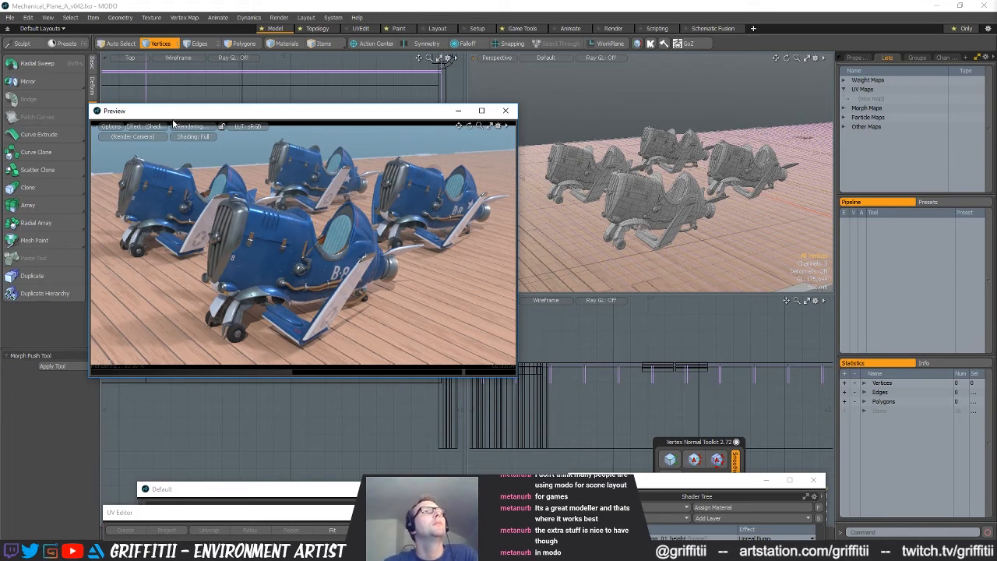
left_click_drag(228, 116, 231, 121)
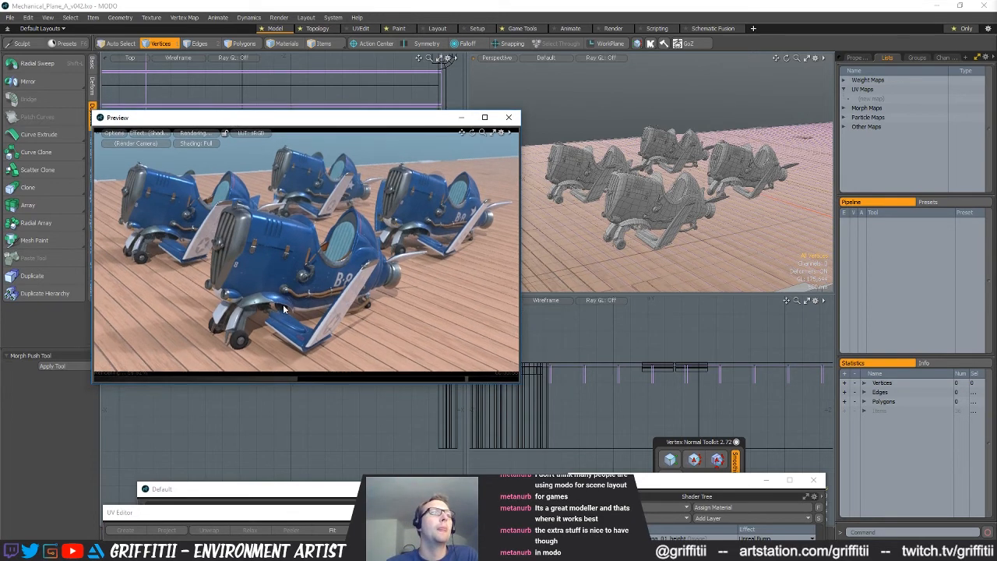
Bring the timeline into view and key CAMERA's position, rotation and X scale at frame 0
left_click_drag(279, 494, 272, 472)
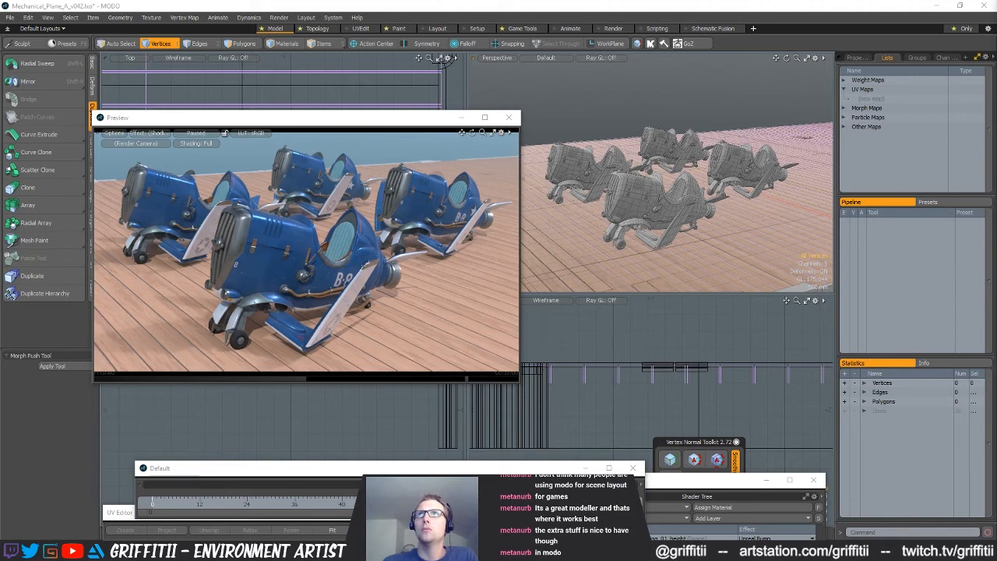
left_click(855, 57)
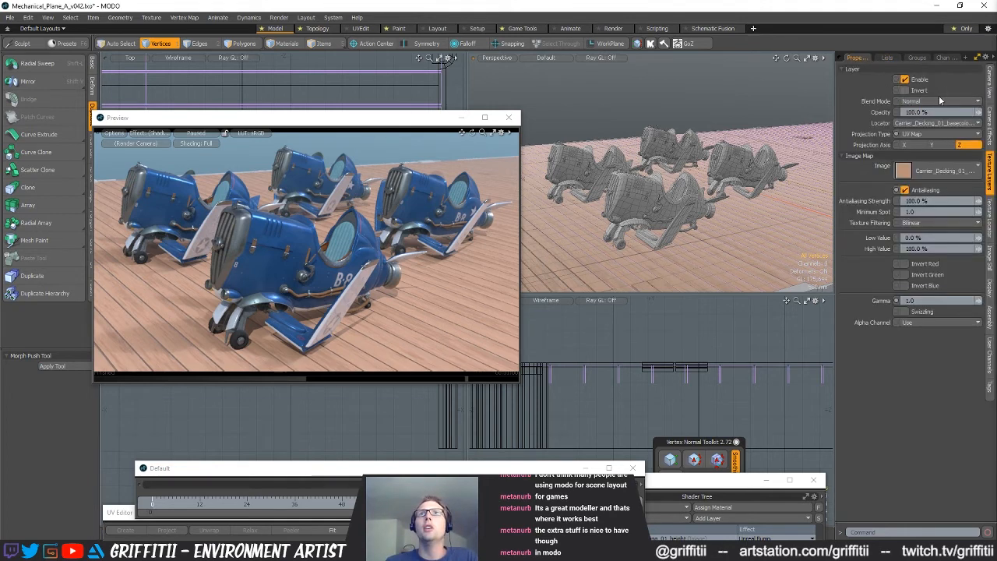
left_click(989, 88)
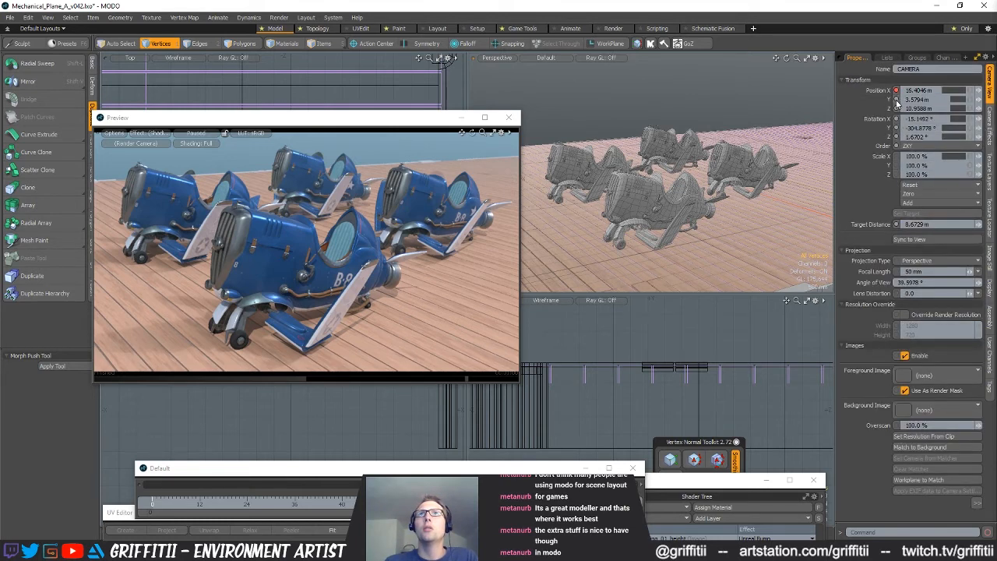
left_click(895, 156)
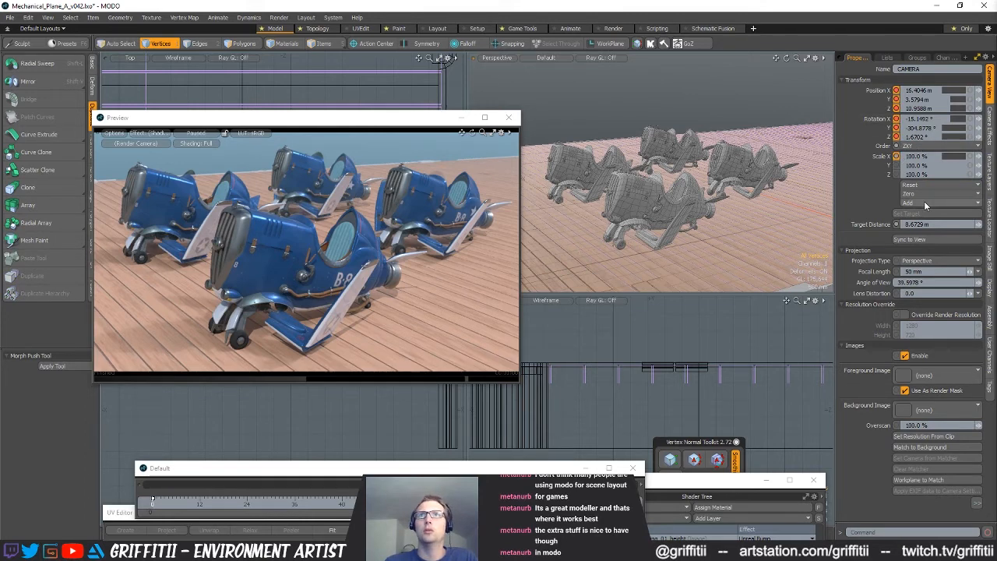
Go to frame 12, look through CAMERA and move it to a low shot from the planes' opposite side
left_click(199, 508)
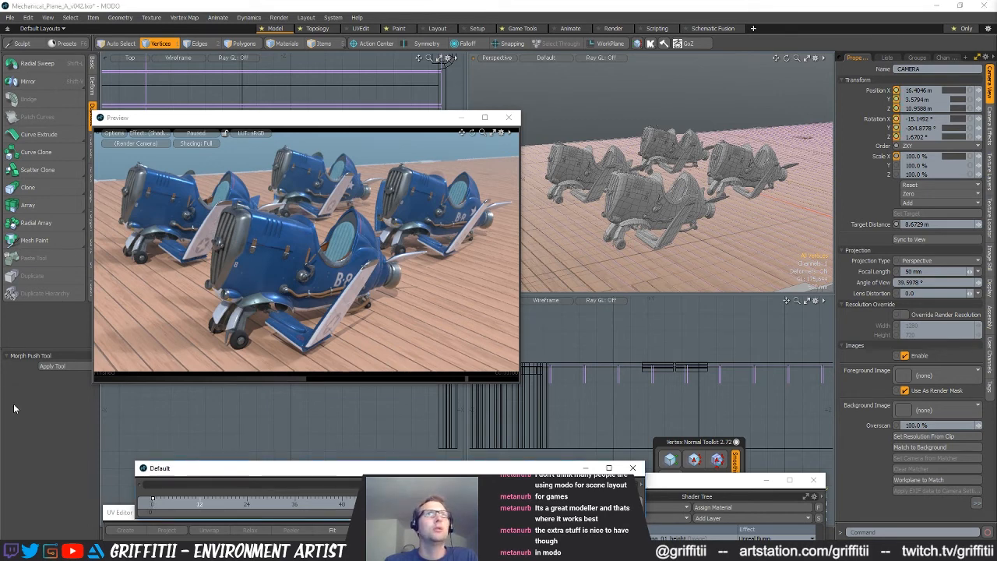
left_click(502, 65)
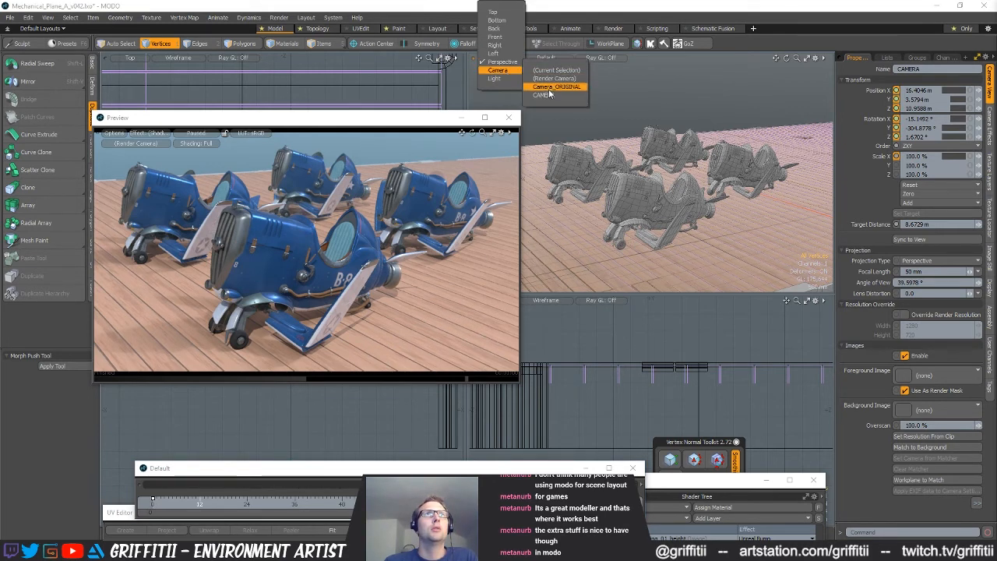
left_click(554, 94)
left_click_drag(679, 230, 653, 211, "alt")
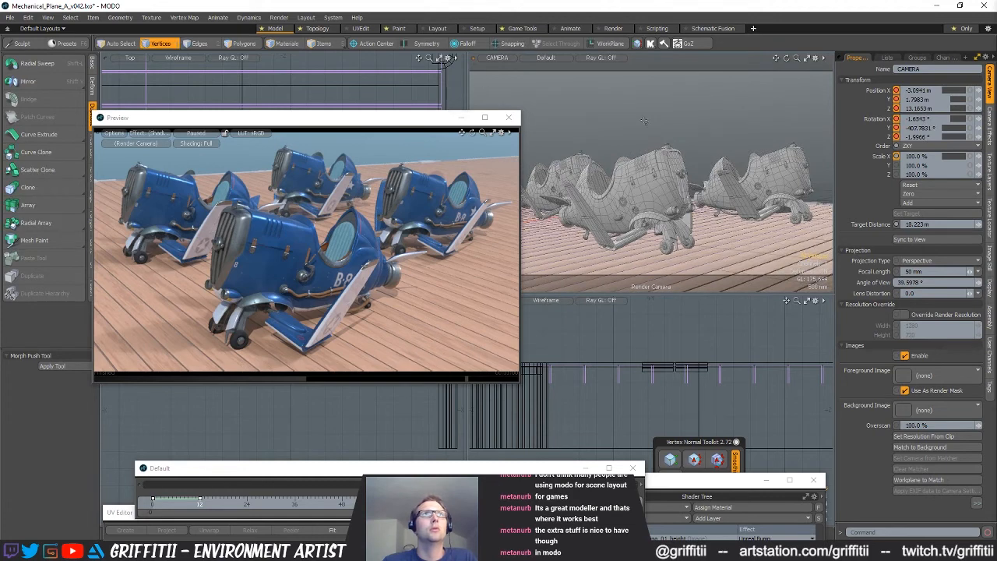
Open a separate floating viewport looking through CAMERA and set the main viewport back to Perspective
left_click_drag(996, 296, 569, 250)
left_click(497, 61)
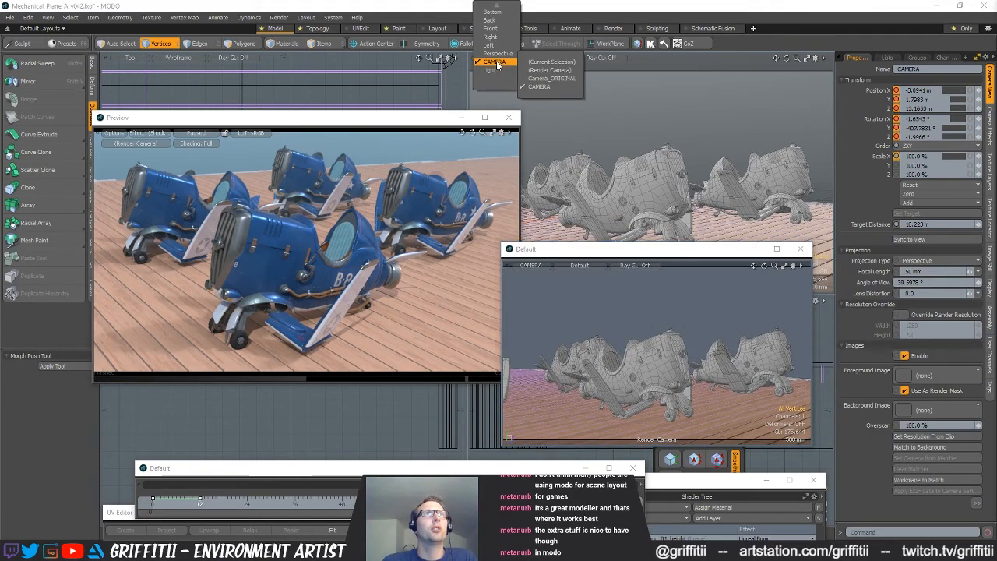
left_click(501, 56)
Reframe CAMERA at frame 12 to about X -3.19, Y 2.80, Z 11.76 m and resume the preview render
left_click_drag(656, 353, 678, 364, "alt+shift")
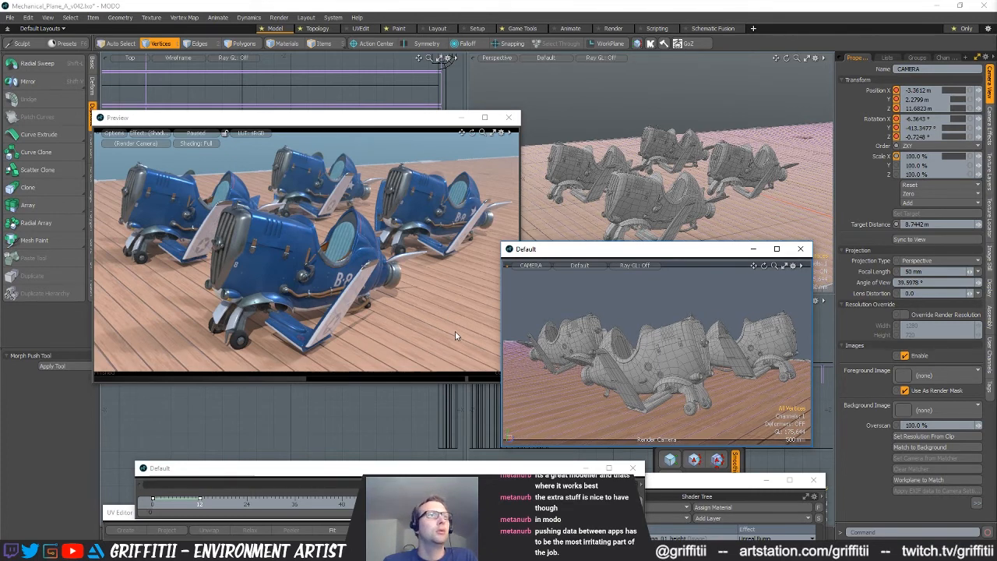
left_click_drag(659, 343, 670, 361, "alt")
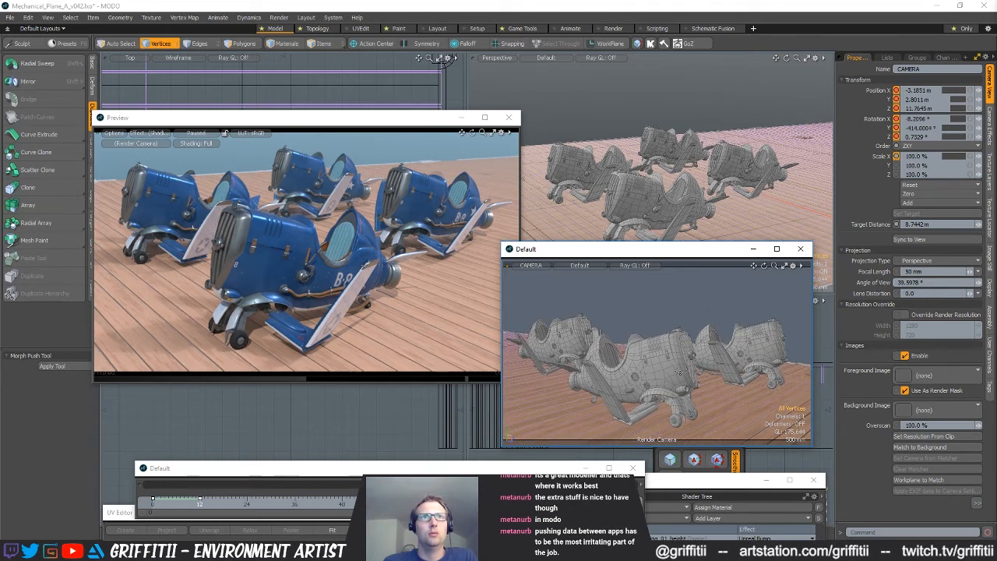
left_click(207, 142)
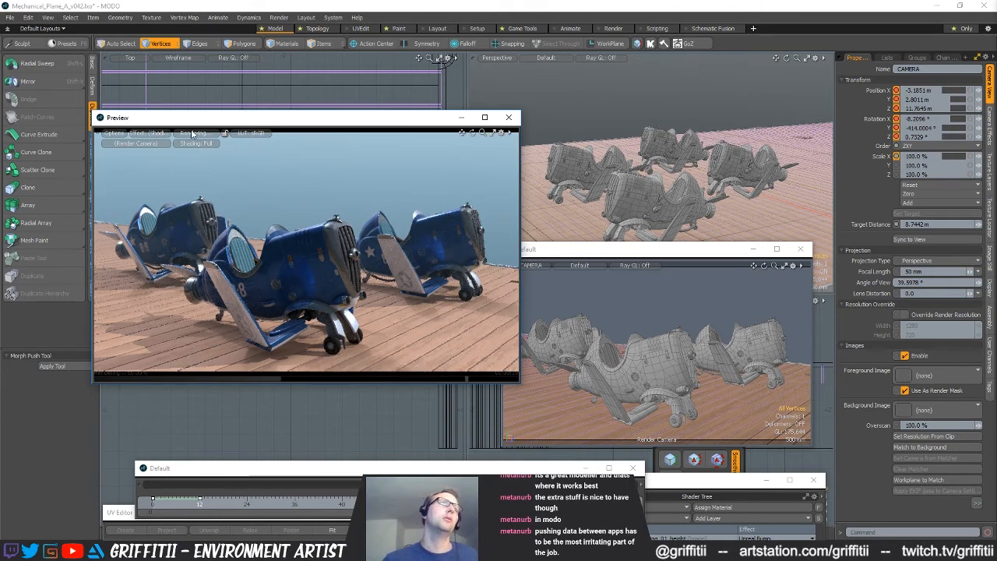
Move CAMERA at frame 12 to a low close shot of the planes at about X 16.87, Y 1.90, Z 8.10 m
left_click_drag(698, 360, 632, 348, "alt")
left_click_drag(633, 349, 668, 369, "alt")
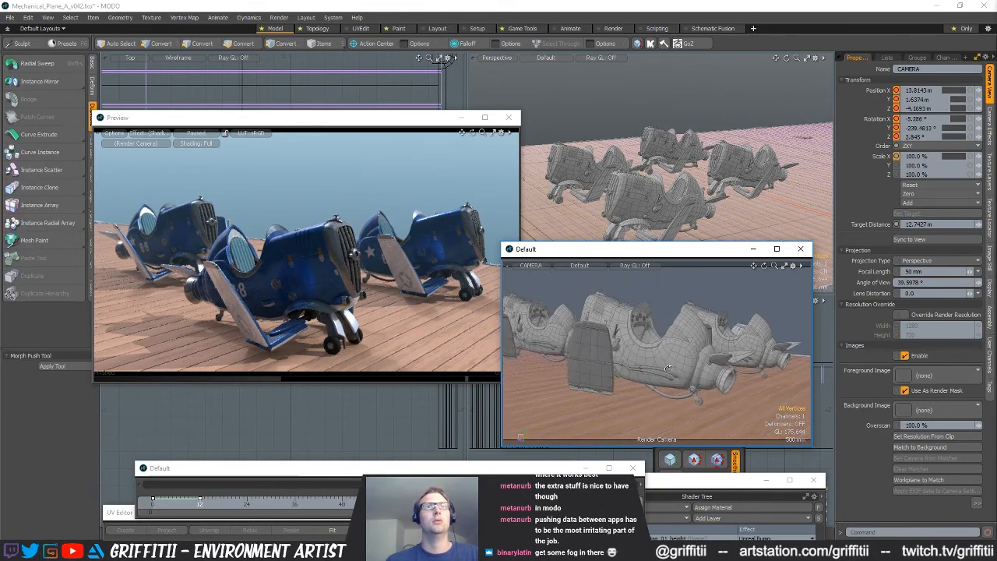
left_click_drag(671, 418, 568, 362, "alt")
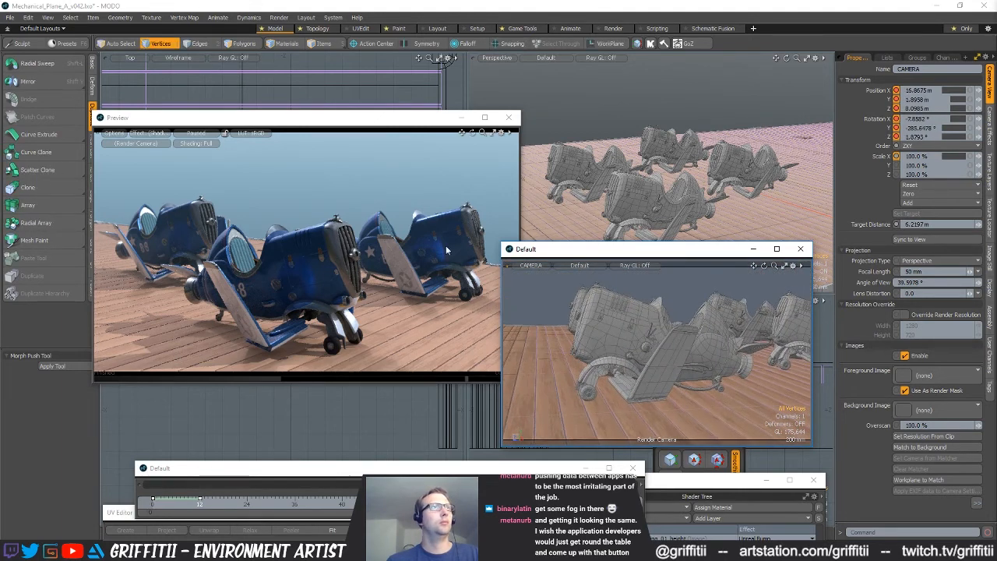
Return to frame 0, render the CAMERA shot in the preview and pause it
left_click(165, 505)
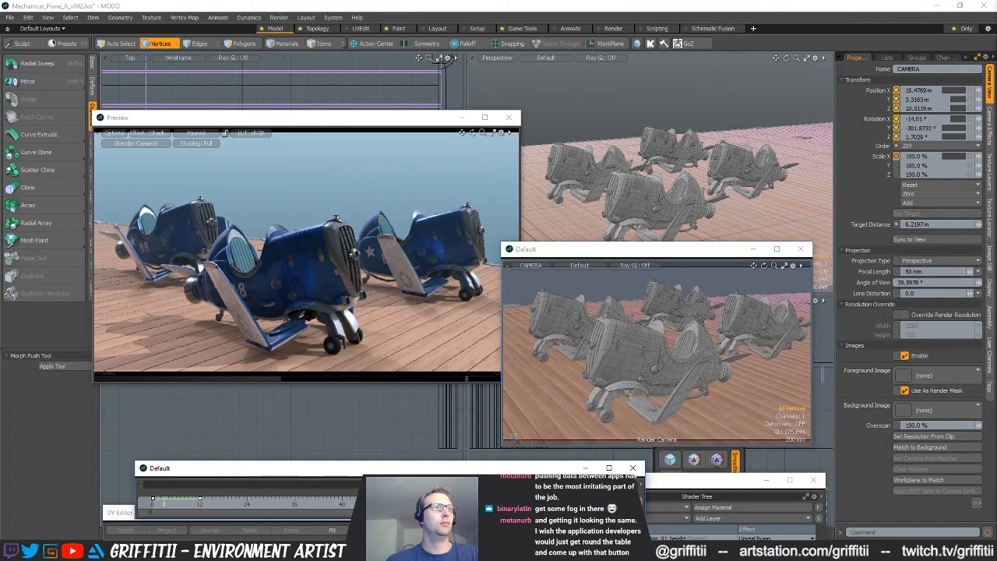
left_click_drag(163, 503, 113, 497)
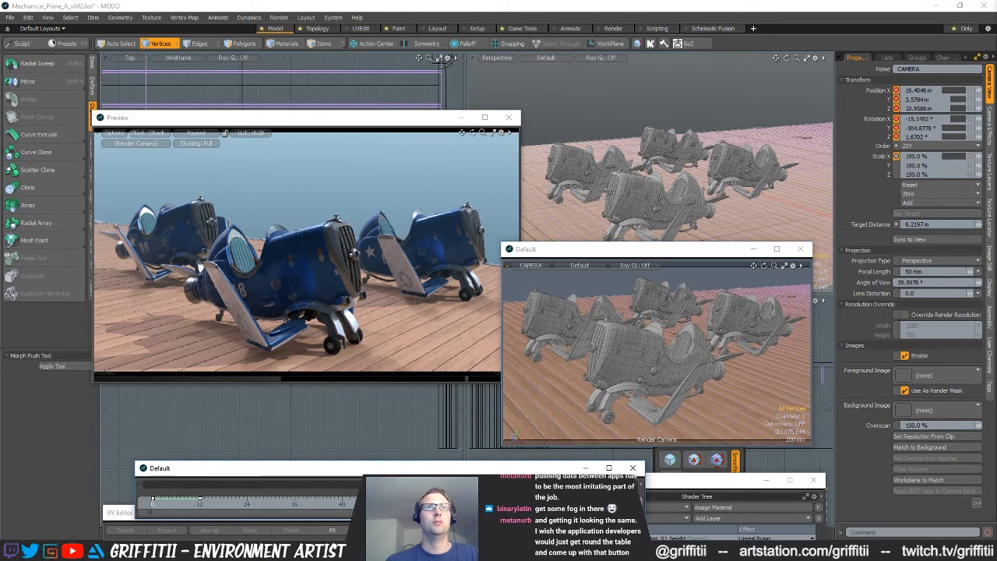
left_click(225, 164)
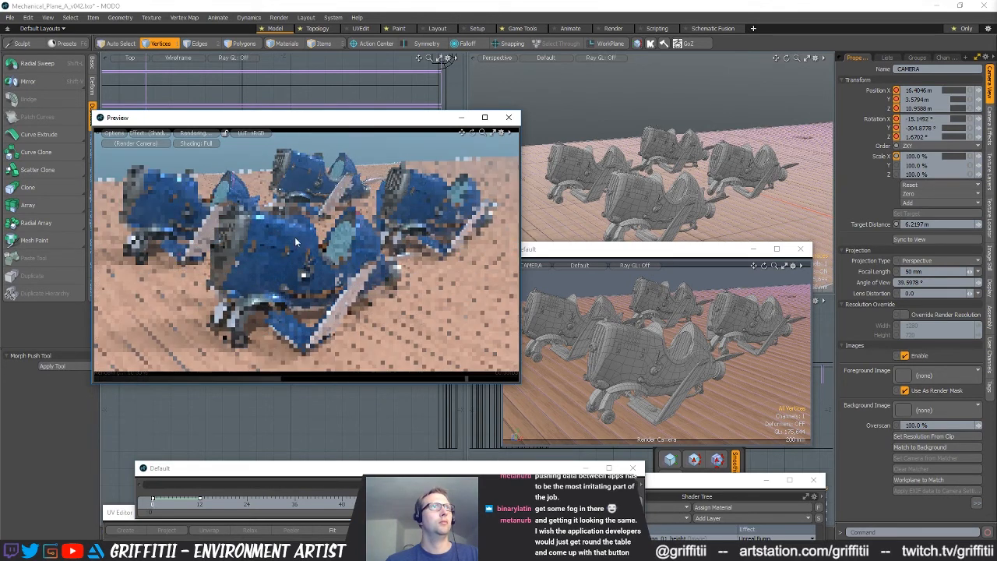
left_click(205, 132)
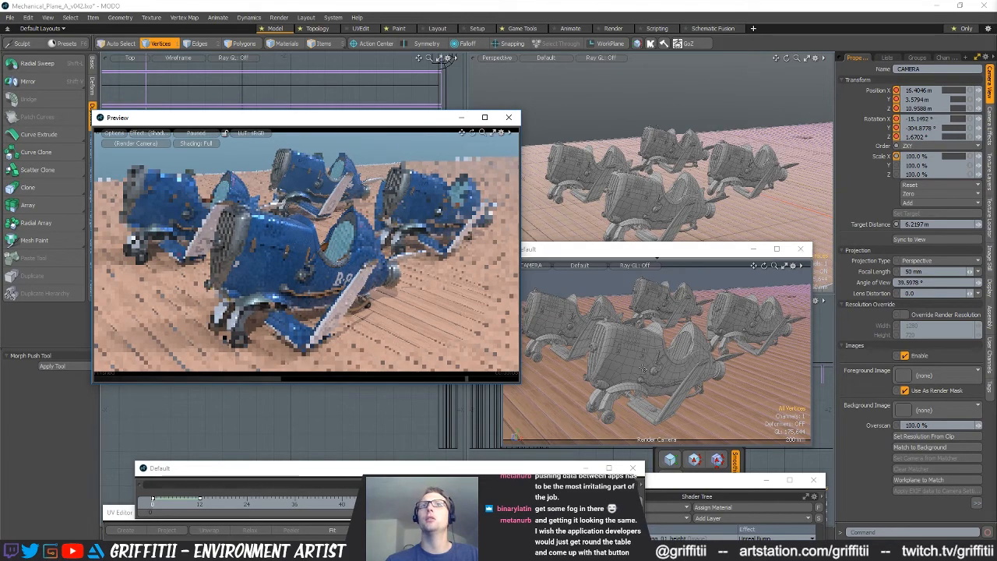
Bring the Shader Tree window into full view and select the Decking material's Carrier_Decking_01_basecolor layer
left_click_drag(695, 494, 686, 131)
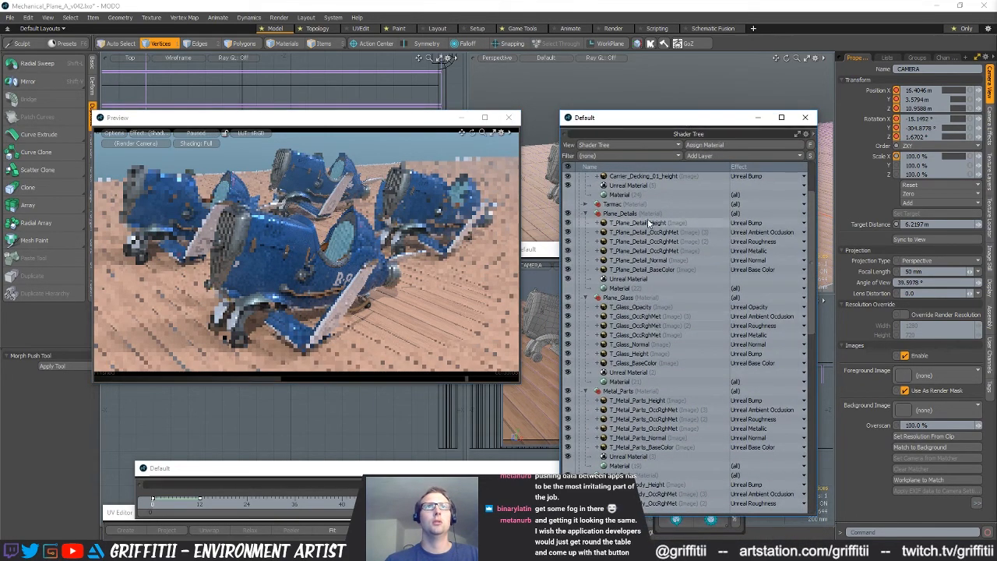
scroll(626, 234, "up", 3)
left_click(625, 271)
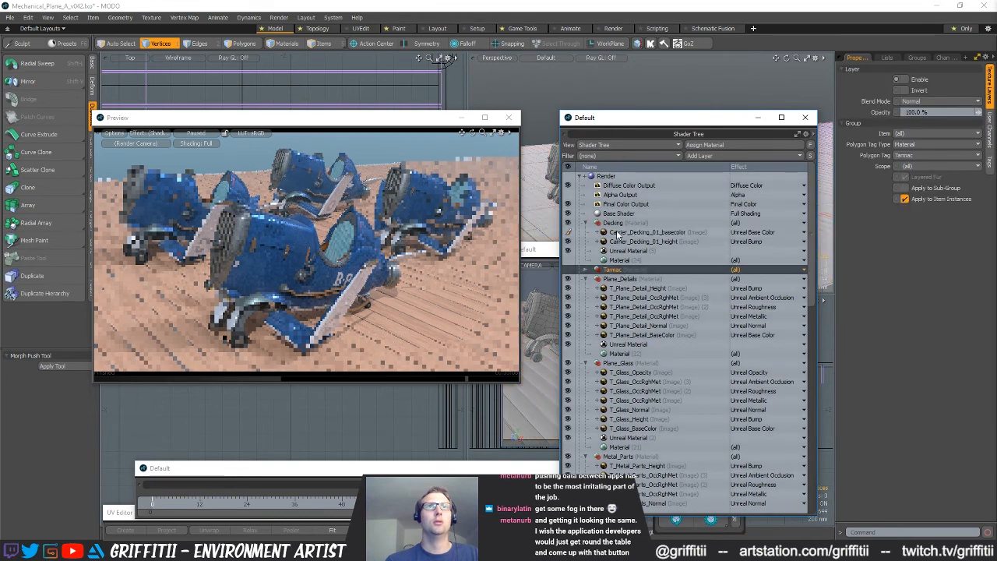
left_click(631, 232)
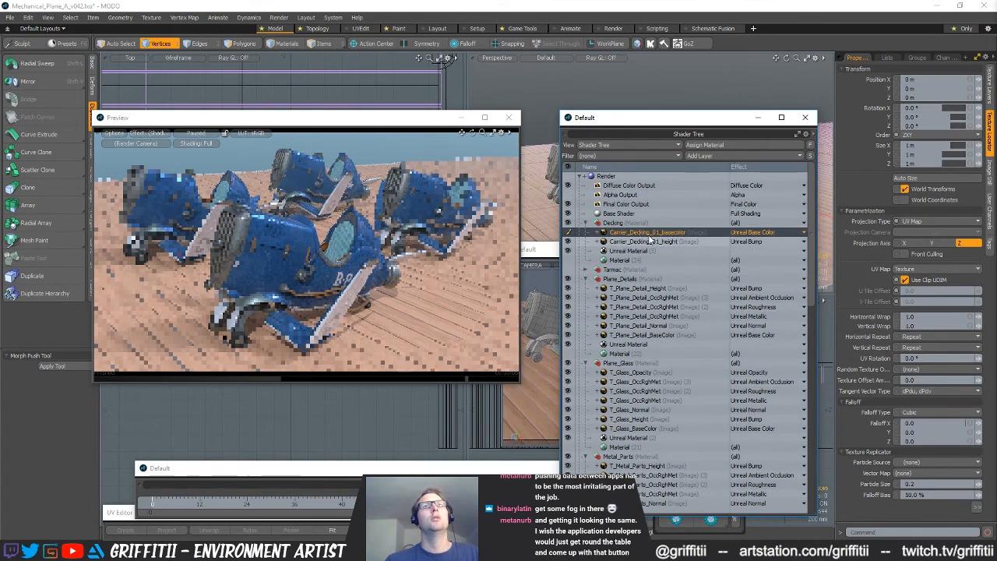
Duplicate the Carrier_Decking_01_basecolor layer and try the Hard Light, Soft Light and Multiply blend modes on the copy
right_click(643, 233)
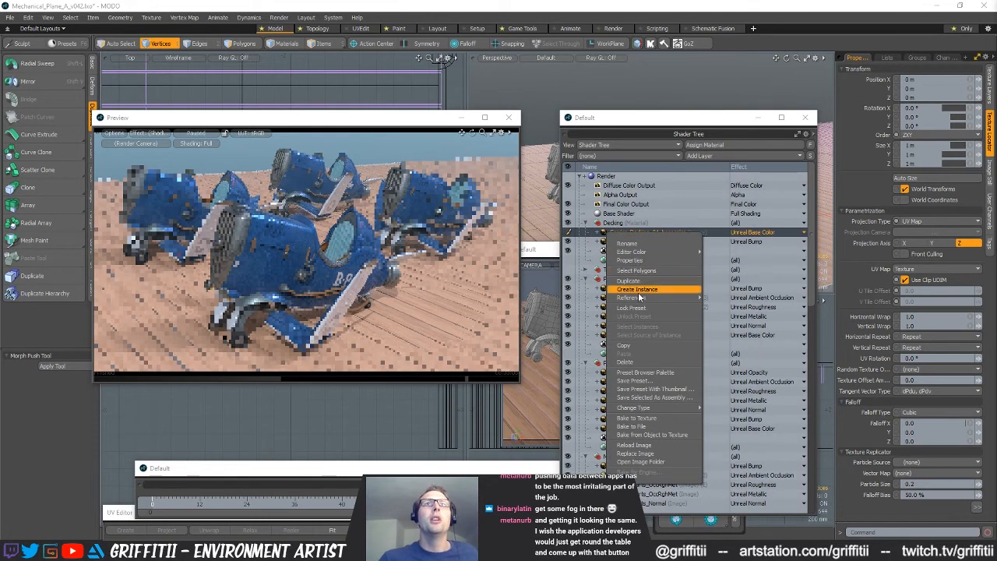
left_click(631, 280)
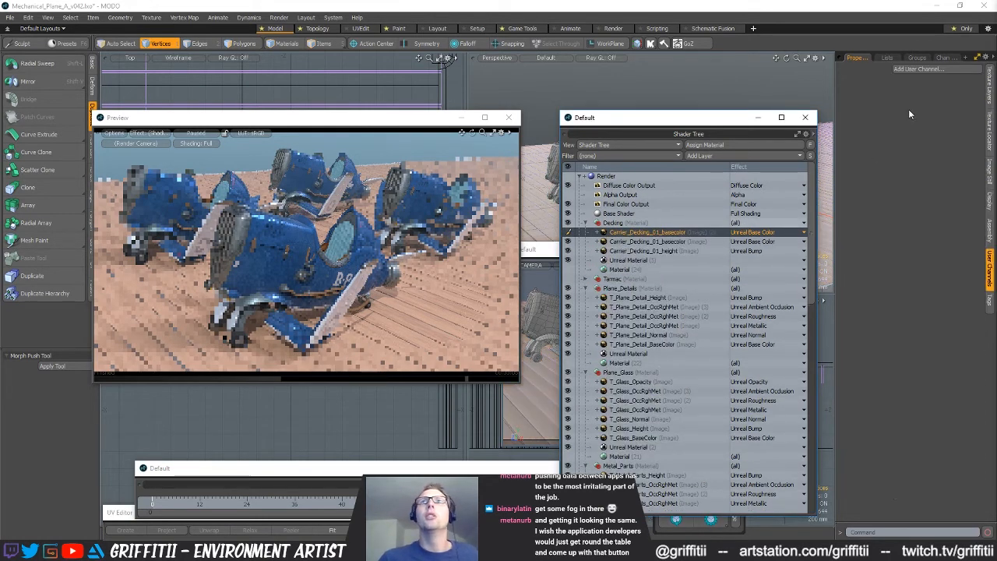
left_click(930, 101)
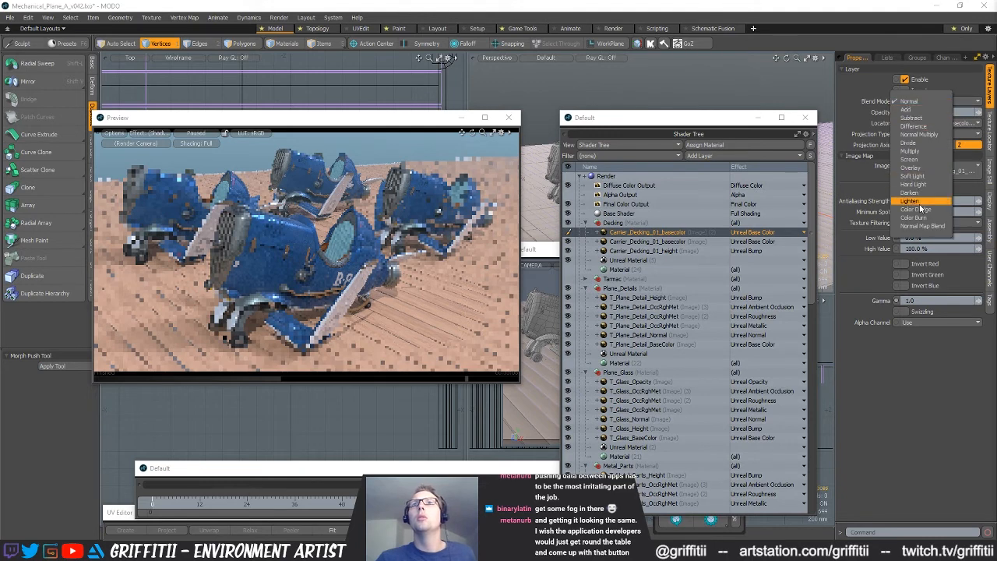
left_click(920, 184)
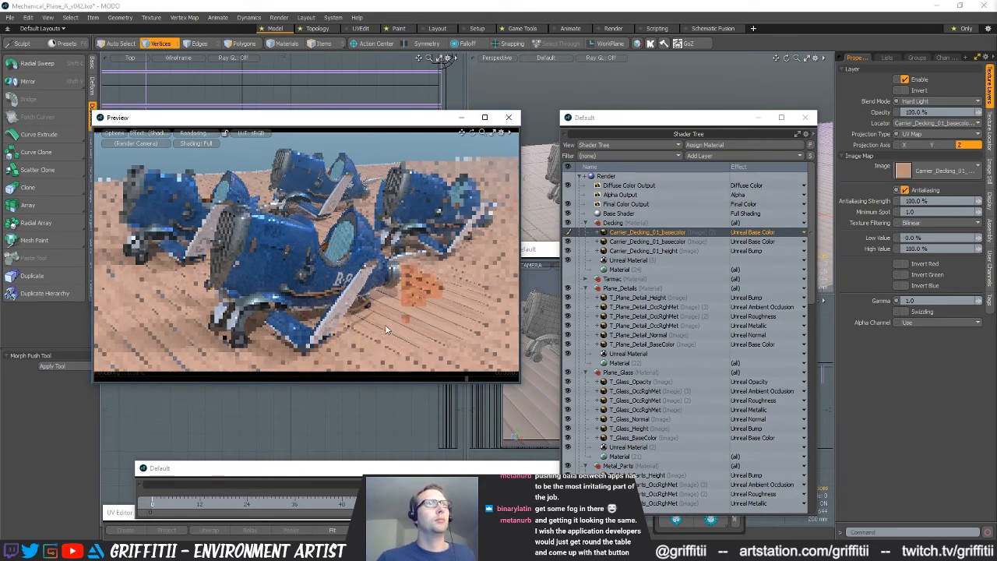
left_click(931, 101)
left_click(915, 92)
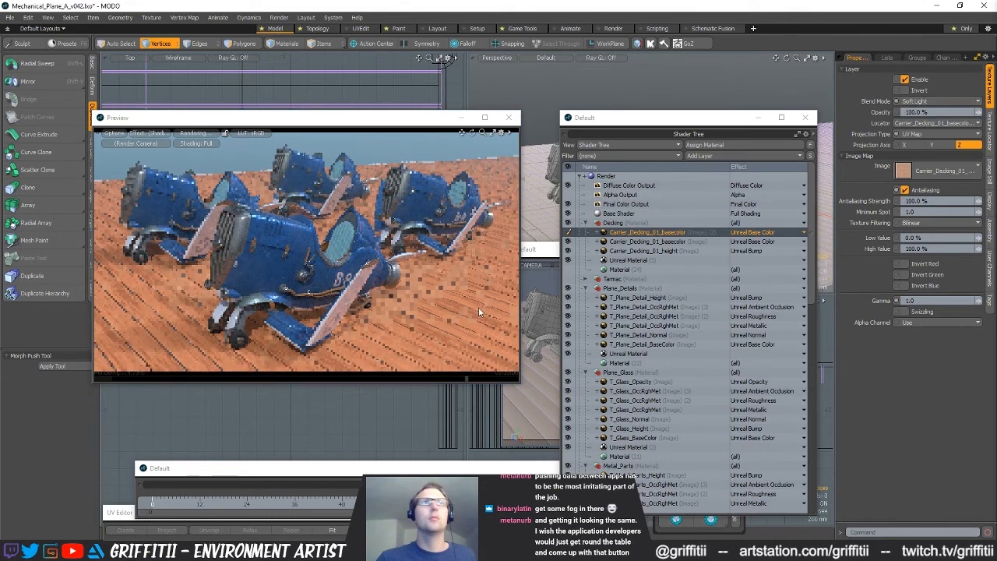
left_click(930, 101)
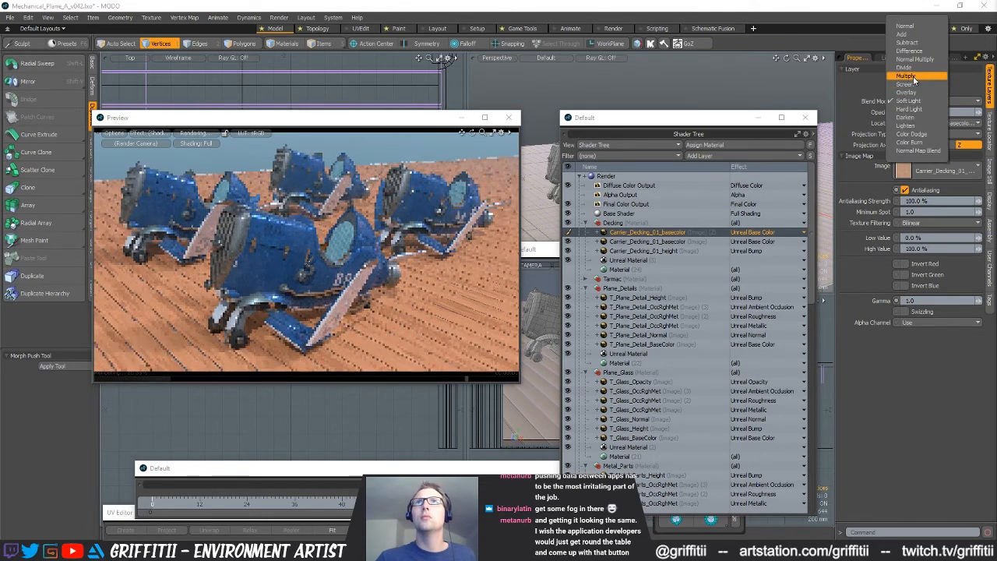
left_click(913, 77)
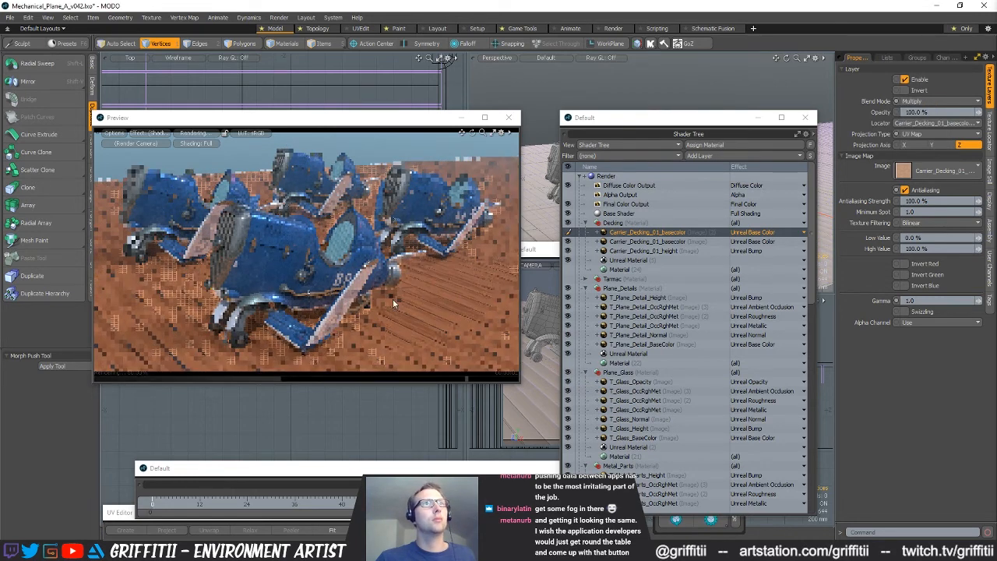
Try the duplicated decking base color layer at 20% opacity and then at 50%
left_click(935, 111)
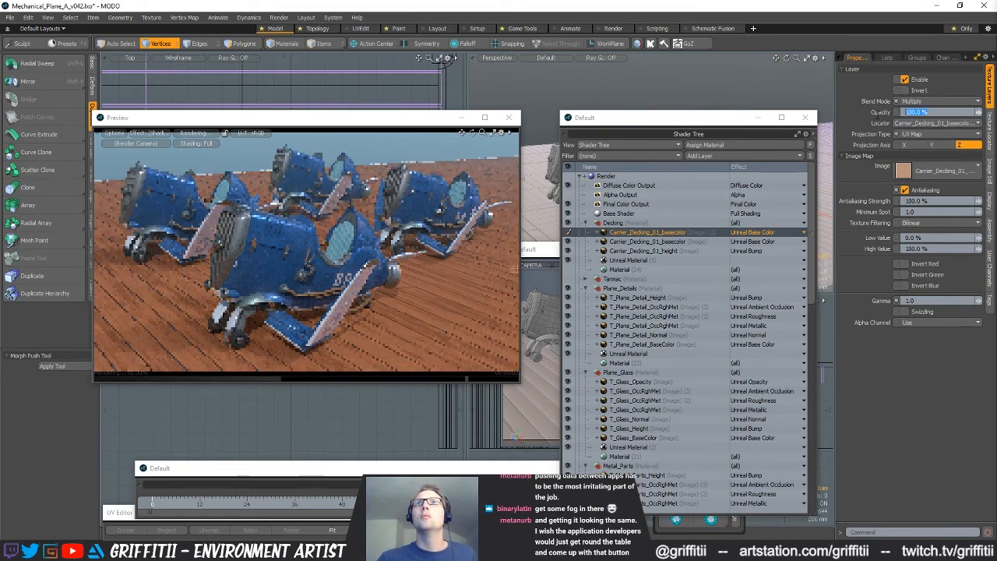
type("20")
key("Return")
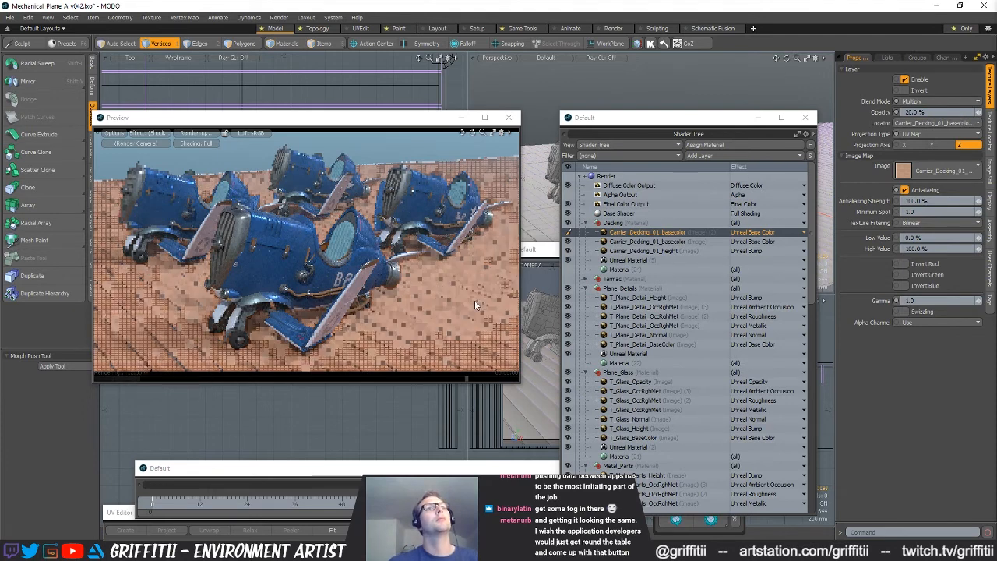
left_click(933, 112)
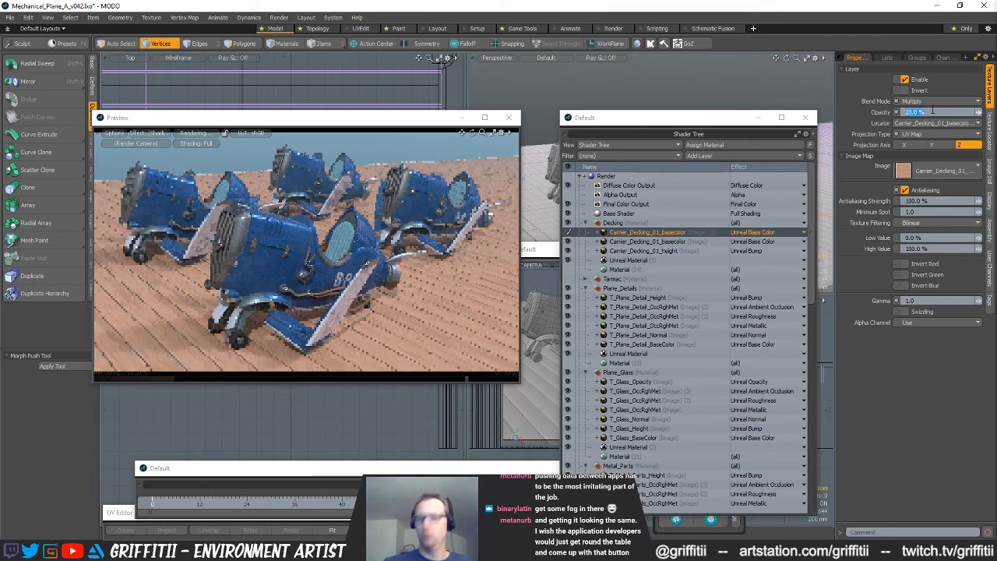
type("50")
key("Return")
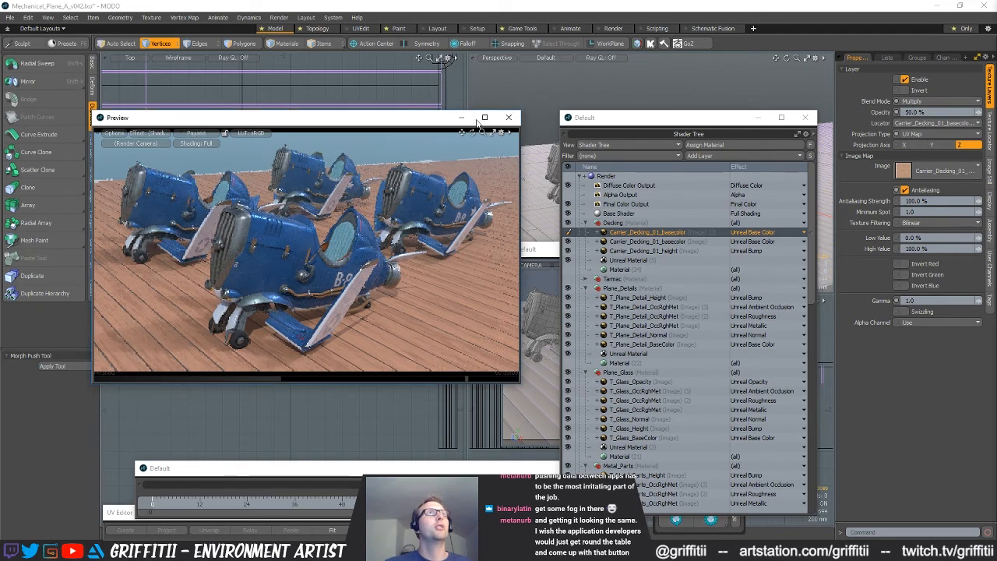
Delete the duplicated Carrier_Decking_01_basecolor layer from the Decking material
left_click(633, 241)
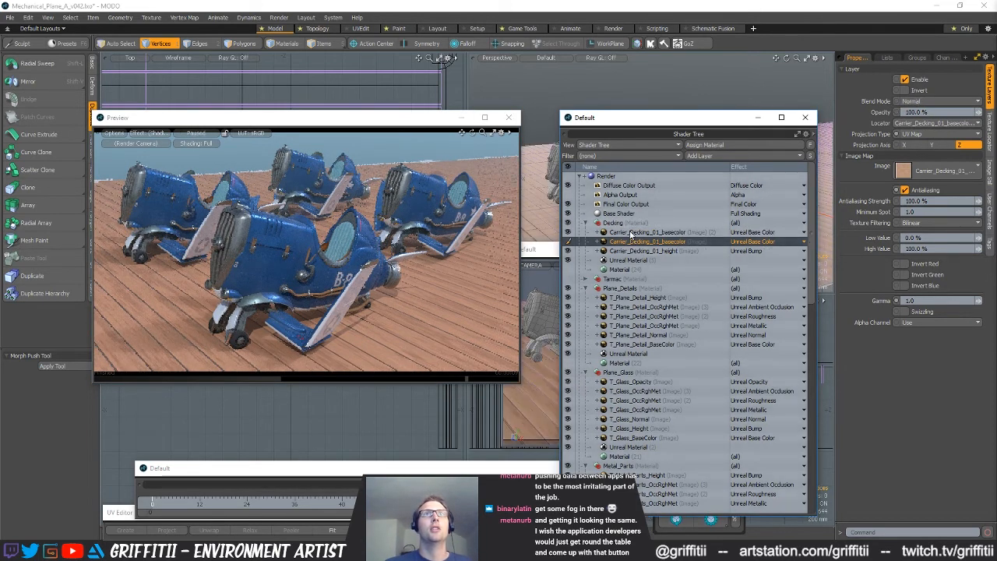
left_click(639, 233)
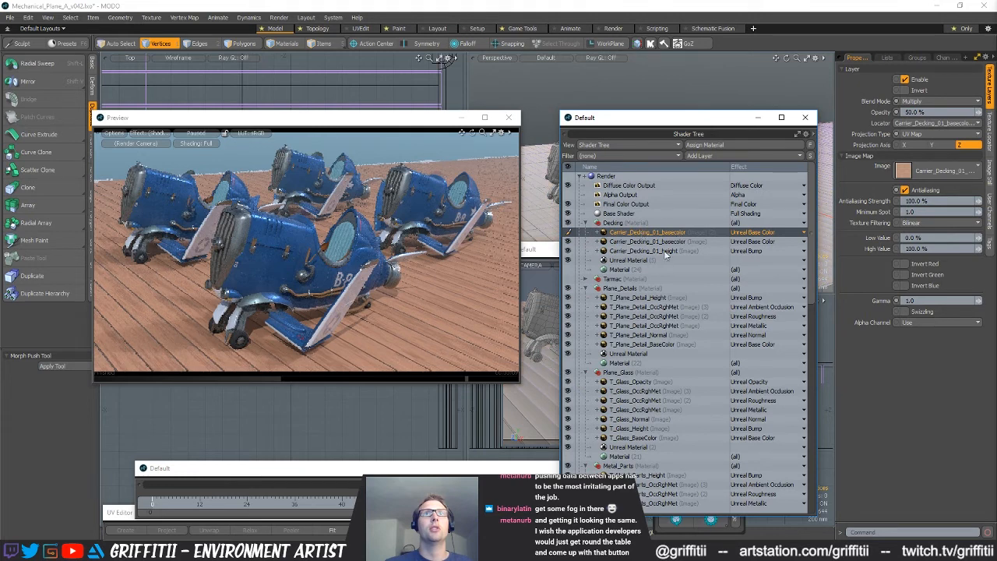
double_click(715, 233)
right_click(721, 231)
left_click(665, 259)
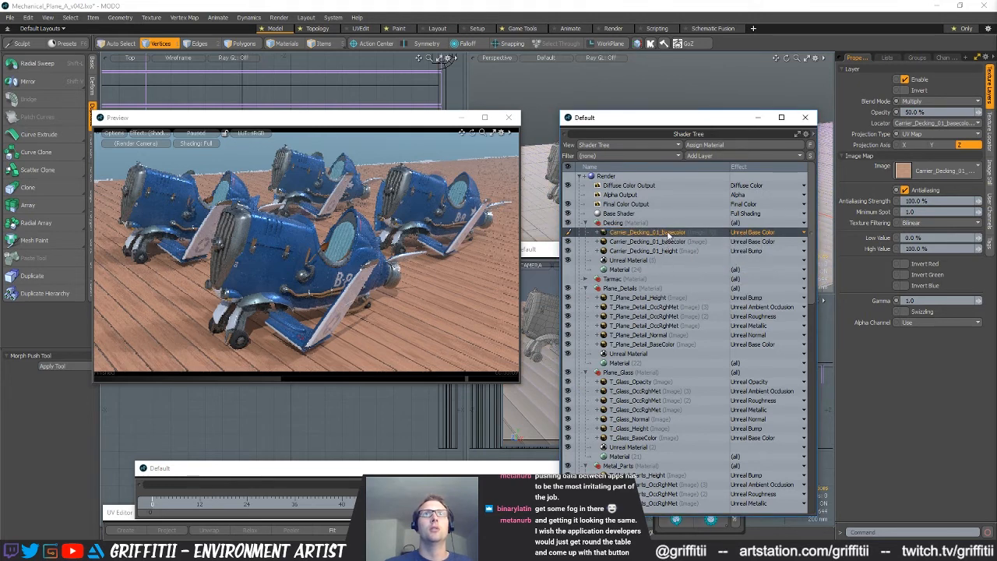
right_click(669, 232)
left_click(643, 361)
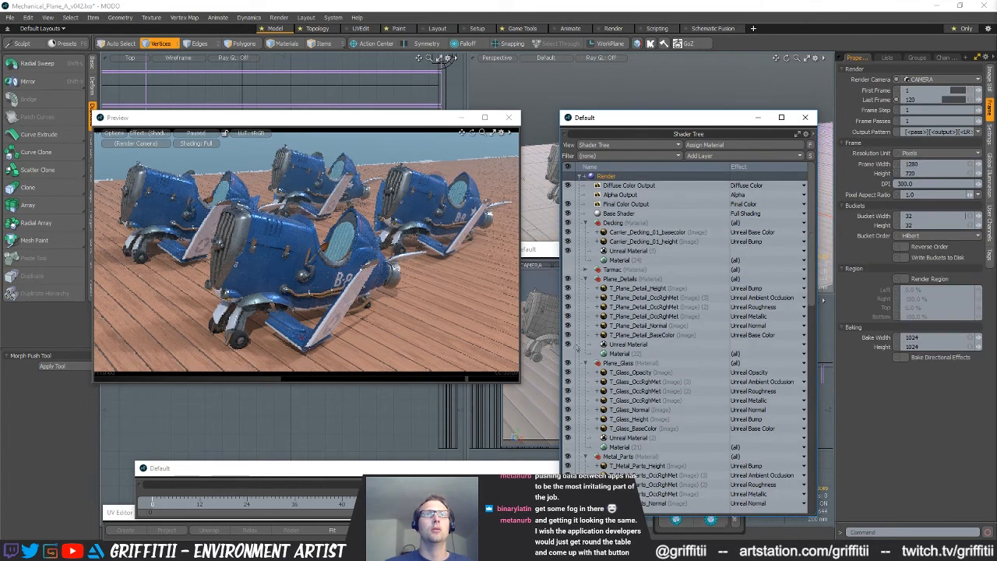
Start adding image map layers above the decking base color and browse to the Substances/Designer_Maps folder
left_click(647, 232)
left_click(712, 155)
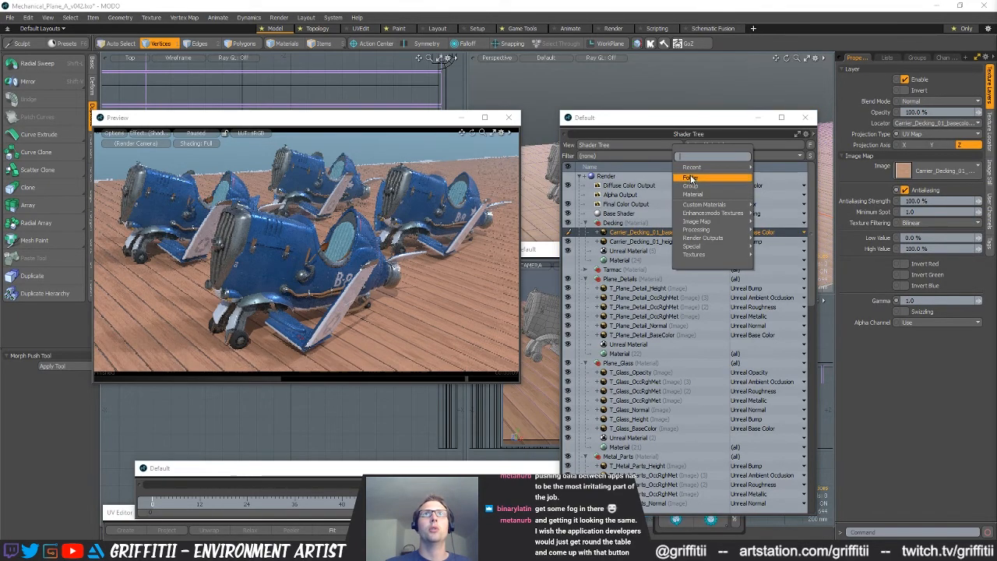
left_click(780, 154)
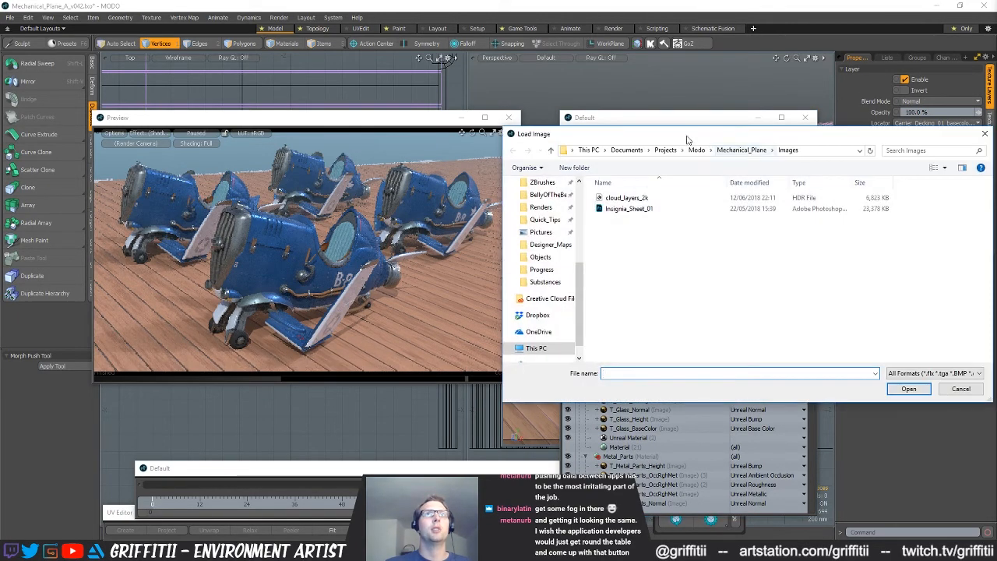
left_click_drag(687, 139, 554, 140)
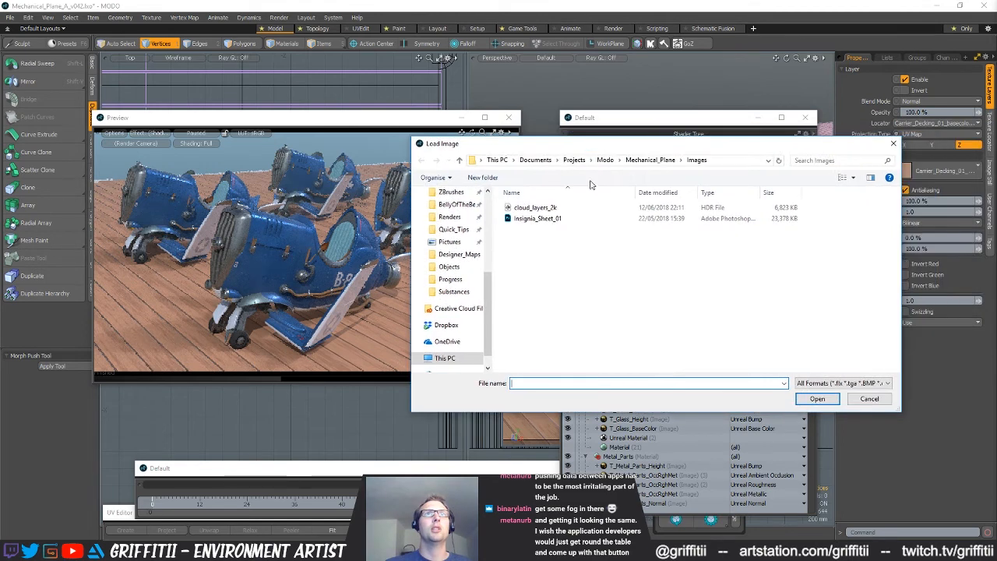
left_click(451, 280)
left_click(453, 292)
left_click(543, 220)
double_click(543, 220)
Load the Carrier_Decking_01 ambientOcclusion, metallic, normal and roughness maps into the Decking material
left_click(517, 239)
left_click(650, 226, "ctrl")
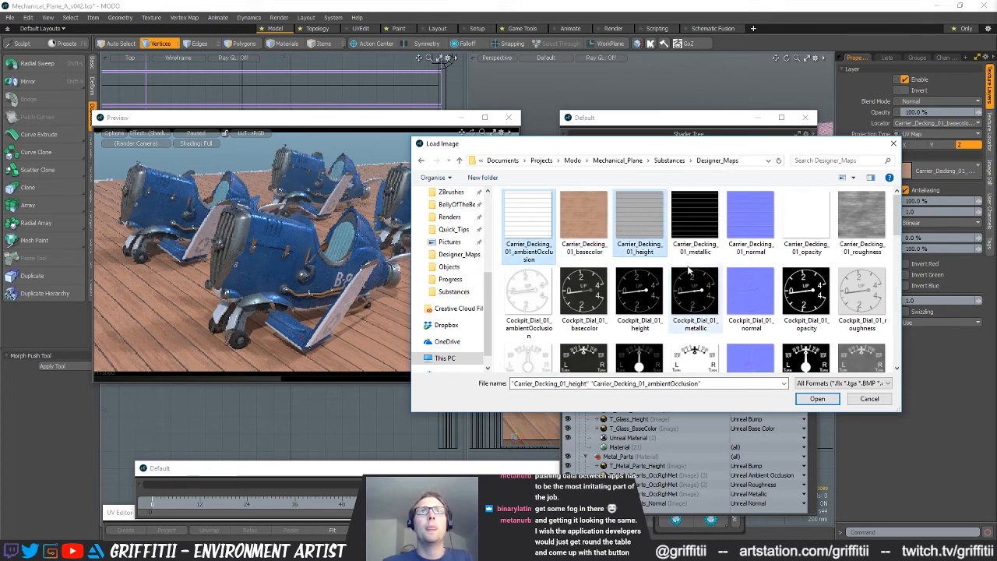
left_click(520, 232)
left_click(701, 231, "ctrl")
left_click(757, 237, "ctrl")
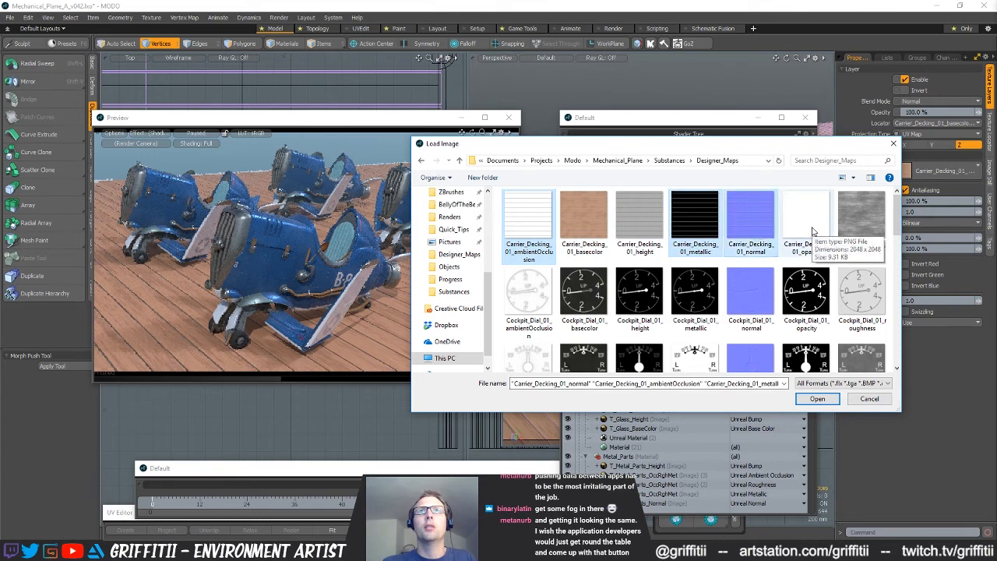
left_click(861, 221, "ctrl")
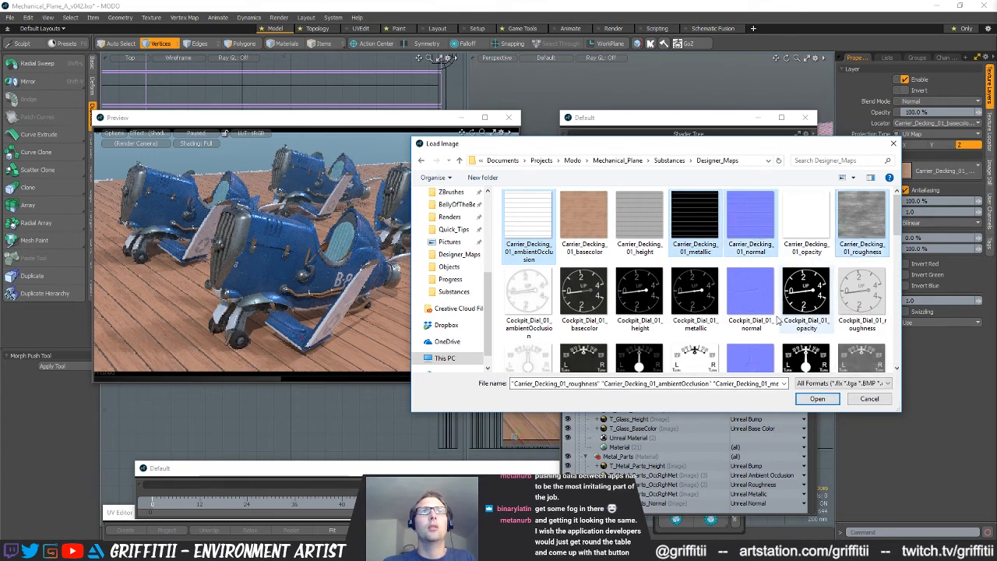
left_click(814, 399)
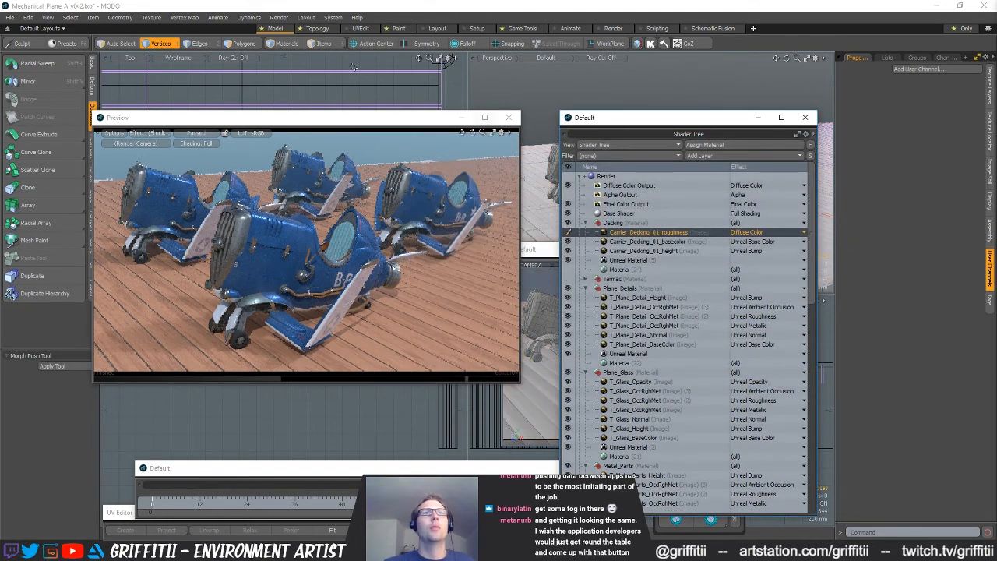
Open a new floating Properties window, set it to show the Clips list, and find the Carrier_Decking_01 maps in it
left_click(333, 18)
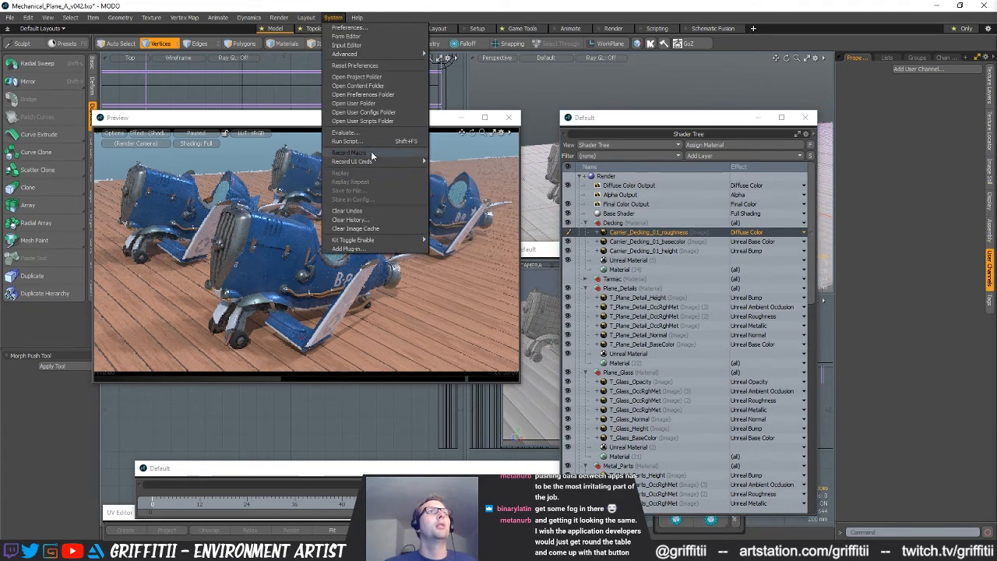
mouse_move(305, 18)
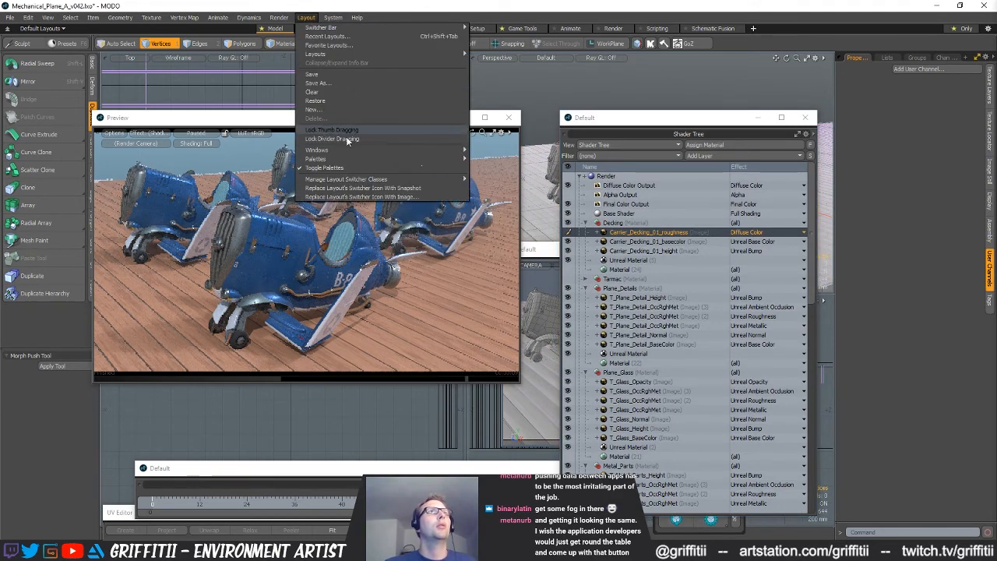
mouse_move(346, 152)
mouse_move(495, 150)
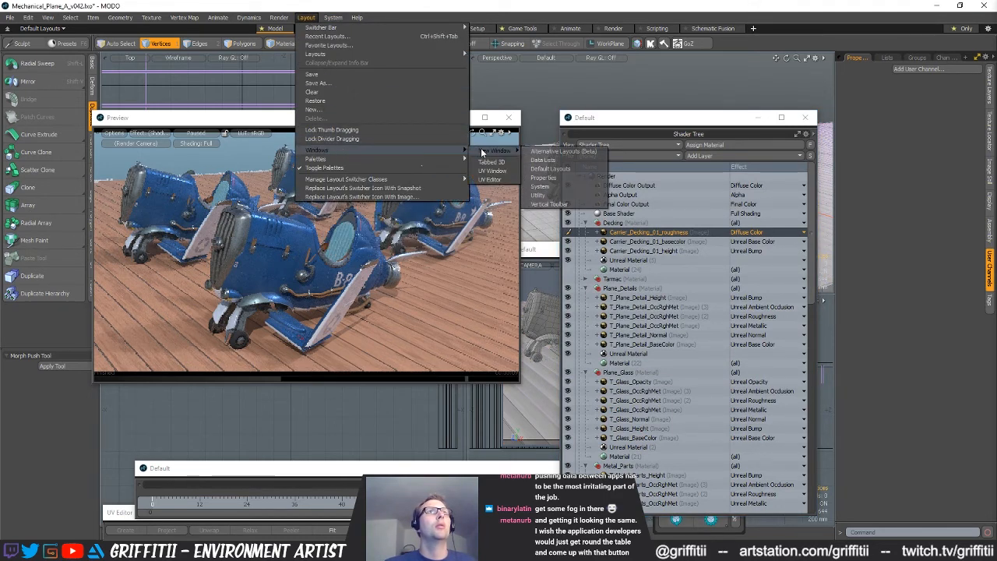
left_click(551, 178)
left_click(648, 175)
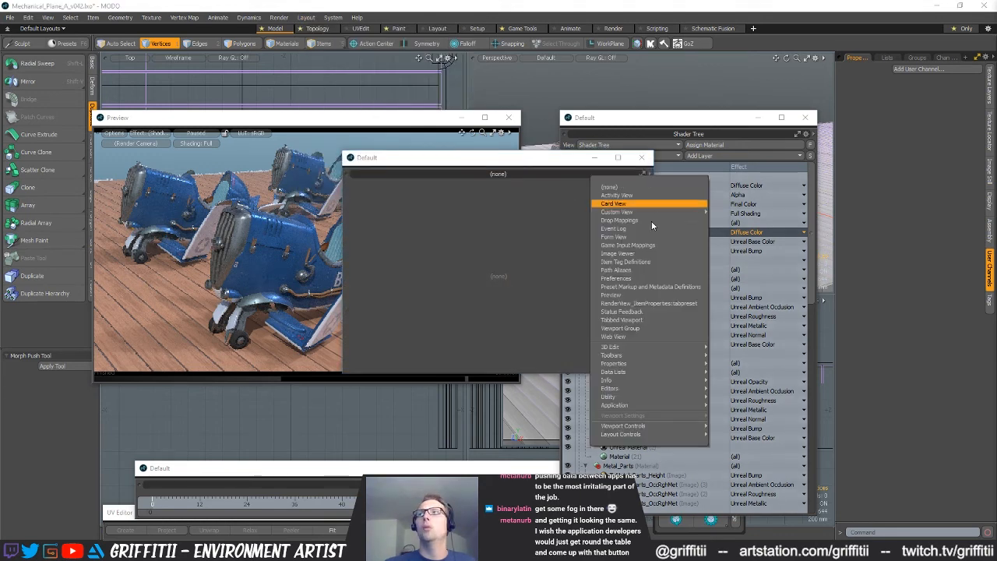
mouse_move(627, 373)
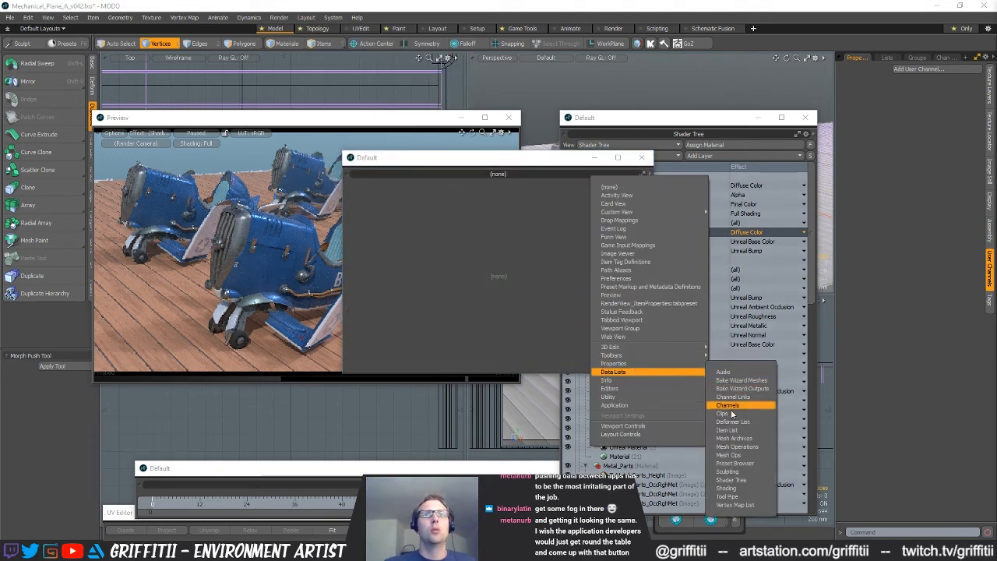
left_click(724, 413)
left_click_drag(520, 159, 393, 191)
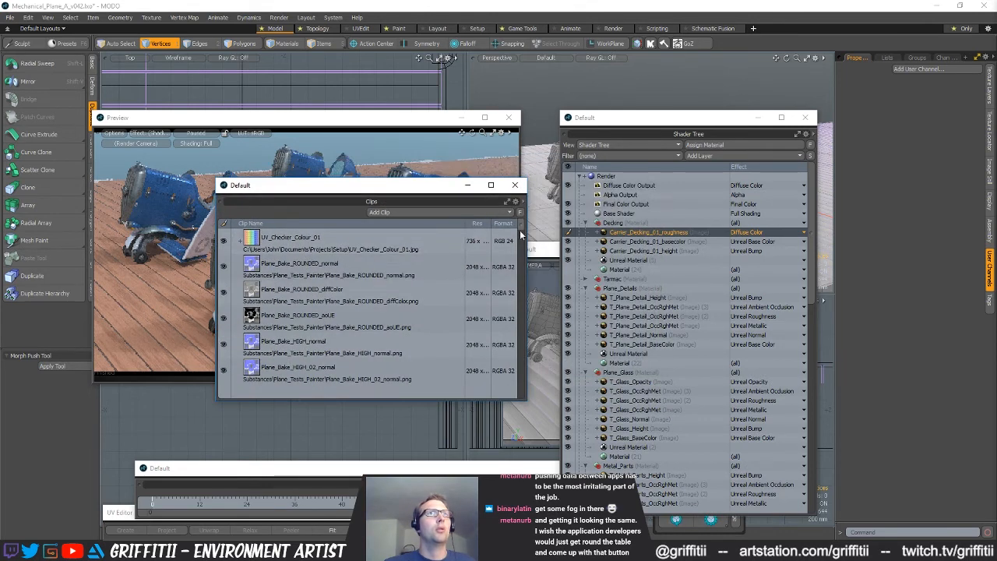
scroll(350, 342, "down", 5)
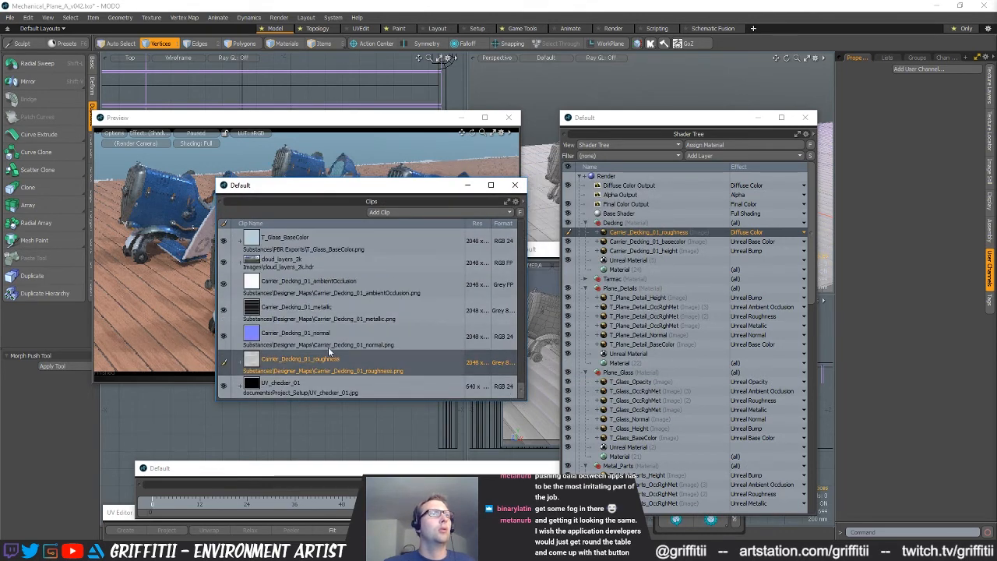
Add the Carrier_Decking_01_roughness clip to the Decking material as a layer and delete the other roughness layer
left_click_drag(278, 362, 592, 264)
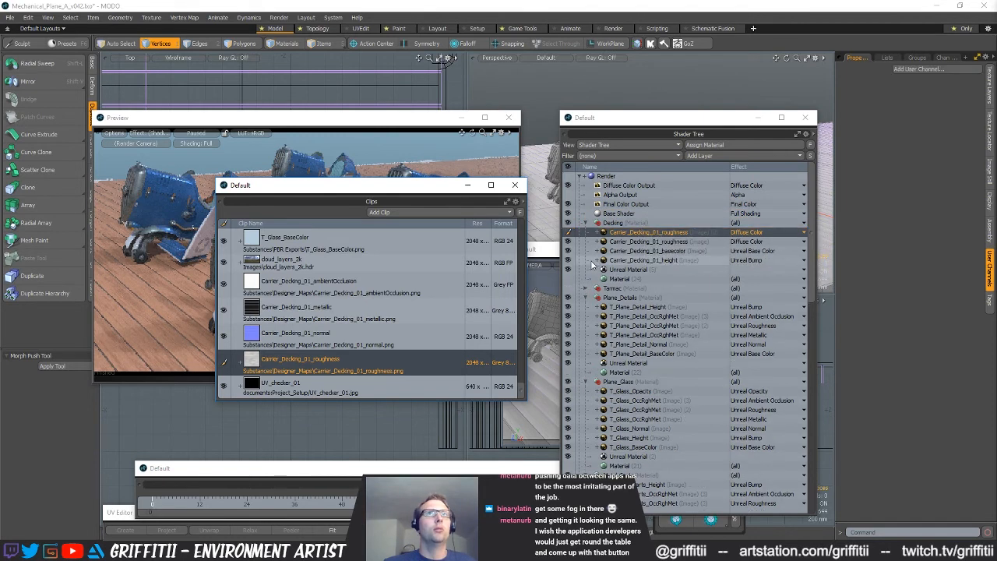
left_click(672, 243)
right_click(672, 243)
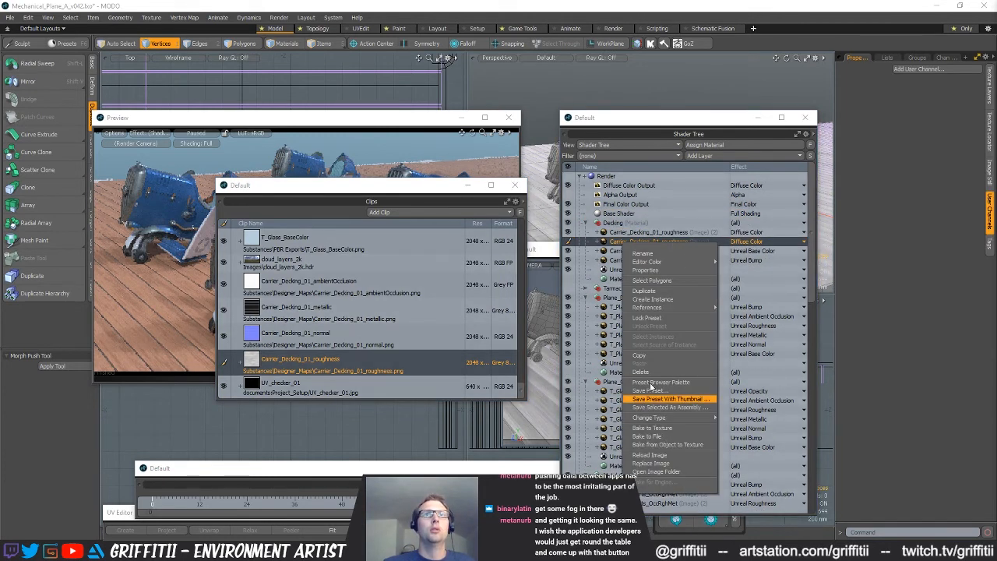
left_click(649, 373)
Add the Carrier_Decking_01 normal, metallic and ambientOcclusion clips as image layers in the Decking material
left_click(297, 349)
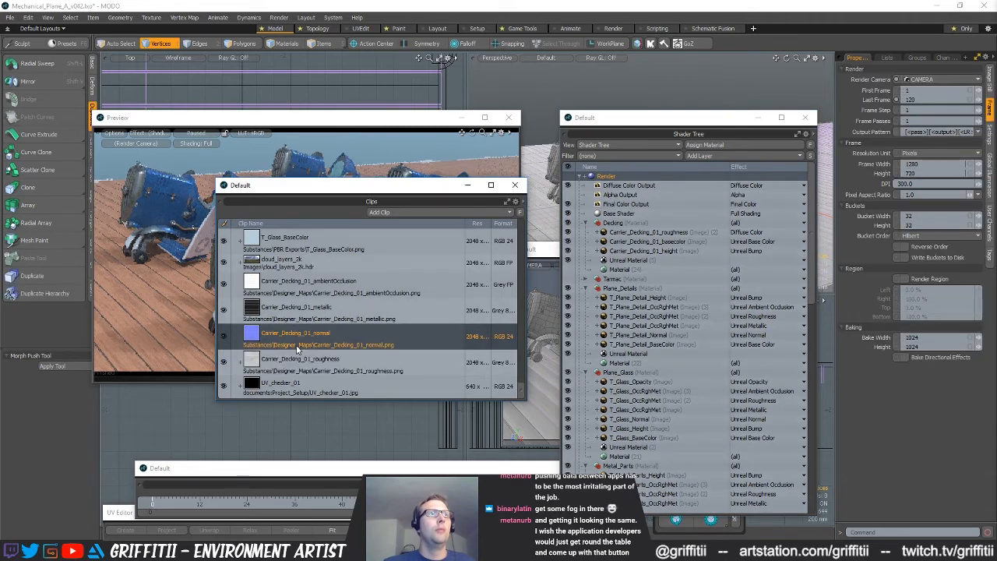
left_click_drag(639, 232, 653, 232)
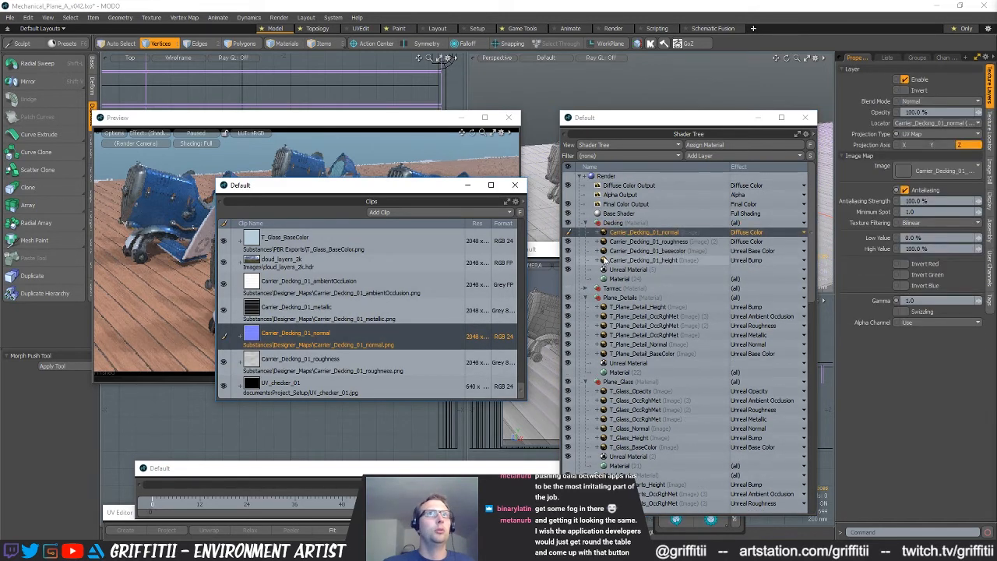
left_click(302, 313)
left_click_drag(641, 231, 643, 232)
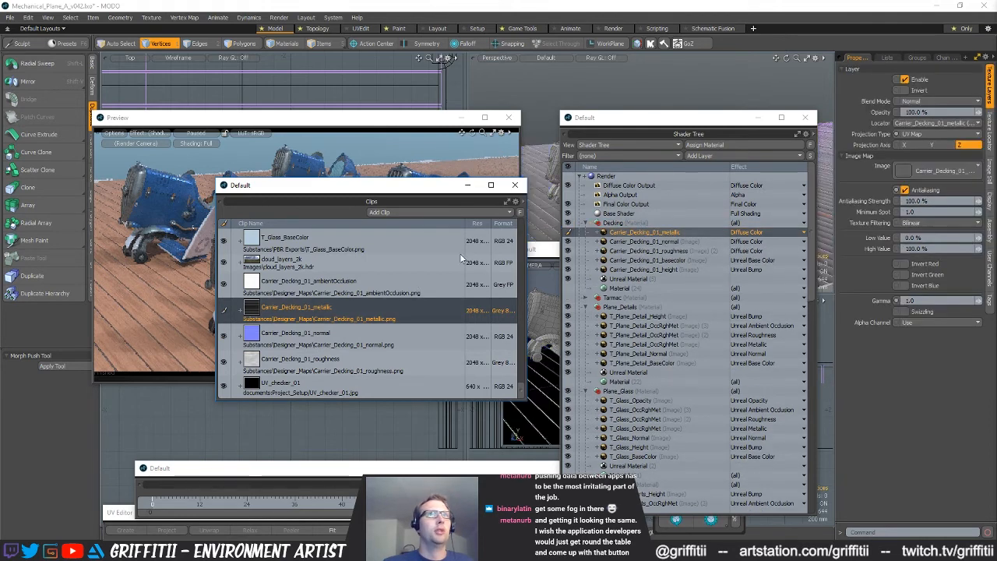
left_click(323, 286)
left_click_drag(292, 292, 615, 231)
Set the decking ambientOcclusion layer's effect to Unreal Ambient Occlusion and the metallic layer's effect to Unreal Metallic
left_click(781, 233)
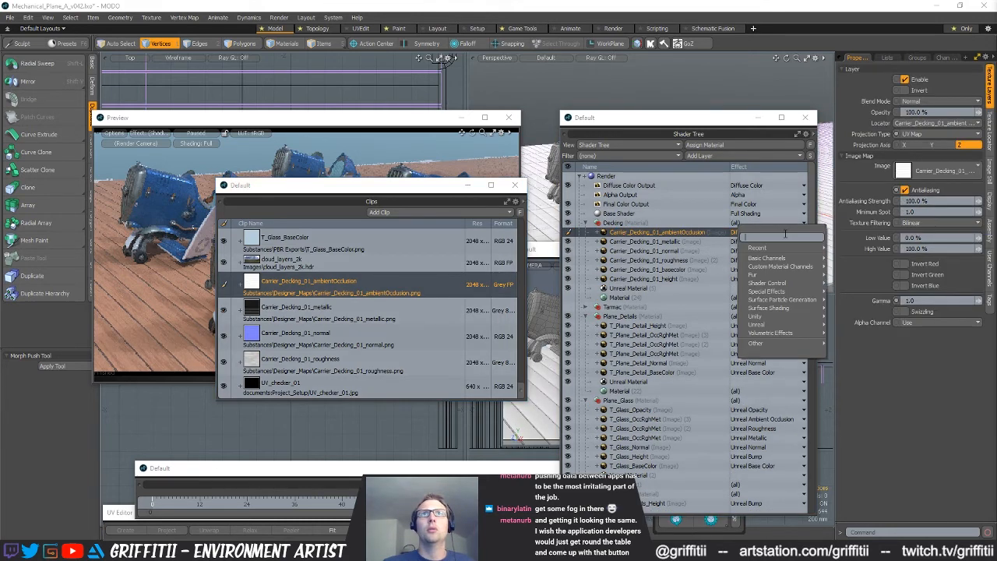
mouse_move(796, 323)
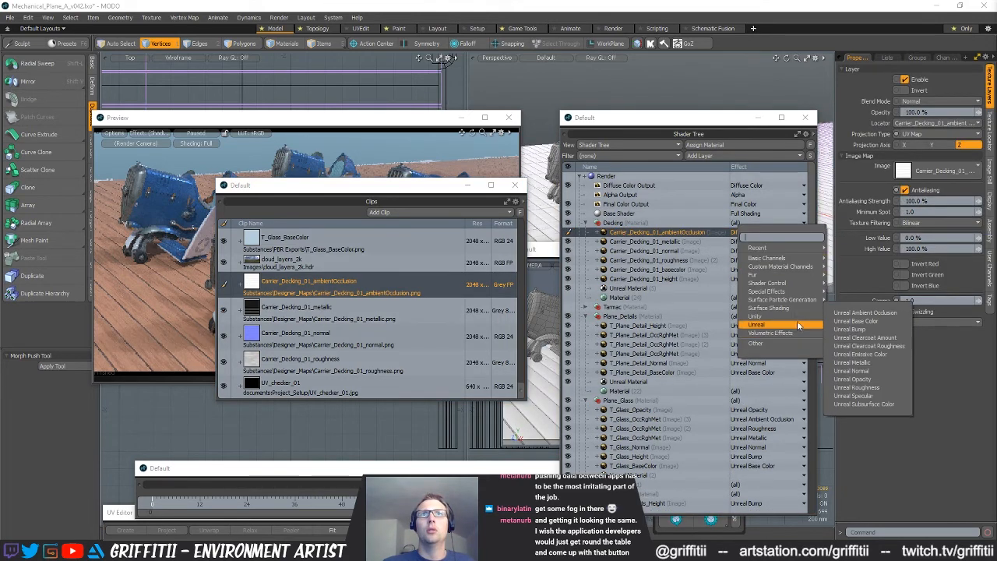
left_click(864, 313)
left_click(738, 242)
mouse_move(740, 337)
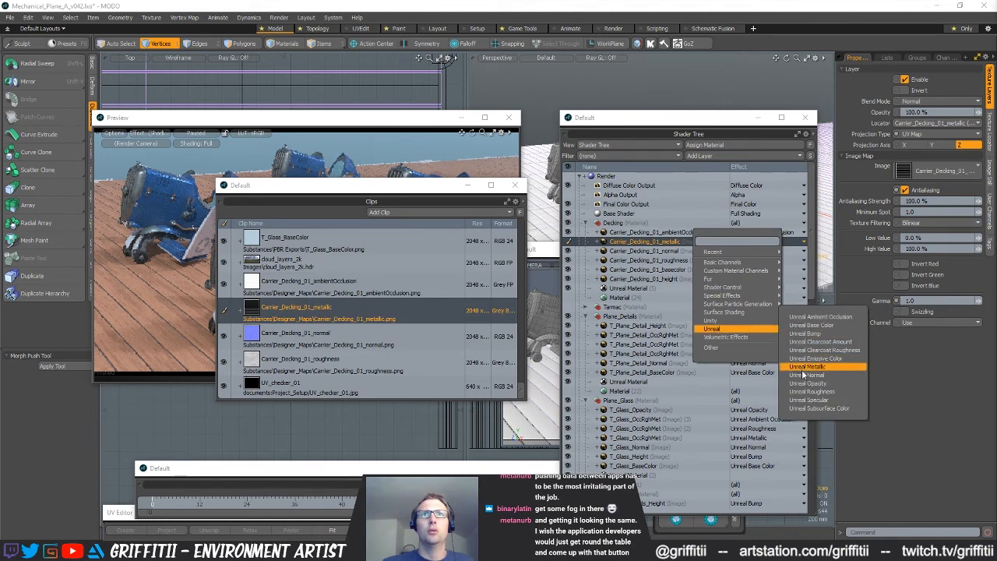
left_click(818, 352)
Set the decking normal layer's effect to Unreal Normal and the roughness layer's effect to Unreal Roughness
left_click(754, 251)
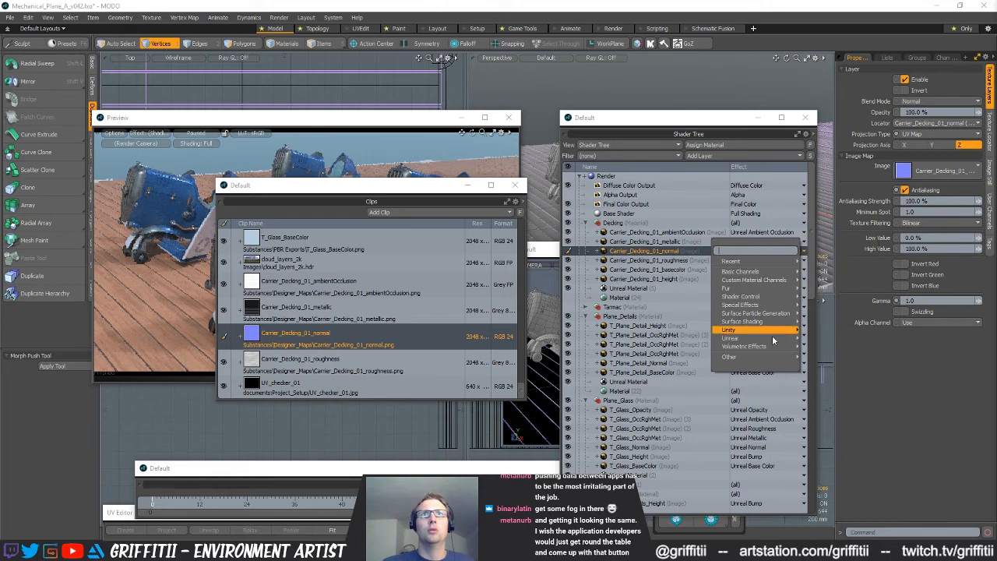
mouse_move(778, 341)
left_click(826, 383)
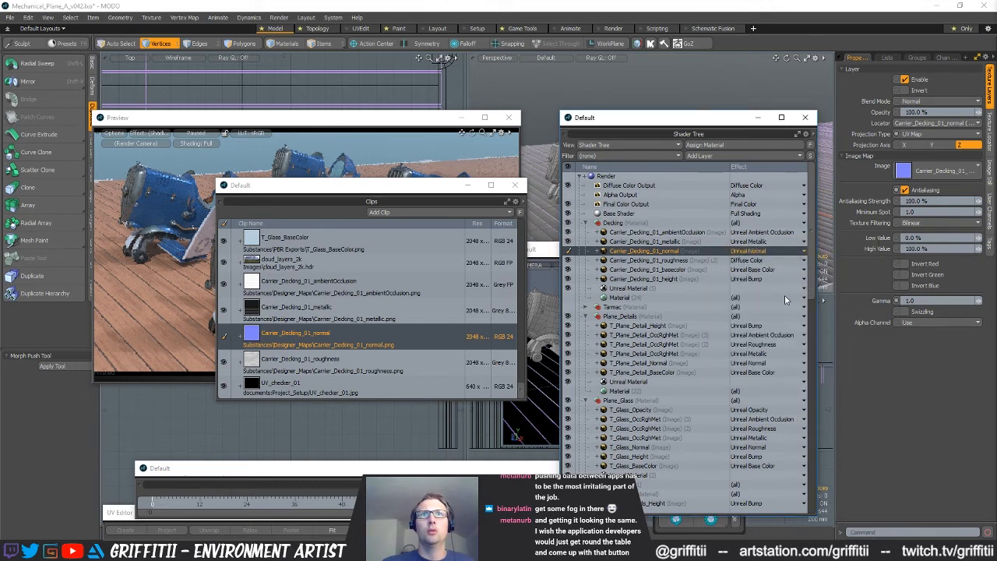
left_click(689, 260)
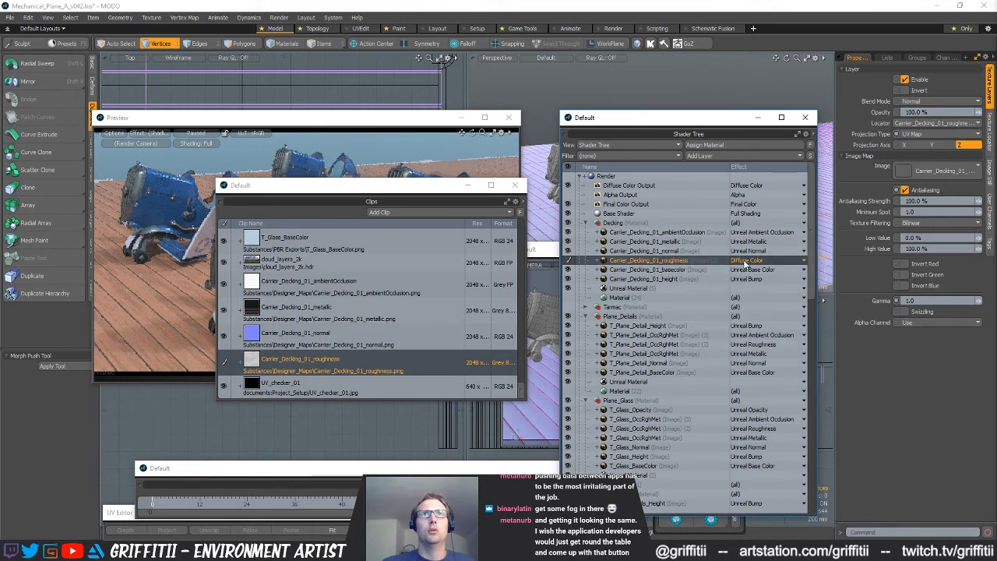
left_click(748, 260)
mouse_move(744, 349)
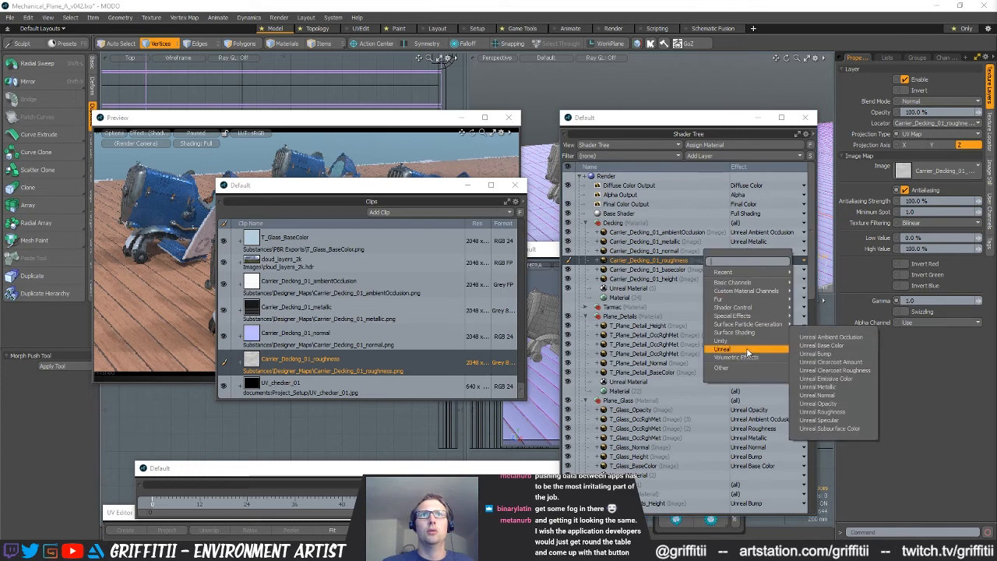
left_click(822, 411)
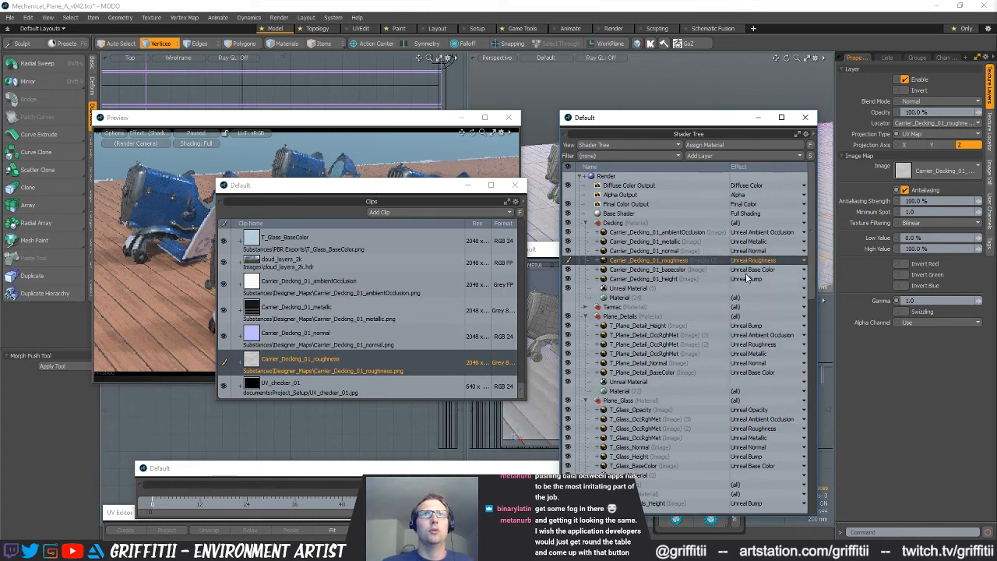
Set the image colorspace of the decking ambientOcclusion, metallic and roughness maps to Linear
left_click(646, 289)
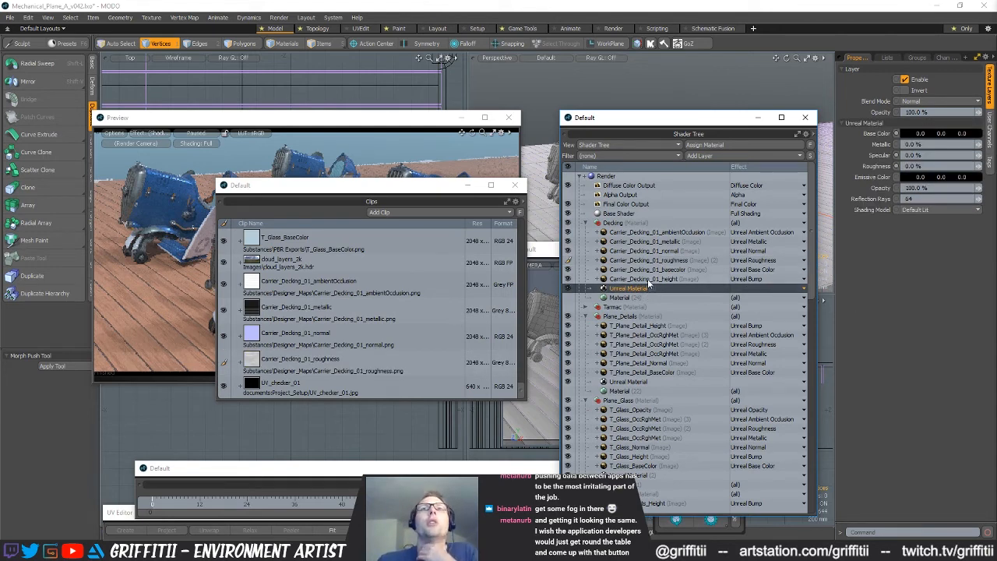
left_click(687, 230)
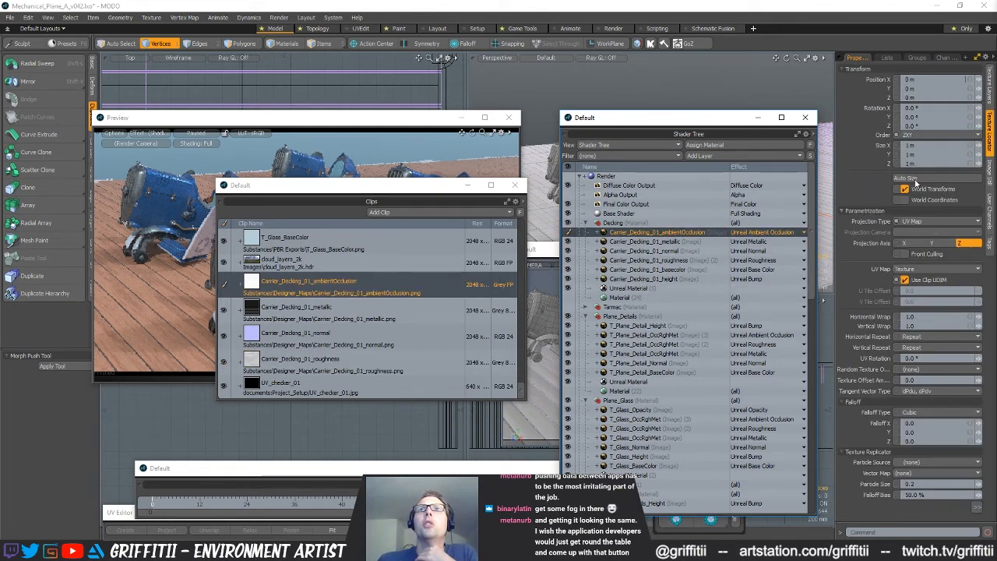
left_click(987, 170)
left_click(935, 123)
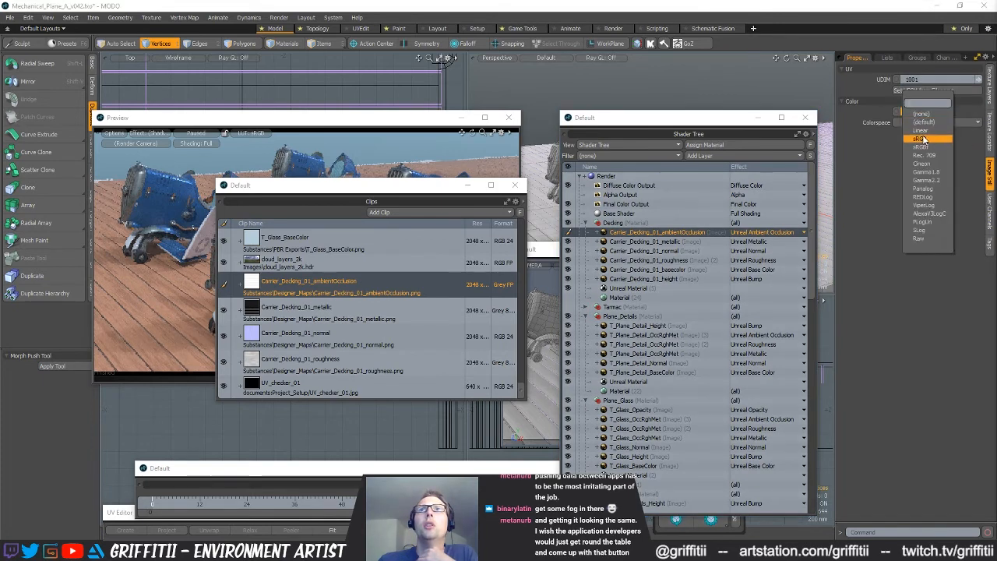
left_click(924, 136)
left_click(646, 241)
left_click(914, 122)
left_click(907, 130)
left_click(662, 251)
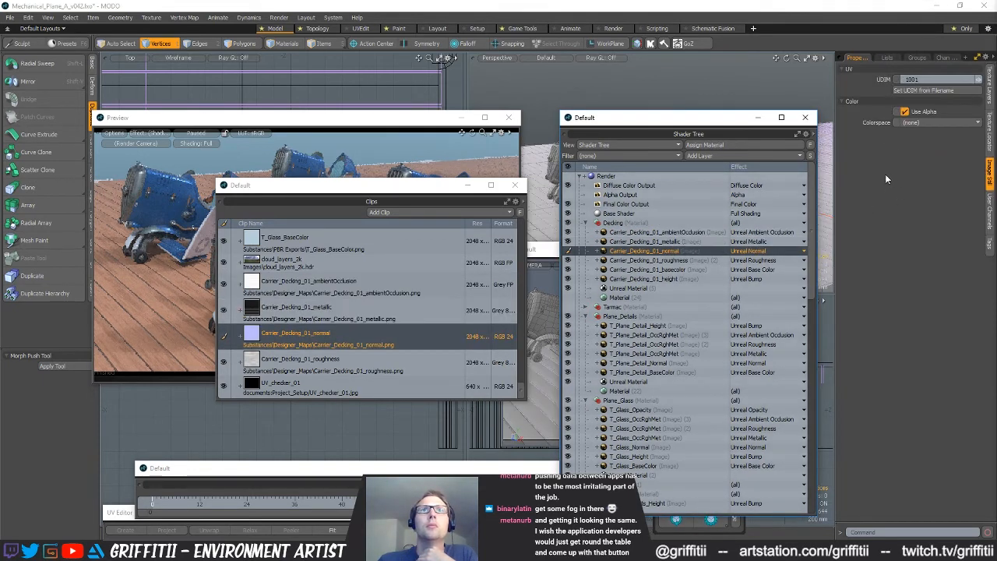
left_click(707, 261)
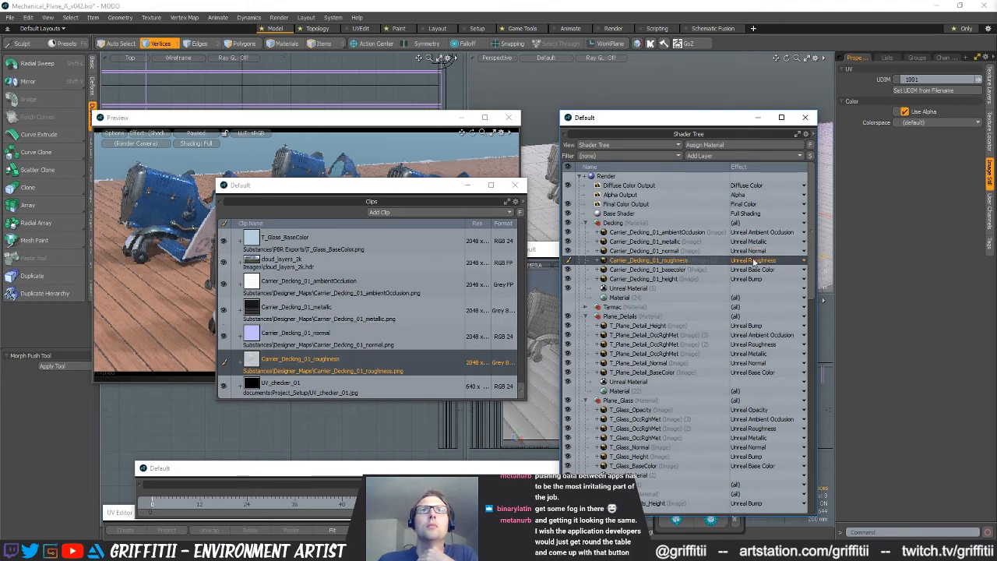
left_click(921, 123)
left_click(924, 134)
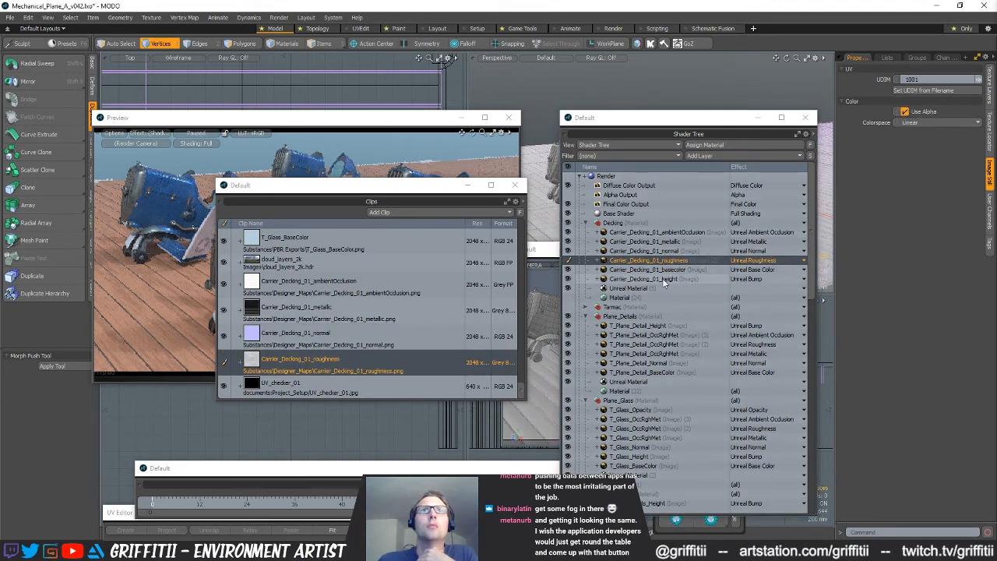
Invert the green channel of the Carrier_Decking_01_normal layer
left_click(669, 279)
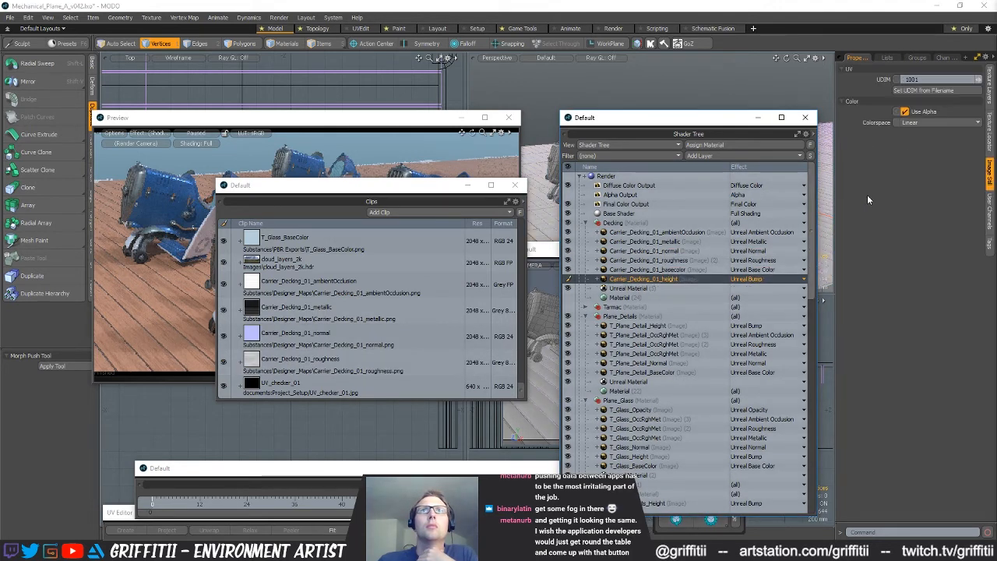
left_click(679, 251)
left_click(989, 86)
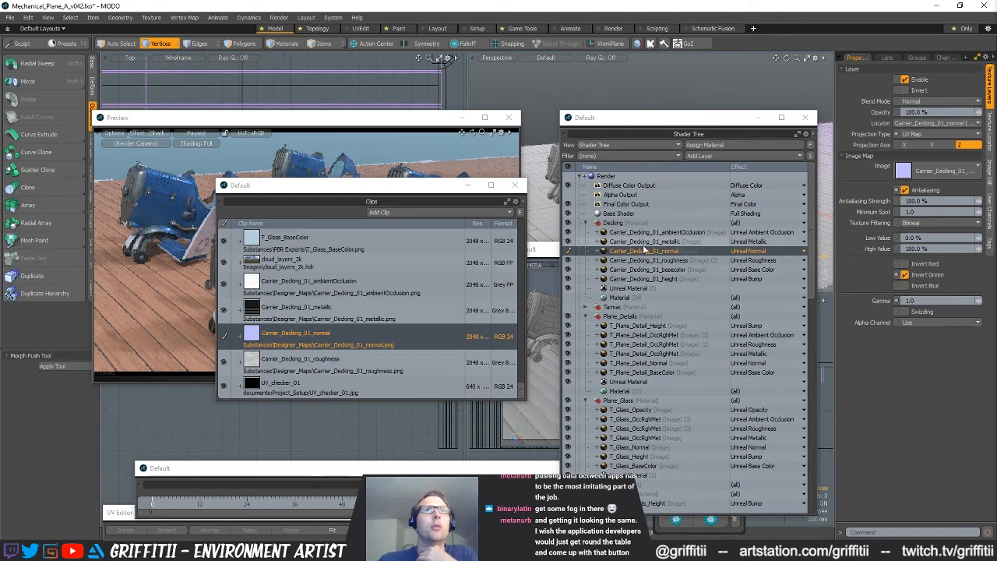
Uncover the render preview to inspect the deck with its new maps, then pause the preview
left_click_drag(394, 192, 475, 280)
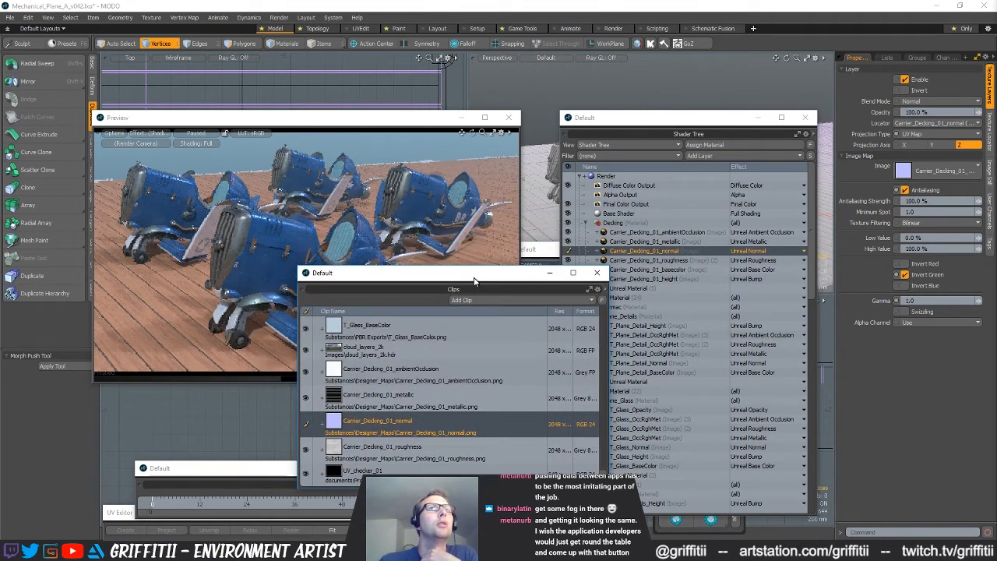
left_click(364, 123)
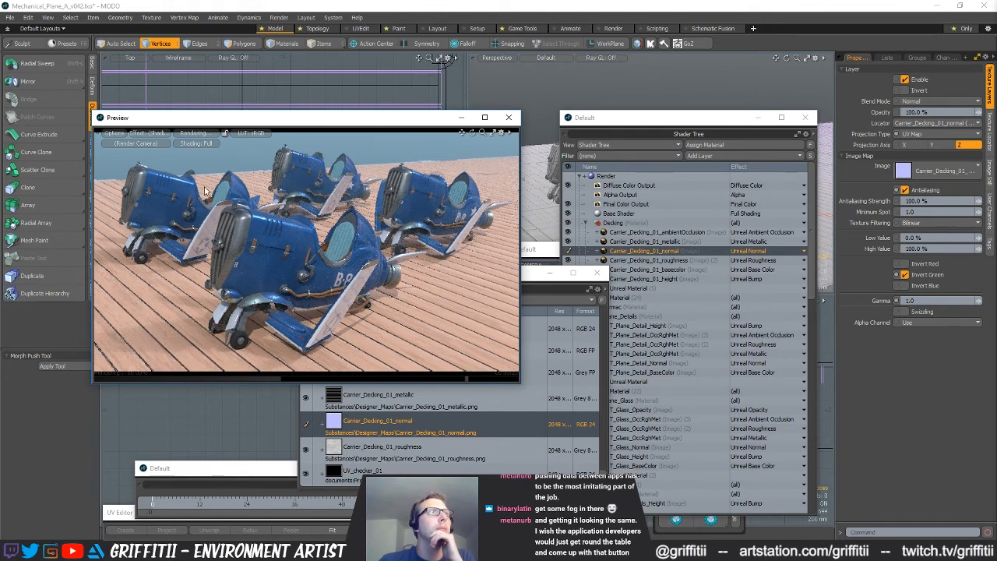
left_click(646, 117)
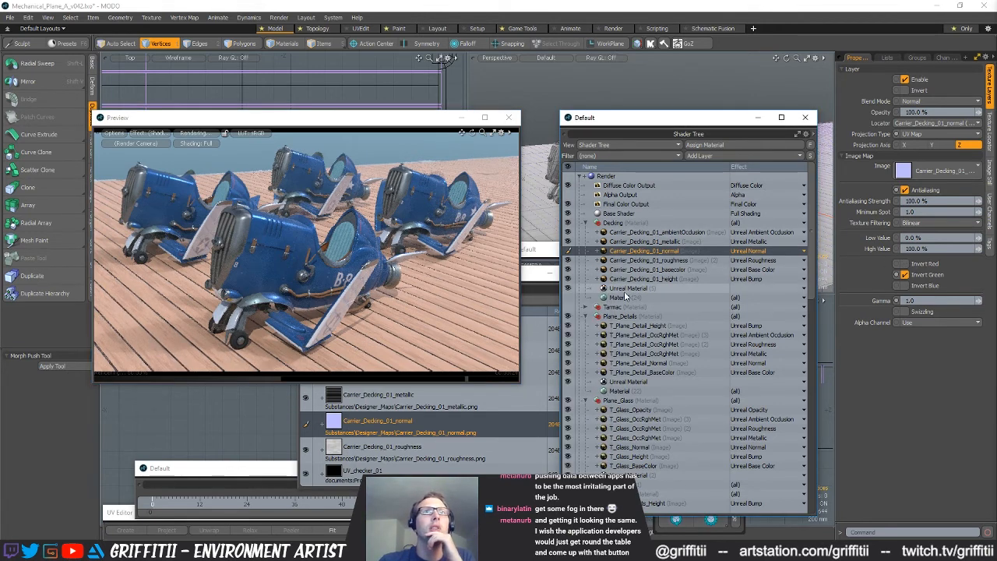
left_click(662, 290)
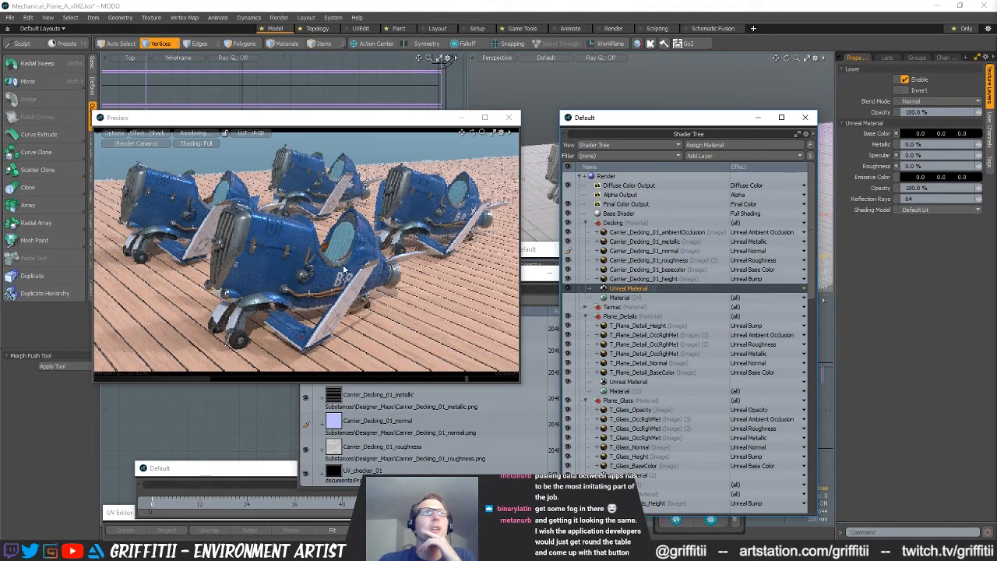
left_click(225, 134)
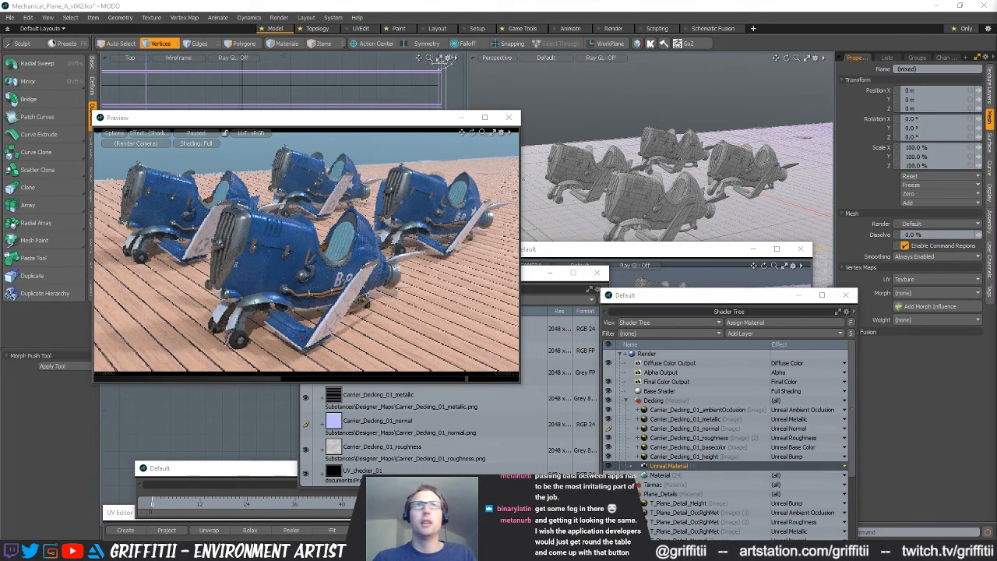
Assign a new material named Deck_Edging to the selected deck edge polygons
key("space")
key("space")
key("m")
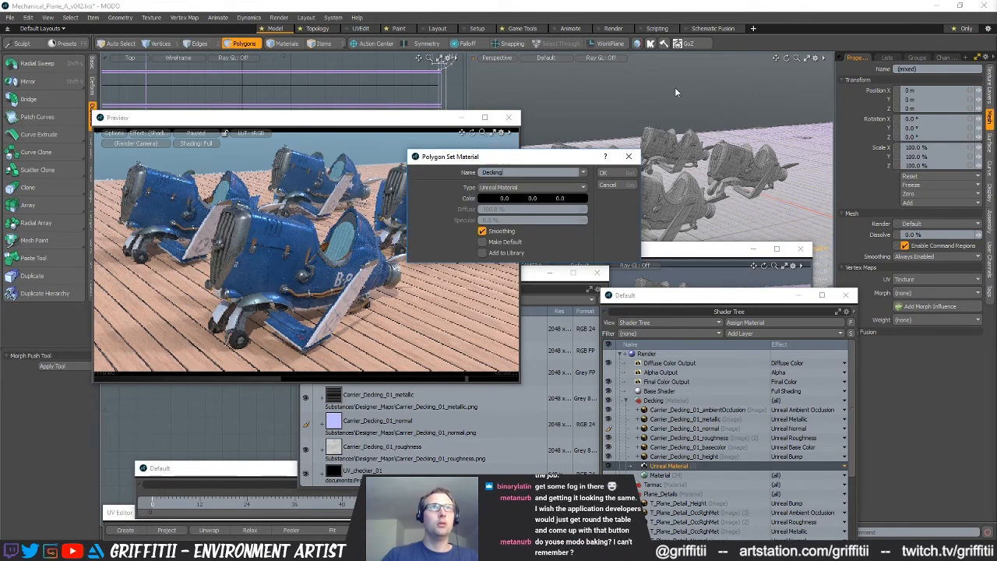
type("_Ed")
type("d")
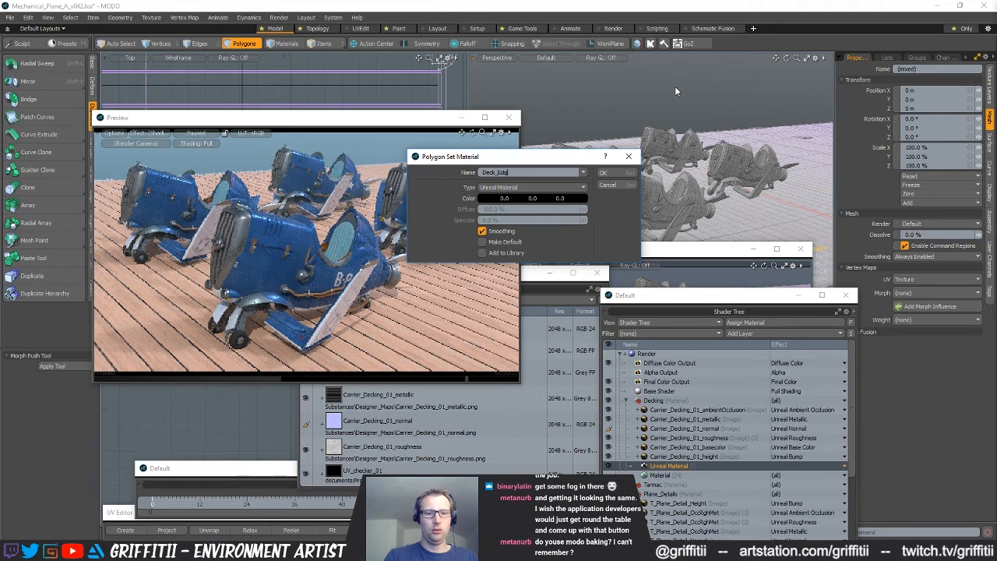
type("ing")
key("Return")
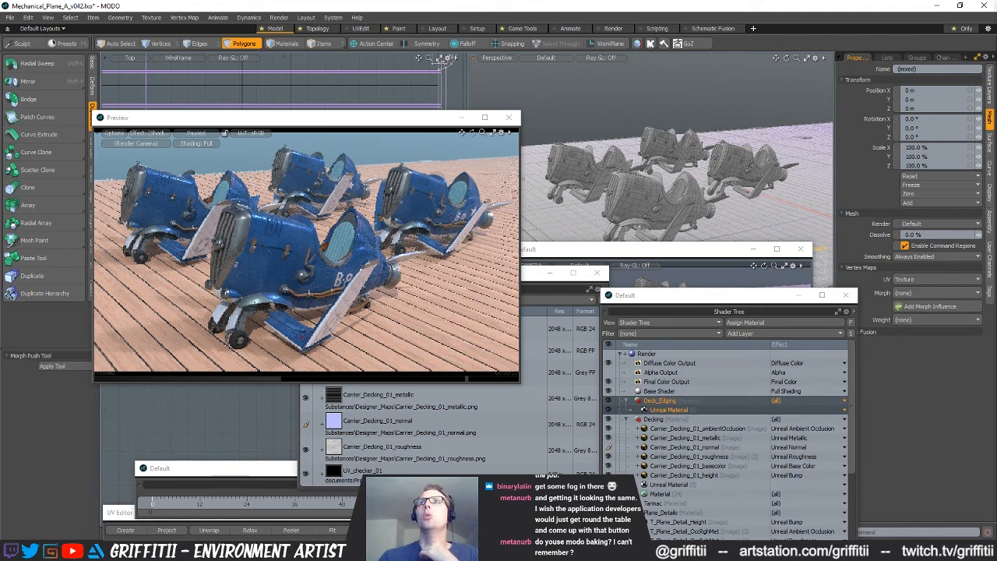
Set the Deck_Edging Unreal material to 100% metallic with a 0.36 grey base color, and resume the render preview
left_click(686, 410)
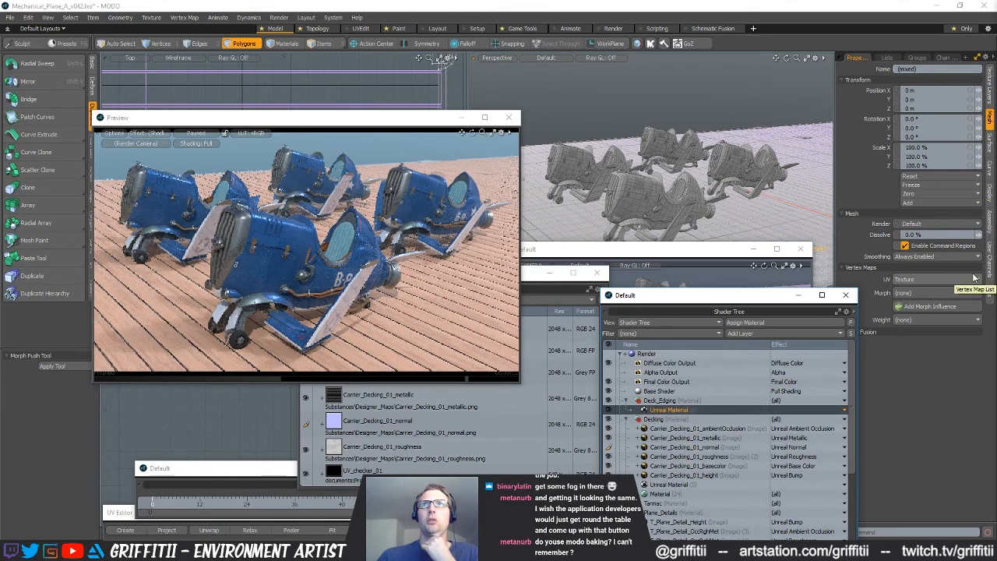
left_click(990, 101)
left_click(927, 146)
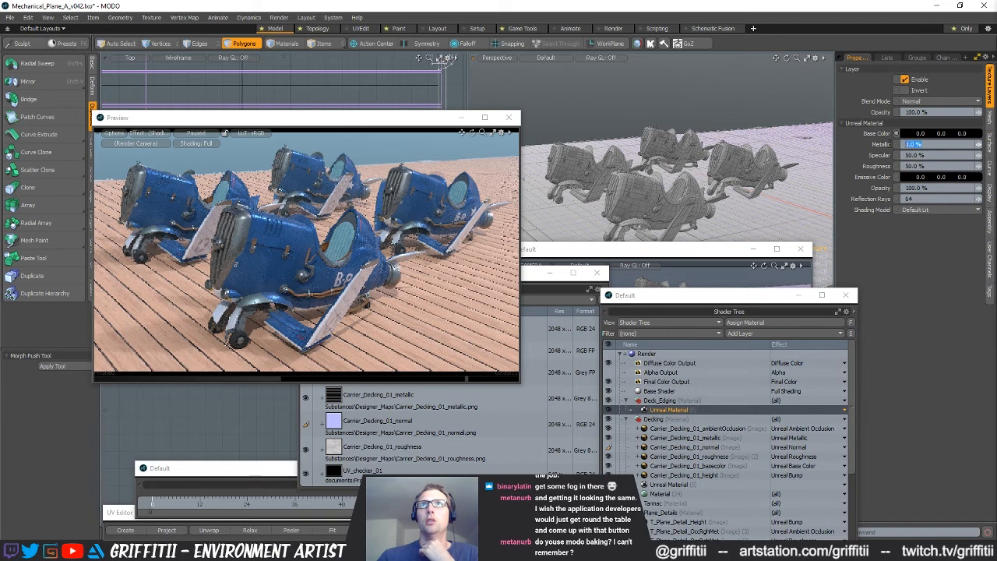
type("100")
key("Return")
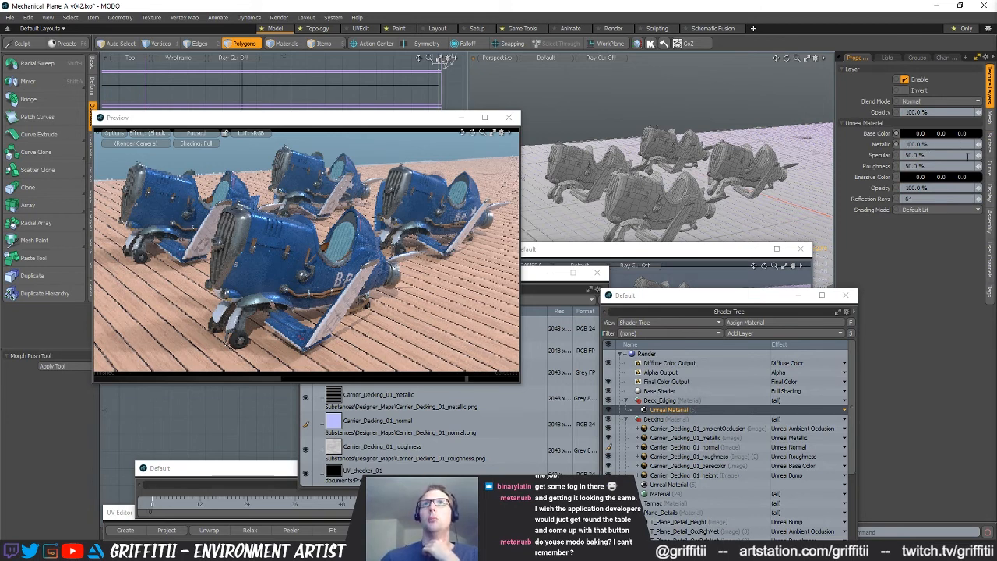
left_click(940, 134)
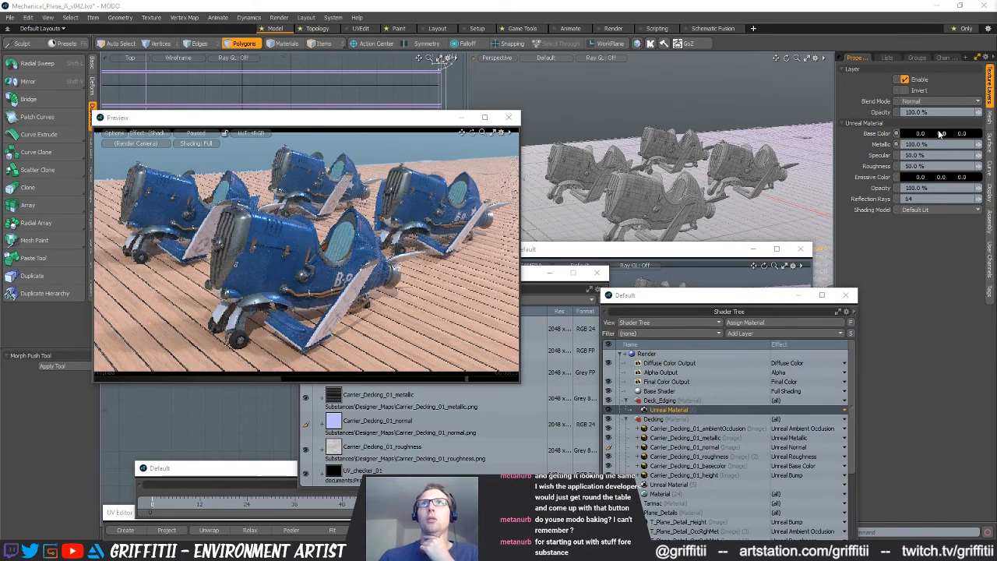
left_click_drag(588, 176, 583, 177)
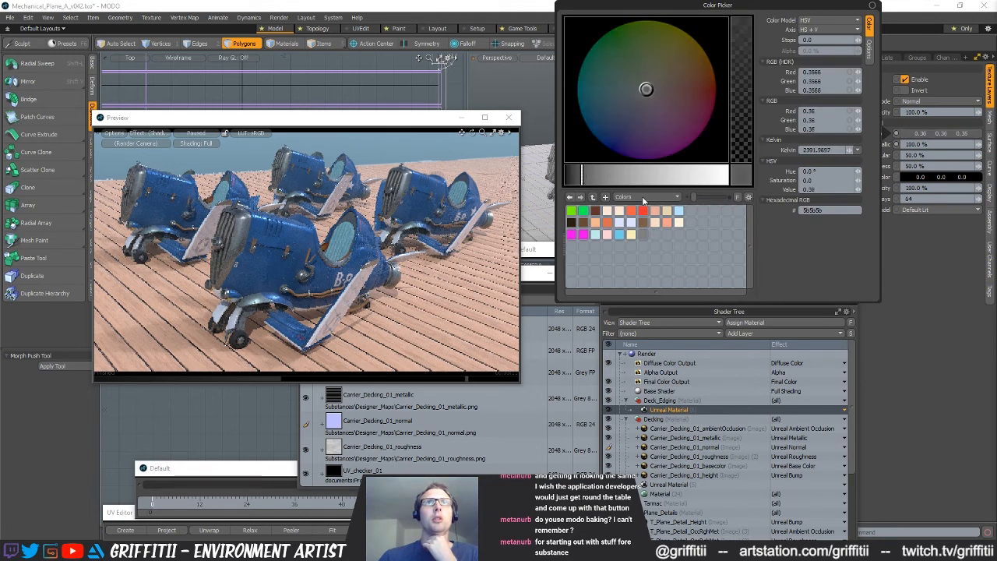
left_click(206, 135)
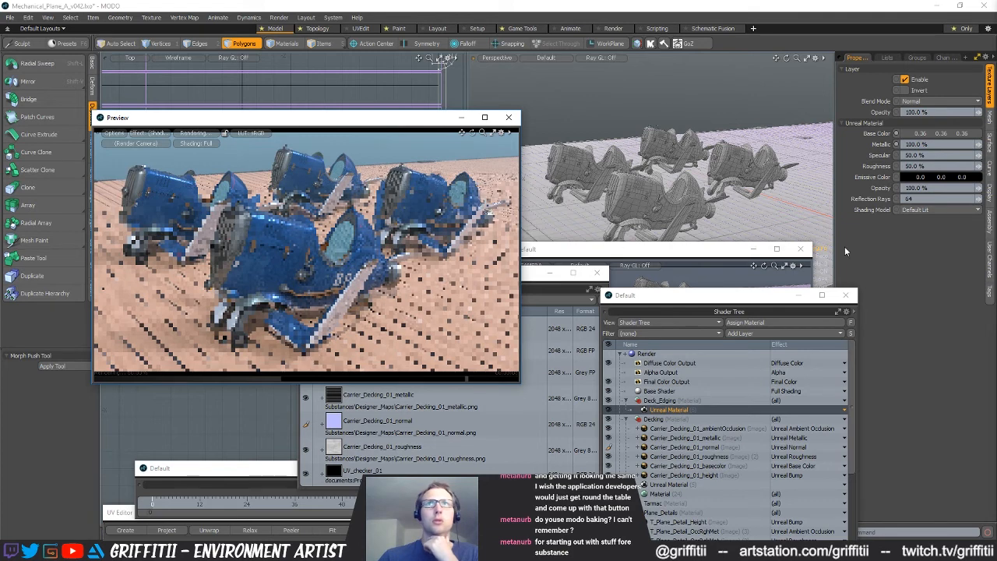
Set the Deck_Edging material's roughness to 20% and its base color to 0.65 grey, then pause the preview
left_click(946, 166)
type("20")
key("Return")
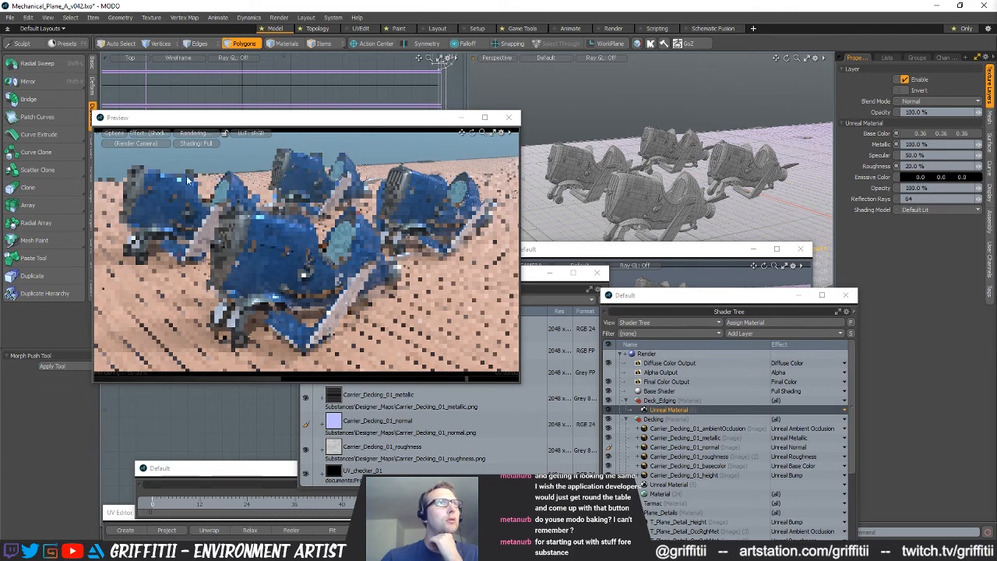
left_click(927, 134)
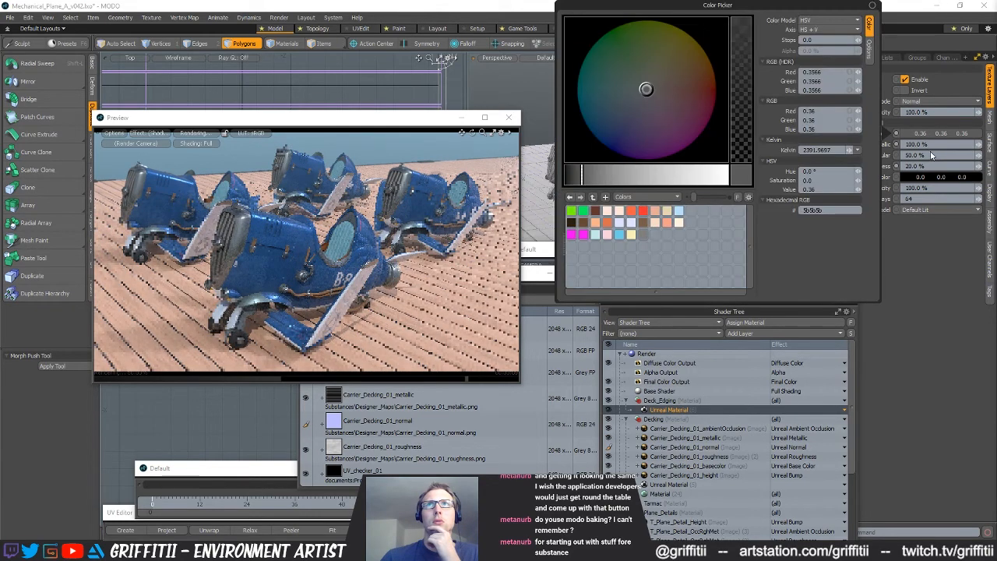
left_click(625, 175)
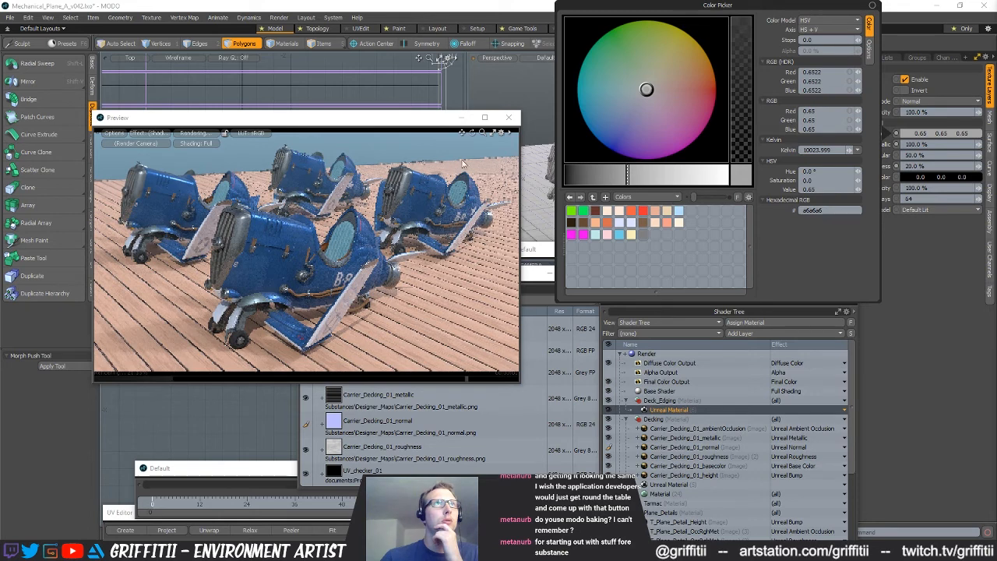
left_click(434, 122)
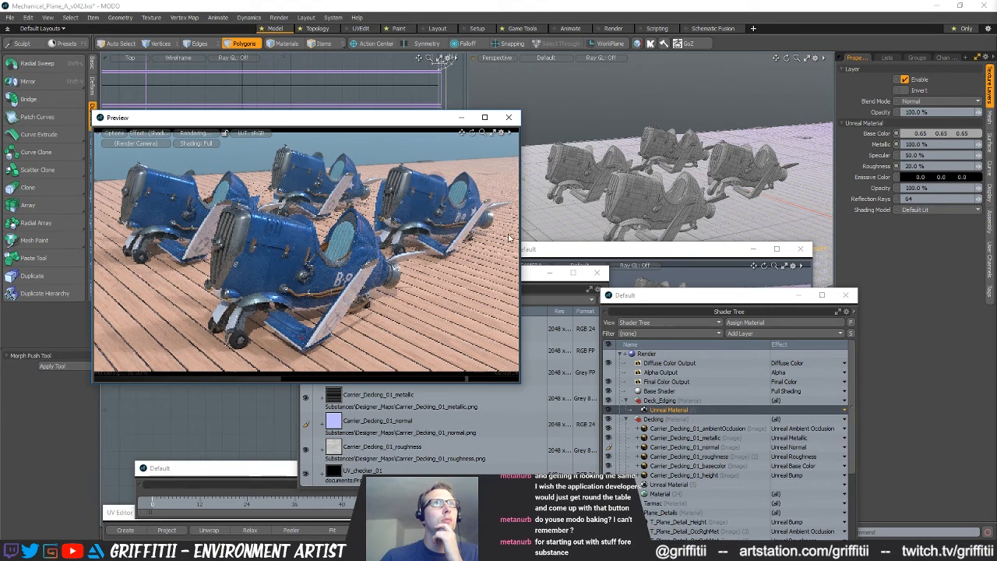
left_click(200, 134)
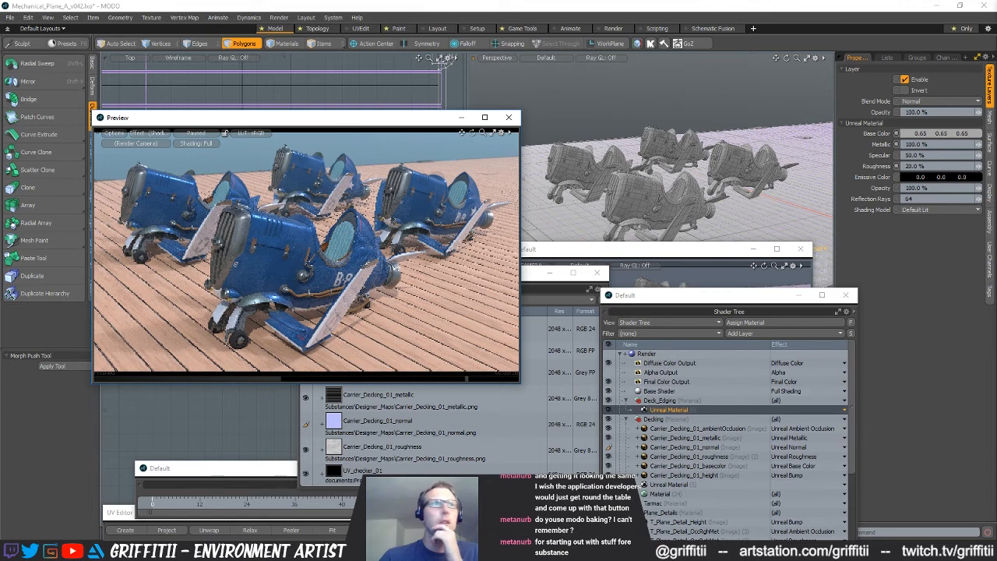
Open the Carrier_Decking_01_height map in the image viewer to examine it, close it, and return to the render preview
left_click(382, 449)
left_click(380, 372)
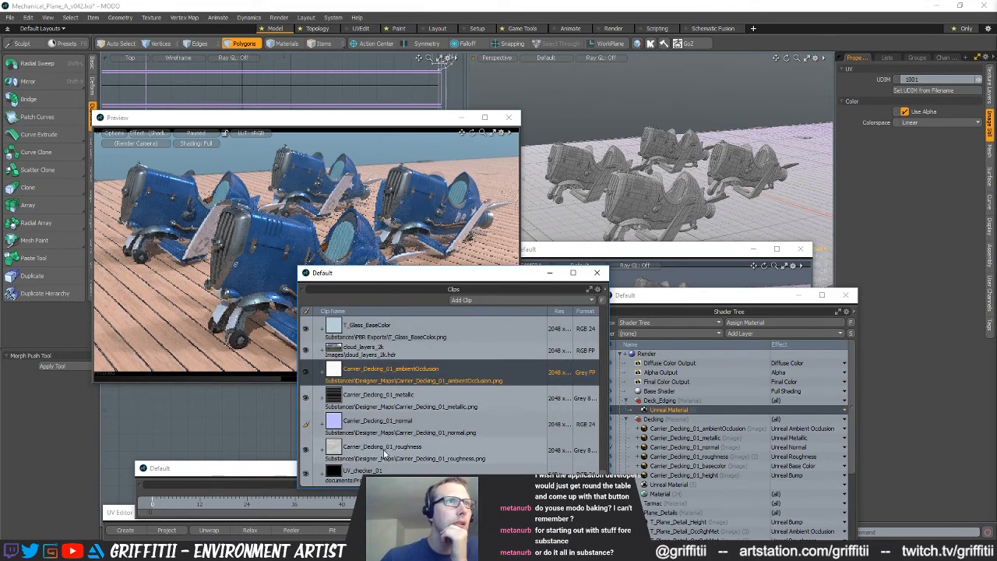
scroll(393, 408, "up", 5)
scroll(401, 413, "down", 5)
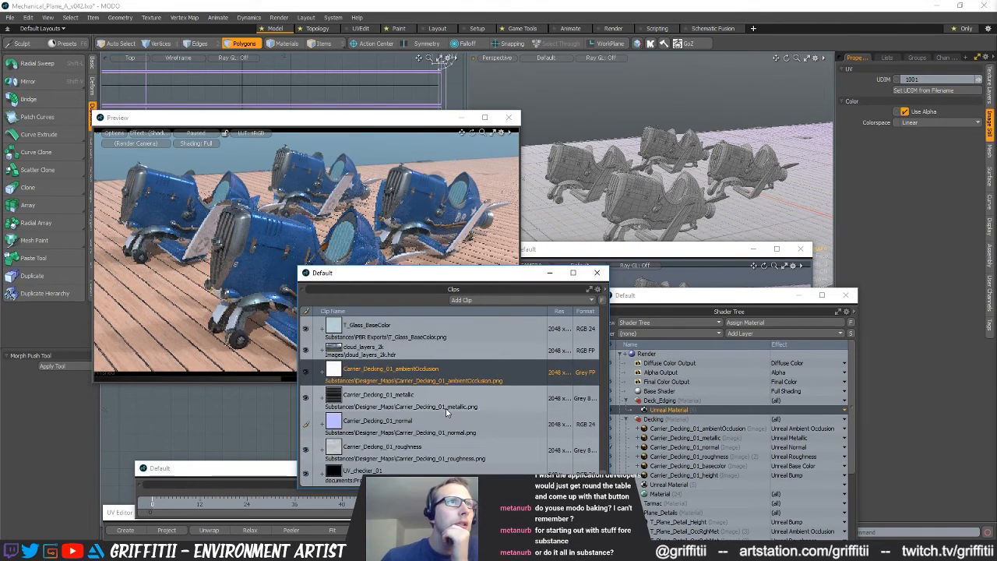
double_click(654, 475)
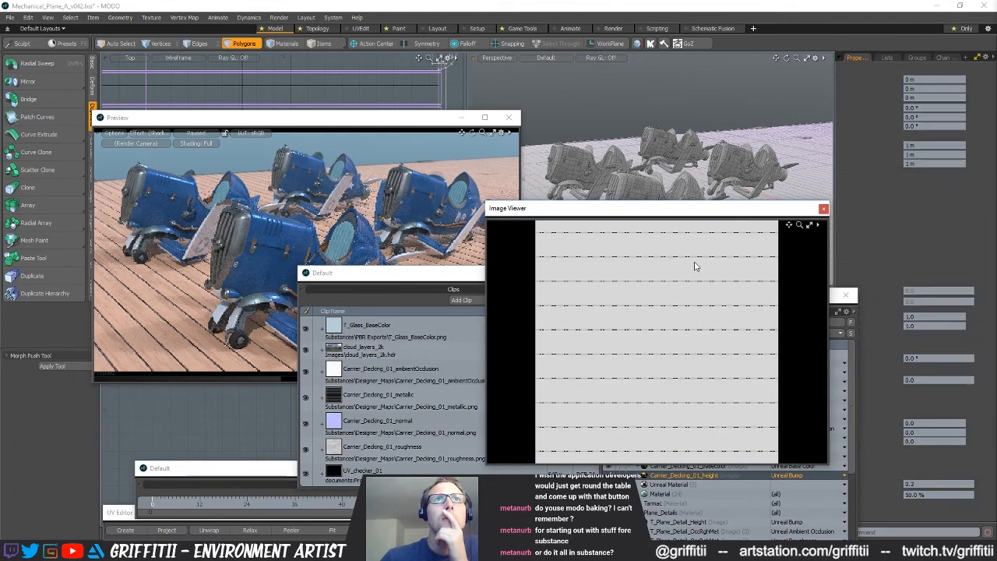
left_click(823, 209)
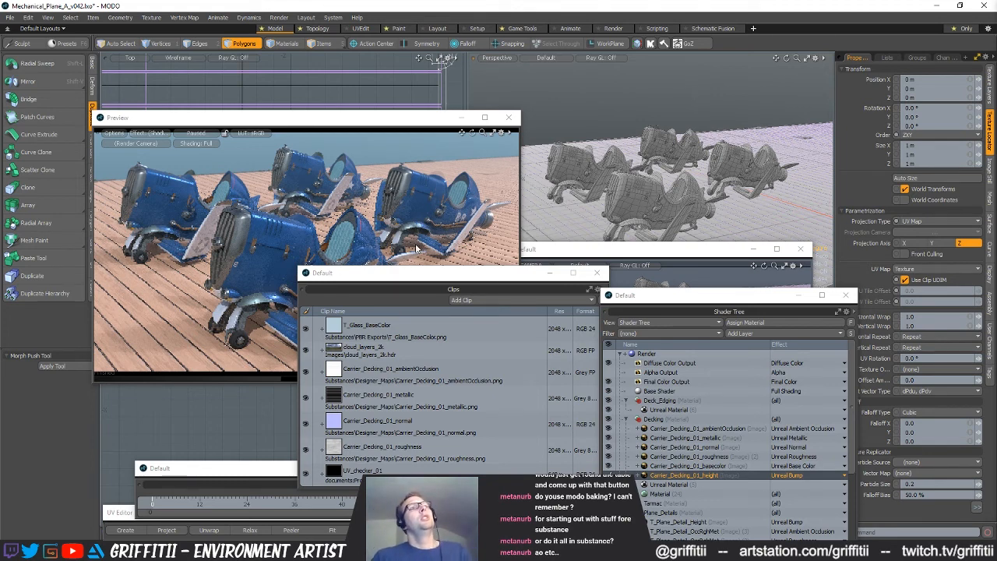
left_click(350, 118)
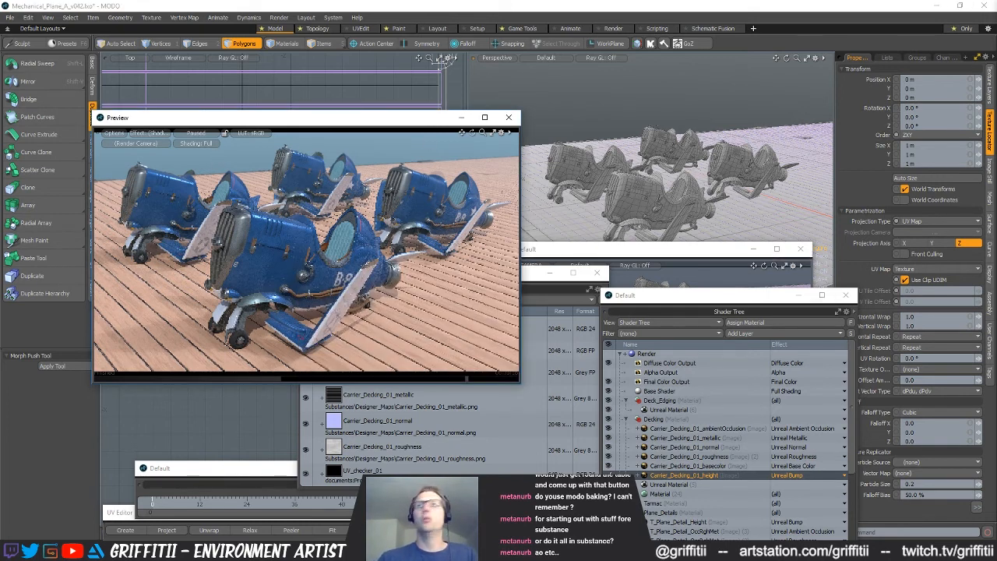
Reframe the render camera to a lower angle on the planes and move the preview window clear of the top view
left_click(680, 264)
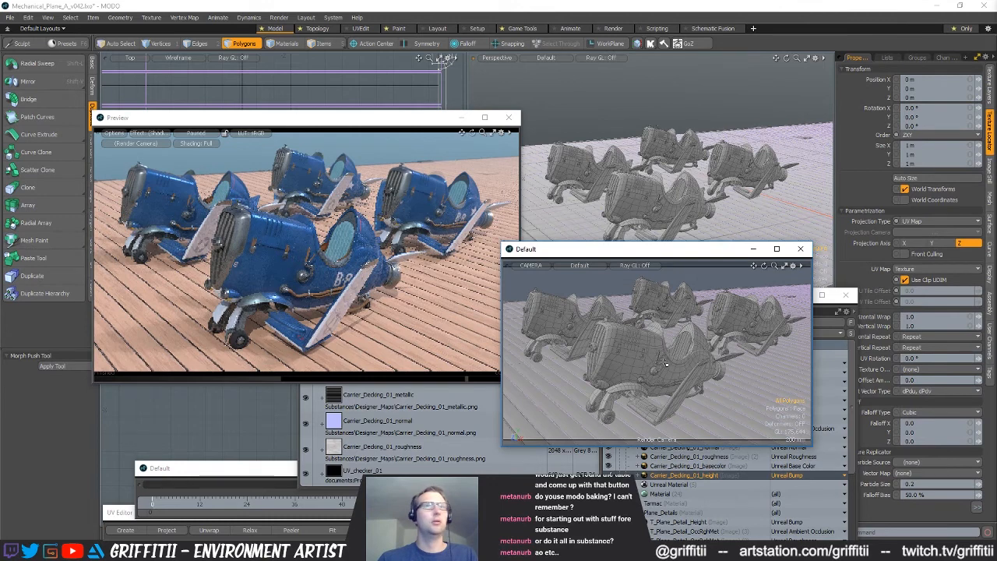
left_click_drag(665, 366, 646, 383, "alt")
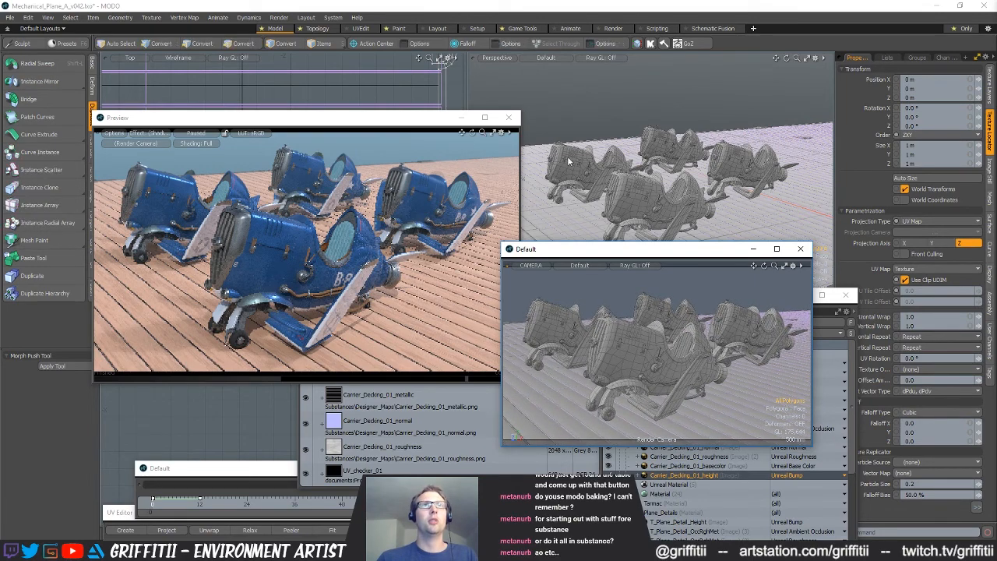
left_click_drag(419, 122, 395, 340)
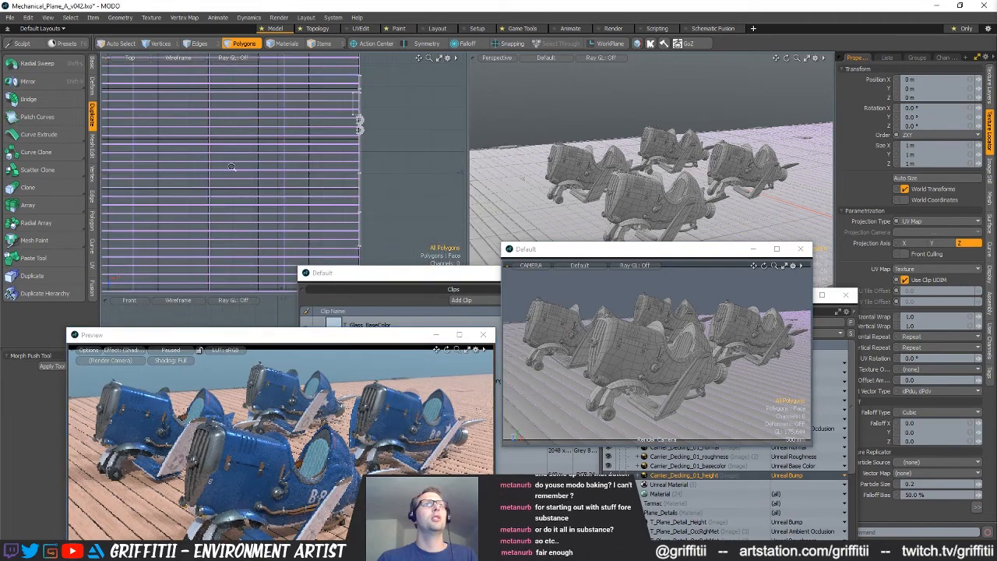
Bring the parked planes into the top view, switch to item selection, and save the scene
scroll(275, 183, "up", 6)
left_click_drag(327, 222, 347, 175, "alt")
key("5")
left_click_drag(412, 187, 401, 163, "alt")
key("ctrl+s")
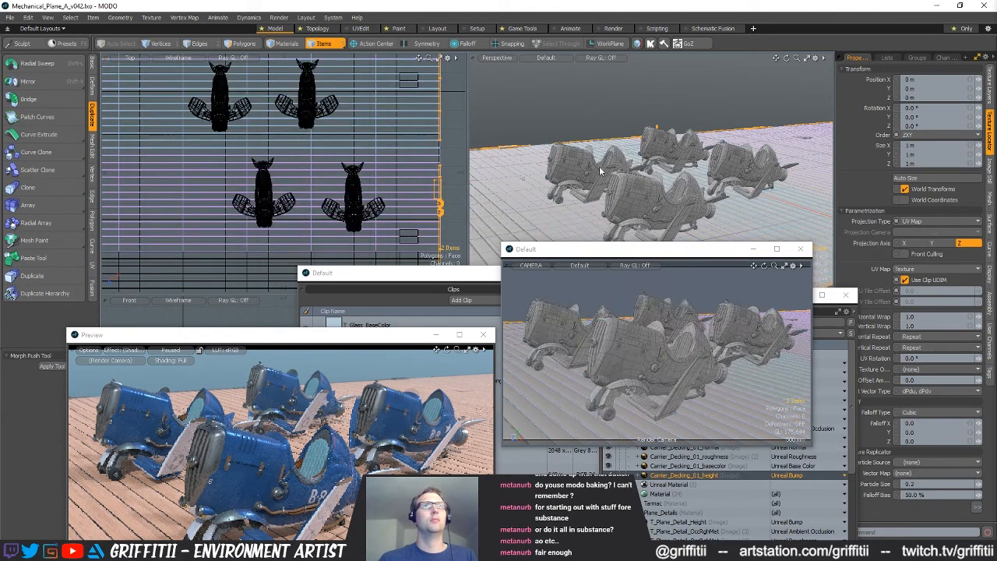
Move the left plane of the front pair sideways in the top view to widen its gap from the lead plane
key("1")
mouse_move(287, 146)
right_mouse_down()
mouse_move(197, 233)
mouse_move(299, 276)
mouse_move(324, 208)
right_mouse_up()
key("w")
left_click_drag(320, 195, 299, 194)
Select the three planes other than the lead plane and move them about -900 mm in X and -750 mm in Z
left_click_drag(249, 142, 258, 168, "alt")
scroll(256, 167, "down", 1)
key("q")
mouse_move(253, 169)
right_mouse_down("shift")
mouse_move(420, 150)
mouse_move(272, 168)
right_mouse_up("shift")
key("w")
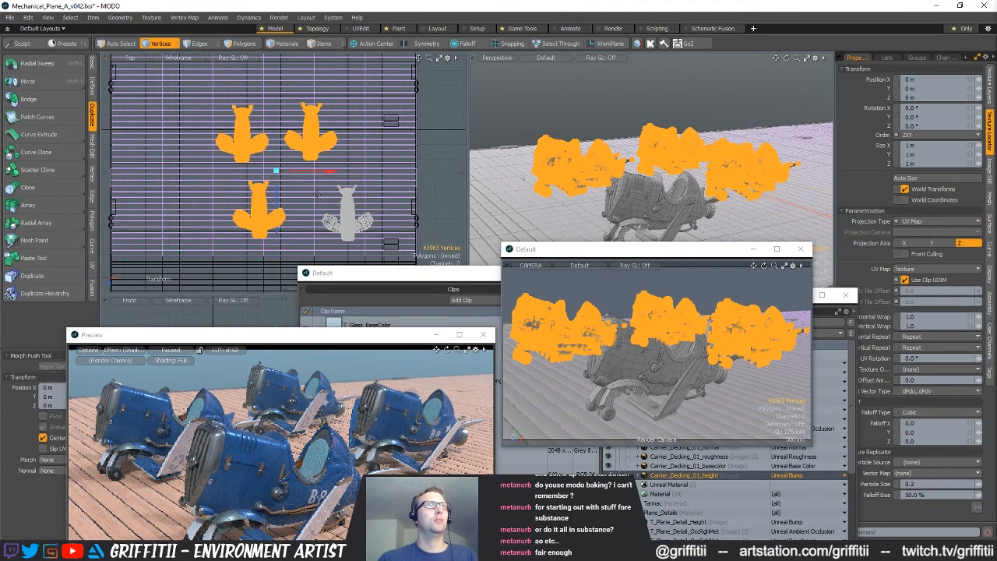
left_click_drag(319, 200, 355, 189)
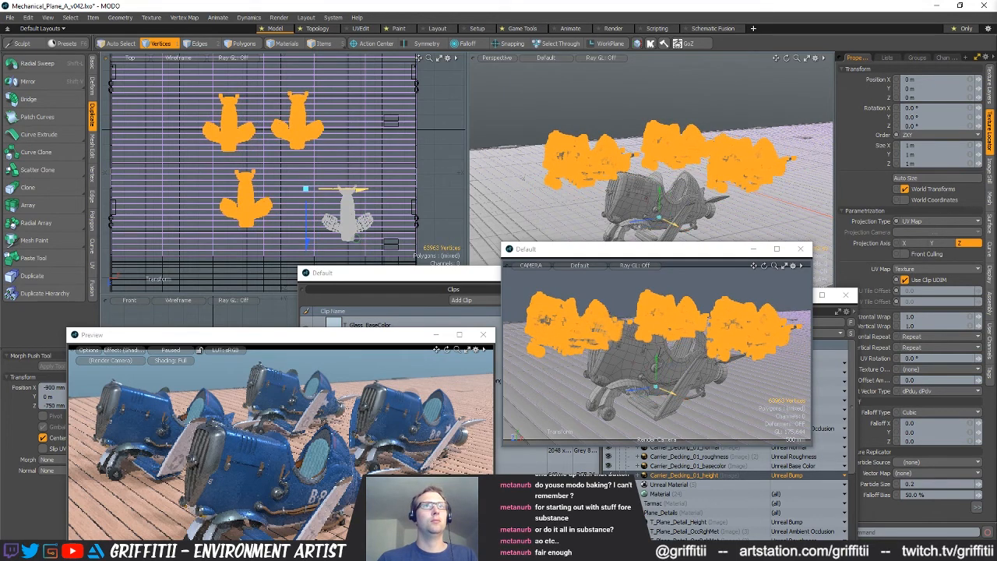
key("space")
left_click(327, 166)
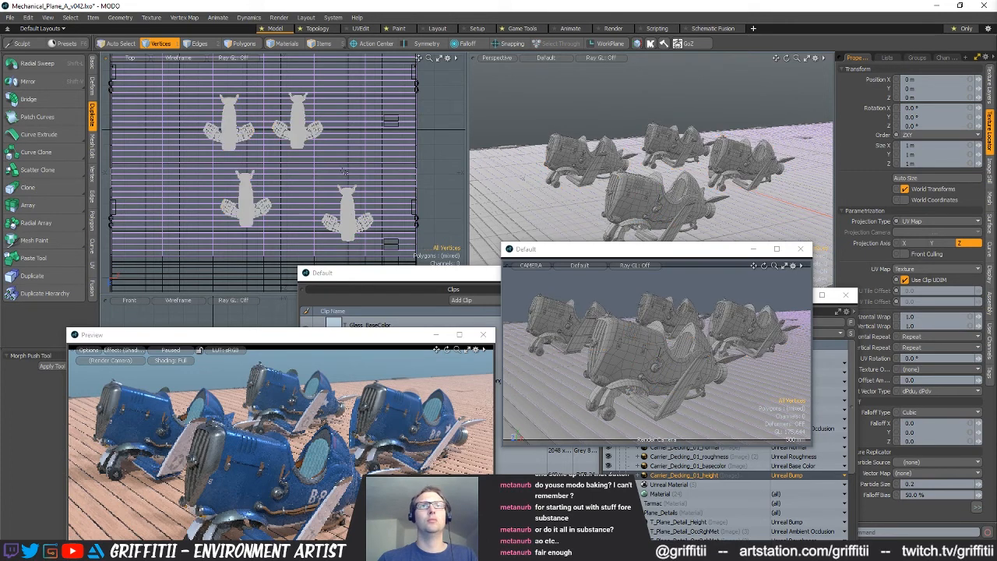
Select the two rear planes and move them about -600 mm in X and -400 mm in Z
mouse_move(282, 170)
right_mouse_down()
mouse_move(204, 159)
mouse_move(437, 134)
mouse_move(355, 142)
right_mouse_up()
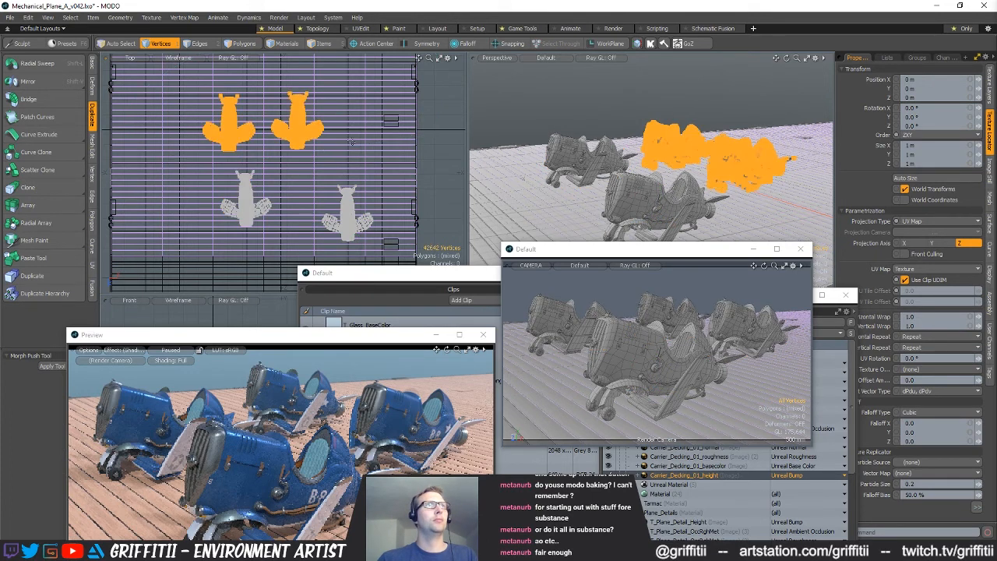
key("w")
left_click_drag(312, 171, 292, 161)
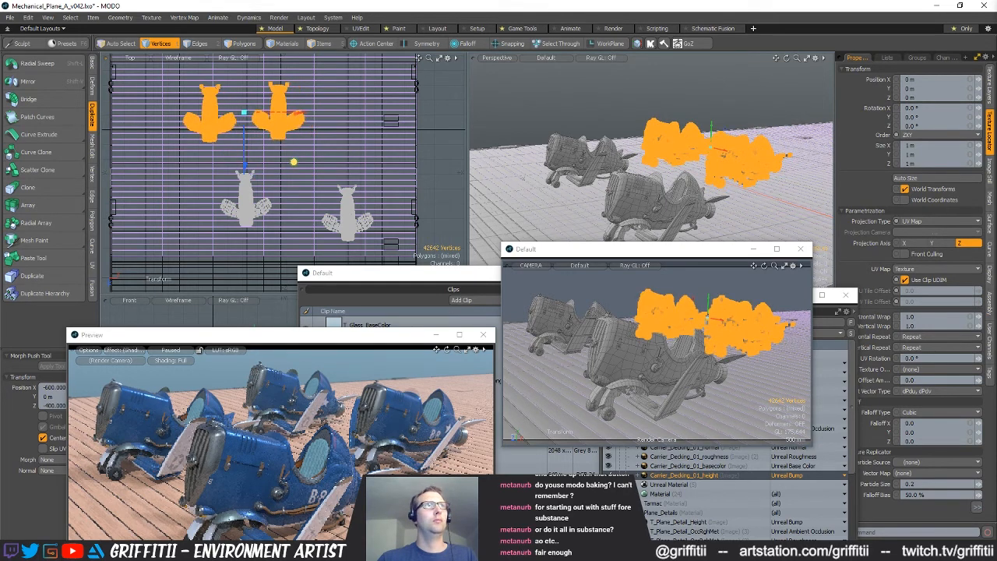
key("q")
left_click(335, 168)
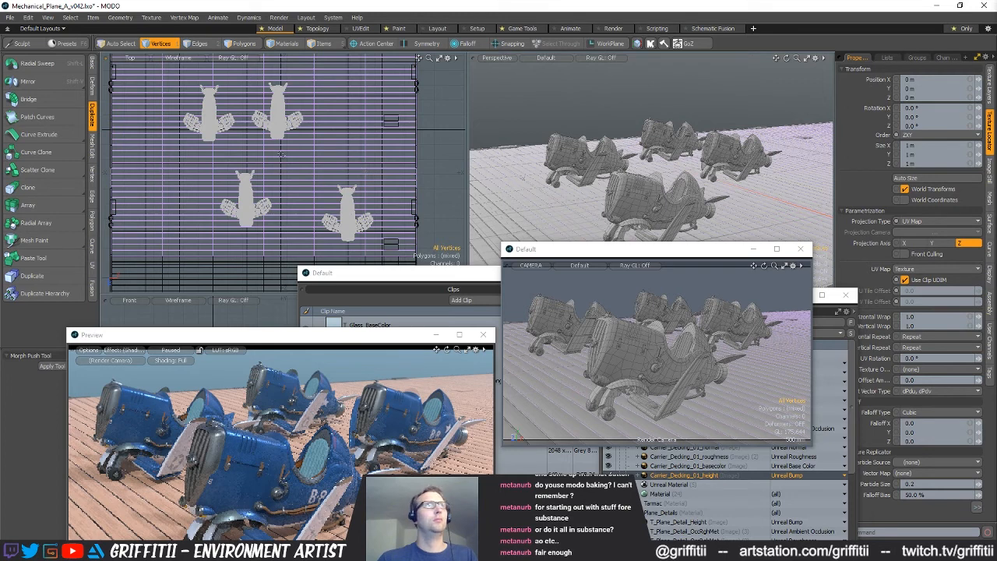
Shift the right rear plane slightly along positive X to widen the gap between the two rear planes
left_click(269, 132)
key("w")
left_click_drag(315, 150, 321, 150)
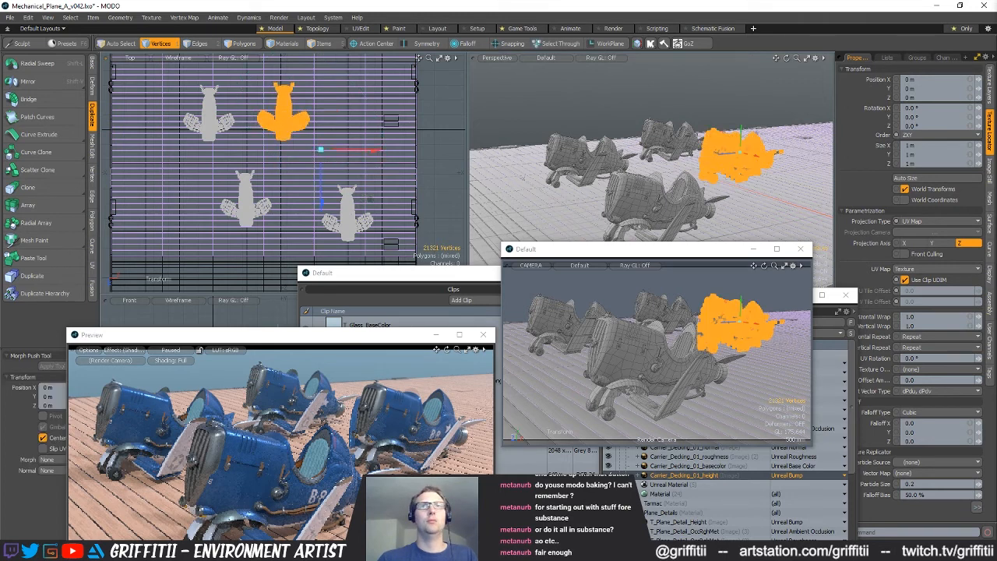
left_click_drag(378, 152, 382, 151)
key("space")
left_click(400, 157)
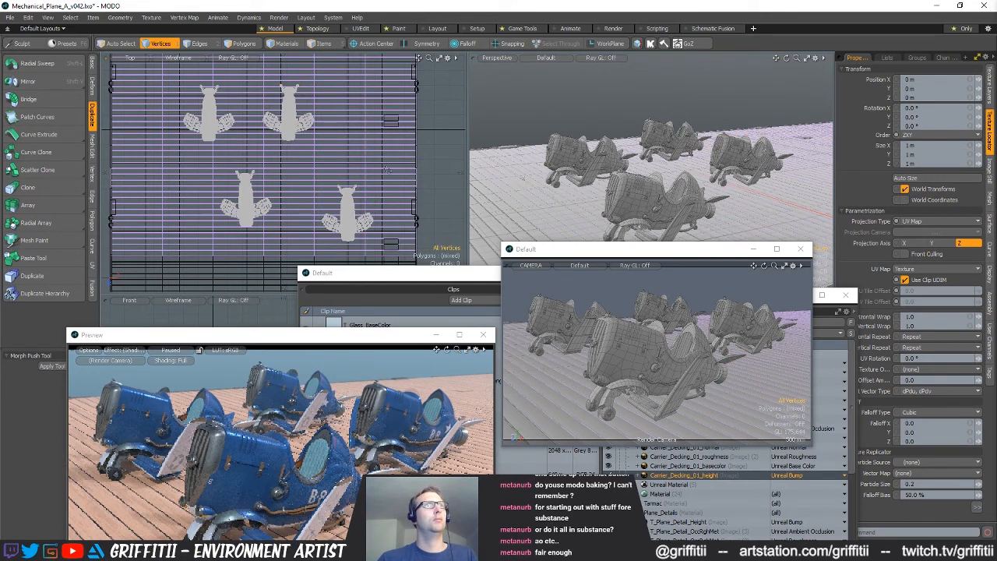
Examine the spacing of the rearranged planes on the deck in the perspective view
left_click_drag(662, 200, 629, 181, "alt")
scroll(643, 147, "up", 6)
left_click_drag(642, 148, 686, 160, "alt")
scroll(676, 165, "down", 4)
scroll(642, 183, "up", 3)
scroll(617, 197, "down", 3)
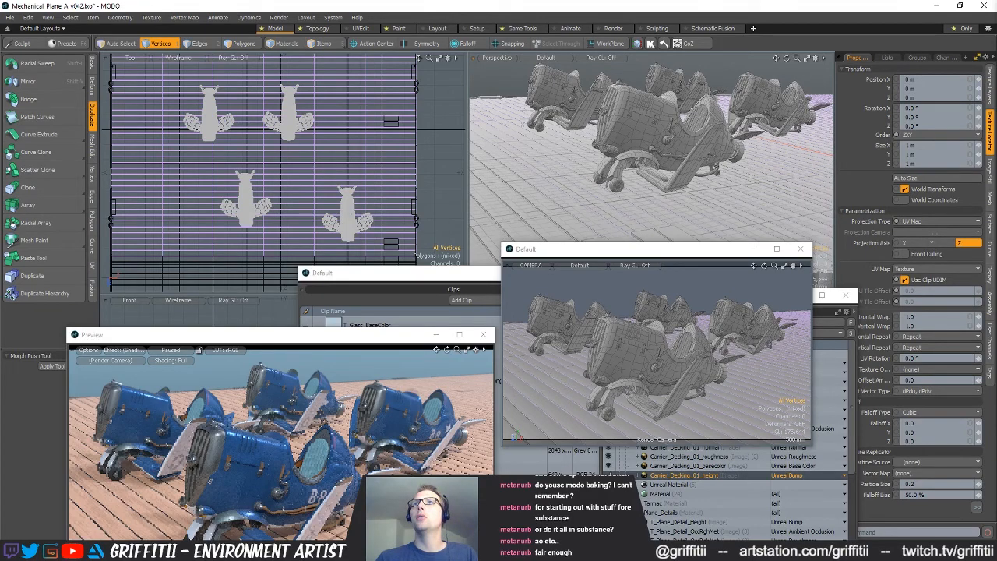
mouse_move(623, 159)
left_mouse_down("alt")
mouse_move(600, 171)
mouse_move(615, 189)
mouse_move(655, 199)
mouse_move(585, 193)
mouse_move(618, 167)
left_mouse_up("alt")
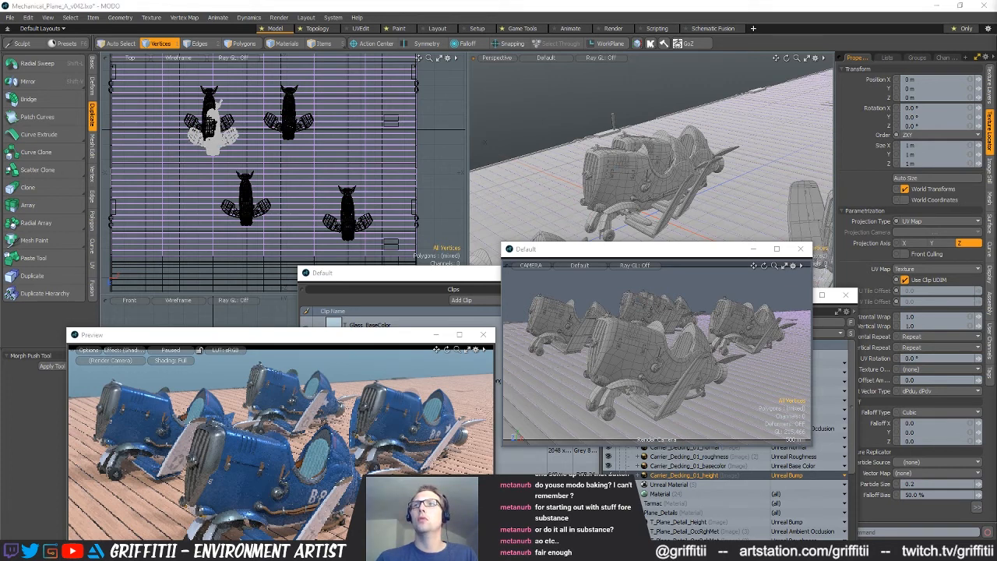
Clear the current selection, view all four planes in perspective, and move the render preview window beside the camera view
left_click_drag(686, 140, 689, 160, "alt")
scroll(701, 164, "down", 4)
left_click_drag(748, 168, 610, 75, "alt")
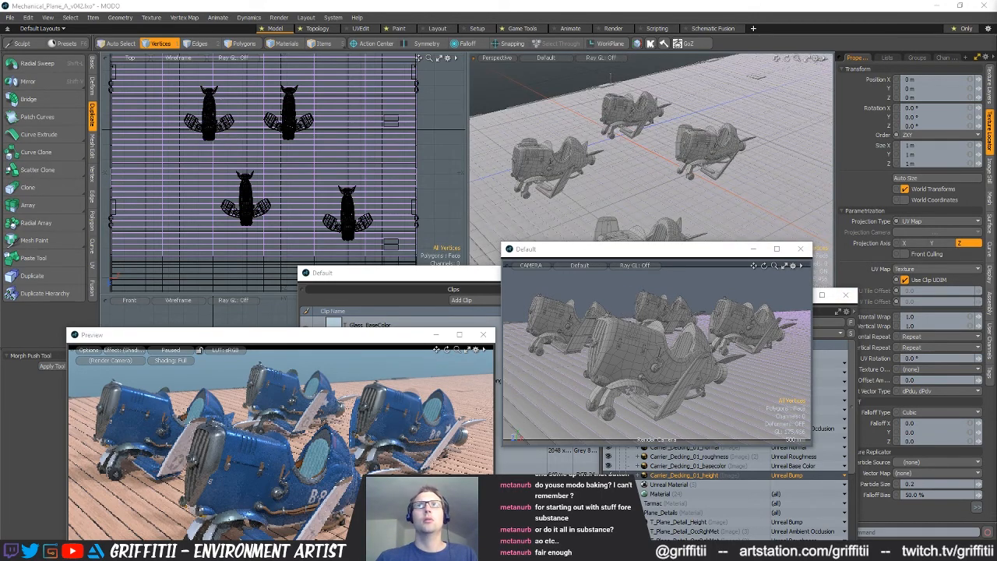
left_click(610, 76)
left_click(975, 395)
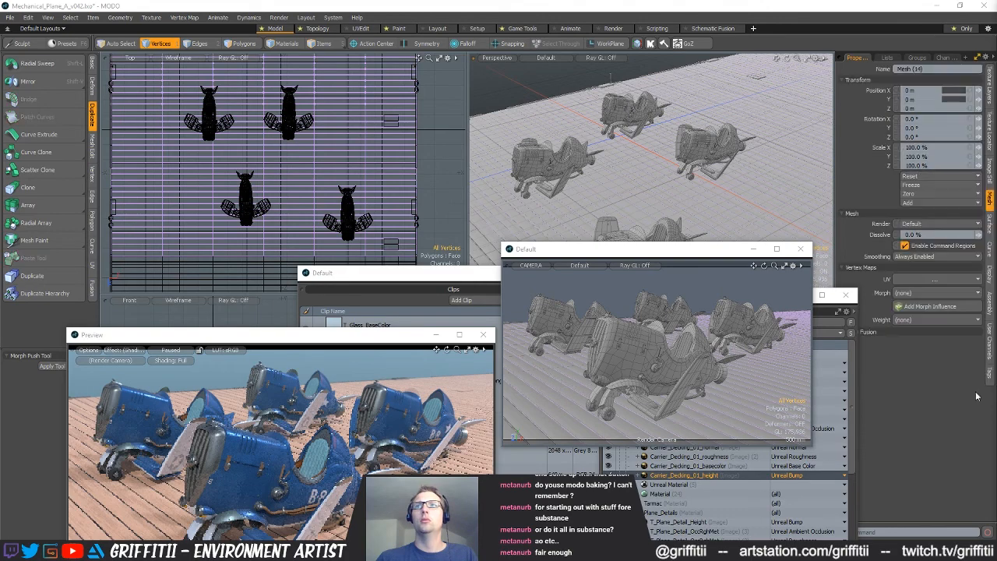
left_click_drag(671, 207, 649, 183, "alt")
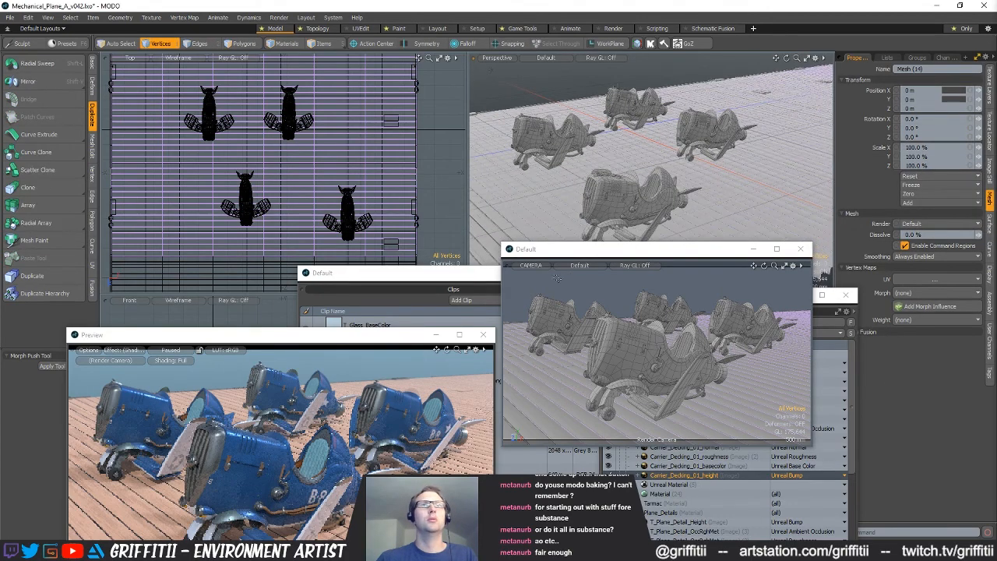
left_click_drag(143, 334, 153, 179)
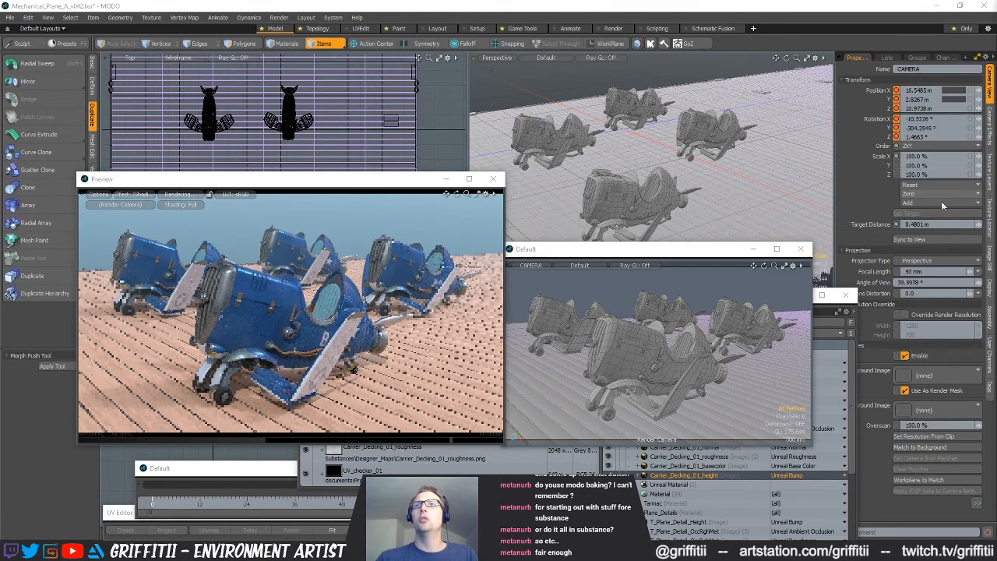
Autofocus the camera's depth of field, and set its focus distance to 10 m
left_click(989, 124)
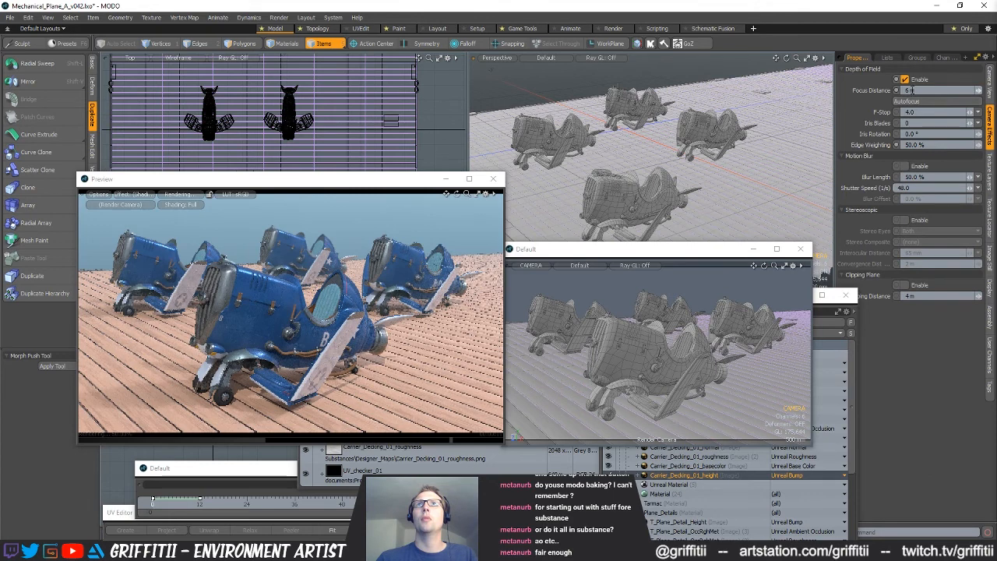
left_click(909, 104)
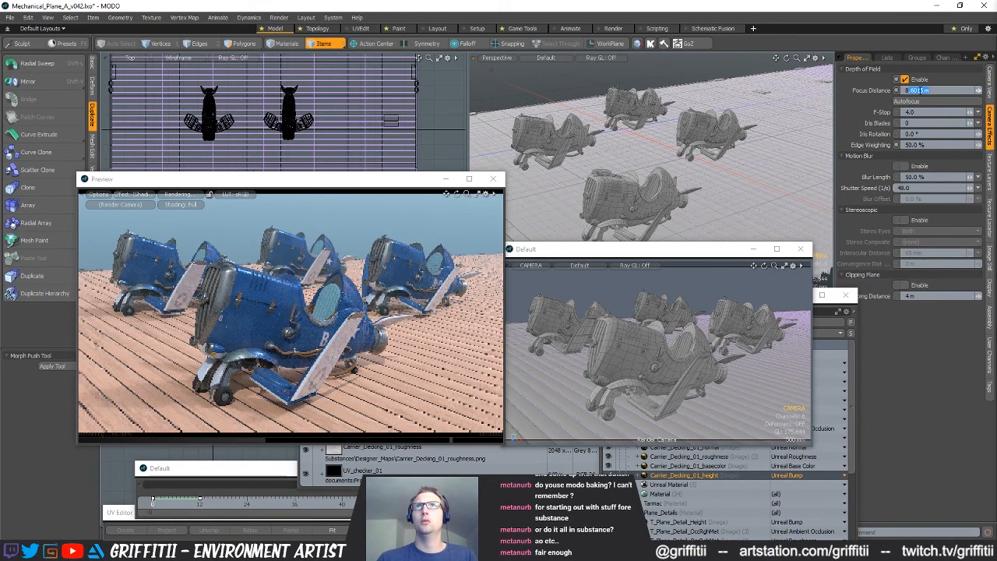
left_click(935, 90)
type("10")
key("Return")
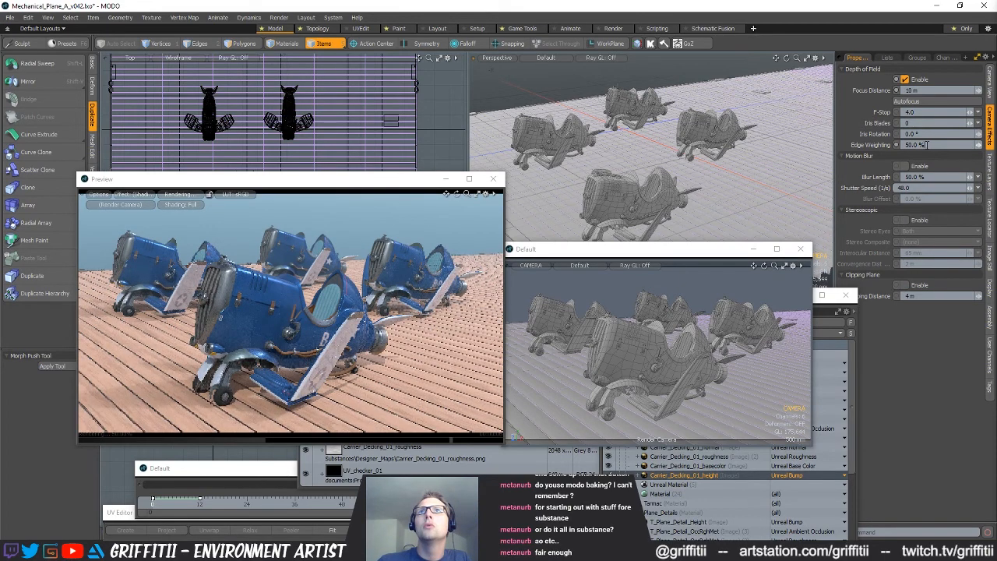
Try camera F-stop values of 8 and 2, and set the F-stop back to 4
left_click(915, 111)
type("8")
key("Return")
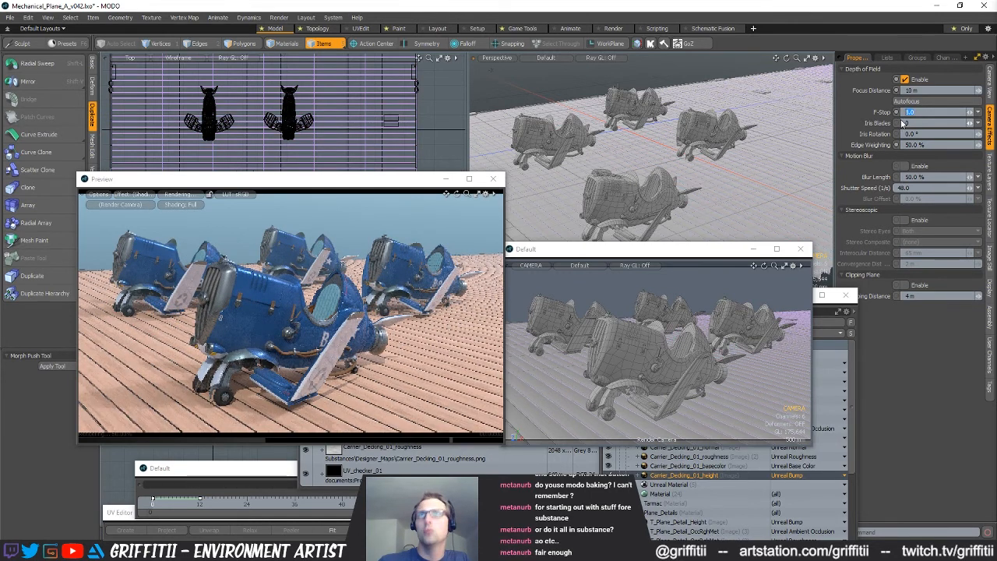
type("2")
key("Return")
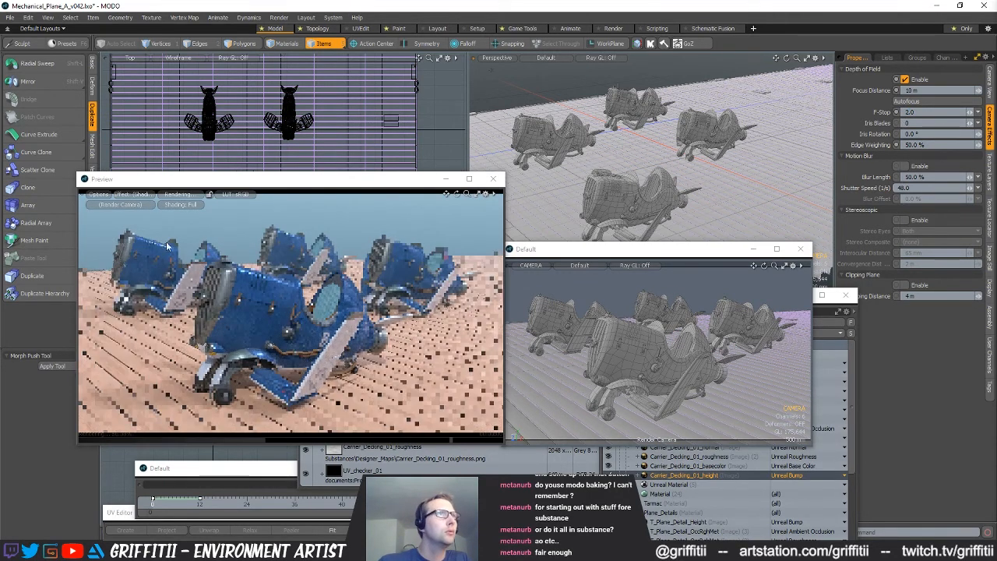
left_click(928, 111)
type("4")
key("Return")
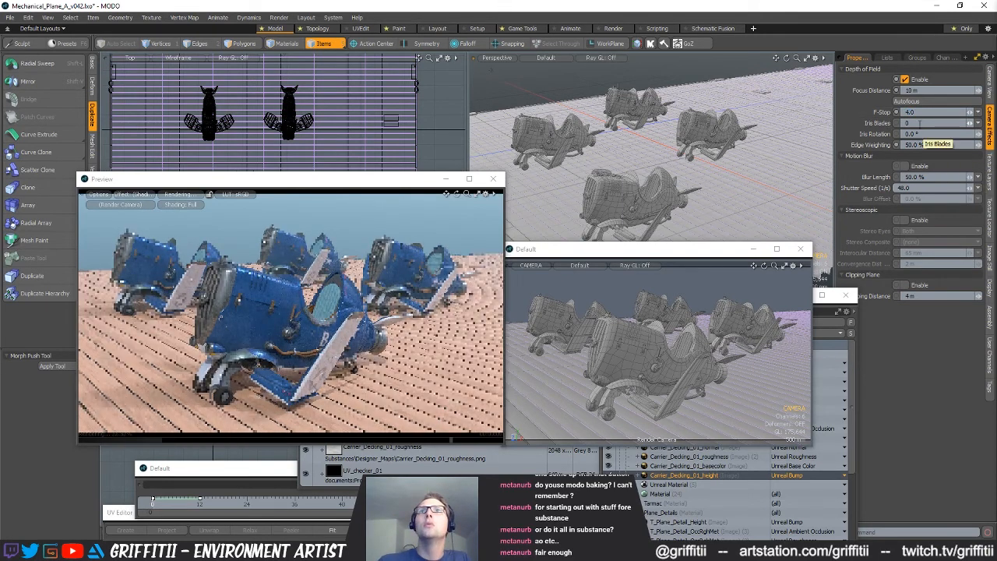
Try camera iris rotations of 180° and 45°, and reset the iris rotation to 0°
left_click(918, 134)
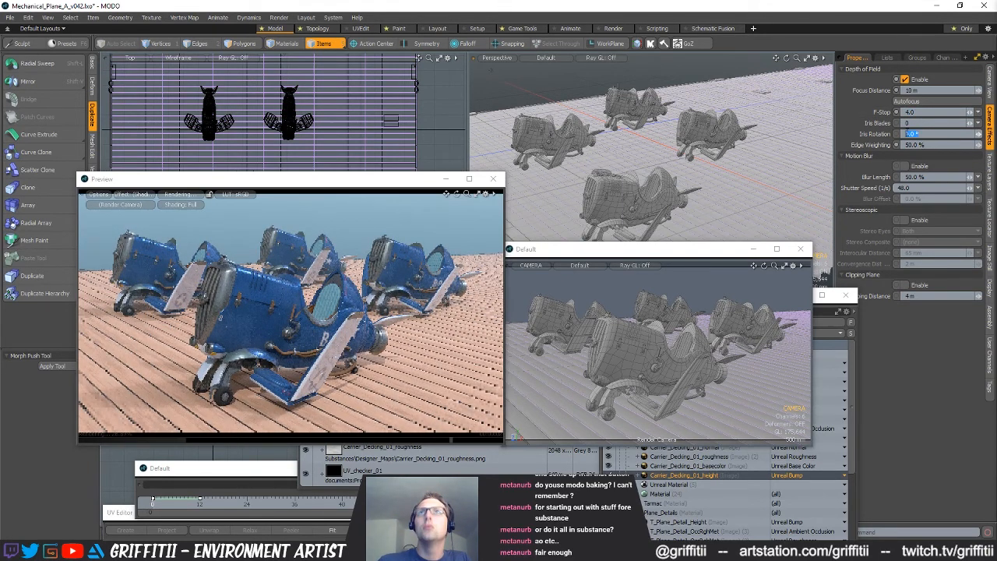
type("180")
key("Return")
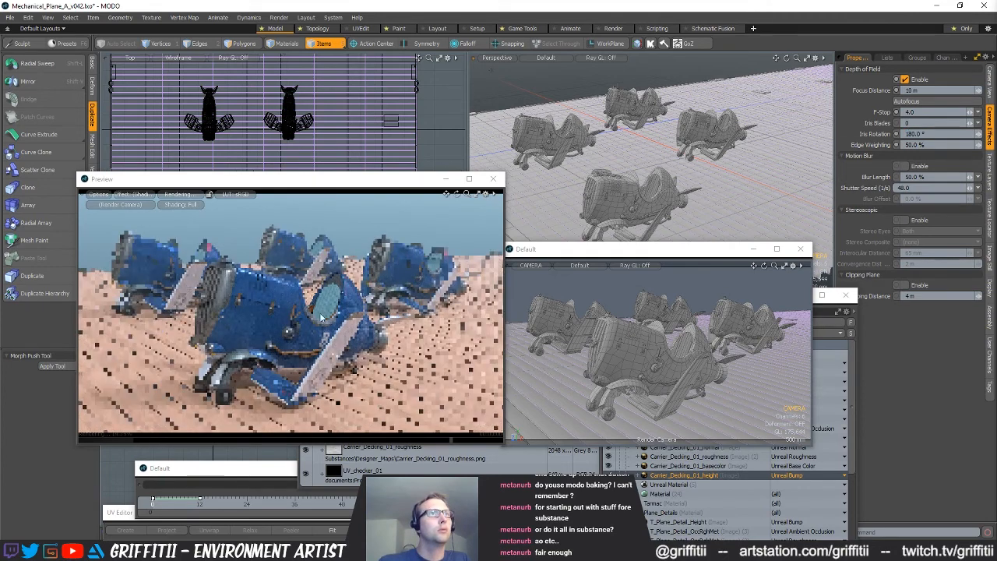
left_click(933, 134)
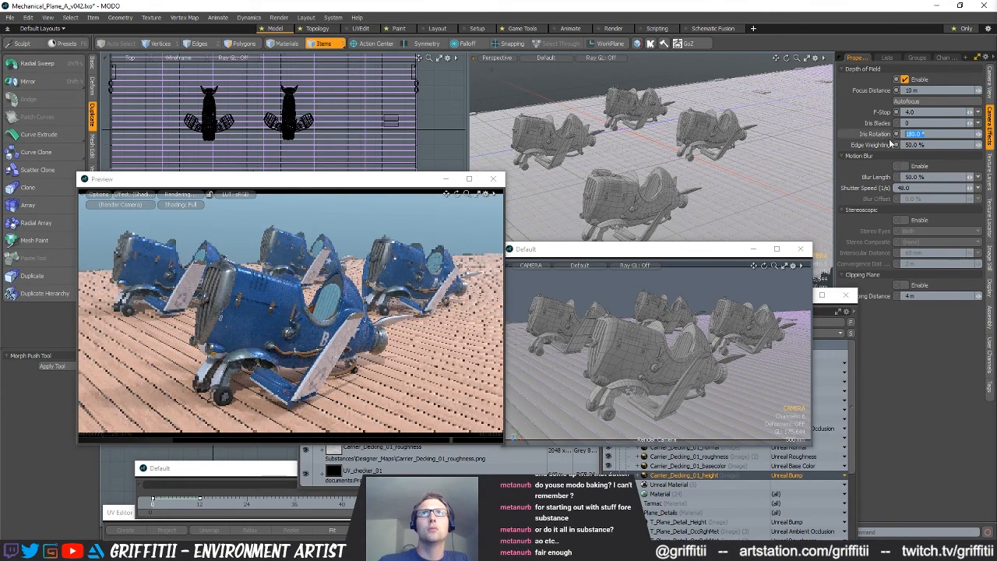
type("45")
key("Return")
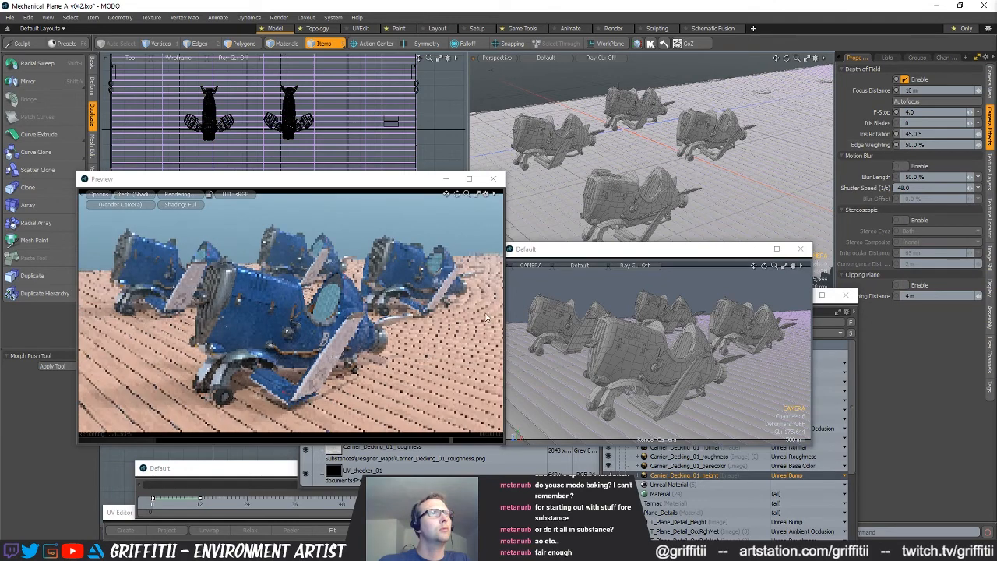
type("0")
key("Return")
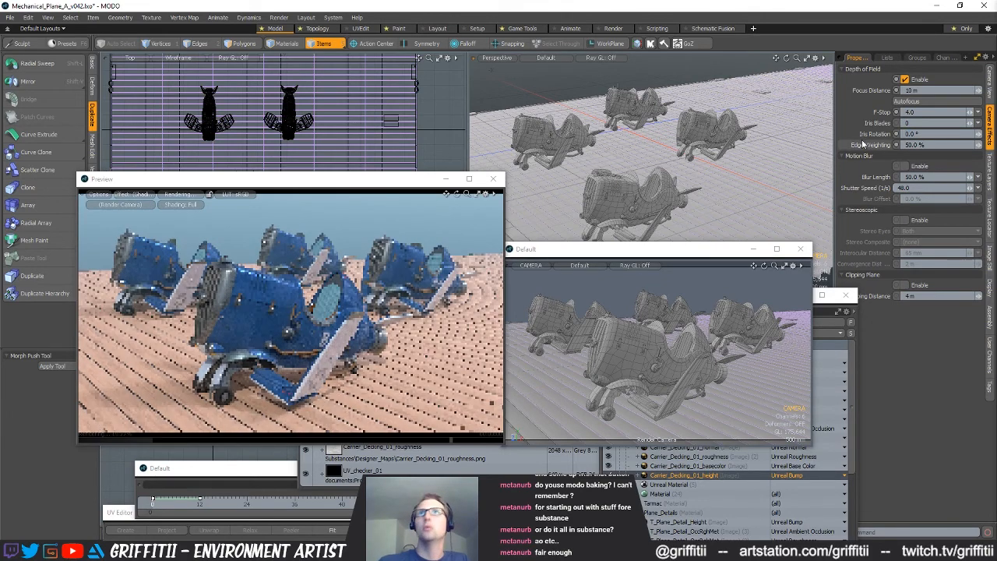
Try focus distances of 20 m and 2 m, and settle the camera's focus distance at 5 m
type("20")
key("Return")
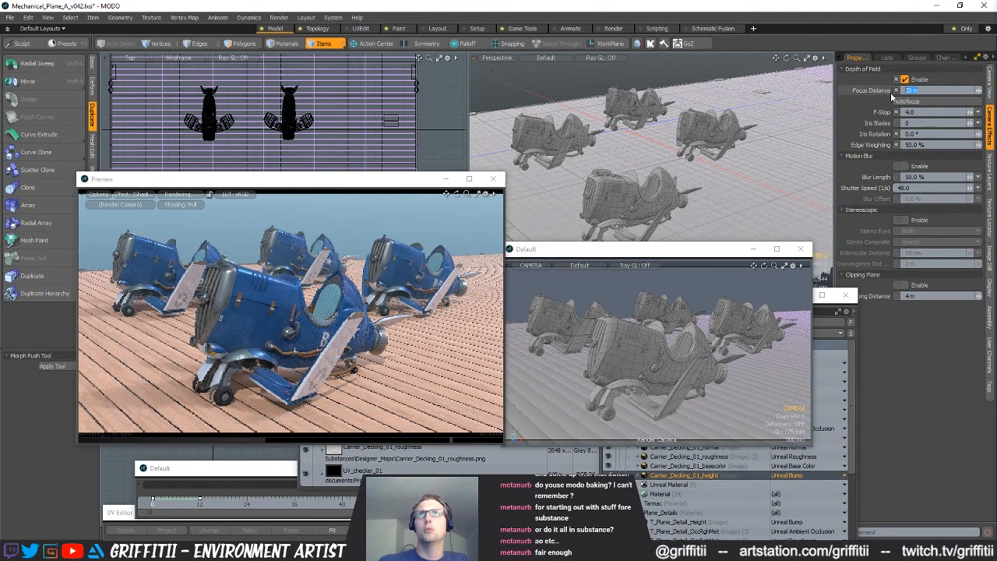
type("2")
key("Return")
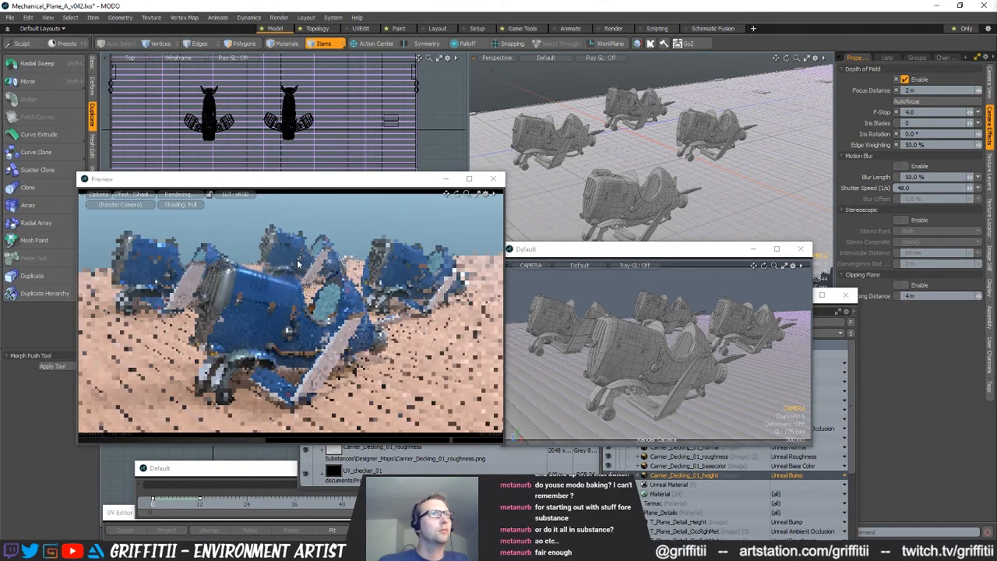
left_click_drag(918, 90, 874, 92)
type("5")
key("Return")
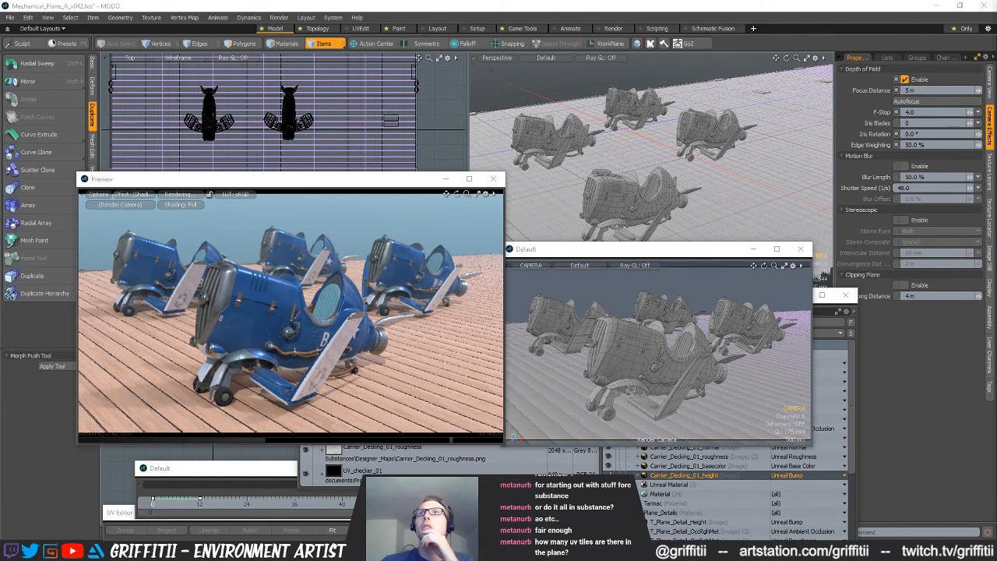
Check the render item's frame and quality settings, and set the base shader's fog type to Linear
left_click(913, 337)
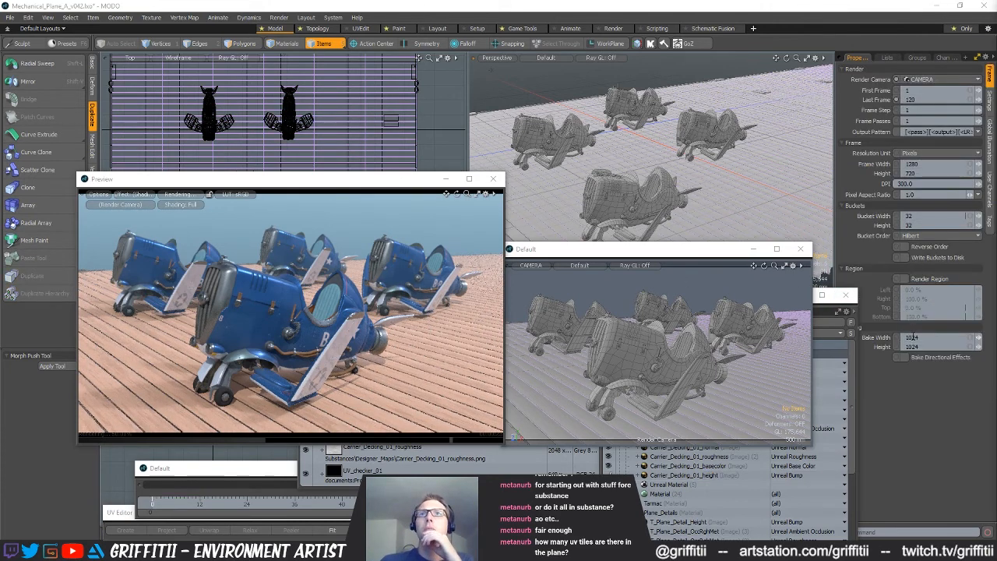
left_click(989, 104)
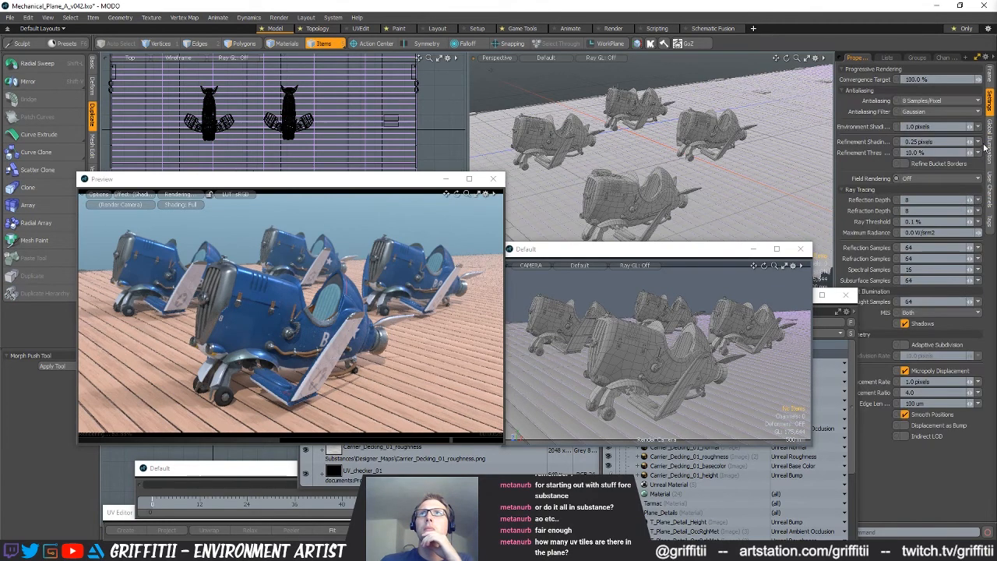
left_click(990, 74)
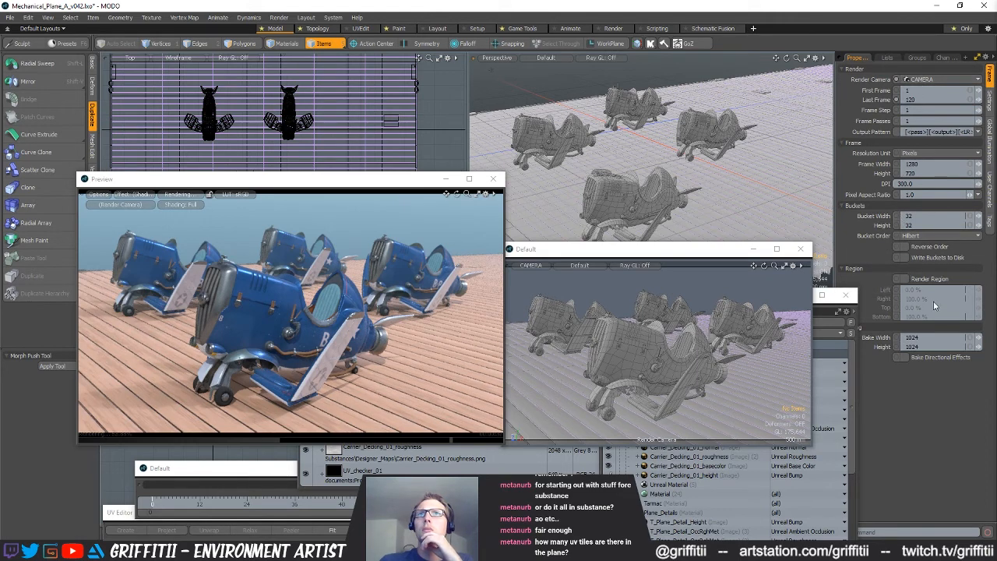
left_click(828, 391)
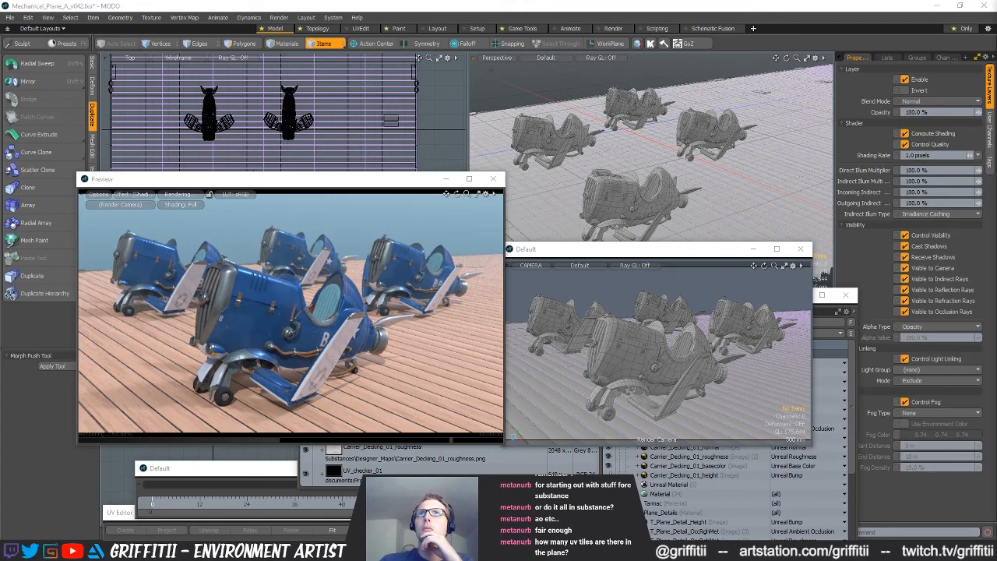
left_click(927, 413)
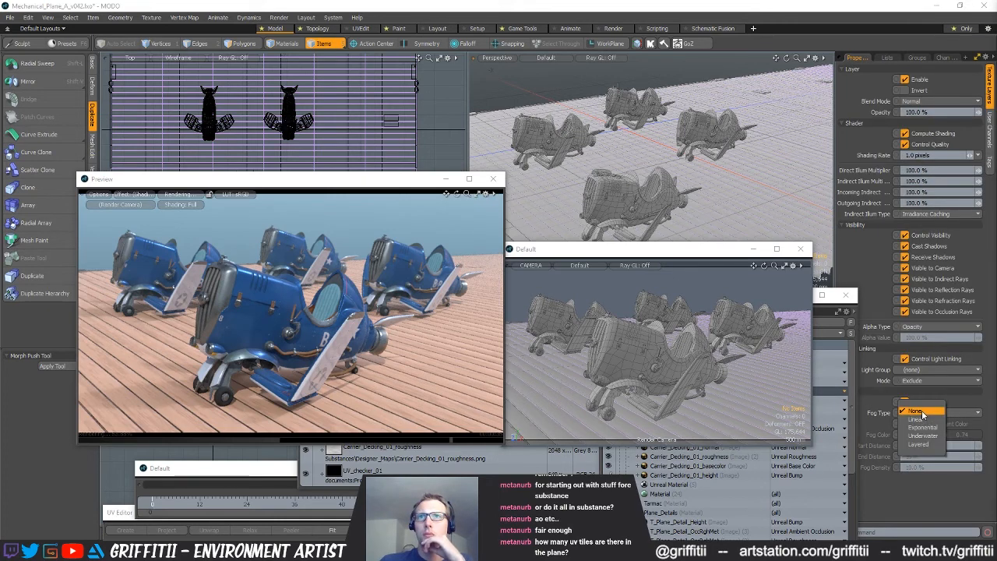
left_click(927, 423)
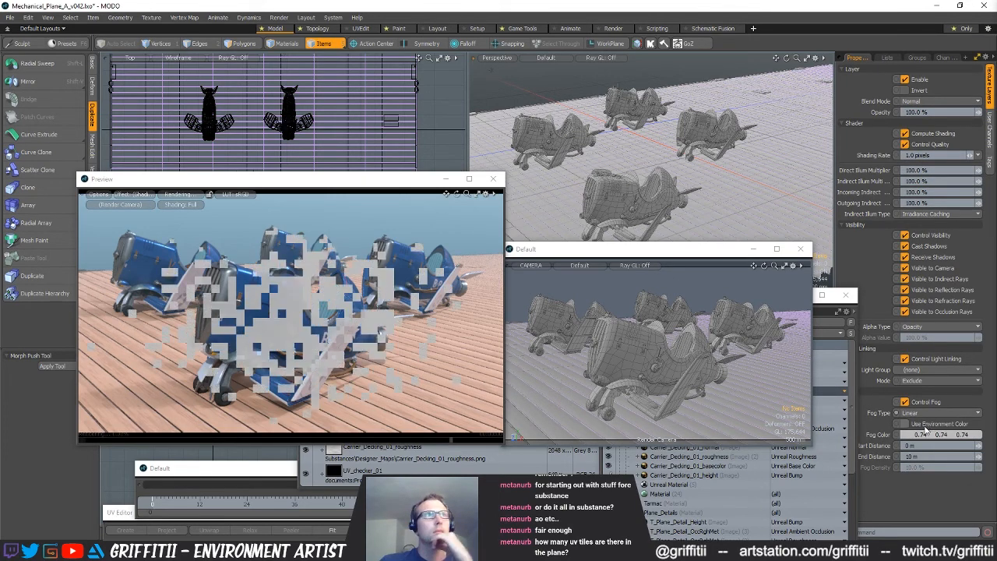
Tint the shader's fog color pale blue, at about 0.73, 0.77, 0.9
left_click(910, 436)
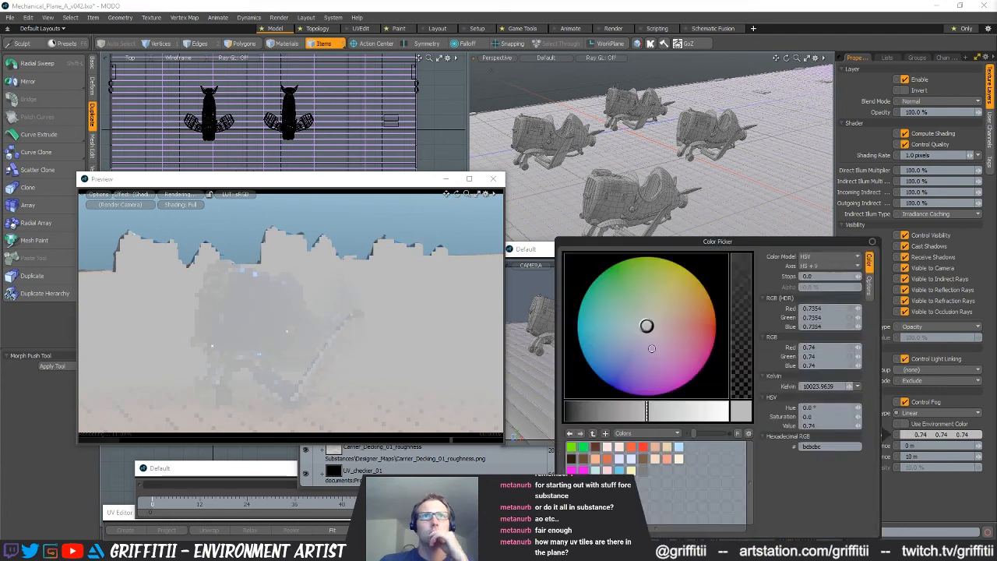
left_click(639, 340)
left_click_drag(686, 413, 664, 412)
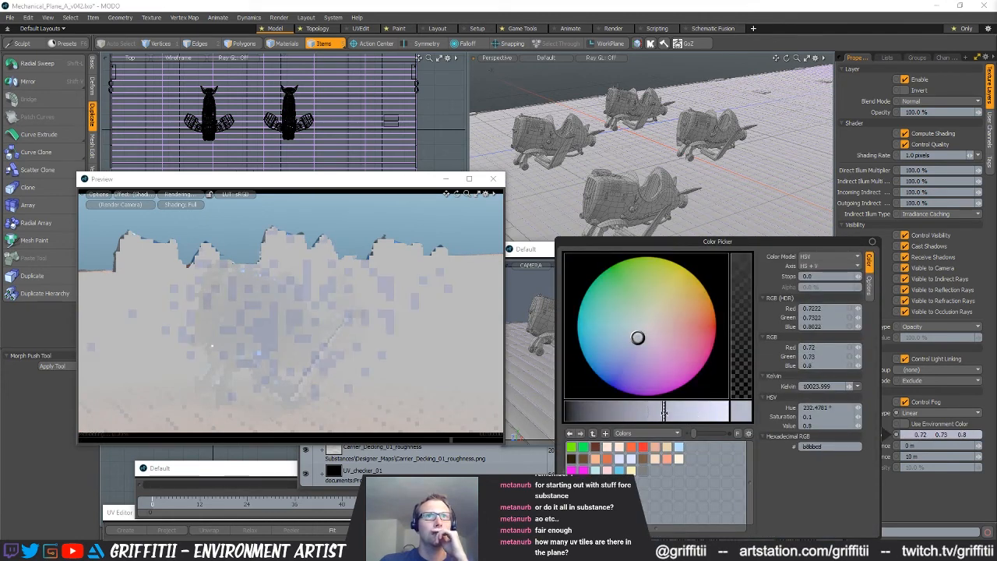
left_click_drag(627, 343, 624, 350)
left_click_drag(663, 412, 681, 411)
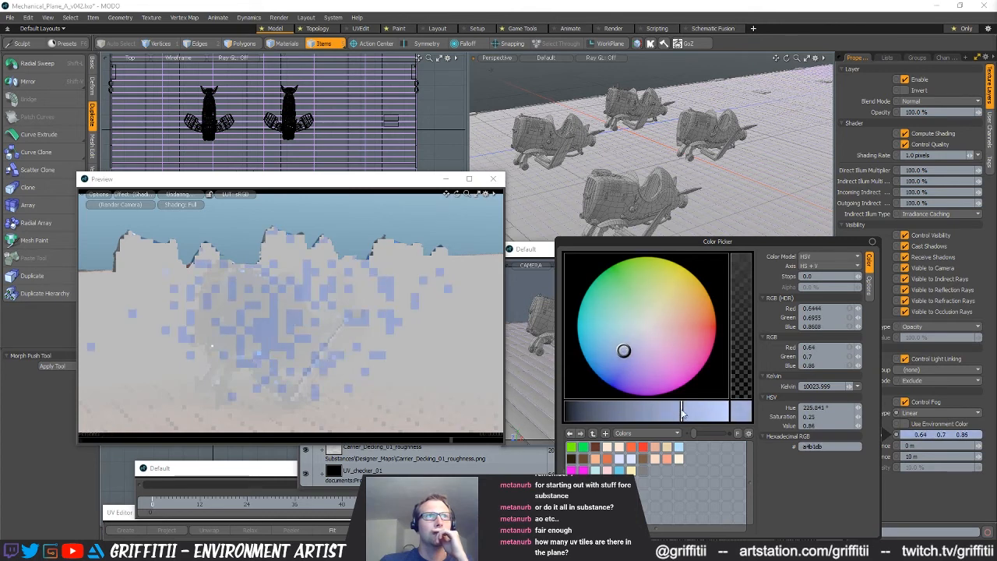
left_click_drag(624, 350, 628, 344)
left_click_drag(689, 411, 693, 411)
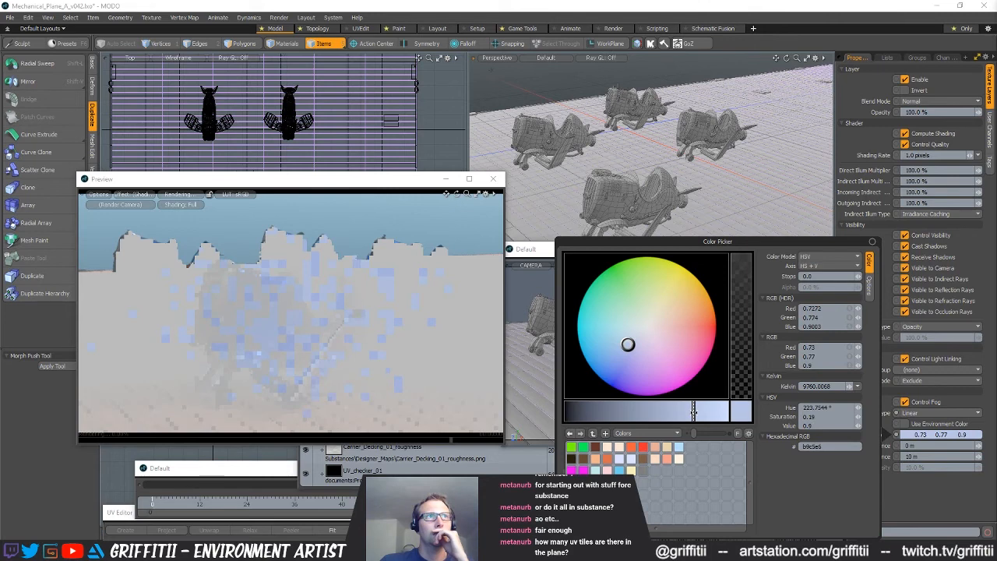
Set the fog's start distance to 10 m and its end distance to 50 m
left_click(938, 445)
type("2")
key("Return")
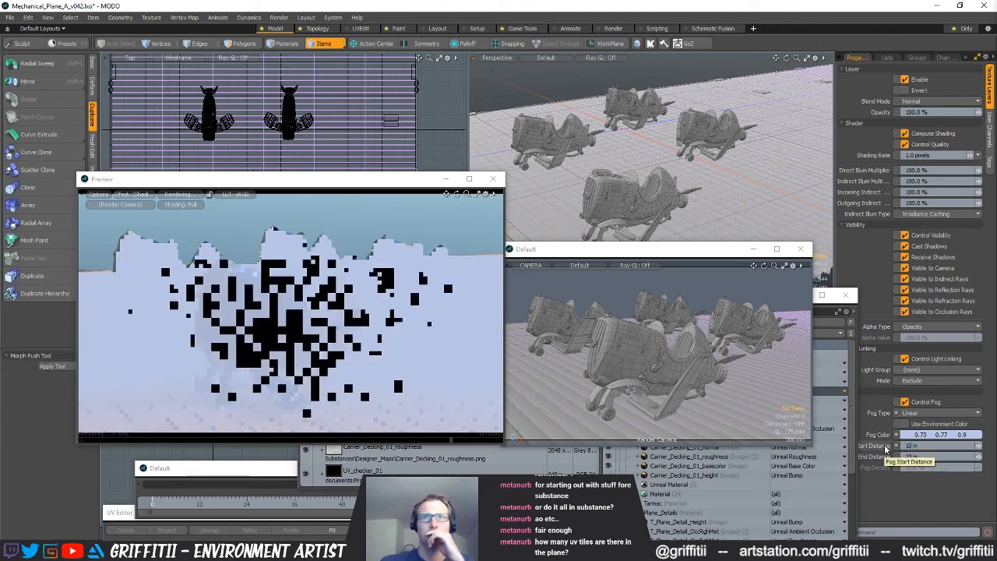
left_click(934, 457)
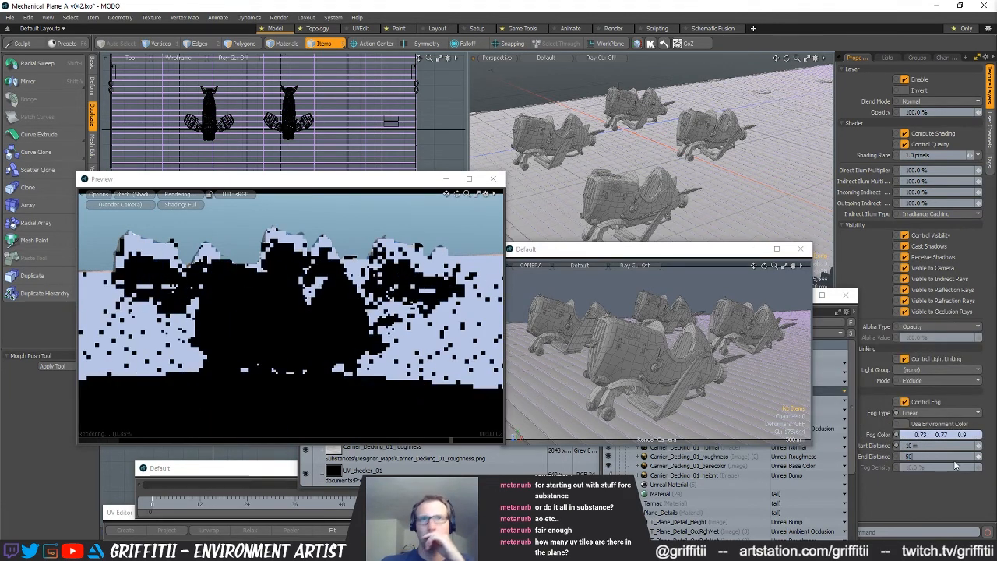
key("Return")
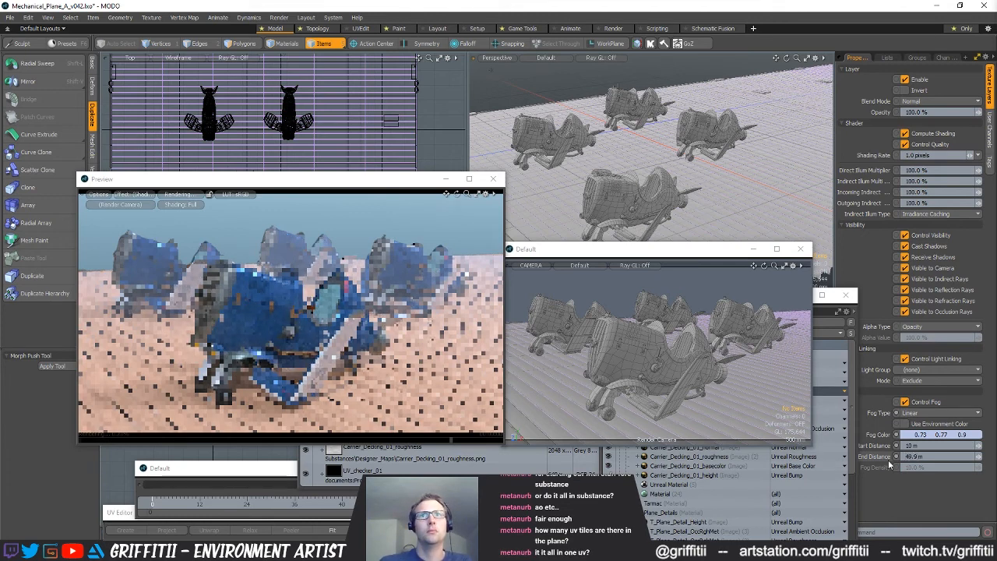
Set the fog's end distance to 100 m and its start distance to 5 m
left_click_drag(937, 458, 895, 460)
type("100")
key("Return")
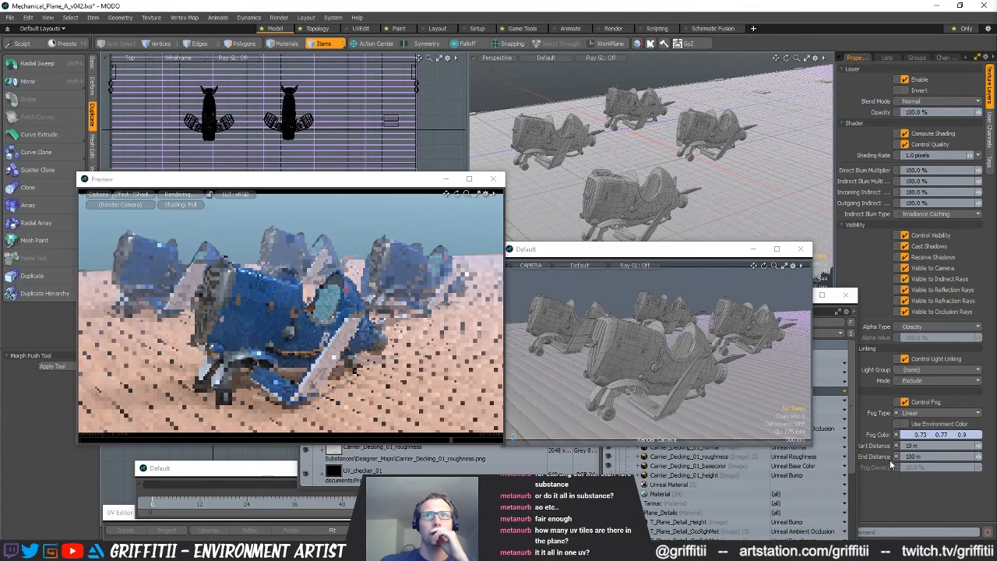
left_click_drag(930, 446, 900, 447)
type("5")
key("Return")
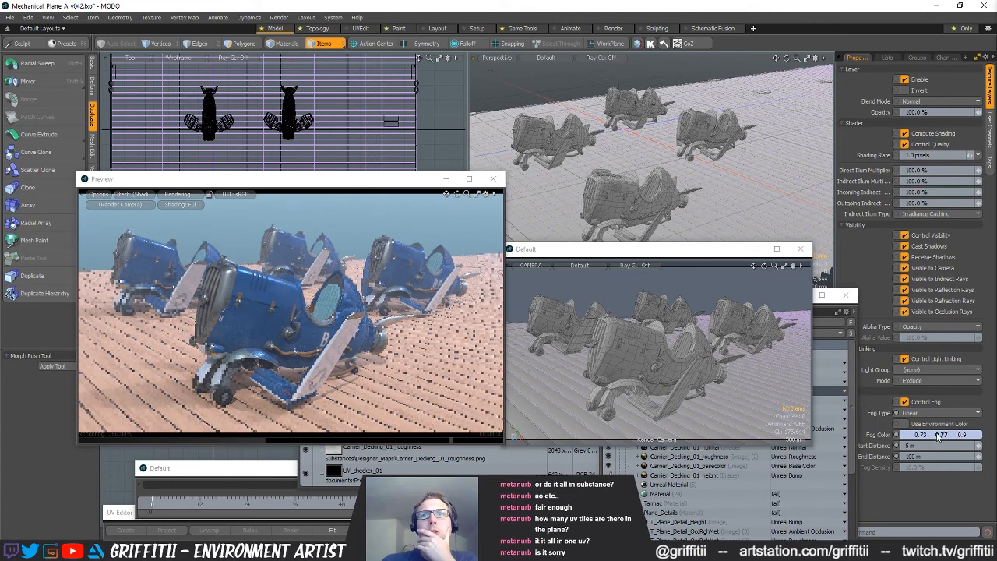
Desaturate the fog color to about 0.8, 0.81, 0.9, and set the fog start distance to 8 m
left_click(885, 434)
left_click_drag(630, 338, 637, 338)
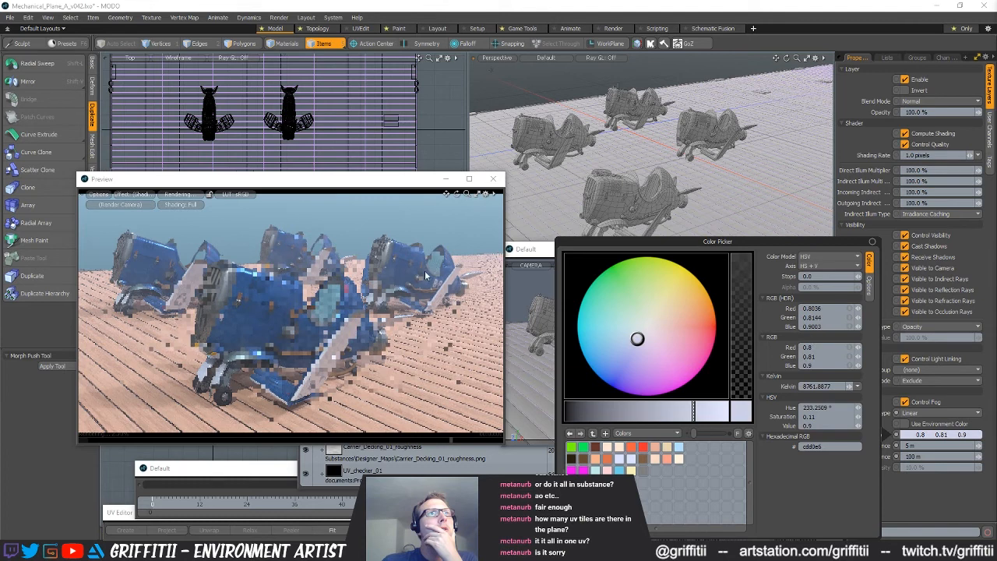
left_click(947, 489)
left_click(925, 445)
type("6")
key("Return")
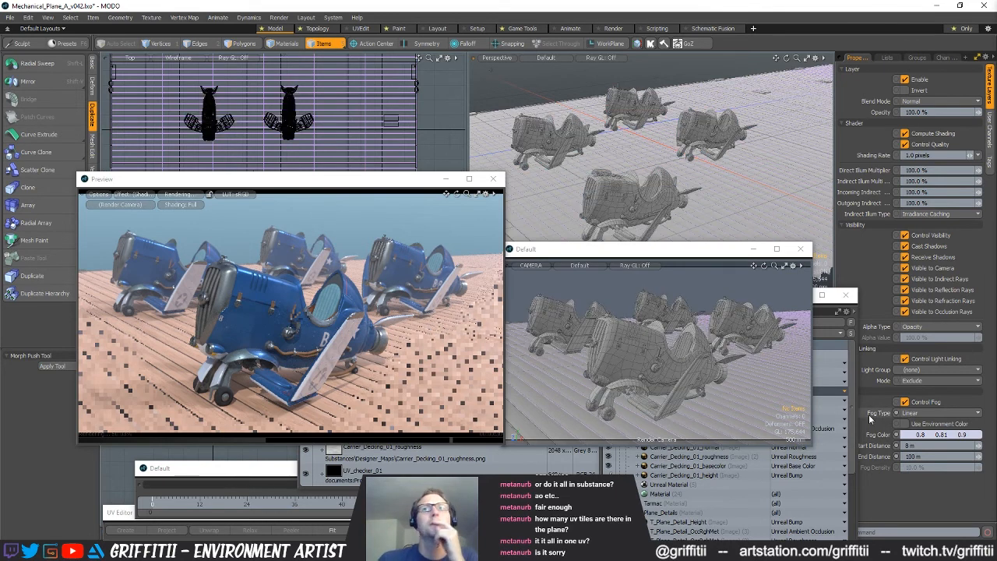
Set the fog's start distance to 7 m and pause the preview render
left_click(923, 446)
type("7")
key("Return")
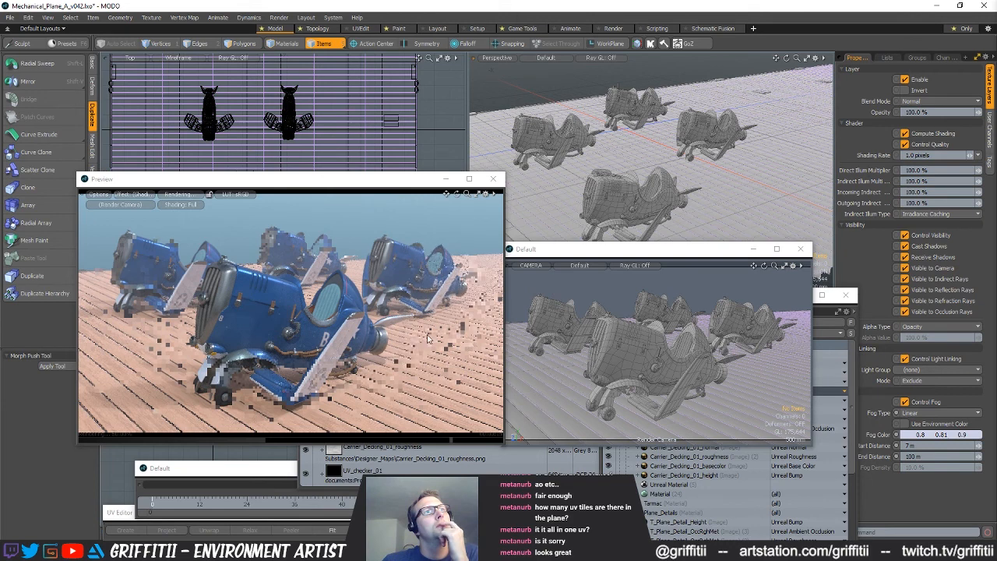
left_click(184, 196)
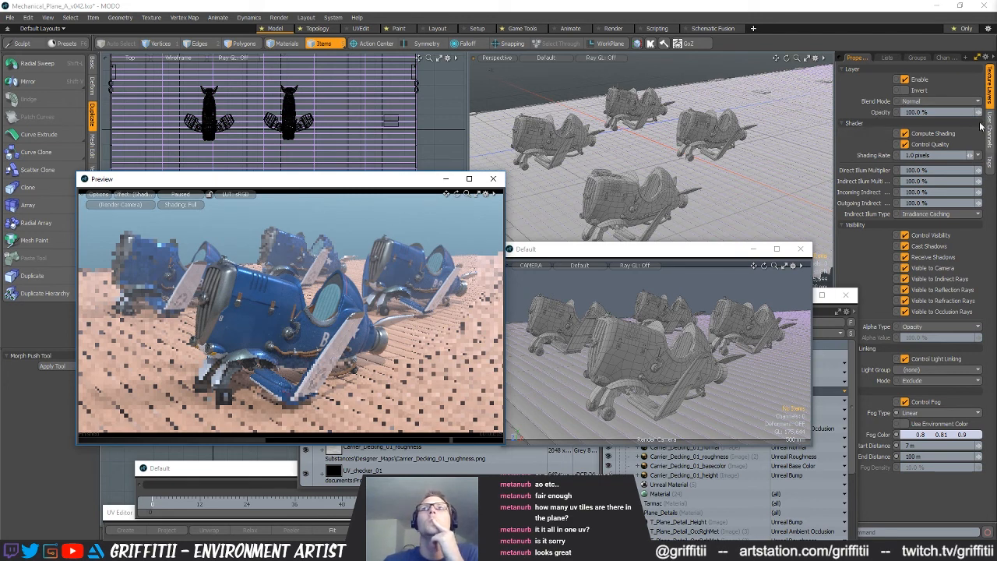
Examine the decking material's ambient occlusion and roughness texture images
left_click(851, 385)
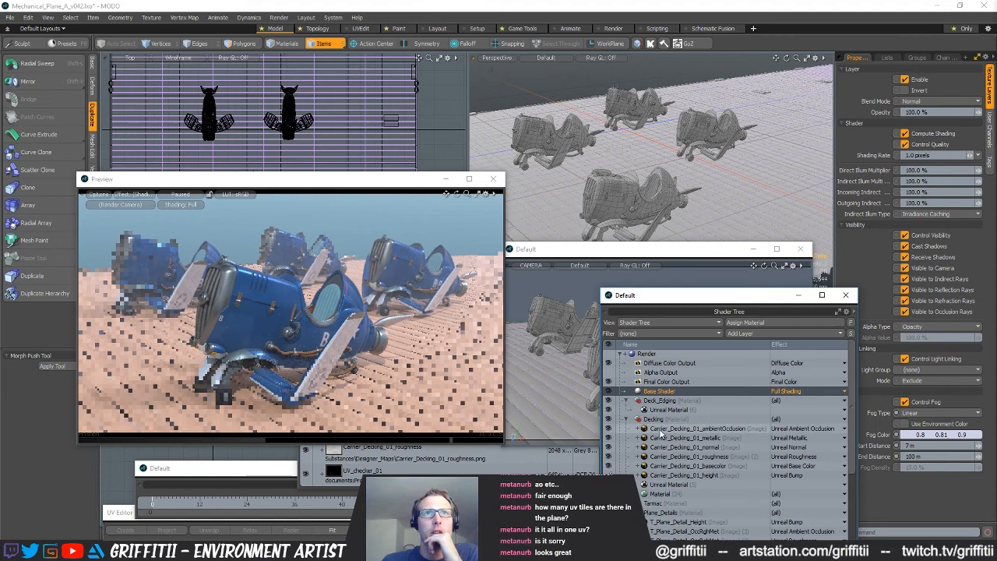
left_click(665, 429)
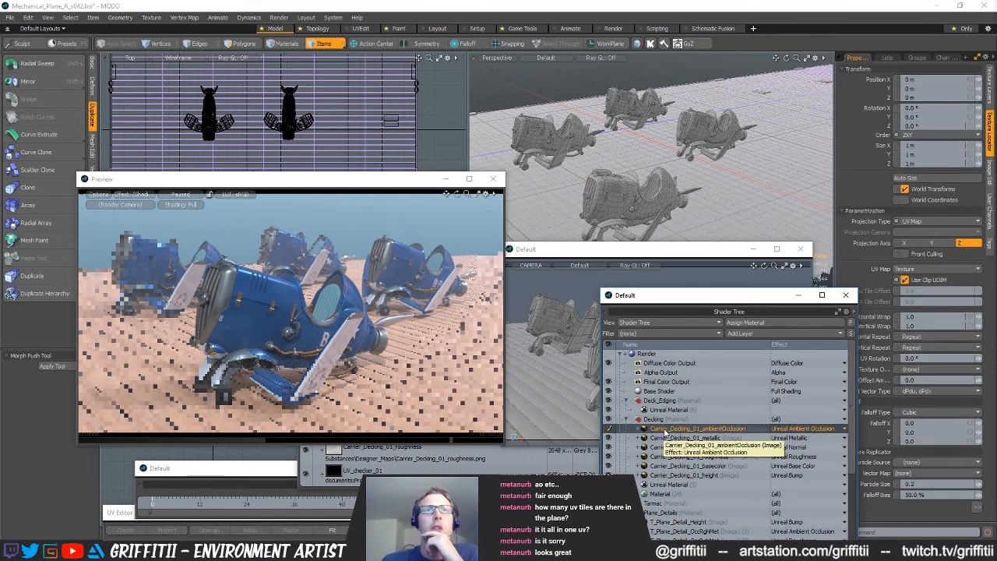
double_click(633, 429)
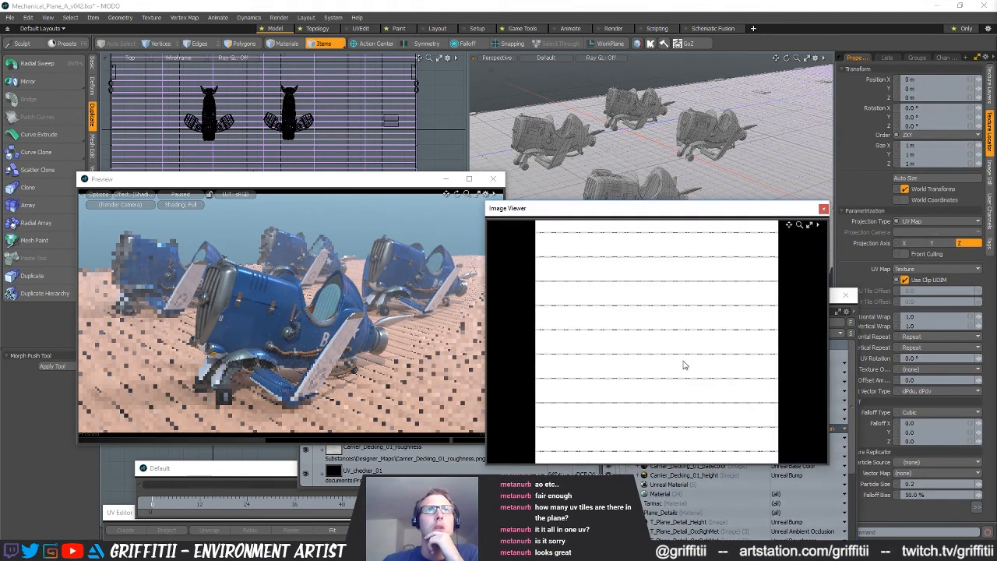
left_click(823, 209)
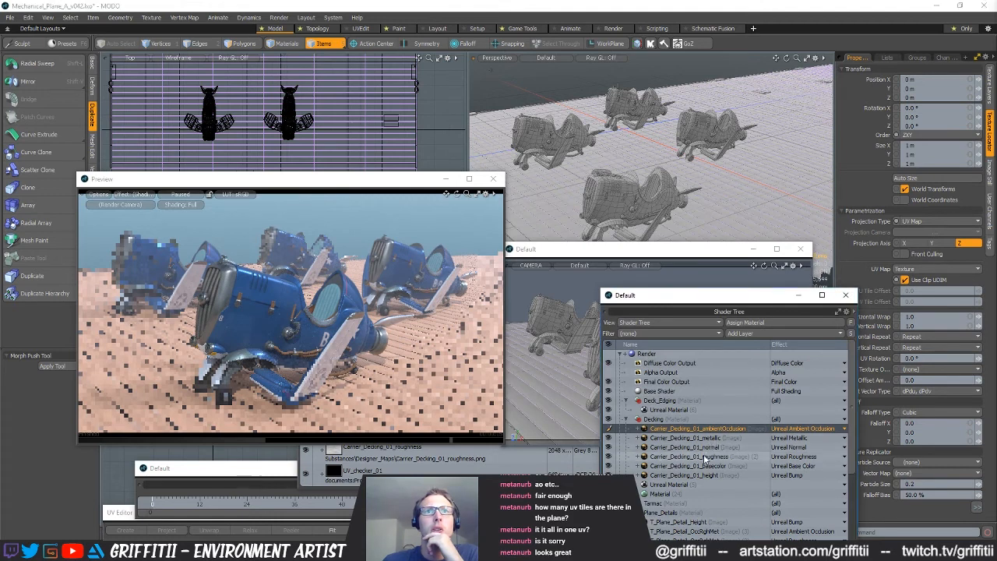
left_click(643, 460)
double_click(643, 459)
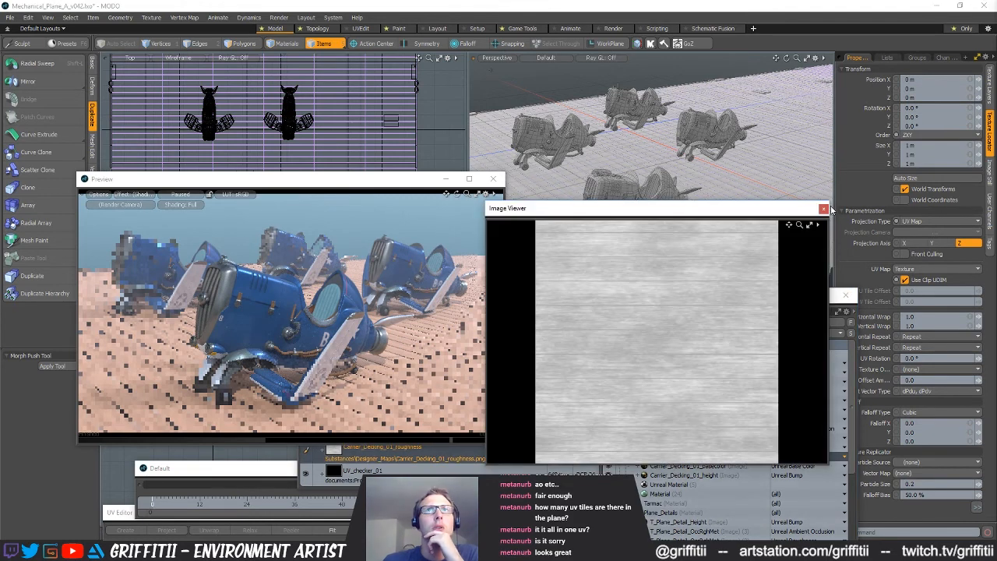
left_click(828, 210)
Duplicate the Carrier_Decking_01_roughness layer, place the copy above the decking's other layers, and set its effect to Unreal Base Color
right_click(632, 457)
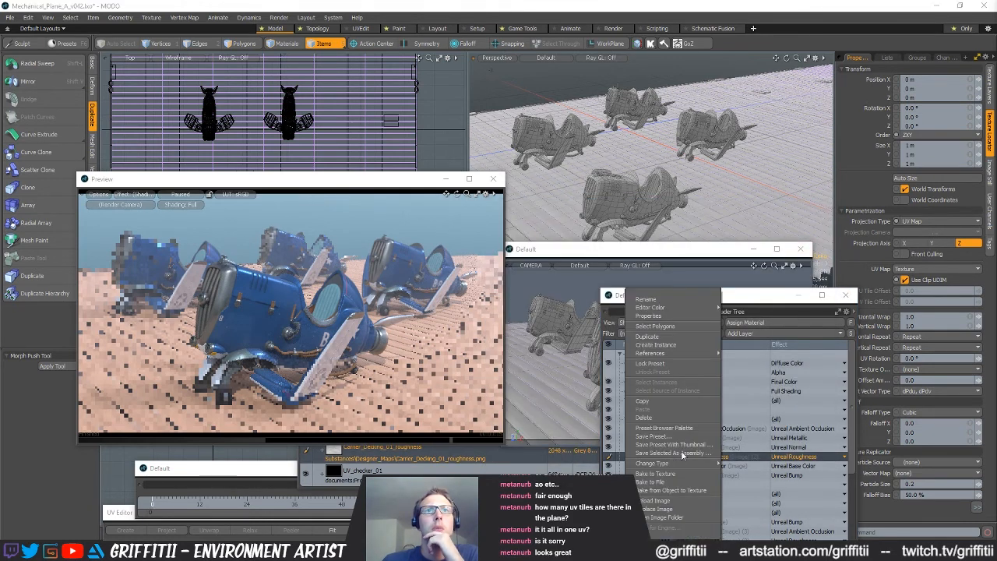
left_click(656, 337)
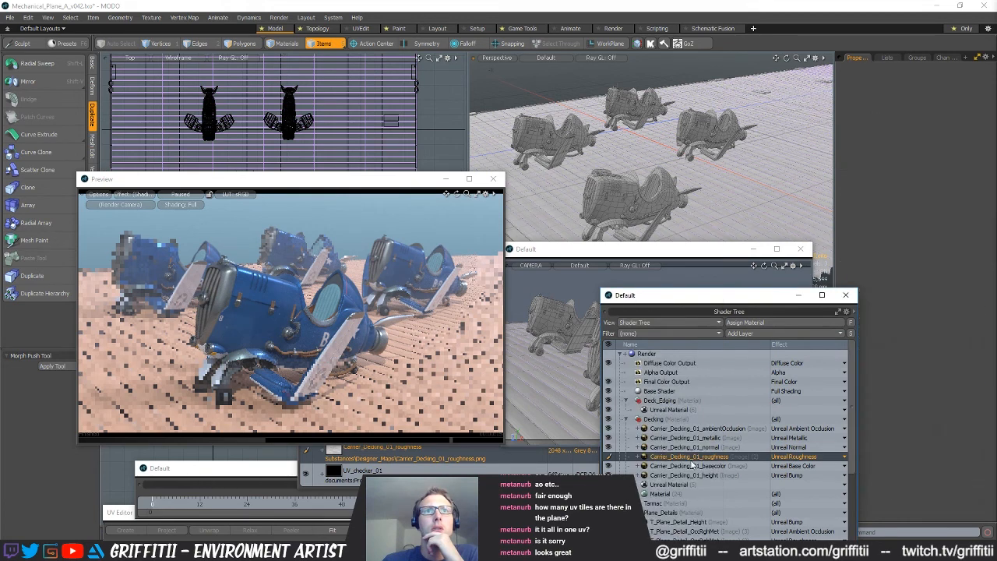
left_click_drag(679, 460, 817, 433)
left_click(816, 432)
mouse_move(802, 505)
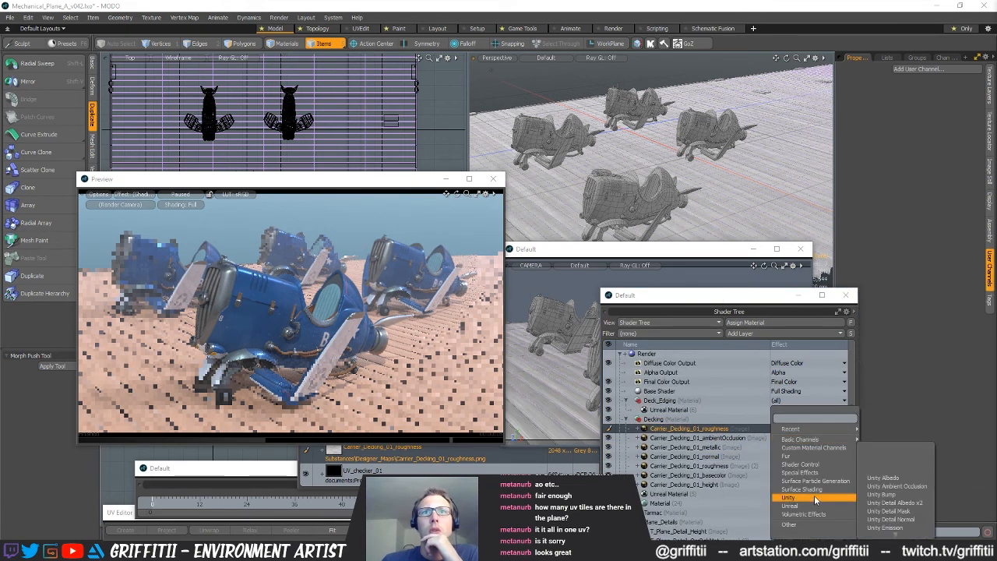
left_click(888, 445)
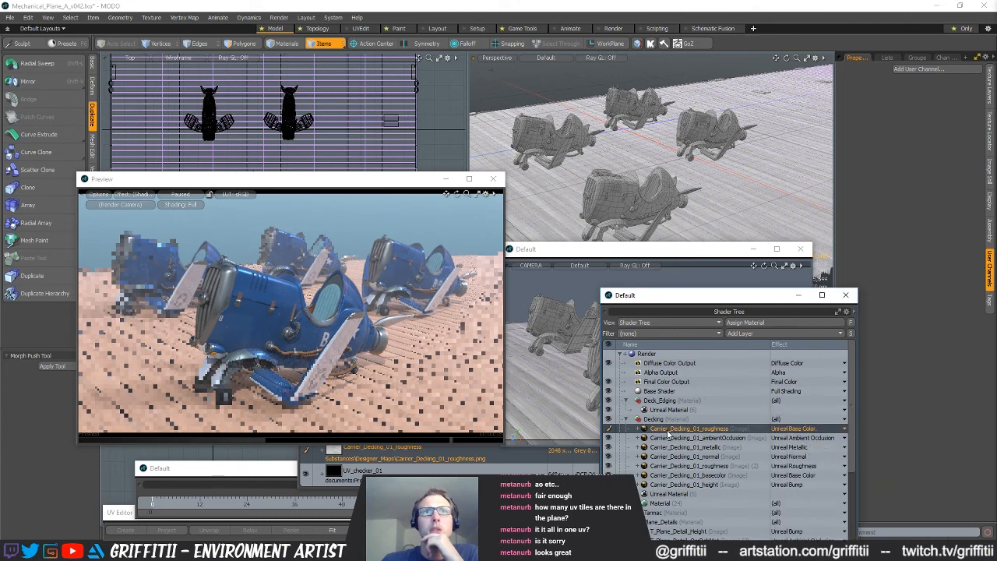
Set the duplicated roughness layer's low value to 50% and high value to 60%, checking its source image
left_click(991, 100)
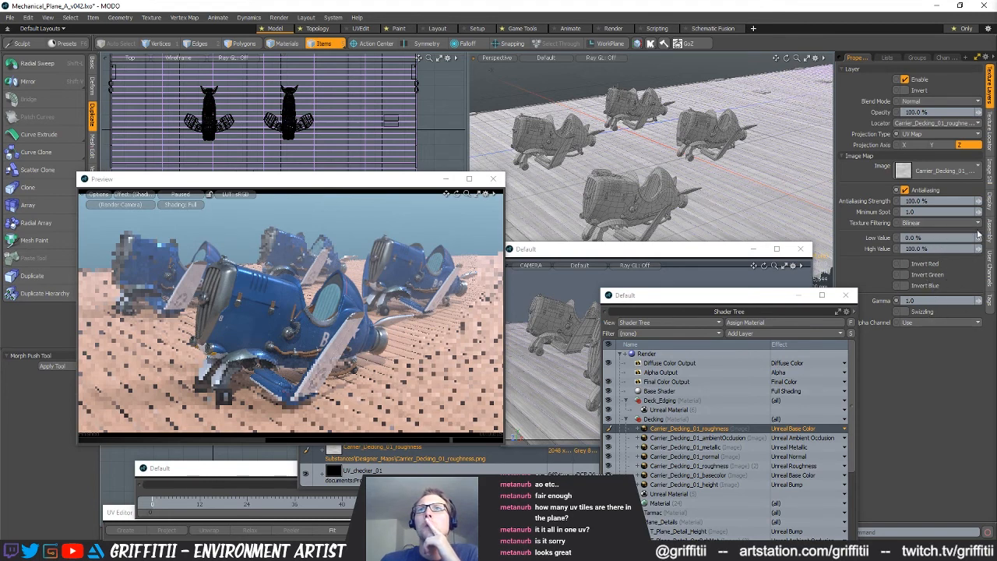
left_click(989, 125)
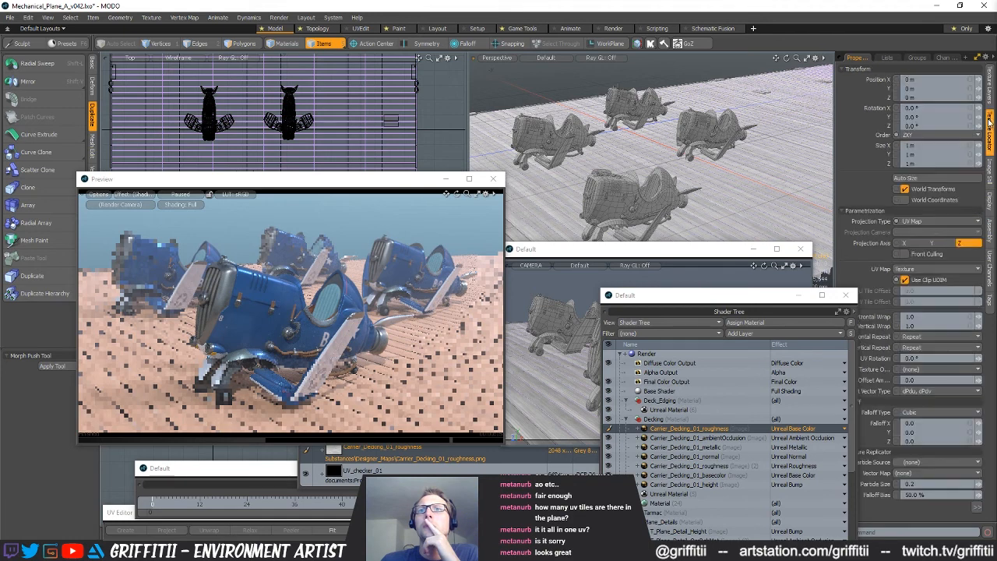
left_click(976, 511)
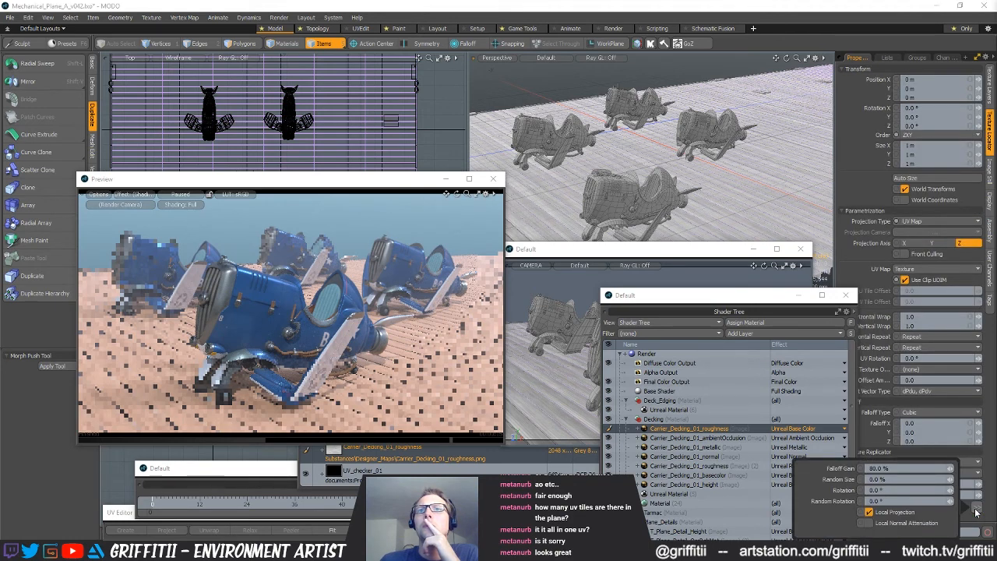
left_click(972, 521)
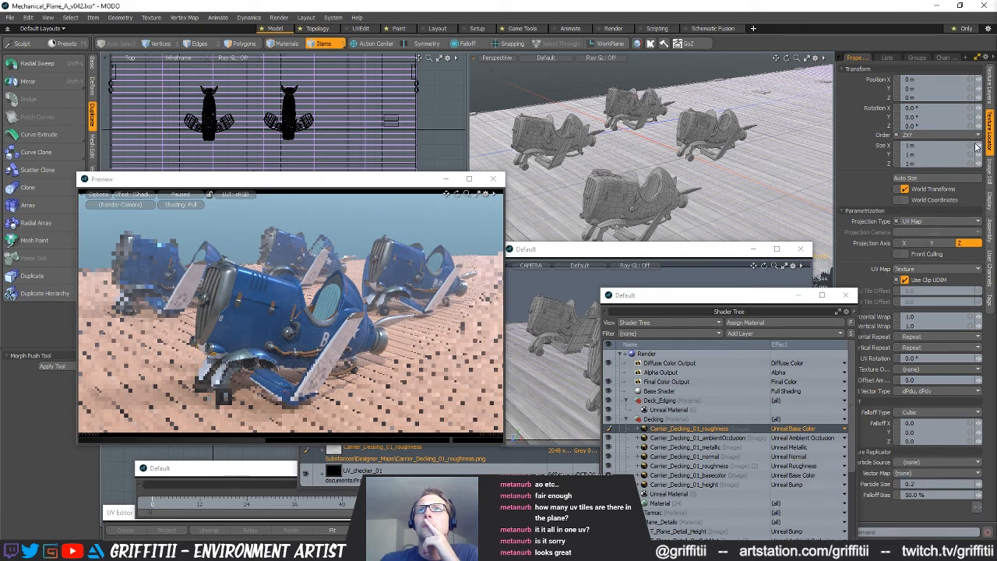
left_click(988, 97)
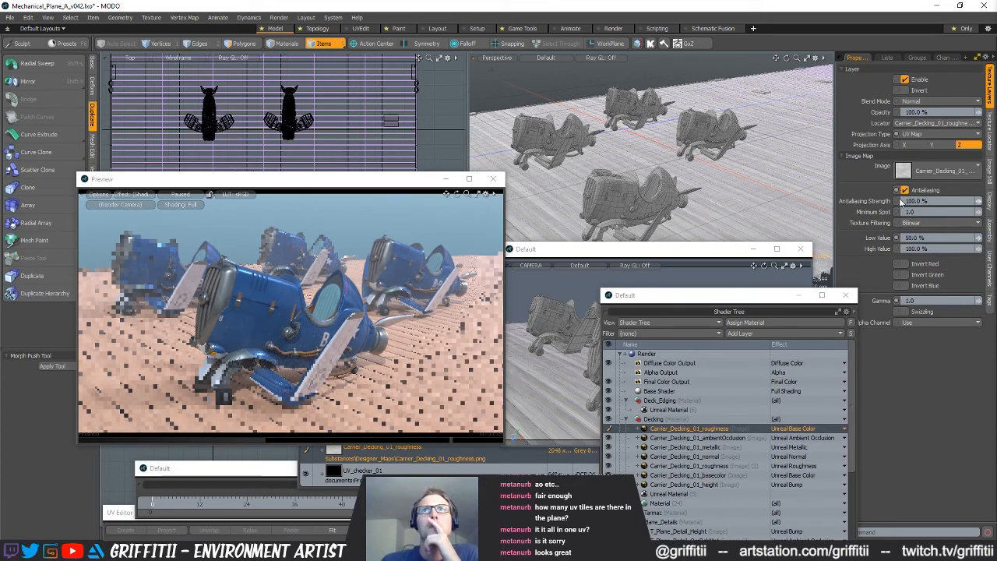
double_click(687, 428)
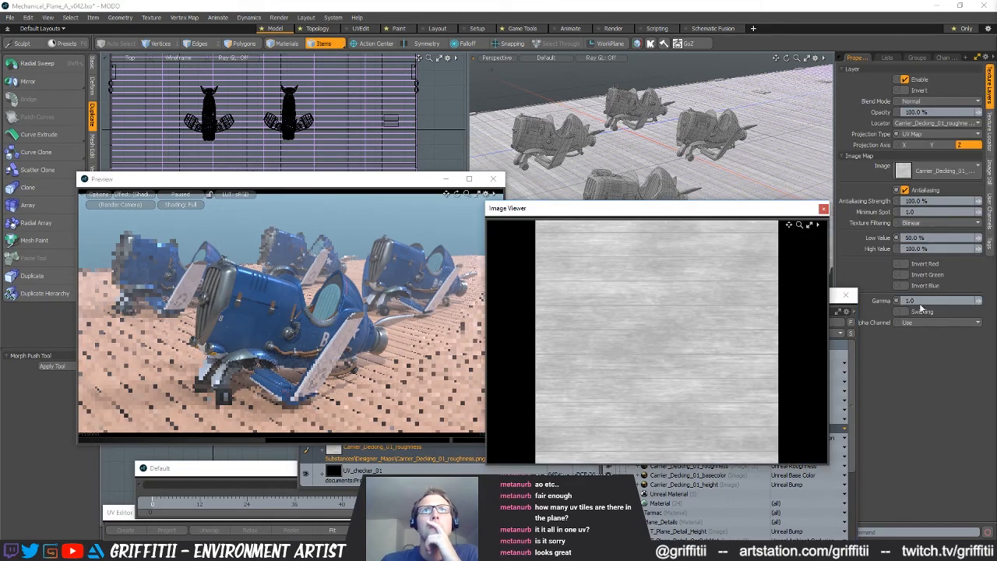
left_click(935, 248)
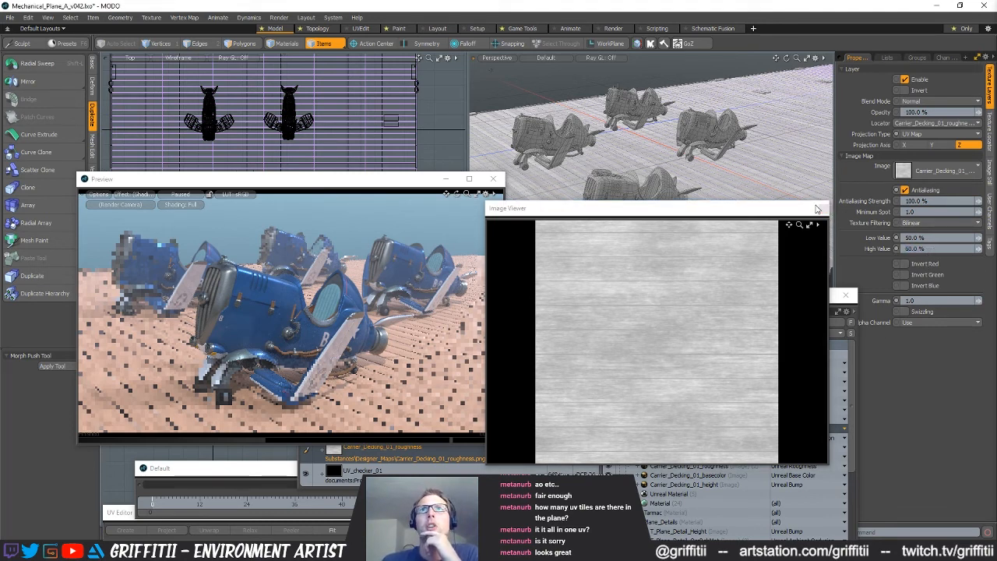
left_click(824, 207)
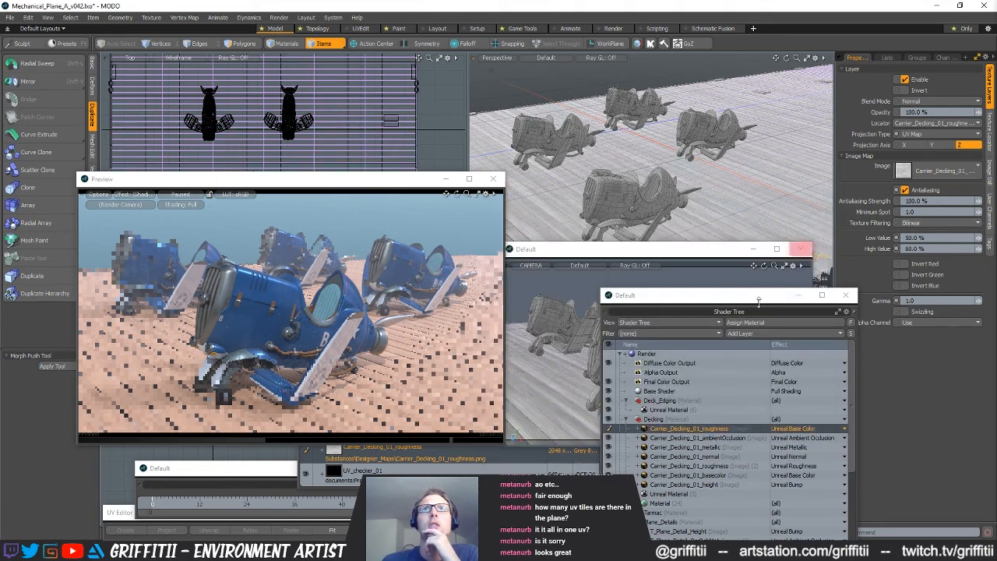
Resume the preview render, and set the duplicated roughness layer's high value to 100% and low value to 0%
left_click(166, 200)
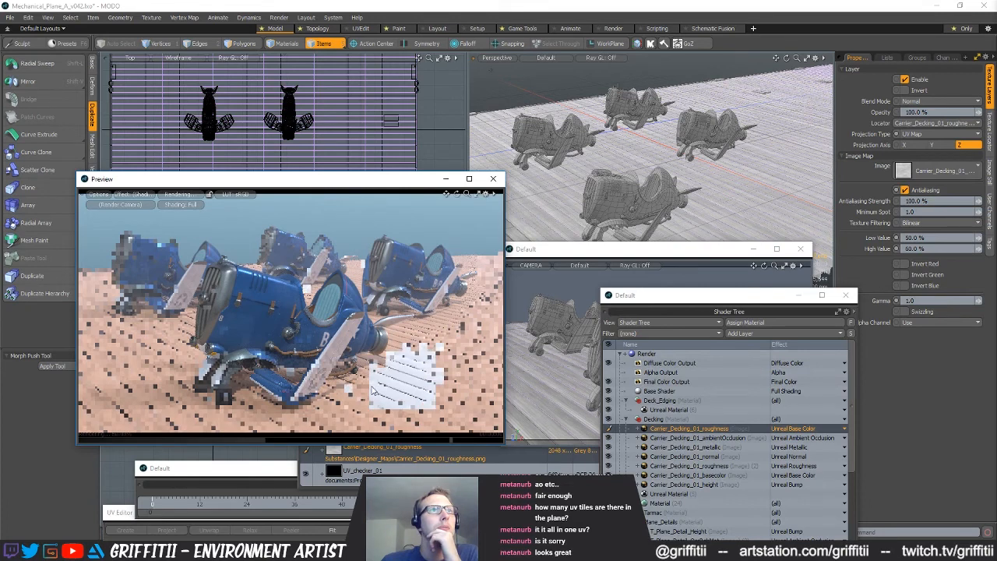
left_click(917, 248)
type("100")
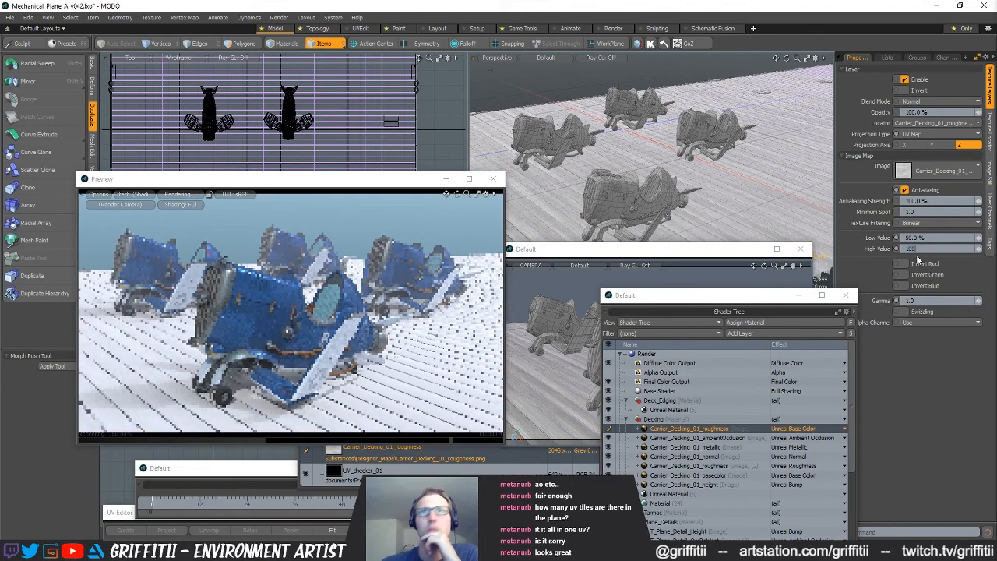
key("Return")
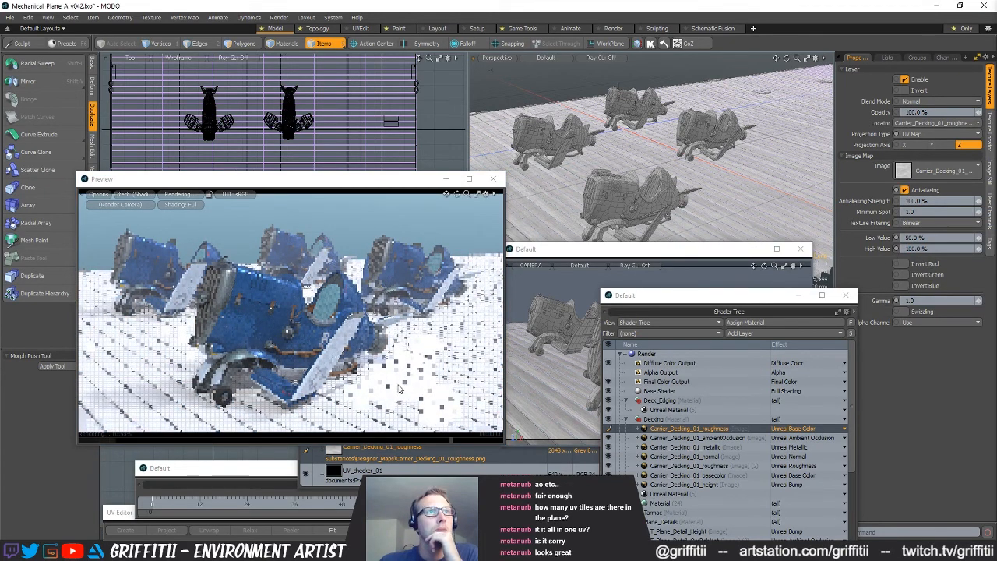
left_click(920, 237)
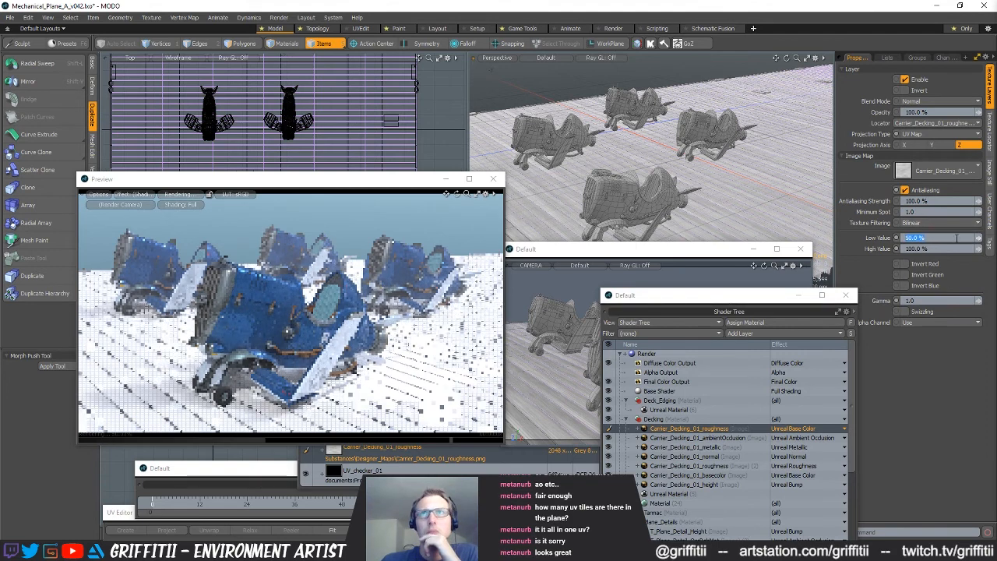
type("0")
key("Return")
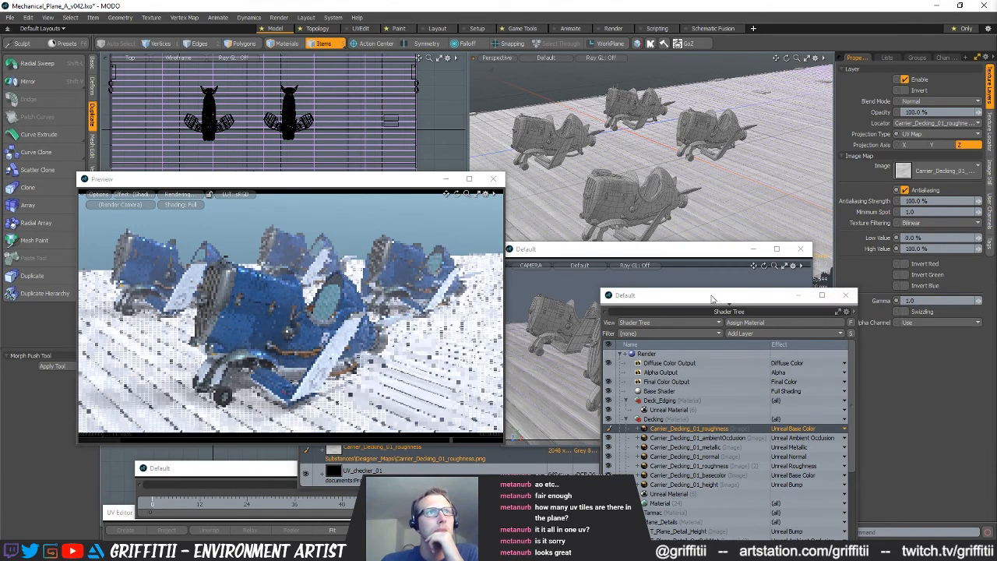
Try high values of 200%, 10% and 50% on the duplicated roughness layer, and return it to 100%
left_click(970, 248)
type("200")
key("Return")
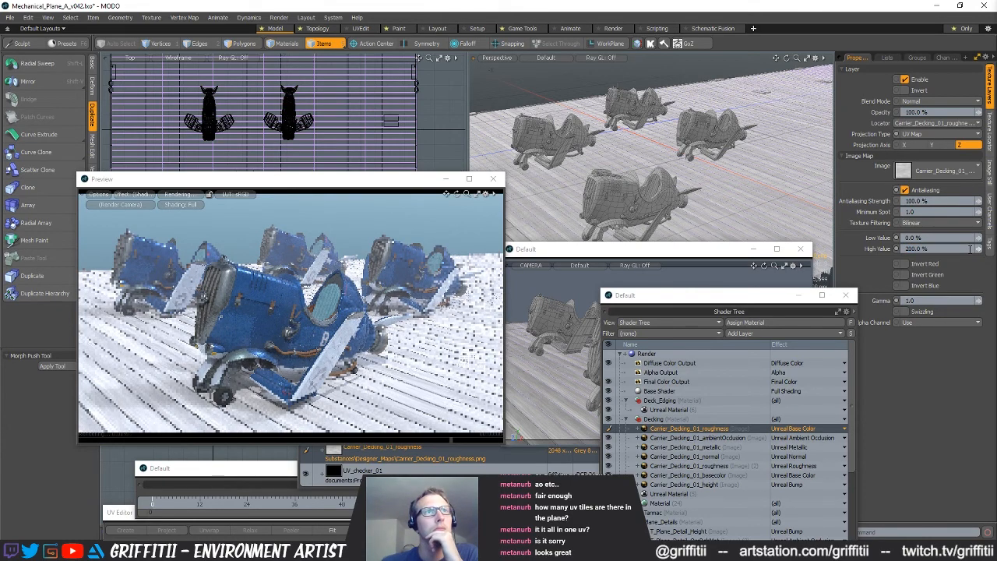
left_click_drag(964, 248, 898, 248)
type("10")
key("Return")
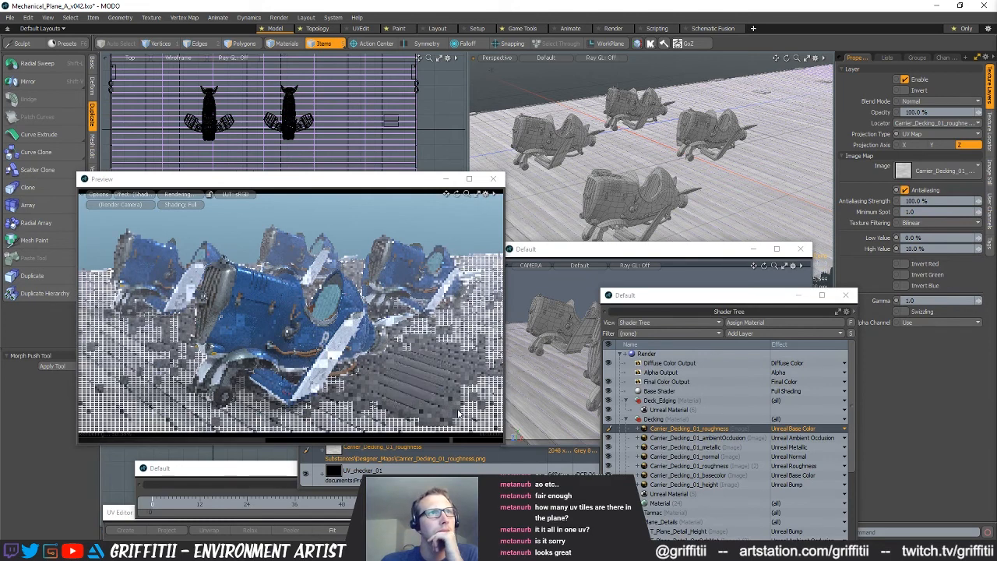
left_click(956, 248)
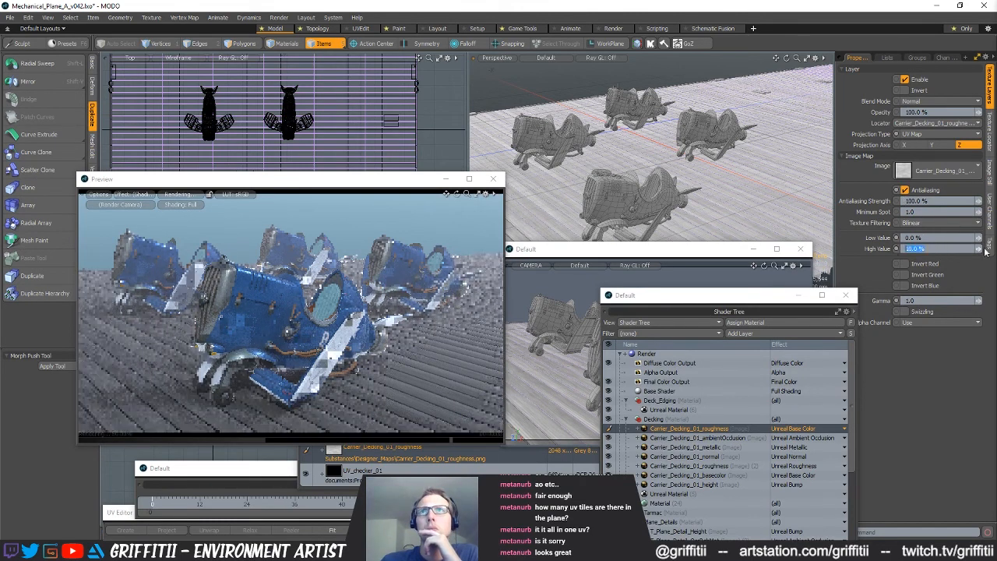
type("50")
key("Return")
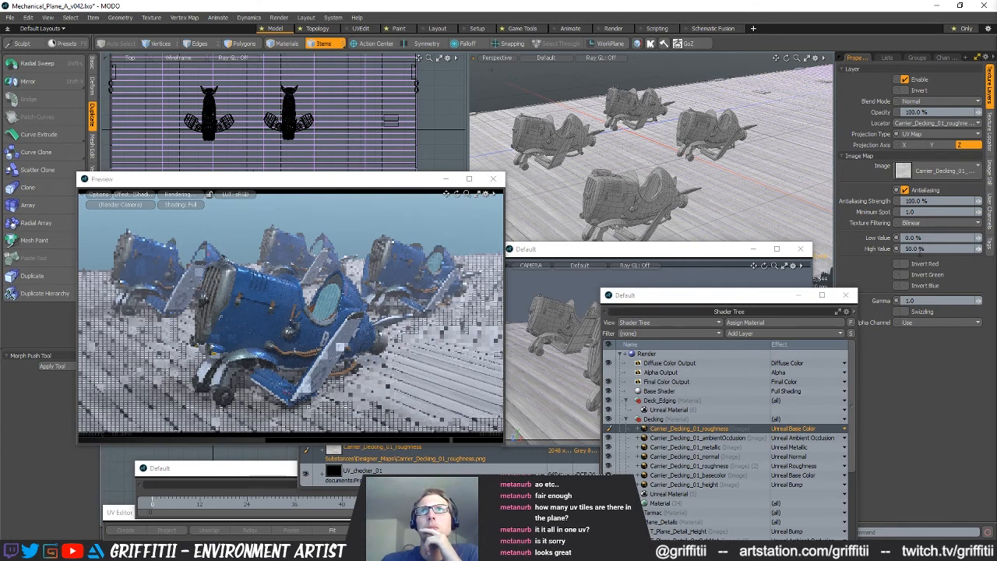
left_click(919, 250)
type("100")
key("Return")
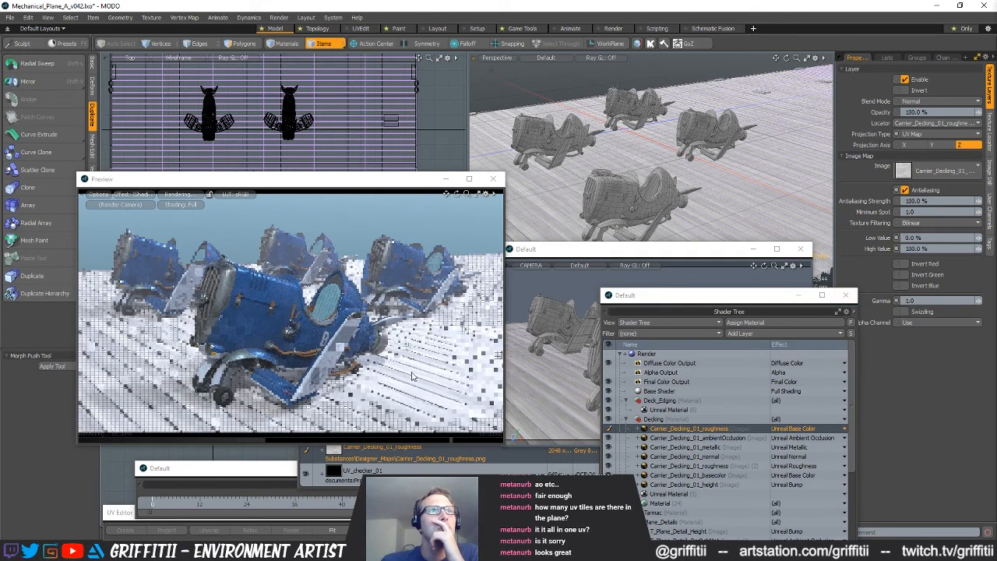
Set the duplicated roughness layer's blend mode to Multiply and its high value to 50%
left_click(925, 102)
left_click(923, 145)
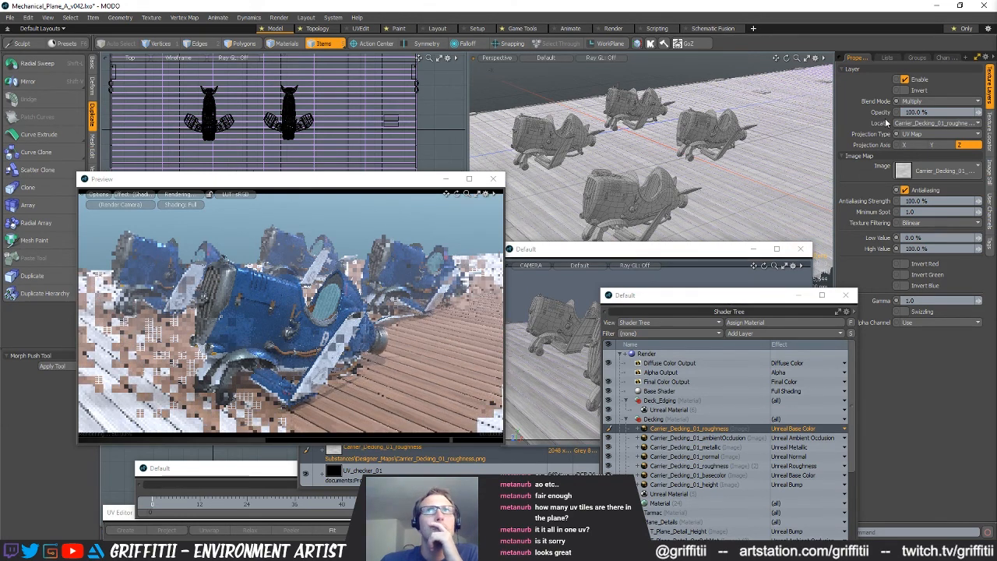
left_click(934, 248)
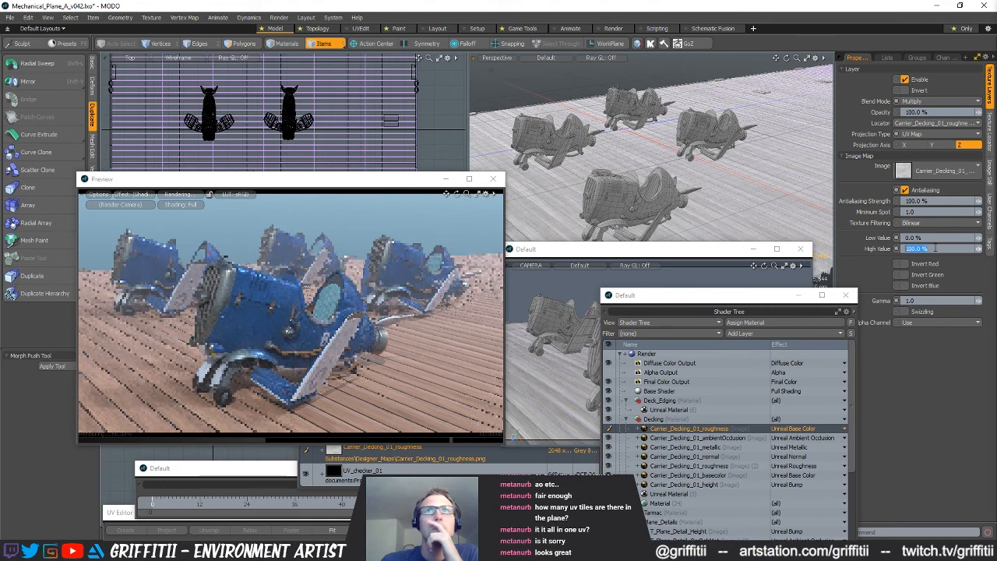
type("50")
key("Return")
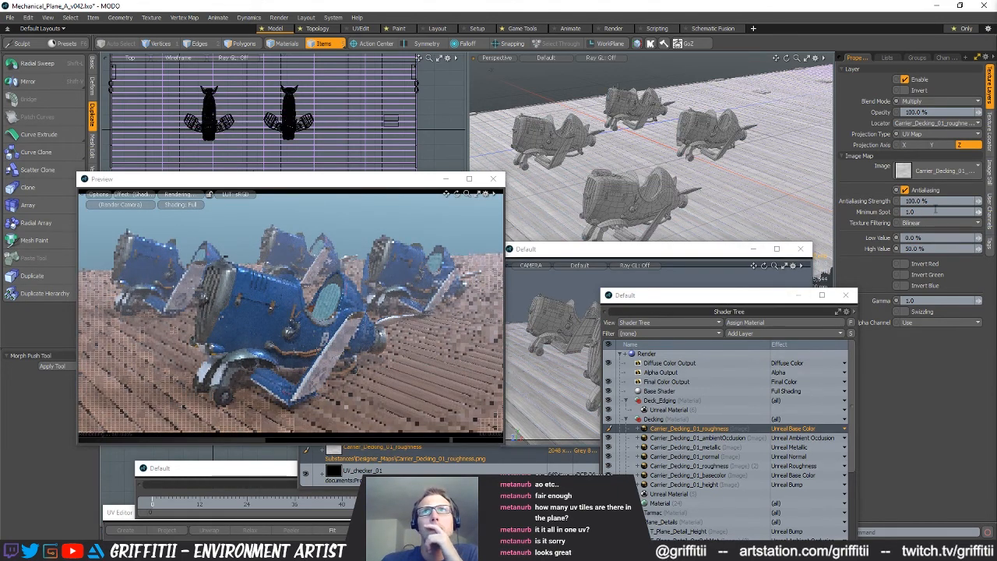
Set the multiplied roughness layer's high value to 100% and, after trying 50%, its low value to 25%
left_click(919, 247)
type("100")
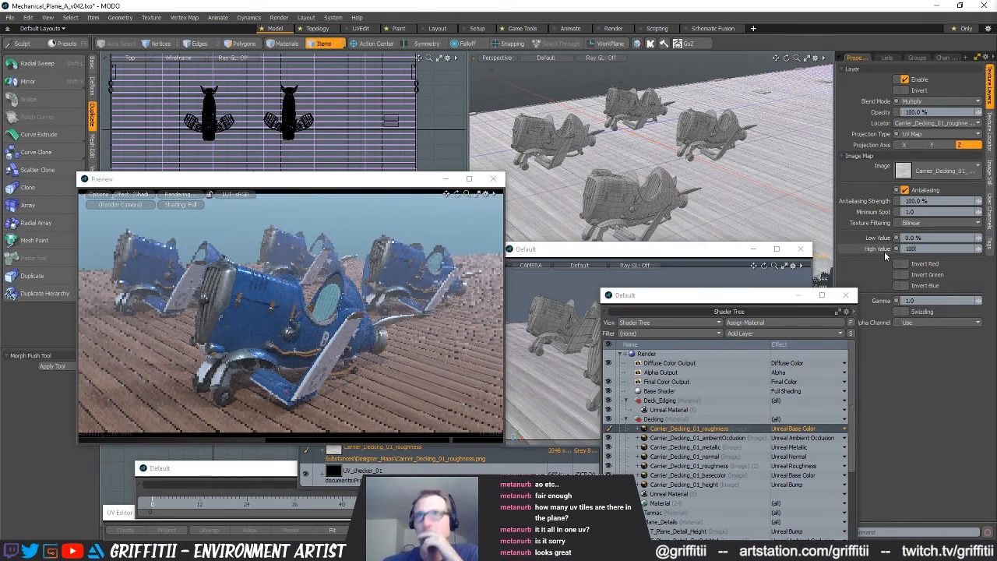
key("Return")
left_click(904, 239)
type("50")
key("Return")
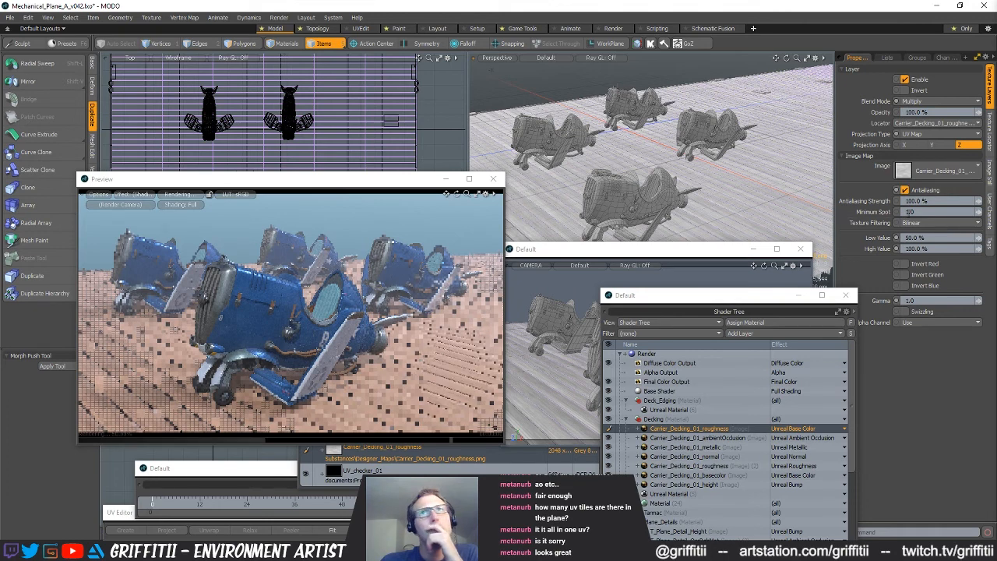
left_click(934, 237)
type("25")
key("Return")
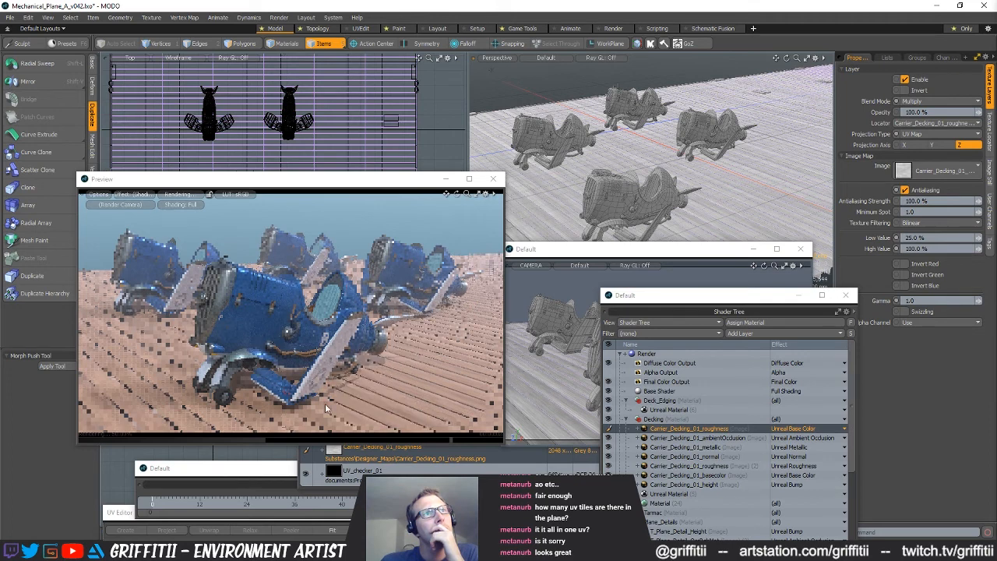
Try the Hard Light, Subtract, Difference and Color Dodge blend modes on the duplicated roughness layer
left_click(925, 102)
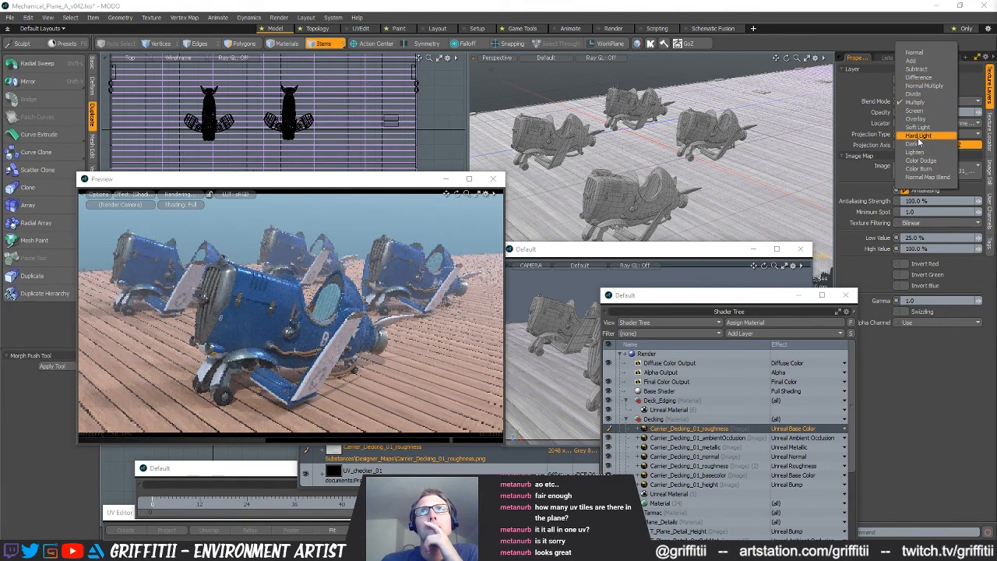
left_click(919, 136)
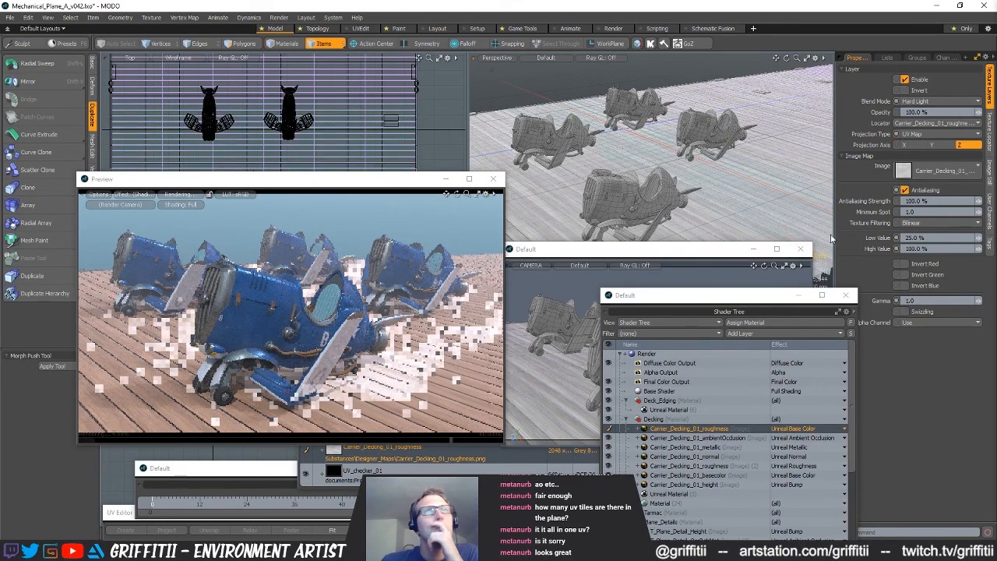
left_click(935, 101)
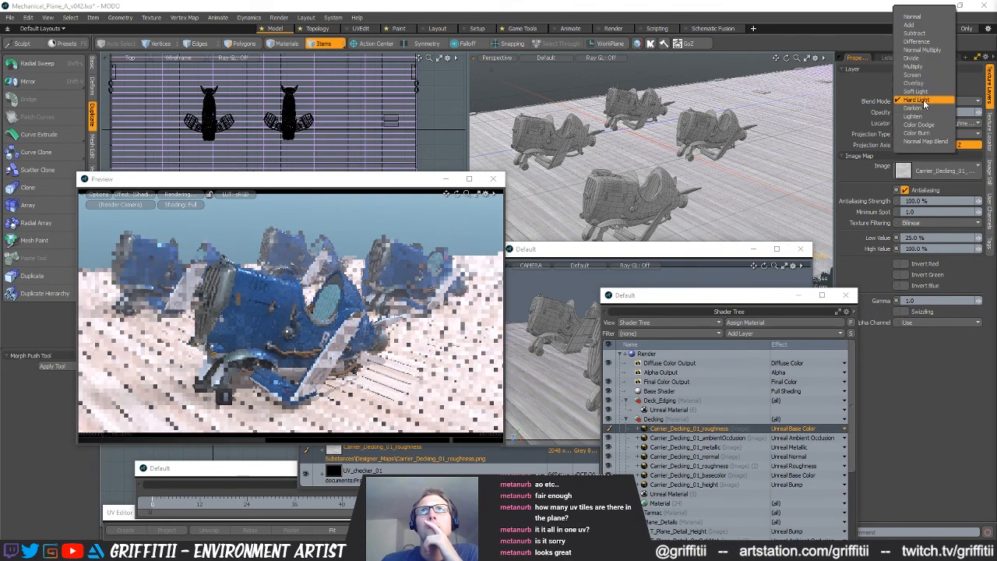
left_click(918, 33)
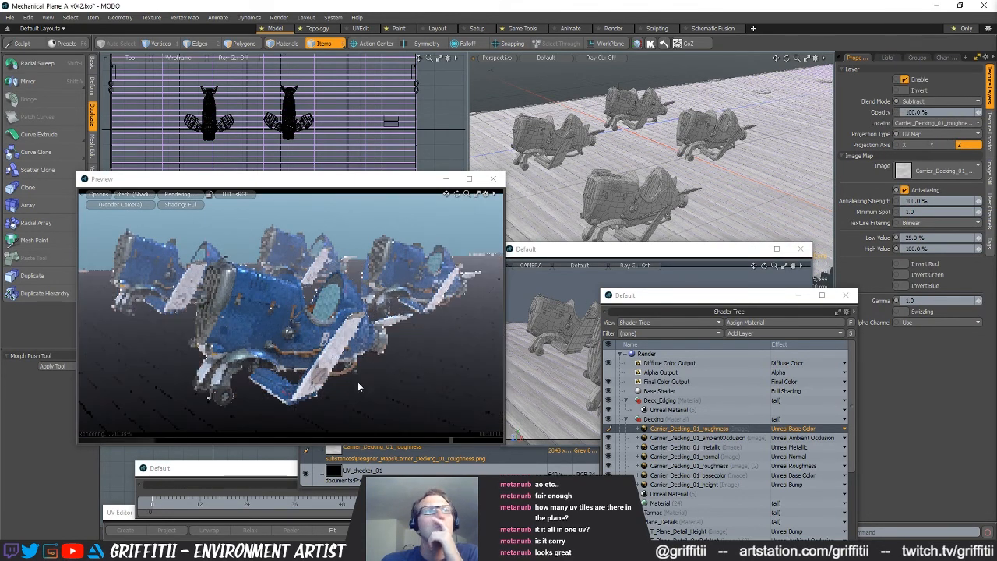
left_click(927, 101)
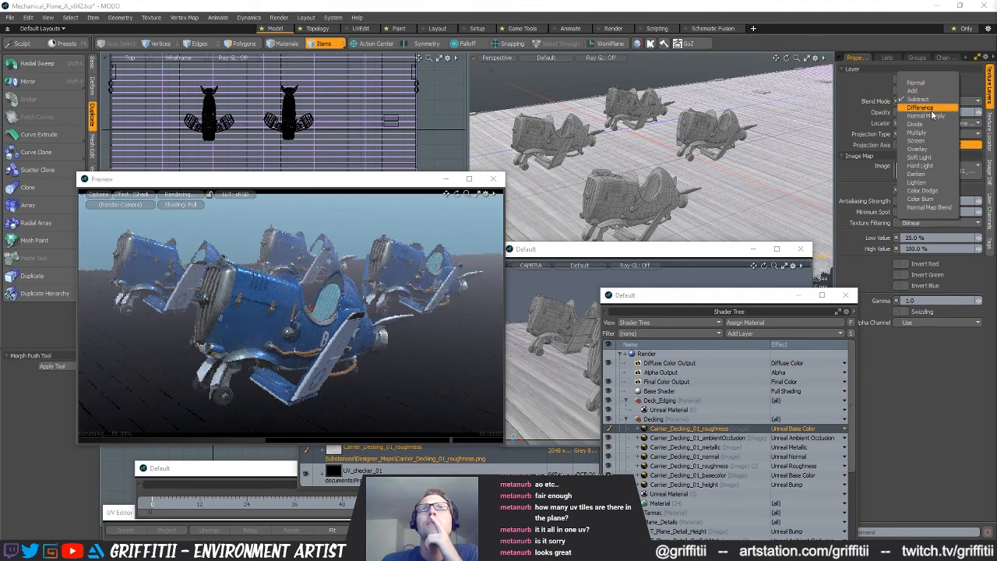
left_click(927, 108)
left_click(935, 101)
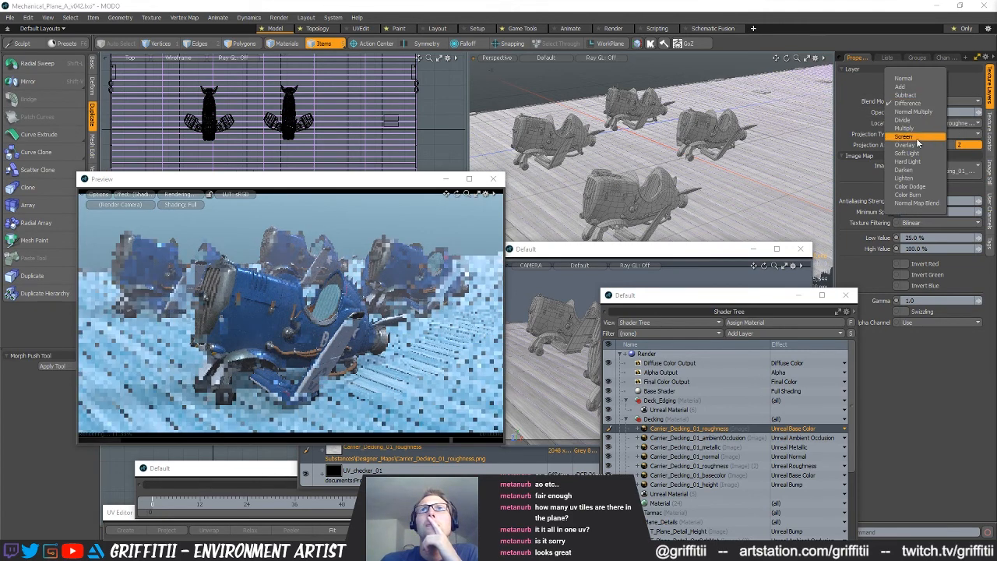
left_click(918, 188)
Set the duplicated roughness layer's blend mode to Color Burn
left_click(935, 102)
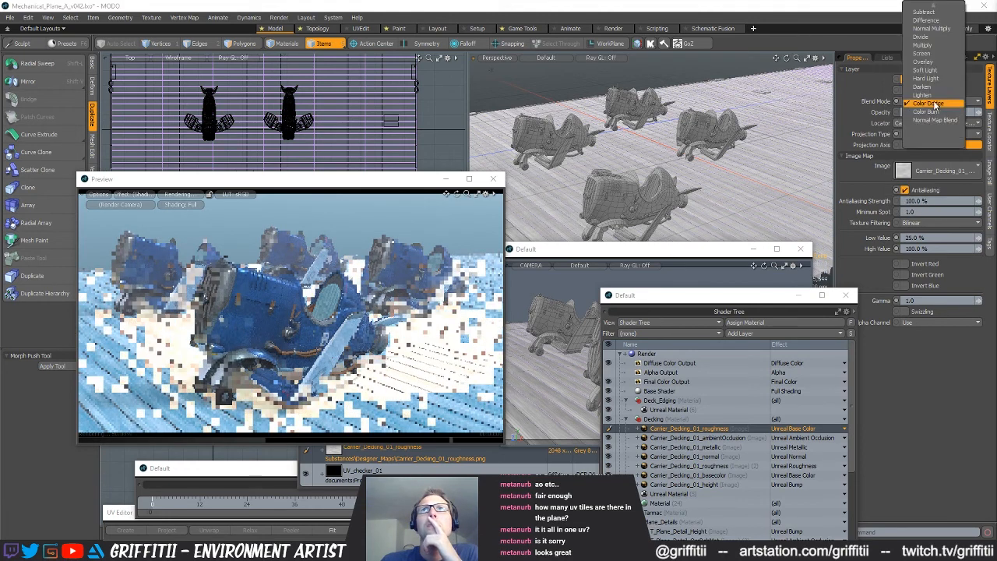
left_click(925, 112)
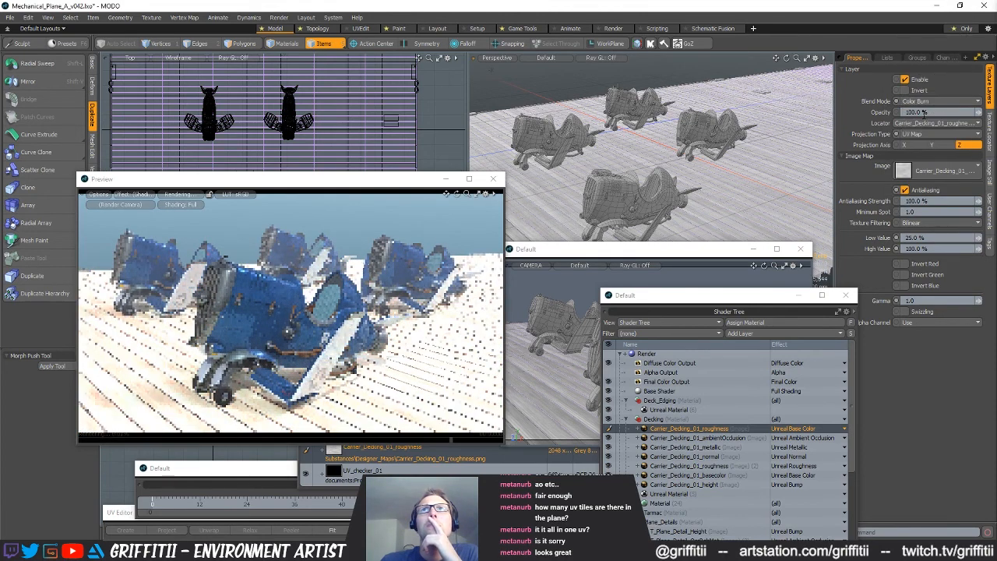
left_click(931, 102)
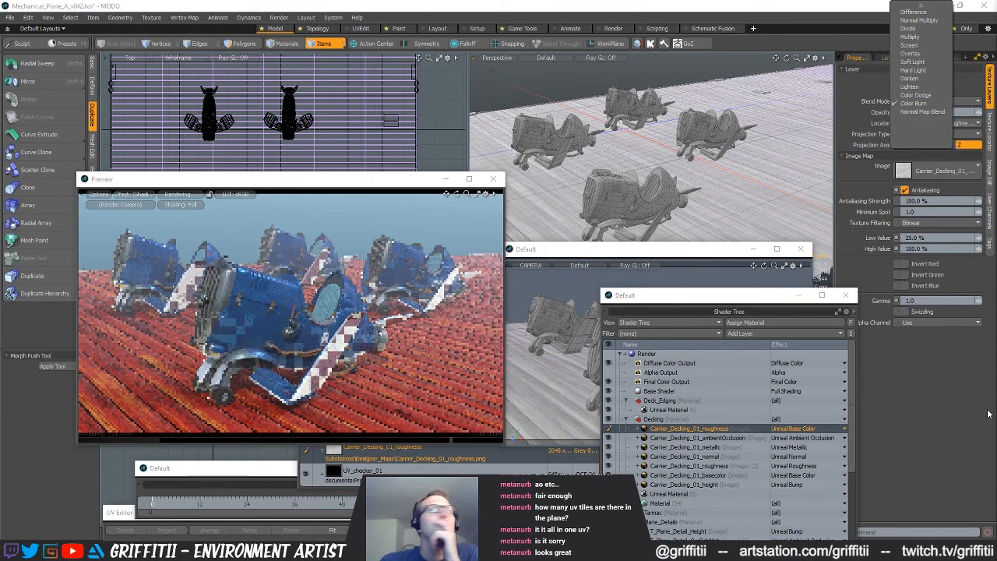
left_click(943, 405)
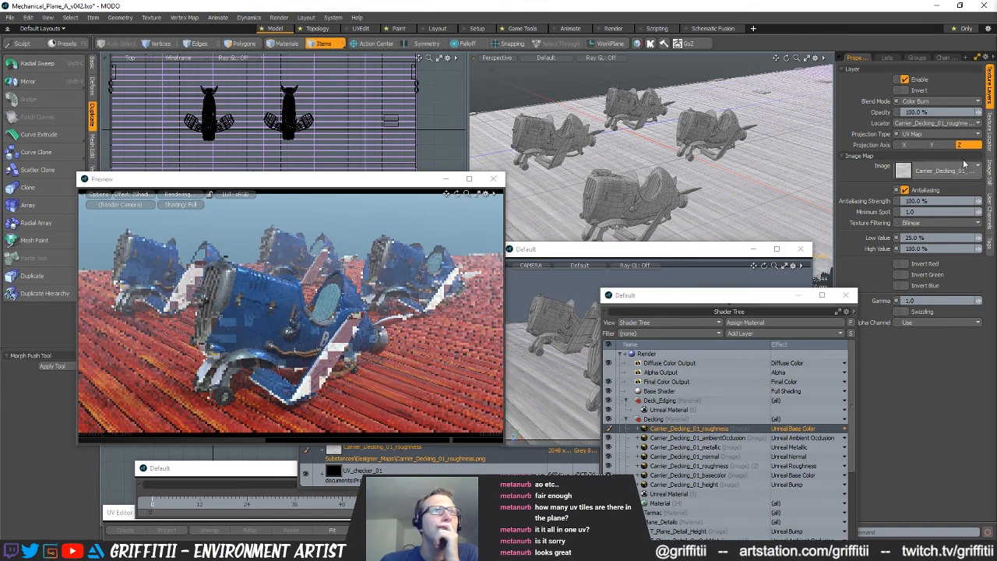
Try opacities of 10%, 50%, 30% and 40% on the Color Burn roughness layer, and return it to 30%
left_click(917, 112)
type("10")
key("Return")
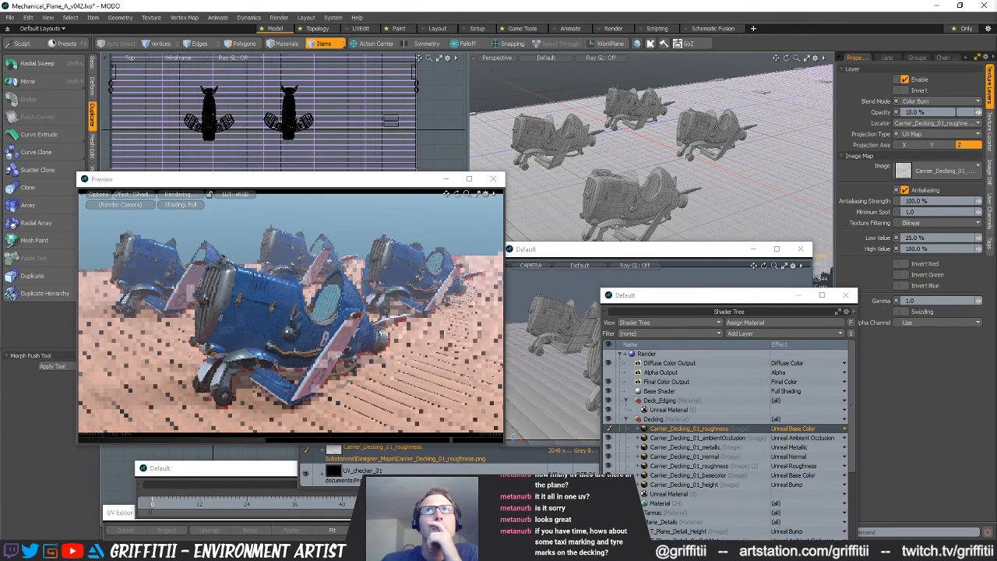
left_click(889, 117)
type("50")
key("Return")
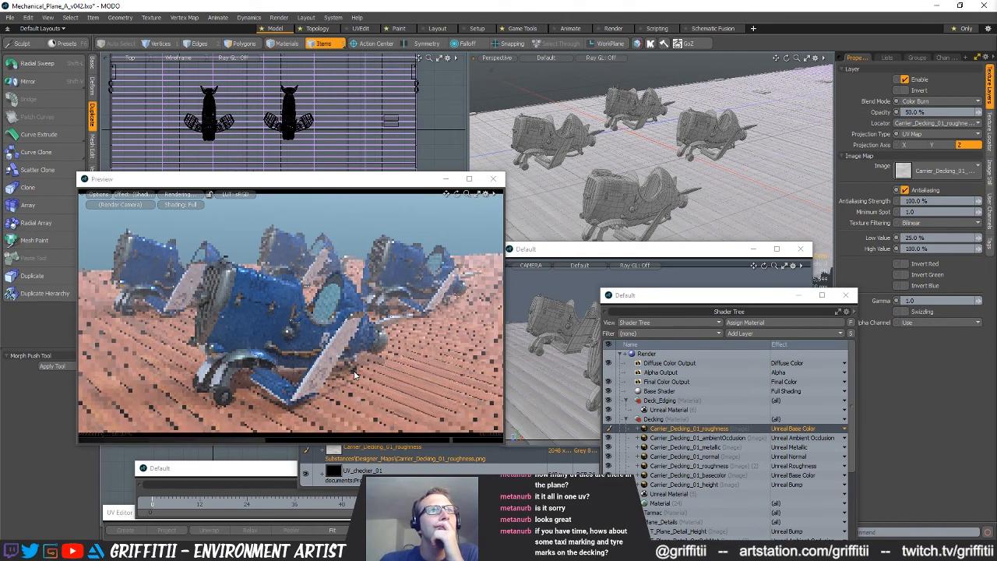
left_click(925, 112)
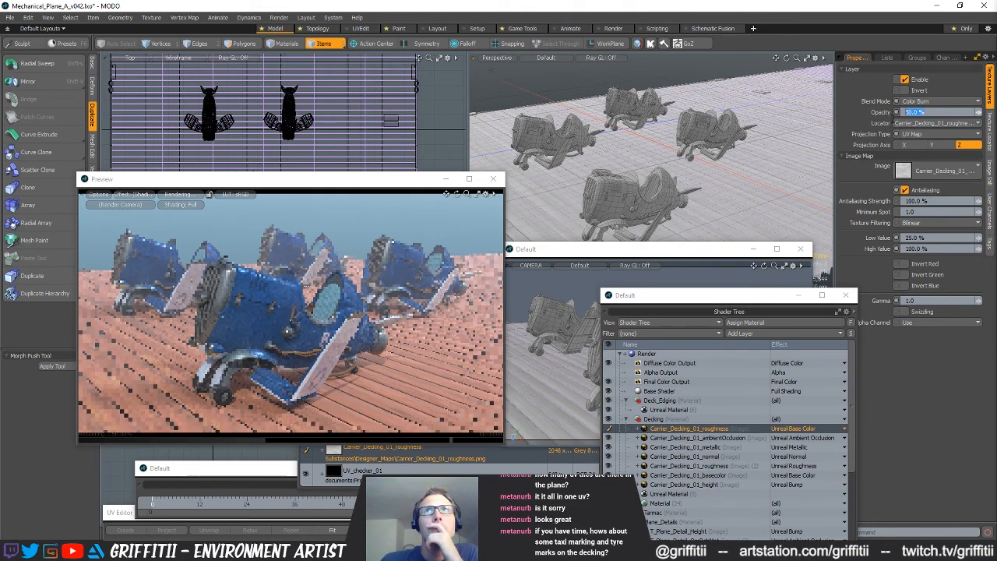
type("30")
key("Return")
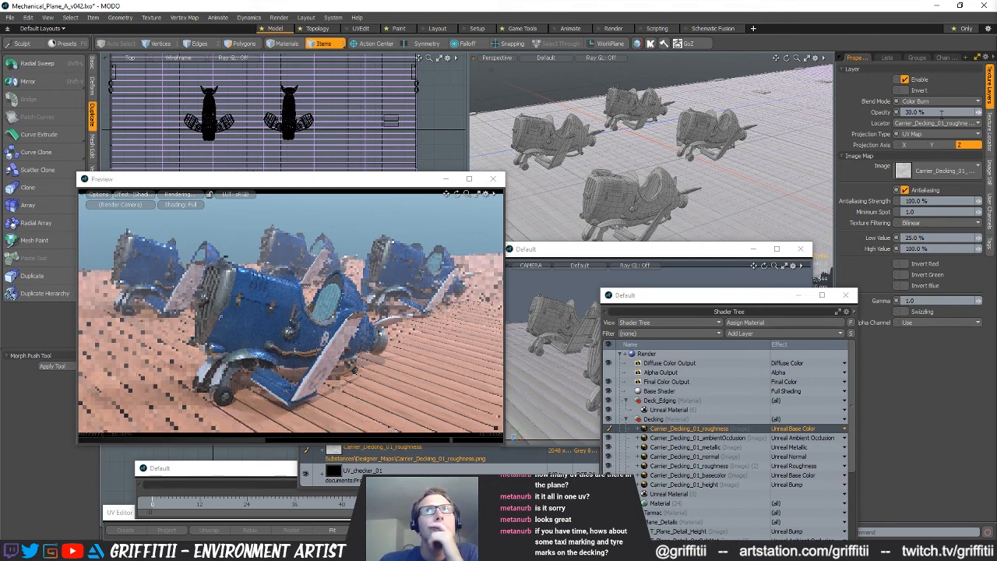
type("40")
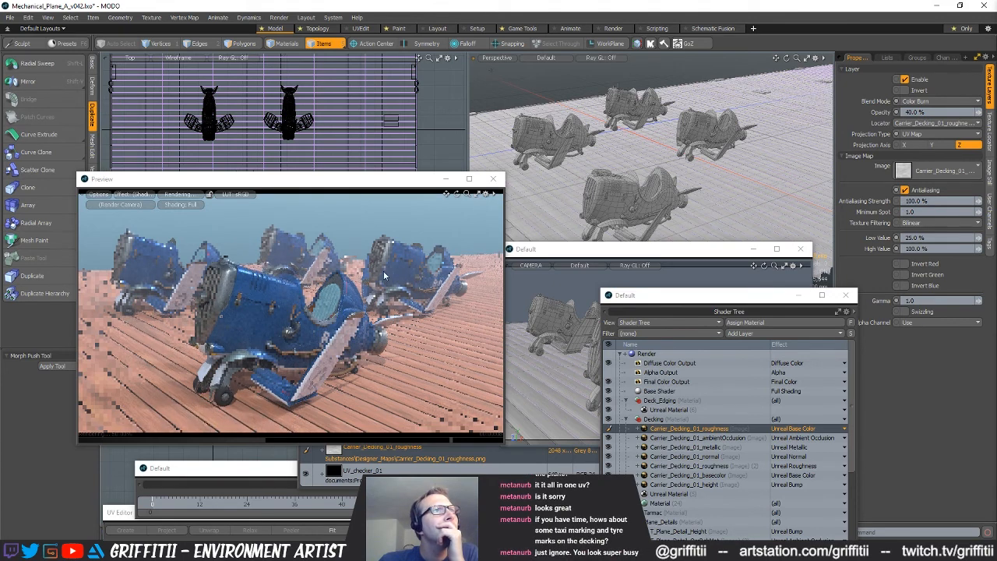
double_click(933, 112)
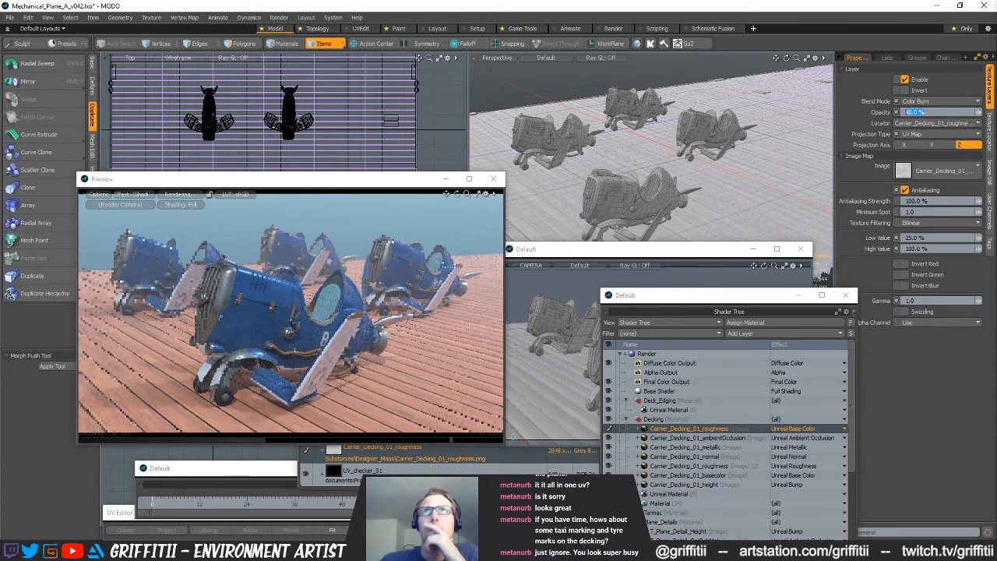
type("30")
key("Return")
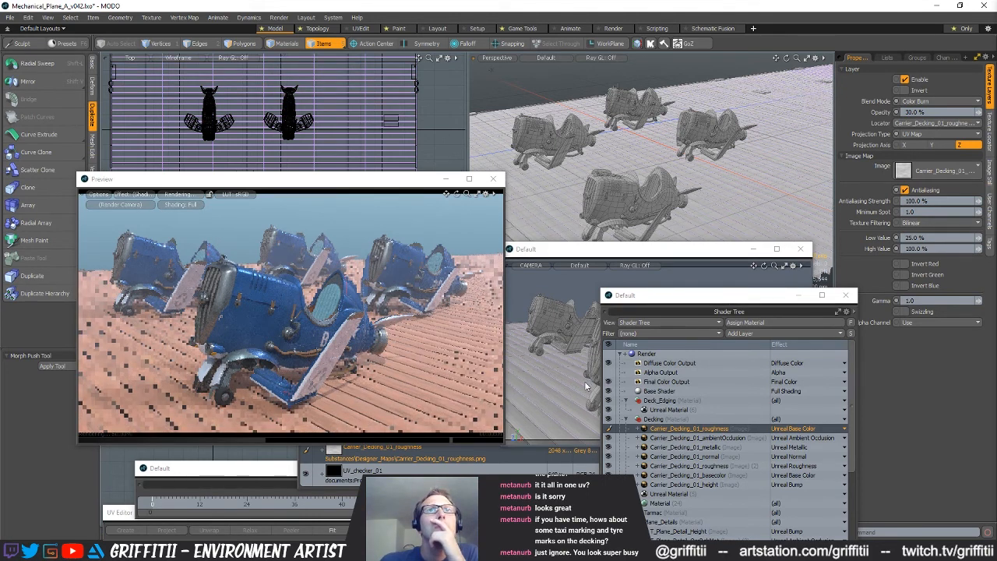
Compare the decking with the Color Burn roughness layer off and on, and set the layer's opacity to 25%
left_click(609, 429)
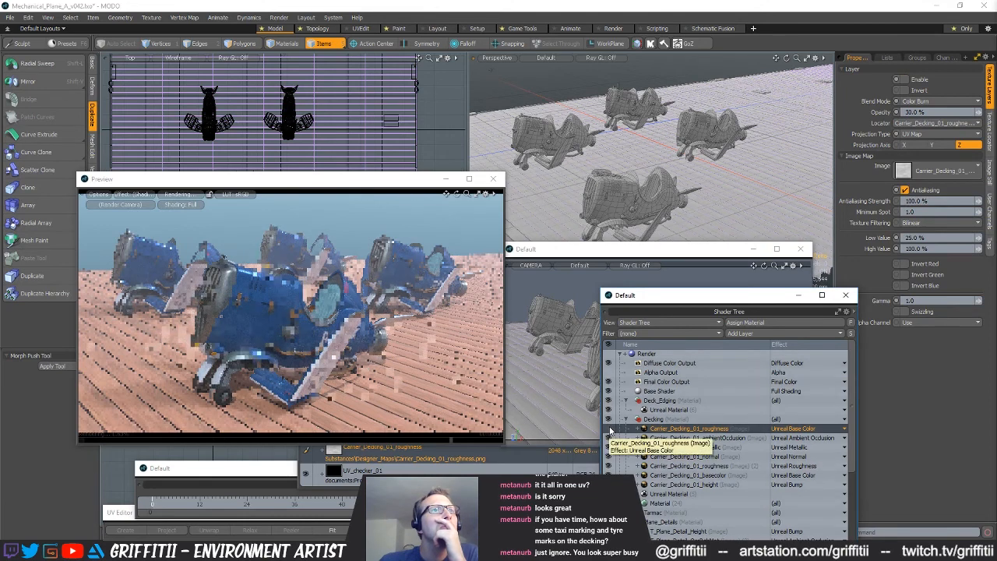
left_click(609, 429)
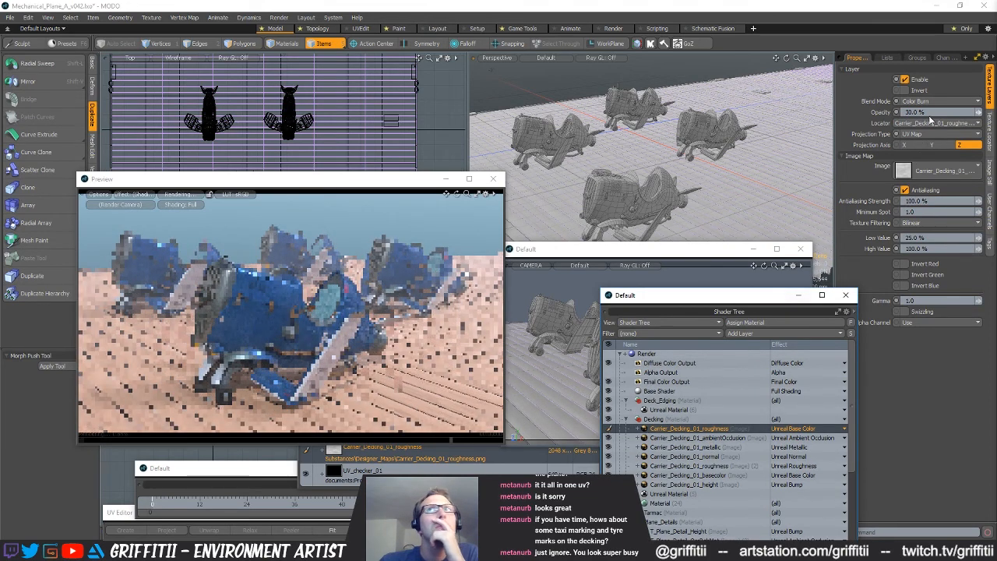
double_click(905, 112)
type("25")
key("Return")
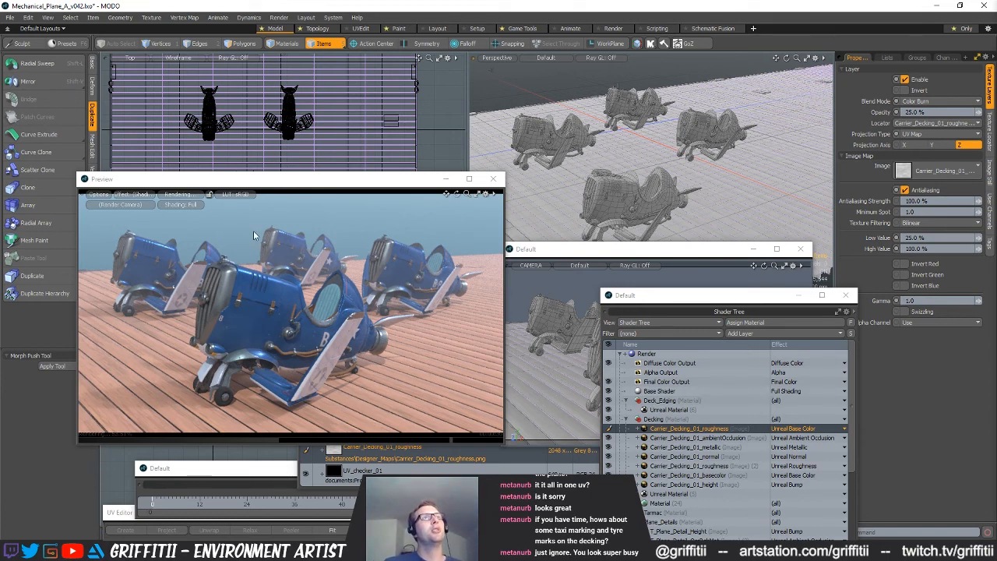
Pause the preview render and shift the preview window slightly
left_click(182, 195)
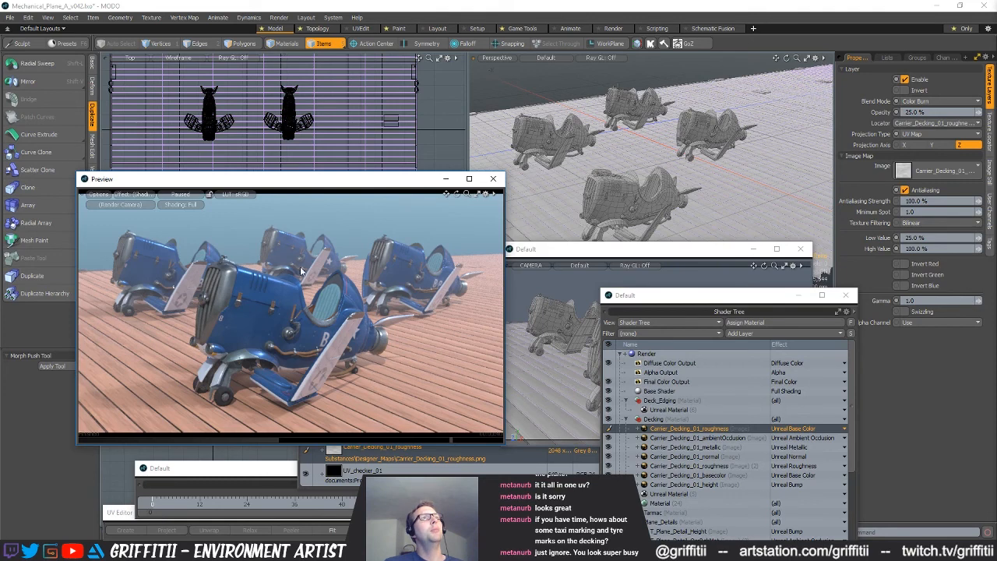
left_click(922, 435)
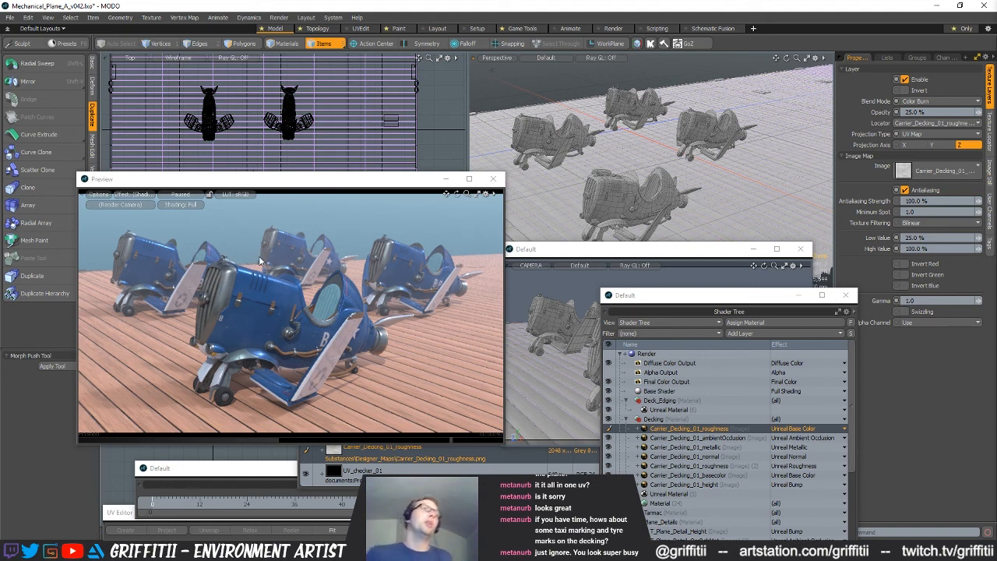
mouse_move(341, 182)
left_mouse_down()
mouse_move(341, 168)
mouse_move(338, 186)
left_mouse_up()
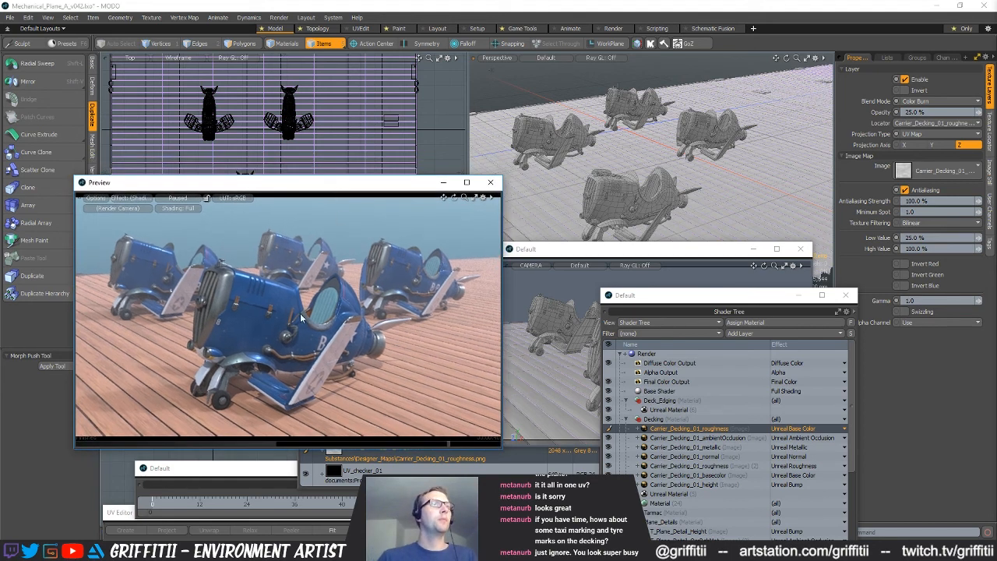
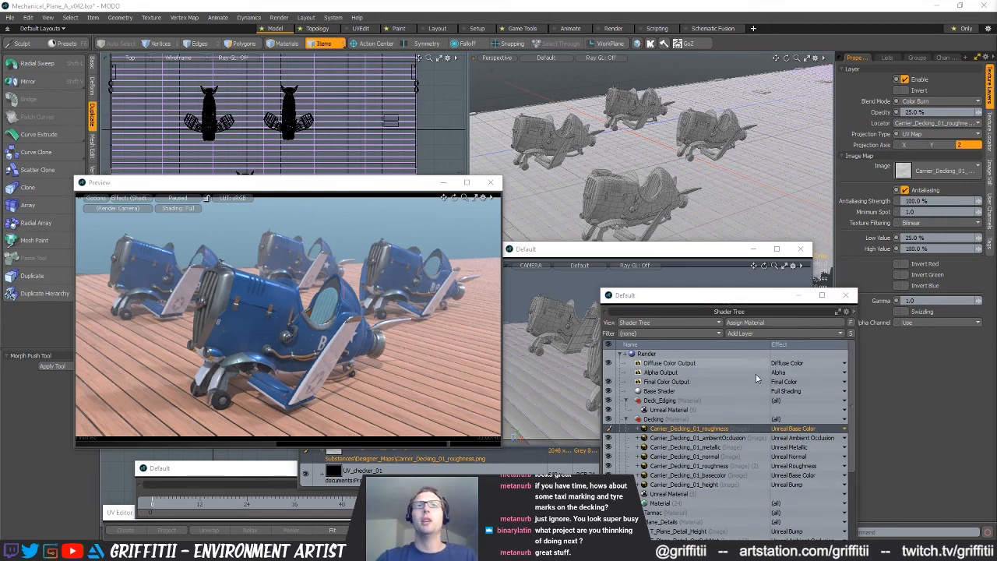
Set the second environment's gradient material zenith color to 0.64, 0.86, 0.99 and resume the preview render
scroll(732, 462, "down", 8)
left_click_drag(702, 299, 685, 128)
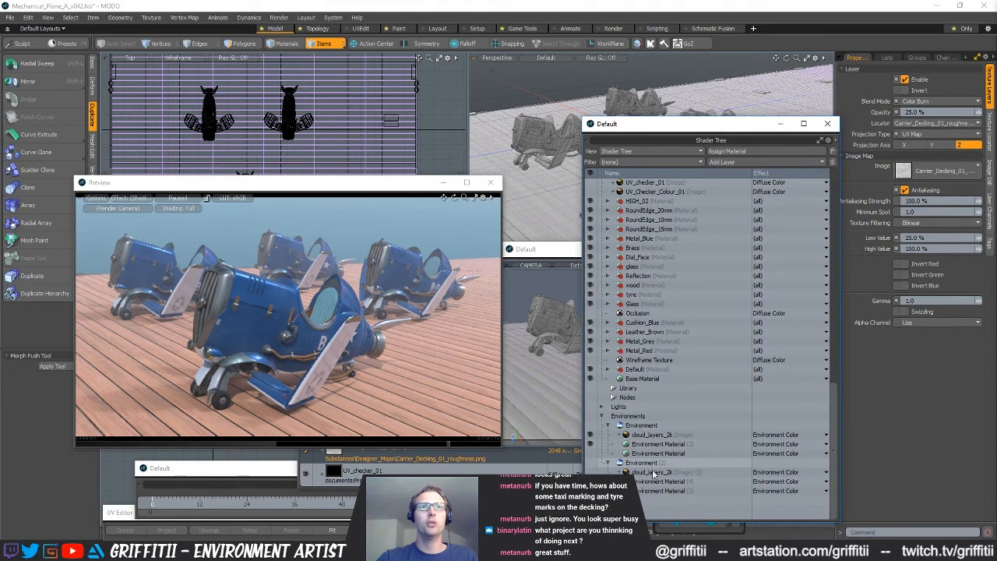
left_click(656, 481)
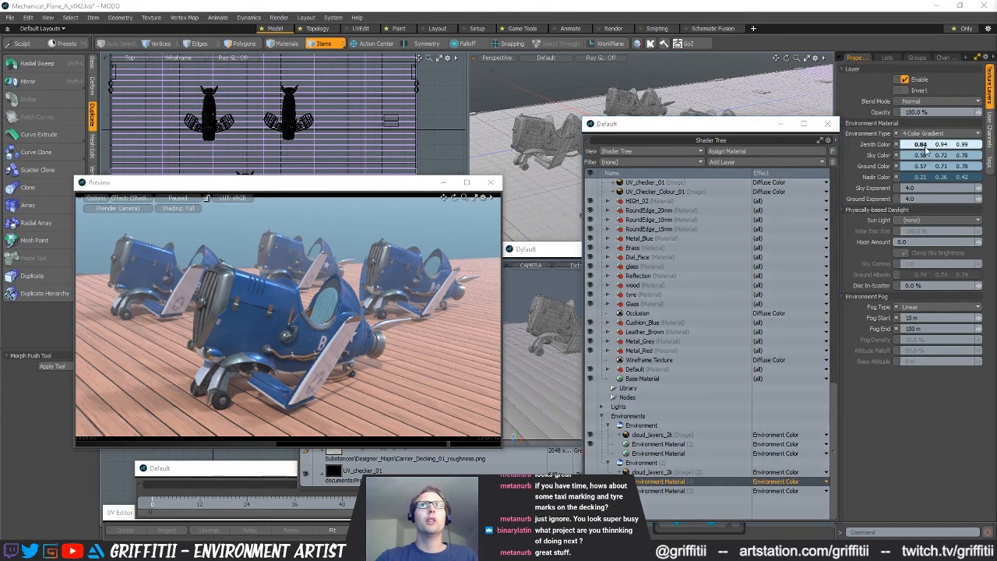
double_click(925, 146)
left_click_drag(665, 137, 607, 108)
left_click(184, 201)
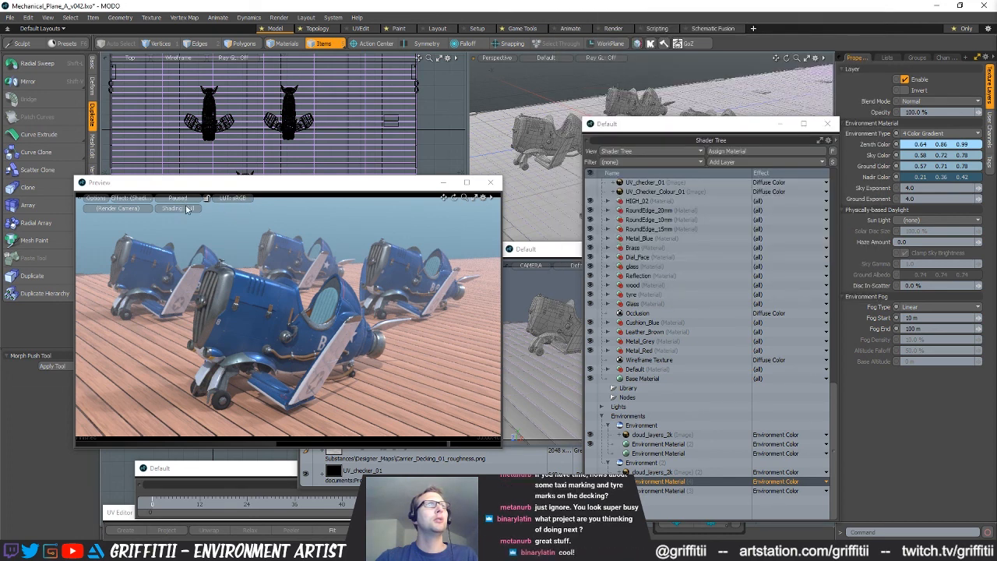
left_click(185, 200)
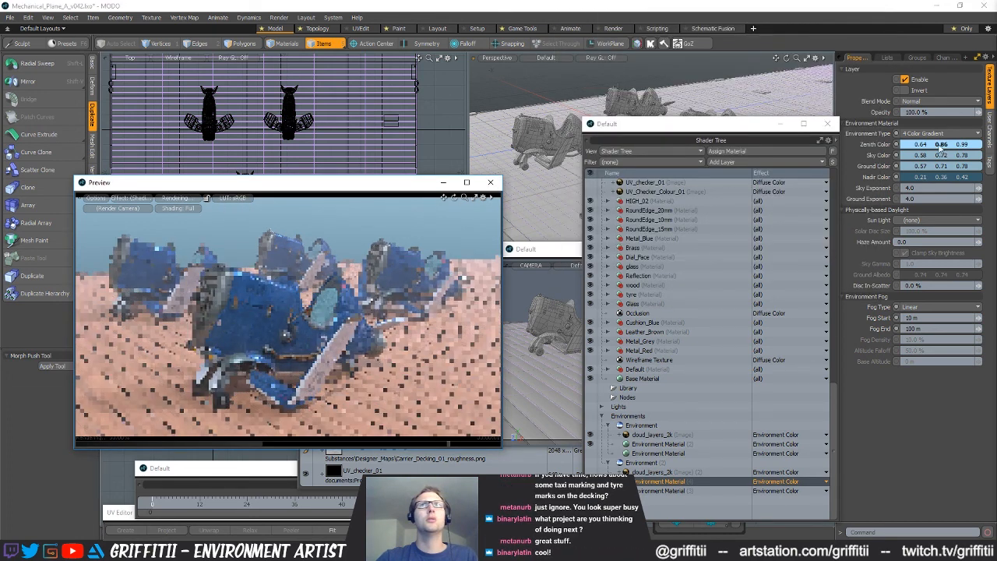
Try sky colors of 0.42, 0.66, 0.78 and 0.46, 0.7, 0.78, and set the sky color to 0.47, 0.67, 0.78
left_click(942, 156)
left_click_drag(602, 112, 602, 121)
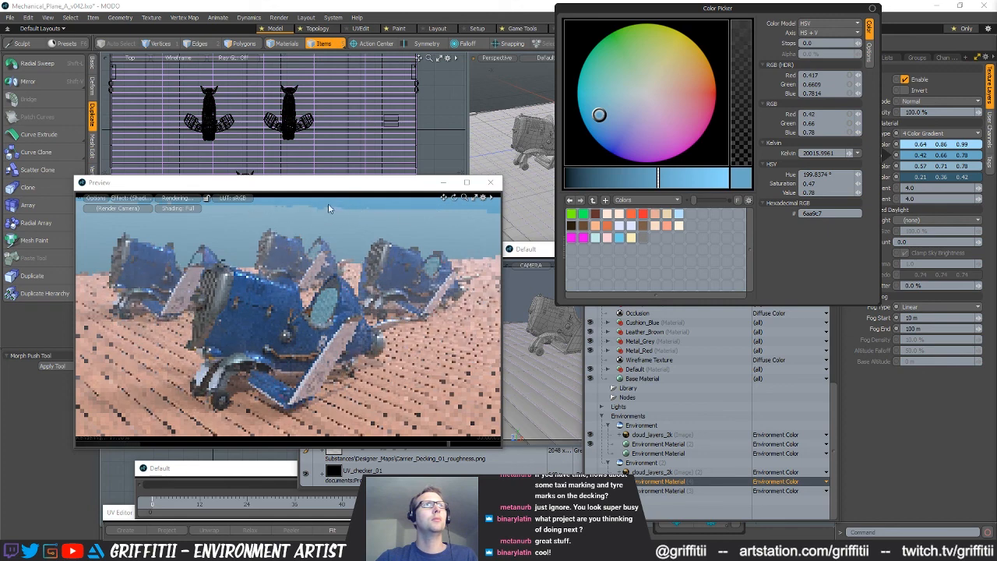
left_click(355, 185)
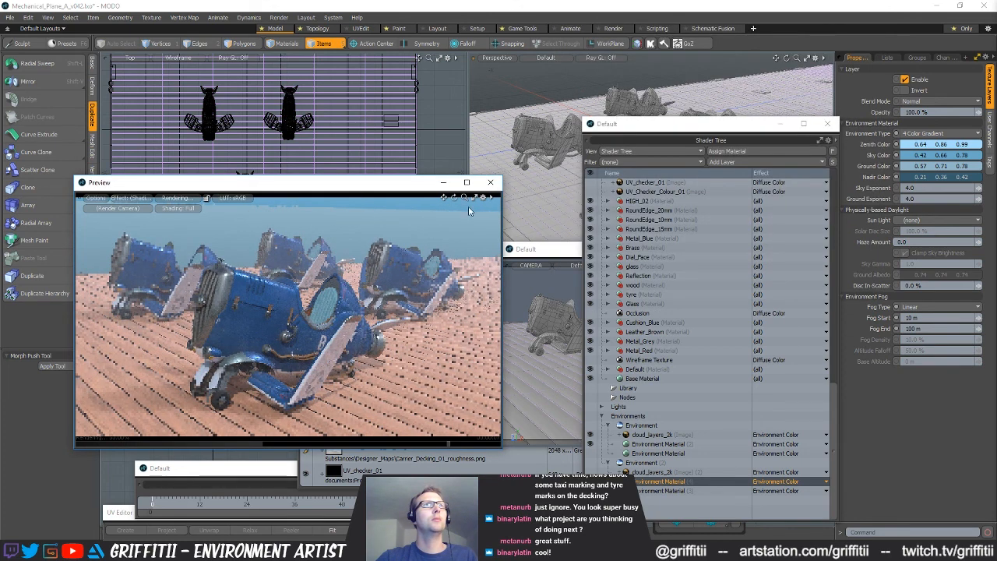
left_click(896, 155)
left_click_drag(600, 116, 601, 109)
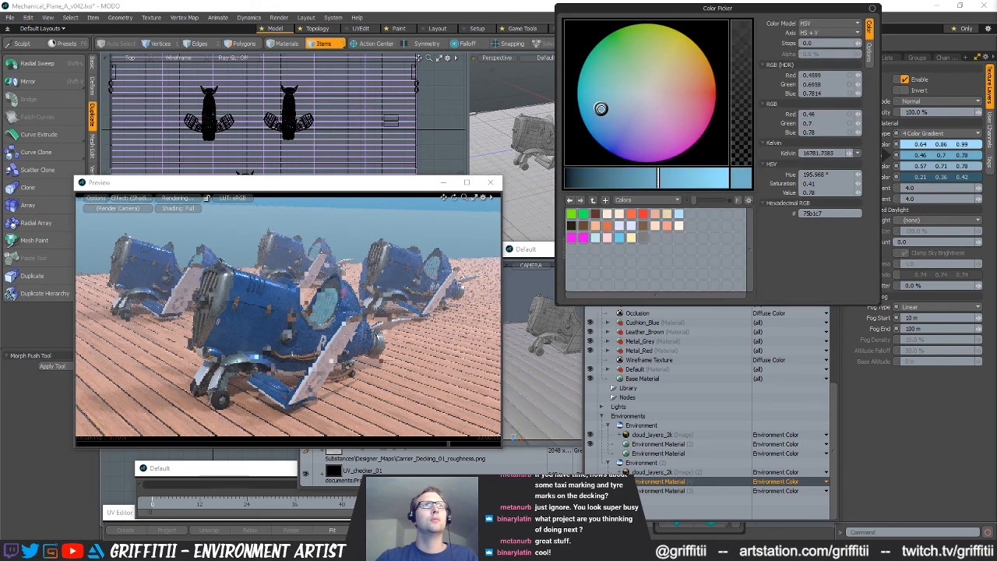
left_click(385, 202)
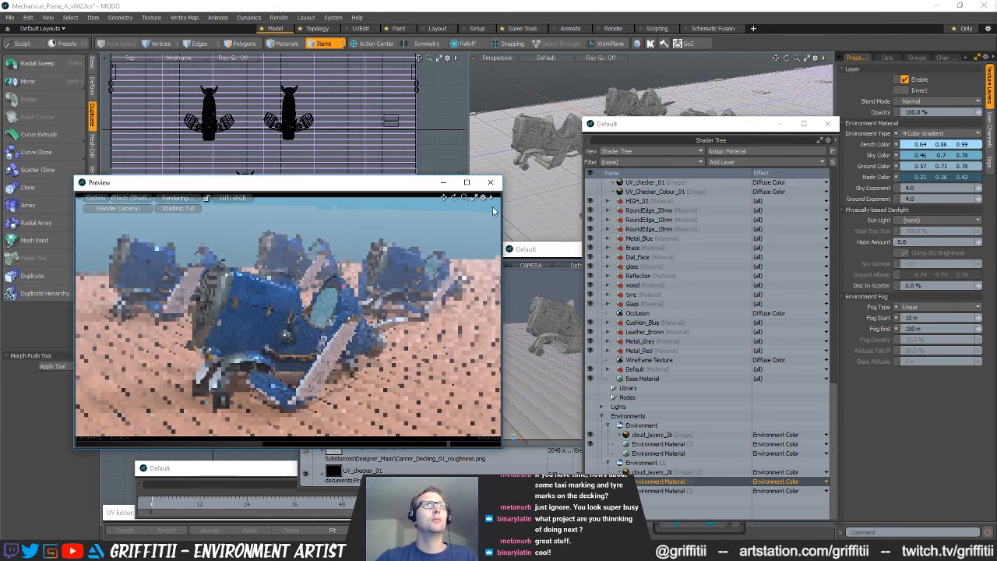
left_click(934, 156)
left_click_drag(601, 109, 604, 113)
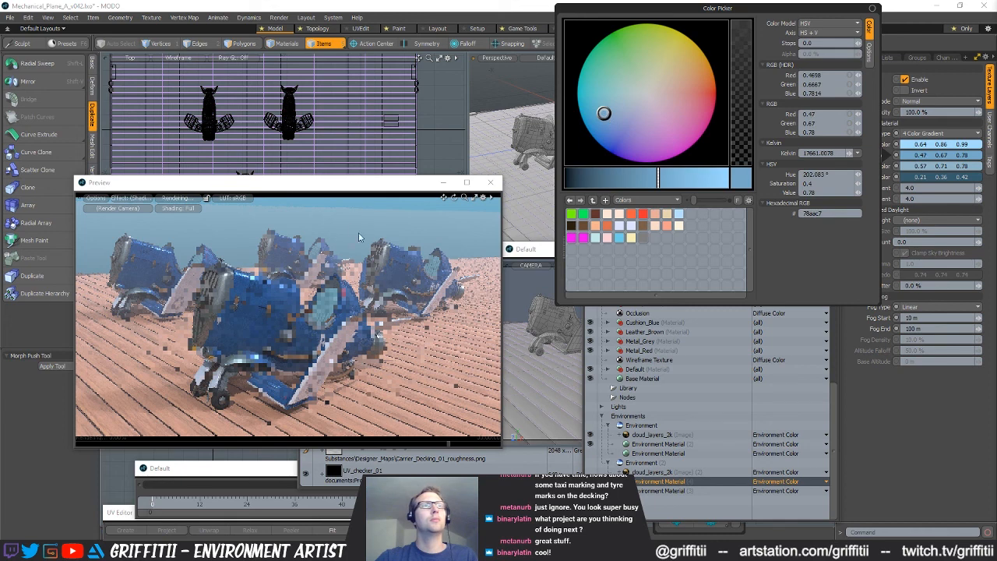
left_click(360, 201)
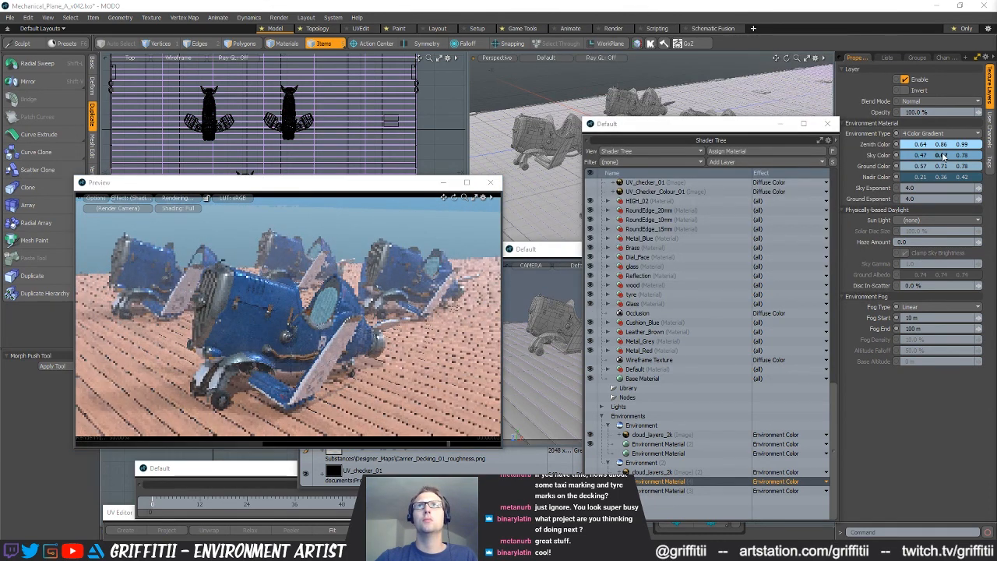
Try shifting the sky color's hue, restore it, and raise the saturation to 0.49 for a color of 0.4, 0.64, 0.78
left_click(916, 159)
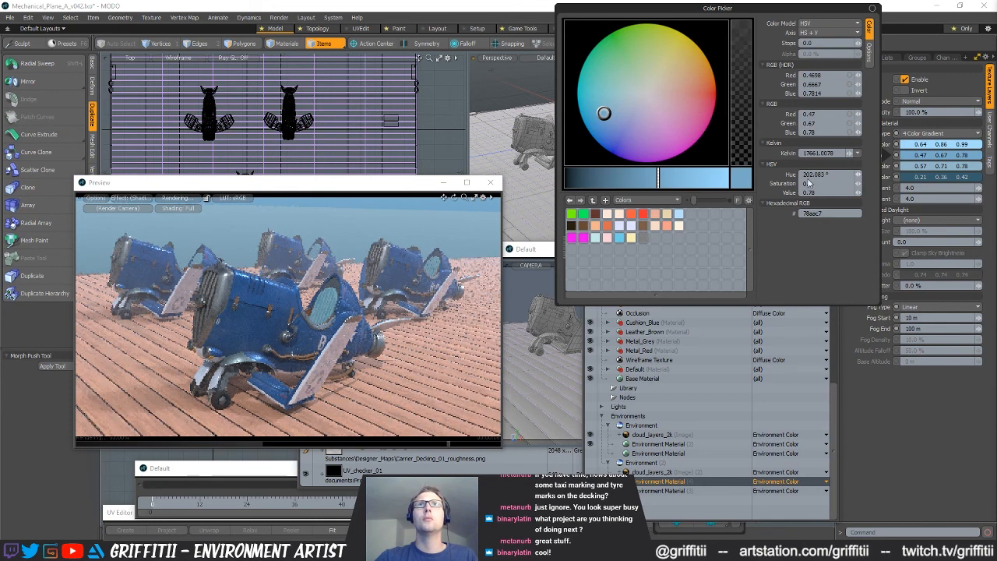
left_click(861, 174)
left_click(860, 174)
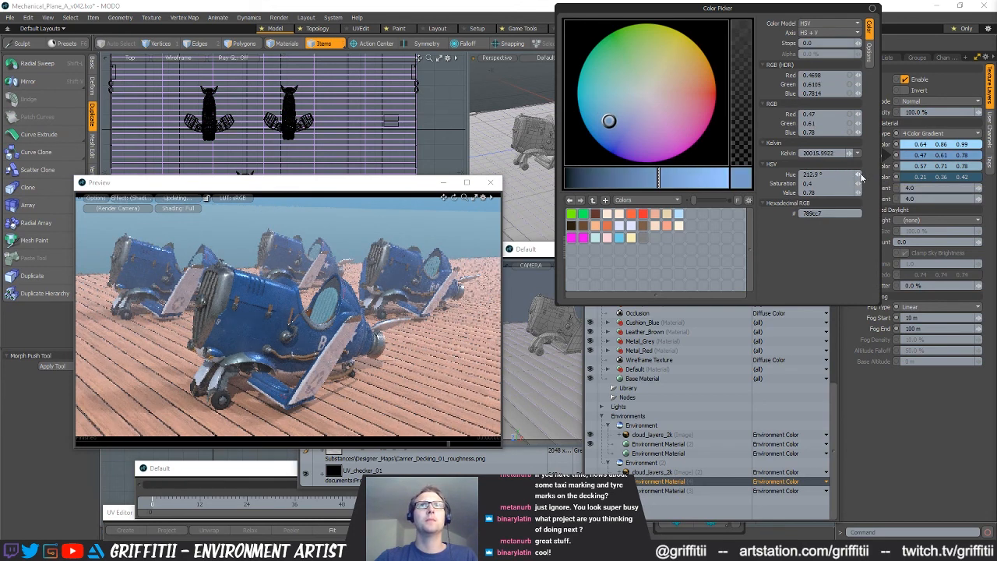
left_click_drag(865, 173, 862, 184)
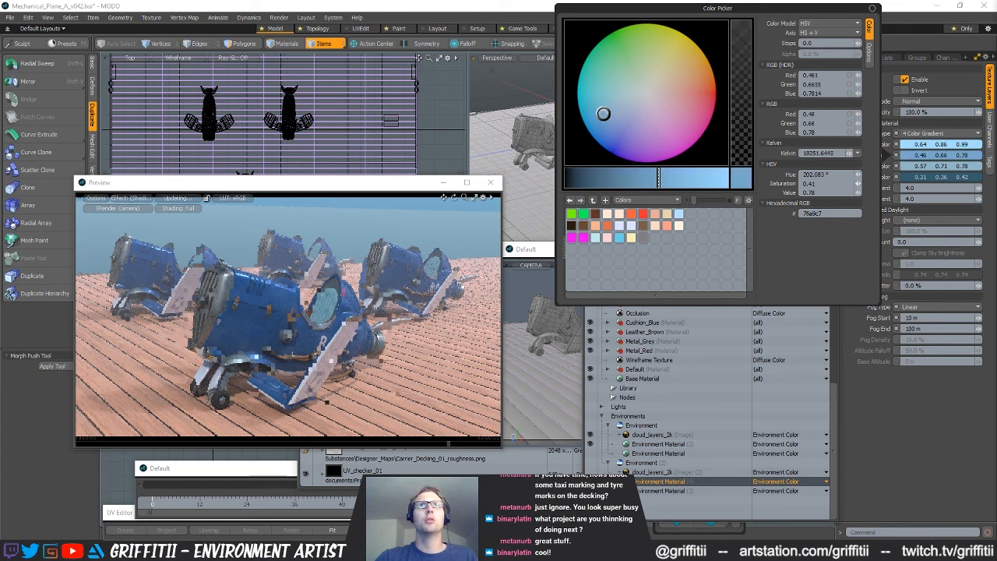
left_click(859, 183)
left_click(859, 183)
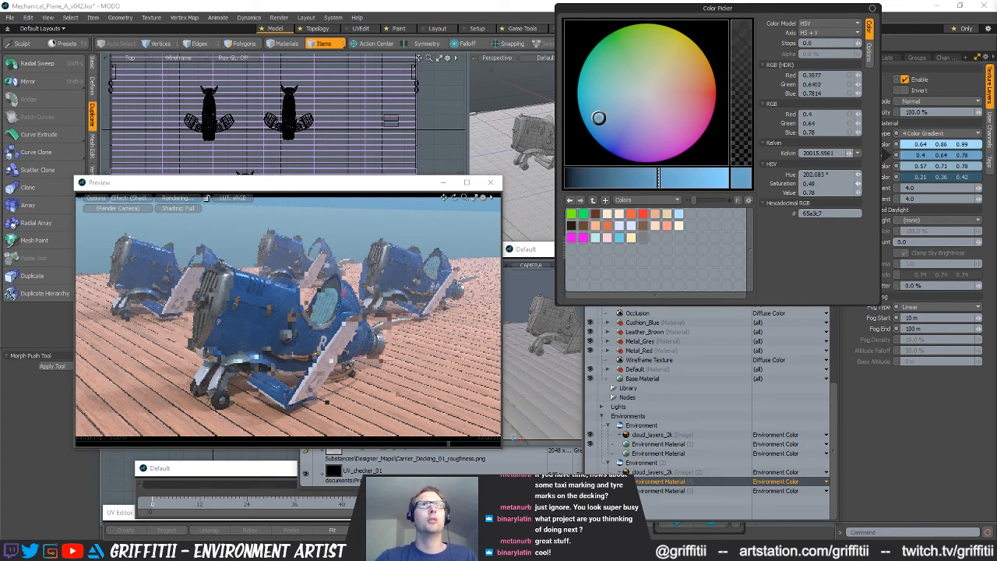
left_click(380, 184)
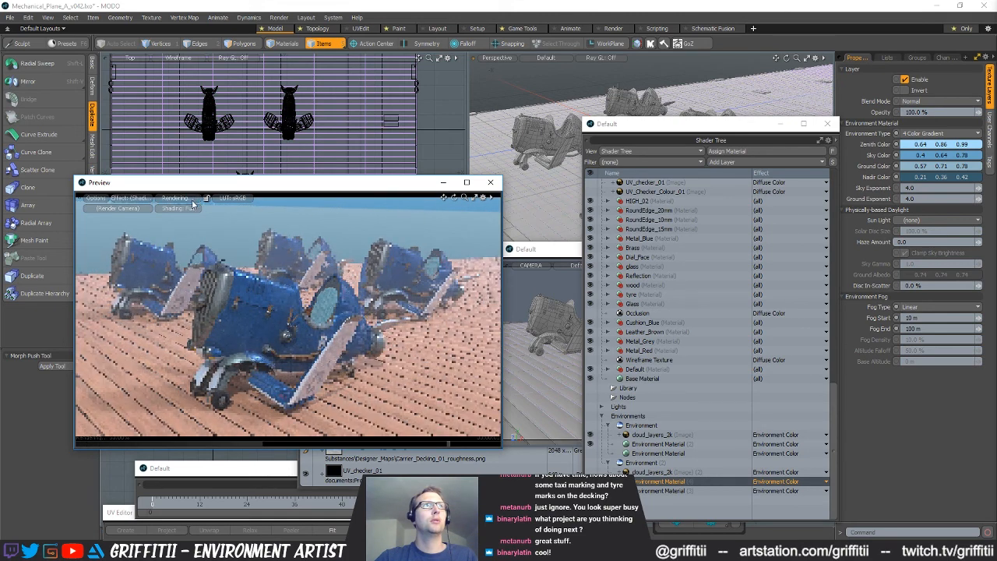
Match the environment's ground color to the sky color at 0.4, 0.64, 0.78 and resume the preview render
left_click_drag(924, 167, 899, 168)
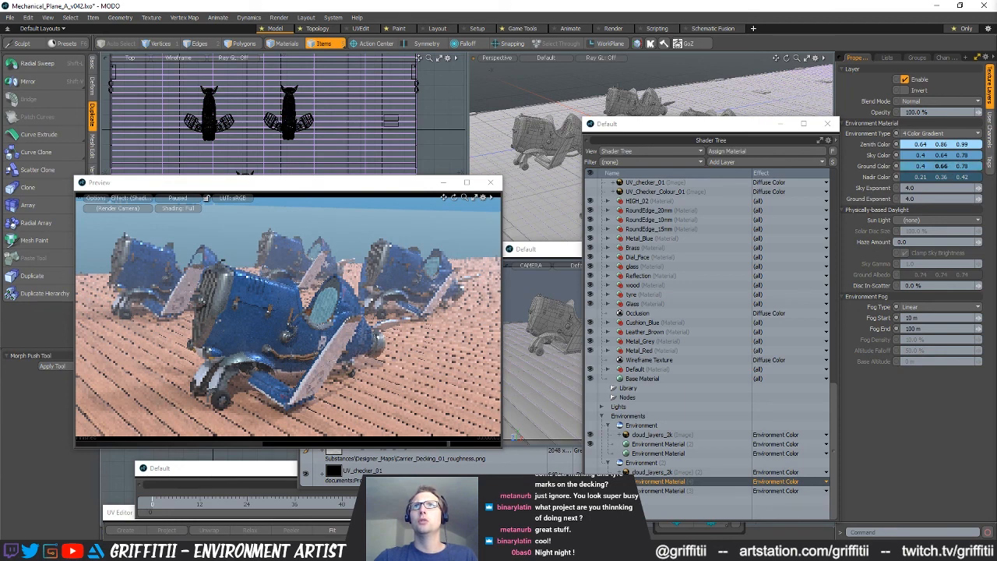
left_click(192, 200)
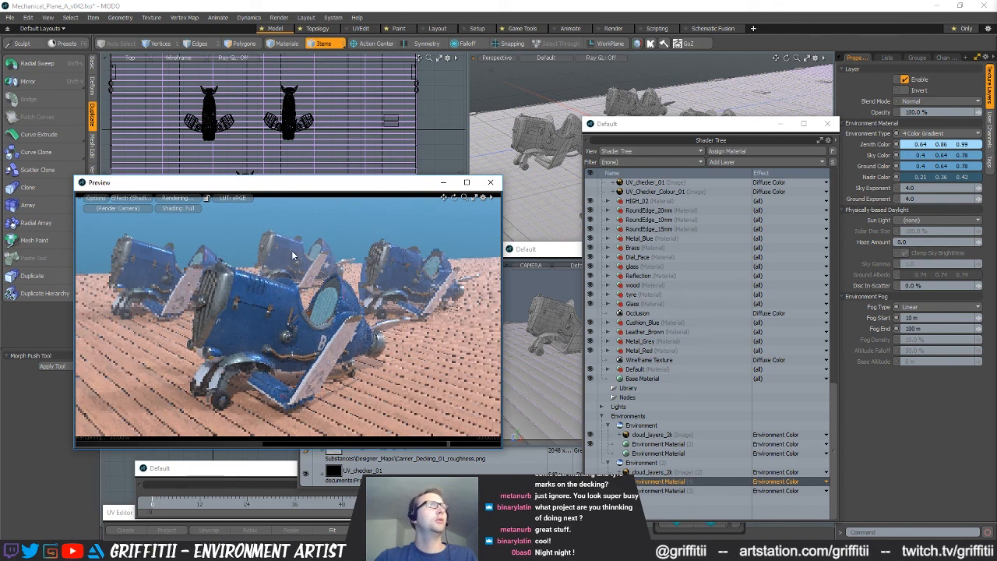
Set the environment fog's end distance to 50 m
left_click(911, 329)
type("200")
key("Return")
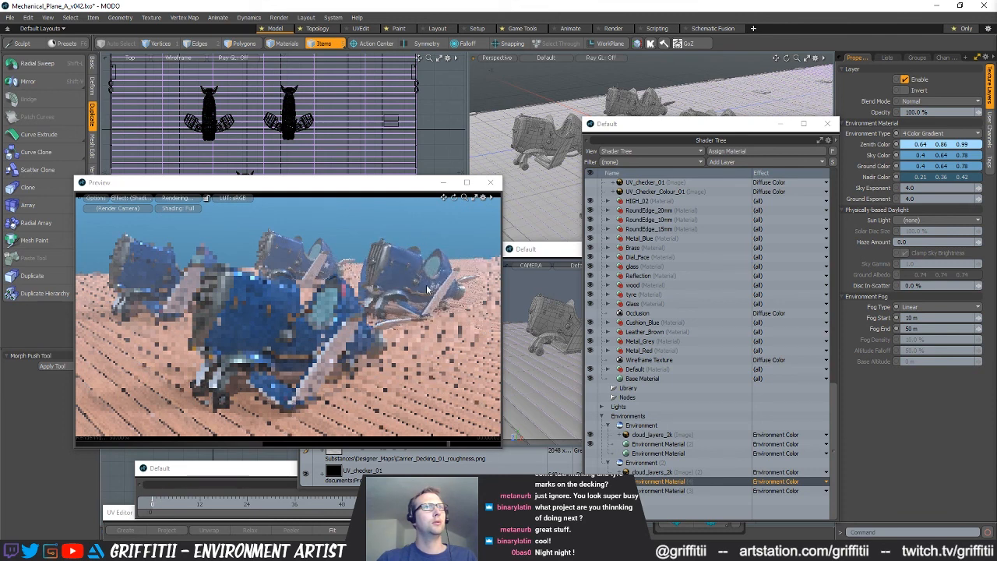
Set the environment fog's start distance to 6 m
left_click(931, 318)
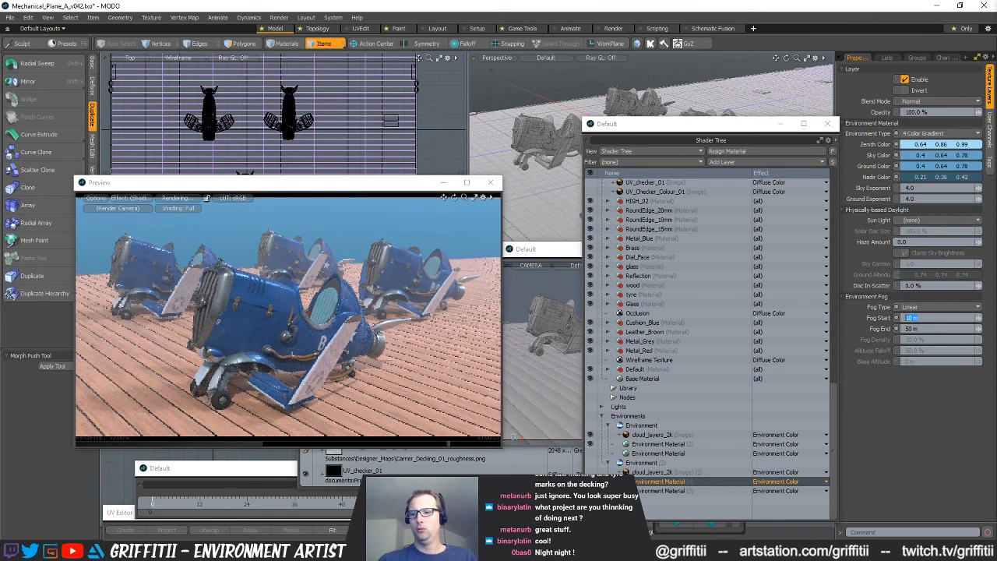
key("Return")
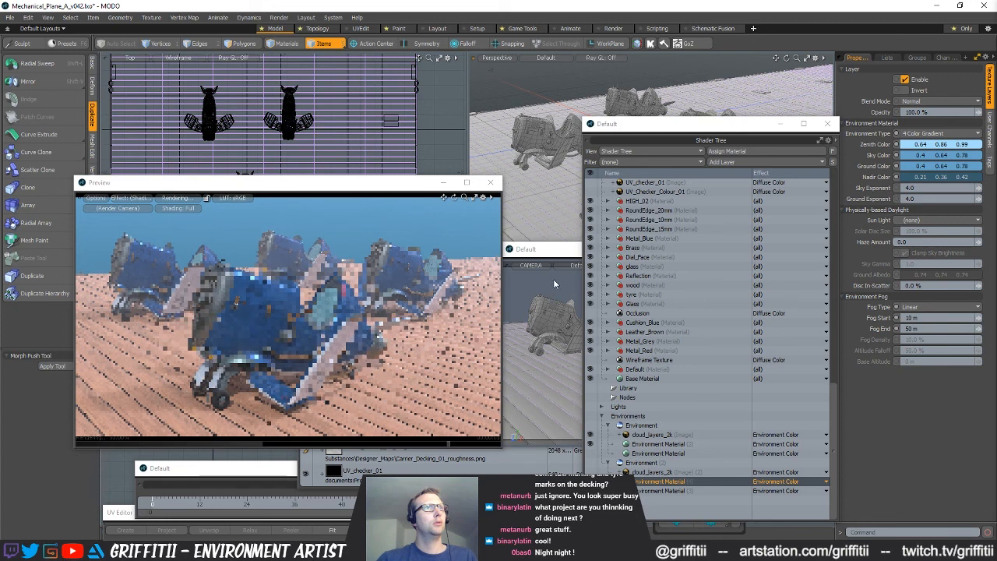
left_click_drag(923, 318, 895, 318)
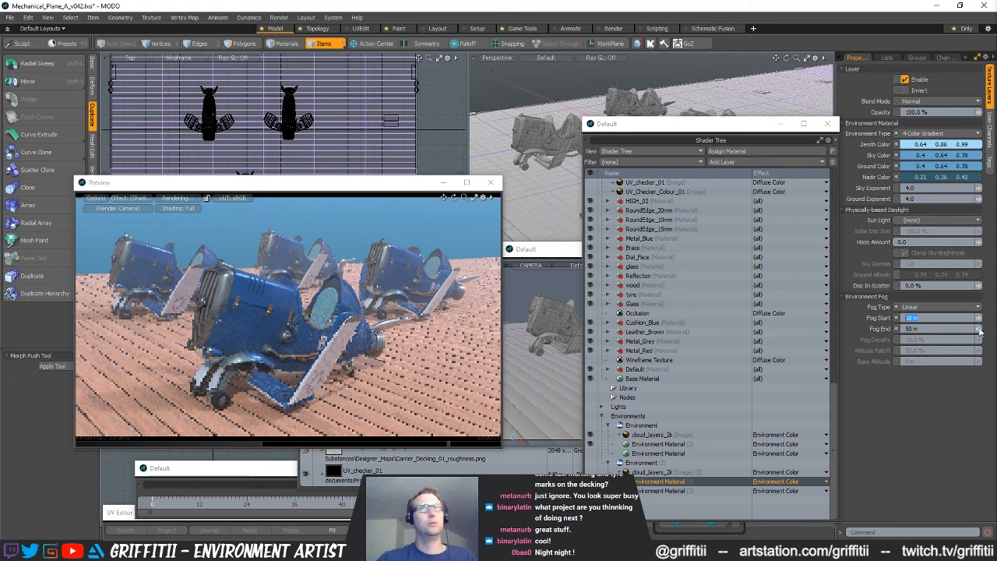
type("6")
key("Return")
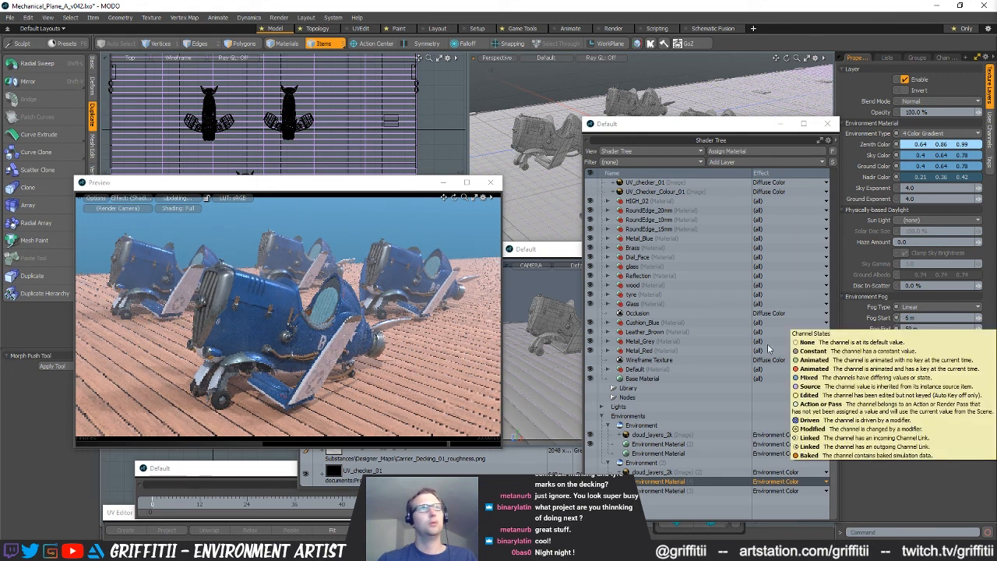